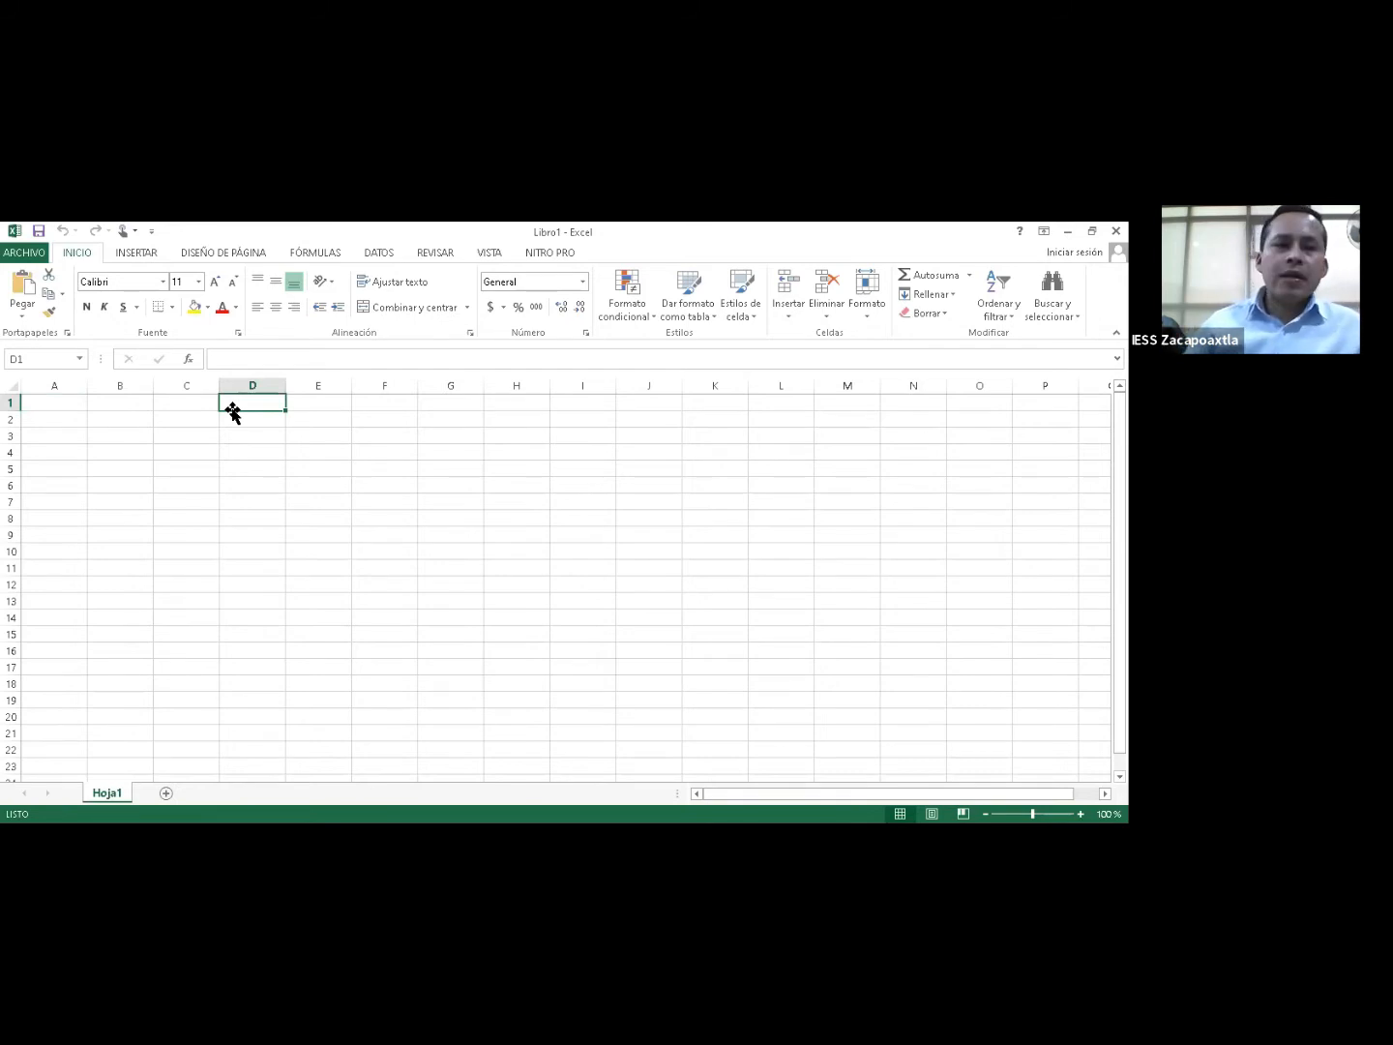
# Select cell C1 and then cell C3 of the blank sheet.
pyautogui.click(166, 404)
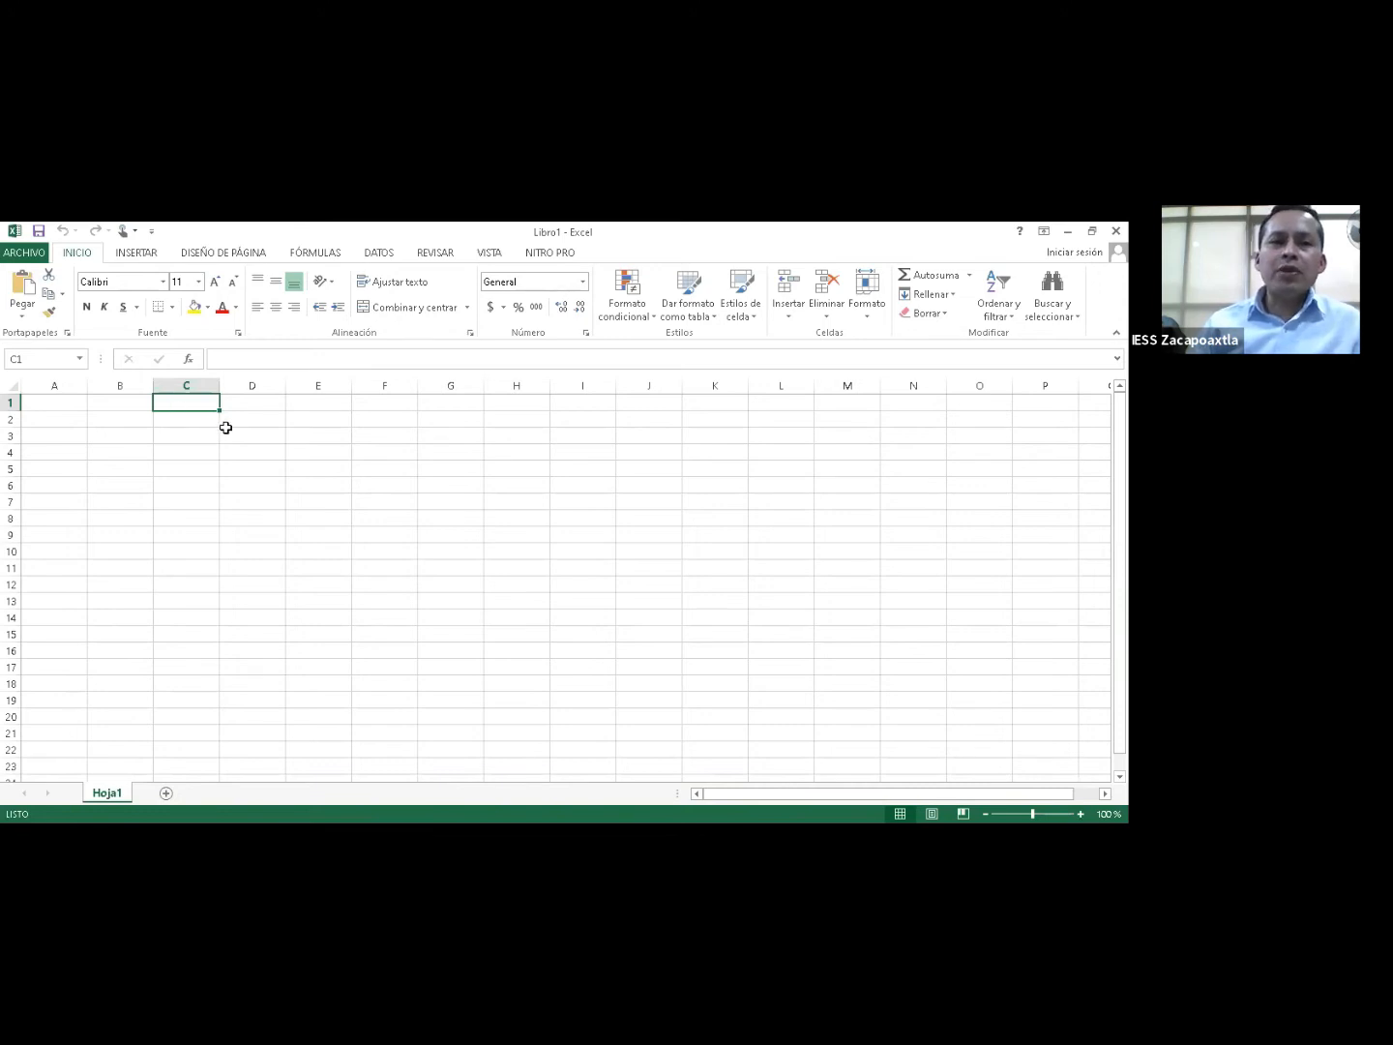
pyautogui.click(205, 431)
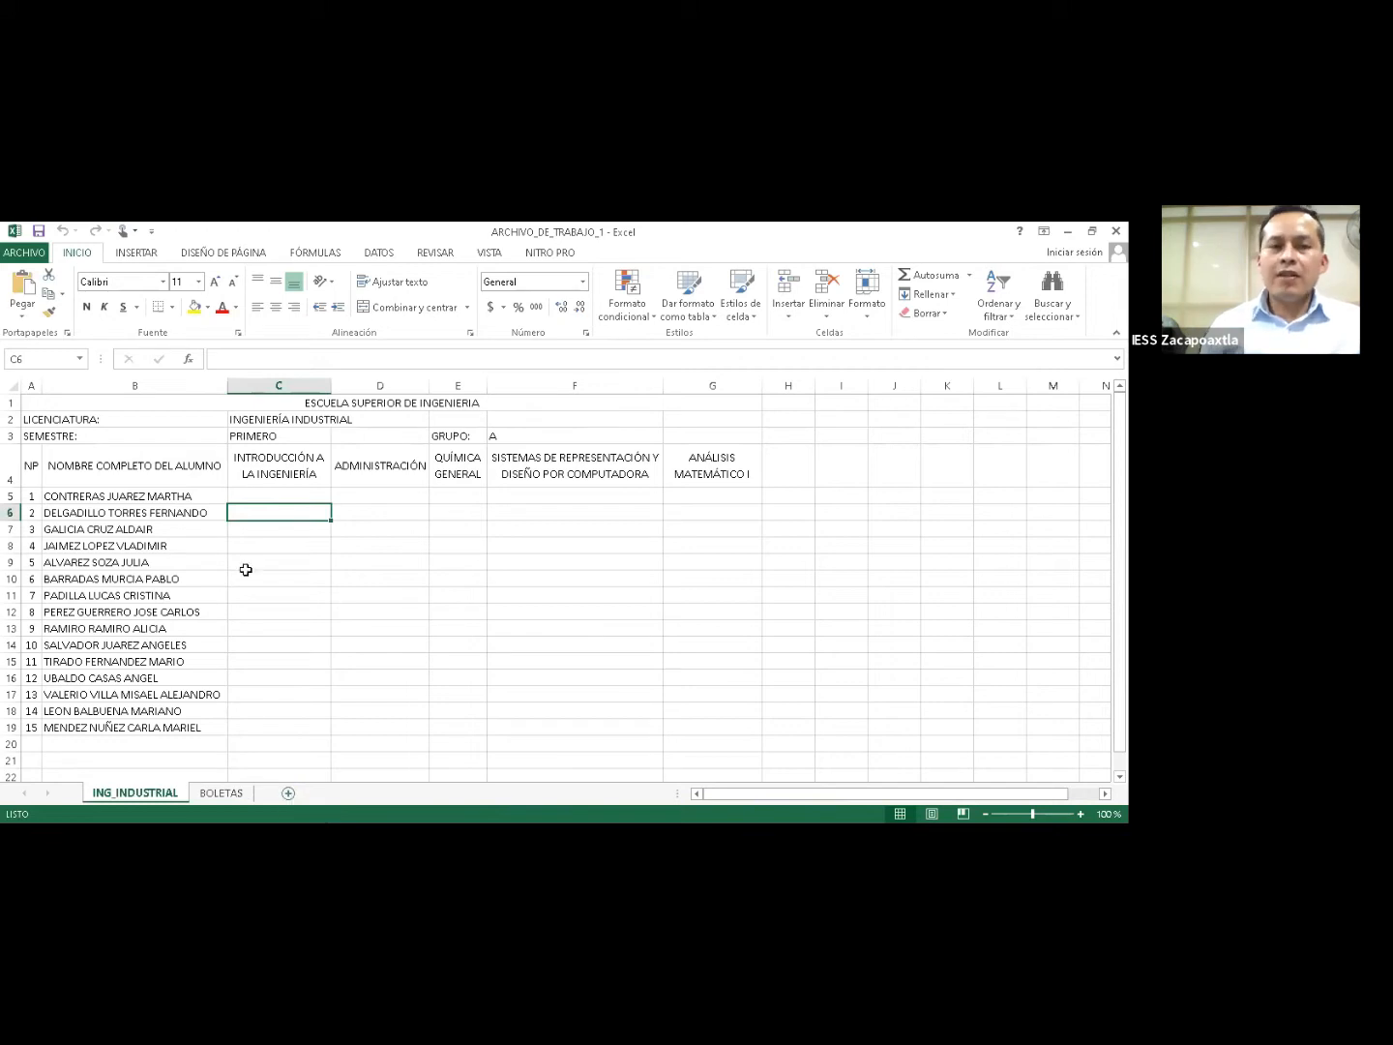
# Insert the new sheet Hoja1 and select column C, row 6, then just cell C6.
pyautogui.click(215, 495)
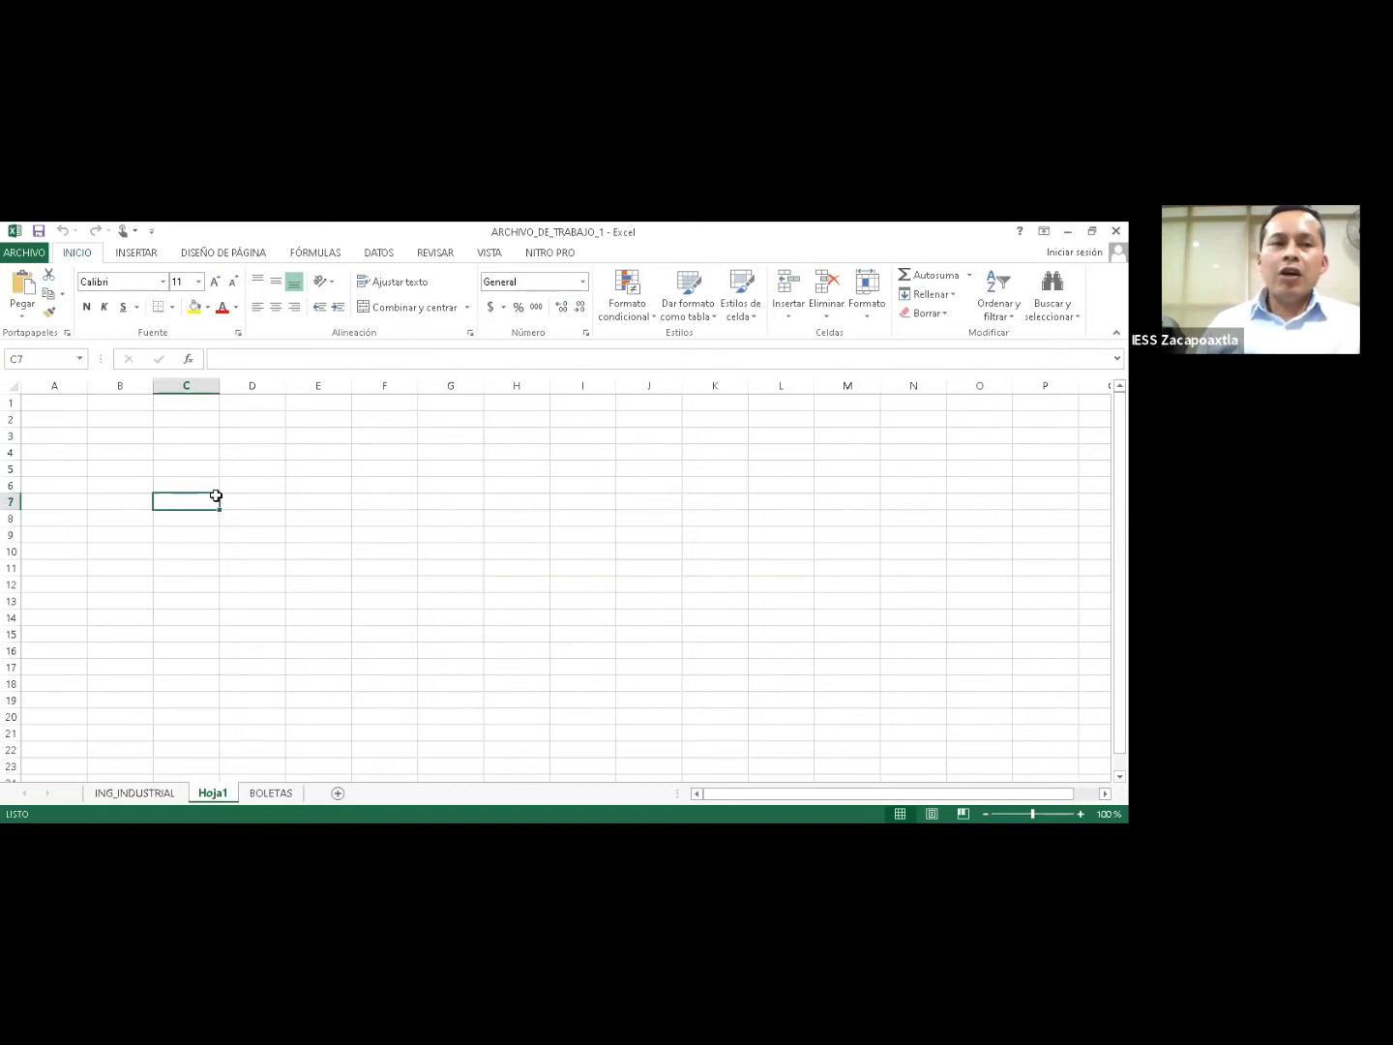
pyautogui.click(189, 382)
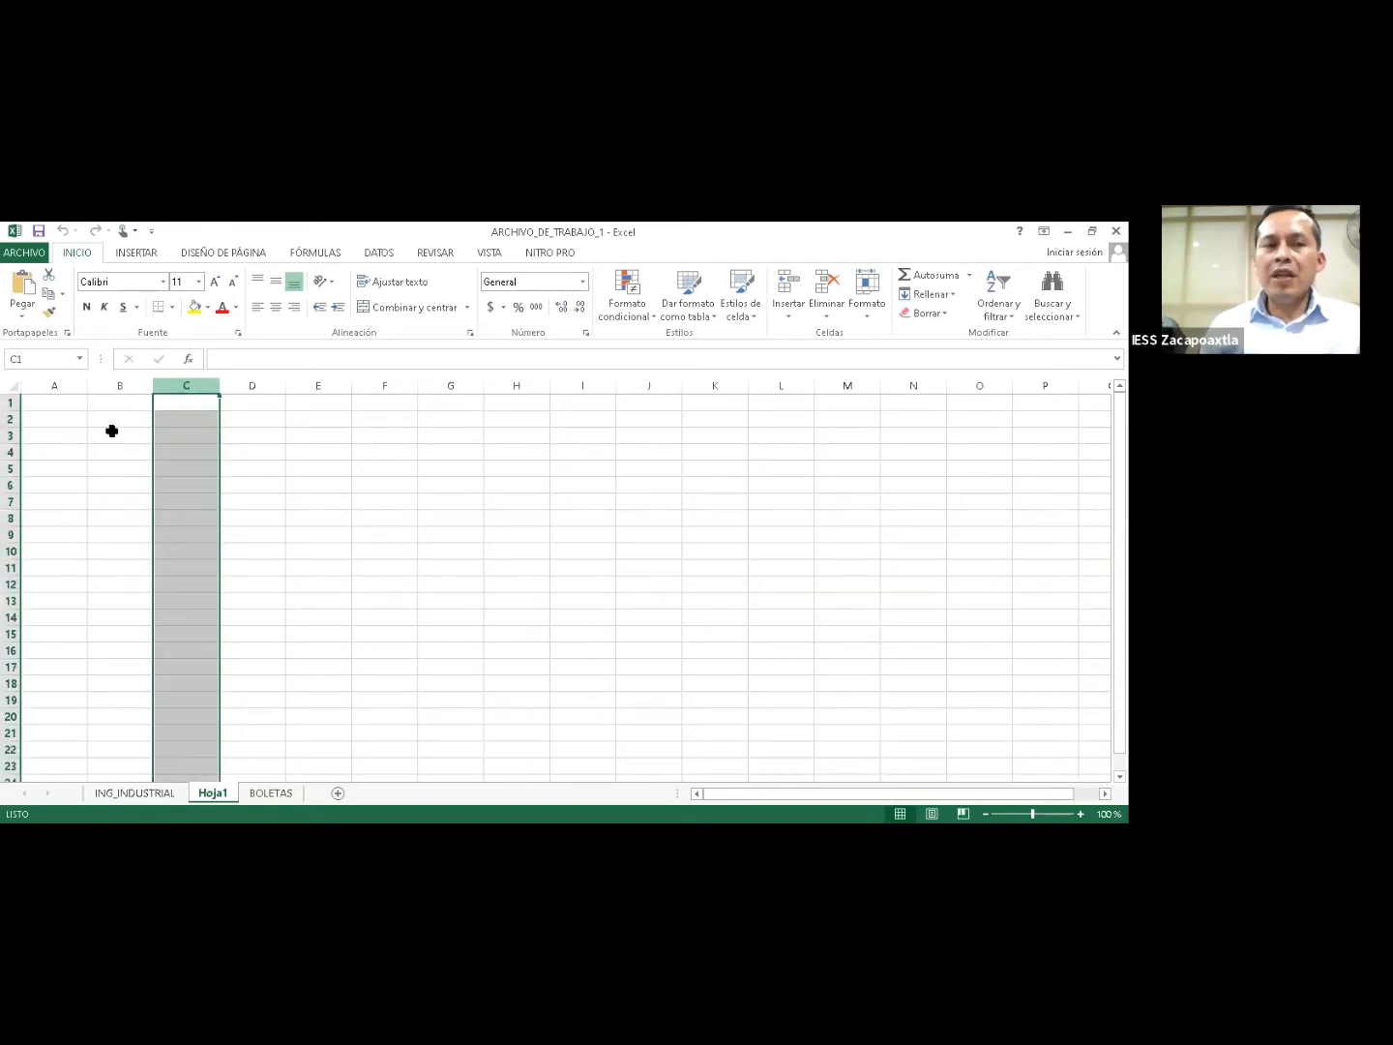
pyautogui.keyDown('ctrl'); pyautogui.click(12, 485); pyautogui.keyUp('ctrl')
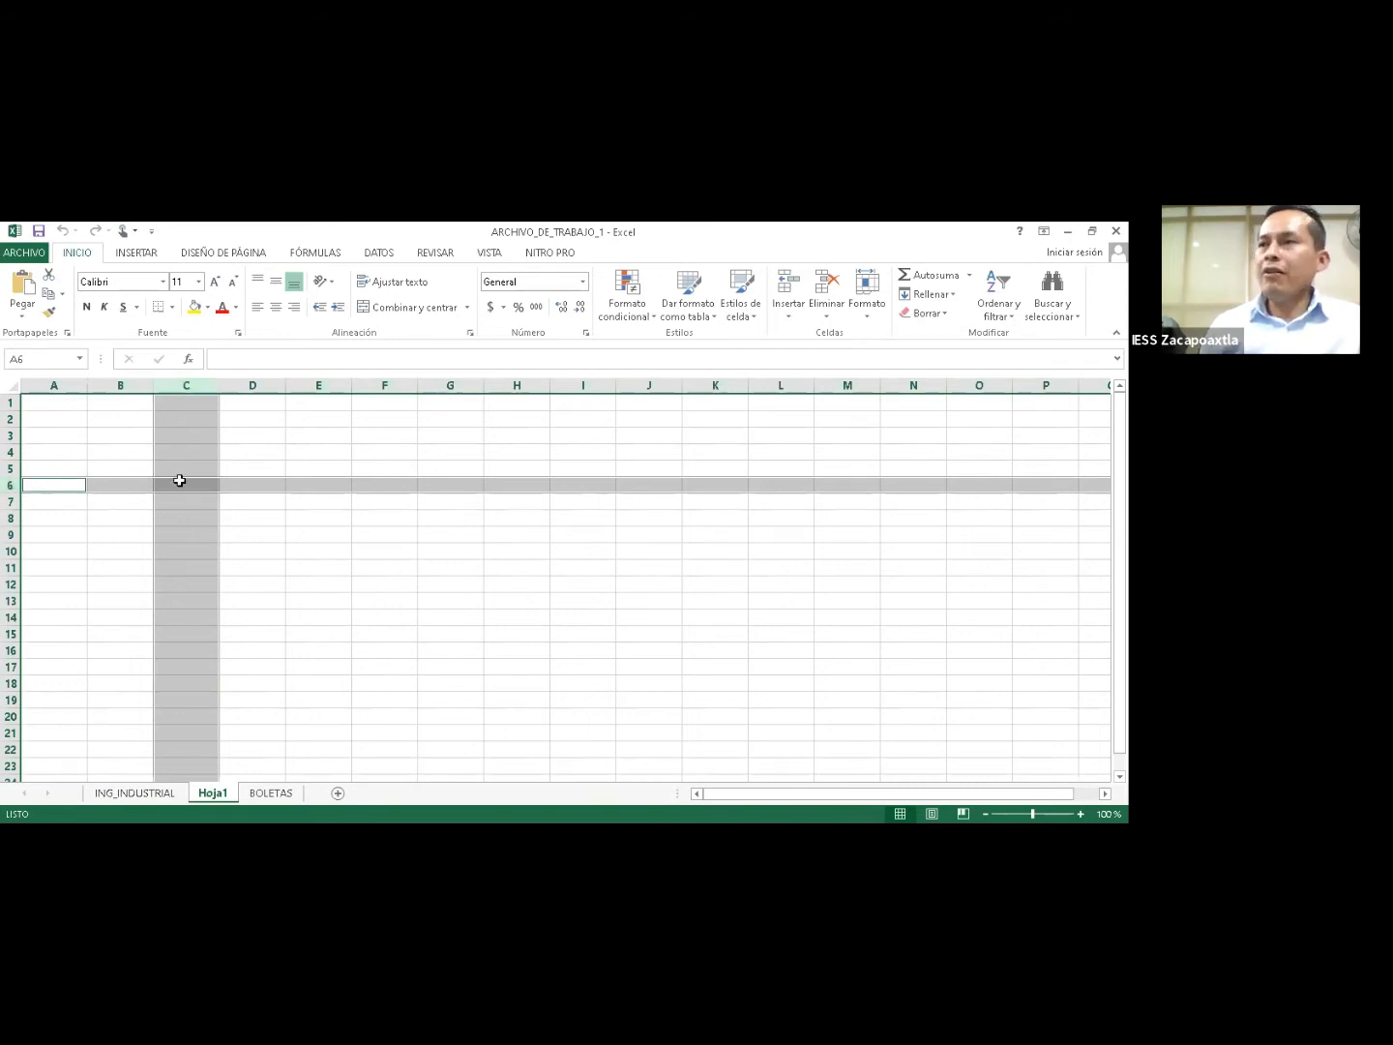
pyautogui.click(178, 481)
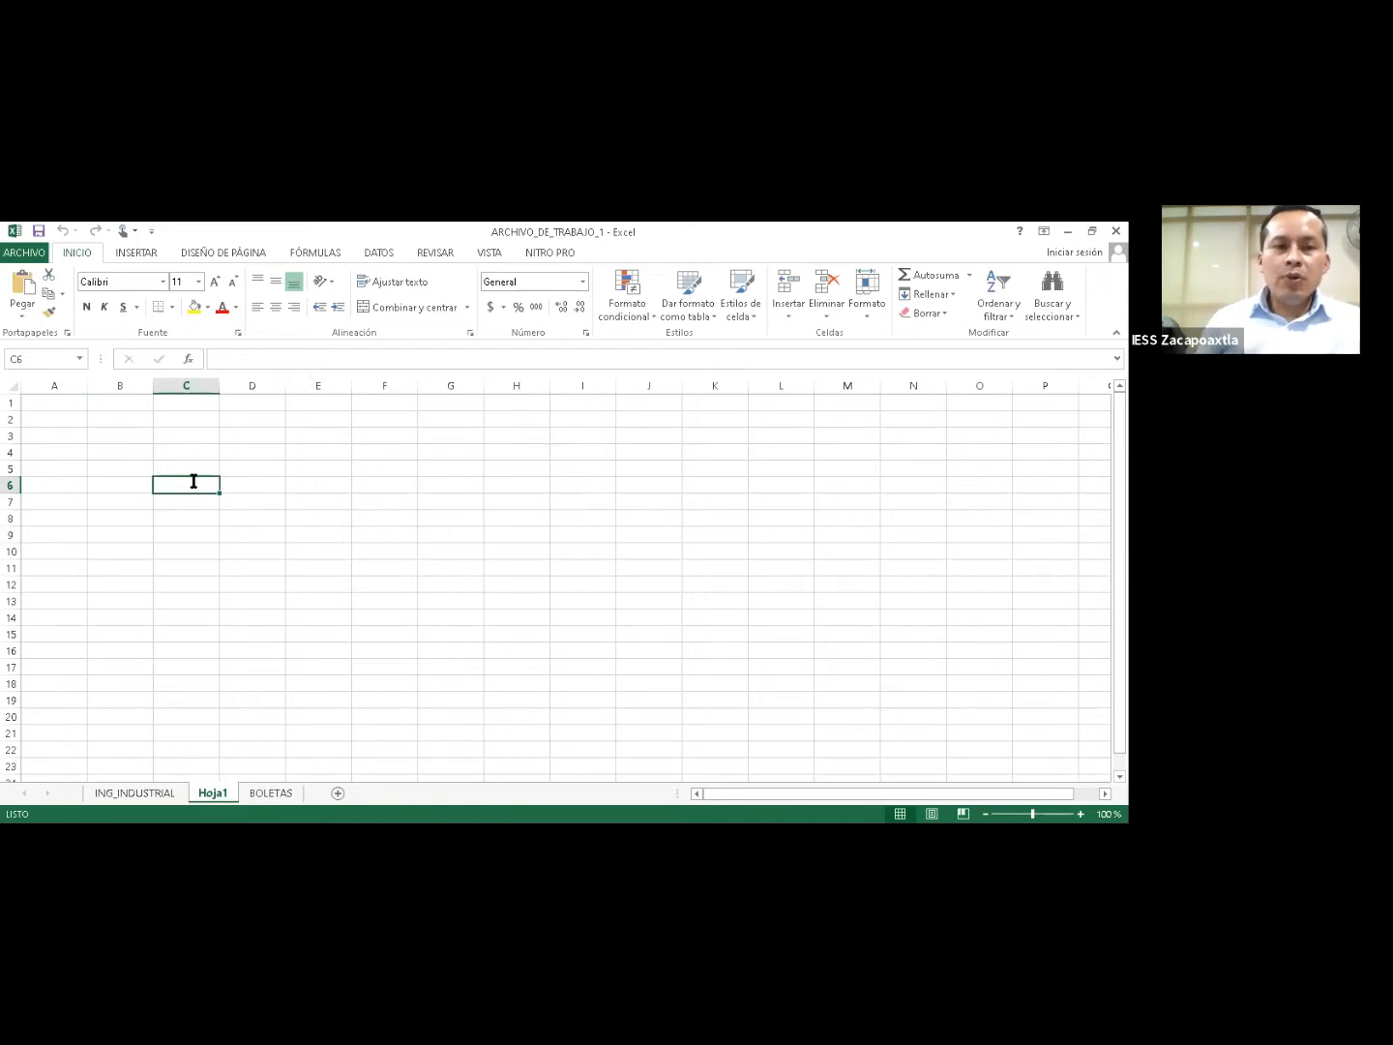
# Enter hola, 45 and 13/08/1982 into cells C6, C7 and C8.
pyautogui.write('hola')
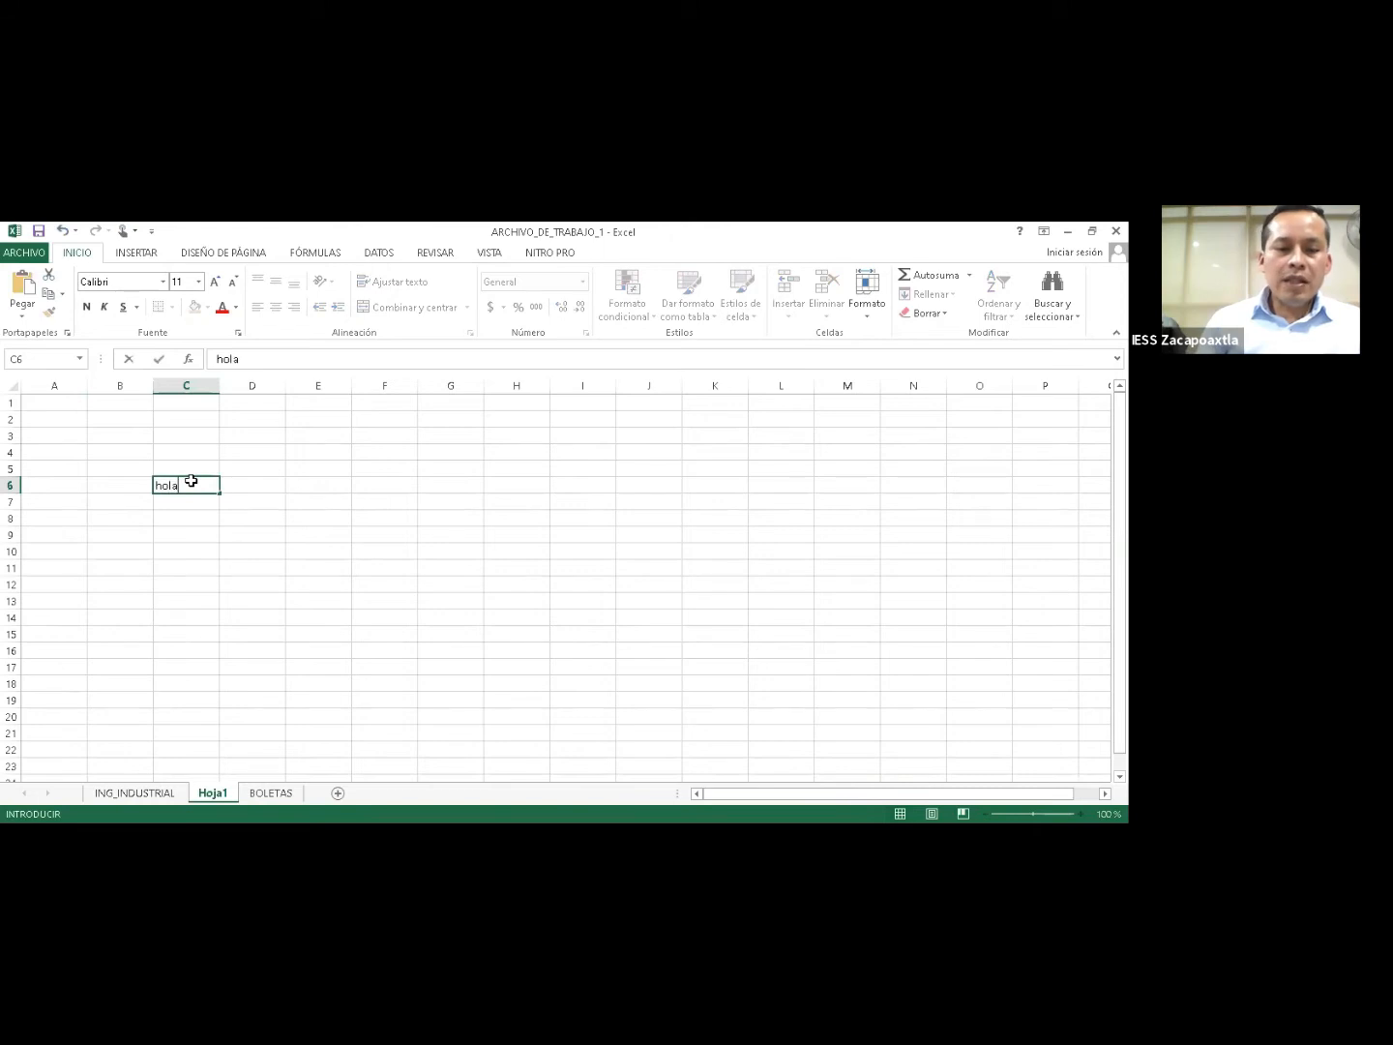
pyautogui.press('Return')
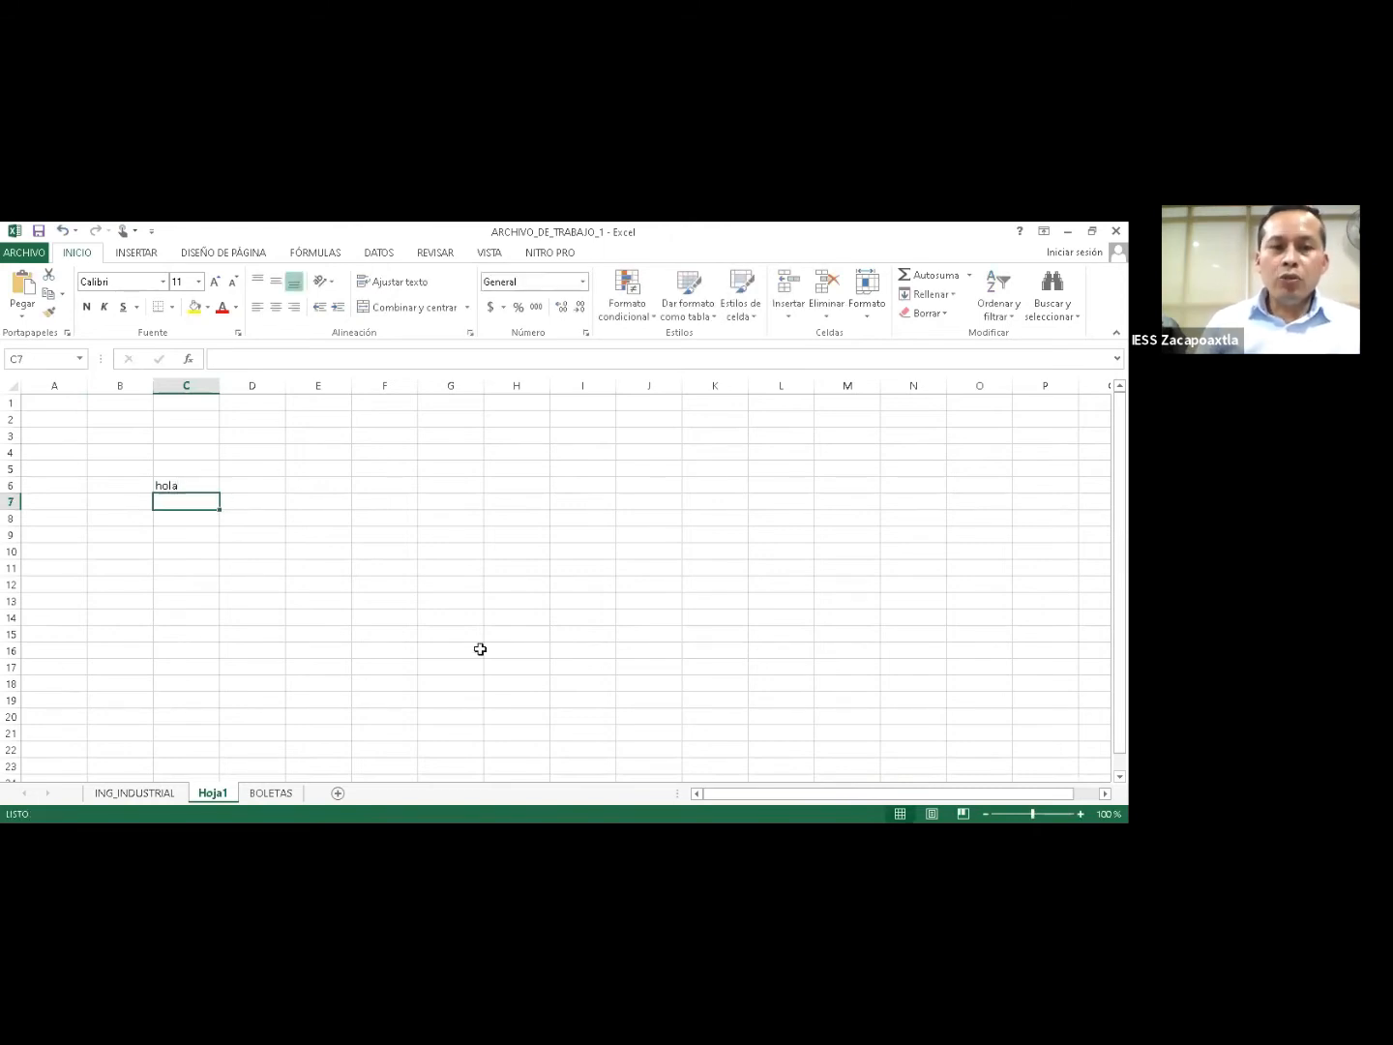
pyautogui.write('45')
pyautogui.press('Return')
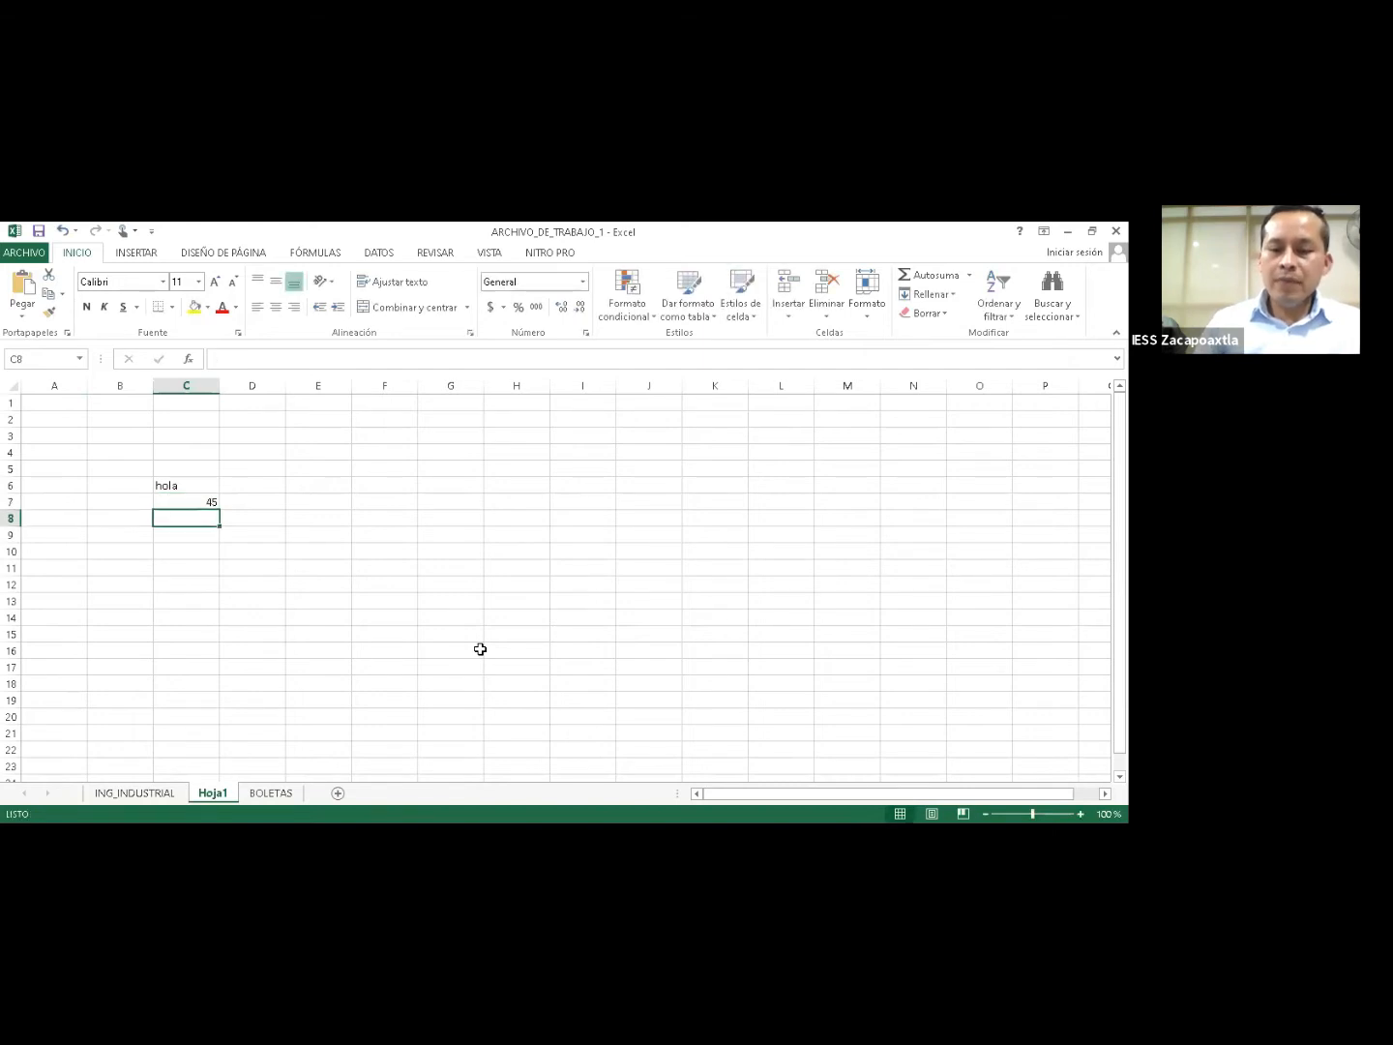
pyautogui.write('13/08/')
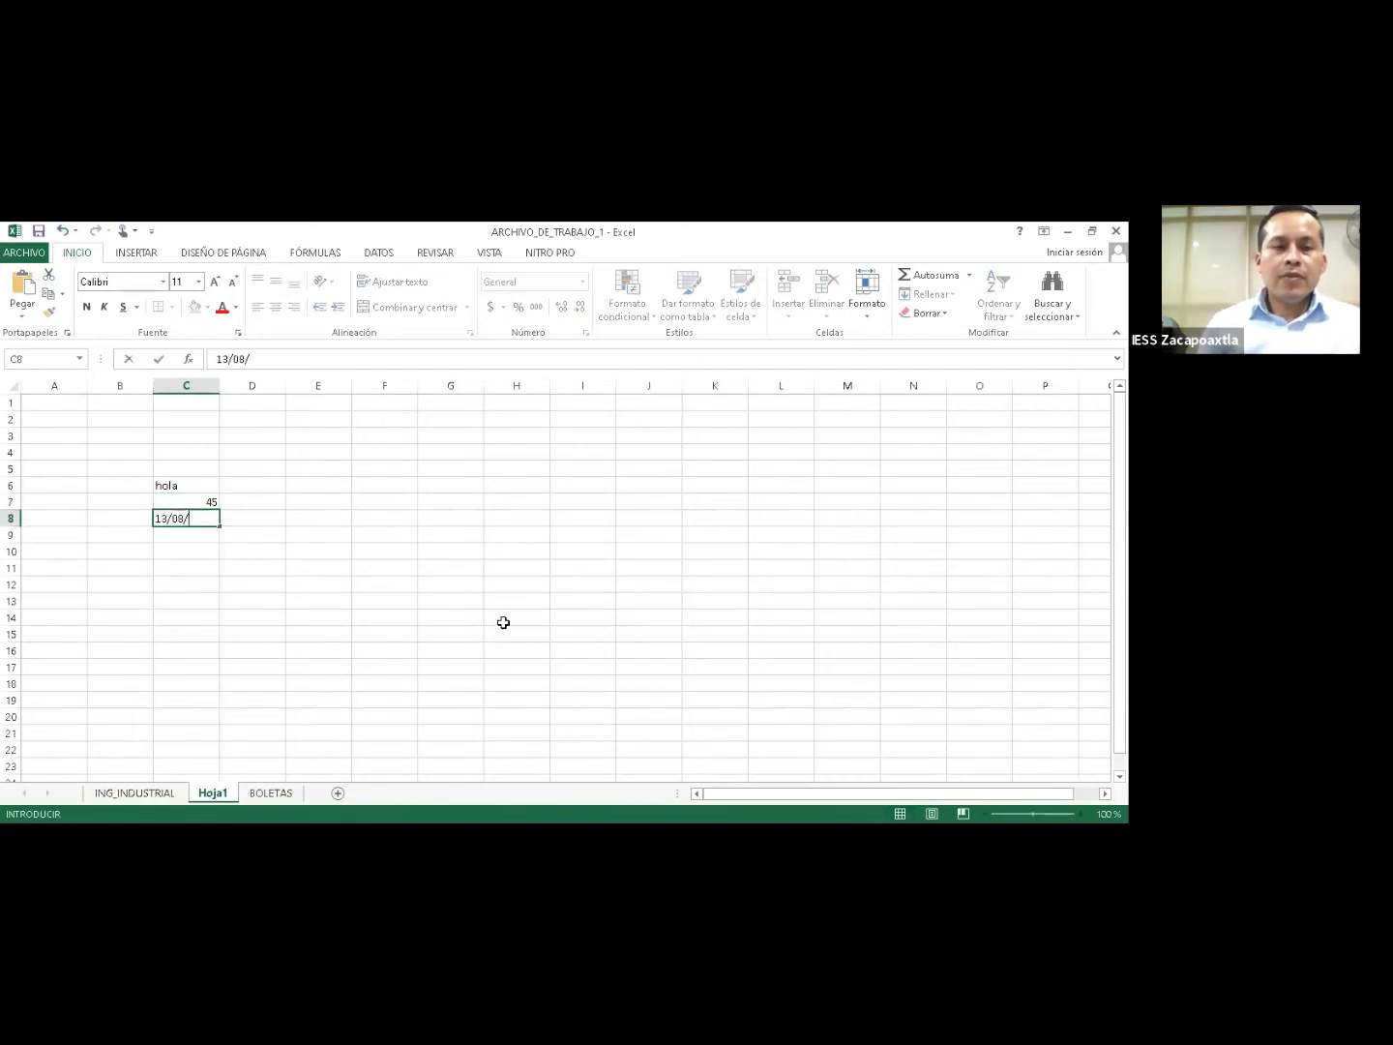
pyautogui.write('1982')
pyautogui.press('Return')
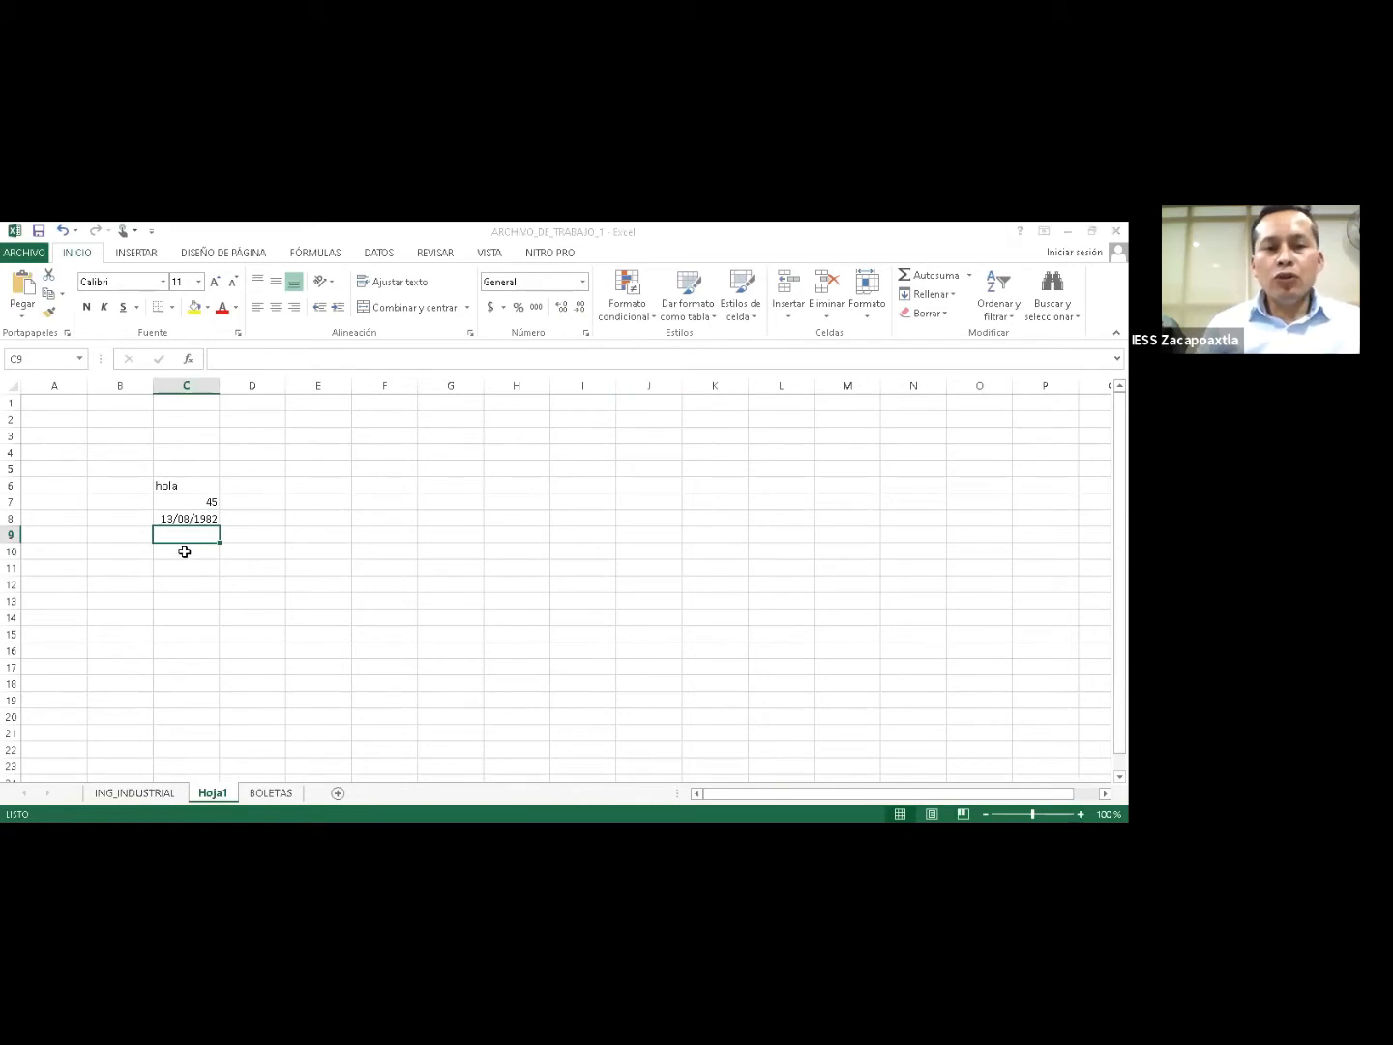
# Put the formula =B9+C10 in C9, then return up the column.
pyautogui.press('F2')
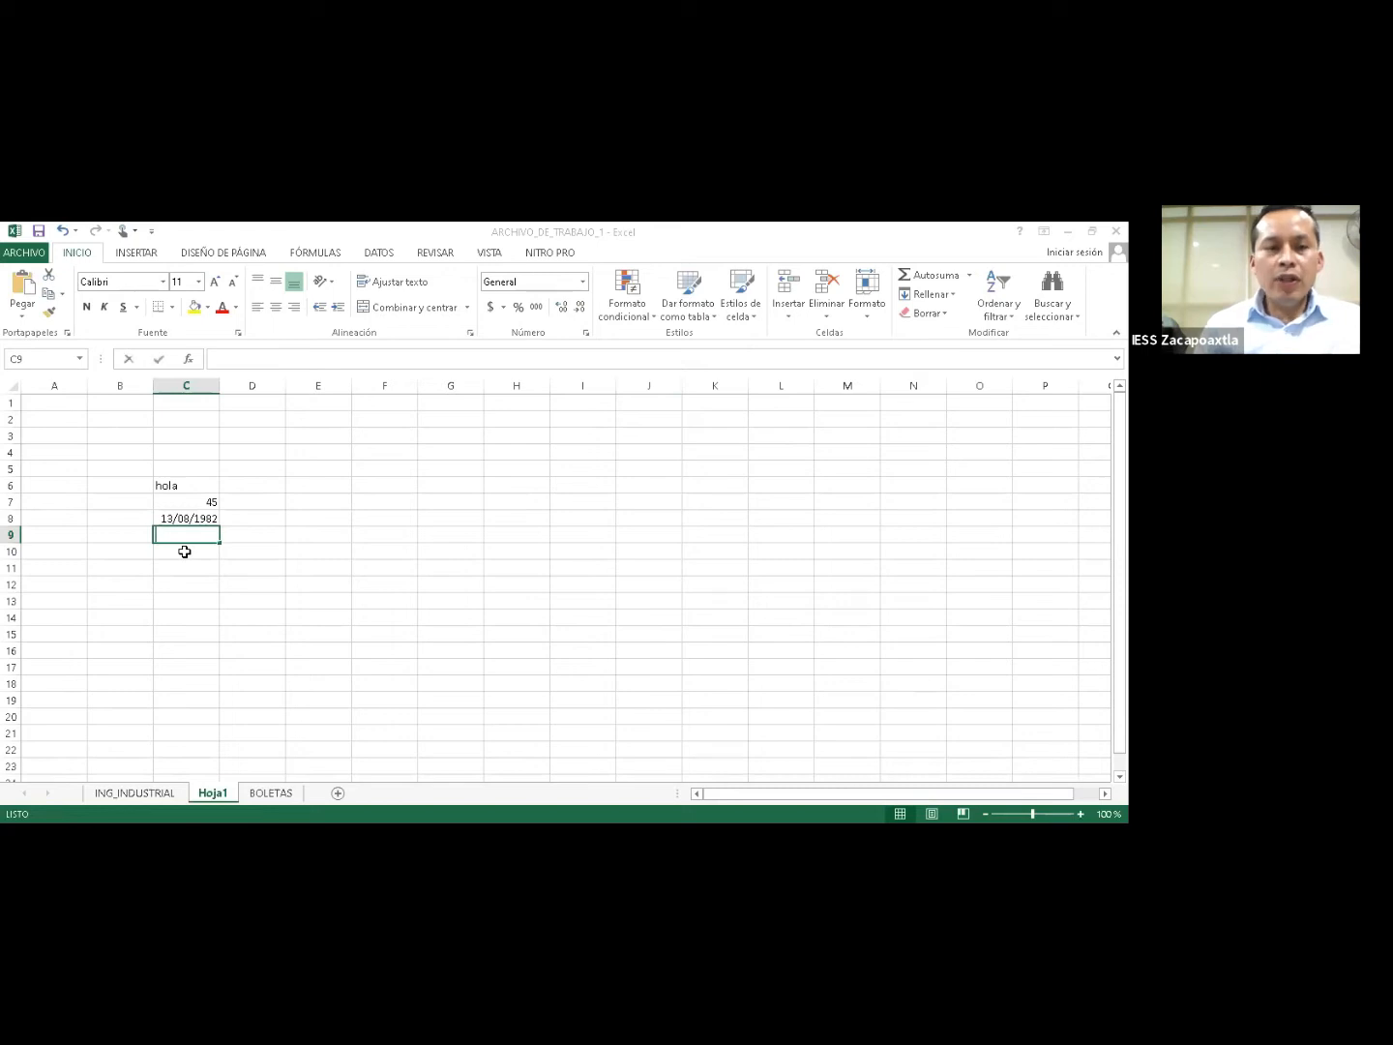
pyautogui.write('=')
pyautogui.press('Left')
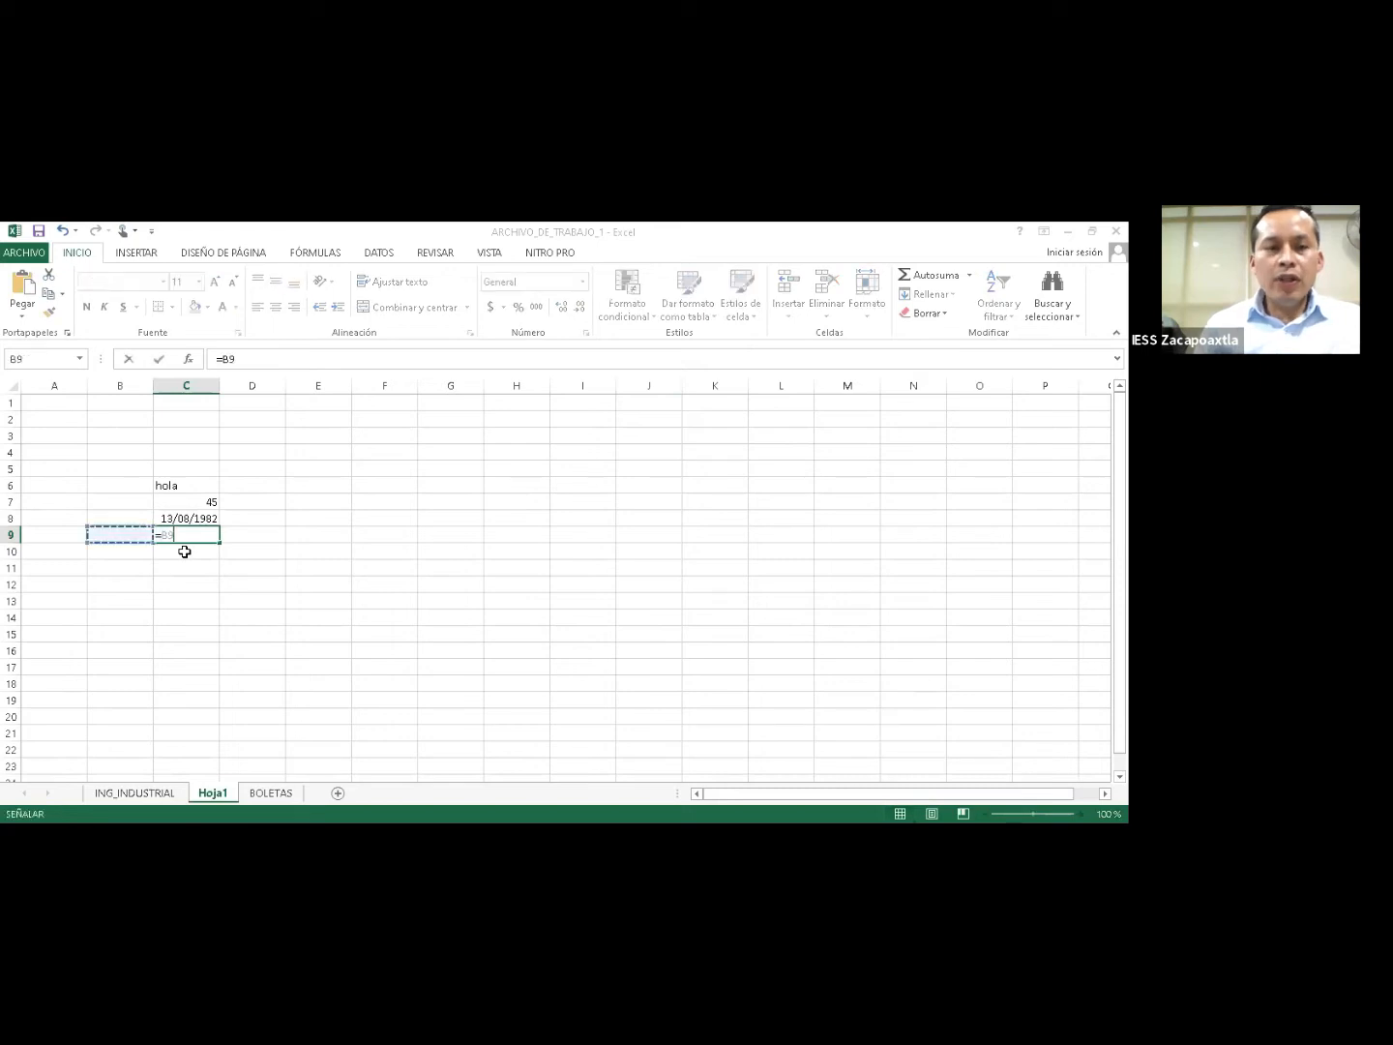
pyautogui.write('+')
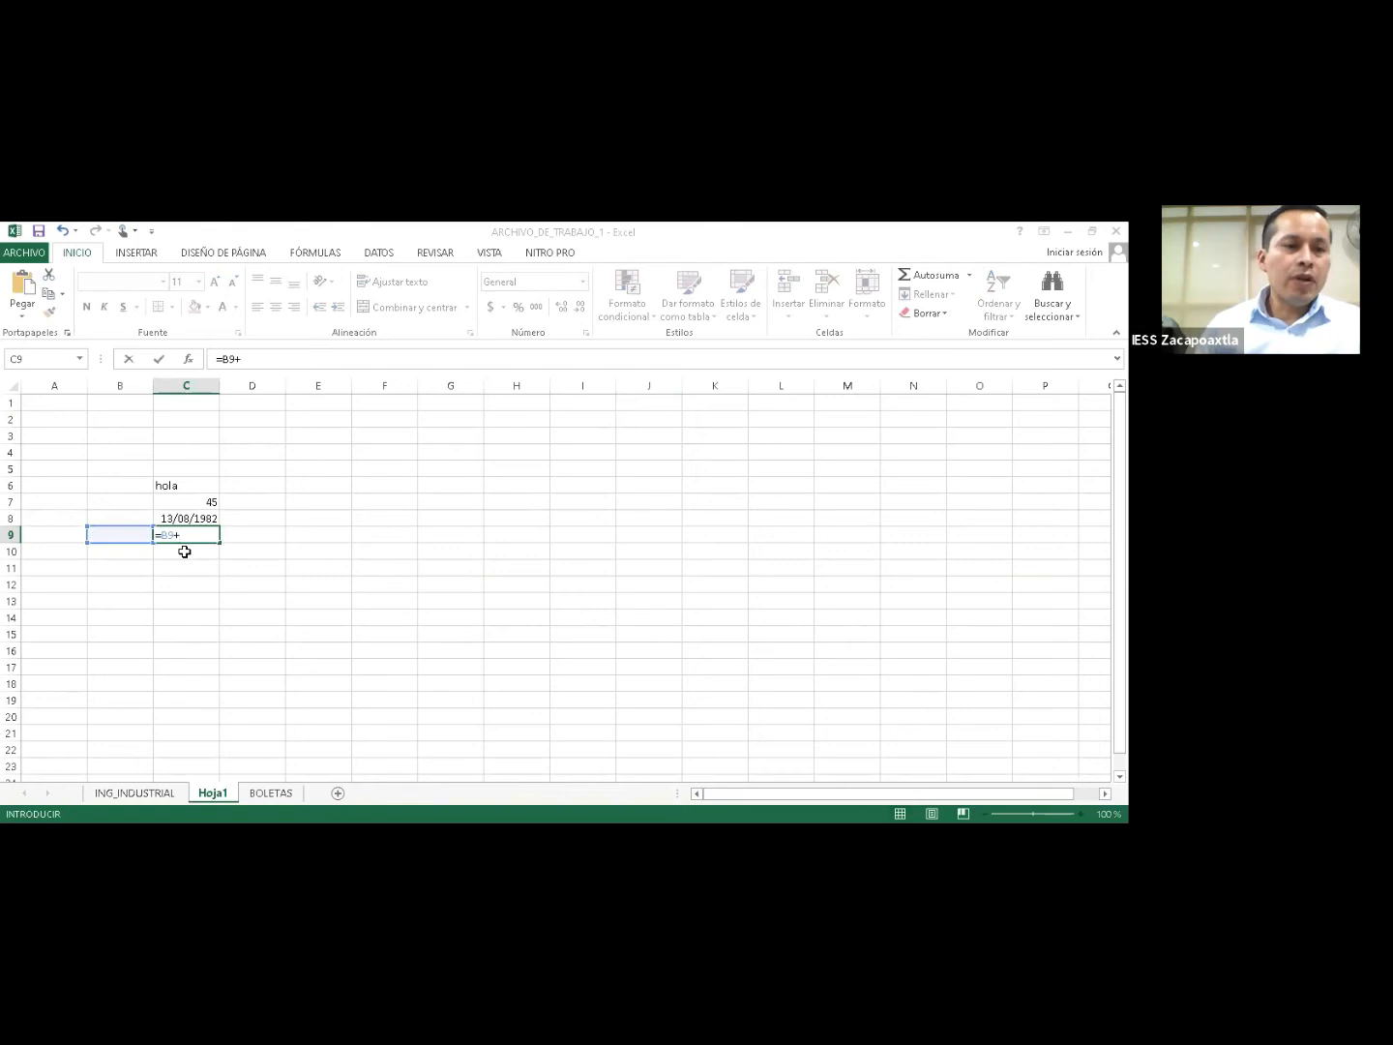
pyautogui.click(184, 551)
pyautogui.press('Return')
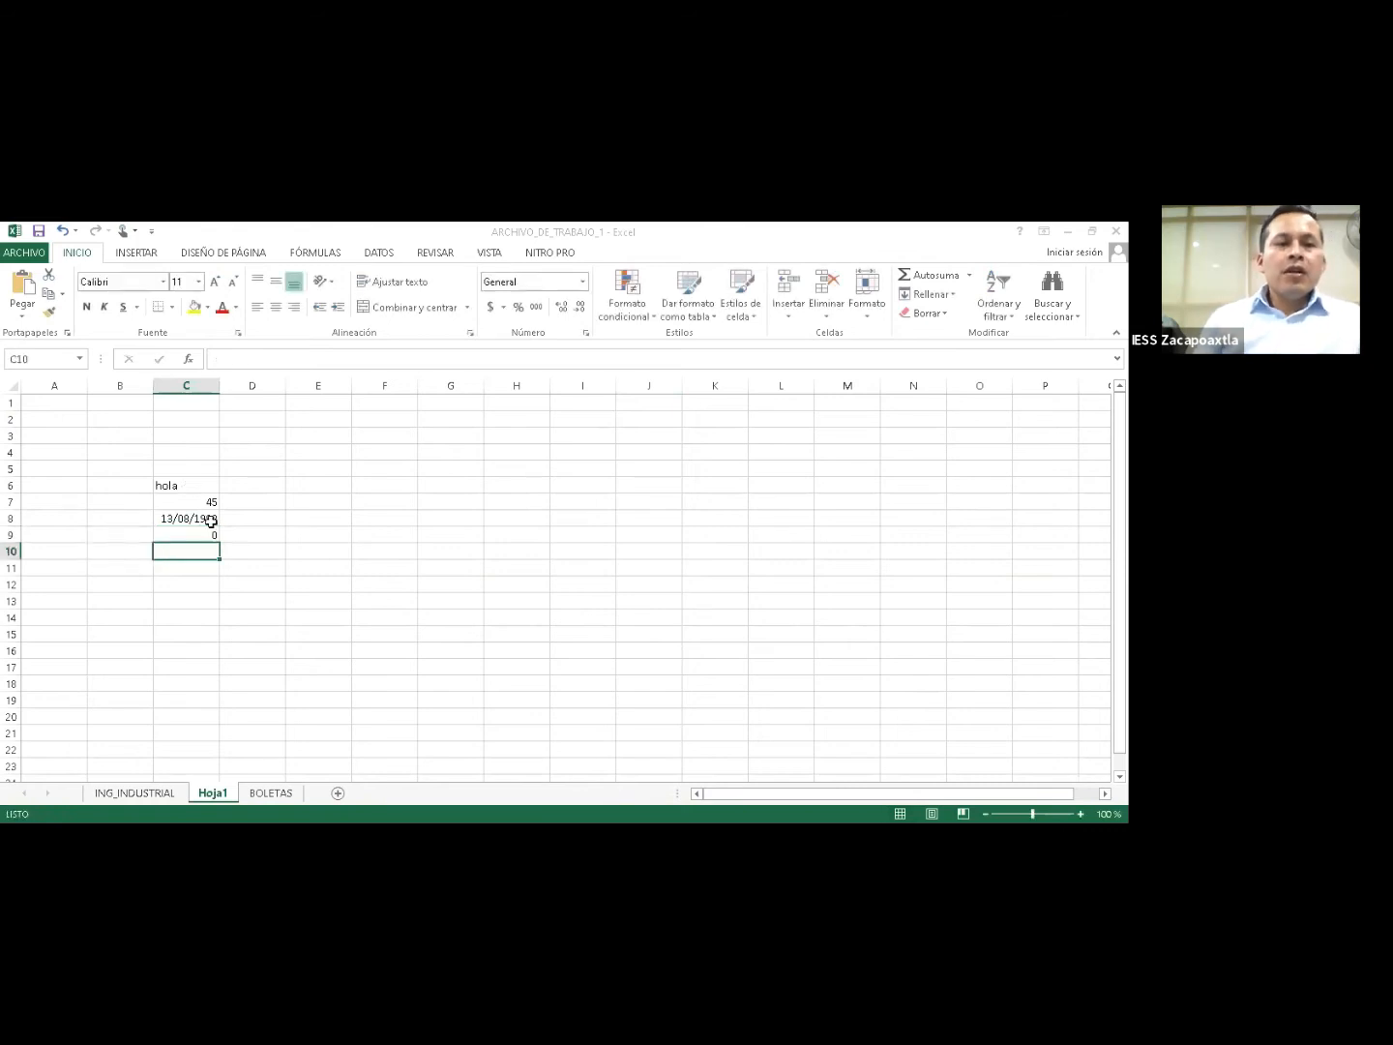
pyautogui.press('Up')
pyautogui.press('Up')
pyautogui.press('Up')
pyautogui.press('Up')
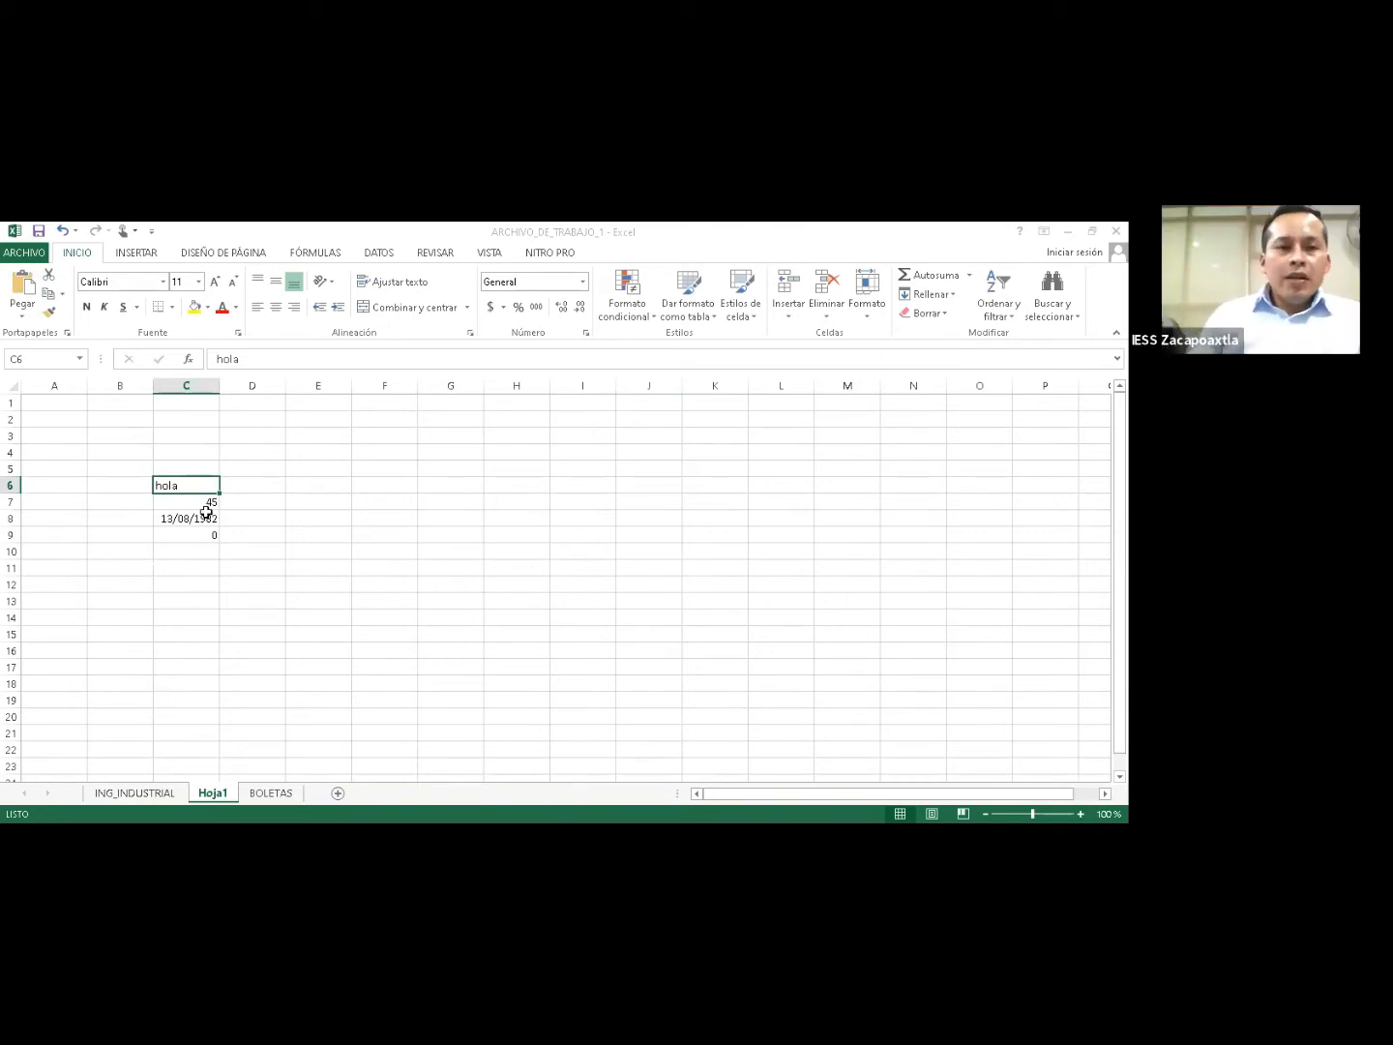
# Select D7, D8 and C6, then zoom the Hoja1 view to 120%.
pyautogui.click(250, 502)
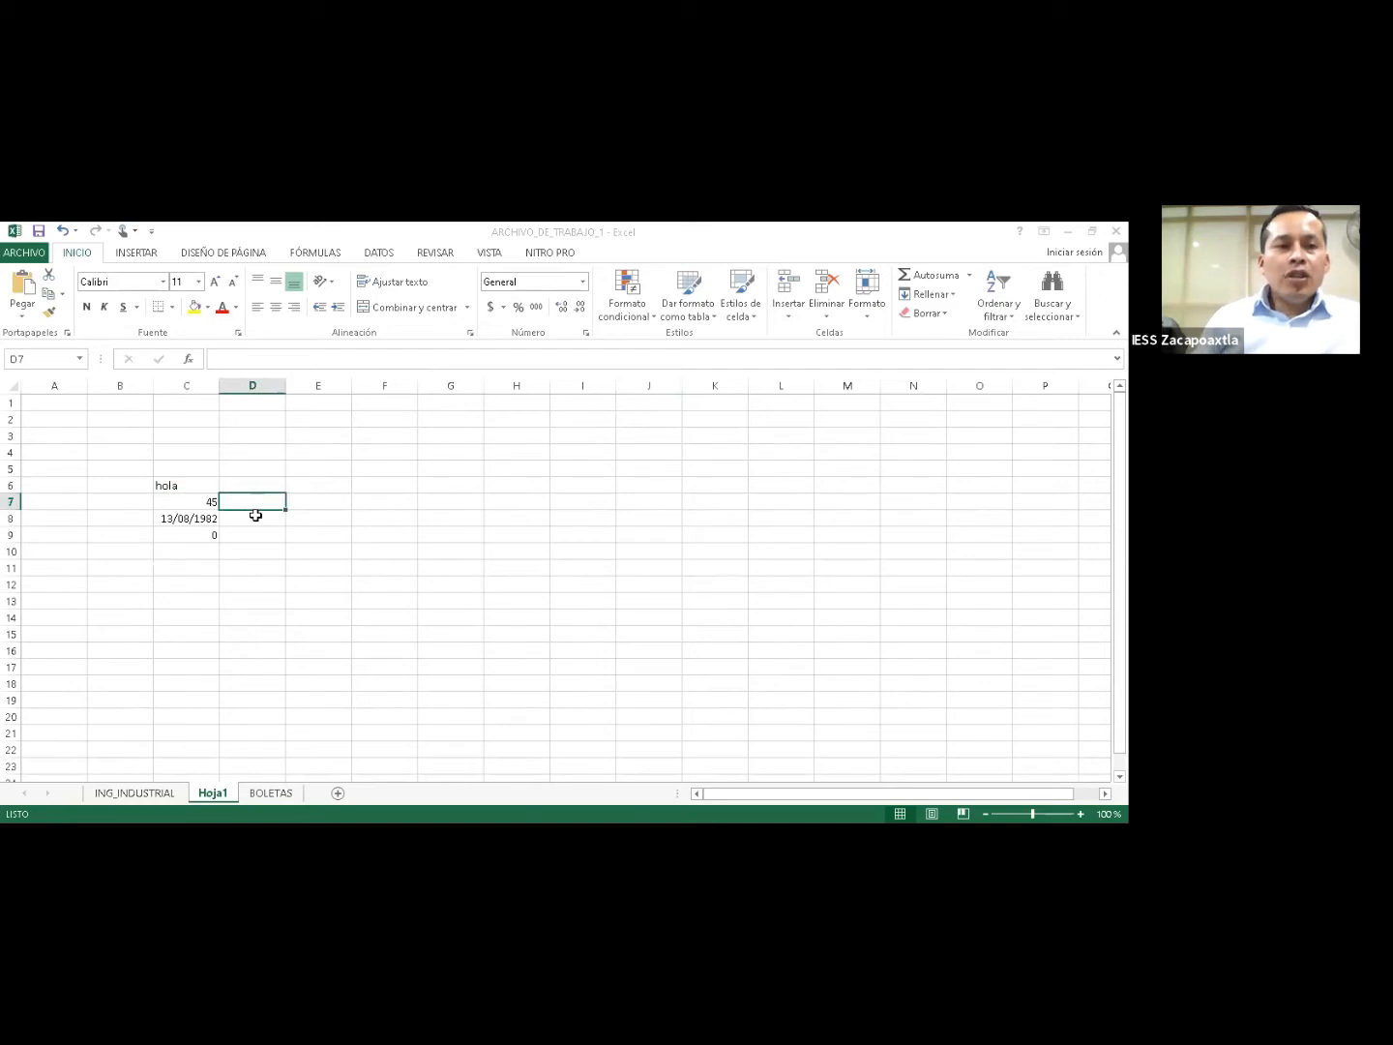
pyautogui.click(256, 516)
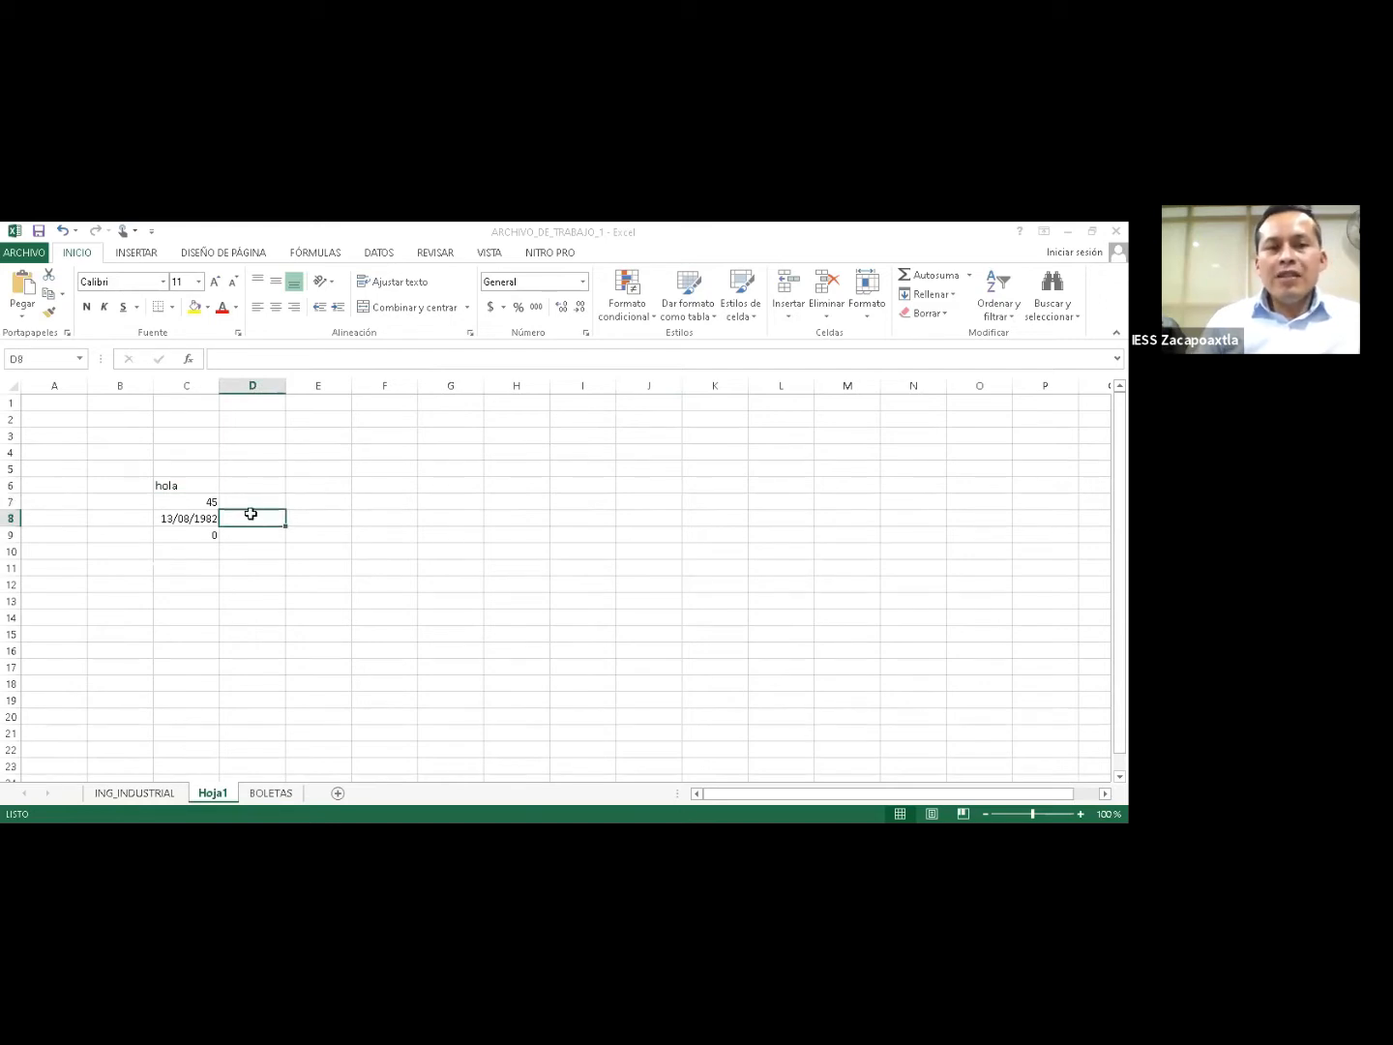
pyautogui.click(197, 484)
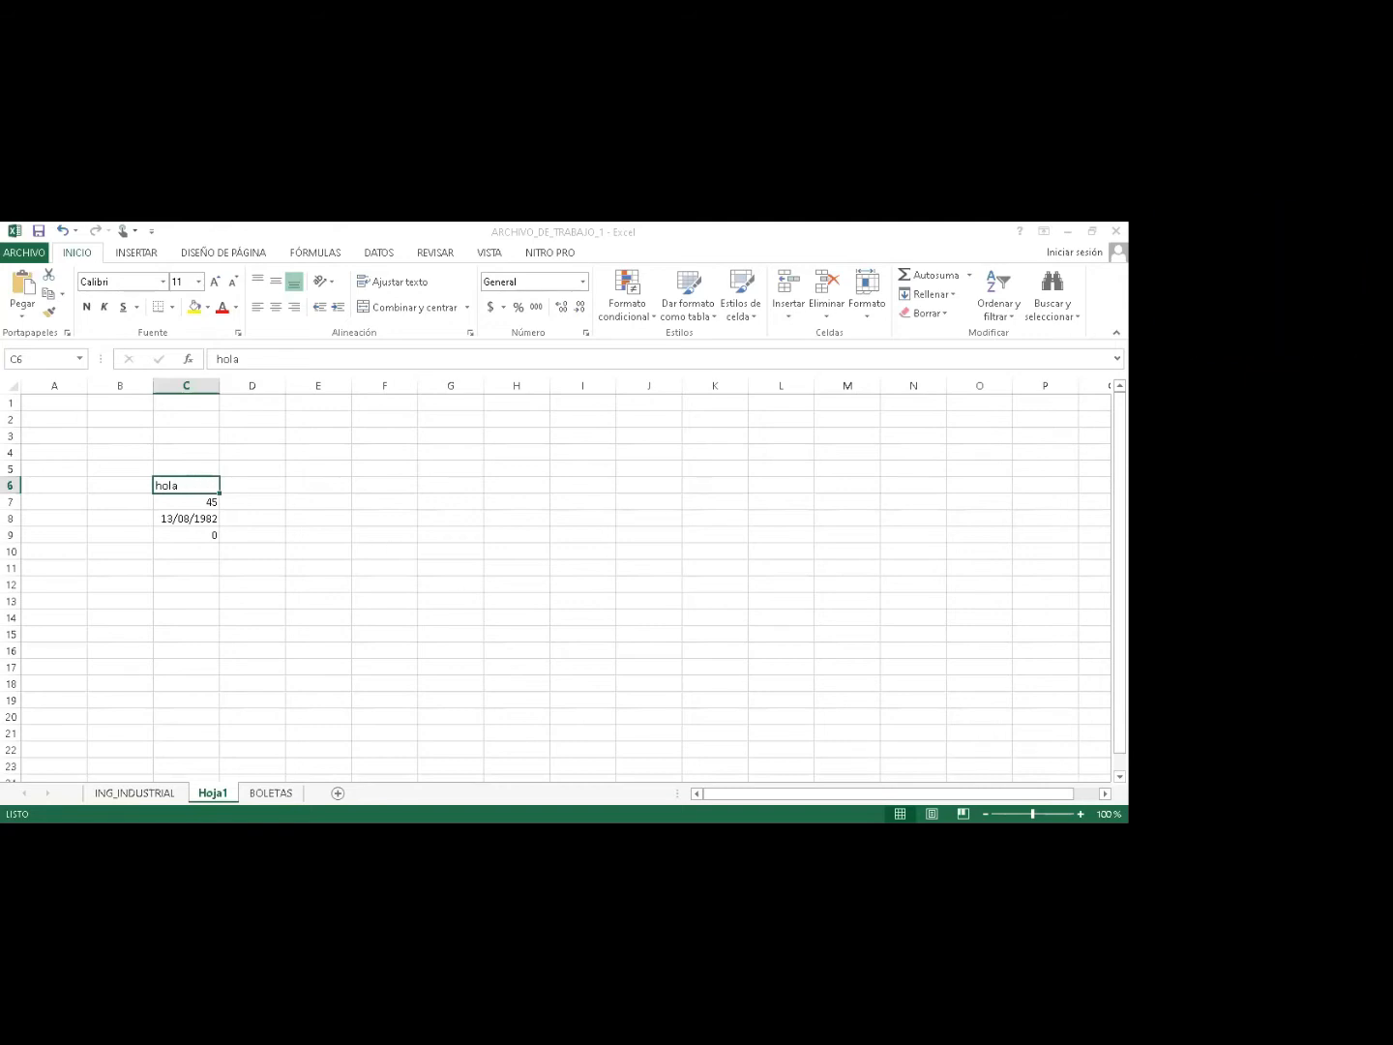
pyautogui.click(1081, 813)
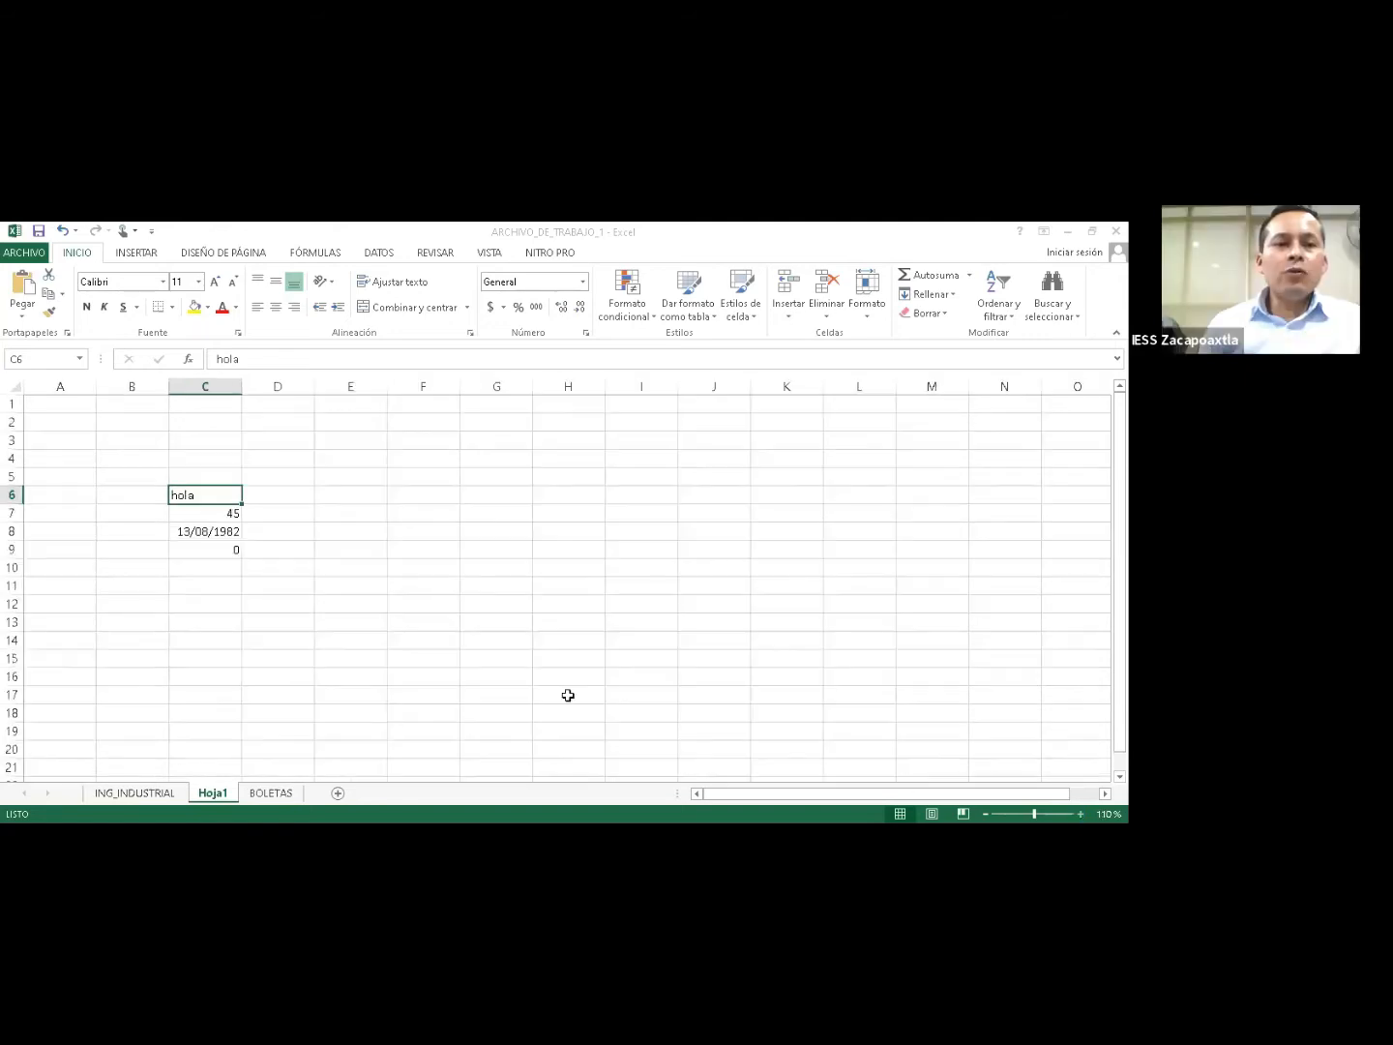
pyautogui.keyDown('ctrl'); pyautogui.scroll(1, 320, 553); pyautogui.keyUp('ctrl')
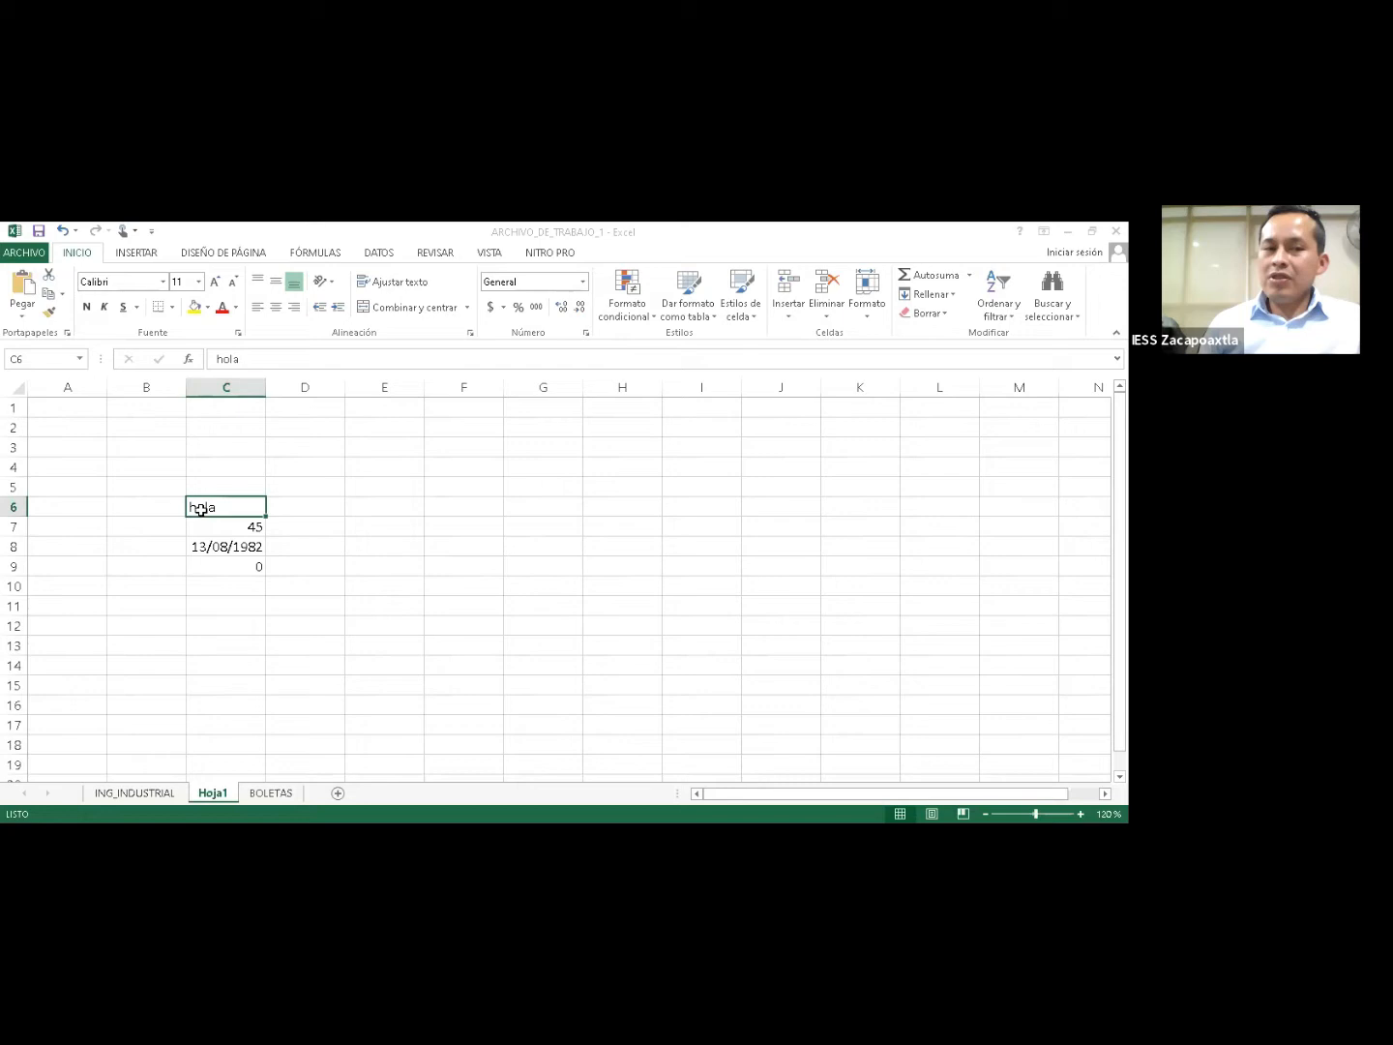
# Select the sample entries in C6:C9 and delete their contents.
pyautogui.moveTo(145, 507); pyautogui.dragTo(247, 567)
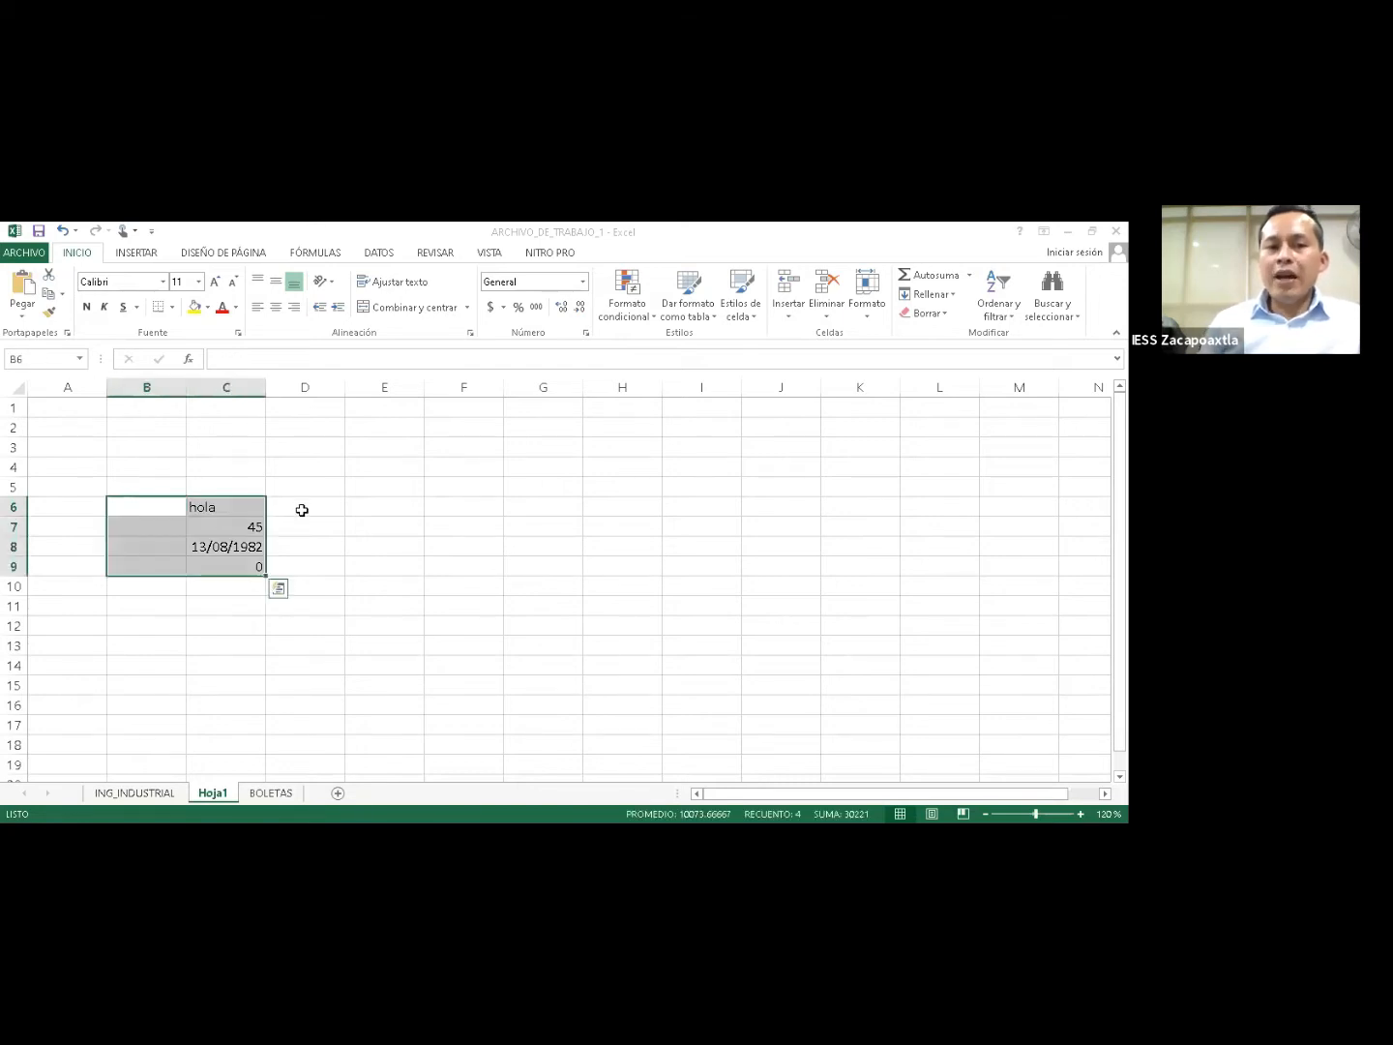
pyautogui.moveTo(302, 506); pyautogui.dragTo(301, 565)
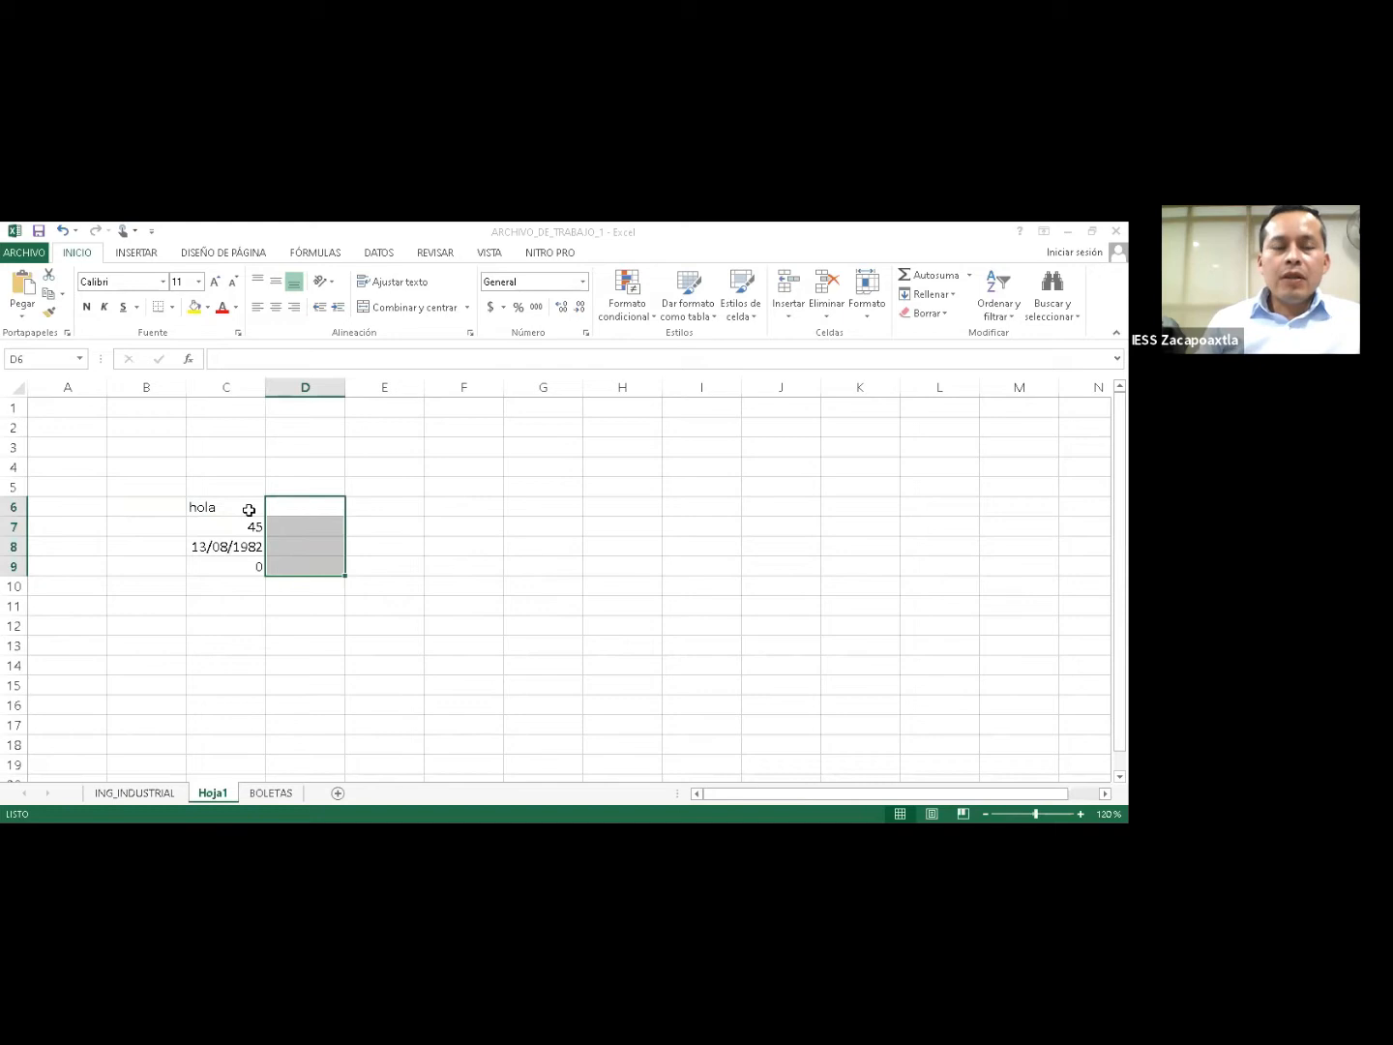
pyautogui.click(280, 508)
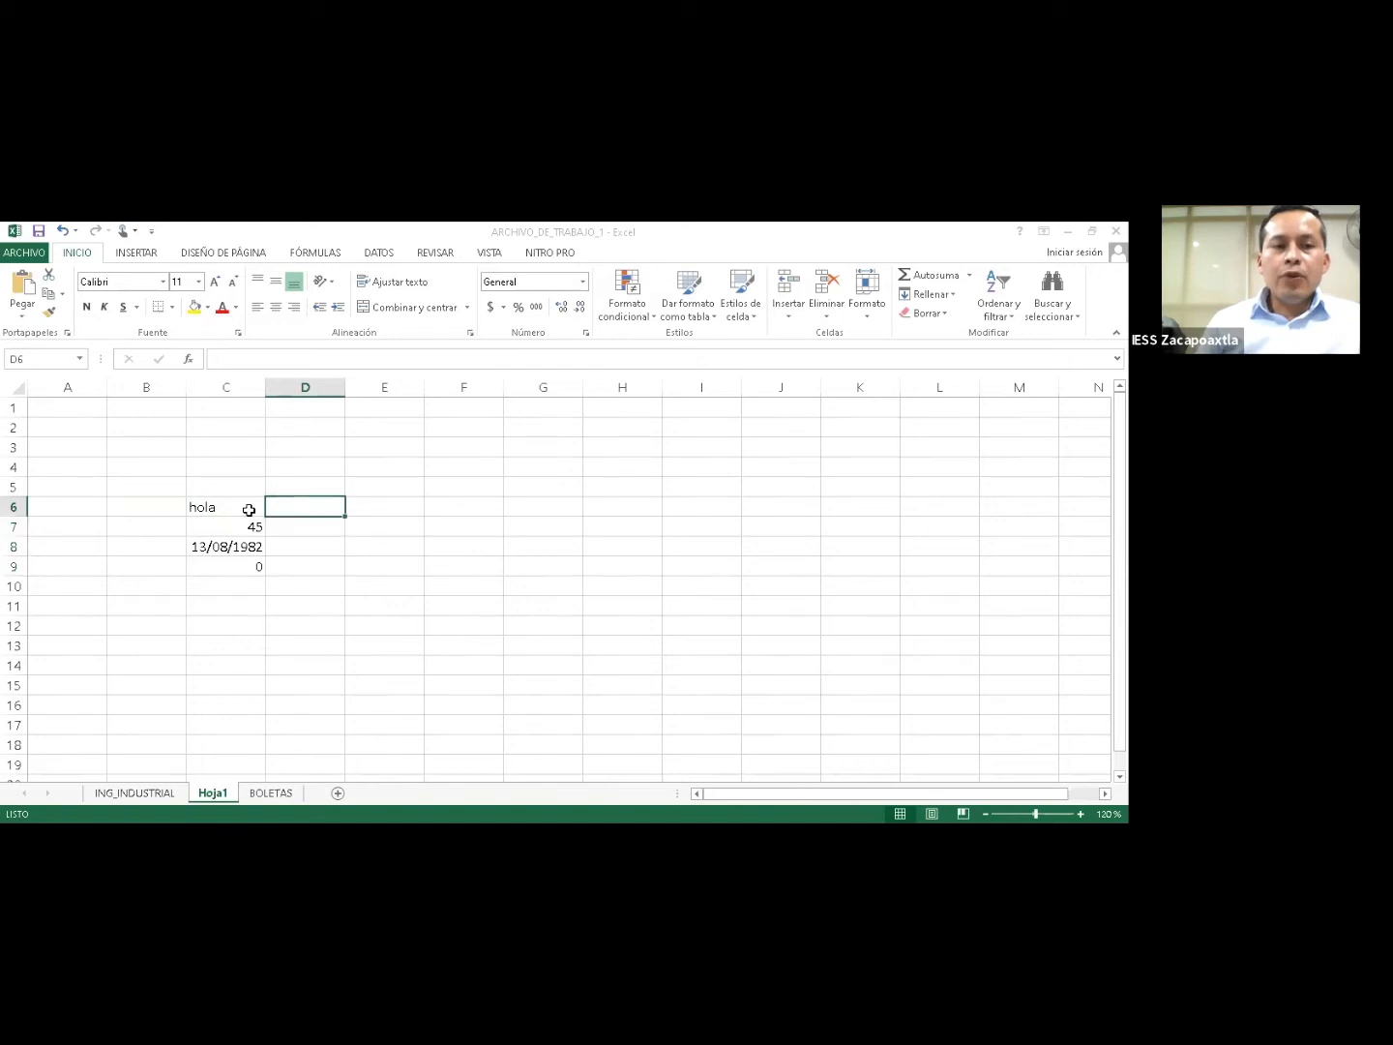
pyautogui.moveTo(248, 510); pyautogui.dragTo(225, 565)
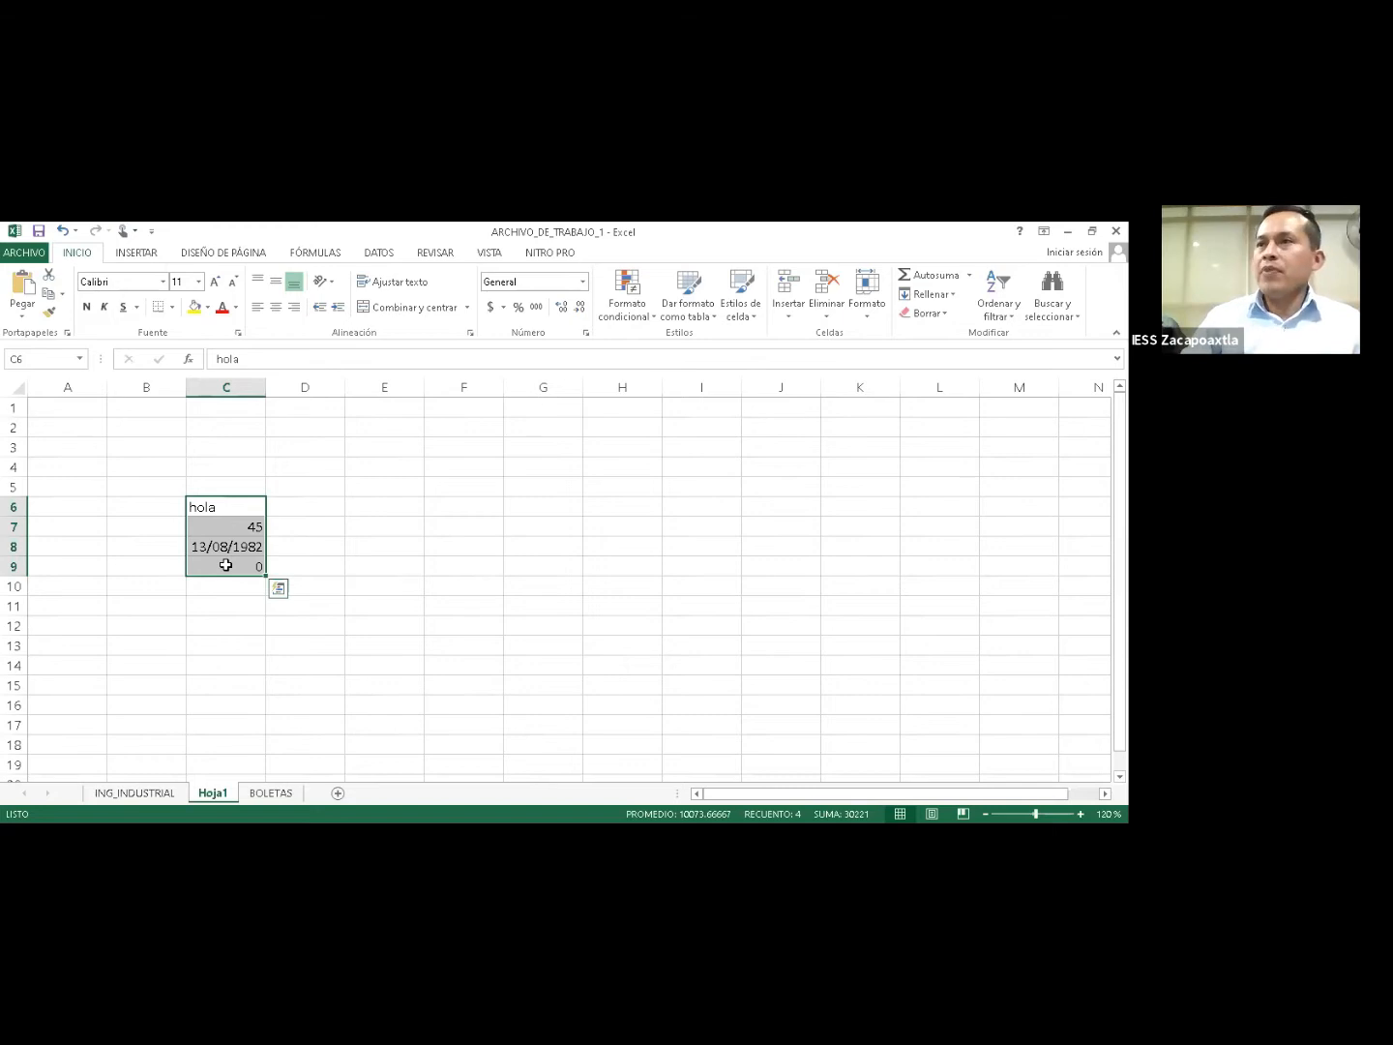
pyautogui.press('Delete')
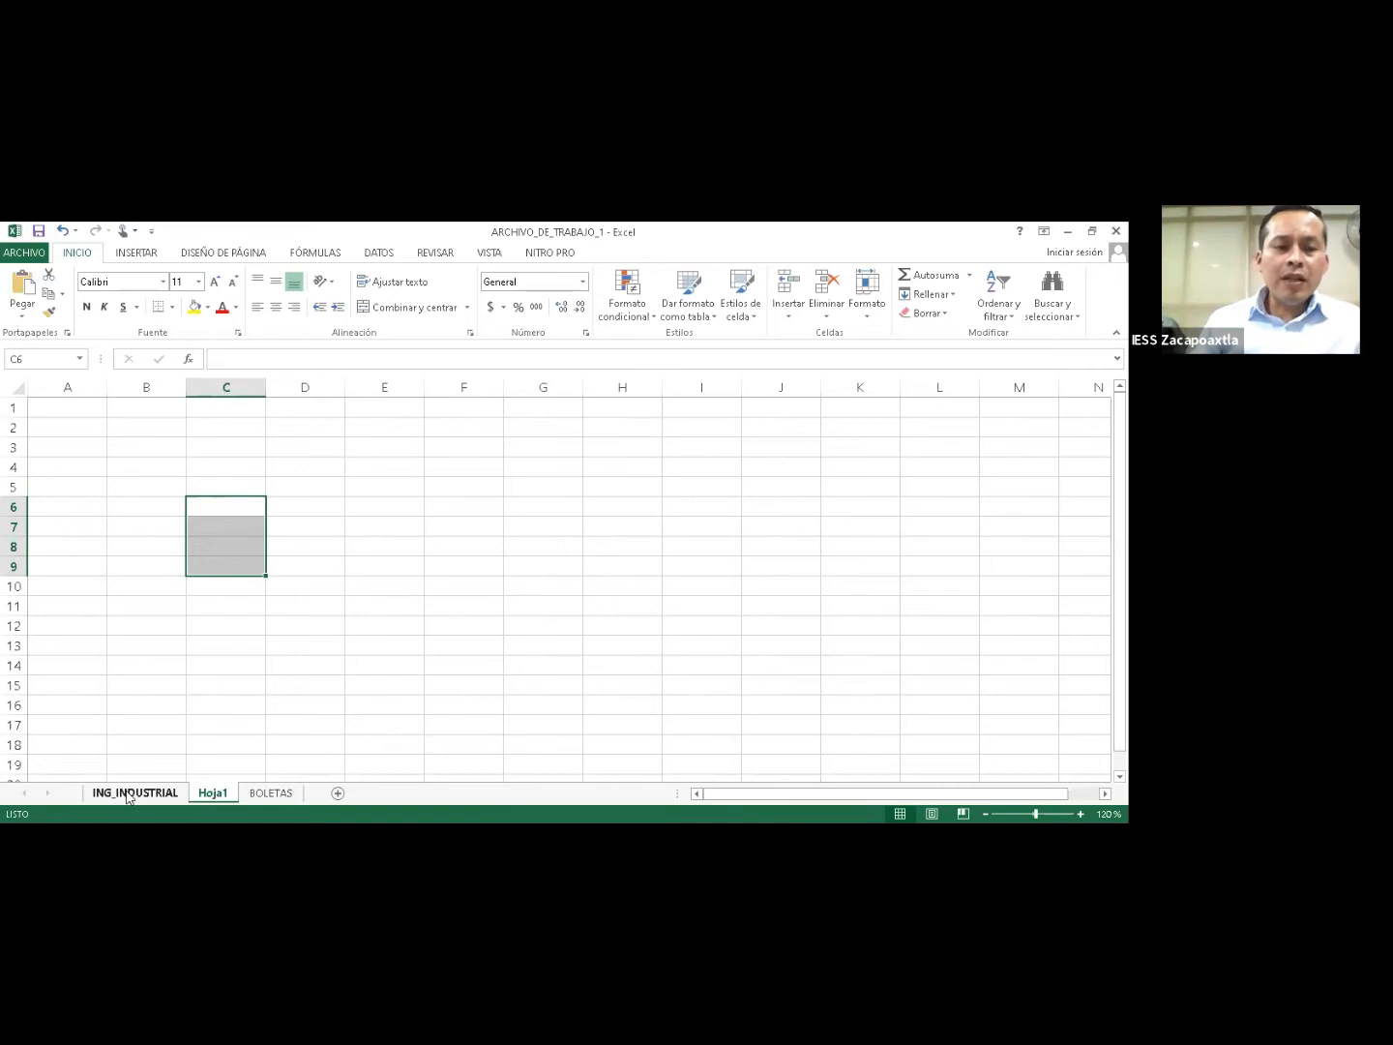
pyautogui.click(128, 794)
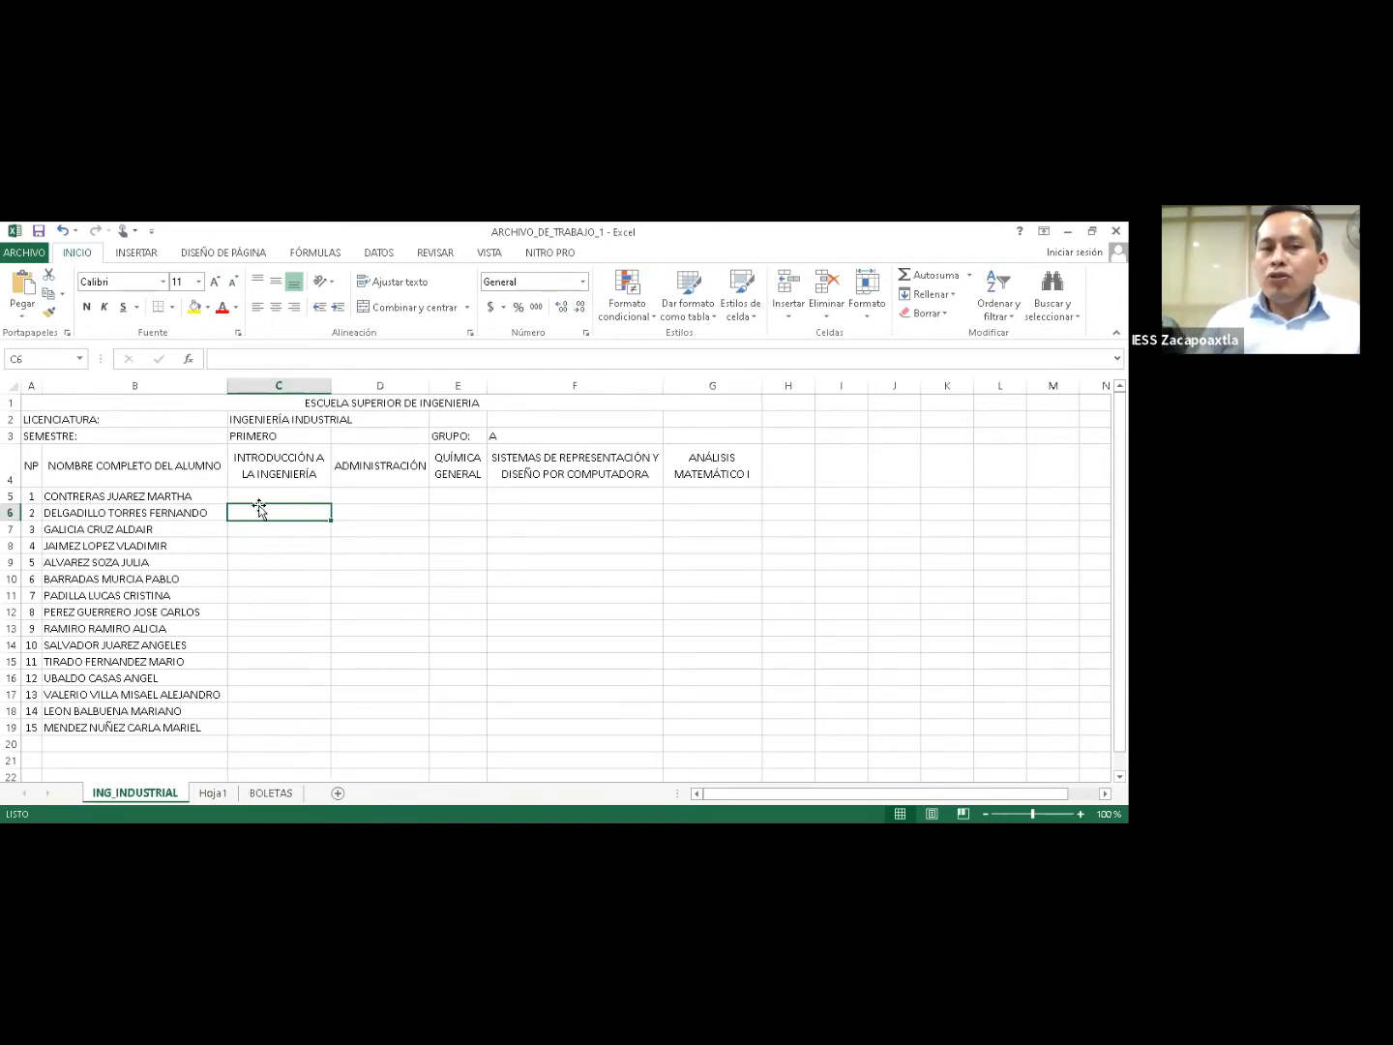
pyautogui.click(258, 473)
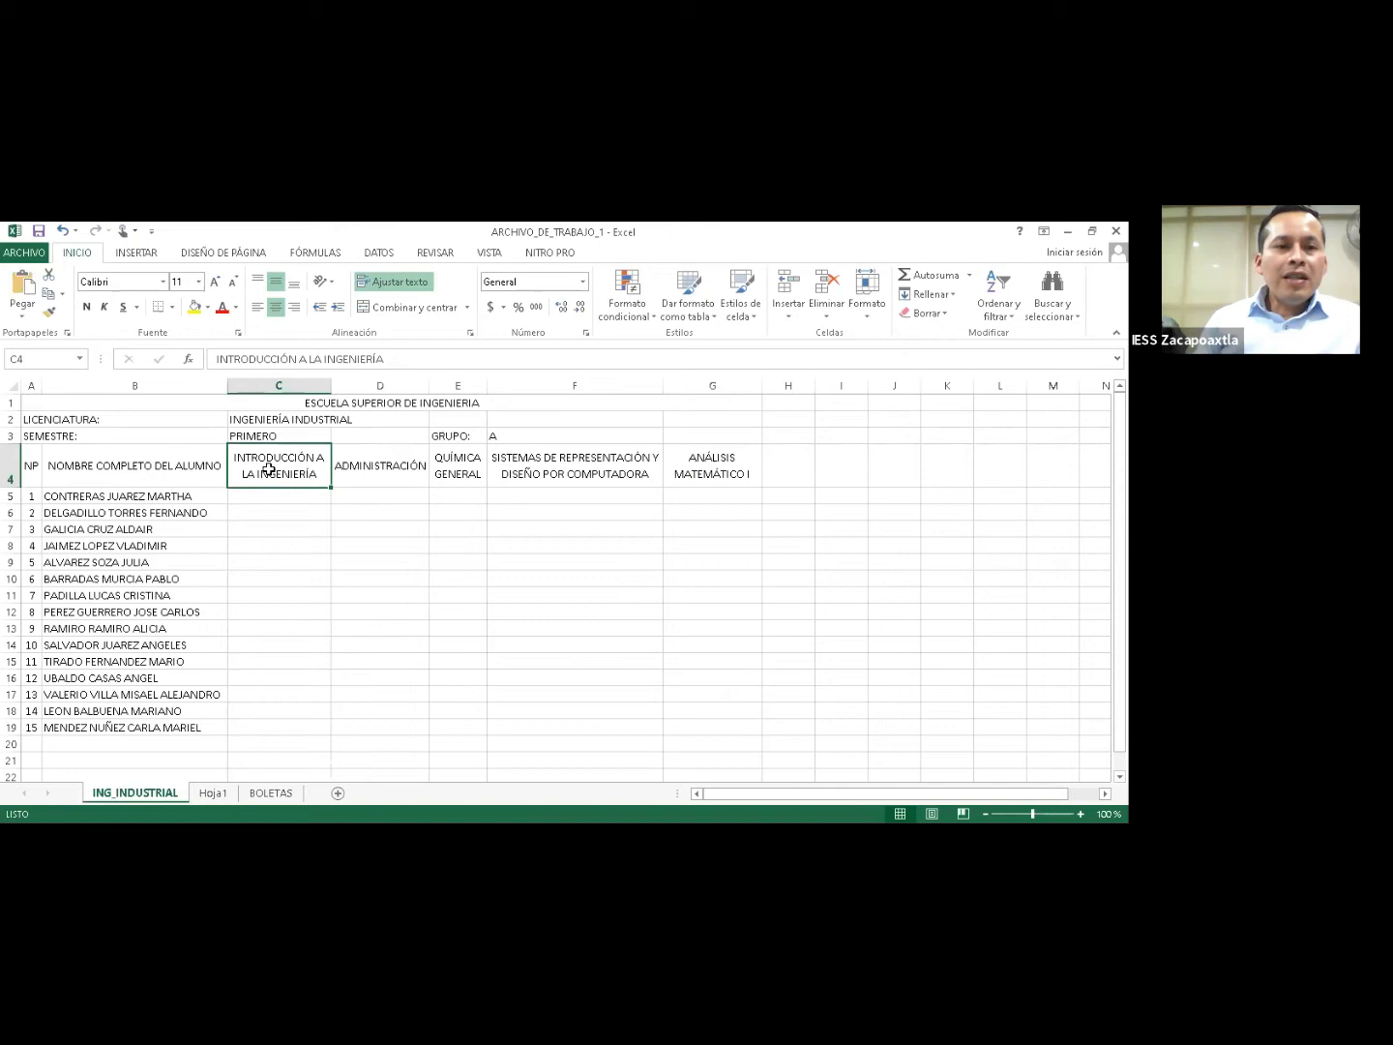
pyautogui.click(359, 471)
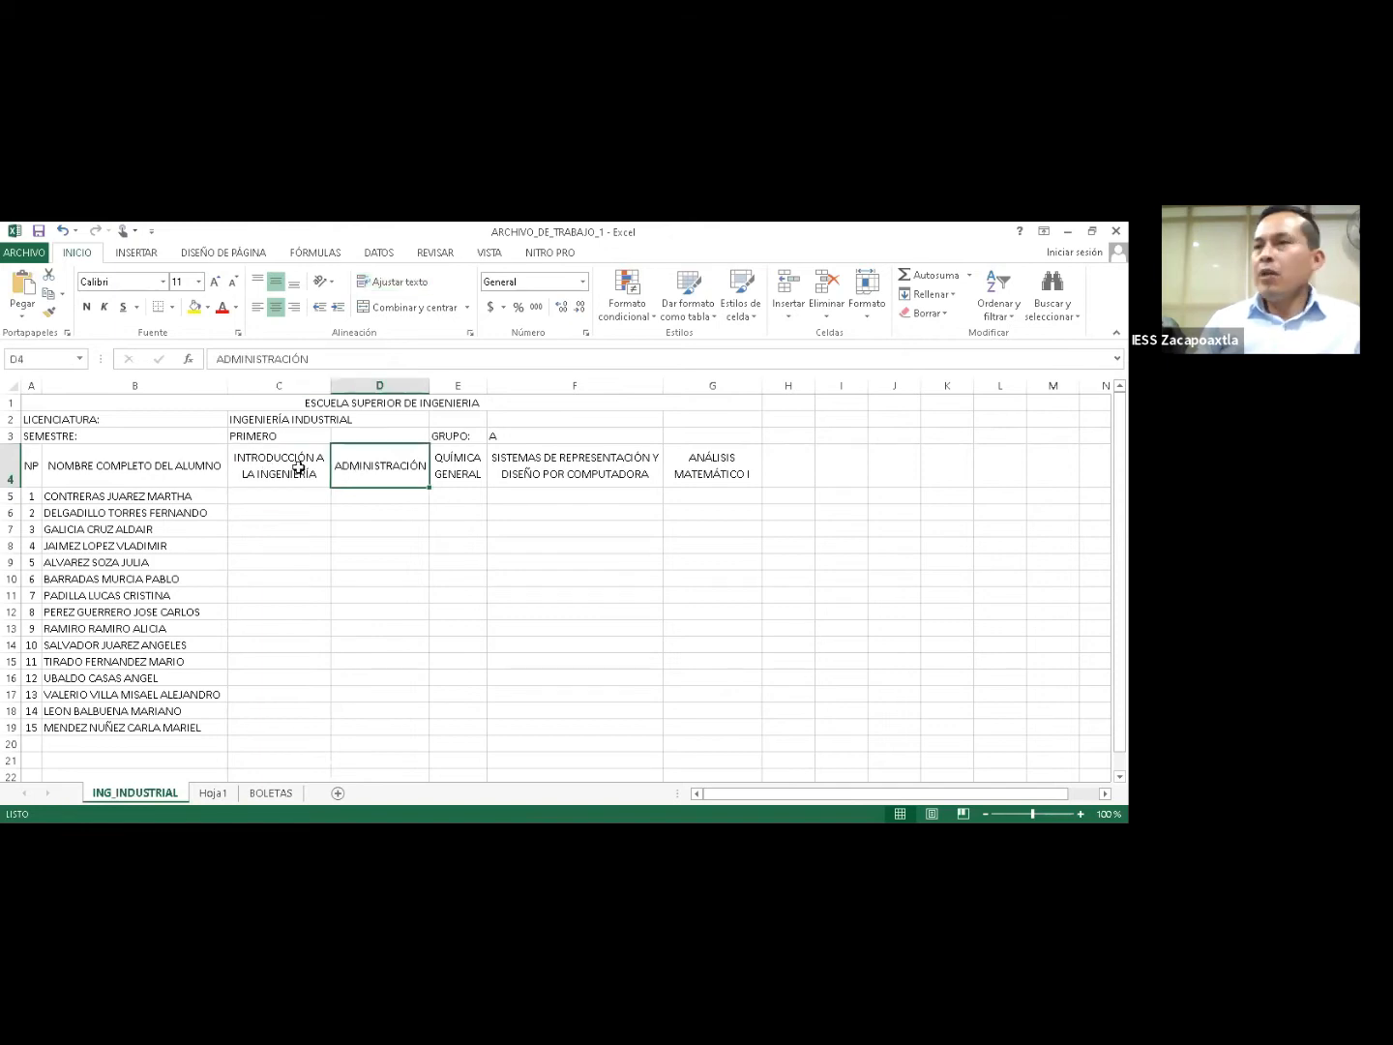
pyautogui.click(470, 470)
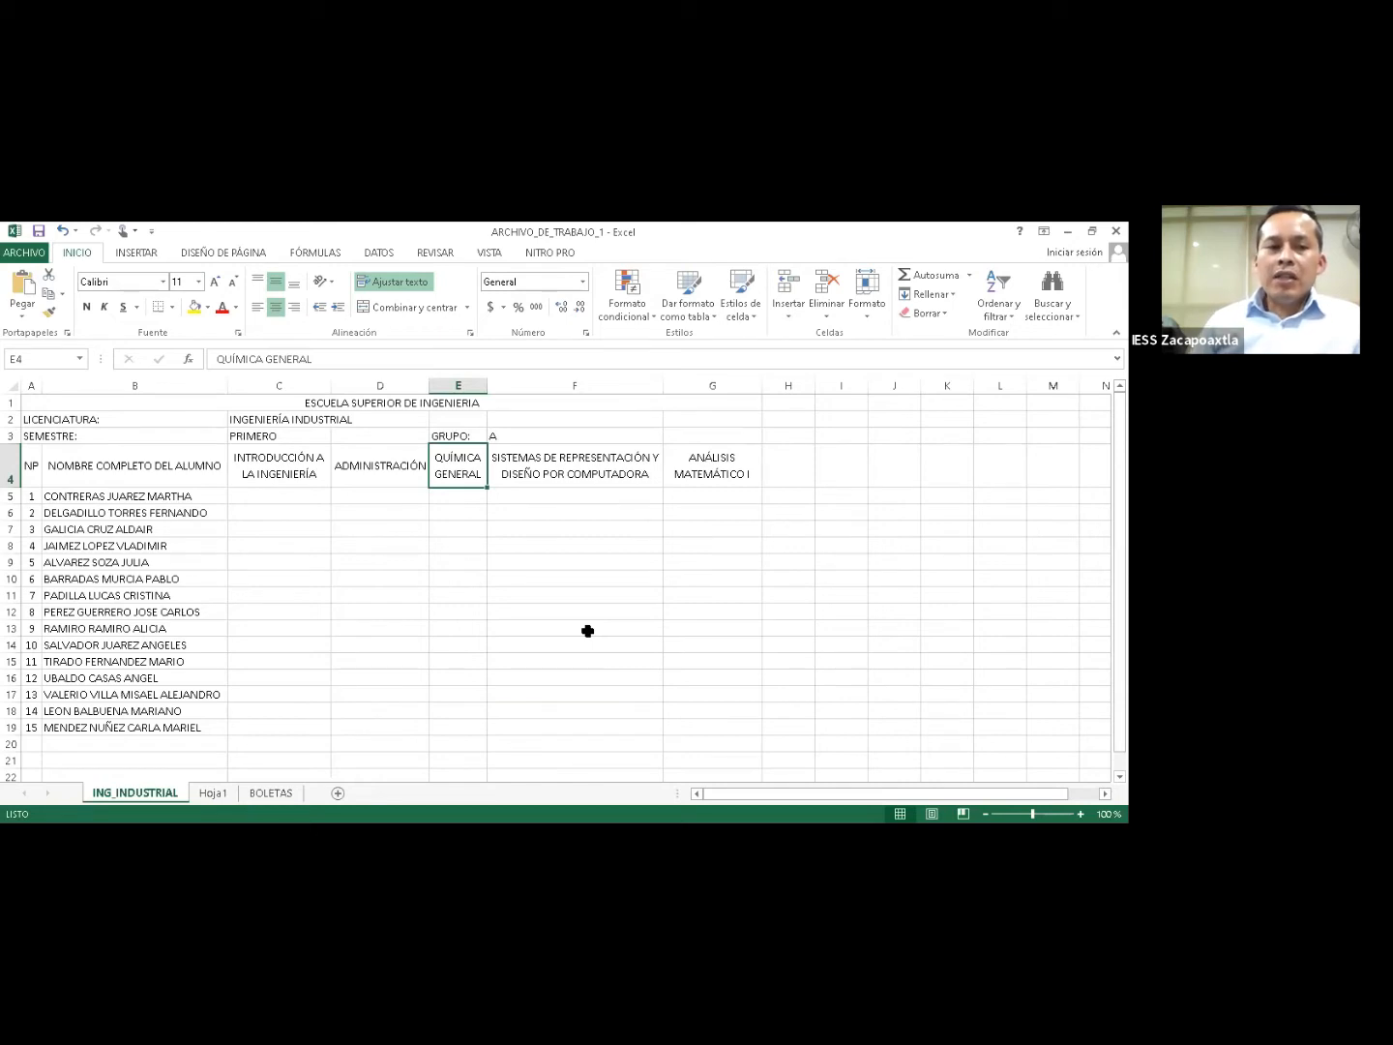
pyautogui.click(271, 467)
pyautogui.click(372, 467)
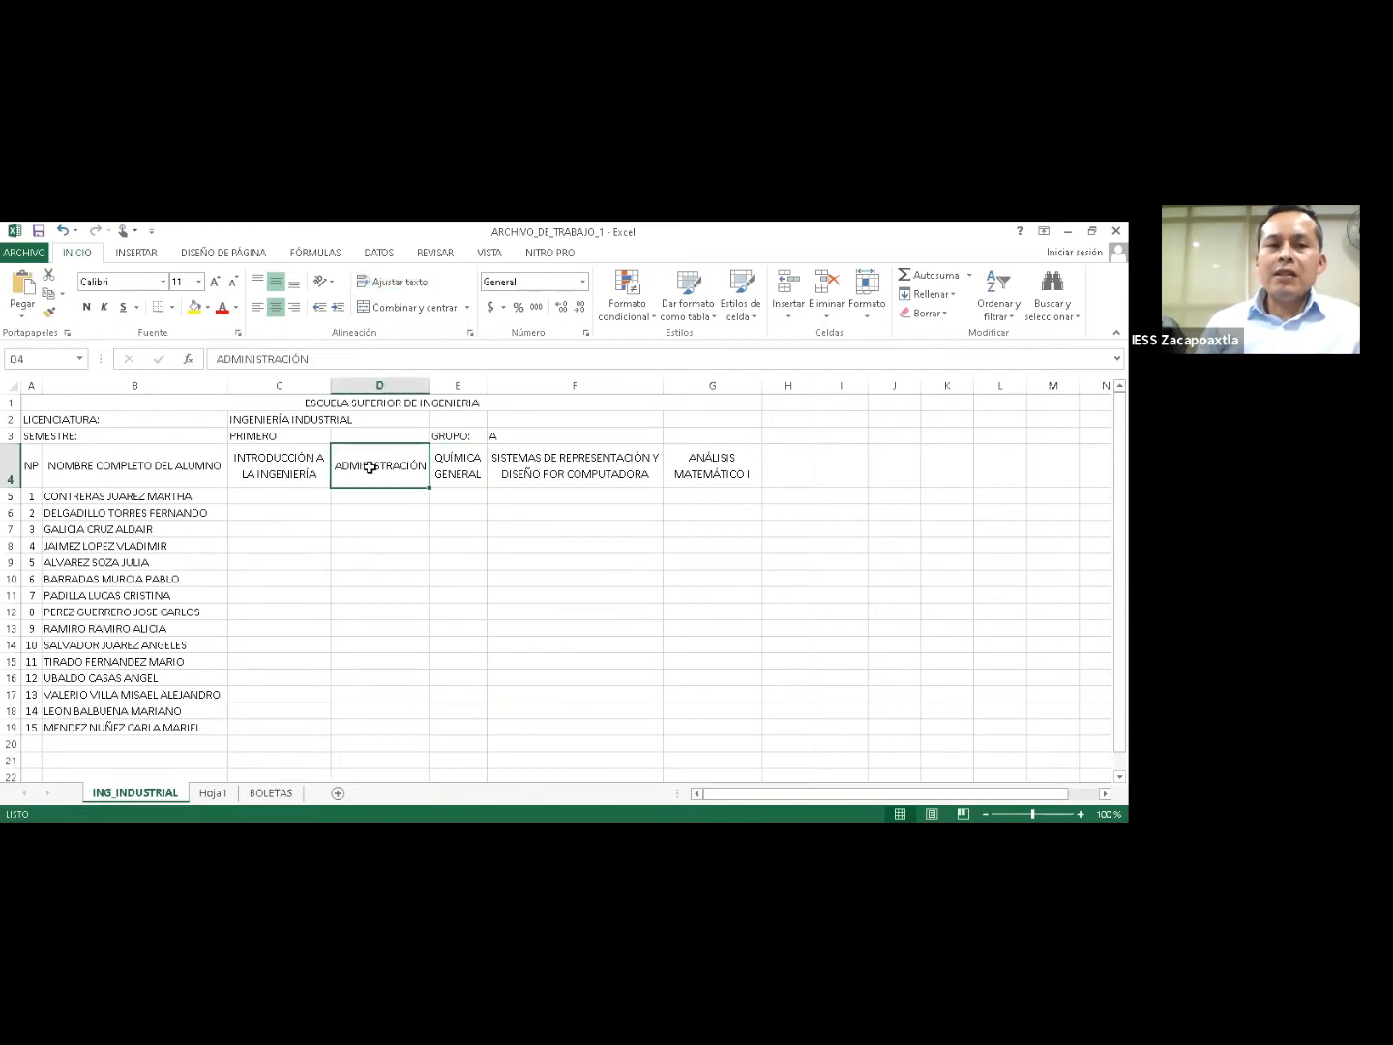
pyautogui.click(454, 468)
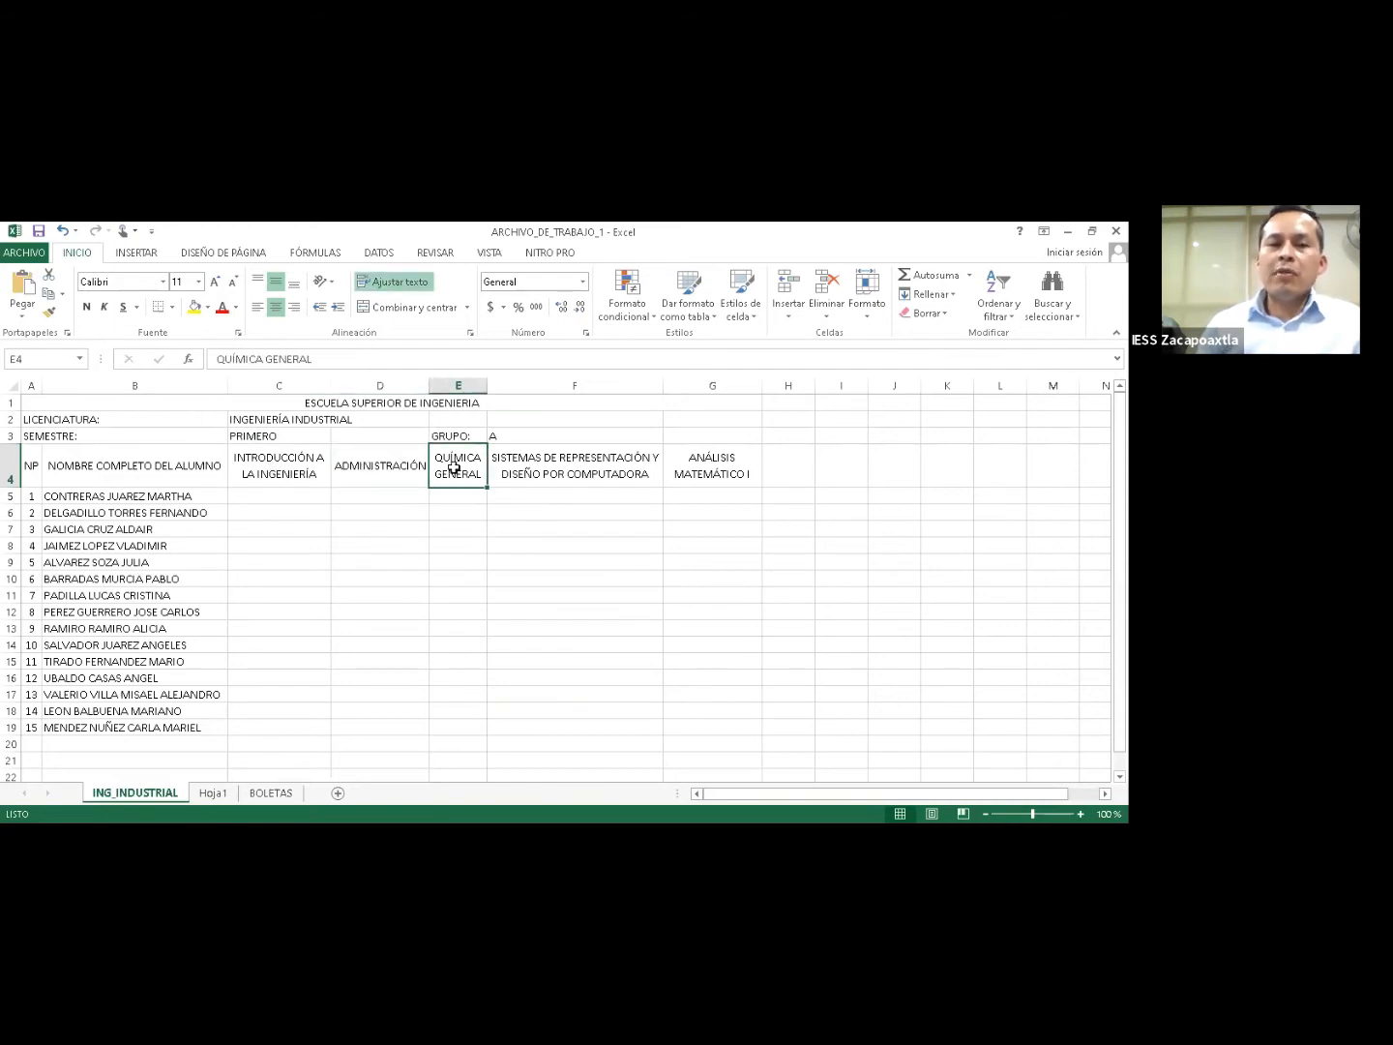
pyautogui.click(532, 465)
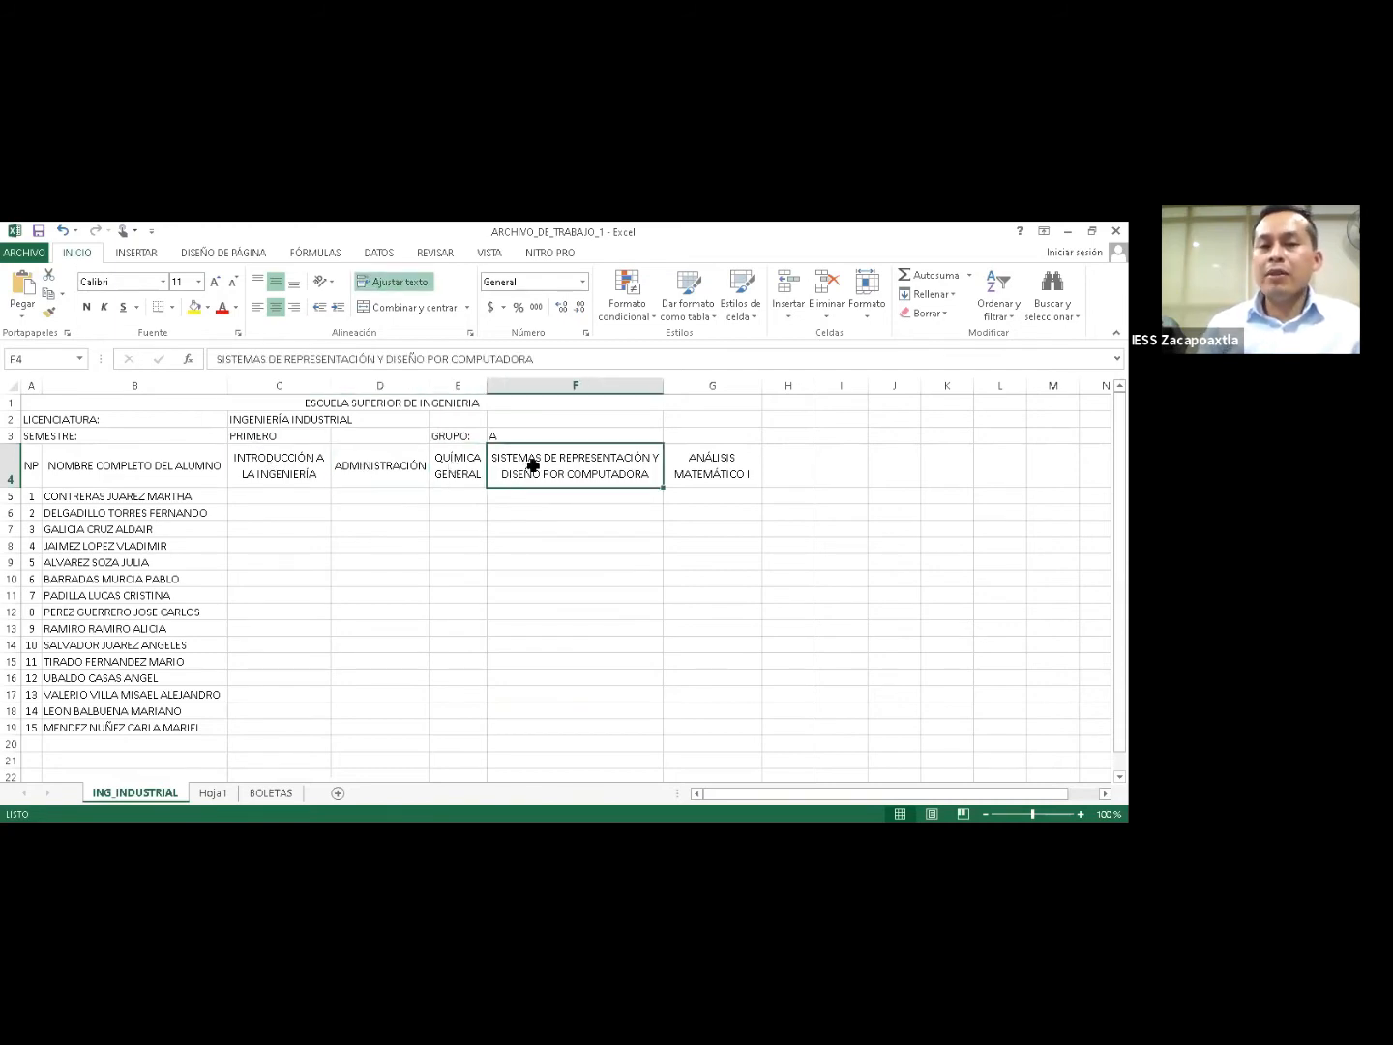
pyautogui.click(702, 471)
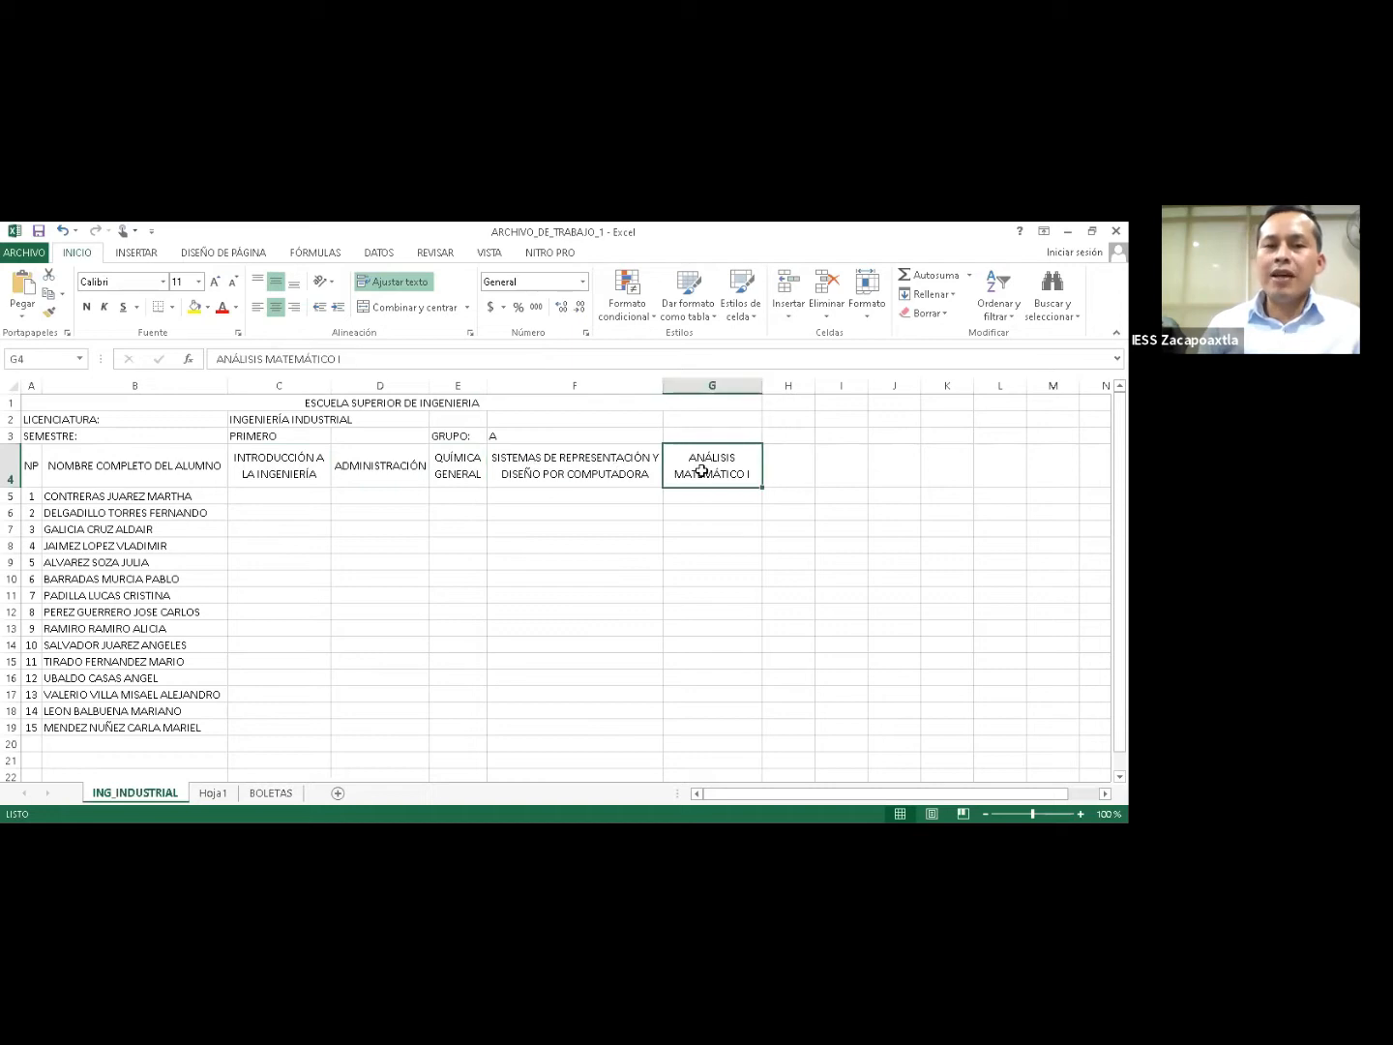
pyautogui.click(599, 466)
pyautogui.click(280, 469)
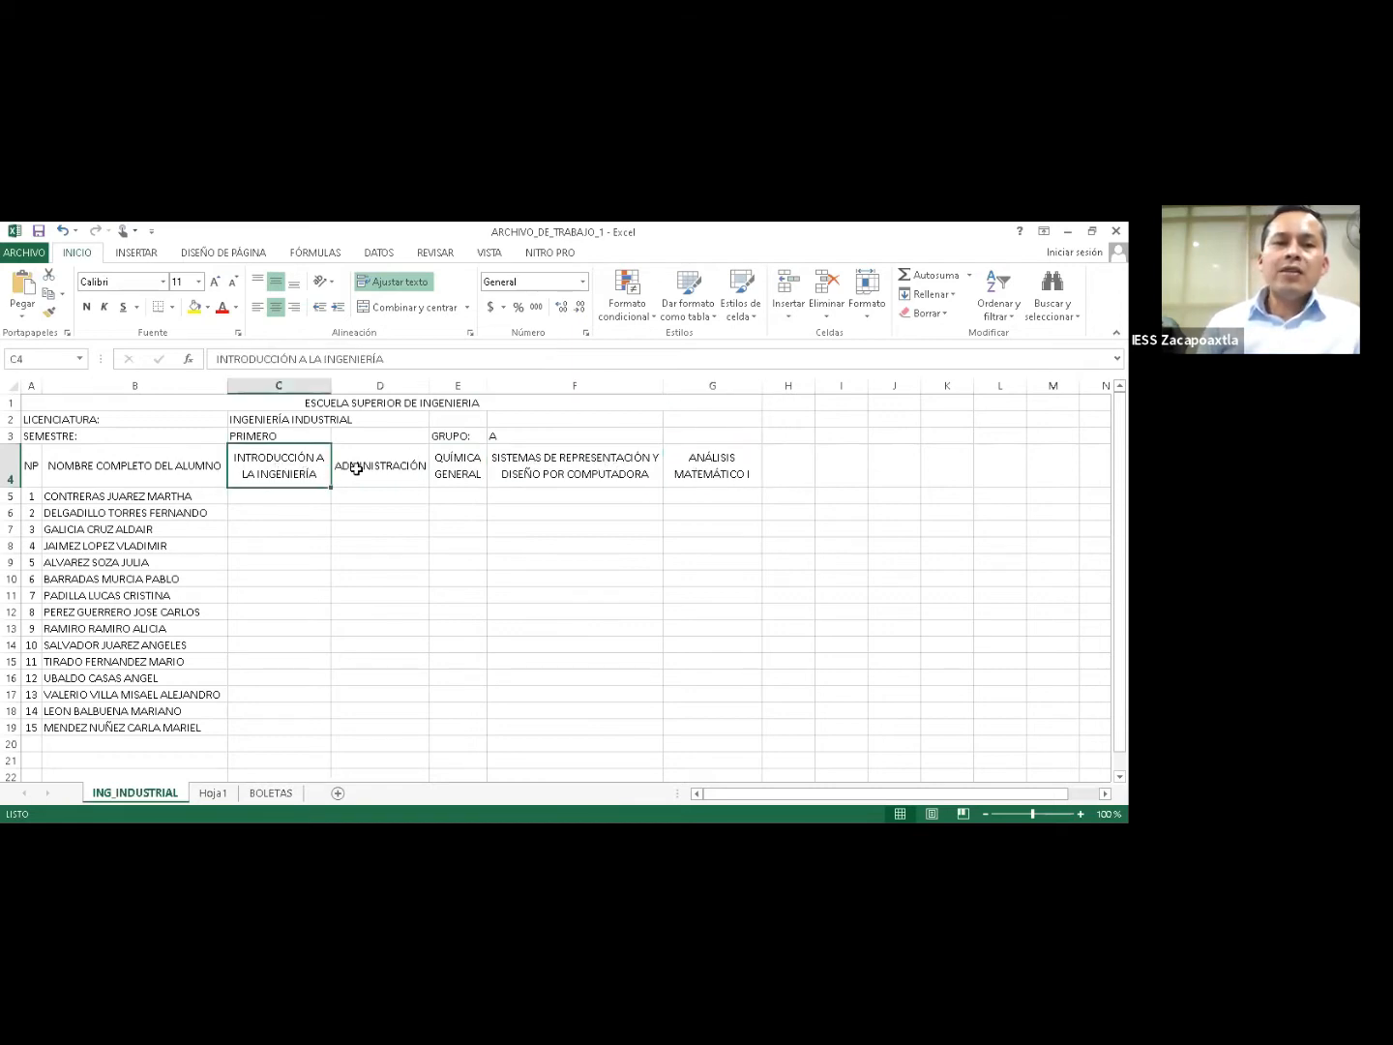
pyautogui.click(390, 468)
pyautogui.click(457, 468)
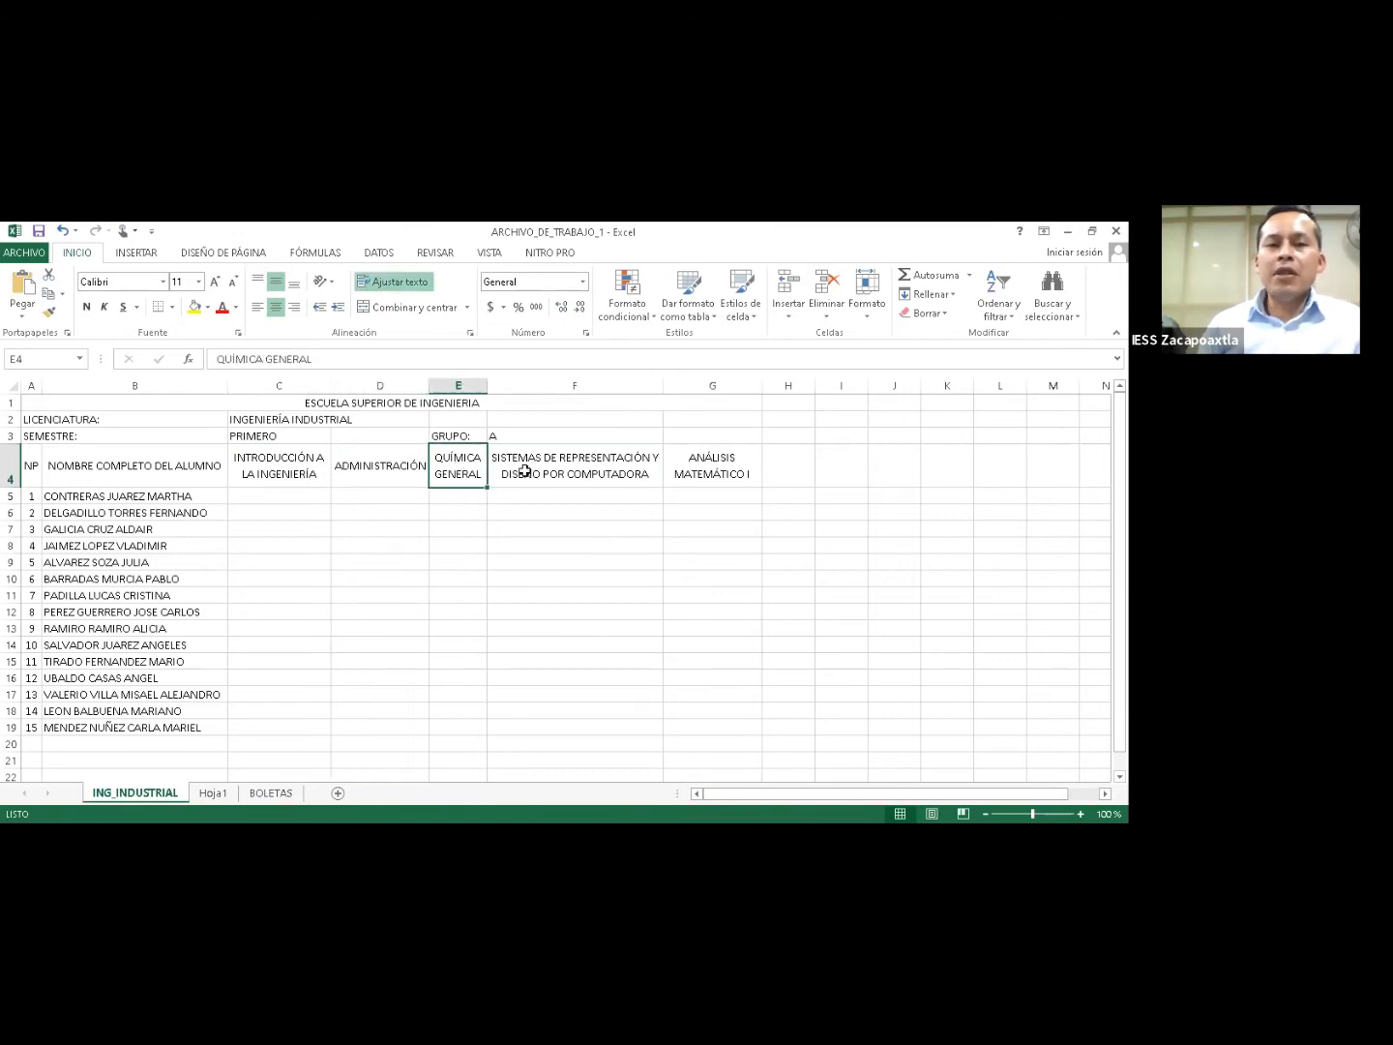
pyautogui.click(525, 471)
pyautogui.click(685, 470)
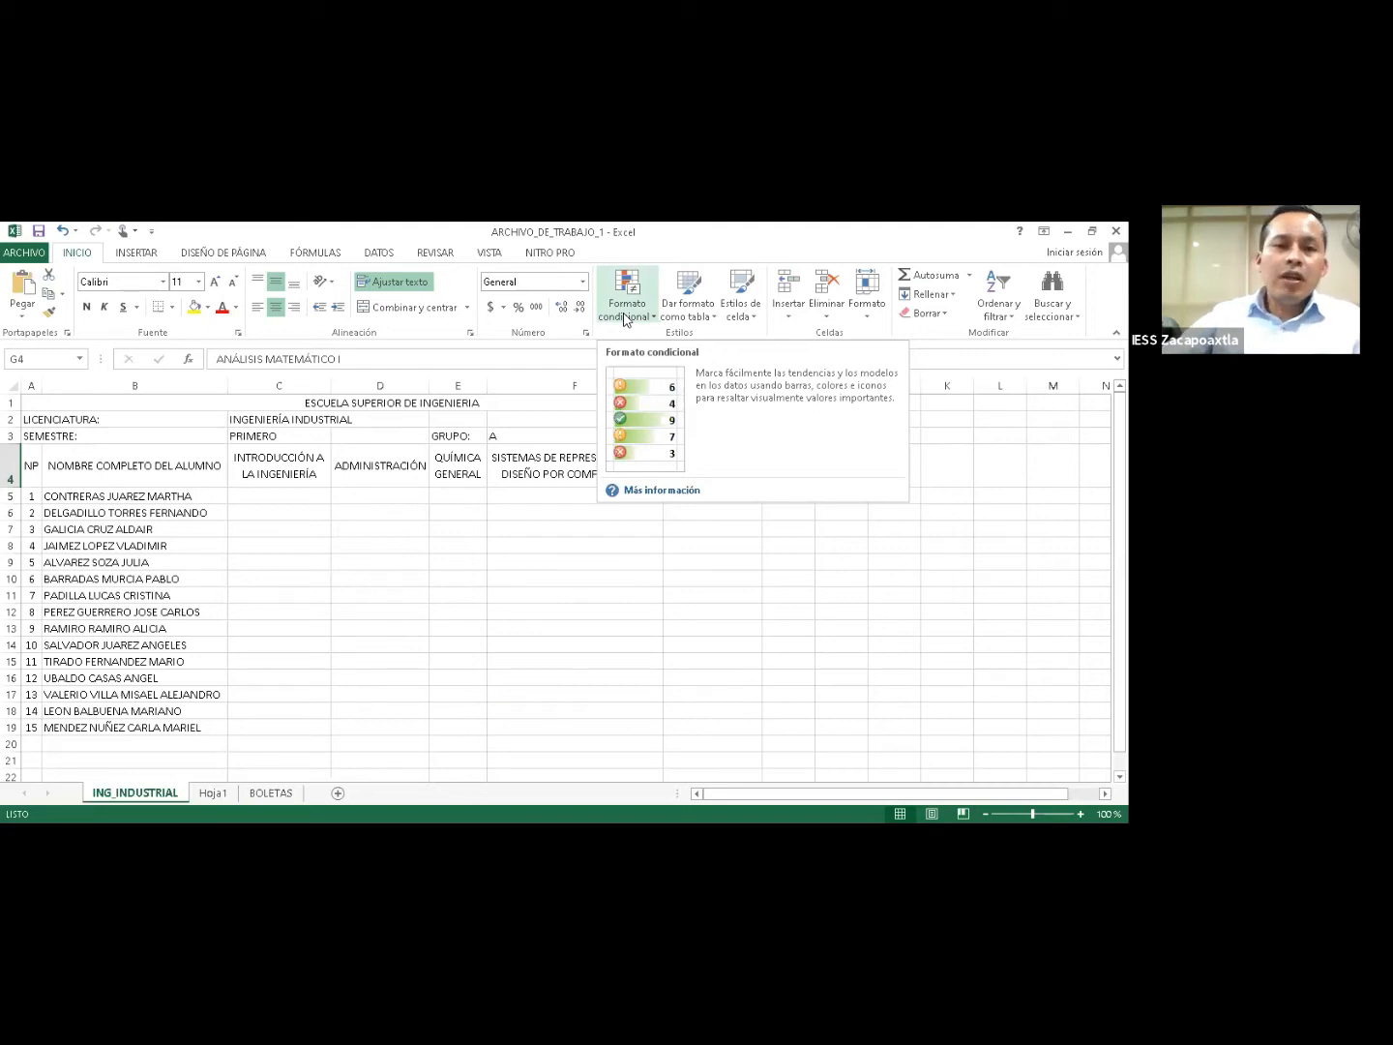
pyautogui.click(306, 506)
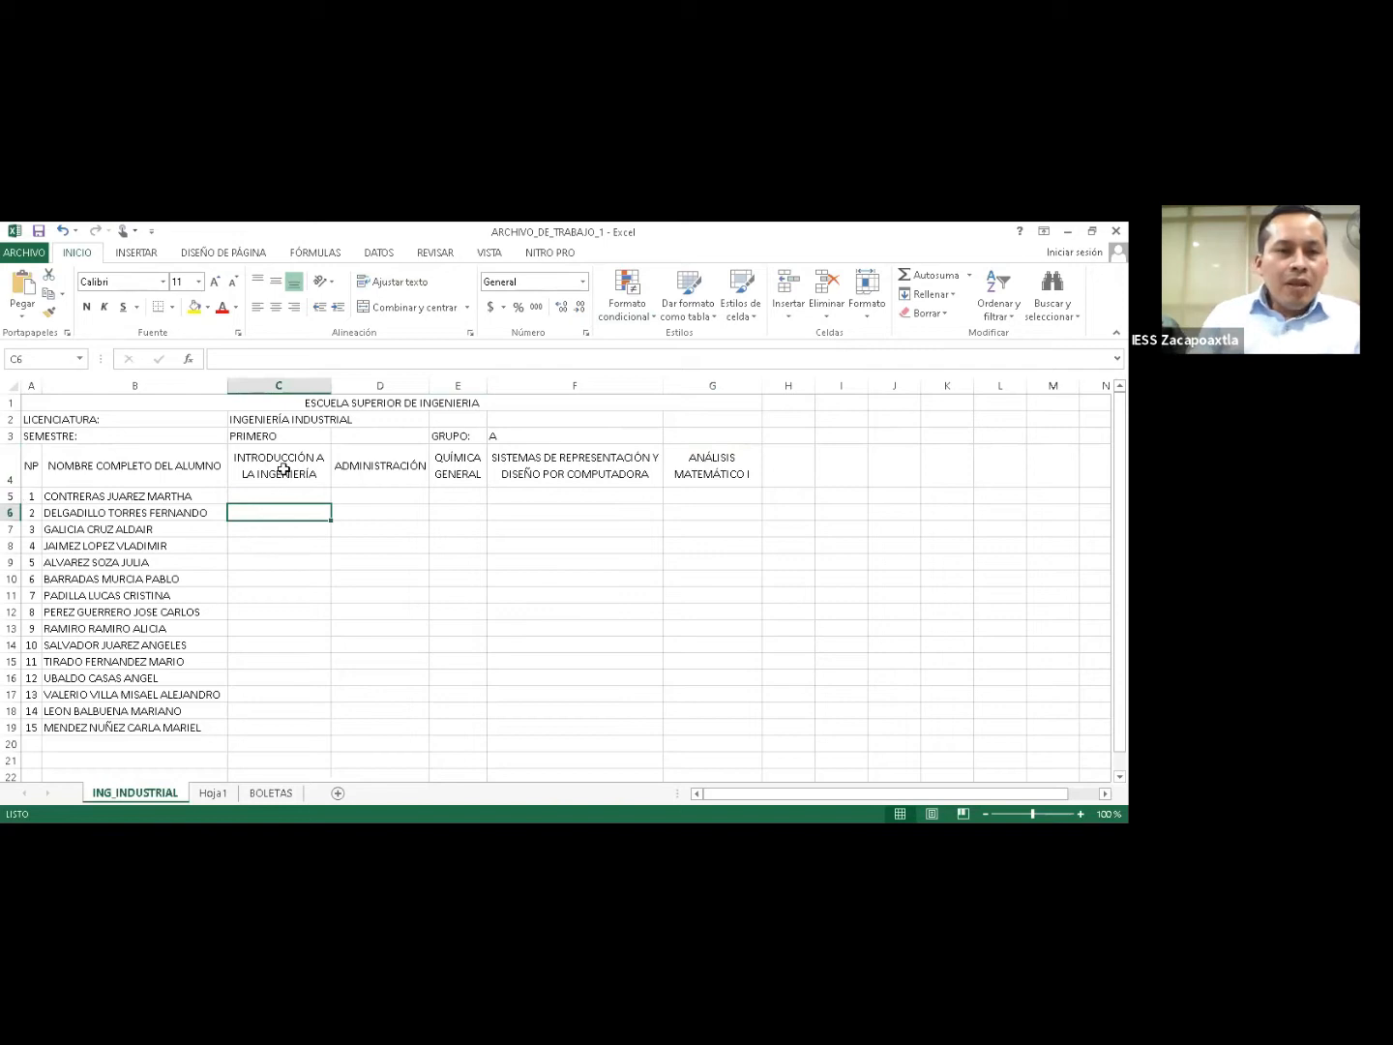
pyautogui.press('Up')
pyautogui.press('Up')
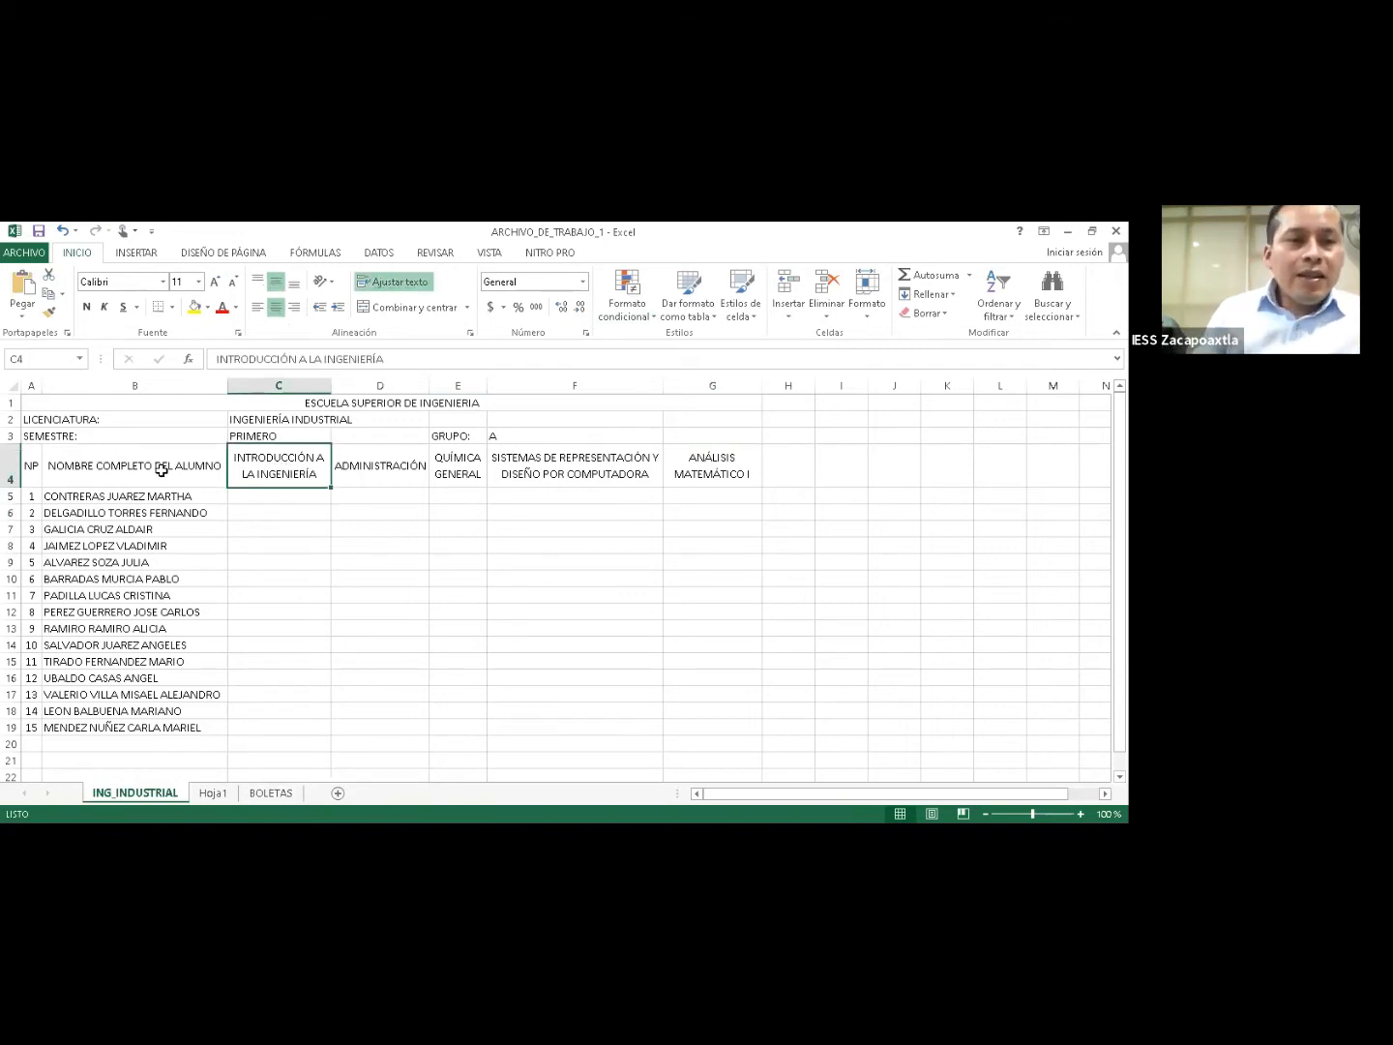
# Highlight the student names in column B, then select cell C5.
pyautogui.moveTo(98, 497); pyautogui.dragTo(107, 727)
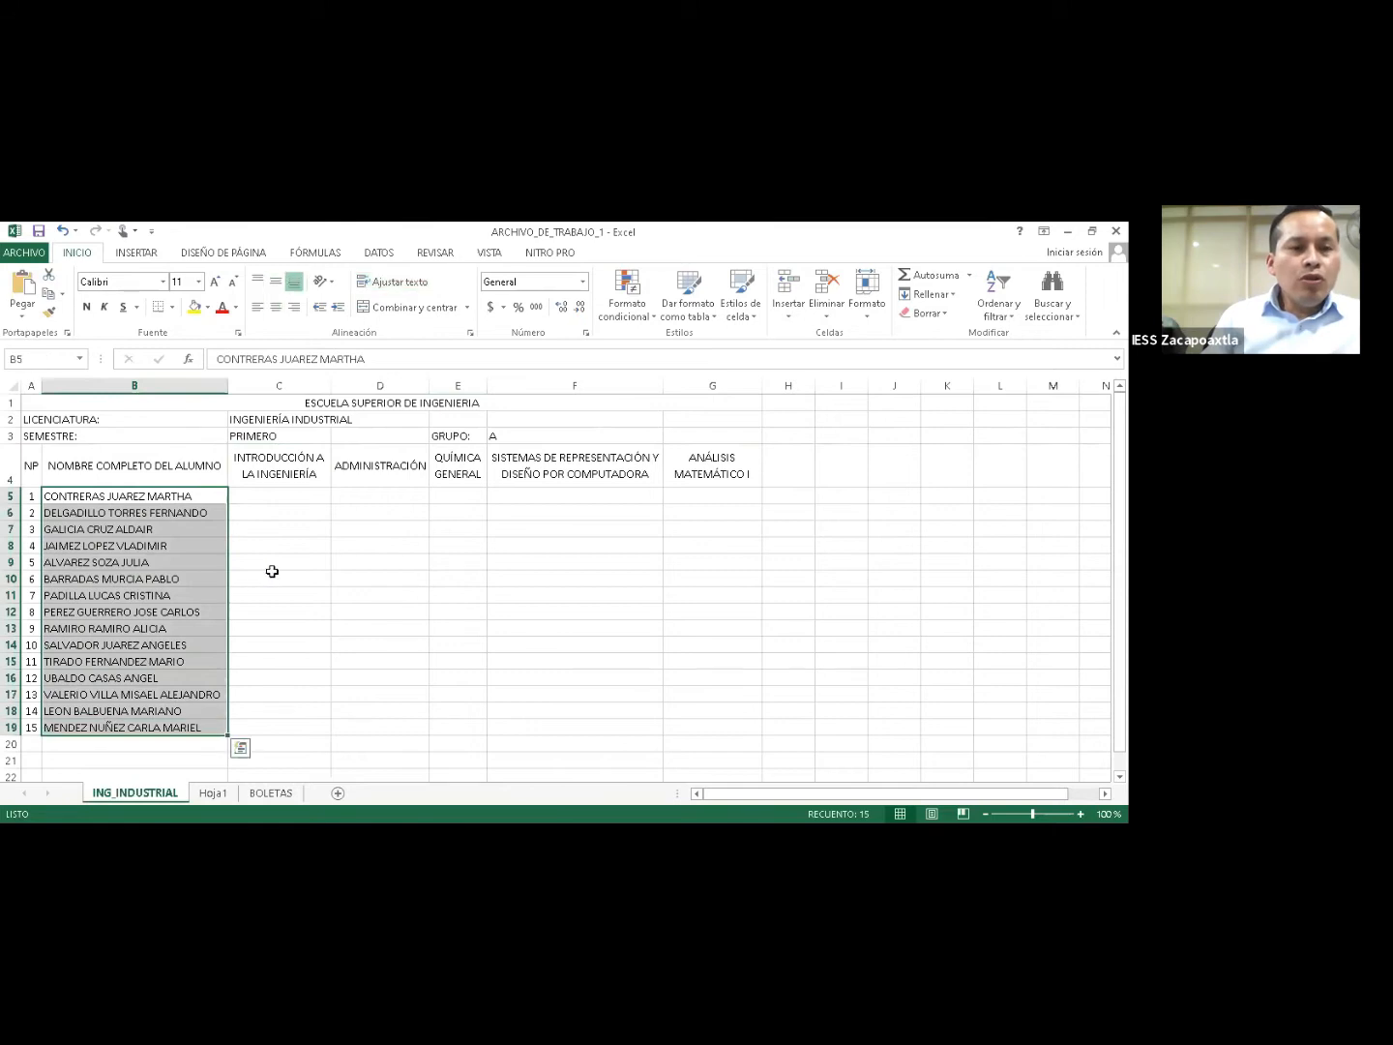
pyautogui.click(256, 497)
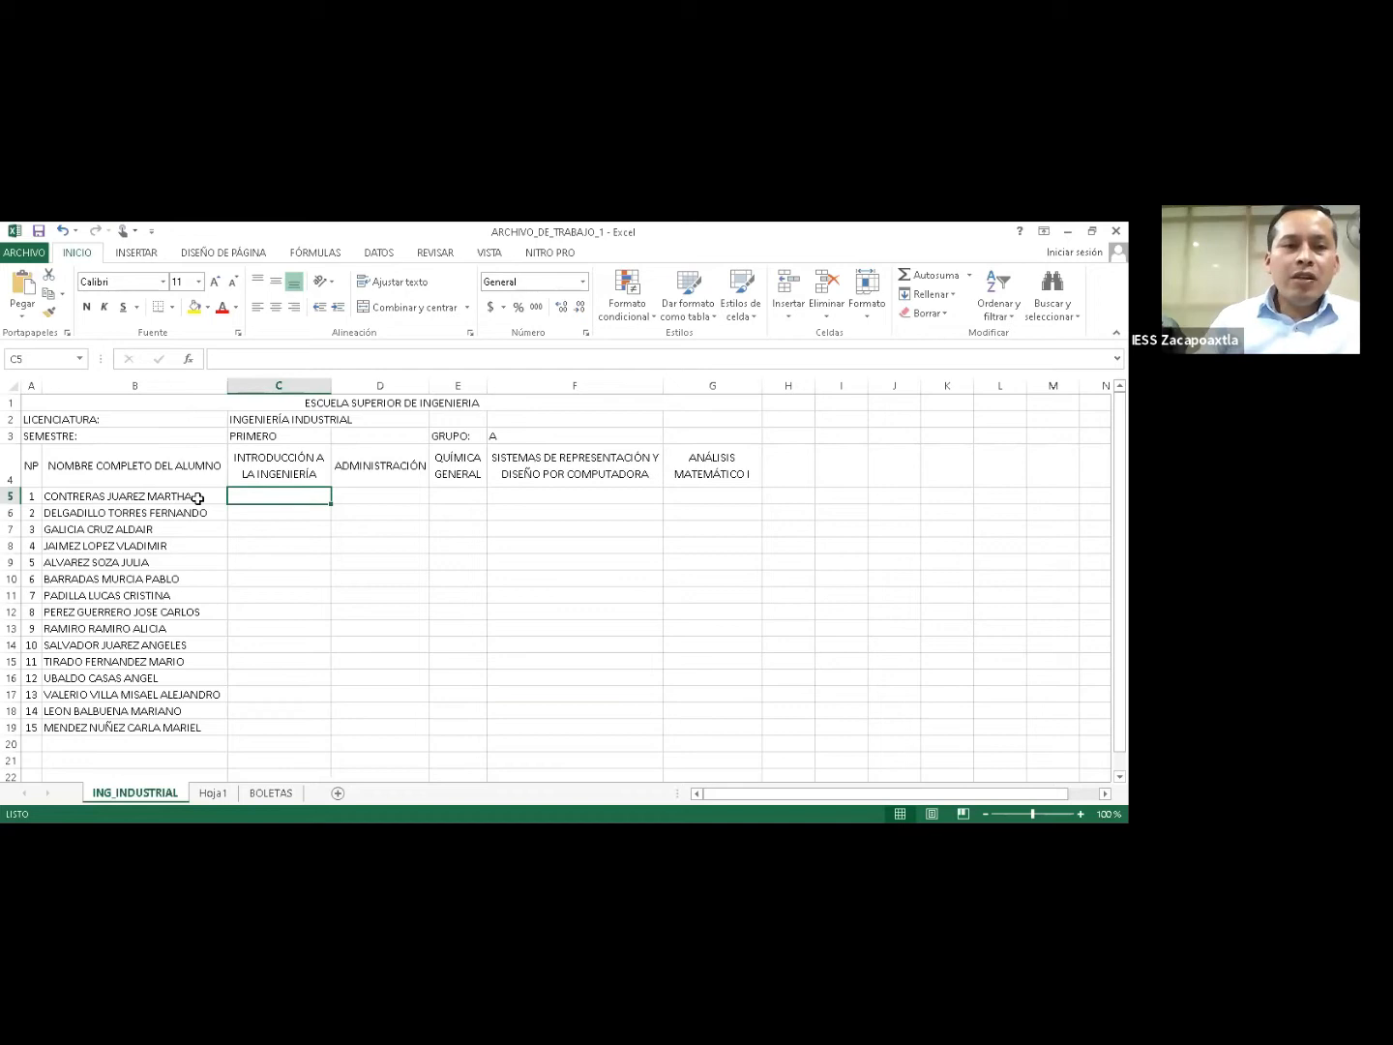
# Enter 9 in C5, then correct the first student's grade to 10.
pyautogui.write('9')
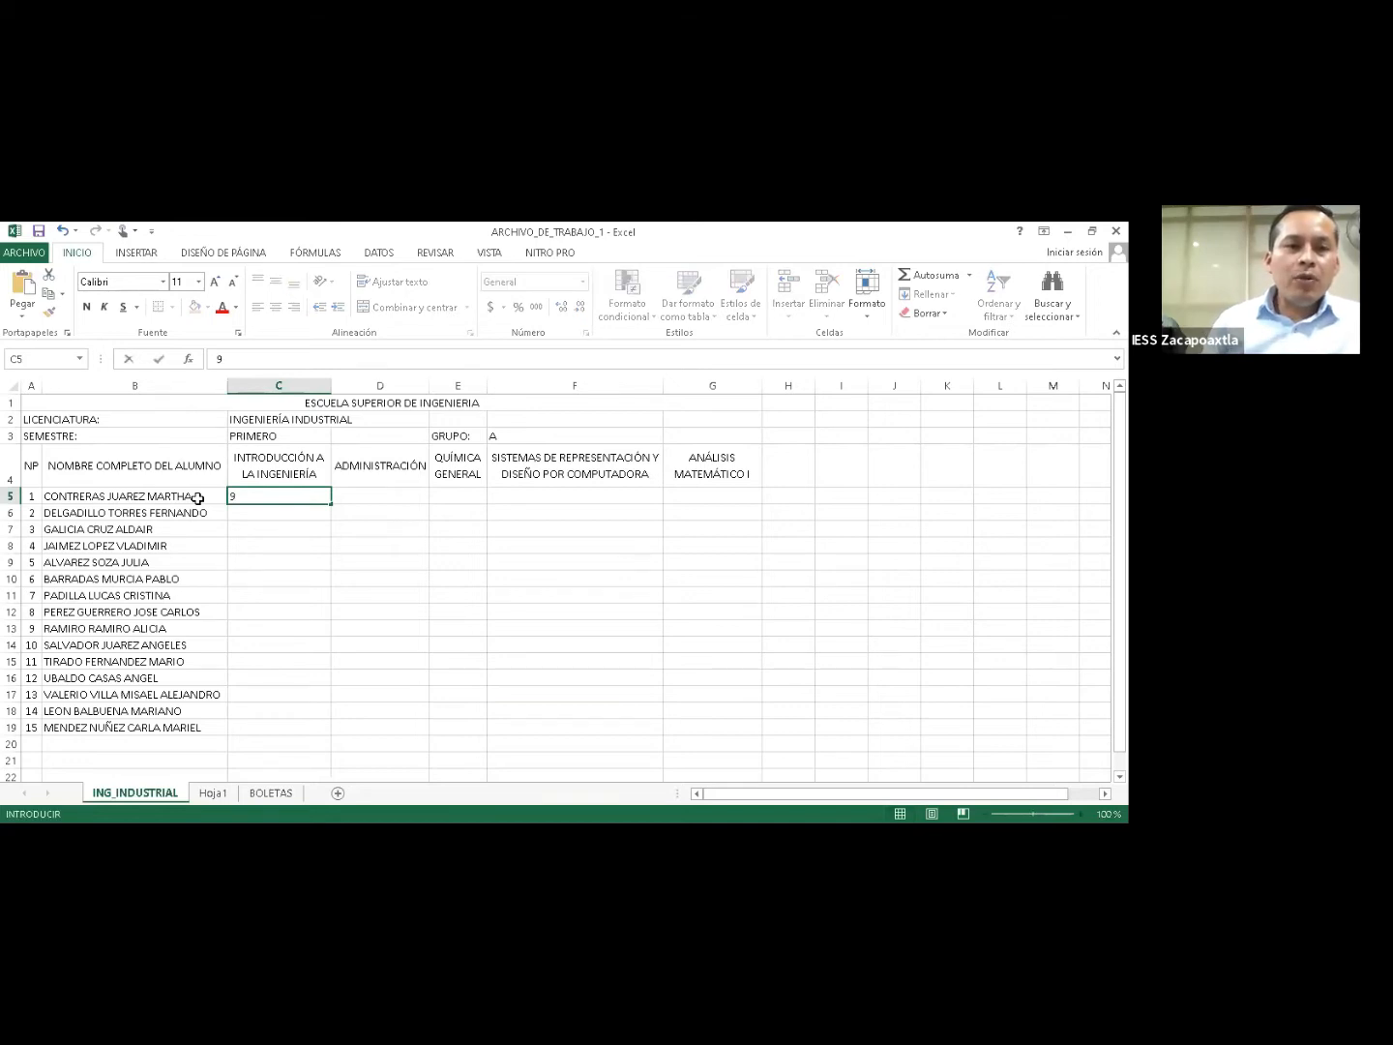
pyautogui.press('Return')
pyautogui.click(264, 495)
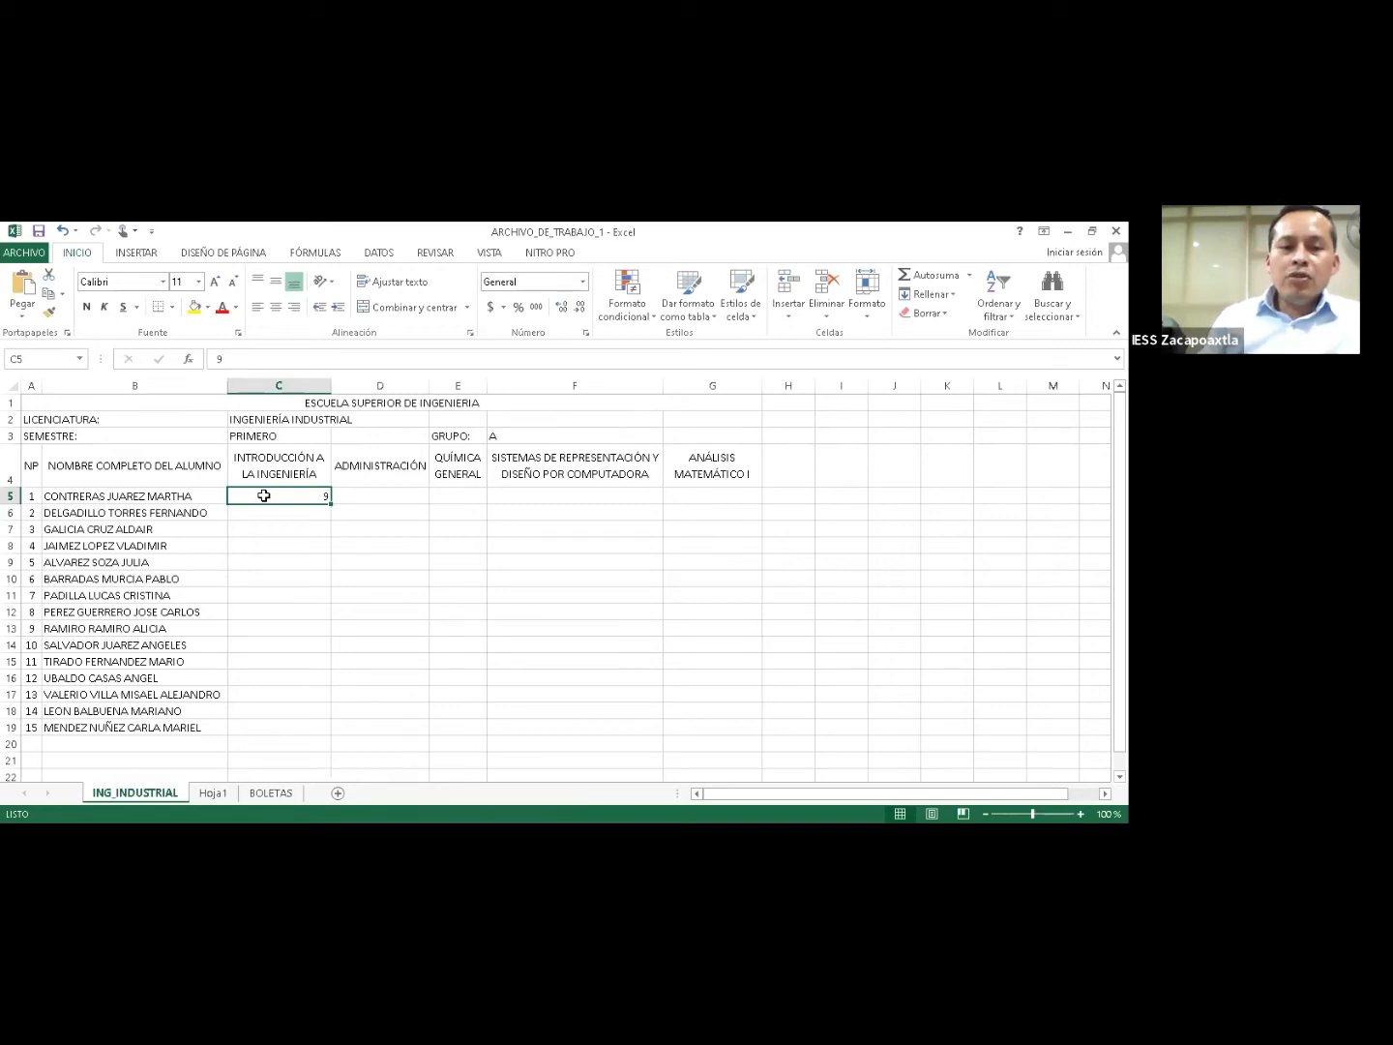
pyautogui.write('10')
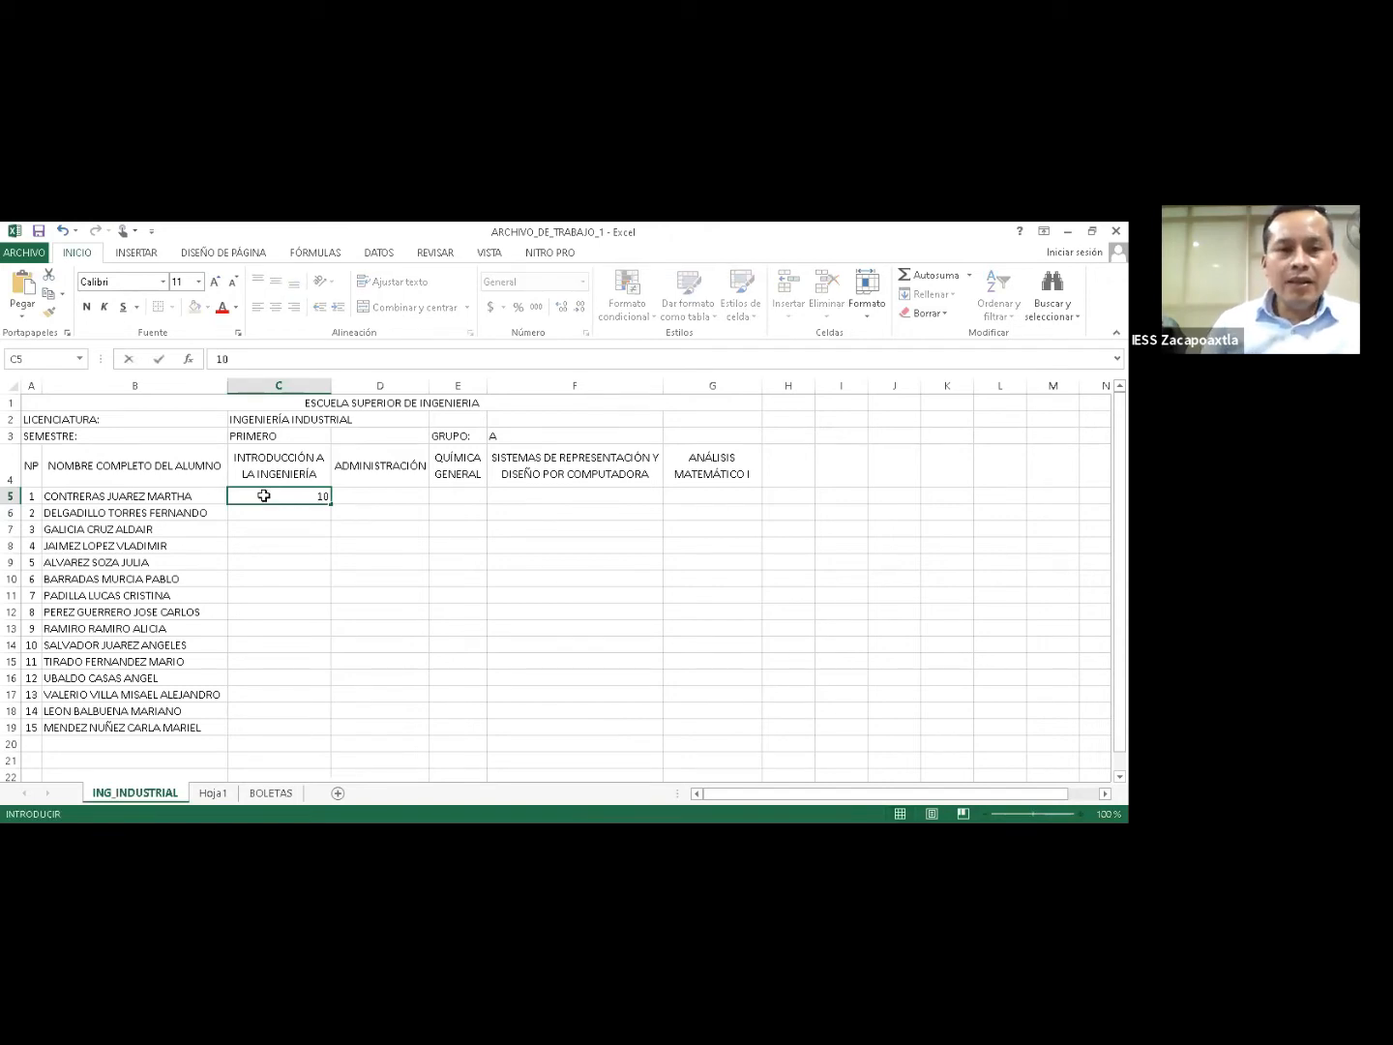
pyautogui.hotkey('ctrl', 'Return')
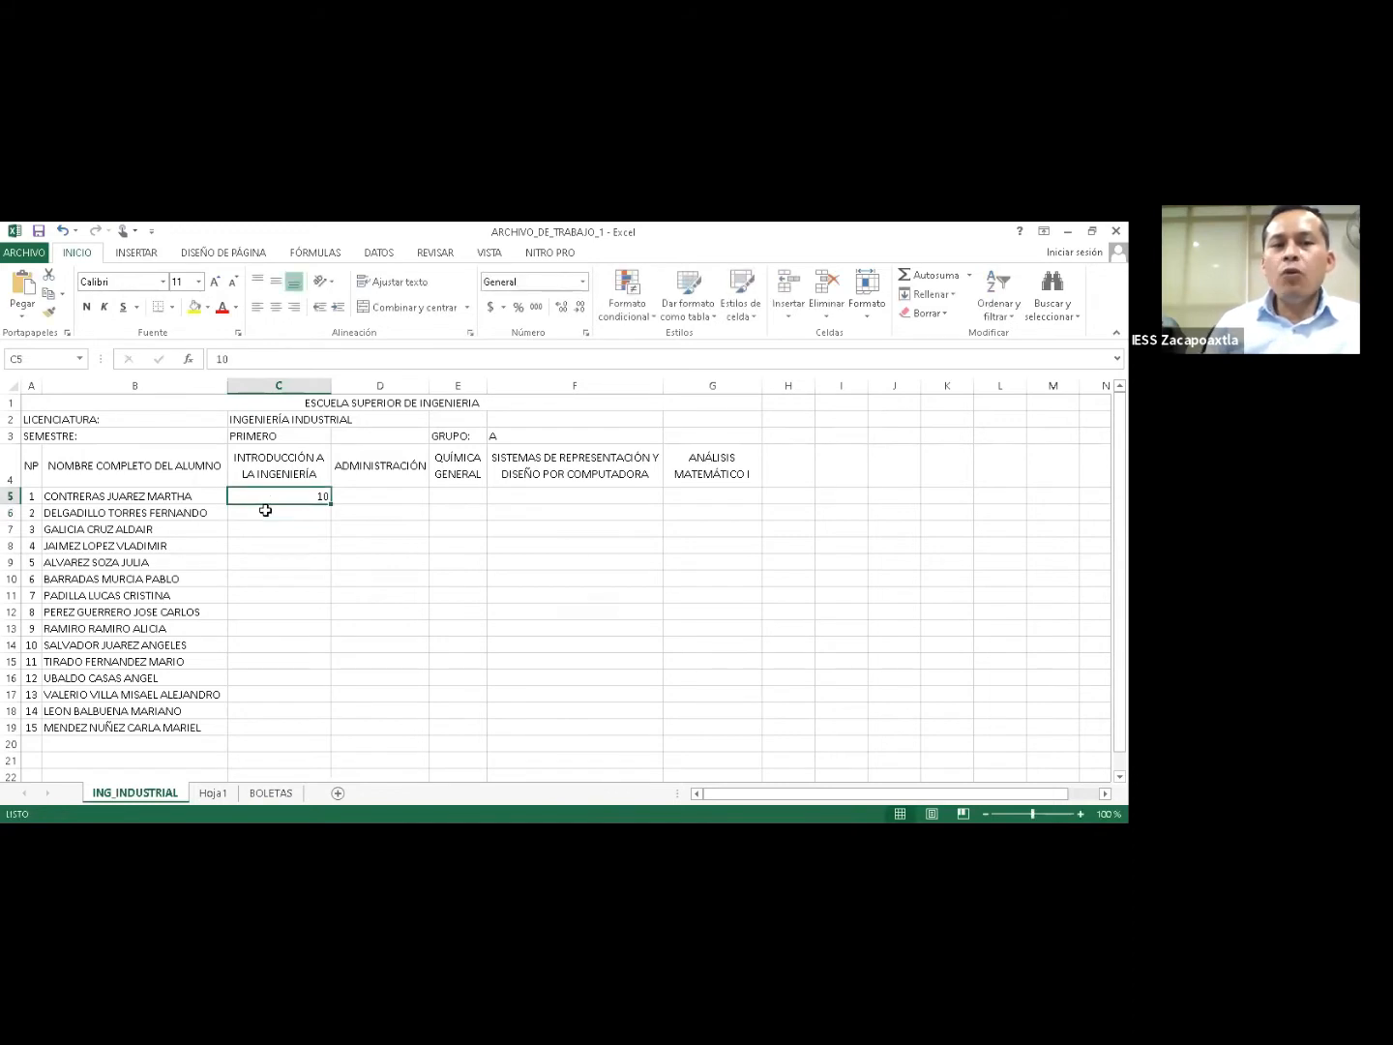
# Enter grades 8 in C6 and 7 in C7, then select C5:C7.
pyautogui.click(265, 510)
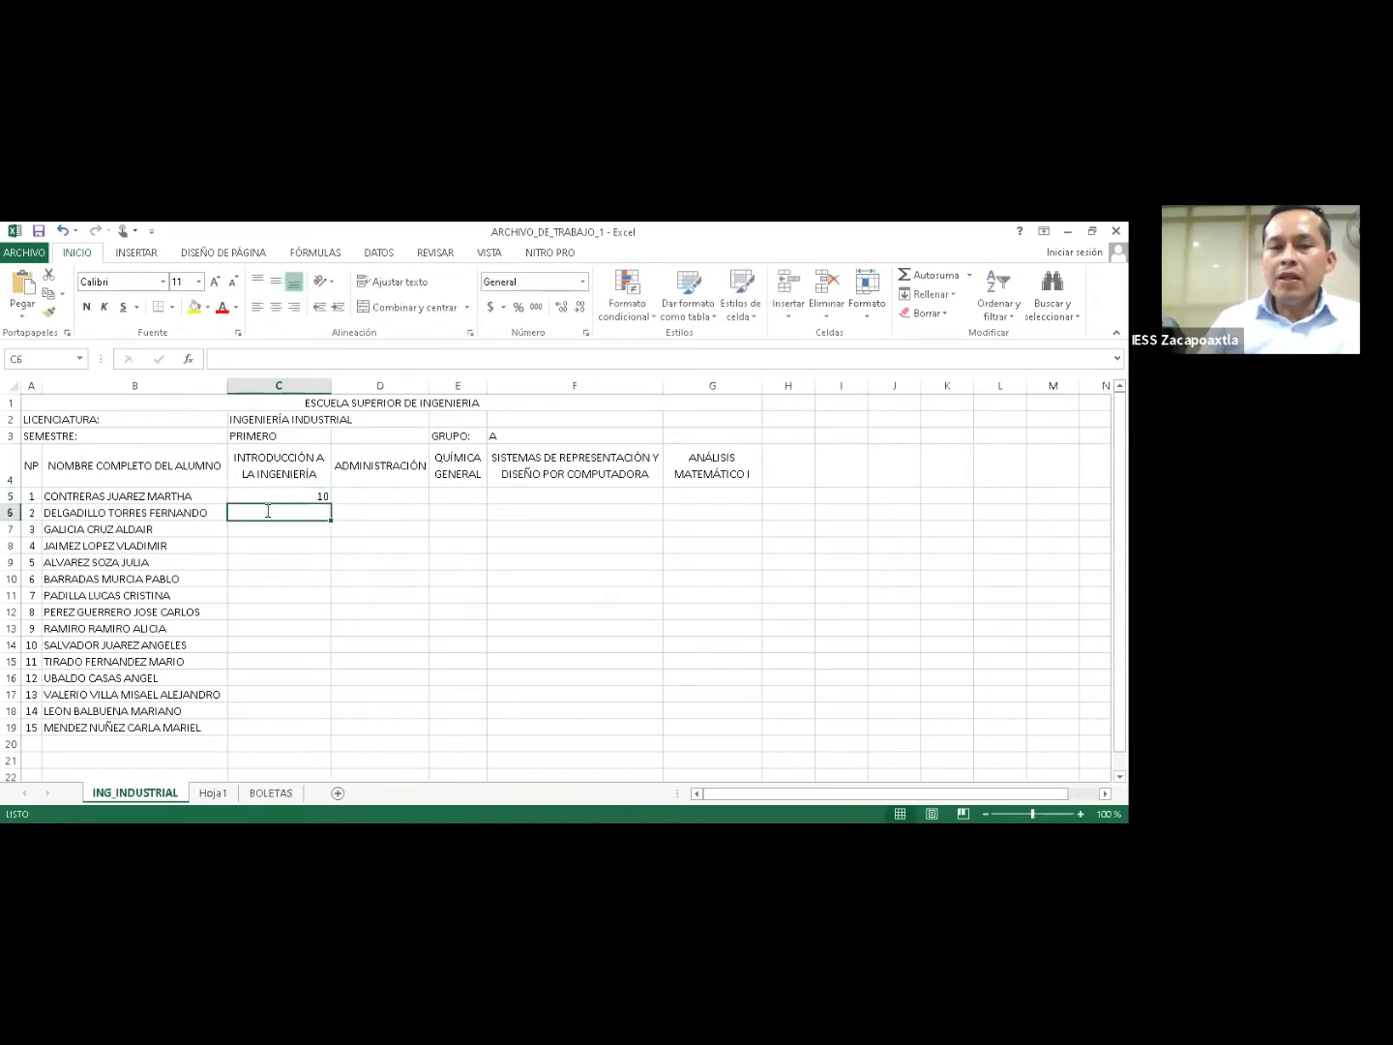
pyautogui.write('8')
pyautogui.press('Return')
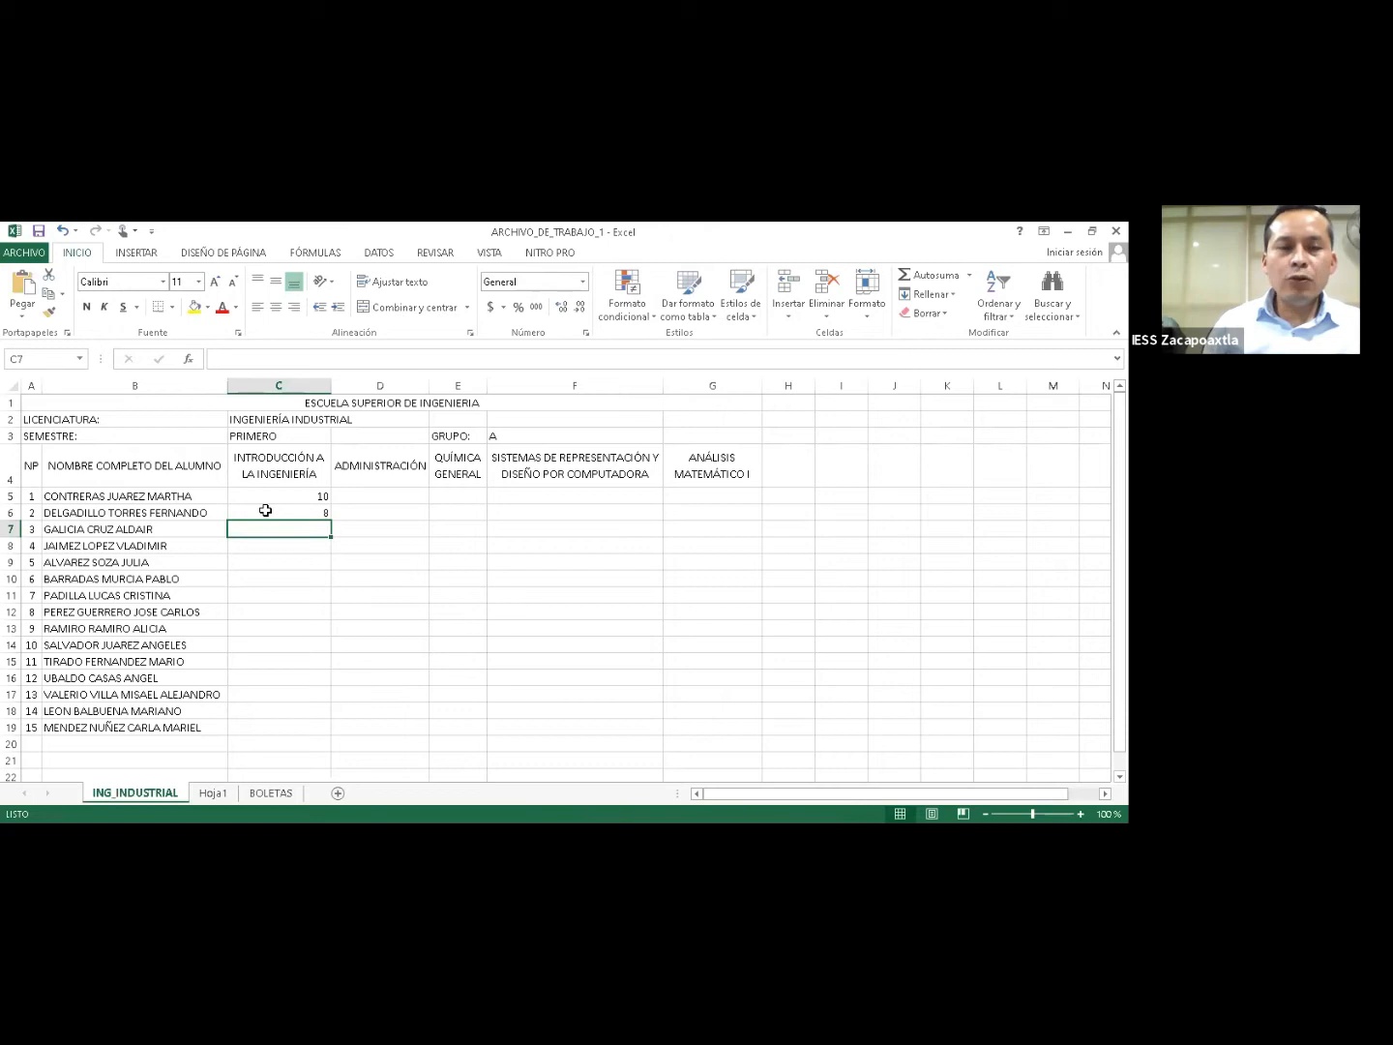
pyautogui.write('7')
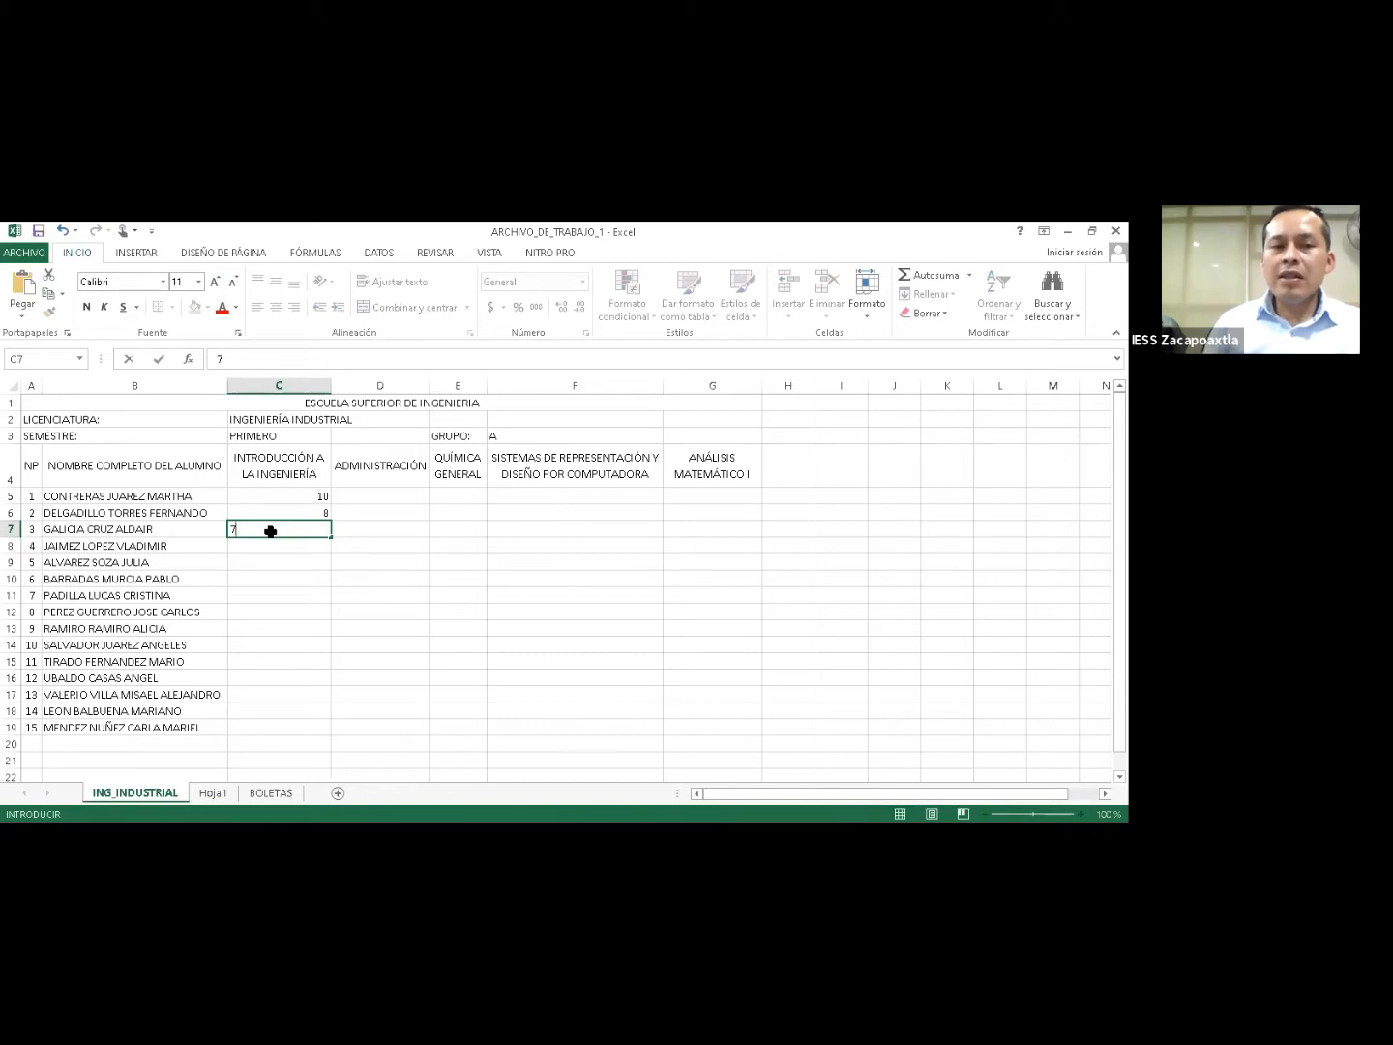
pyautogui.press('Return')
pyautogui.press('Up')
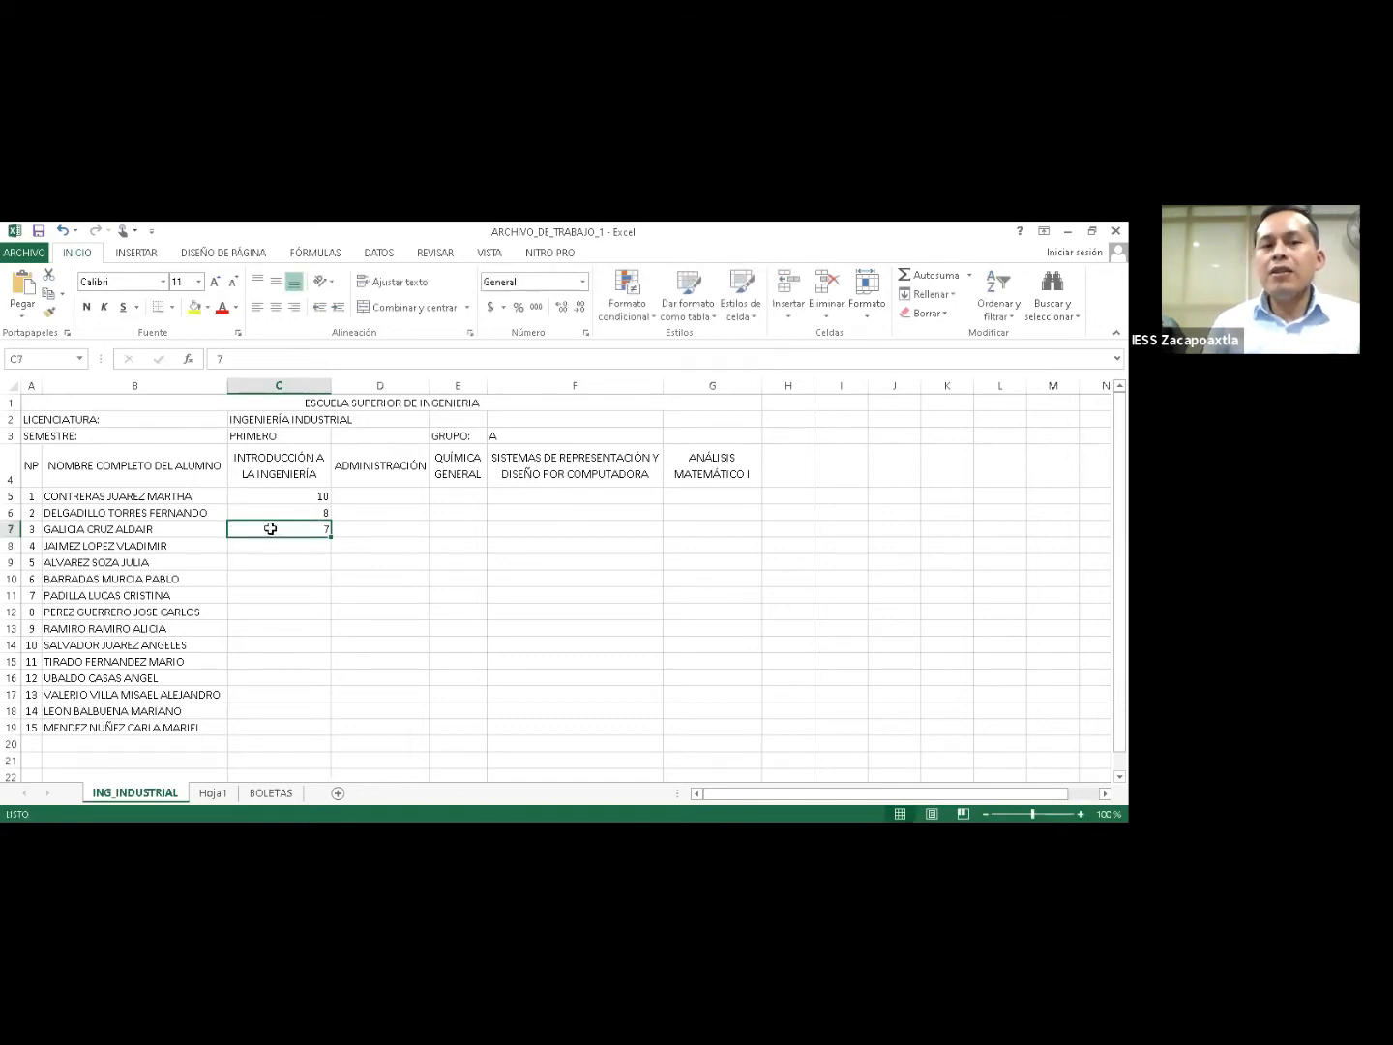
pyautogui.press('Up')
pyautogui.press('Up')
pyautogui.hotkey('shift', 'Down')
pyautogui.hotkey('shift', 'Down')
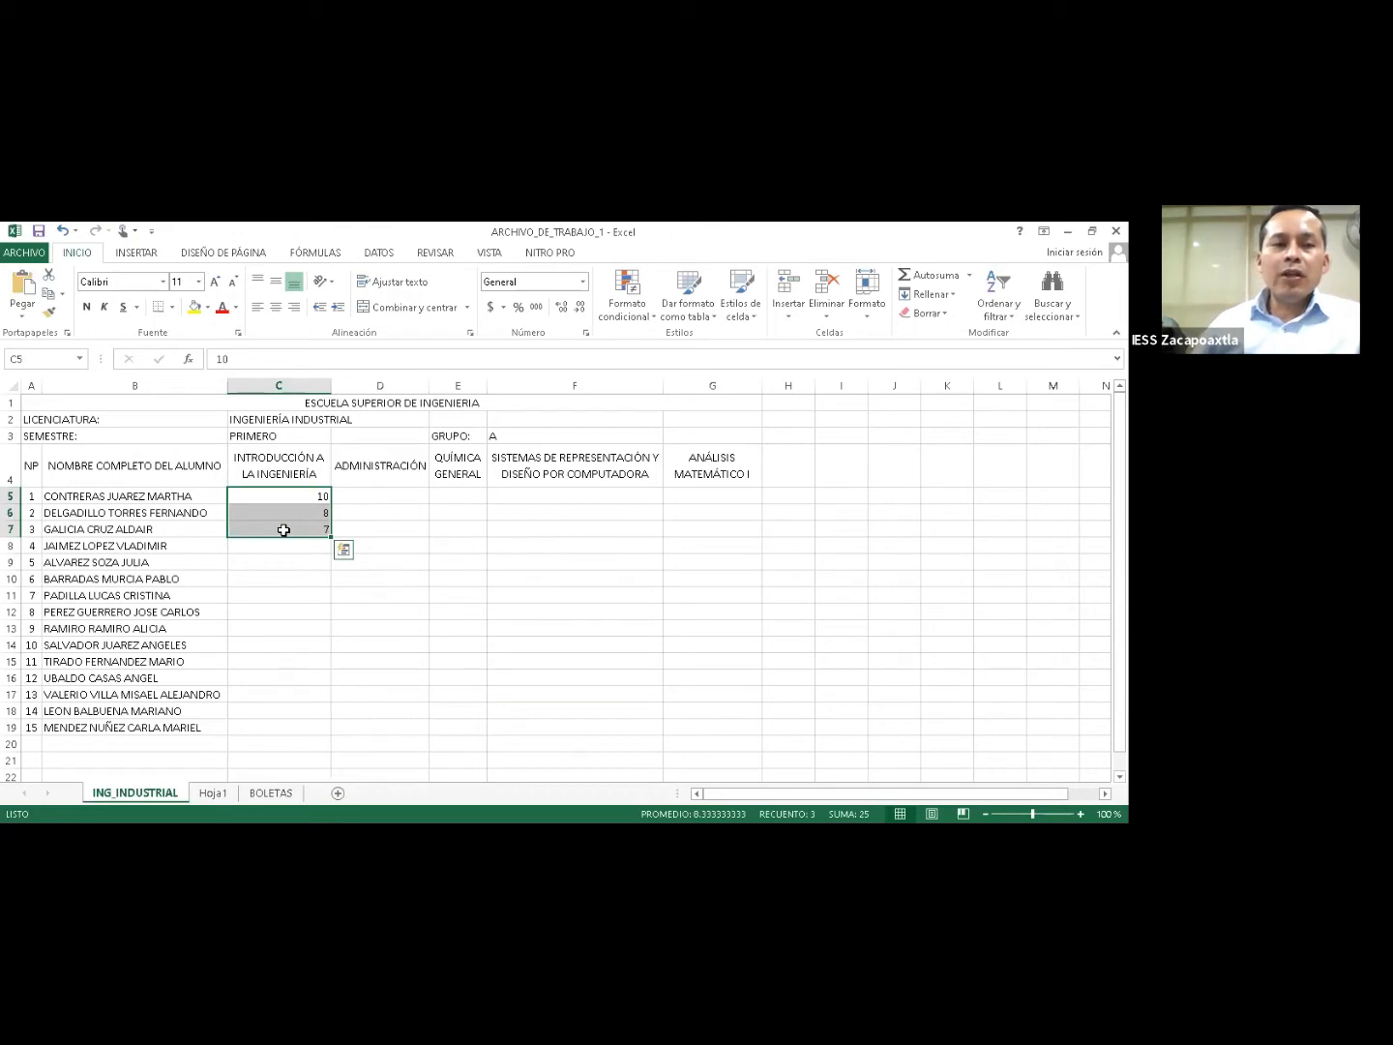
pyautogui.click(290, 496)
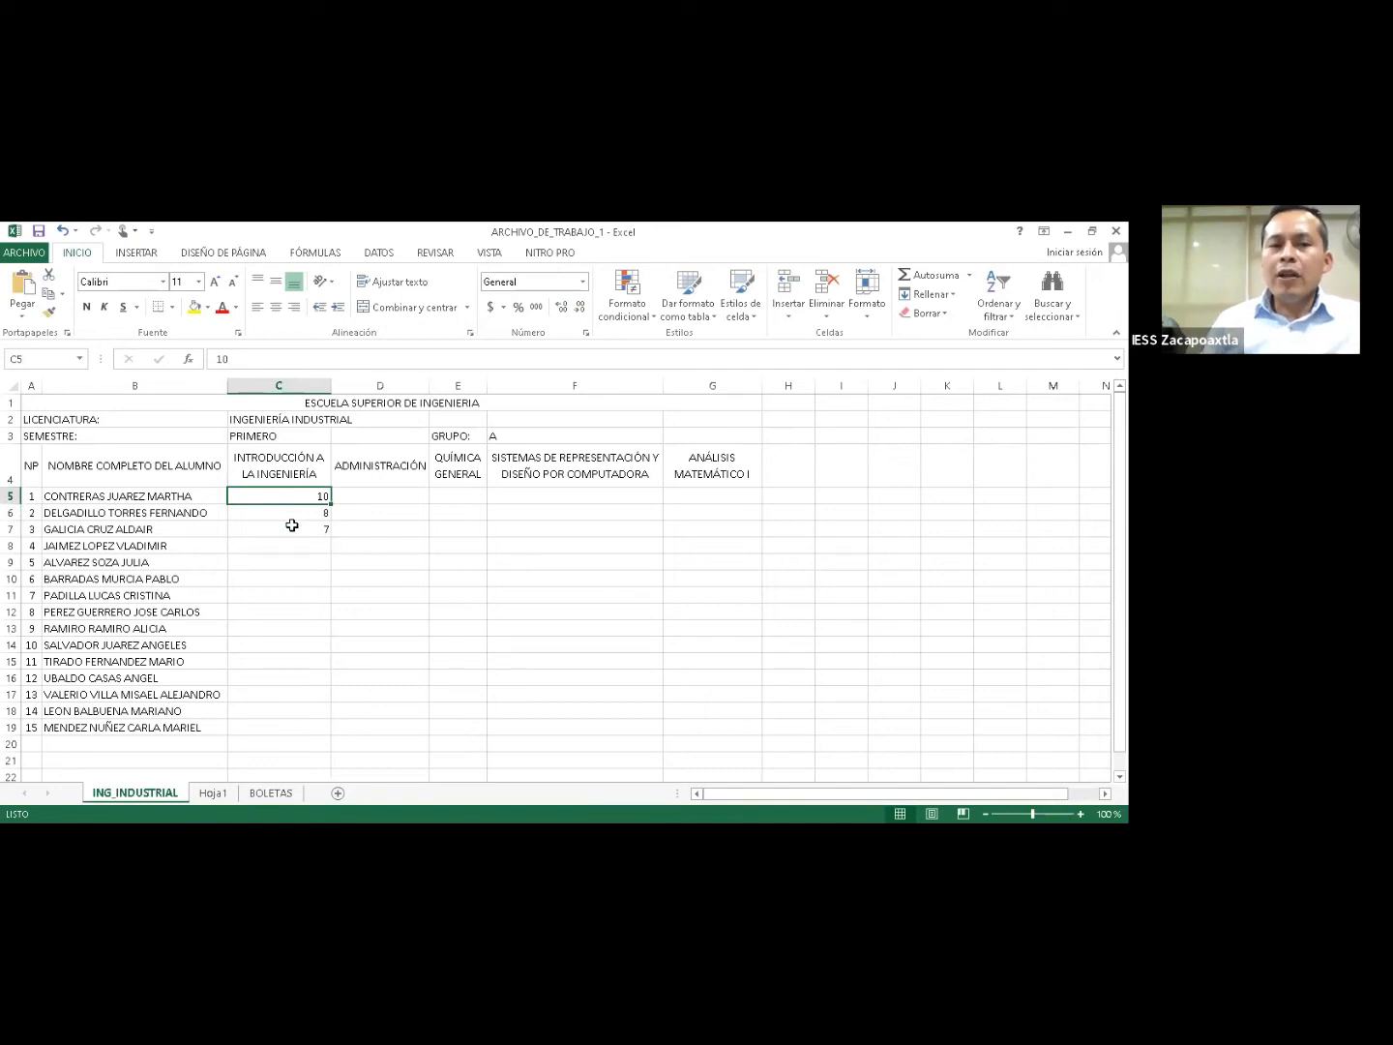
pyautogui.keyDown('shift'); pyautogui.click(298, 525); pyautogui.keyUp('shift')
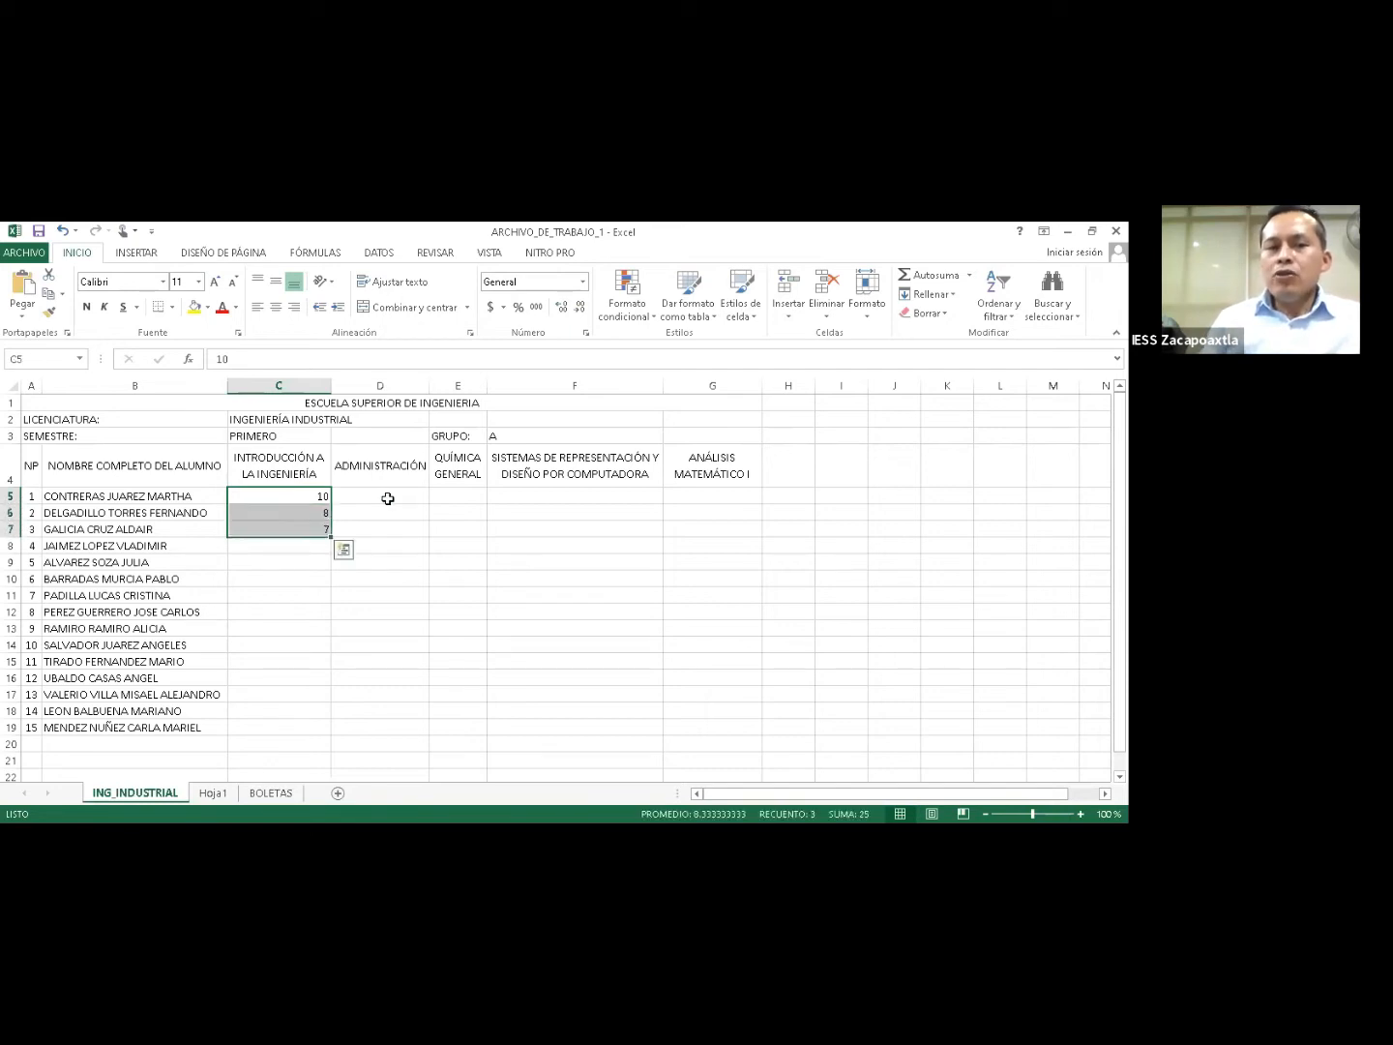
pyautogui.click(387, 498)
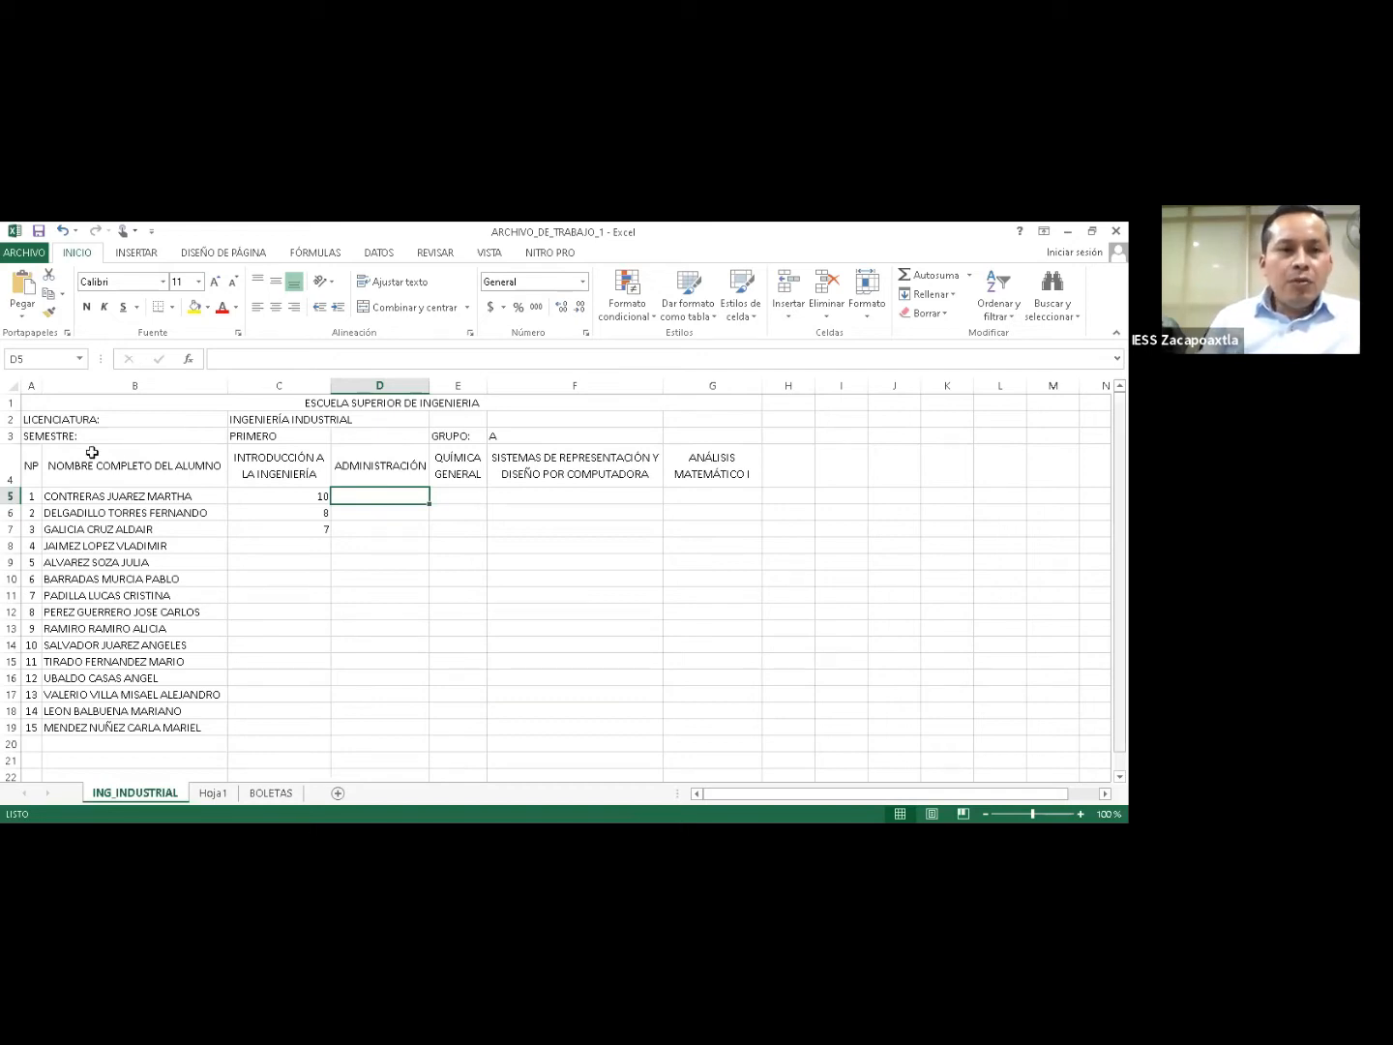
pyautogui.click(242, 418)
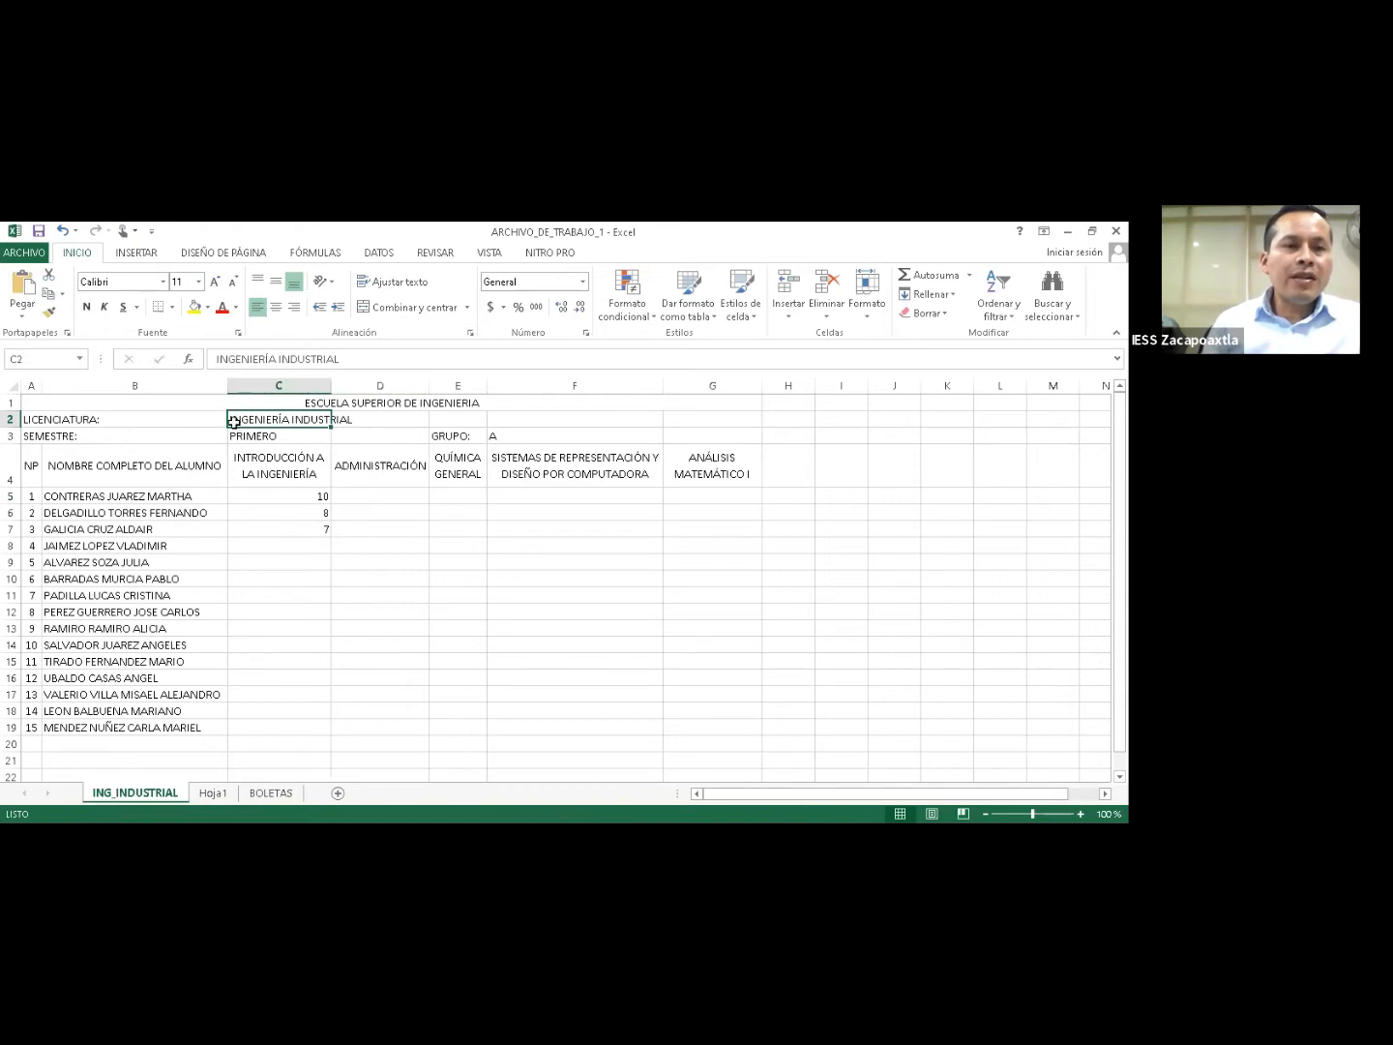
# Bold INGENIERÍA INDUSTRIAL, PRIMERO and group letter A, then select the table A4:G19.
pyautogui.hotkey('ctrl', 'n')
pyautogui.press('Down')
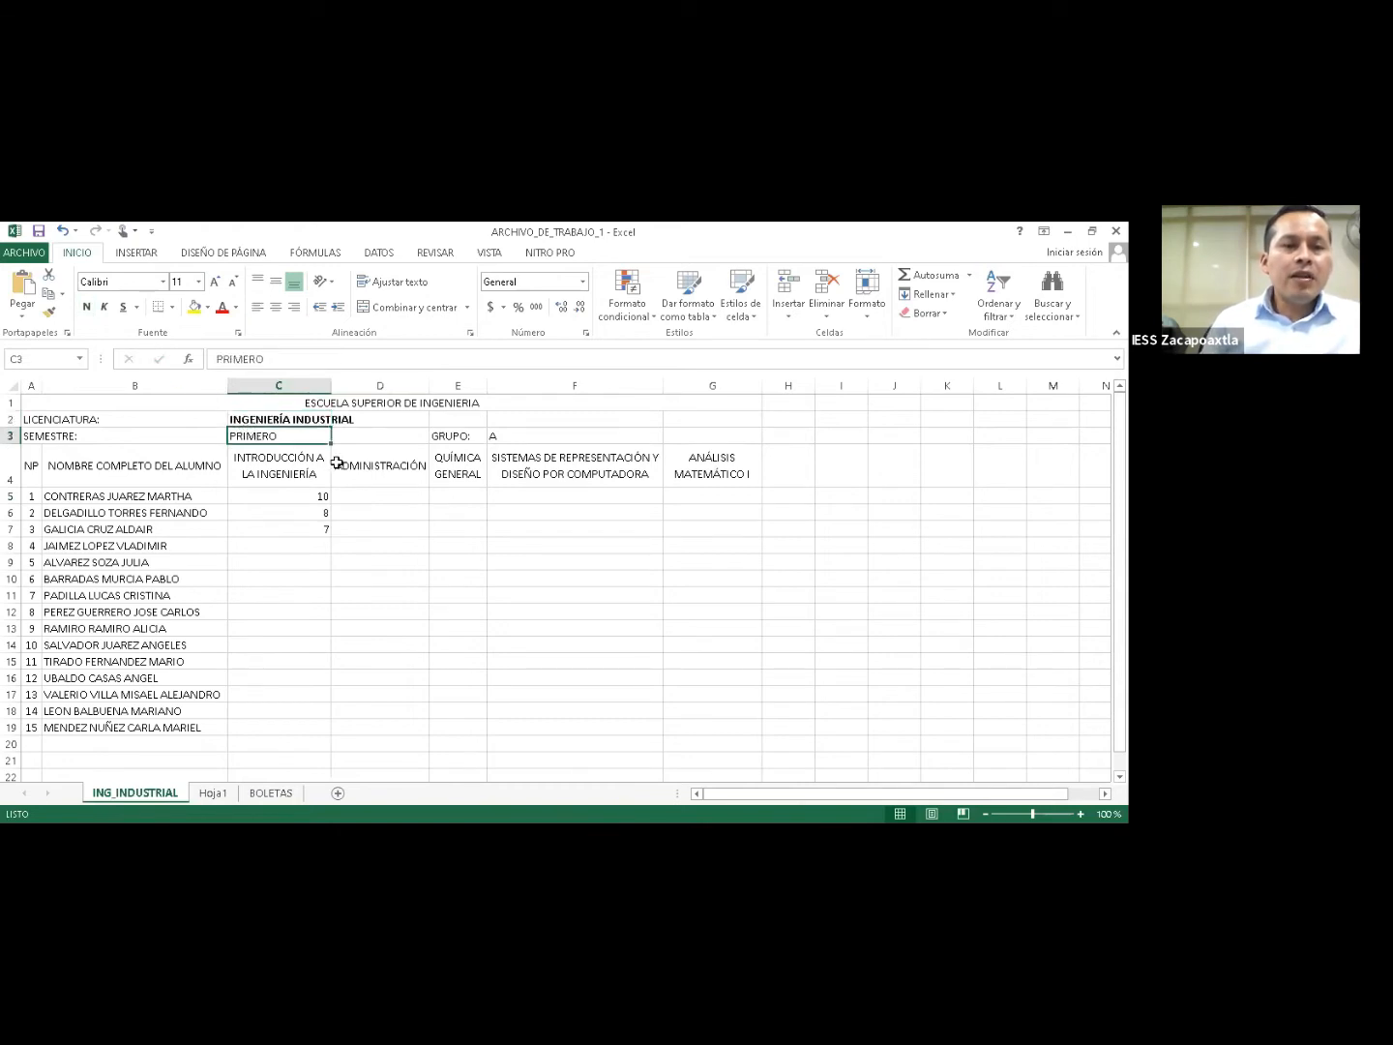
pyautogui.hotkey('ctrl', 'n')
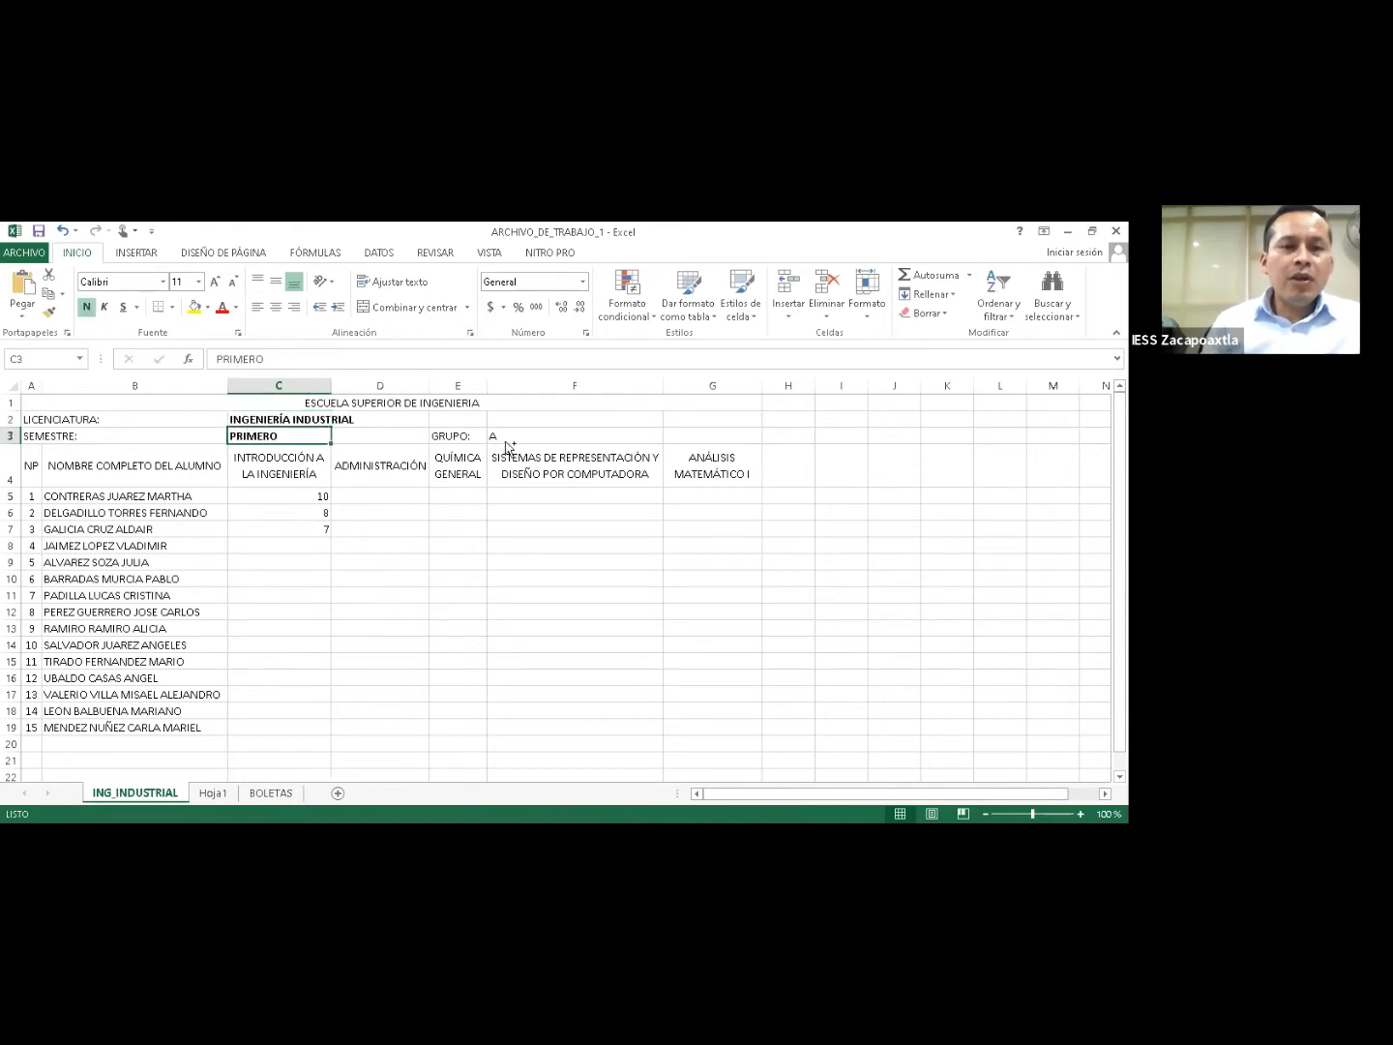
pyautogui.click(499, 440)
pyautogui.hotkey('ctrl', 'n')
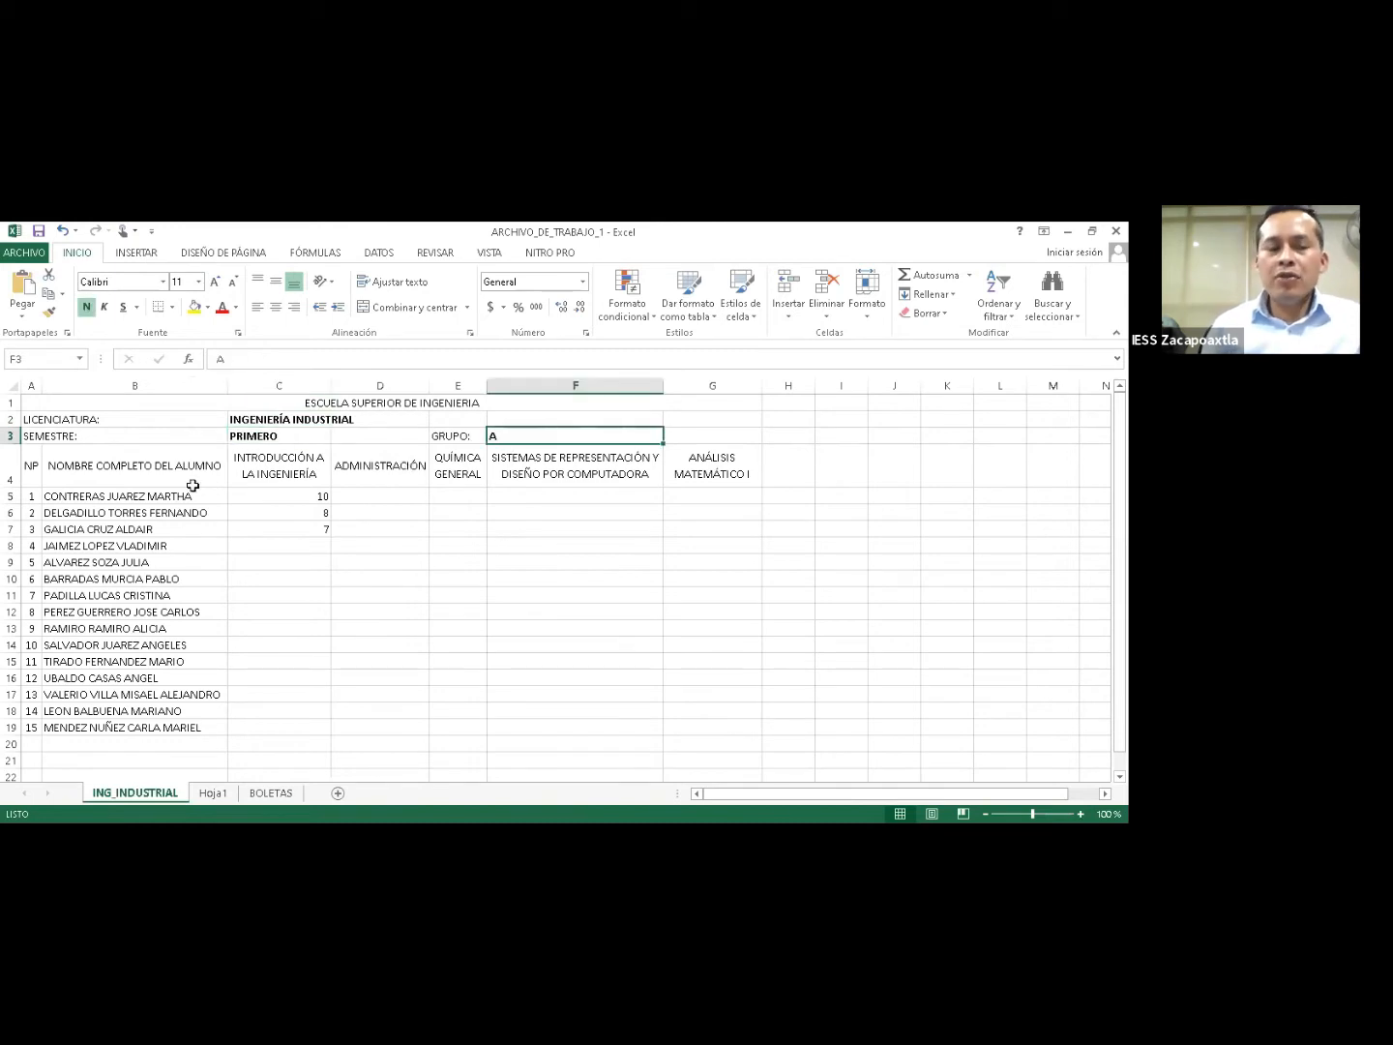
pyautogui.moveTo(31, 466); pyautogui.dragTo(714, 722)
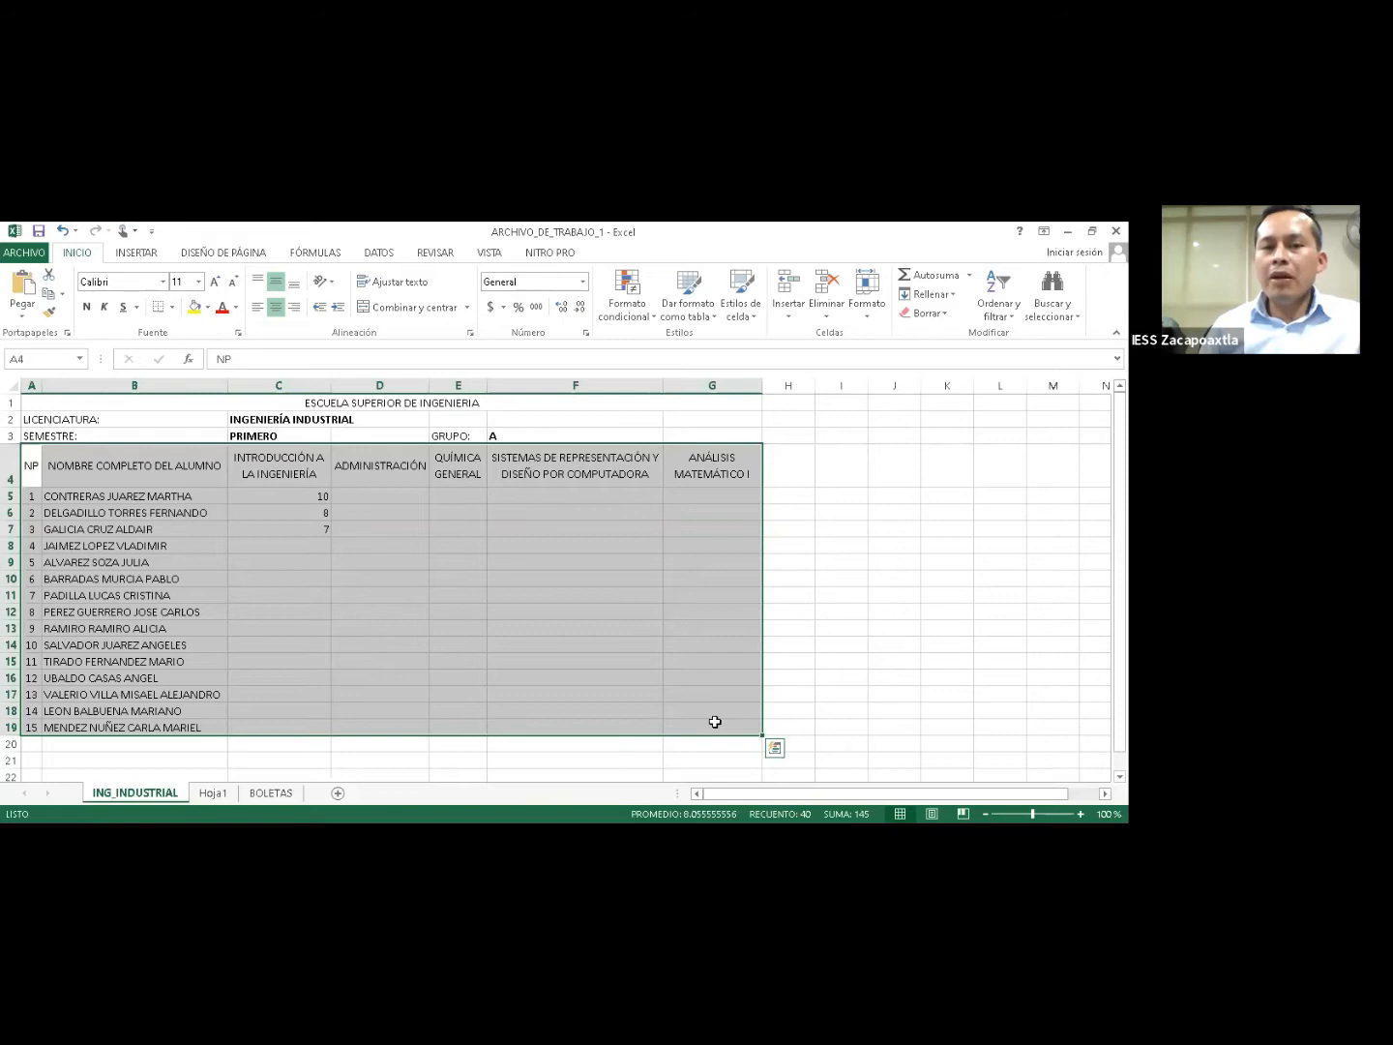
# Open the border options and select the grade area C5:G19.
pyautogui.click(172, 306)
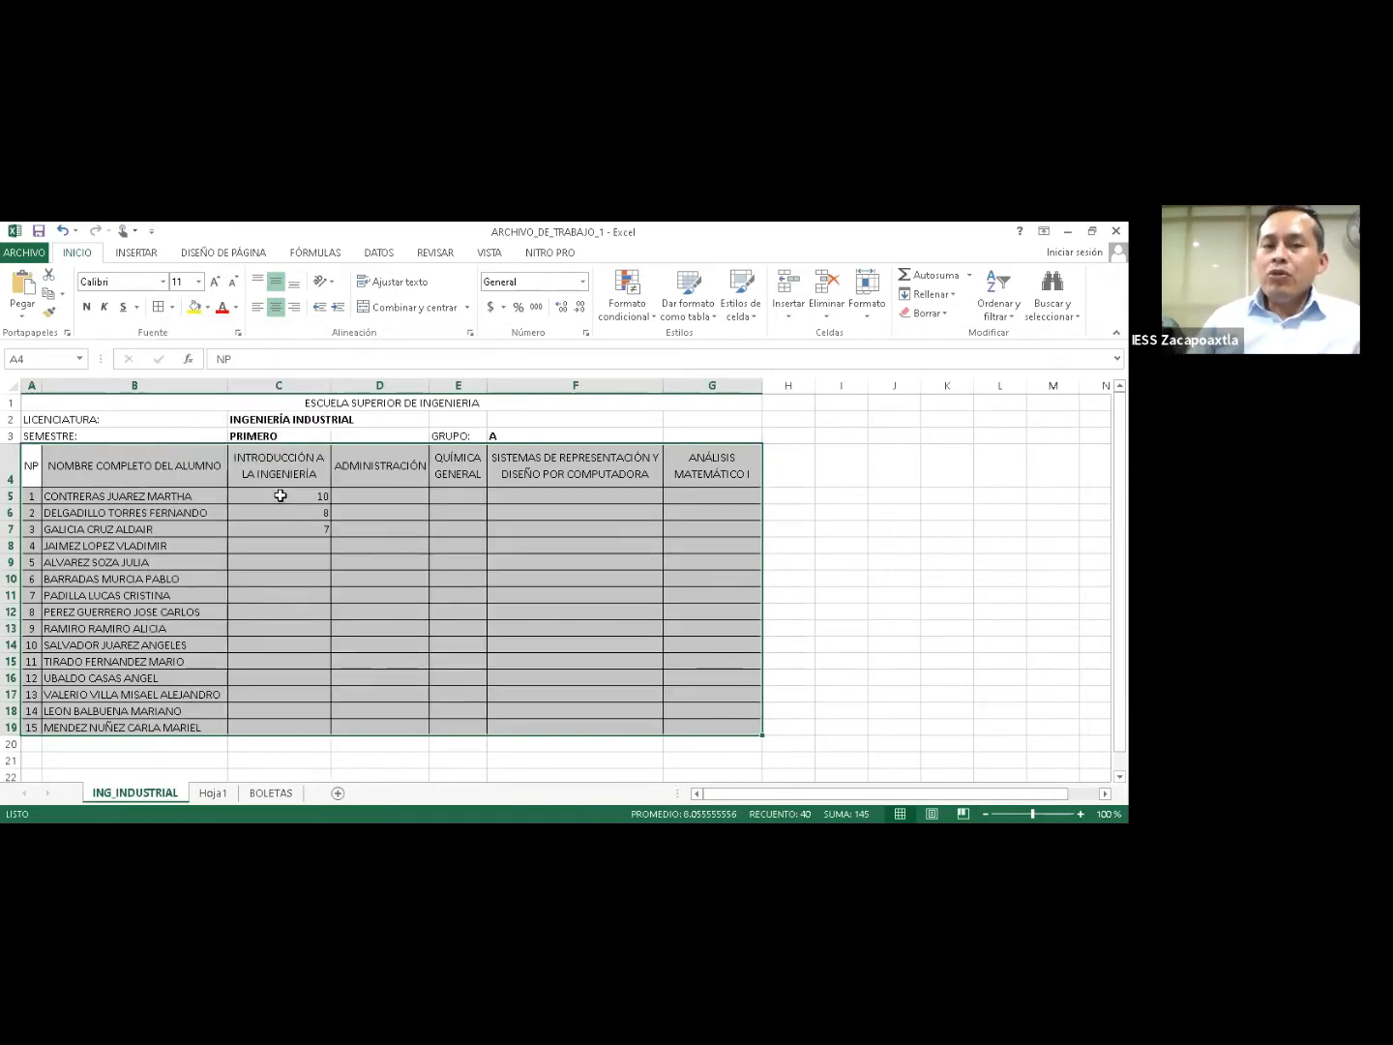
pyautogui.moveTo(280, 495); pyautogui.dragTo(705, 724)
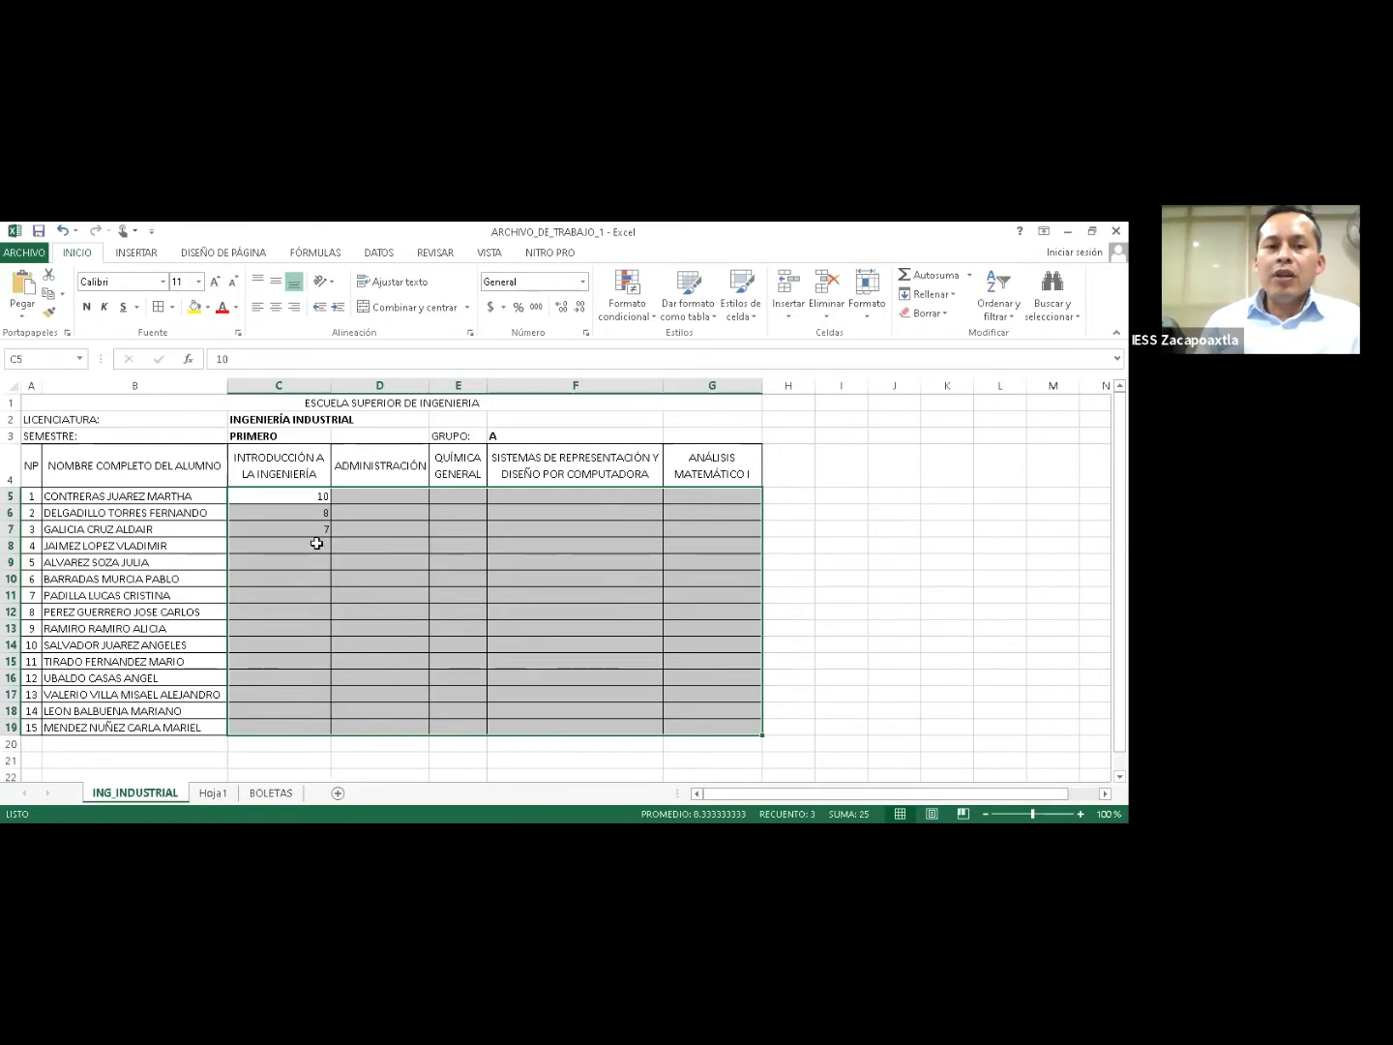
# Enter a test letter 'a' in cell C8 and reselect it.
pyautogui.press('Down')
pyautogui.press('Down')
pyautogui.press('Down')
pyautogui.write('a')
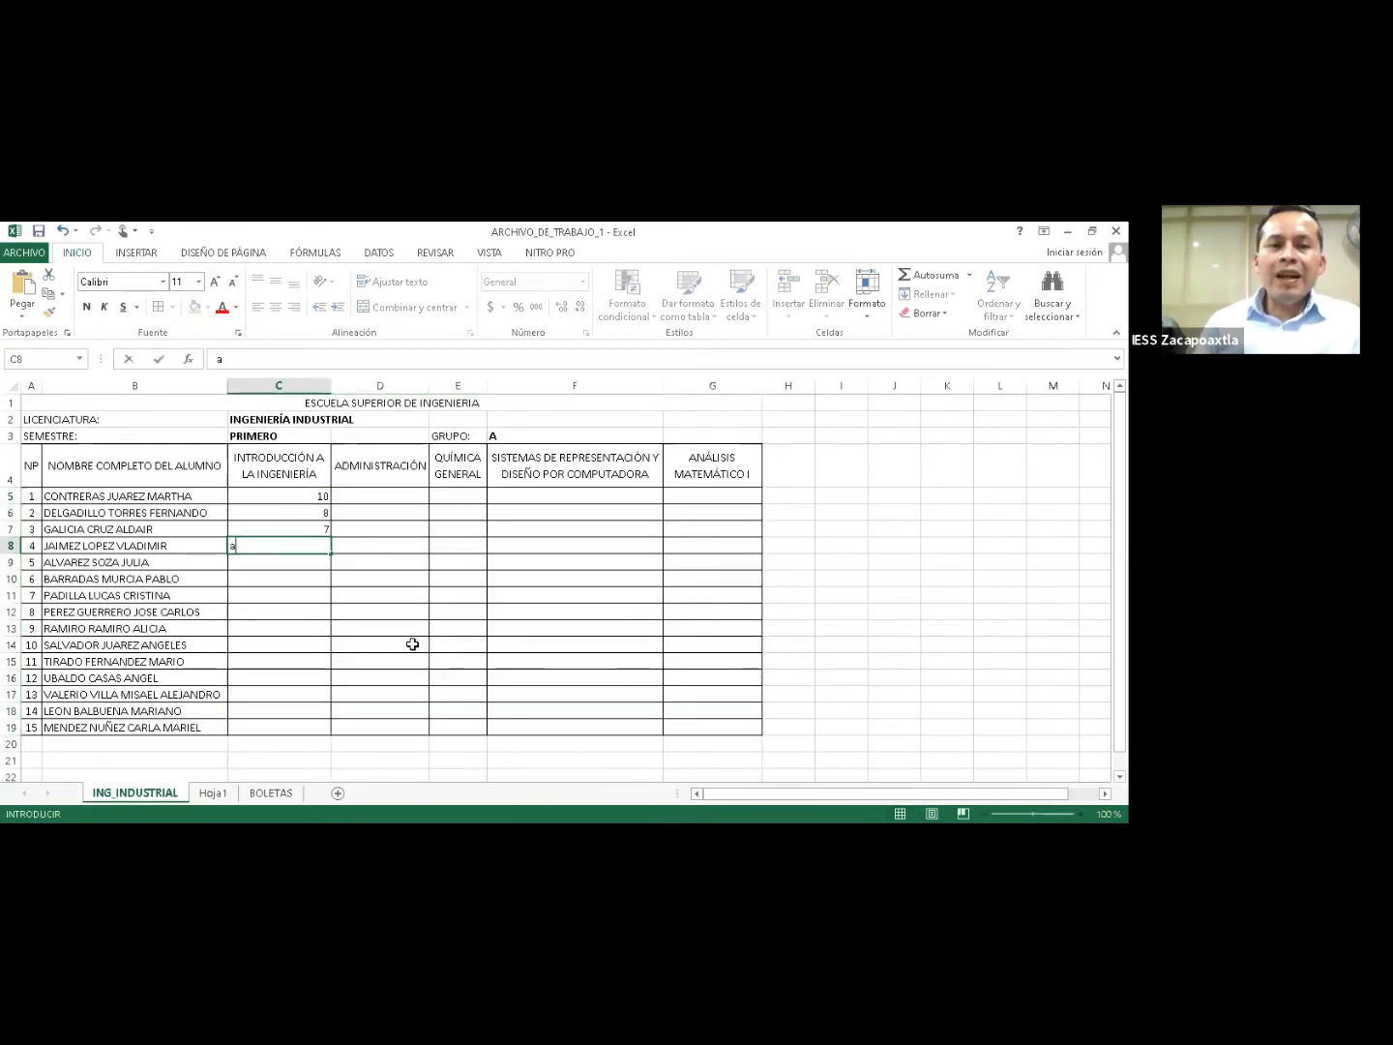
pyautogui.press('Return')
pyautogui.click(288, 550)
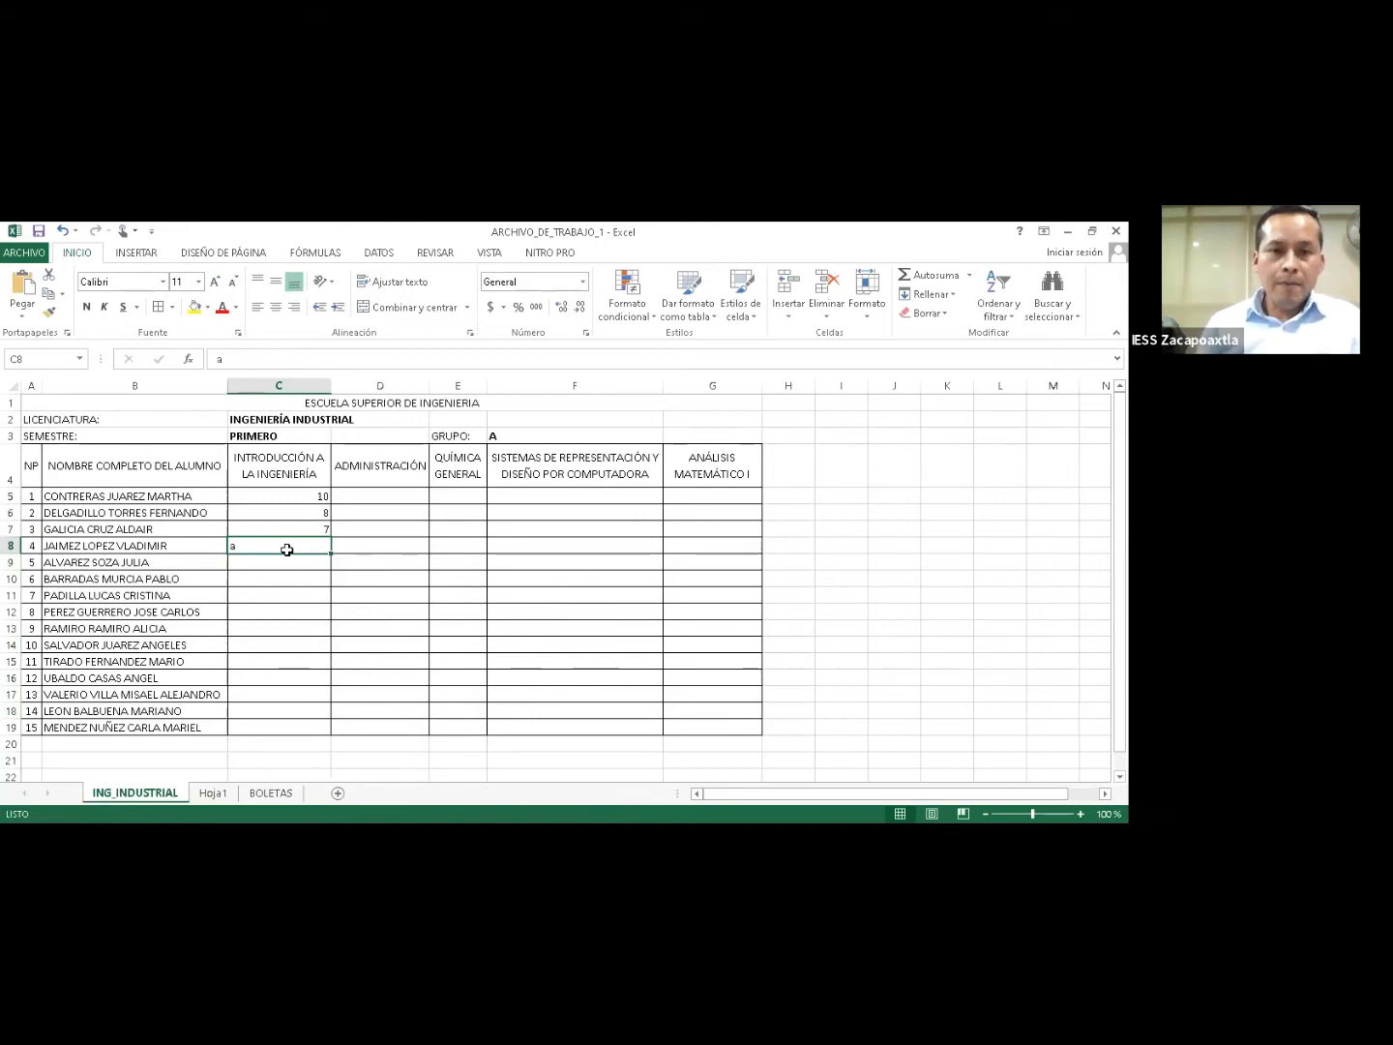
# Add the label CALIRIFACIONES: in F2 and type 1ER PARCIAL in G2.
pyautogui.click(472, 421)
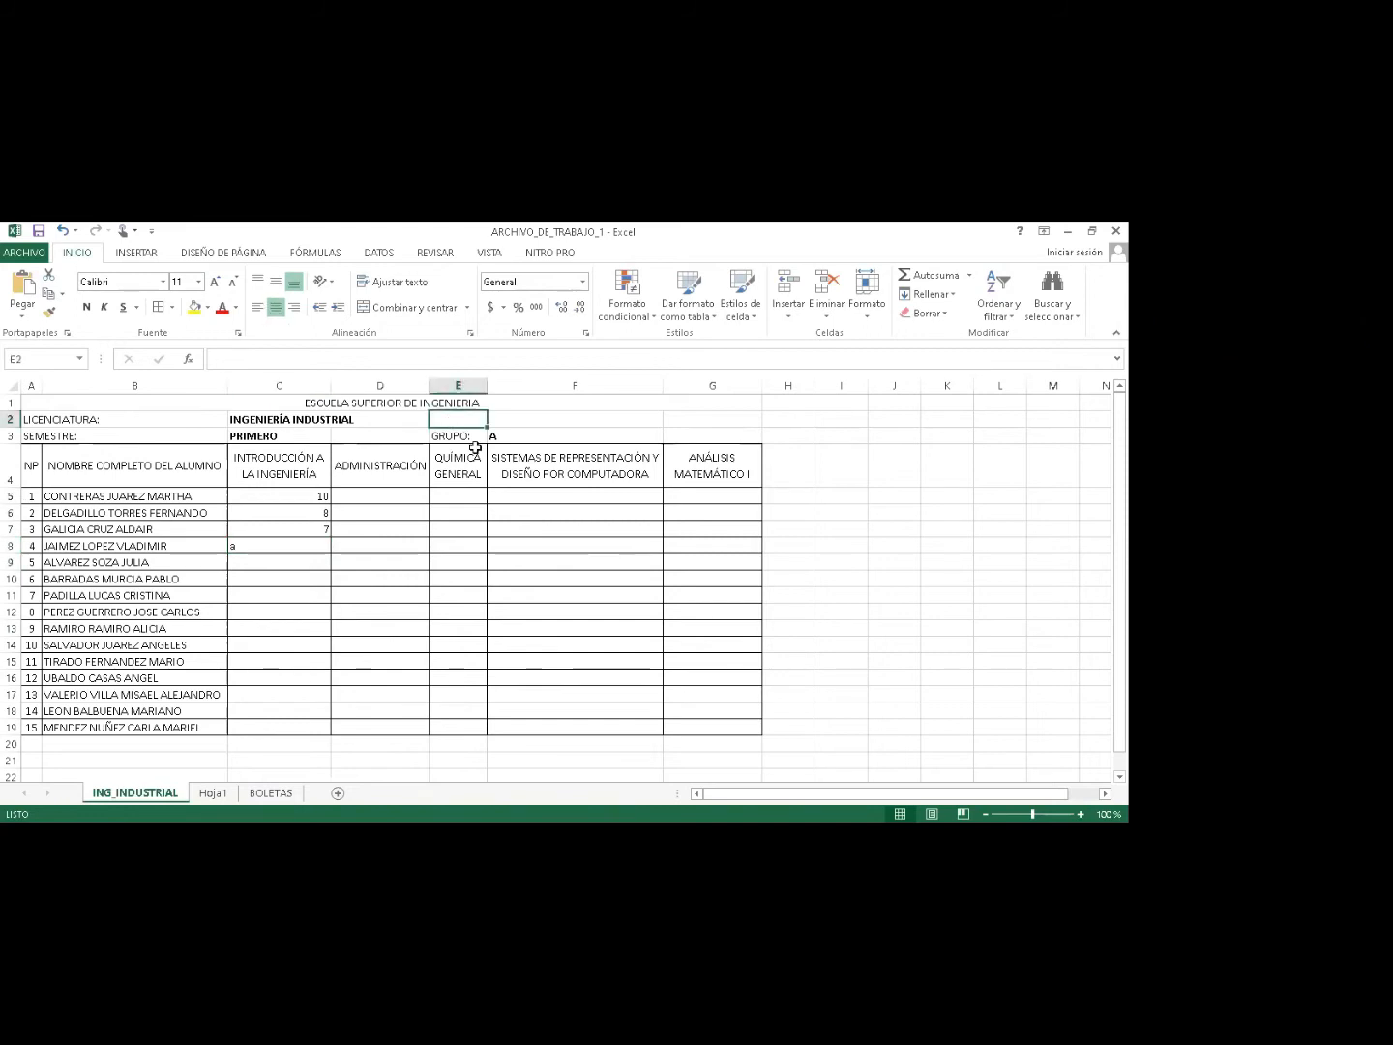
pyautogui.write('p')
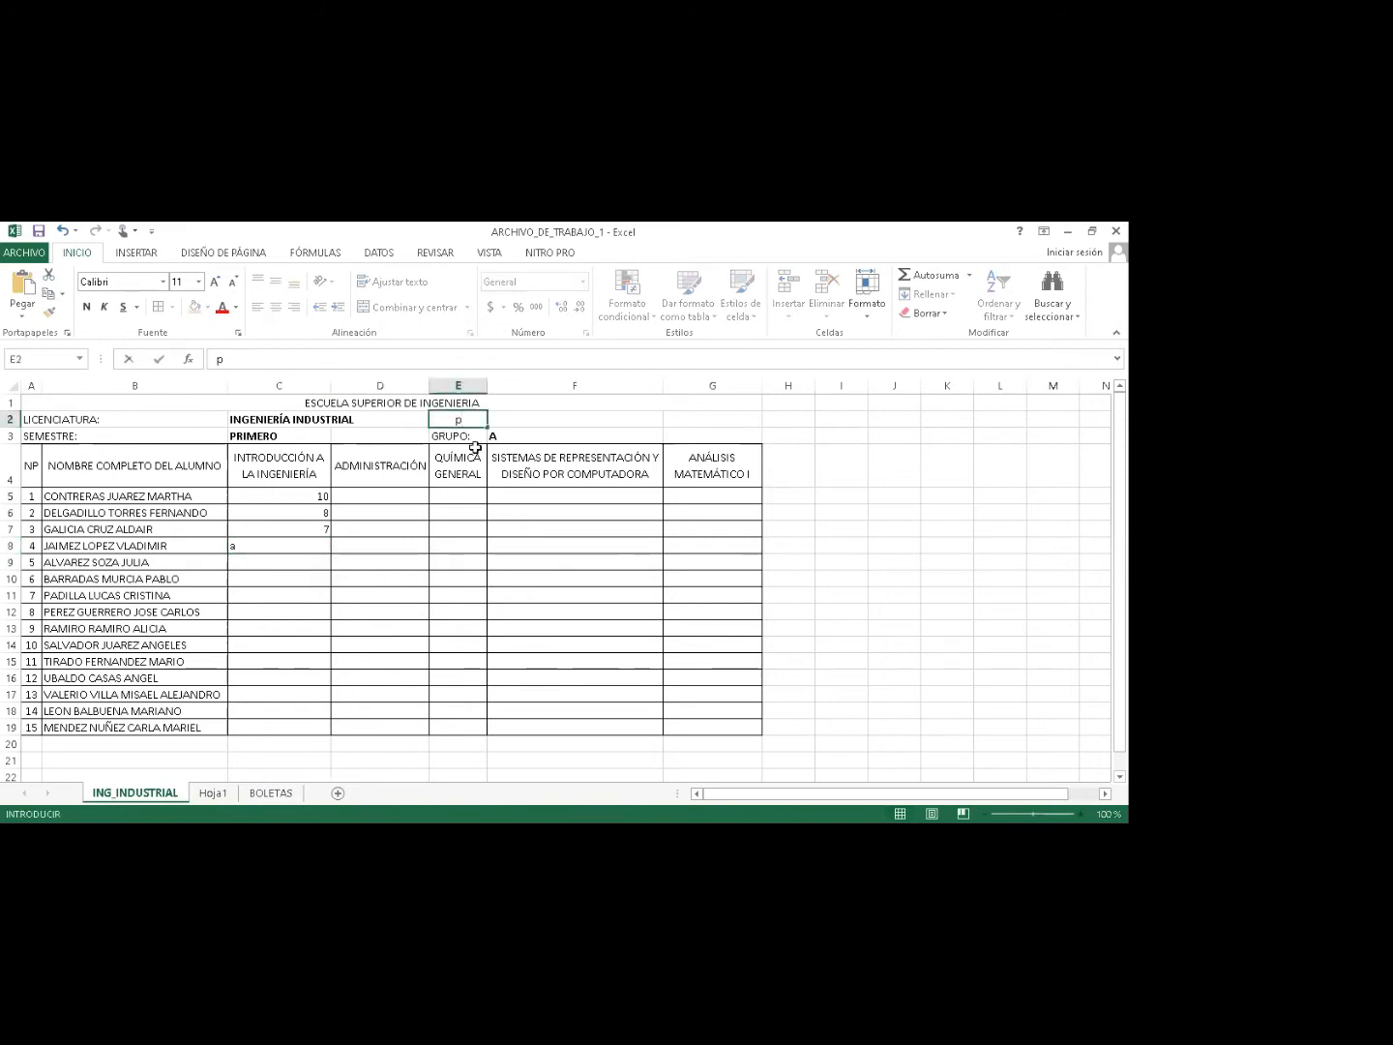
pyautogui.press('BackSpace')
pyautogui.write('PARCIA')
pyautogui.press('BackSpace')
pyautogui.press('BackSpace')
pyautogui.press('BackSpace')
pyautogui.press('BackSpace')
pyautogui.press('BackSpace')
pyautogui.press('BackSpace')
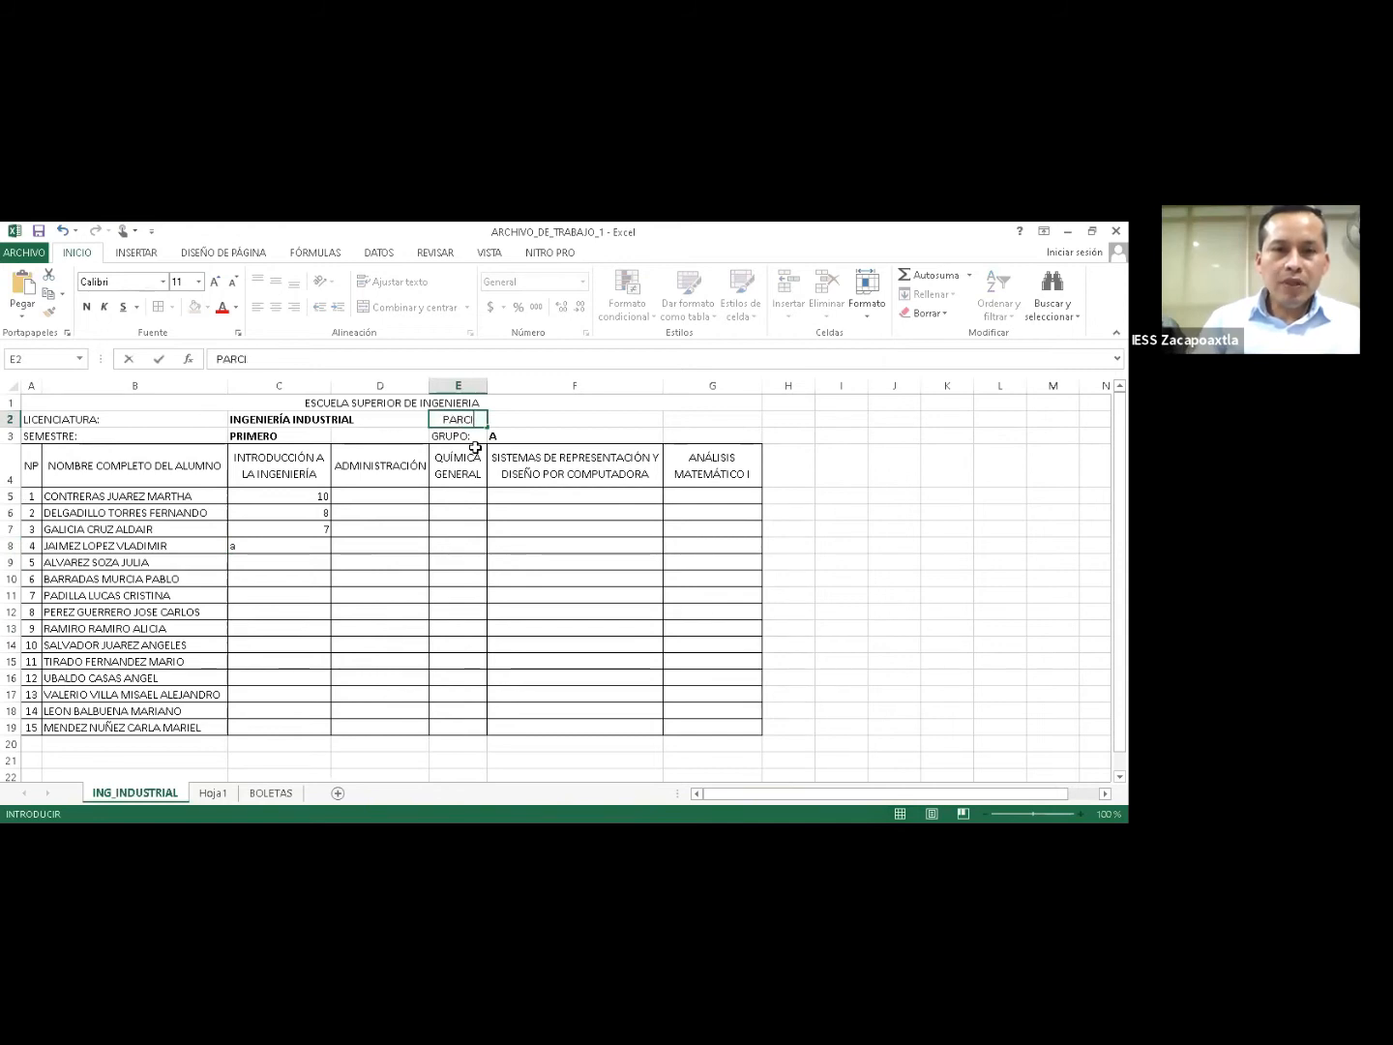
pyautogui.write('CALIRIFACIONES:')
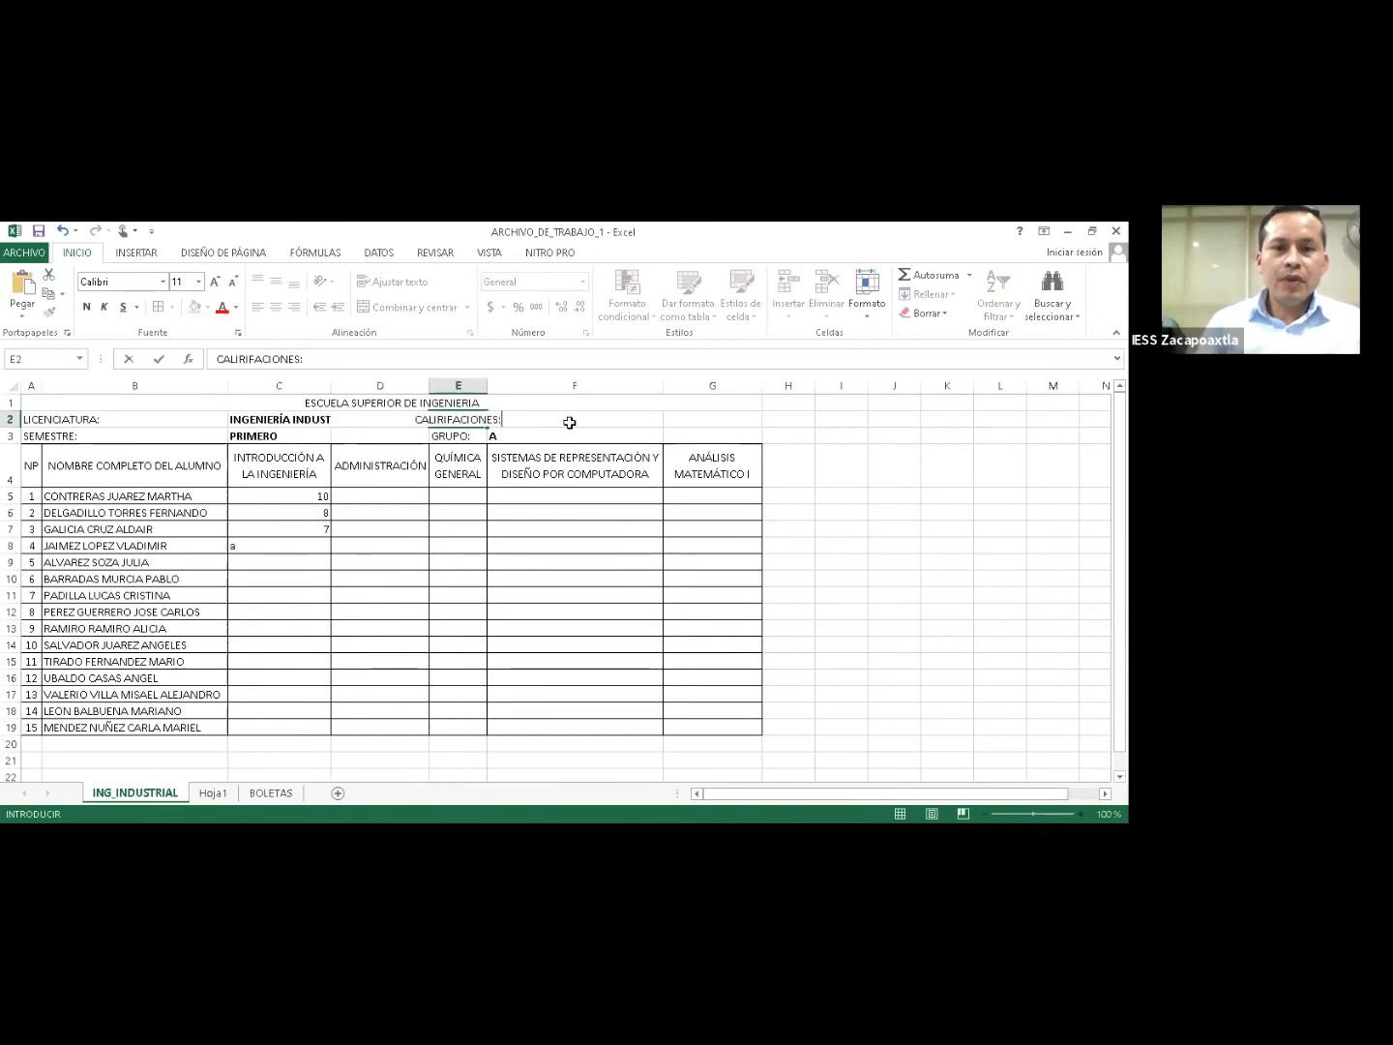
pyautogui.click(569, 420)
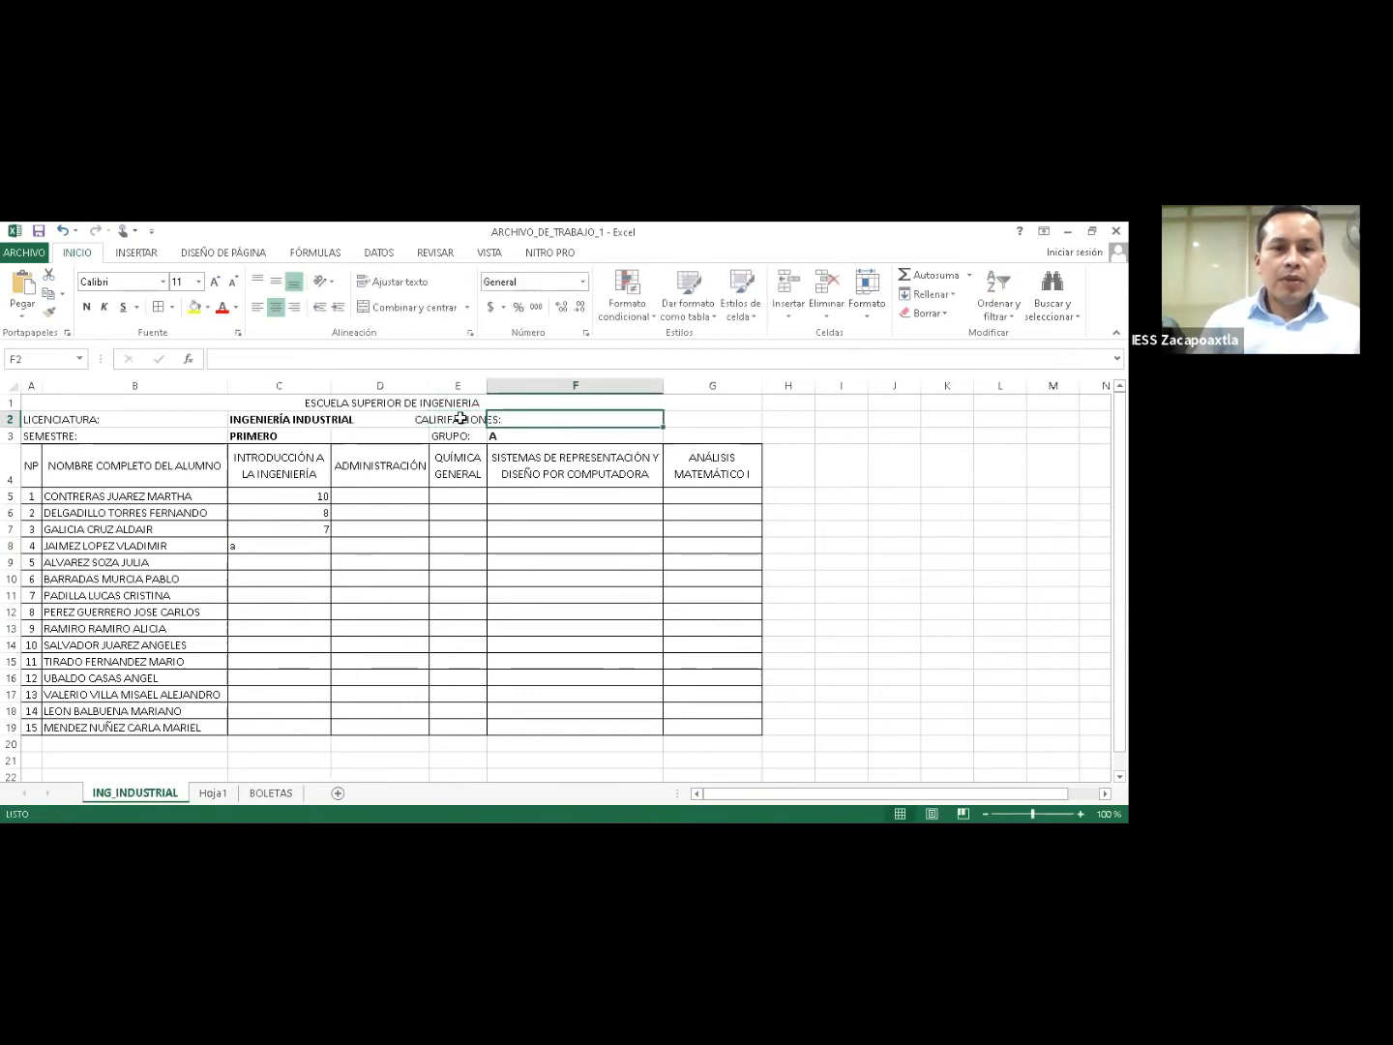
pyautogui.click(481, 421)
pyautogui.moveTo(512, 424); pyautogui.dragTo(675, 419)
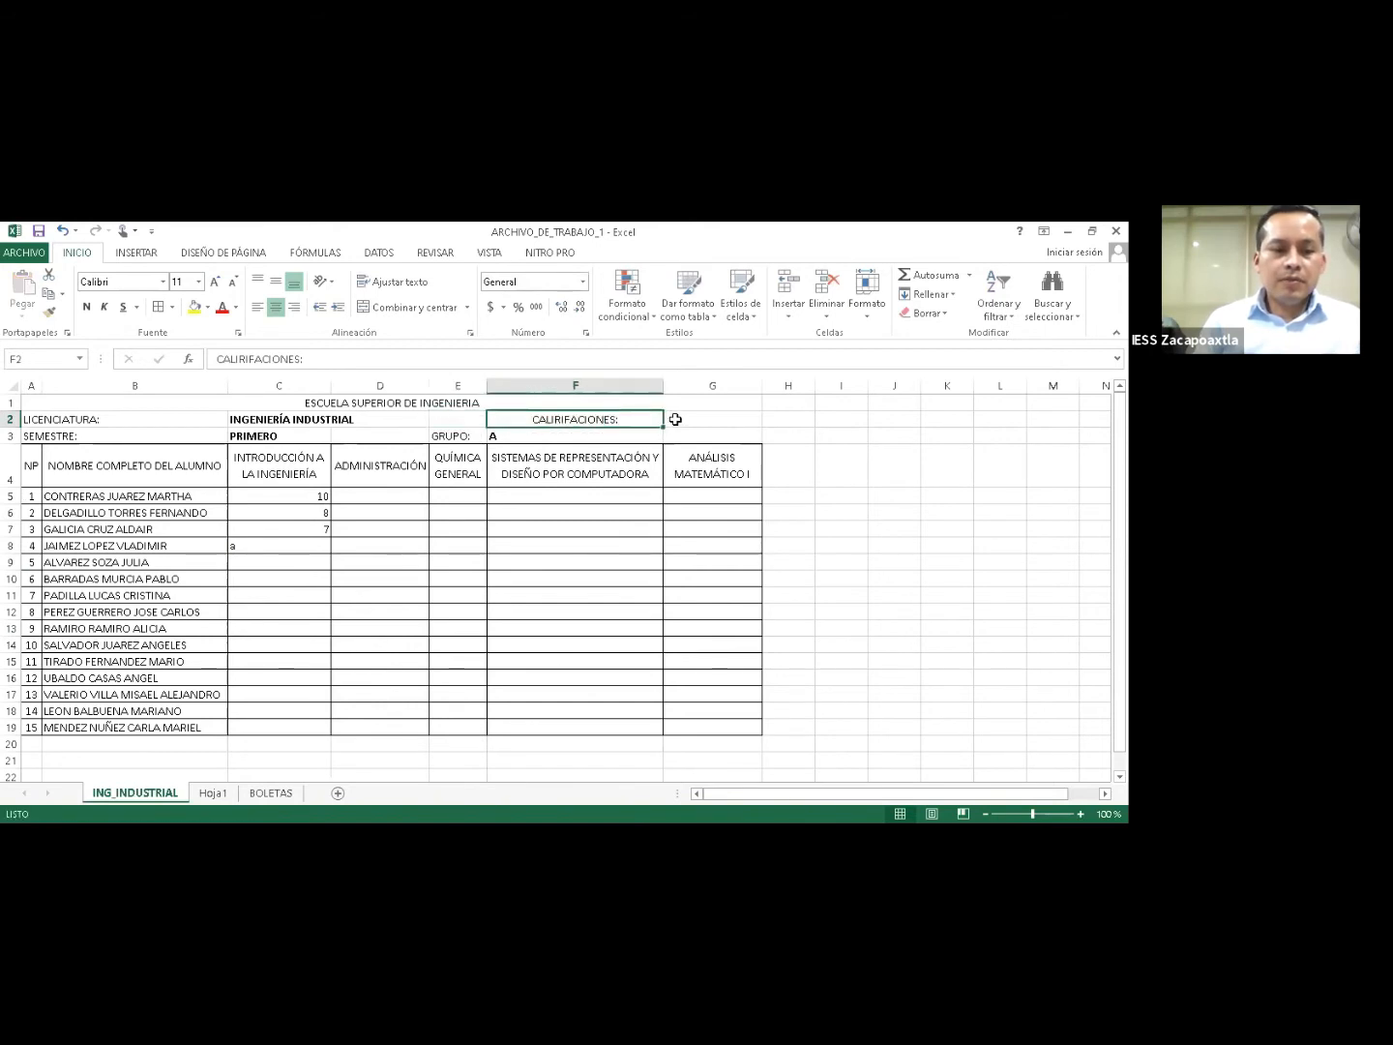
pyautogui.click(675, 419)
pyautogui.write('1ER PARCIAL')
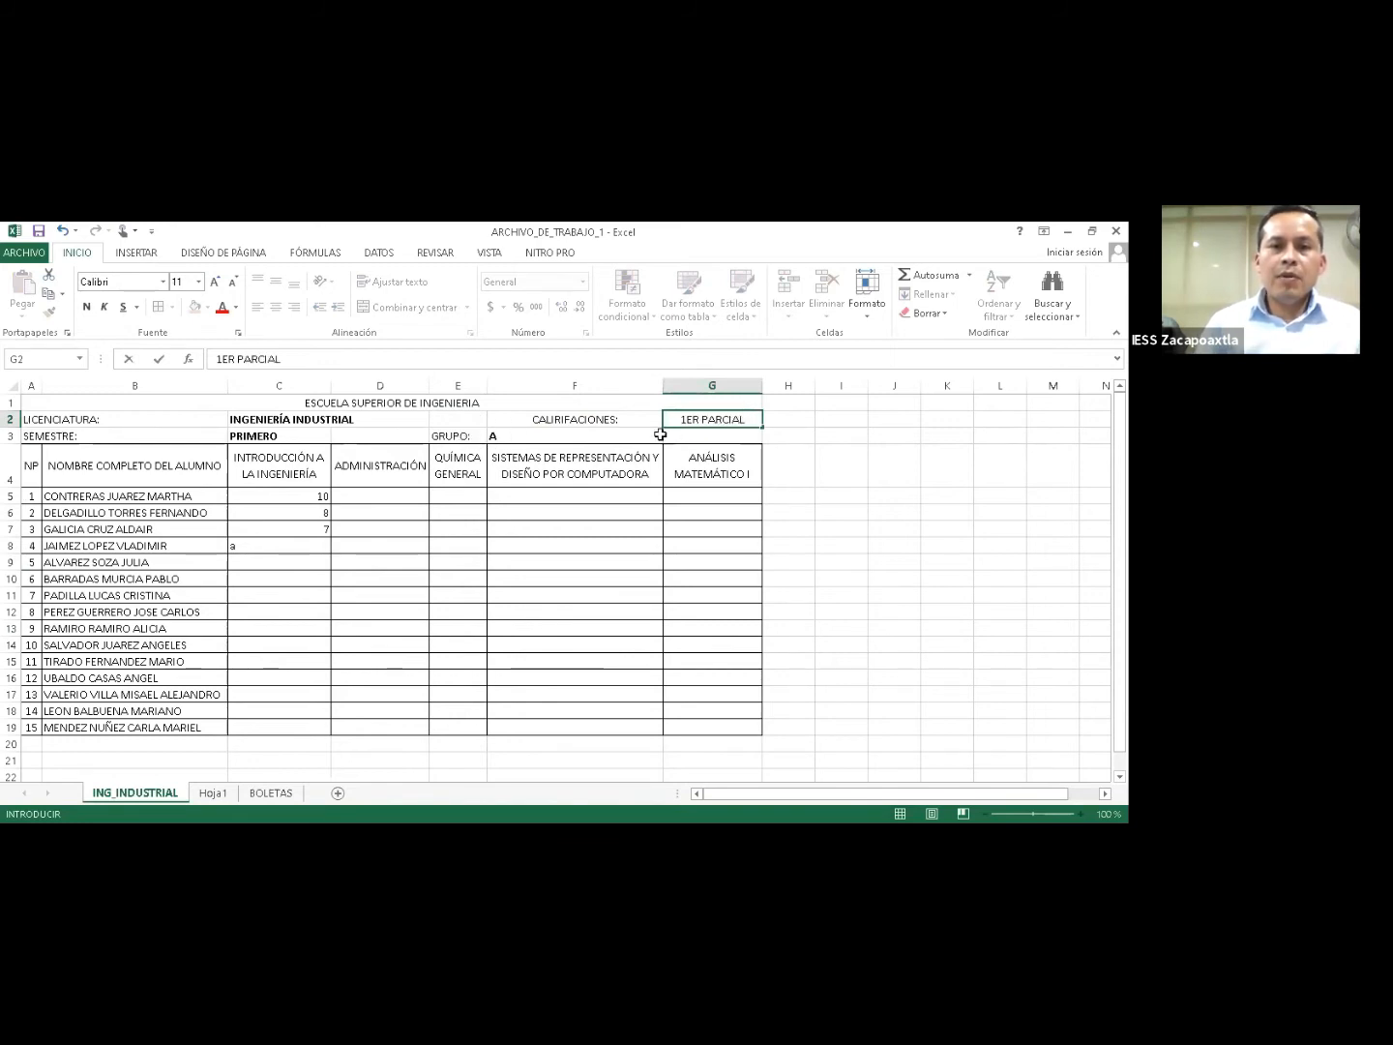
# Commit 1ER PARCIAL in G2 and make it bold.
pyautogui.press('Return')
pyautogui.press('Right')
pyautogui.press('Right')
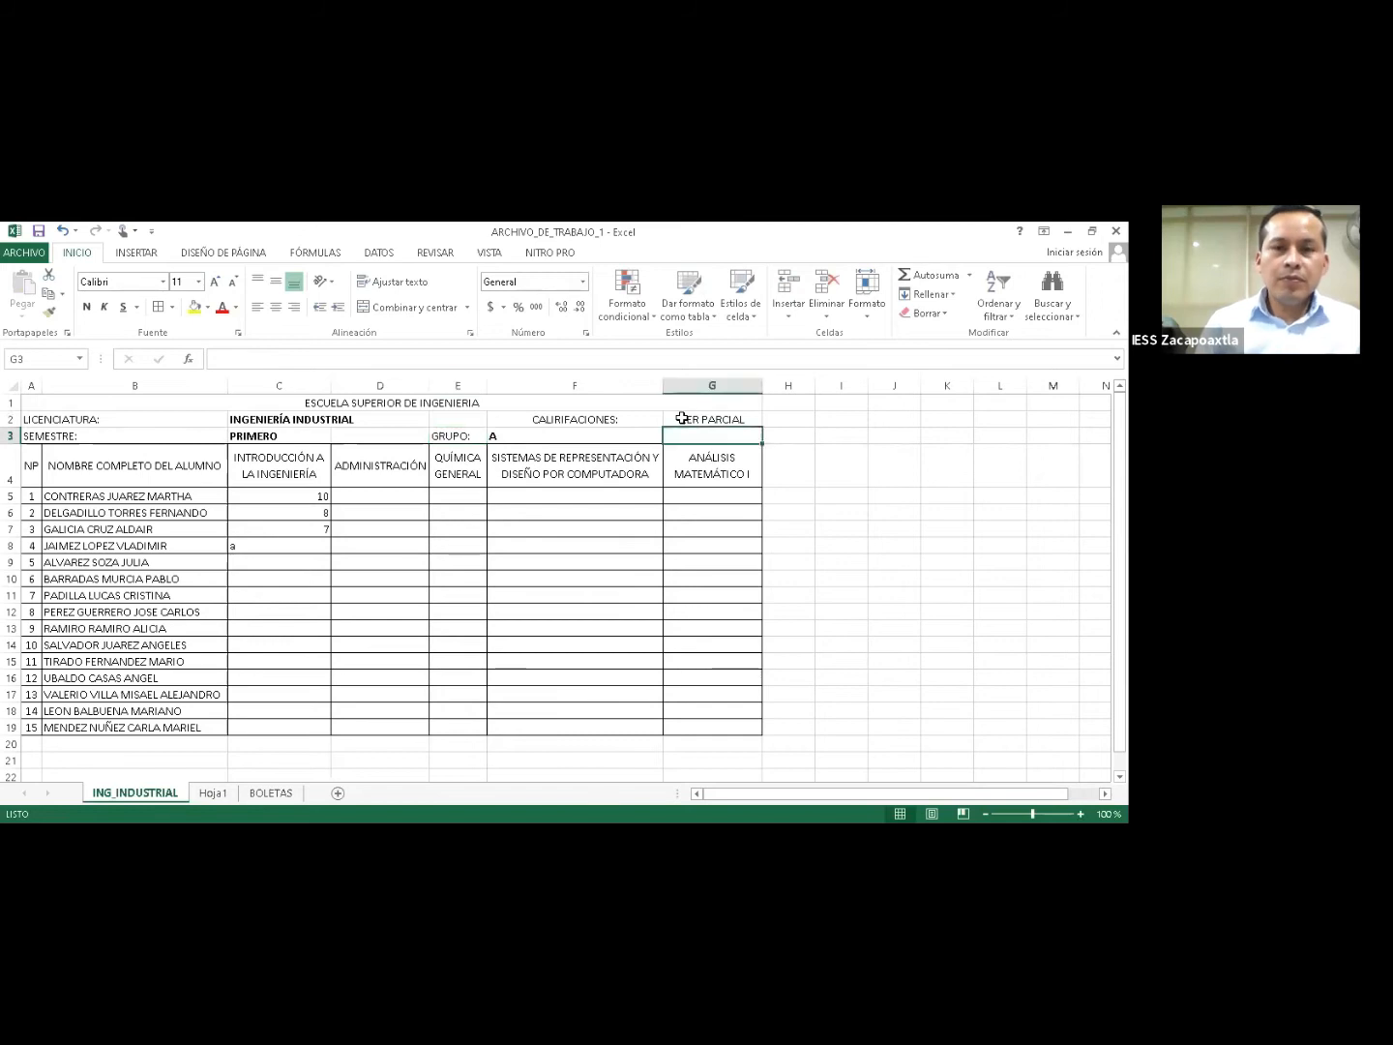
pyautogui.click(682, 418)
pyautogui.hotkey('ctrl', 'n')
# Enter A in G3, put GRUPO: in F3, and clear the old E3 label.
pyautogui.click(682, 433)
pyautogui.write('A')
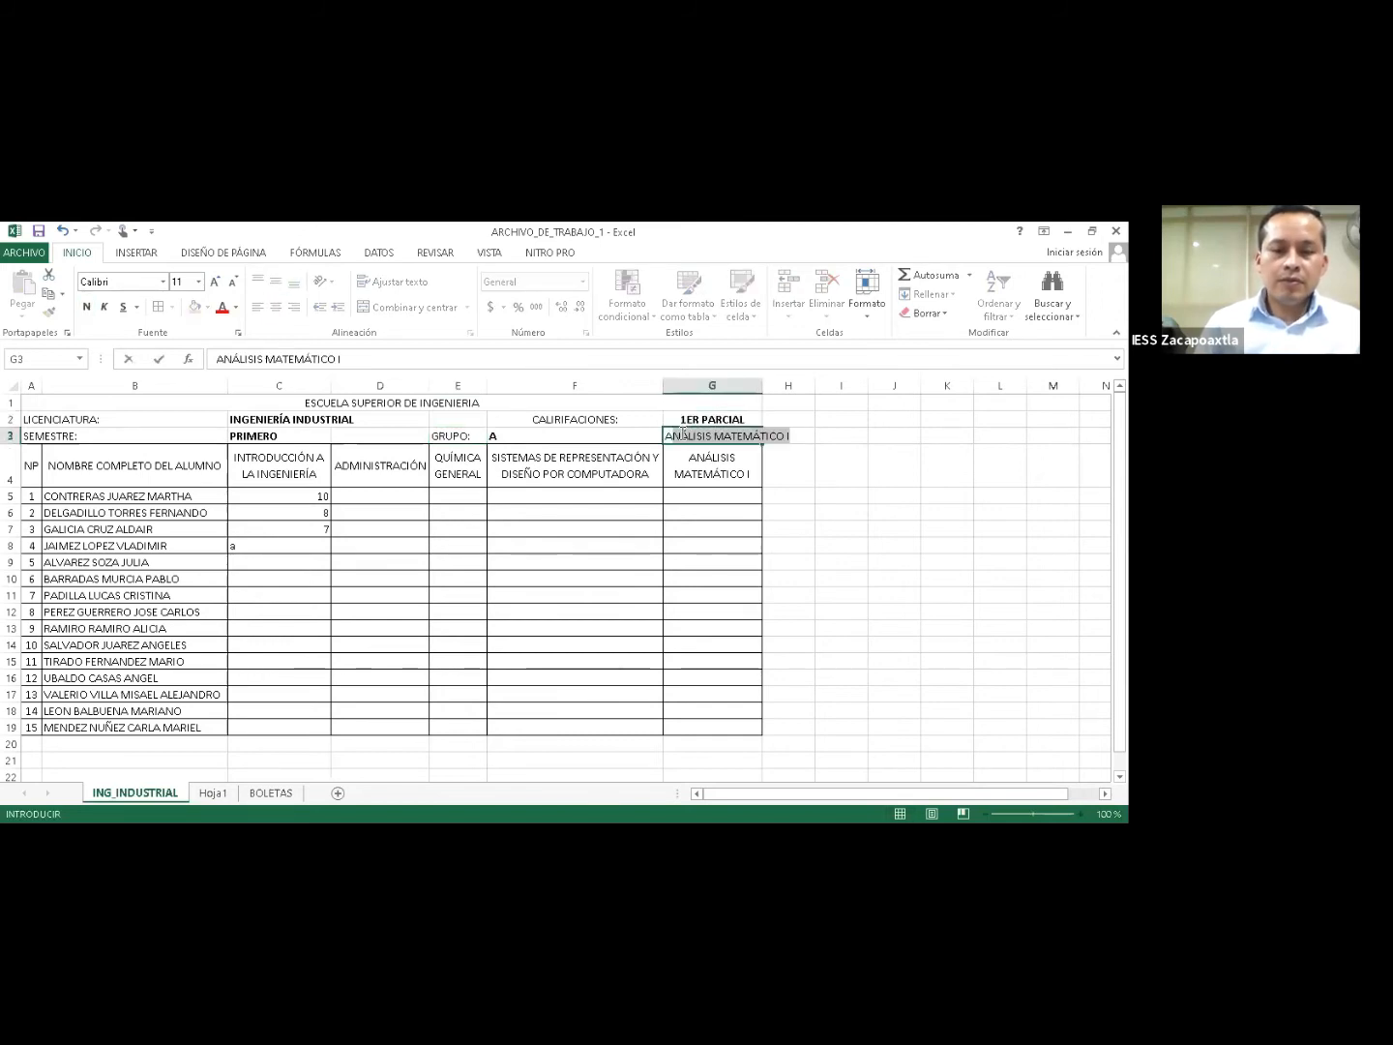
pyautogui.press('Delete')
pyautogui.press('Left')
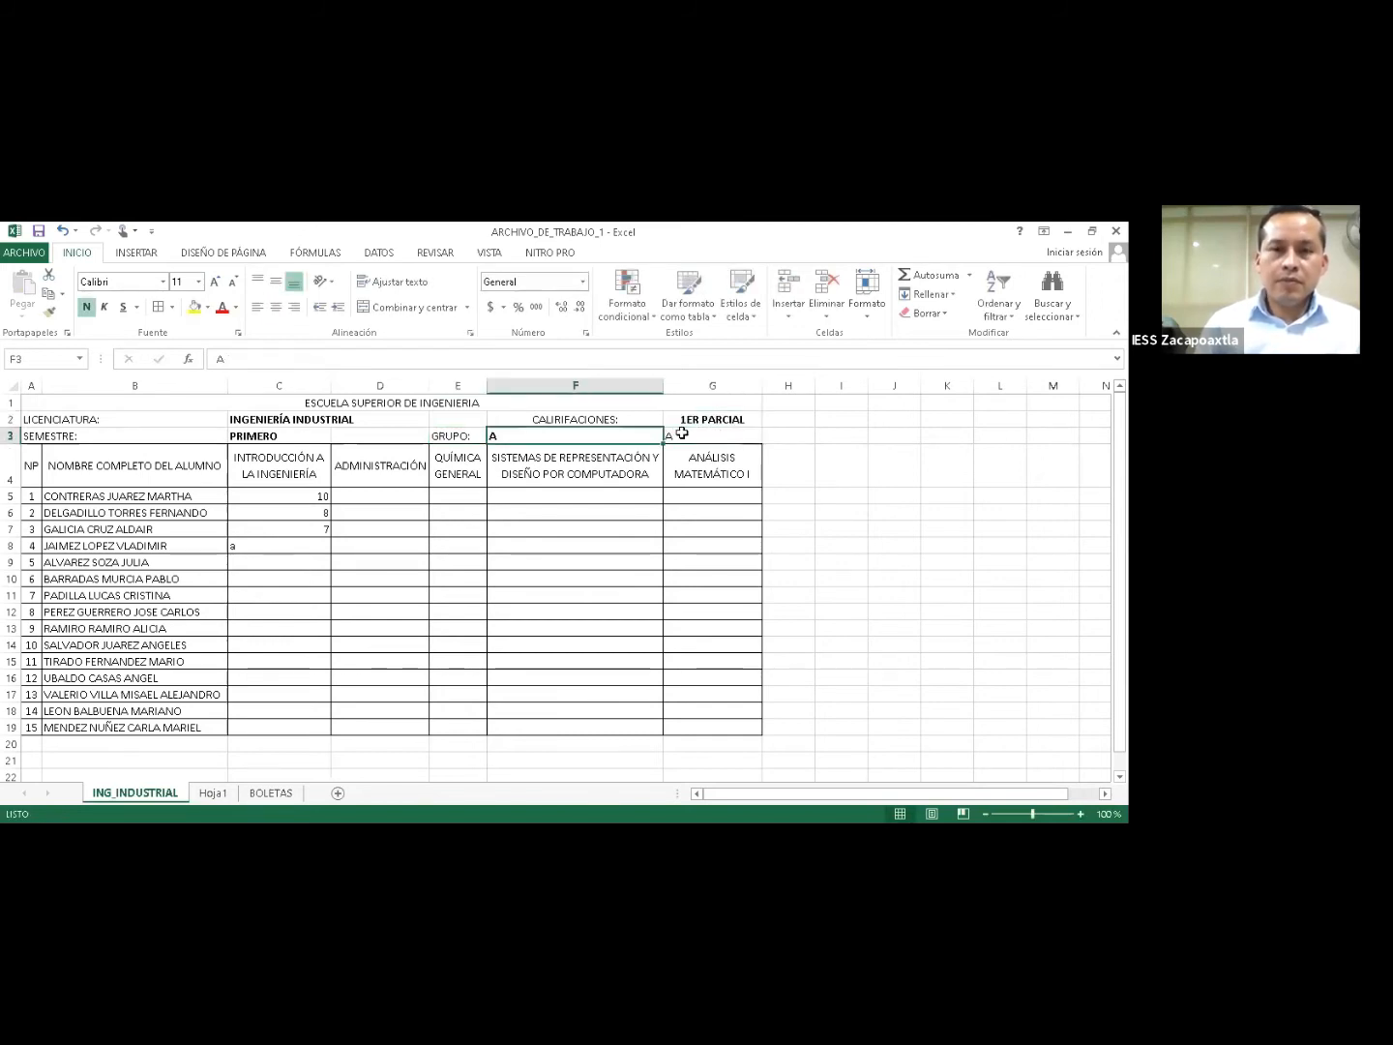
pyautogui.write('GRUPO')
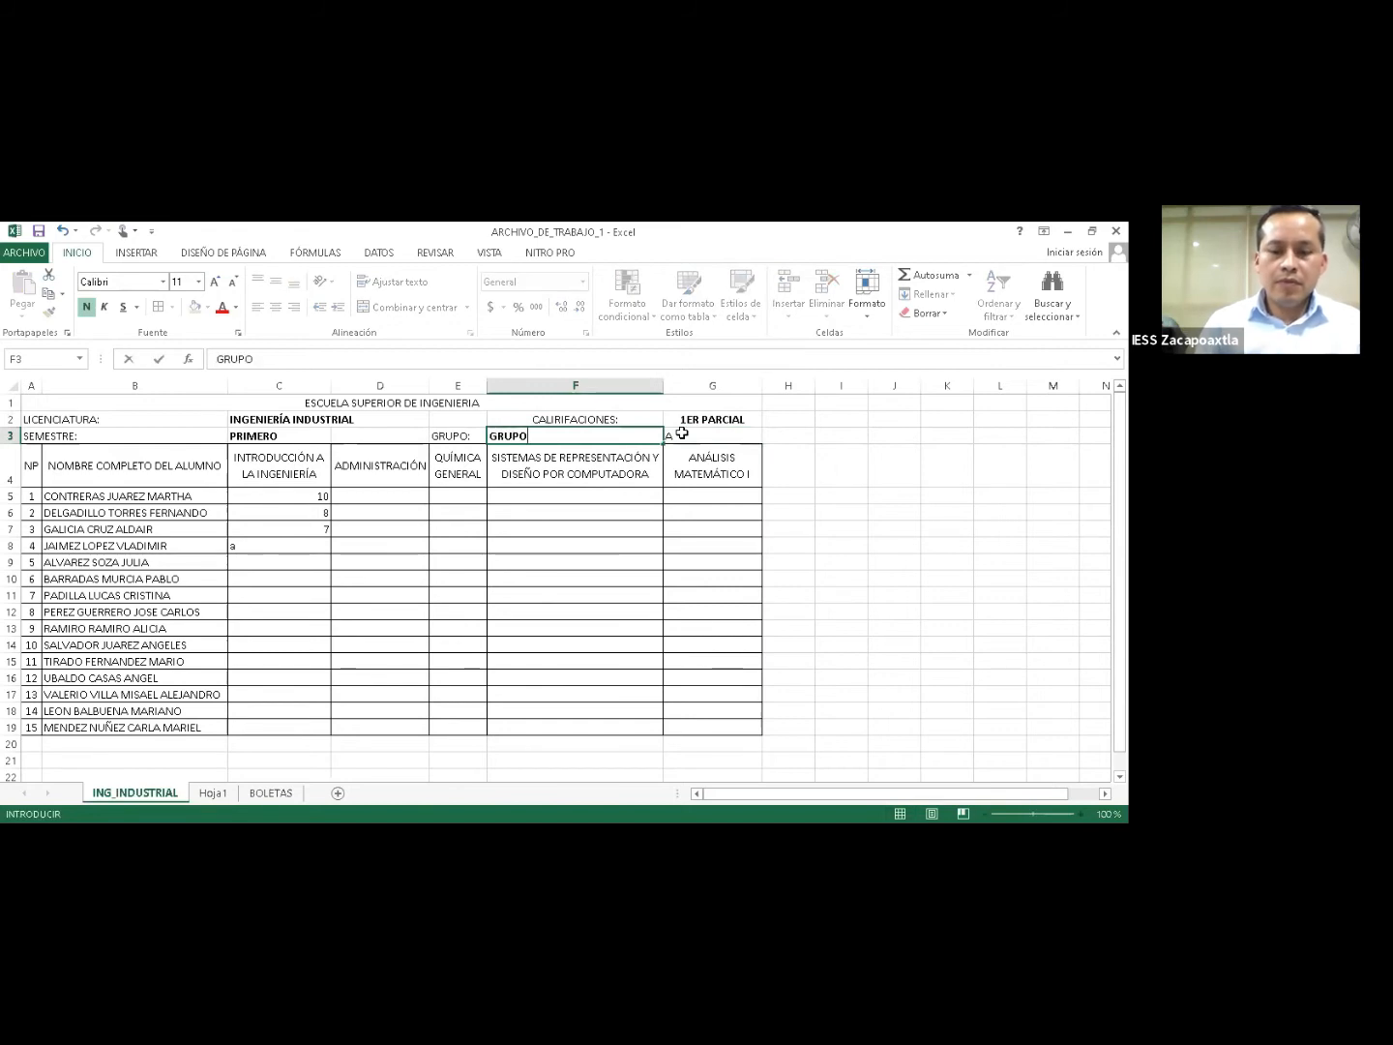
pyautogui.write(':')
pyautogui.press('Left')
pyautogui.press('Delete')
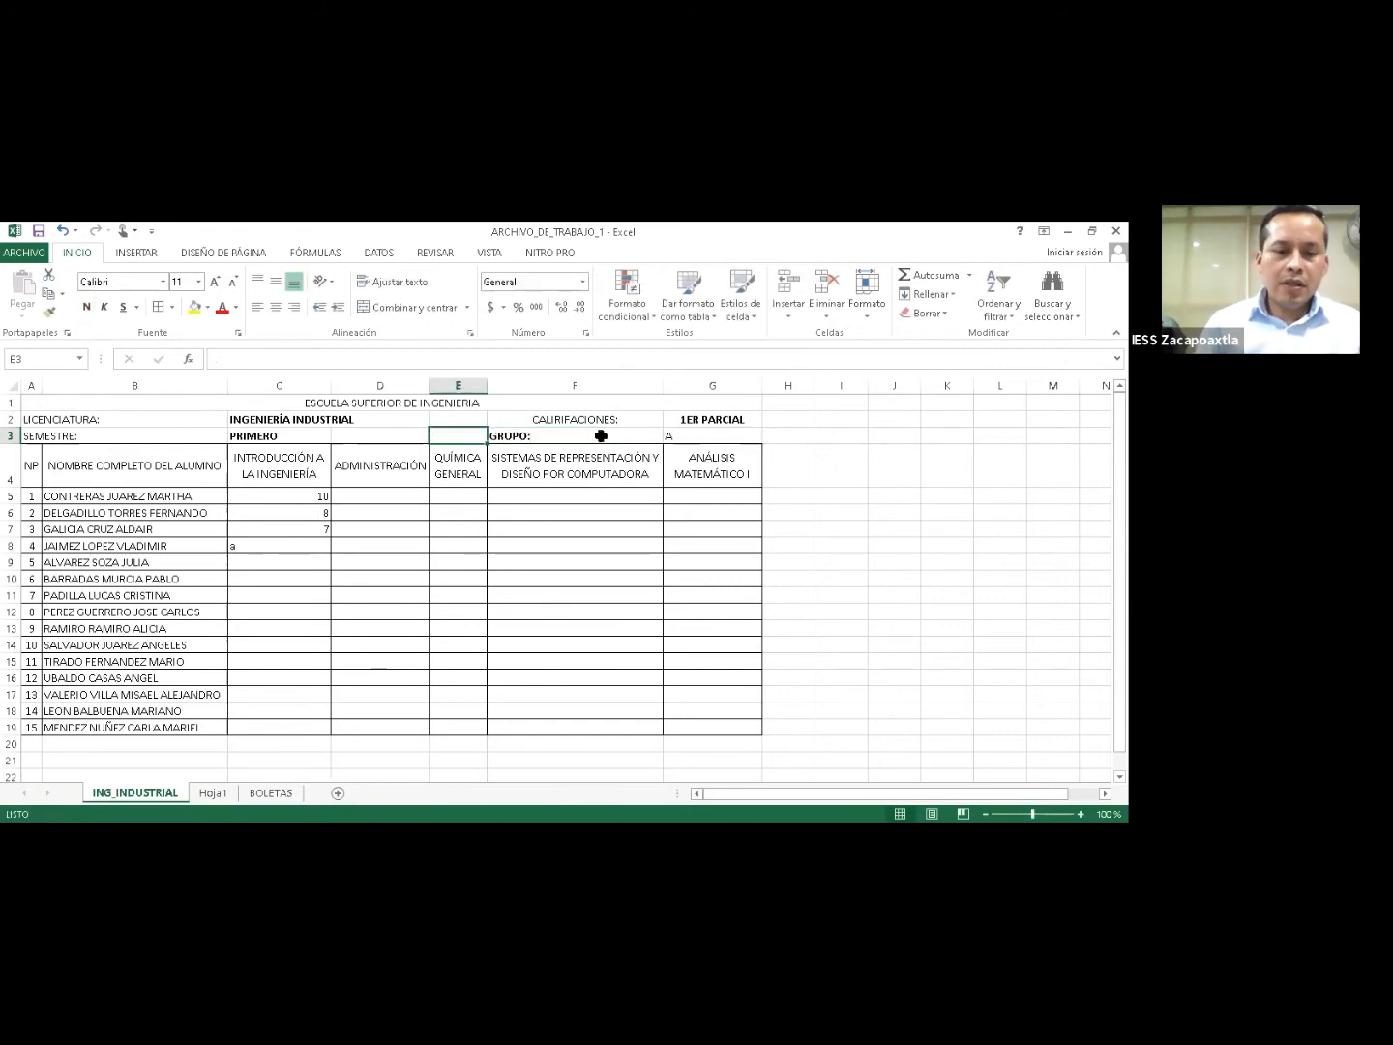
# Unbold GRUPO:, bold the letter A, and right-align GRUPO: in F3.
pyautogui.press('Right')
pyautogui.hotkey('ctrl', 'n')
pyautogui.press('Right')
pyautogui.hotkey('ctrl', 'n')
pyautogui.click(294, 307)
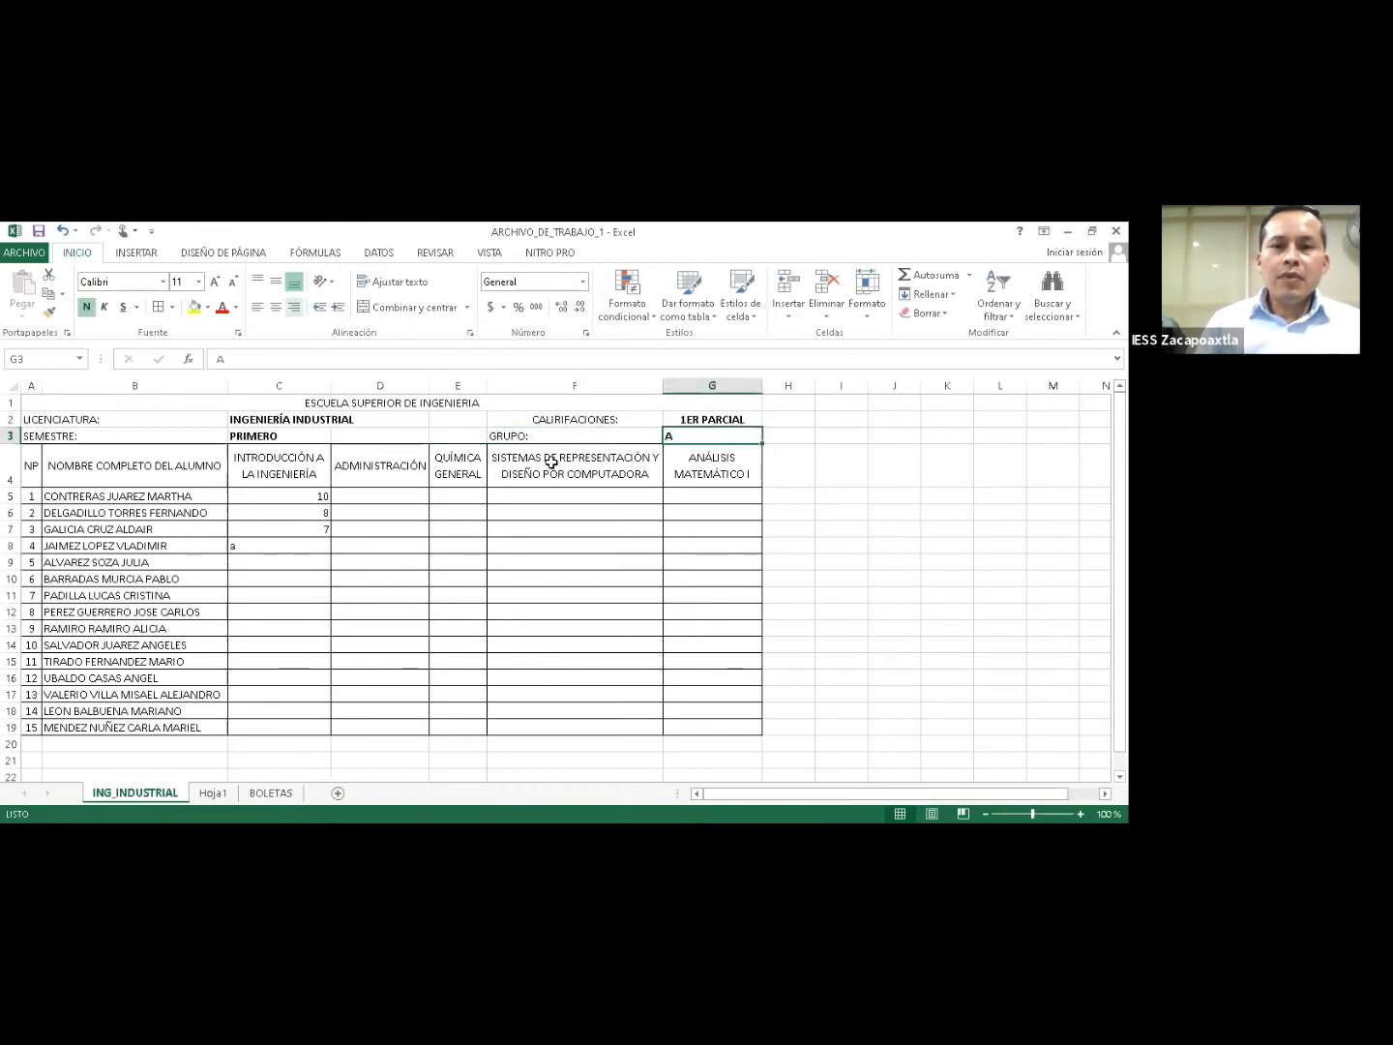
pyautogui.hotkey('ctrl', 'z')
pyautogui.press('Left')
pyautogui.click(294, 307)
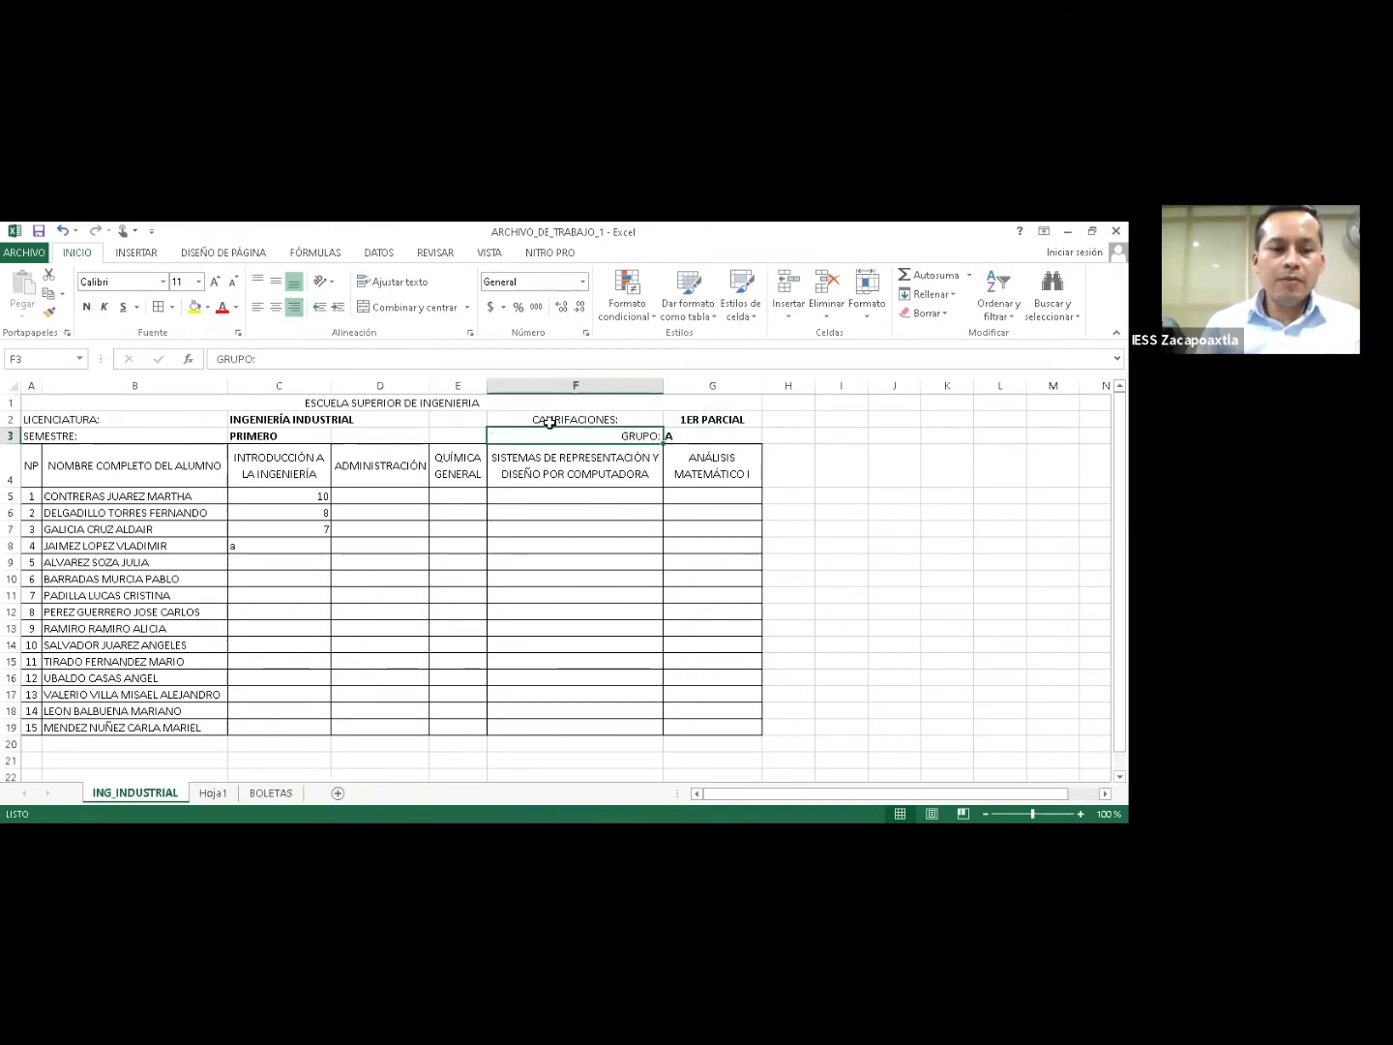
# Correct the F2 label's spelling to CALIFICACIONES: and right-align it.
pyautogui.click(549, 421)
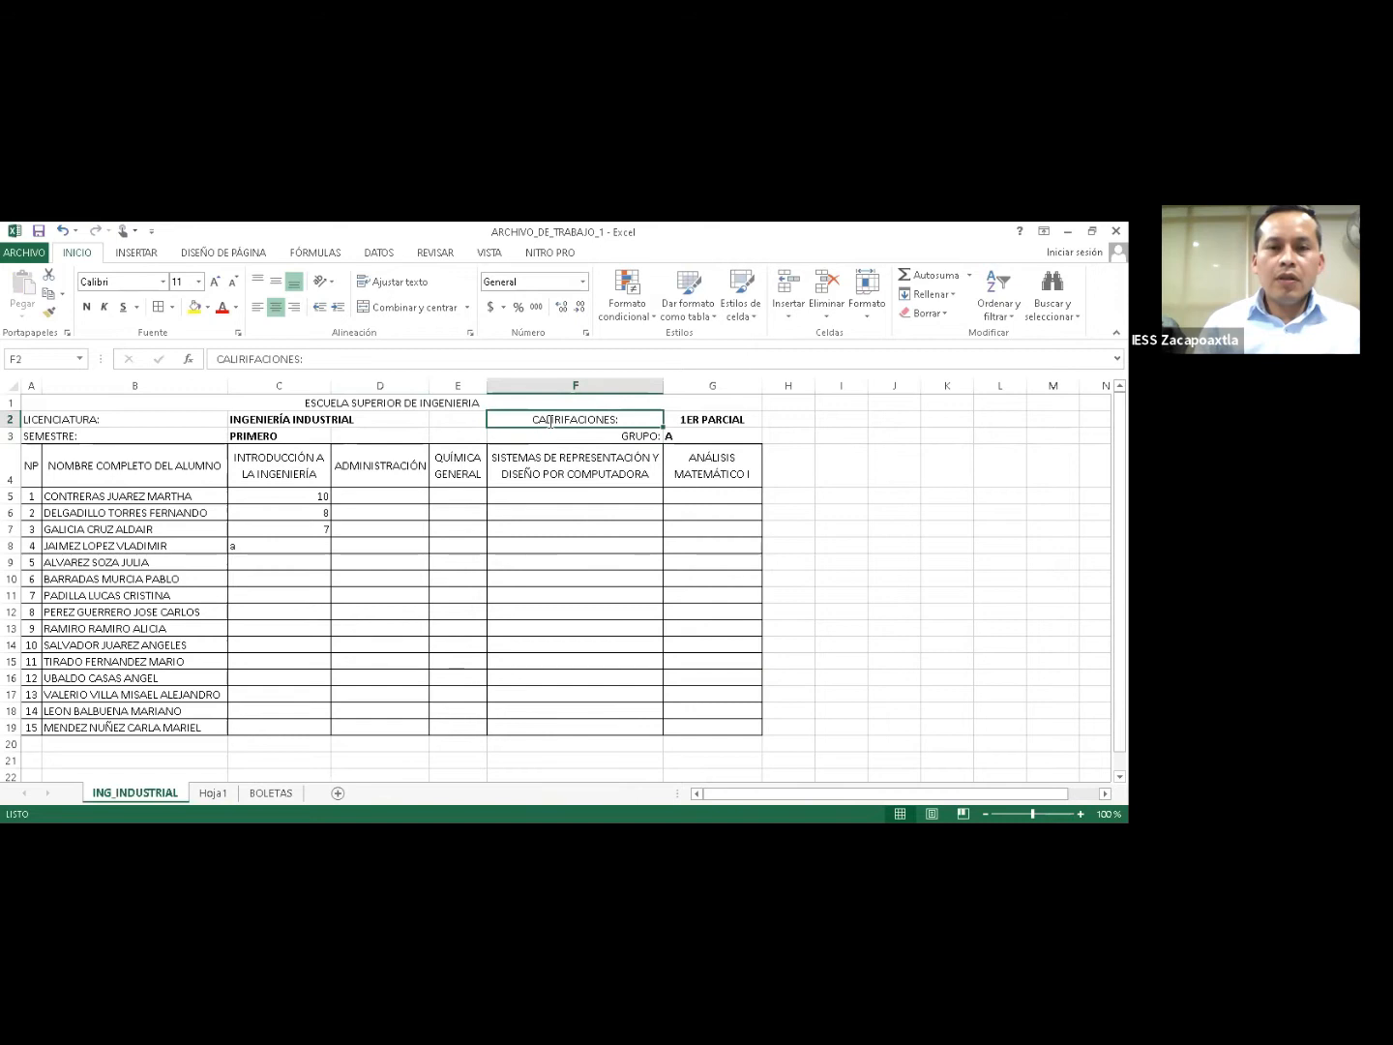
pyautogui.press('F2')
pyautogui.click(550, 421)
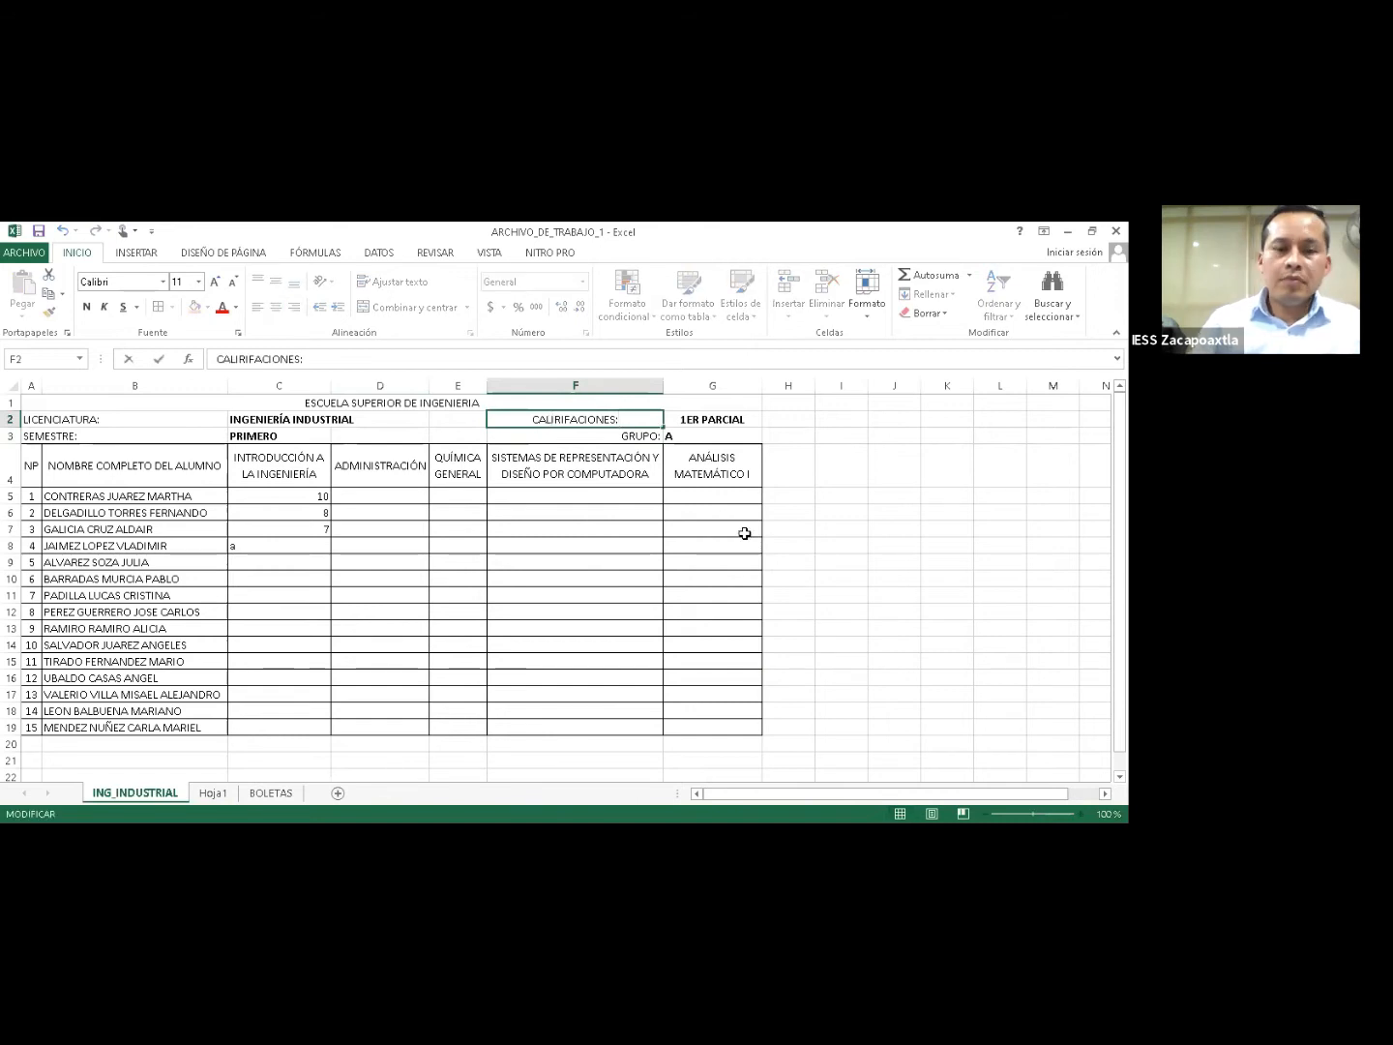
pyautogui.press('Delete')
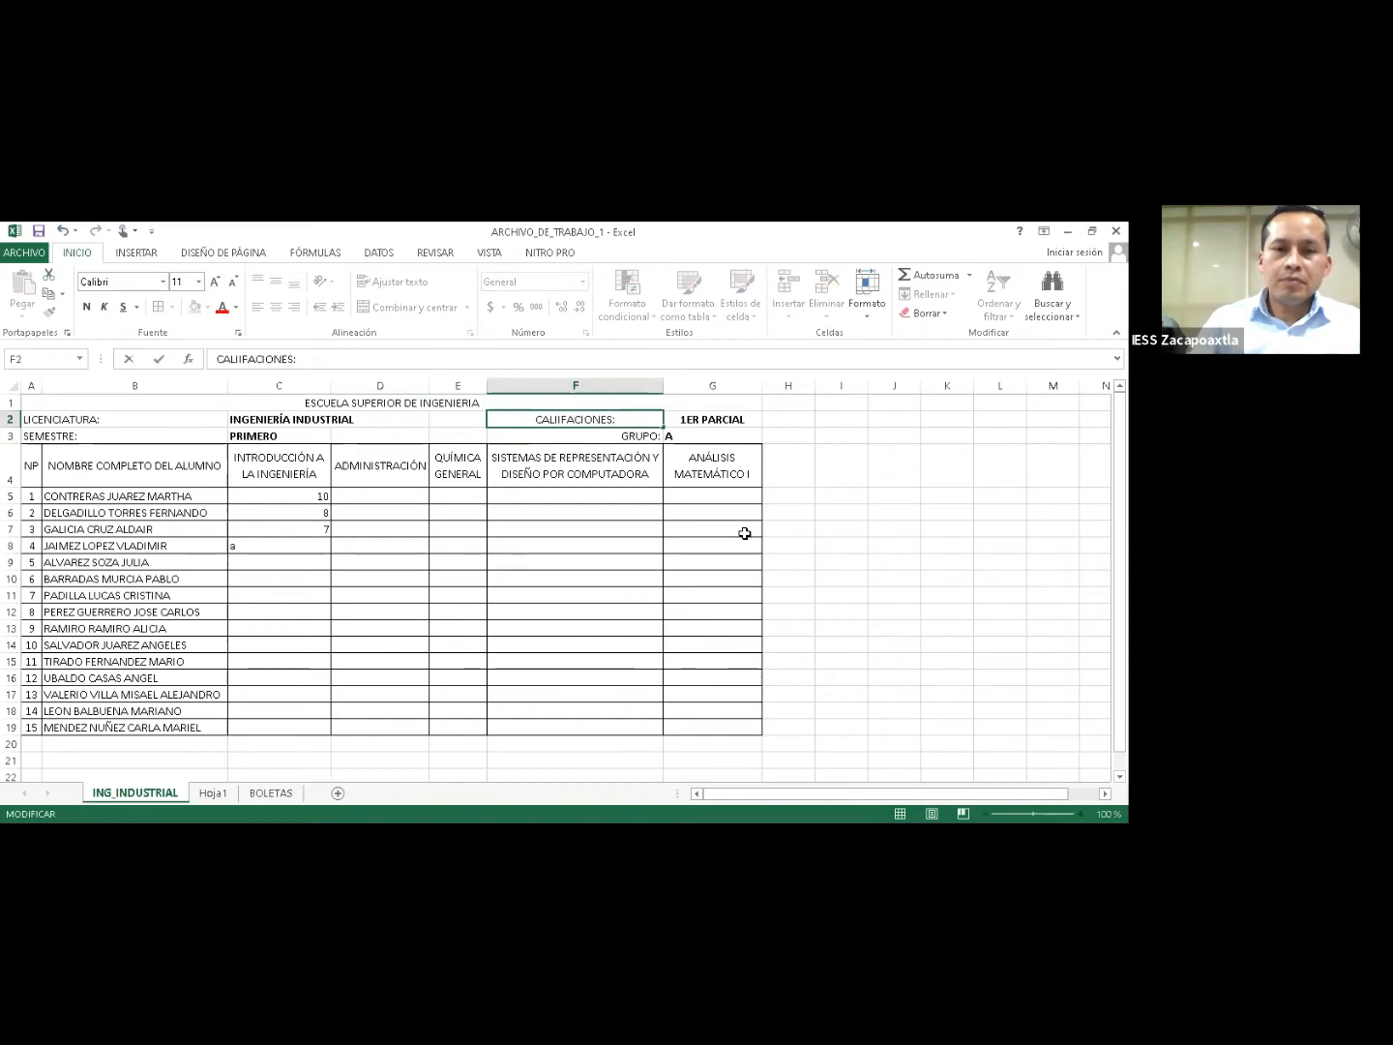
pyautogui.write('F')
pyautogui.press('Right')
pyautogui.press('Delete')
pyautogui.write('C')
pyautogui.press('Return')
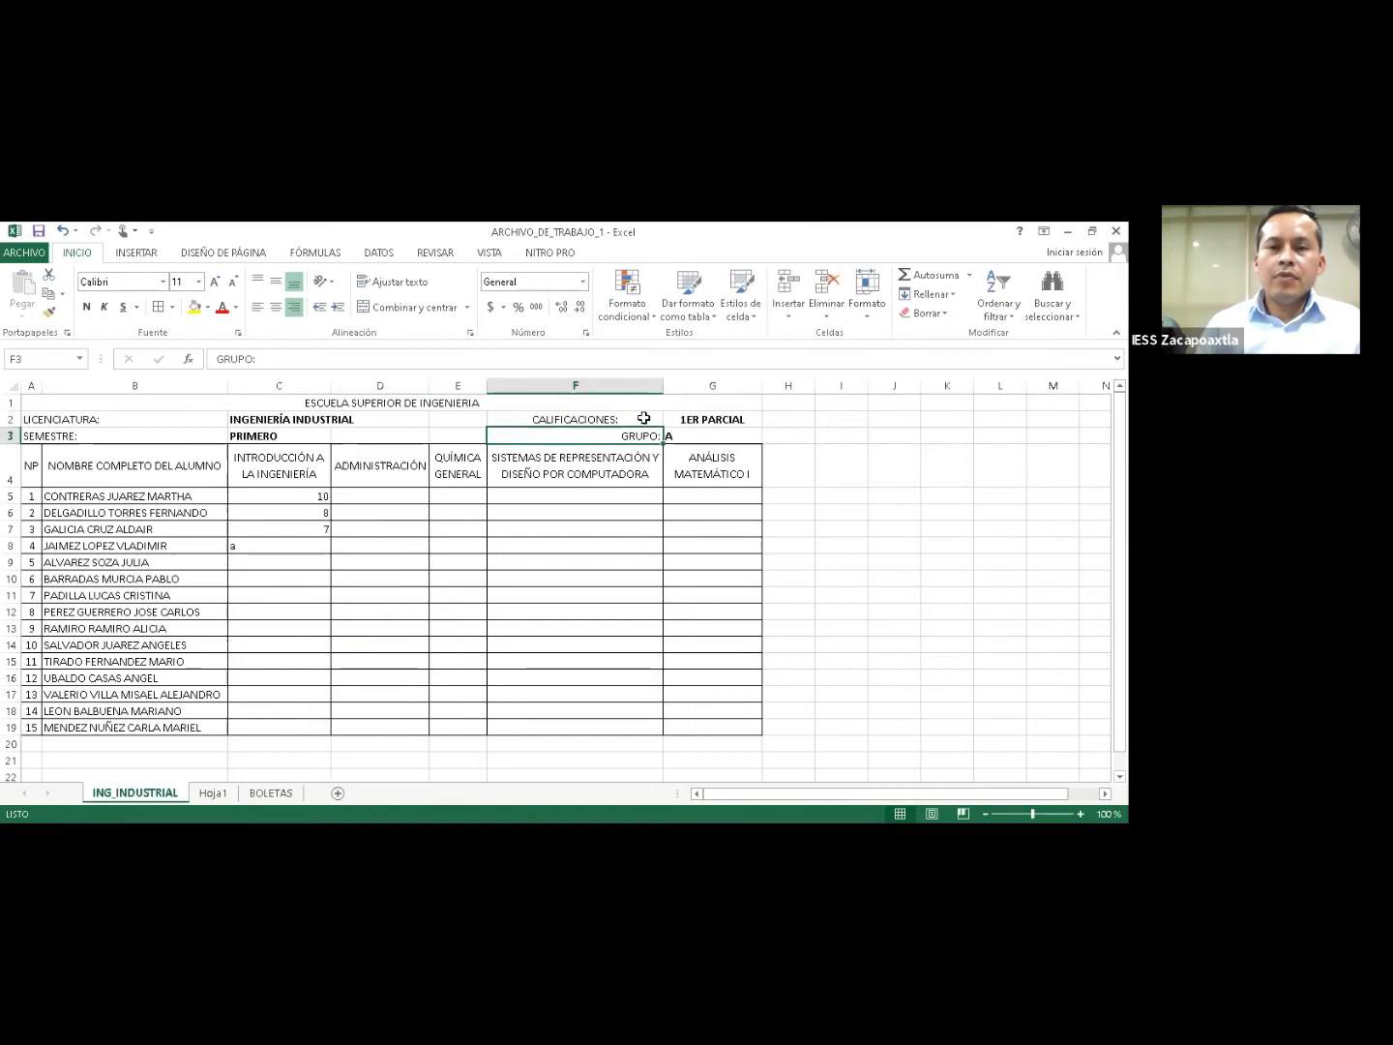
pyautogui.press('Up')
pyautogui.click(294, 307)
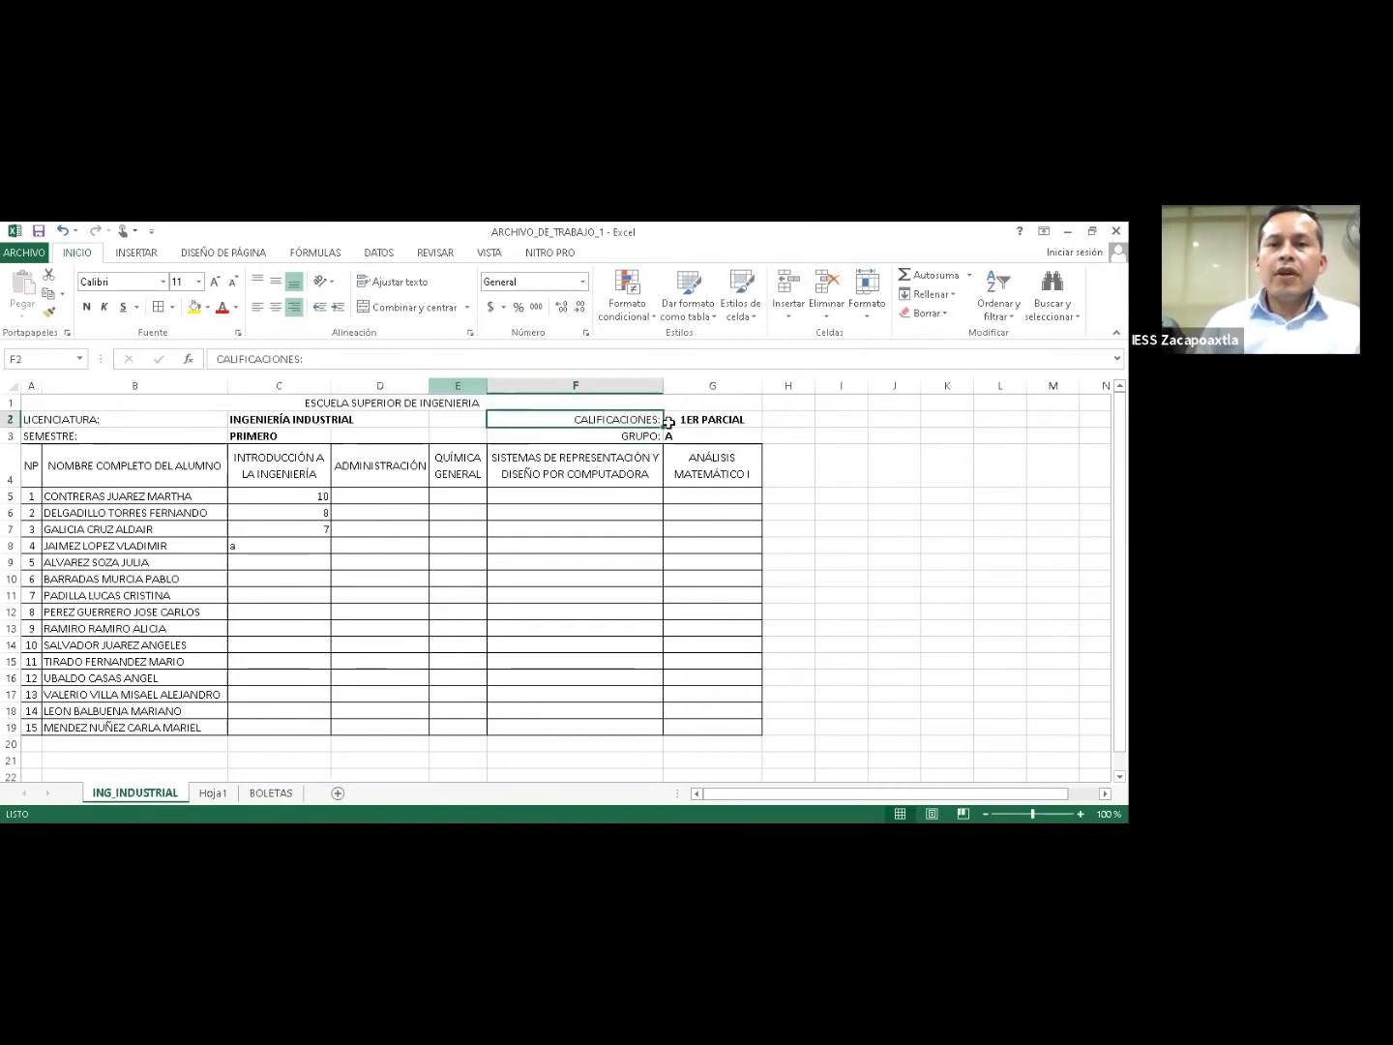
# Left-align 1ER PARCIAL in G2, then select the students' grade area.
pyautogui.click(684, 419)
pyautogui.click(258, 306)
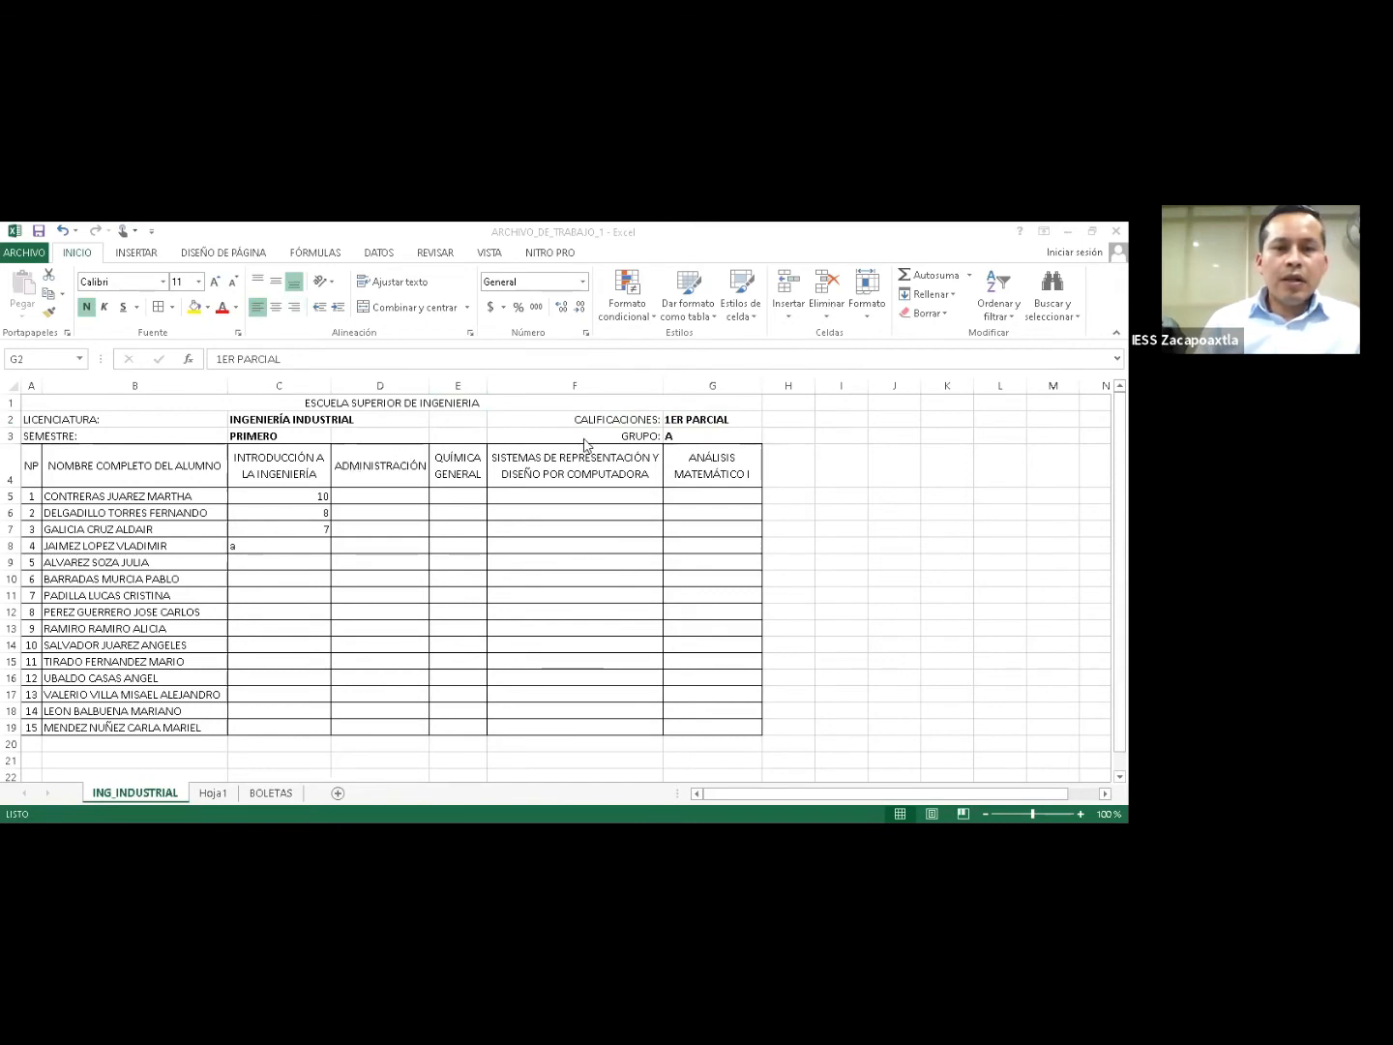
pyautogui.click(679, 426)
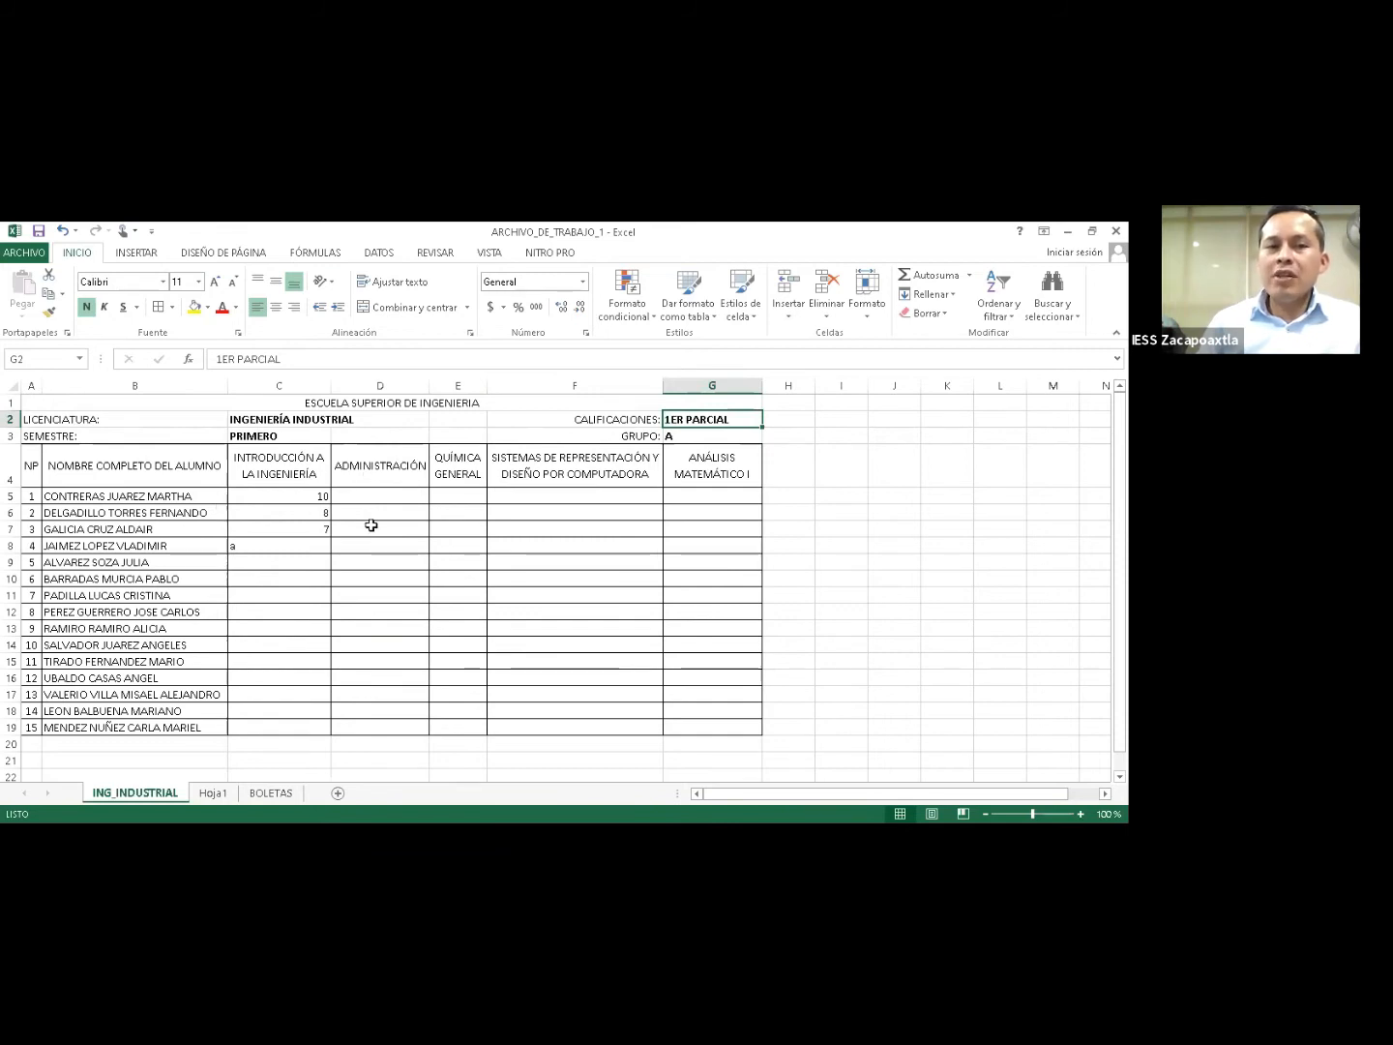
pyautogui.moveTo(273, 497); pyautogui.dragTo(726, 726)
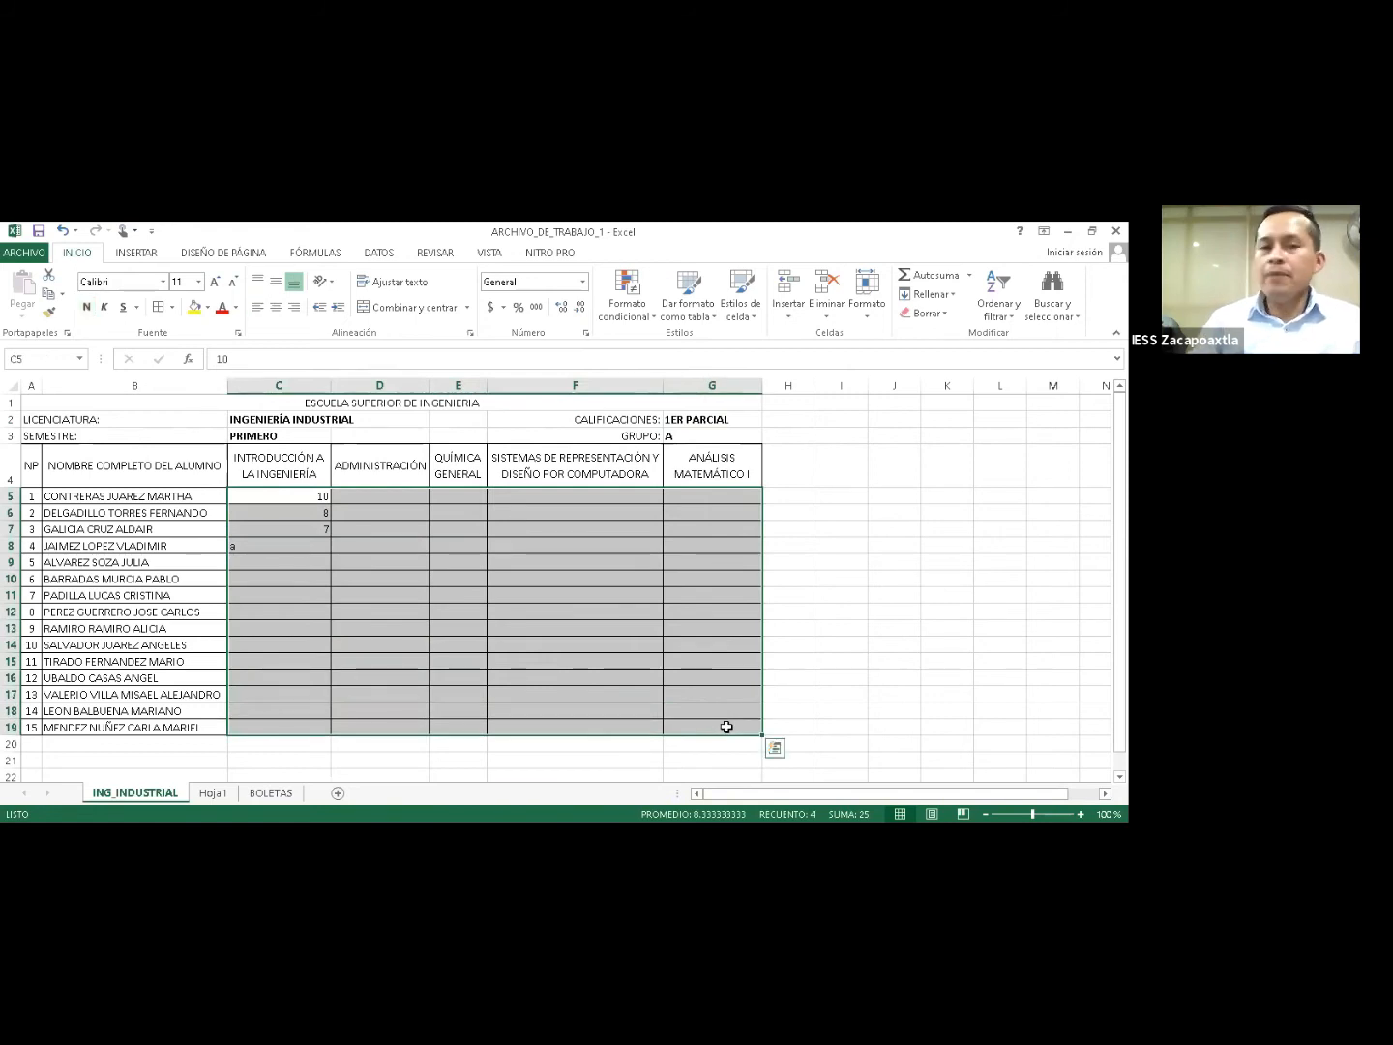
# Clear the test entries 10, 8, 7 and a from C5:C8.
pyautogui.click(259, 419)
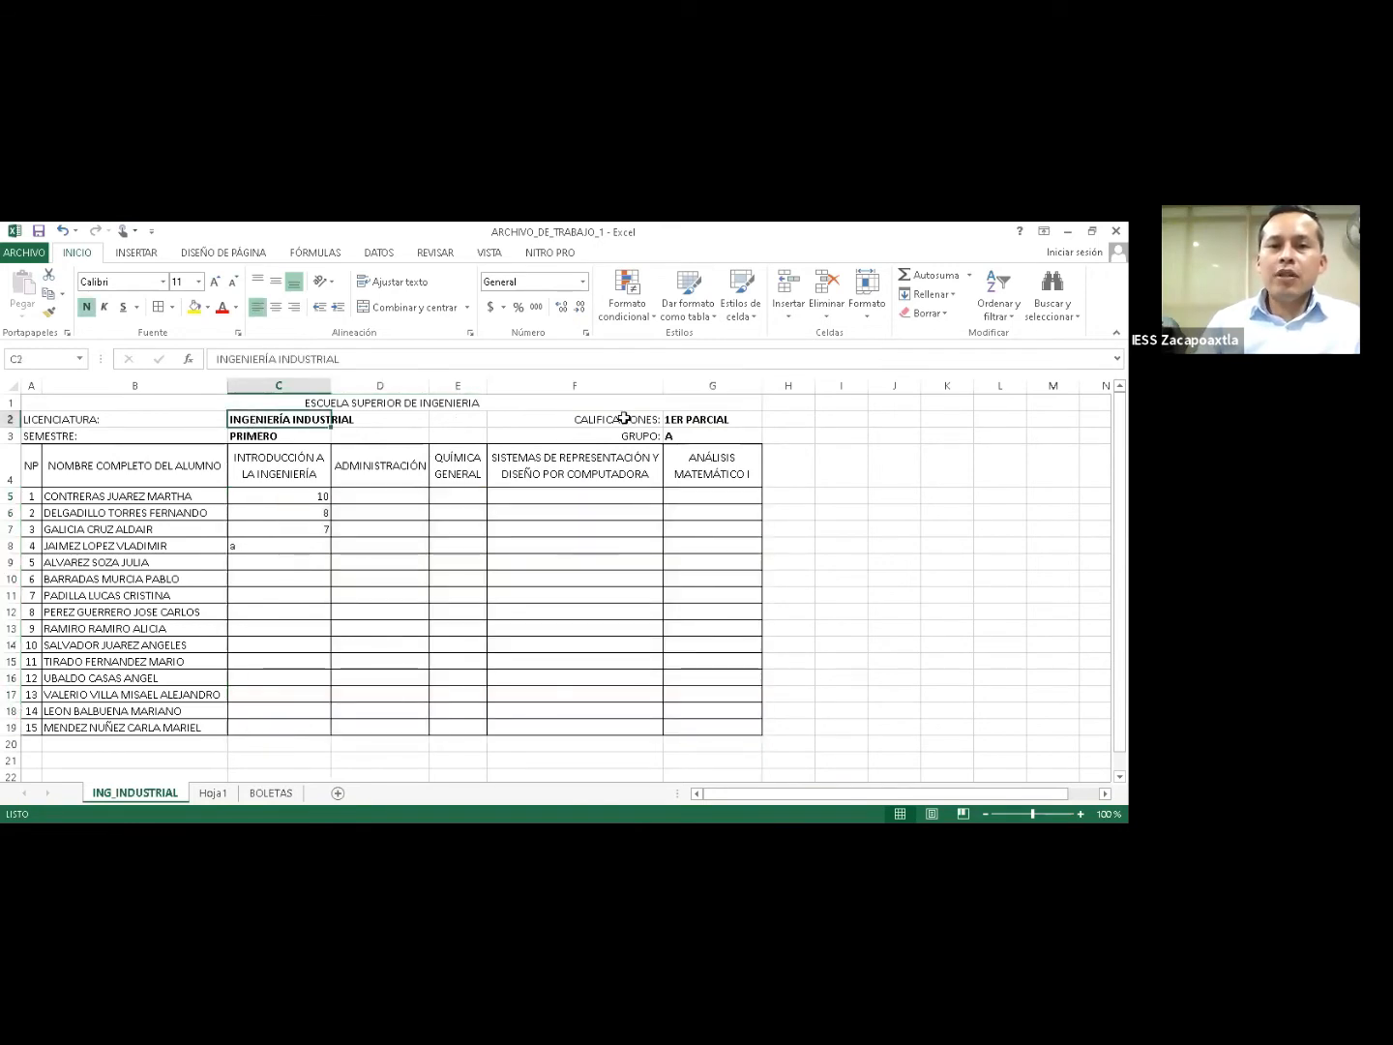
pyautogui.click(623, 418)
pyautogui.moveTo(624, 429); pyautogui.dragTo(628, 436)
pyautogui.click(679, 436)
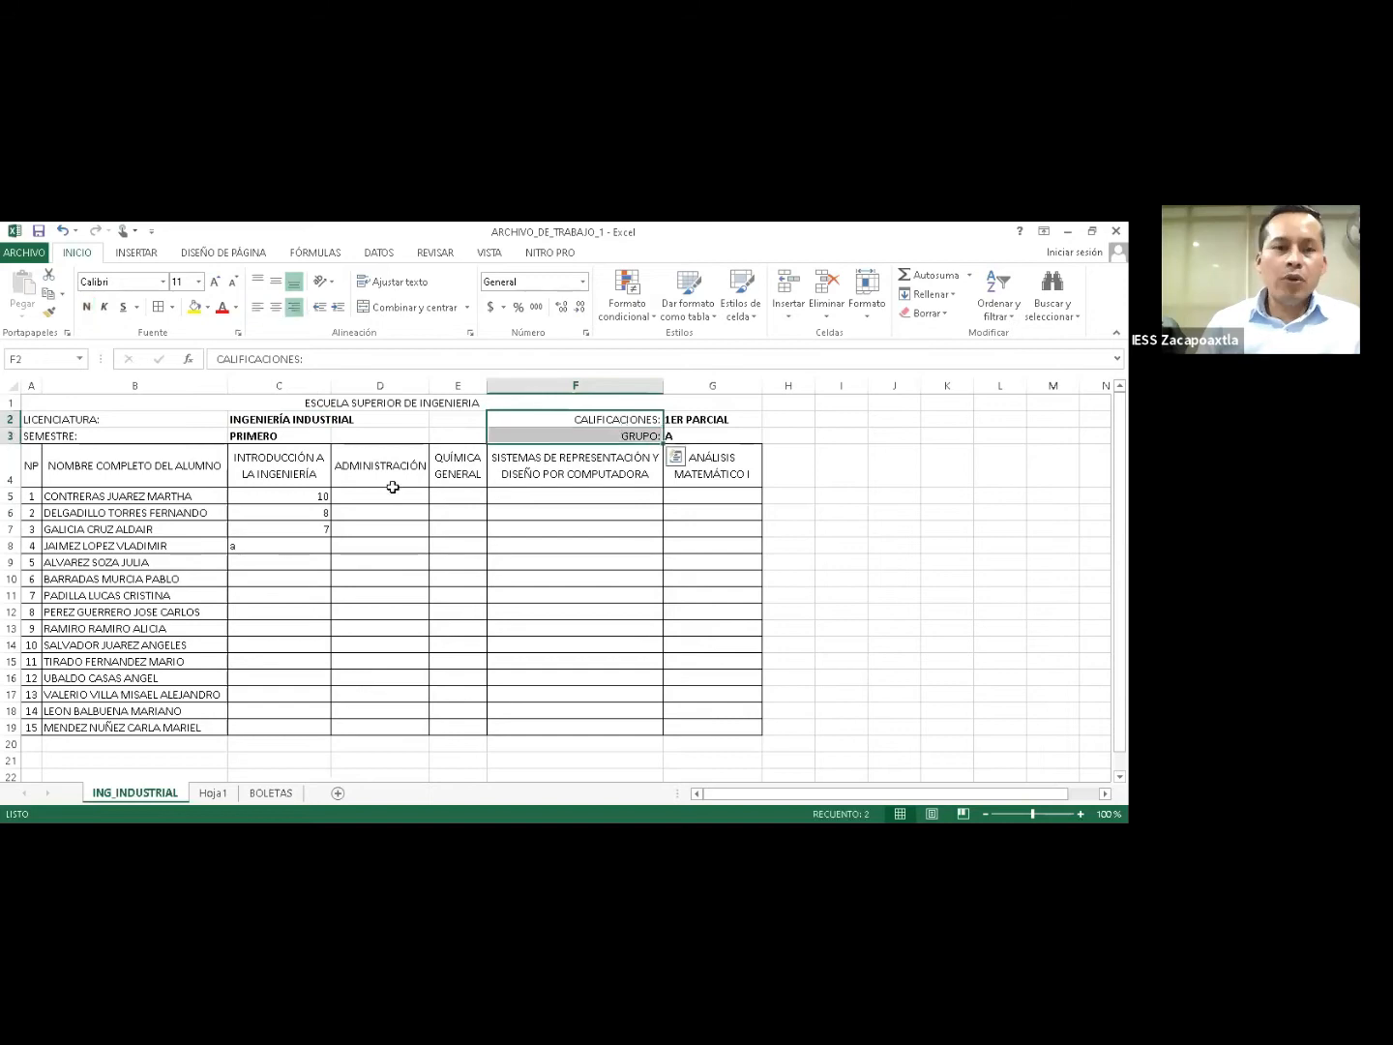
pyautogui.moveTo(279, 496); pyautogui.dragTo(280, 545)
pyautogui.press('Delete')
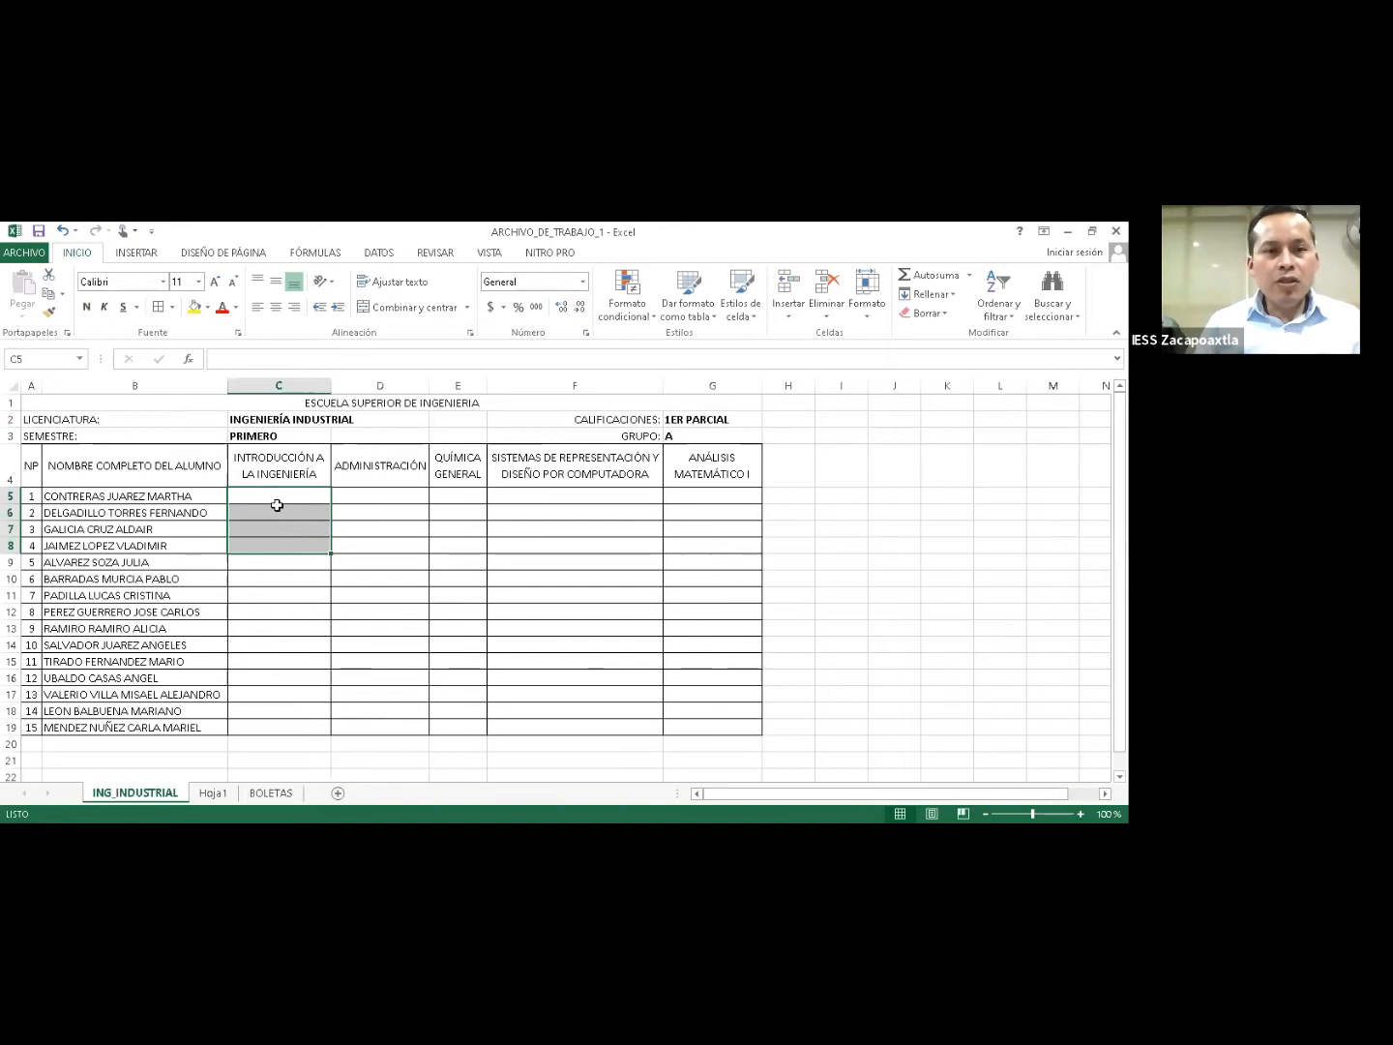
# Check the first student's name and select the whole table A4:G19.
pyautogui.click(274, 497)
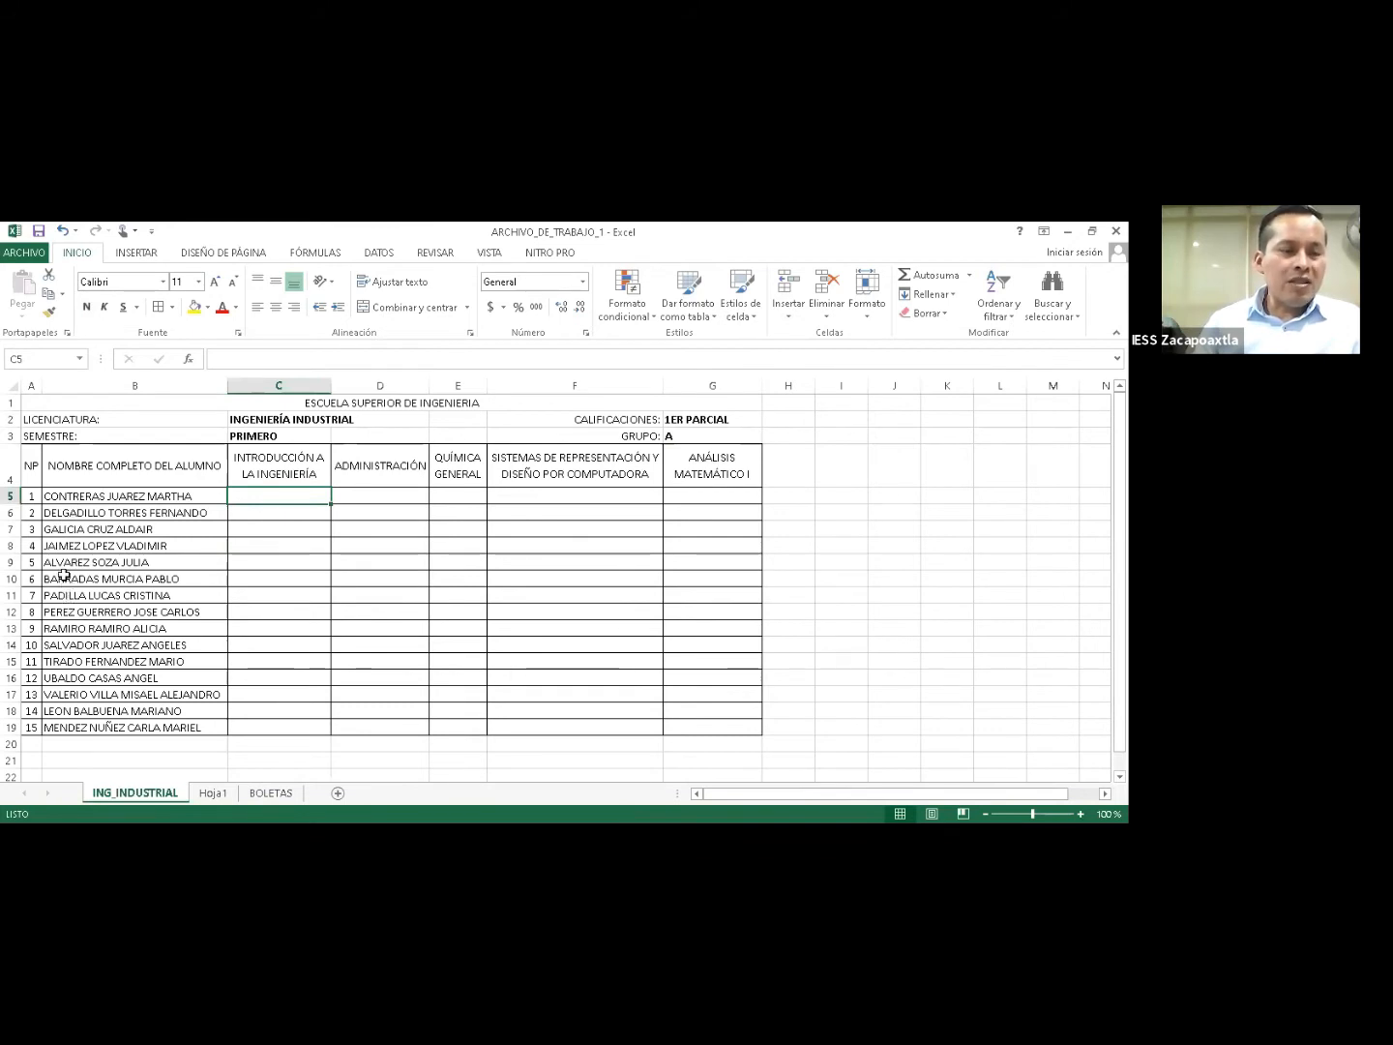
pyautogui.click(60, 499)
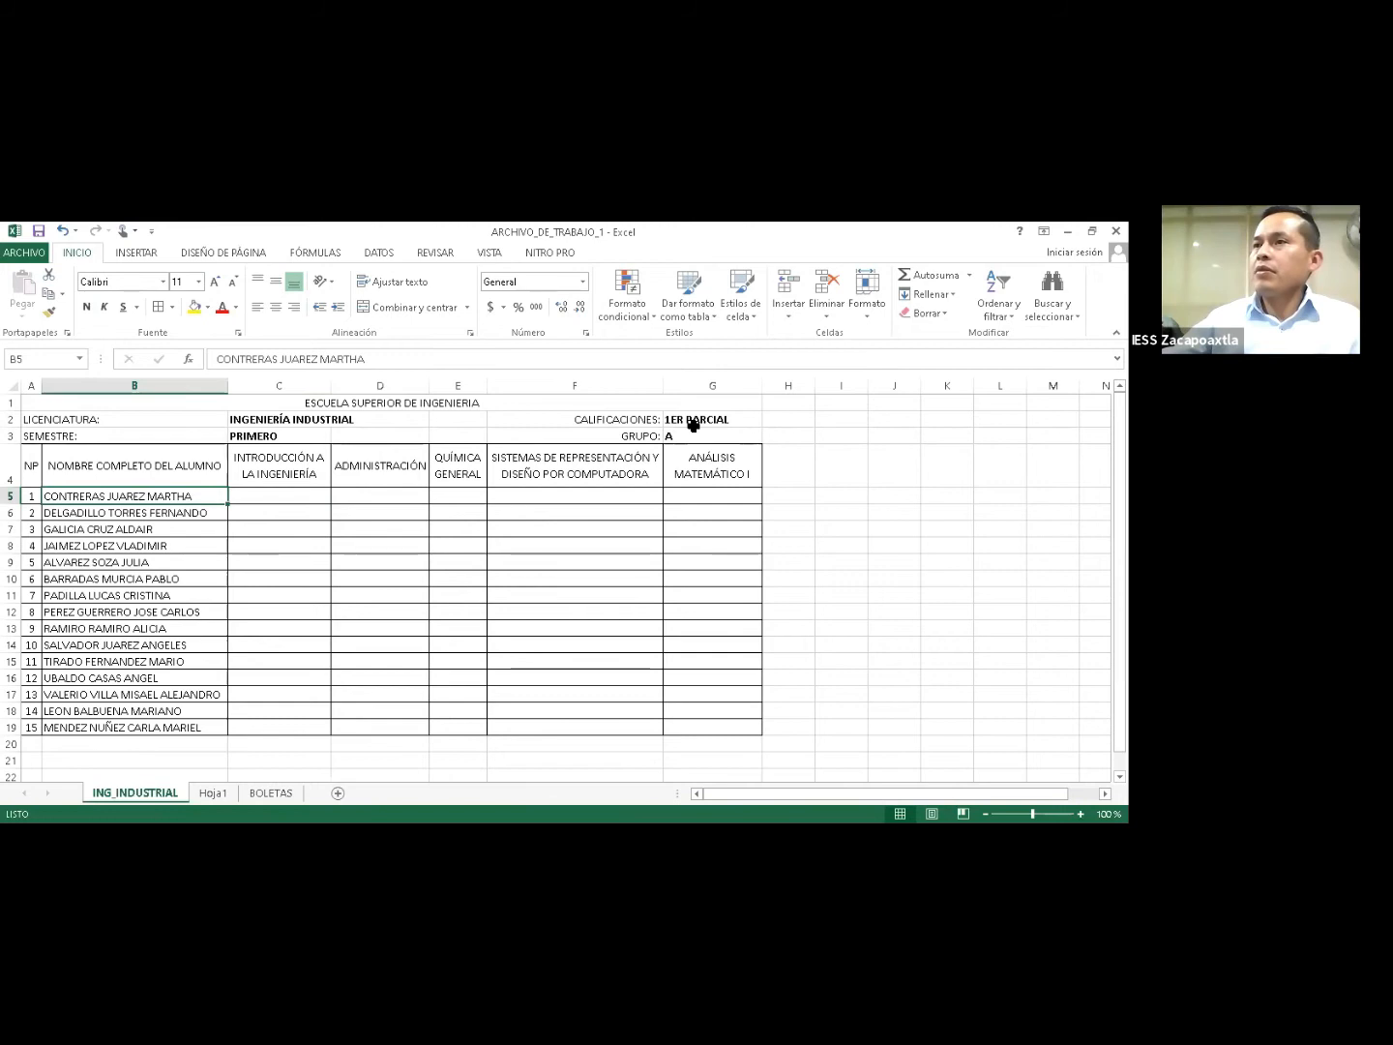
pyautogui.hotkey('alt', 'Tab')
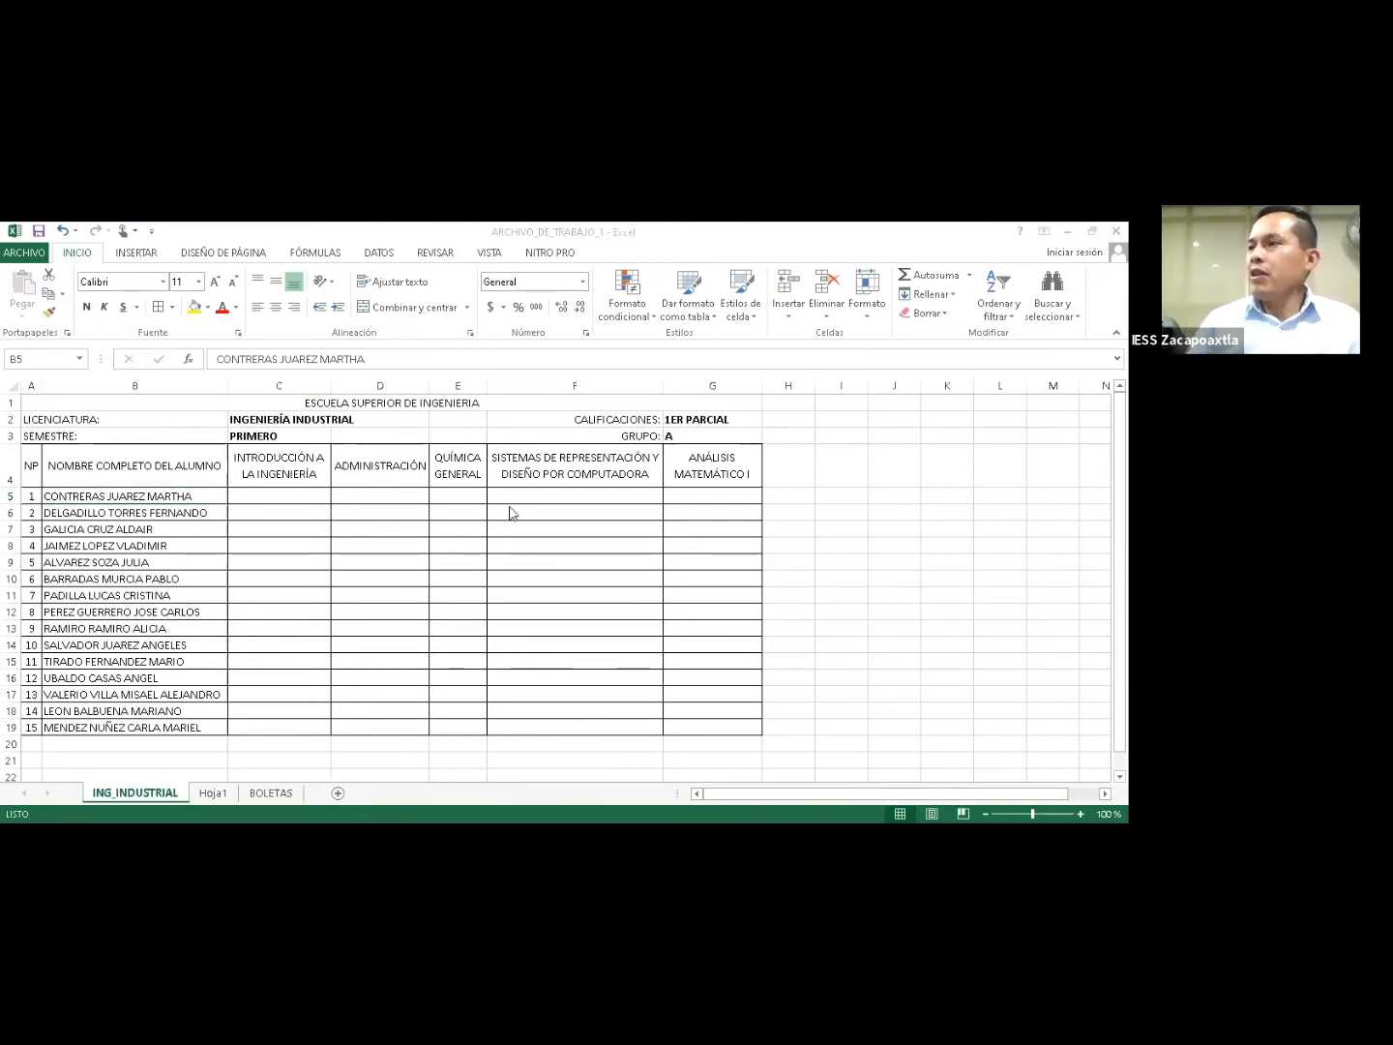
pyautogui.moveTo(32, 466); pyautogui.dragTo(721, 728)
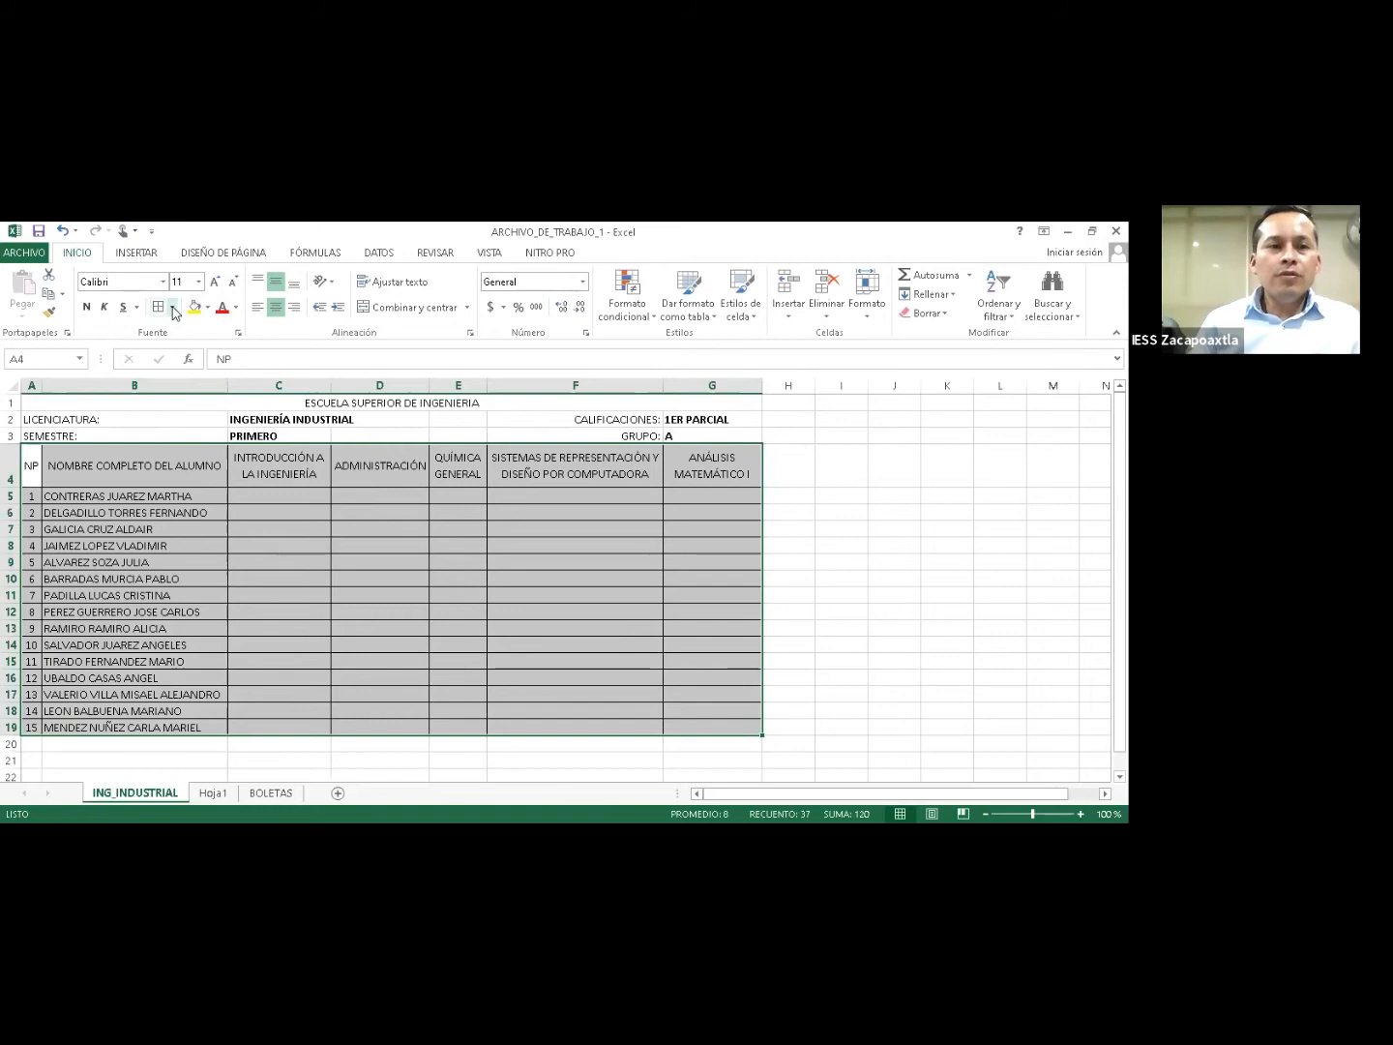
# Select header row A4:G4 and turn on Filtro so every header gets a drop-down.
pyautogui.click(173, 308)
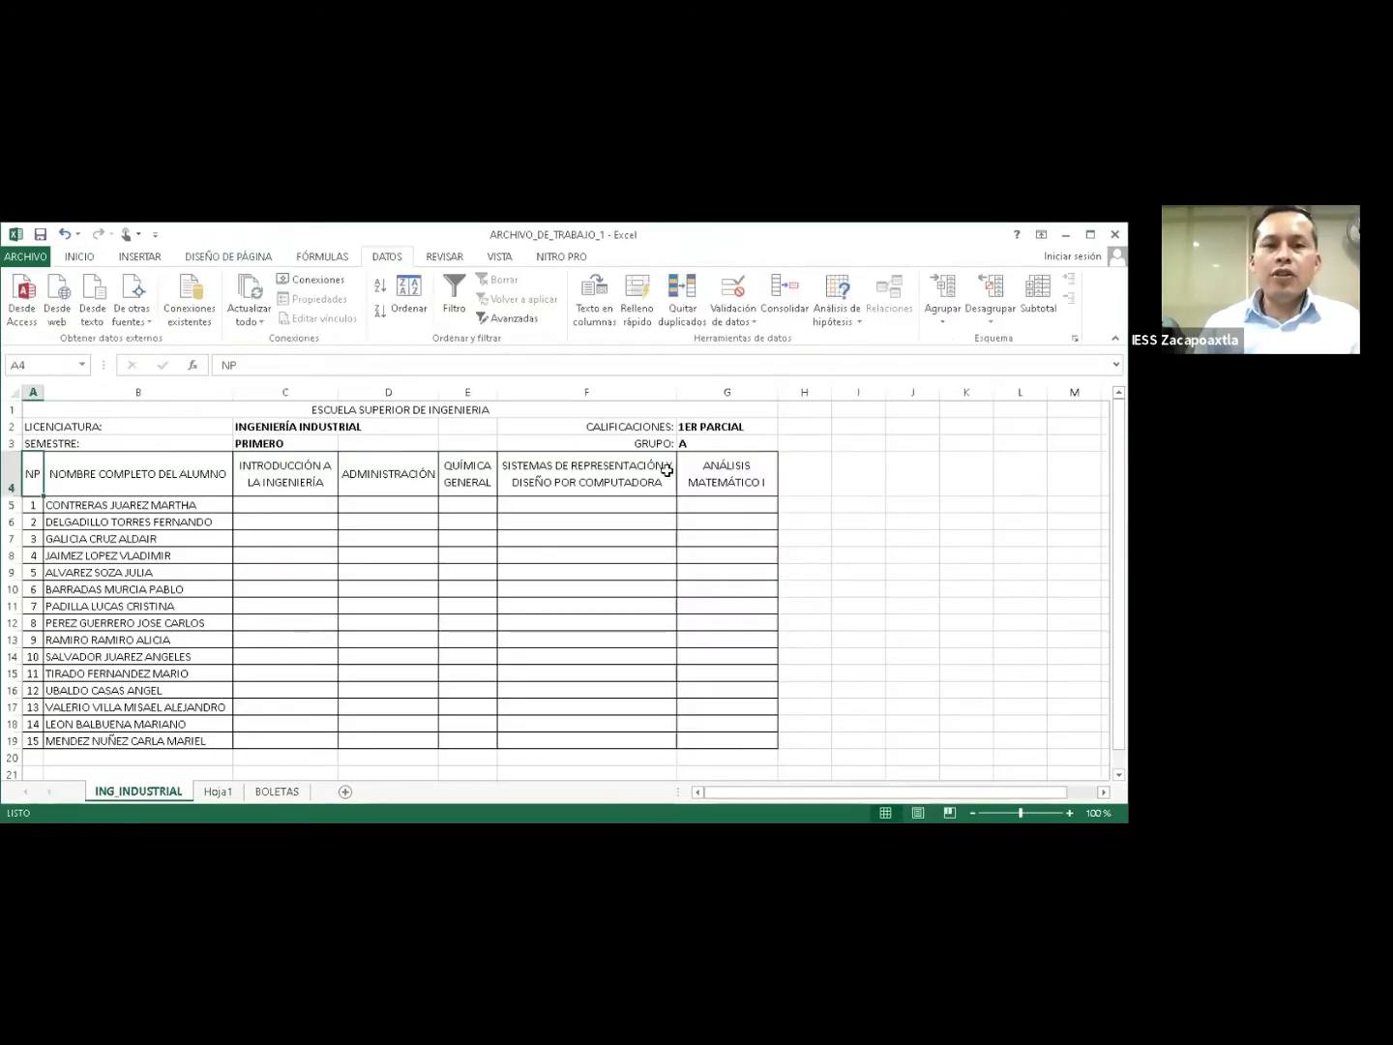
pyautogui.hotkey('shift', 'Right')
pyautogui.hotkey('shift', 'Right')
pyautogui.hotkey('shift', 'Right')
pyautogui.hotkey('shift', 'Right')
pyautogui.hotkey('shift', 'Right')
pyautogui.hotkey('shift', 'Right')
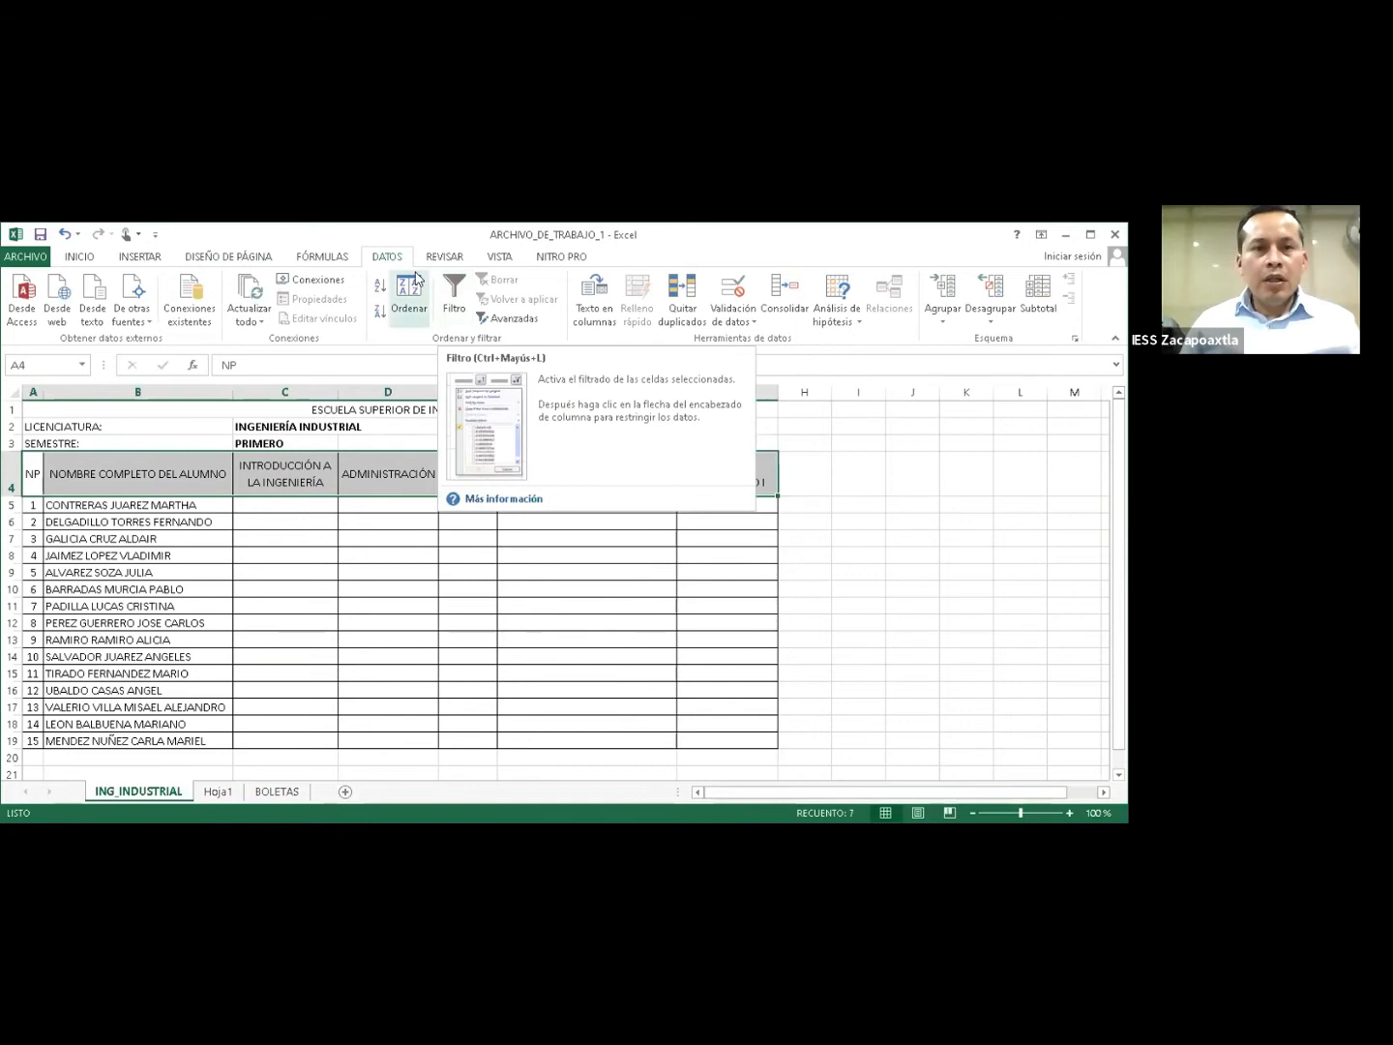
pyautogui.click(453, 302)
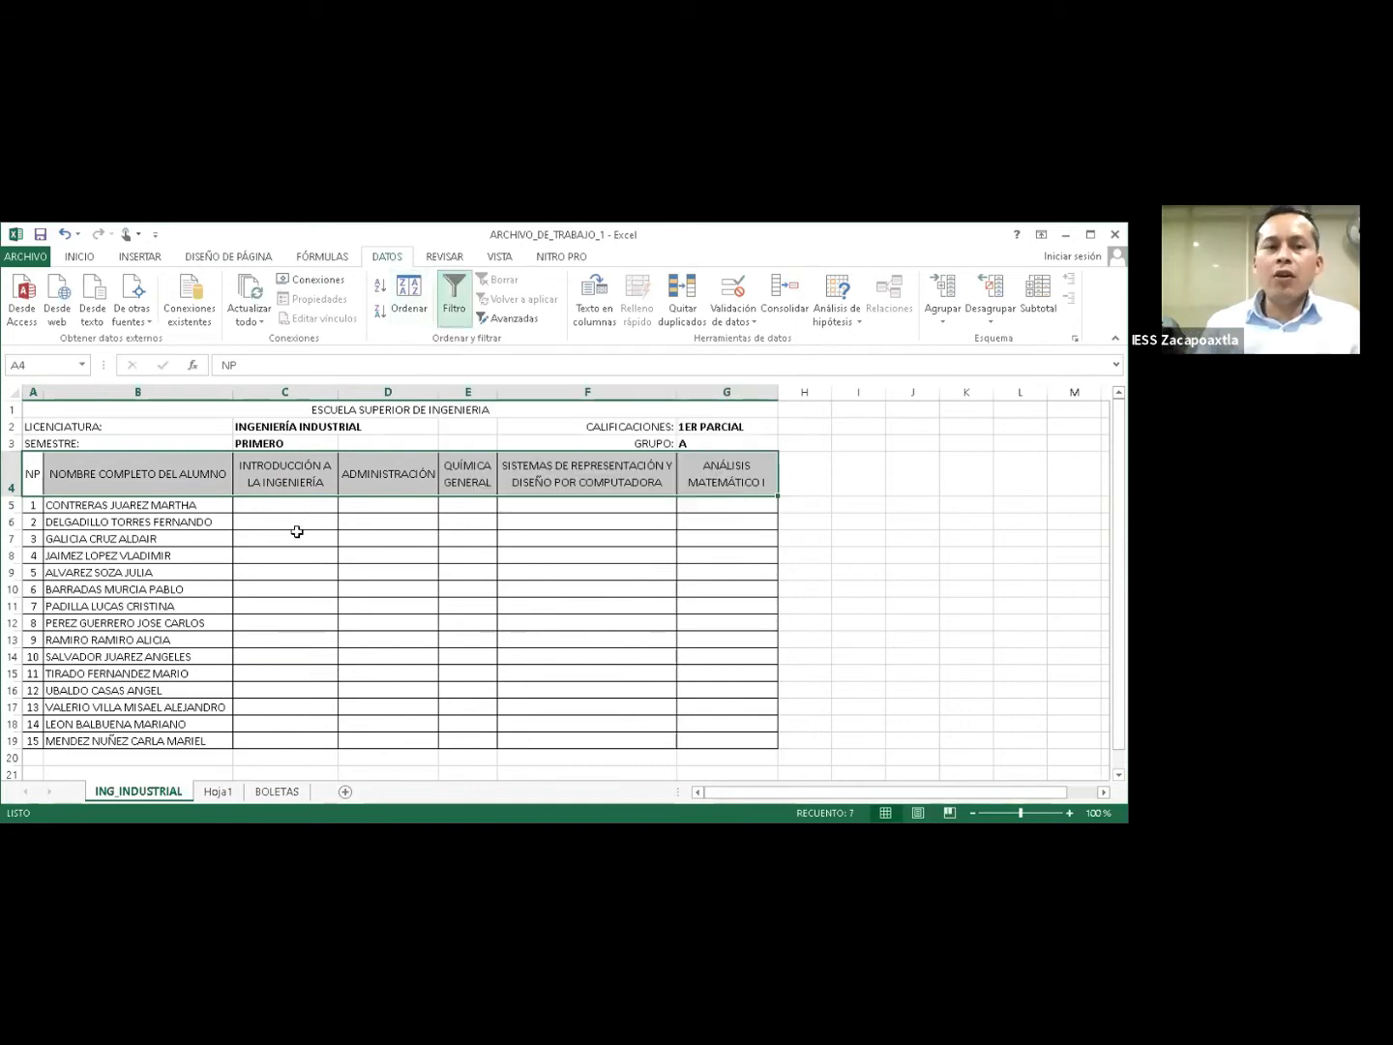
pyautogui.click(285, 539)
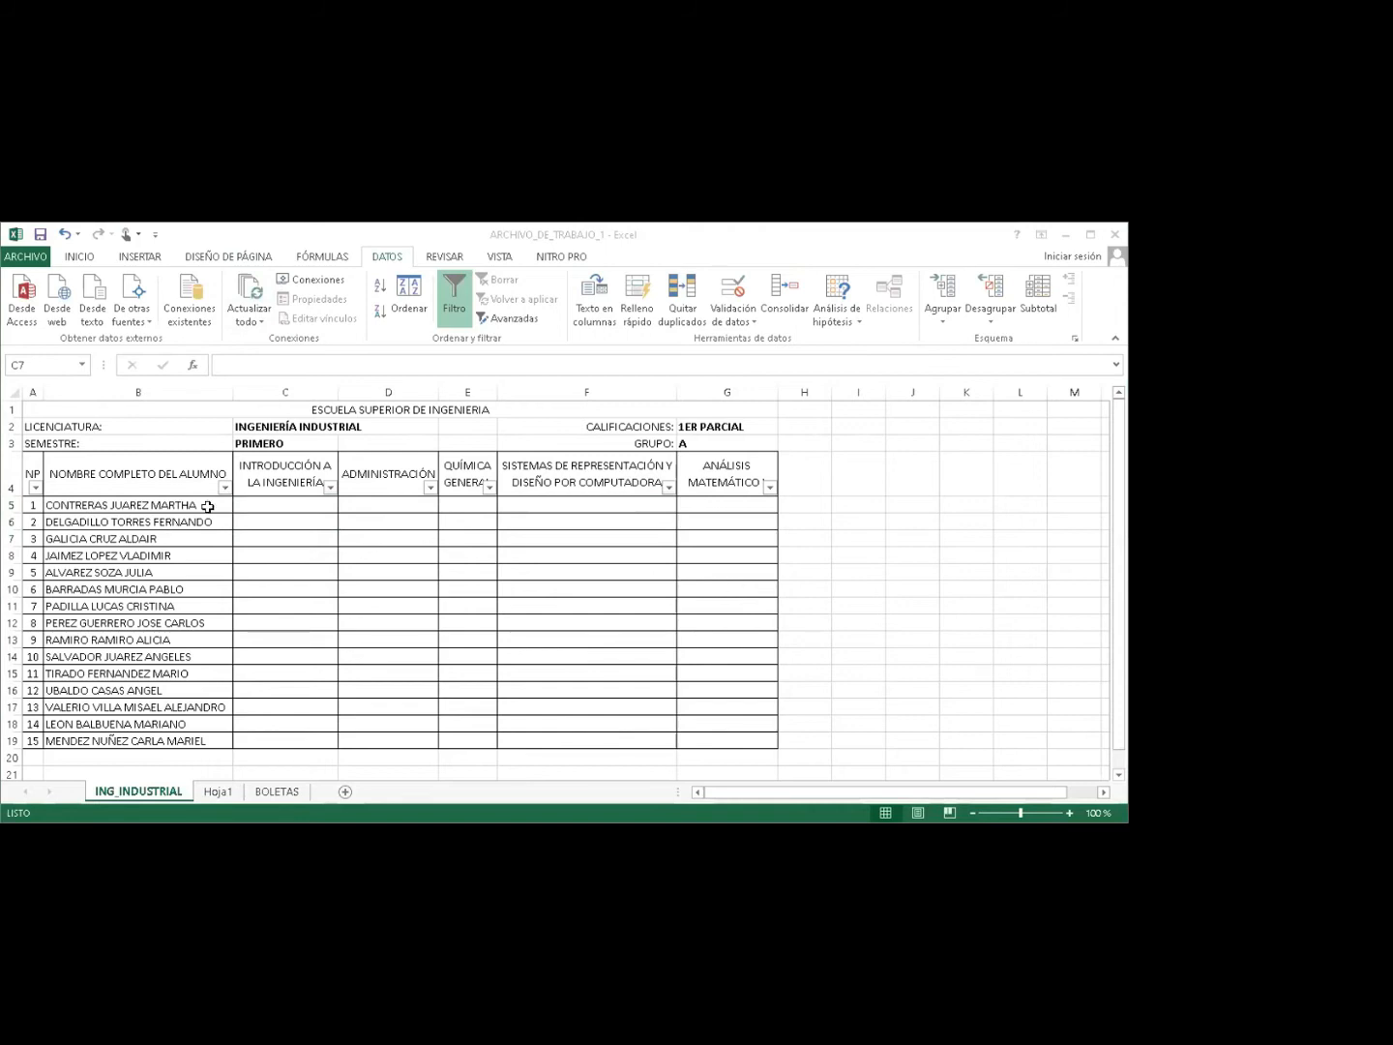
# Sort the roster A to Z by NOMBRE COMPLETO DEL ALUMNO, then select names B5:B19.
pyautogui.click(224, 491)
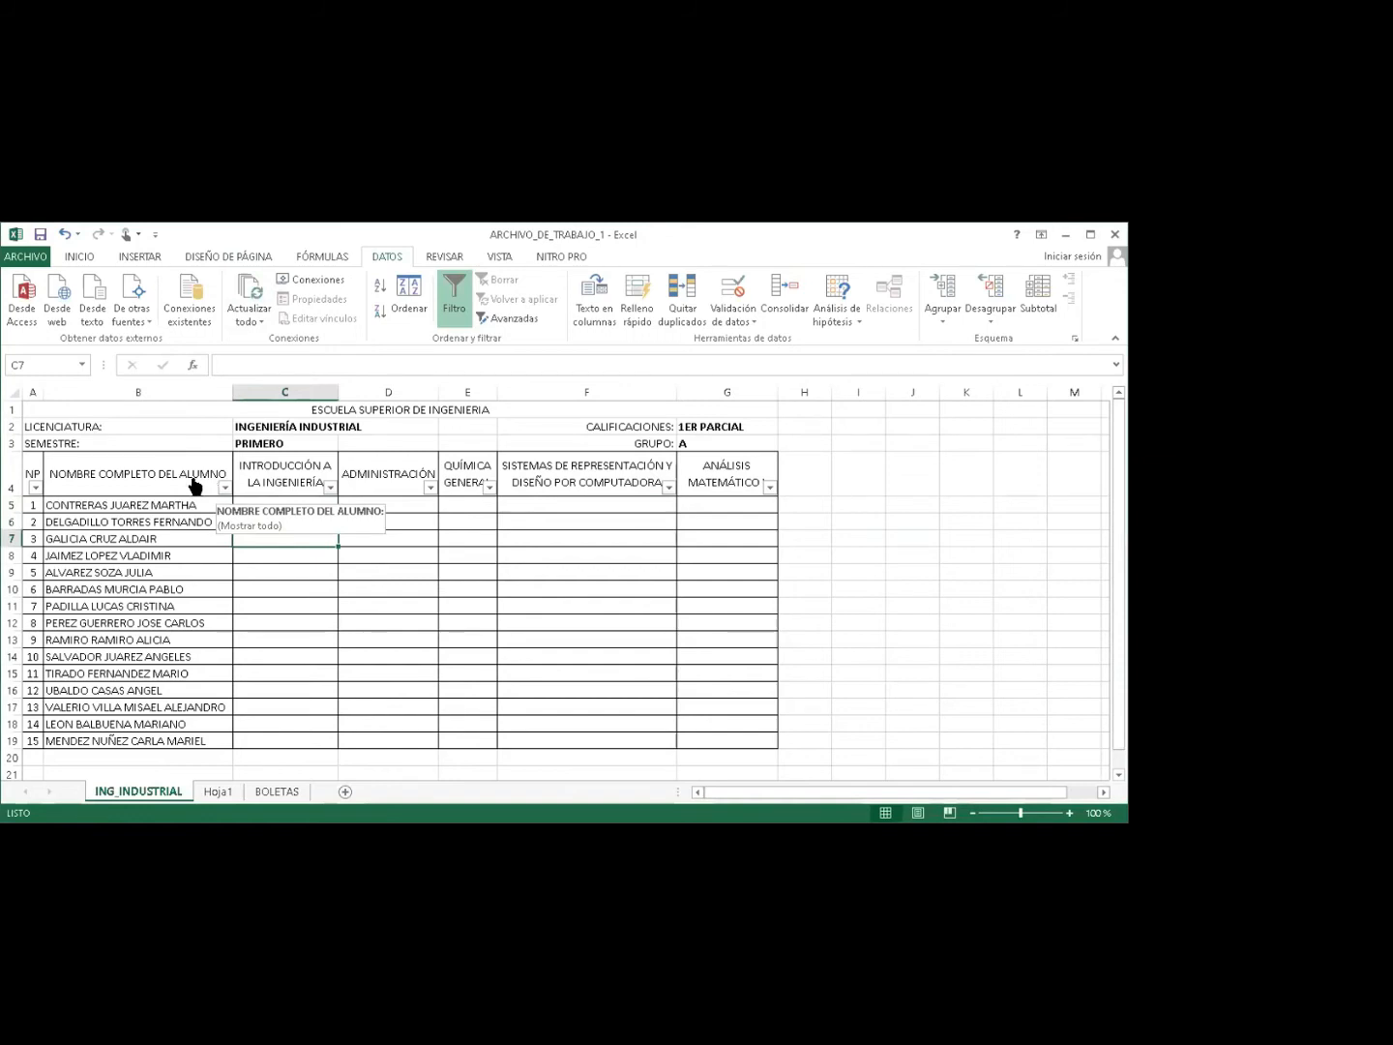
pyautogui.click(205, 487)
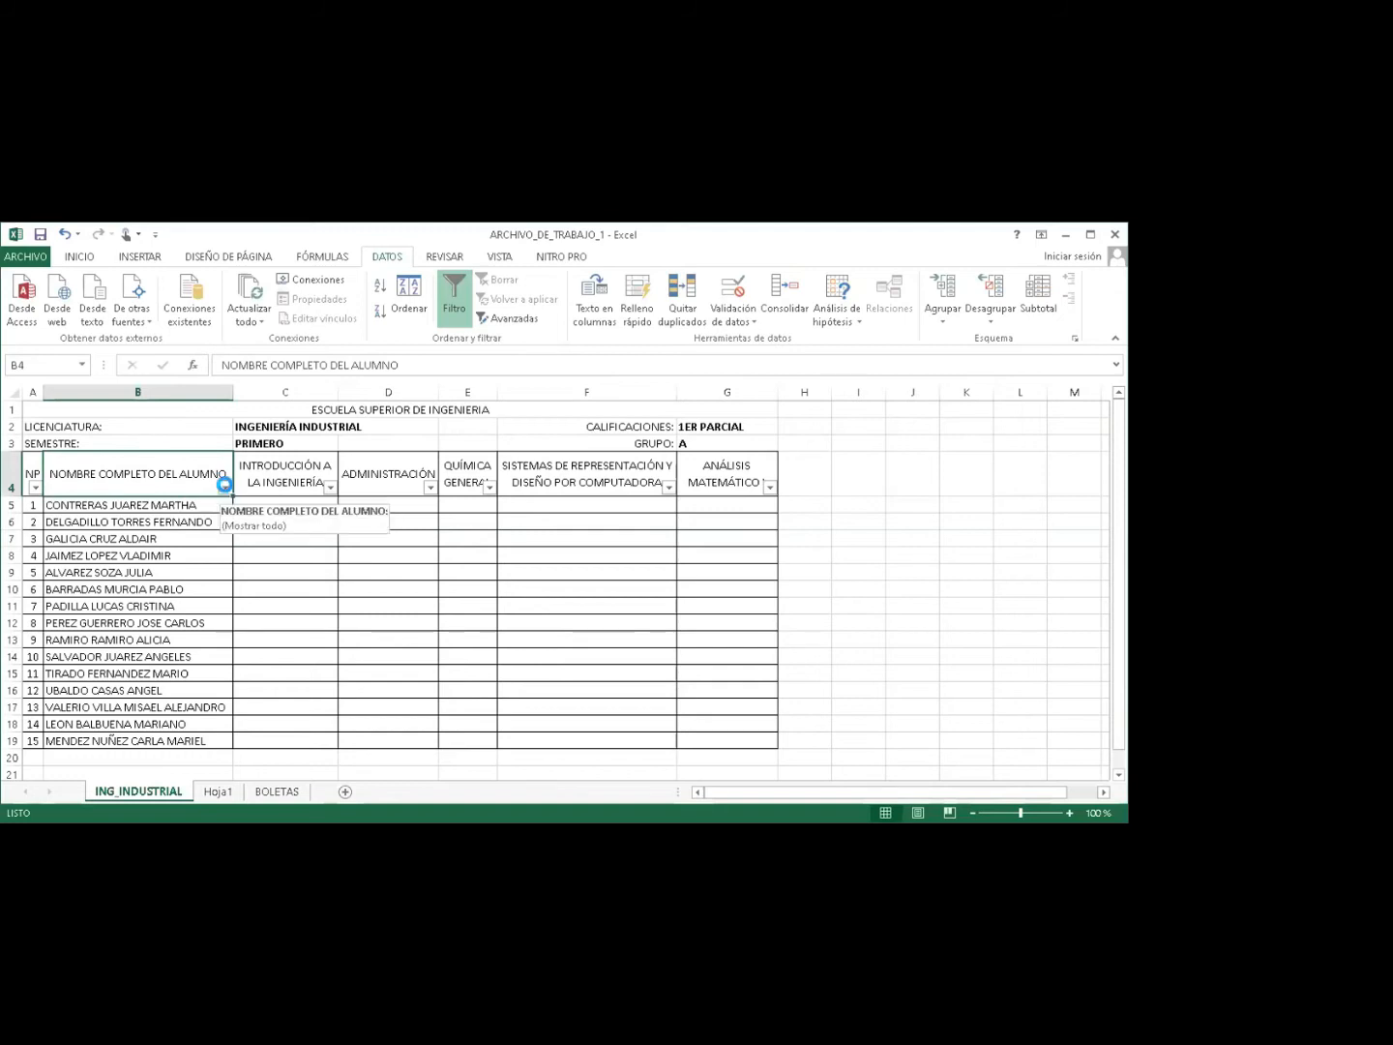
pyautogui.hotkey('alt', 'Down')
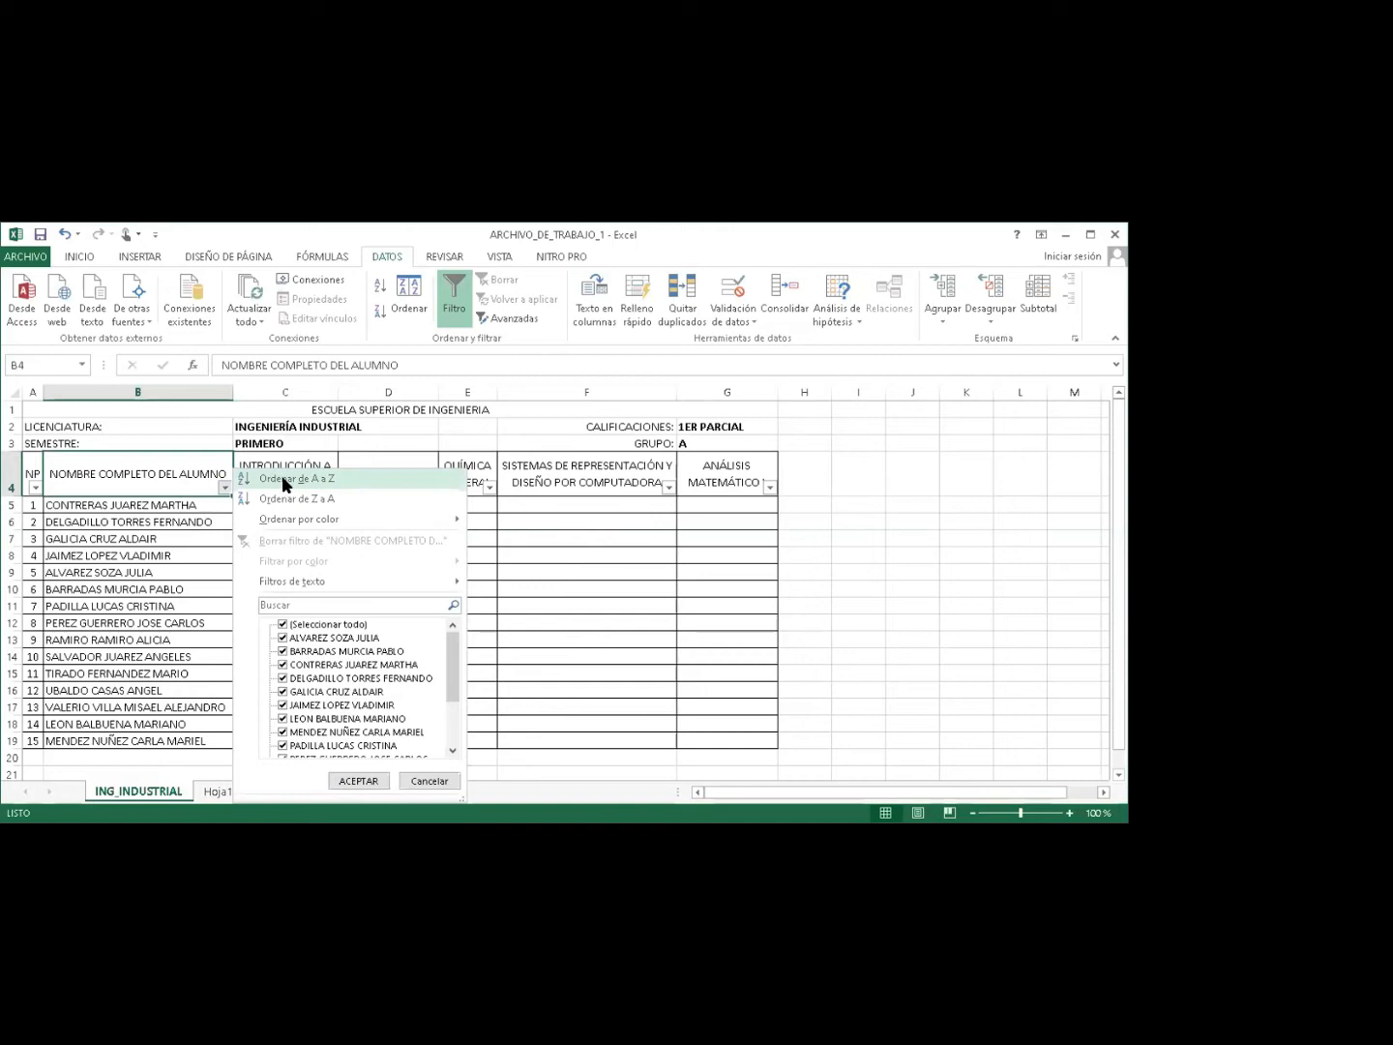
pyautogui.click(284, 480)
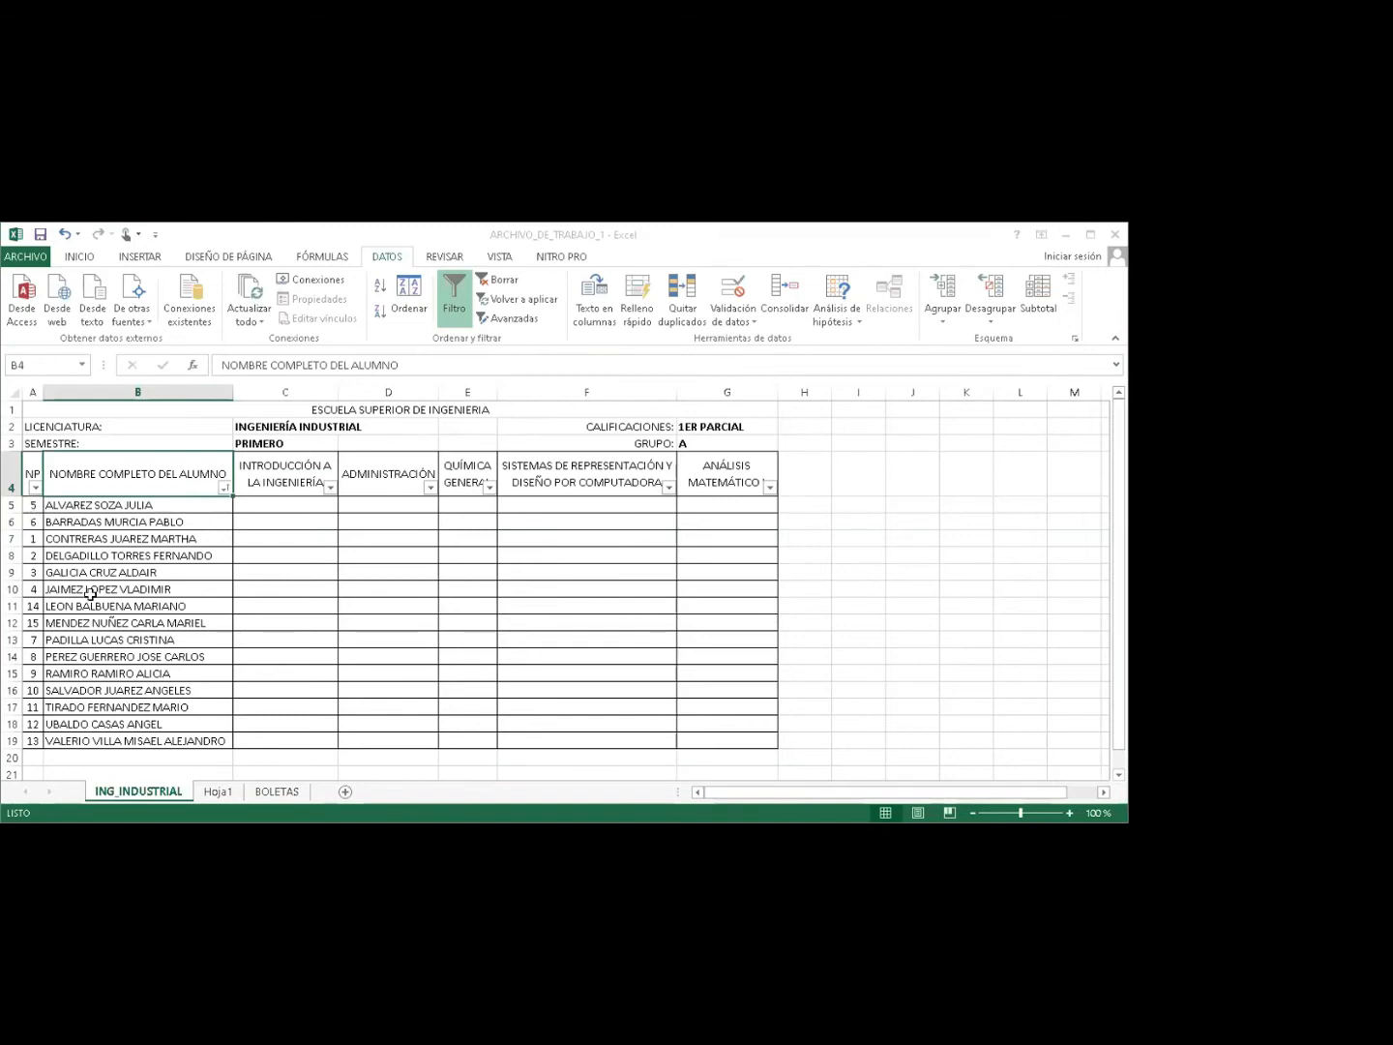
pyautogui.press('Down')
pyautogui.hotkey('shift', 'Down')
pyautogui.hotkey('shift', 'Down')
pyautogui.hotkey('shift', 'Down')
pyautogui.hotkey('shift', 'Down')
pyautogui.hotkey('shift', 'Down')
pyautogui.hotkey('shift', 'Down')
pyautogui.hotkey('shift', 'Down')
pyautogui.hotkey('shift', 'Down')
pyautogui.hotkey('shift', 'Down')
pyautogui.hotkey('shift', 'Down')
pyautogui.hotkey('shift', 'Down')
pyautogui.hotkey('shift', 'Down')
pyautogui.hotkey('shift', 'Down')
pyautogui.hotkey('shift', 'Down')
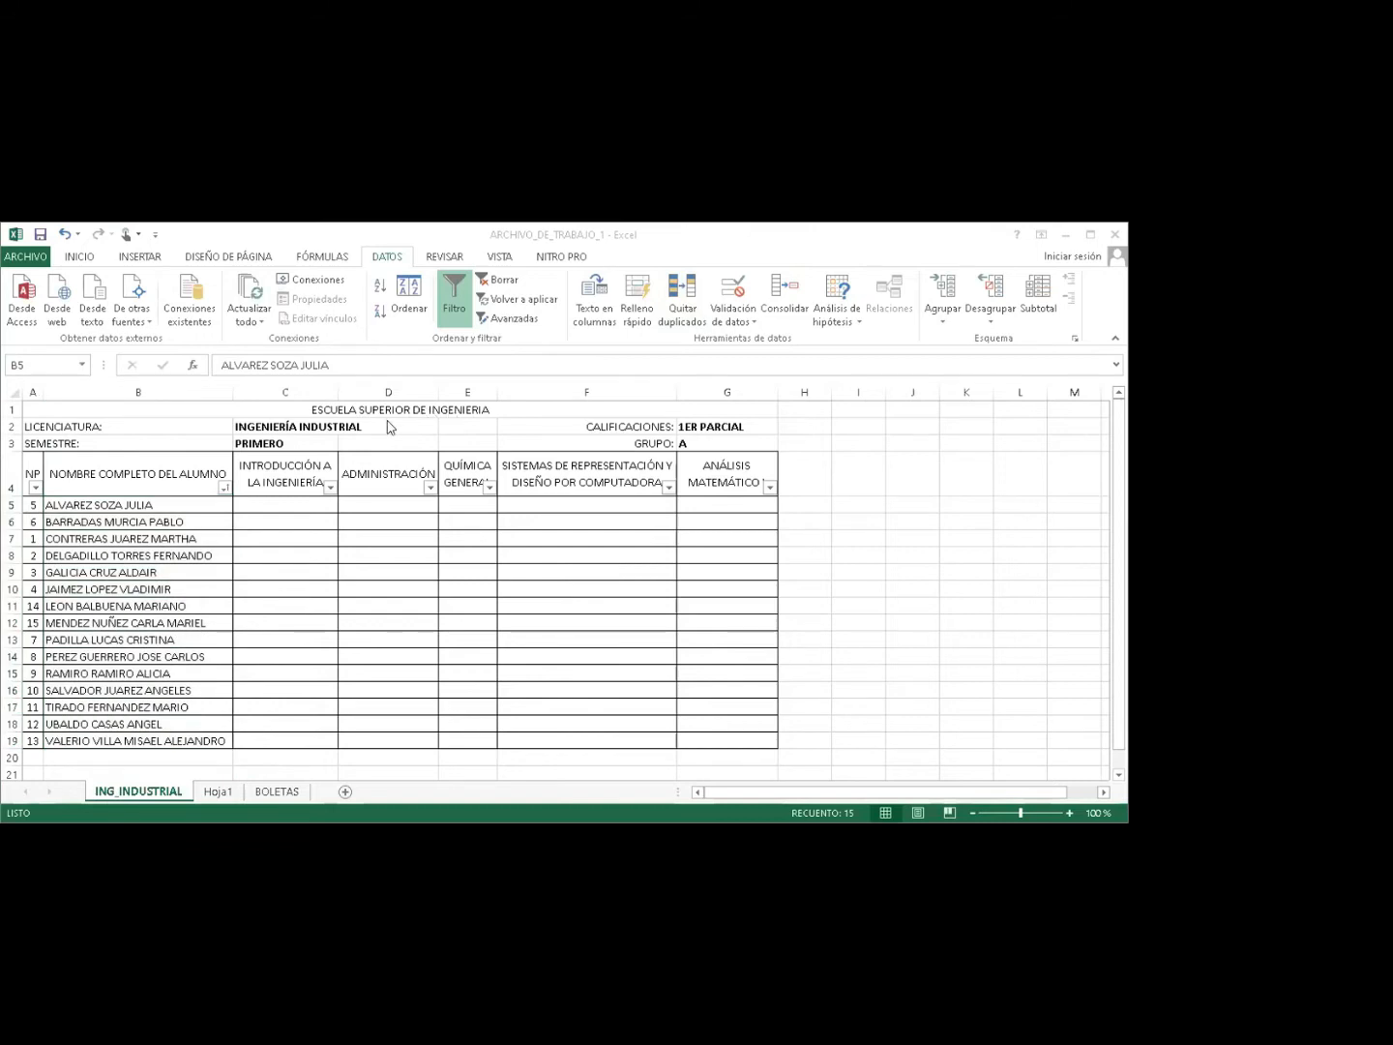
# Type 1 and 2 in A5:A6 and drag the numbering down to row 19.
pyautogui.click(33, 505)
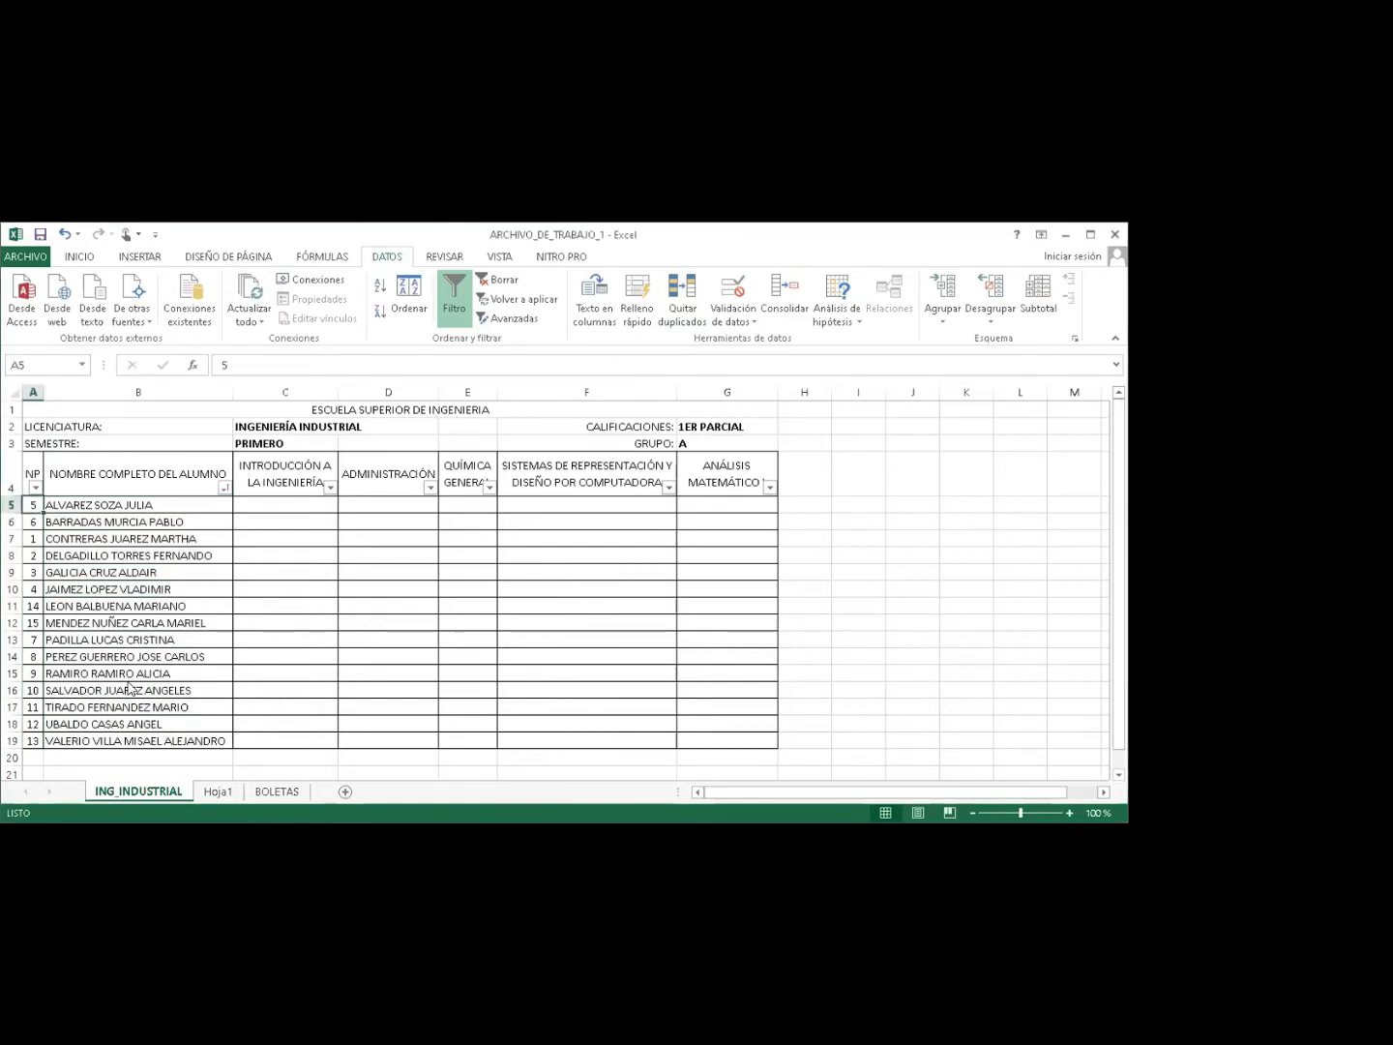
pyautogui.write('1')
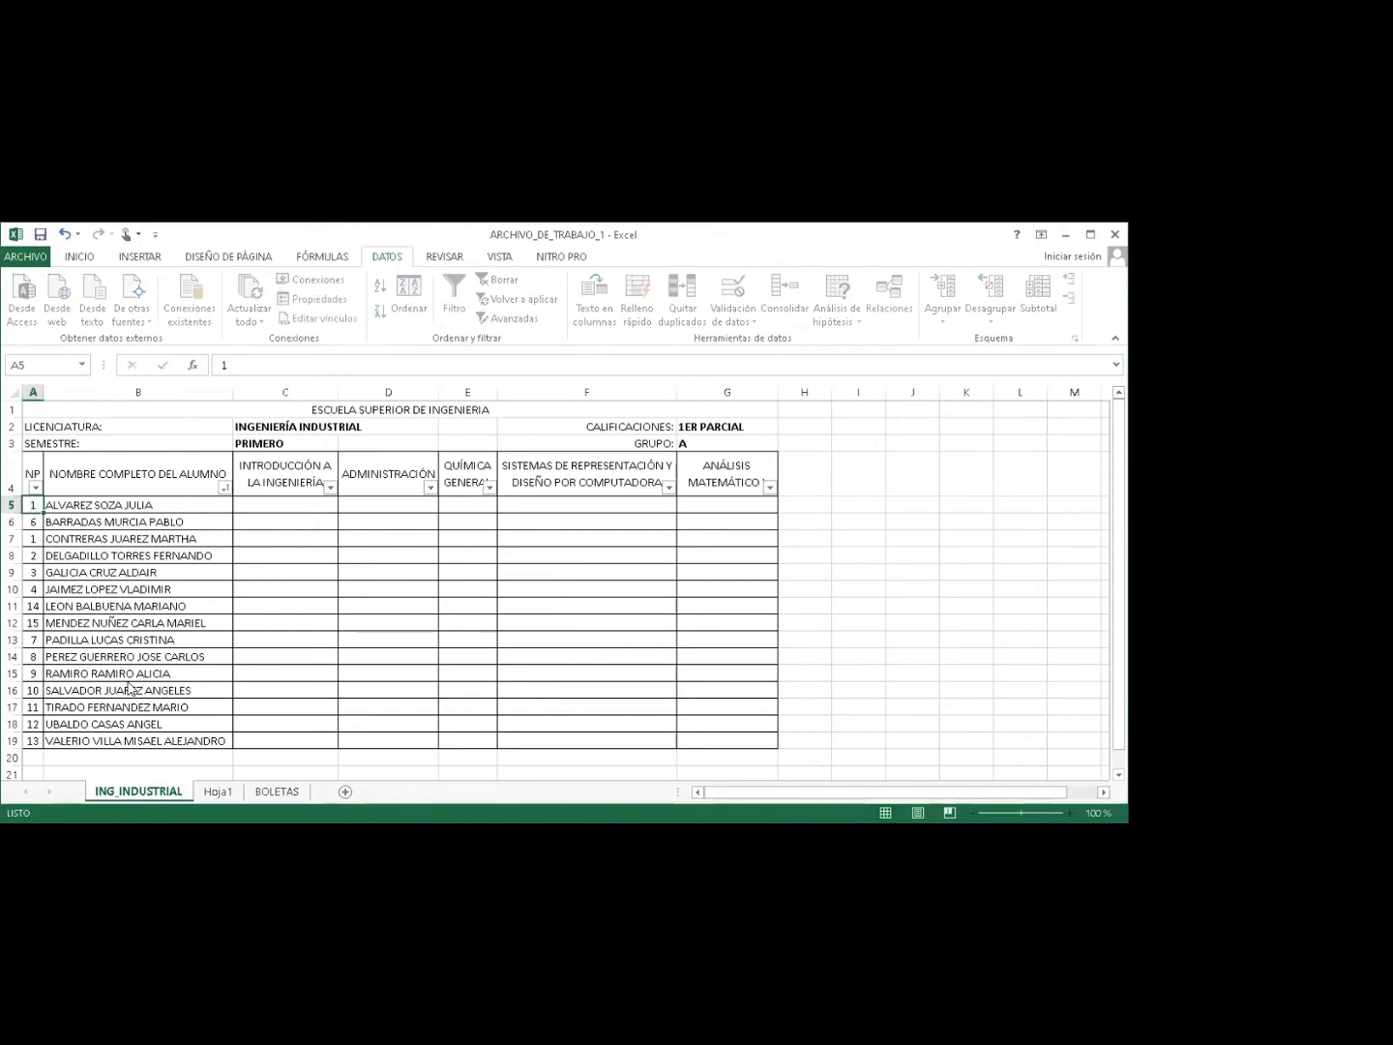
pyautogui.press('Return')
pyautogui.write('2')
pyautogui.press('Return')
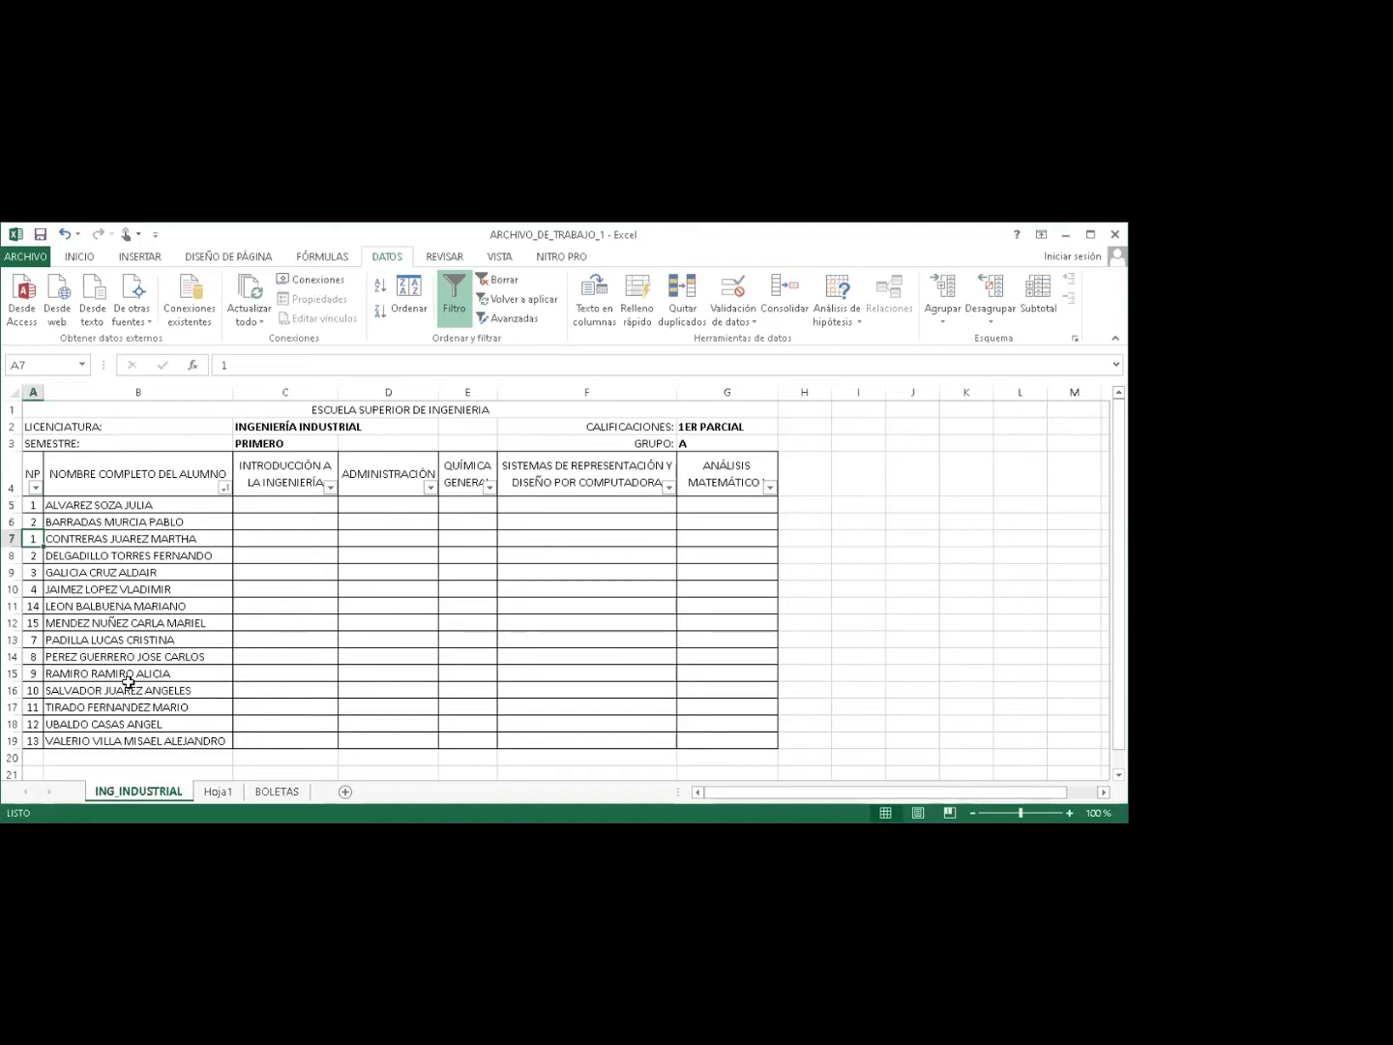
pyautogui.click(30, 505)
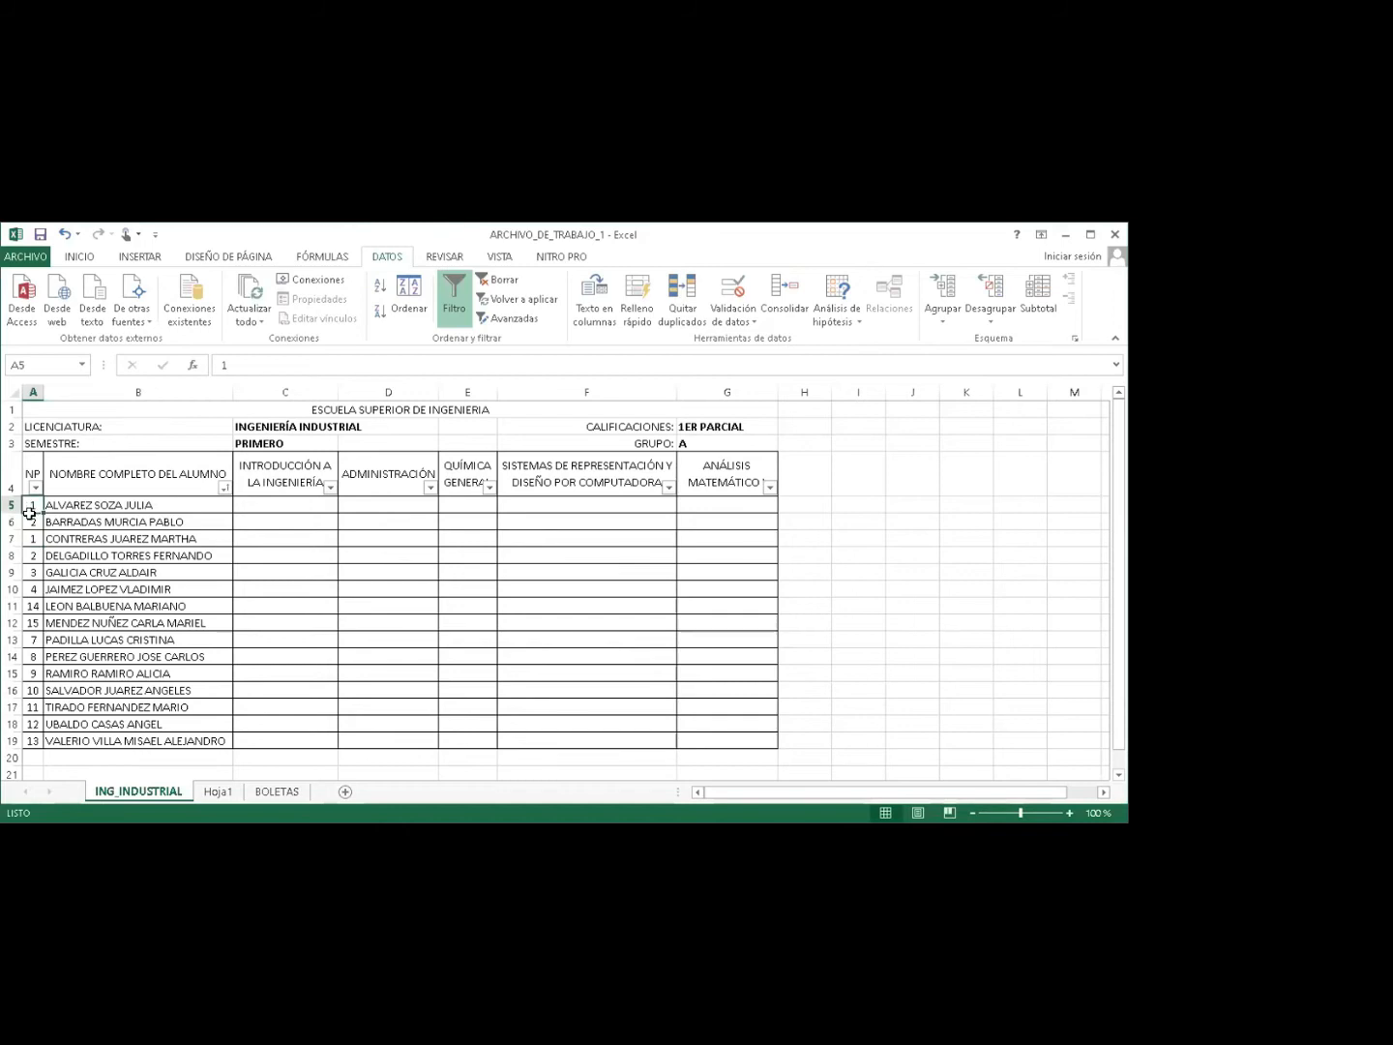
pyautogui.moveTo(30, 513); pyautogui.dragTo(44, 530)
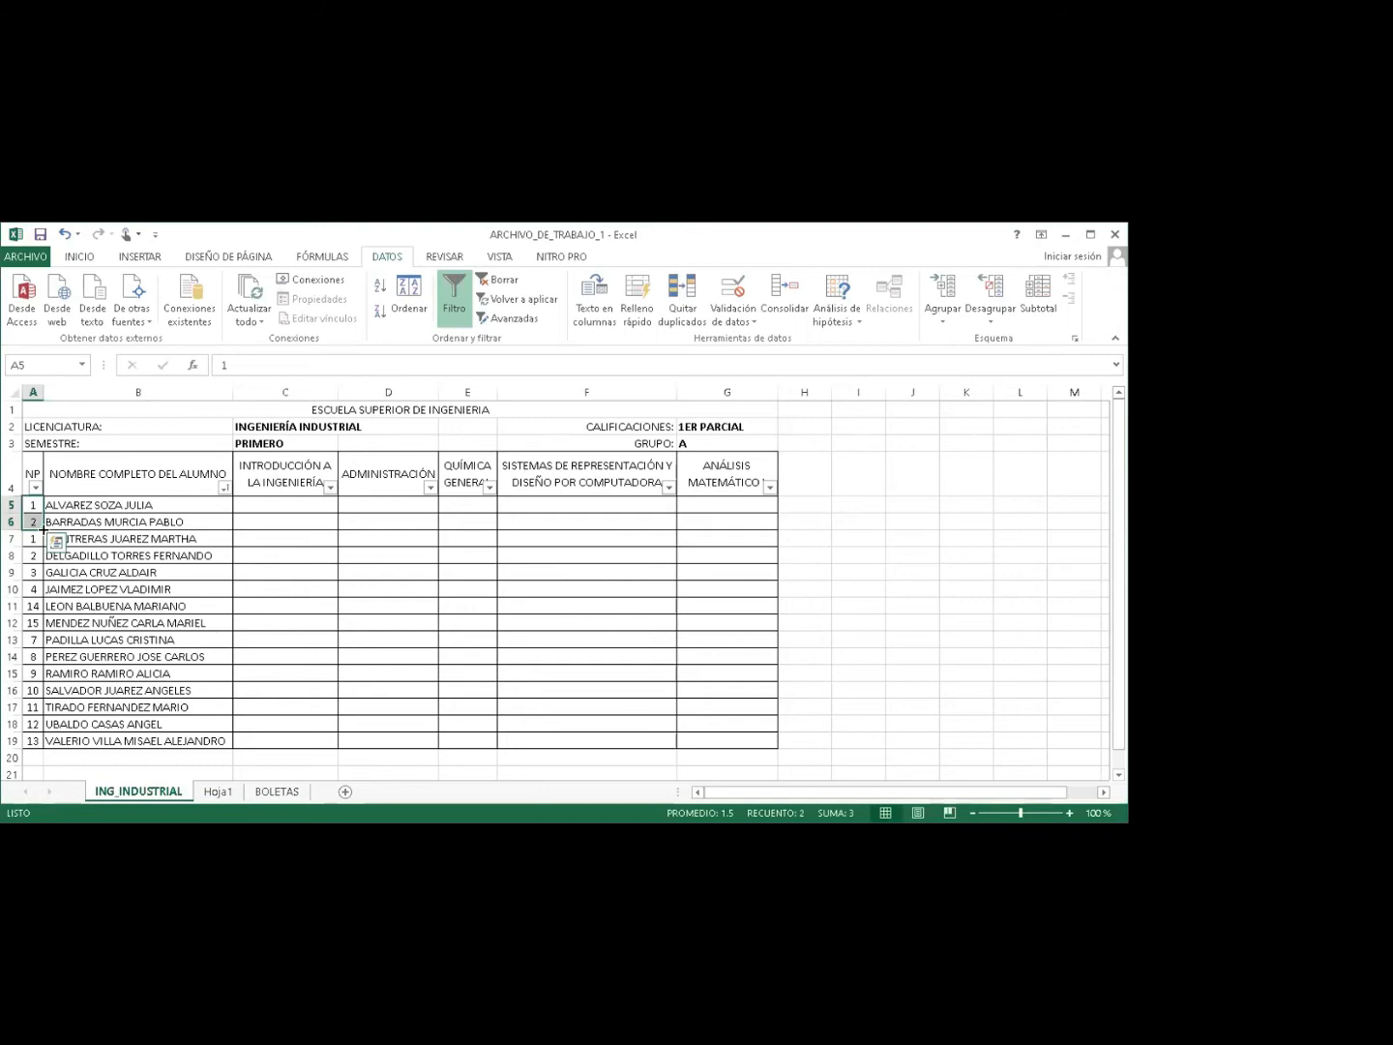
pyautogui.moveTo(43, 528); pyautogui.dragTo(56, 737)
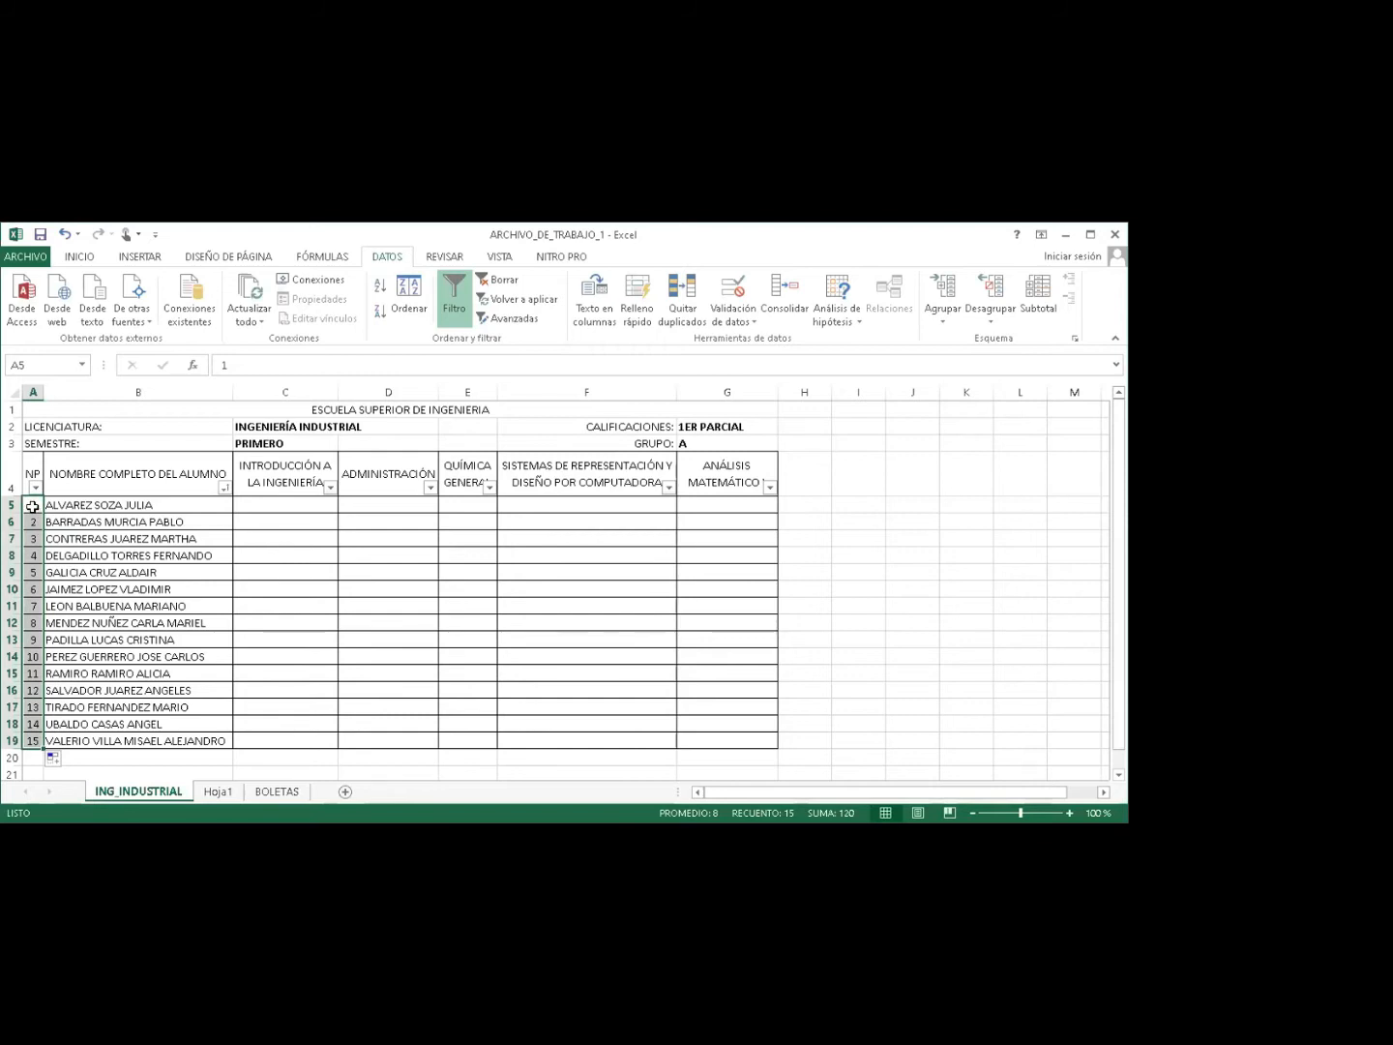
# Retype 1 in A5, fill down to A19, and convert it to a 1–15 Serie de relleno.
pyautogui.click(32, 505)
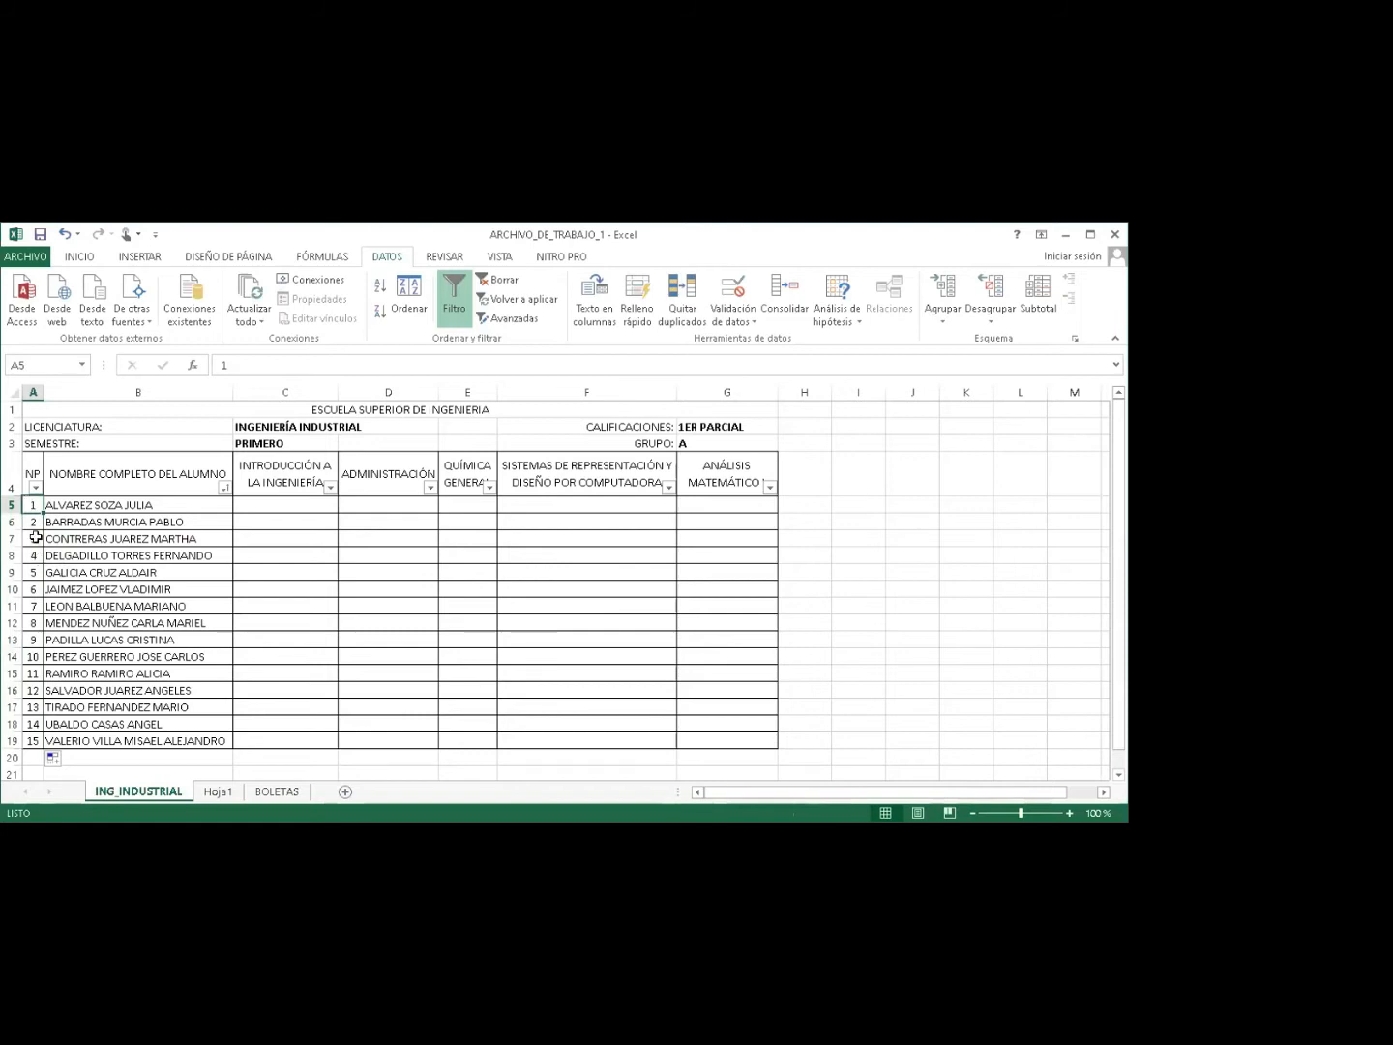
pyautogui.write('1')
pyautogui.moveTo(44, 512); pyautogui.dragTo(44, 744)
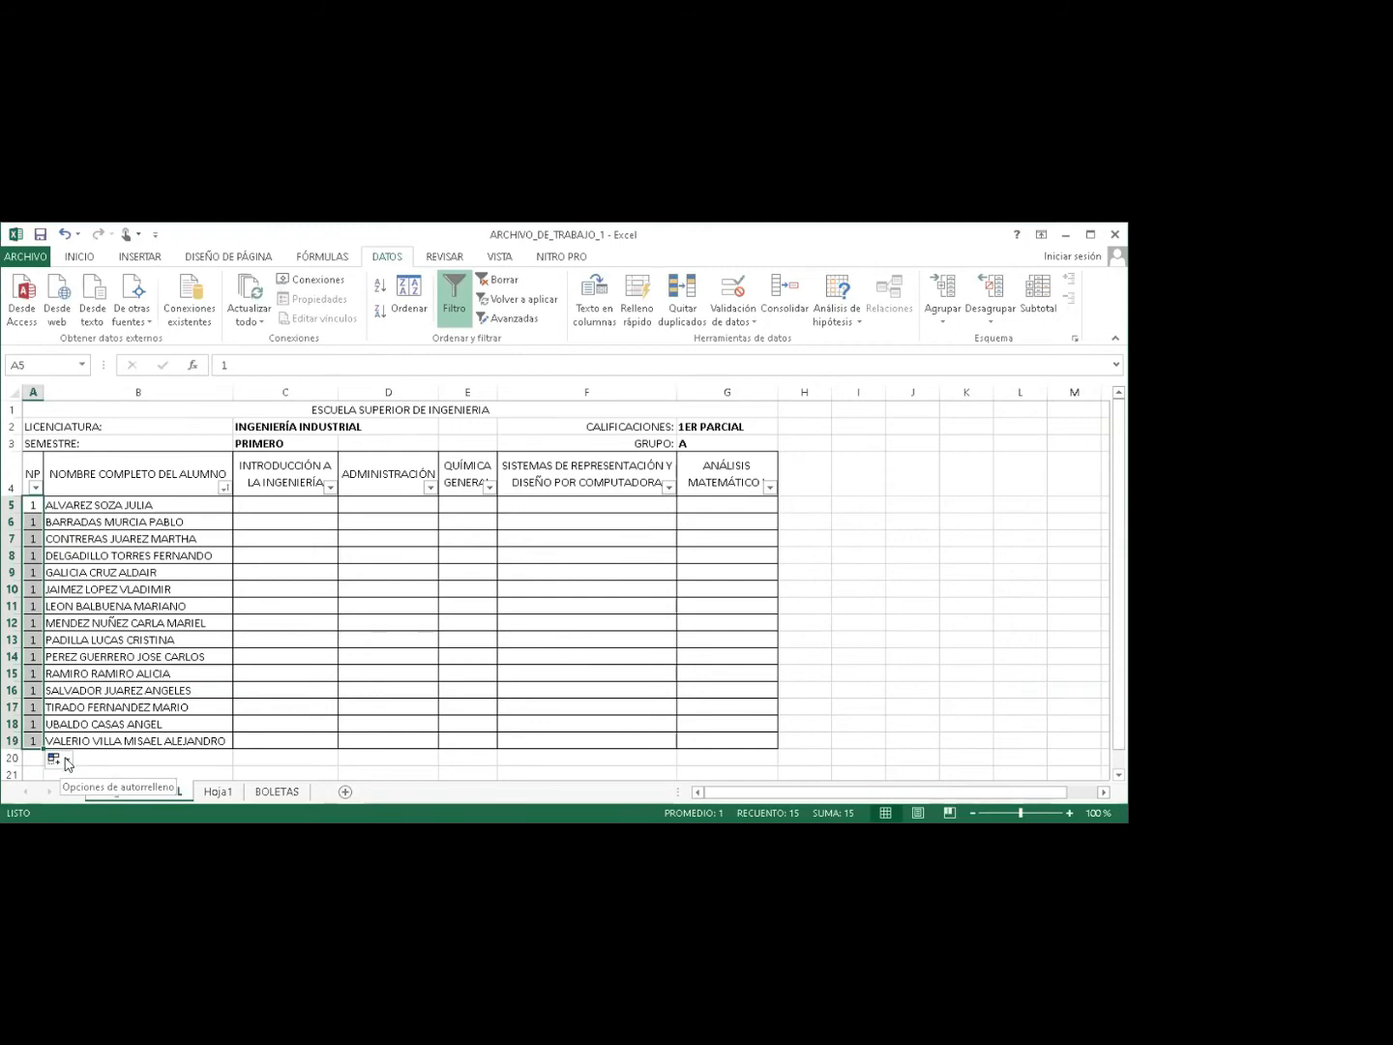
pyautogui.click(66, 761)
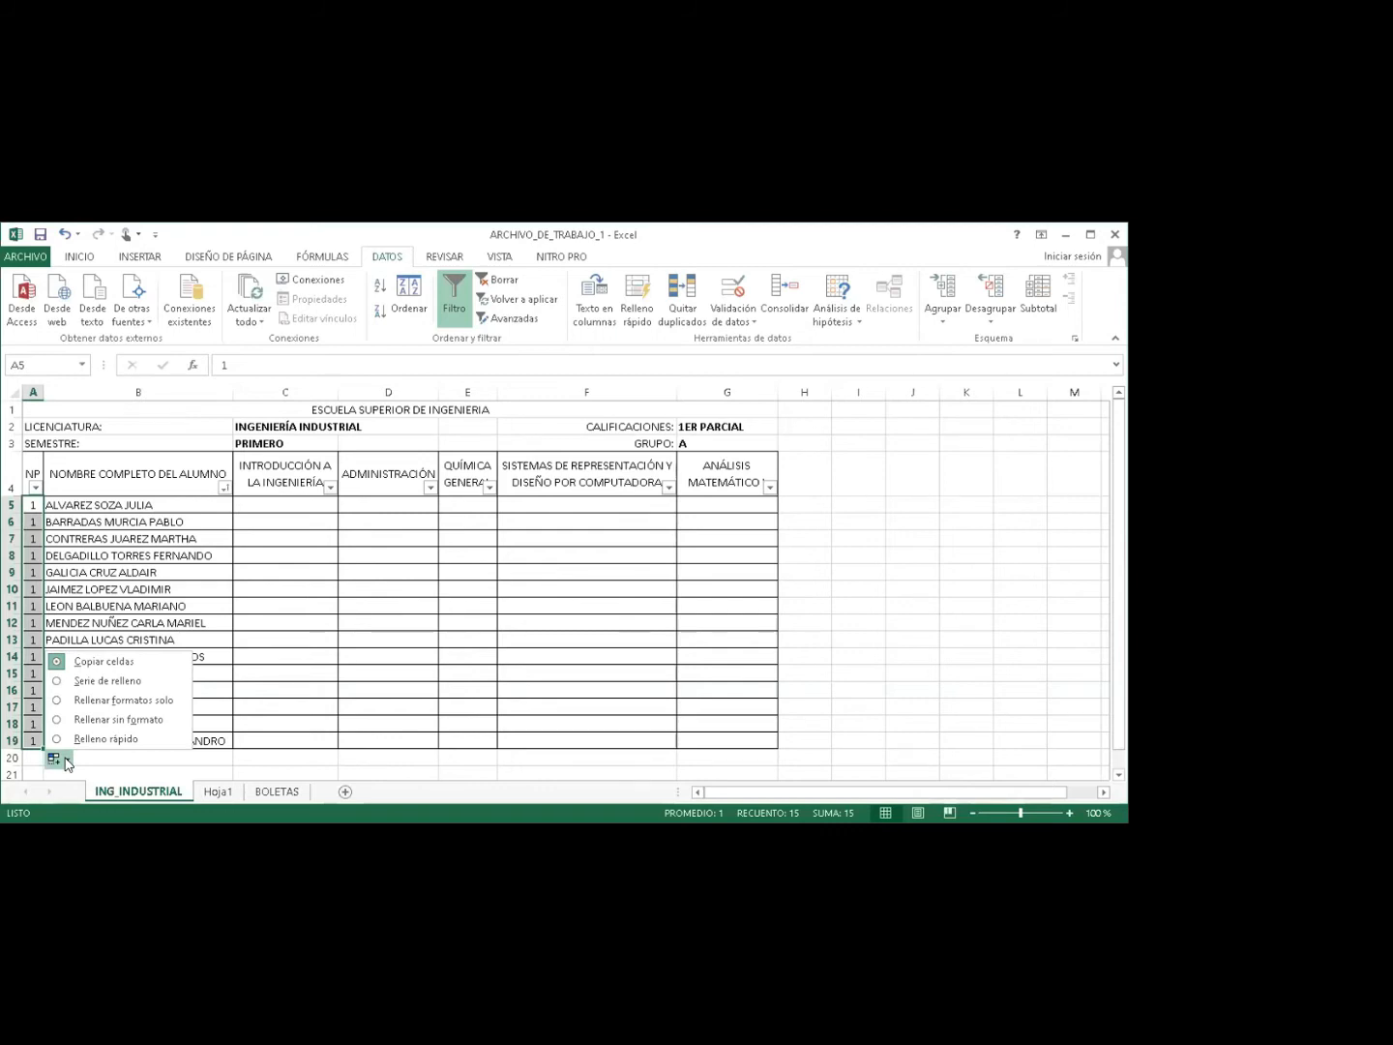
pyautogui.click(58, 680)
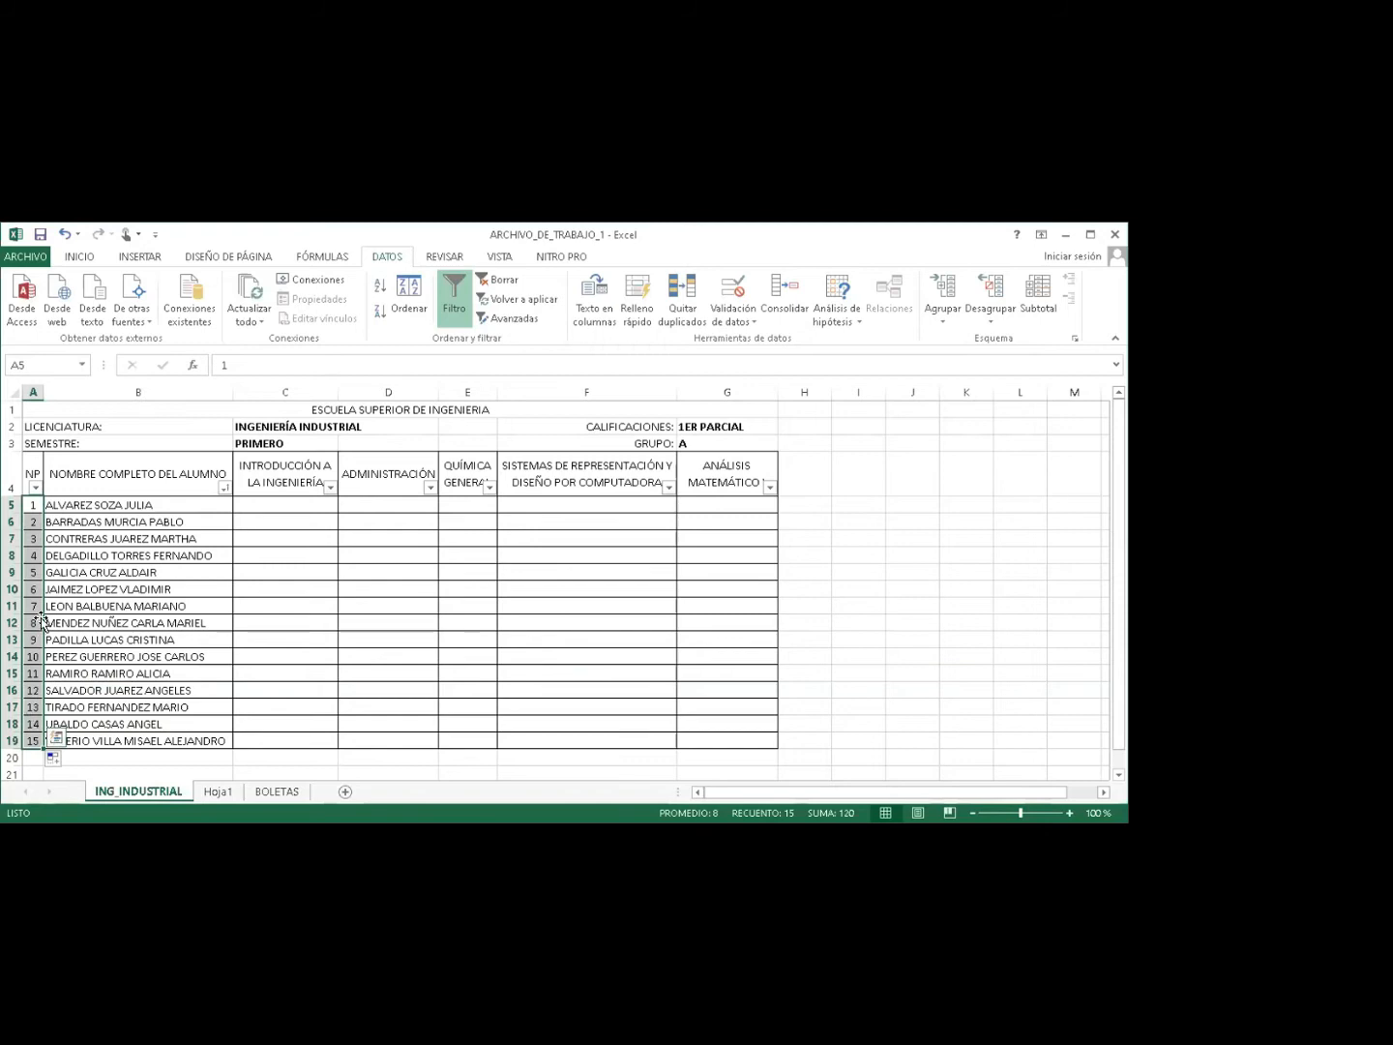
pyautogui.click(32, 549)
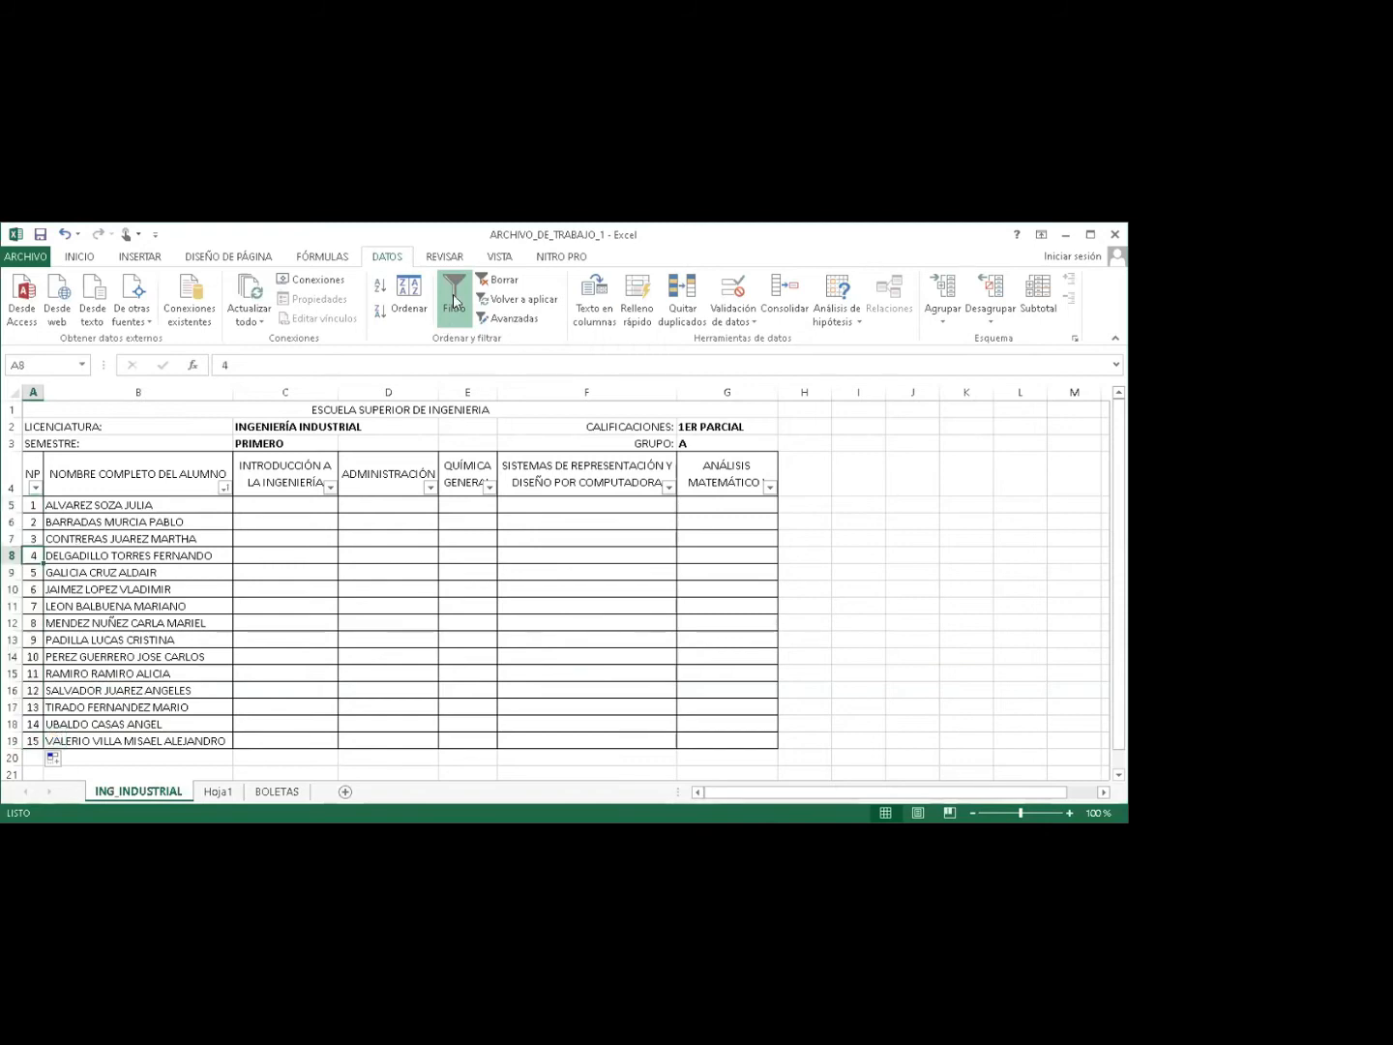
# Switch off Filtro on the header row, then select the grade cells C5:G19.
pyautogui.click(140, 485)
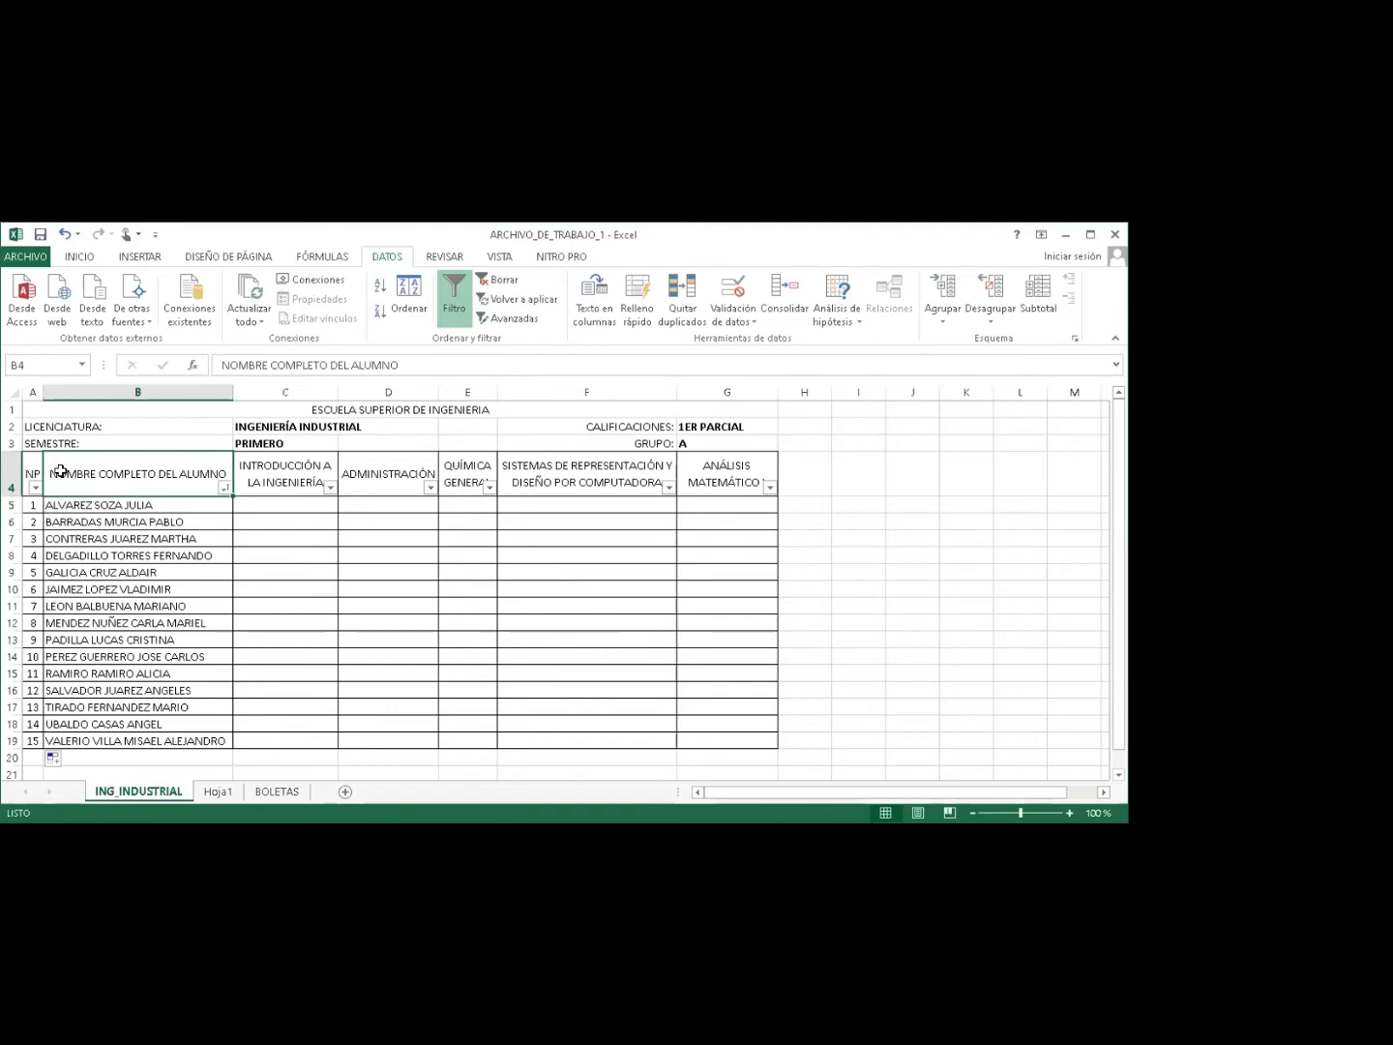
pyautogui.moveTo(37, 465); pyautogui.dragTo(723, 478)
pyautogui.click(153, 474)
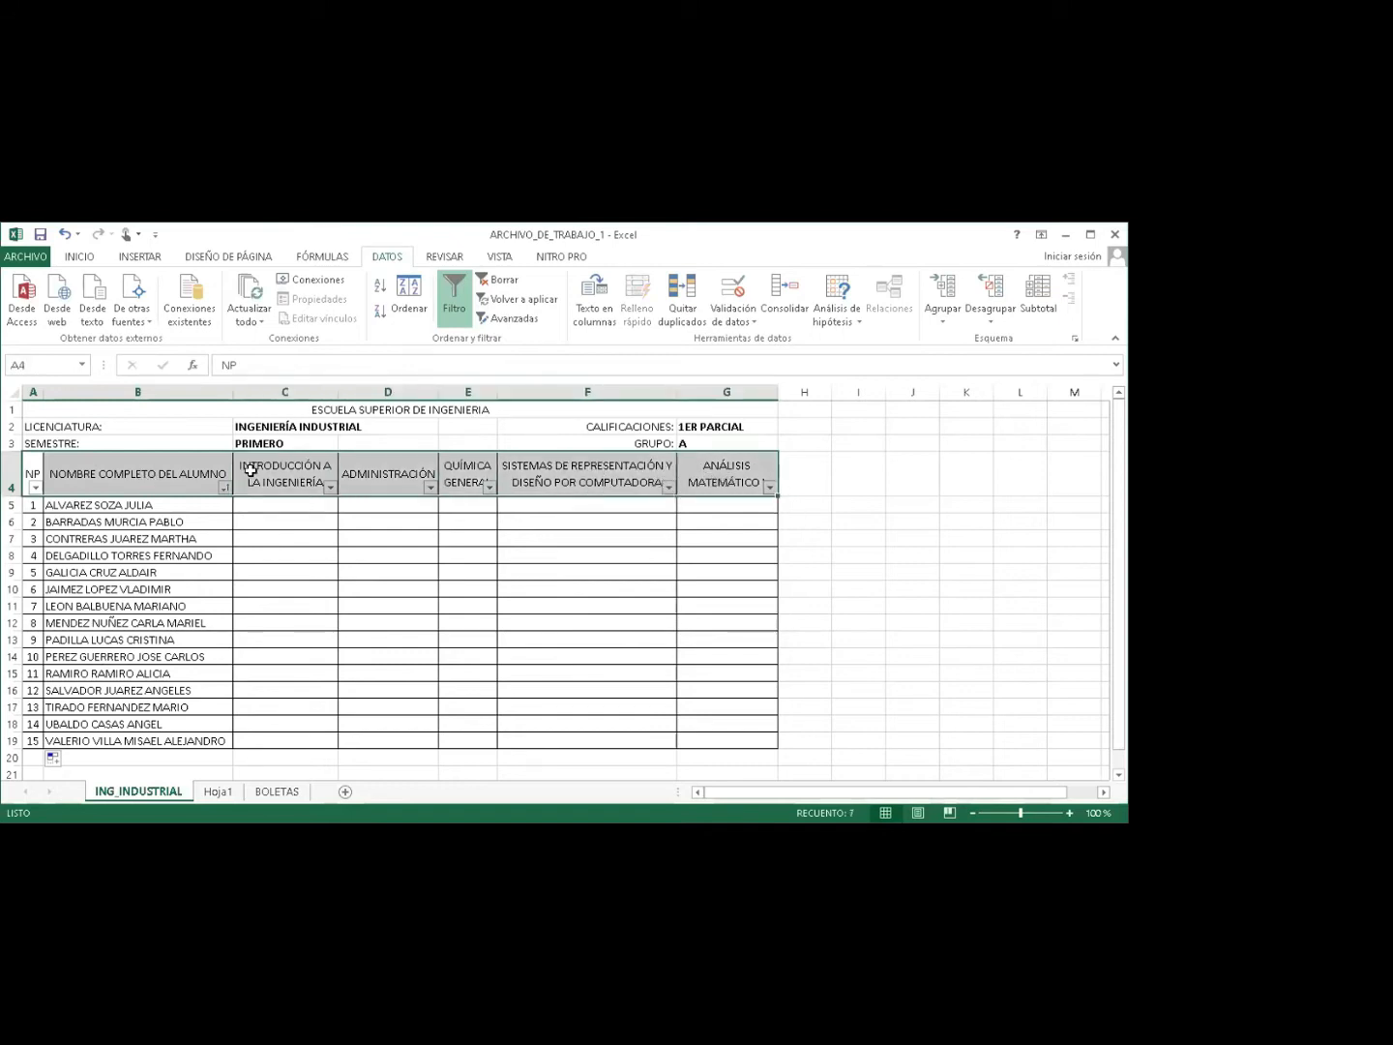
pyautogui.click(376, 471)
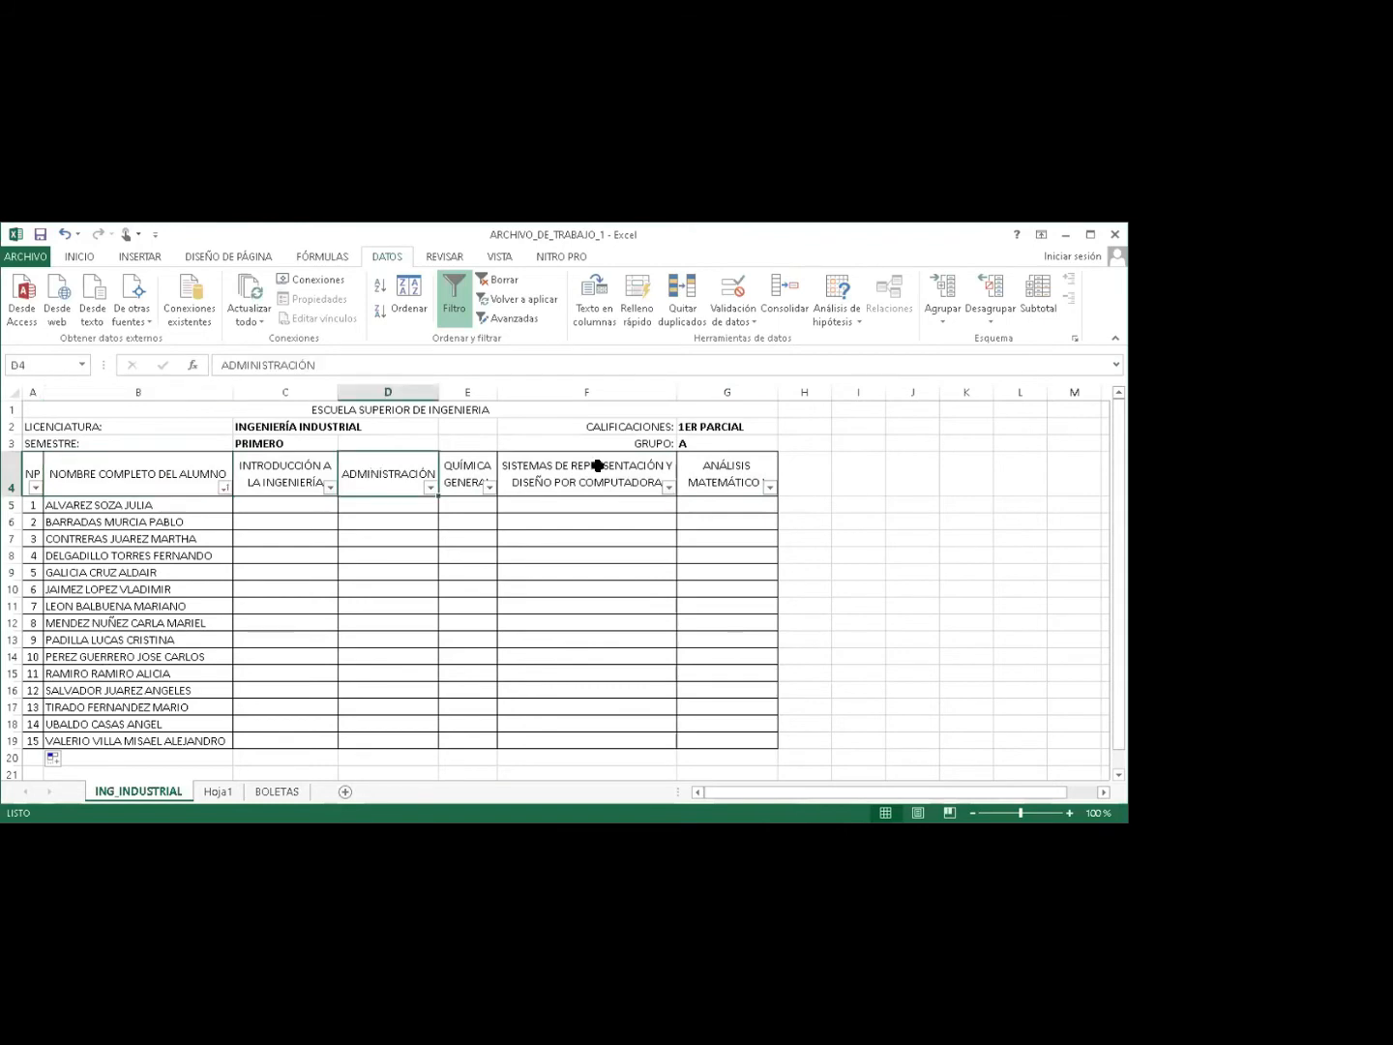
pyautogui.click(314, 469)
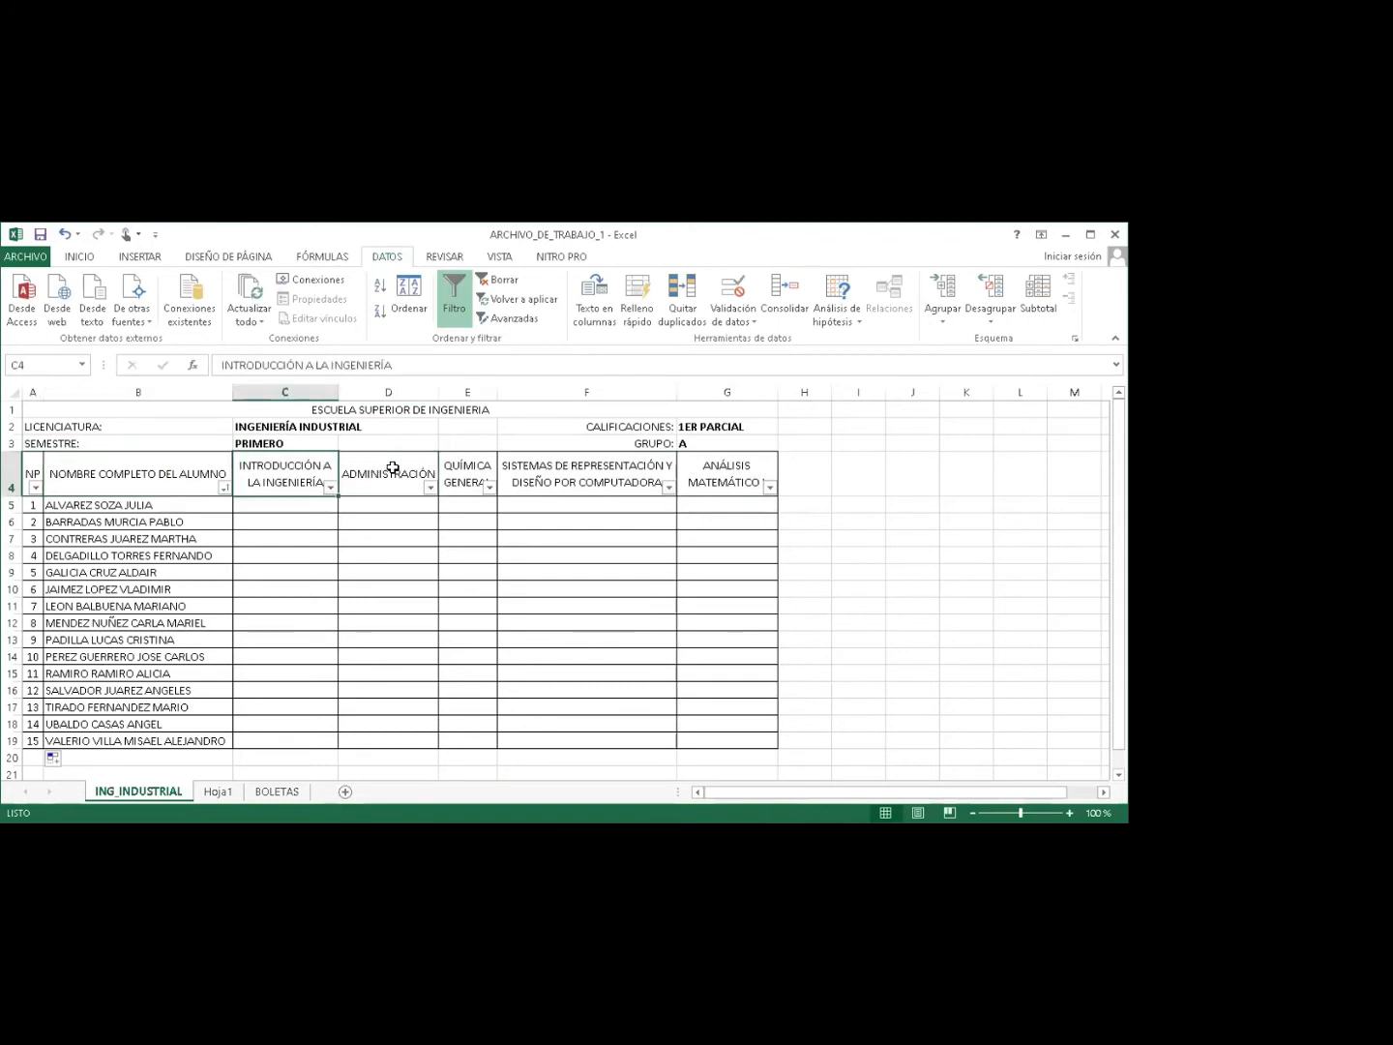
pyautogui.click(453, 298)
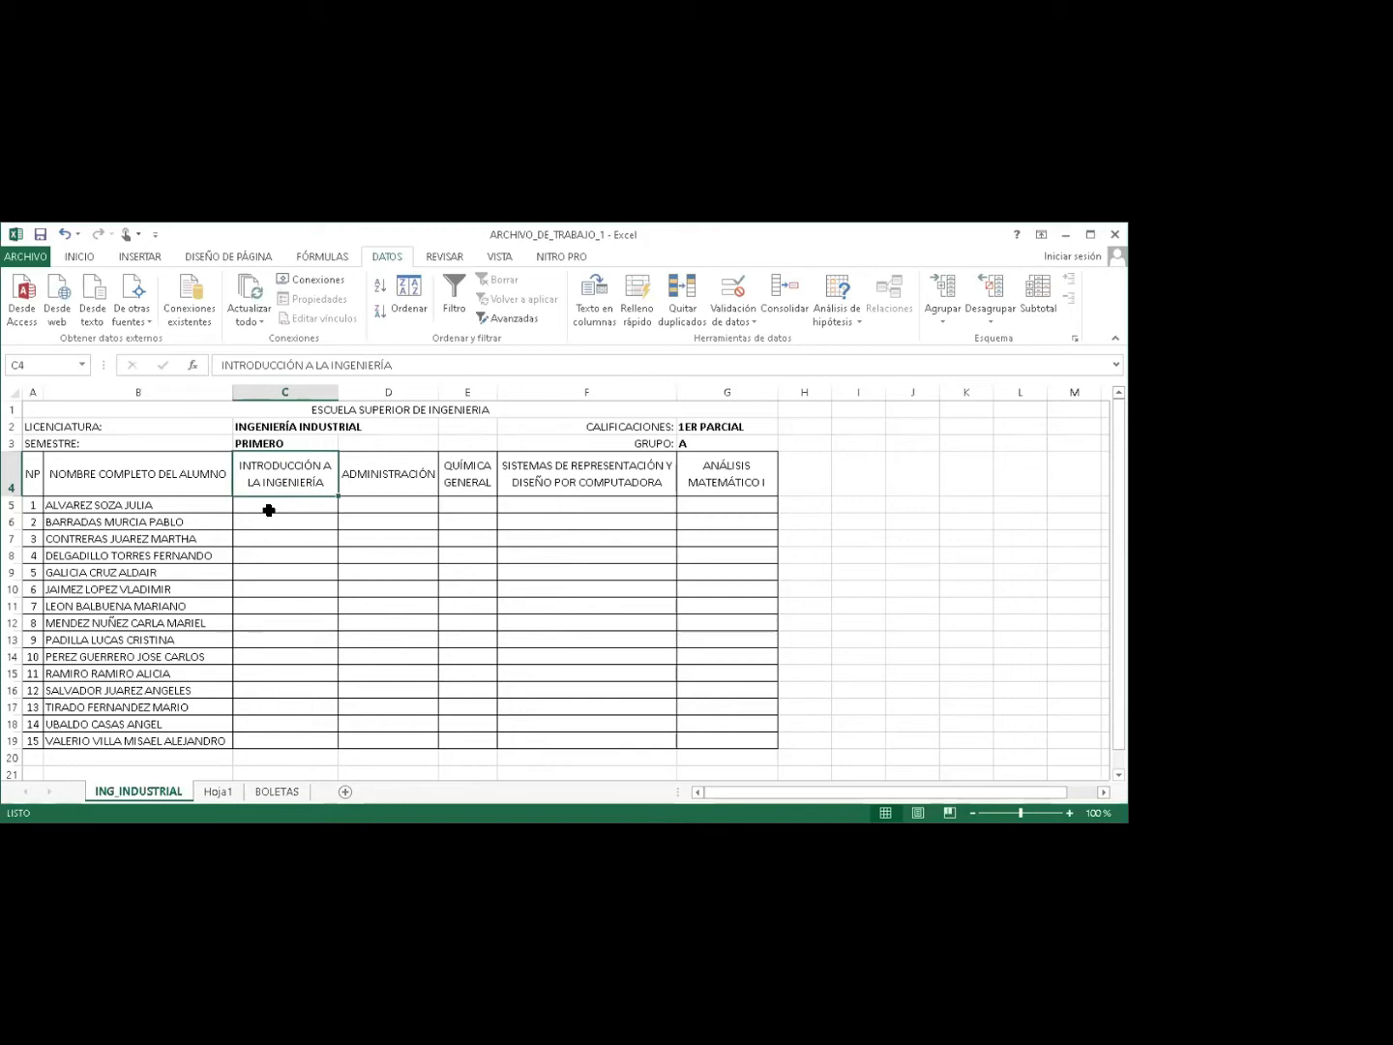
pyautogui.moveTo(271, 505); pyautogui.dragTo(286, 522)
pyautogui.moveTo(374, 548); pyautogui.dragTo(705, 735)
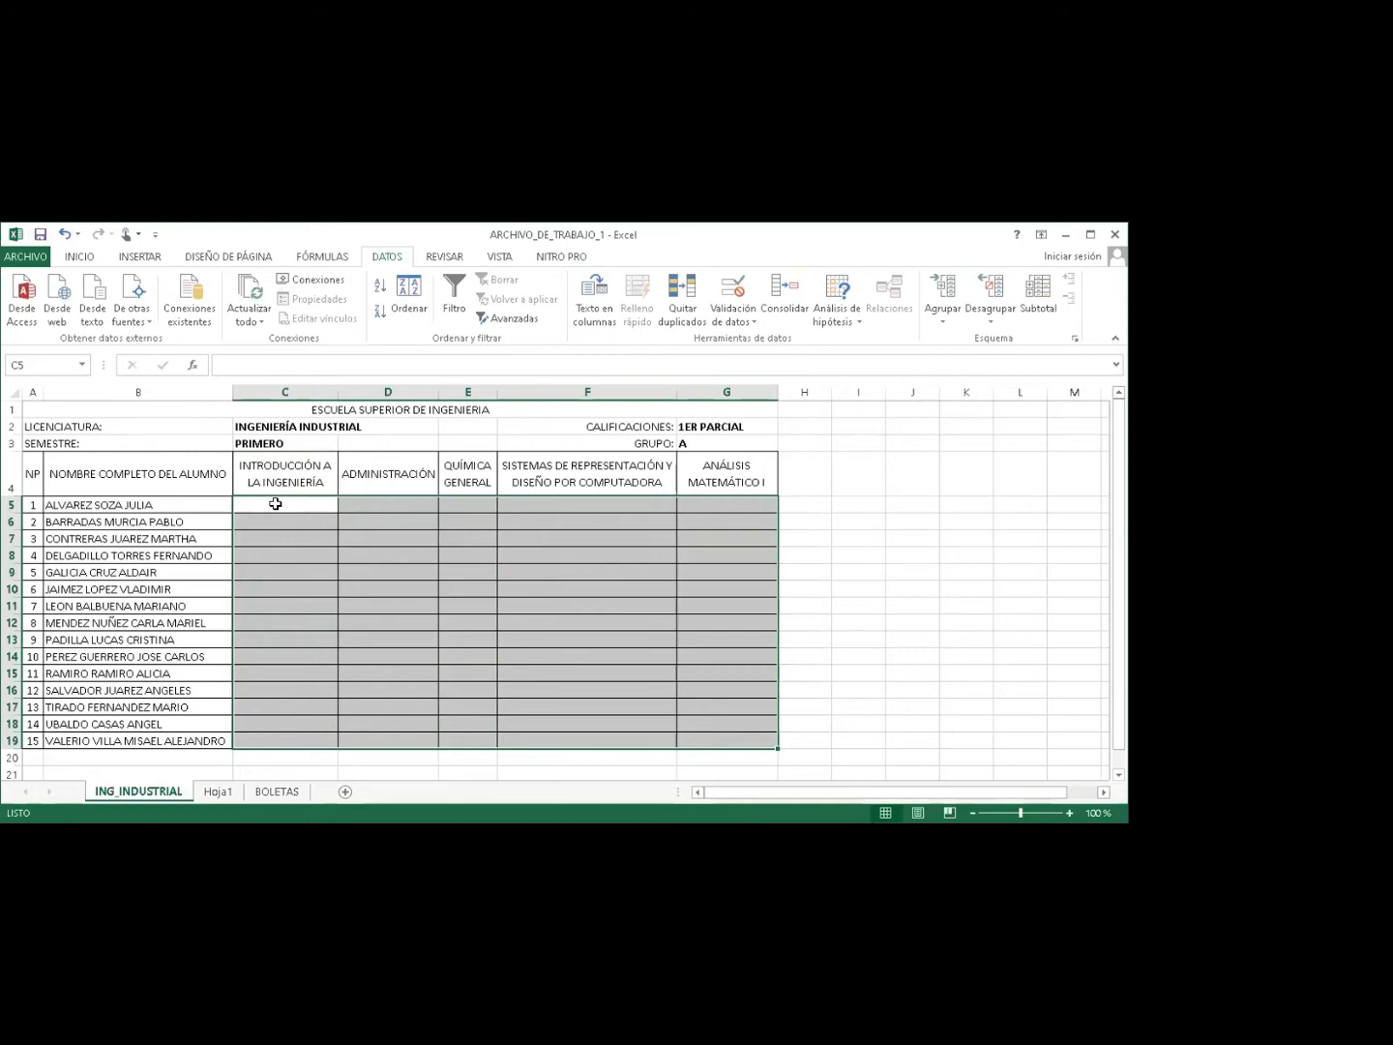
# Reselect C5:G19 and open the Validación de datos options.
pyautogui.click(273, 503)
pyautogui.moveTo(270, 503); pyautogui.dragTo(701, 733)
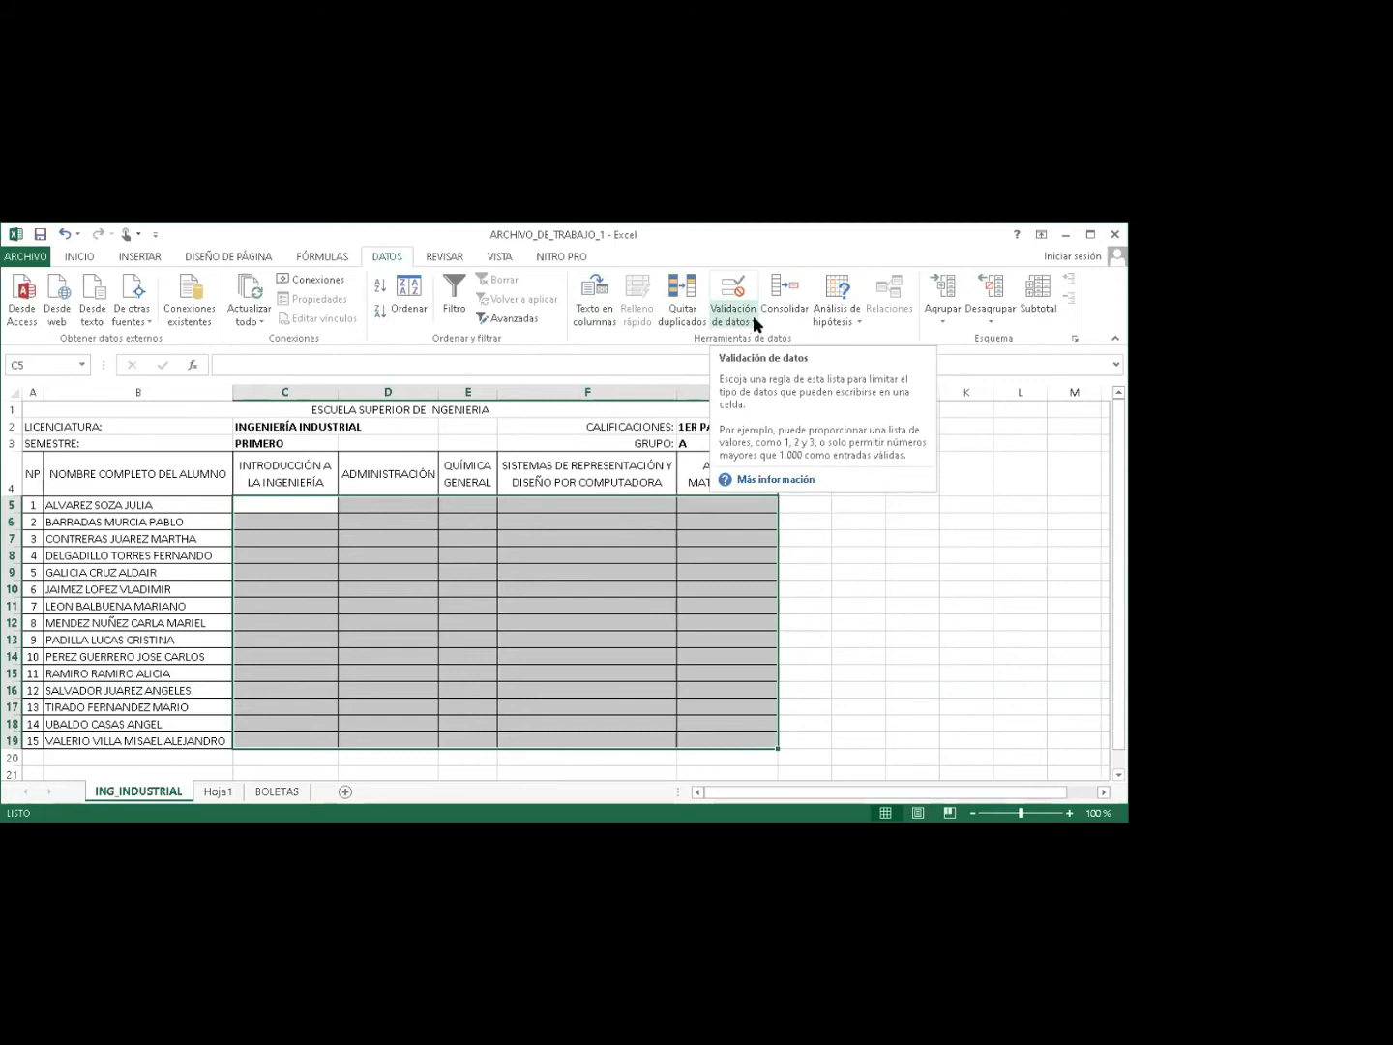
pyautogui.click(752, 315)
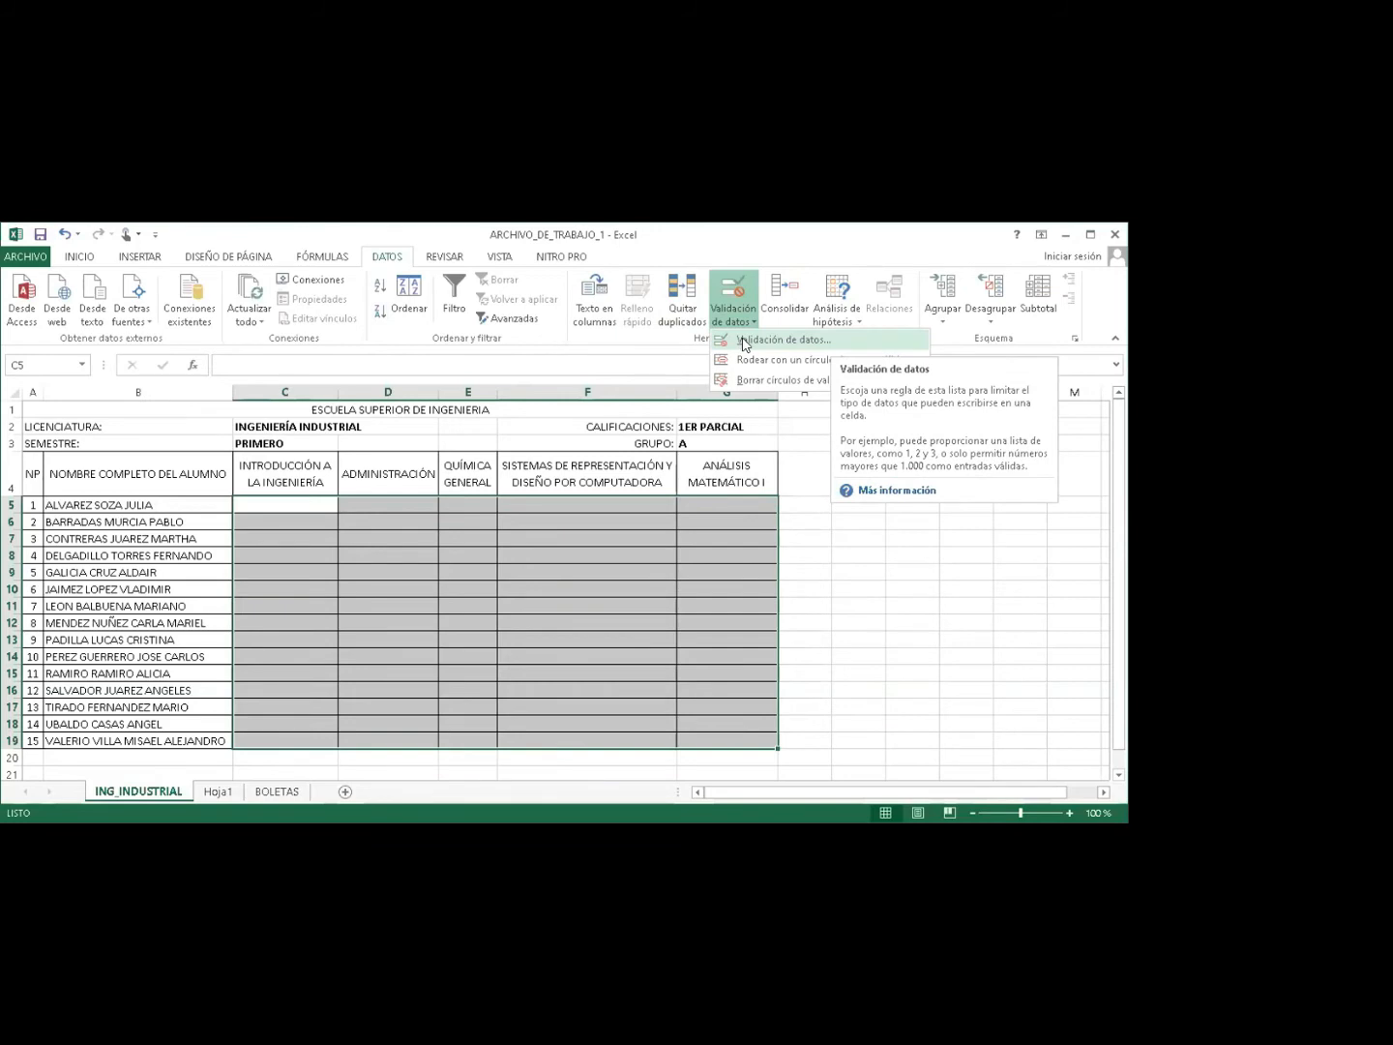
# Set Allow to Whole number, uncheck Ignore blank, and enter the 1 to 10 limits.
pyautogui.click(745, 341)
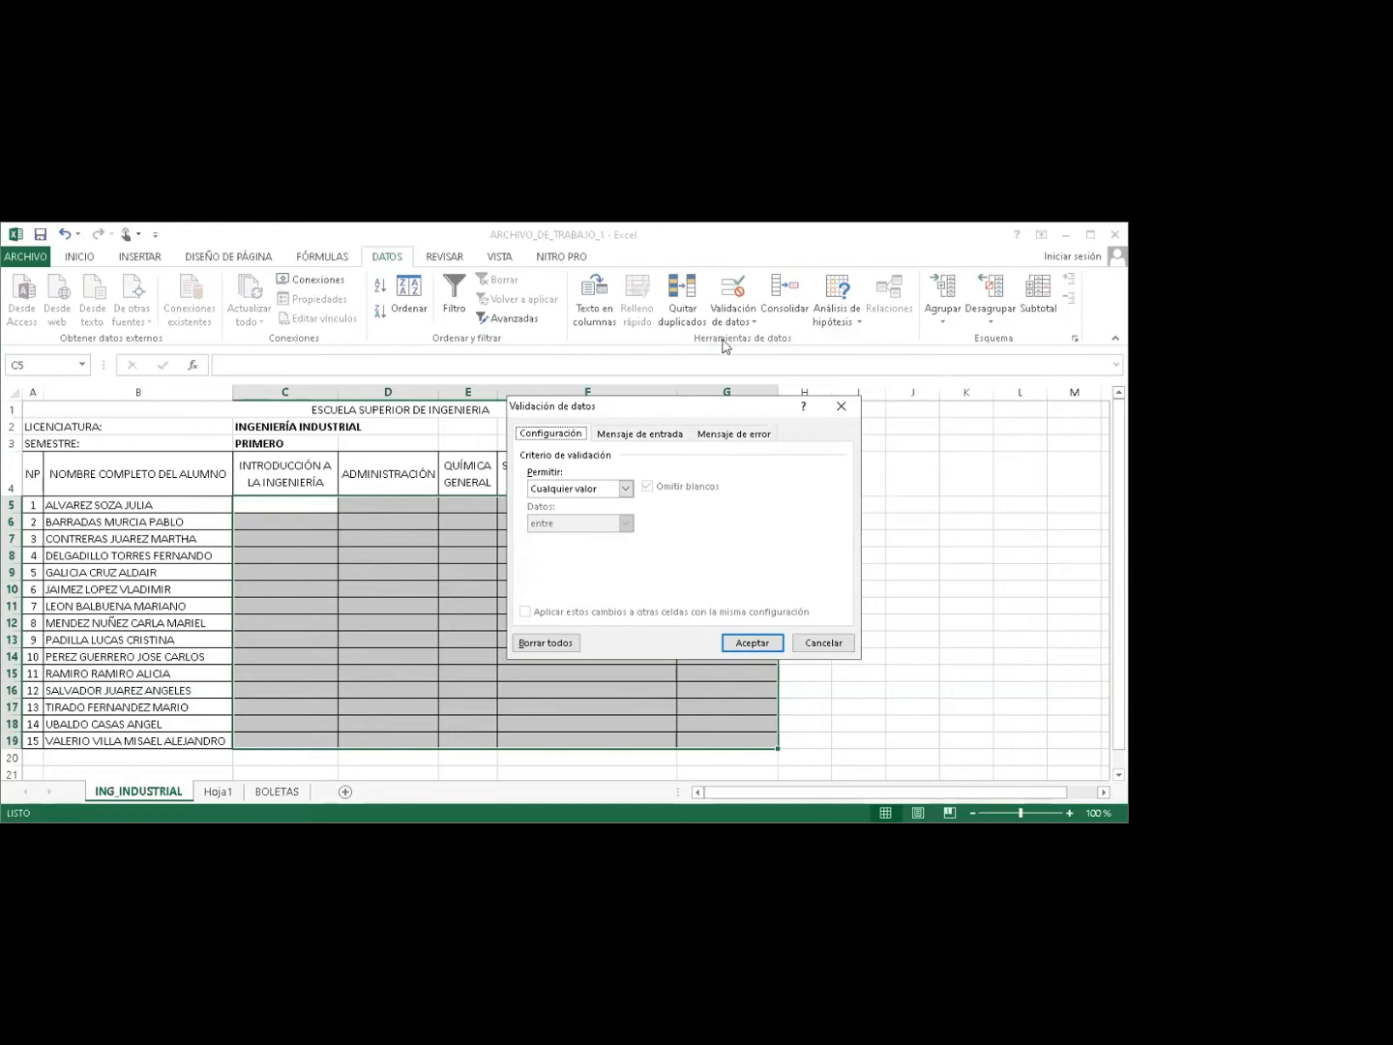
pyautogui.moveTo(656, 404); pyautogui.dragTo(656, 402)
pyautogui.moveTo(798, 387); pyautogui.dragTo(815, 374)
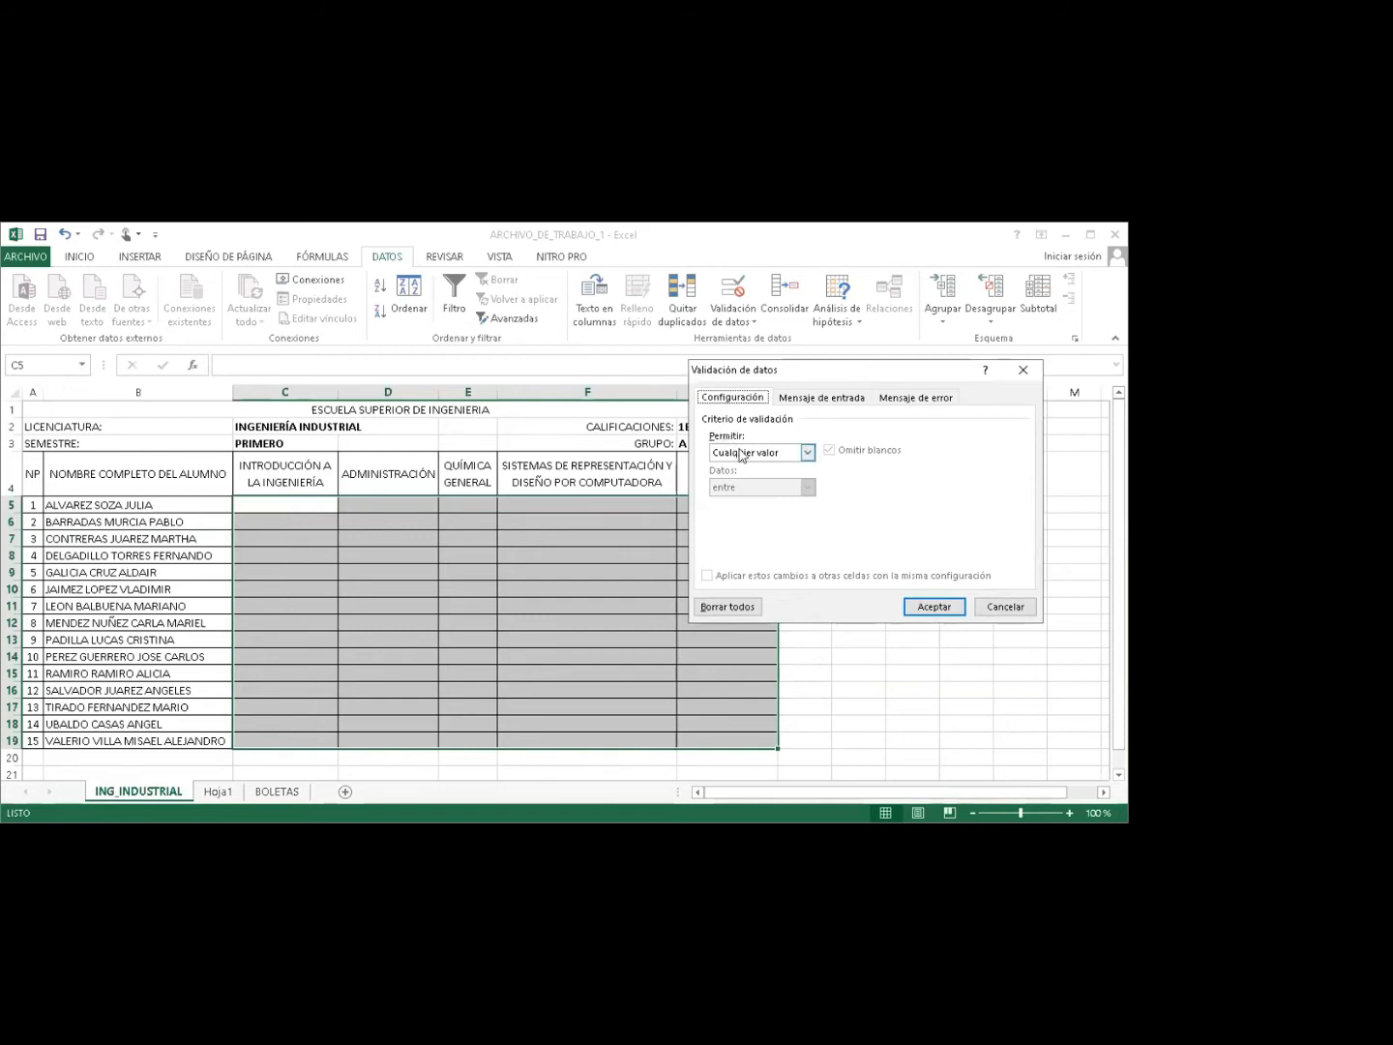
pyautogui.click(741, 455)
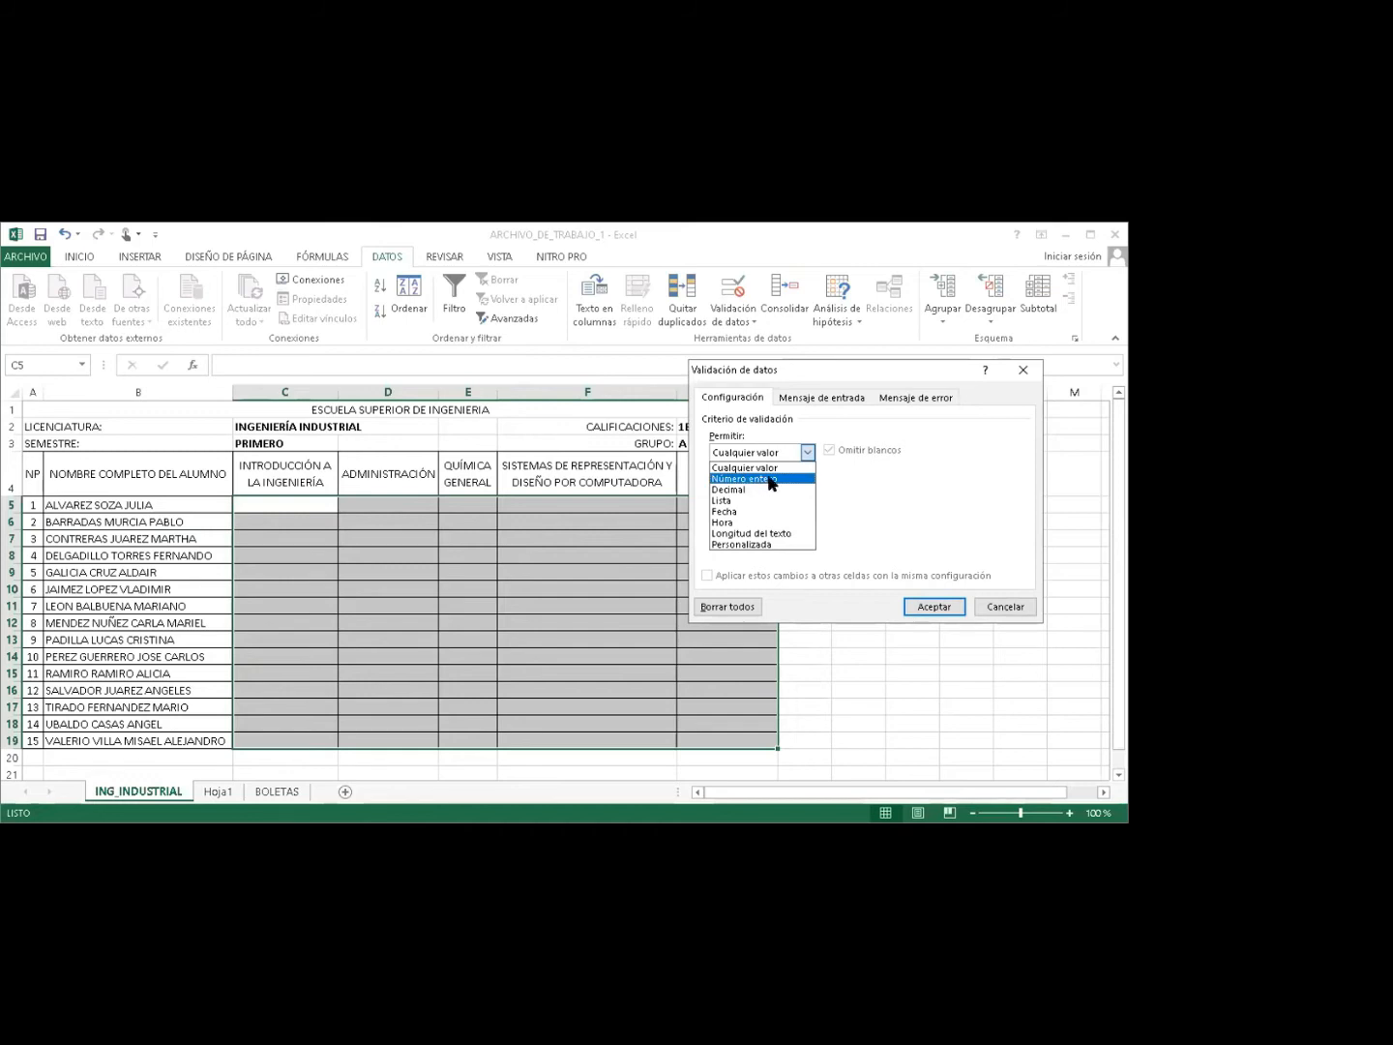
pyautogui.click(771, 479)
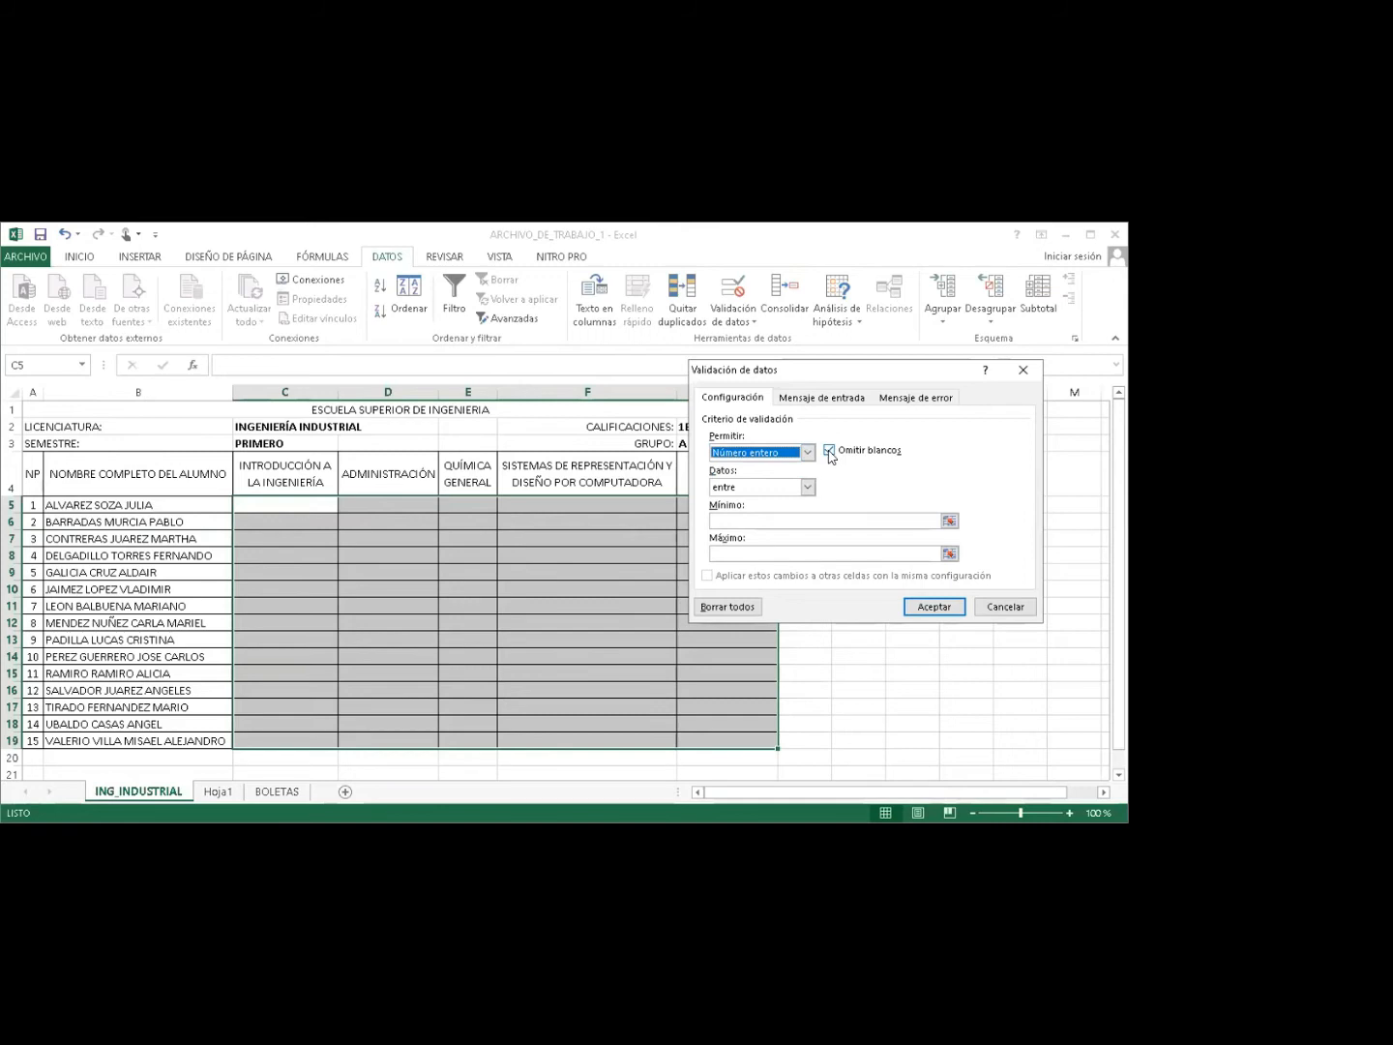
pyautogui.click(829, 453)
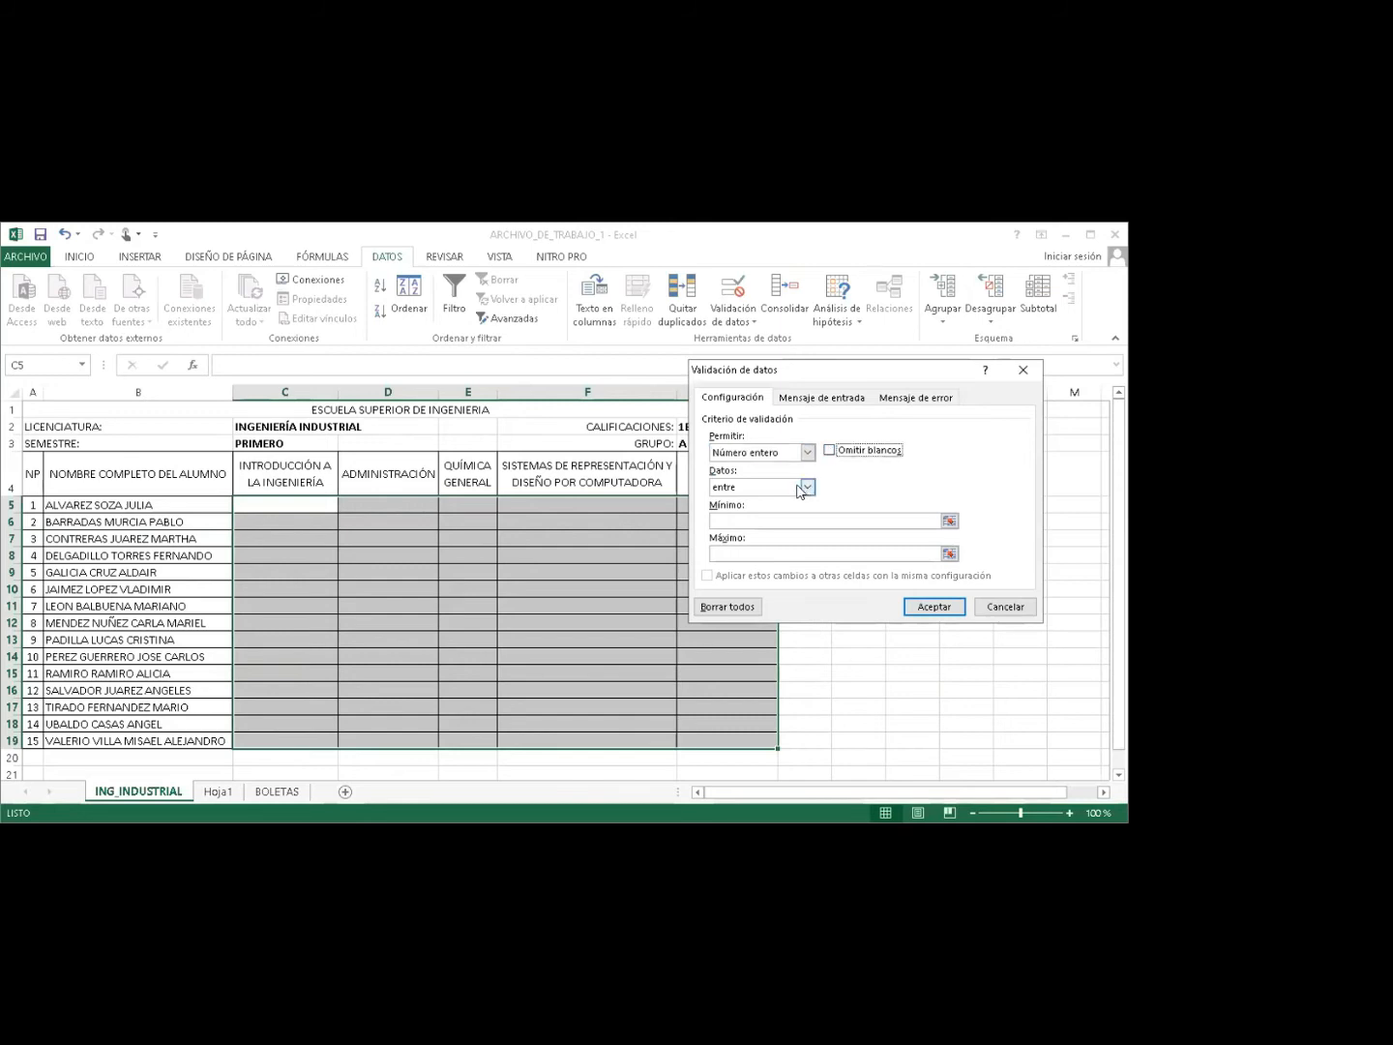
pyautogui.click(721, 521)
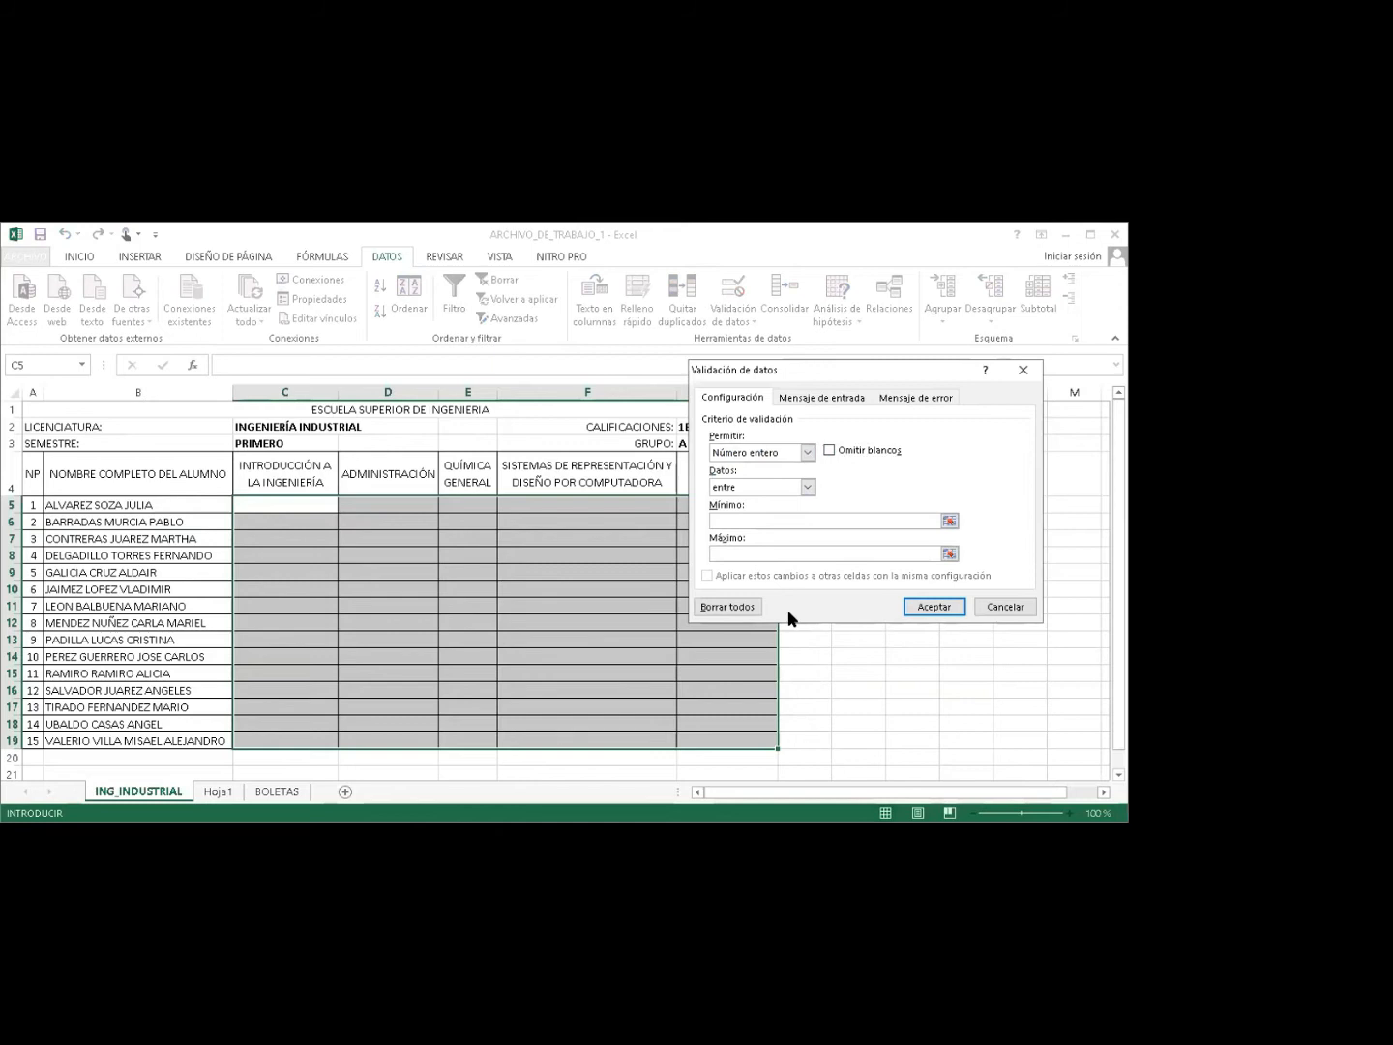
pyautogui.write('1')
pyautogui.write('10')
# Switch the Data Validation dialog to its Input Message tab for C5:G19.
pyautogui.click(812, 398)
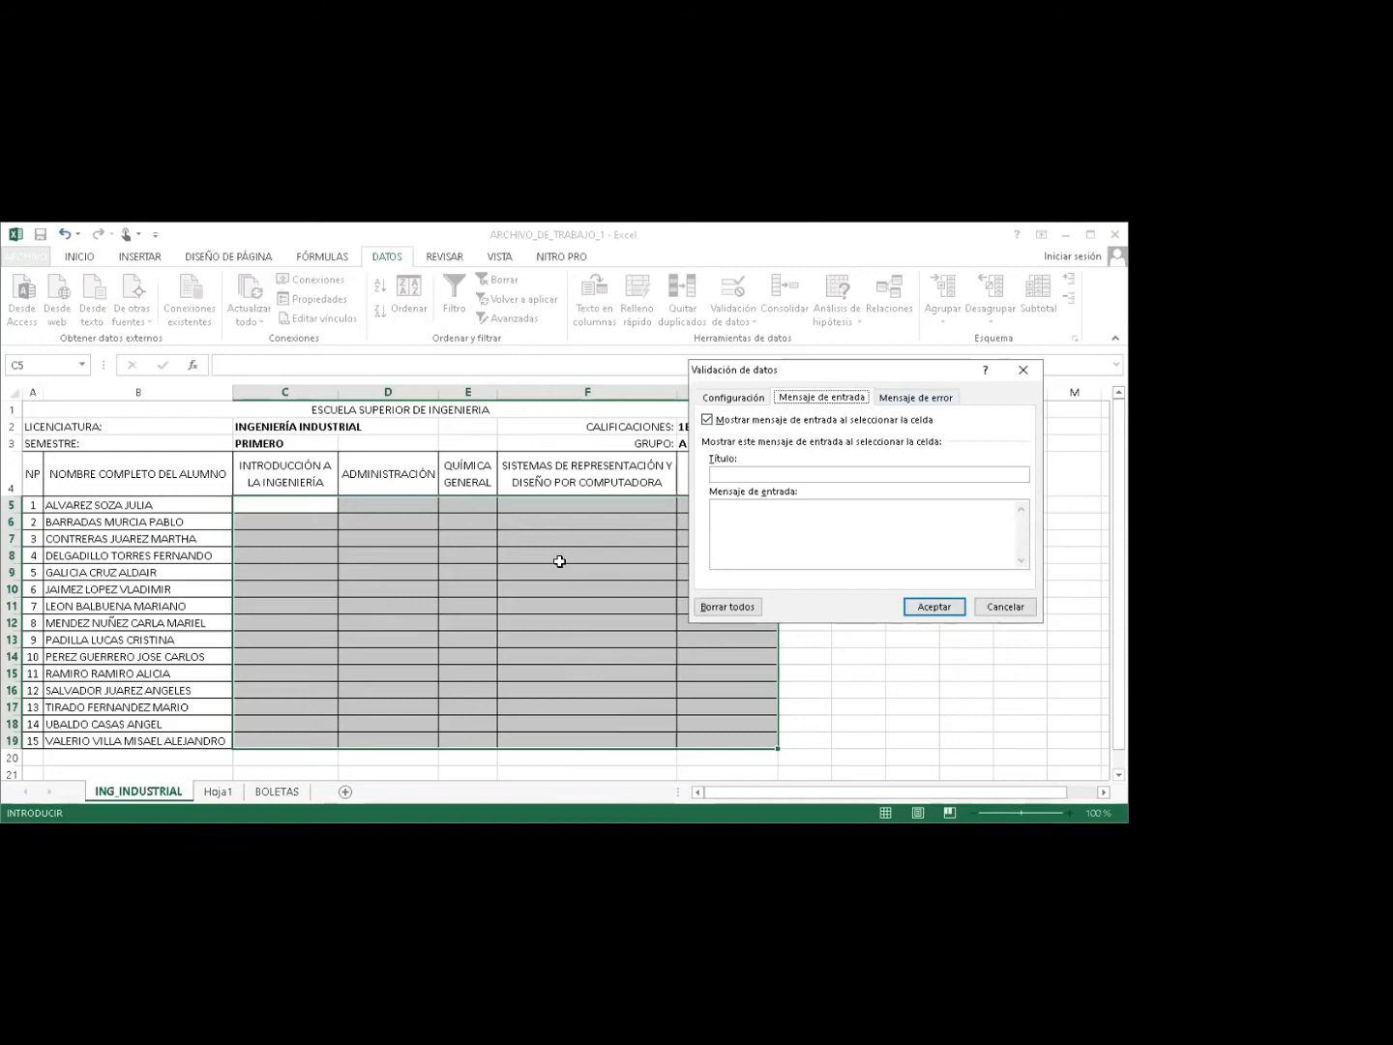
# Give the Stop error alert the title ADEVERTENCIA and the message 'DEBES INGRESAR VALORES ENTRE 1 A 10'.
pyautogui.click(909, 399)
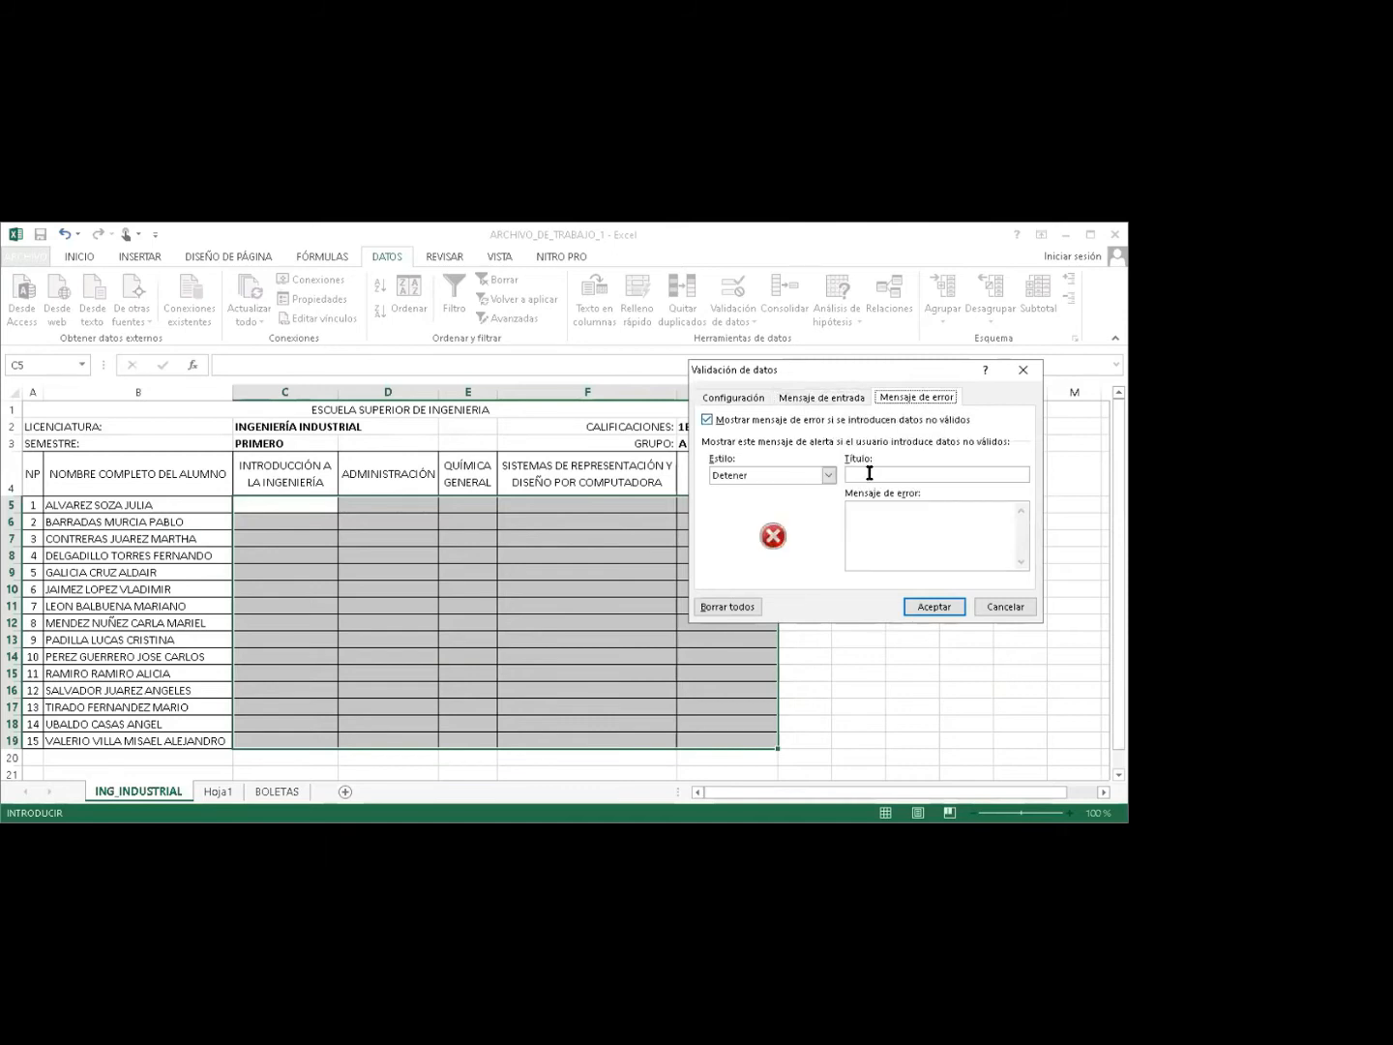
pyautogui.click(895, 398)
pyautogui.write('ADEVERTENCI')
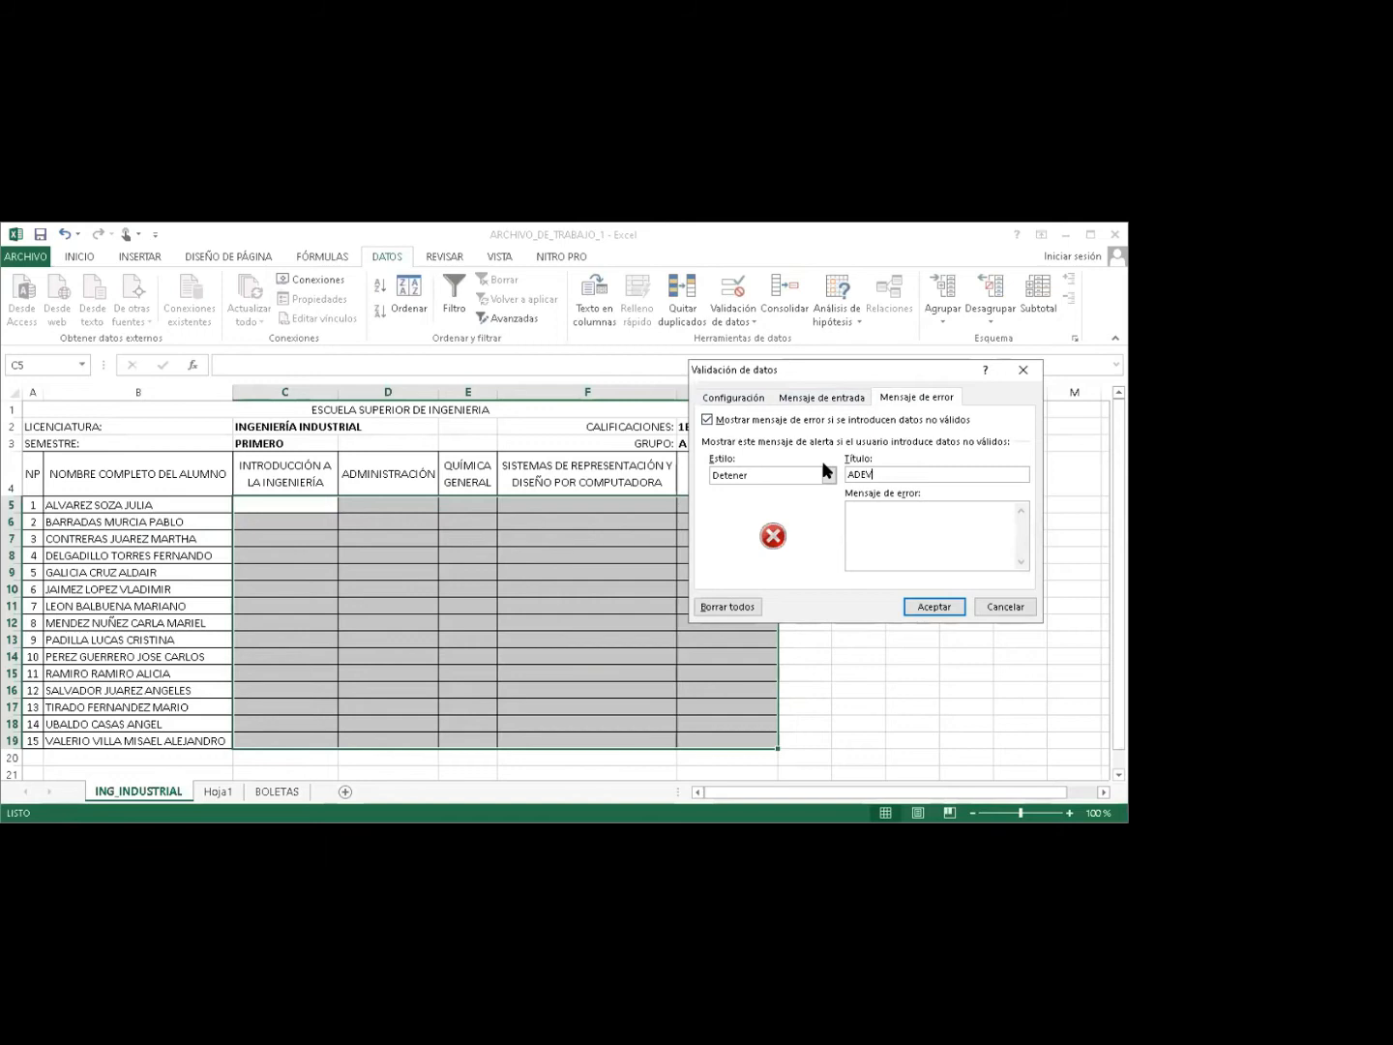
pyautogui.write('A')
pyautogui.click(864, 516)
pyautogui.write('dEBES')
pyautogui.press('Delete')
pyautogui.write('DEBES INGRESAR VALORES DE')
pyautogui.press('BackSpace')
pyautogui.press('BackSpace')
pyautogui.write('ENTRE 1 A 10')
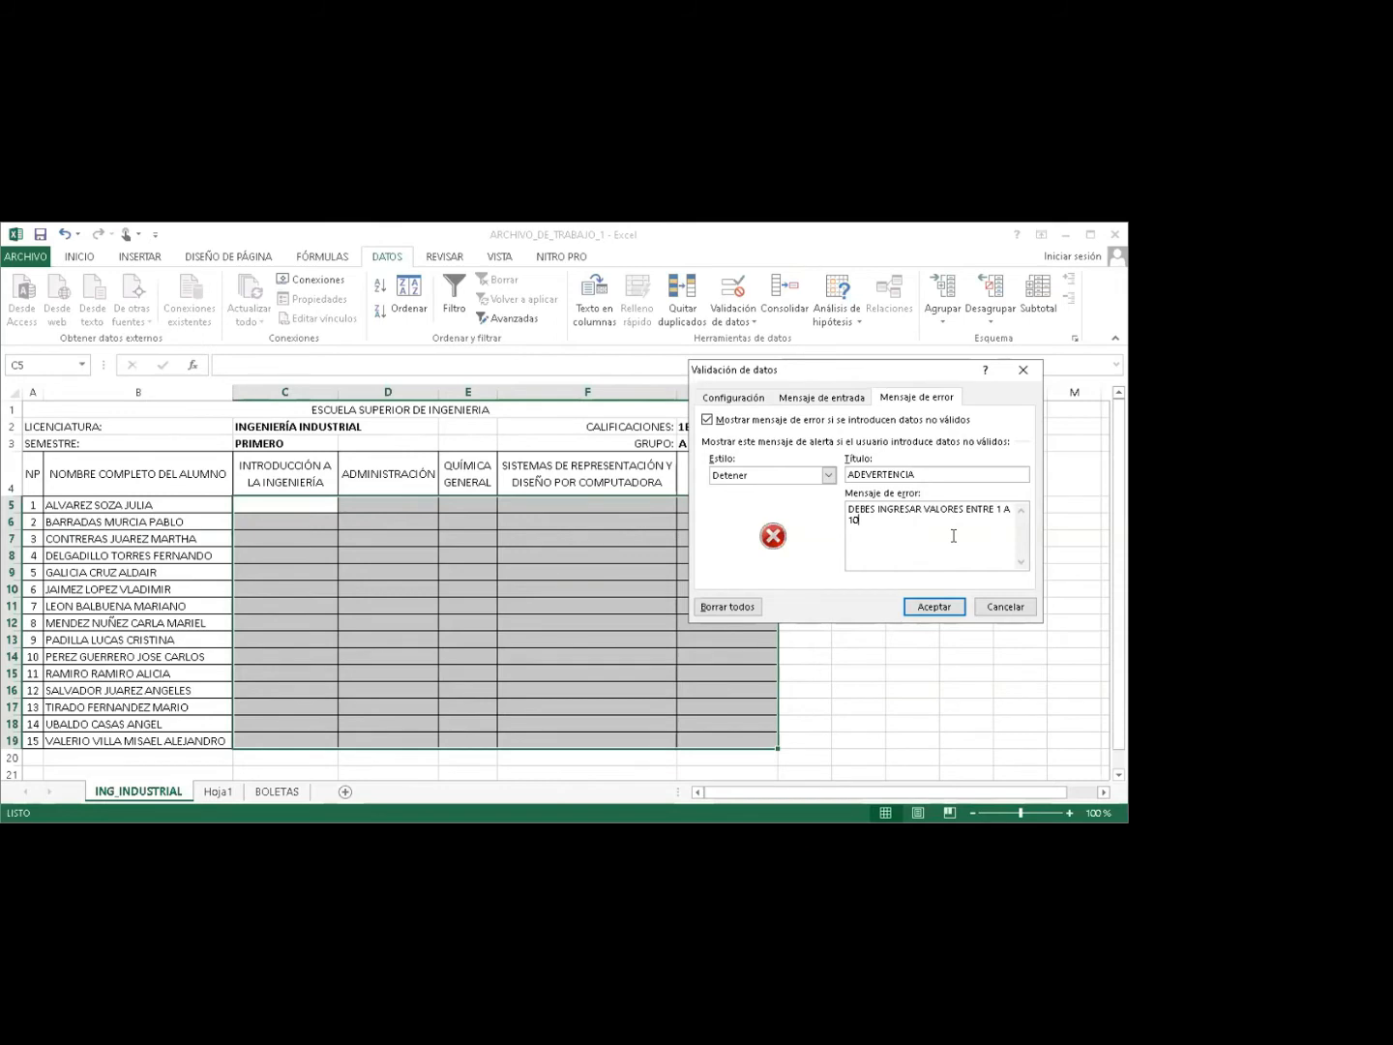
pyautogui.click(934, 607)
# Test the rule by entering K in C5, then dismiss the ADEVERTENCIA alert to discard it.
pyautogui.click(575, 535)
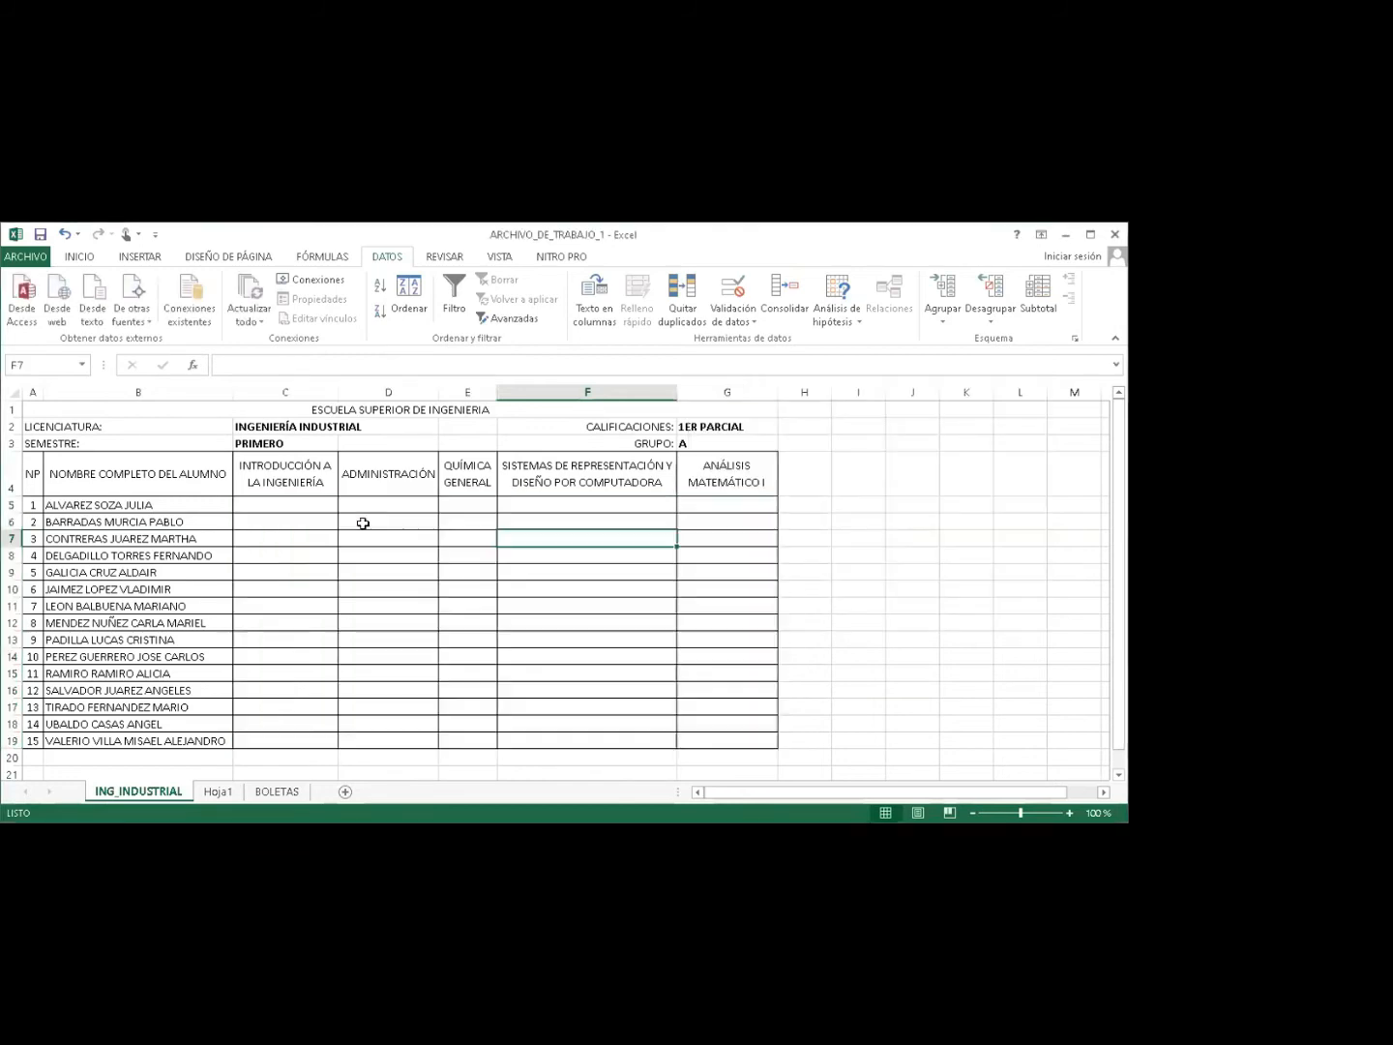
pyautogui.click(302, 507)
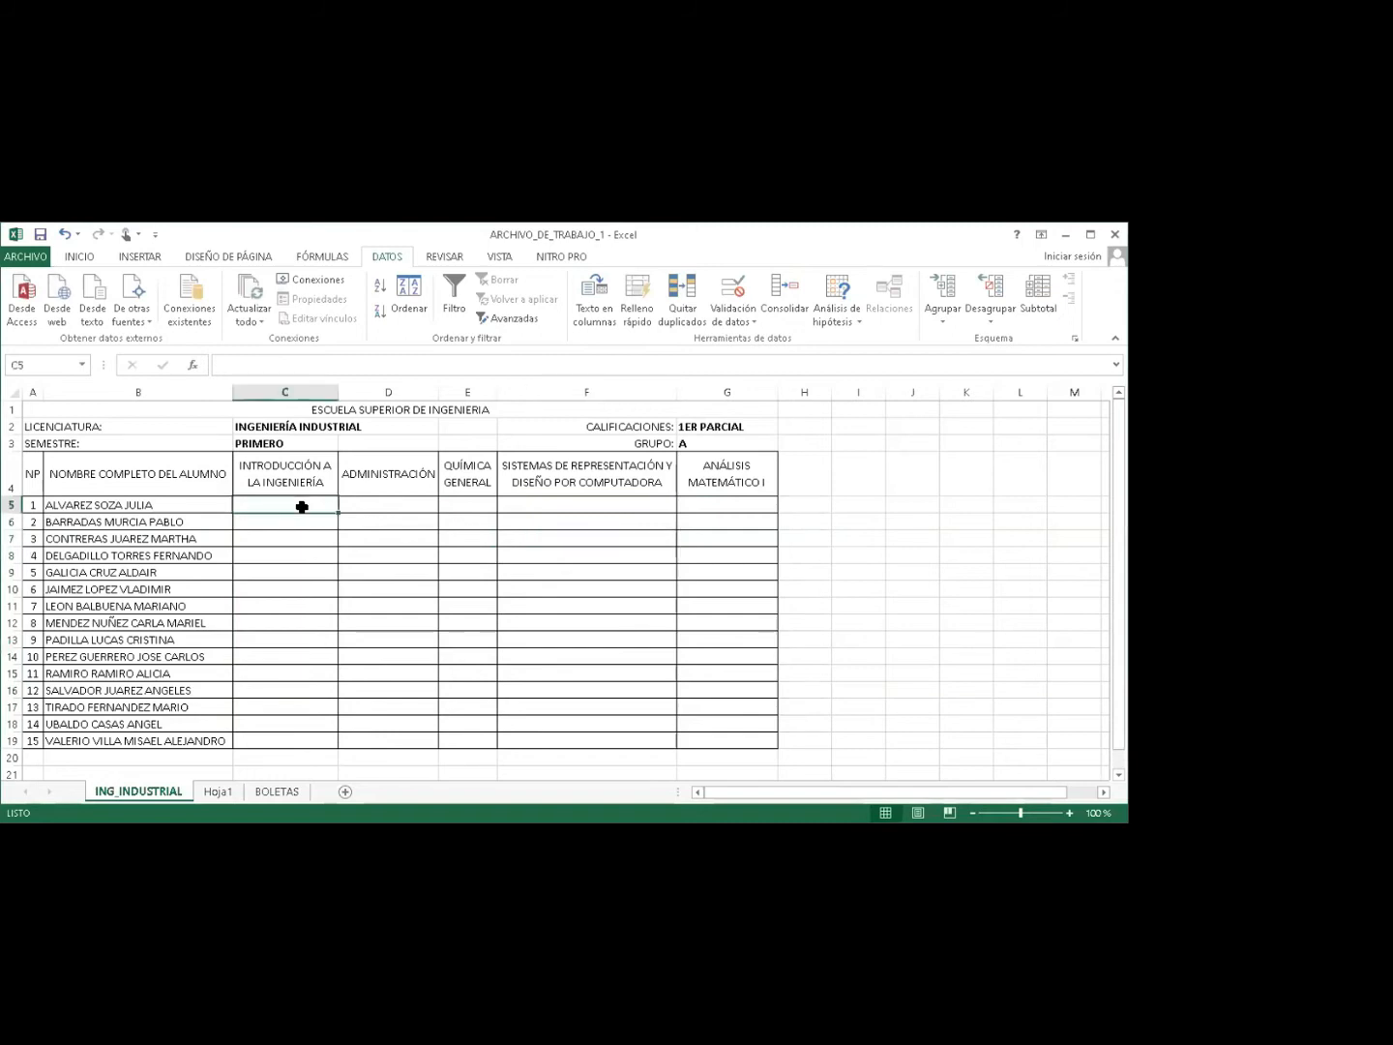
pyautogui.write('K')
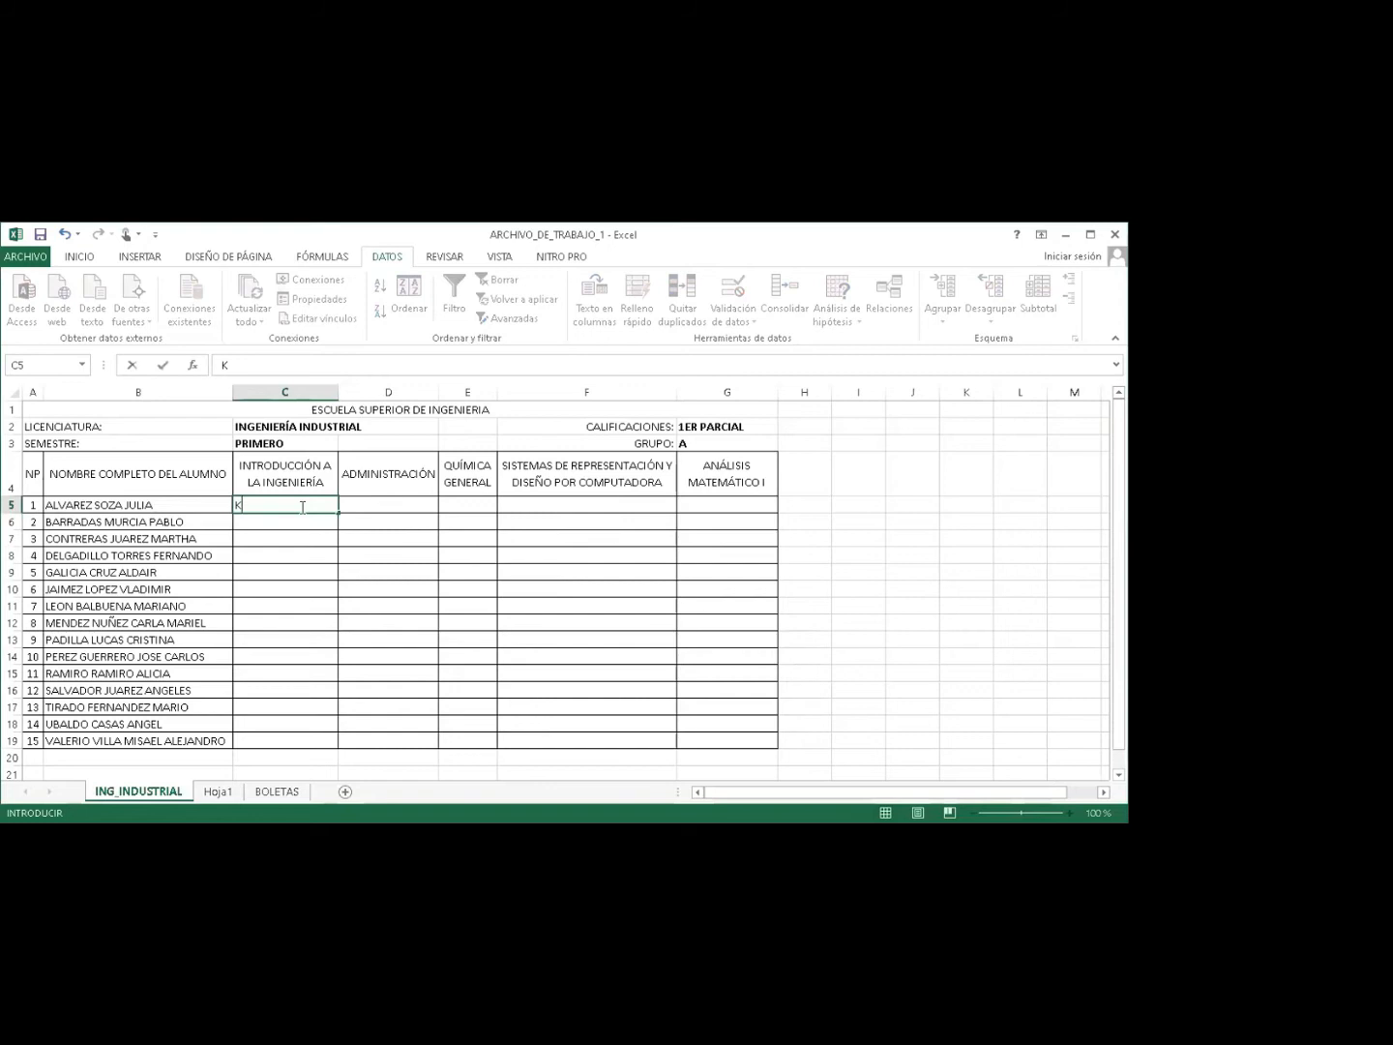
pyautogui.press('Return')
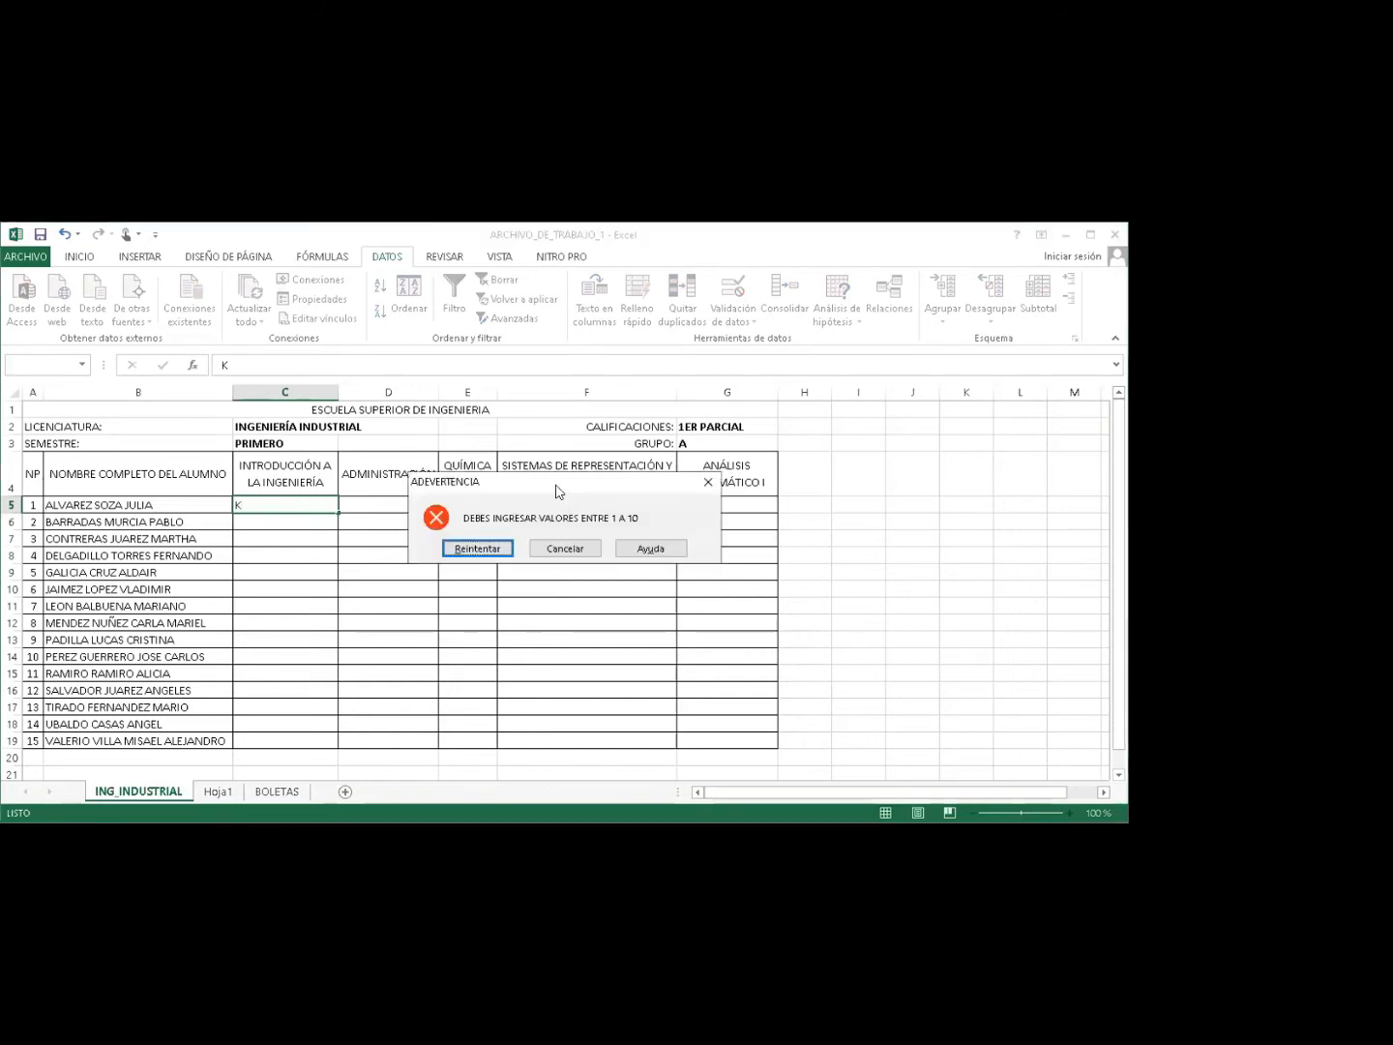
pyautogui.moveTo(556, 494); pyautogui.dragTo(556, 509)
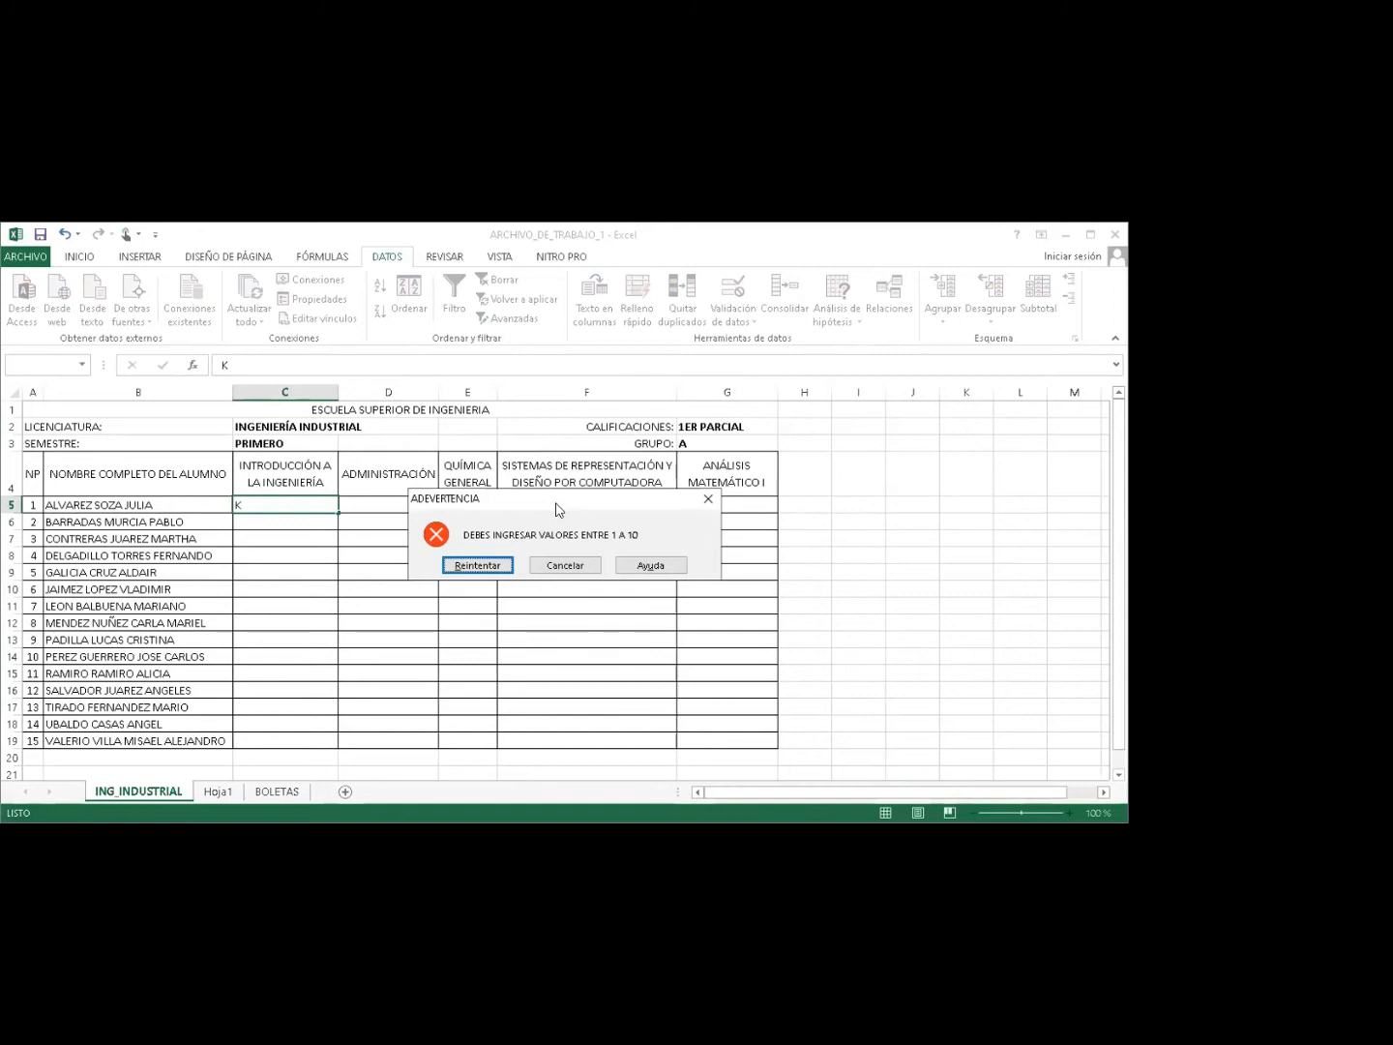
pyautogui.press('Escape')
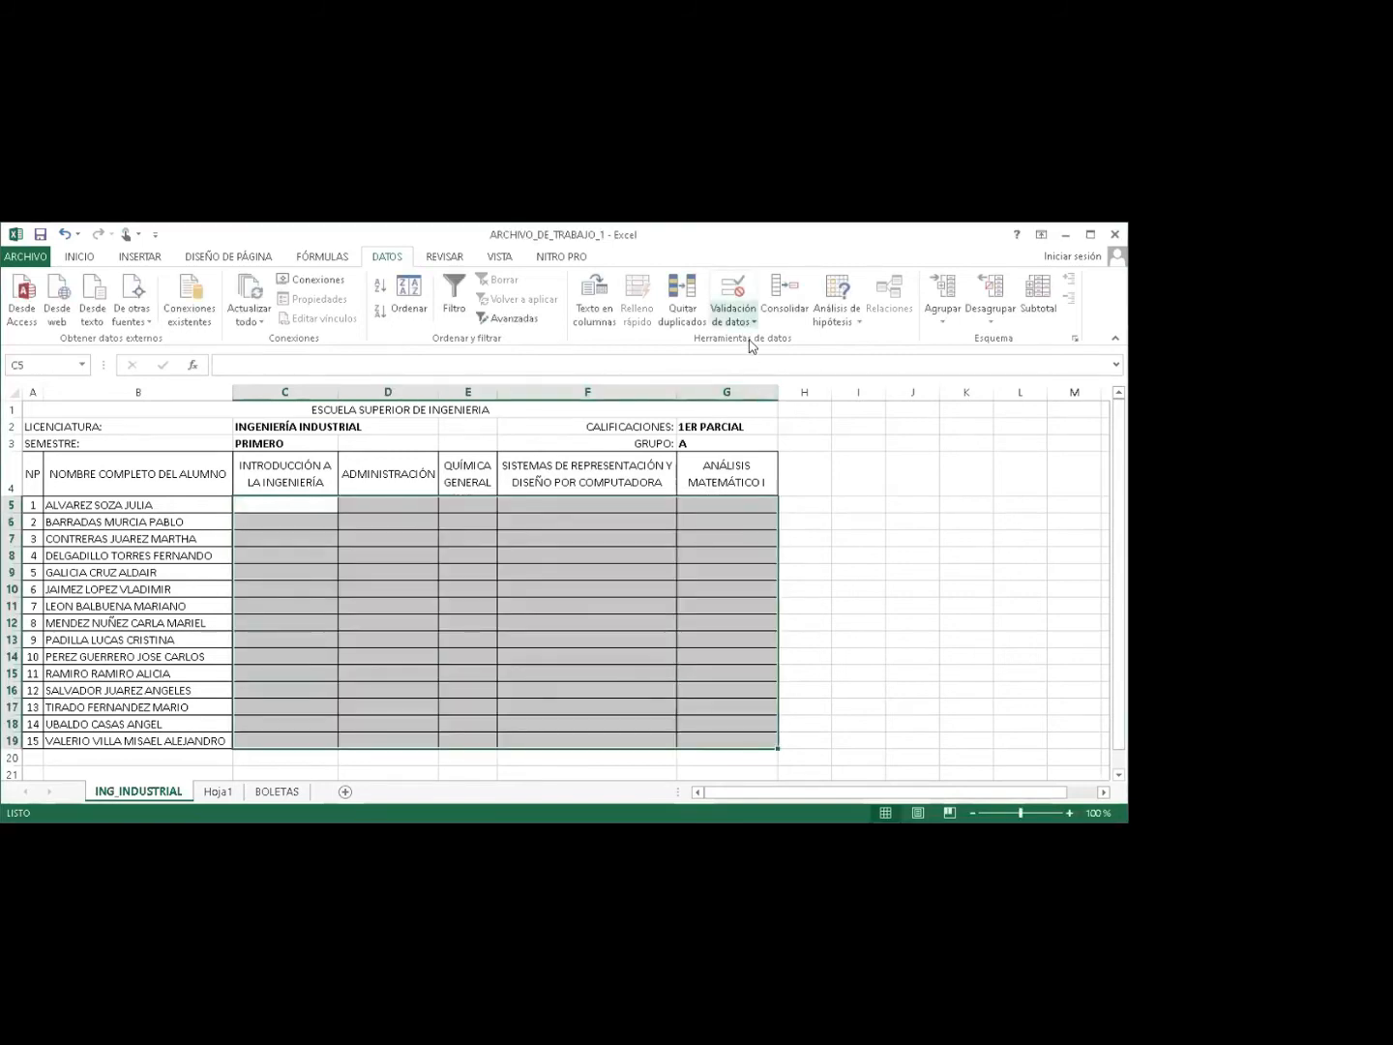
pyautogui.click(753, 321)
# Switch the grade rule's error alert style from Stop to Warning.
pyautogui.click(750, 345)
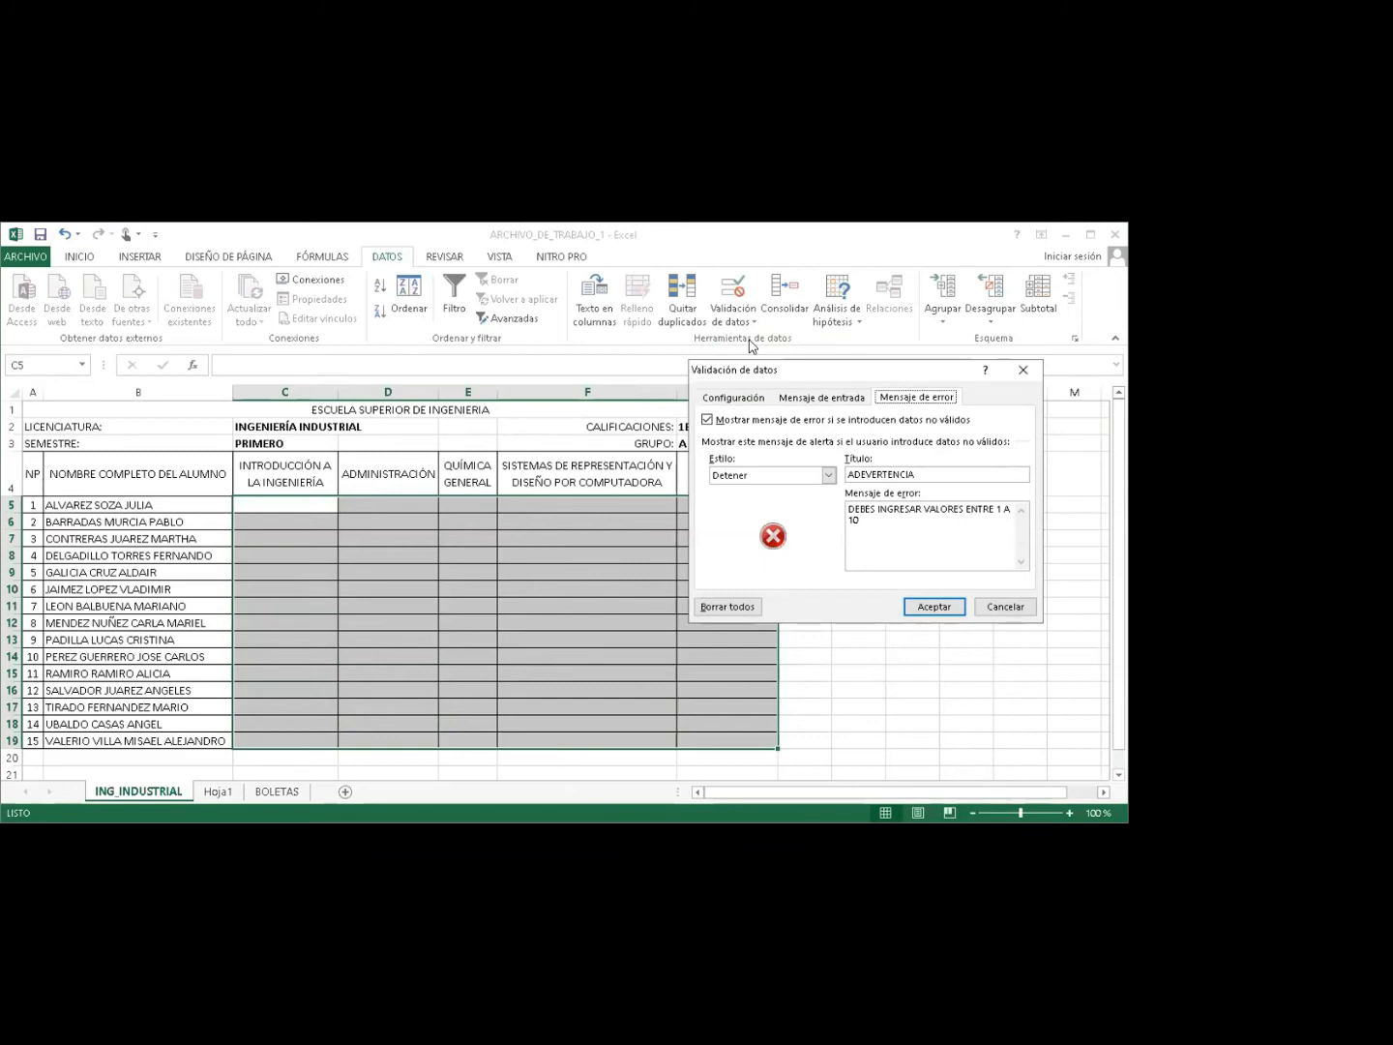
pyautogui.click(829, 475)
pyautogui.click(830, 475)
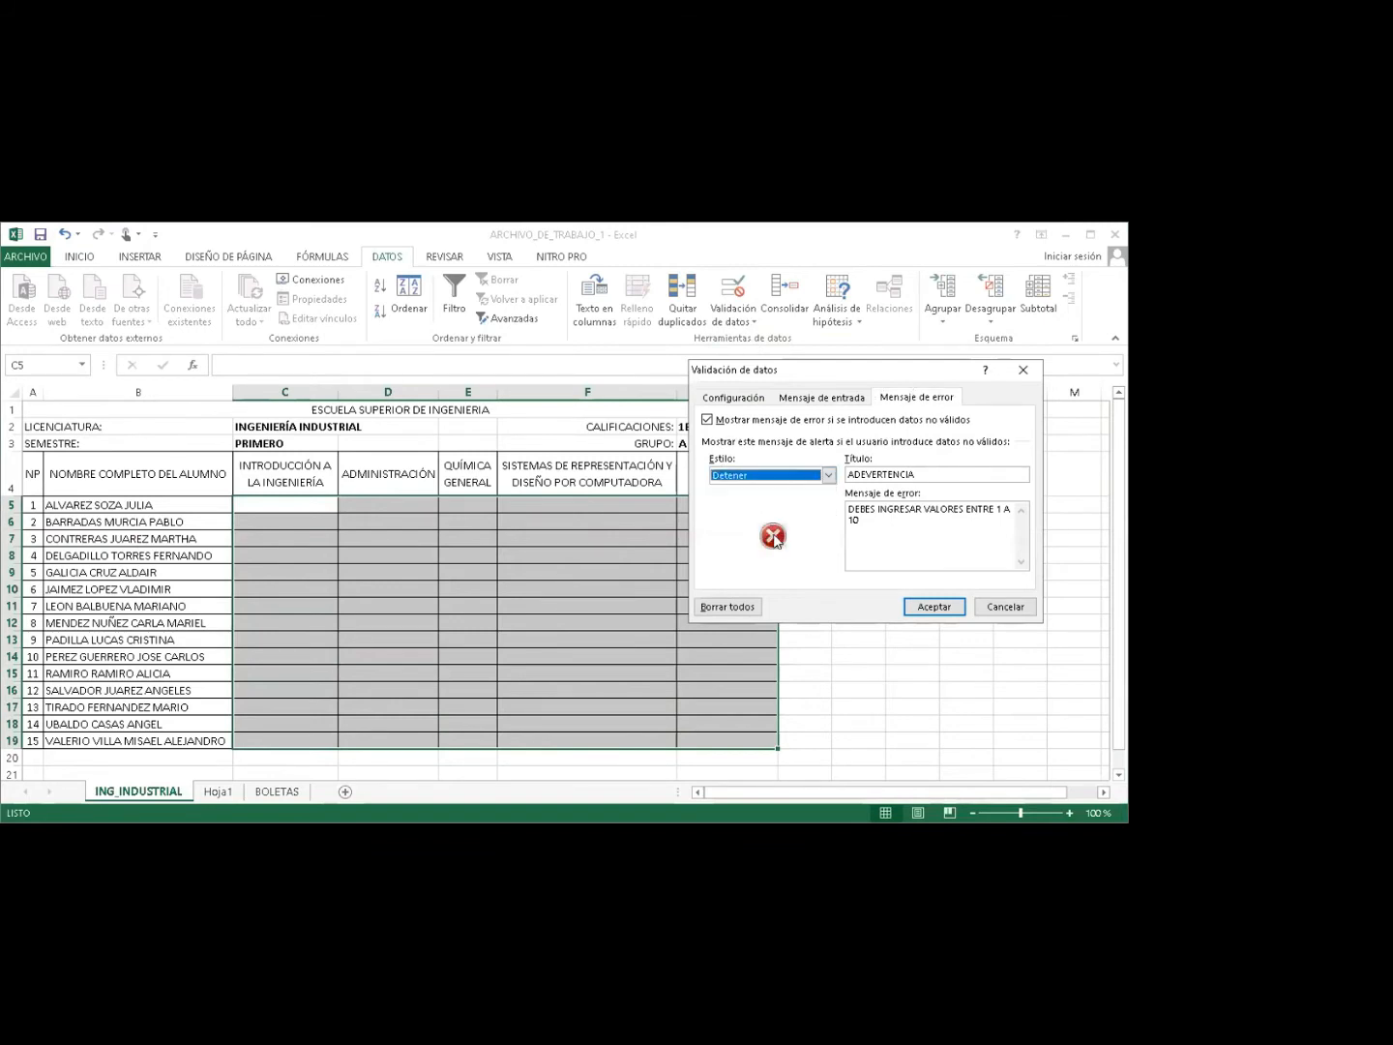
pyautogui.click(829, 475)
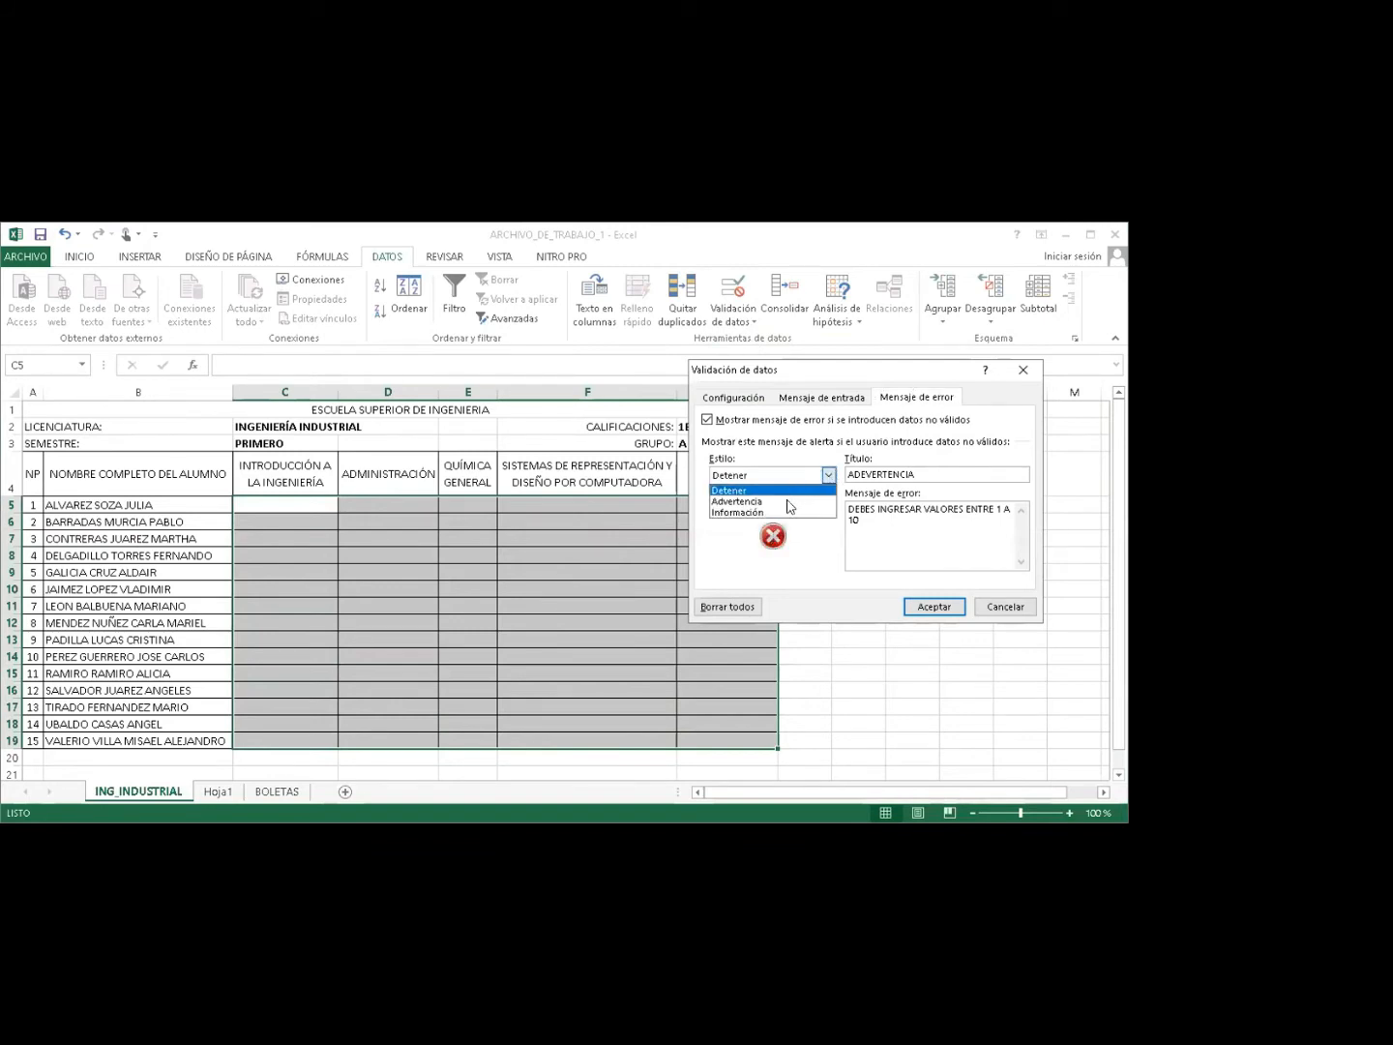
pyautogui.click(788, 502)
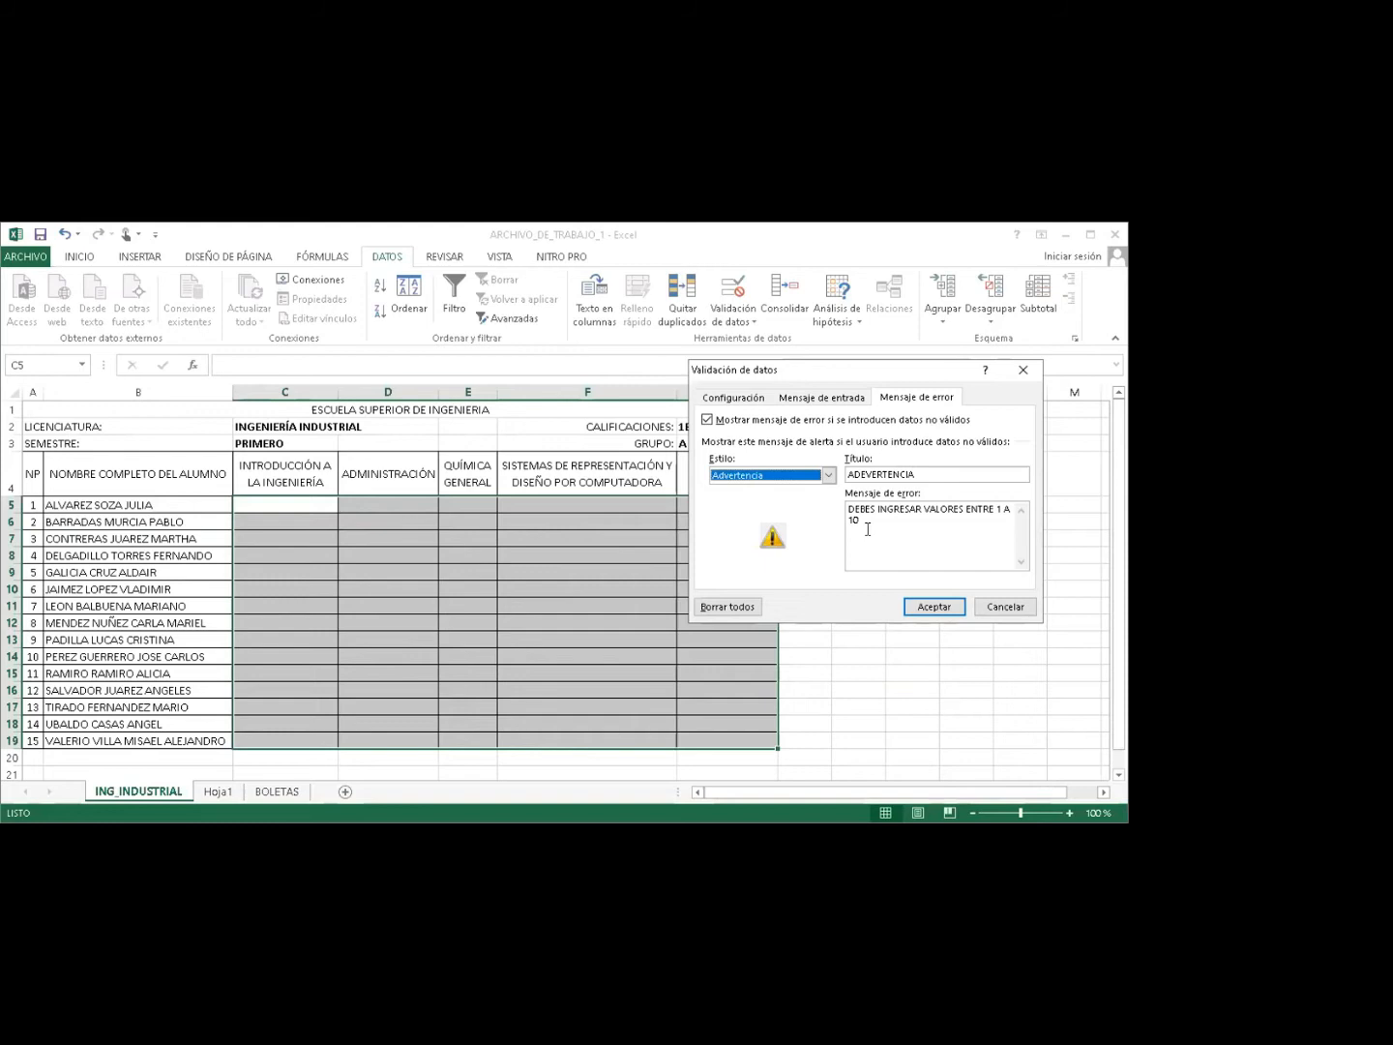
pyautogui.click(934, 610)
# Enter grades 9 and 1 in C5:C6, then replace the warned 0 in C7 with 1.
pyautogui.click(318, 506)
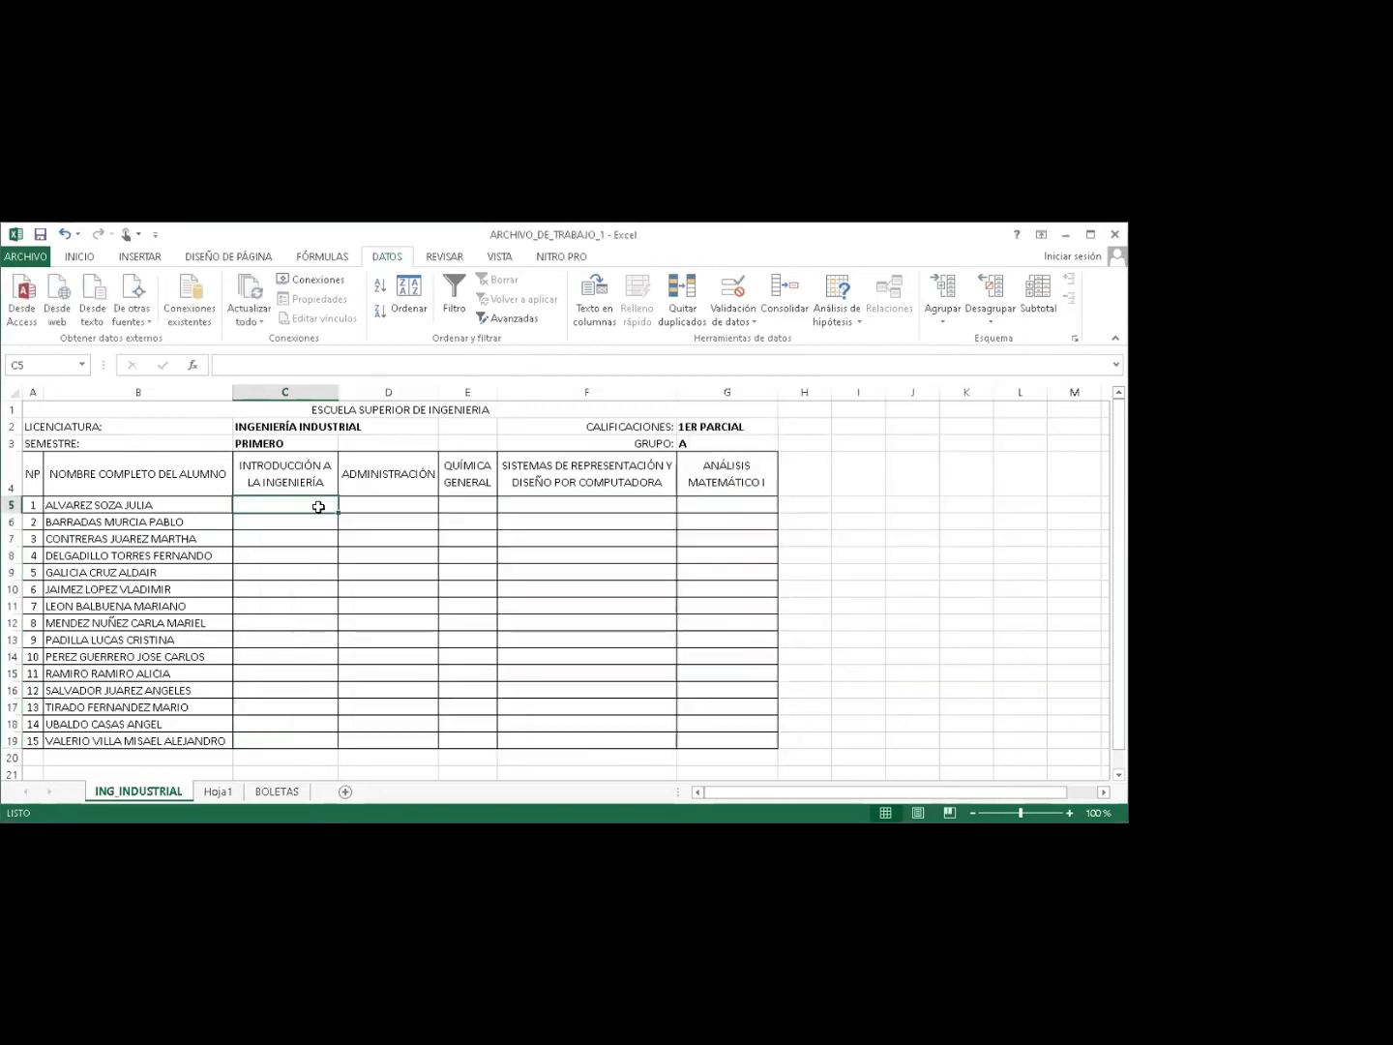
pyautogui.write('9')
pyautogui.press('Return')
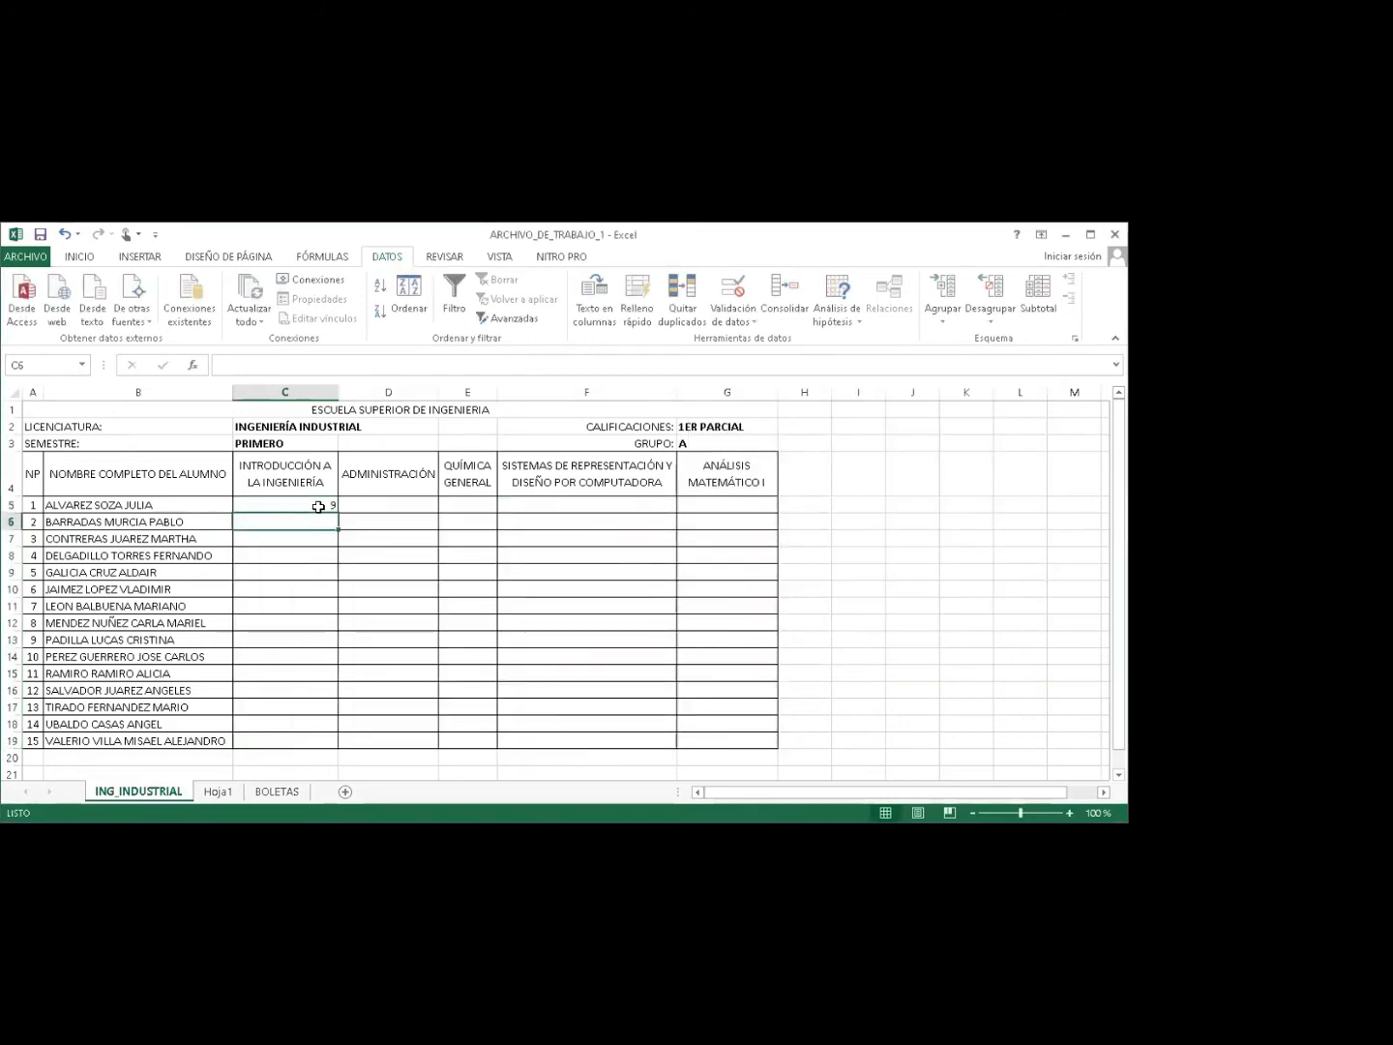
pyautogui.write('1')
pyautogui.press('Return')
pyautogui.write('0')
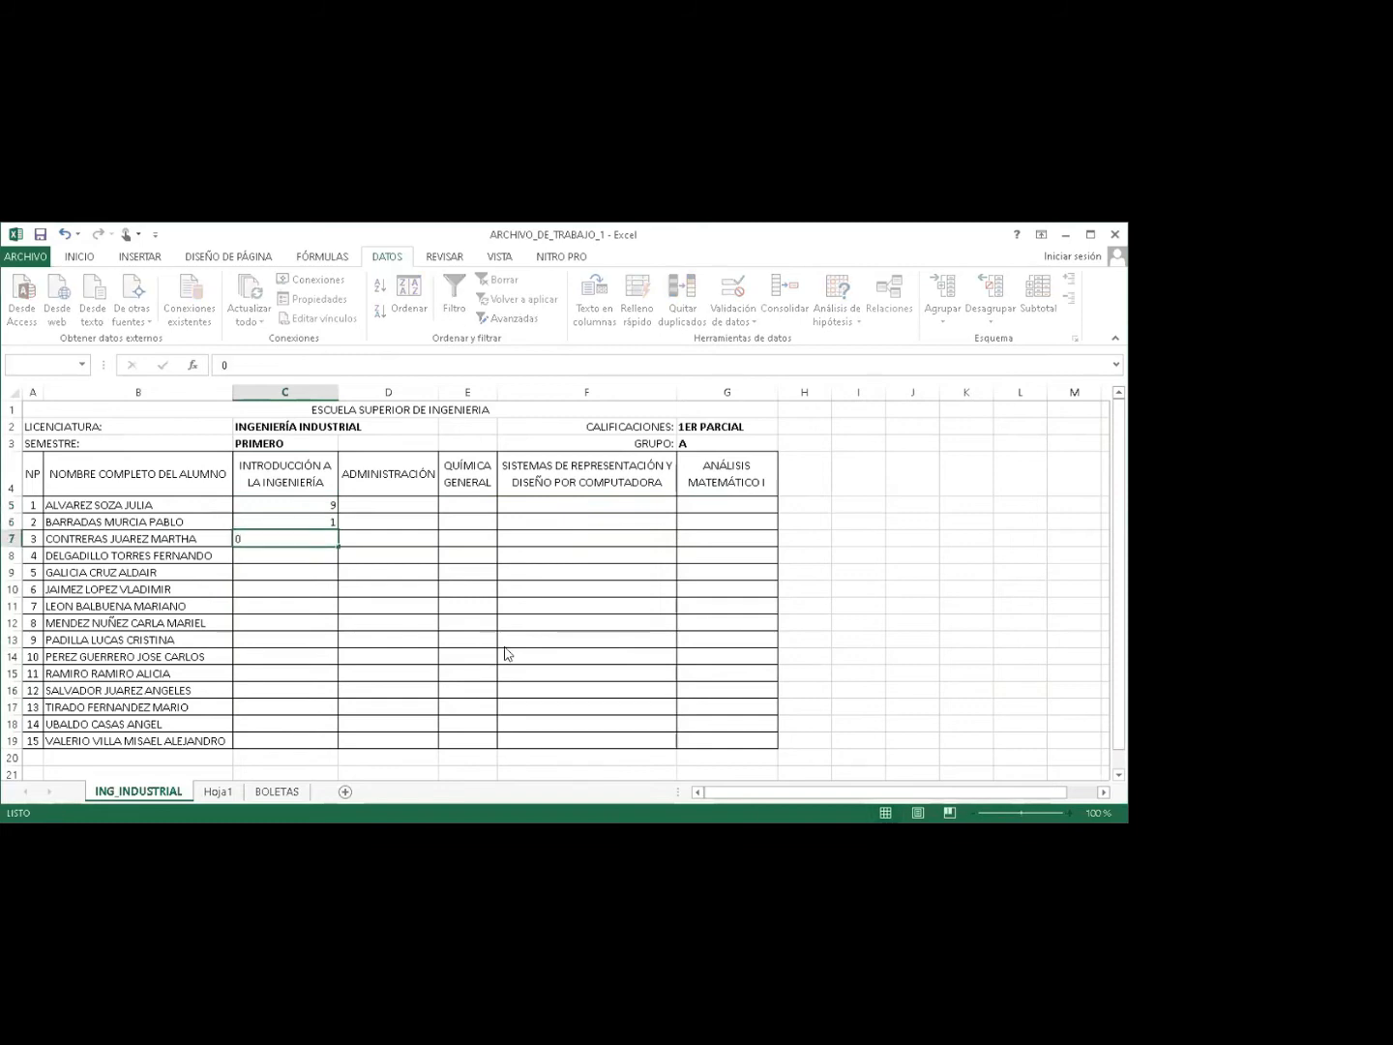
pyautogui.press('Return')
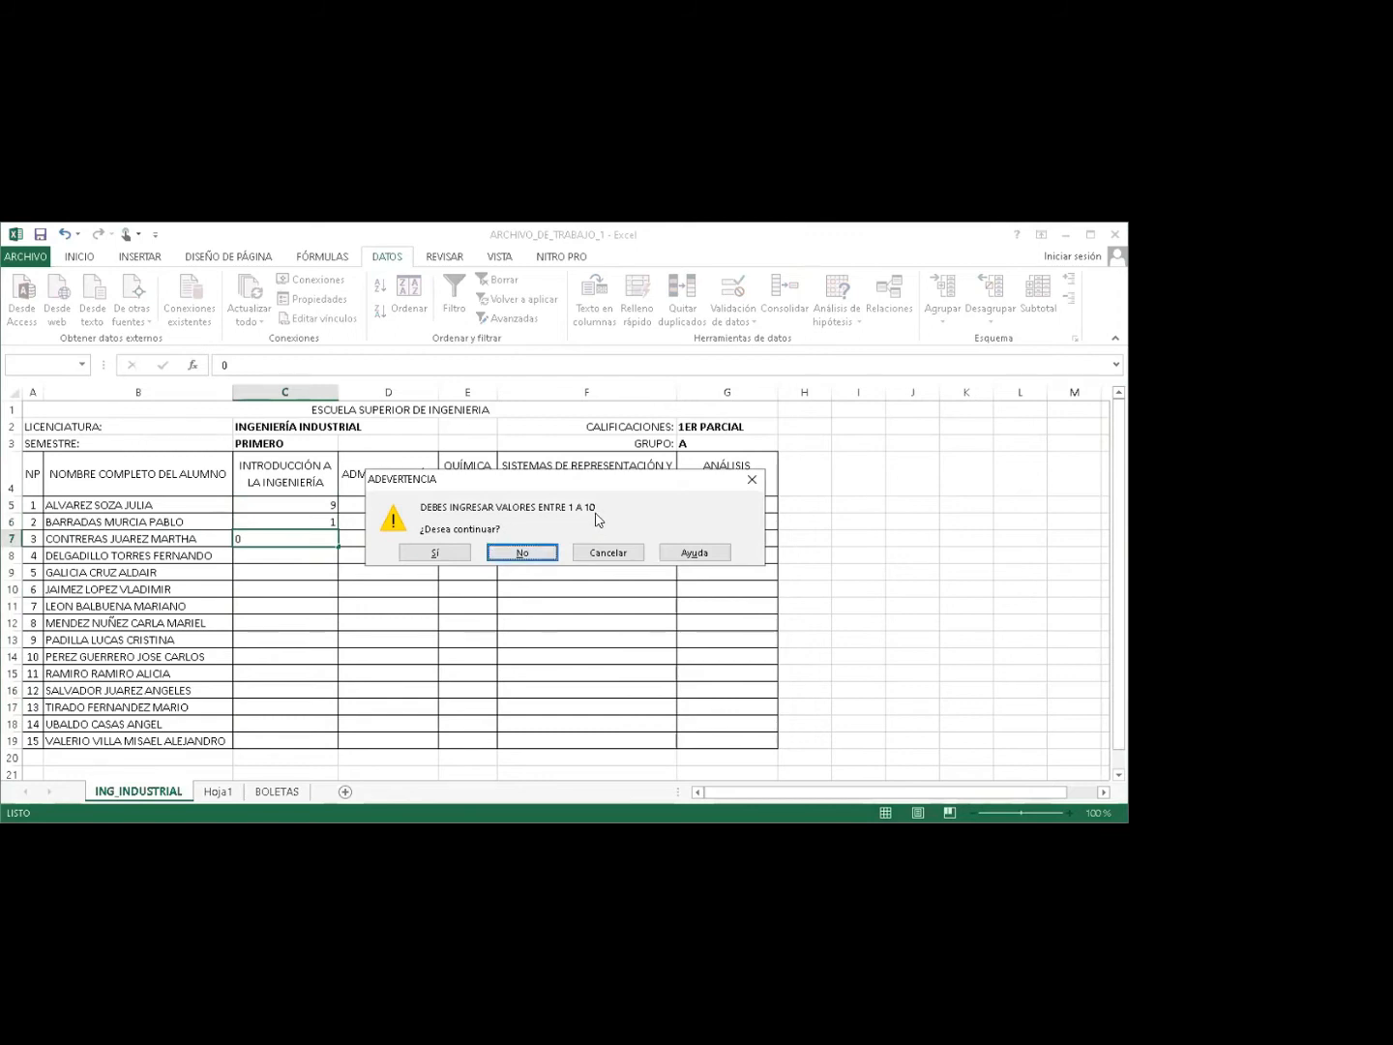
pyautogui.click(504, 559)
pyautogui.press('BackSpace')
pyautogui.write('1')
pyautogui.press('Return')
pyautogui.click(320, 535)
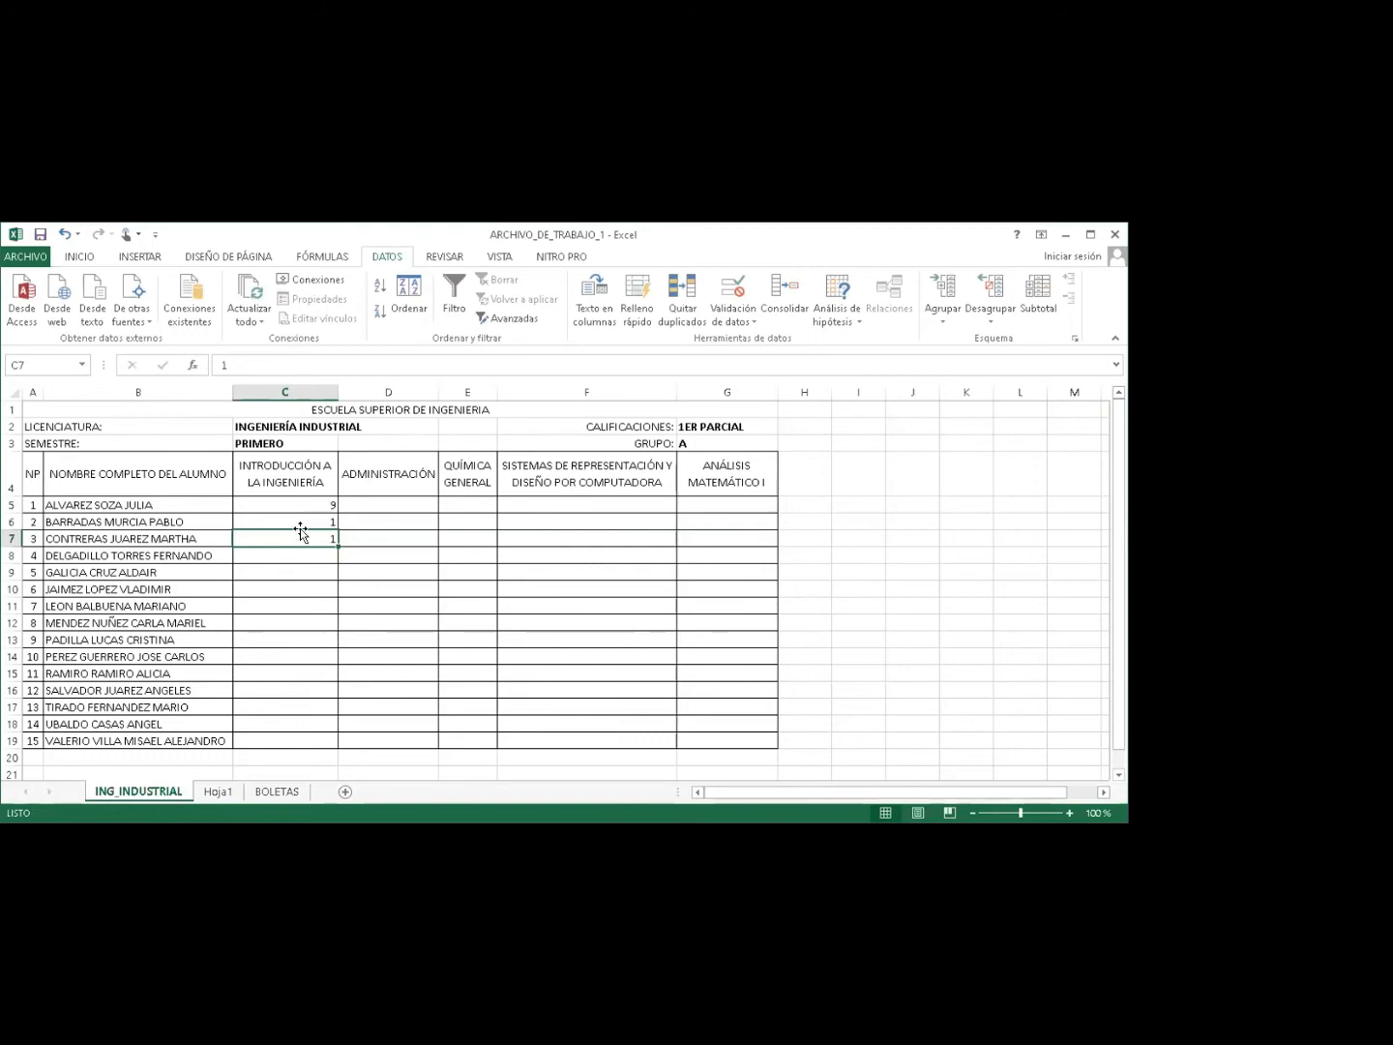
# Enter grades 8, 10, 9, 6, 7, 8, 4, 5, 3, 6, 5, 8 in C8:C19.
pyautogui.click(304, 550)
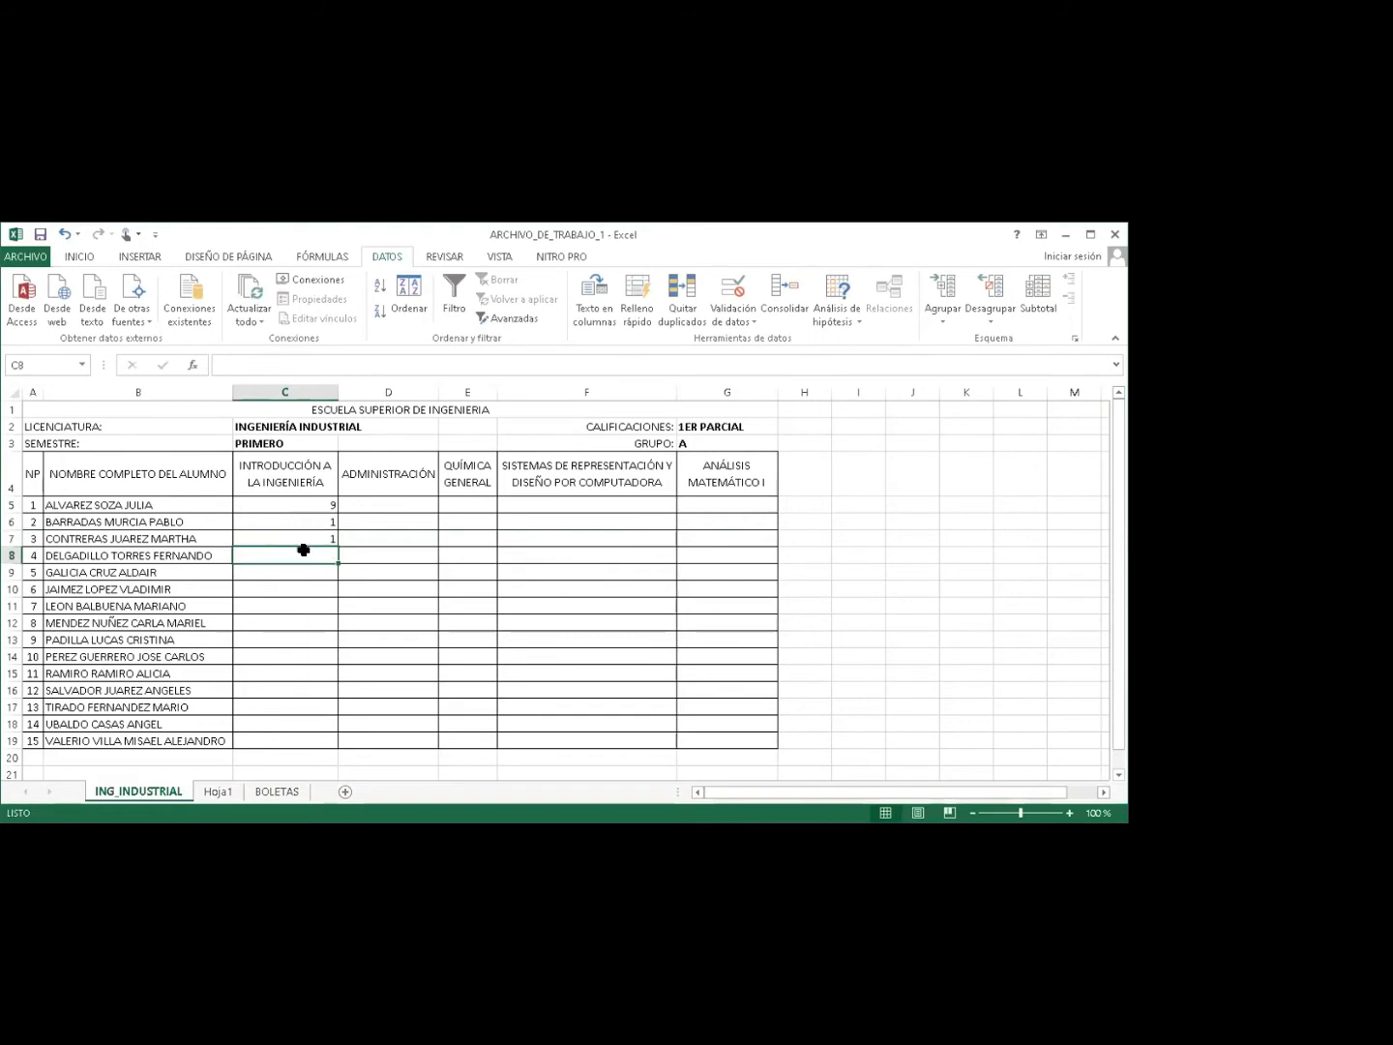
pyautogui.write('8')
pyautogui.press('Return')
pyautogui.write('10')
pyautogui.press('Return')
pyautogui.write('9')
pyautogui.press('Return')
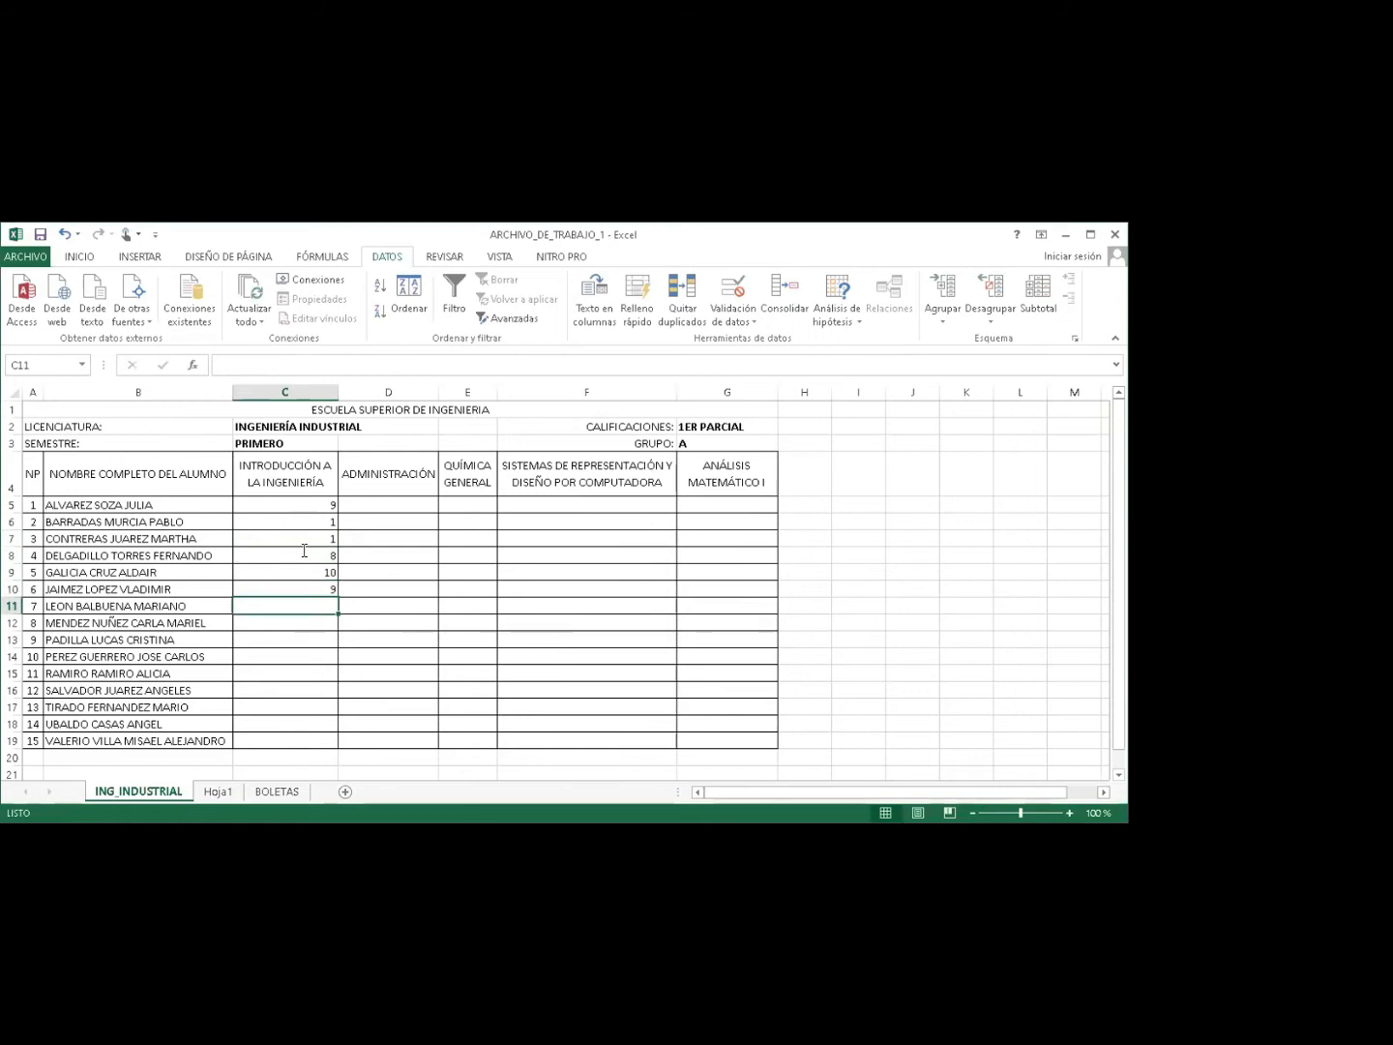
pyautogui.write('6')
pyautogui.press('Return')
pyautogui.write('7')
pyautogui.press('Return')
pyautogui.write('8')
pyautogui.press('Return')
pyautogui.write('4')
pyautogui.press('Return')
pyautogui.write('5')
pyautogui.press('Return')
pyautogui.write('3')
pyautogui.press('Return')
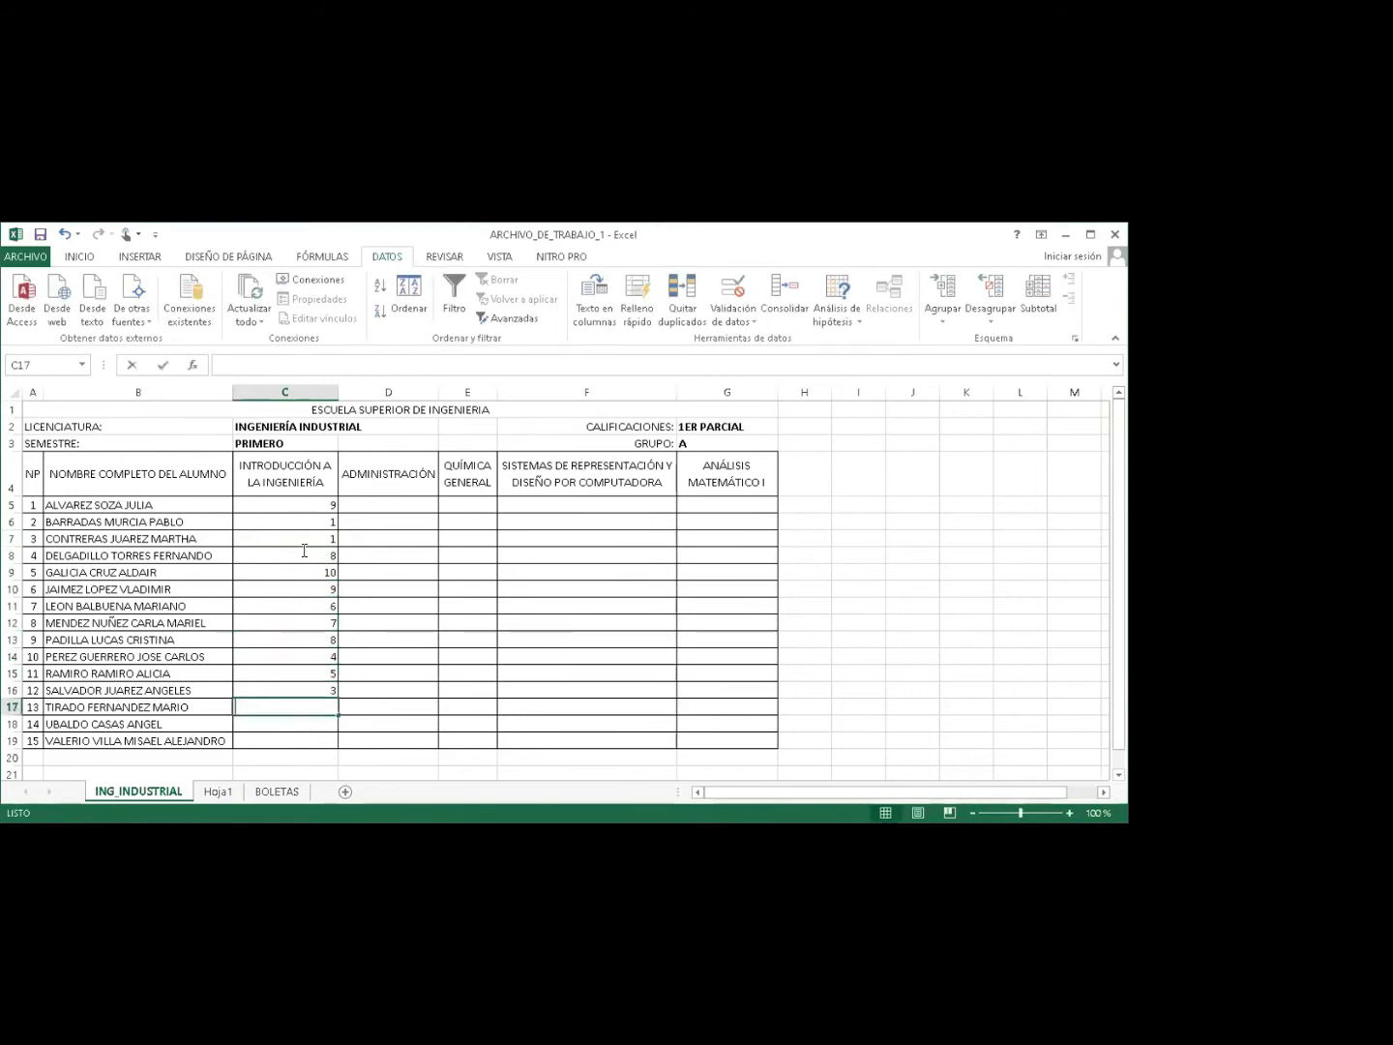
pyautogui.write('6')
pyautogui.press('Return')
pyautogui.write('5')
pyautogui.press('Return')
pyautogui.write('8')
pyautogui.press('Return')
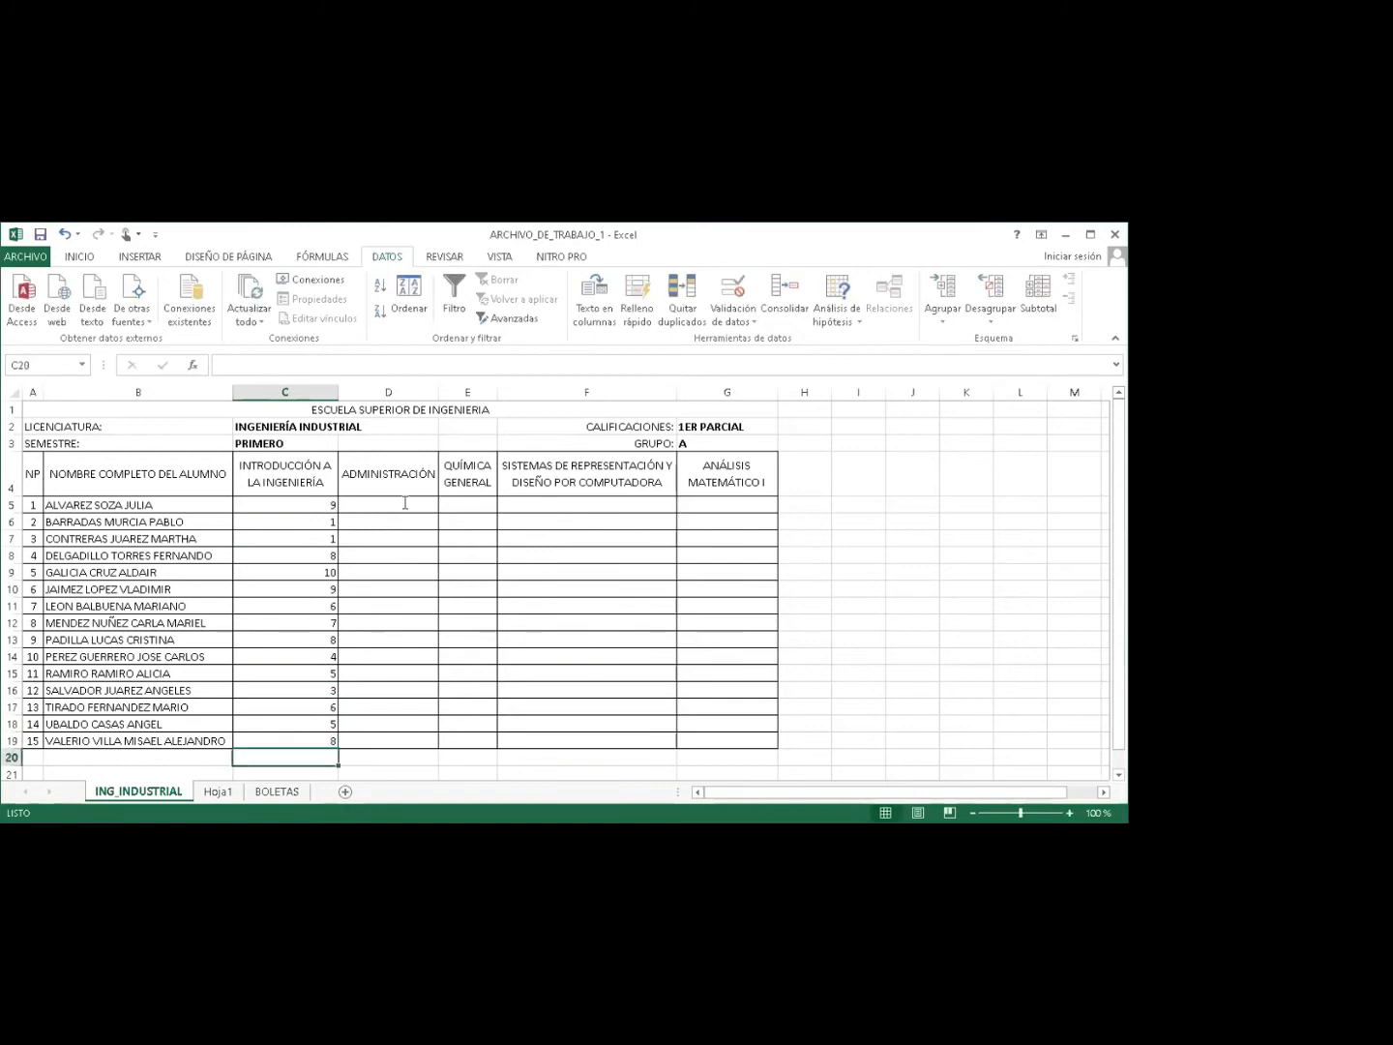
# Center the grade cells C5:G19 horizontally and vertically.
pyautogui.click(405, 496)
pyautogui.moveTo(286, 504); pyautogui.dragTo(733, 740)
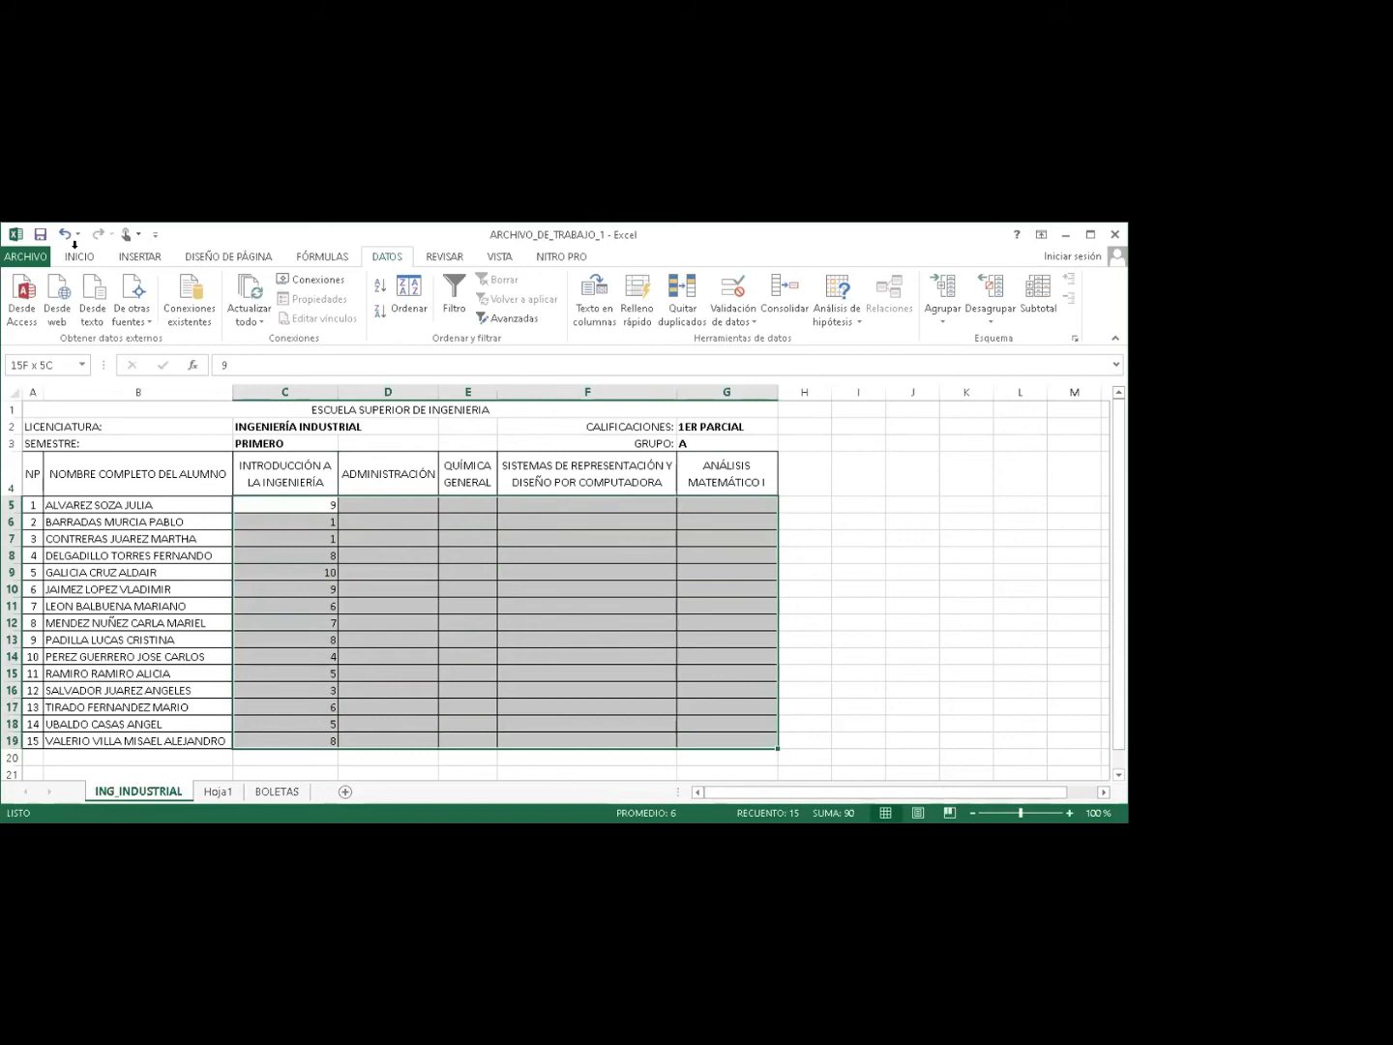
pyautogui.click(79, 256)
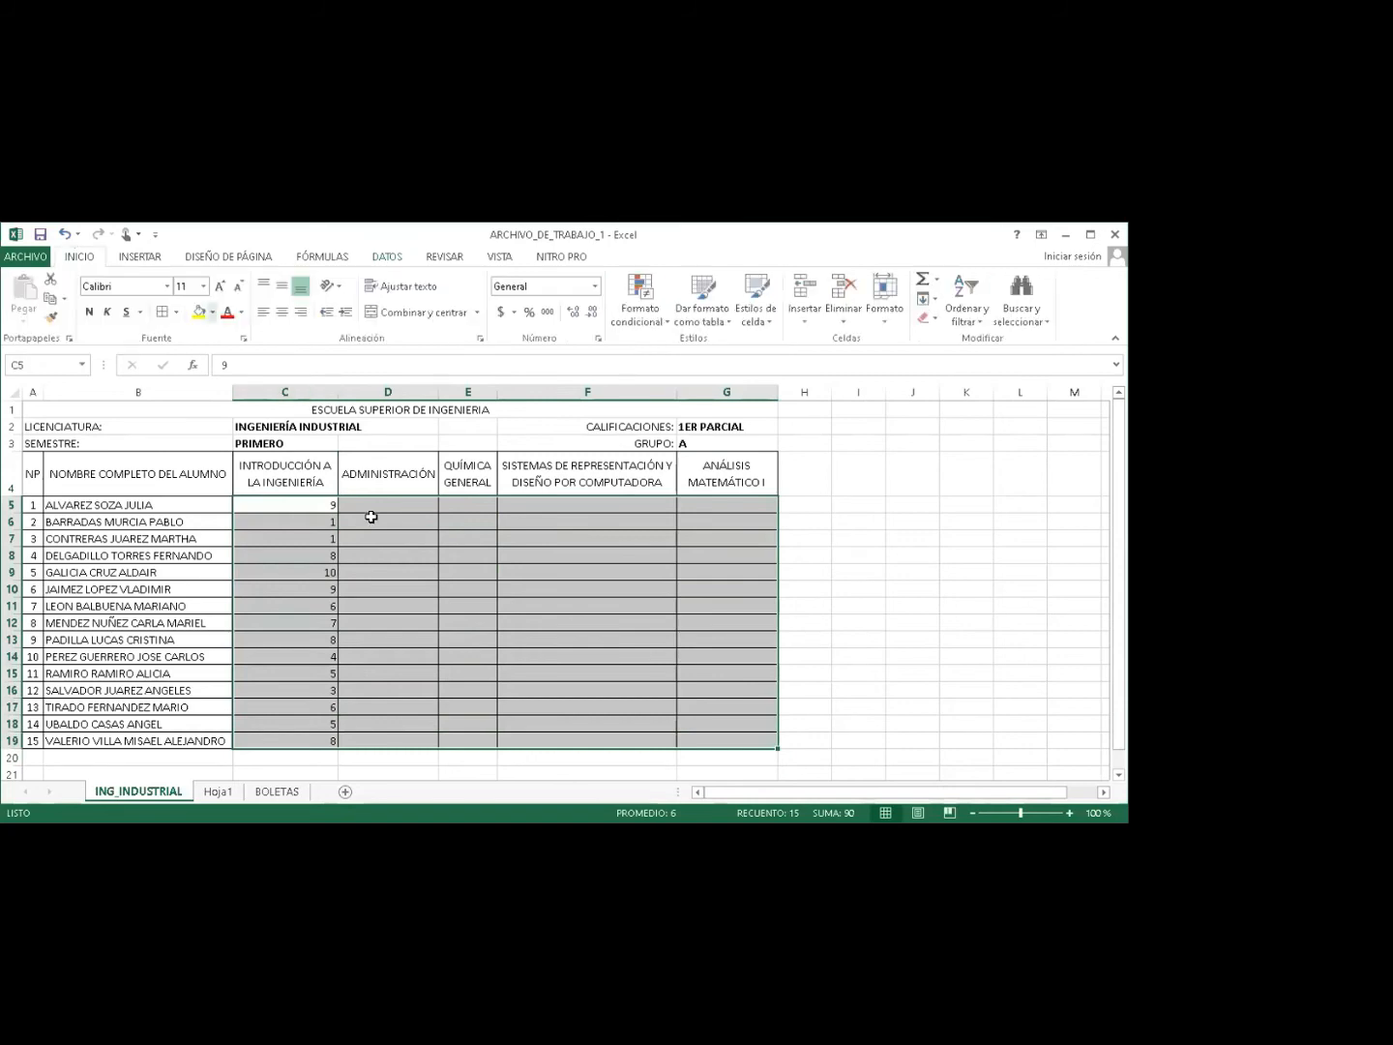
pyautogui.moveTo(306, 509); pyautogui.dragTo(721, 740)
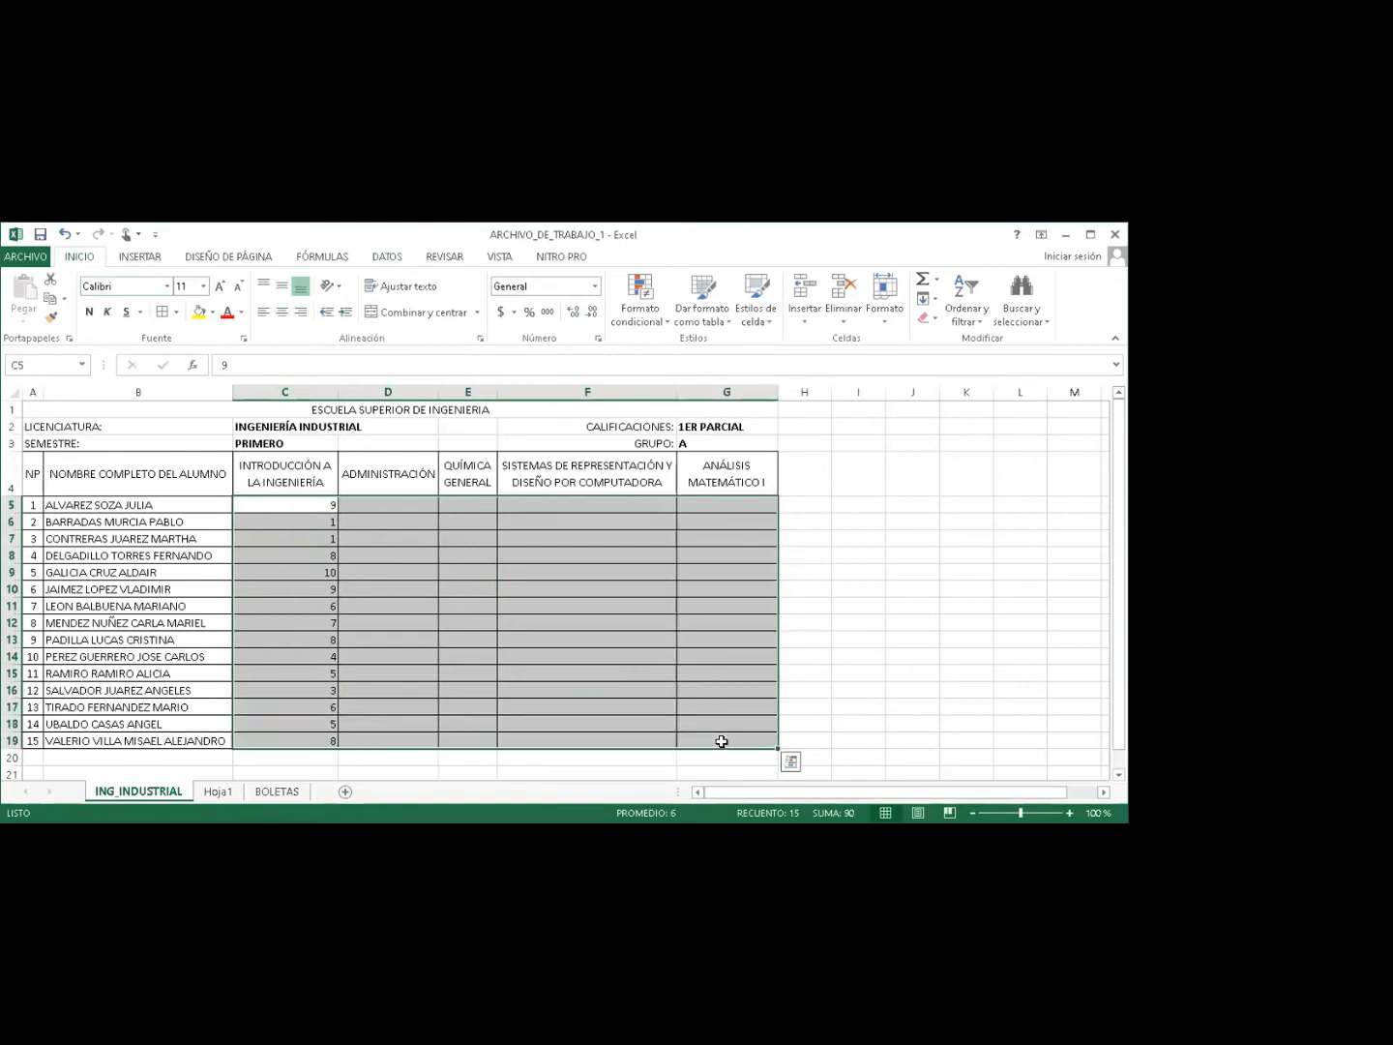
pyautogui.click(282, 311)
pyautogui.click(282, 284)
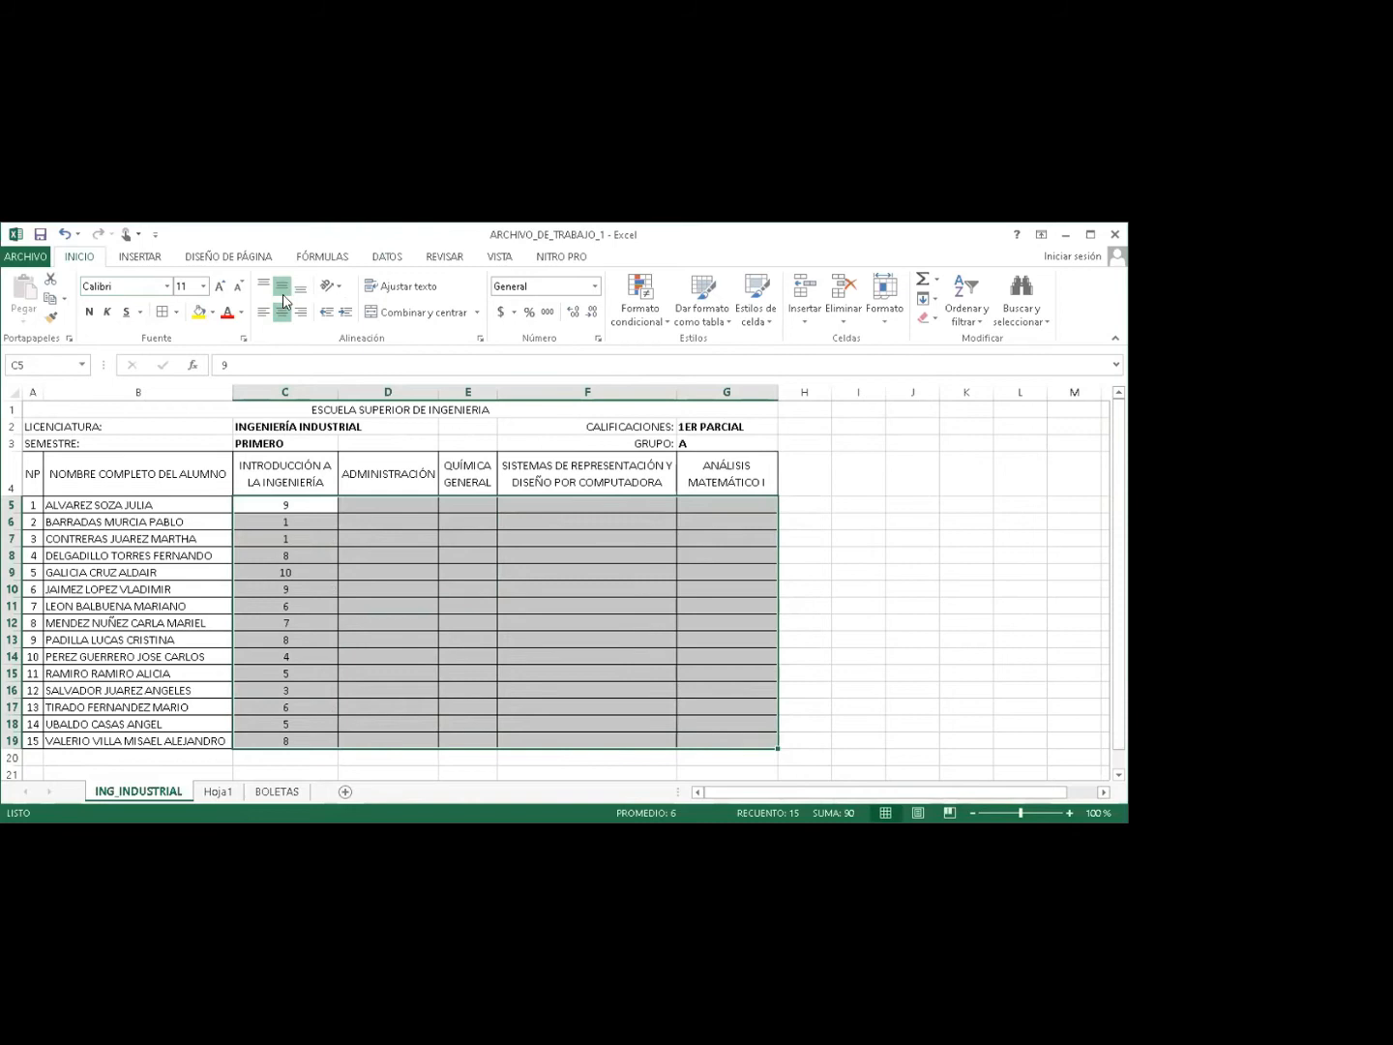
pyautogui.click(379, 507)
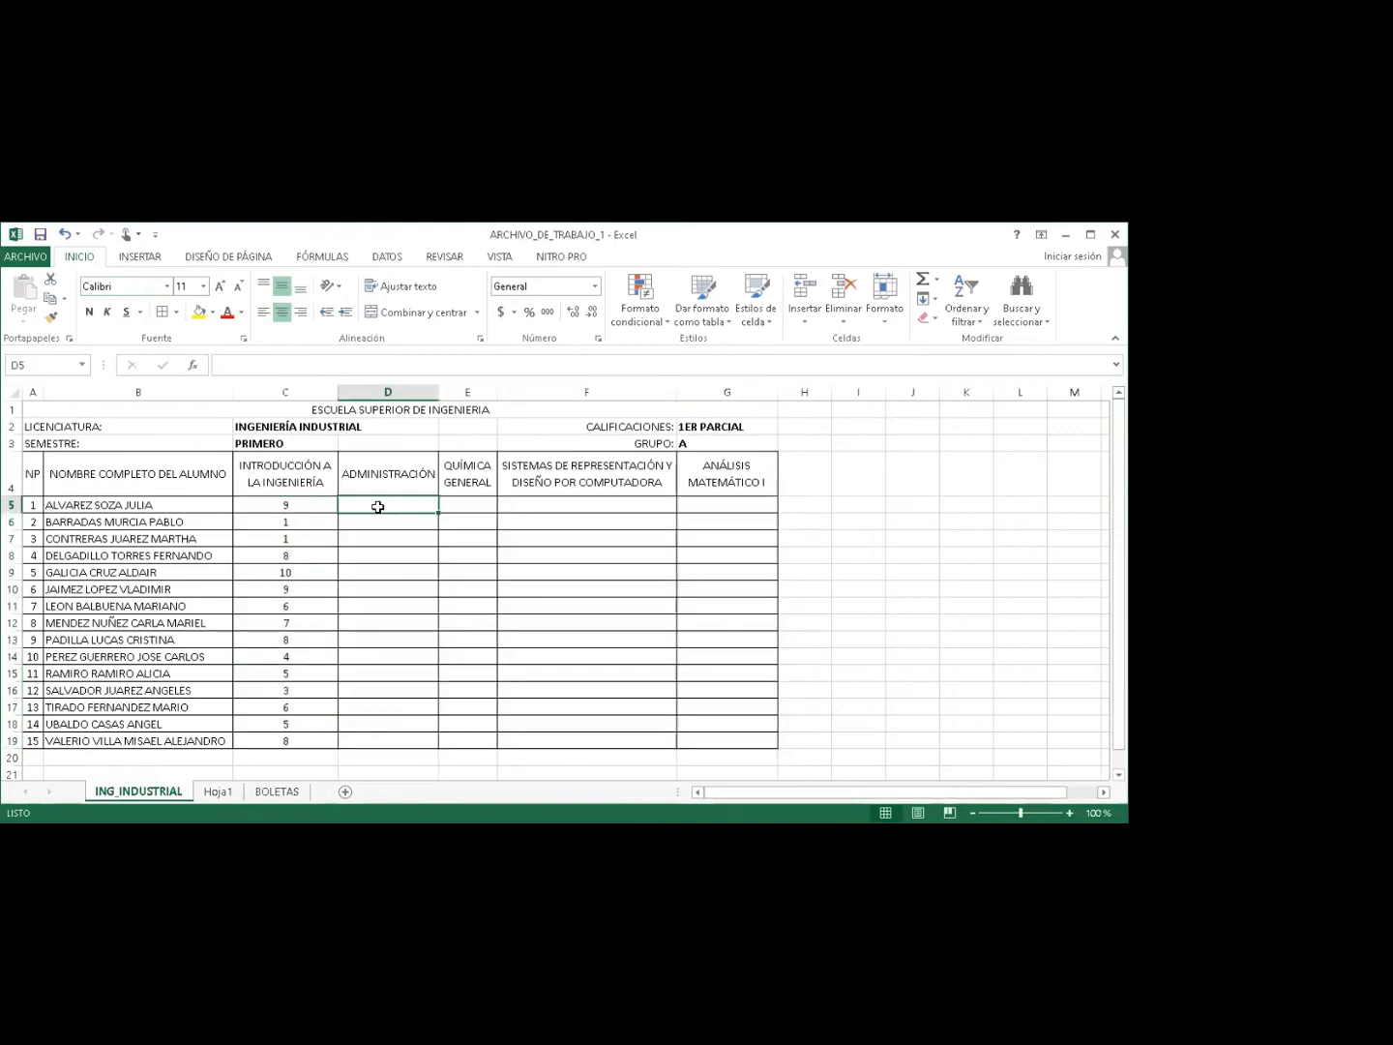
pyautogui.write('ADMINISTRACIÓN')
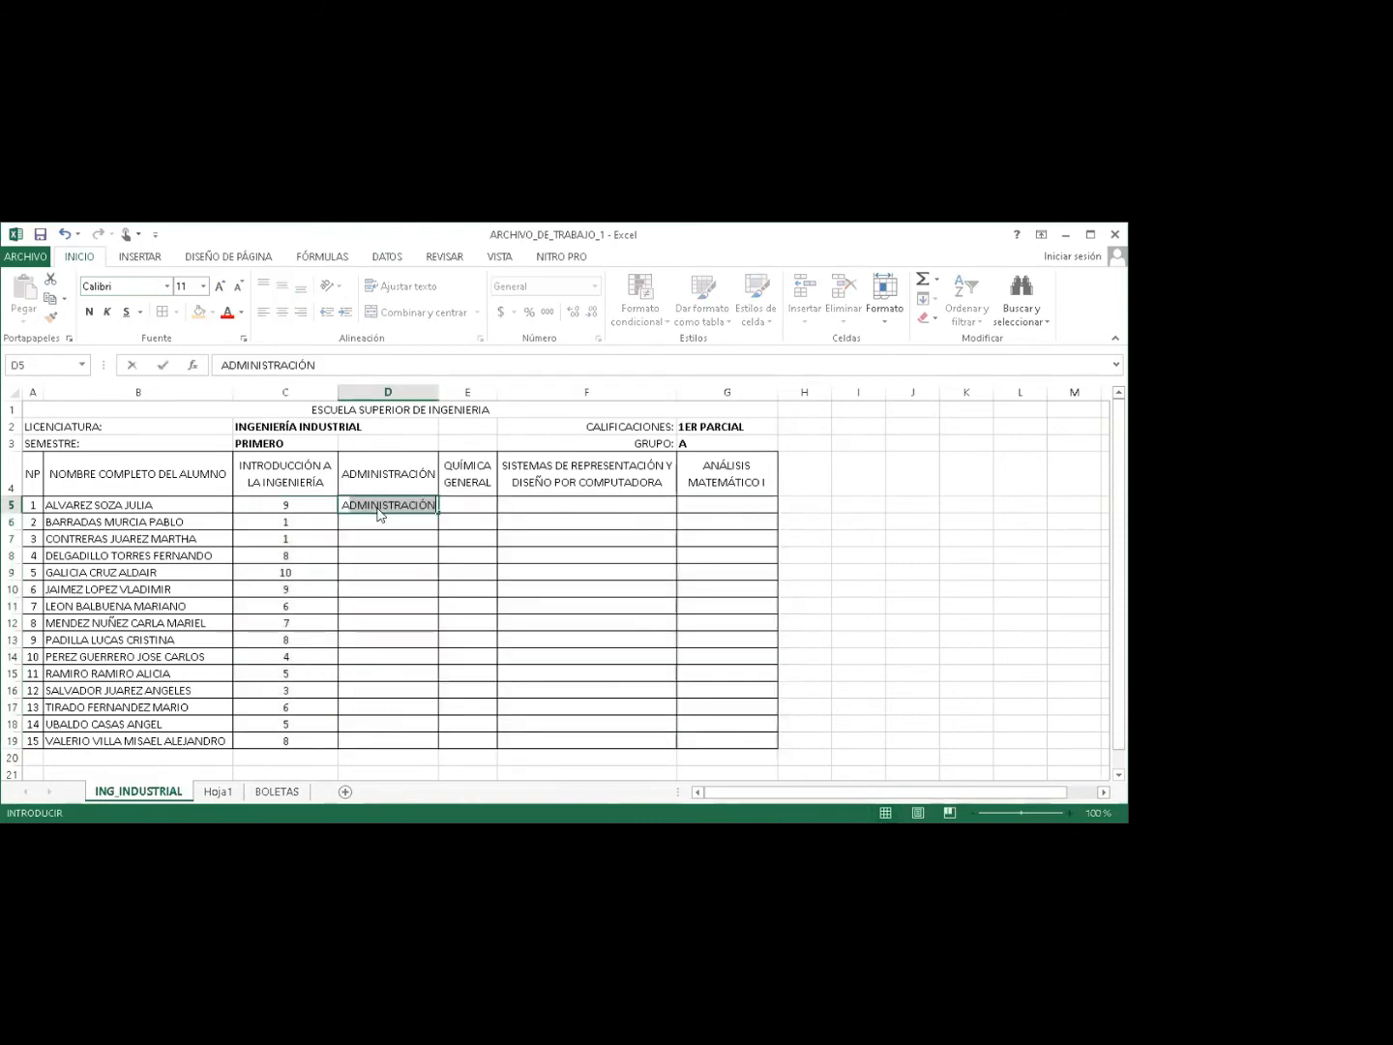
pyautogui.press('Return')
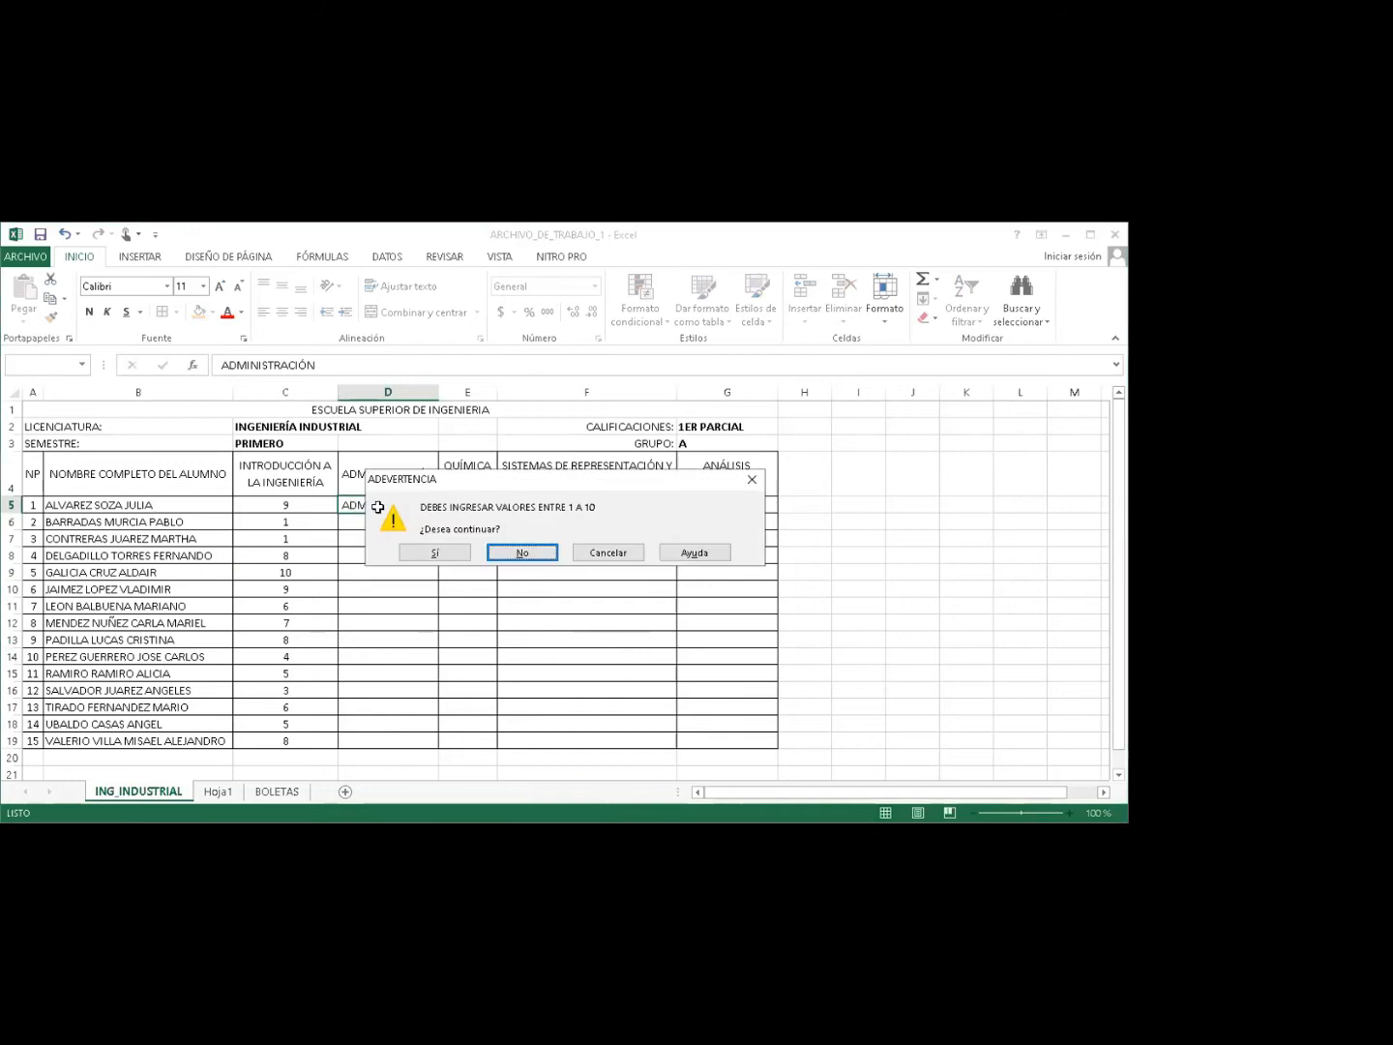
pyautogui.press('Escape')
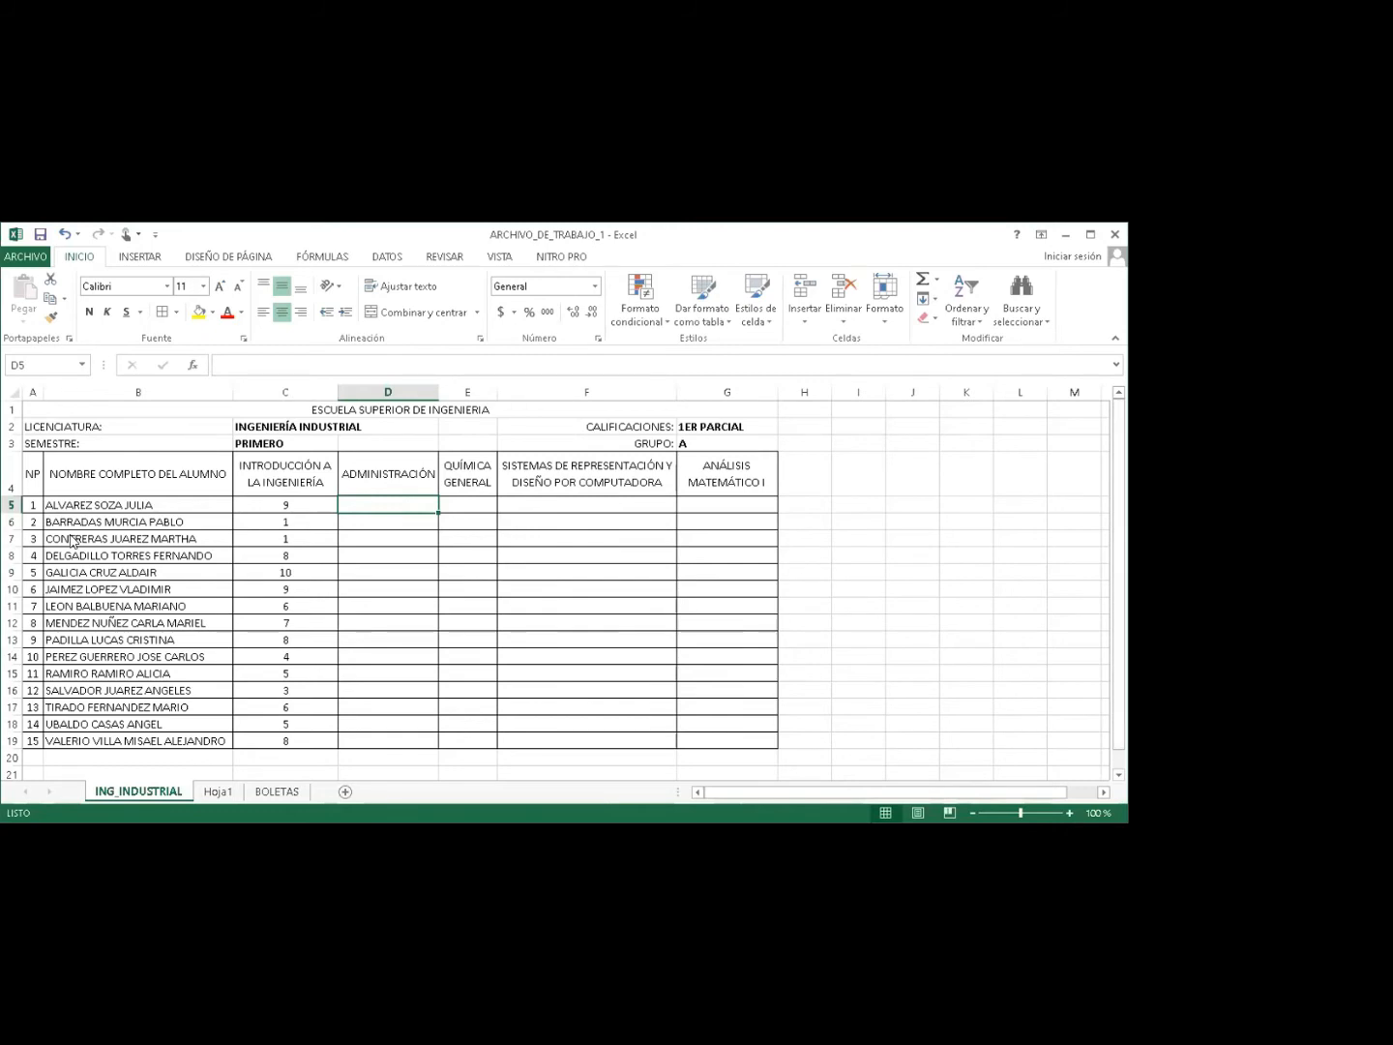
pyautogui.moveTo(97, 504); pyautogui.dragTo(90, 645)
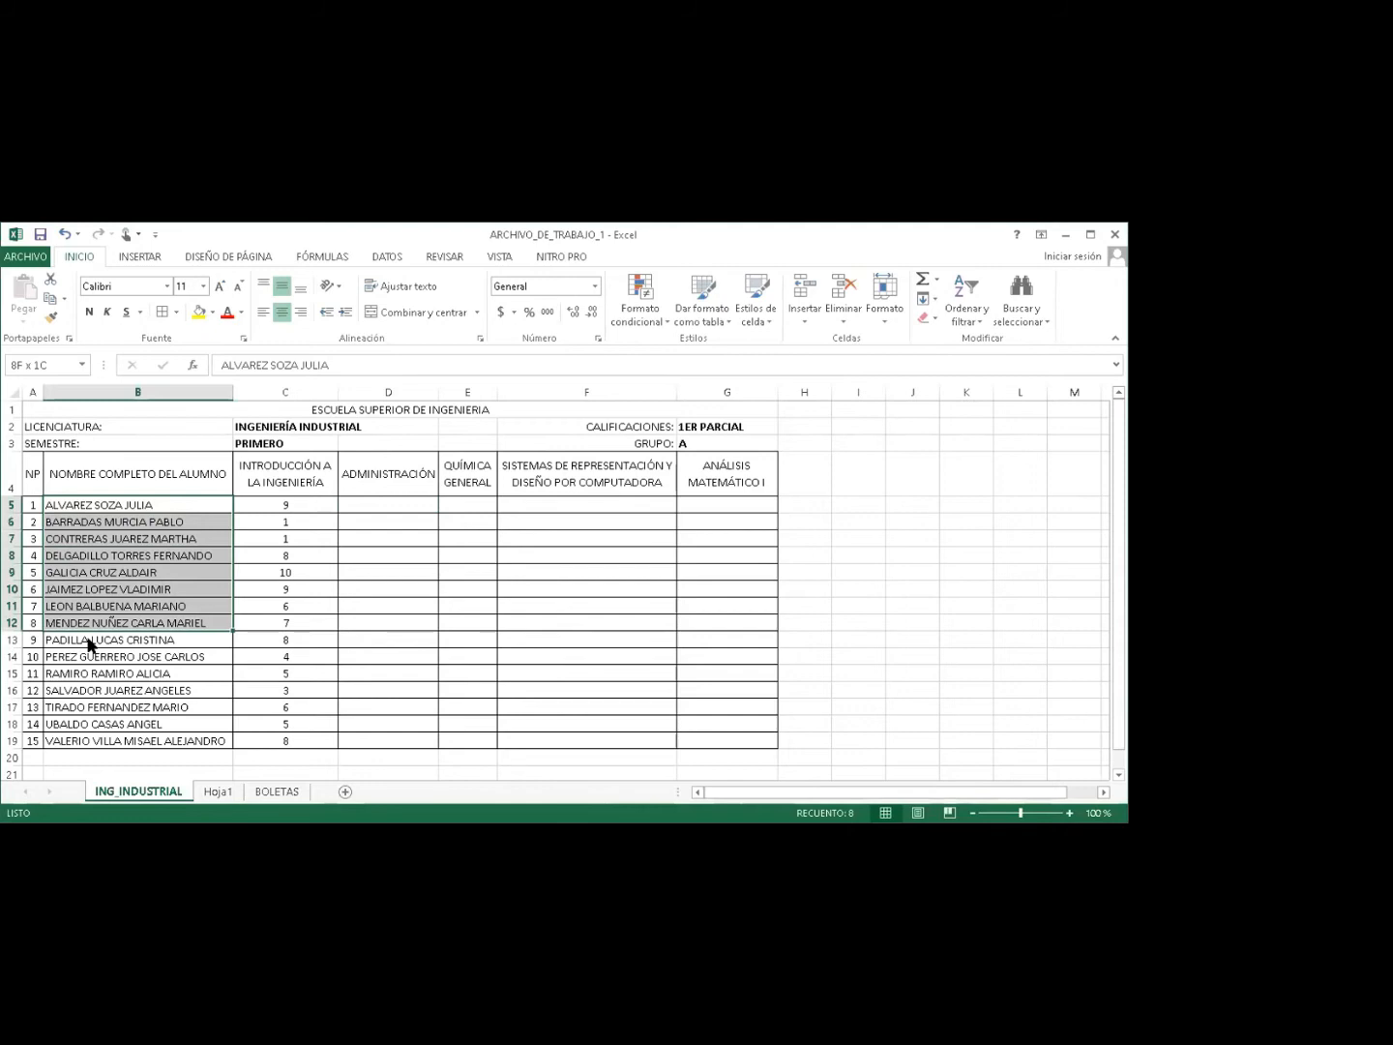
pyautogui.hotkey('shift', 'Down')
pyautogui.hotkey('shift', 'Down')
pyautogui.hotkey('shift', 'Down')
pyautogui.hotkey('shift', 'Down')
pyautogui.hotkey('shift', 'Down')
pyautogui.hotkey('shift', 'Down')
pyautogui.hotkey('shift', 'Down')
pyautogui.click(727, 427)
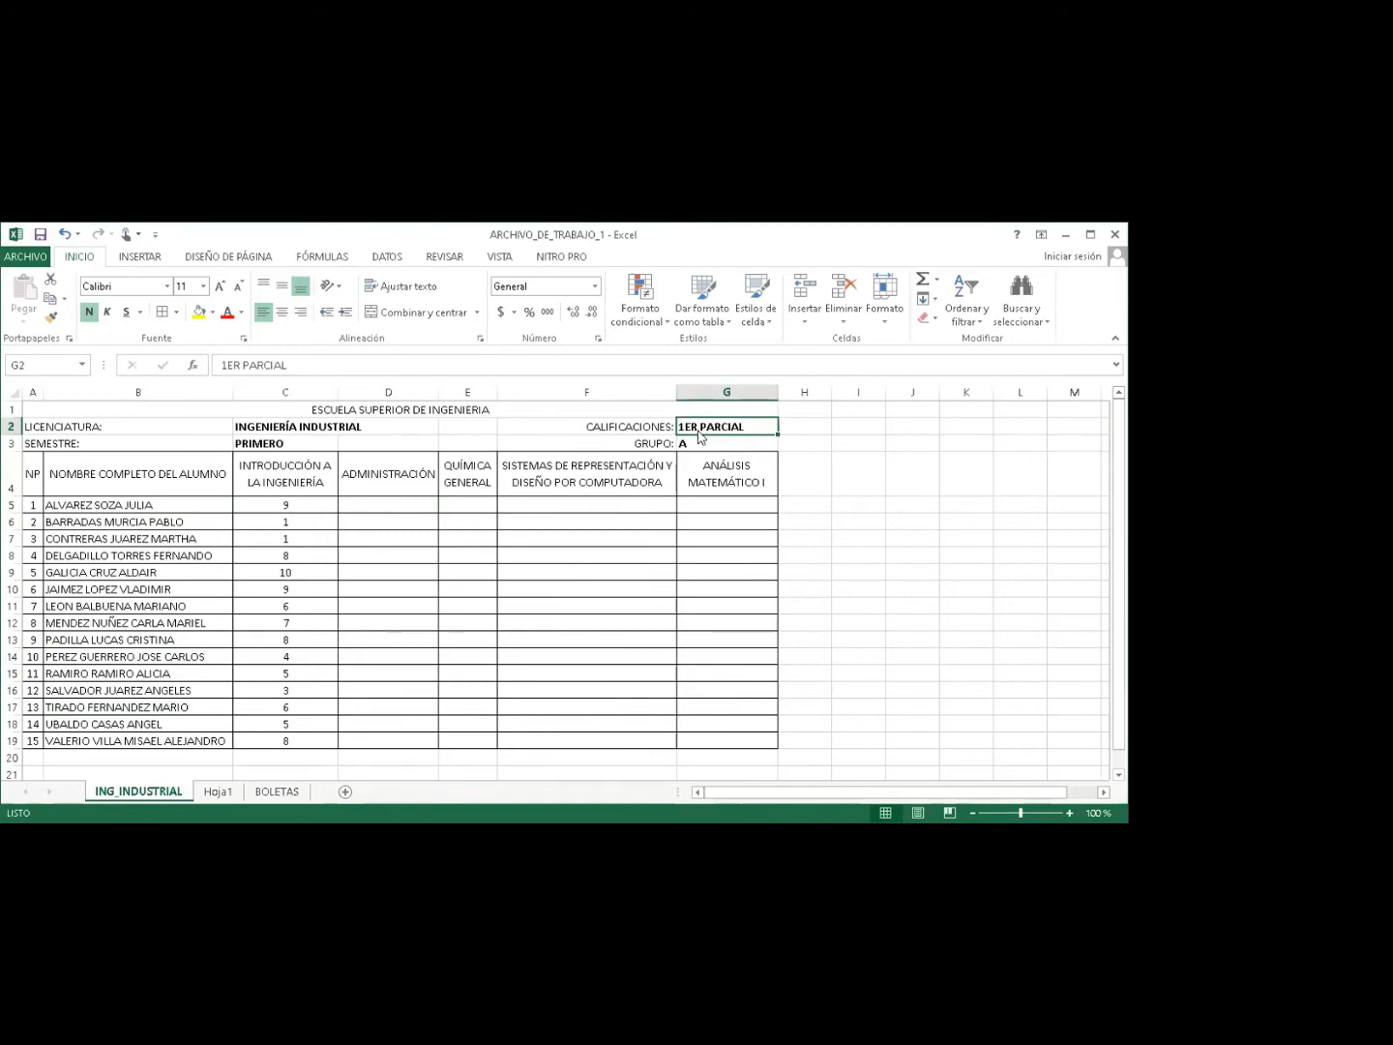
# Copy rows 1–19 containing the whole grade table.
pyautogui.click(12, 408)
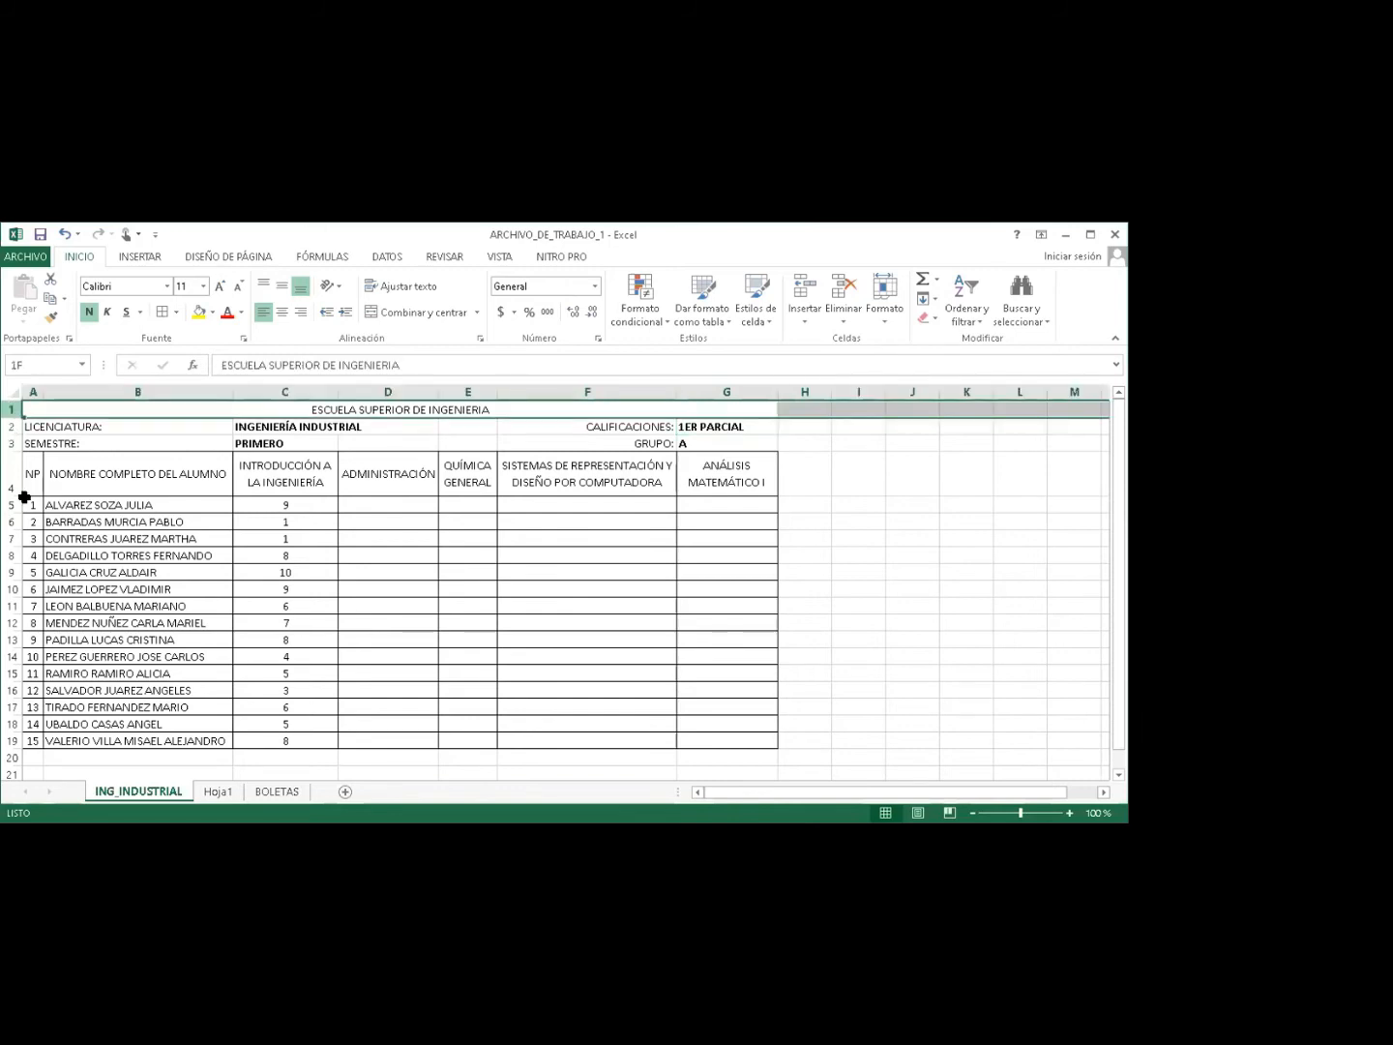
pyautogui.moveTo(12, 409); pyautogui.dragTo(19, 499)
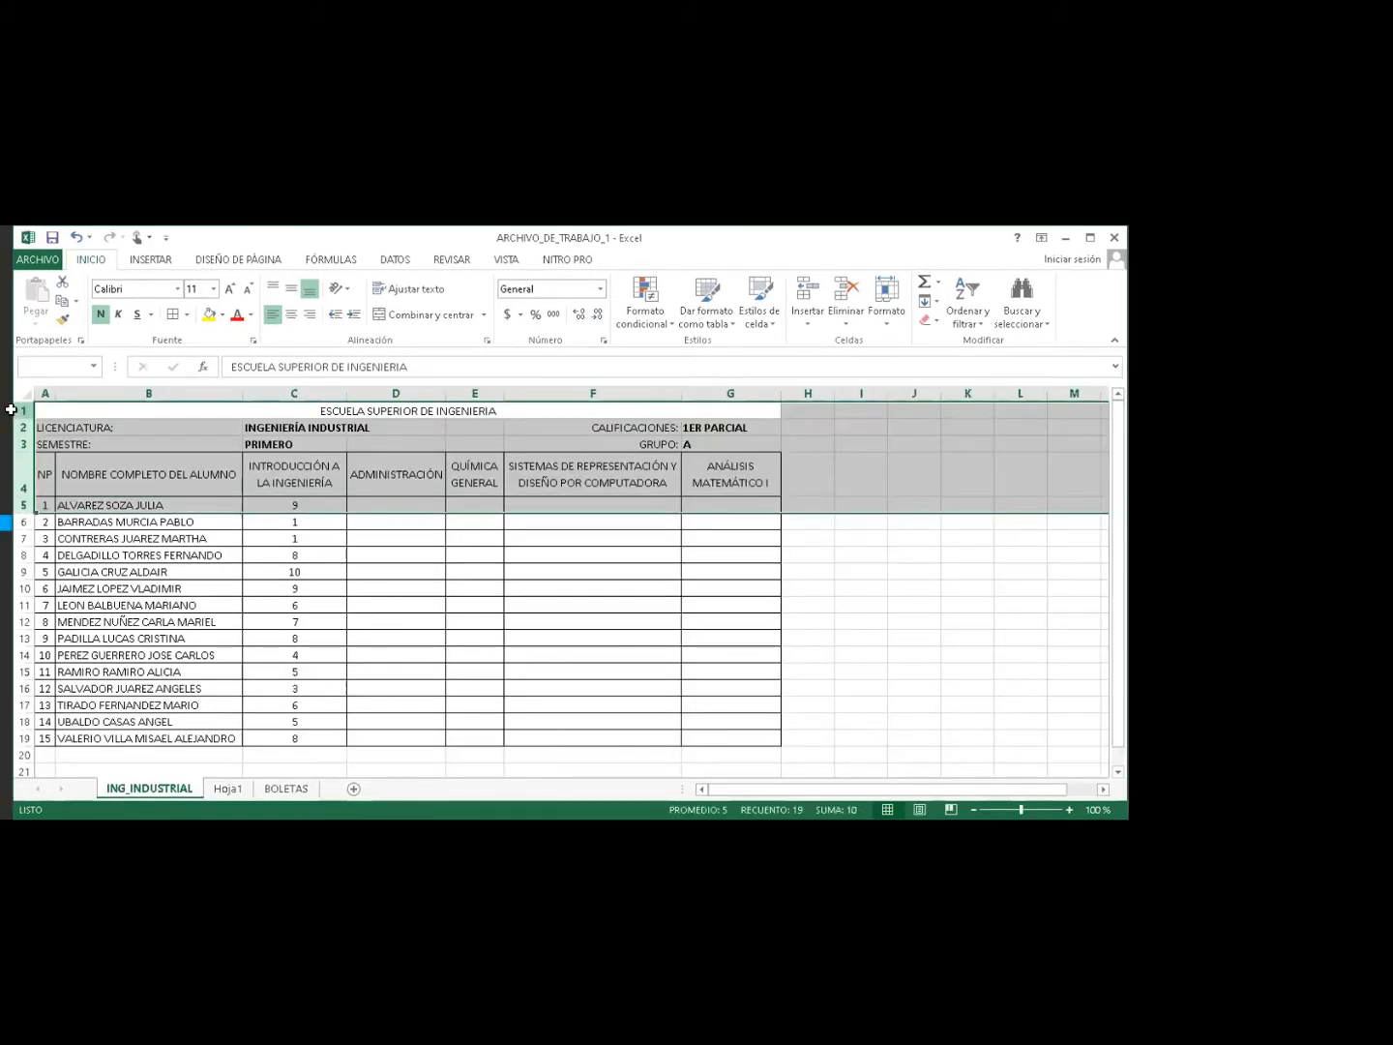
pyautogui.click(12, 409)
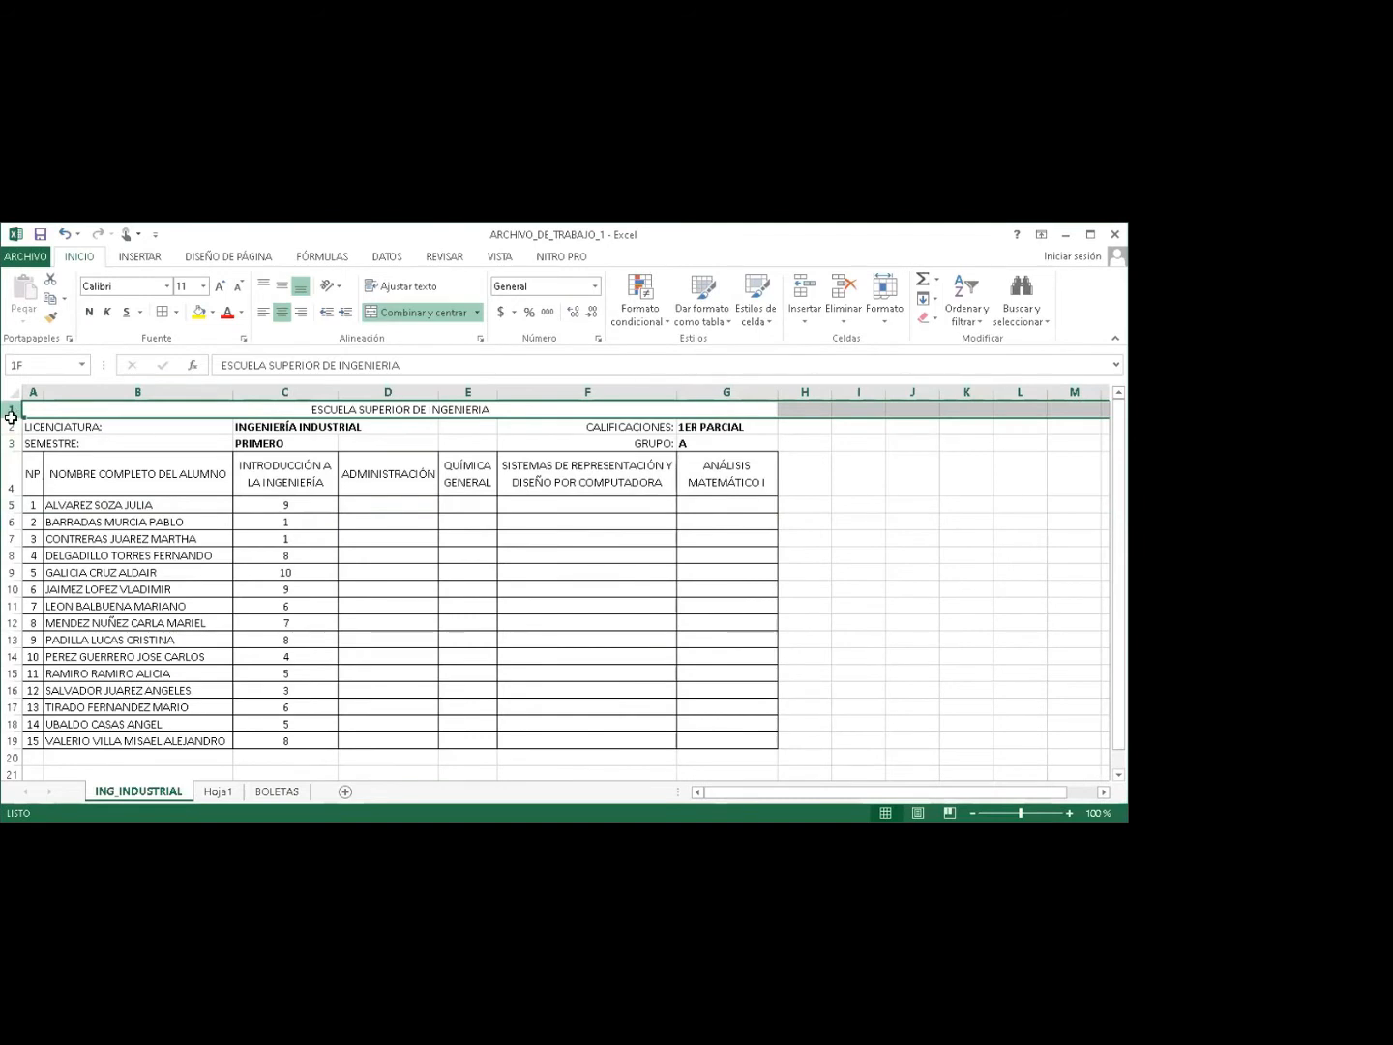
pyautogui.moveTo(20, 466); pyautogui.dragTo(11, 742)
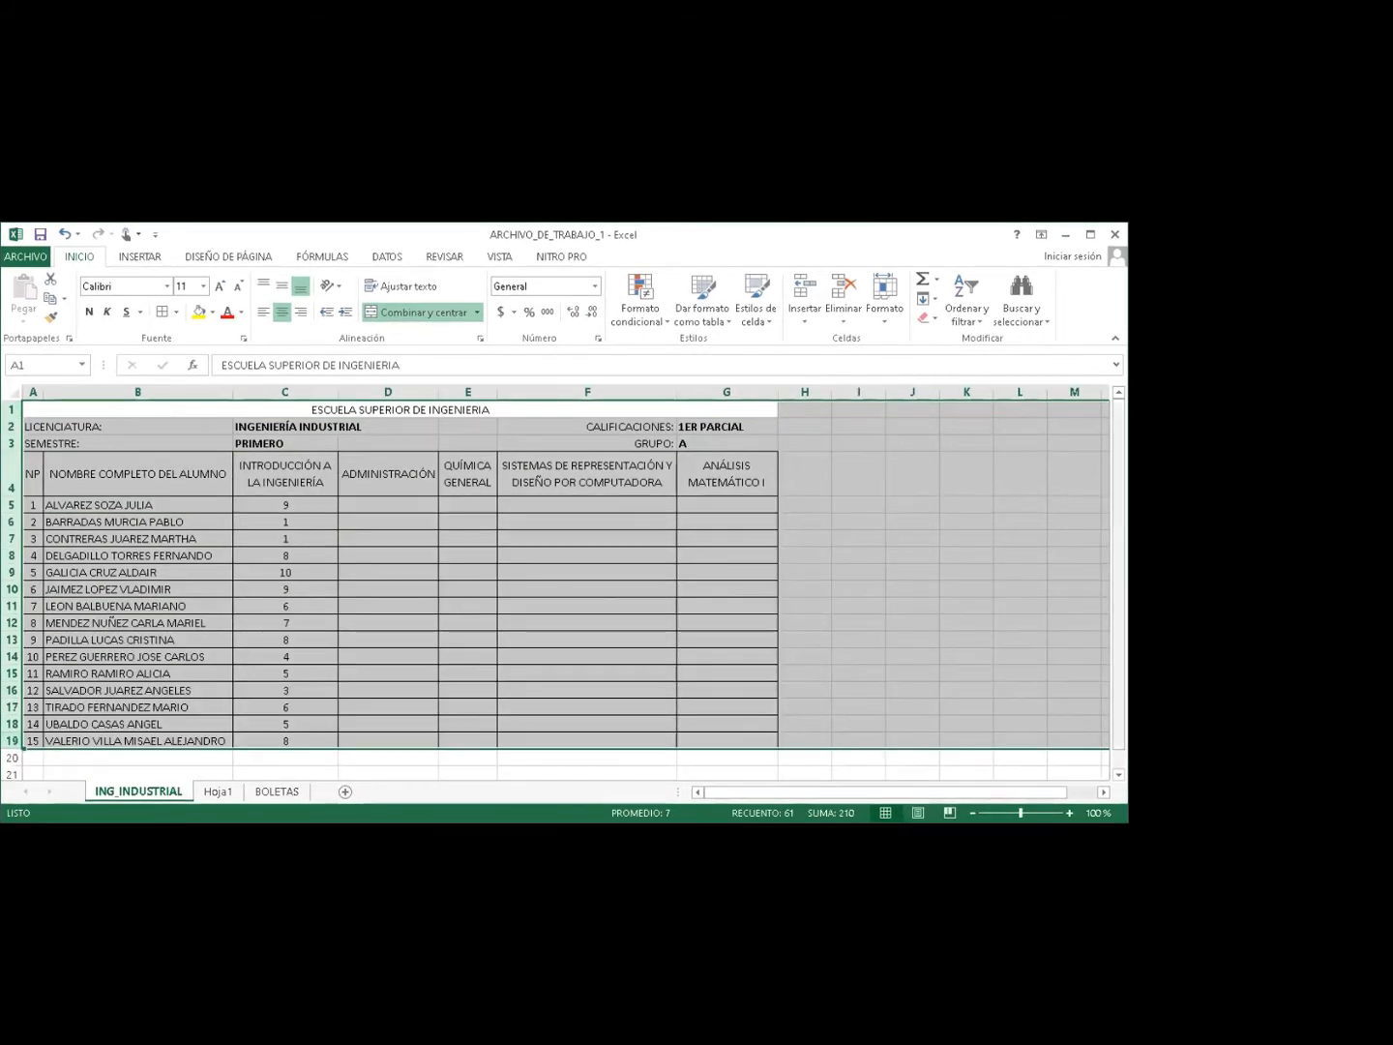
pyautogui.scroll(-1, 1073, 671)
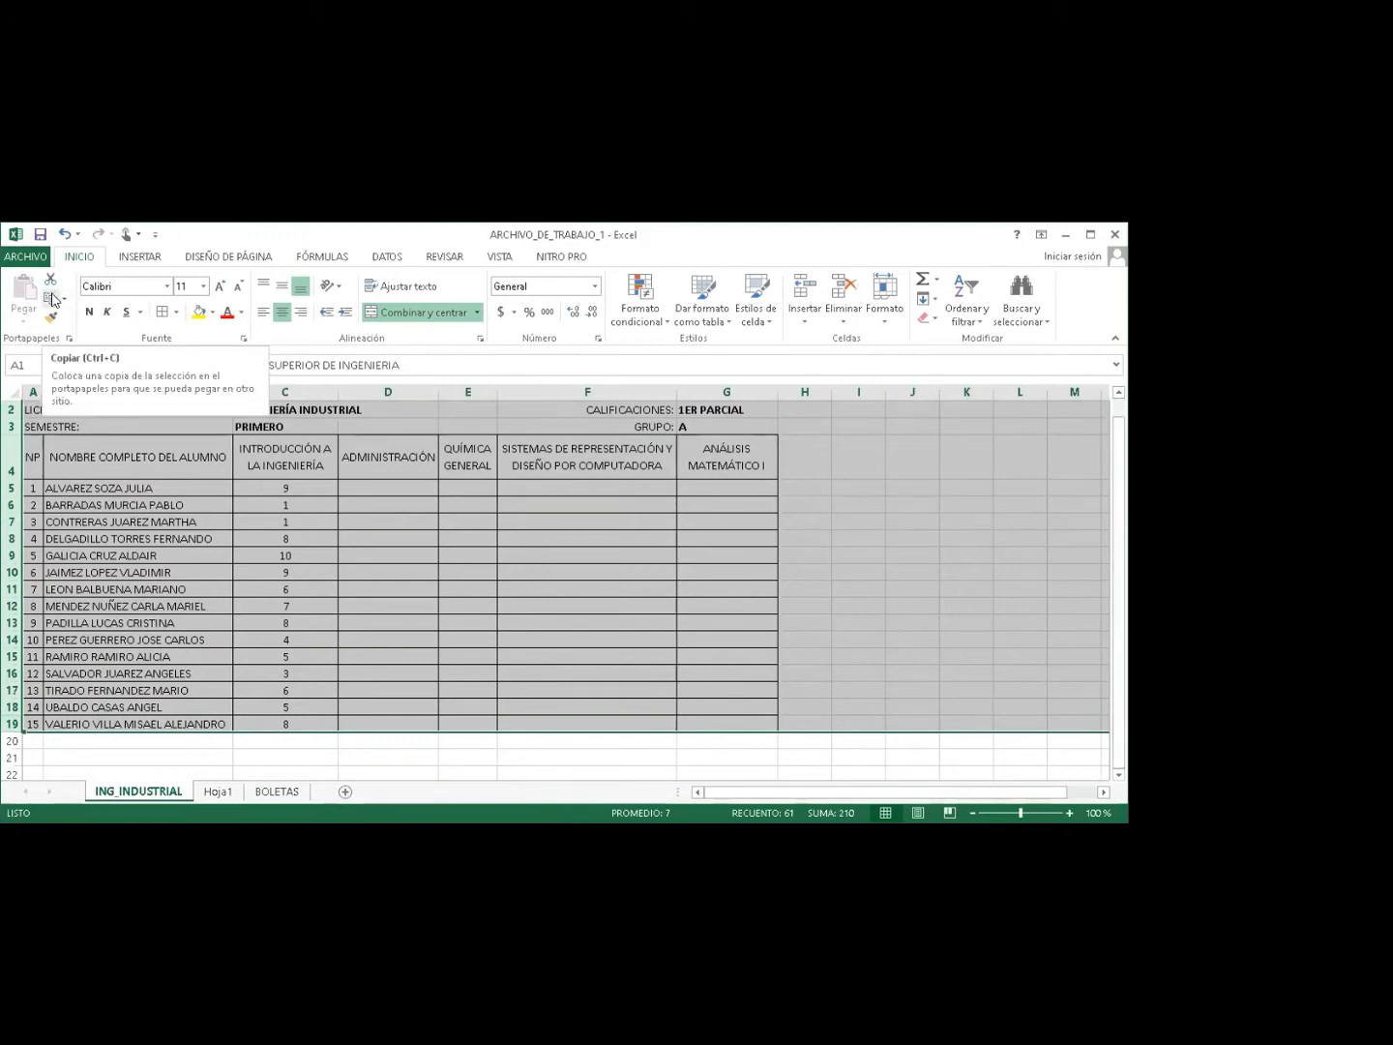
pyautogui.click(53, 300)
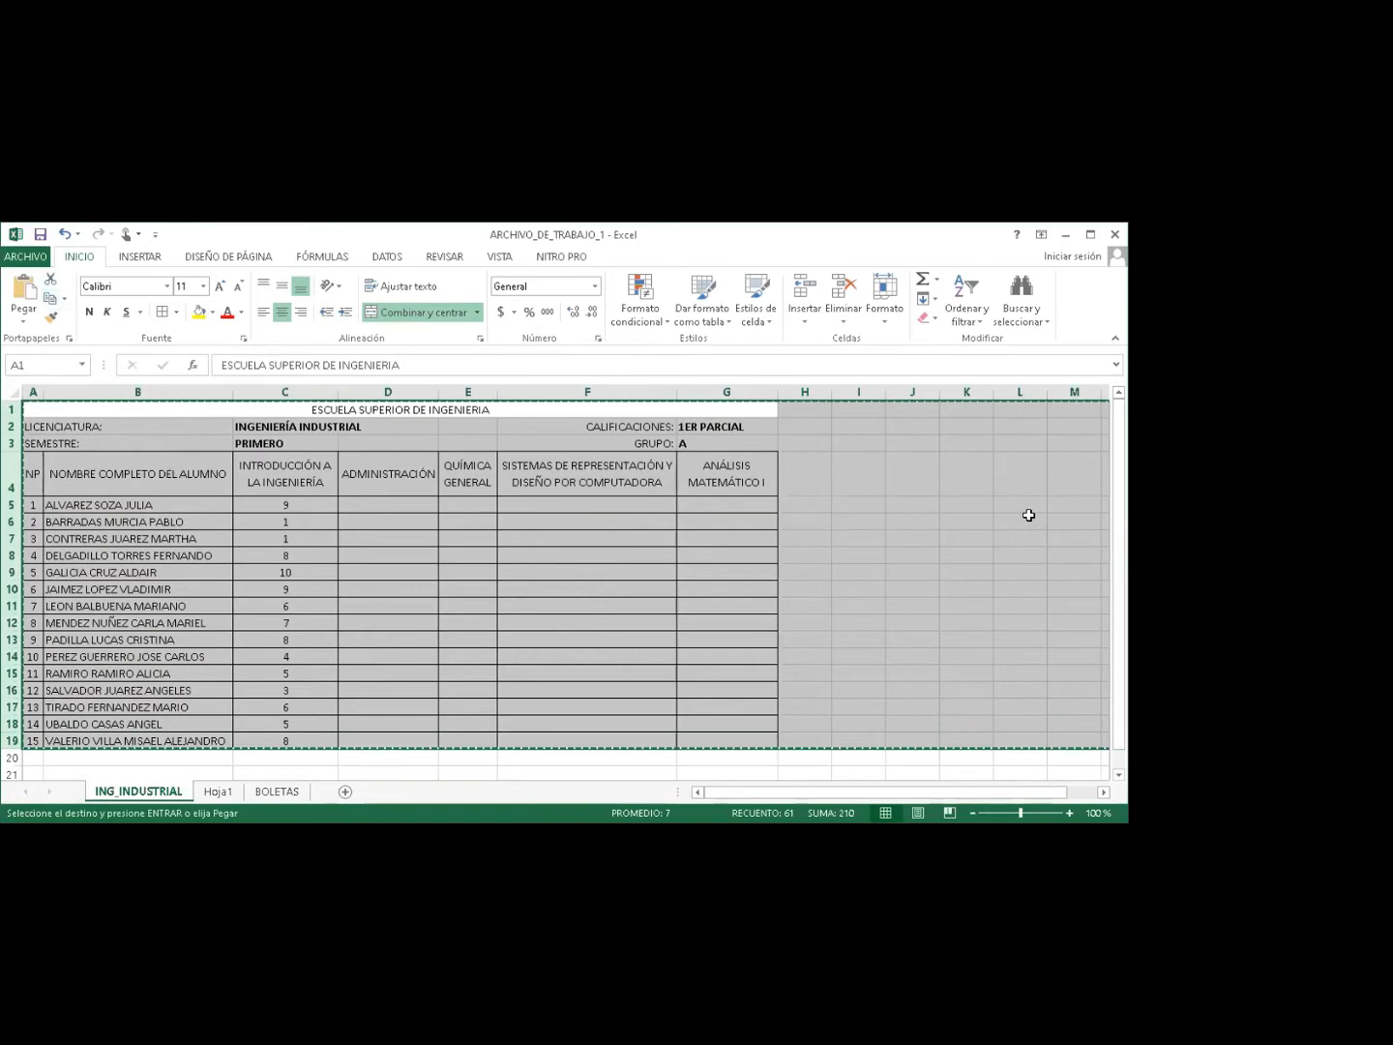
# Paste copies of the grade table starting at rows 21, 41 and 61.
pyautogui.moveTo(1118, 727); pyautogui.dragTo(1118, 745)
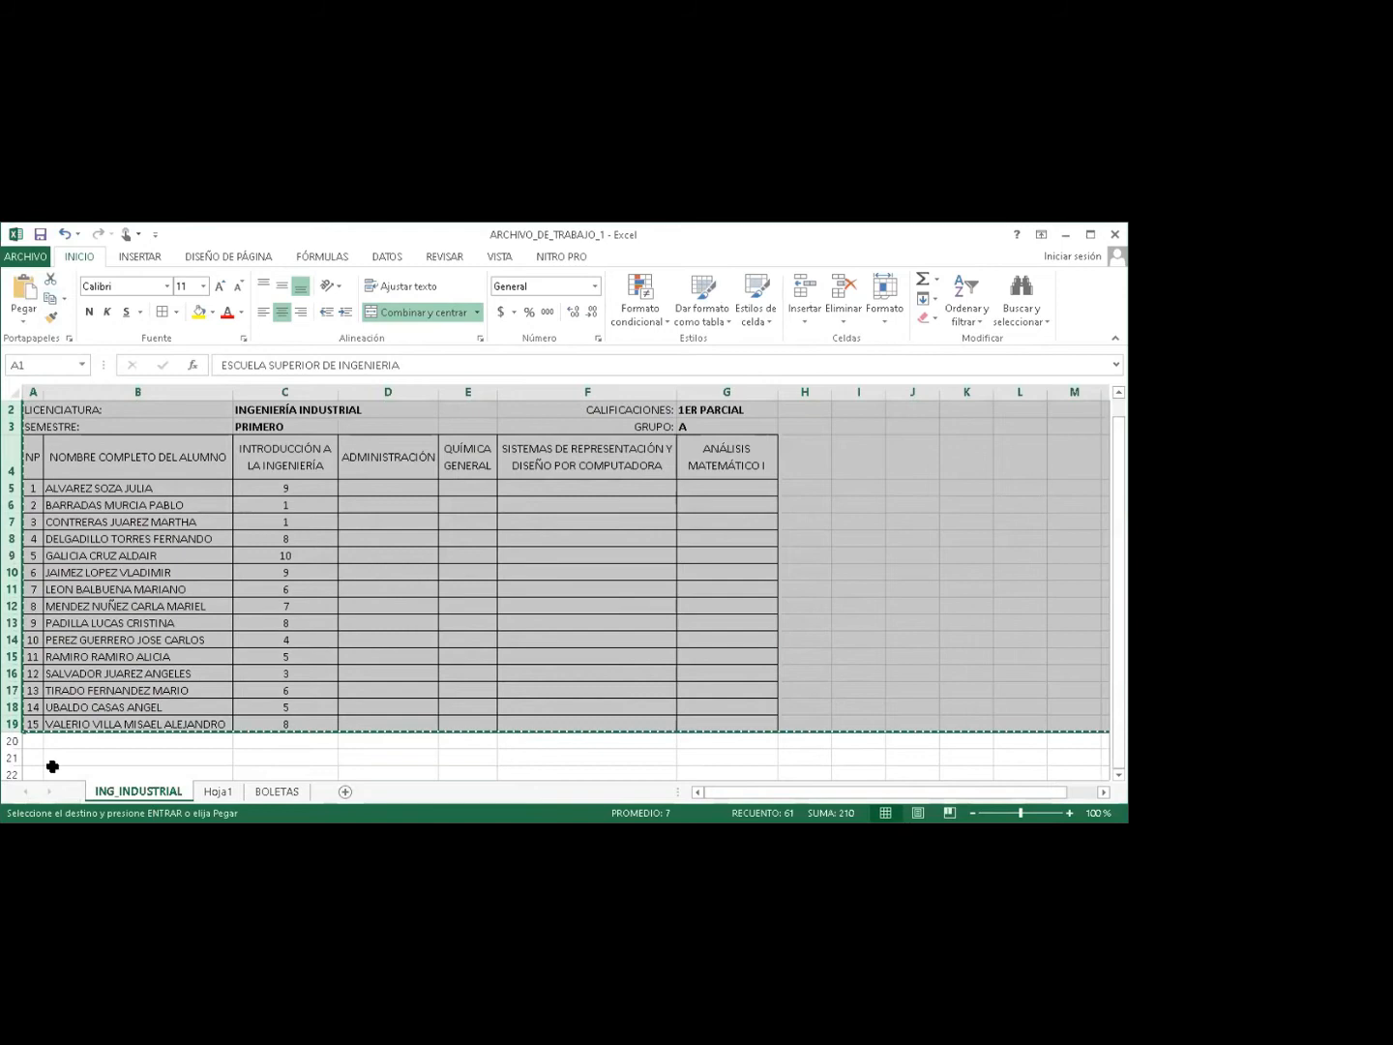
pyautogui.click(13, 756)
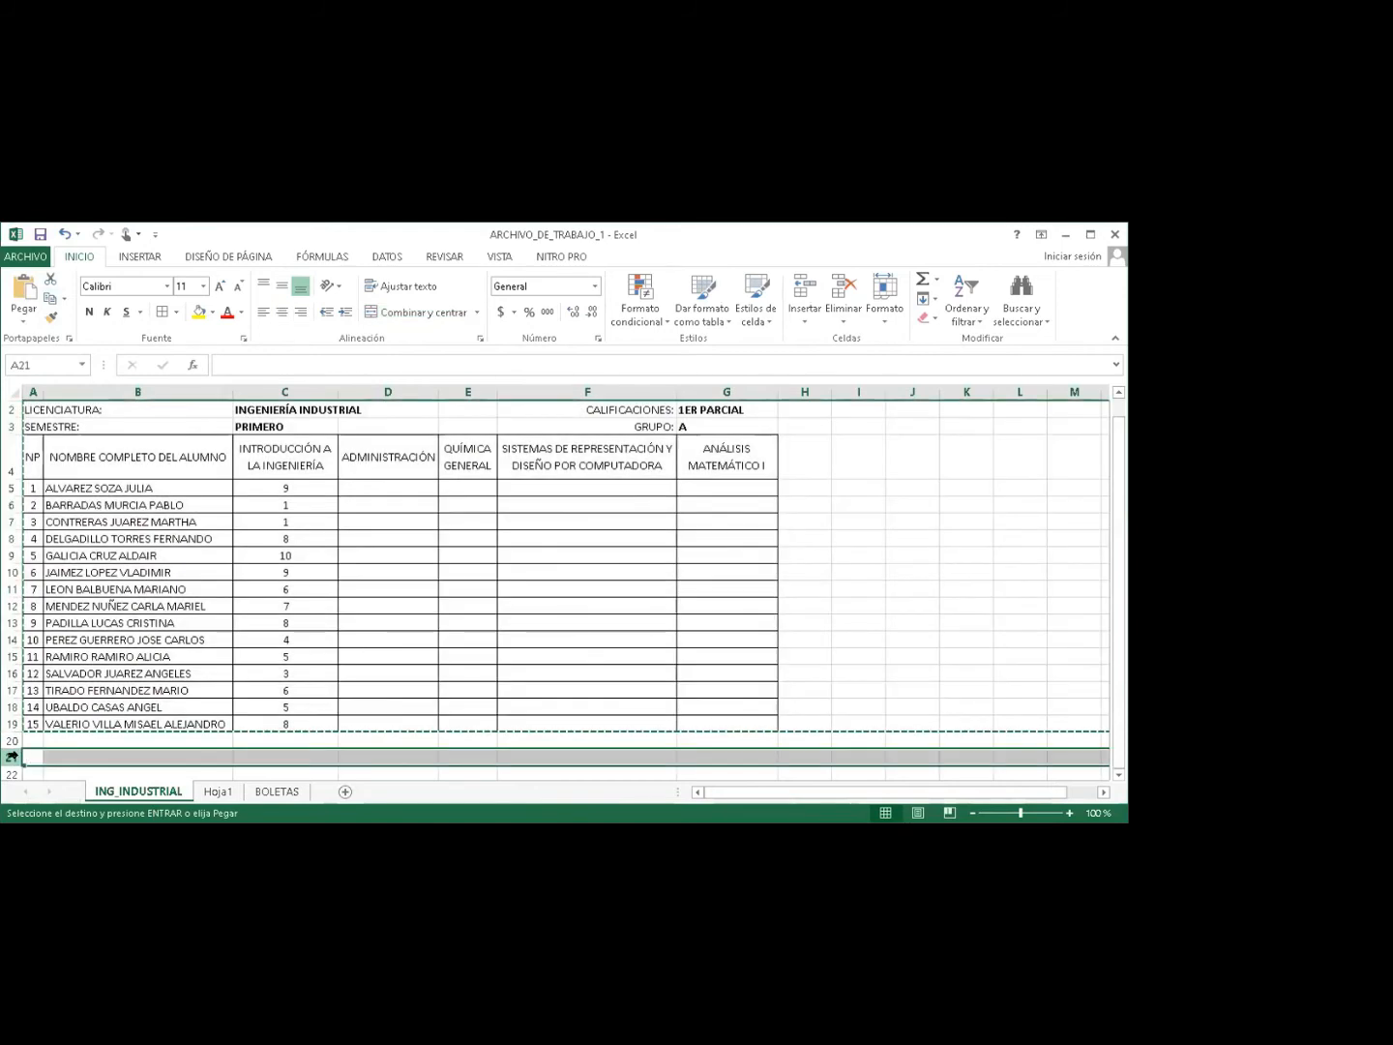
pyautogui.hotkey('ctrl', 'v')
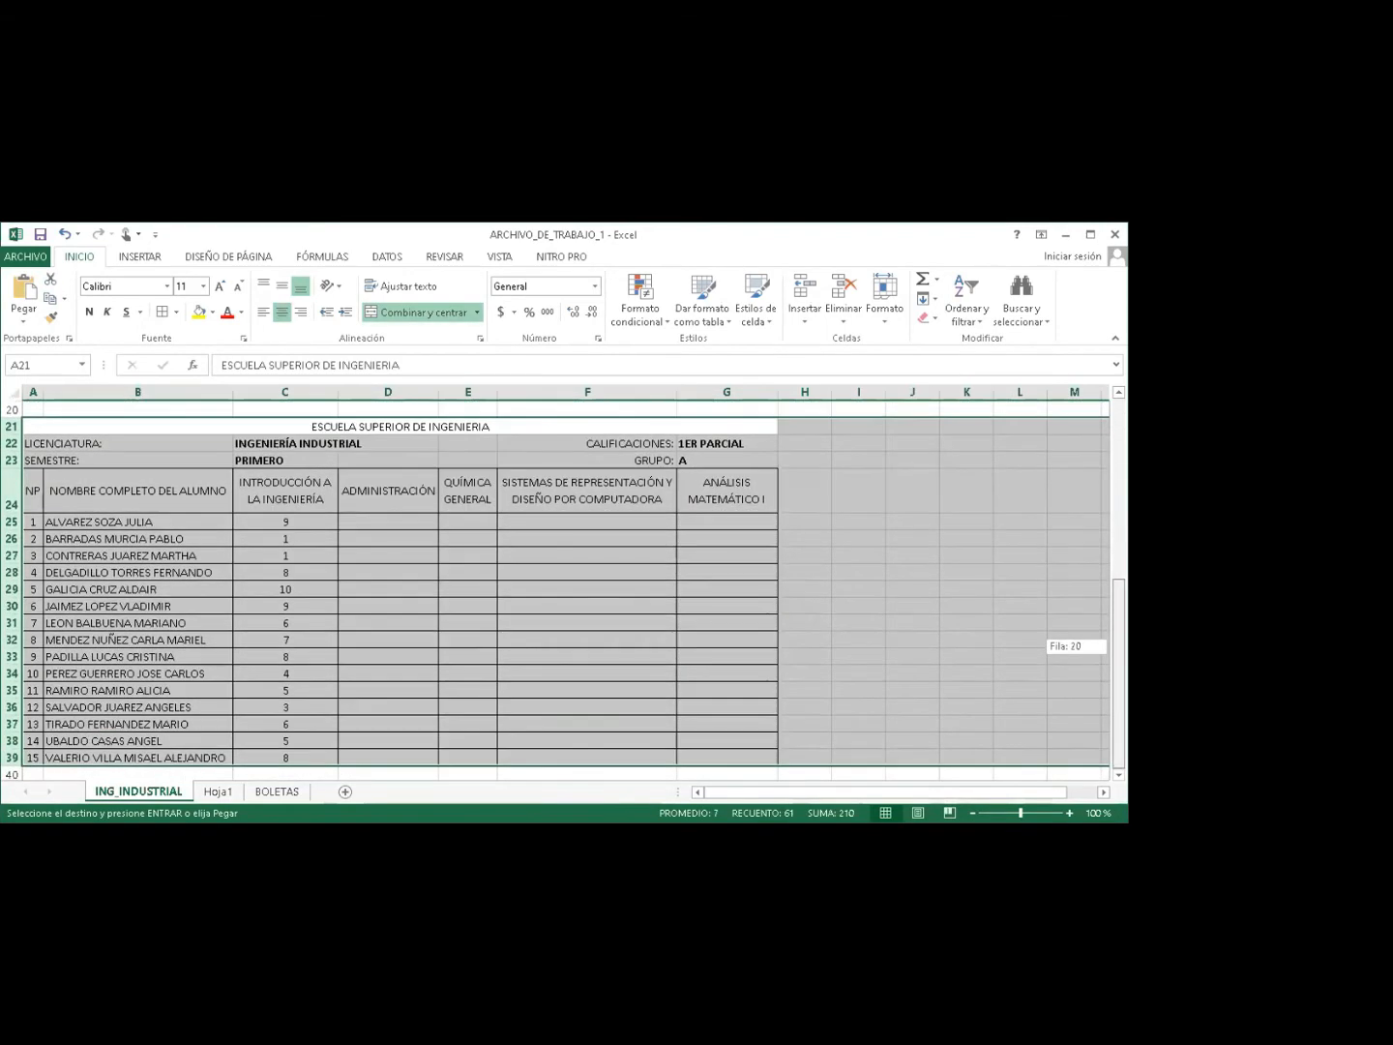
pyautogui.scroll(-2, 555, 580)
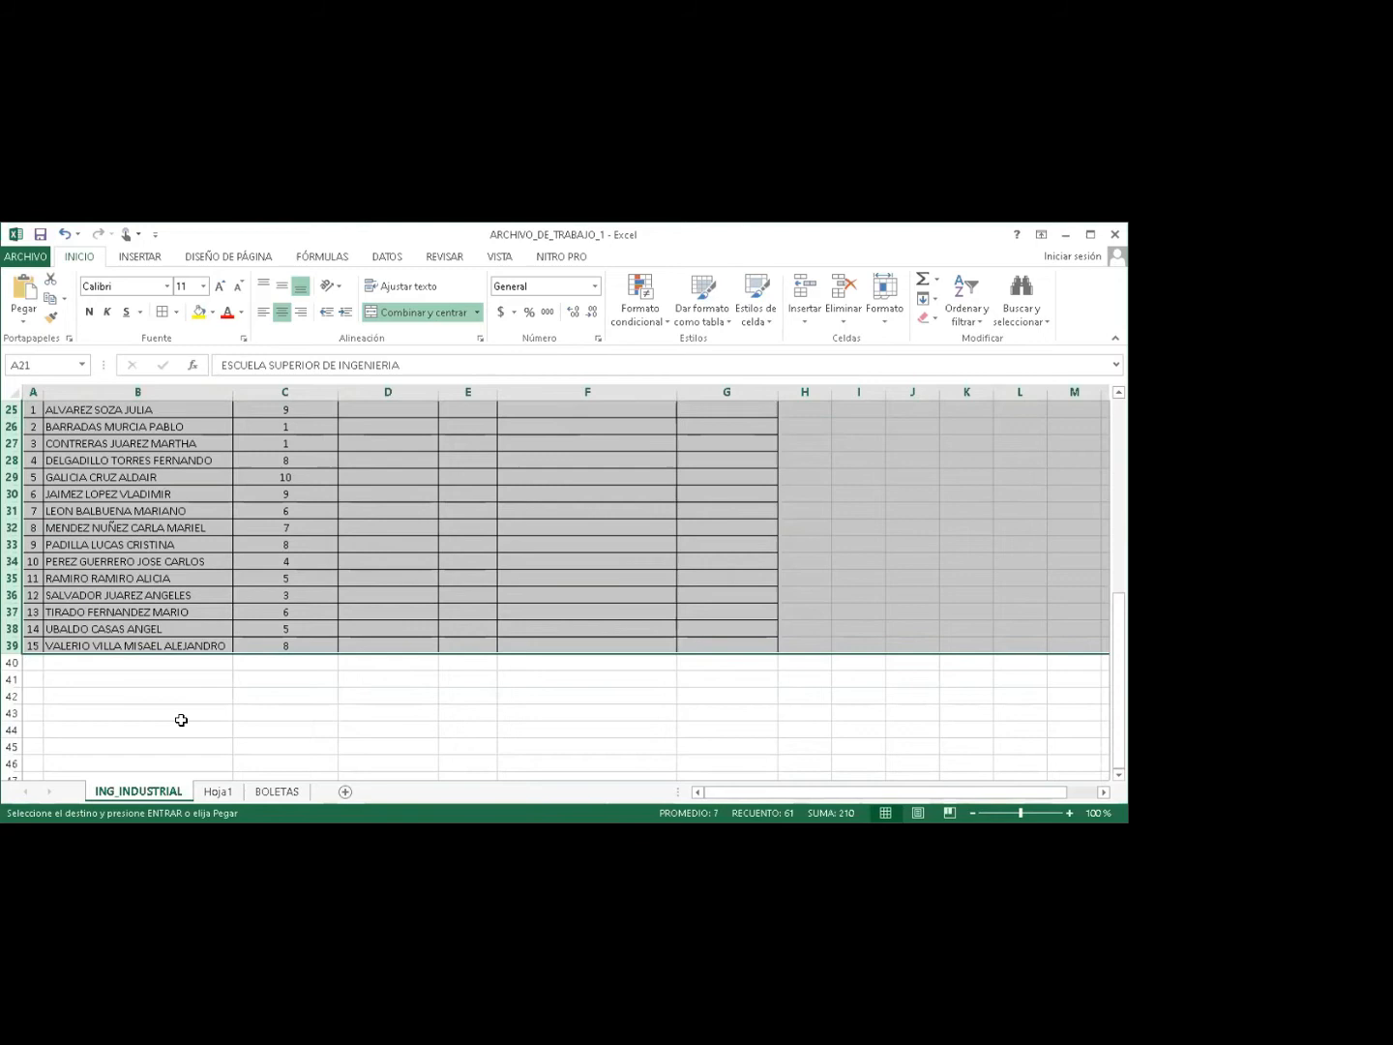
pyautogui.click(11, 678)
pyautogui.hotkey('ctrl', 'v')
pyautogui.moveTo(1118, 610); pyautogui.dragTo(1118, 697)
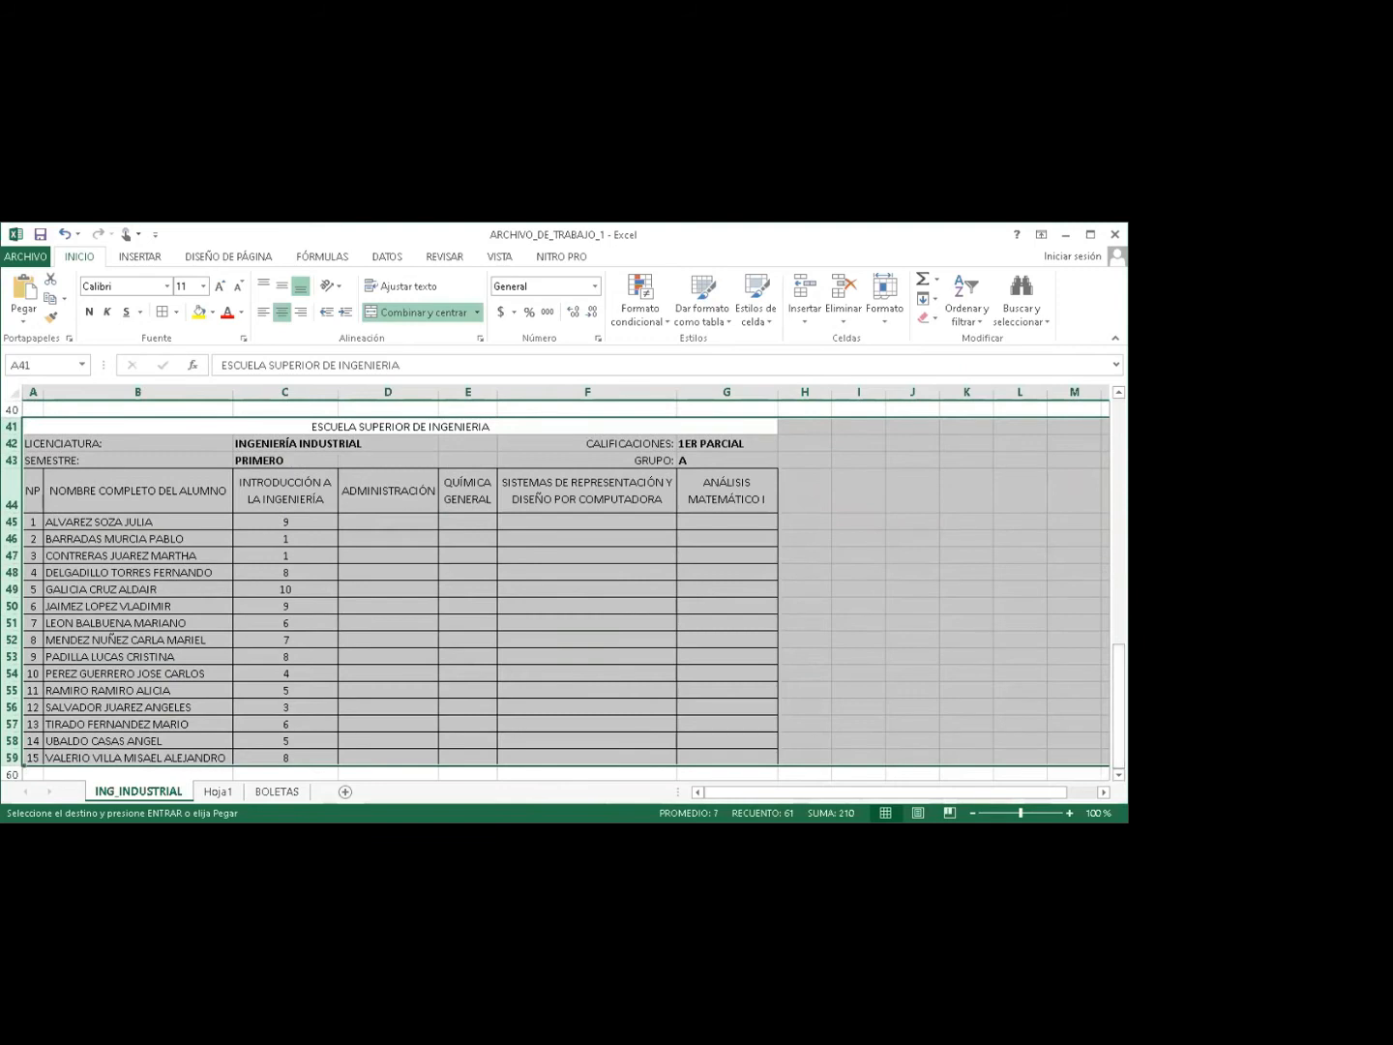
pyautogui.click(1118, 775)
pyautogui.click(1118, 774)
pyautogui.click(1118, 774)
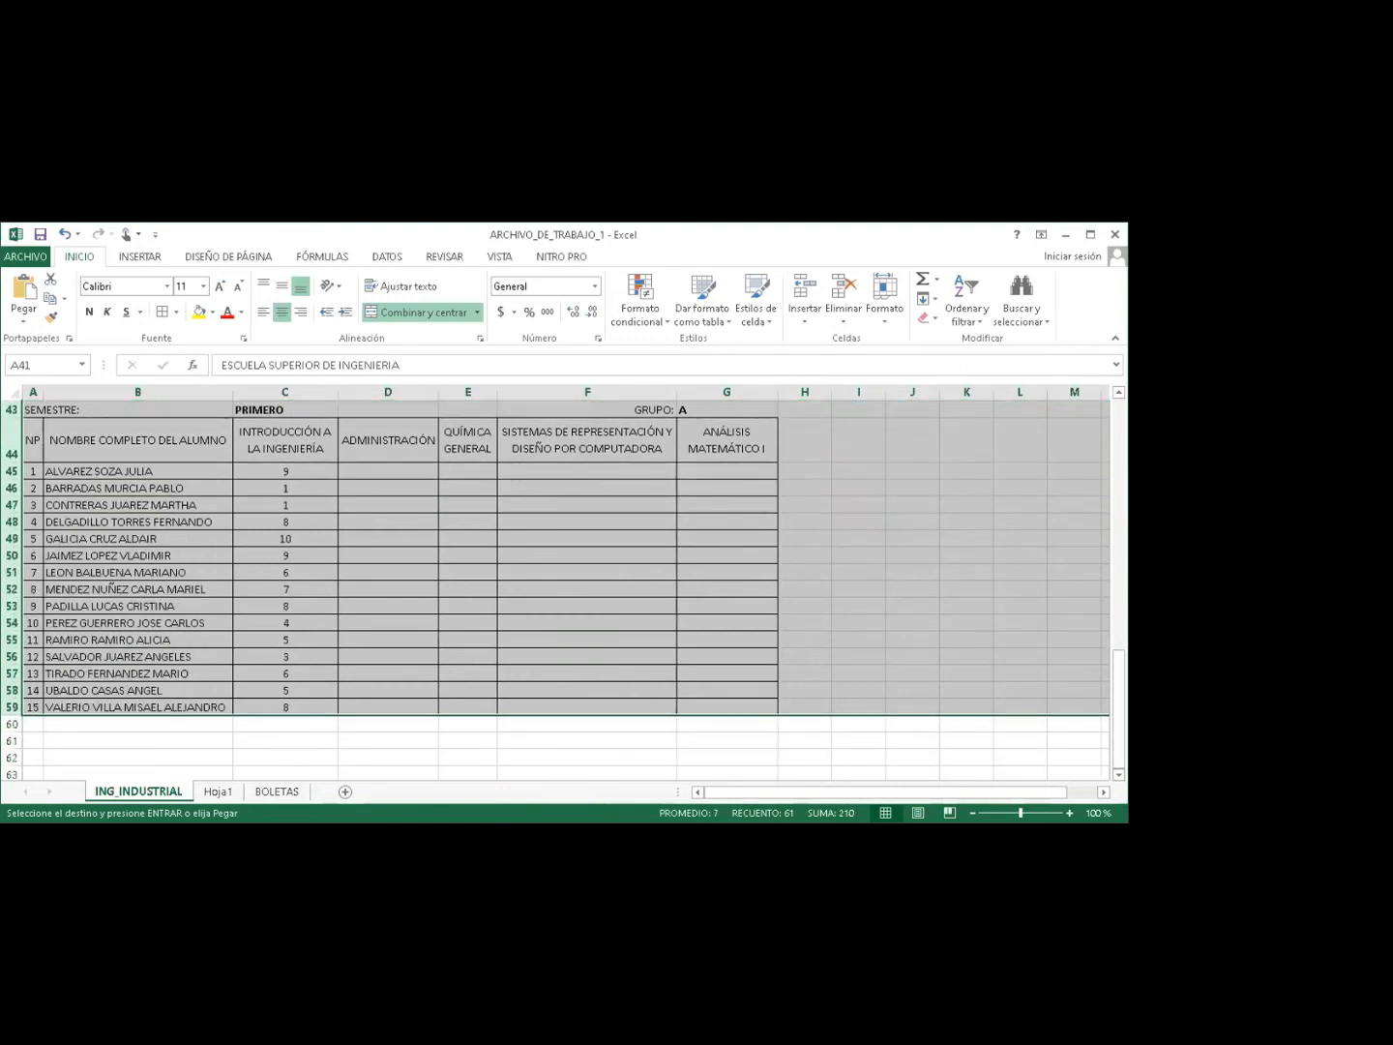
pyautogui.click(1118, 775)
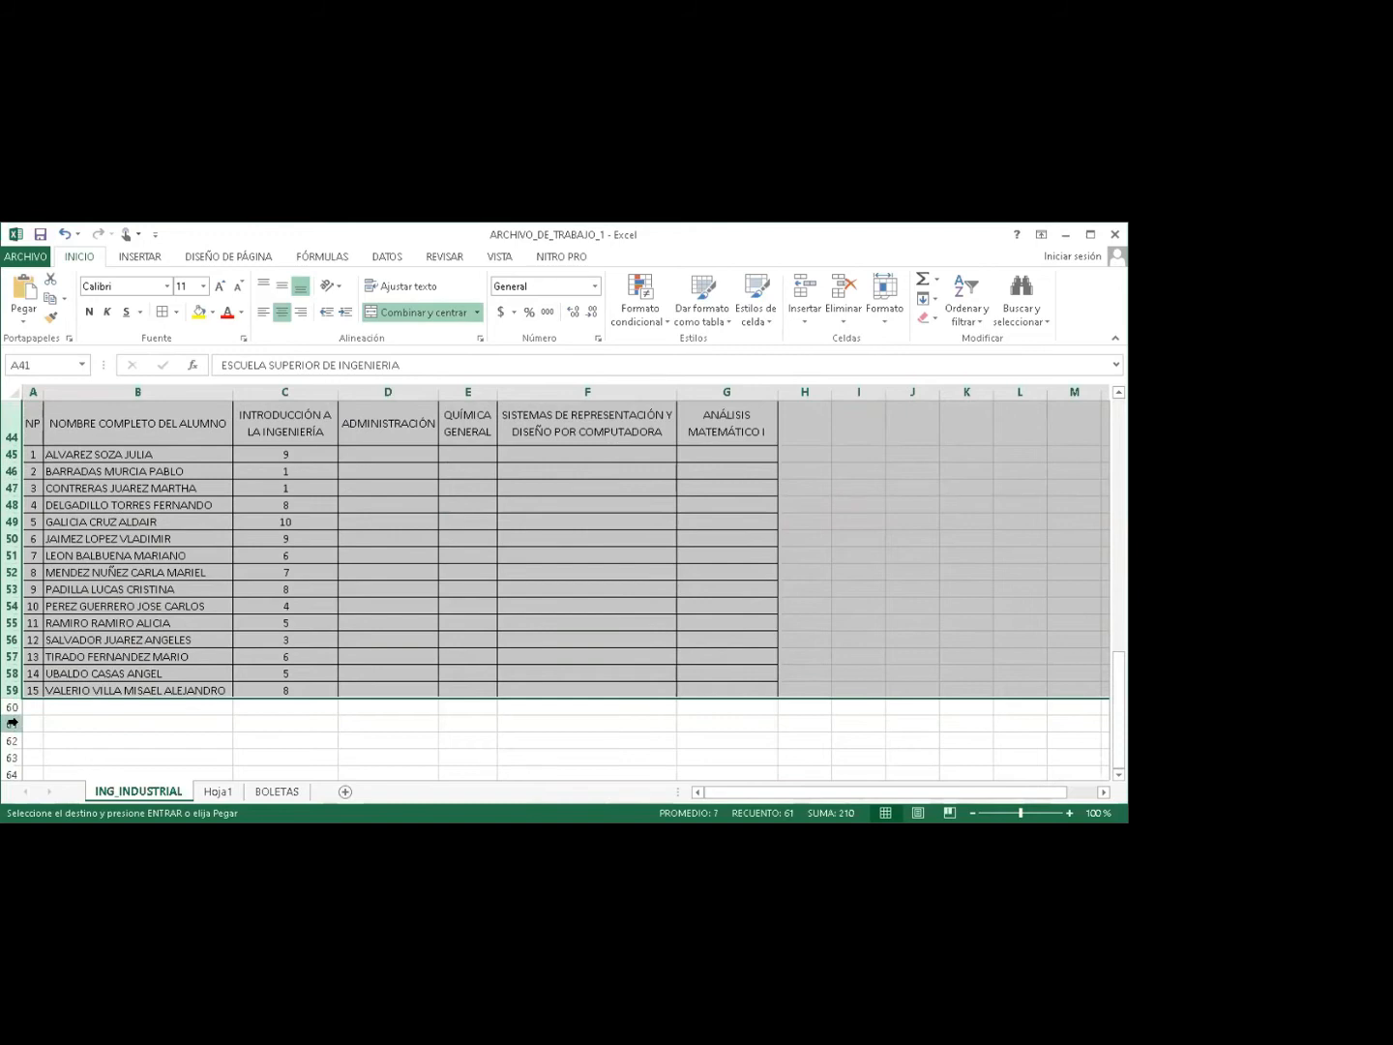
pyautogui.click(12, 723)
pyautogui.hotkey('ctrl', 'v')
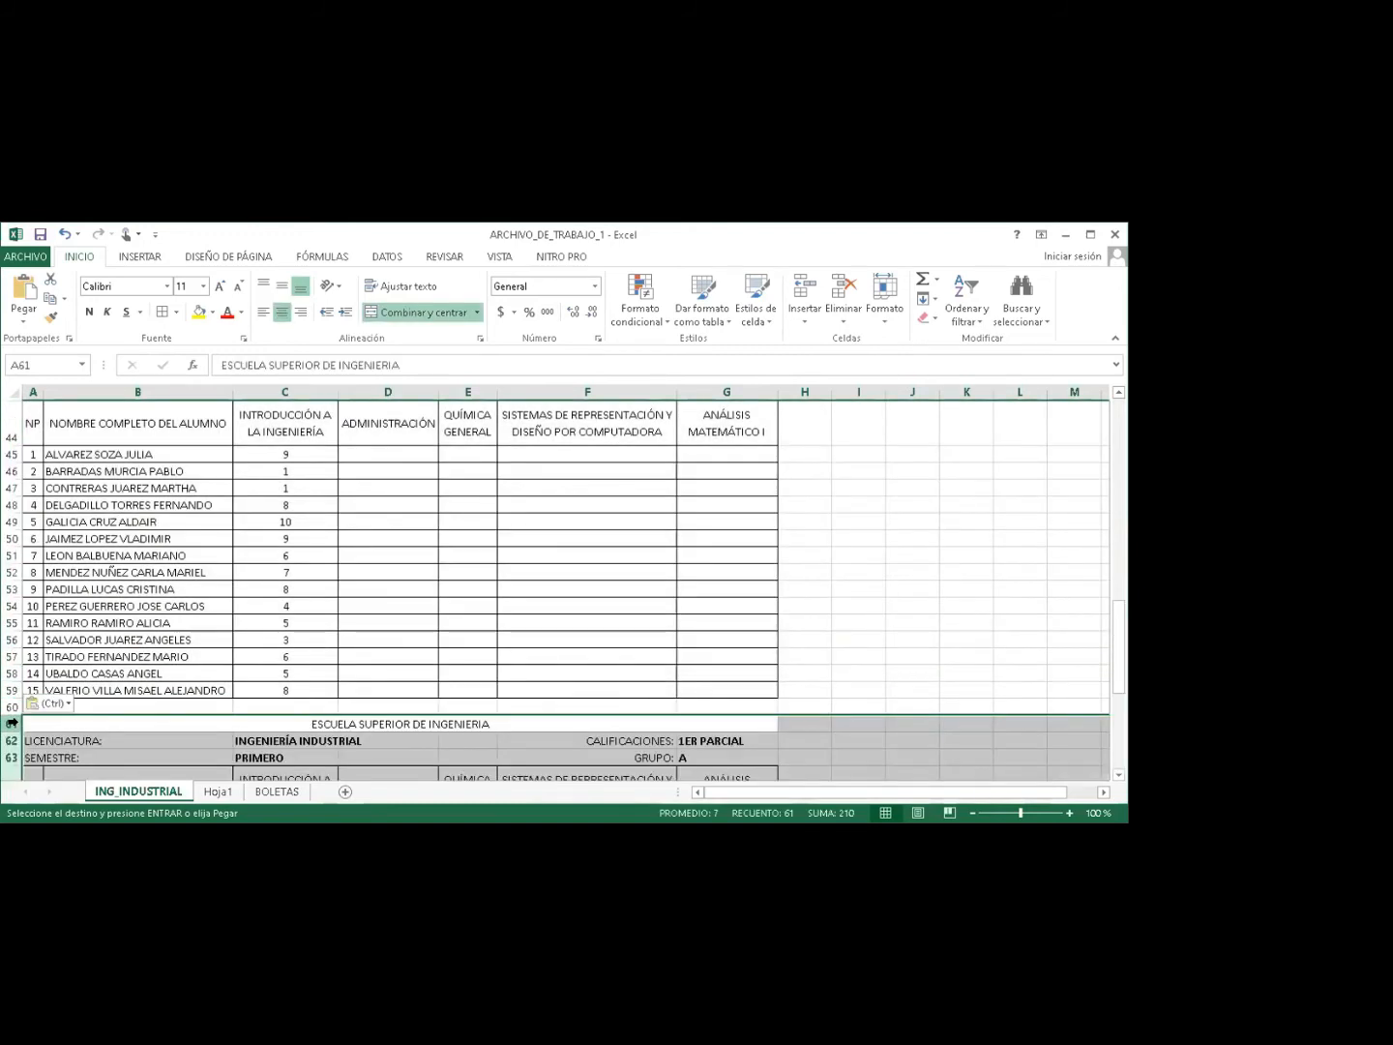
pyautogui.moveTo(1118, 635); pyautogui.dragTo(1118, 507)
pyautogui.click(710, 547)
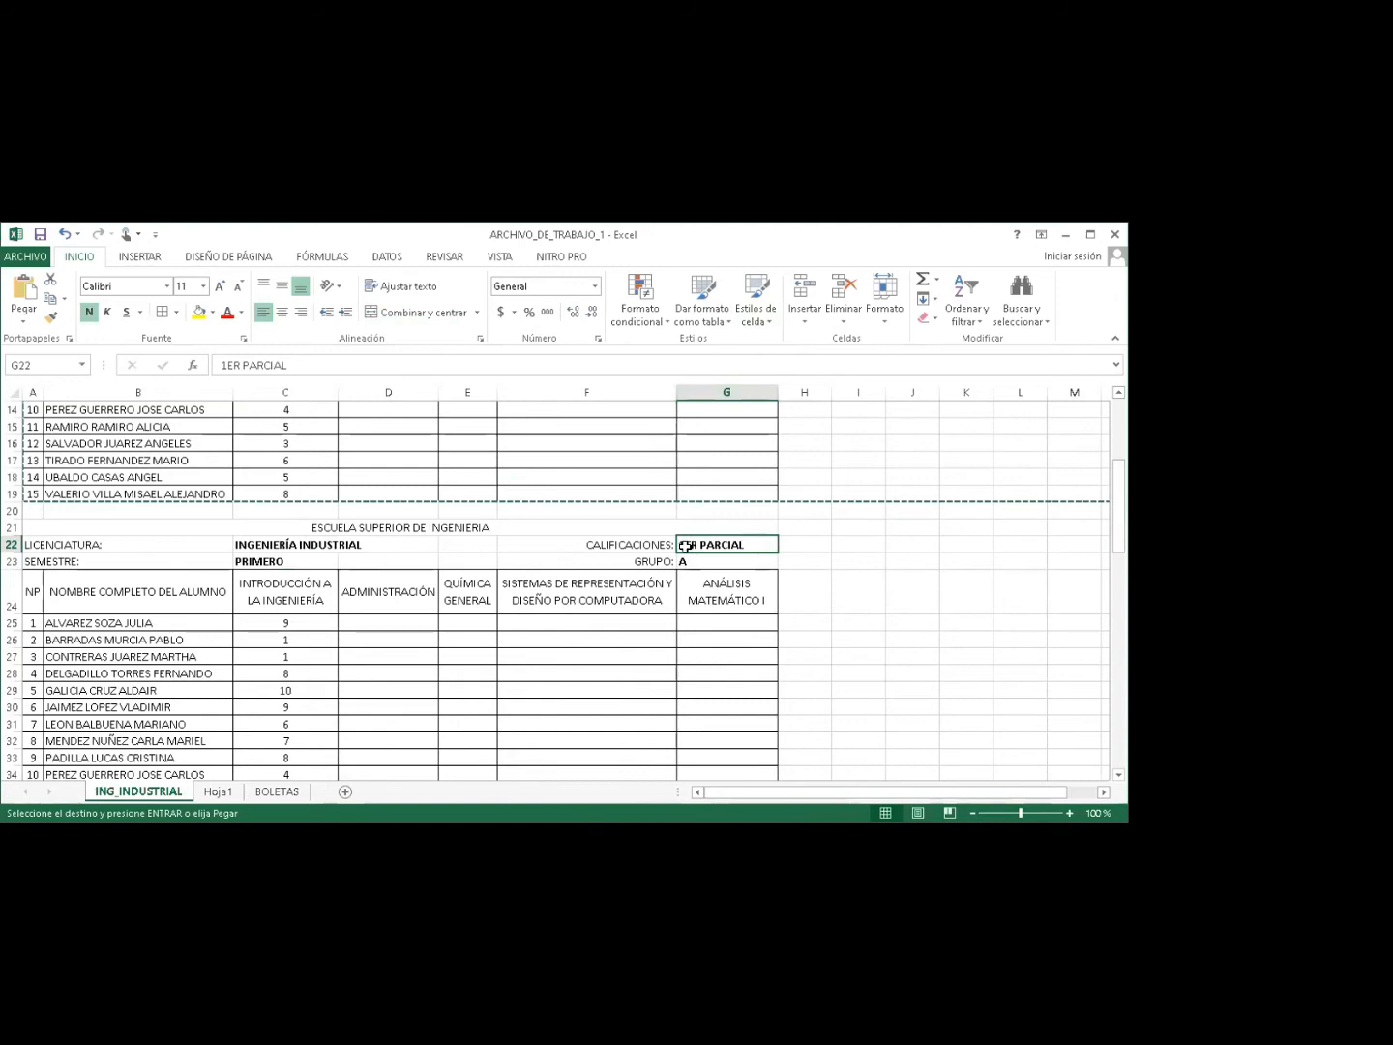
# Change the second table's 1ER PARCIAL heading to 2DO PARCIAL.
pyautogui.doubleClick(685, 545)
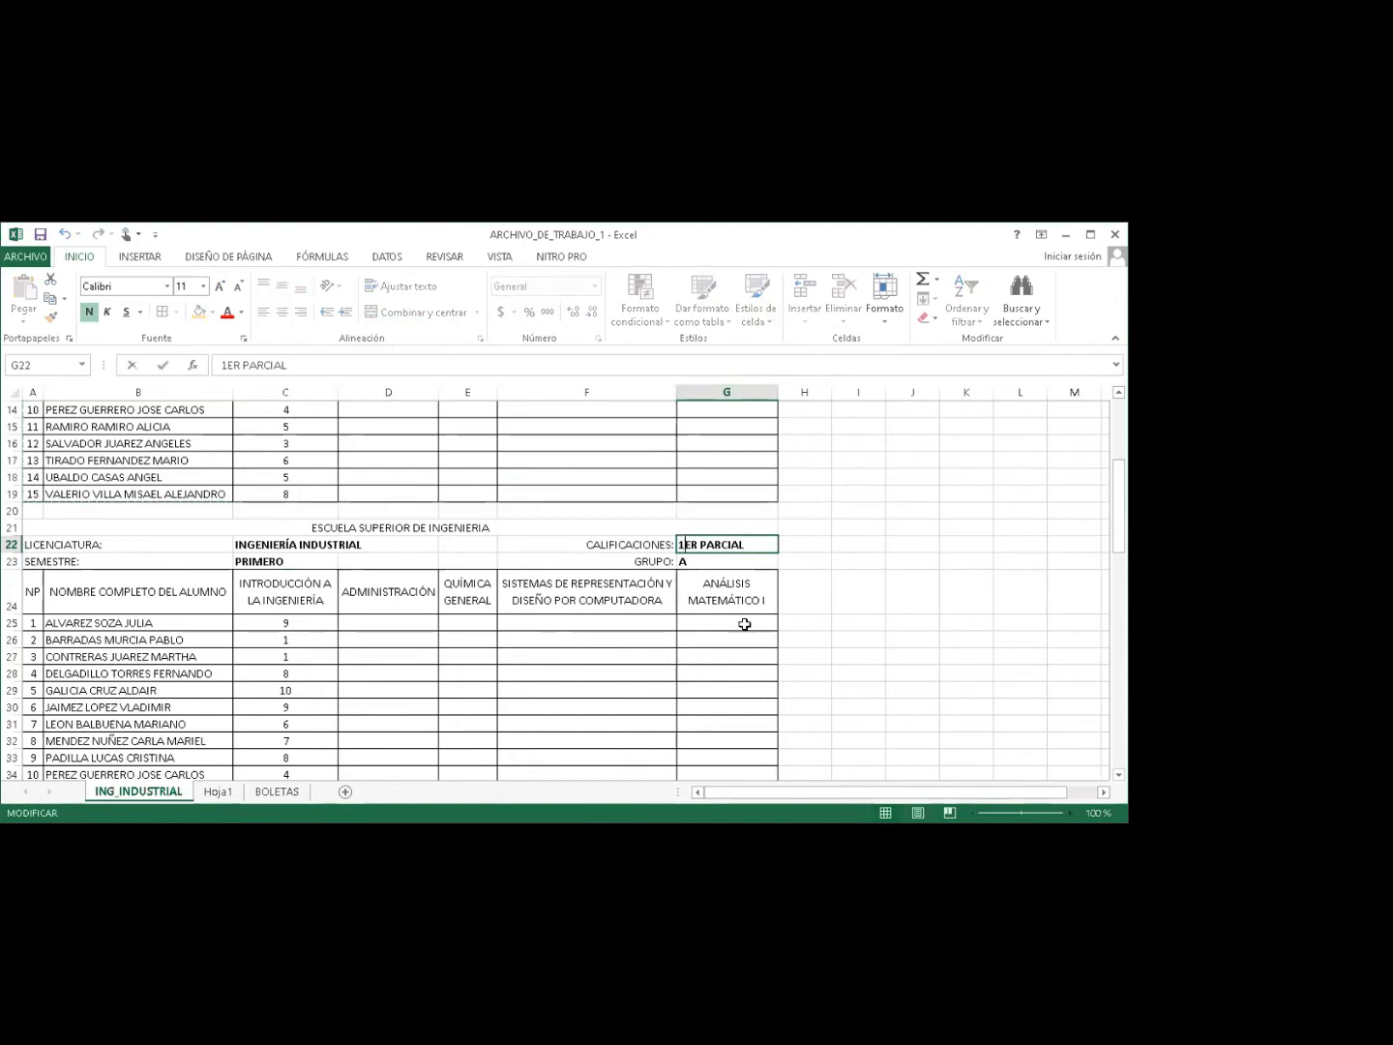
pyautogui.press('Delete')
pyautogui.press('Delete')
pyautogui.press('Delete')
pyautogui.write('2DO')
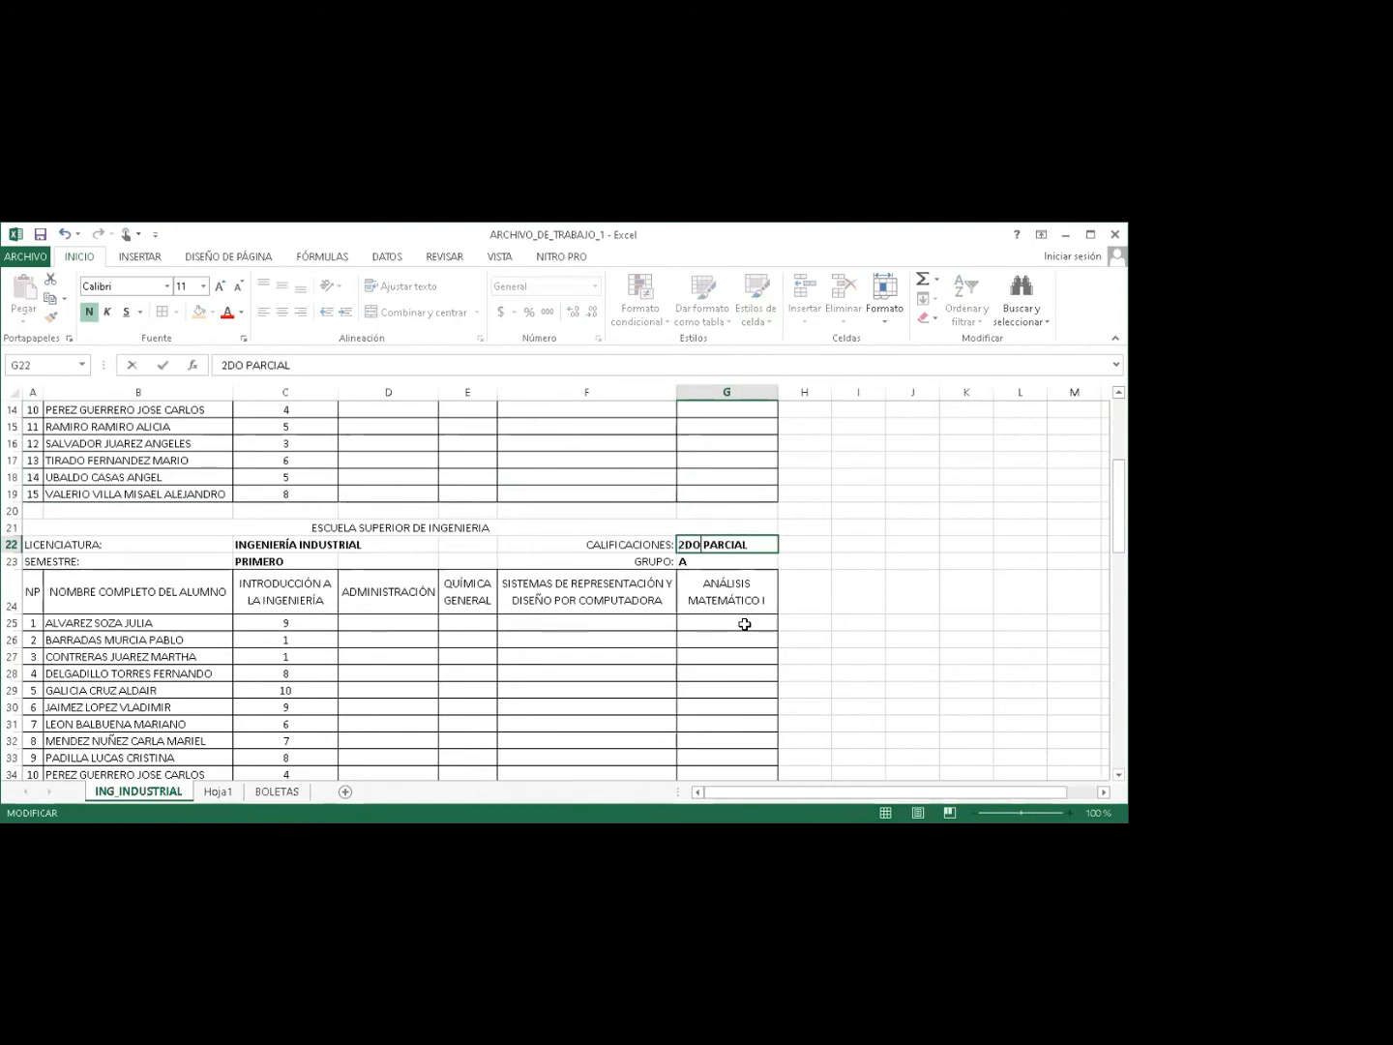
pyautogui.press('Return')
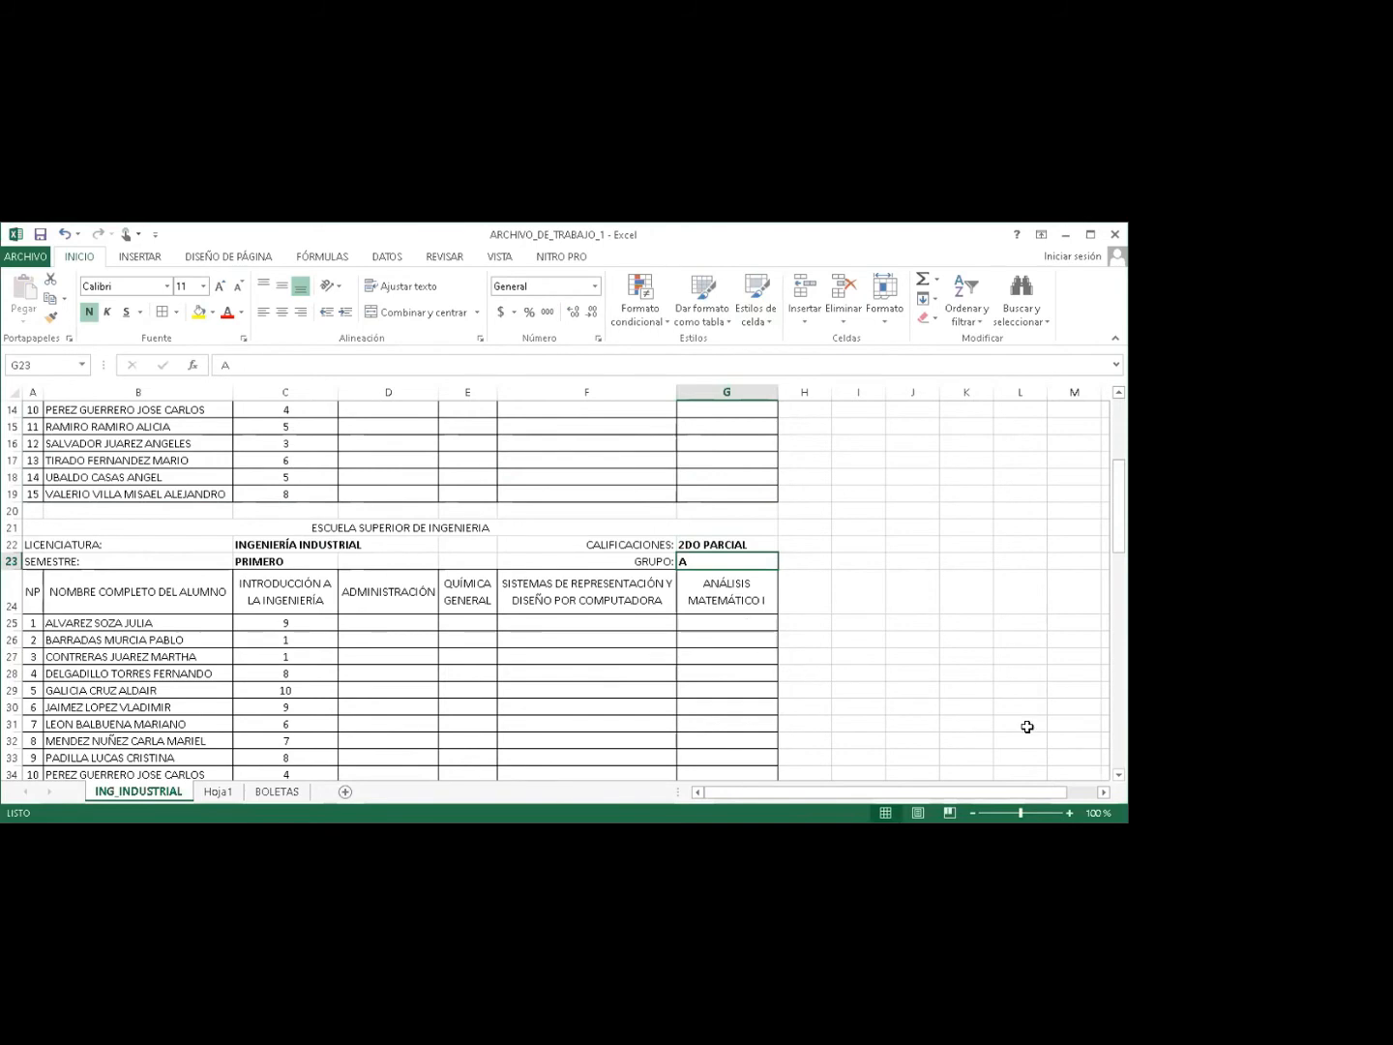
# Rename the third table's heading in row 42 to SEMESTRAL.
pyautogui.moveTo(1118, 523); pyautogui.dragTo(1118, 582)
pyautogui.click(689, 611)
pyautogui.doubleClick(689, 611)
pyautogui.press('BackSpace')
pyautogui.press('Delete')
pyautogui.press('Delete')
pyautogui.press('Delete')
pyautogui.press('Delete')
pyautogui.press('Delete')
pyautogui.press('Delete')
pyautogui.press('Delete')
pyautogui.press('Delete')
pyautogui.write('SEMESTRAL')
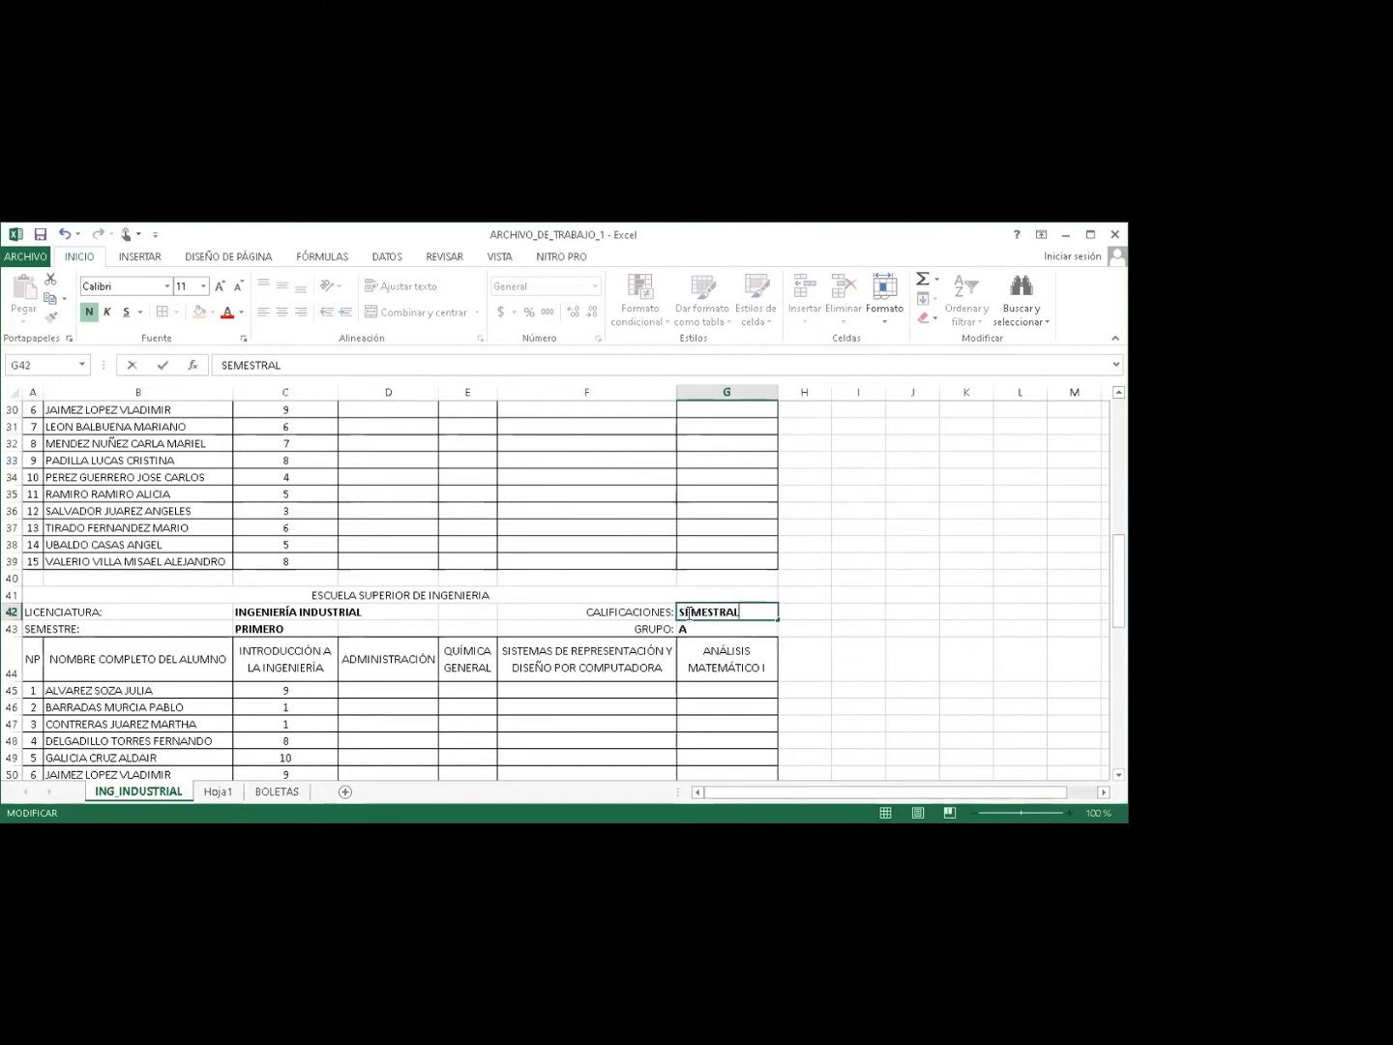
pyautogui.press('Return')
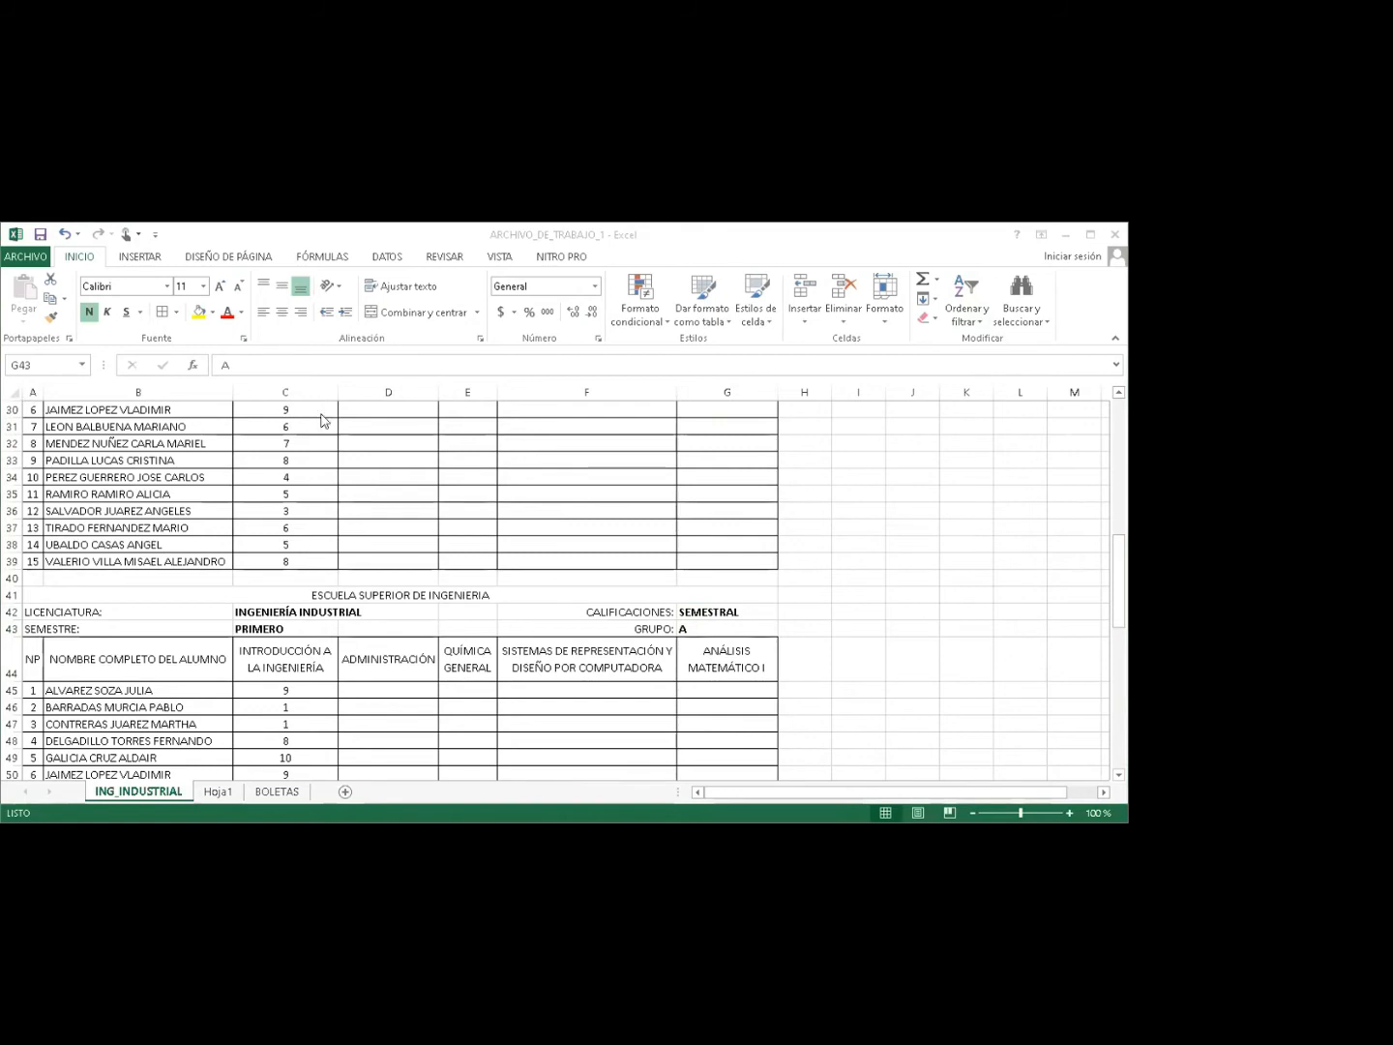
# Rename the fourth table's heading in row 62 to PROMEDIO FINAL.
pyautogui.moveTo(1118, 594); pyautogui.dragTo(1118, 676)
pyautogui.click(711, 614)
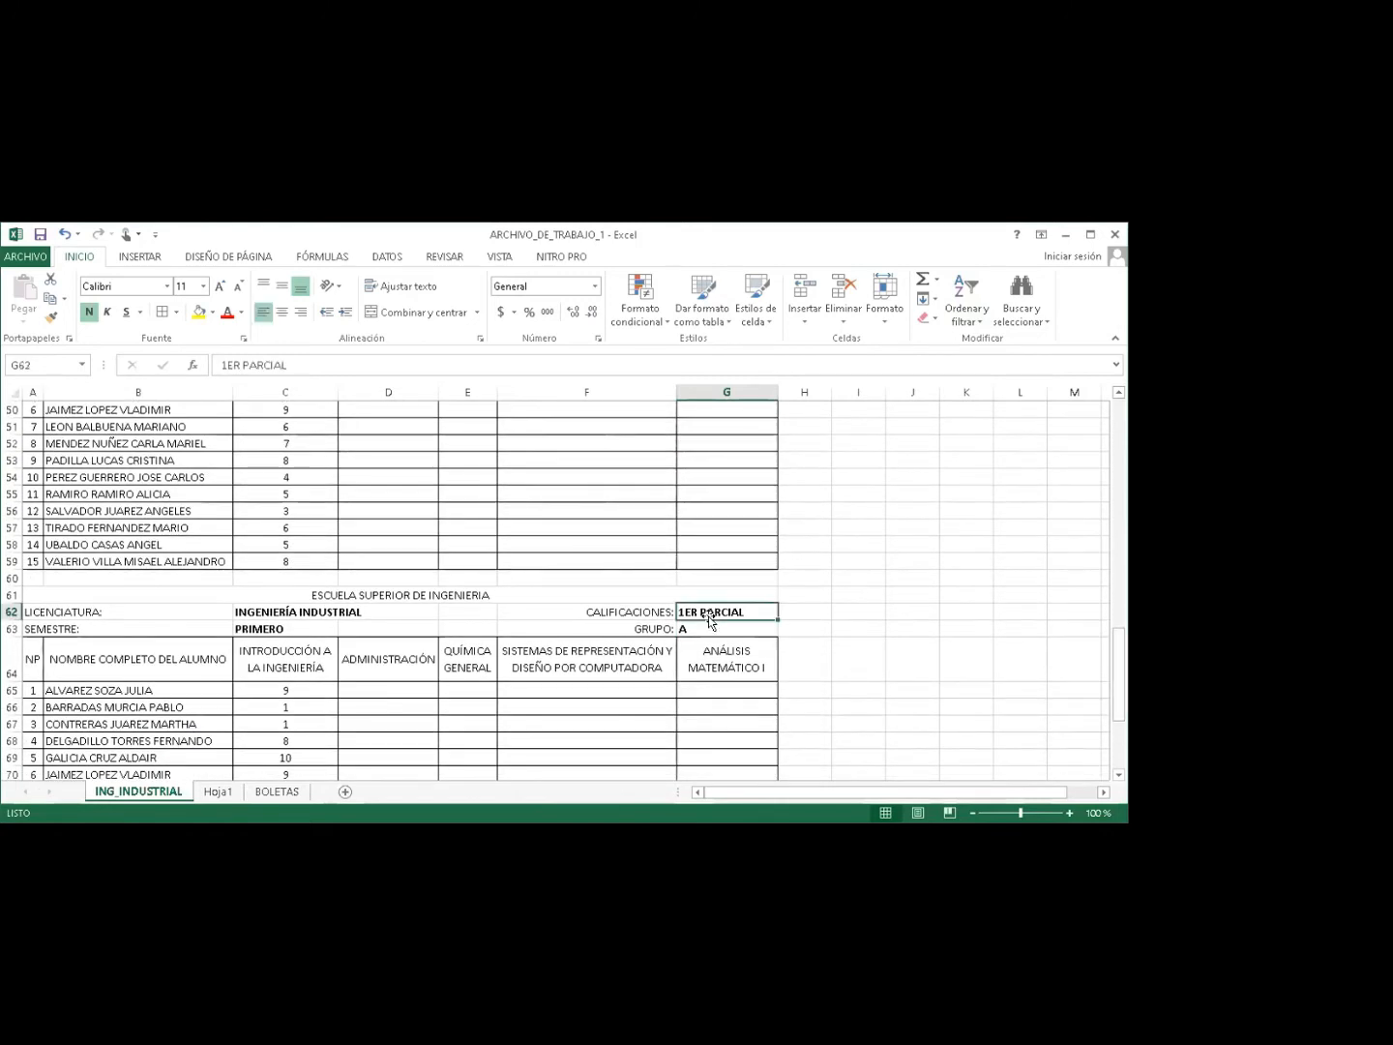
pyautogui.write('PROMEDIO FINAL')
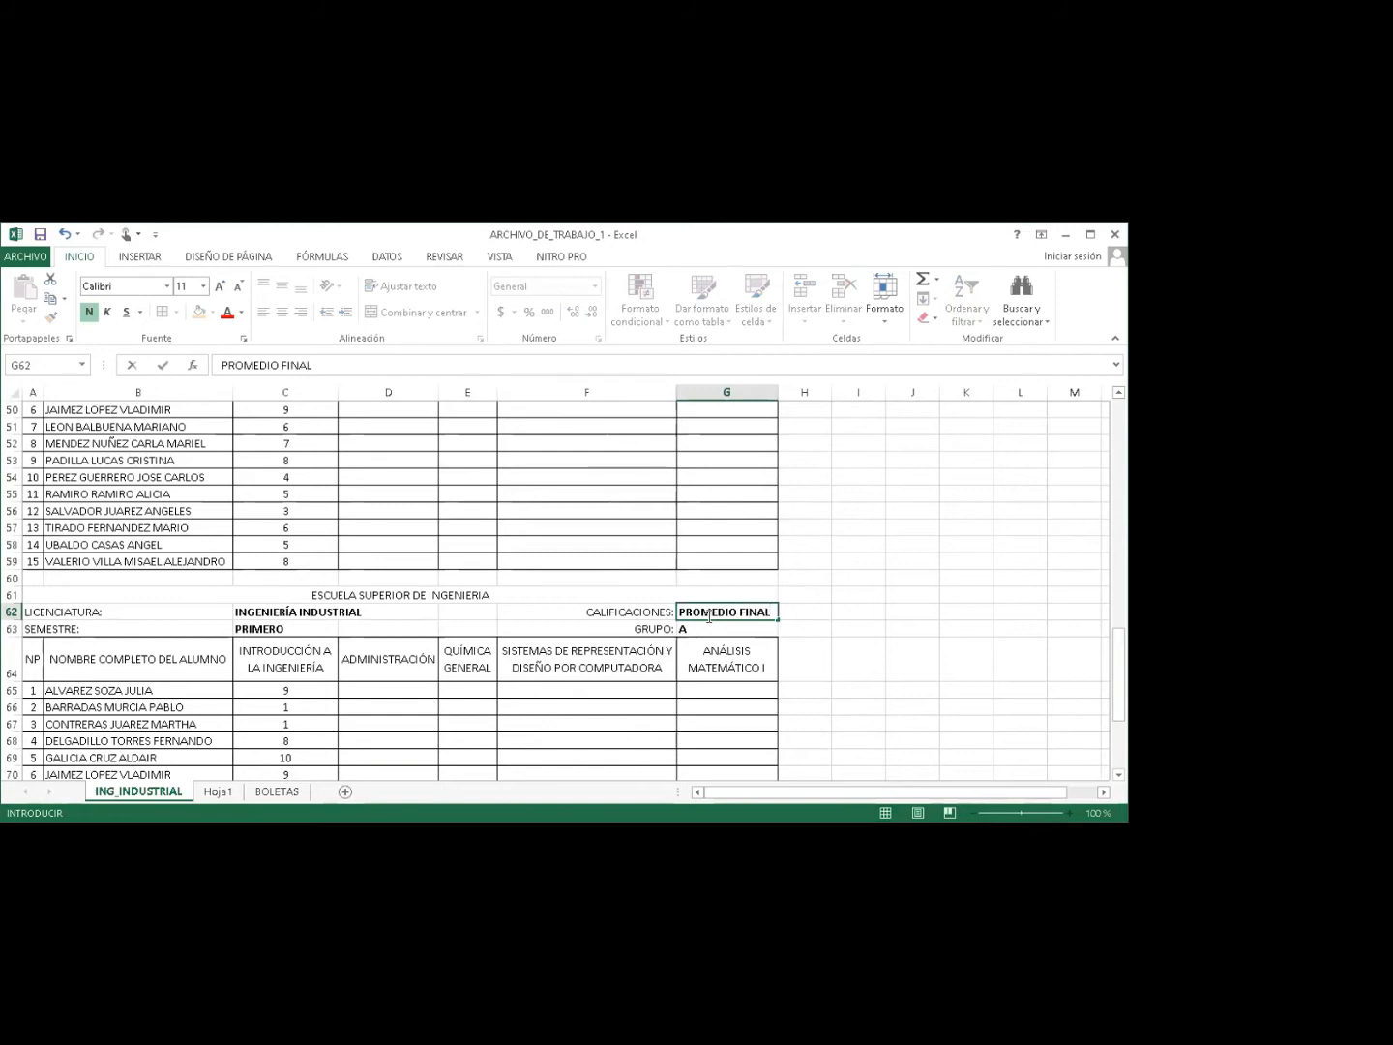
pyautogui.press('Return')
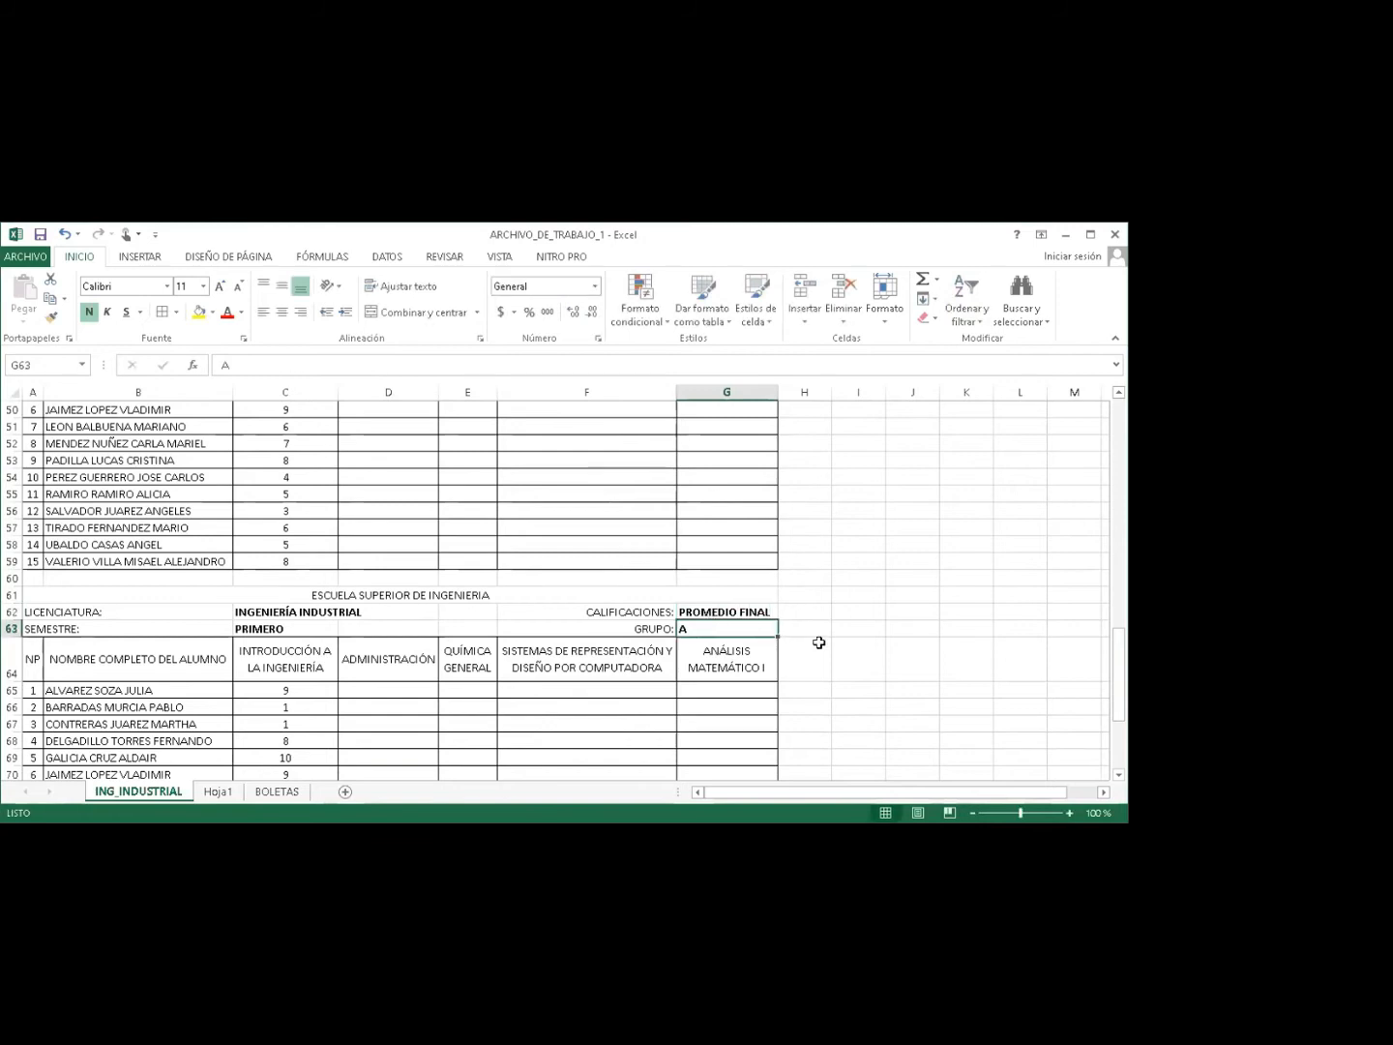
pyautogui.moveTo(1118, 667); pyautogui.dragTo(1117, 726)
pyautogui.moveTo(1117, 656); pyautogui.dragTo(1117, 451)
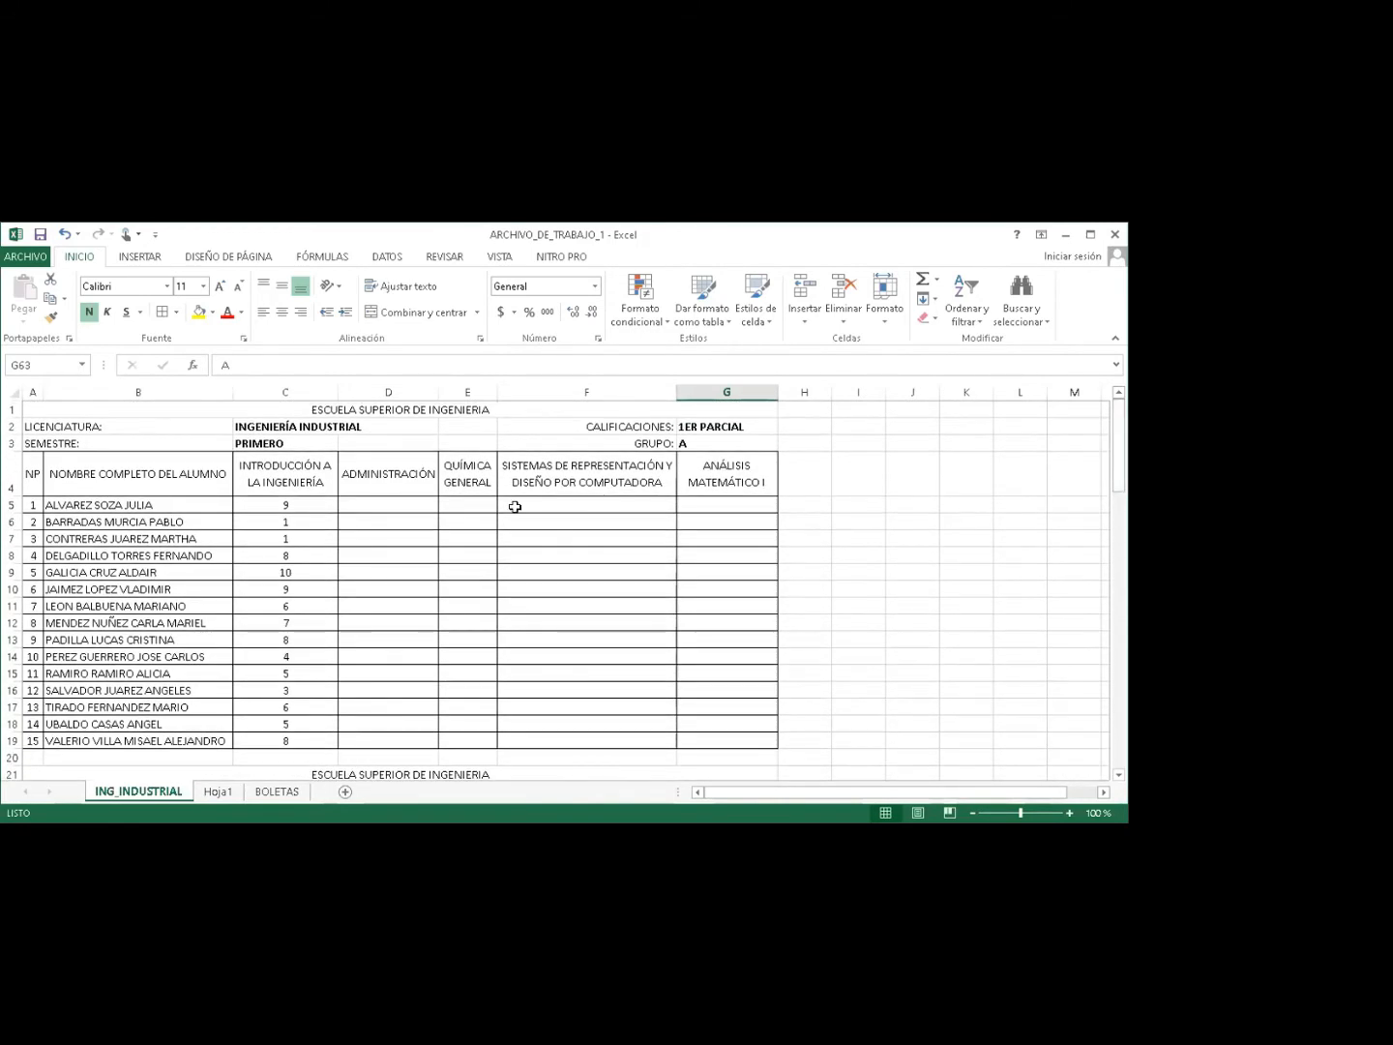
# Enter 1ER PARCIAL Administración grades 8, 7, 6, 8, 9 and a Química General grade of 9.
pyautogui.click(397, 499)
pyautogui.write('8')
pyautogui.press('Return')
pyautogui.write('7')
pyautogui.press('Return')
pyautogui.write('6')
pyautogui.press('Tab')
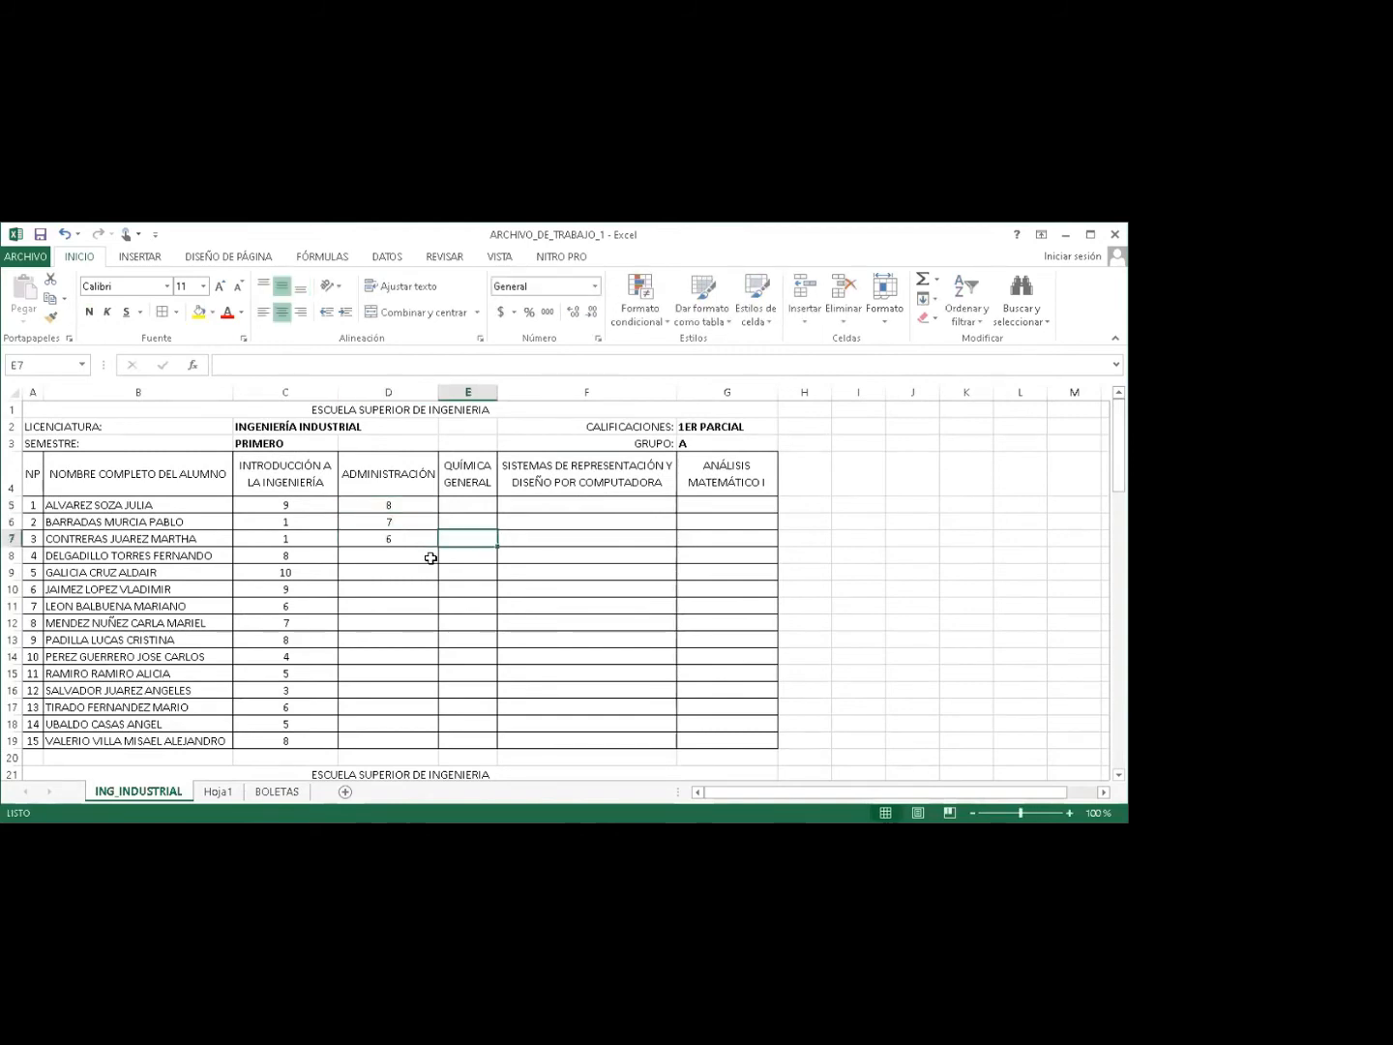
pyautogui.click(431, 558)
pyautogui.write('8')
pyautogui.press('Return')
pyautogui.write('9')
pyautogui.press('Tab')
pyautogui.write('9')
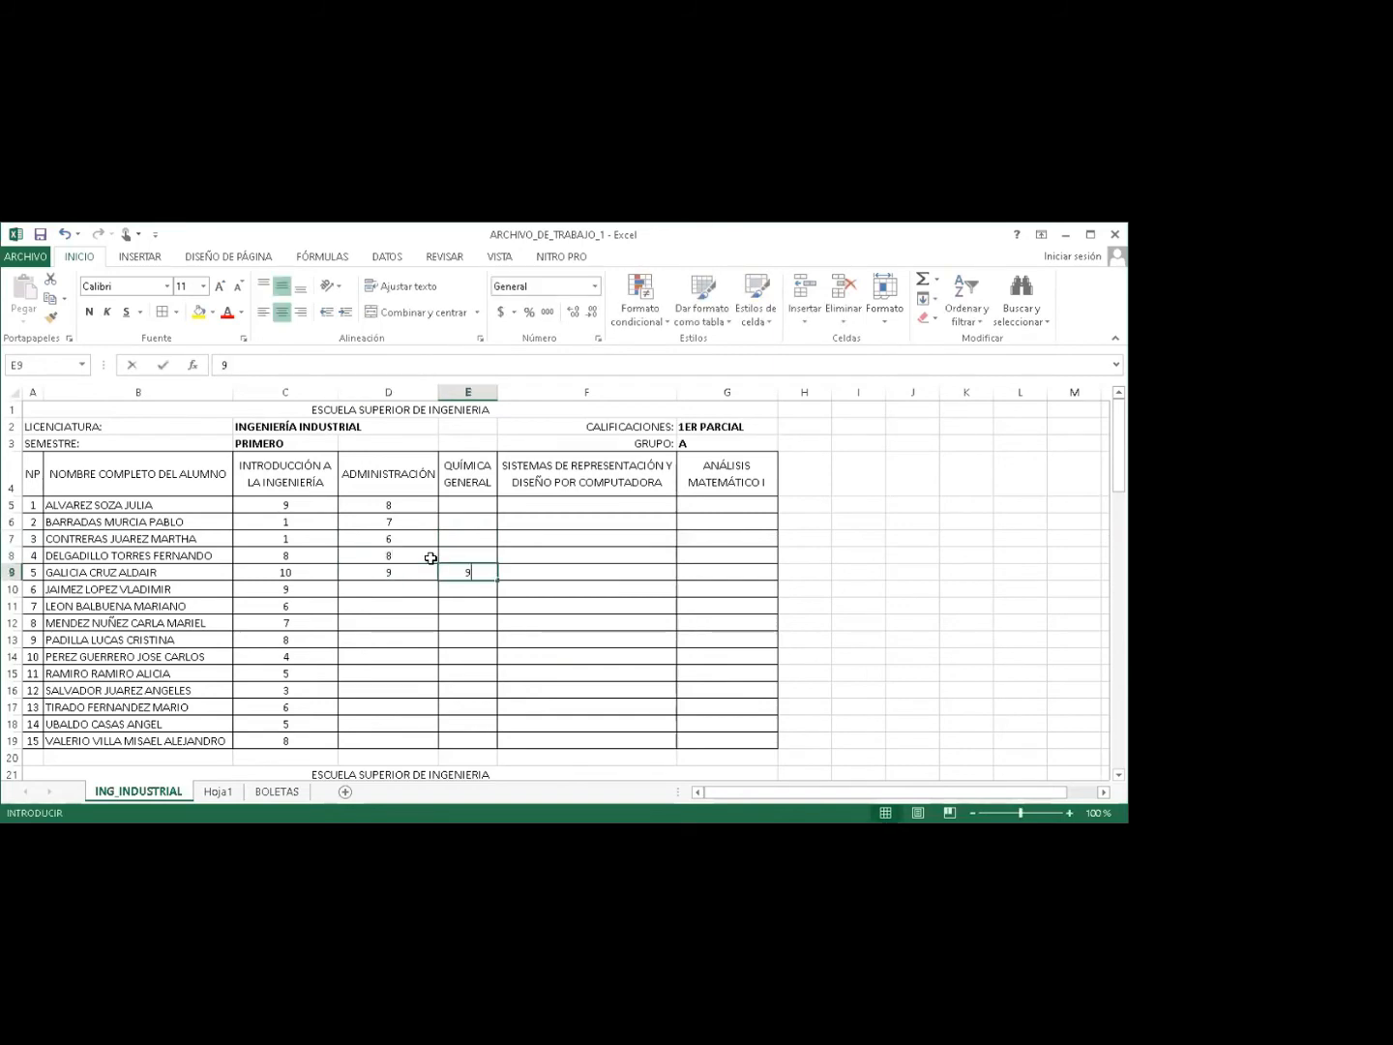
pyautogui.press('Return')
# Fill the Química General cells above with grades 5, 6 and 7.
pyautogui.press('Up')
pyautogui.press('Right')
pyautogui.press('Up')
pyautogui.press('Up')
pyautogui.write('5')
pyautogui.press('Up')
pyautogui.write('6')
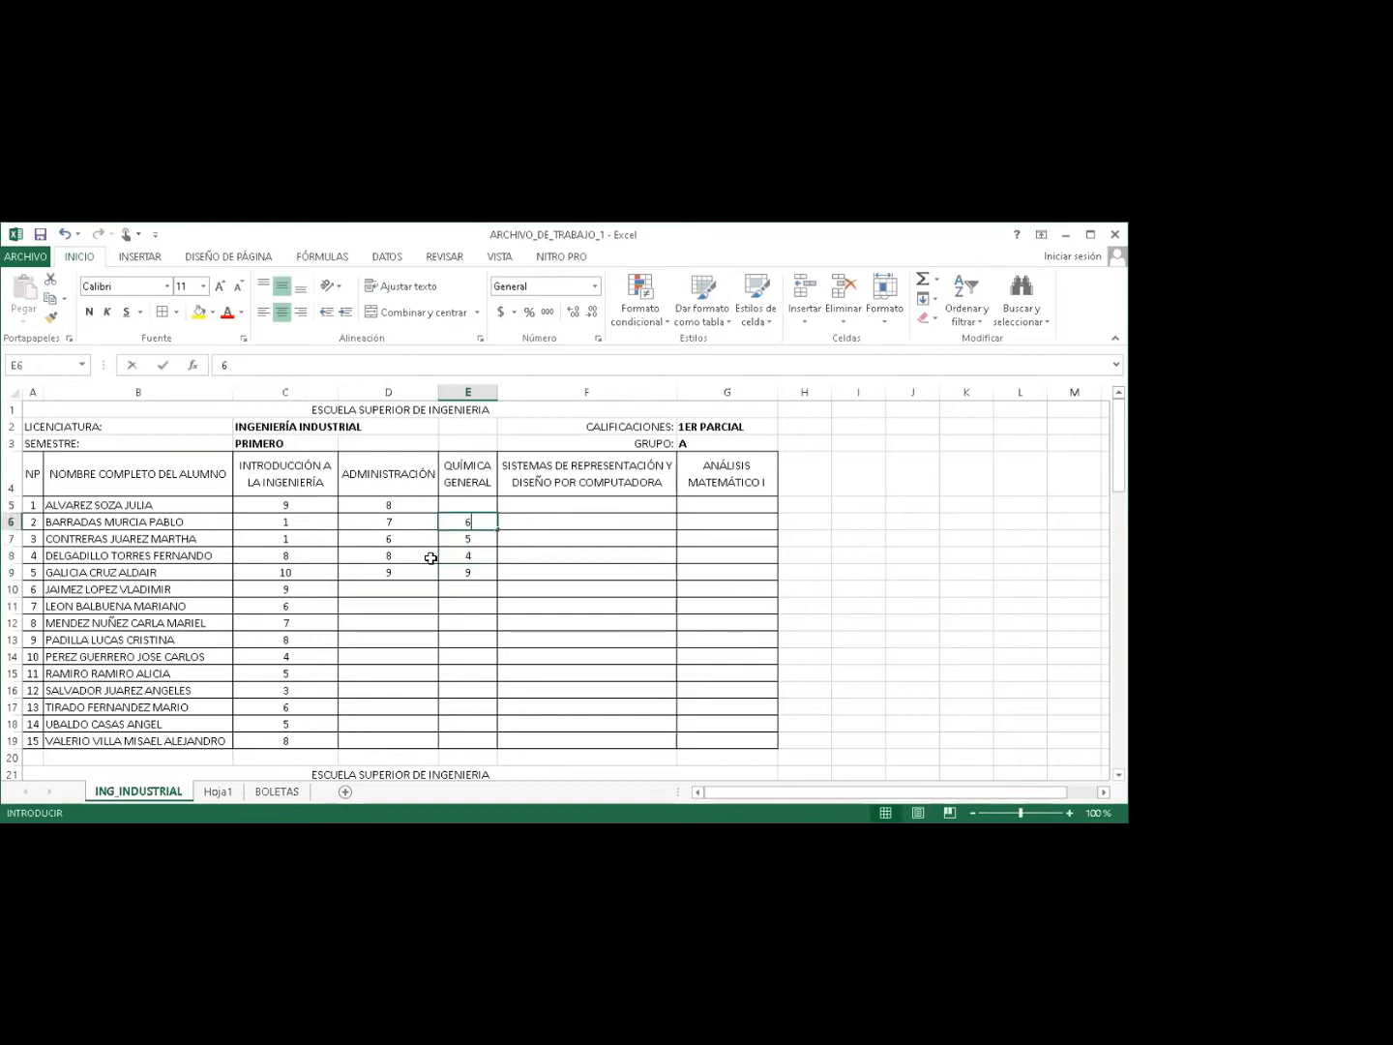
pyautogui.press('Up')
pyautogui.write('7')
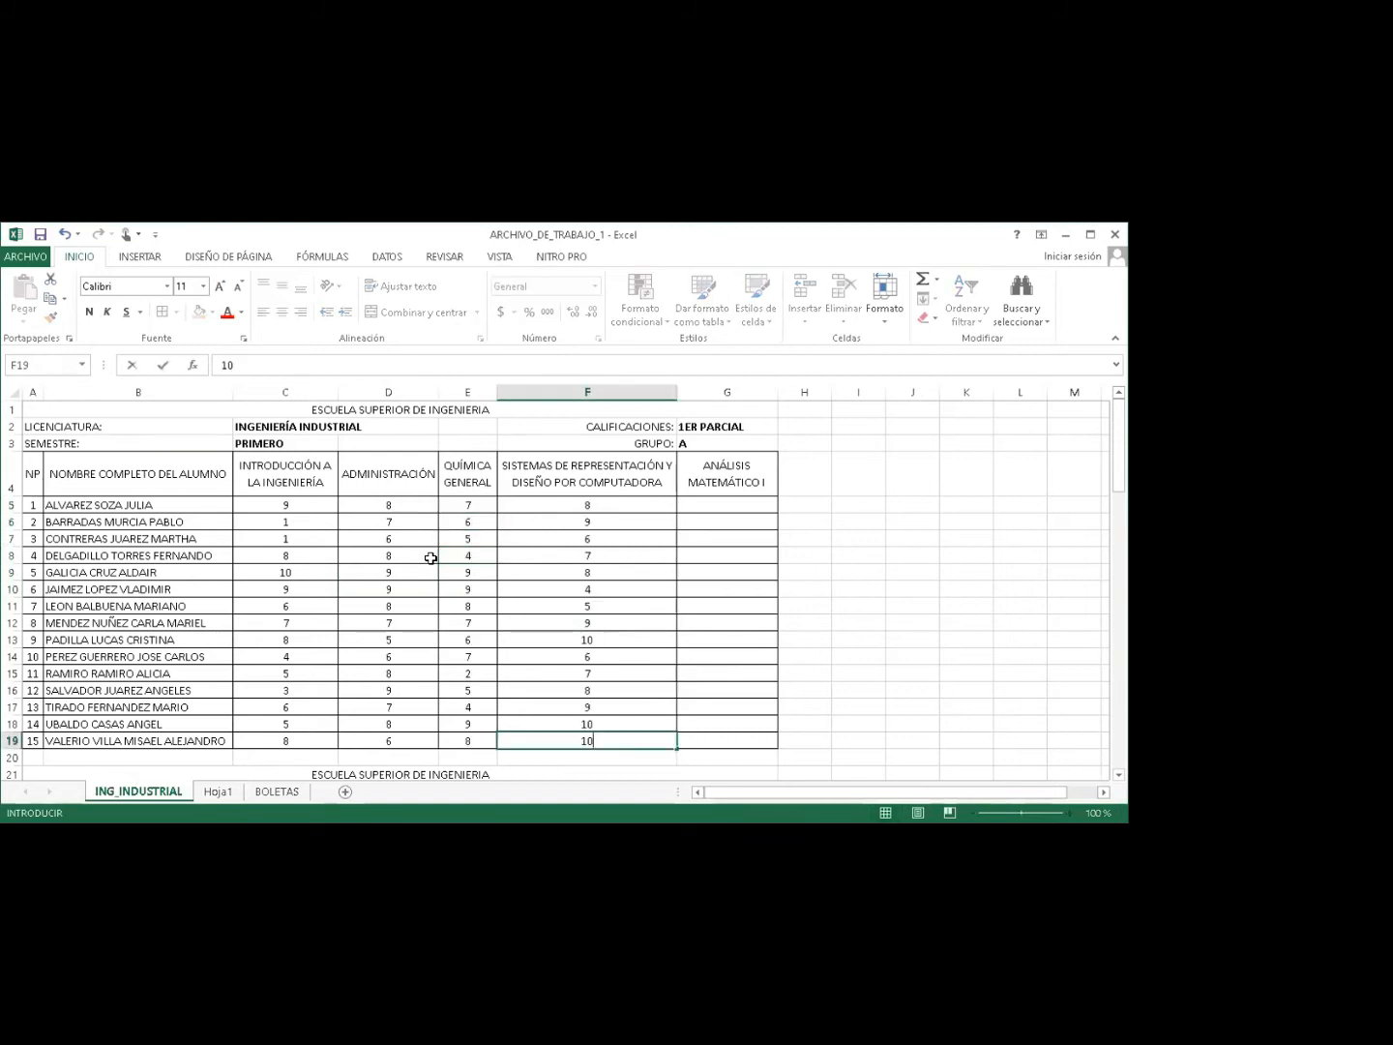
pyautogui.press('Up')
pyautogui.press('Up')
pyautogui.press('Up')
pyautogui.press('Up')
pyautogui.press('Up')
pyautogui.press('Up')
pyautogui.press('Up')
pyautogui.press('Up')
pyautogui.press('Up')
pyautogui.press('Up')
pyautogui.press('Up')
pyautogui.press('Up')
pyautogui.press('Up')
pyautogui.press('Up')
# Enter Análisis Matemático I grades 9, 8, 8, 6, 8, 7, 9, 9, removing a stray digit.
pyautogui.press('Right')
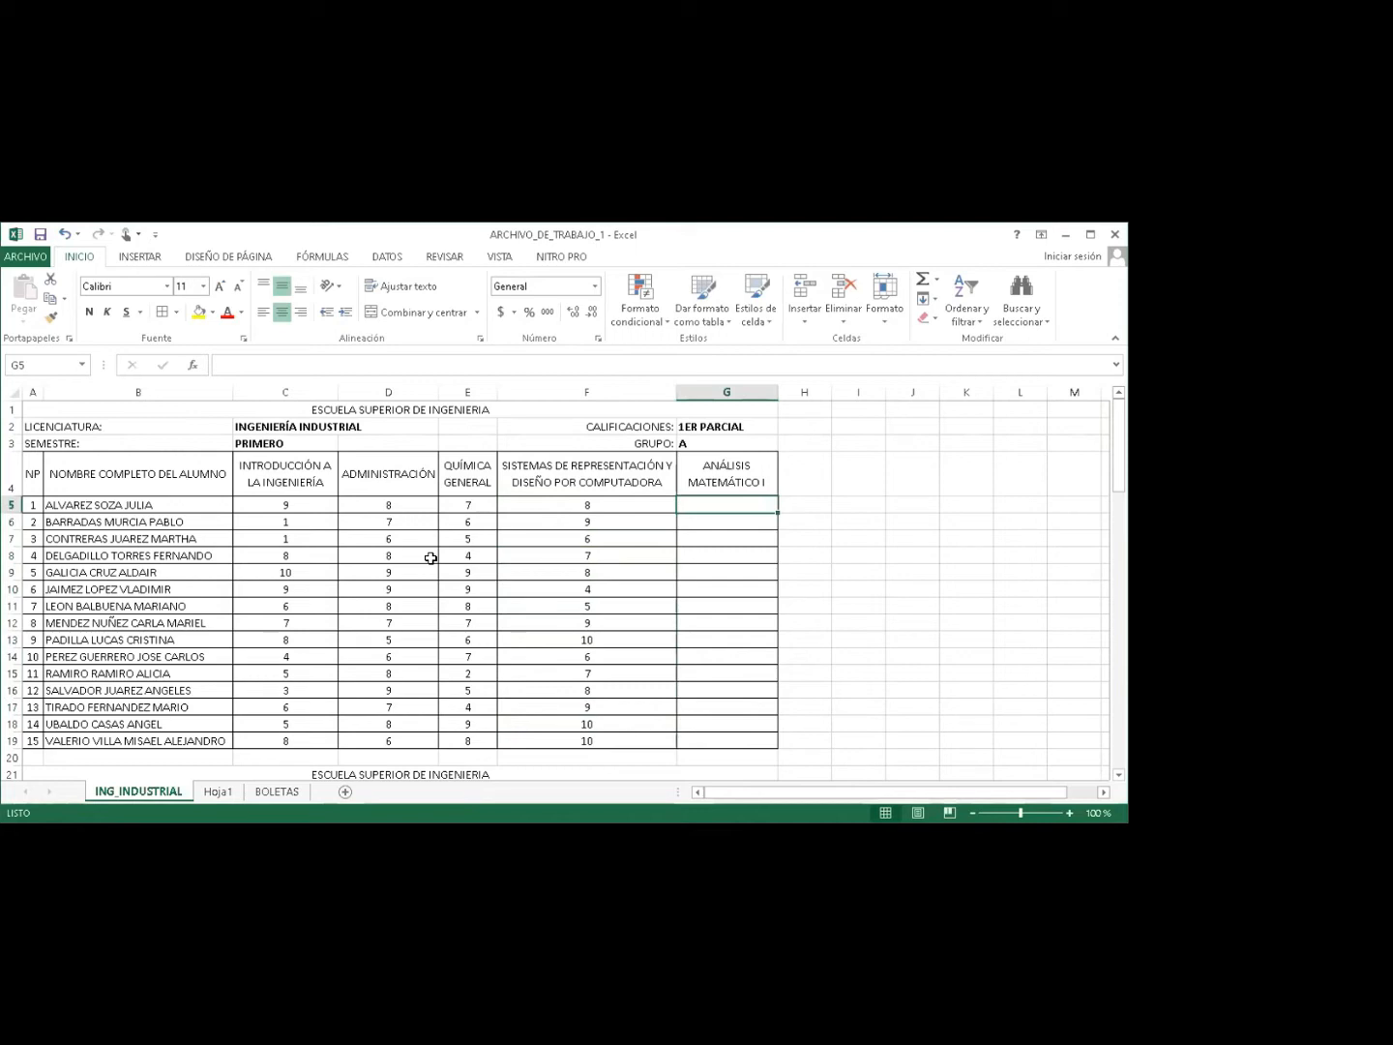
pyautogui.write('9')
pyautogui.press('Return')
pyautogui.write('8')
pyautogui.press('Return')
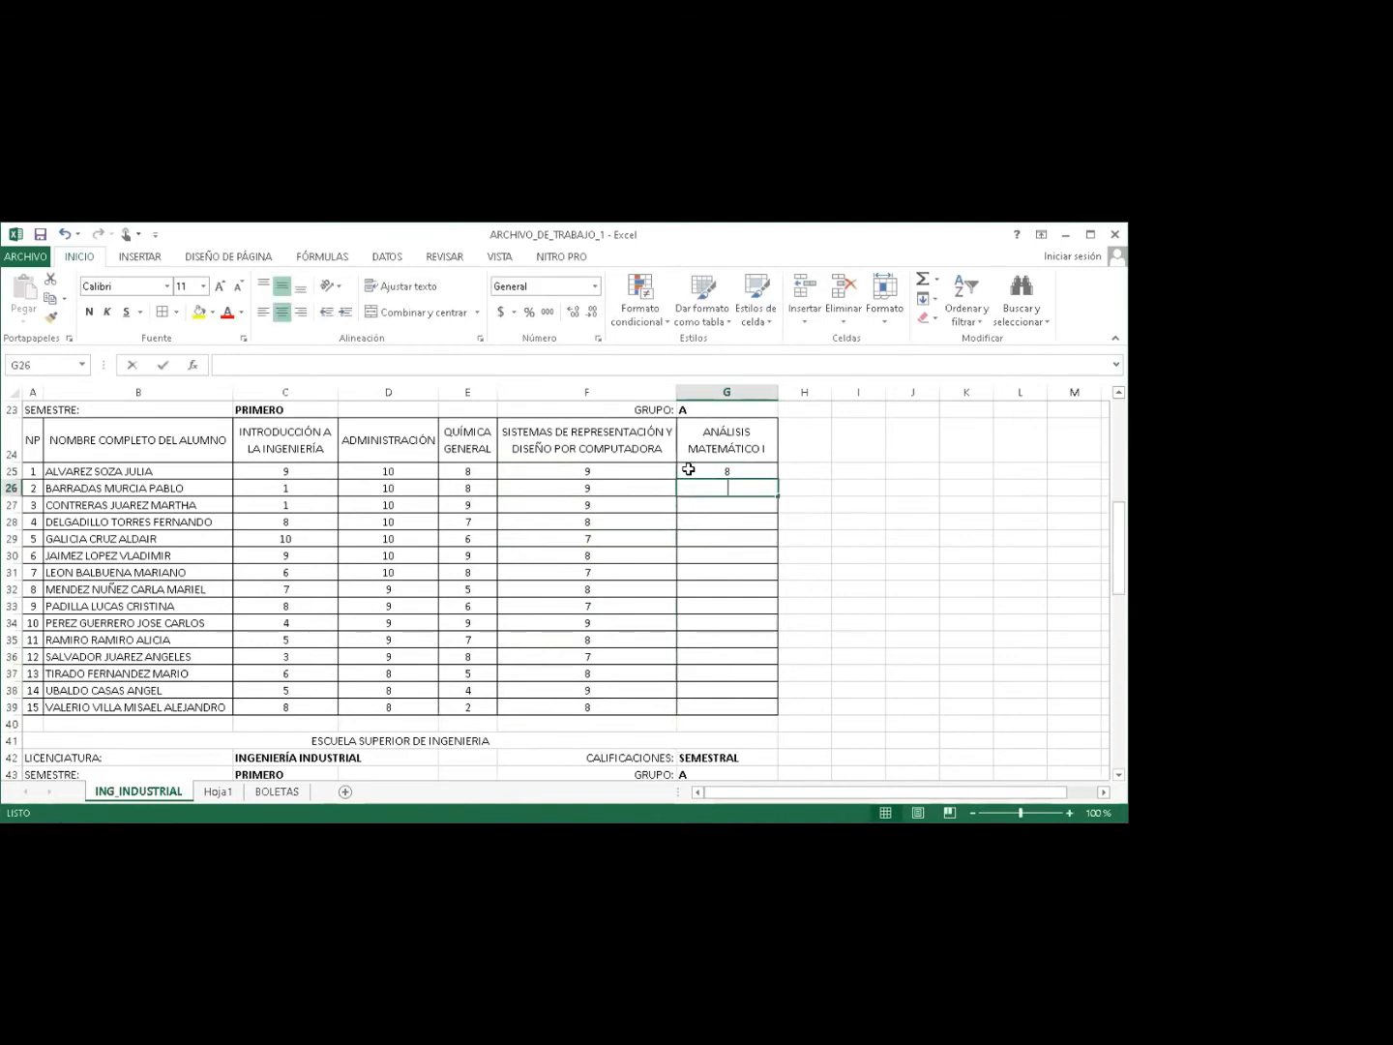
pyautogui.write('8 6 8 7 9')
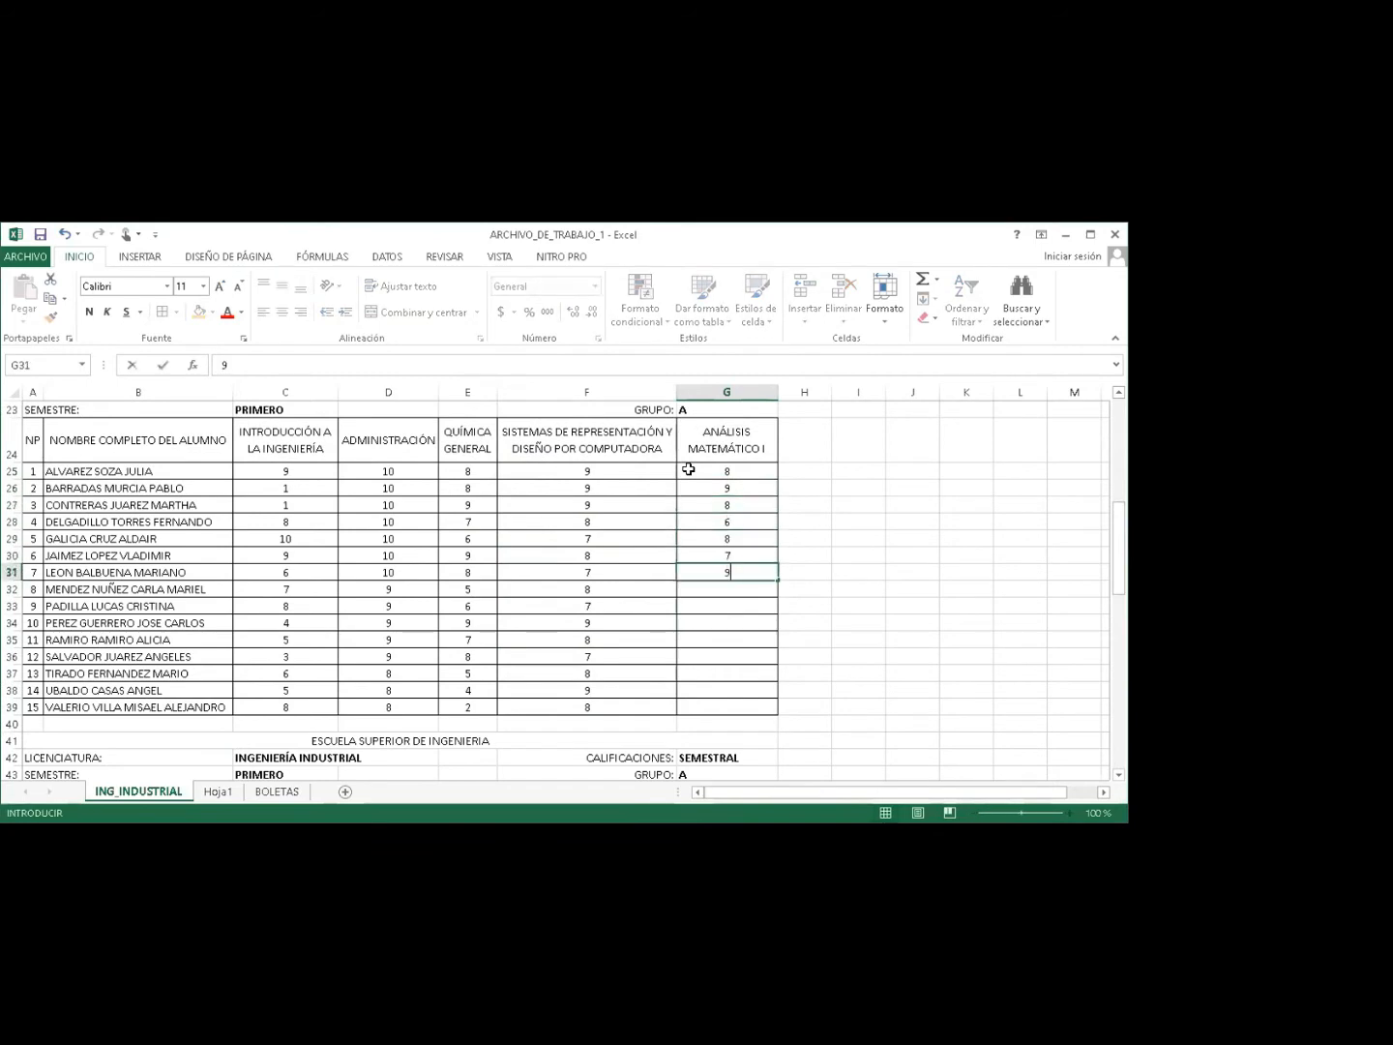
pyautogui.write('5')
pyautogui.press('BackSpace')
pyautogui.press('Return')
pyautogui.write('9')
pyautogui.press('Return')
pyautogui.press('Return')
# Finish the 2DO PARCIAL Análisis Matemático I column with grades 6, 8, 8, 8, 6, 7 and 9.
pyautogui.write('6')
pyautogui.press('Return')
pyautogui.write('8')
pyautogui.press('Up')
pyautogui.press('Up')
pyautogui.write('8')
pyautogui.press('Return')
pyautogui.press('Return')
pyautogui.press('Return')
pyautogui.write('8')
pyautogui.press('Return')
pyautogui.write('6')
pyautogui.press('Return')
pyautogui.write('7')
pyautogui.press('Return')
pyautogui.write('9')
pyautogui.press('Return')
pyautogui.press('Return')
pyautogui.press('Return')
pyautogui.press('Return')
pyautogui.press('Return')
pyautogui.press('Return')
pyautogui.press('Return')
pyautogui.press('Return')
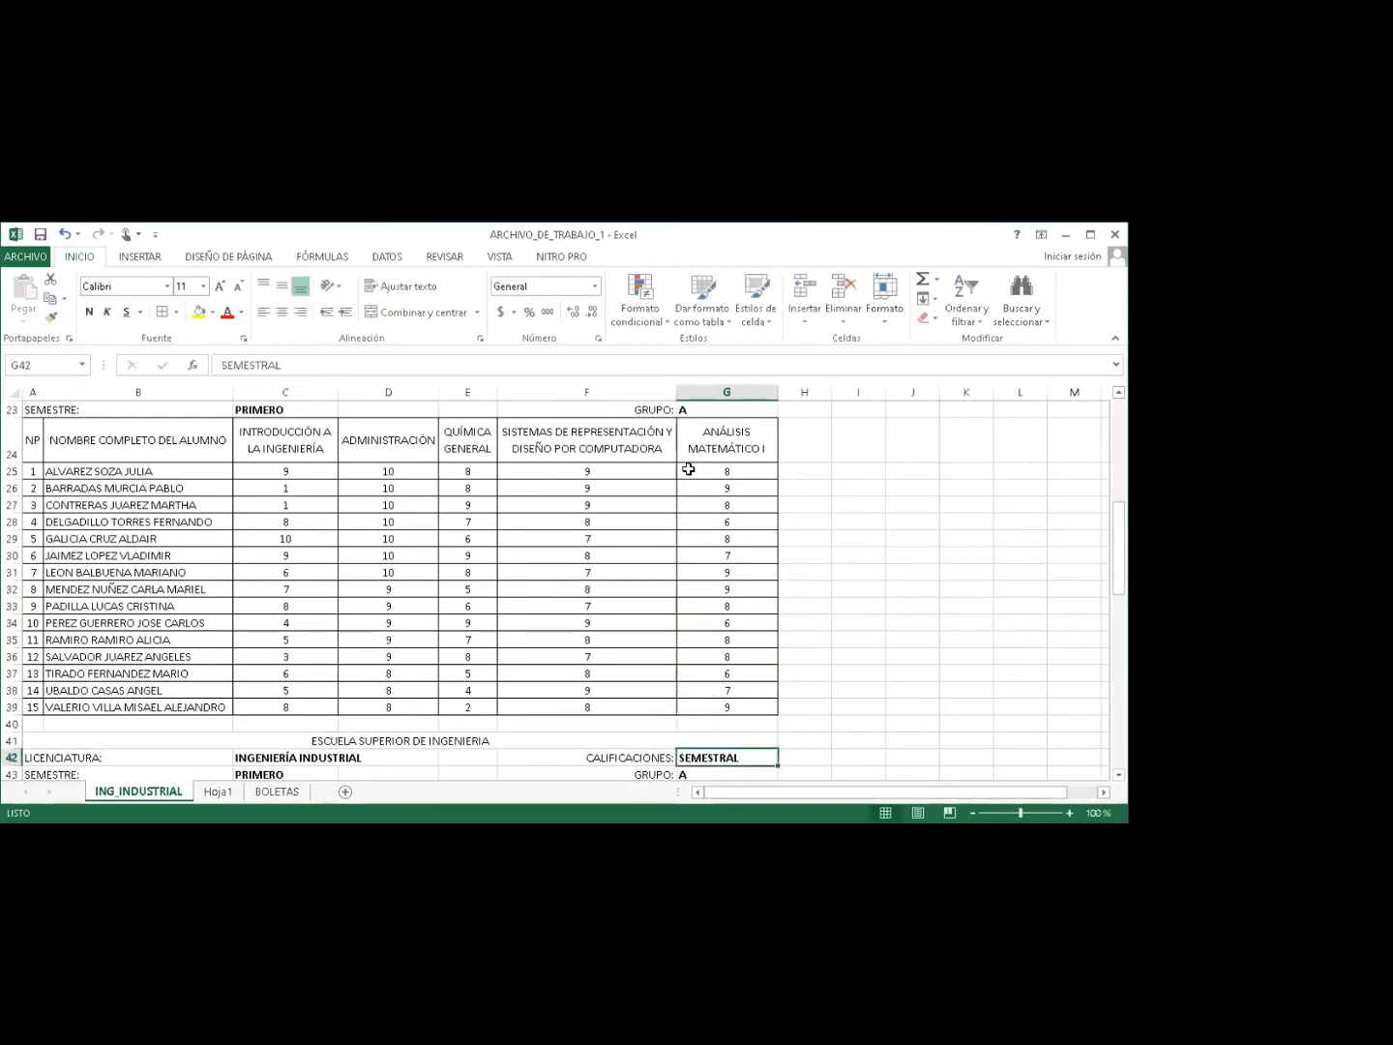
pyautogui.press('Return')
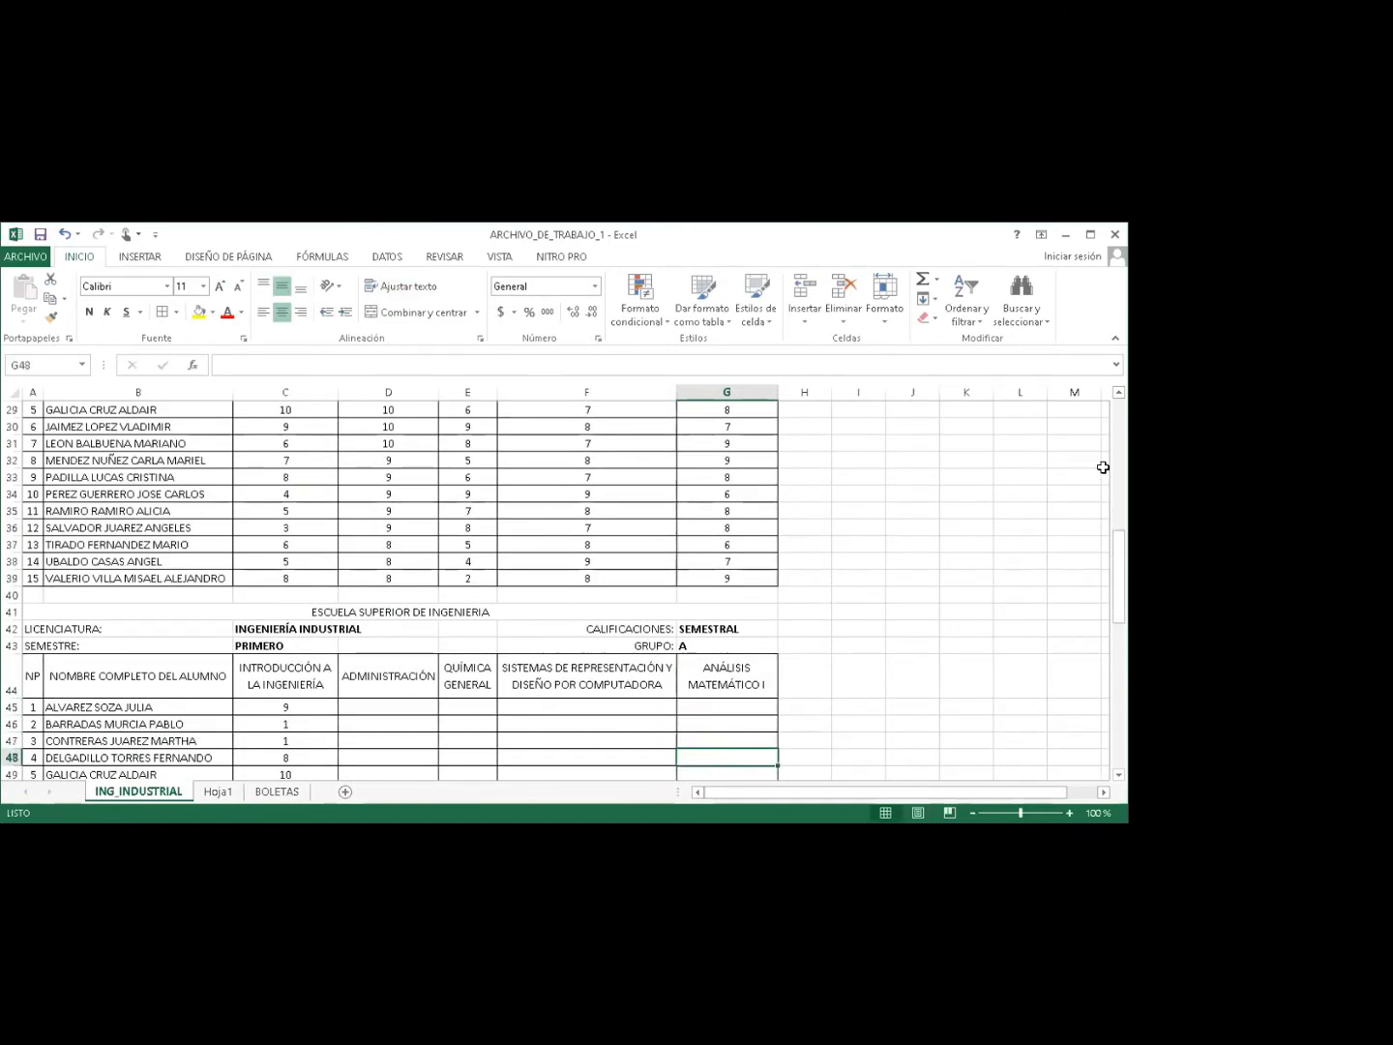
# Revise the SEMESTRAL Introducción a la Ingeniería grades to 8 and 9.
pyautogui.moveTo(1119, 553); pyautogui.dragTo(1121, 611)
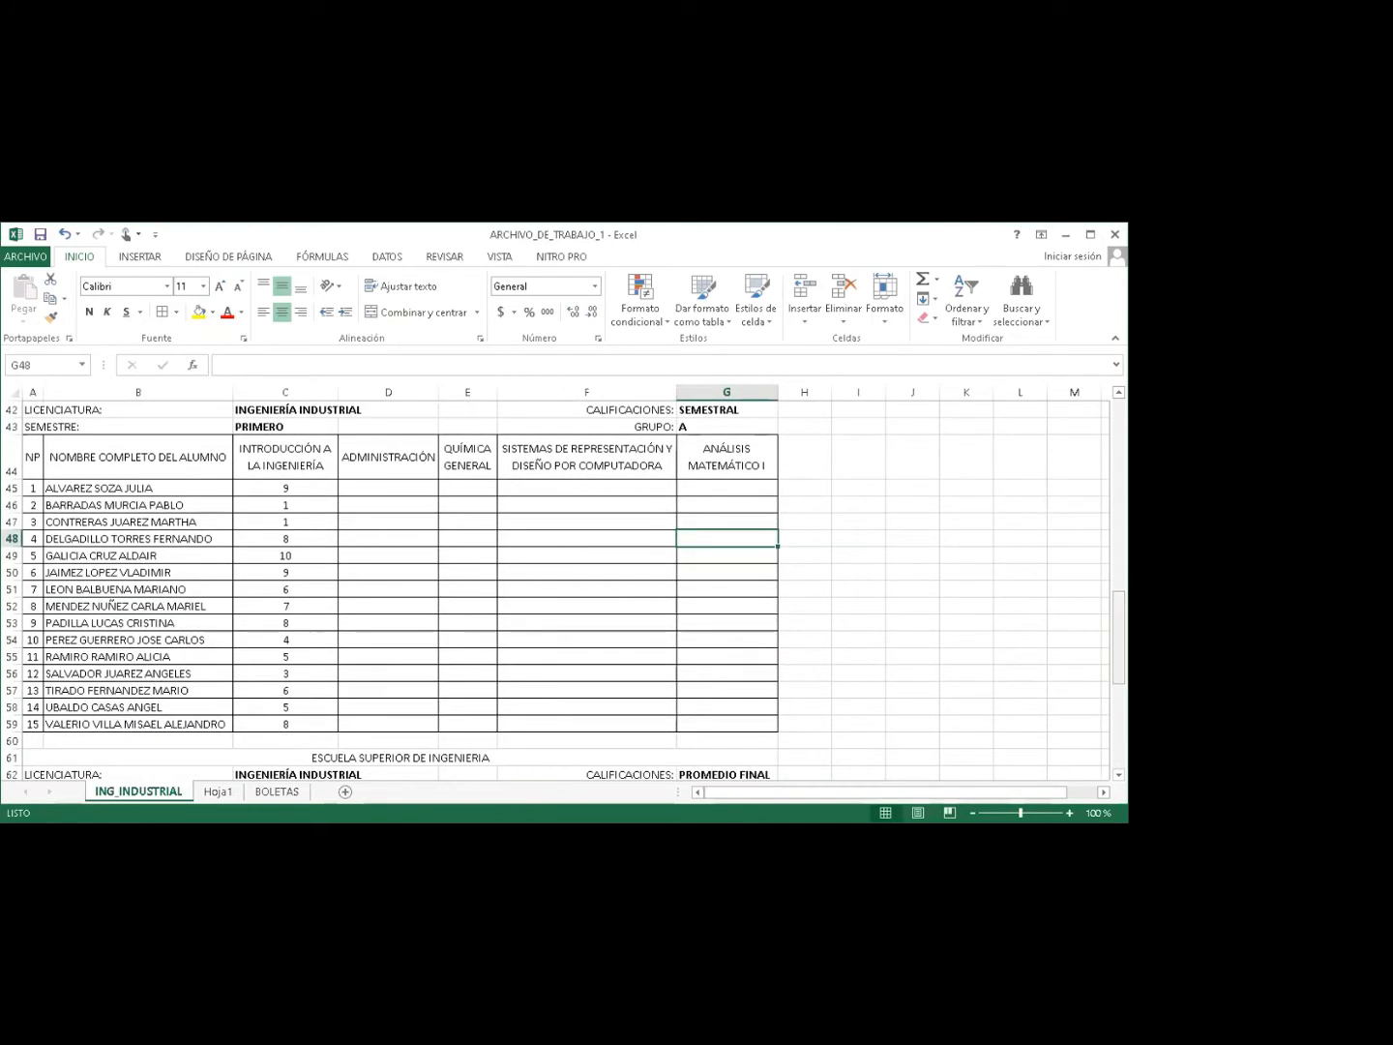
pyautogui.click(290, 505)
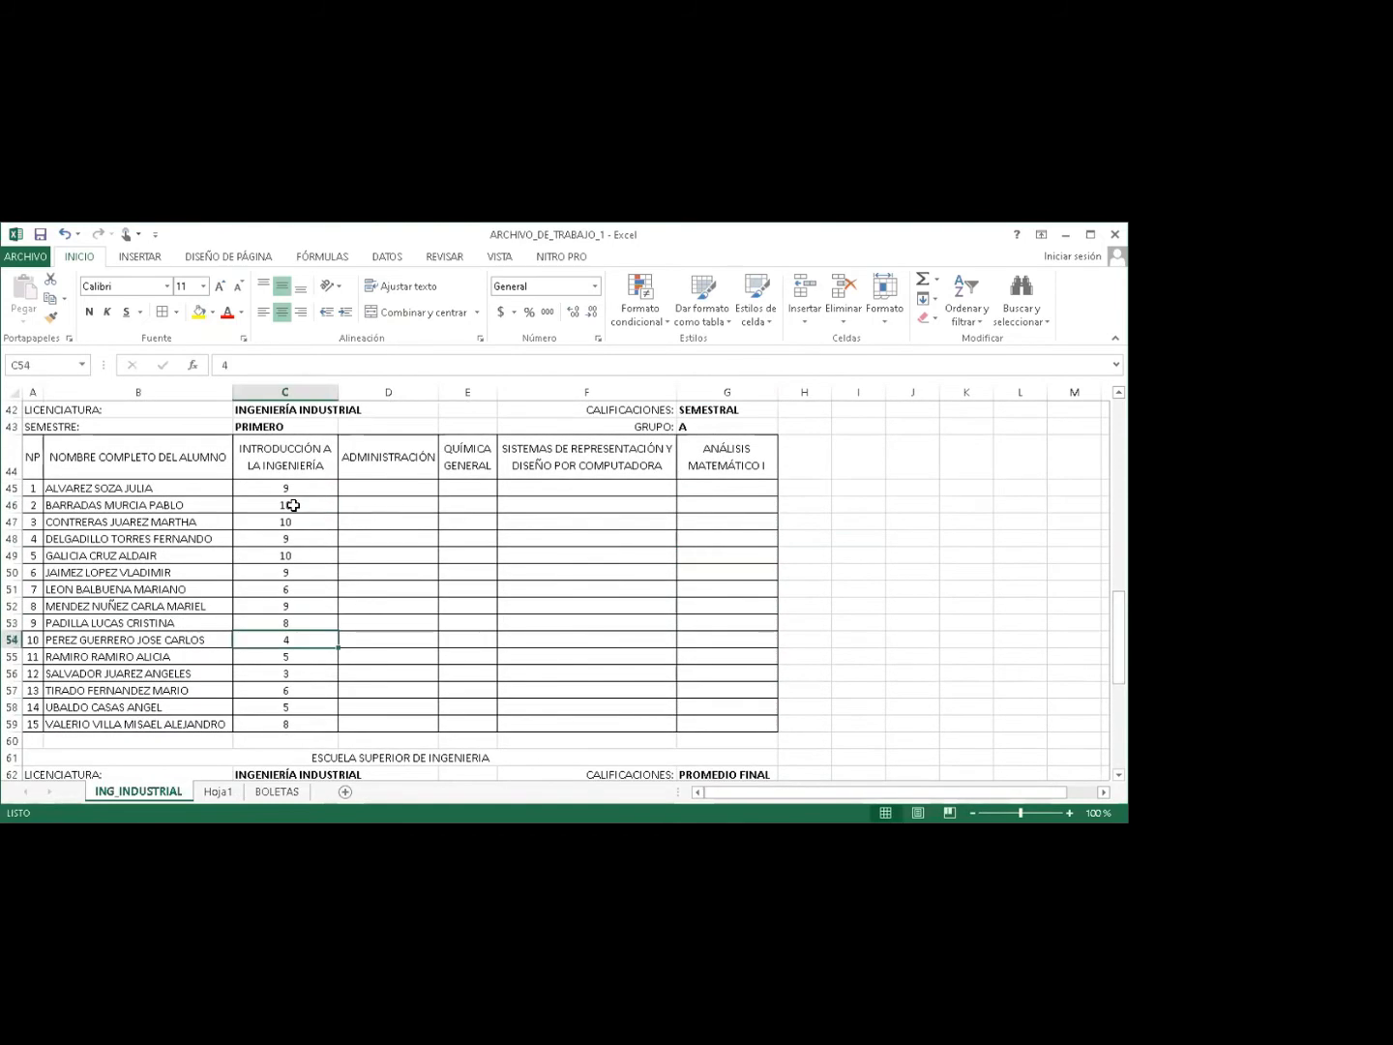
pyautogui.press('Return')
pyautogui.press('Return')
pyautogui.write('8')
pyautogui.press('Return')
pyautogui.write('9')
pyautogui.press('Return')
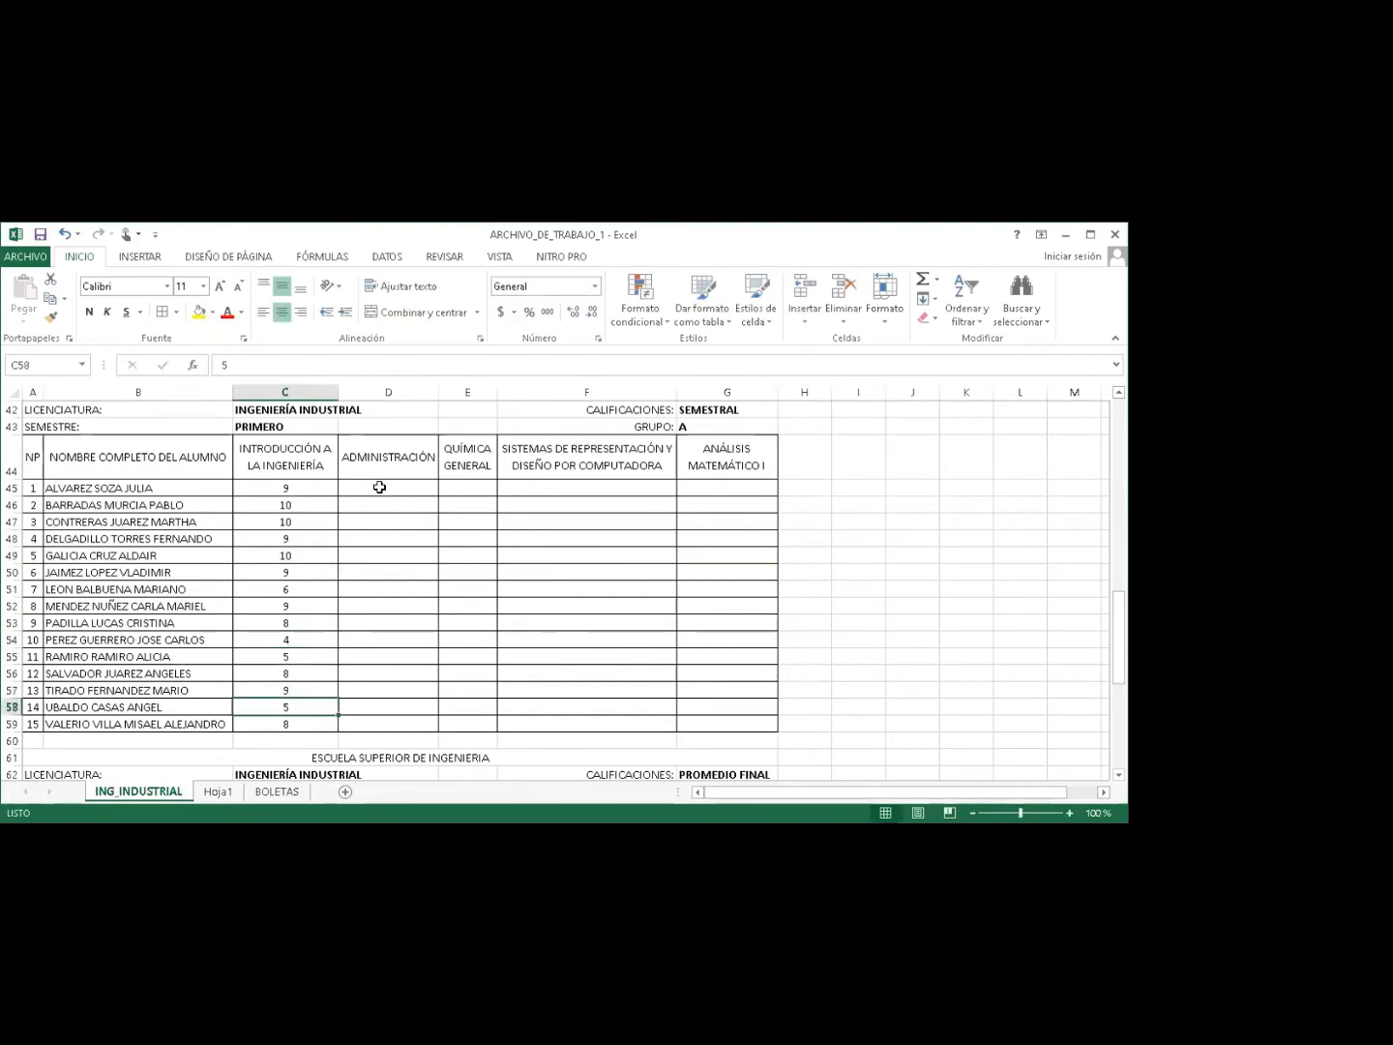
# Enter SEMESTRAL Administración grades 8, 9, 8, 5, 6, 7, 9 and 6.
pyautogui.click(379, 486)
pyautogui.write('8')
pyautogui.press('Return')
pyautogui.write('9')
pyautogui.press('Return')
pyautogui.write('8')
pyautogui.press('Return')
pyautogui.write('5 6 7 9 6')
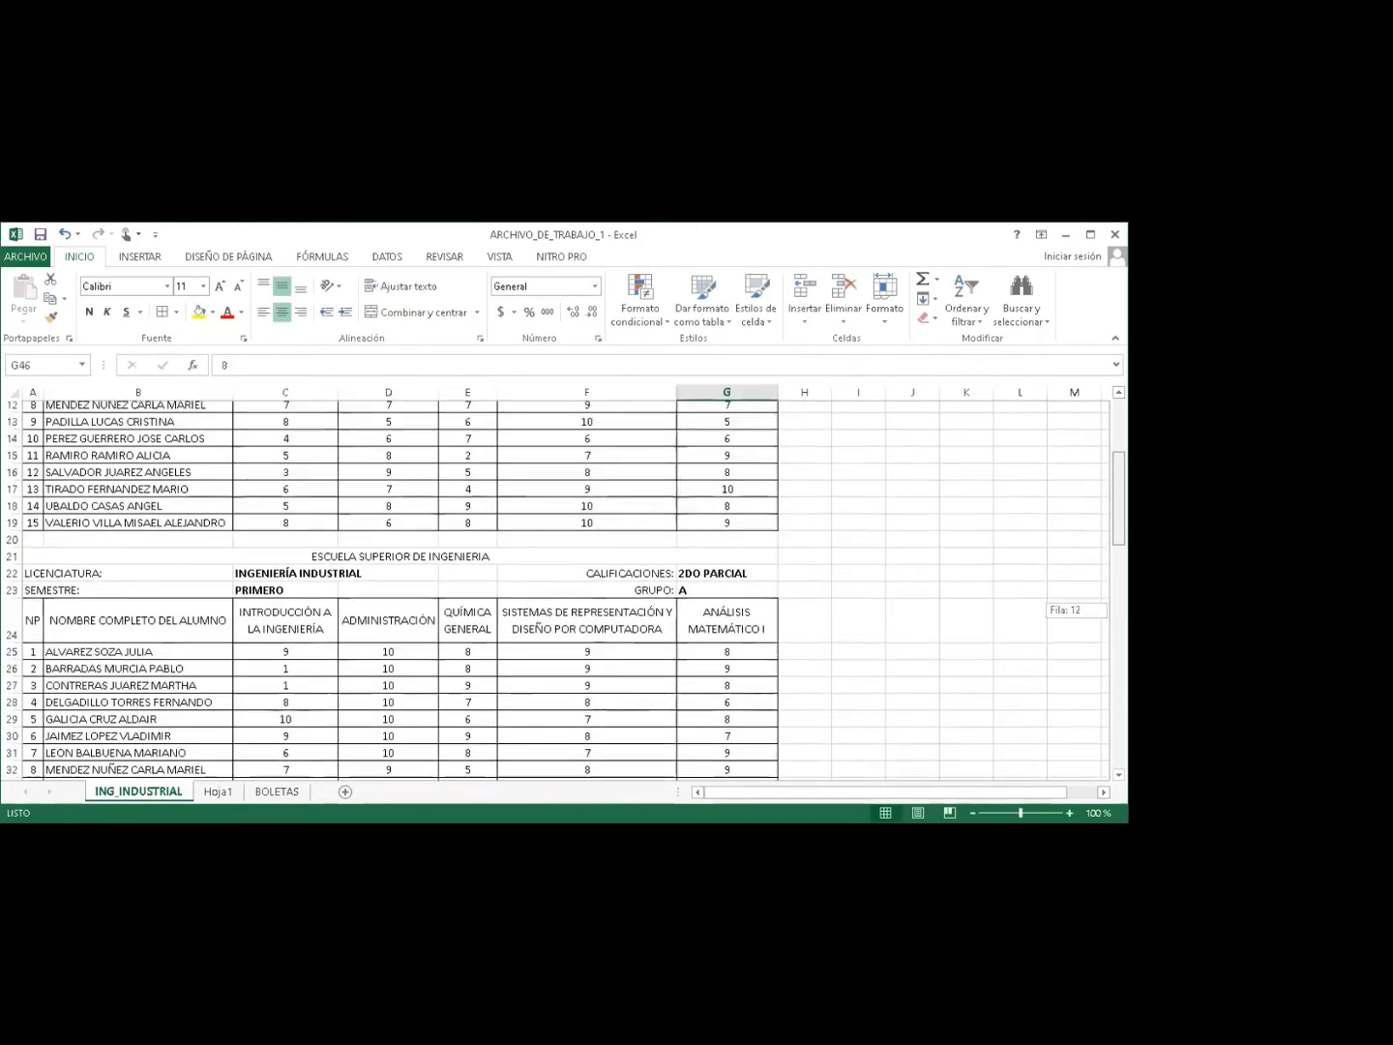
# Select all the grades in the 1ER PARCIAL table.
pyautogui.moveTo(1119, 496); pyautogui.dragTo(1120, 450)
pyautogui.moveTo(299, 489); pyautogui.dragTo(416, 570)
pyautogui.moveTo(600, 640); pyautogui.dragTo(709, 718)
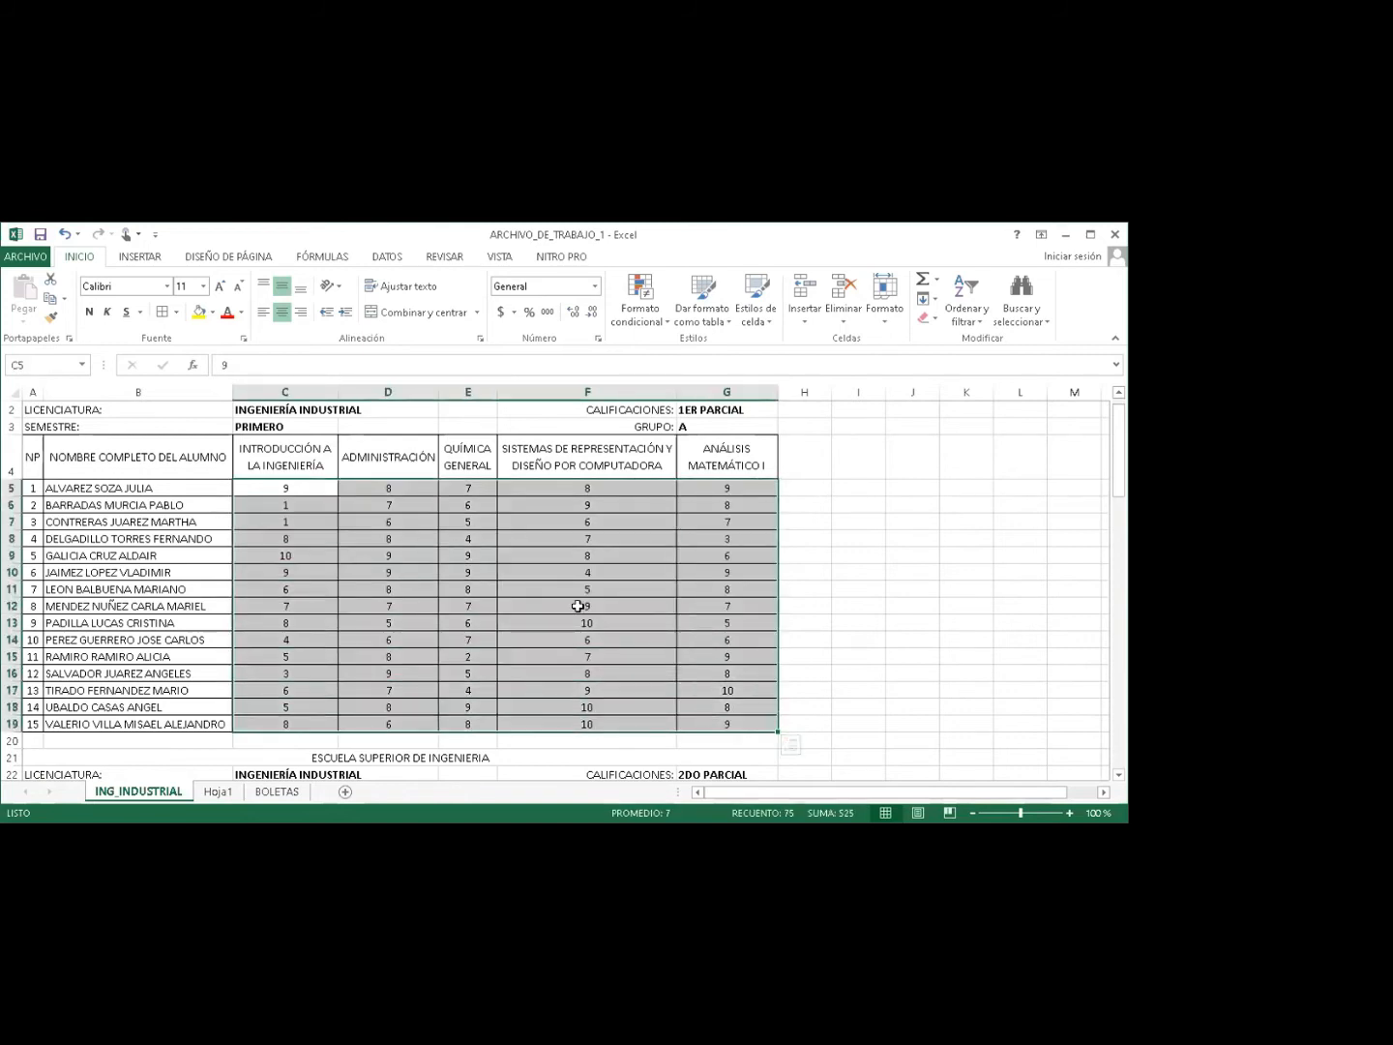
pyautogui.click(578, 605)
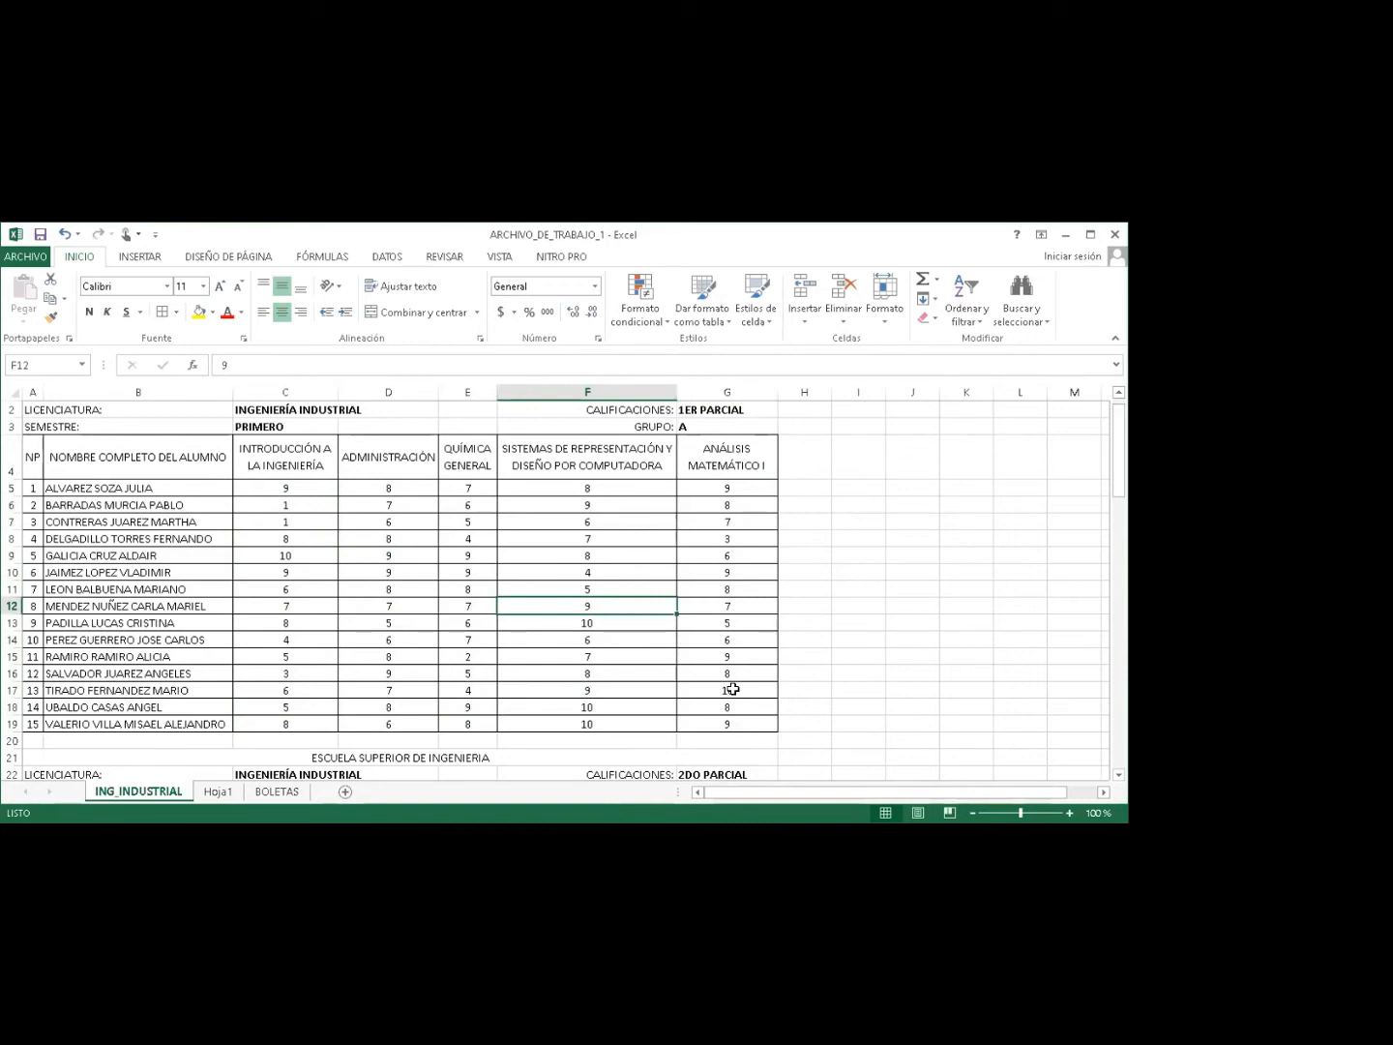
pyautogui.write('15')
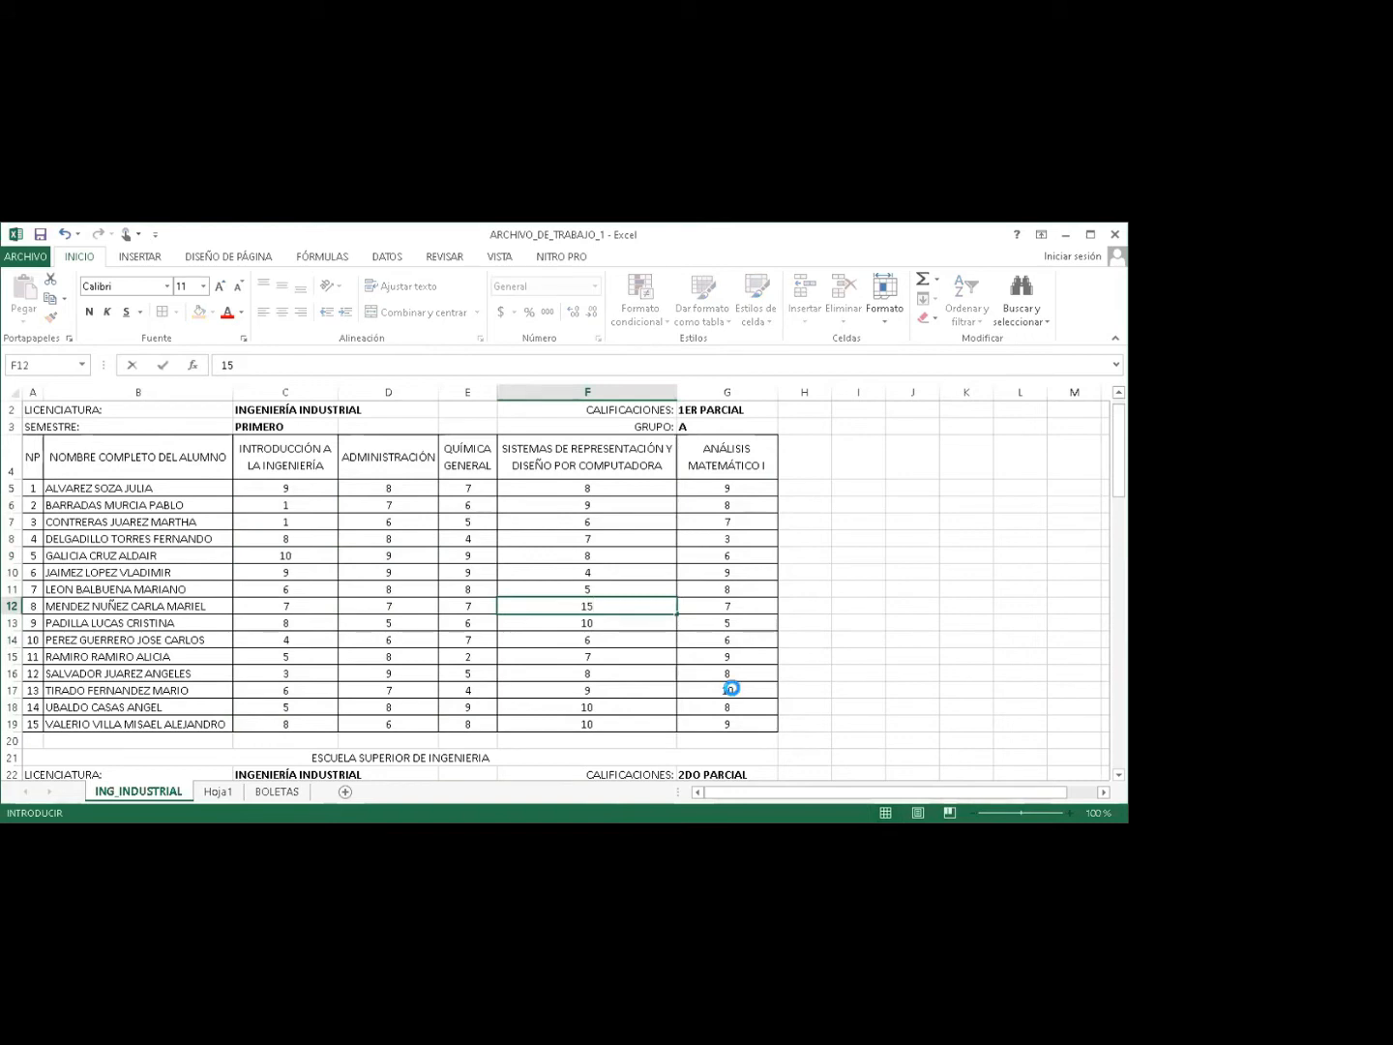
pyautogui.click(733, 687)
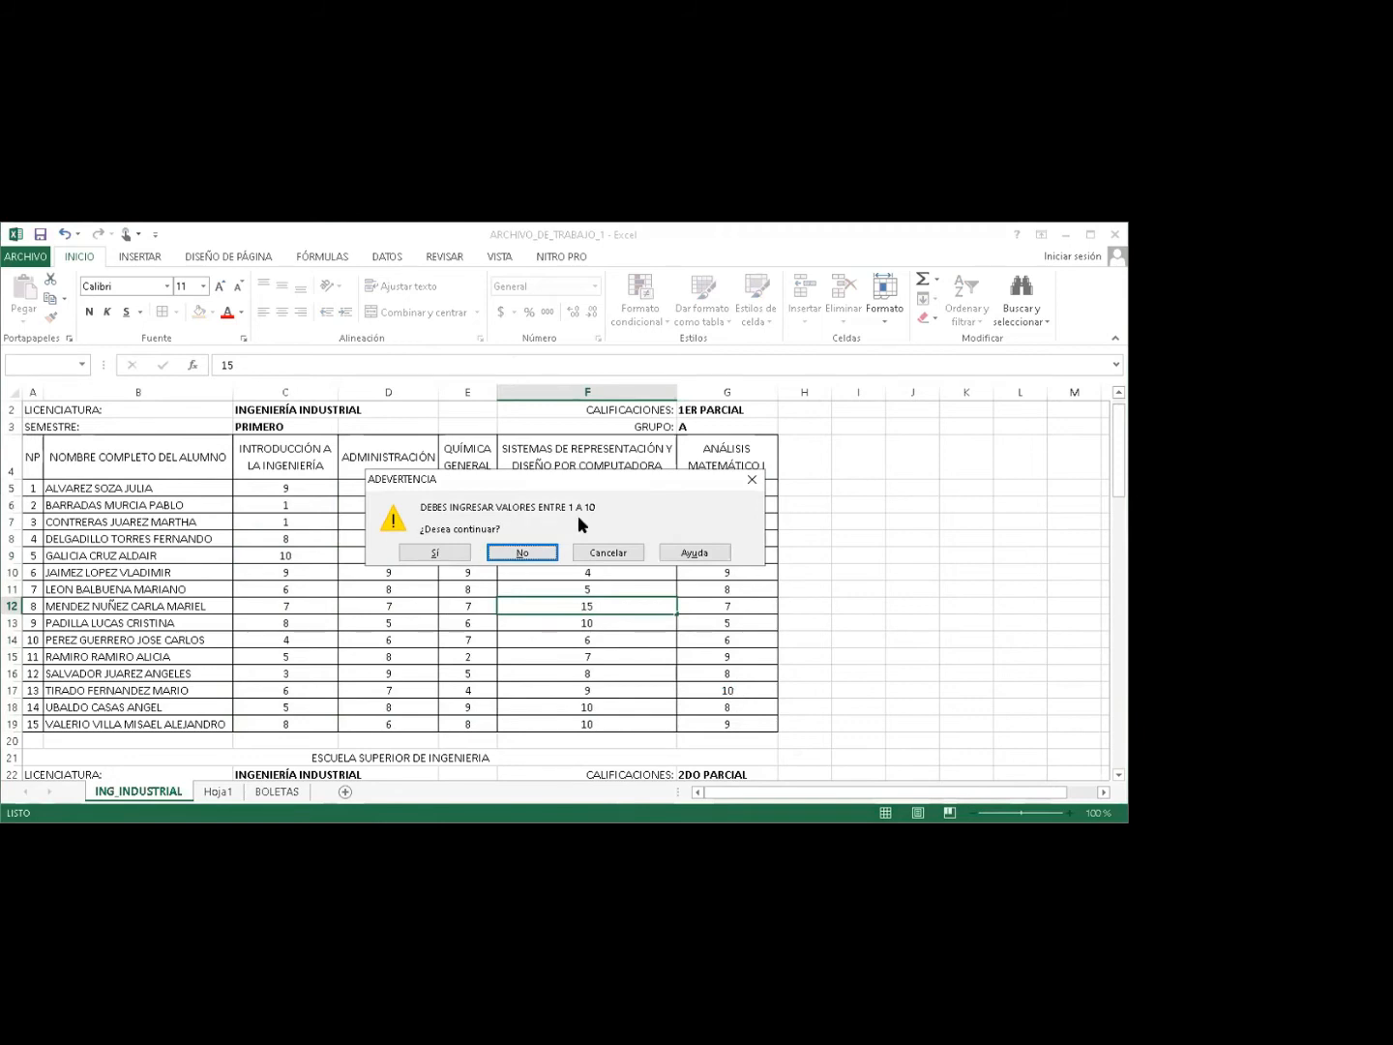
pyautogui.press('Escape')
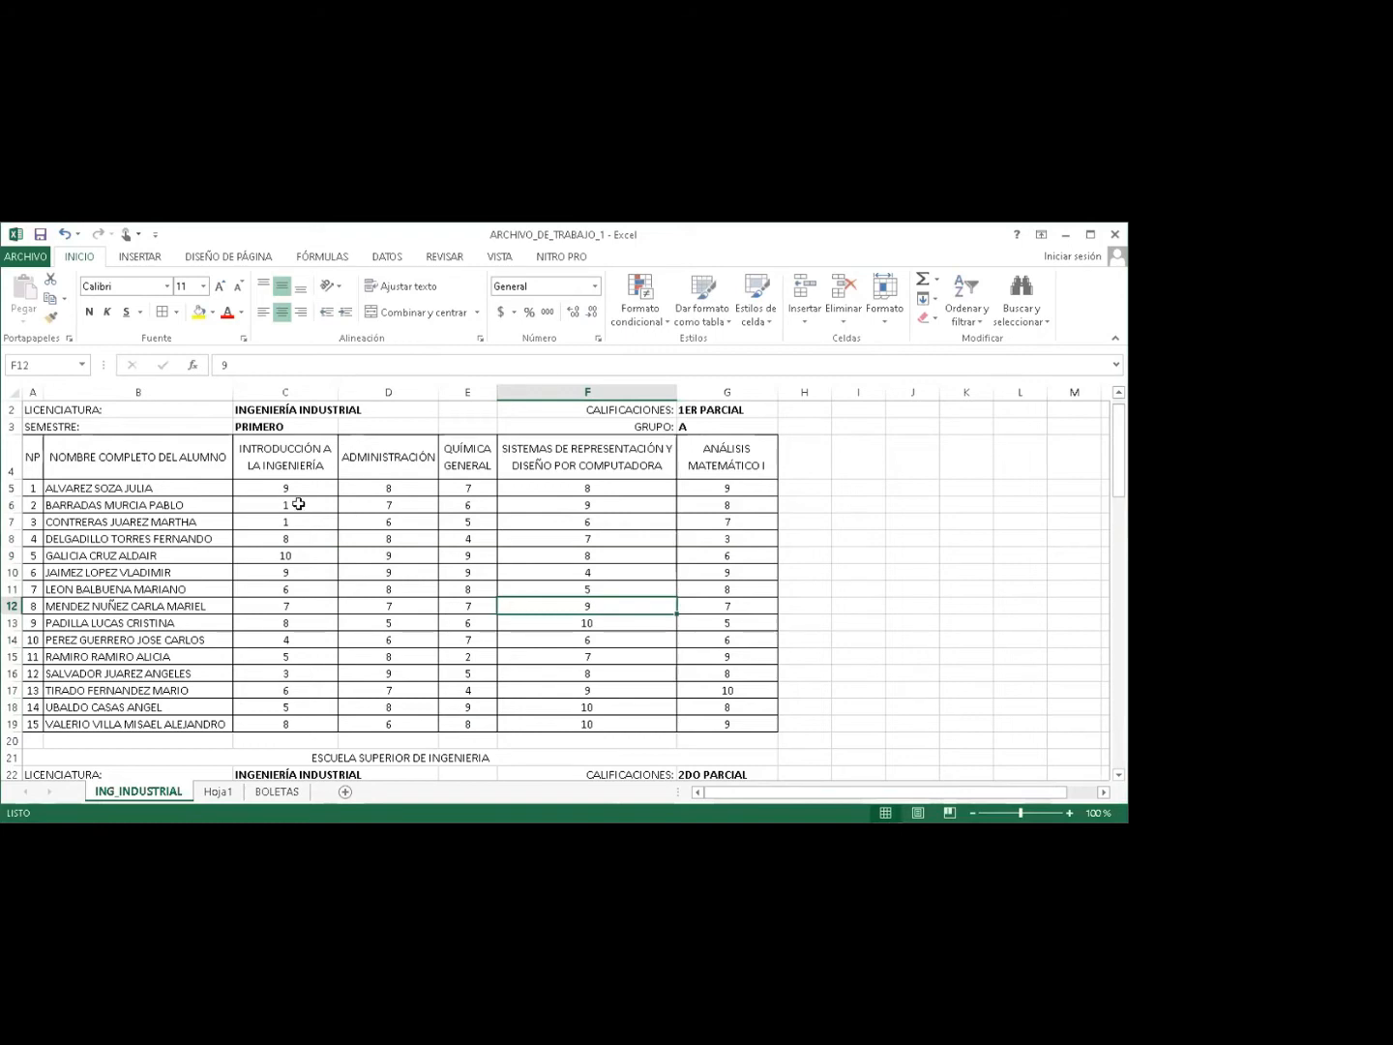
# Replace the second and third students' Introducción a la Ingeniería grades with 8 and 9.
pyautogui.click(298, 504)
pyautogui.write('8')
pyautogui.press('Return')
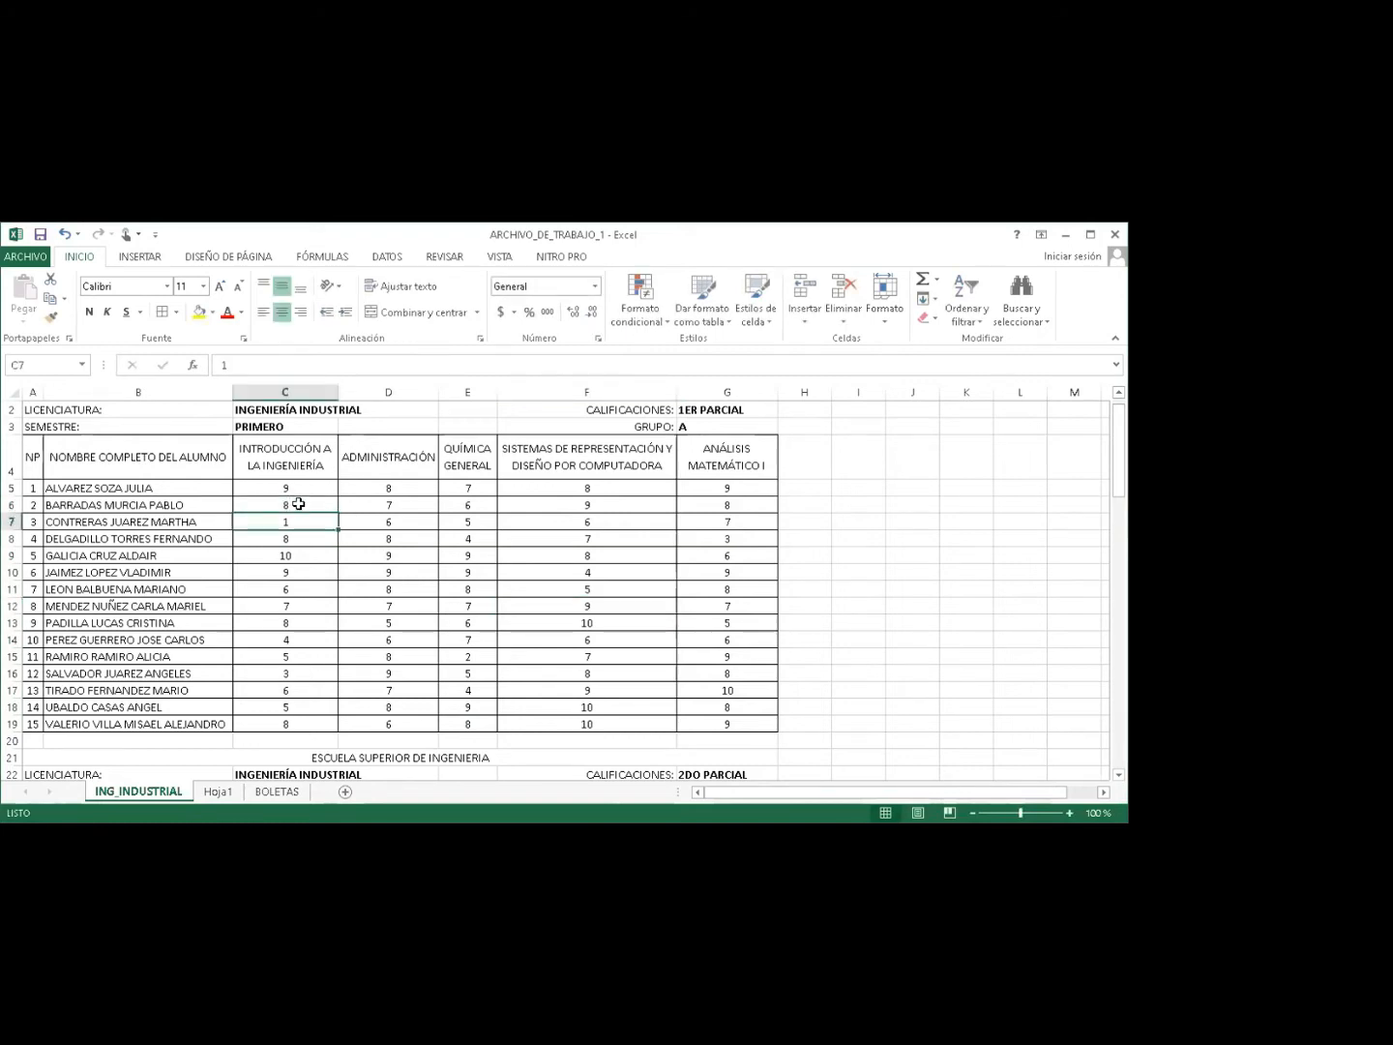
pyautogui.write('9')
pyautogui.click(319, 606)
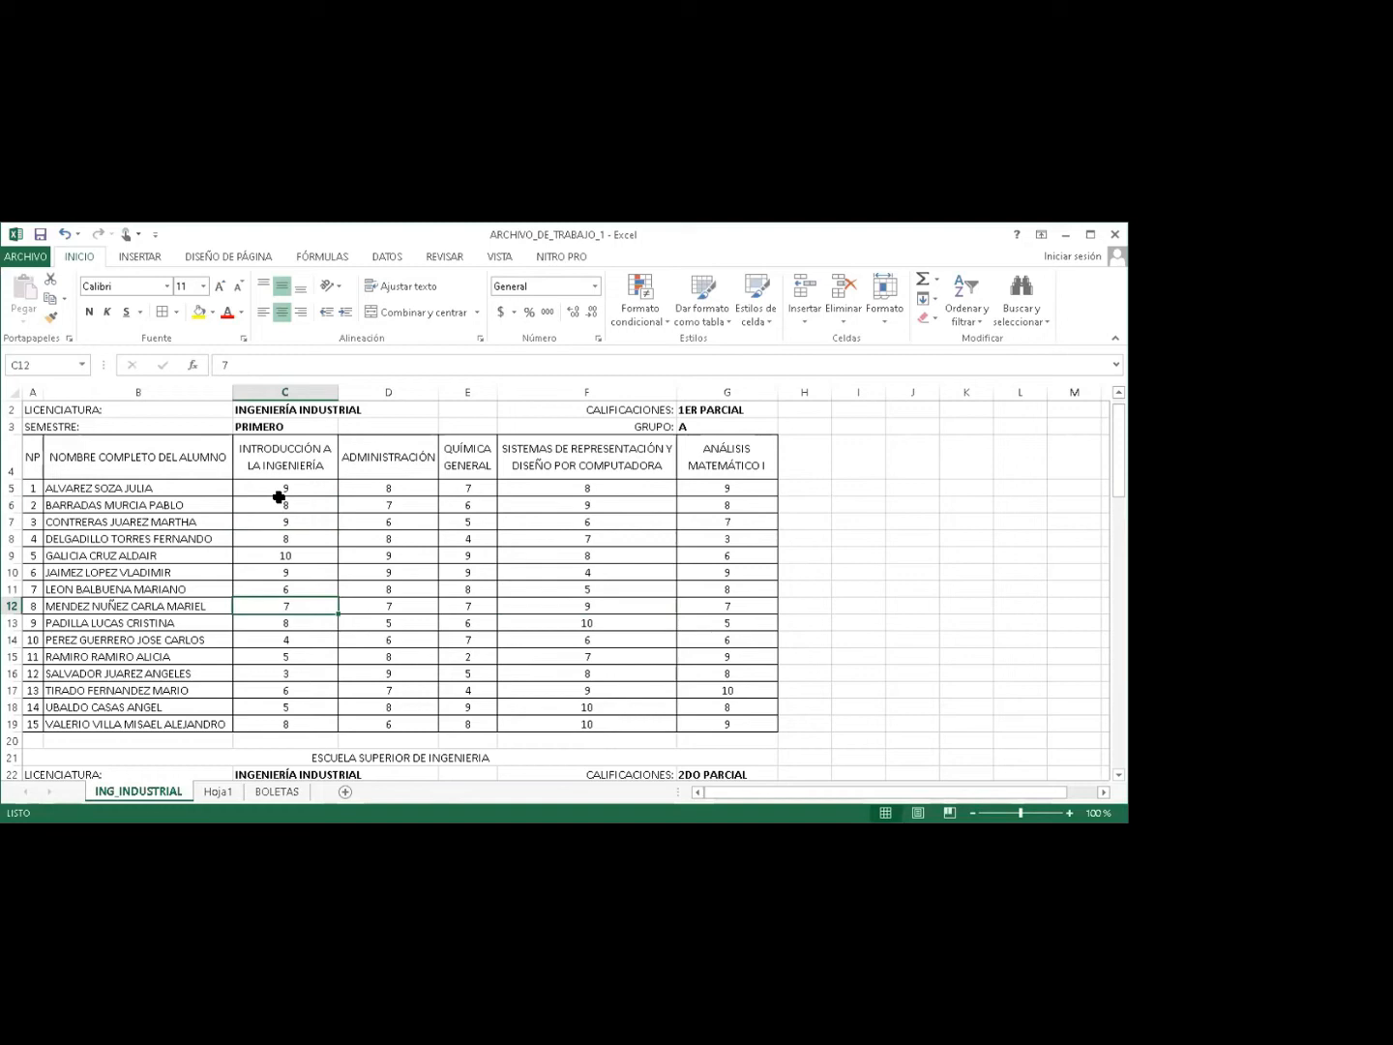
pyautogui.moveTo(278, 491); pyautogui.dragTo(688, 722)
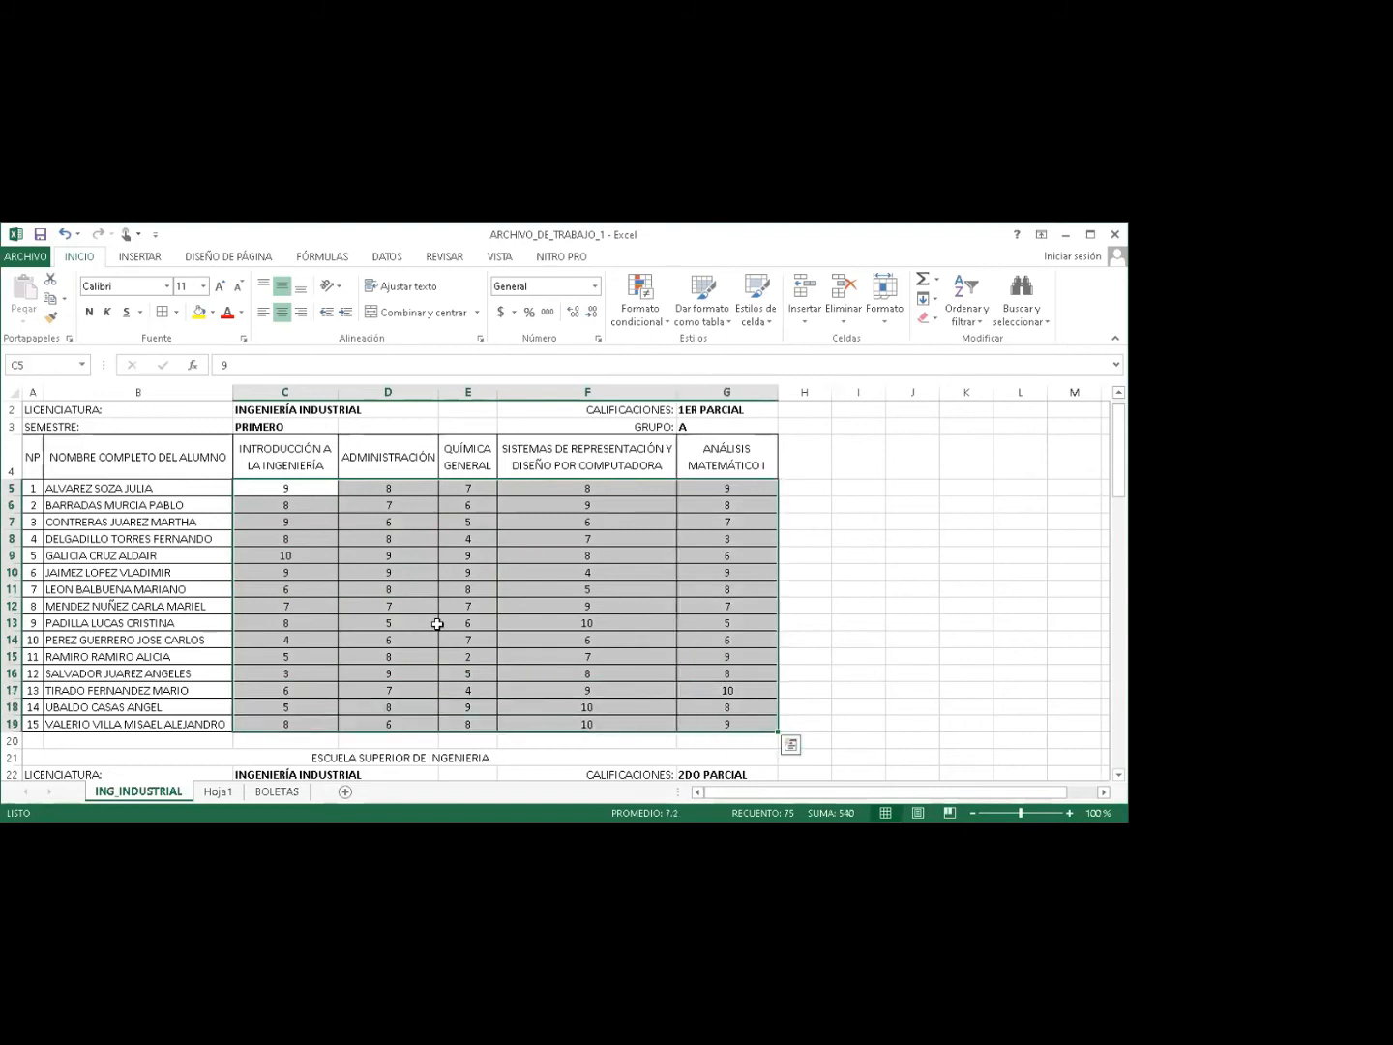
pyautogui.click(380, 574)
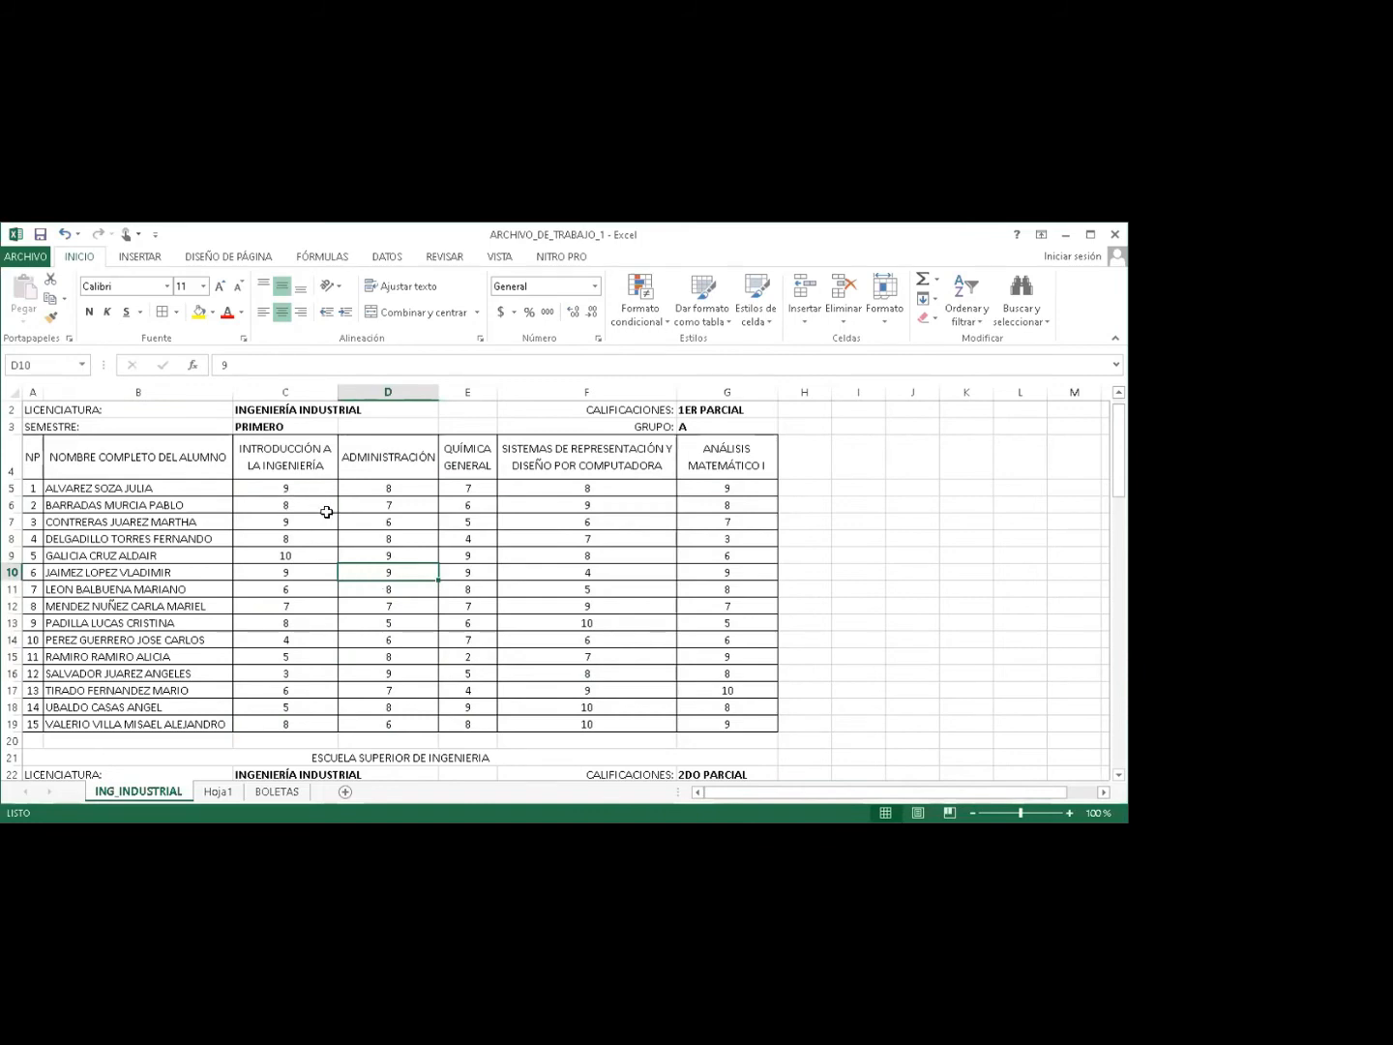
pyautogui.moveTo(286, 483); pyautogui.dragTo(703, 523)
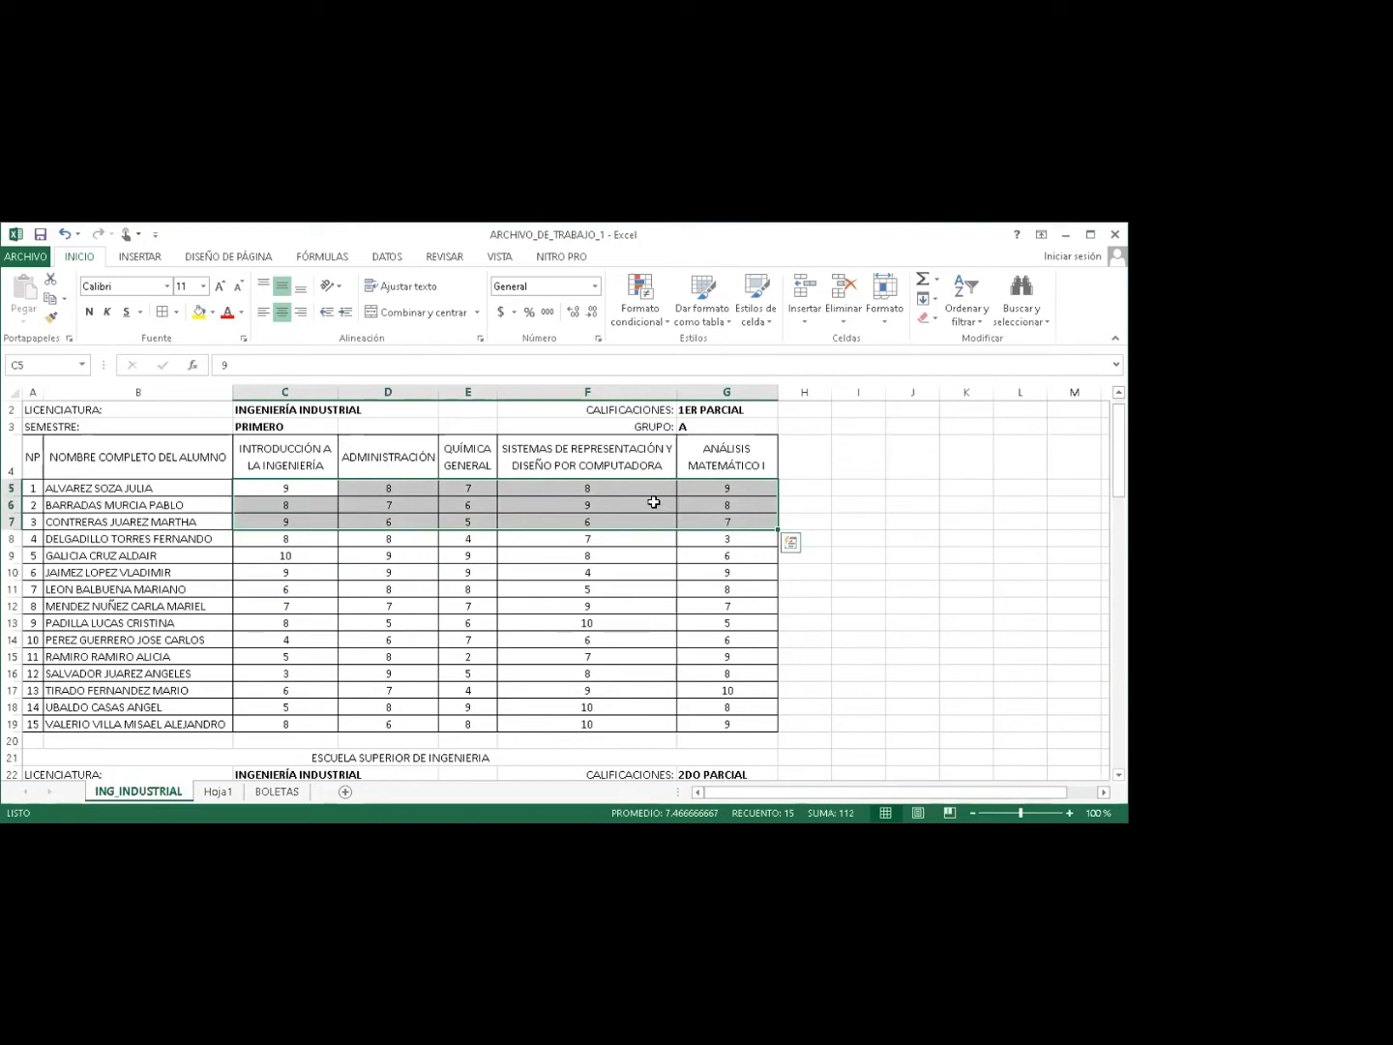
pyautogui.click(654, 502)
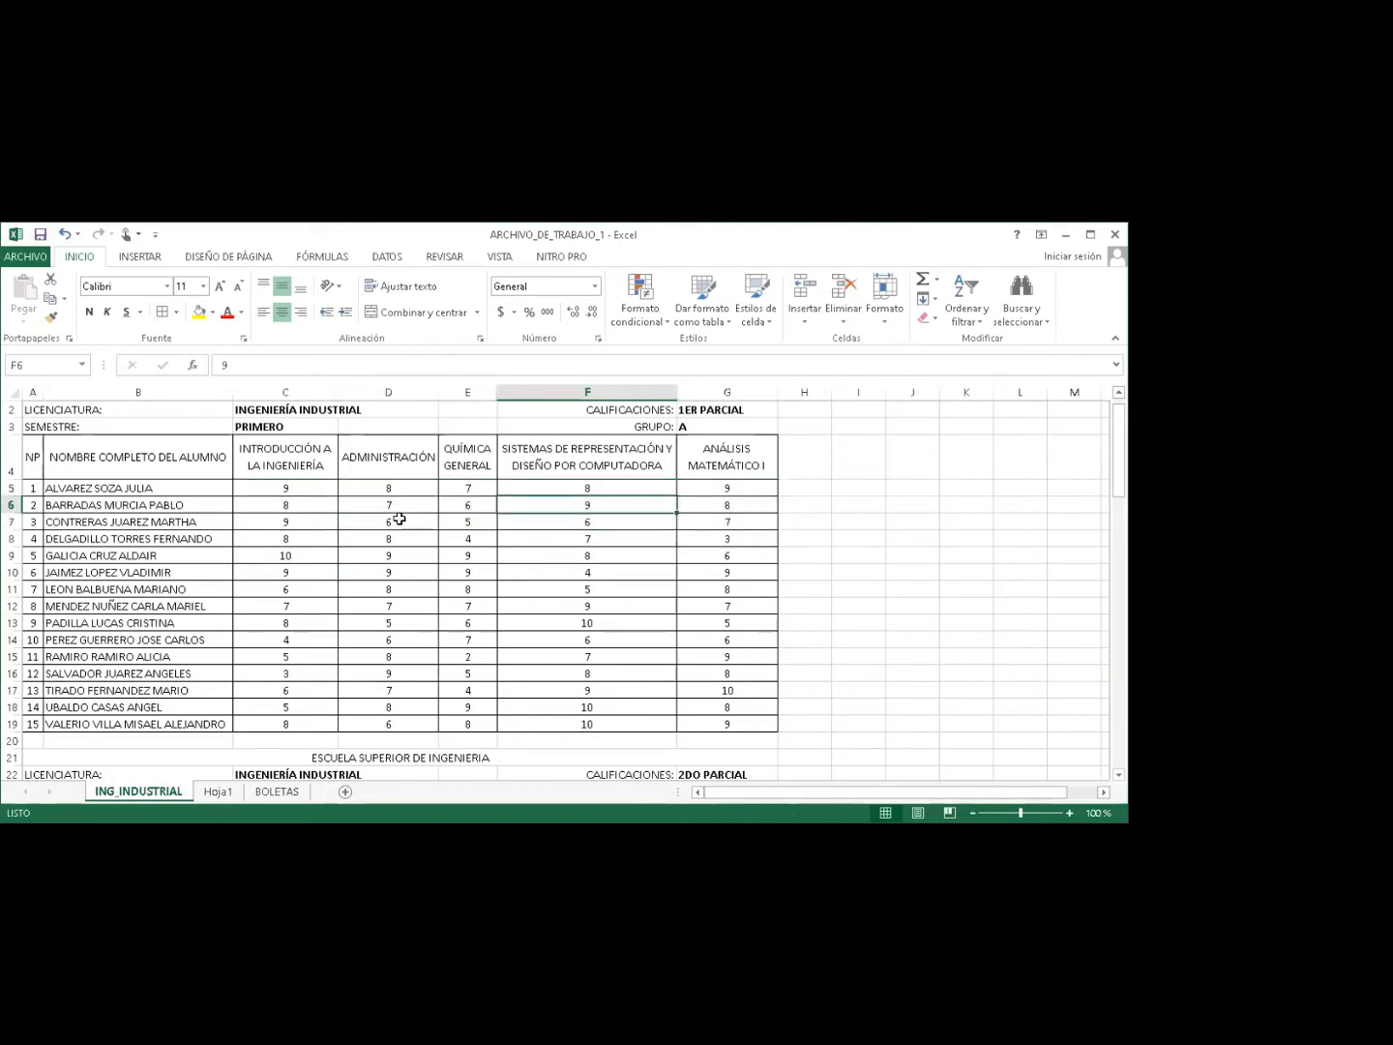
pyautogui.moveTo(299, 536); pyautogui.dragTo(683, 607)
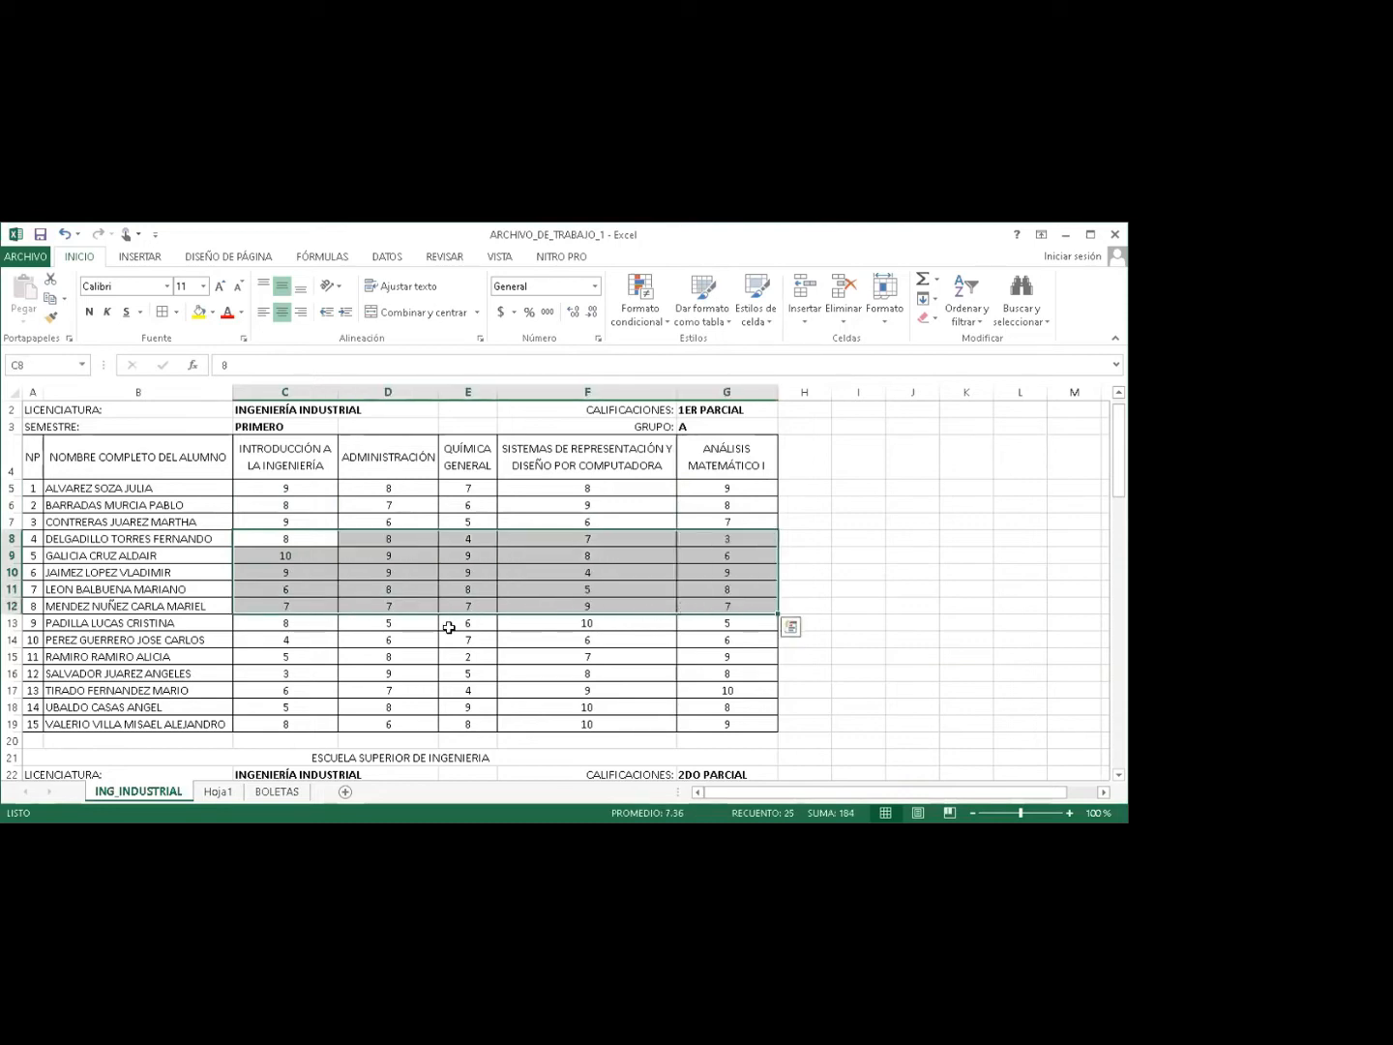
pyautogui.click(365, 623)
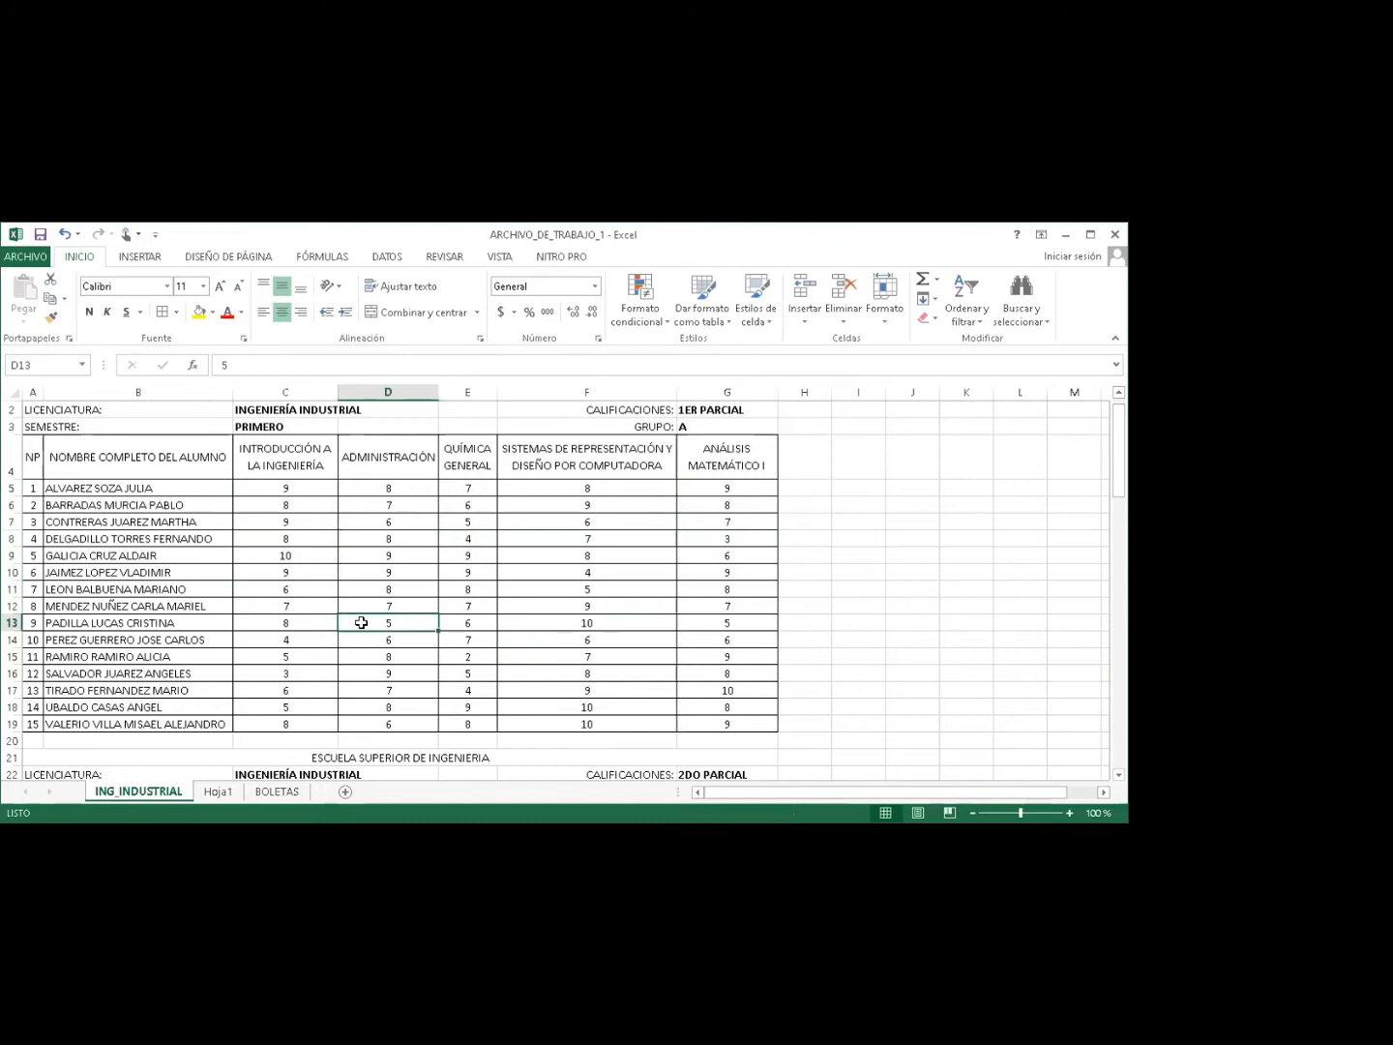
pyautogui.click(302, 621)
pyautogui.moveTo(302, 621); pyautogui.dragTo(727, 719)
pyautogui.click(714, 704)
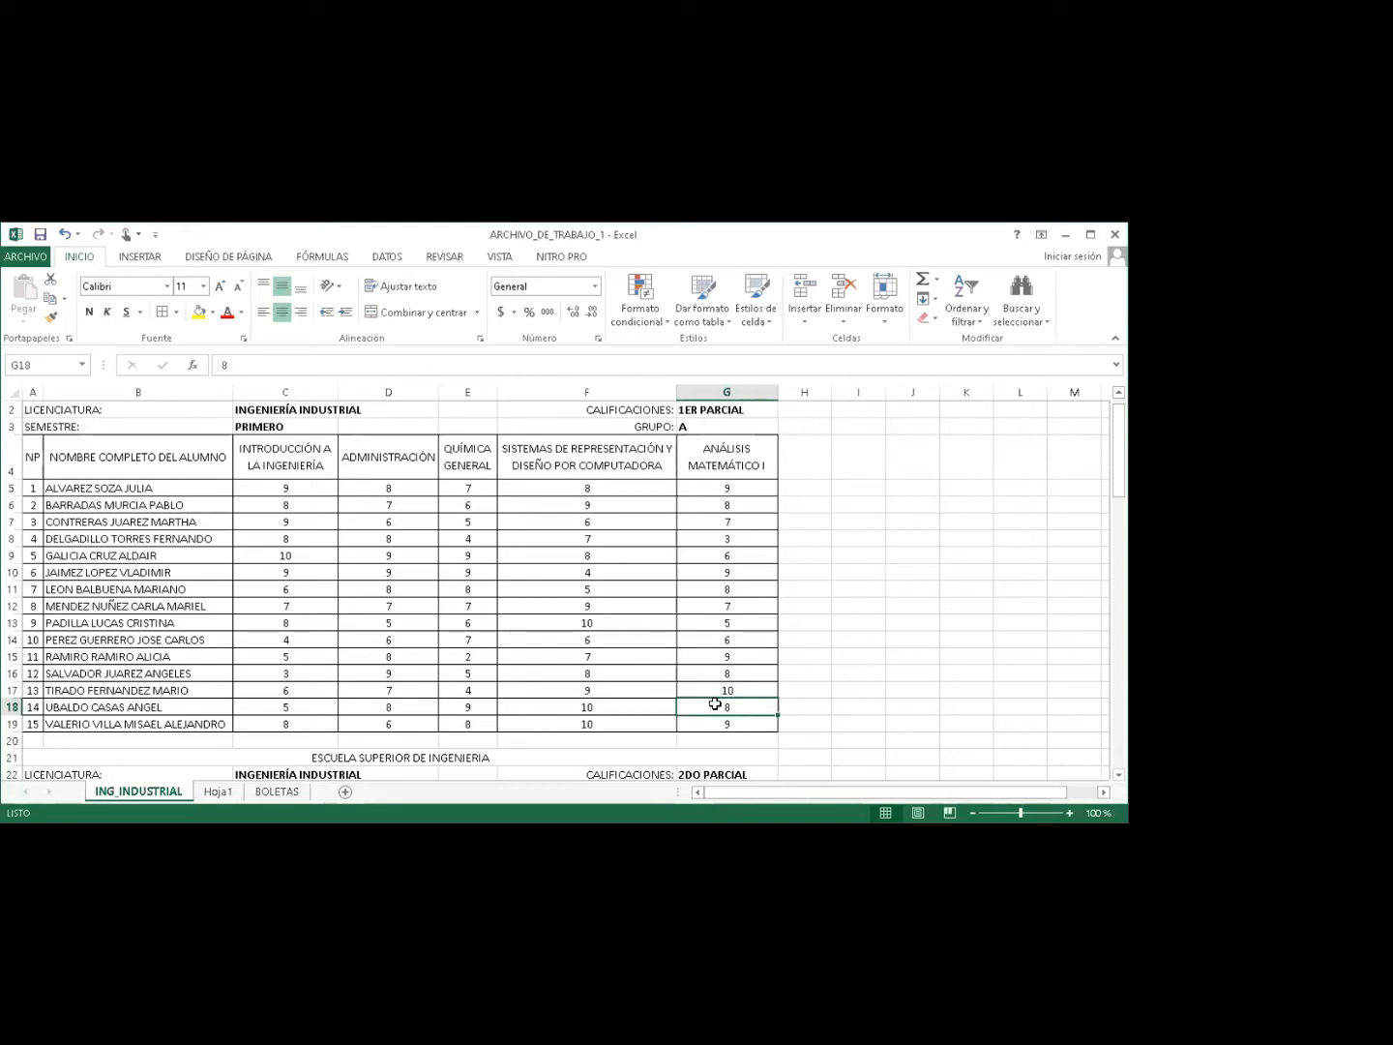
pyautogui.click(278, 405)
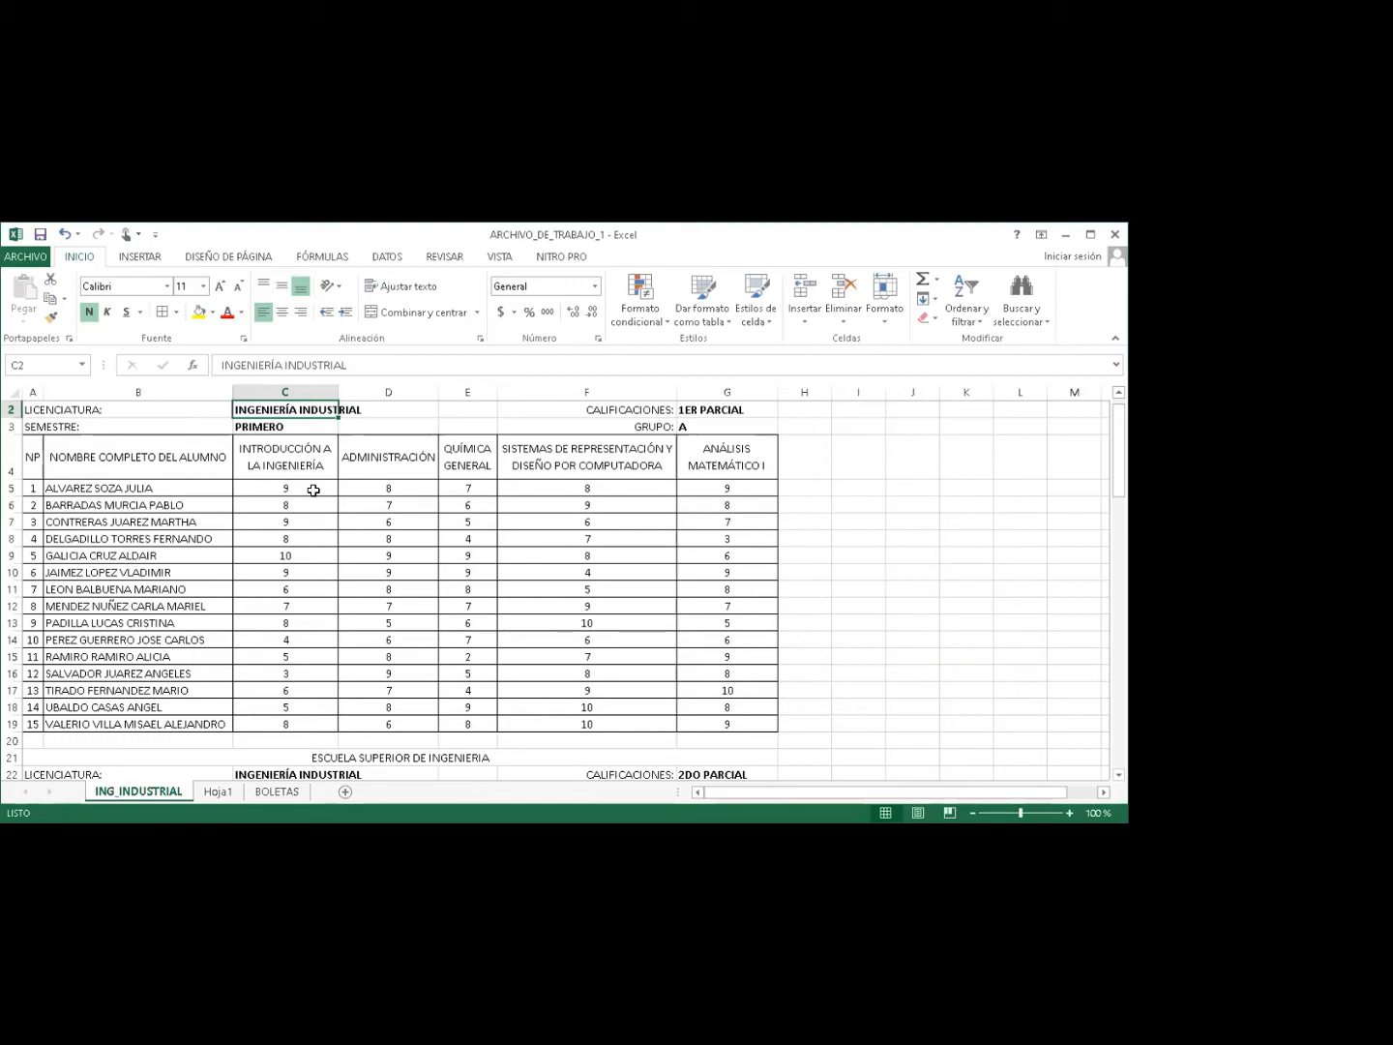
# Drag-select the 1ER PARCIAL grade block C5:G19.
pyautogui.moveTo(291, 486); pyautogui.dragTo(701, 719)
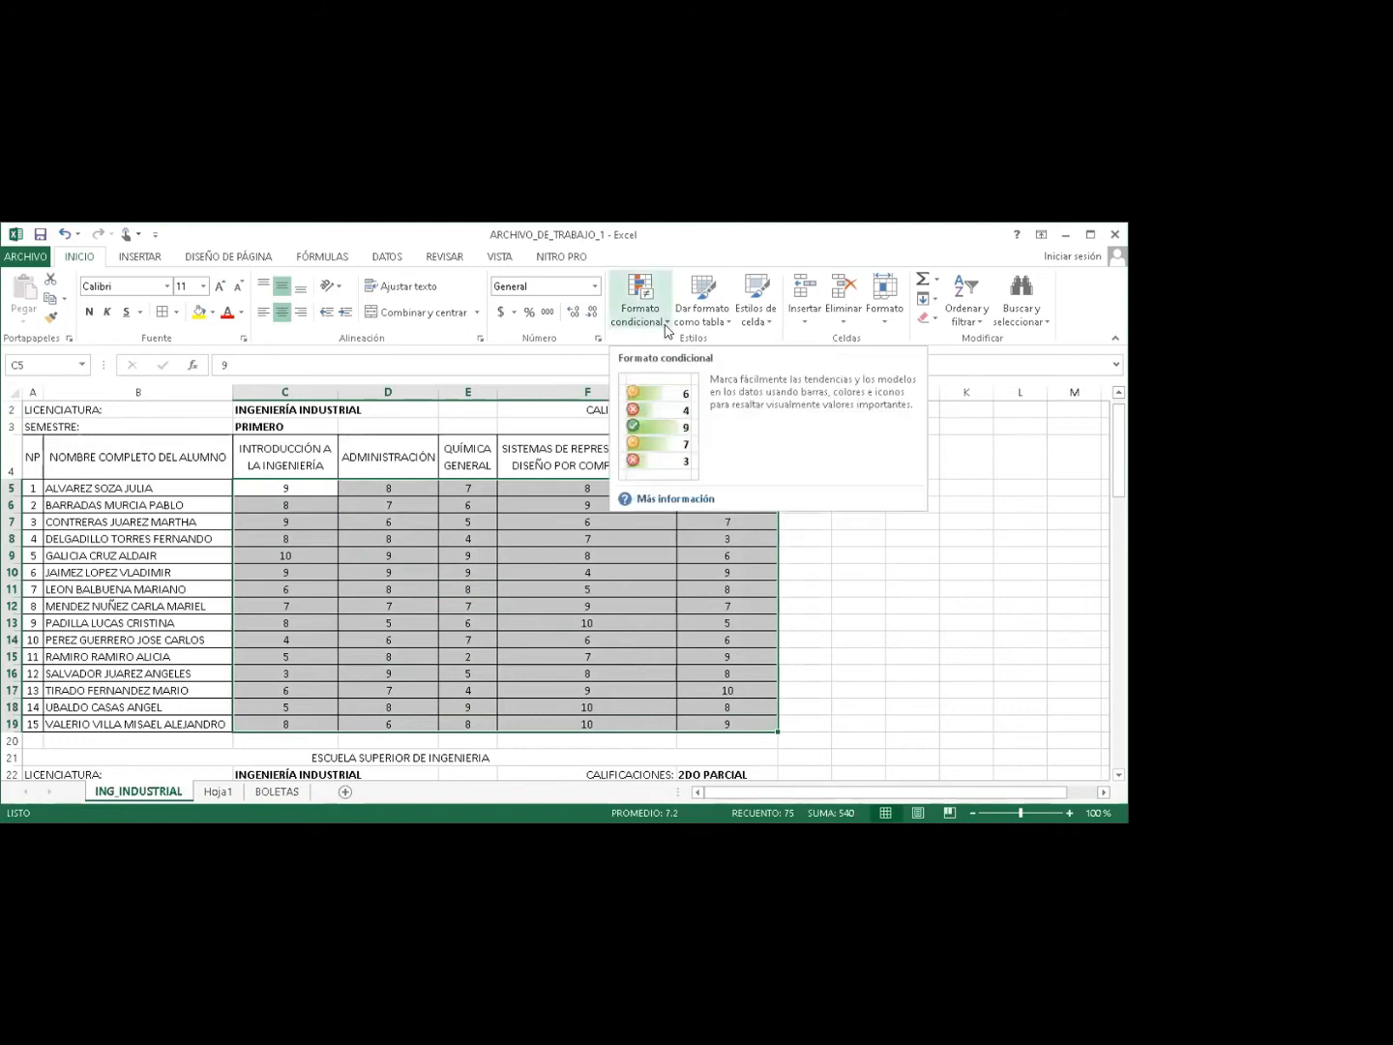
# Create a new conditional formatting rule for cells whose value is less than 7.
pyautogui.click(667, 328)
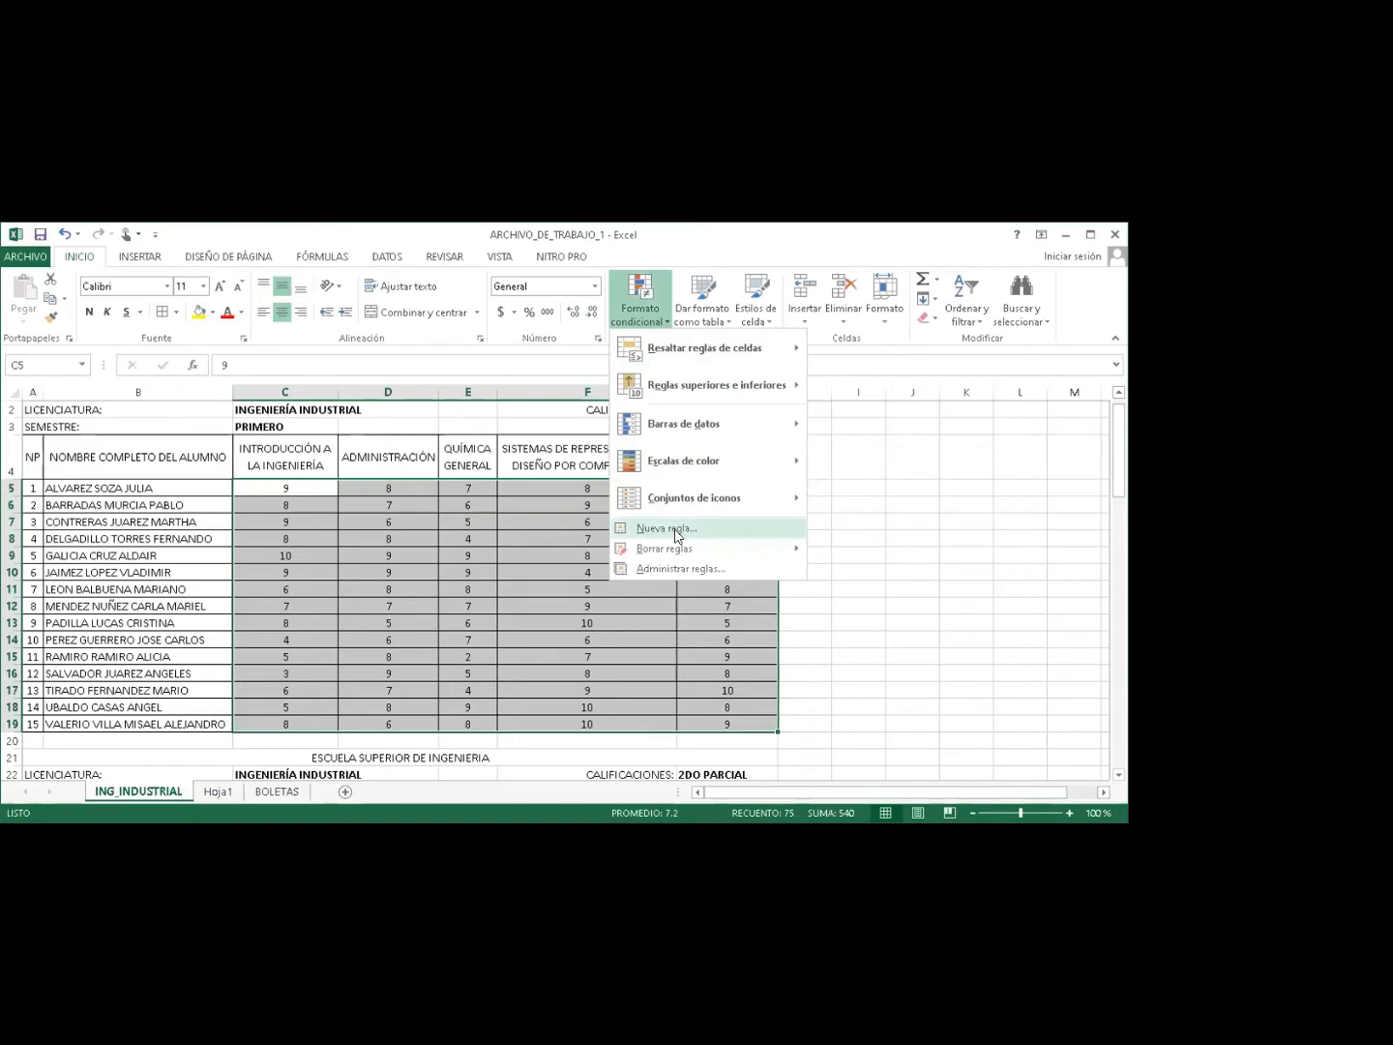
pyautogui.click(676, 535)
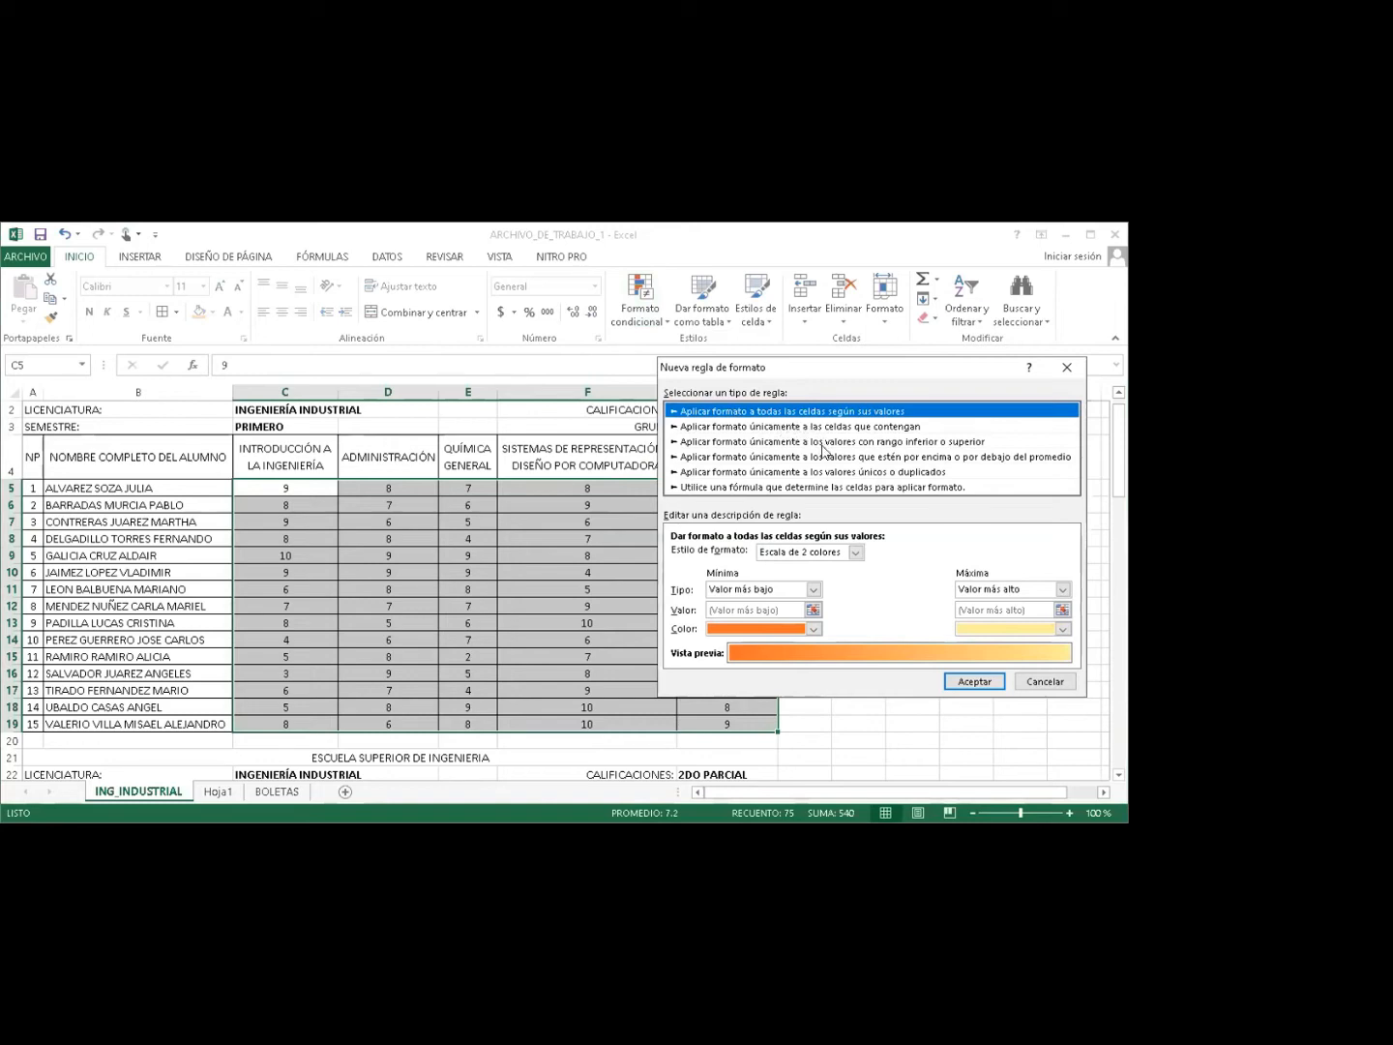
pyautogui.click(814, 430)
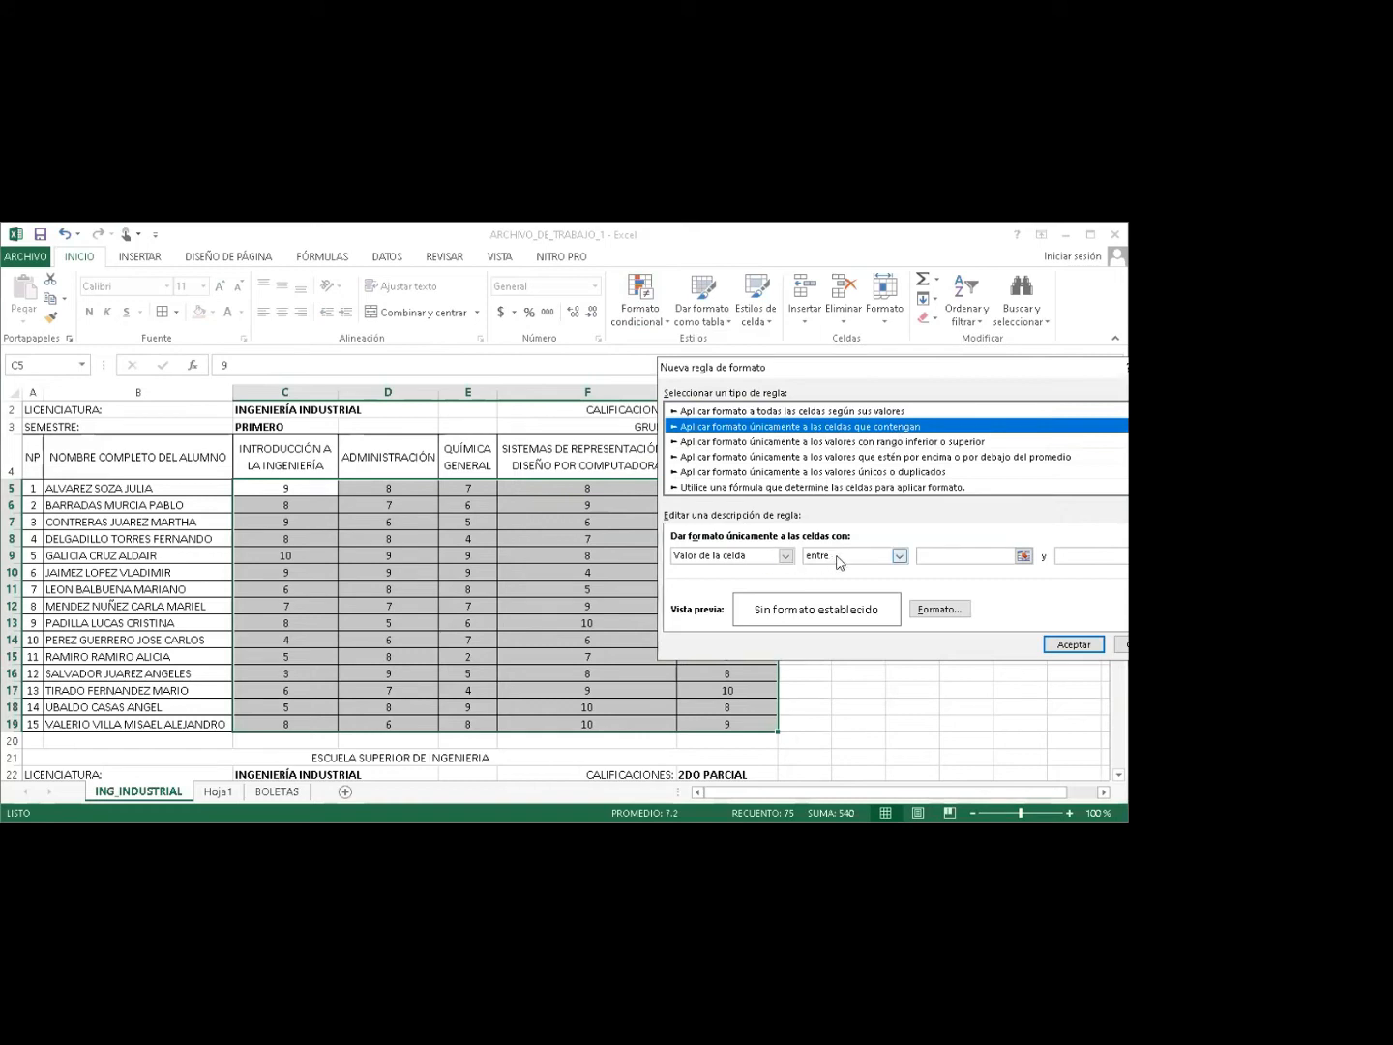
pyautogui.click(840, 557)
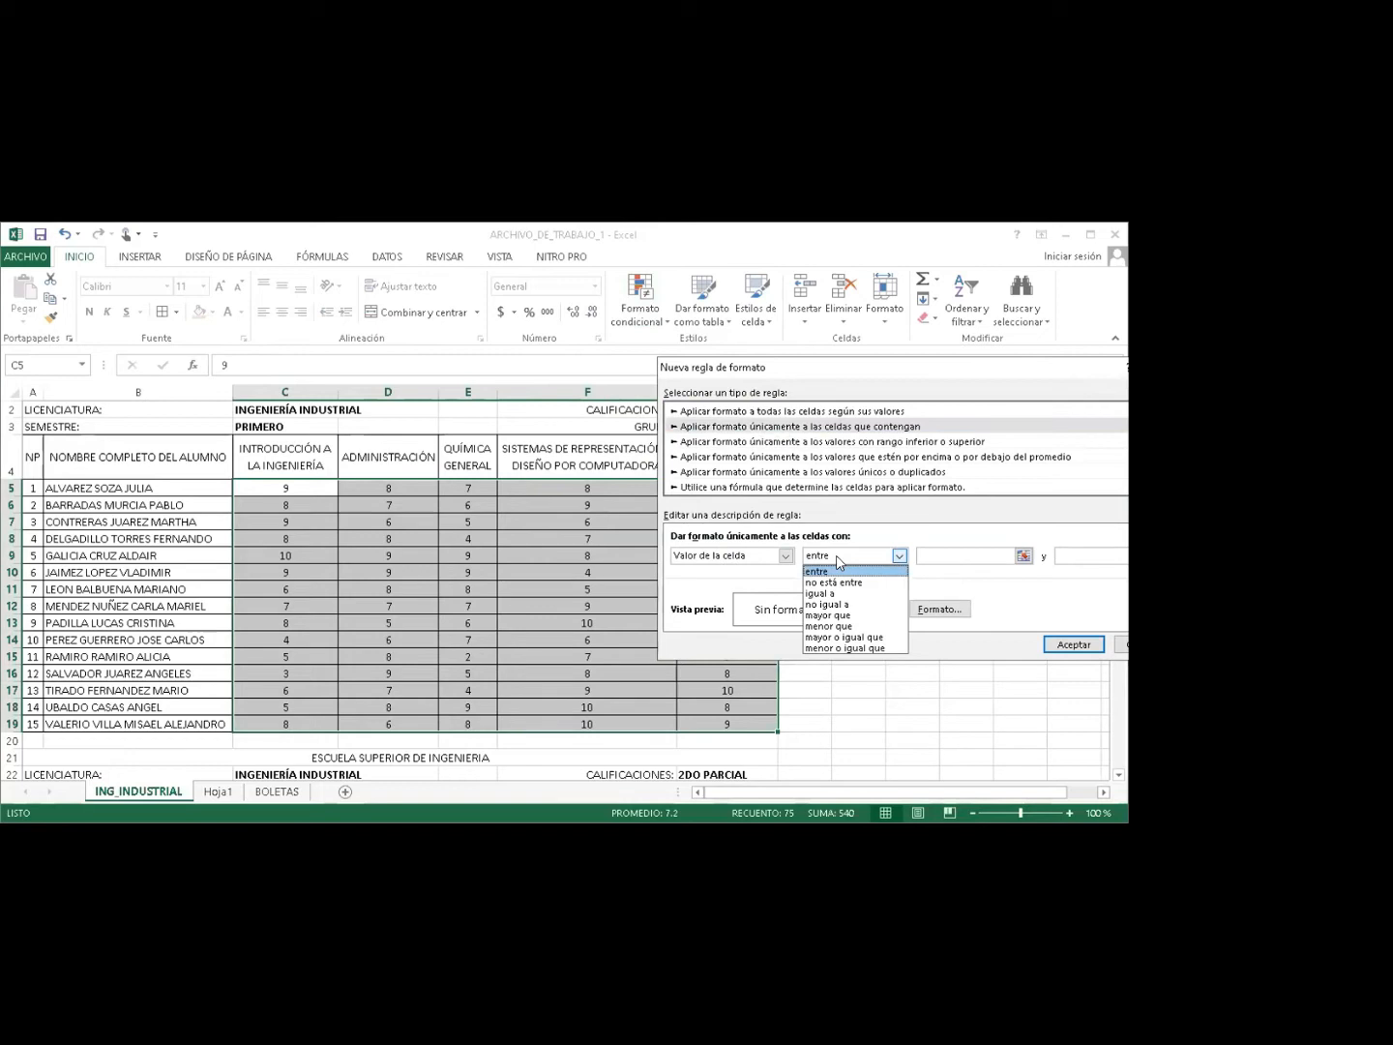
pyautogui.click(843, 627)
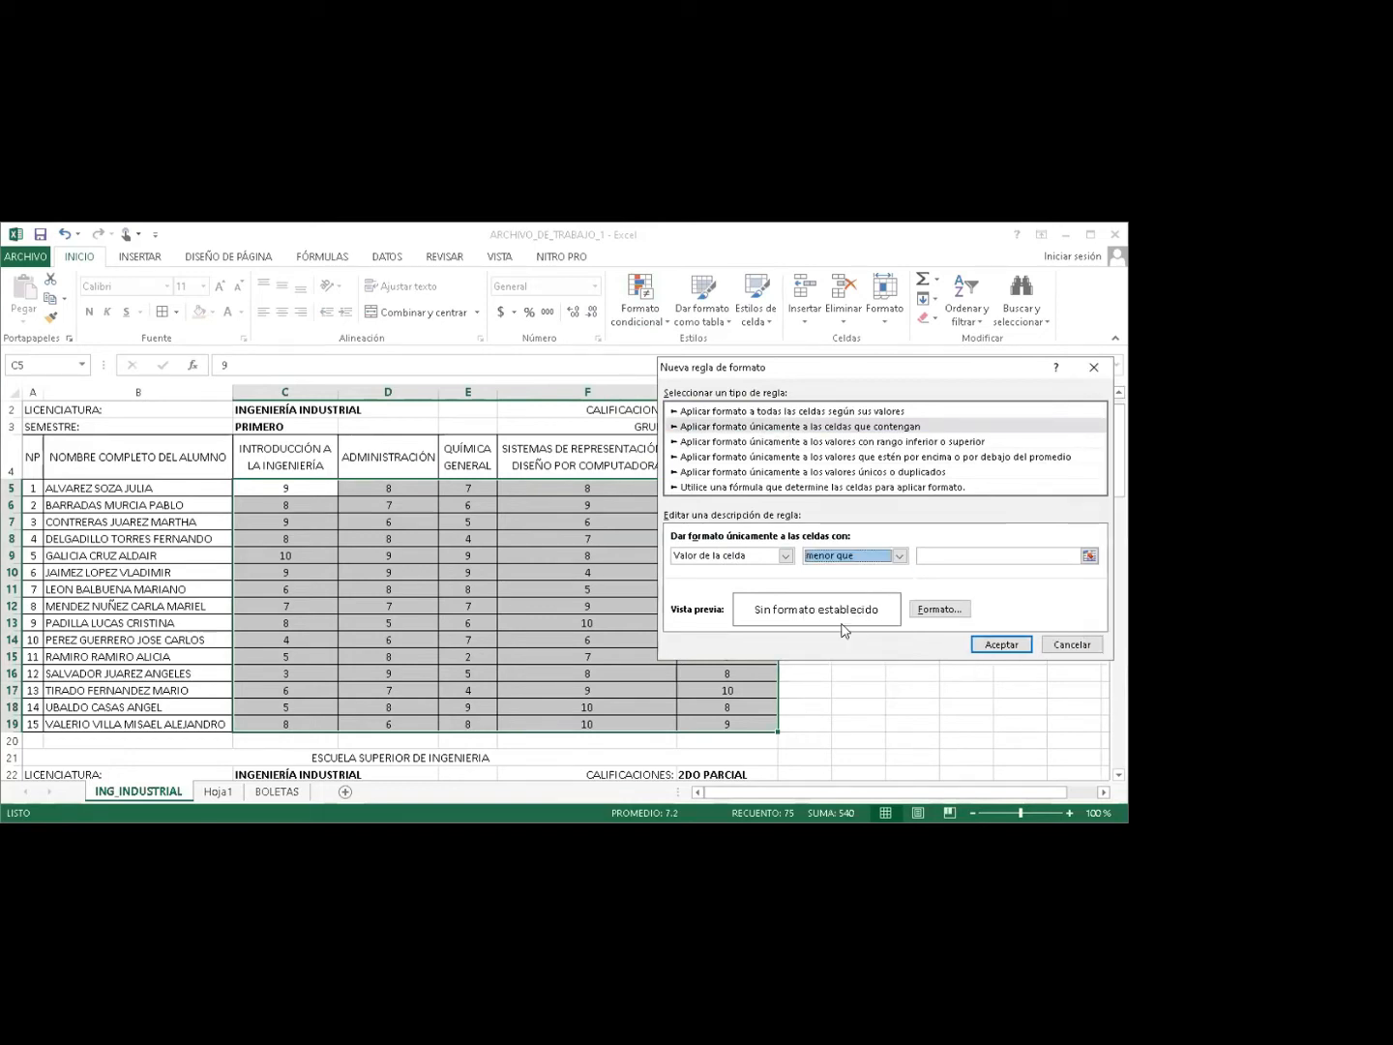
pyautogui.click(943, 557)
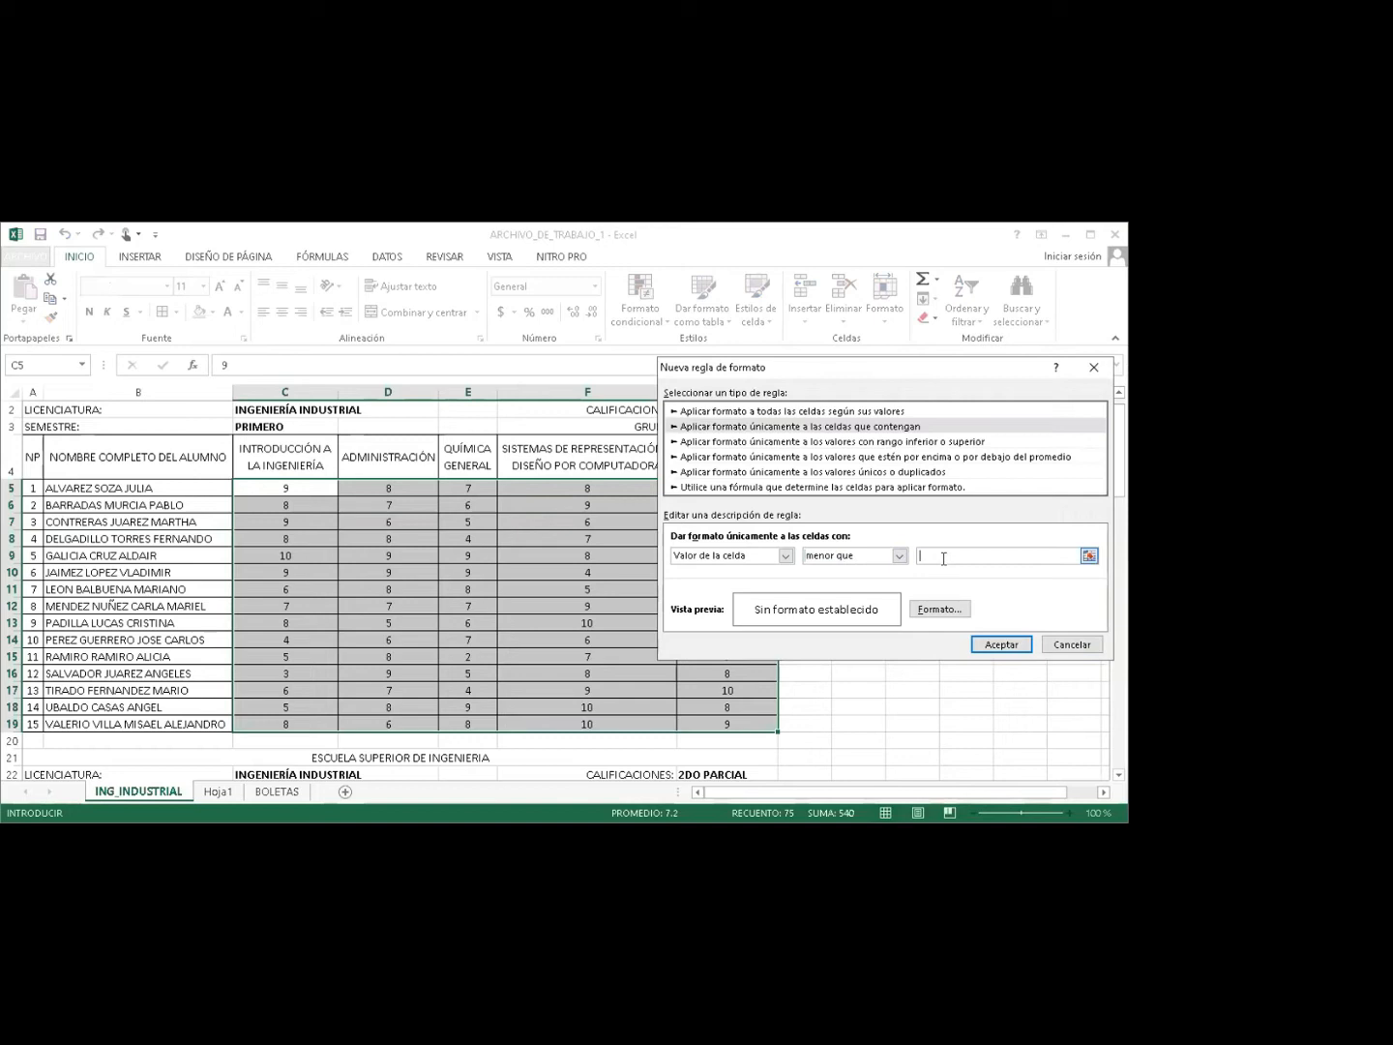
pyautogui.write('7')
pyautogui.click(935, 611)
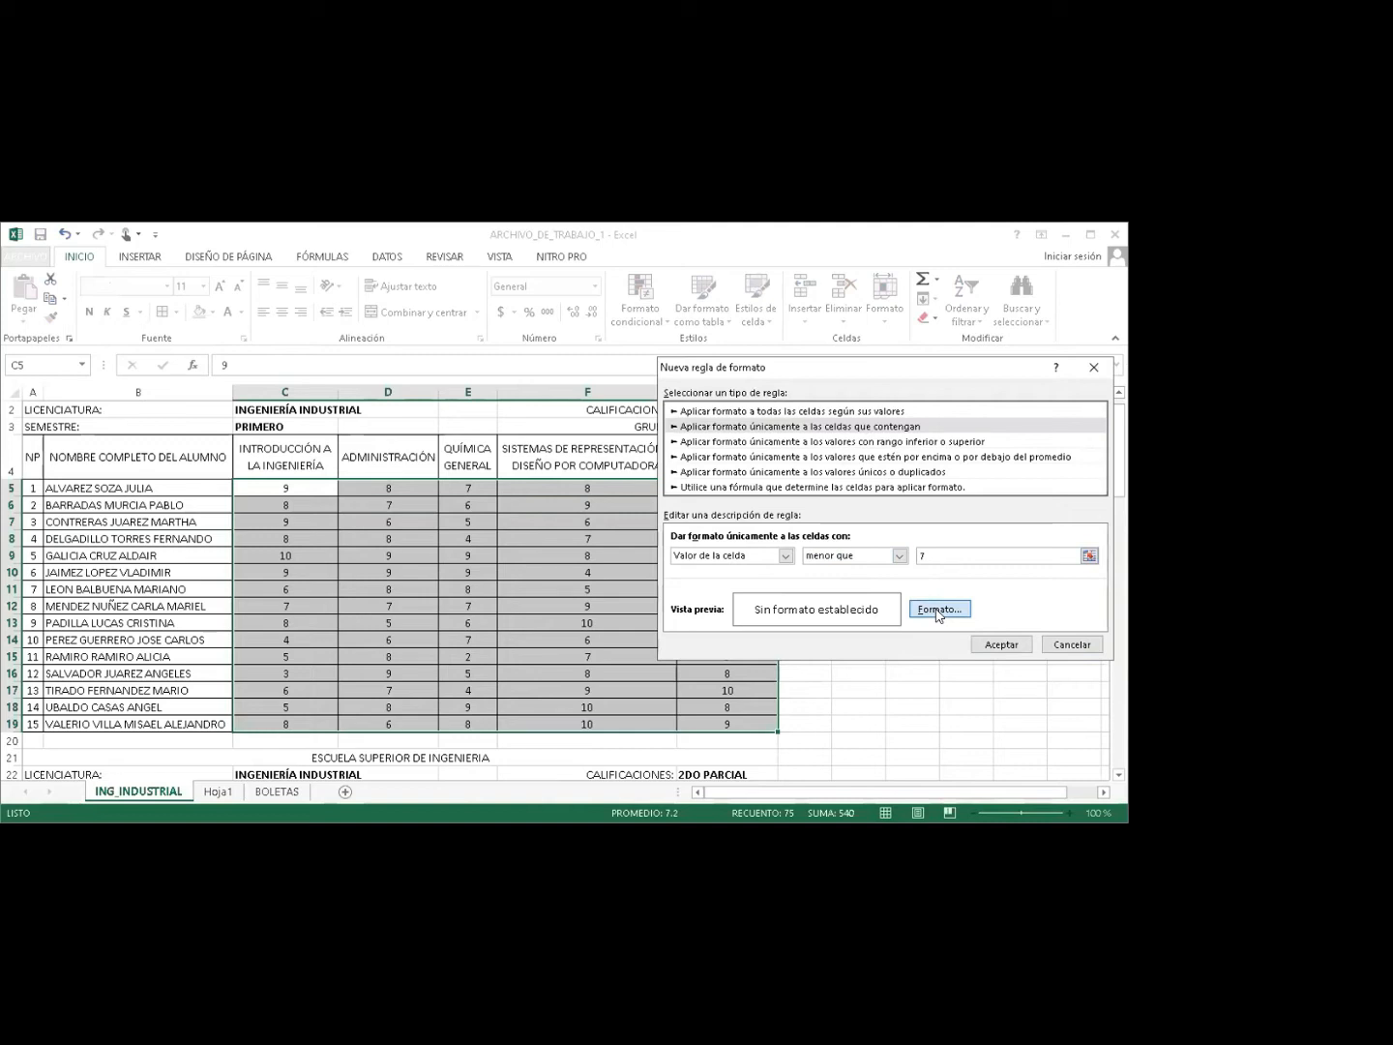
pyautogui.click(937, 612)
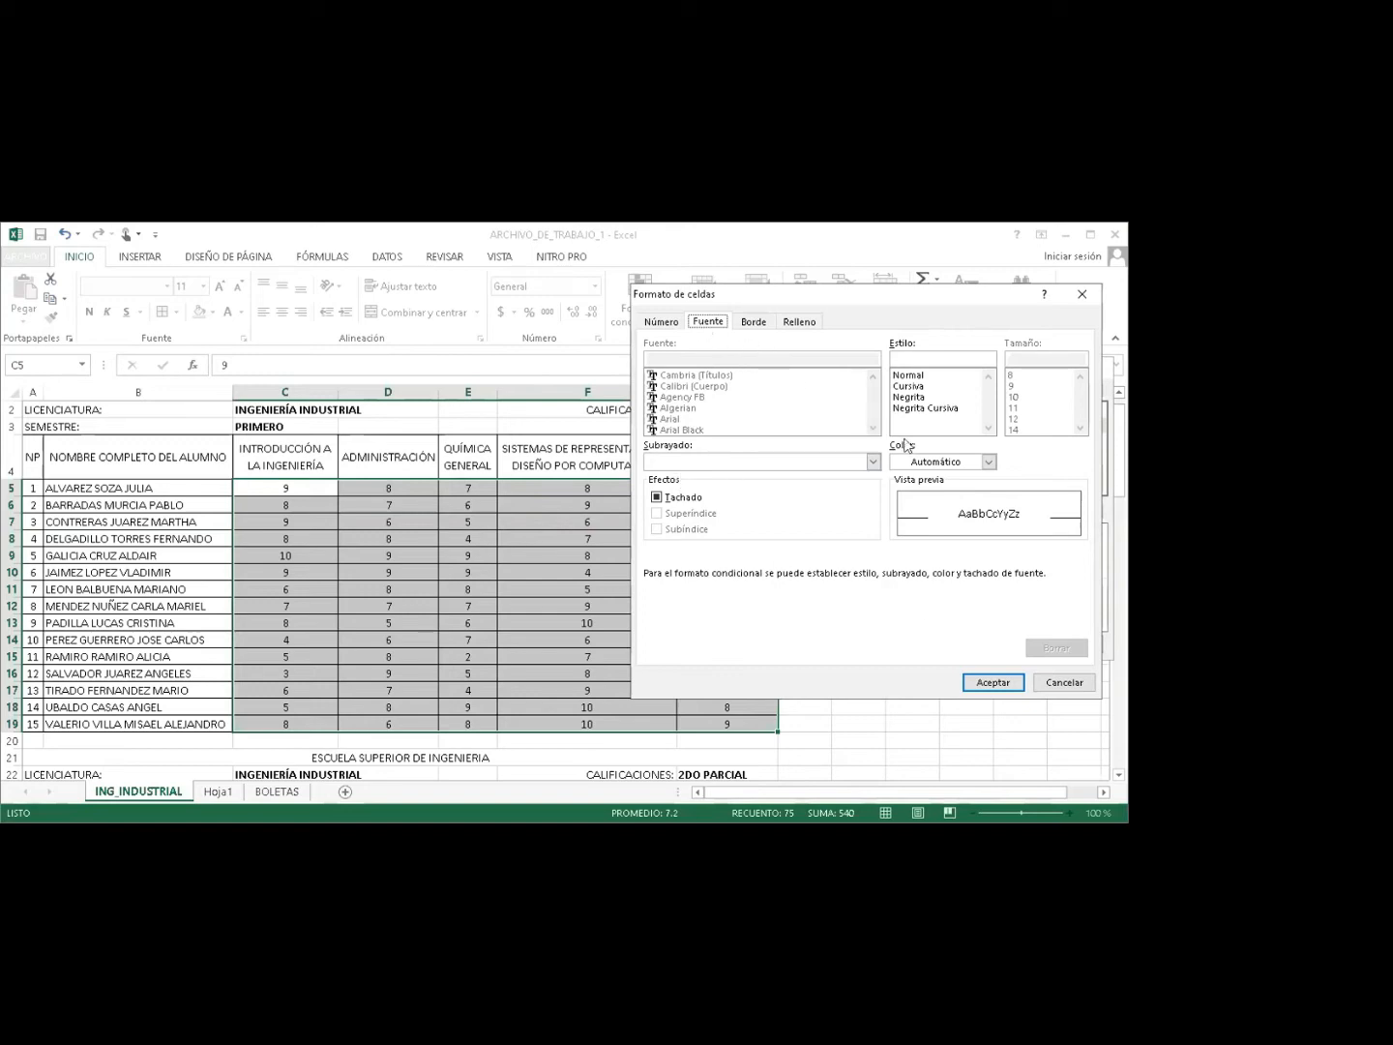
# Give the less-than-7 rule a bold red font and confirm the rule.
pyautogui.click(927, 462)
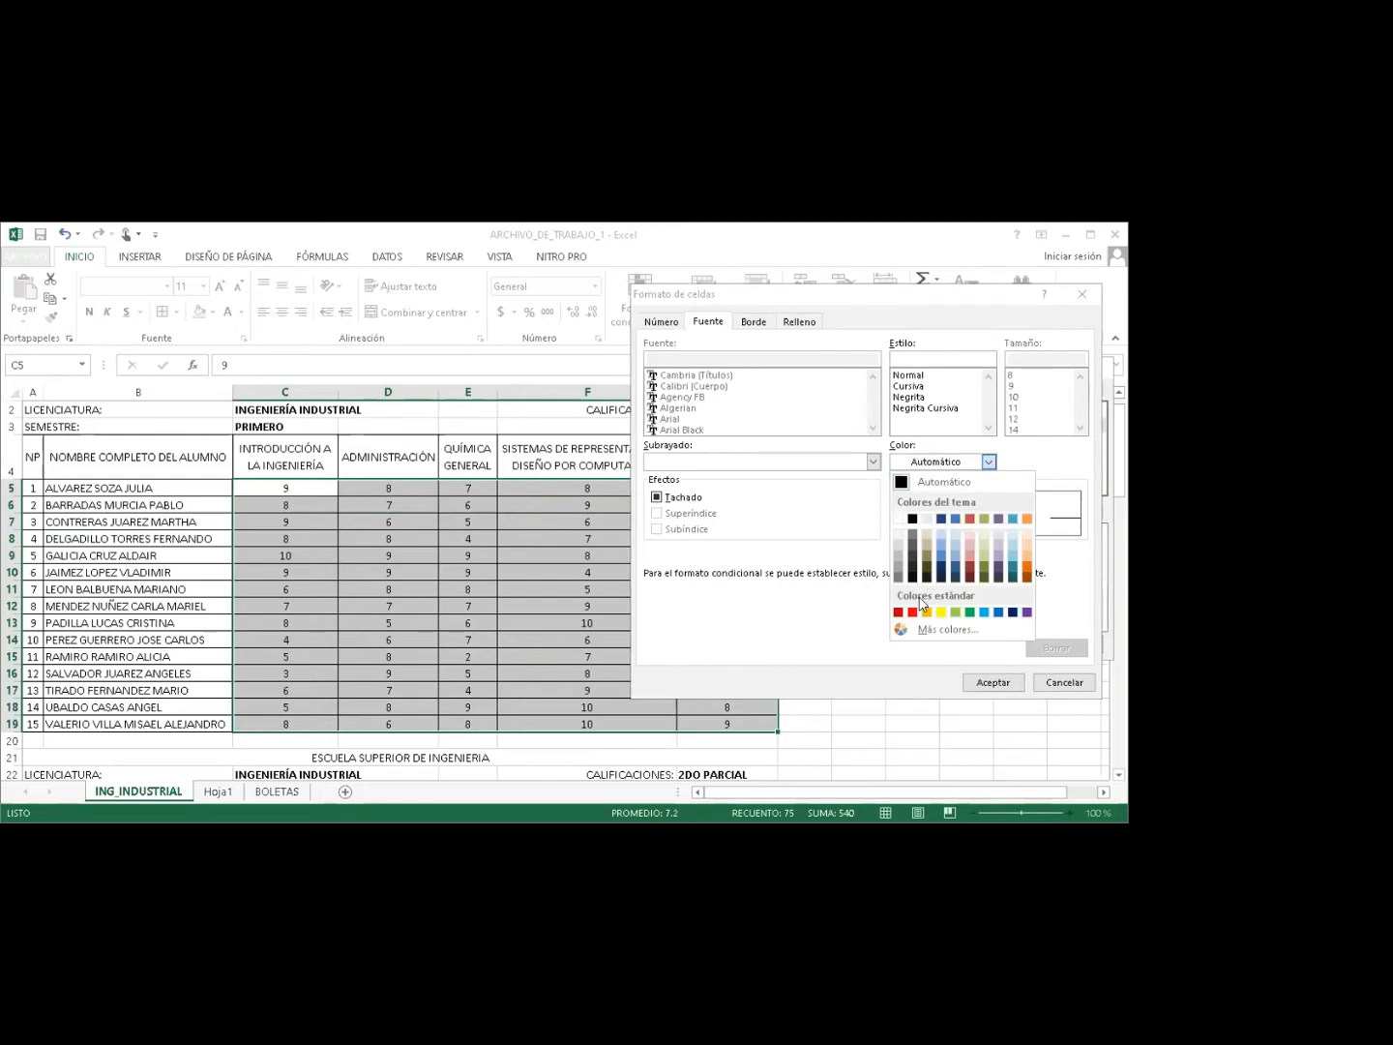
pyautogui.click(913, 613)
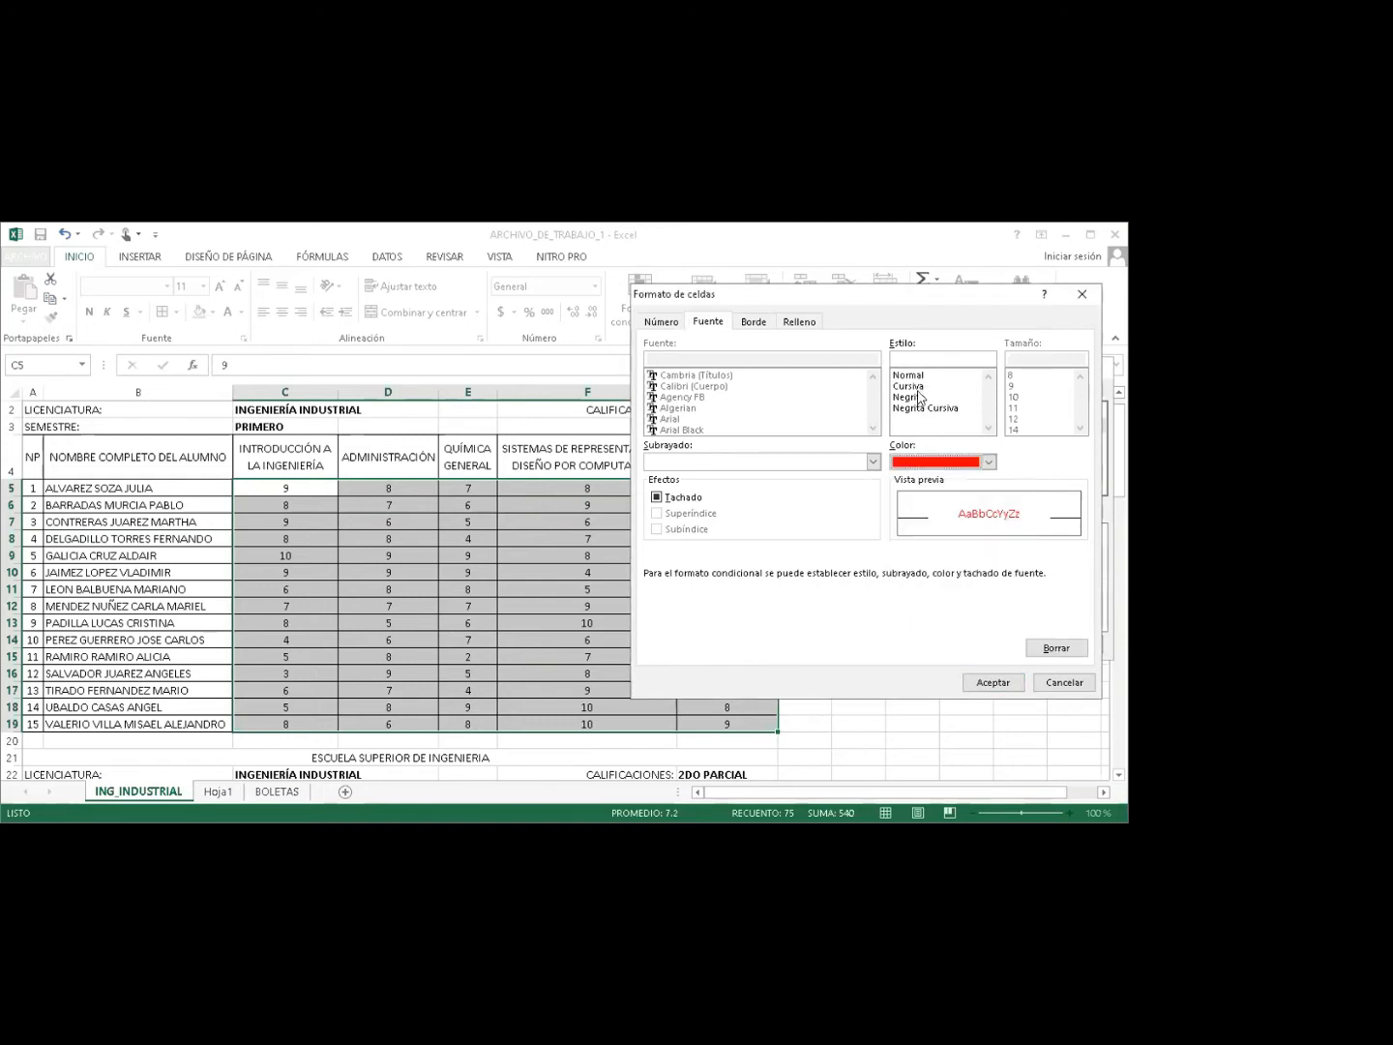
pyautogui.click(918, 396)
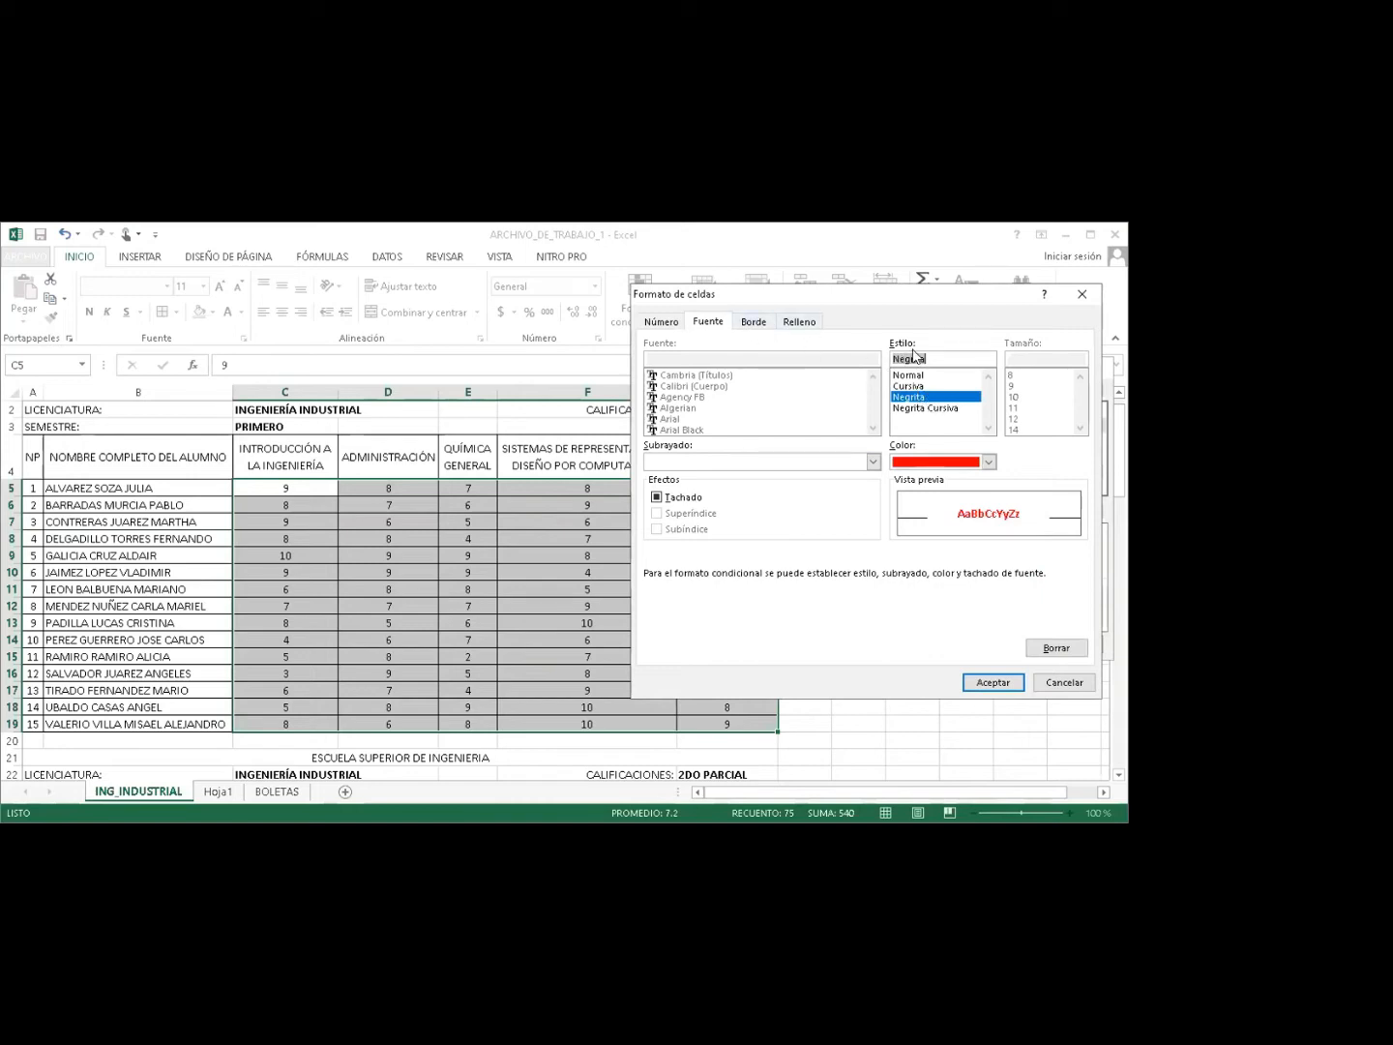
pyautogui.click(993, 683)
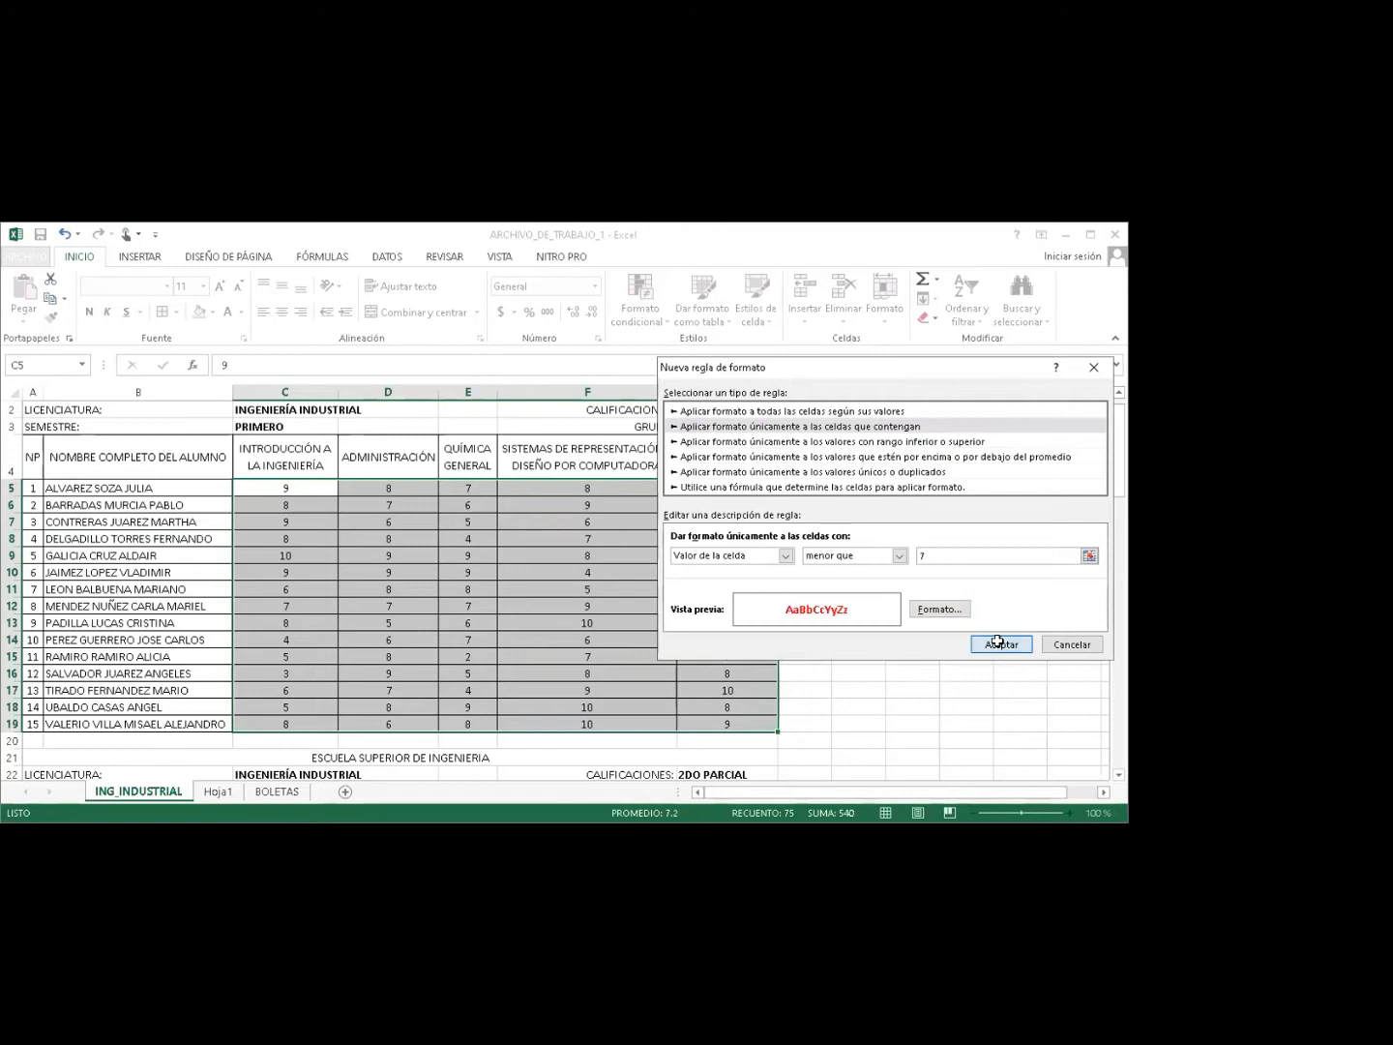
pyautogui.click(1000, 644)
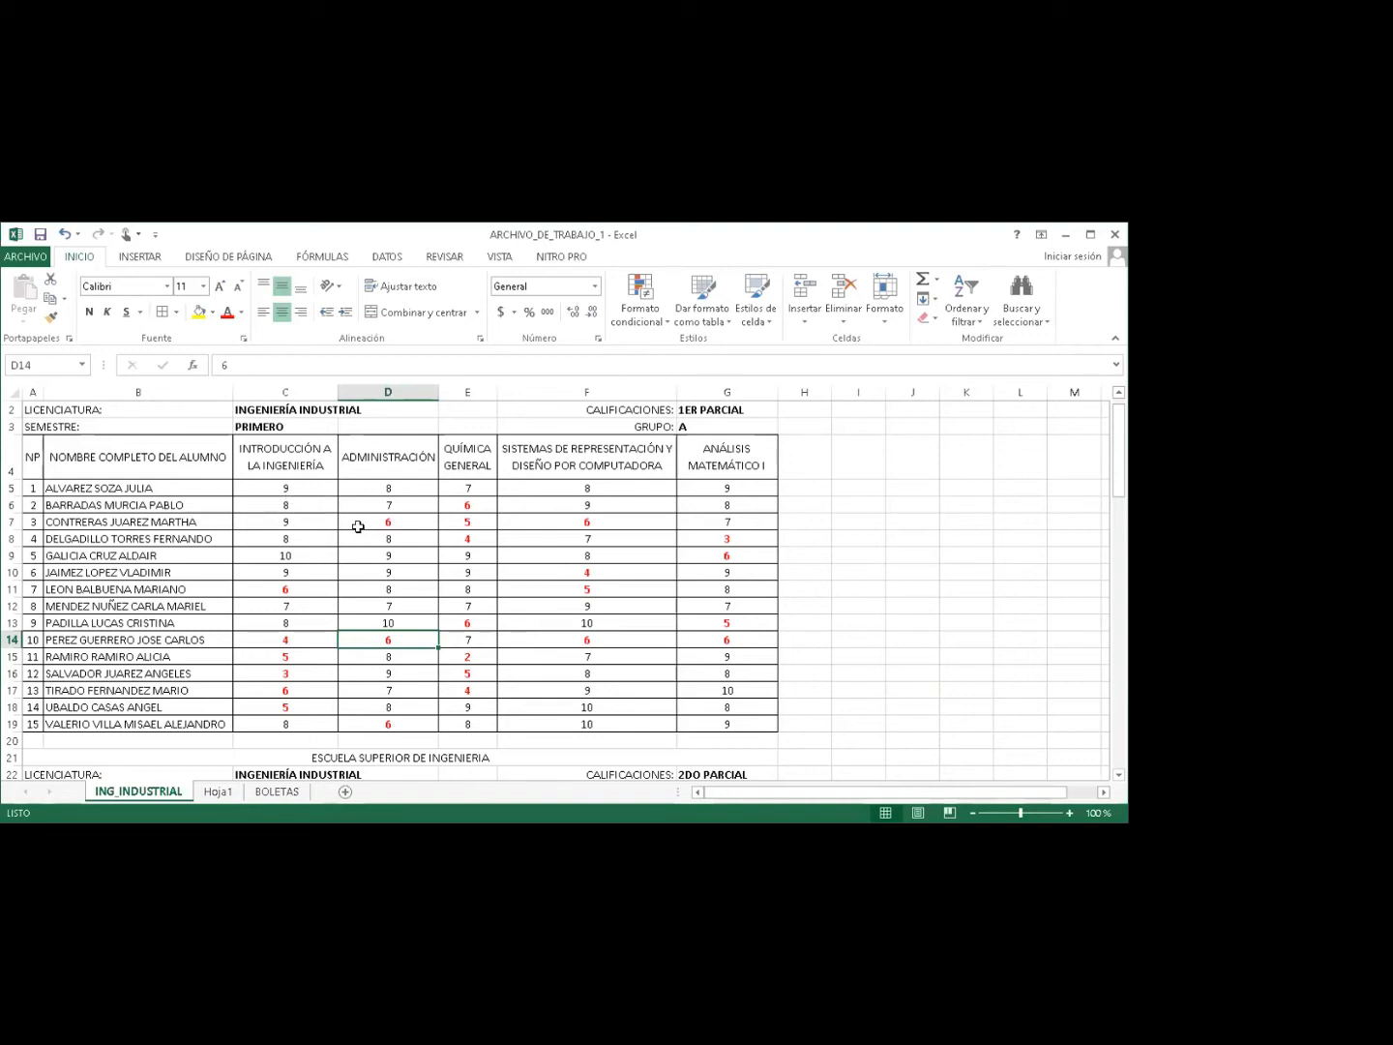
# Check the formatted grades in C5 and D8, then select the red grade in E7.
pyautogui.click(267, 489)
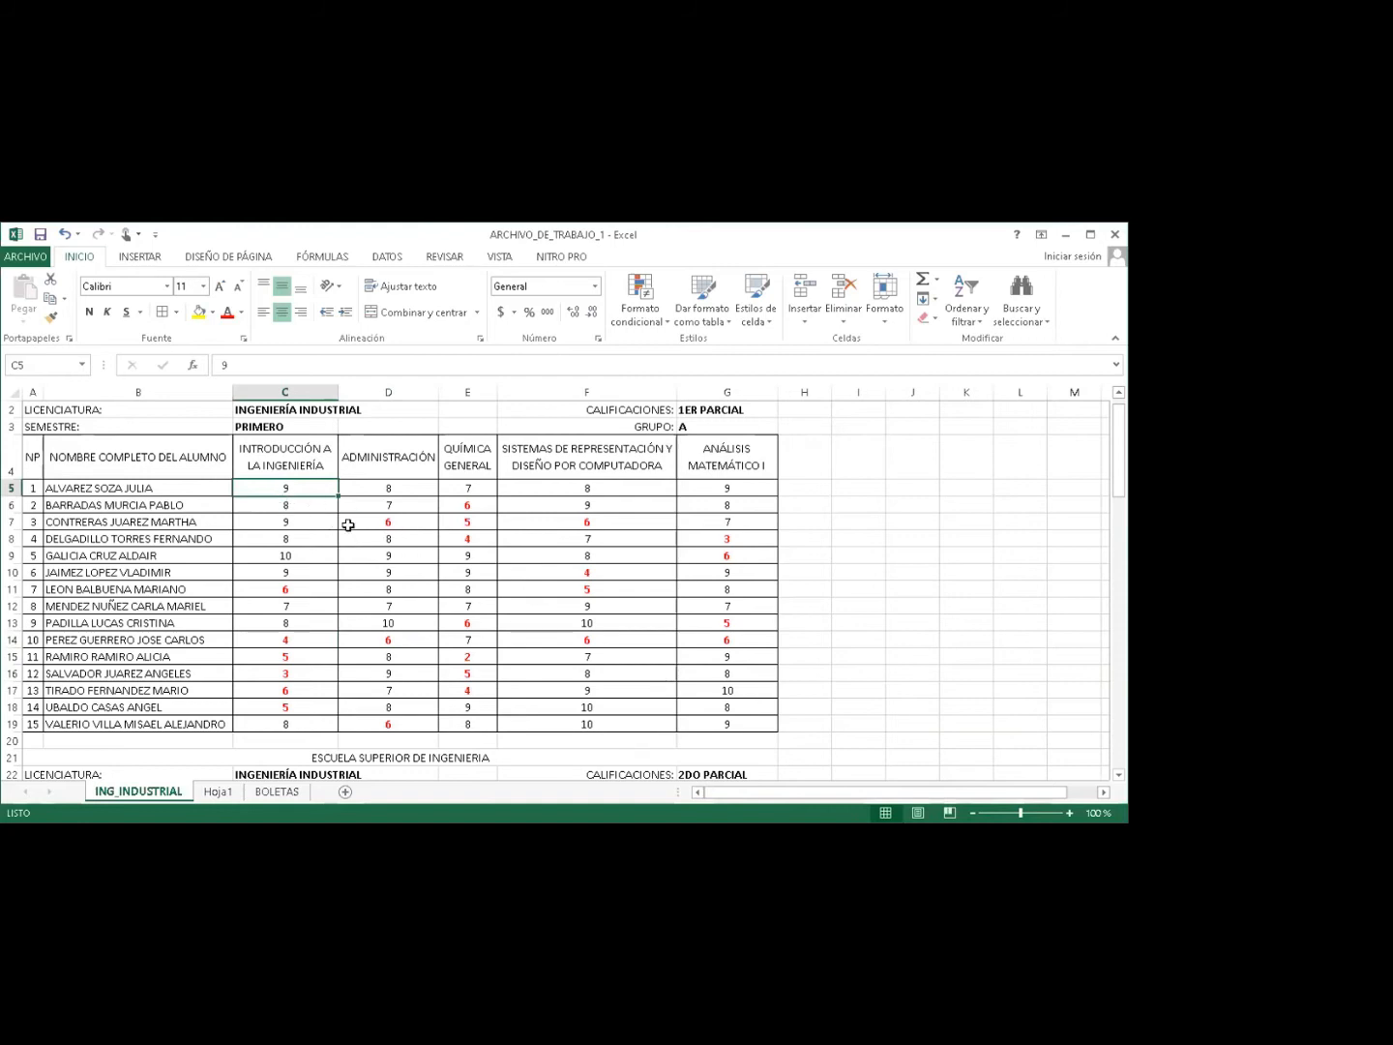
pyautogui.click(396, 538)
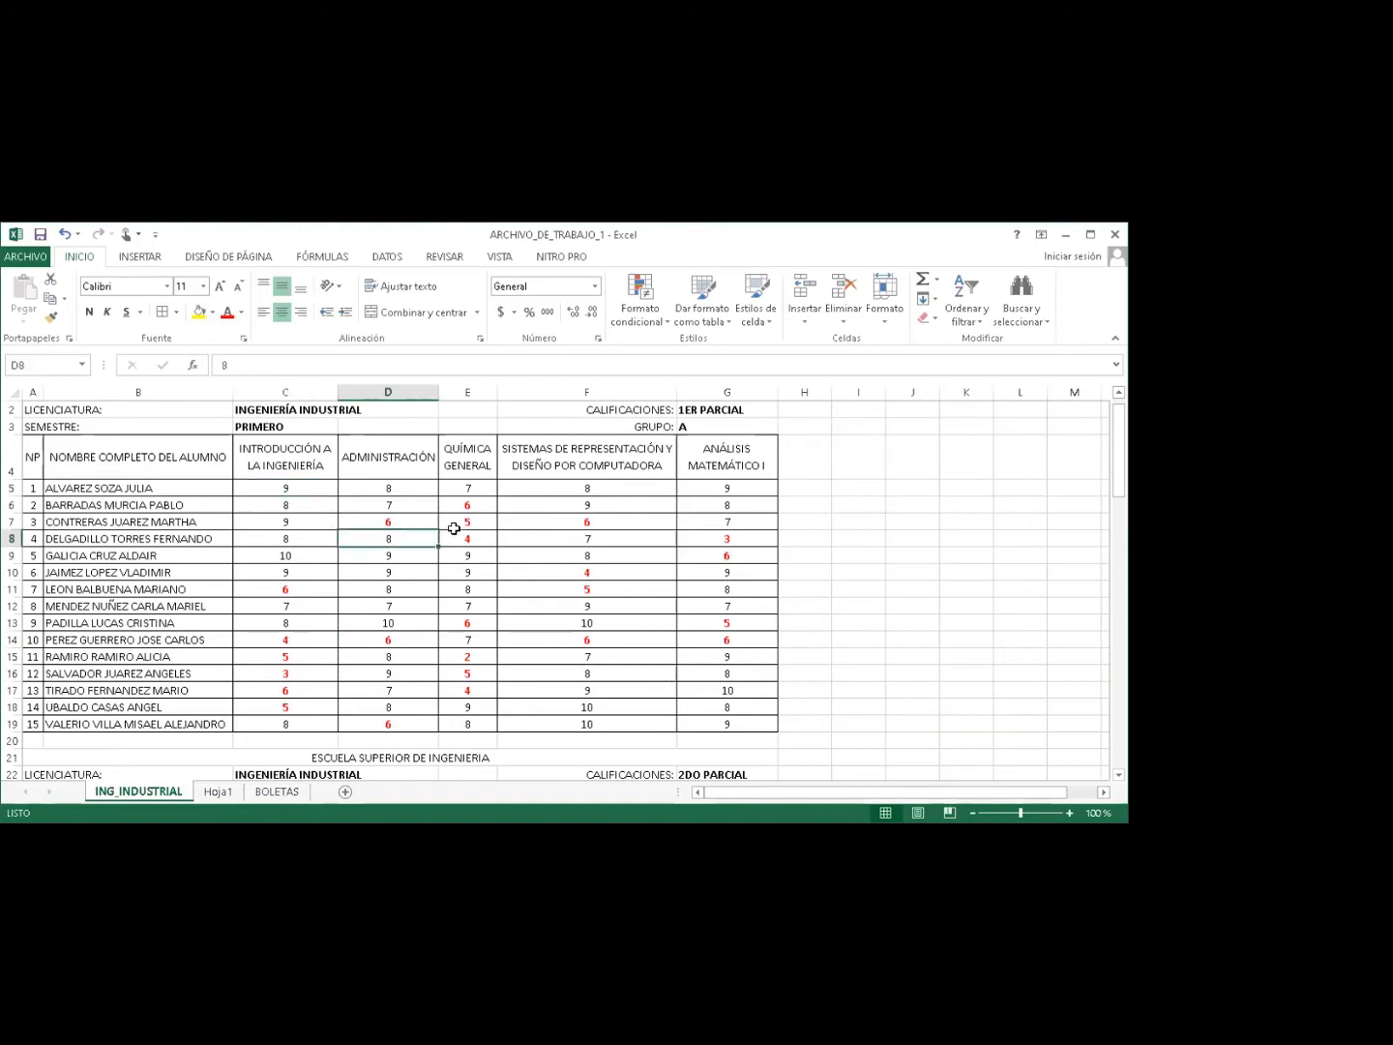
pyautogui.click(456, 522)
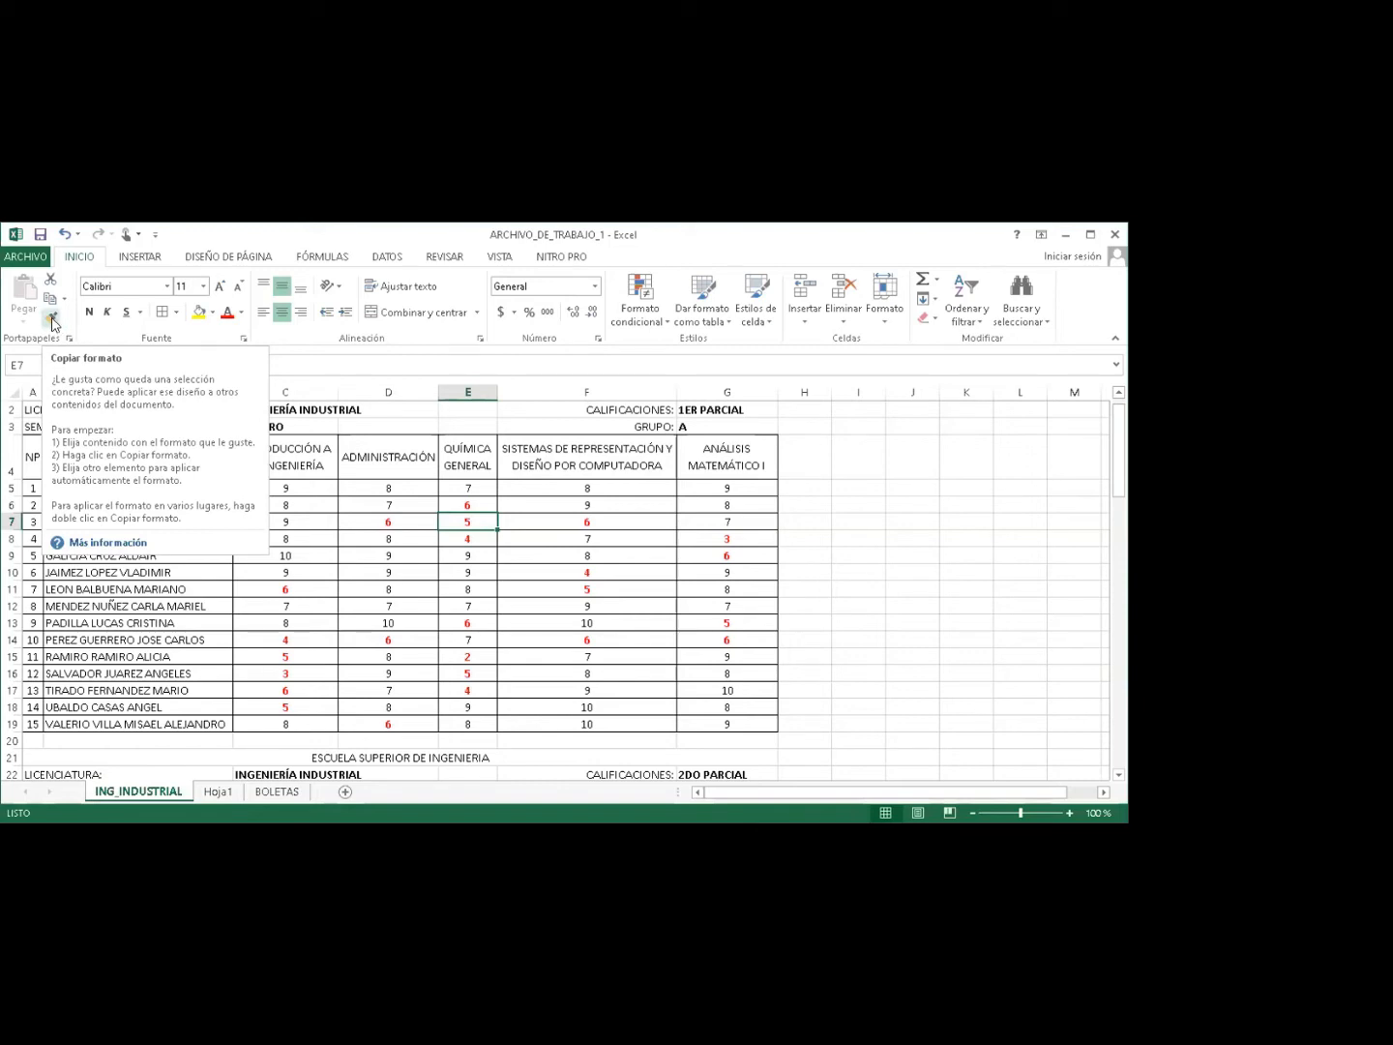
# Paint E7's formatting onto the 2DO PARCIAL grades C25:G39 and check G37.
pyautogui.click(52, 321)
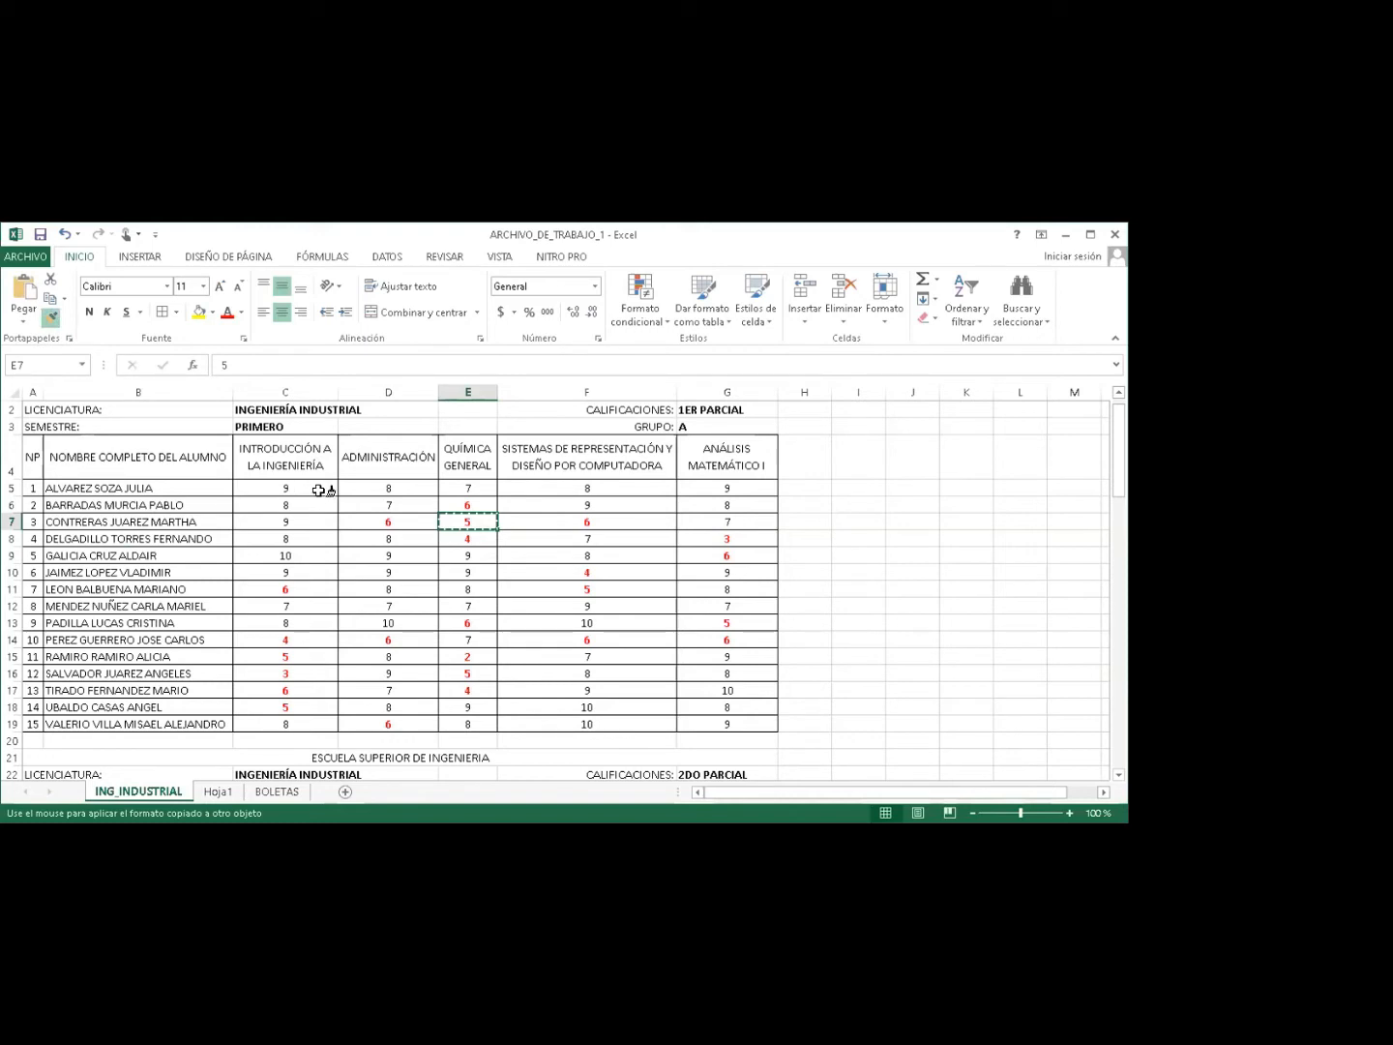
pyautogui.click(1118, 777)
pyautogui.click(1117, 776)
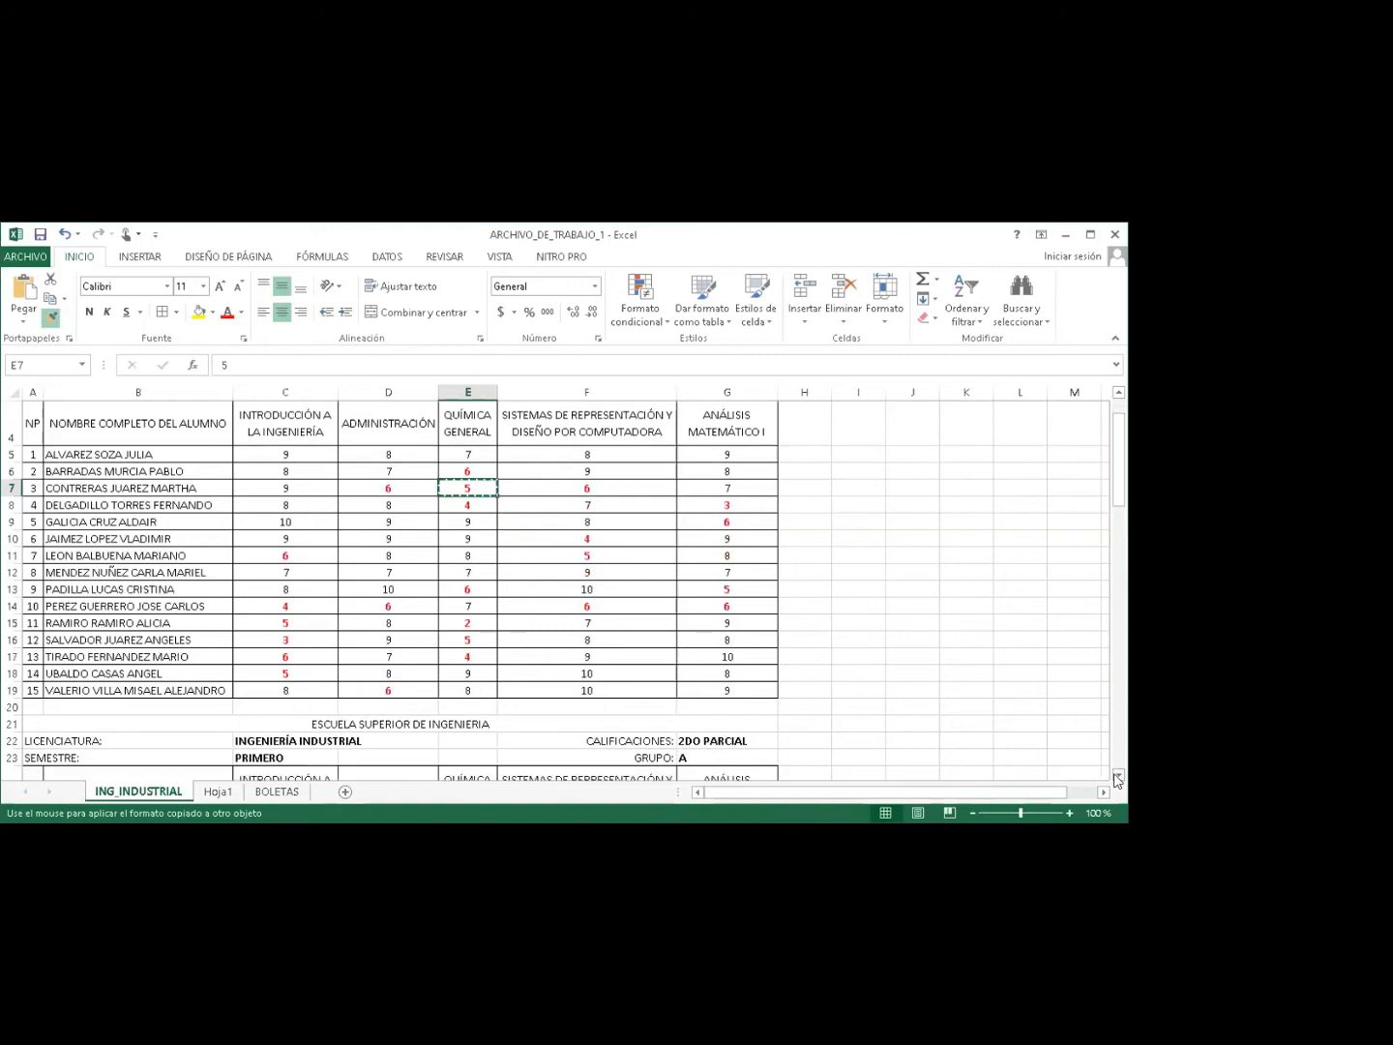
pyautogui.click(1118, 777)
pyautogui.moveTo(1117, 776); pyautogui.dragTo(1118, 777)
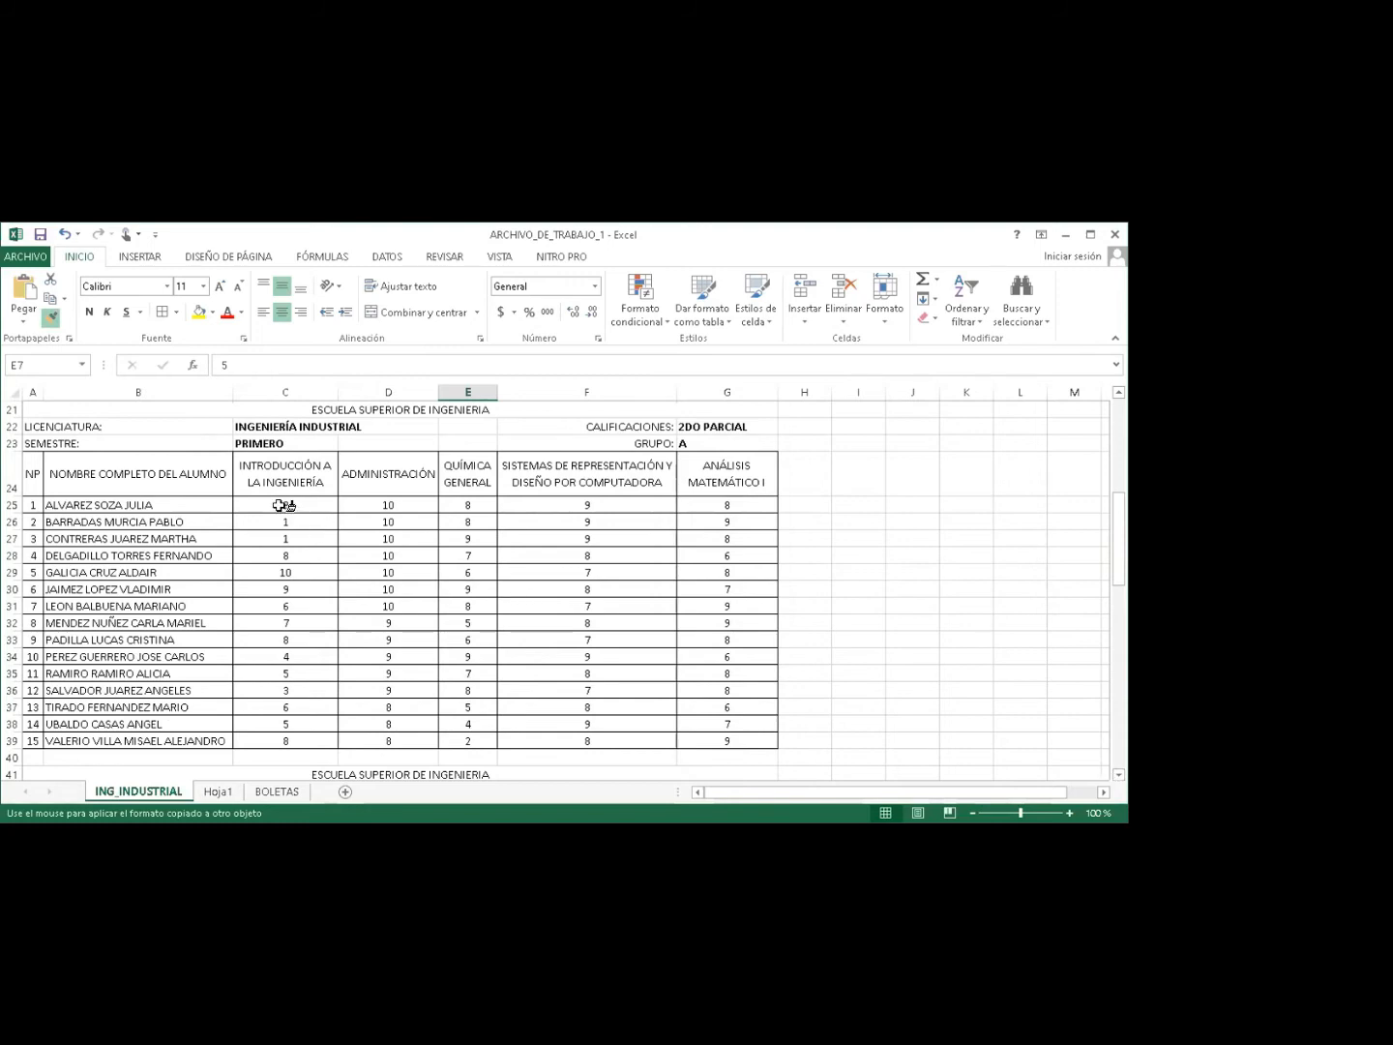
pyautogui.moveTo(281, 506); pyautogui.dragTo(701, 737)
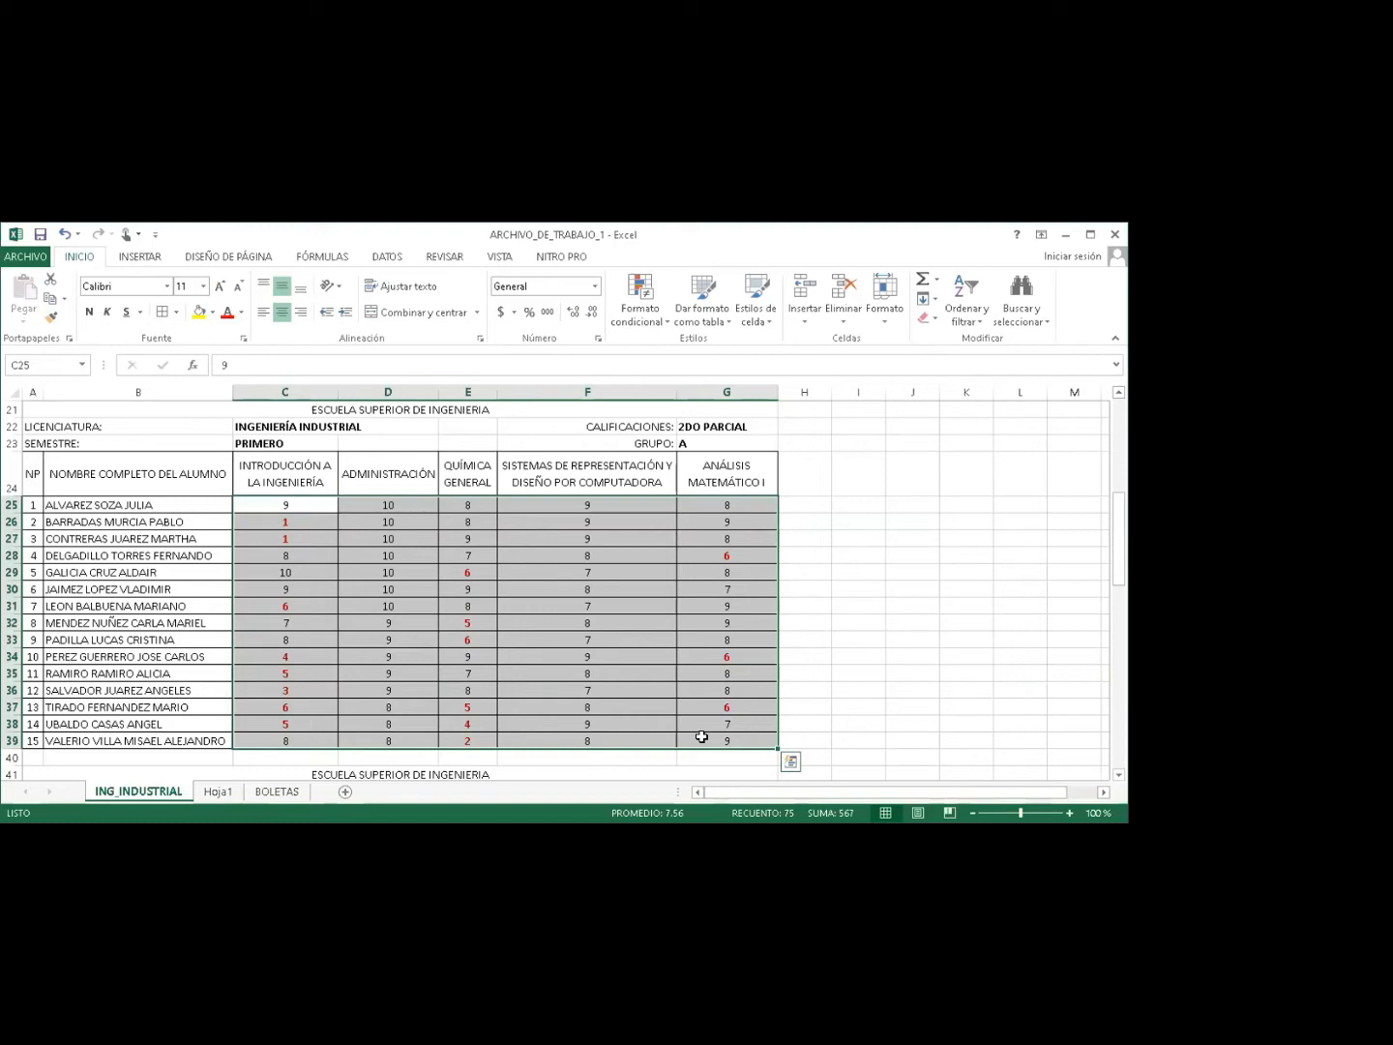
pyautogui.click(698, 706)
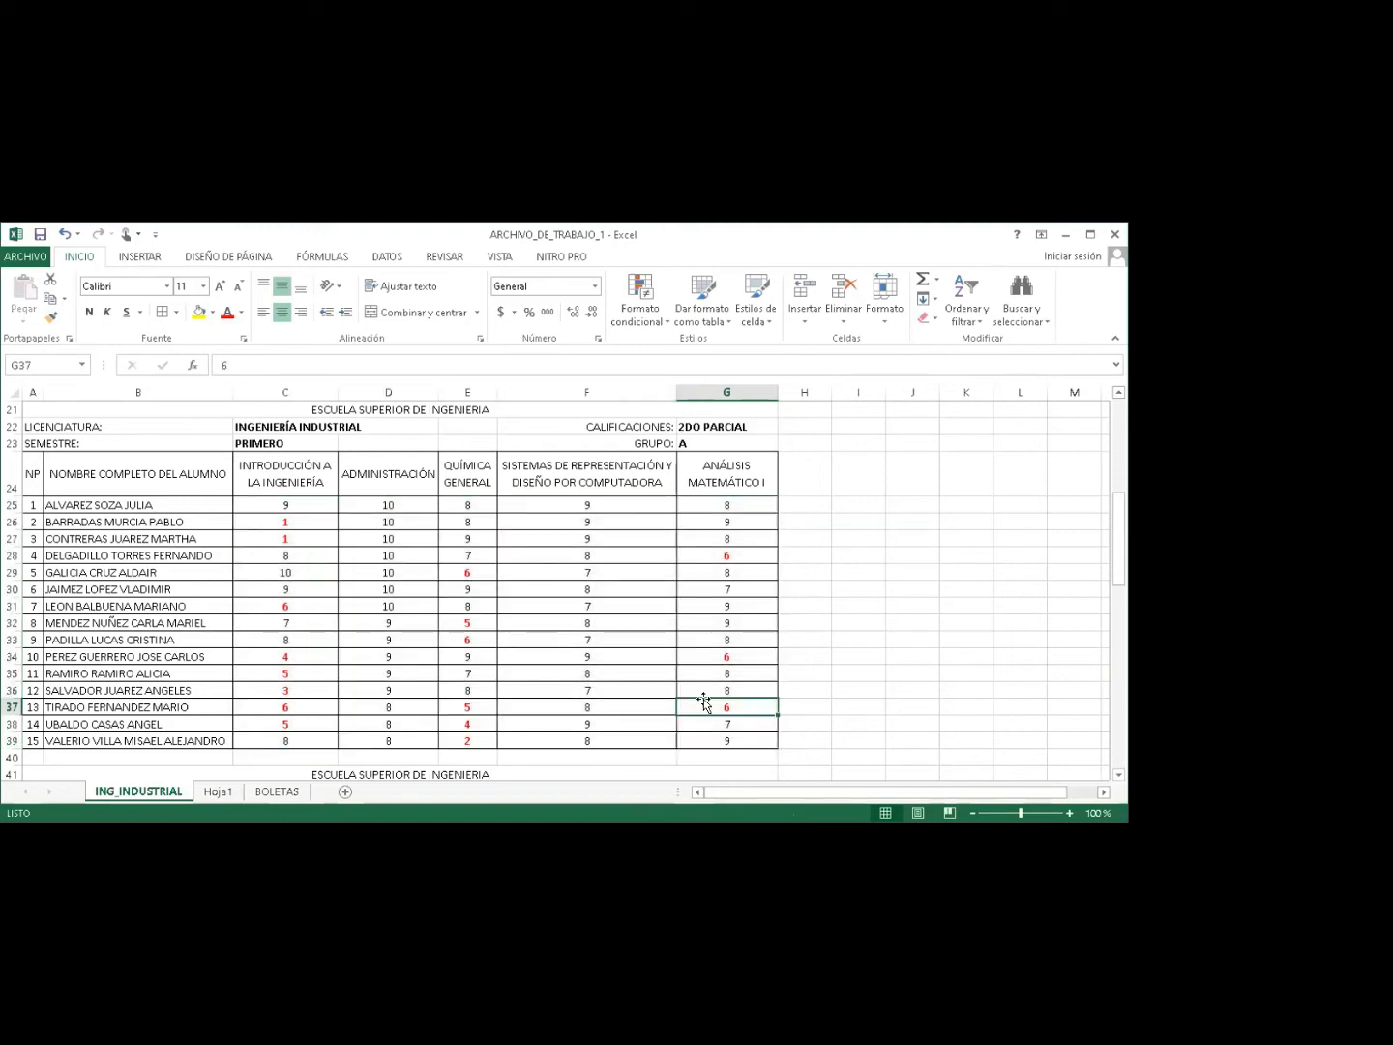
pyautogui.moveTo(1119, 527); pyautogui.dragTo(1118, 571)
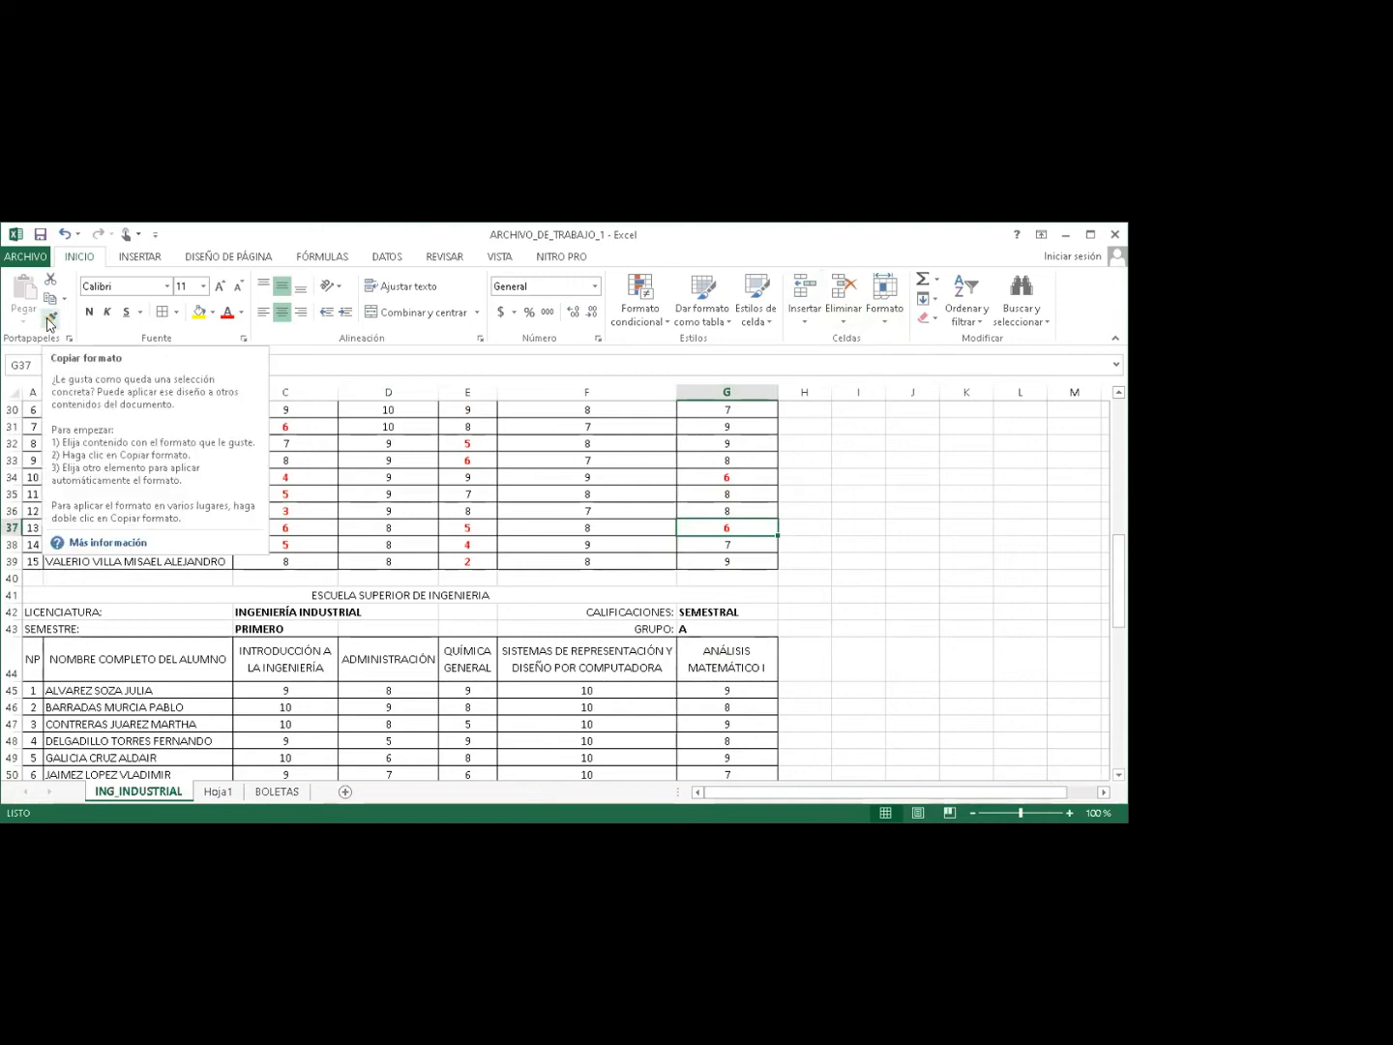
# Paint F33's formatting onto the SEMESTRAL grades C45:G59 and PROMEDIO FINAL grades C65:G79.
pyautogui.click(49, 322)
pyautogui.click(471, 458)
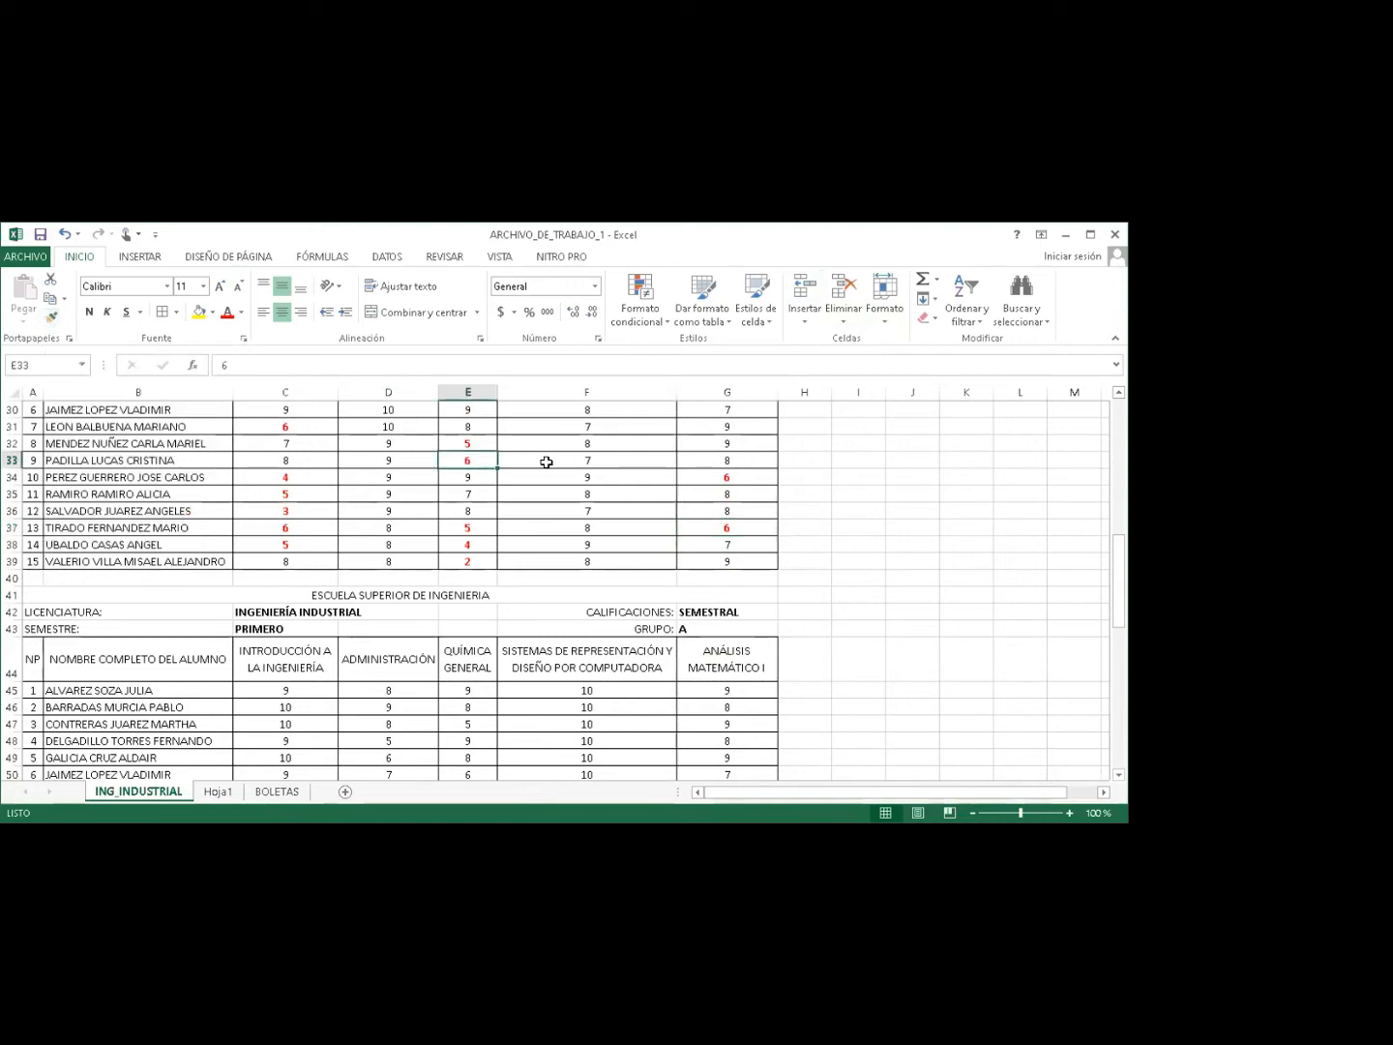
pyautogui.click(546, 462)
pyautogui.click(54, 319)
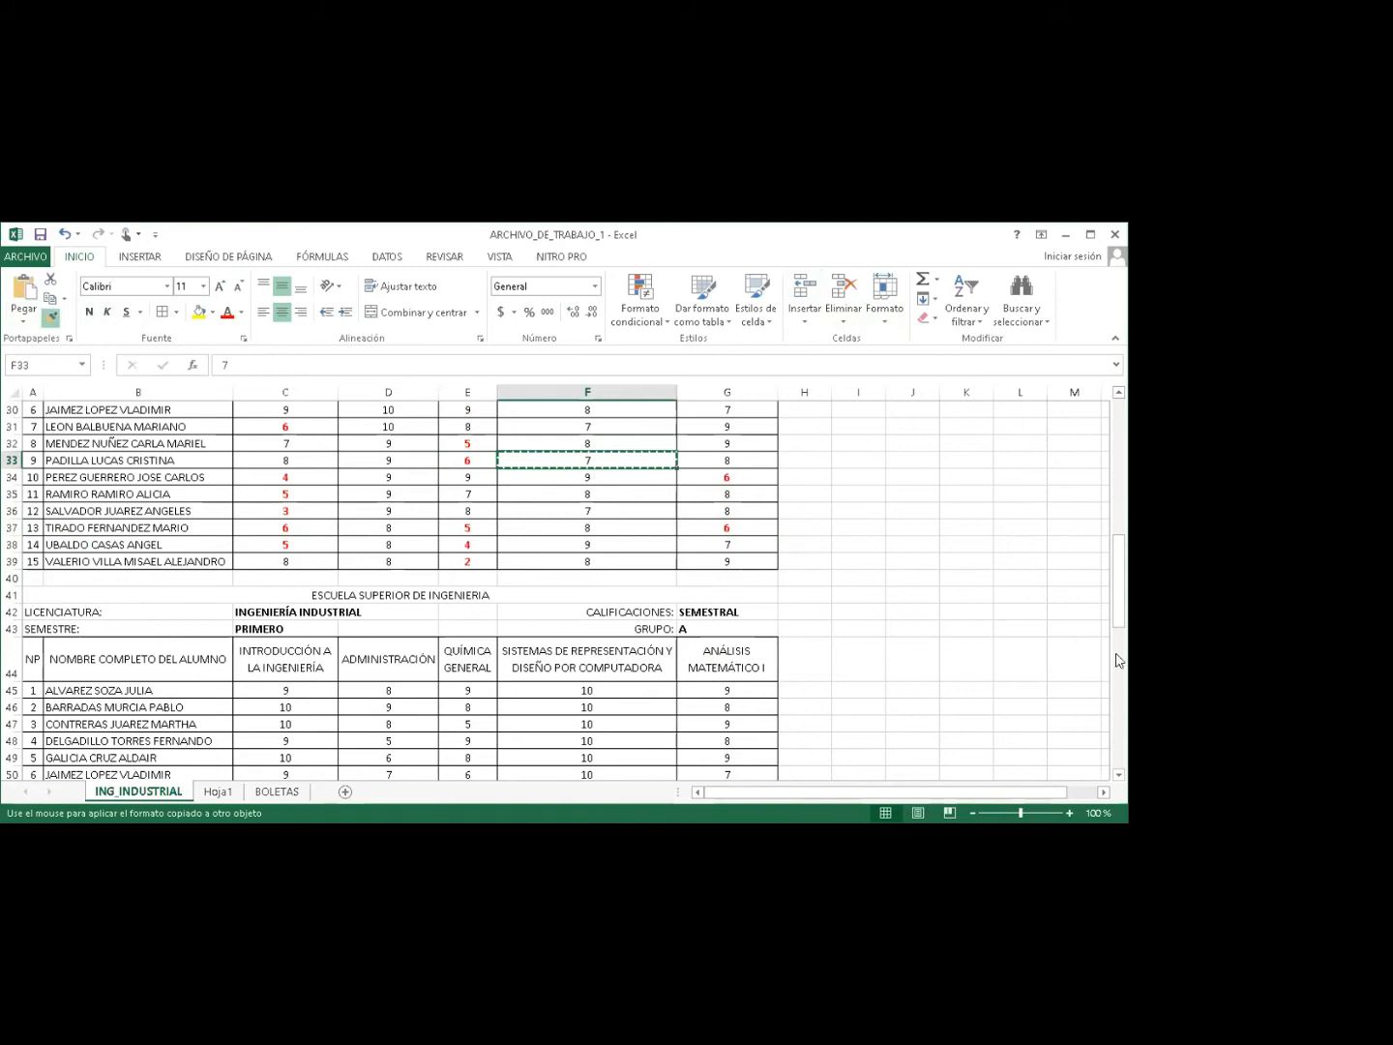
pyautogui.moveTo(1118, 616); pyautogui.dragTo(886, 600)
pyautogui.moveTo(269, 472)
pyautogui.mouseDown()
pyautogui.moveTo(476, 541)
pyautogui.moveTo(718, 707)
pyautogui.mouseUp()
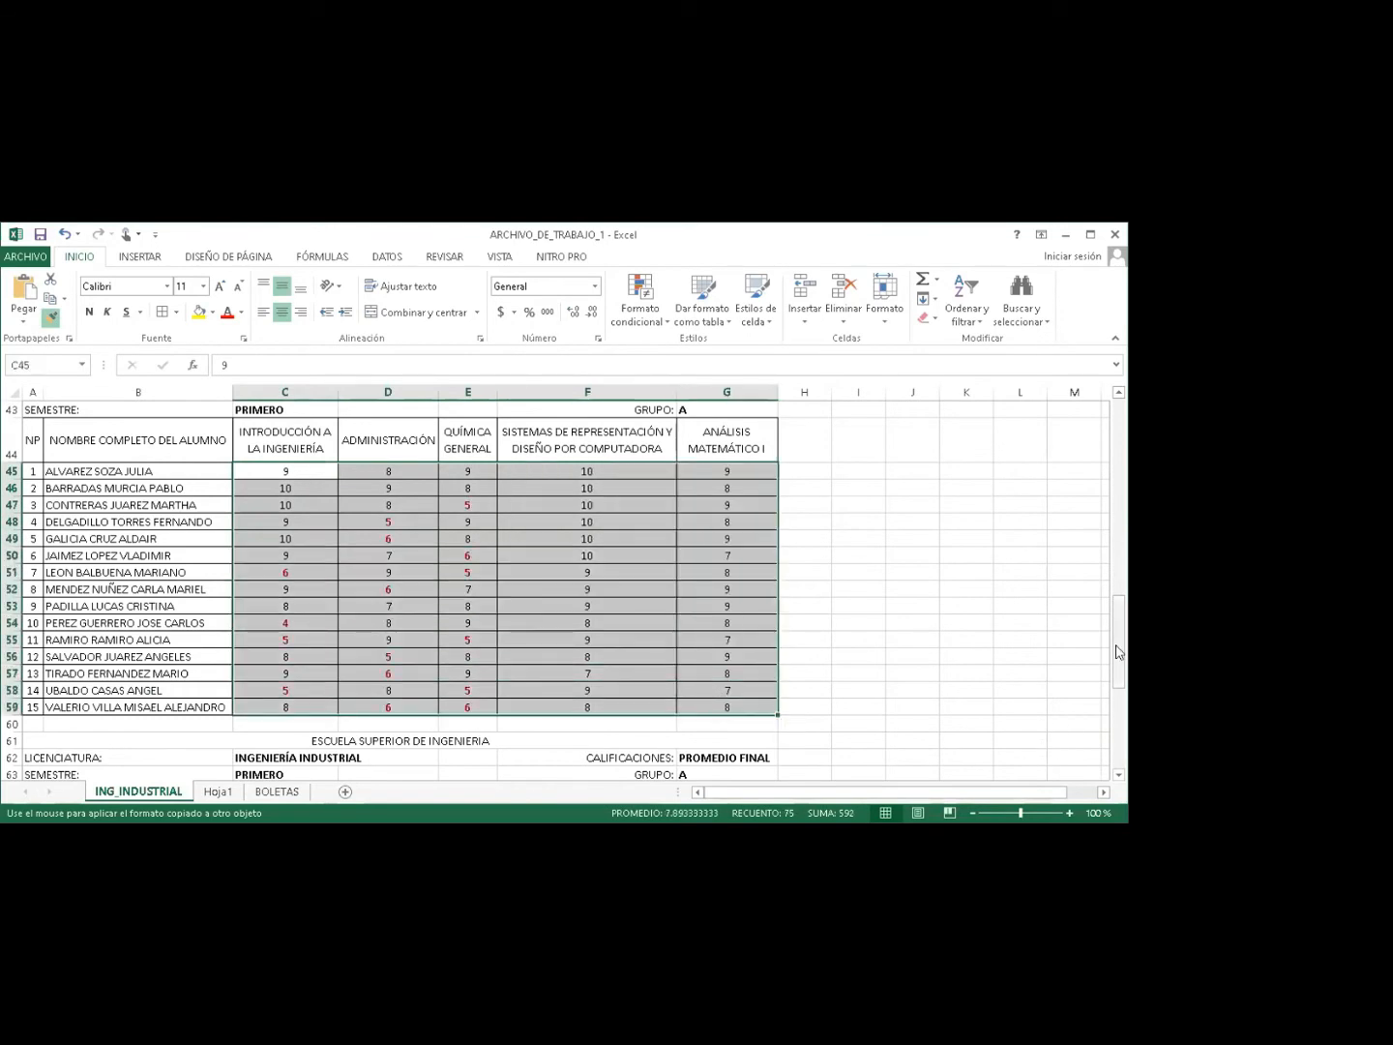
pyautogui.moveTo(1118, 652); pyautogui.dragTo(1119, 735)
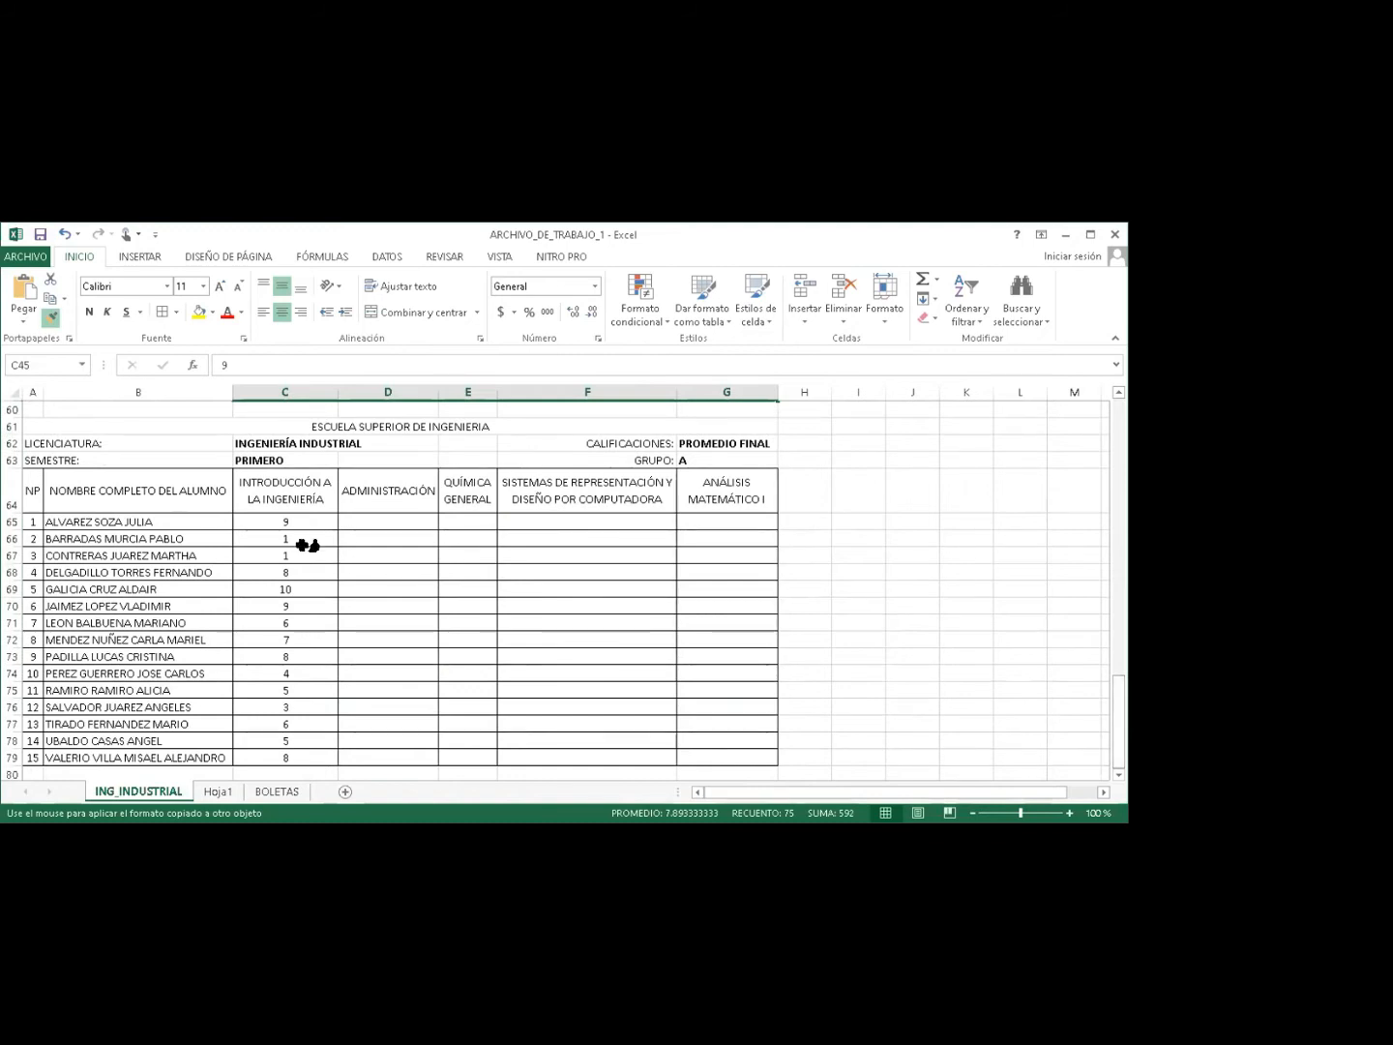
pyautogui.moveTo(279, 522); pyautogui.dragTo(706, 753)
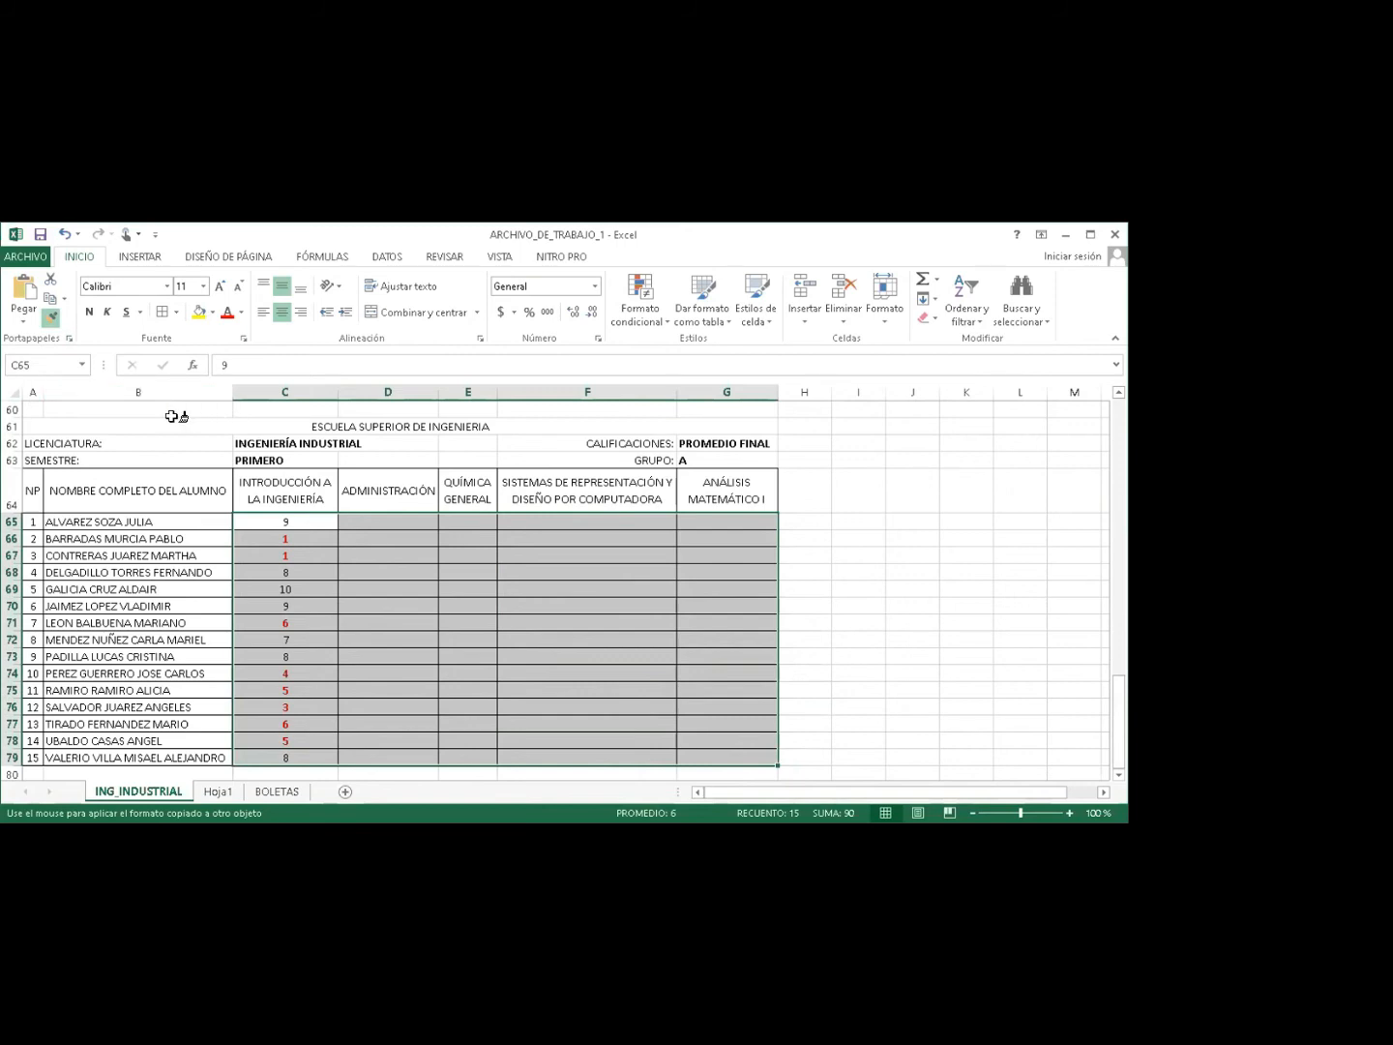
pyautogui.click(49, 322)
pyautogui.click(377, 570)
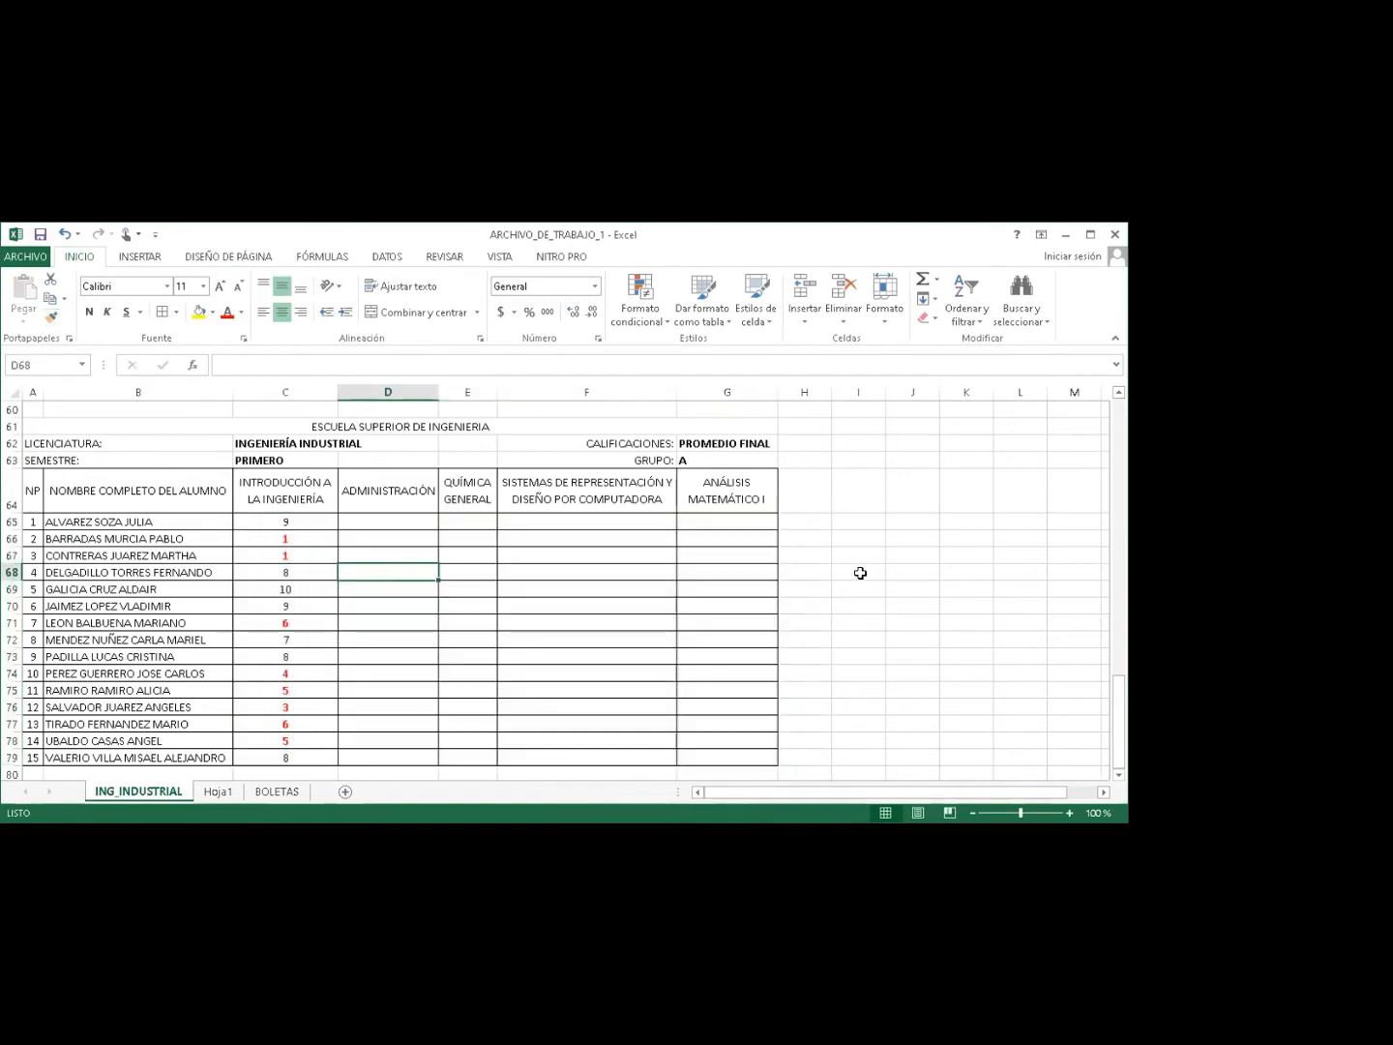
pyautogui.click(1118, 624)
pyautogui.moveTo(1117, 624); pyautogui.dragTo(1111, 572)
# Clear the PROMEDIO FINAL column C grades and begin a formula in C65.
pyautogui.moveTo(283, 528); pyautogui.dragTo(290, 758)
pyautogui.press('Delete')
pyautogui.click(275, 520)
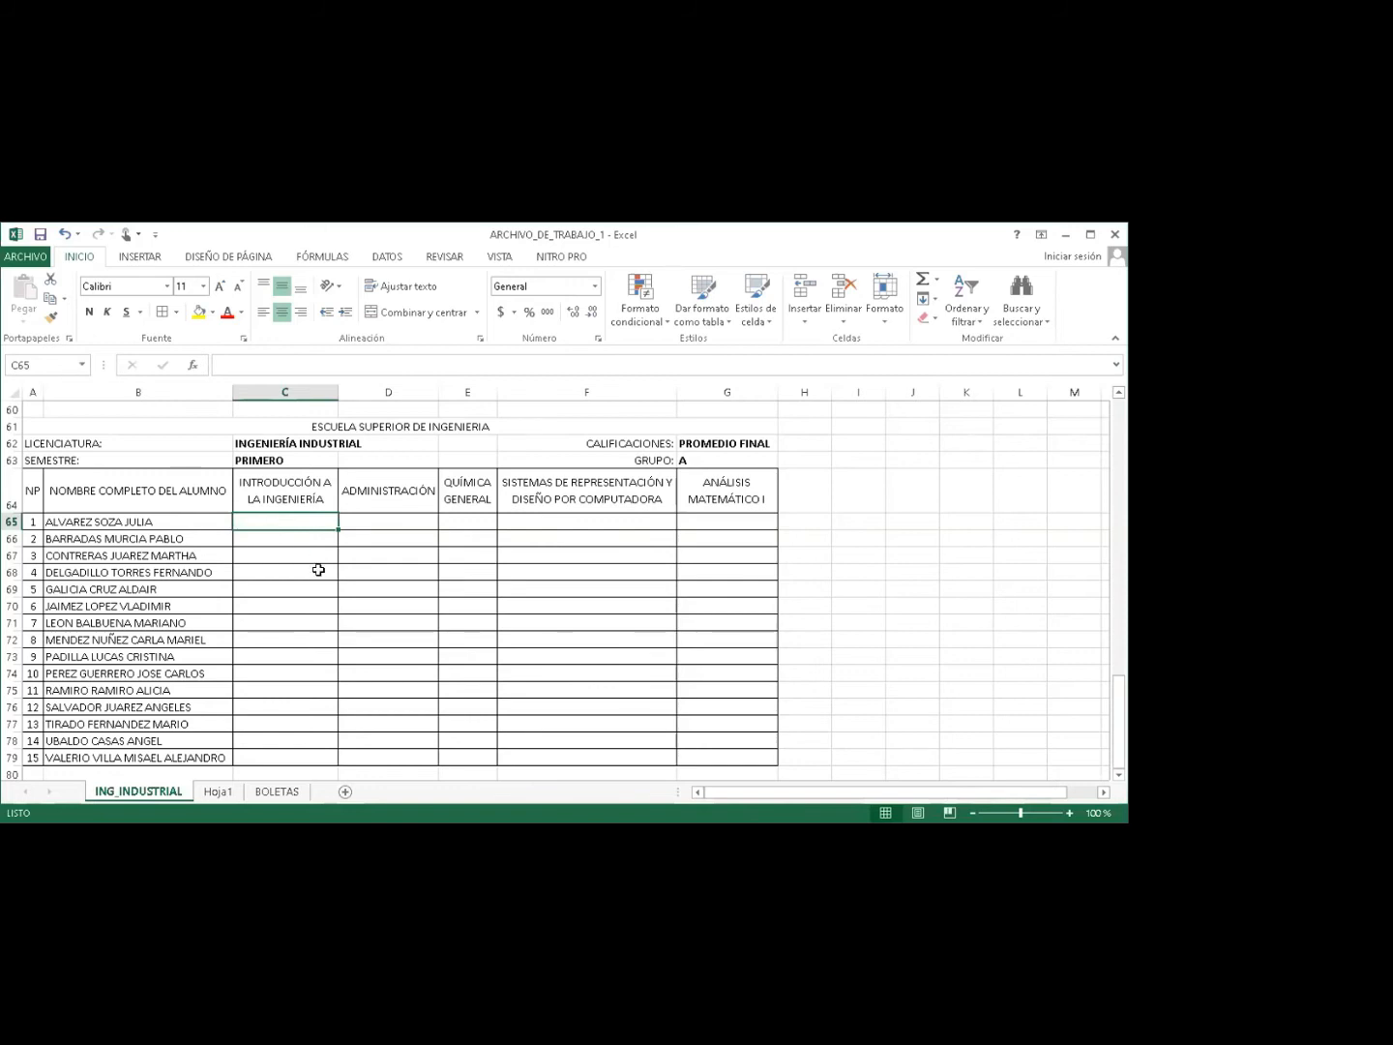
pyautogui.write('=')
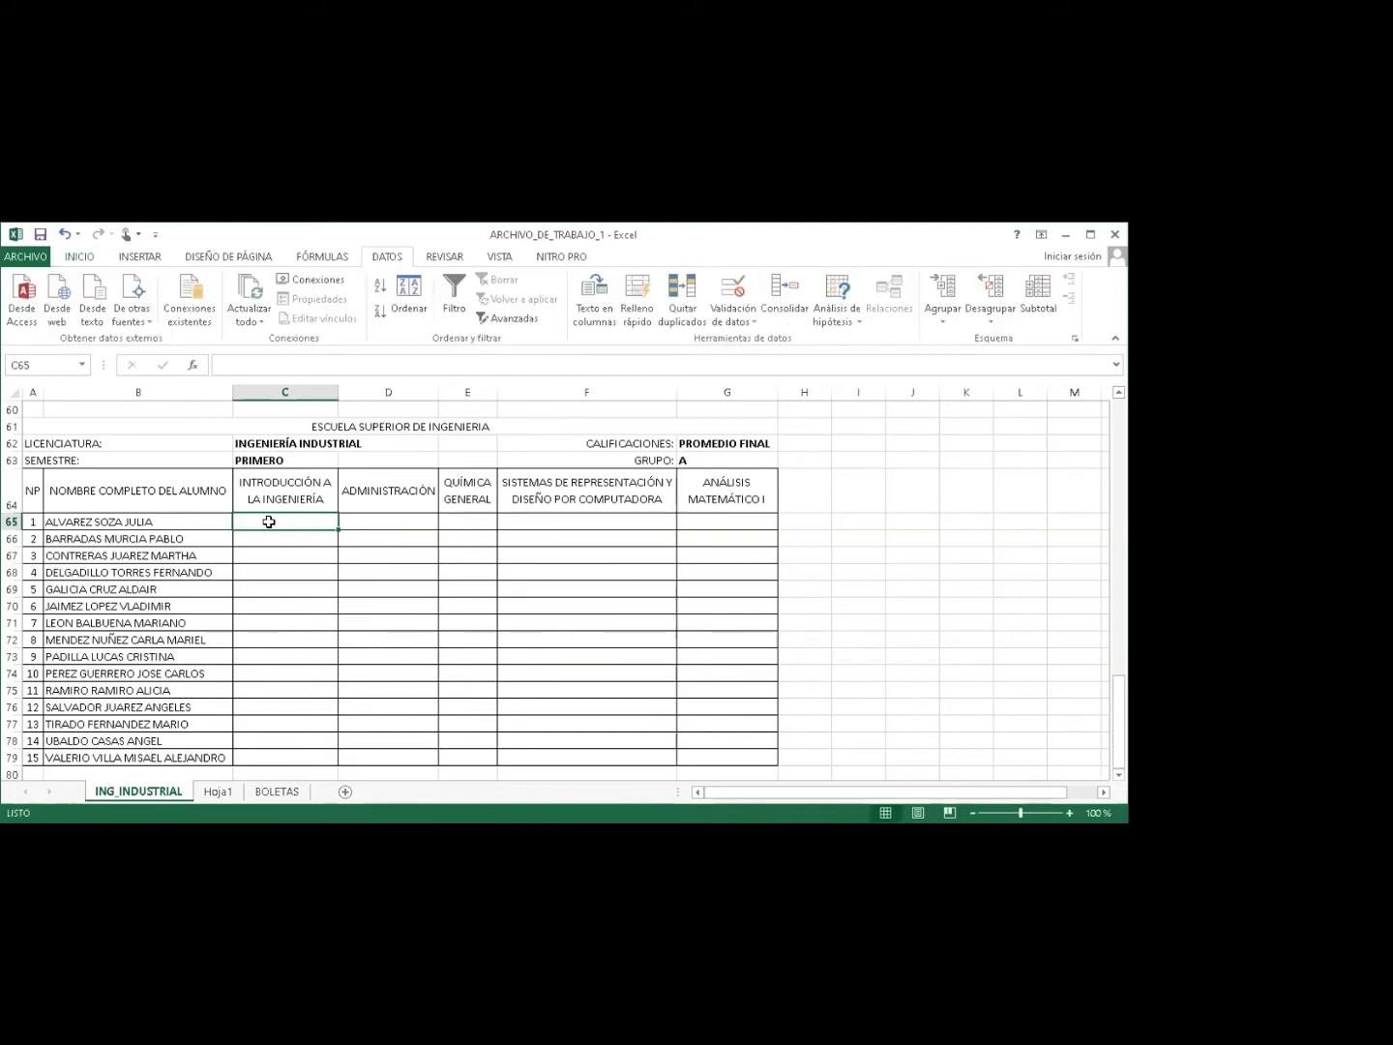
# Type =( in C65 to open the average formula.
pyautogui.write('=(')
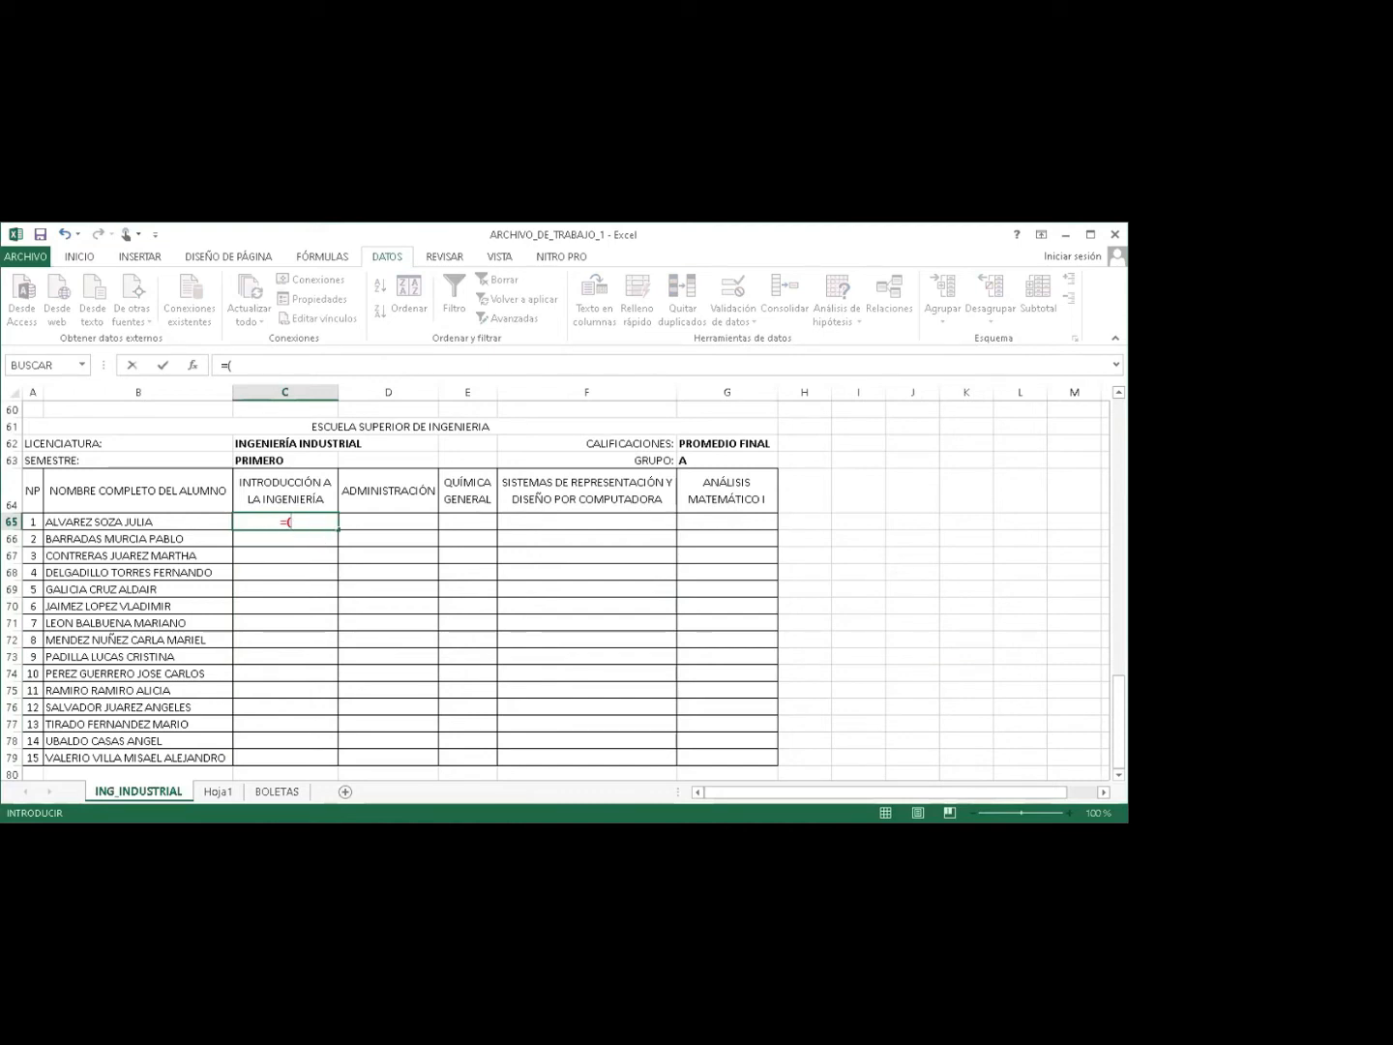
# Complete =(C5+C25+C45)/3 in C65, giving the first student an average of 9.
pyautogui.moveTo(1119, 721); pyautogui.dragTo(716, 454)
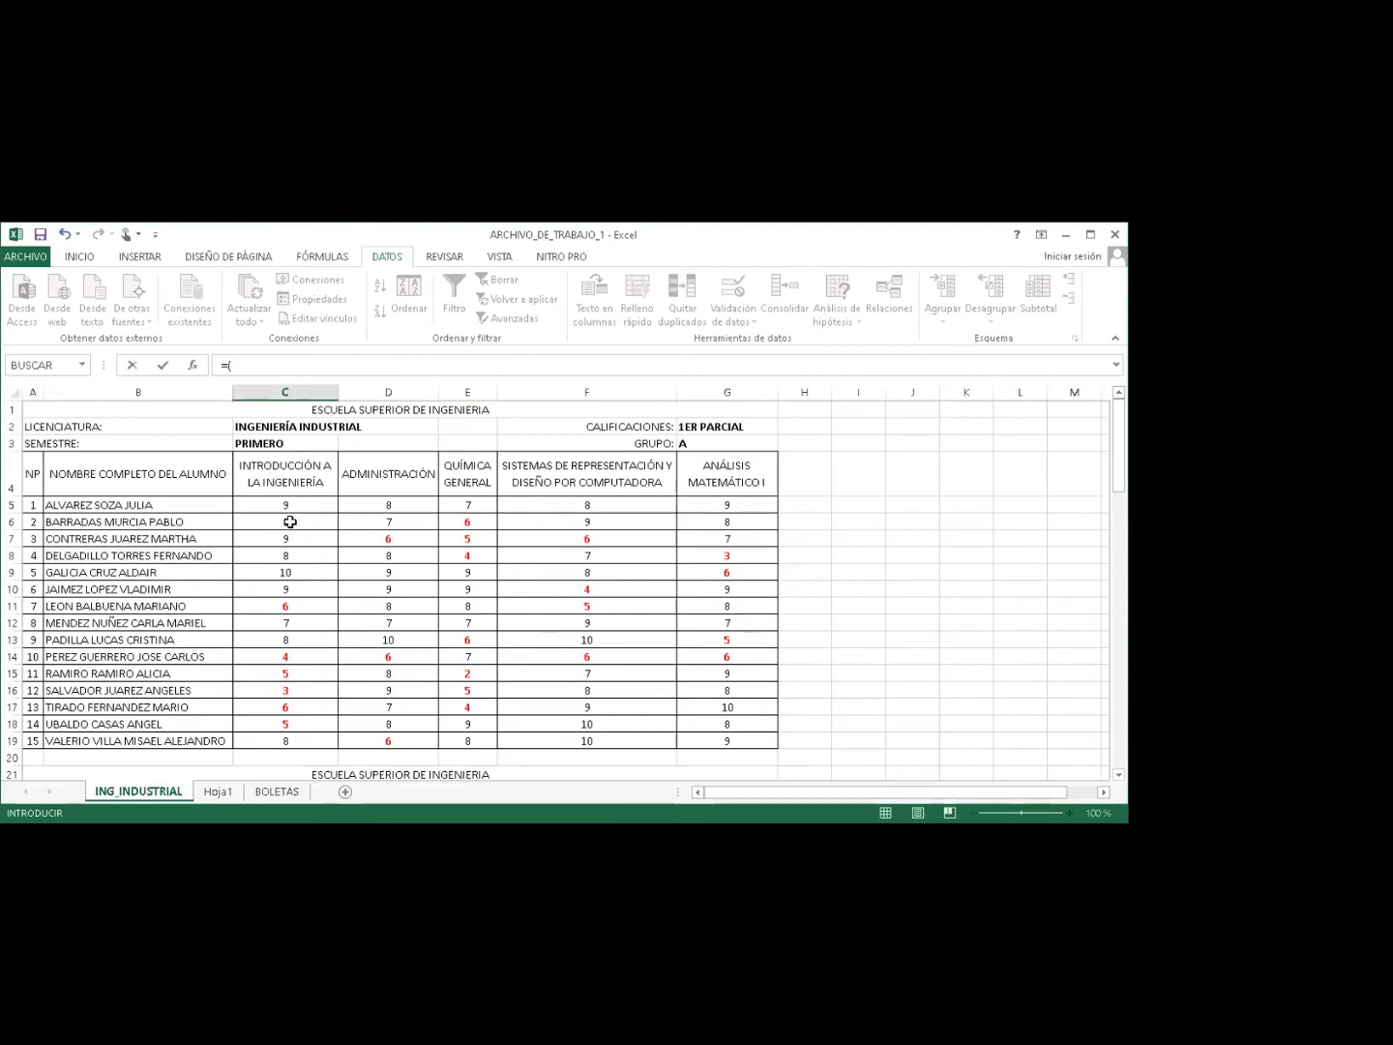
pyautogui.click(285, 503)
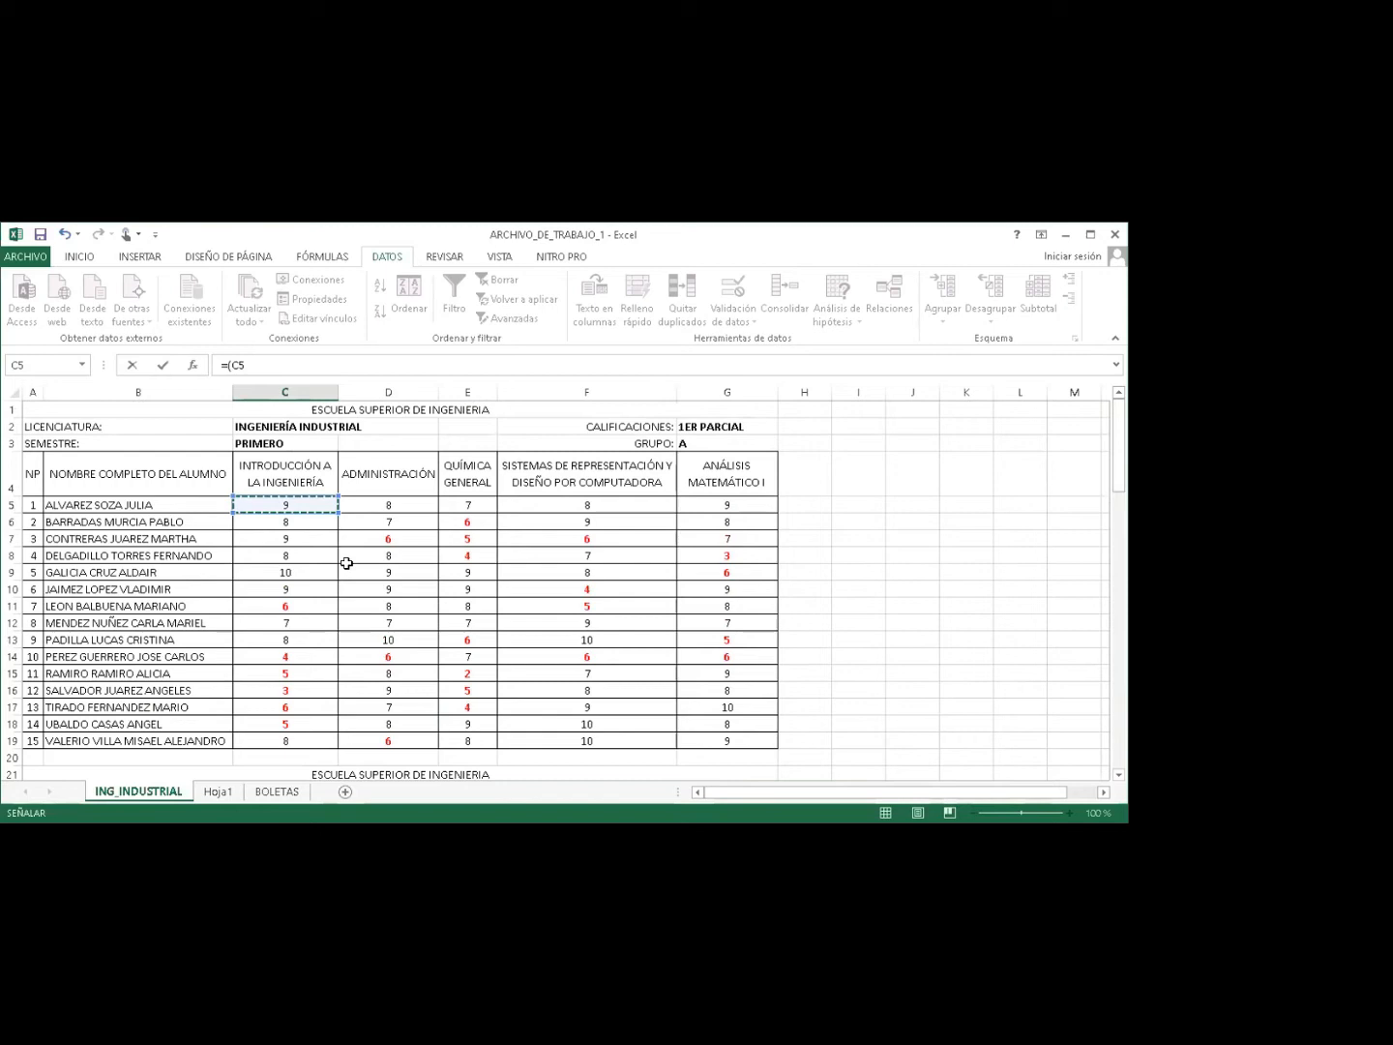
pyautogui.write('+')
pyautogui.moveTo(1117, 484); pyautogui.dragTo(1118, 561)
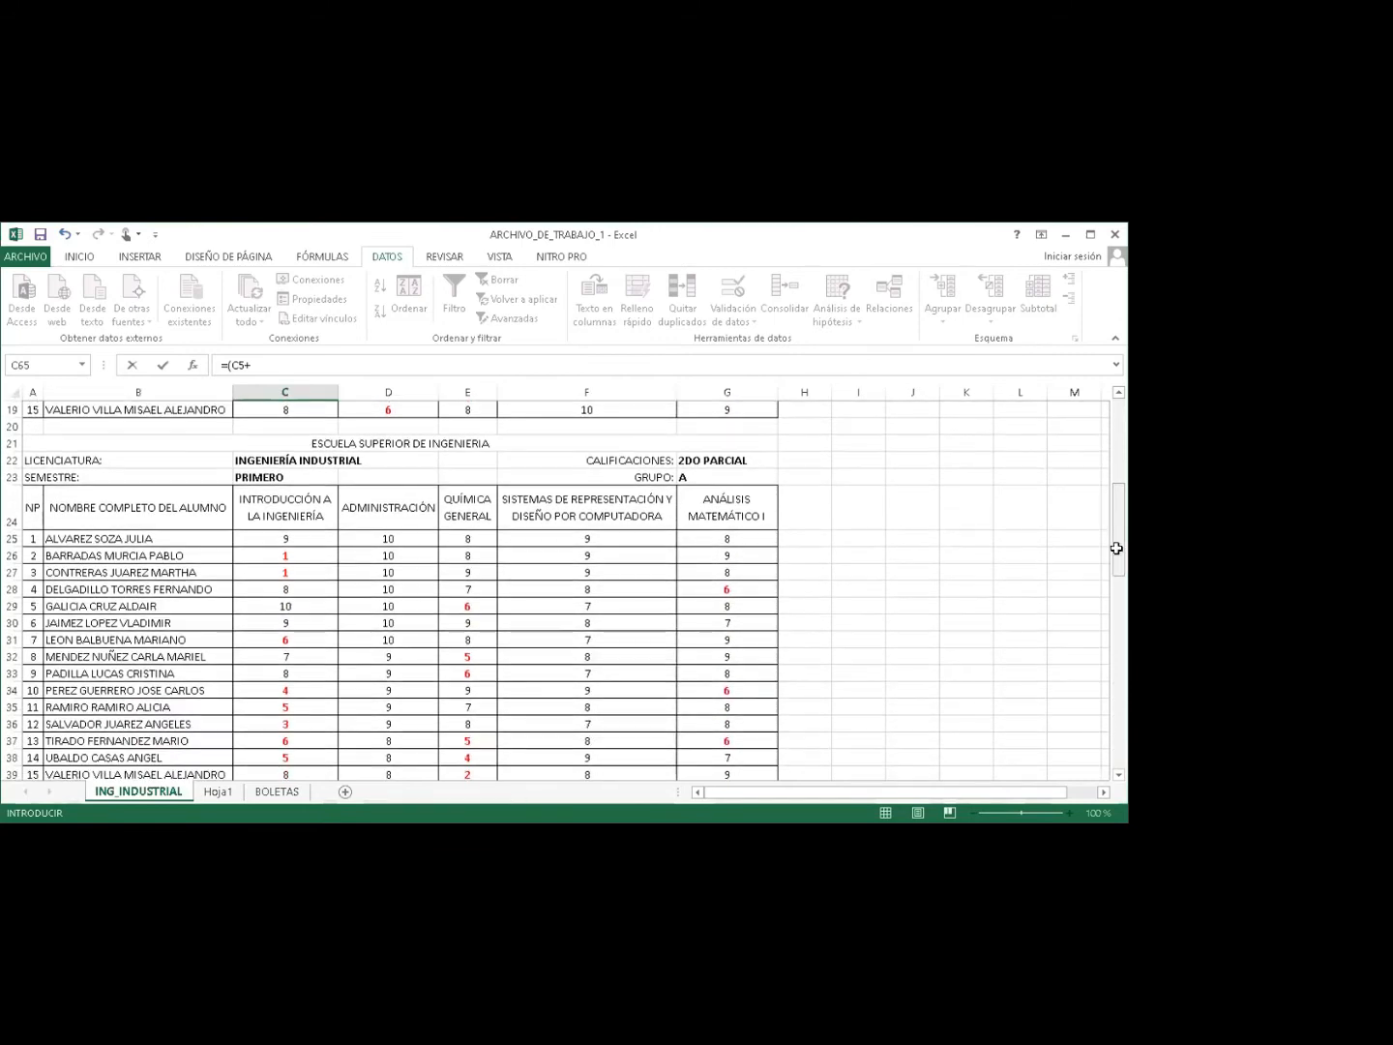
pyautogui.click(275, 536)
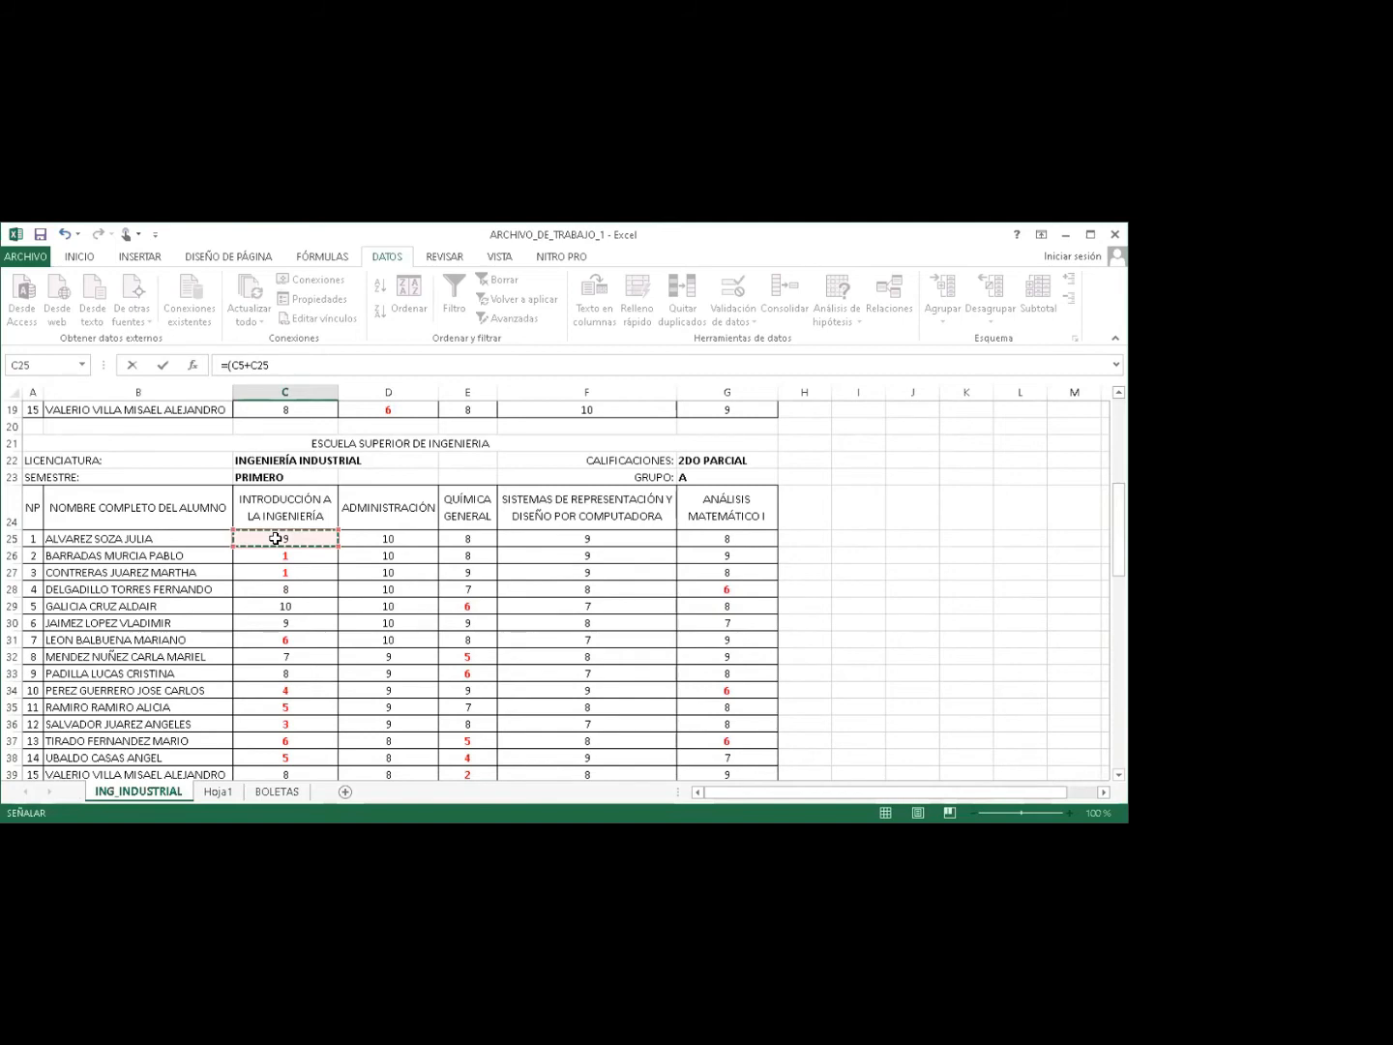
pyautogui.write('+')
pyautogui.moveTo(1119, 513); pyautogui.dragTo(1119, 608)
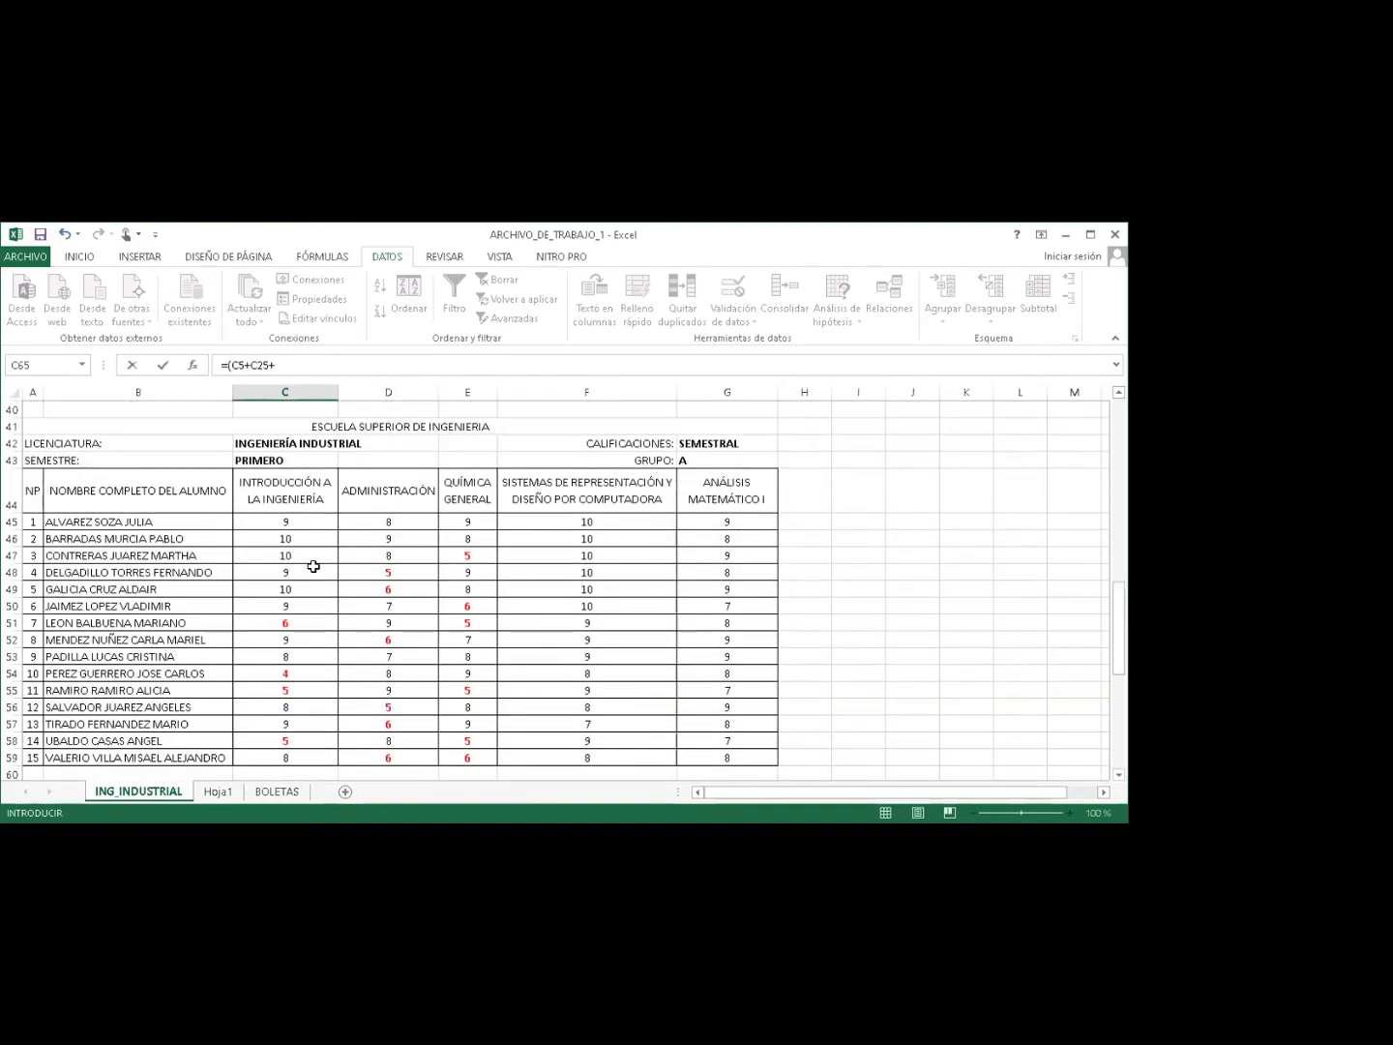
pyautogui.click(285, 522)
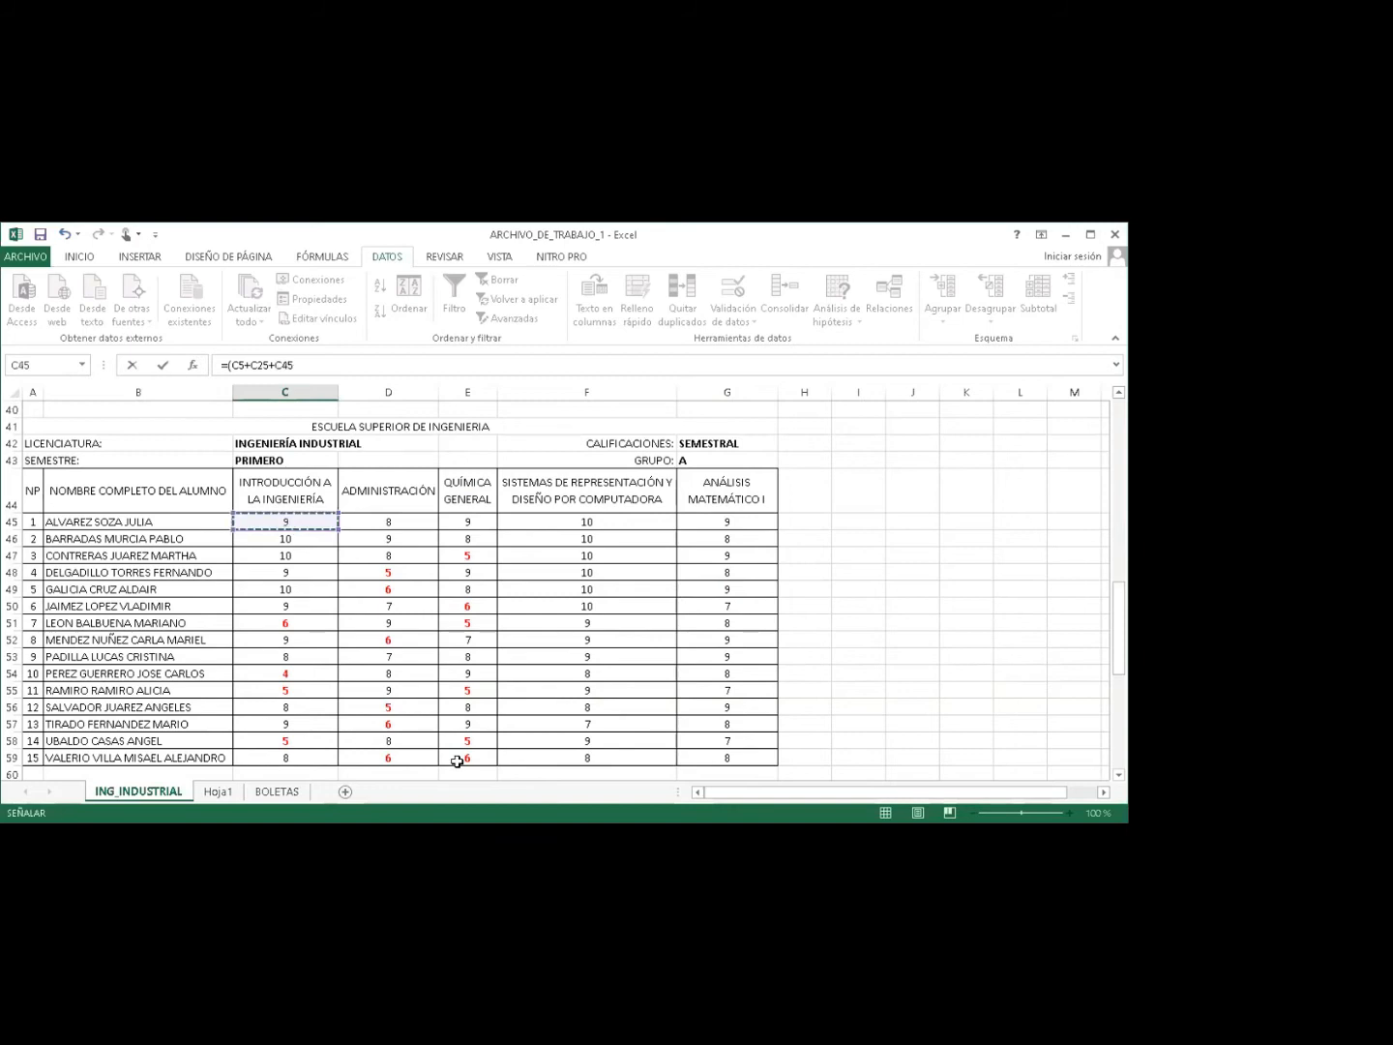
pyautogui.write(')')
pyautogui.write('3')
pyautogui.press('Return')
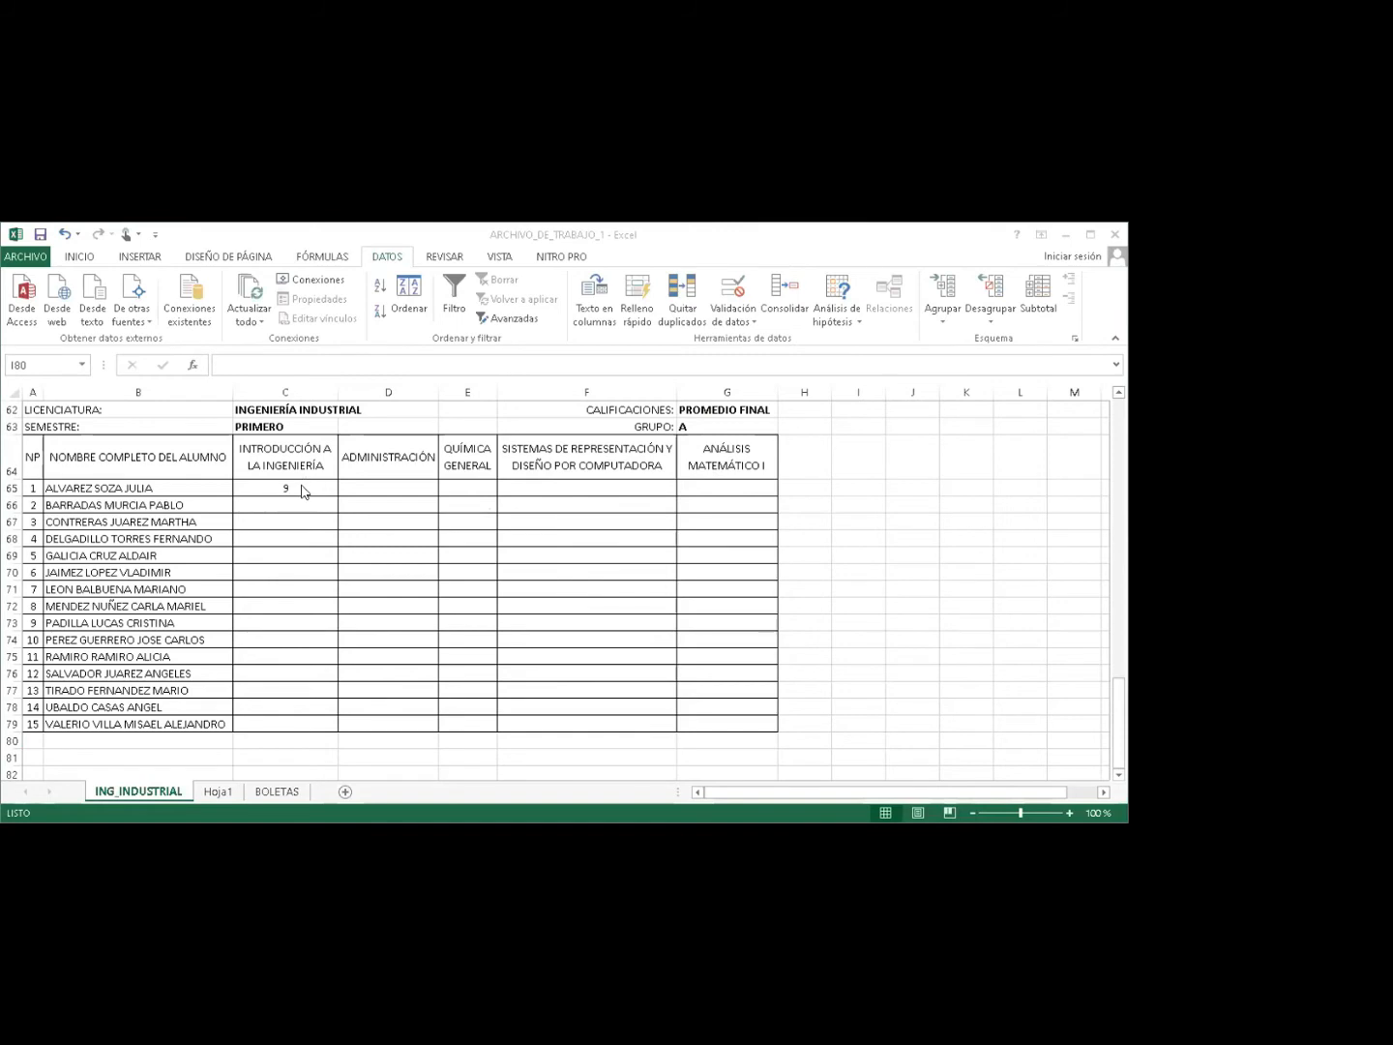
pyautogui.click(303, 492)
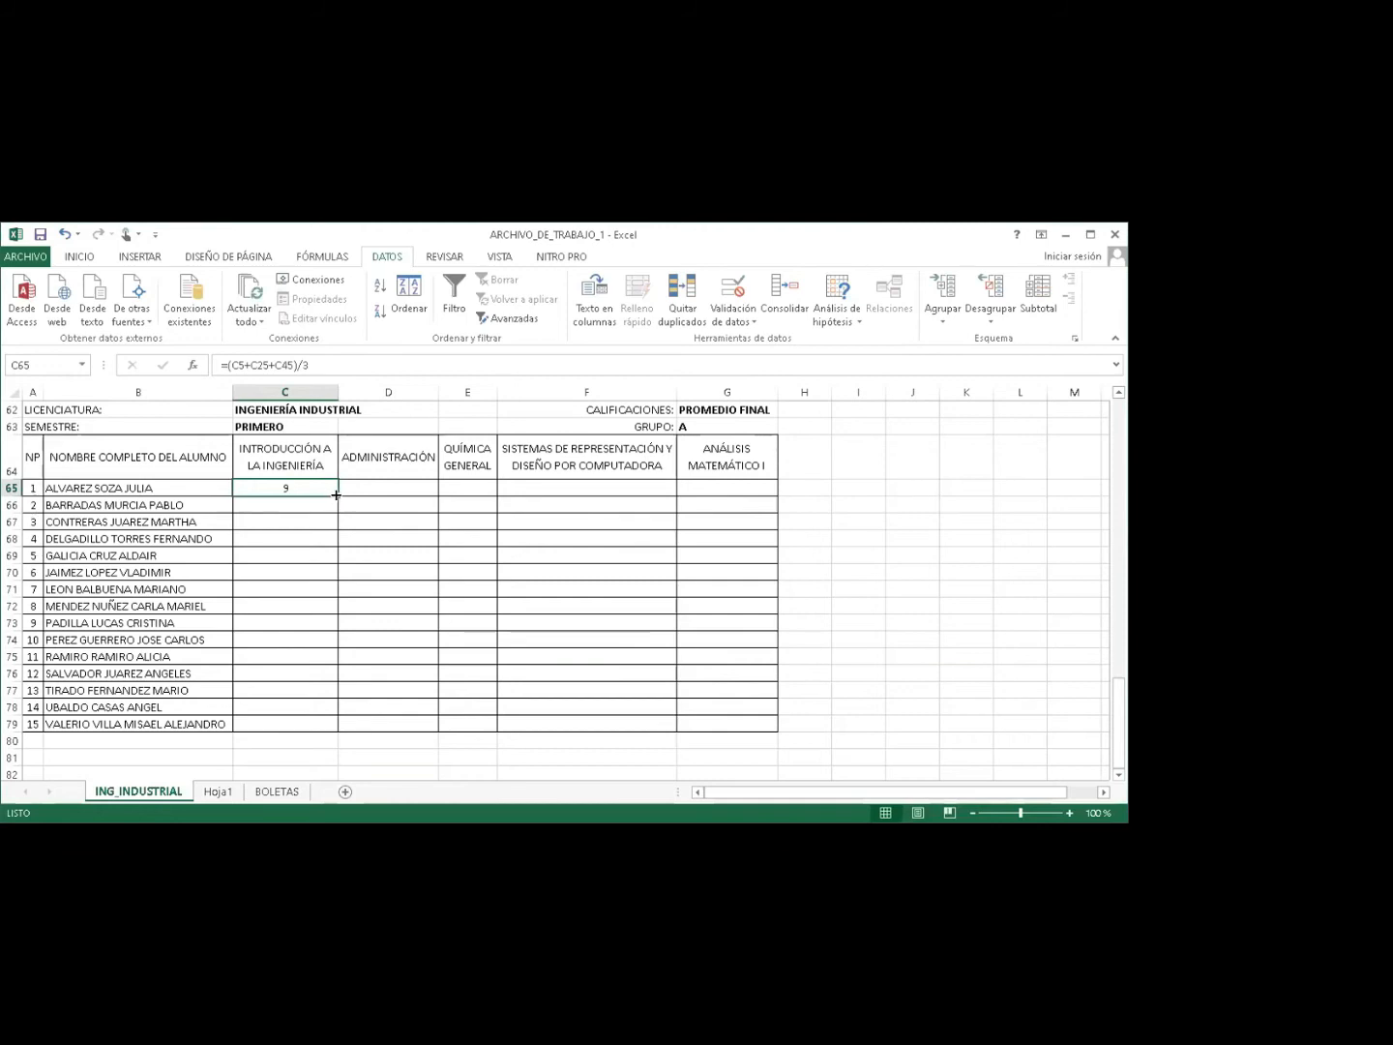
# Fill the average formula down to C79 and reduce decimals until averages show as whole numbers.
pyautogui.moveTo(336, 495); pyautogui.dragTo(325, 723)
pyautogui.click(80, 257)
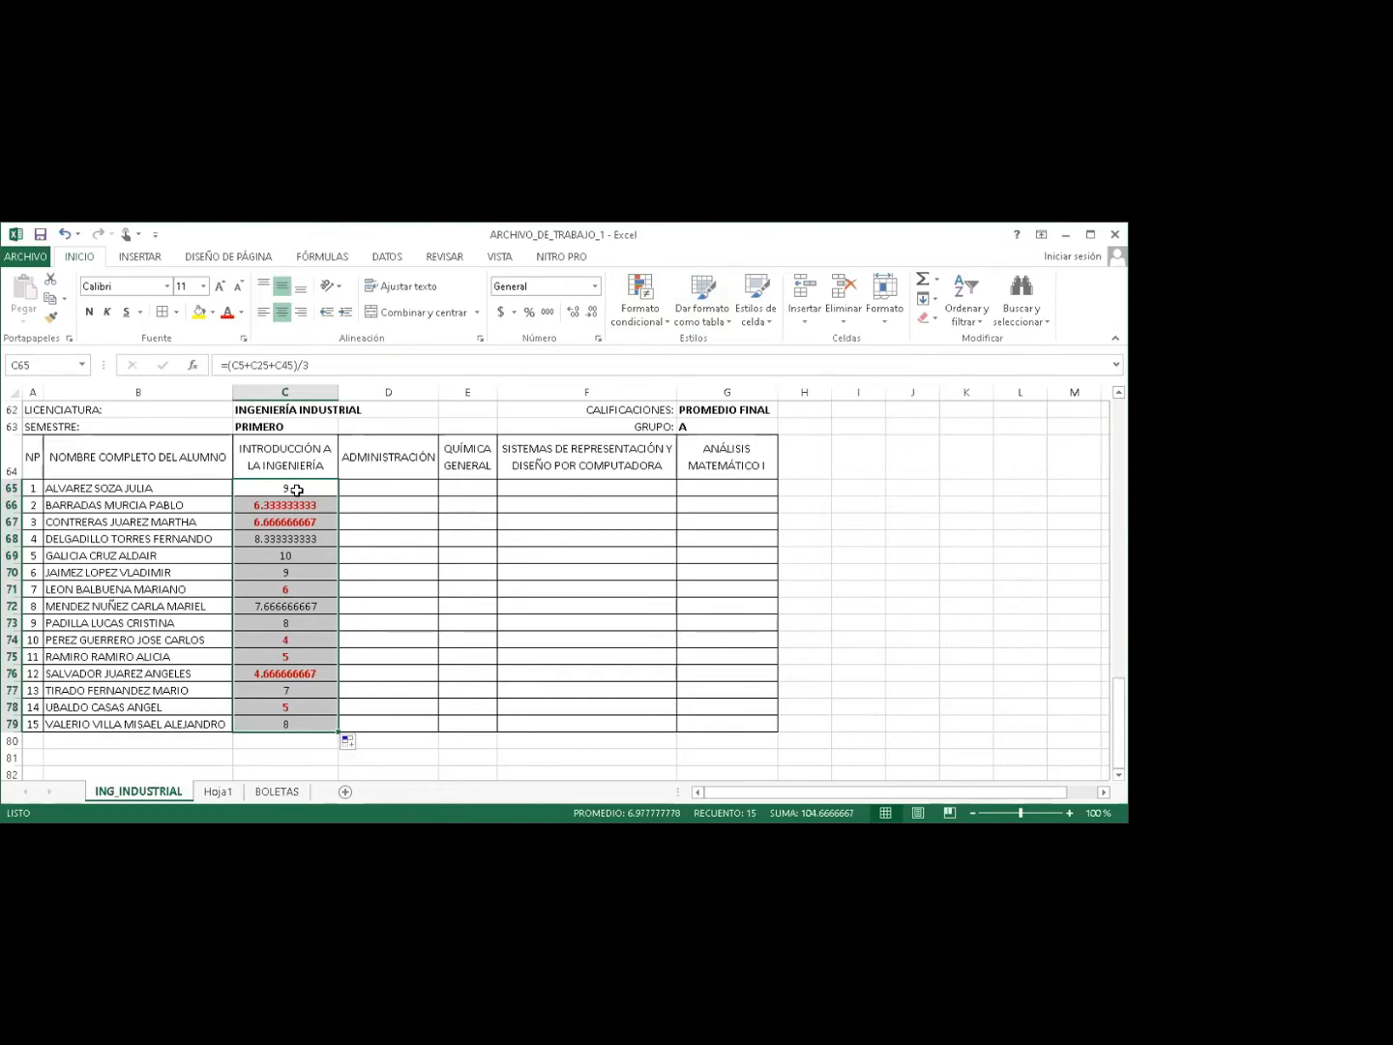
pyautogui.click(592, 317)
pyautogui.click(592, 315)
pyautogui.click(593, 315)
pyautogui.click(592, 316)
pyautogui.click(592, 315)
pyautogui.click(592, 315)
pyautogui.click(592, 315)
pyautogui.click(592, 316)
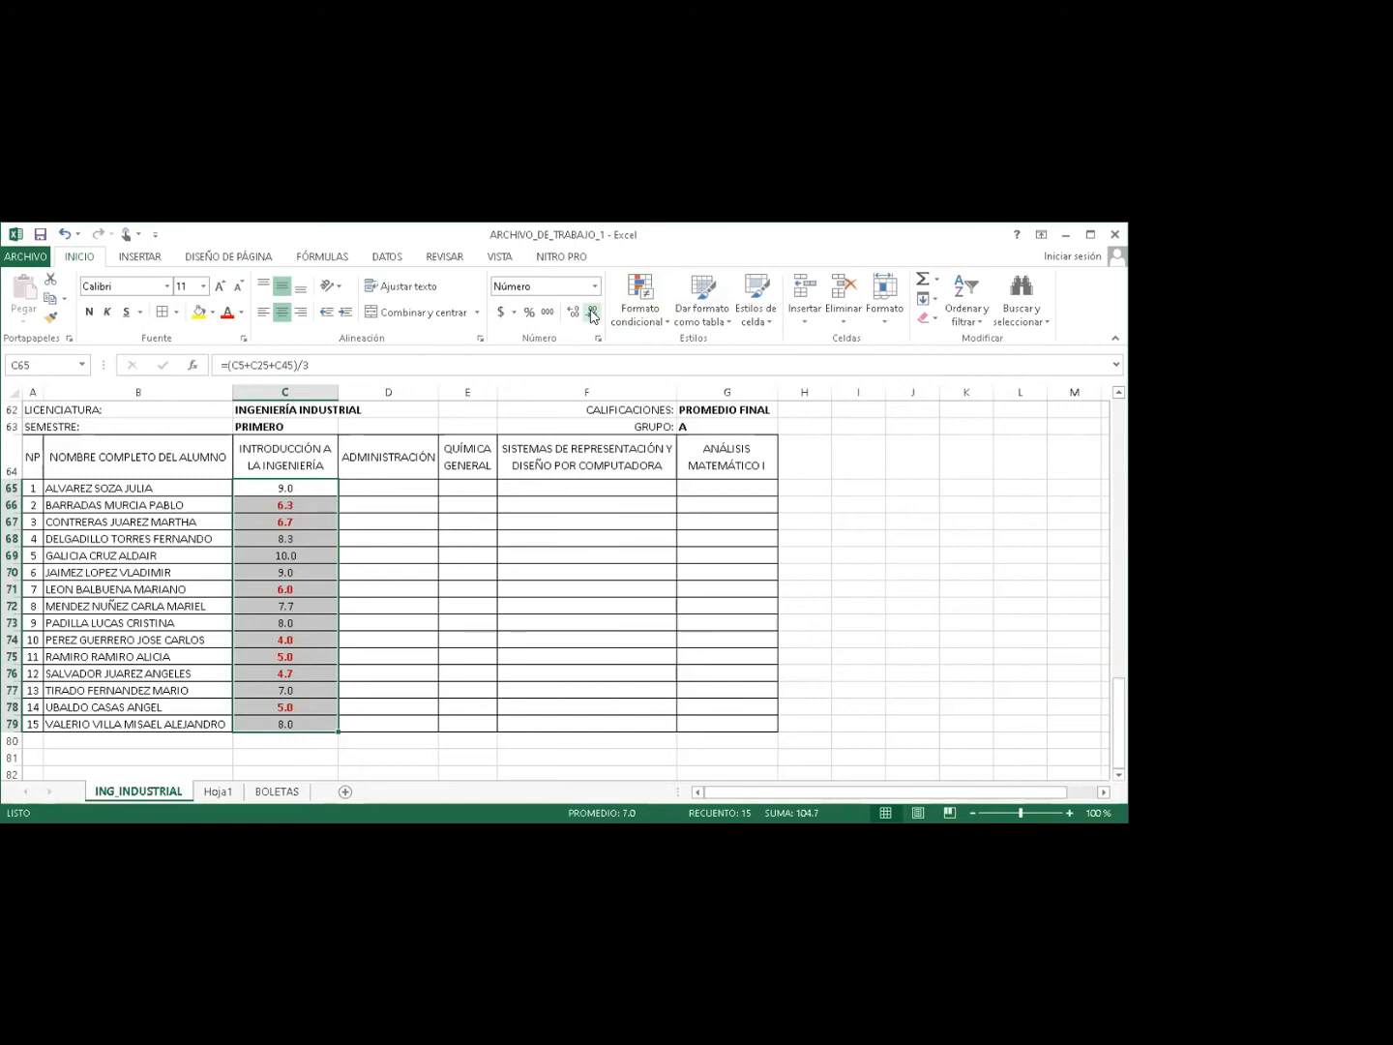
pyautogui.click(592, 316)
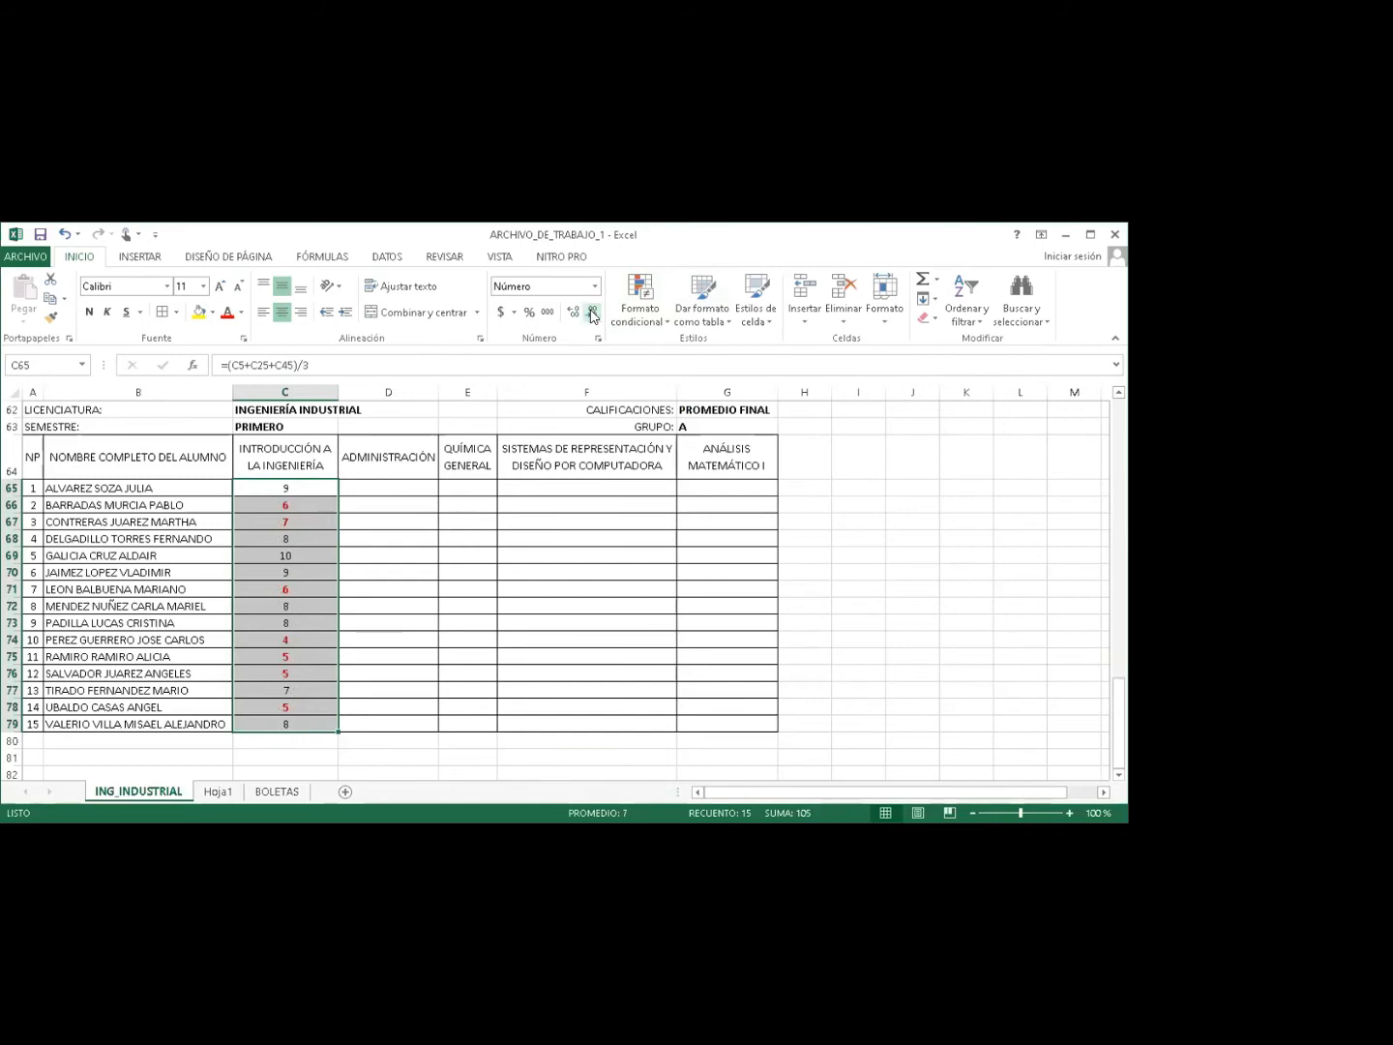
pyautogui.click(378, 518)
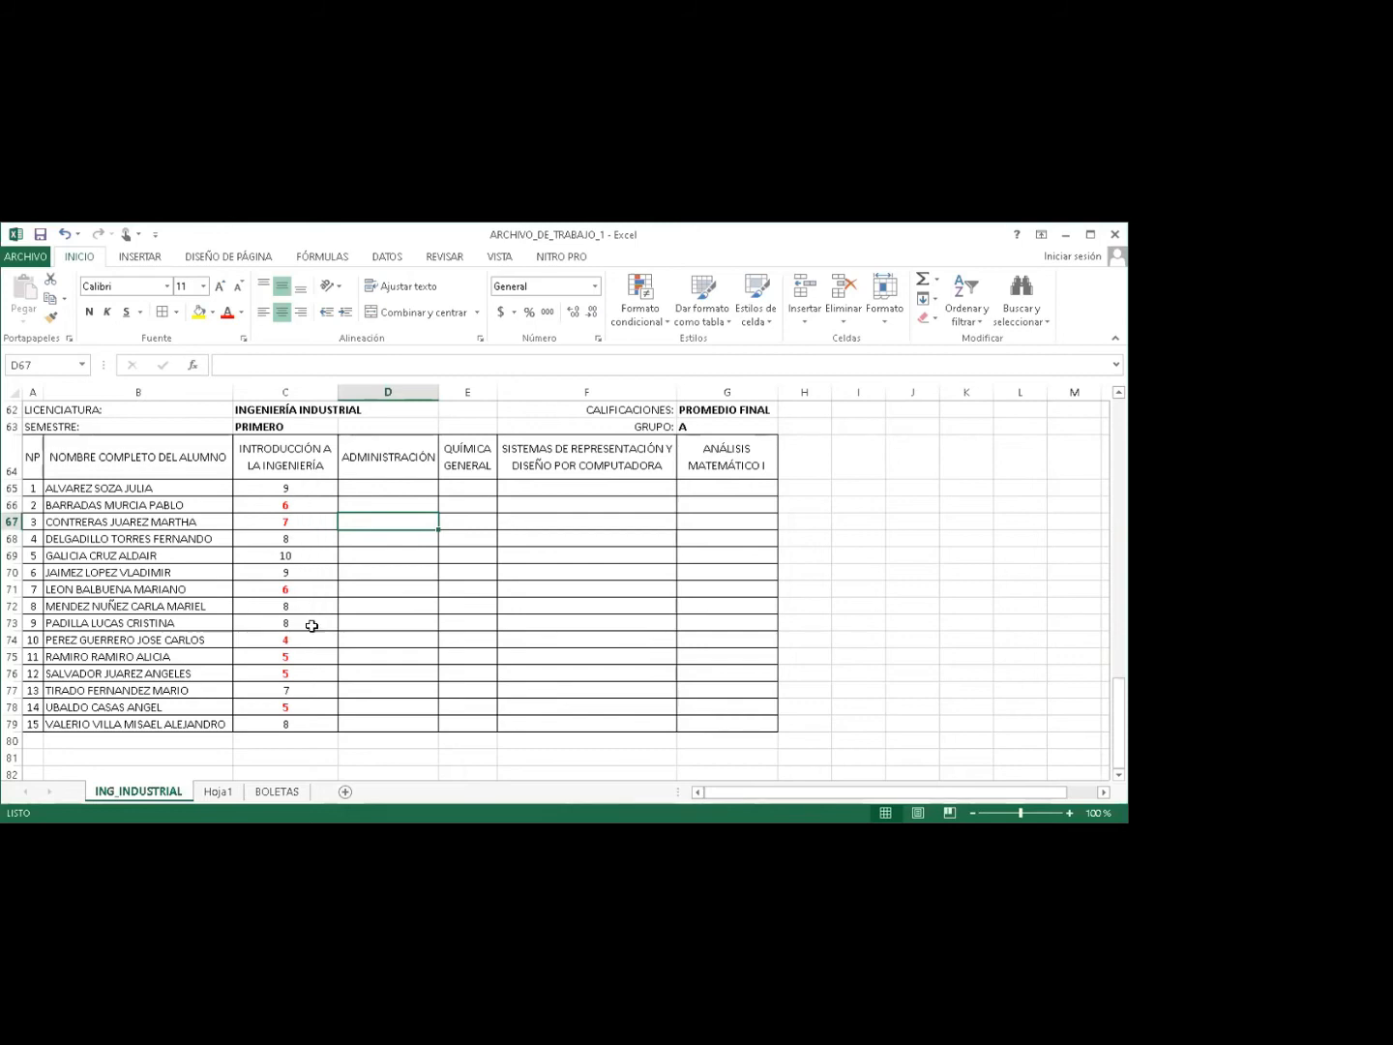
pyautogui.click(295, 521)
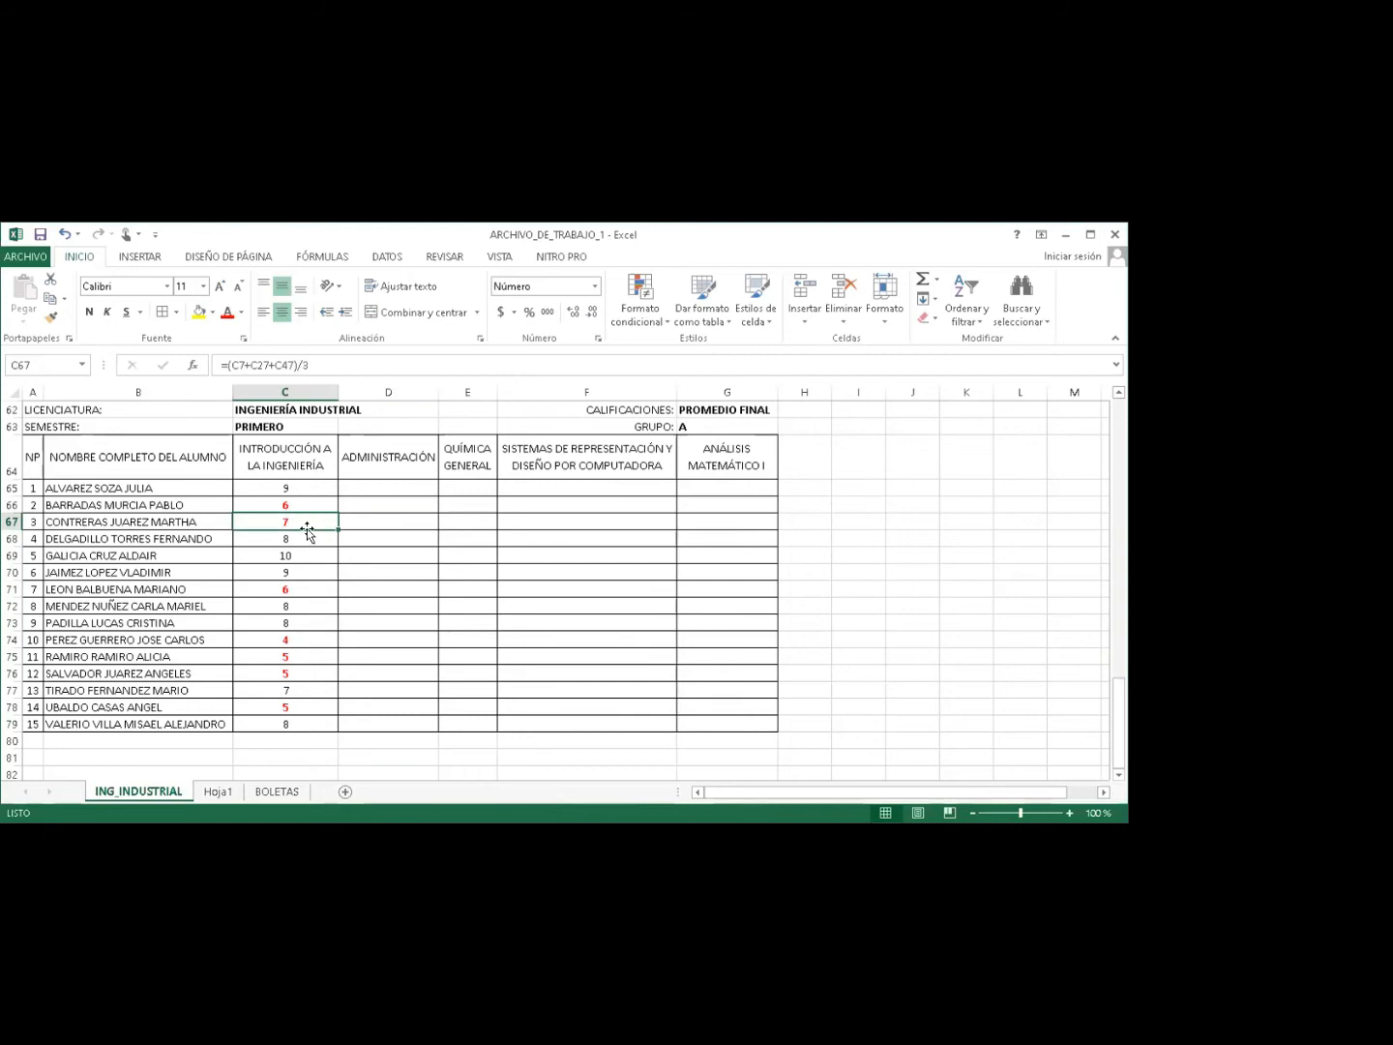
pyautogui.click(571, 312)
pyautogui.click(571, 313)
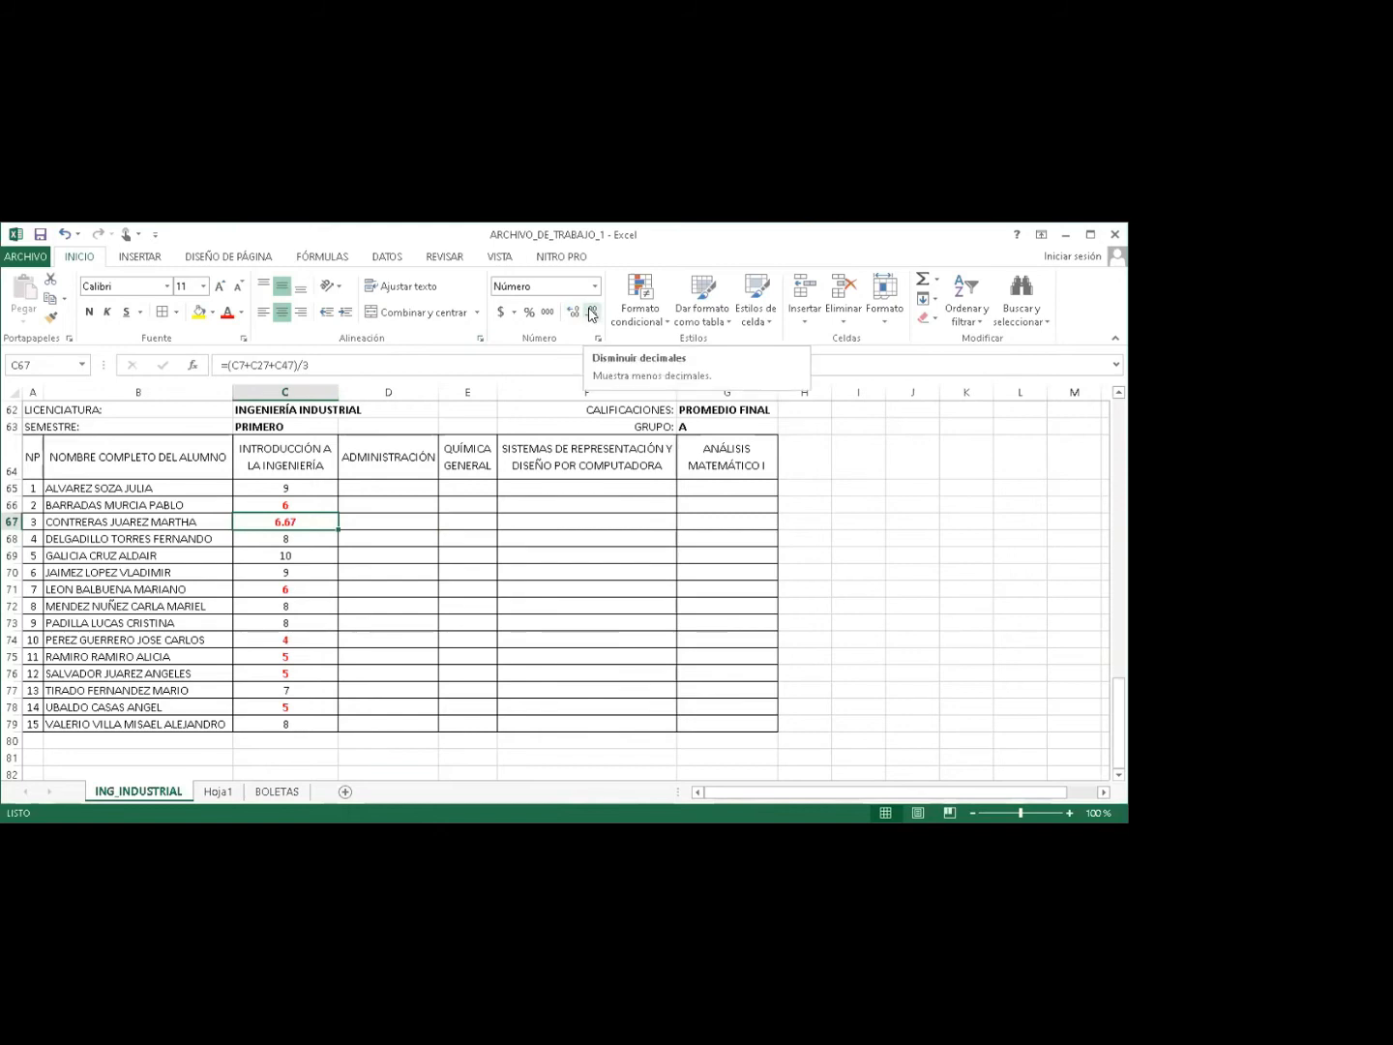
pyautogui.click(591, 313)
pyautogui.click(591, 311)
pyautogui.moveTo(302, 486); pyautogui.dragTo(290, 504)
pyautogui.moveTo(300, 582); pyautogui.dragTo(299, 725)
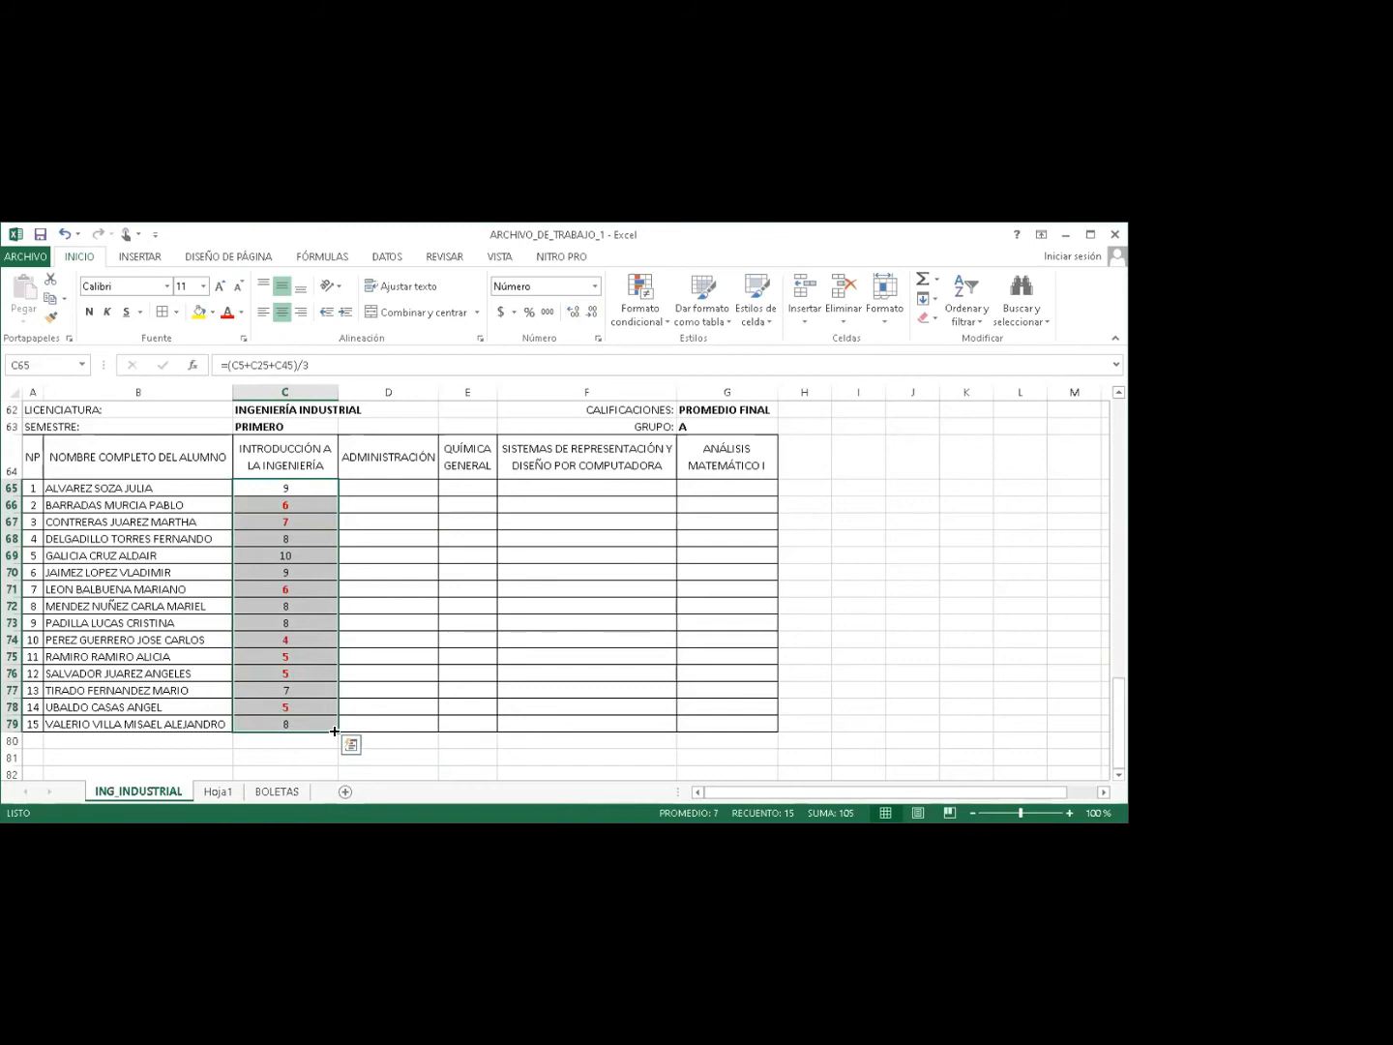
# Fill the average formulas across to column G and check the copied formula in F65.
pyautogui.moveTo(335, 731); pyautogui.dragTo(735, 709)
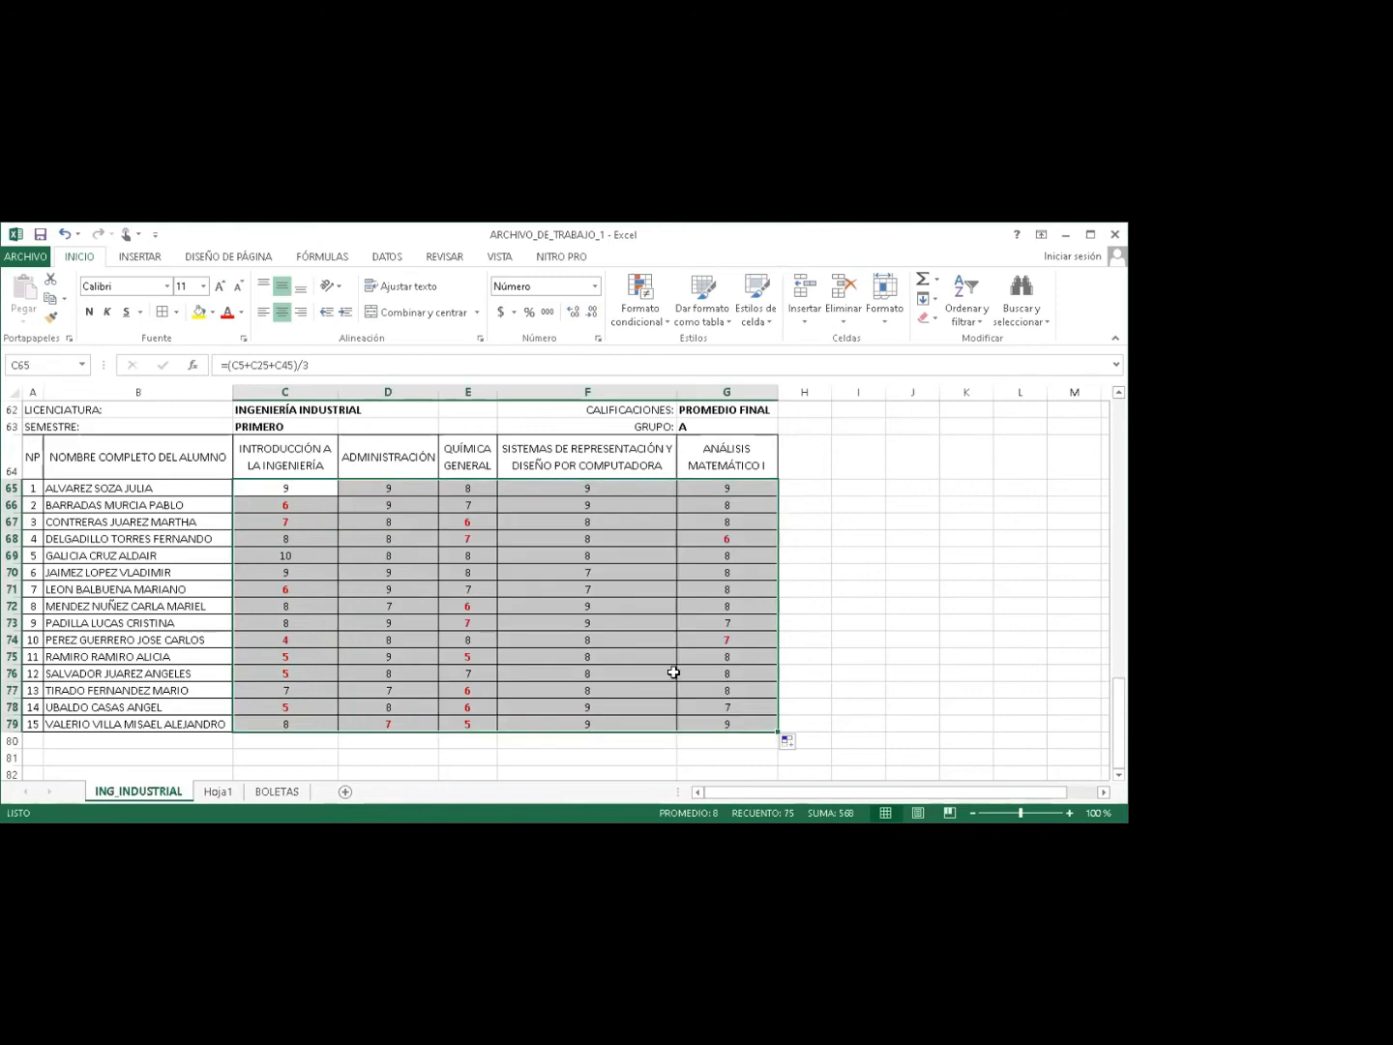
pyautogui.click(584, 588)
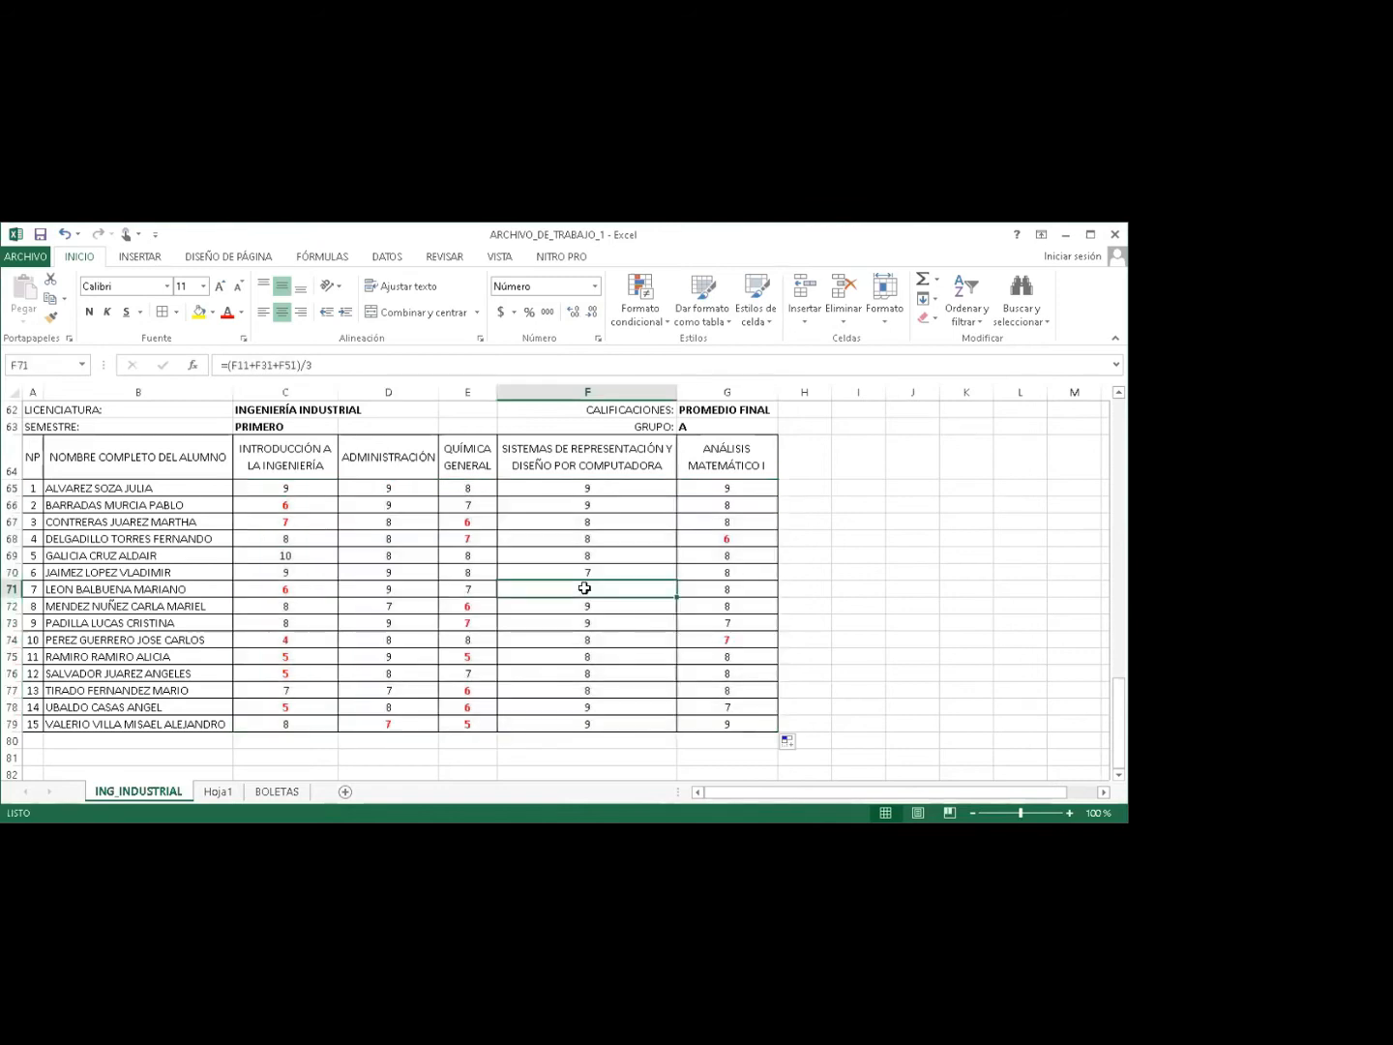
pyautogui.click(568, 485)
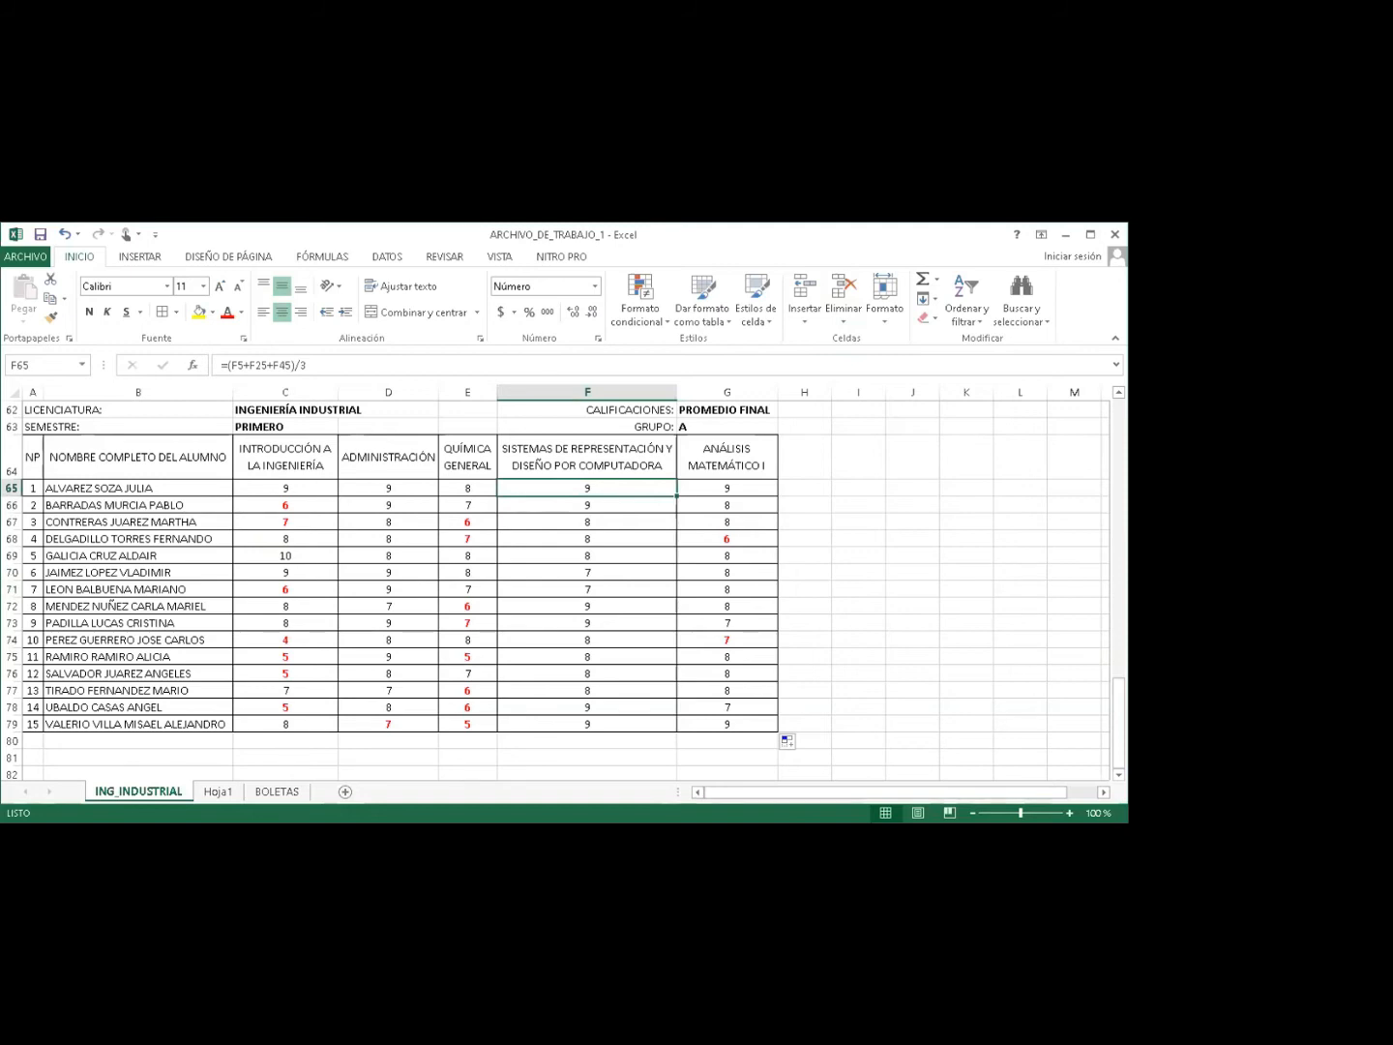
pyautogui.hotkey('alt', 'Tab')
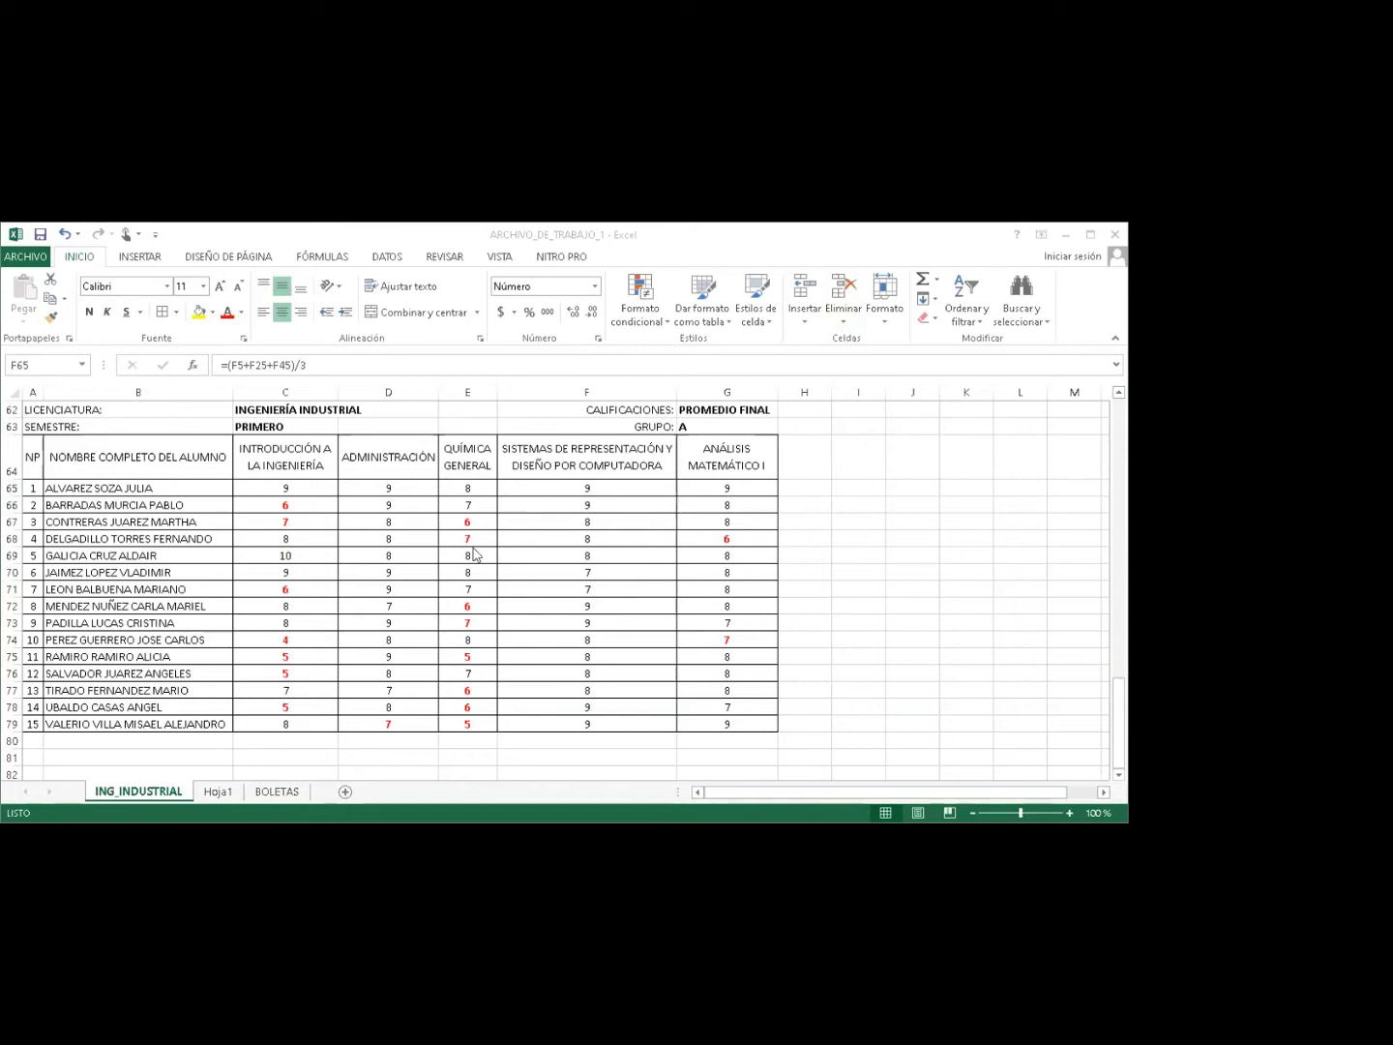
# Review the filled averages block C65:G79 alongside the student names and C65's formula.
pyautogui.click(282, 487)
pyautogui.moveTo(281, 487); pyautogui.dragTo(711, 716)
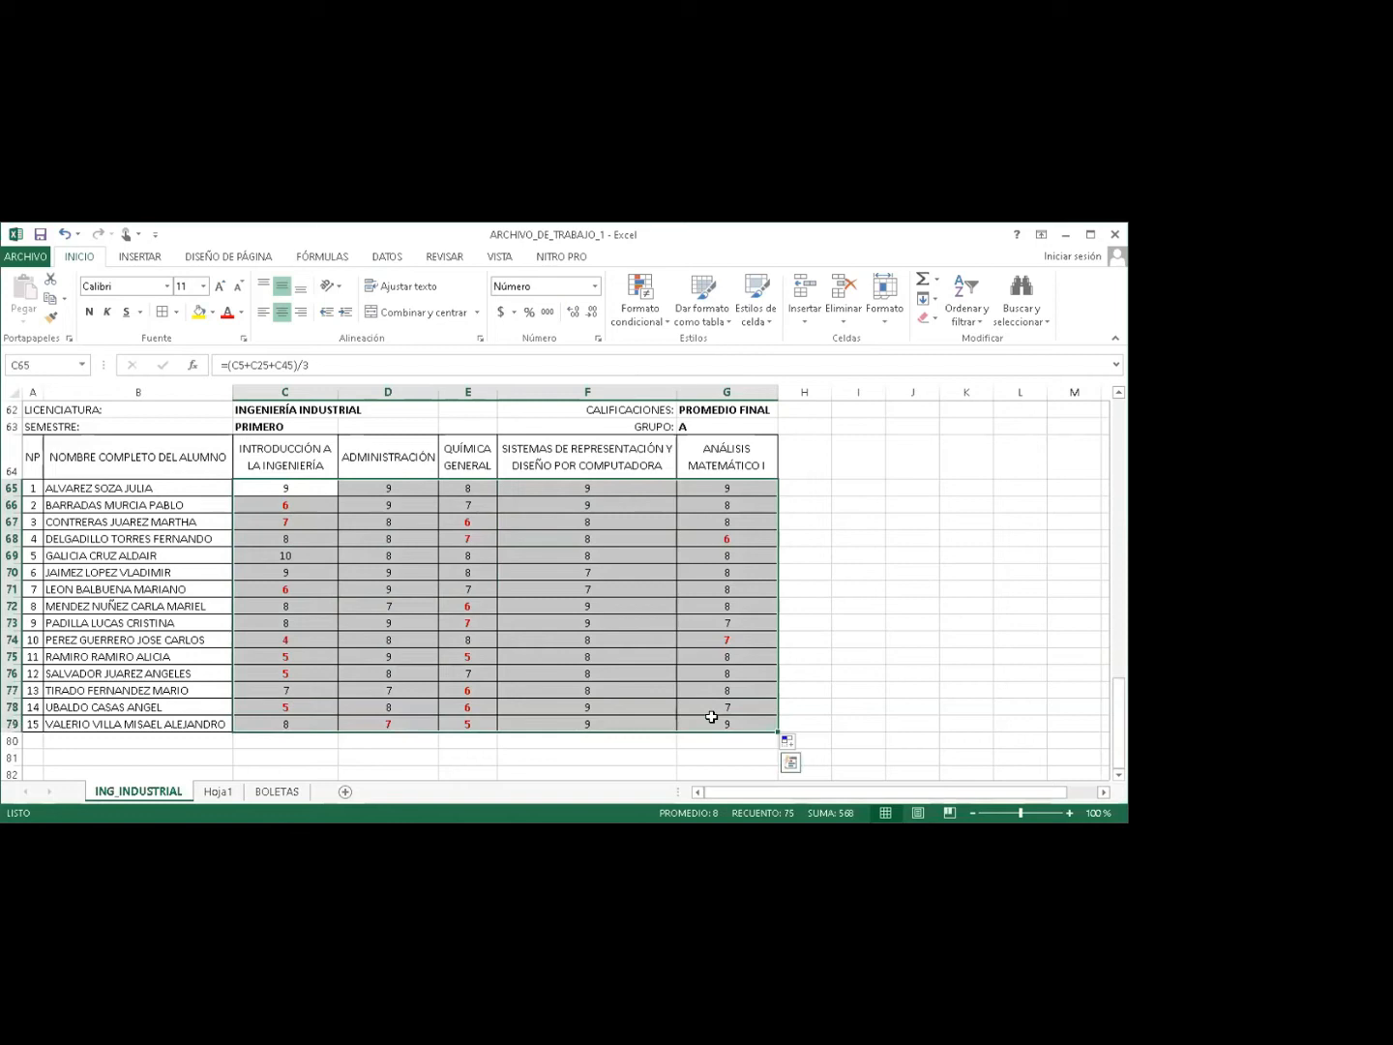
pyautogui.click(108, 492)
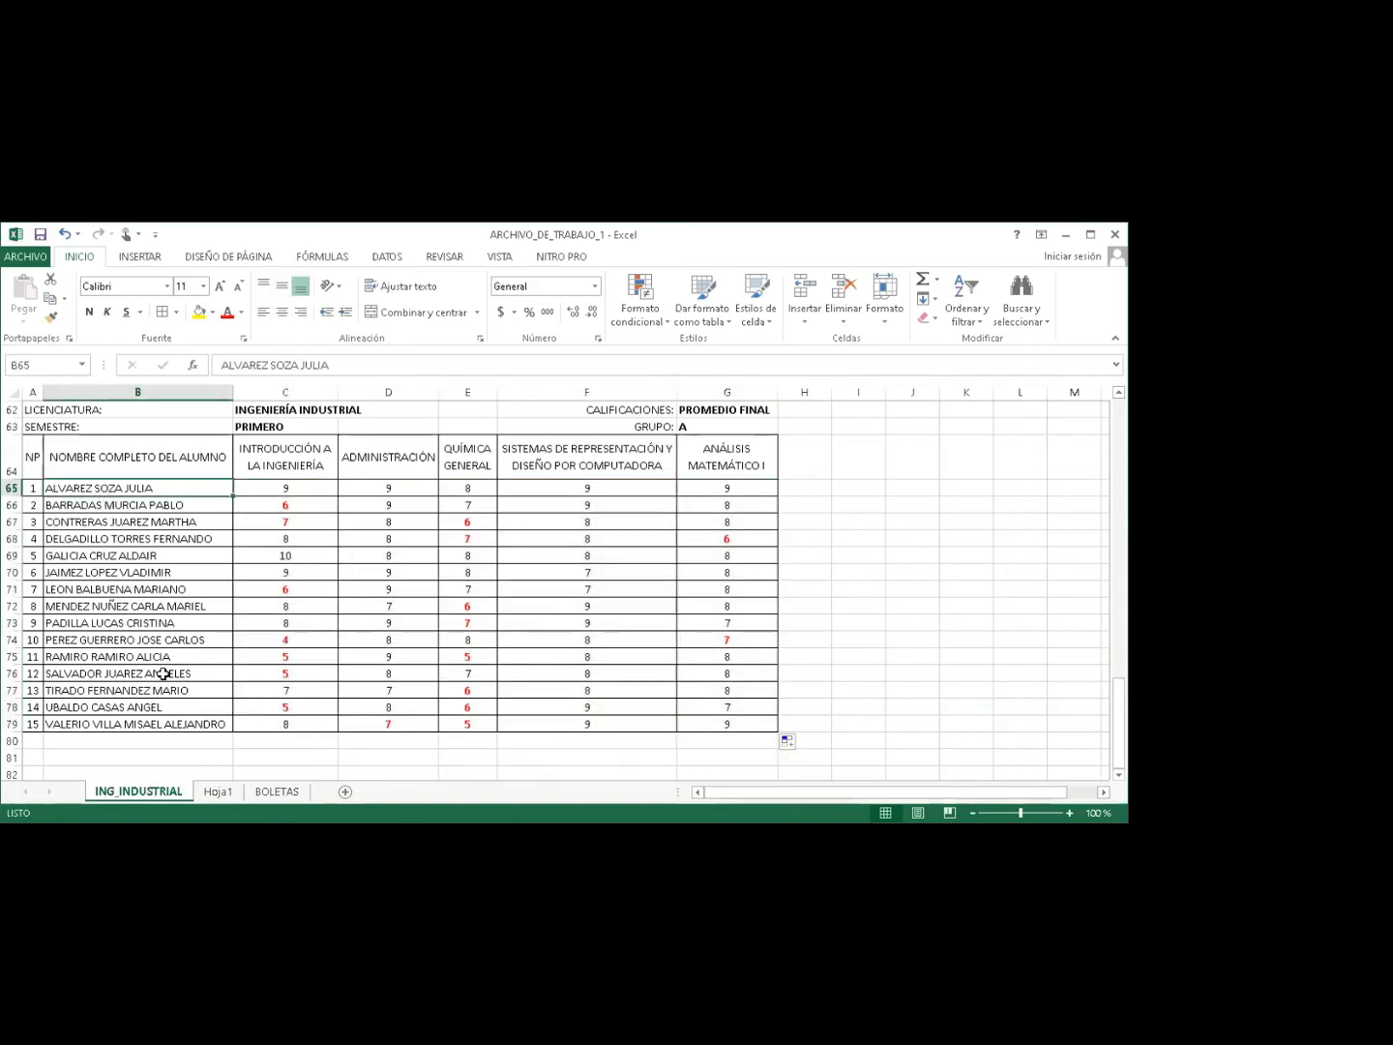
pyautogui.click(104, 519)
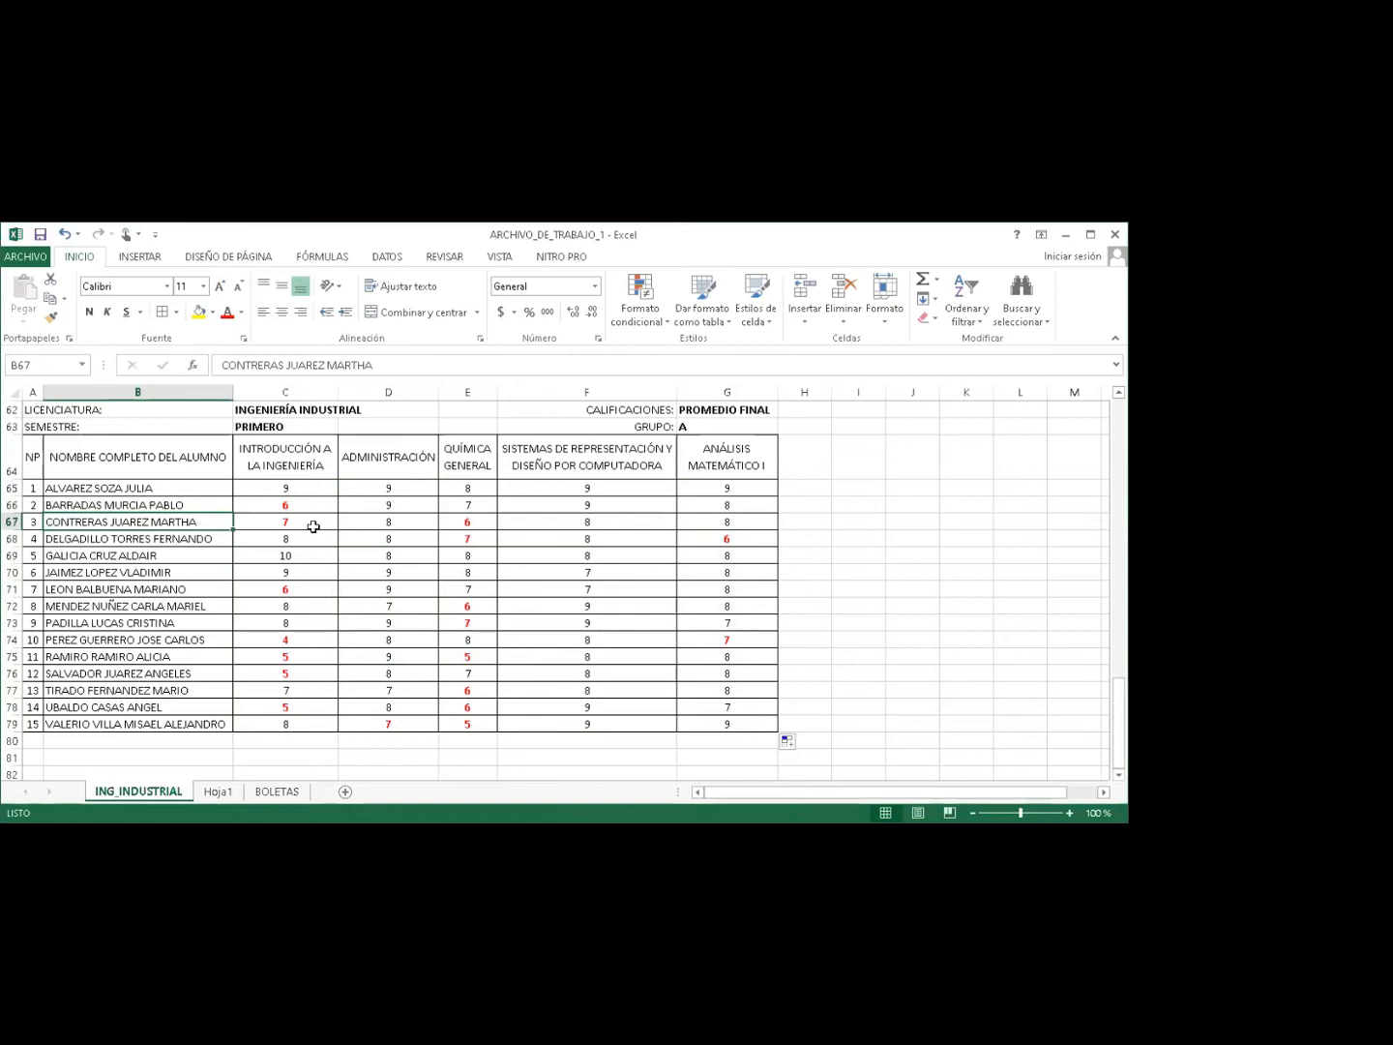
pyautogui.click(282, 488)
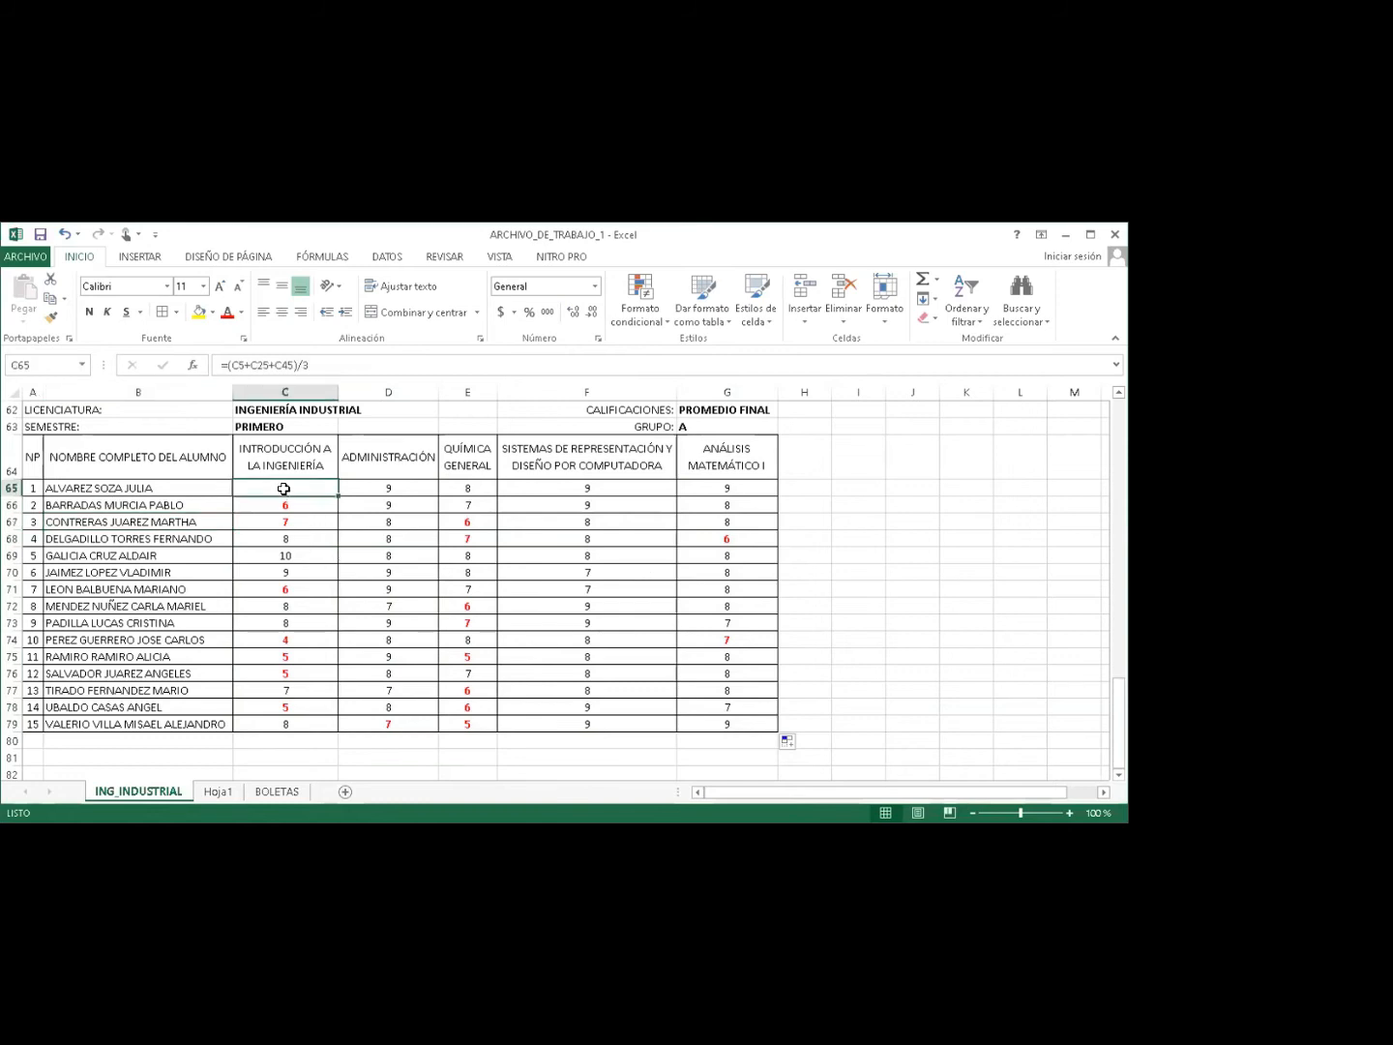
pyautogui.moveTo(283, 490); pyautogui.dragTo(709, 717)
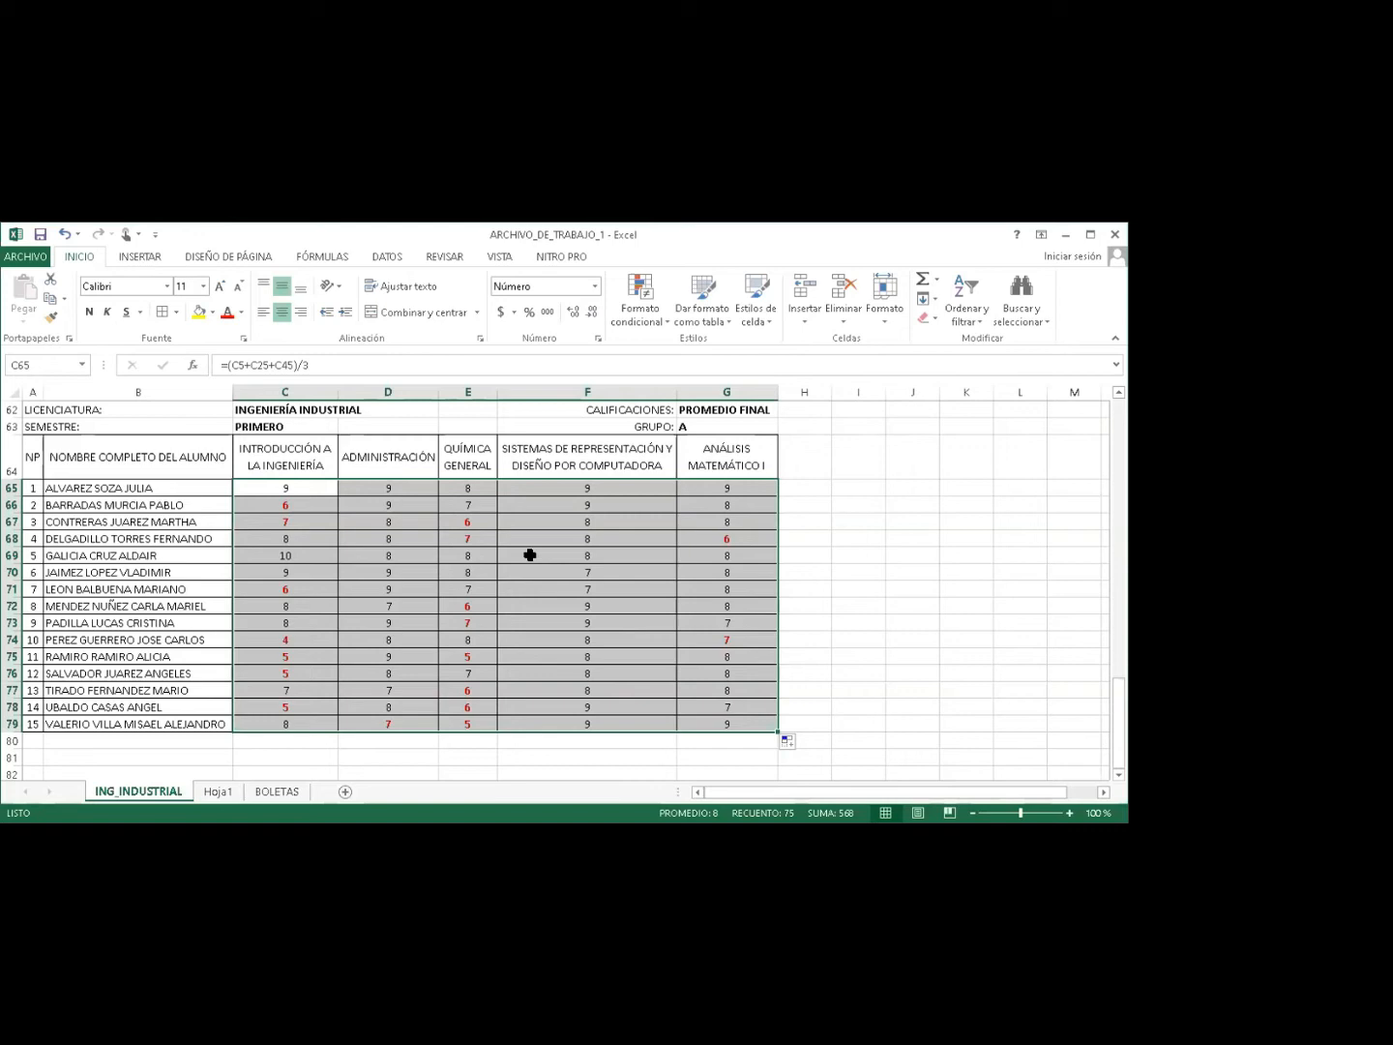
pyautogui.click(480, 555)
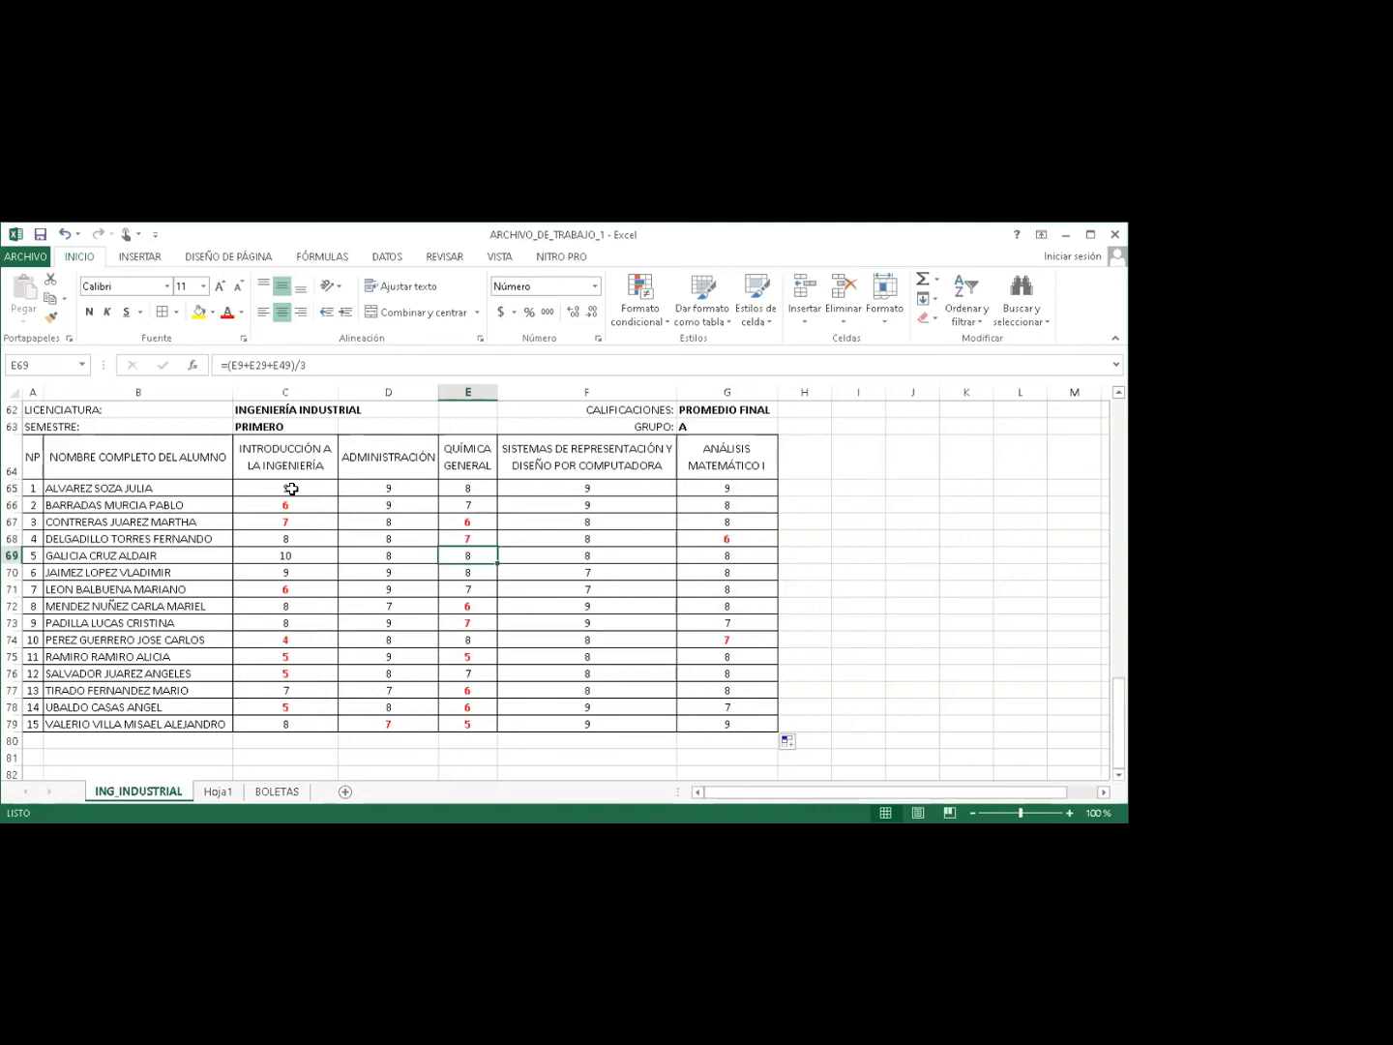
# Copy C65's average formula down to C79, then across all rows to column G.
pyautogui.scroll(1, 1094, 710)
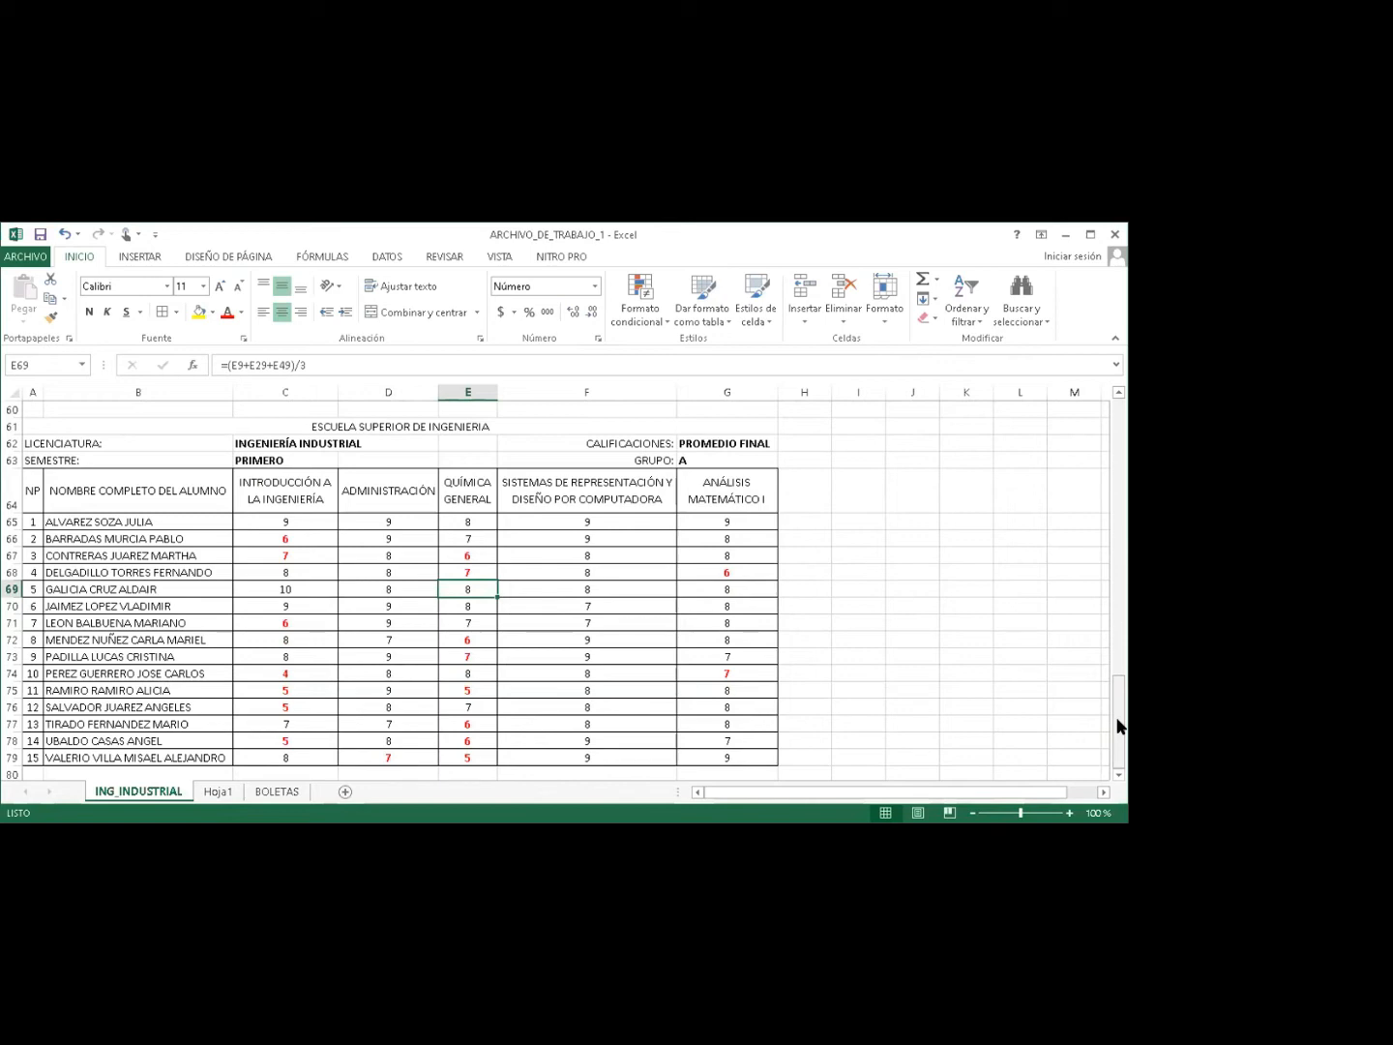
pyautogui.click(289, 523)
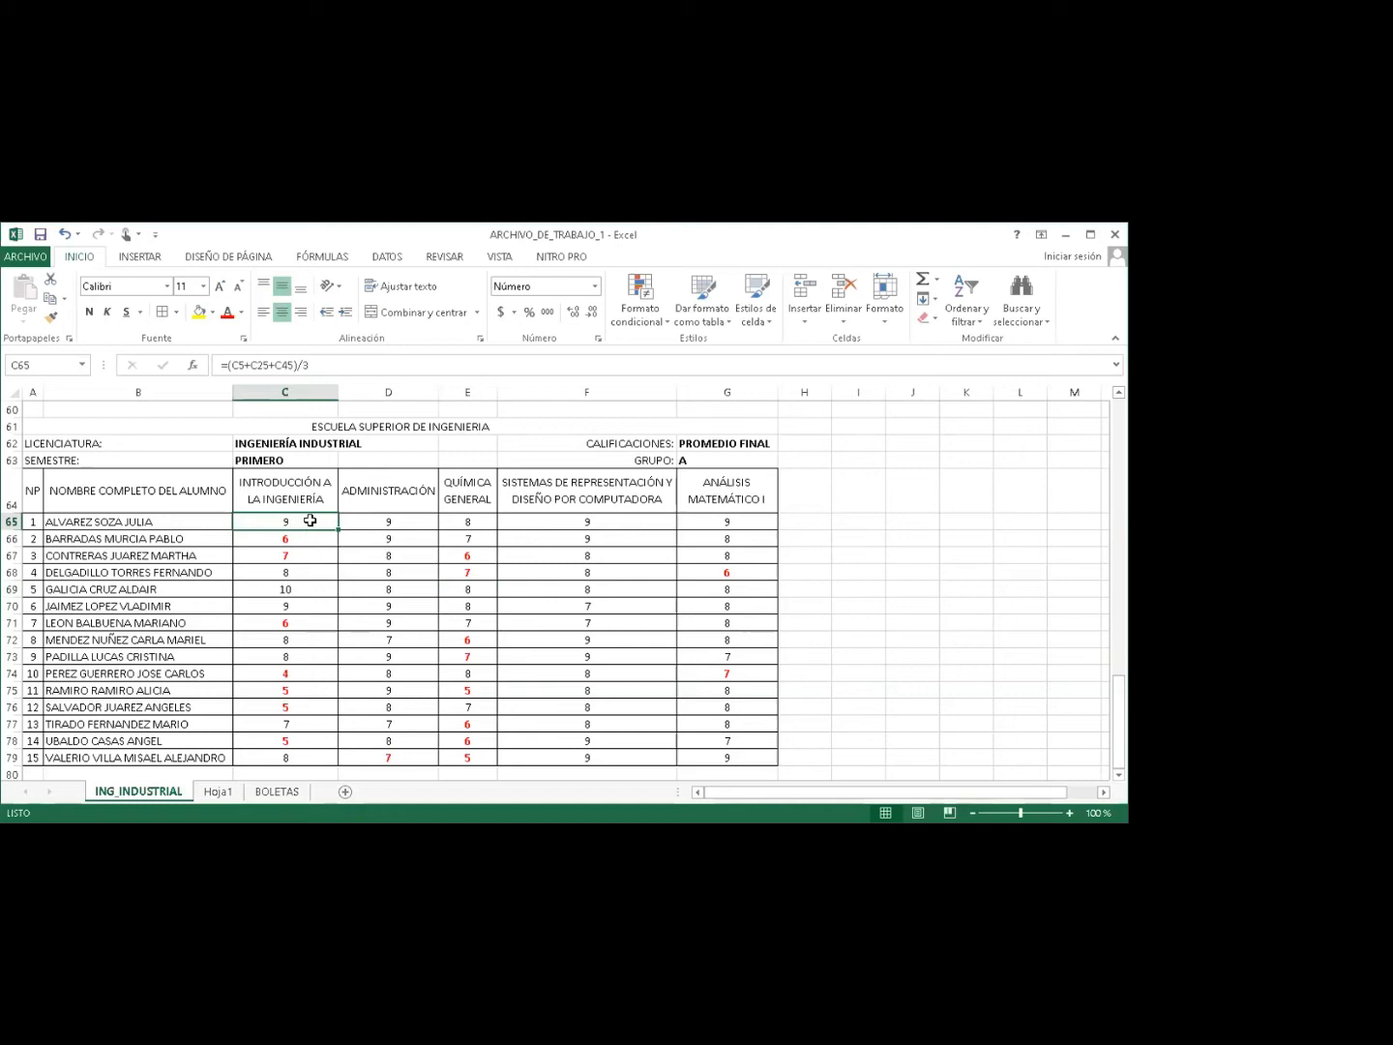
pyautogui.moveTo(338, 528); pyautogui.dragTo(318, 760)
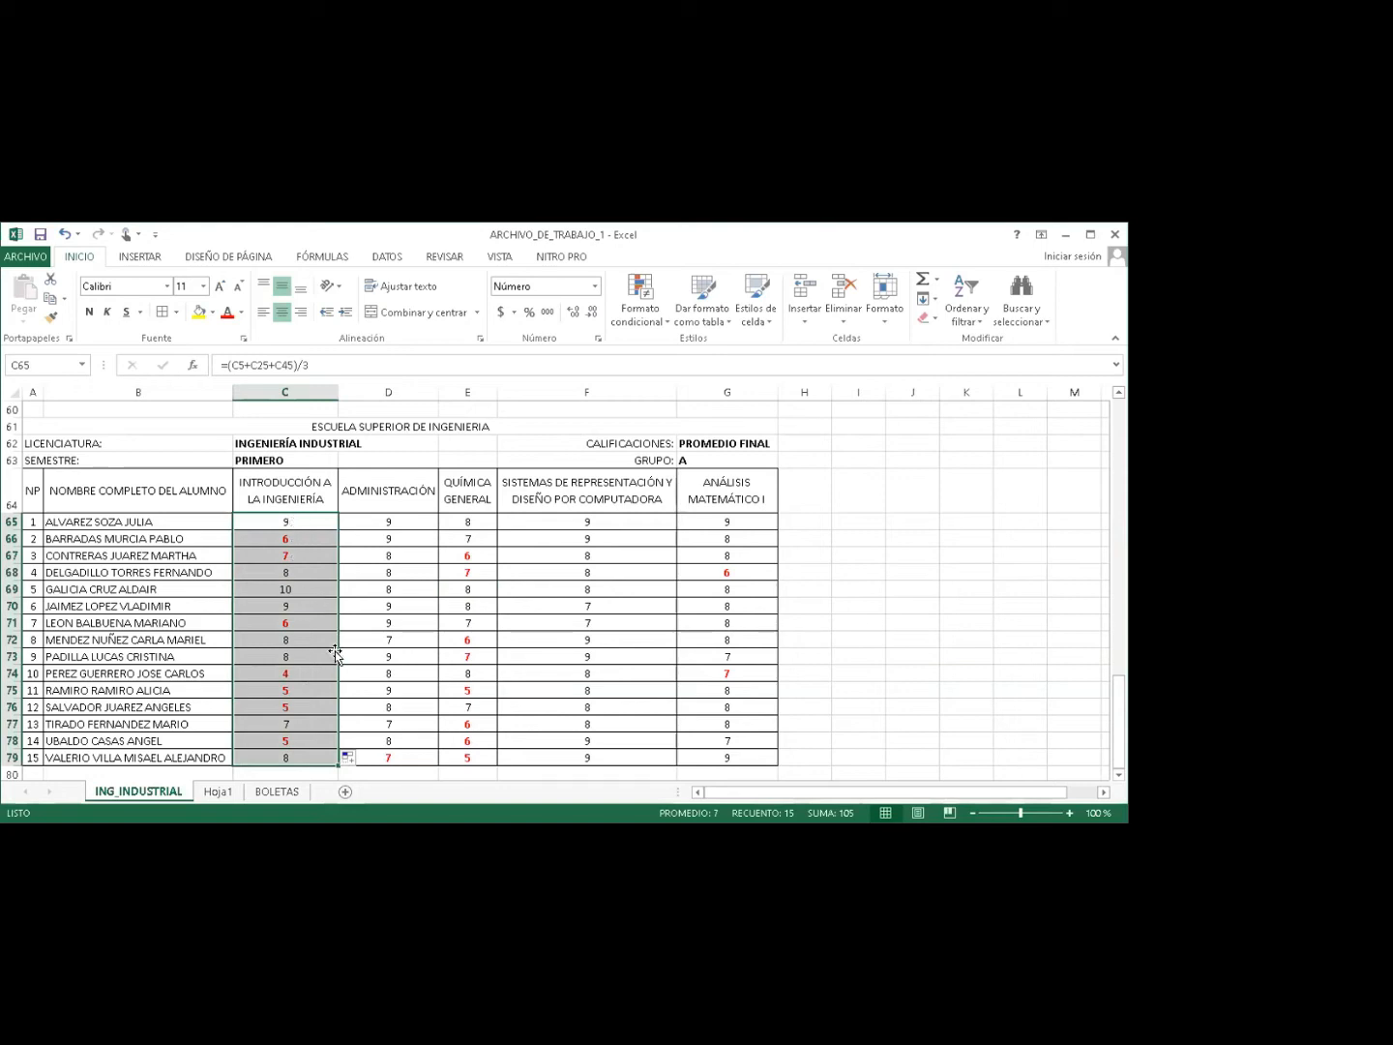
pyautogui.moveTo(337, 764); pyautogui.dragTo(735, 754)
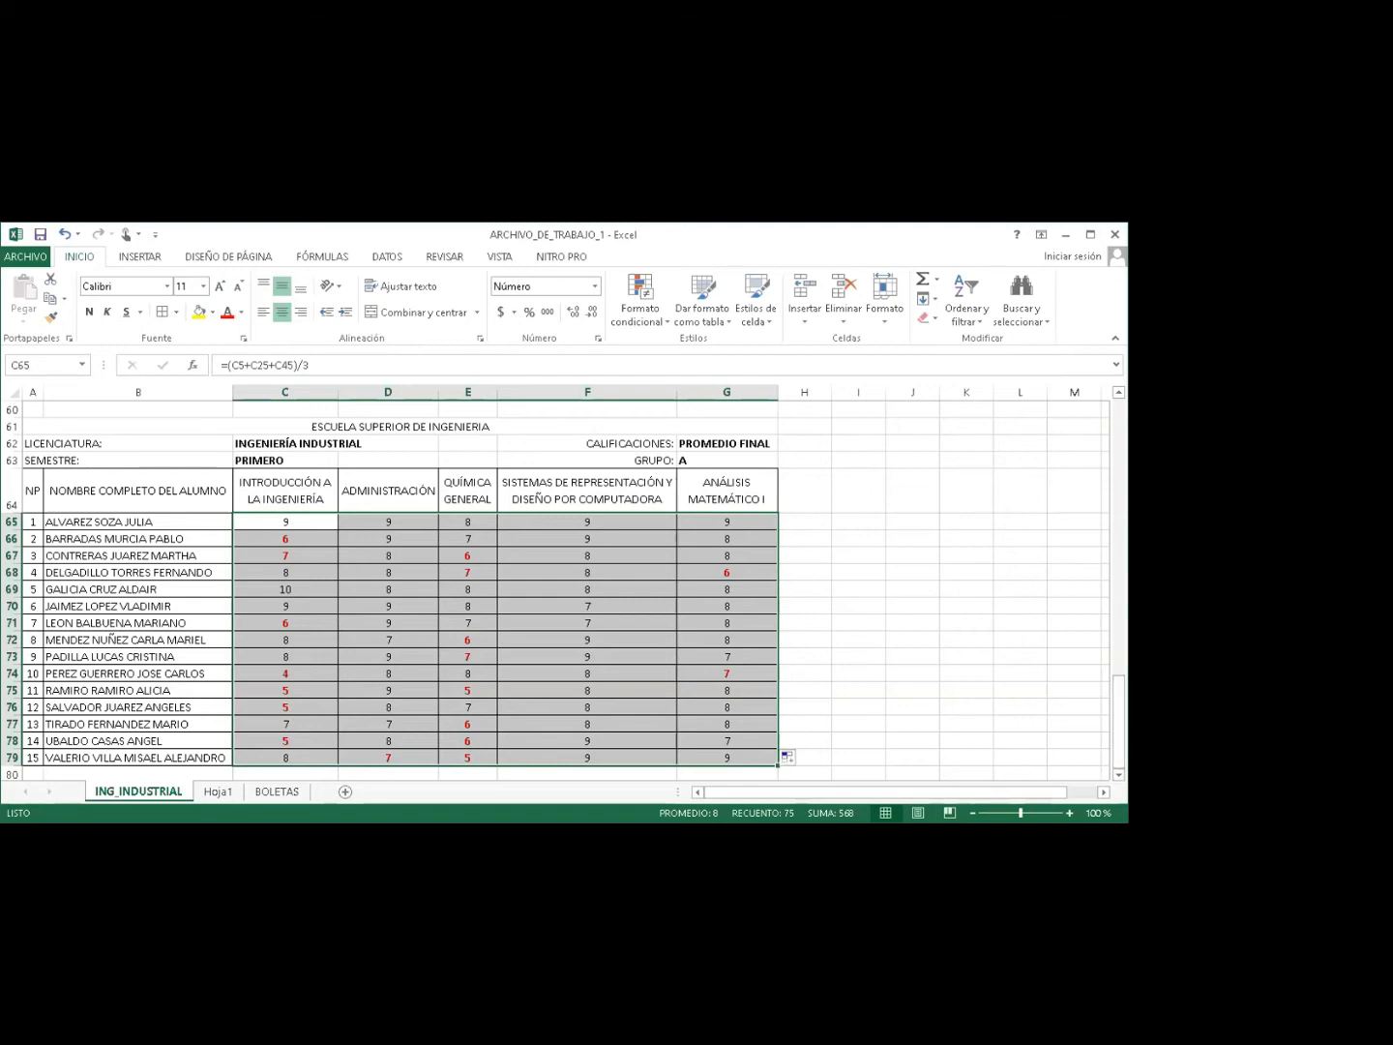
pyautogui.click(1119, 775)
pyautogui.click(1119, 775)
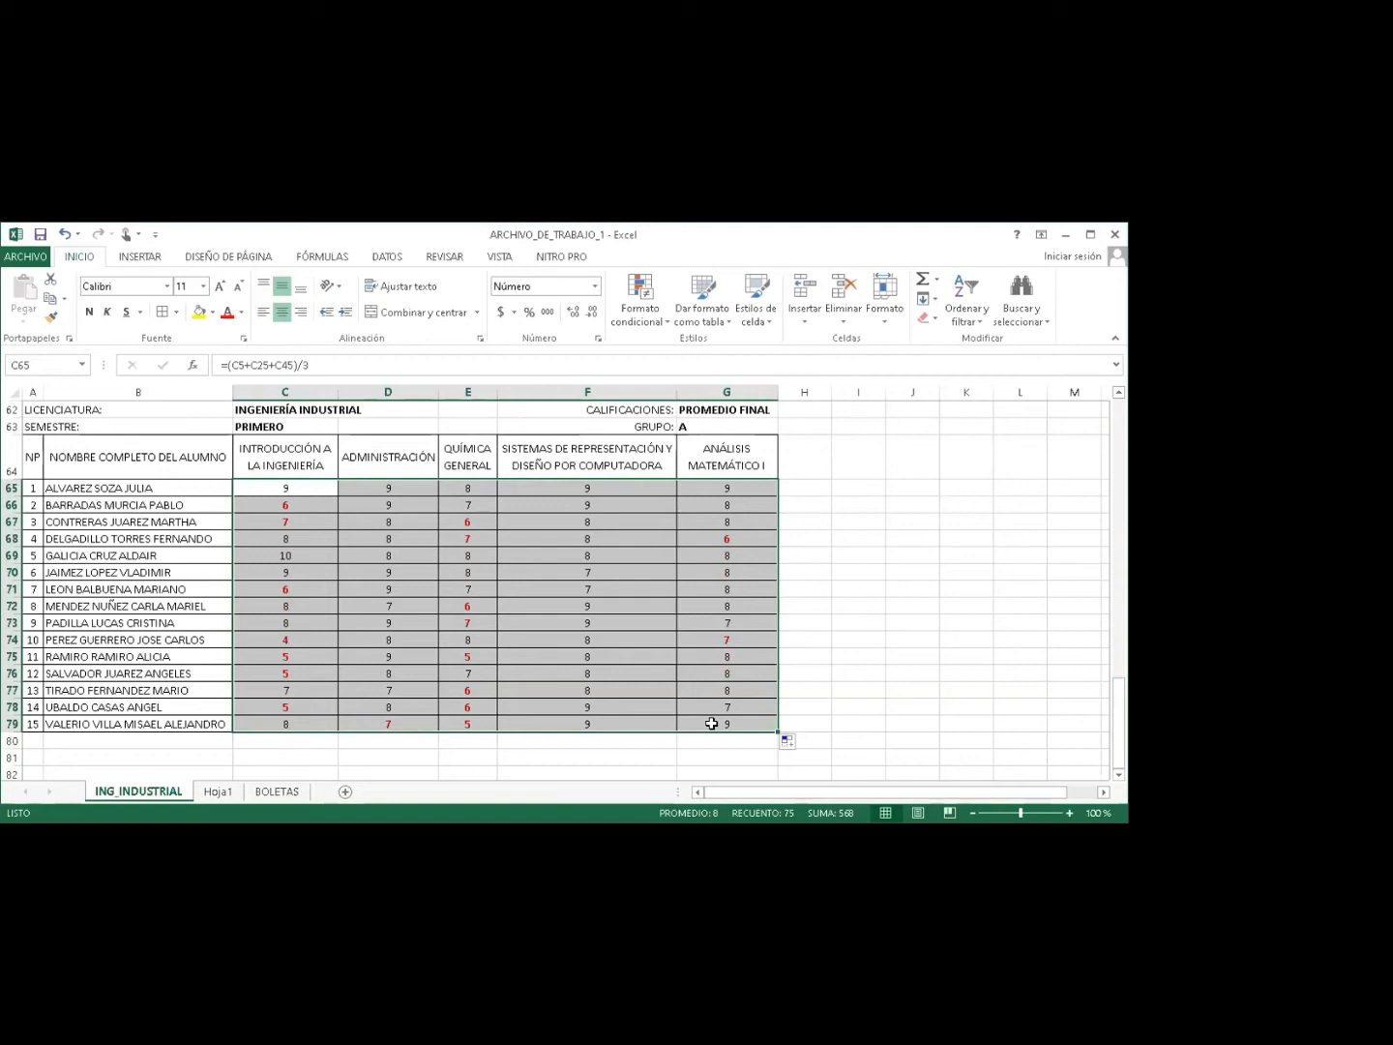
pyautogui.click(171, 724)
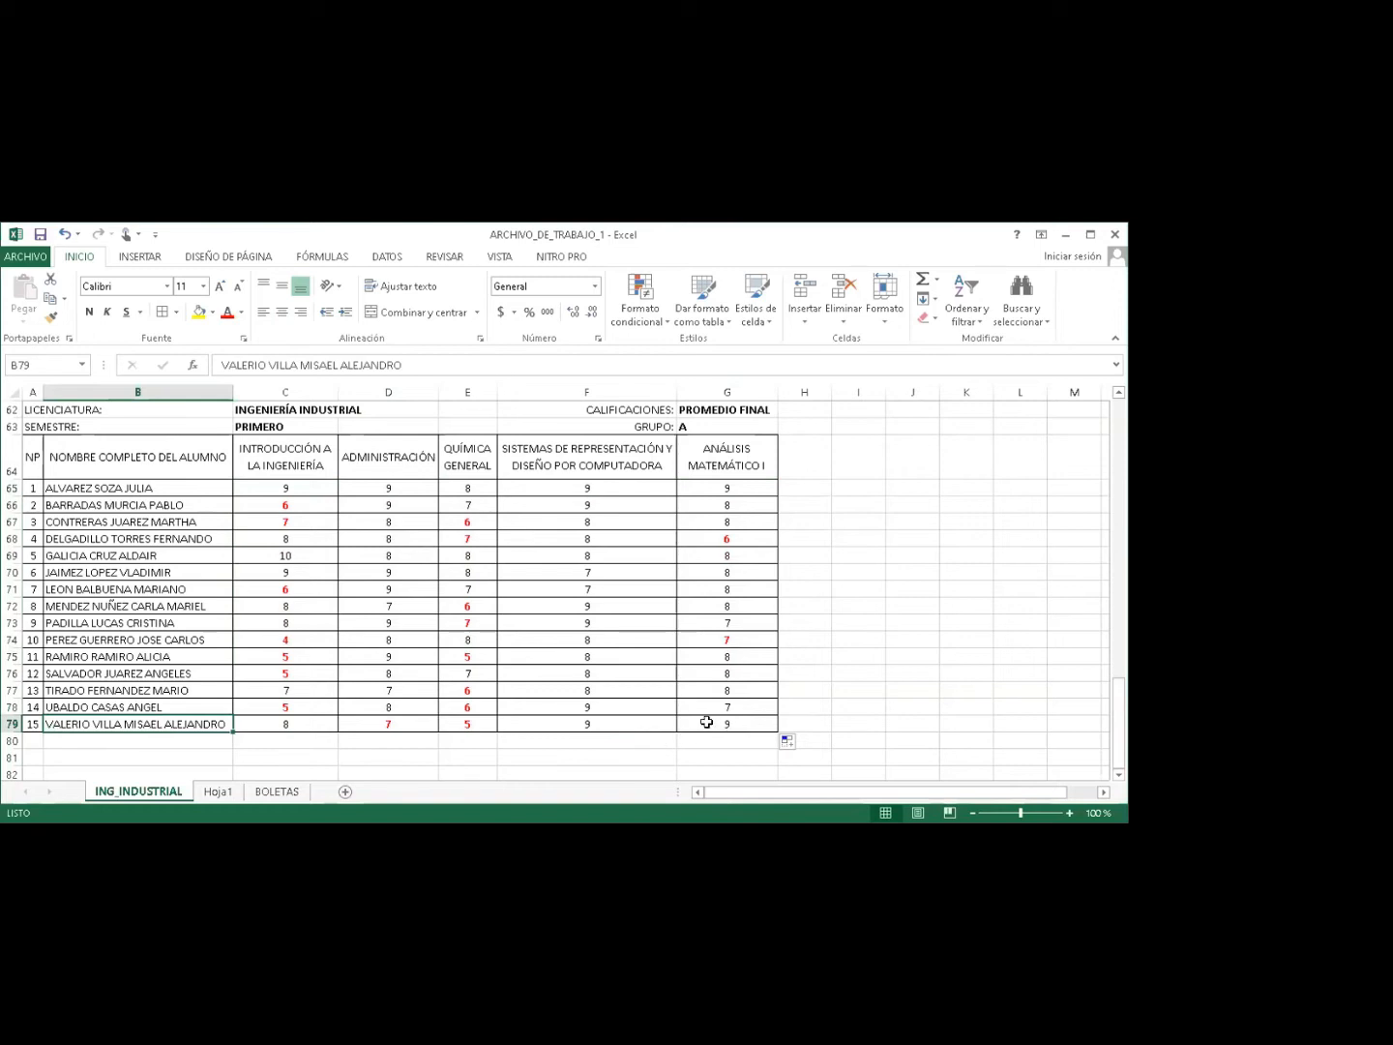
pyautogui.doubleClick(718, 726)
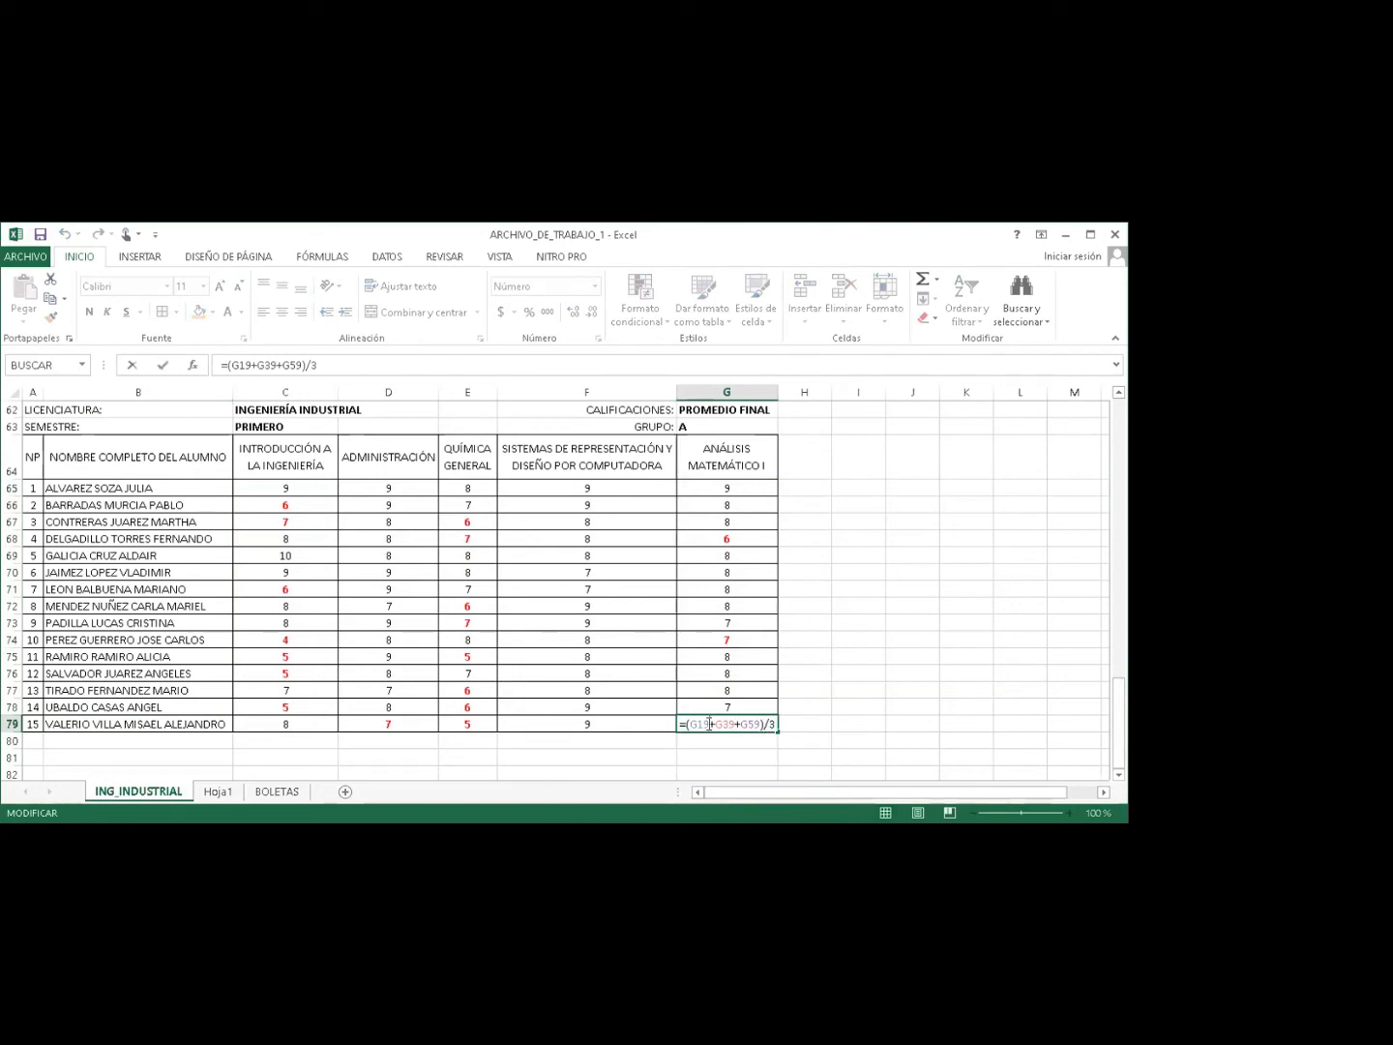
pyautogui.moveTo(1119, 717); pyautogui.dragTo(1115, 617)
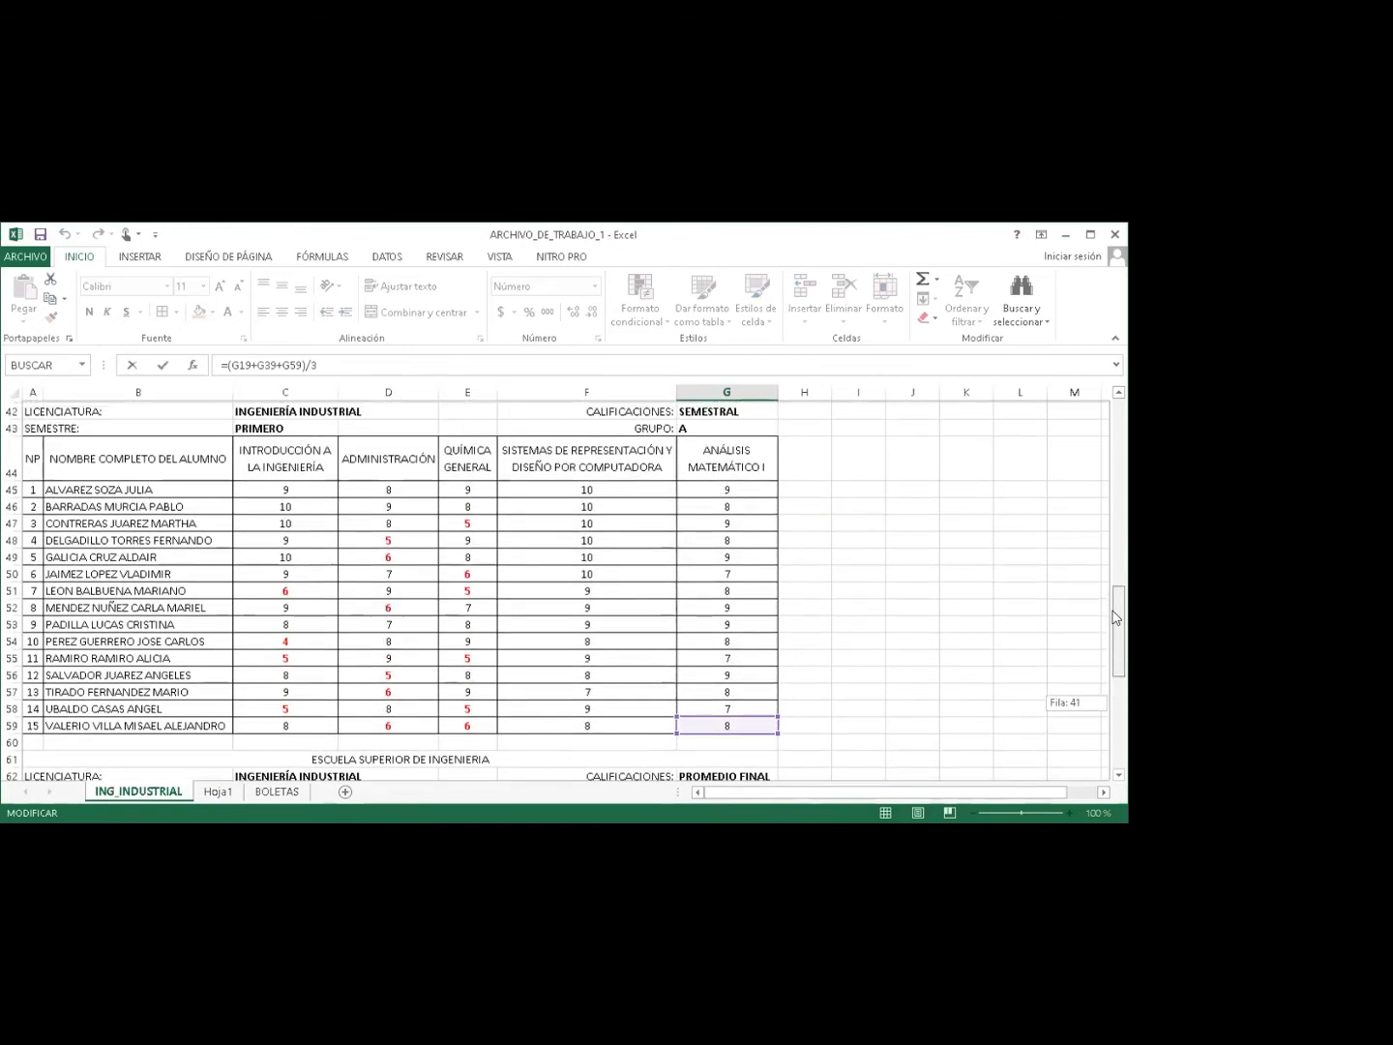
pyautogui.moveTo(1115, 617); pyautogui.dragTo(1081, 435)
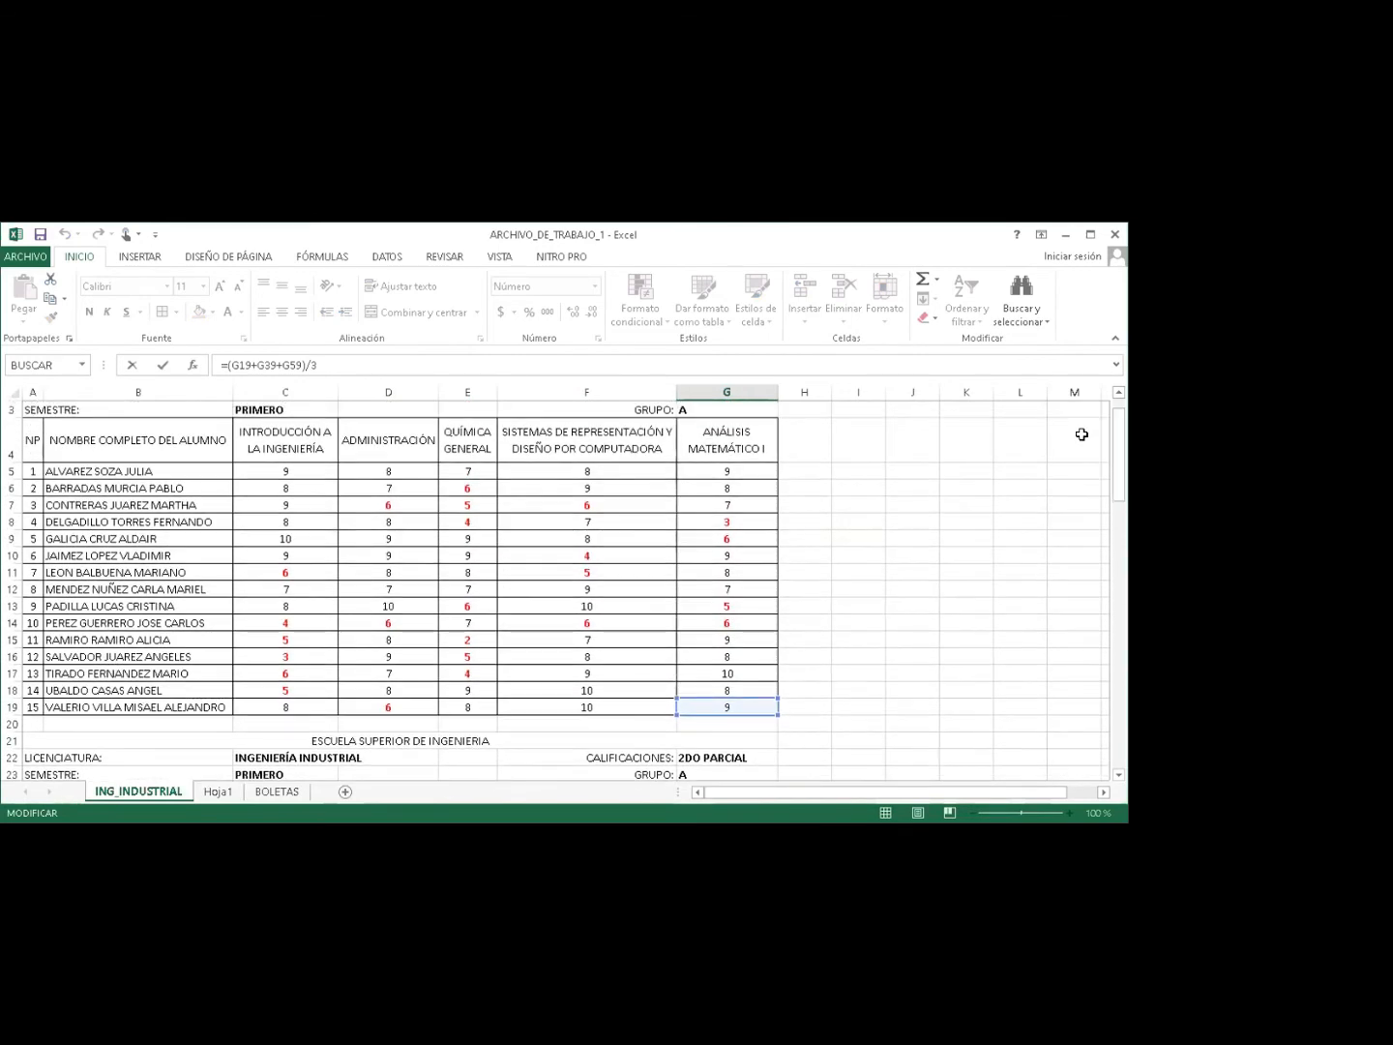
pyautogui.press('Escape')
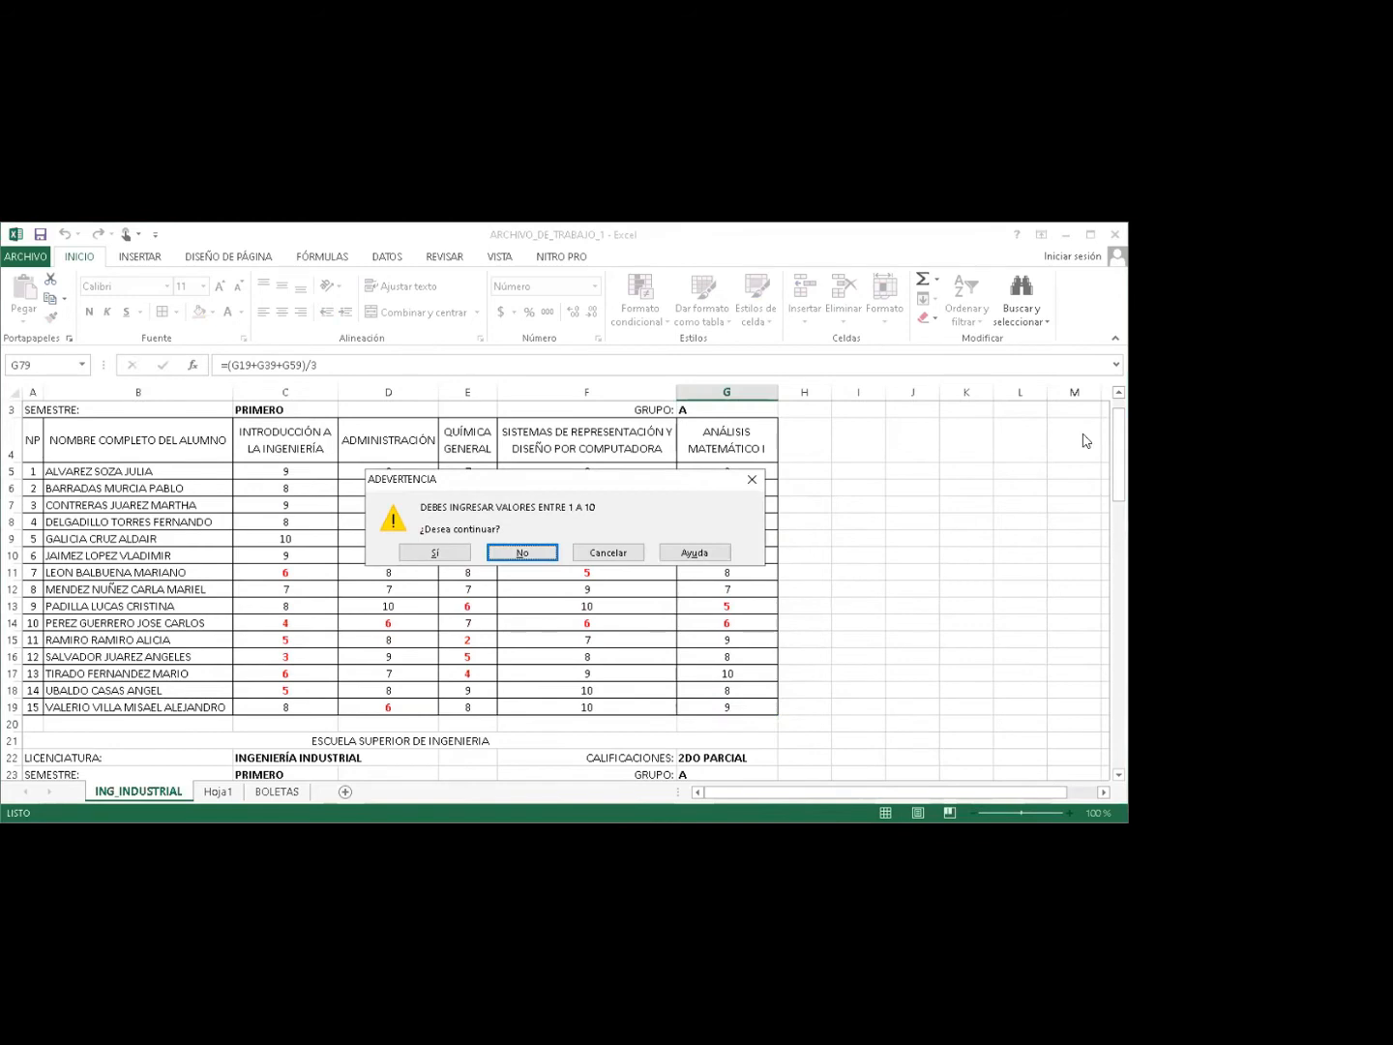
pyautogui.click(437, 553)
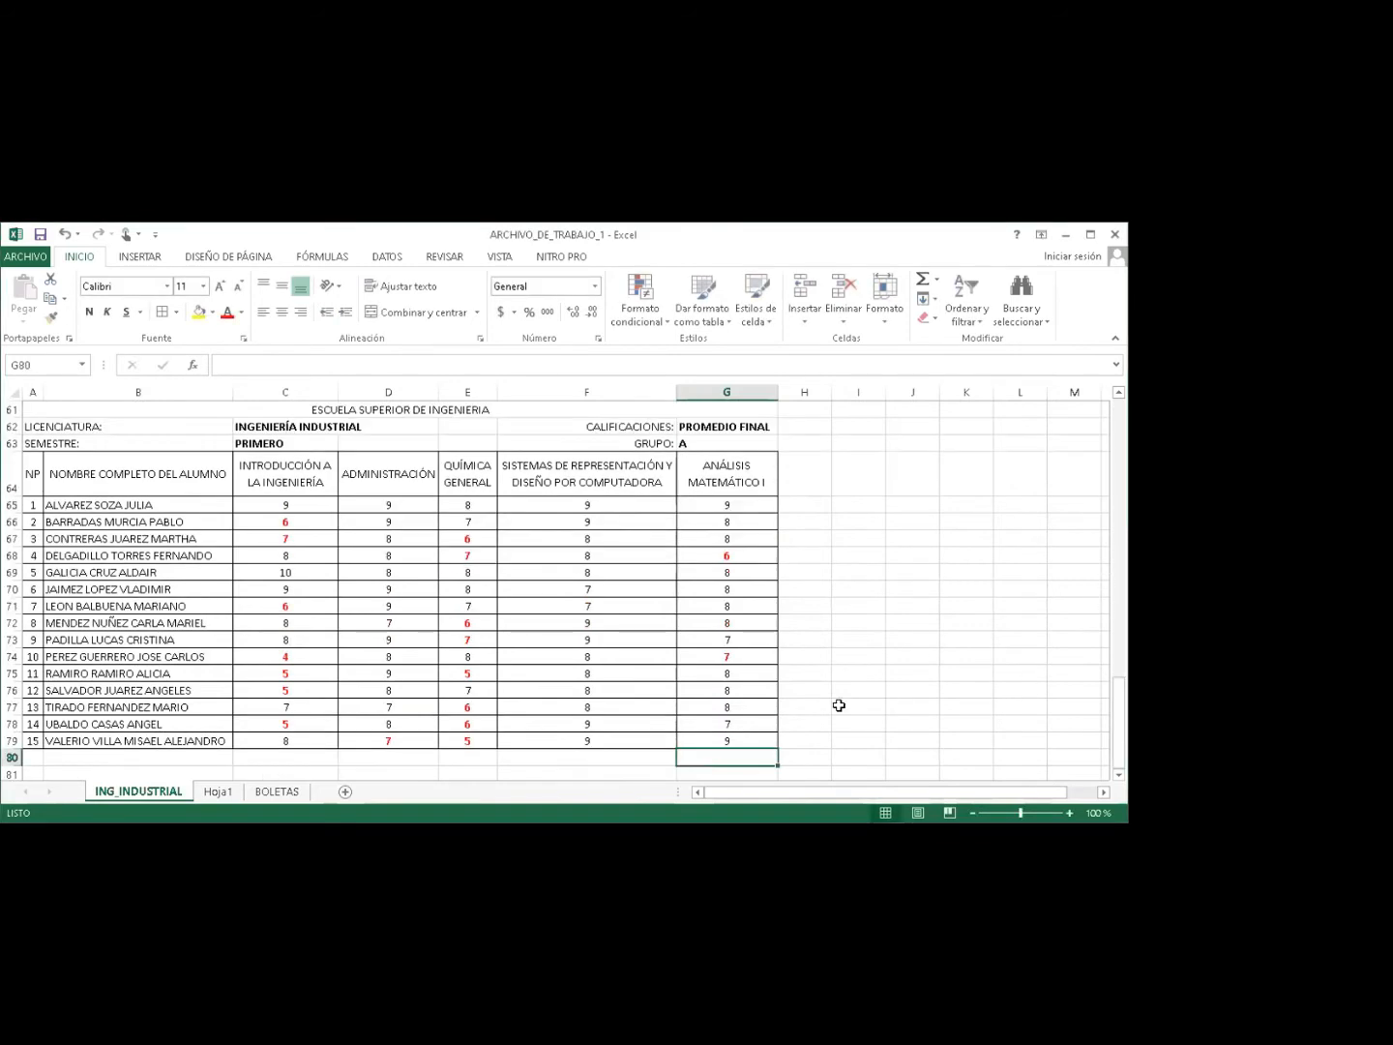
# Spot-check averages in G76, C68, C65 and D69, then move BOLETAS ahead of Hoja1.
pyautogui.click(760, 691)
pyautogui.click(279, 549)
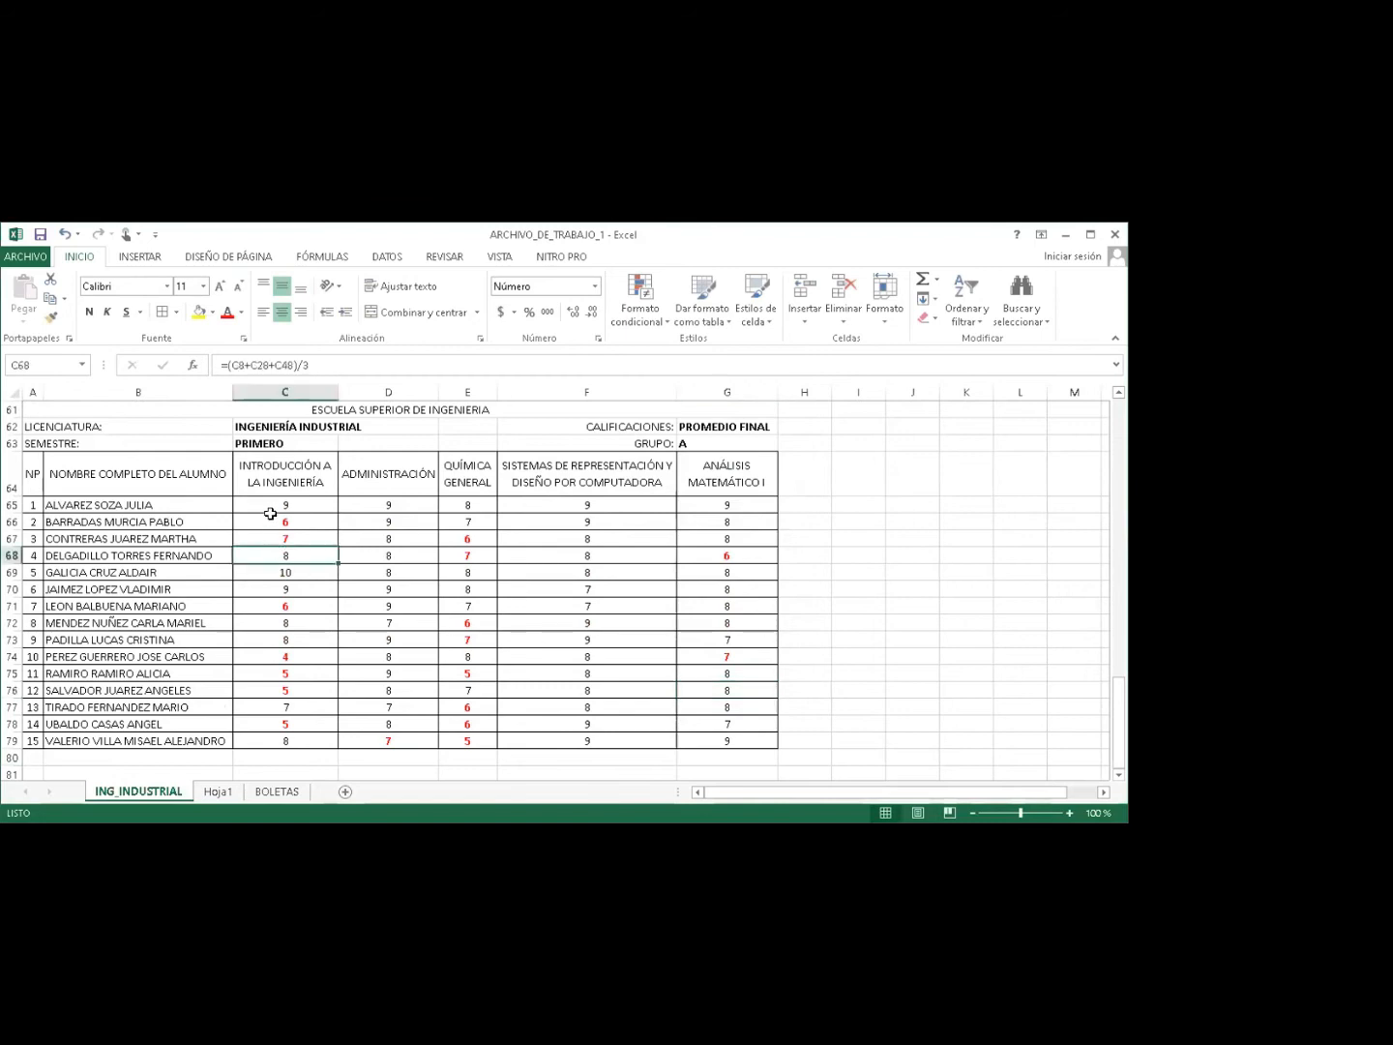
pyautogui.click(280, 502)
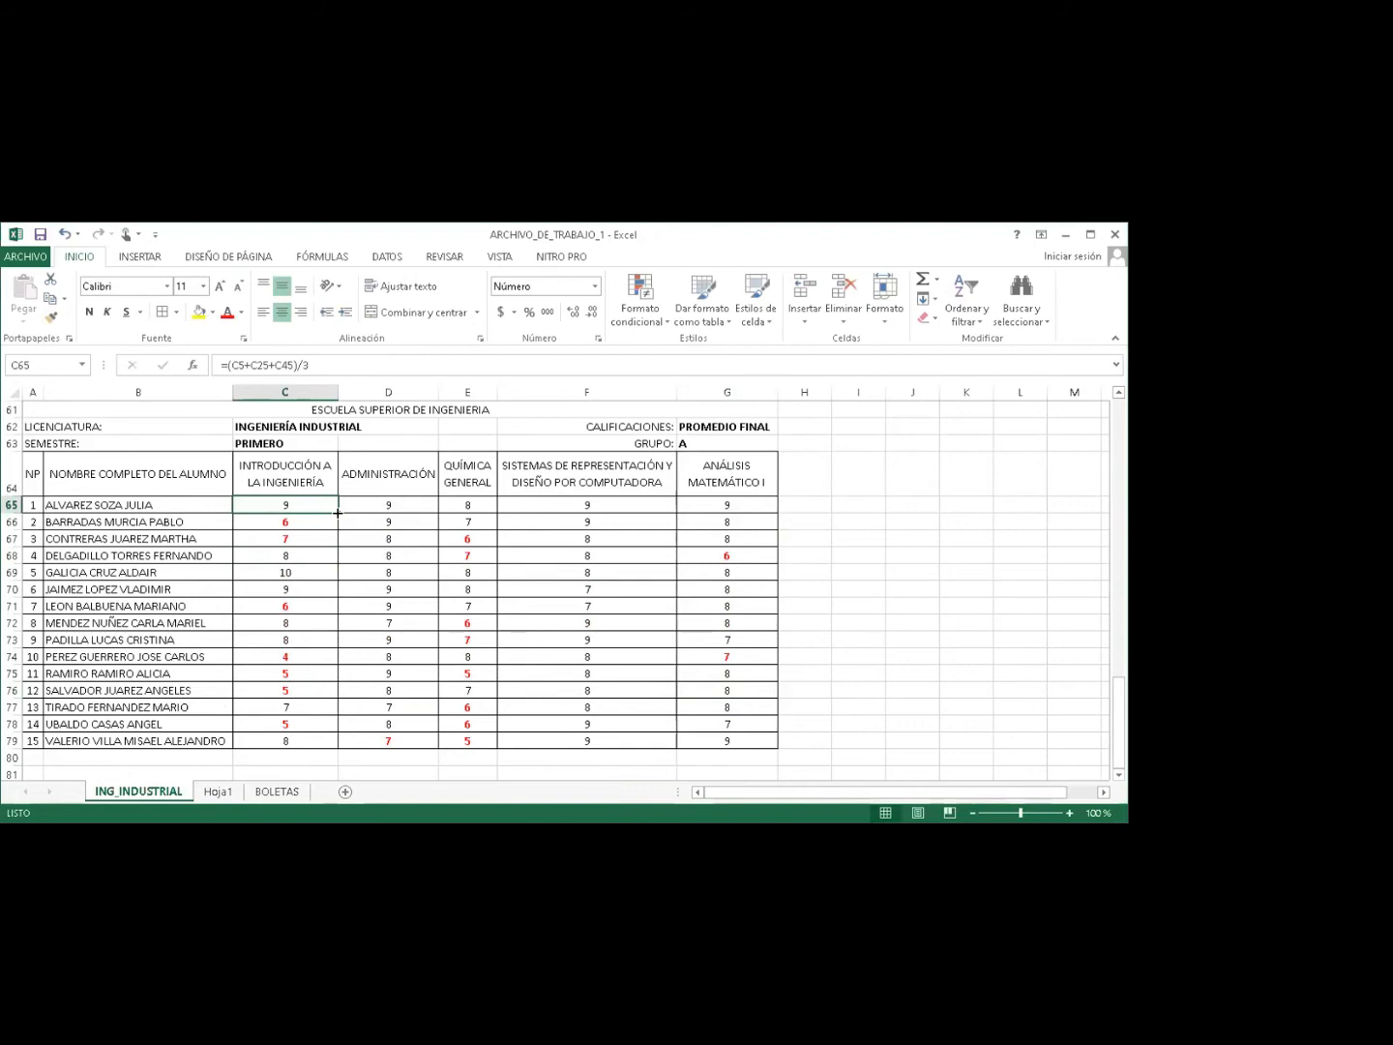
pyautogui.click(422, 570)
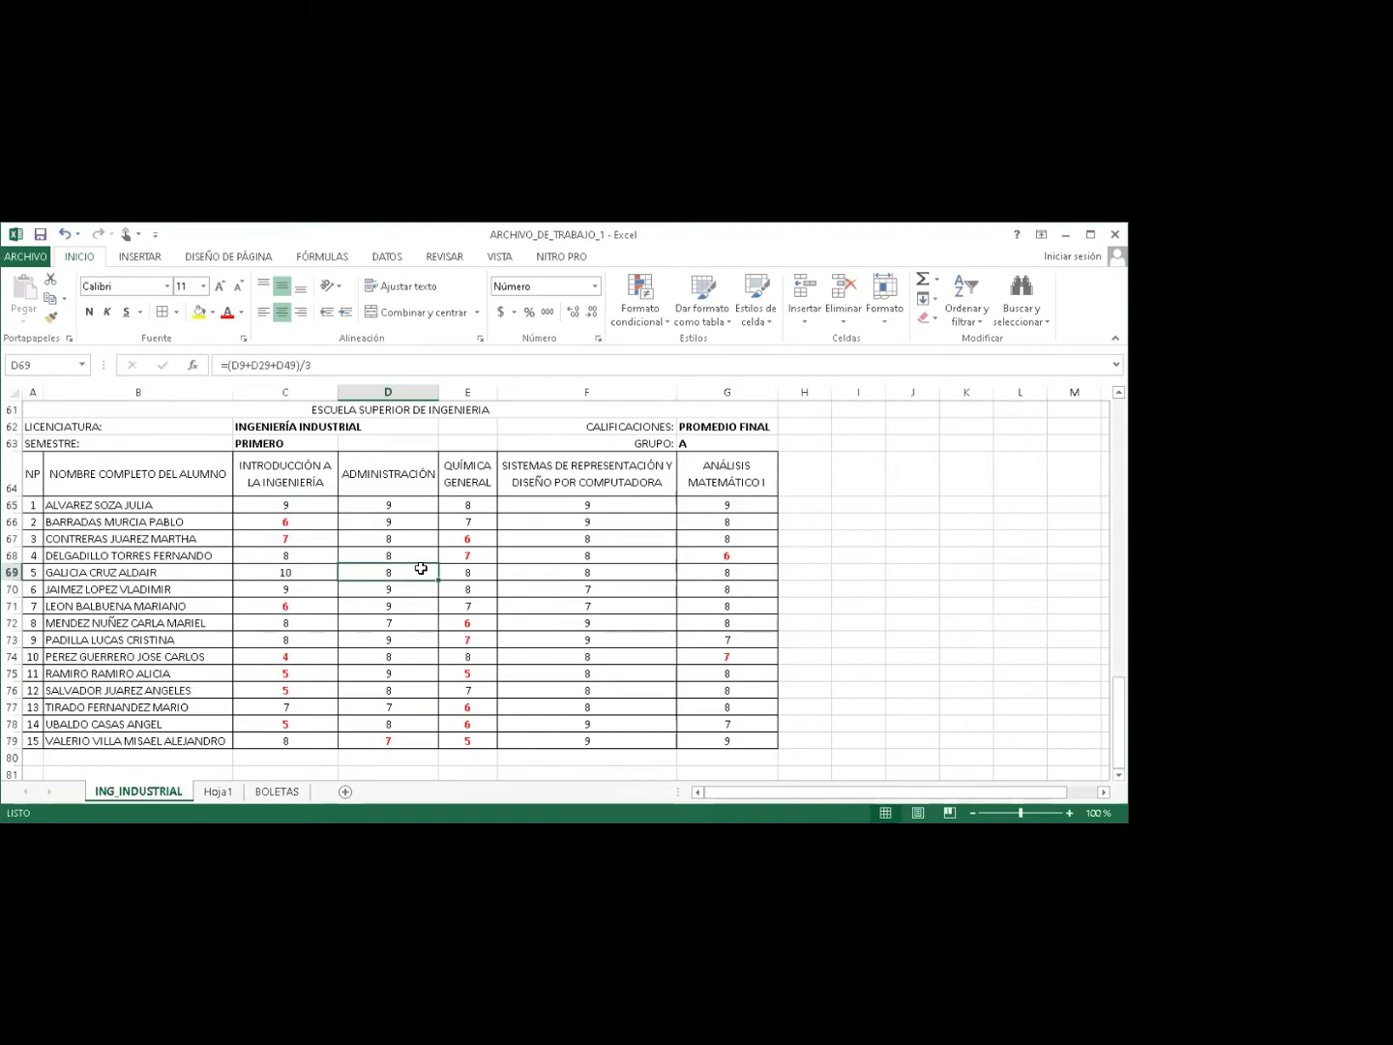
pyautogui.click(219, 795)
pyautogui.moveTo(266, 791); pyautogui.dragTo(215, 795)
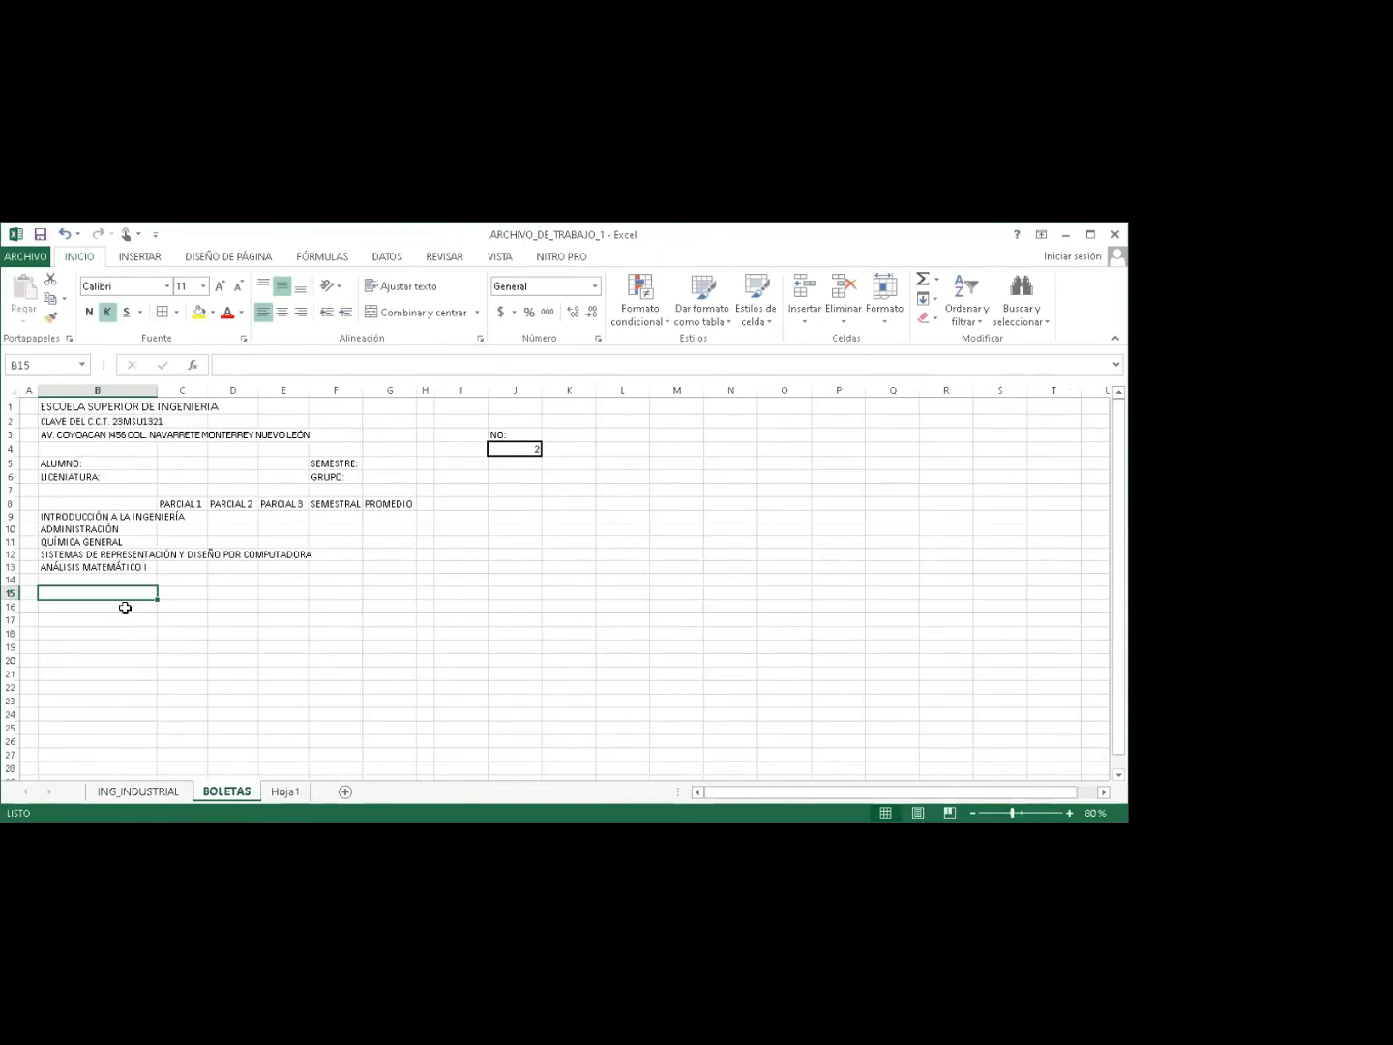
# Clear the old subject names from B9:B13 on the BOLETAS sheet.
pyautogui.click(54, 518)
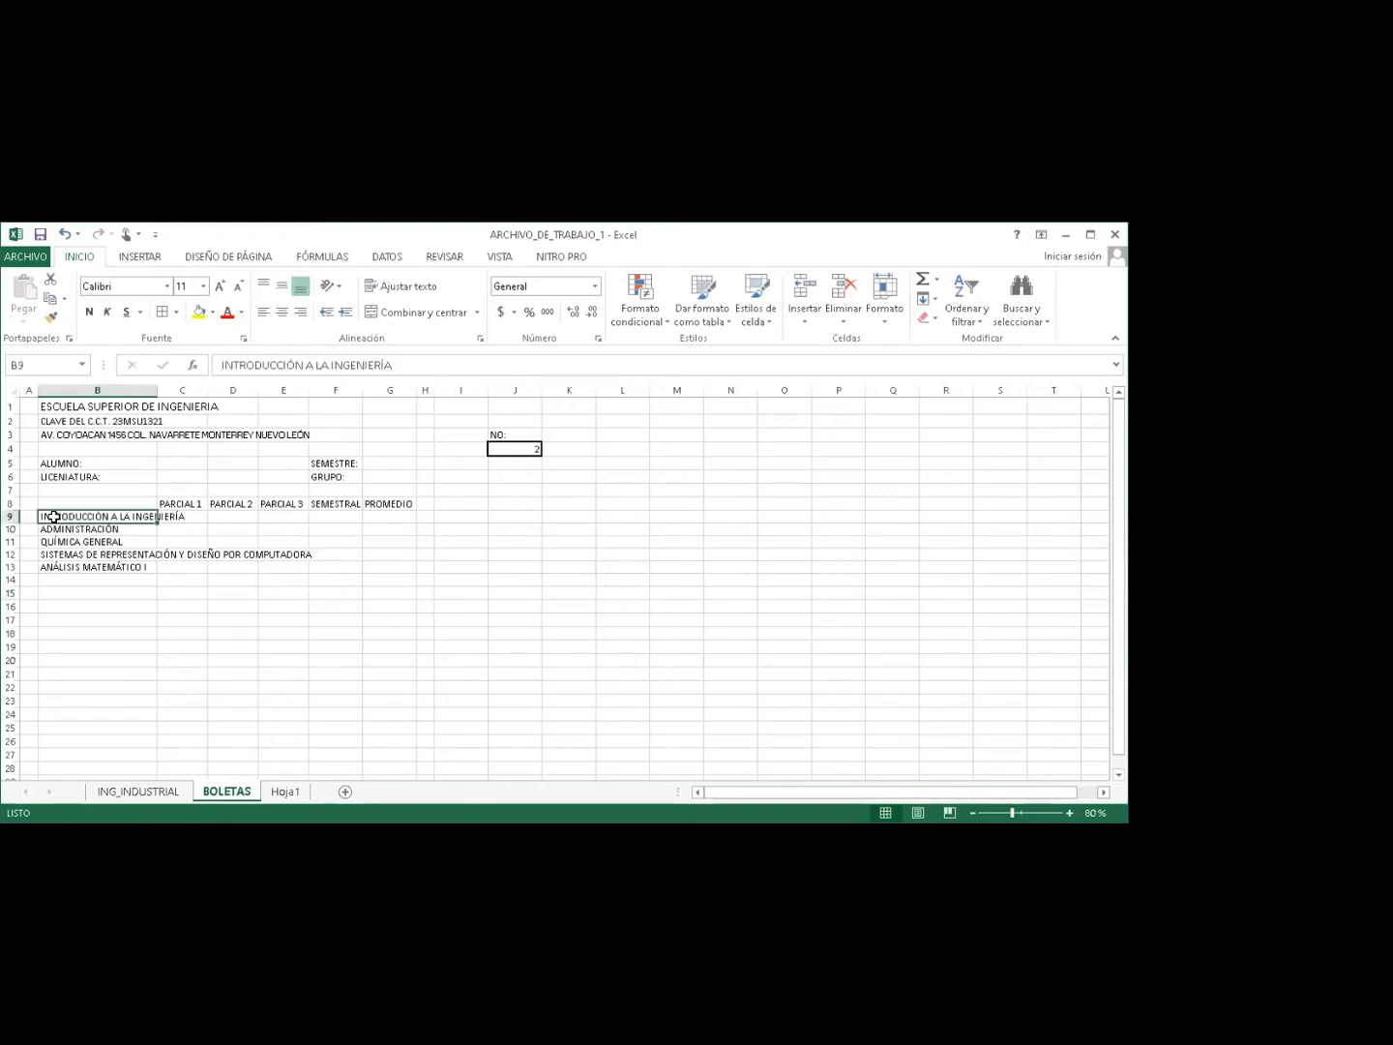
pyautogui.click(134, 792)
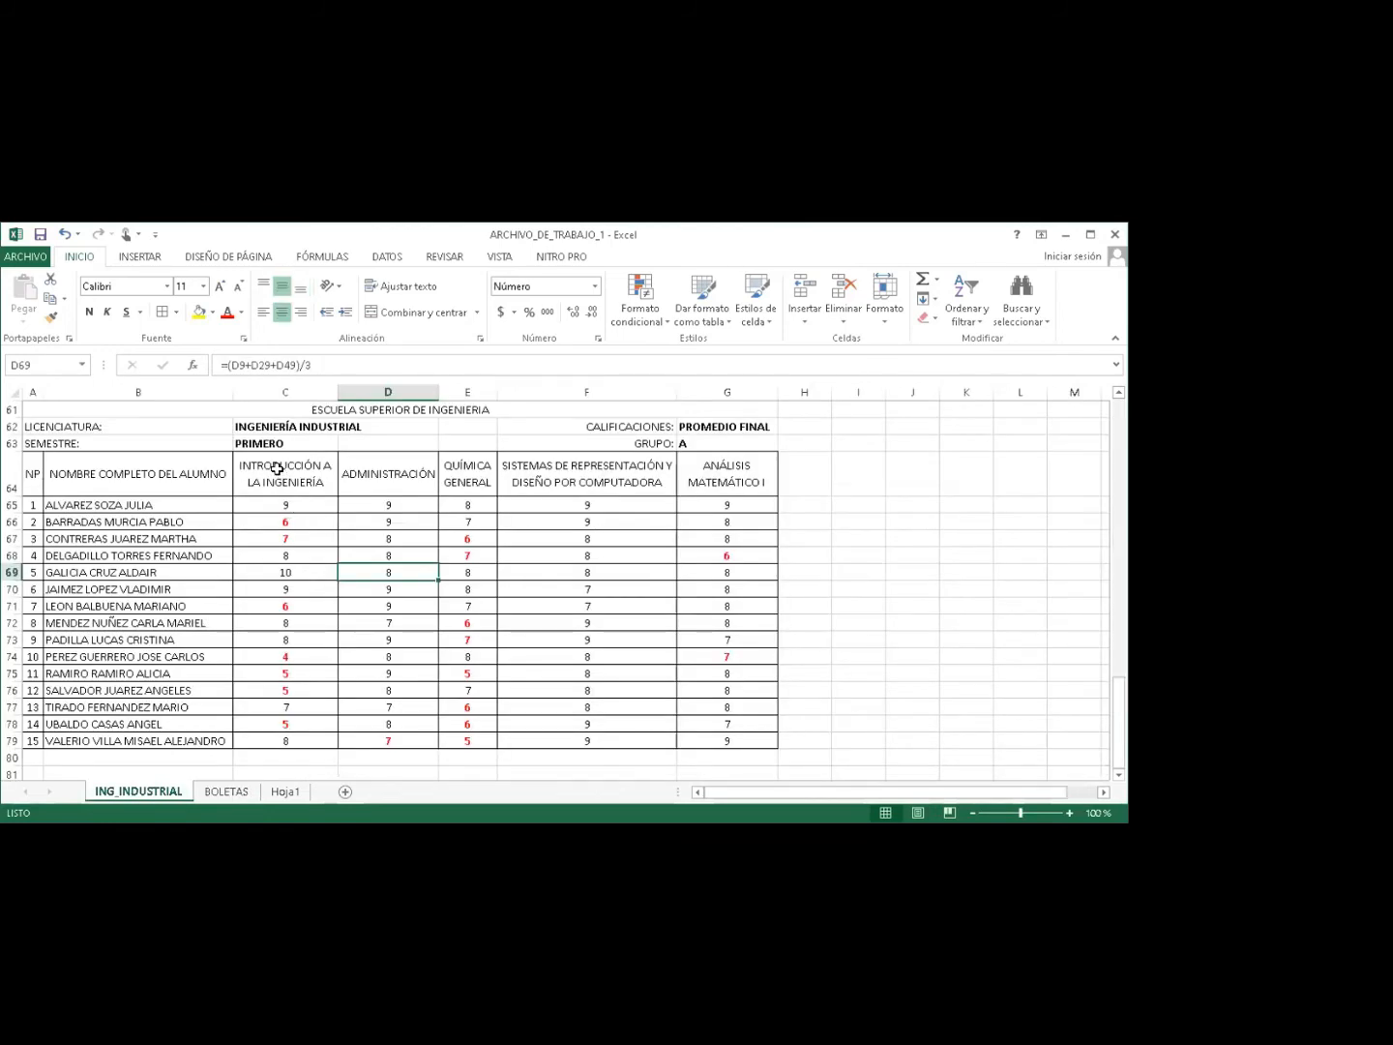
pyautogui.moveTo(277, 469); pyautogui.dragTo(686, 468)
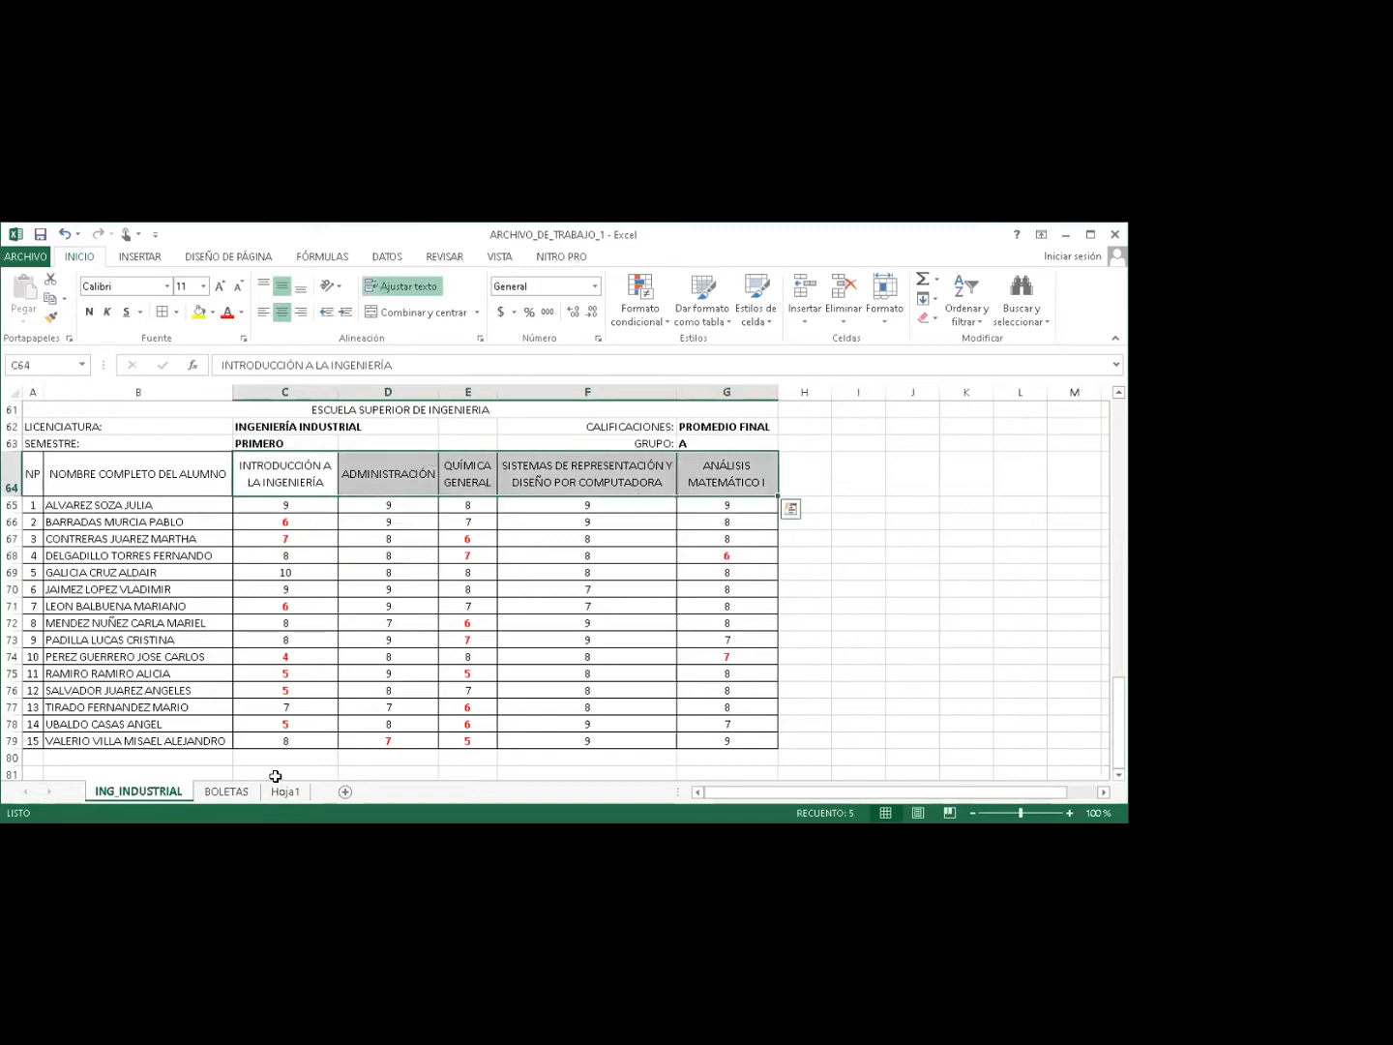
pyautogui.click(229, 791)
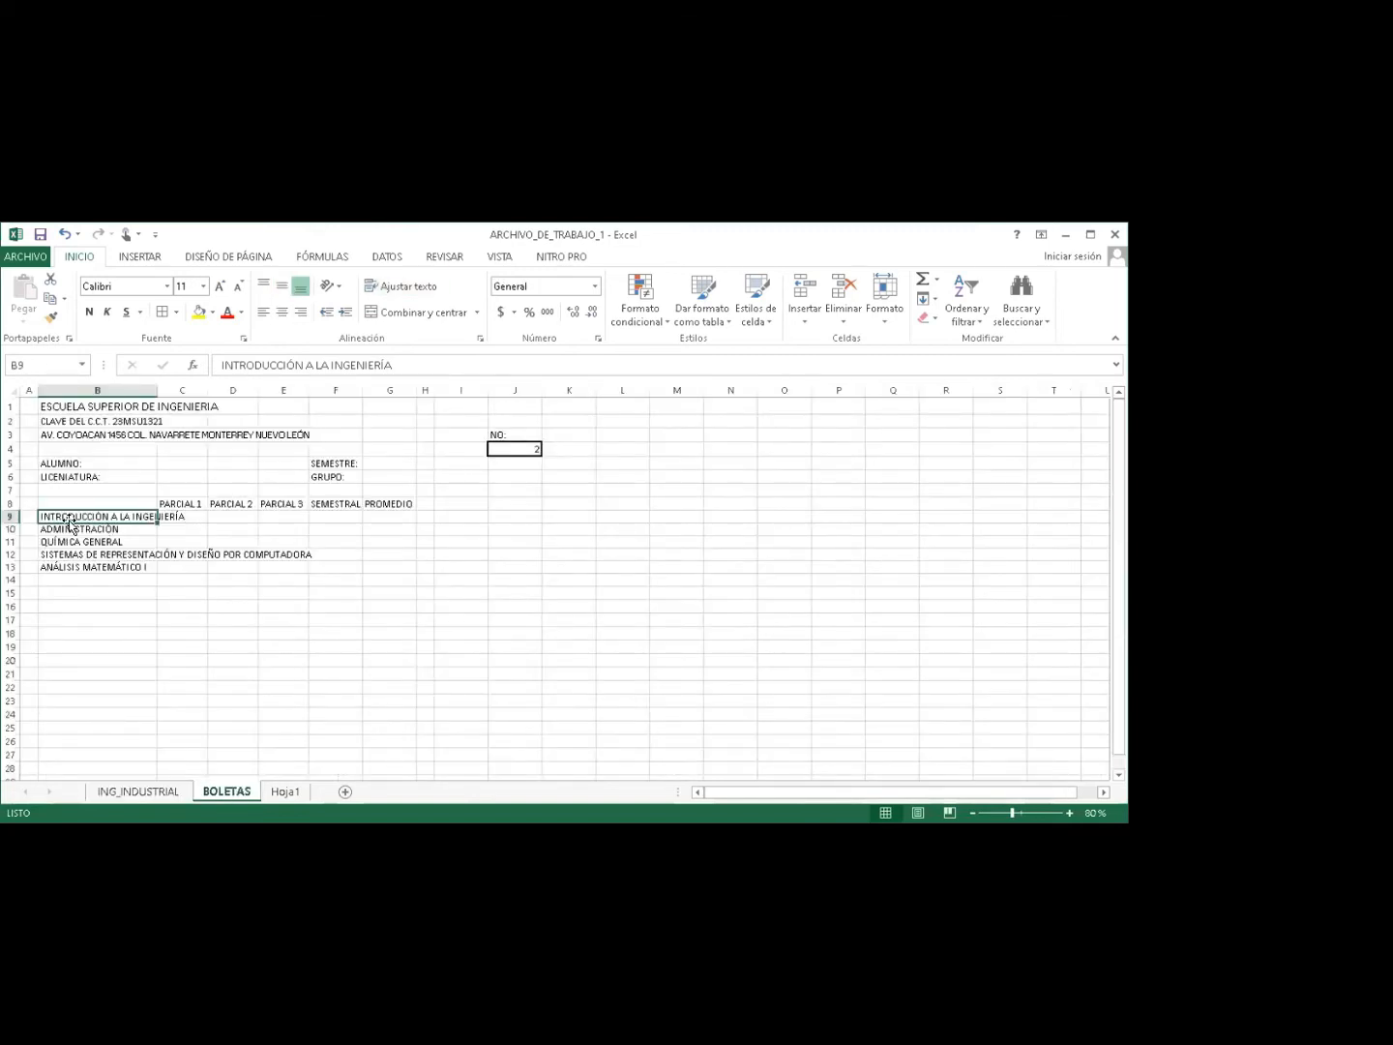
pyautogui.moveTo(64, 516); pyautogui.dragTo(70, 561)
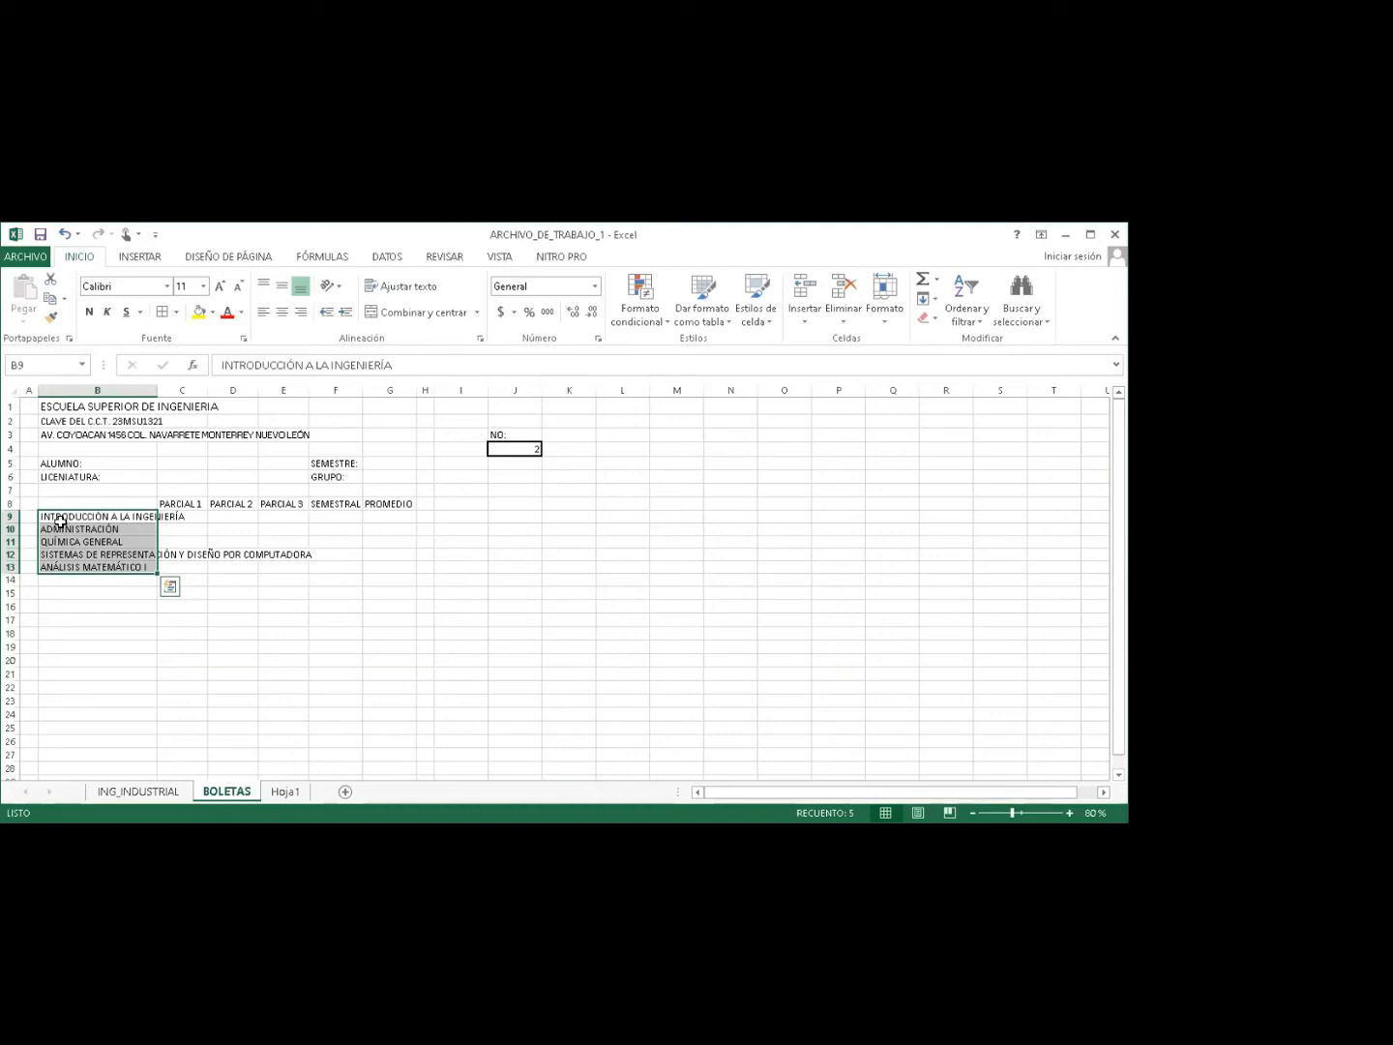
pyautogui.press('Delete')
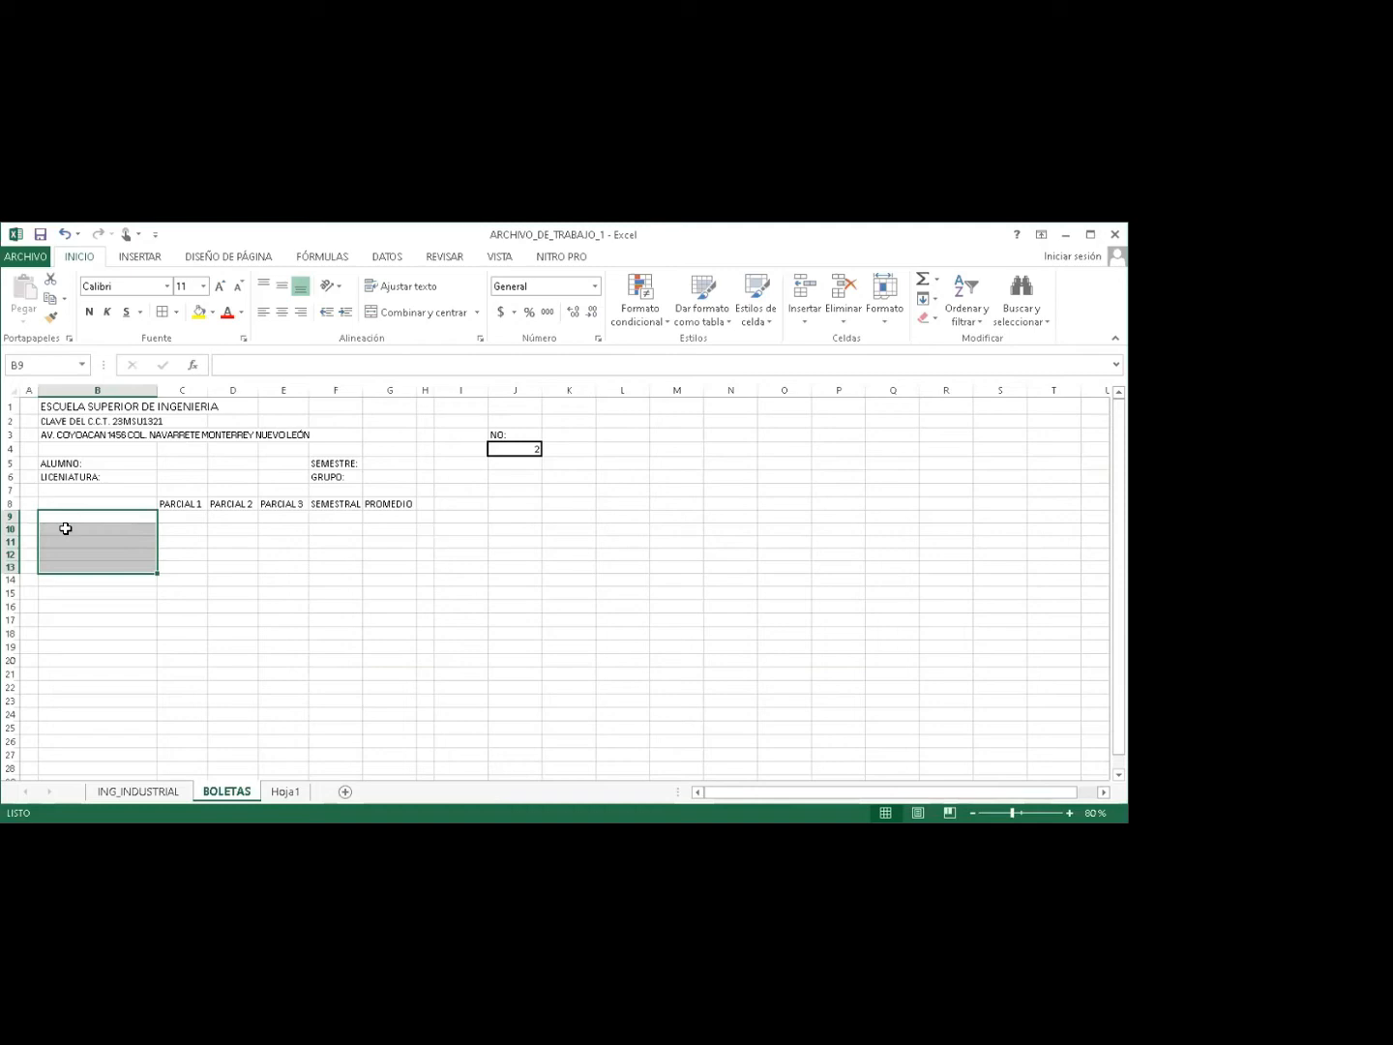
# Copy the five subject headers C64:G64 from ING_INDUSTRIAL for pasting at BOLETAS B9.
pyautogui.click(129, 792)
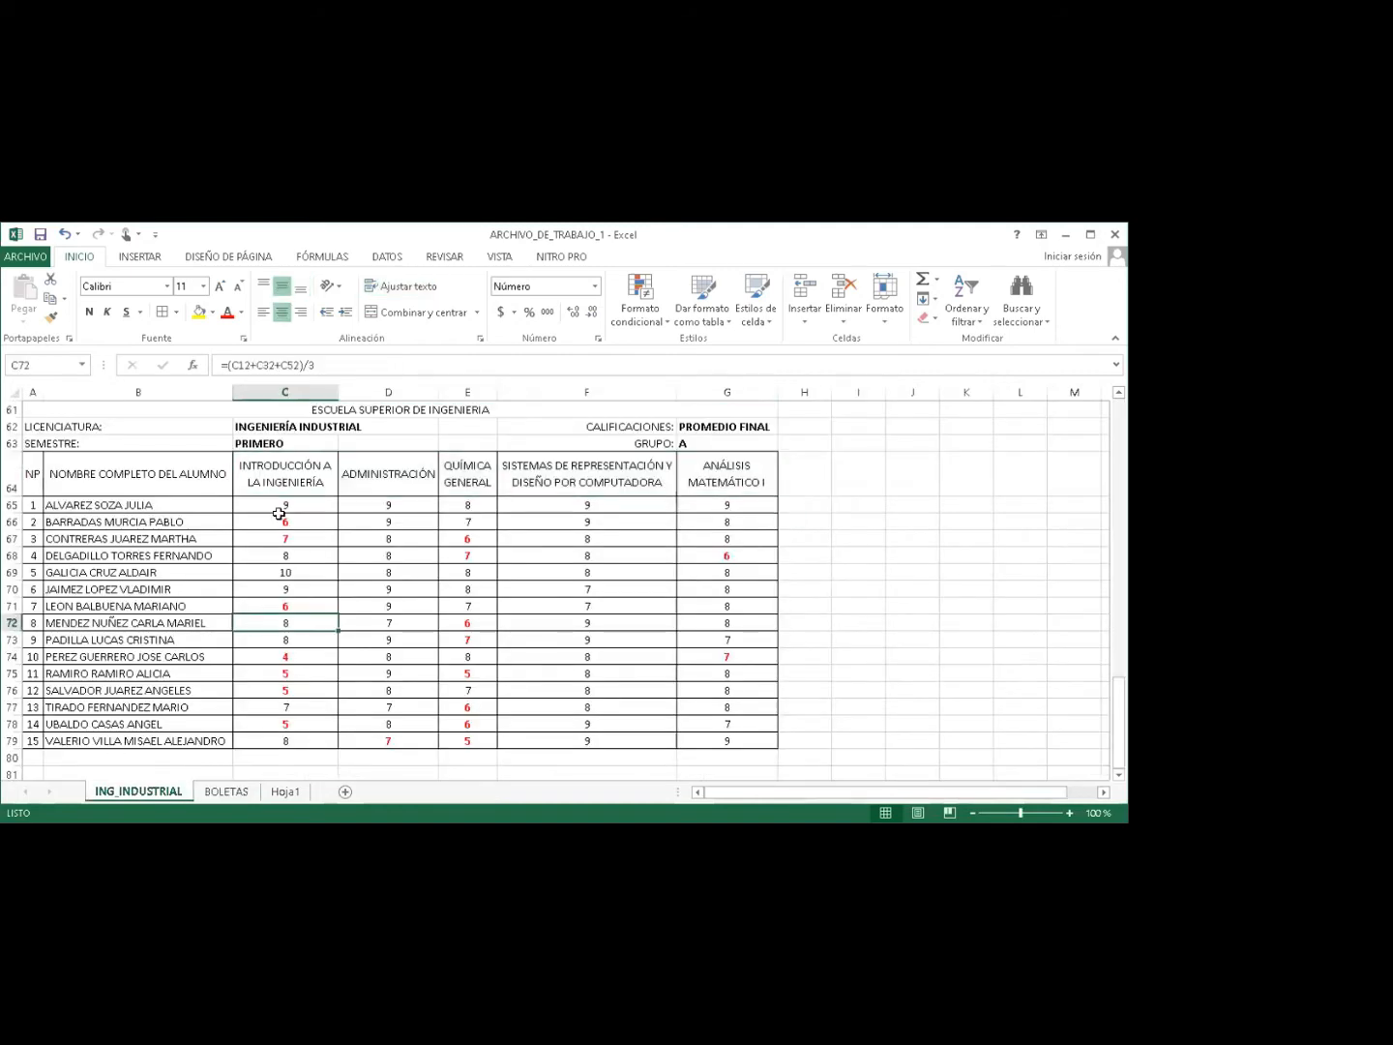
pyautogui.moveTo(279, 463)
pyautogui.mouseDown()
pyautogui.moveTo(526, 452)
pyautogui.moveTo(709, 467)
pyautogui.mouseUp()
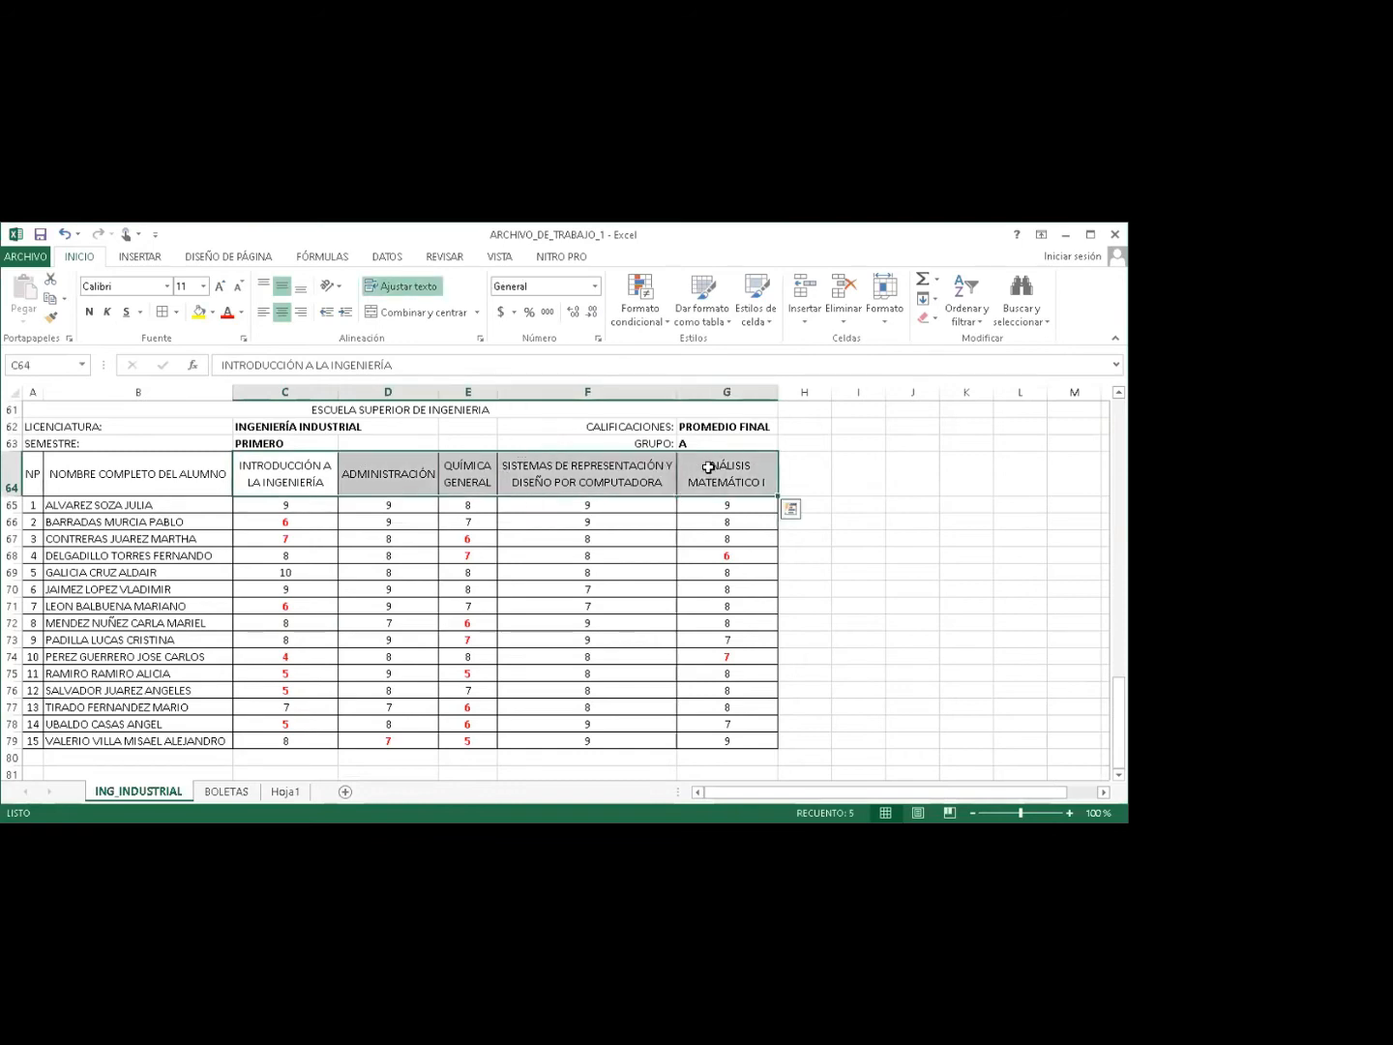
pyautogui.click(299, 475)
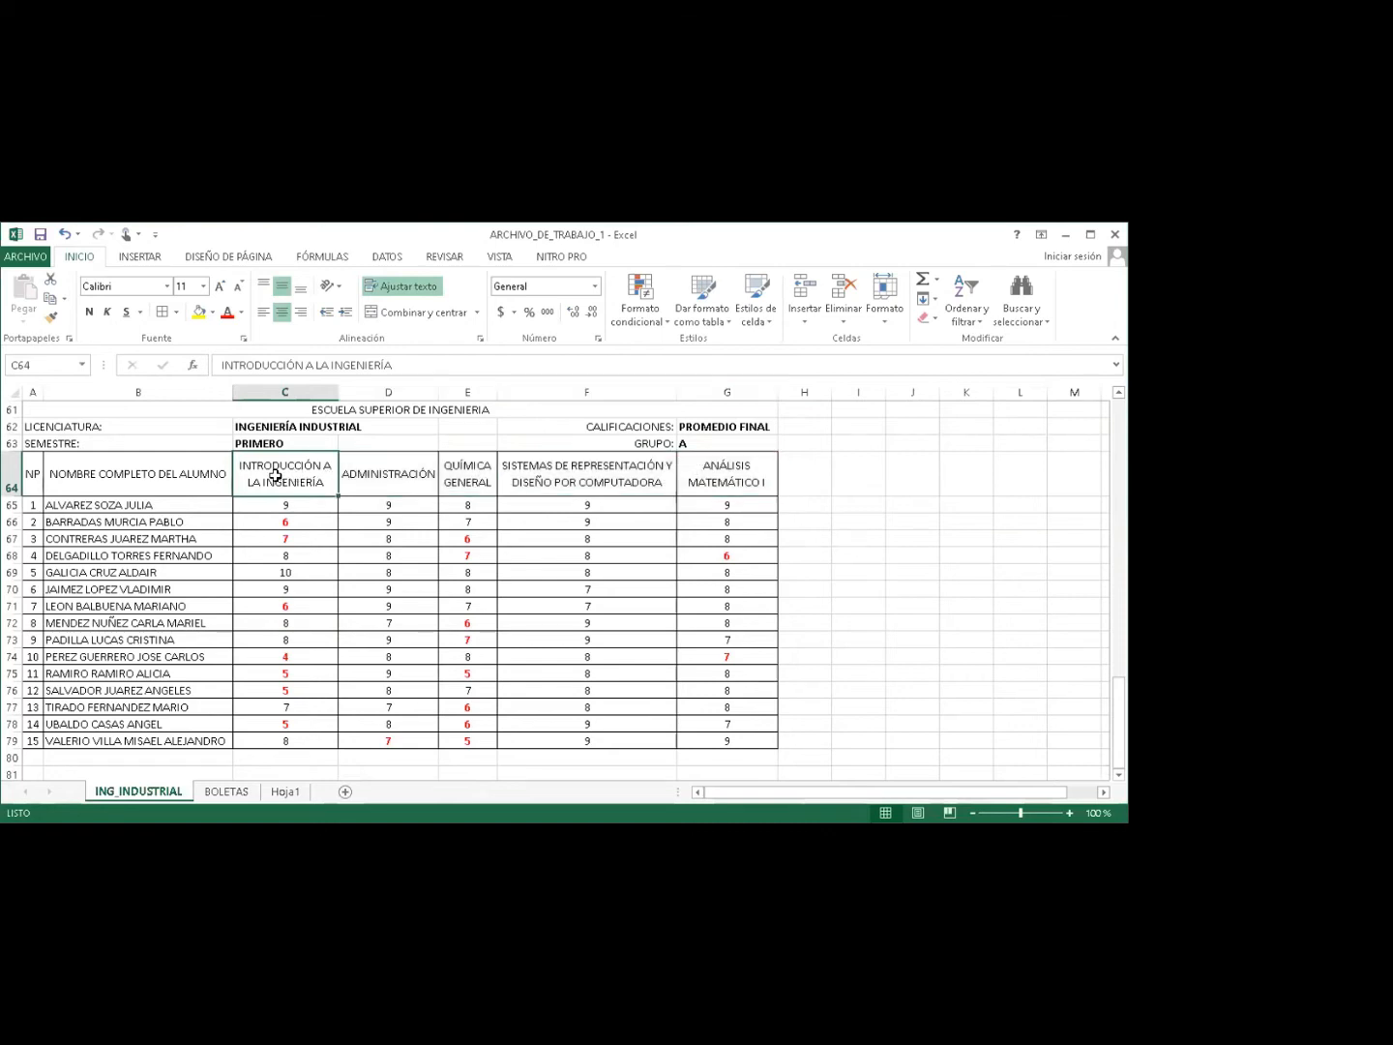
pyautogui.moveTo(276, 475)
pyautogui.mouseDown()
pyautogui.moveTo(719, 474)
pyautogui.moveTo(706, 473)
pyautogui.mouseUp()
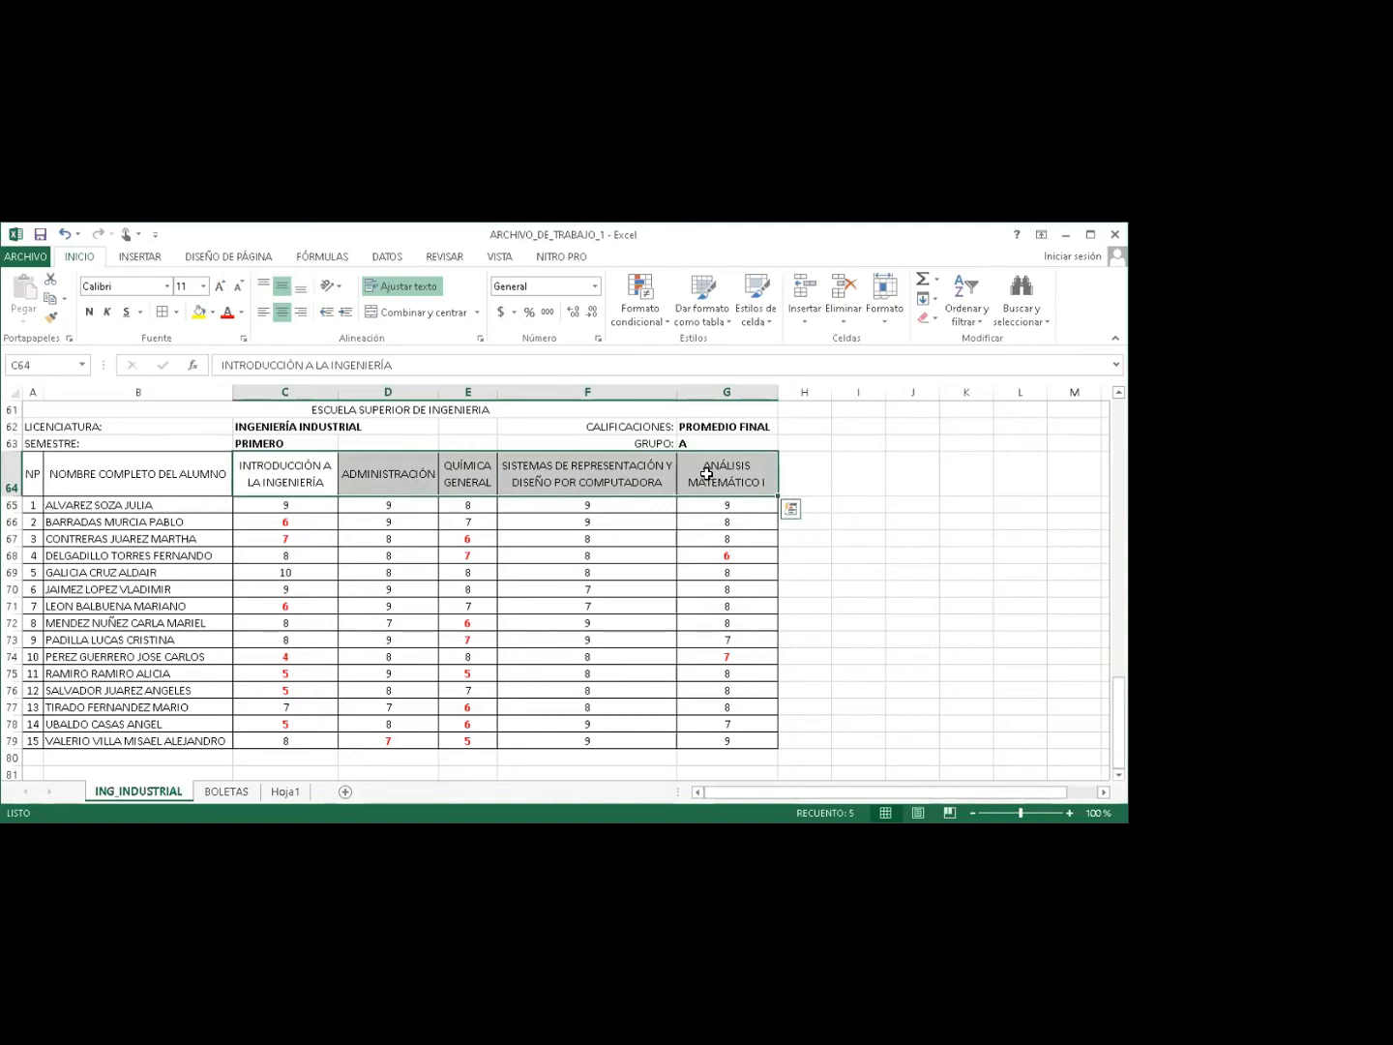
pyautogui.hotkey('ctrl', 'c')
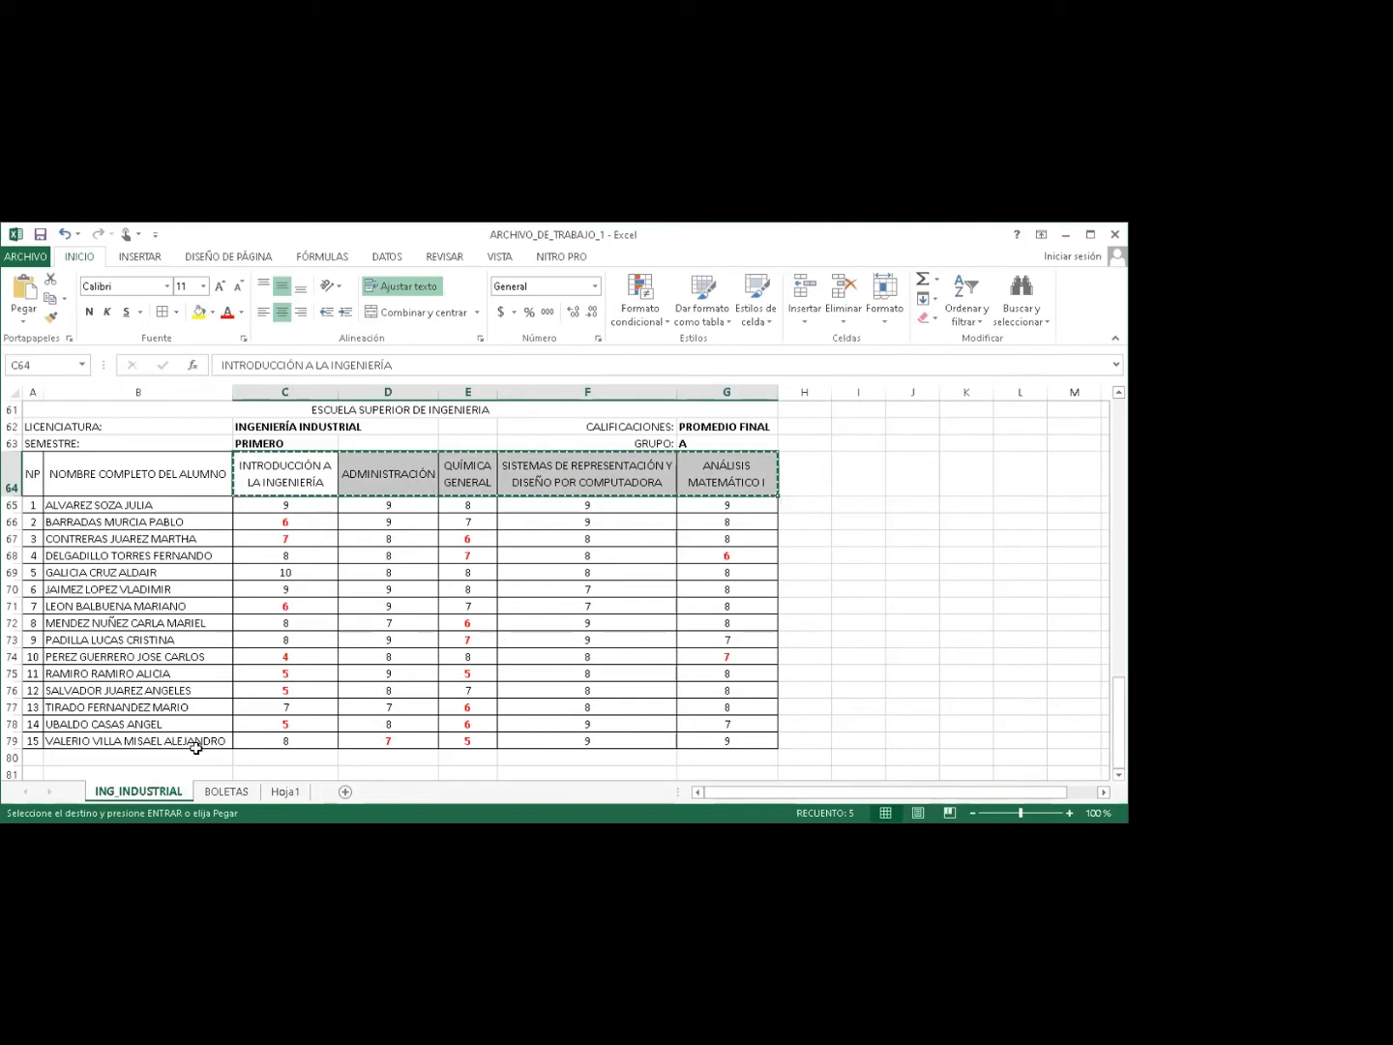
pyautogui.click(223, 791)
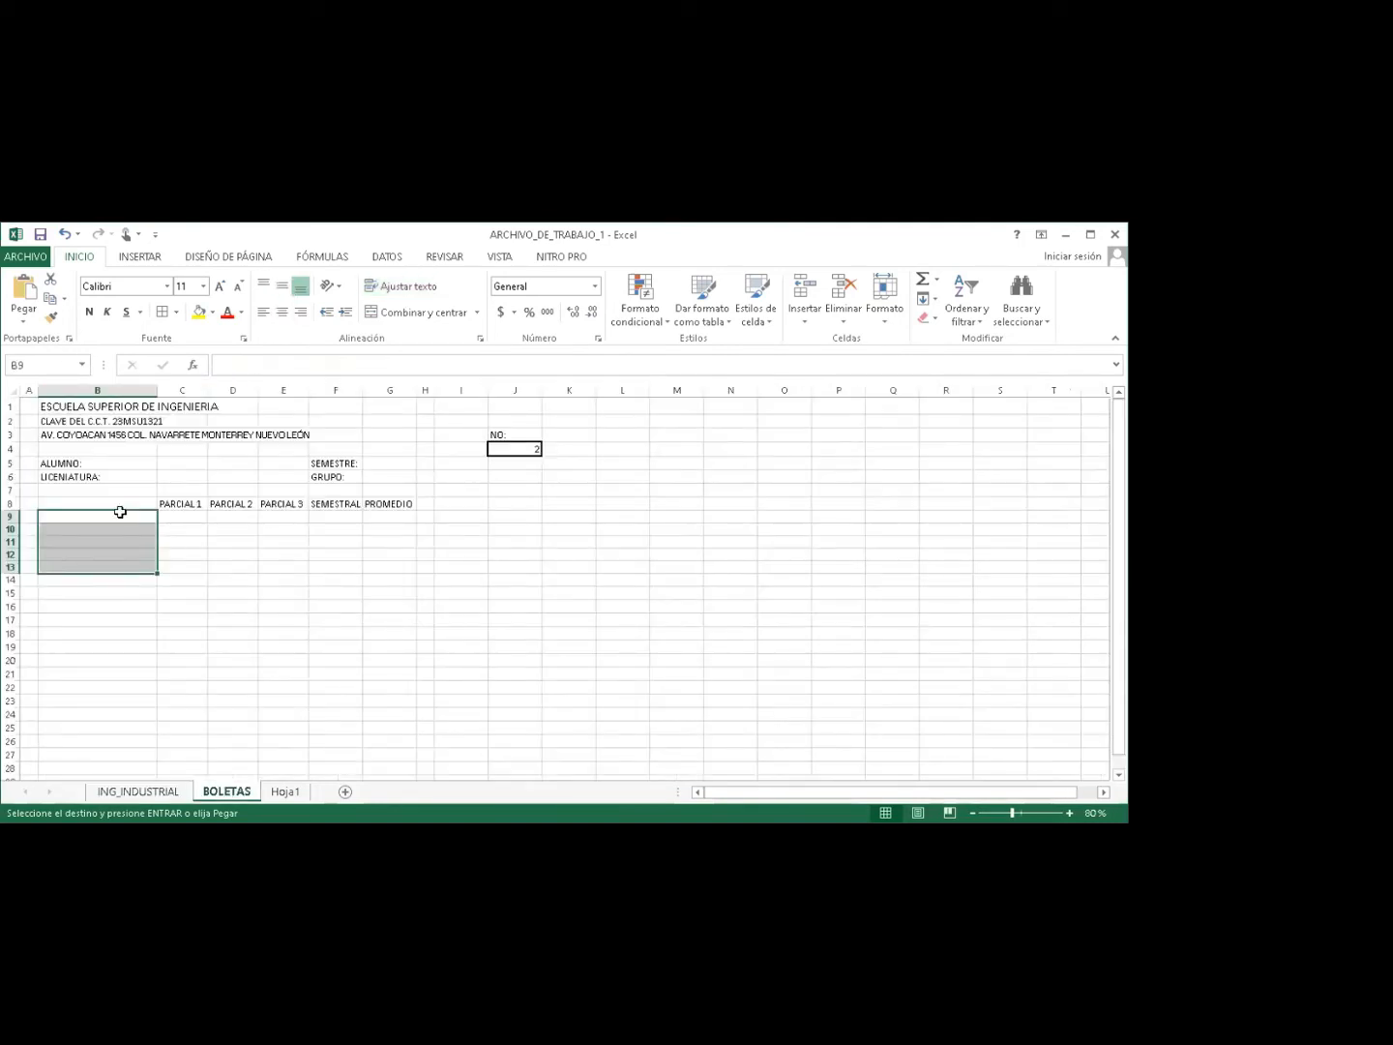
pyautogui.click(117, 511)
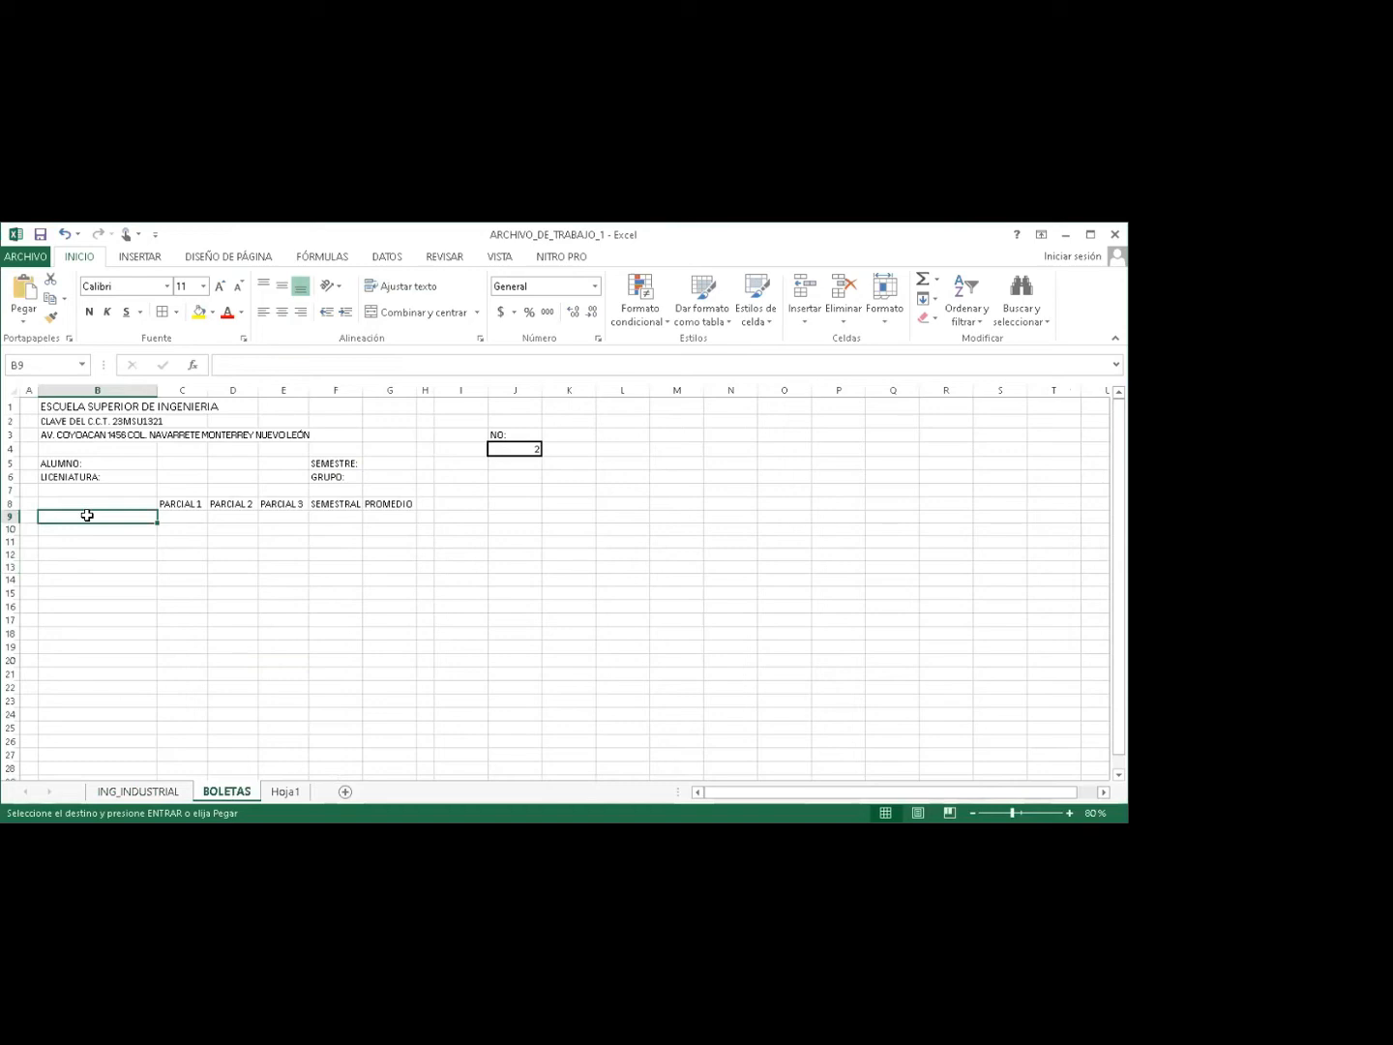
pyautogui.rightClick(87, 516)
# Paste the copied headers into B9 with Pegado especial as Valores with Transponer.
pyautogui.press('Escape')
pyautogui.rightClick(80, 517)
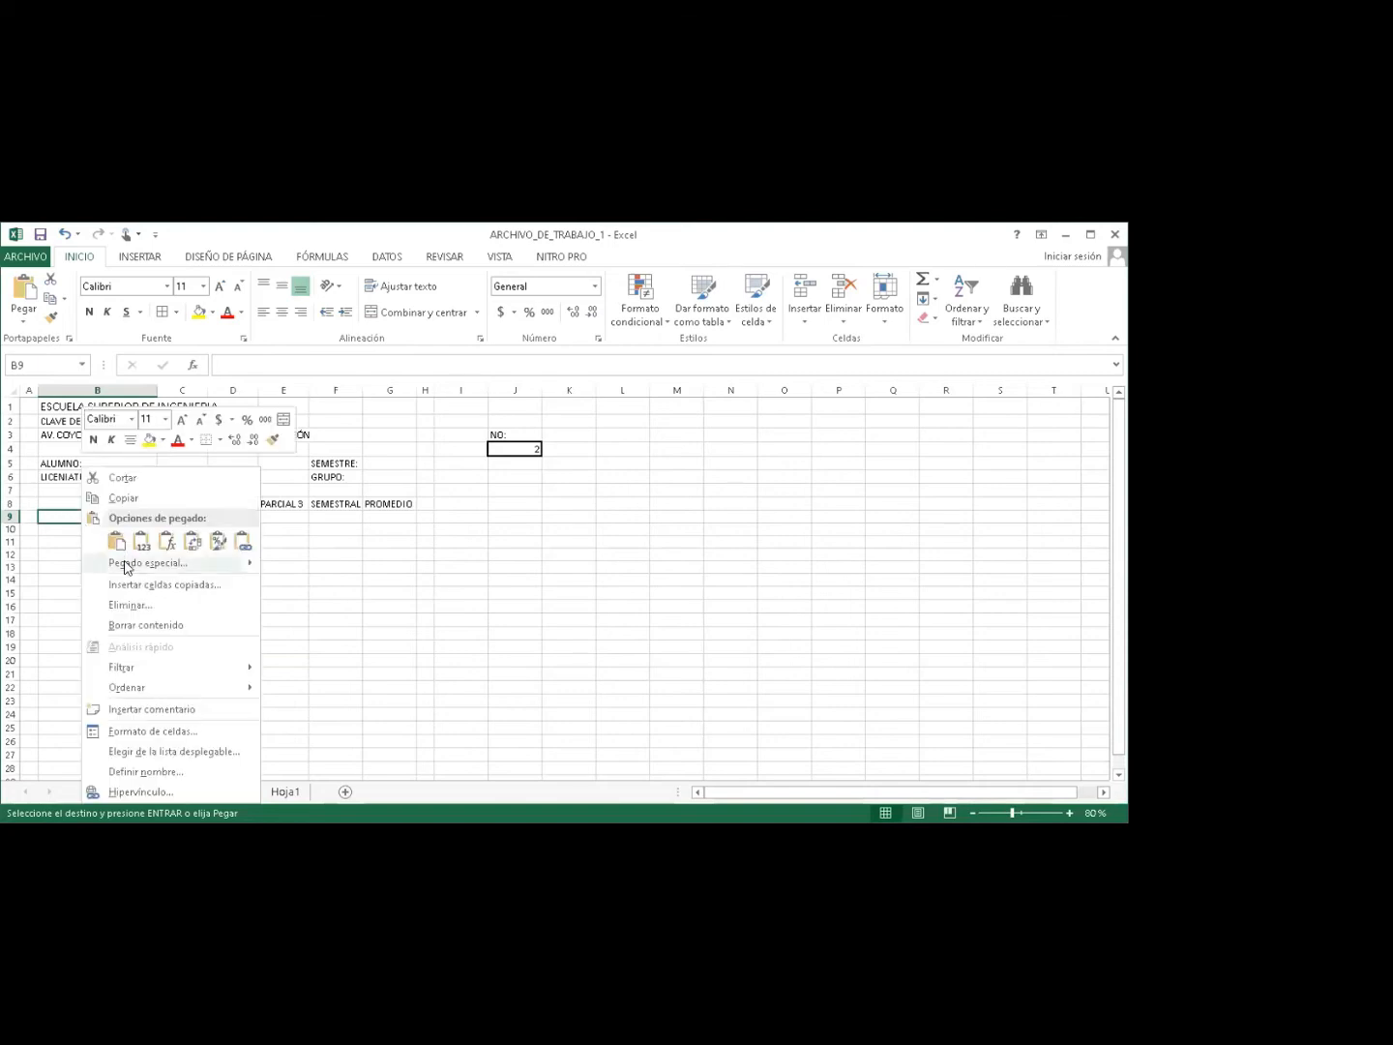
pyautogui.click(124, 567)
pyautogui.click(32, 500)
pyautogui.click(274, 643)
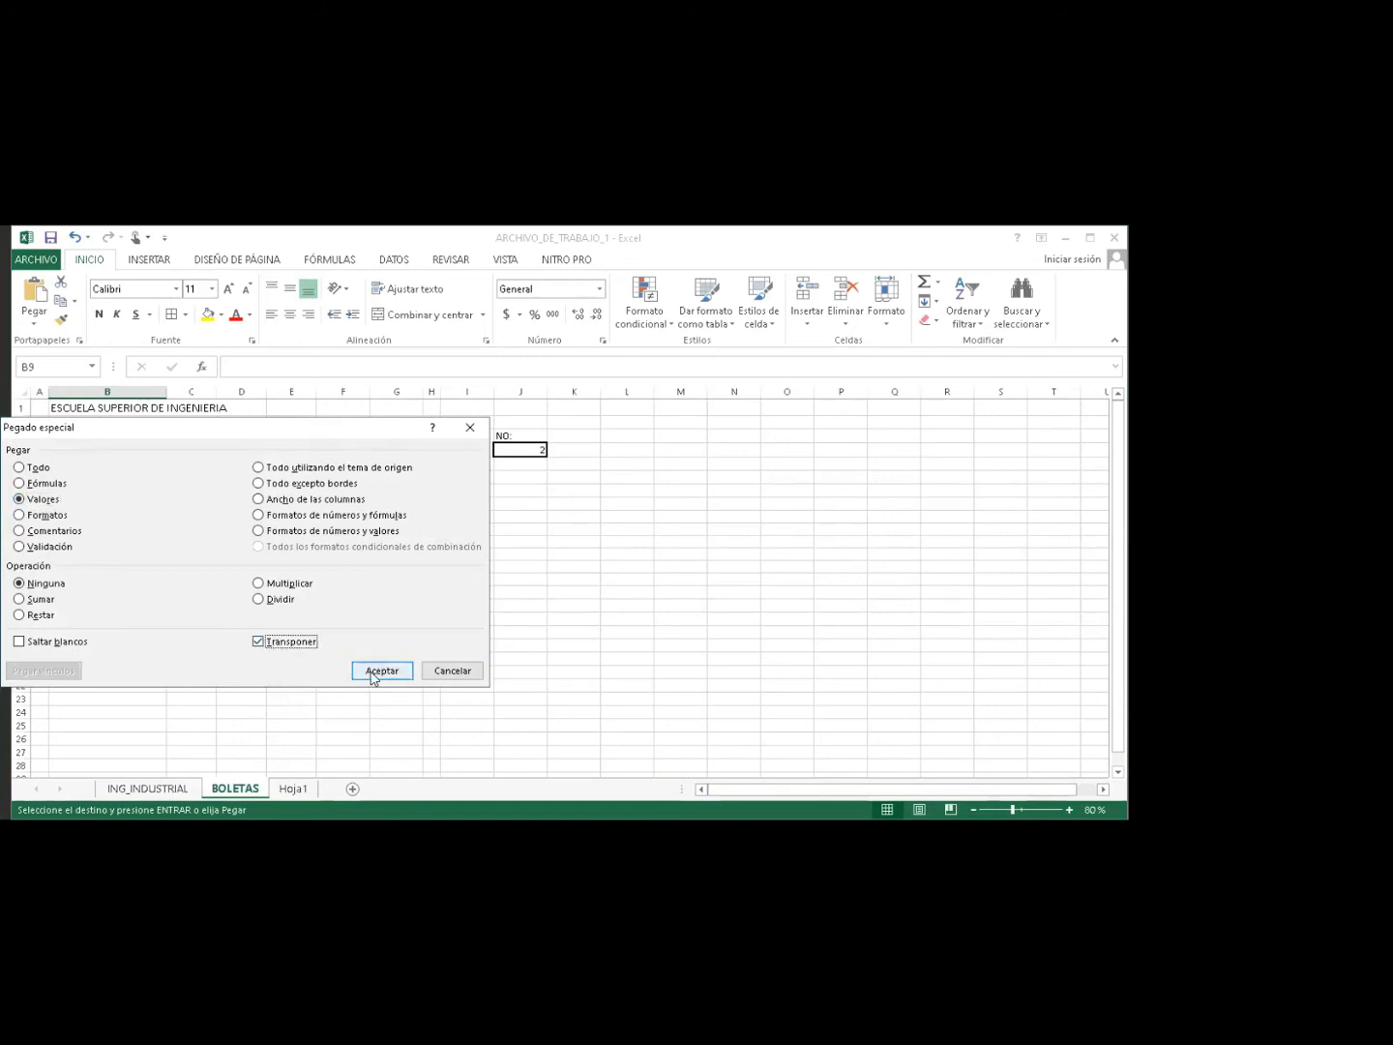
pyautogui.moveTo(247, 428); pyautogui.dragTo(737, 420)
pyautogui.click(838, 662)
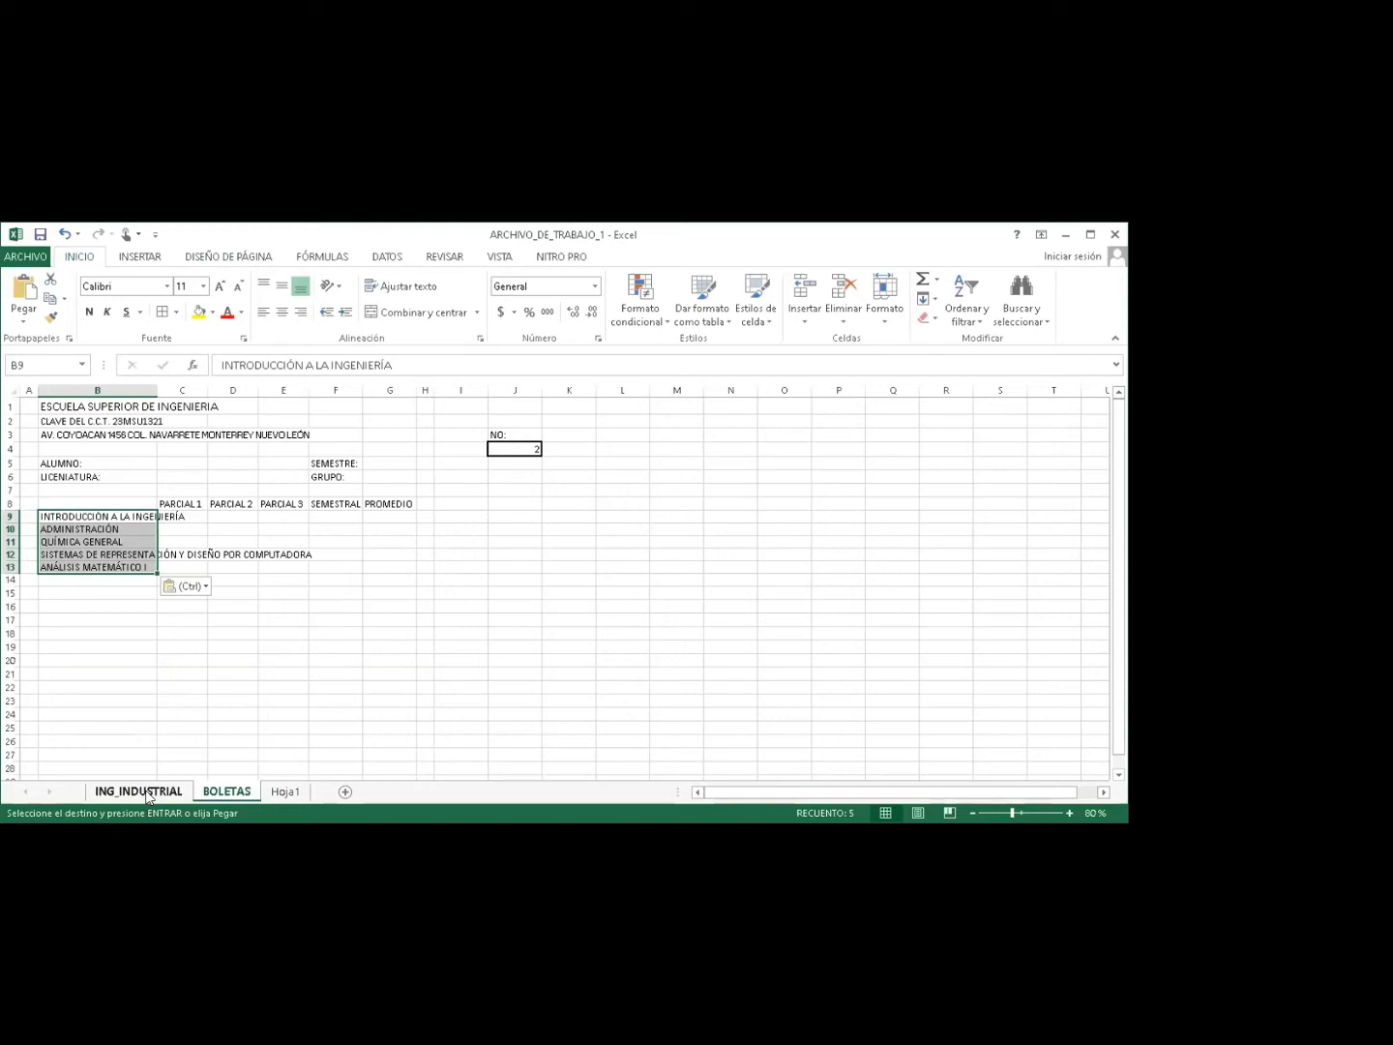
# Back on ING_INDUSTRIAL, cancel the copy and select header cell C64 with FÓRMULAS shown.
pyautogui.click(140, 792)
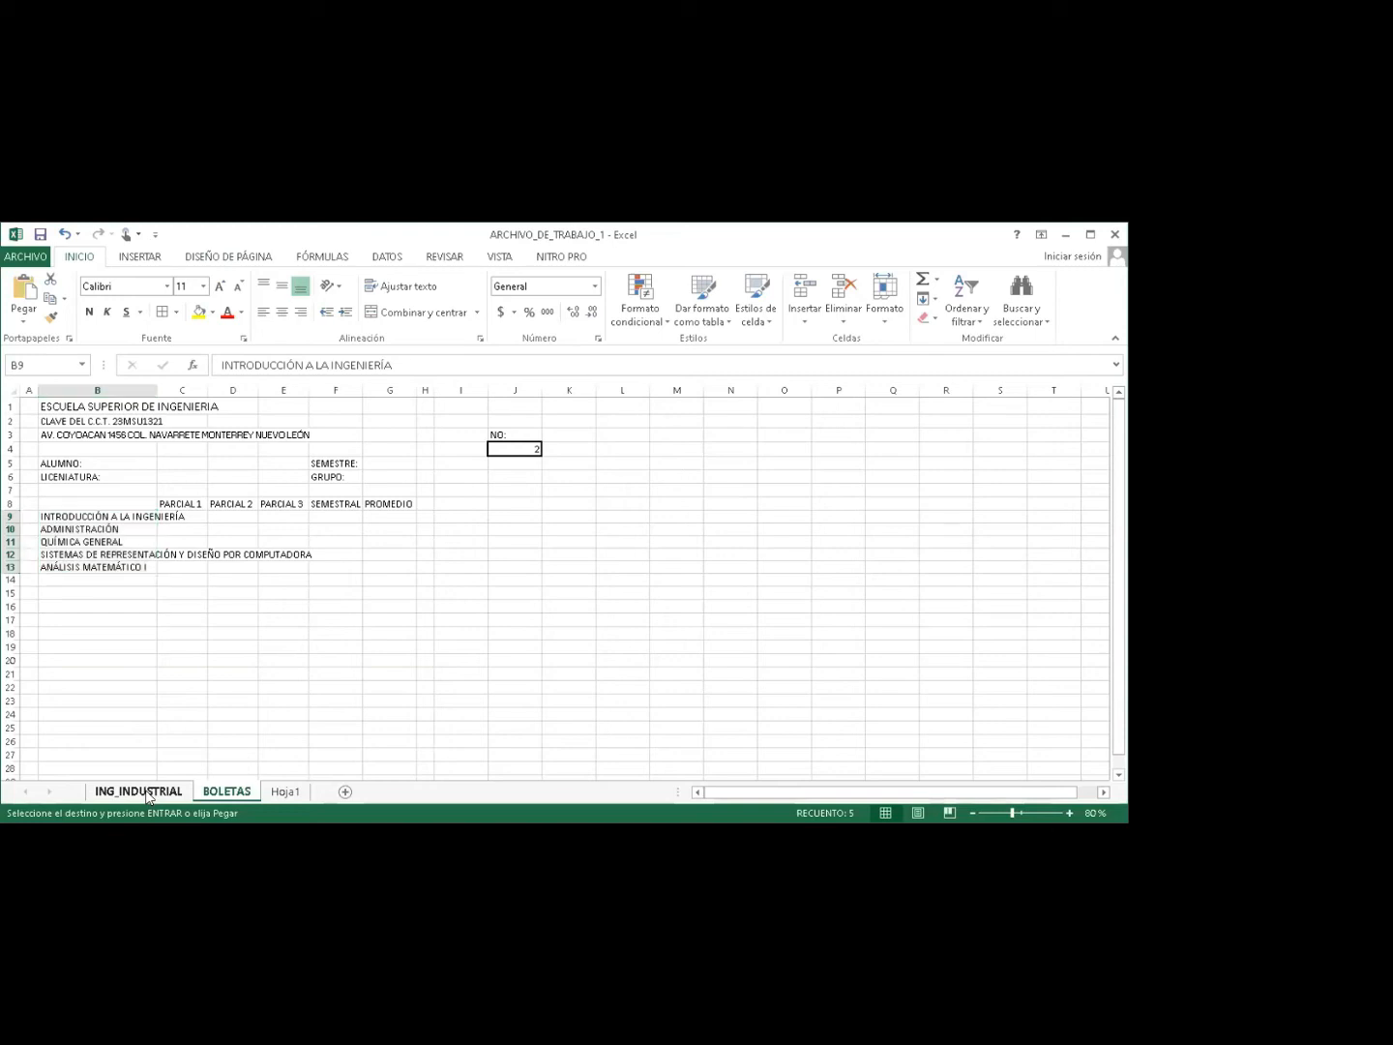
pyautogui.press('Escape')
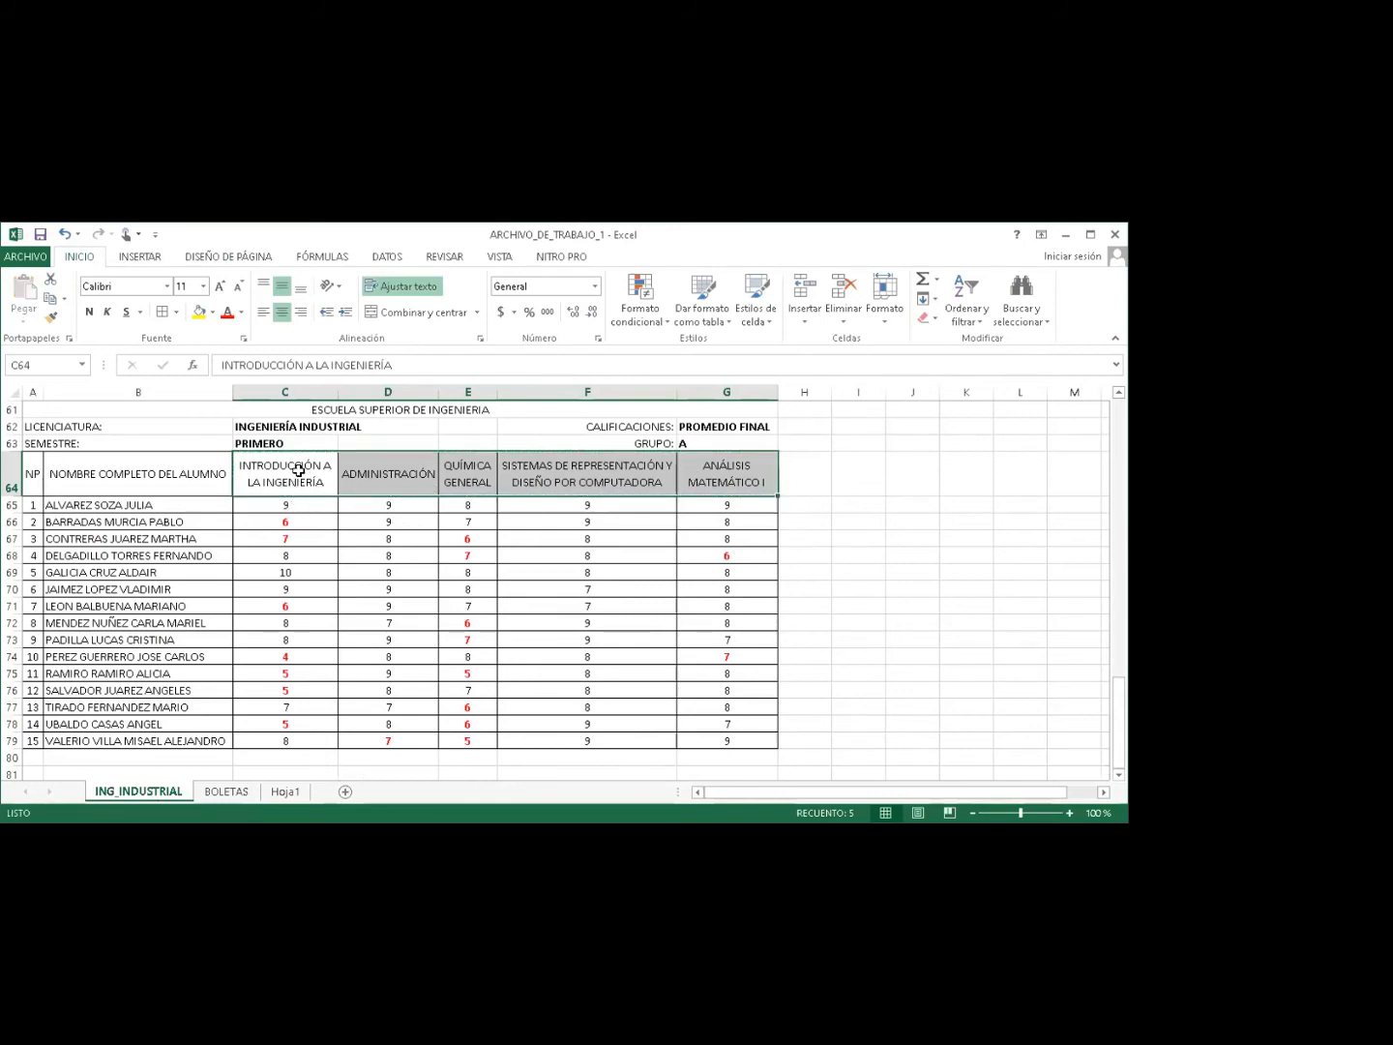
pyautogui.click(297, 471)
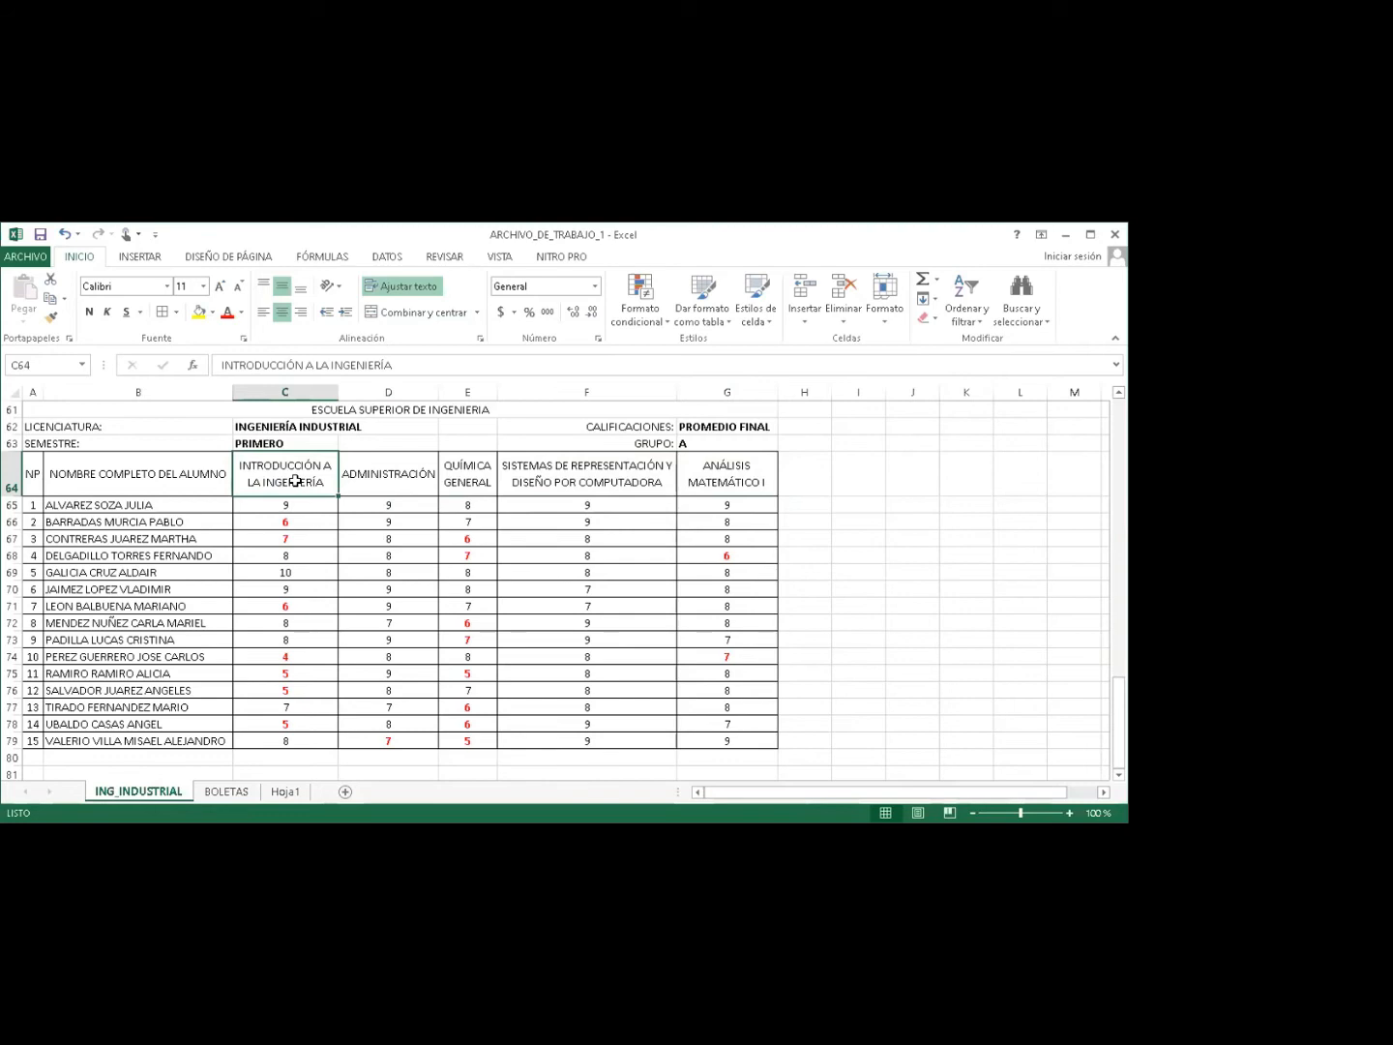
pyautogui.click(346, 267)
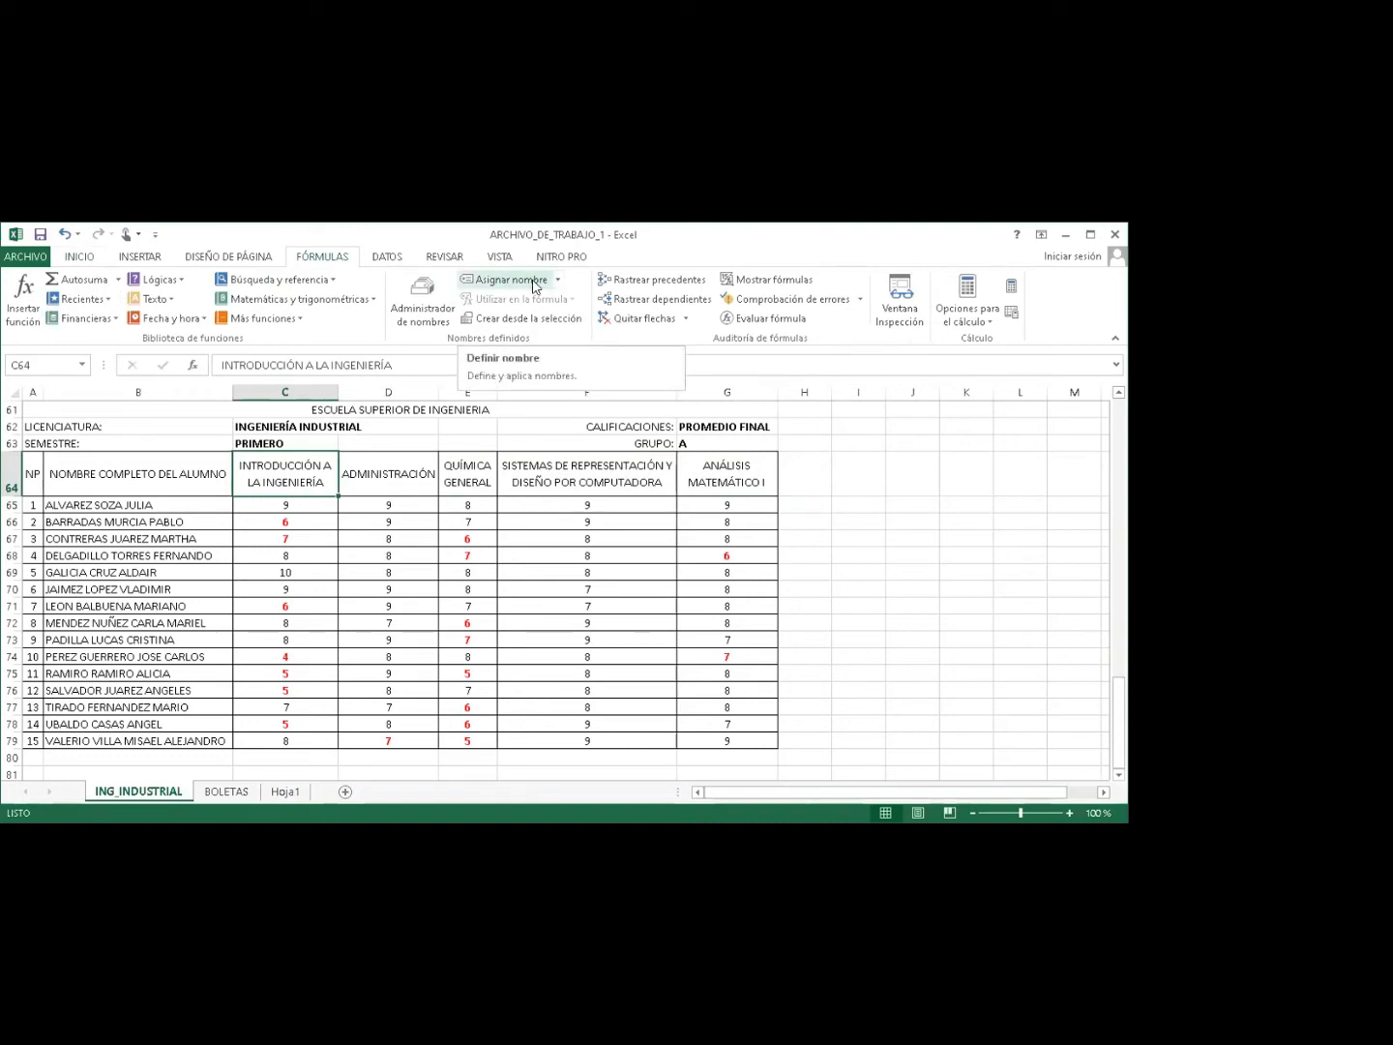
# Try naming cell C64 MAT1 with Asignar nombre; Excel rejects it as invalid.
pyautogui.click(517, 283)
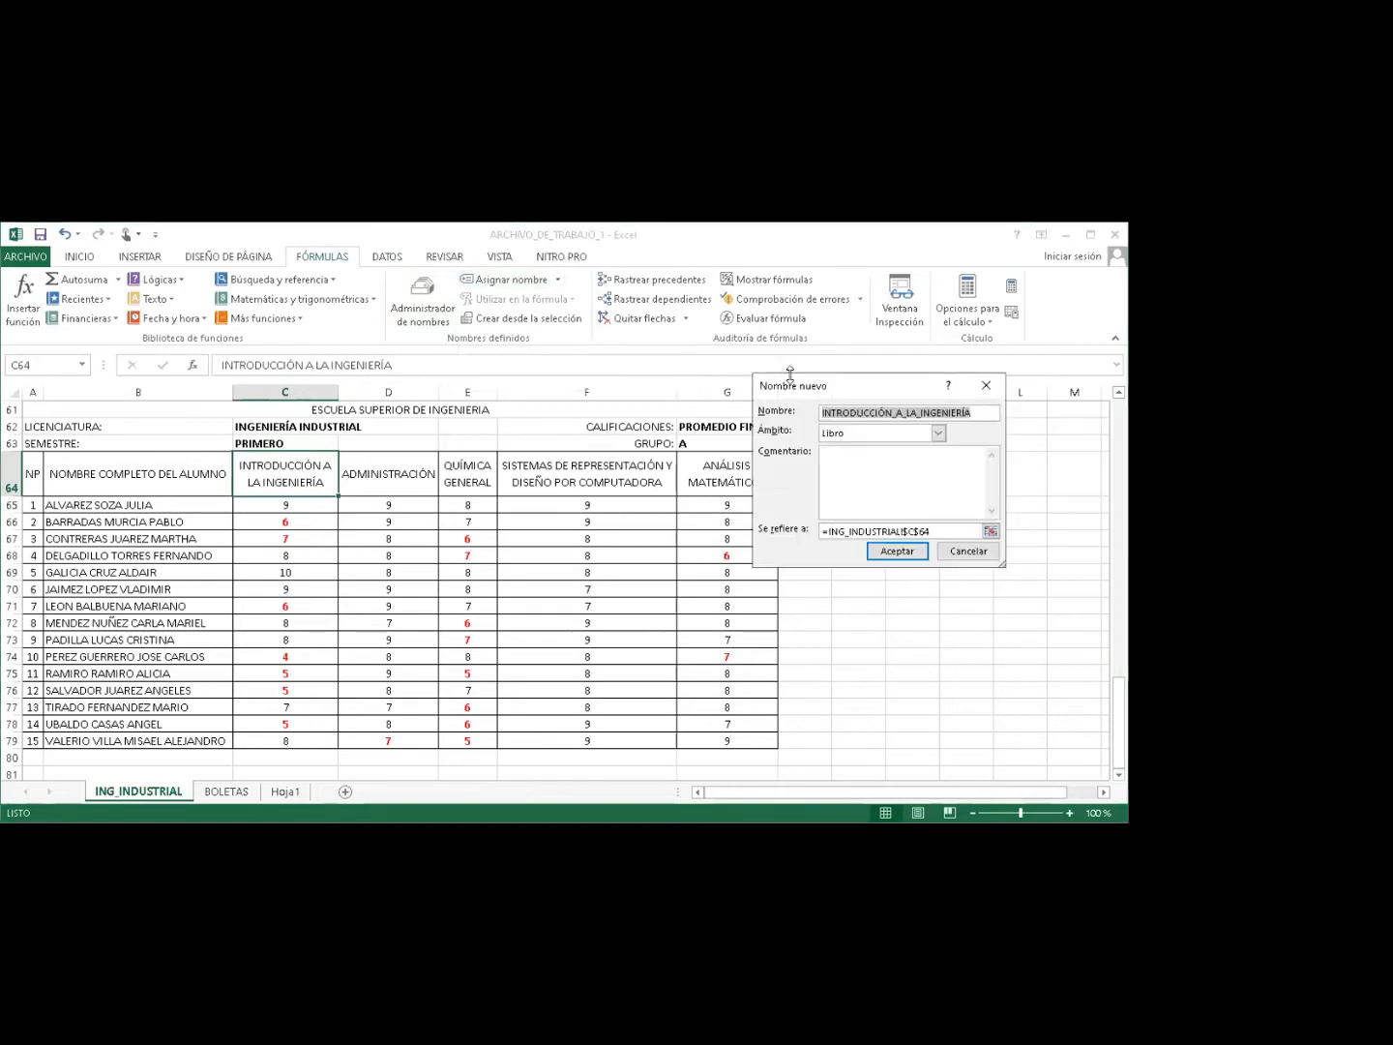
pyautogui.moveTo(788, 386); pyautogui.dragTo(724, 533)
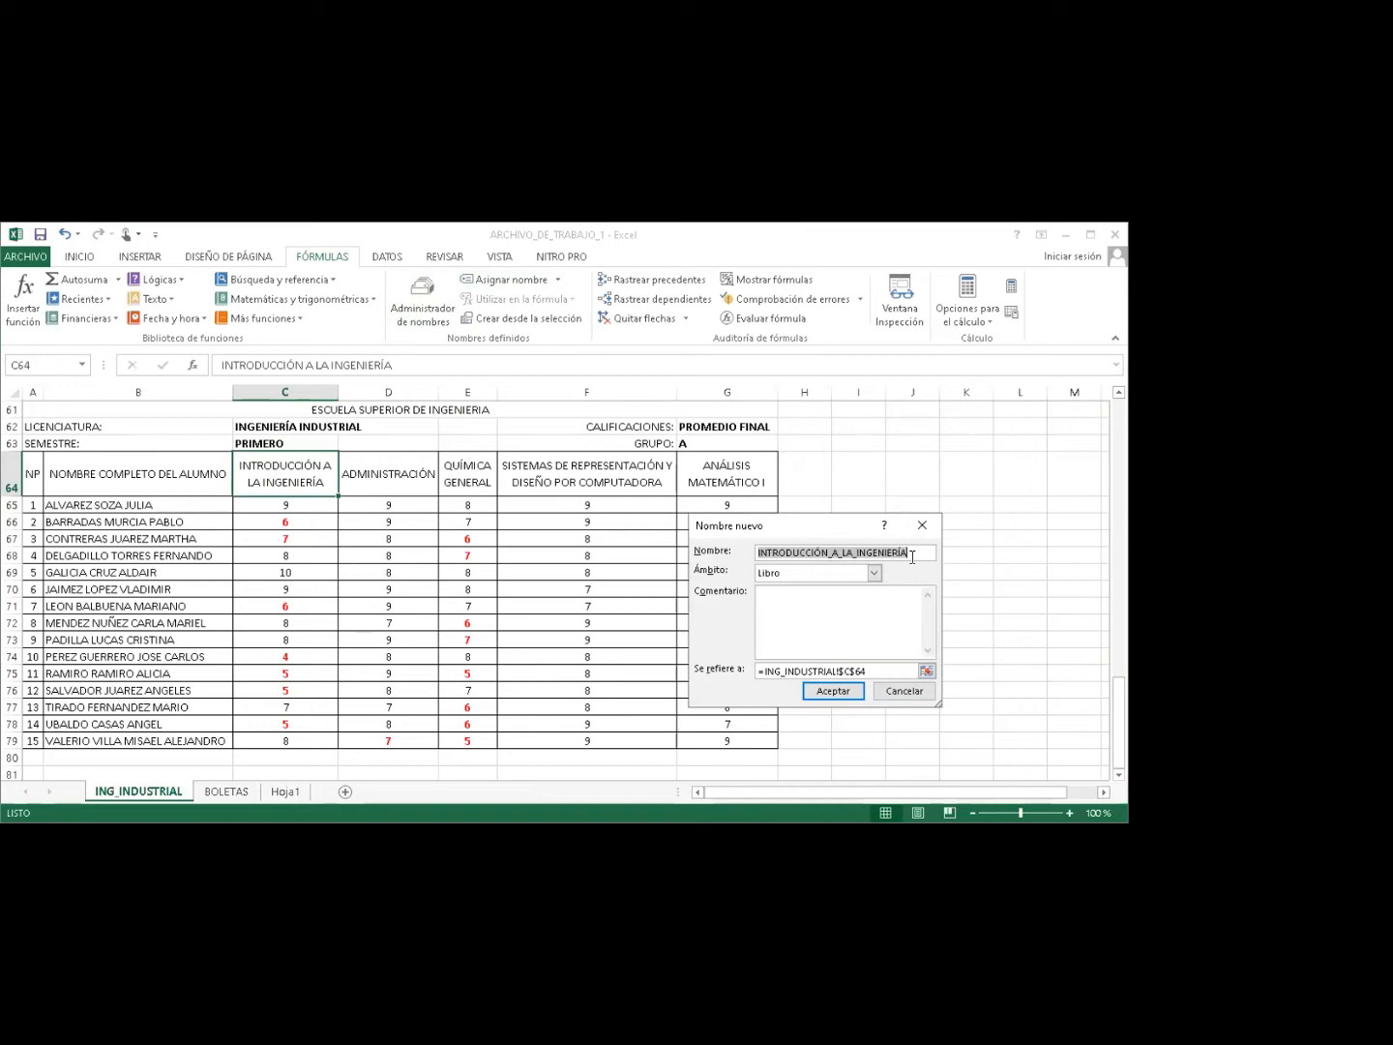
pyautogui.press('BackSpace')
pyautogui.press('BackSpace')
pyautogui.press('BackSpace')
pyautogui.press('BackSpace')
pyautogui.press('BackSpace')
pyautogui.press('BackSpace')
pyautogui.press('BackSpace')
pyautogui.press('BackSpace')
pyautogui.press('BackSpace')
pyautogui.press('BackSpace')
pyautogui.press('BackSpace')
pyautogui.press('BackSpace')
pyautogui.press('BackSpace')
pyautogui.press('BackSpace')
pyautogui.press('BackSpace')
pyautogui.press('BackSpace')
pyautogui.press('BackSpace')
pyautogui.press('BackSpace')
pyautogui.press('BackSpace')
pyautogui.press('BackSpace')
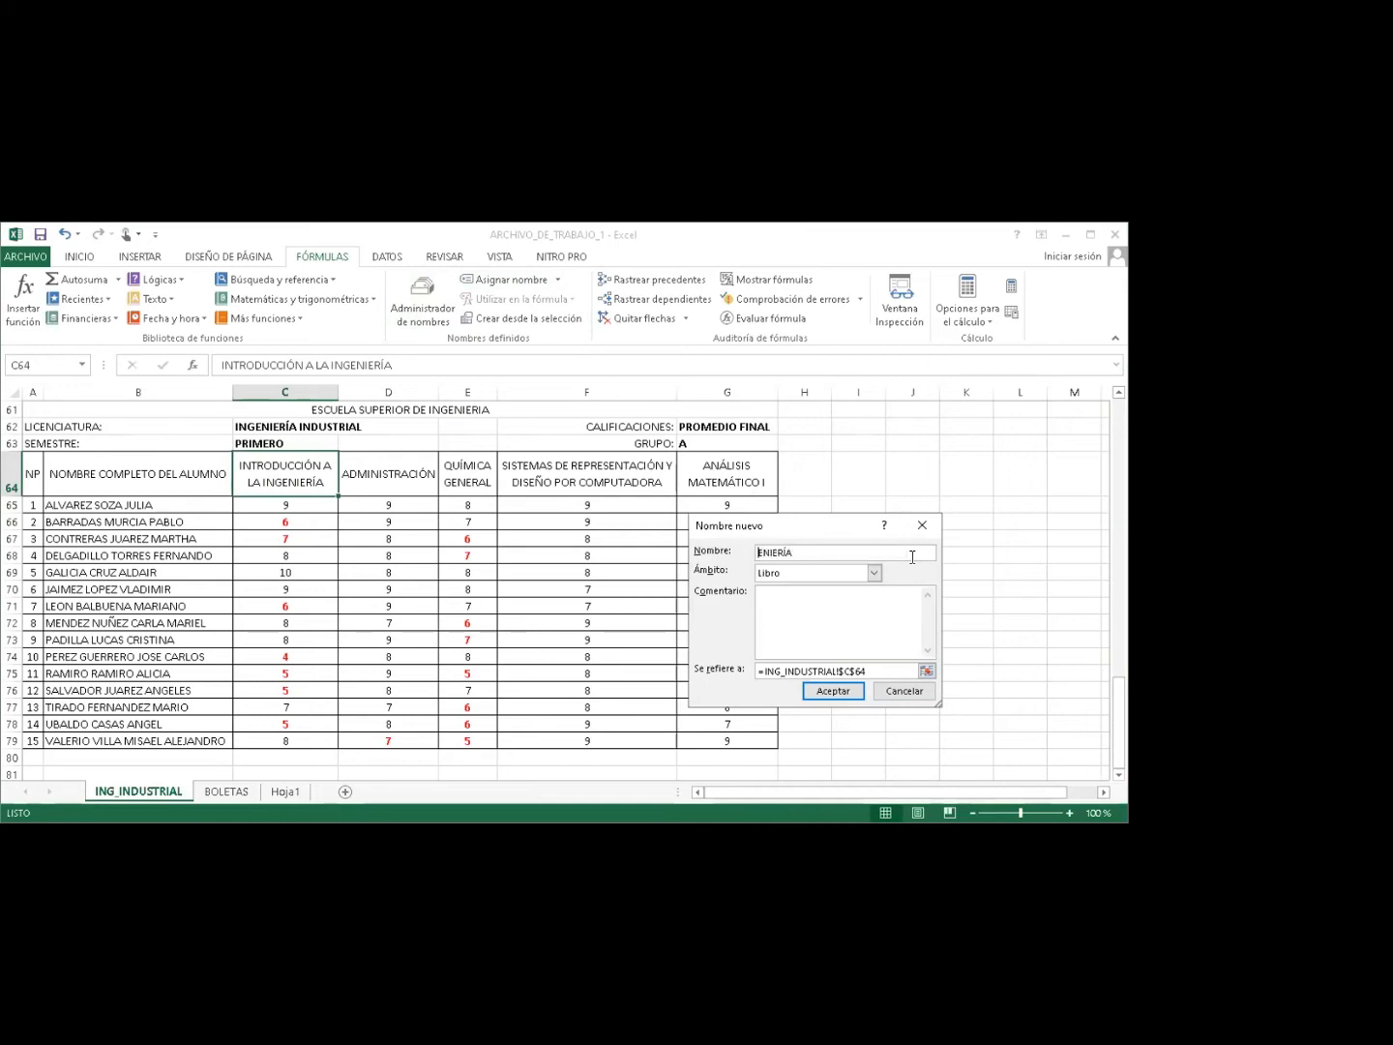
pyautogui.write('MAT1')
pyautogui.click(814, 690)
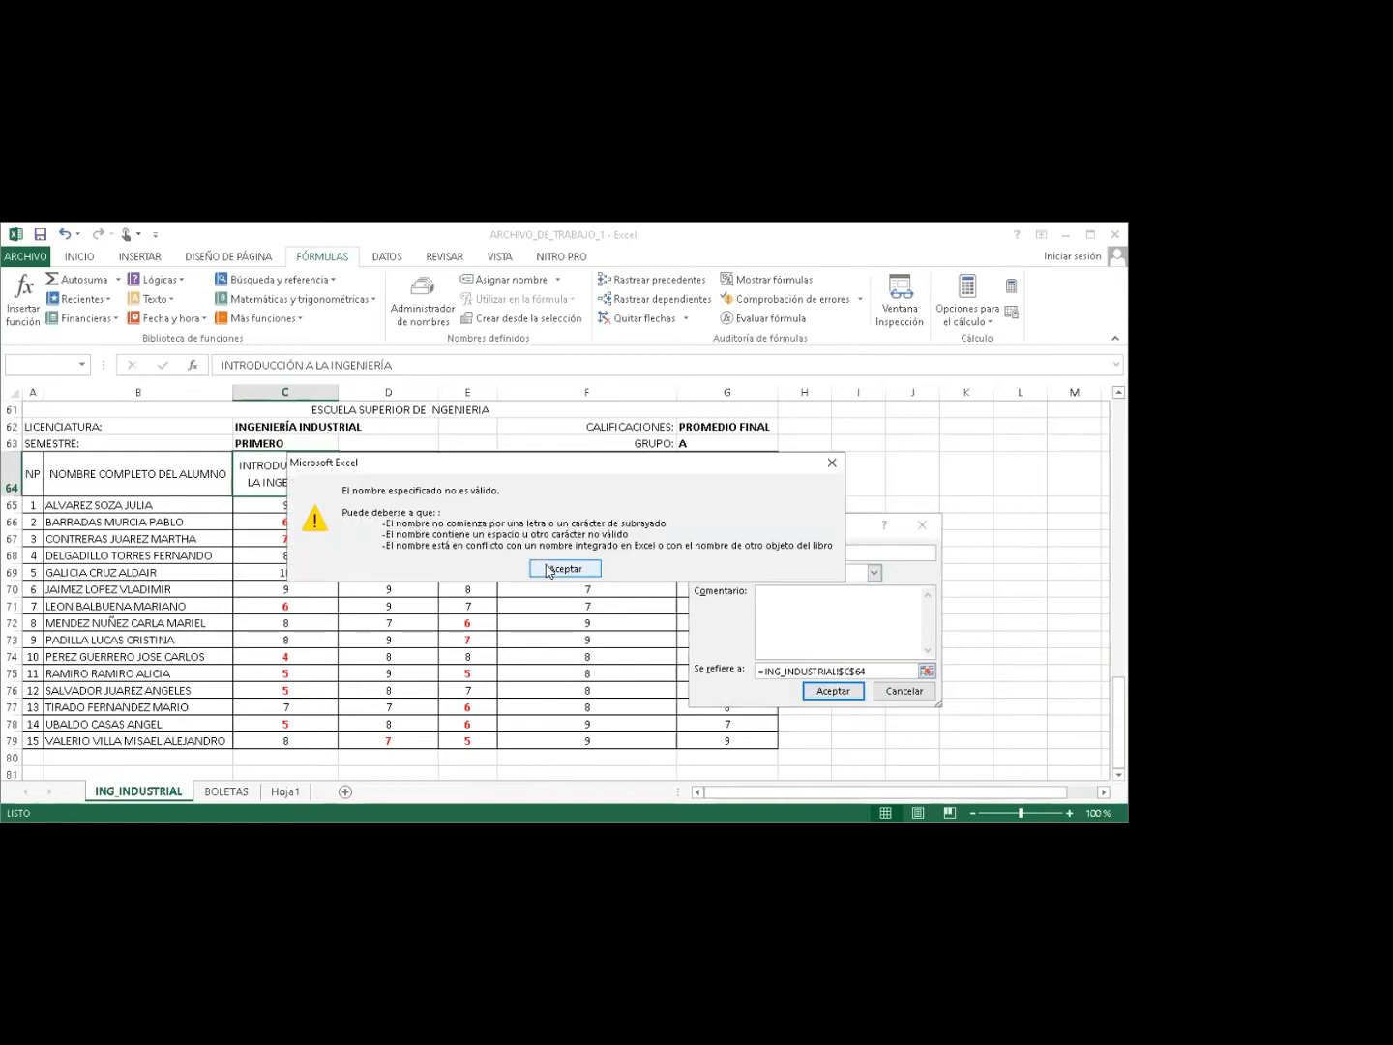
pyautogui.click(548, 571)
# Correct the name to MATE1 and save it for cell C64.
pyautogui.press('End')
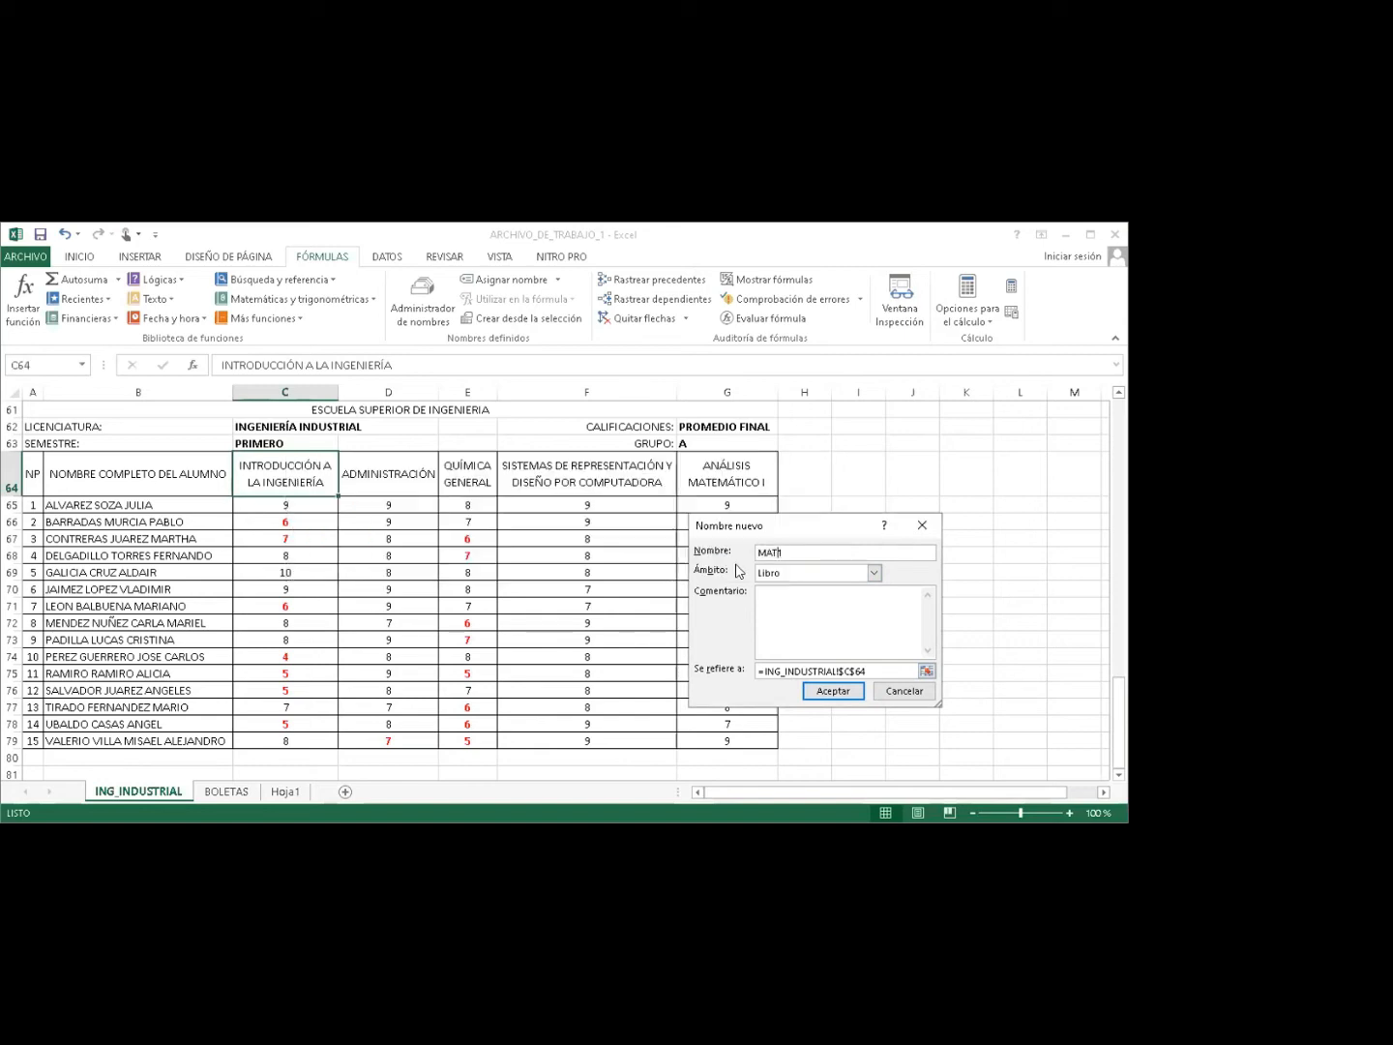
pyautogui.press('BackSpace')
pyautogui.write('ERI')
pyautogui.press('BackSpace')
pyautogui.click(833, 692)
pyautogui.click(391, 474)
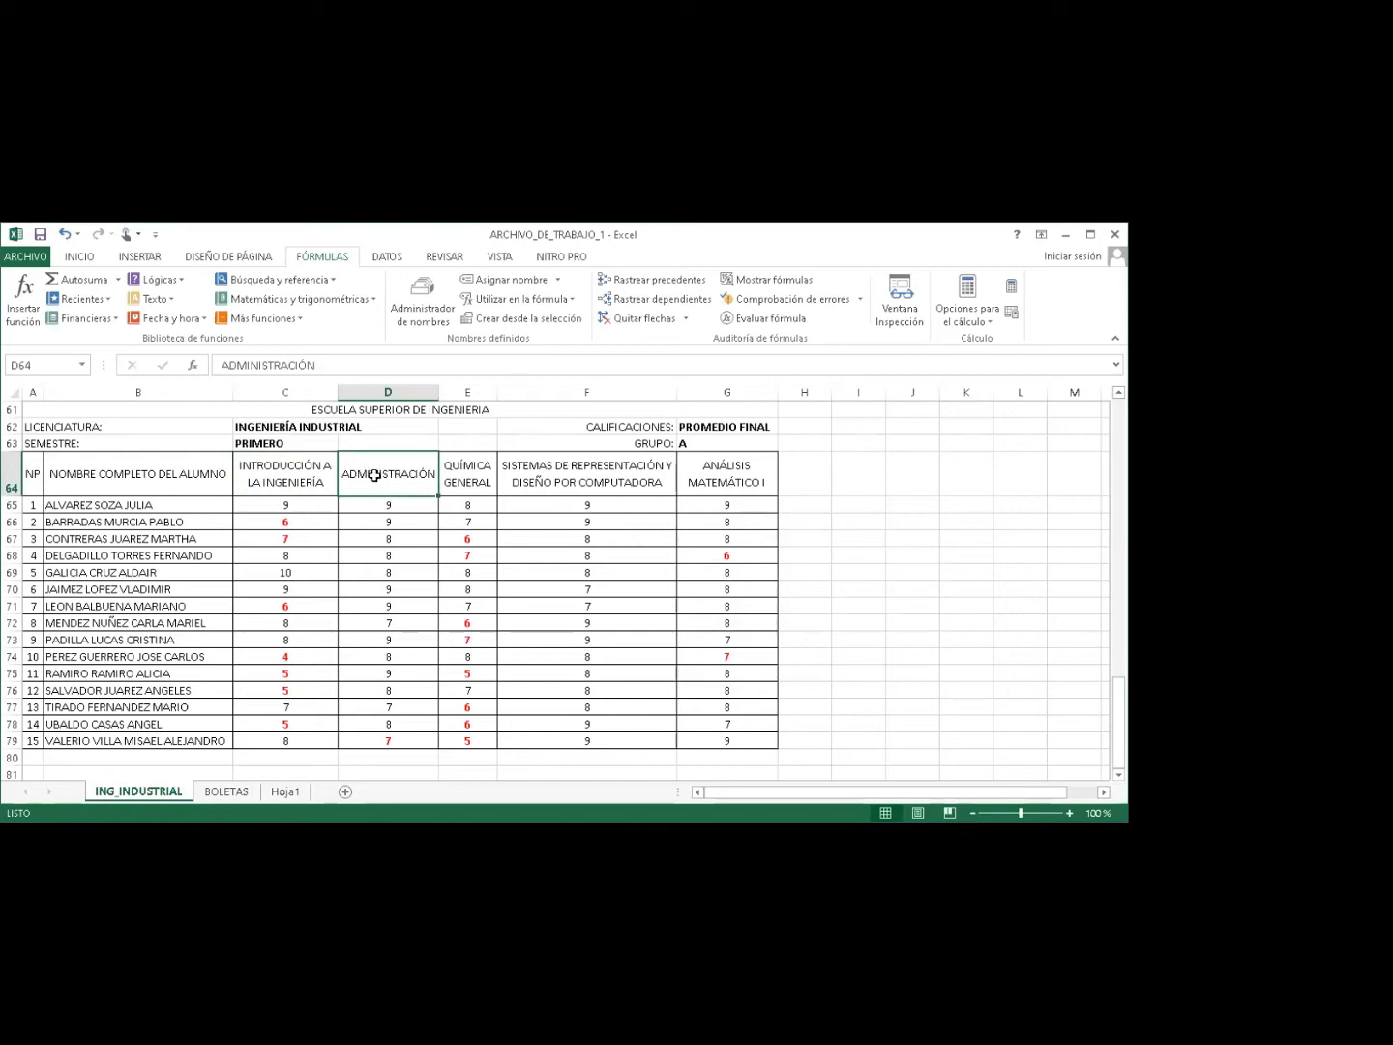
# Name header cells D64 MATE2 and E64 MATE3.
pyautogui.click(502, 278)
pyautogui.press('BackSpace')
pyautogui.write('MATE')
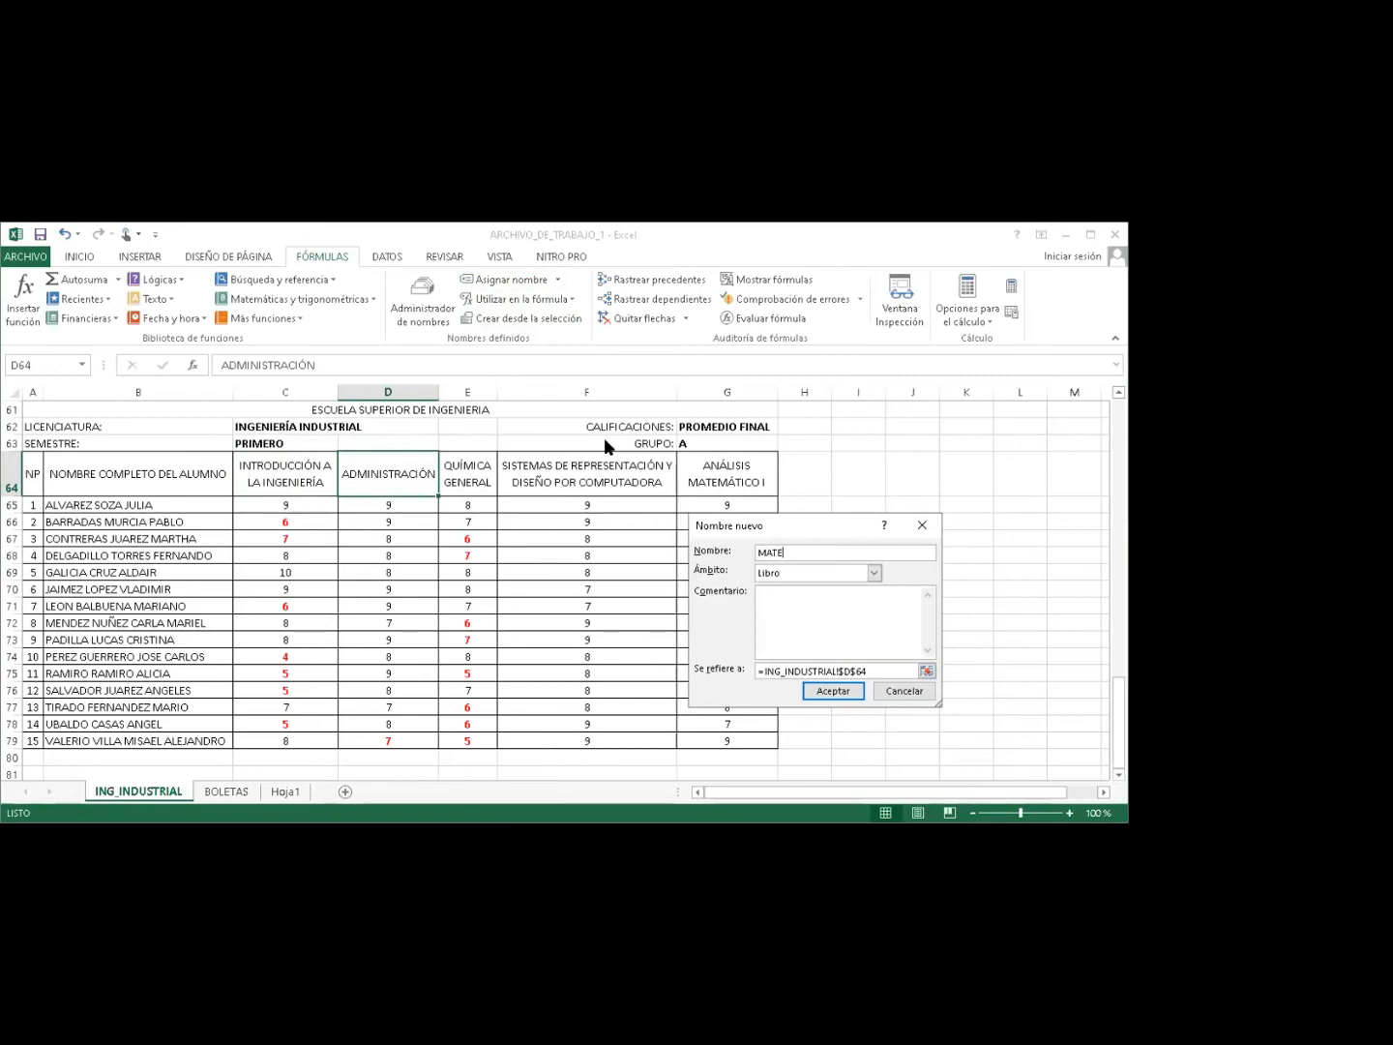
pyautogui.write('2')
pyautogui.click(827, 693)
pyautogui.click(467, 478)
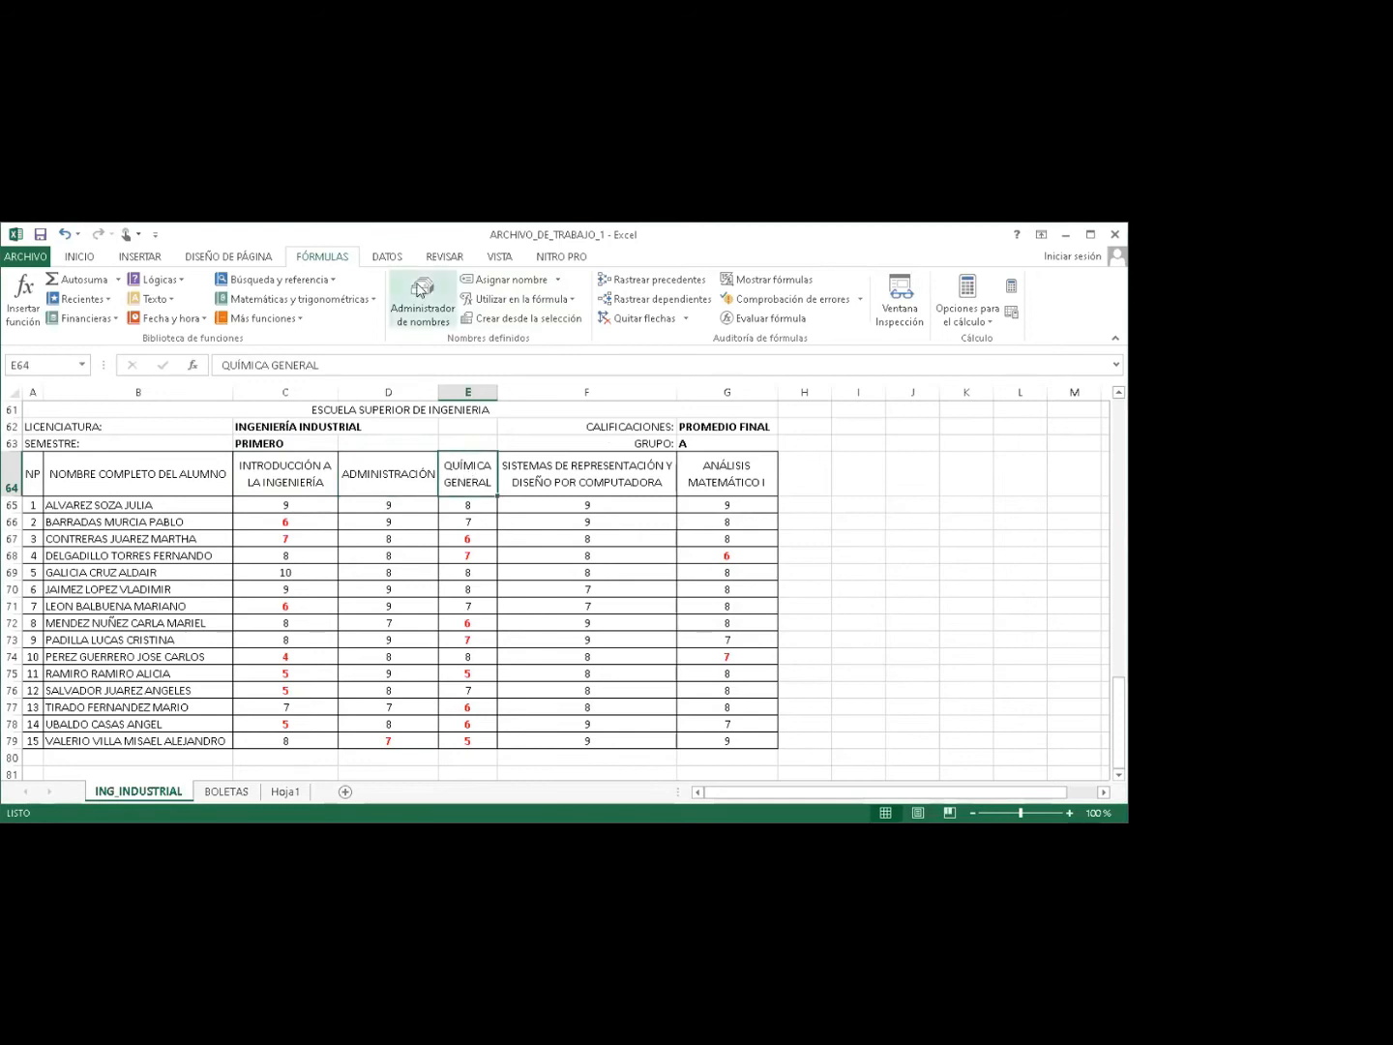
pyautogui.click(482, 284)
pyautogui.write('M')
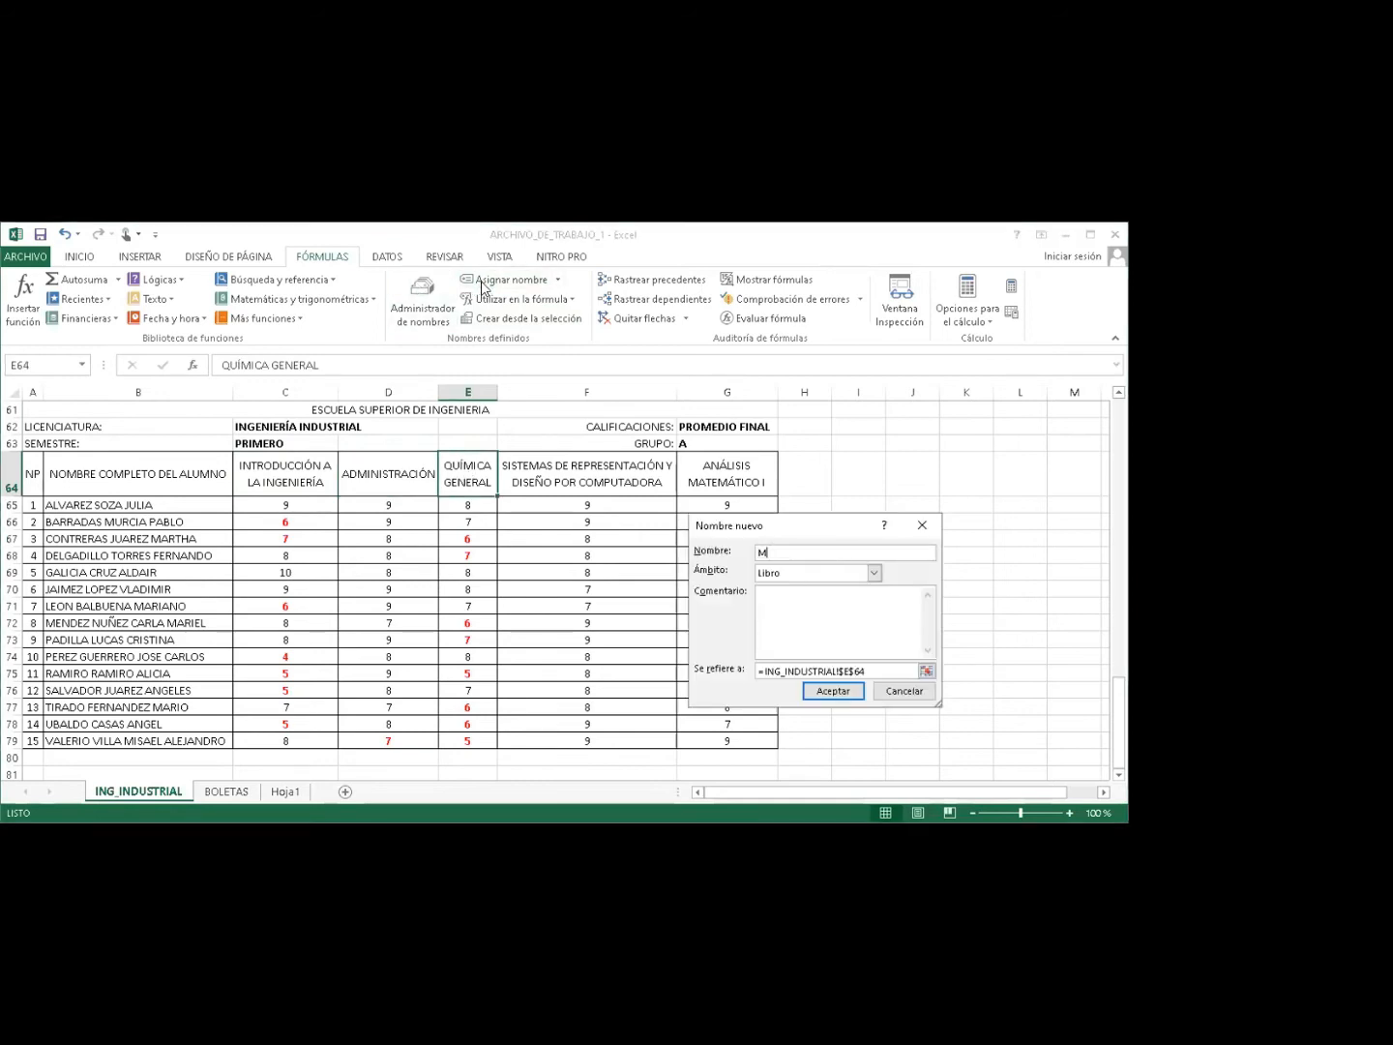
pyautogui.write('ATE3')
pyautogui.click(828, 694)
# Name header cells F64 MATE4 and G64 MATE5.
pyautogui.press('Right')
pyautogui.click(476, 281)
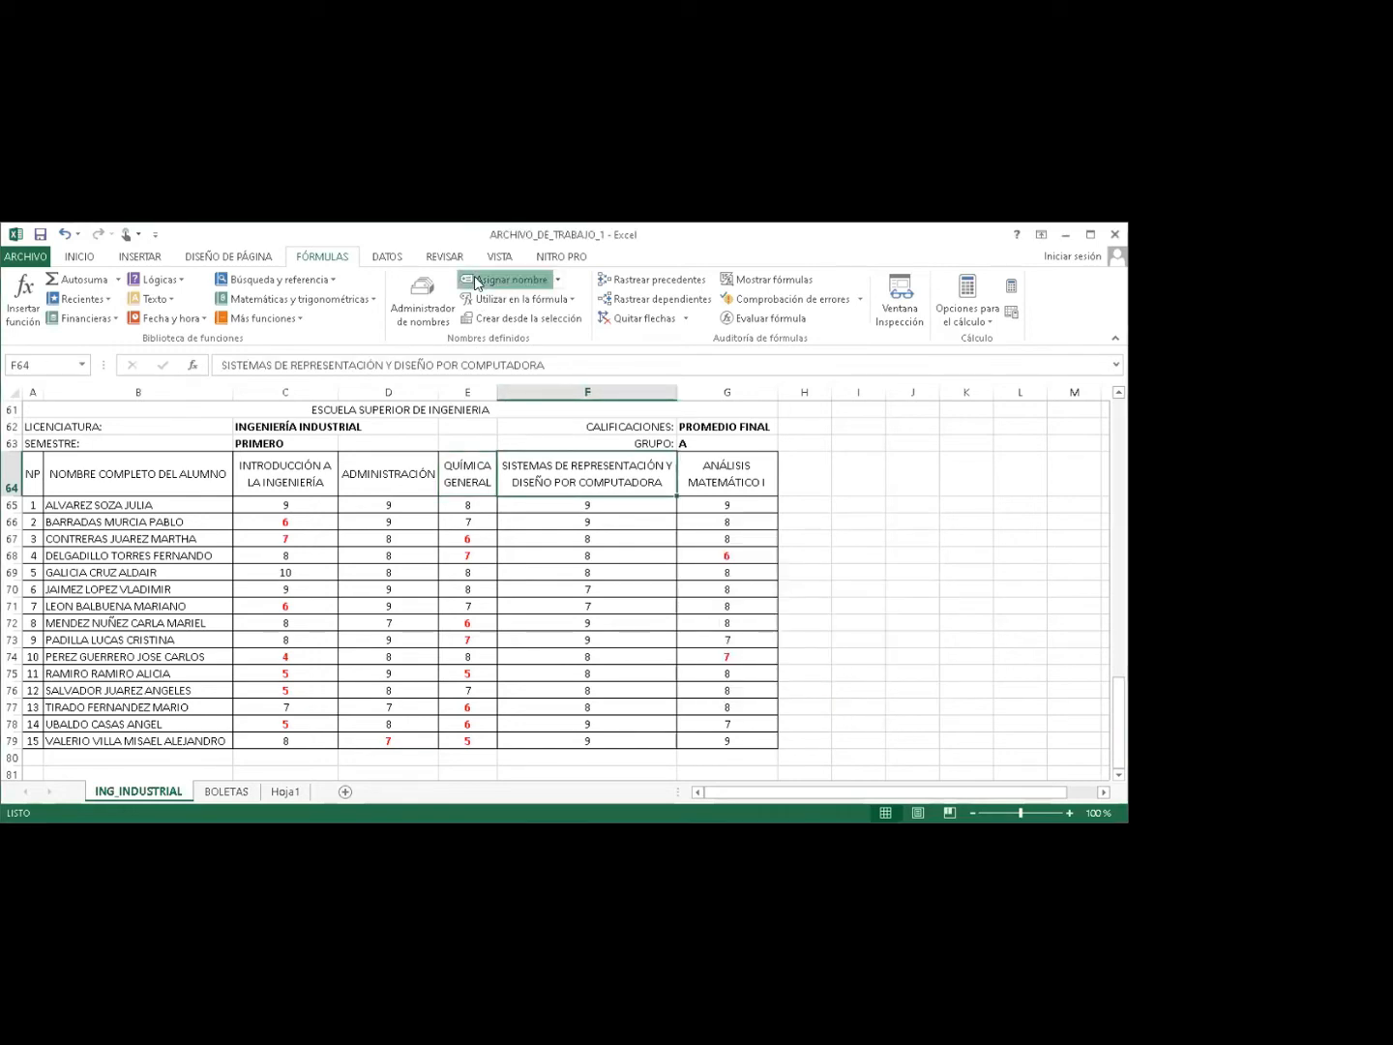
pyautogui.write('MATE4')
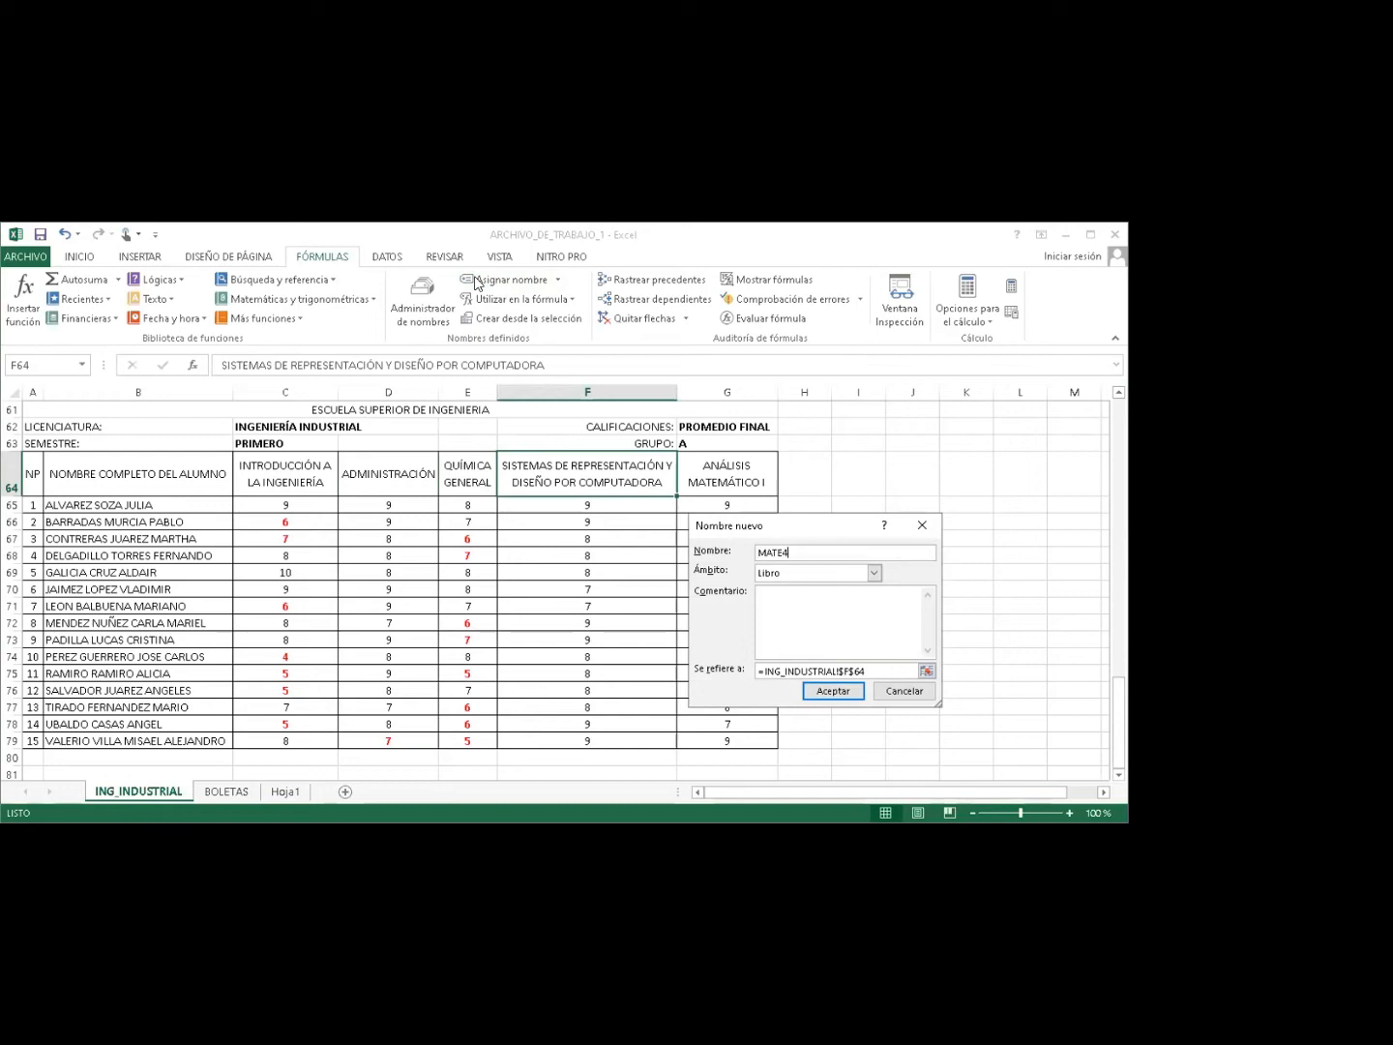
pyautogui.click(814, 687)
pyautogui.click(719, 474)
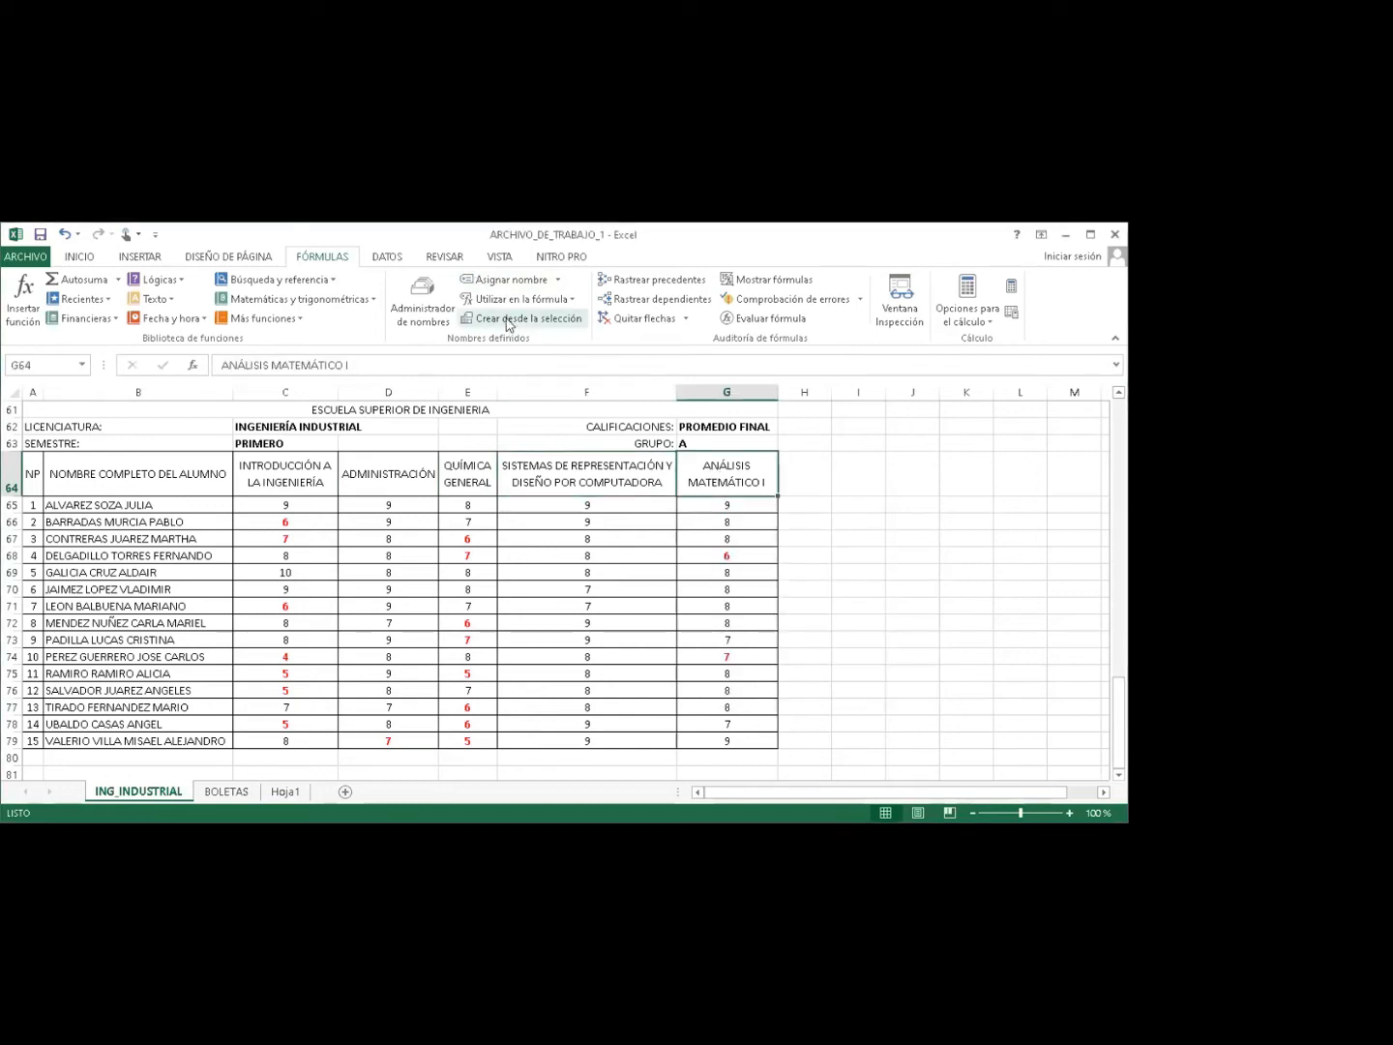
pyautogui.click(494, 281)
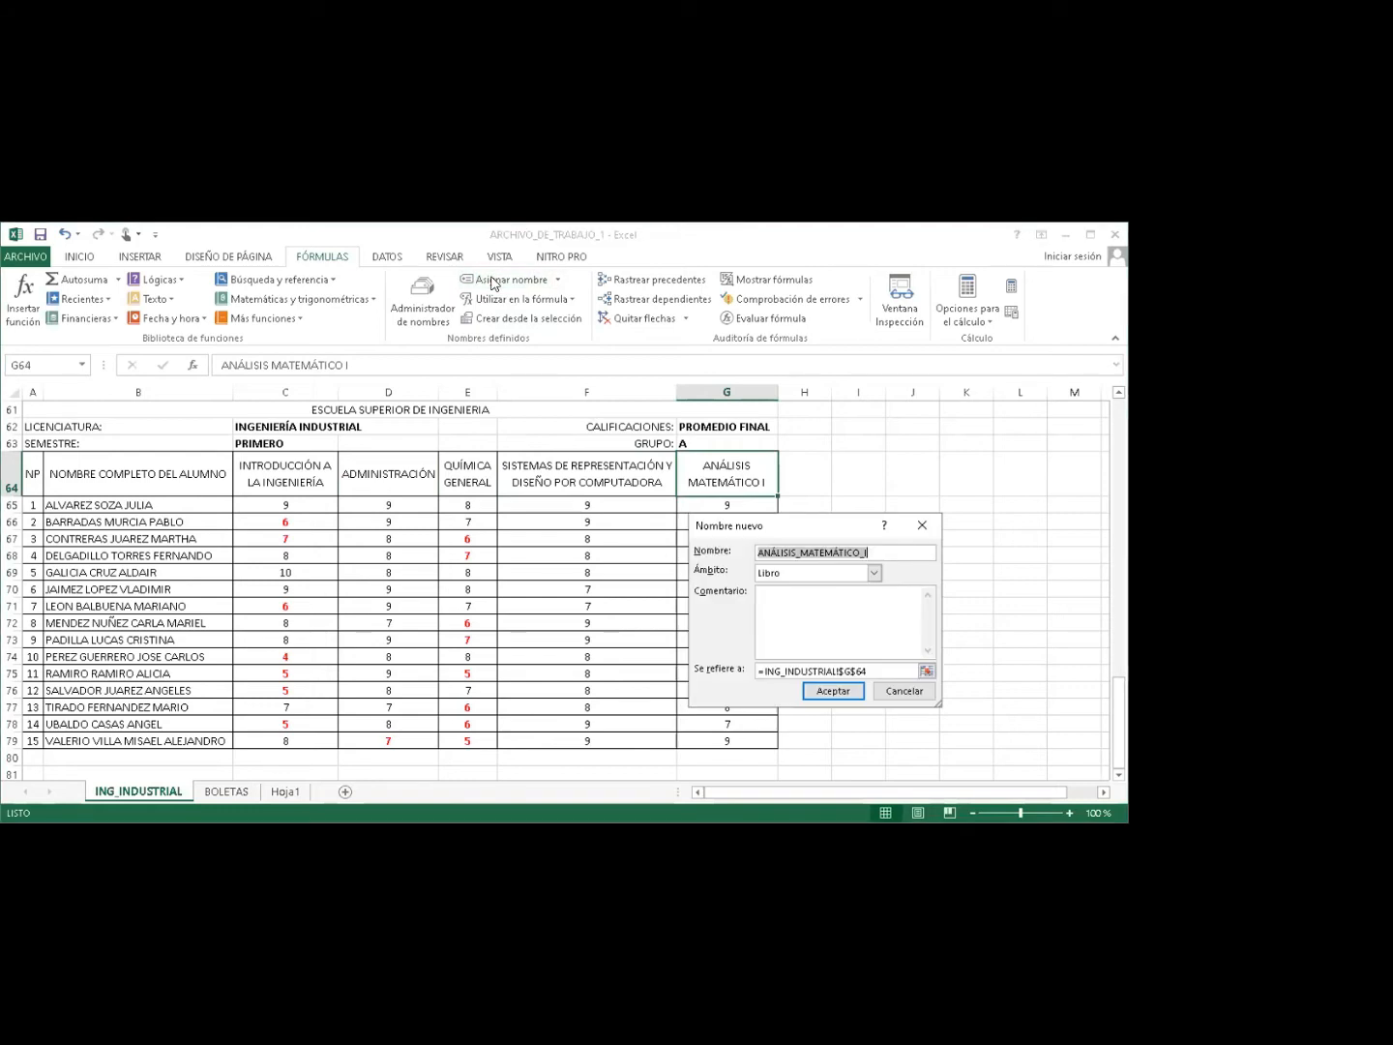
pyautogui.write('MATES')
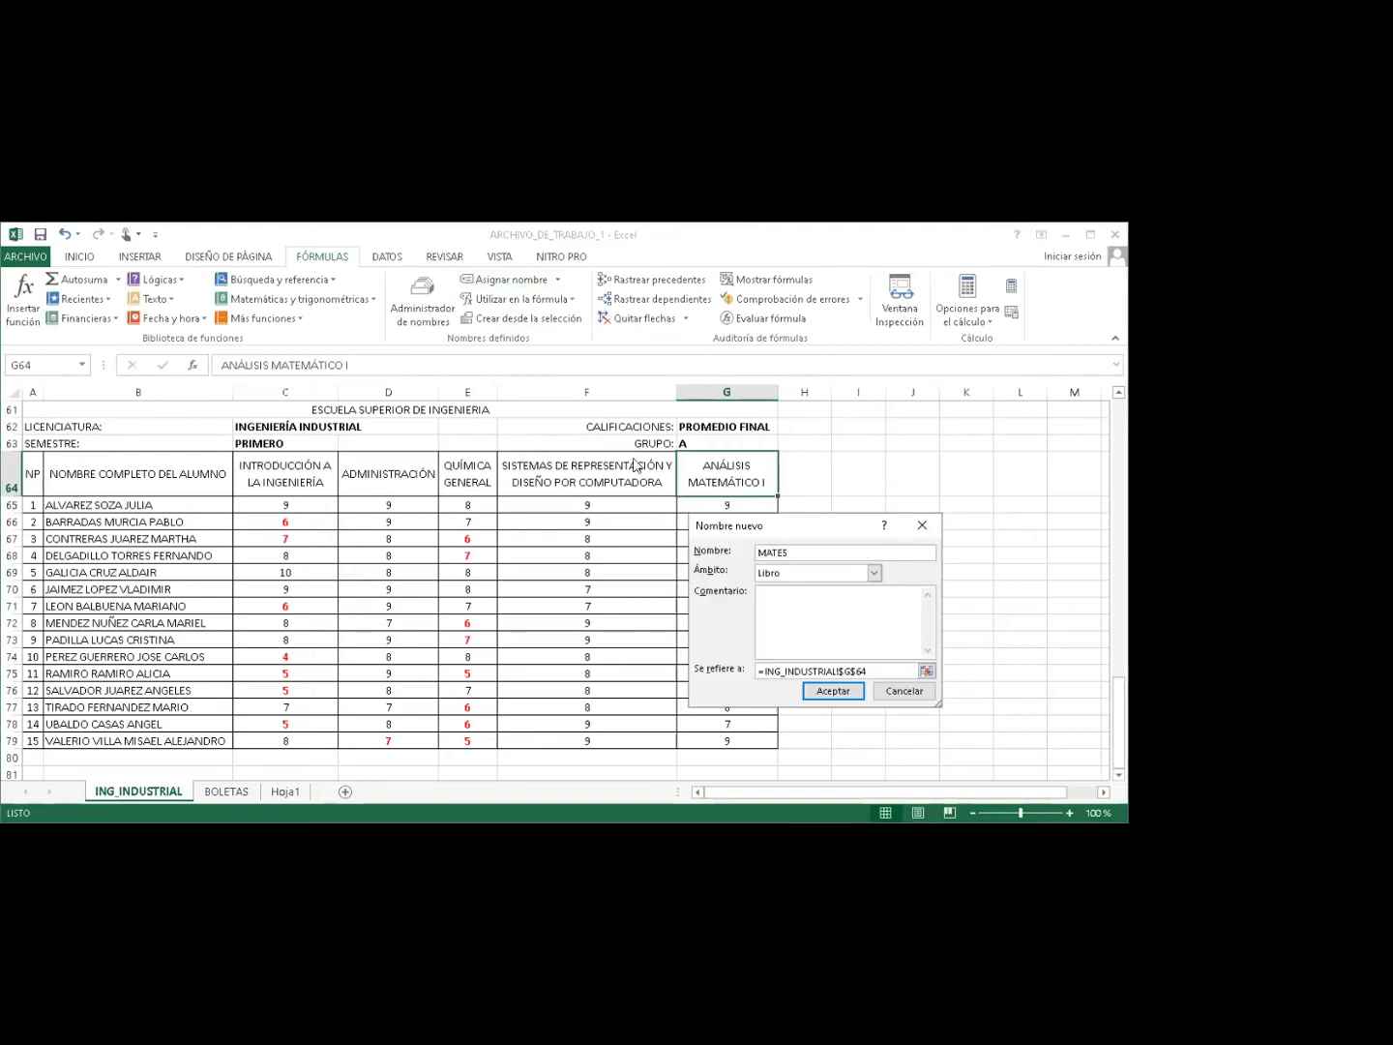
pyautogui.click(832, 691)
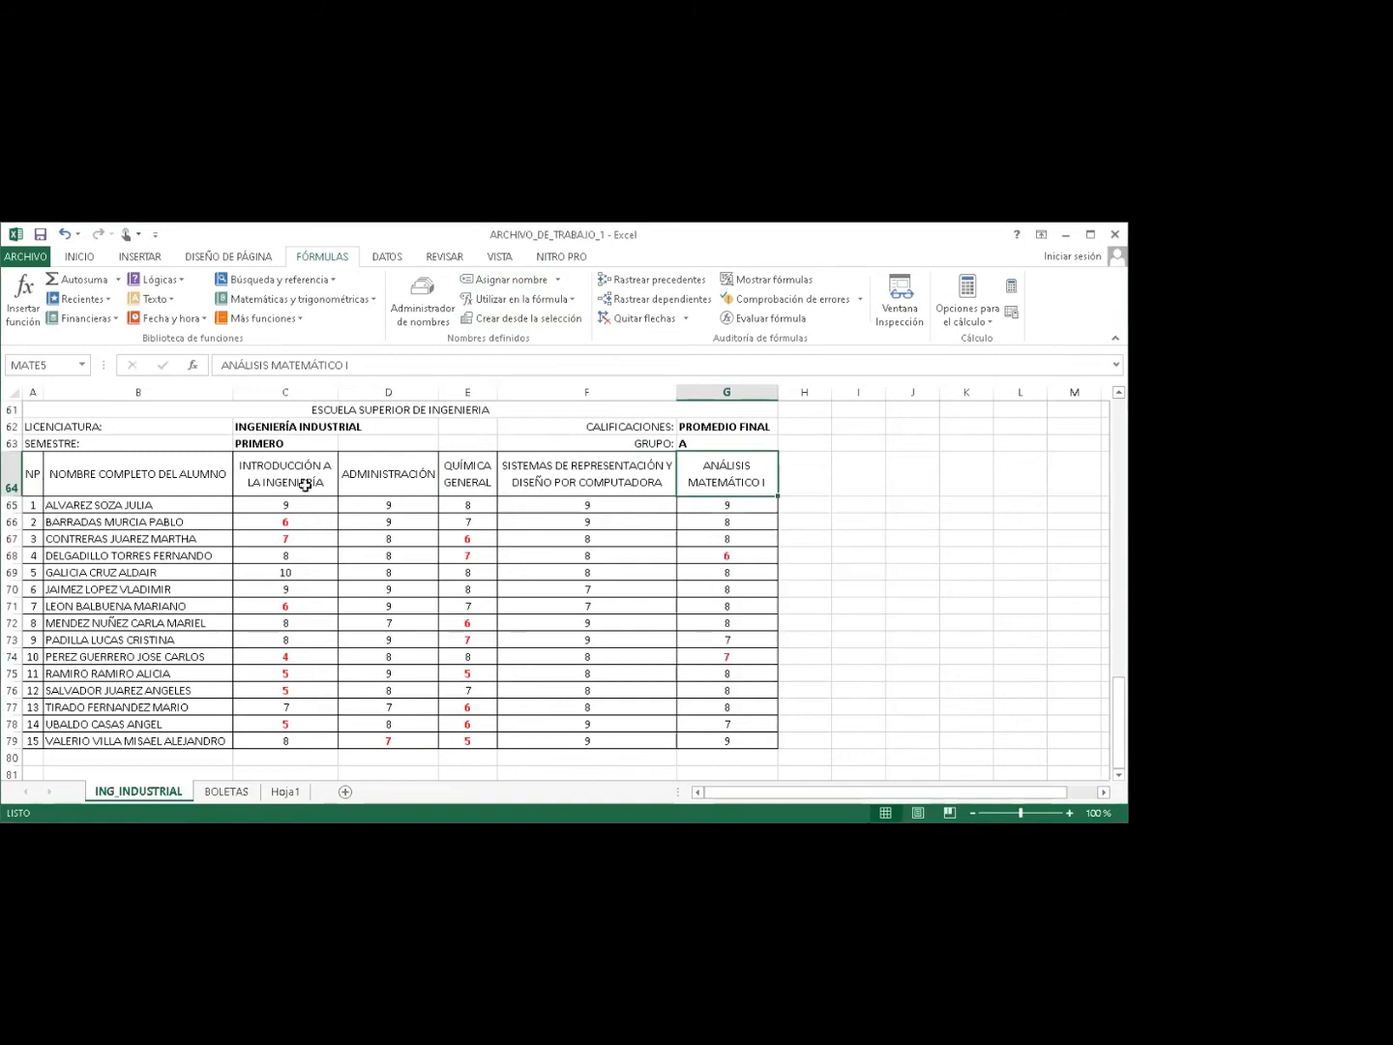
pyautogui.click(276, 475)
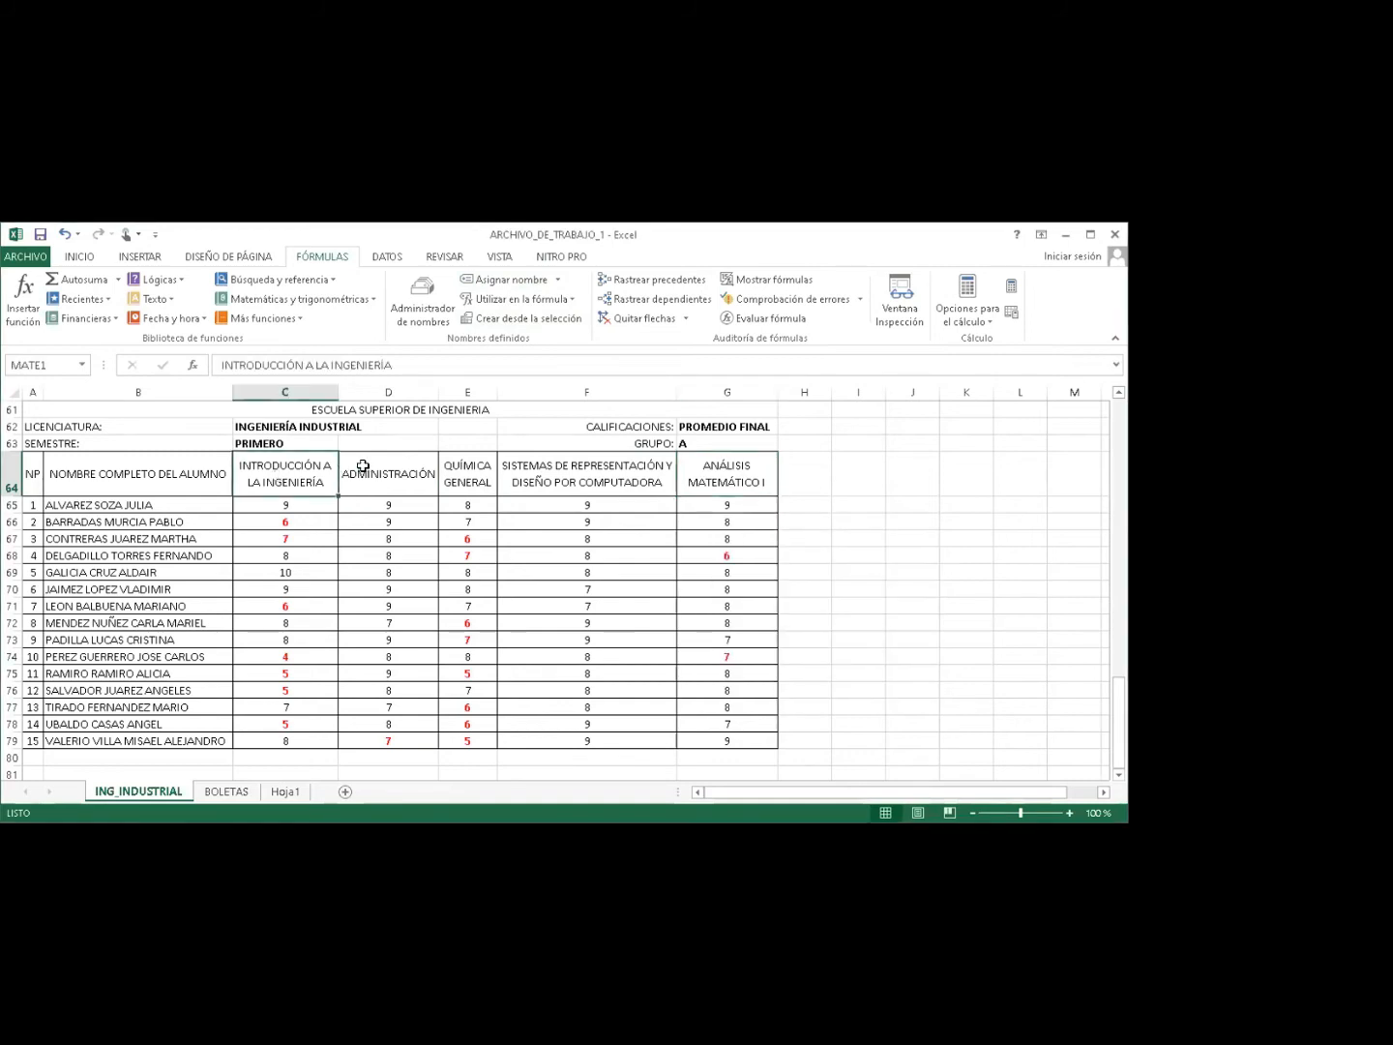
# Verify G64, C64 and D64 show MATE5, MATE1 and MATE2, then go to BOLETAS.
pyautogui.click(720, 476)
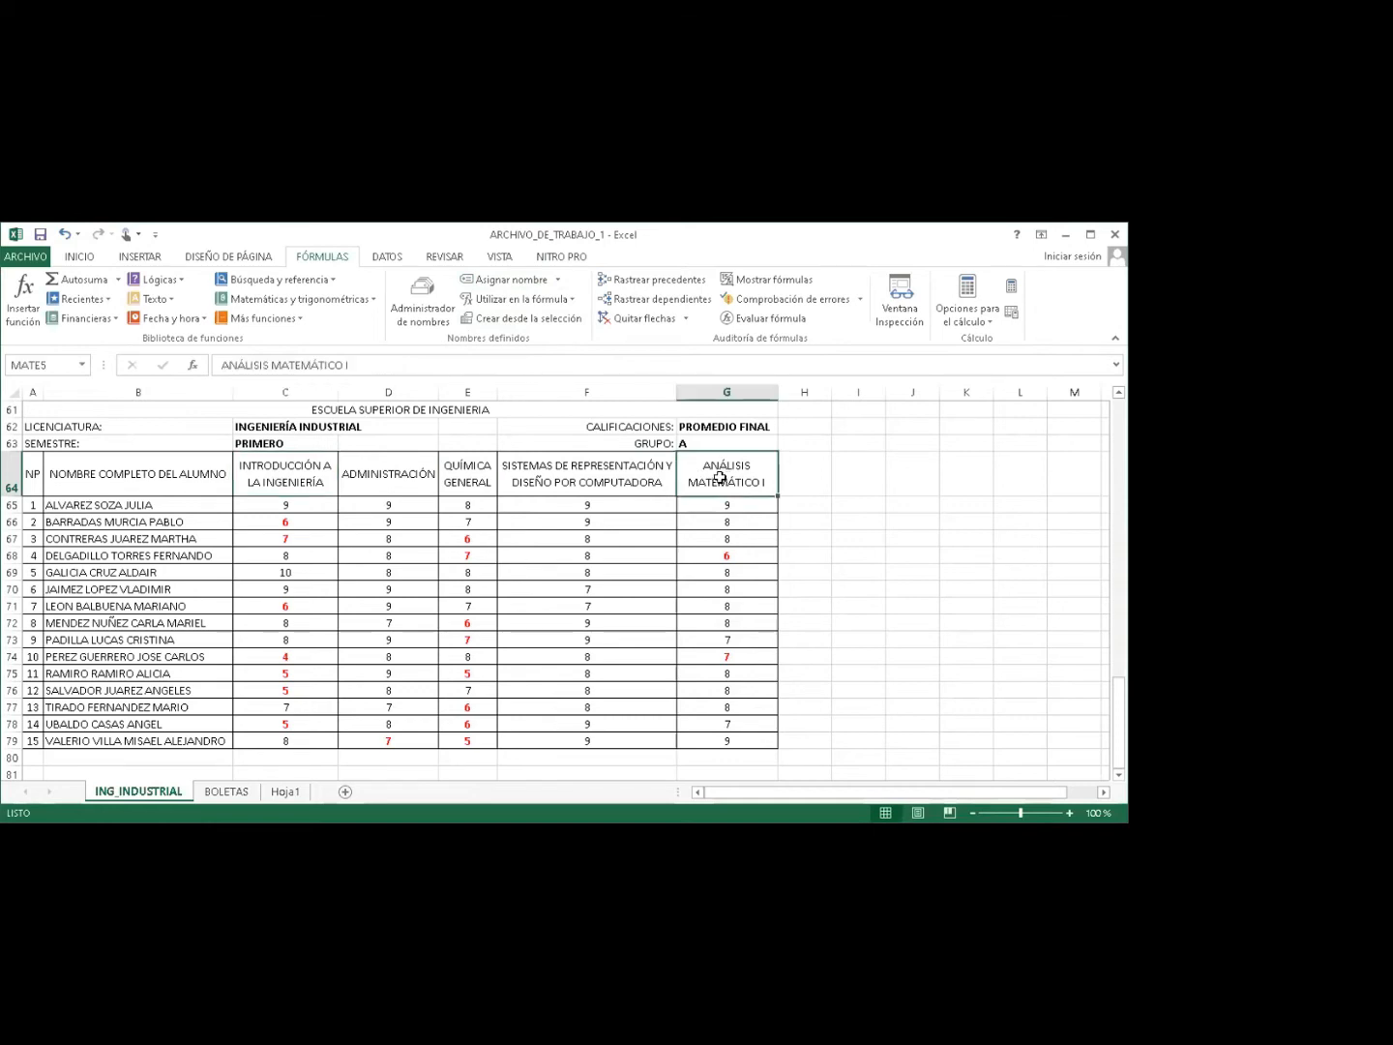
pyautogui.click(307, 475)
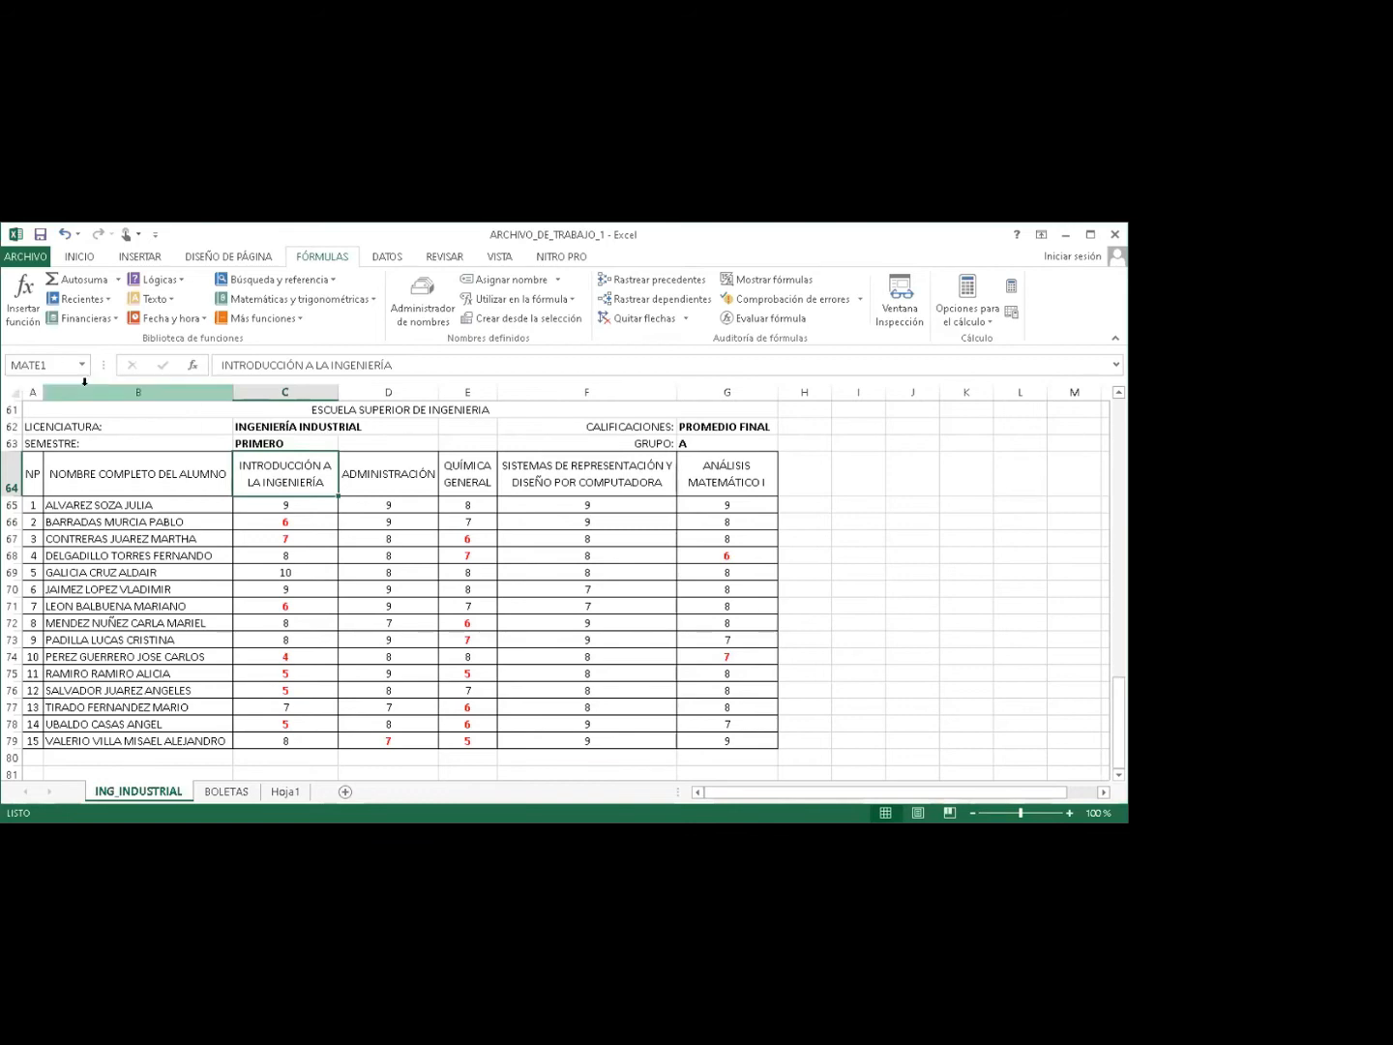
pyautogui.click(377, 466)
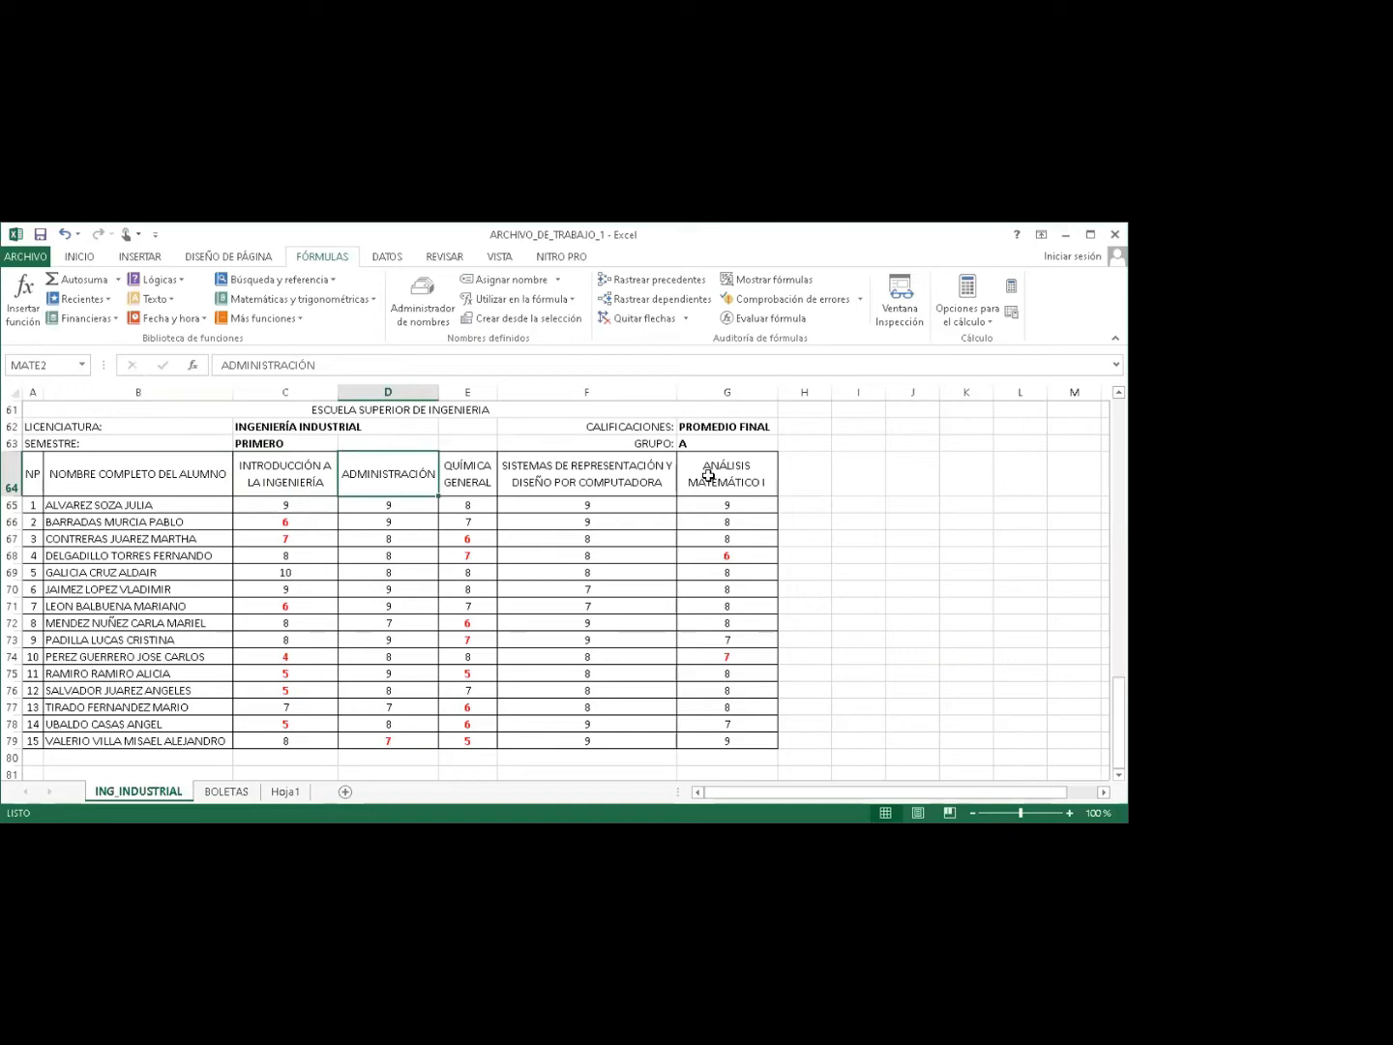
pyautogui.click(300, 473)
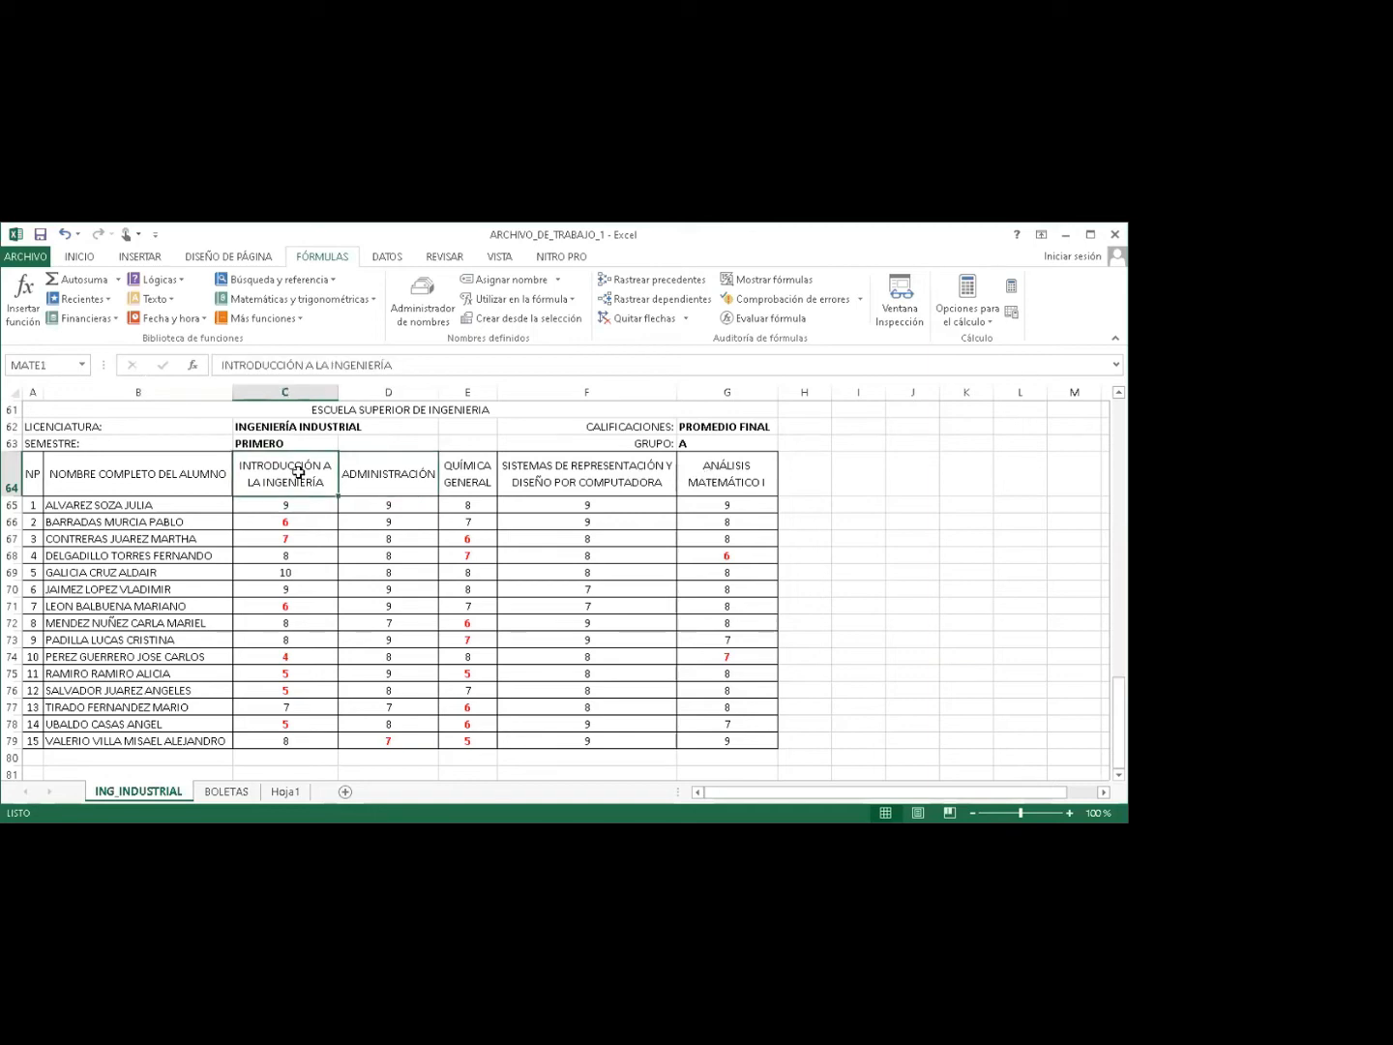
pyautogui.click(405, 473)
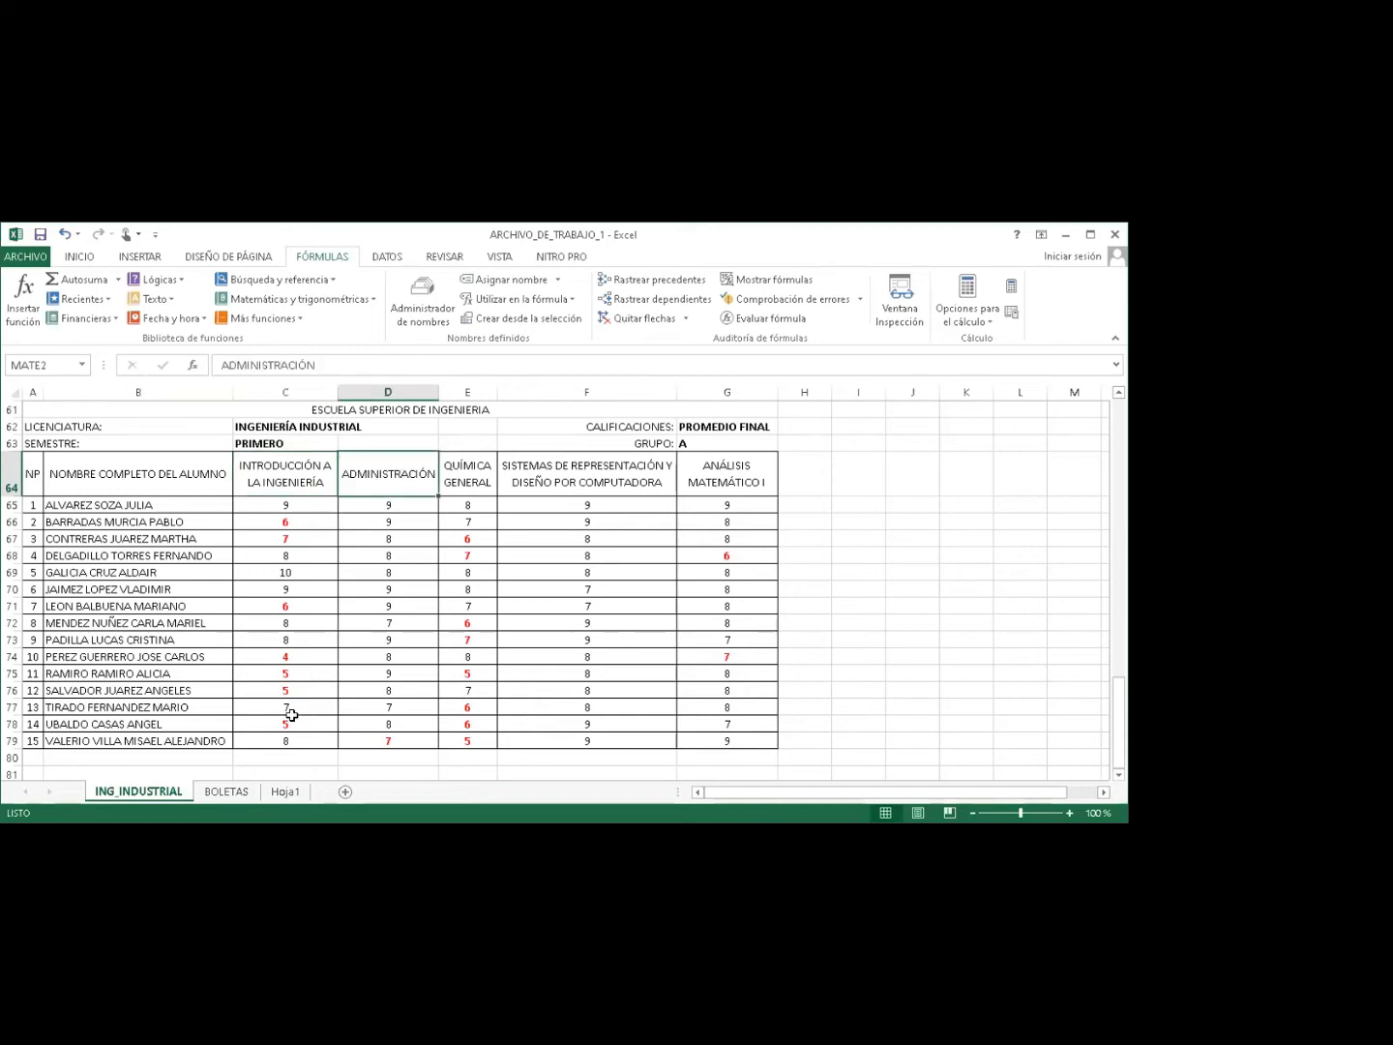
pyautogui.click(225, 793)
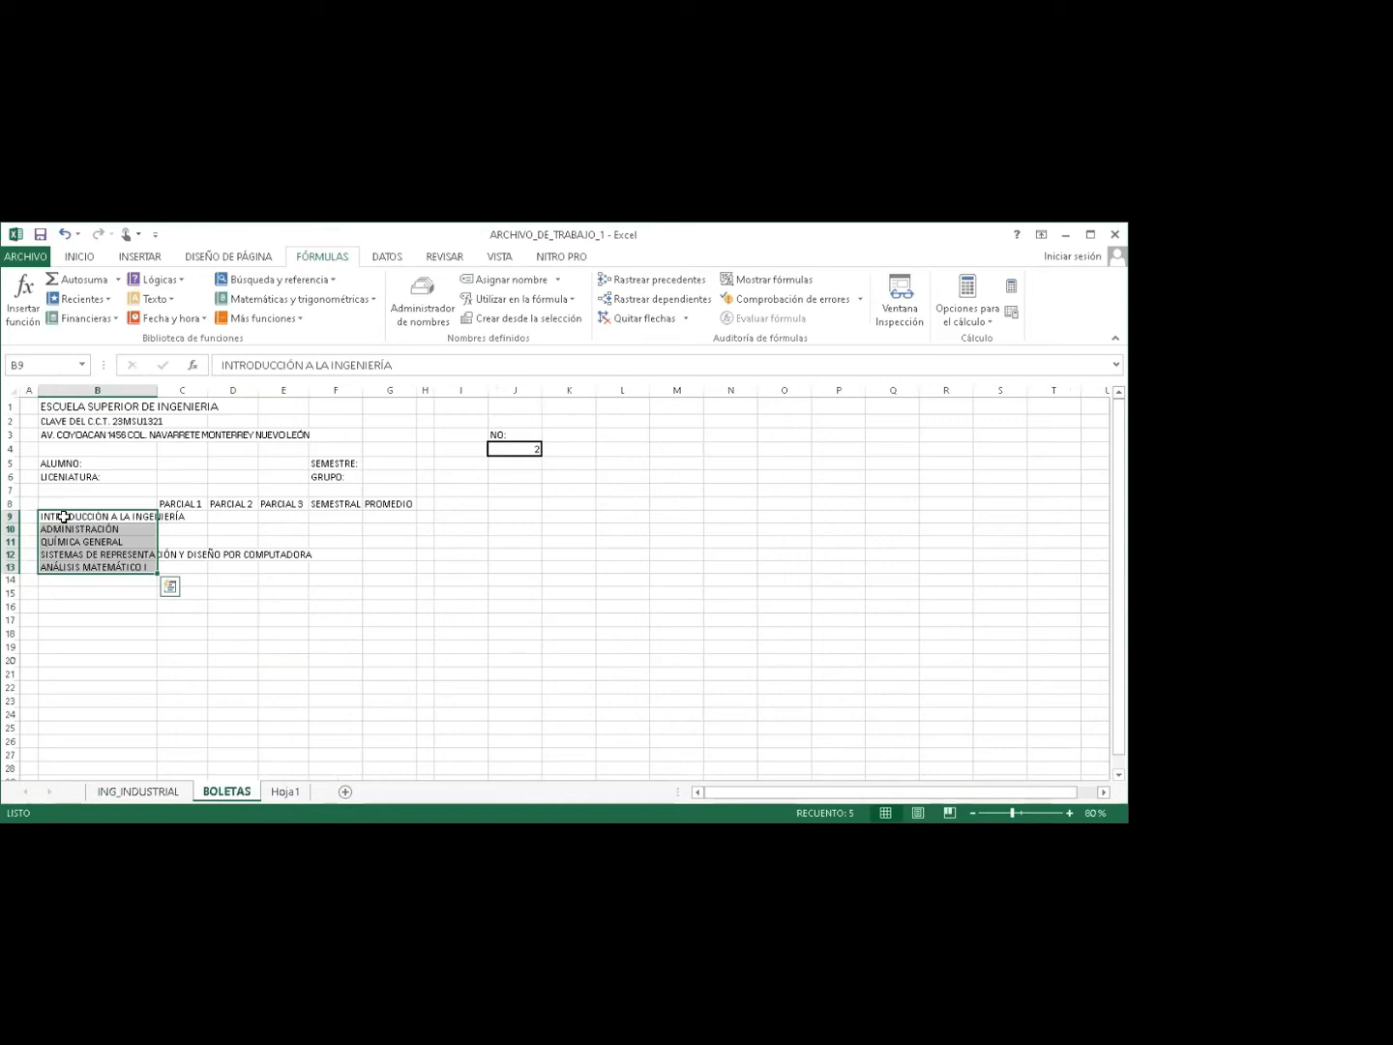
# Enter =MATE1 in B9 and =MATE2 in B10 using the name suggestions.
pyautogui.click(65, 518)
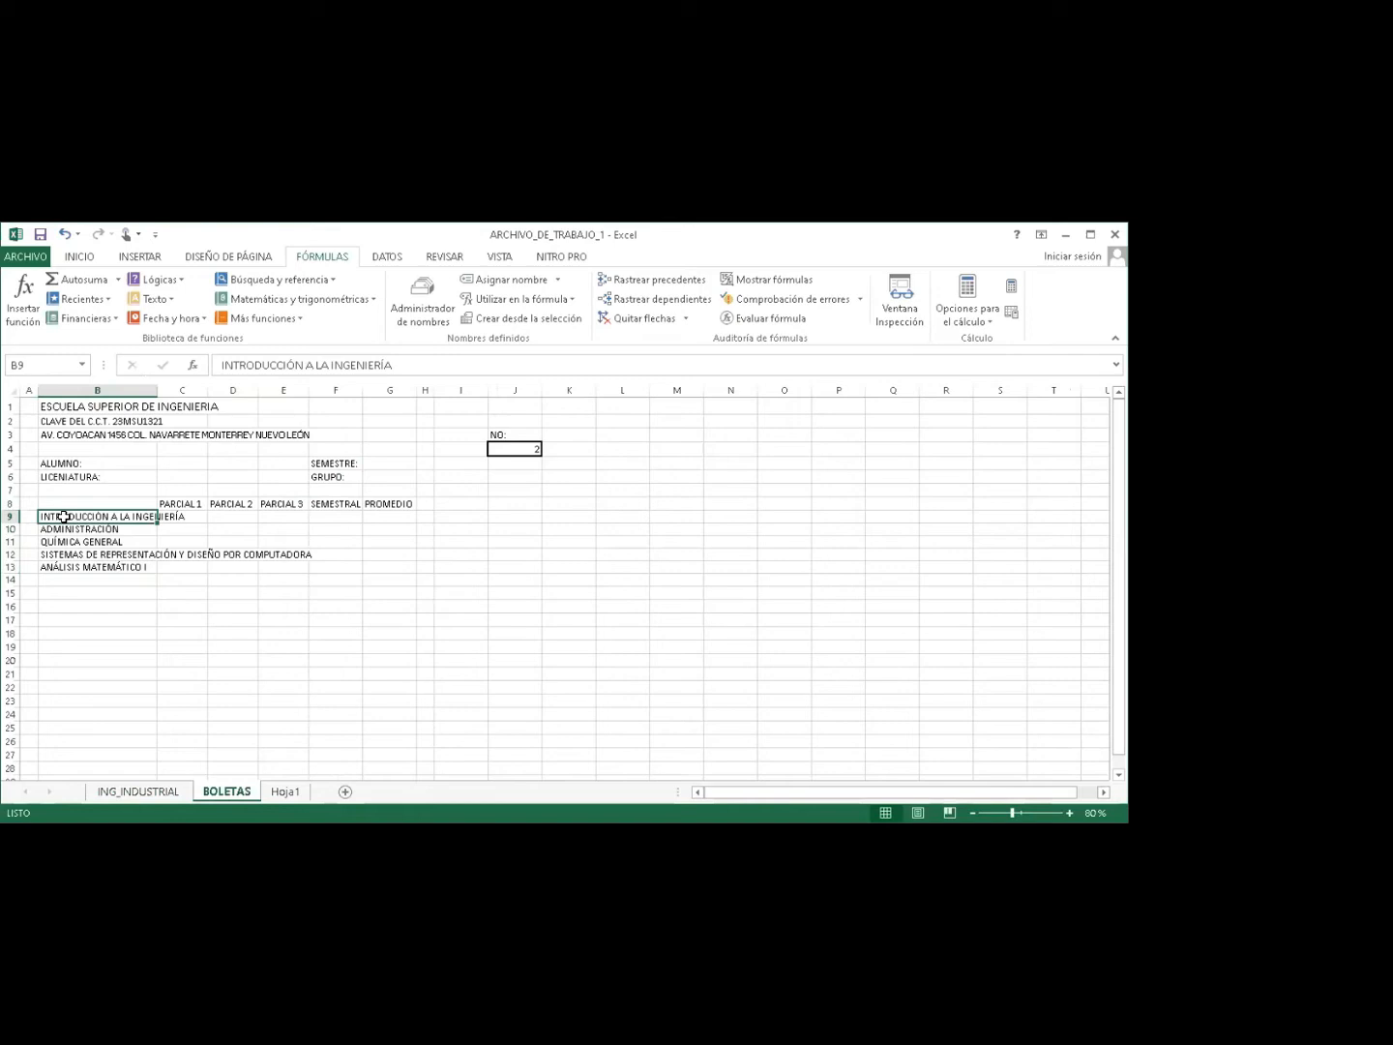
pyautogui.write('=MA')
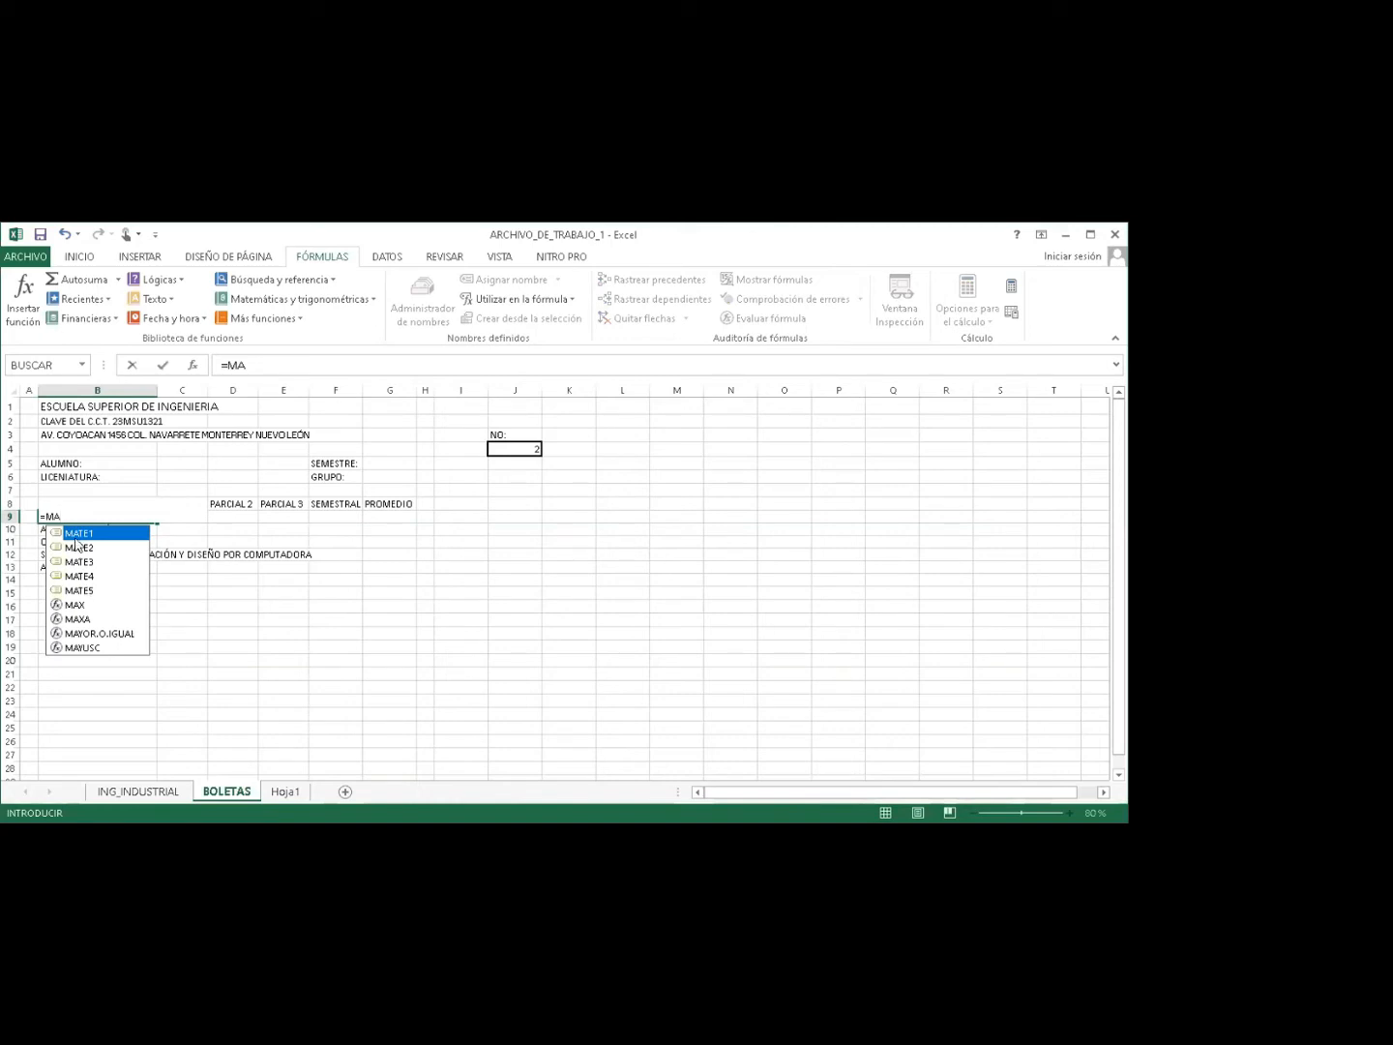
pyautogui.doubleClick(77, 534)
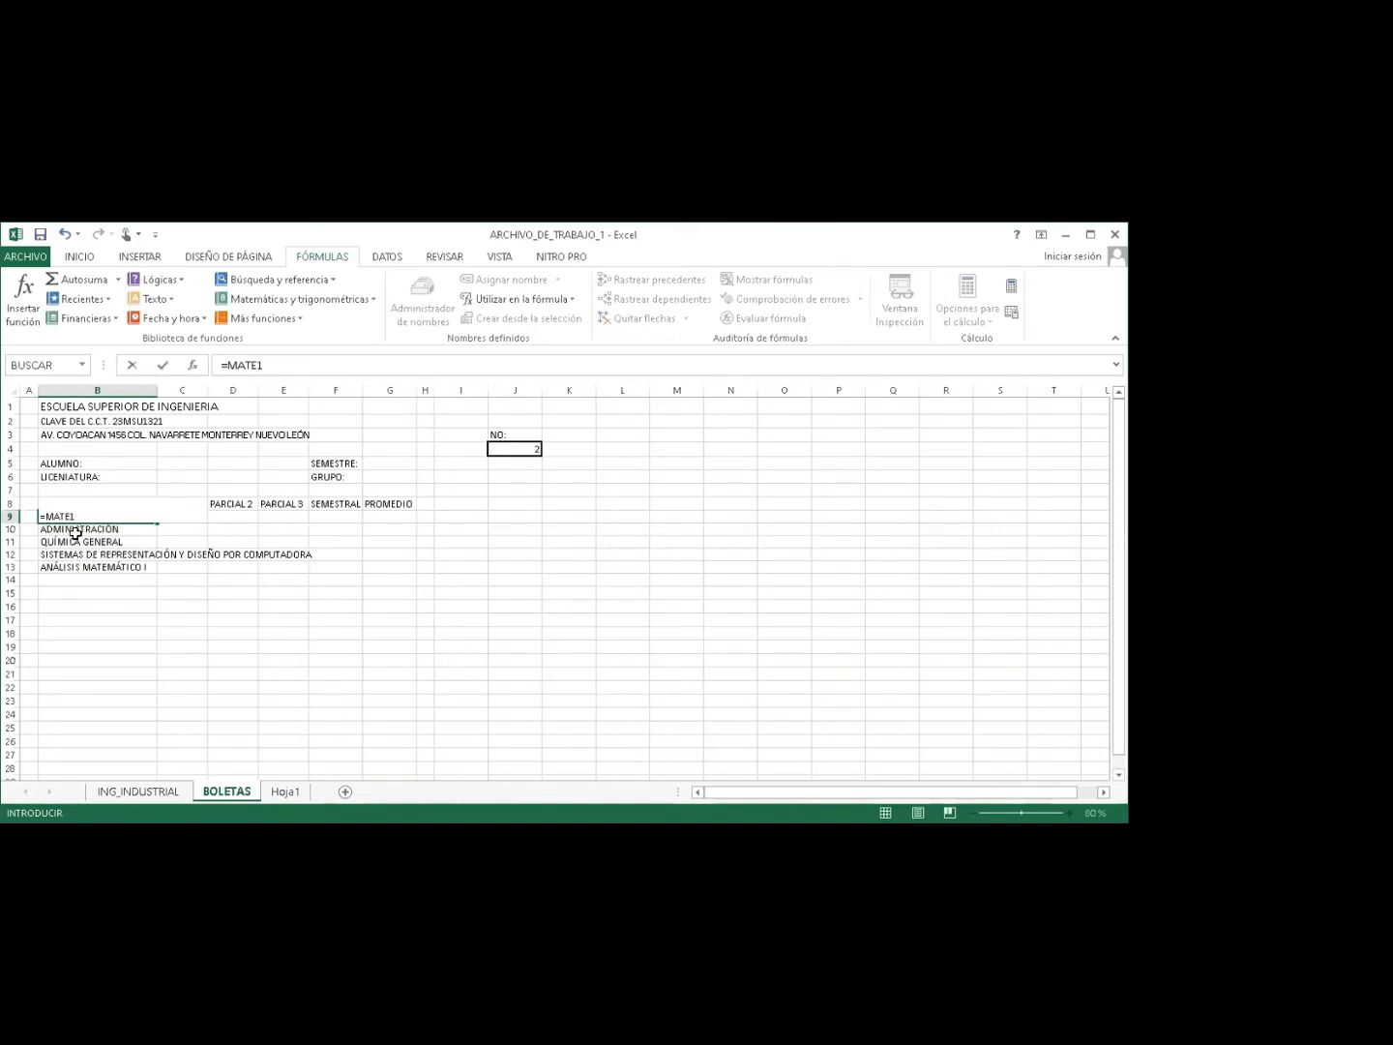
pyautogui.press('Return')
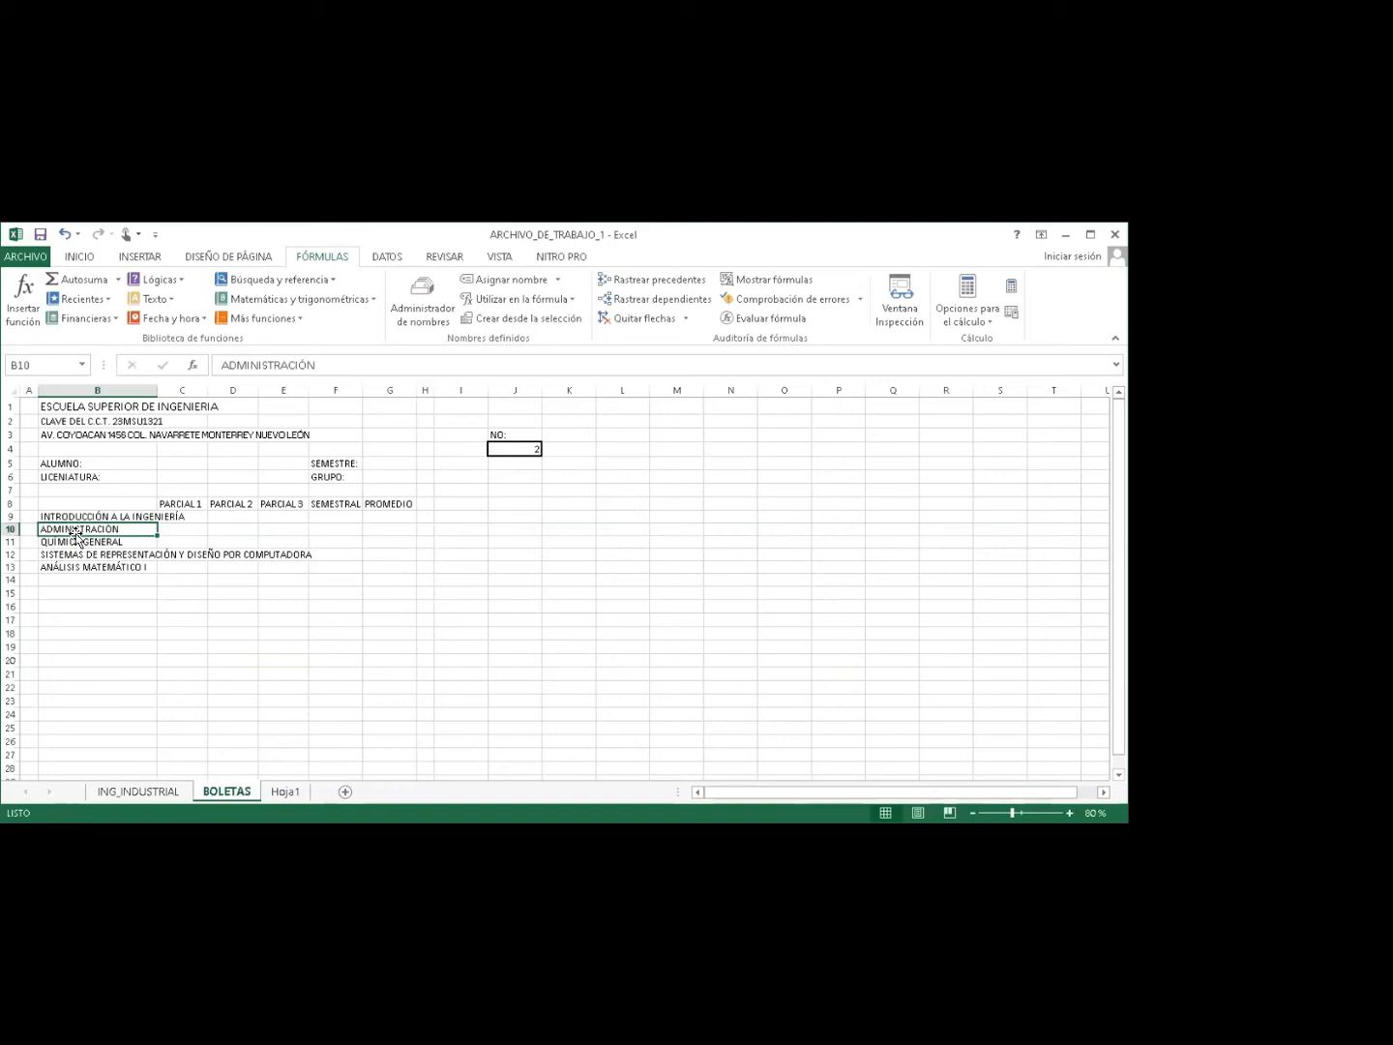
pyautogui.write('=')
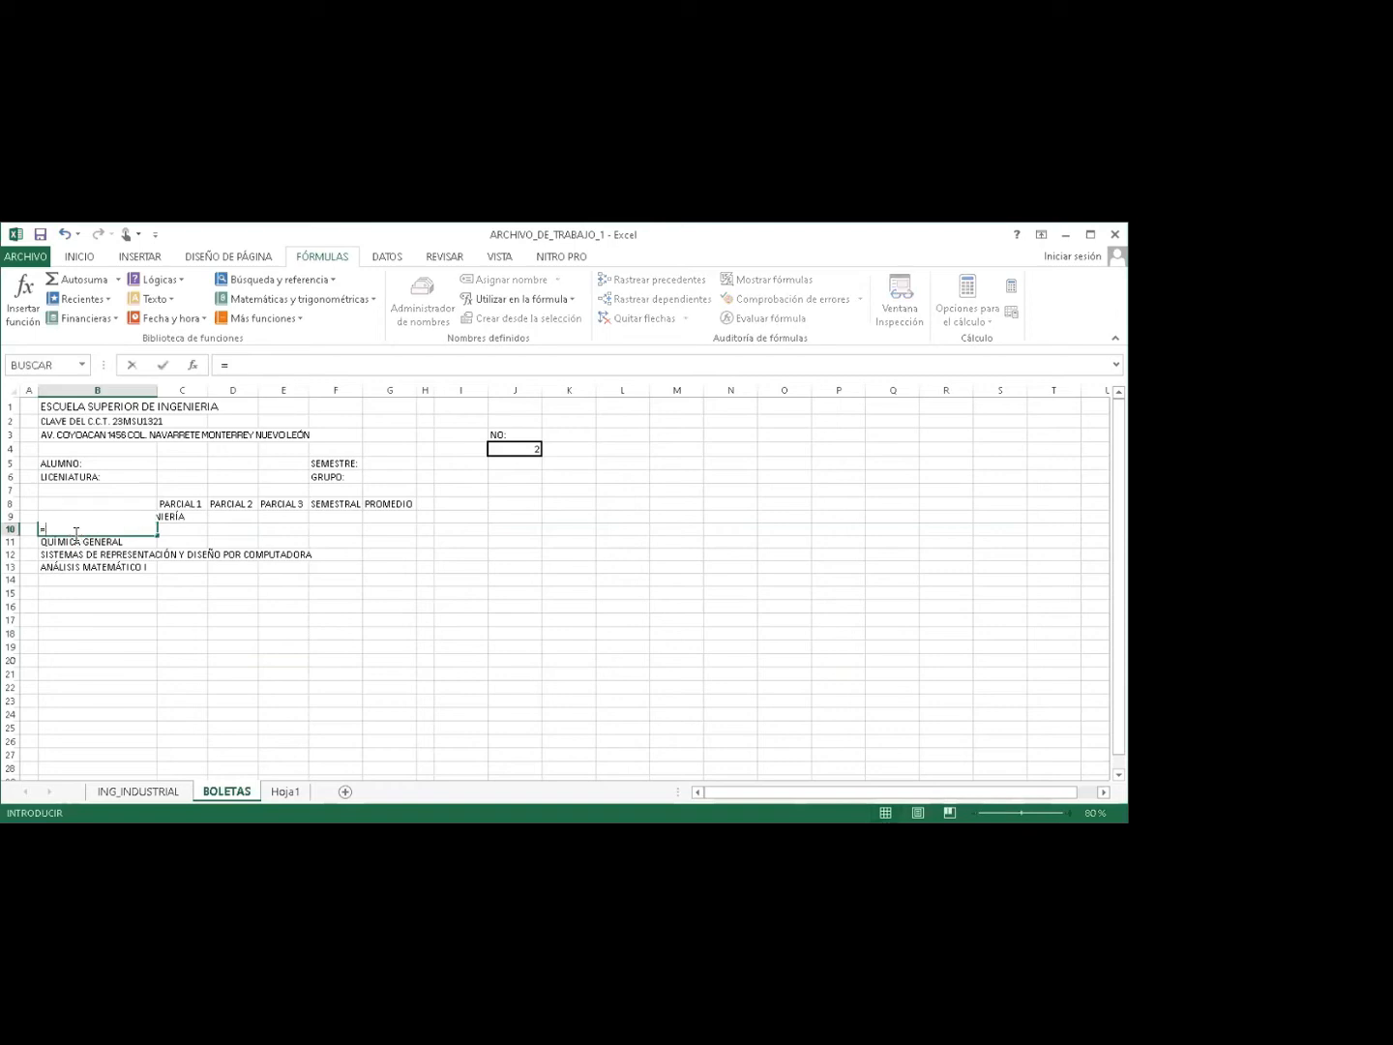
pyautogui.write('MAT')
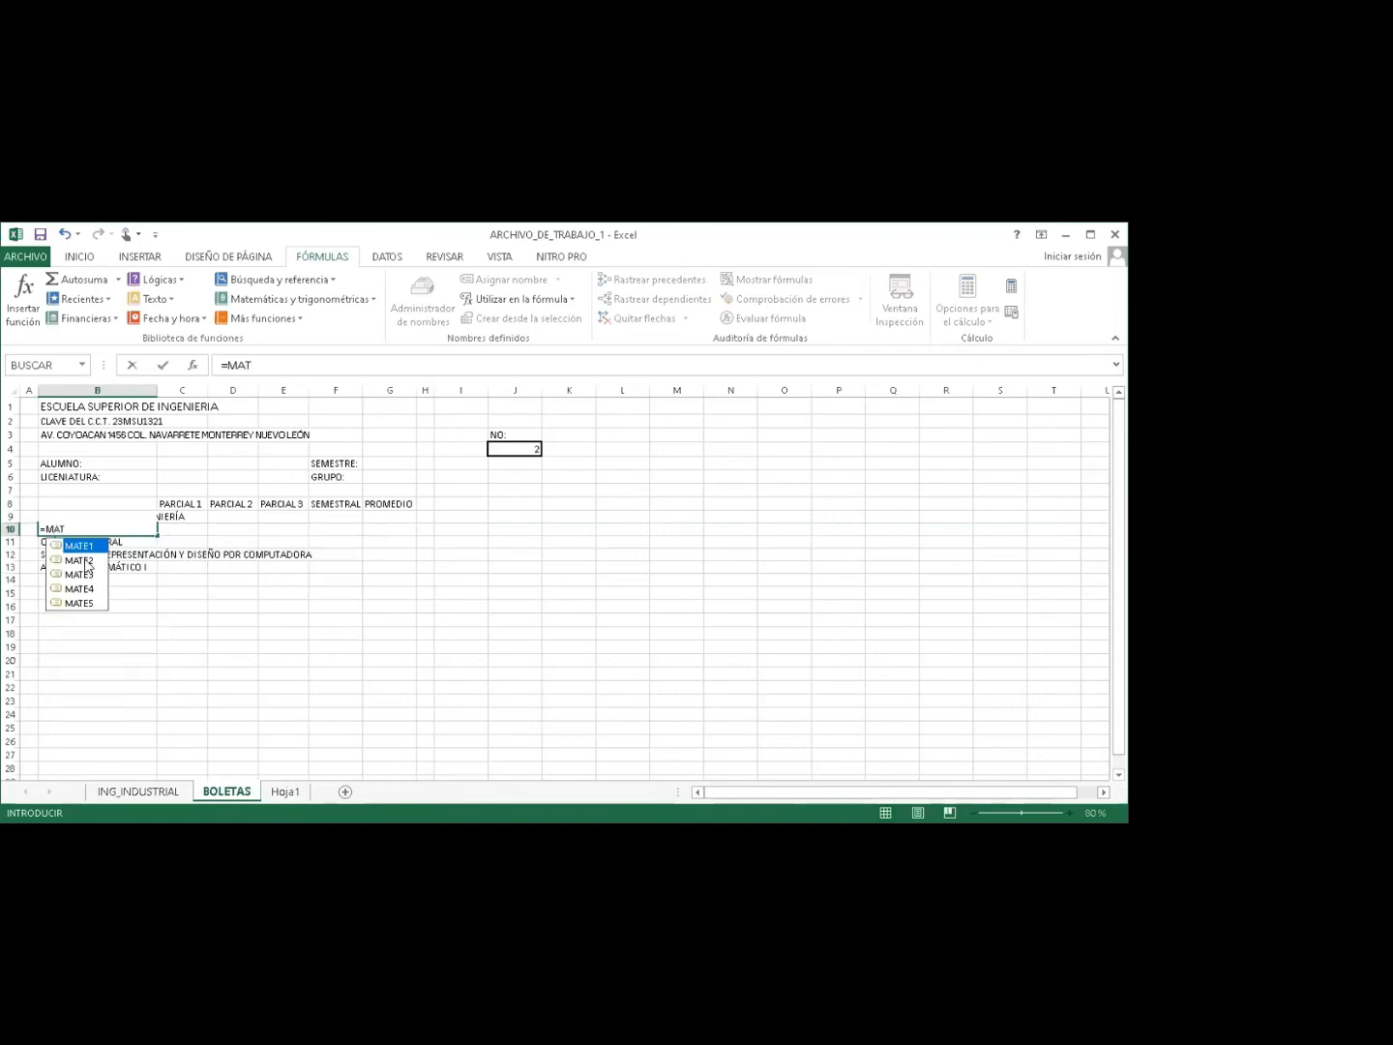
pyautogui.click(86, 561)
pyautogui.doubleClick(85, 561)
pyautogui.press('Return')
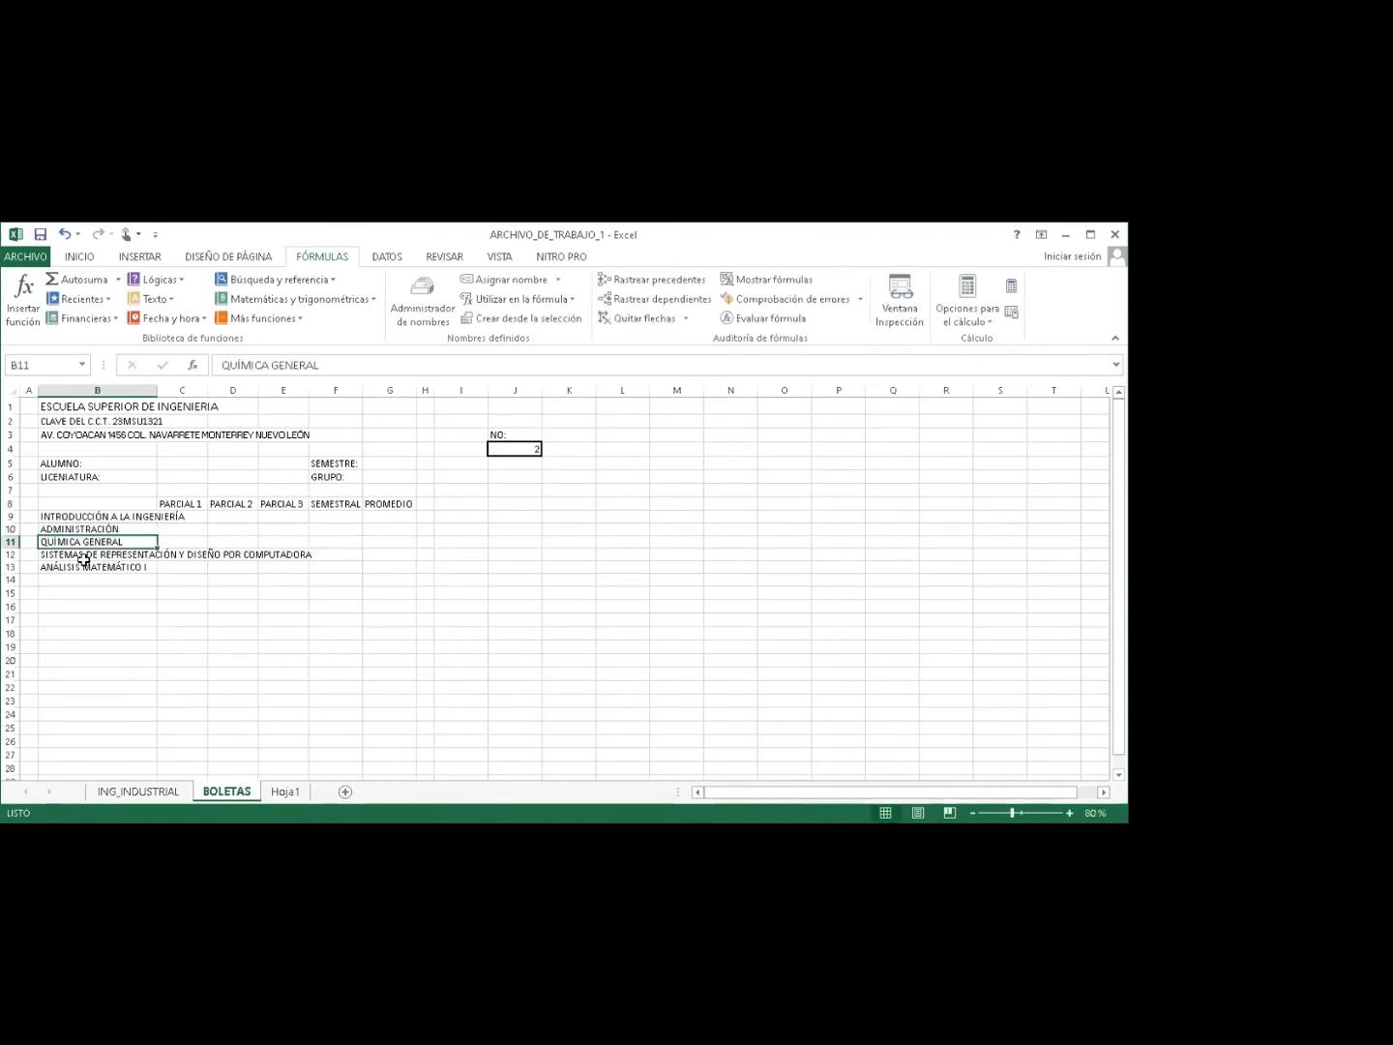
# Enter =MATE3, =MATE4 and =MATE5 in B11 through B13.
pyautogui.write('=M')
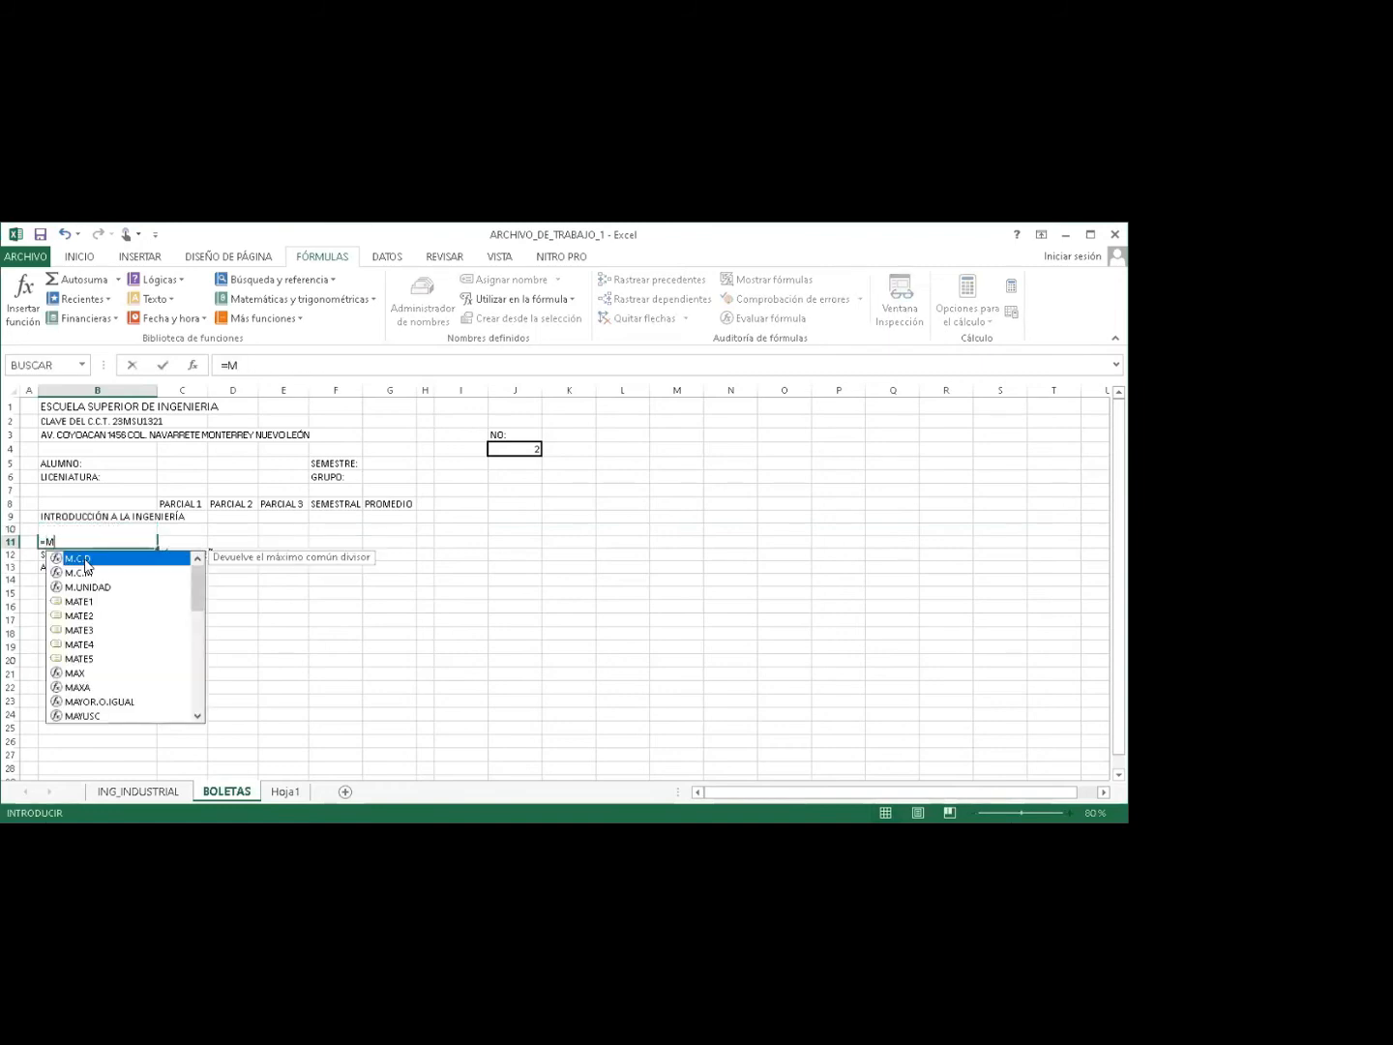
pyautogui.write('ATE3')
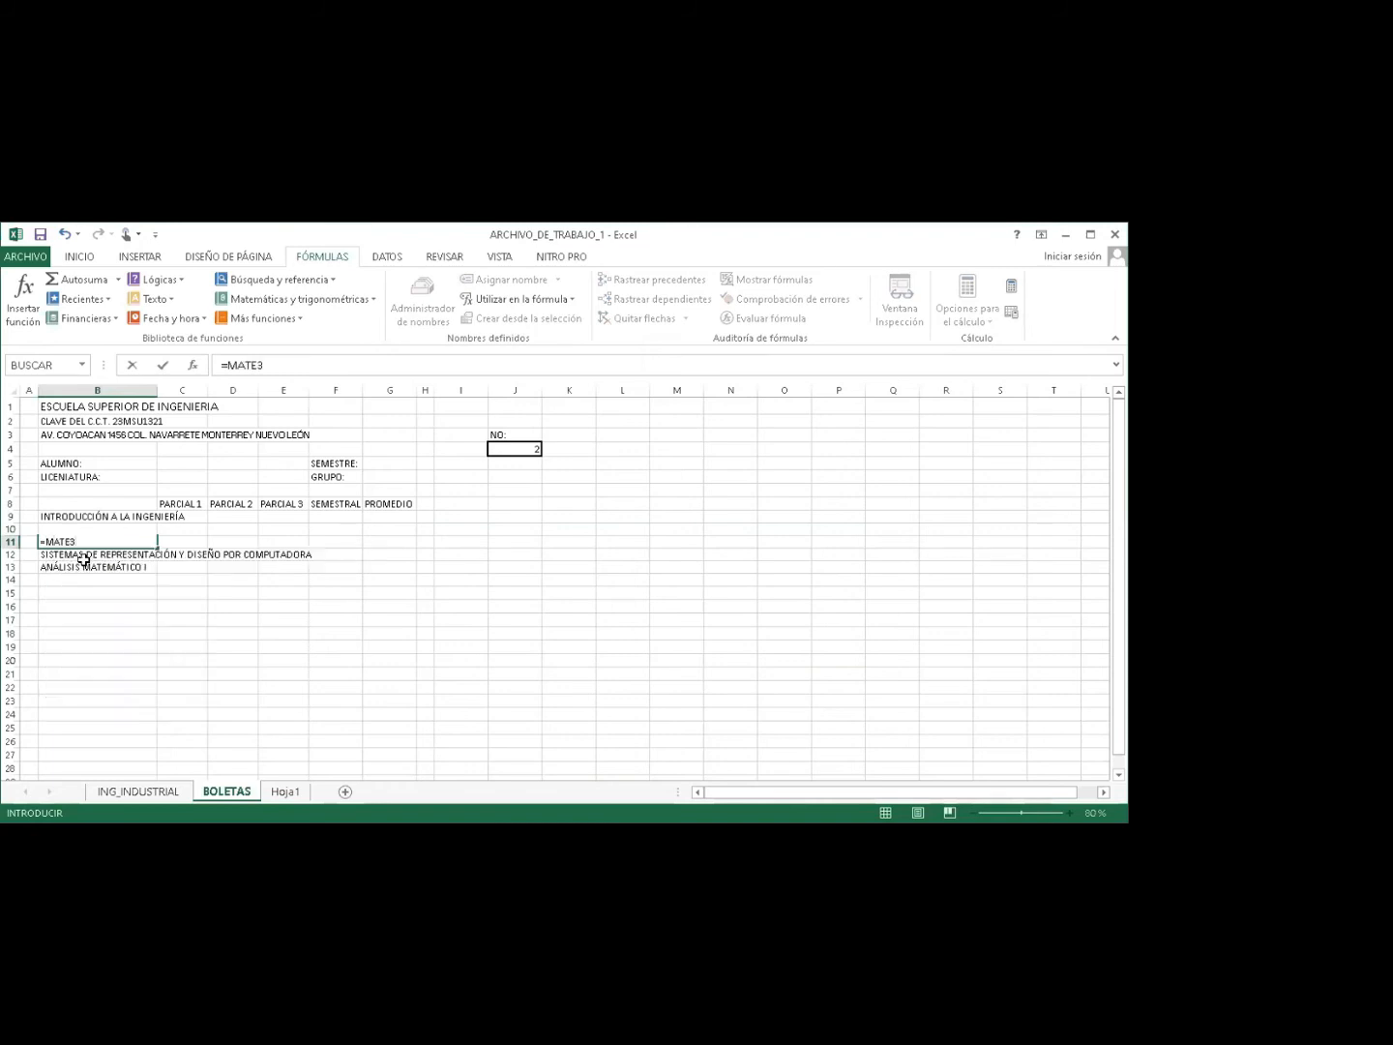
pyautogui.press('Return')
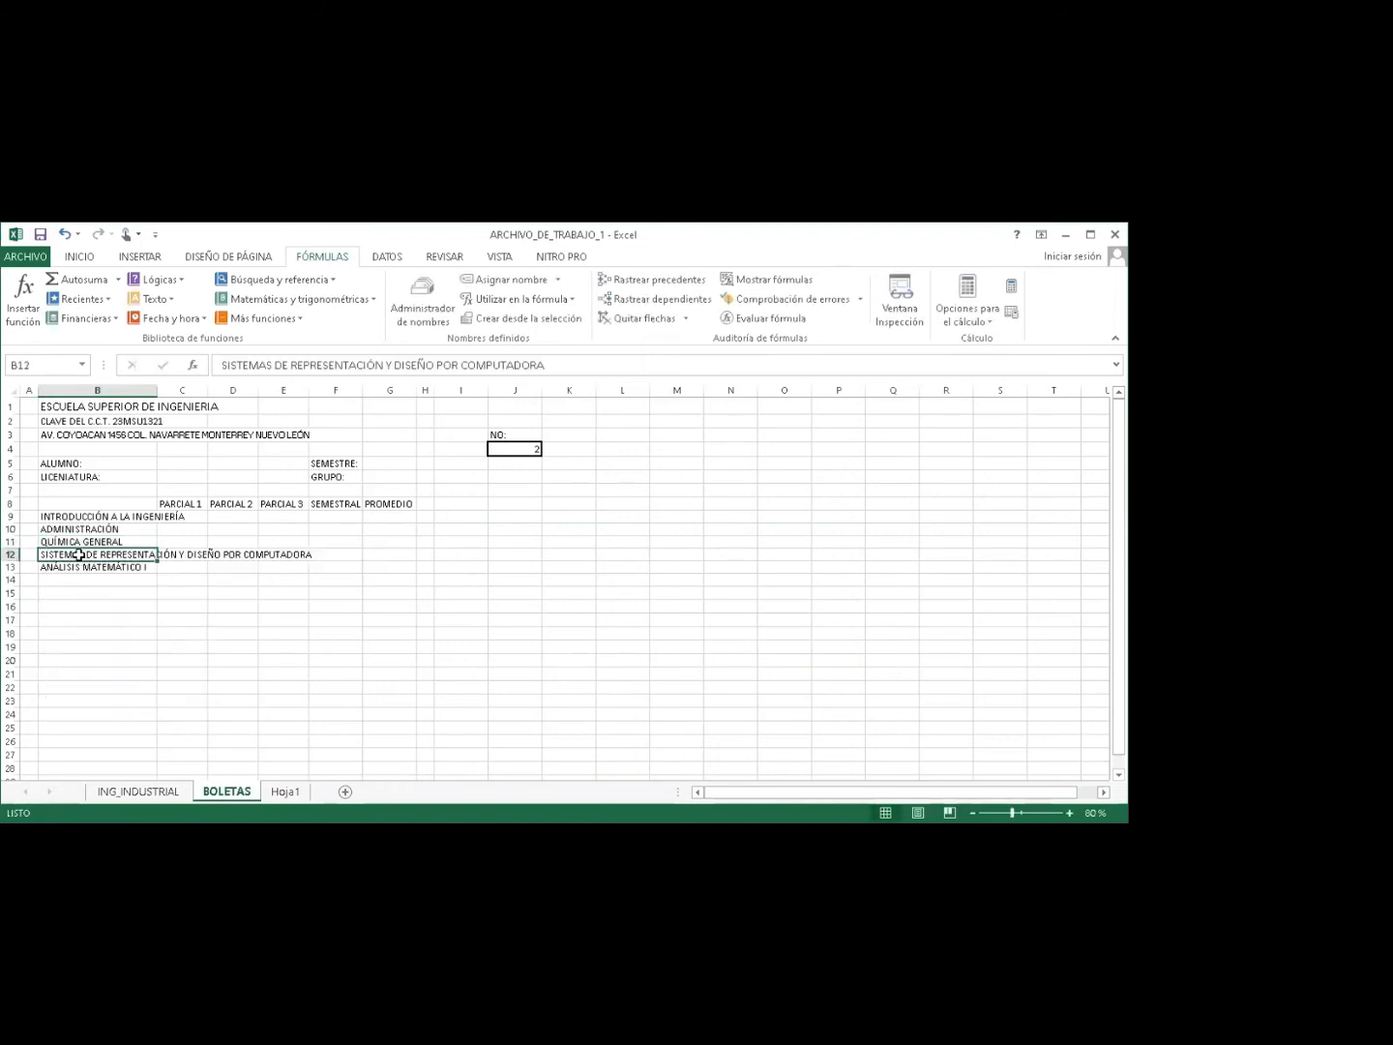
pyautogui.write('=MA')
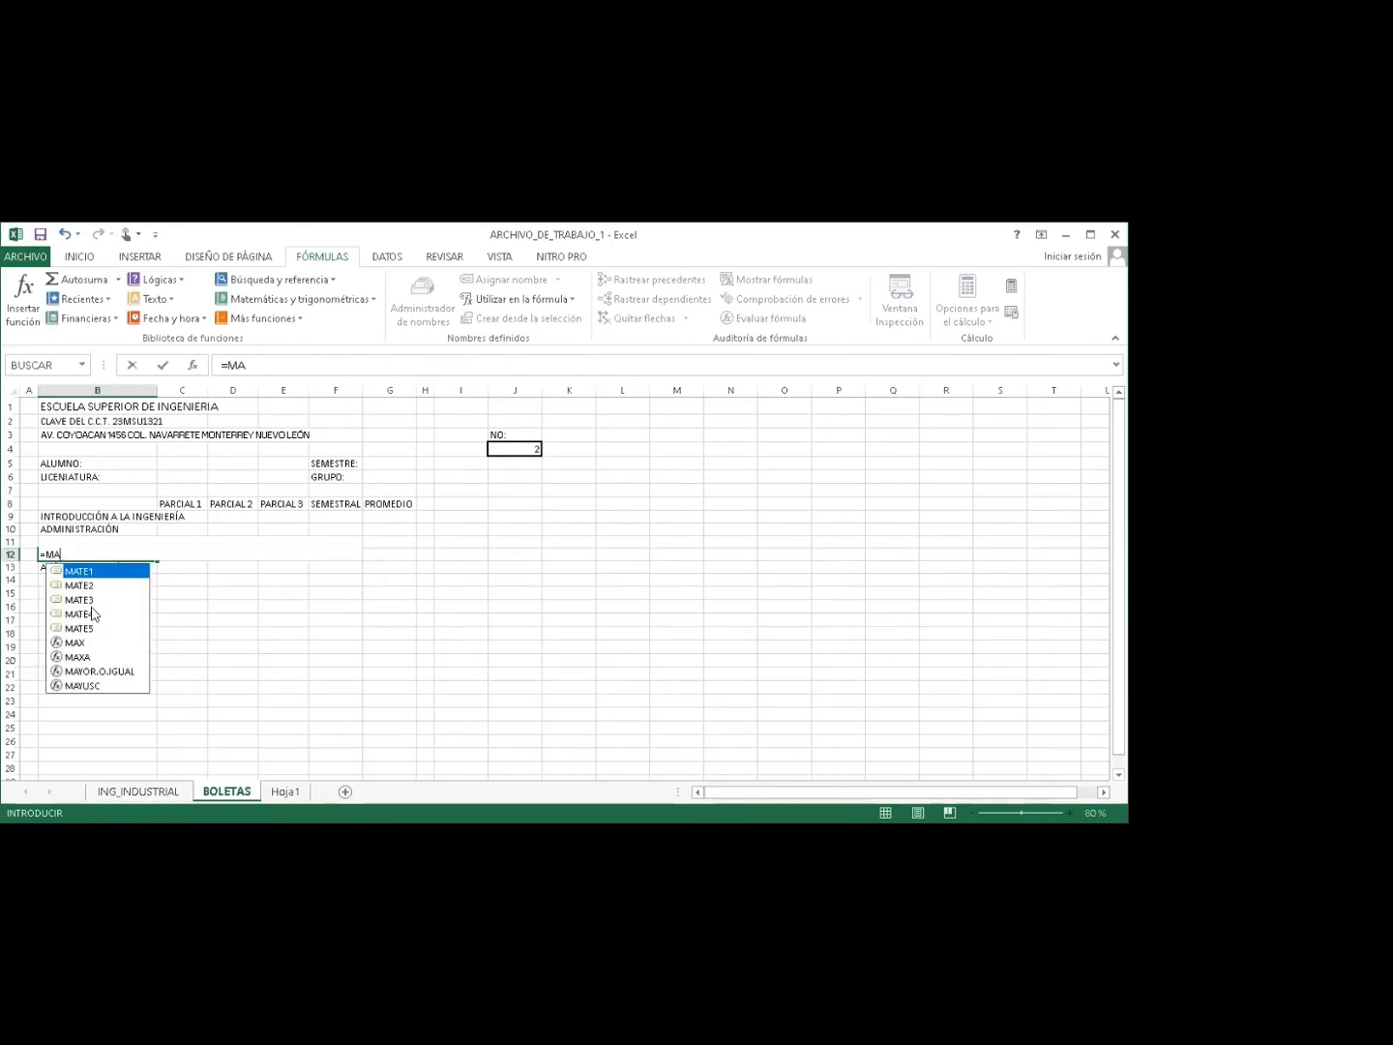
pyautogui.doubleClick(90, 613)
pyautogui.press('Return')
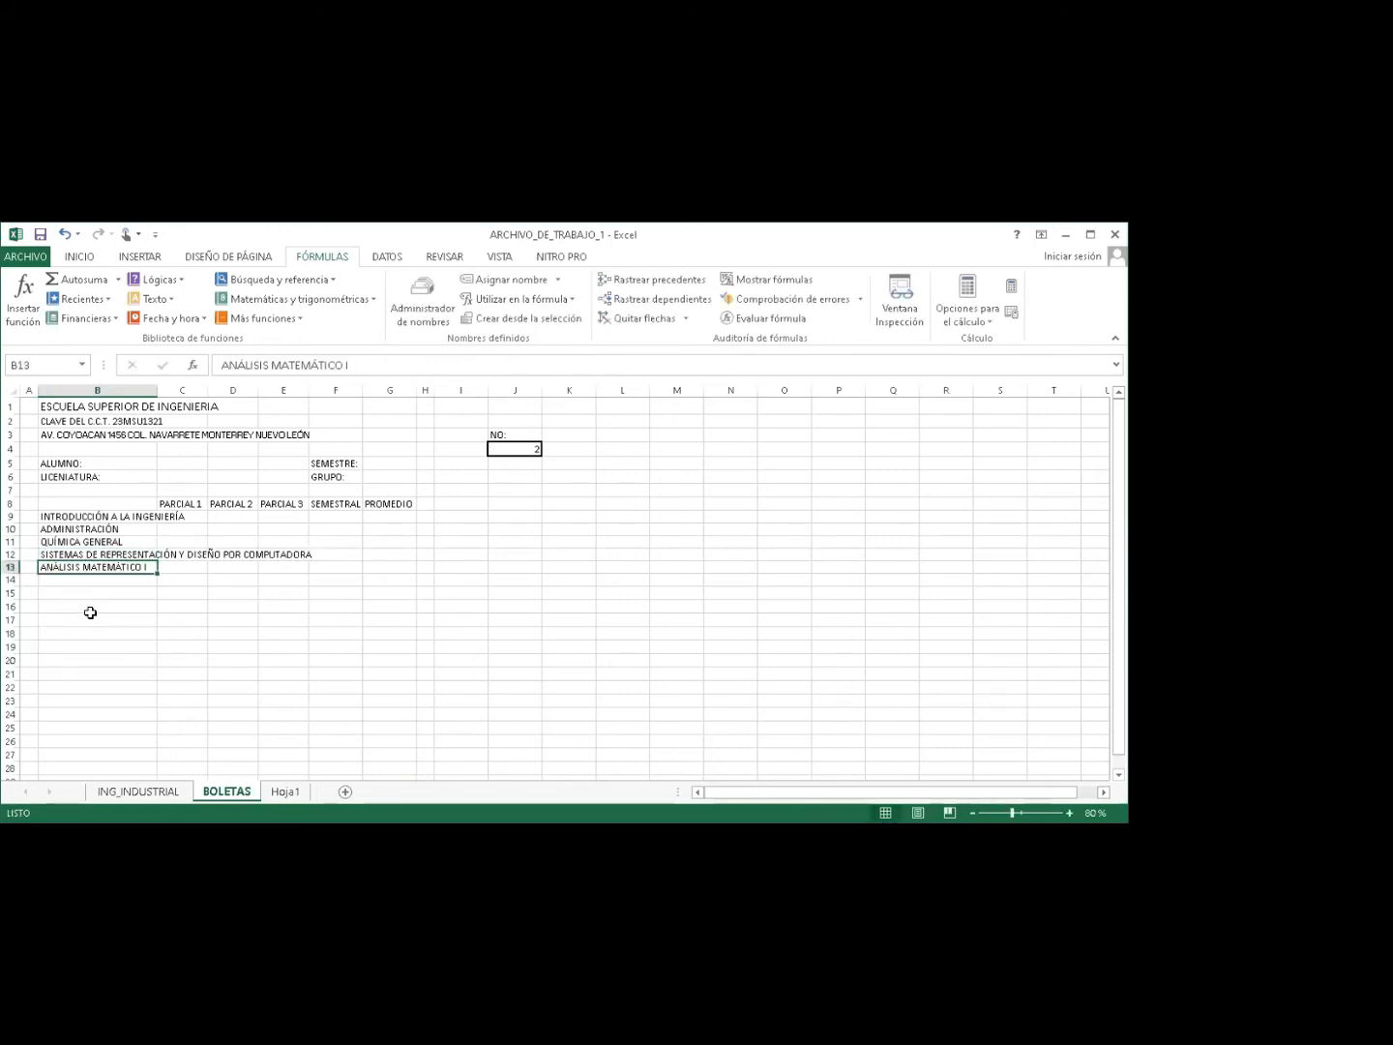
pyautogui.write('=')
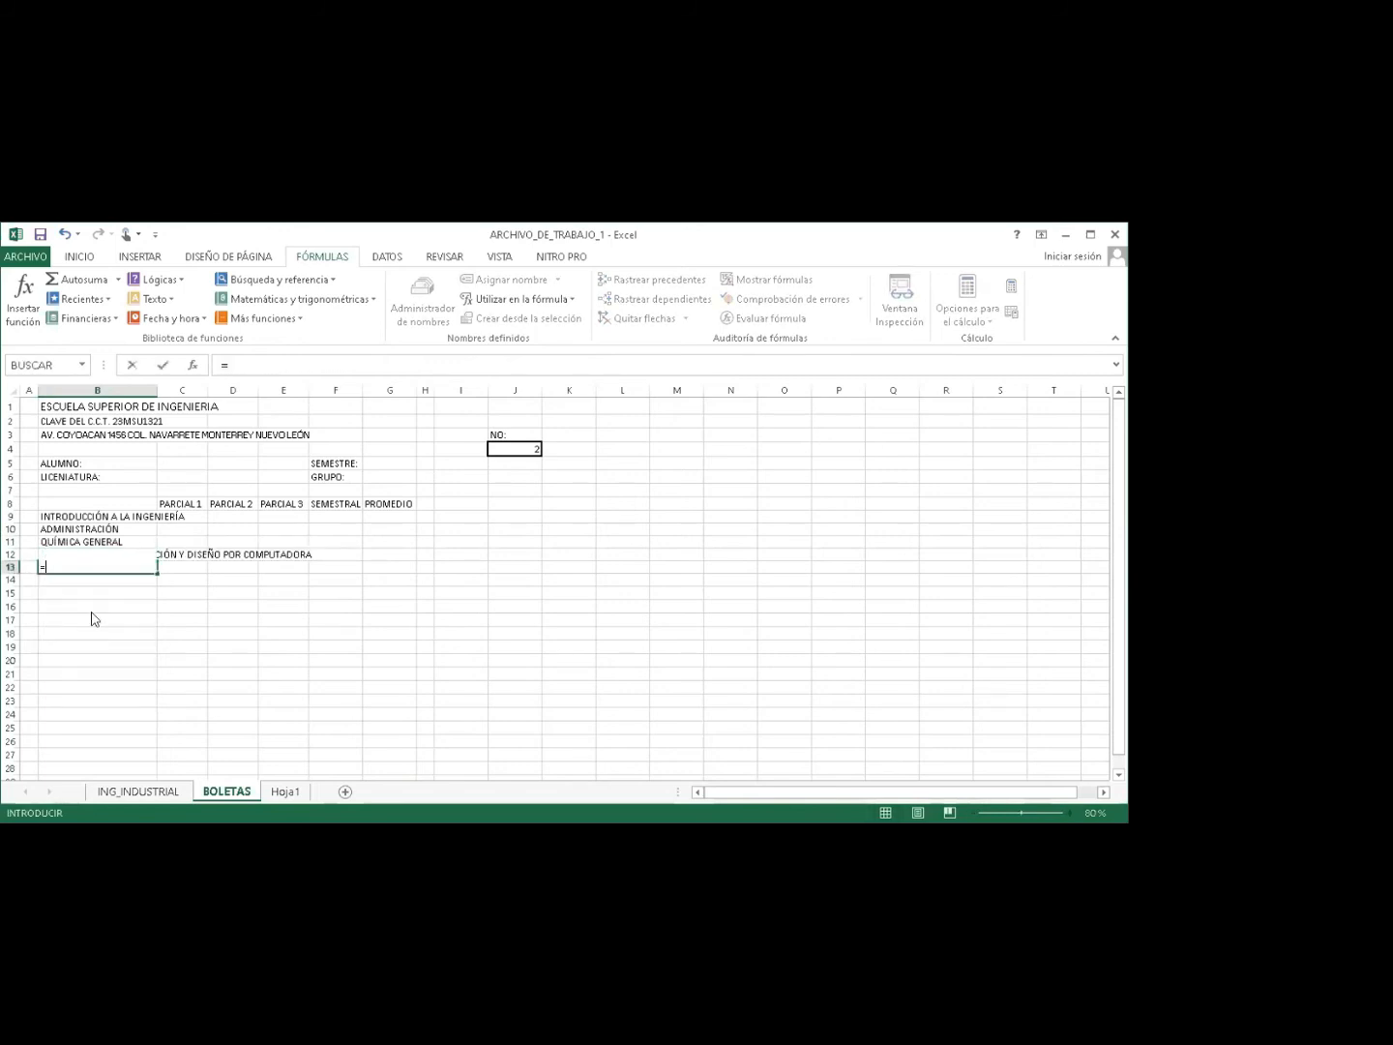
pyautogui.write('MATE')
pyautogui.click(80, 642)
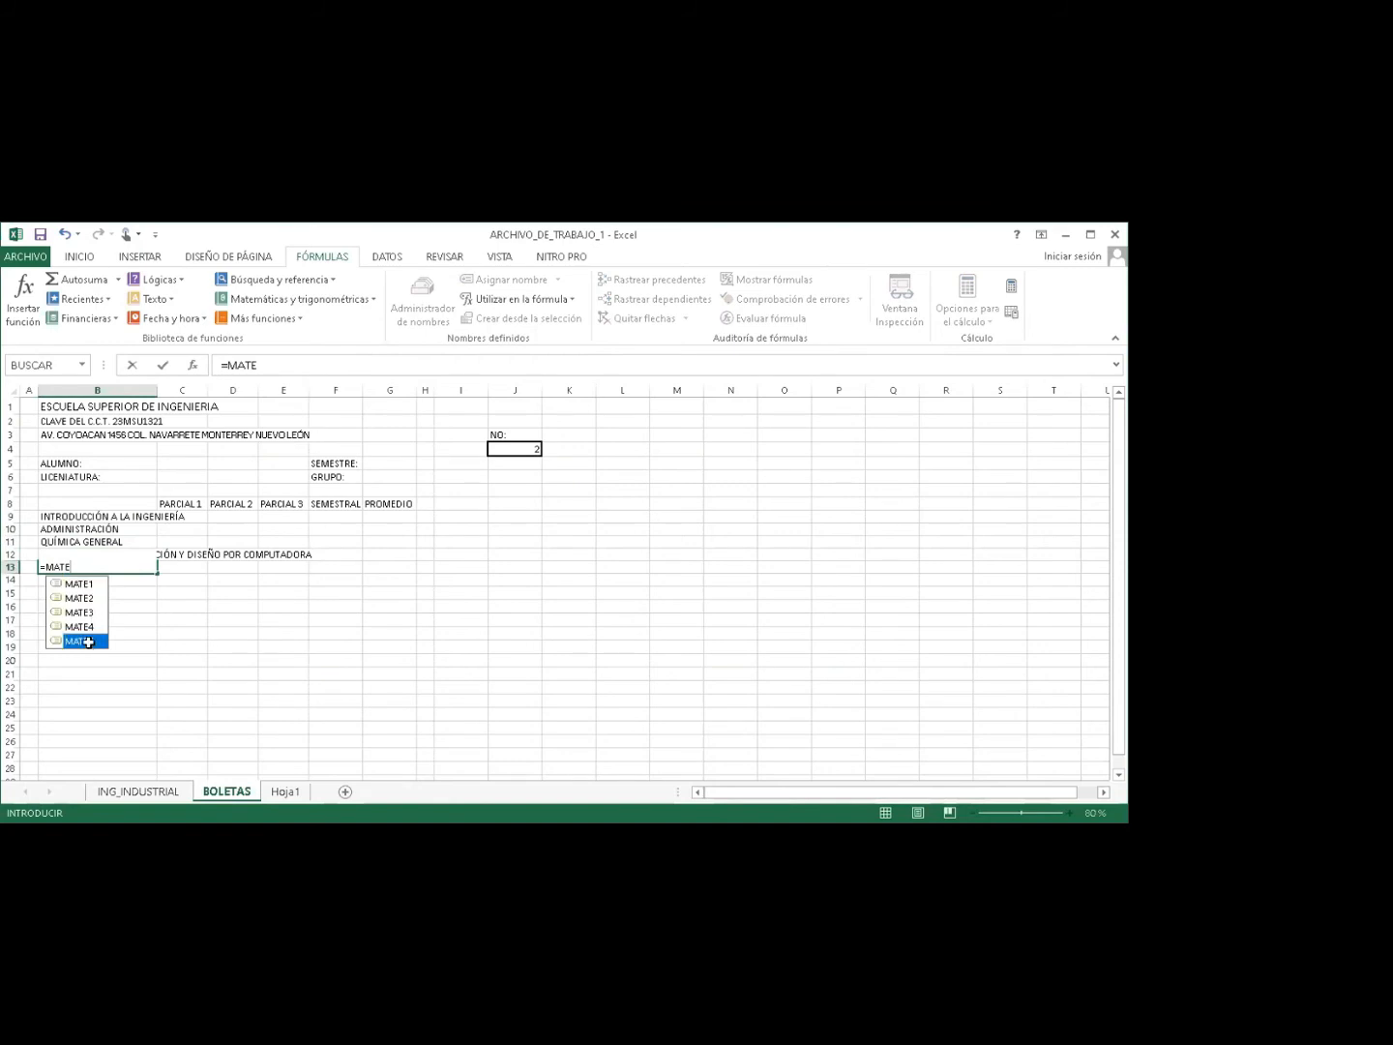
pyautogui.doubleClick(79, 641)
pyautogui.press('Return')
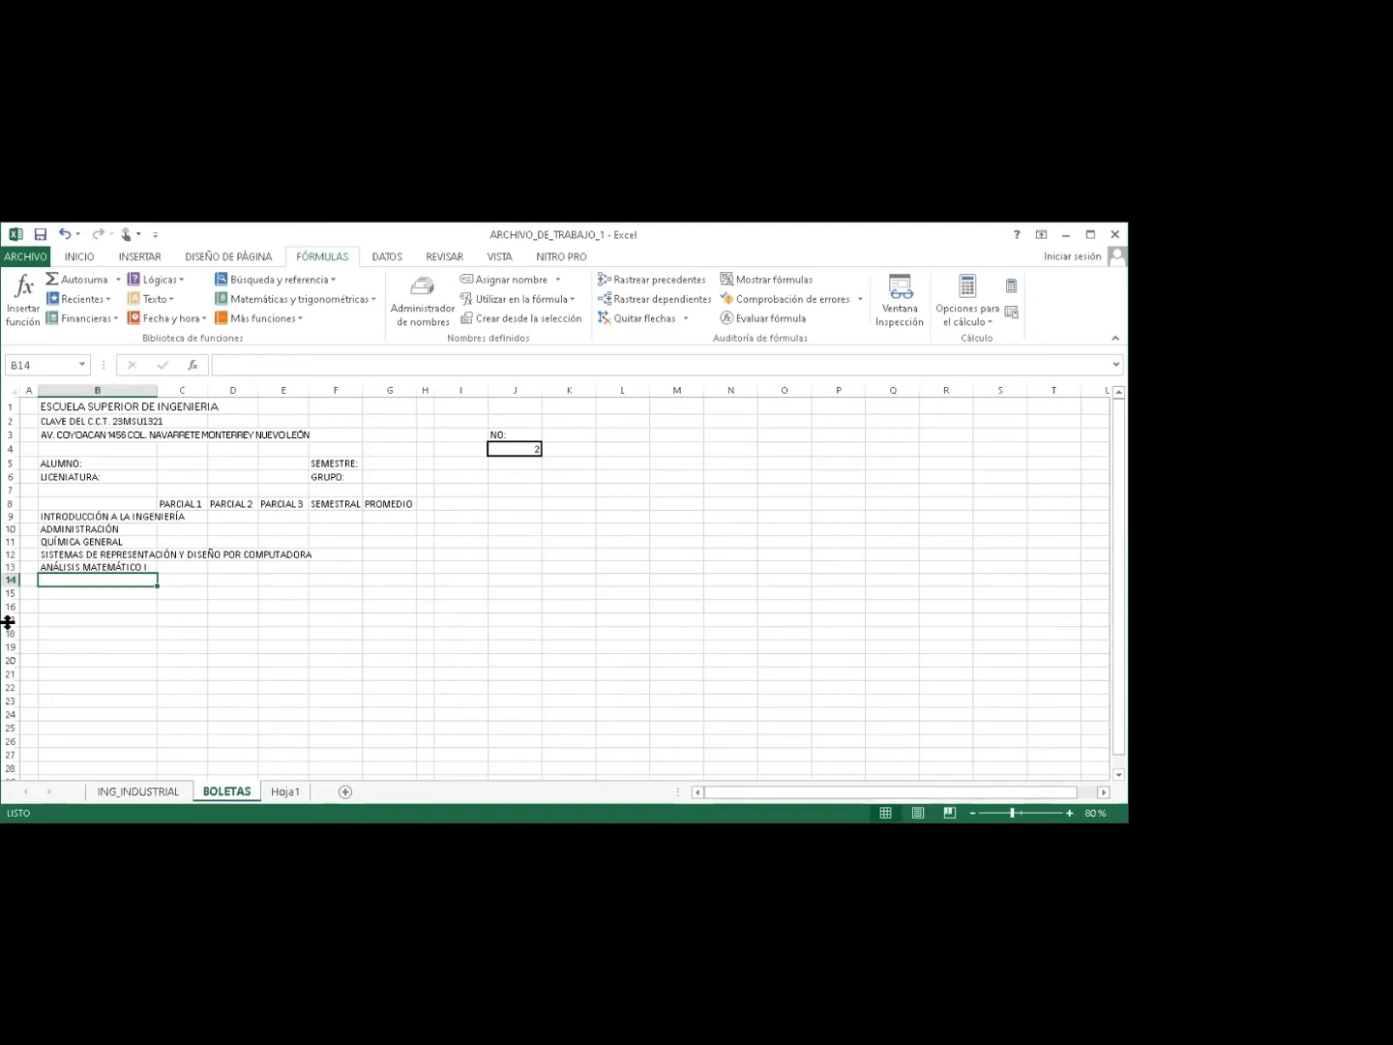
# Turn on Ajustar texto for the subject names in B9:B13.
pyautogui.moveTo(64, 520); pyautogui.dragTo(64, 565)
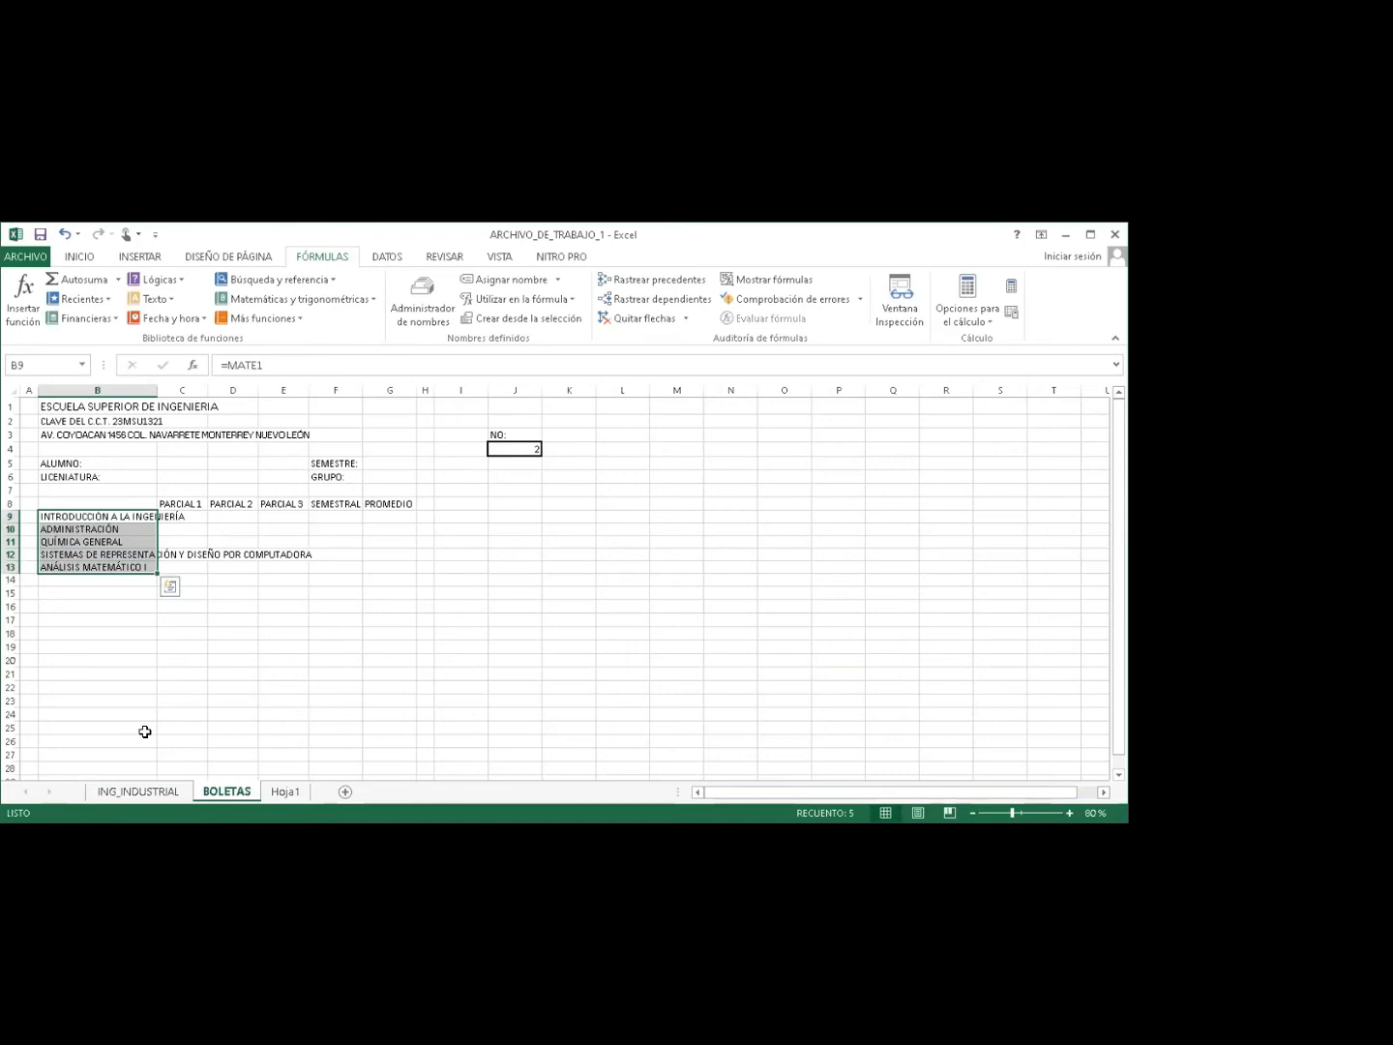
pyautogui.click(140, 795)
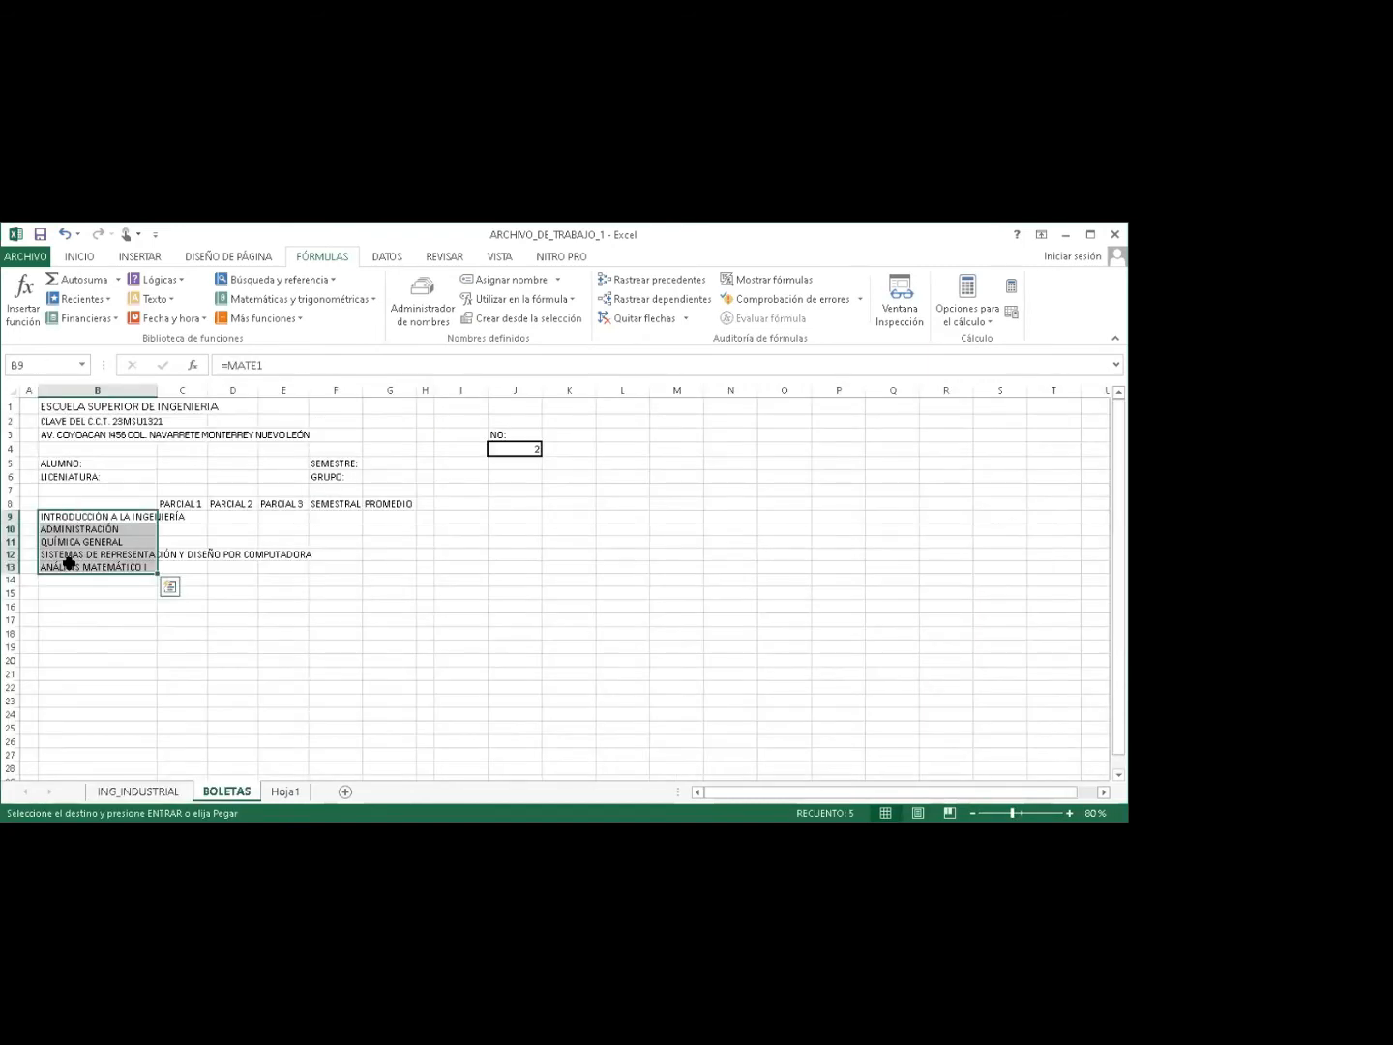
pyautogui.click(74, 257)
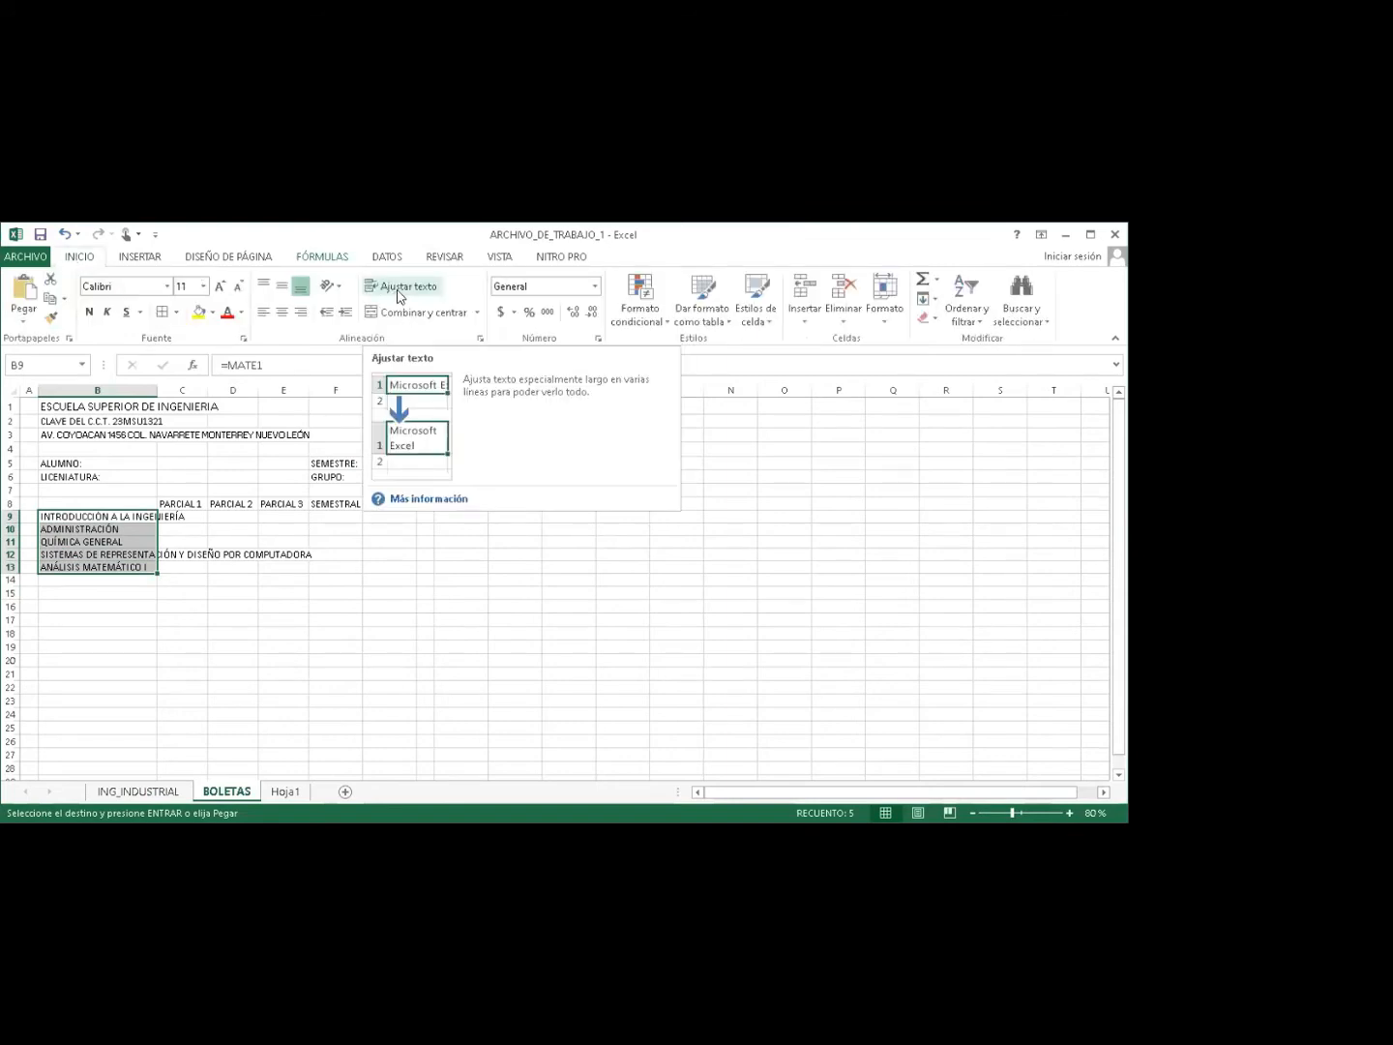
pyautogui.click(399, 292)
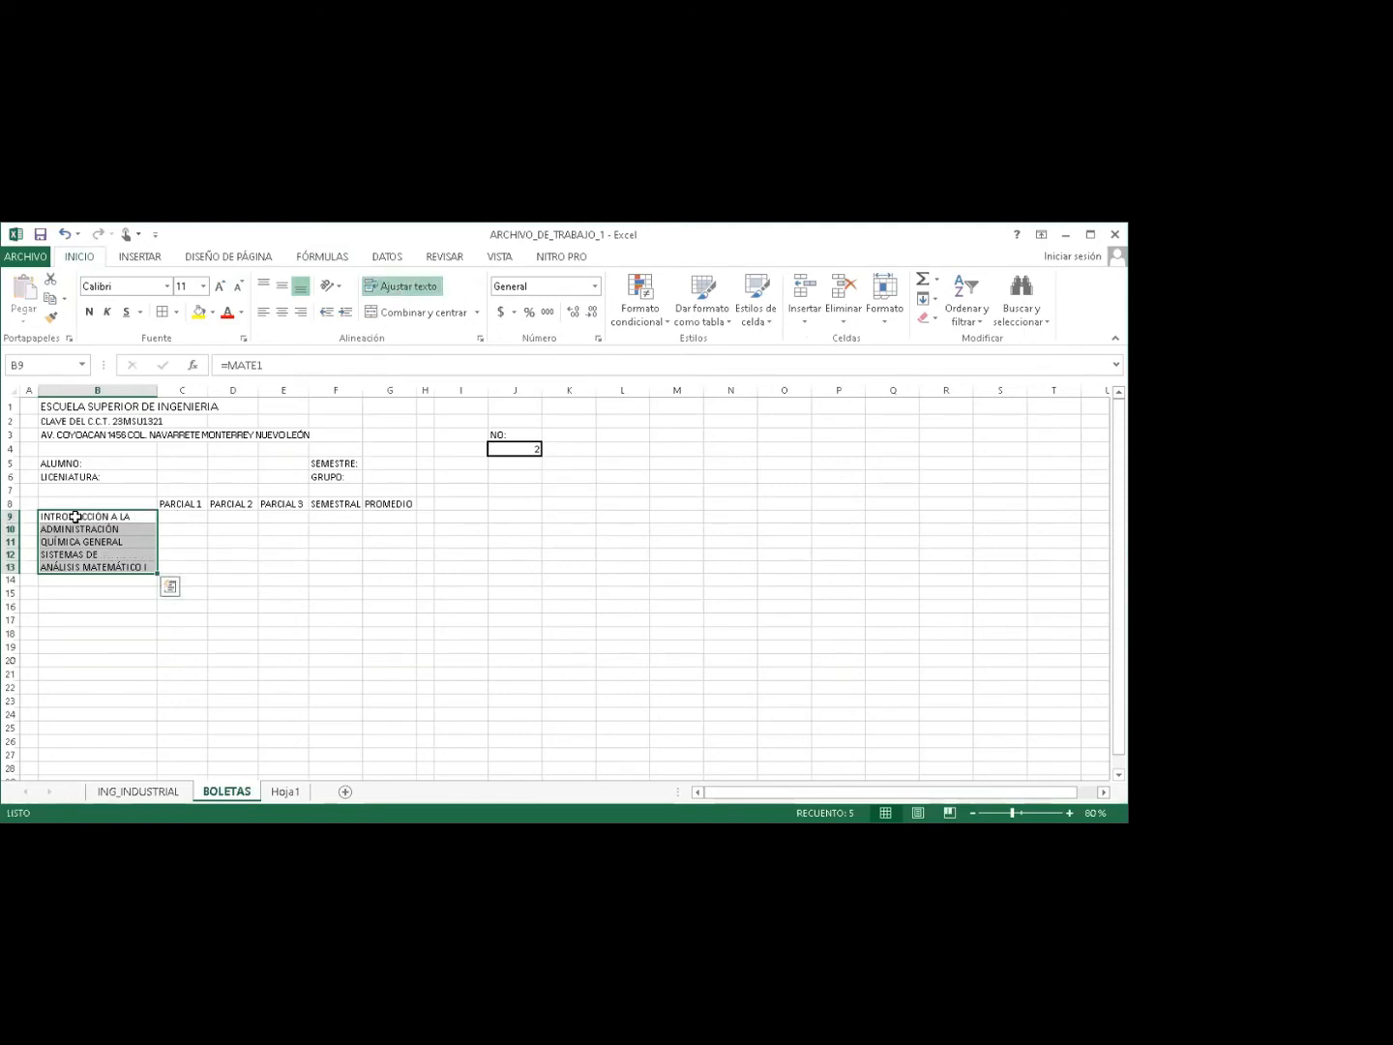
# Reselect rows 9–13 and the subject cells B9:B13 to check the wrapped layout.
pyautogui.moveTo(13, 516); pyautogui.dragTo(18, 524)
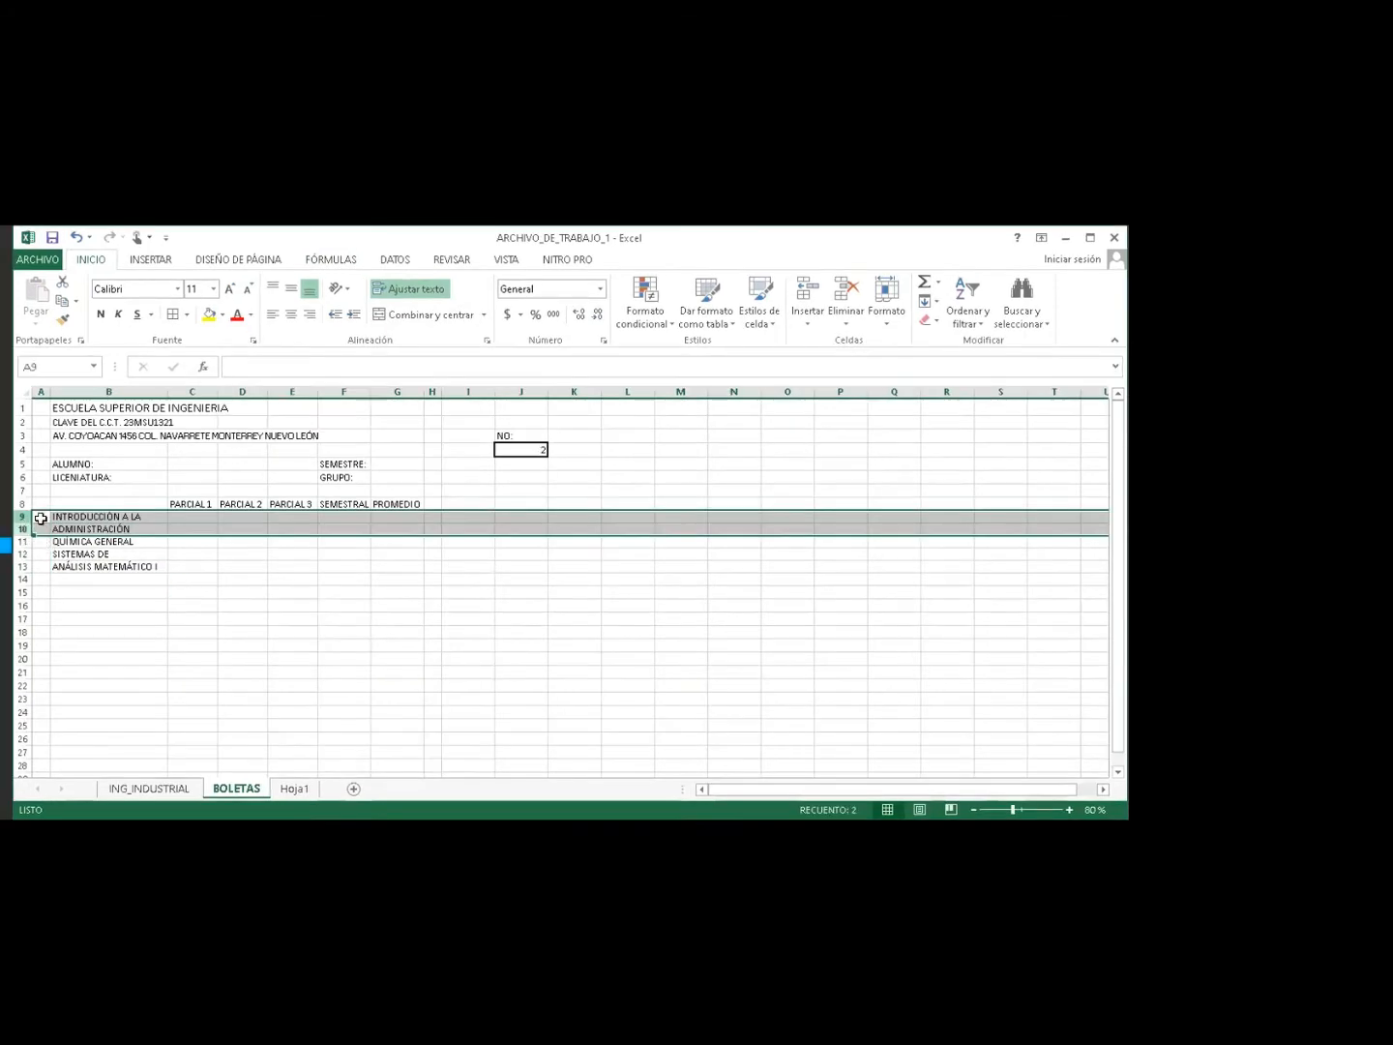
pyautogui.click(42, 519)
pyautogui.moveTo(12, 517)
pyautogui.mouseDown()
pyautogui.moveTo(17, 567)
pyautogui.moveTo(8, 535)
pyautogui.mouseUp()
pyautogui.click(81, 522)
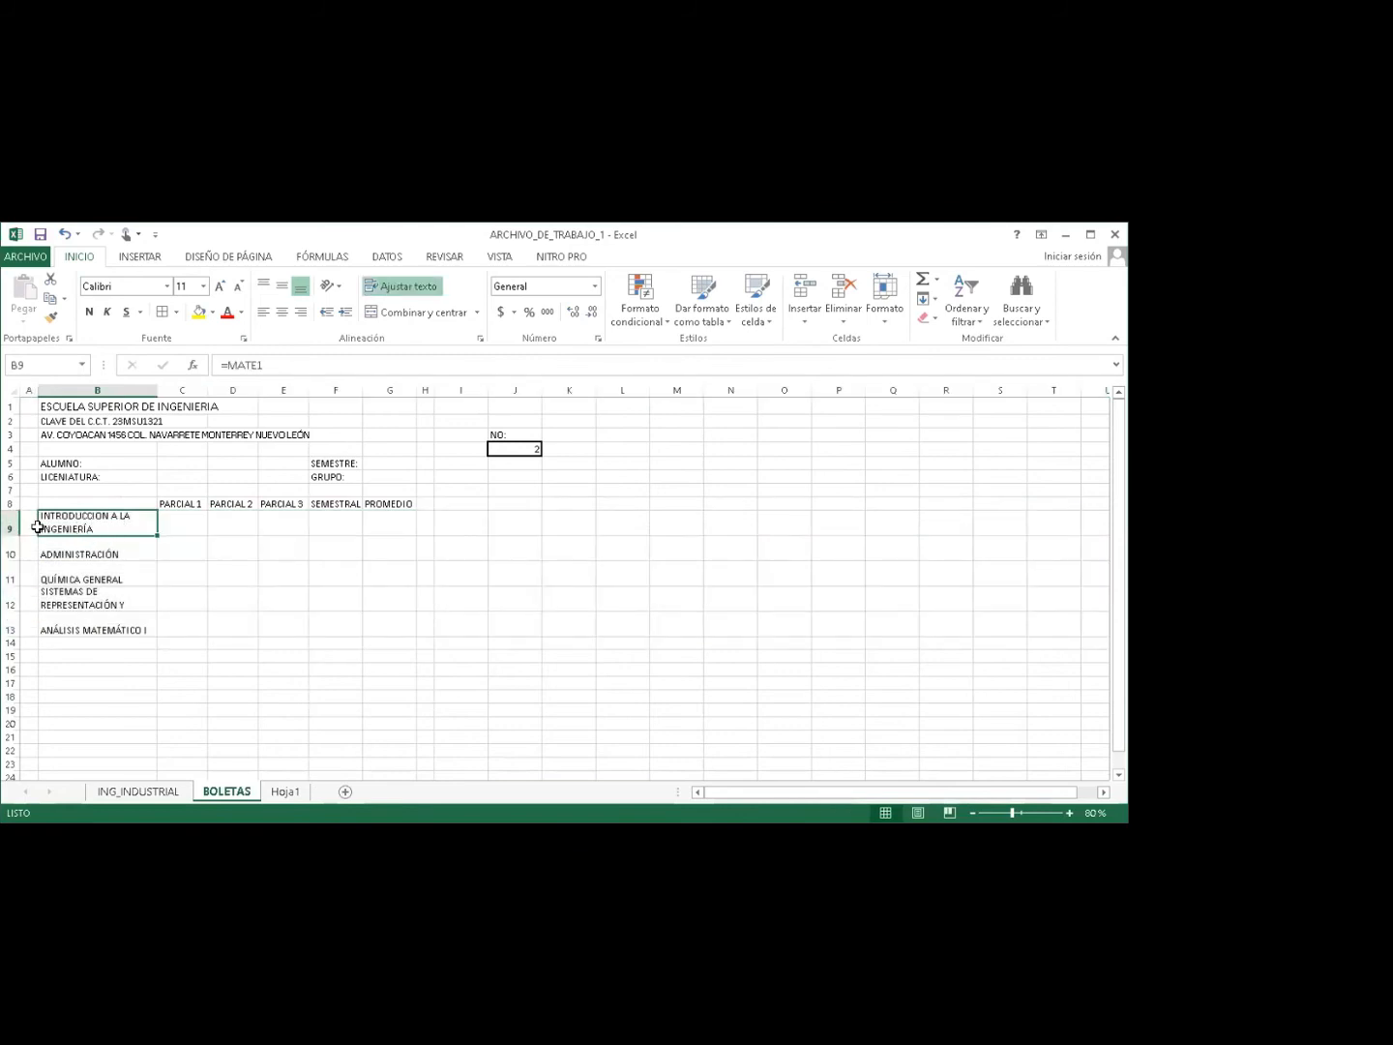
pyautogui.moveTo(92, 516); pyautogui.dragTo(90, 625)
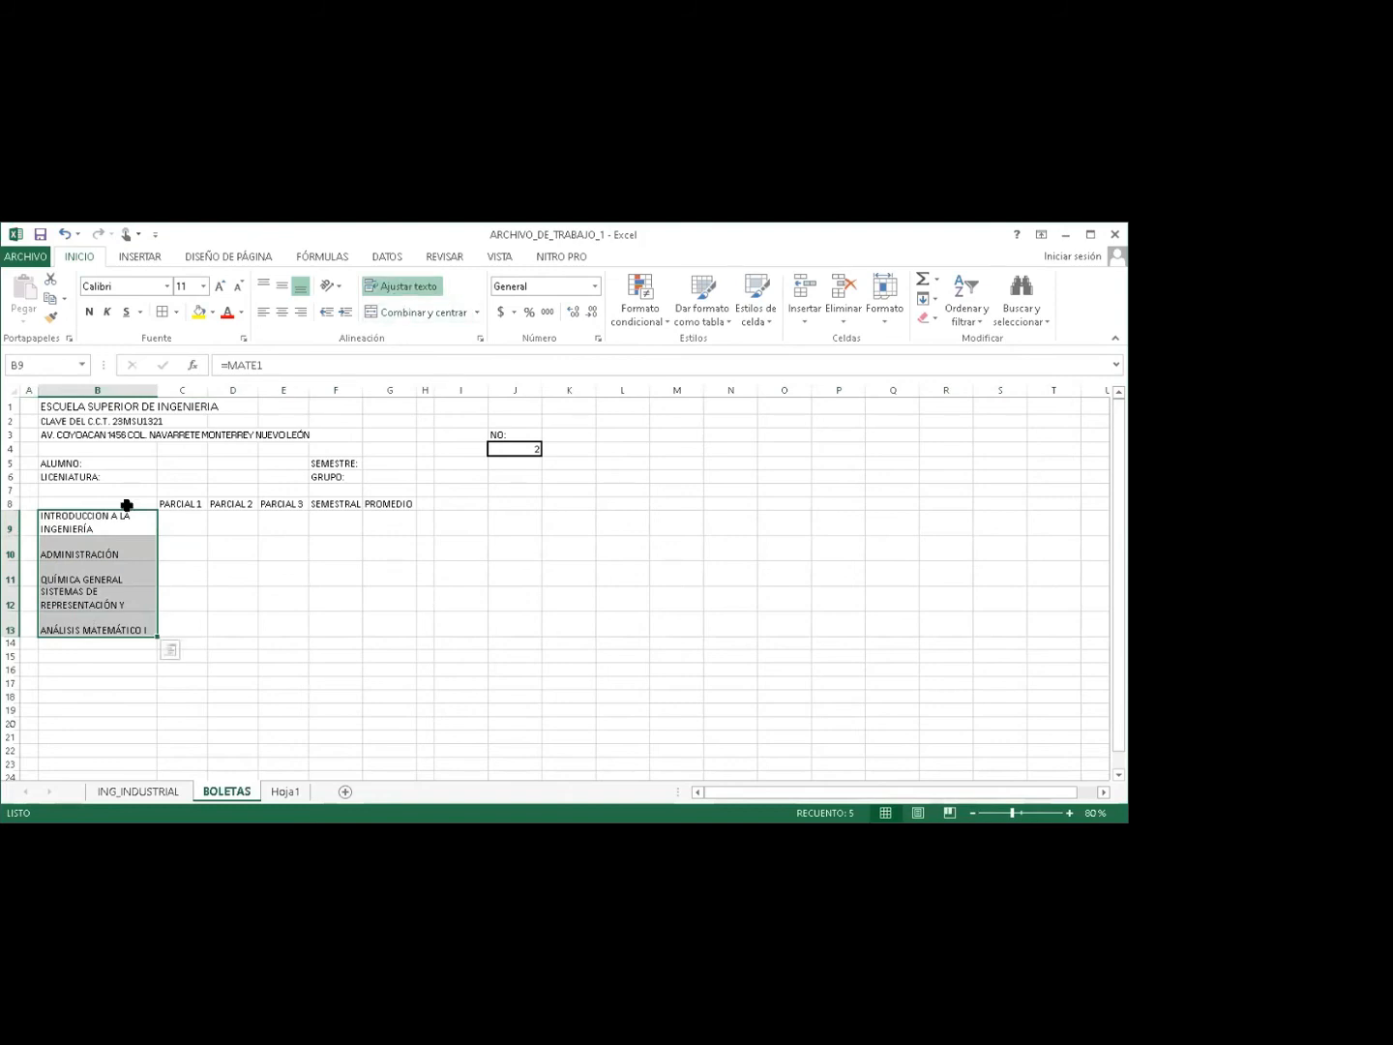
pyautogui.moveTo(9, 523); pyautogui.dragTo(23, 614)
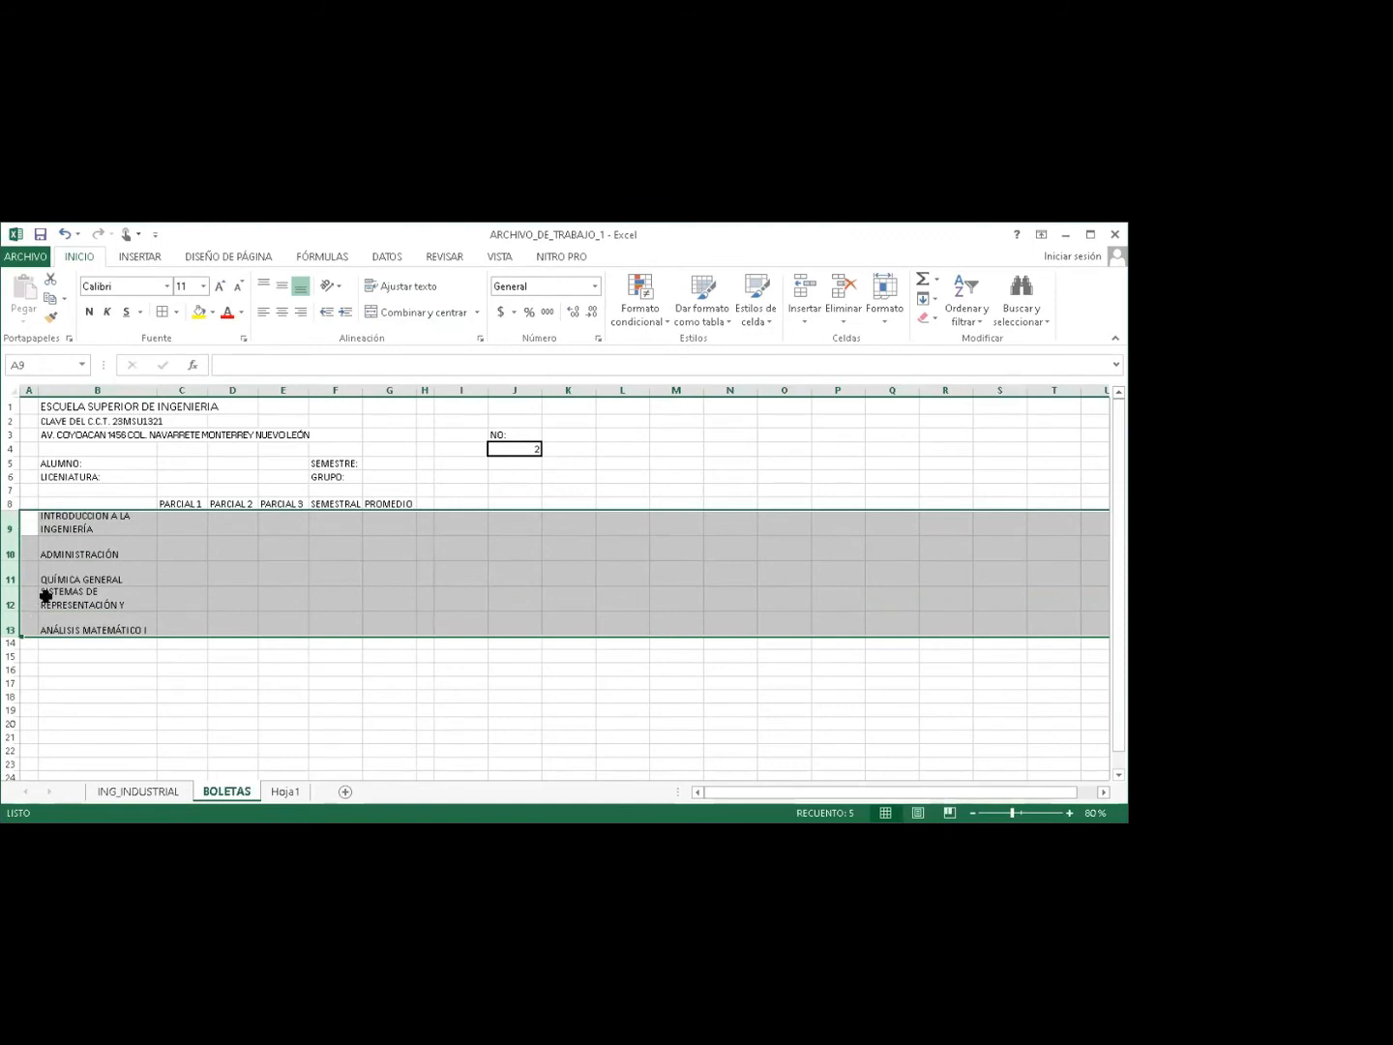
pyautogui.moveTo(85, 523); pyautogui.dragTo(87, 617)
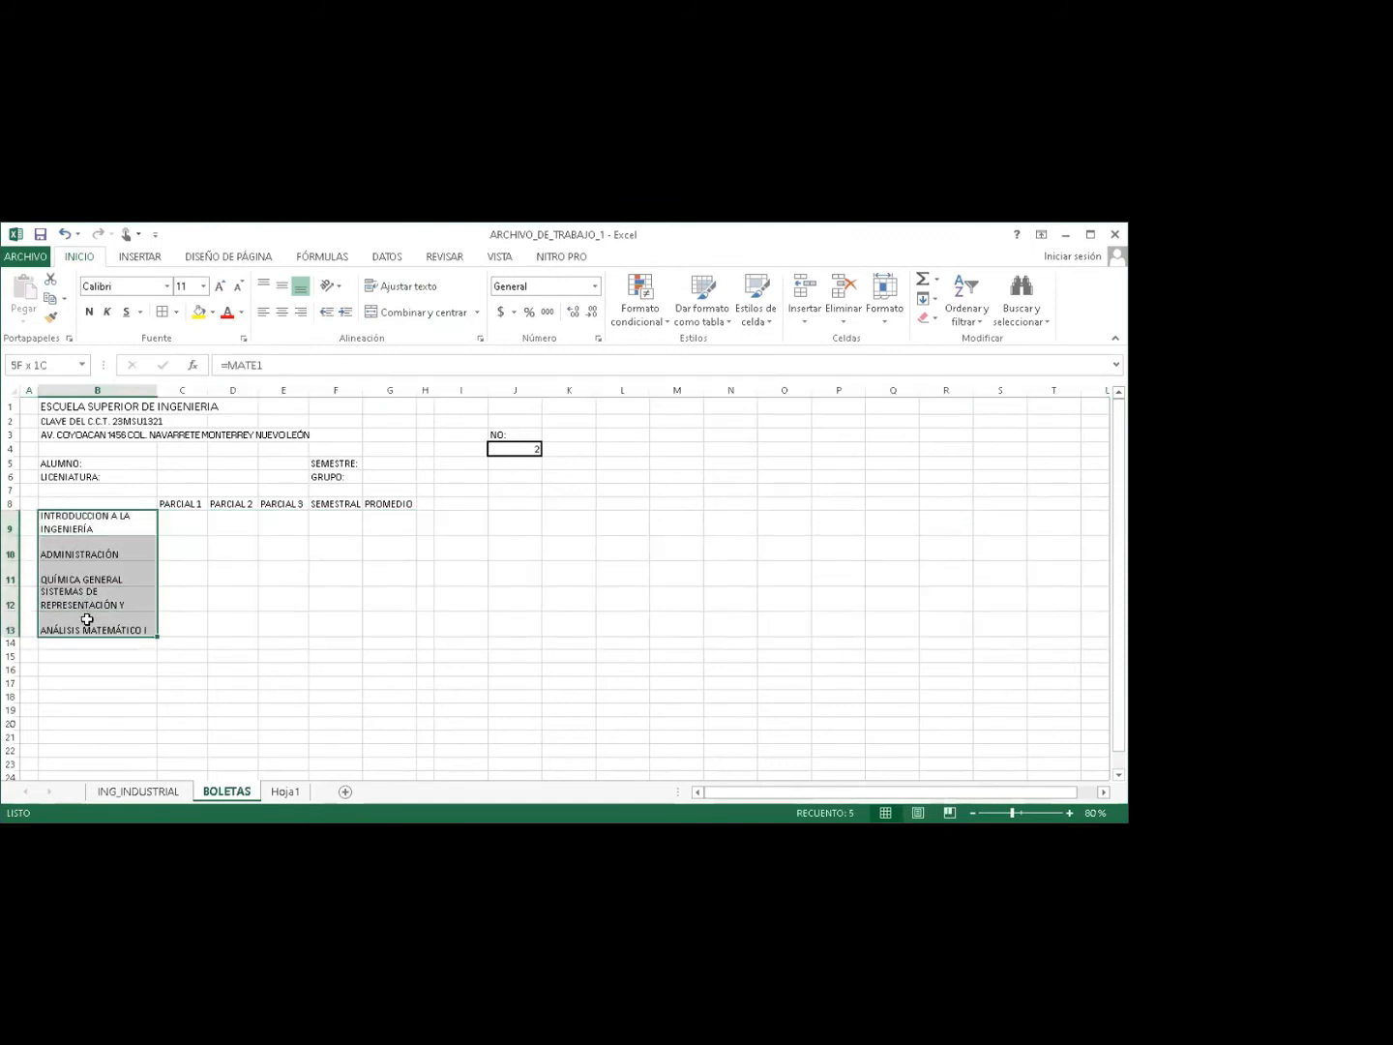
# Check the formulas behind the subject names in B9 through B13.
pyautogui.click(88, 596)
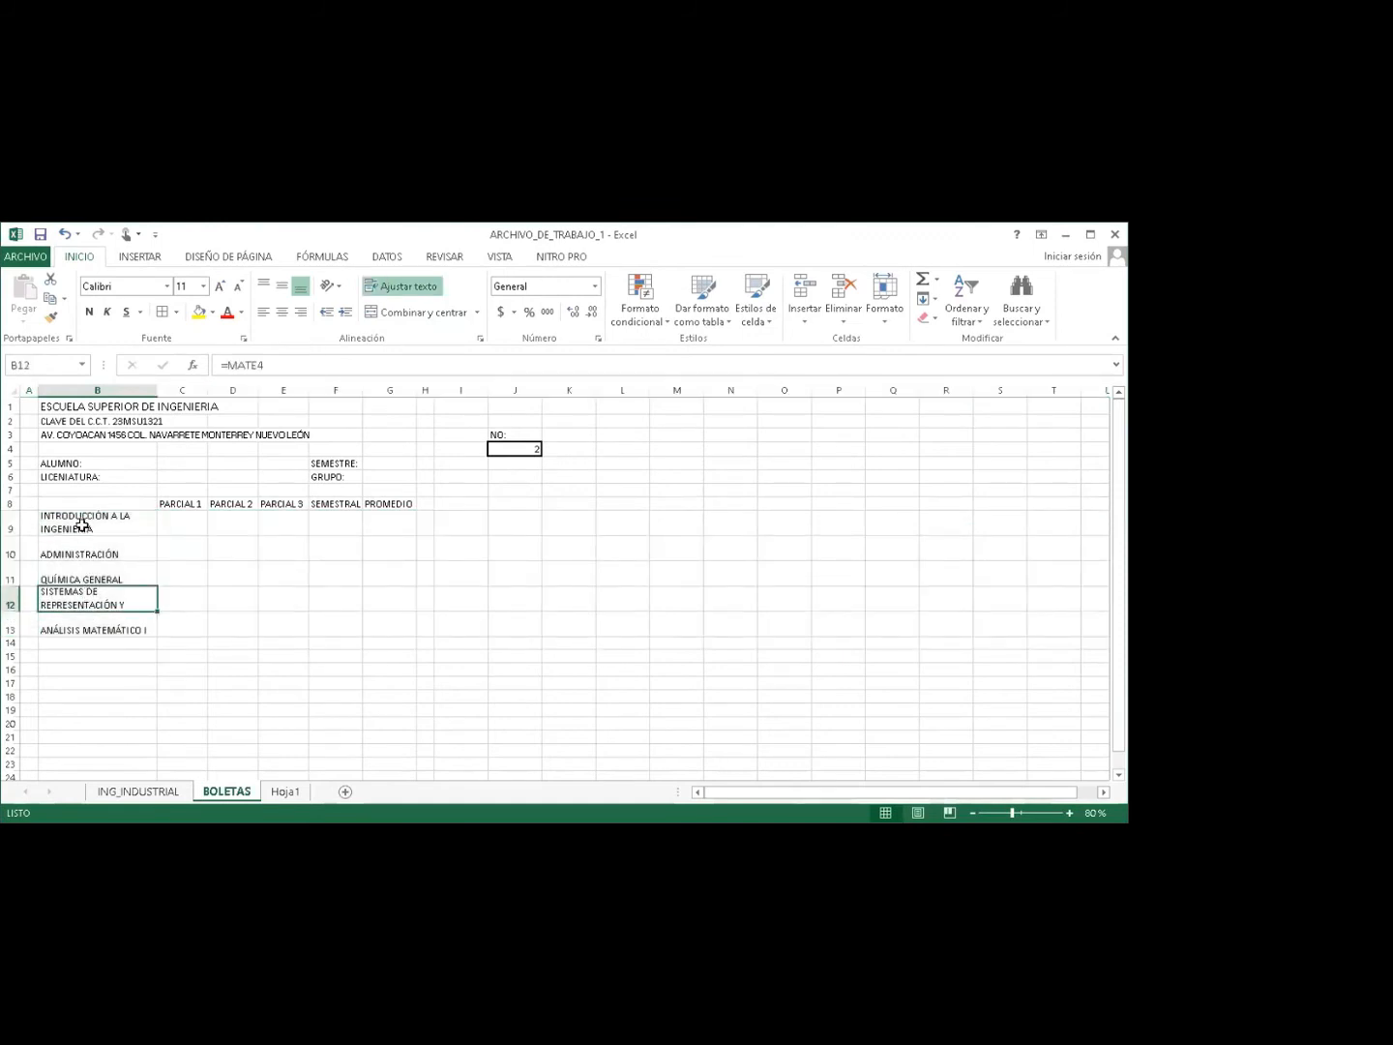
pyautogui.click(84, 523)
pyautogui.click(82, 547)
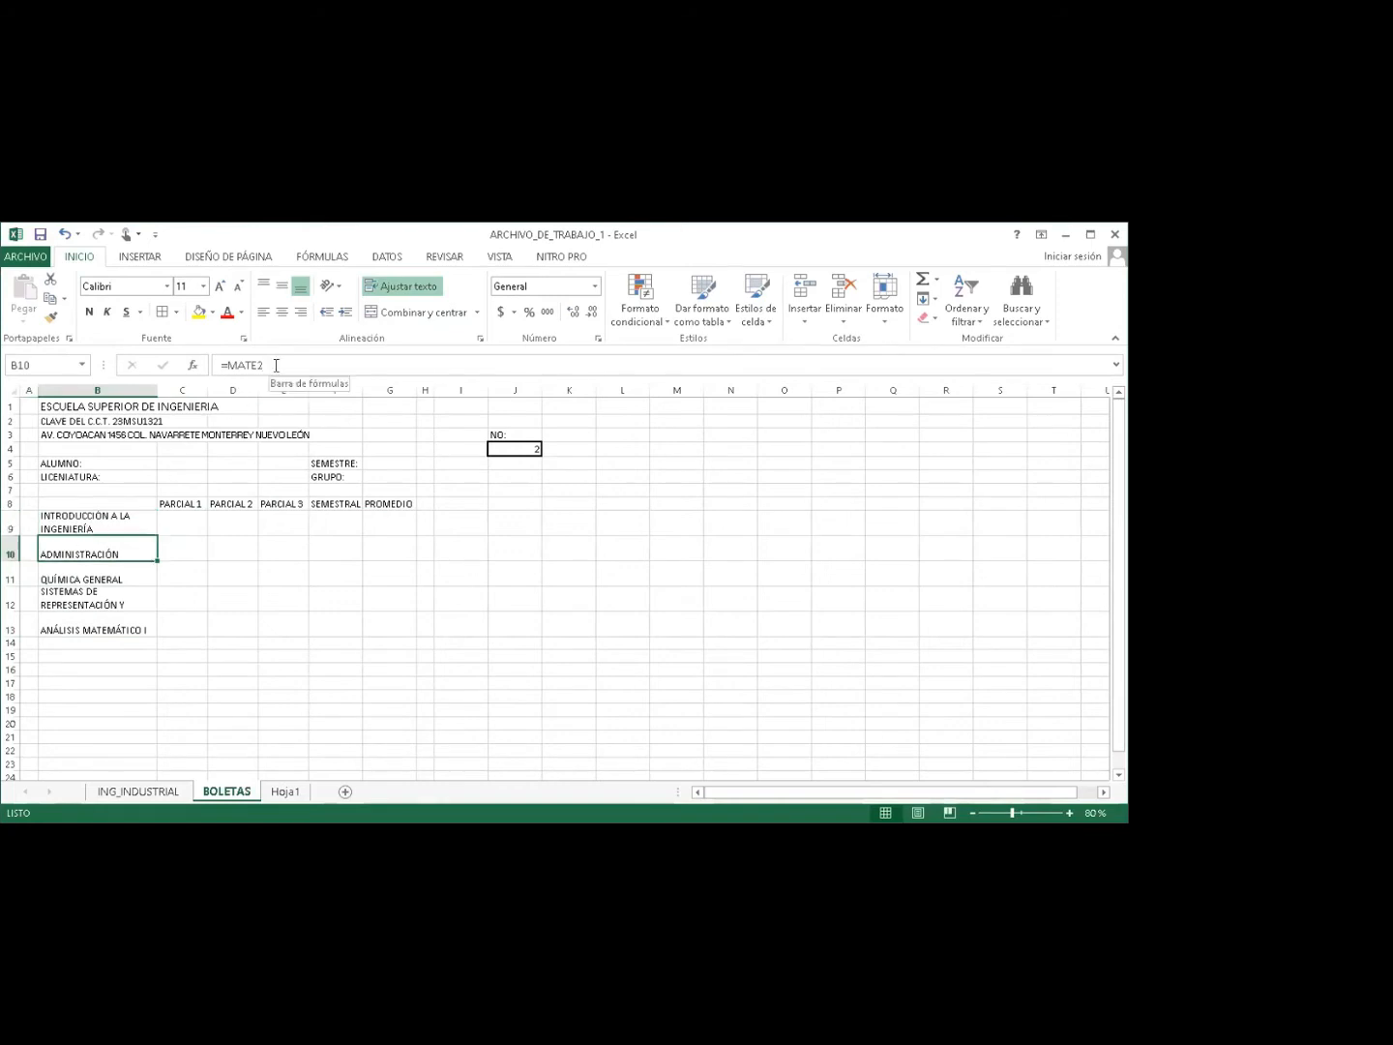
pyautogui.click(102, 577)
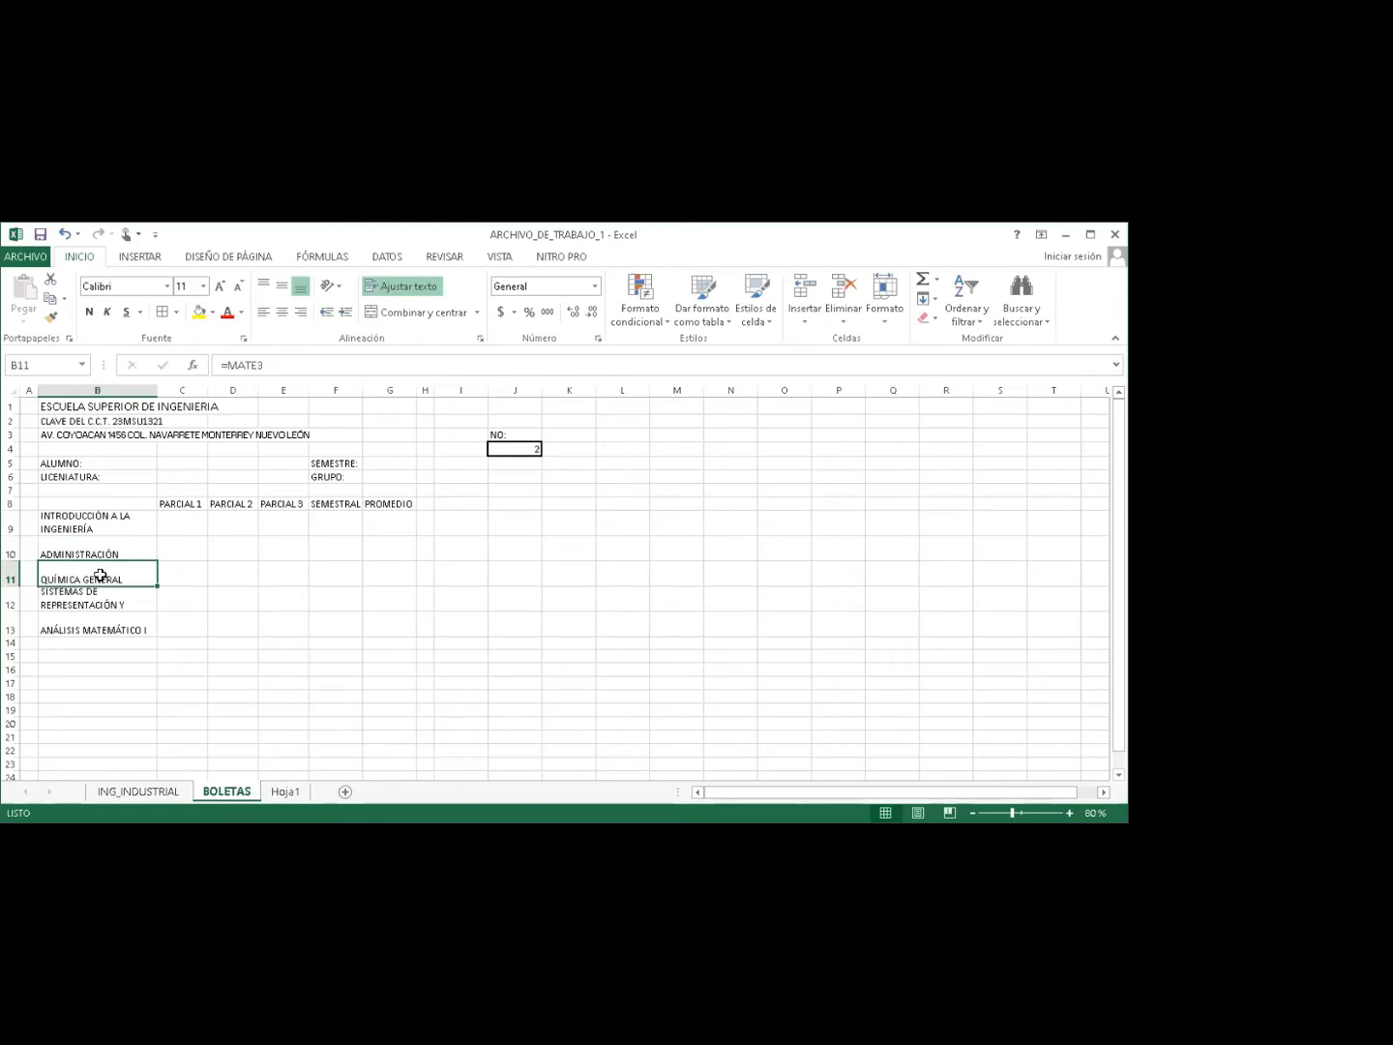
pyautogui.click(96, 604)
pyautogui.click(93, 626)
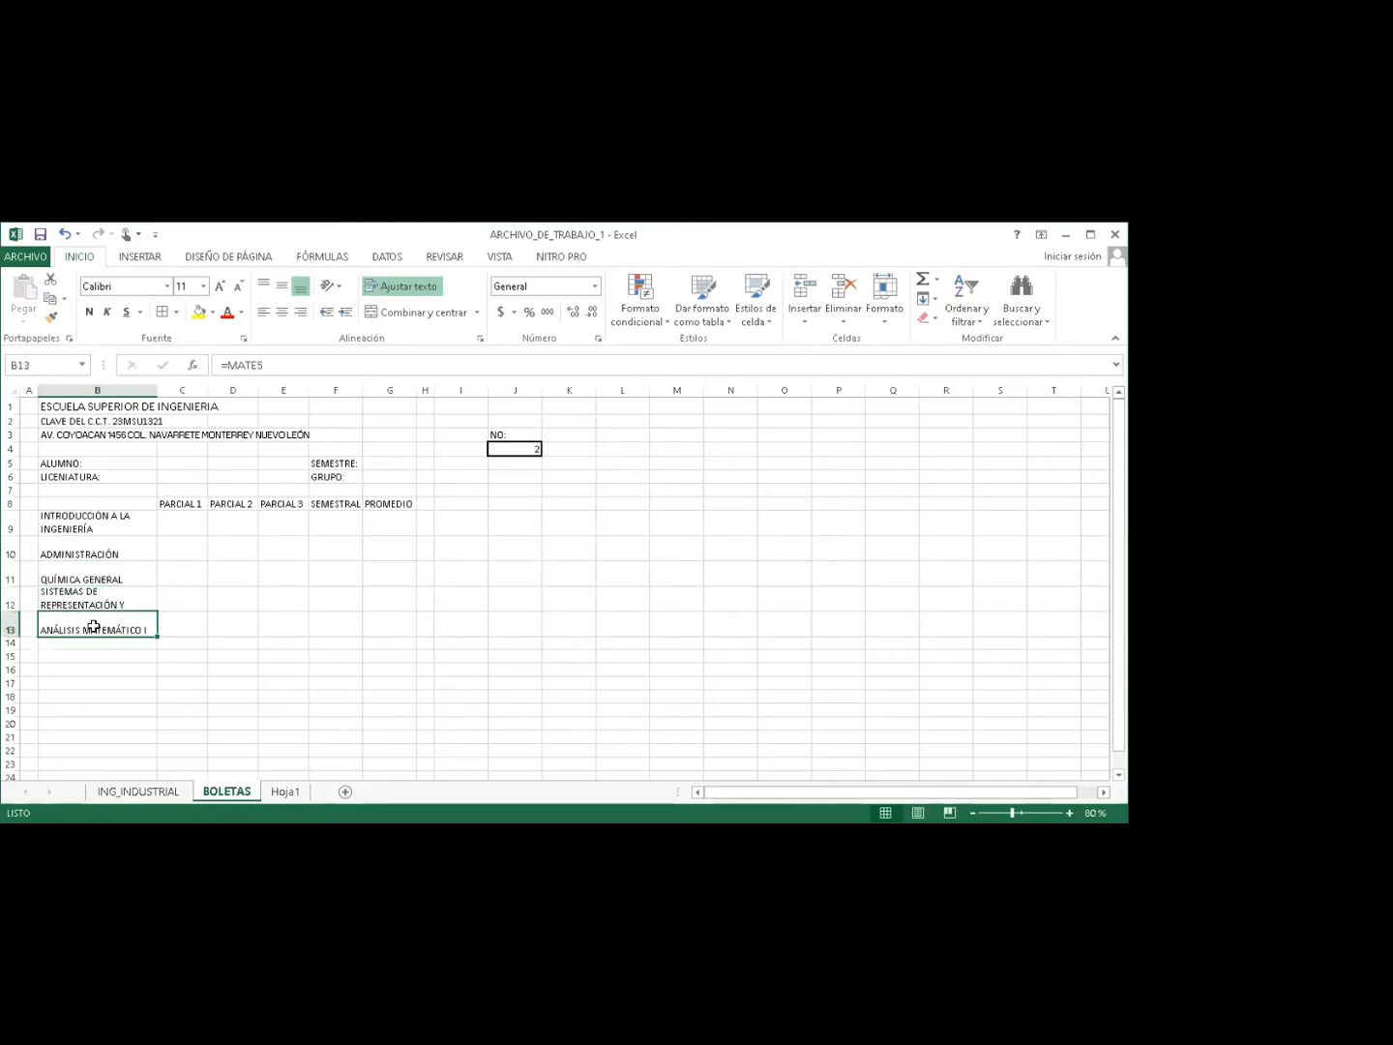
pyautogui.click(86, 532)
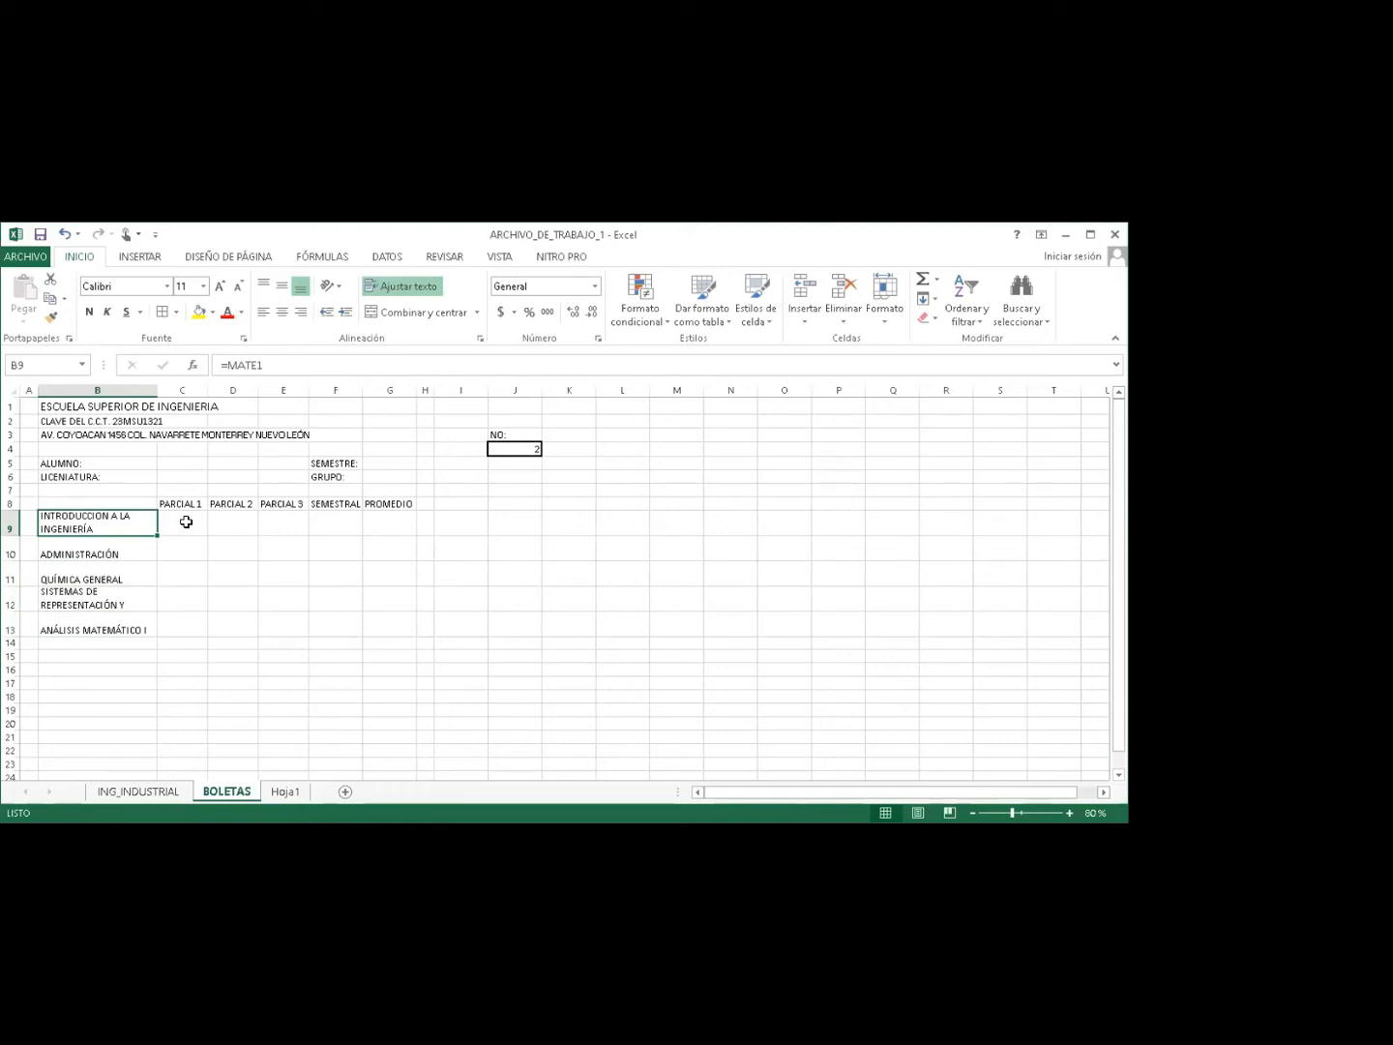
# Review the header cells, widen column B to about 24.43, and return to ING_INDUSTRIAL.
pyautogui.moveTo(185, 521); pyautogui.dragTo(290, 628)
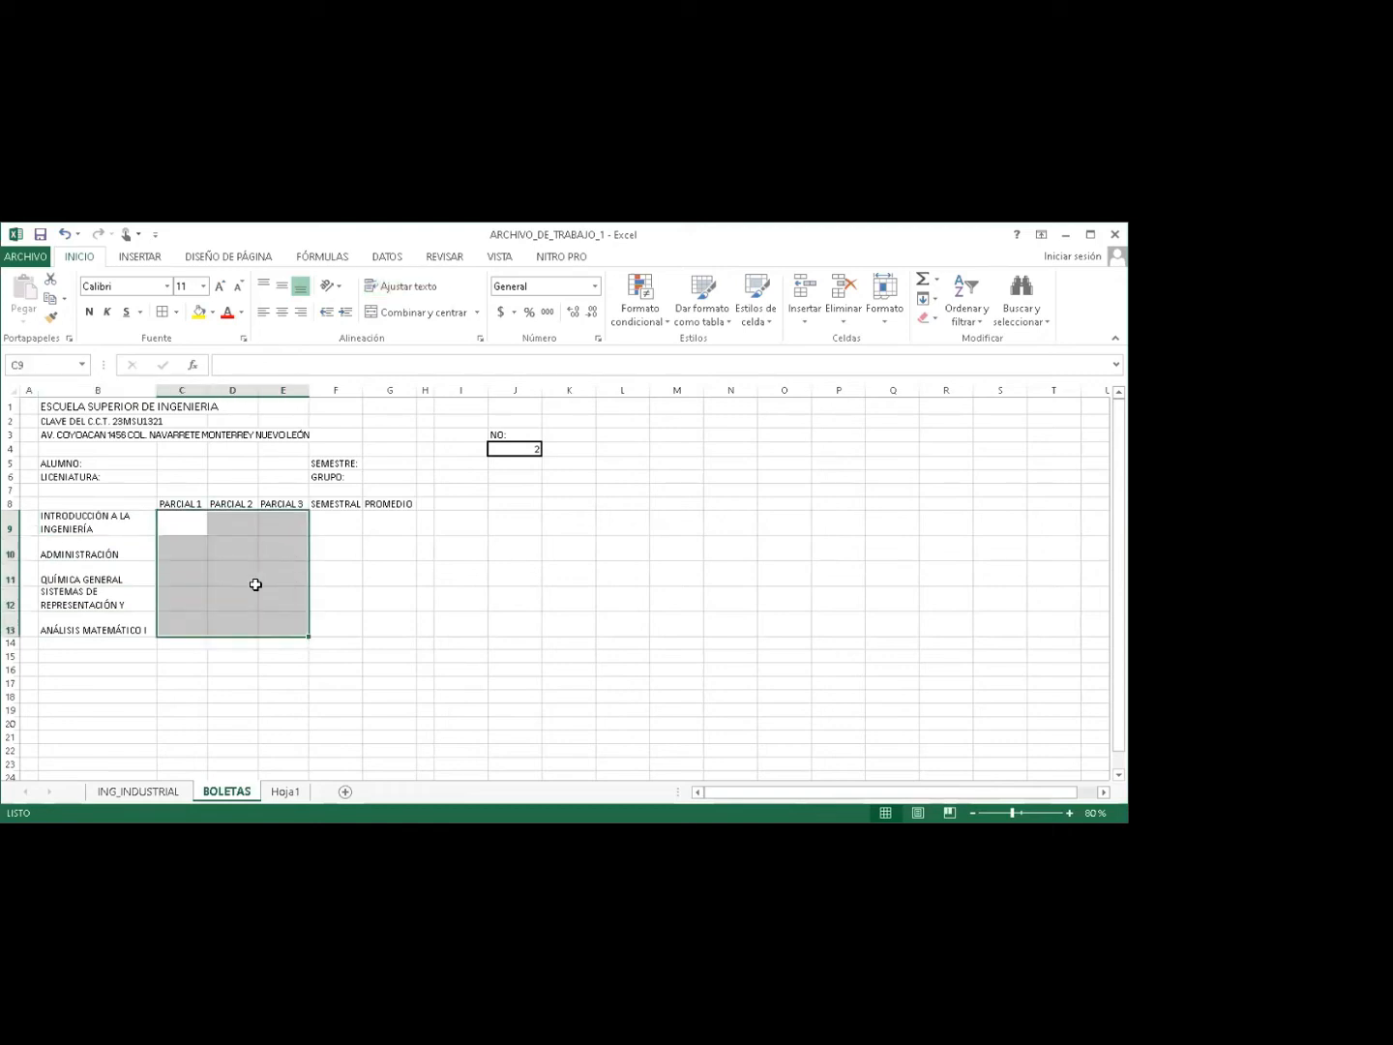
pyautogui.click(167, 464)
pyautogui.click(163, 475)
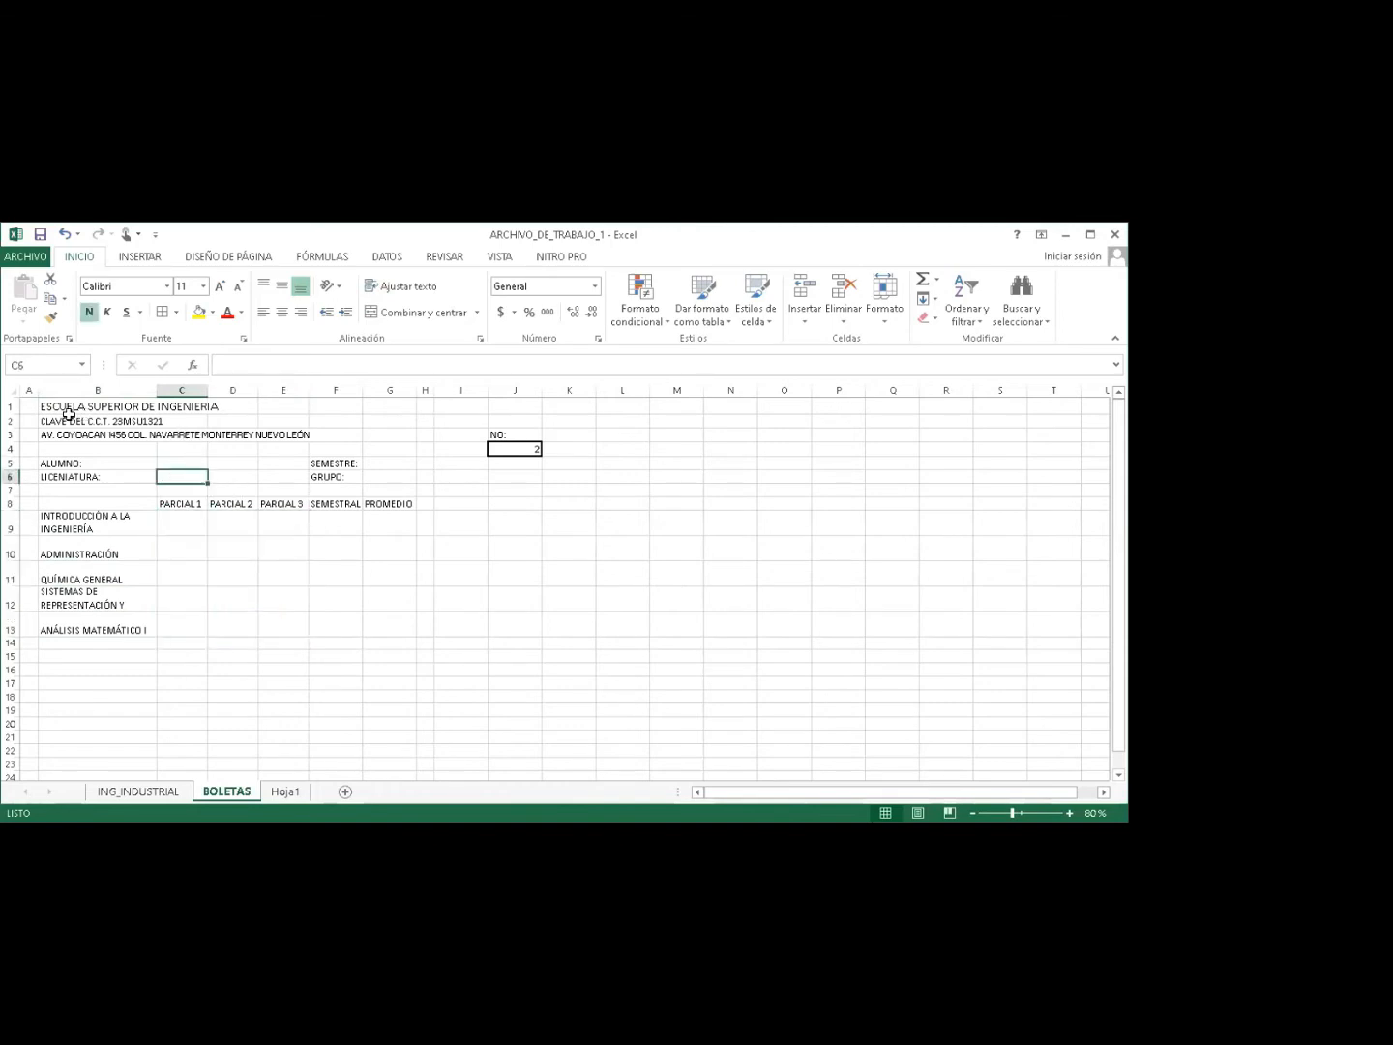
pyautogui.moveTo(46, 406); pyautogui.dragTo(227, 397)
pyautogui.click(272, 406)
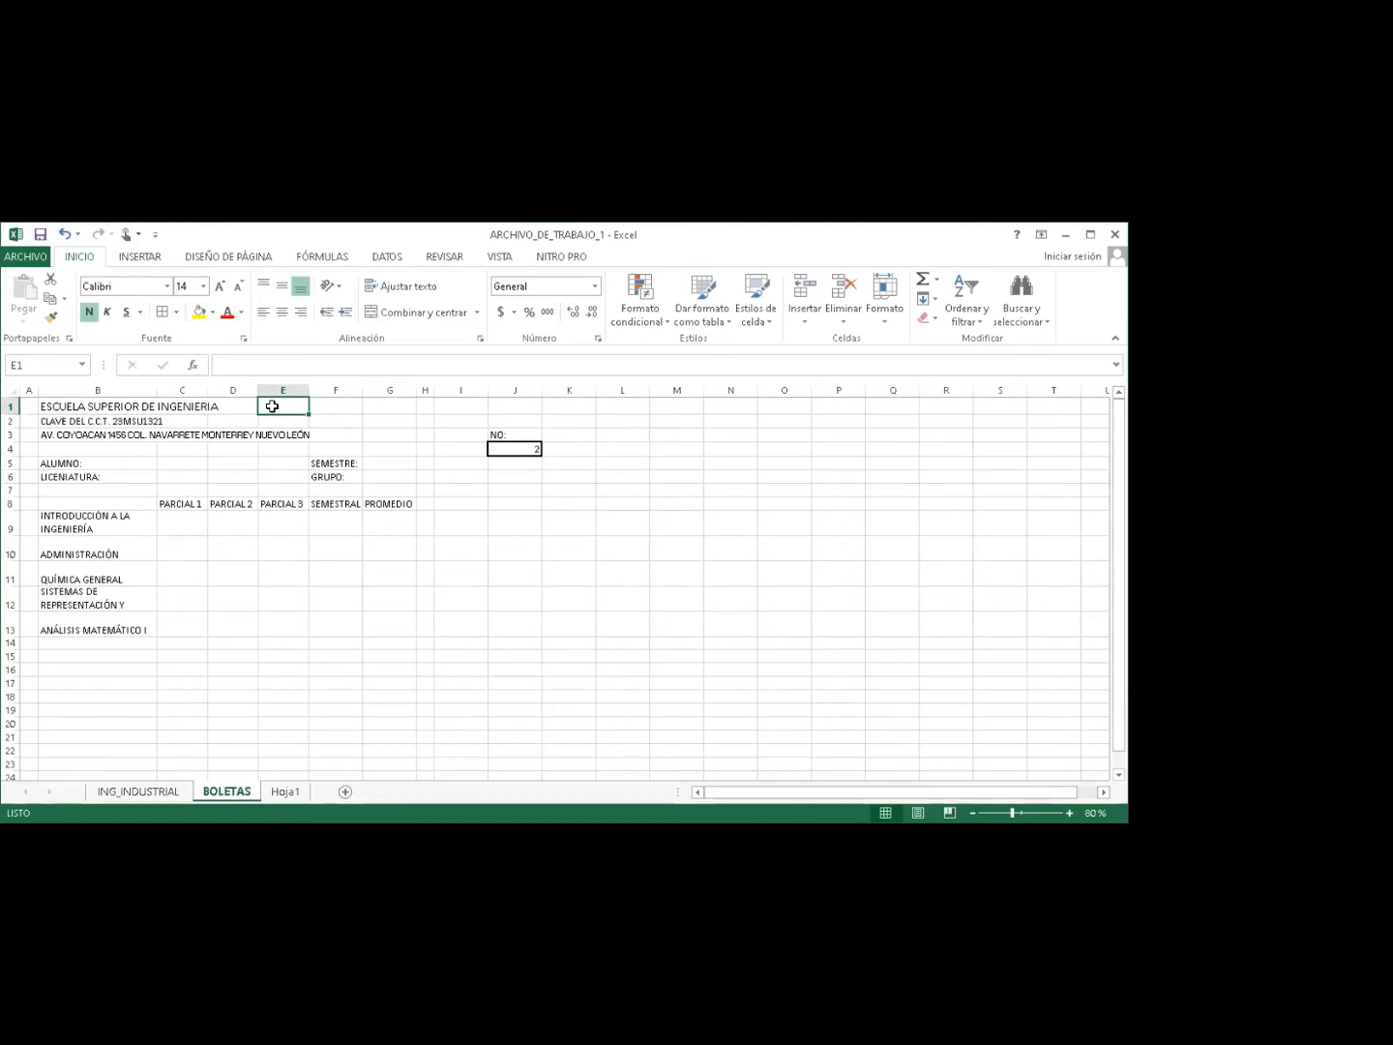
pyautogui.click(151, 456)
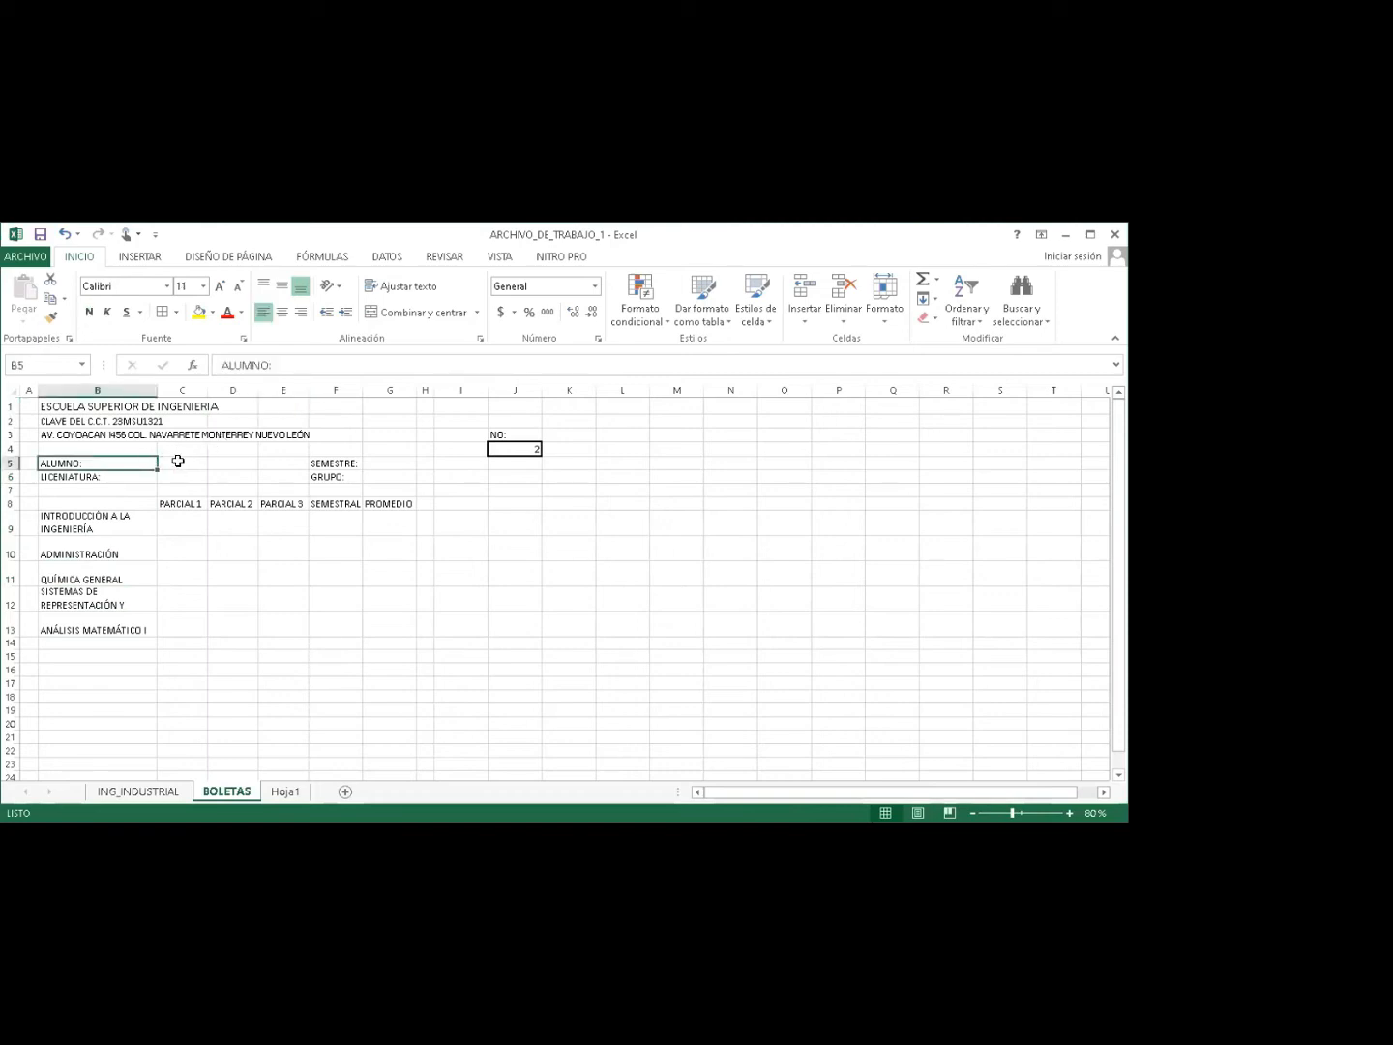
pyautogui.moveTo(155, 393); pyautogui.dragTo(160, 392)
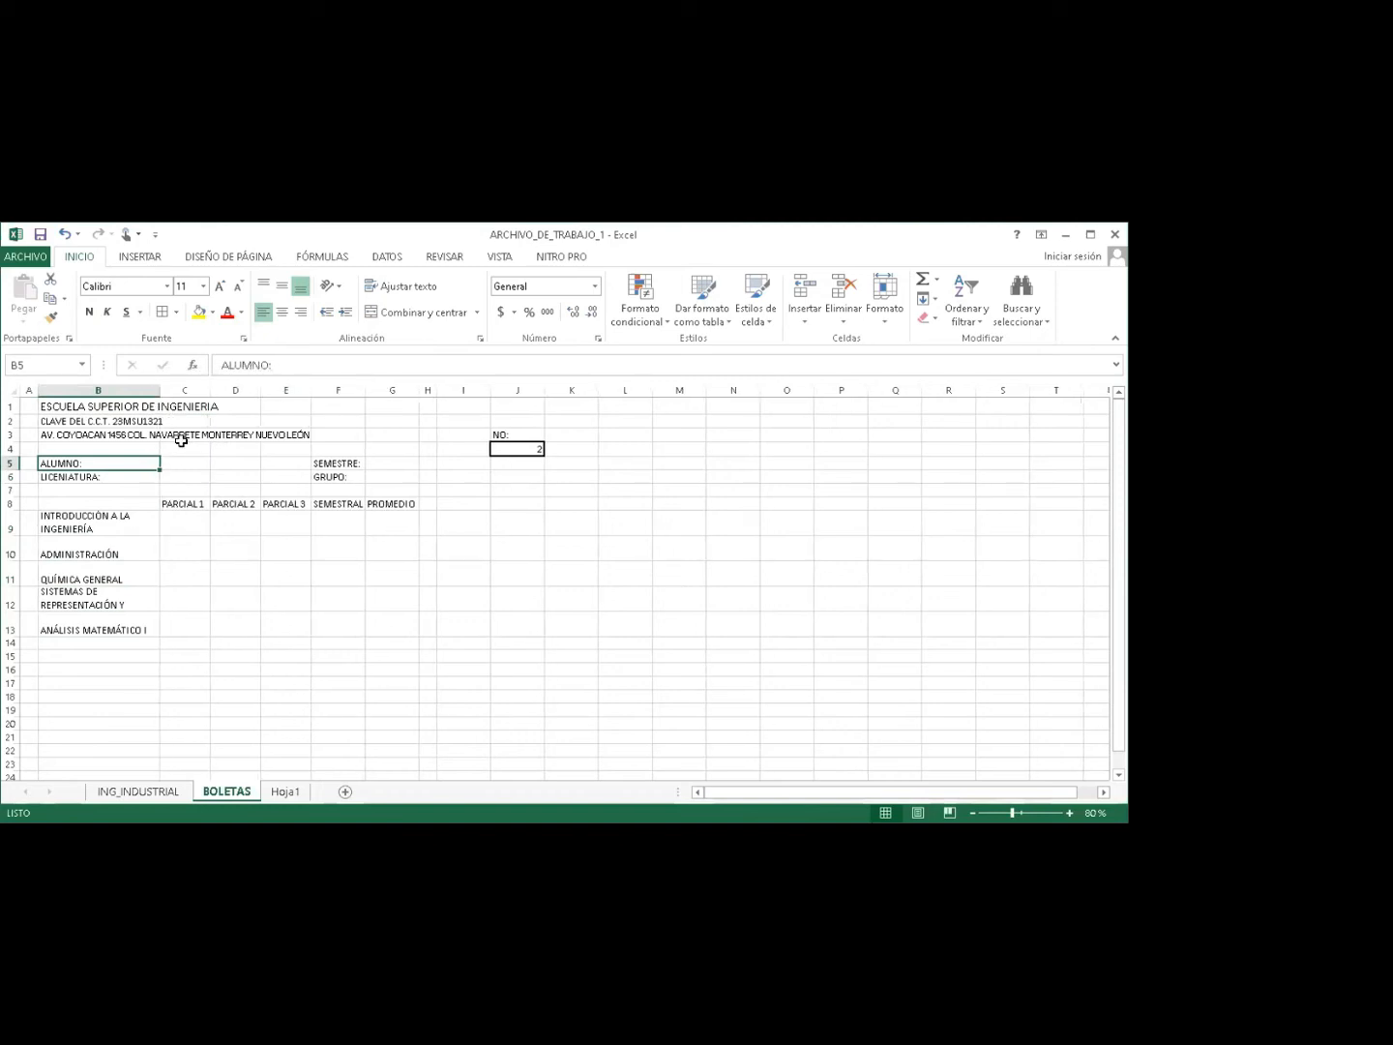
pyautogui.click(142, 794)
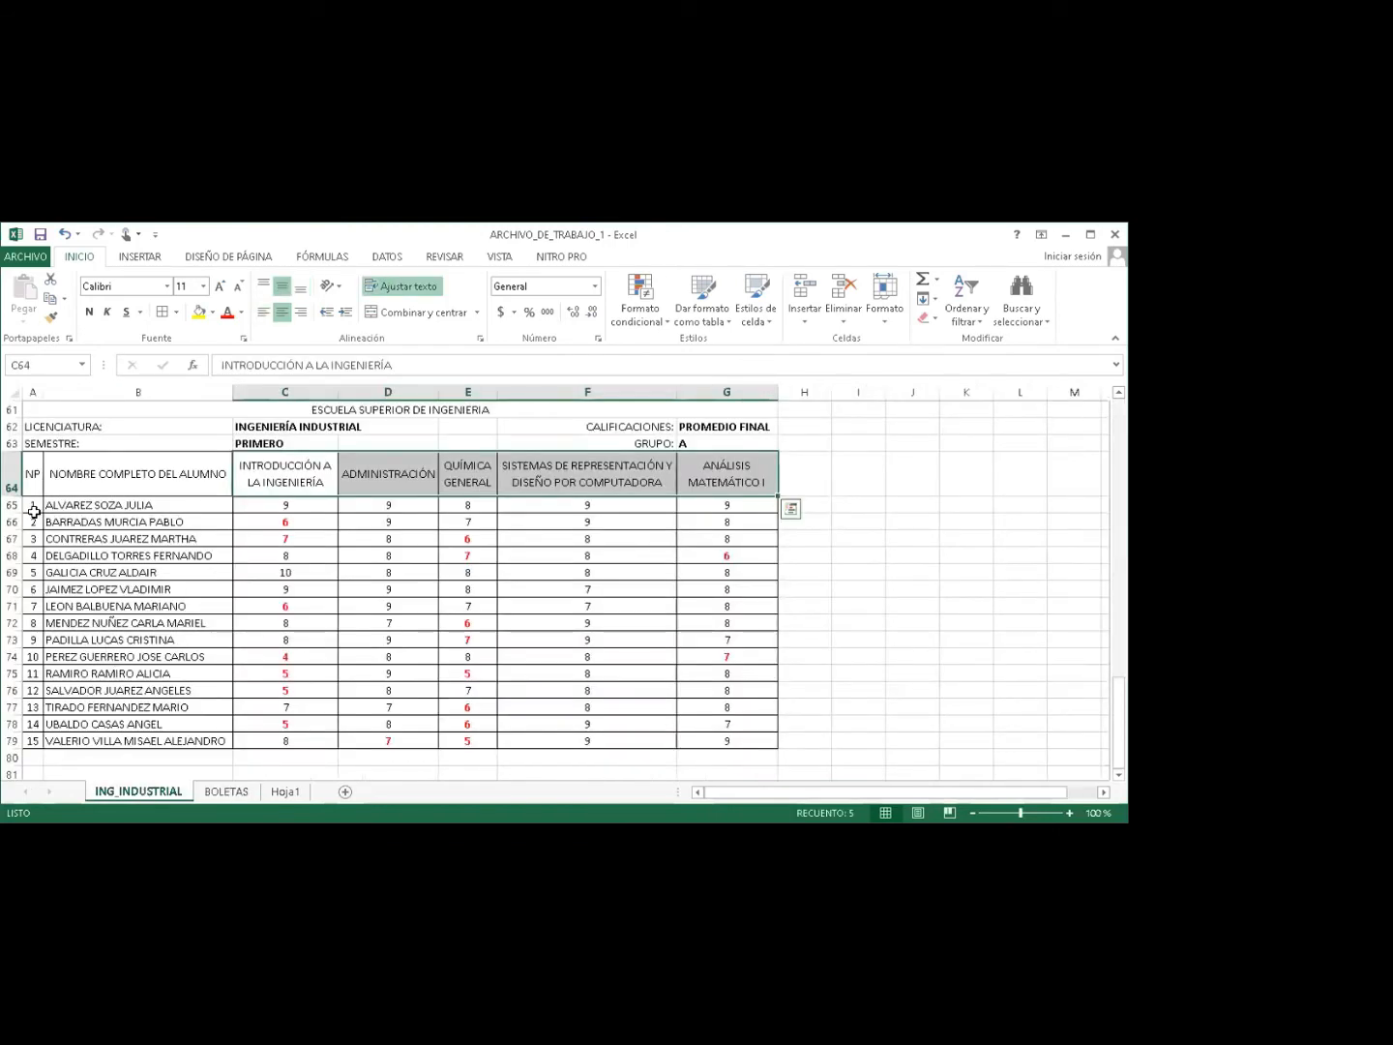
# Number the students 1 to 15 in A65:A79, then go back to the BOLETAS sheet.
pyautogui.click(32, 506)
pyautogui.moveTo(32, 505); pyautogui.dragTo(38, 742)
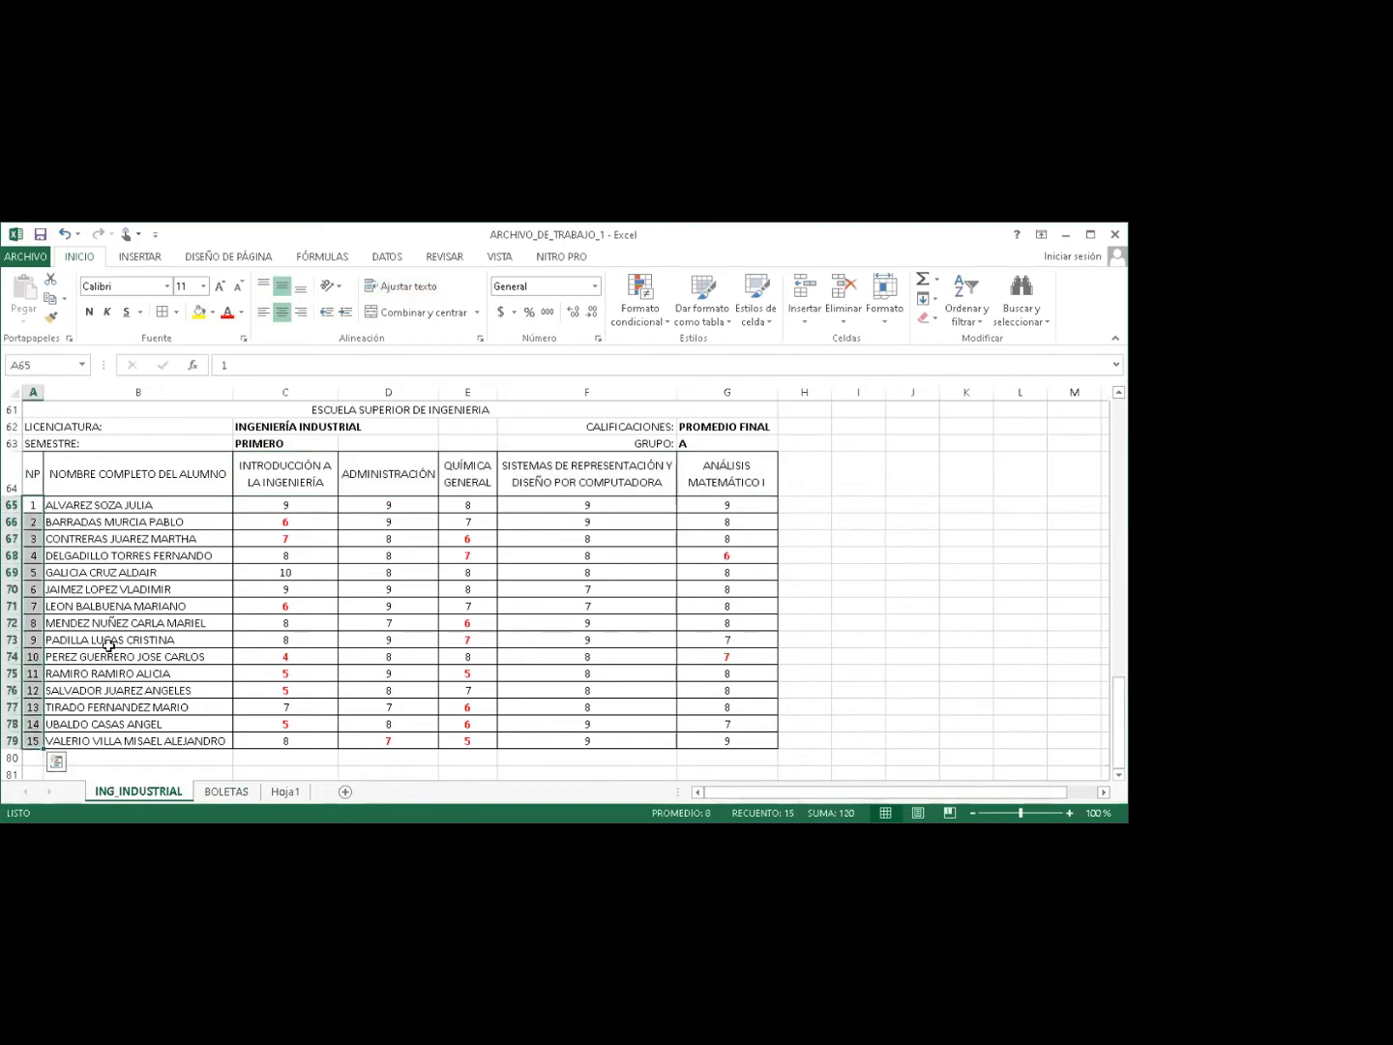
pyautogui.click(222, 792)
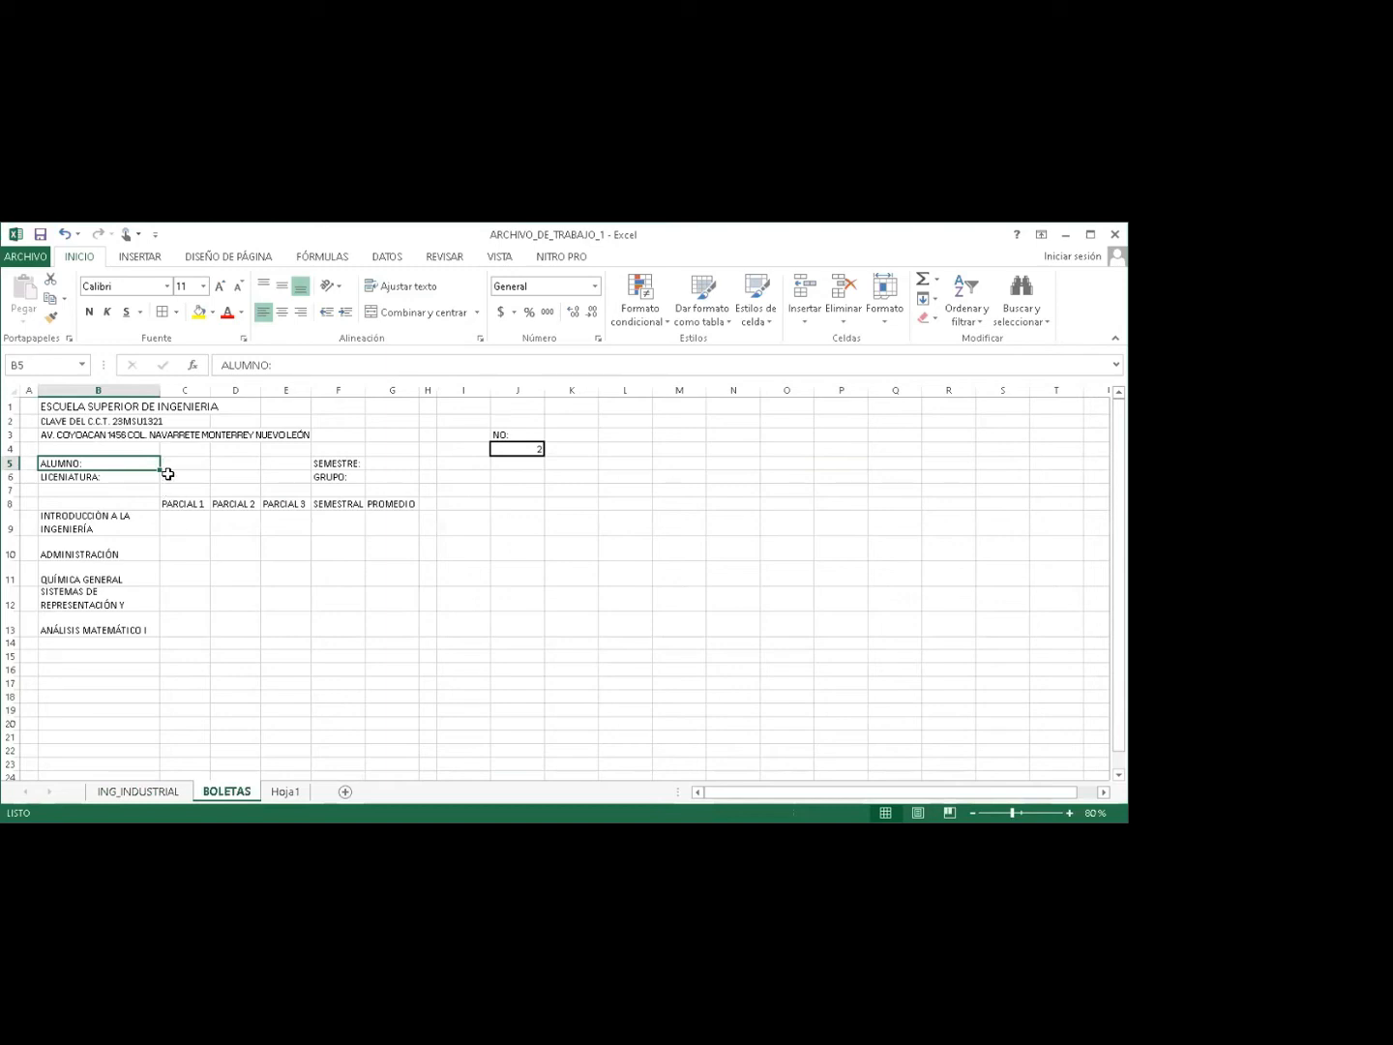
# Delete the PARCIAL 3 heading in E8 and narrow column E.
pyautogui.click(167, 474)
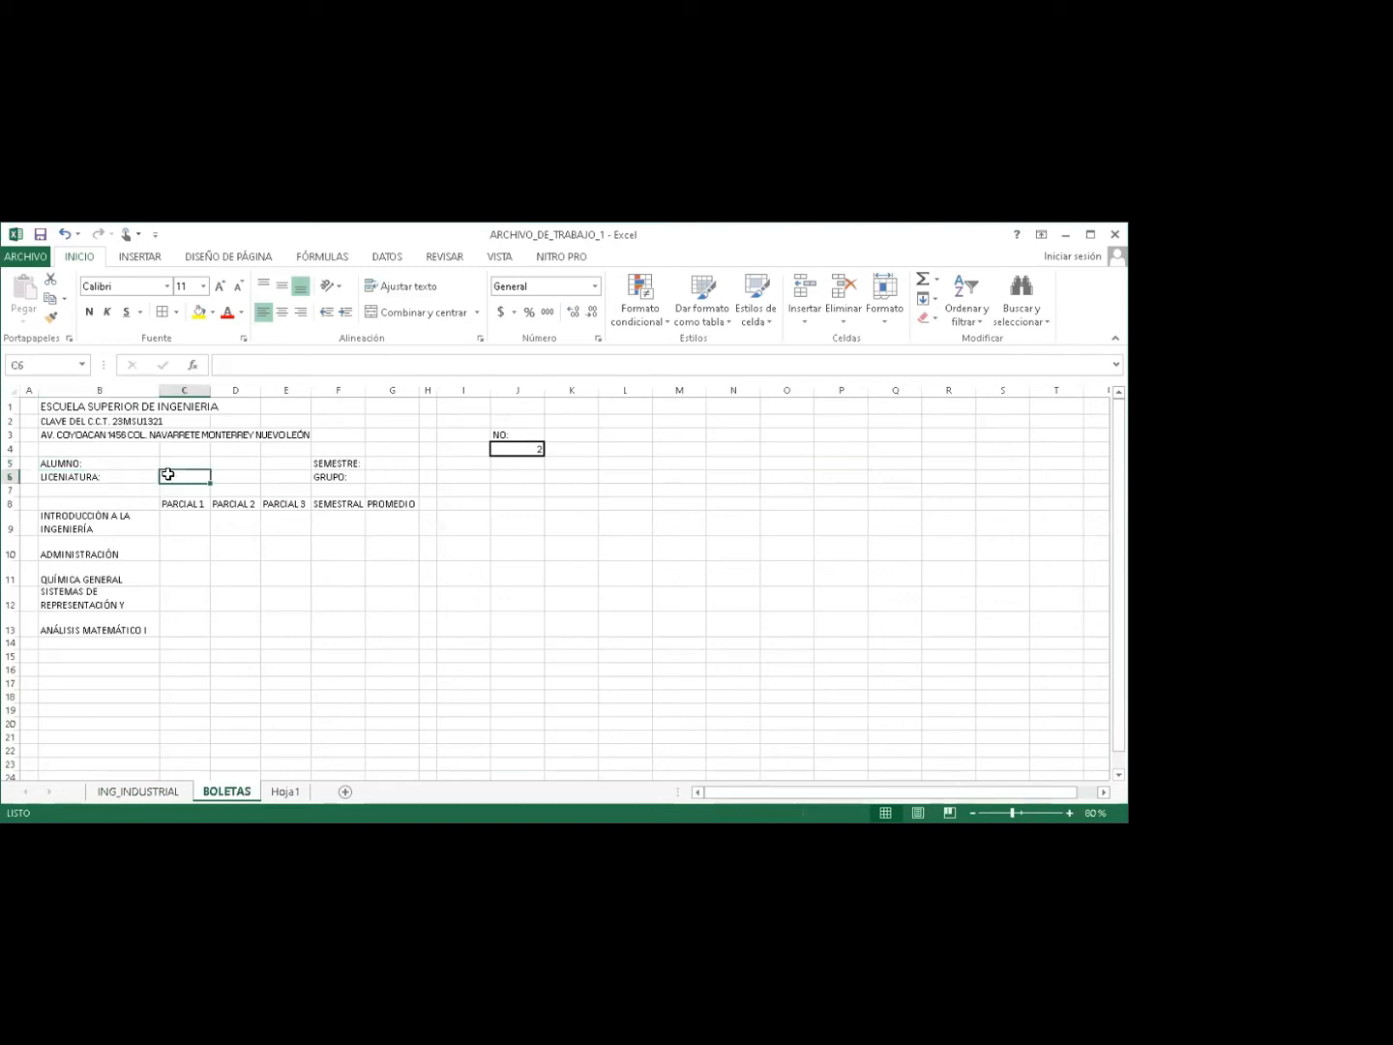
pyautogui.click(381, 460)
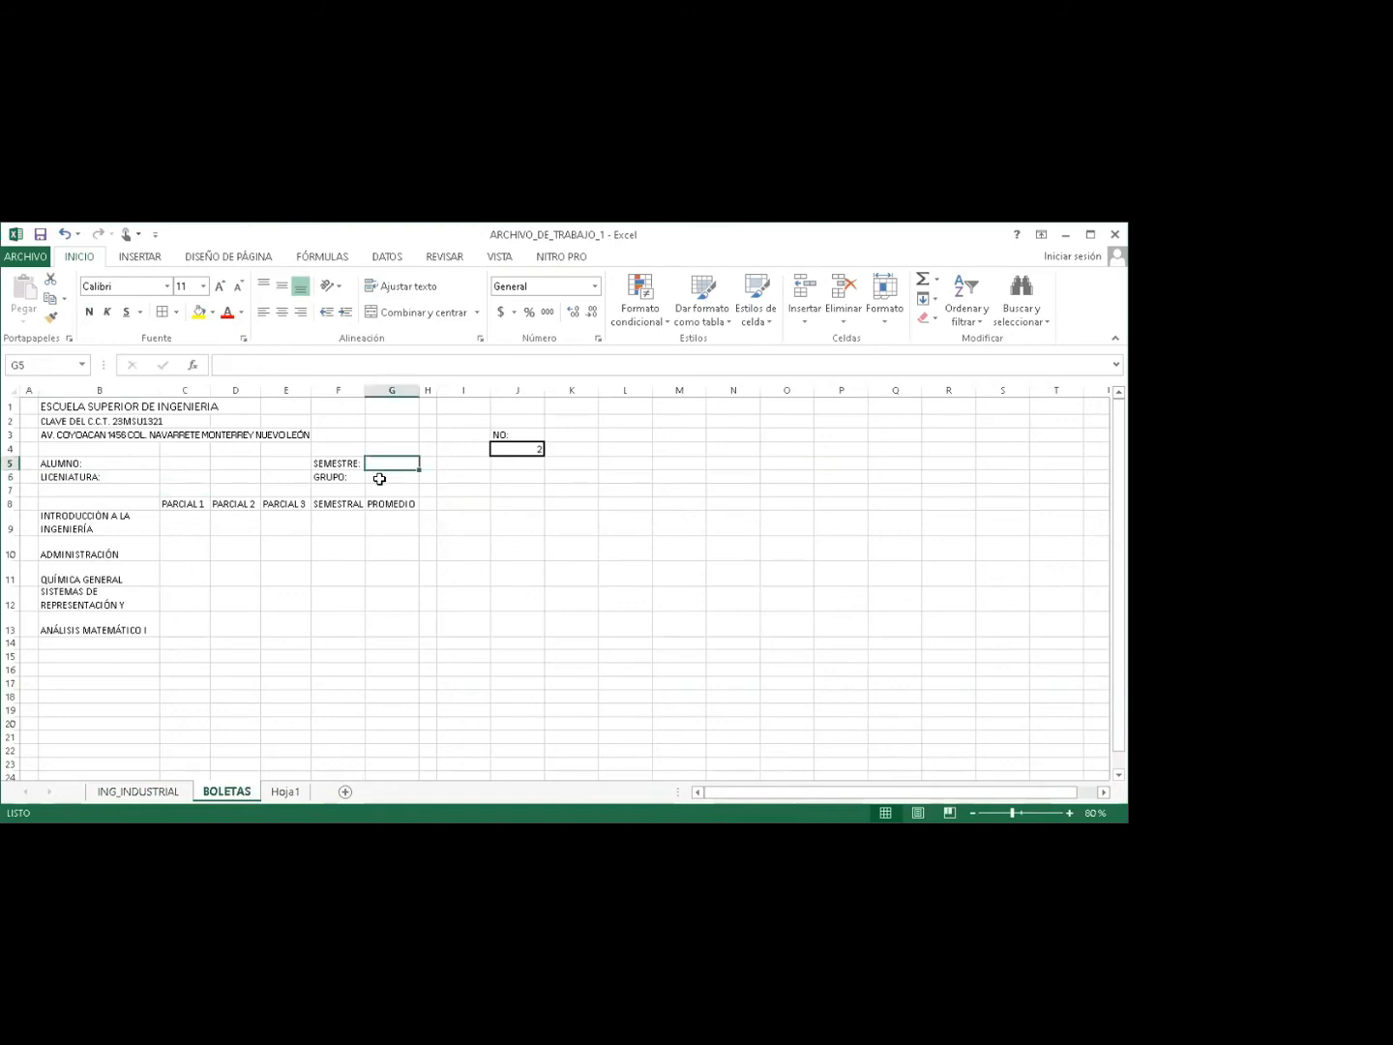
pyautogui.click(379, 478)
pyautogui.moveTo(185, 522); pyautogui.dragTo(314, 613)
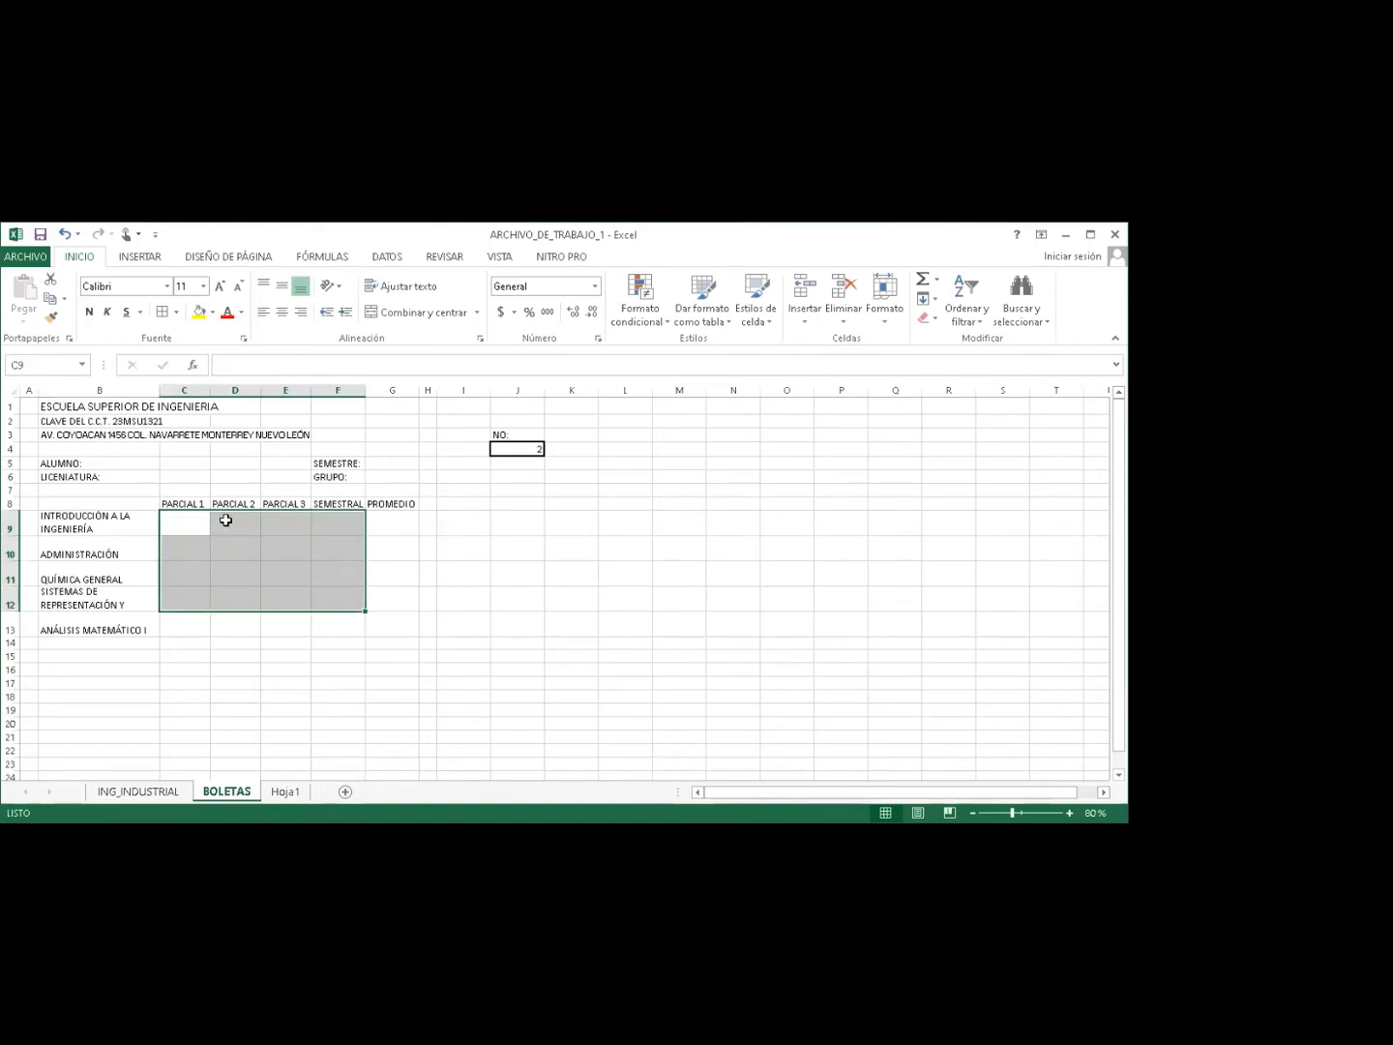
pyautogui.click(186, 521)
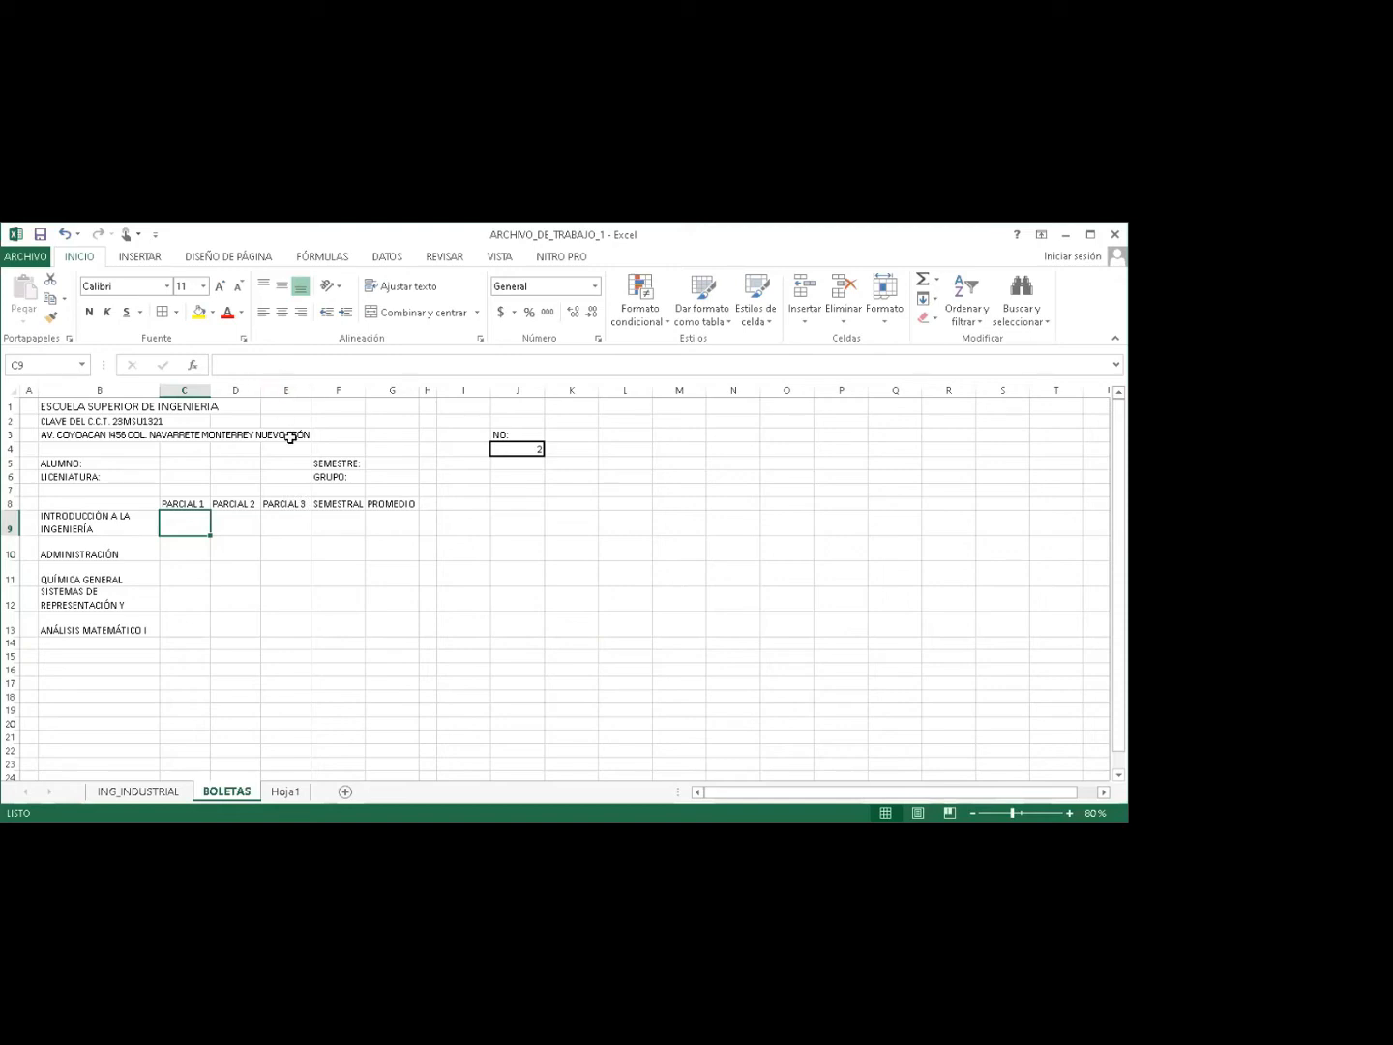
pyautogui.click(278, 503)
pyautogui.press('Delete')
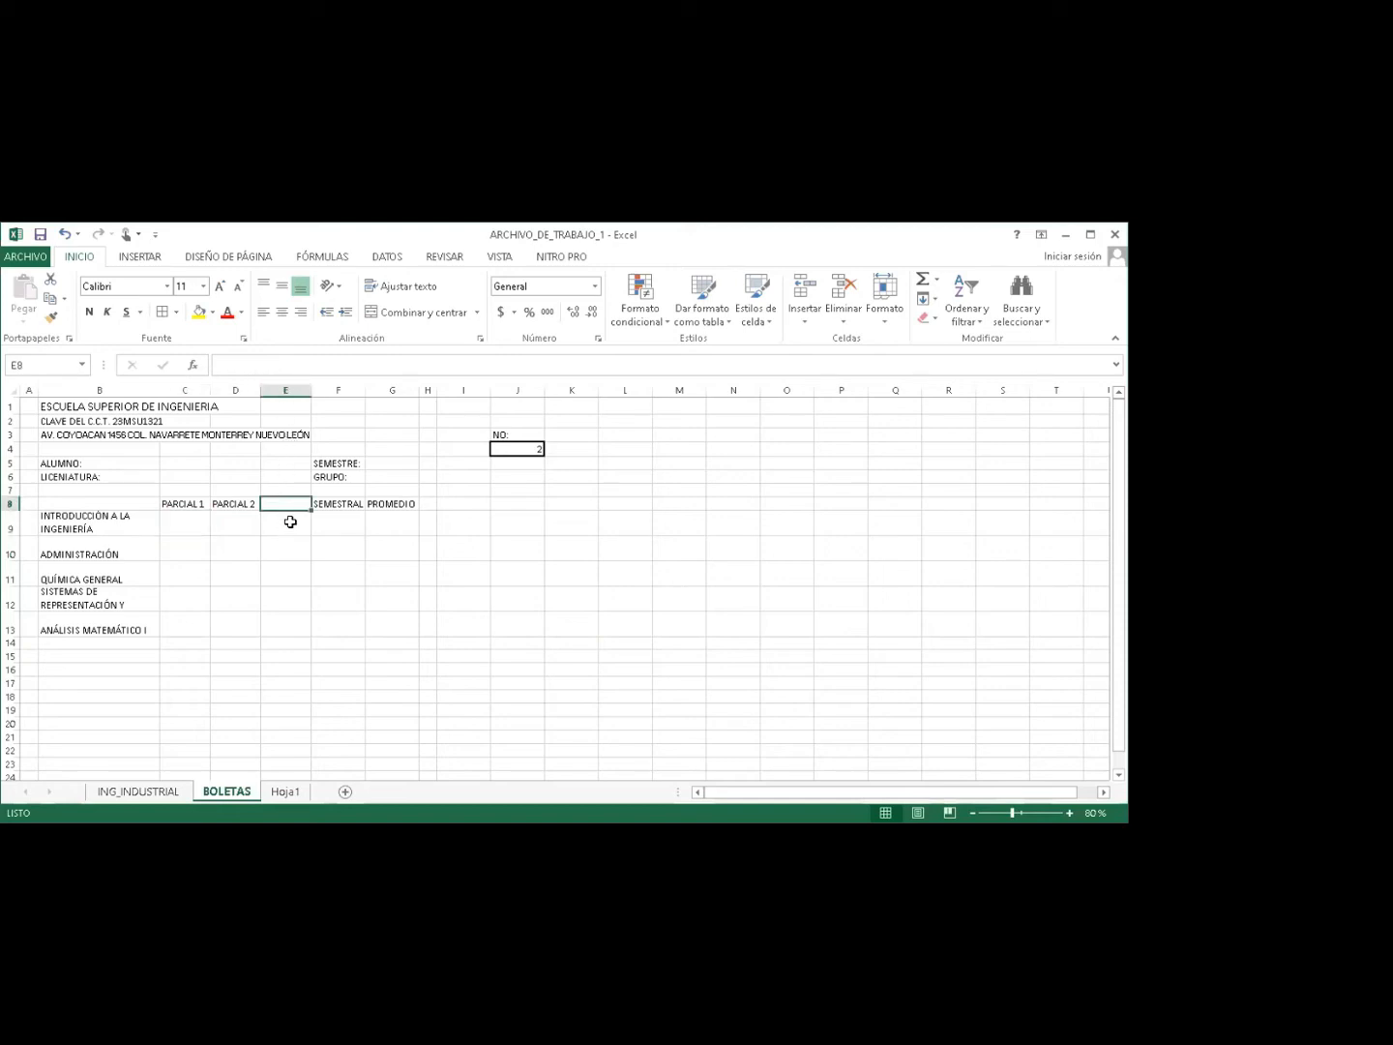
pyautogui.moveTo(307, 385); pyautogui.dragTo(286, 386)
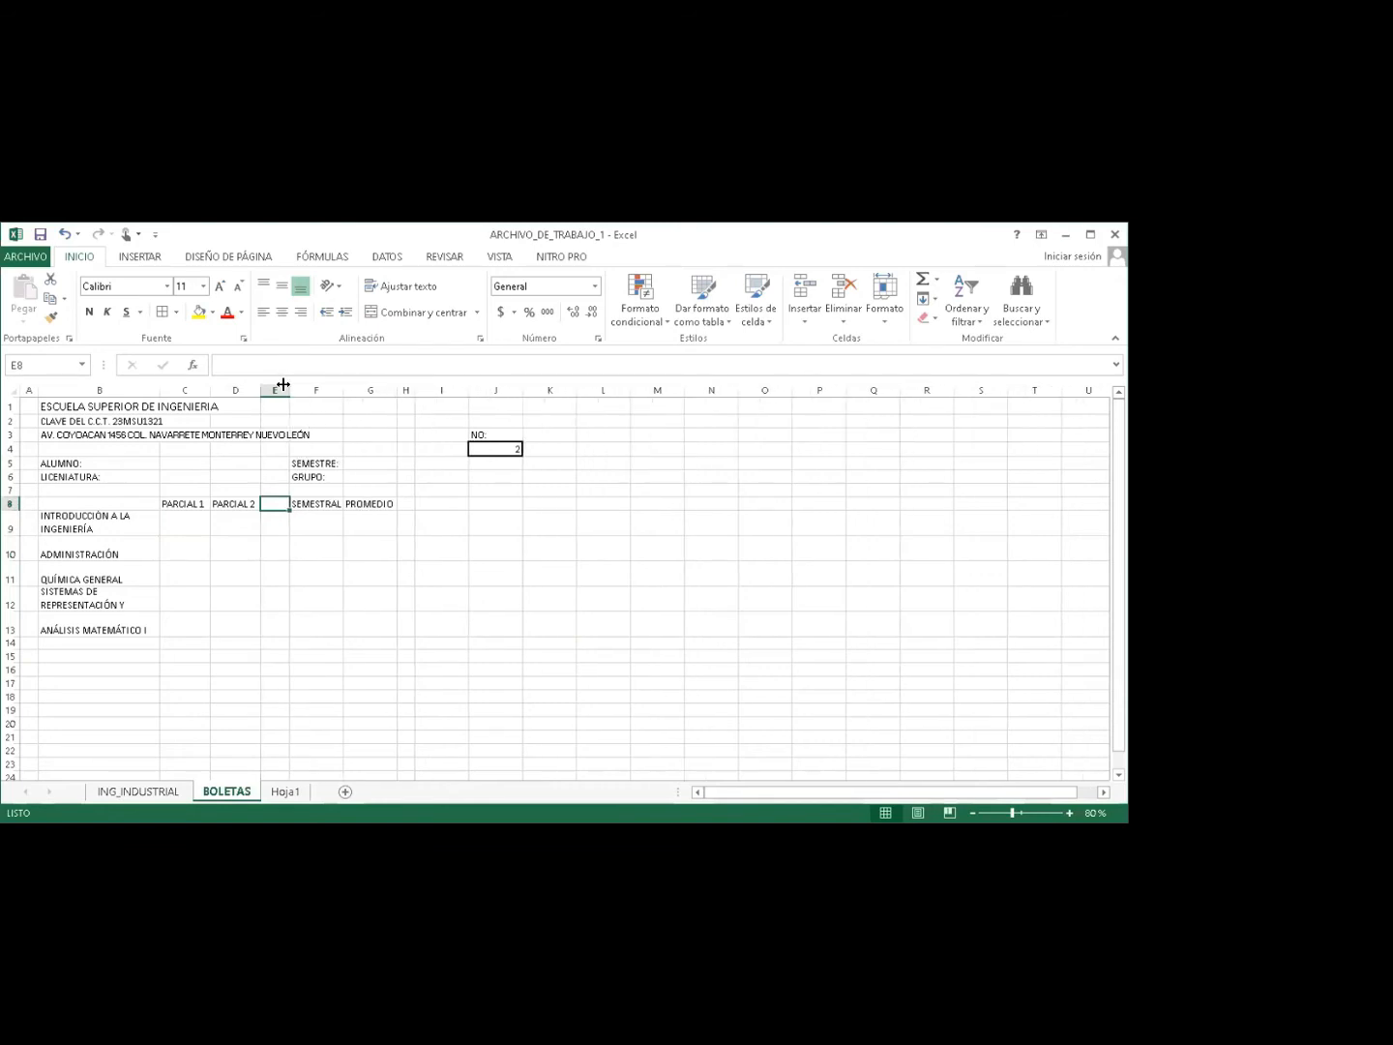
pyautogui.click(266, 514)
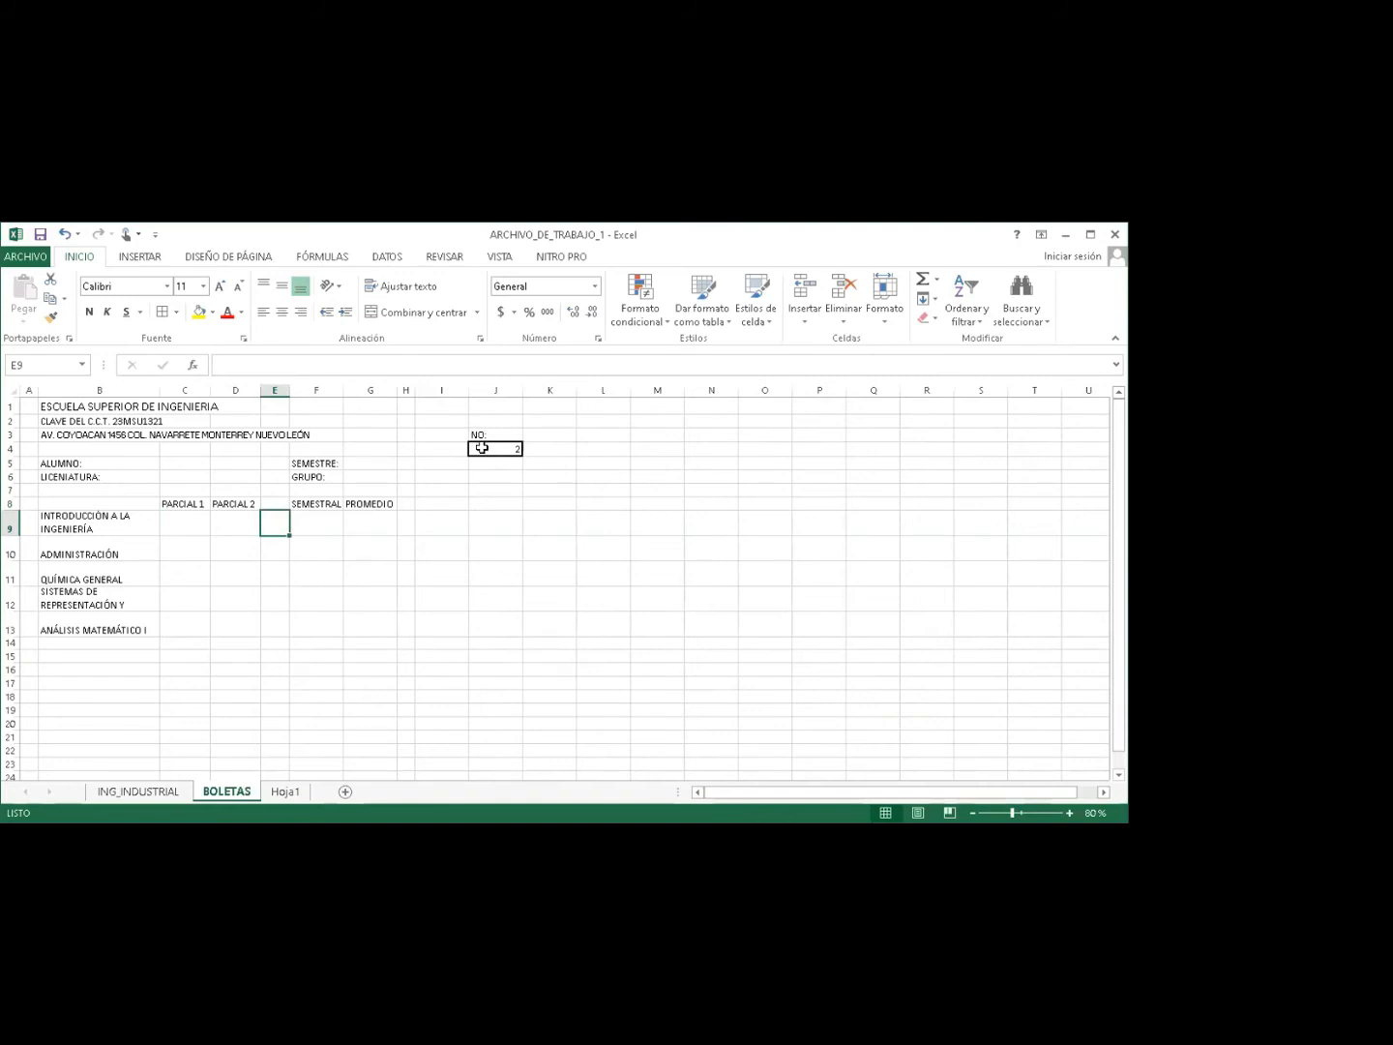
# Clear the NO. cell J4 so it is left empty.
pyautogui.click(481, 448)
pyautogui.click(490, 475)
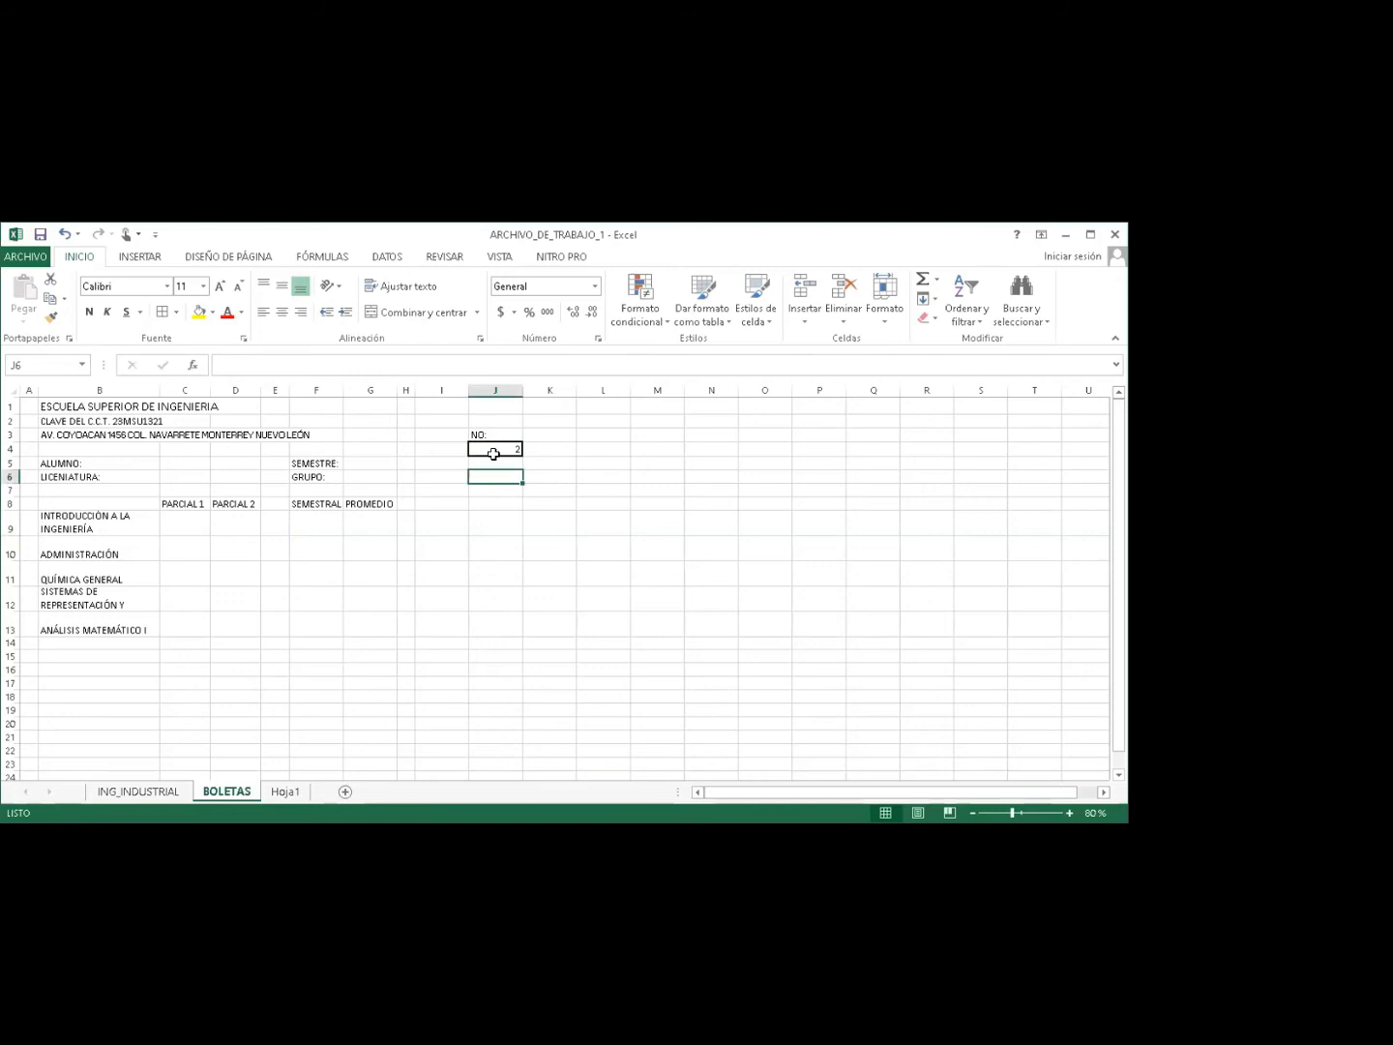
pyautogui.click(493, 452)
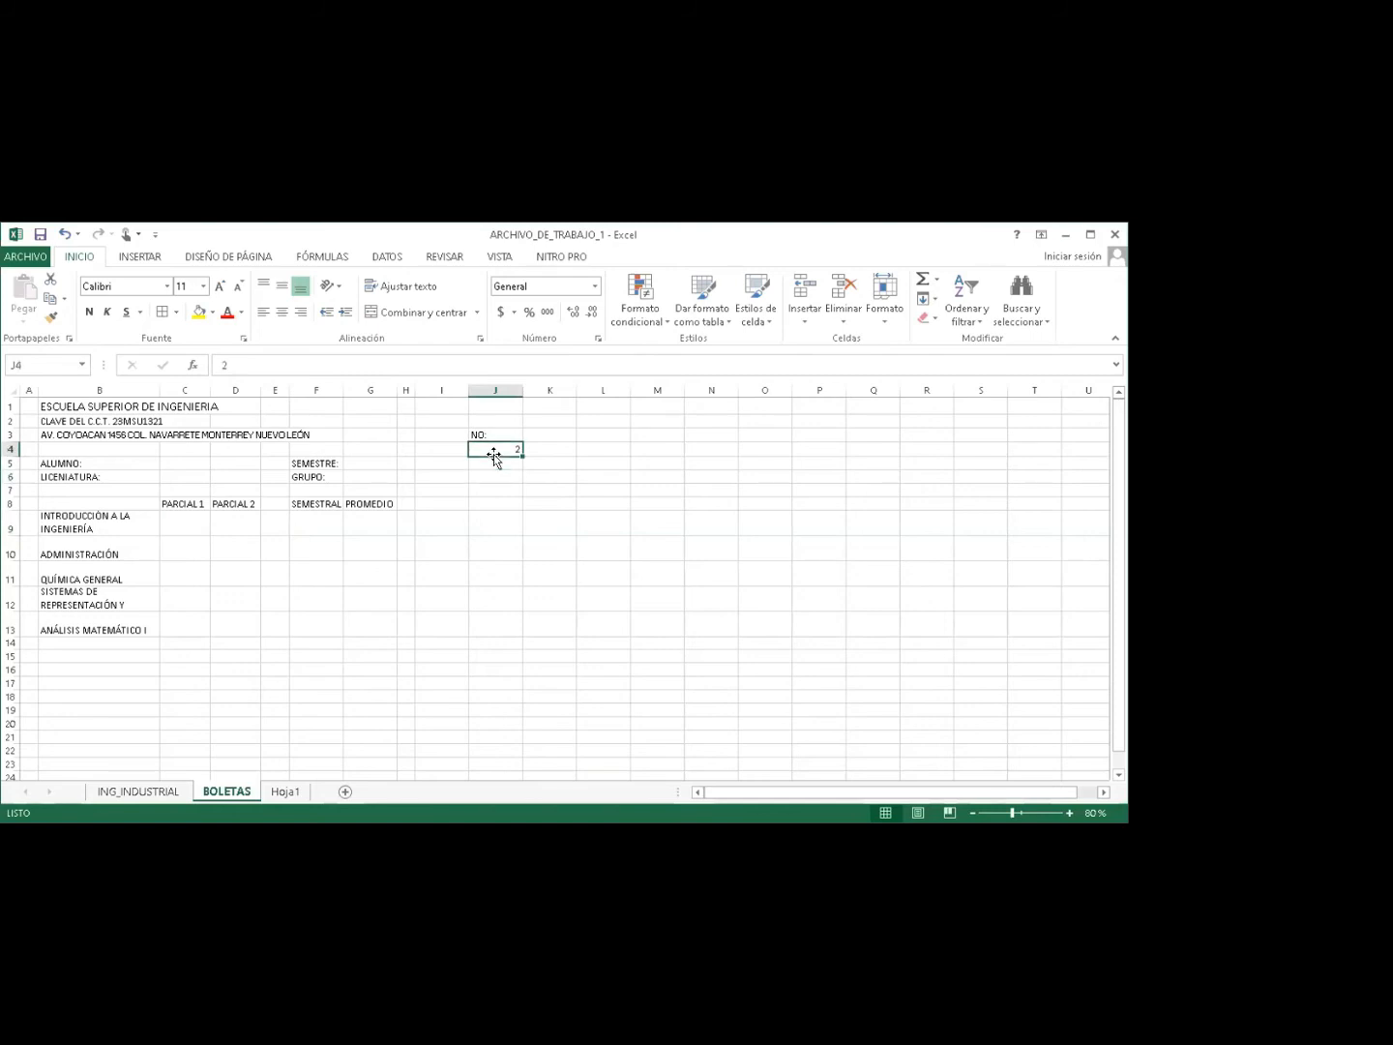
pyautogui.write('1')
pyautogui.press('BackSpace')
pyautogui.press('Return')
pyautogui.press('Return')
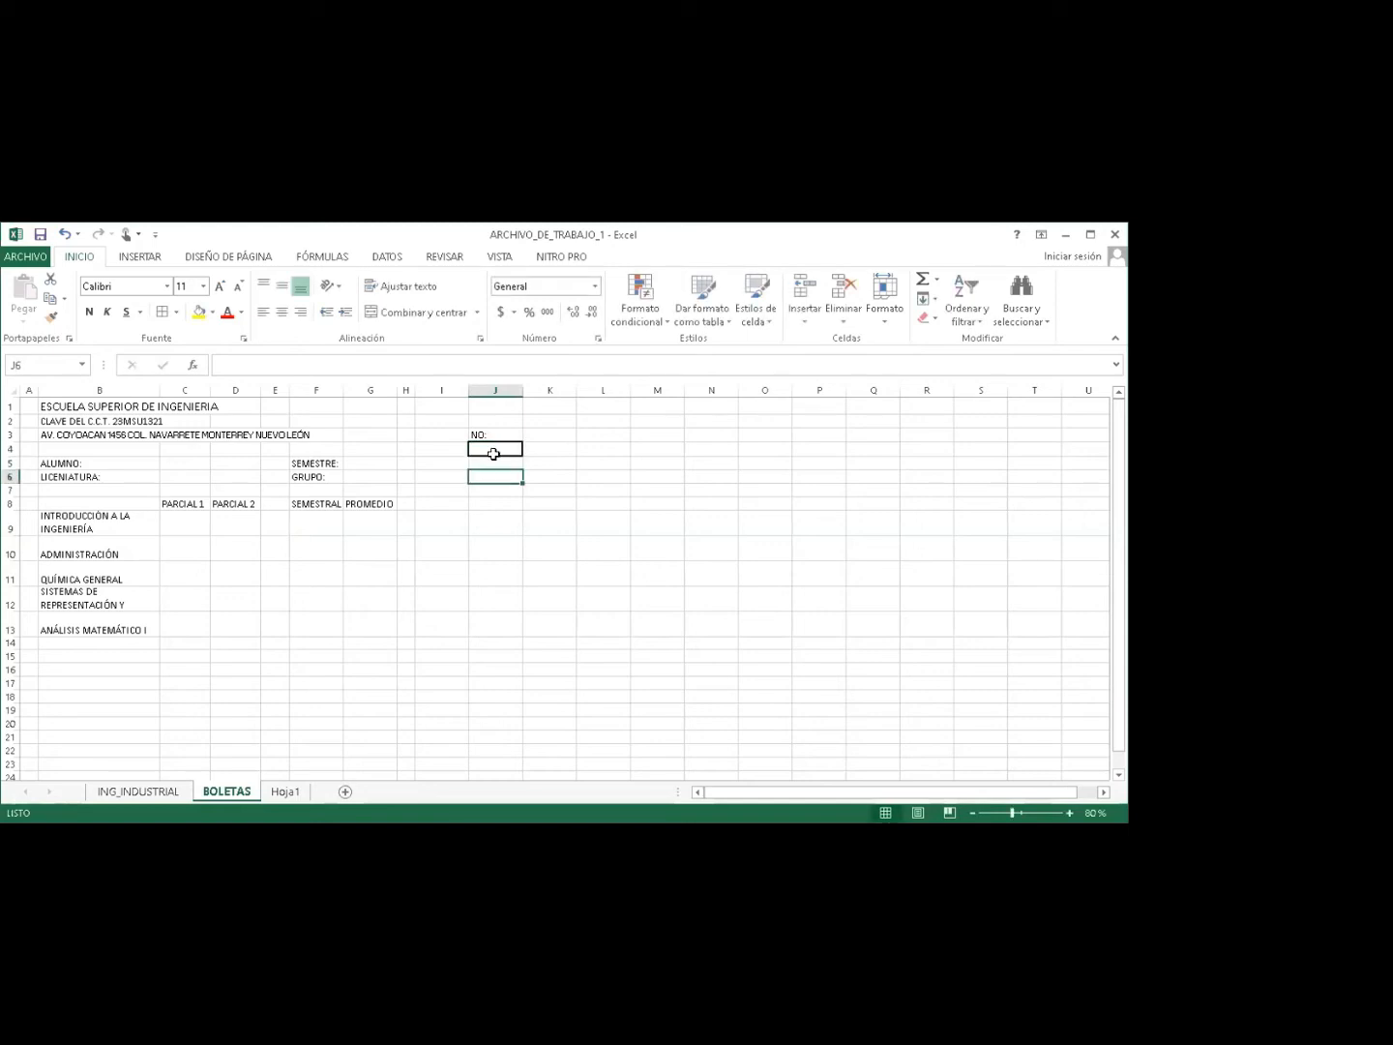
pyautogui.click(486, 449)
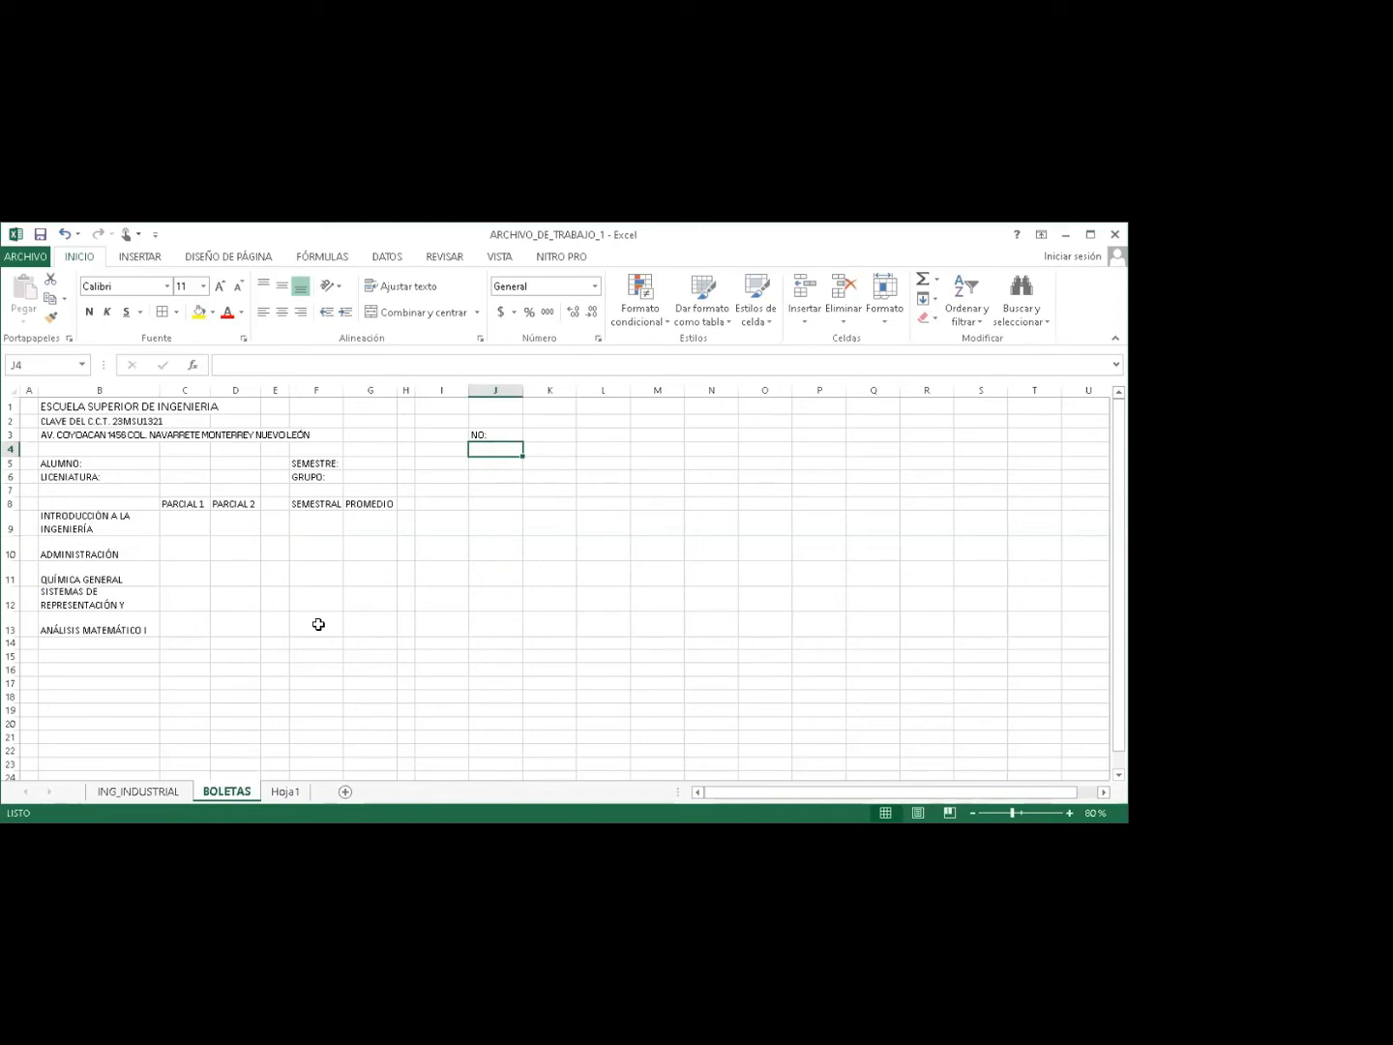
pyautogui.click(499, 257)
pyautogui.click(570, 296)
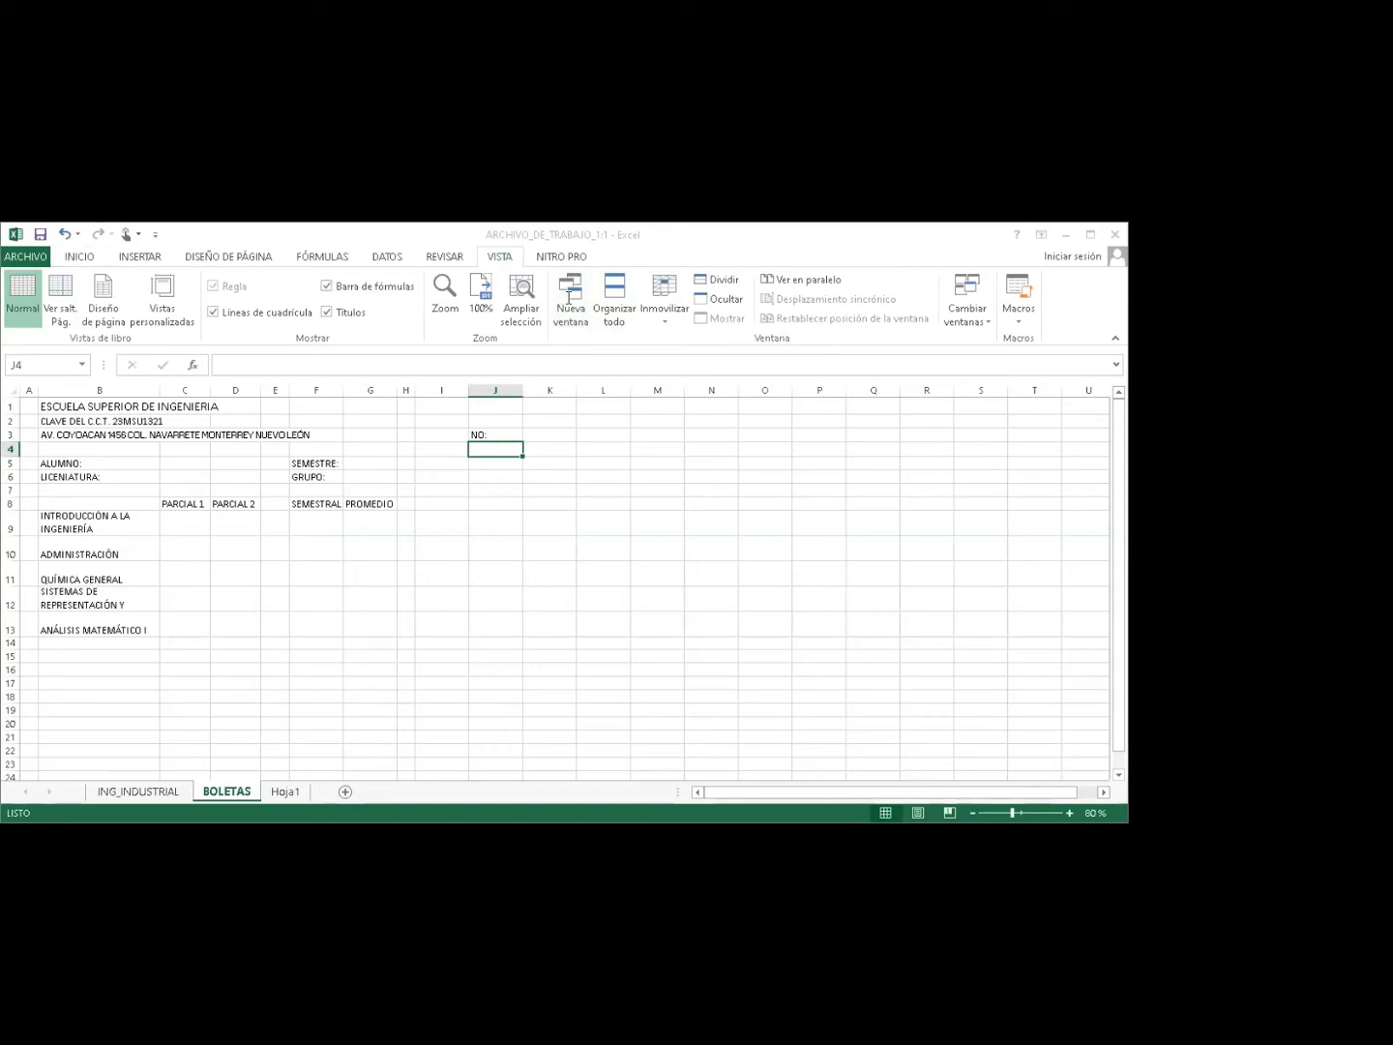
# Open a fresh second workbook window and tile both windows vertically with Organizar todo.
pyautogui.click(824, 281)
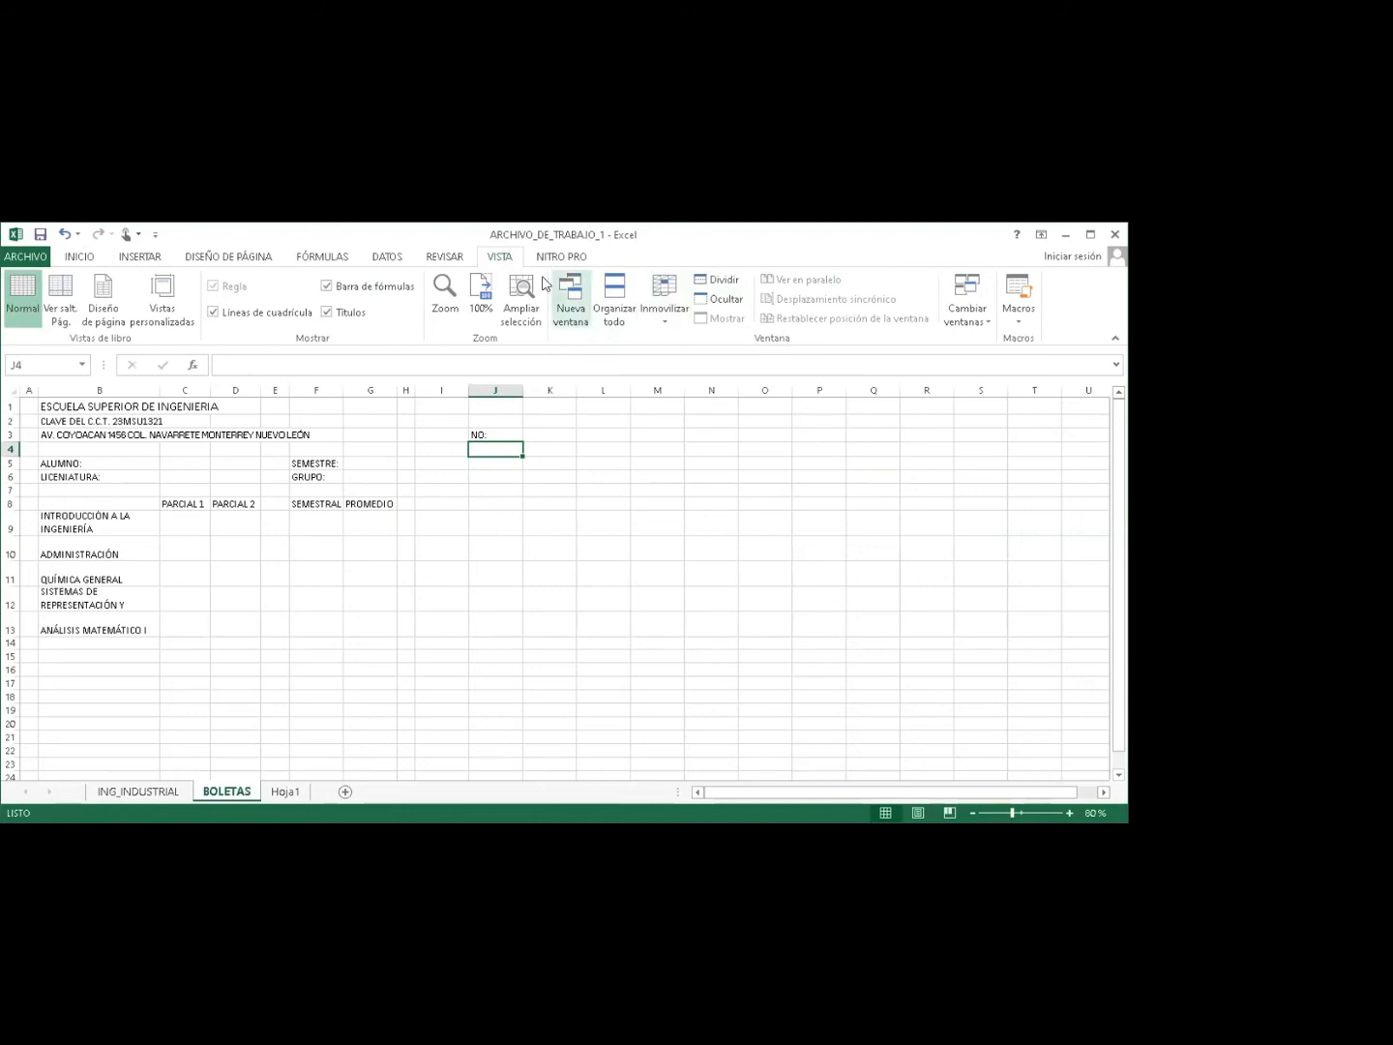
pyautogui.click(570, 307)
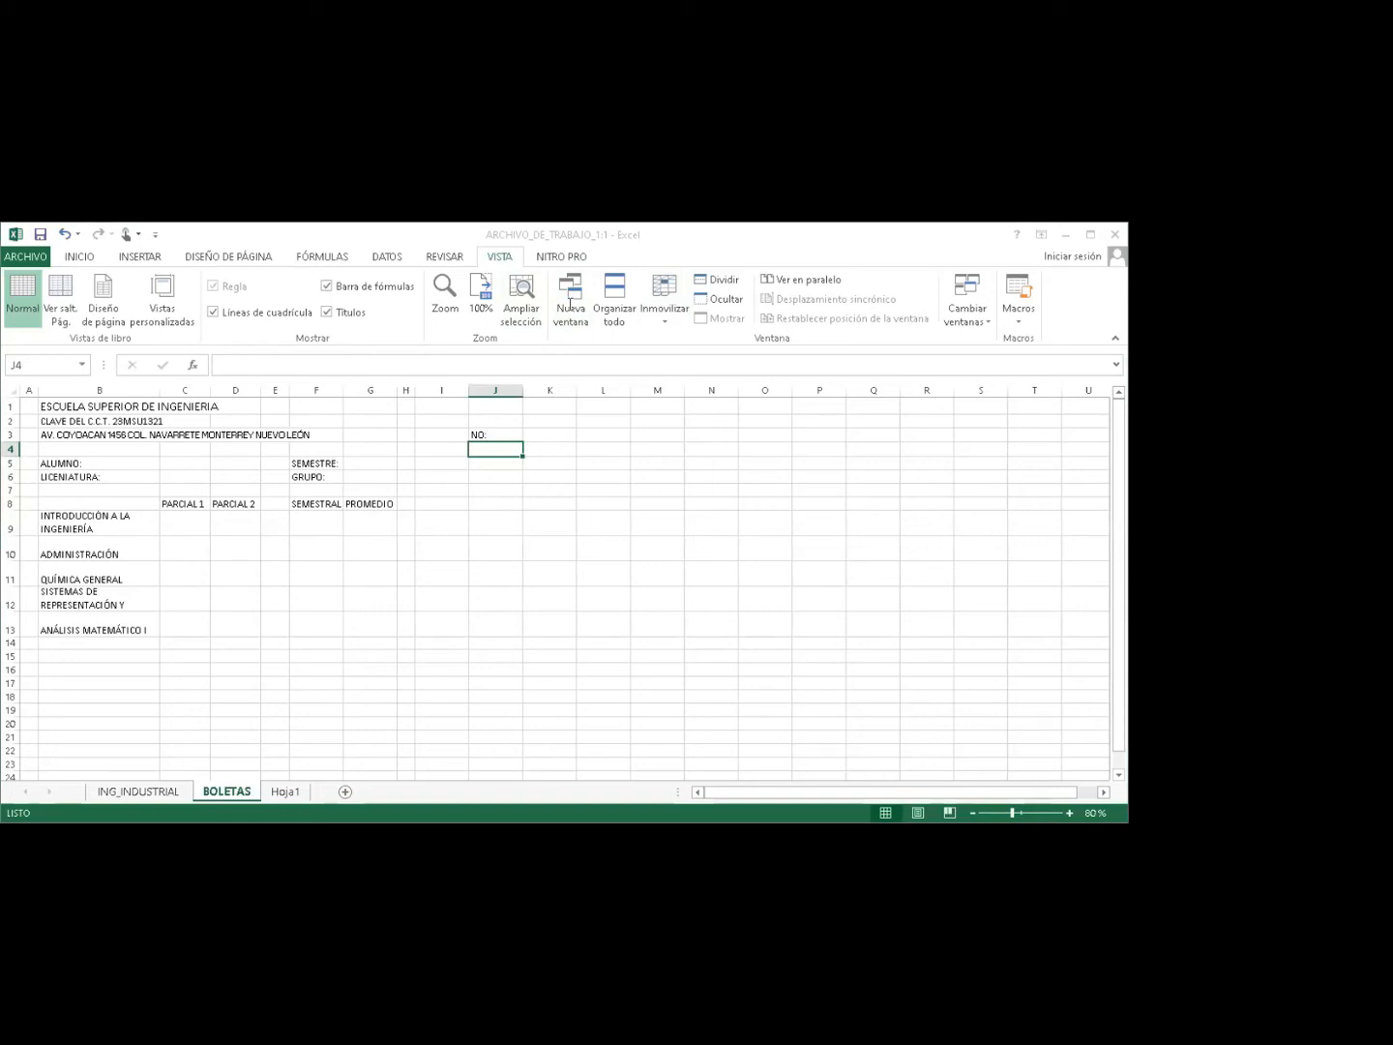
pyautogui.click(614, 301)
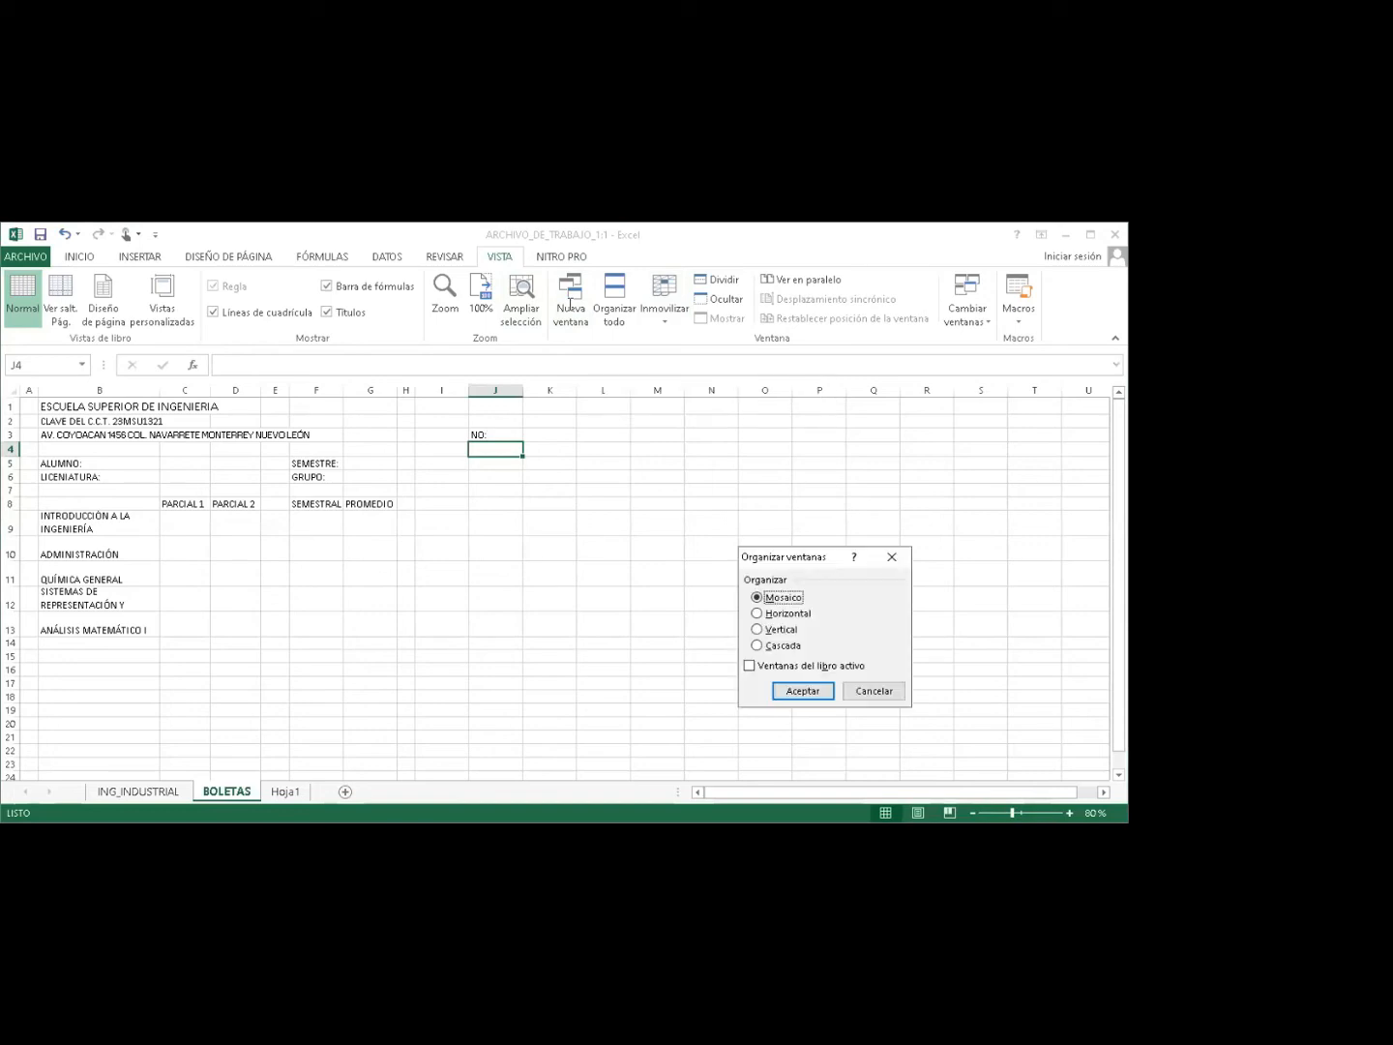
pyautogui.click(757, 629)
pyautogui.click(803, 692)
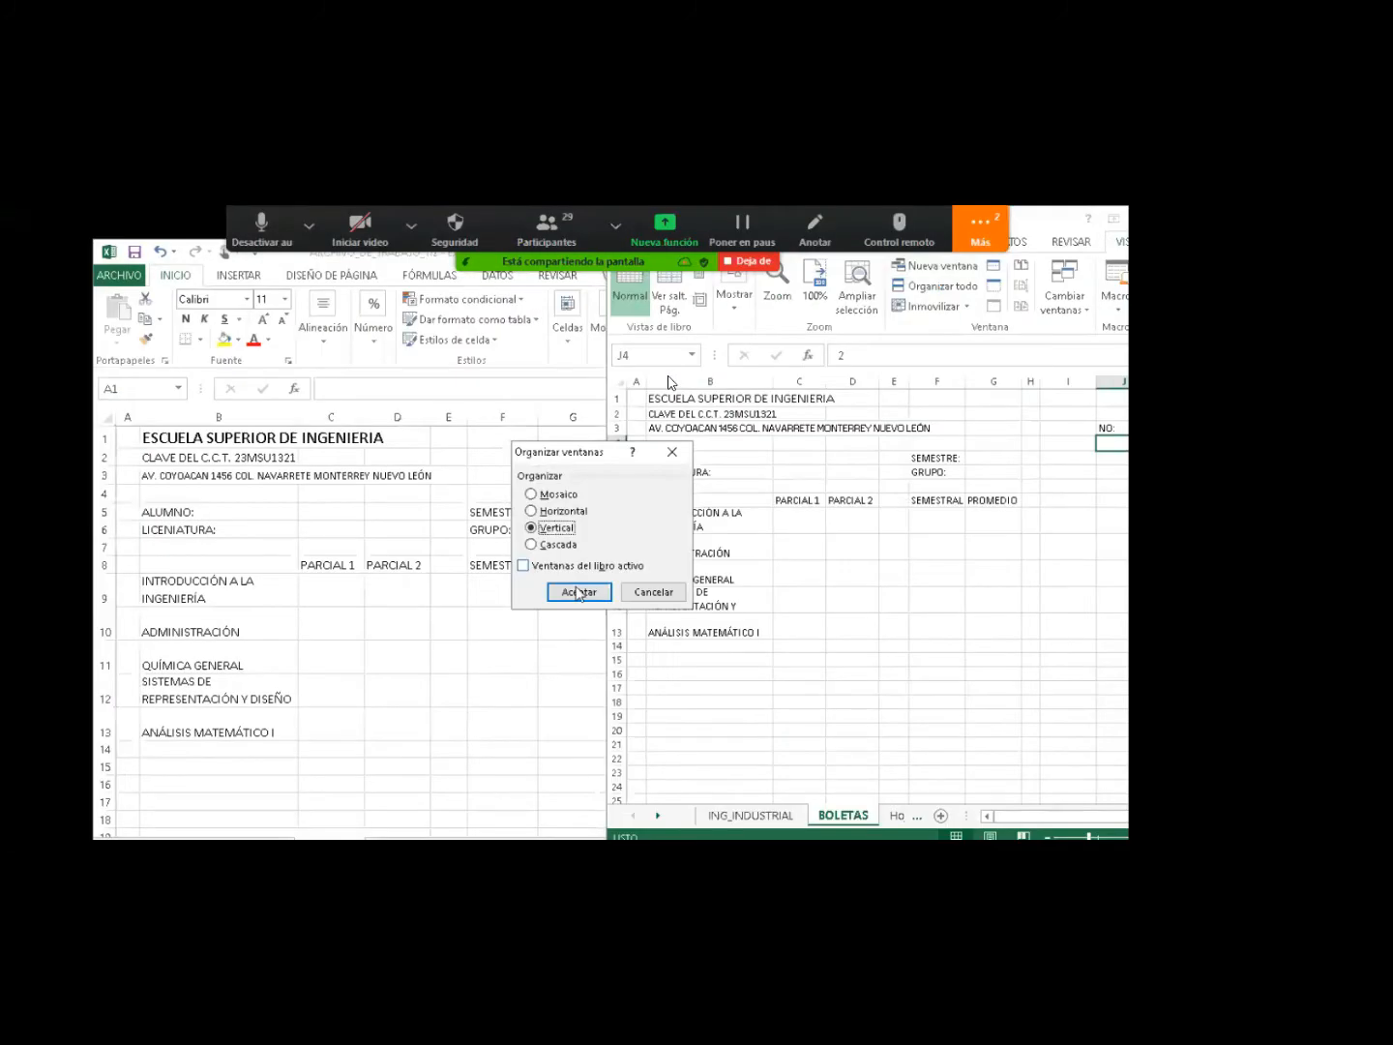
pyautogui.click(578, 592)
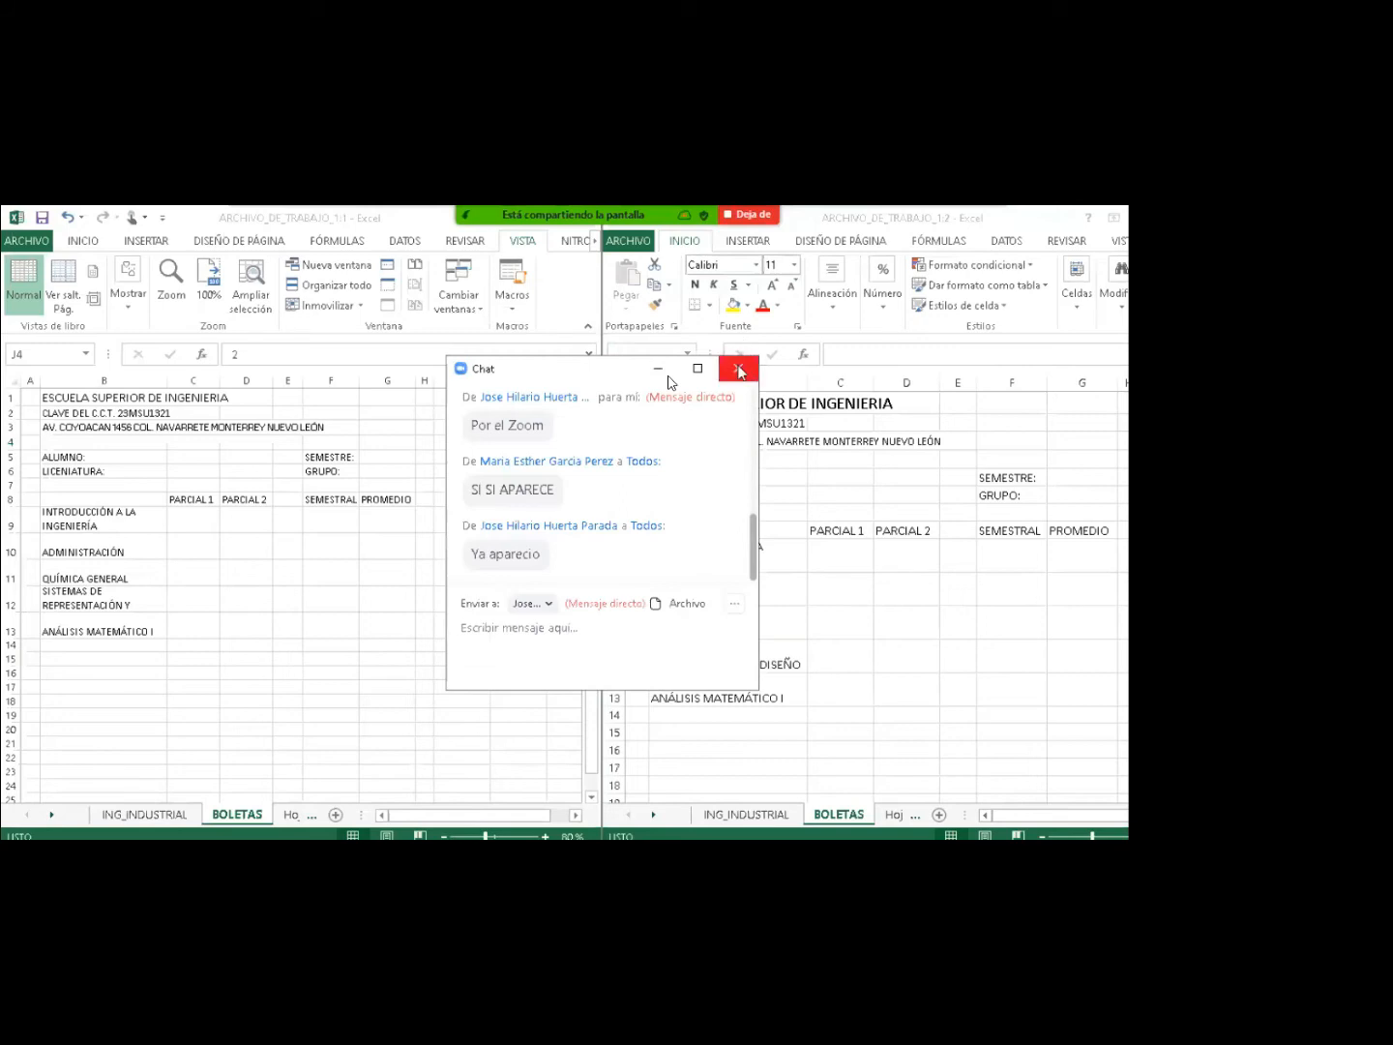
pyautogui.click(740, 370)
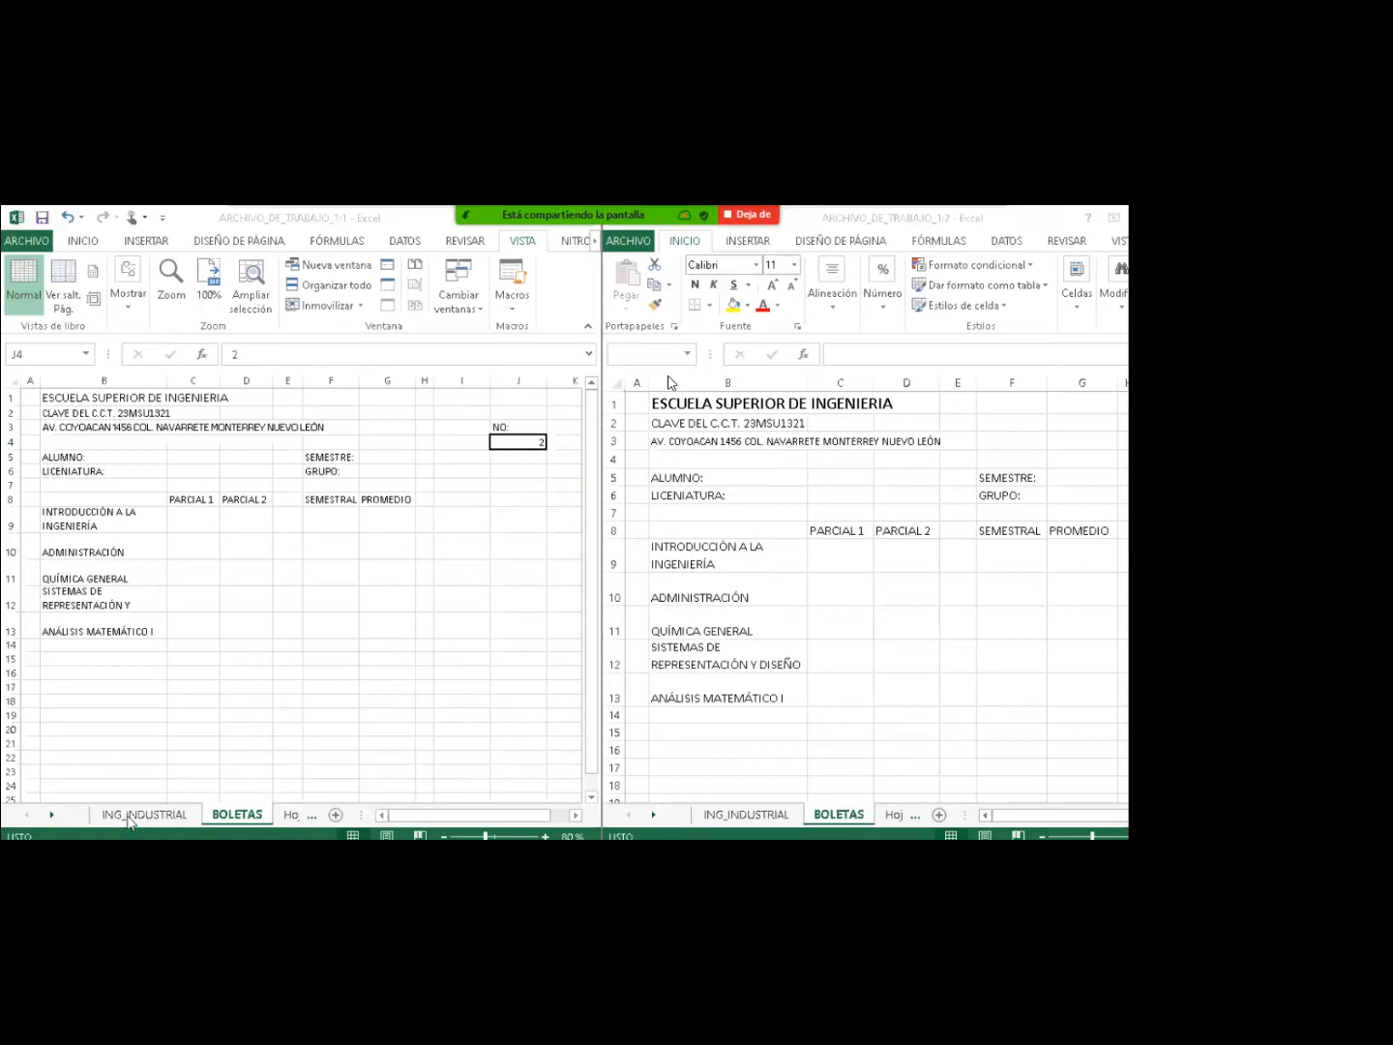
# Show ING_INDUSTRIAL in the left window, inspect the D73 formula, and zoom to 90%.
pyautogui.click(129, 817)
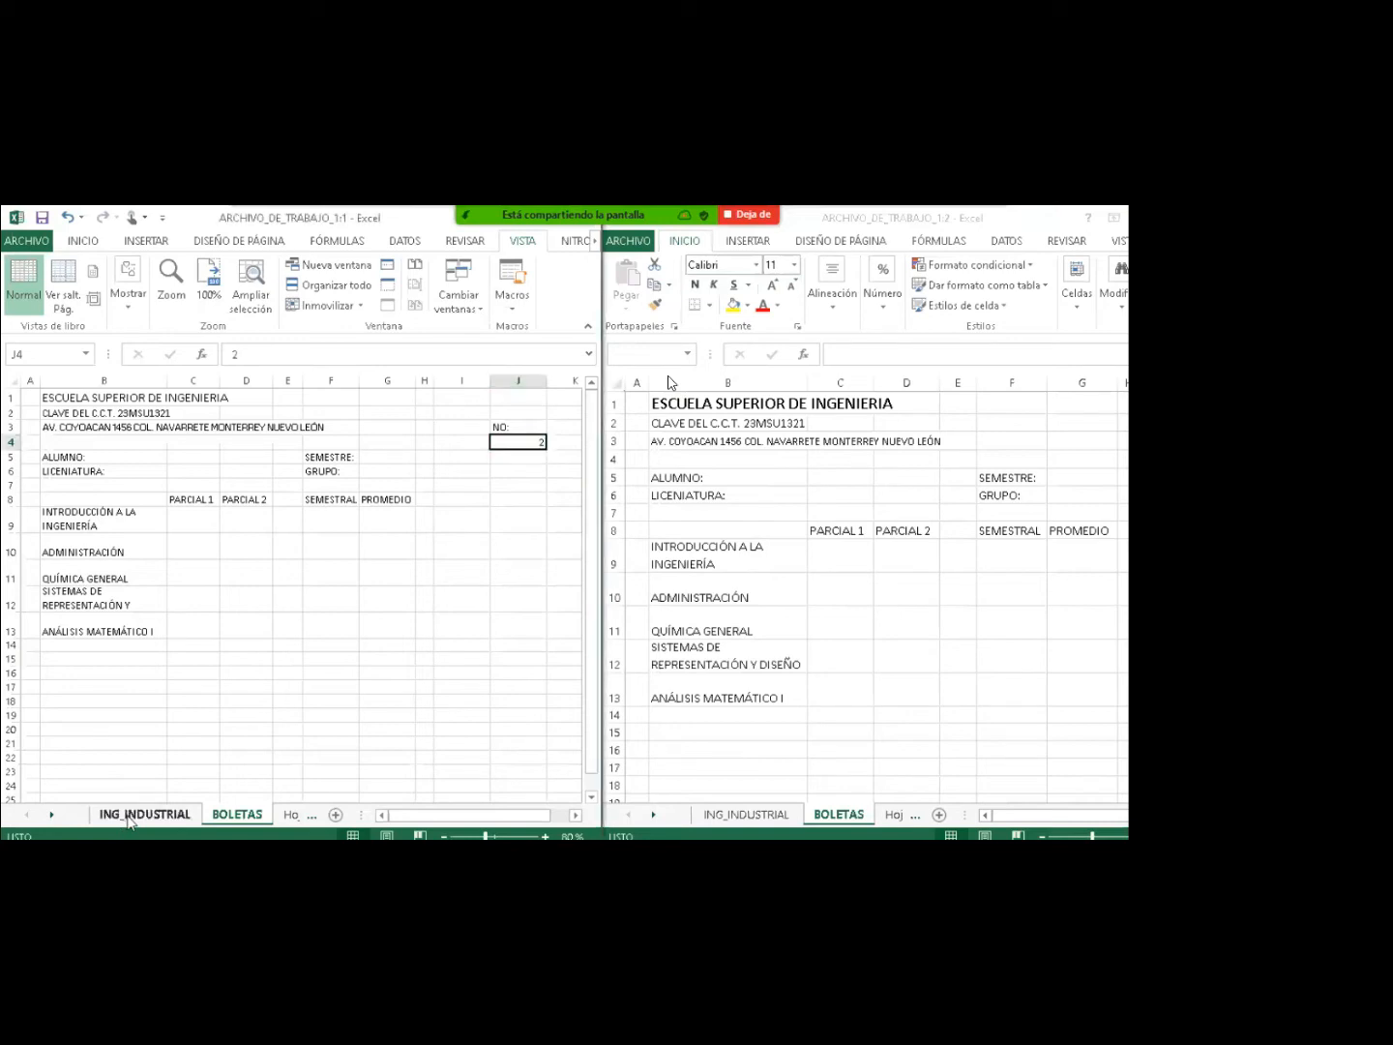
pyautogui.click(128, 816)
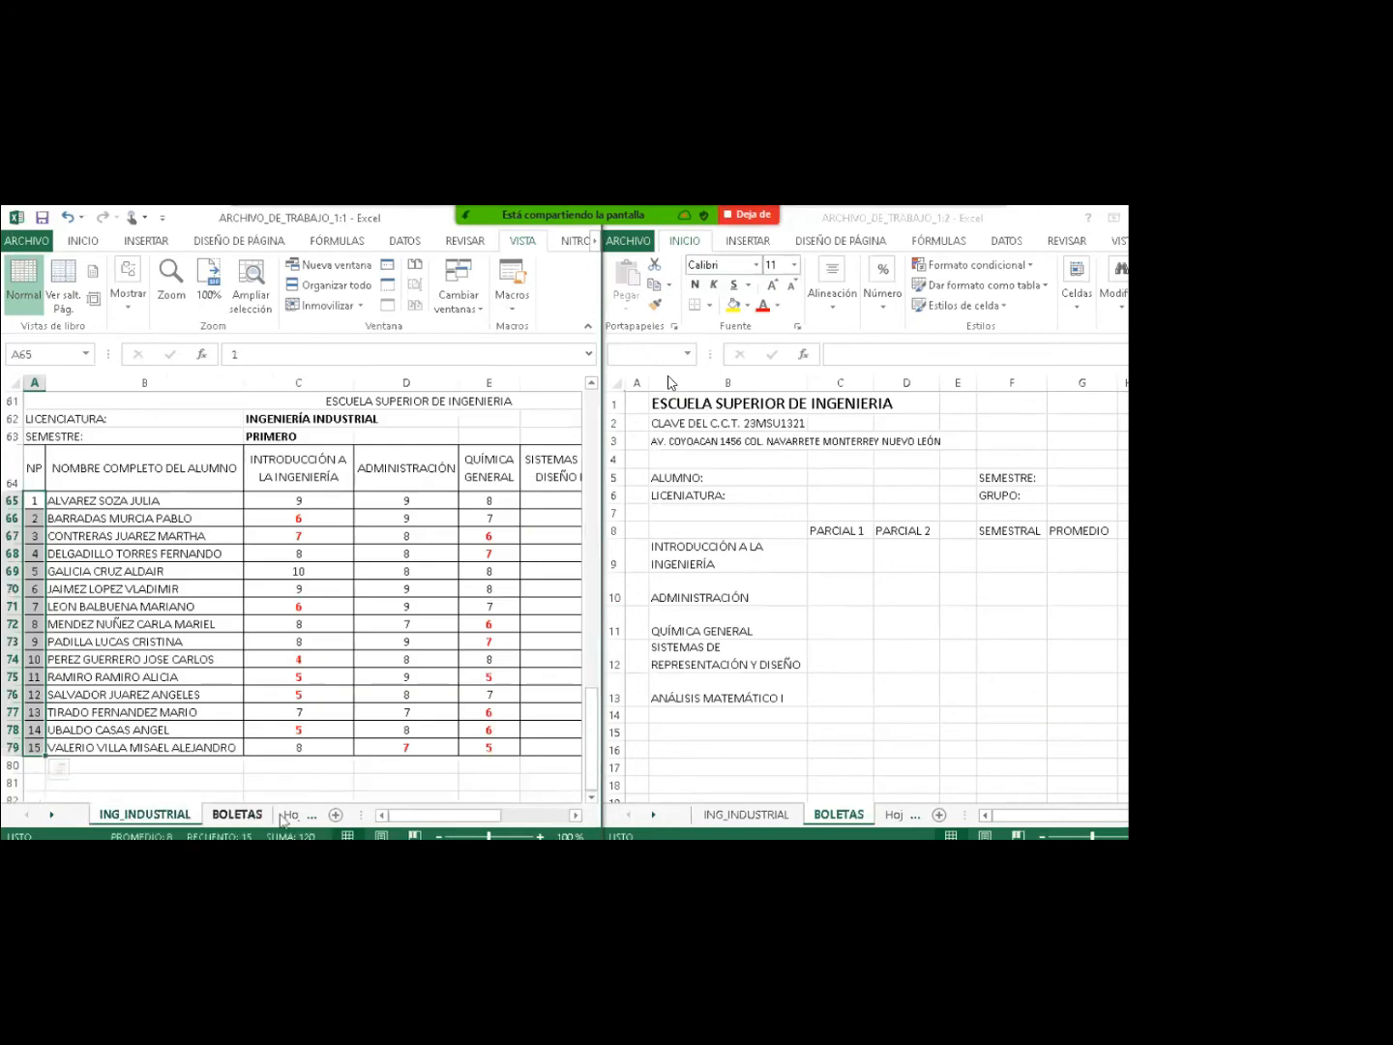
pyautogui.moveTo(411, 819); pyautogui.dragTo(436, 822)
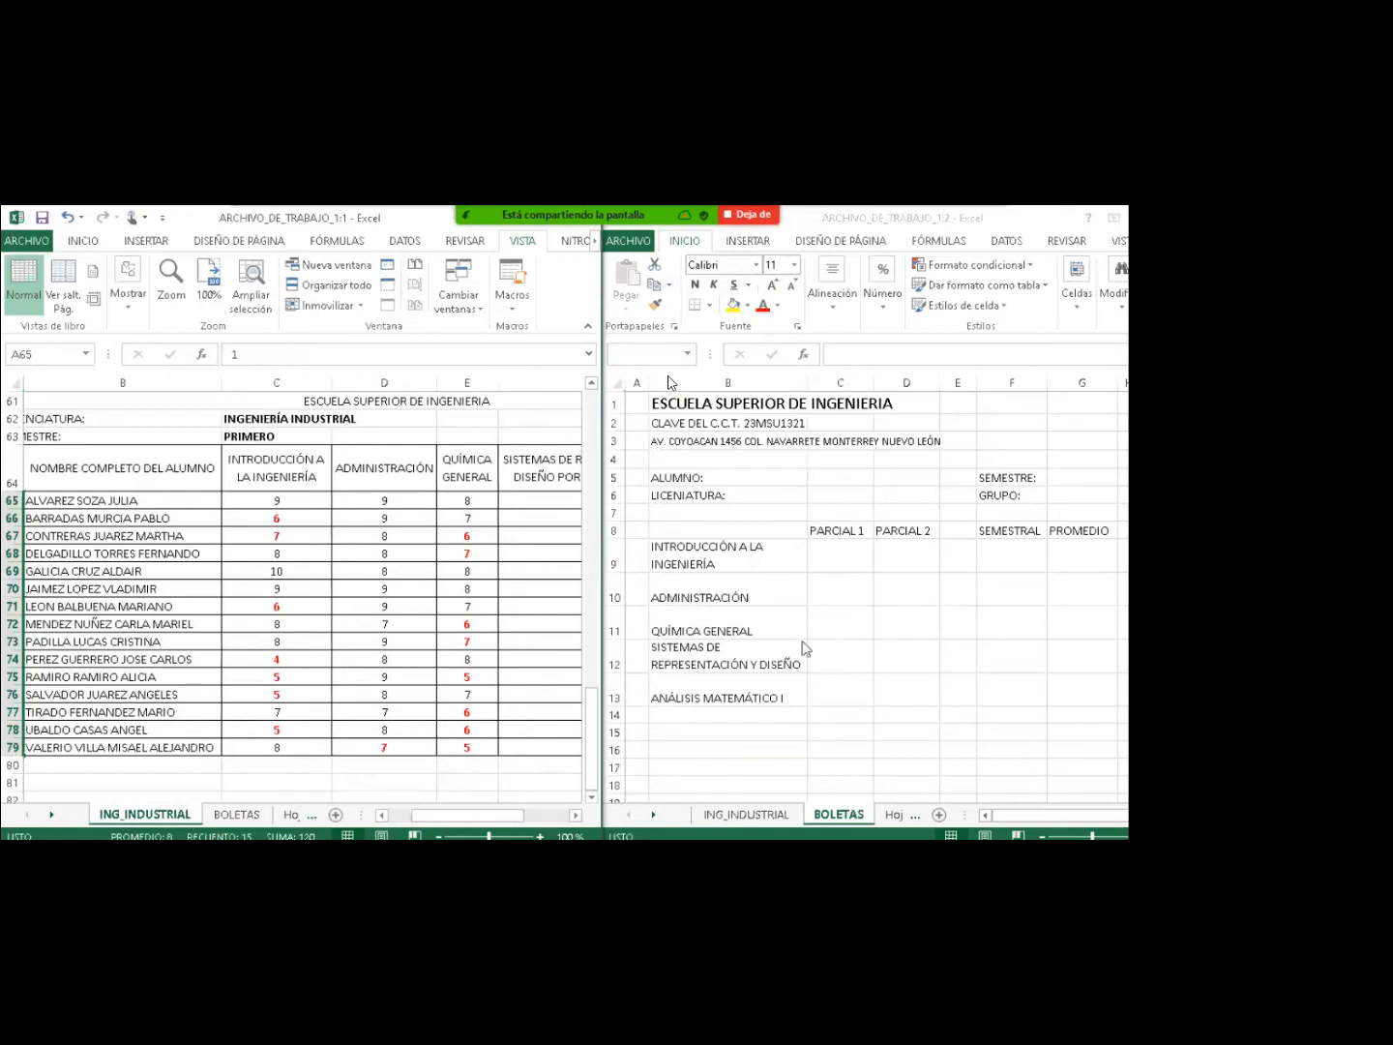
pyautogui.click(824, 605)
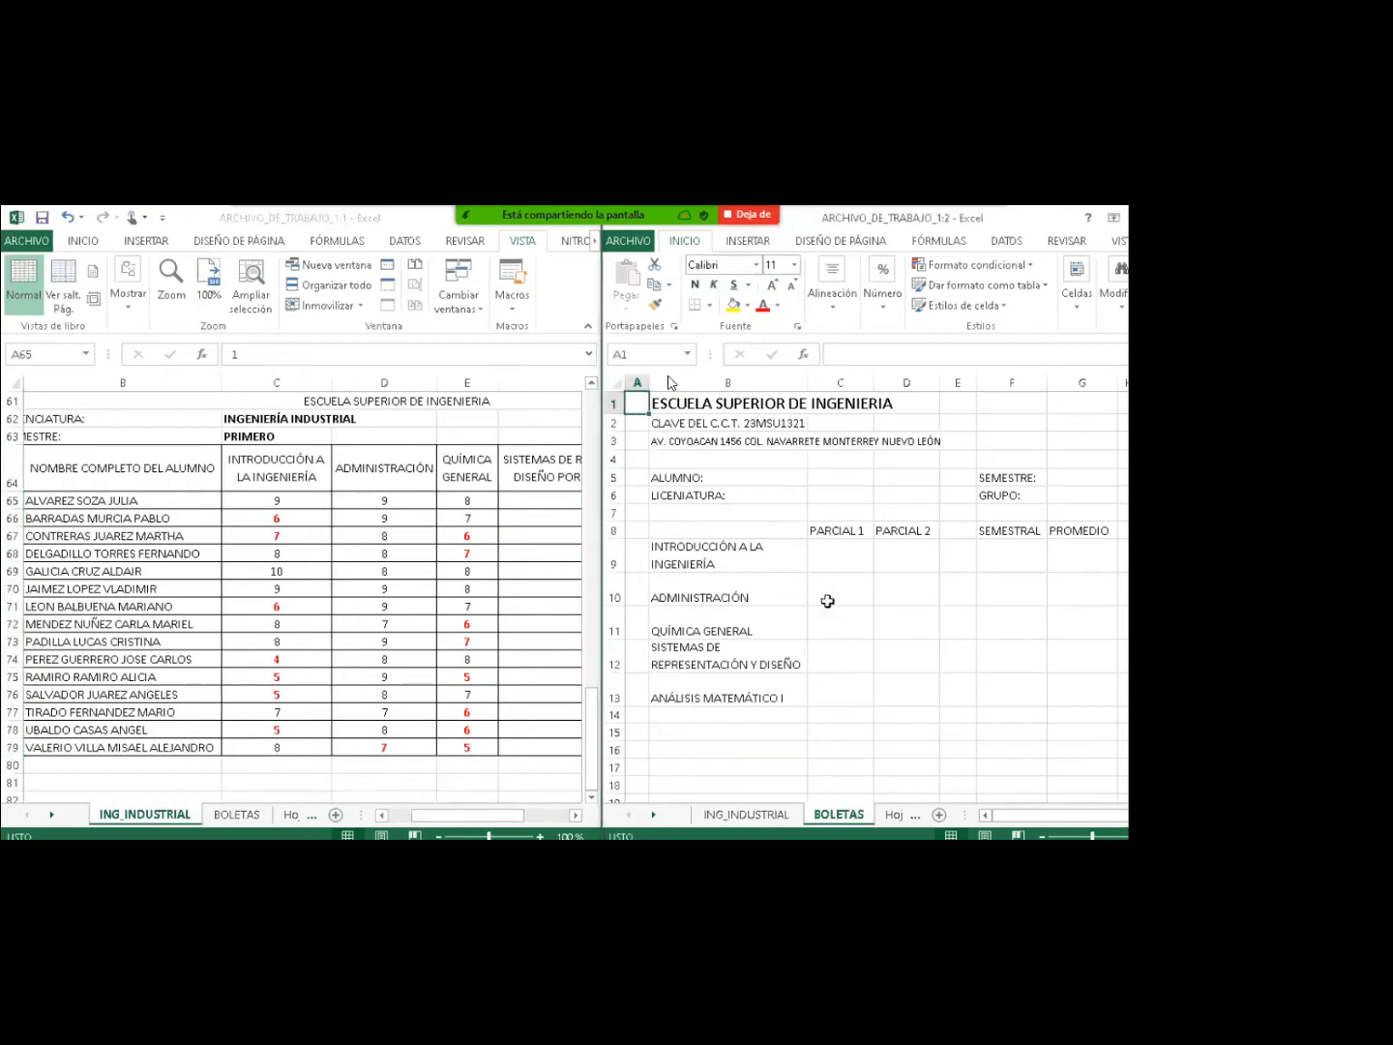
pyautogui.doubleClick(425, 642)
pyautogui.press('Escape')
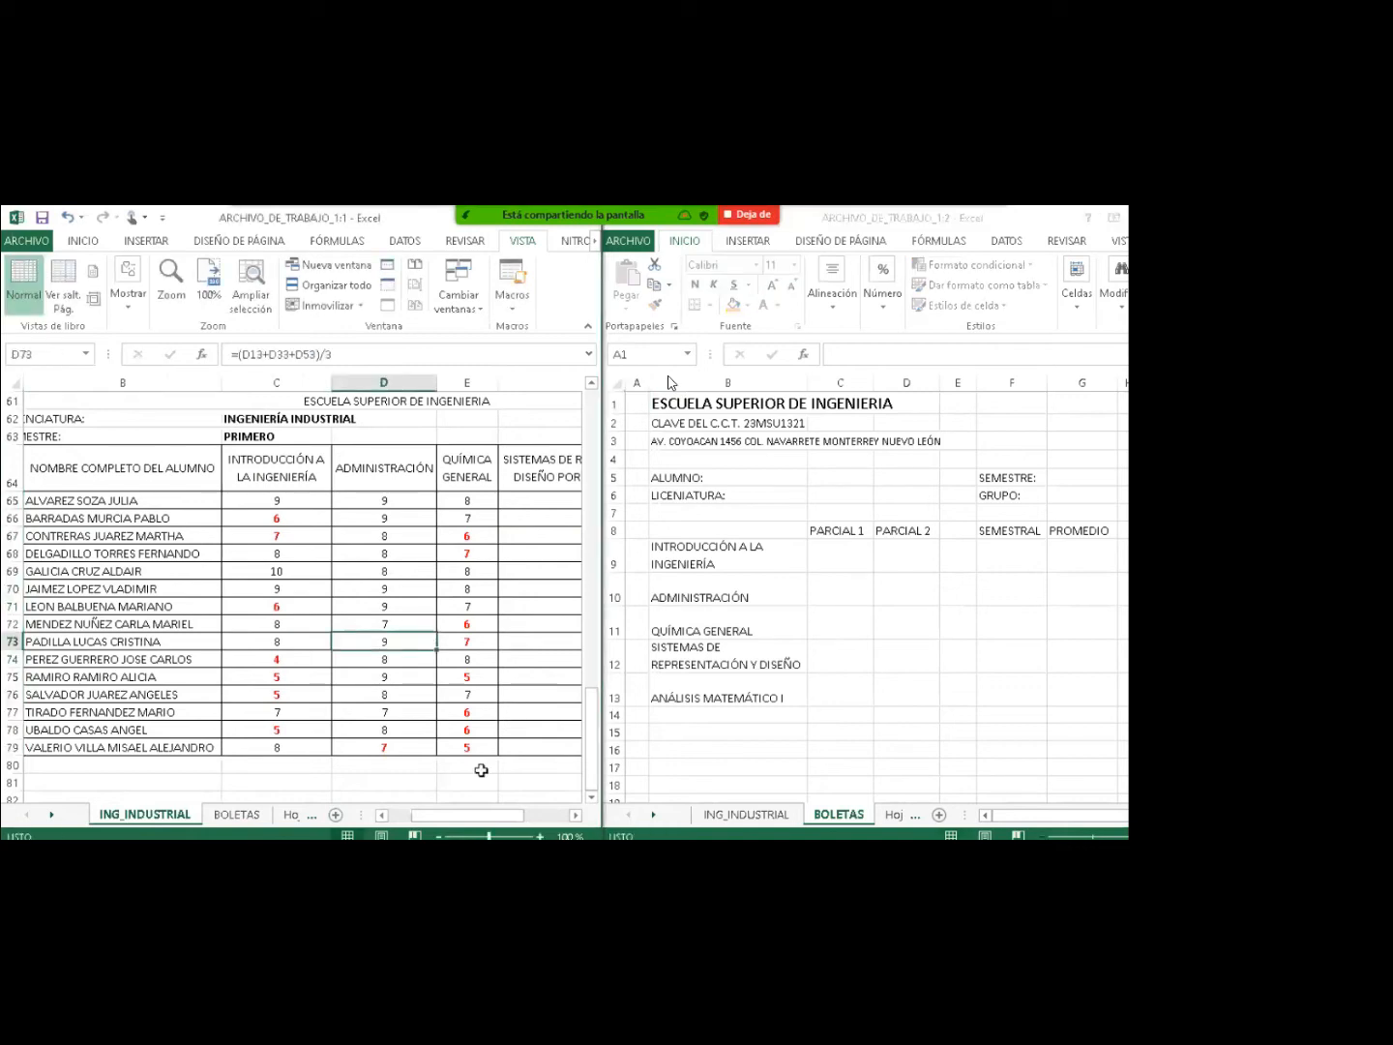
pyautogui.click(437, 836)
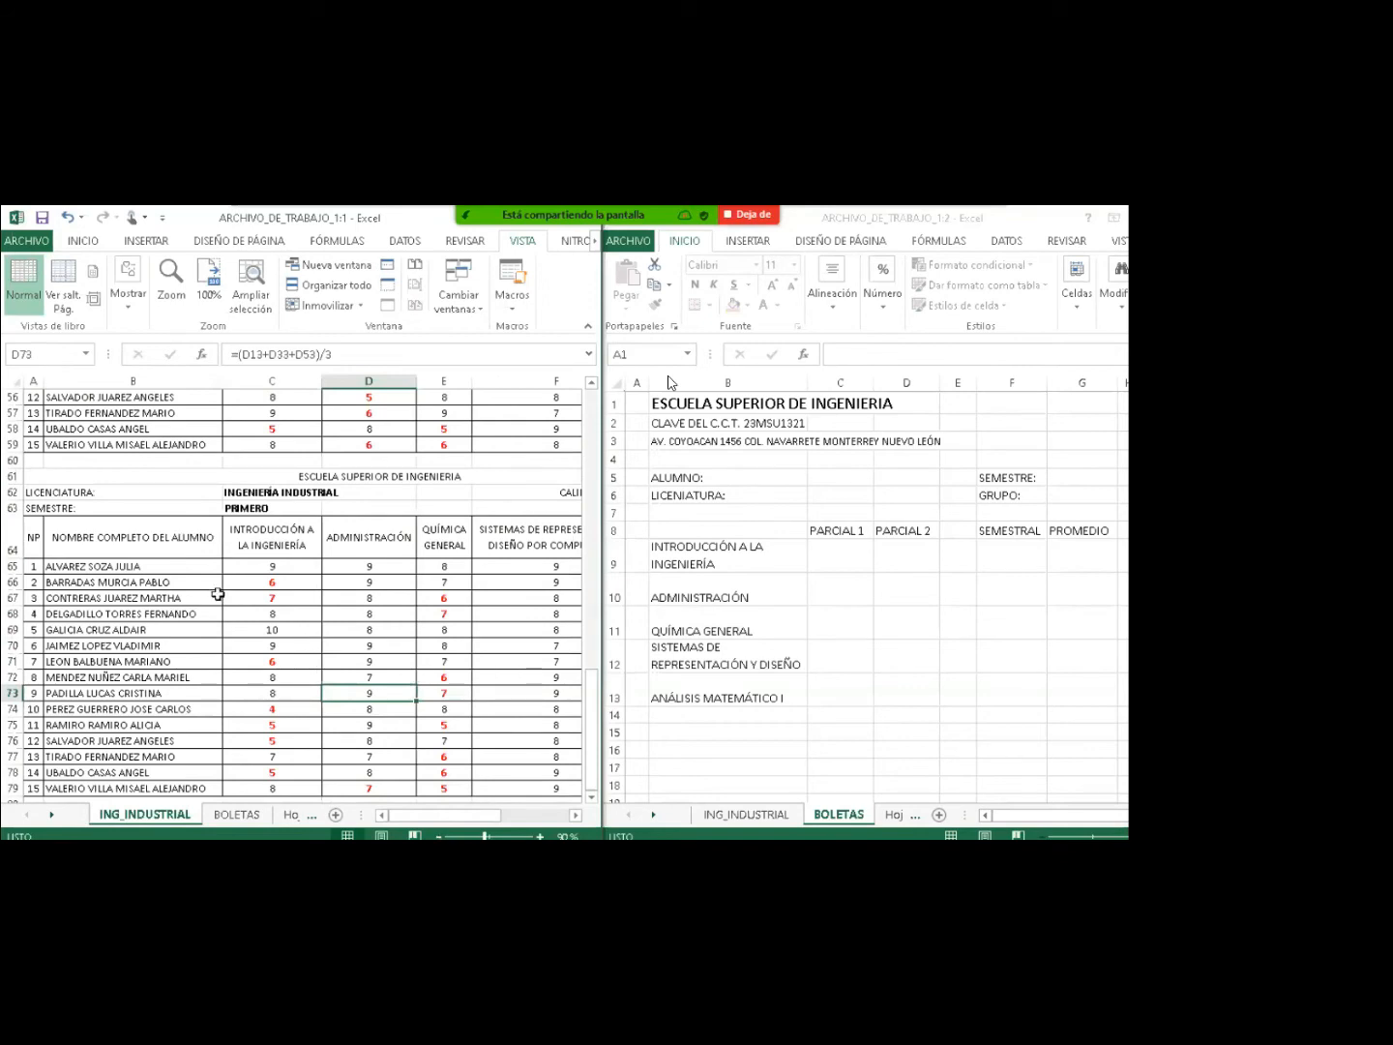
# Check BOLETAS cells C5 and B6, then select INGENIERÍA INDUSTRIAL in ING_INDUSTRIAL C62.
pyautogui.click(941, 492)
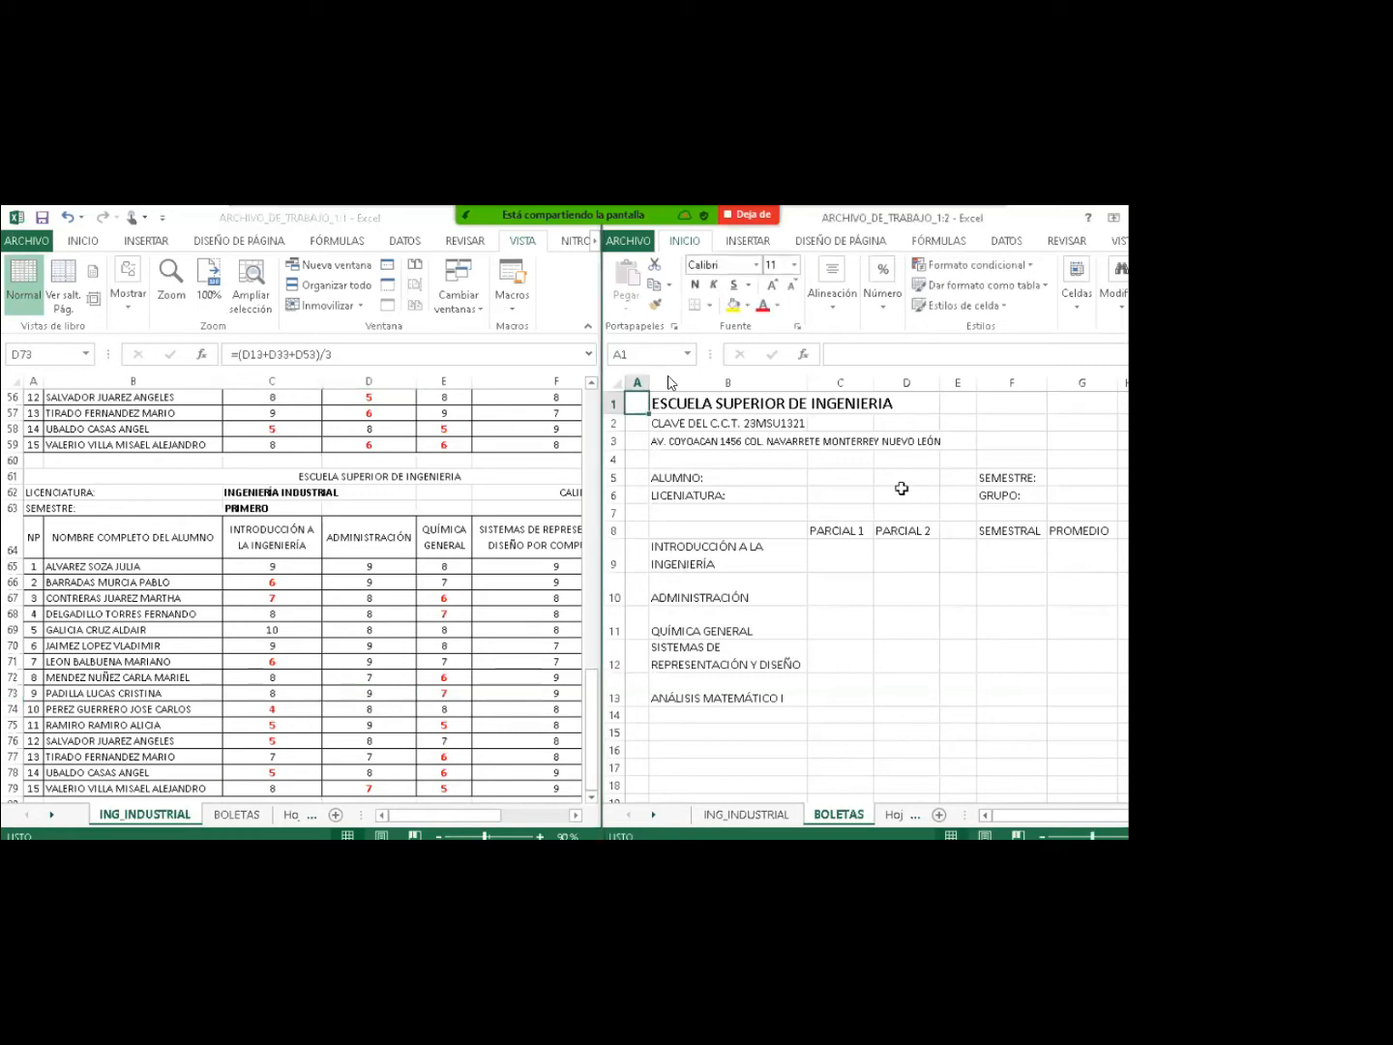
pyautogui.click(827, 477)
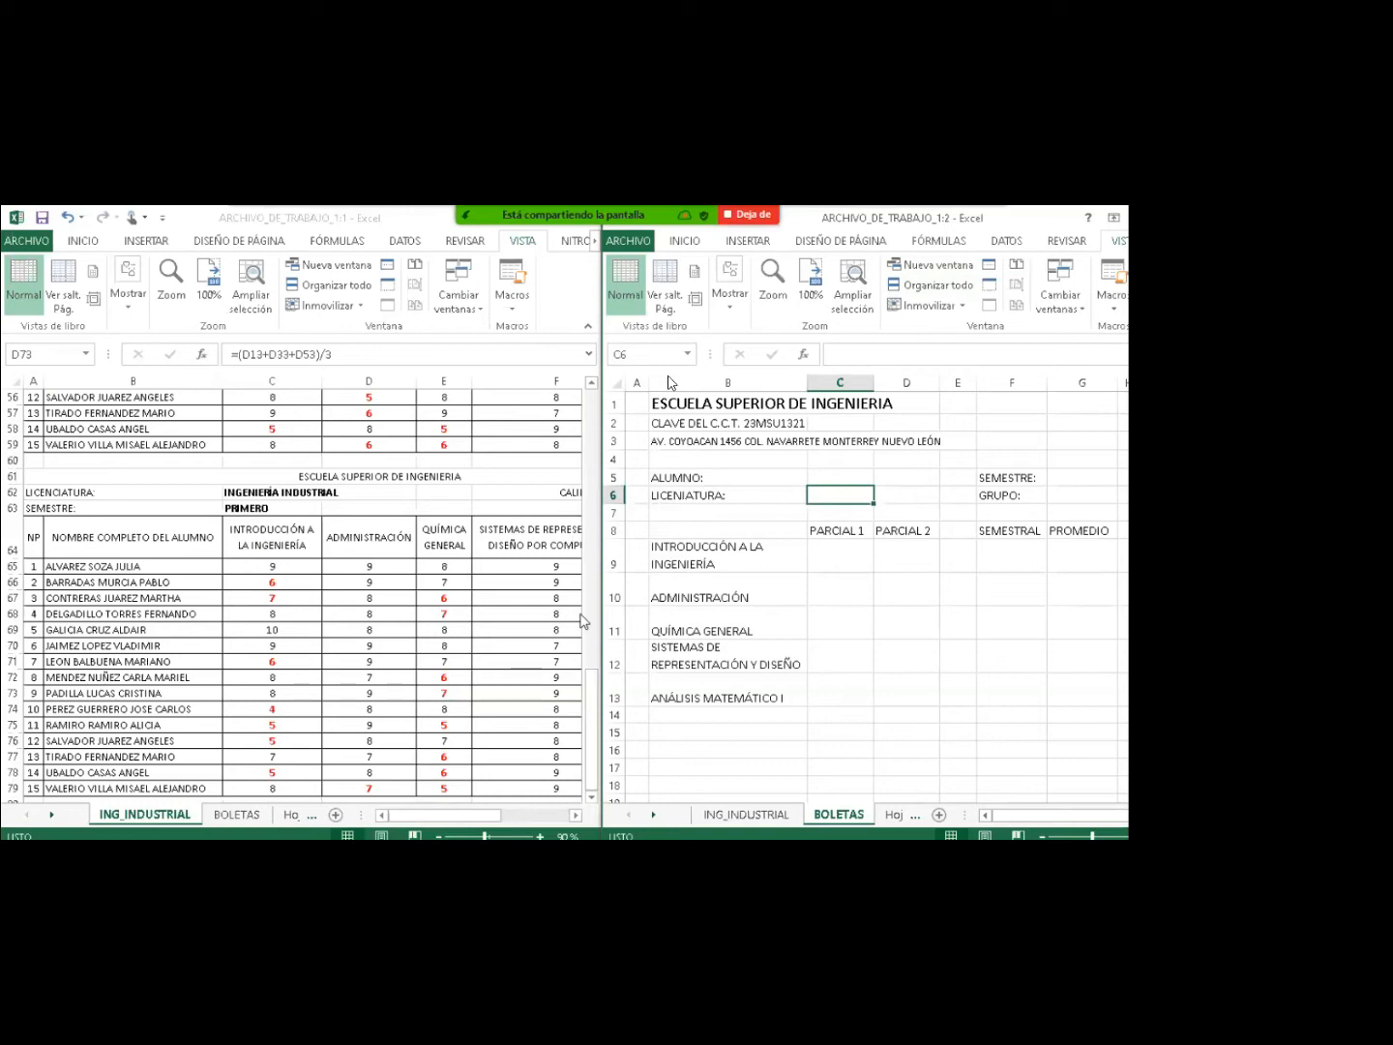
pyautogui.click(677, 495)
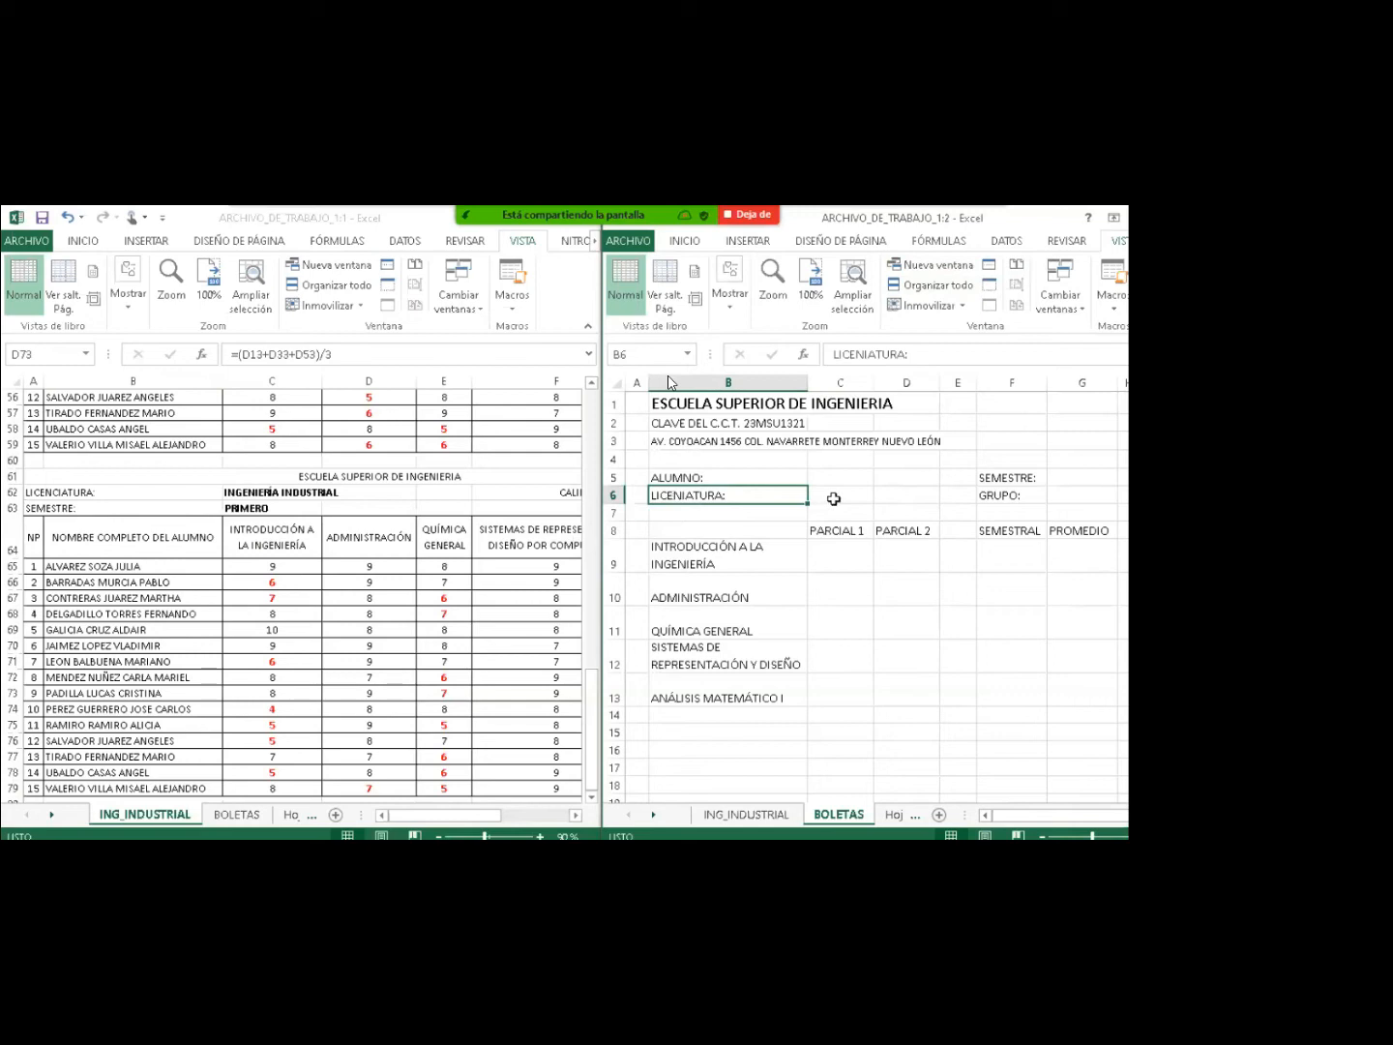
pyautogui.click(237, 493)
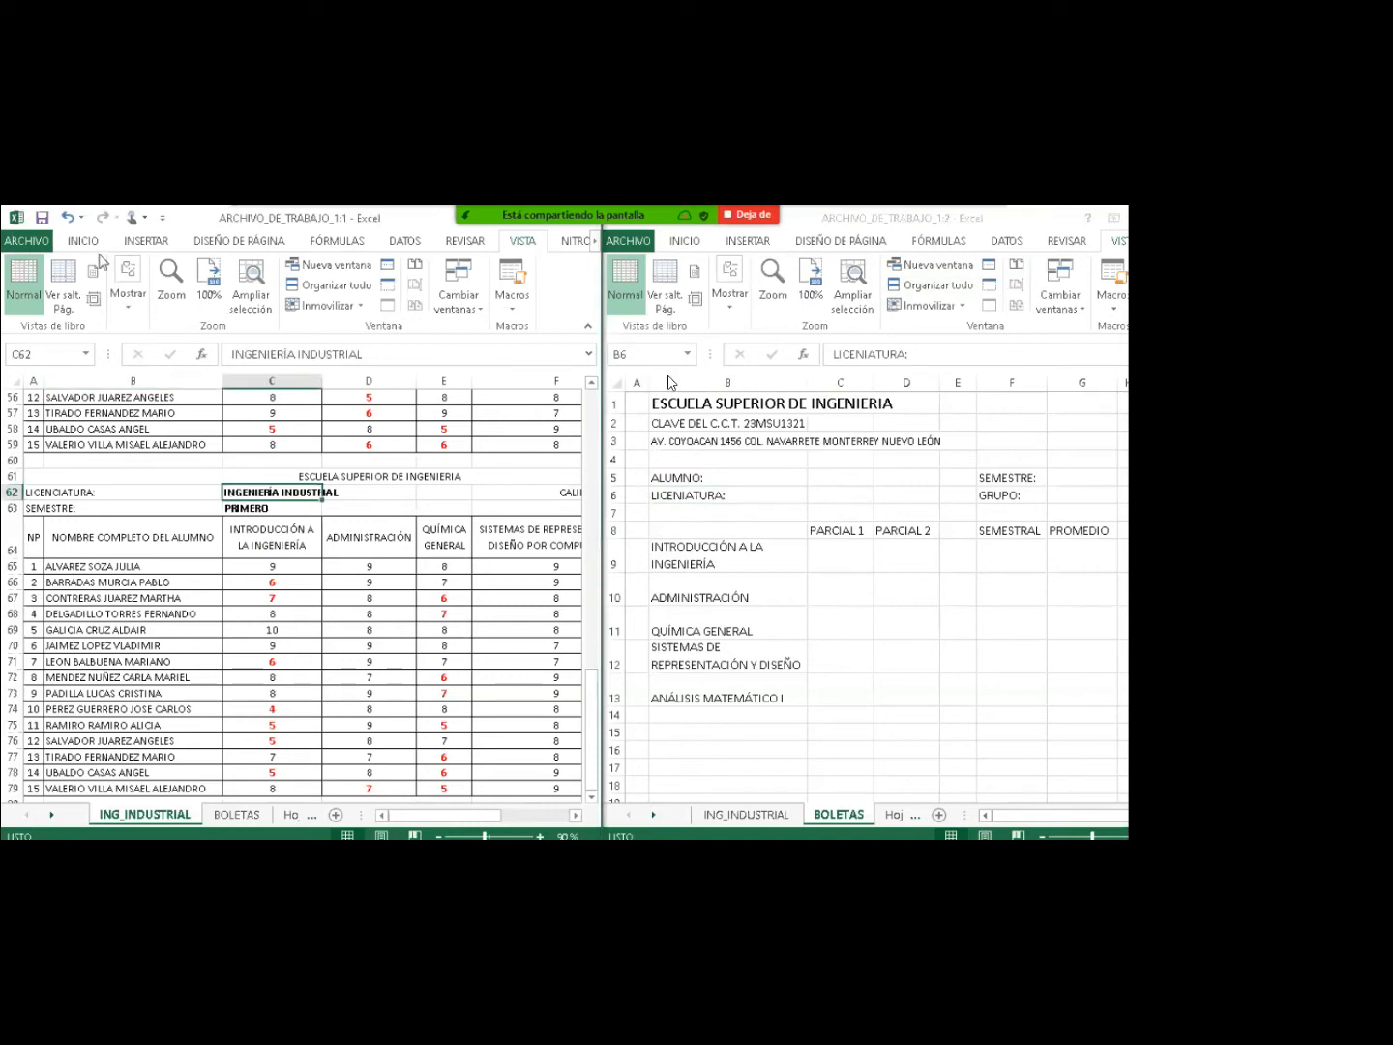
# Name cell C62 'LIC' through Asignar nombre, replacing the suggested name.
pyautogui.click(332, 241)
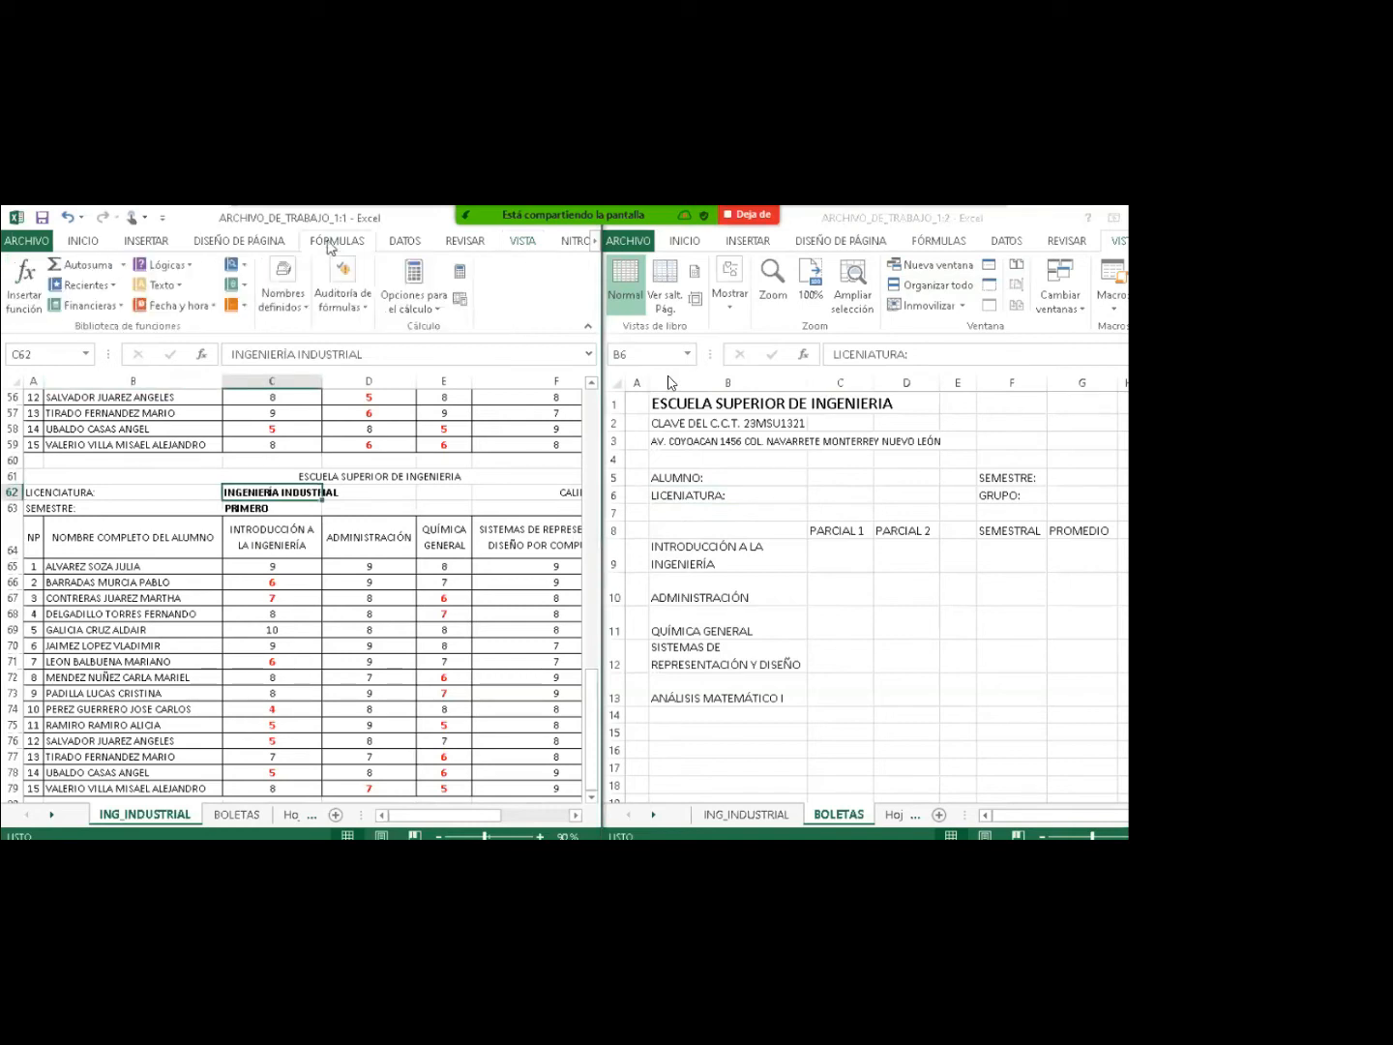
pyautogui.click(302, 308)
pyautogui.click(359, 344)
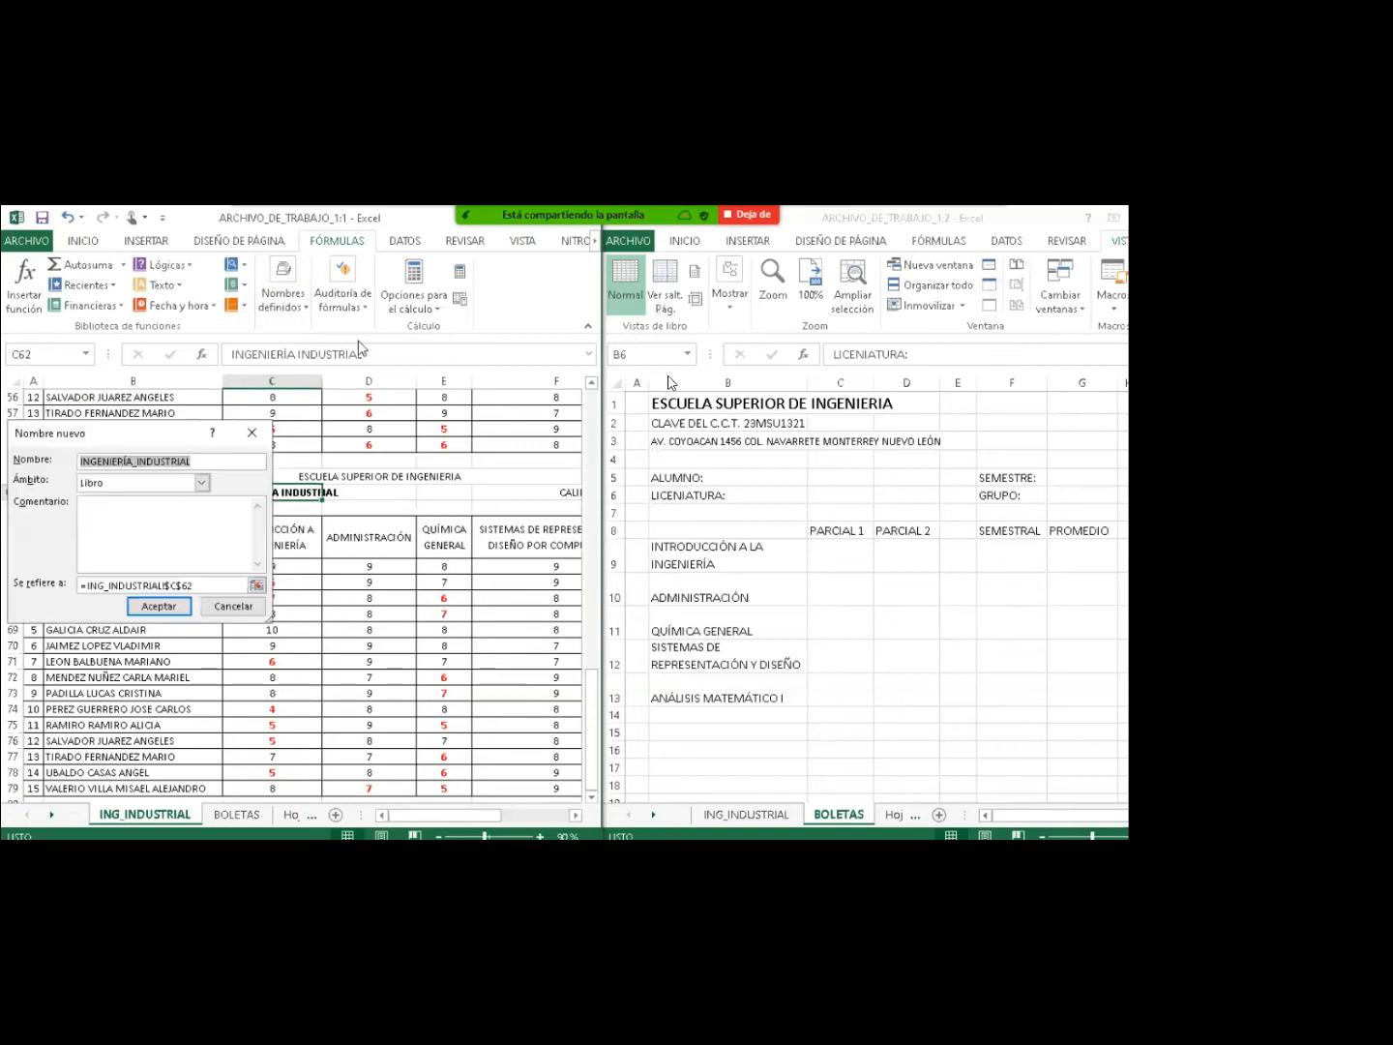
pyautogui.press('BackSpace')
pyautogui.write('LIC')
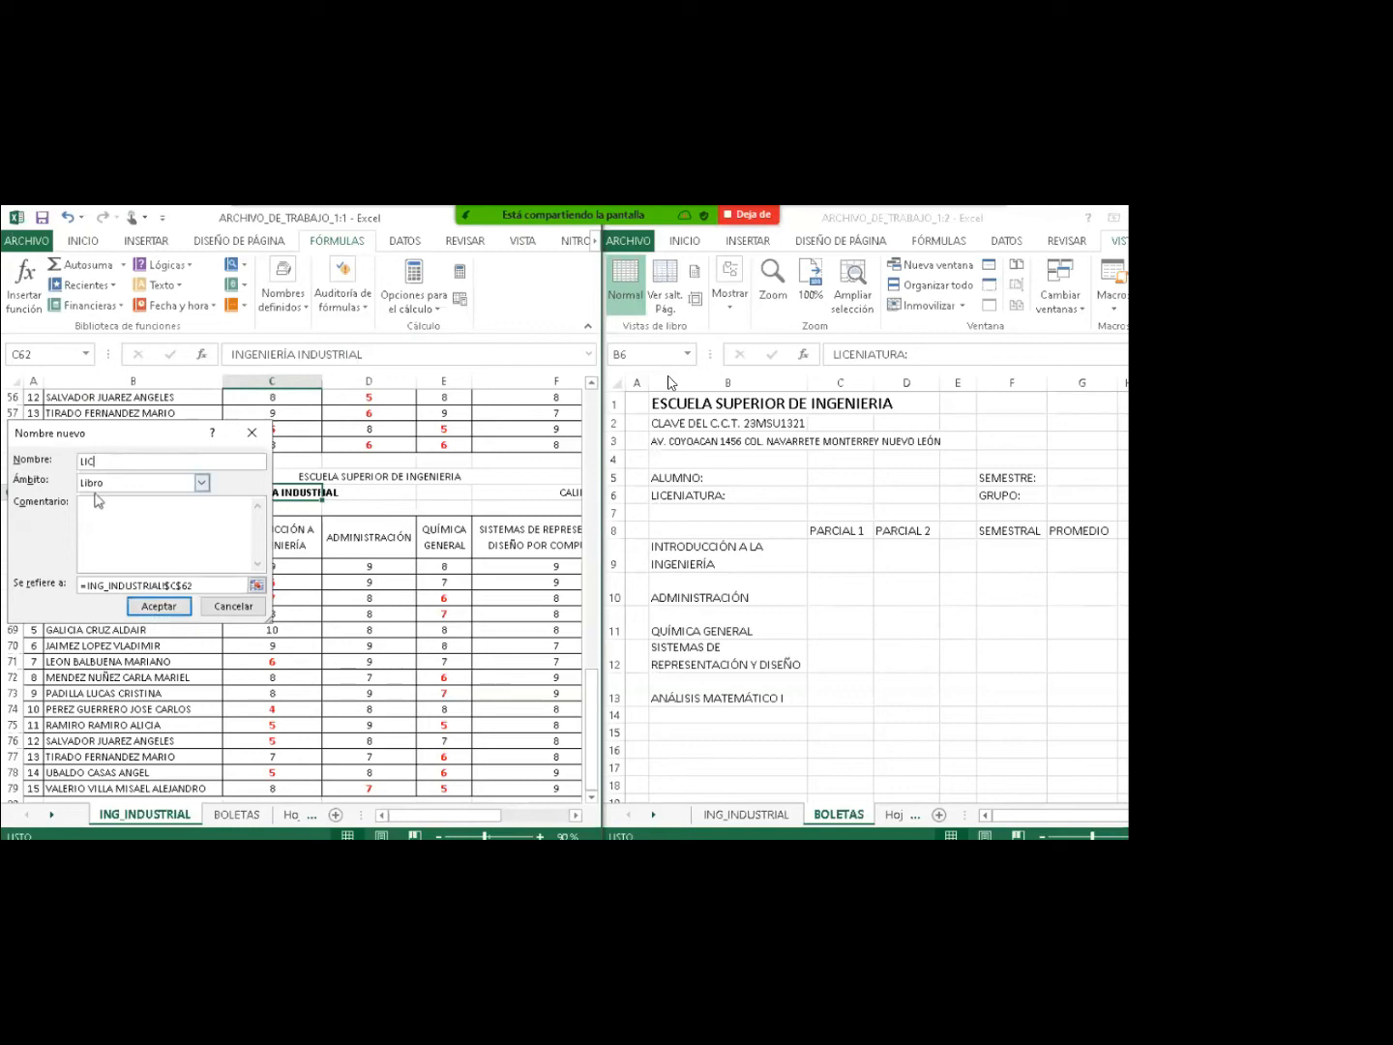
pyautogui.click(159, 607)
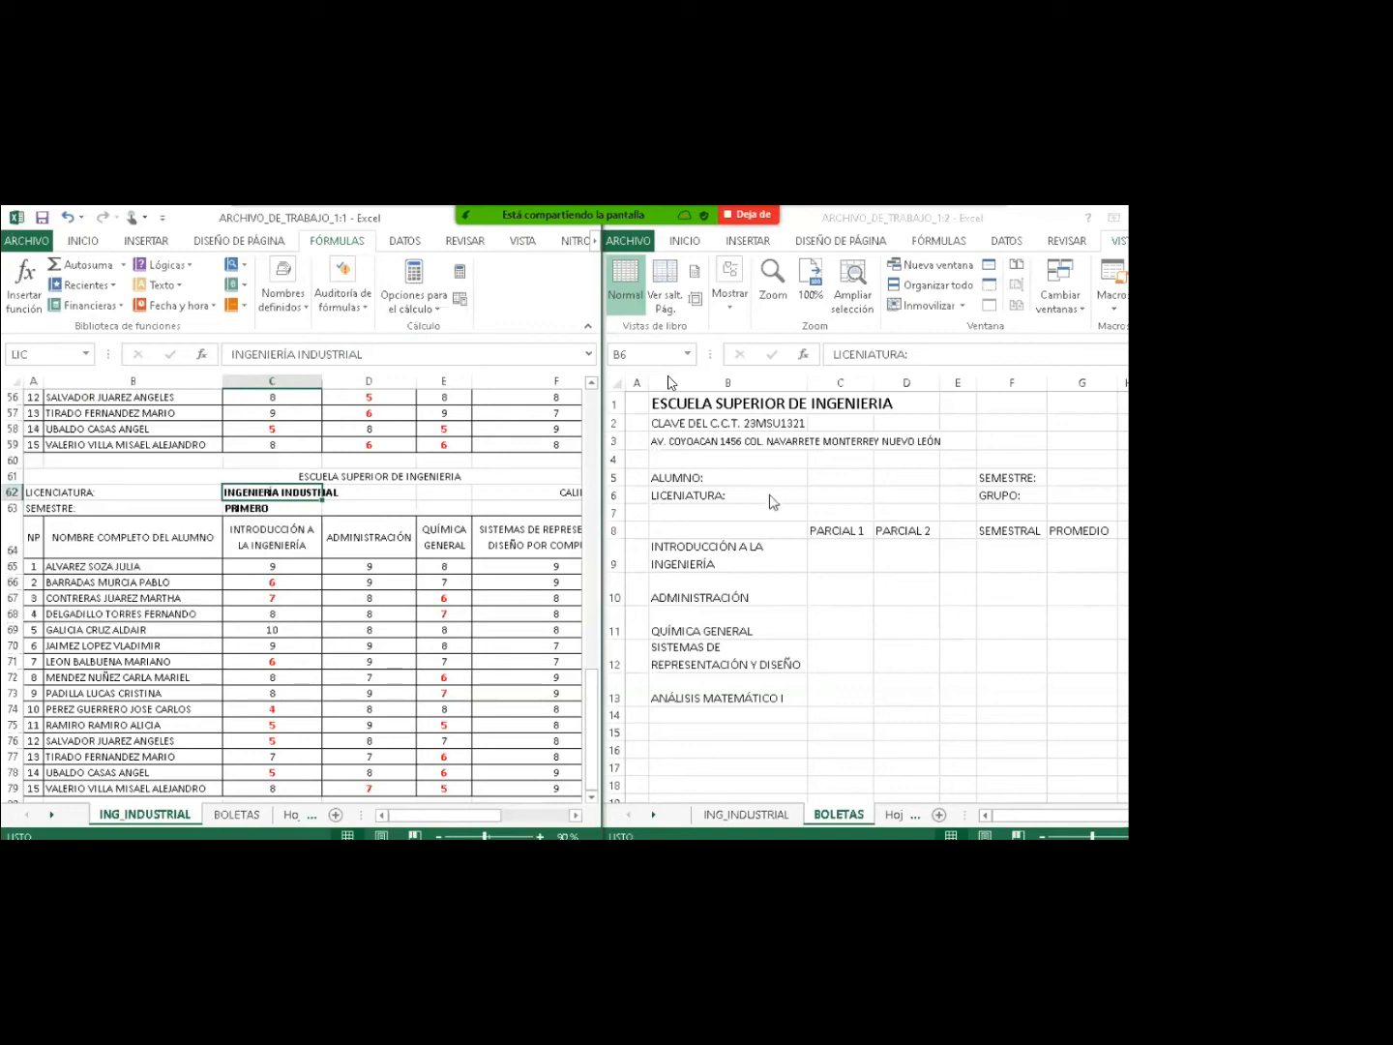
# Enter =LIC in BOLETAS C6 so it shows INGENIERÍA INDUSTRIAL.
pyautogui.click(824, 495)
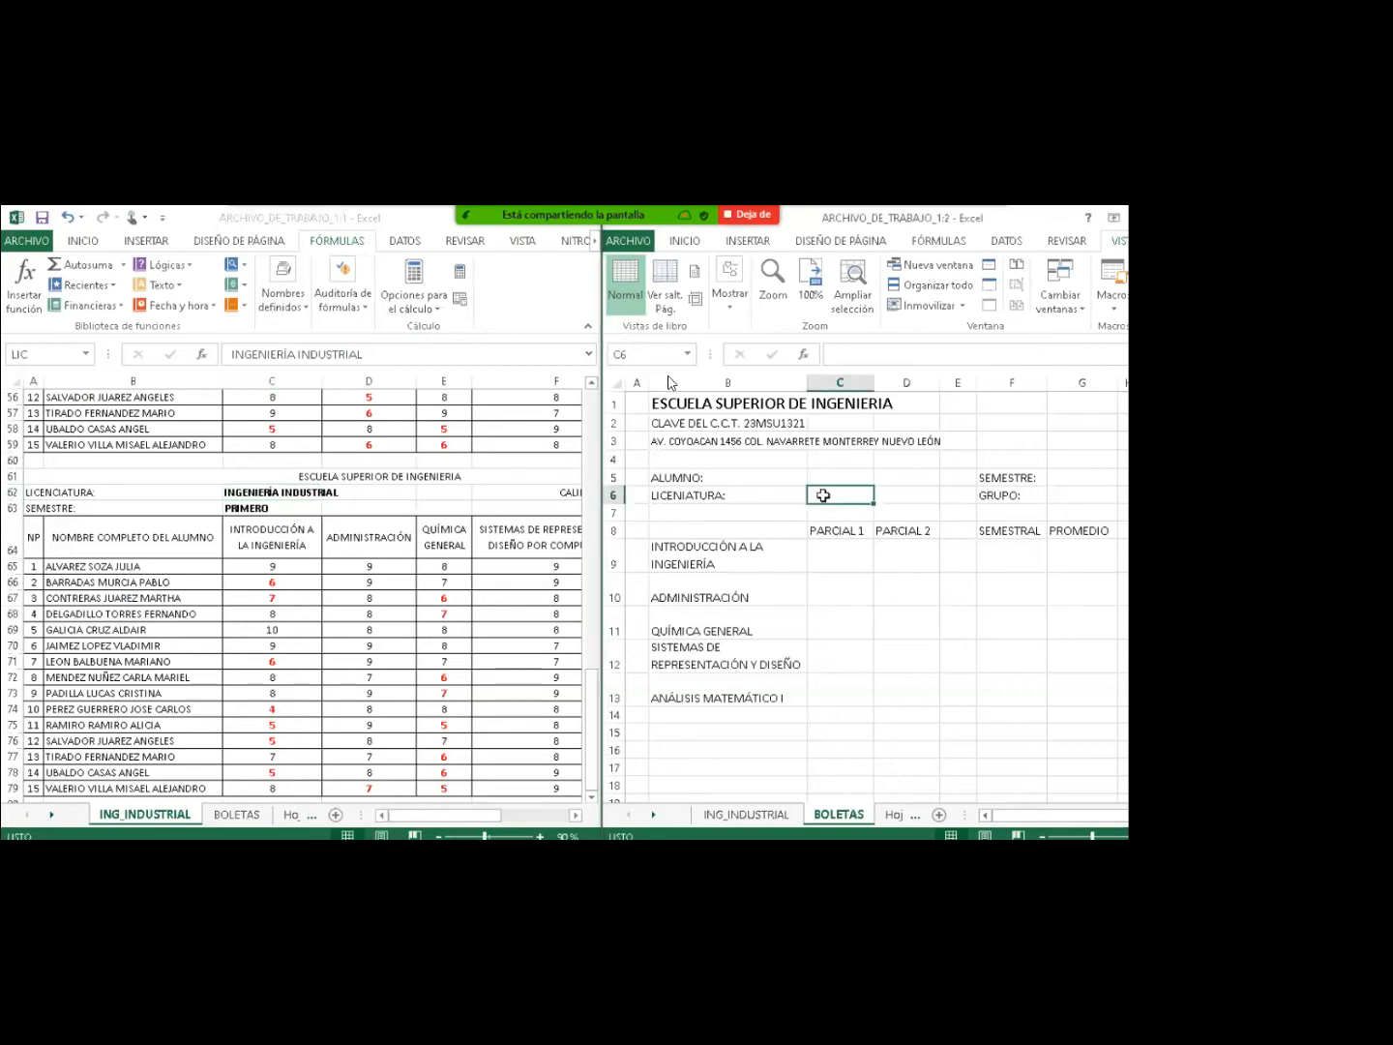
pyautogui.write('=')
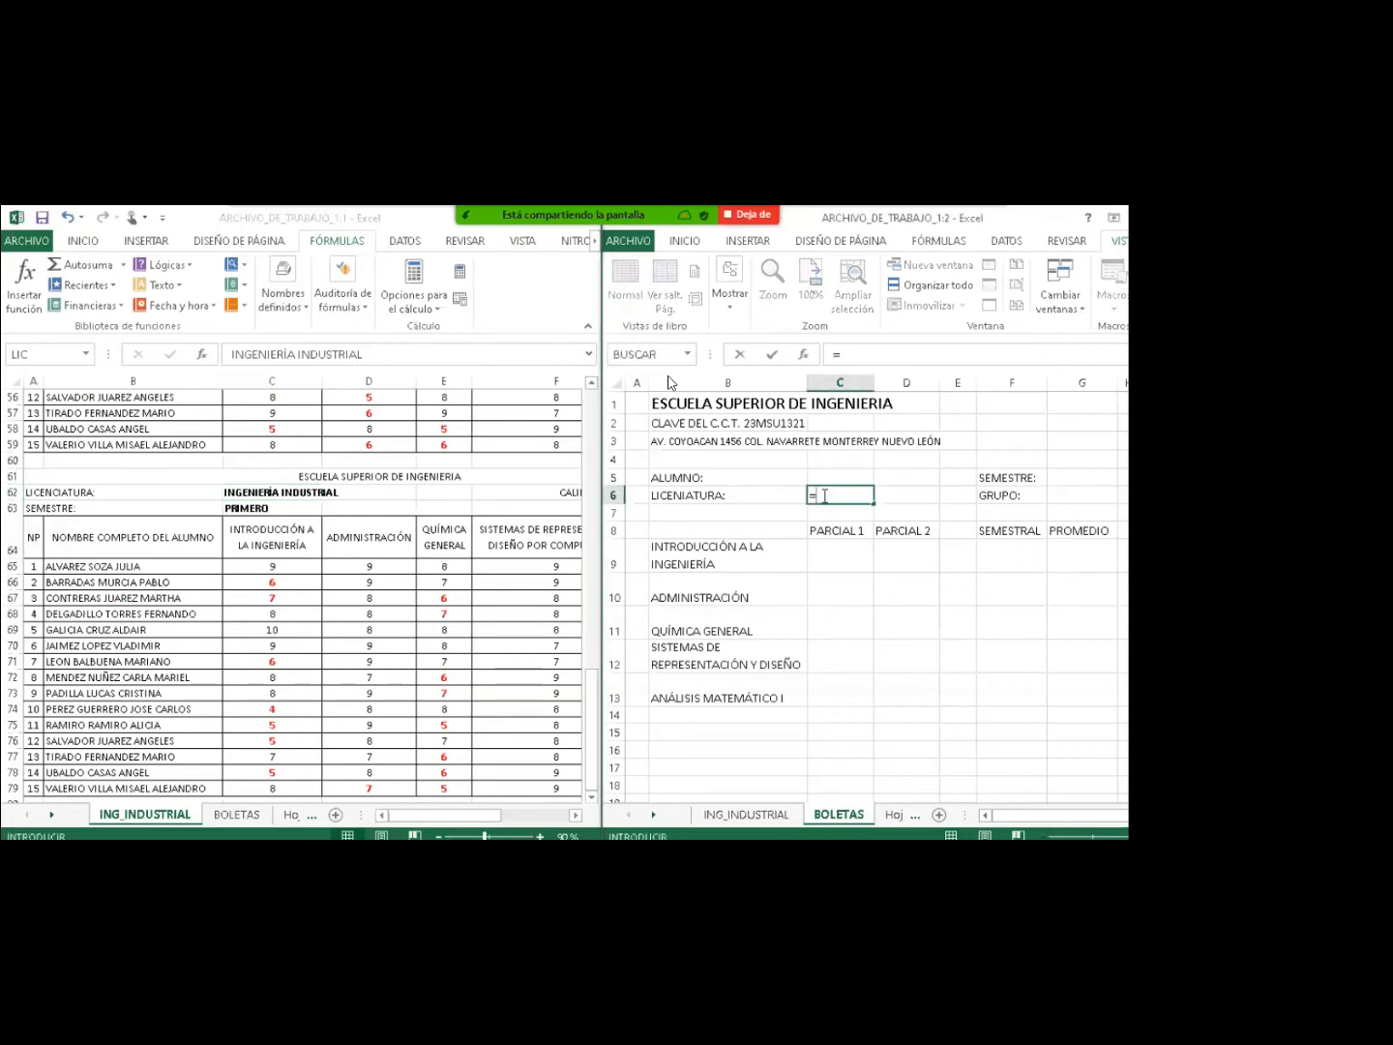
pyautogui.write('LIC')
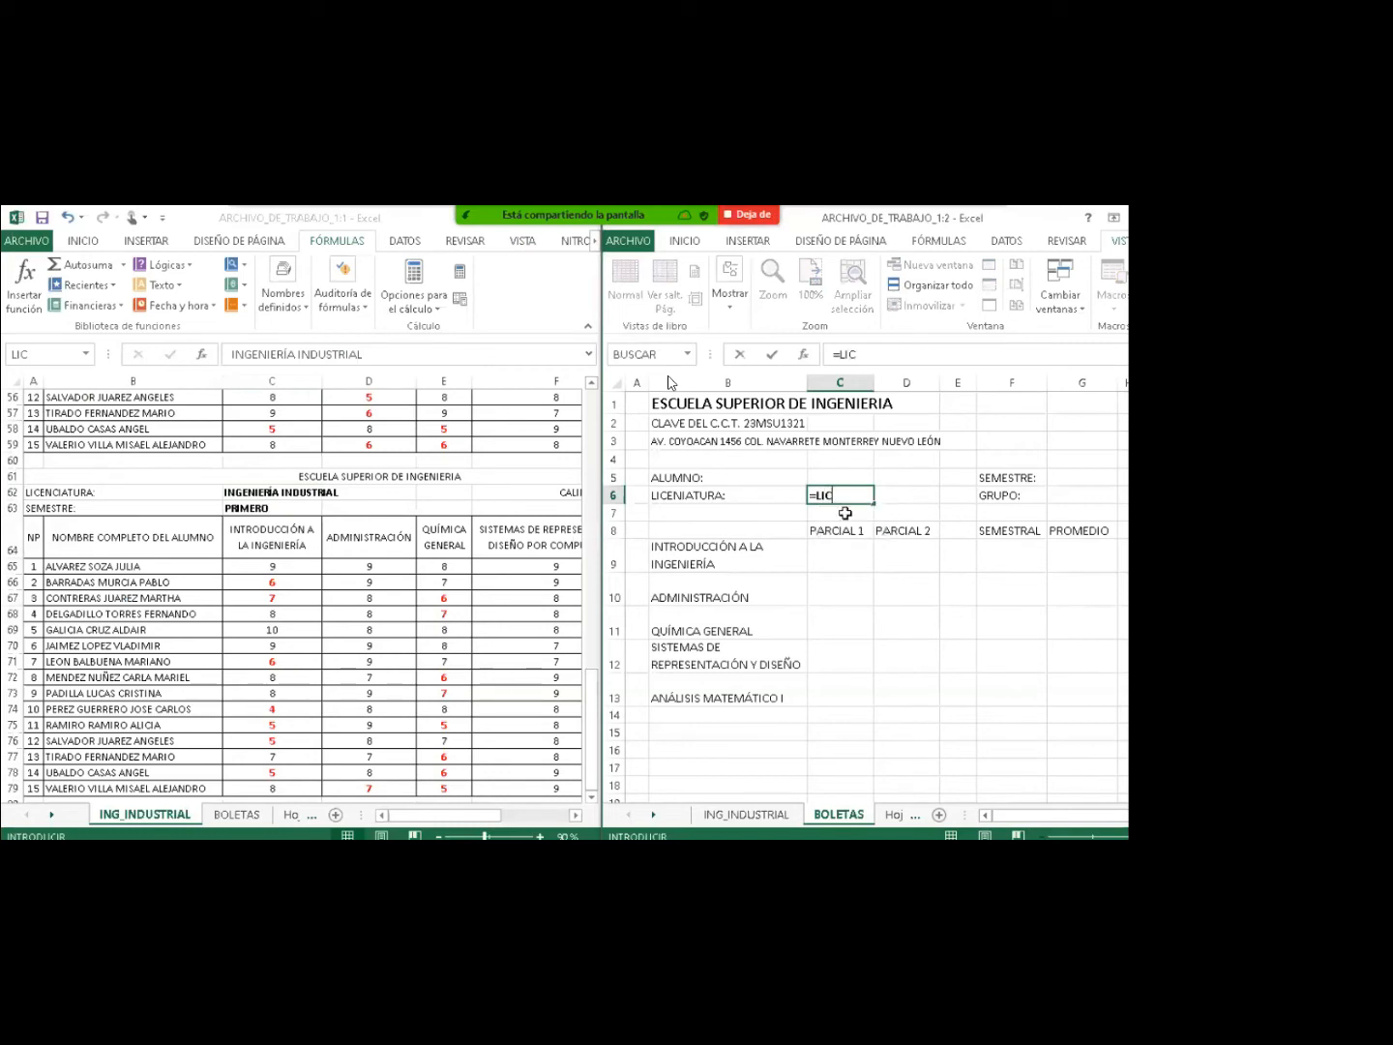
pyautogui.press('Return')
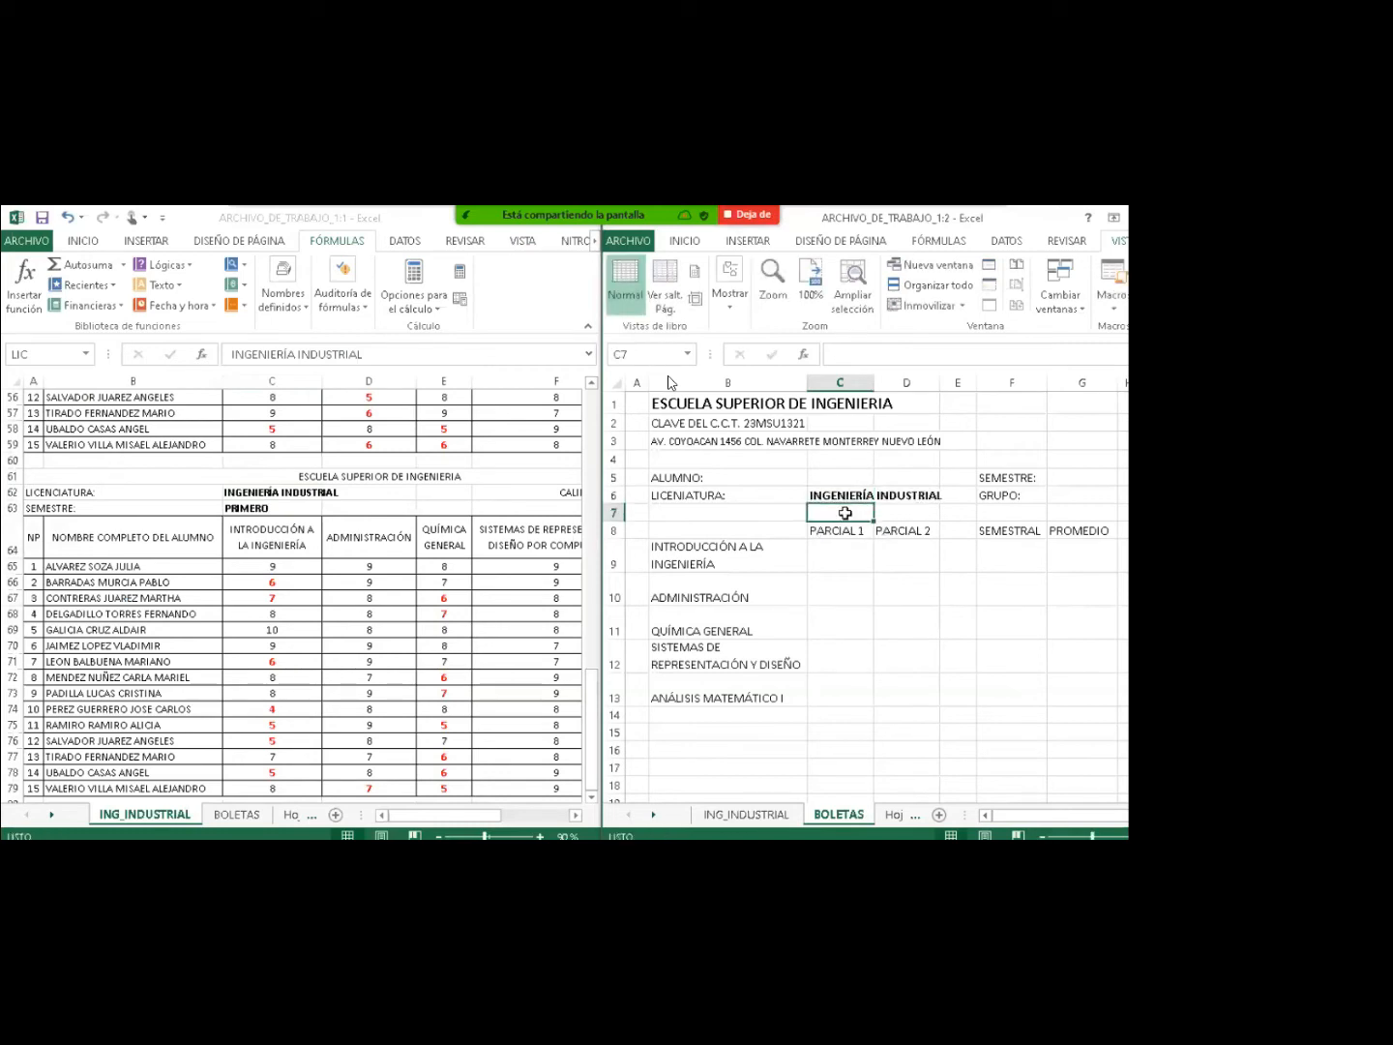
pyautogui.click(821, 494)
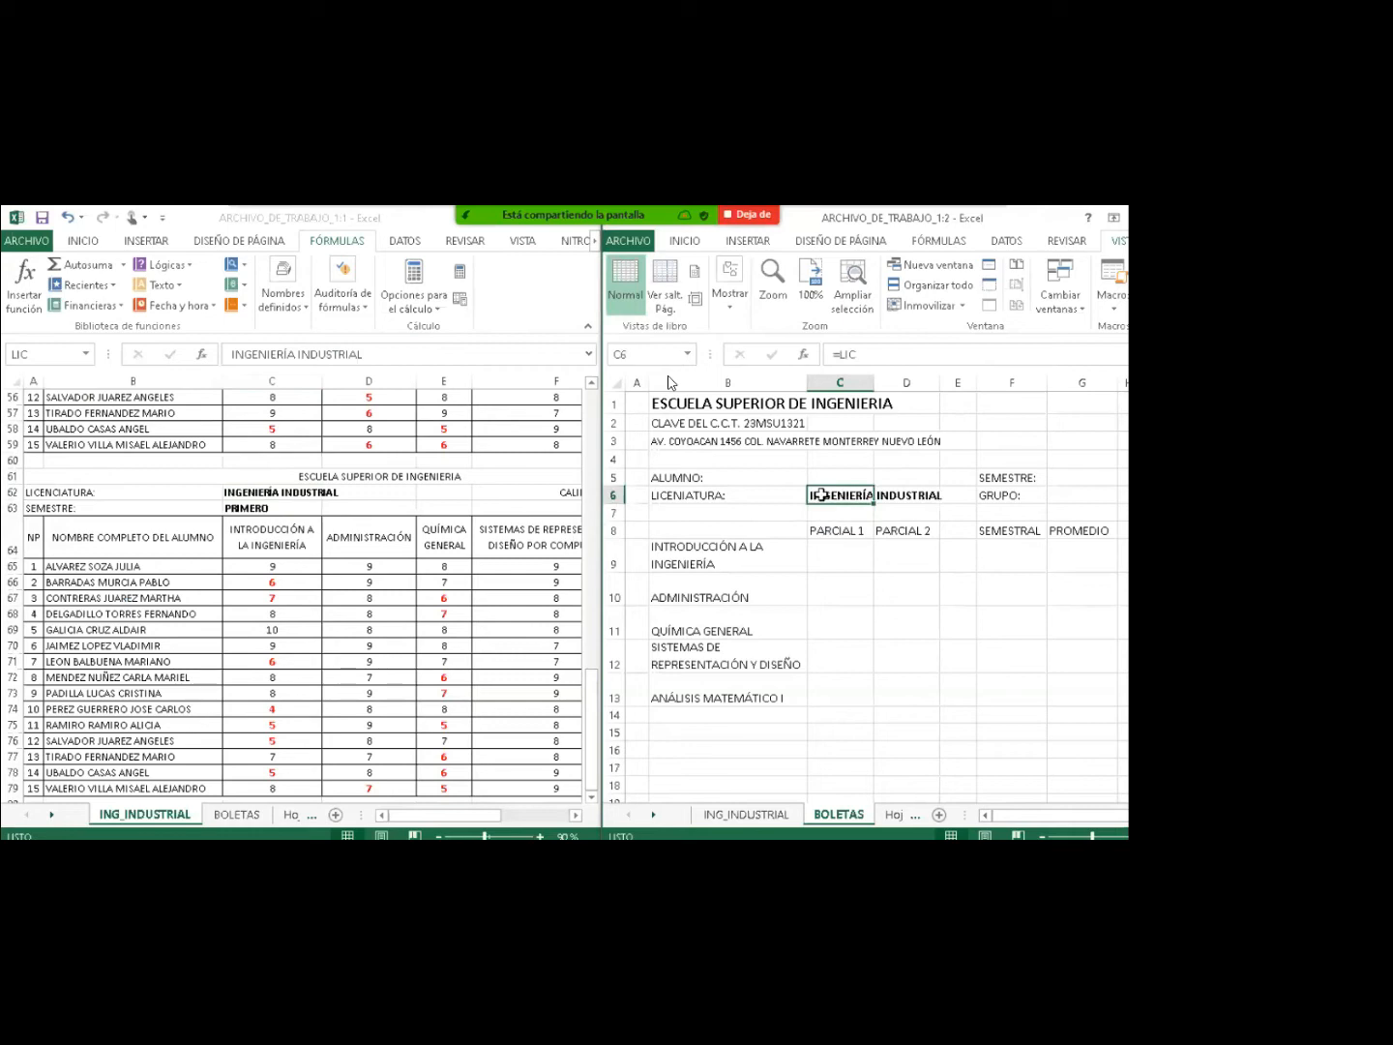
# Set G5 to =ING_INDUSTRIAL!C63 so the semester shows PRIMERO.
pyautogui.click(1062, 476)
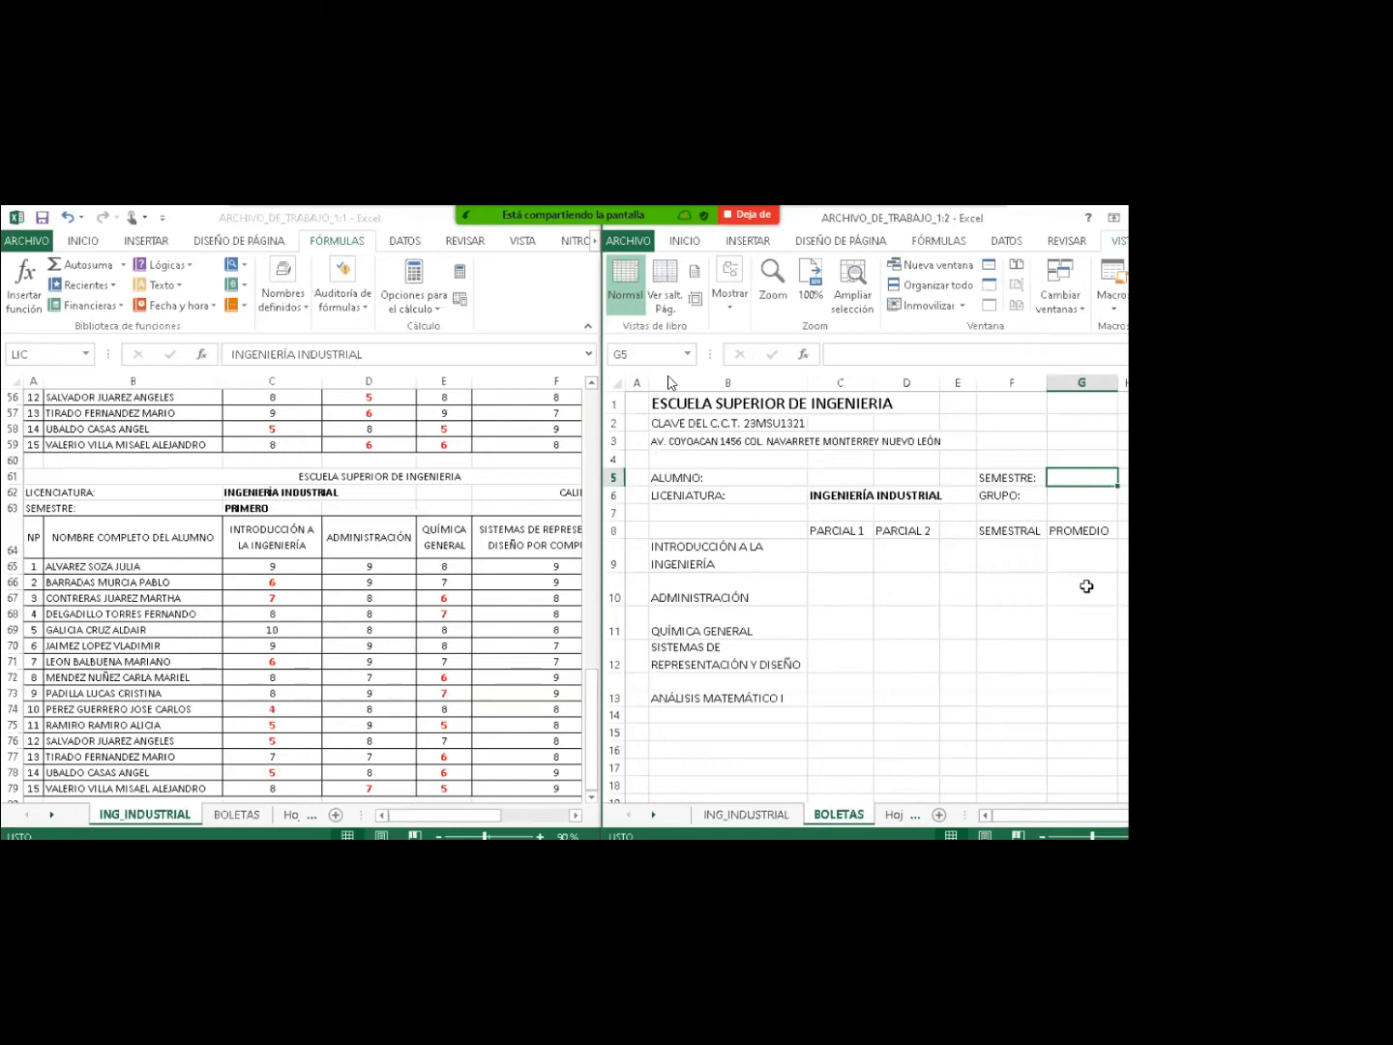
pyautogui.write('=')
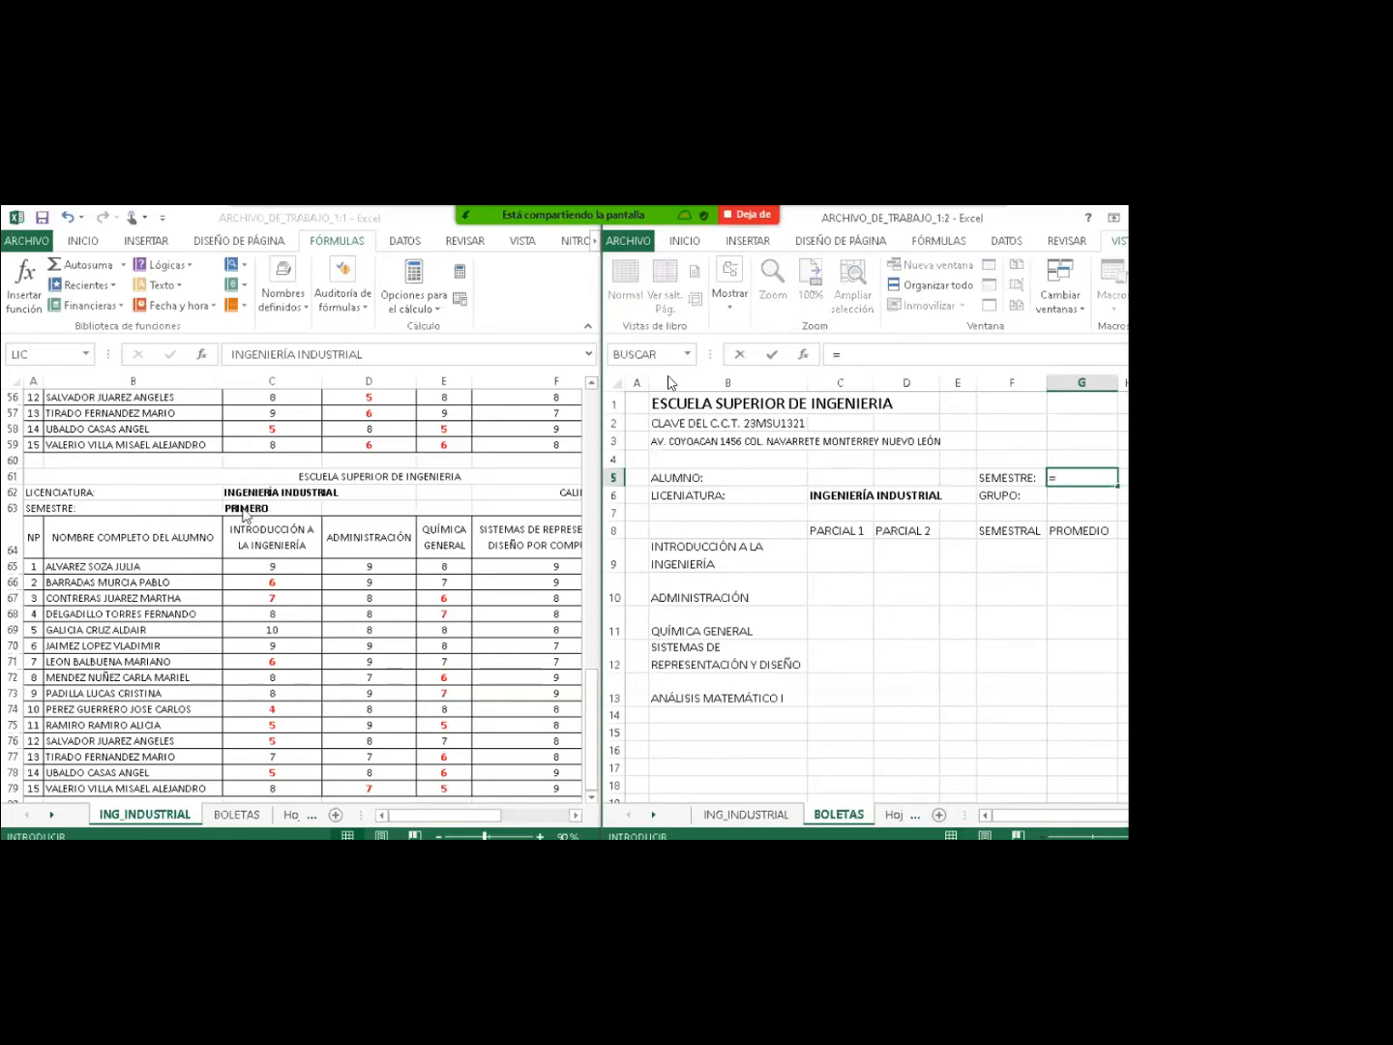
pyautogui.click(241, 511)
pyautogui.click(236, 507)
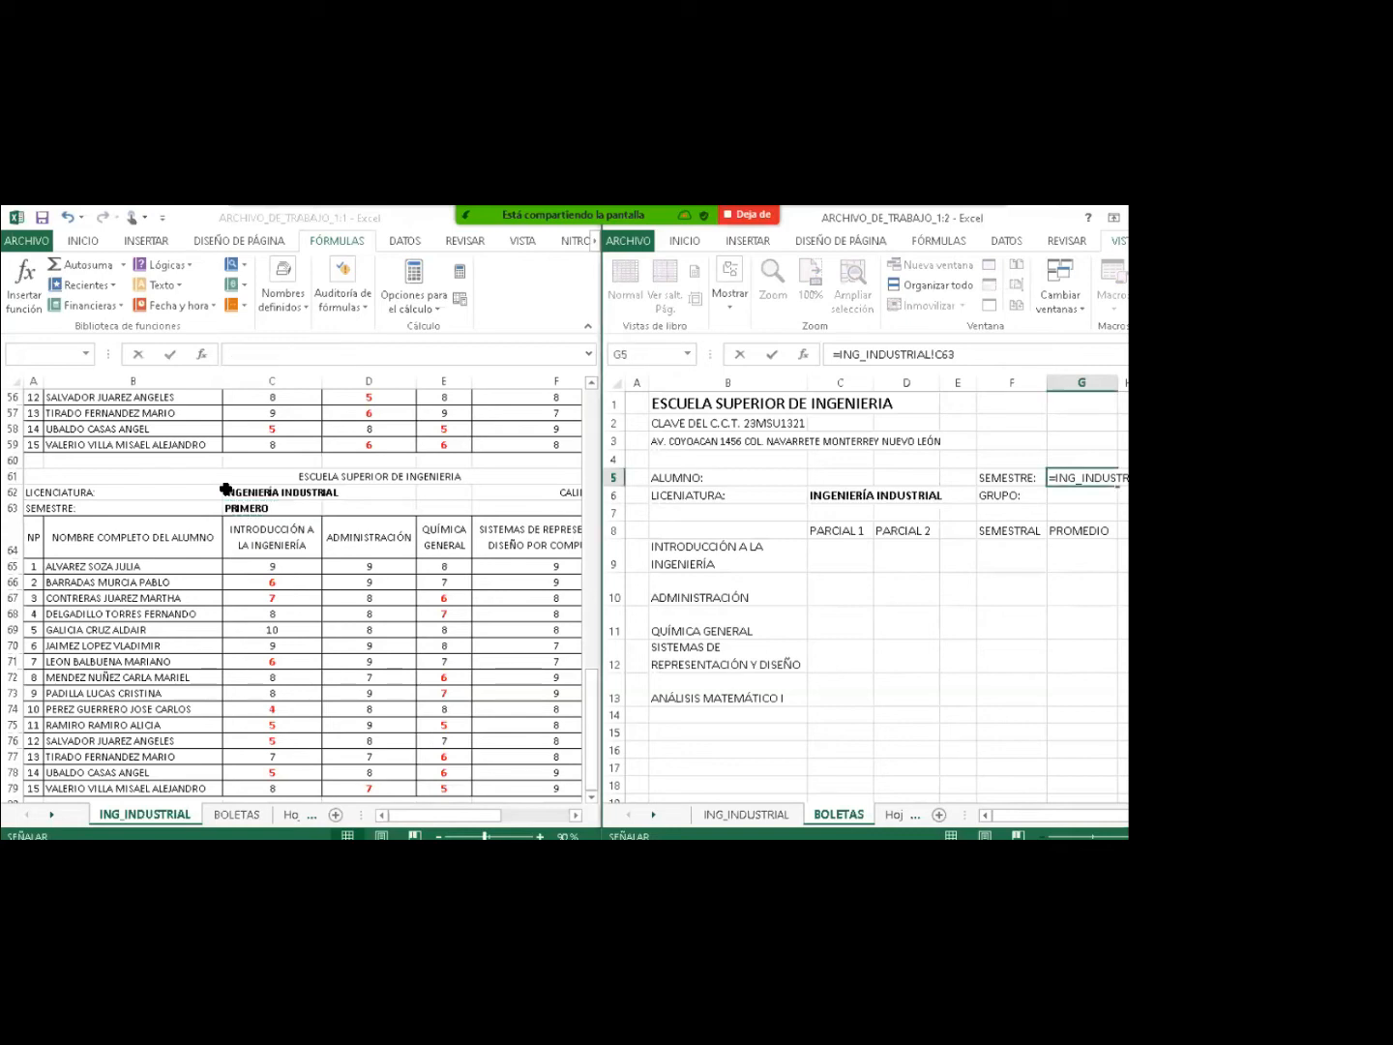
pyautogui.press('Return')
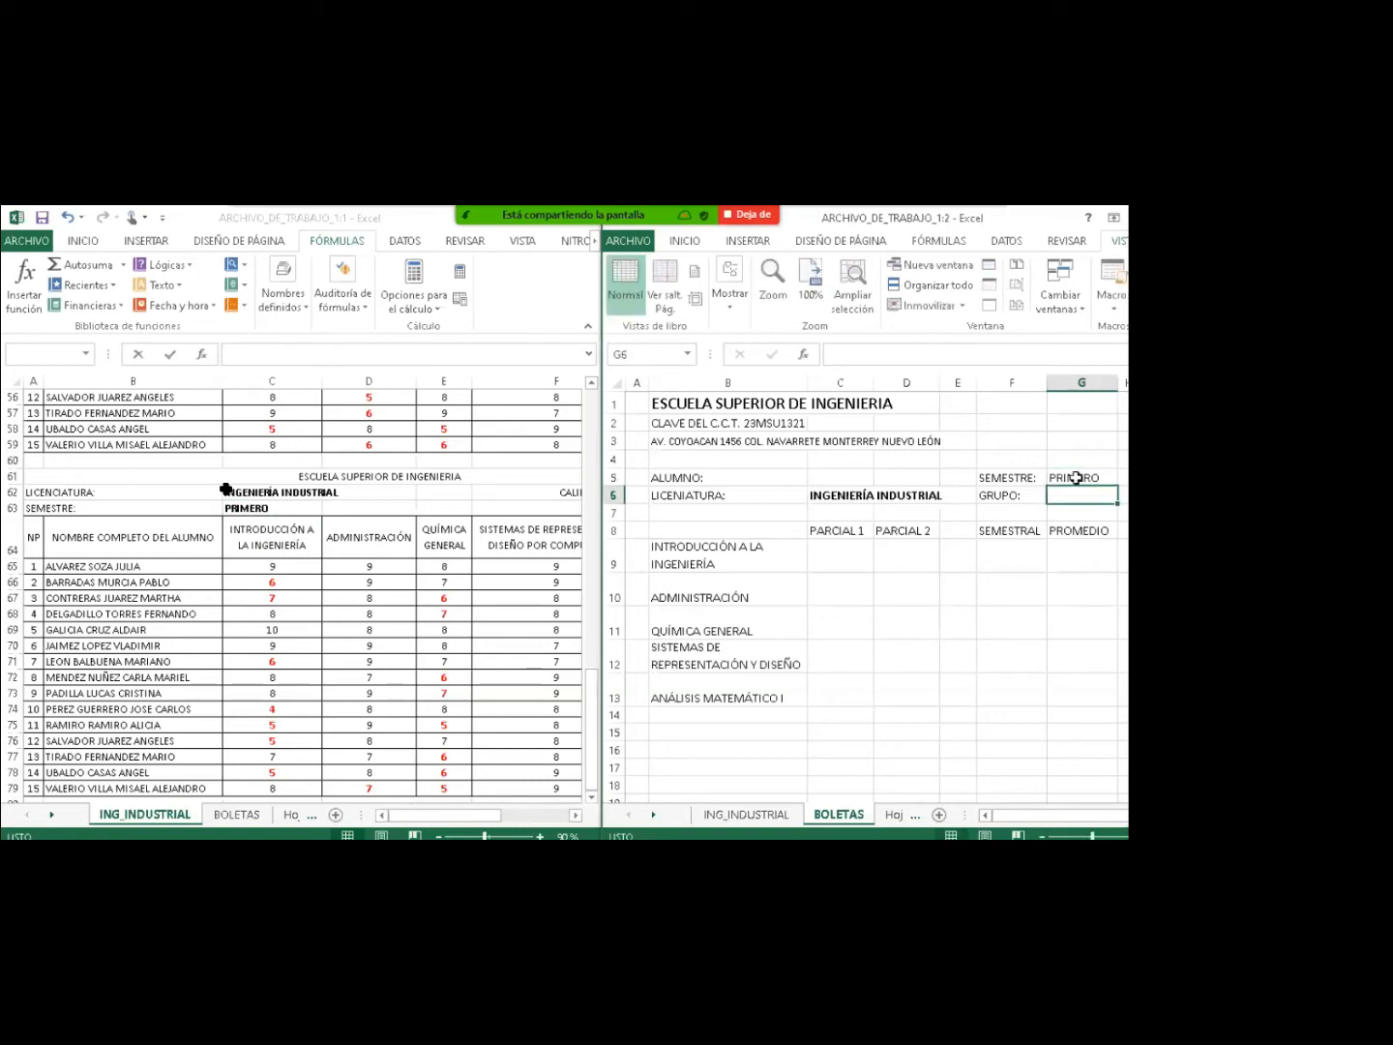
pyautogui.click(1071, 474)
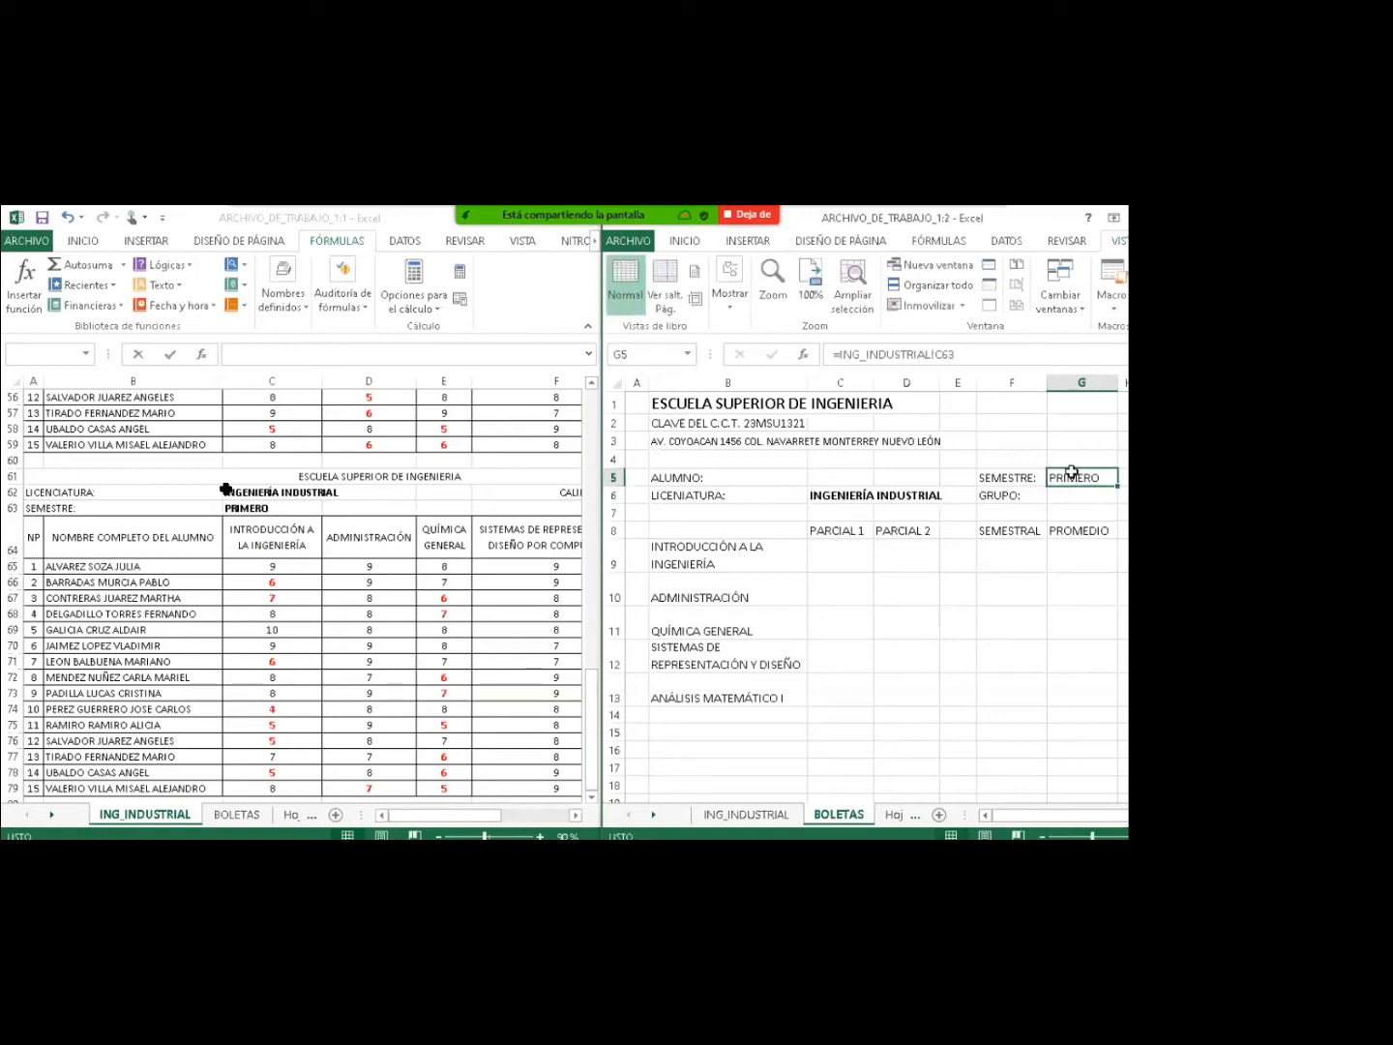
# Set BOLETAS G6 to =ING_INDUSTRIAL!G63 so the group shows A, then select C5.
pyautogui.click(824, 495)
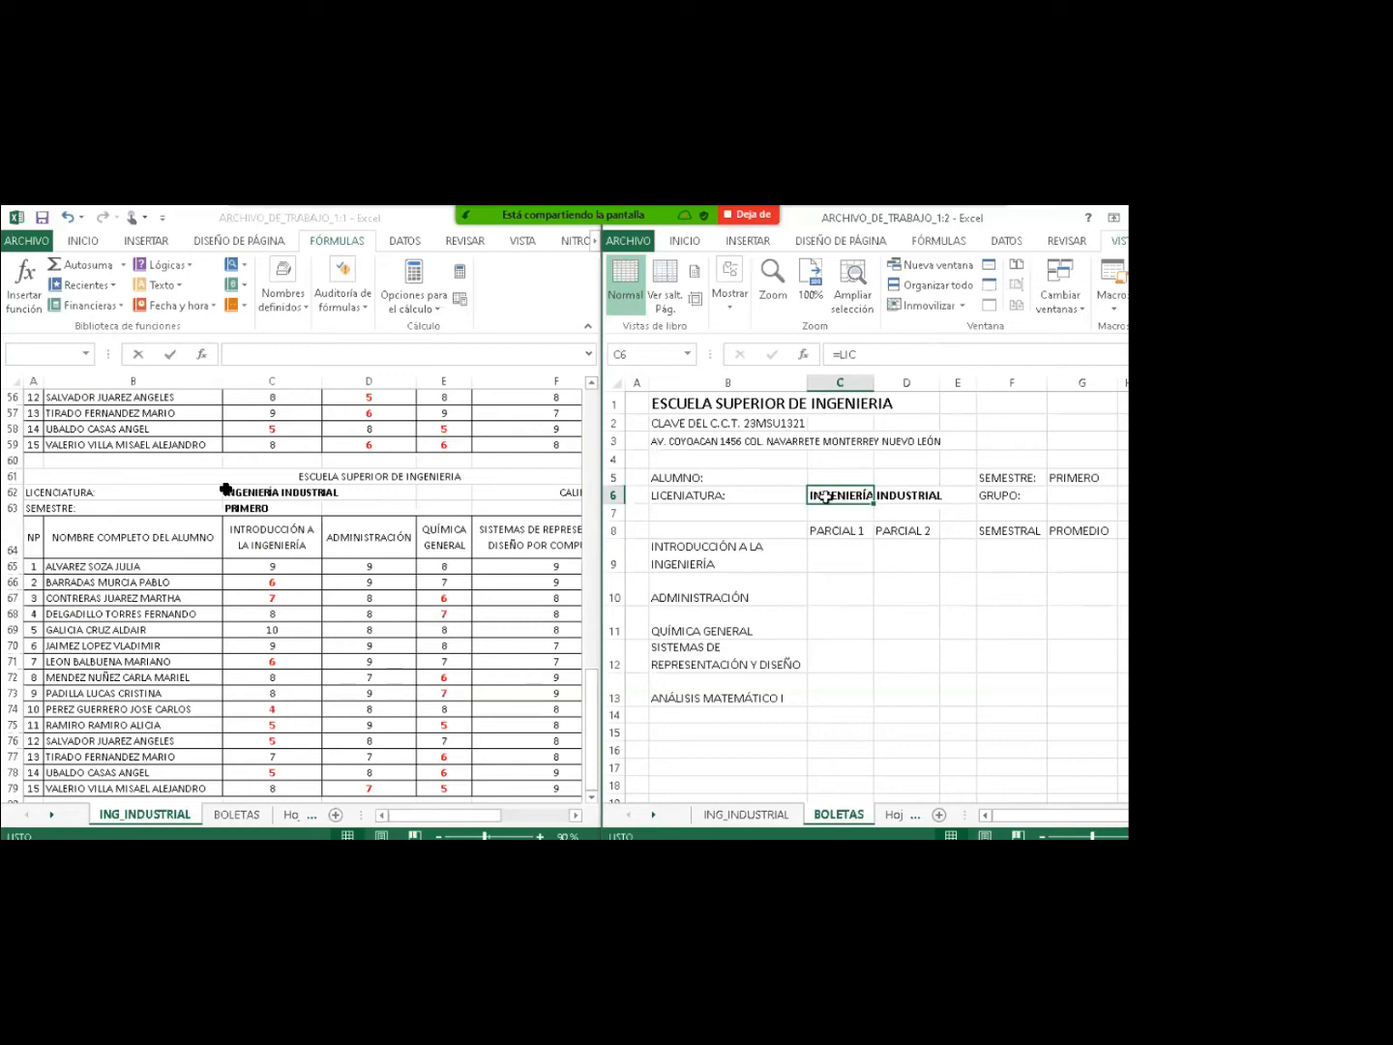
pyautogui.click(1062, 494)
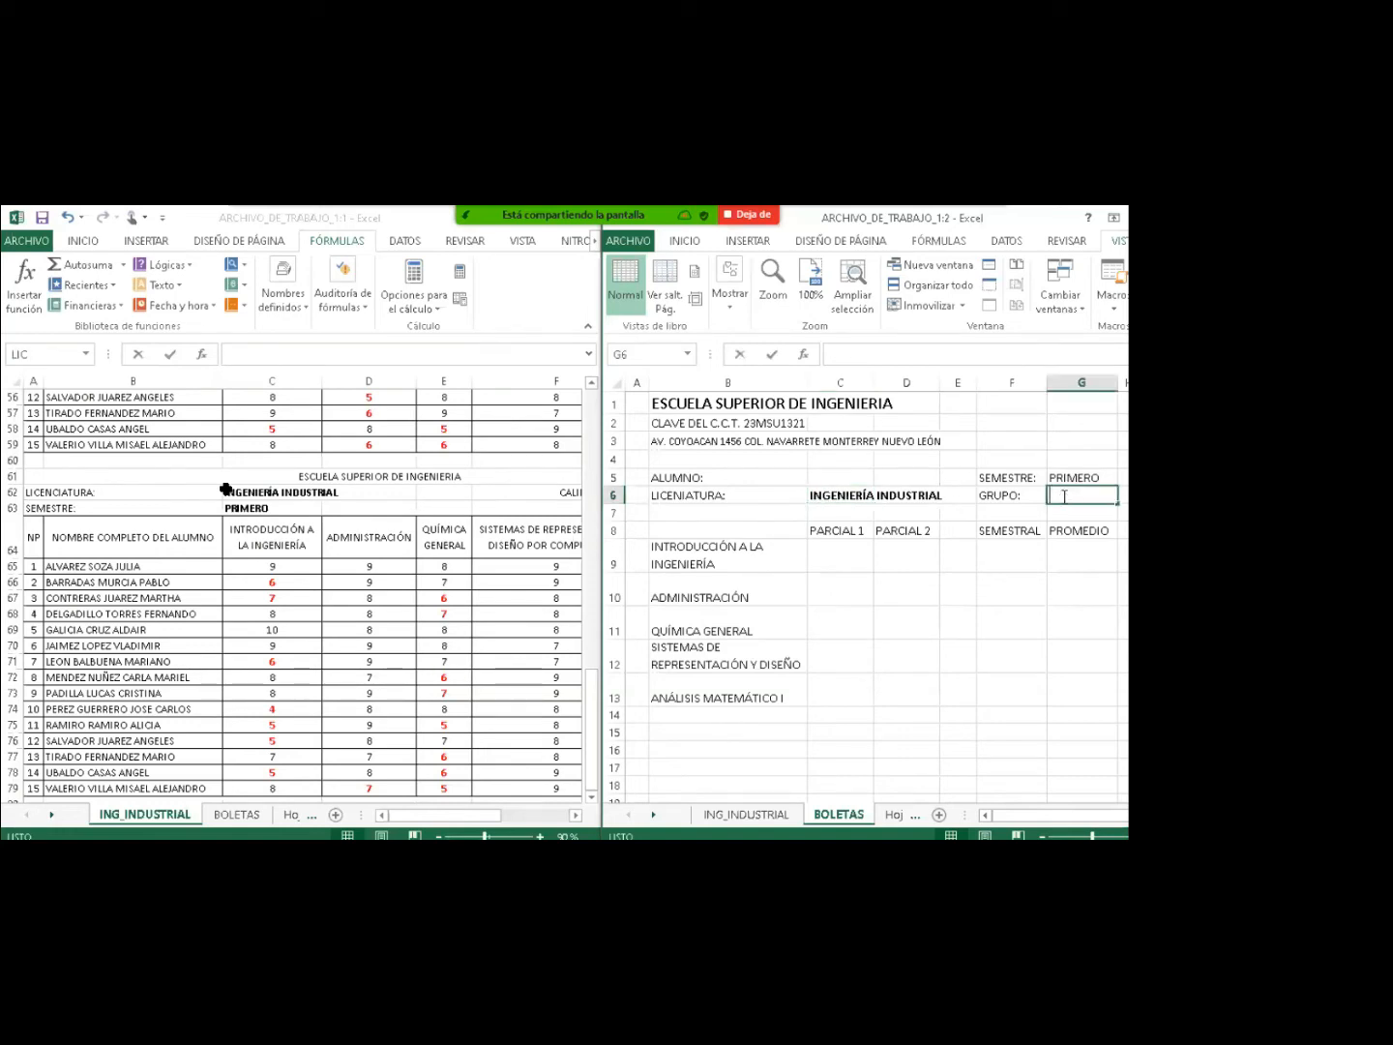
pyautogui.write('=')
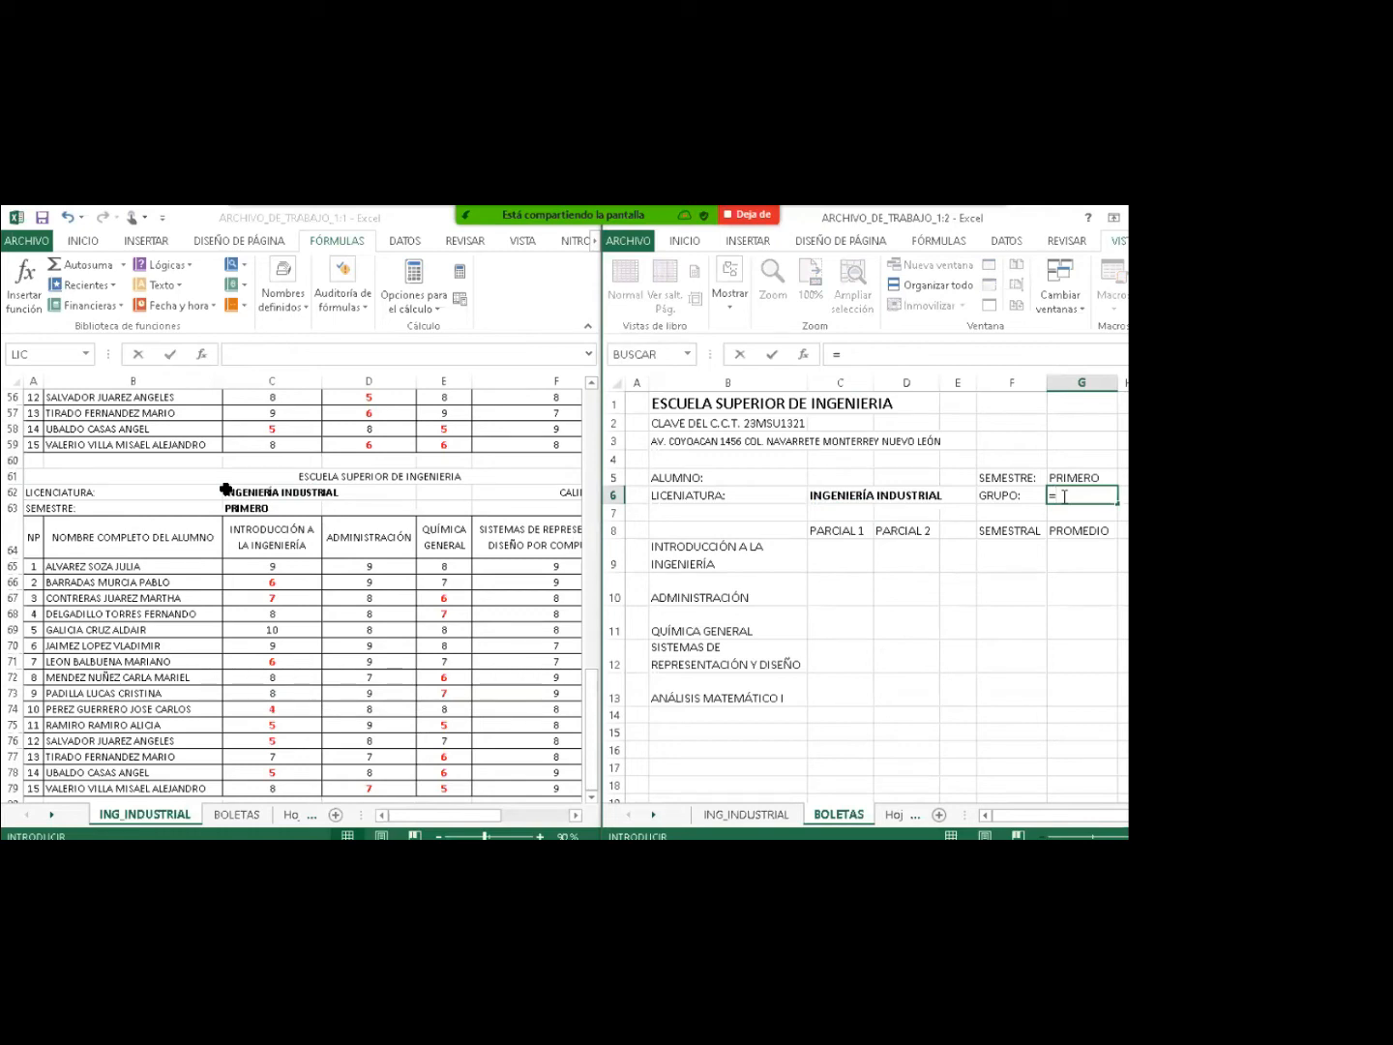
pyautogui.moveTo(466, 814); pyautogui.dragTo(516, 817)
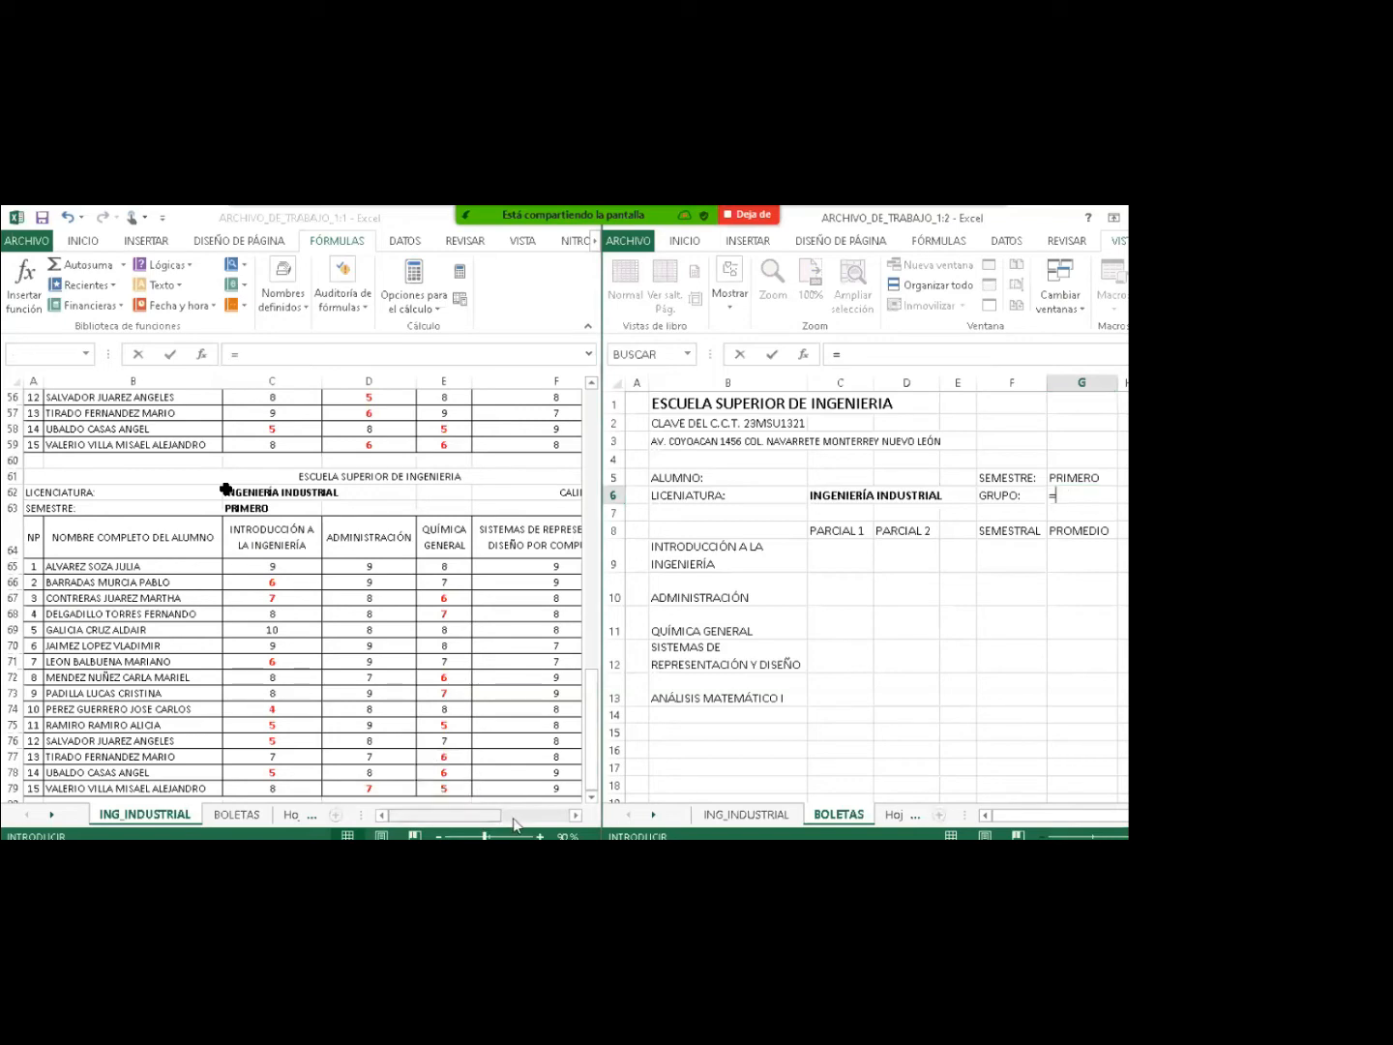
pyautogui.click(574, 815)
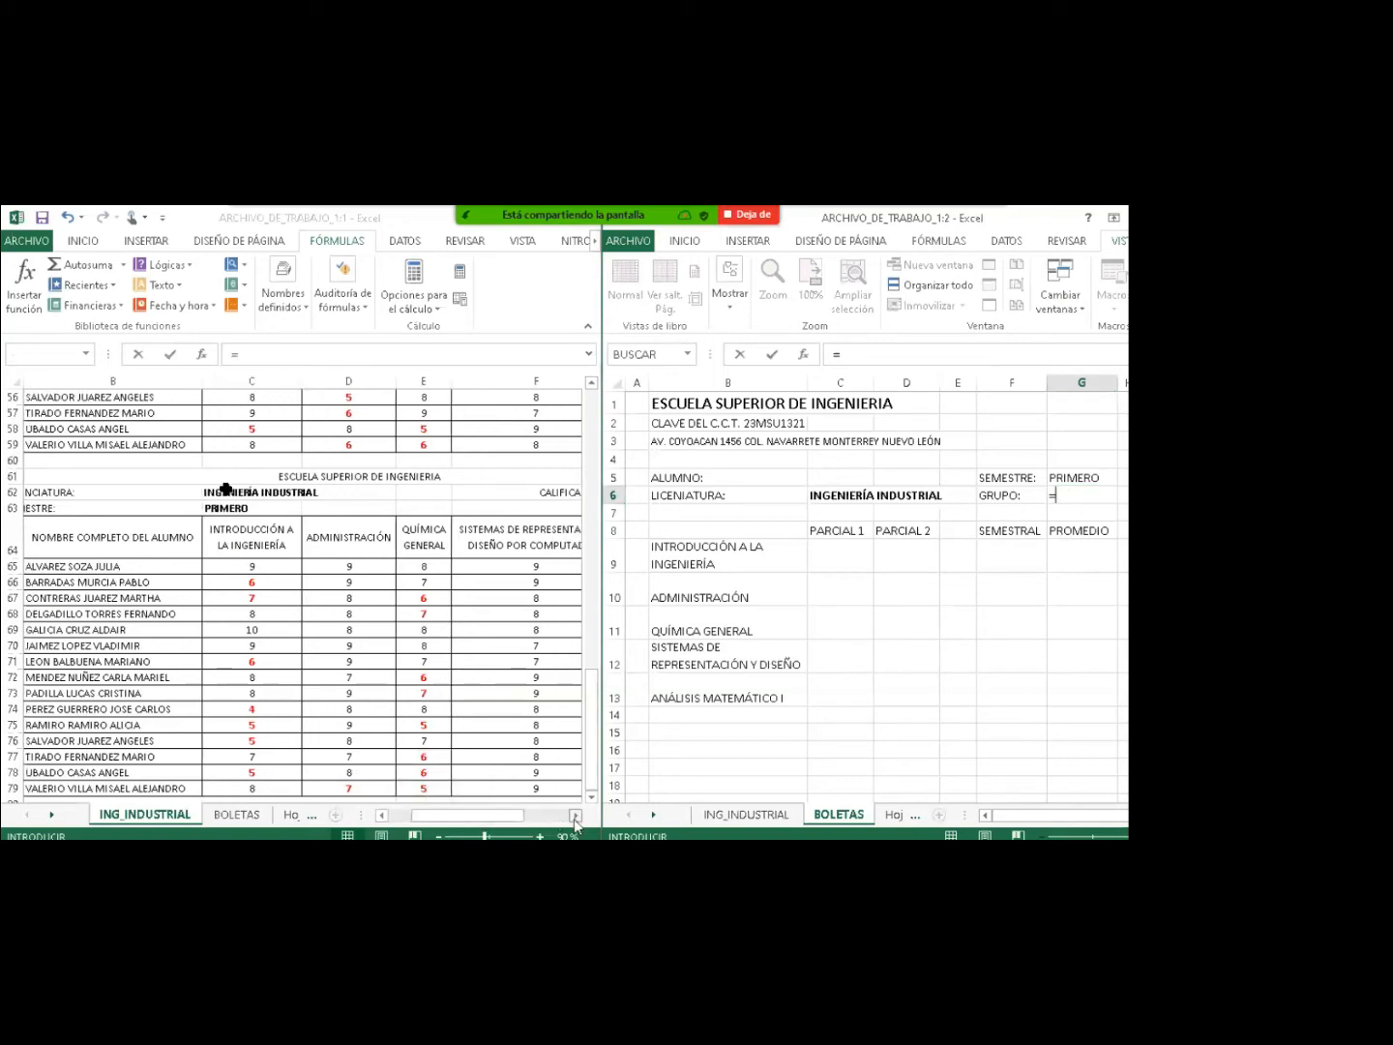
pyautogui.click(575, 816)
pyautogui.click(574, 816)
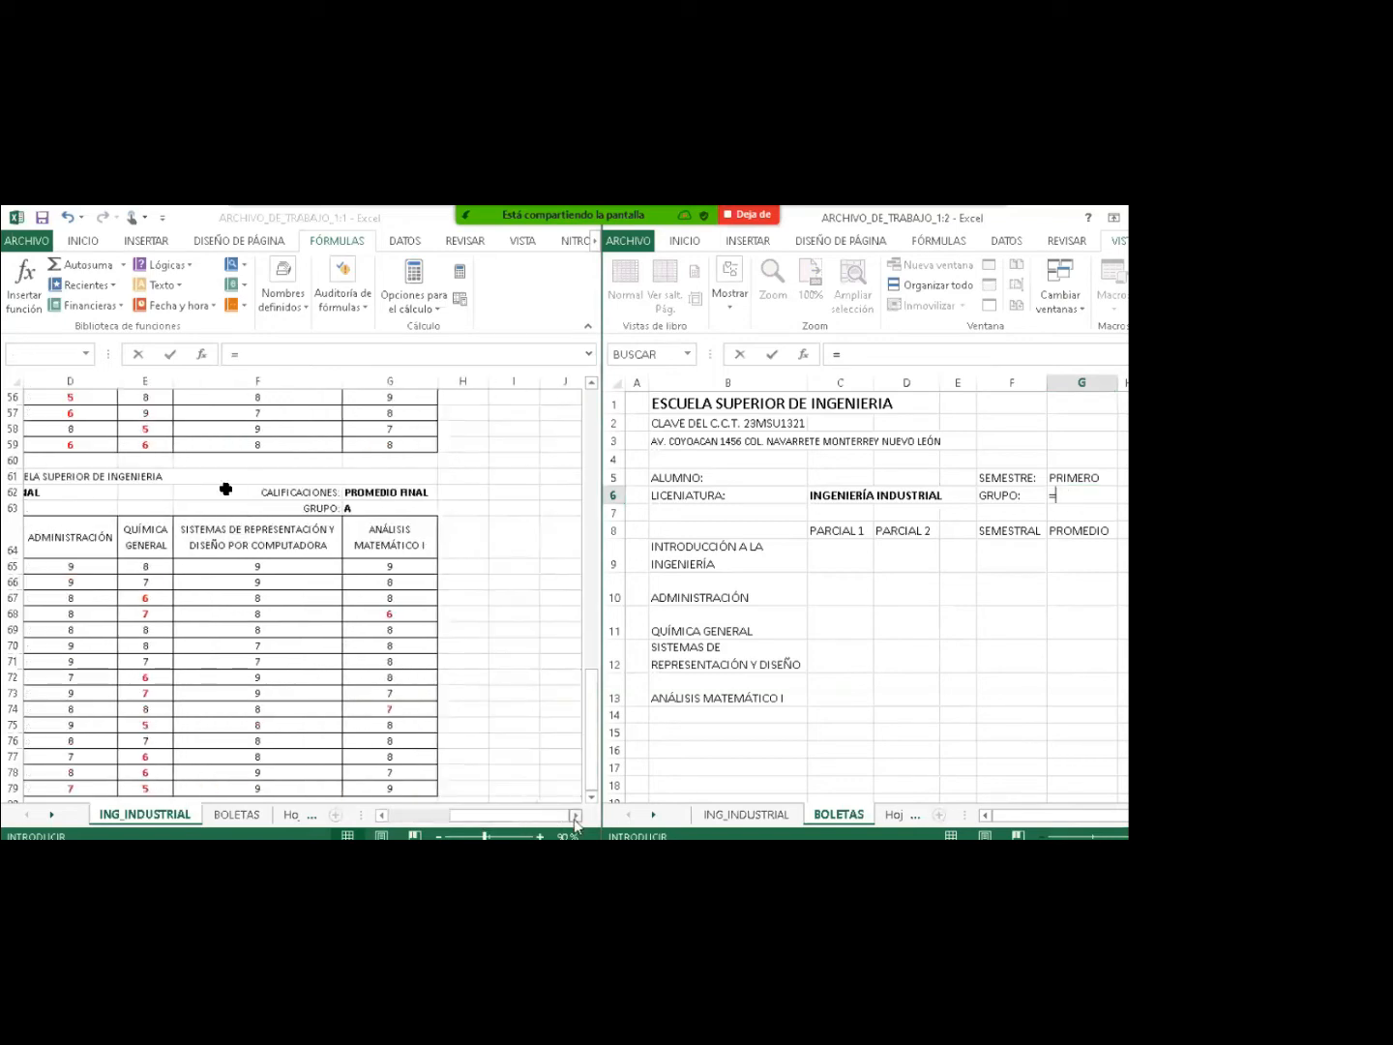
pyautogui.click(350, 507)
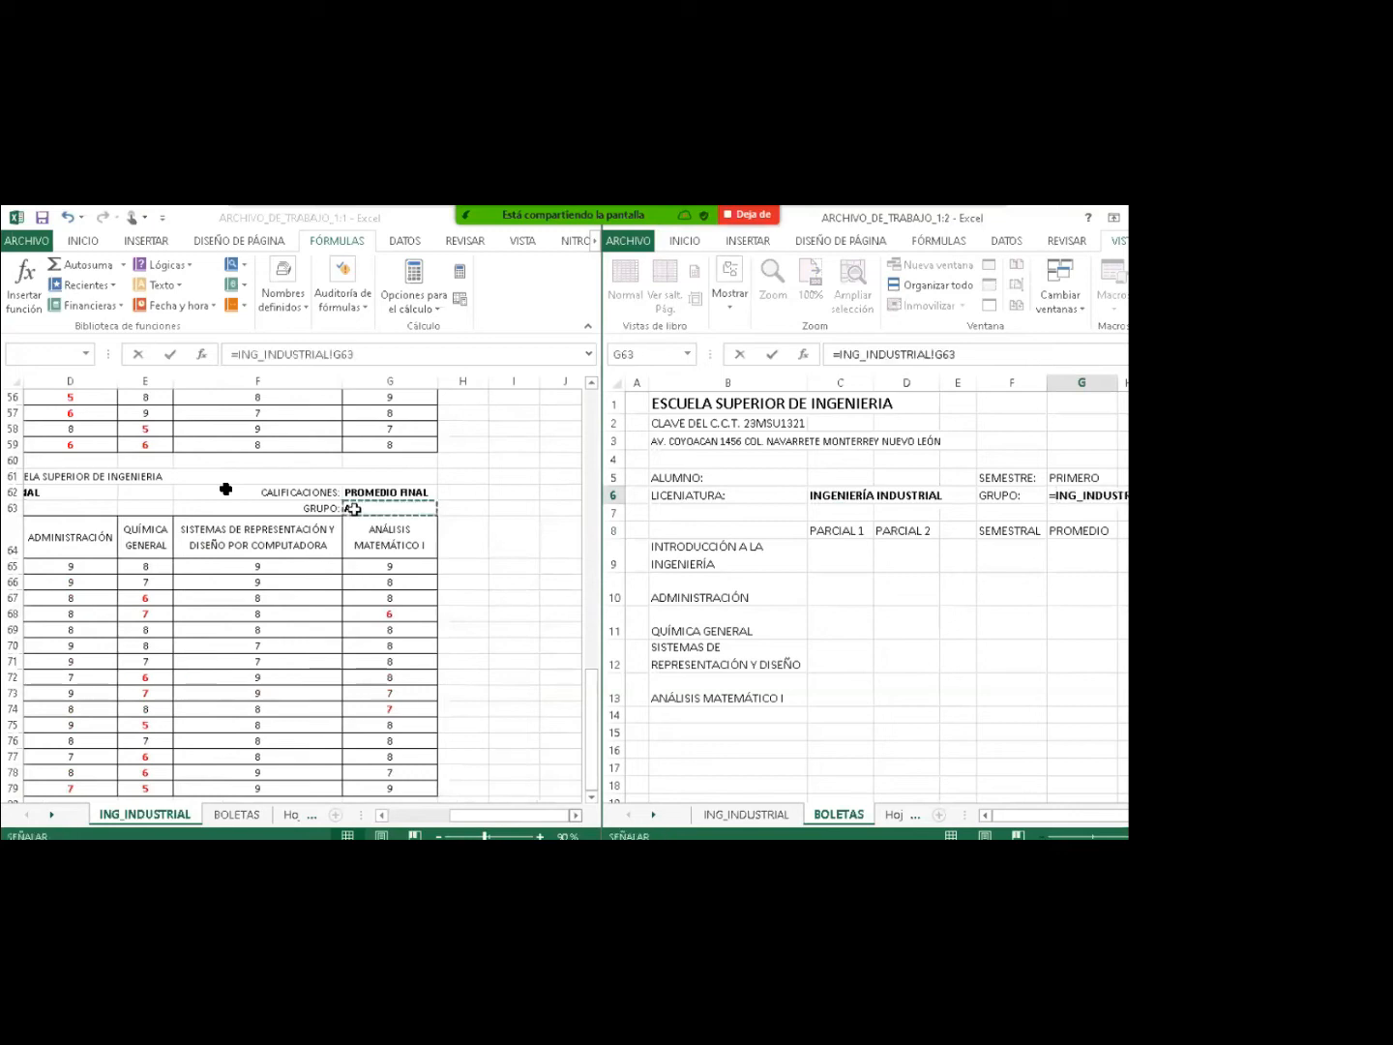
pyautogui.press('Return')
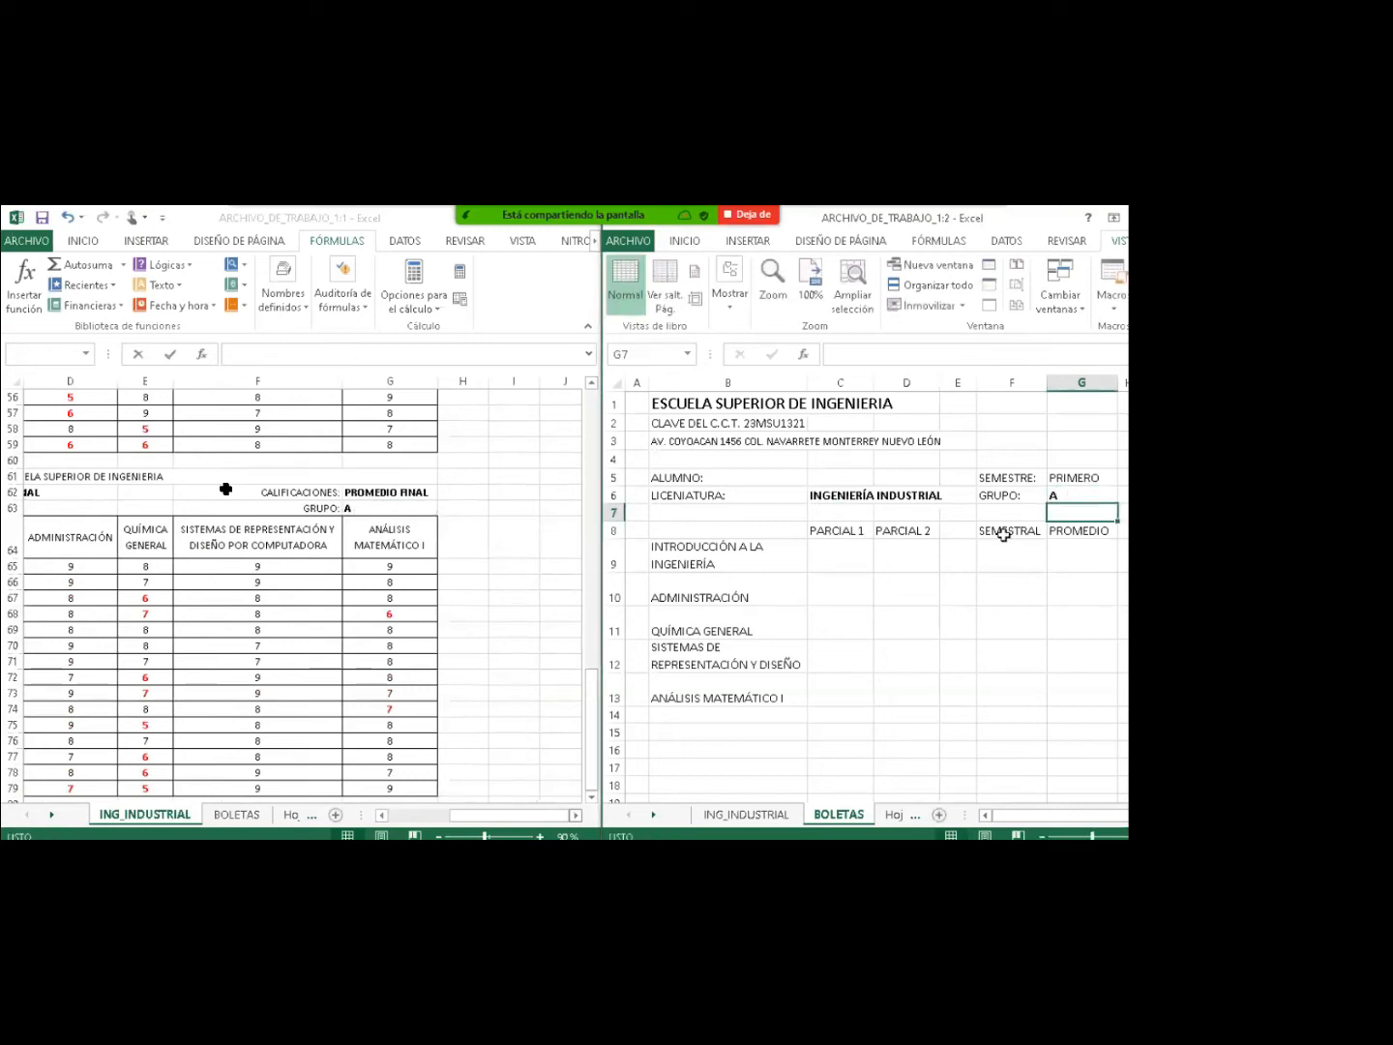
pyautogui.click(1067, 498)
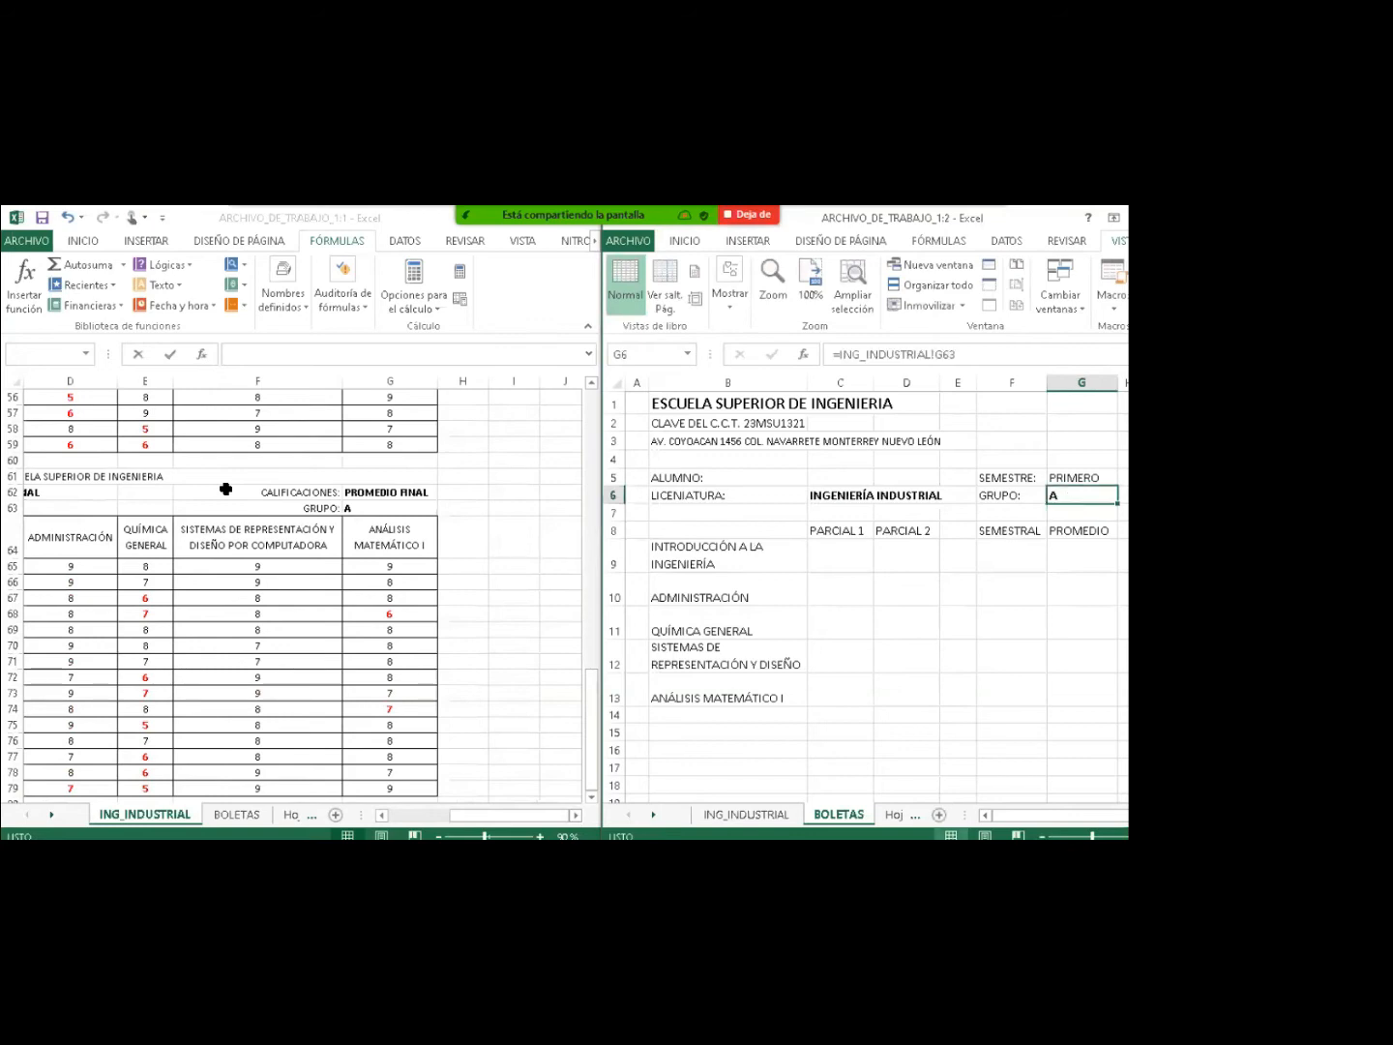
pyautogui.click(818, 477)
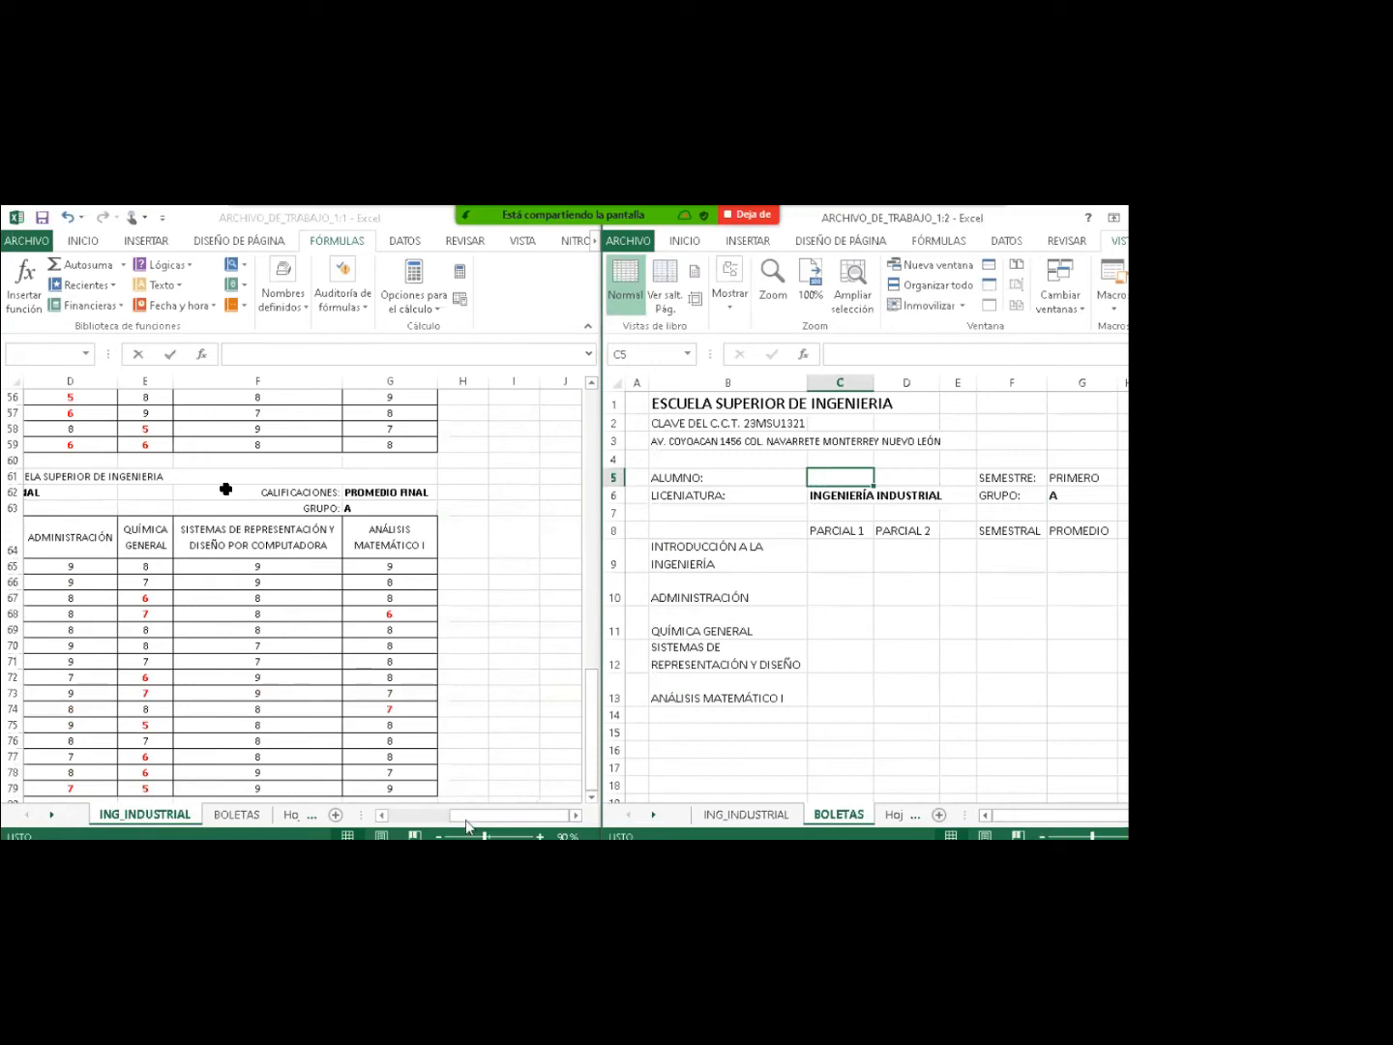
pyautogui.moveTo(466, 820); pyautogui.dragTo(396, 817)
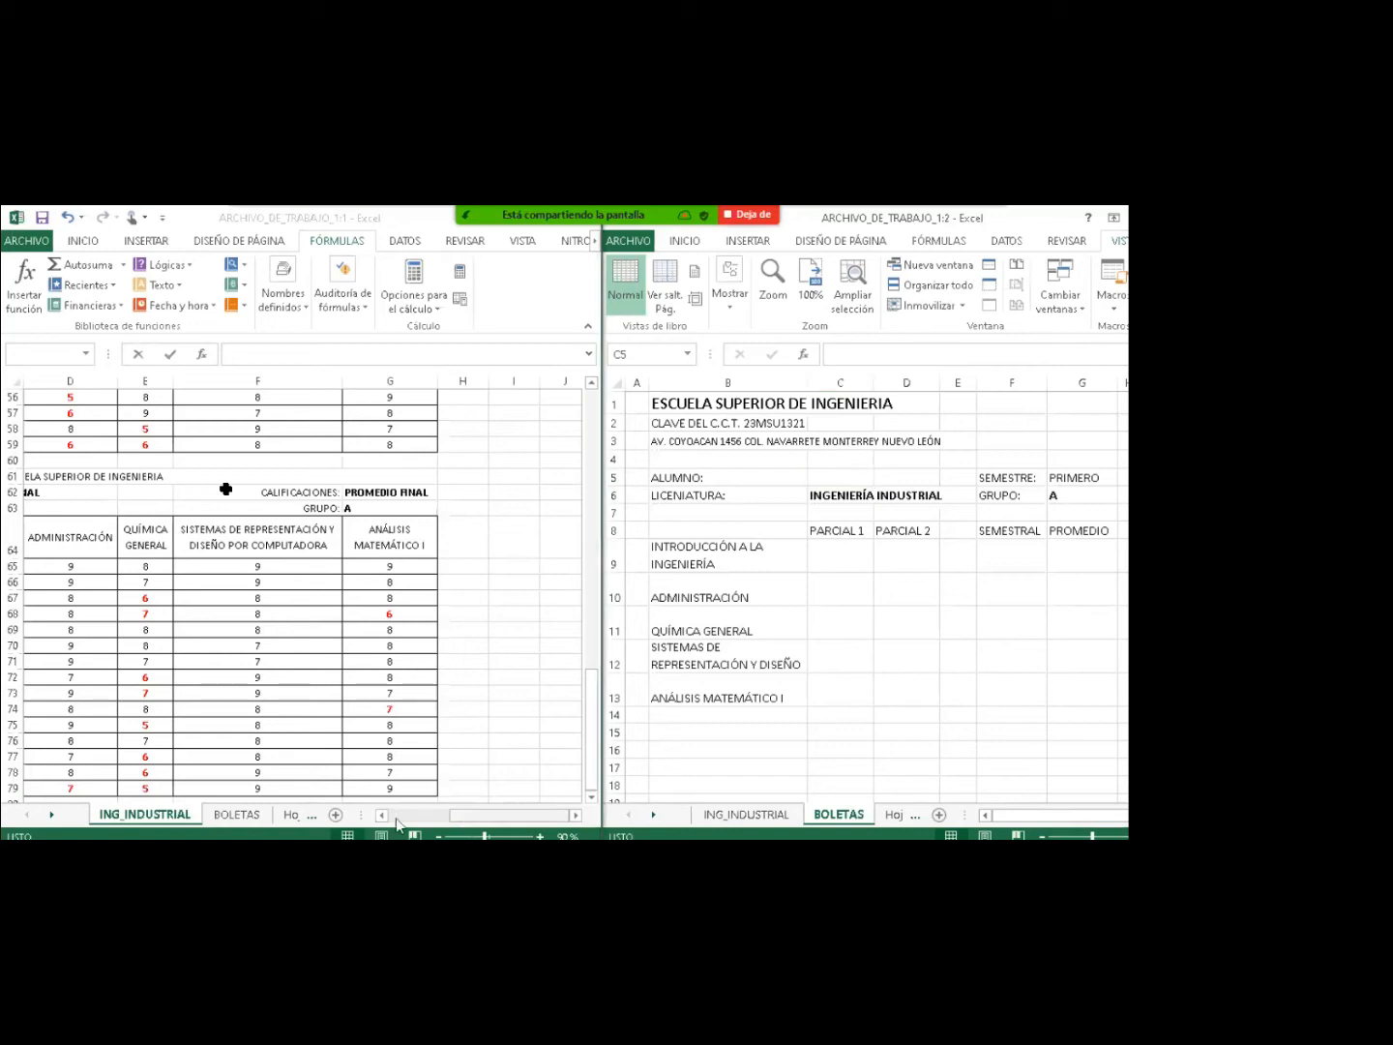
pyautogui.click(396, 817)
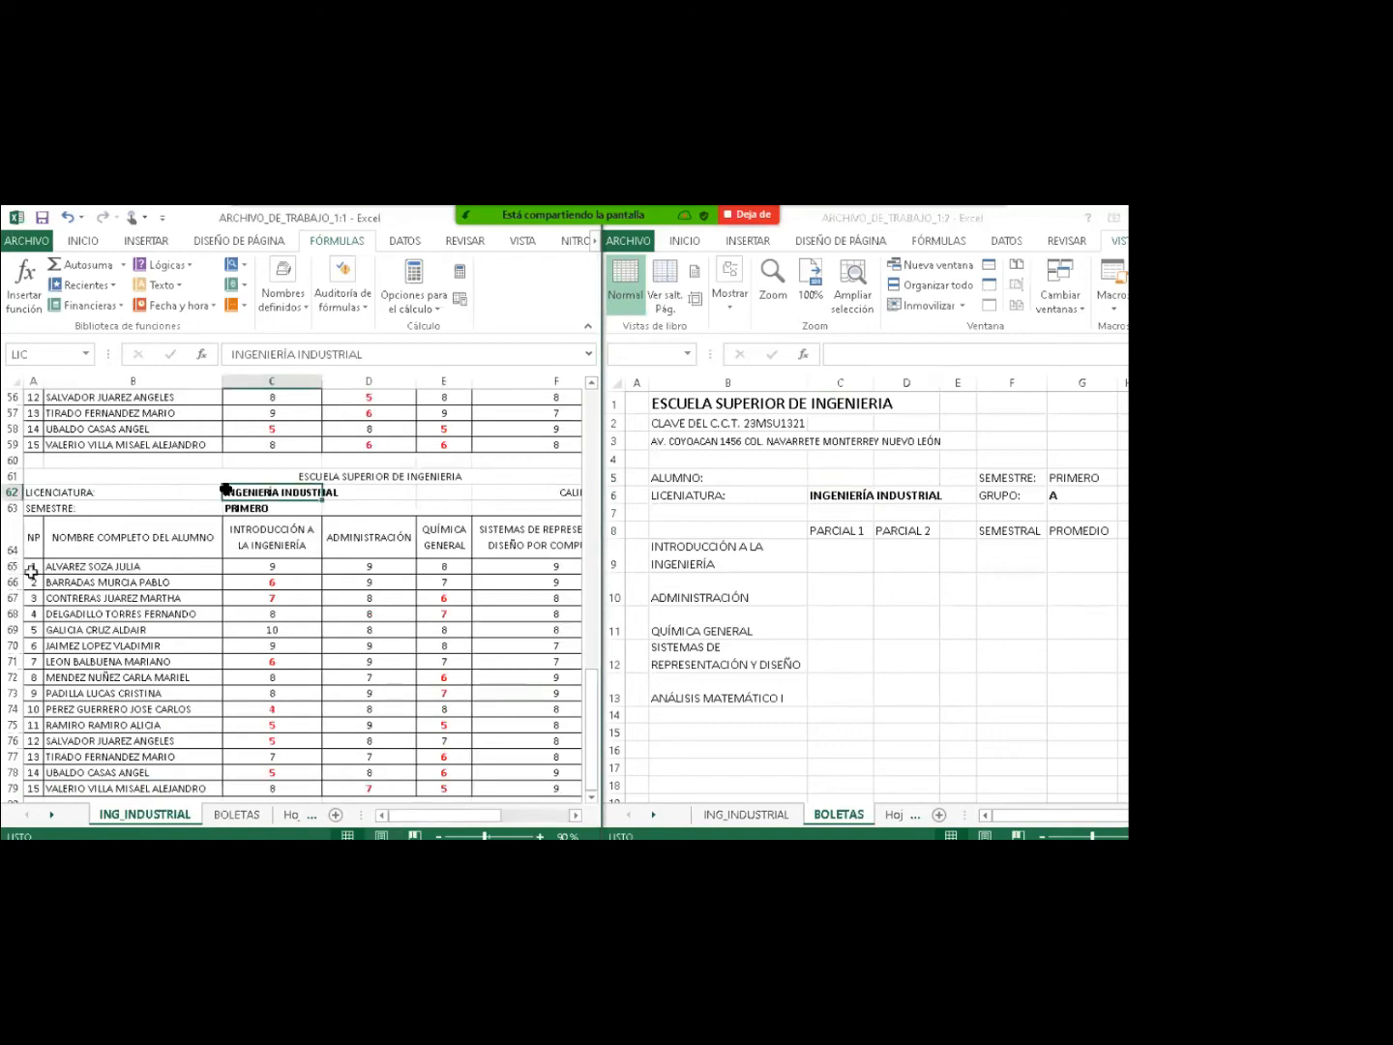
pyautogui.click(50, 569)
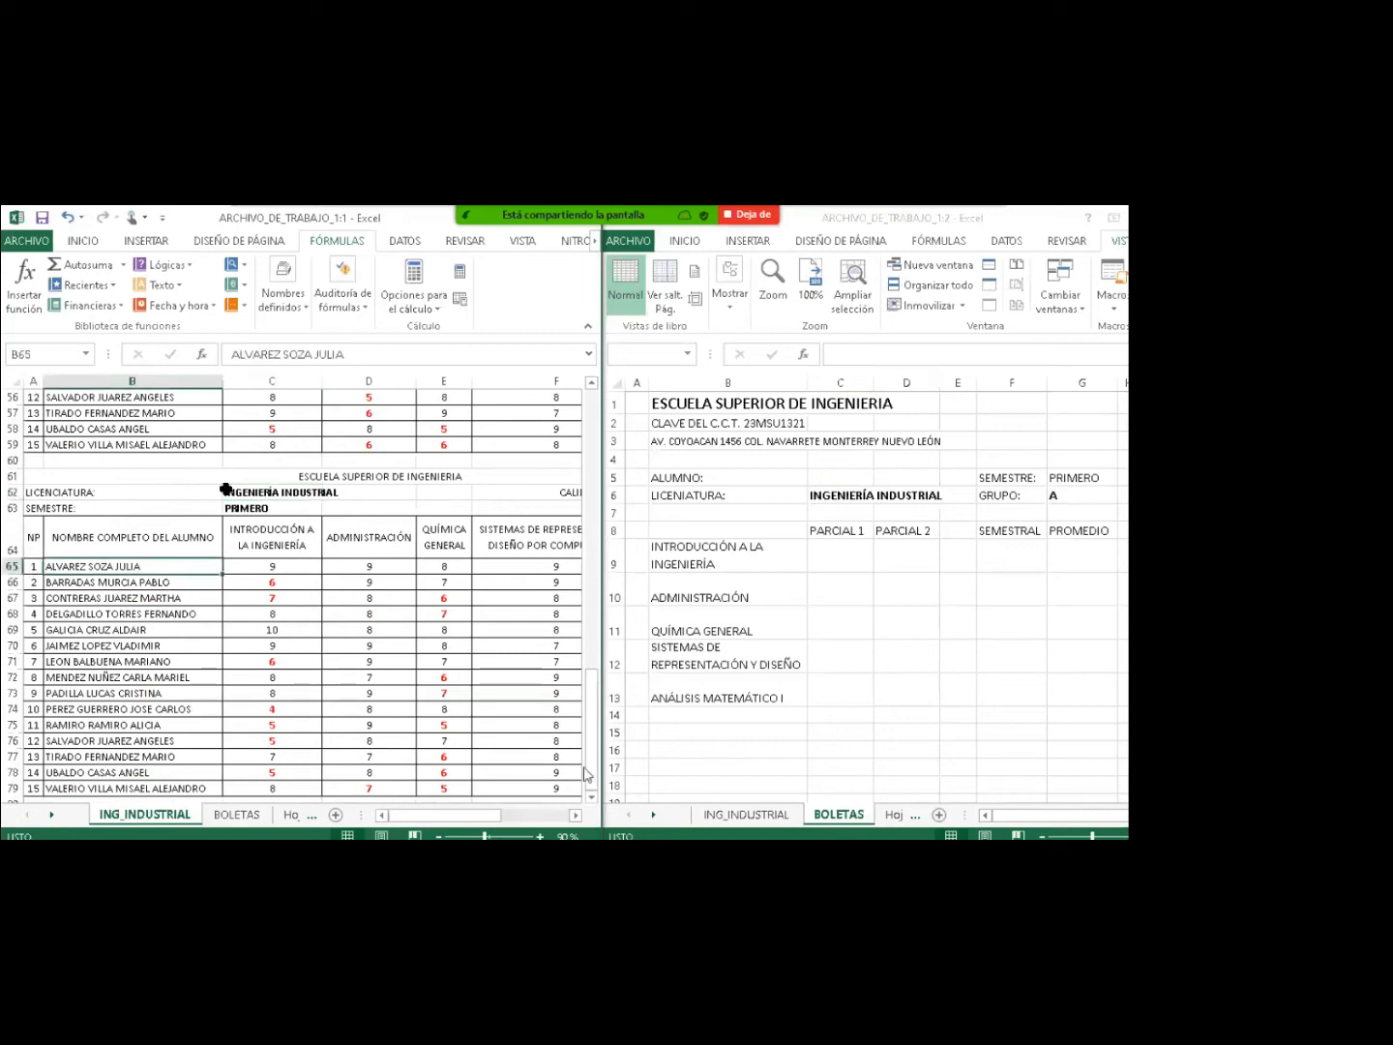
pyautogui.doubleClick(593, 798)
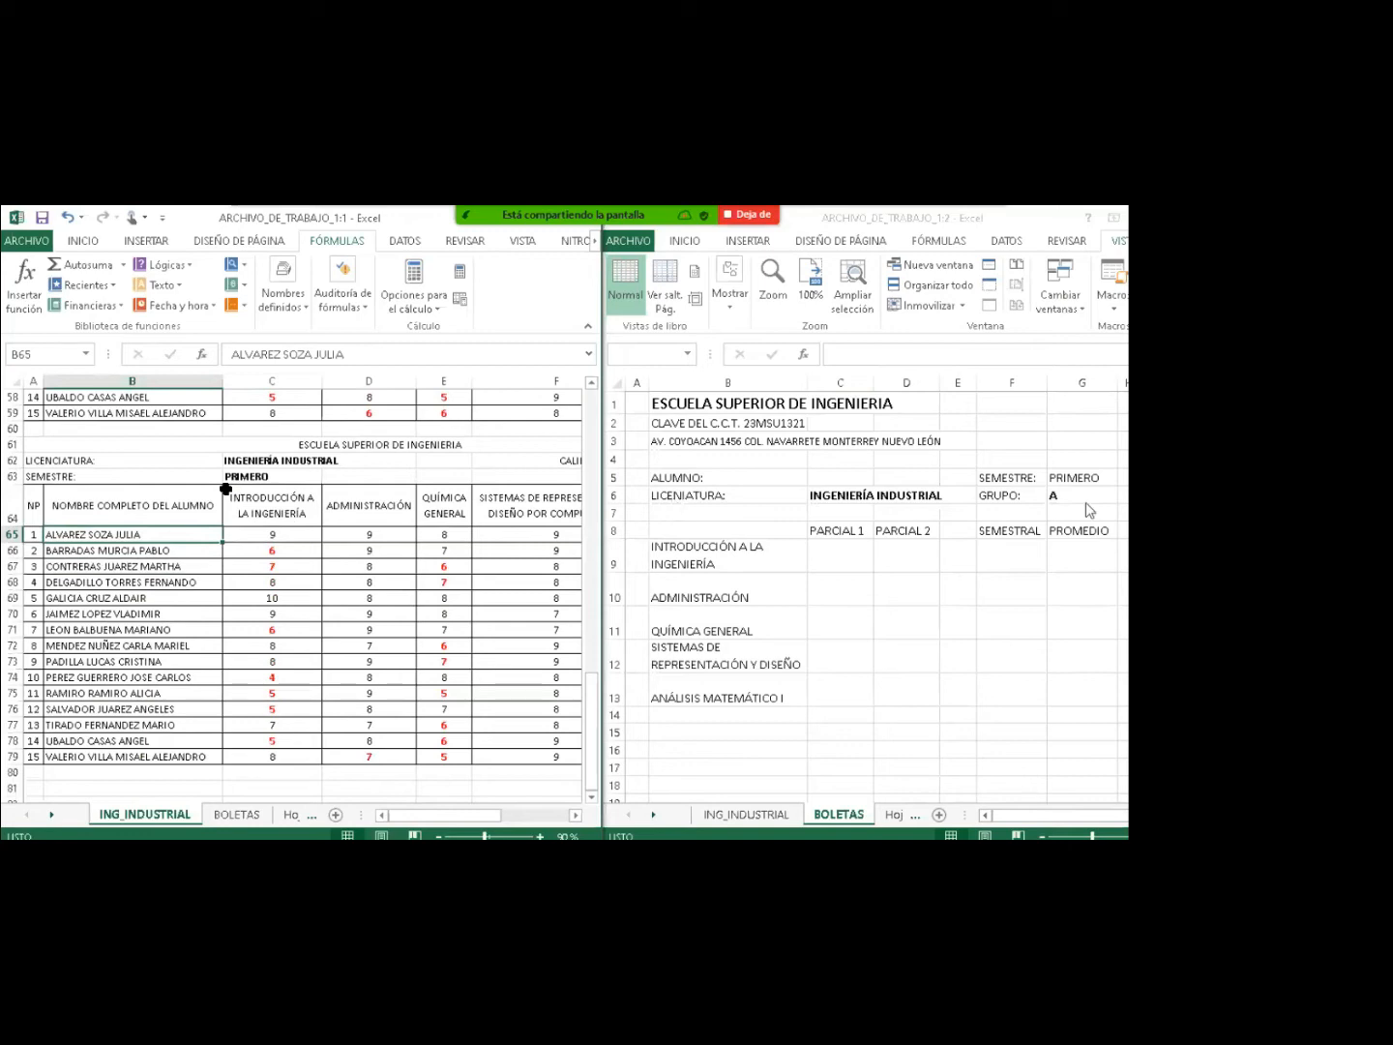
pyautogui.click(1063, 693)
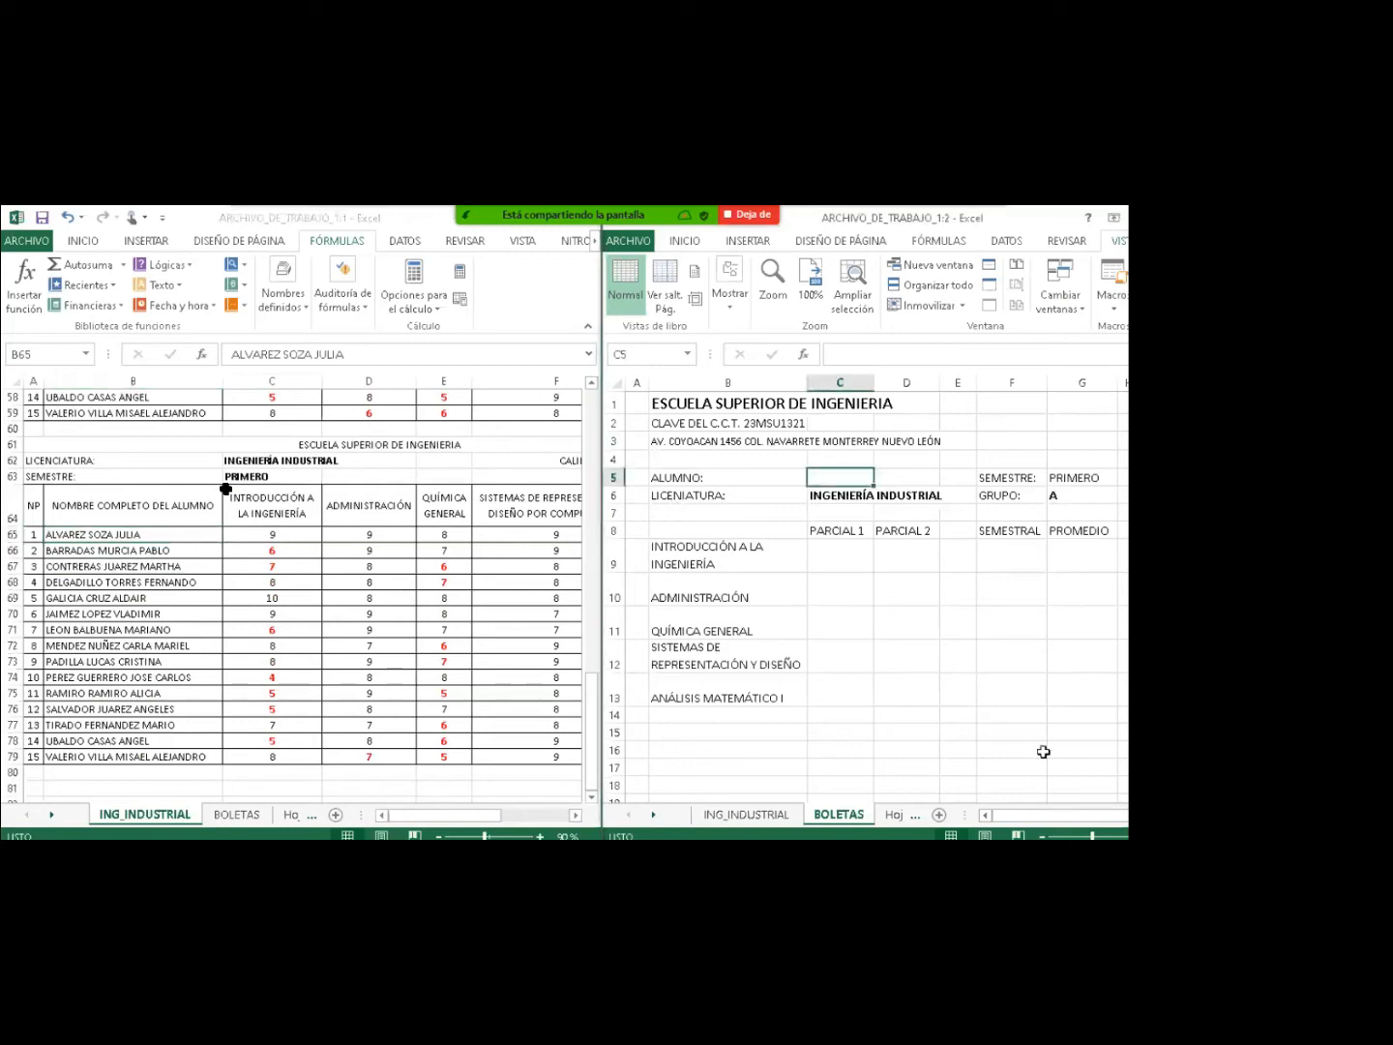
pyautogui.hscroll(3, 870, 580)
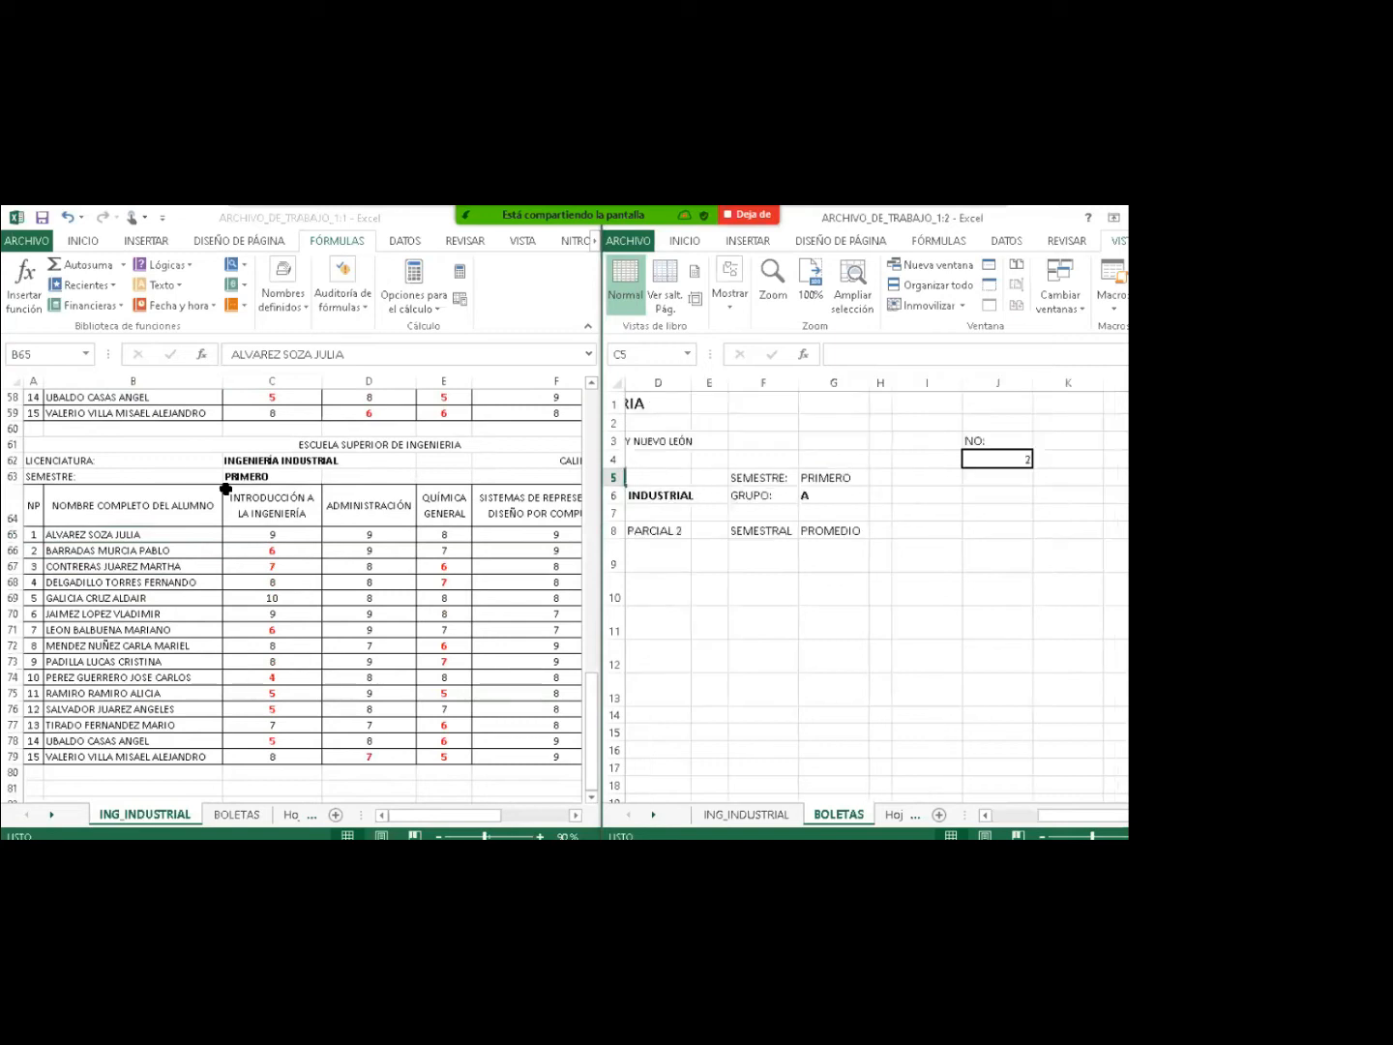
pyautogui.click(981, 462)
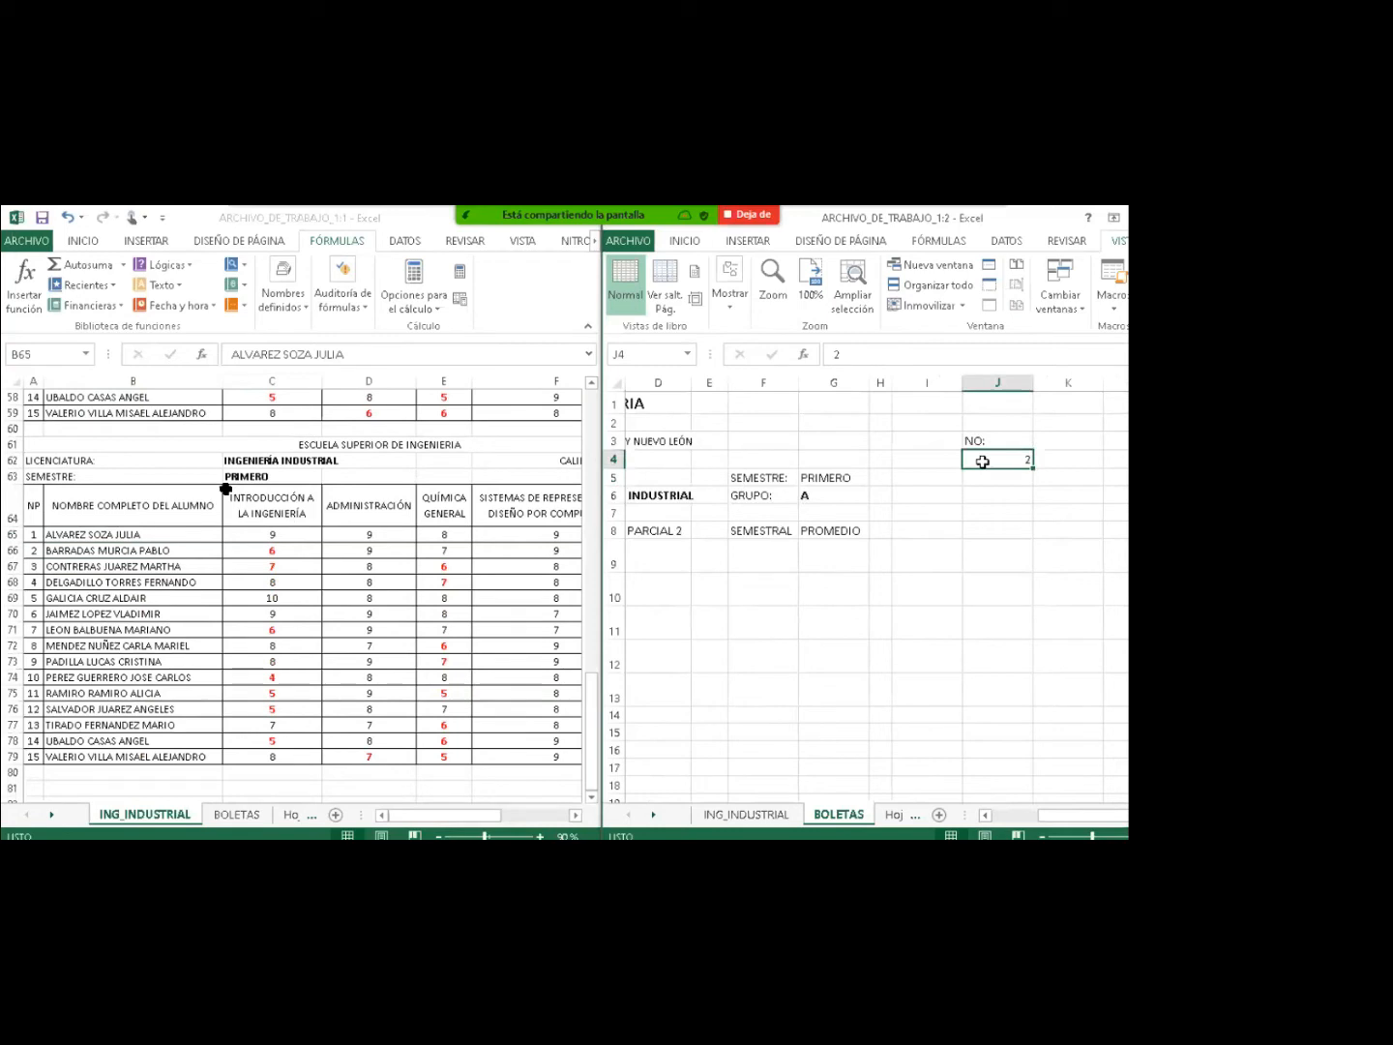
pyautogui.hscroll(-1, 982, 461)
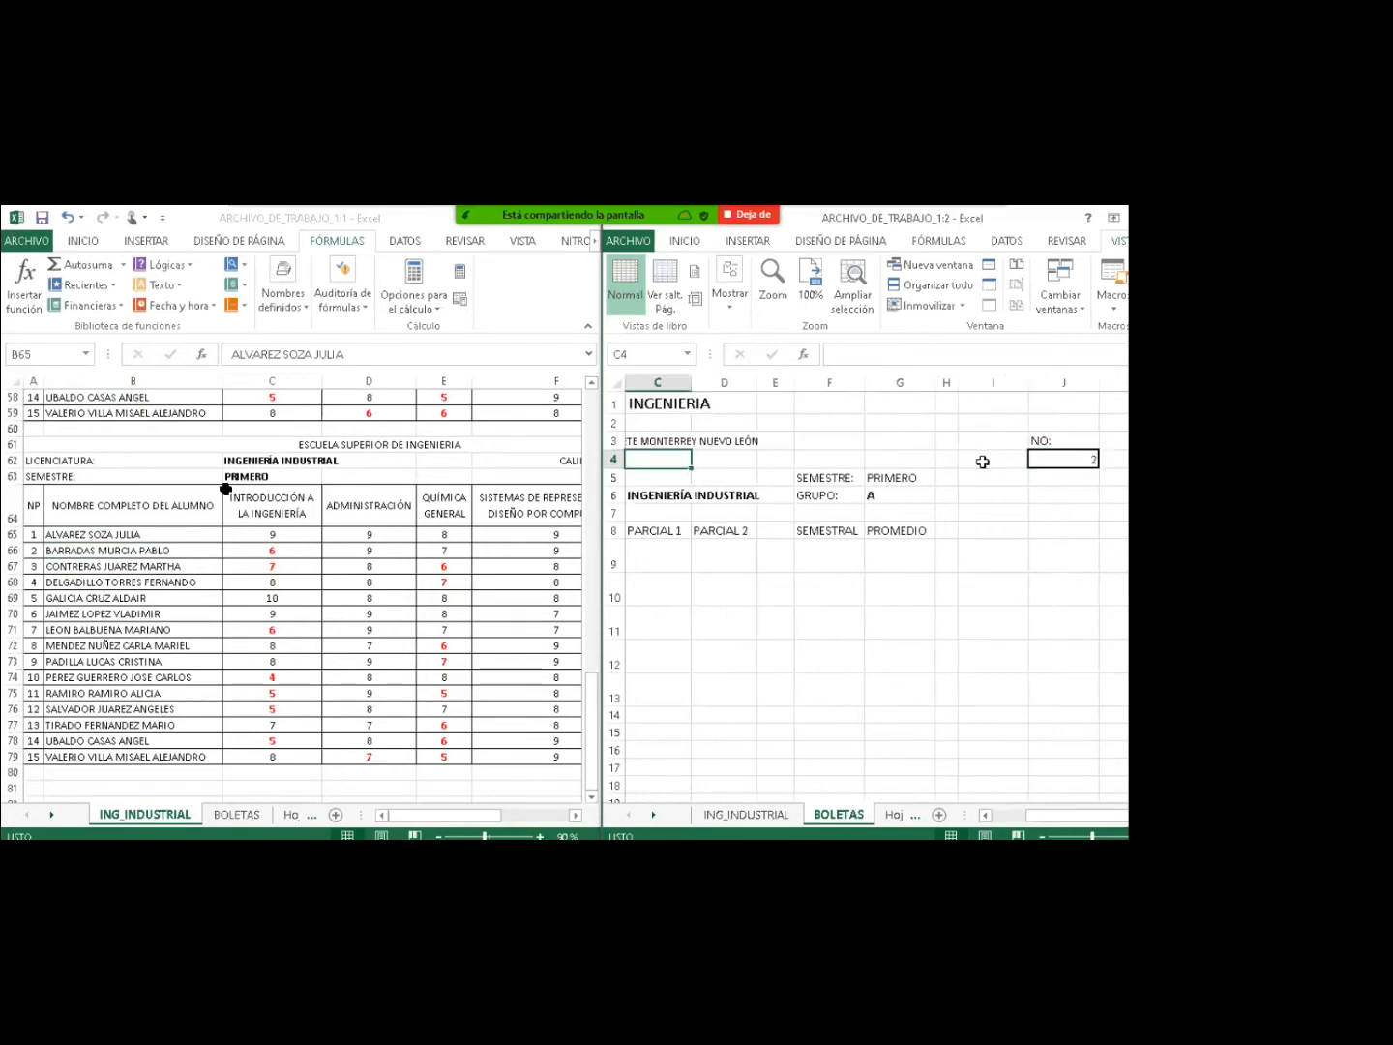
pyautogui.press('Home')
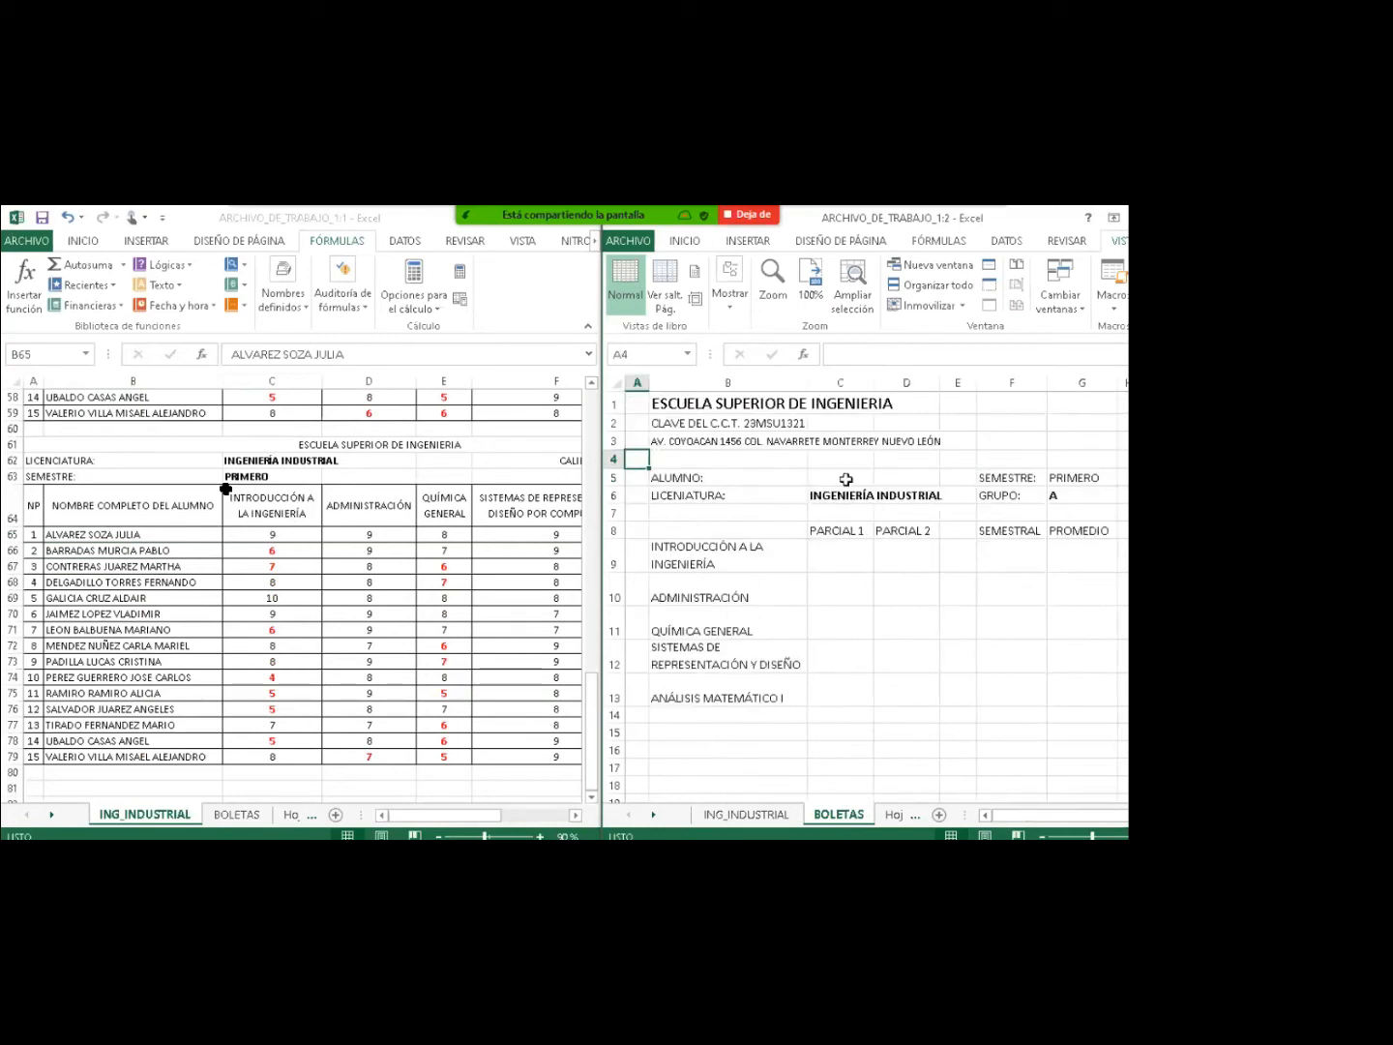
pyautogui.click(845, 479)
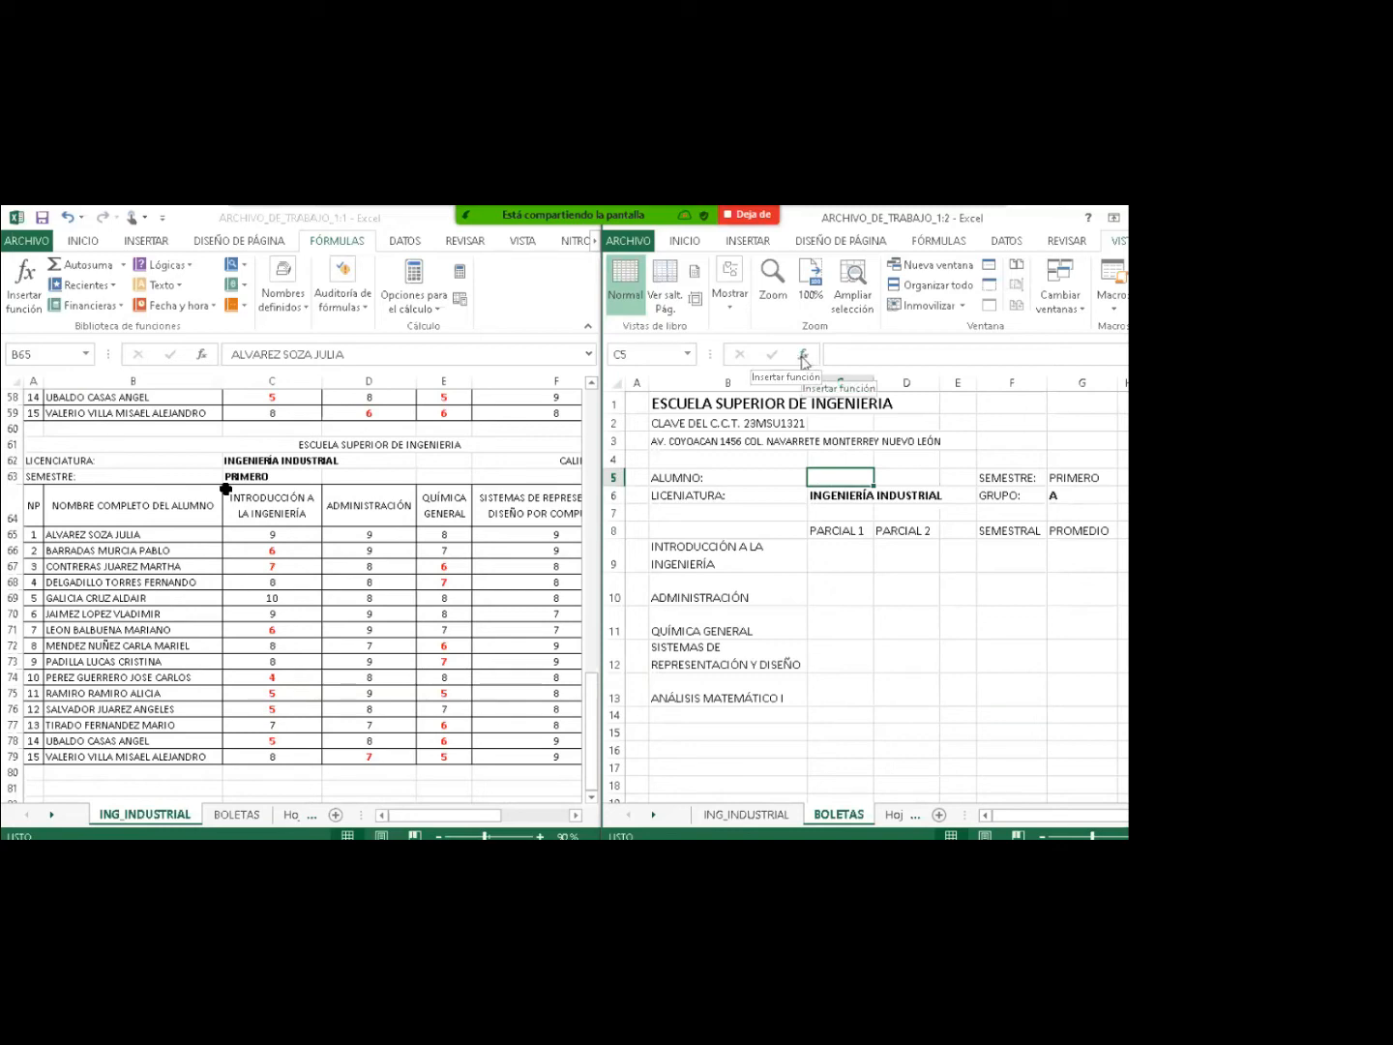
# Search 'BUSCAR' in Insert Function and insert BUSCARV into cell C5.
pyautogui.click(801, 358)
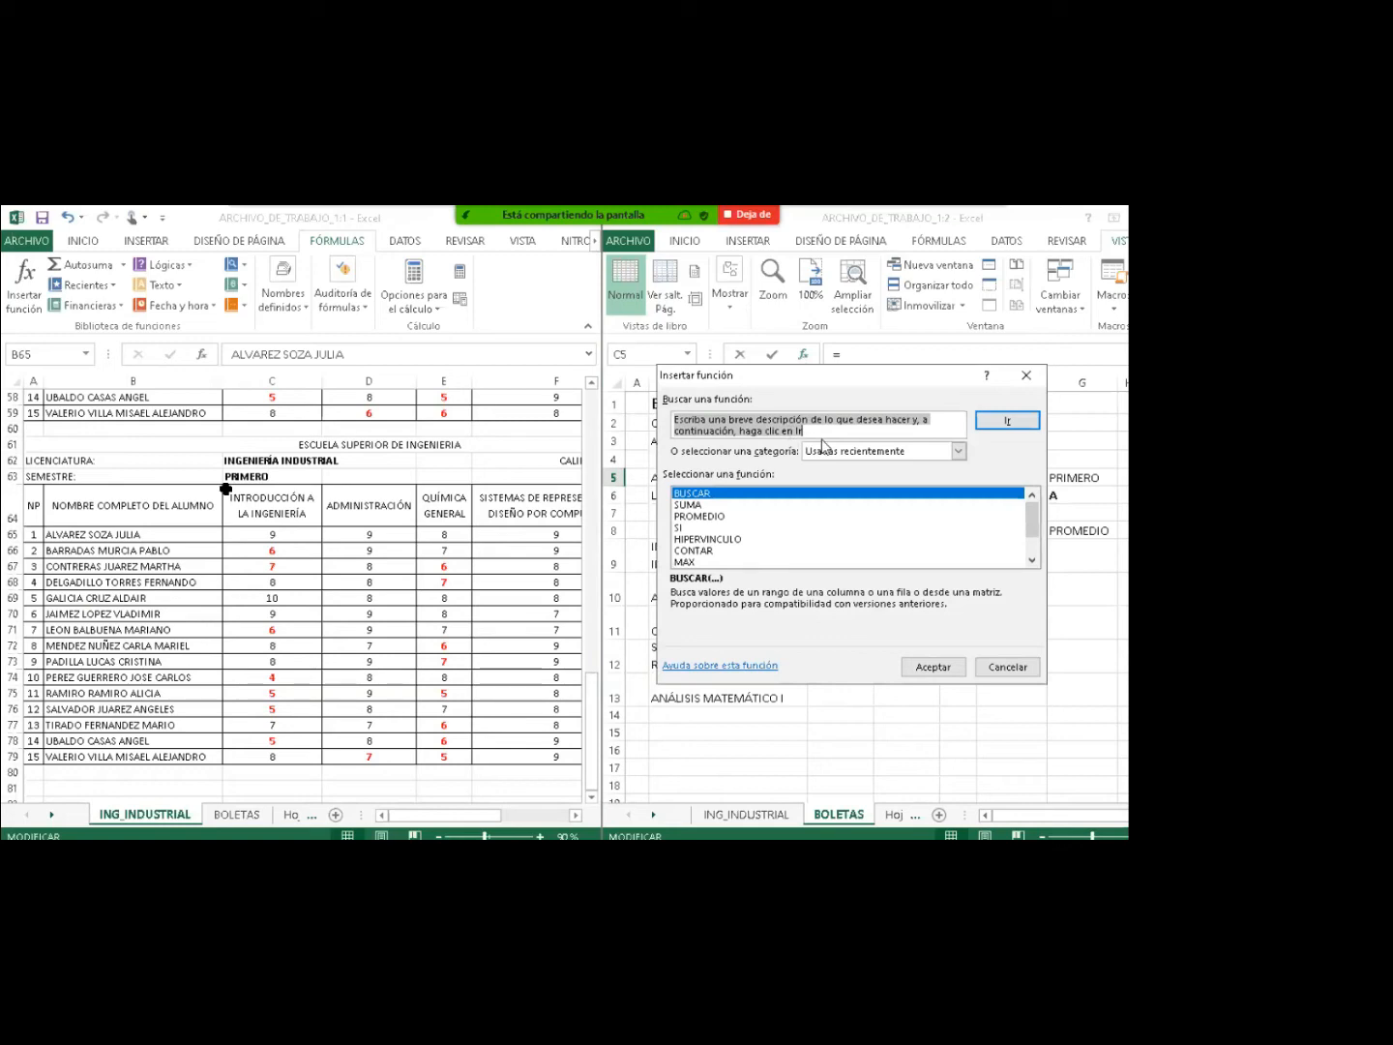
pyautogui.write('BU')
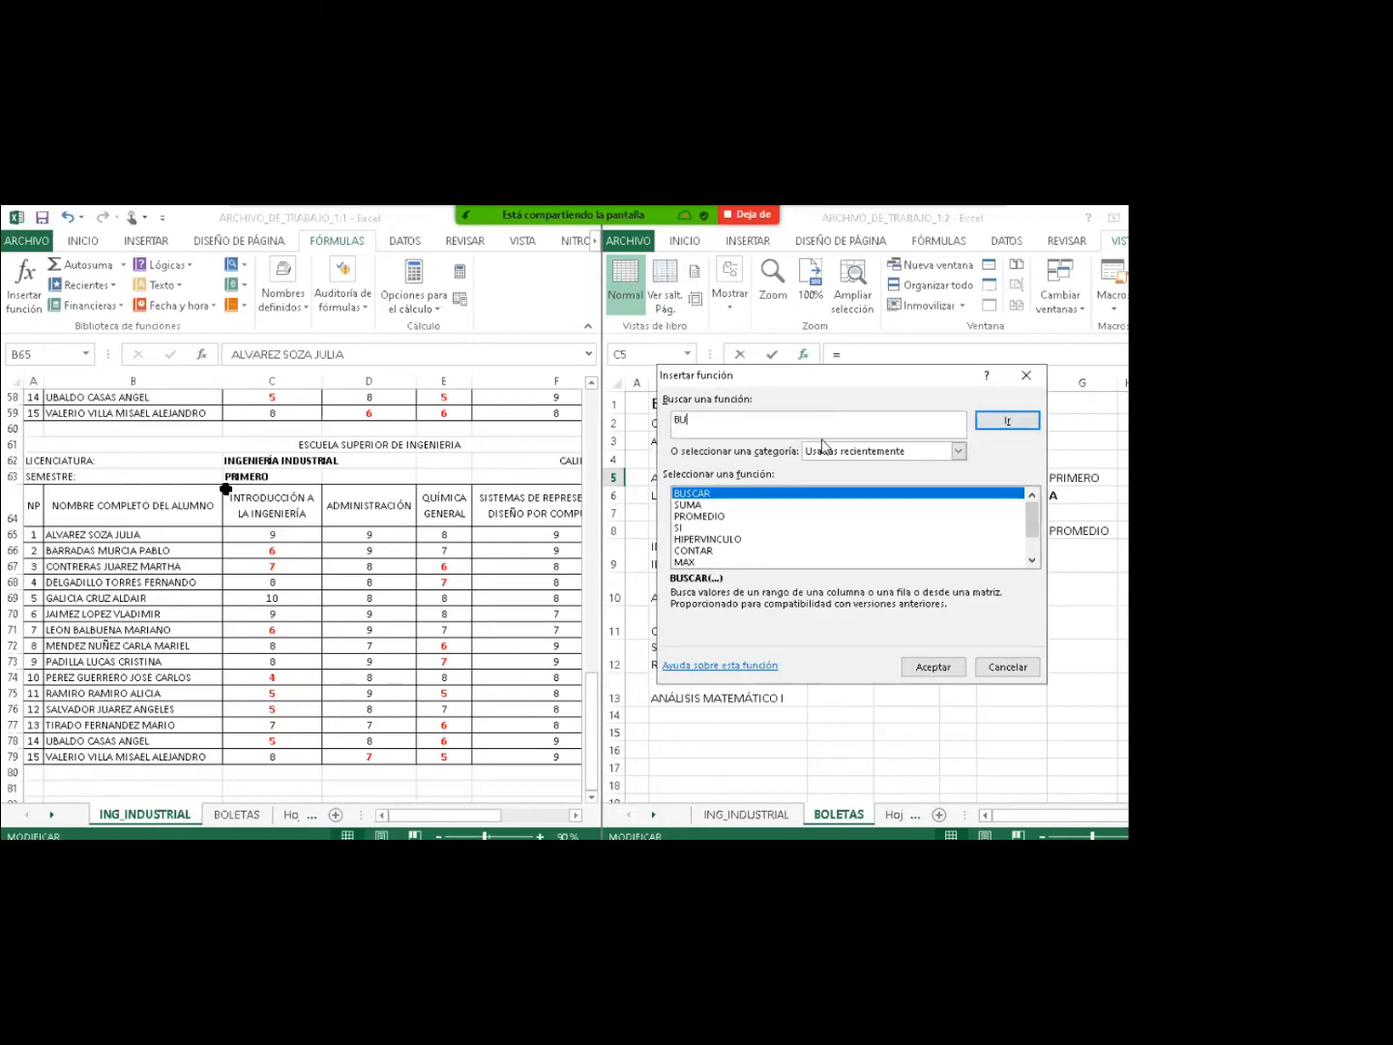
pyautogui.write('SCAR')
pyautogui.click(984, 425)
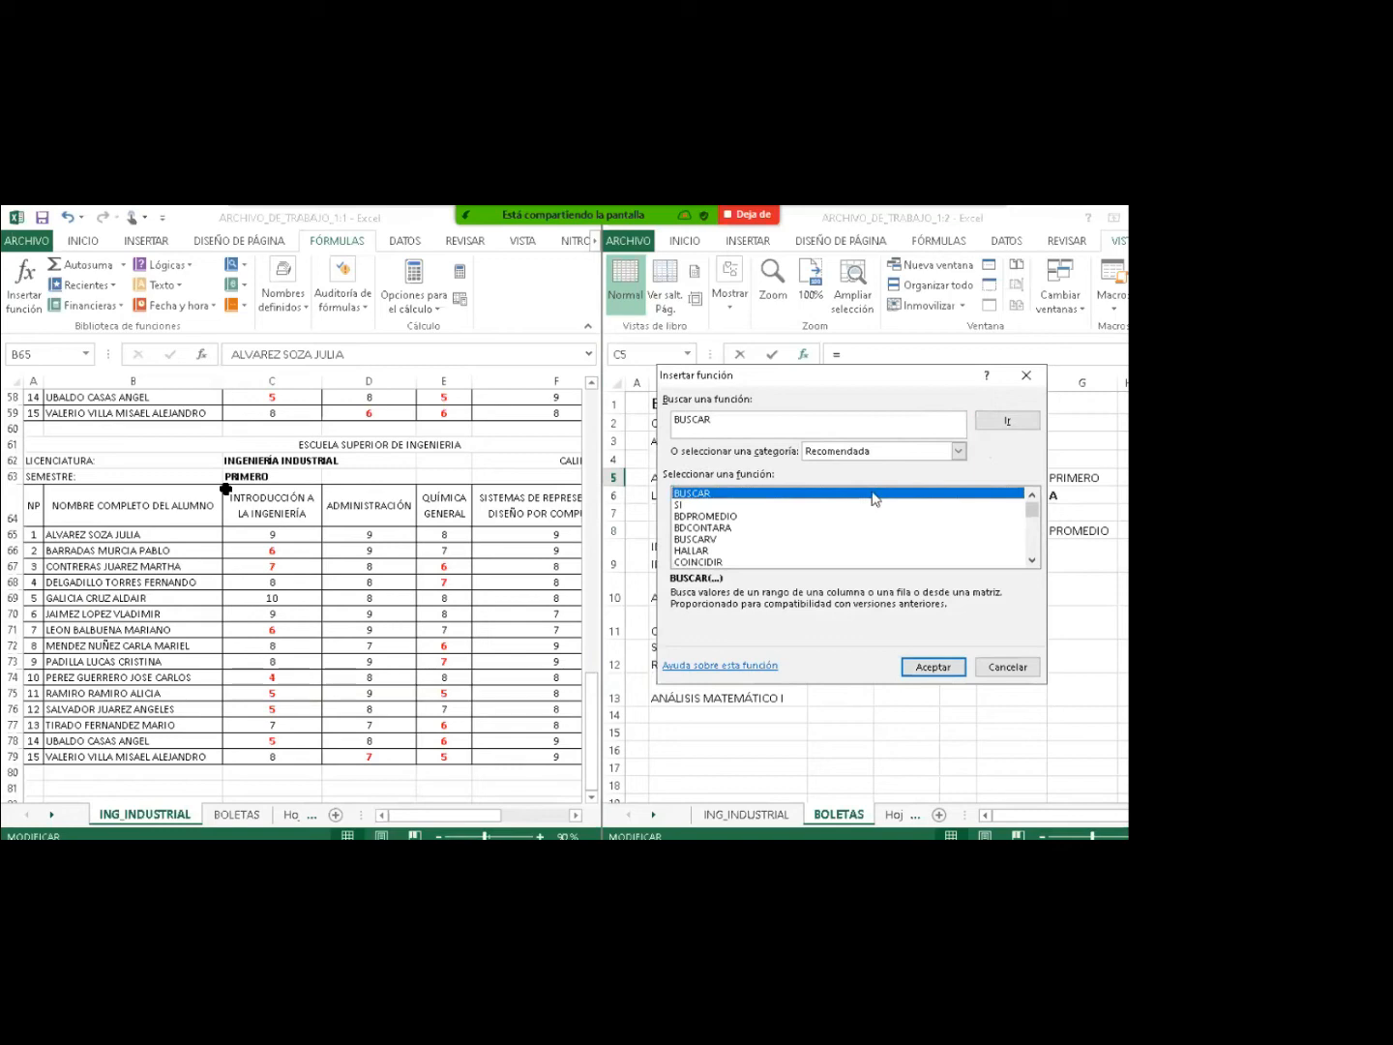
pyautogui.click(701, 541)
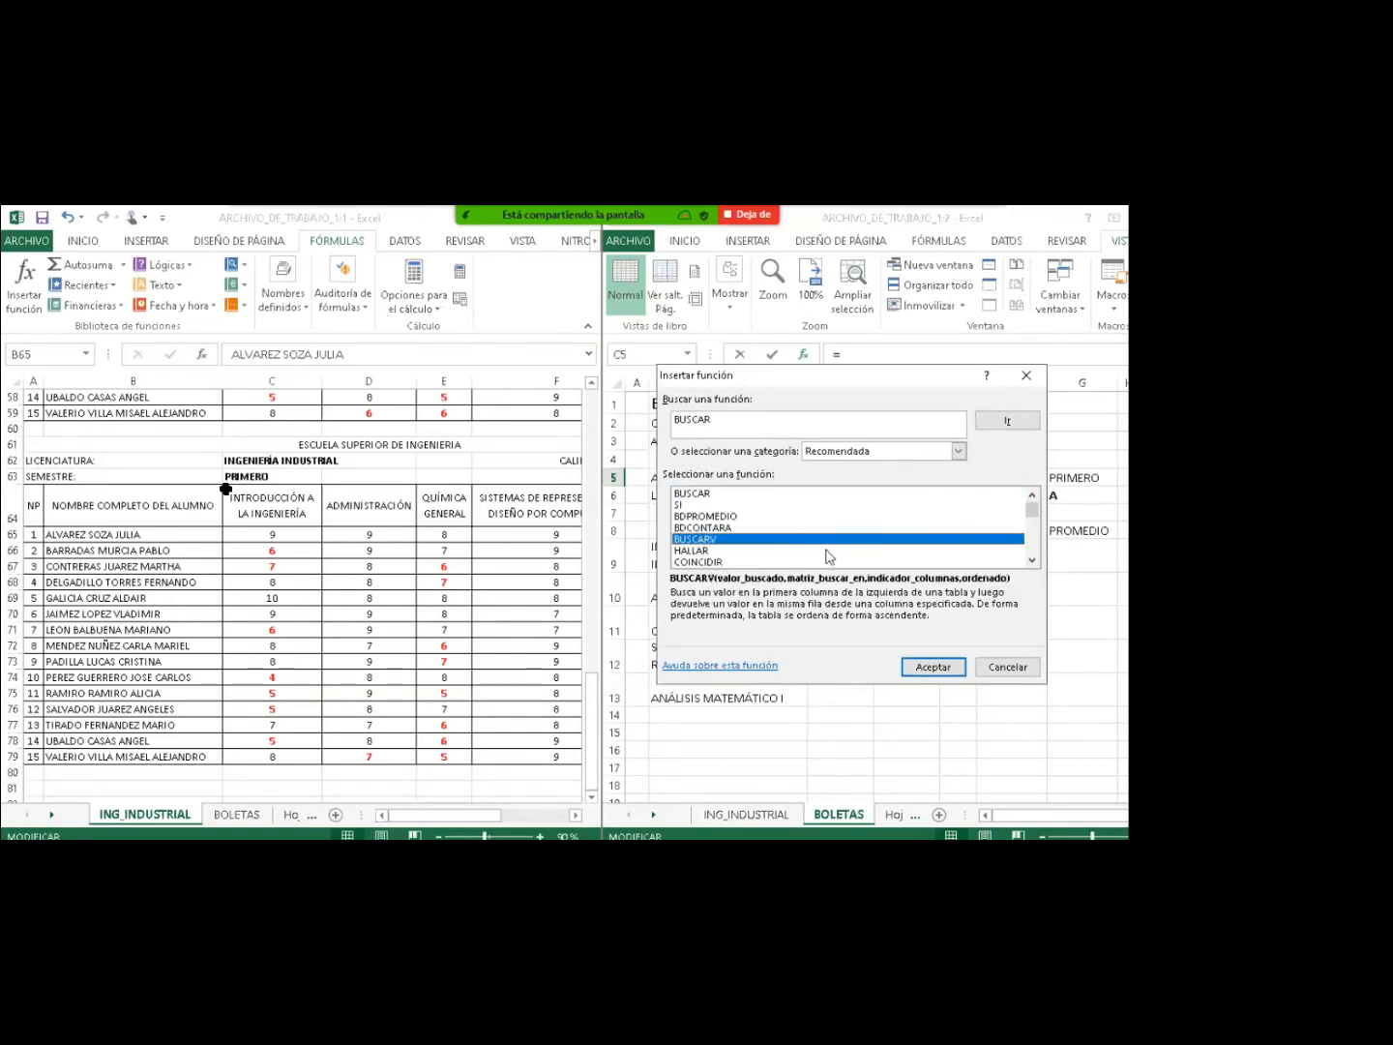
pyautogui.click(924, 668)
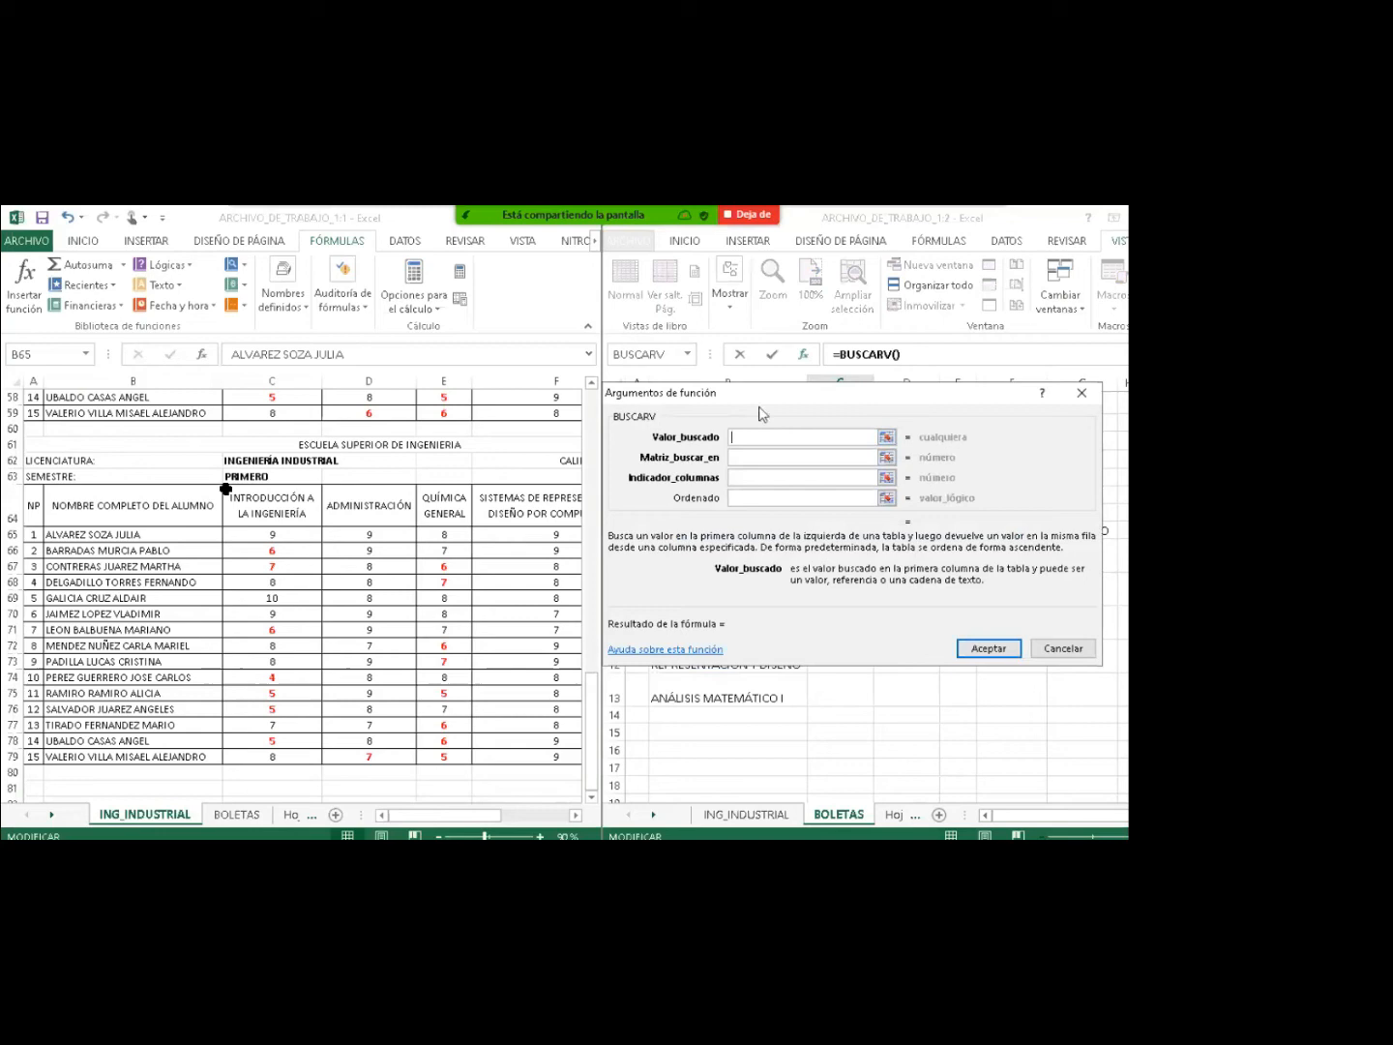
# Set BUSCARV's lookup value to J4 and its table range to ING_INDUSTRIAL!A65:G79.
pyautogui.moveTo(771, 401); pyautogui.dragTo(613, 554)
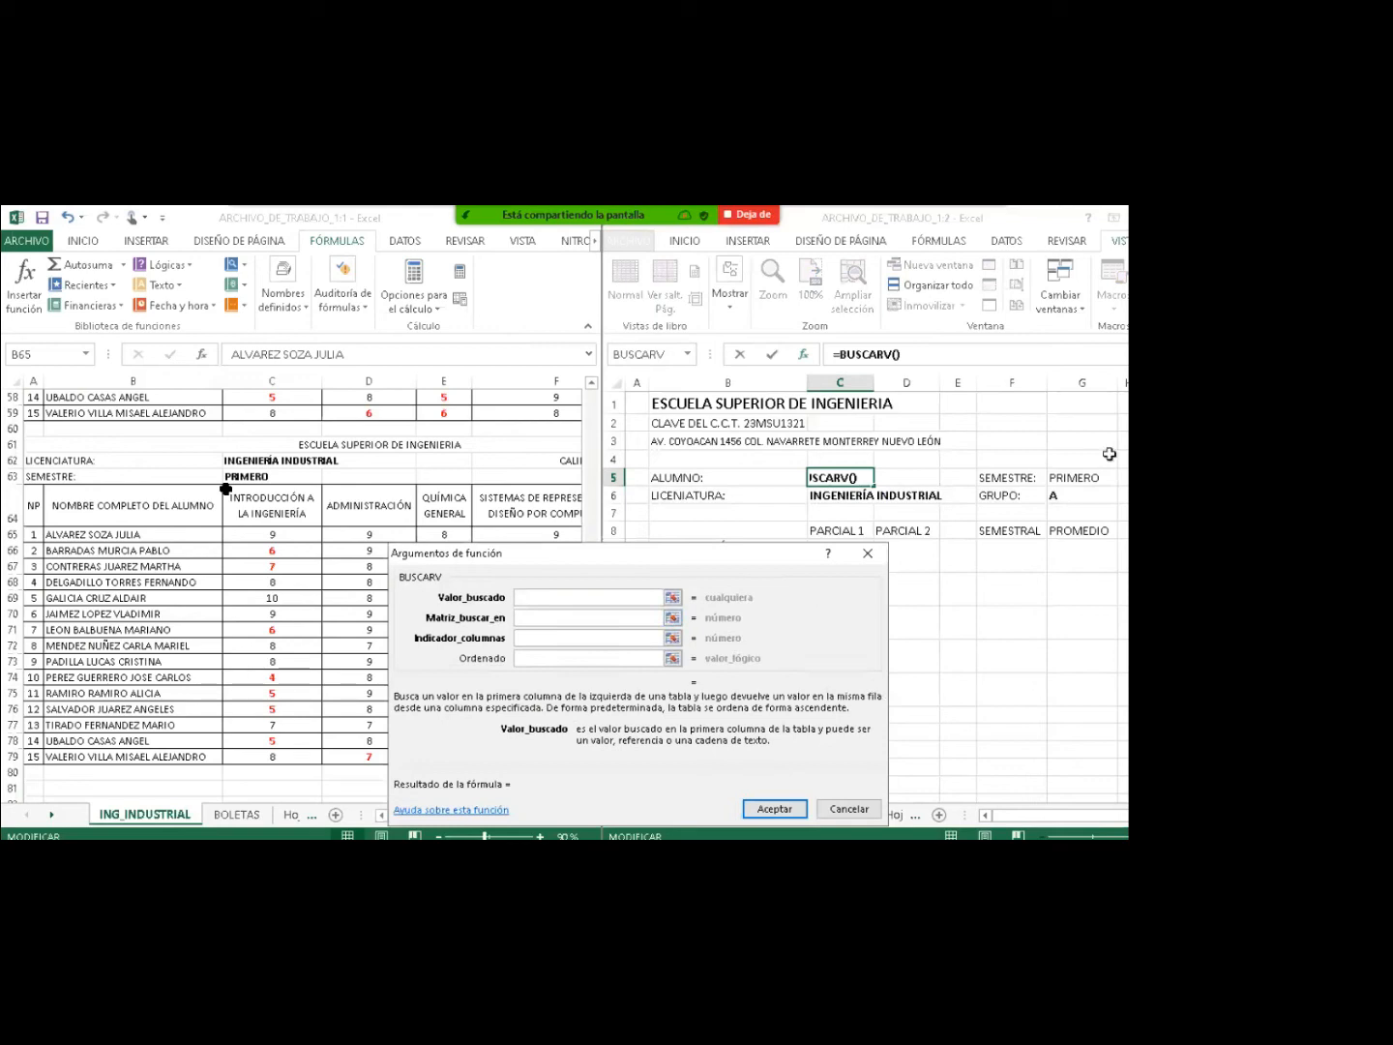
pyautogui.hscroll(2, 1005, 600)
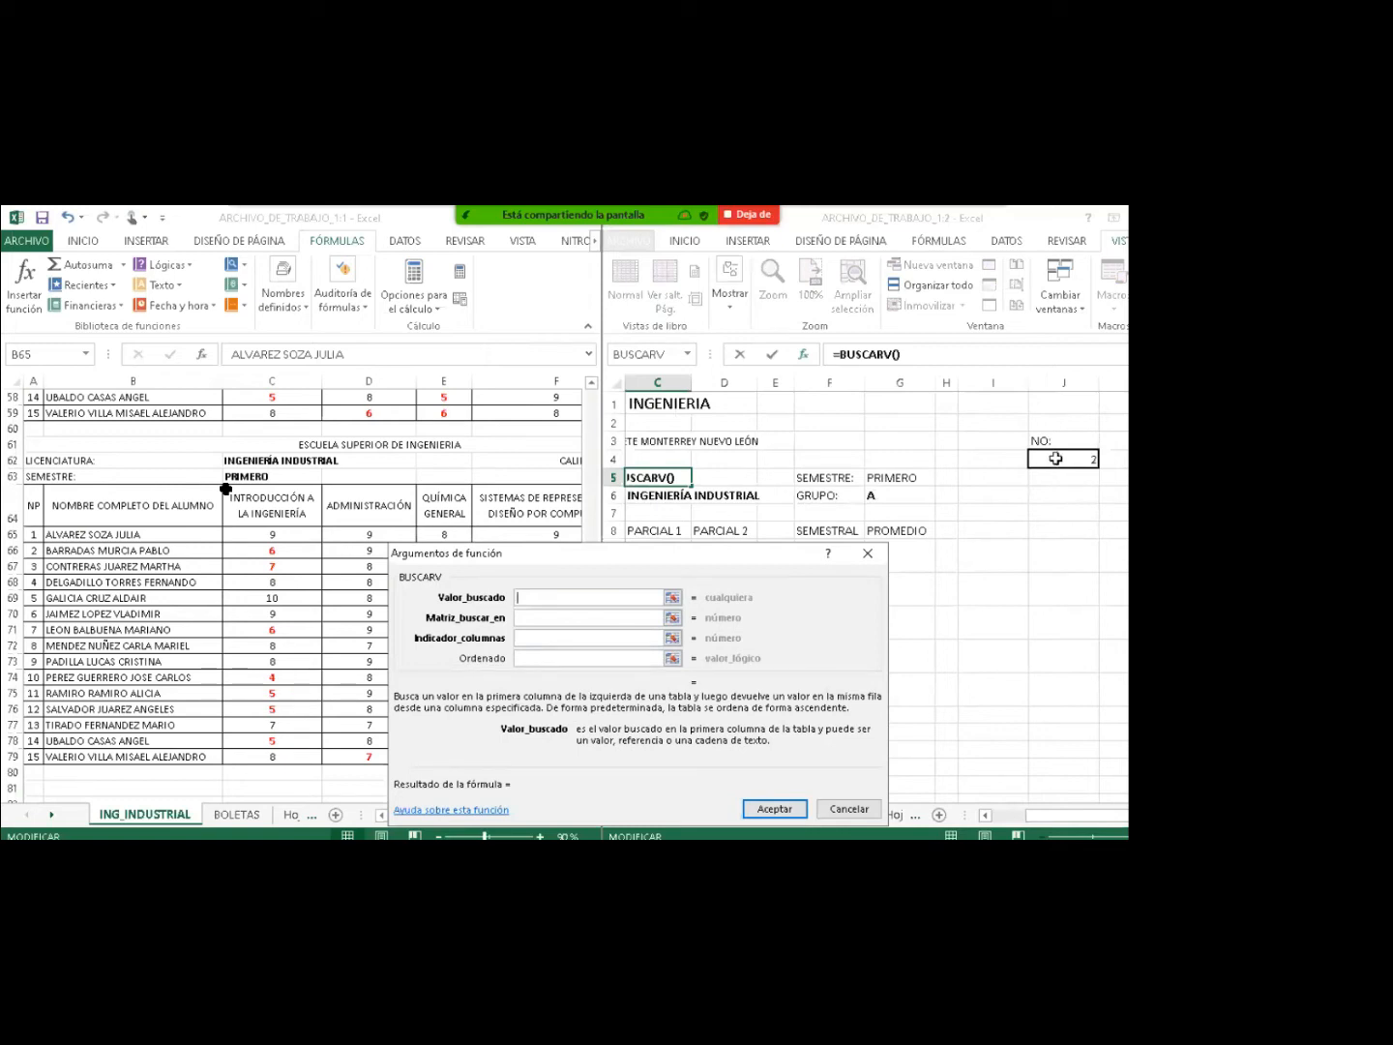
pyautogui.click(1057, 459)
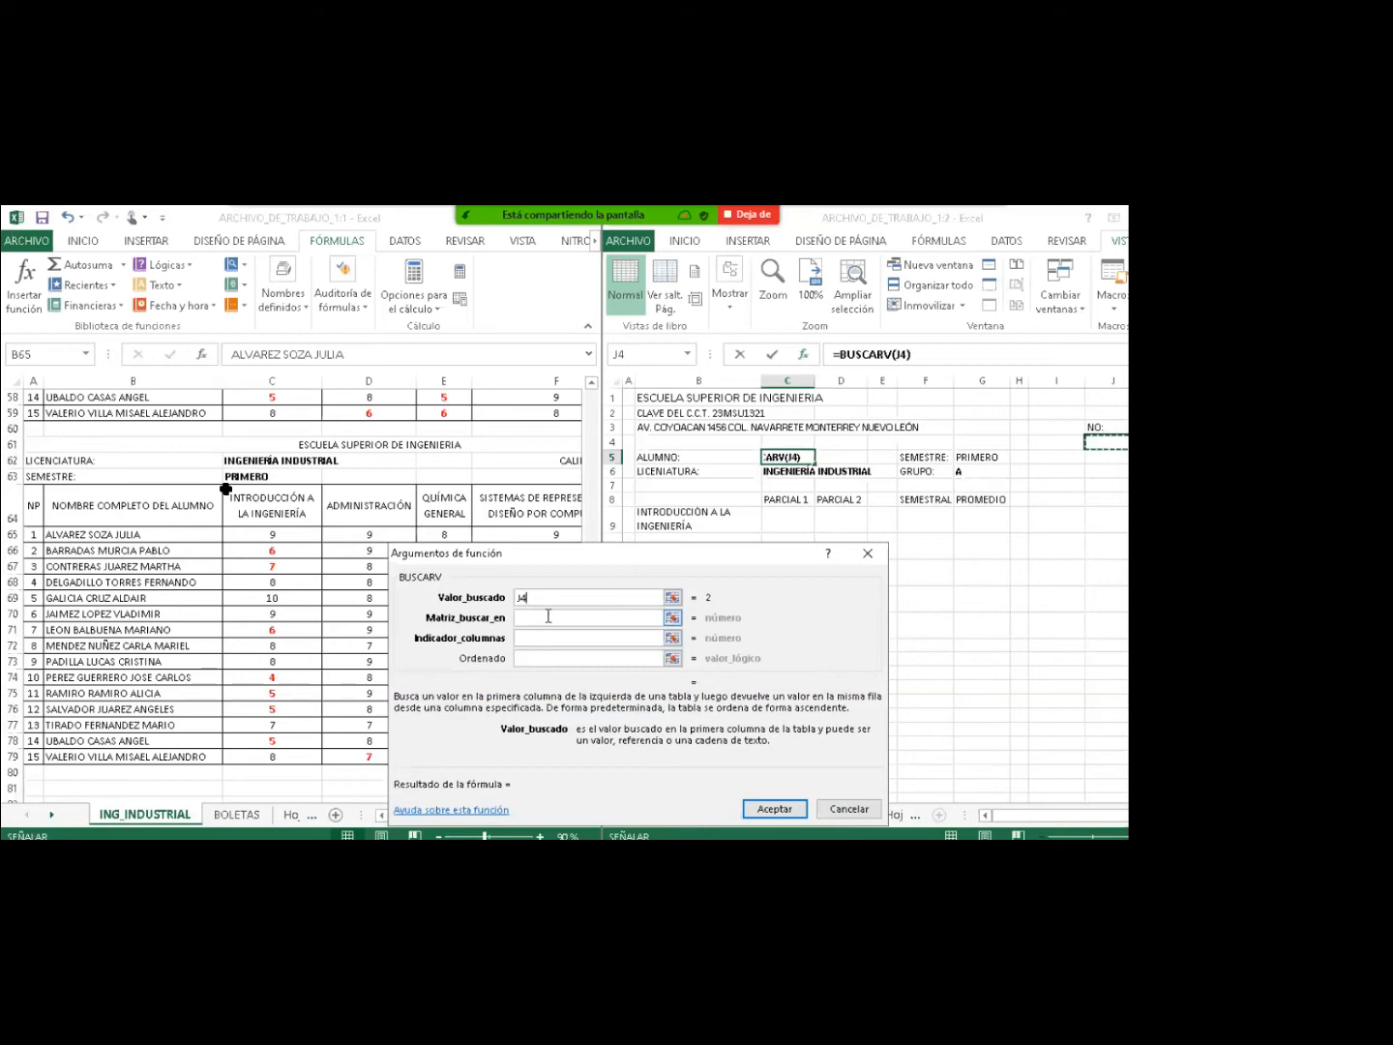
pyautogui.click(549, 617)
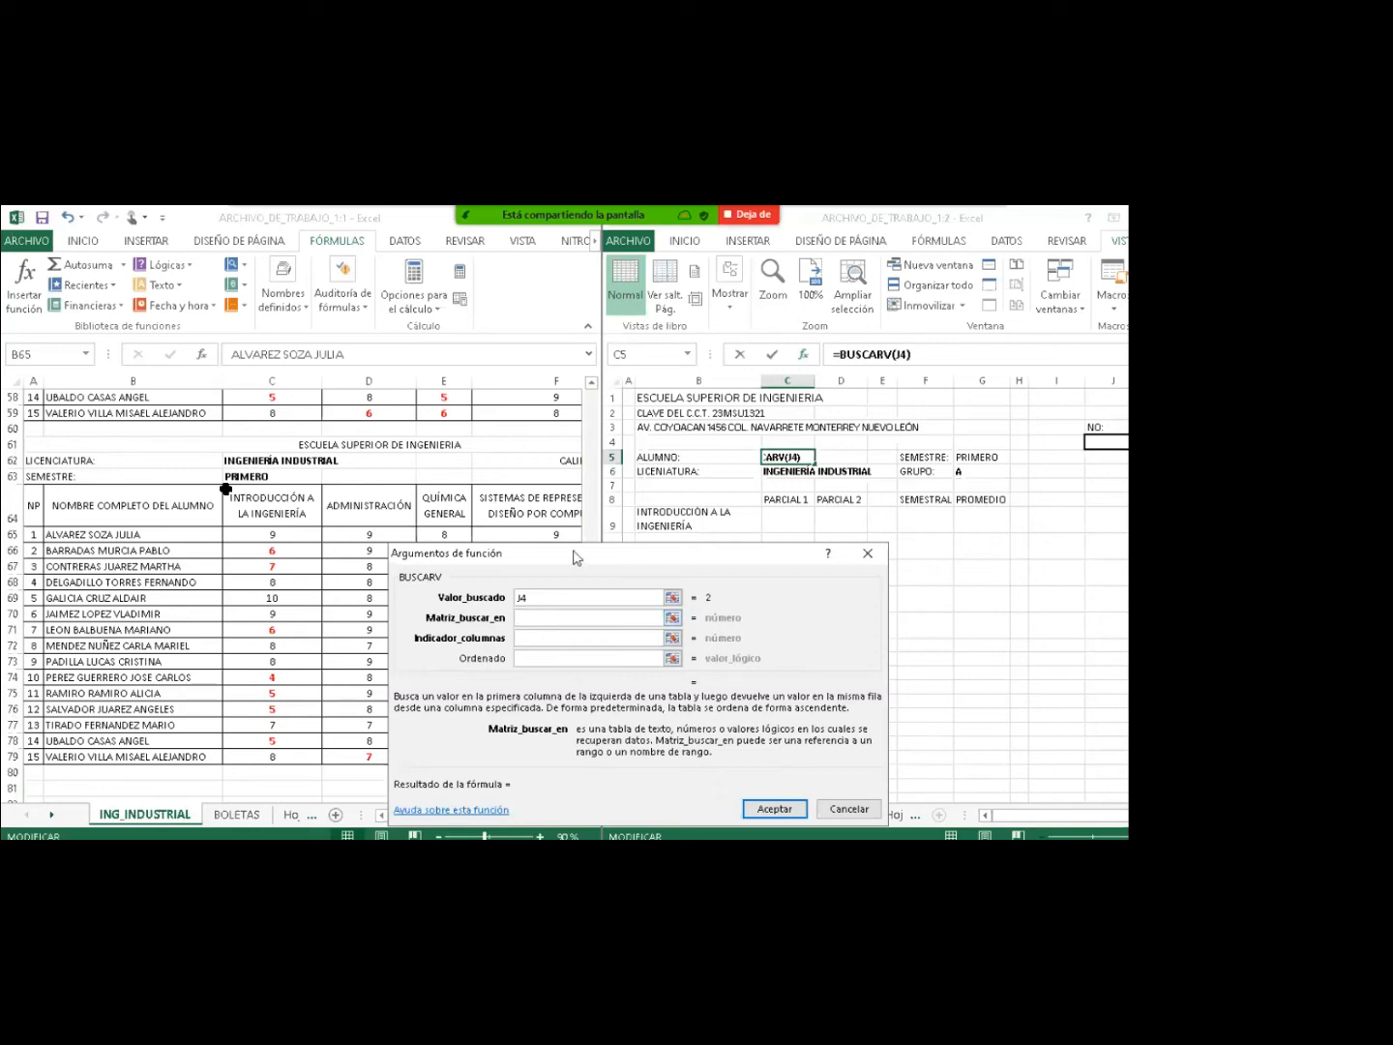
pyautogui.moveTo(577, 557); pyautogui.dragTo(769, 544)
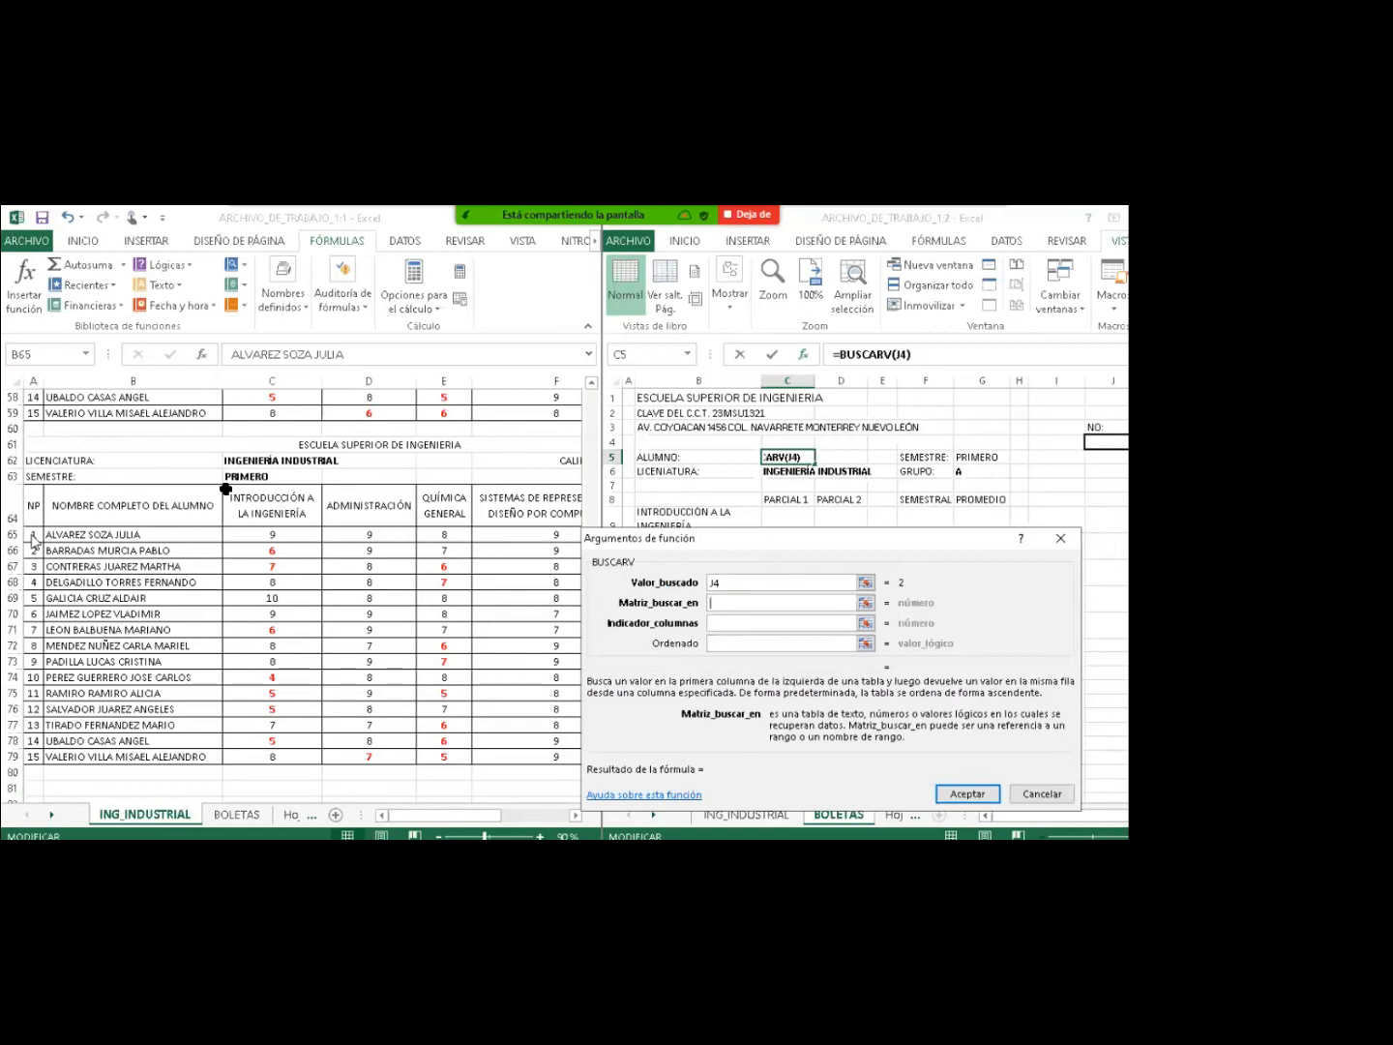
pyautogui.click(31, 536)
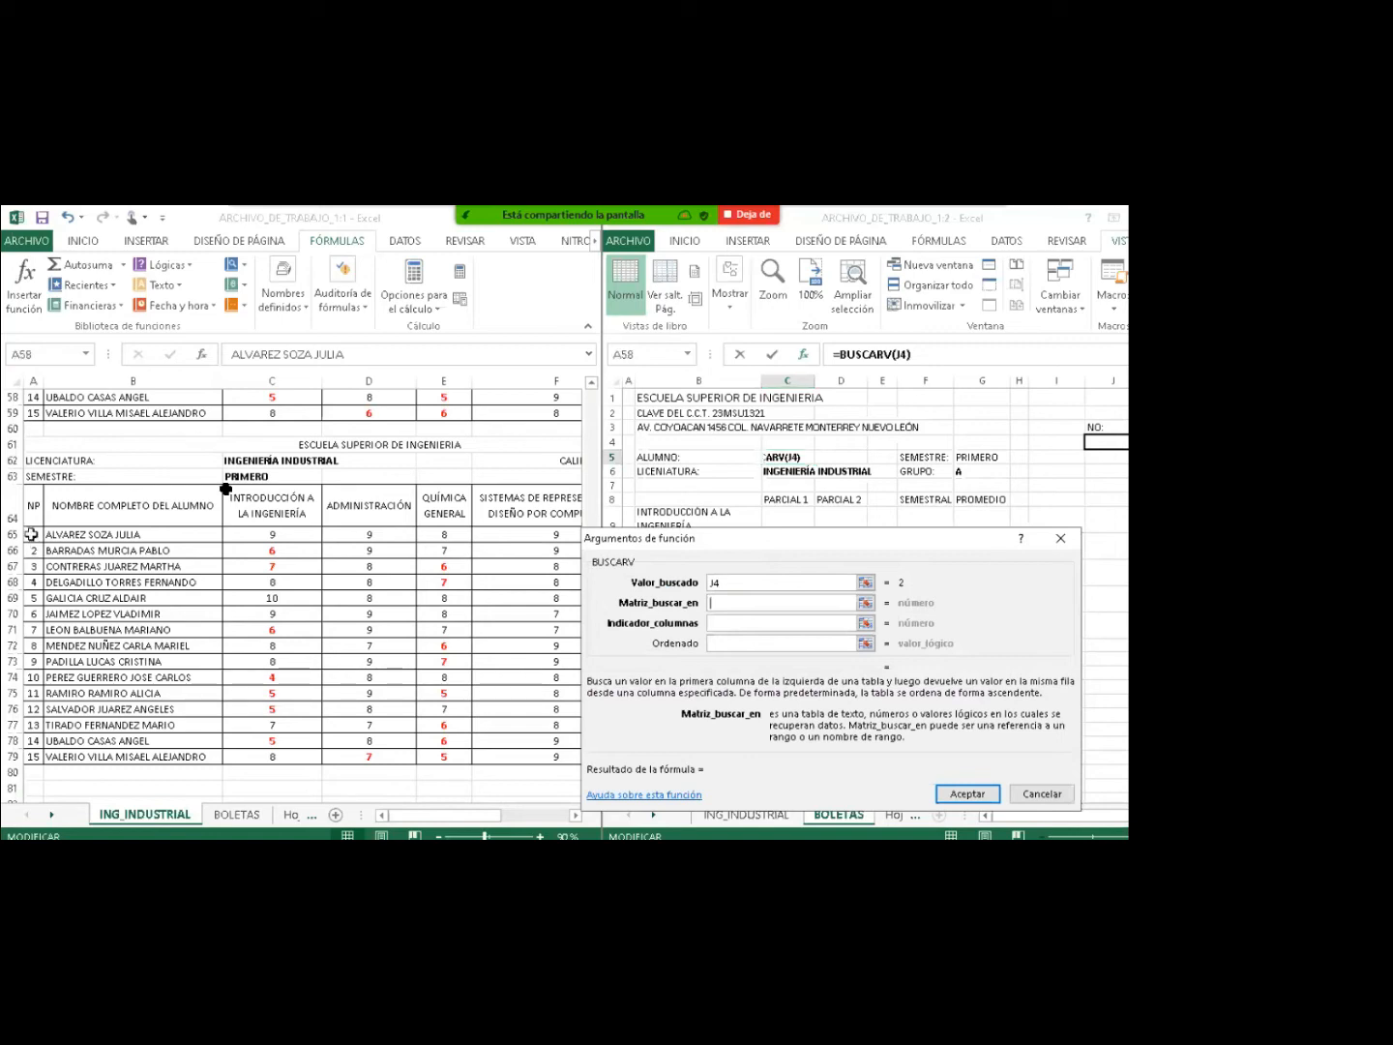
pyautogui.click(32, 535)
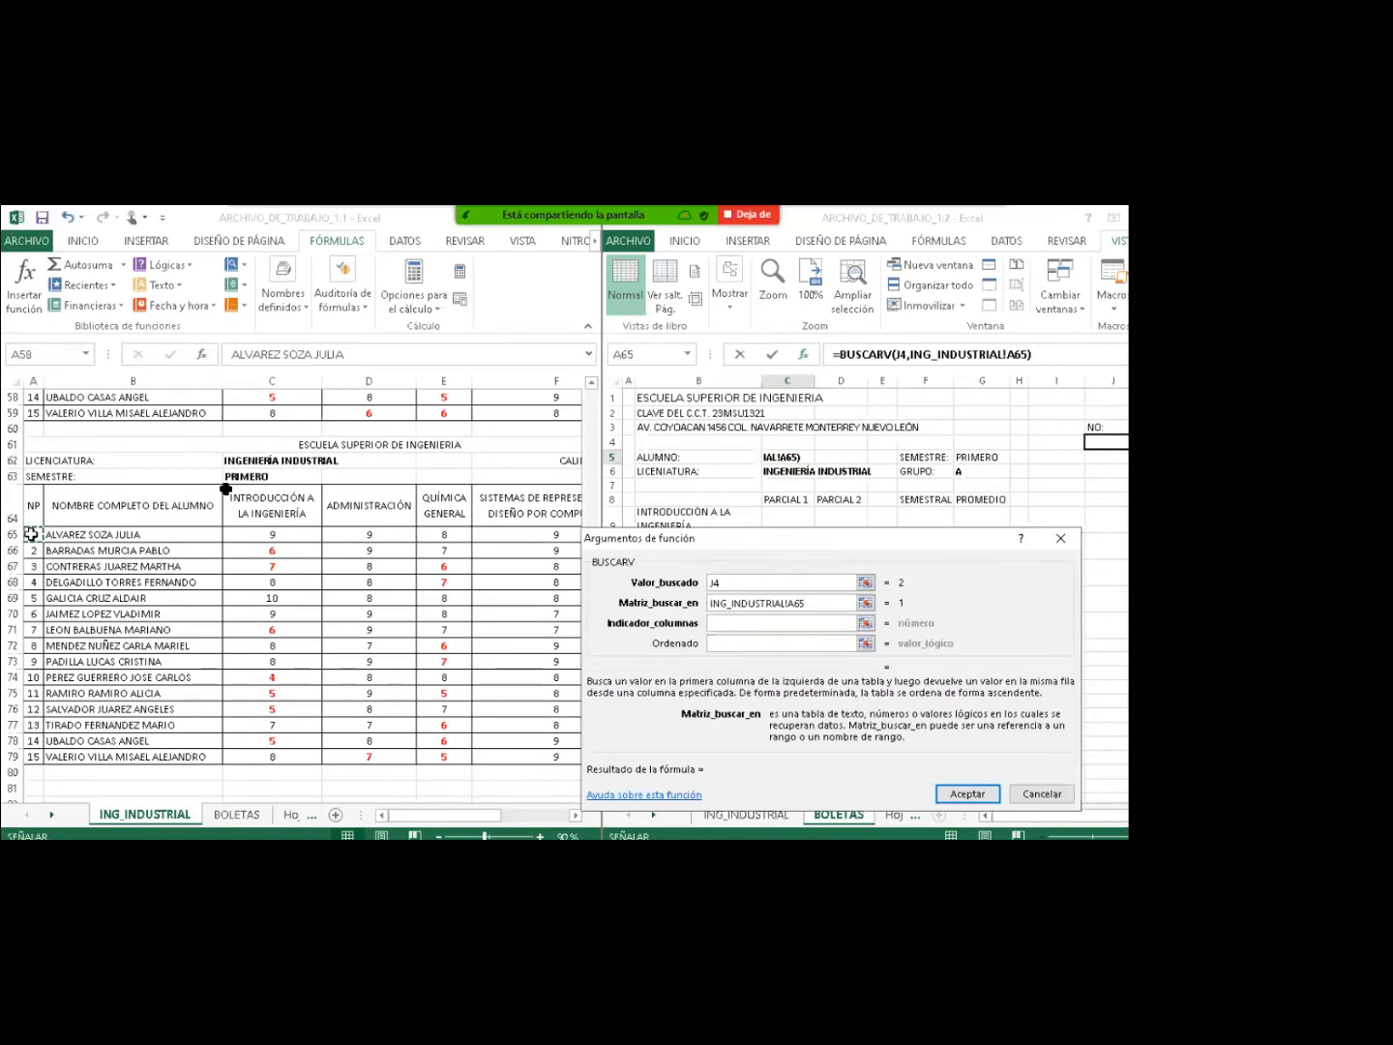
pyautogui.moveTo(31, 534); pyautogui.dragTo(420, 756)
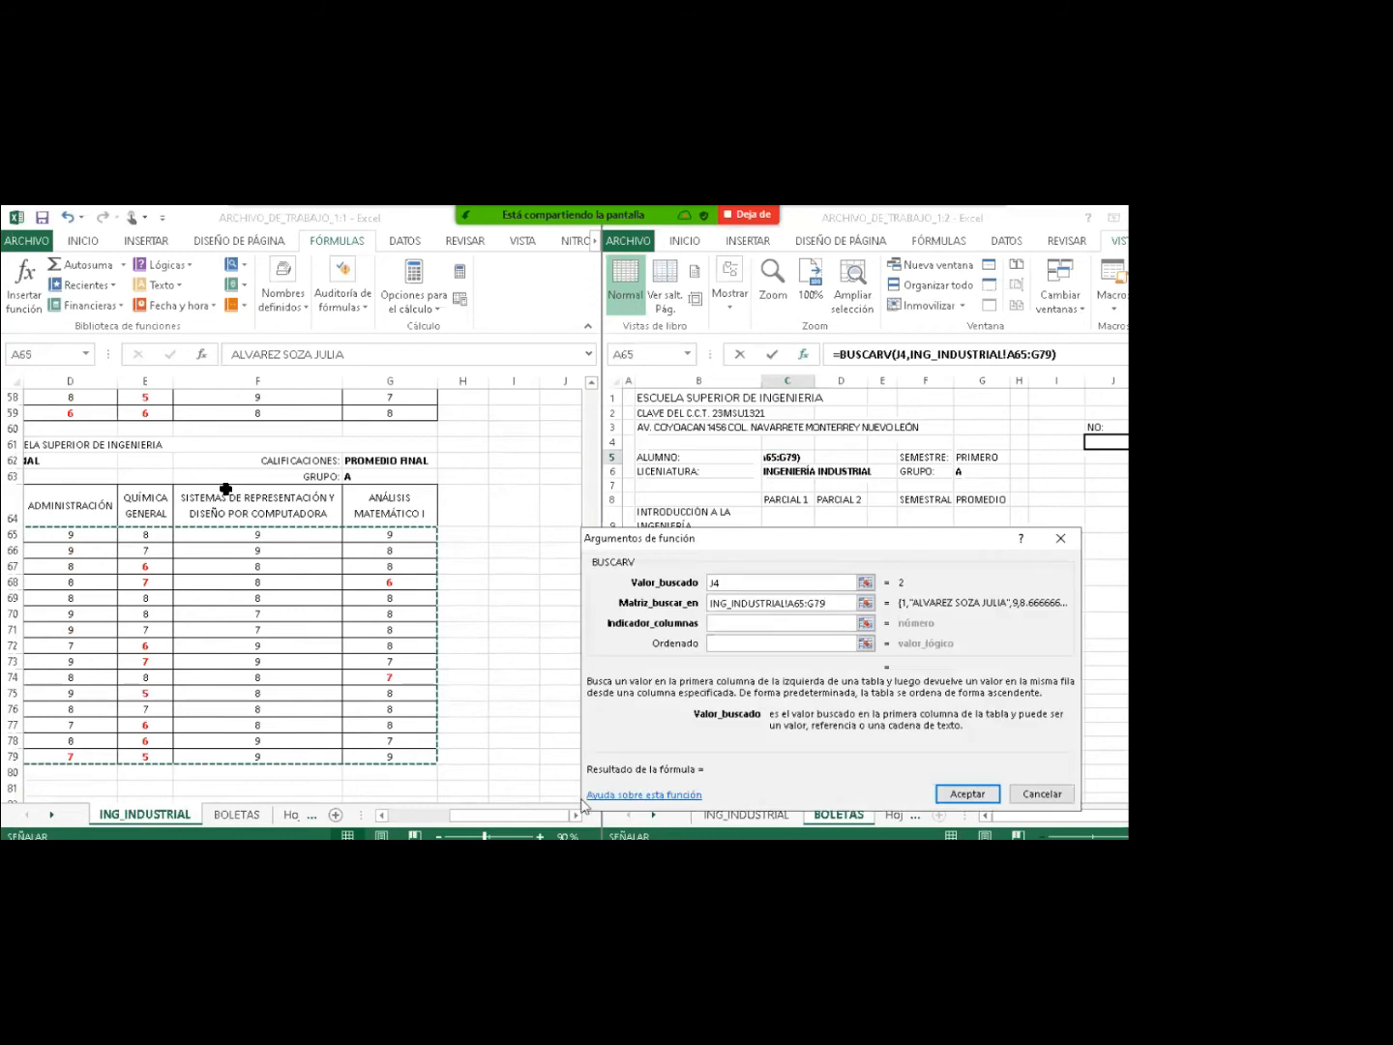
# Return column 2 as an exact match (FALSO) and accept the formula in C5.
pyautogui.click(720, 623)
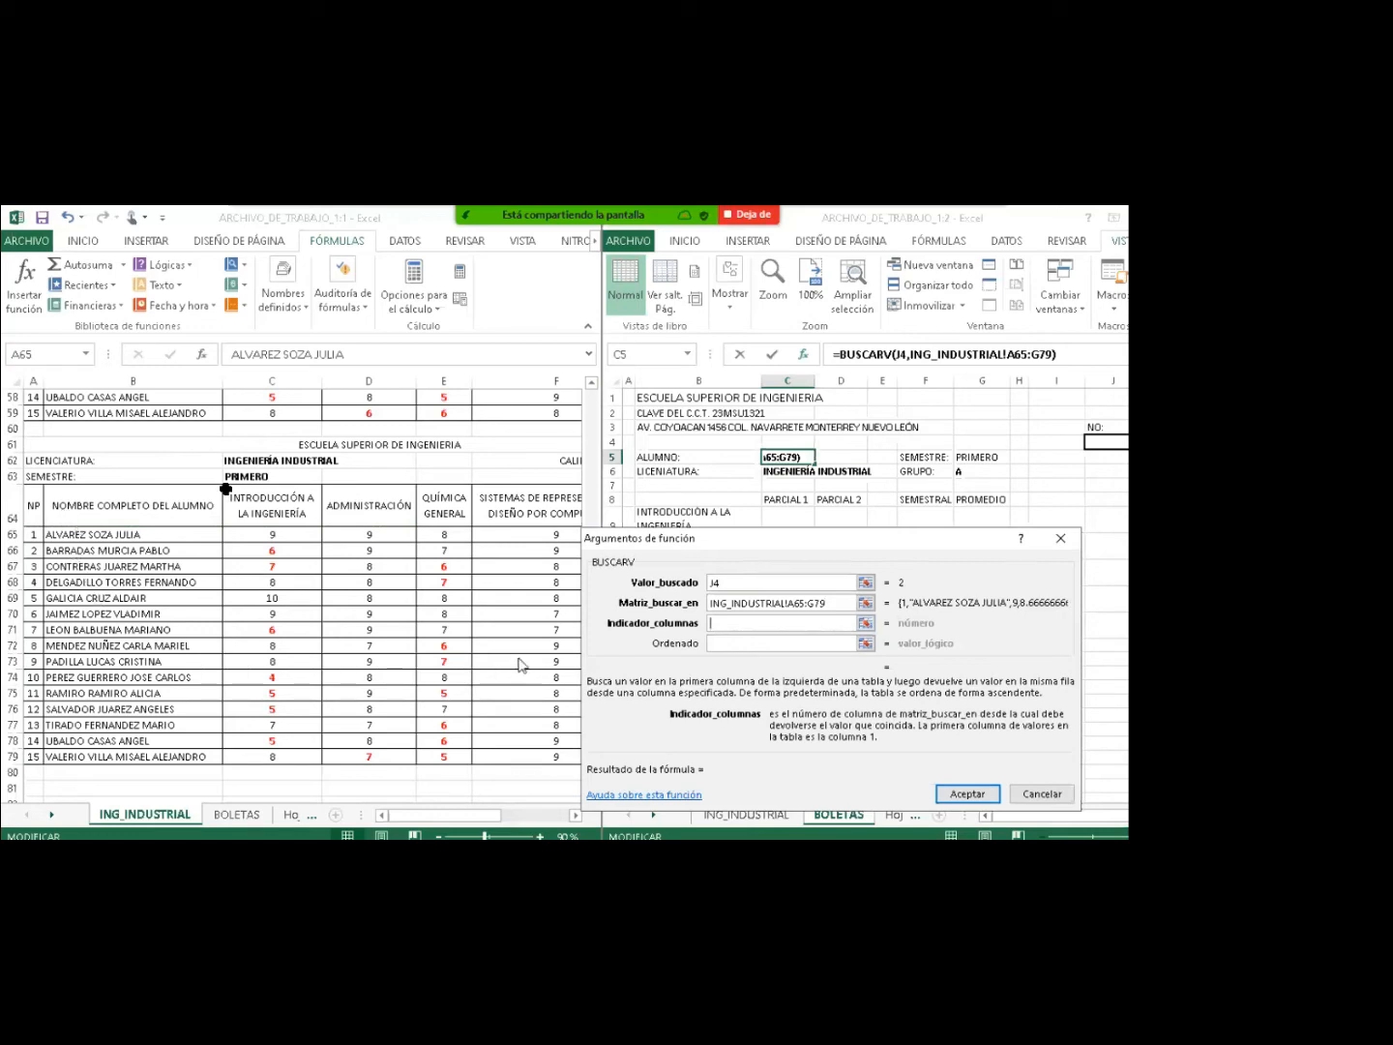
pyautogui.write('2')
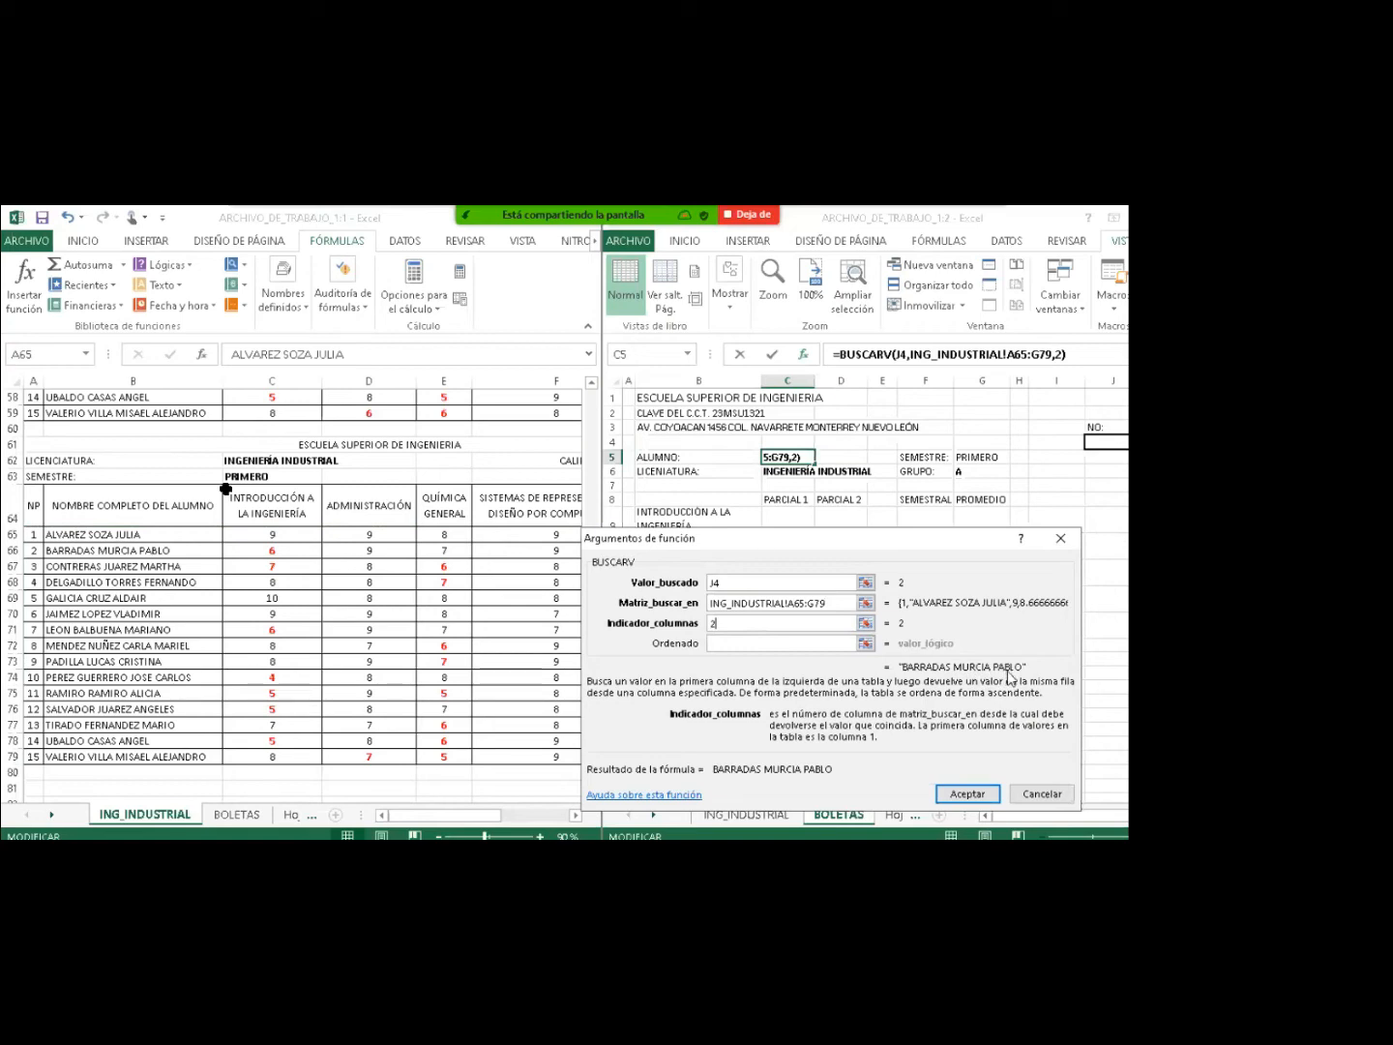
pyautogui.click(731, 643)
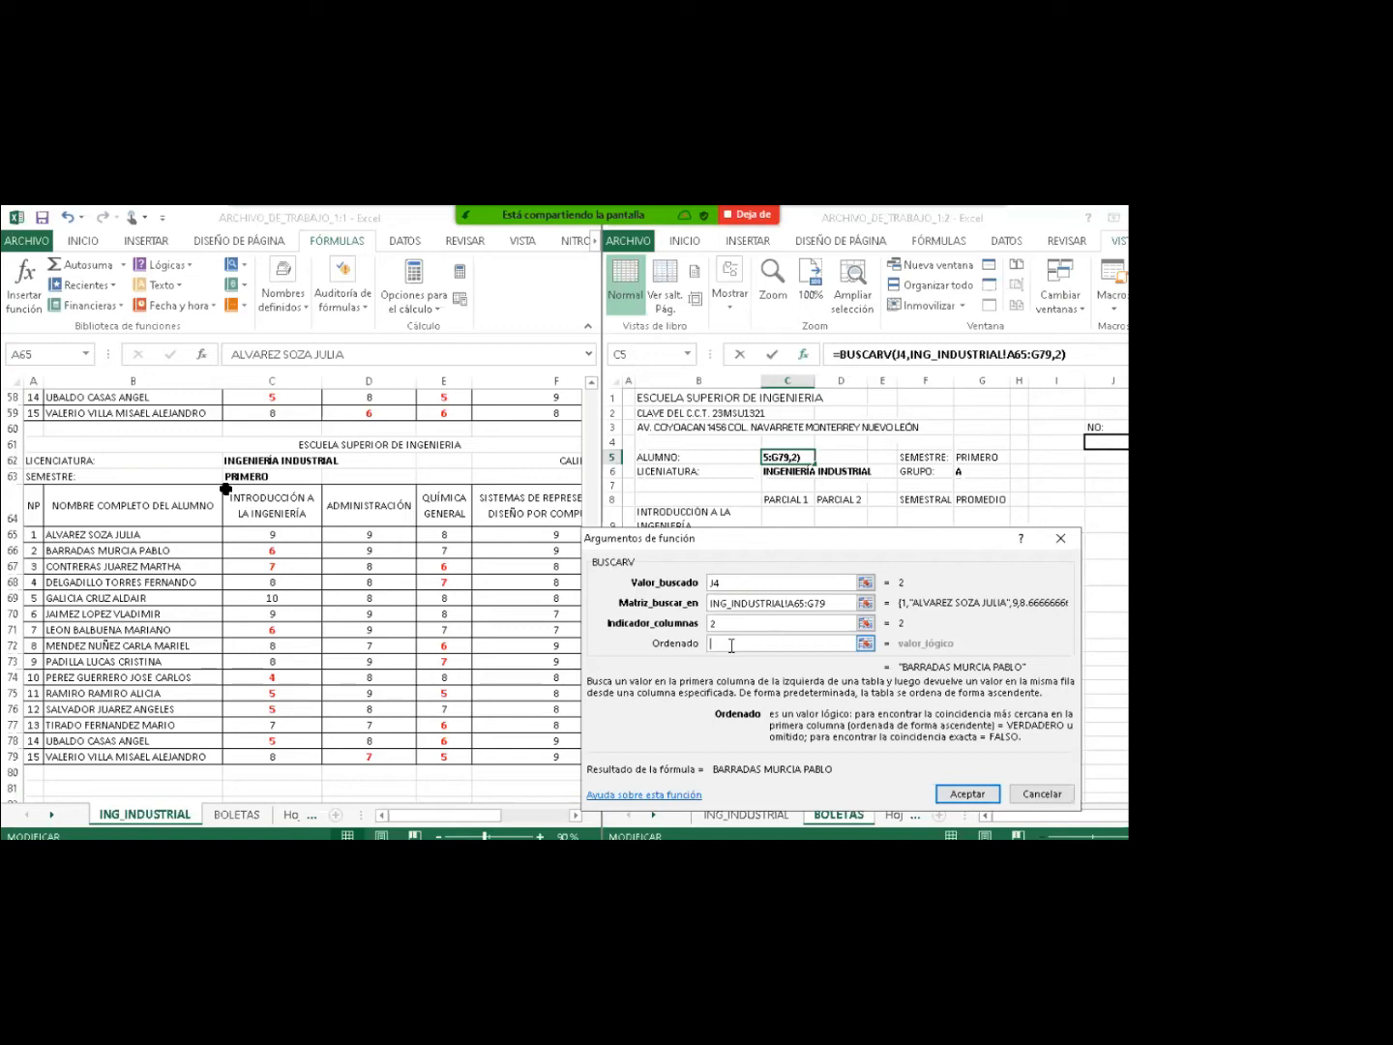
pyautogui.write('F')
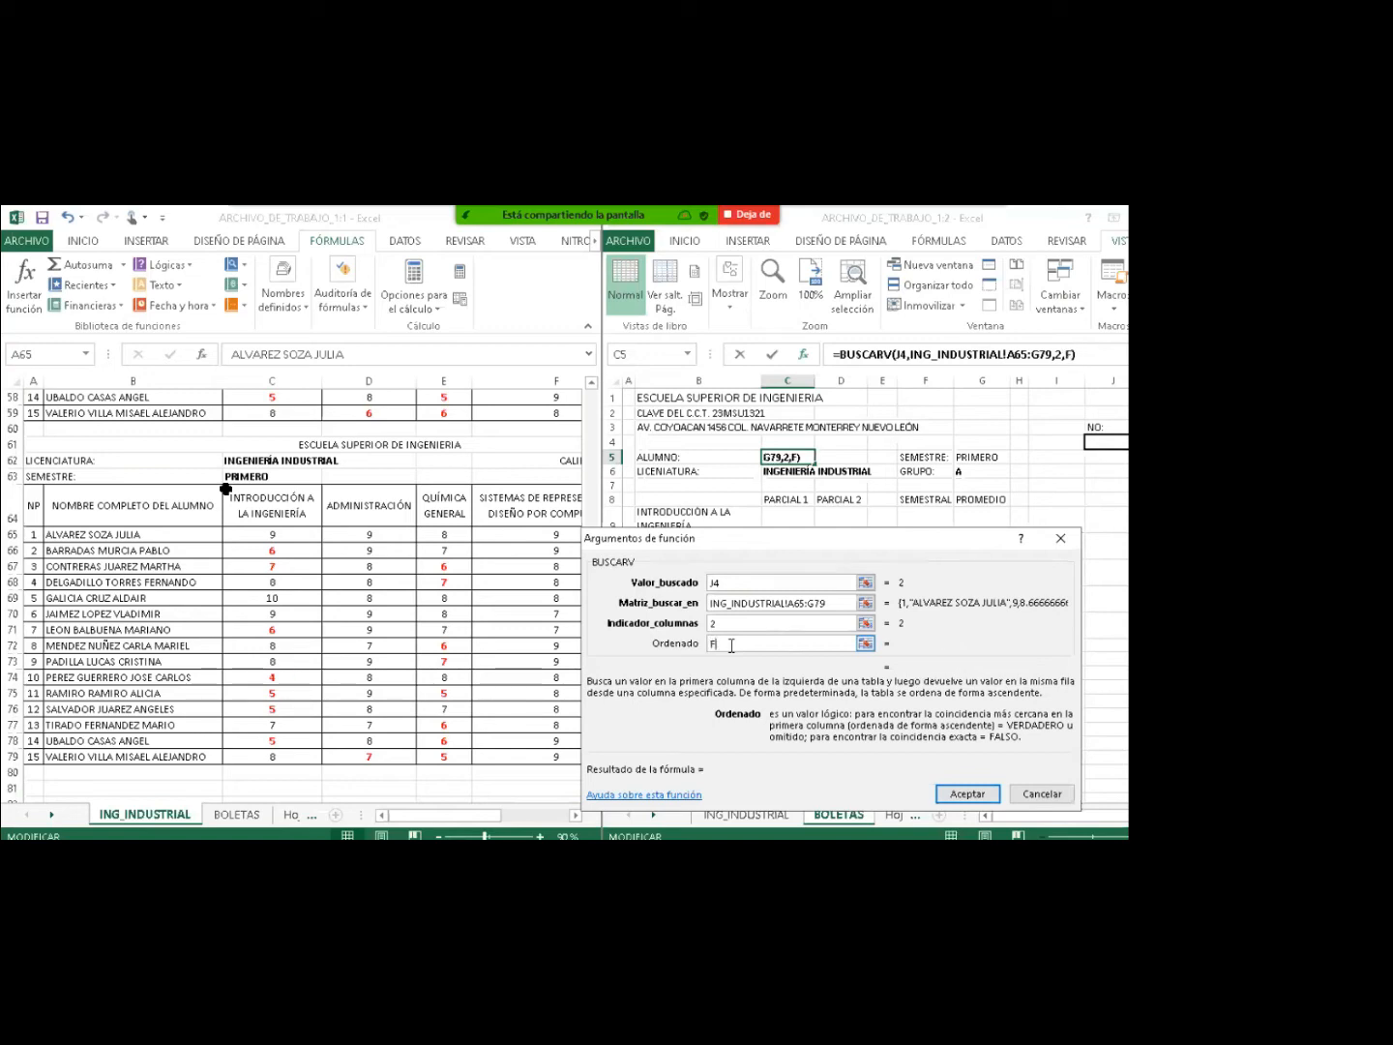
pyautogui.write('ALSO')
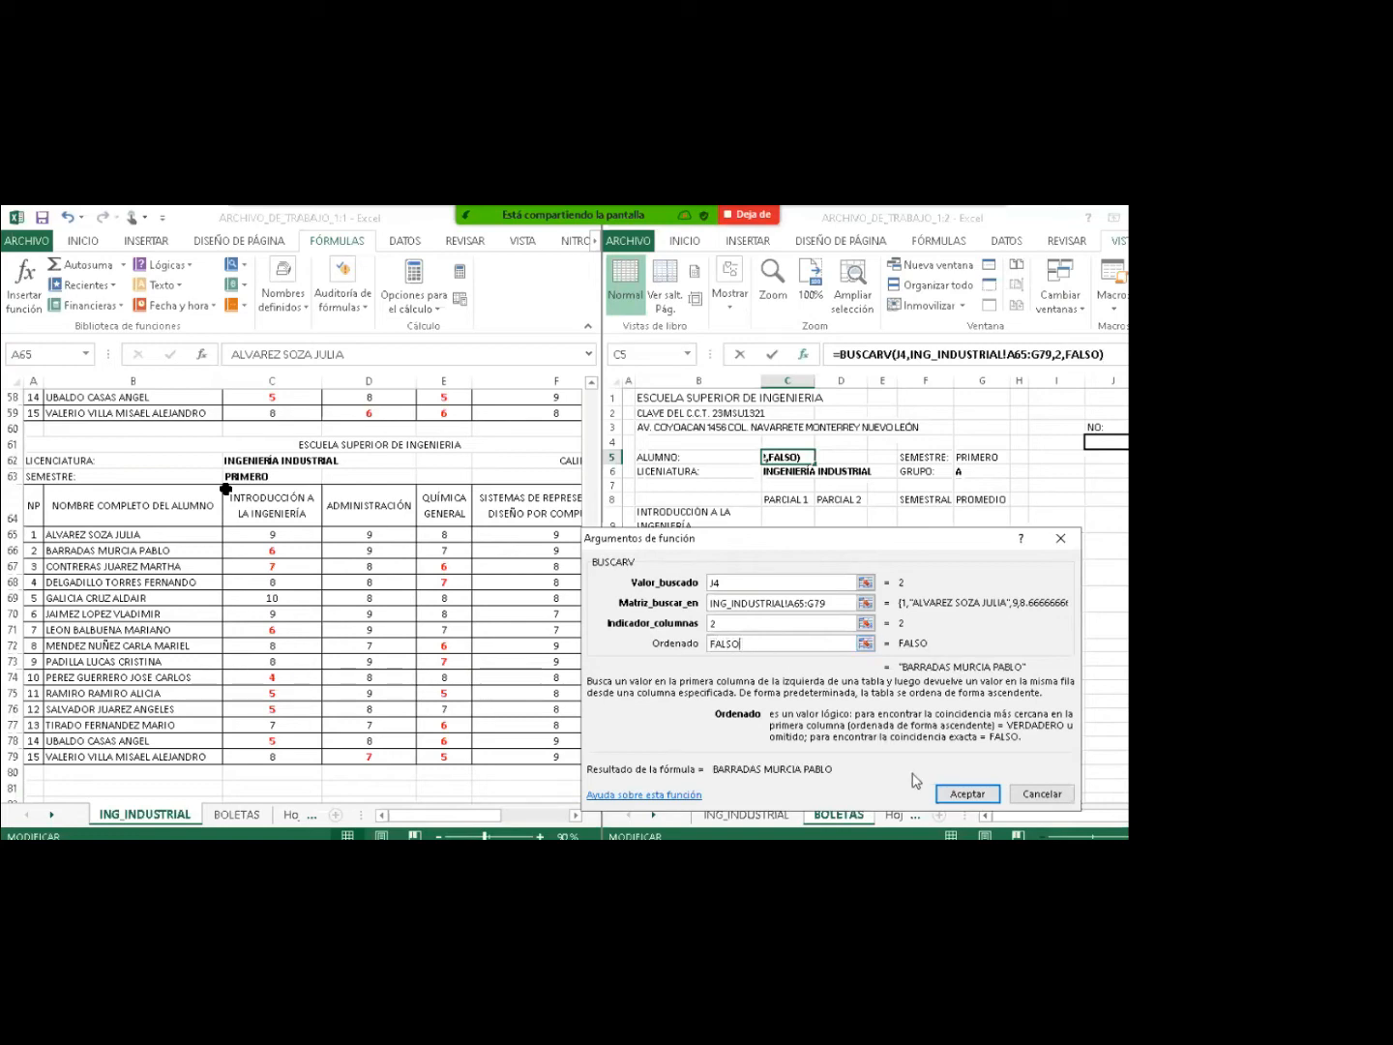
pyautogui.click(948, 795)
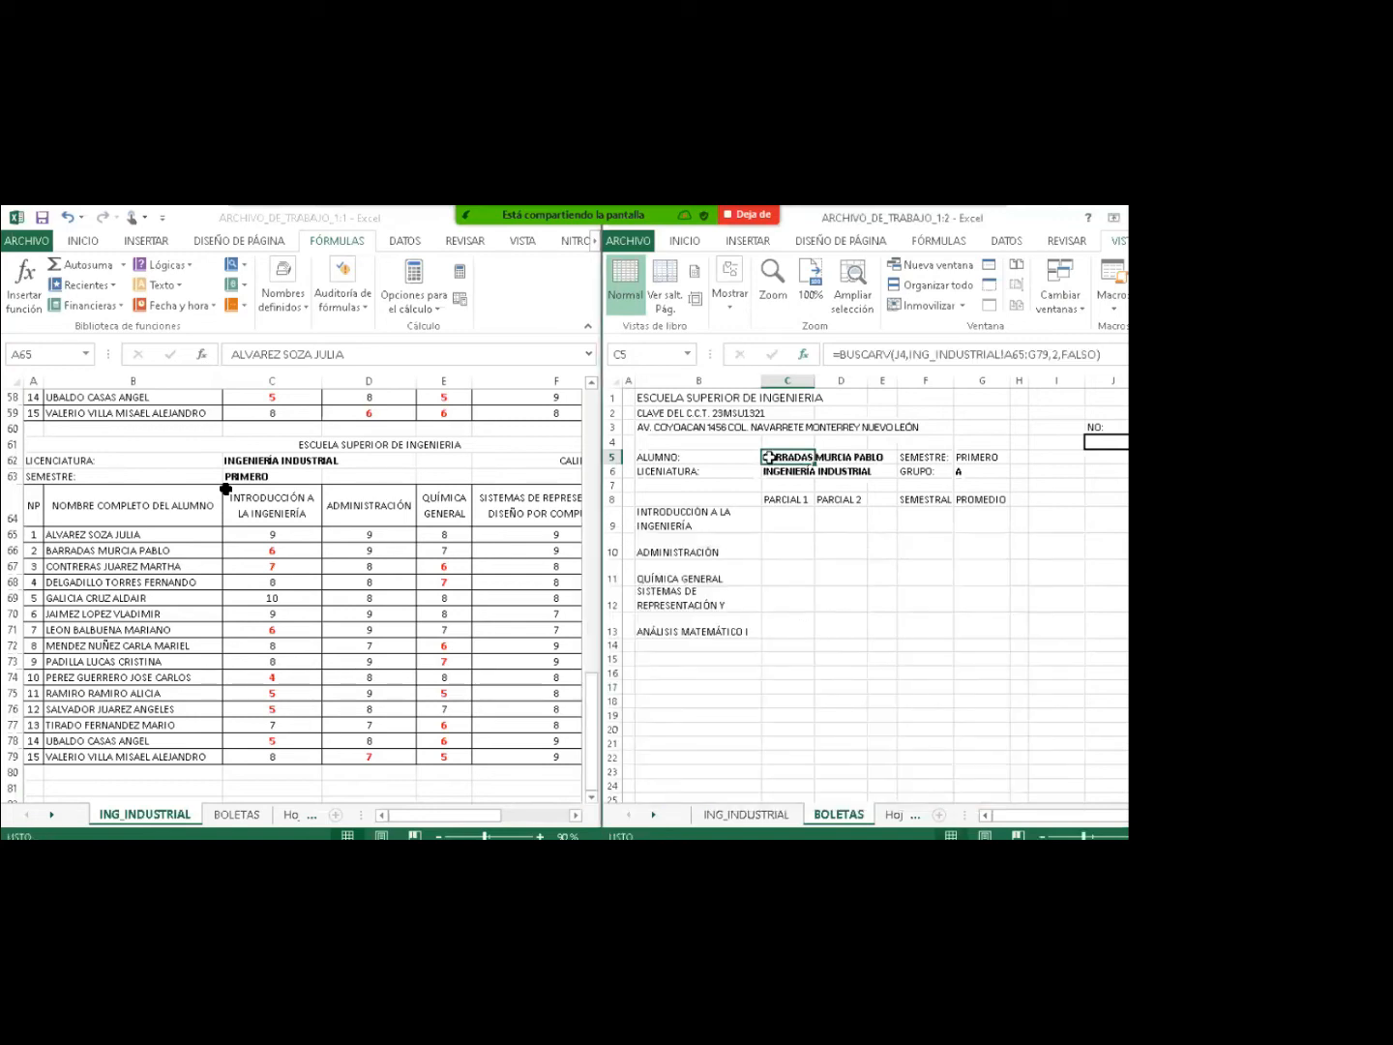
# Enter student numbers 1, then 8, in J4 to check that C5's name updates.
pyautogui.click(1109, 441)
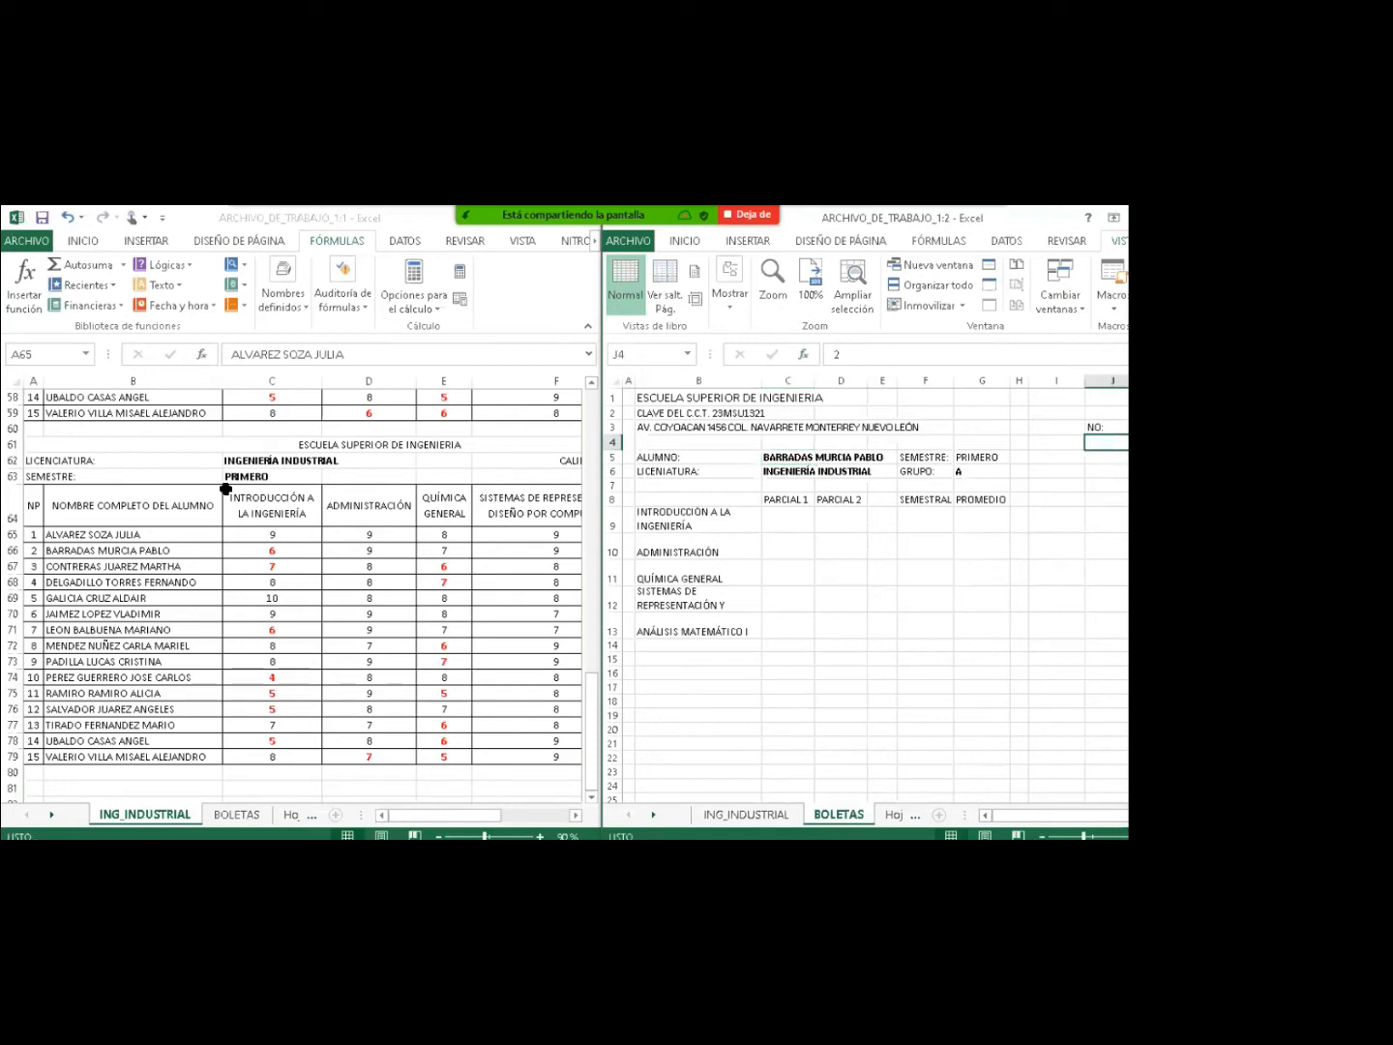
pyautogui.write('1')
pyautogui.press('Return')
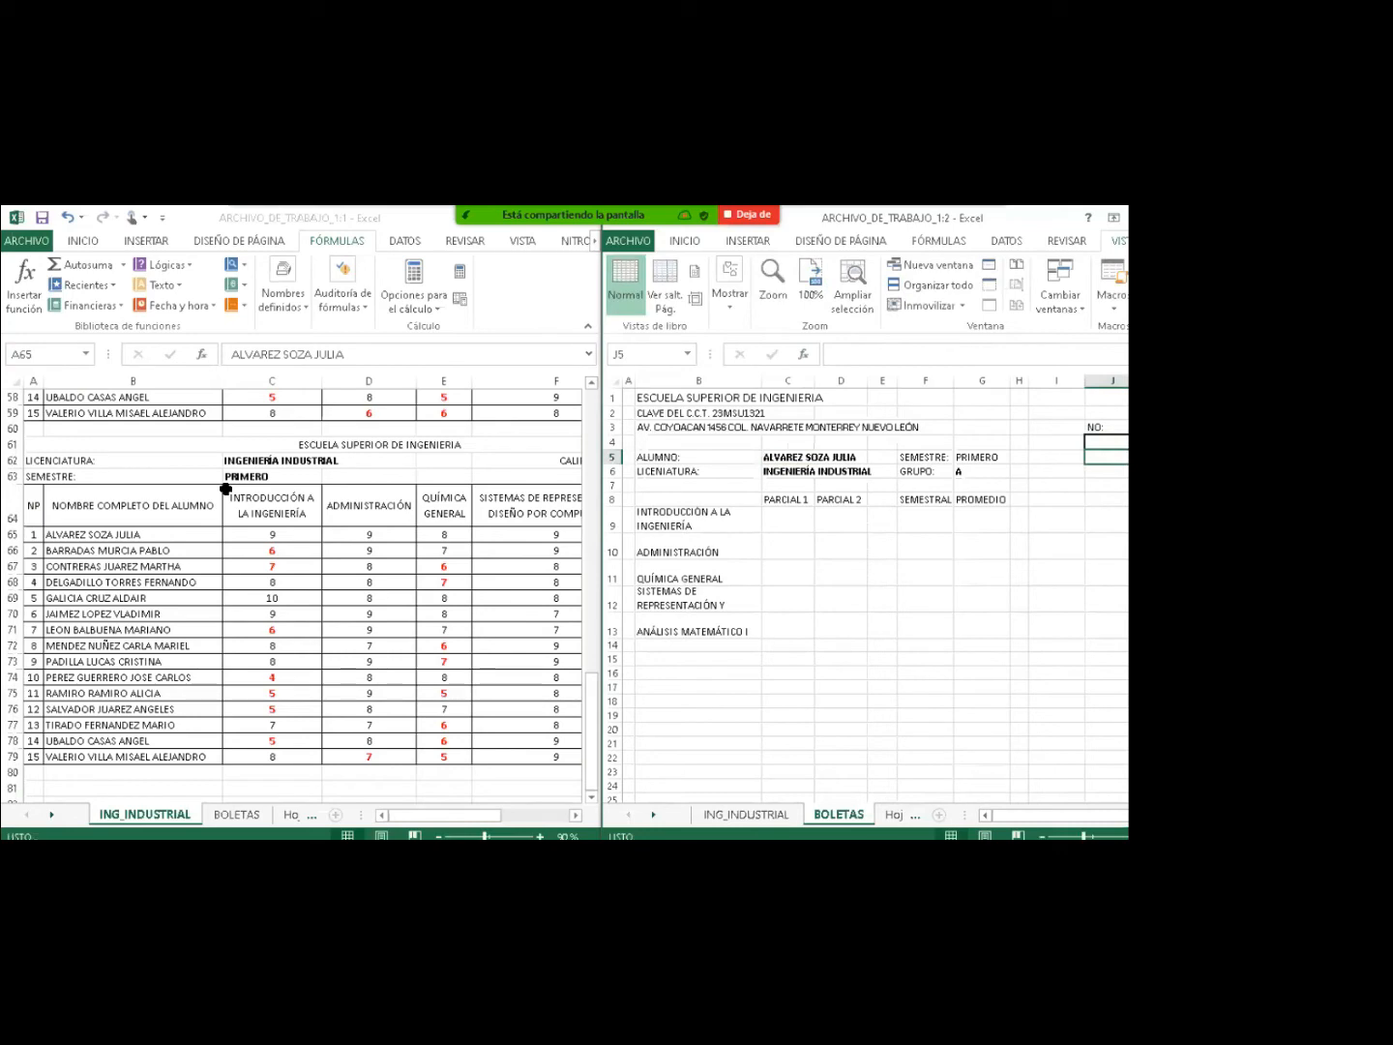
pyautogui.press('Up')
pyautogui.write('8')
pyautogui.press('Return')
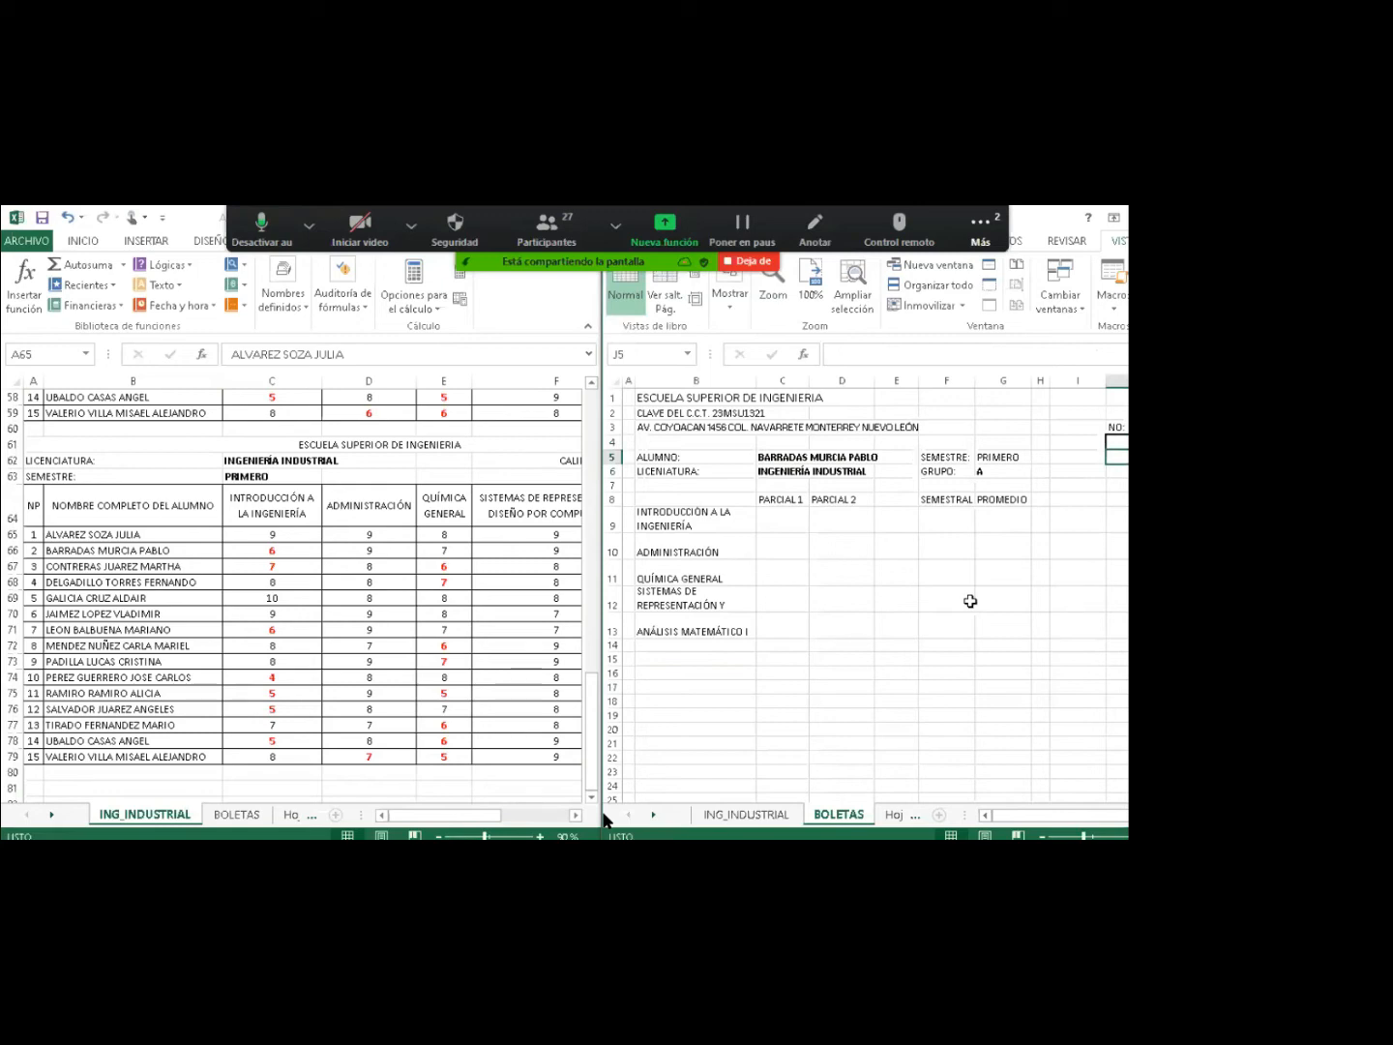
pyautogui.click(790, 521)
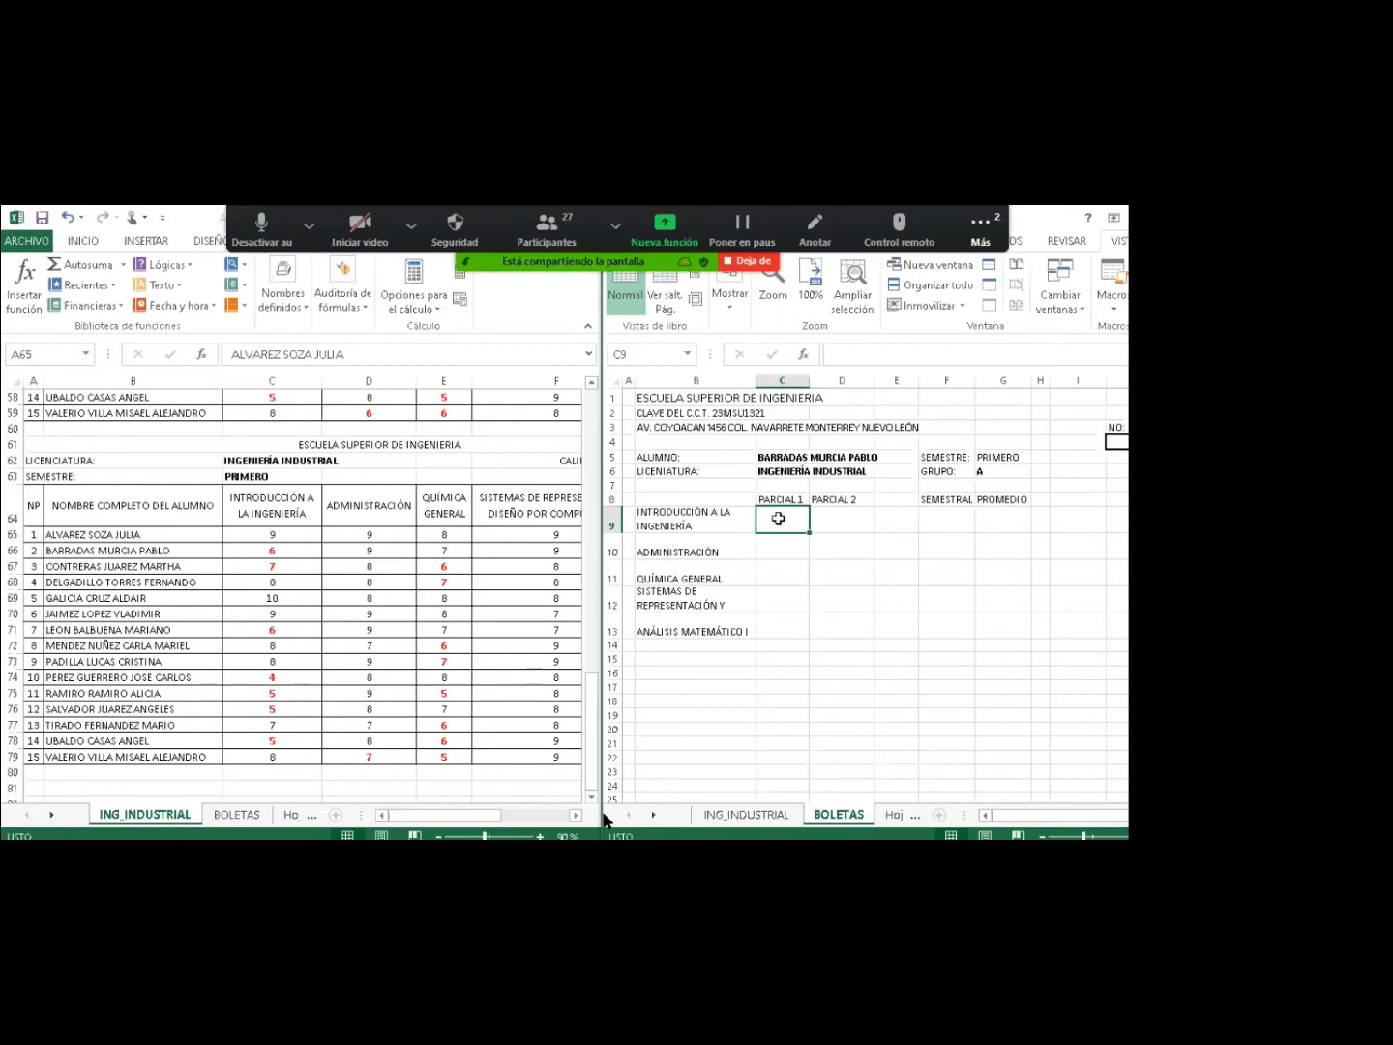
# Start a BUSCARV function in C9 with J4 as the lookup value.
pyautogui.click(772, 459)
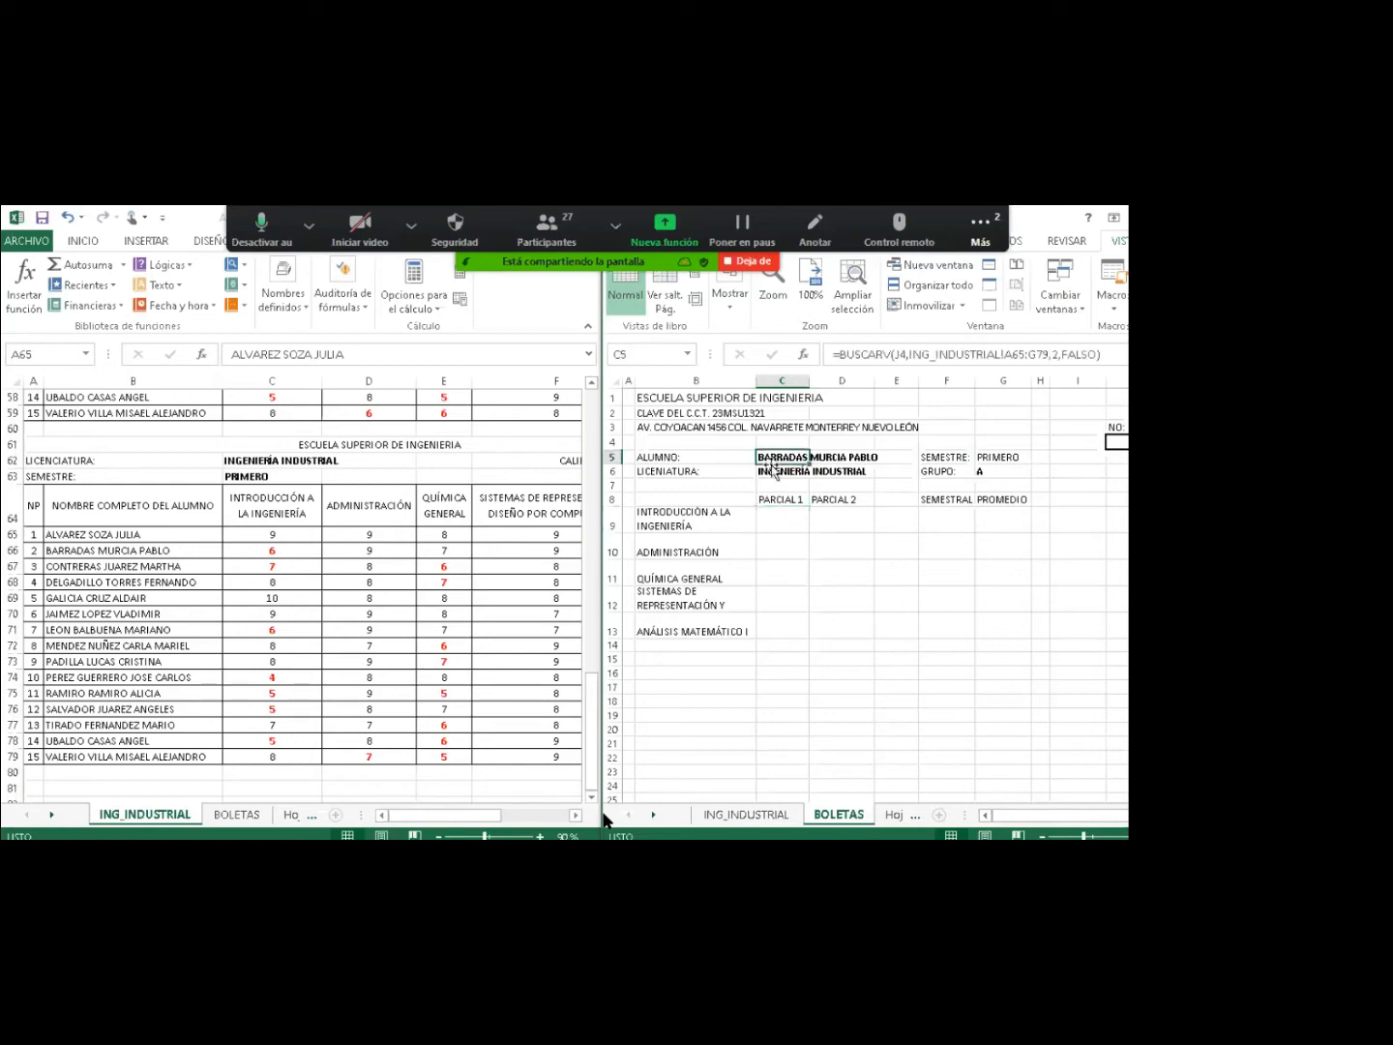
pyautogui.click(767, 524)
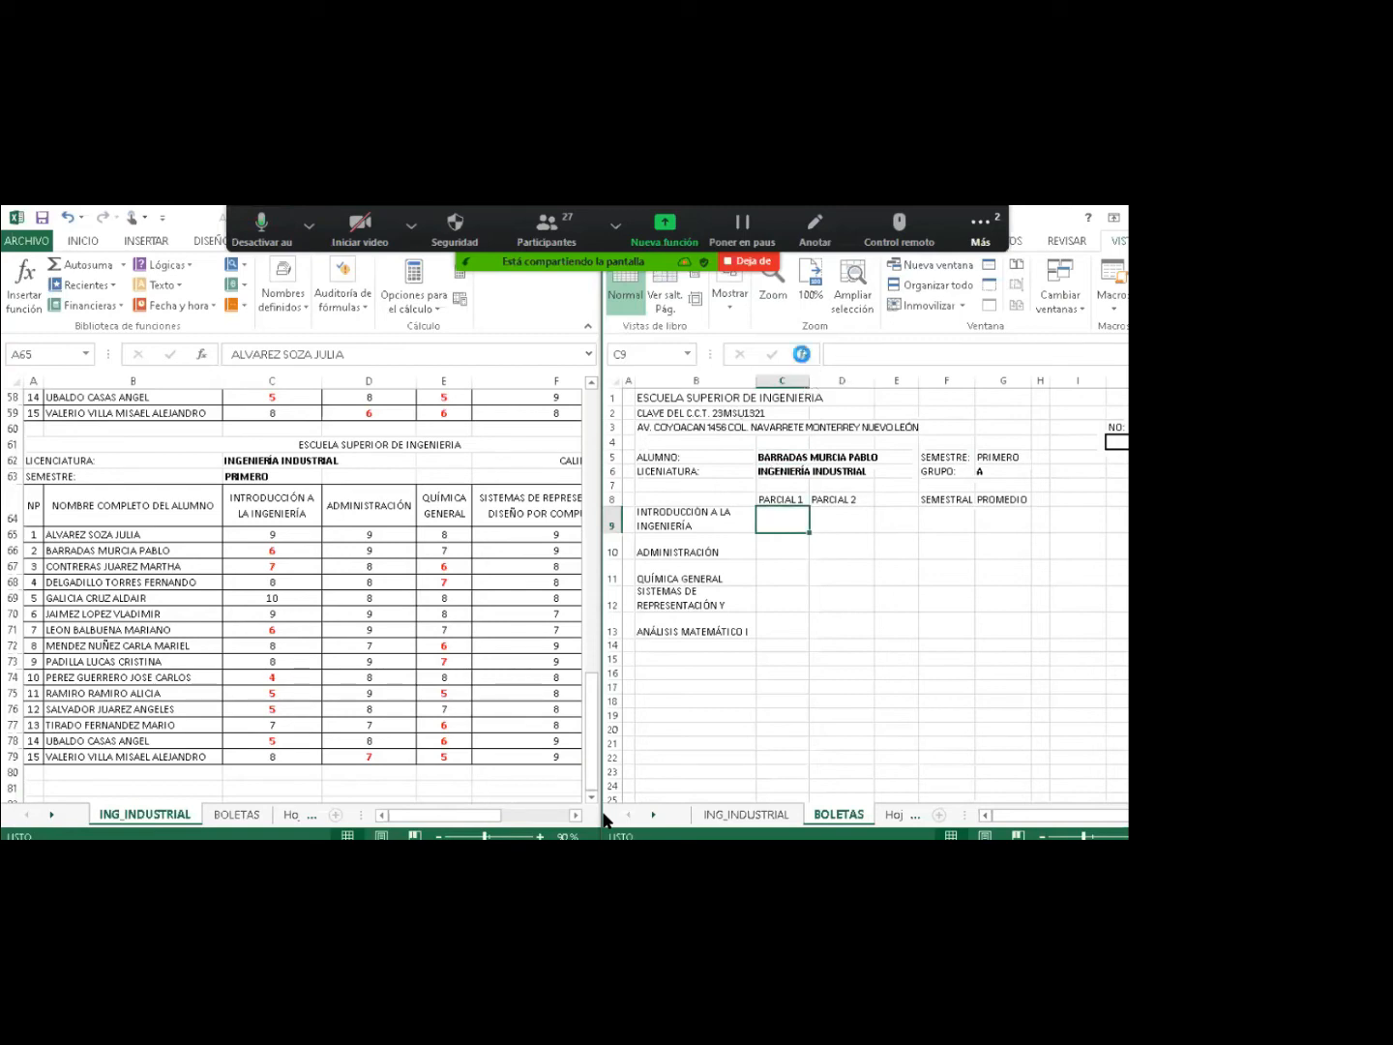
pyautogui.click(802, 354)
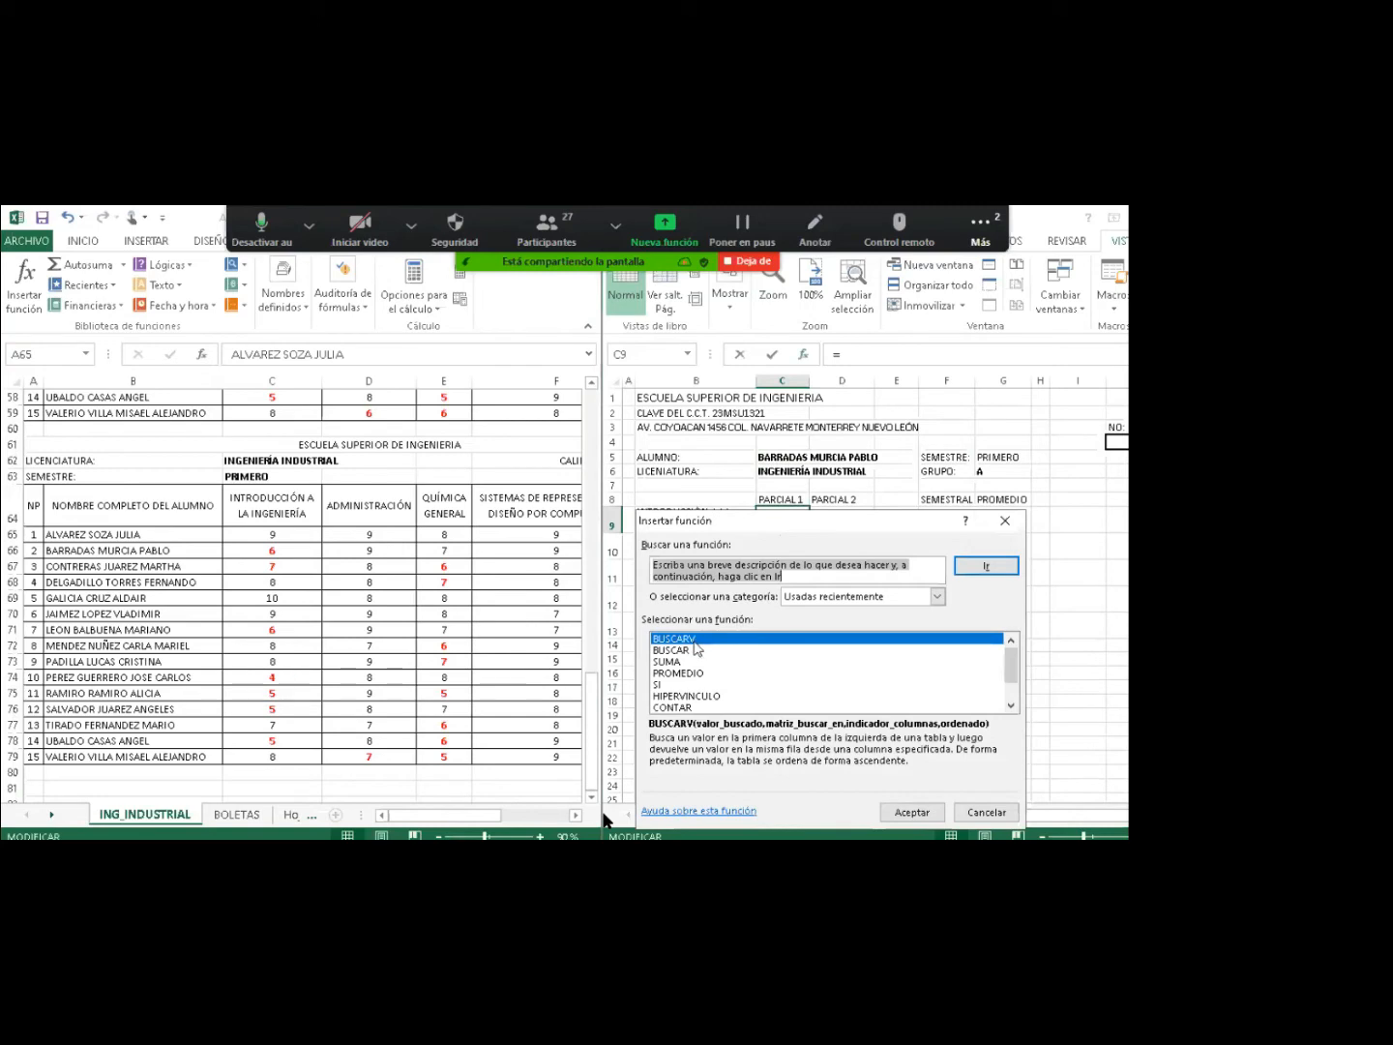
pyautogui.doubleClick(694, 640)
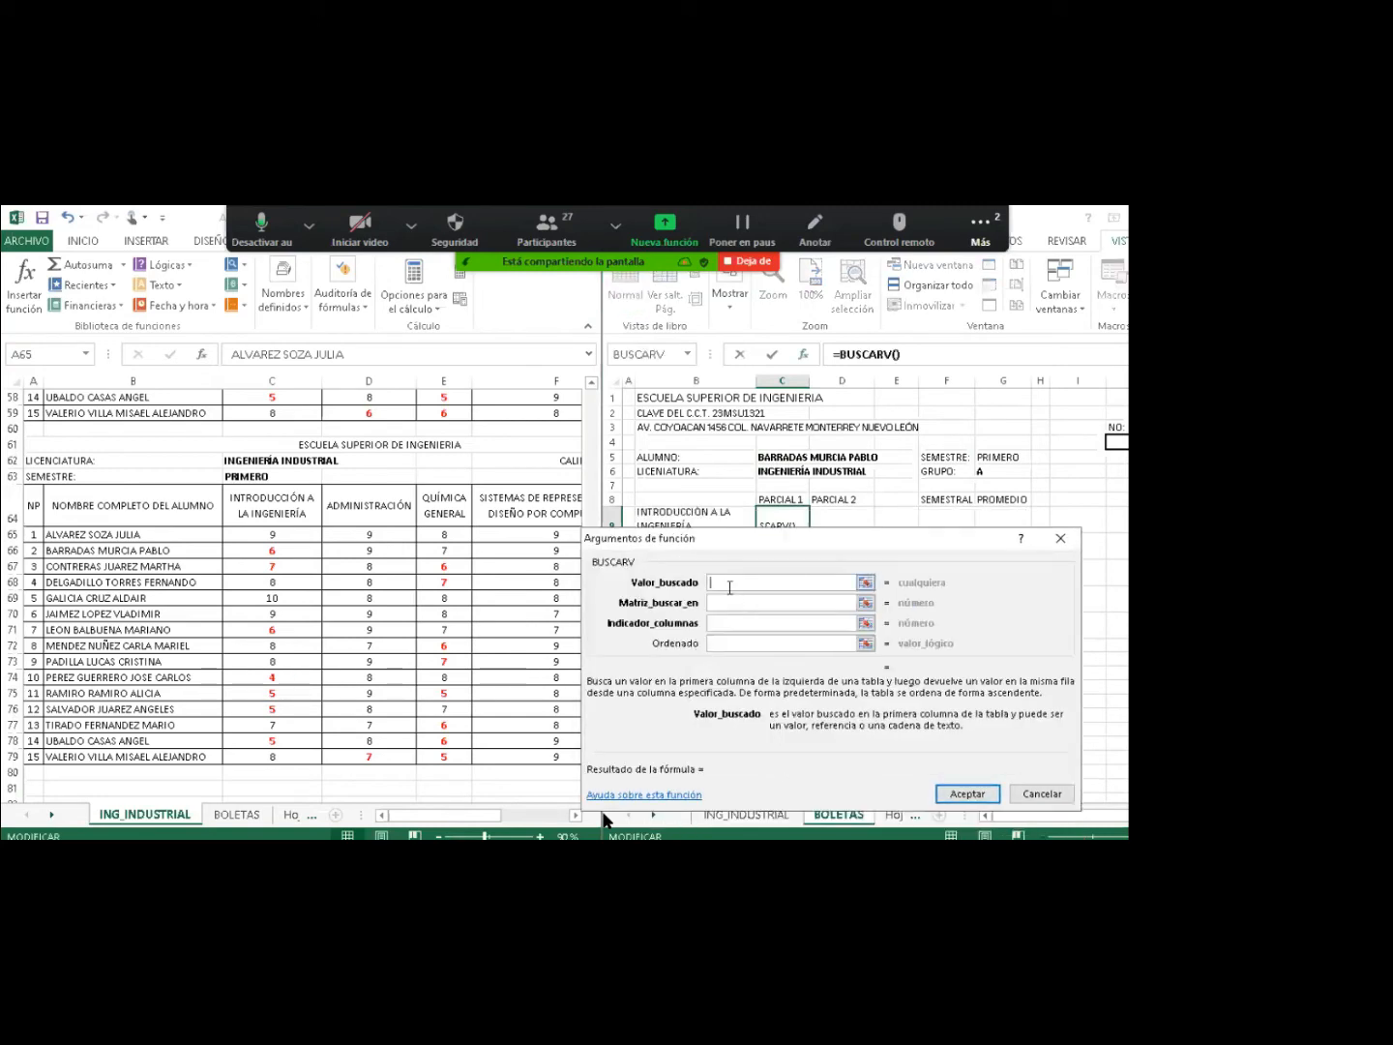
pyautogui.click(1119, 443)
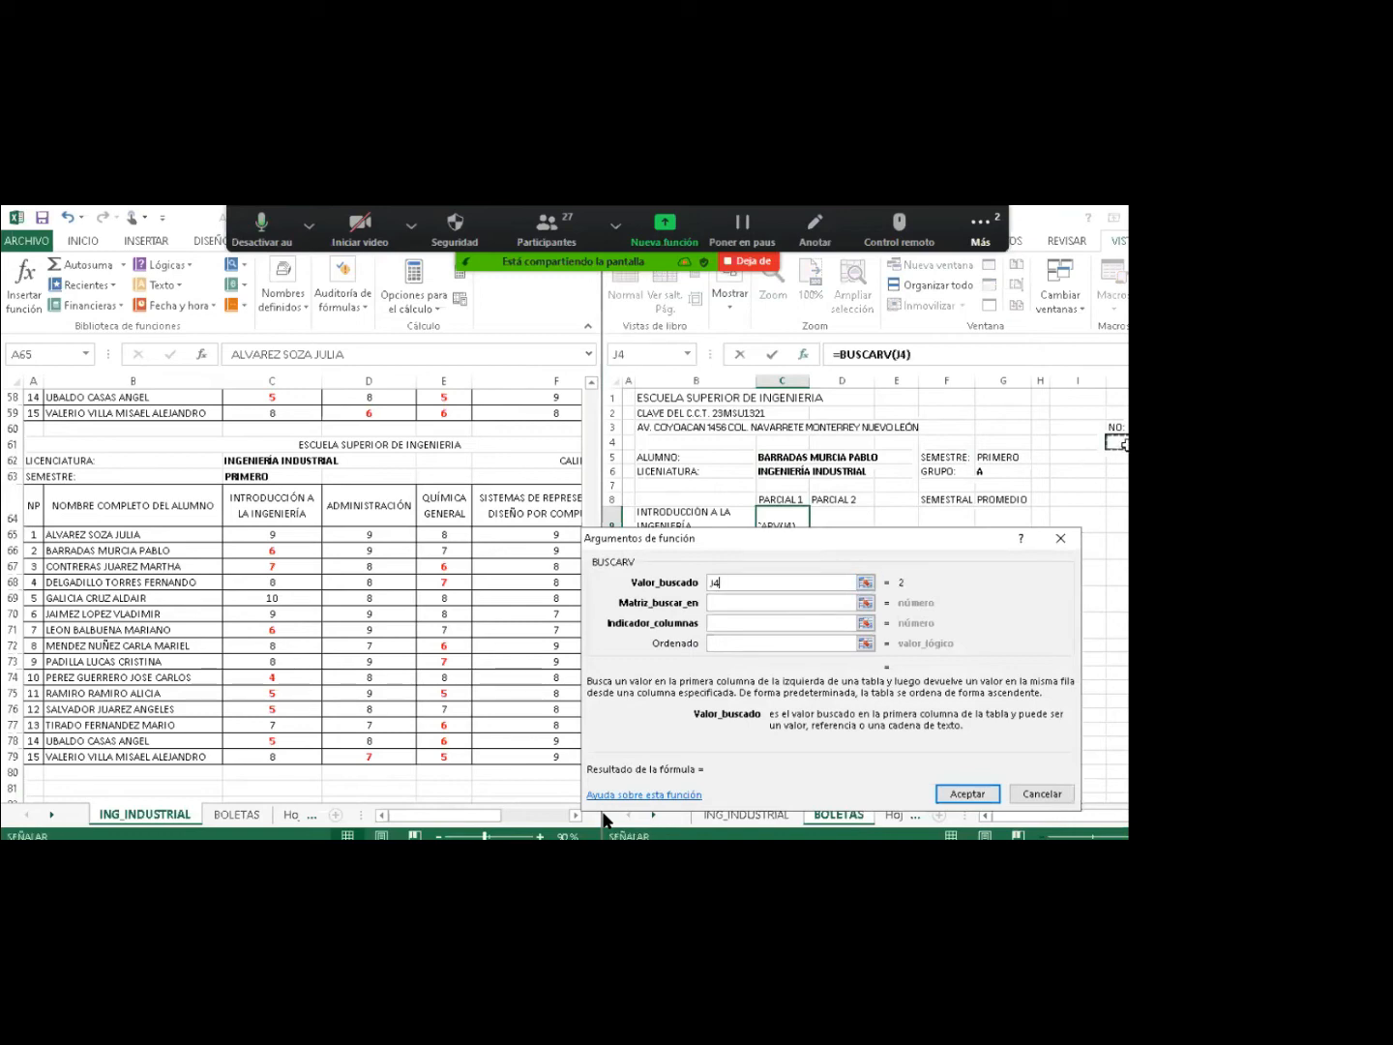
pyautogui.click(718, 604)
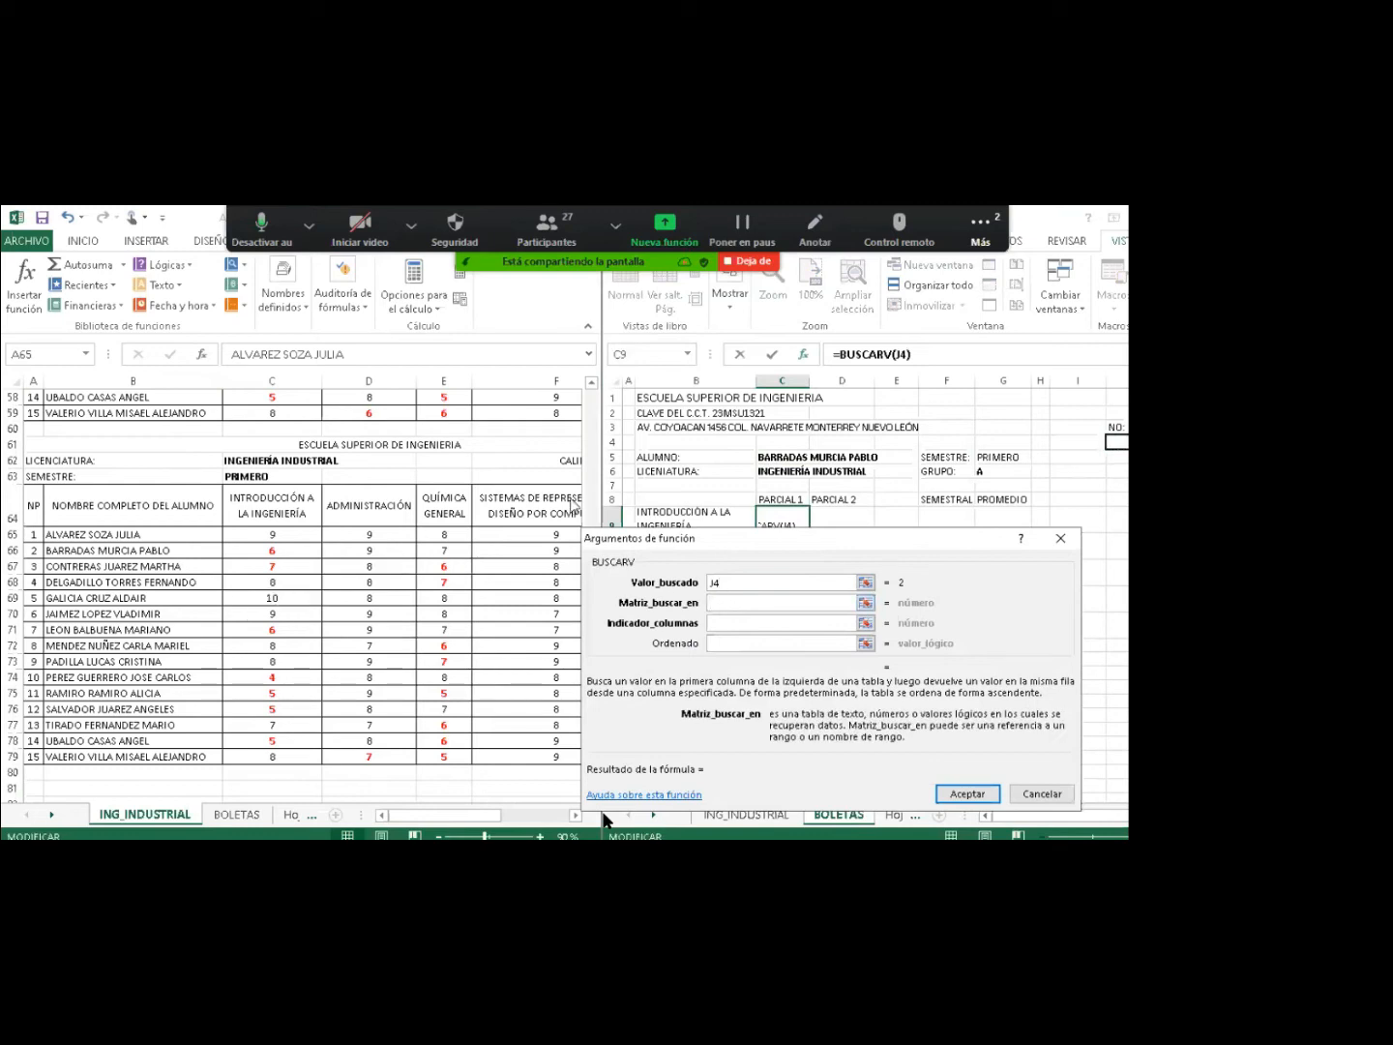
# Scroll the left ING_INDUSTRIAL pane up to show the first-partial grades table.
pyautogui.click(593, 384)
pyautogui.click(593, 384)
pyautogui.click(593, 384)
pyautogui.click(593, 384)
pyautogui.click(594, 384)
pyautogui.click(593, 384)
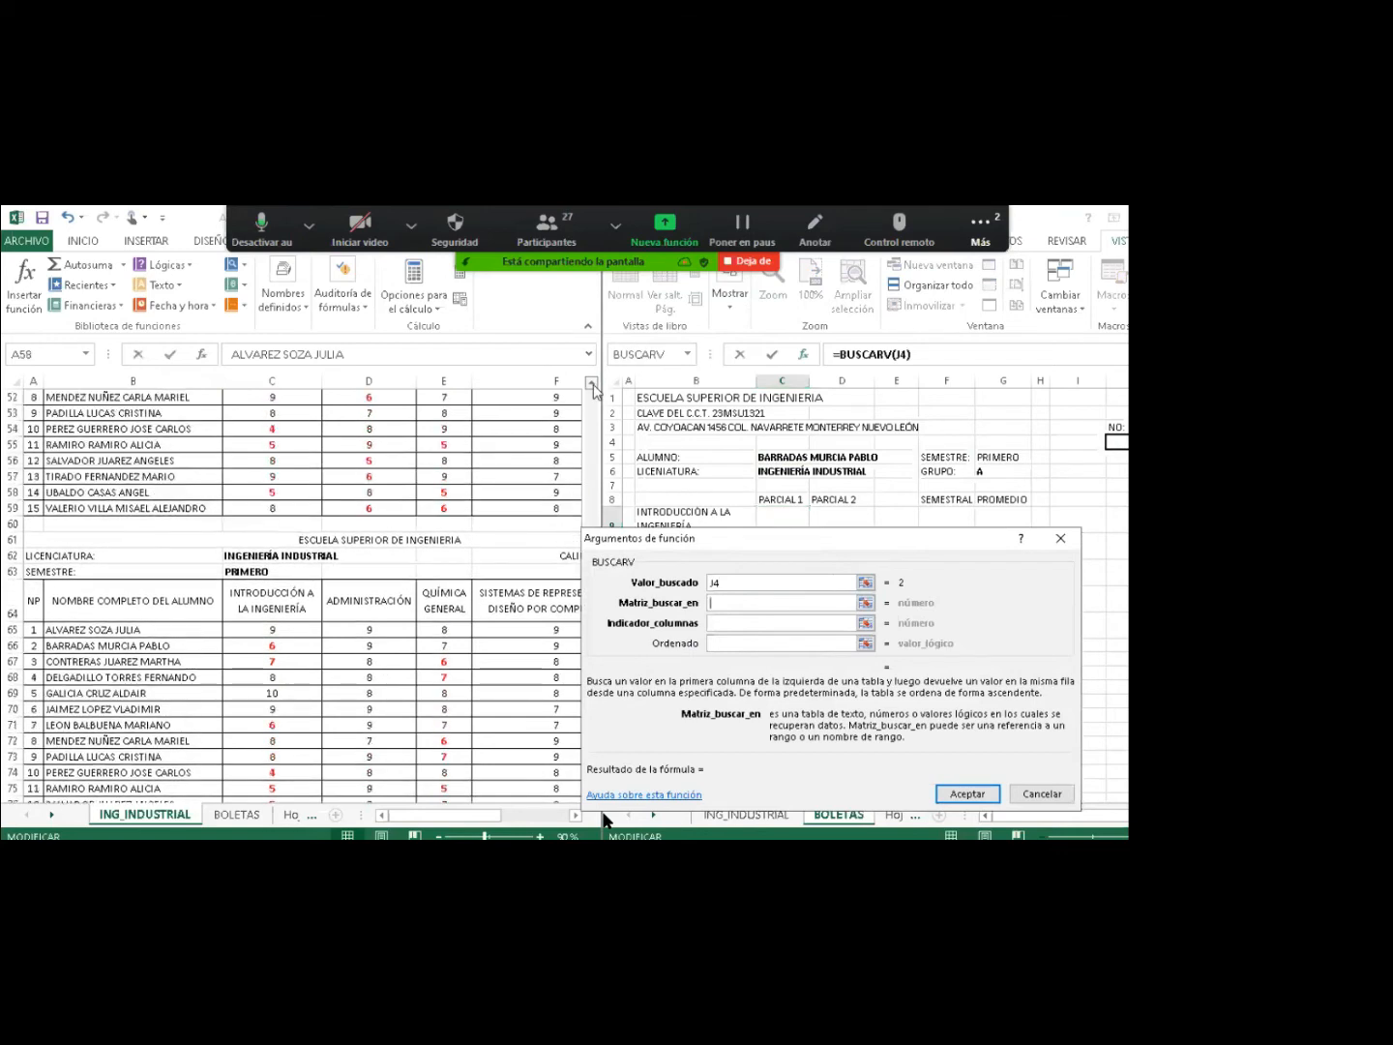
pyautogui.click(592, 384)
pyautogui.click(593, 384)
pyautogui.click(593, 385)
pyautogui.moveTo(593, 384); pyautogui.dragTo(594, 384)
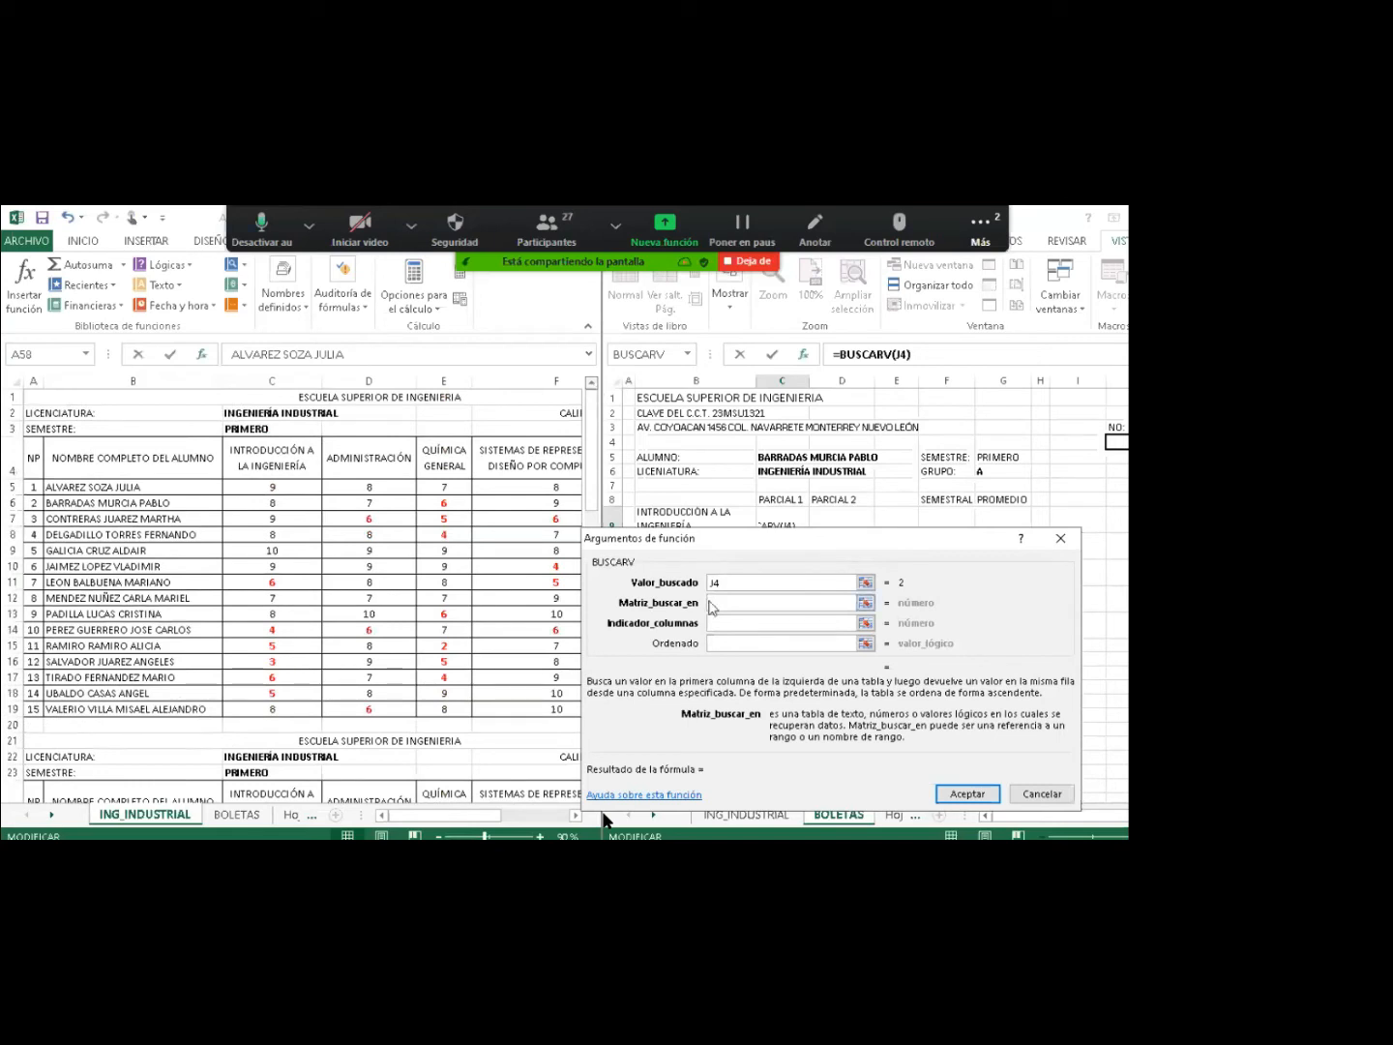
# Drag-select ING_INDUSTRIAL!A5:G19 as Matriz_buscar_en, then move the arguments dialog lower.
pyautogui.click(33, 487)
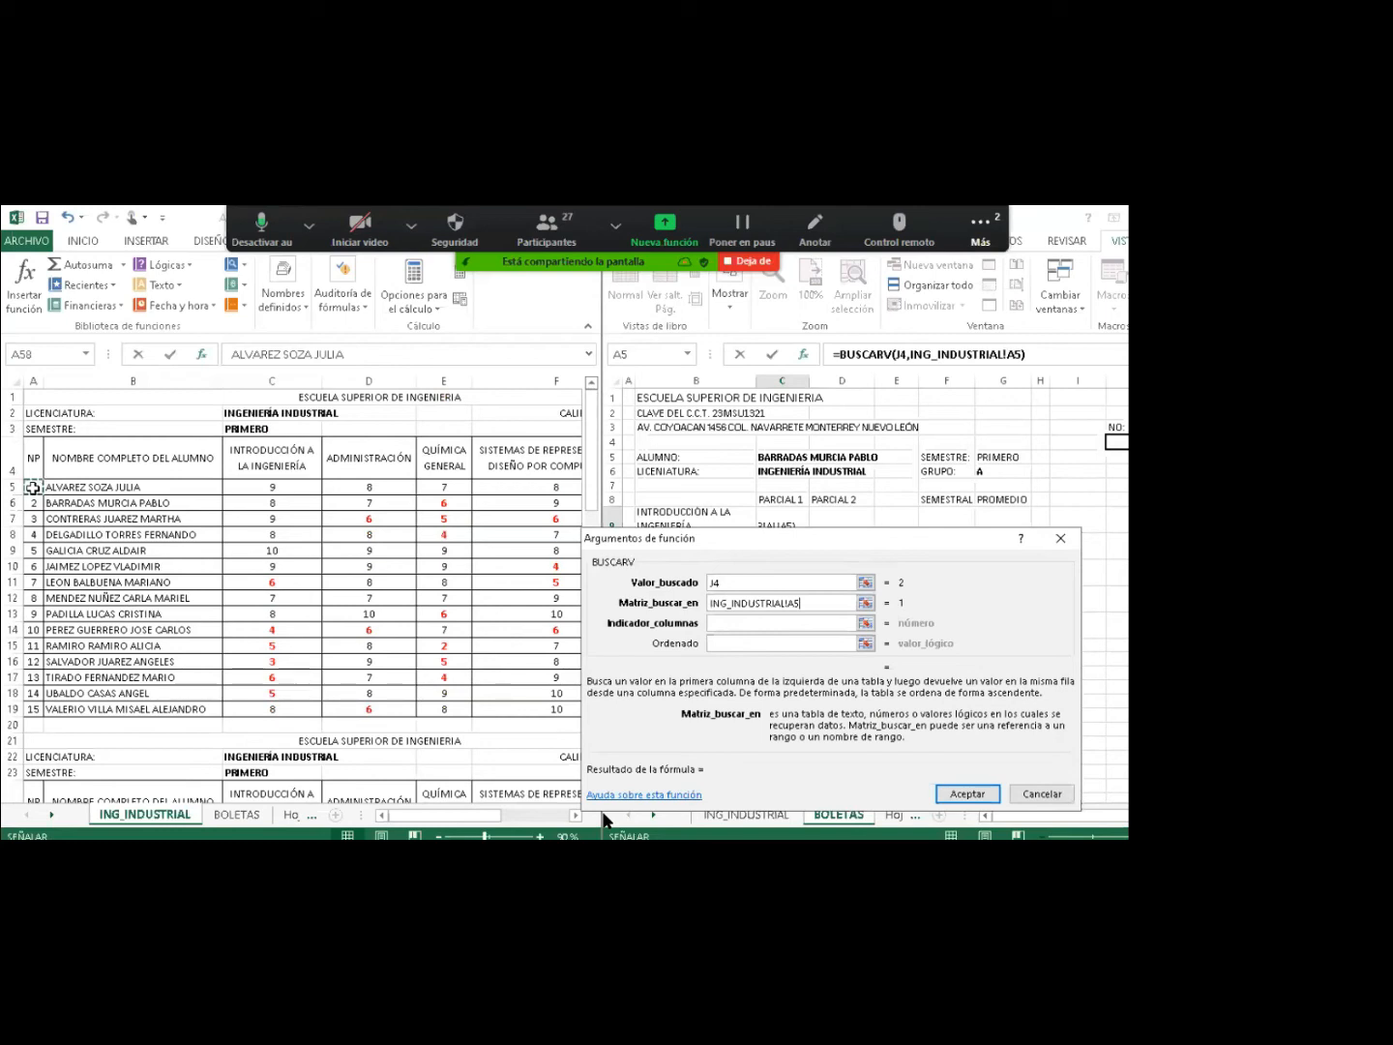
pyautogui.moveTo(33, 488); pyautogui.dragTo(407, 707)
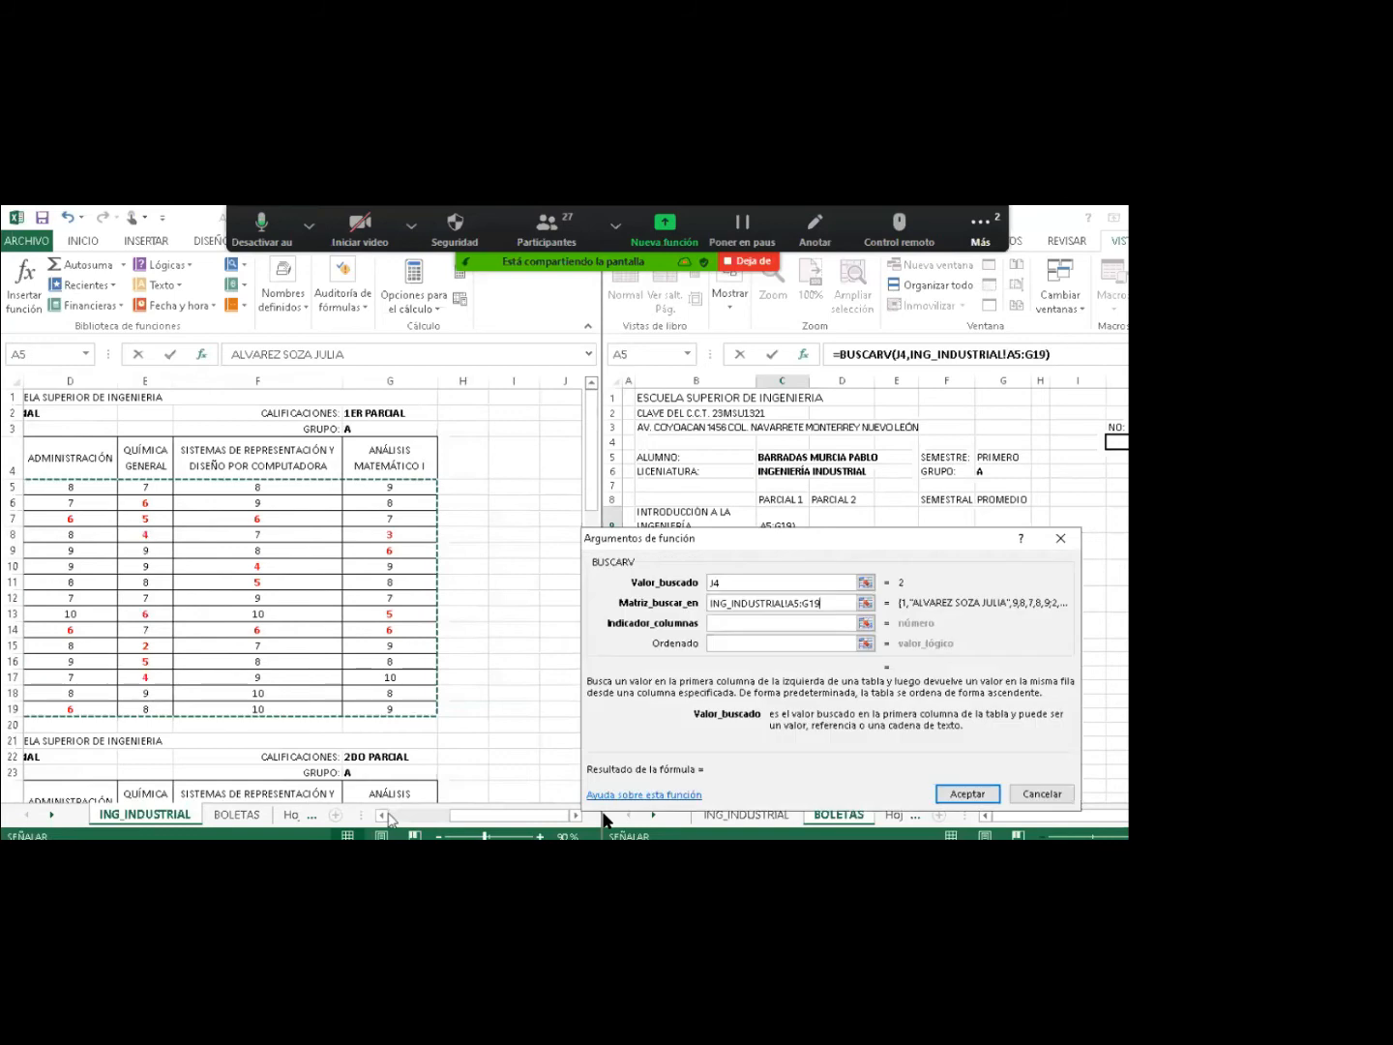
pyautogui.click(383, 815)
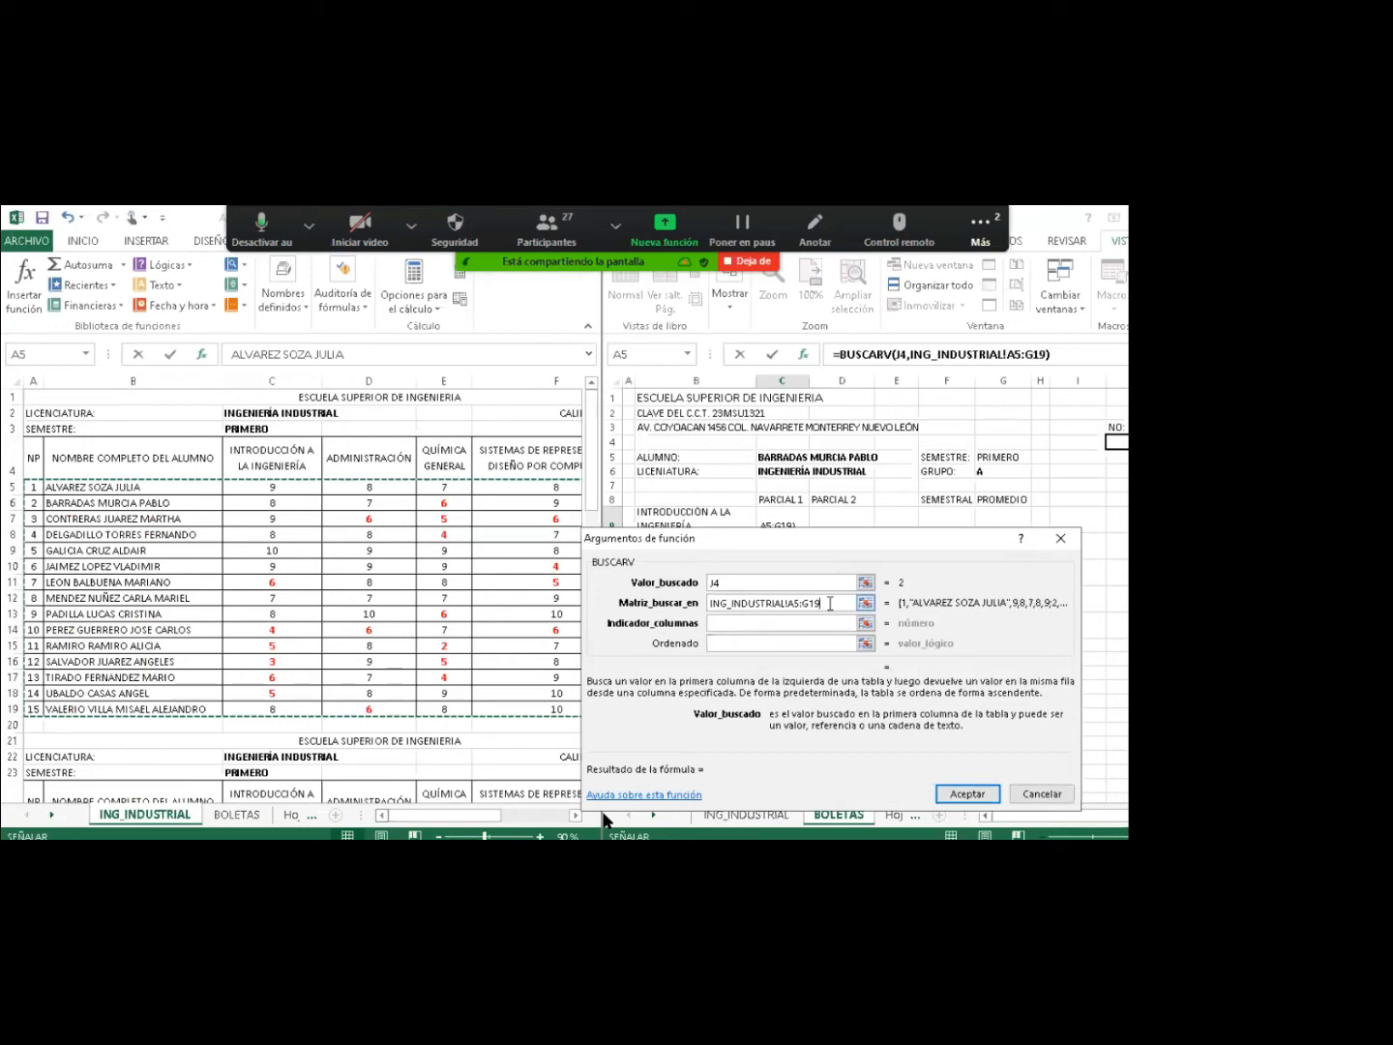
pyautogui.moveTo(831, 603); pyautogui.dragTo(709, 609)
pyautogui.click(825, 607)
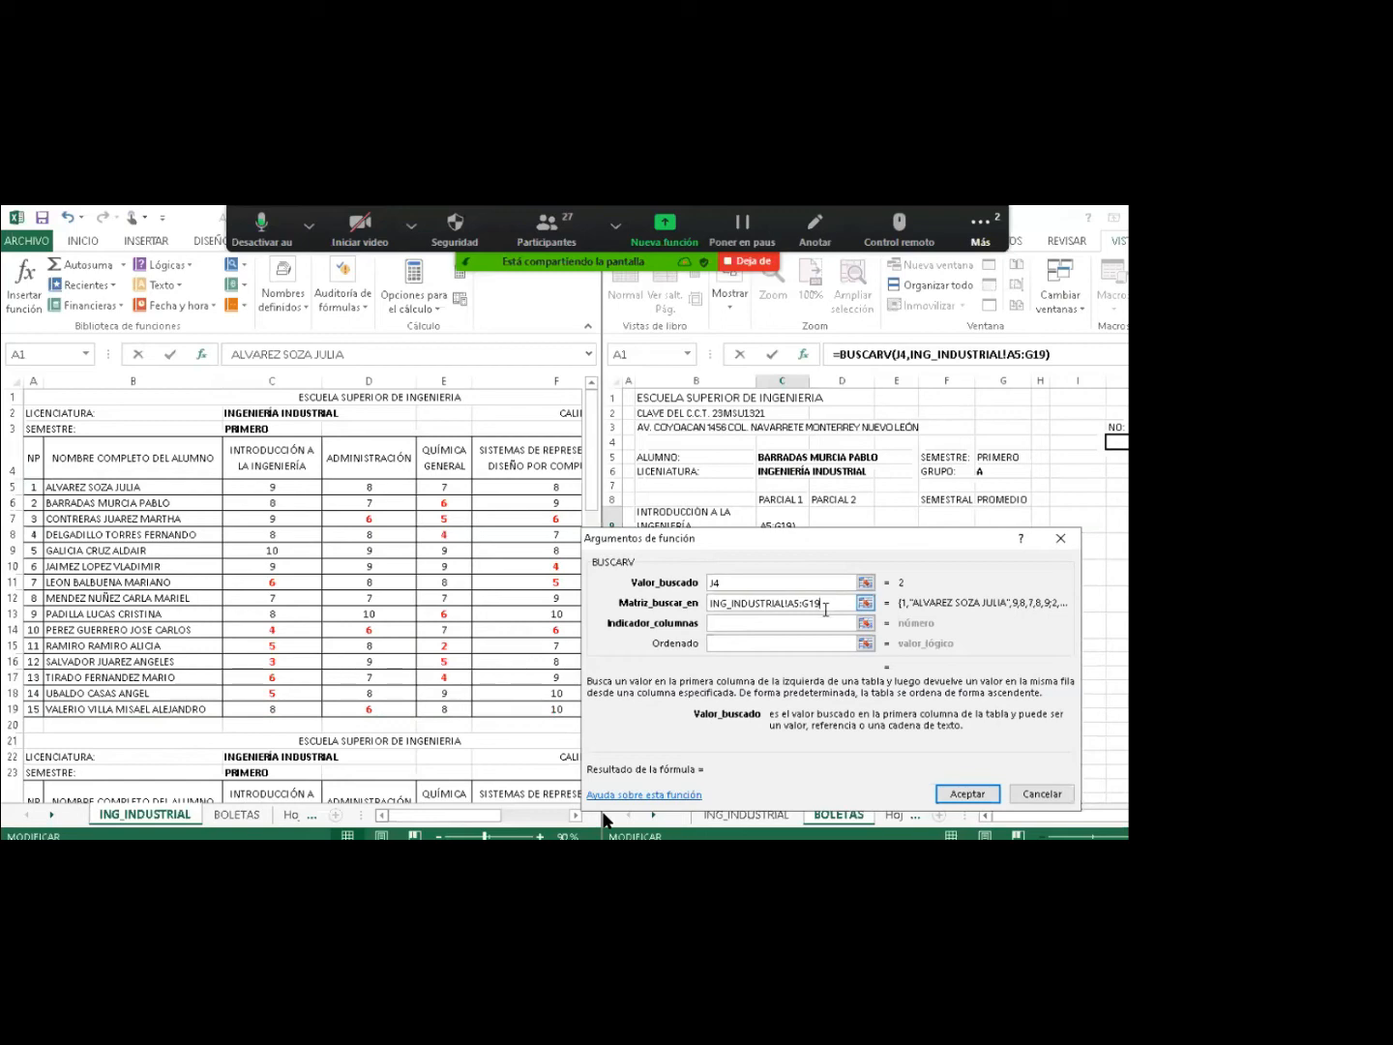
pyautogui.click(770, 619)
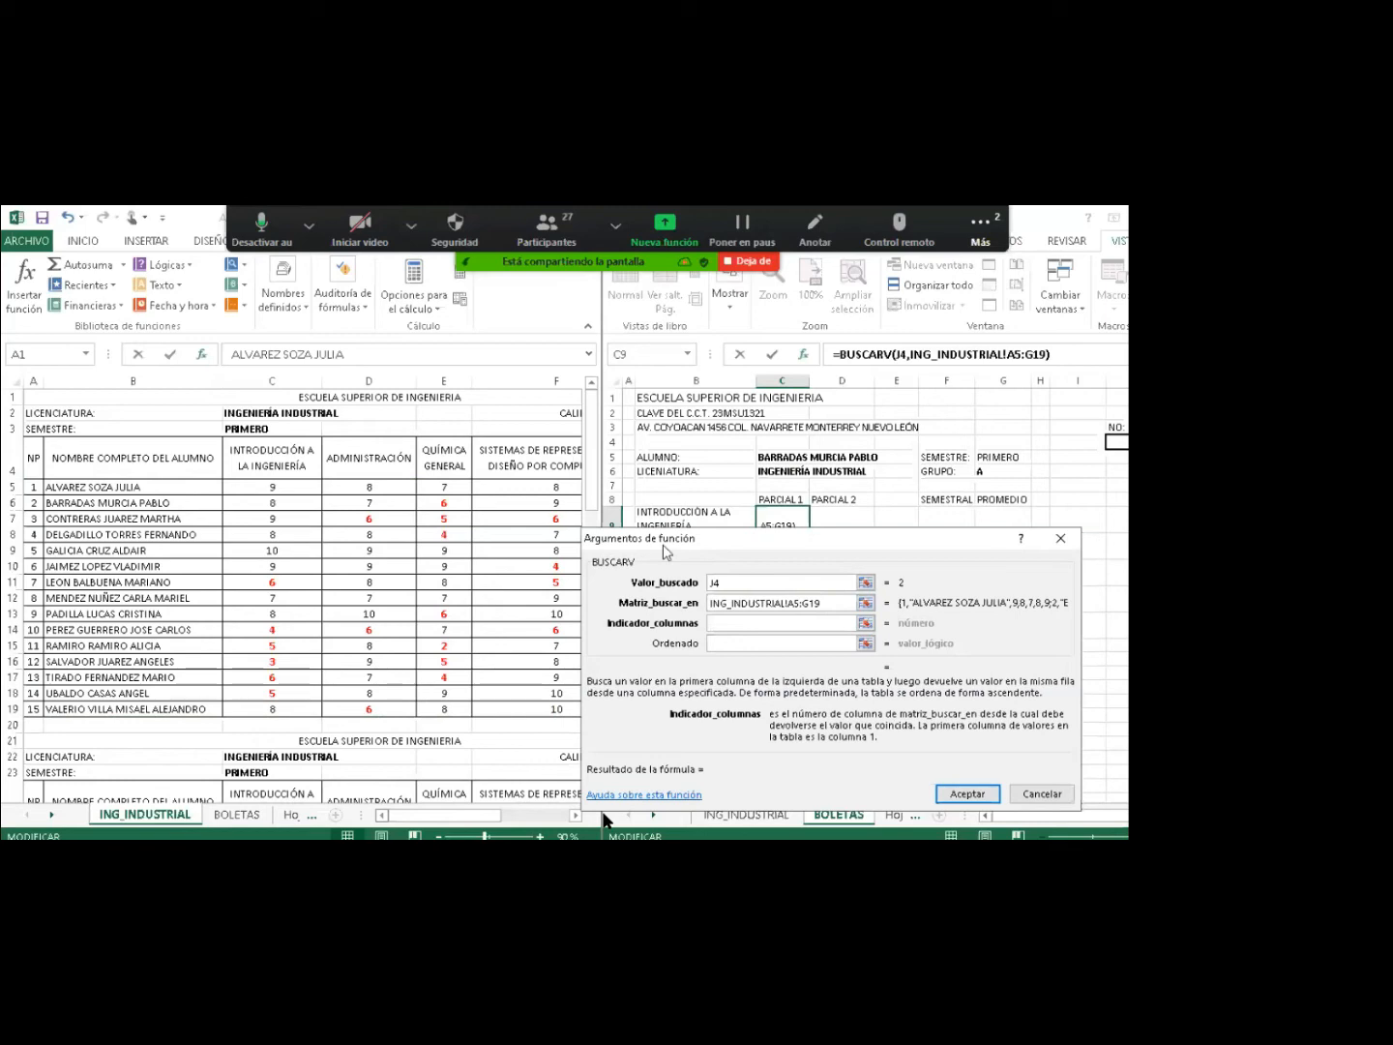
pyautogui.moveTo(666, 552); pyautogui.dragTo(669, 576)
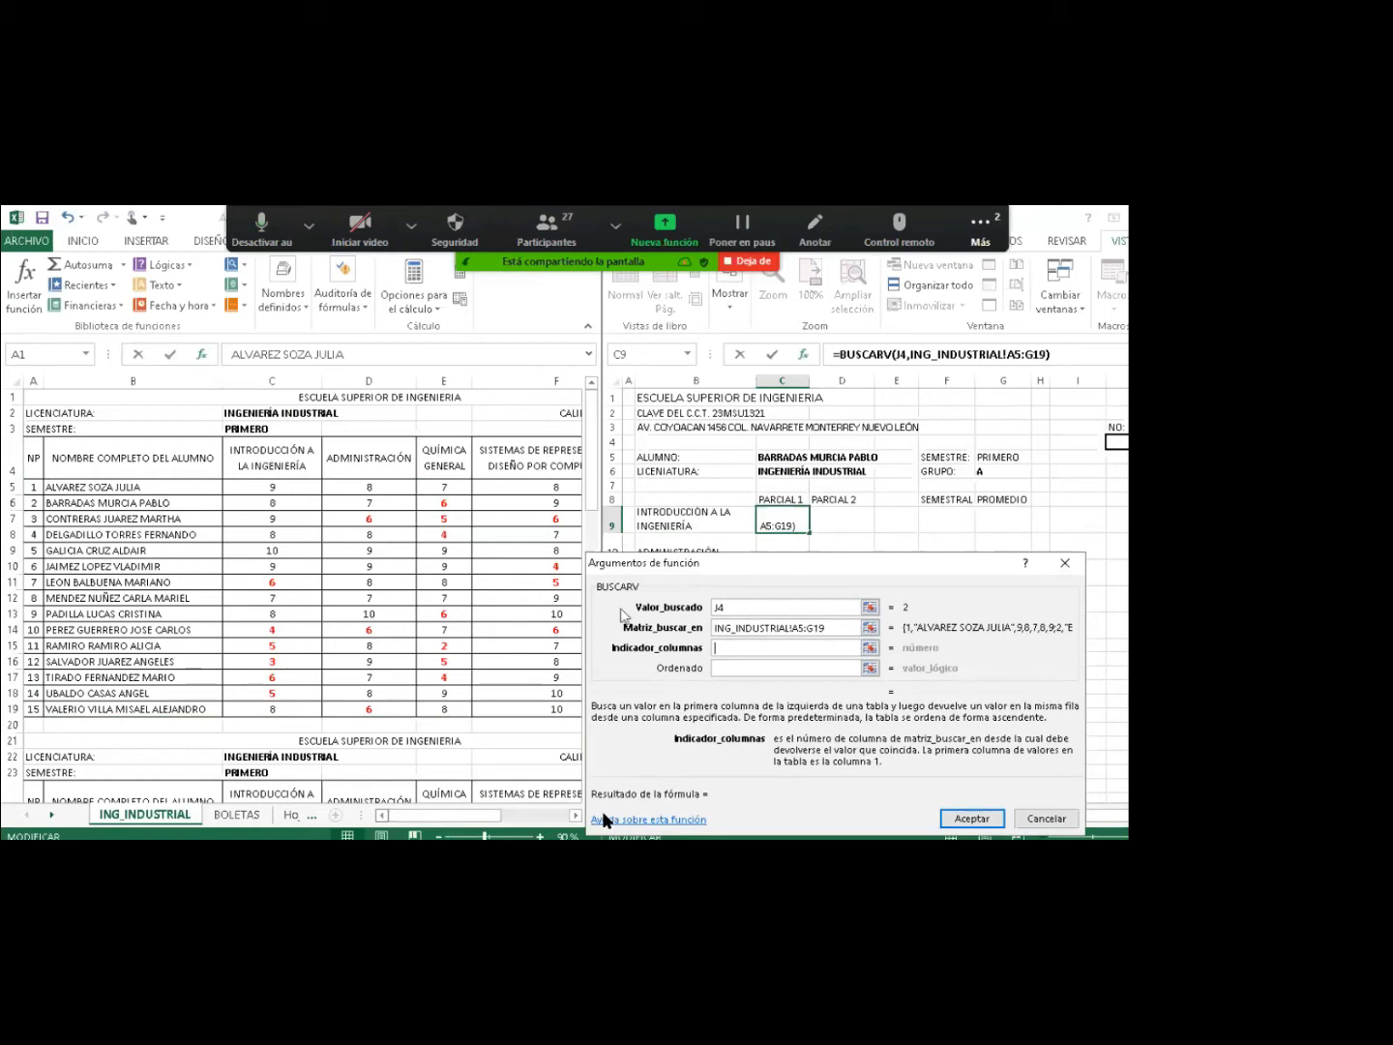
# Enter column index 3 and FALSO, and make the range start $A$5, previewing 8.
pyautogui.write('3')
pyautogui.click(735, 669)
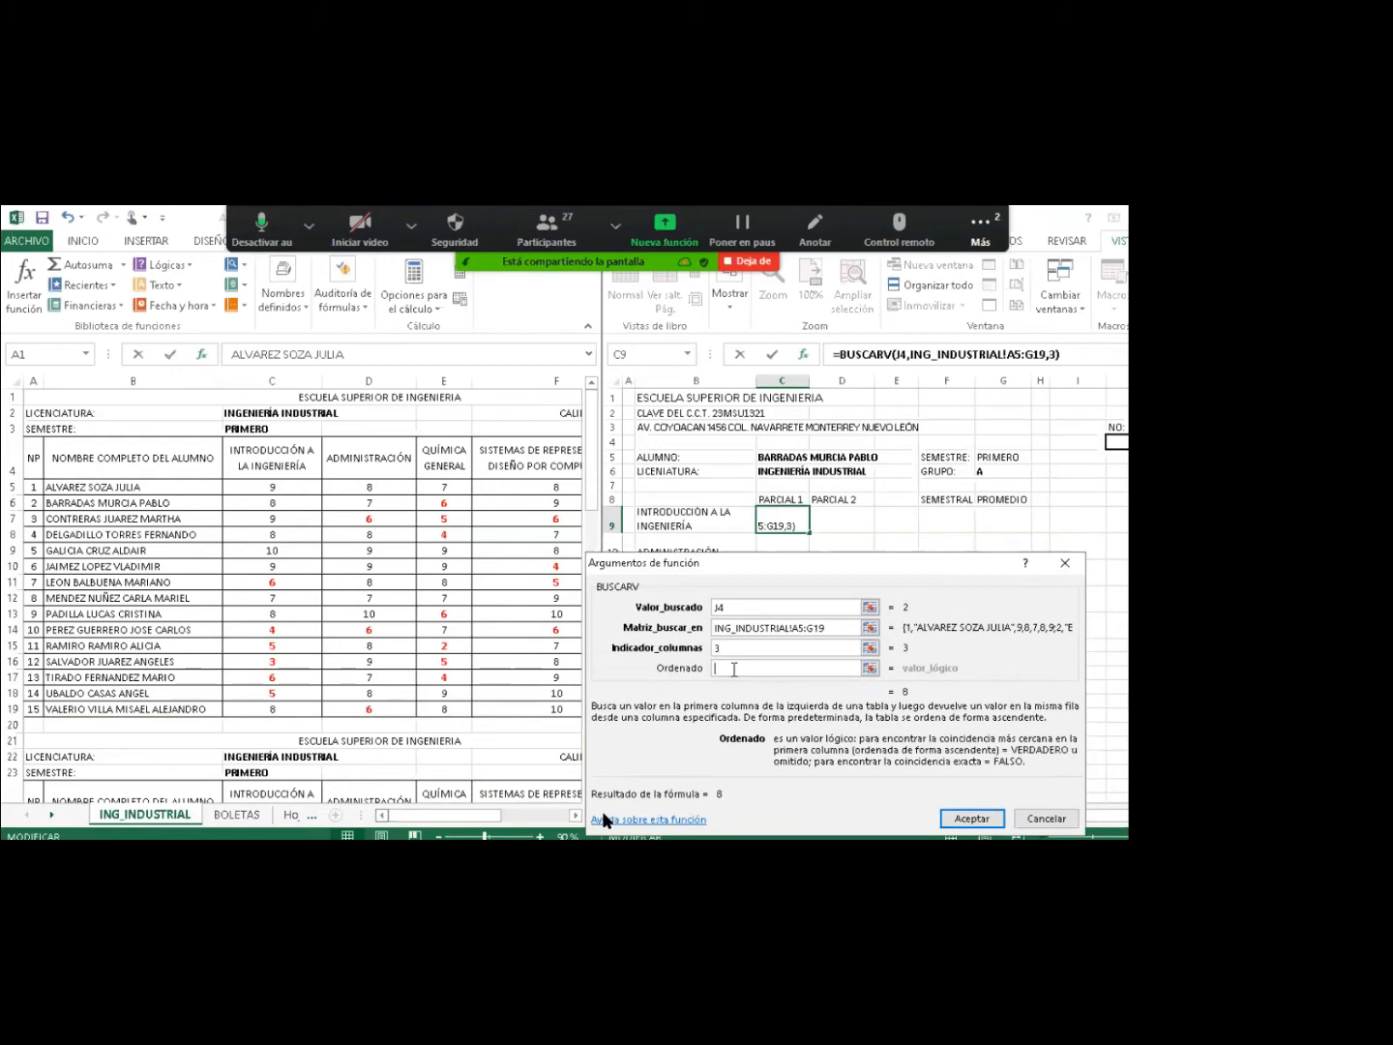
pyautogui.write('FALSO')
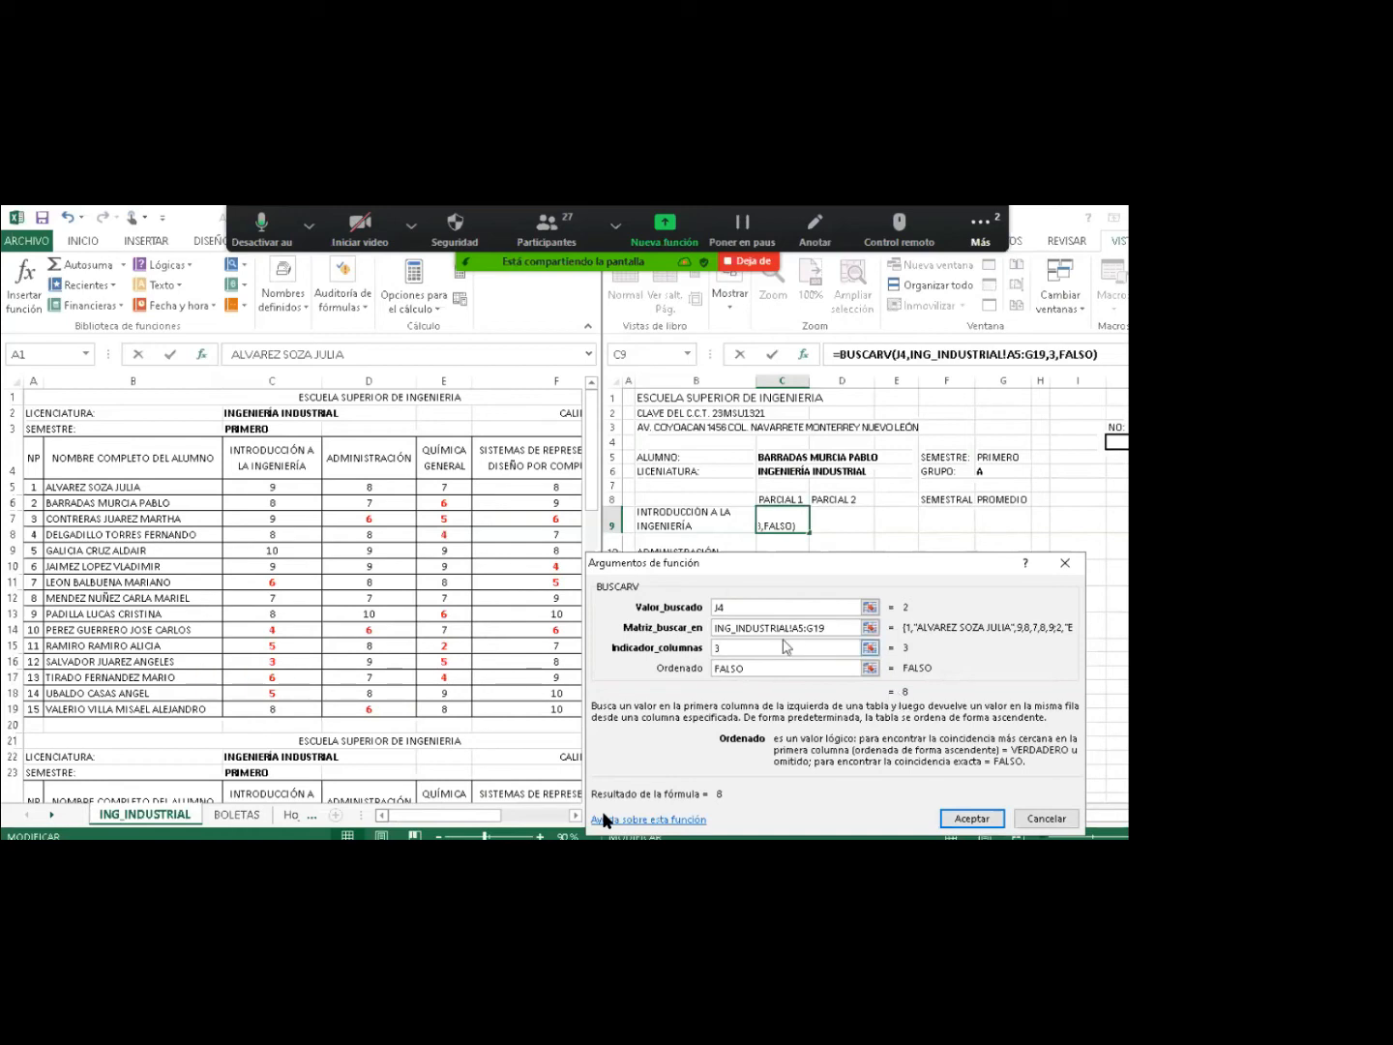
pyautogui.click(799, 630)
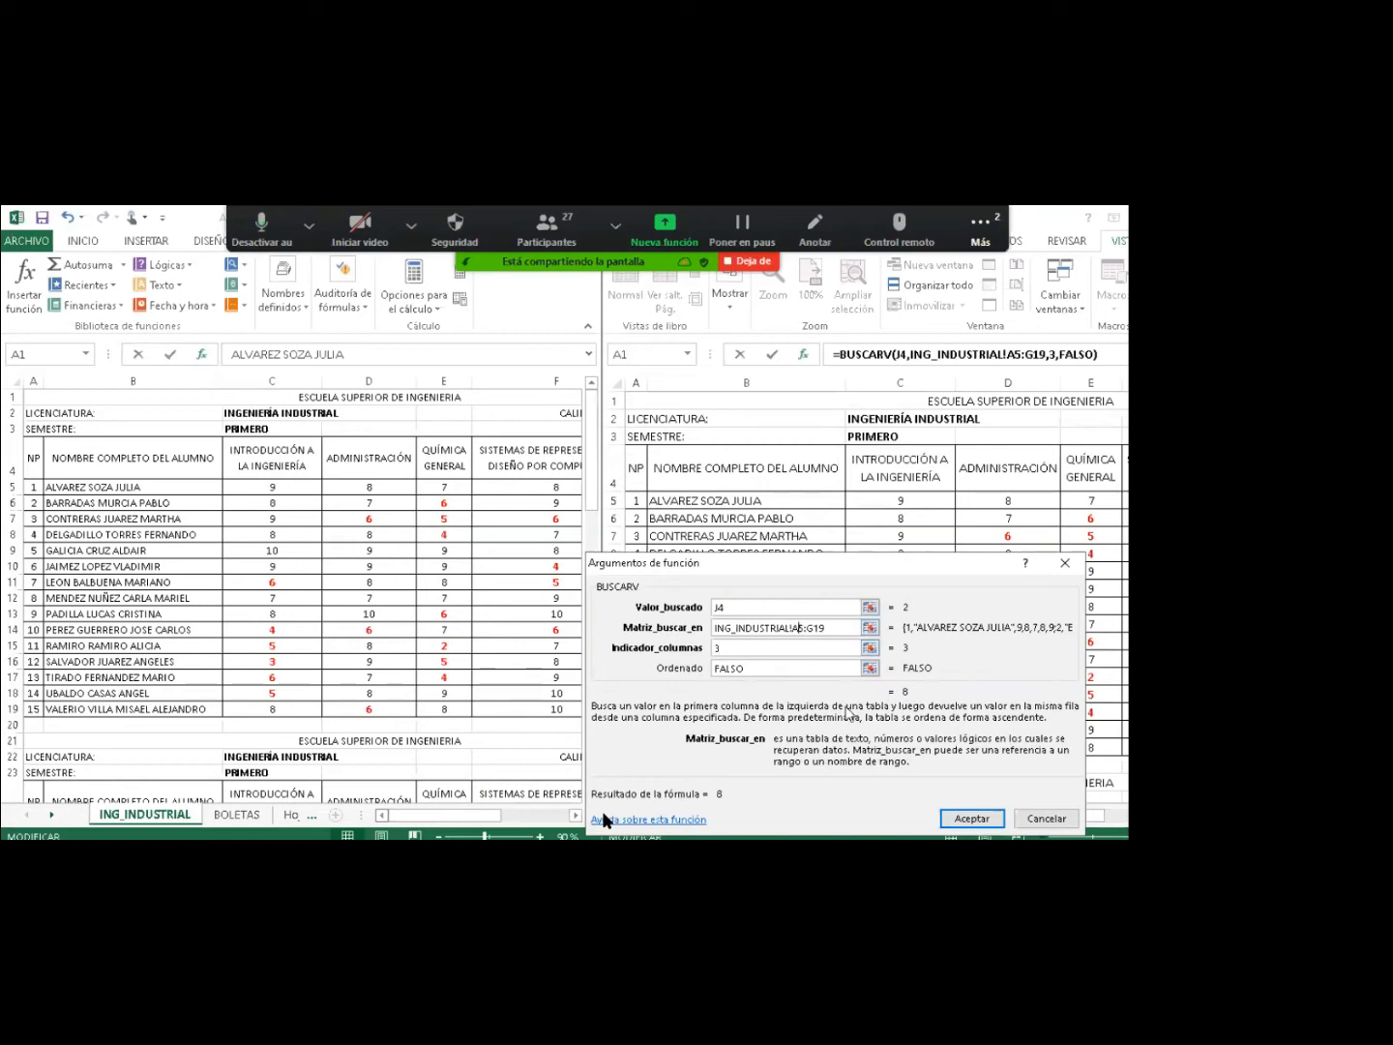
pyautogui.press('F4')
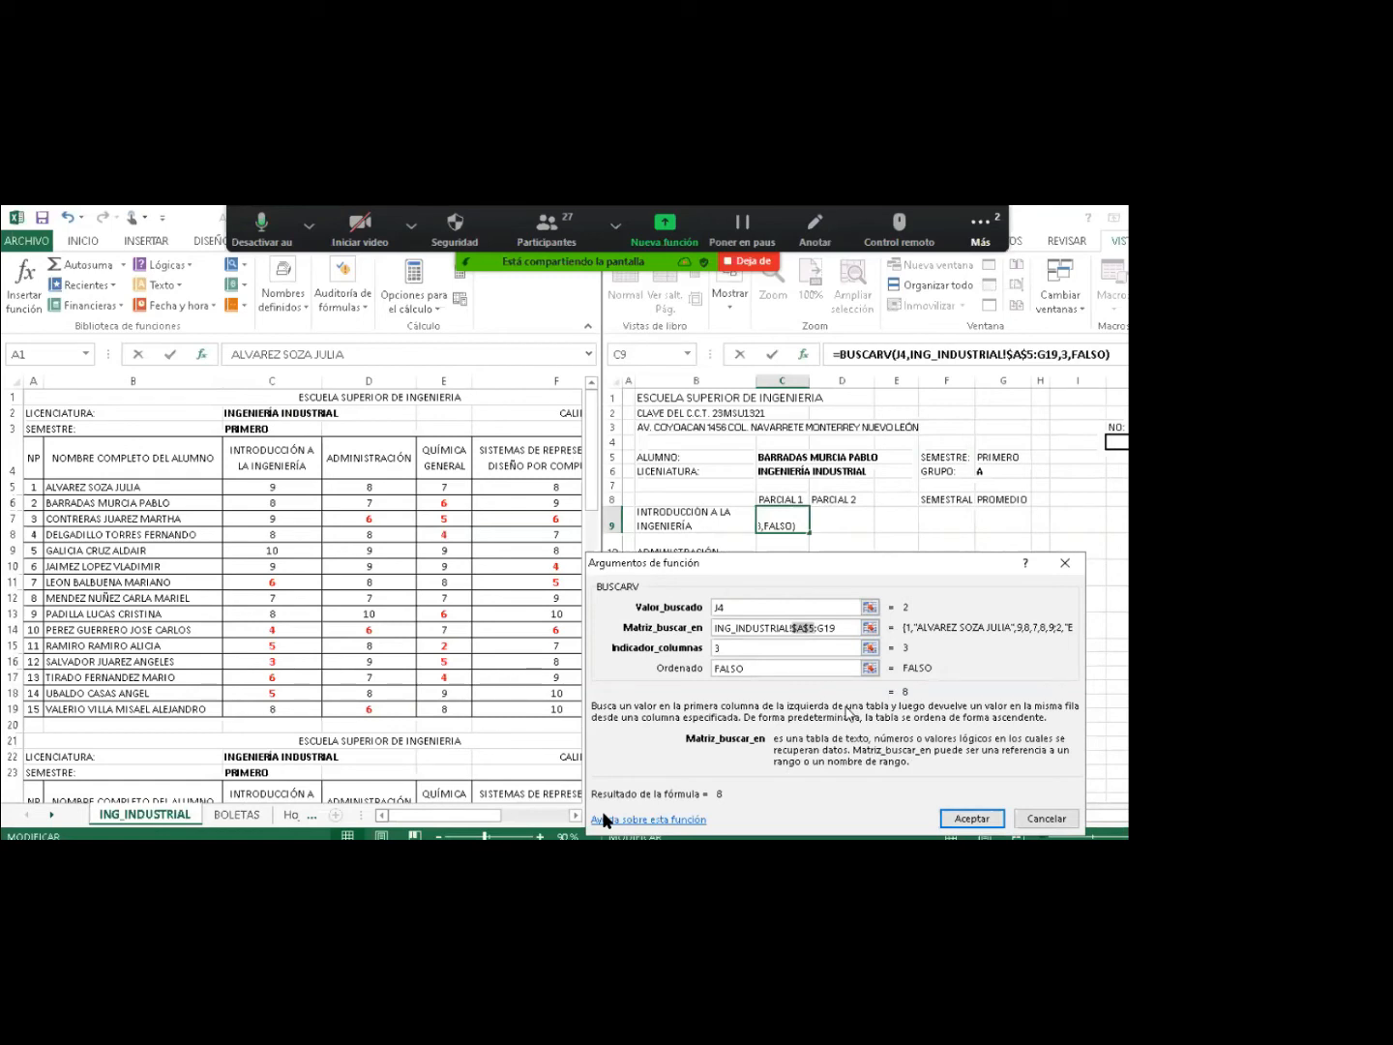
# Make the range end $G$19, giving ING_INDUSTRIAL!$A$5:$G$19, and accept the formula.
pyautogui.click(823, 631)
pyautogui.press('F4')
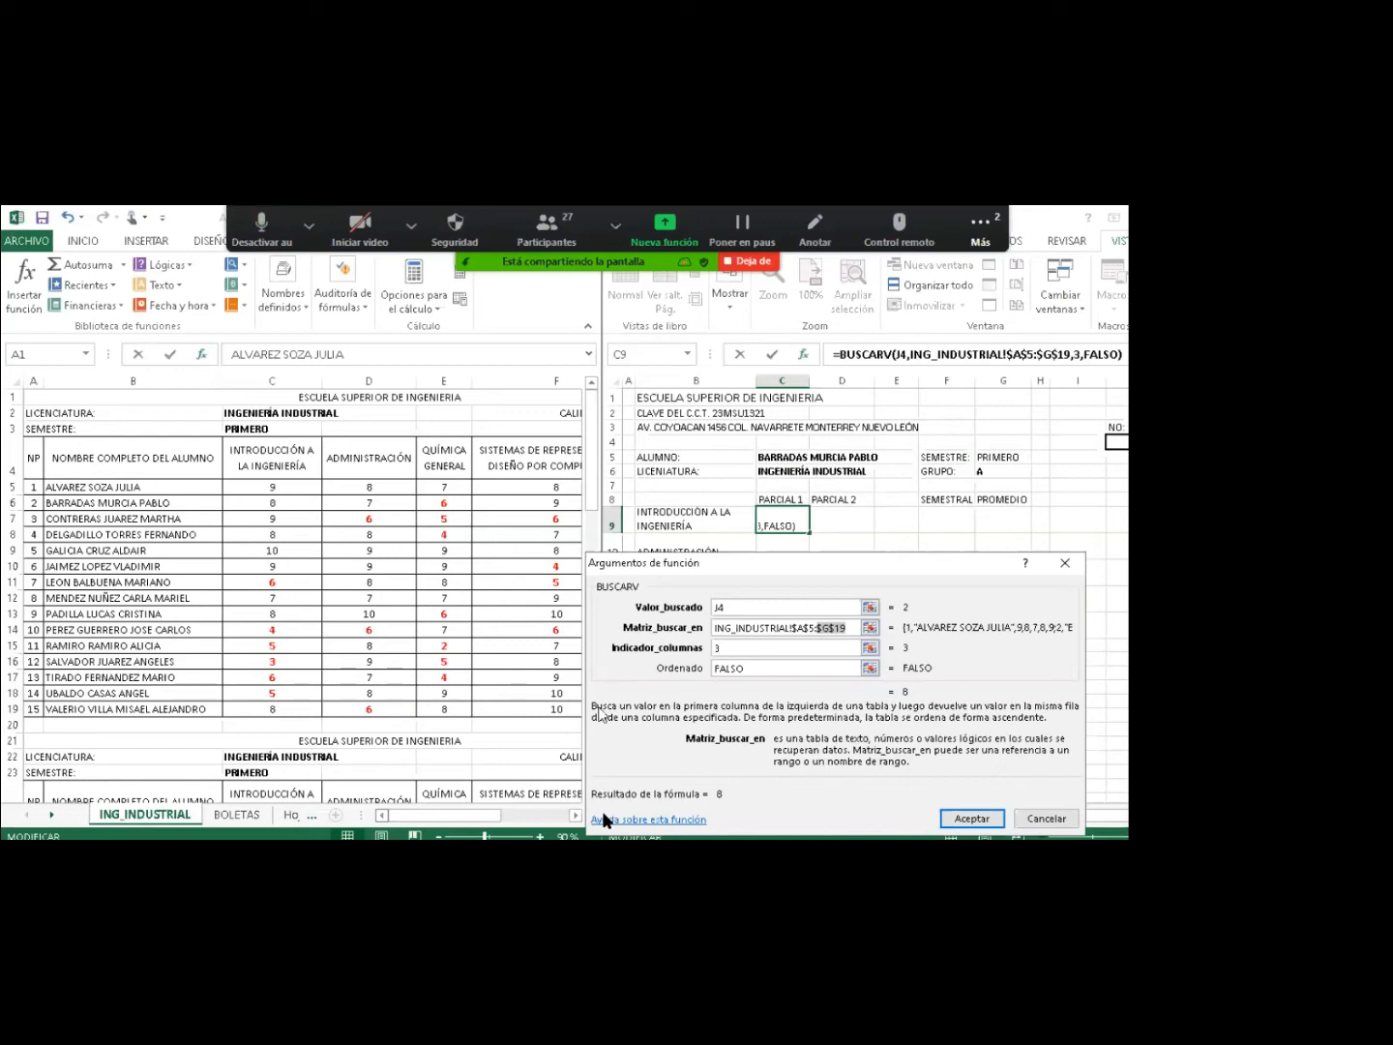
pyautogui.click(798, 630)
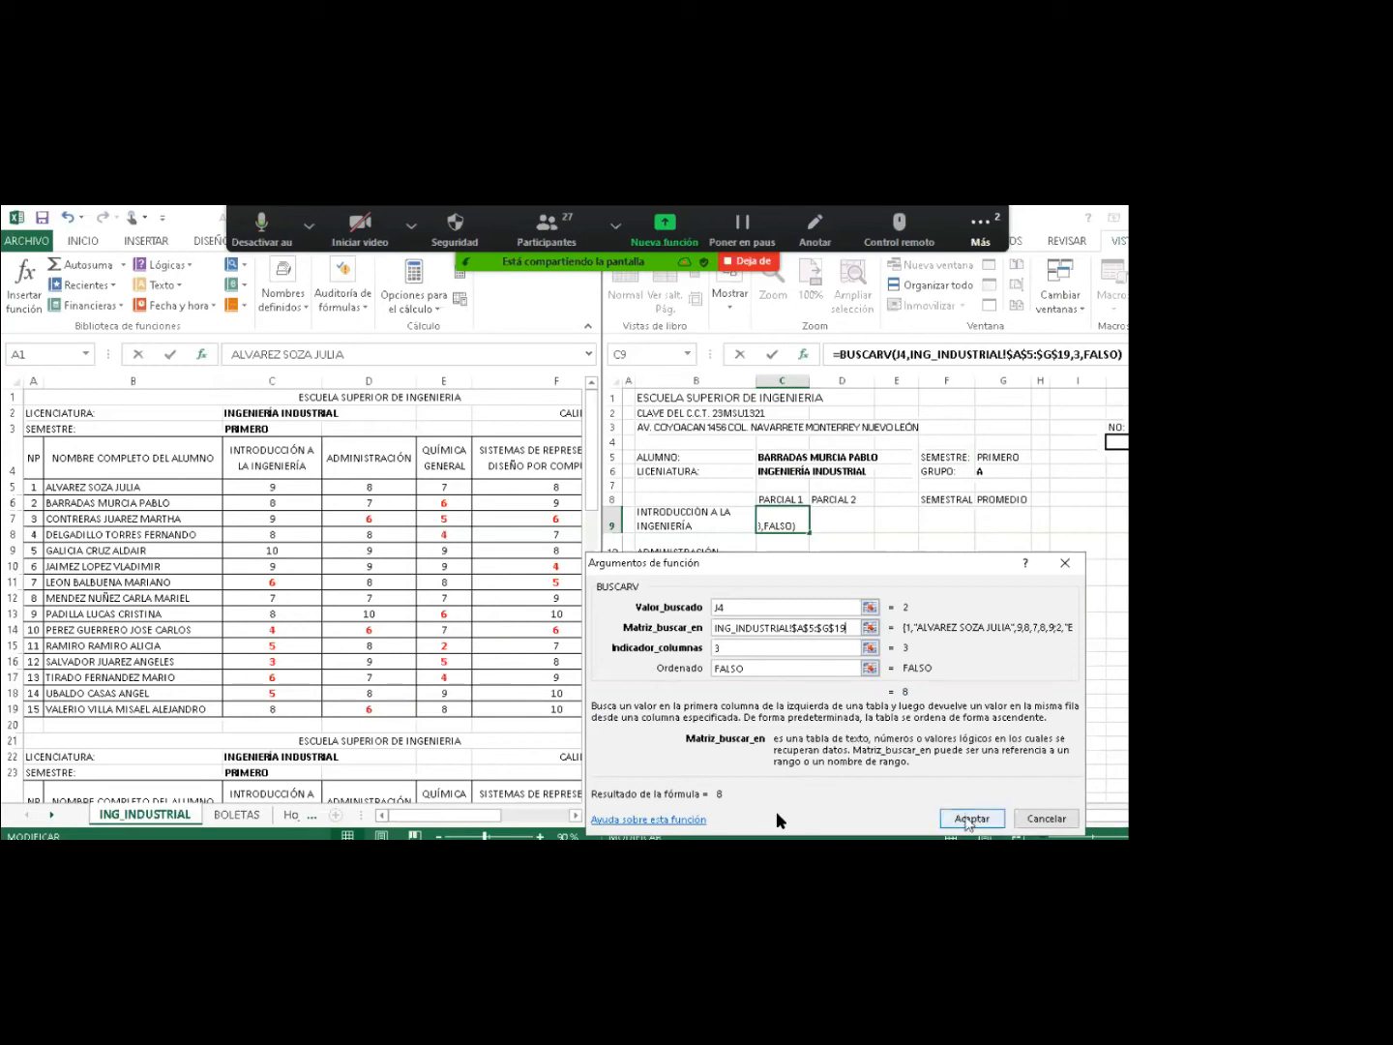
pyautogui.click(972, 819)
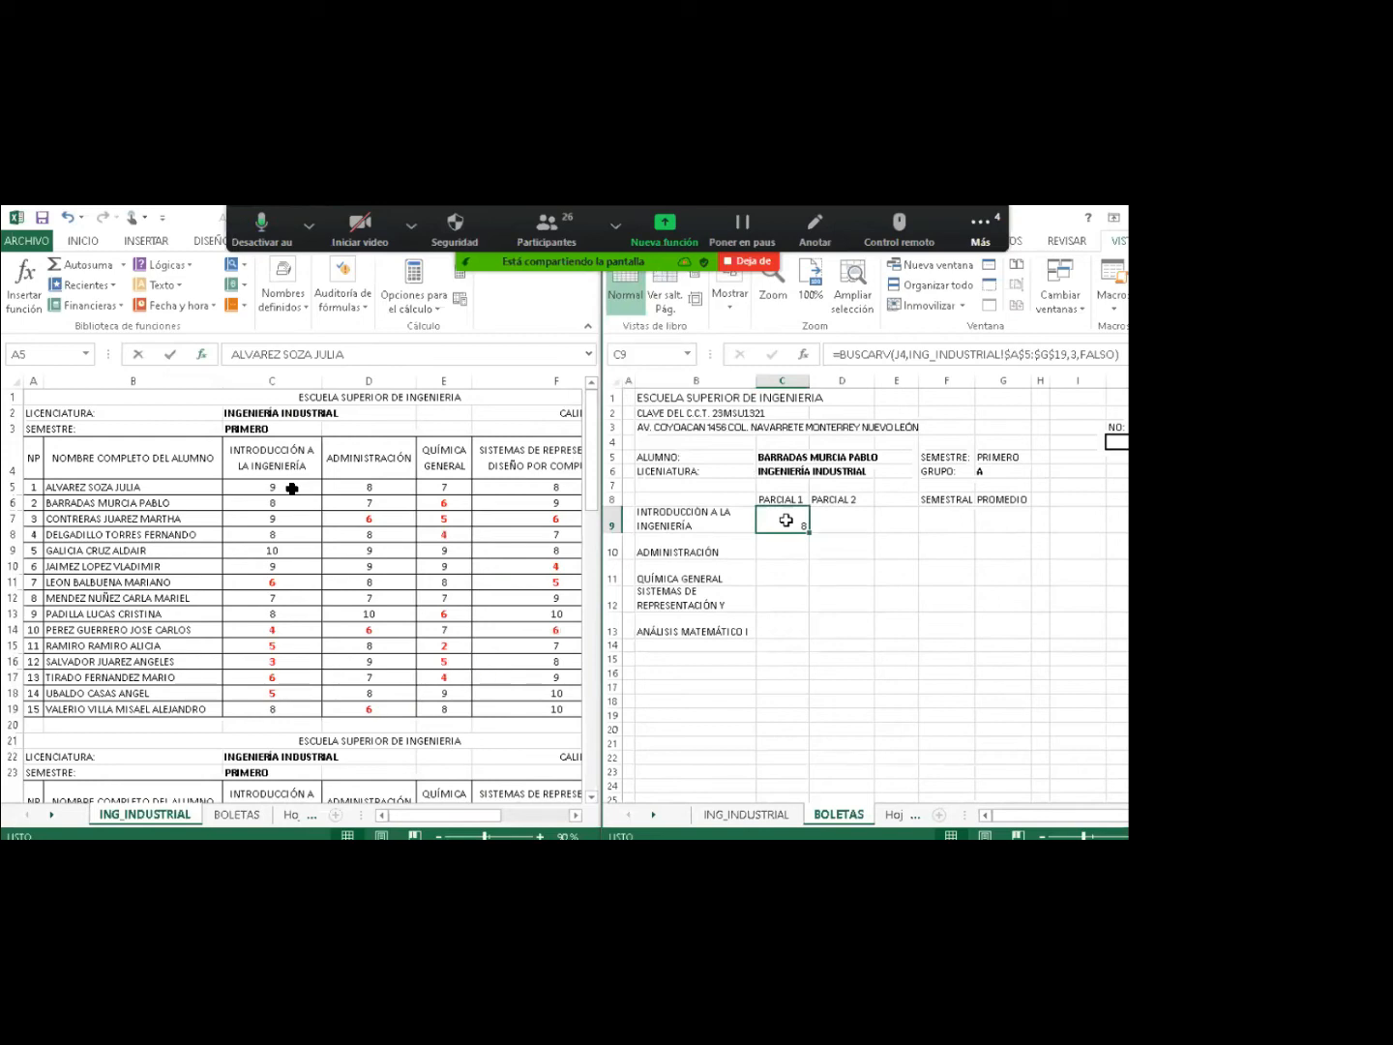
# Mute an attendee in Zoom's participants list, minimise it, and reselect C9 showing 8.
pyautogui.click(588, 249)
pyautogui.moveTo(766, 608); pyautogui.dragTo(753, 454)
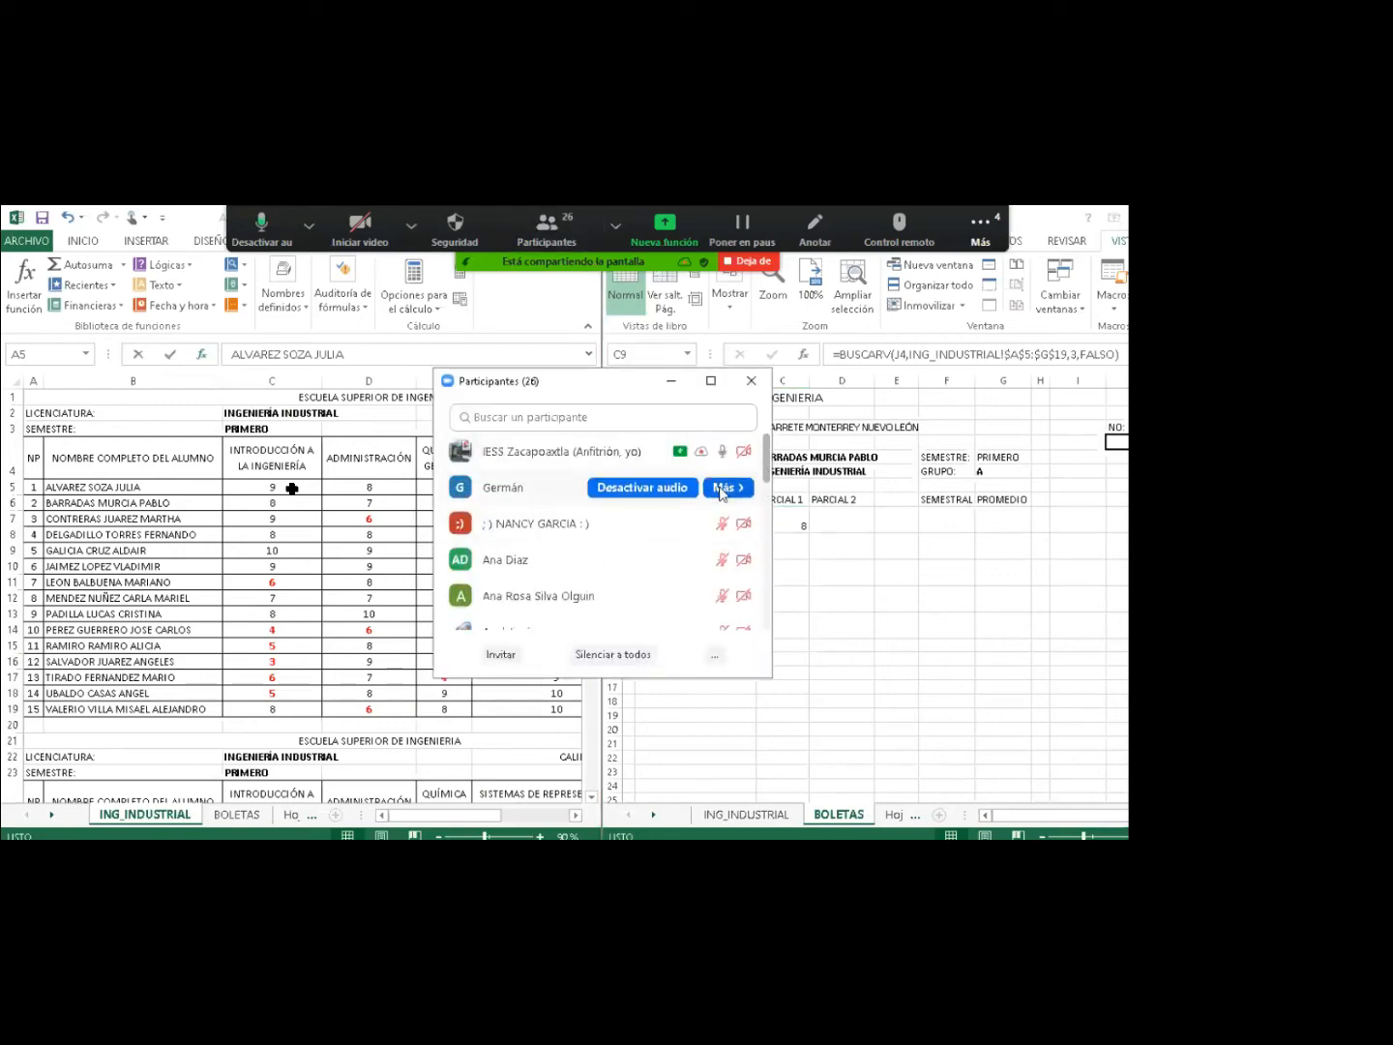
pyautogui.click(677, 489)
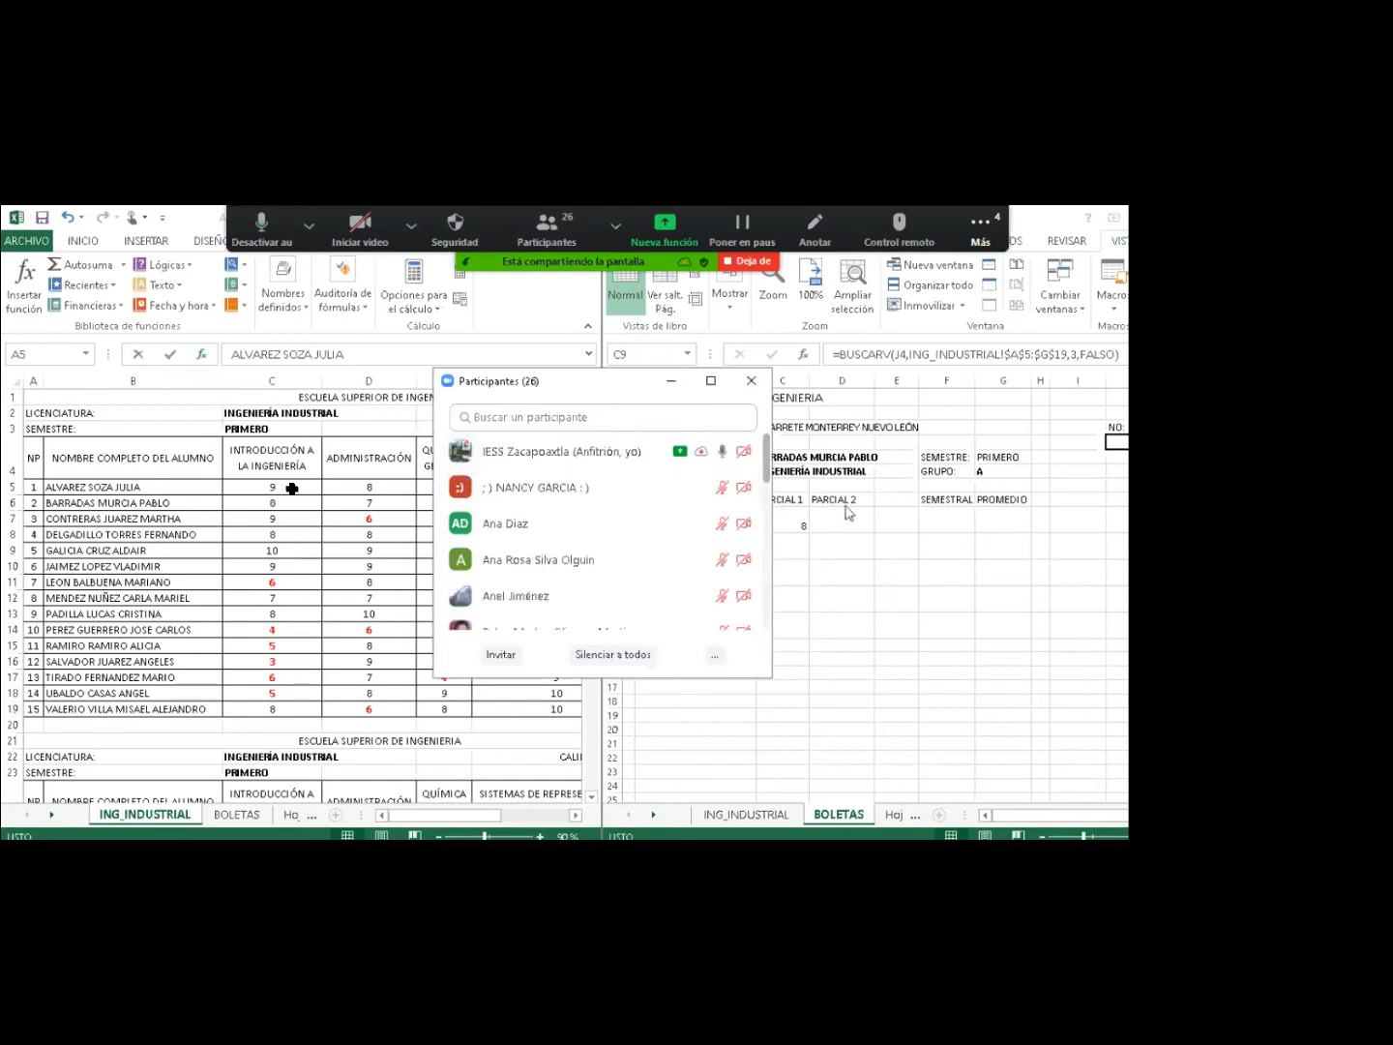
pyautogui.click(684, 382)
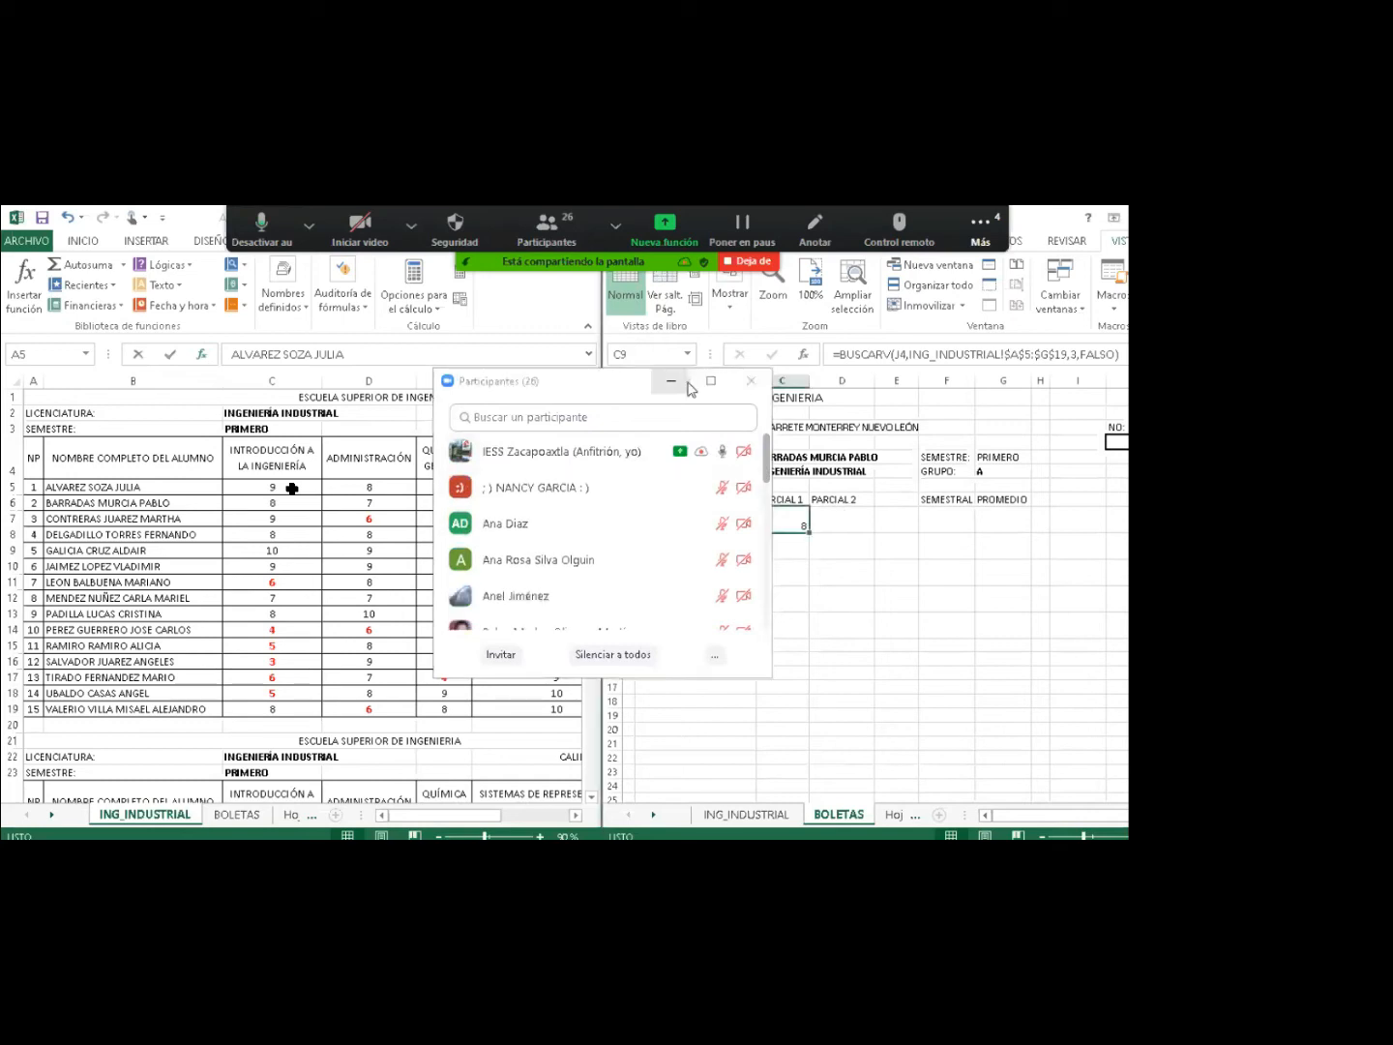
pyautogui.click(671, 382)
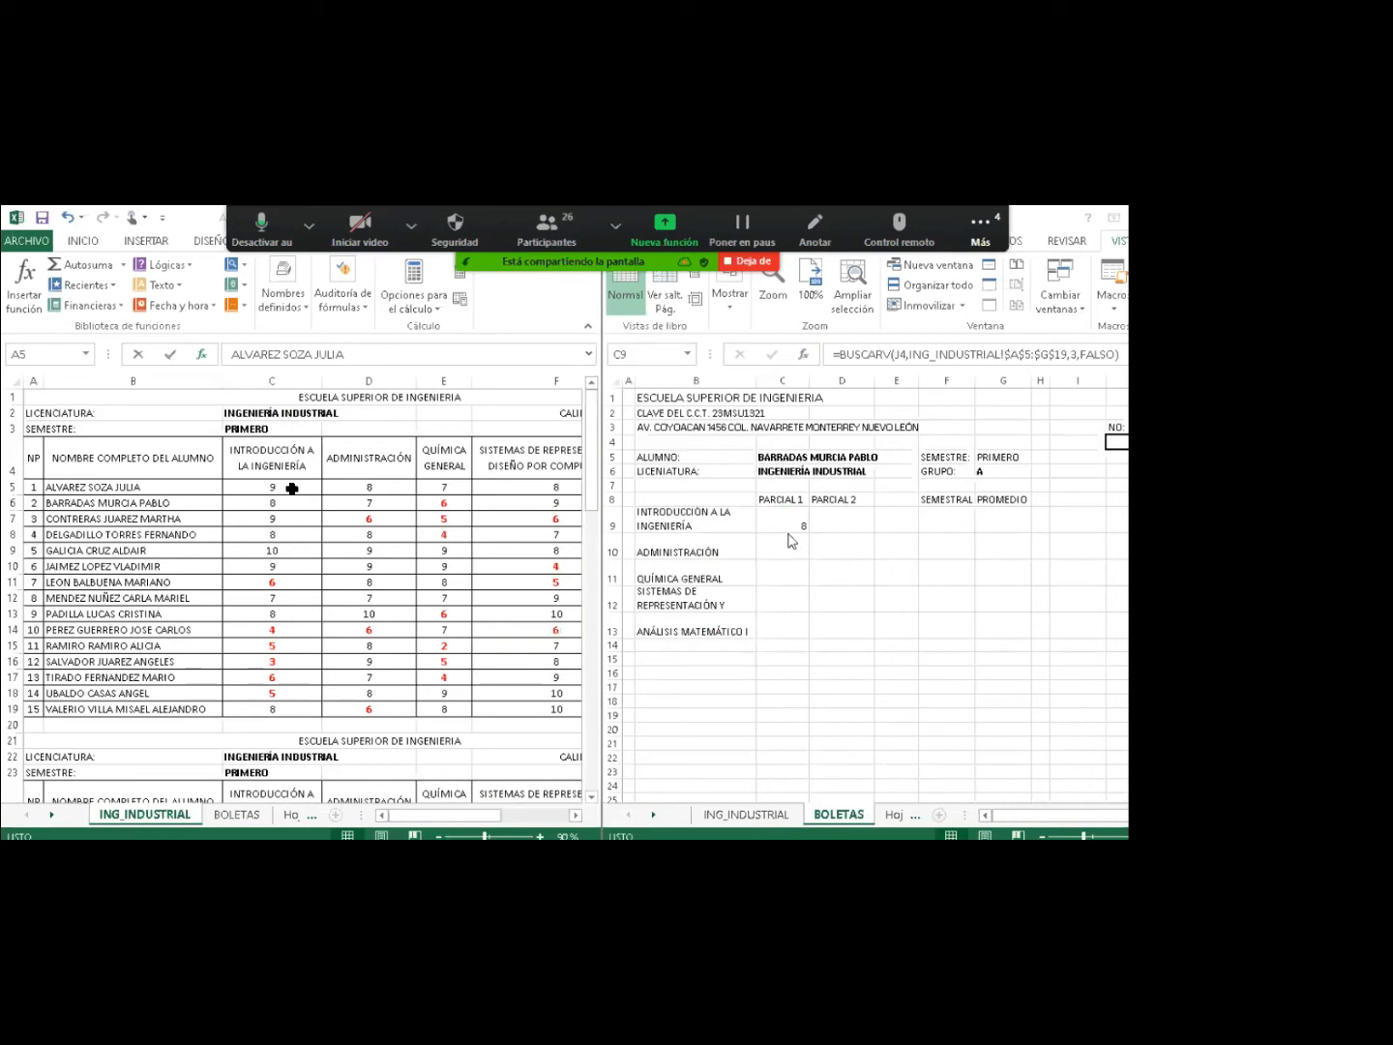
pyautogui.click(779, 520)
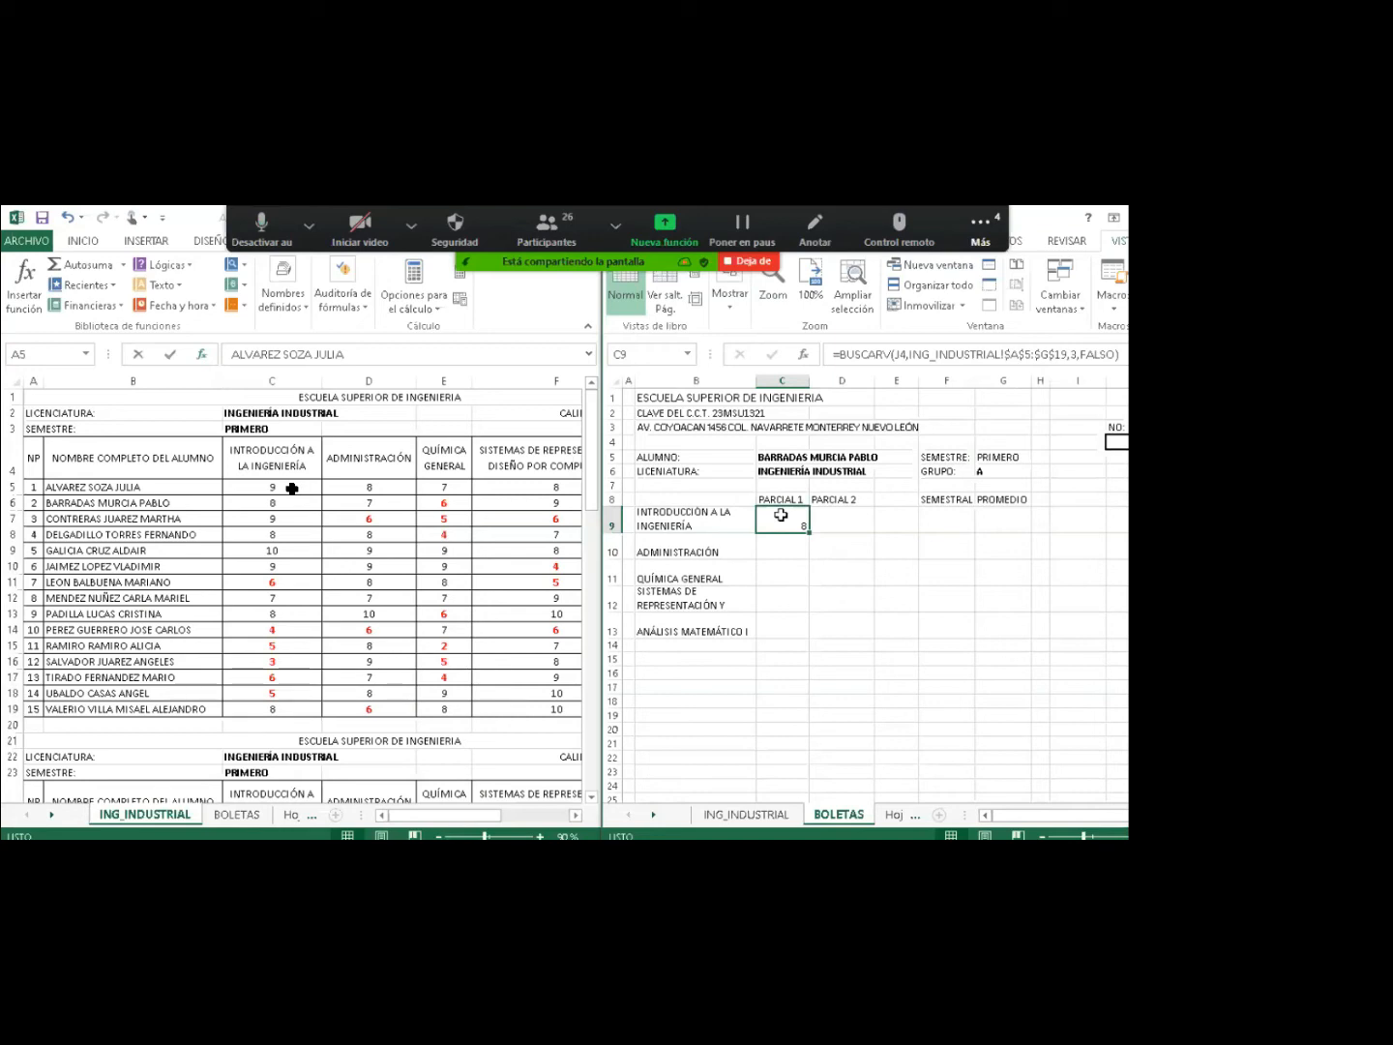
pyautogui.hotkey('ctrl', 'c')
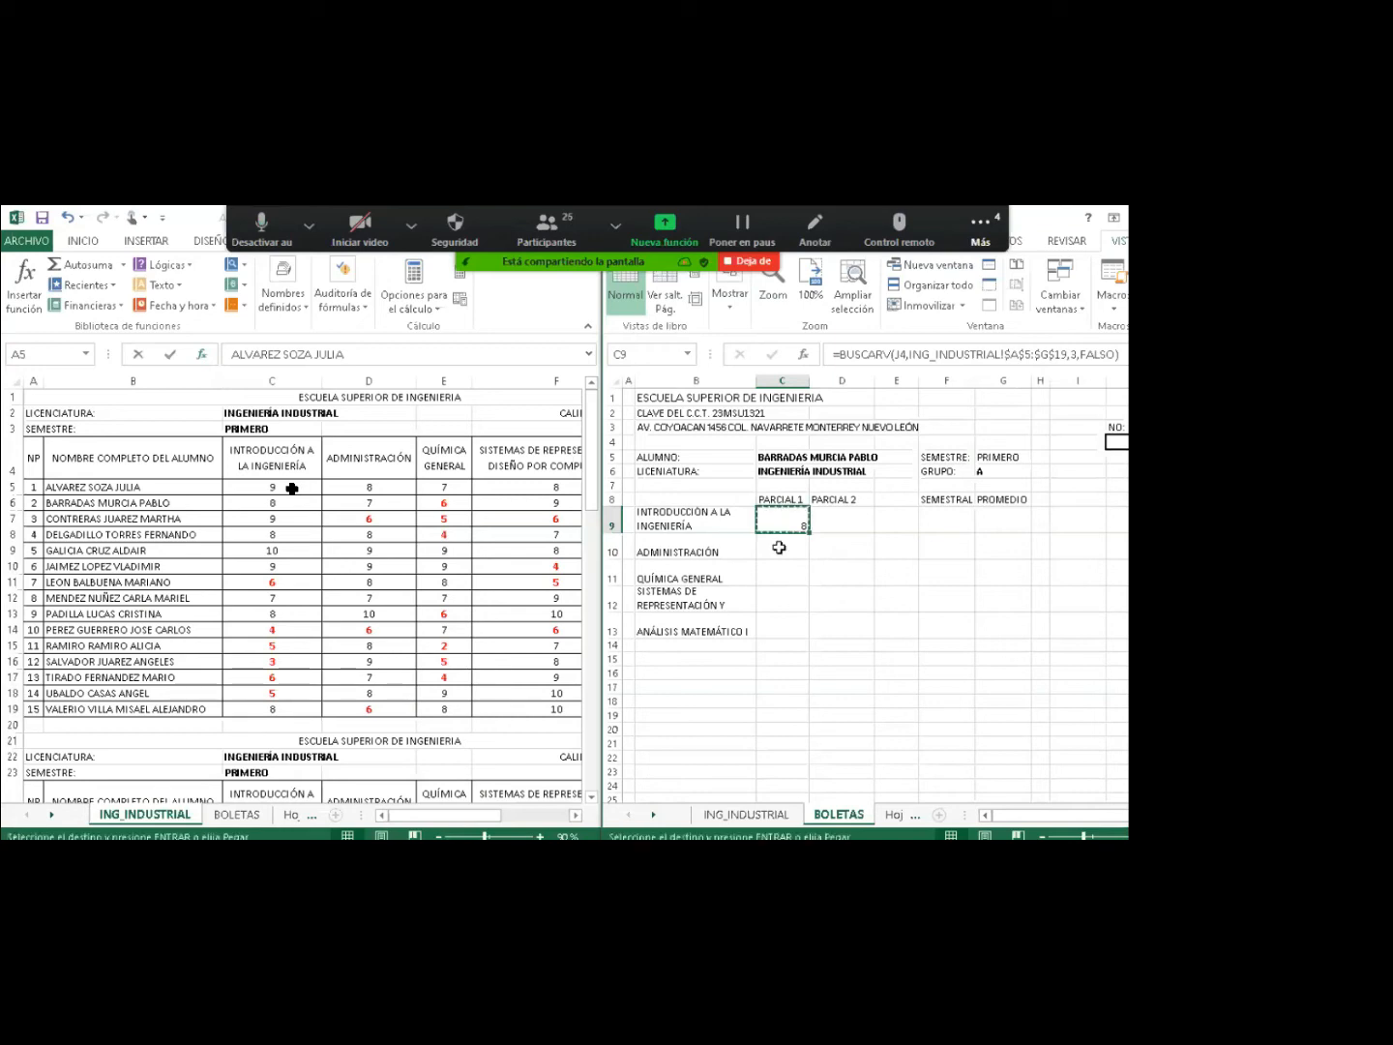
pyautogui.click(778, 547)
pyautogui.moveTo(778, 548); pyautogui.dragTo(779, 625)
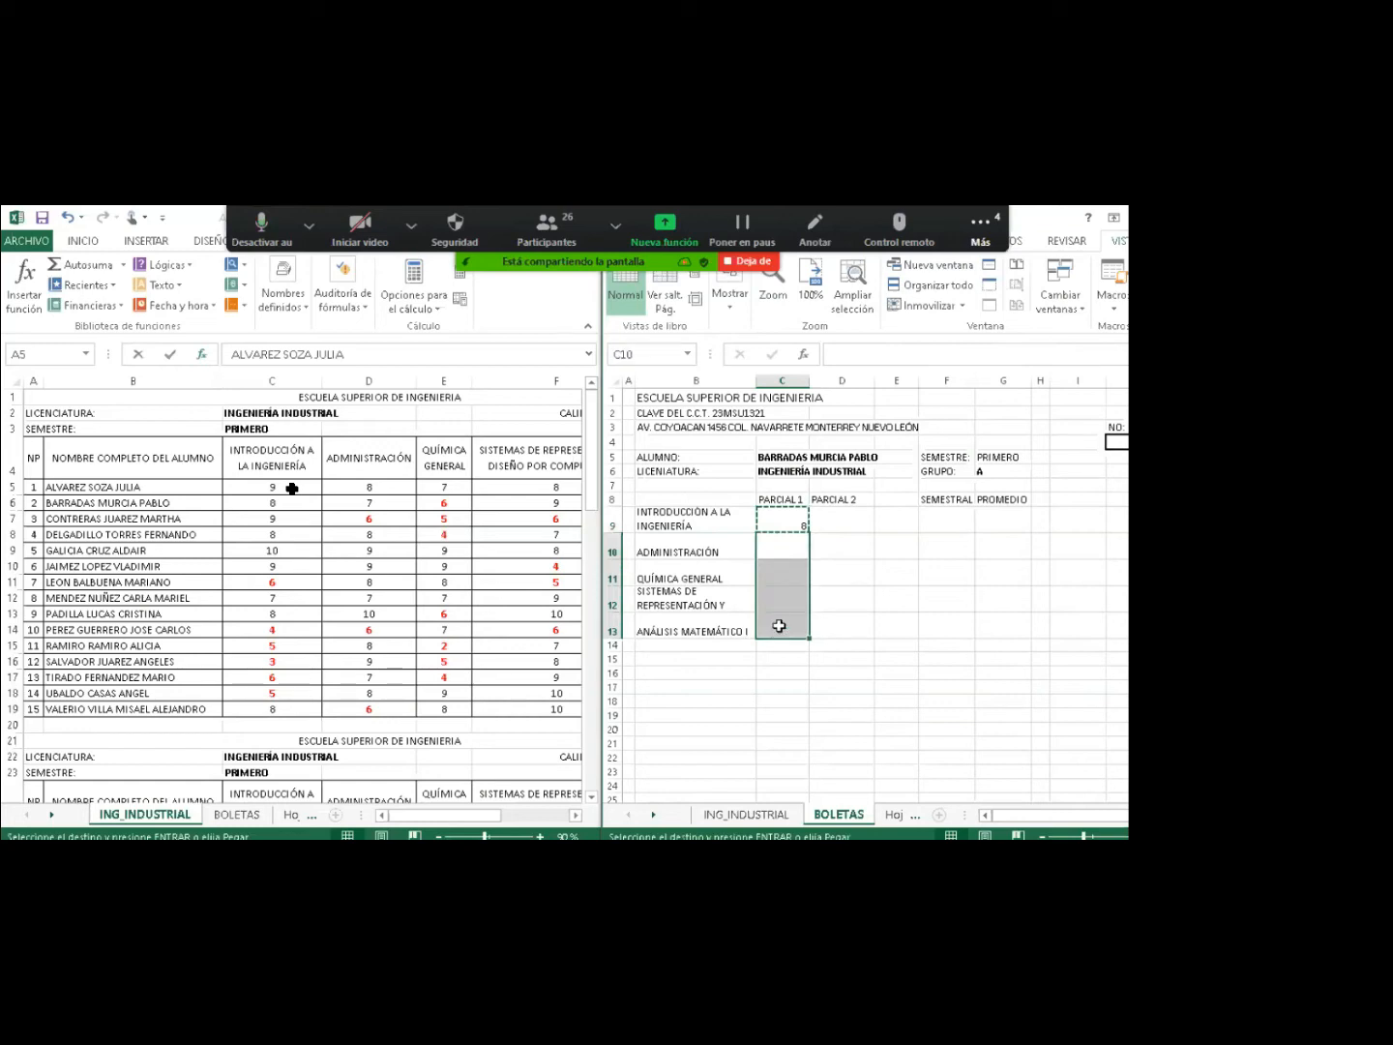
pyautogui.rightClick(779, 626)
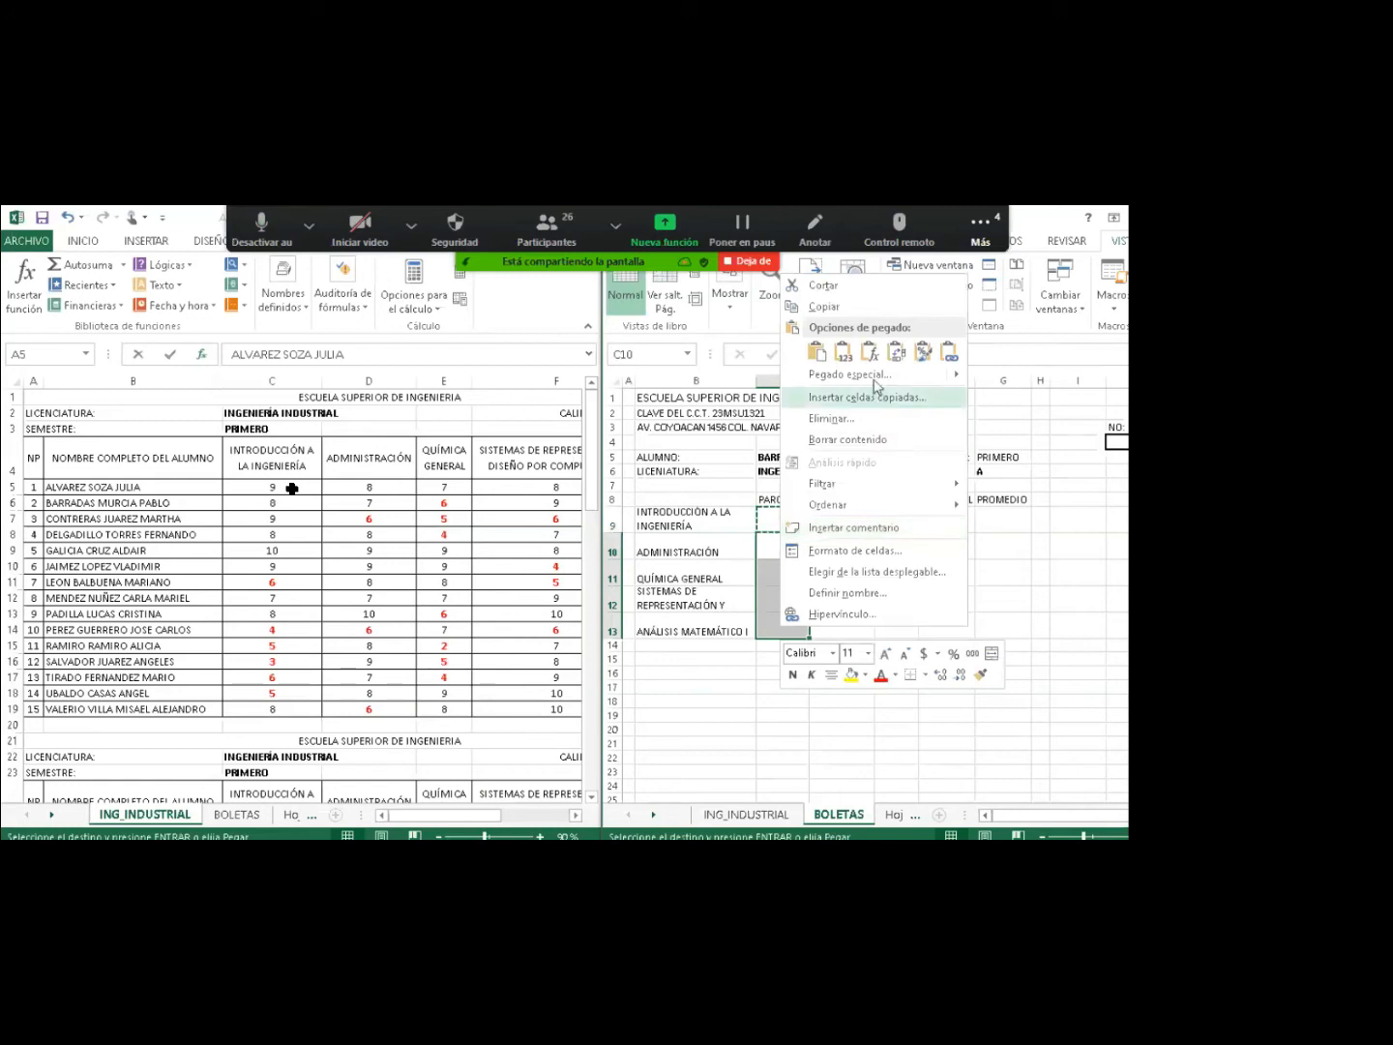
pyautogui.moveTo(842, 379)
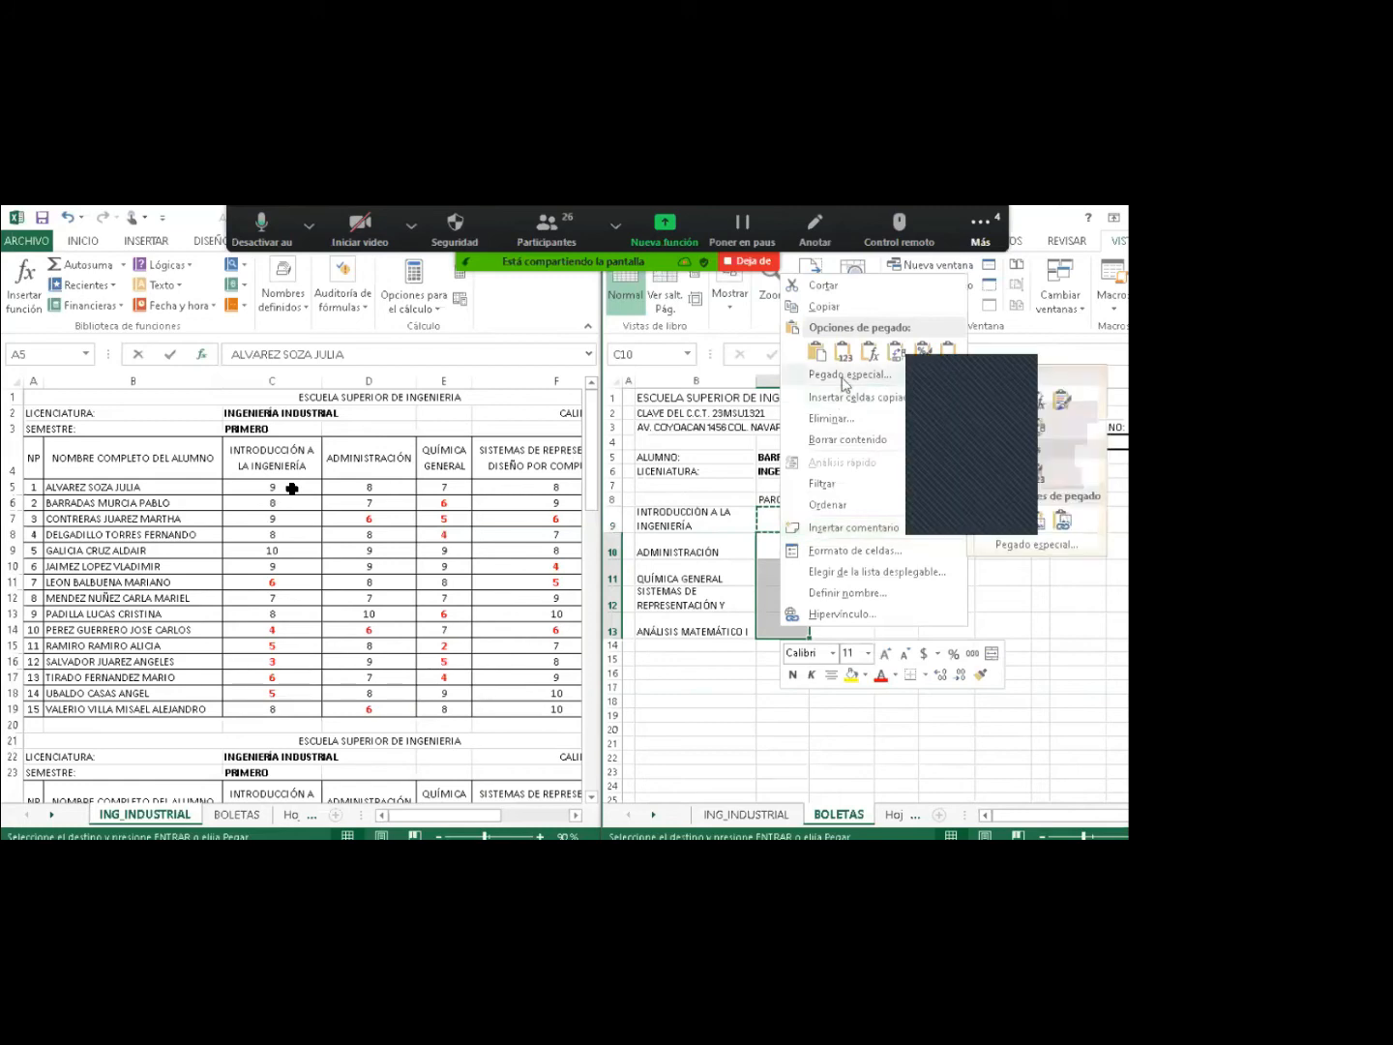
pyautogui.click(842, 379)
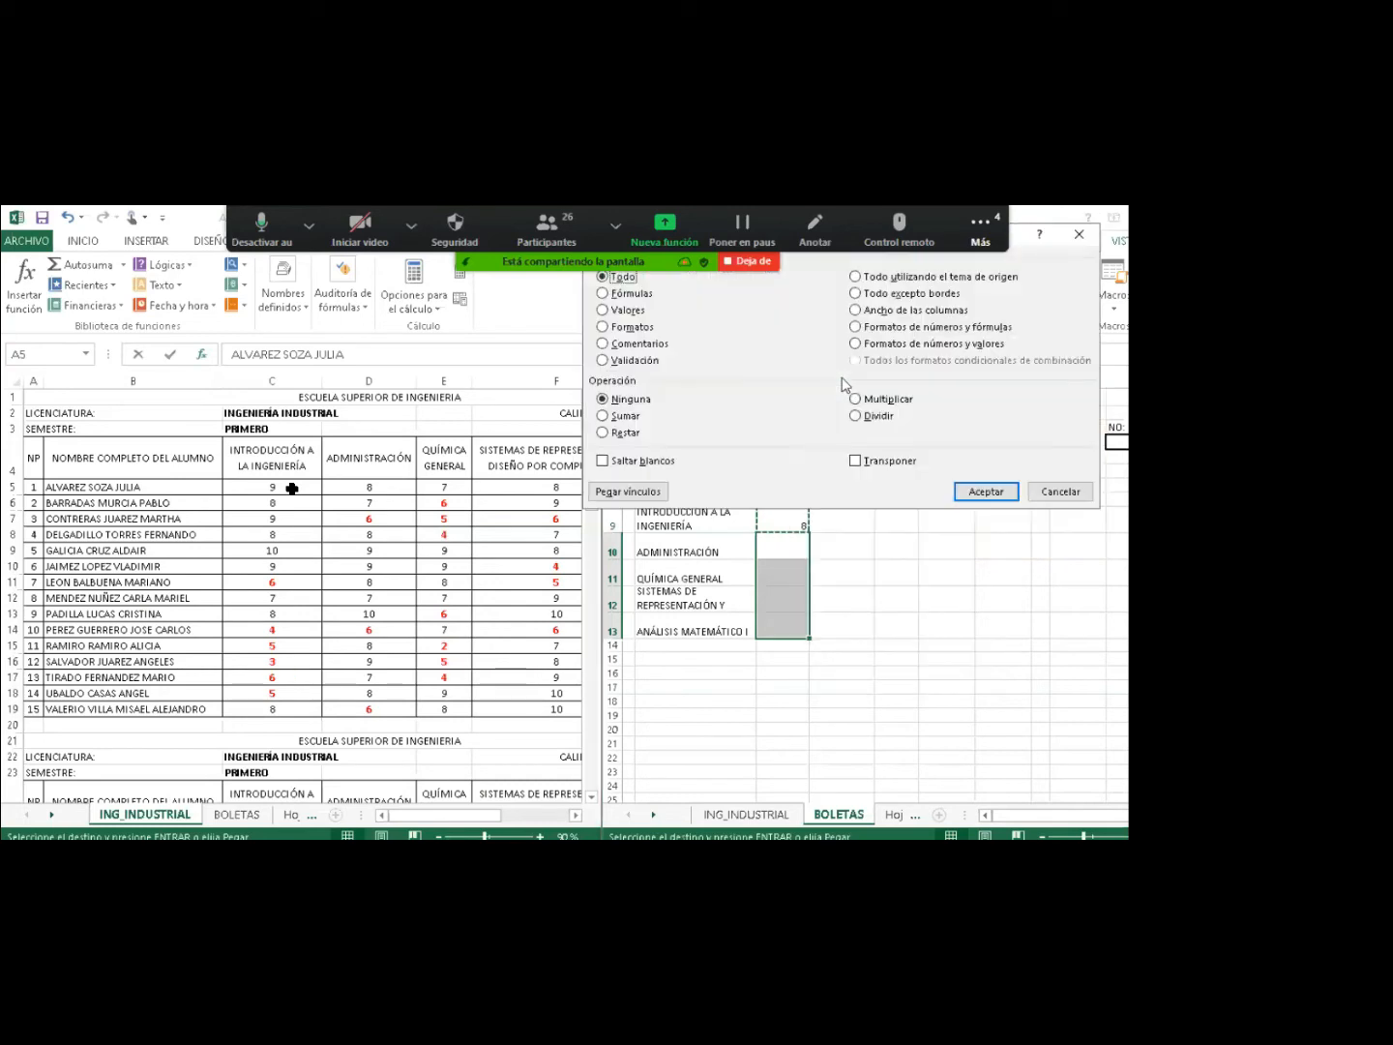
pyautogui.click(632, 294)
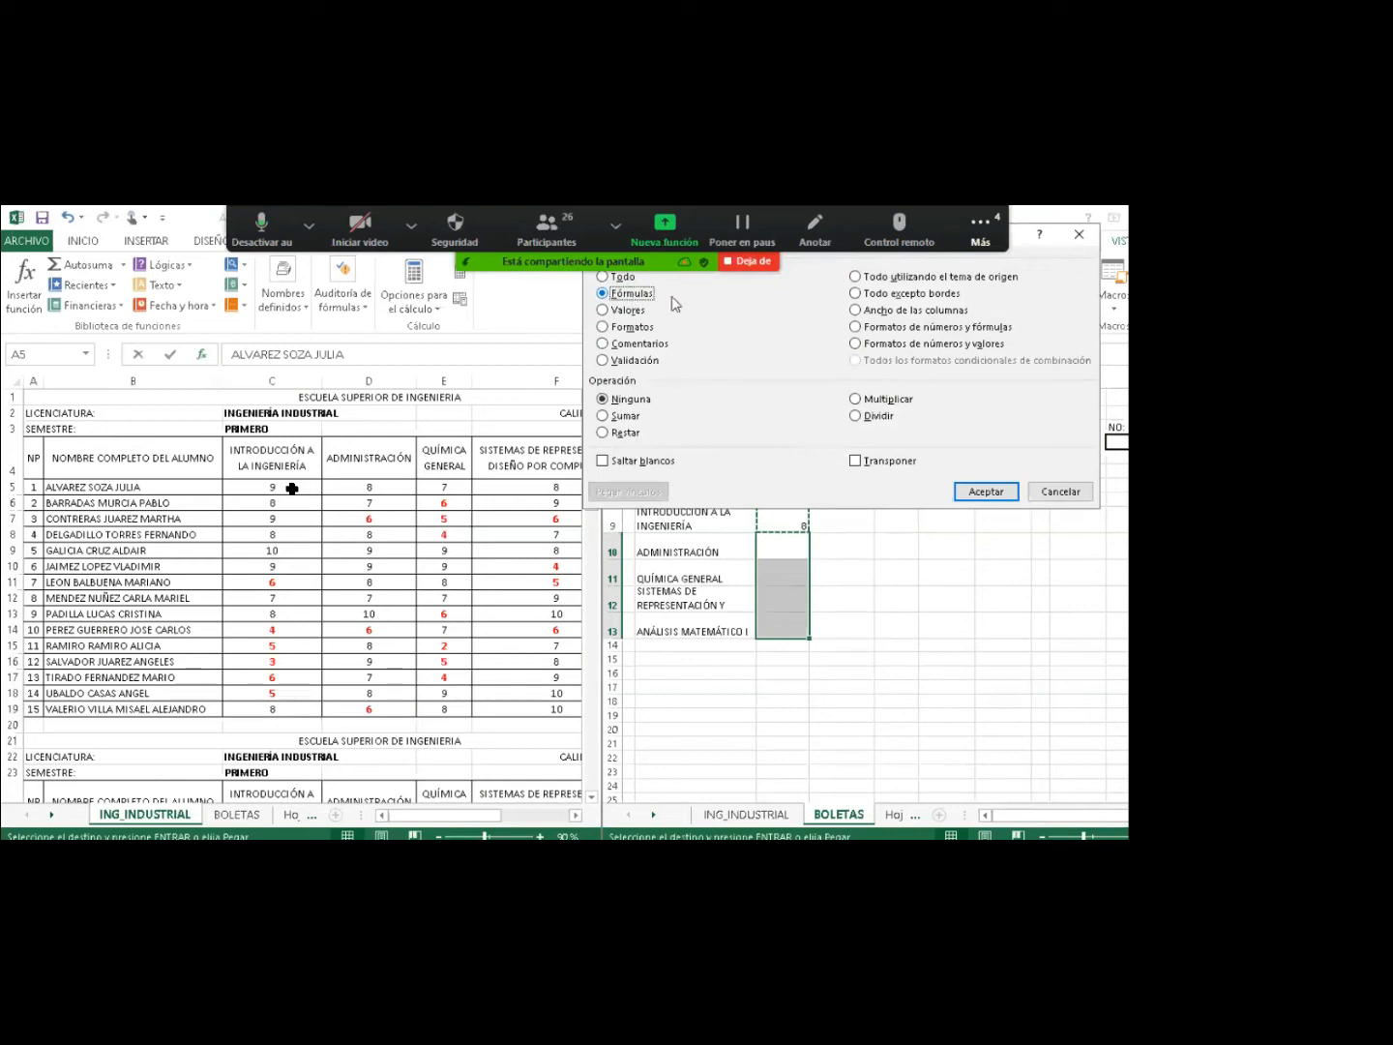
pyautogui.press('Return')
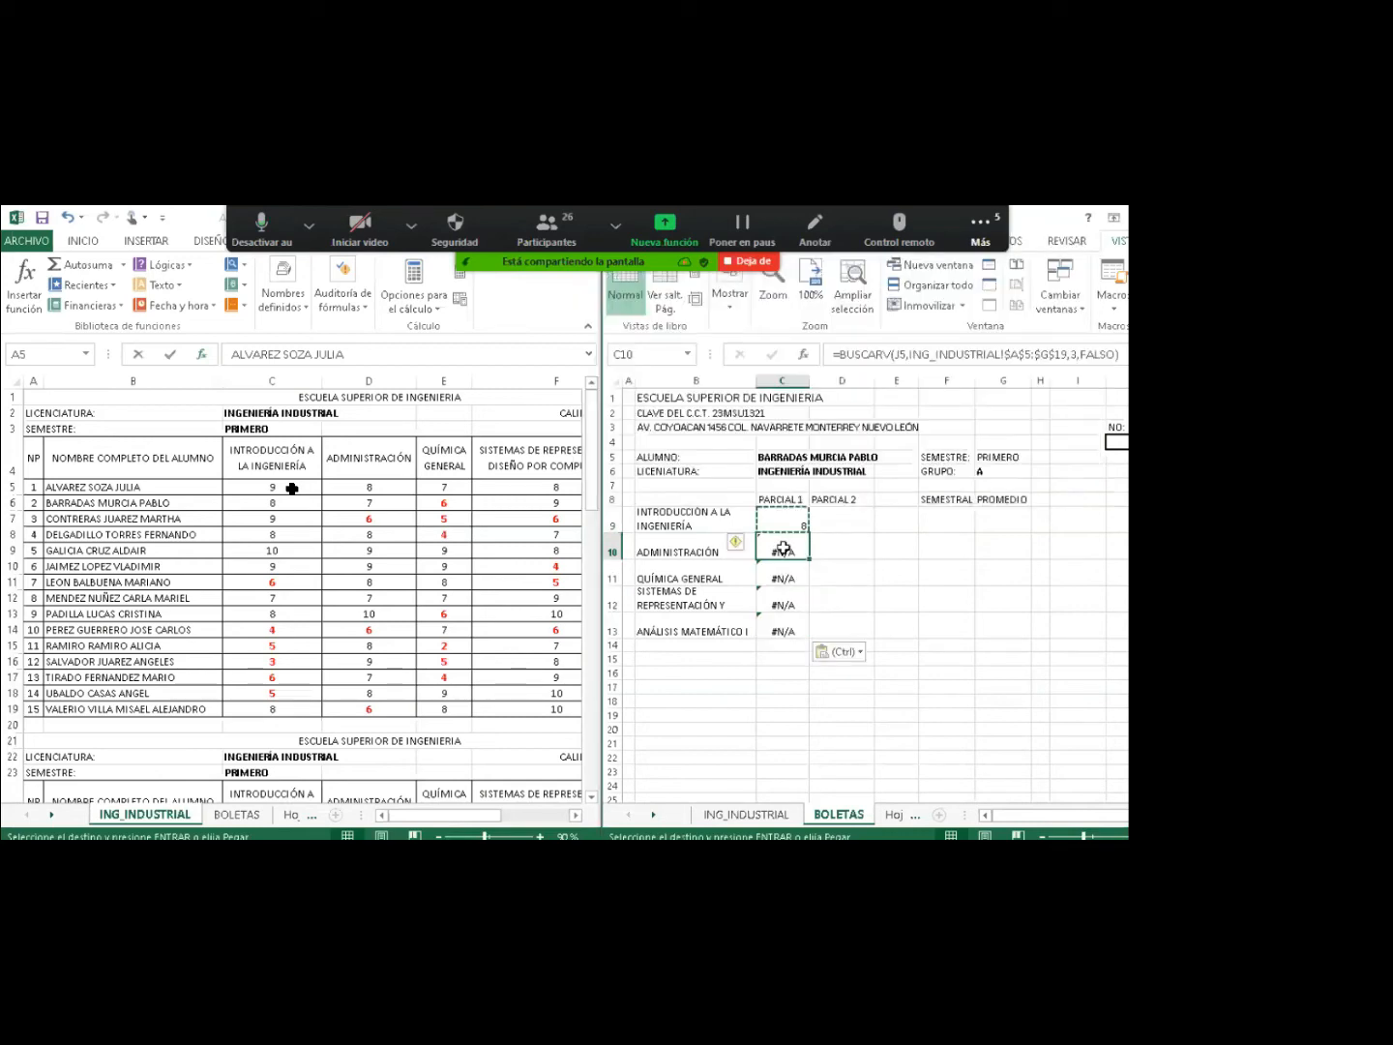
pyautogui.moveTo(782, 543); pyautogui.dragTo(781, 613)
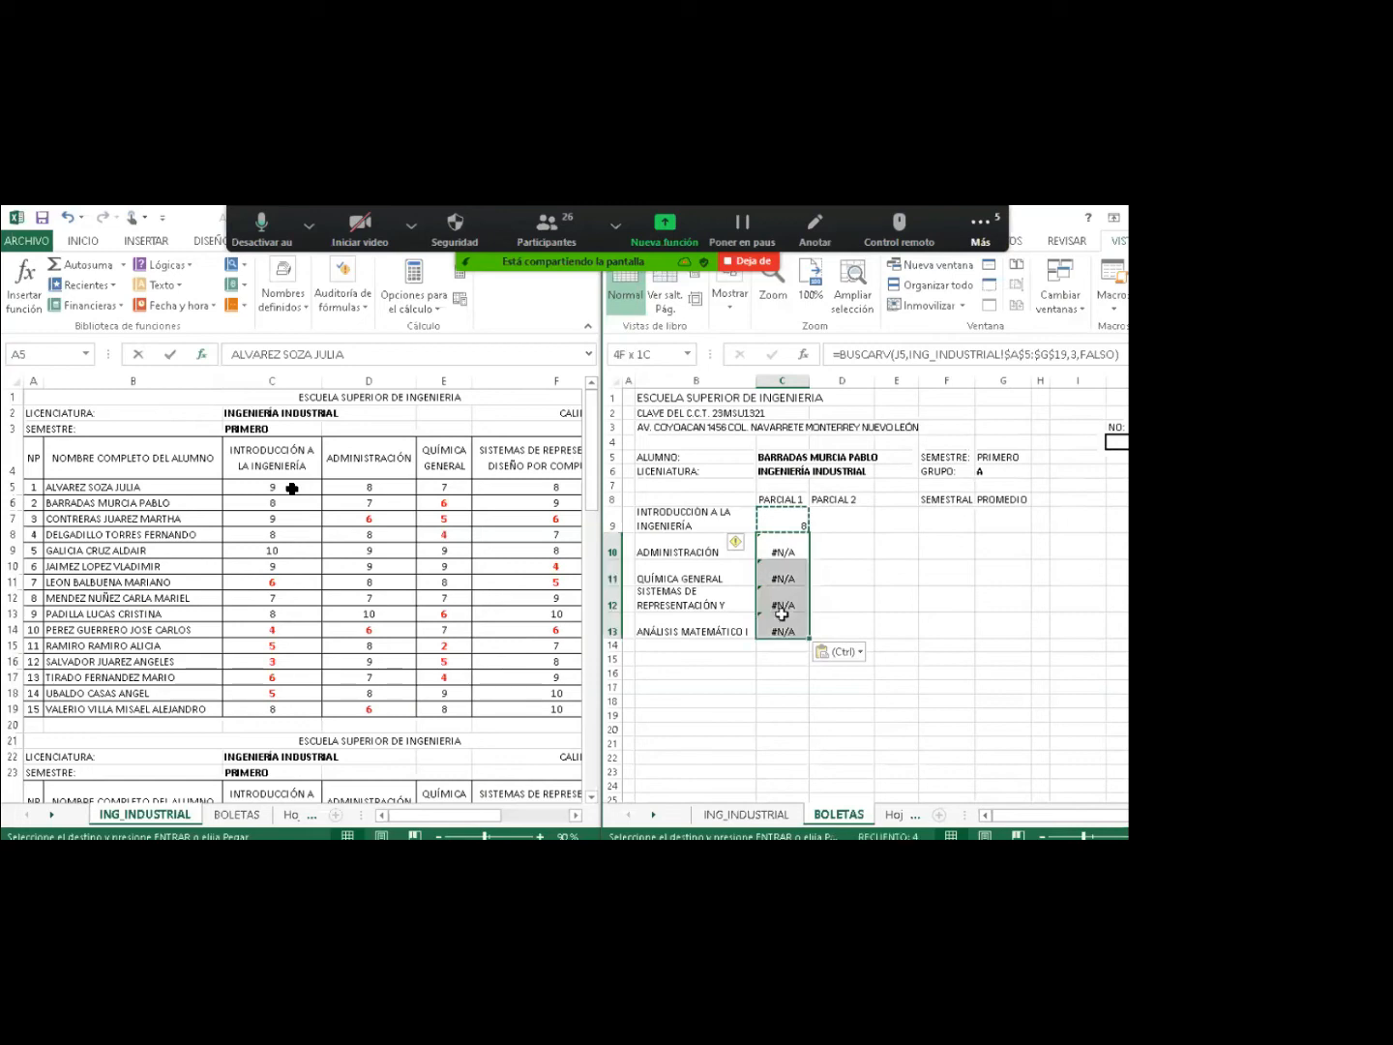
pyautogui.press('Delete')
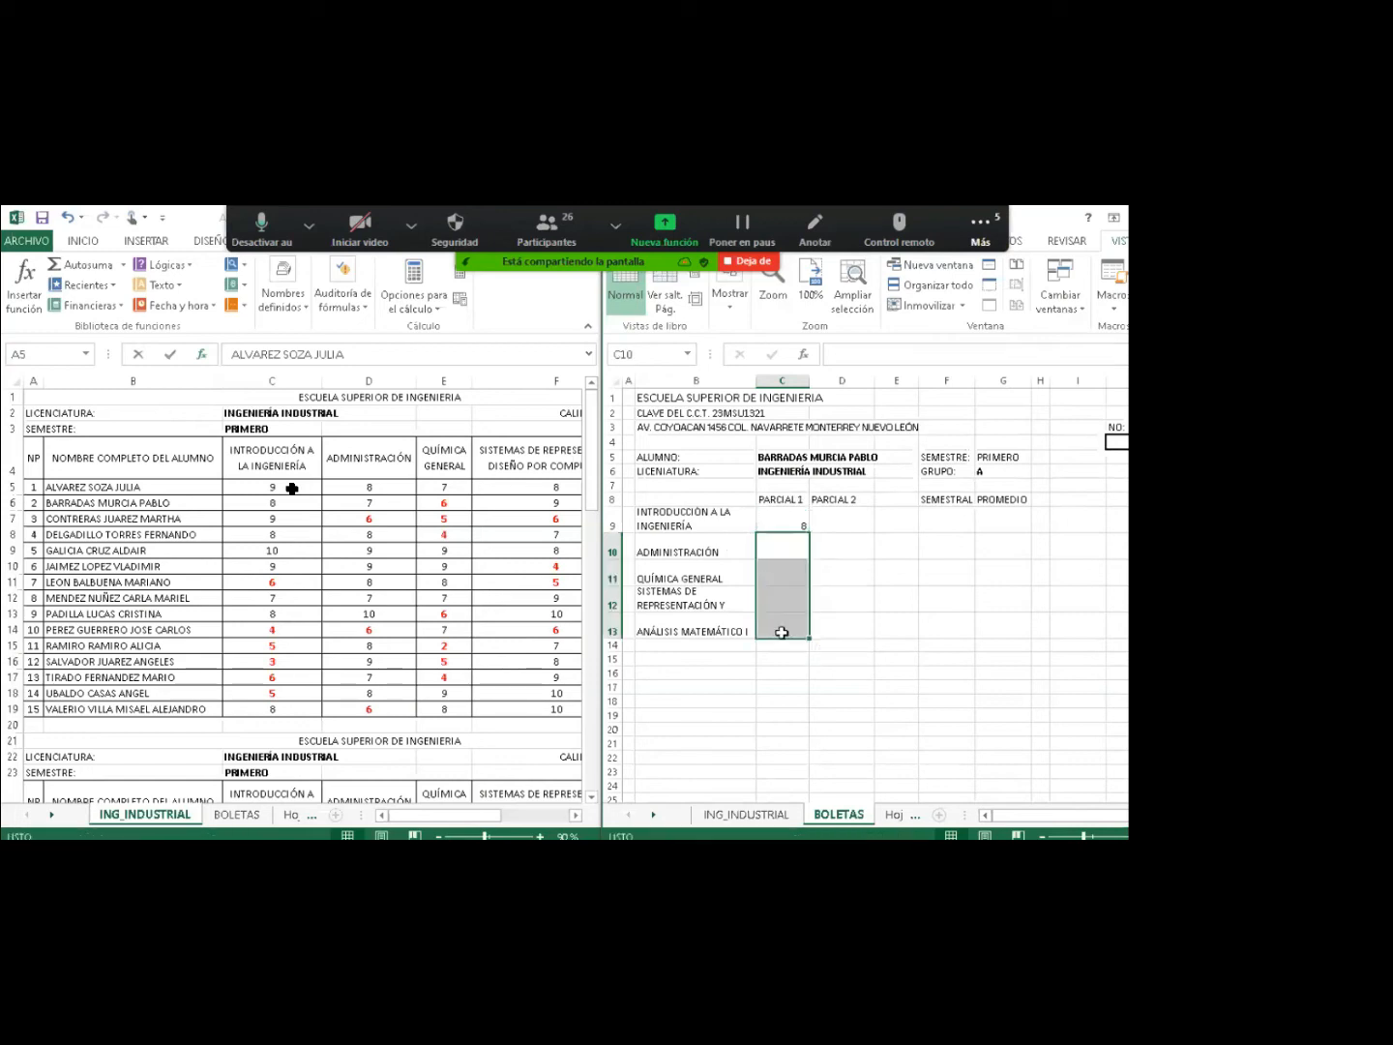
# Change C9's lookup value to the absolute reference $J$4.
pyautogui.click(779, 529)
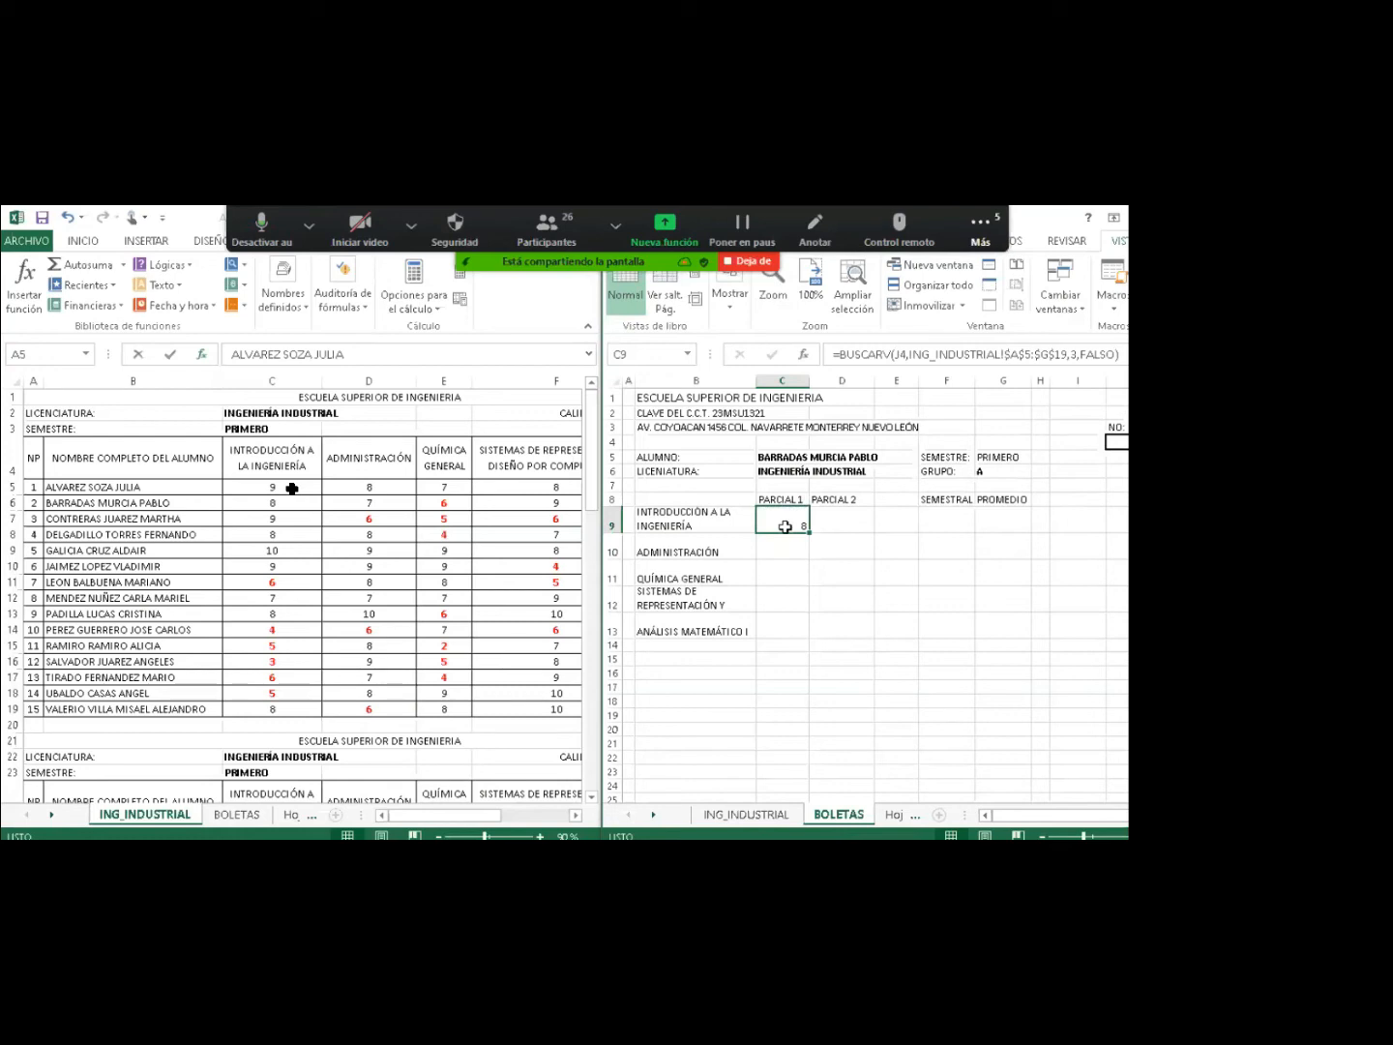
pyautogui.doubleClick(785, 526)
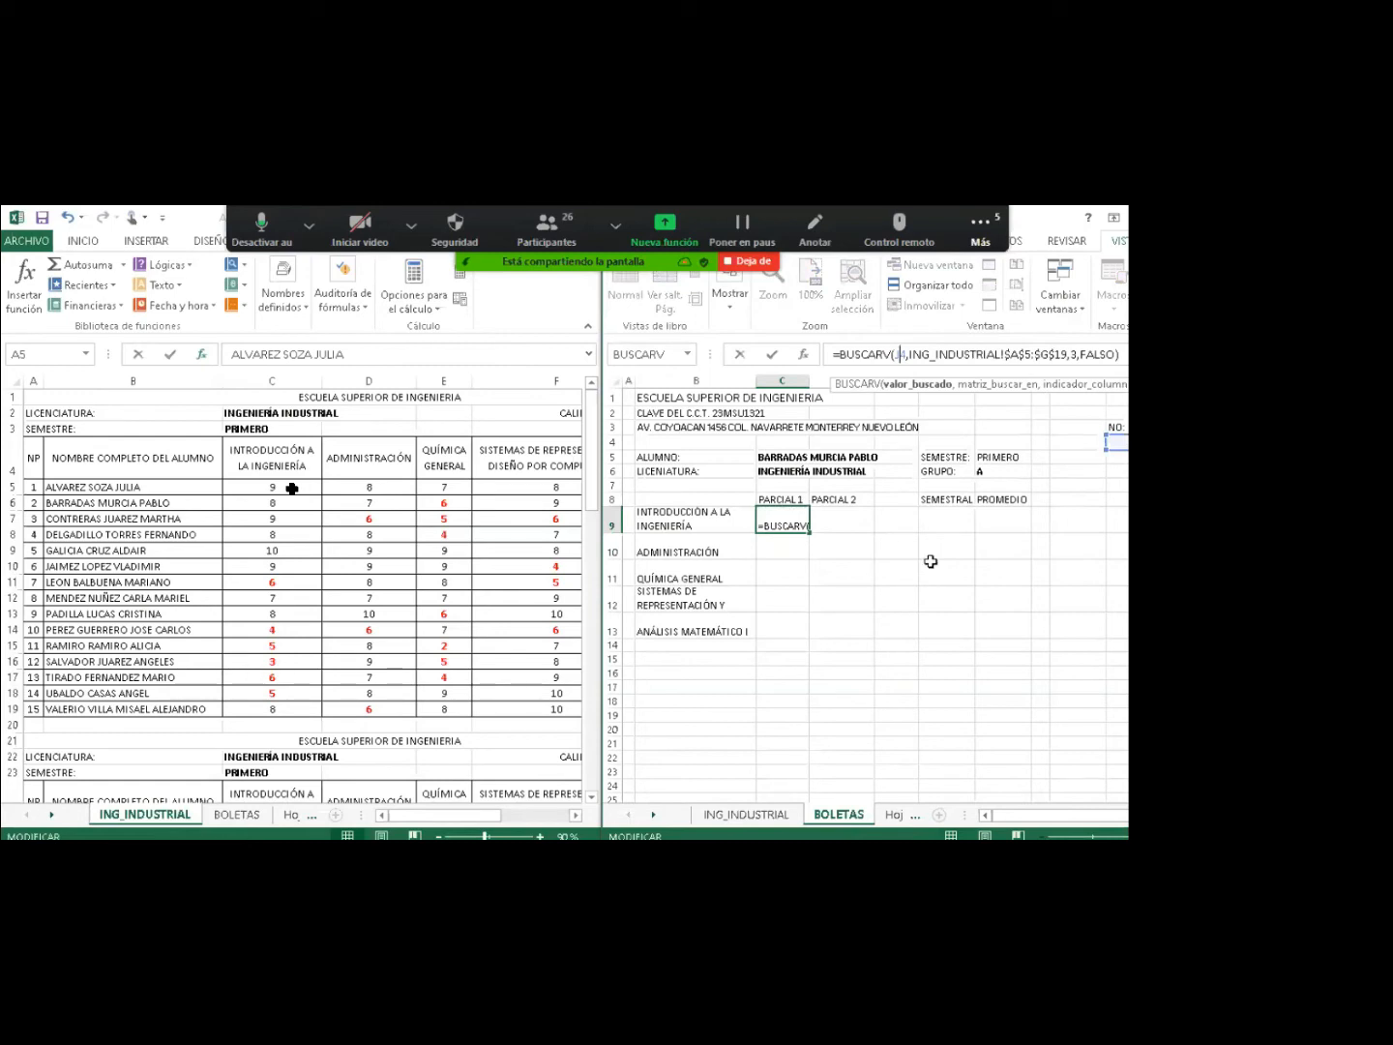
pyautogui.press('F4')
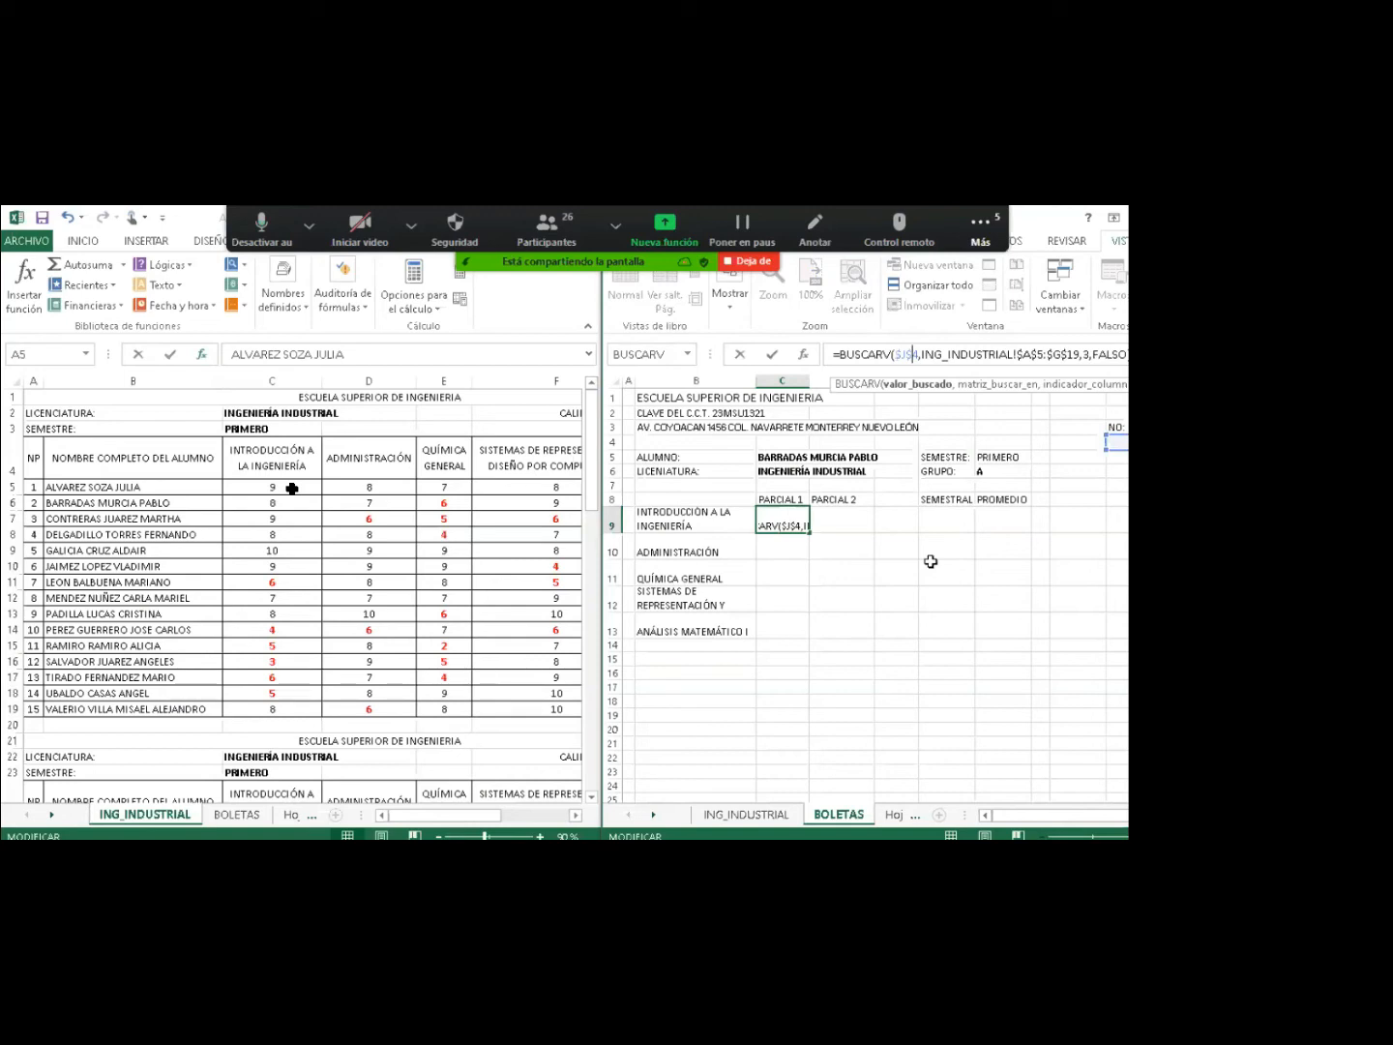
pyautogui.press('Return')
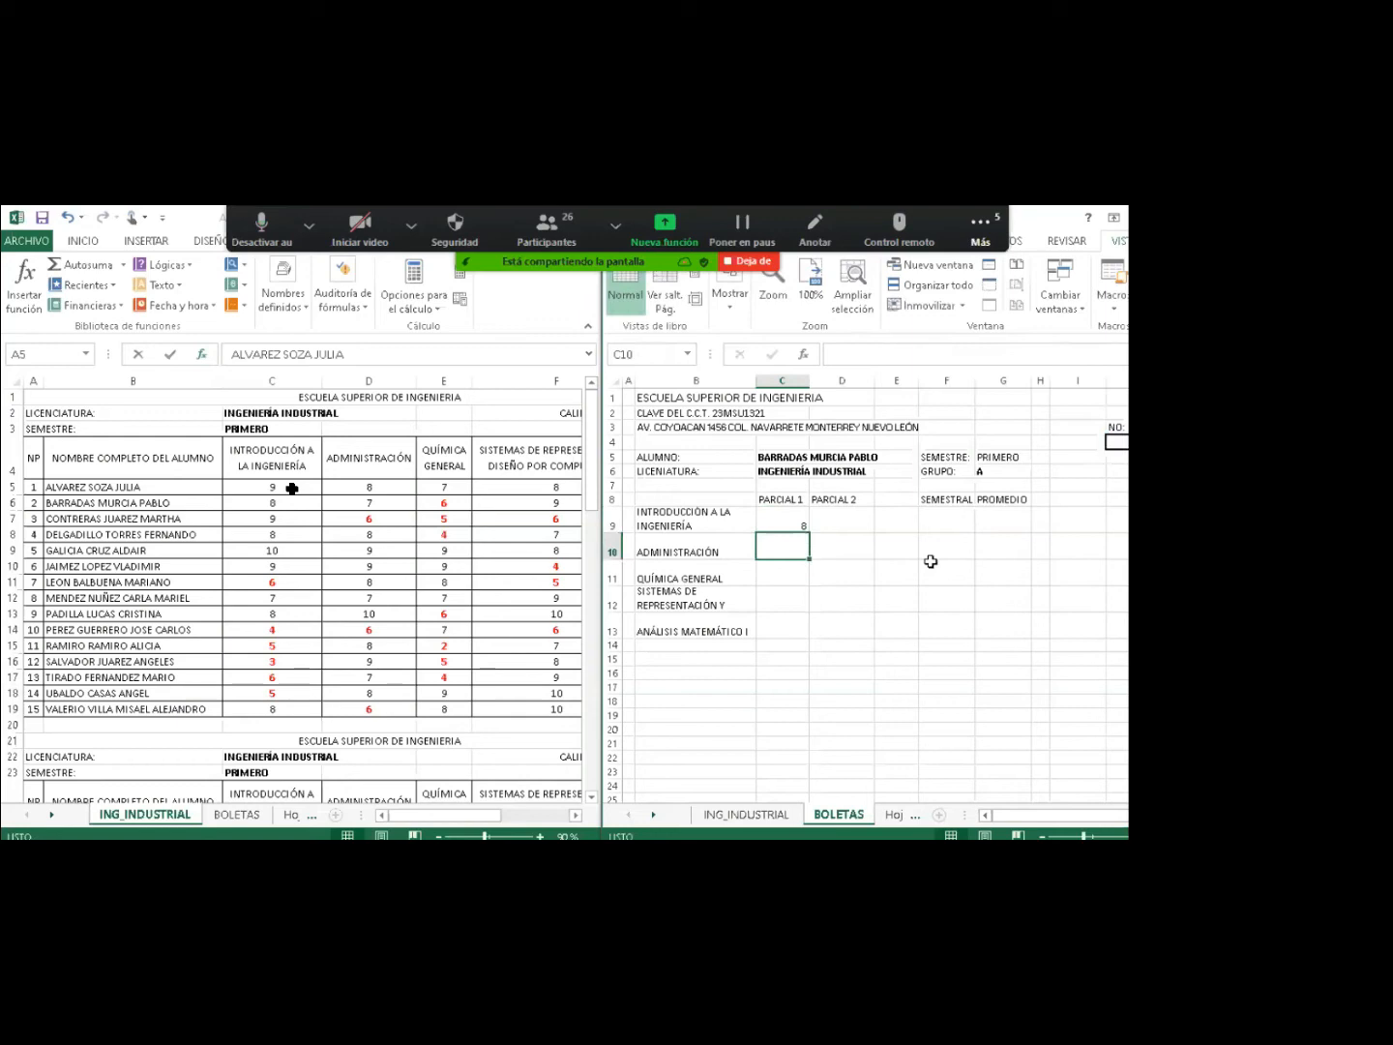
pyautogui.click(786, 520)
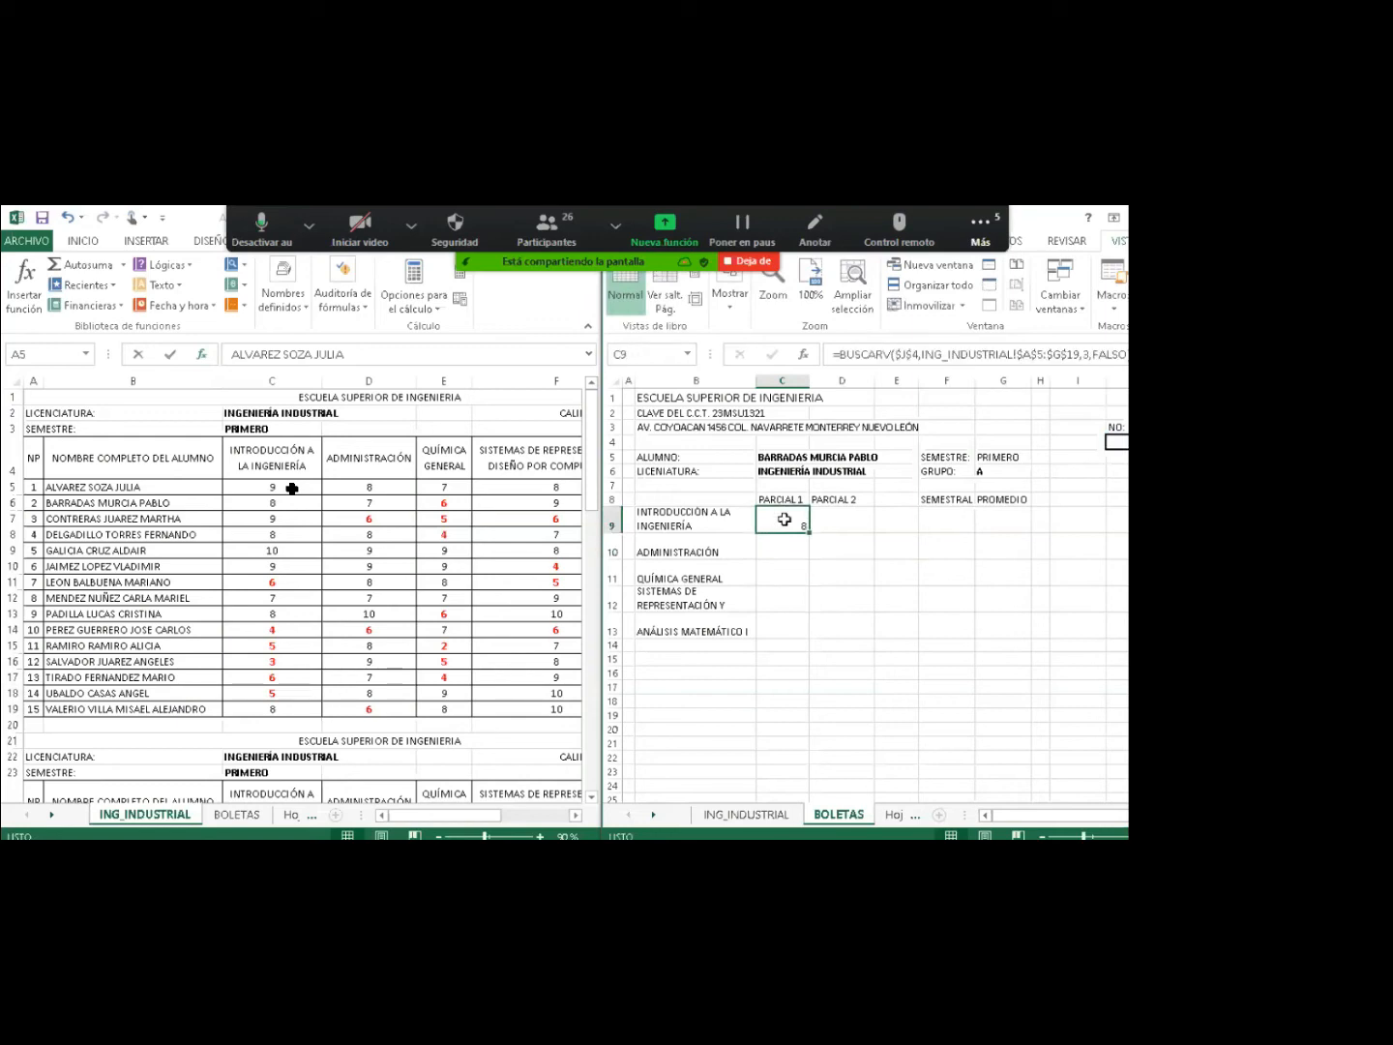
pyautogui.doubleClick(786, 519)
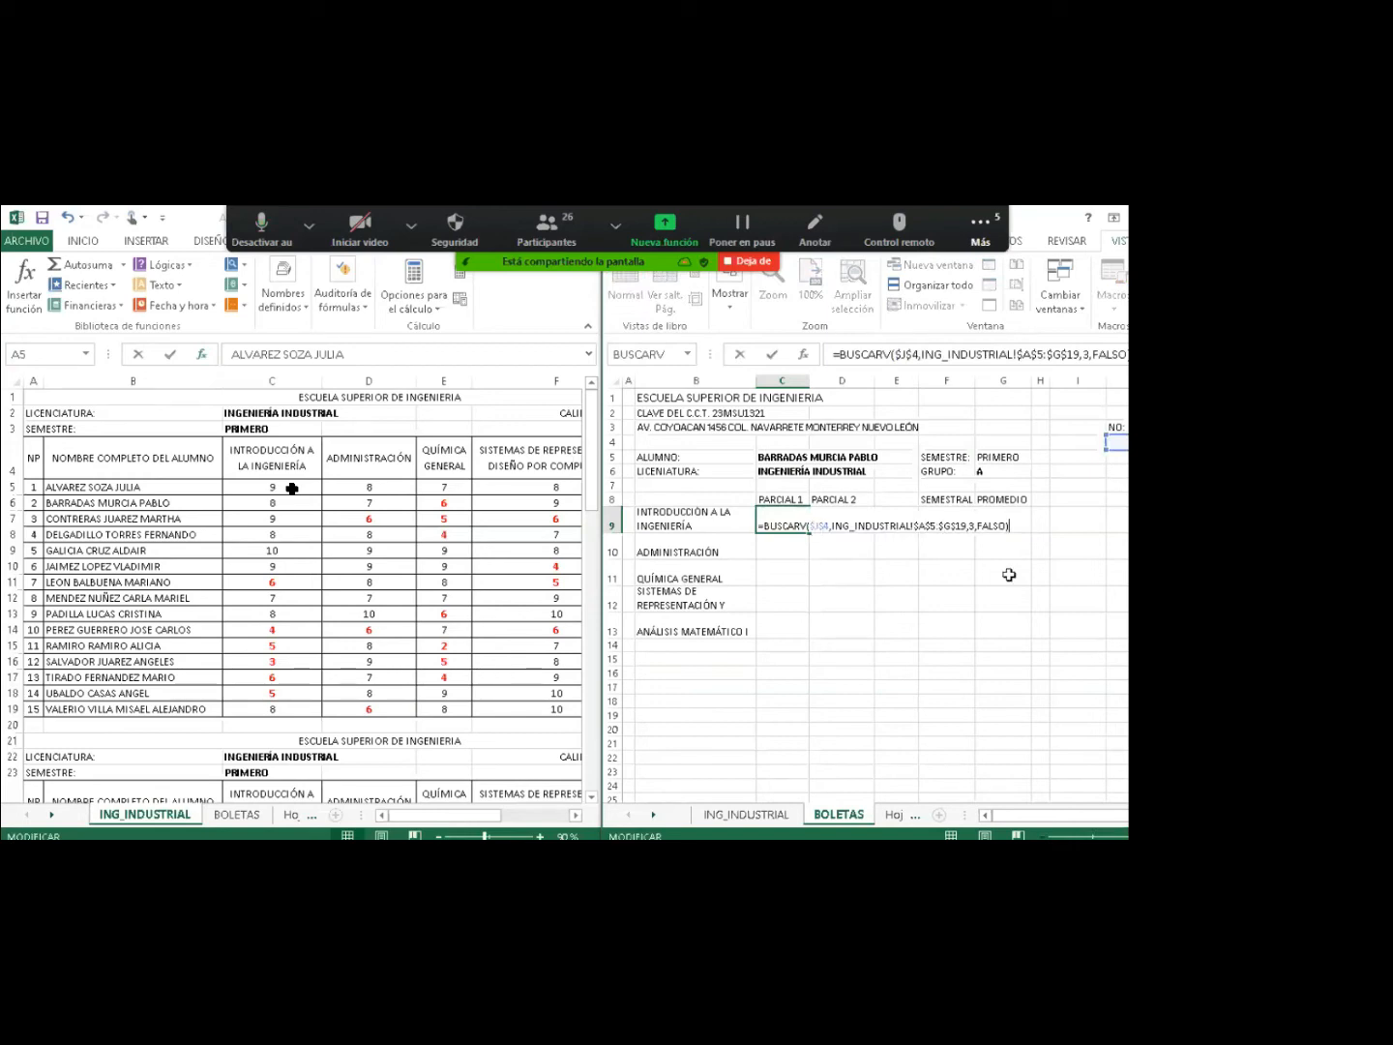
pyautogui.press('Return')
# Copy C9 and paste formulas only into C10:C13, each showing 8.
pyautogui.click(789, 523)
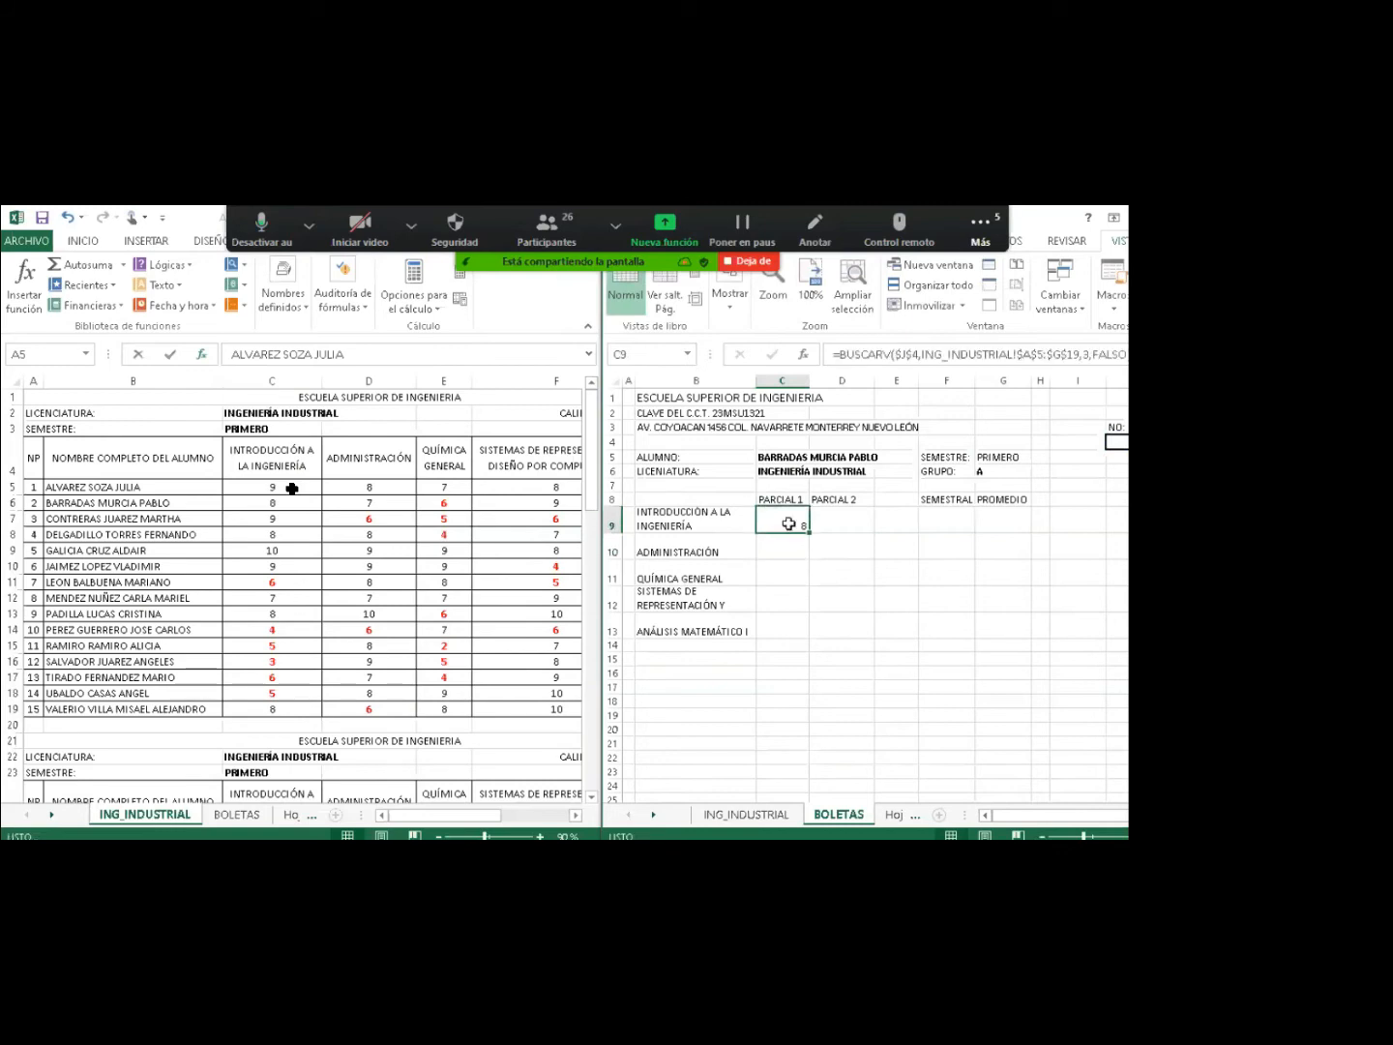
pyautogui.hotkey('ctrl', 'c')
pyautogui.moveTo(782, 547); pyautogui.dragTo(775, 631)
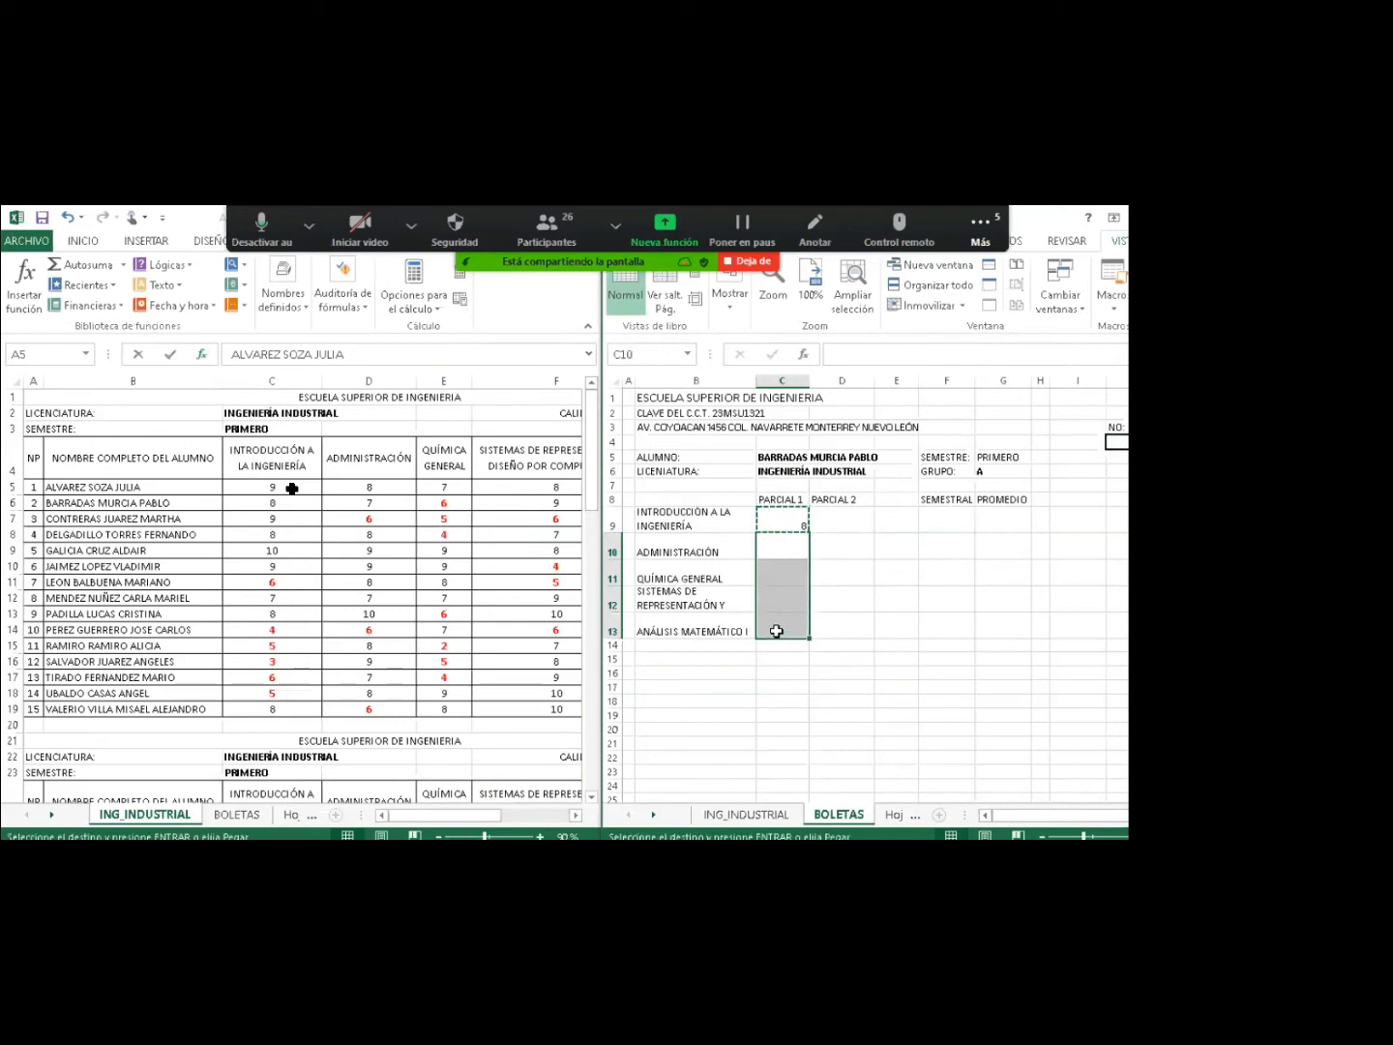
pyautogui.rightClick(778, 630)
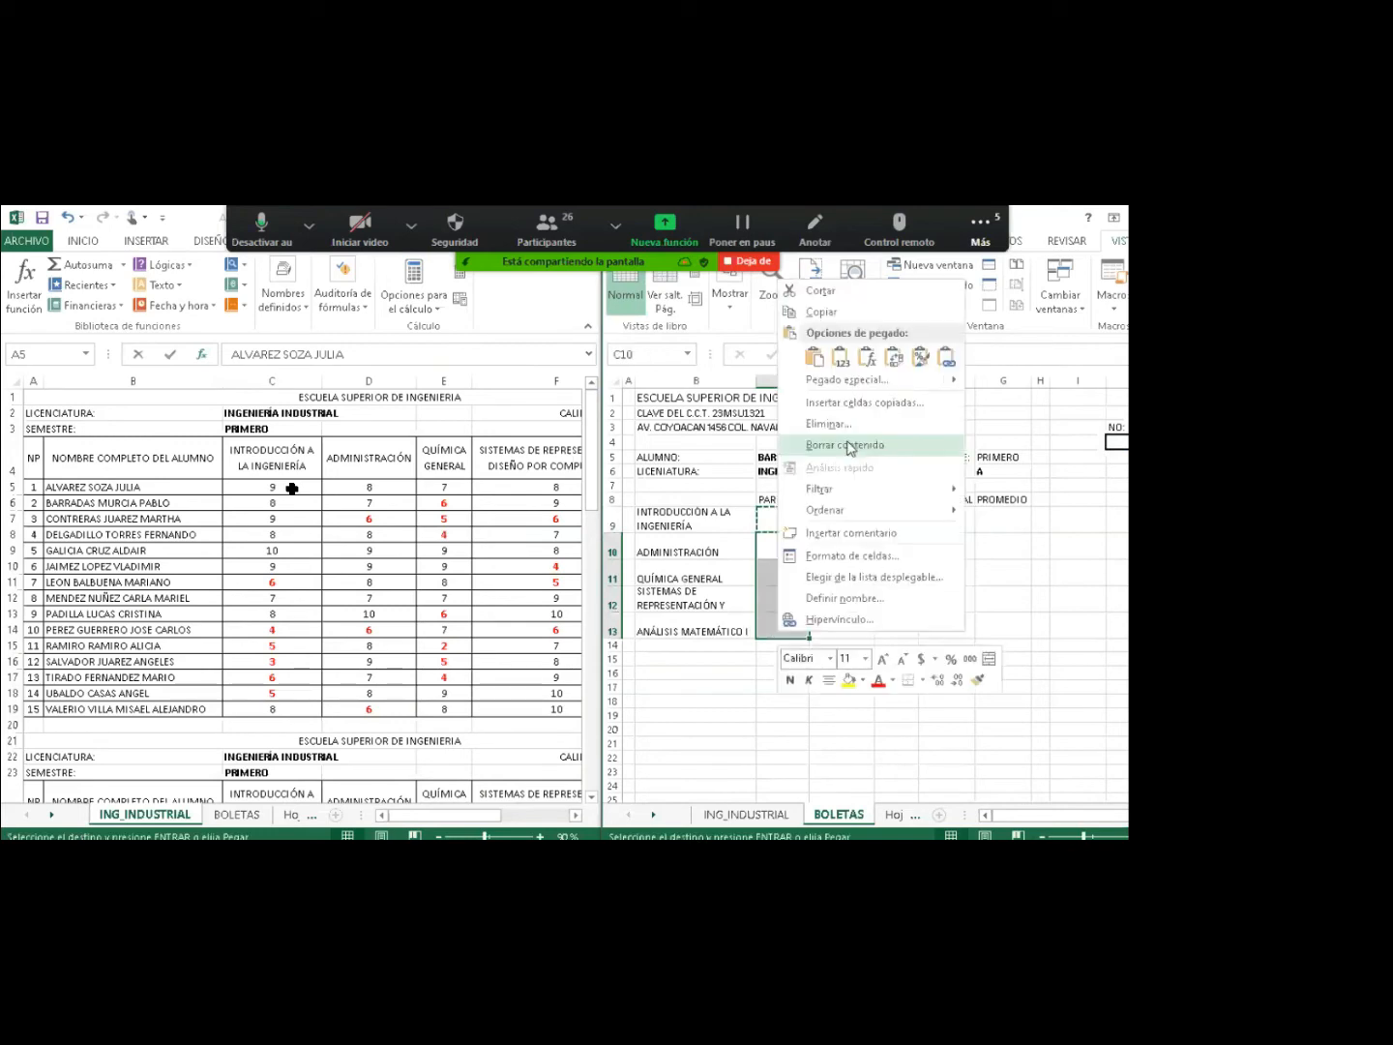
pyautogui.click(866, 360)
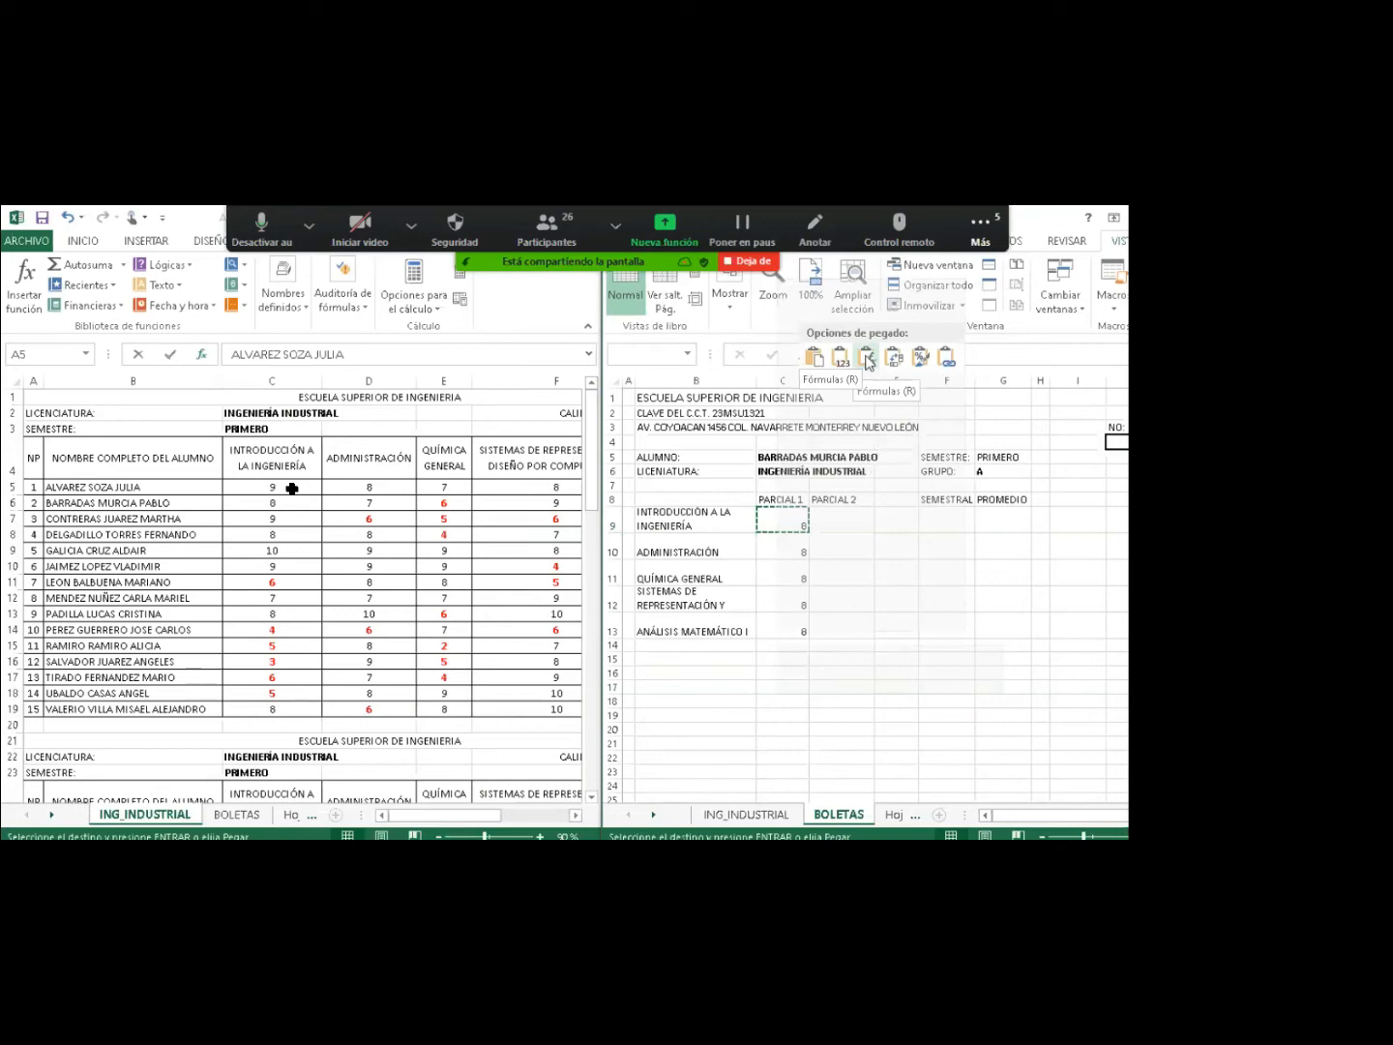
pyautogui.click(866, 361)
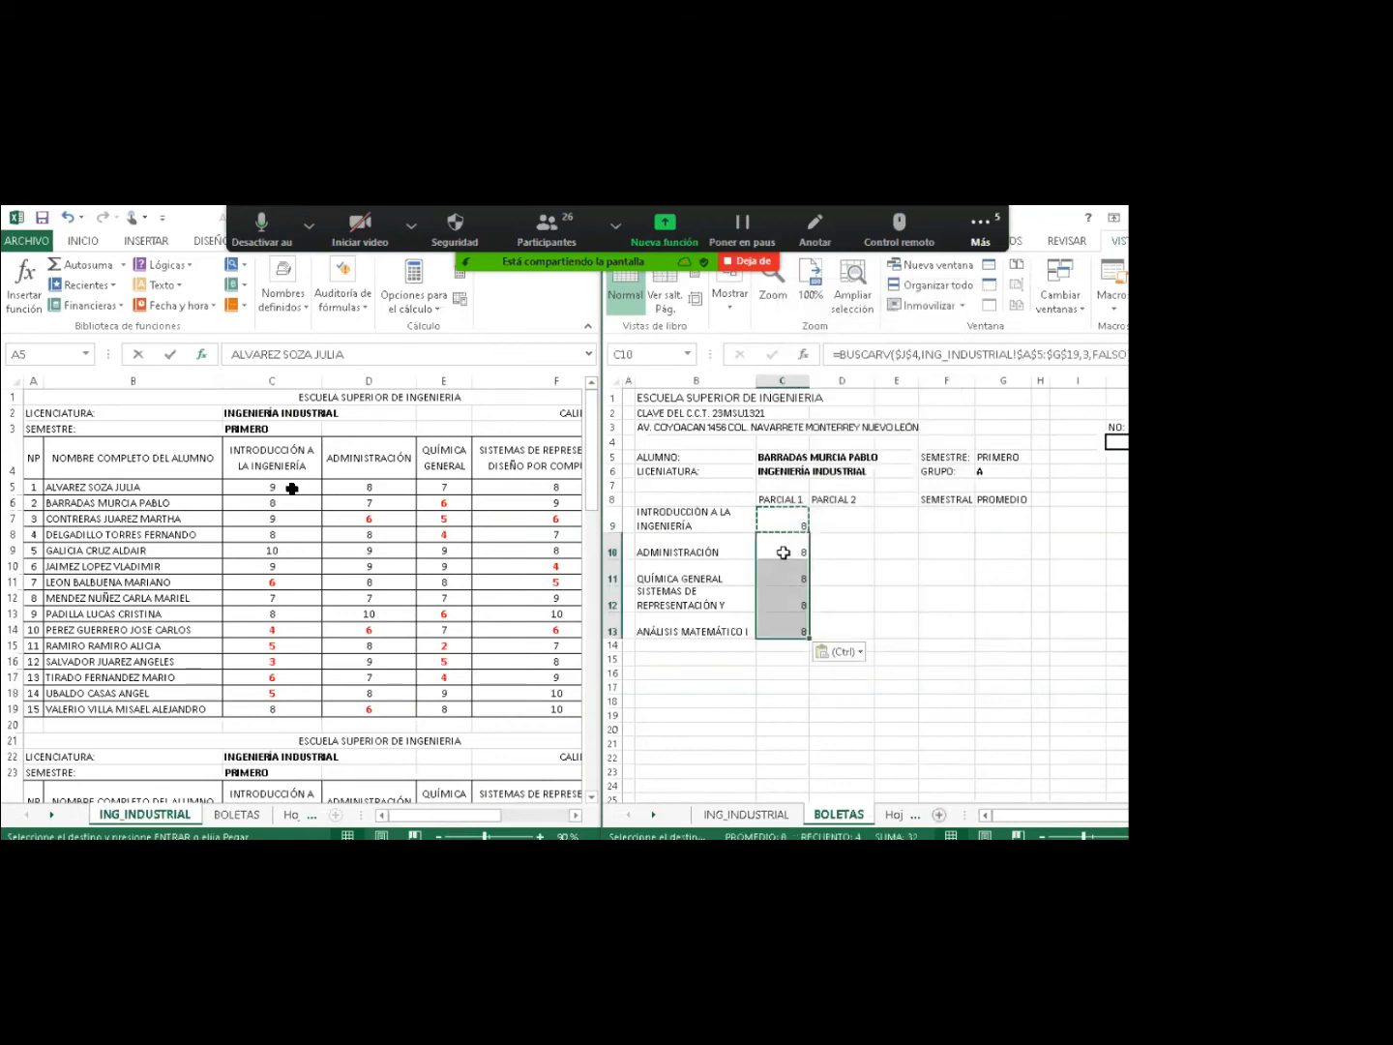
pyautogui.click(784, 553)
pyautogui.click(784, 579)
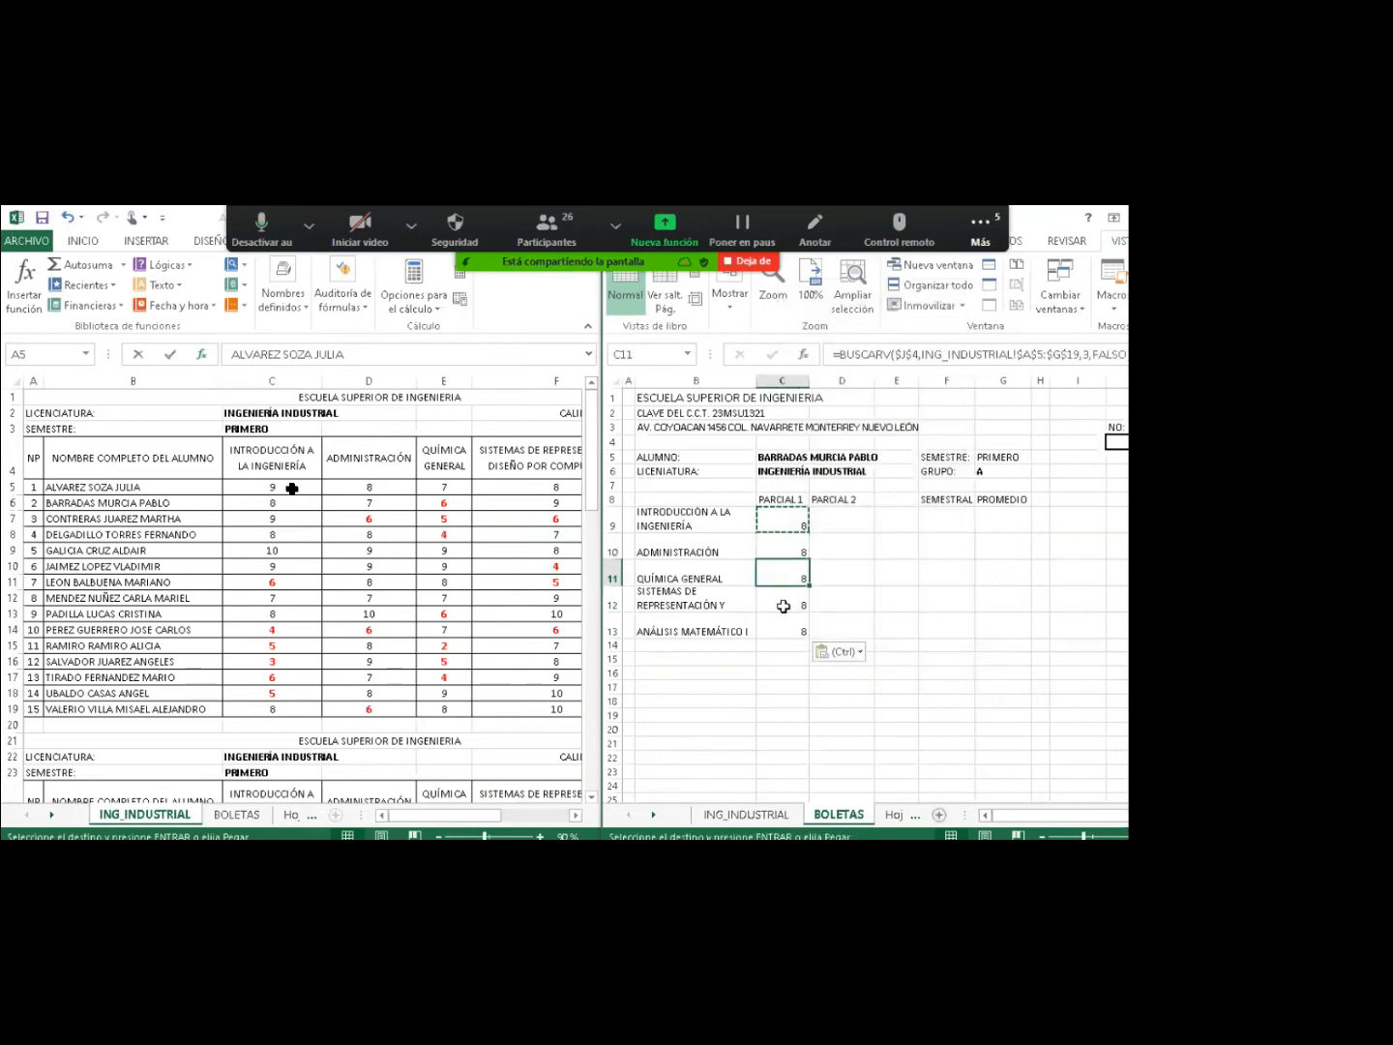
pyautogui.click(784, 606)
pyautogui.click(780, 555)
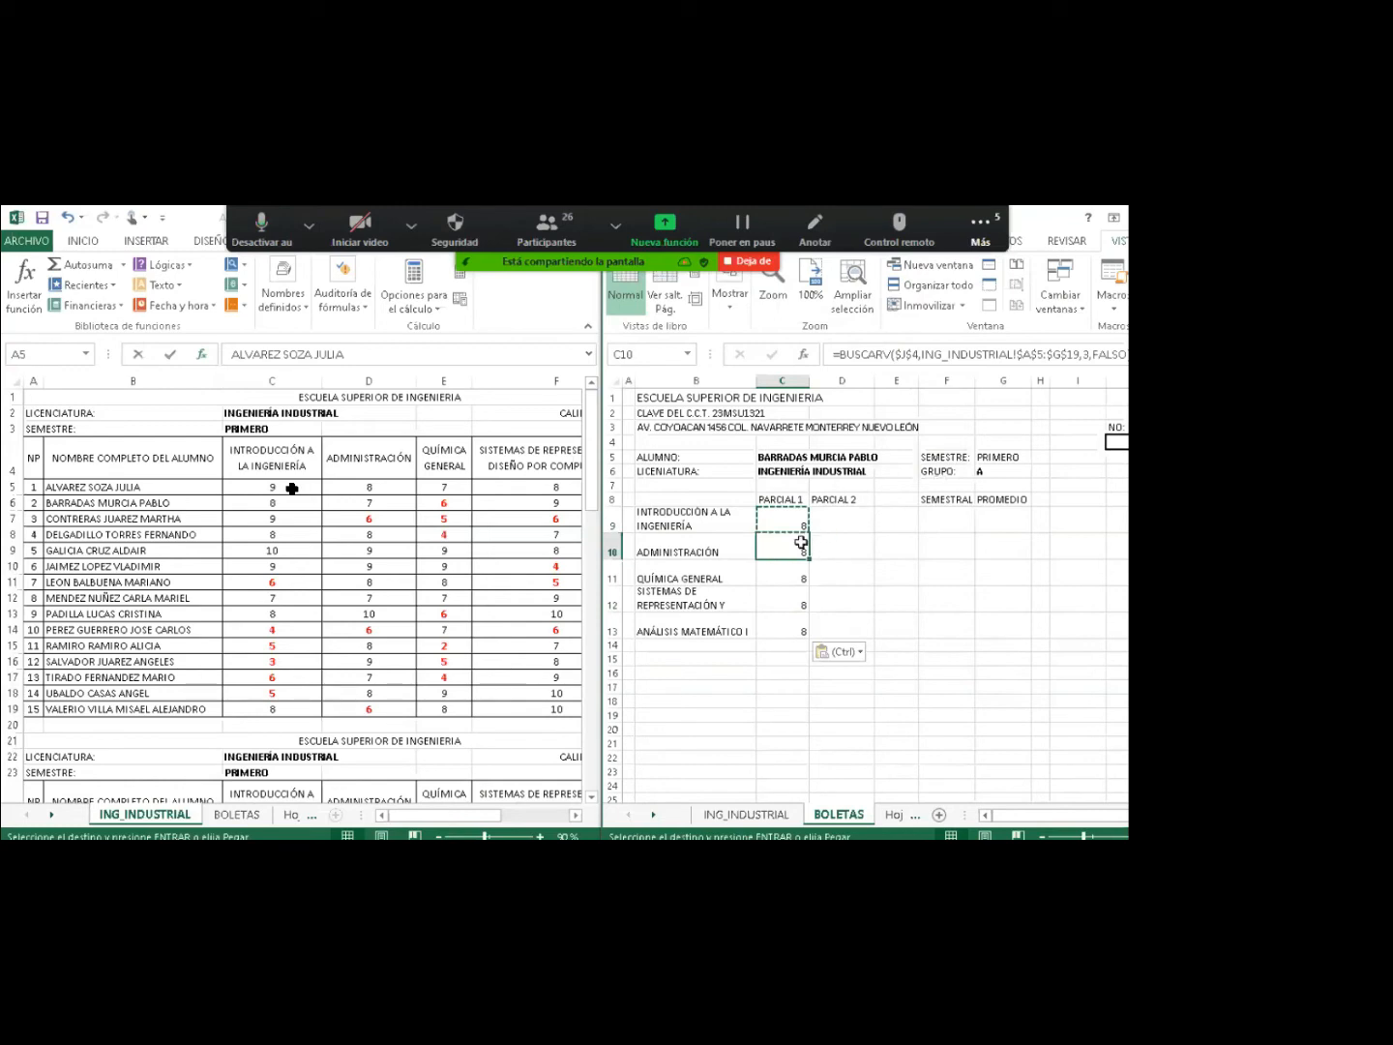
pyautogui.press('Escape')
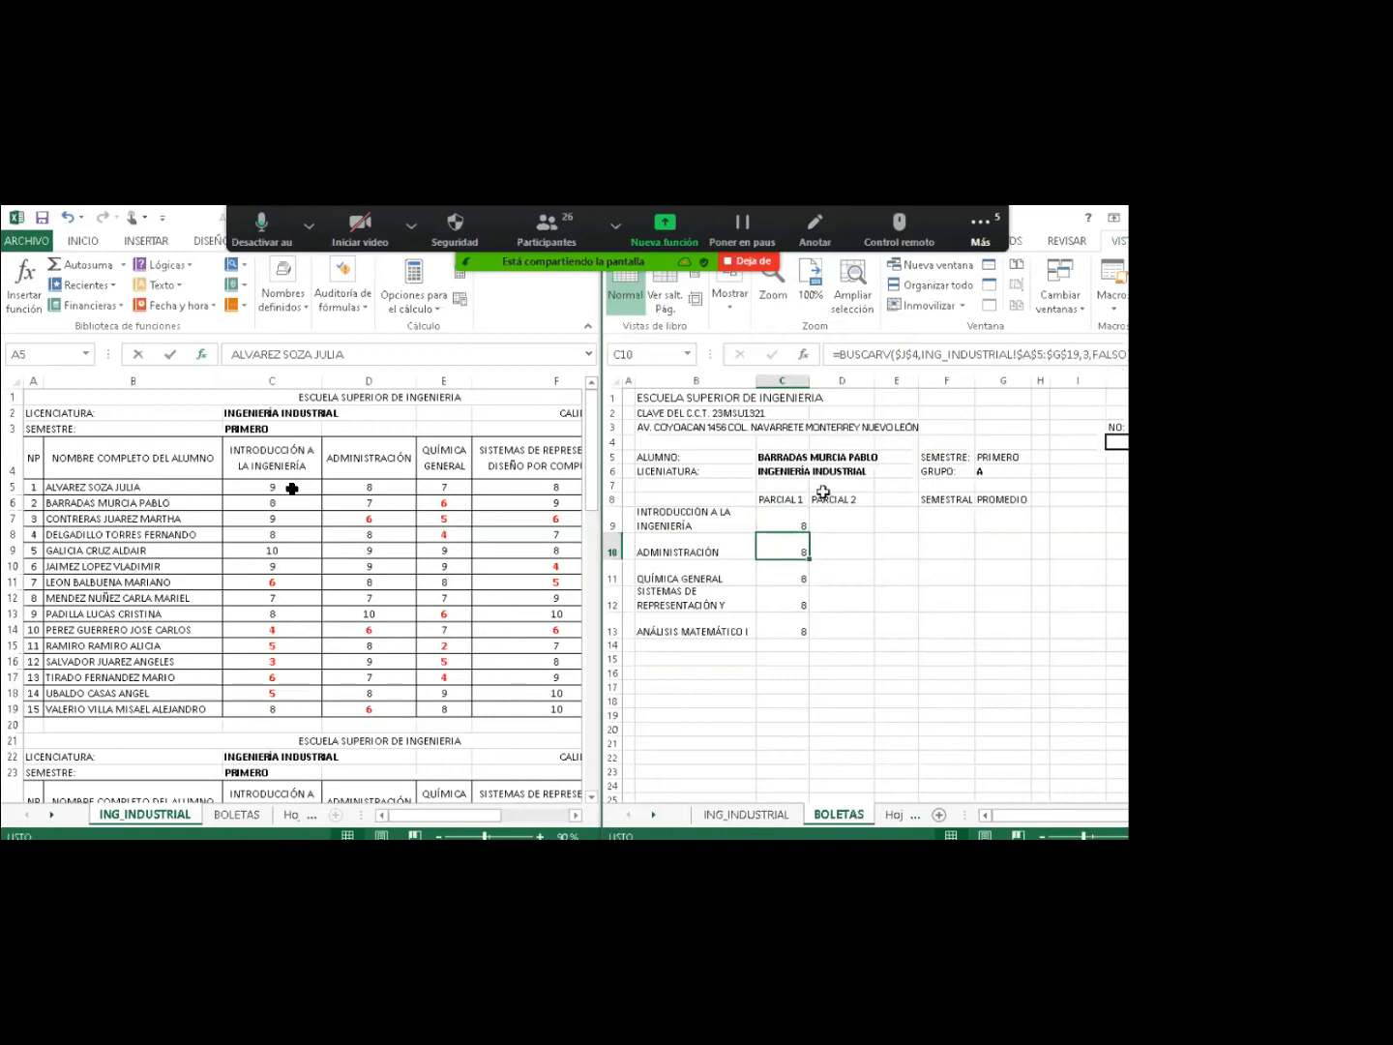
# Change the column index to 4 in C10 (showing 7) and 5 in C11 (showing 6).
pyautogui.doubleClick(780, 548)
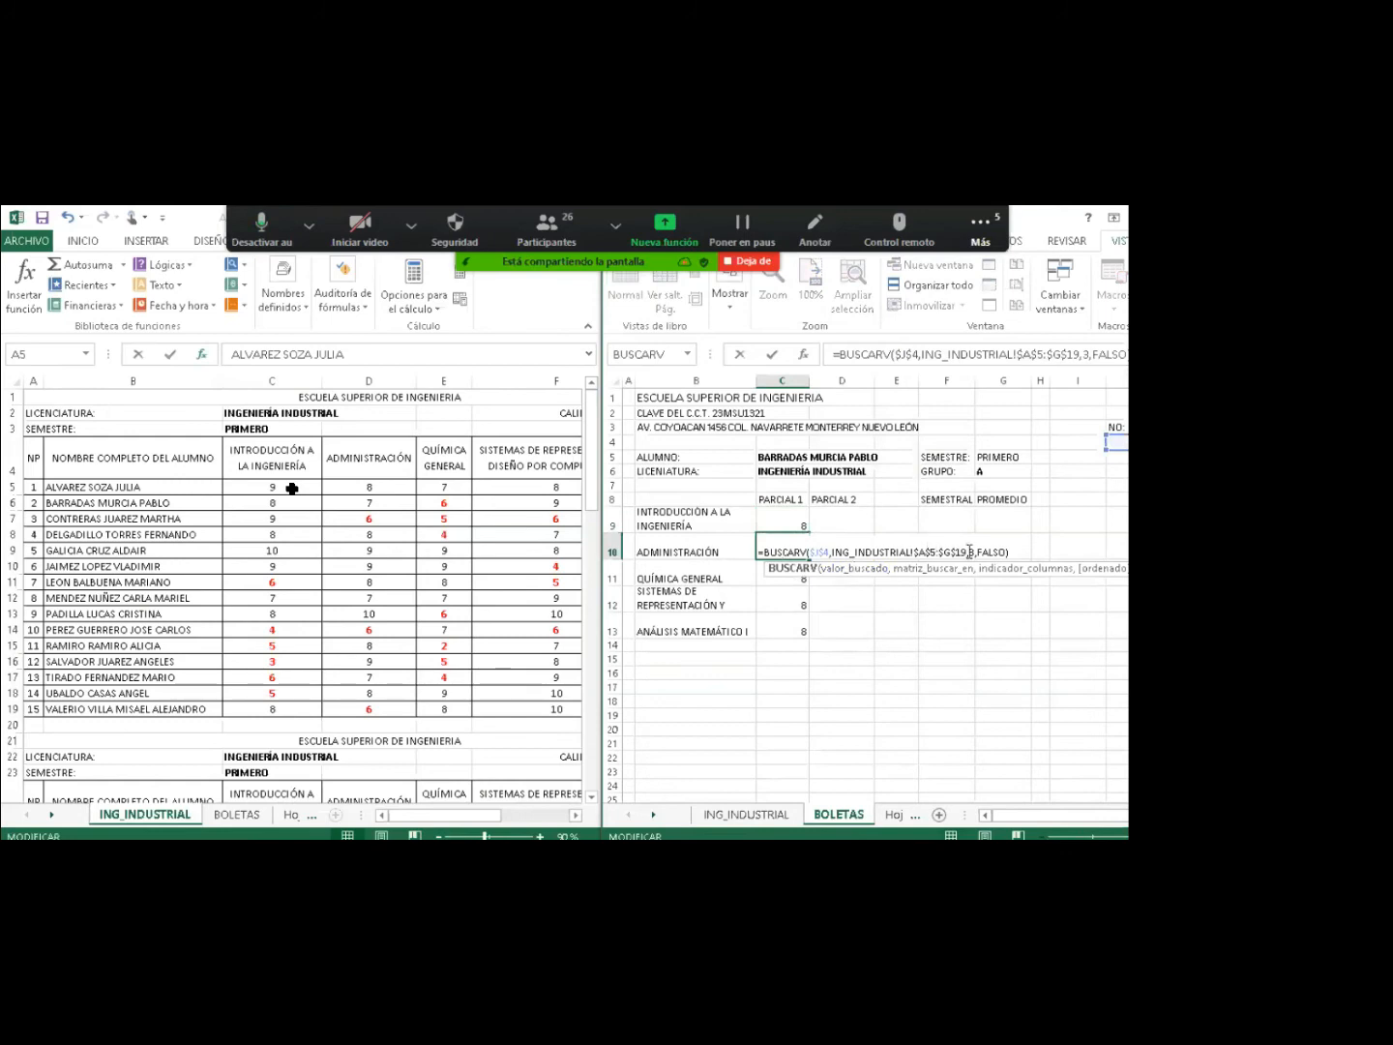
pyautogui.click(971, 552)
pyautogui.press('BackSpace')
pyautogui.write('4')
pyautogui.press('Return')
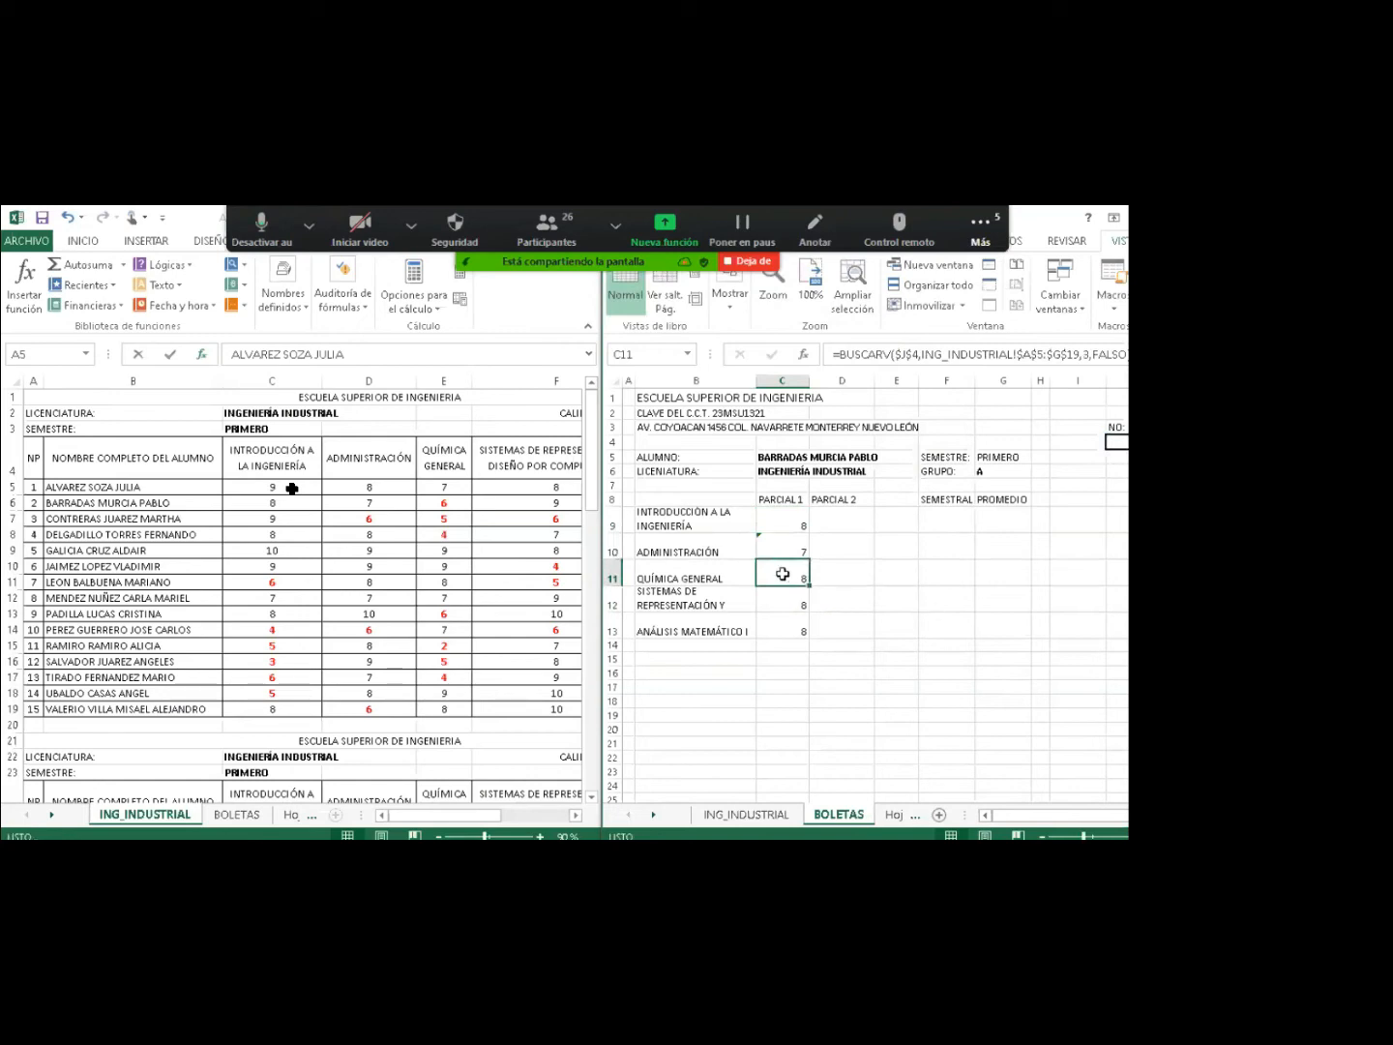
pyautogui.doubleClick(783, 573)
pyautogui.click(971, 581)
pyautogui.press('BackSpace')
pyautogui.write('5')
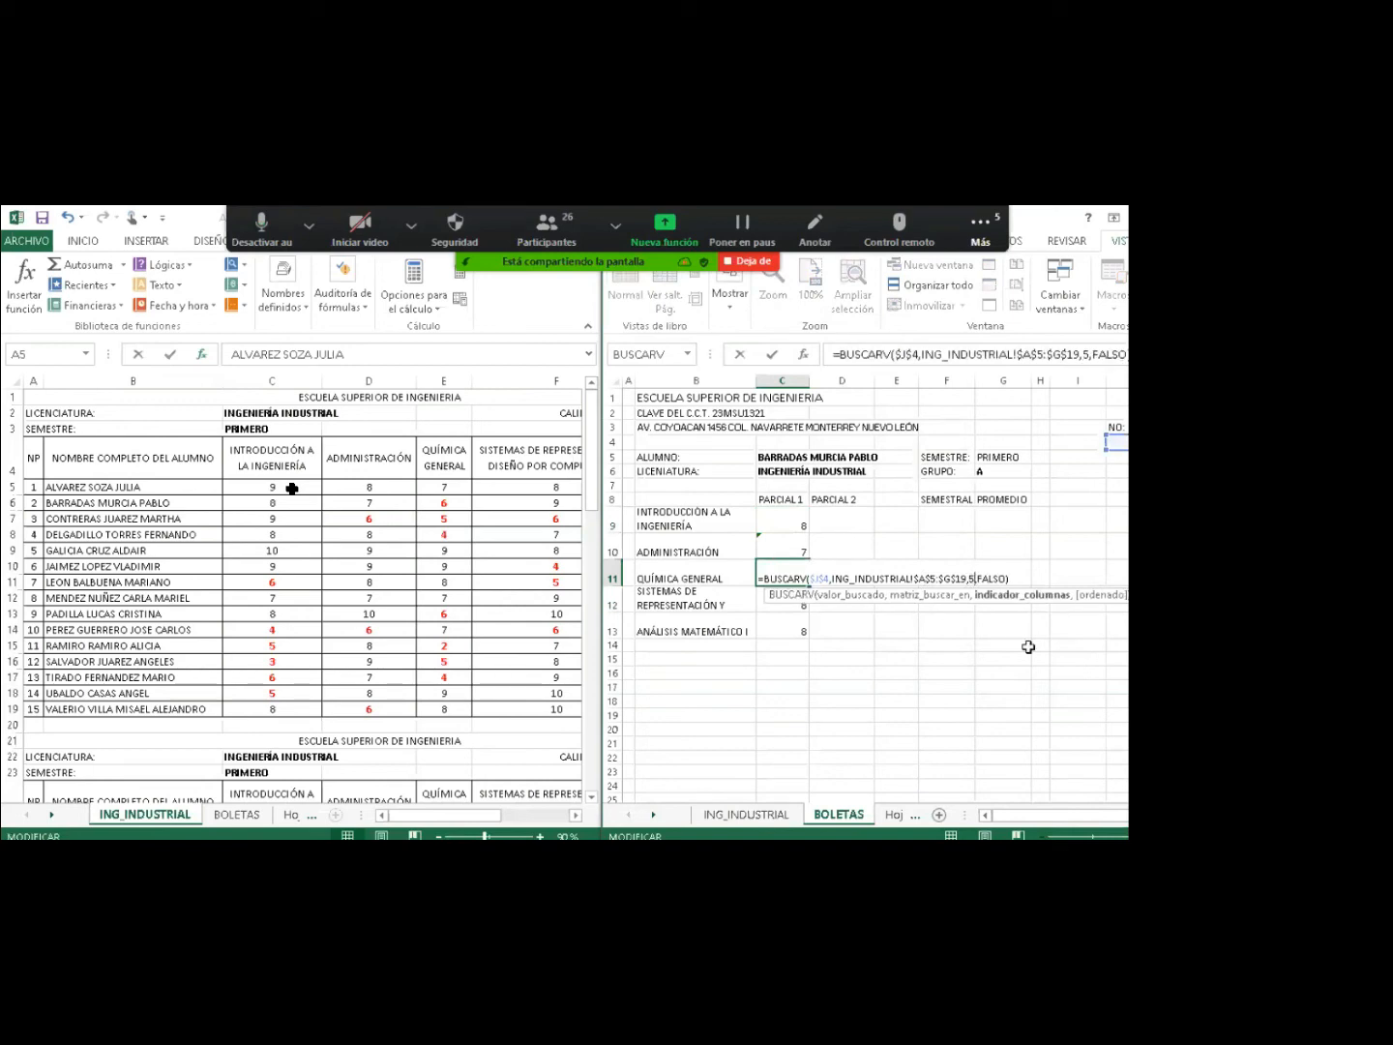
pyautogui.press('Return')
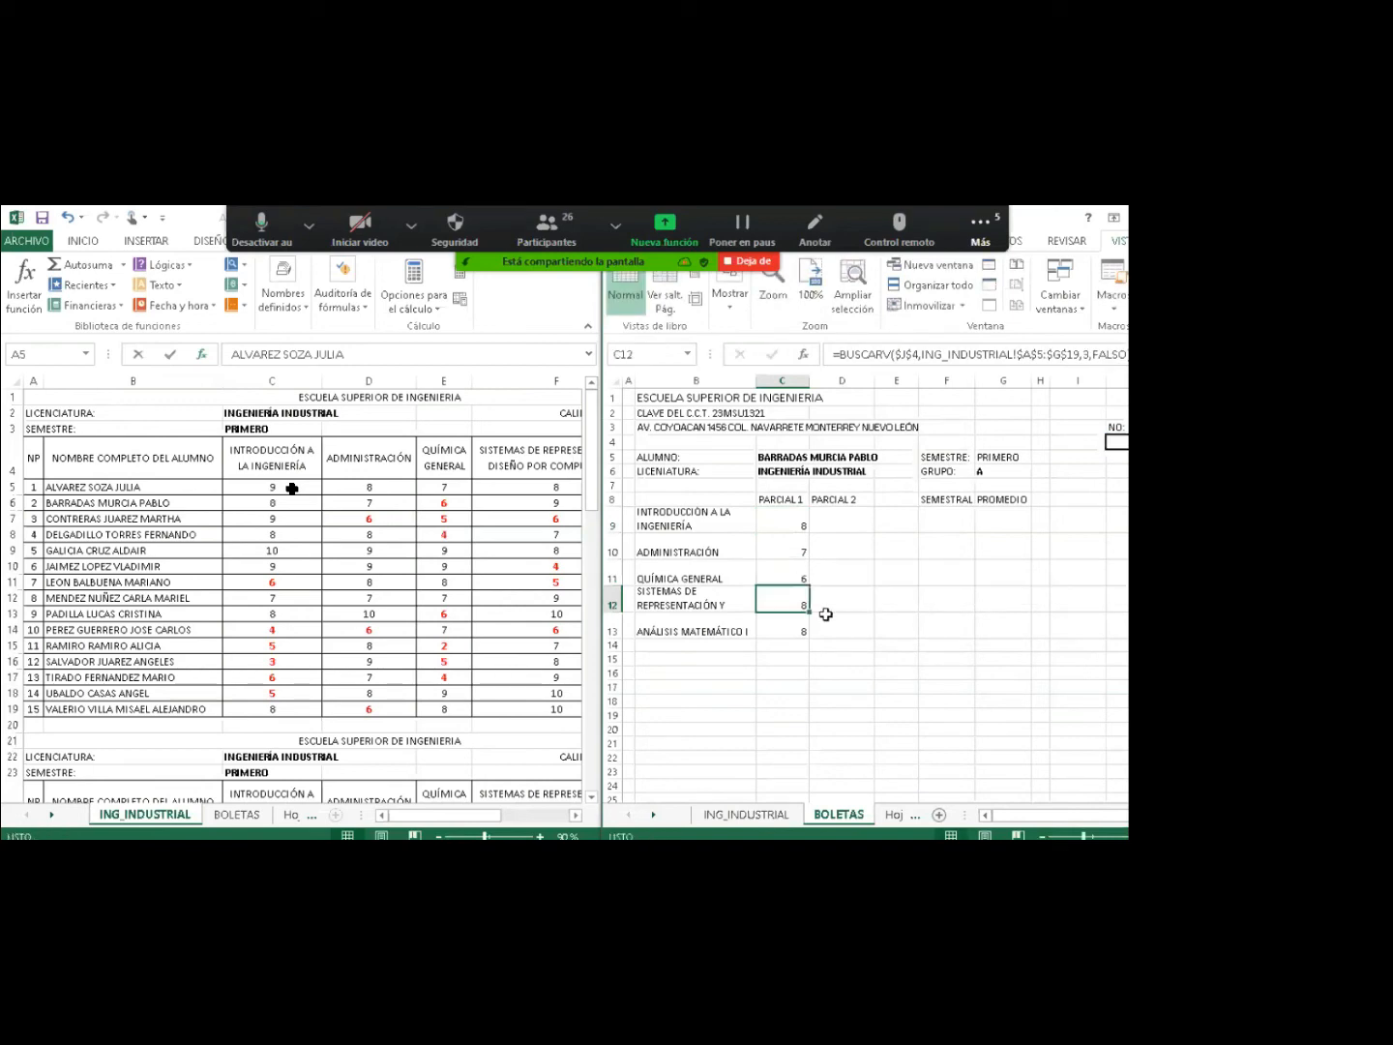
# Change the column index to 6 in C12 (showing 9) and 7 in C13 (showing 8).
pyautogui.doubleClick(785, 596)
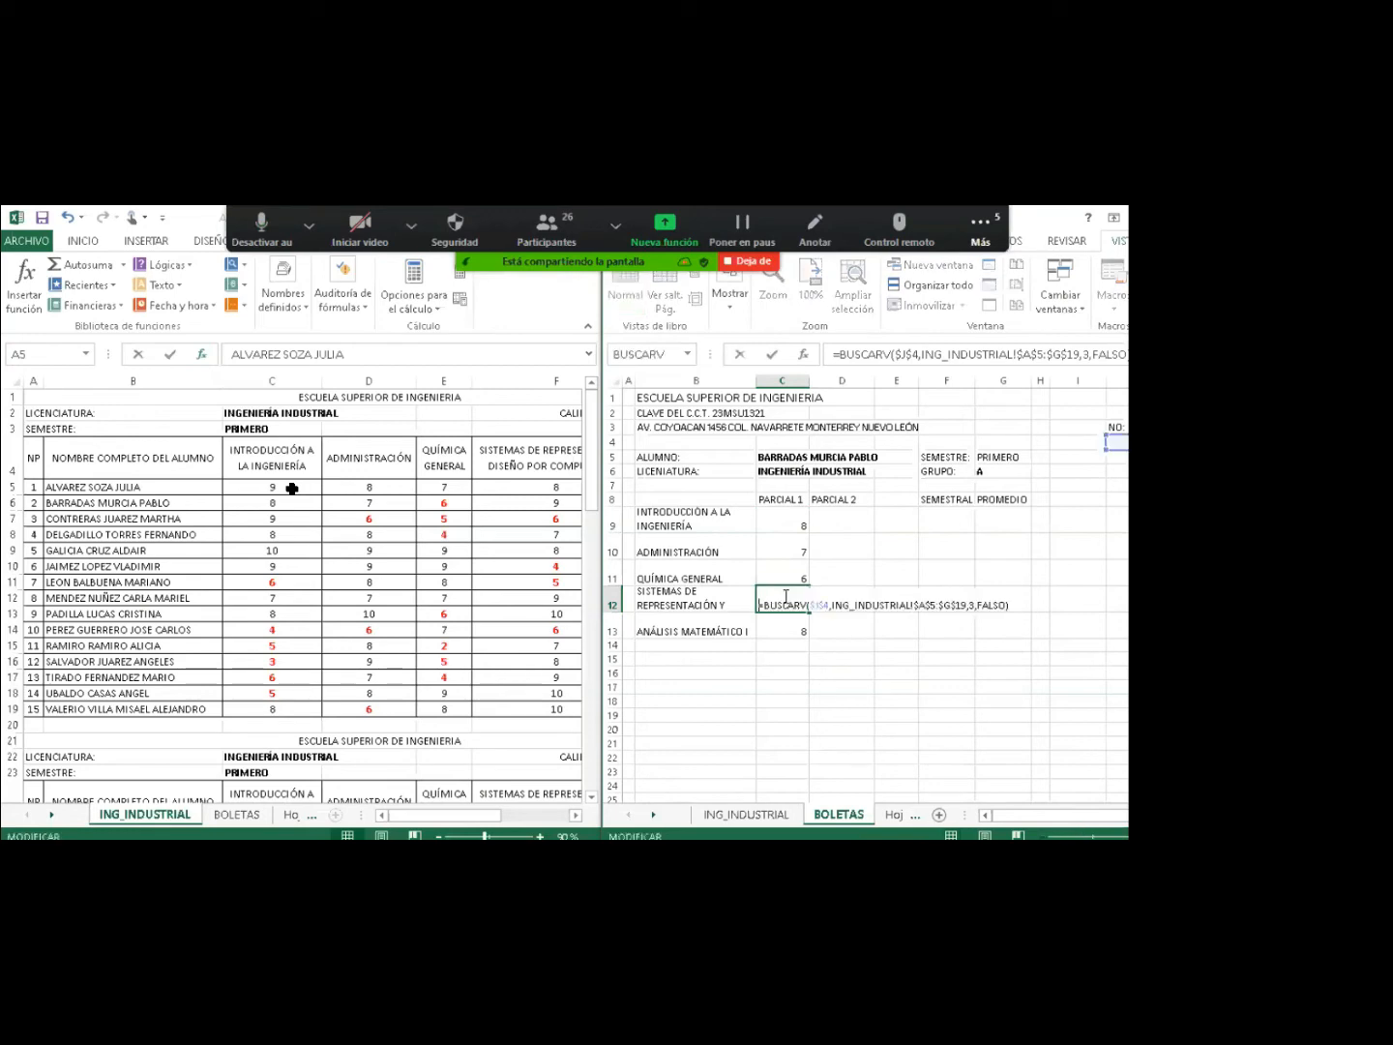
pyautogui.doubleClick(971, 608)
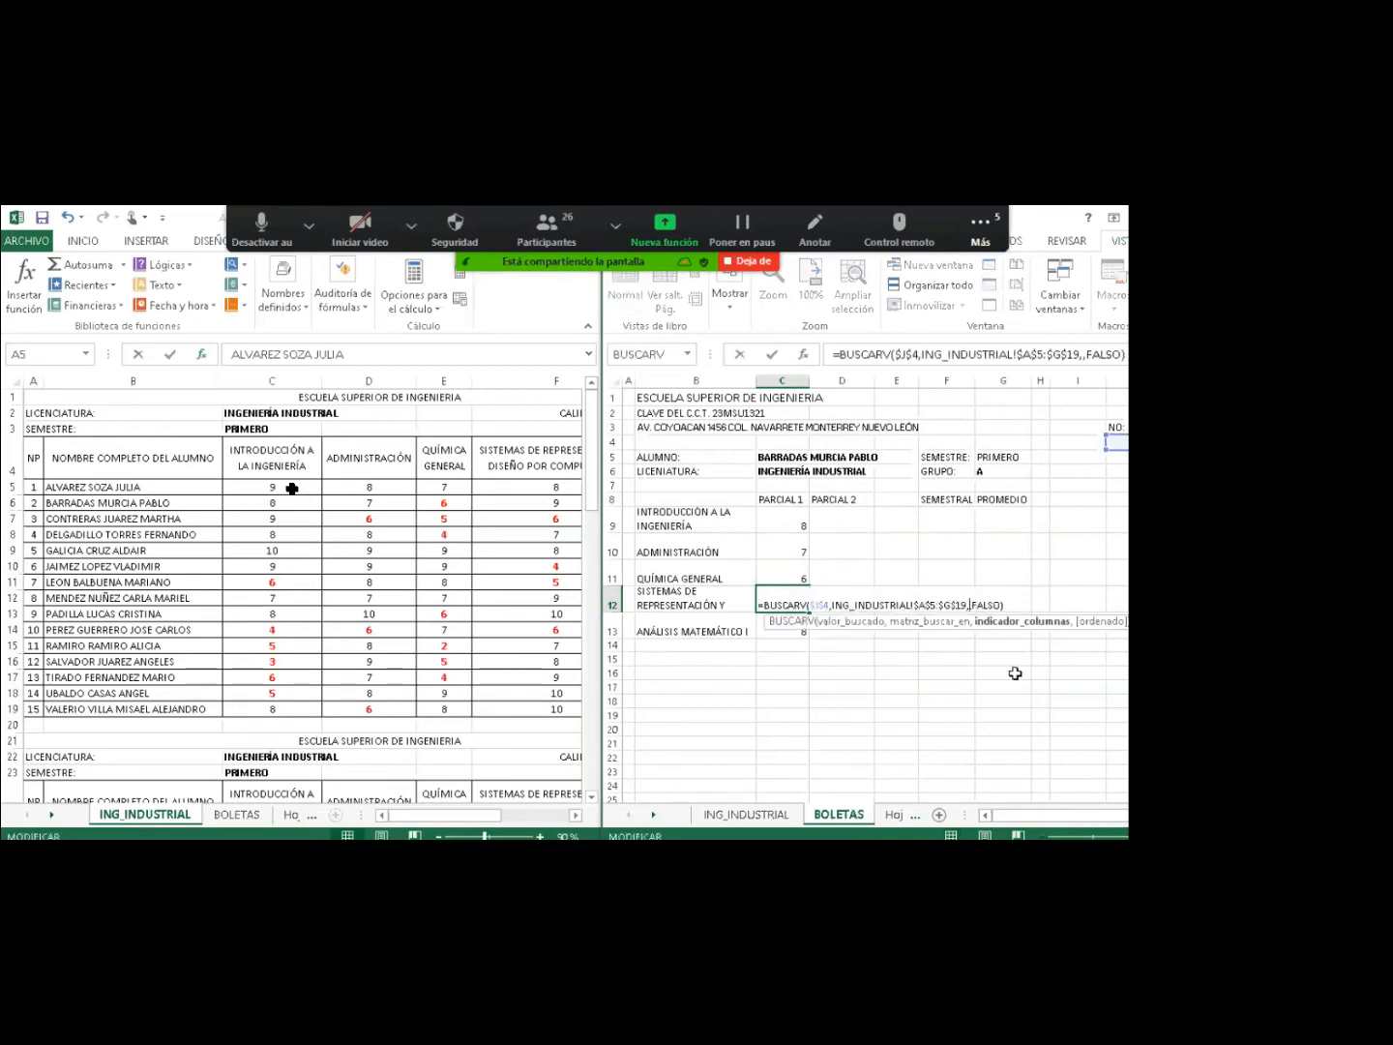
pyautogui.write('6')
pyautogui.click(782, 622)
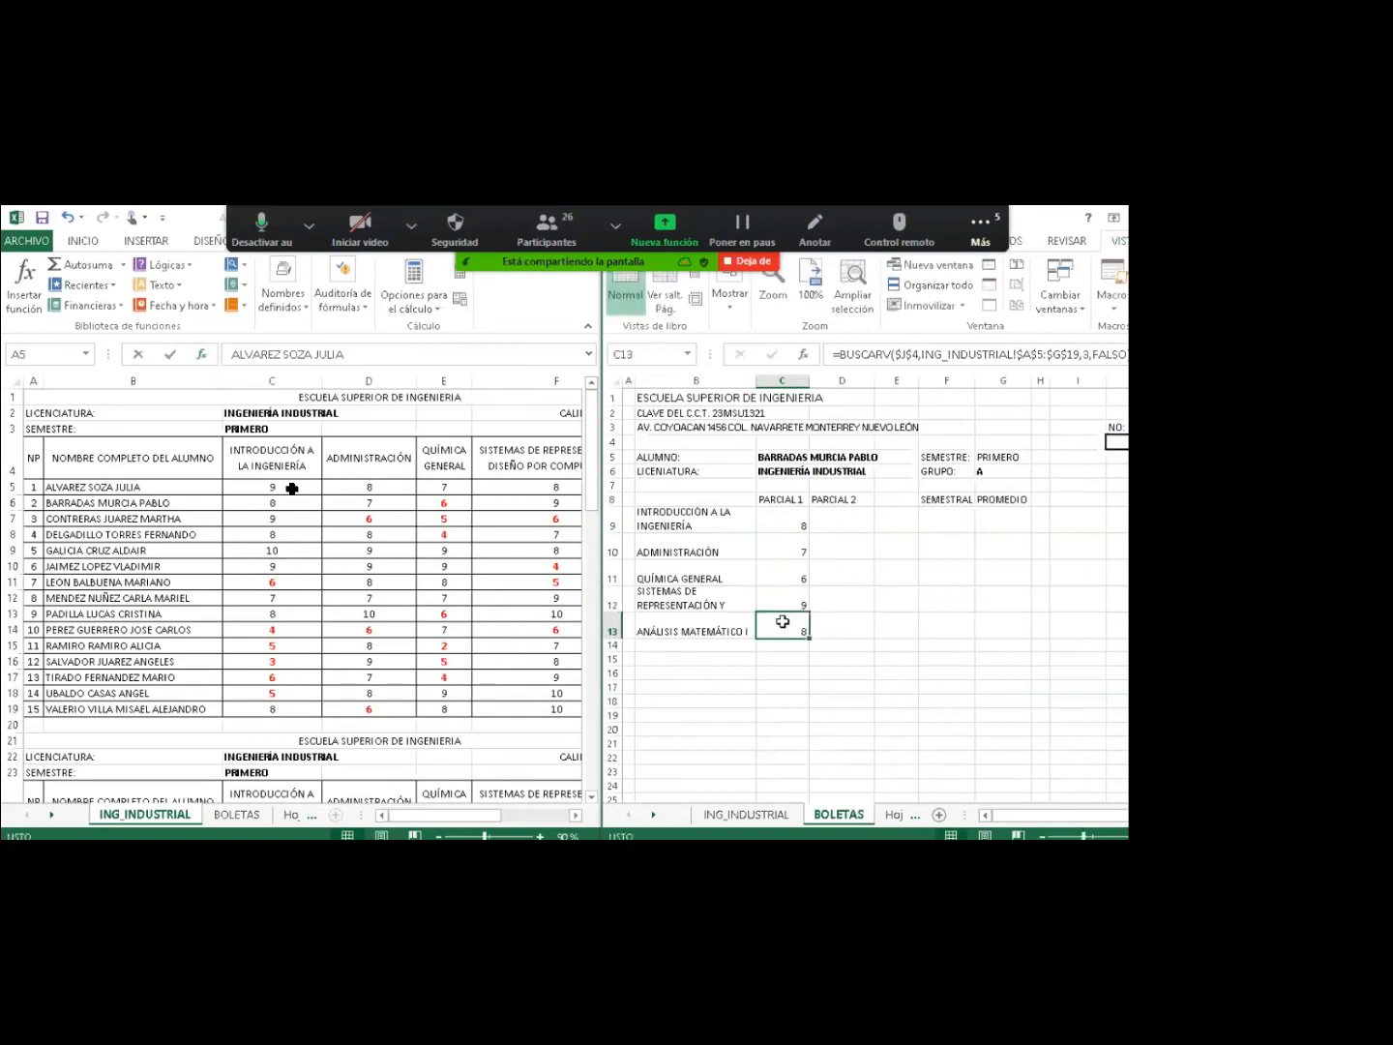
pyautogui.doubleClick(783, 622)
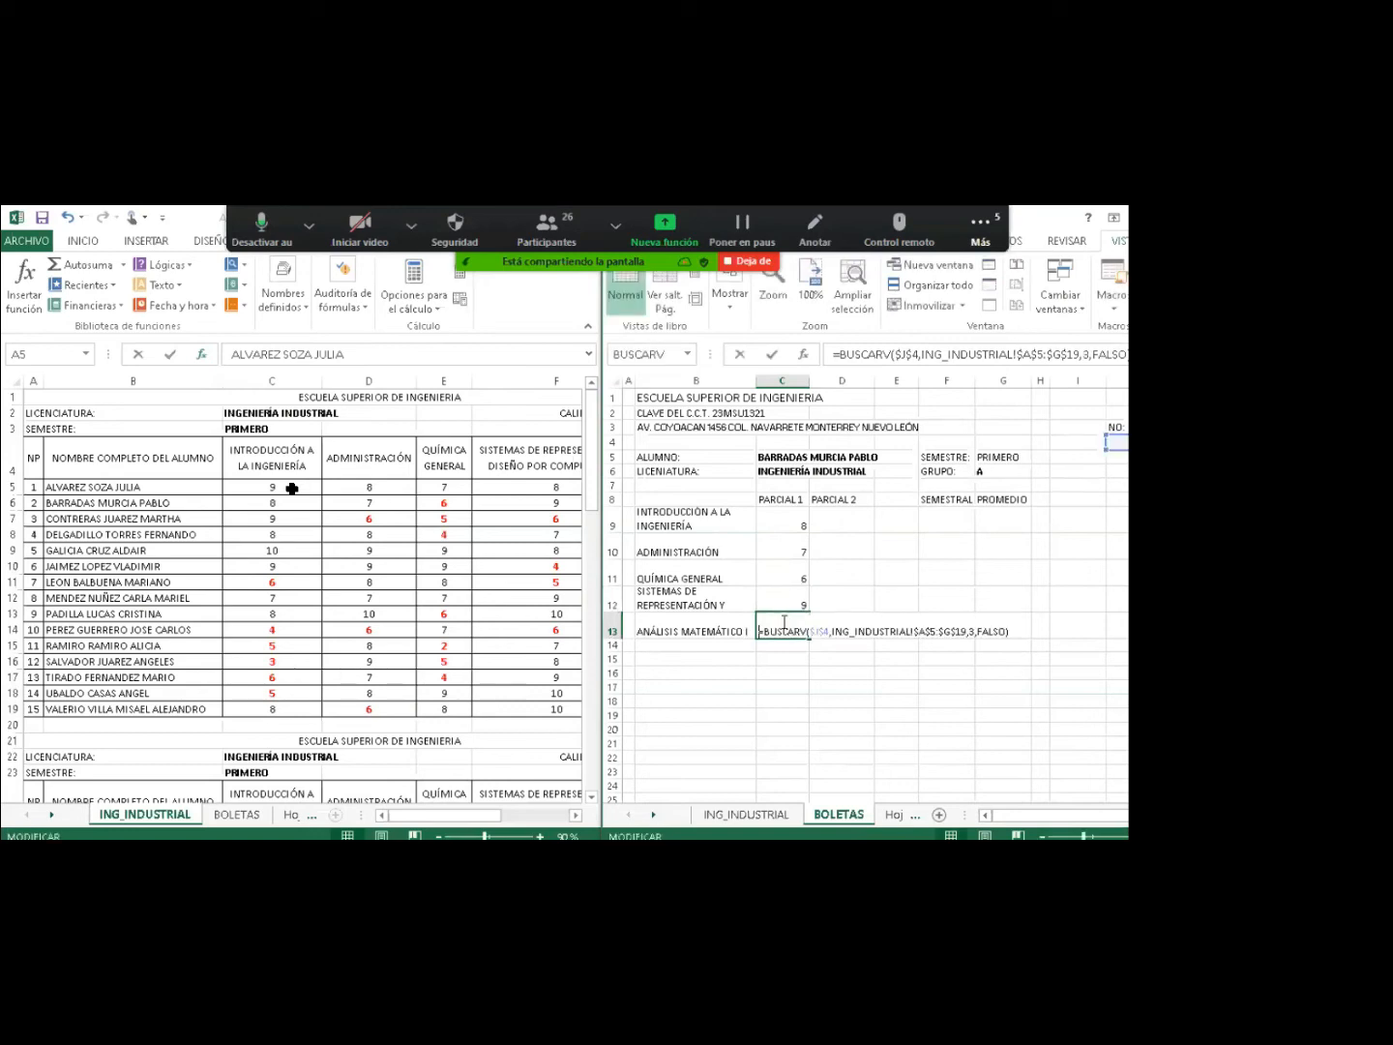
pyautogui.doubleClick(972, 633)
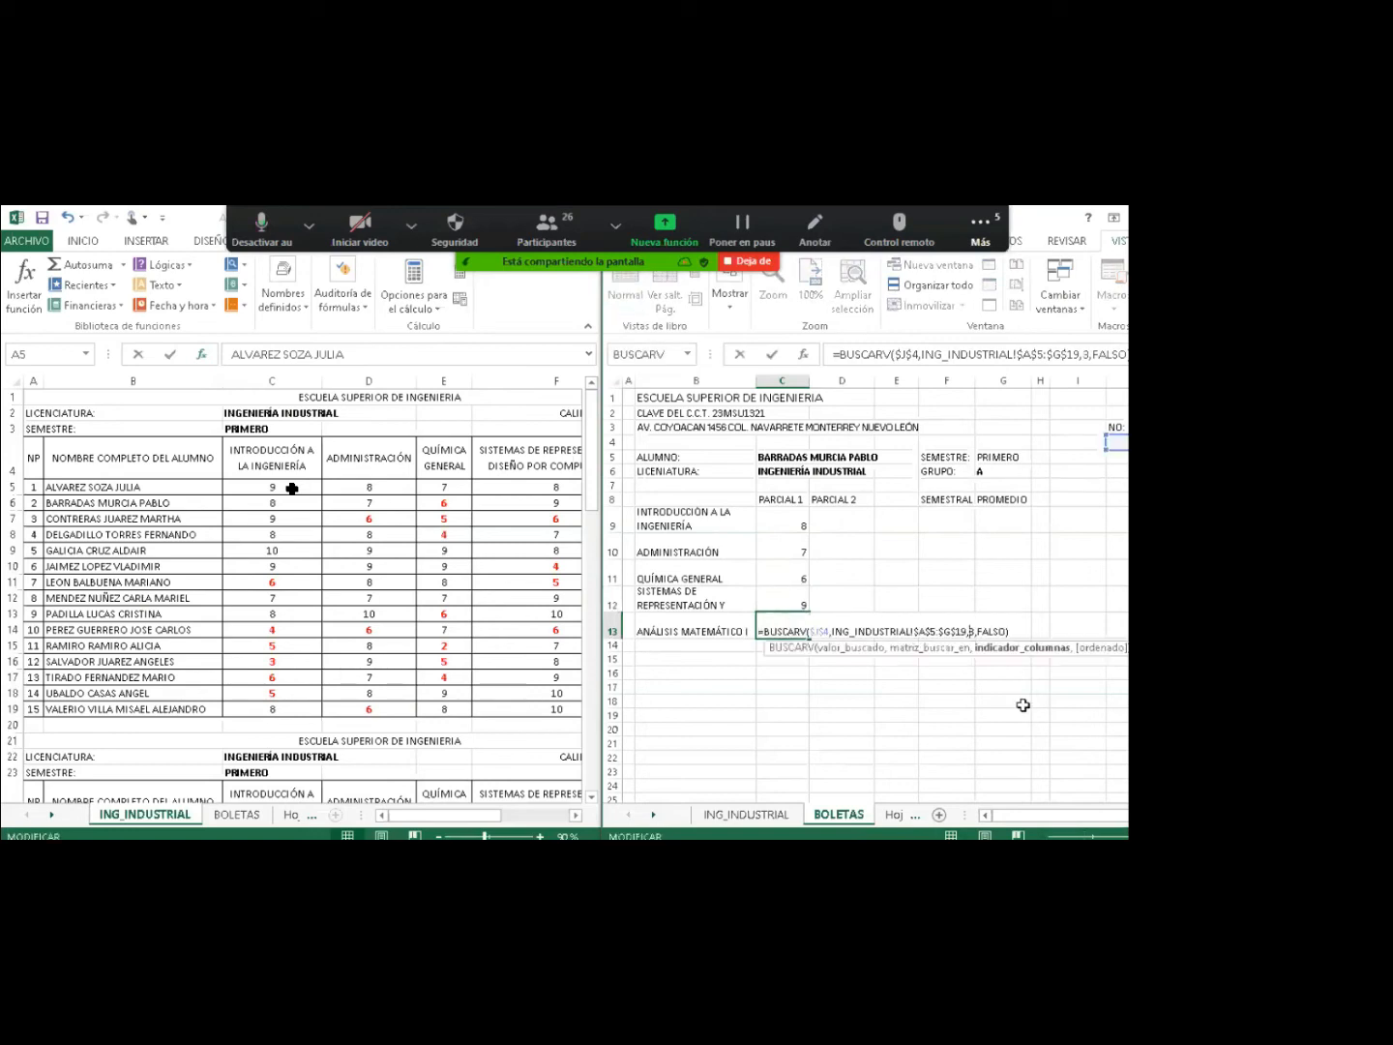
pyautogui.write('7')
pyautogui.press('Return')
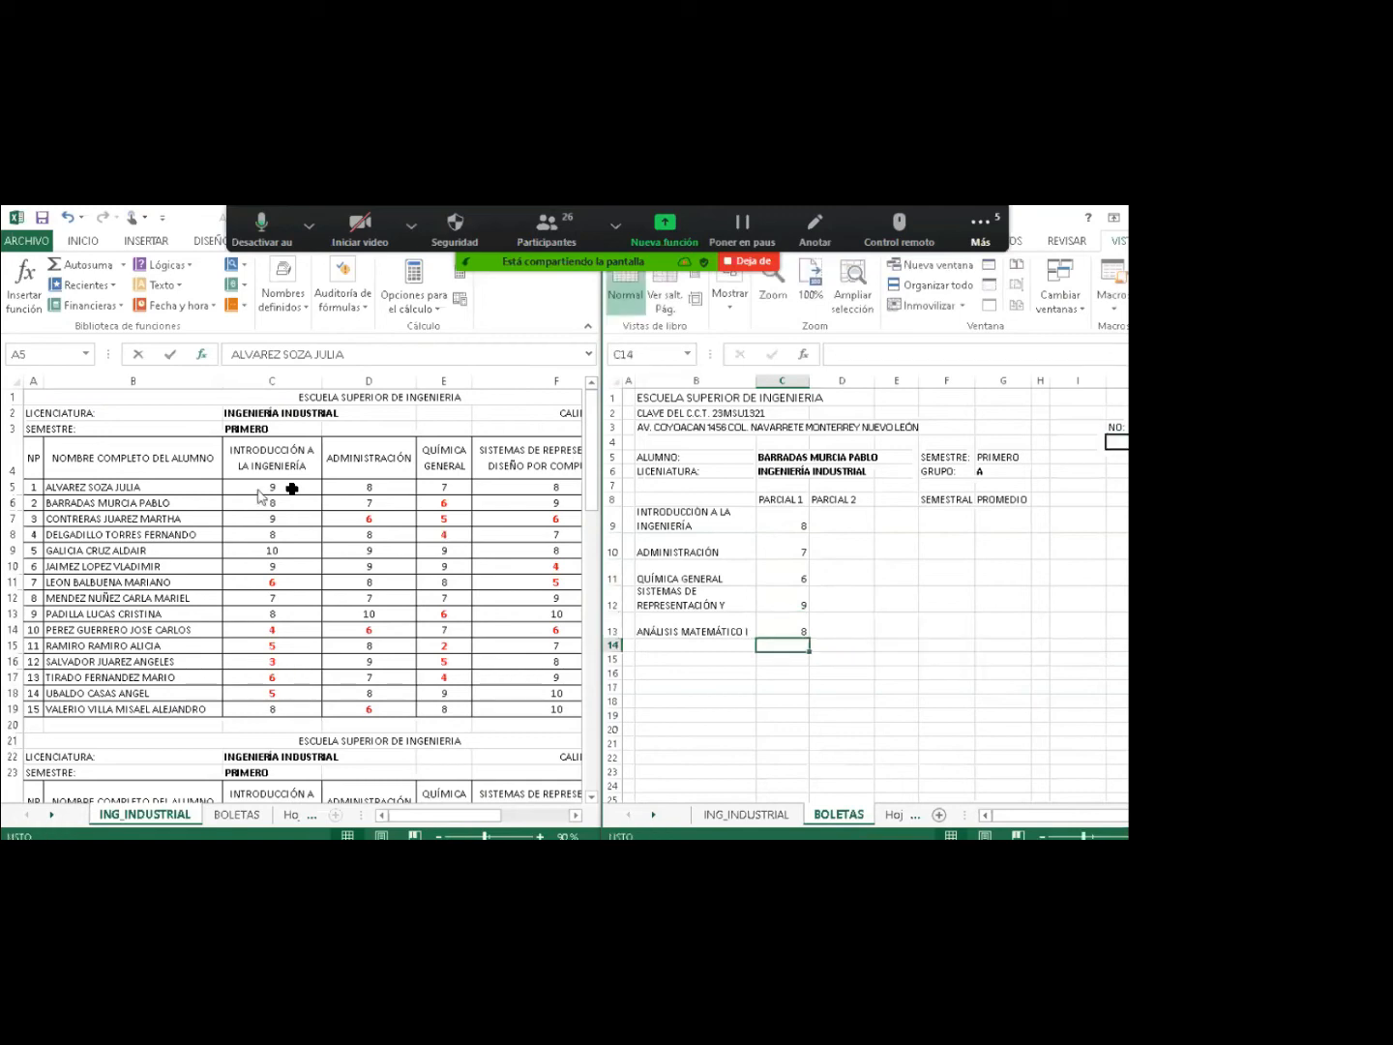
pyautogui.click(571, 814)
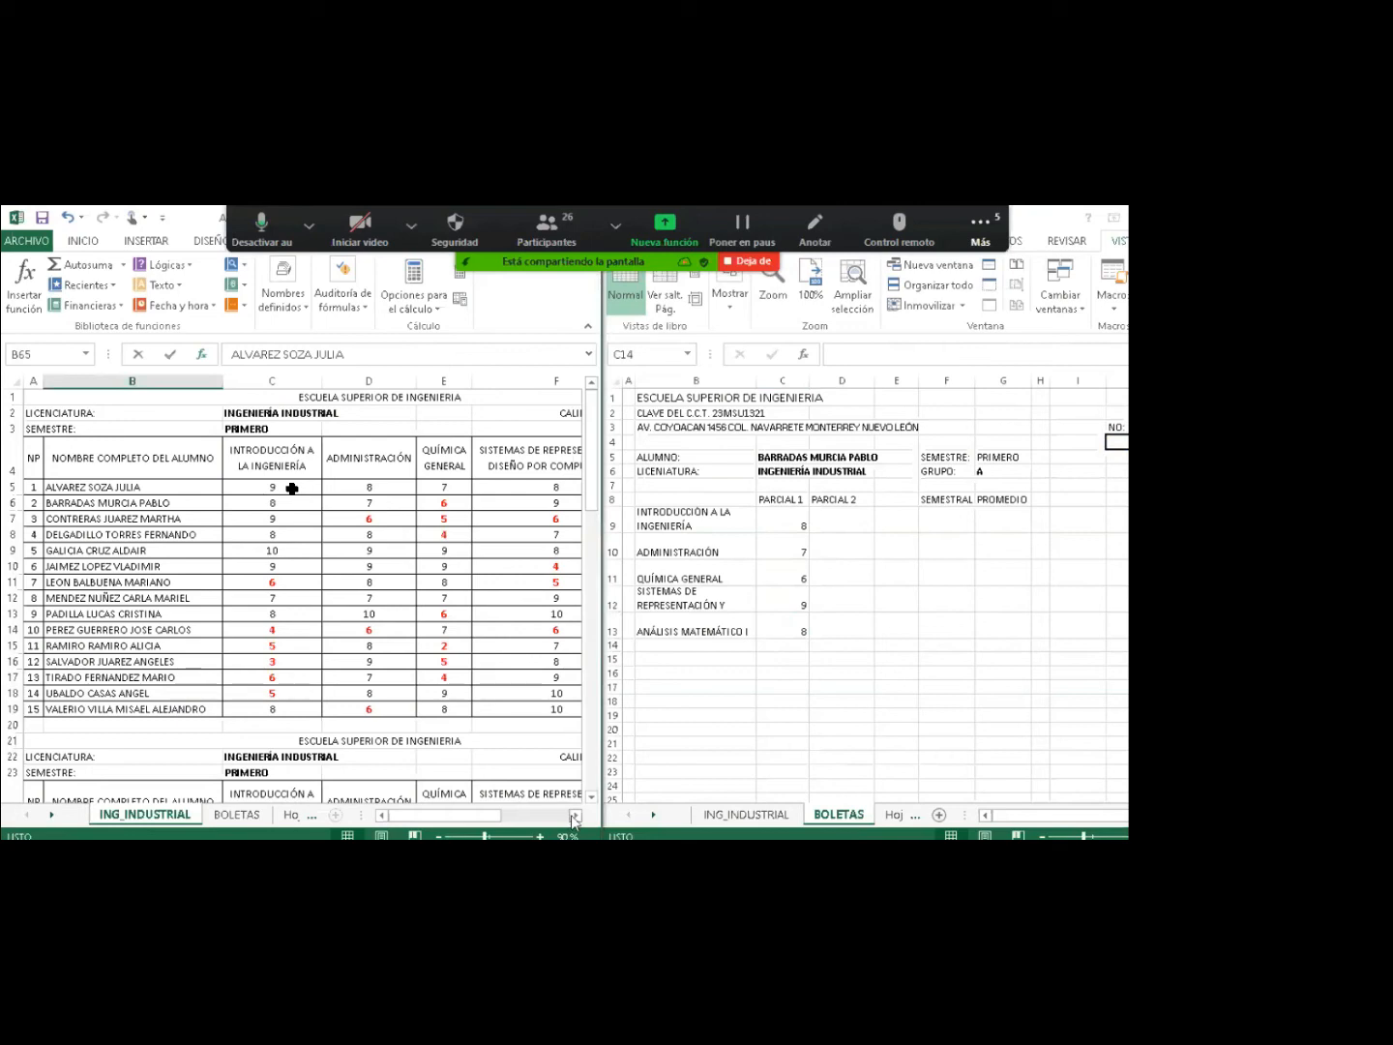
pyautogui.click(574, 816)
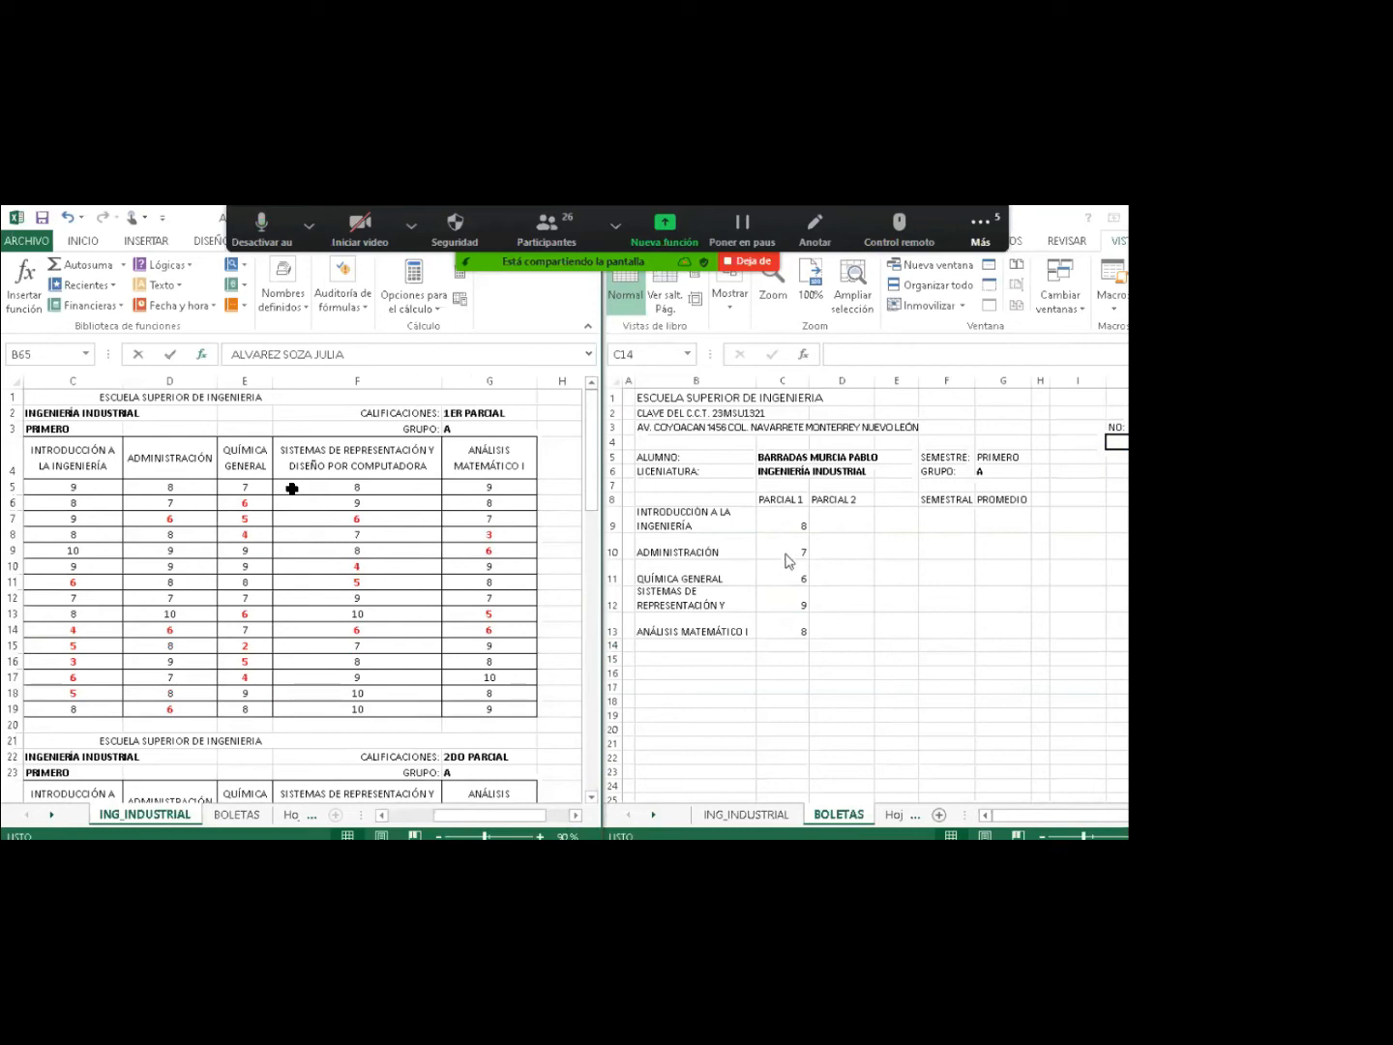
pyautogui.click(785, 549)
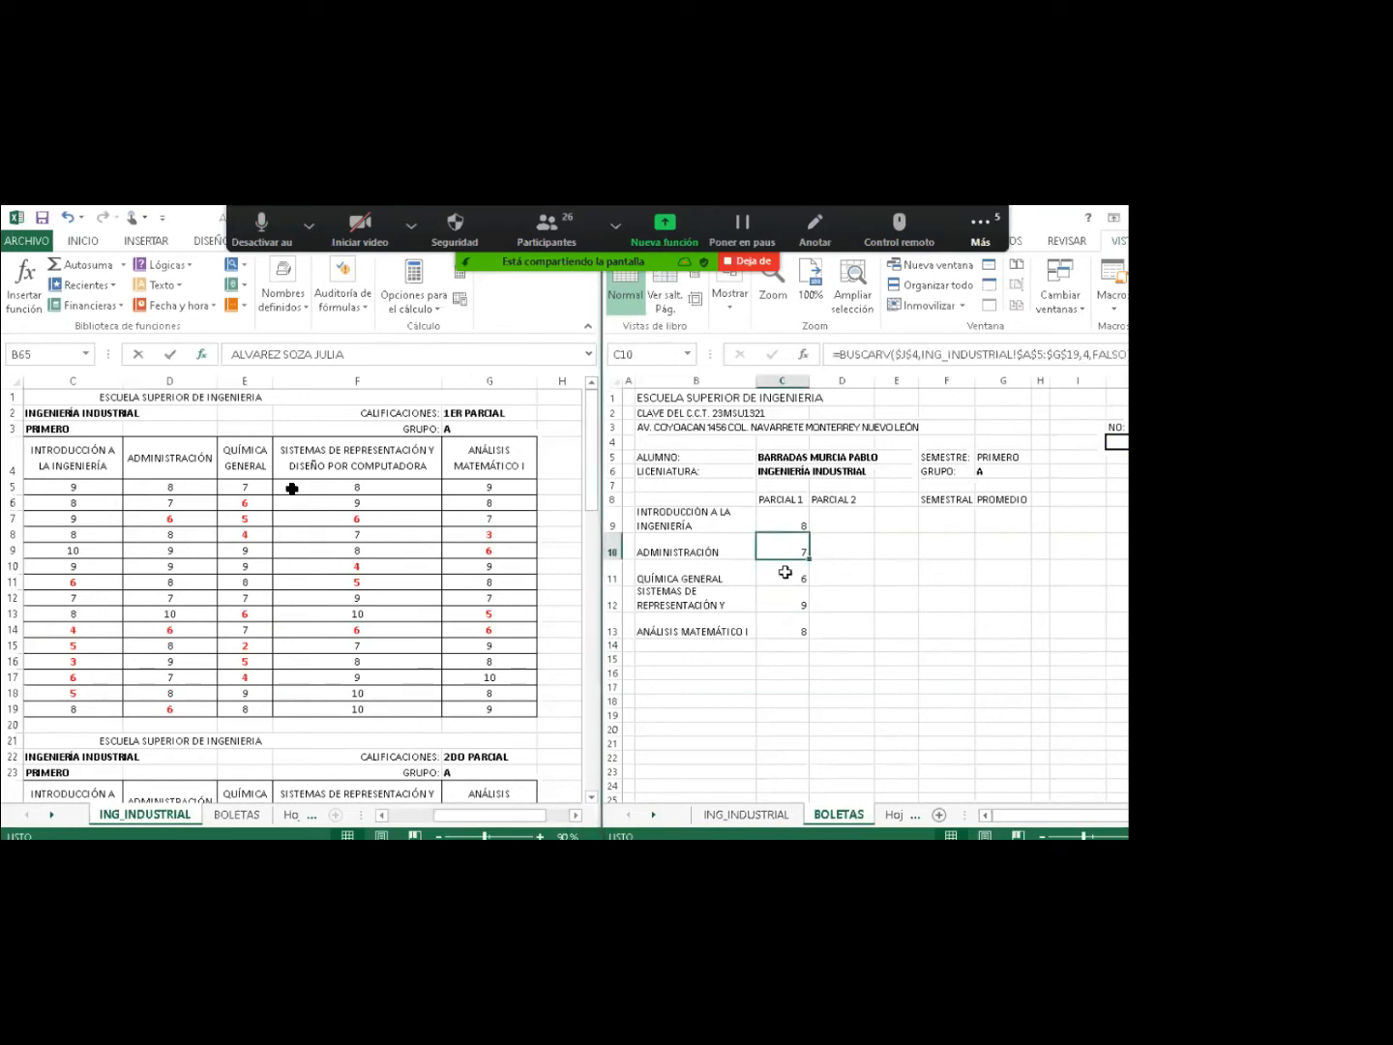
pyautogui.click(785, 574)
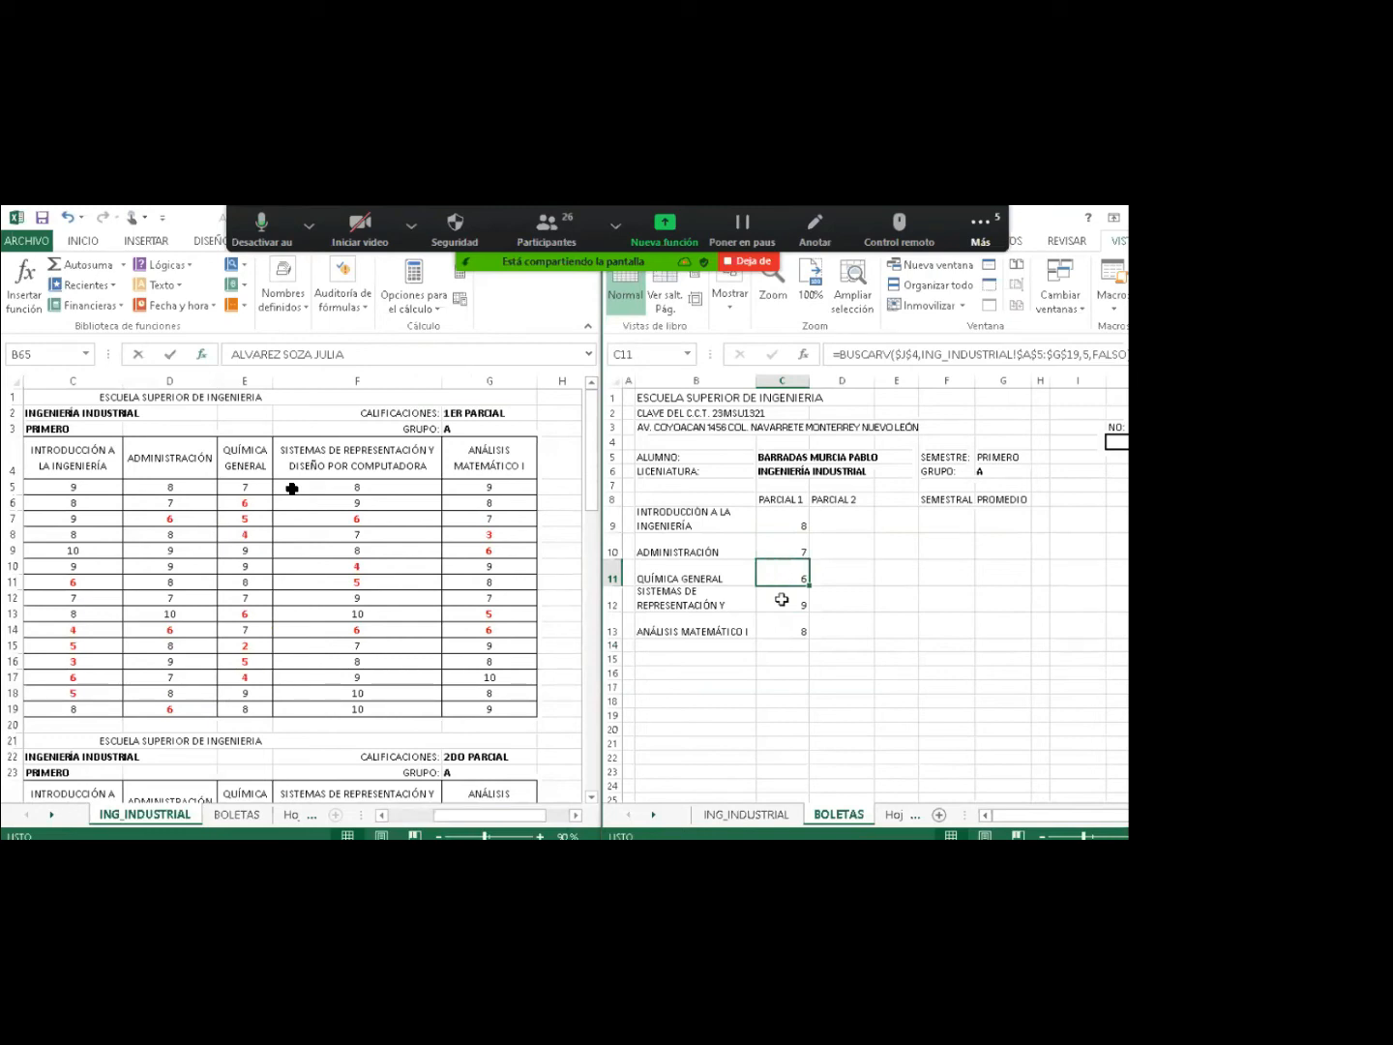
pyautogui.click(781, 600)
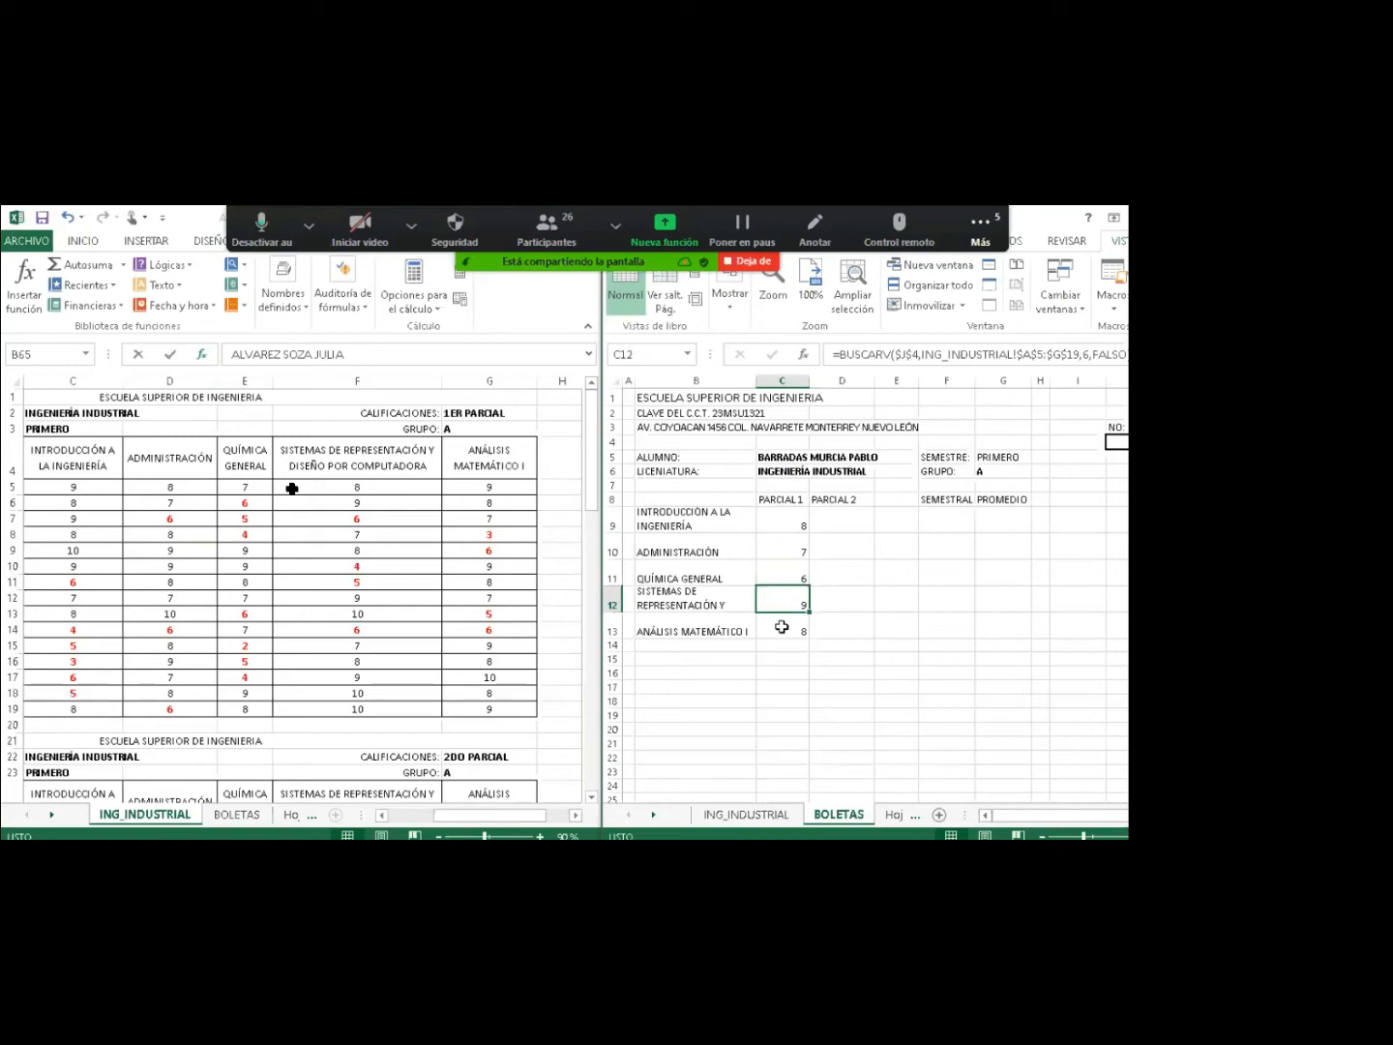
pyautogui.click(780, 631)
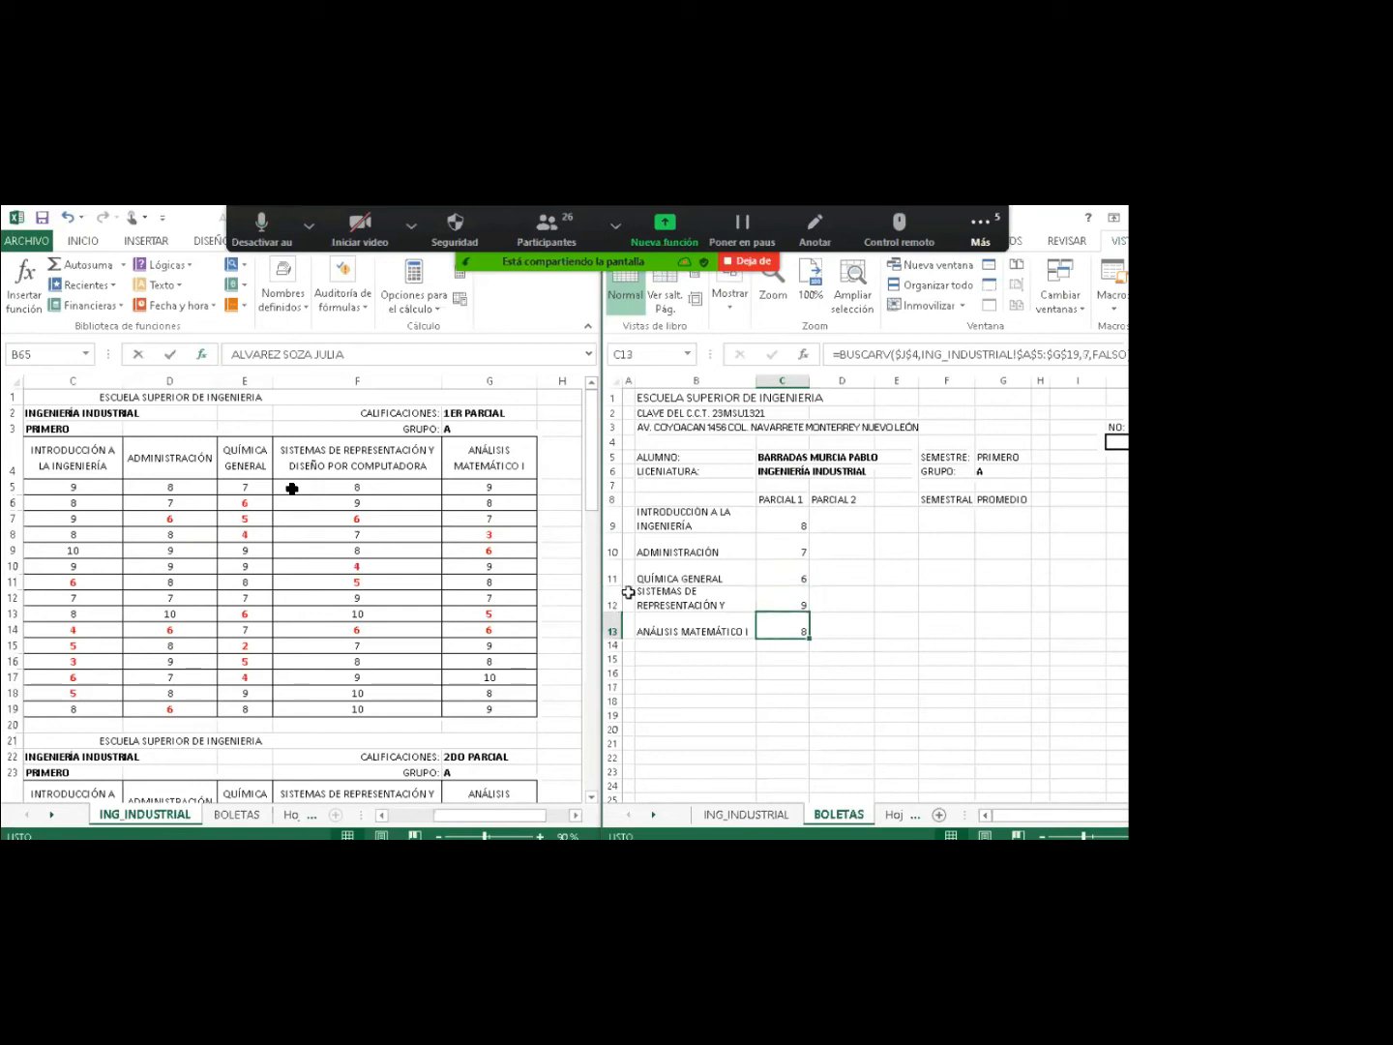
pyautogui.moveTo(772, 524); pyautogui.dragTo(780, 635)
pyautogui.moveTo(780, 635); pyautogui.dragTo(781, 638)
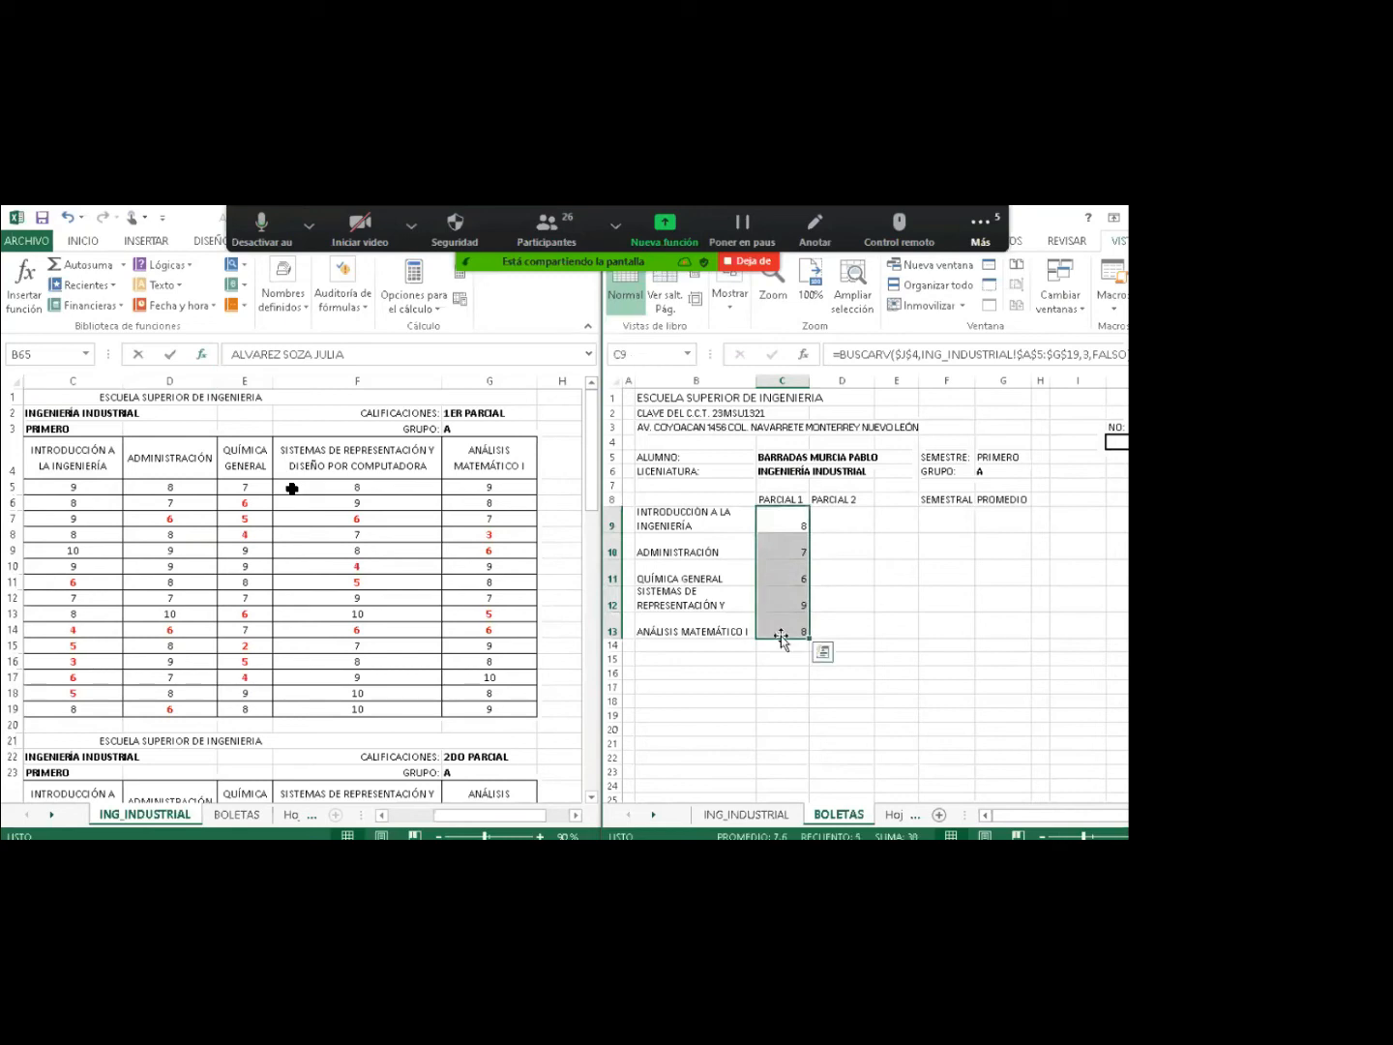
# Enter student number 3 in J4 so Parcial 1 shows 9, 6, 5, 6 and 7.
pyautogui.click(1118, 441)
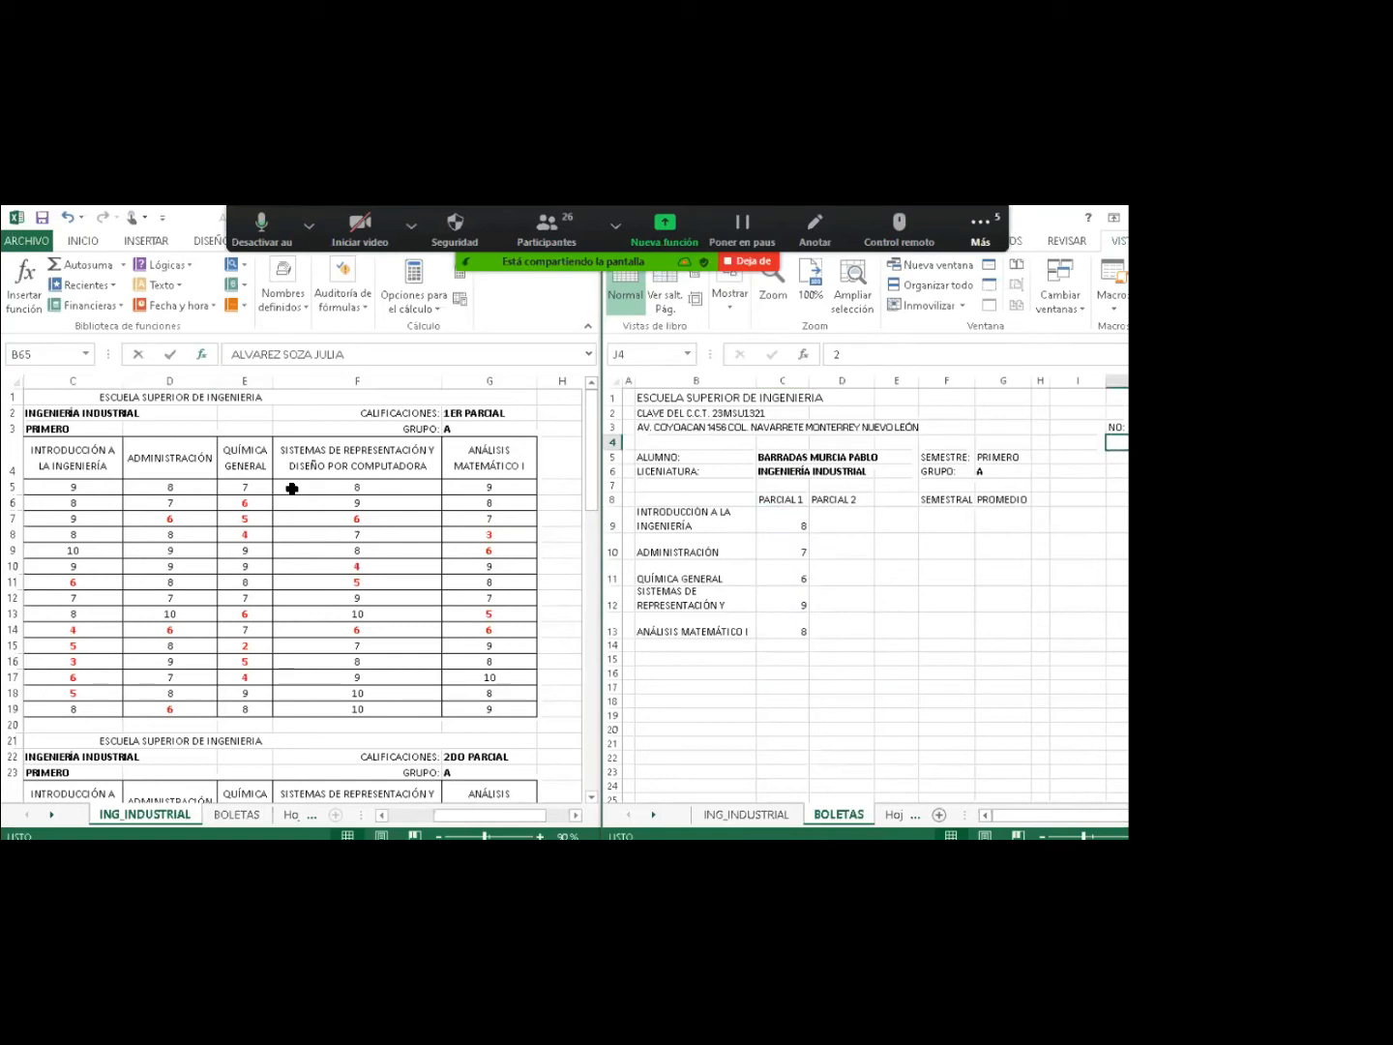
pyautogui.write('3')
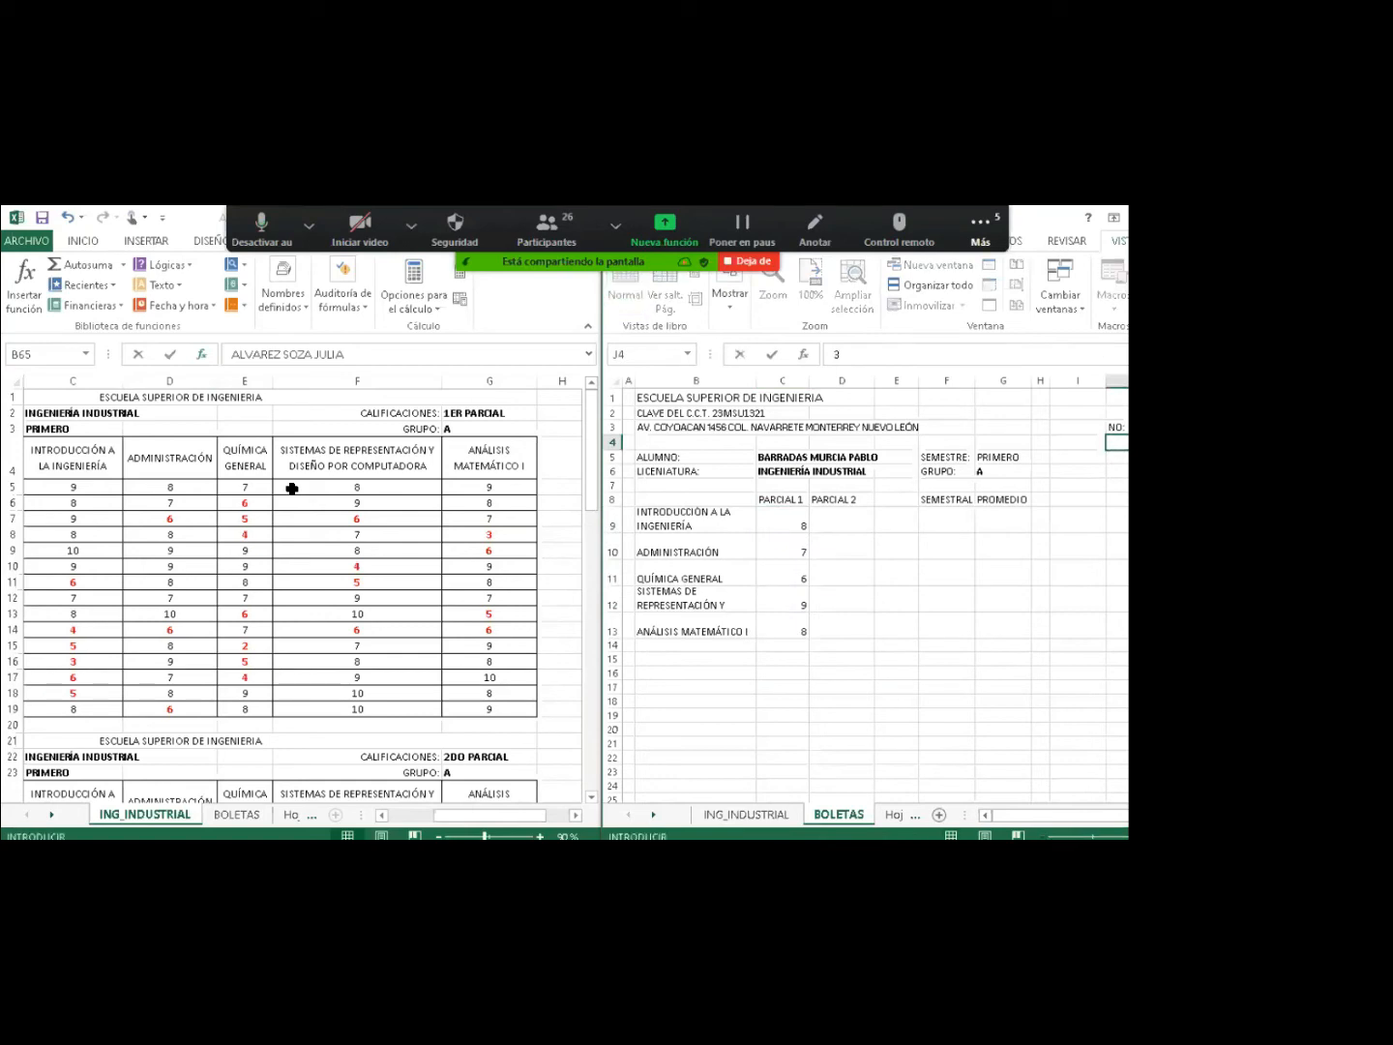
pyautogui.press('Return')
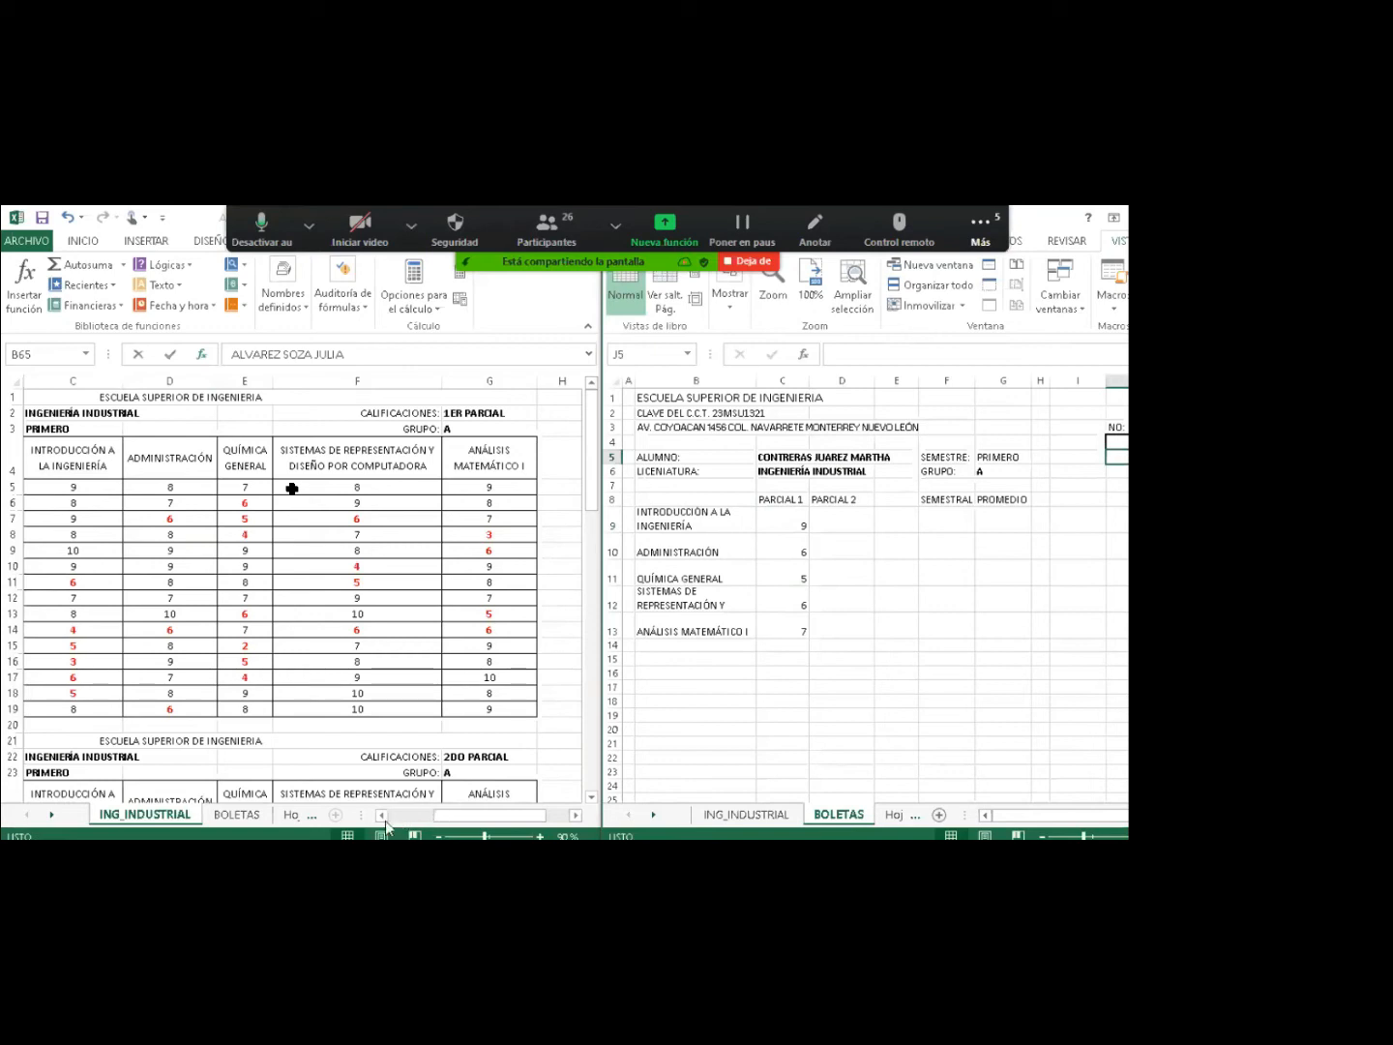
pyautogui.doubleClick(383, 815)
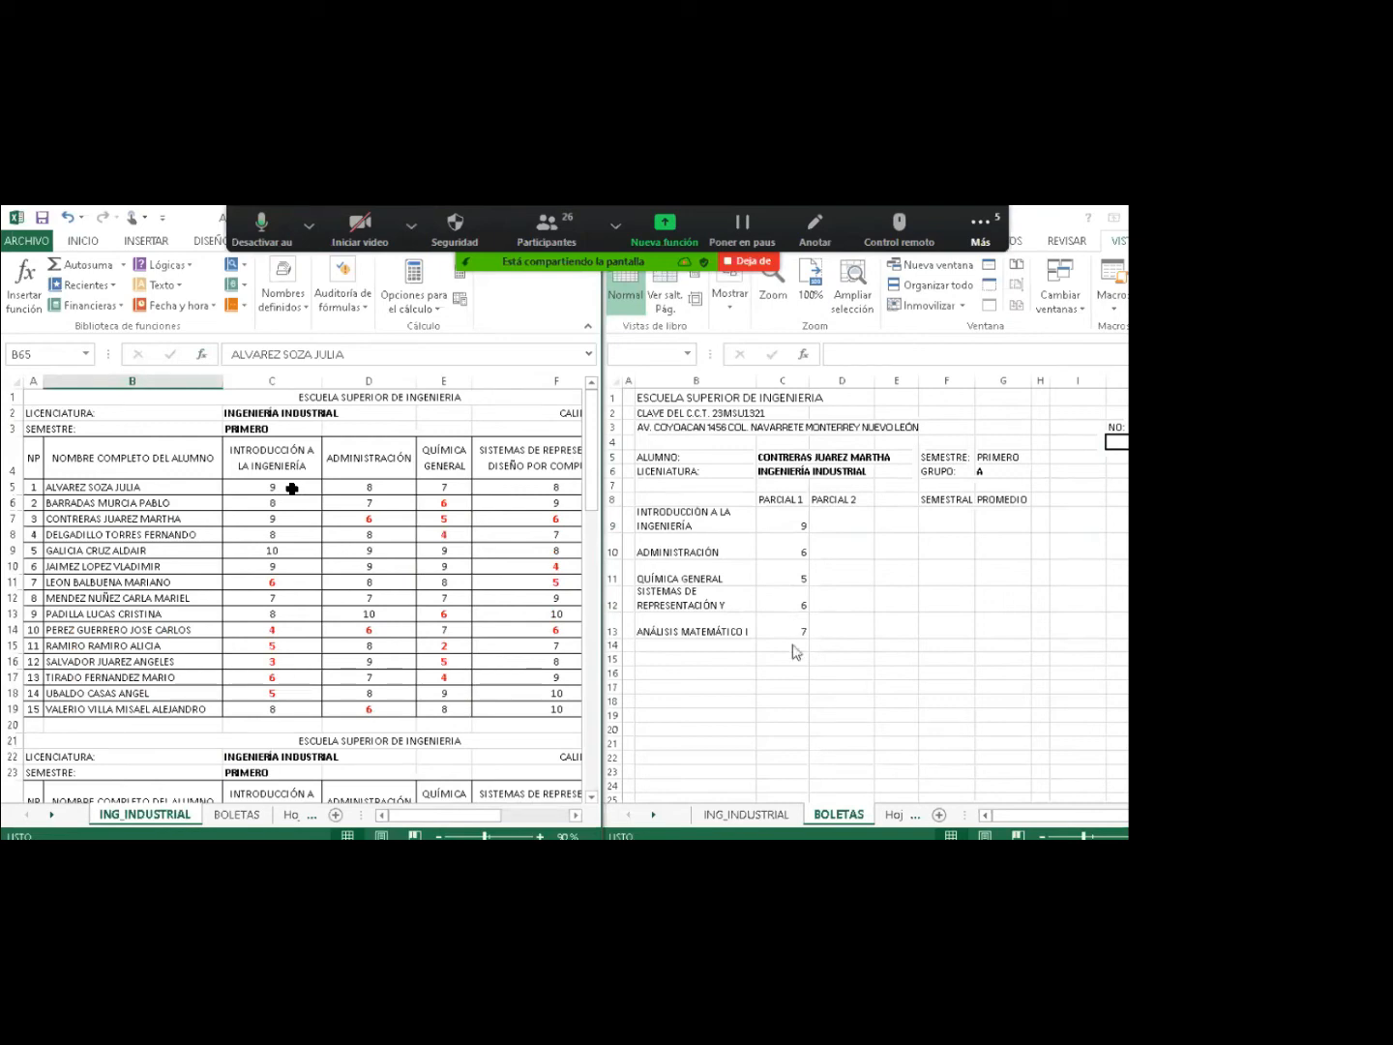
pyautogui.click(792, 538)
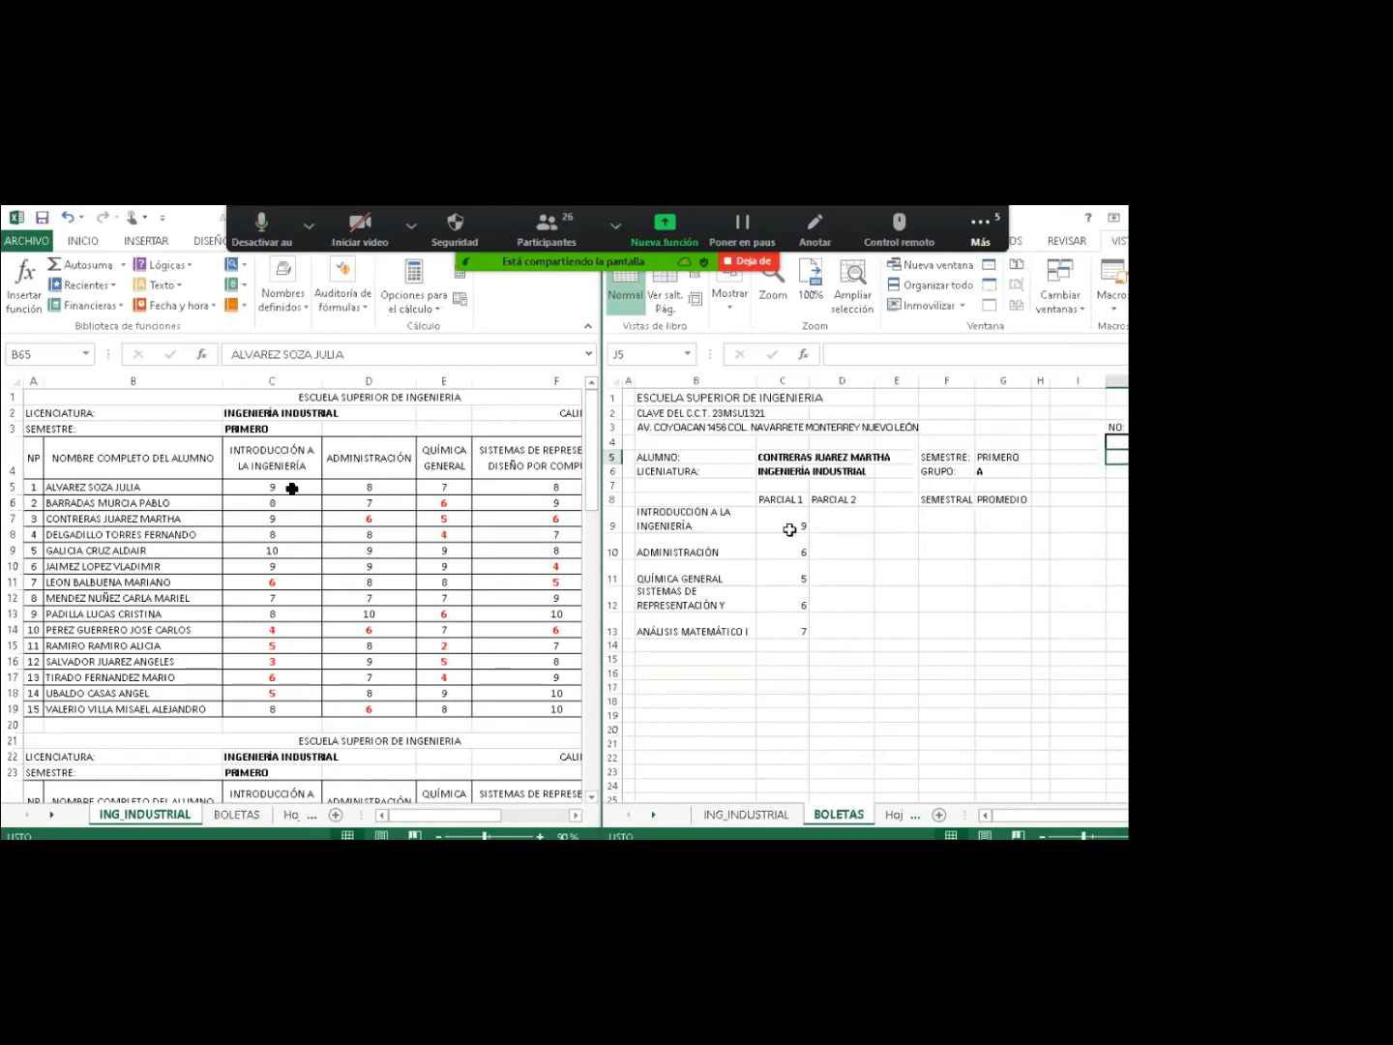
pyautogui.click(787, 526)
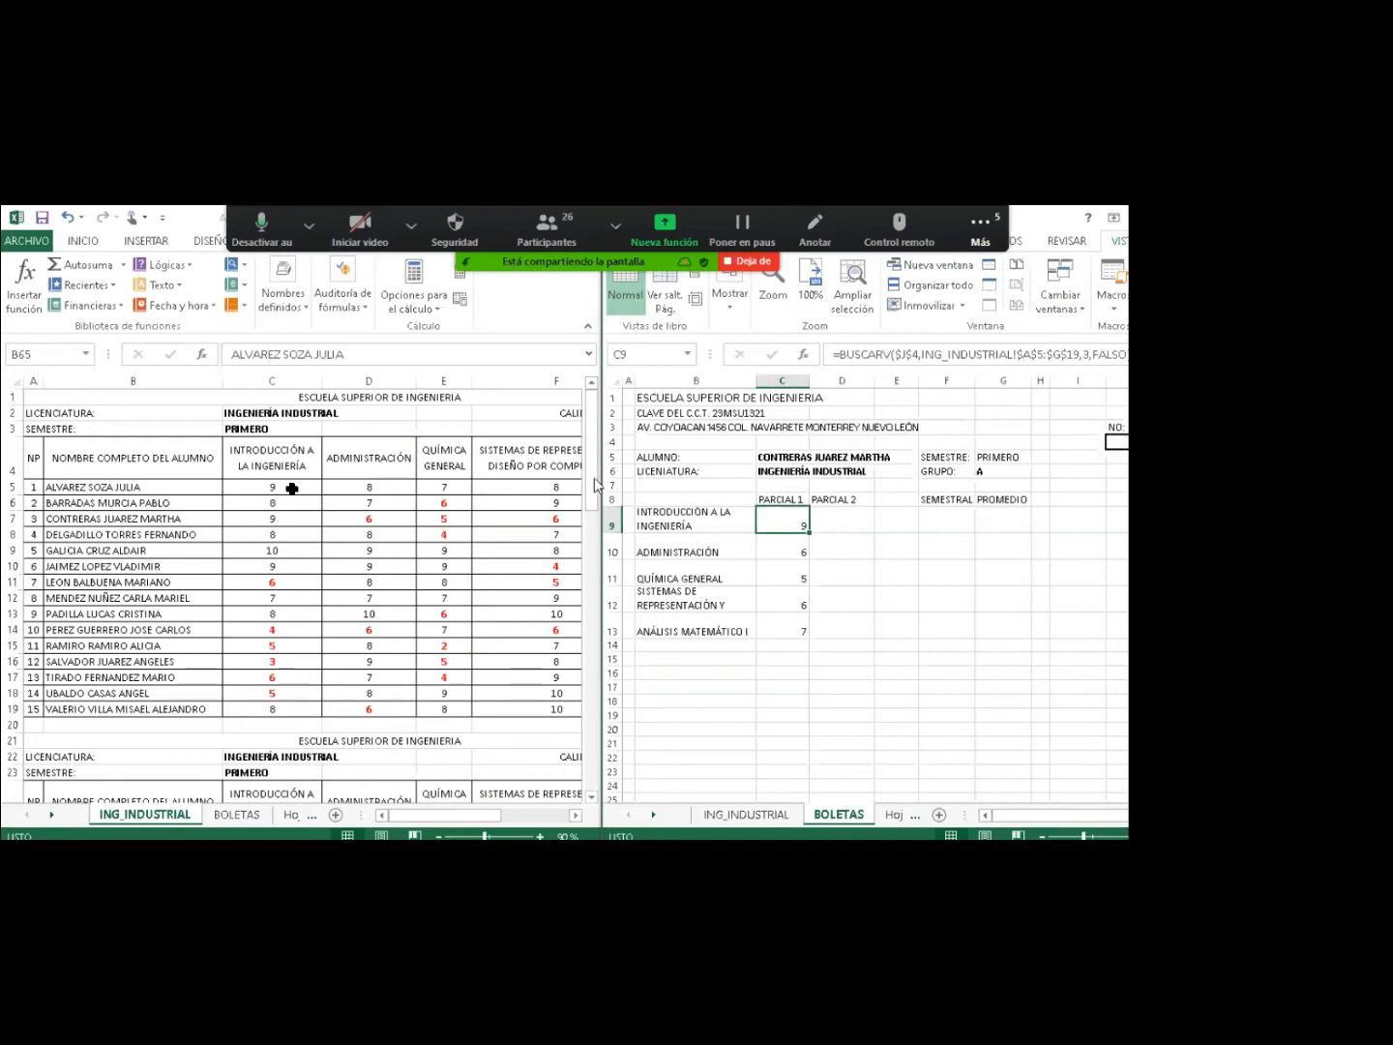
# Scroll the left ING_INDUSTRIAL pane down to row 23 and reselect C9.
pyautogui.moveTo(594, 483); pyautogui.dragTo(593, 591)
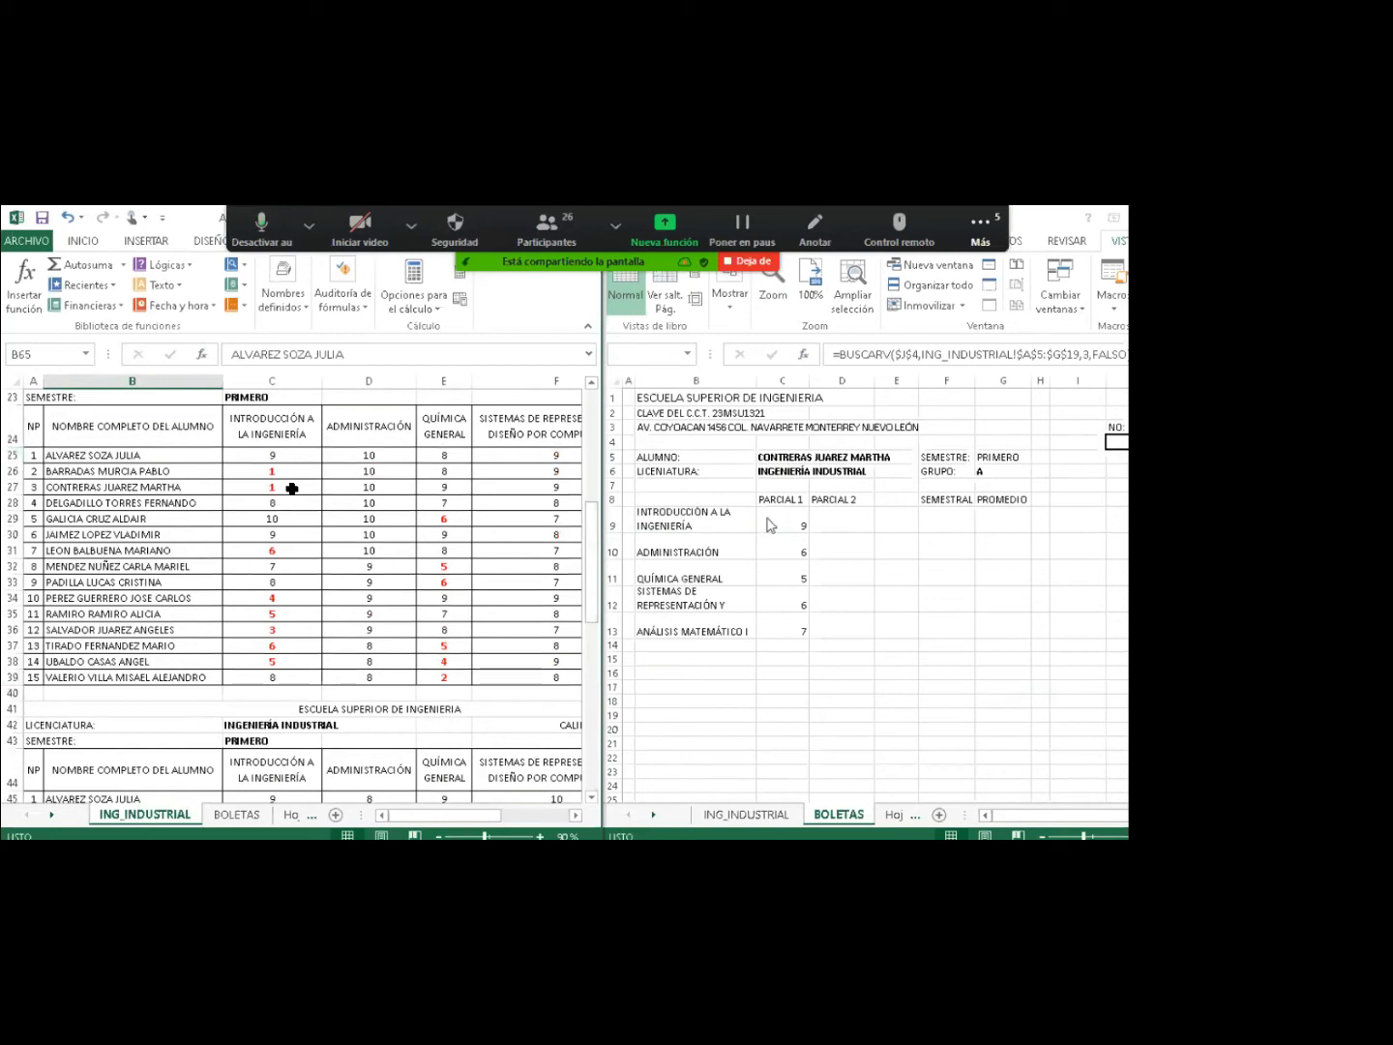
pyautogui.click(786, 519)
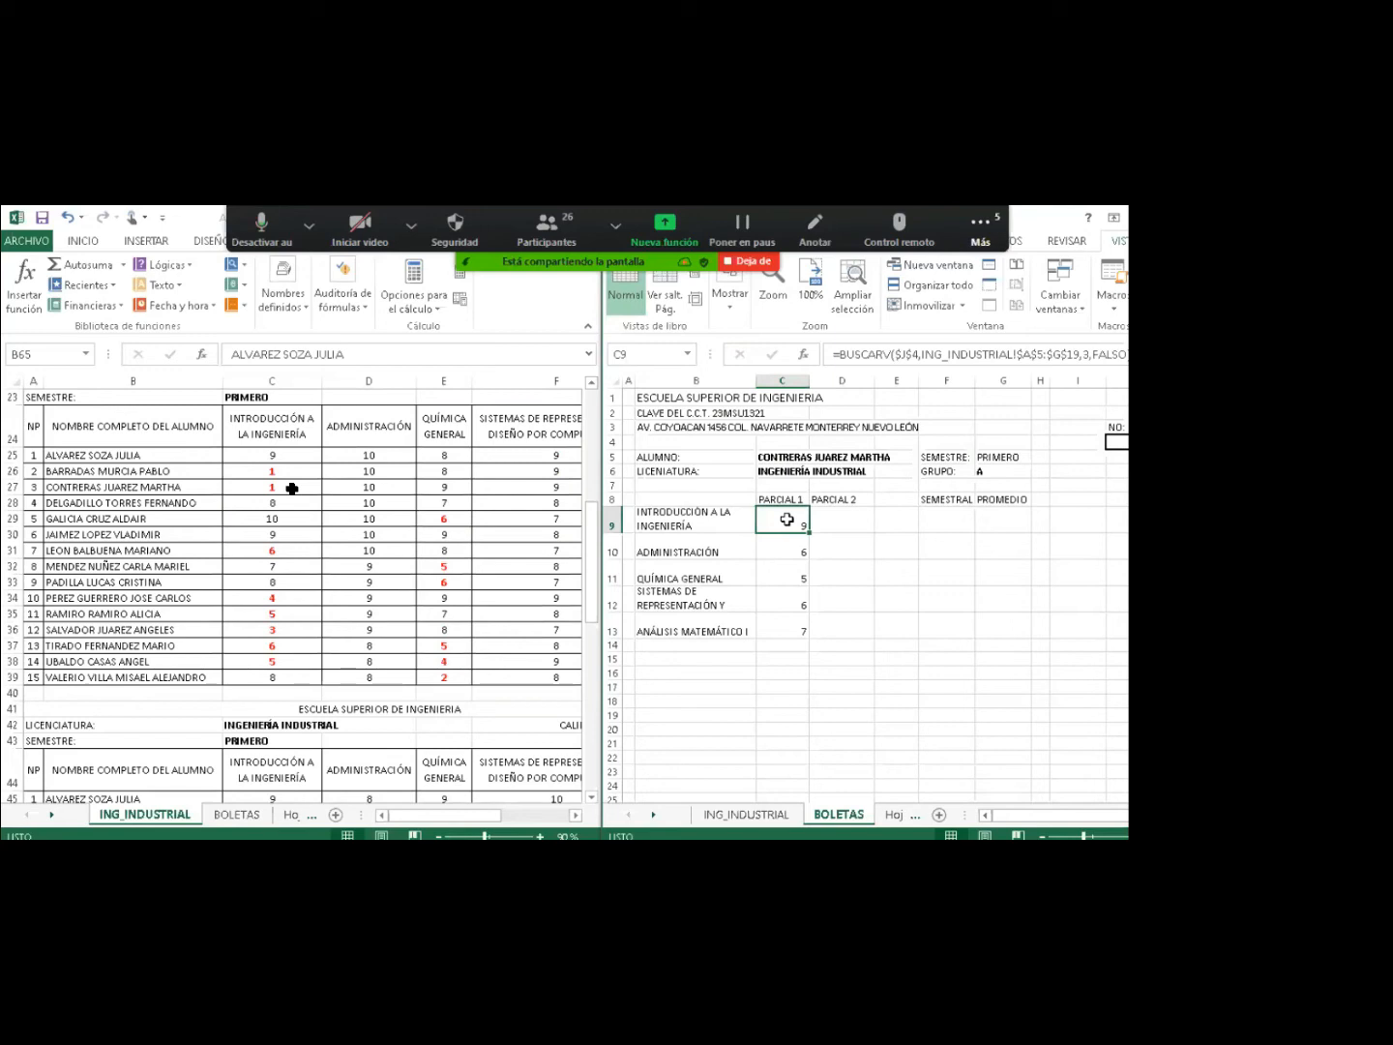
# Copy C9's lookup formula and paste it into D9 for PARCIAL 2.
pyautogui.rightClick(789, 522)
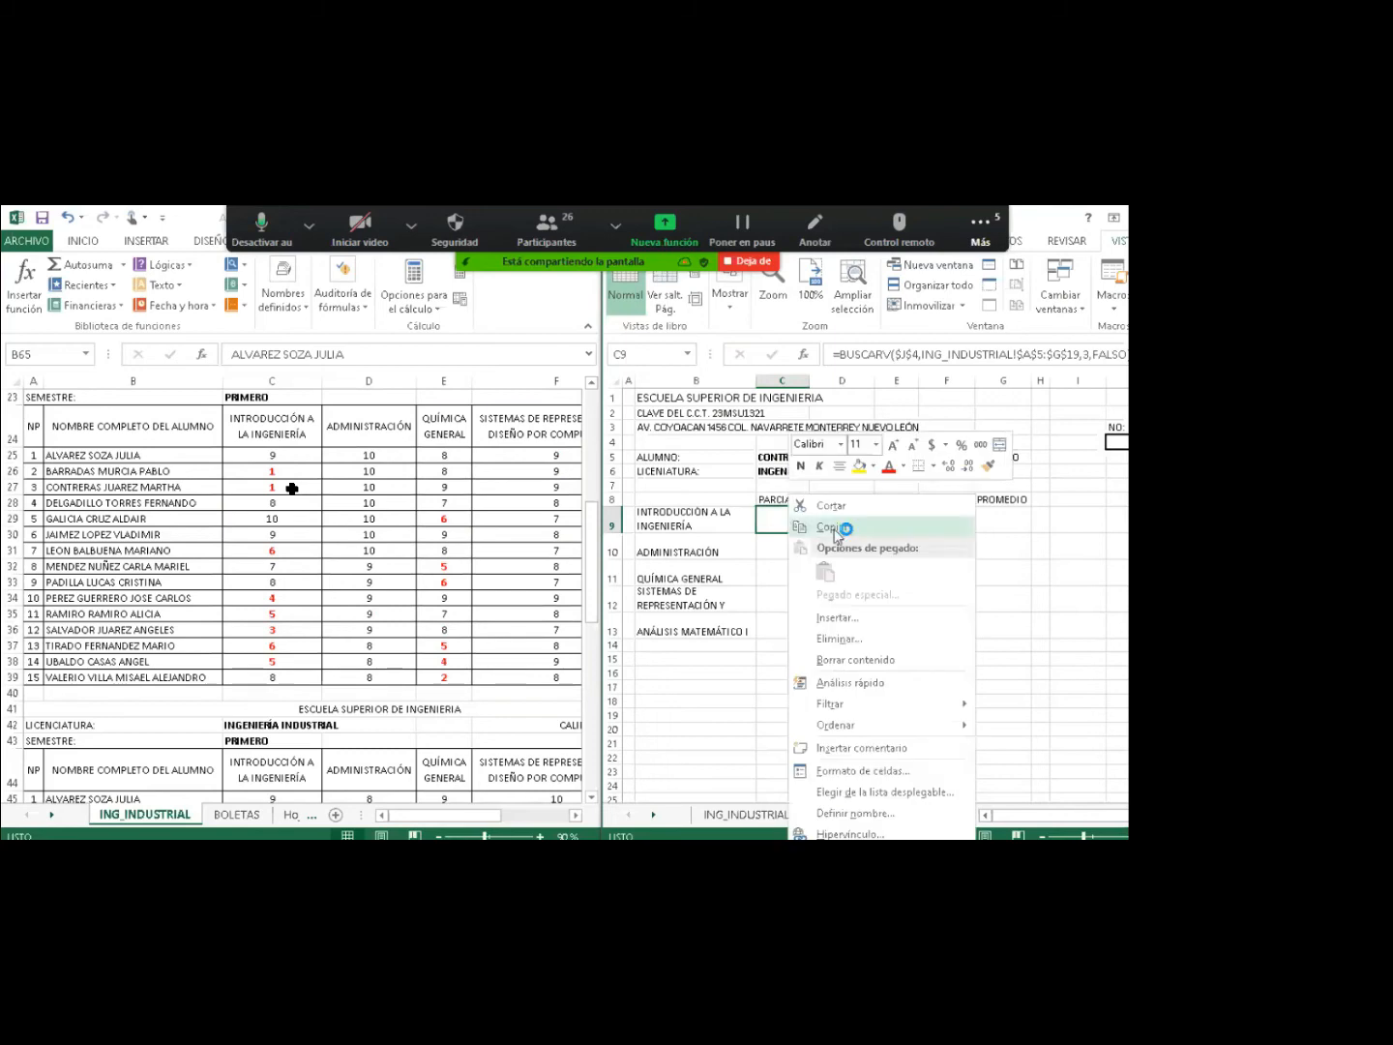
pyautogui.click(836, 527)
pyautogui.rightClick(845, 523)
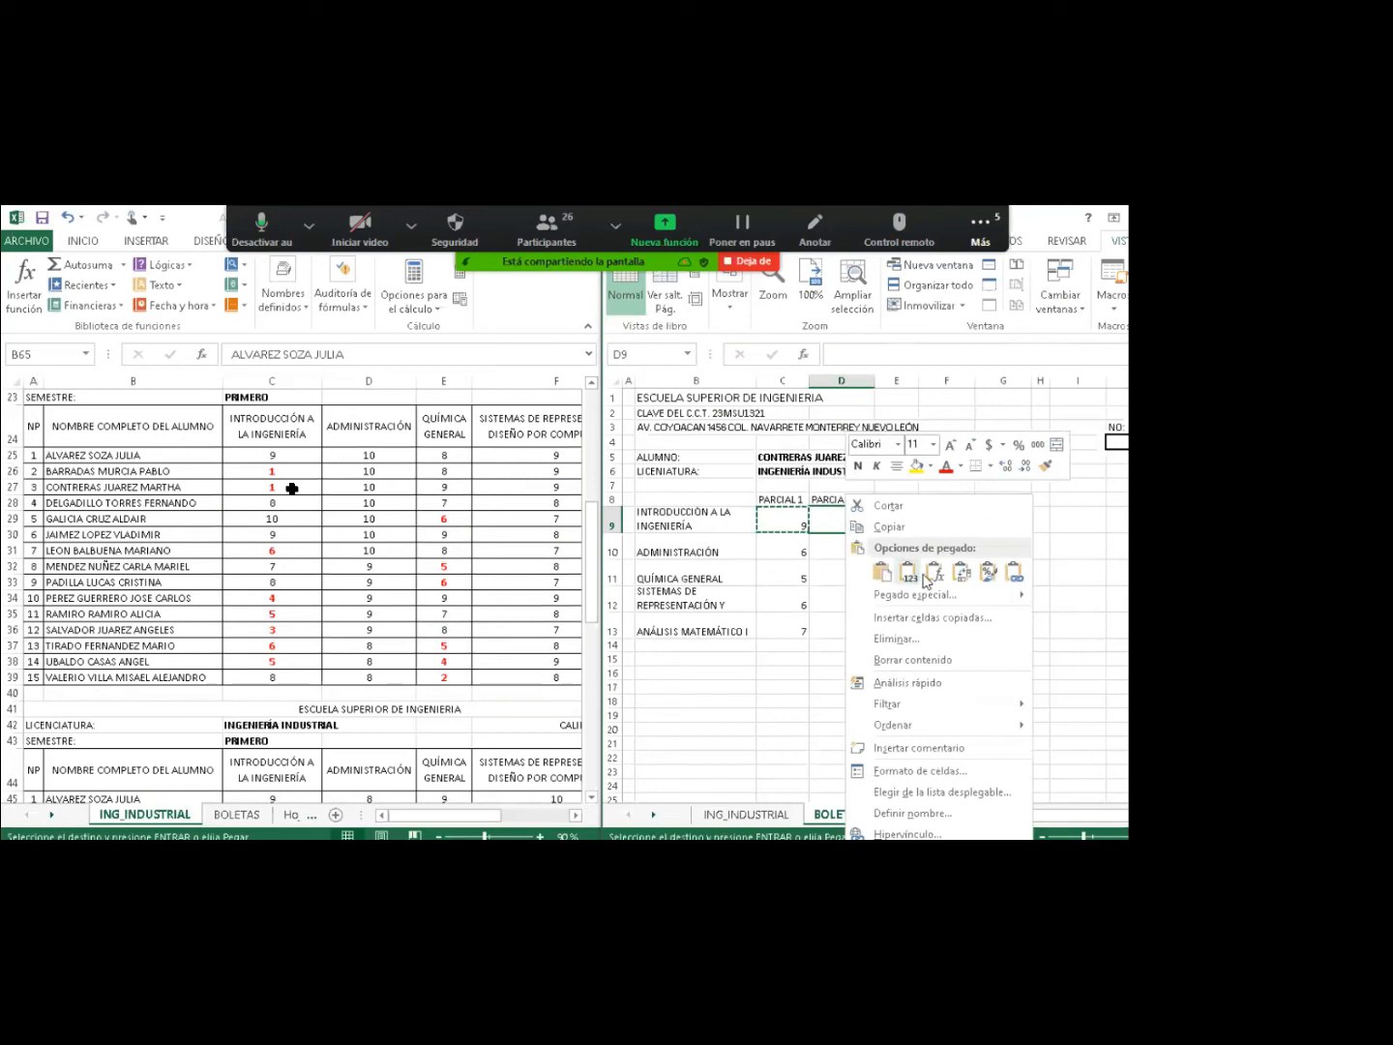
pyautogui.click(925, 574)
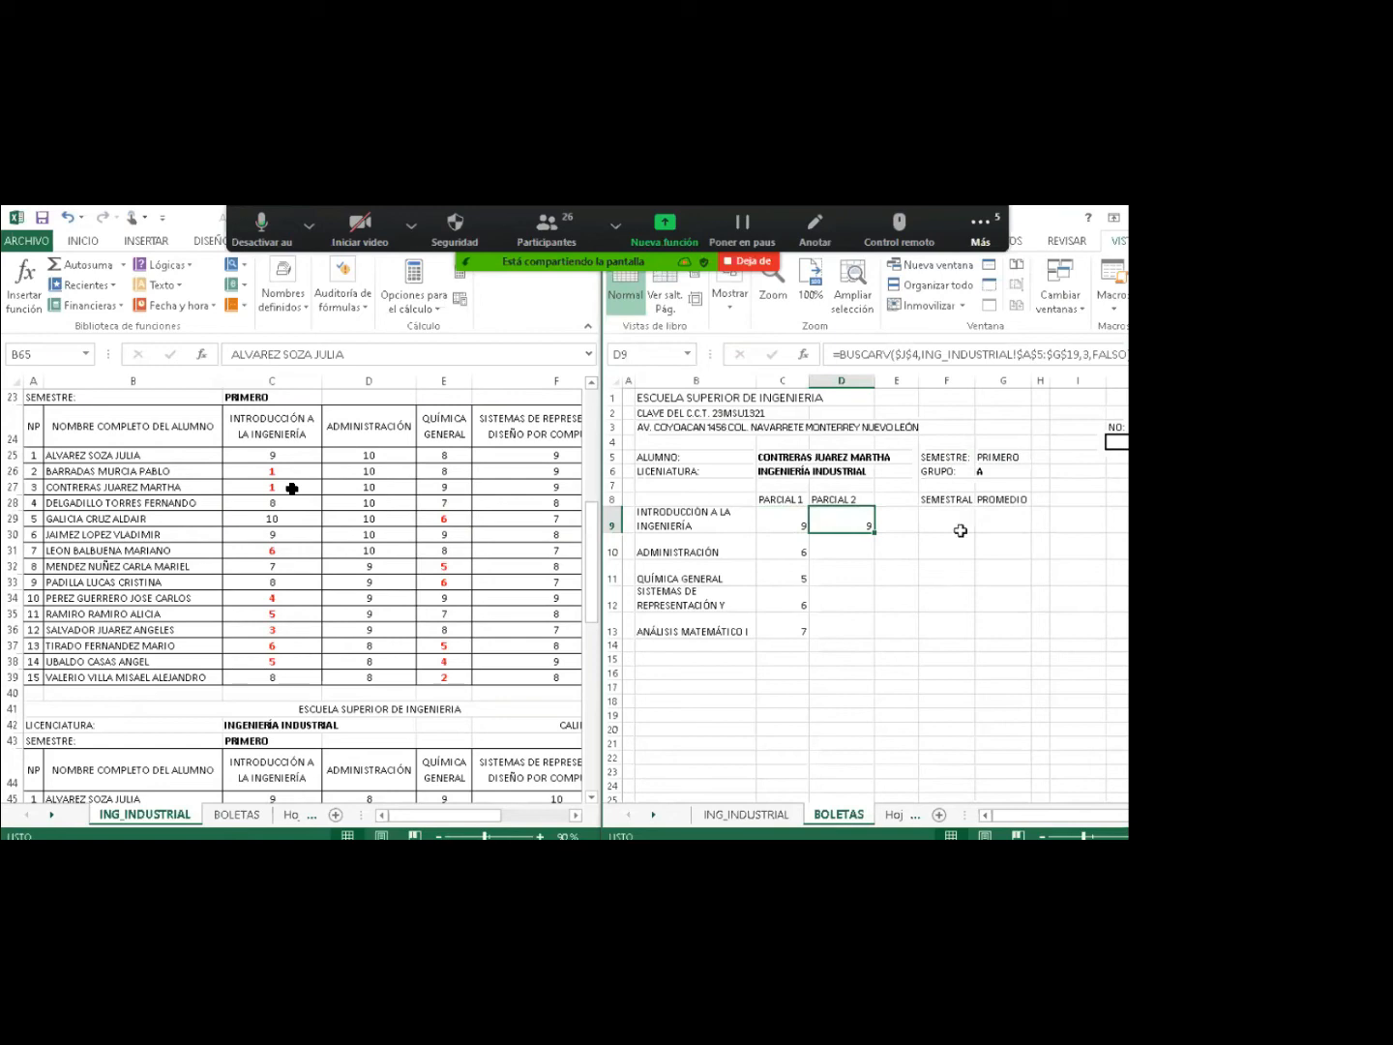
# Change D9's lookup range to ING_INDUSTRIAL!$A$25:$G$39, now showing grade 1.
pyautogui.click(1038, 354)
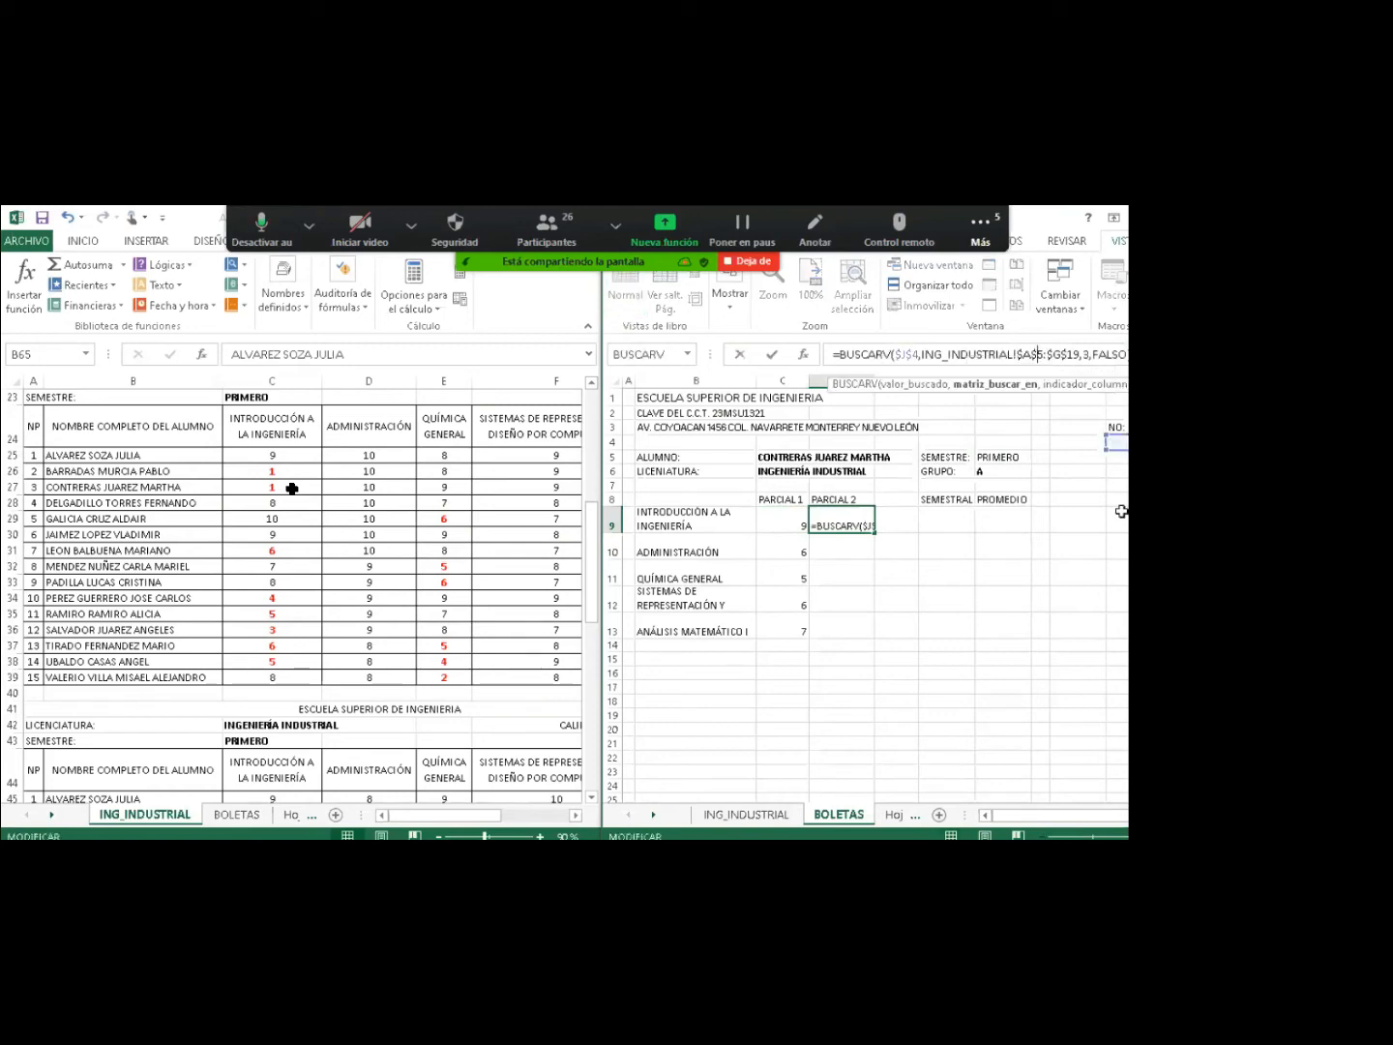
pyautogui.write('2')
pyautogui.press('Right')
pyautogui.press('Right')
pyautogui.press('Right')
pyautogui.press('Right')
pyautogui.press('Right')
pyautogui.press('Right')
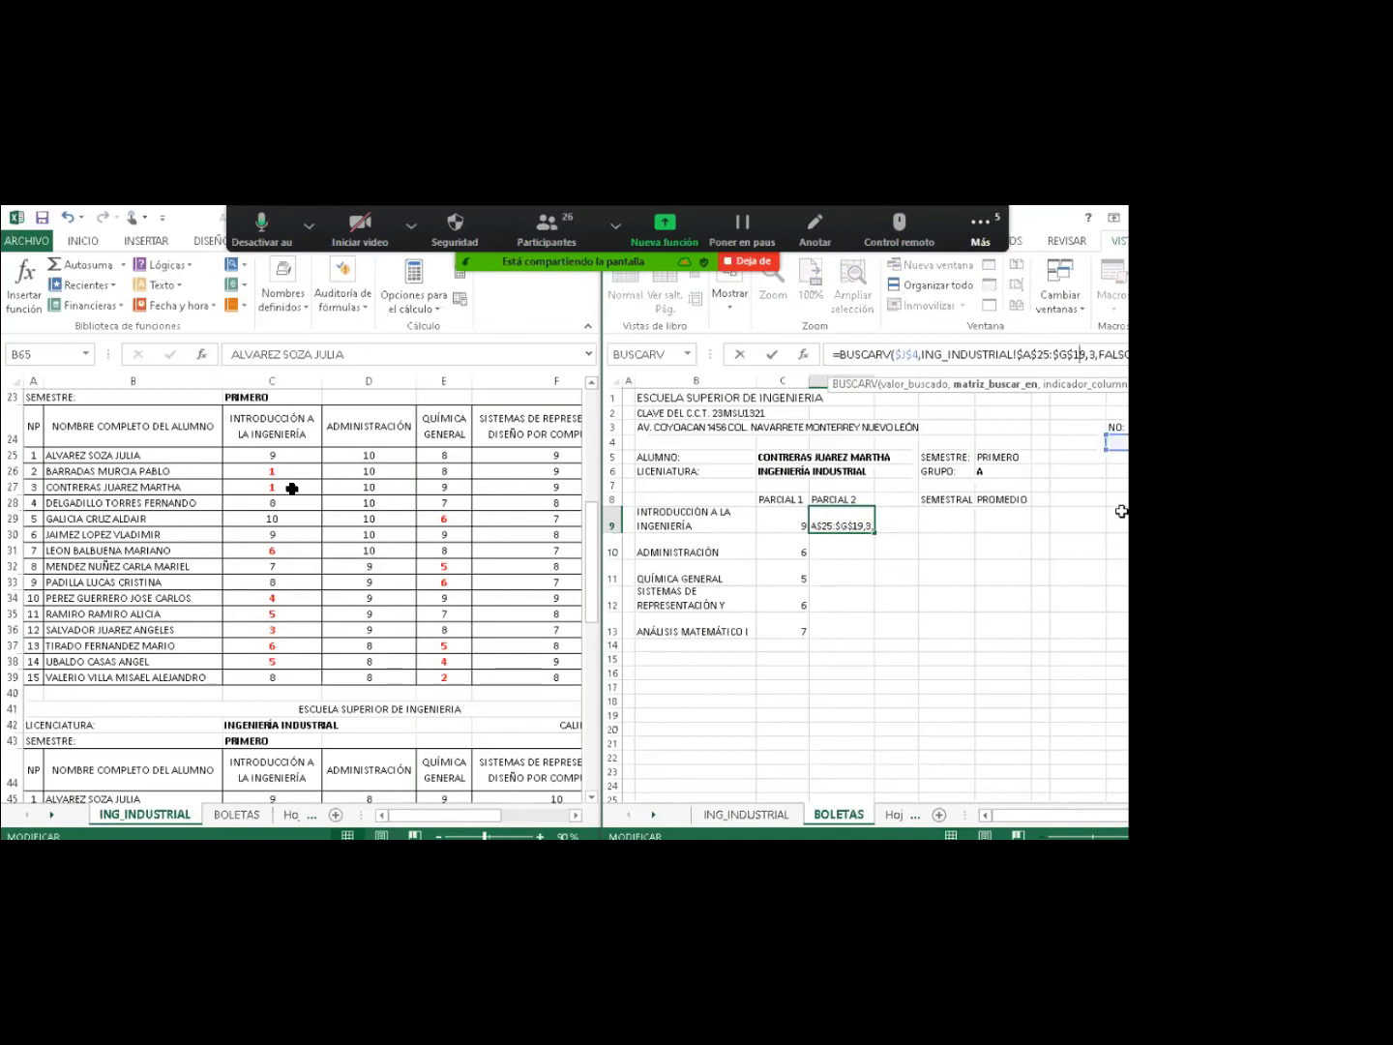
pyautogui.press('BackSpace')
pyautogui.write('3')
pyautogui.press('Return')
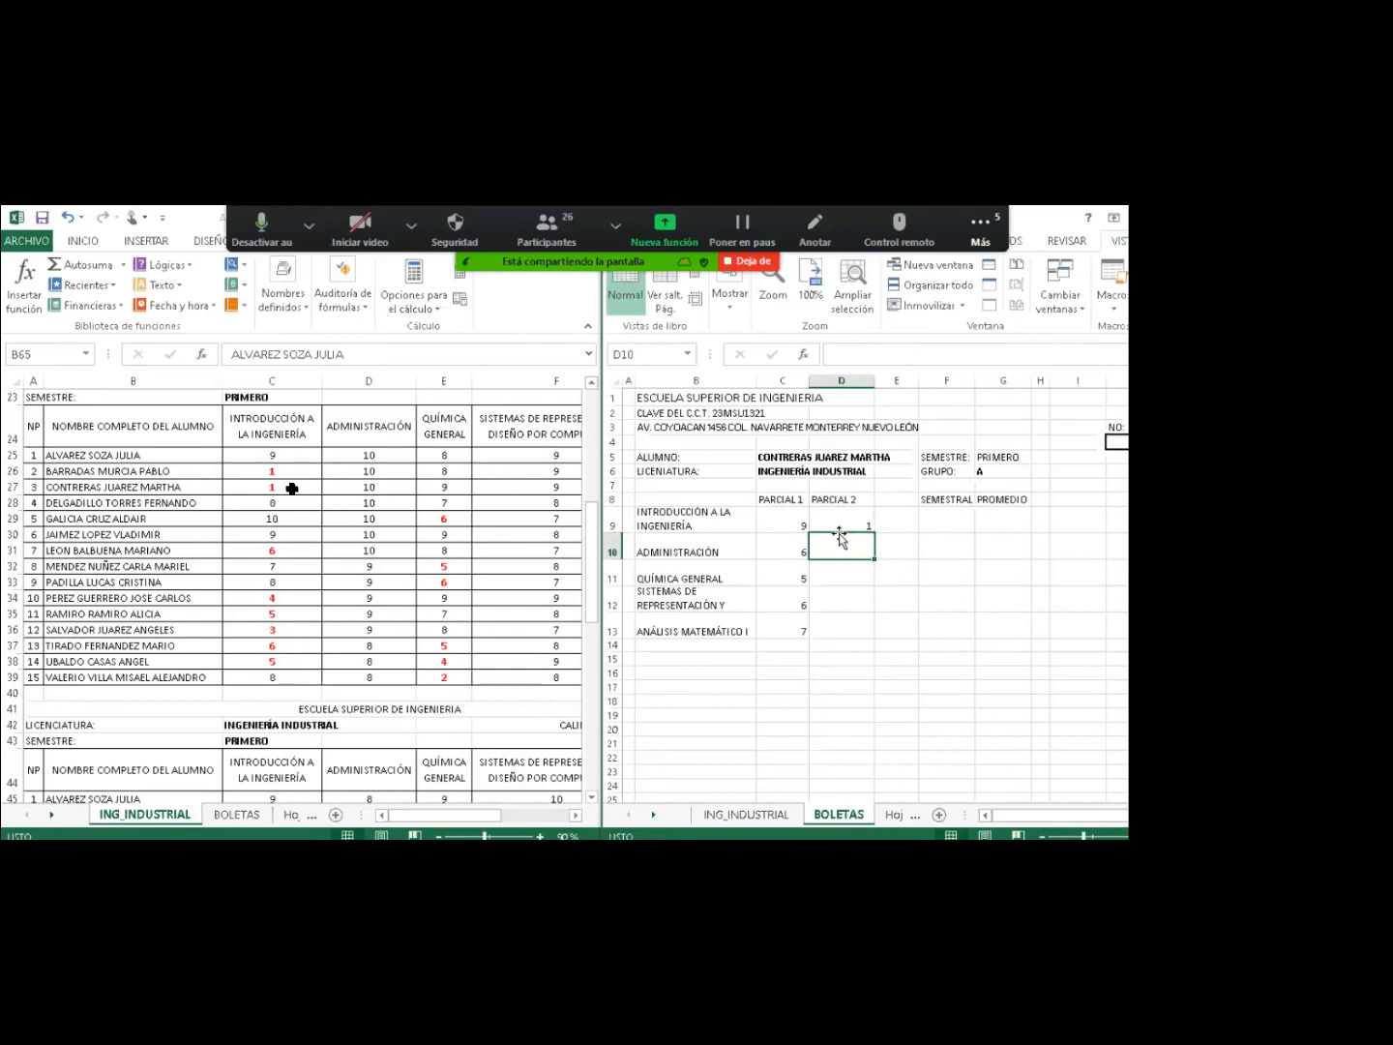
# Copy the C10:C13 lookup formulas into D10:D13 as formulas only, giving 6, 5, 6 and 7.
pyautogui.click(843, 522)
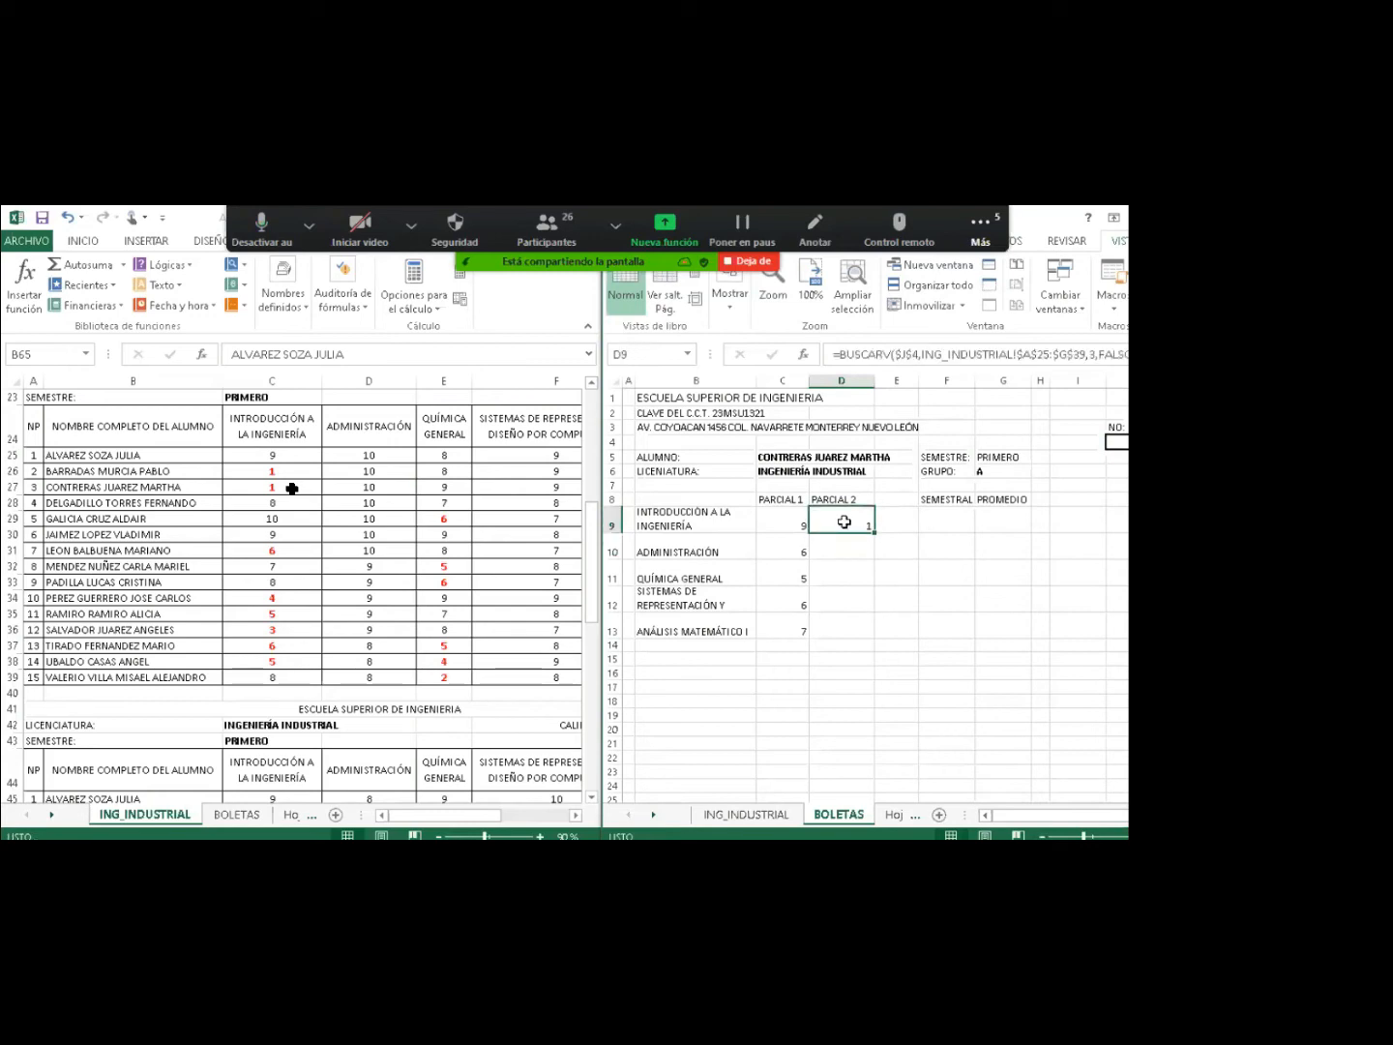
pyautogui.moveTo(783, 553); pyautogui.dragTo(783, 621)
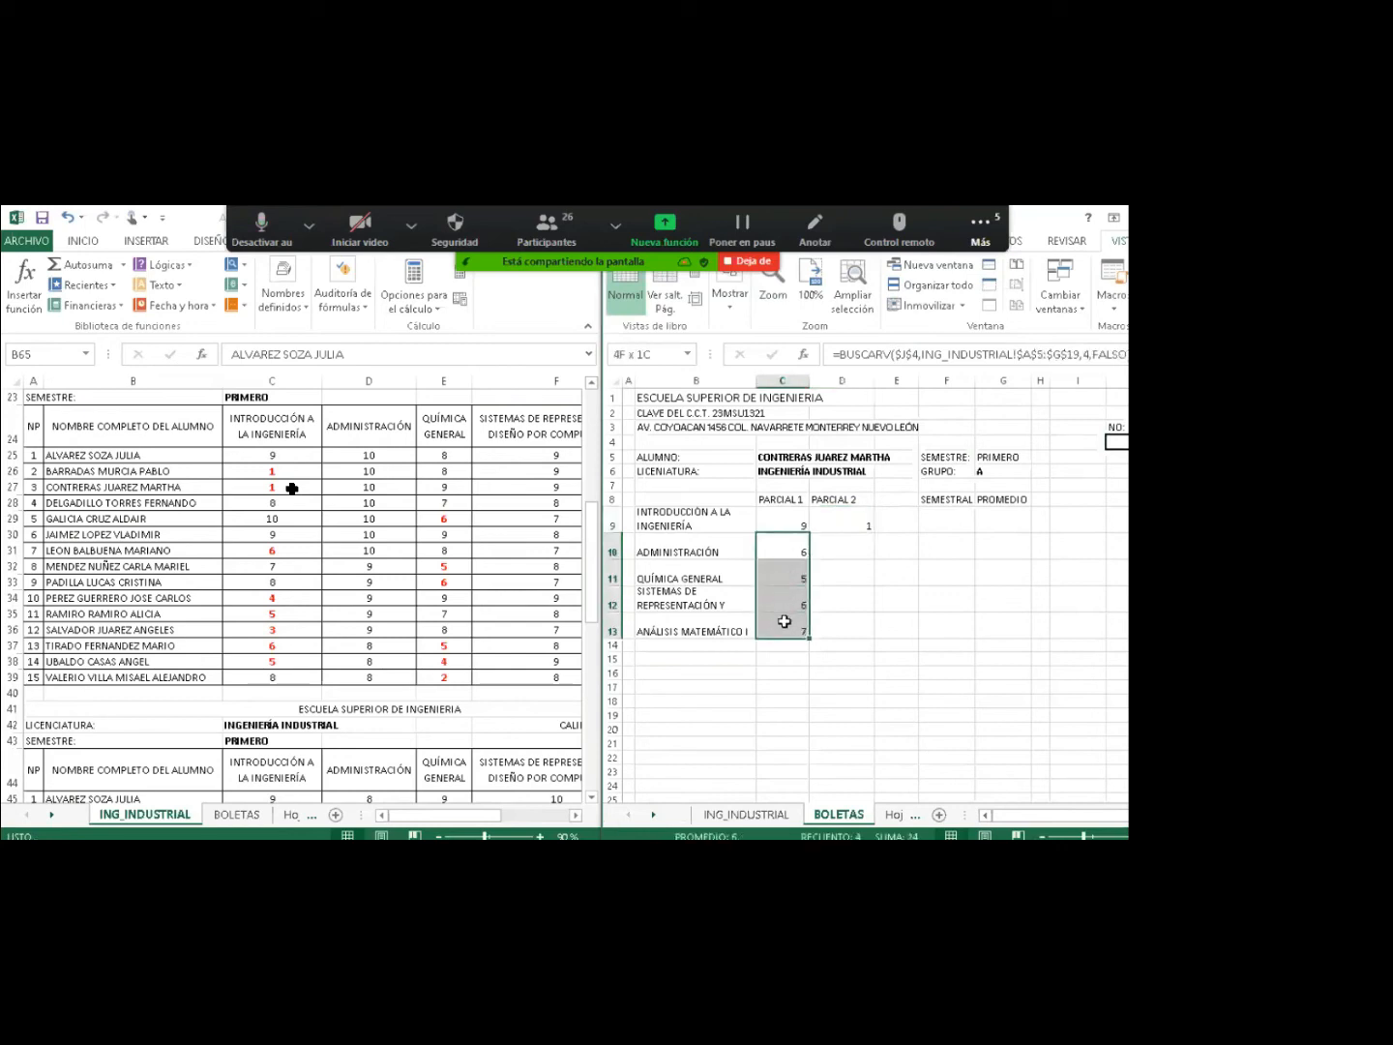
pyautogui.rightClick(787, 624)
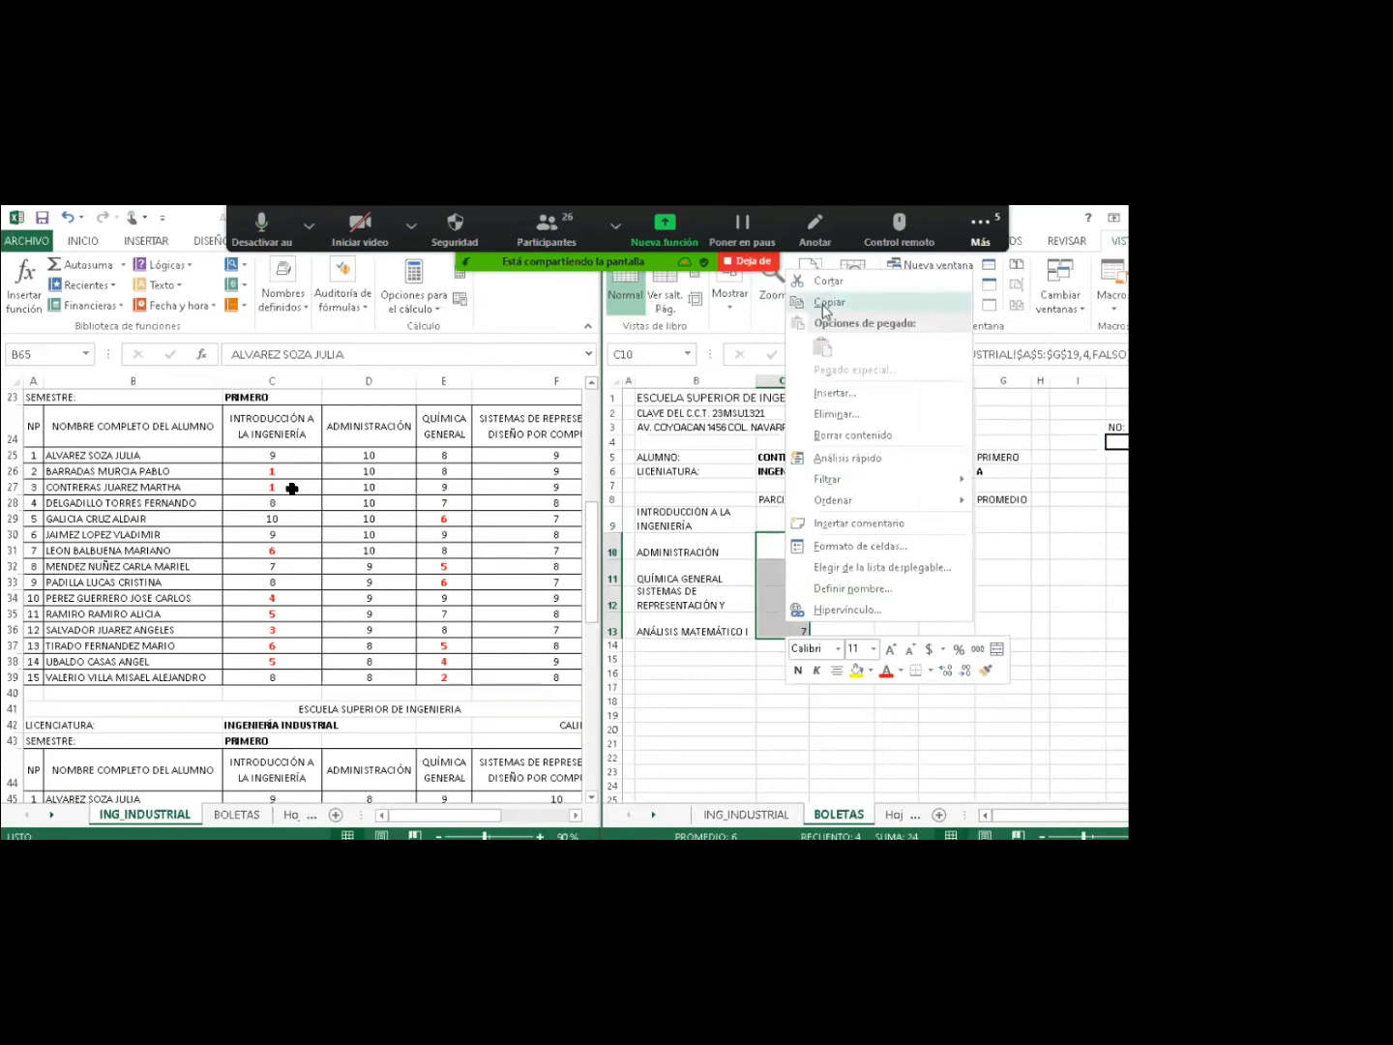
pyautogui.click(824, 302)
pyautogui.rightClick(847, 544)
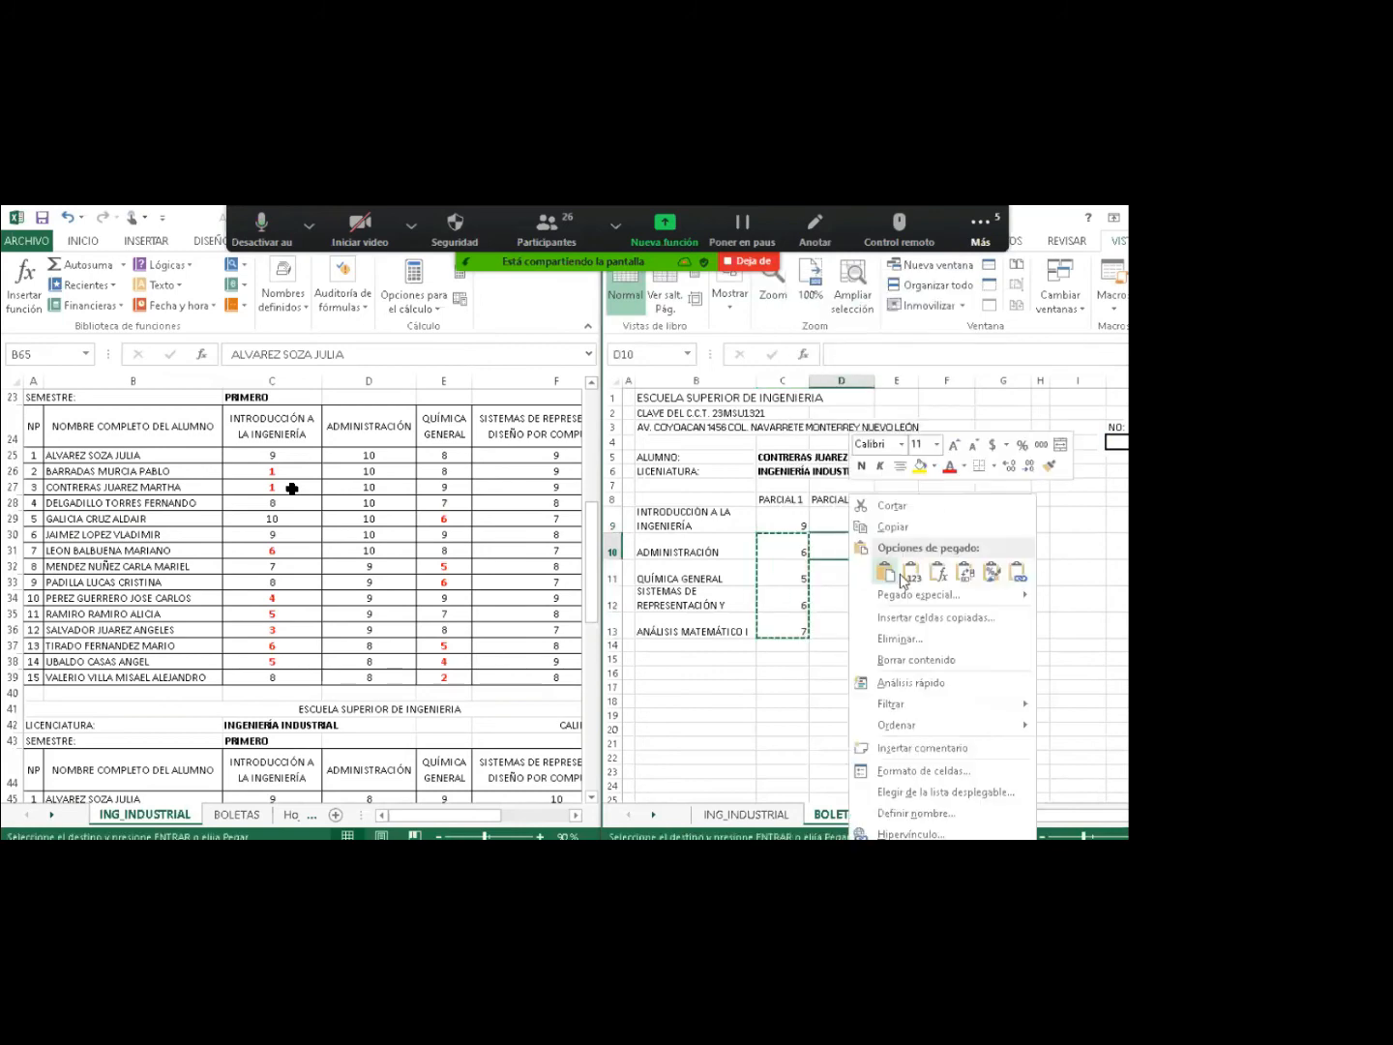
pyautogui.click(937, 578)
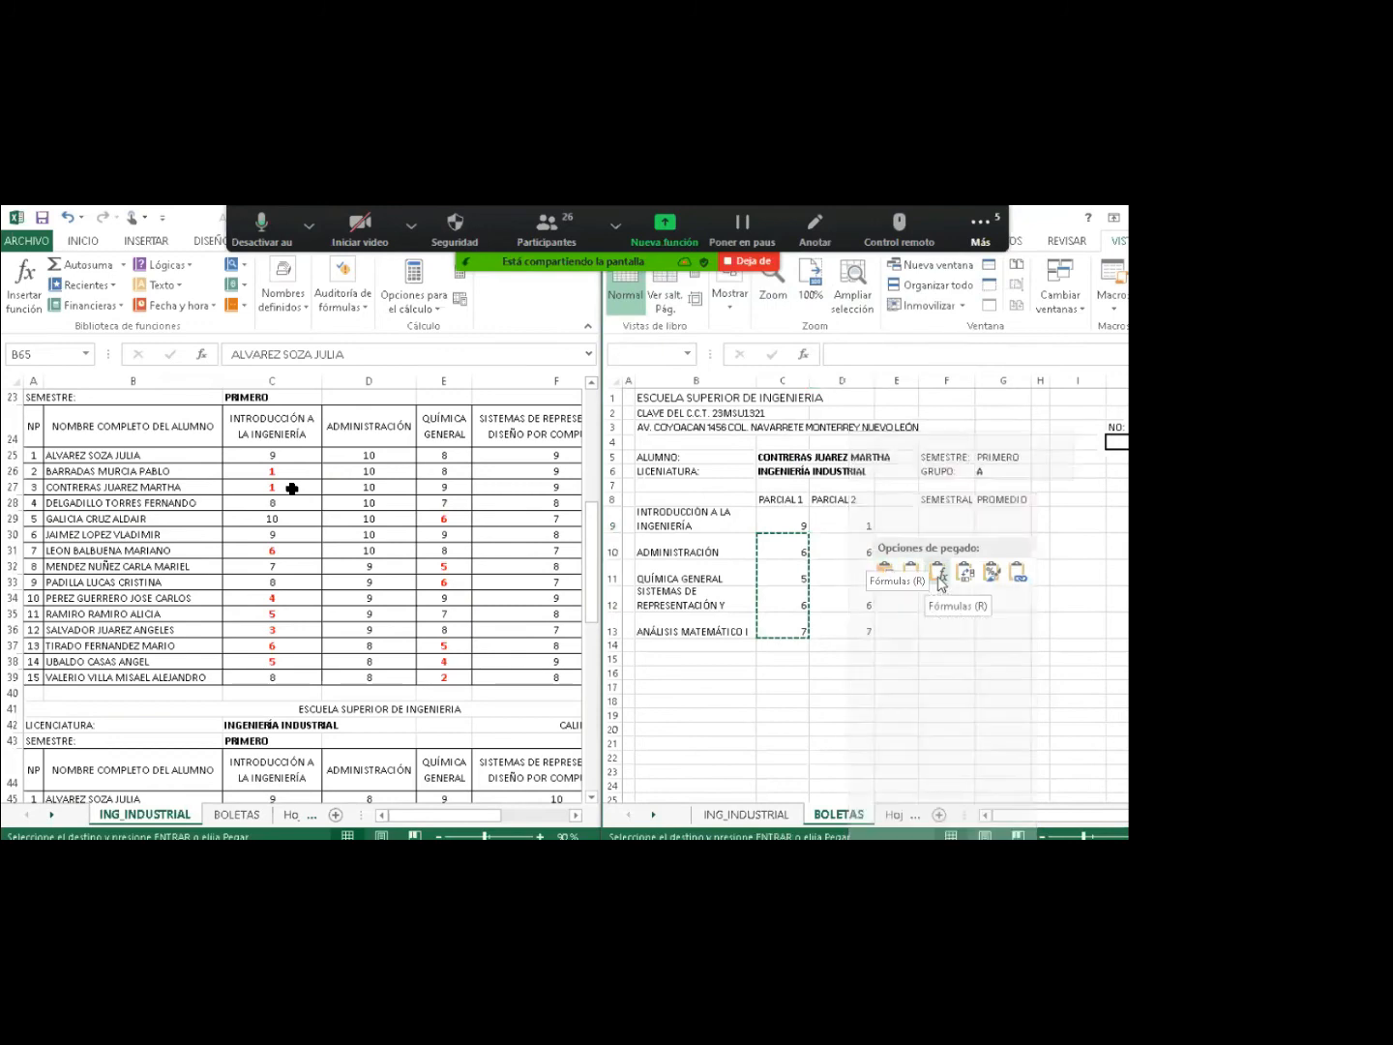
pyautogui.click(848, 548)
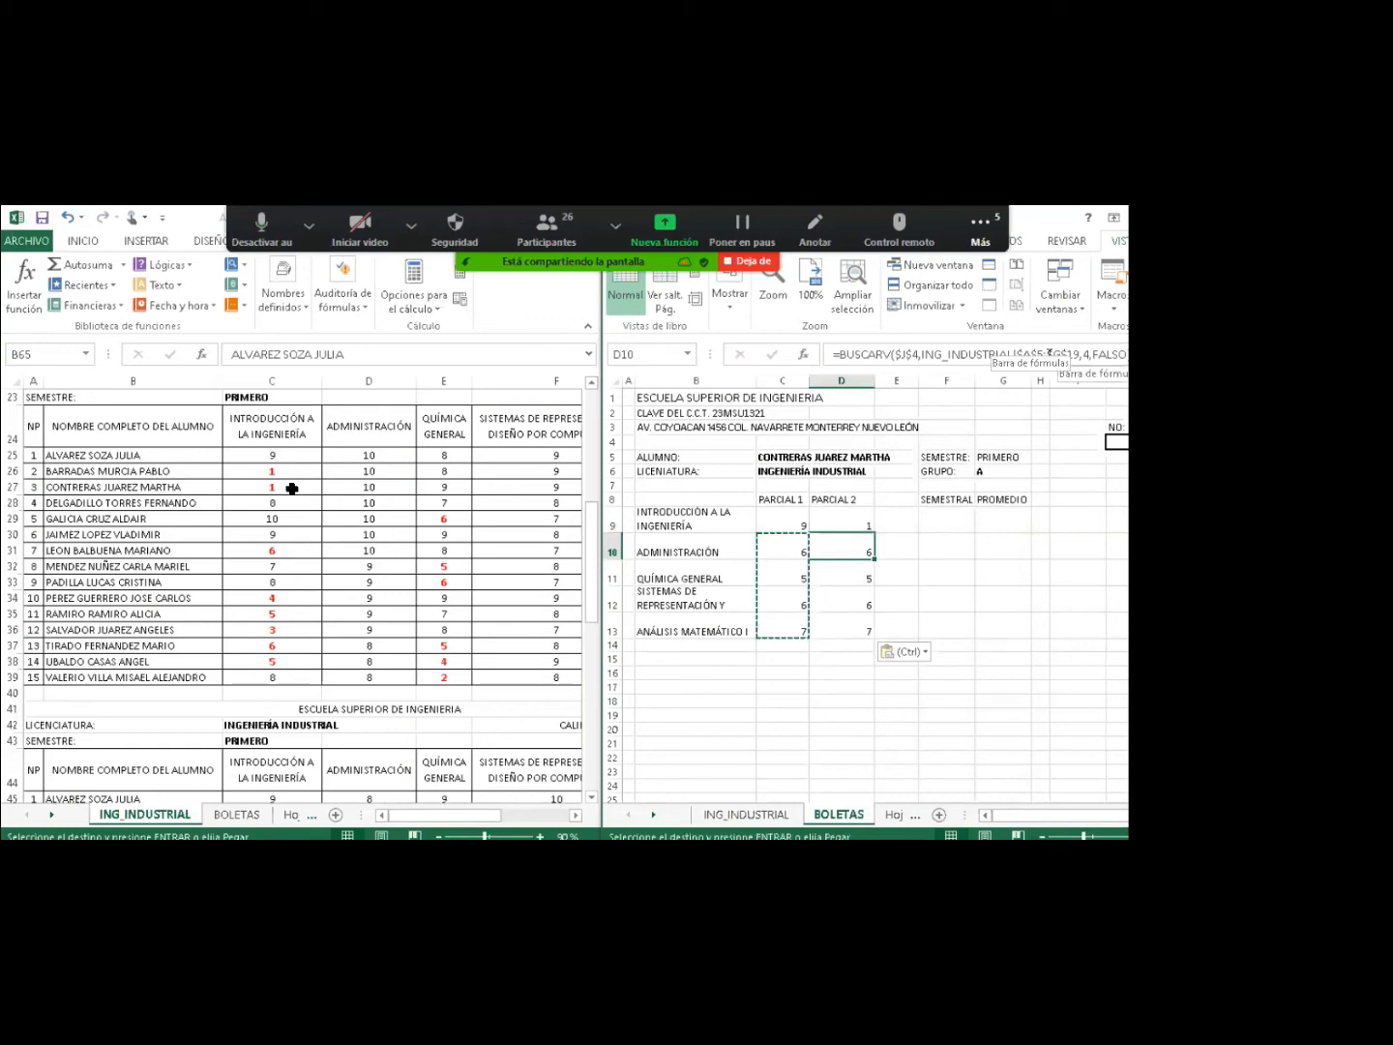
pyautogui.click(844, 521)
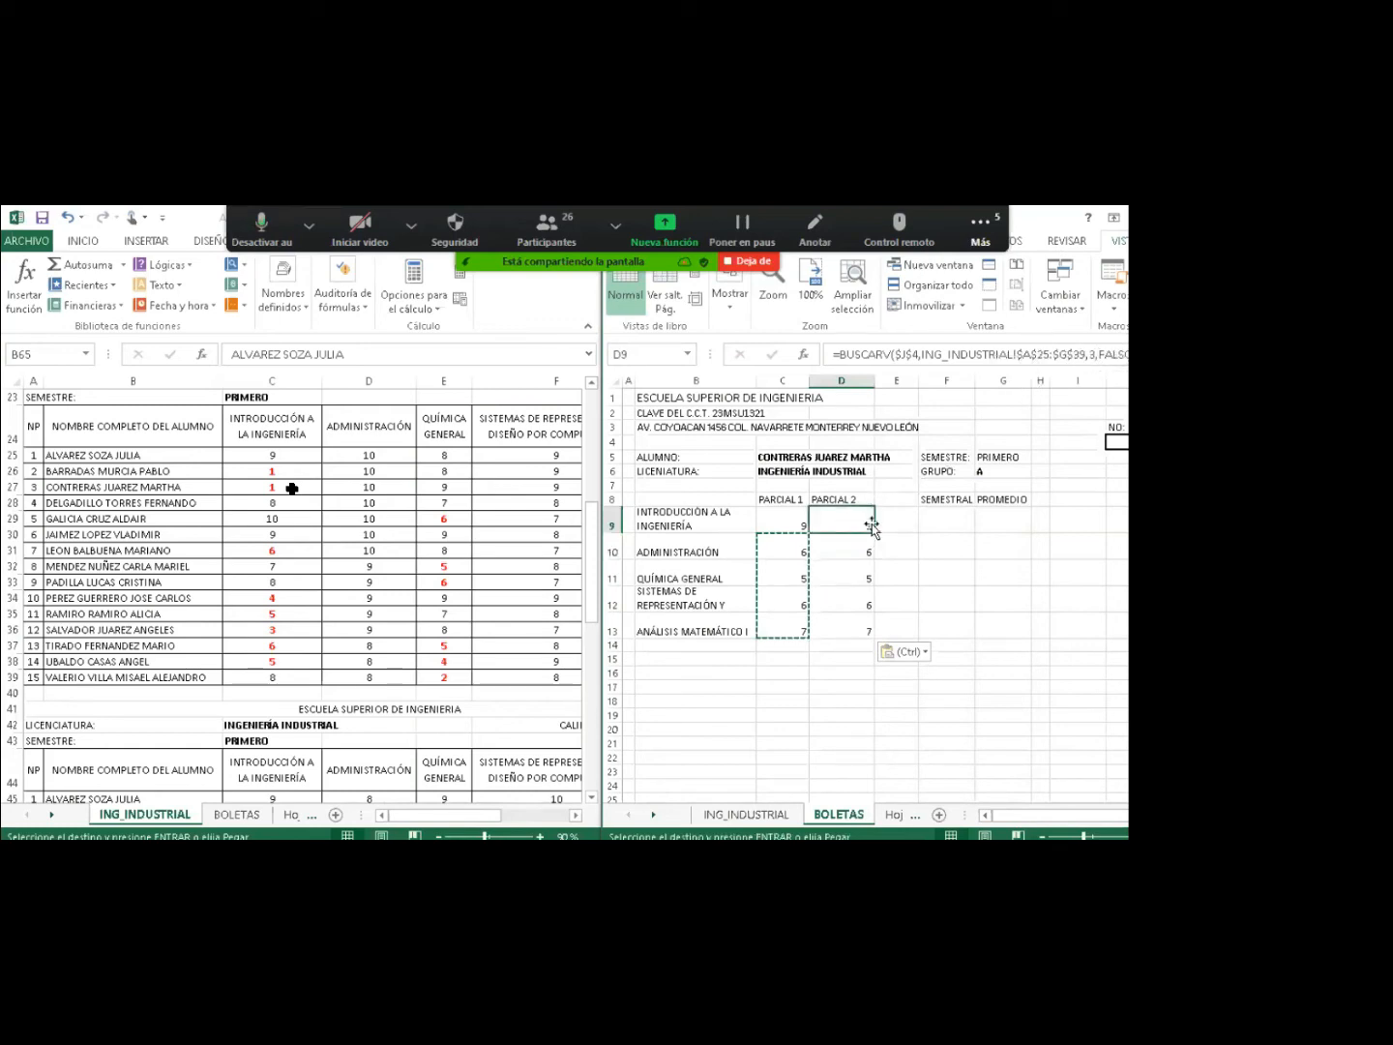
pyautogui.click(851, 544)
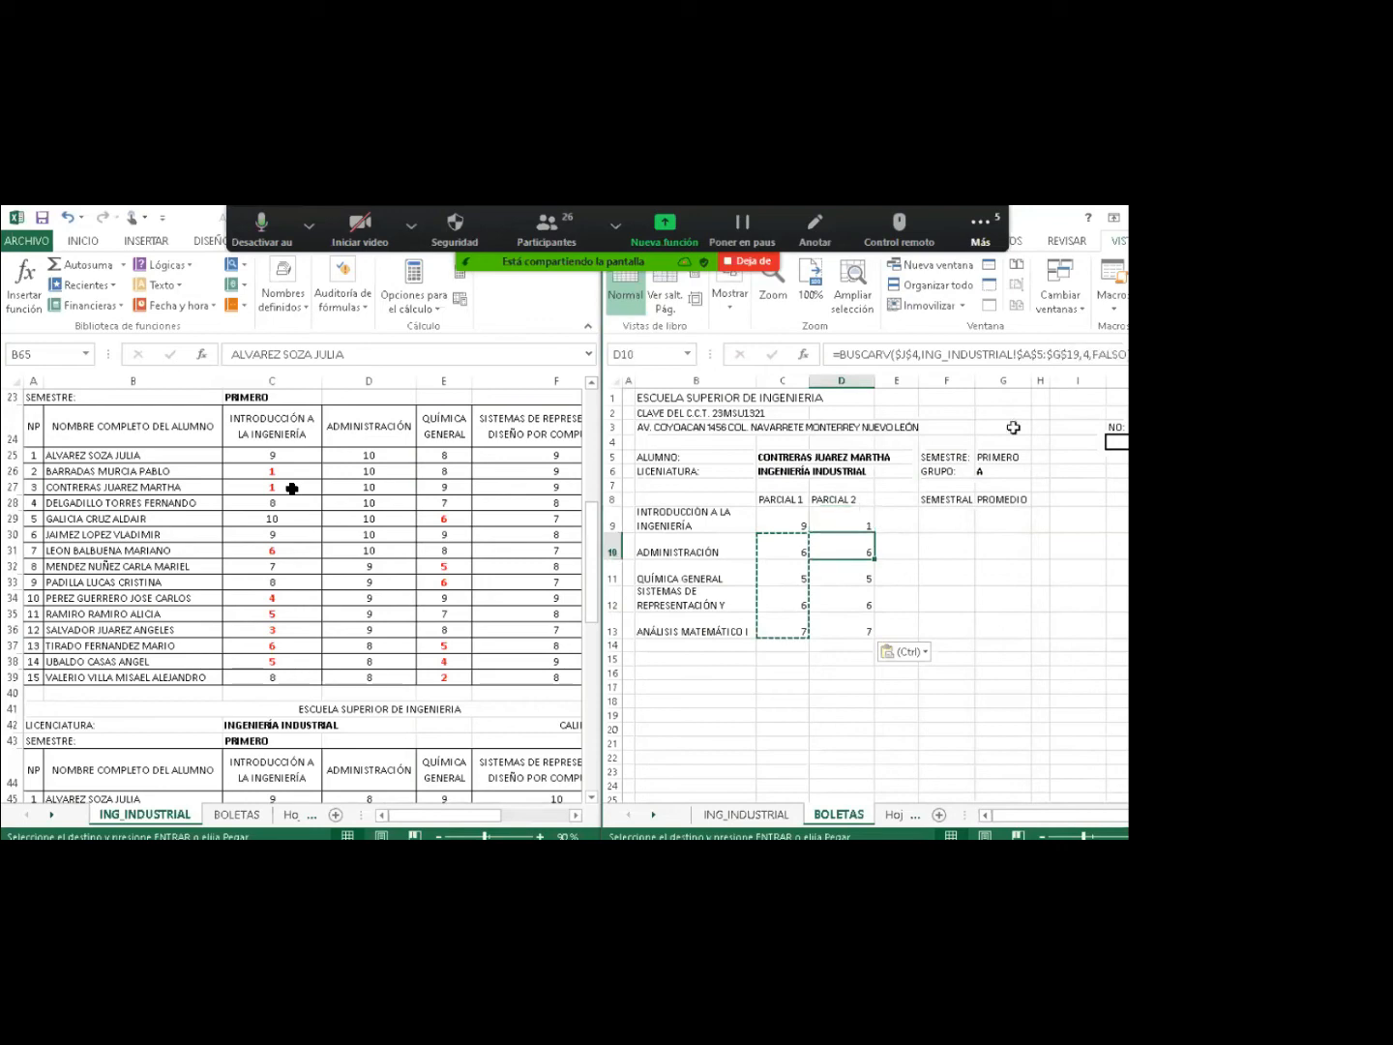
# Re-enter the D10 lookup and adjust the end row of D11's lookup range.
pyautogui.click(1039, 360)
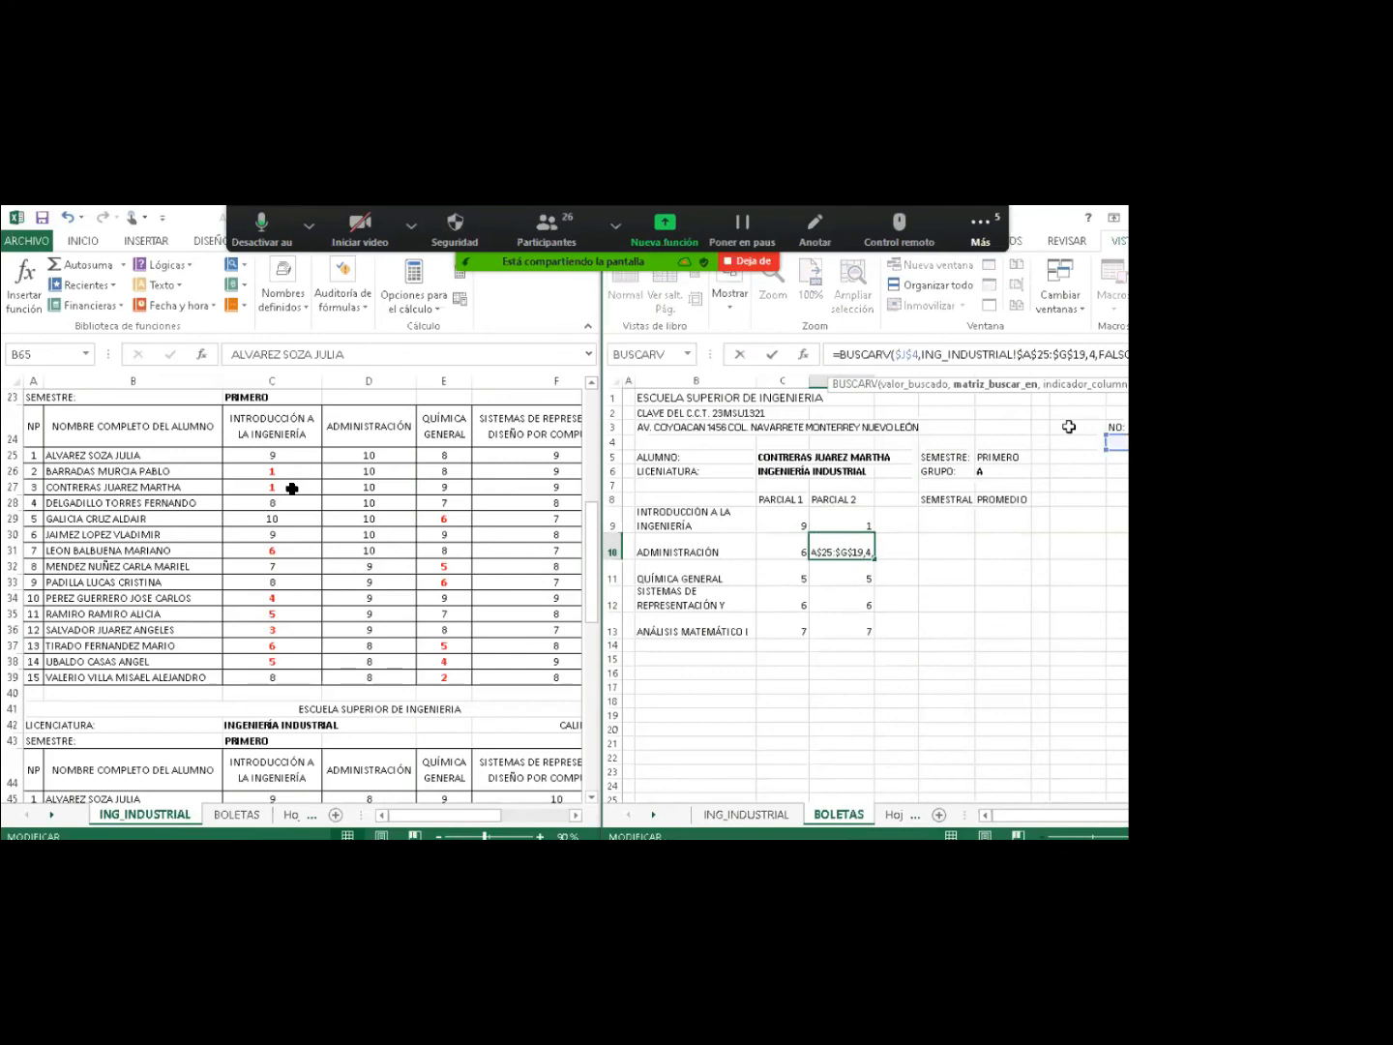
pyautogui.press('Return')
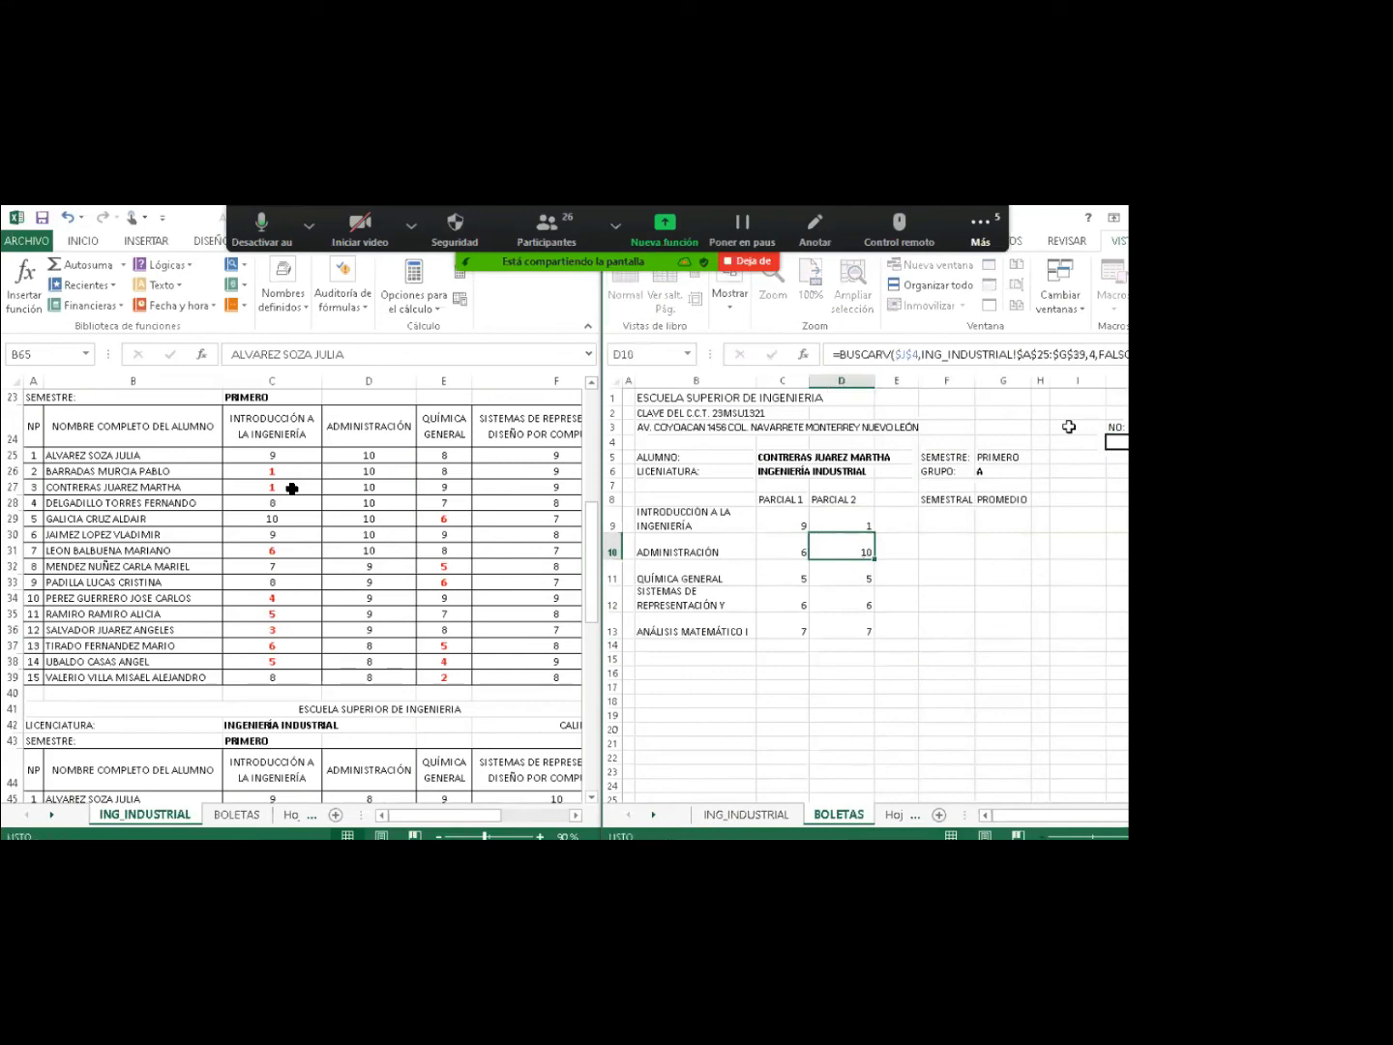
pyautogui.click(1038, 356)
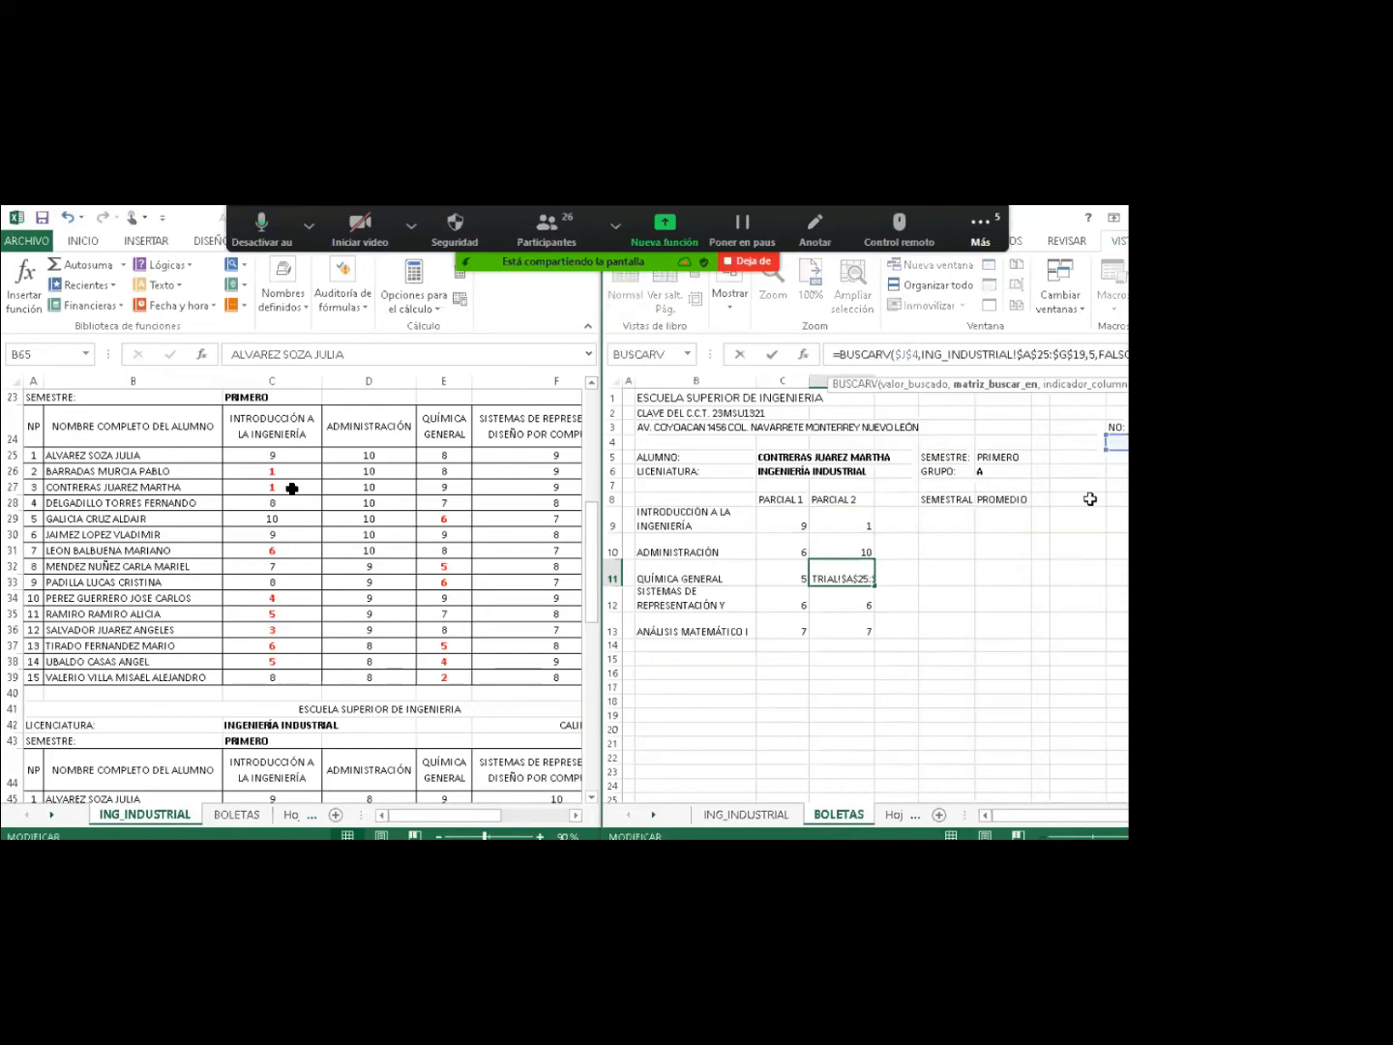
pyautogui.click(1080, 353)
pyautogui.press('Return')
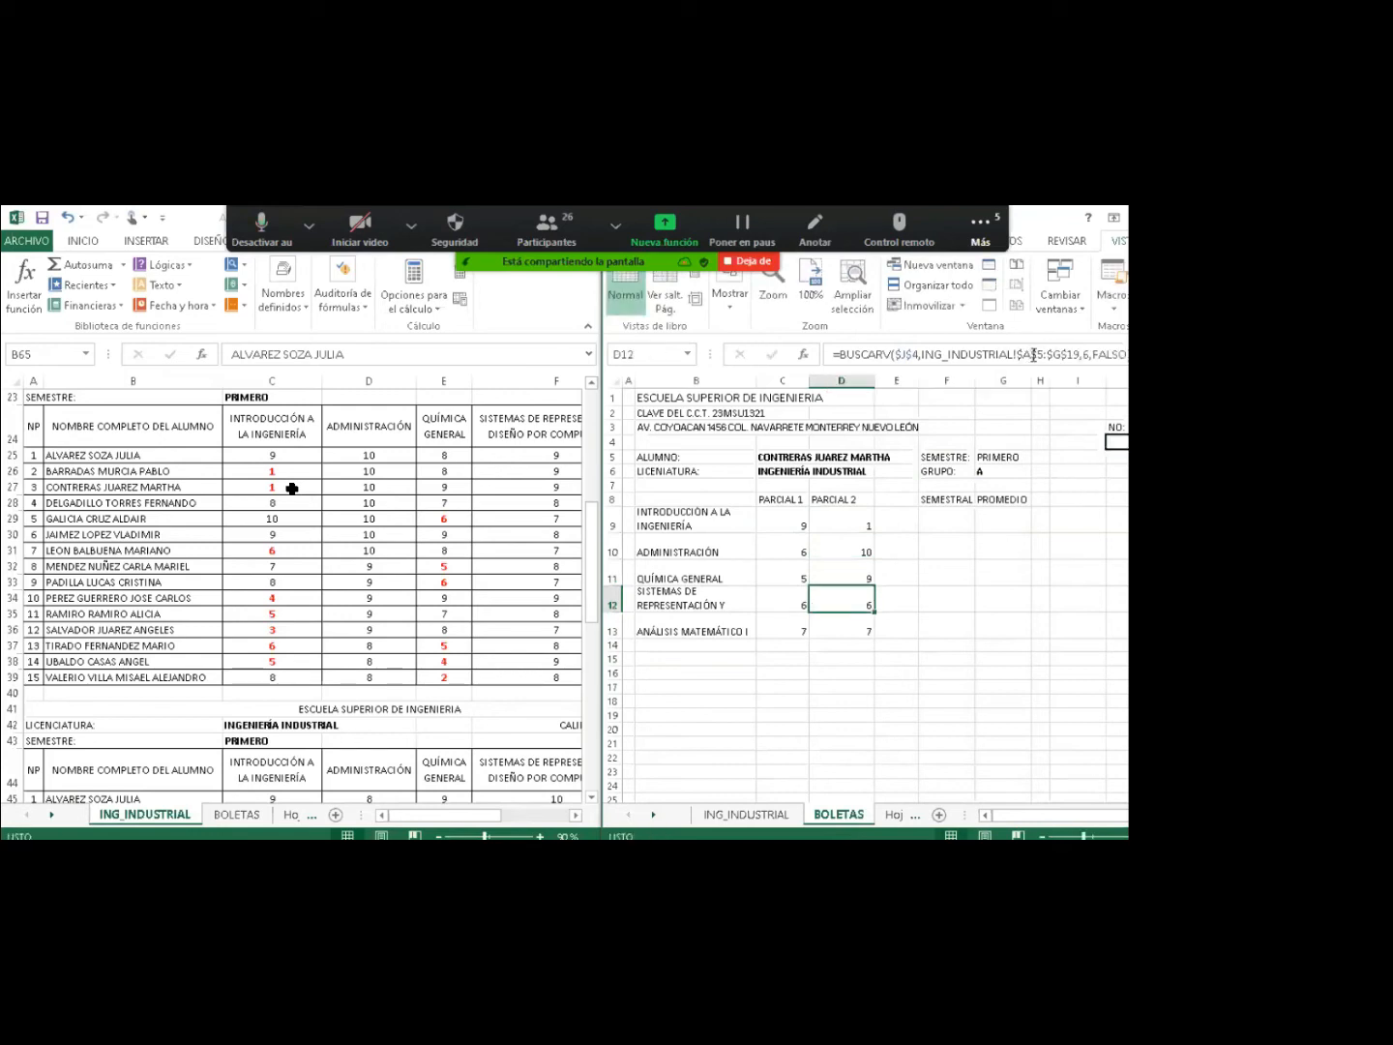
# Change D12's lookup range to start at $A$25 and set D13 to 8.
pyautogui.click(1038, 353)
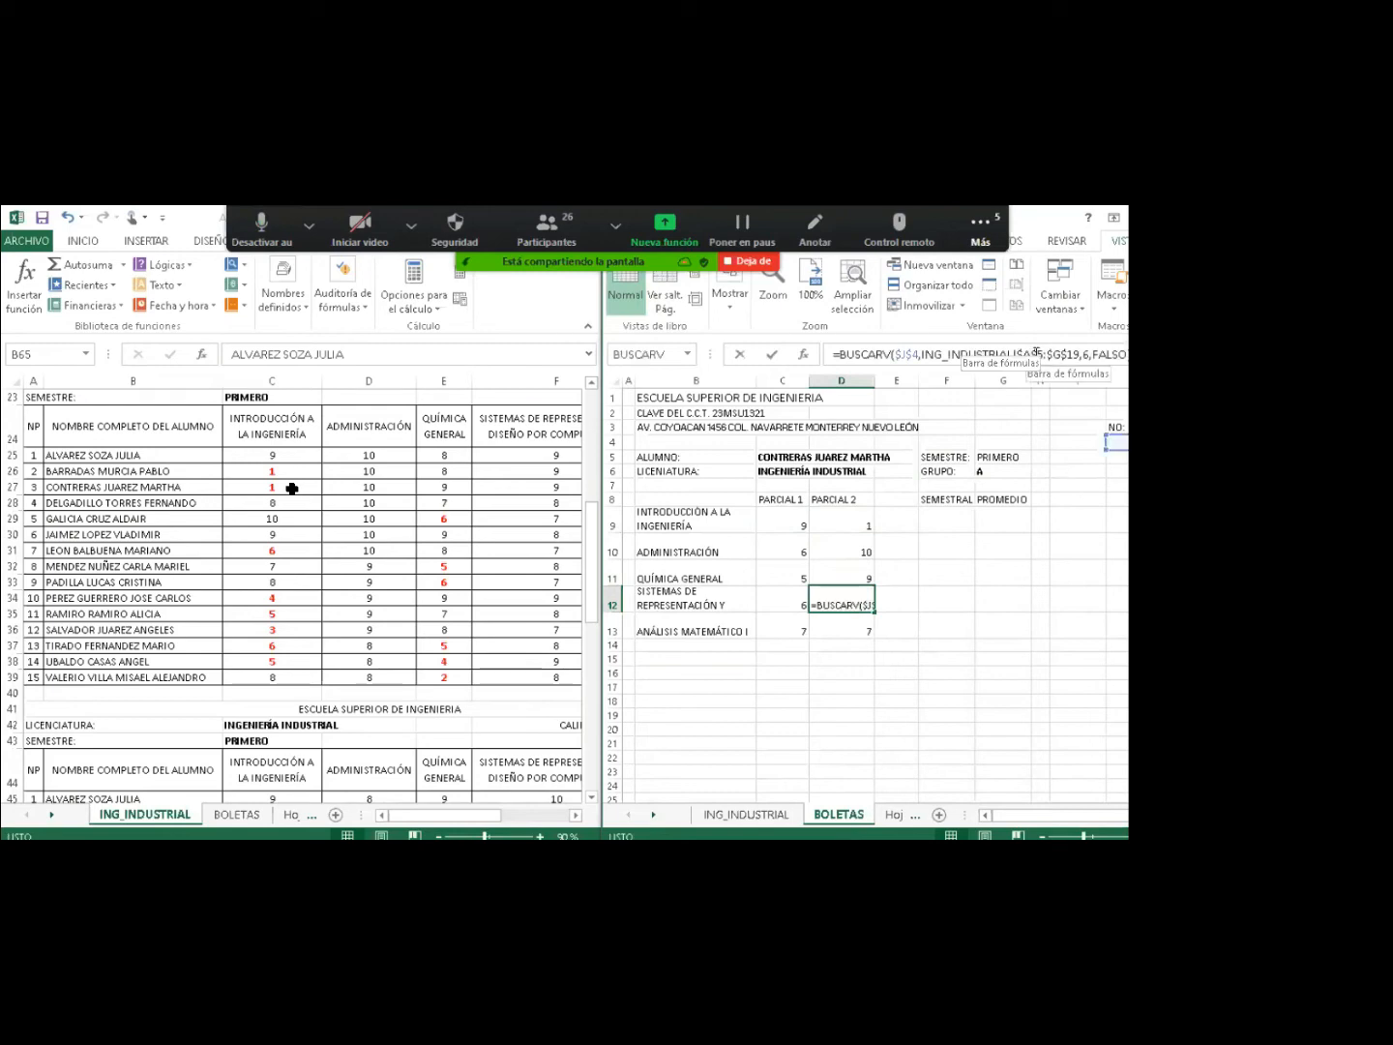
pyautogui.write('2')
pyautogui.click(1074, 354)
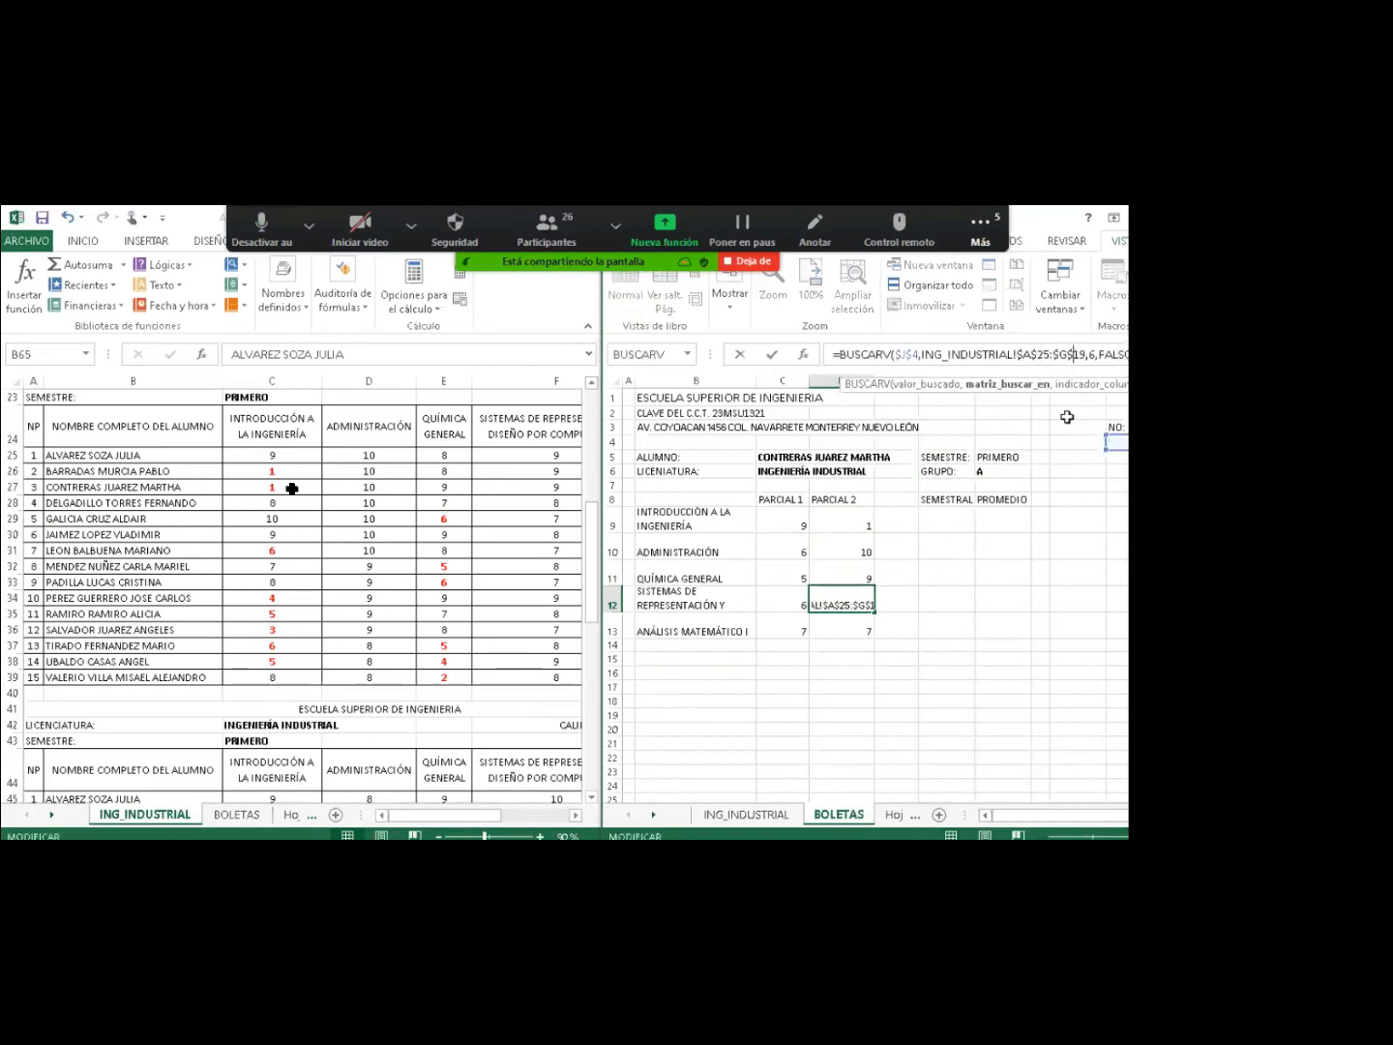
pyautogui.press('Return')
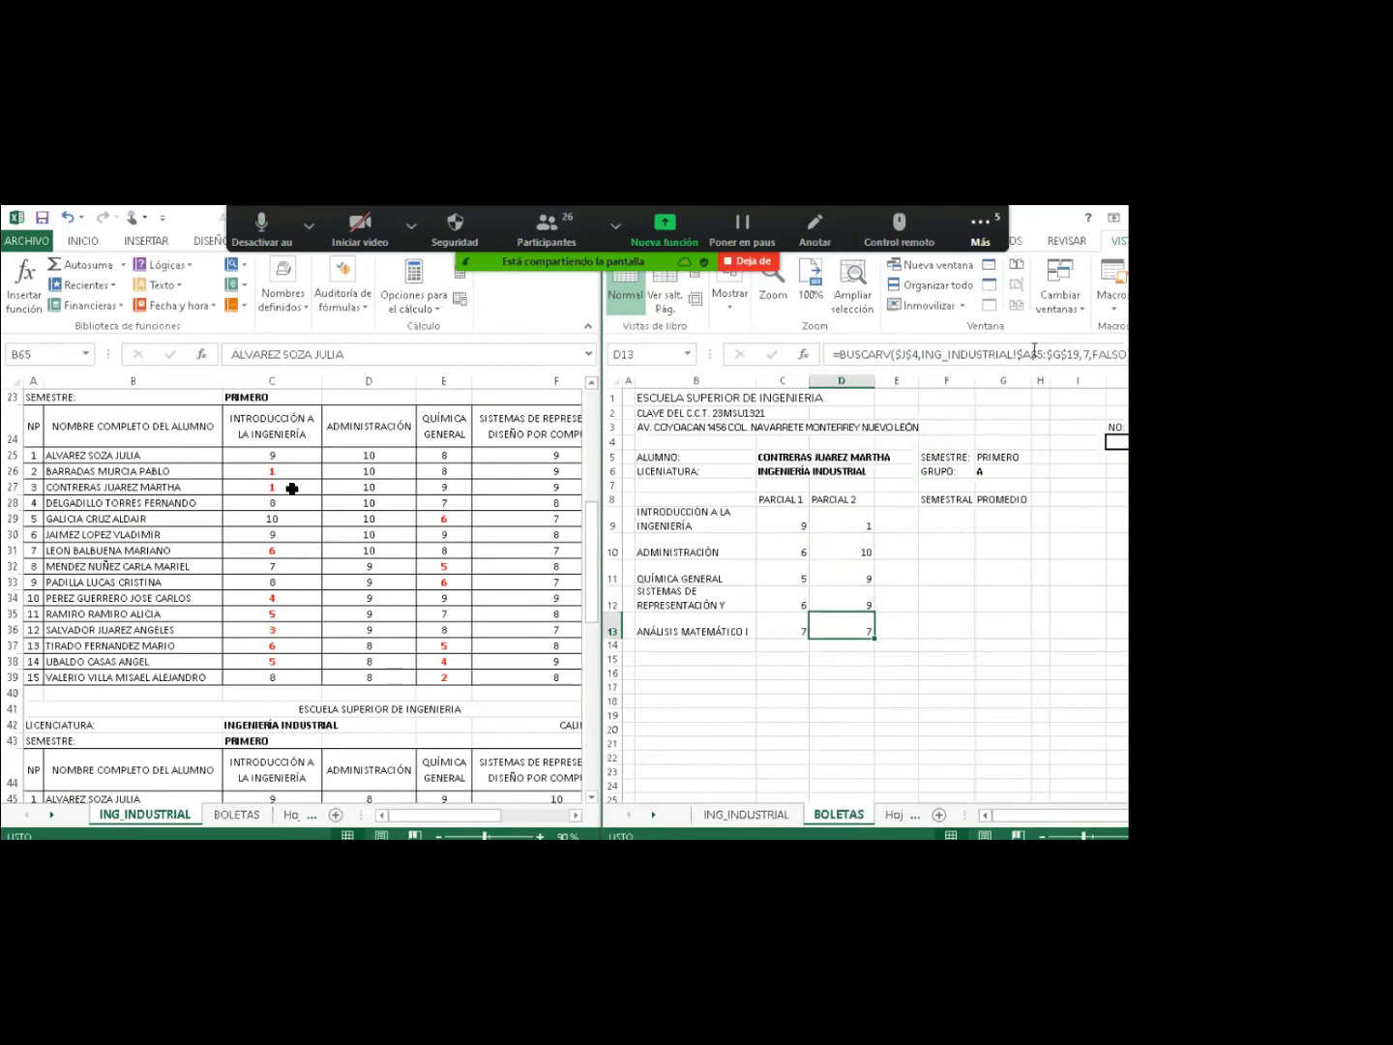
pyautogui.write('8')
pyautogui.press('Return')
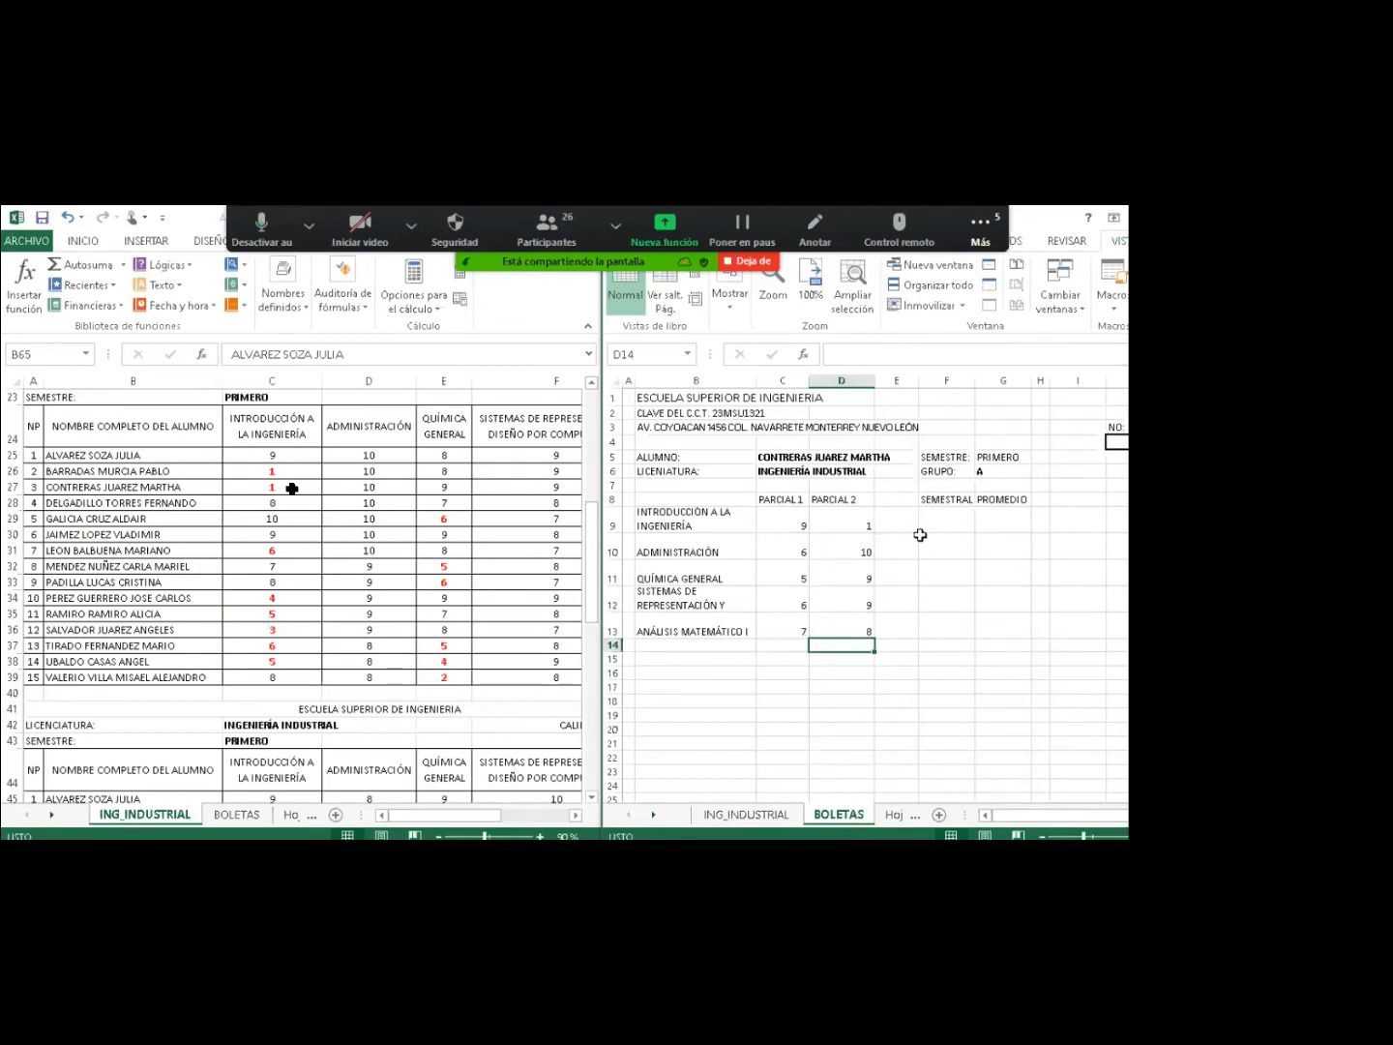
pyautogui.click(941, 522)
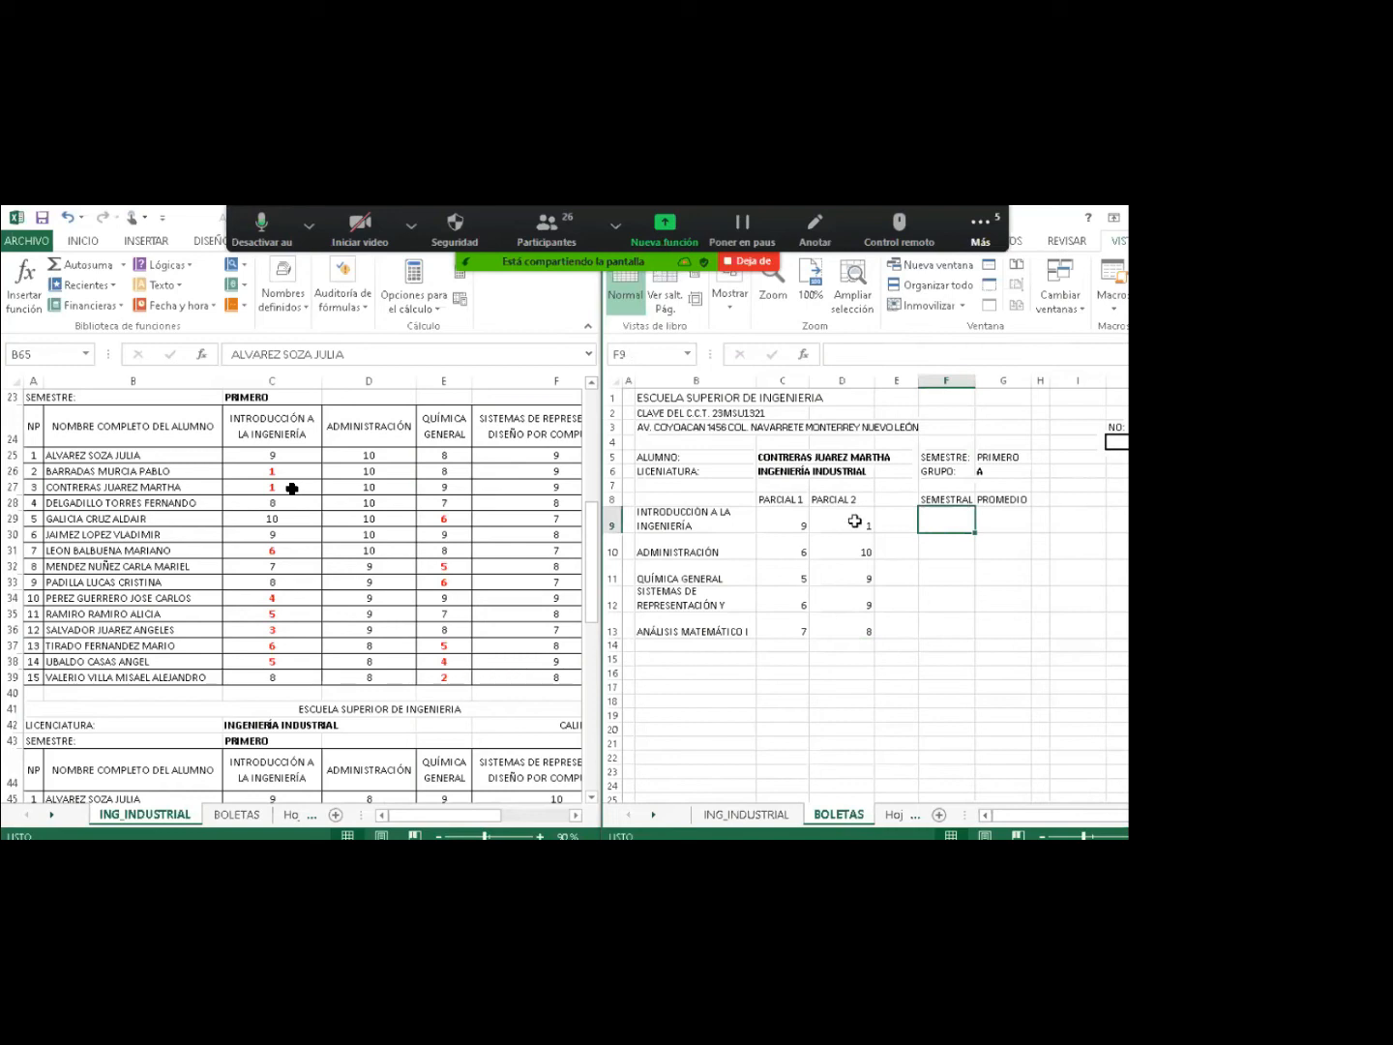
# Copy the D9:D13 Parcial 2 lookups and paste them as formulas into F9:F13.
pyautogui.moveTo(855, 521); pyautogui.dragTo(839, 627)
pyautogui.hotkey('ctrl', 'c')
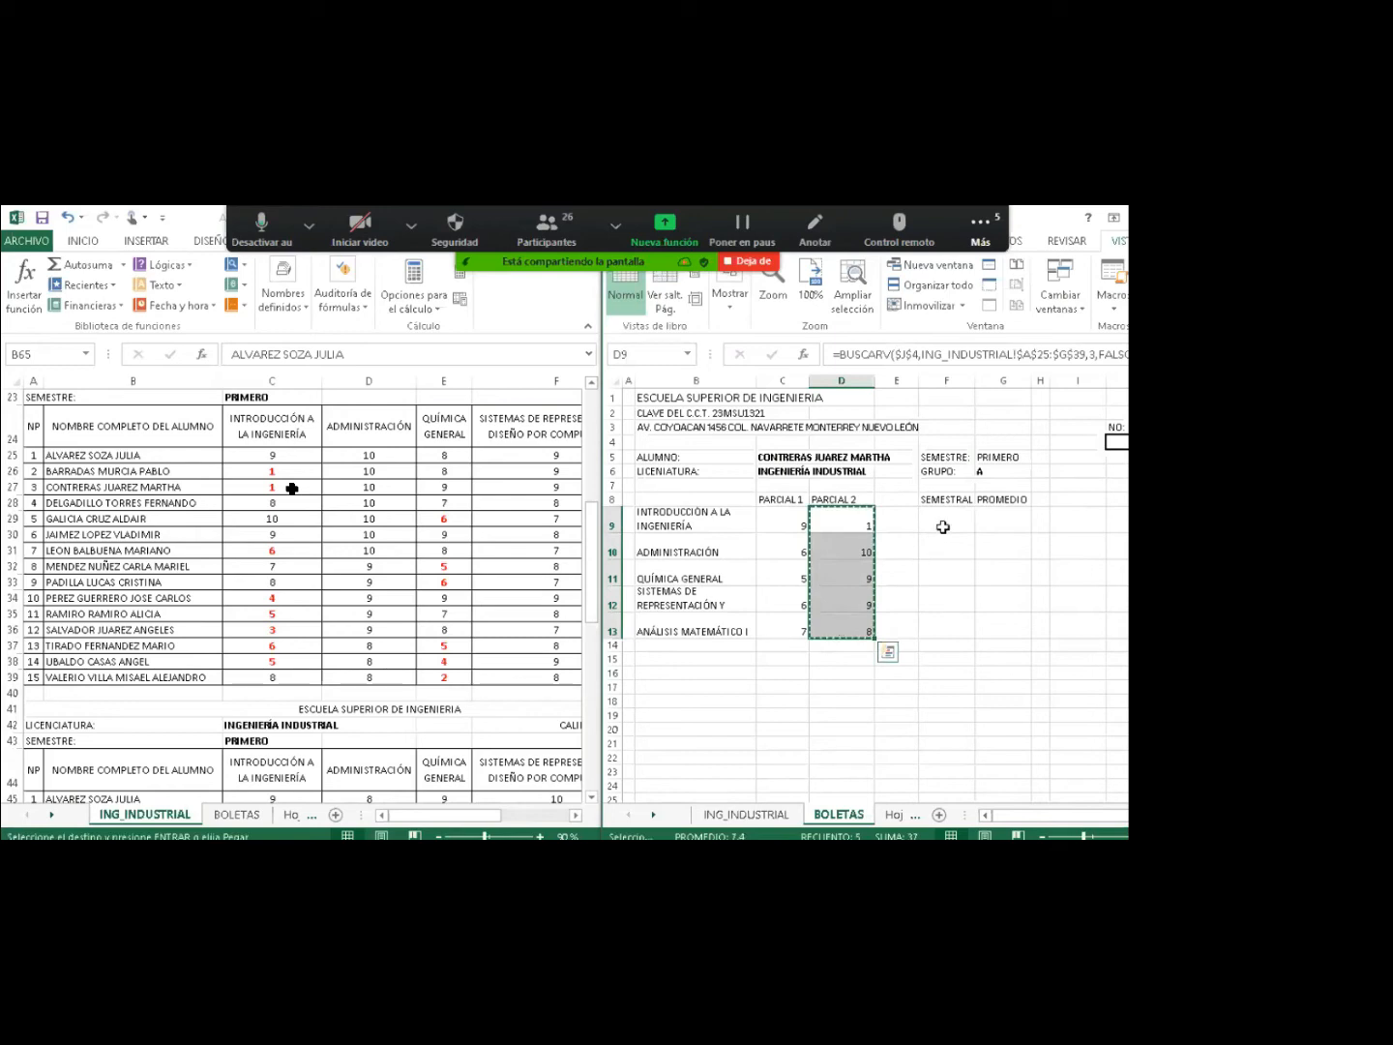
pyautogui.click(944, 527)
pyautogui.rightClick(944, 527)
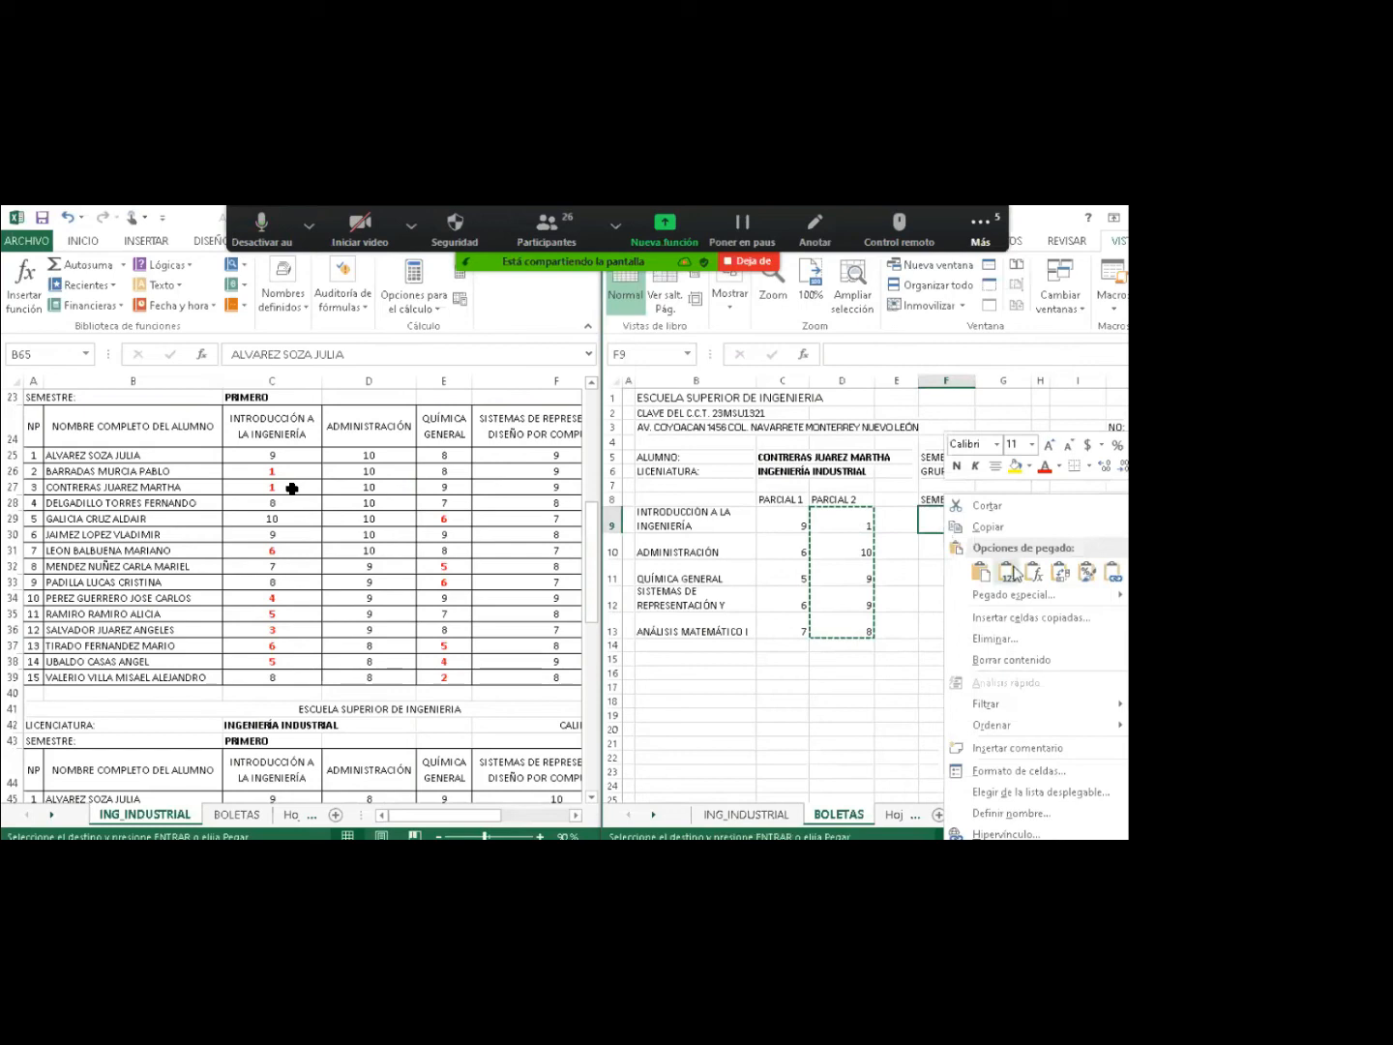
pyautogui.click(1033, 573)
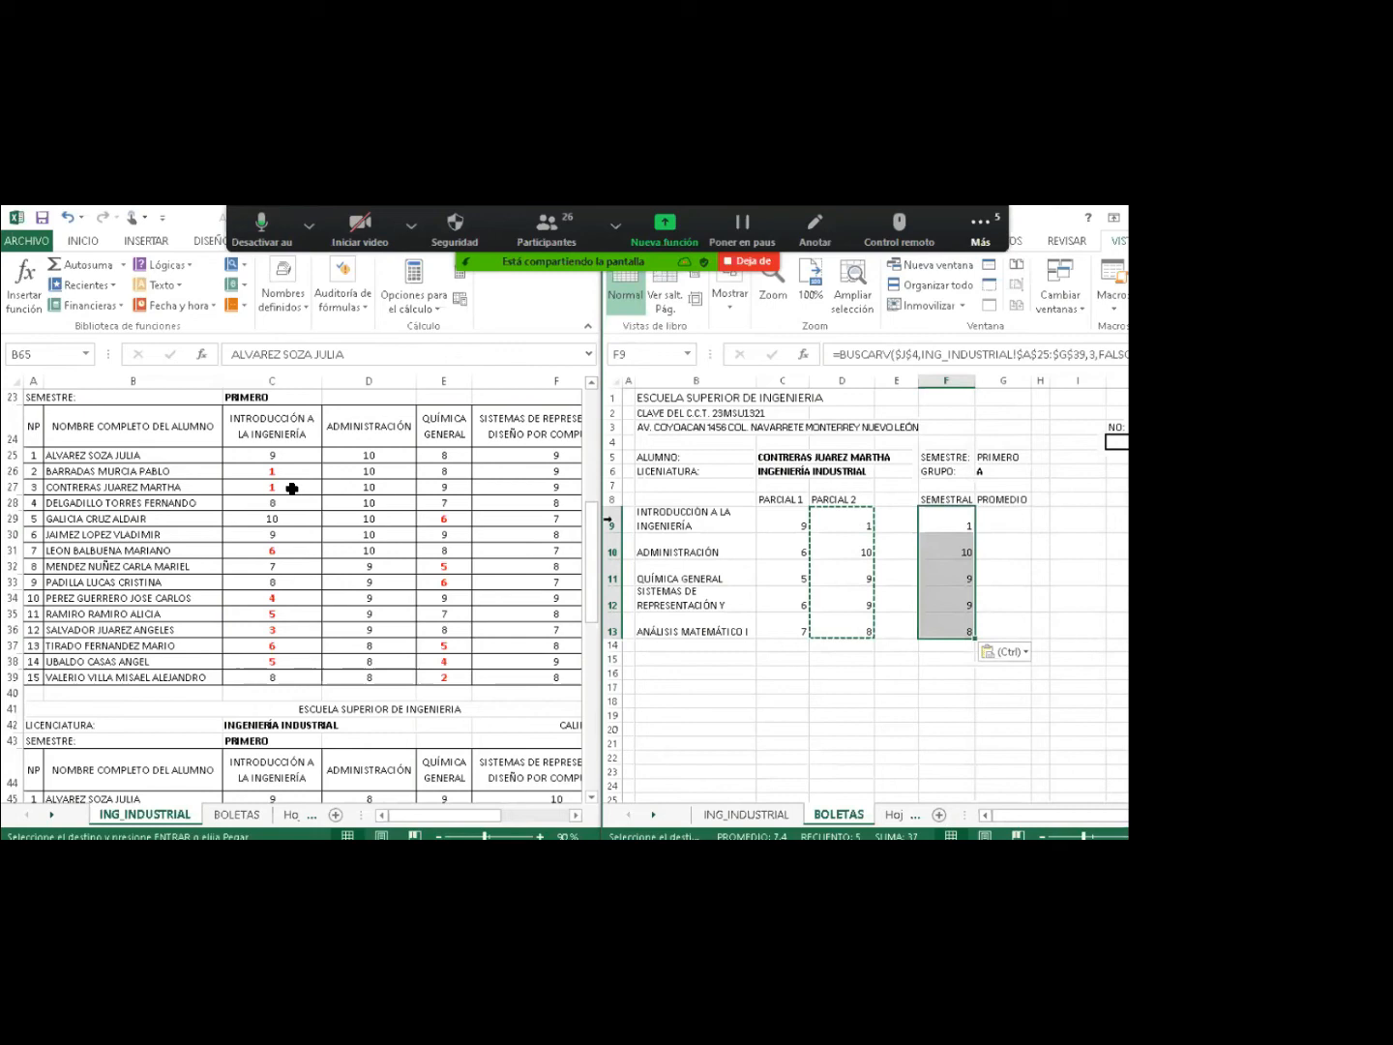
# Scroll the ING_INDUSTRIAL window down to the semestral grades table.
pyautogui.moveTo(592, 541); pyautogui.dragTo(597, 572)
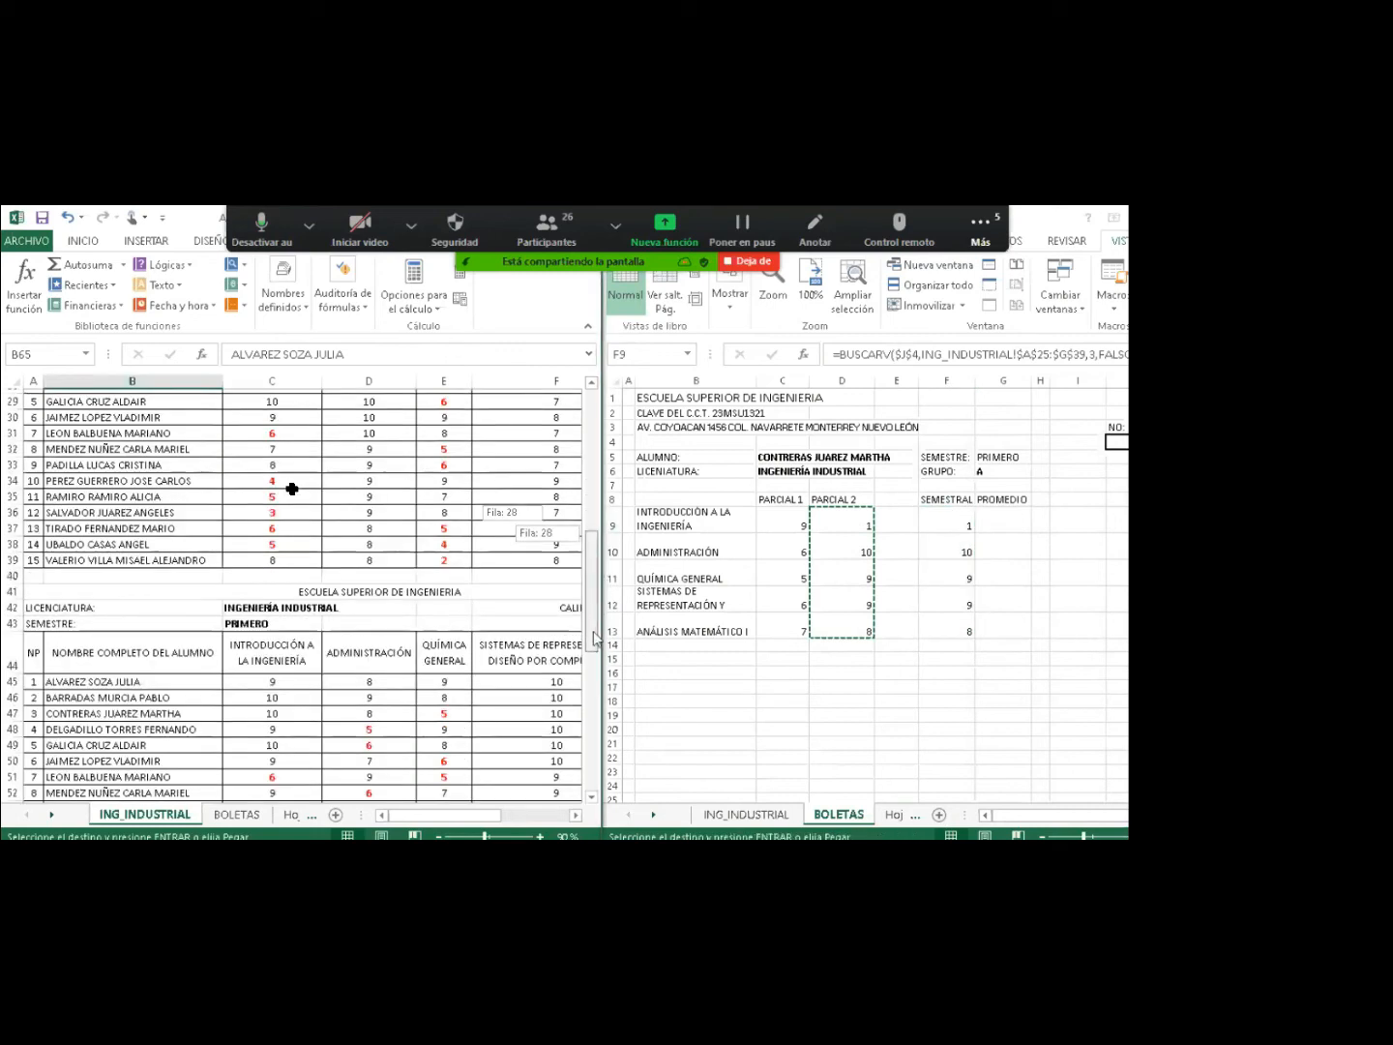
pyautogui.moveTo(594, 636); pyautogui.dragTo(592, 589)
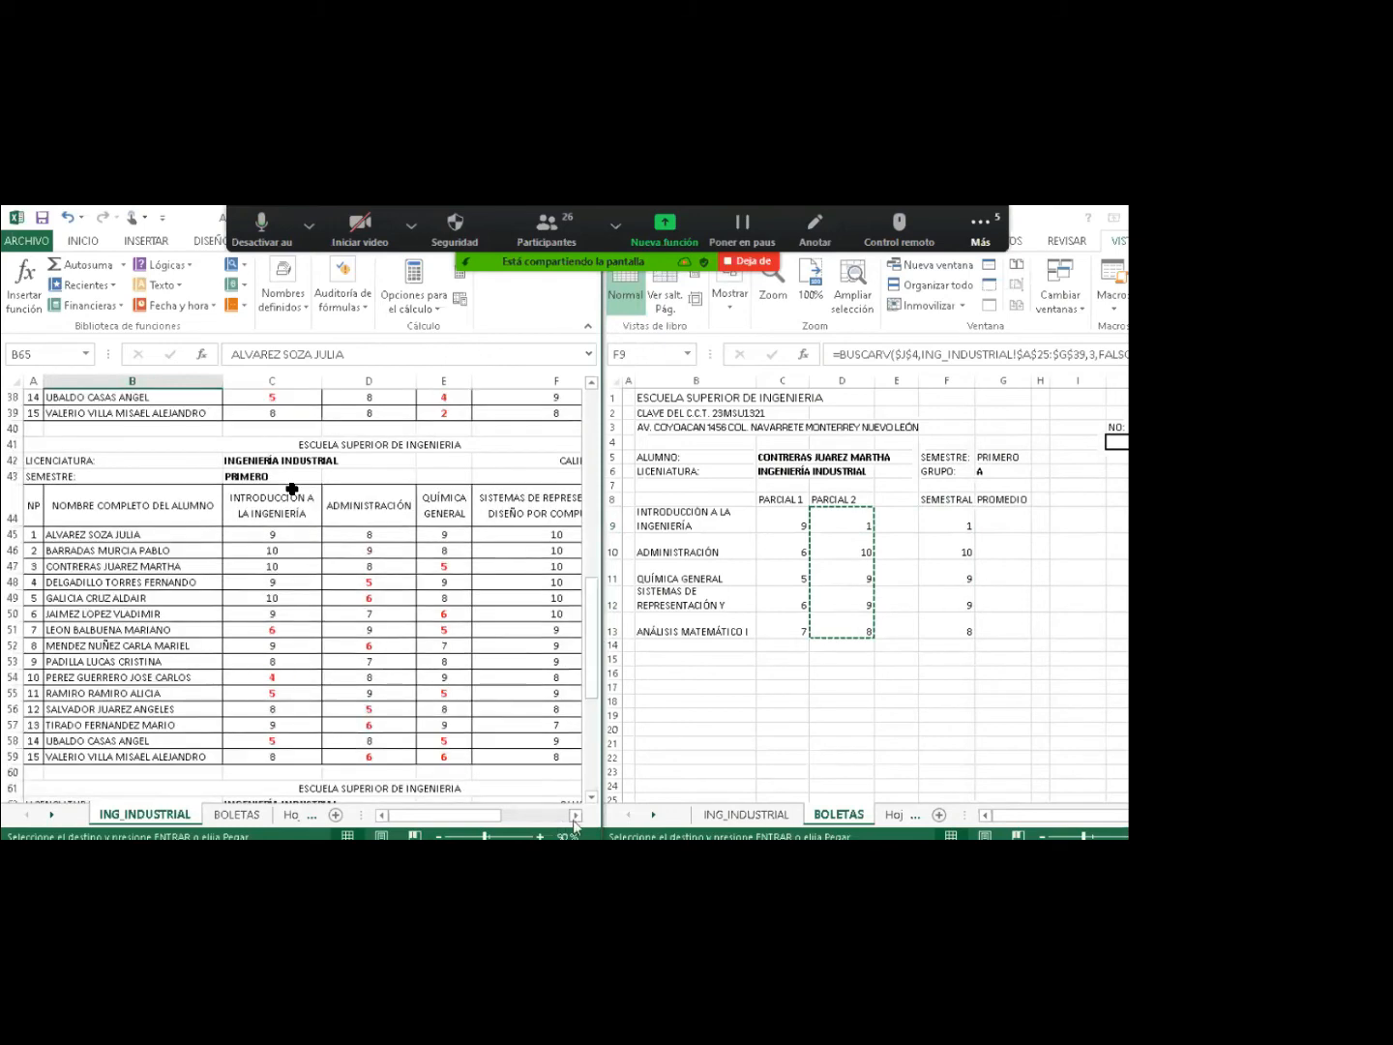
pyautogui.click(574, 818)
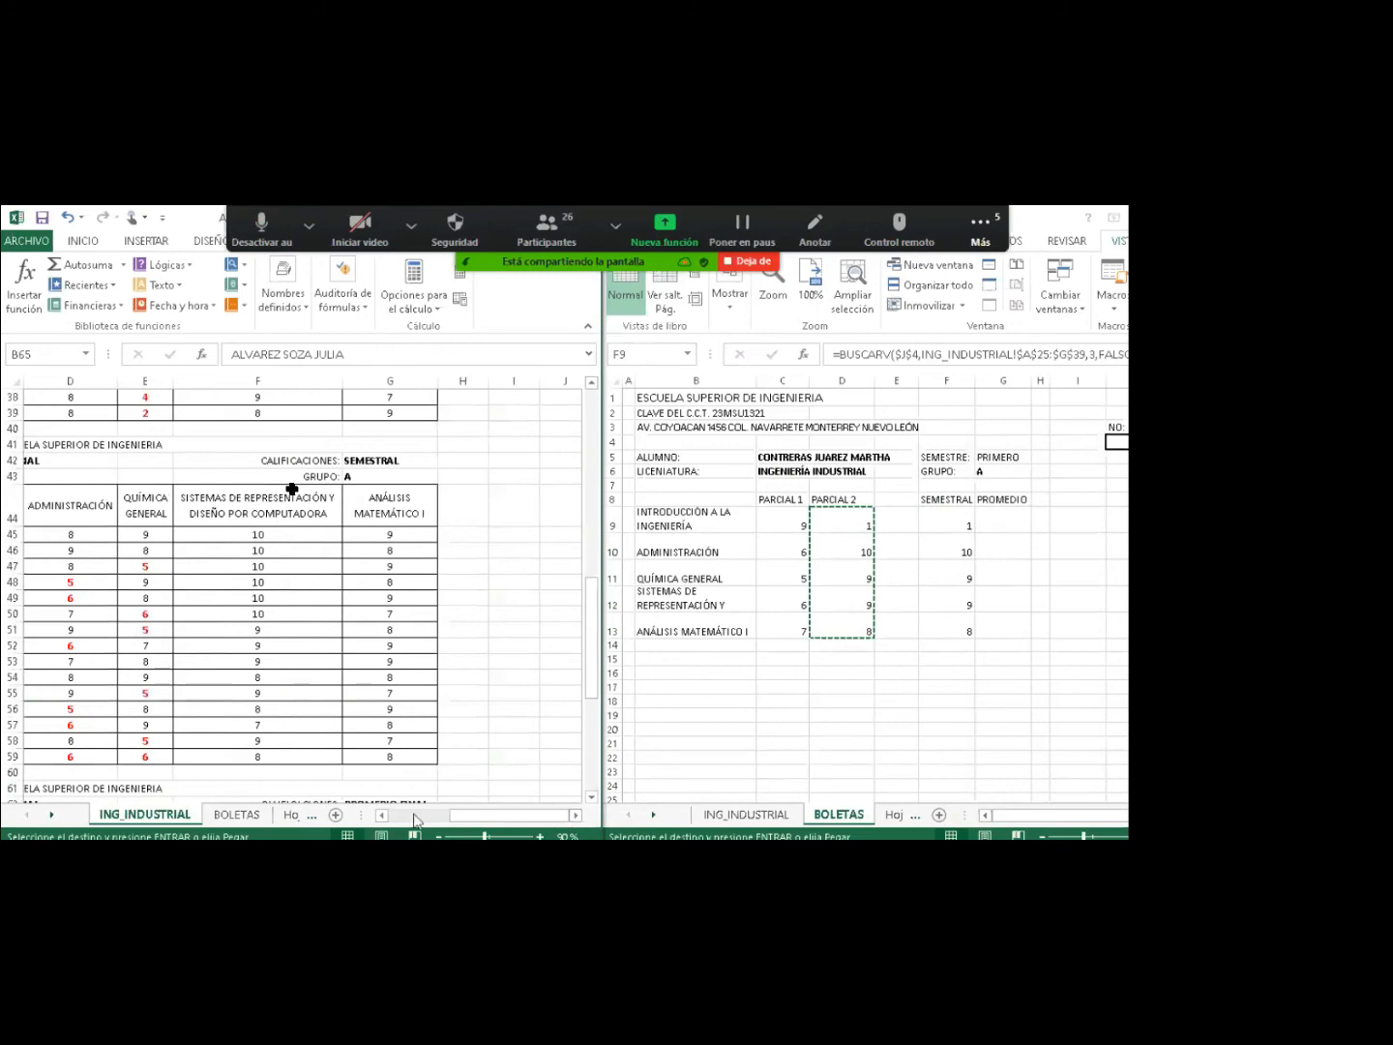
pyautogui.click(384, 816)
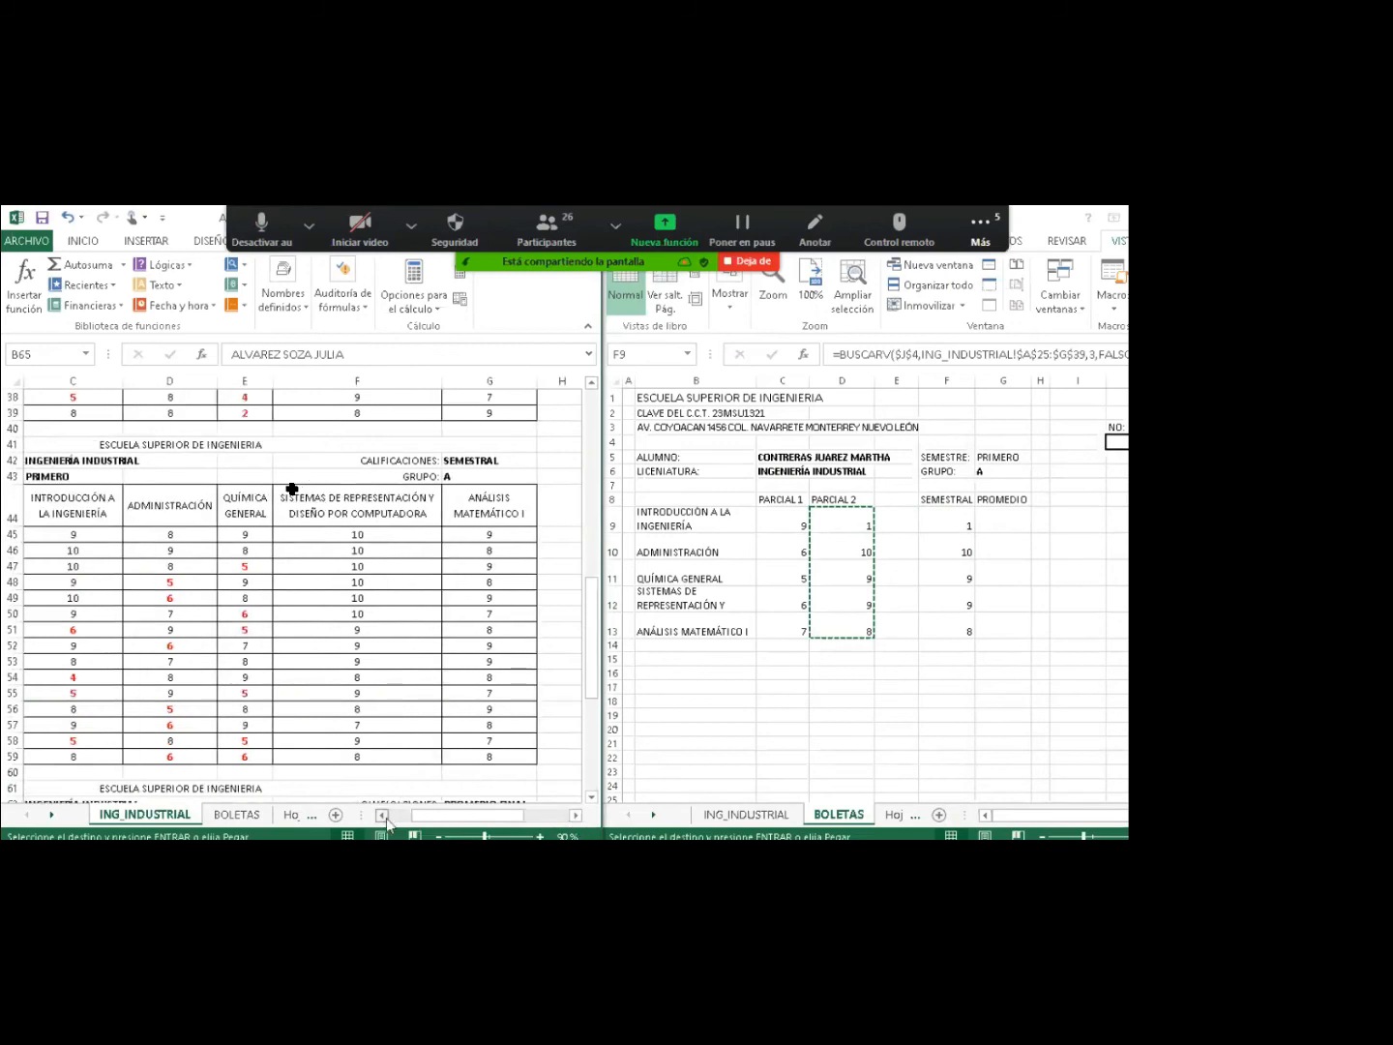
pyautogui.click(385, 816)
pyautogui.click(385, 817)
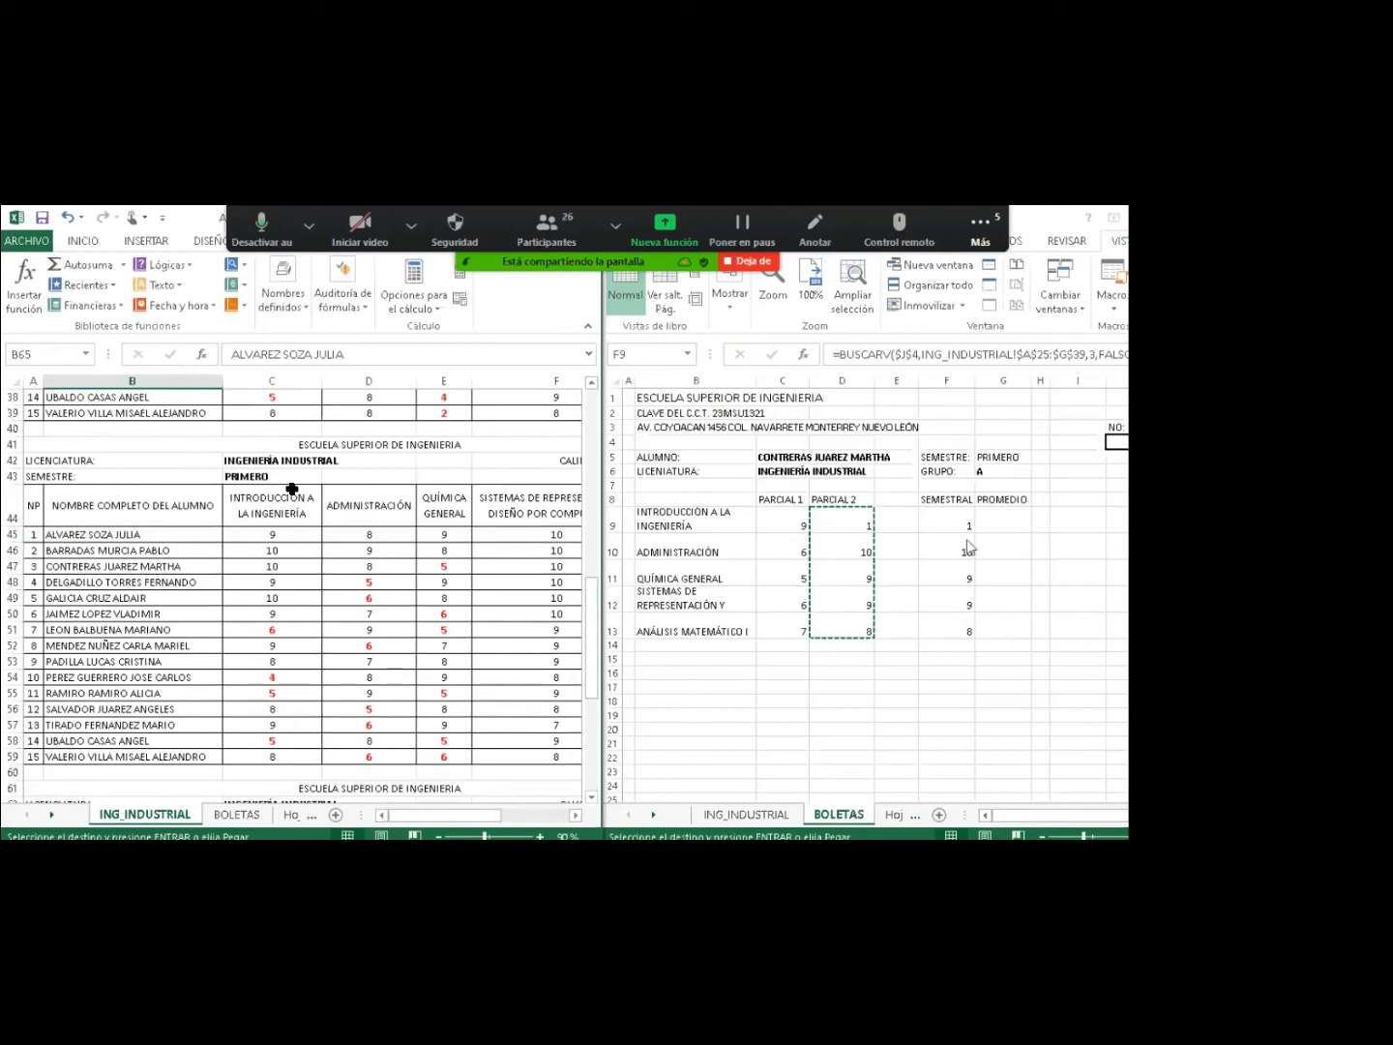
pyautogui.hotkey('ctrl', 'v')
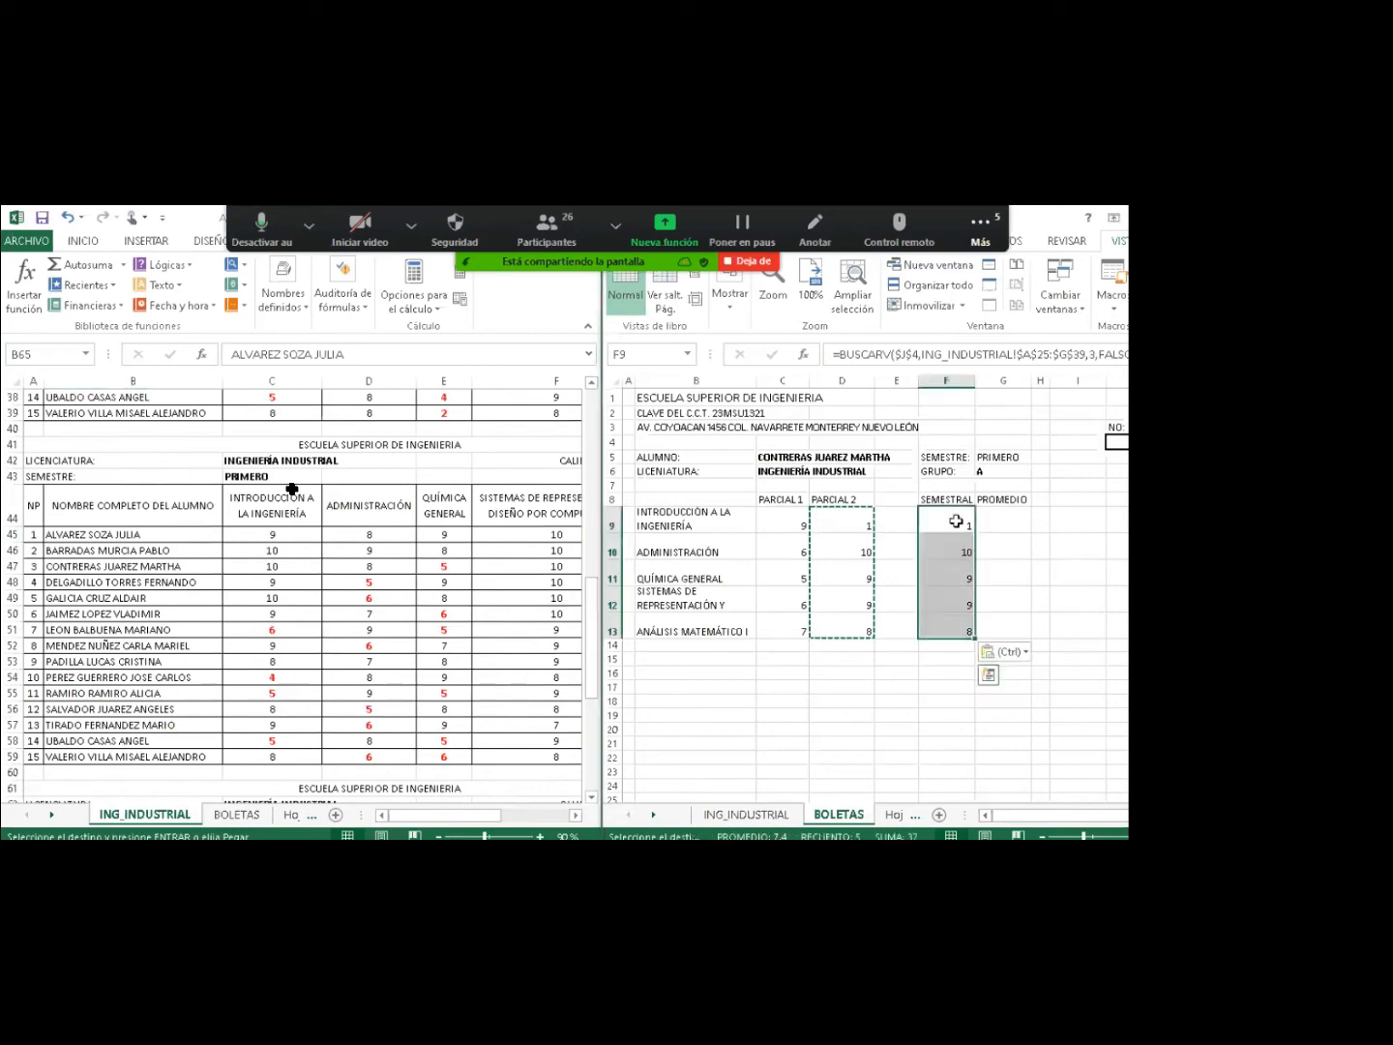
# Change the F9 and F10 lookup ranges from $A$25 to $A$45.
pyautogui.click(956, 521)
pyautogui.doubleClick(958, 521)
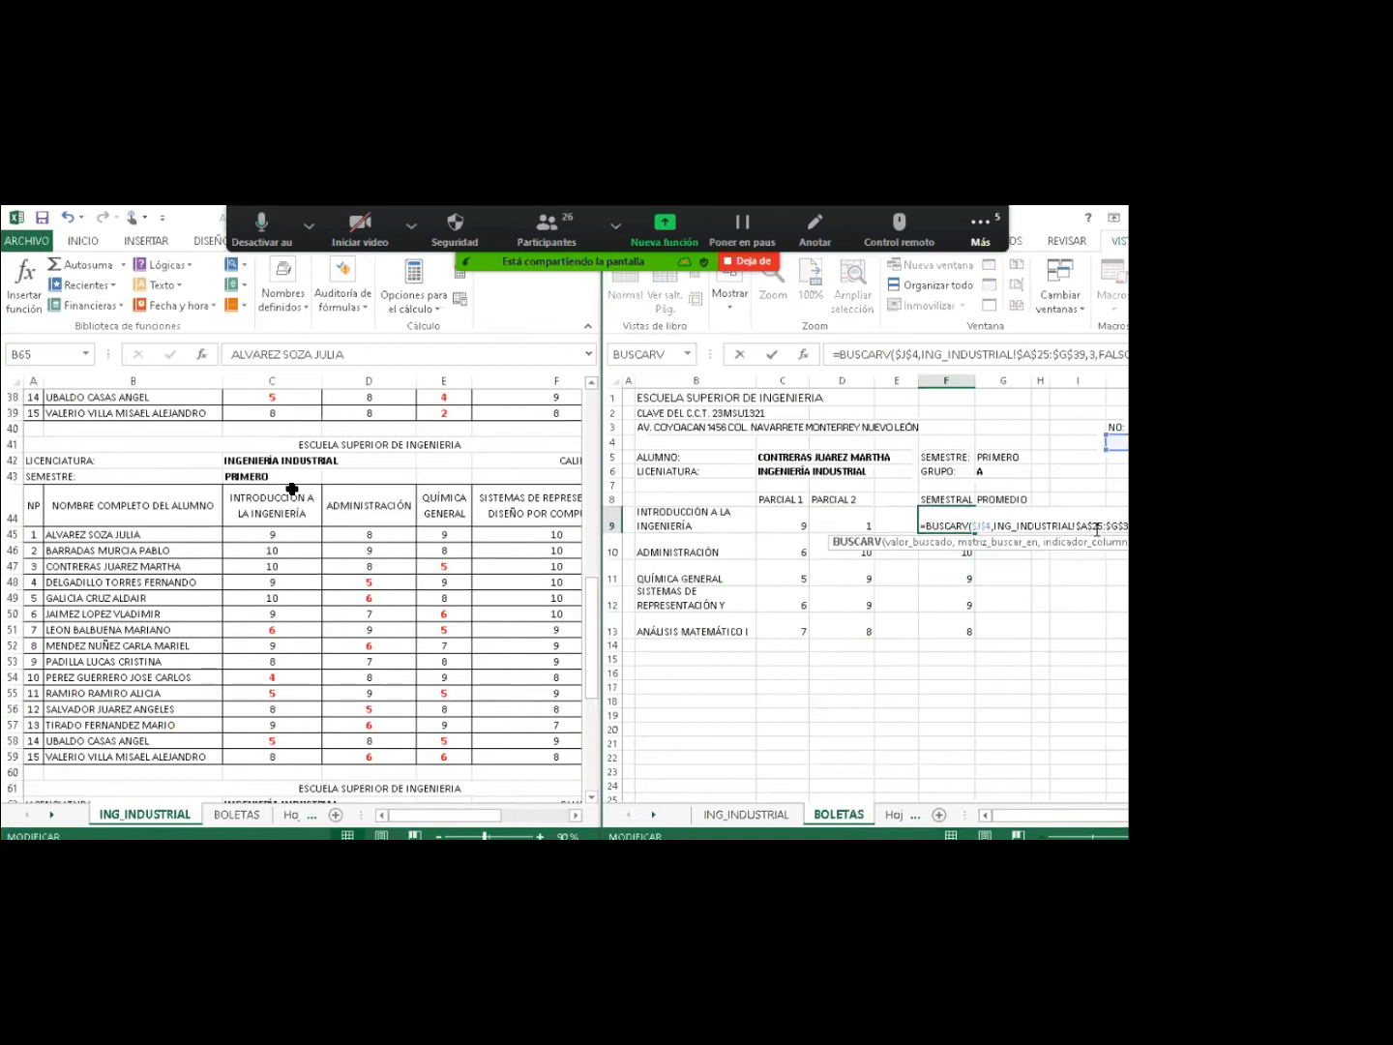
pyautogui.click(1096, 527)
pyautogui.press('BackSpace')
pyautogui.write('4')
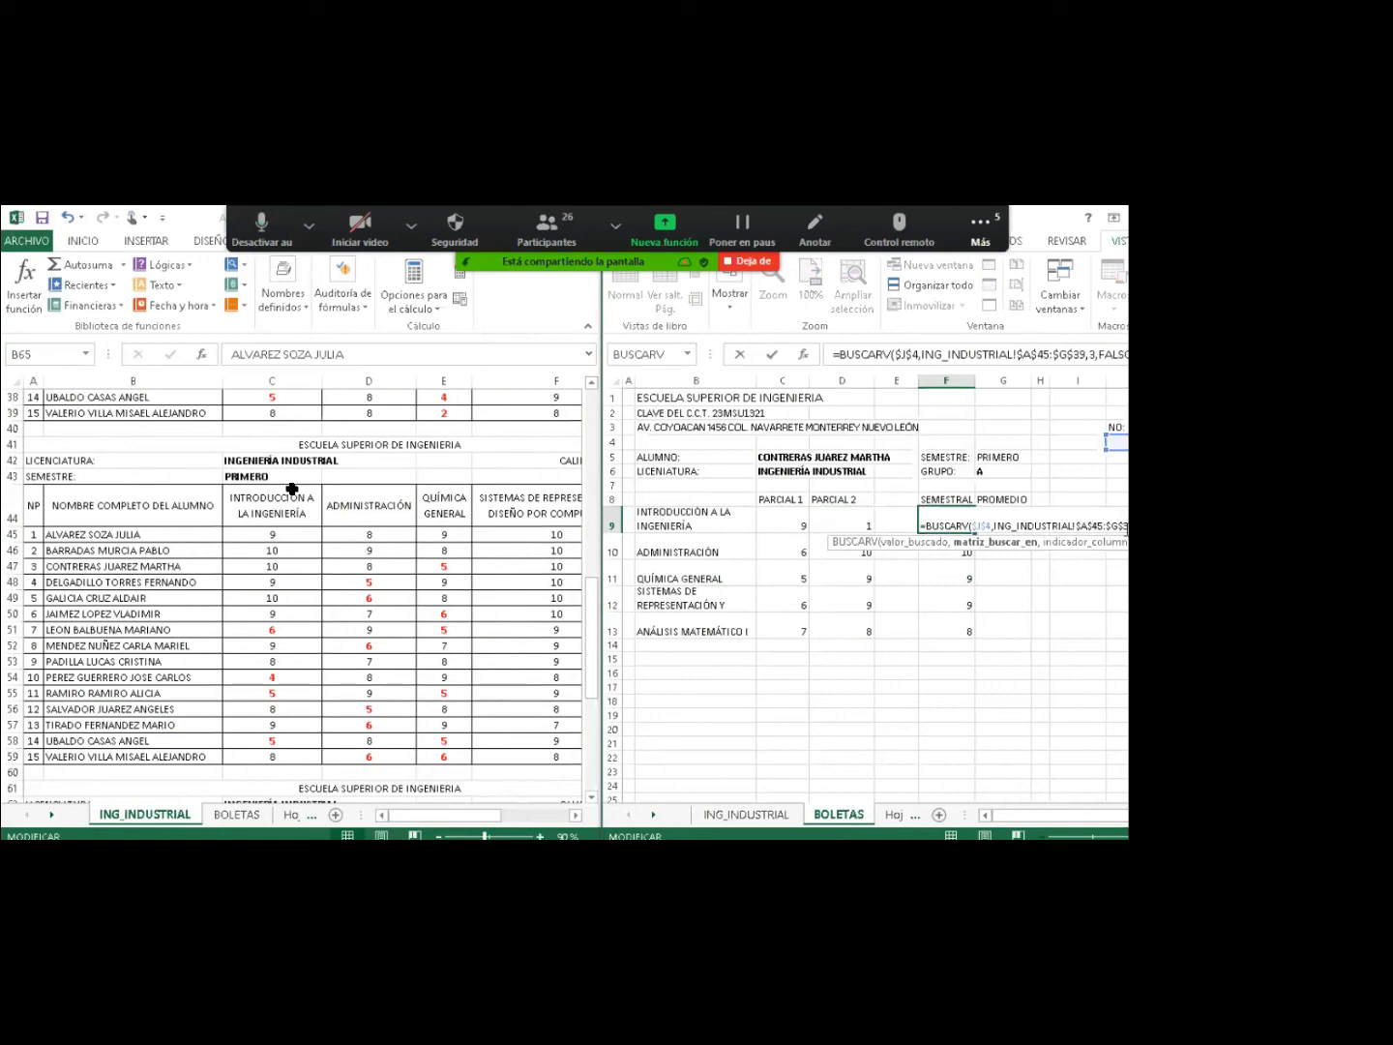
pyautogui.press('Return')
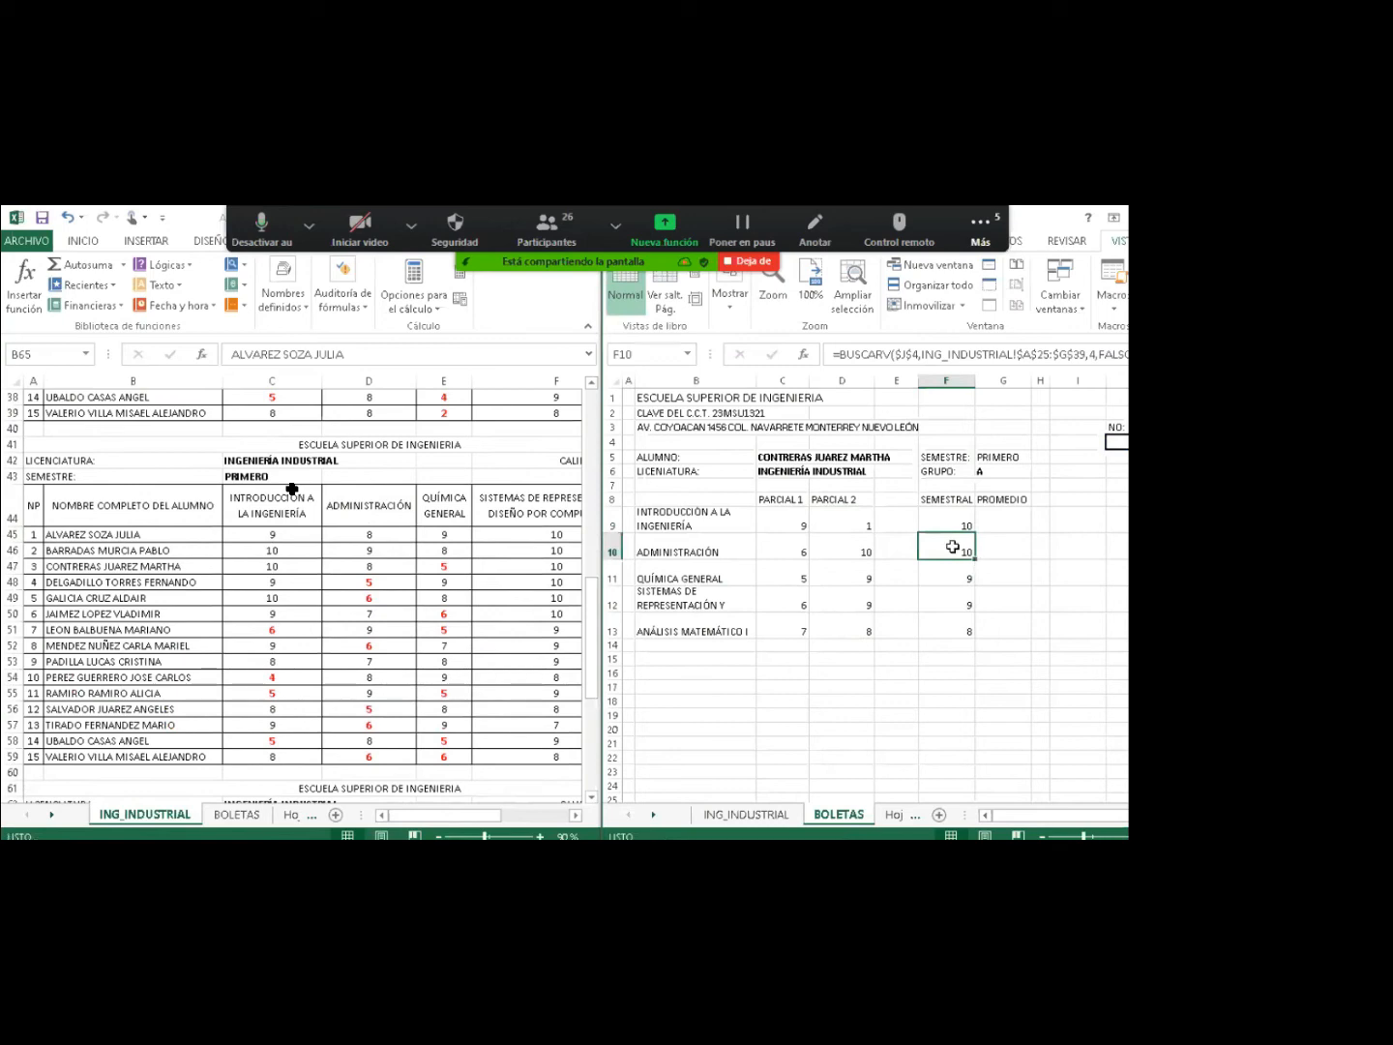
pyautogui.doubleClick(953, 547)
pyautogui.click(1092, 555)
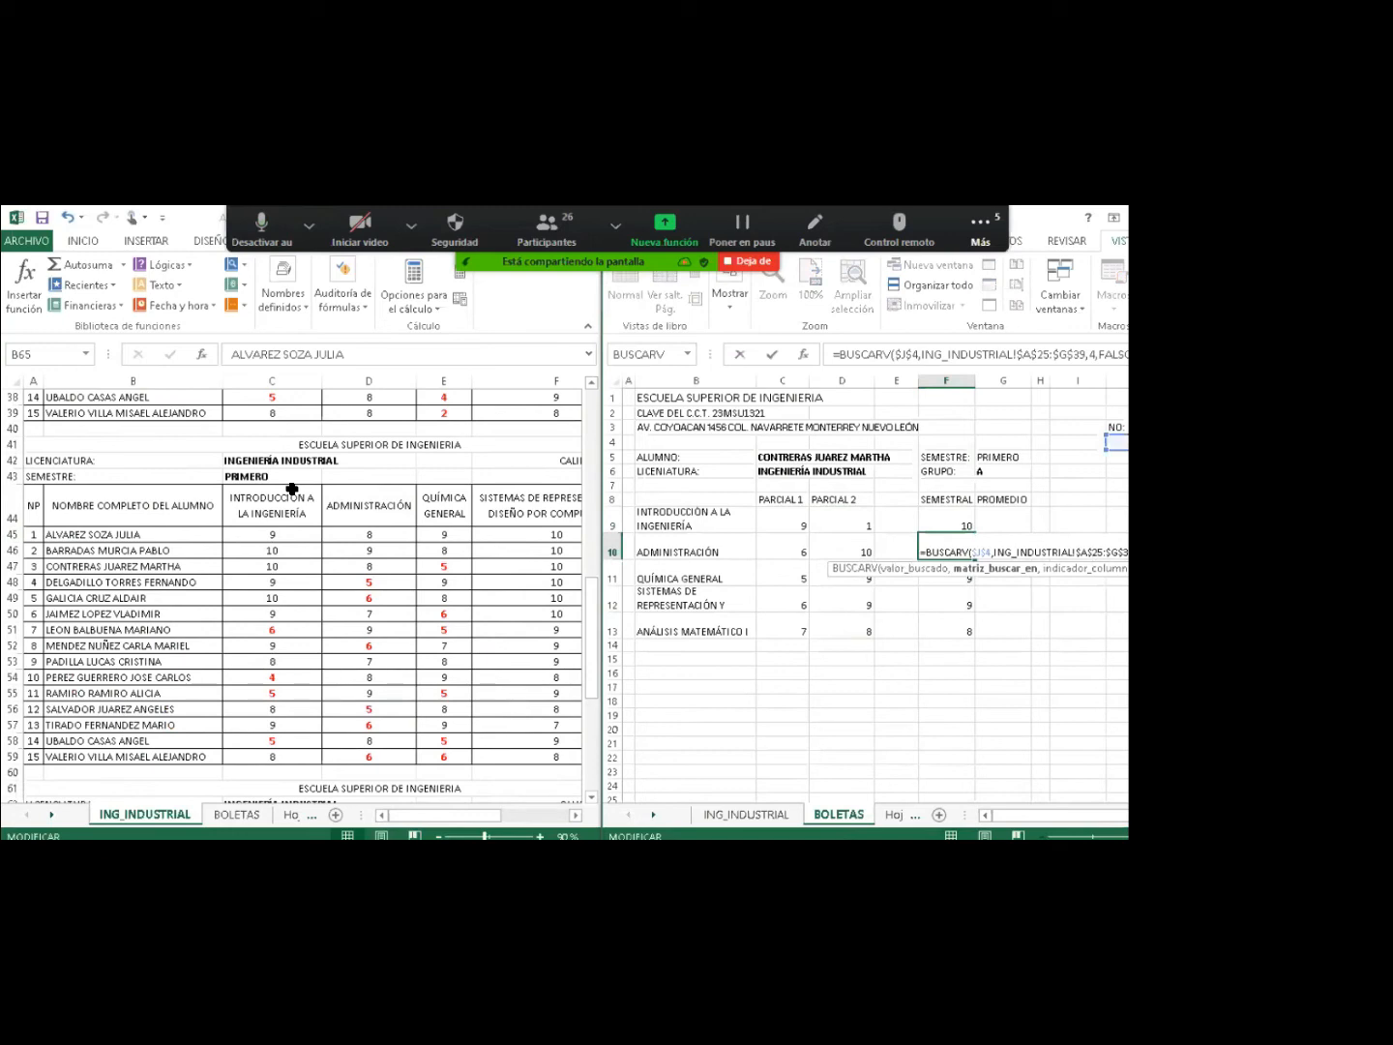
pyautogui.press('BackSpace')
pyautogui.write('4')
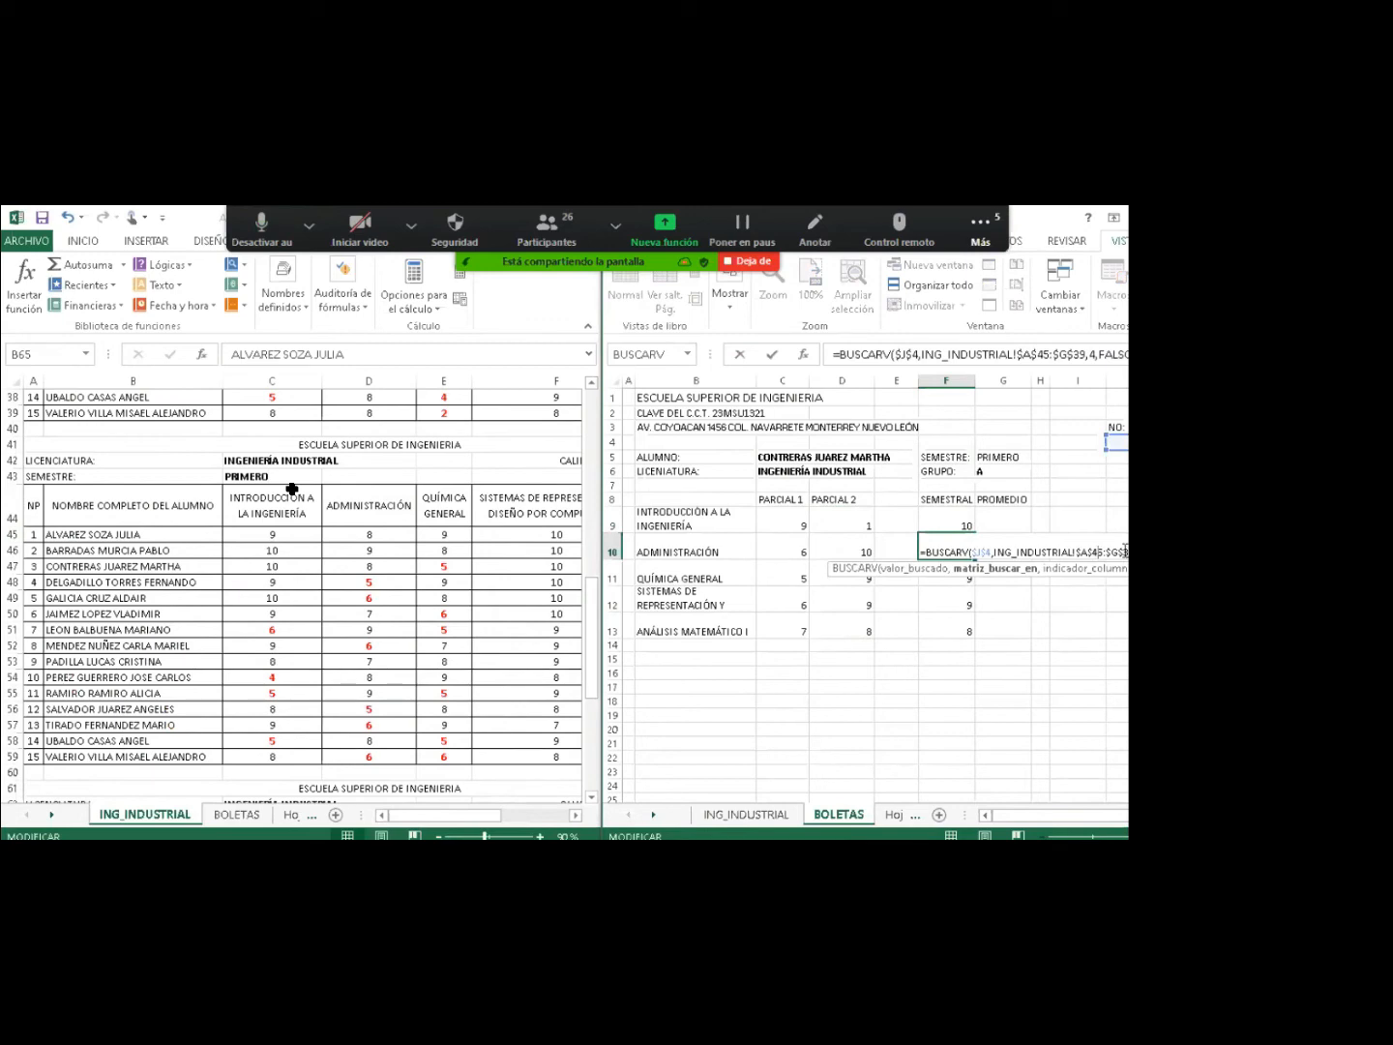
pyautogui.click(964, 577)
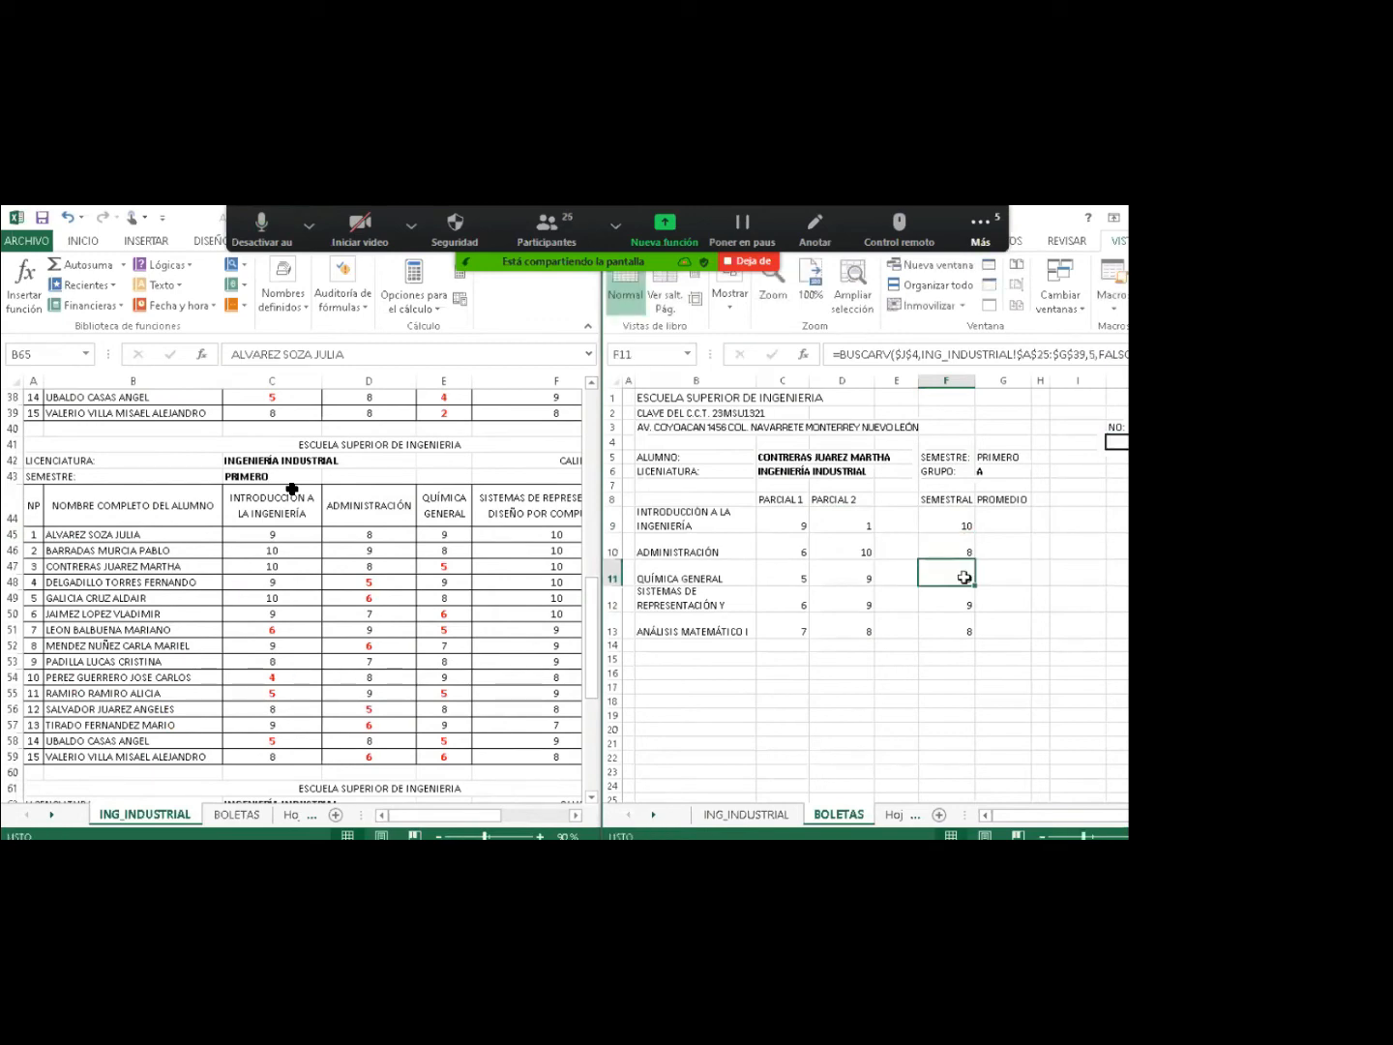
# Change the F11 and F12 lookup ranges to start at $A$45, fixing F11's end row.
pyautogui.doubleClick(964, 578)
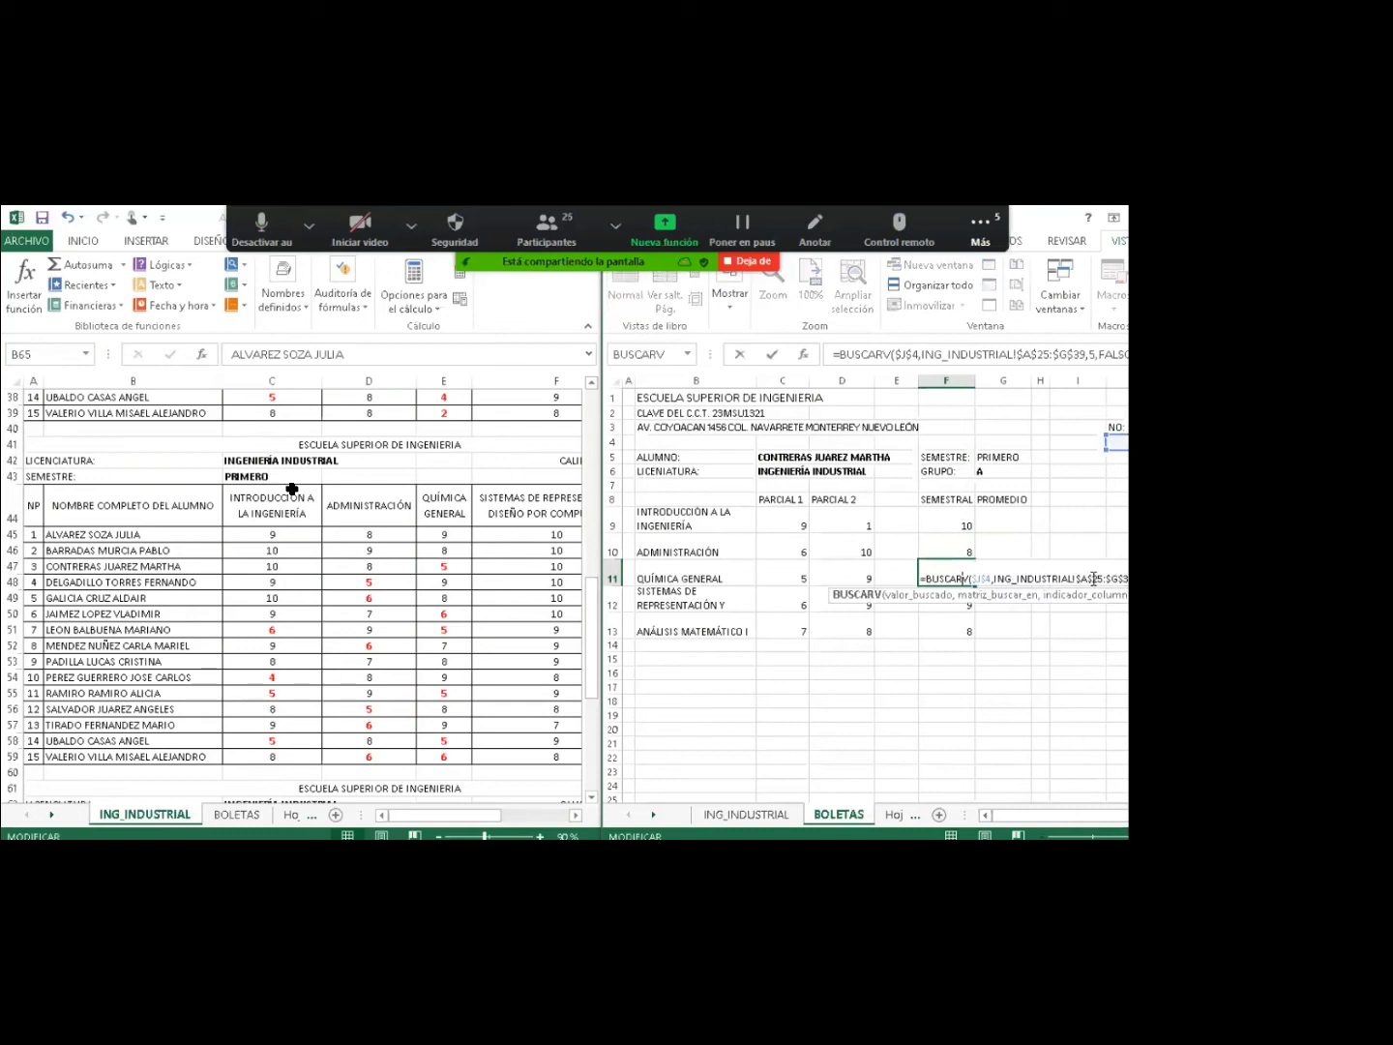
pyautogui.click(1094, 579)
pyautogui.press('Delete')
pyautogui.write('4')
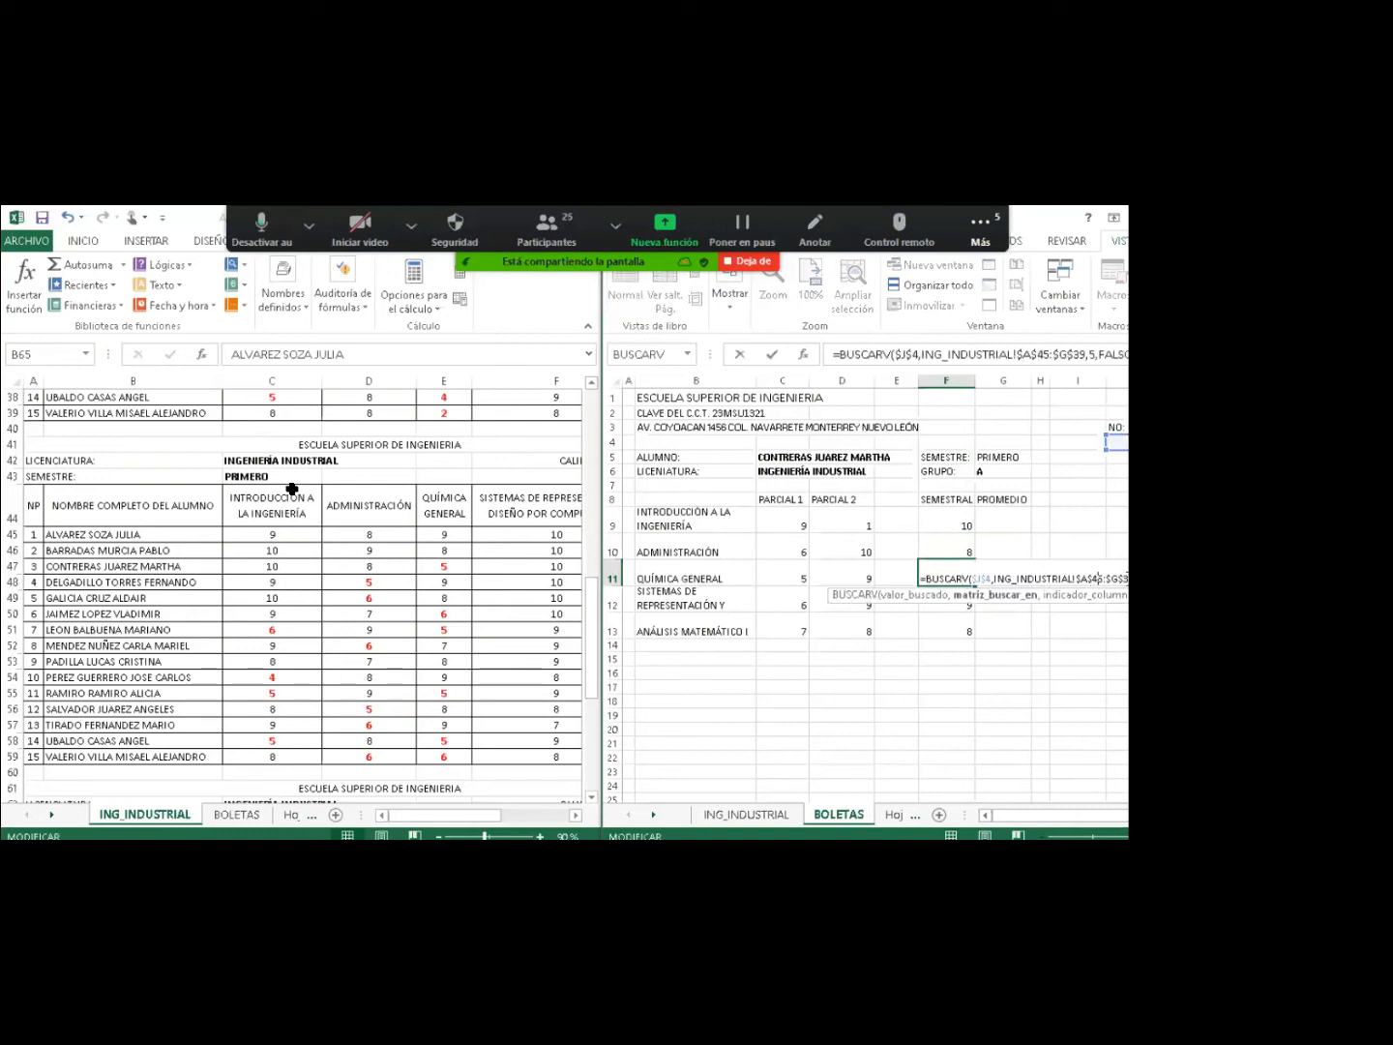
pyautogui.press('Right')
pyautogui.press('Right')
pyautogui.press('Right')
pyautogui.press('Right')
pyautogui.press('Right')
pyautogui.press('Delete')
pyautogui.press('Return')
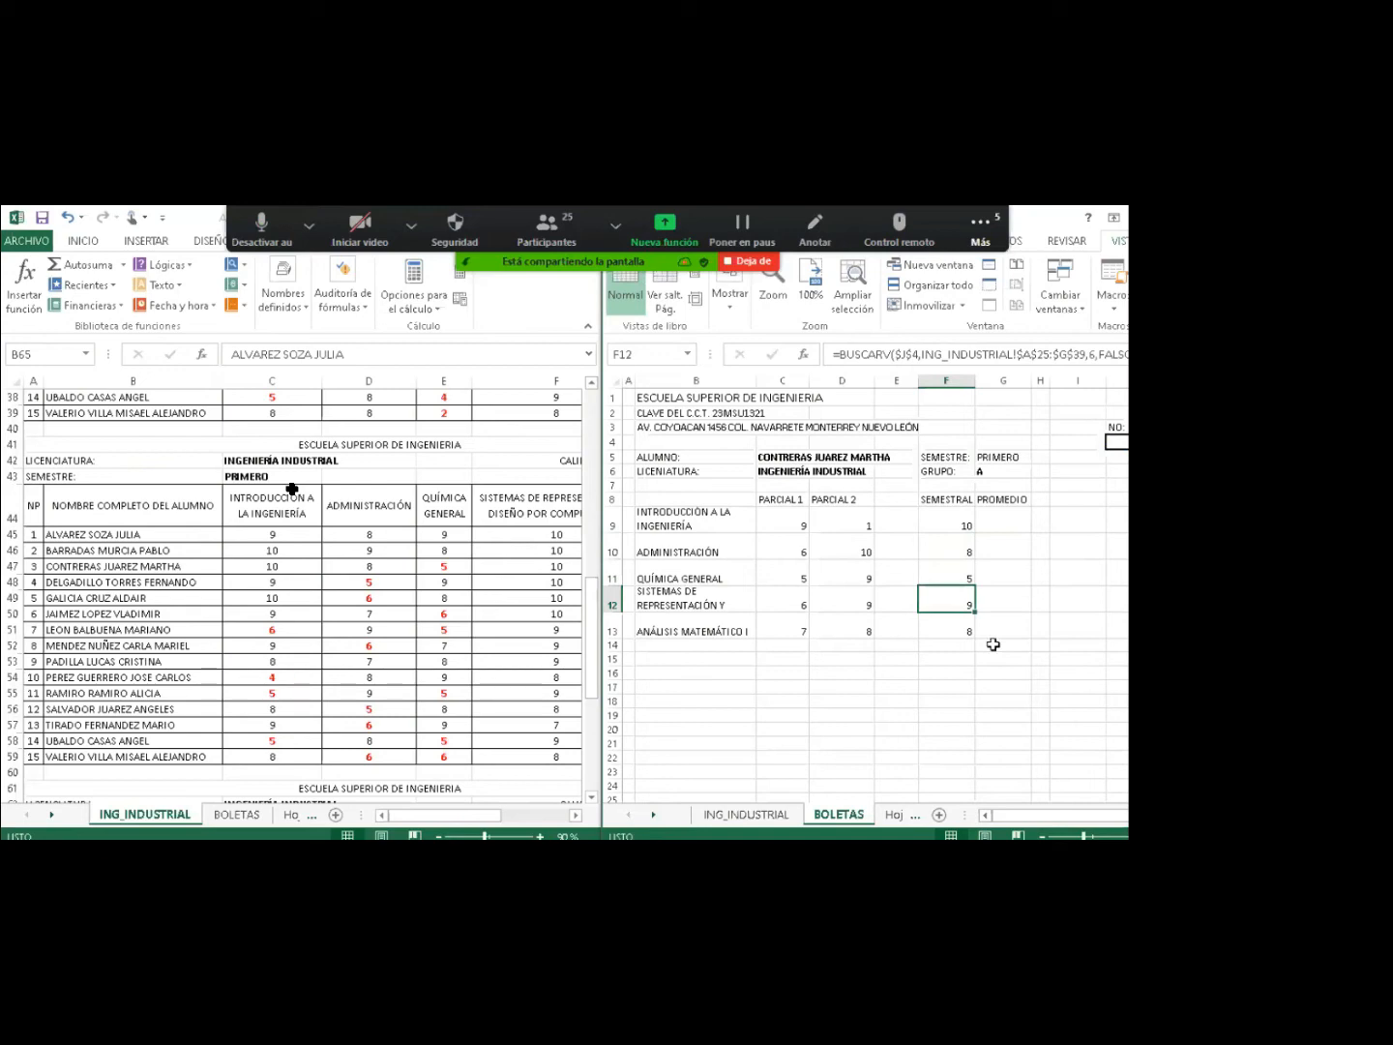
pyautogui.doubleClick(958, 605)
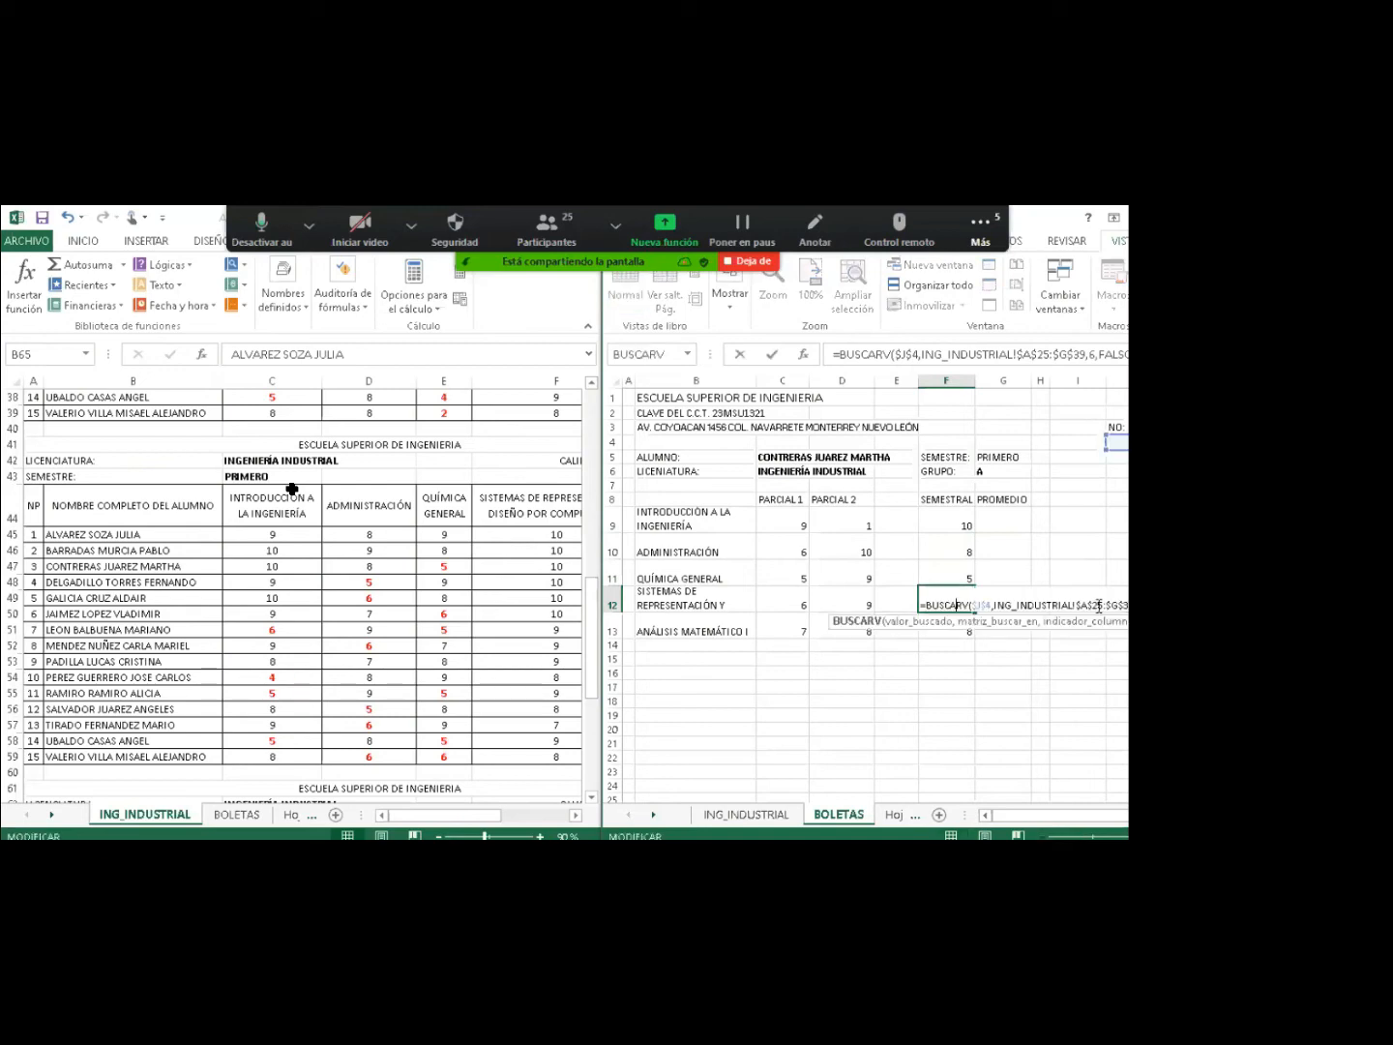
pyautogui.click(1099, 605)
pyautogui.press('BackSpace')
pyautogui.write('4')
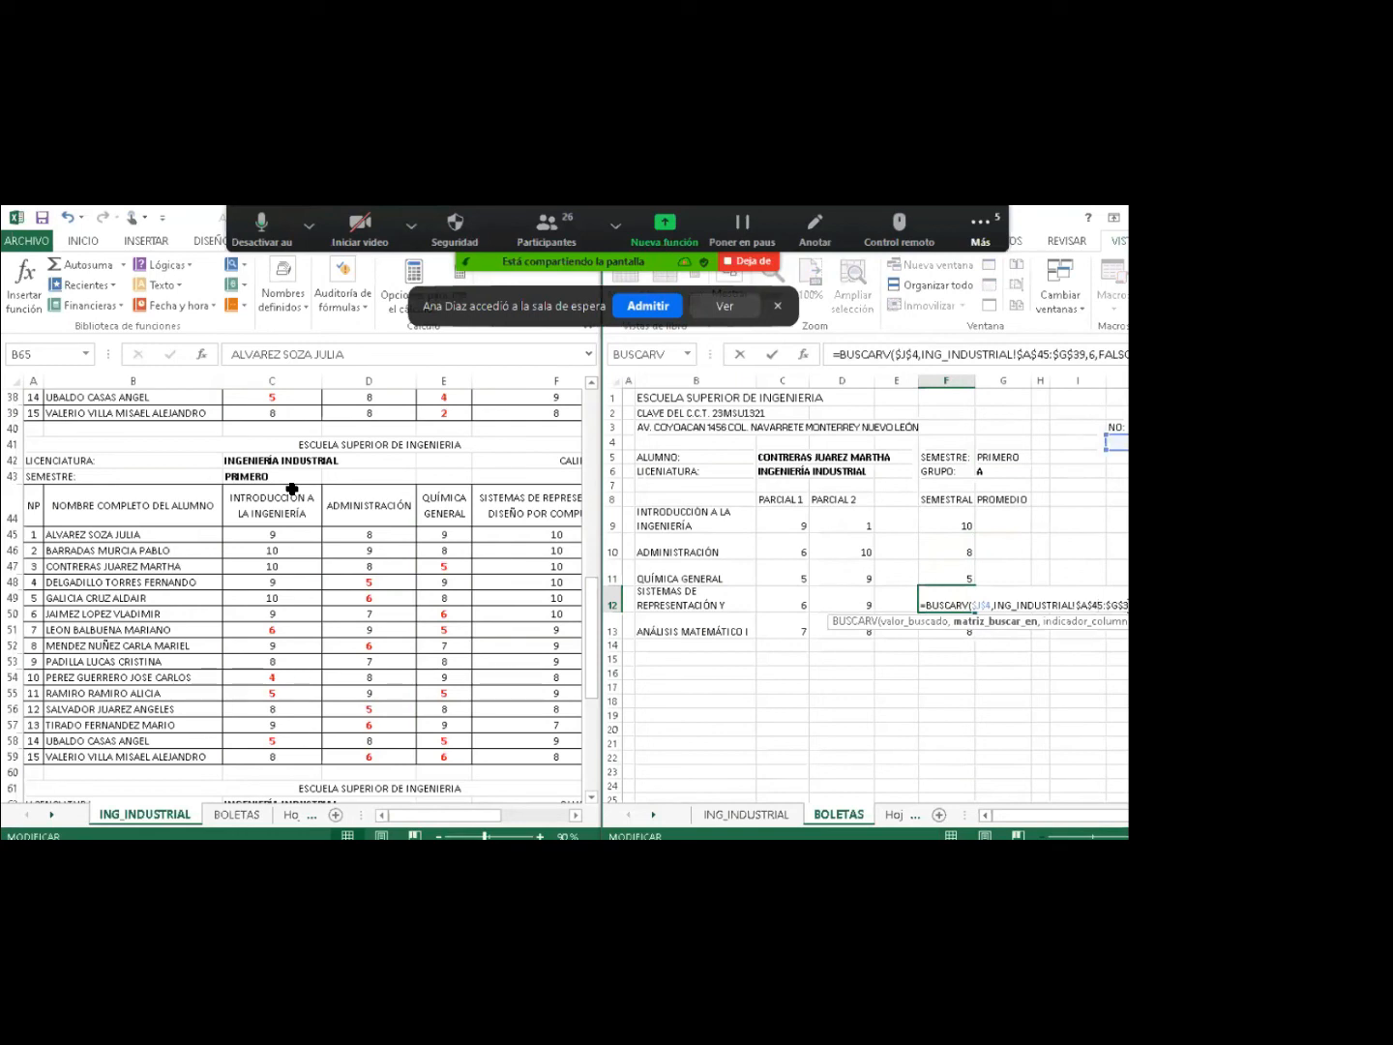
pyautogui.press('Return')
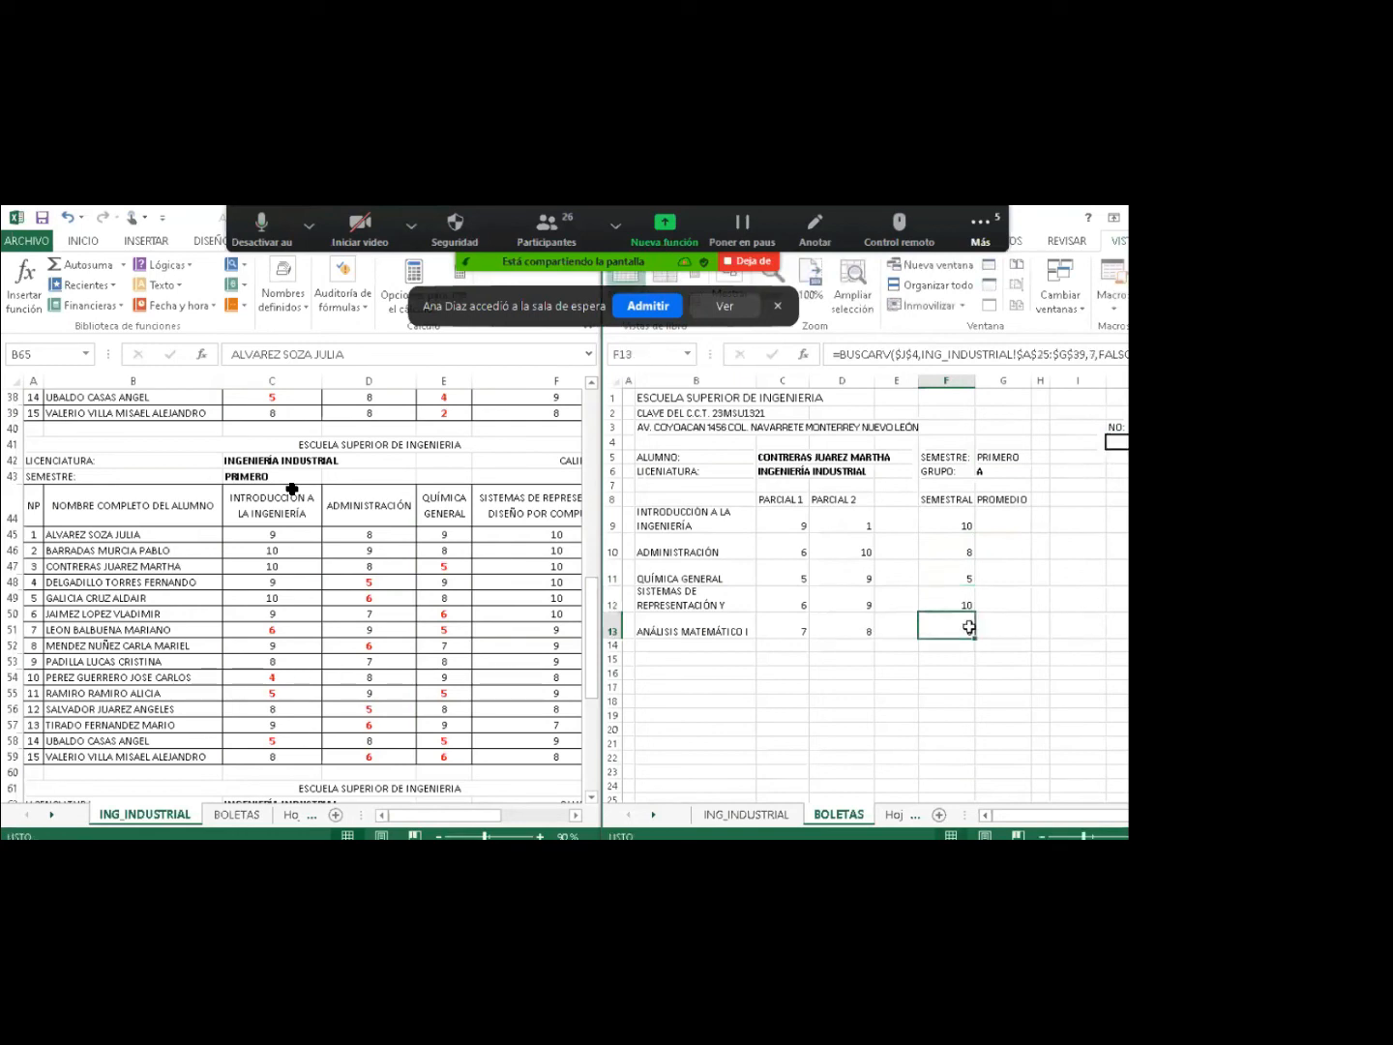
# Point F13's lookup at $A$45 with a corrected end row, so it shows 9.
pyautogui.doubleClick(971, 627)
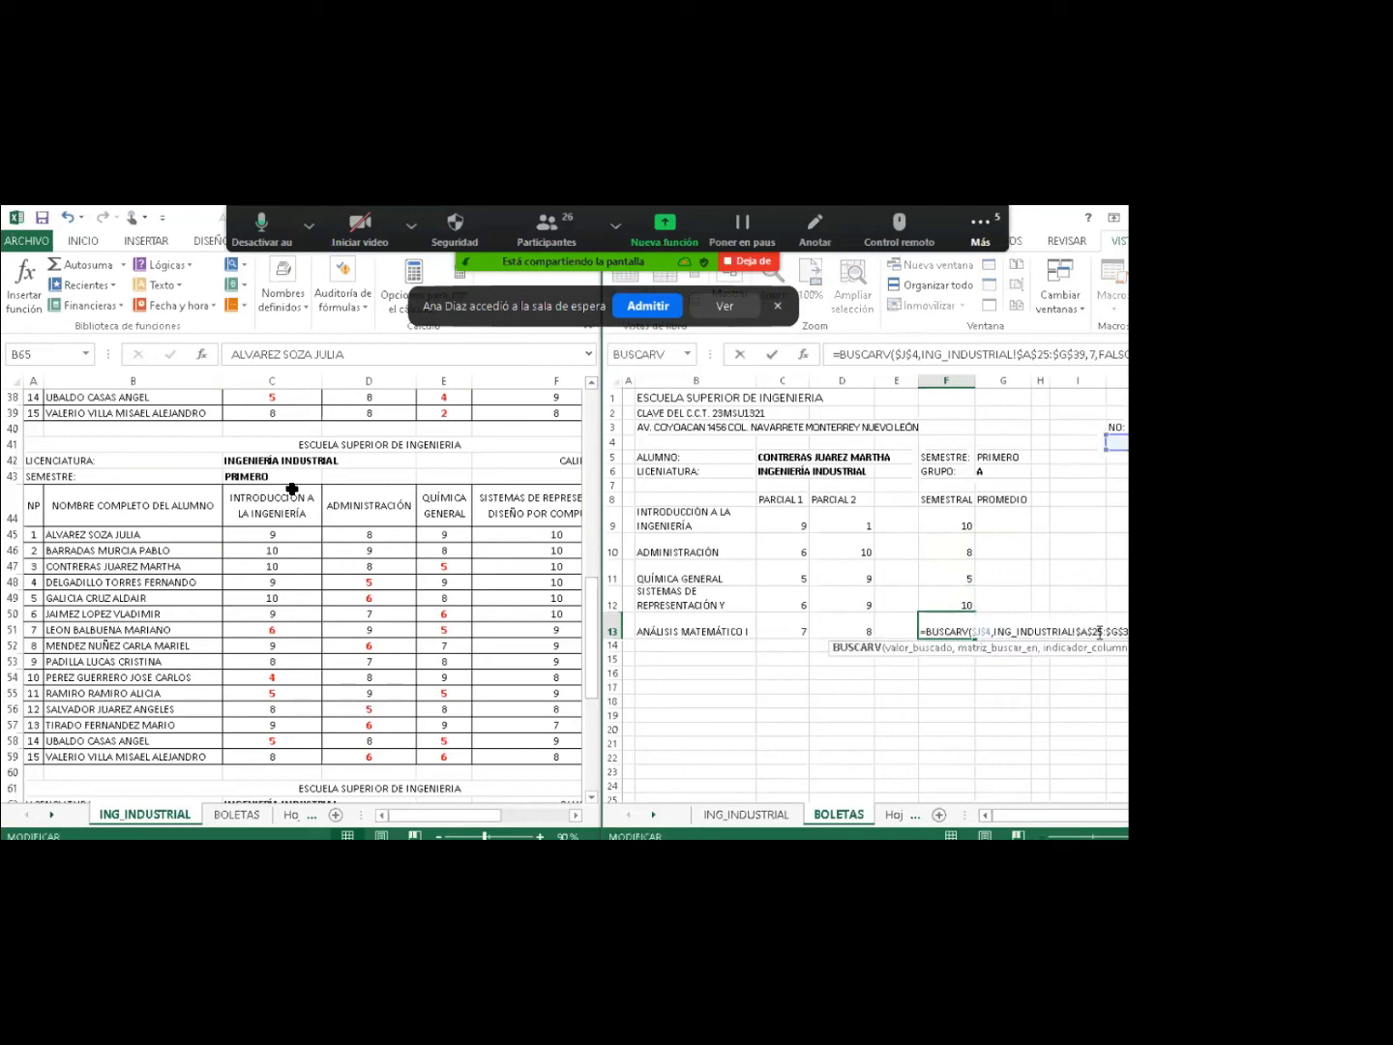
pyautogui.click(1099, 632)
pyautogui.press('BackSpace')
pyautogui.write('4')
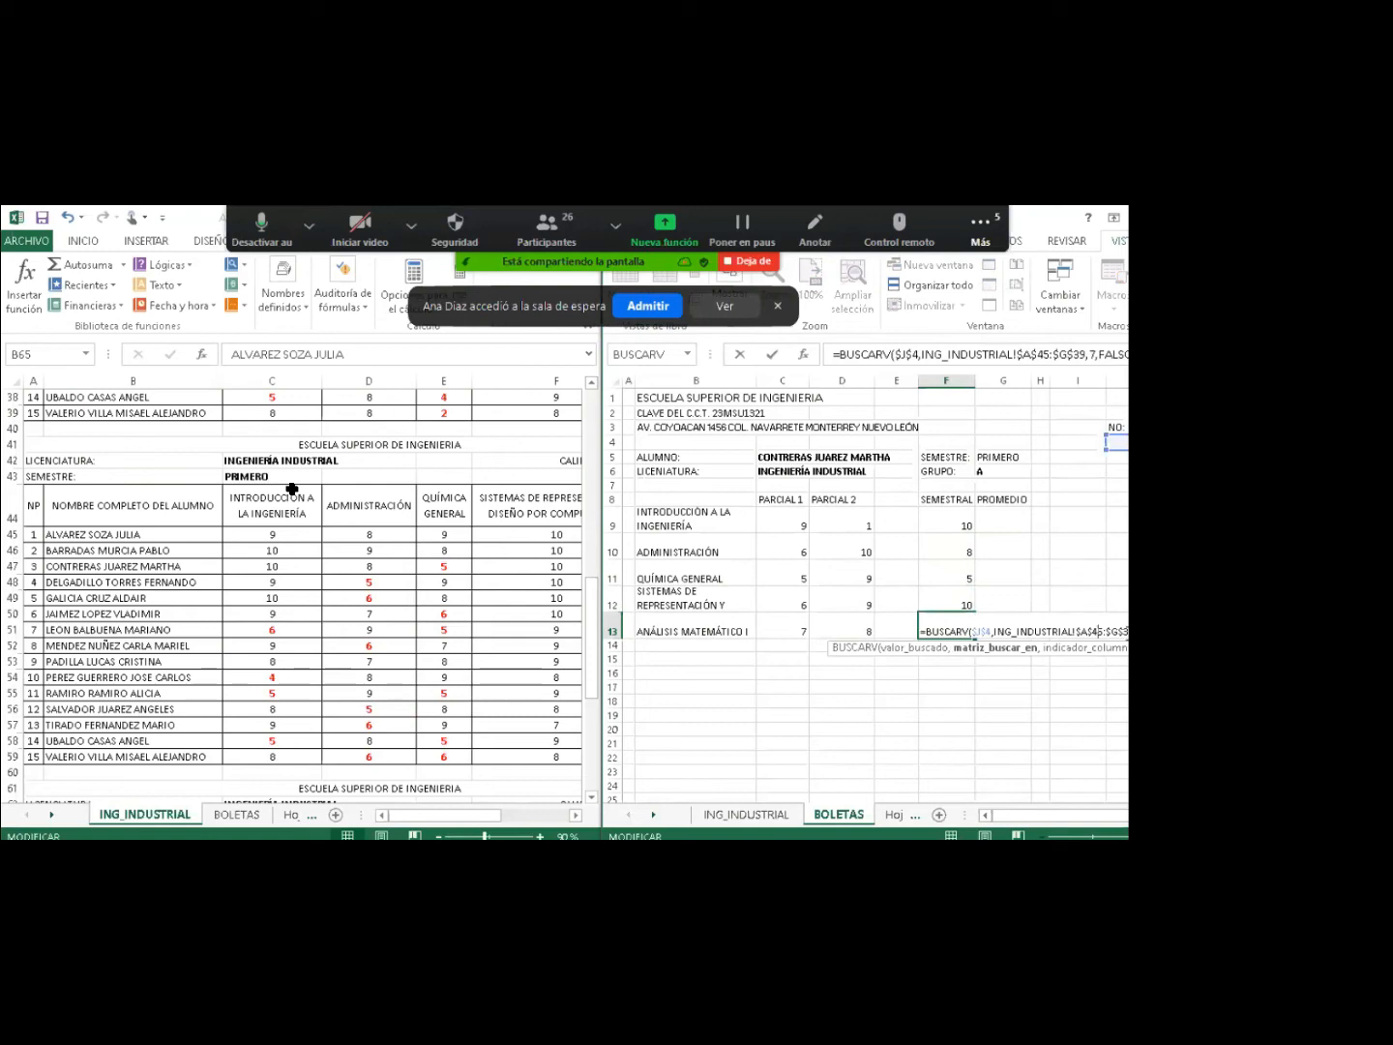
pyautogui.press('Right')
pyautogui.press('Right')
pyautogui.press('Right')
pyautogui.press('Right')
pyautogui.press('Right')
pyautogui.press('Right')
pyautogui.press('BackSpace')
pyautogui.press('Return')
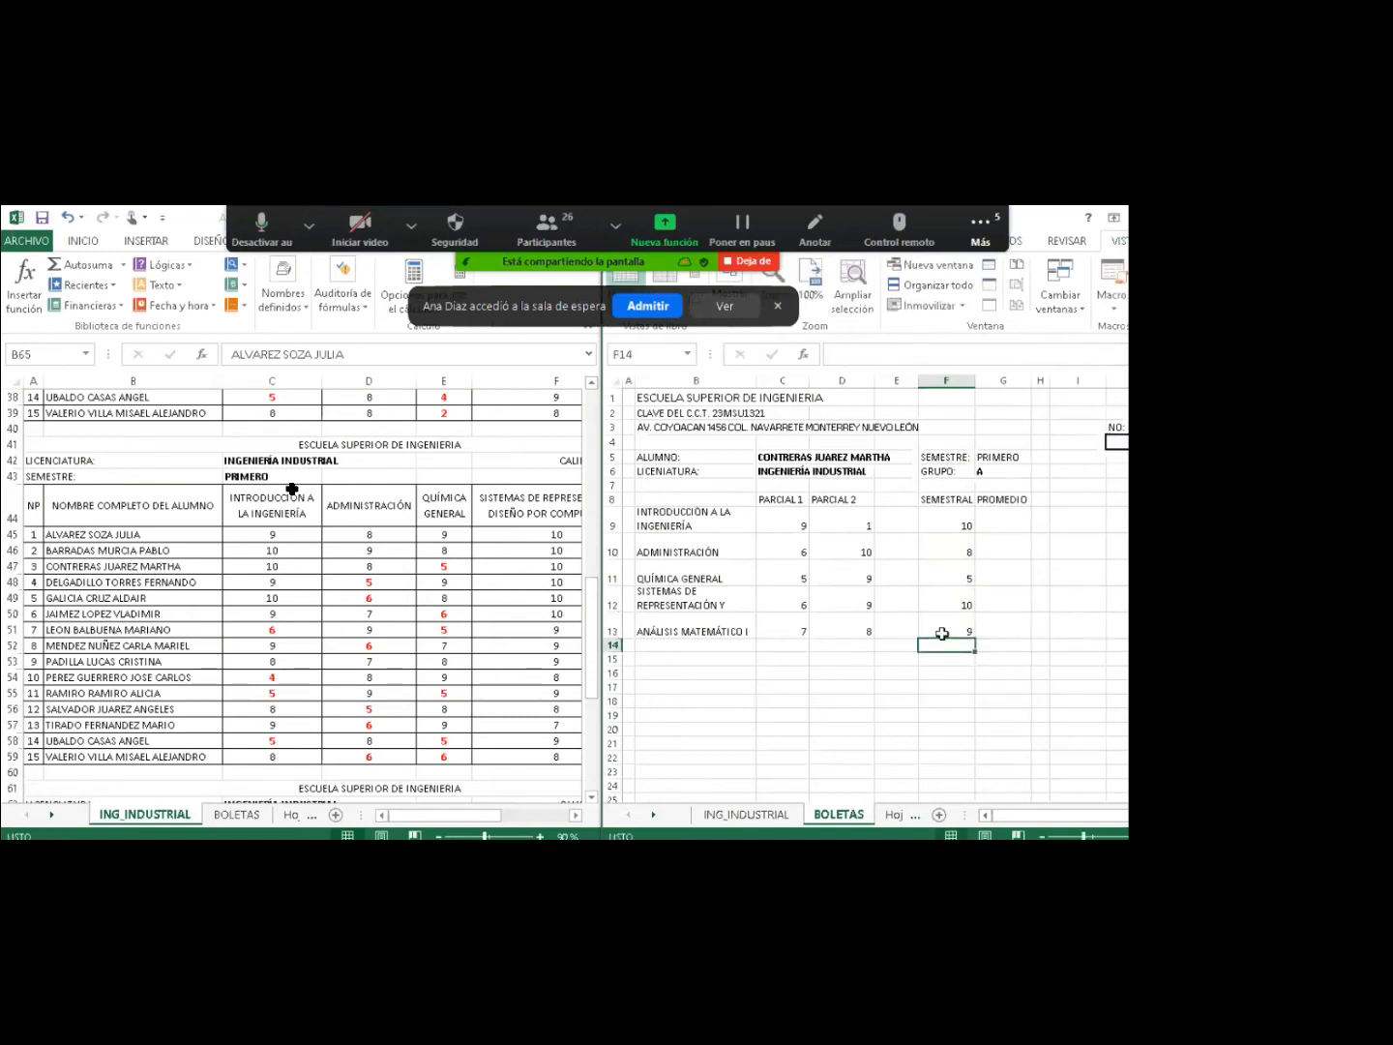
pyautogui.click(952, 630)
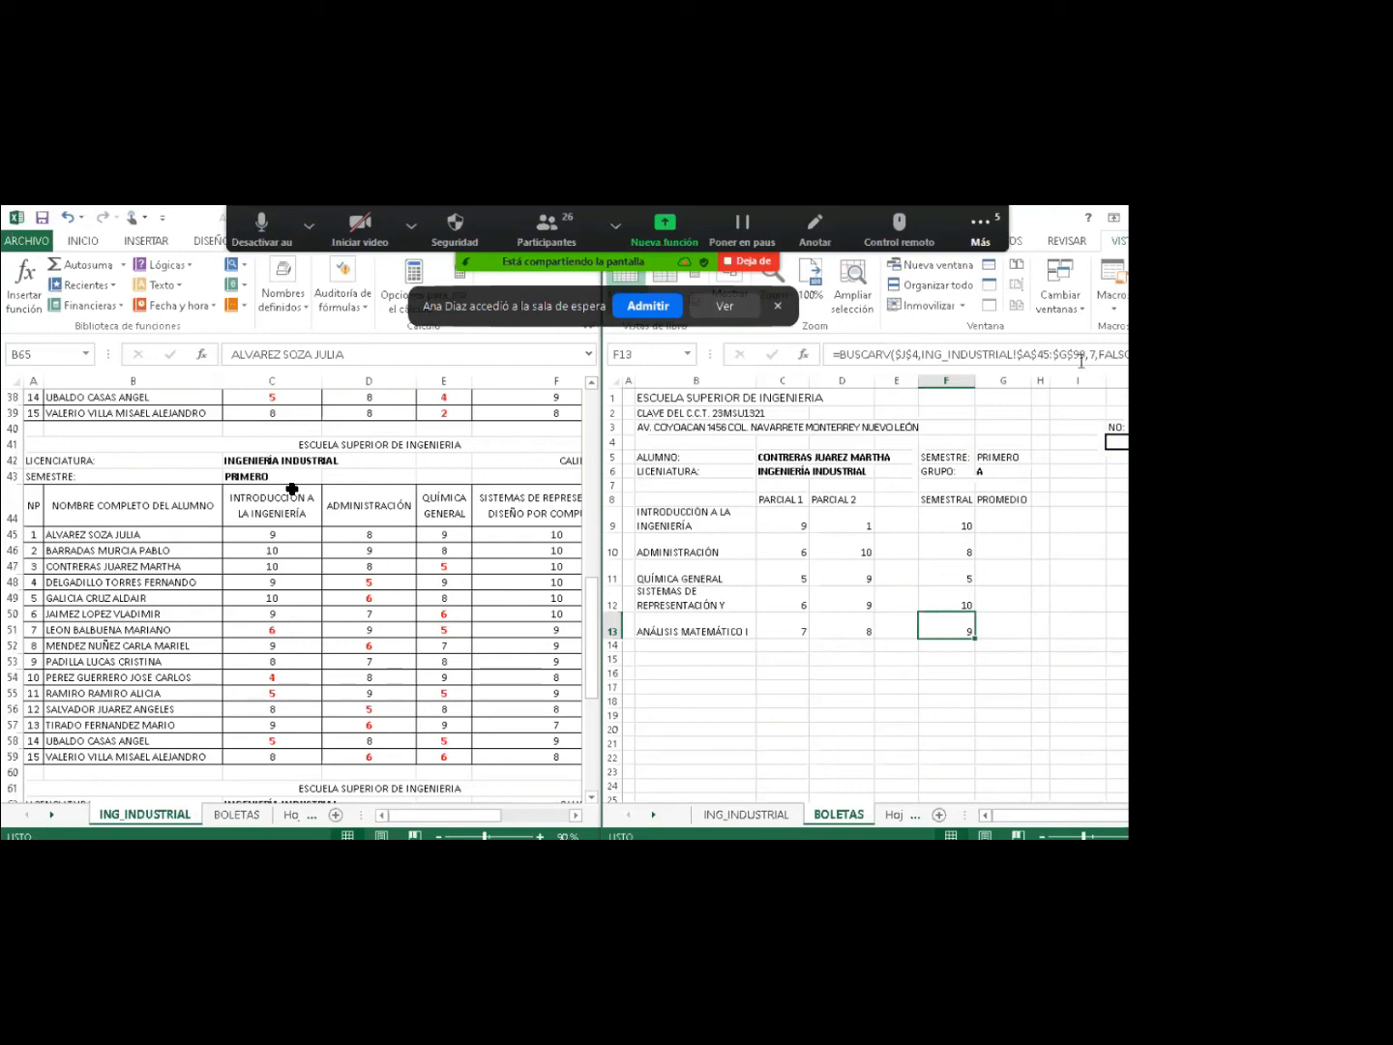
pyautogui.press('Return')
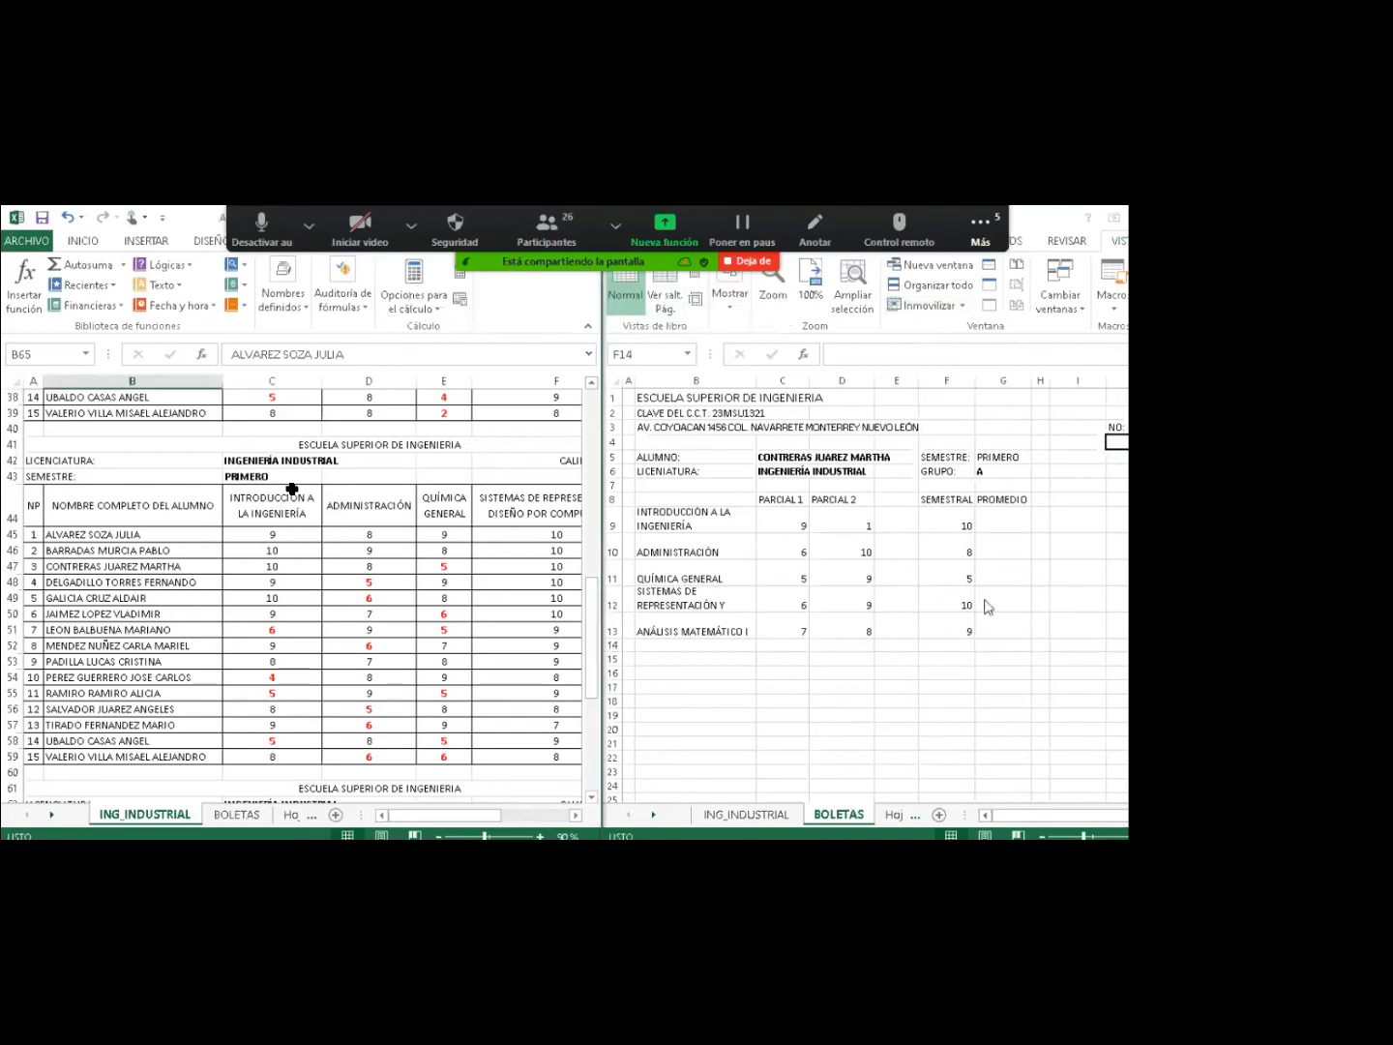
# Enter student number 10 in cell J4 of the BOLETAS sheet.
pyautogui.click(955, 631)
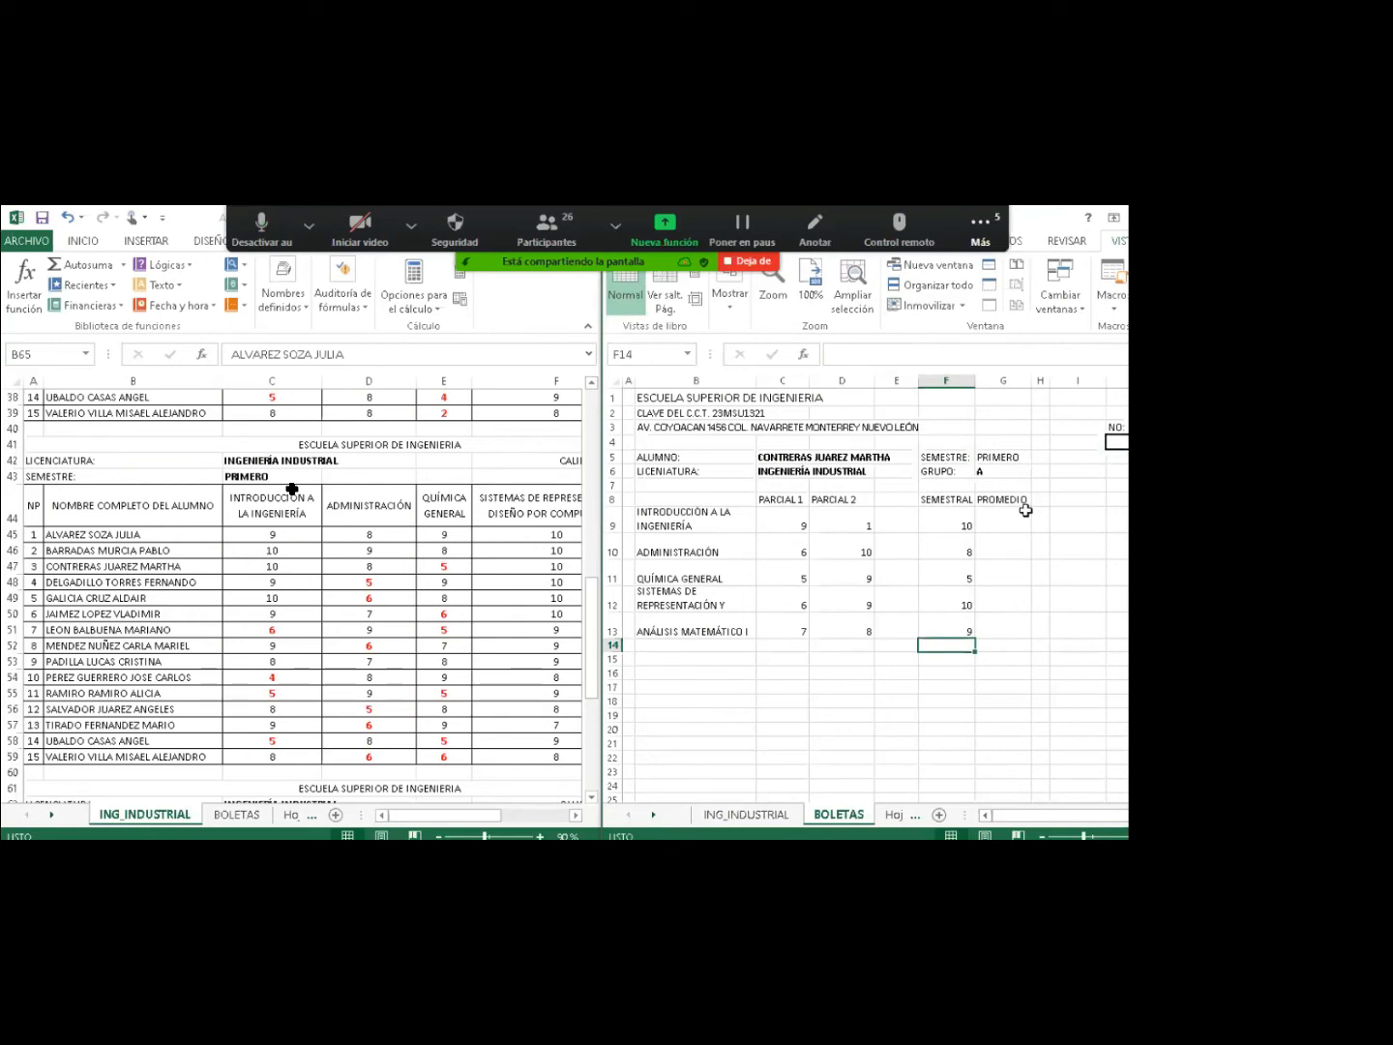
pyautogui.click(1119, 441)
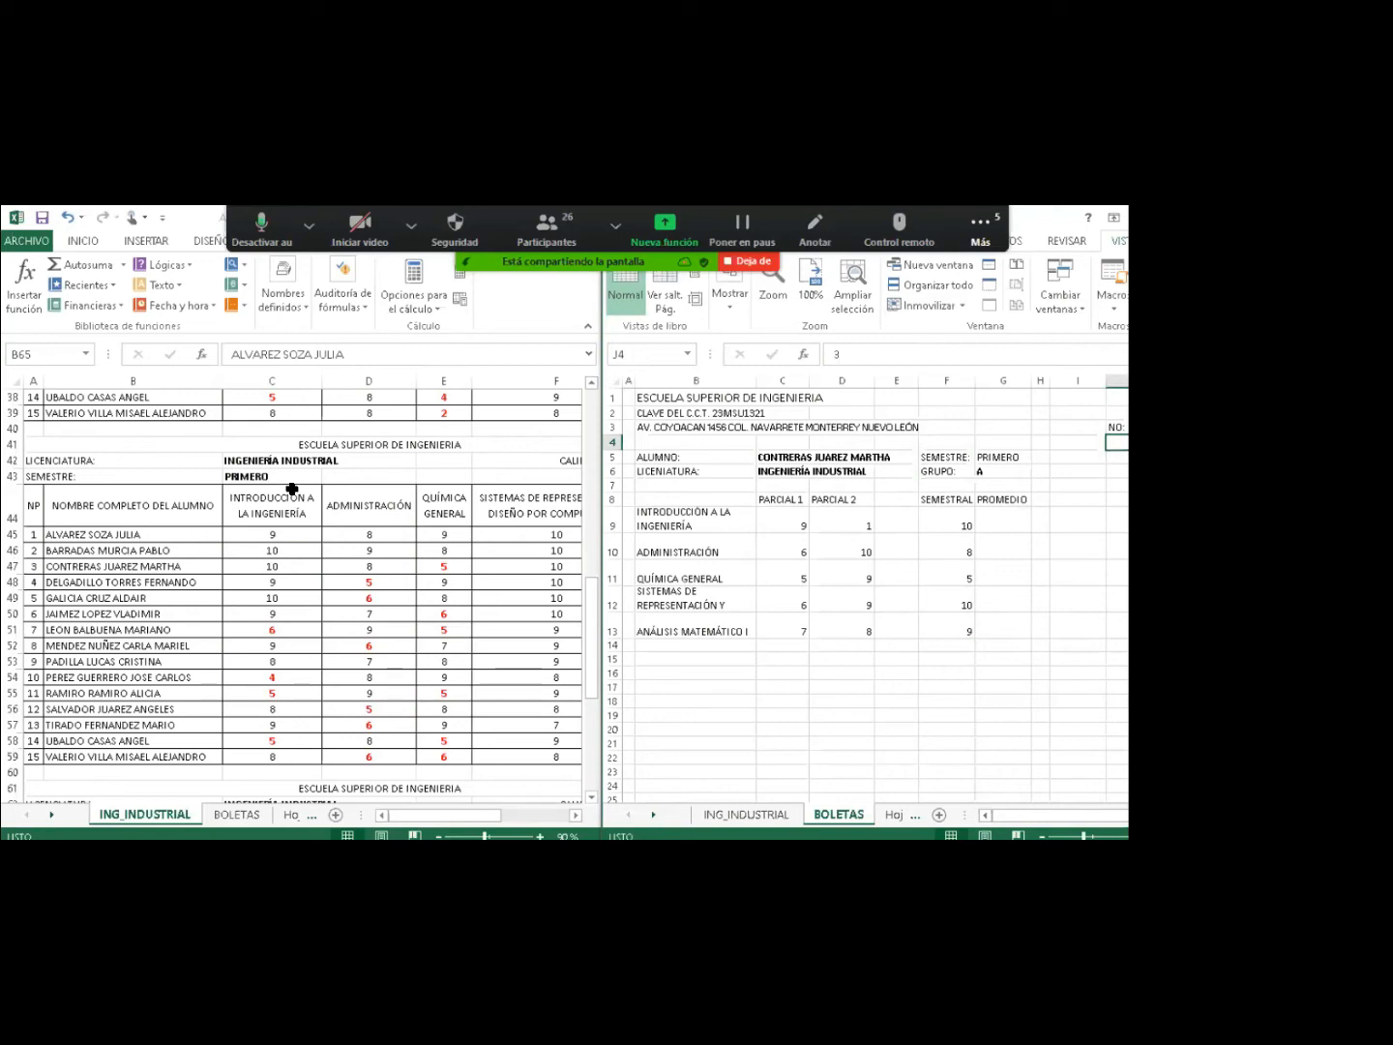
pyautogui.write('10')
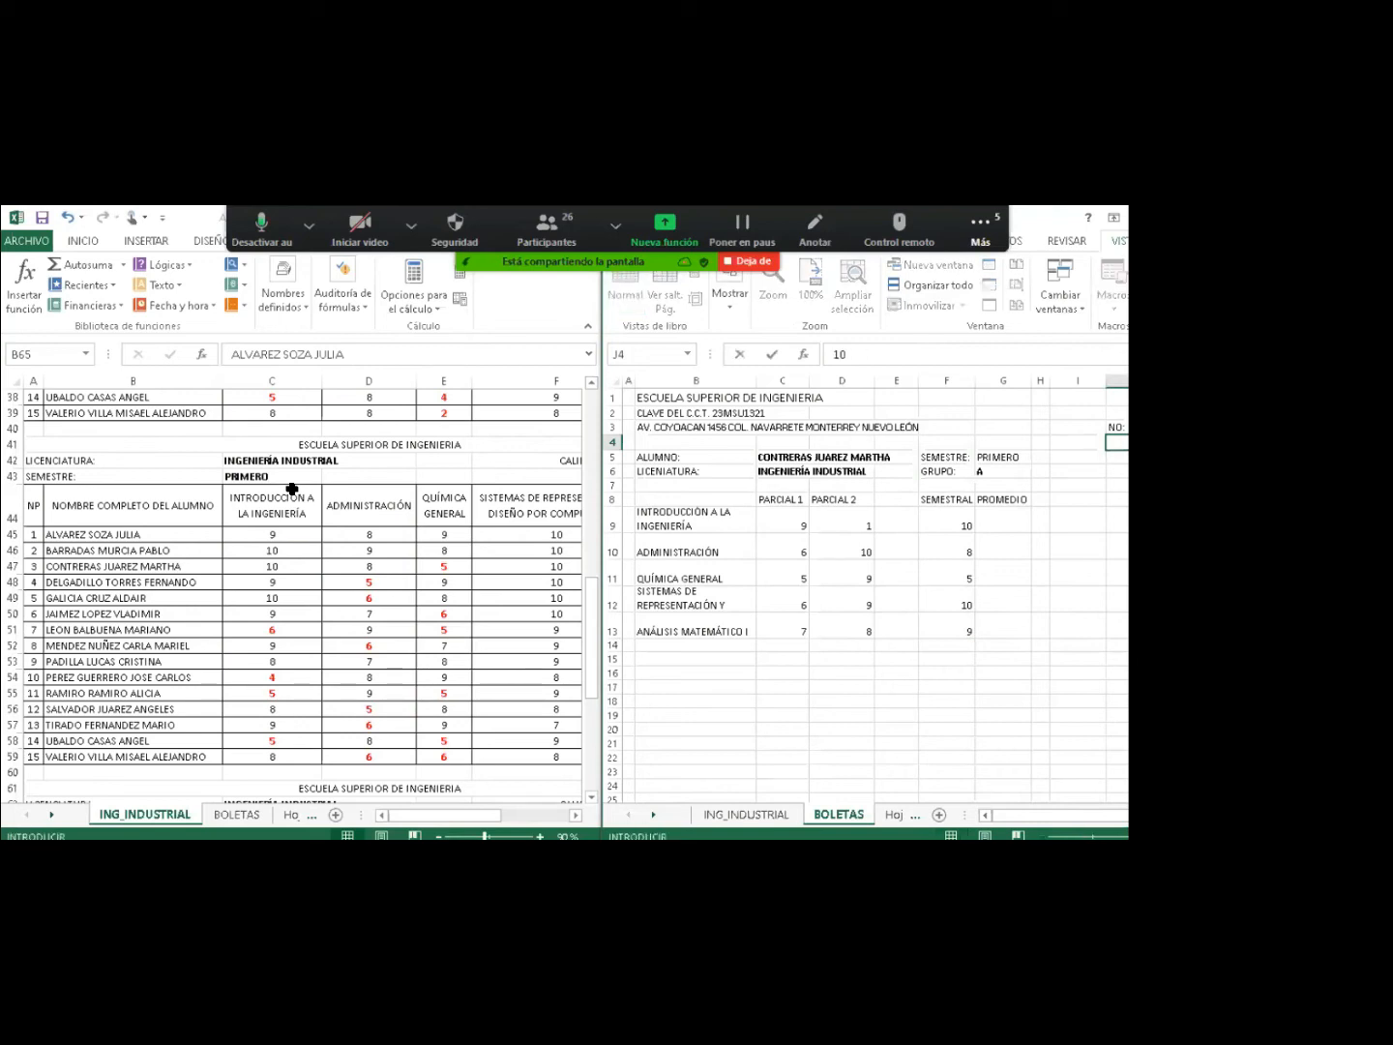
pyautogui.press('Return')
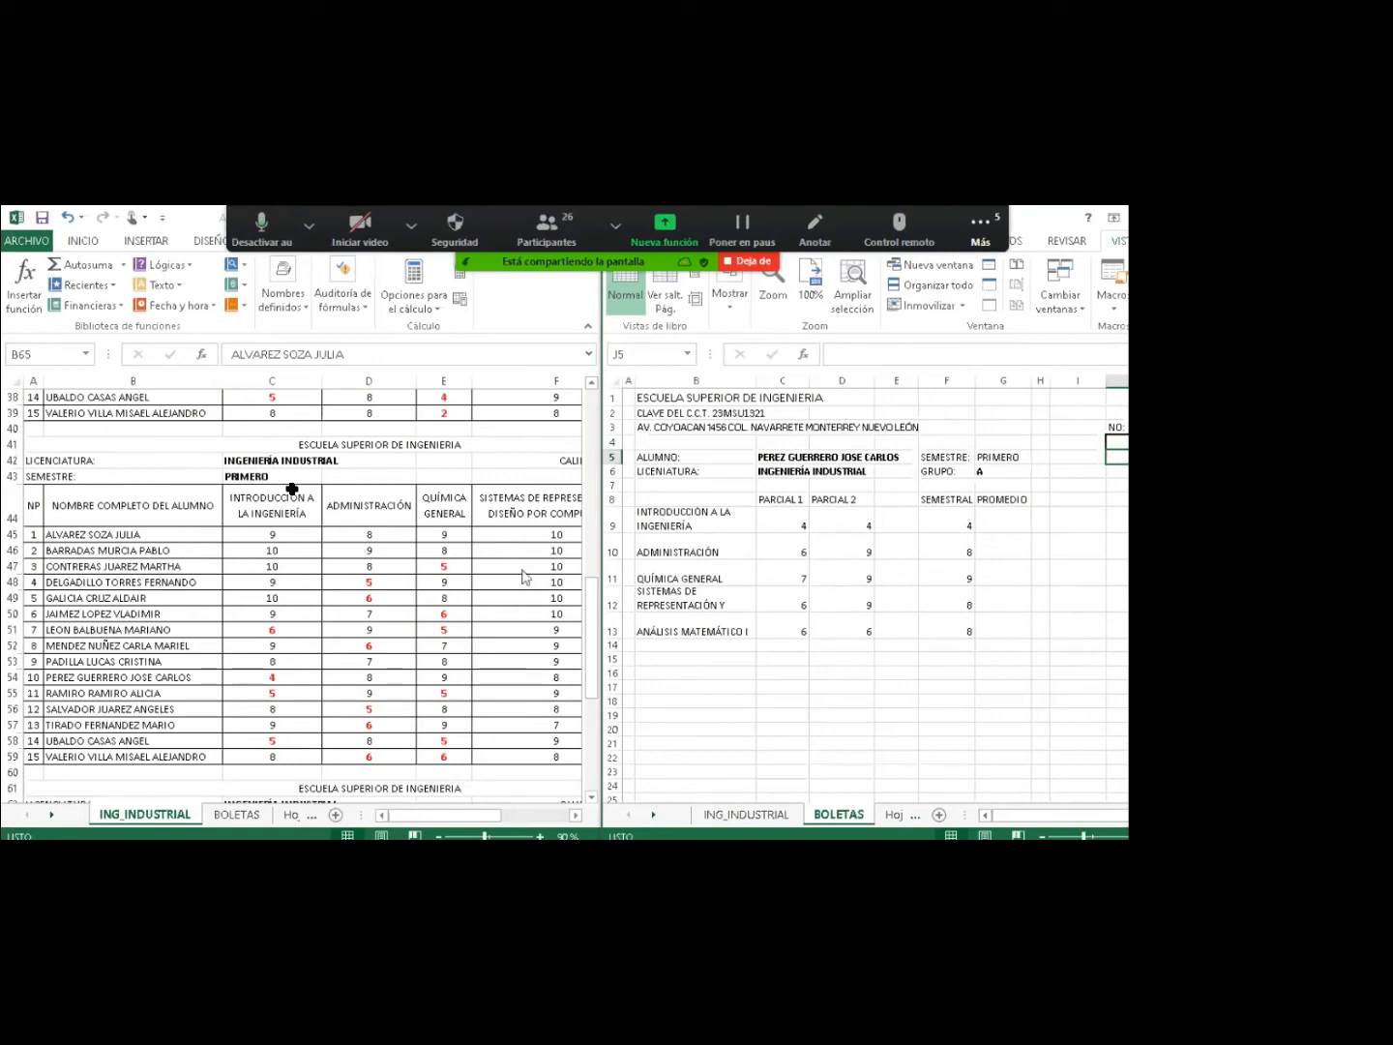
# Scroll ING_INDUSTRIAL to the second group's table and begin a '=(' formula in G9.
pyautogui.click(1007, 514)
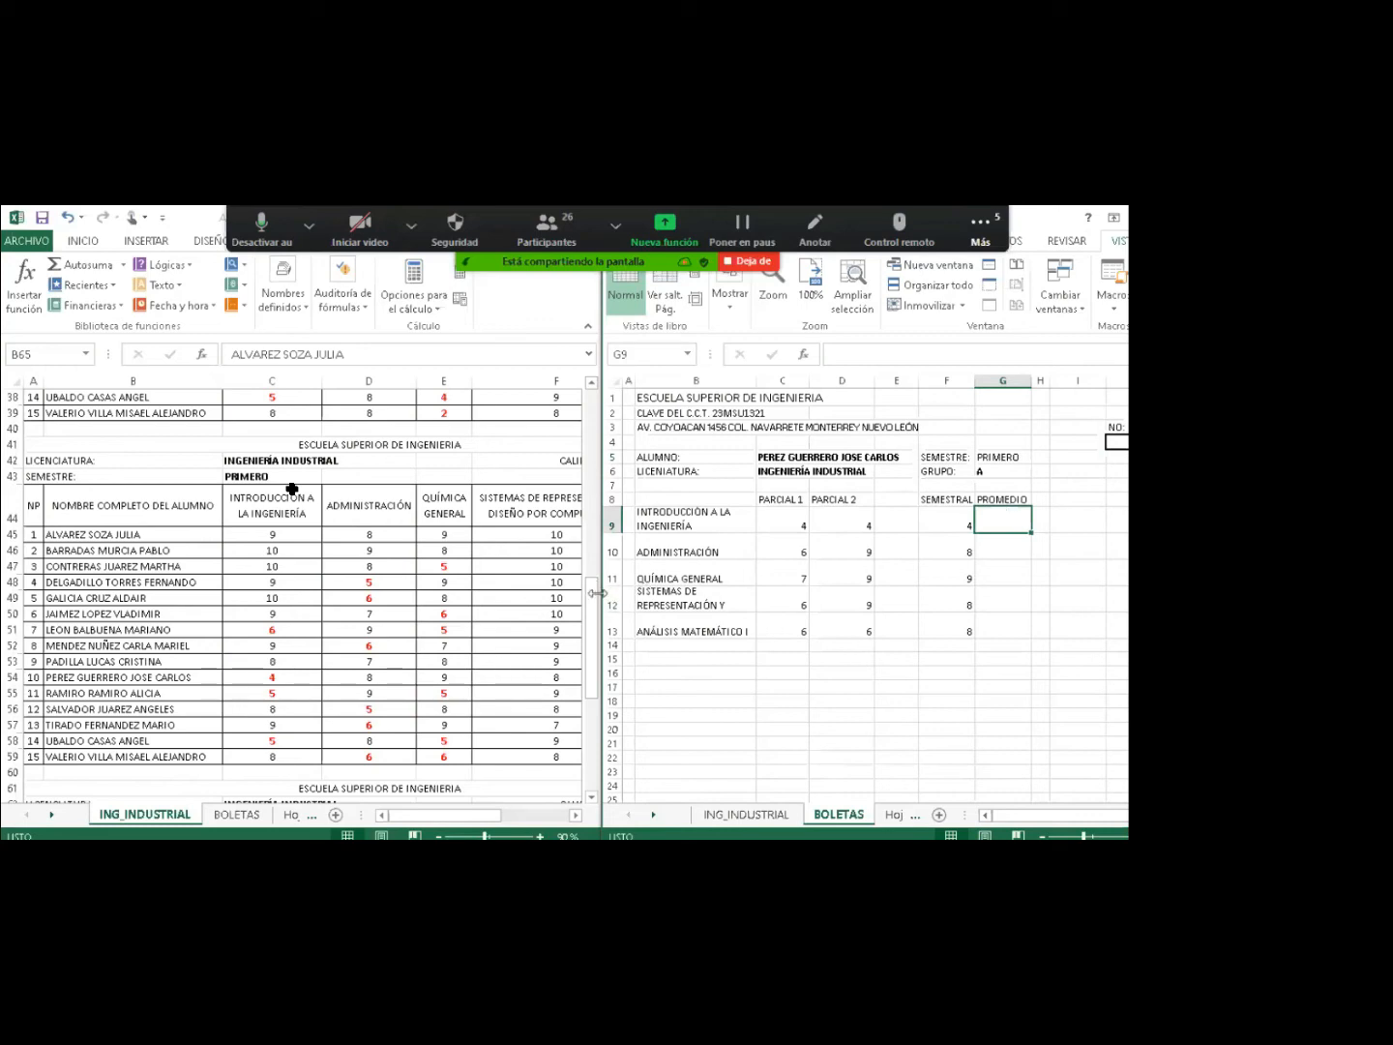
pyautogui.scroll(-6, 592, 597)
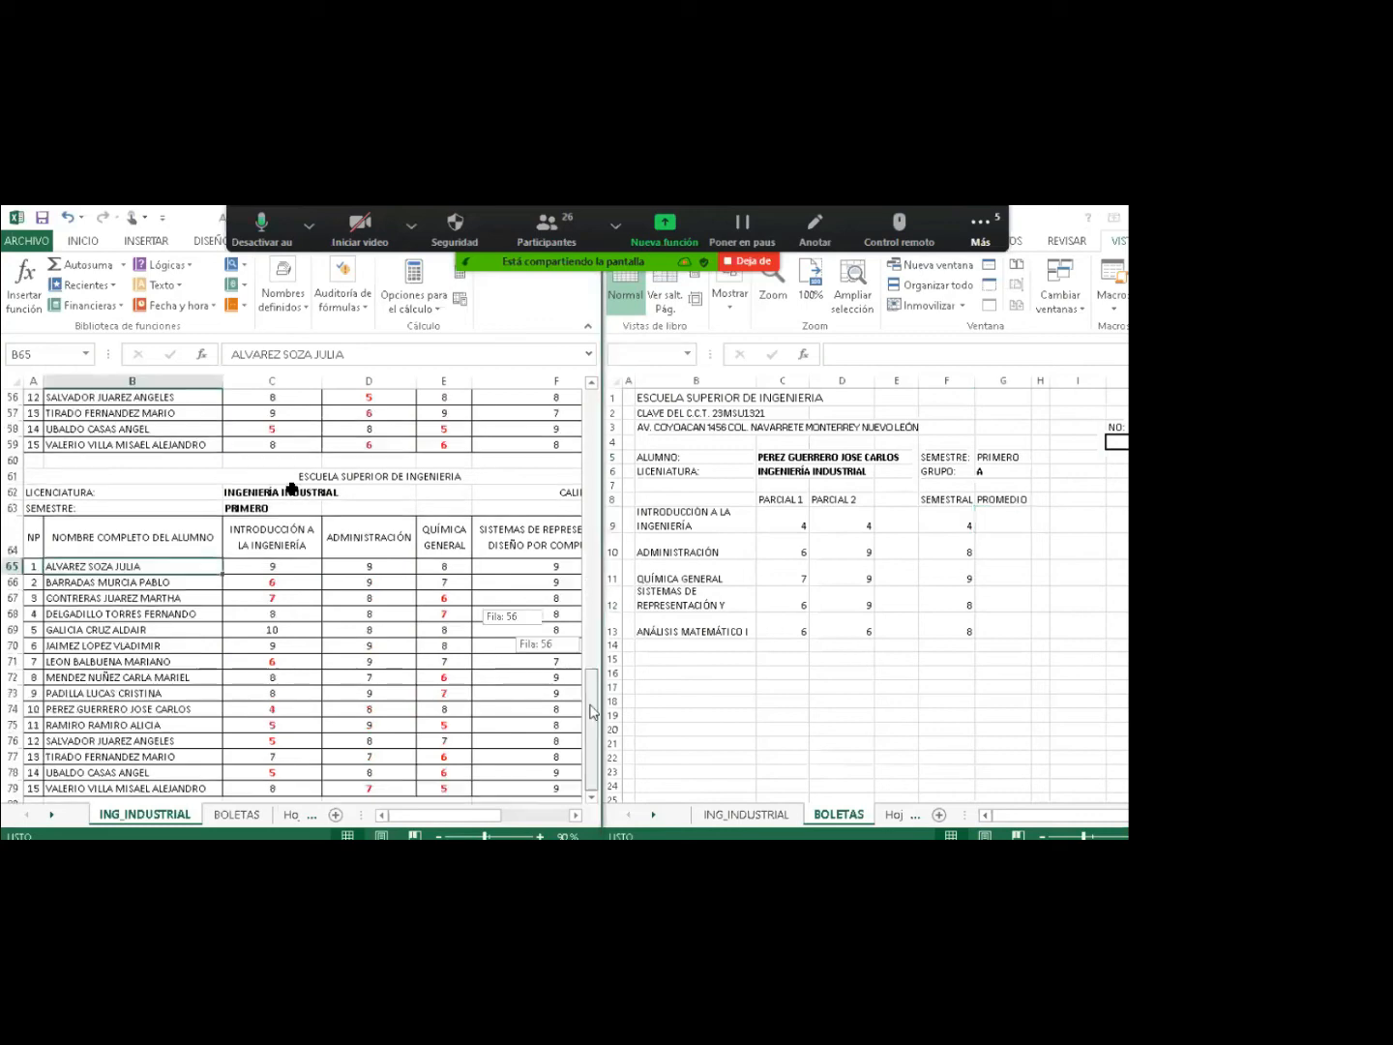
pyautogui.click(592, 797)
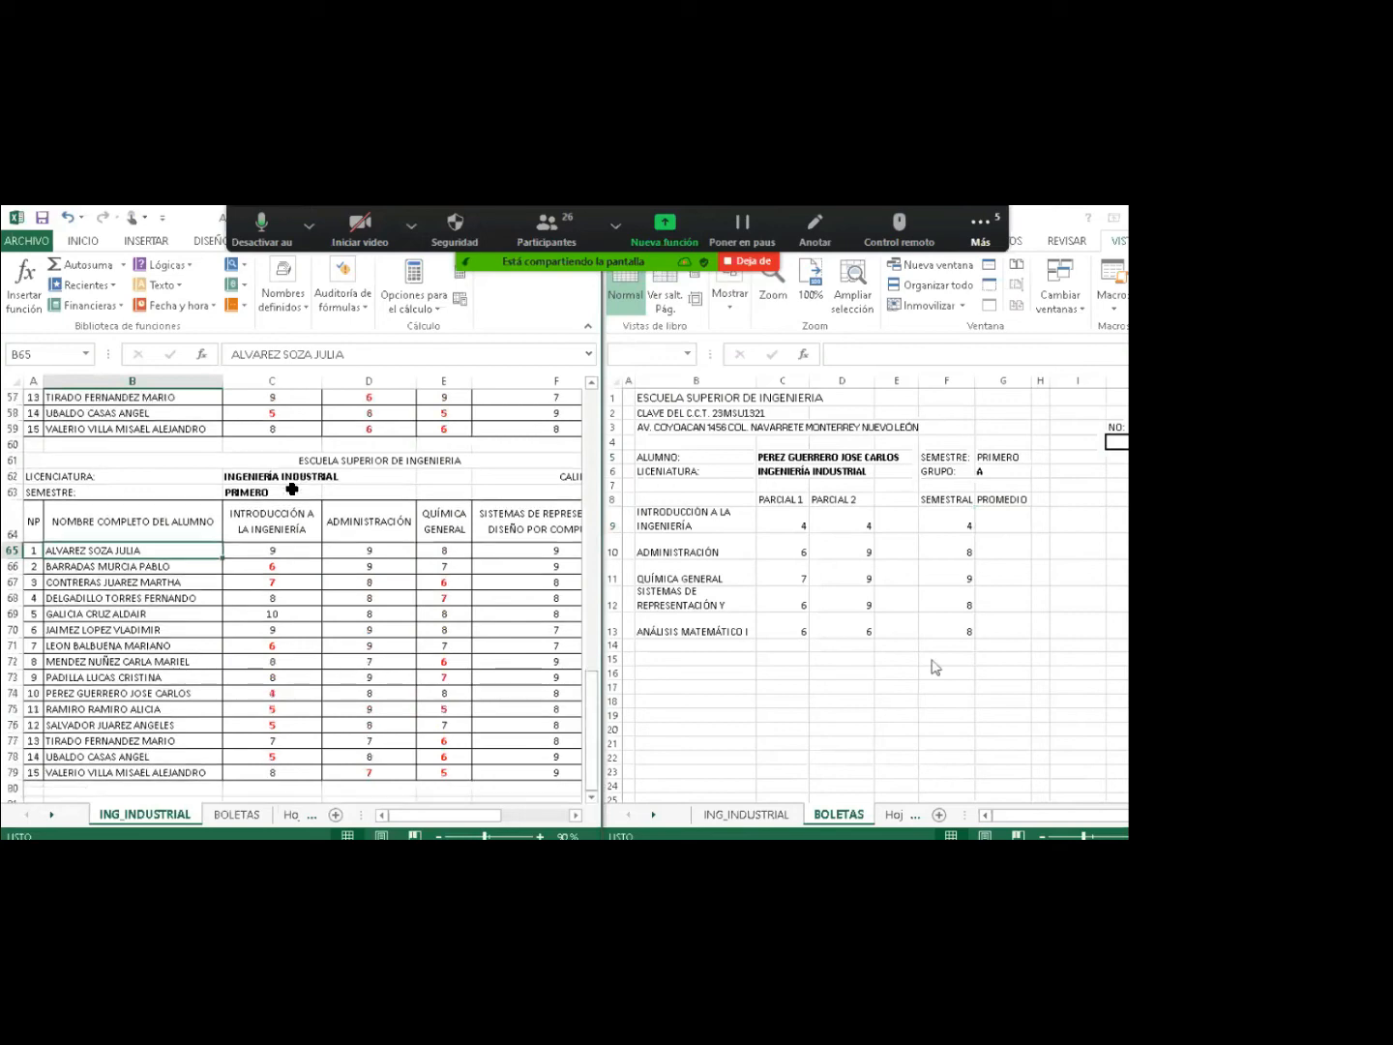
pyautogui.click(997, 524)
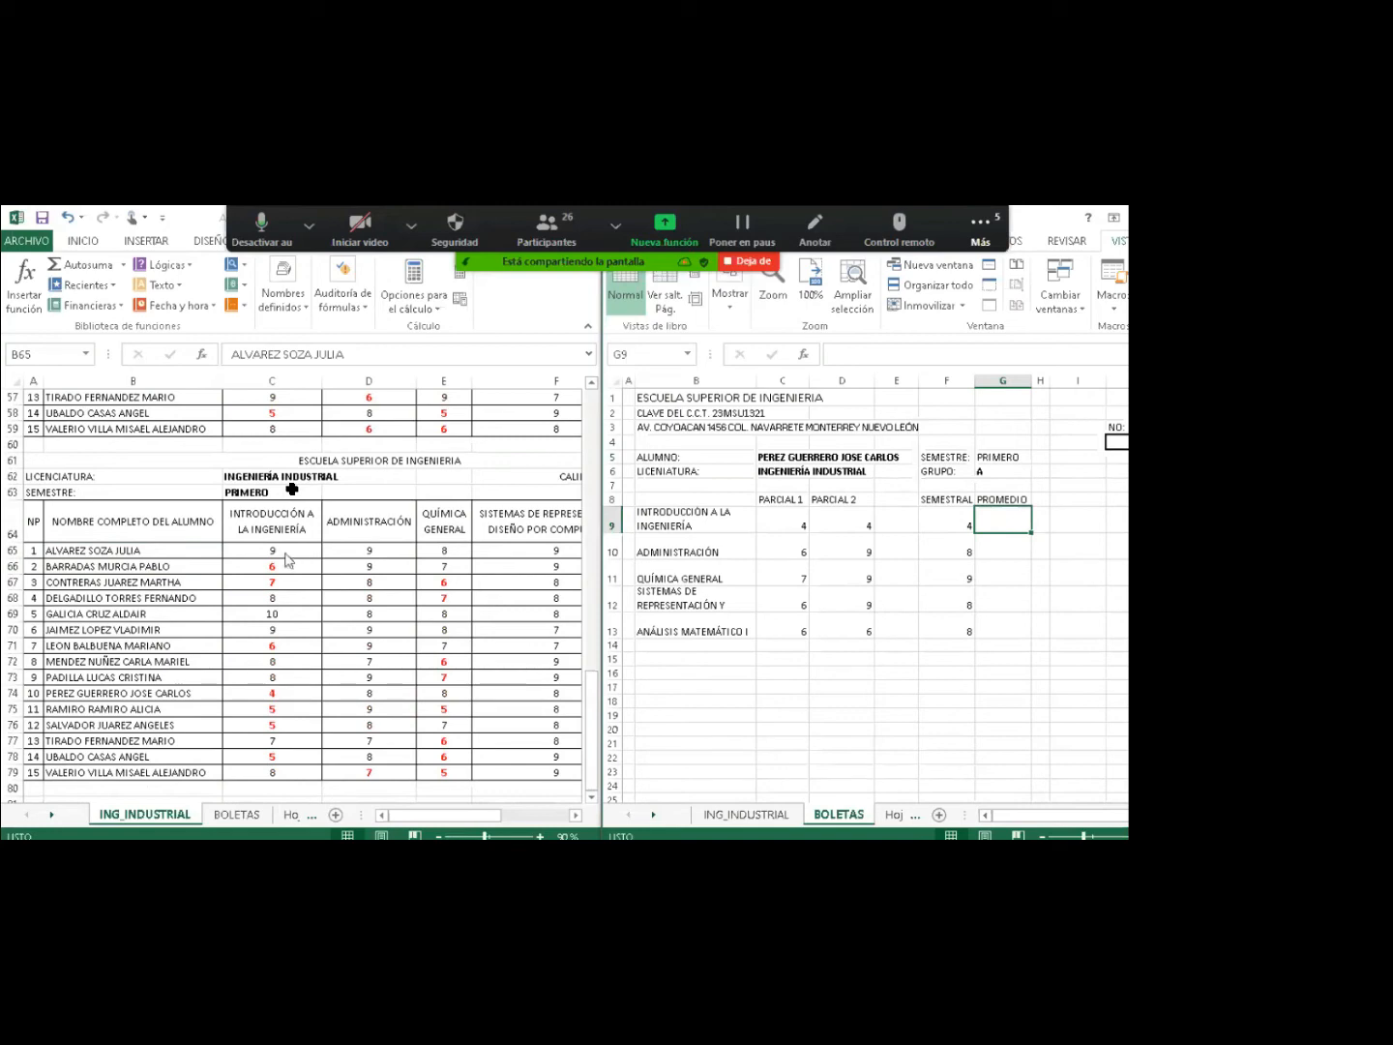
pyautogui.write('=(')
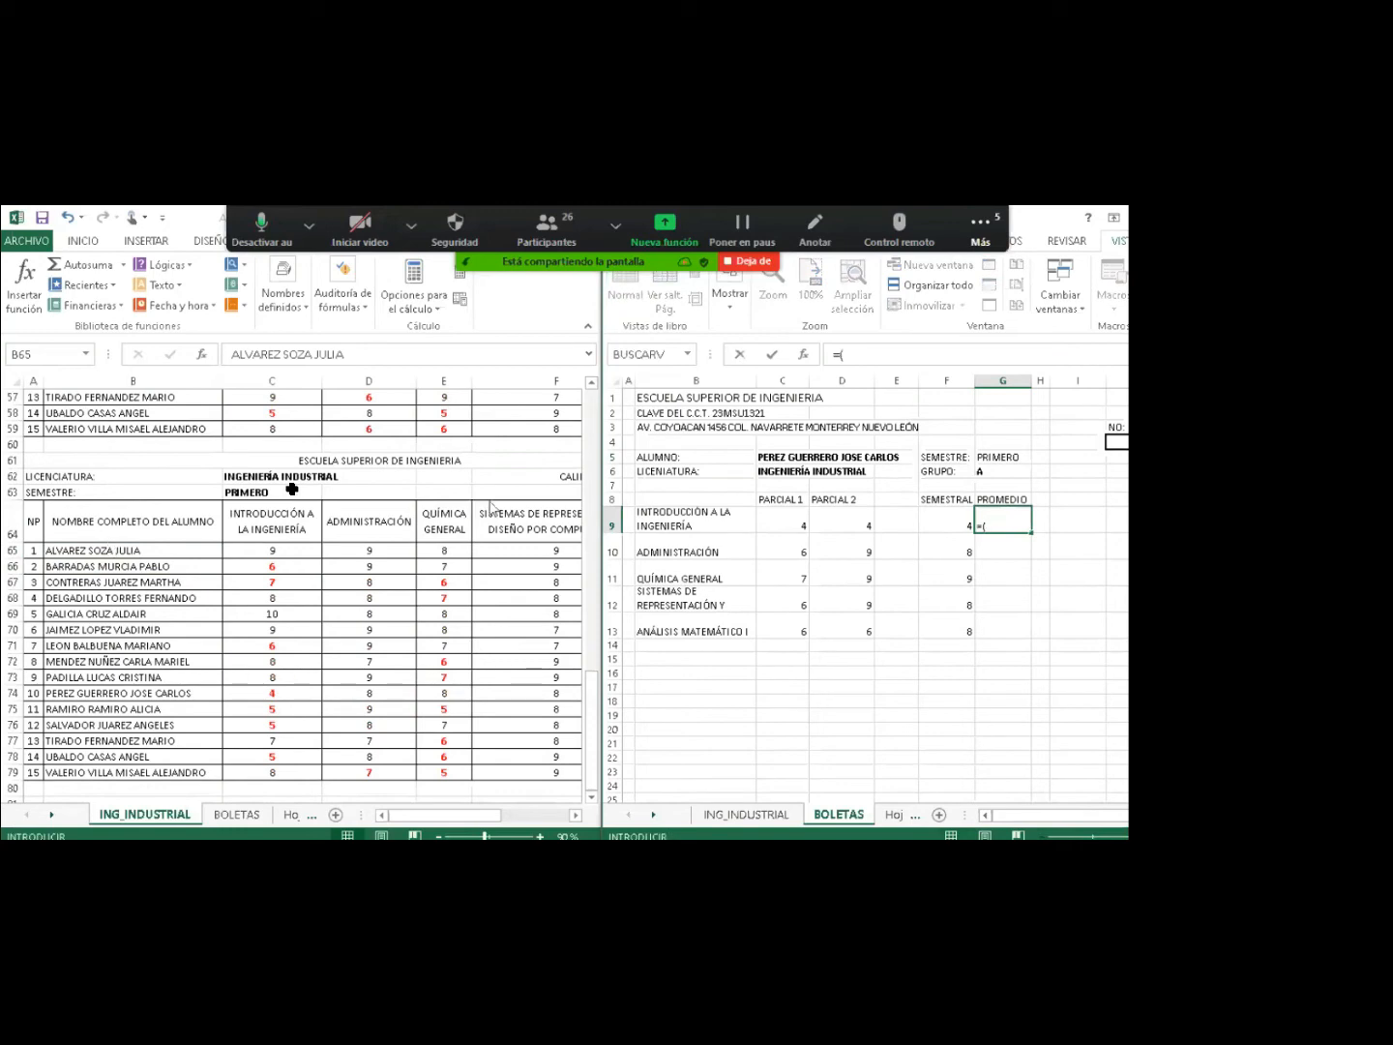
# Enter =(C9+D9+F9)/3 in G9 and fill it down to G13.
pyautogui.click(799, 527)
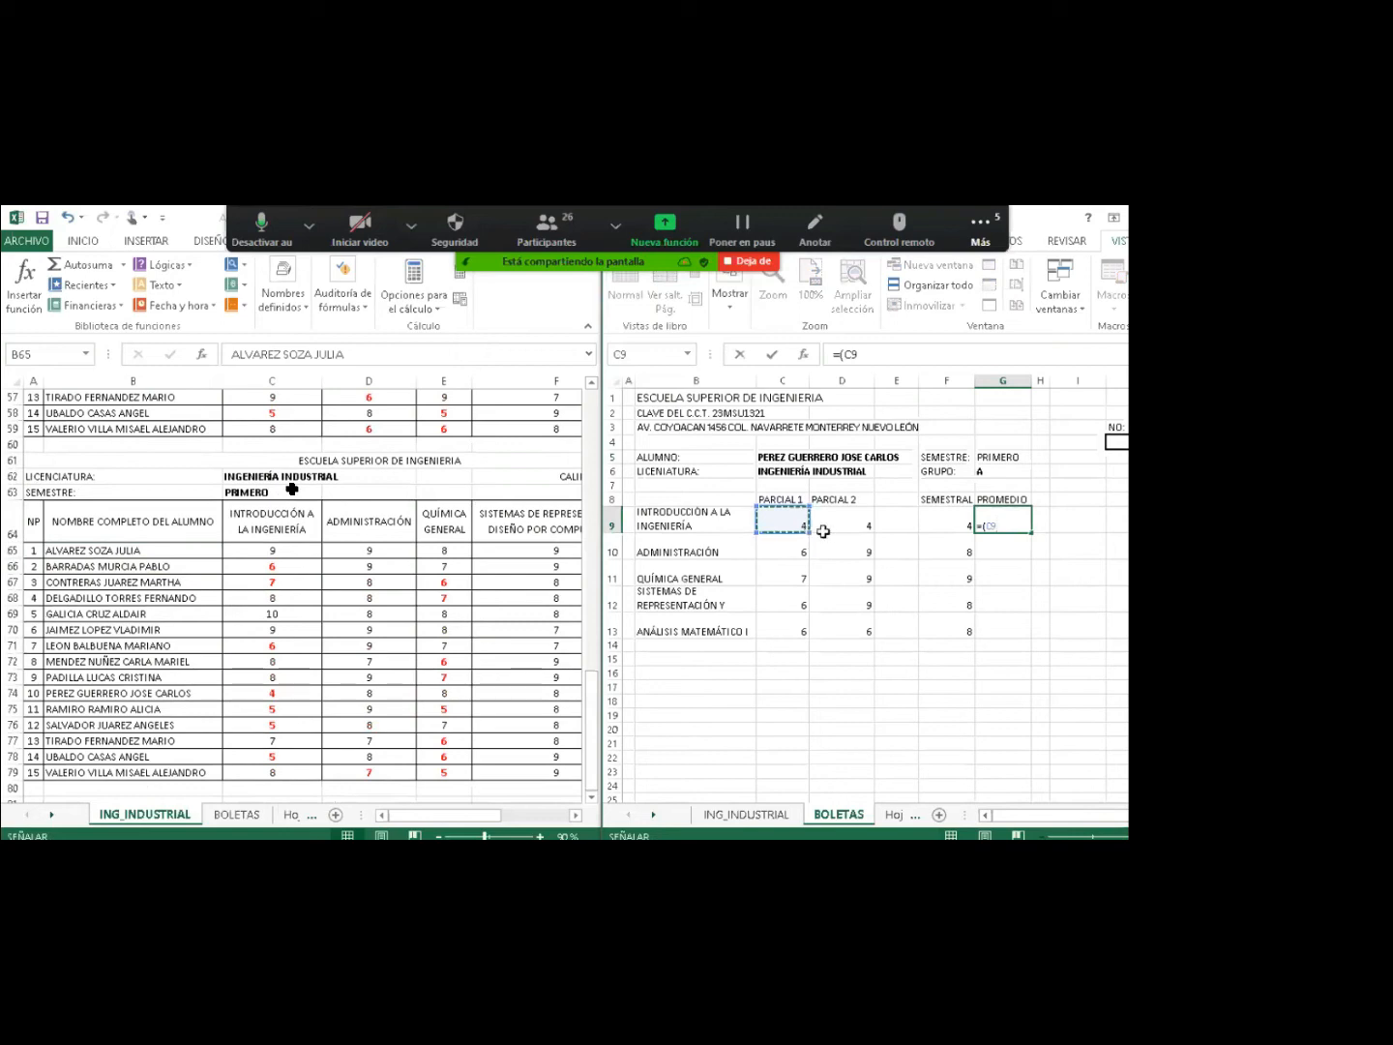
pyautogui.write('+')
pyautogui.click(857, 526)
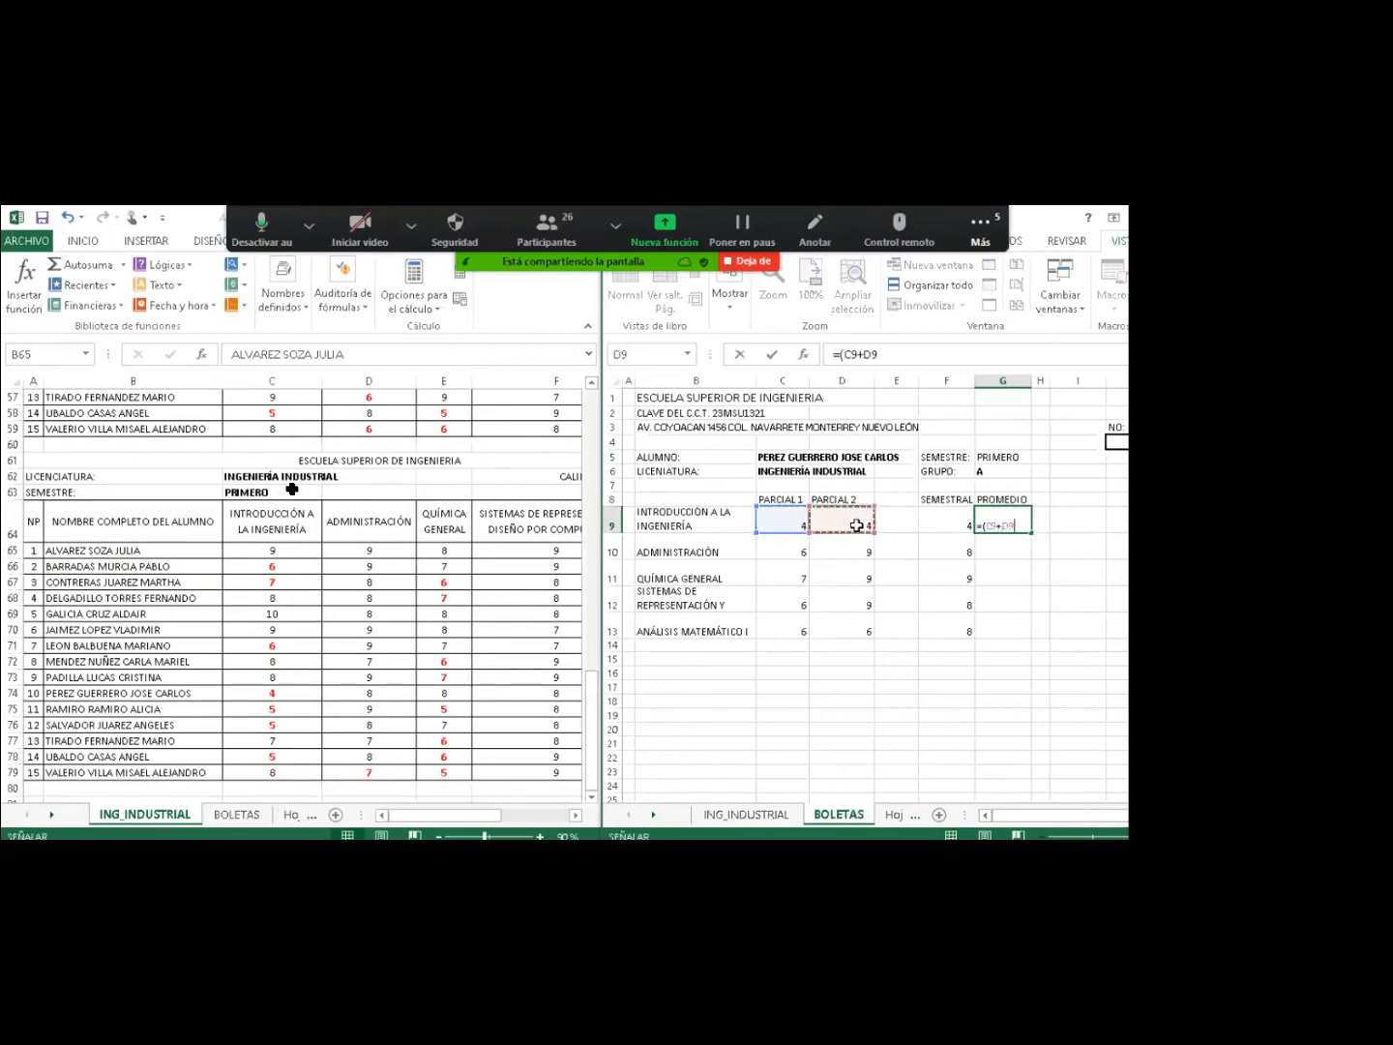
pyautogui.write('+')
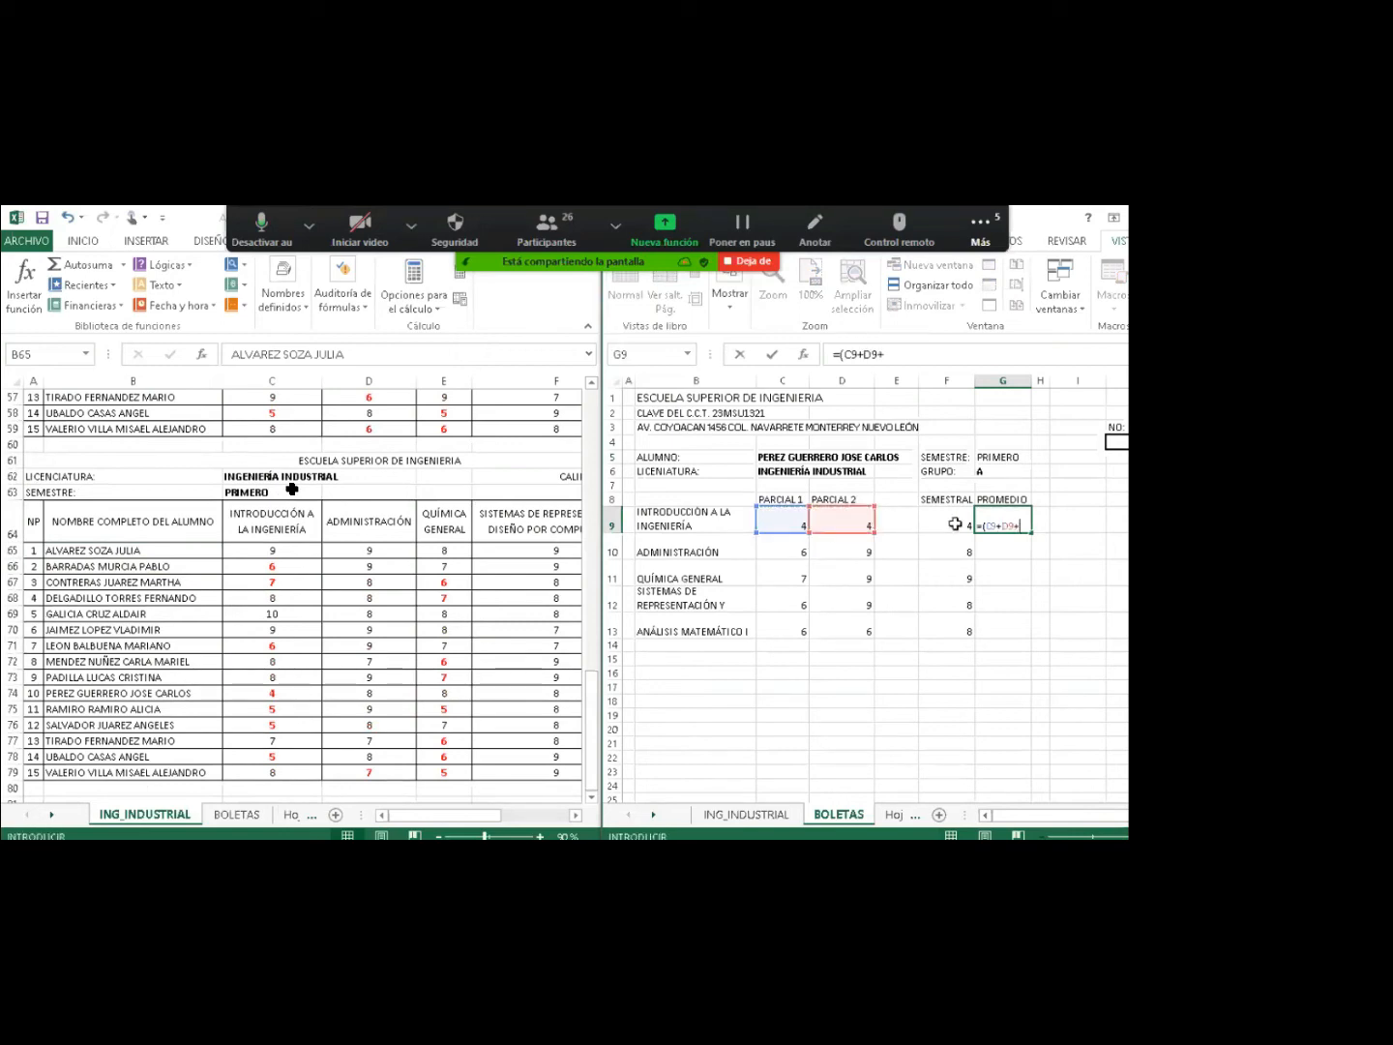
pyautogui.click(959, 523)
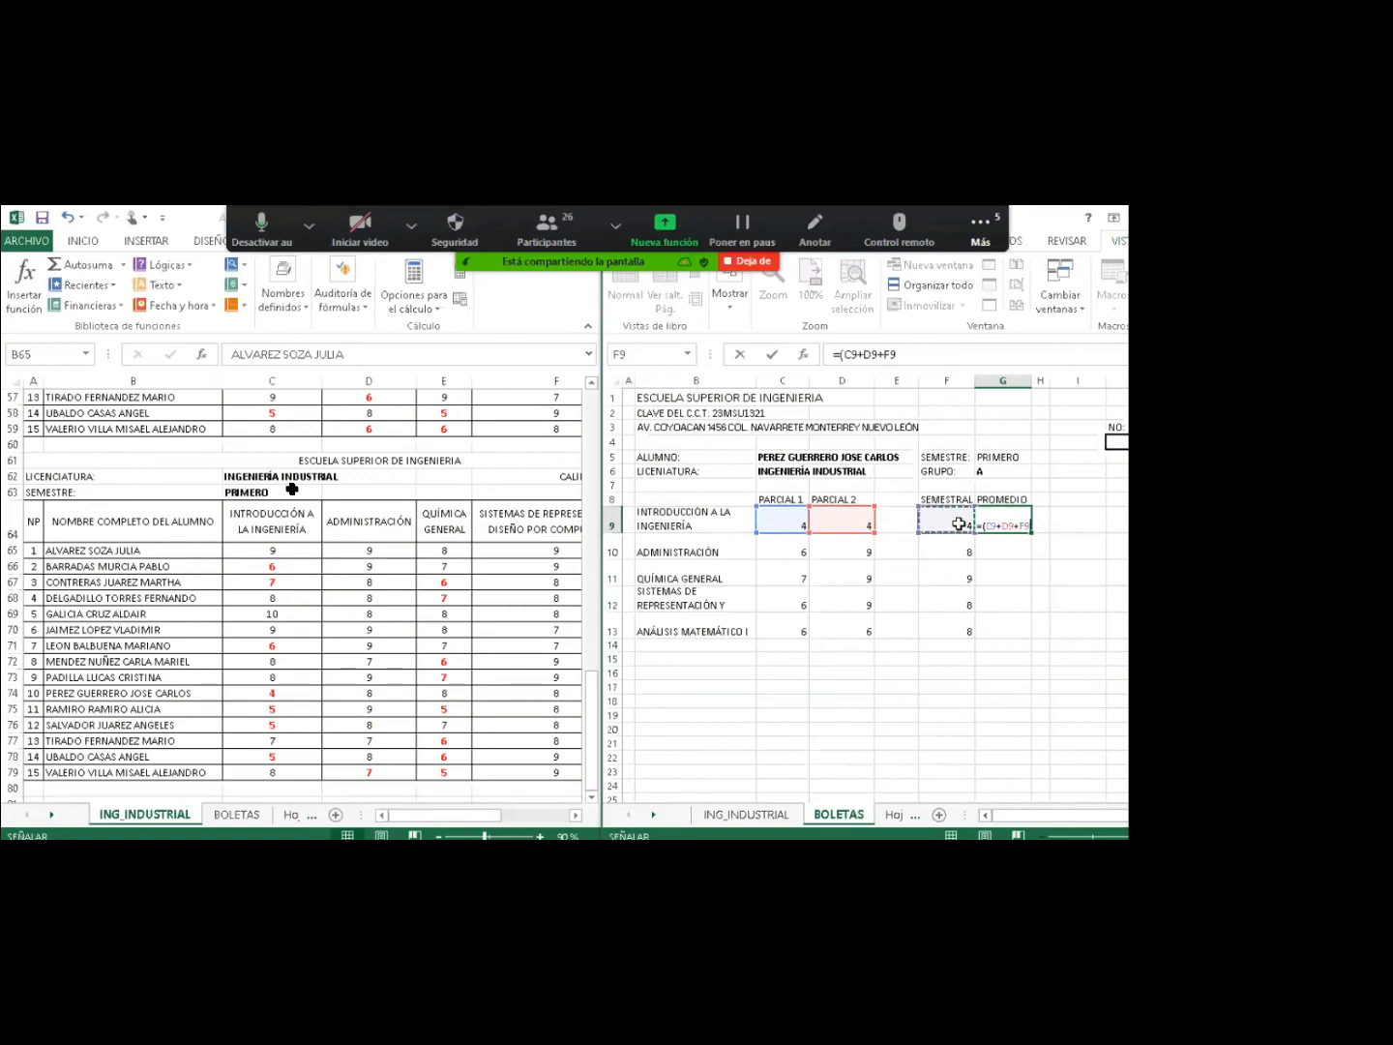
pyautogui.write(')/3')
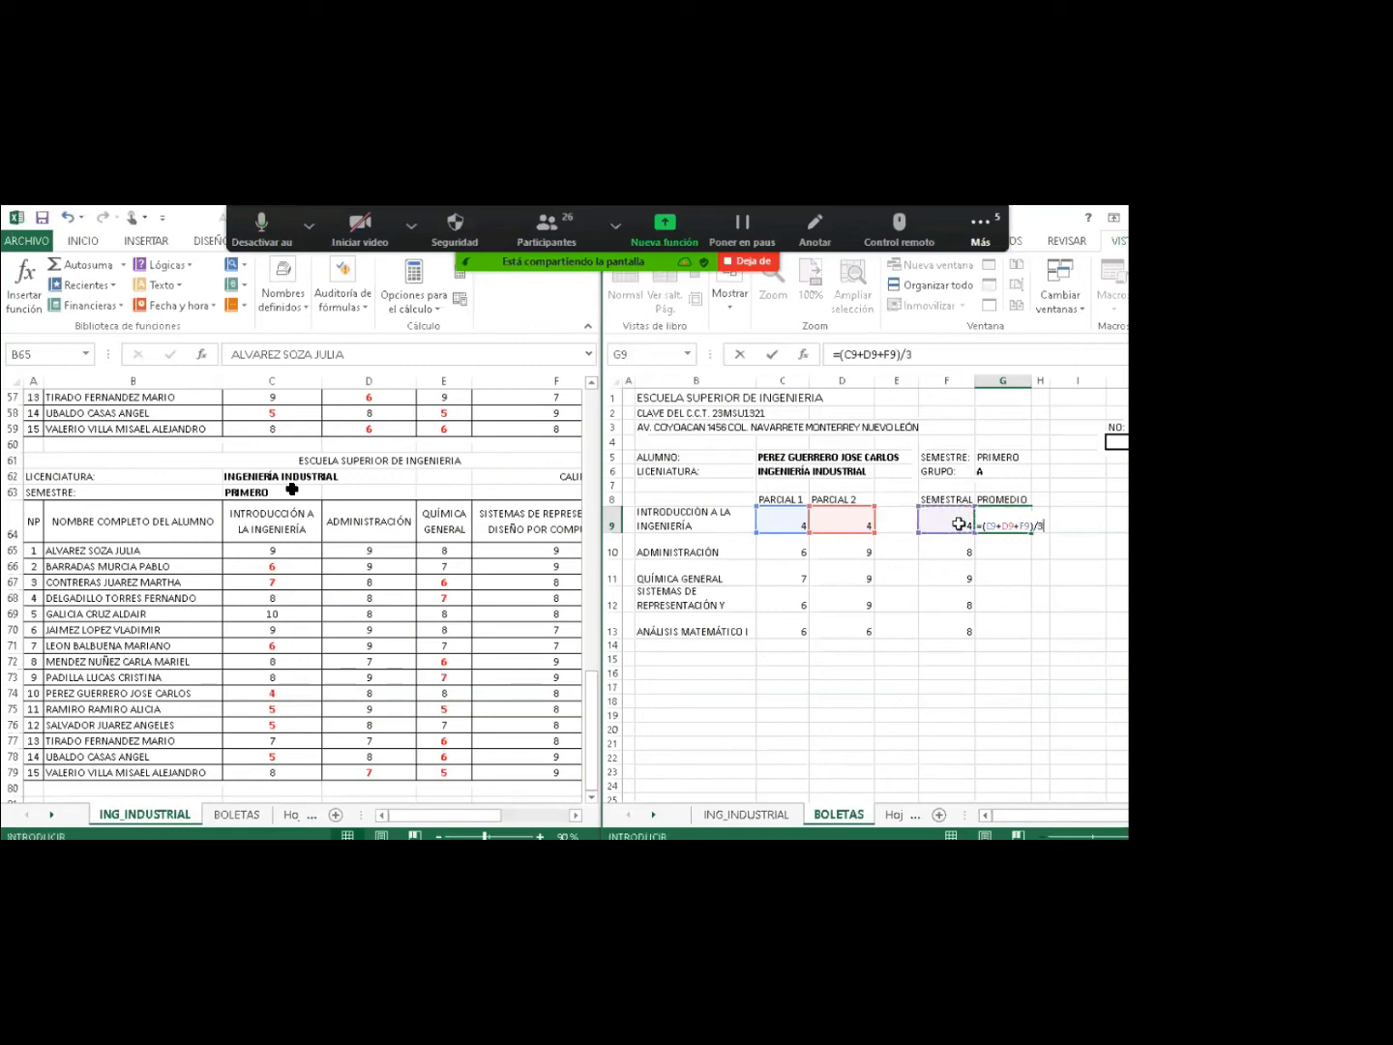
pyautogui.press('Return')
pyautogui.click(1016, 524)
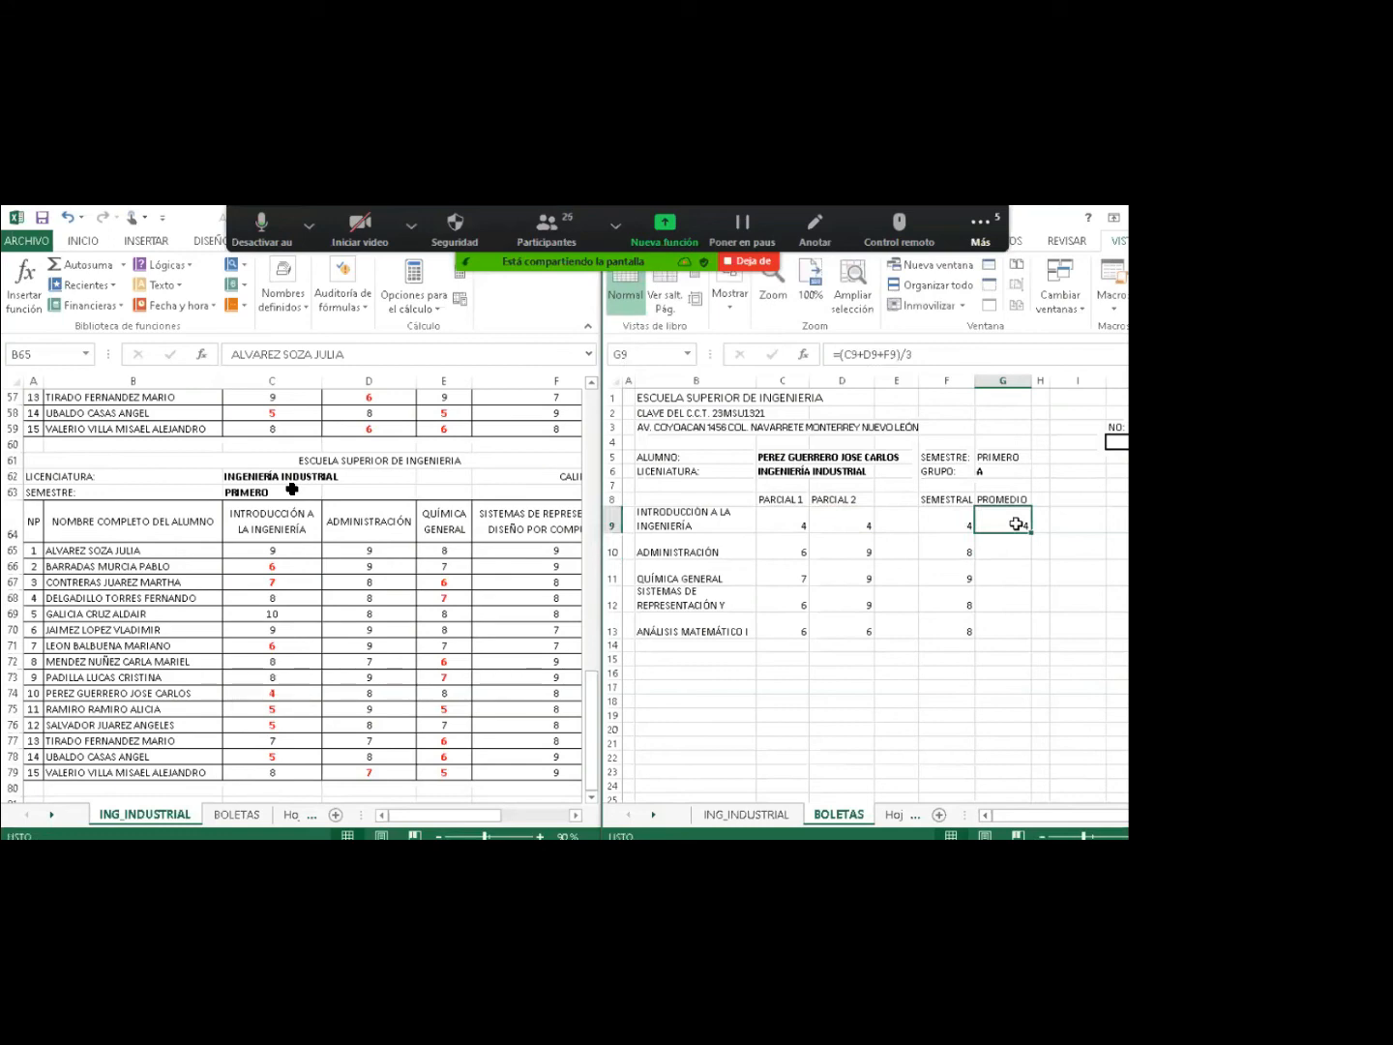
pyautogui.moveTo(1032, 536); pyautogui.dragTo(1030, 636)
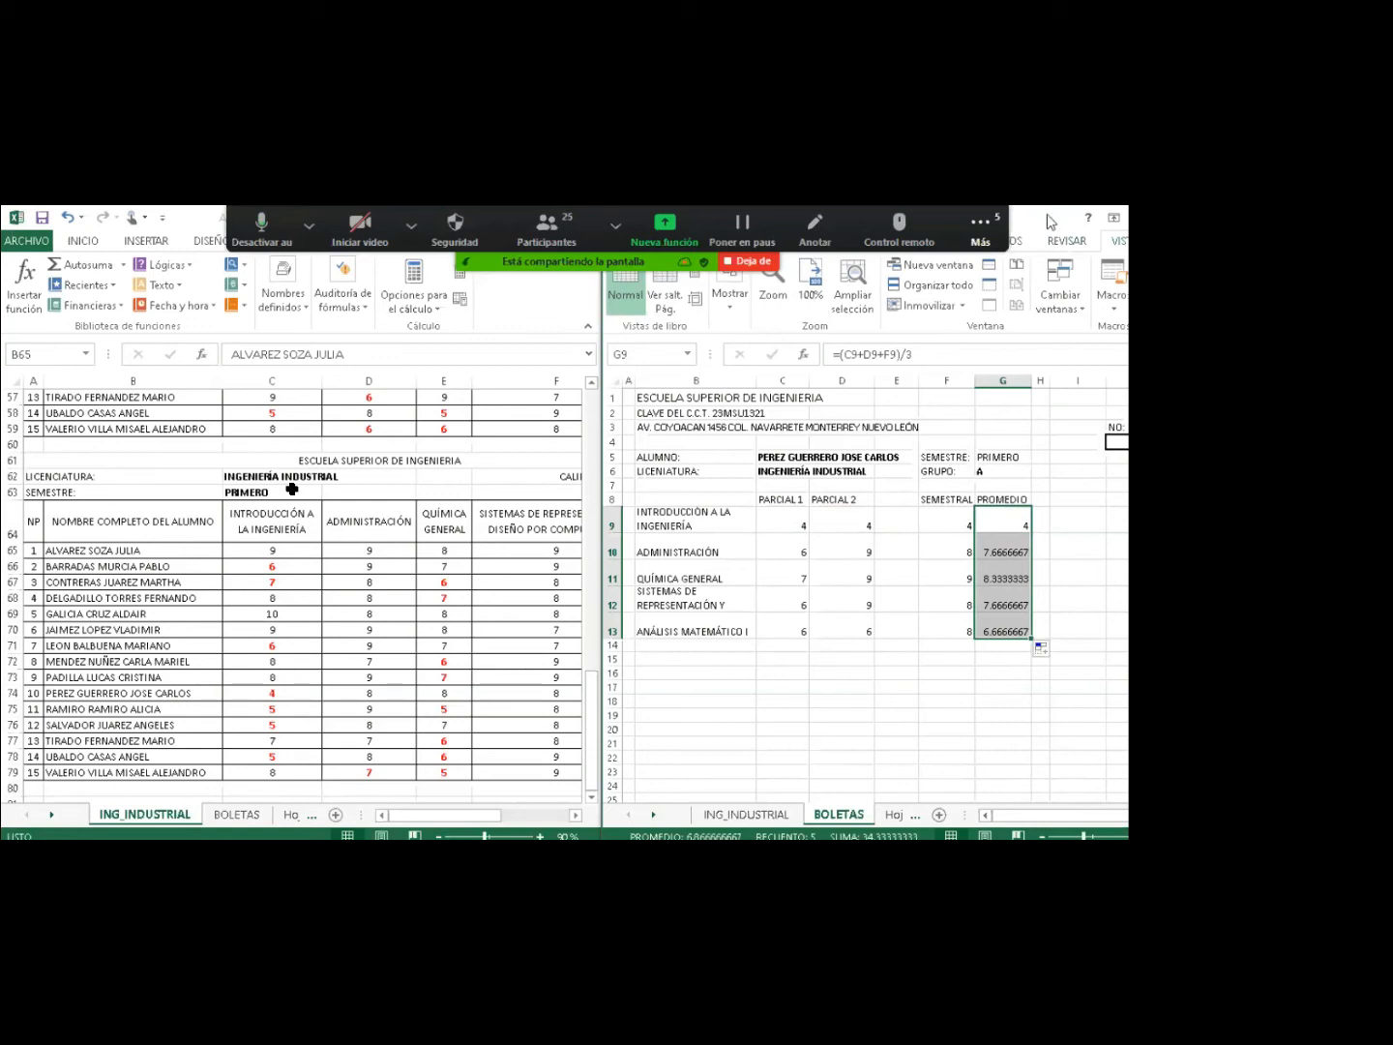
# Give G9:G13 a Número format with one decimal, reading 4.0, 7.7, 8.3, 7.7, 6.7.
pyautogui.moveTo(1050, 221); pyautogui.dragTo(1049, 258)
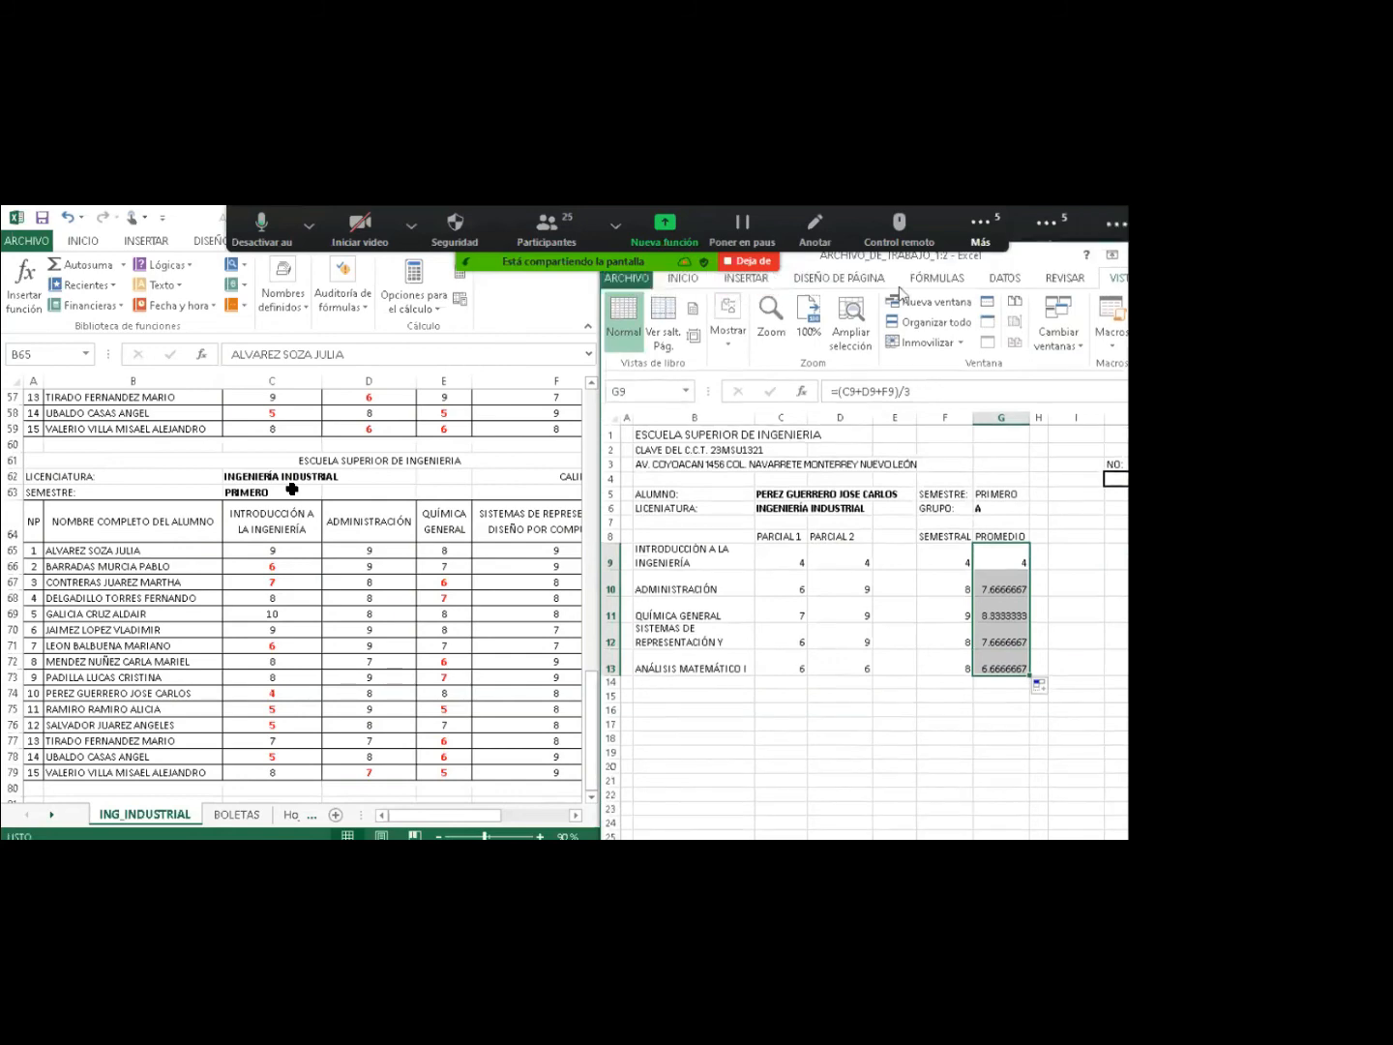
pyautogui.click(684, 279)
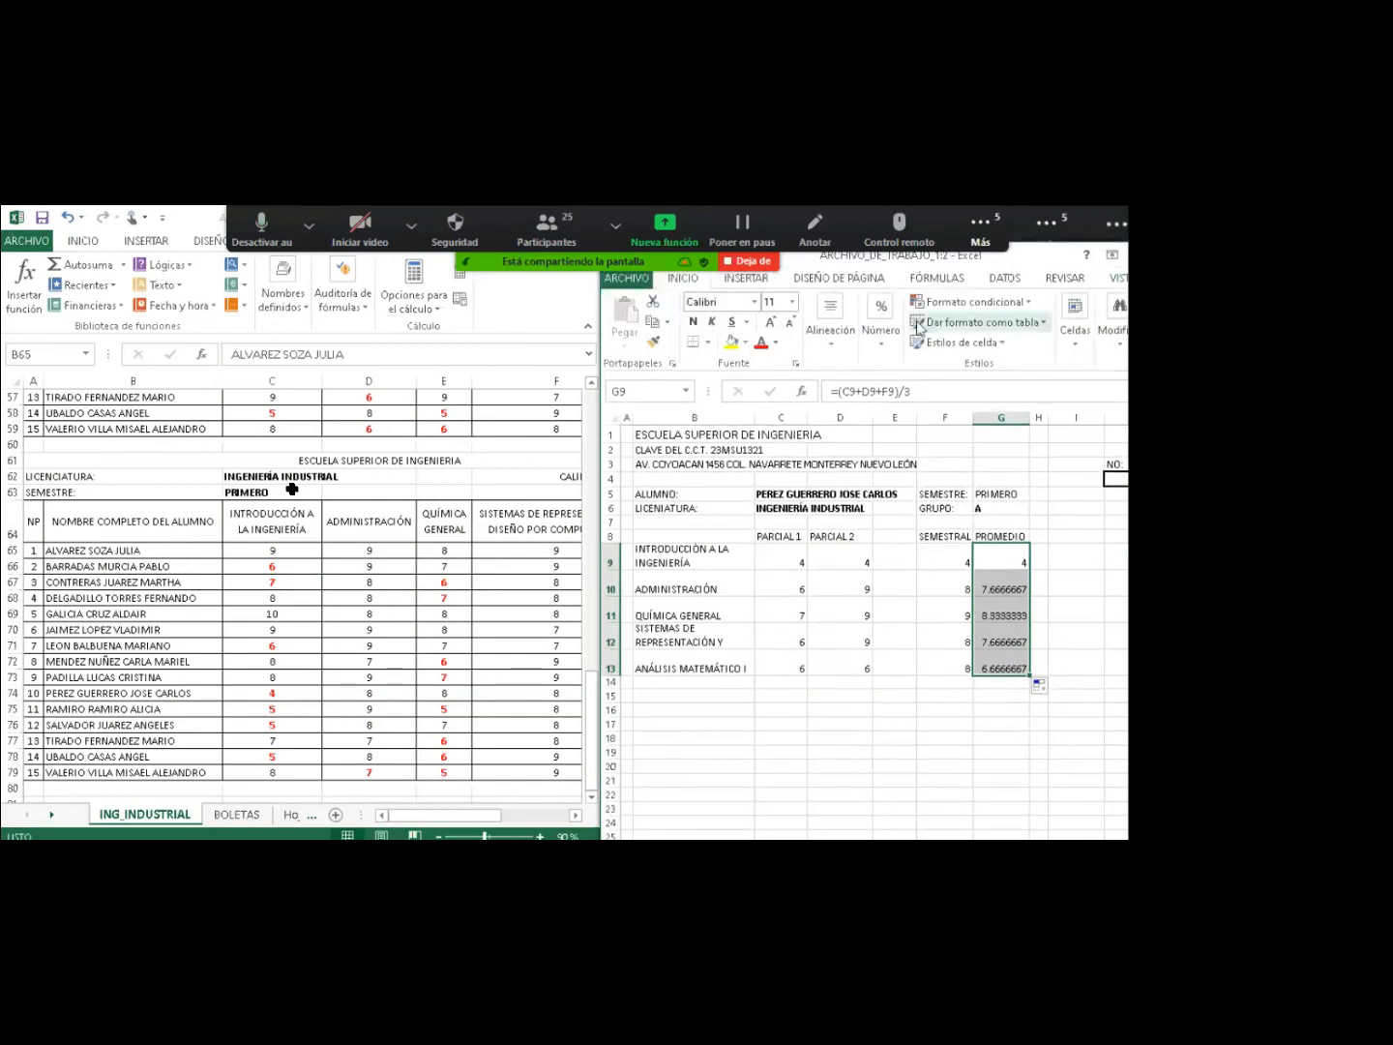
pyautogui.click(881, 318)
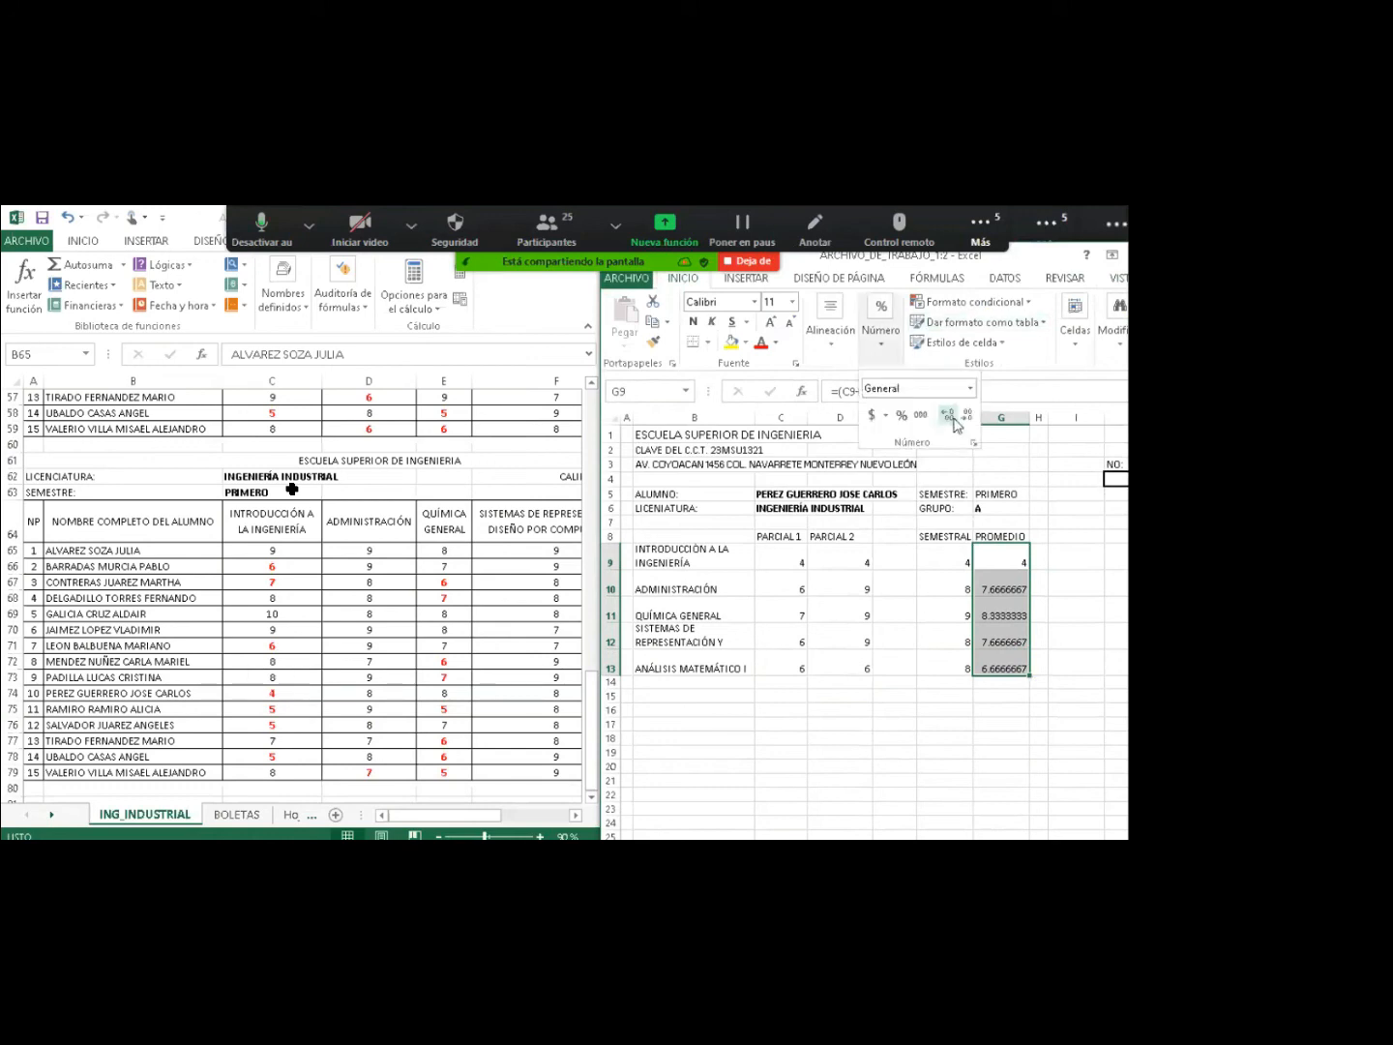
pyautogui.click(966, 416)
pyautogui.click(966, 415)
pyautogui.click(966, 415)
pyautogui.click(966, 415)
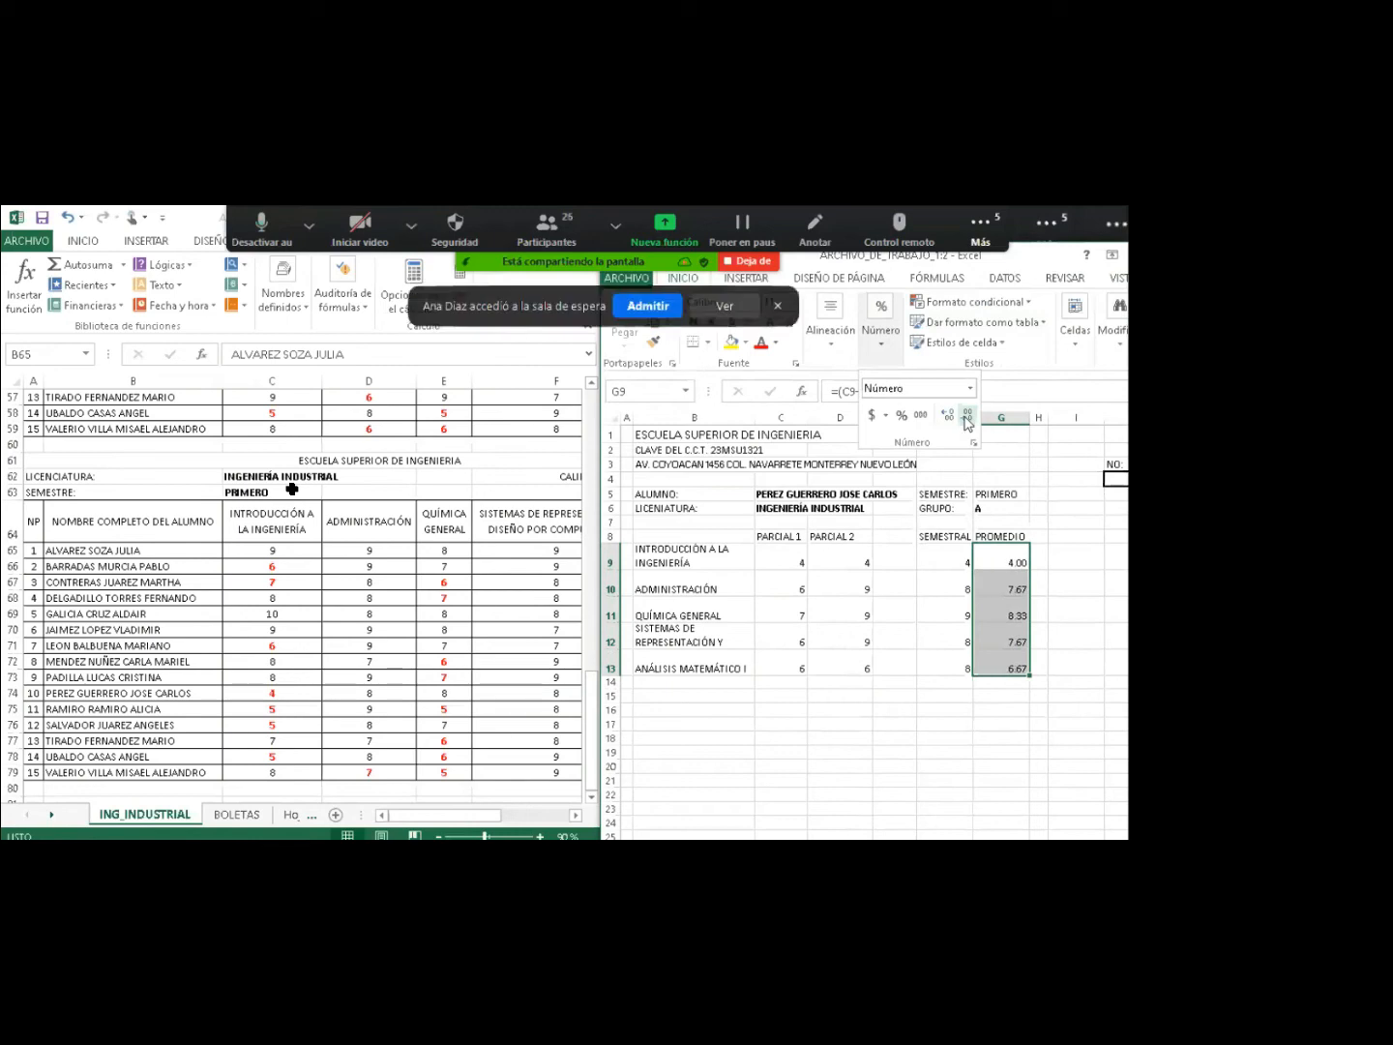
pyautogui.click(967, 416)
pyautogui.click(1009, 577)
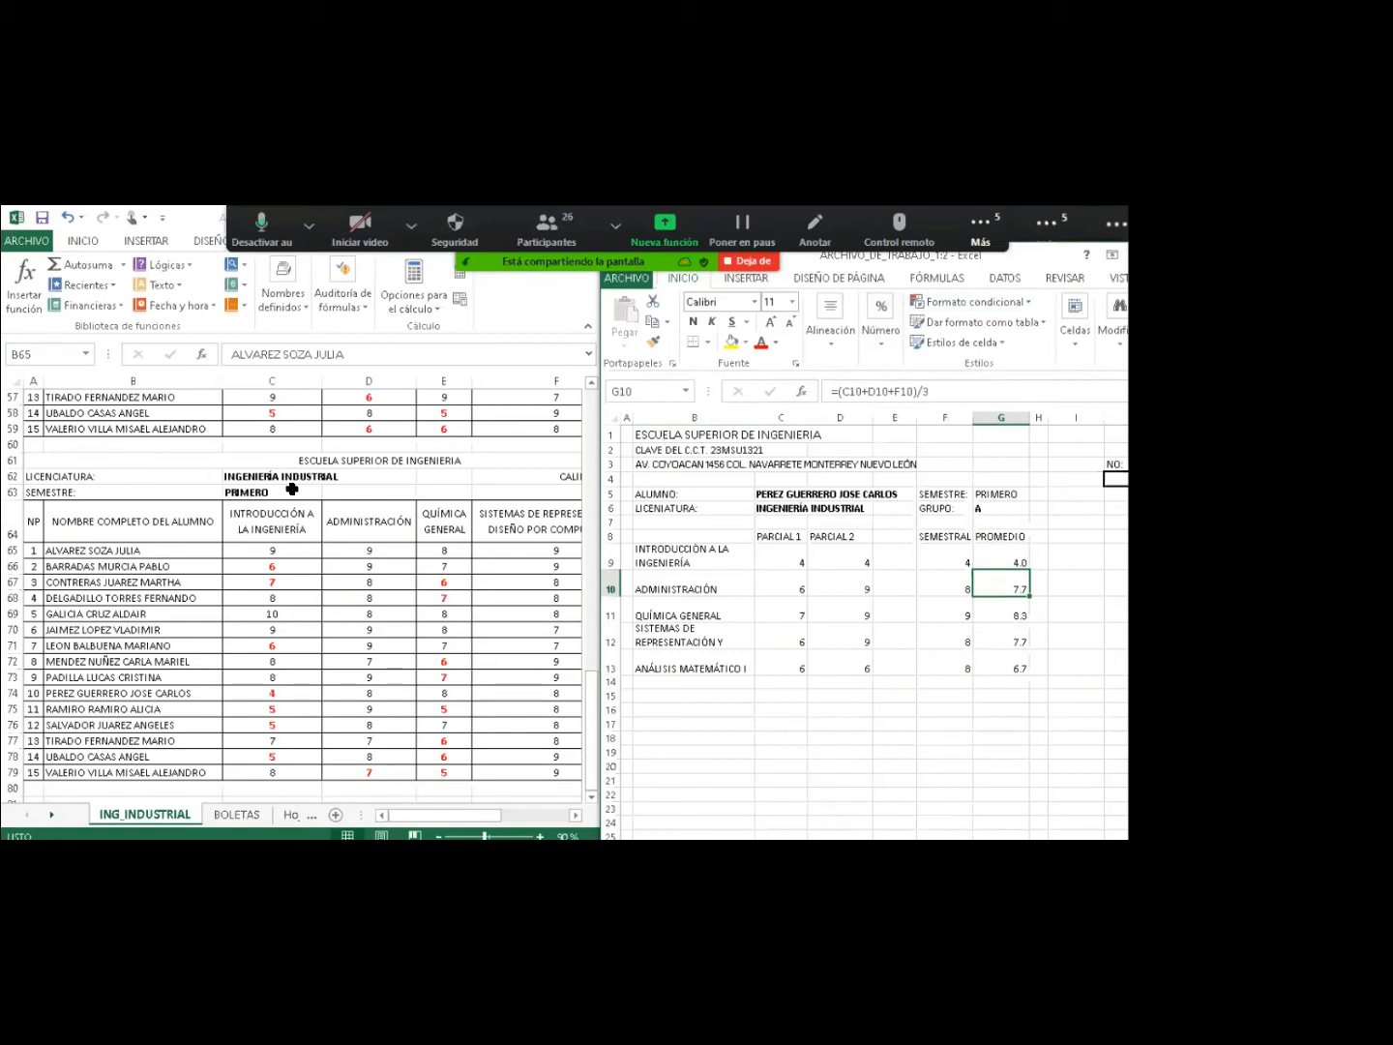
# Maximize the BOLETAS workbook window and select cell J4, then B16:F16.
pyautogui.click(1164, 255)
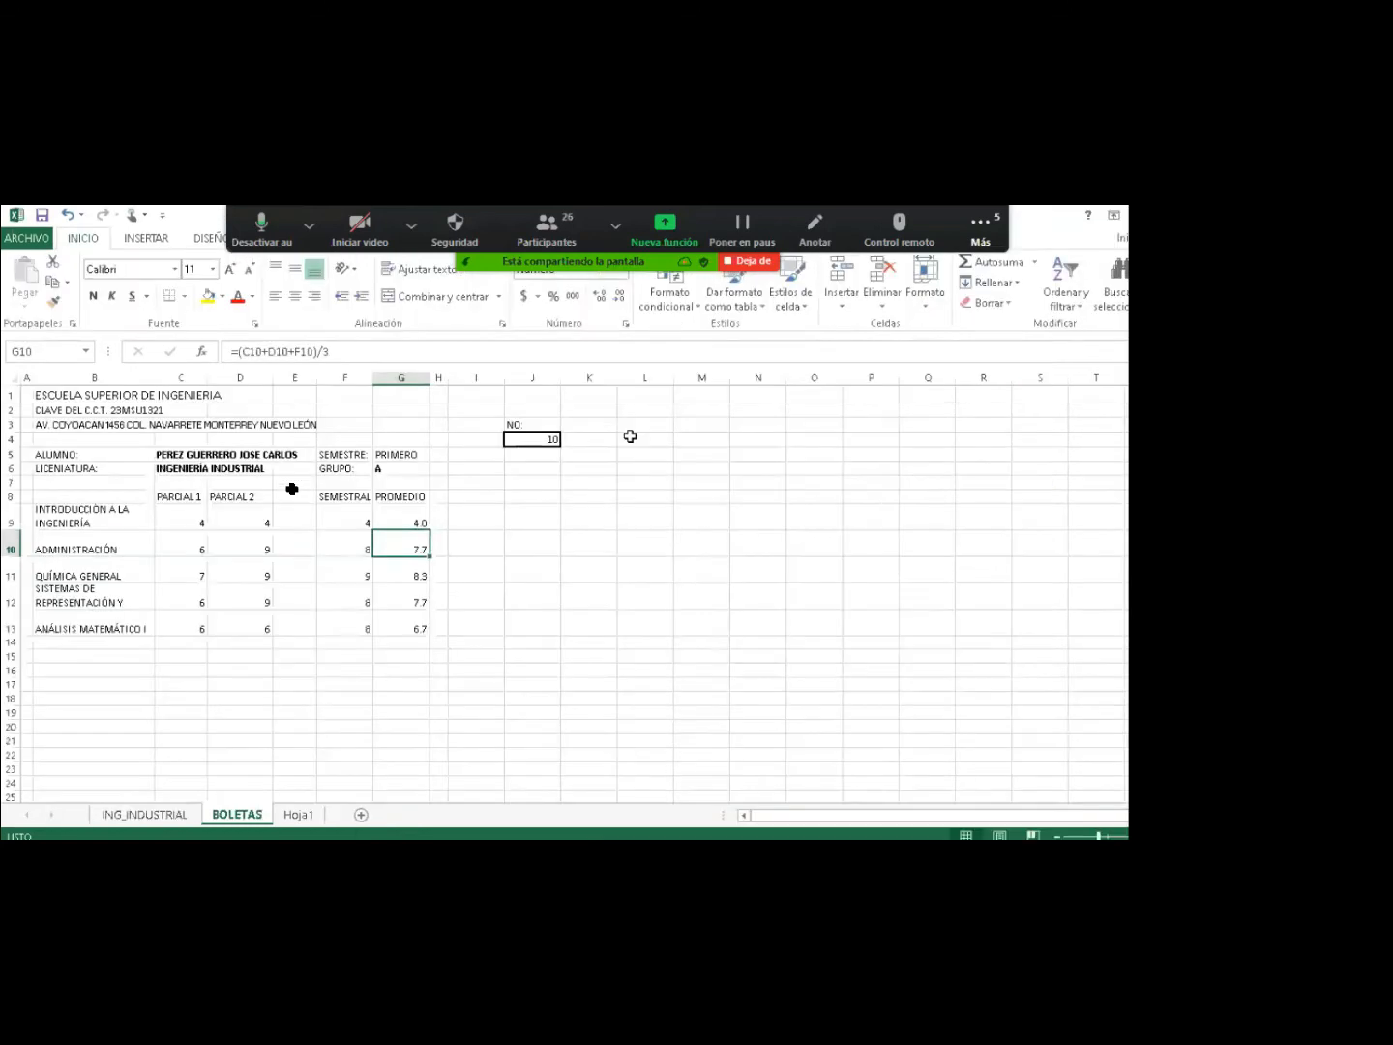
pyautogui.click(492, 470)
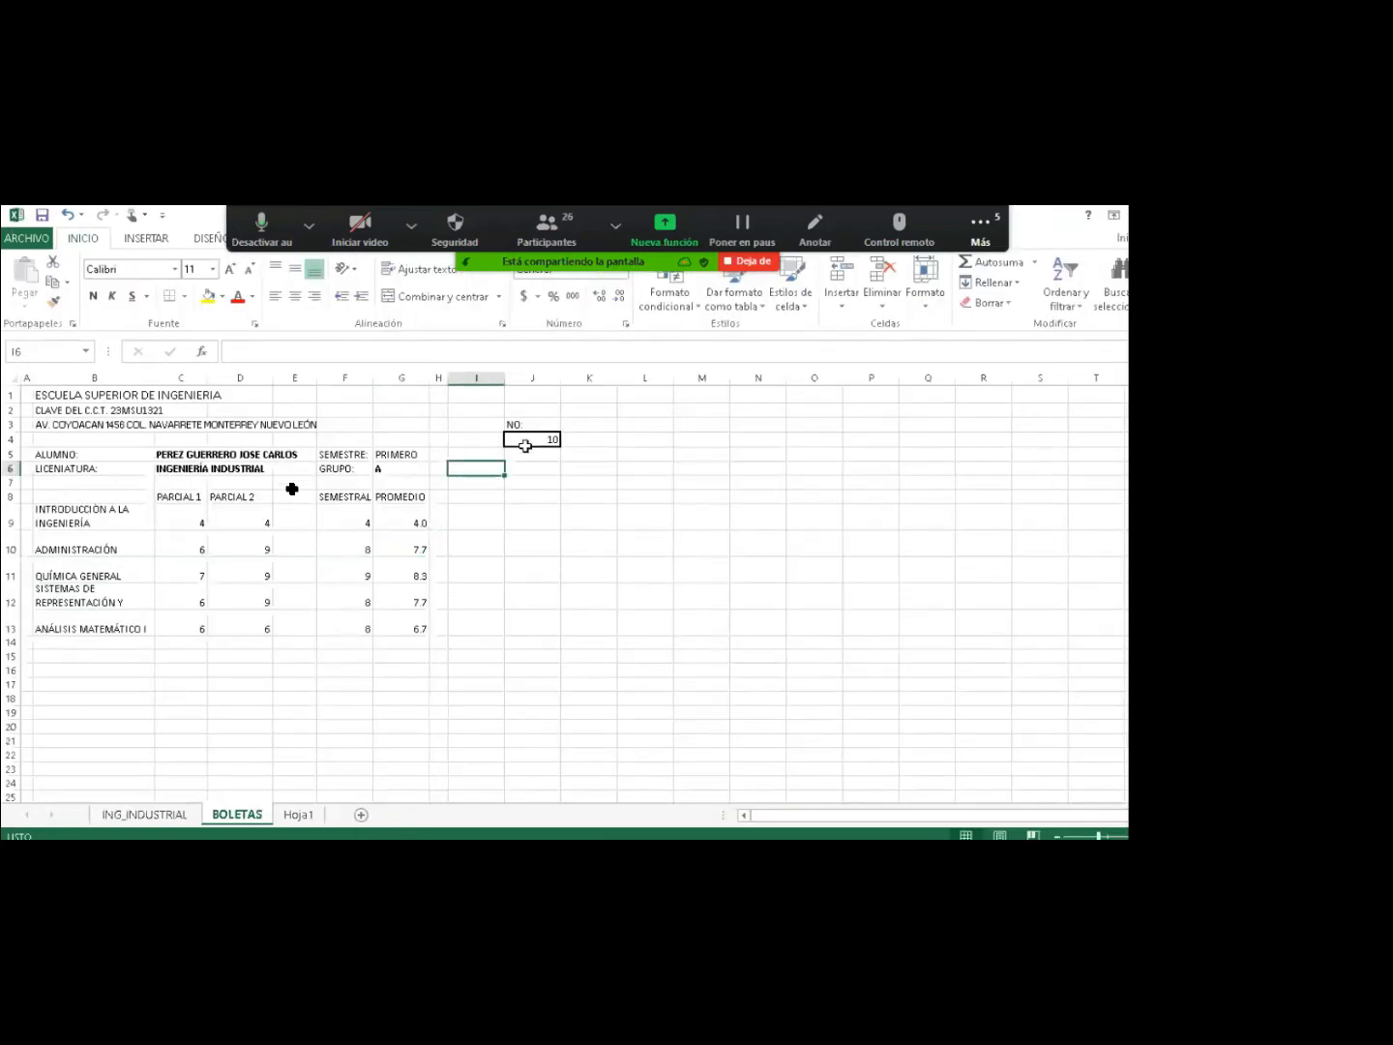
pyautogui.click(527, 441)
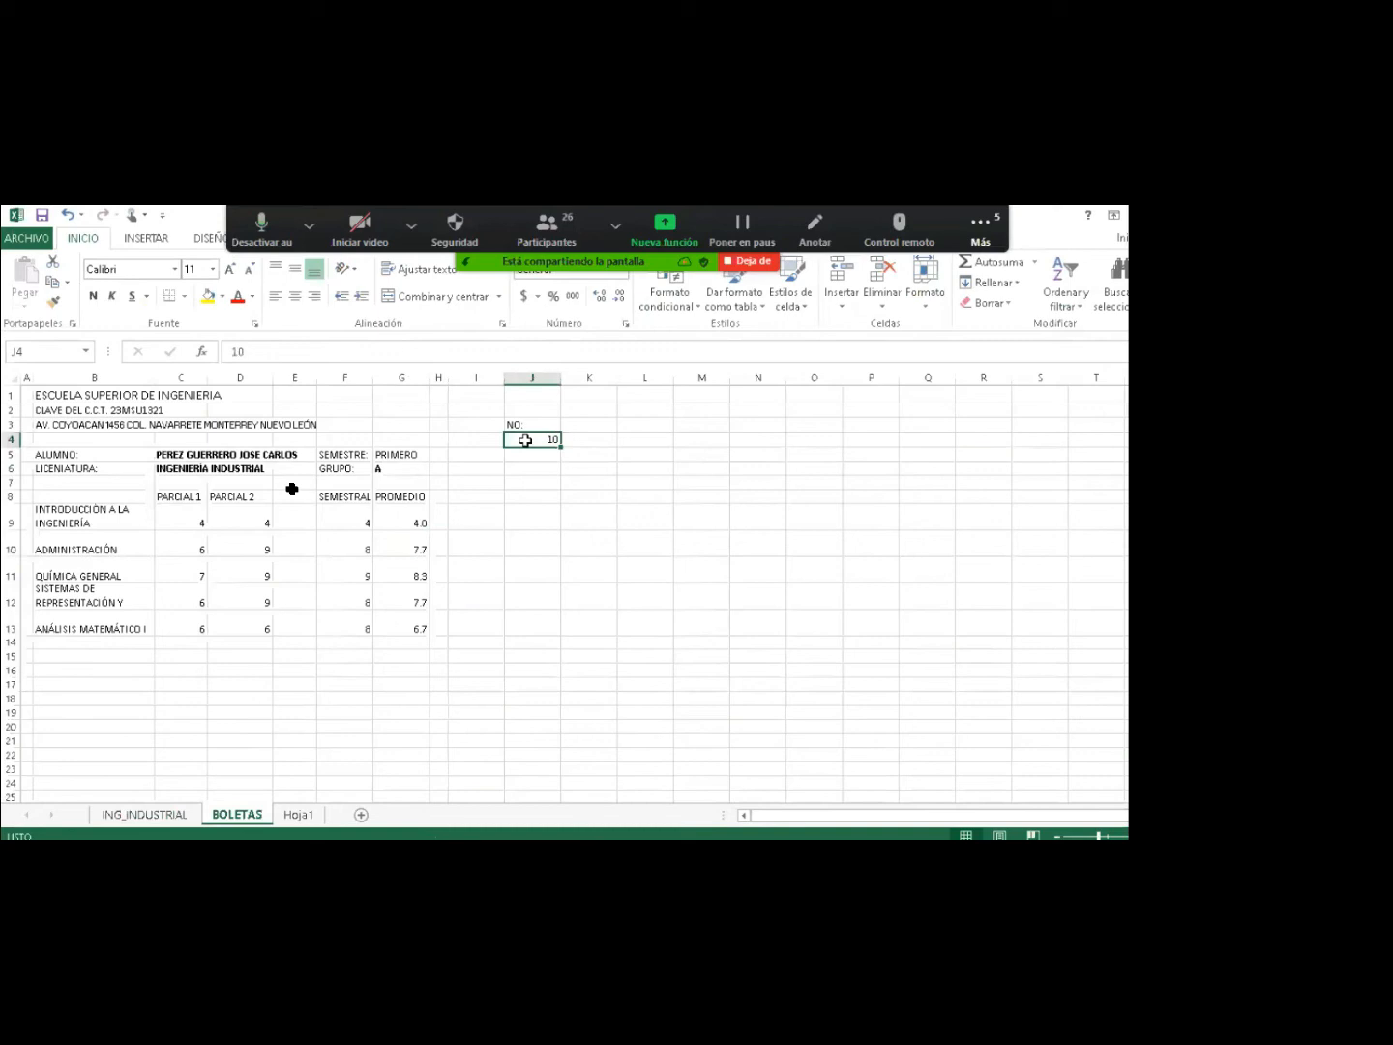
pyautogui.moveTo(95, 671); pyautogui.dragTo(402, 668)
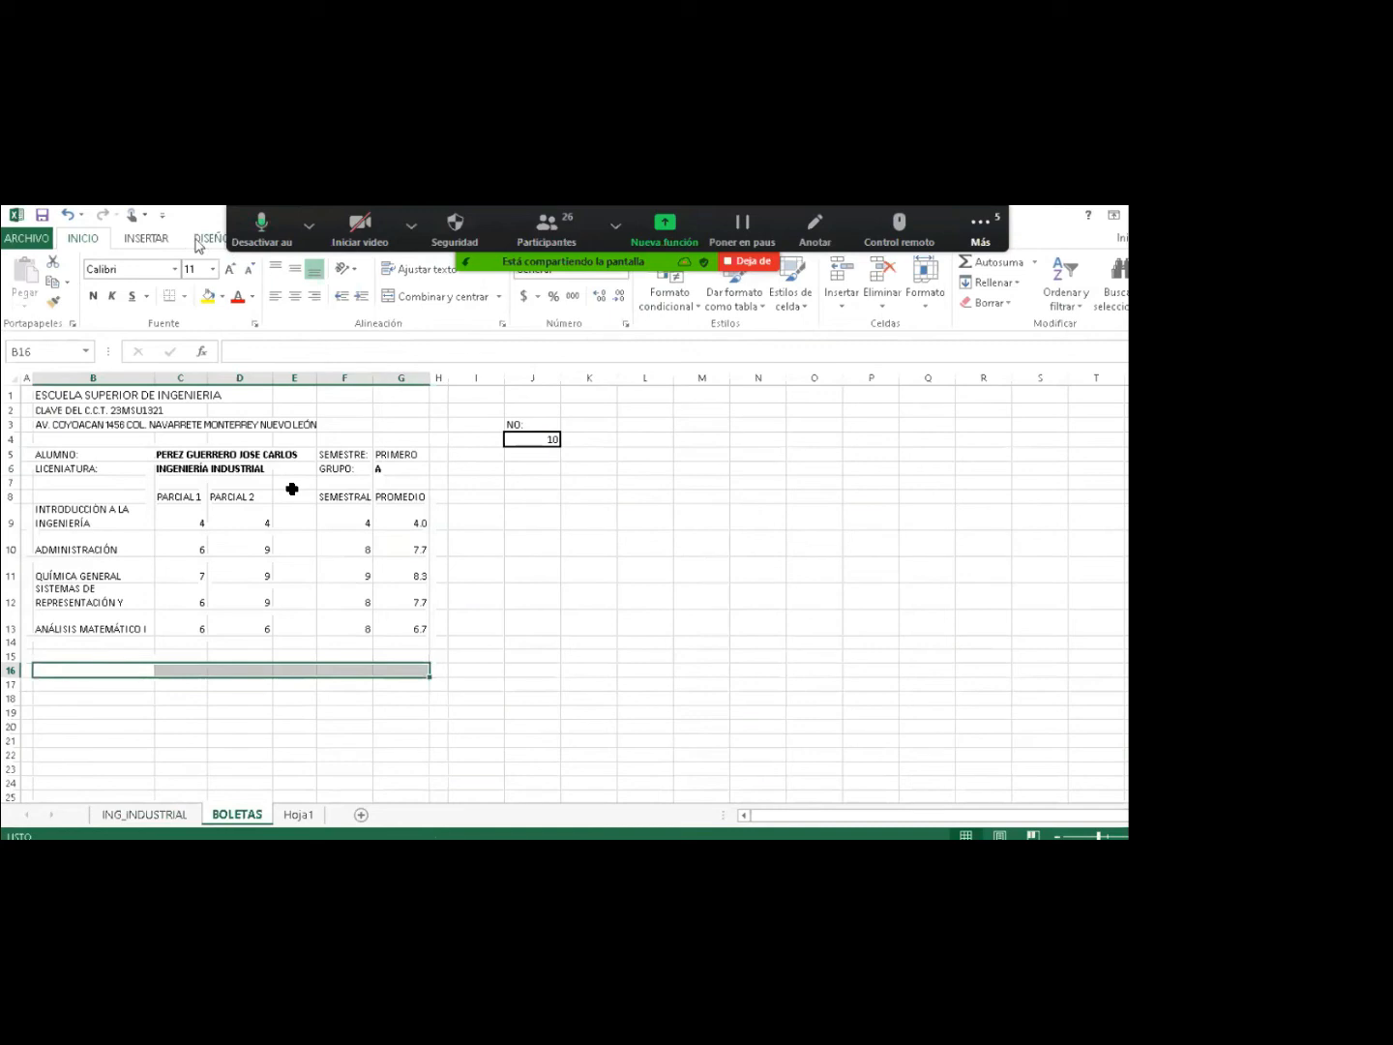
# Set the paper size to Carta/Letter and preview the printed report card.
pyautogui.click(199, 239)
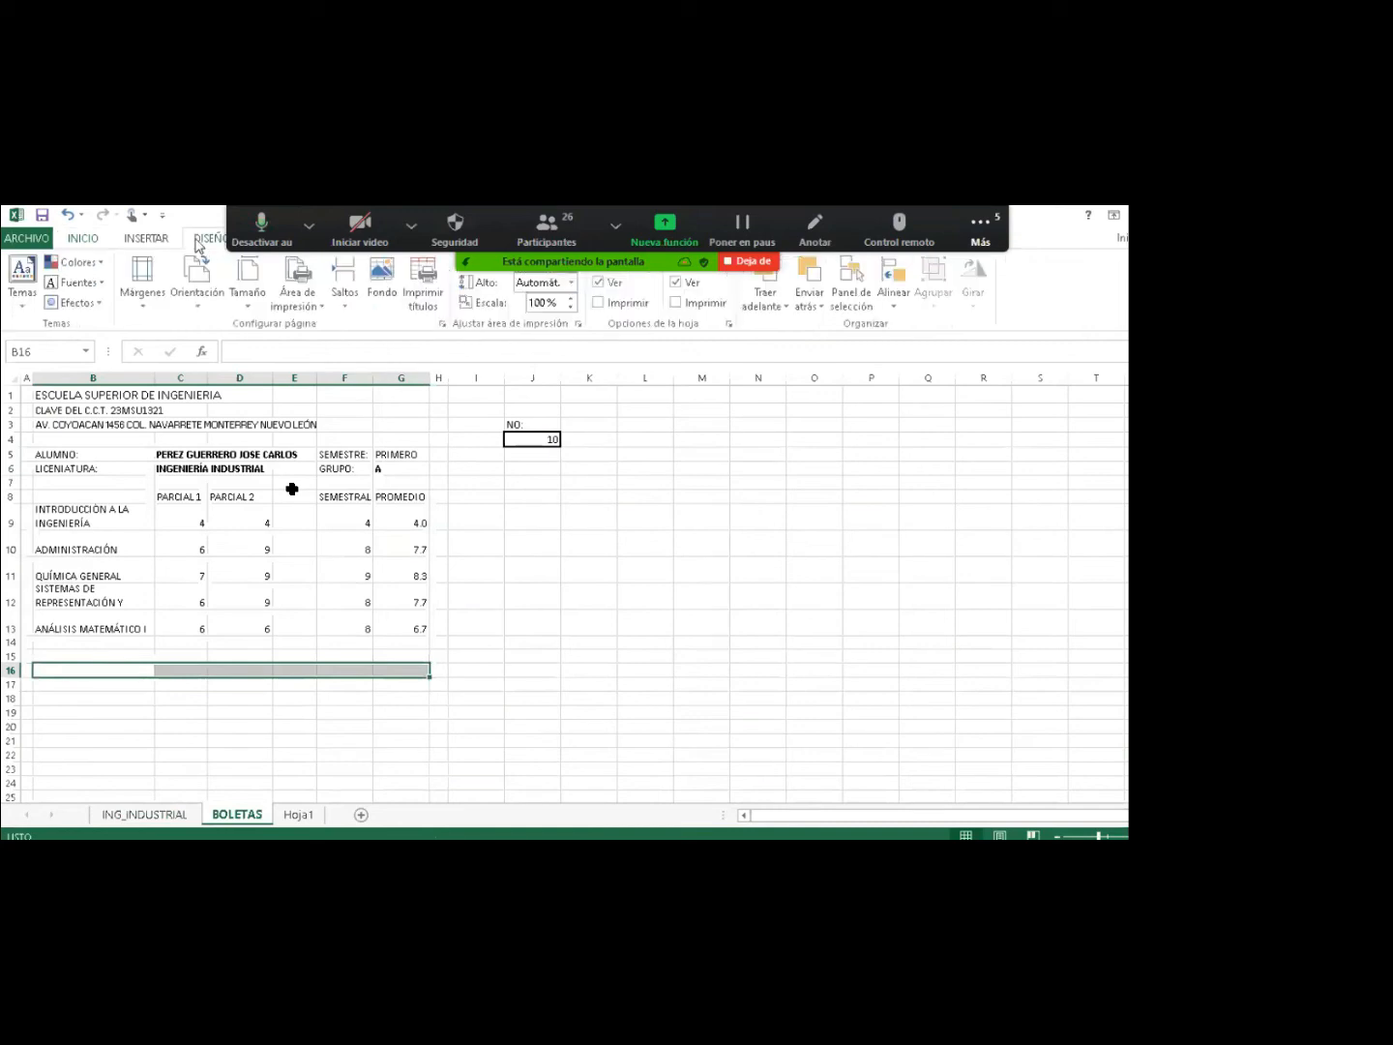
pyautogui.click(250, 294)
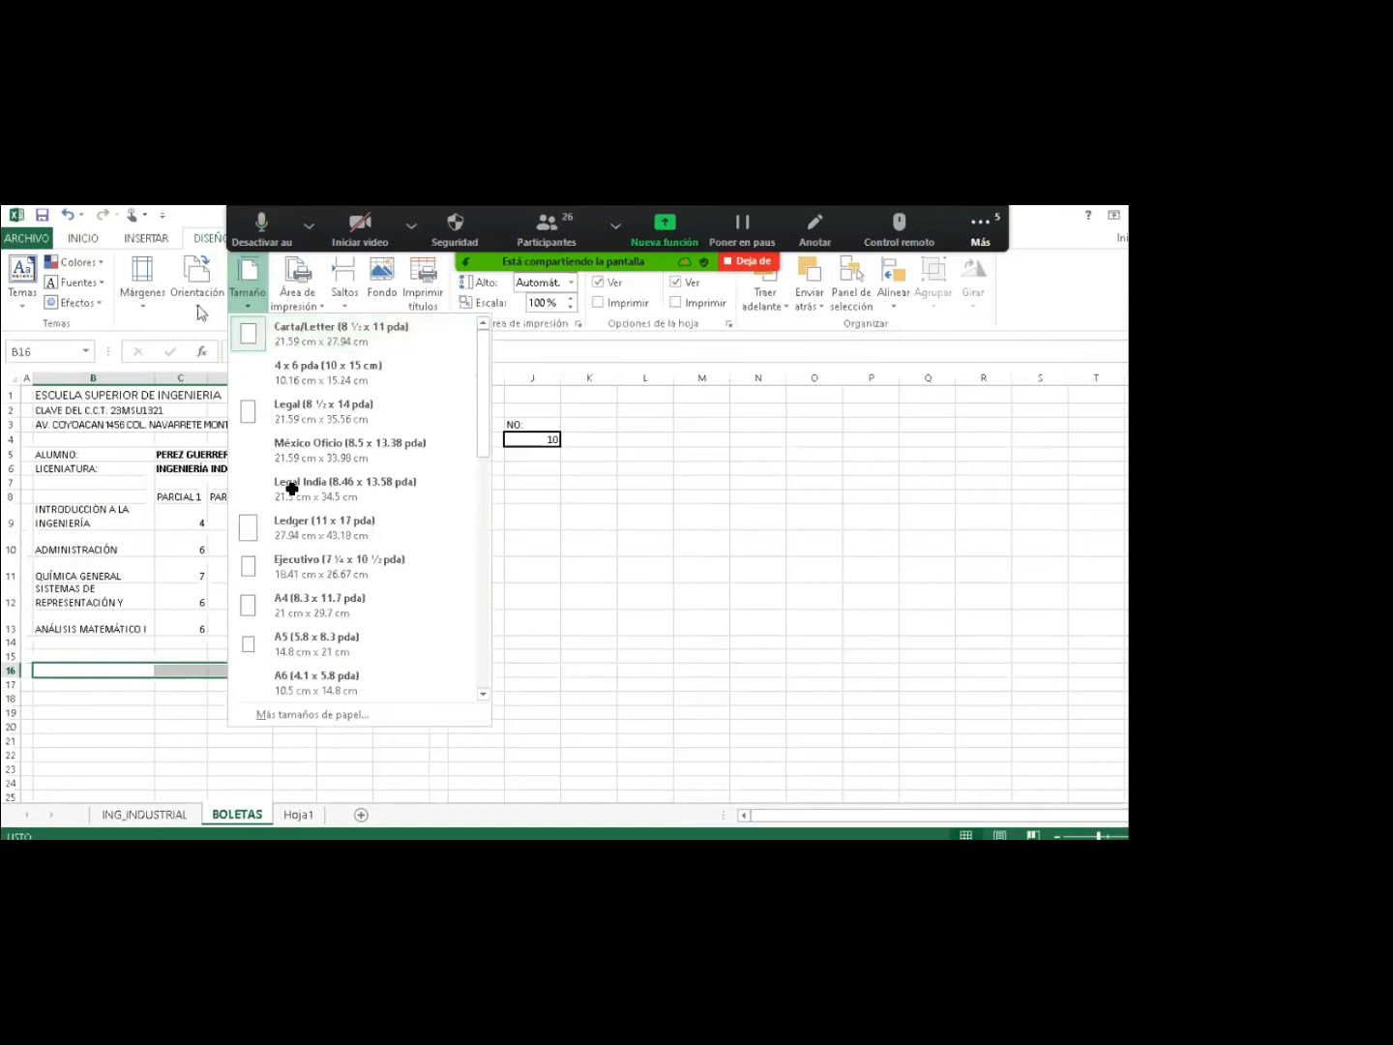
pyautogui.click(205, 335)
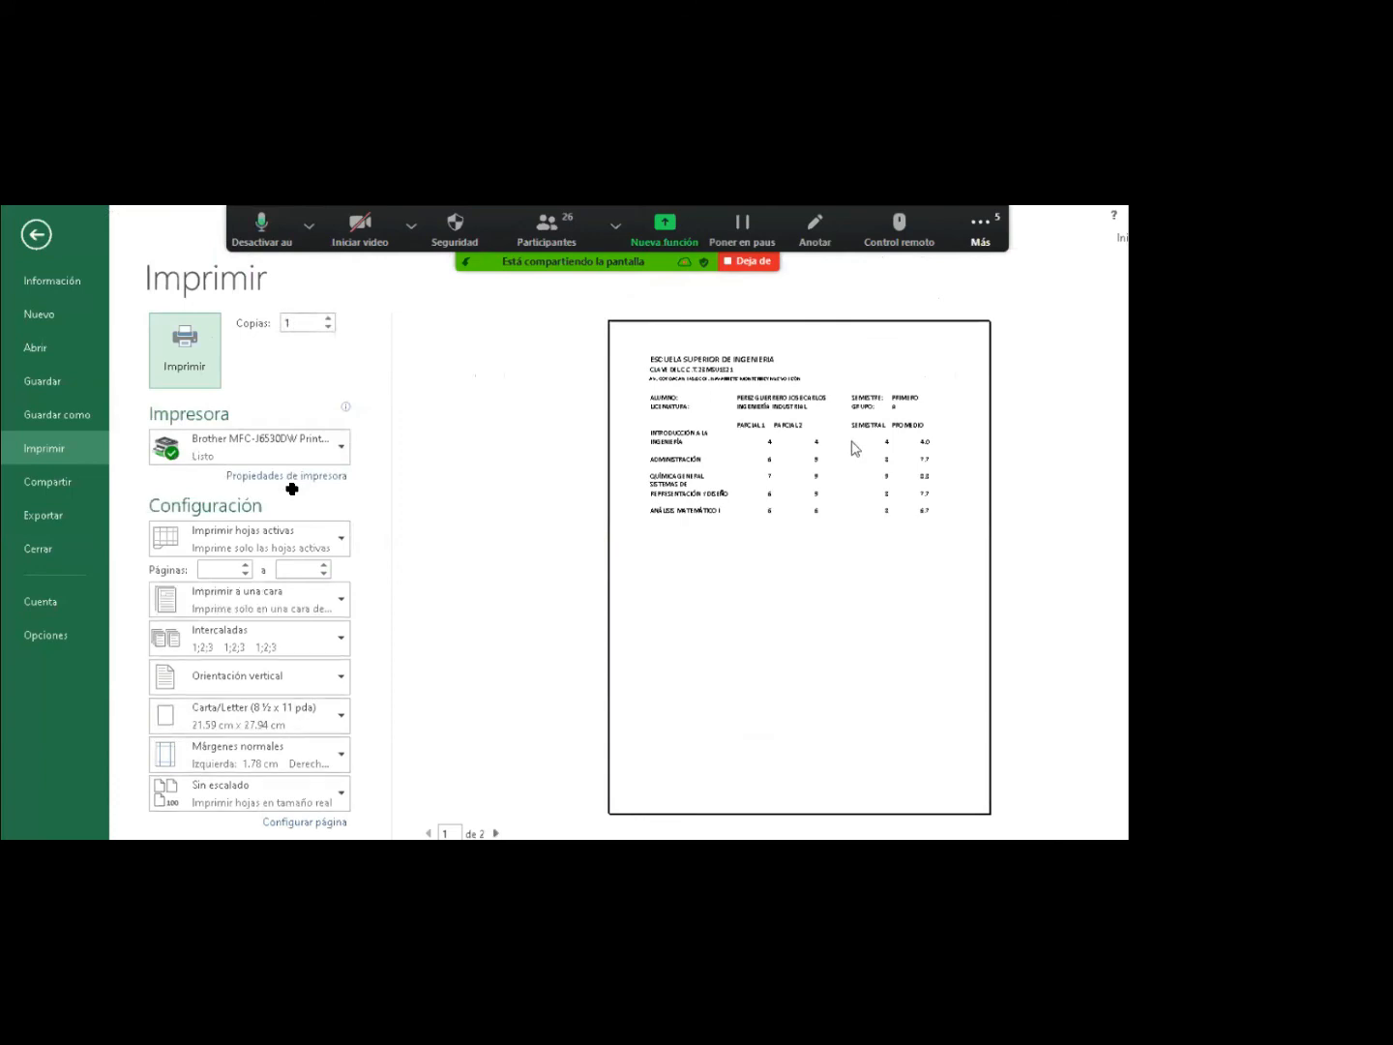
pyautogui.press('Escape')
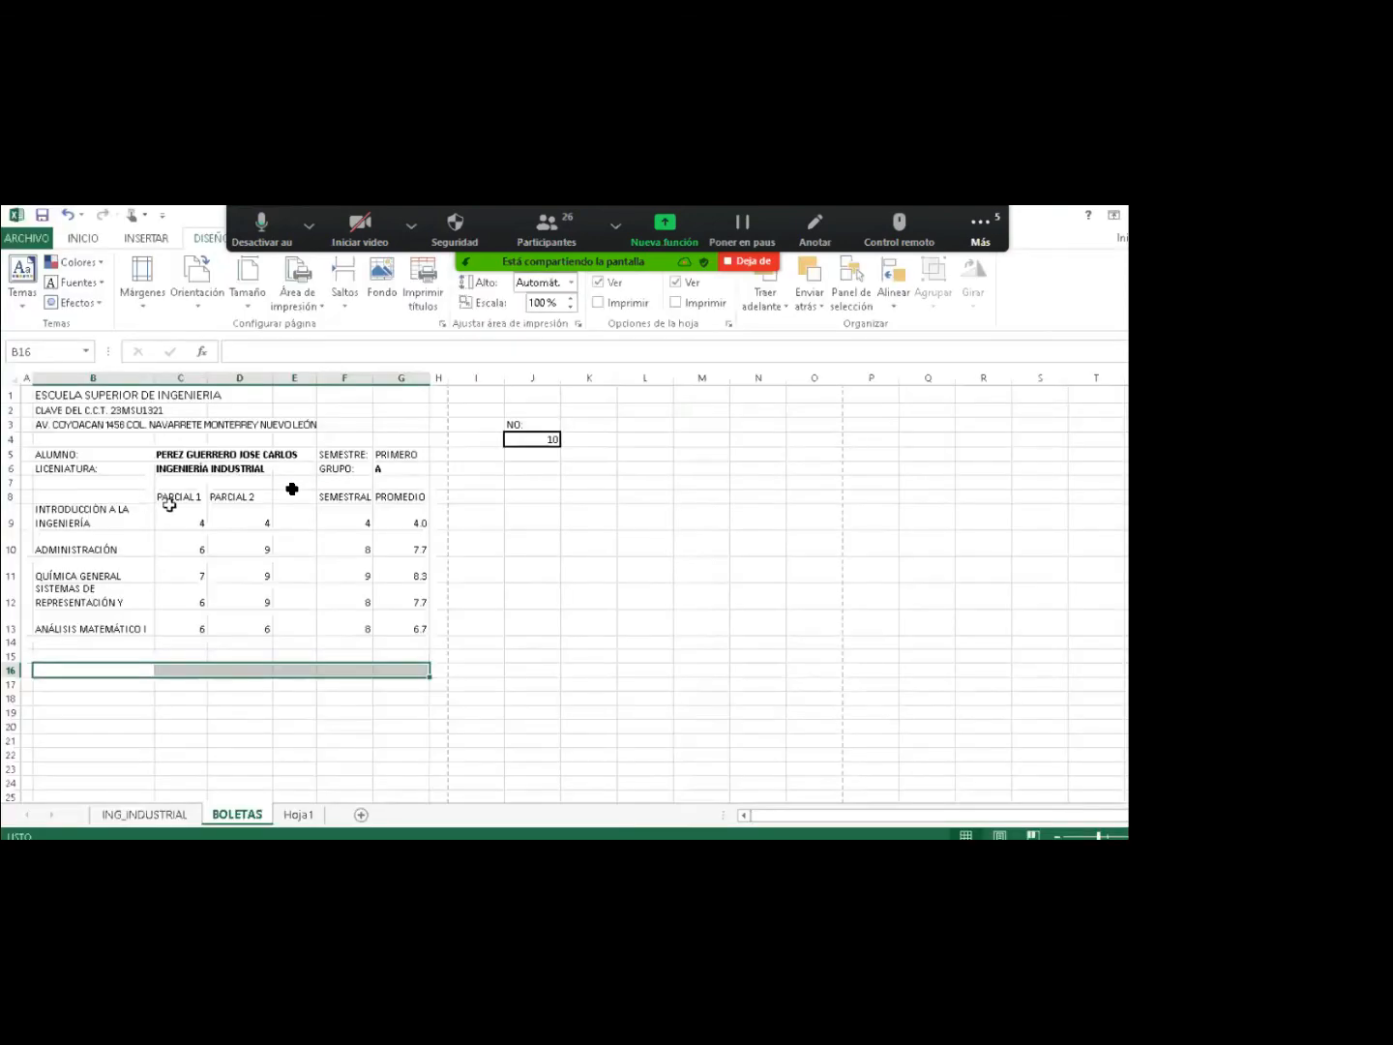
# Apply All Borders to the Parcial 1 and Parcial 2 grade cells C8:D13.
pyautogui.moveTo(169, 504); pyautogui.dragTo(261, 628)
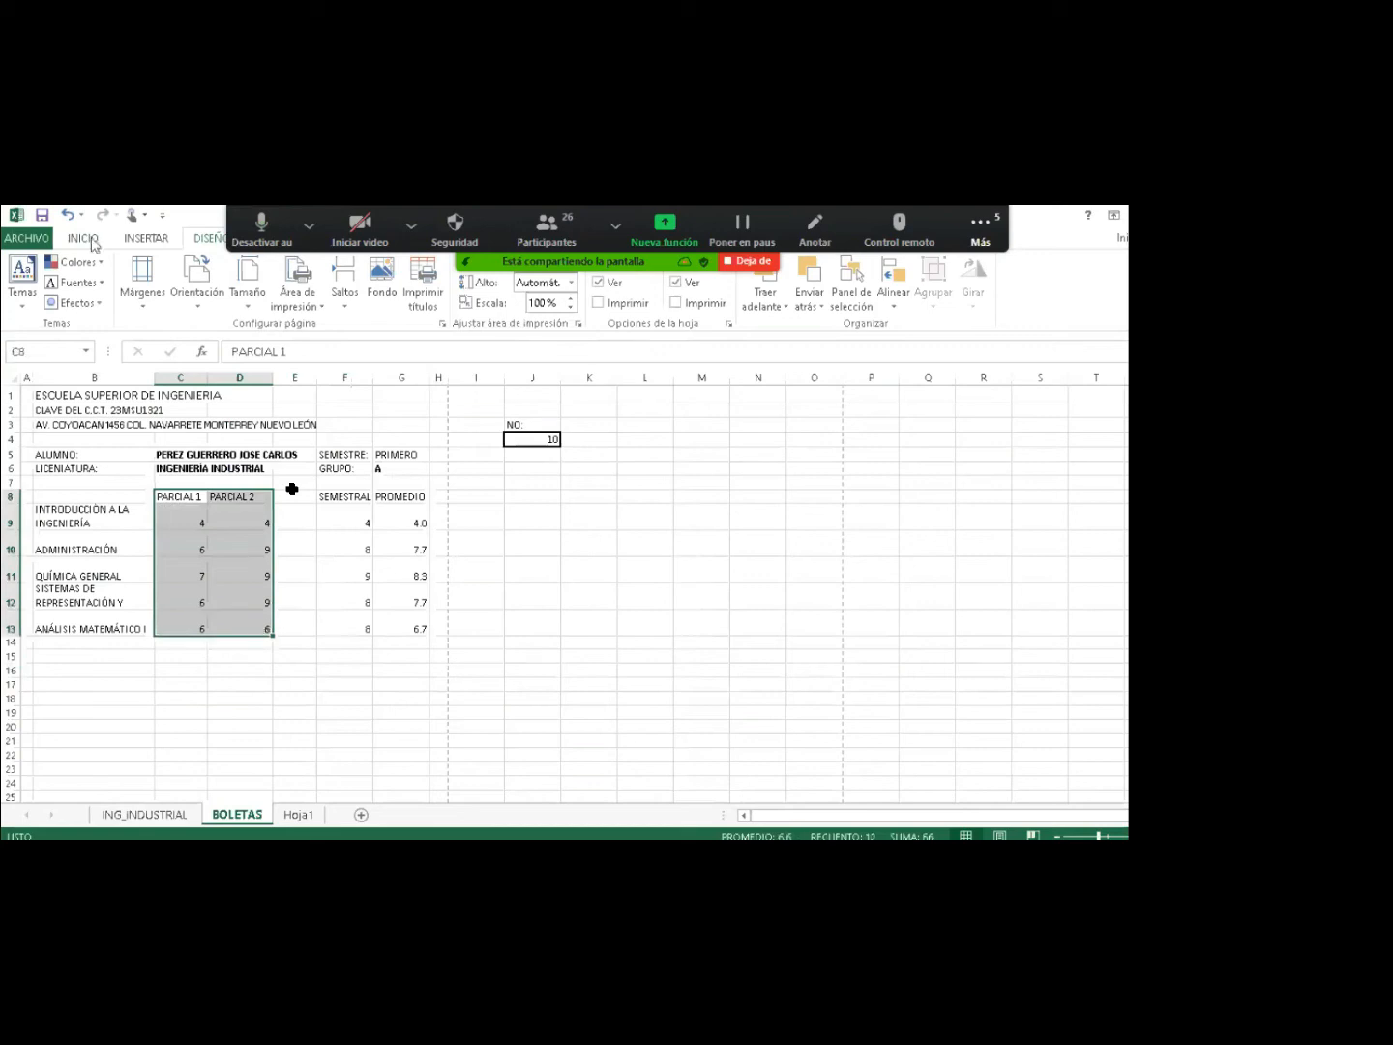
pyautogui.click(89, 240)
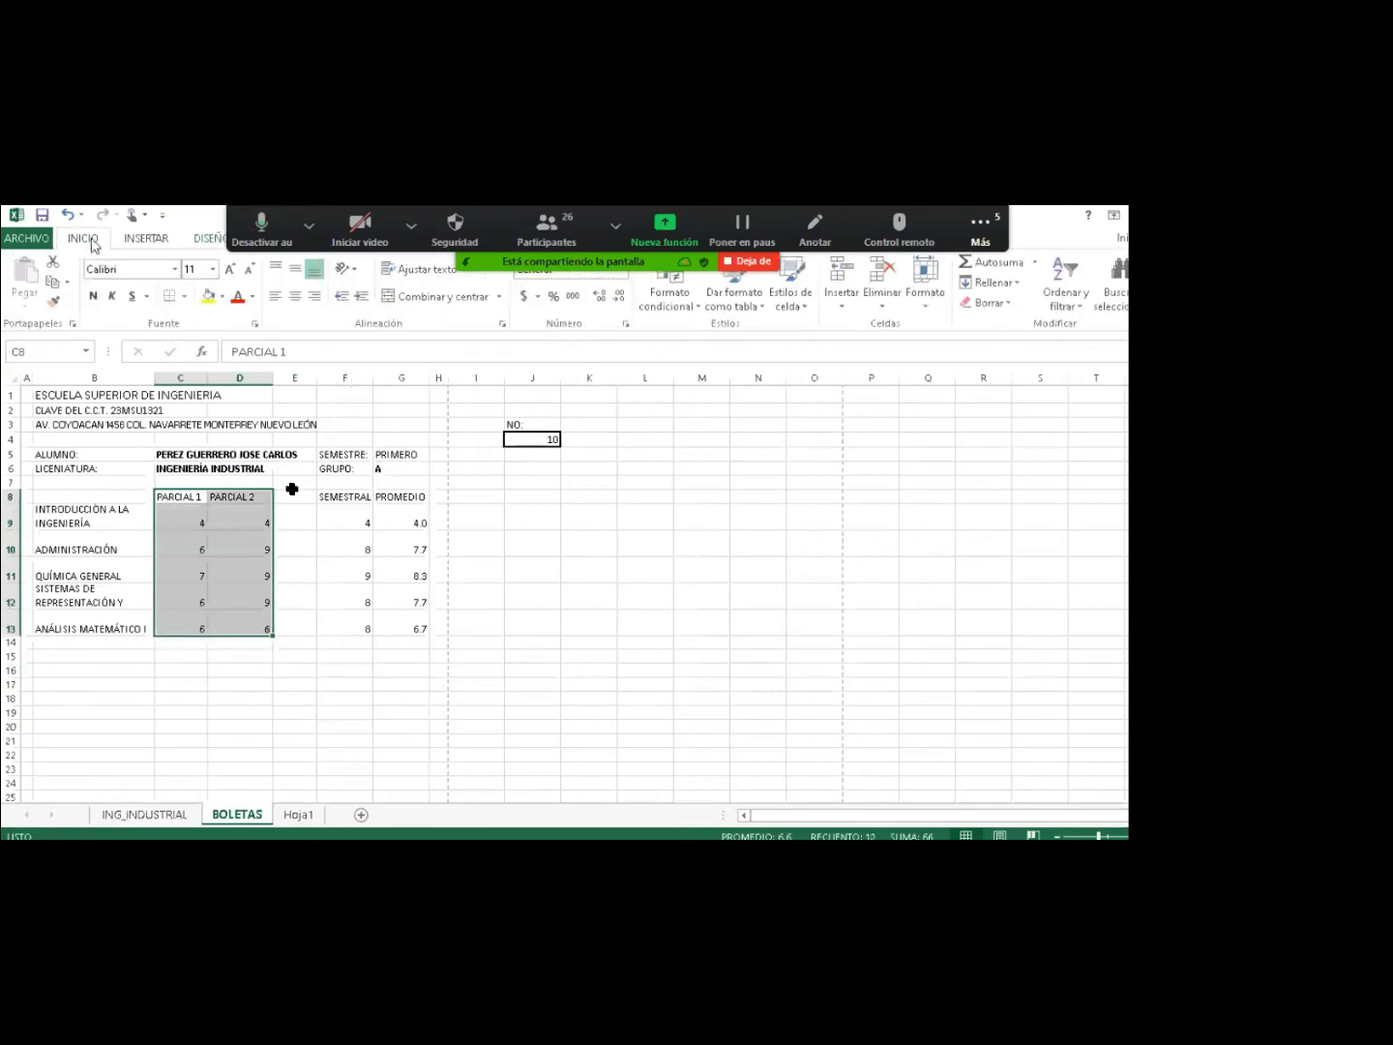
pyautogui.click(187, 296)
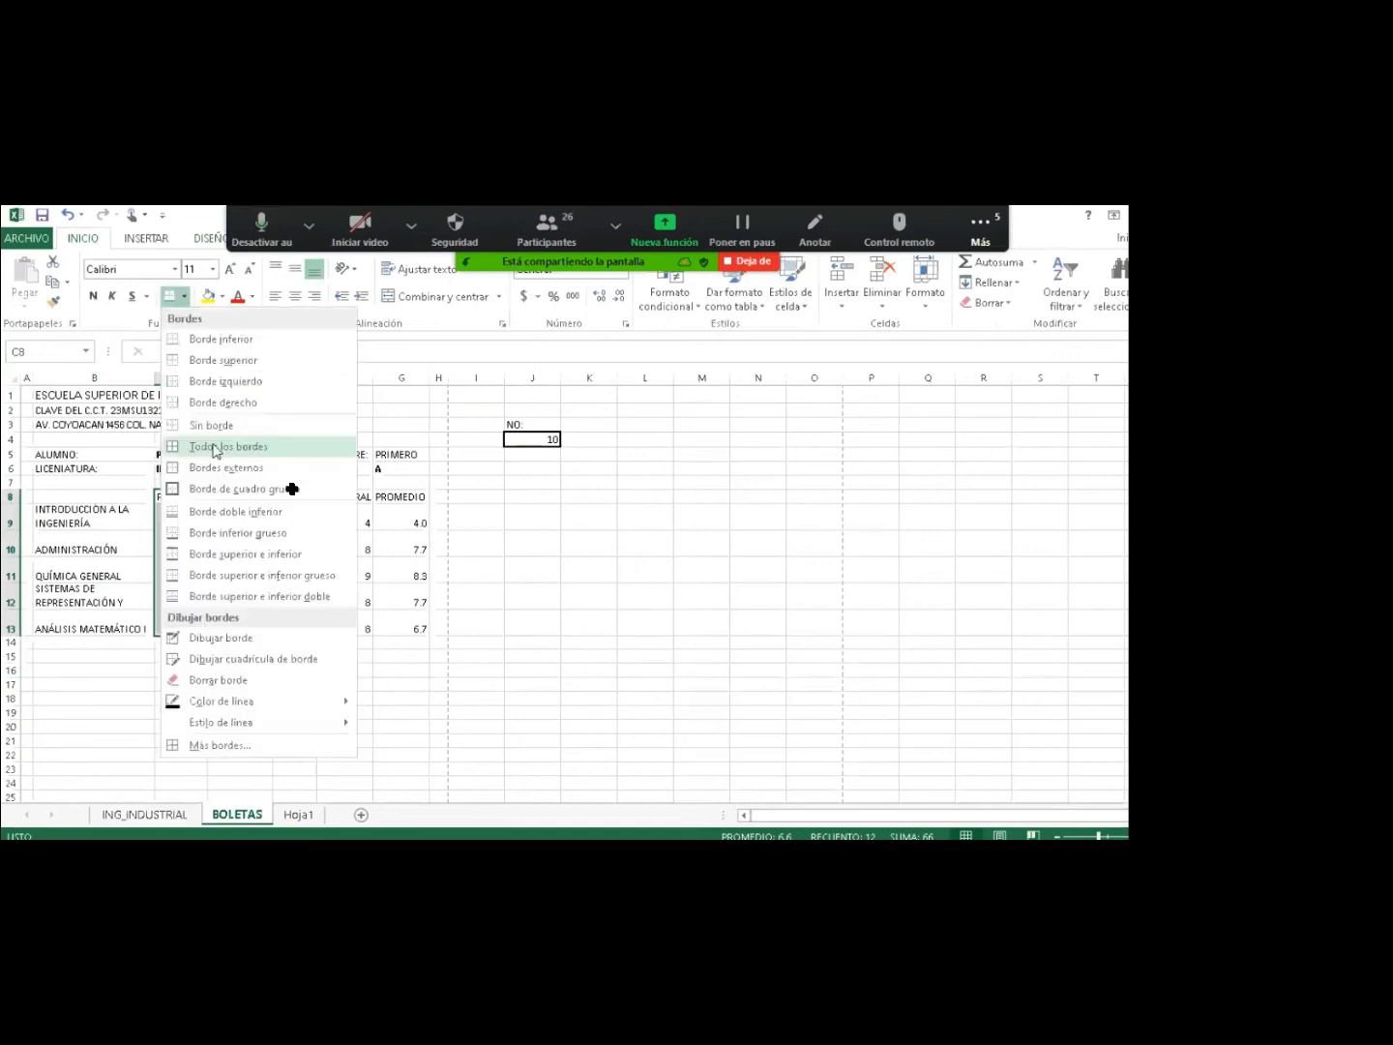
pyautogui.click(214, 449)
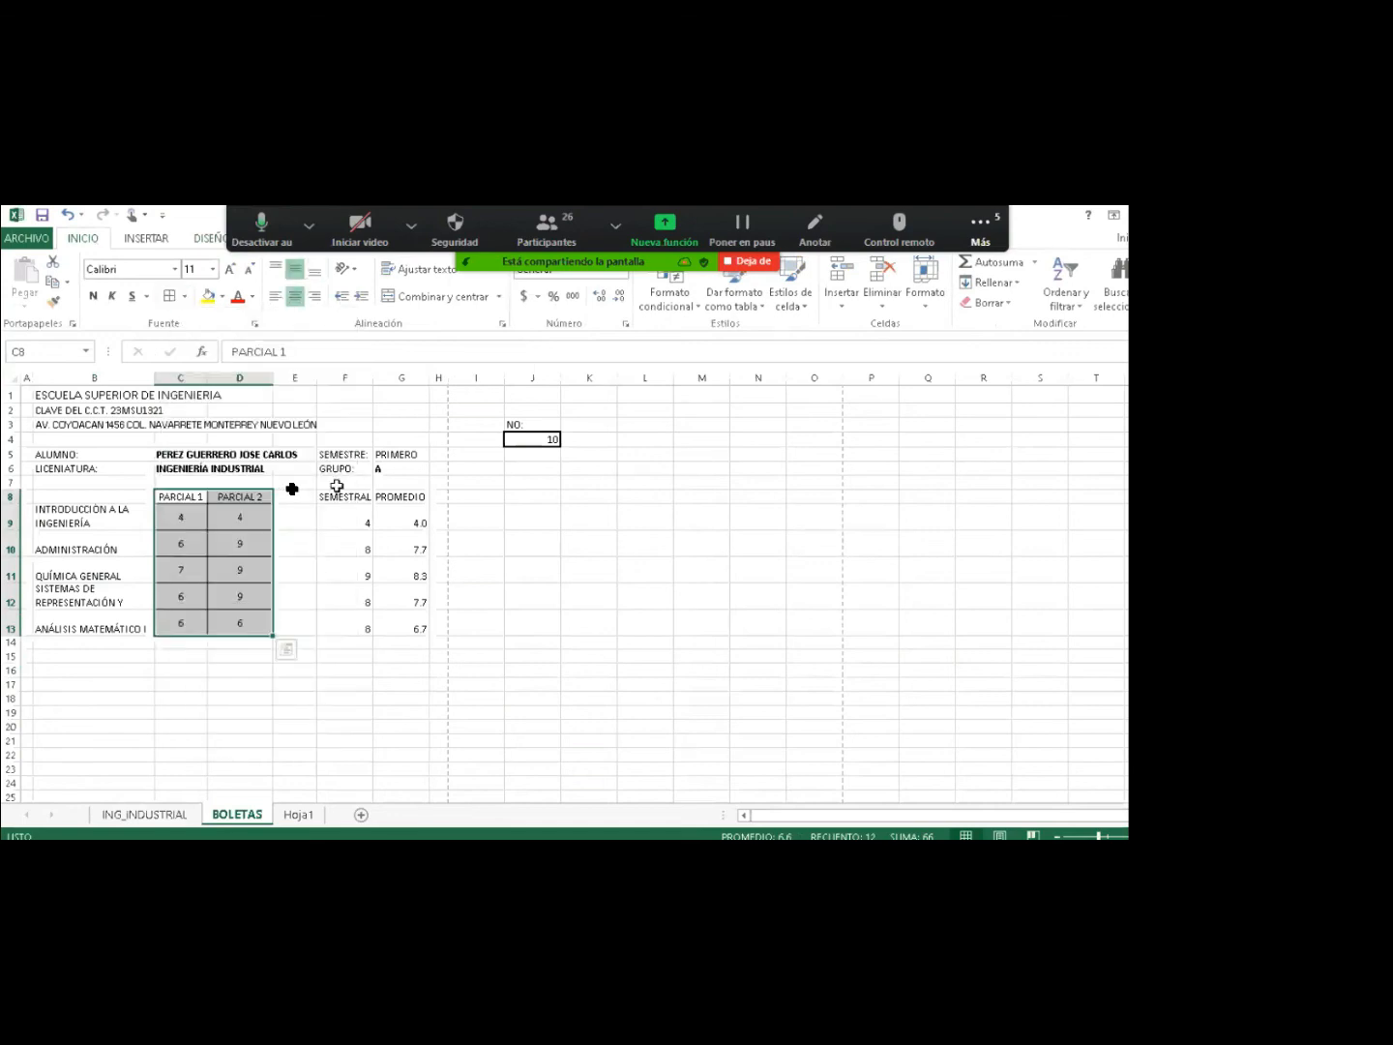
# Centre the semester/average table, bold the G9:G13 averages, and merge-centre the B1:G1 title.
pyautogui.moveTo(335, 485); pyautogui.dragTo(405, 625)
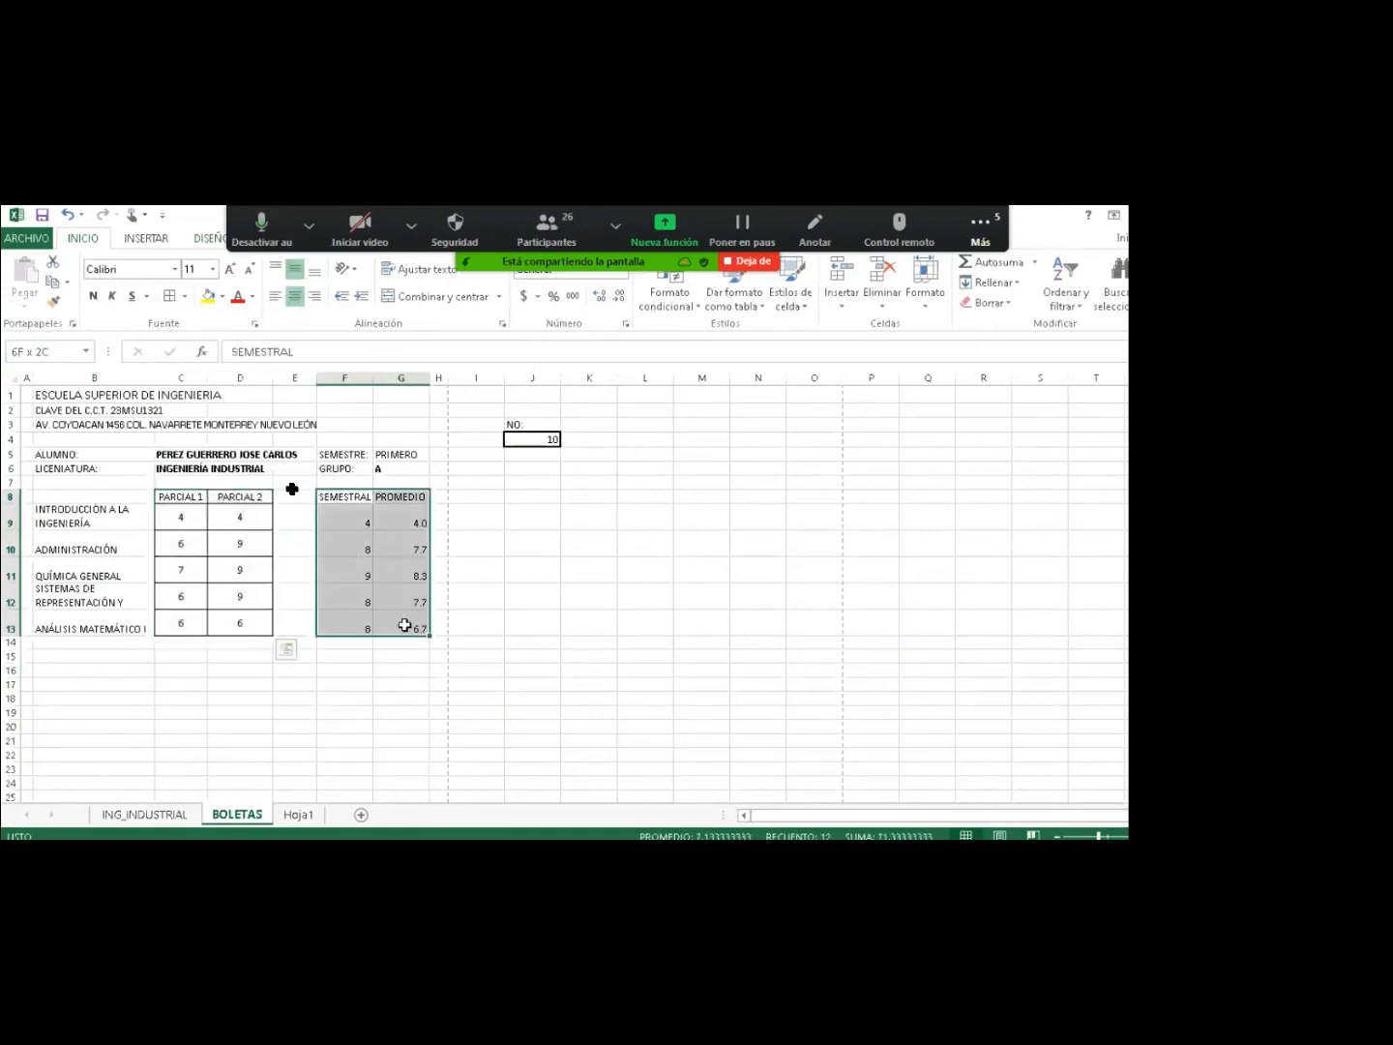
pyautogui.click(295, 294)
pyautogui.click(296, 274)
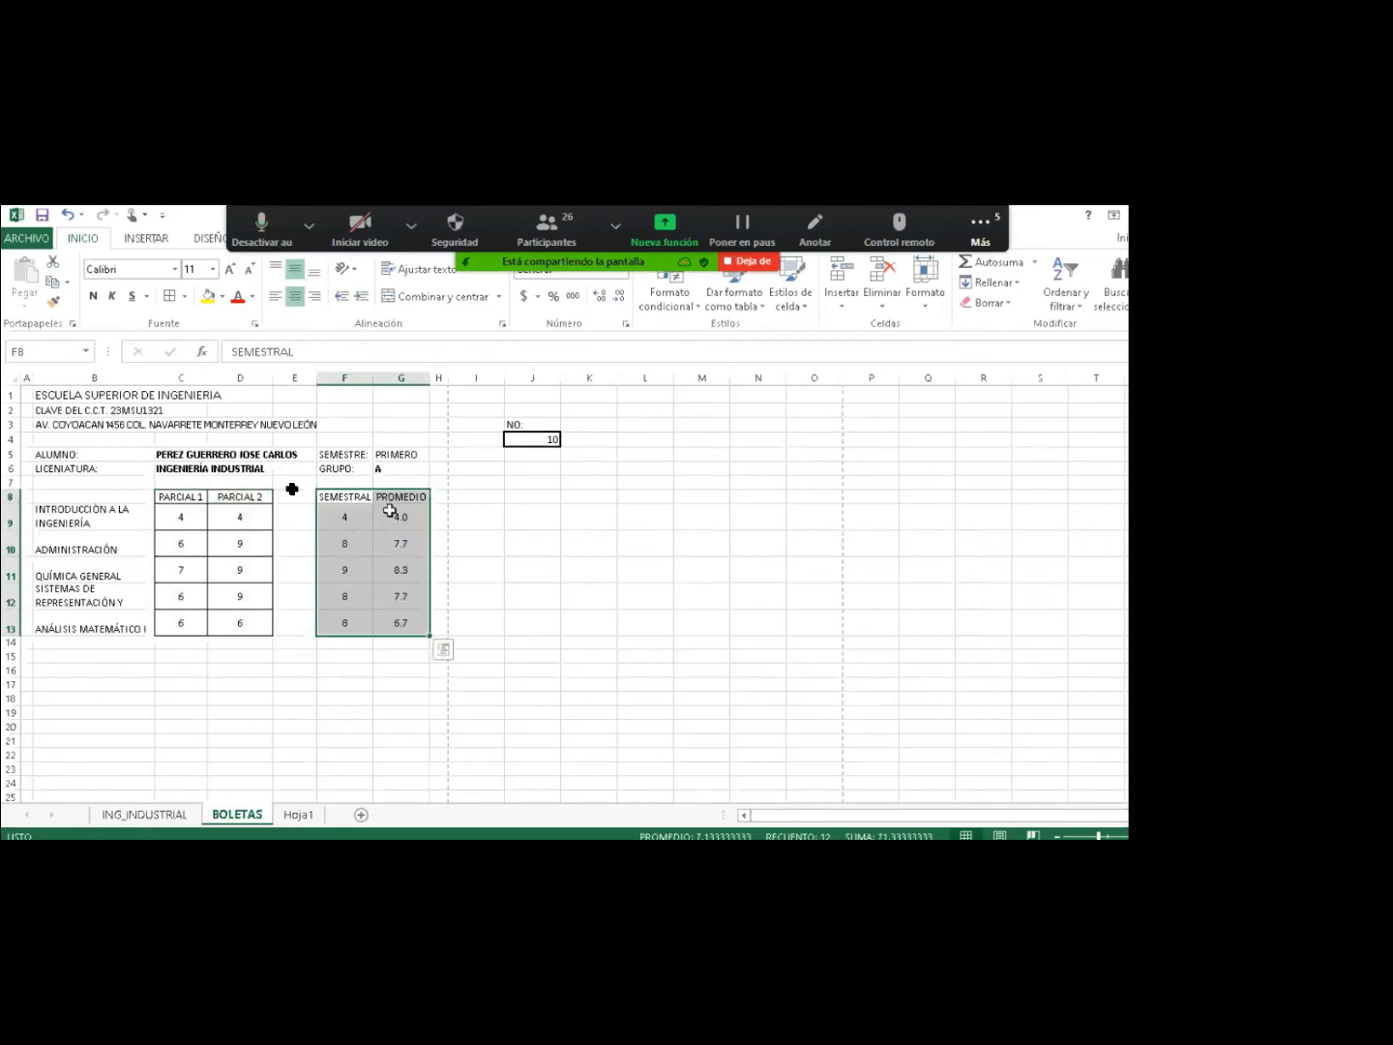
pyautogui.moveTo(390, 510); pyautogui.dragTo(403, 621)
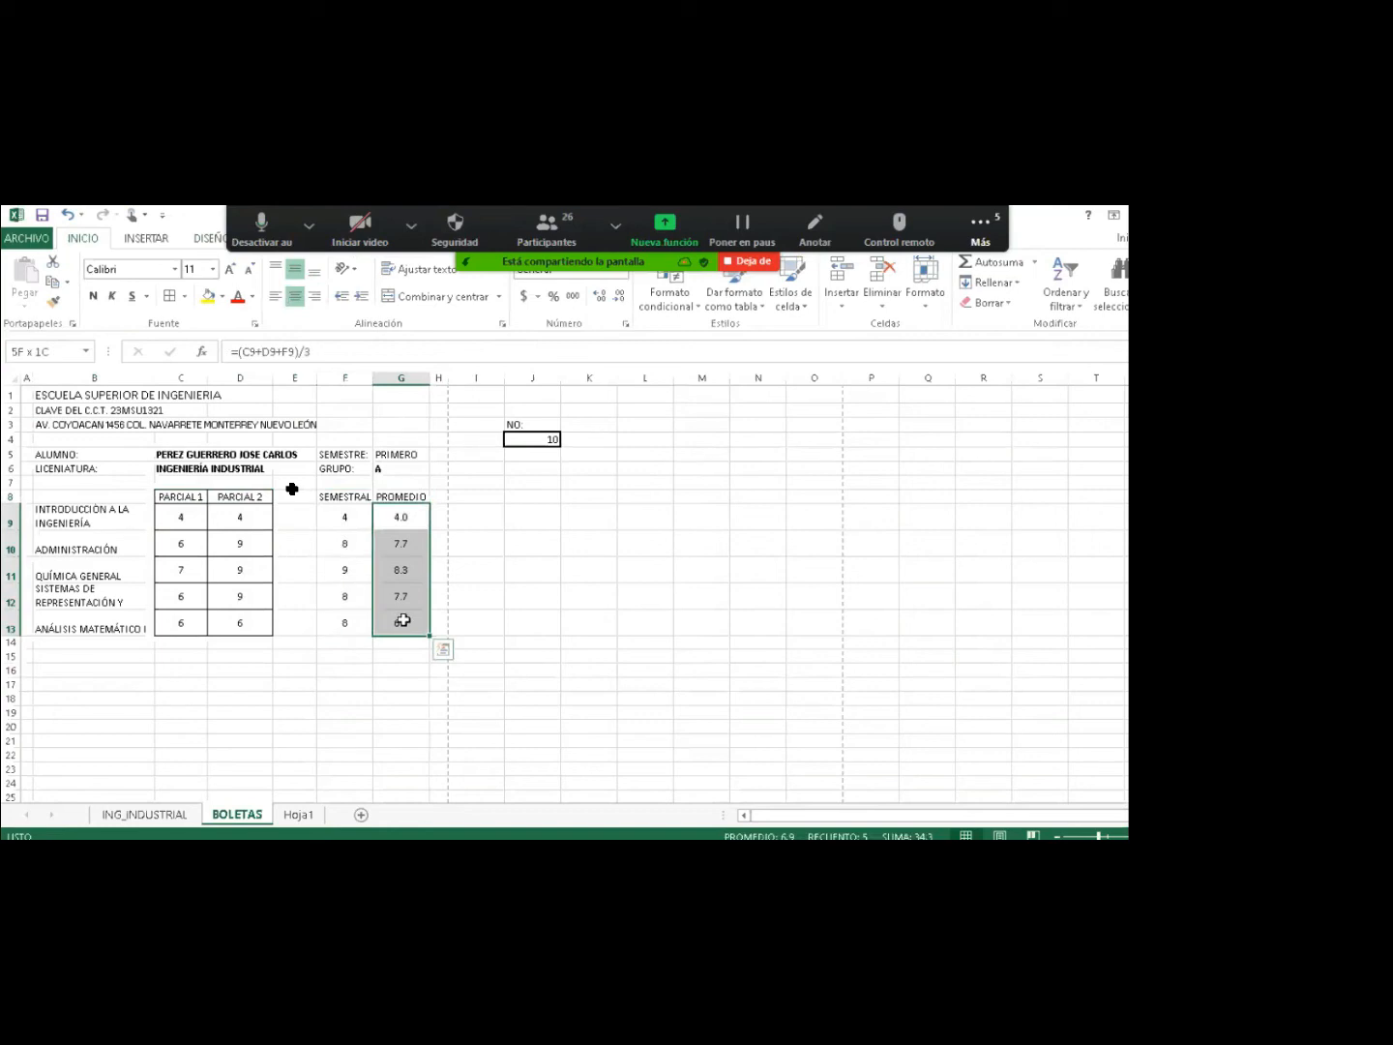
pyautogui.hotkey('ctrl', 'n')
pyautogui.moveTo(334, 506); pyautogui.dragTo(395, 623)
pyautogui.moveTo(87, 395); pyautogui.dragTo(418, 396)
pyautogui.click(423, 299)
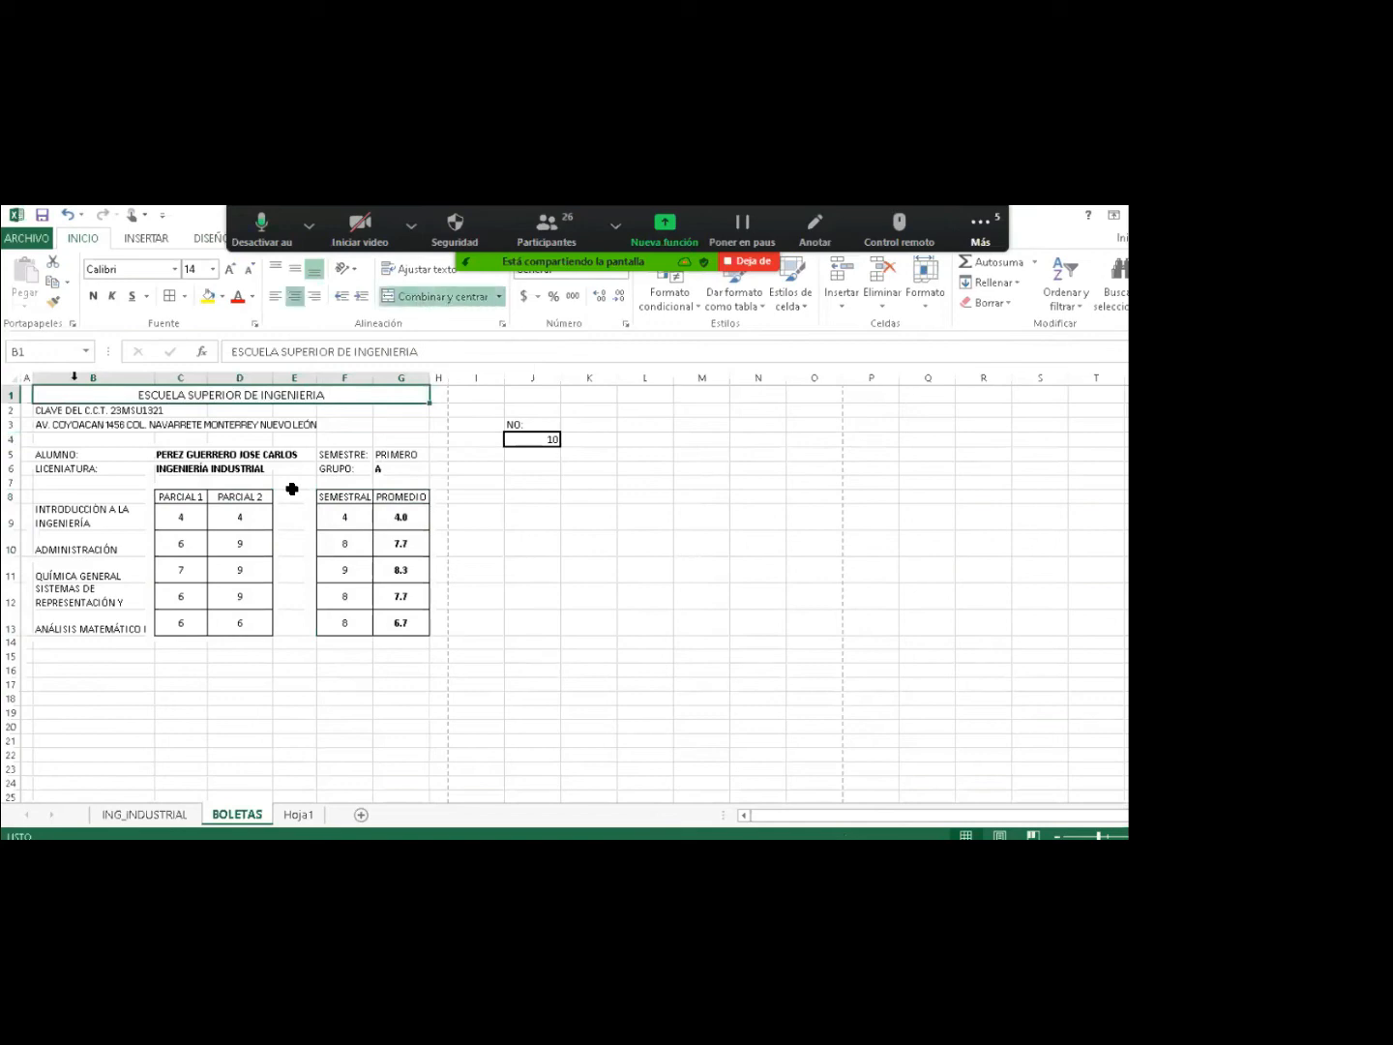
# Paint B1's centred formatting onto rows 2 and 3, shrink the address font, and bold B1:G2.
pyautogui.click(55, 308)
pyautogui.click(44, 410)
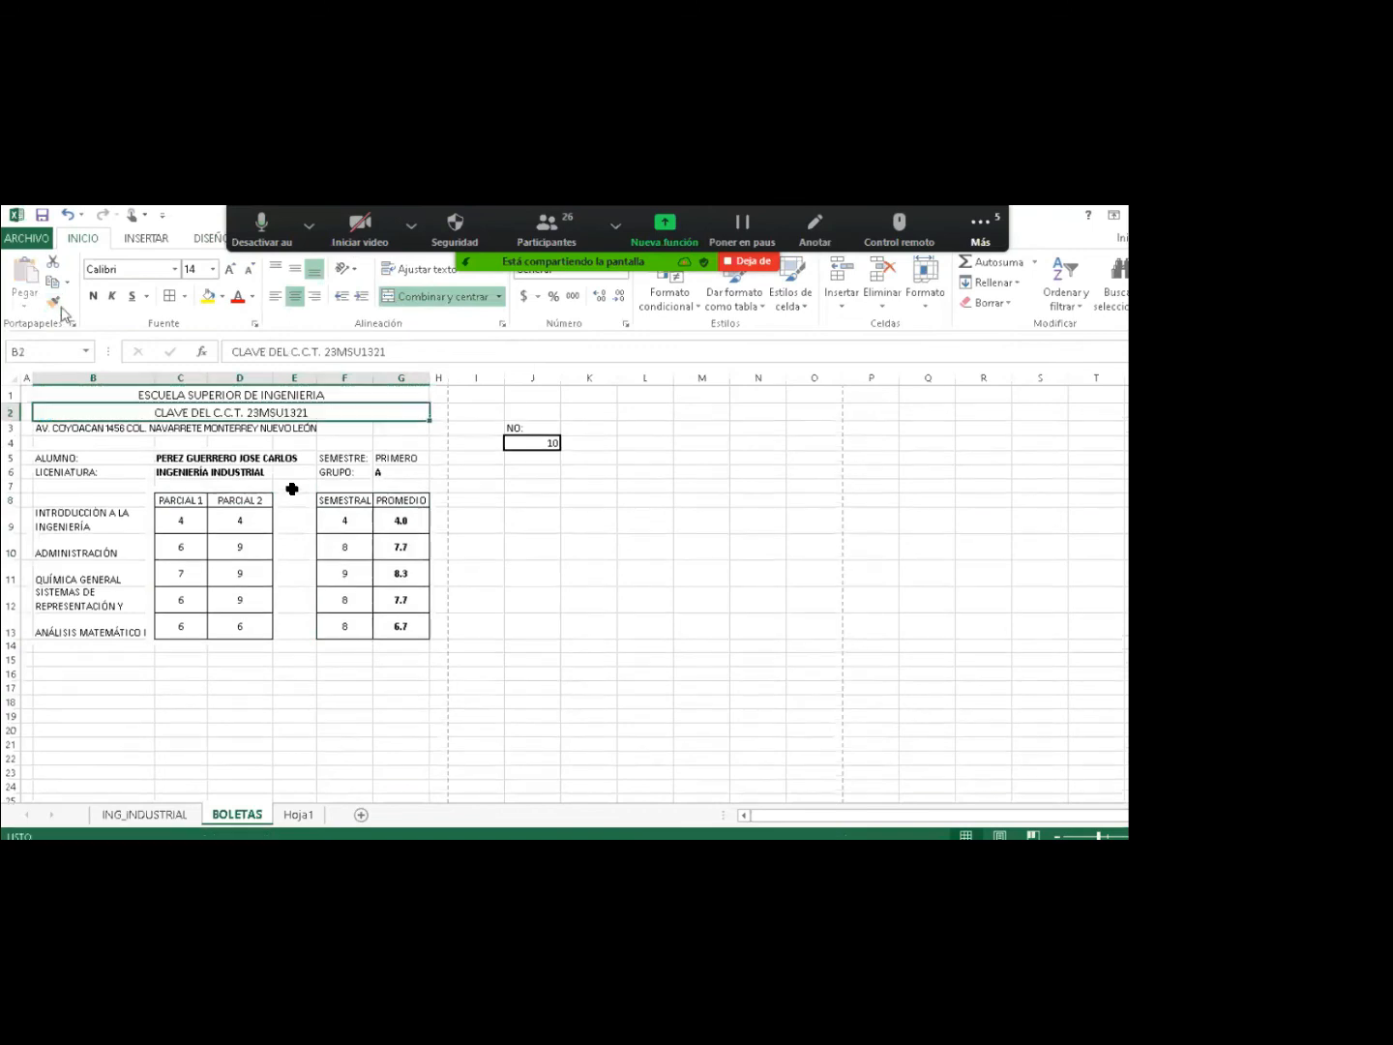
pyautogui.click(49, 426)
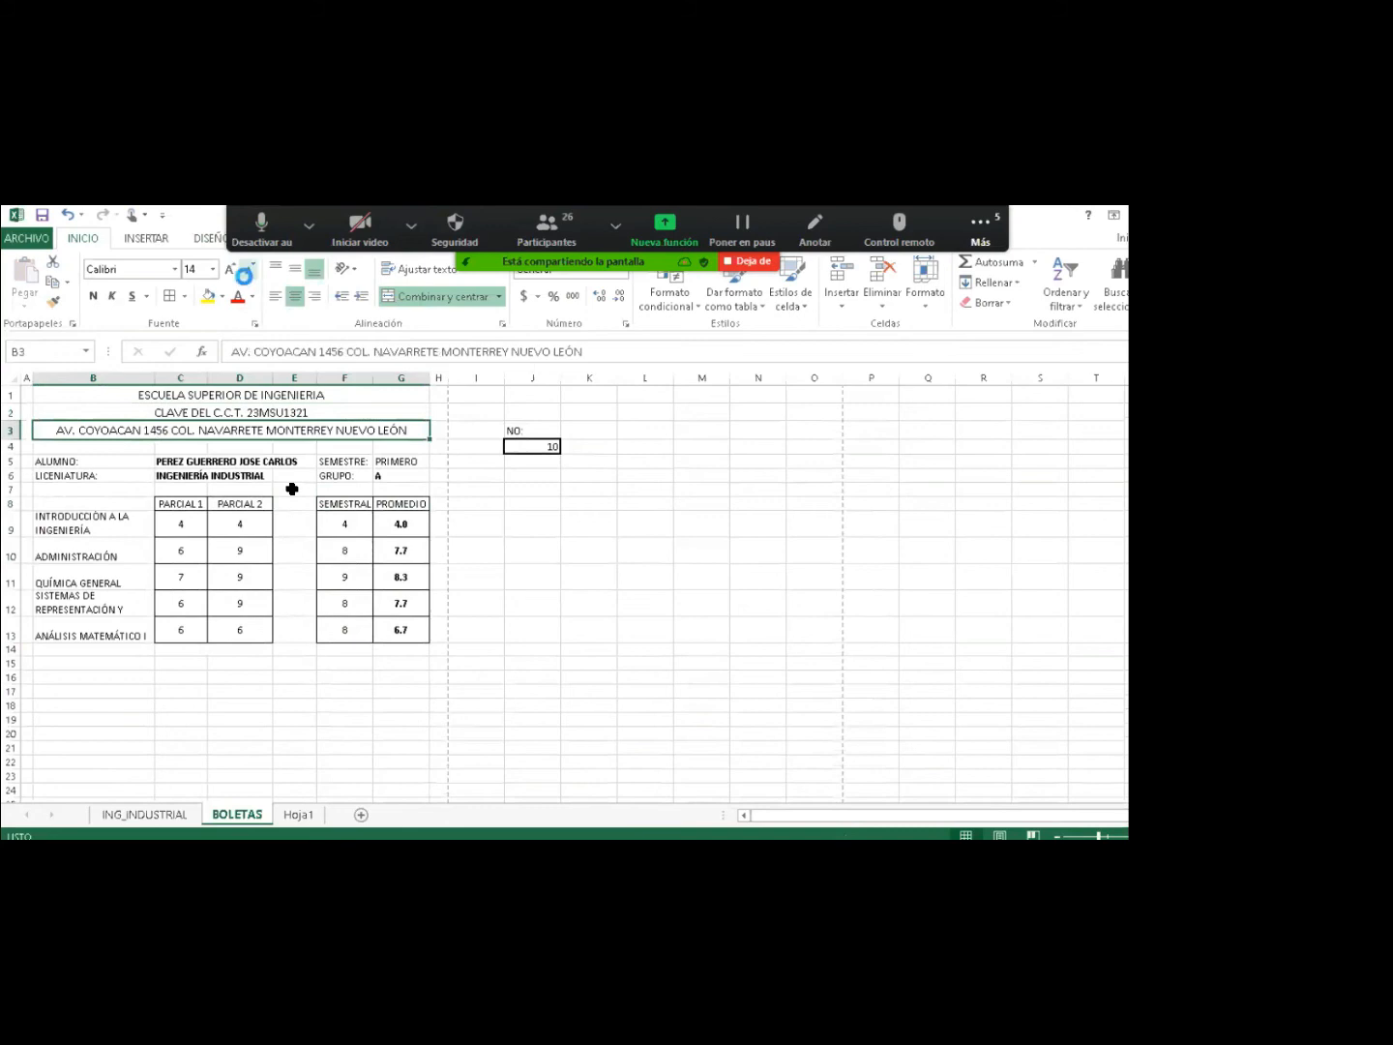
pyautogui.click(249, 270)
pyautogui.moveTo(178, 394); pyautogui.dragTo(178, 406)
pyautogui.click(93, 296)
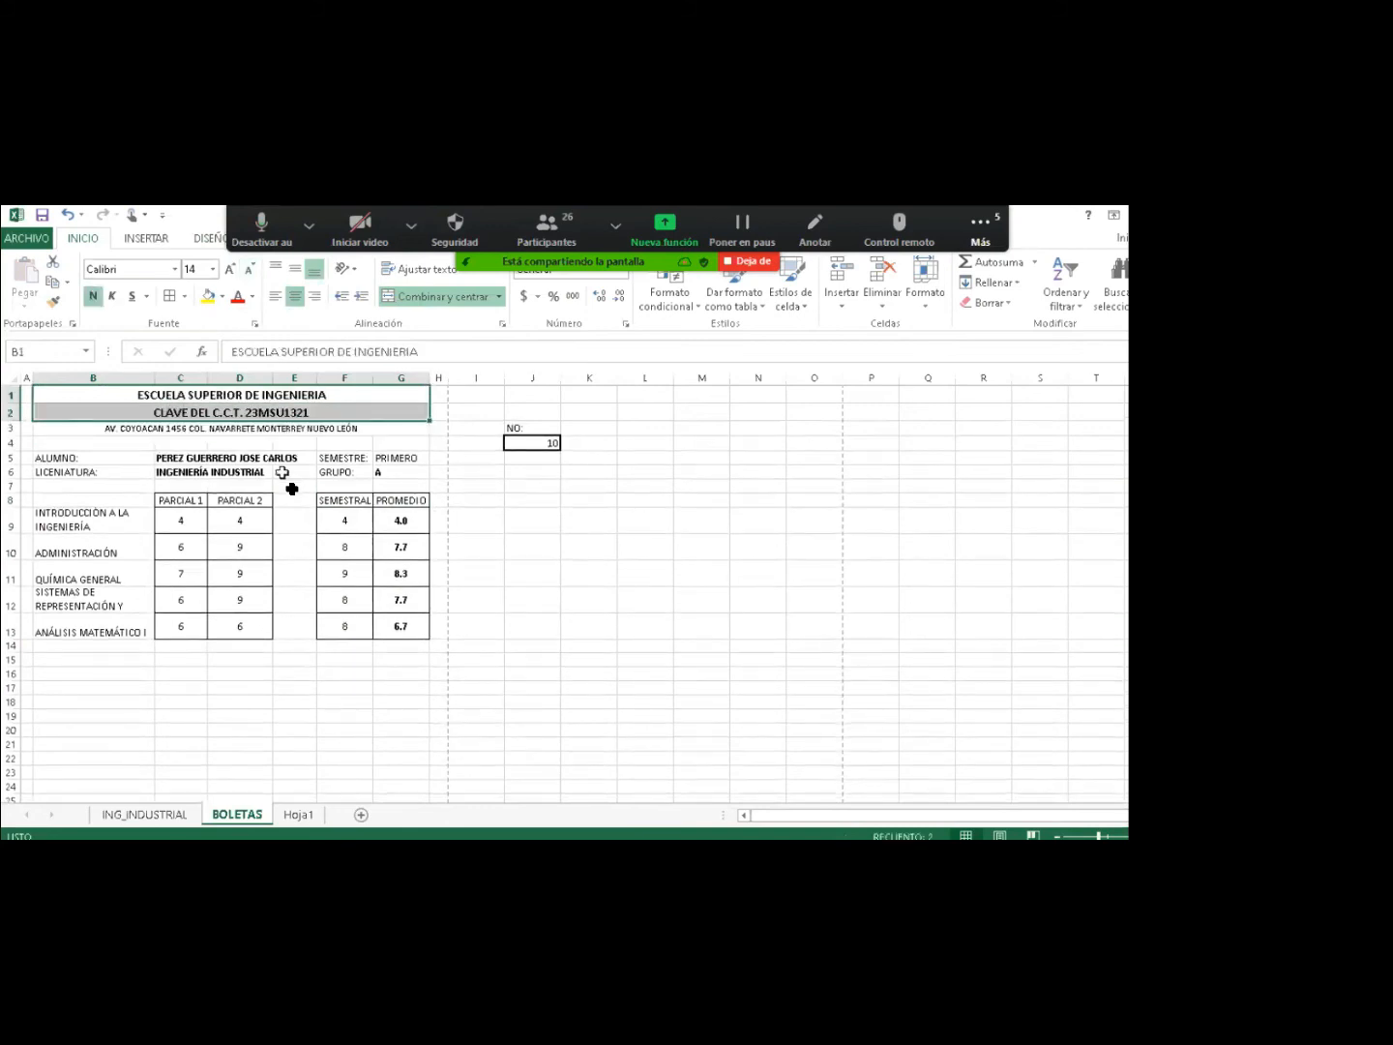
# Select row 15 across the report width, B15:G15, below the grades.
pyautogui.click(294, 472)
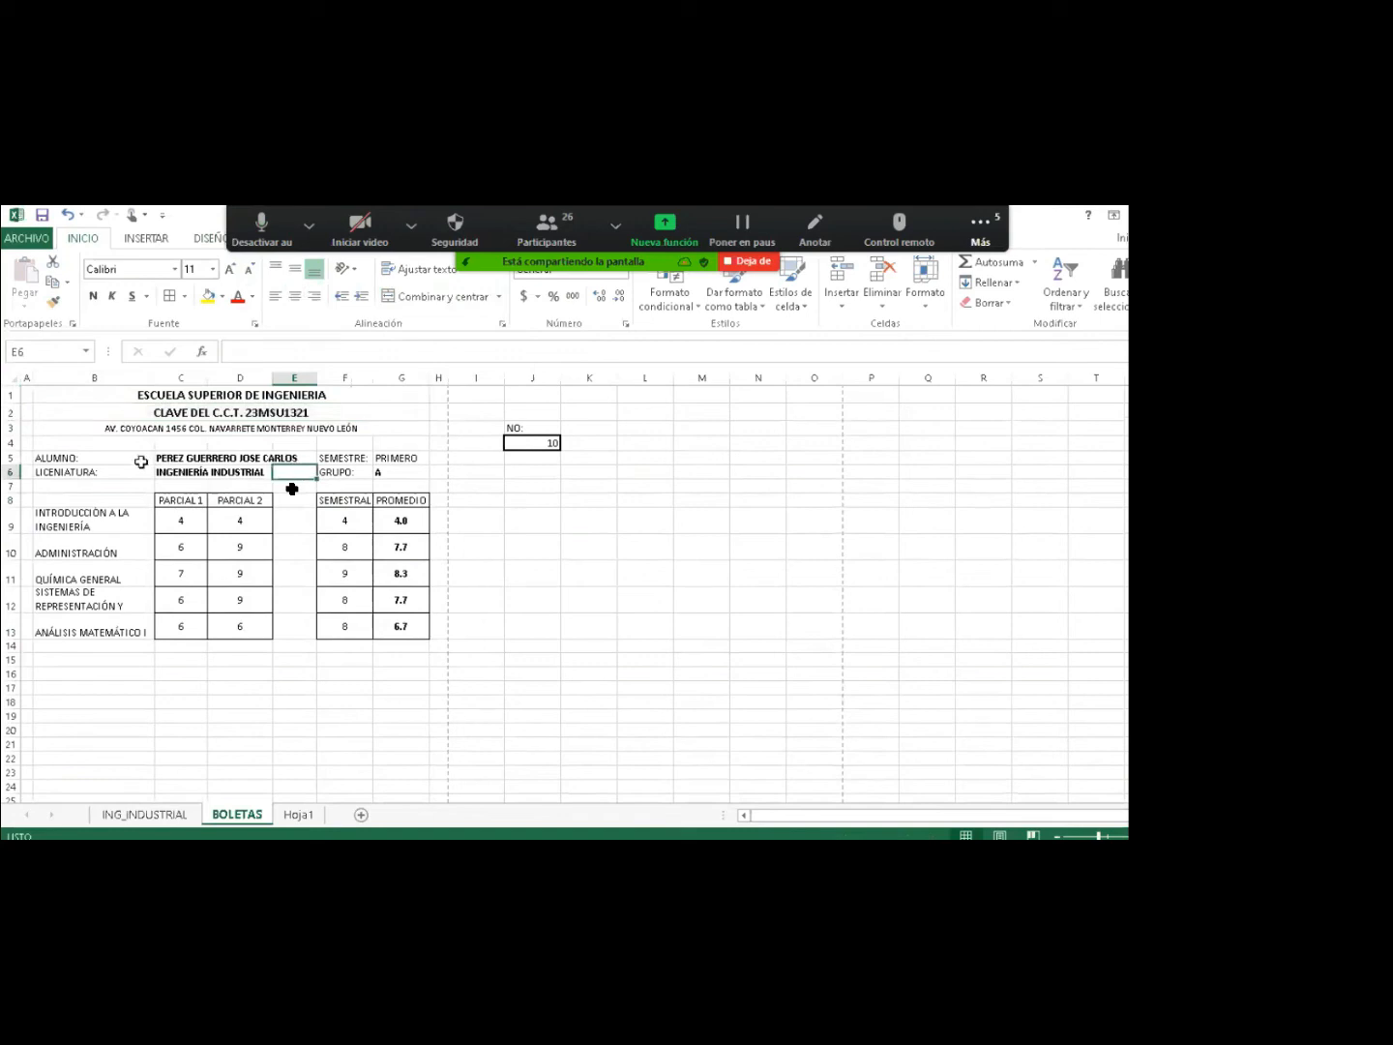
pyautogui.click(292, 509)
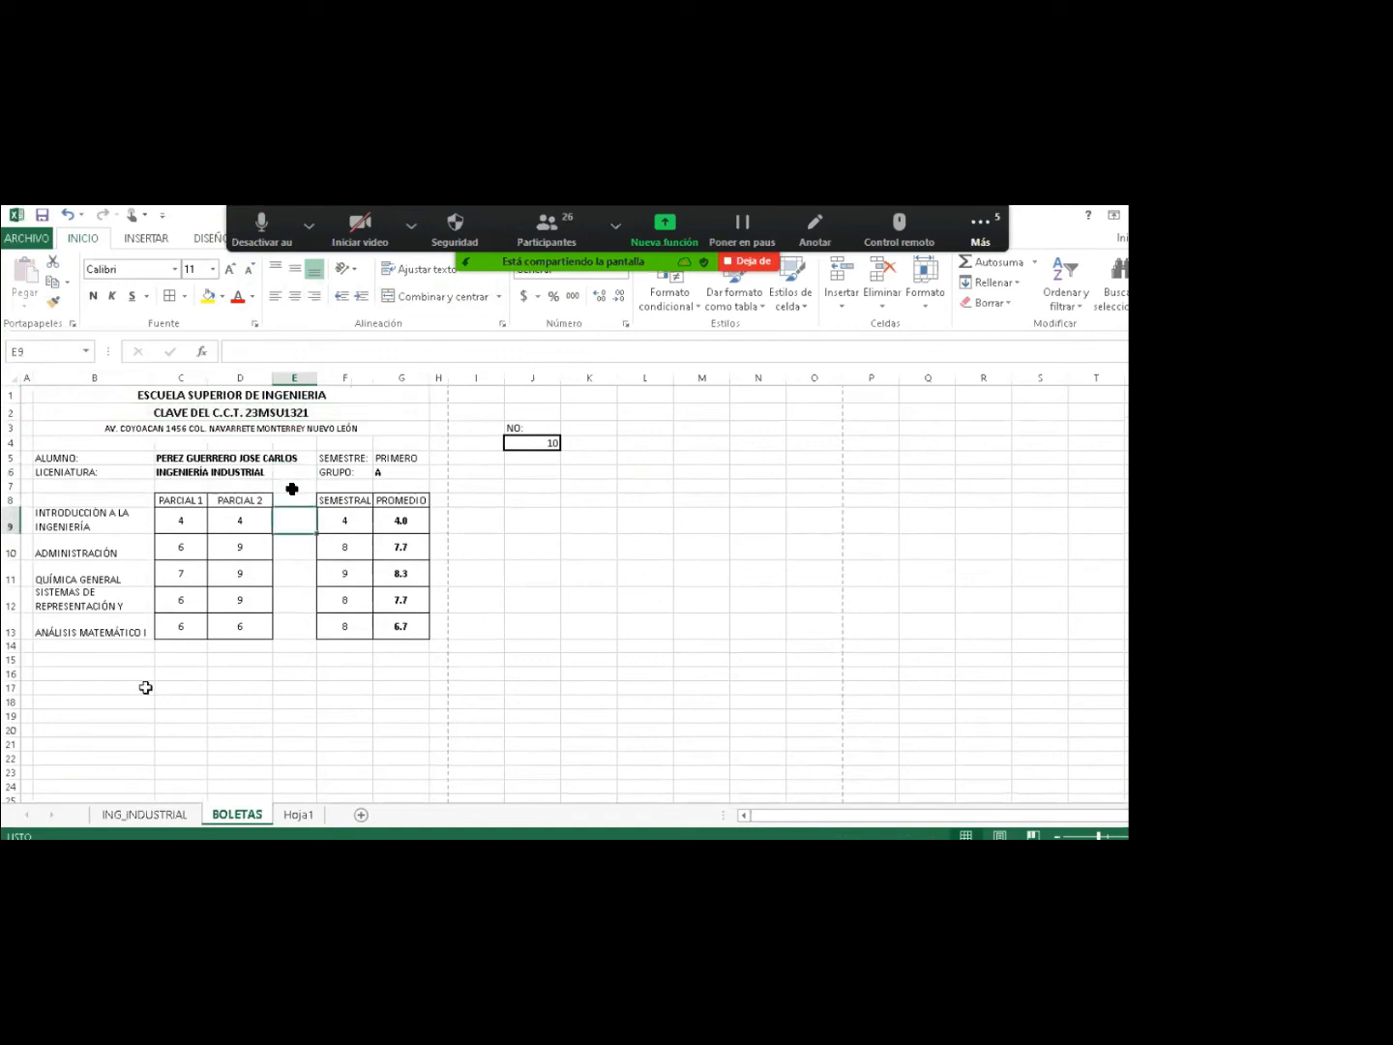
pyautogui.click(93, 661)
pyautogui.moveTo(93, 660); pyautogui.dragTo(403, 657)
# Merge and centre B15:G15 with ATENTAMENTE and B17:G17 with DEPARTAMENTO DE CONTOL ESCOLAR.
pyautogui.click(403, 297)
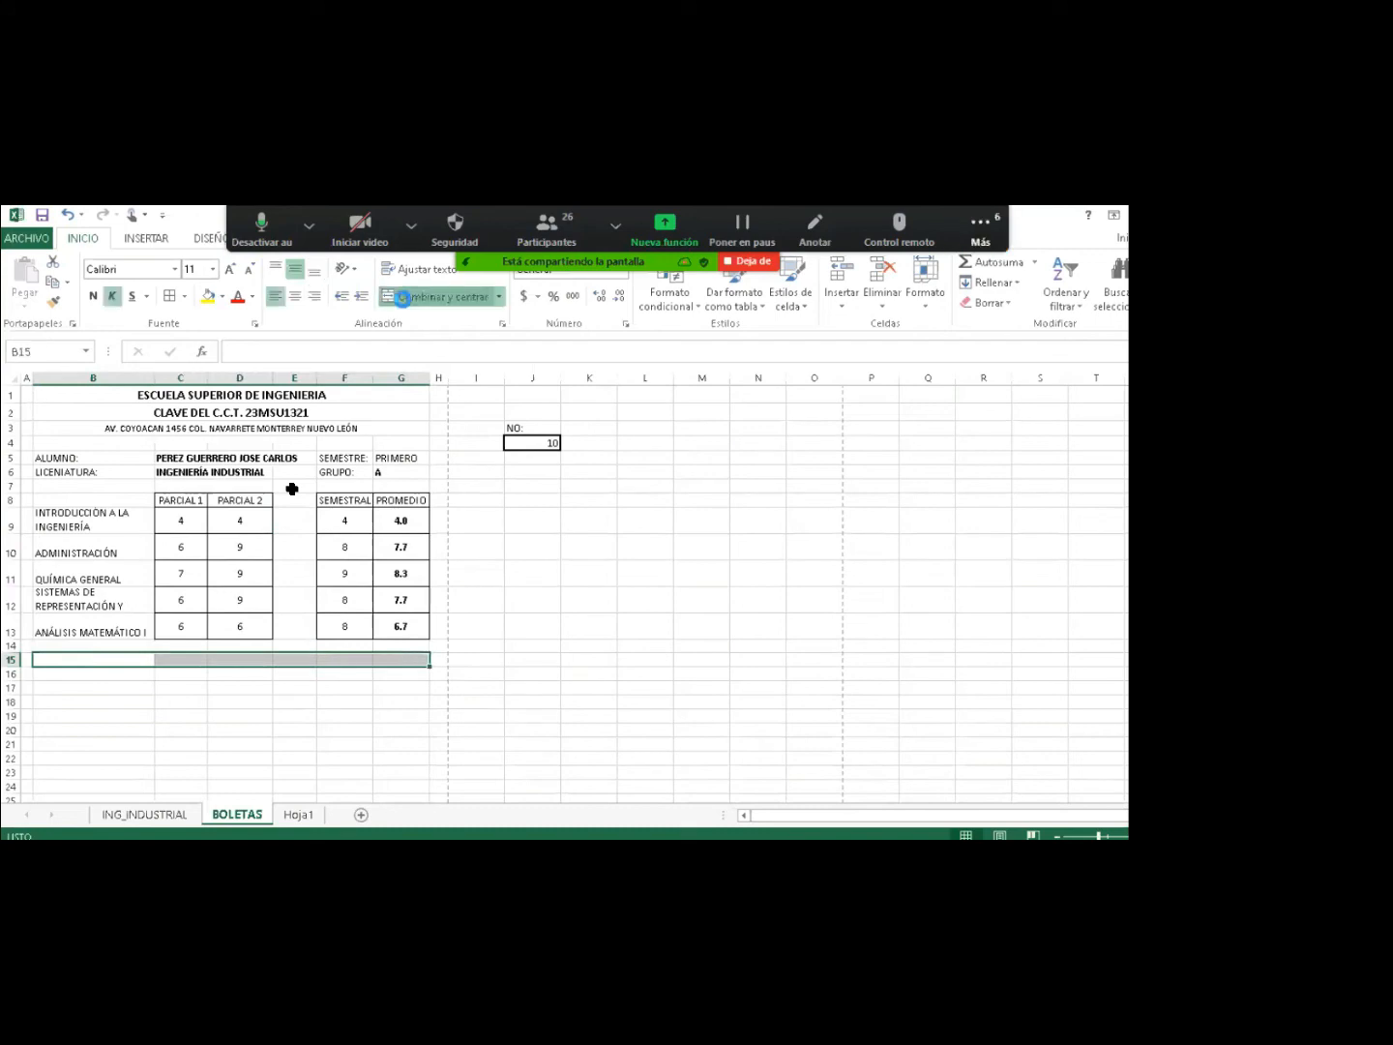
pyautogui.write('ATE')
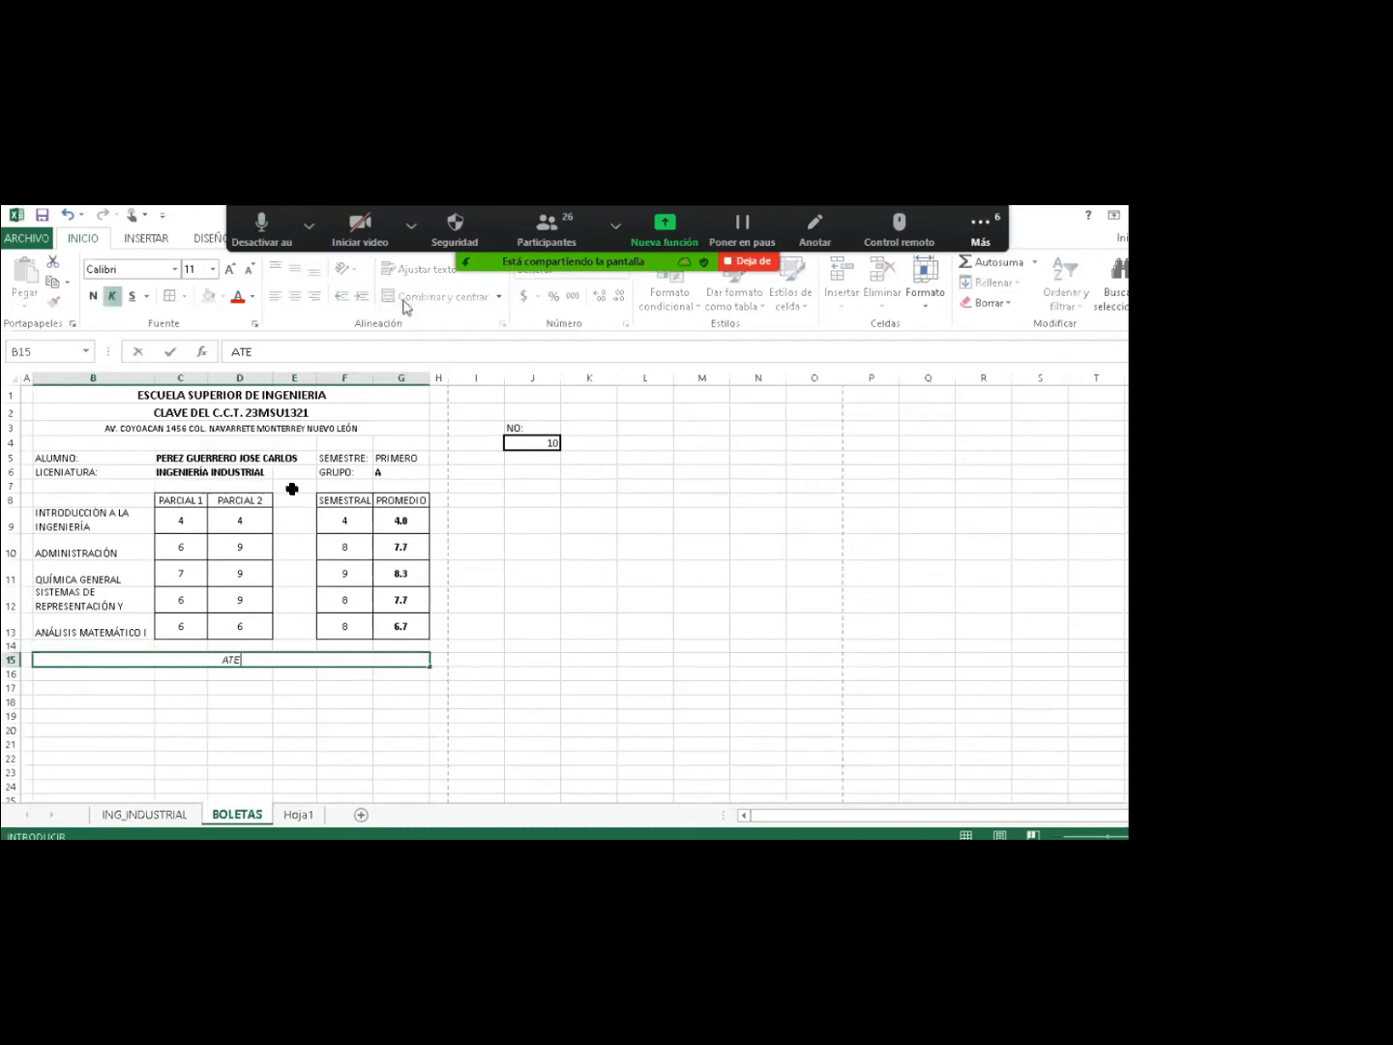
pyautogui.write('NTAMENTE')
pyautogui.moveTo(65, 688); pyautogui.dragTo(392, 688)
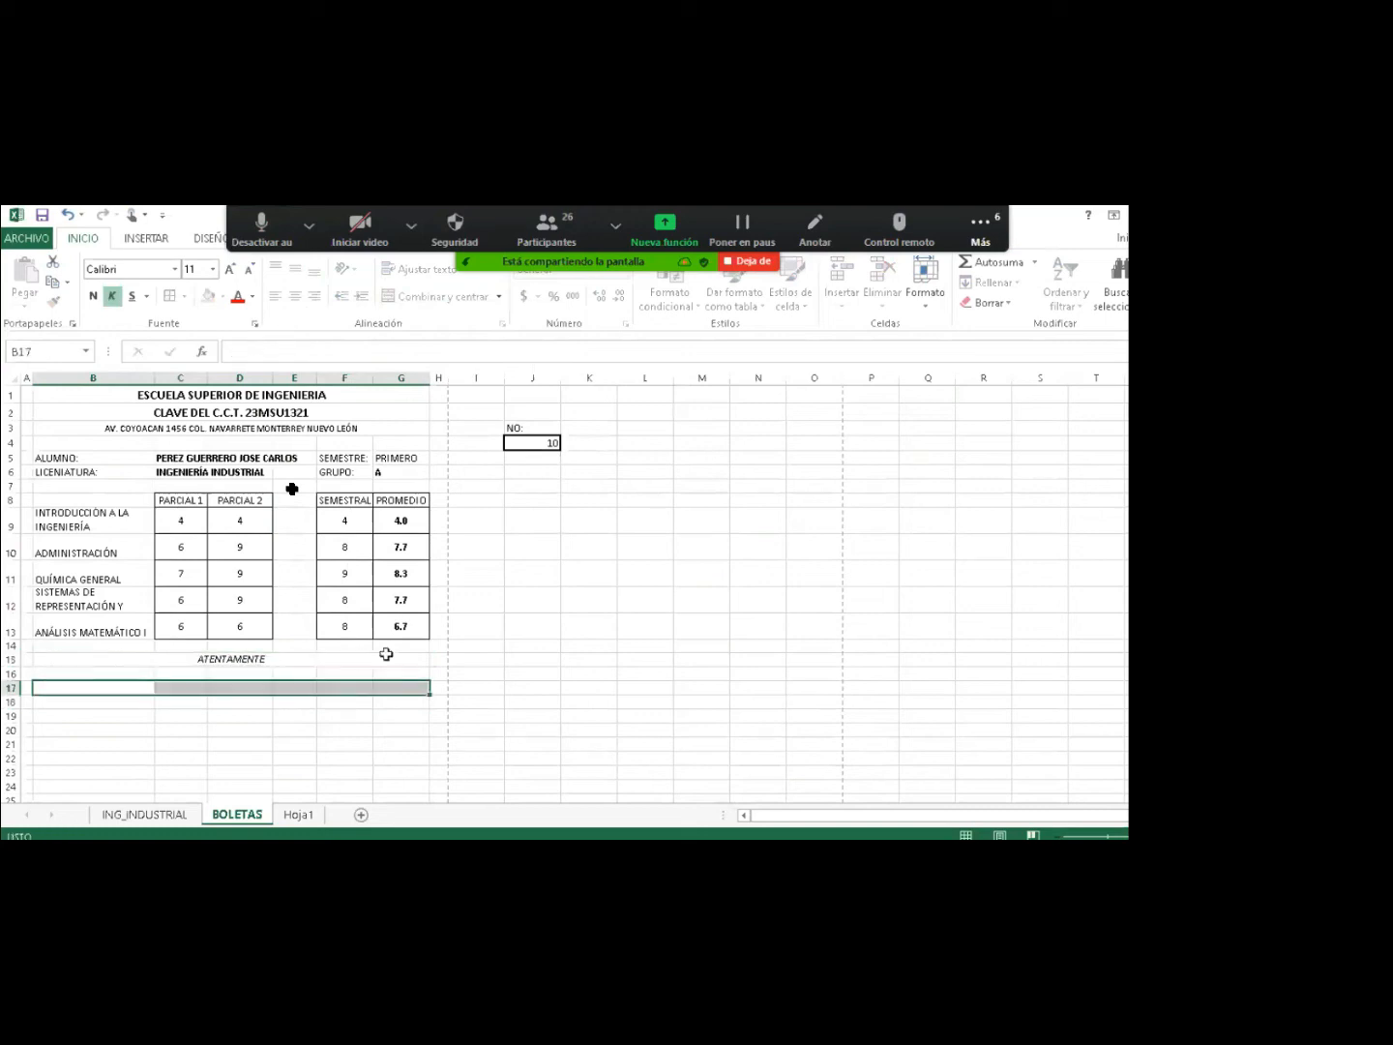
pyautogui.click(408, 300)
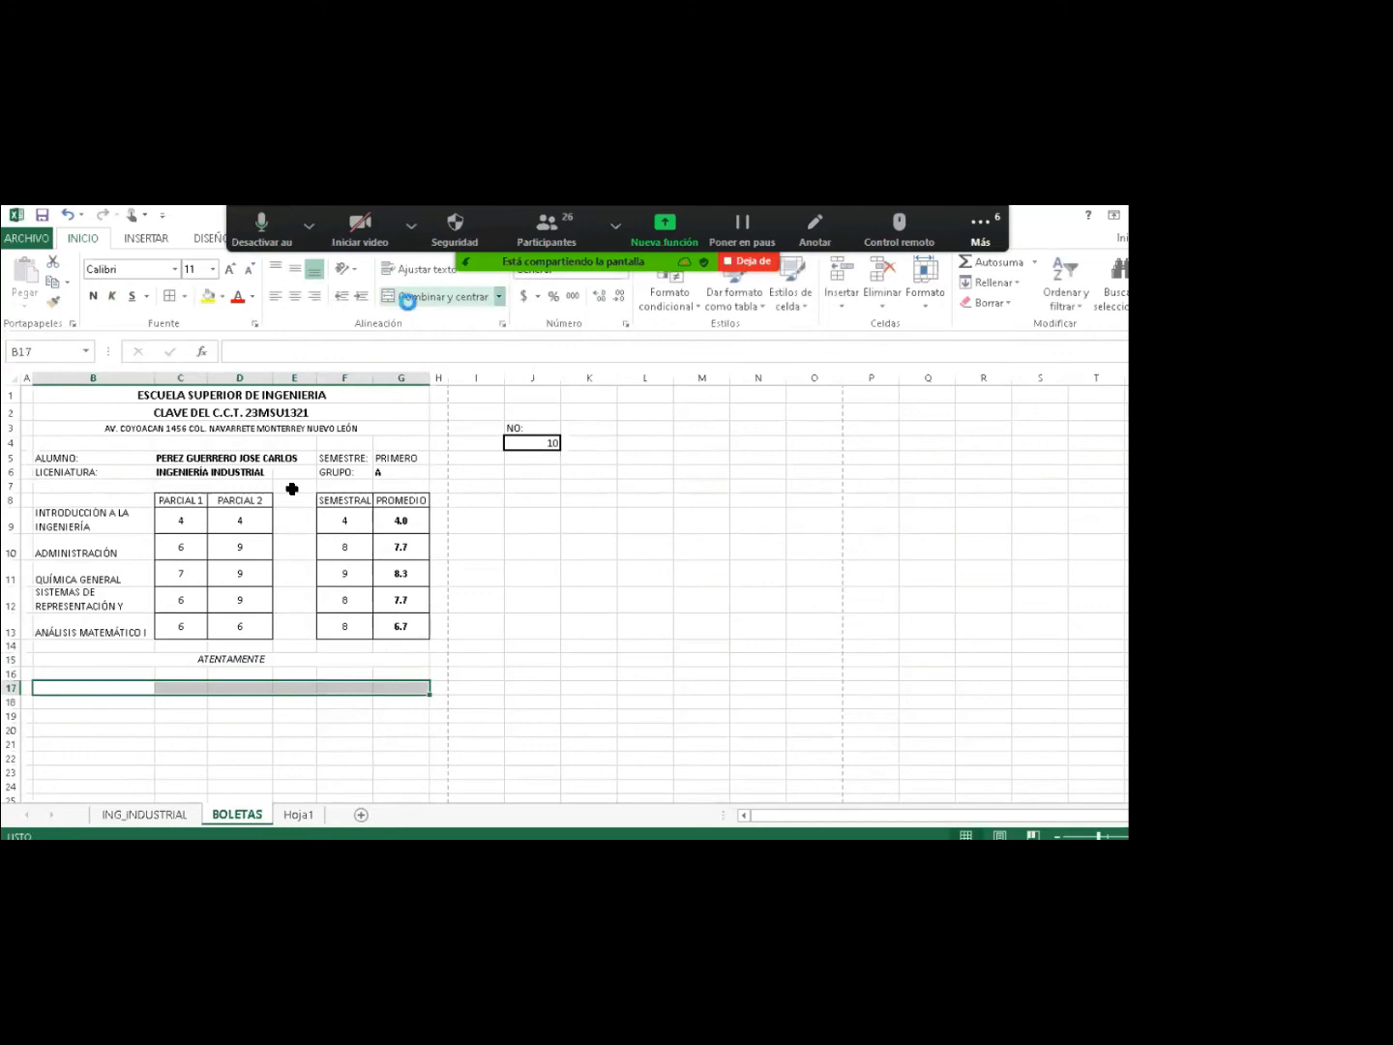
pyautogui.write('DEPARTAMENTO DE CONTOL ESCOLAR')
pyautogui.press('Return')
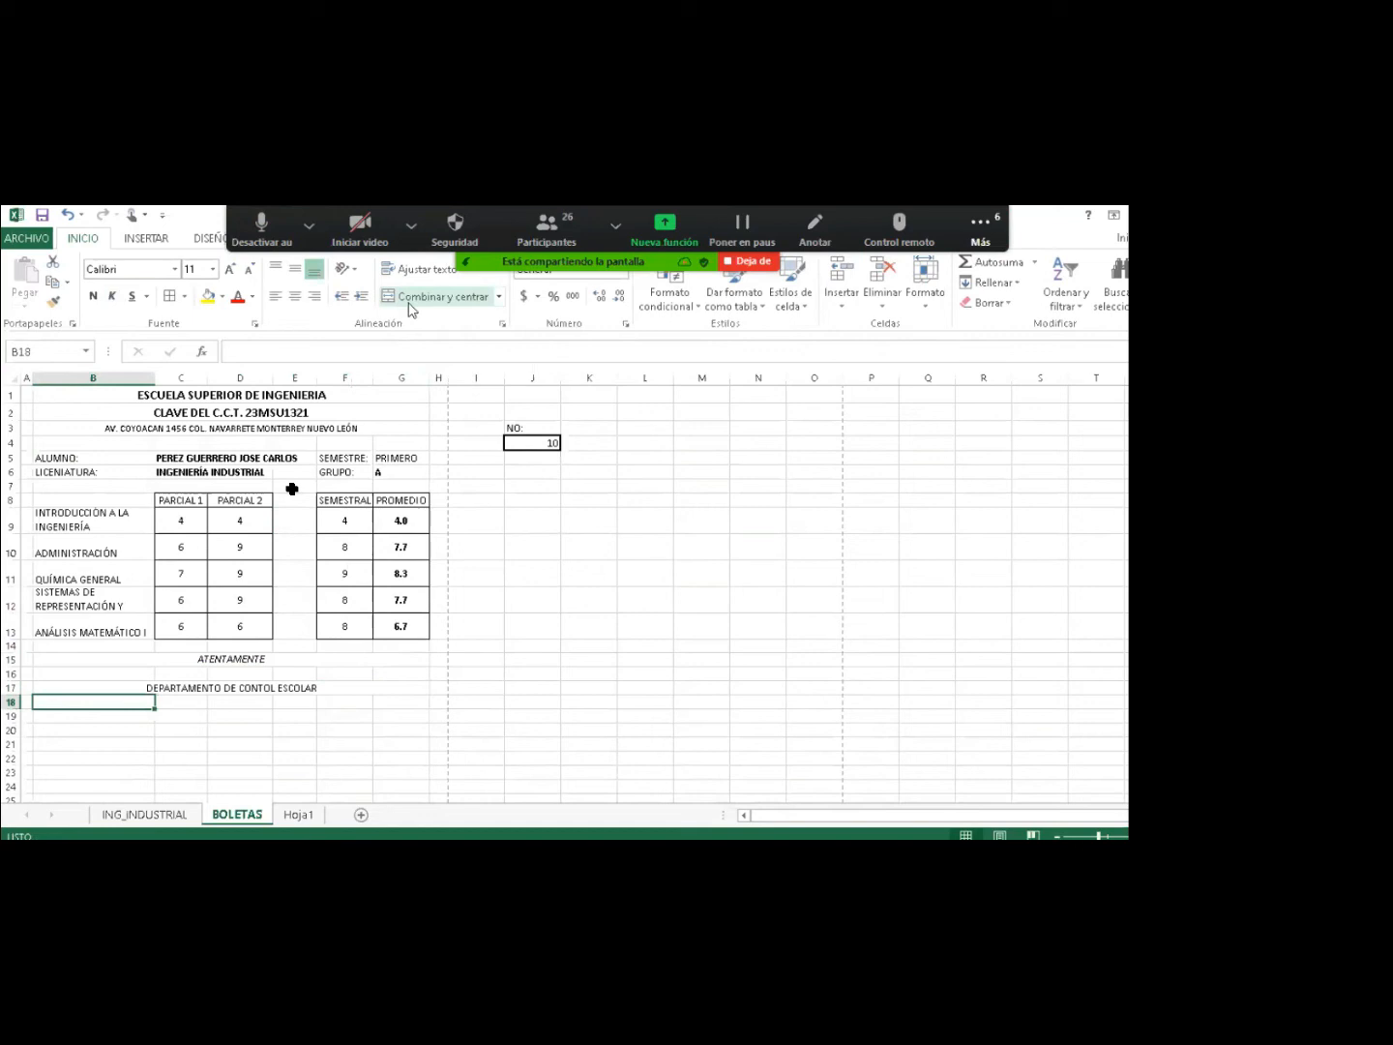
pyautogui.hotkey('alt', 'h')
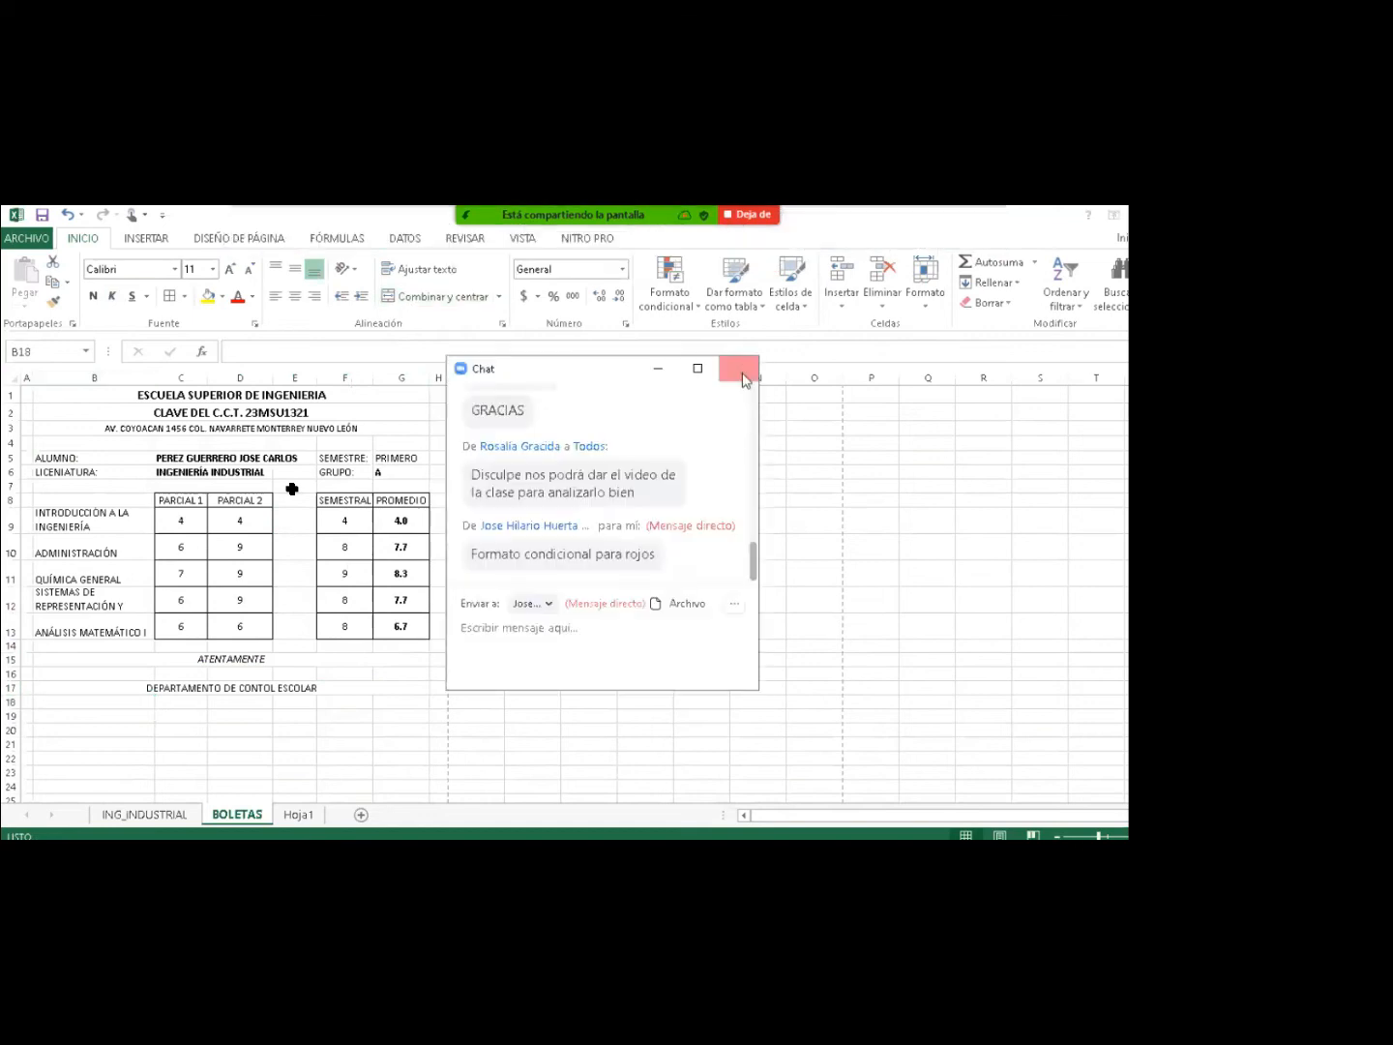
# On the ING_INDUSTRIAL sheet, copy grade cell C8's formatting with Format Painter.
pyautogui.click(743, 377)
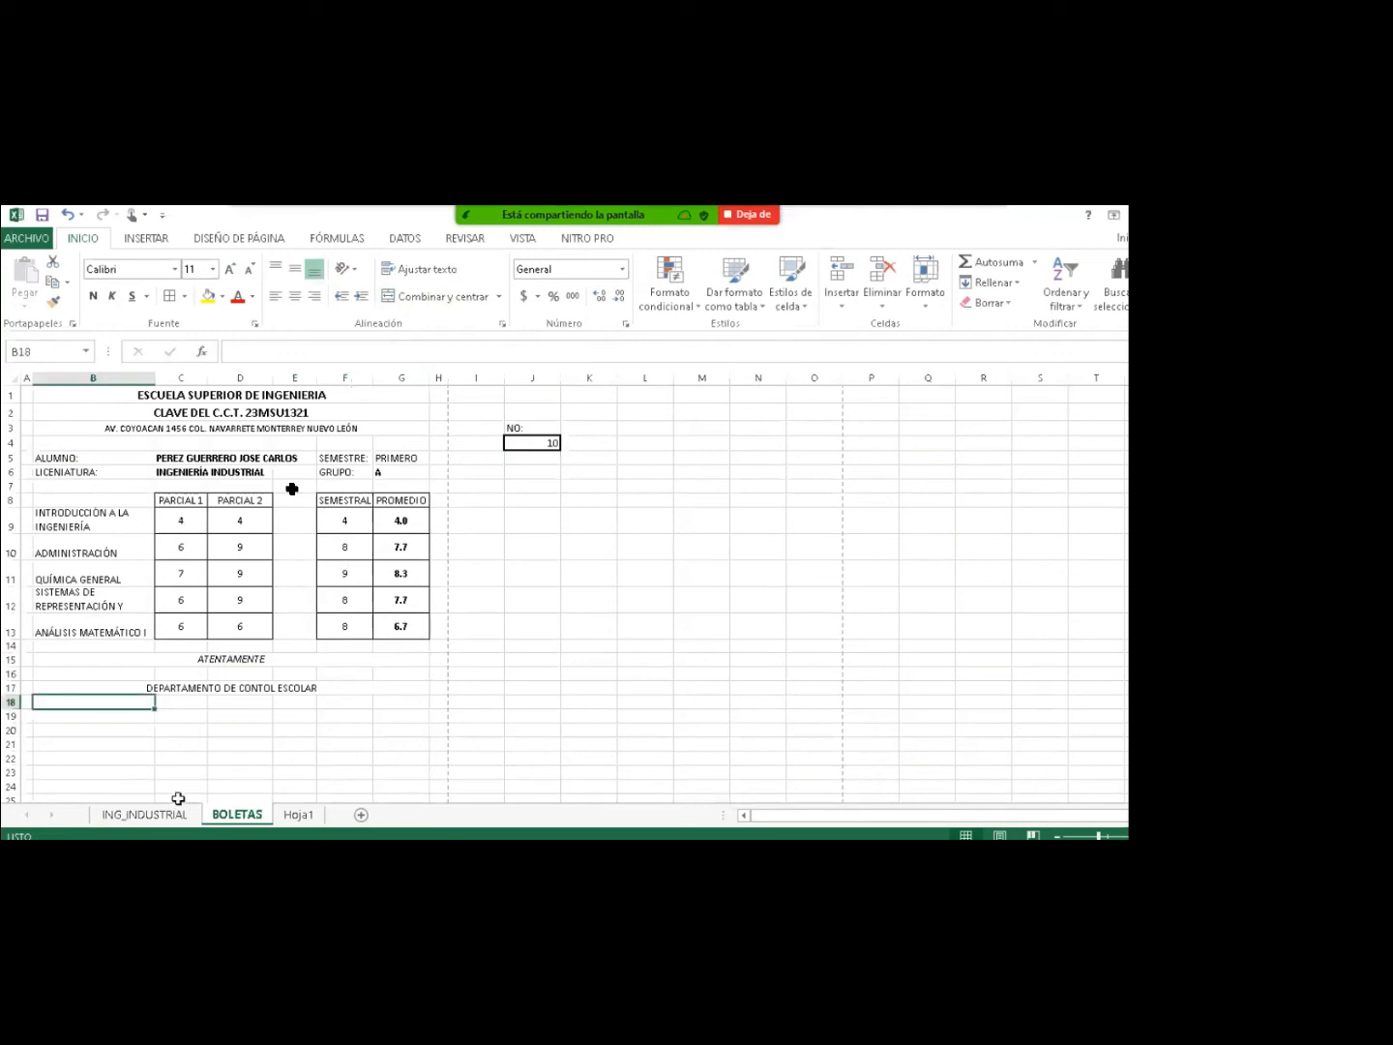
pyautogui.click(145, 815)
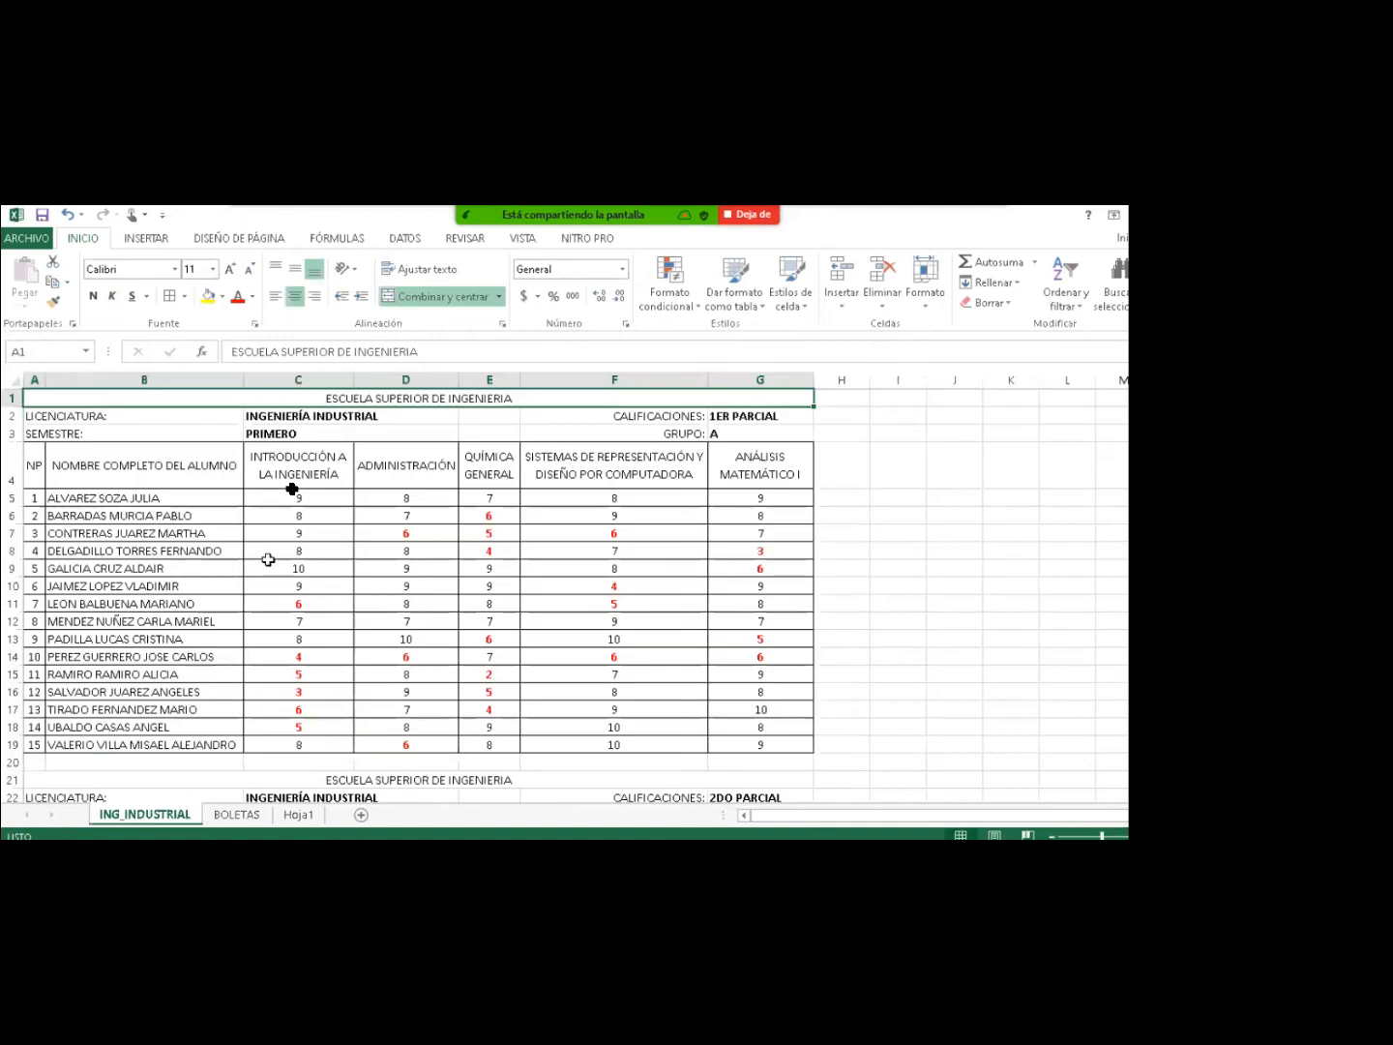
pyautogui.click(274, 553)
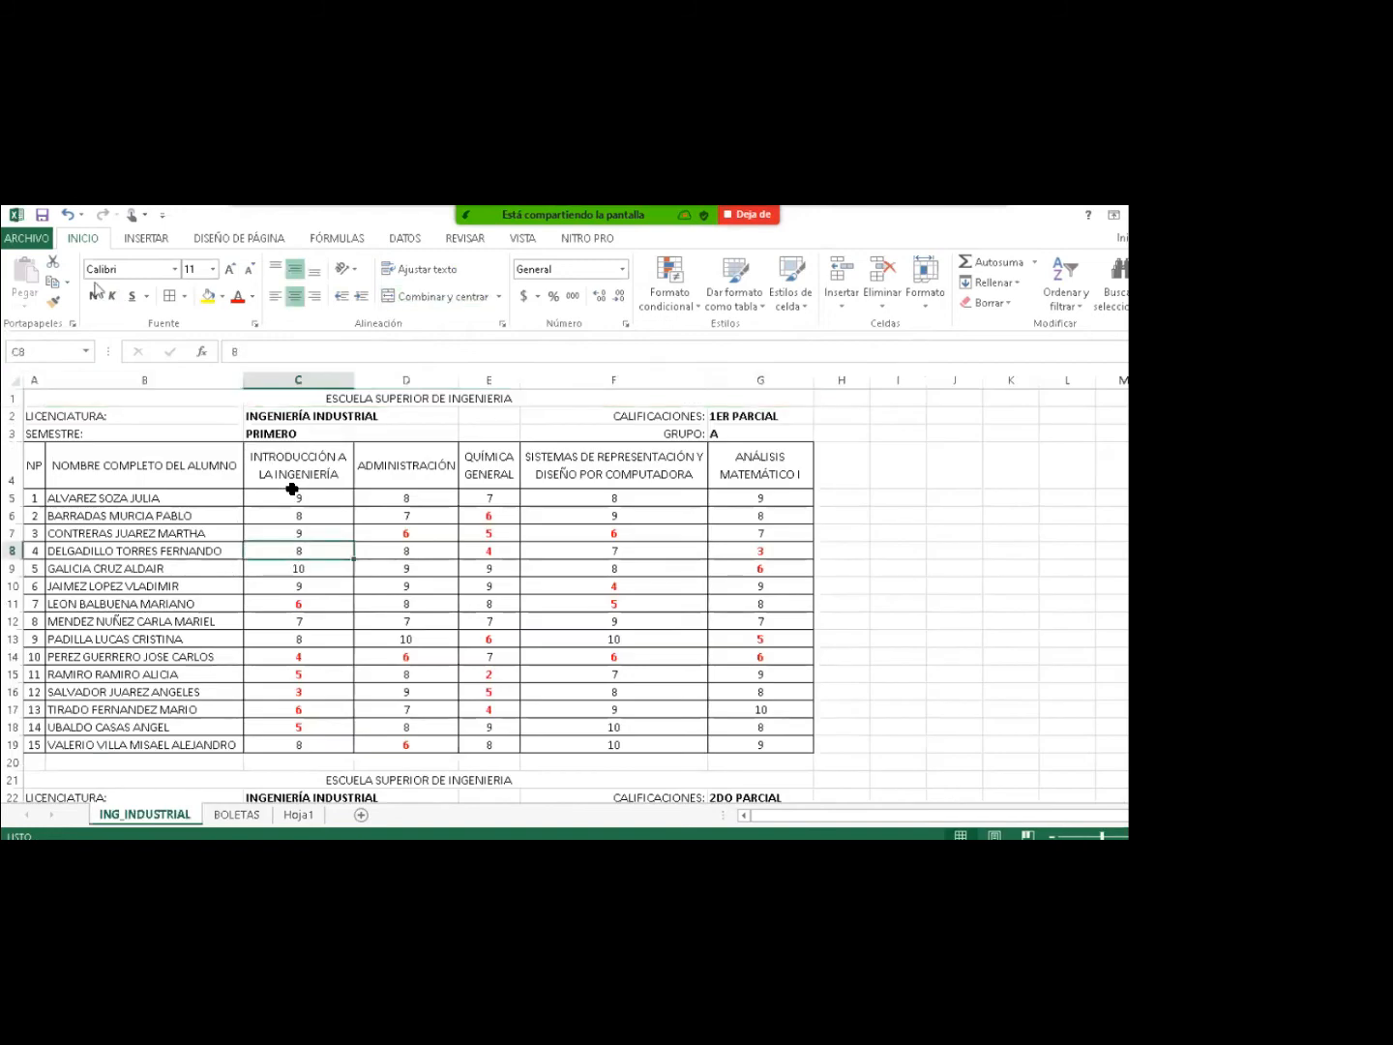
pyautogui.click(53, 300)
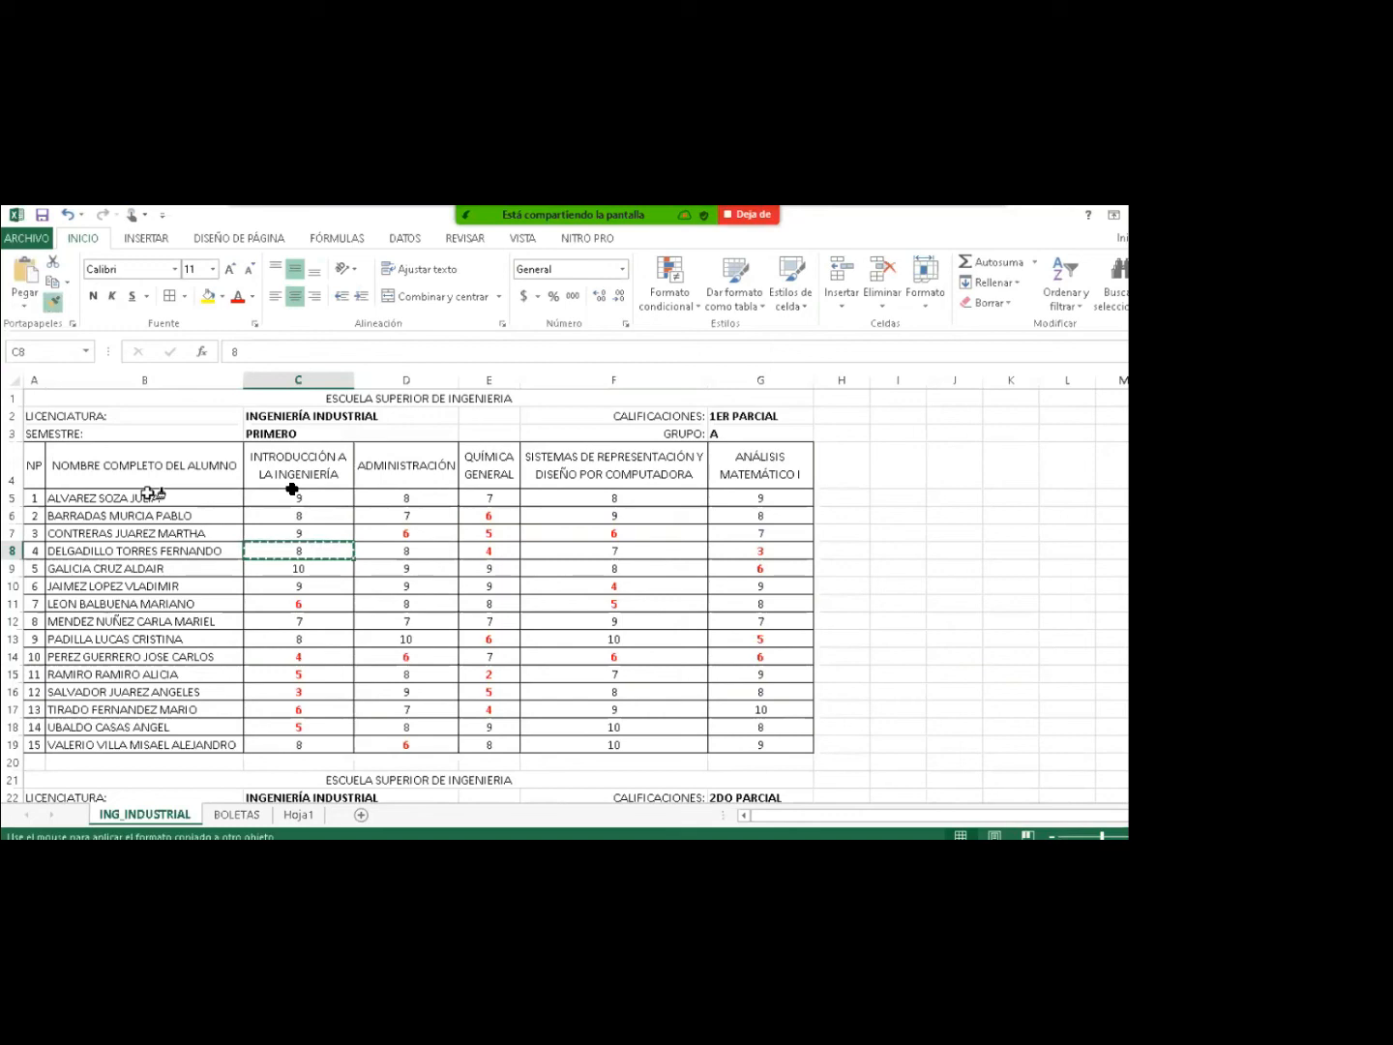
# Apply the red-for-failing grade formatting to BOLETAS partial grades C9:D13 and semester grades F9:F13.
pyautogui.click(243, 817)
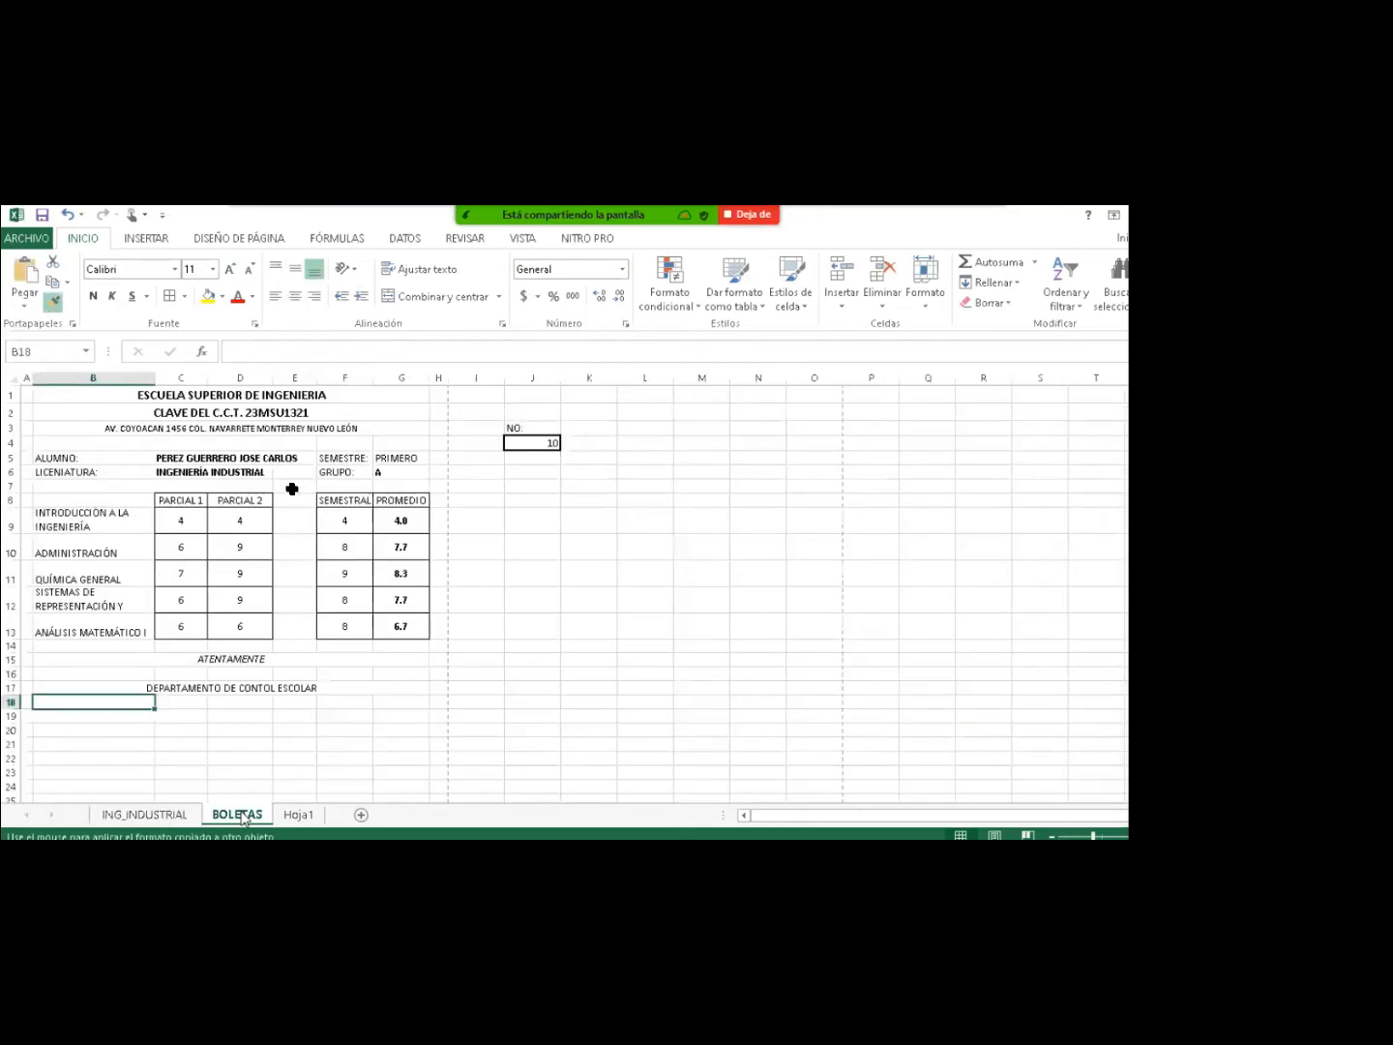
pyautogui.moveTo(179, 523)
pyautogui.mouseDown()
pyautogui.moveTo(153, 540)
pyautogui.moveTo(207, 574)
pyautogui.moveTo(237, 624)
pyautogui.mouseUp()
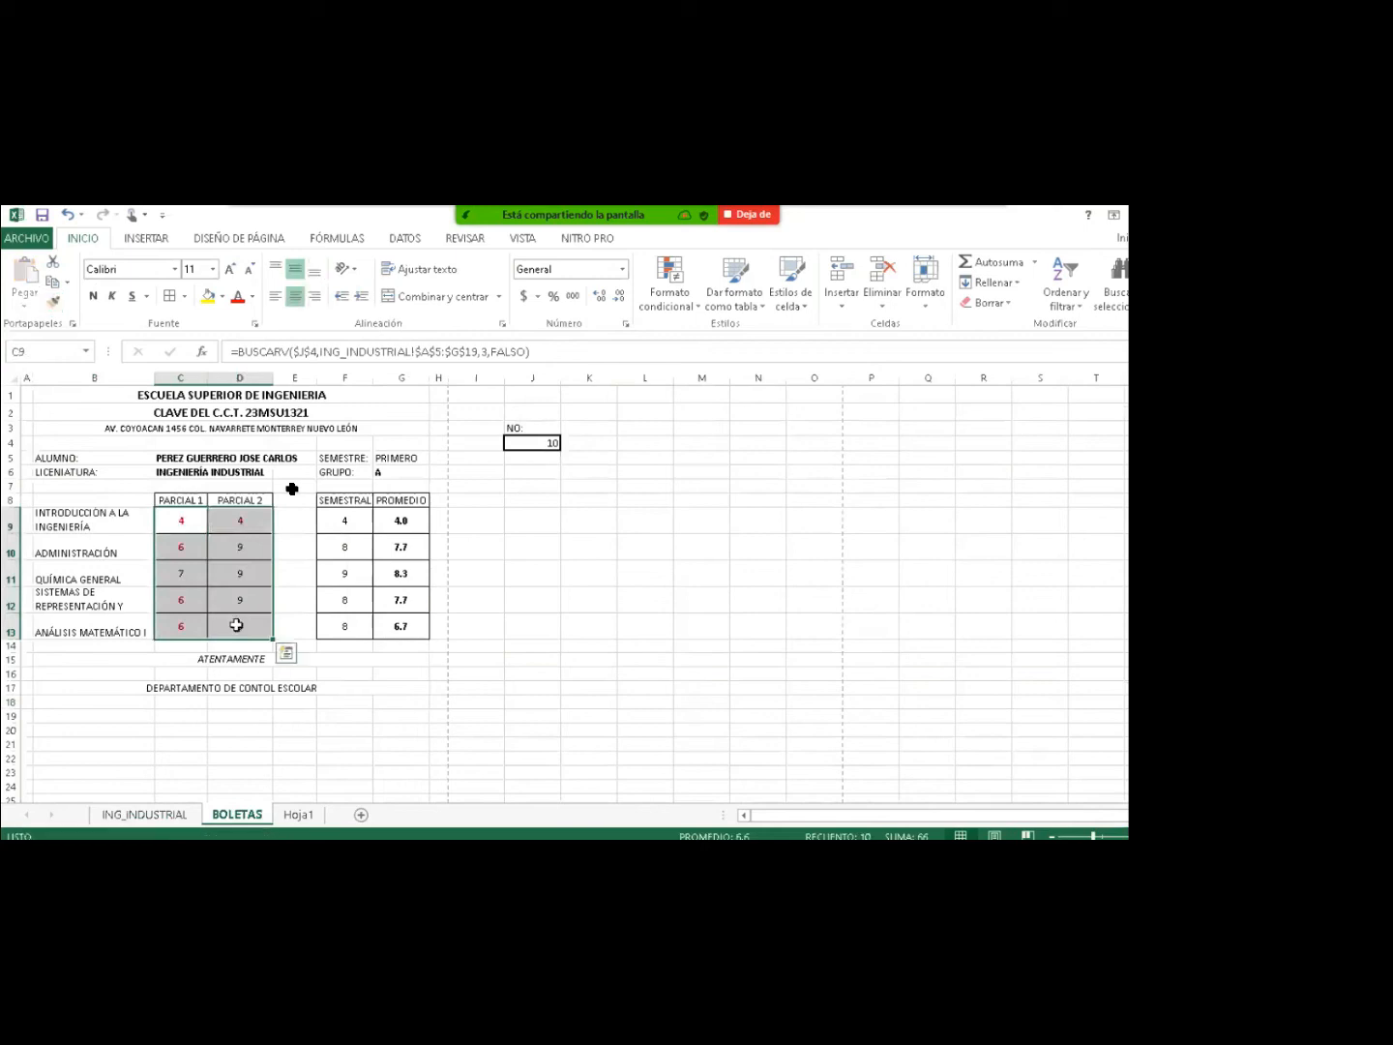
pyautogui.click(227, 520)
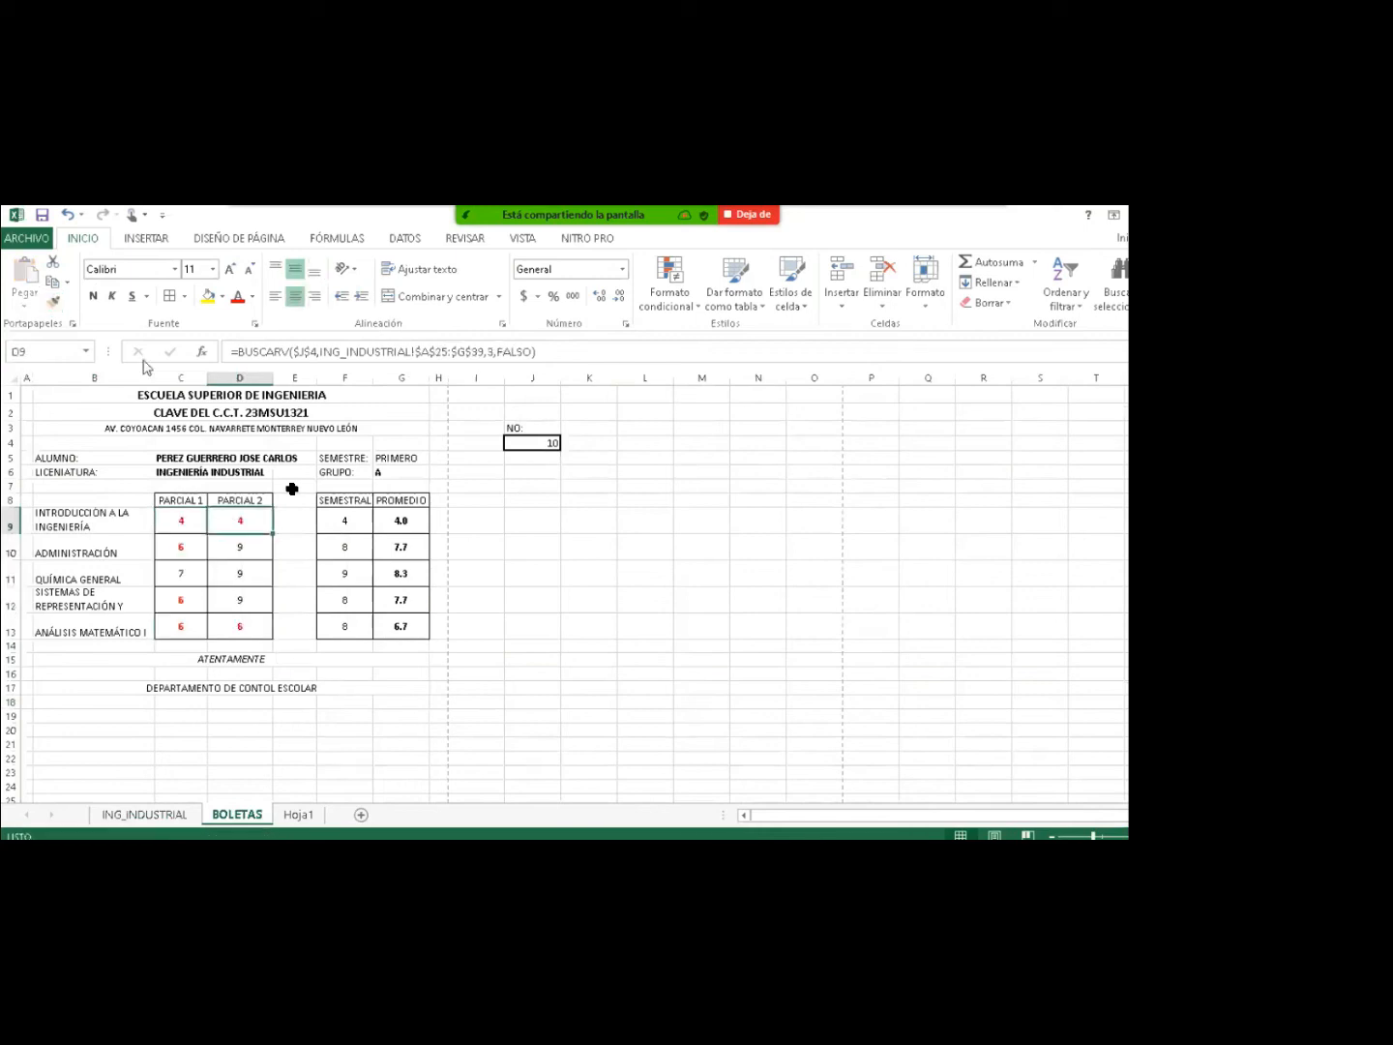
pyautogui.click(54, 303)
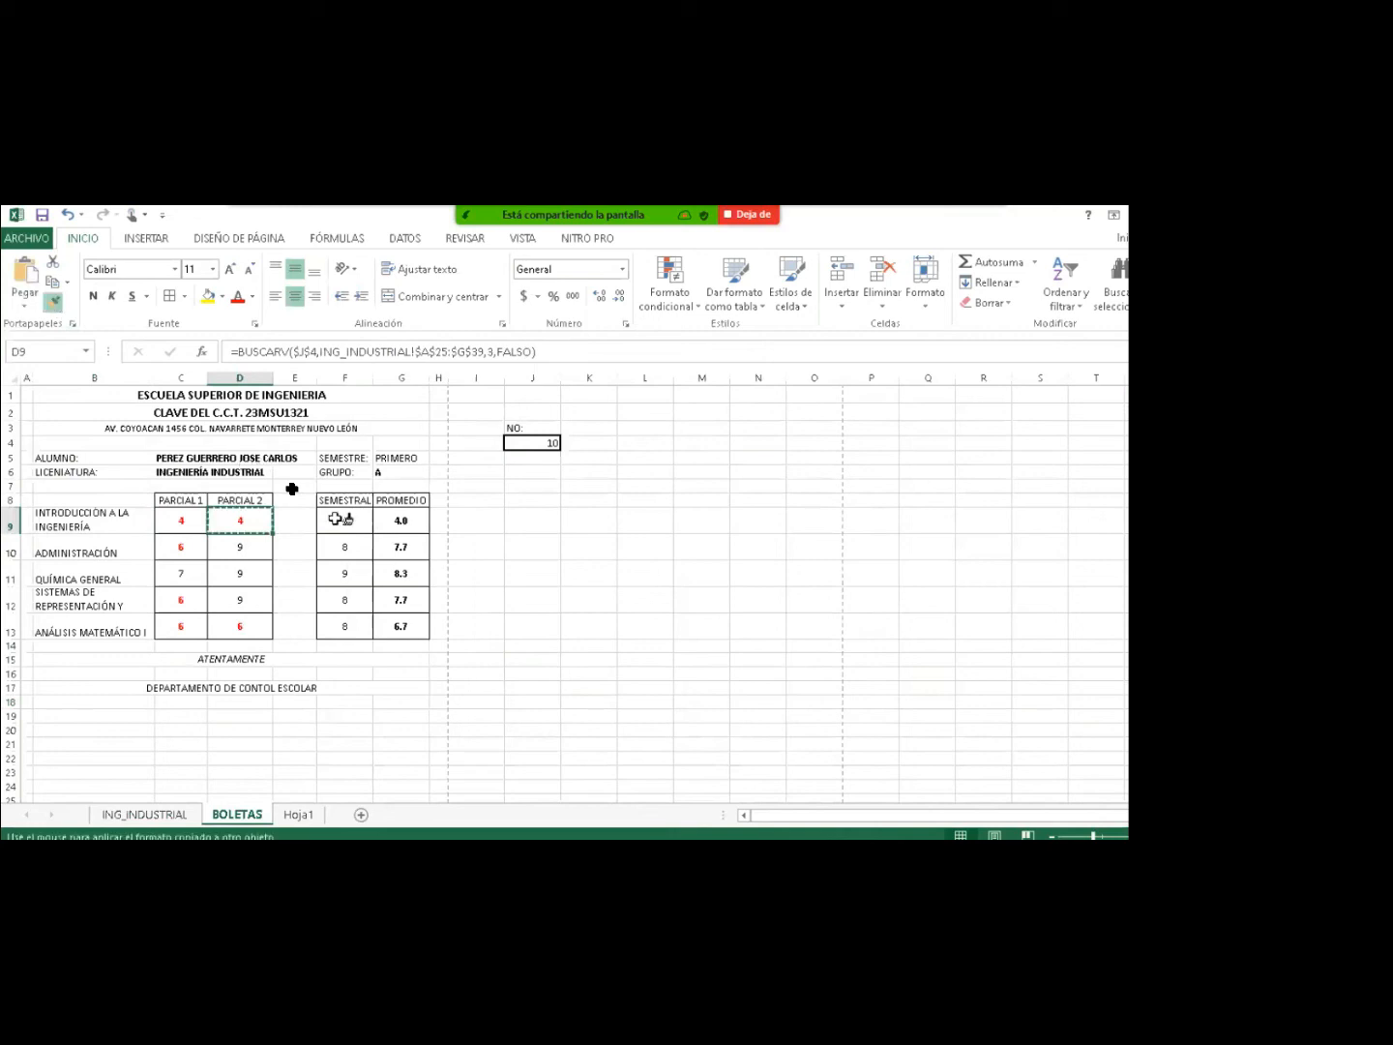
pyautogui.moveTo(336, 518)
pyautogui.mouseDown()
pyautogui.moveTo(388, 582)
pyautogui.moveTo(393, 629)
pyautogui.mouseUp()
# Show the PROMEDIO averages G9:G13 at one decimal place in bold.
pyautogui.moveTo(401, 522); pyautogui.dragTo(404, 605)
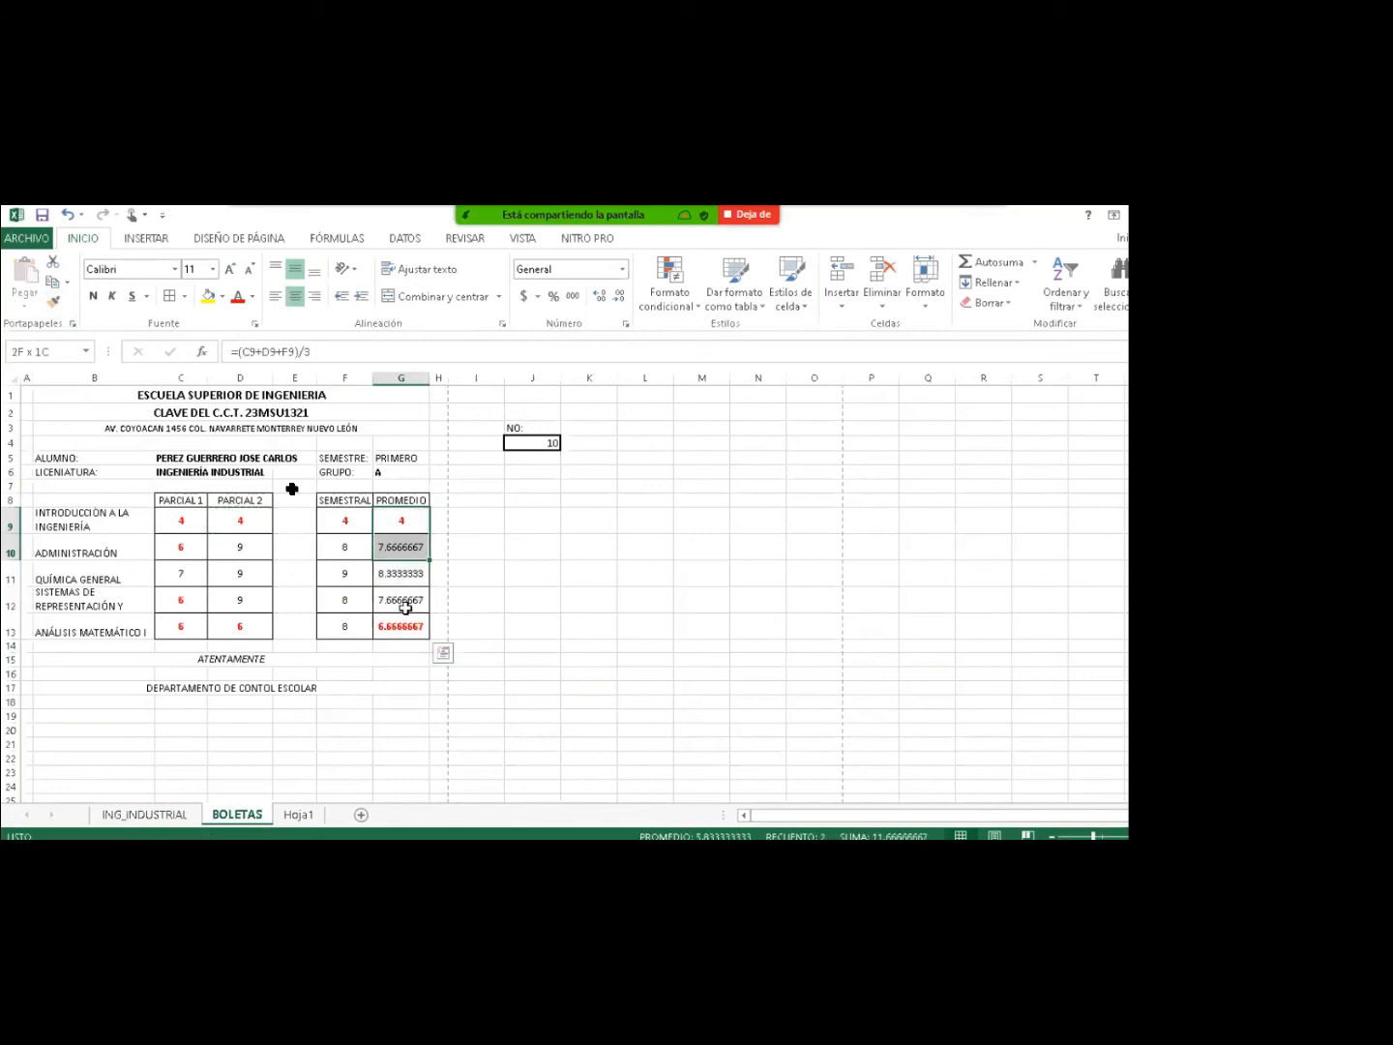
pyautogui.moveTo(405, 605); pyautogui.dragTo(405, 628)
pyautogui.click(620, 297)
pyautogui.click(621, 298)
pyautogui.click(620, 298)
pyautogui.click(621, 298)
pyautogui.click(620, 297)
pyautogui.click(620, 297)
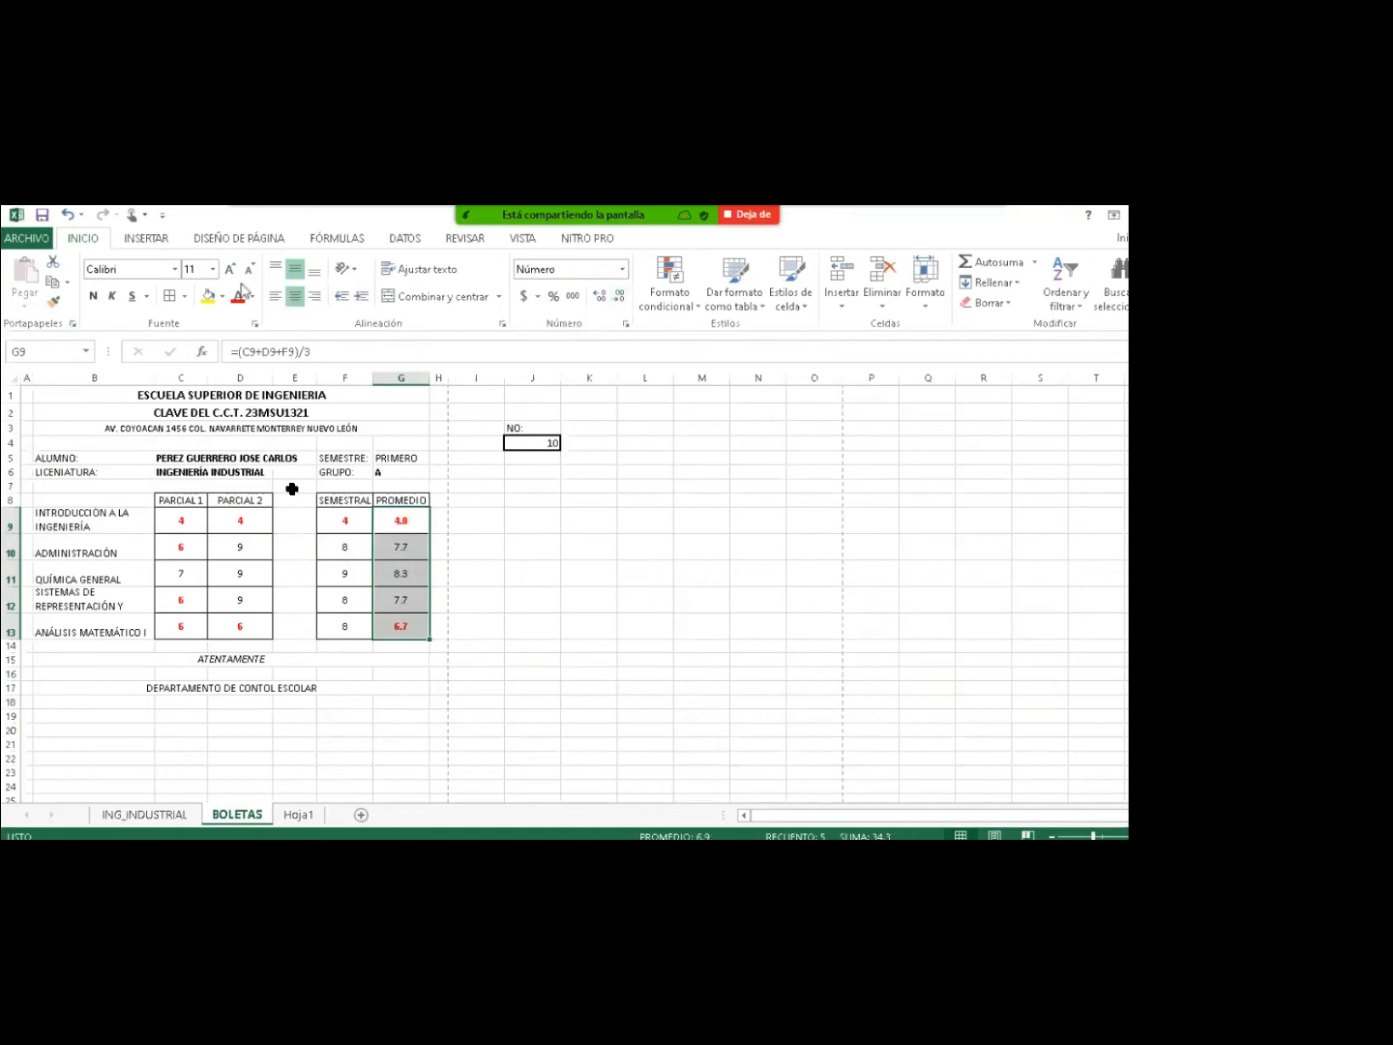
pyautogui.click(96, 298)
pyautogui.click(476, 520)
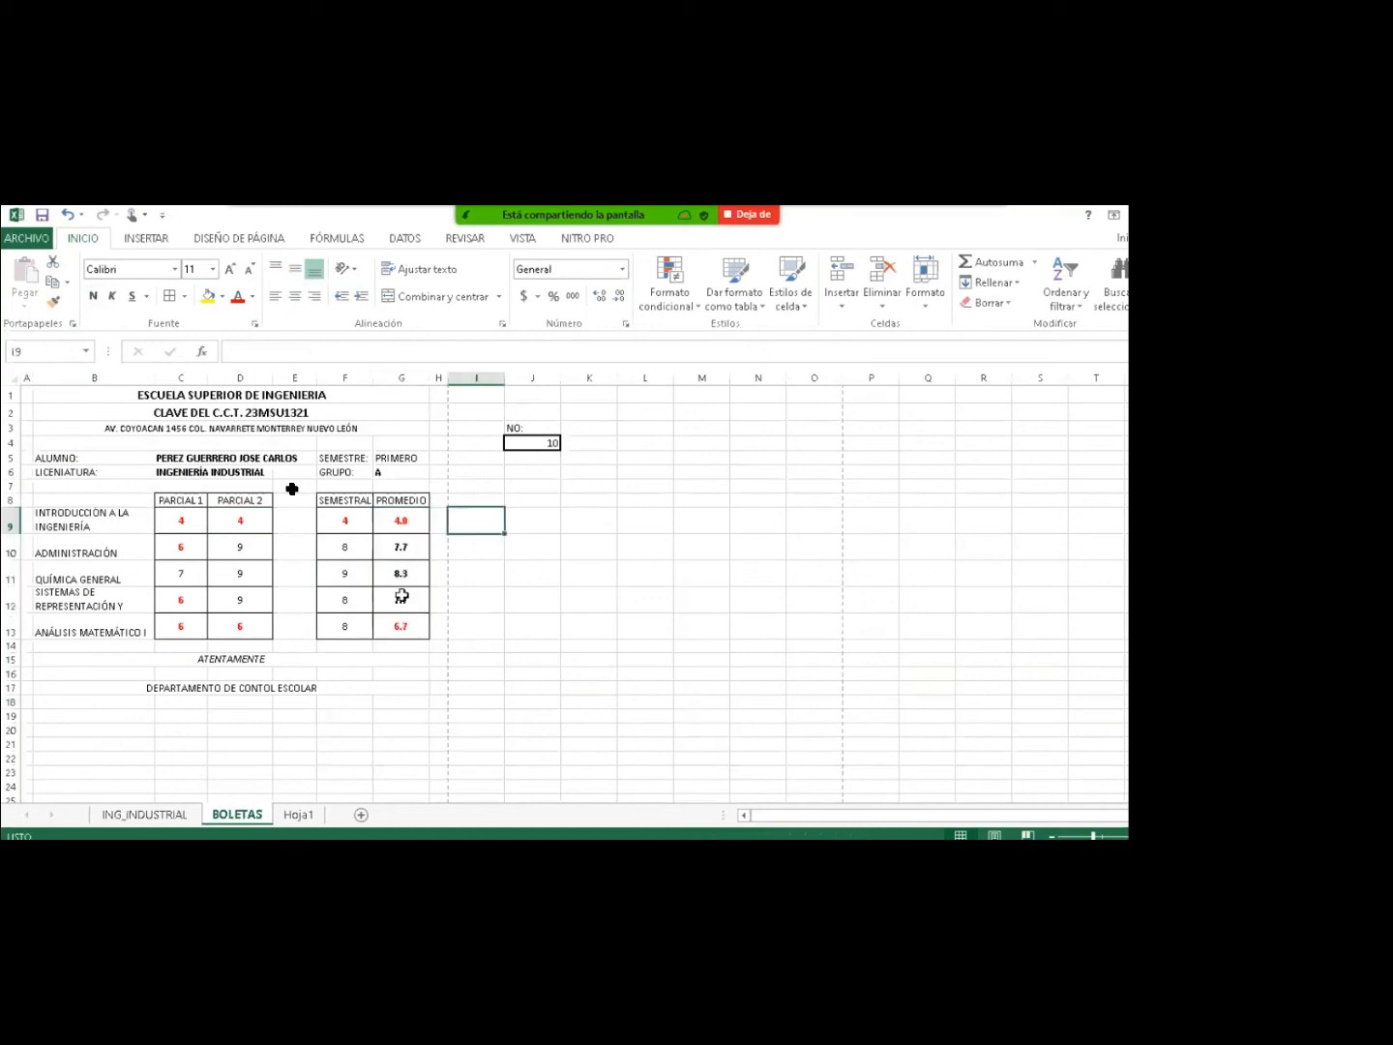
pyautogui.click(345, 662)
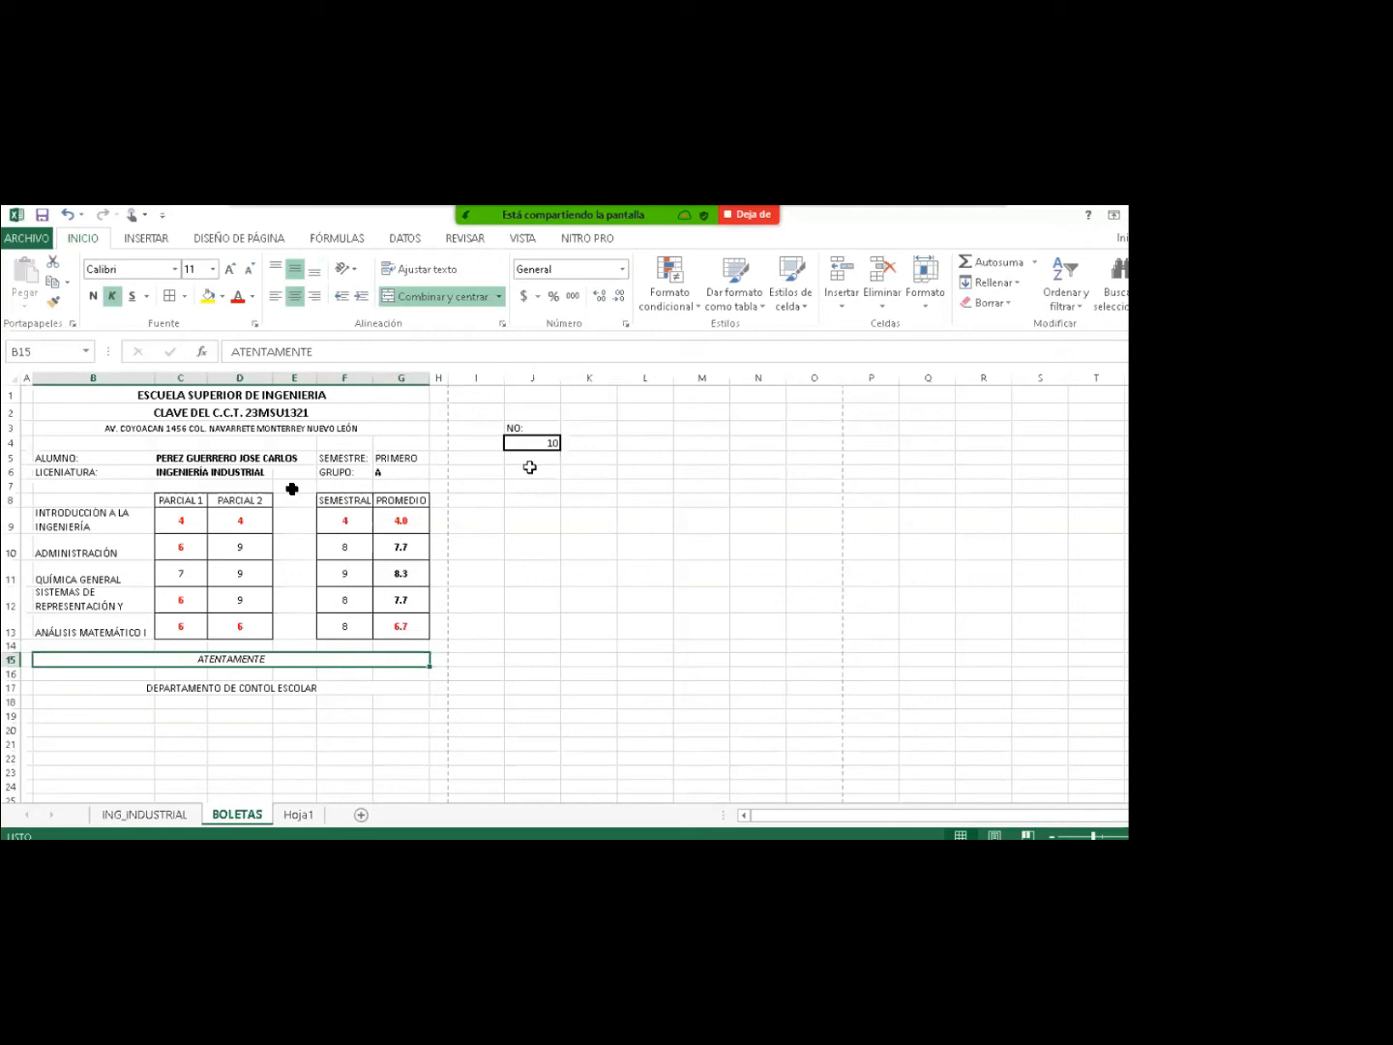
# On BOLETAS, change the student number in J4 from 10 to 5.
pyautogui.click(146, 815)
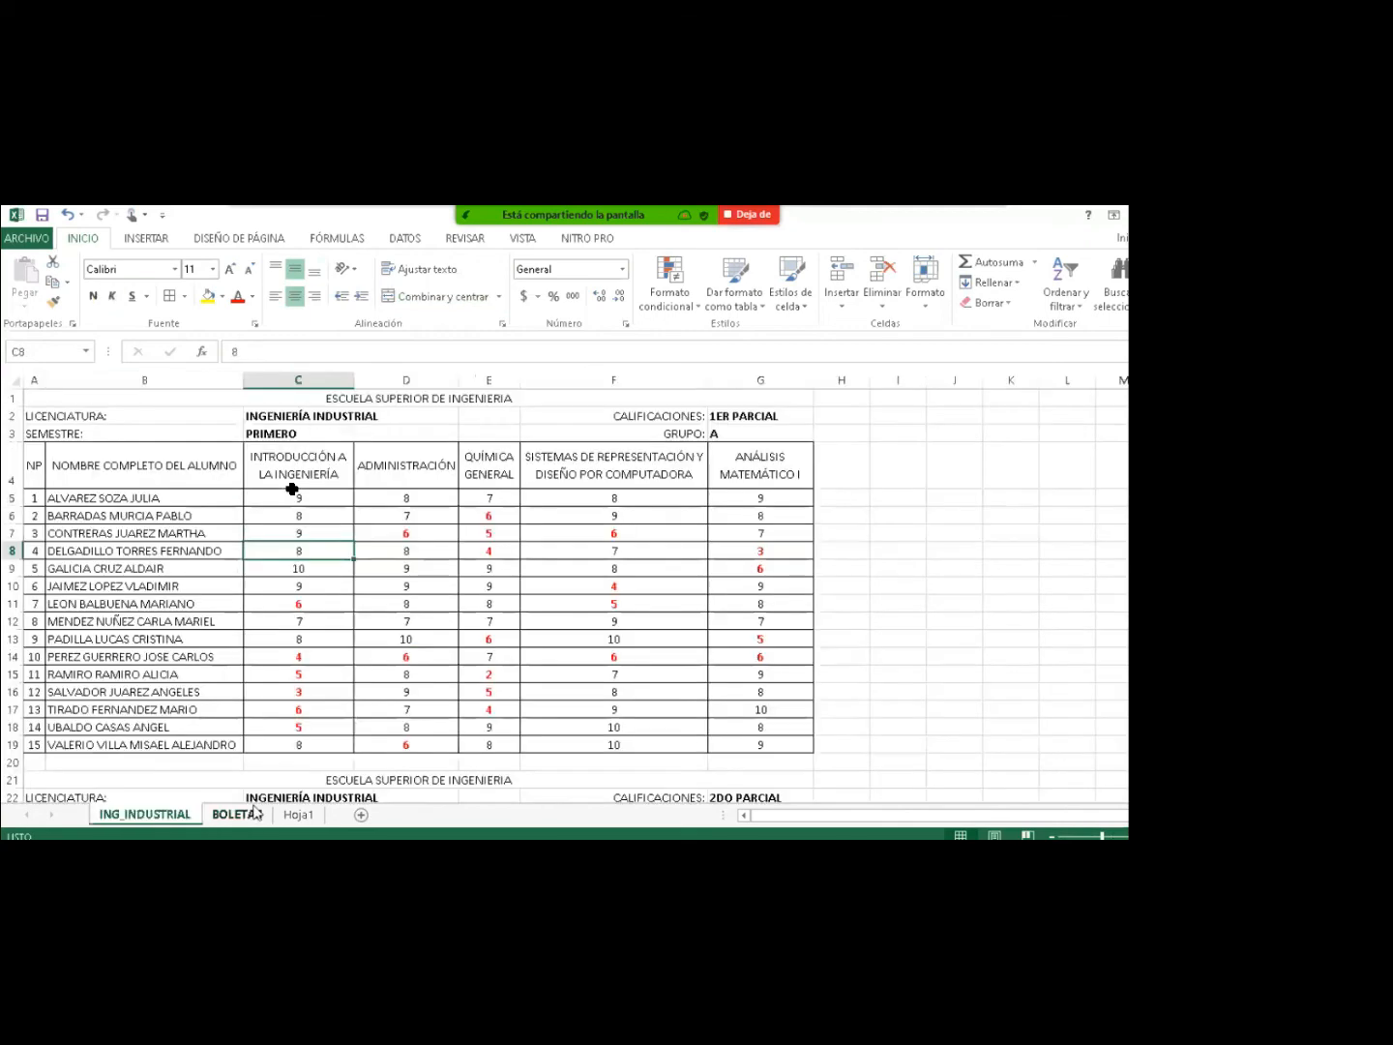
pyautogui.click(238, 814)
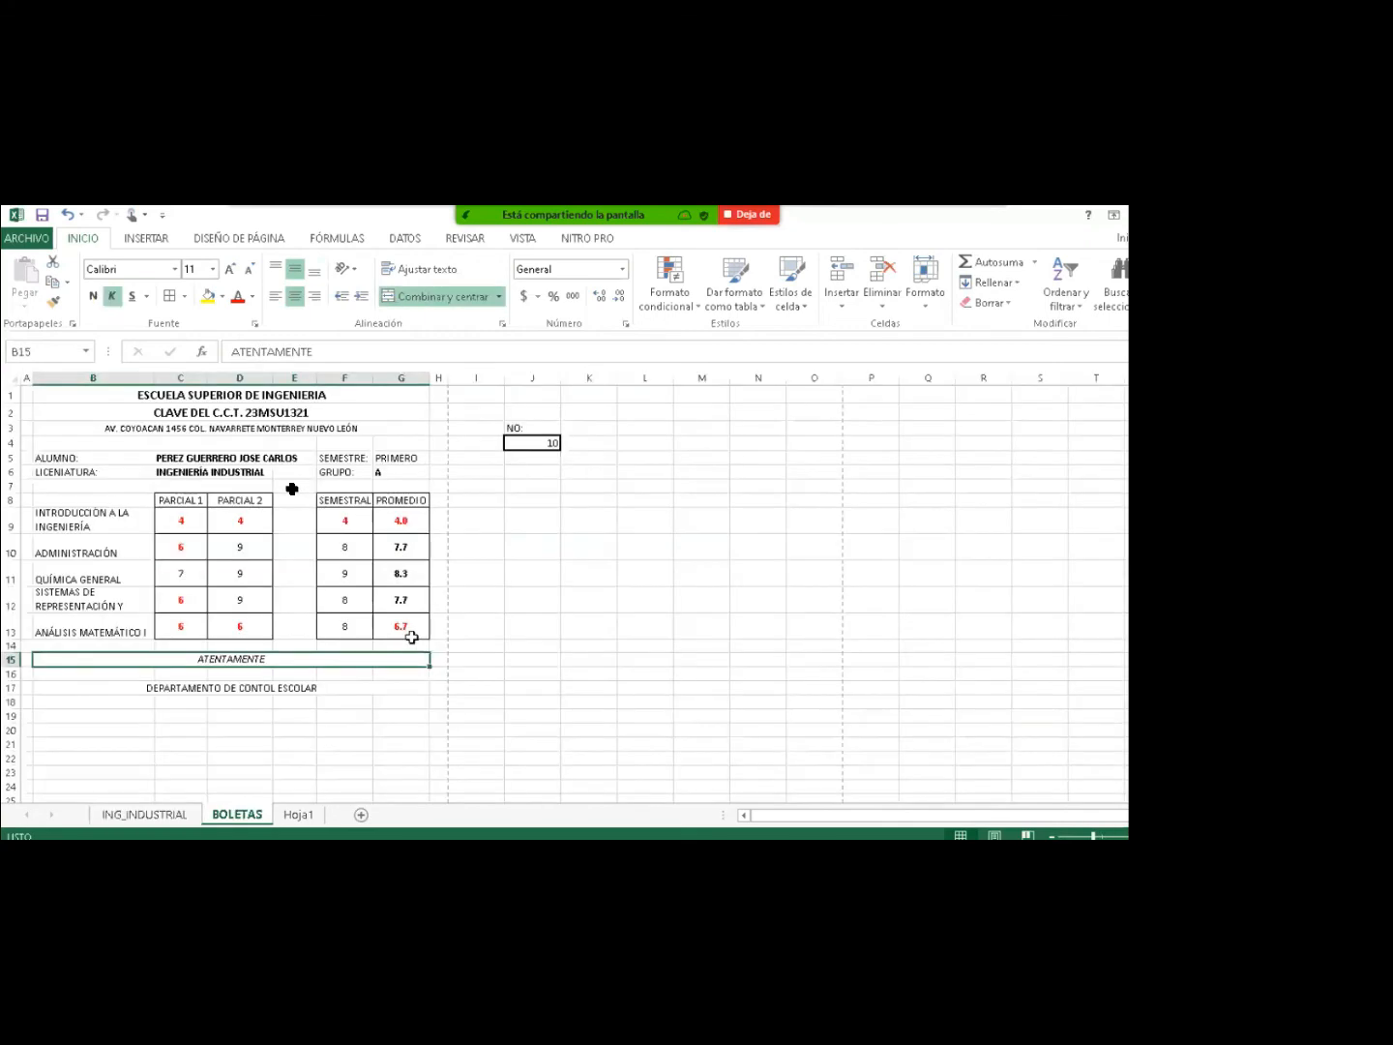
pyautogui.click(530, 446)
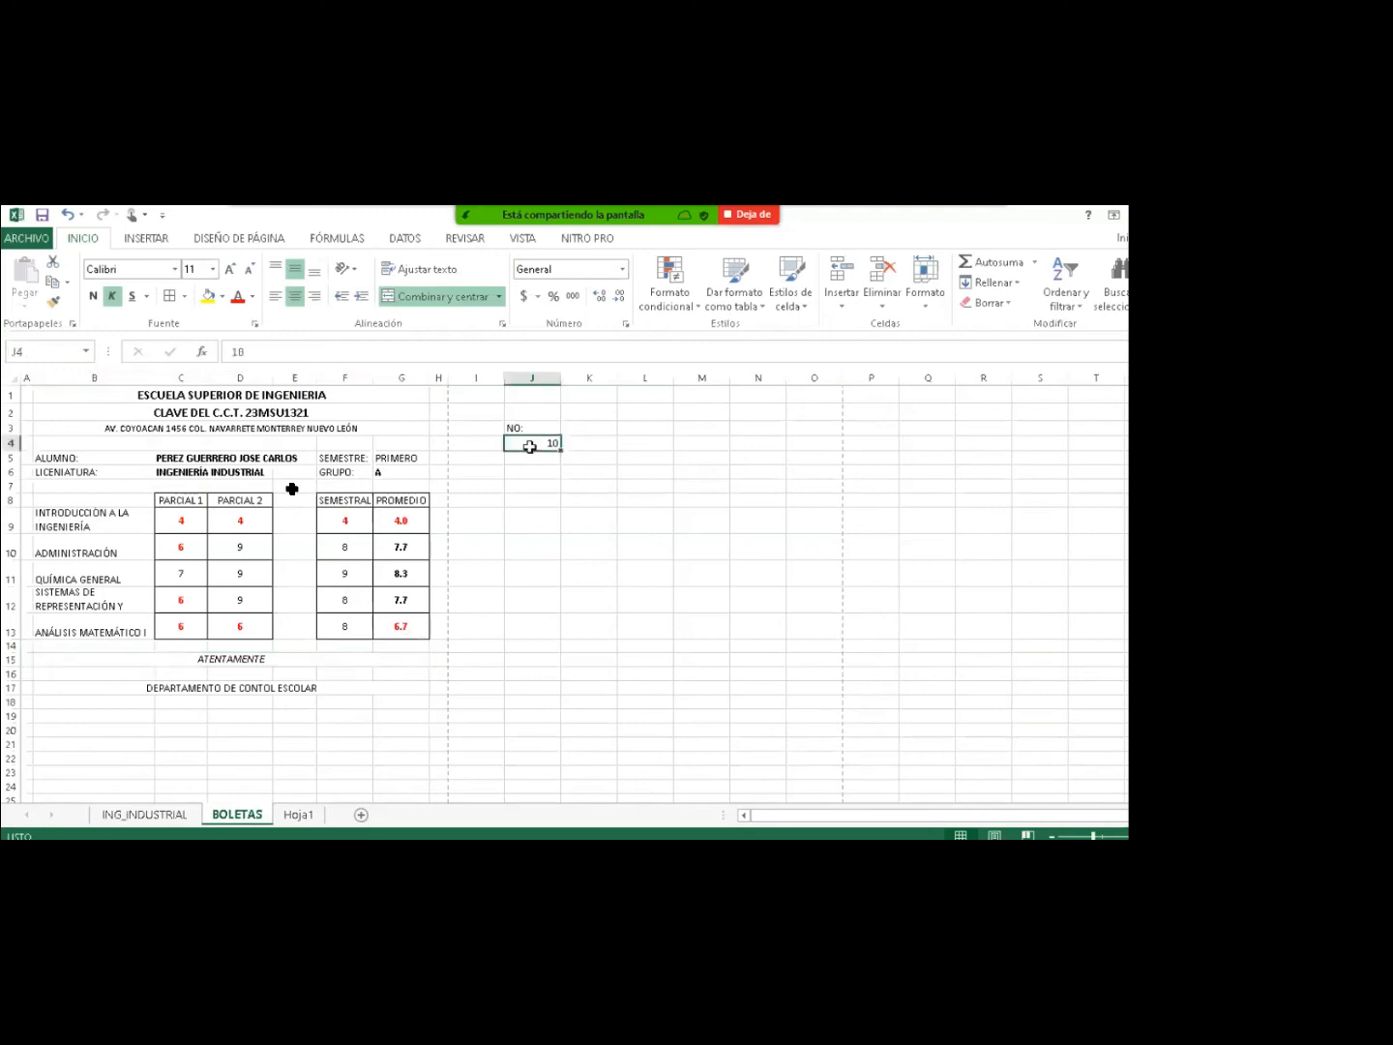
pyautogui.doubleClick(530, 446)
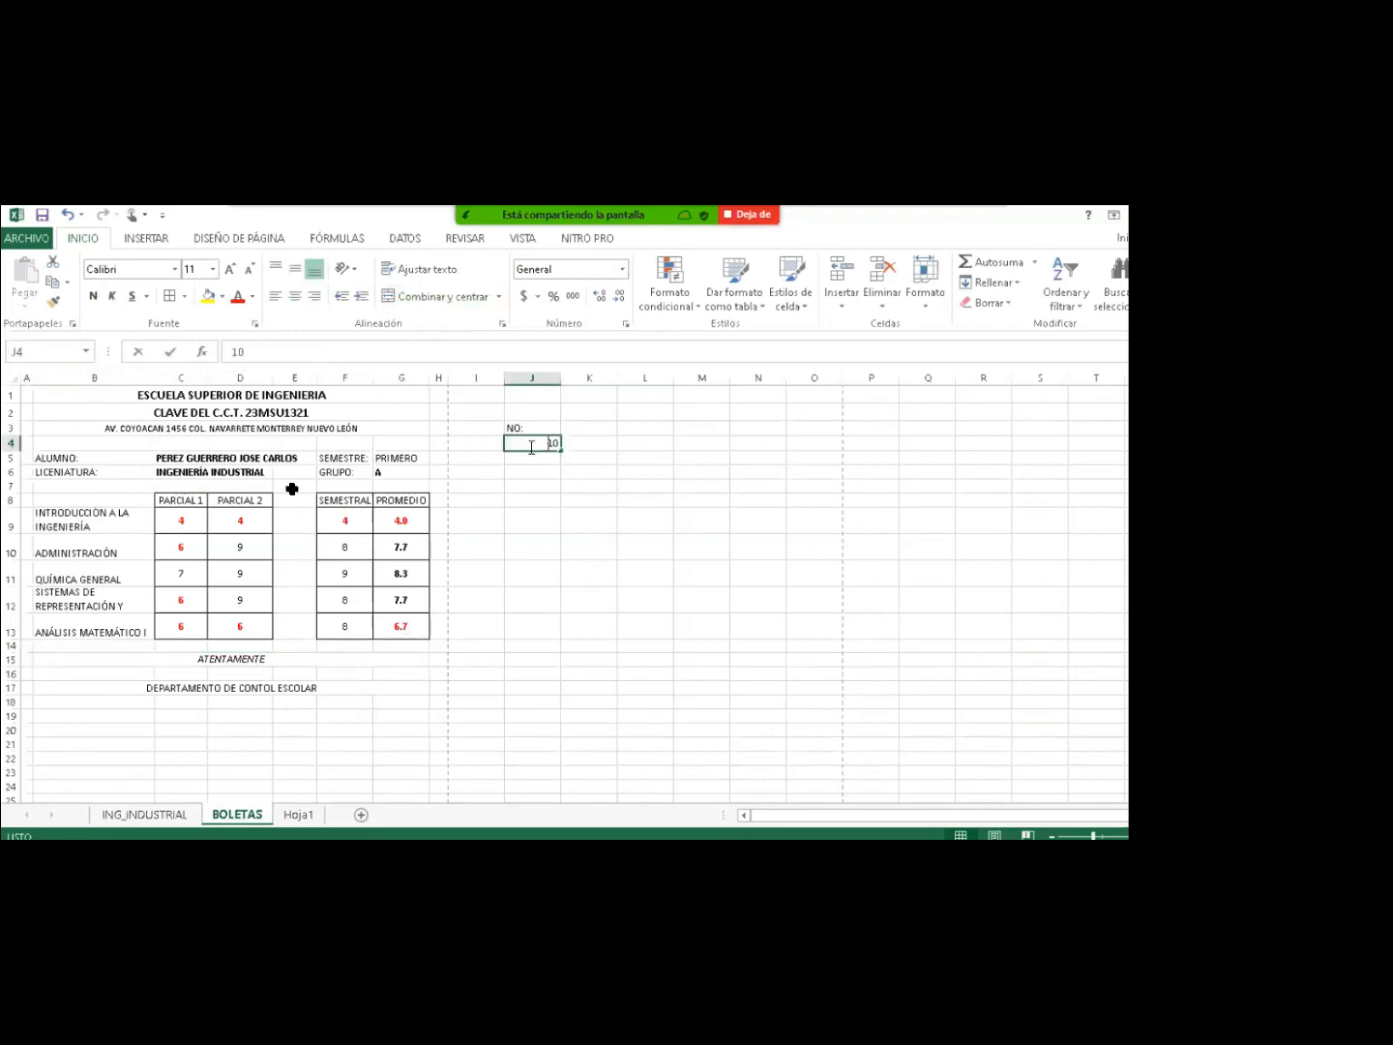
pyautogui.write('5')
pyautogui.press('Return')
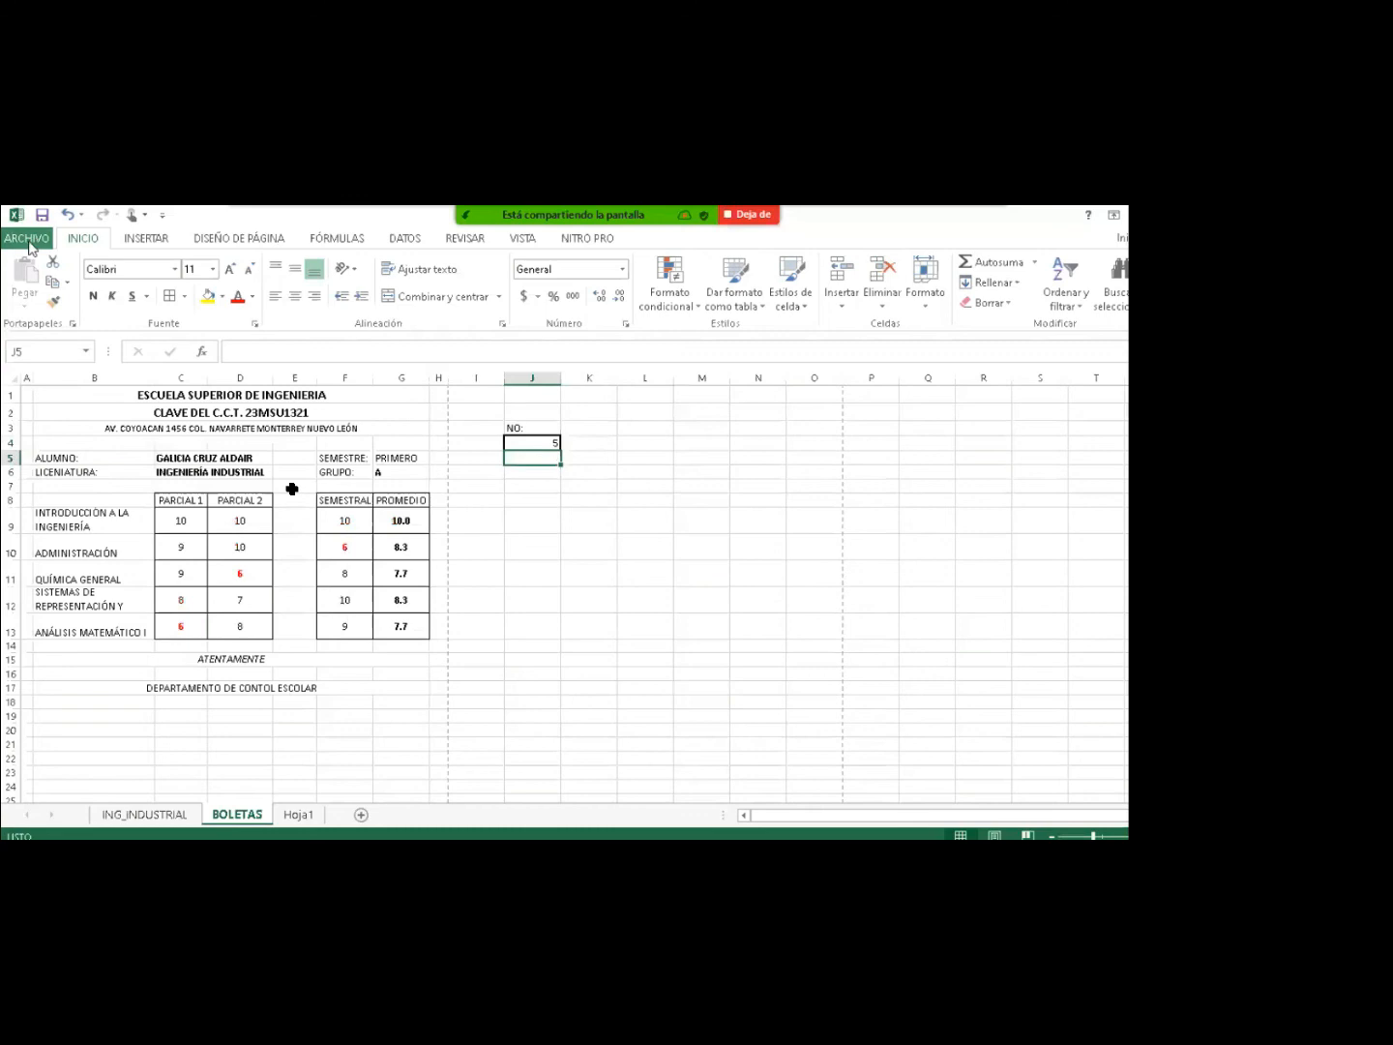
# Start a PDF export via Exportar > Crear documento PDF/XPS, naming it with the student's full name.
pyautogui.click(28, 240)
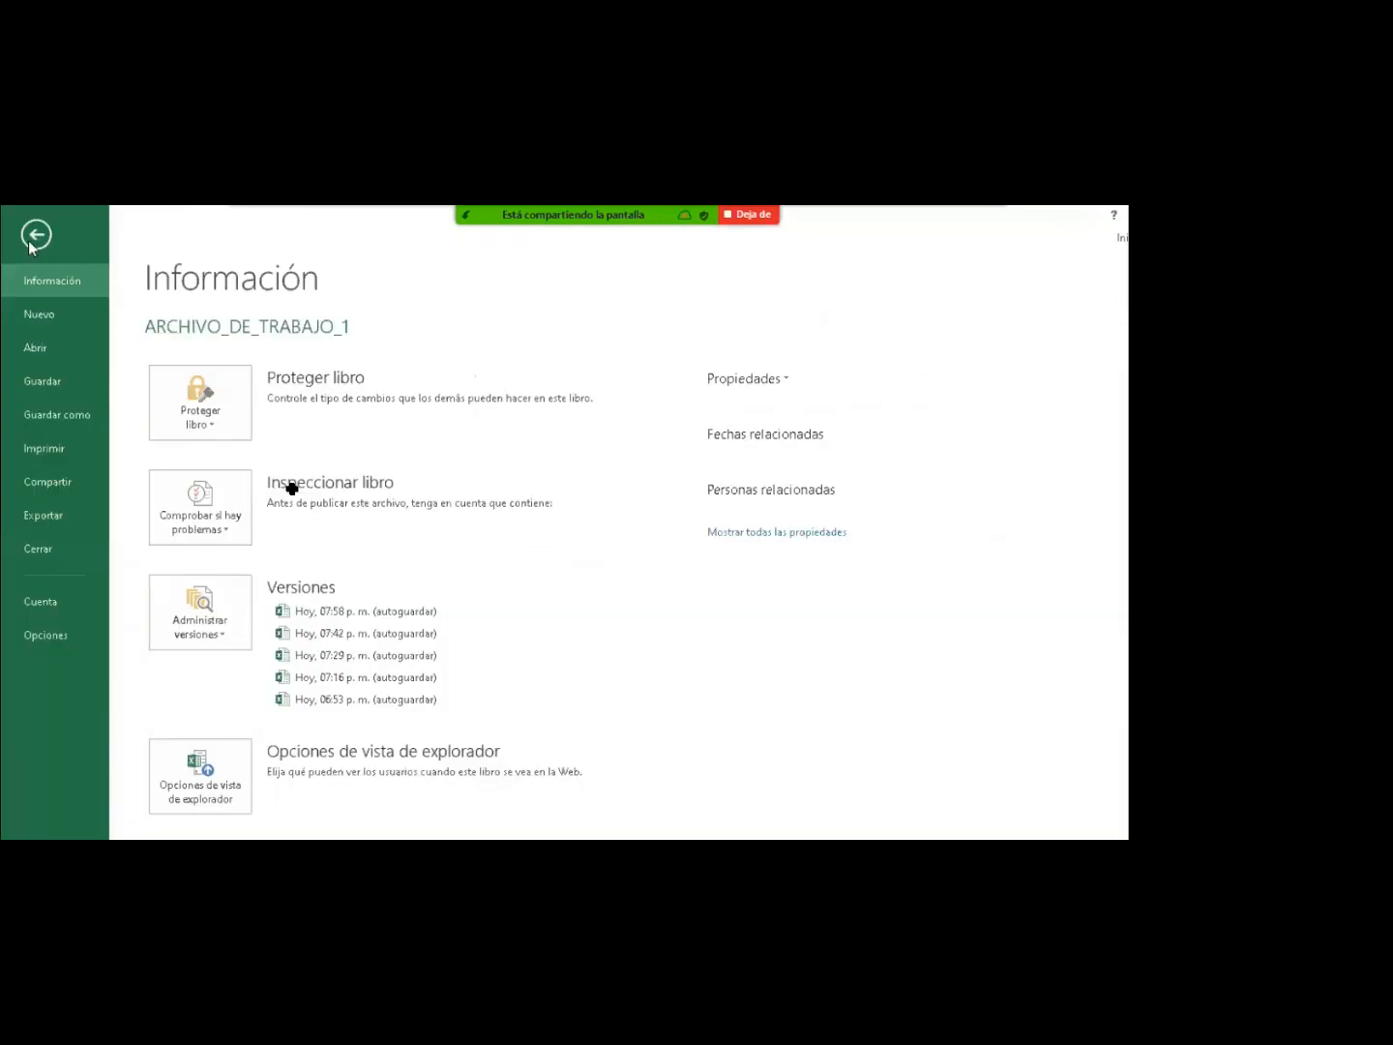
pyautogui.click(73, 417)
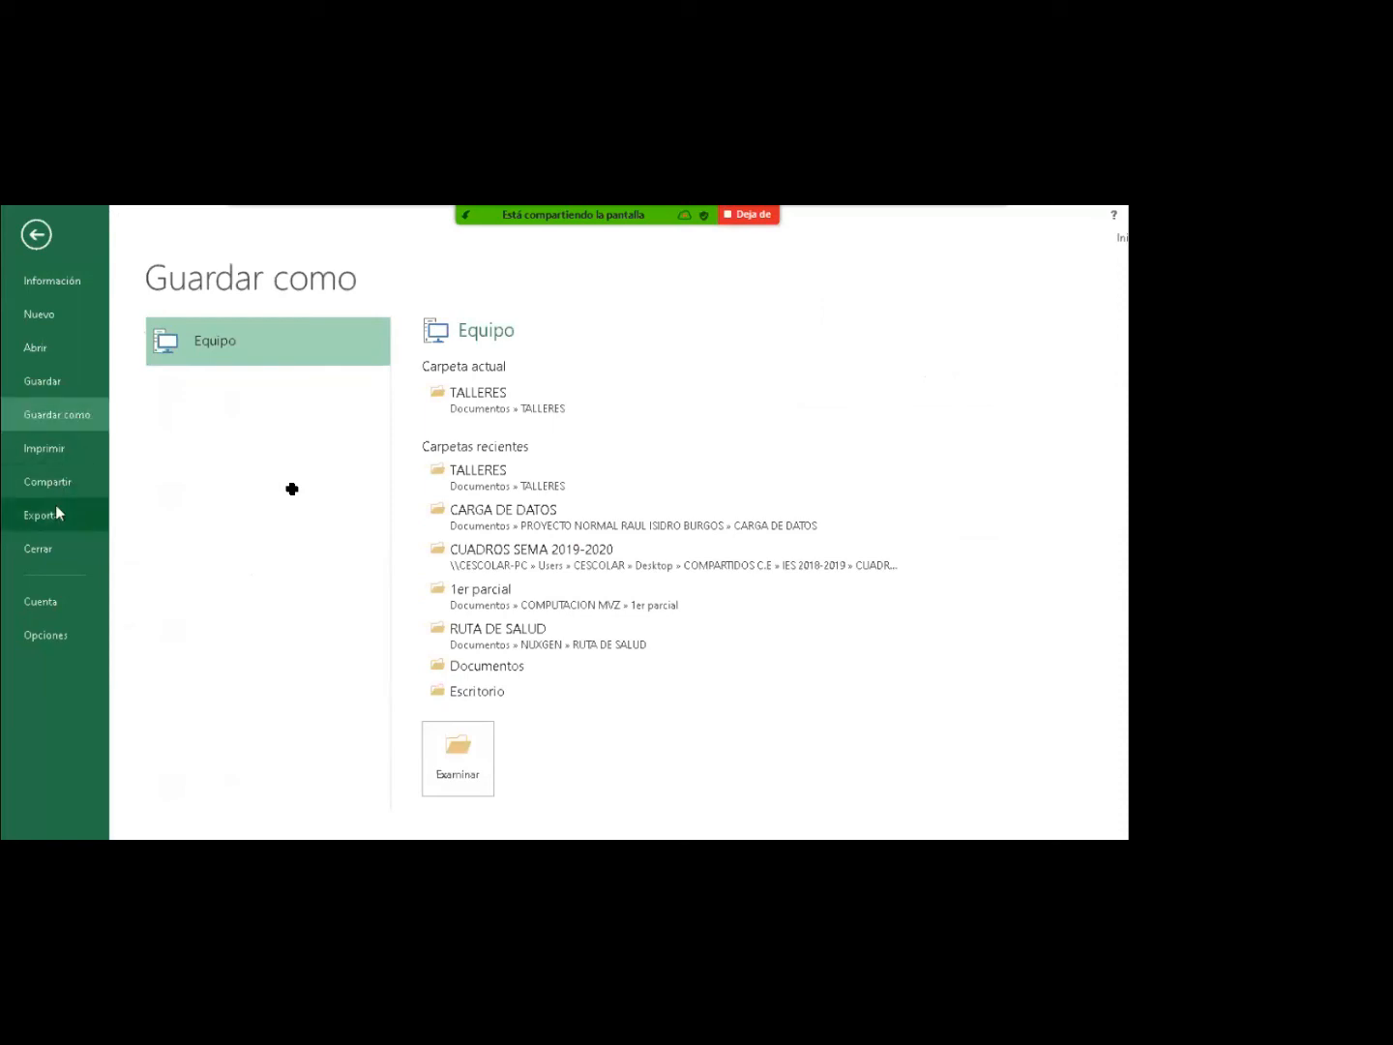
pyautogui.press('Escape')
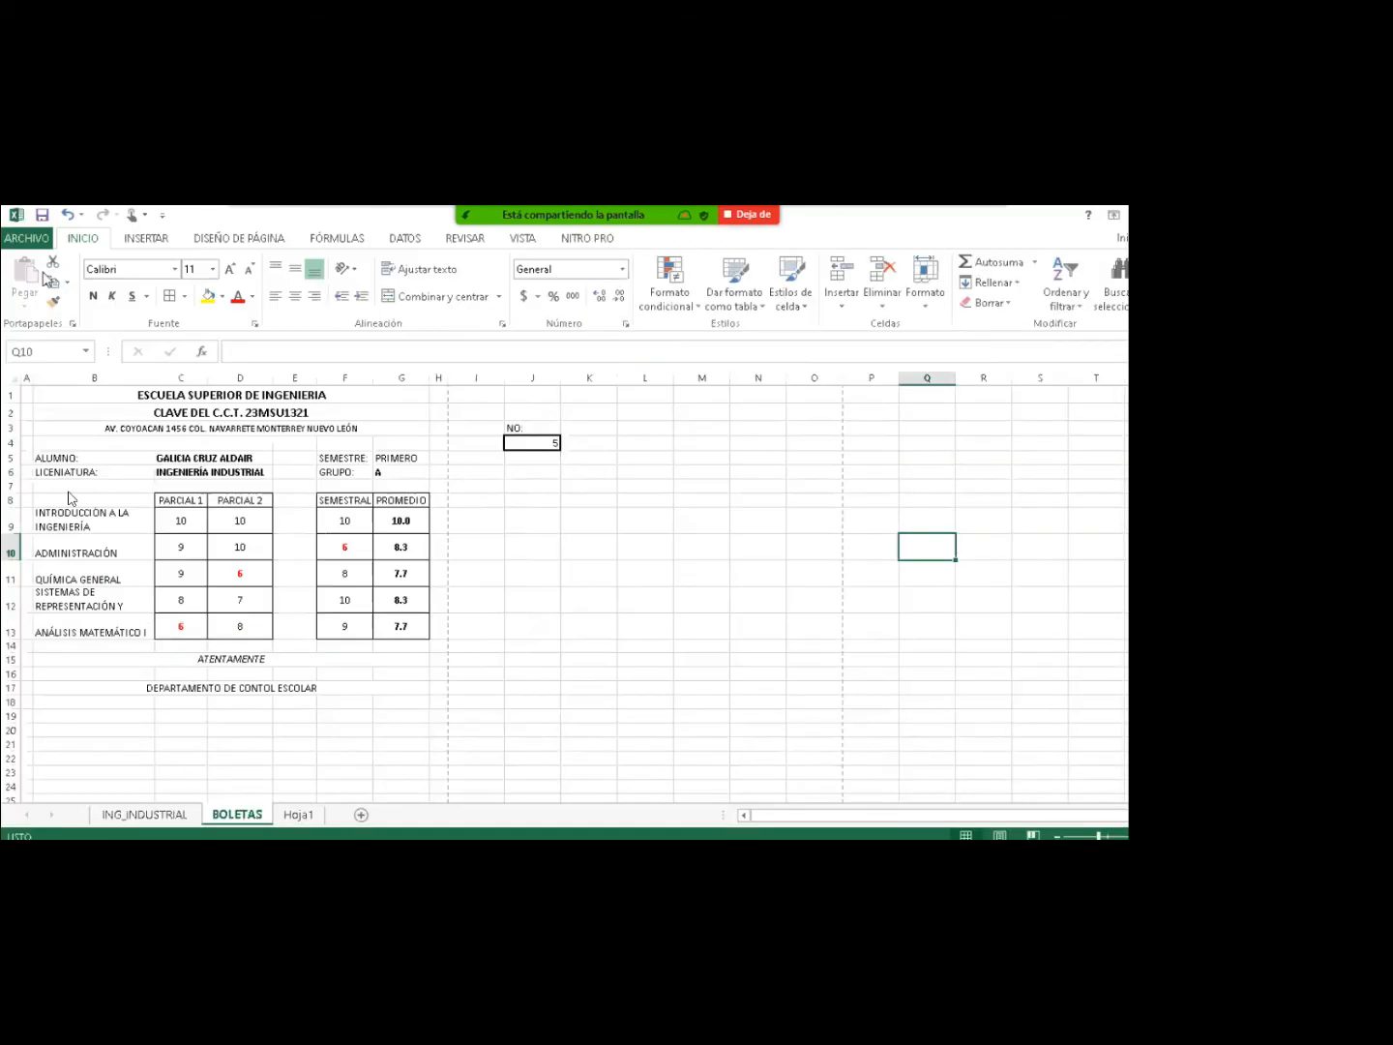
pyautogui.click(27, 240)
pyautogui.click(43, 515)
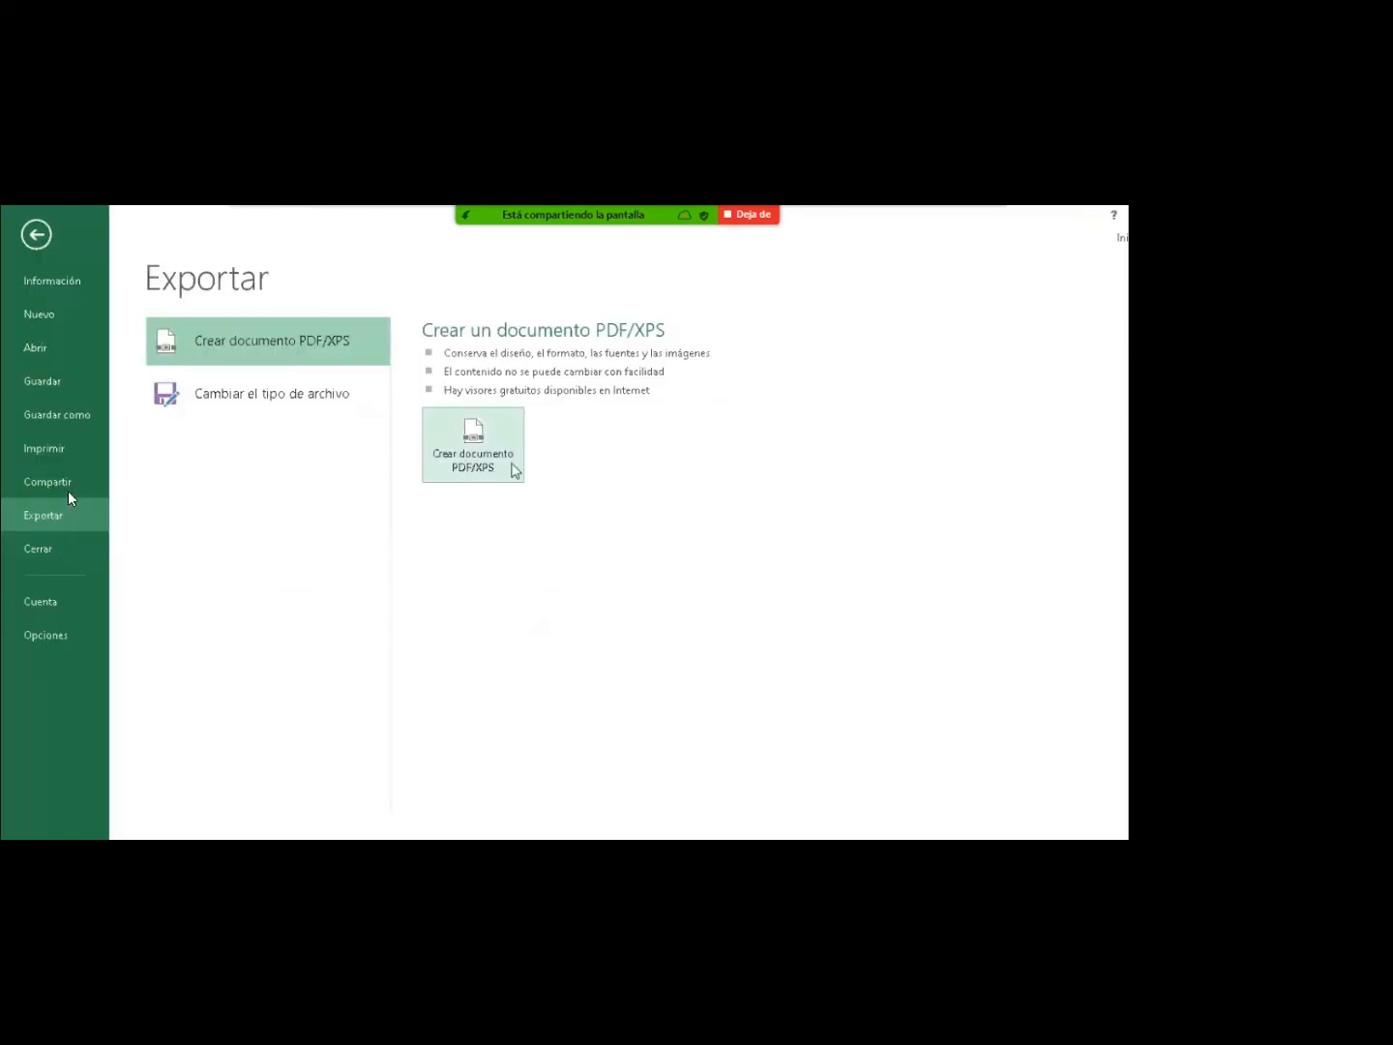
pyautogui.click(490, 468)
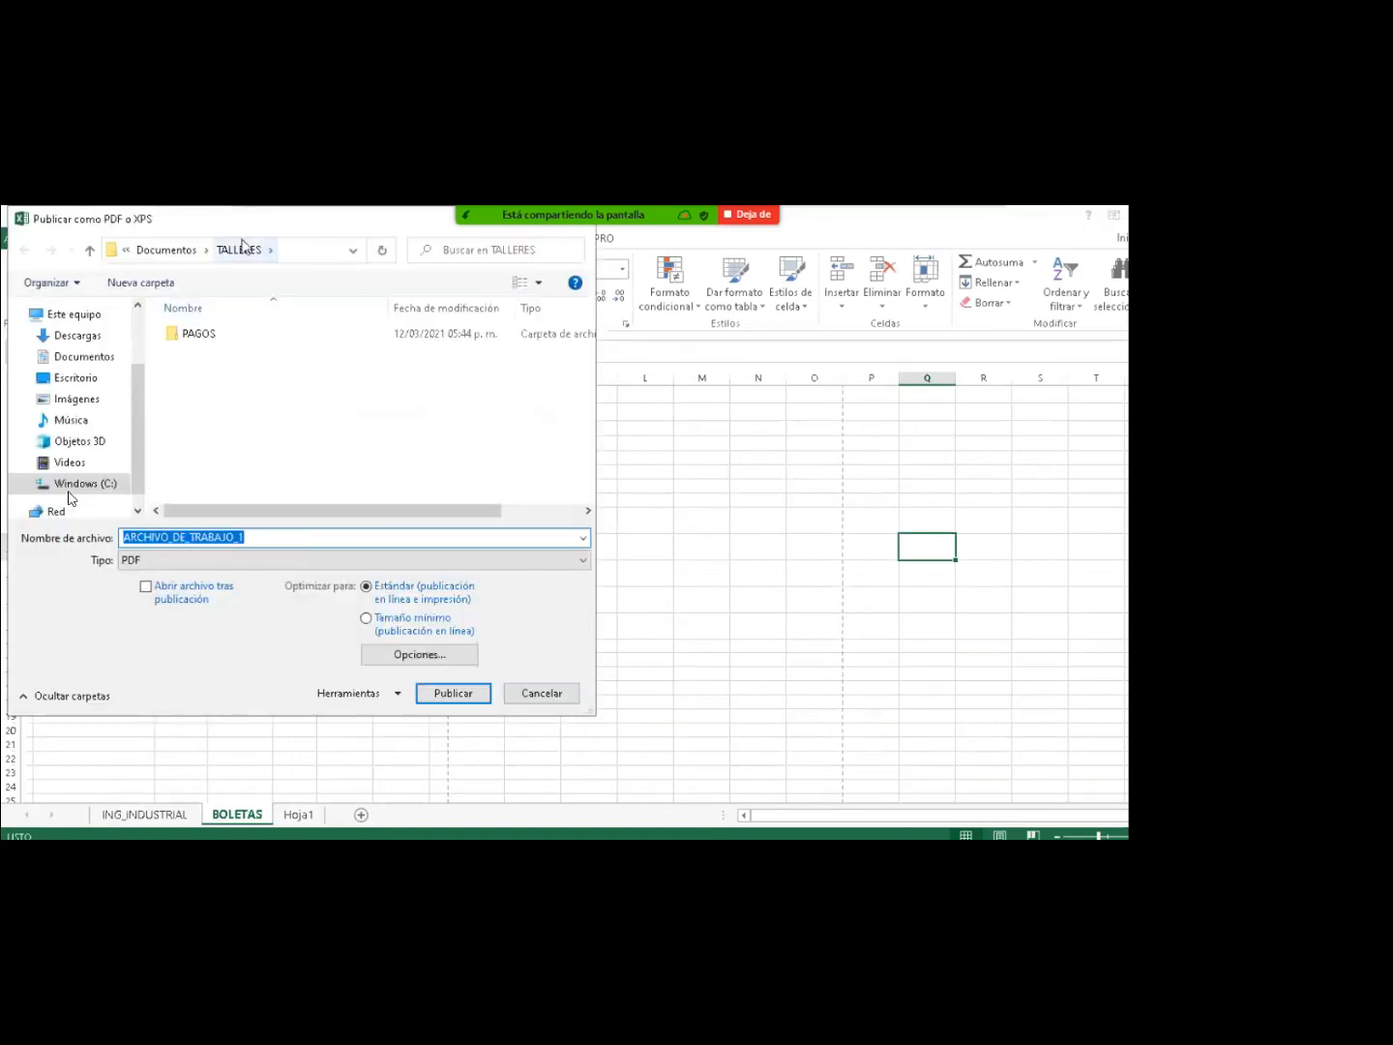
pyautogui.moveTo(239, 236); pyautogui.dragTo(666, 304)
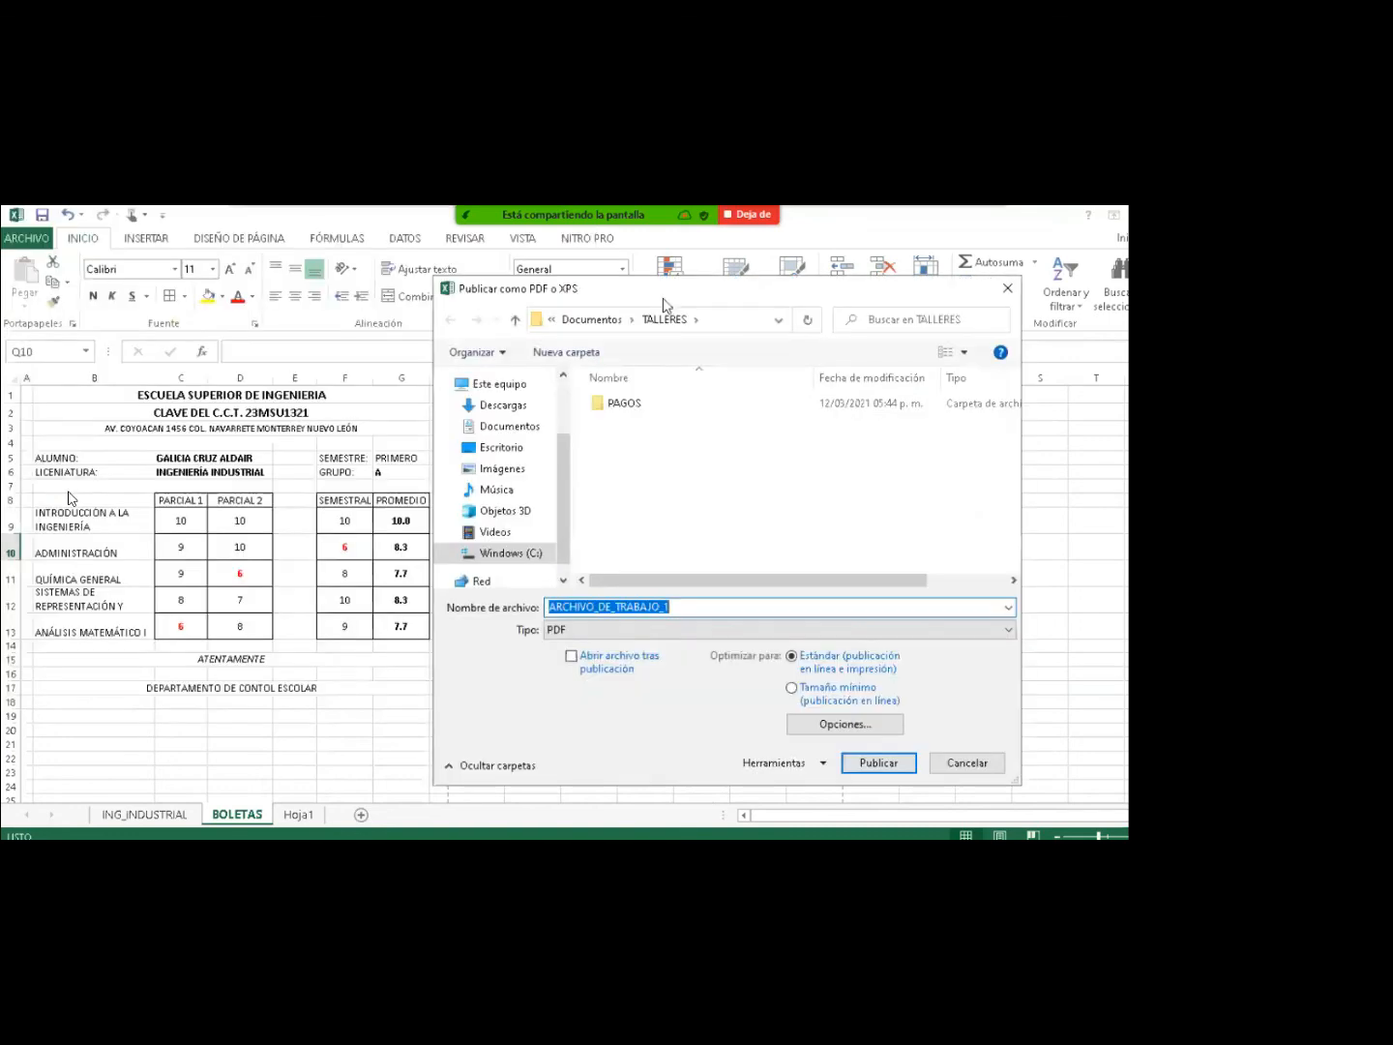
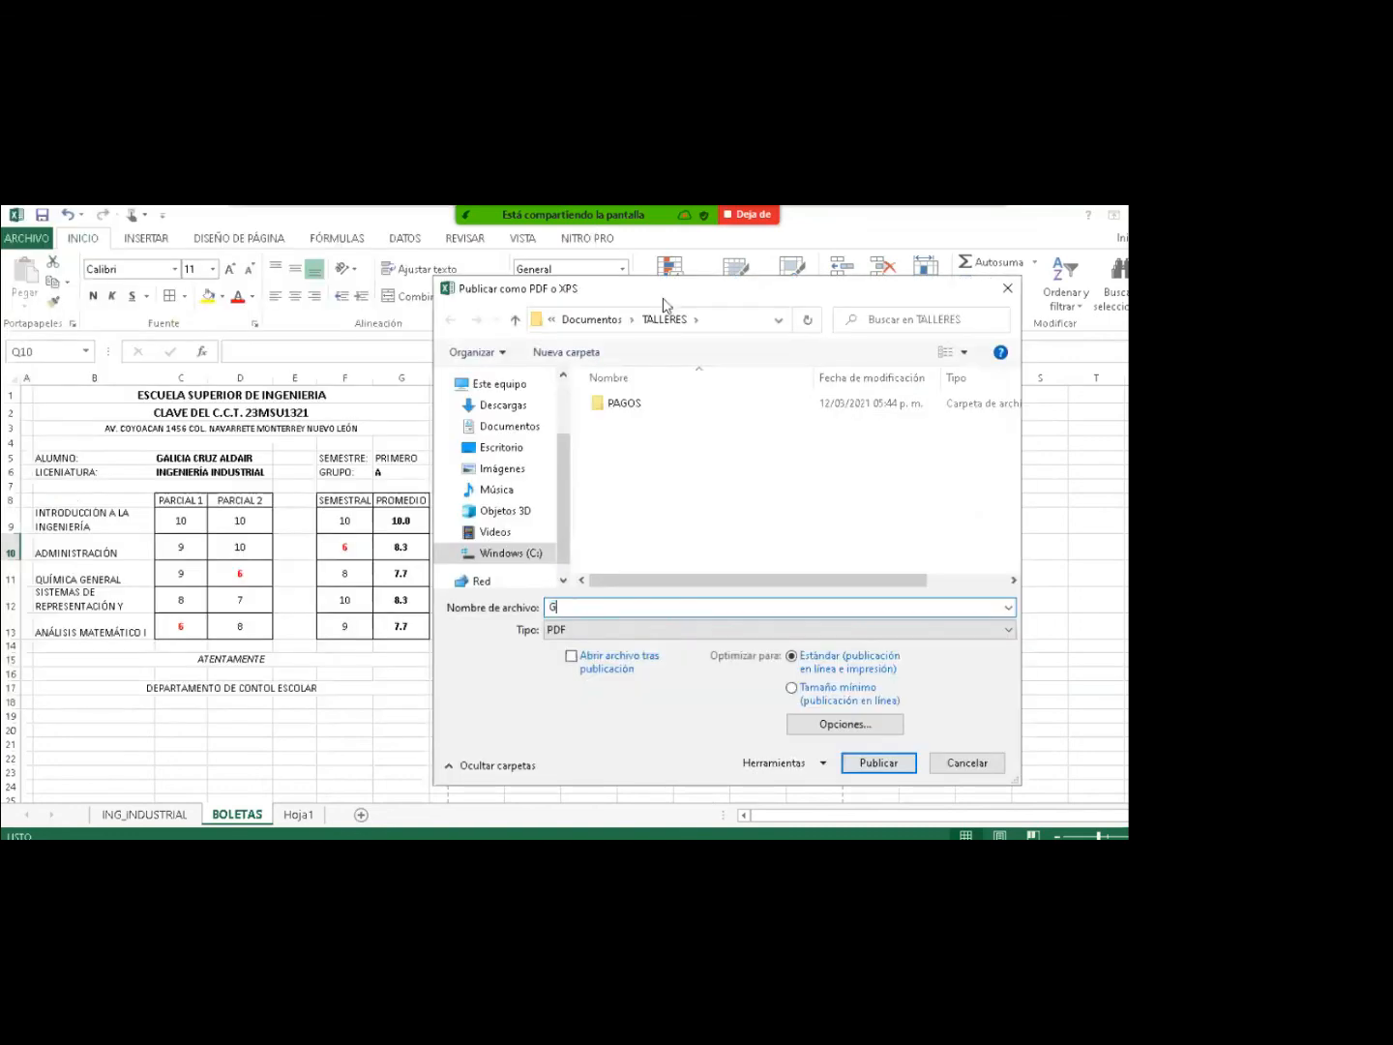
# Publish the report card PDF and scroll through its two pages in Edge.
pyautogui.click(855, 765)
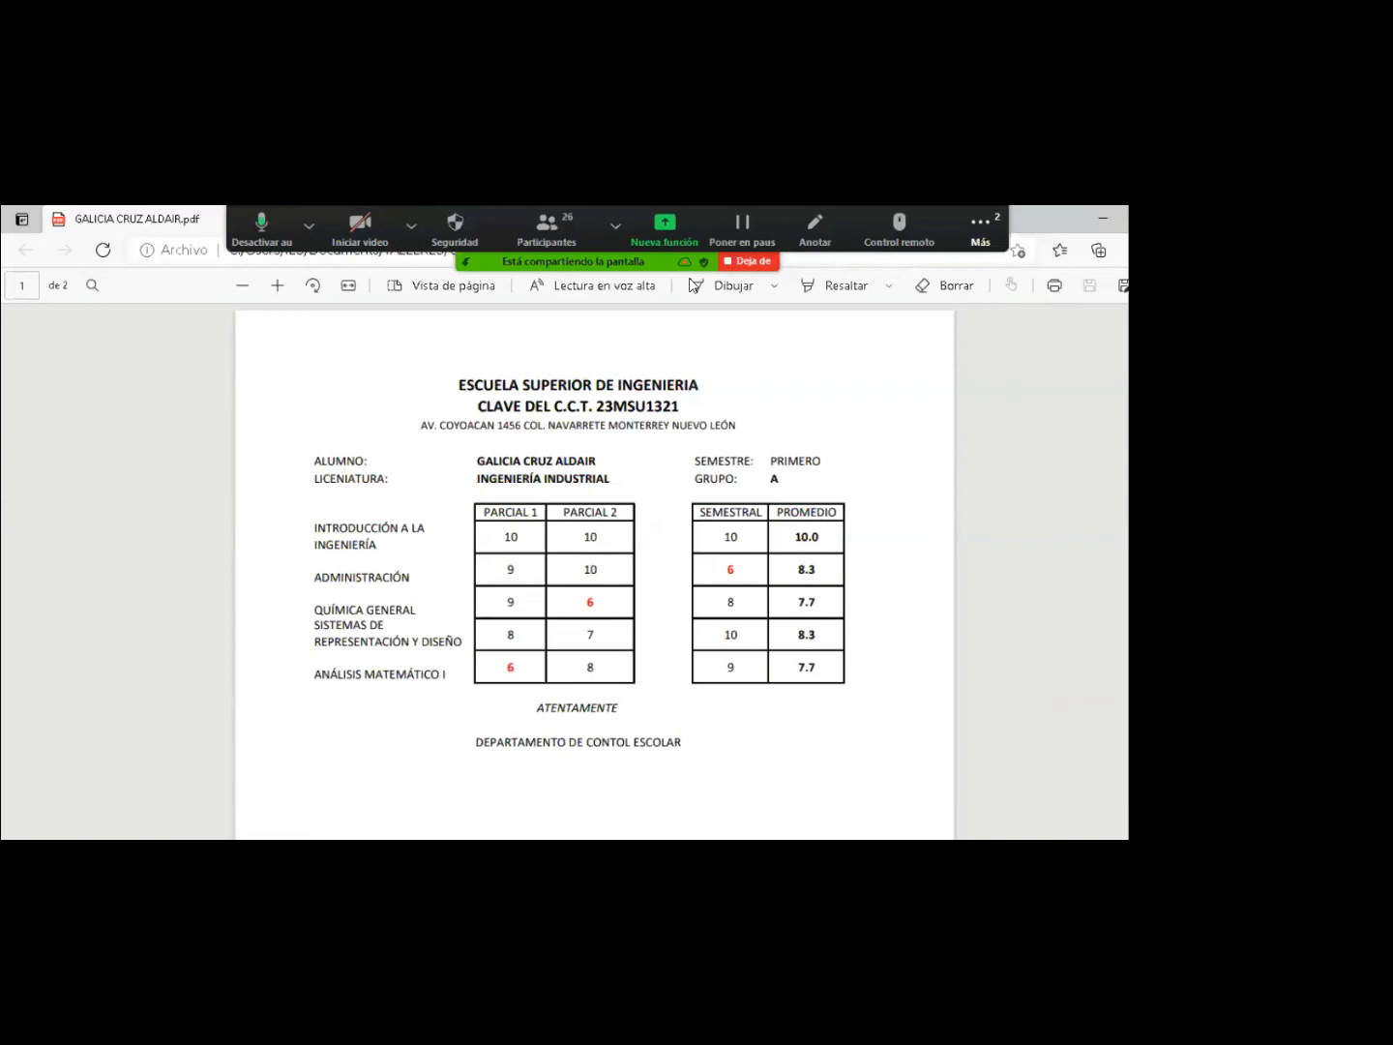
pyautogui.scroll(-1, 594, 526)
pyautogui.scroll(-5, 595, 571)
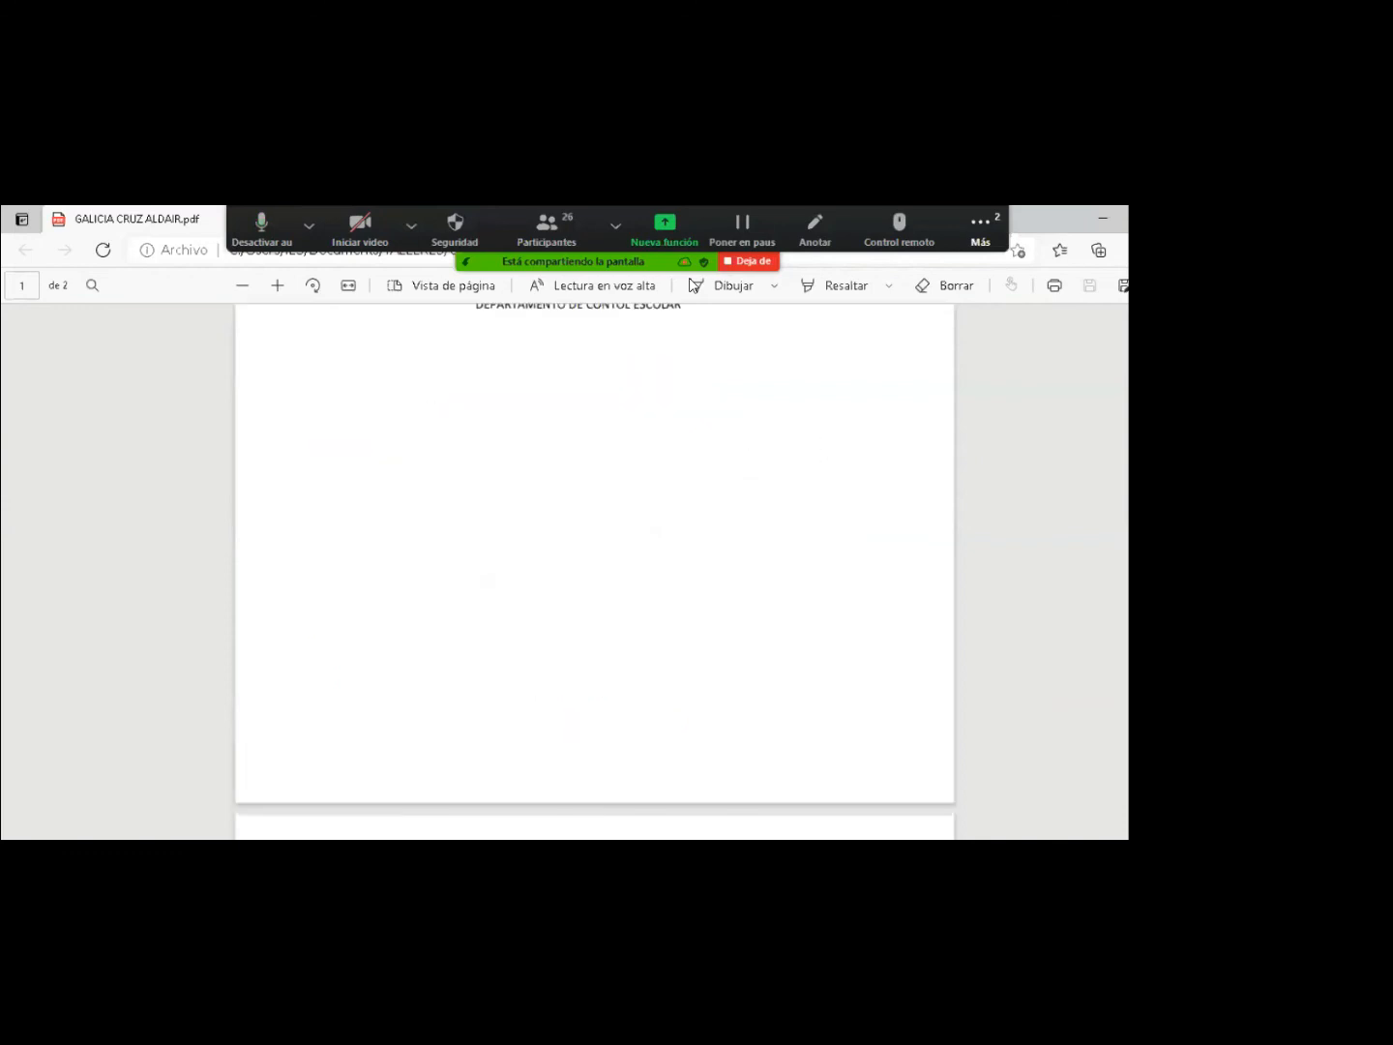
pyautogui.scroll(3, 693, 285)
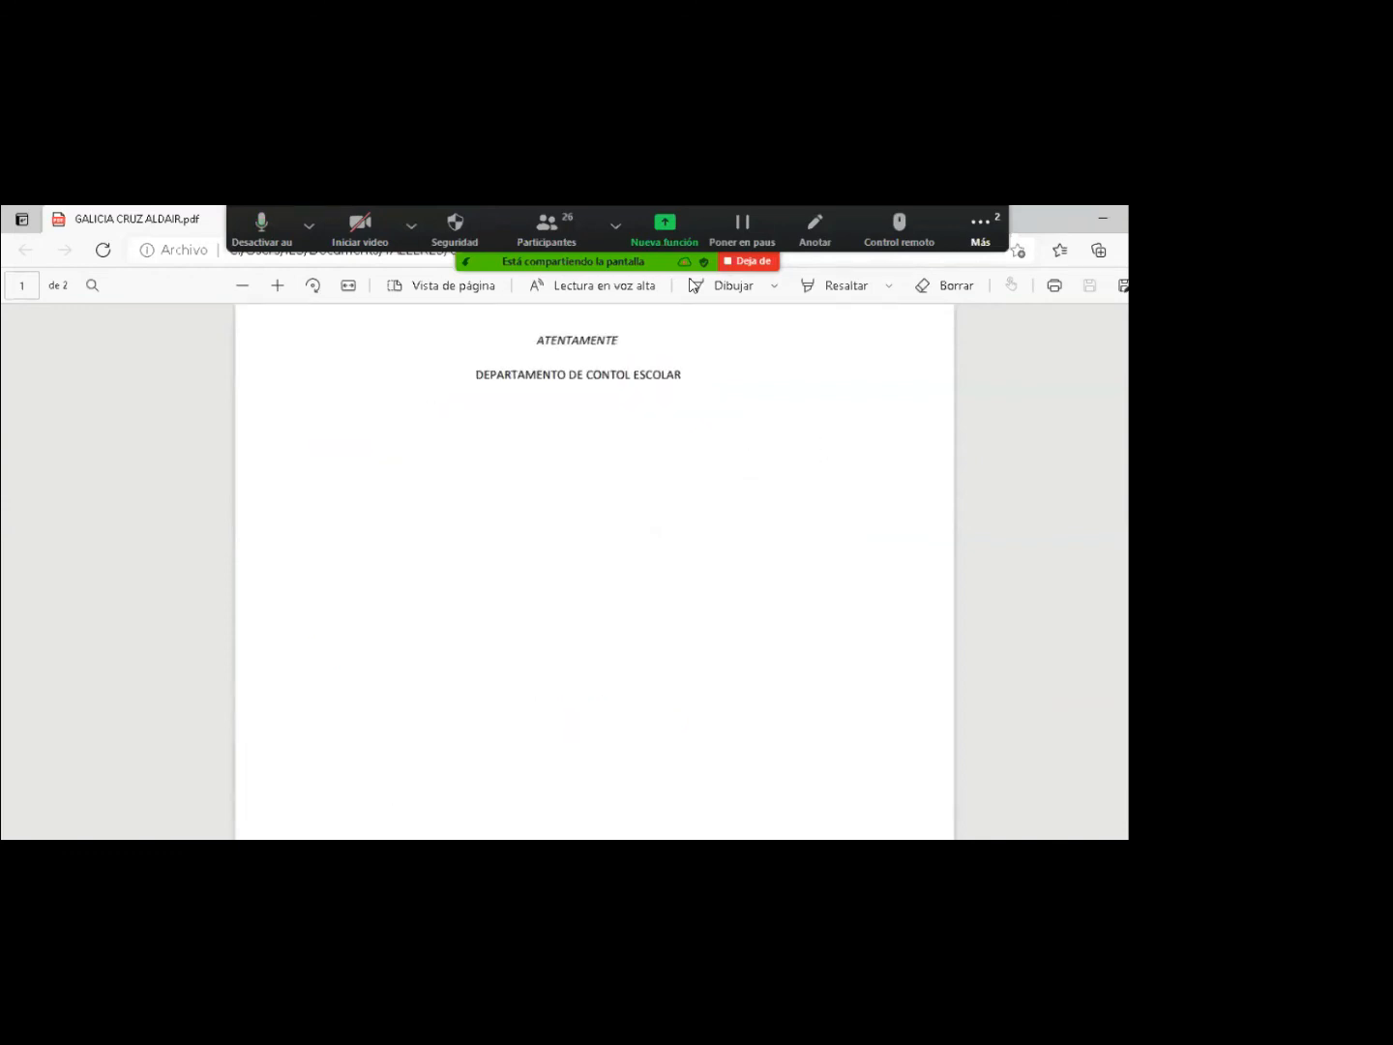
pyautogui.scroll(-3, 692, 286)
pyautogui.scroll(-1, 692, 285)
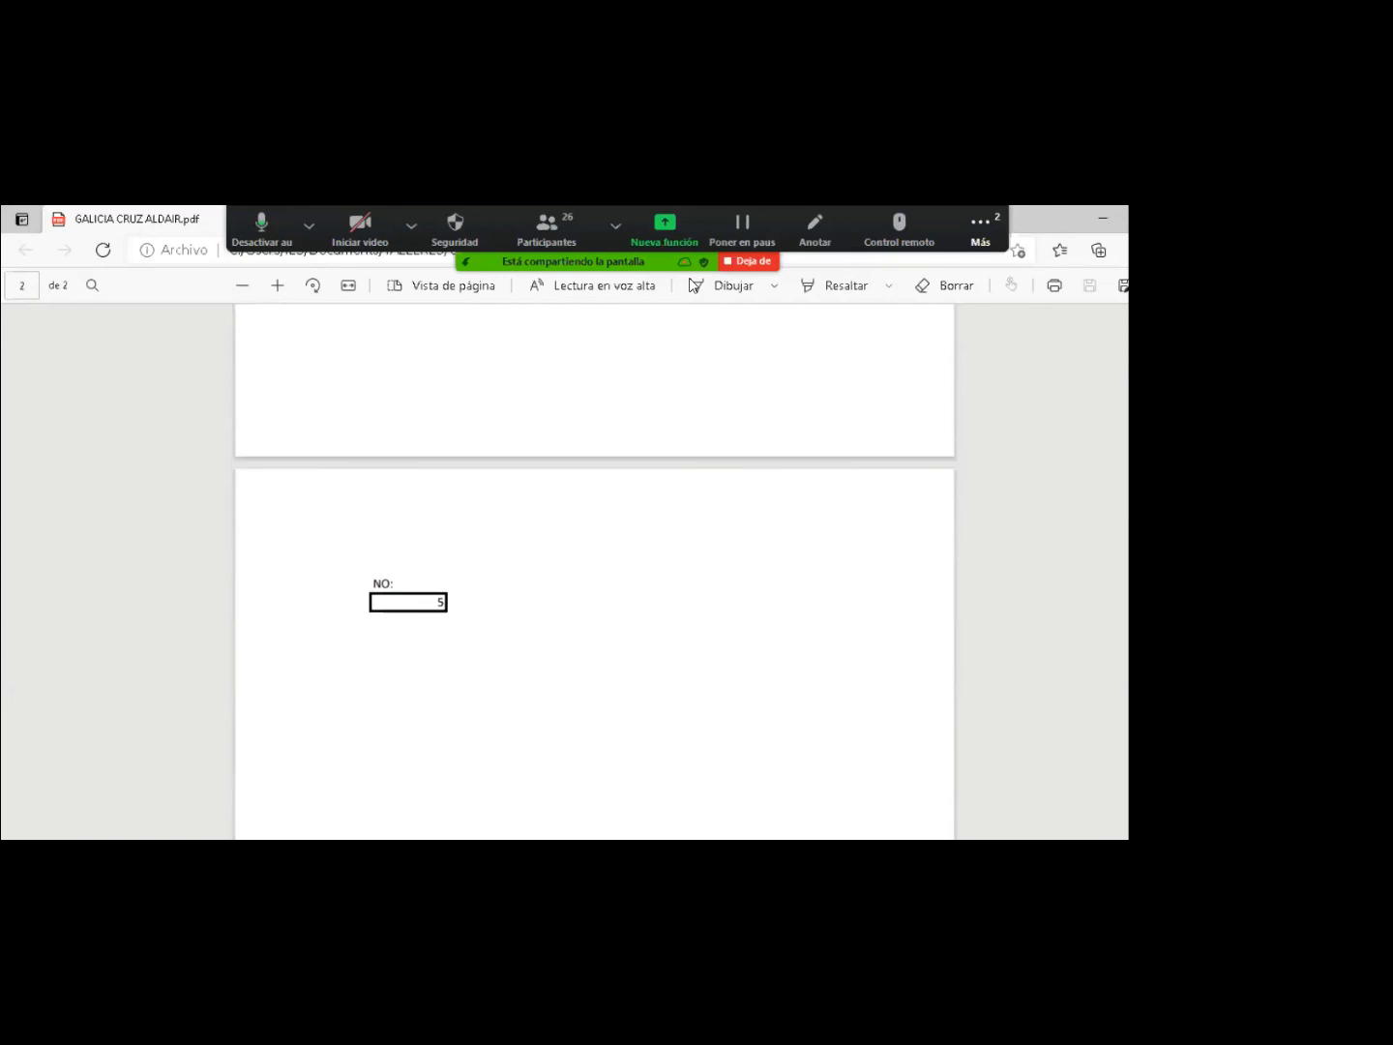
pyautogui.scroll(-1, 693, 286)
pyautogui.scroll(2, 693, 285)
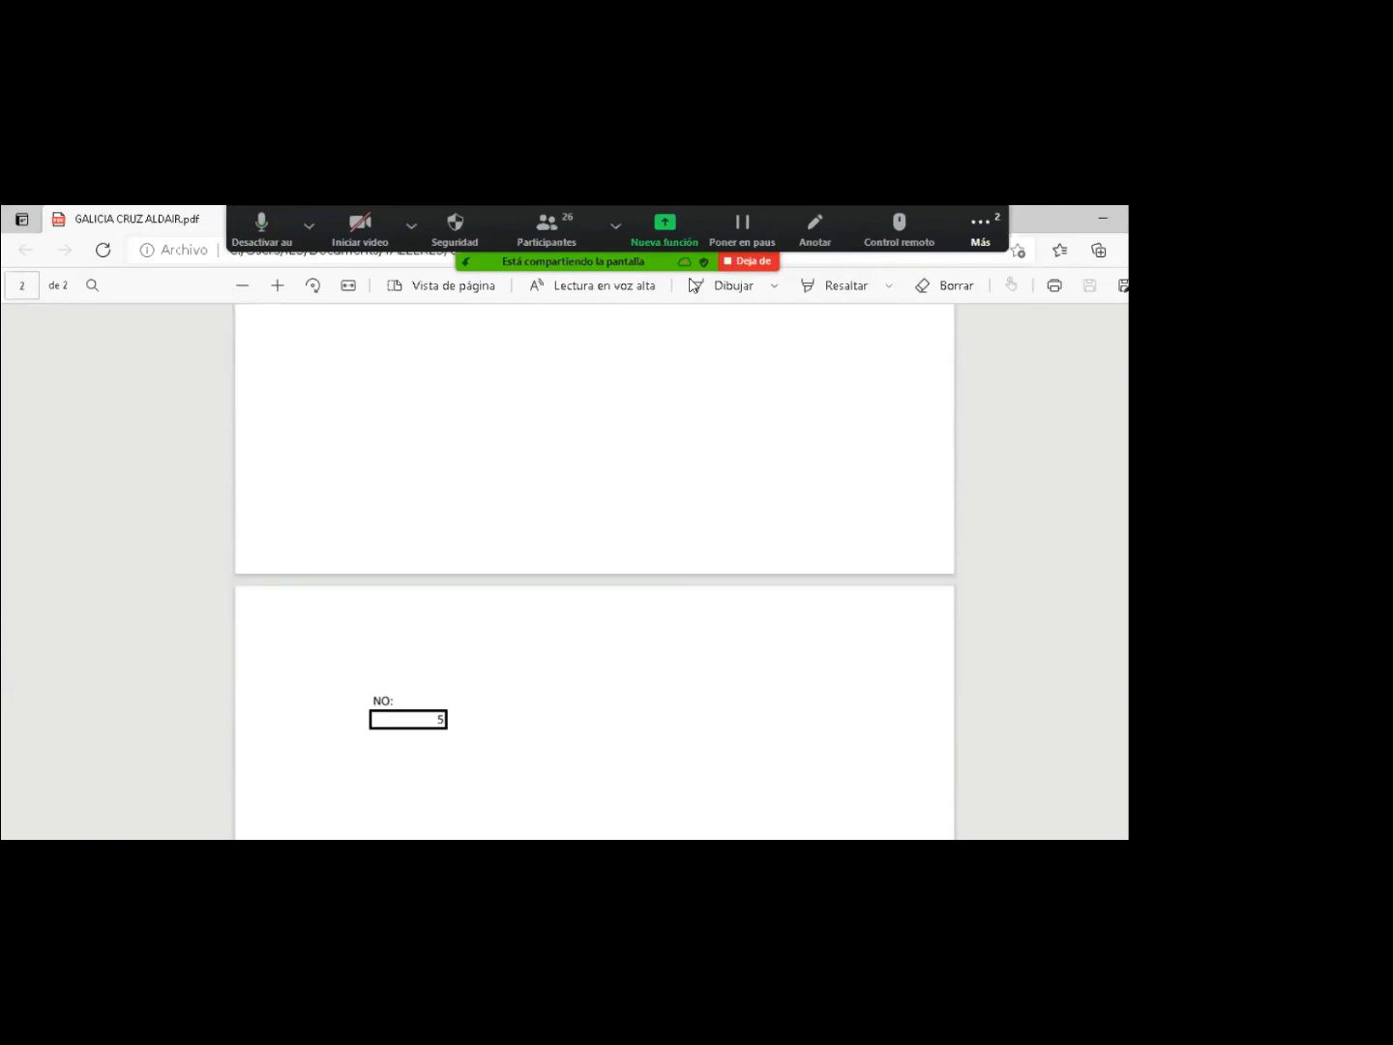
pyautogui.scroll(4, 693, 285)
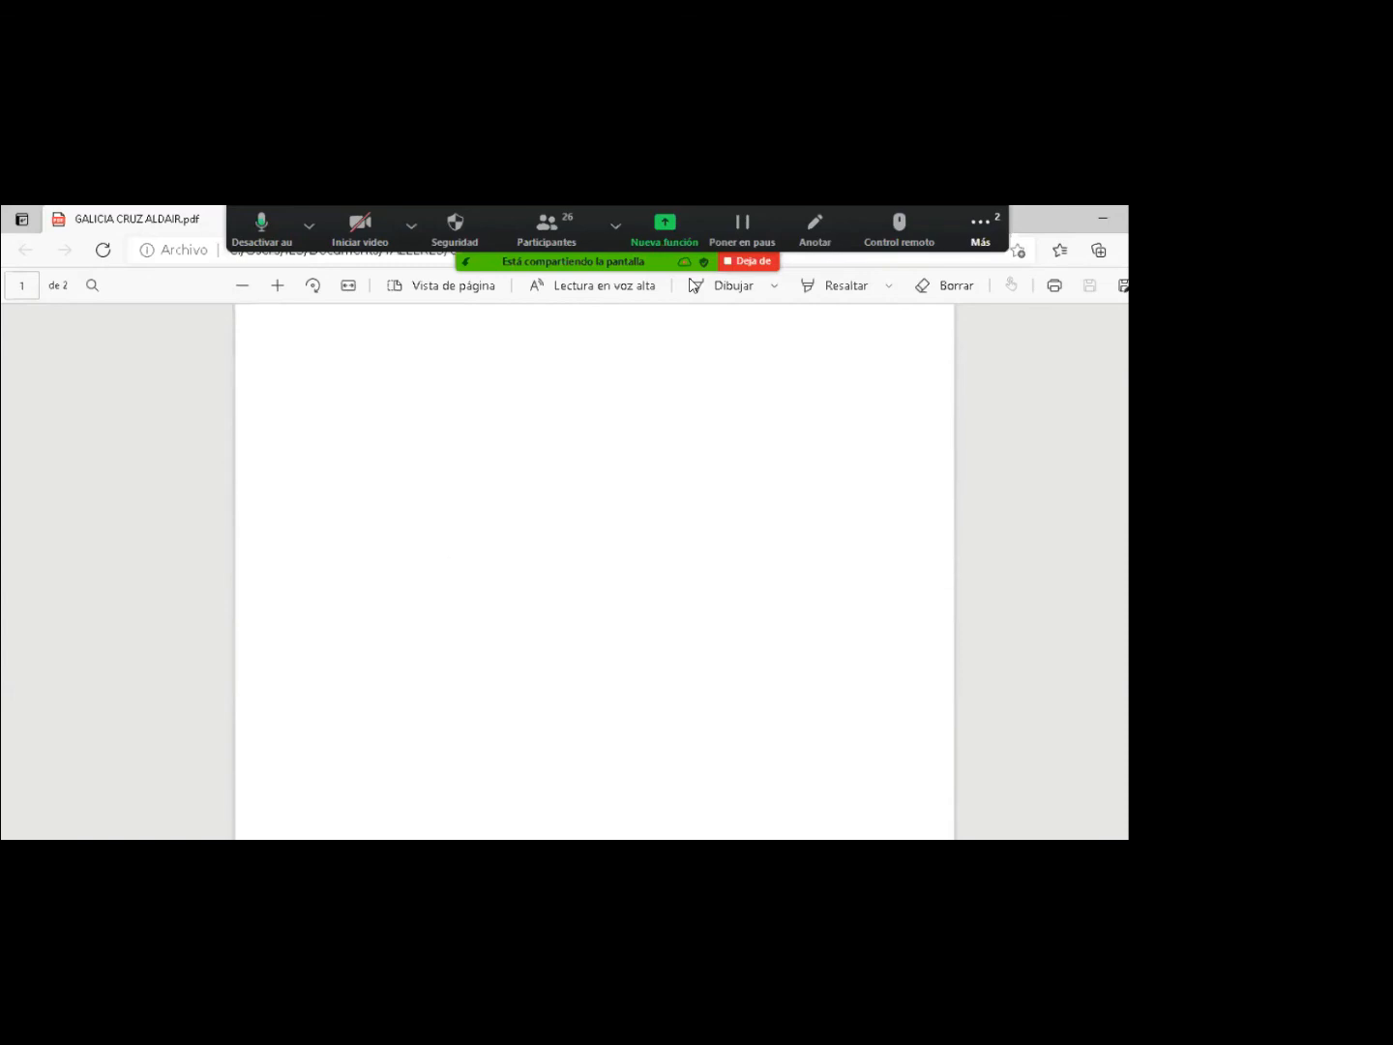
pyautogui.scroll(5, 693, 285)
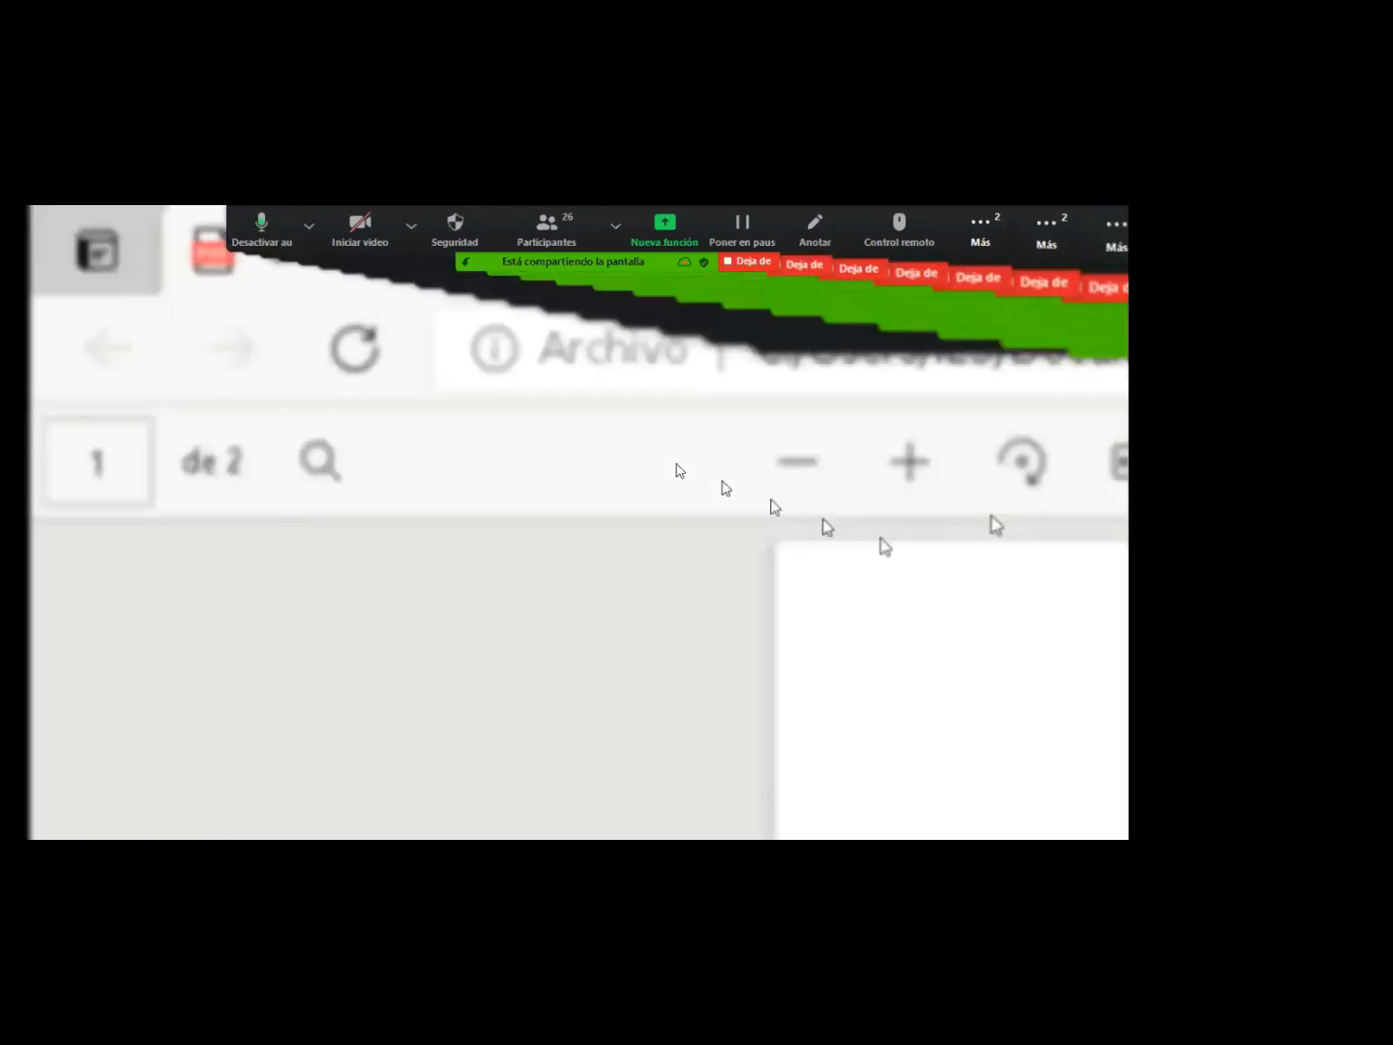
# Back in Excel, cancel the stray entry and set student number J4 to 9.
pyautogui.hotkey('alt', 'Tab')
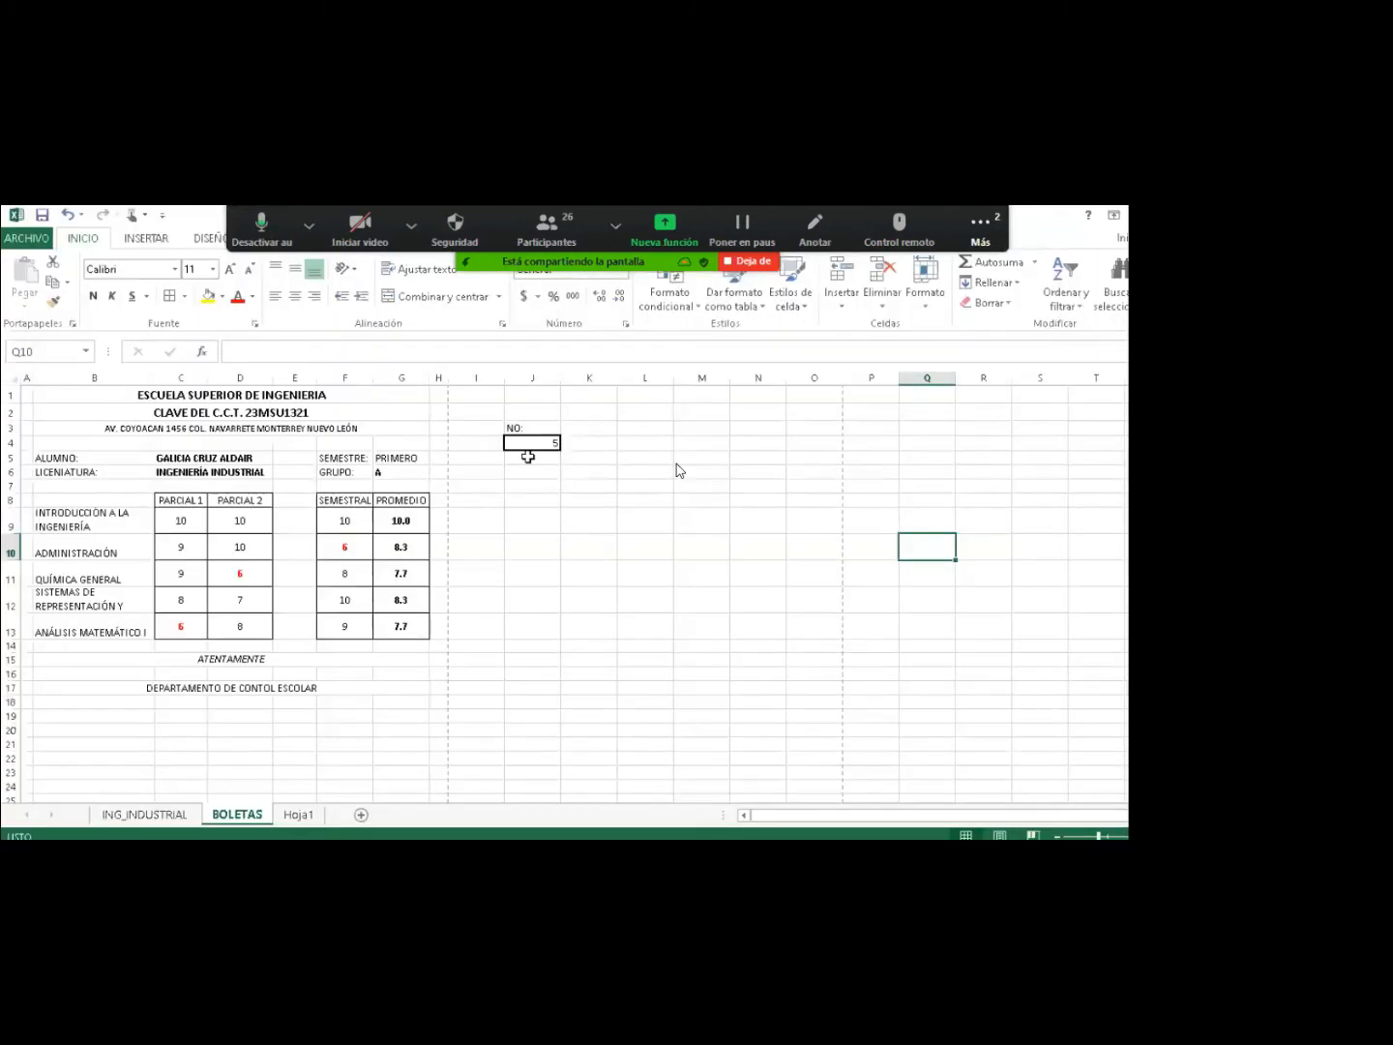
pyautogui.write('9')
pyautogui.press('Escape')
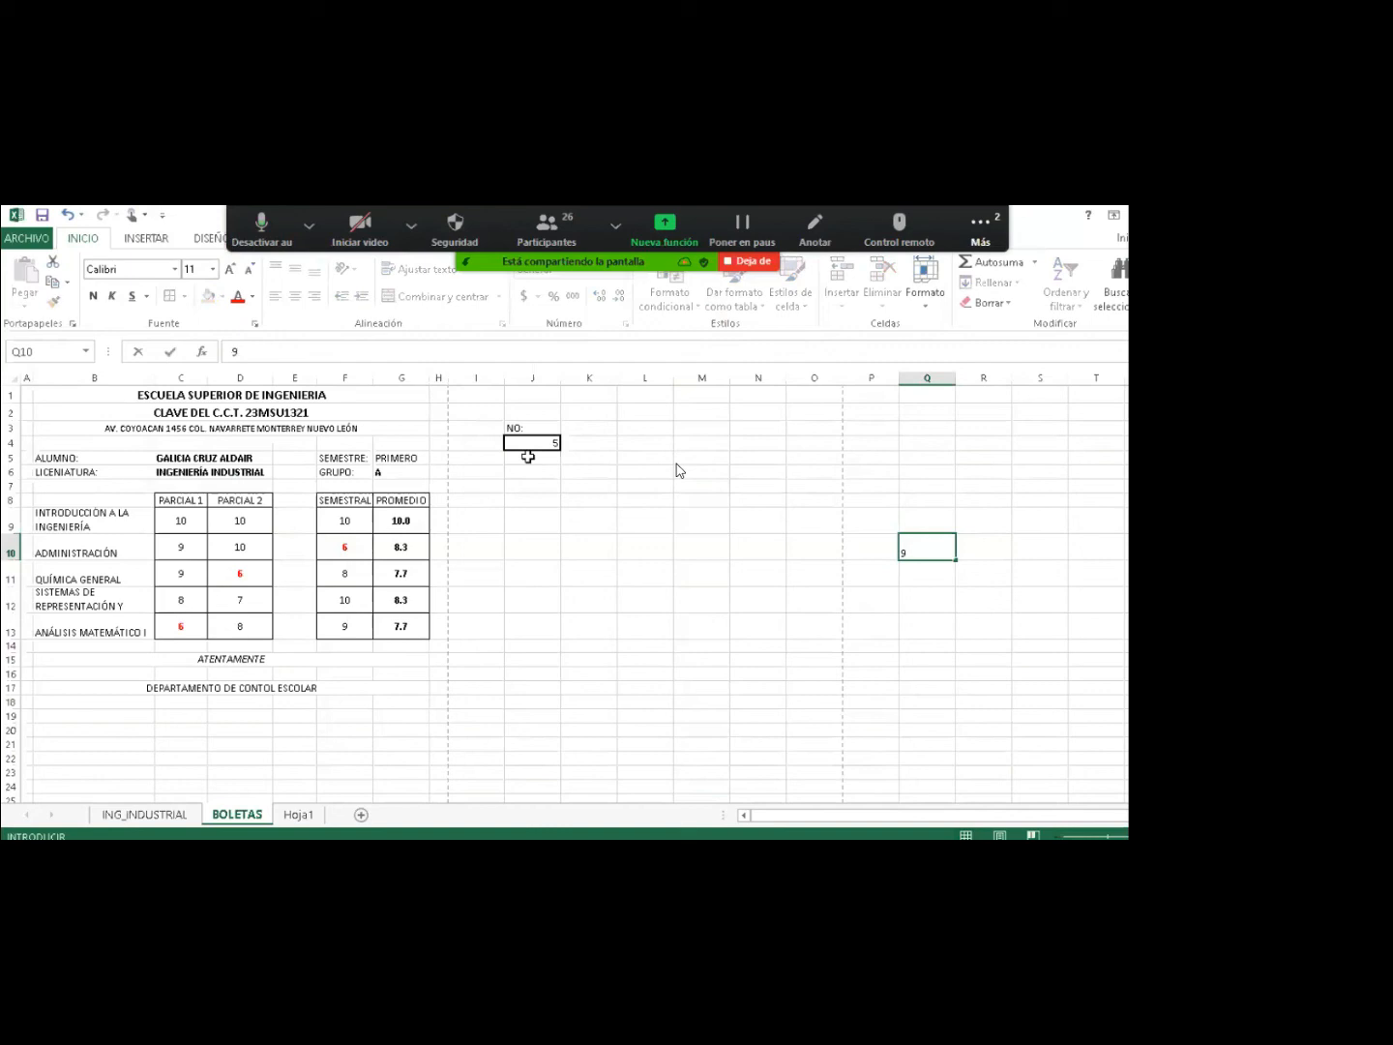
pyautogui.click(536, 441)
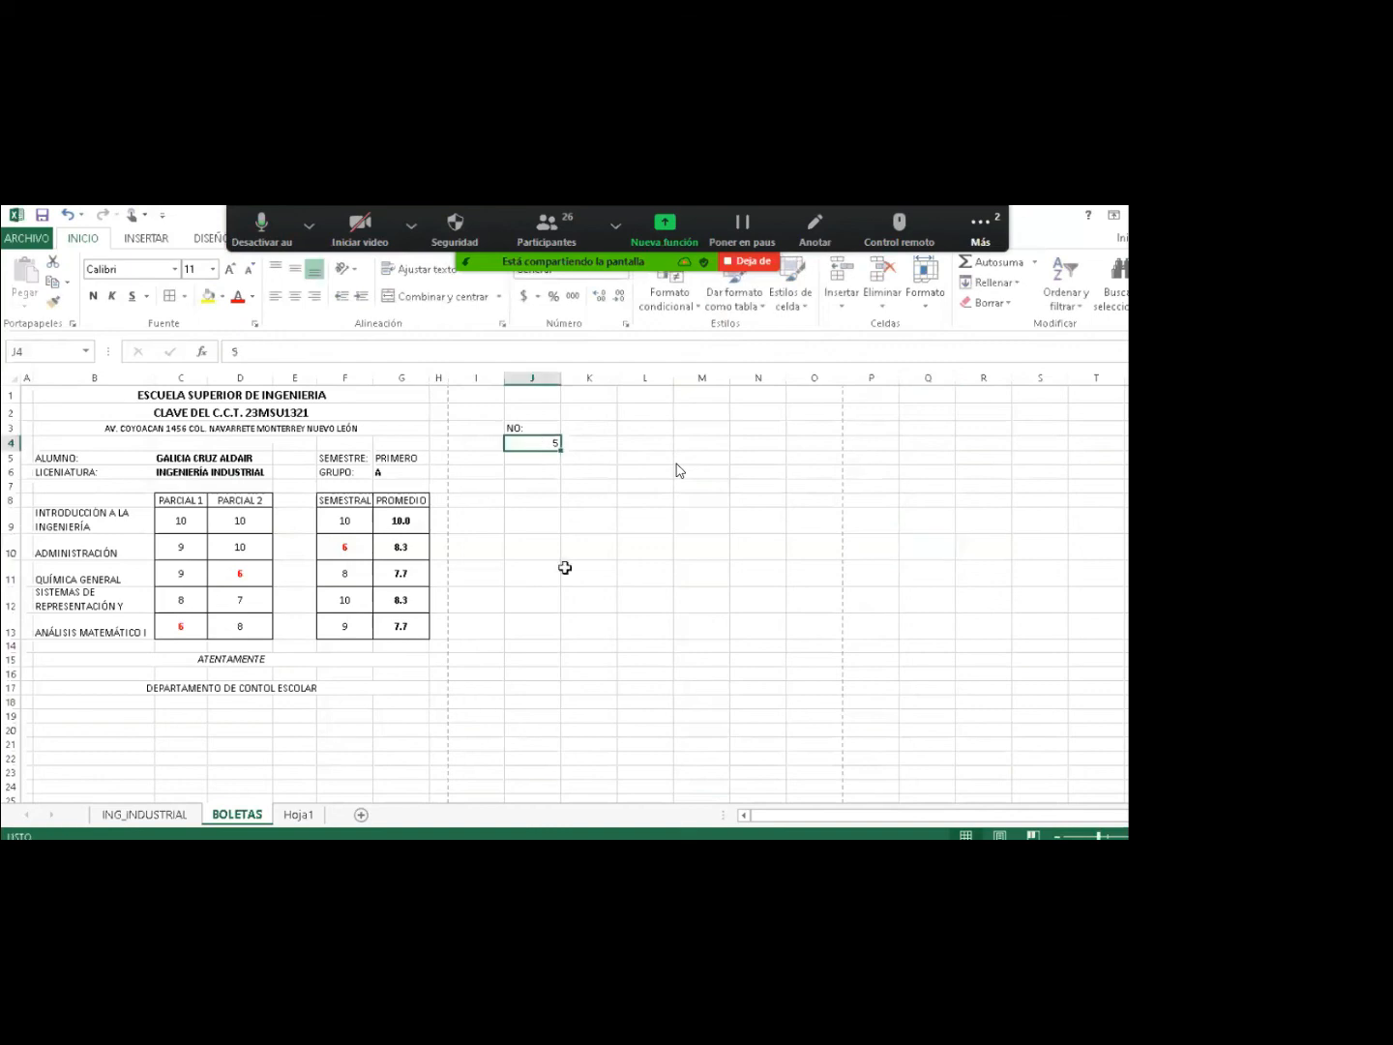
pyautogui.write('9')
pyautogui.press('Return')
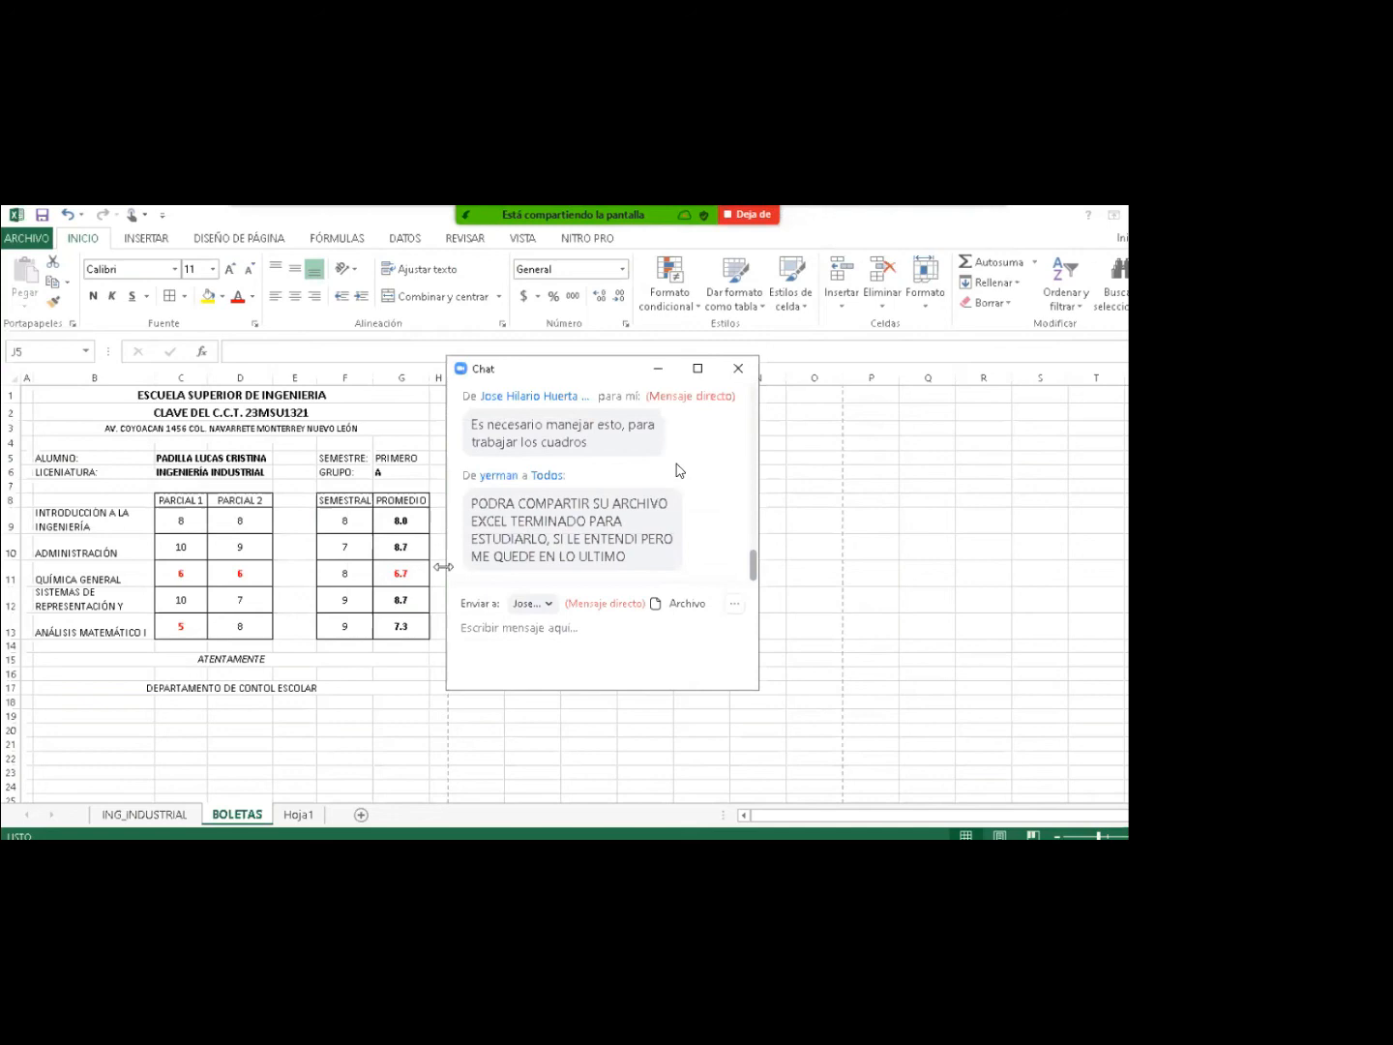
# Close the meeting chat window and switch to the ING_INDUSTRIAL sheet.
pyautogui.click(296, 568)
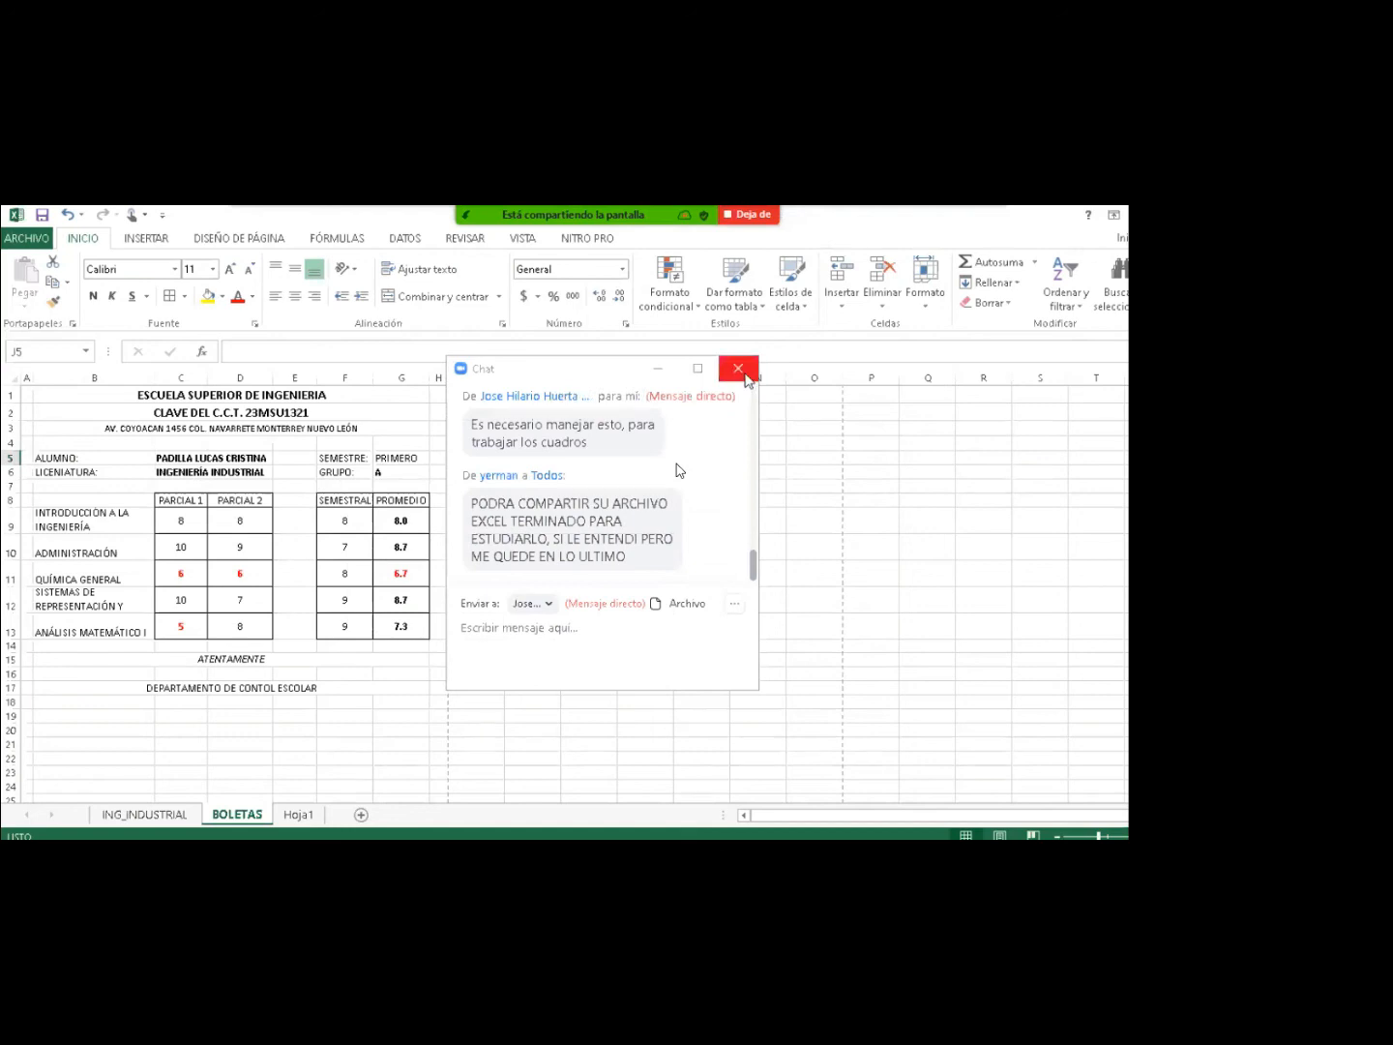
pyautogui.click(743, 373)
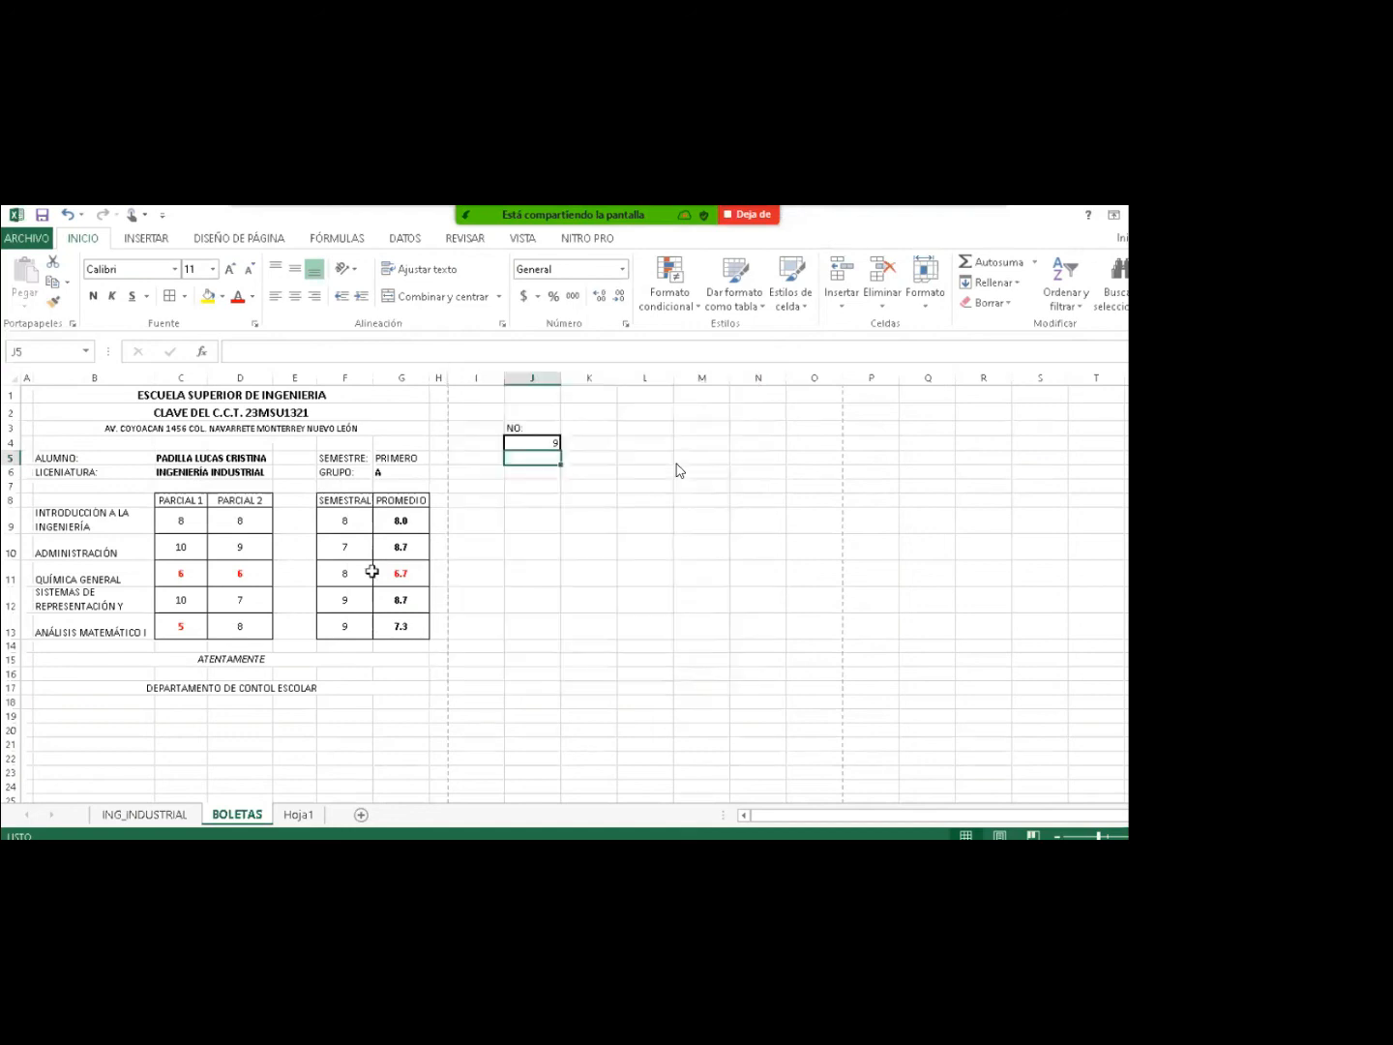
pyautogui.click(167, 814)
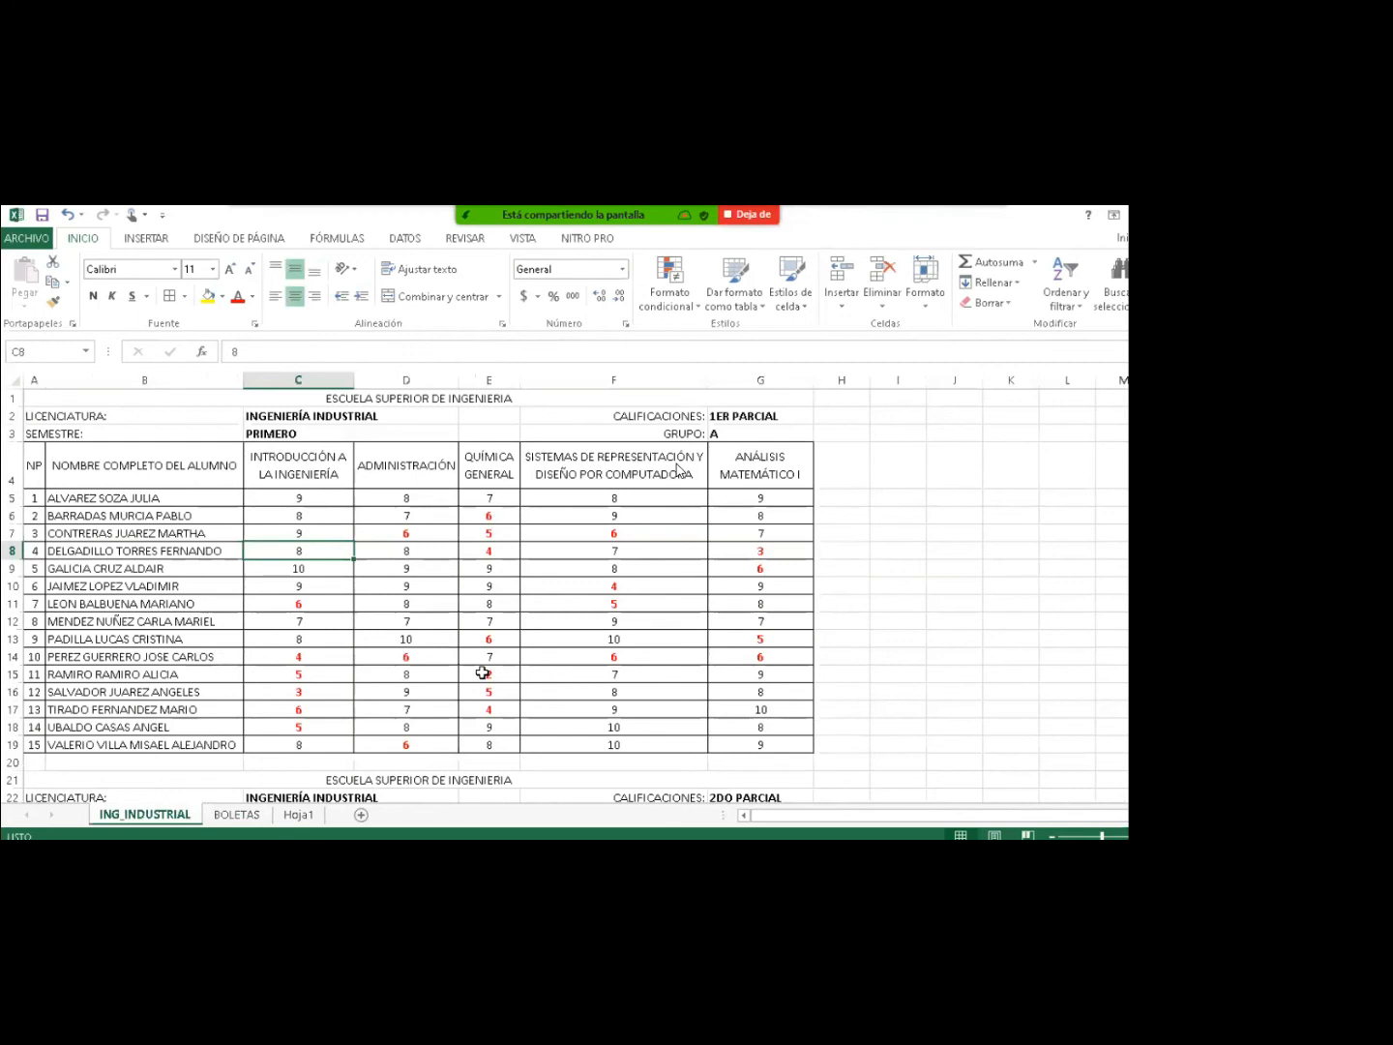
# From the TALLERES folder window, open the ARCHIVO_DE_TRABAJO_2_BASE_GENERAL workbook.
pyautogui.hotkey('alt', 'Tab')
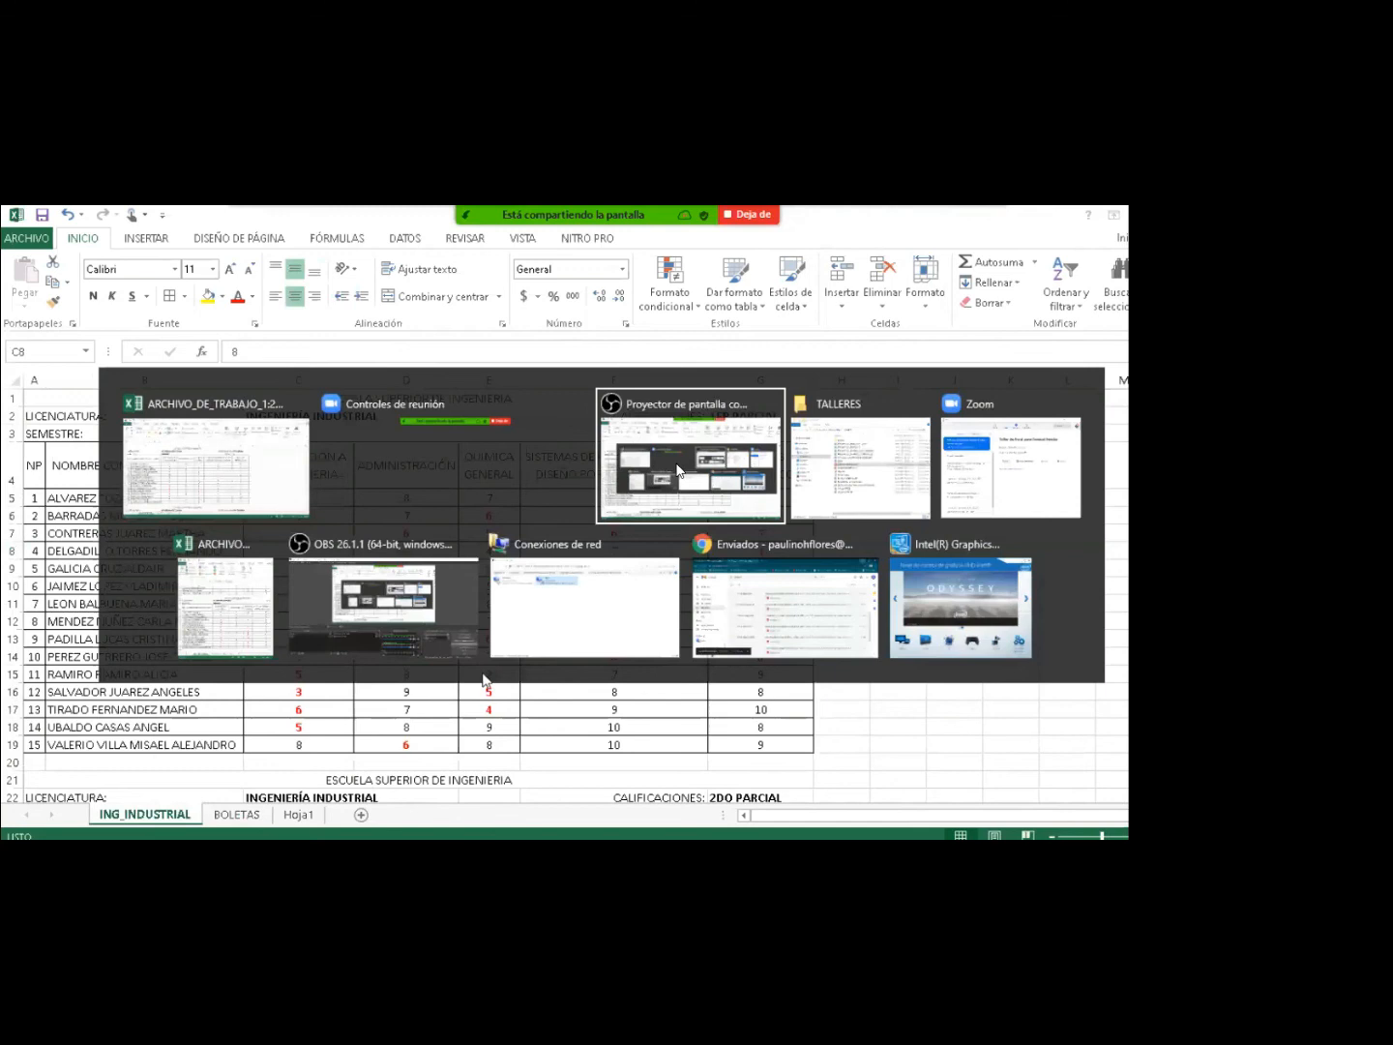
pyautogui.hotkey('alt', 'Tab')
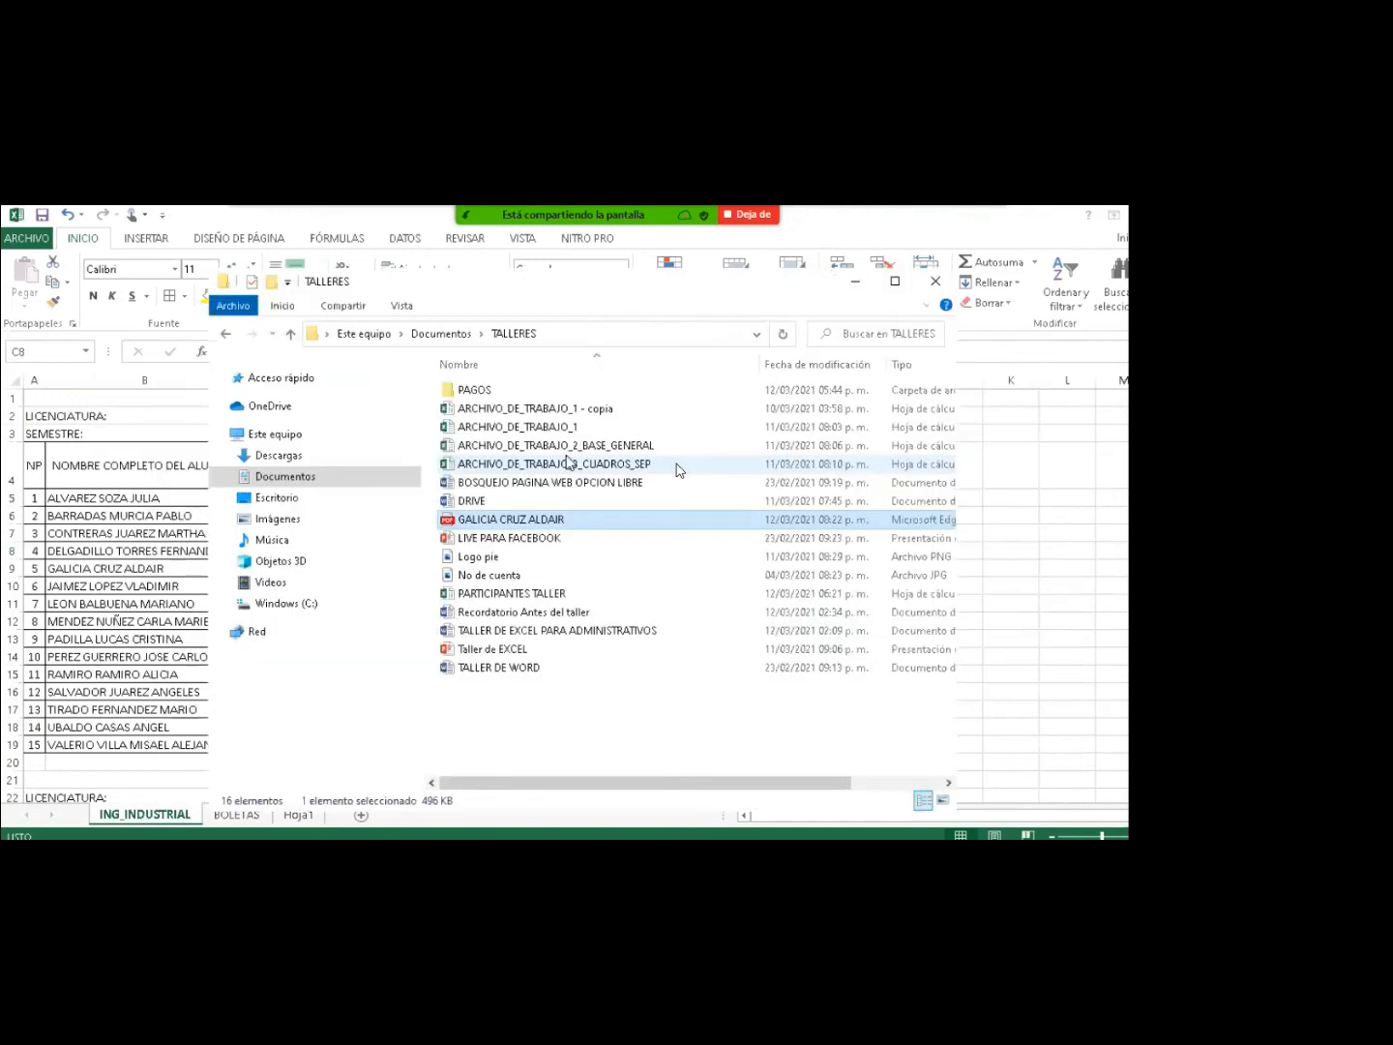
pyautogui.click(570, 447)
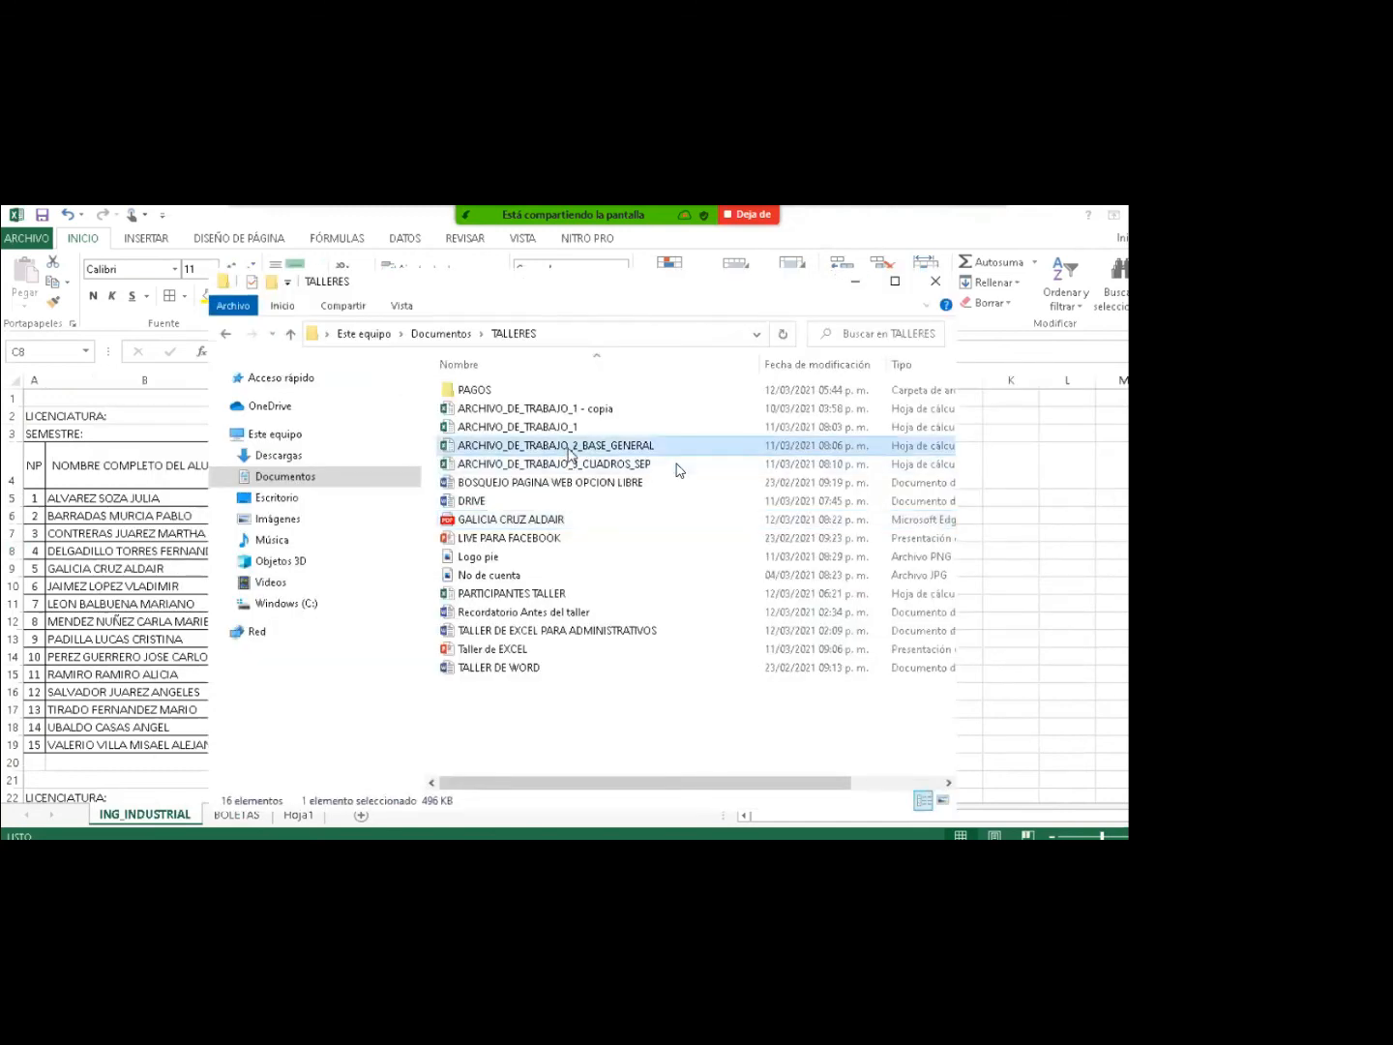
pyautogui.doubleClick(569, 447)
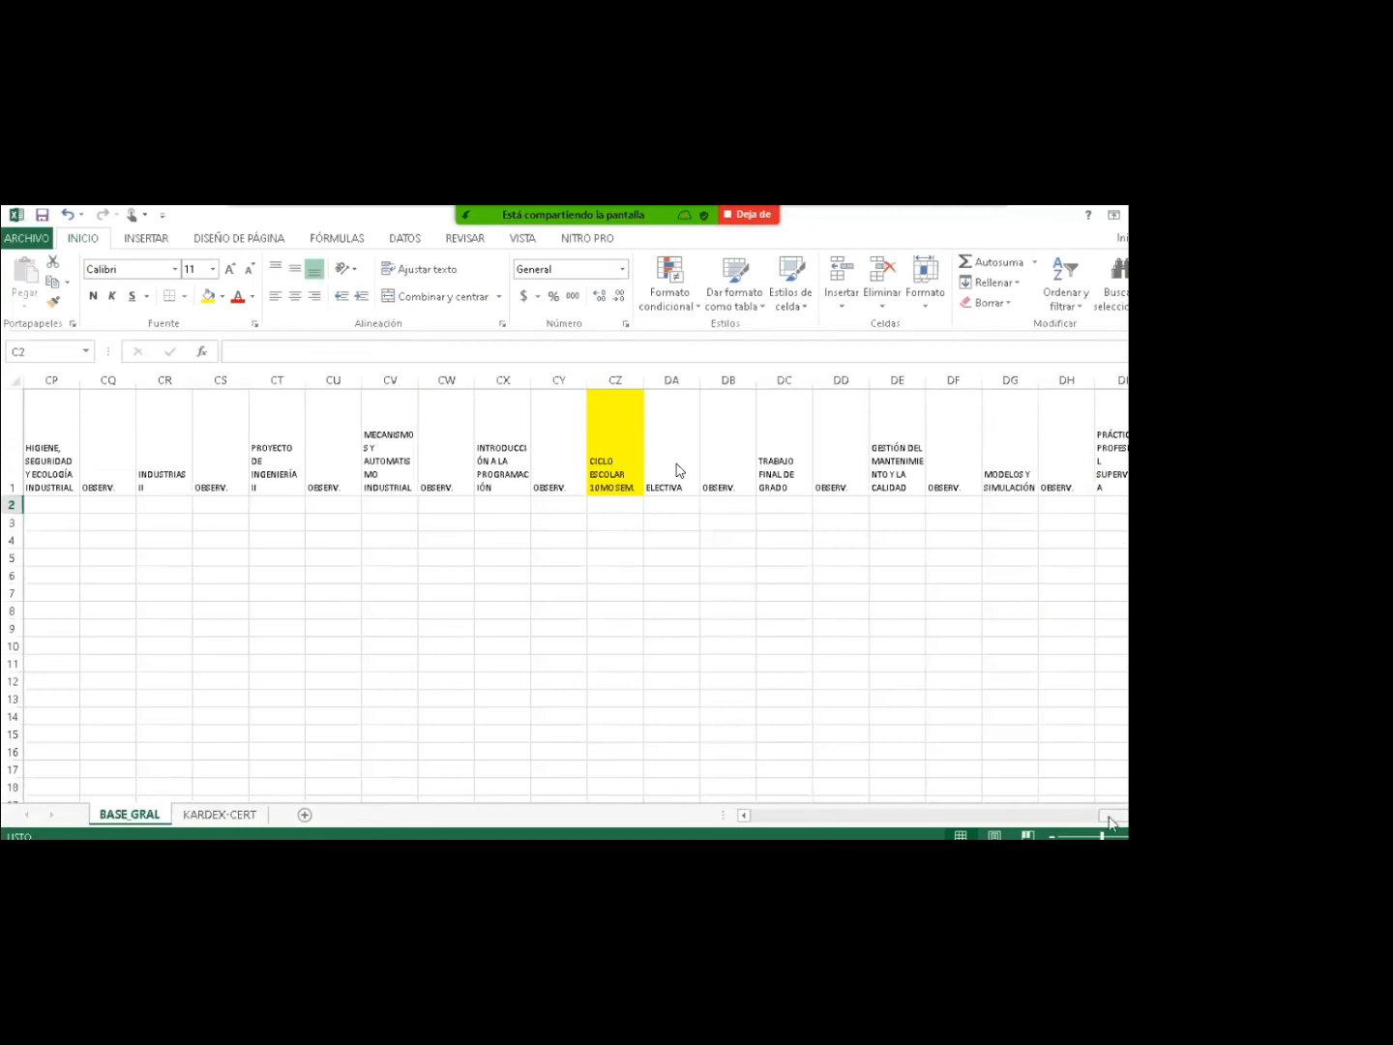
# Scroll BASE GRAL left to column A to reveal the FOLIO, GPO and CURP headings.
pyautogui.click(1028, 823)
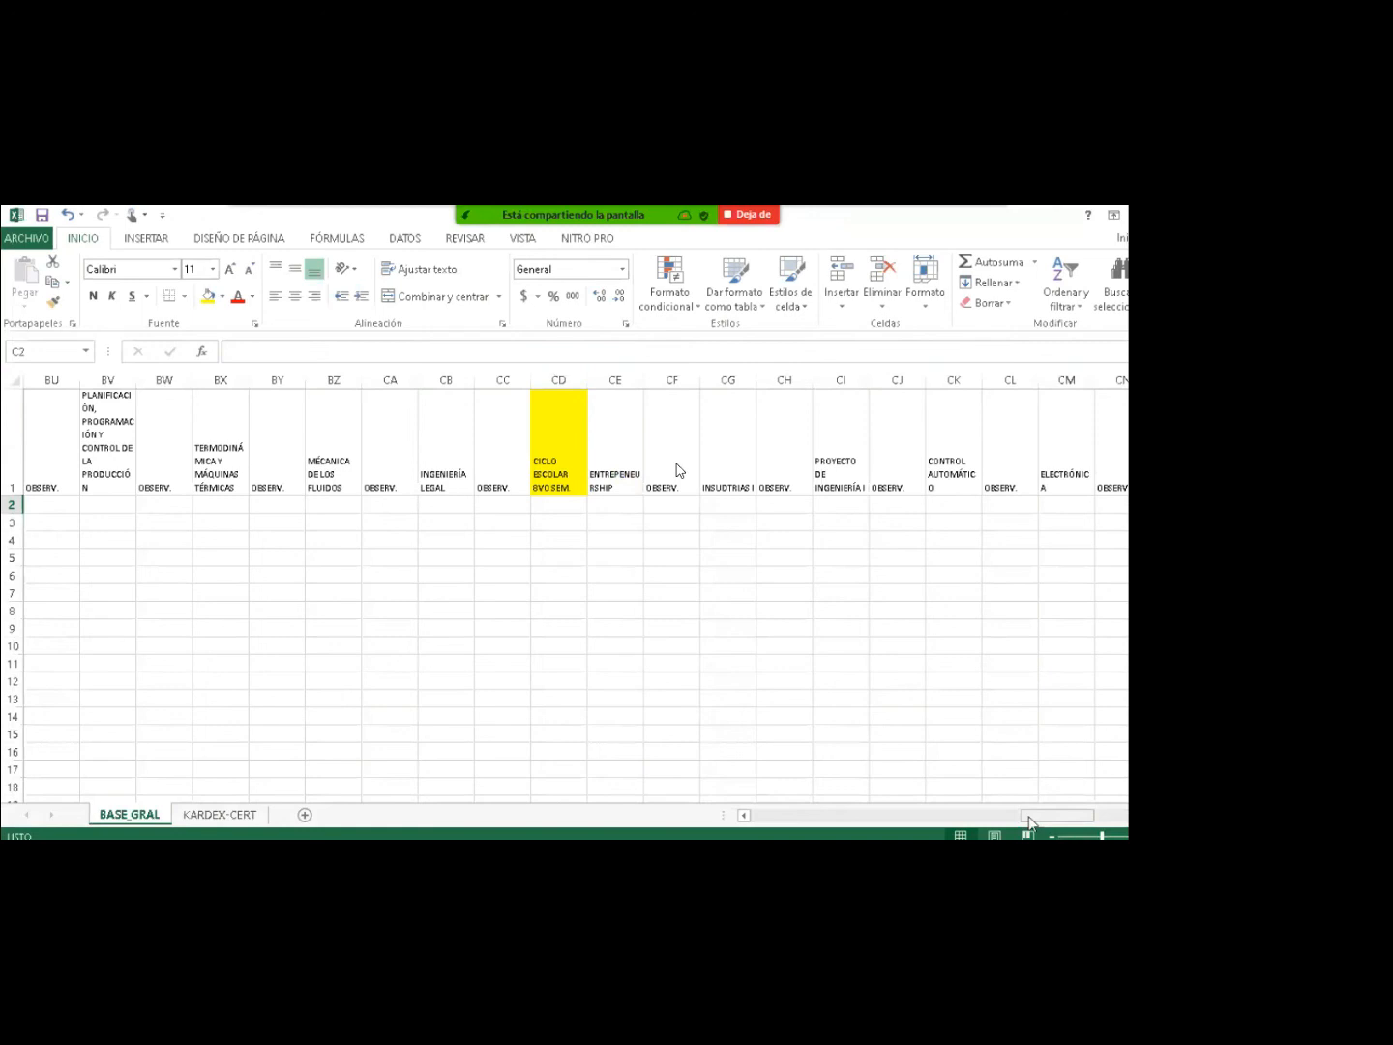
pyautogui.moveTo(1030, 823); pyautogui.dragTo(756, 821)
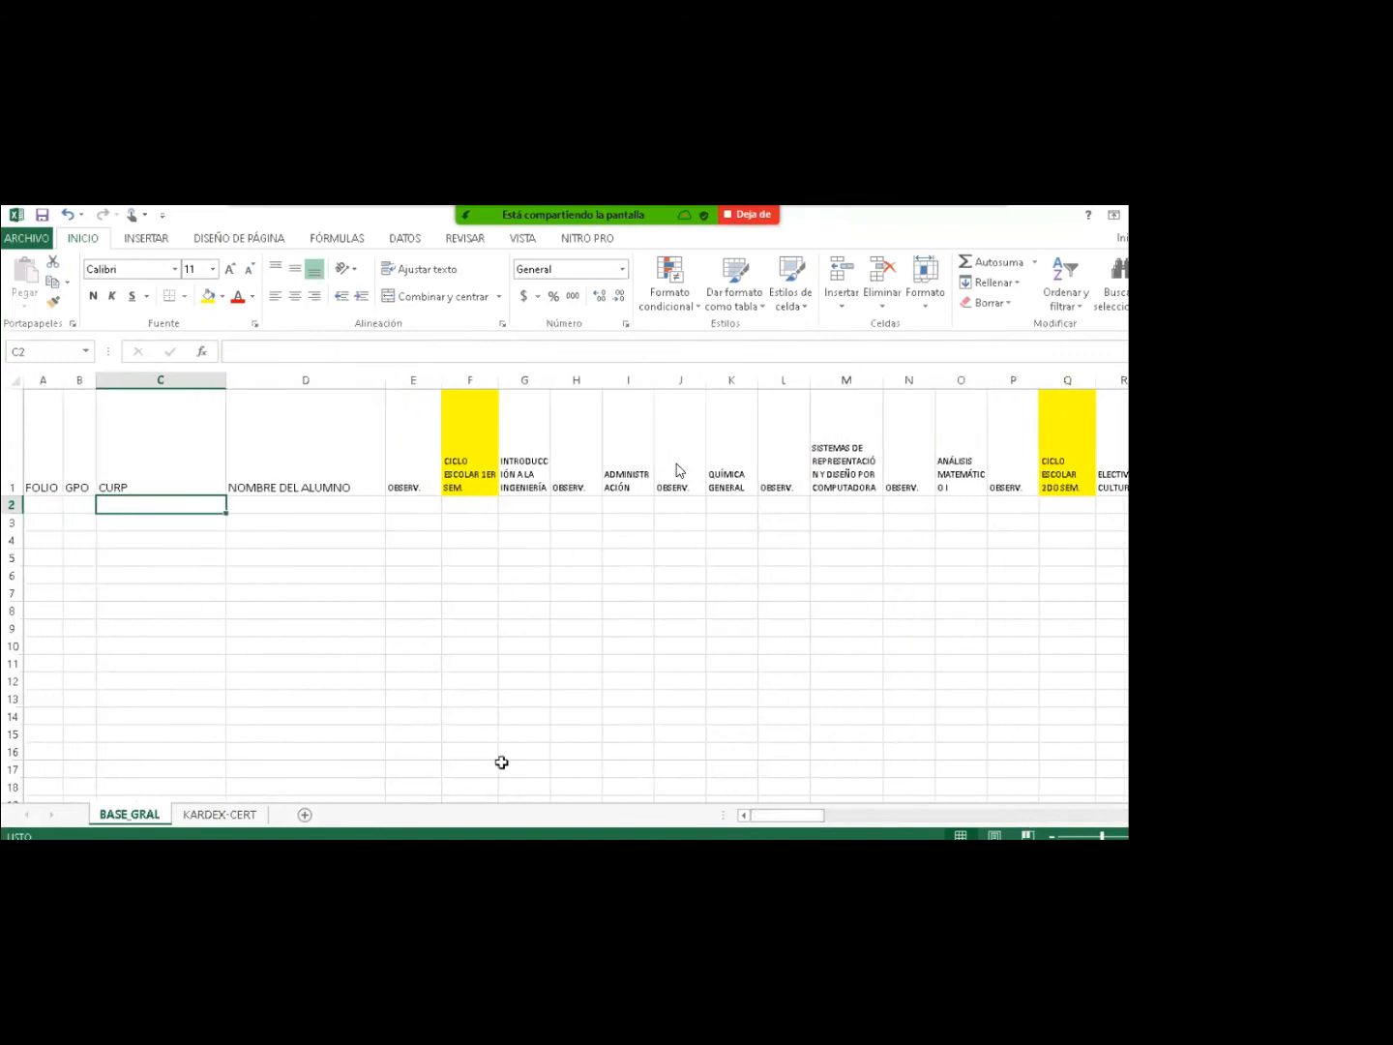
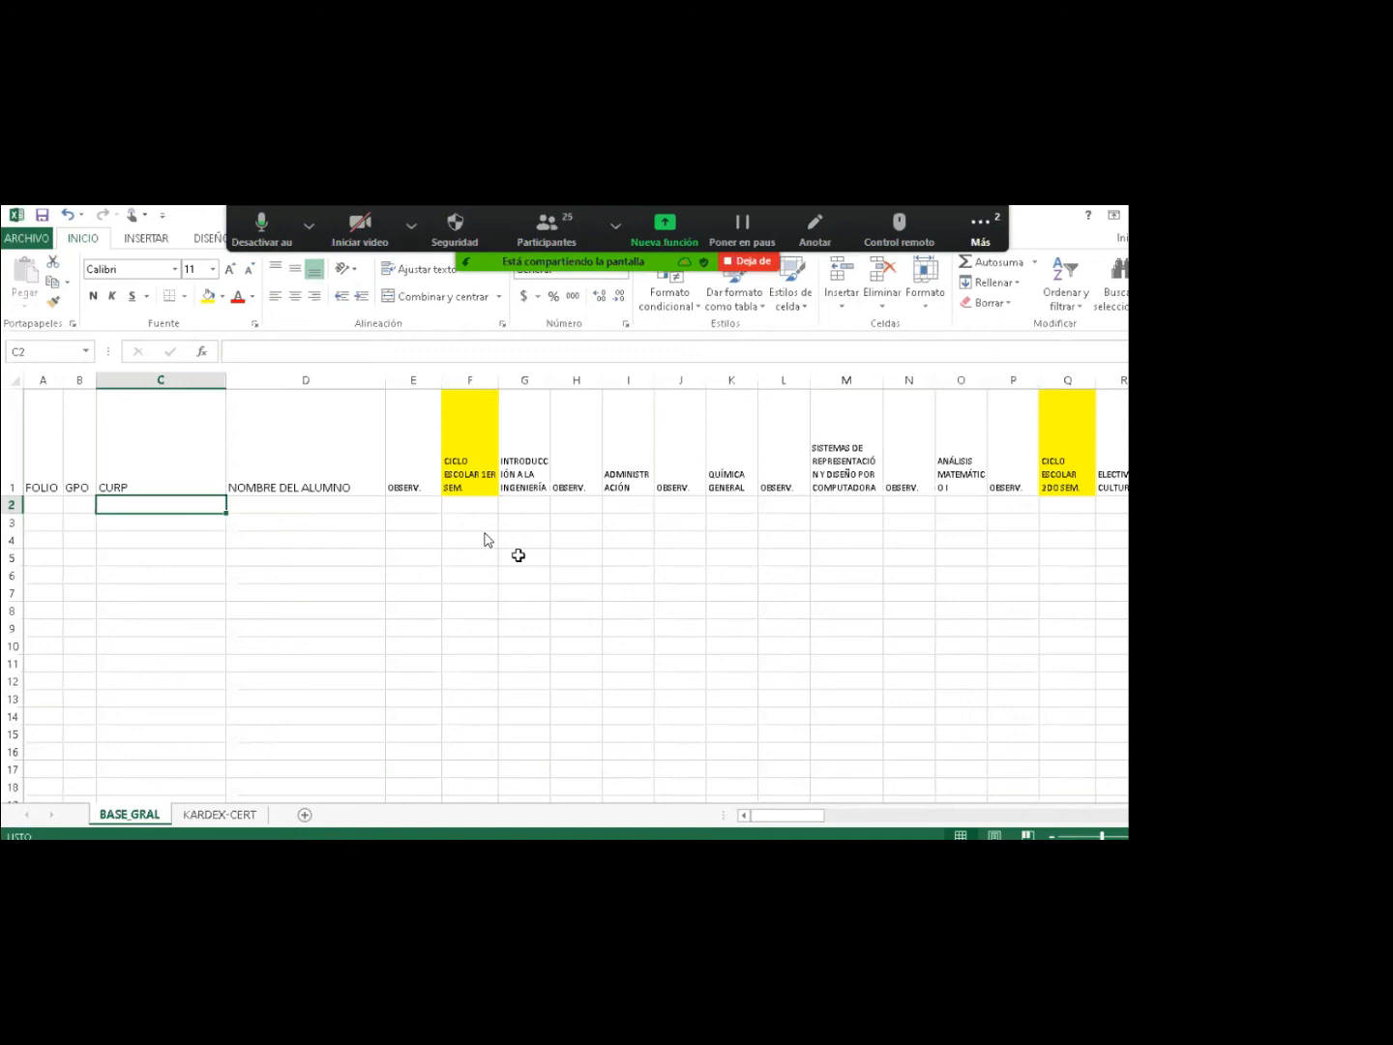
# Copy the 15 student names in B5:B19 from the ING_INDUSTRIAL sheet.
pyautogui.hotkey('alt', 'Tab')
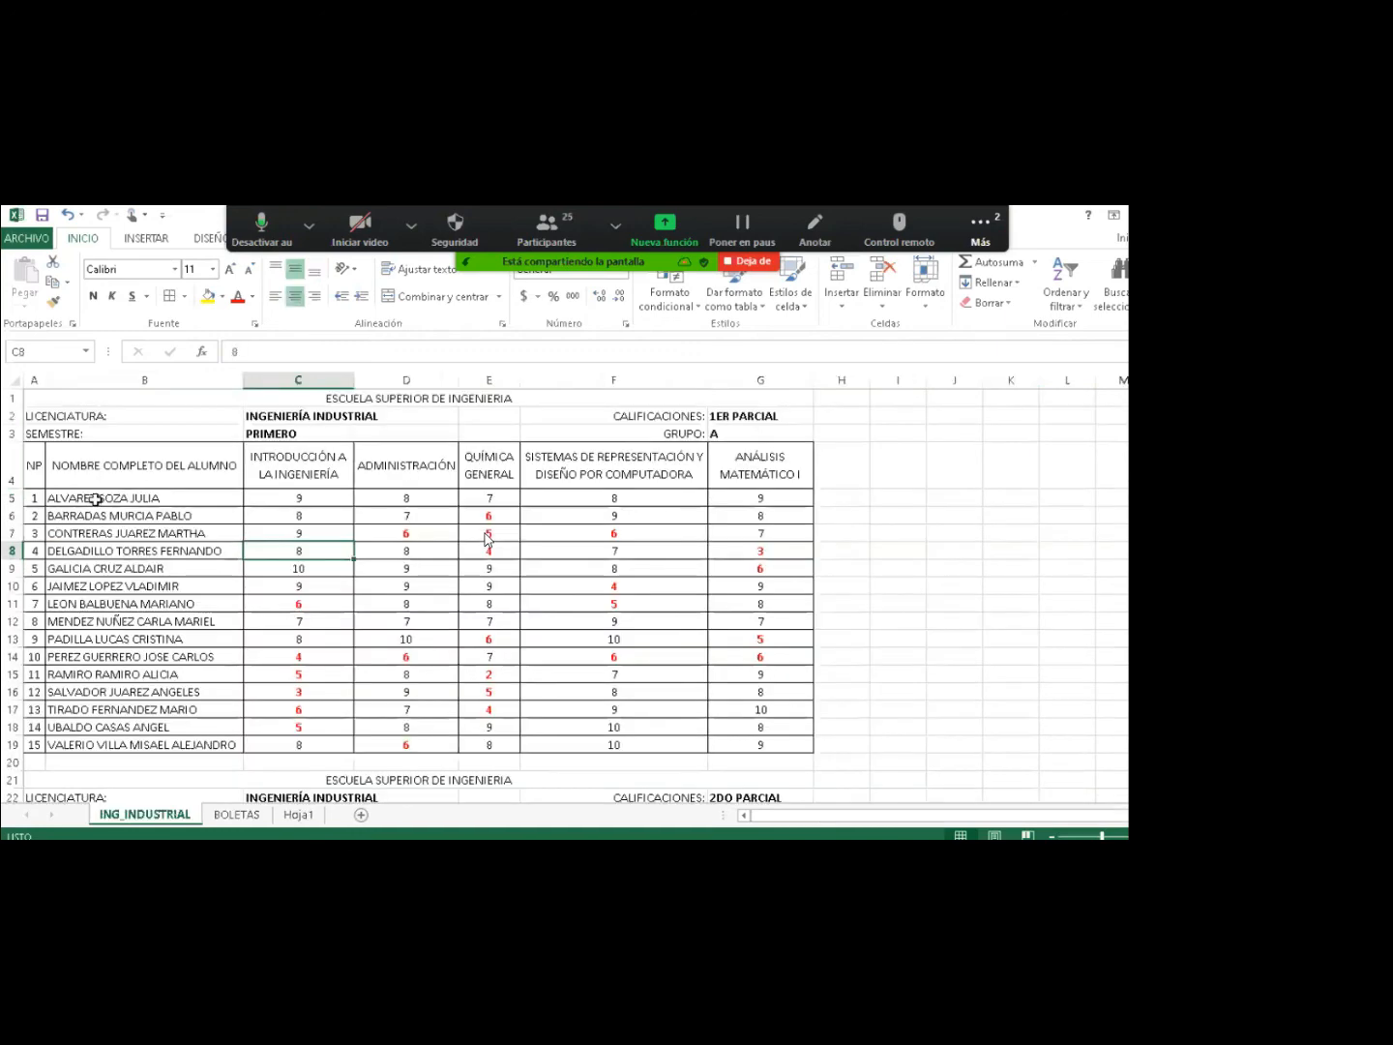
pyautogui.click(83, 498)
pyautogui.moveTo(84, 498); pyautogui.dragTo(120, 742)
pyautogui.hotkey('ctrl', 'c')
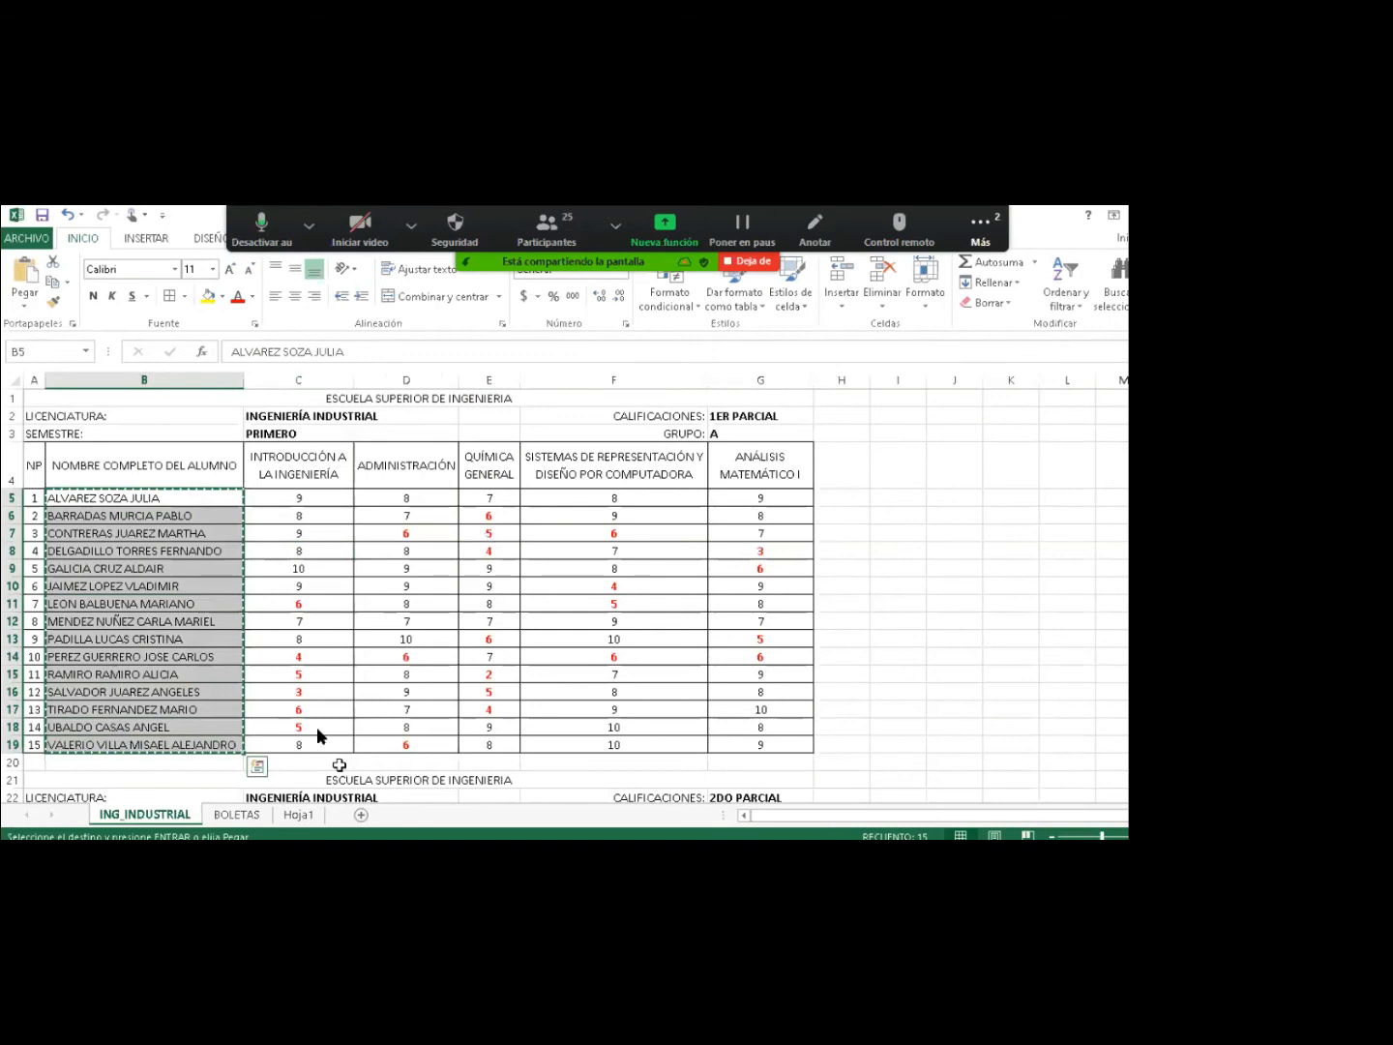
# Paste the names as values into D2:D16 under NOMBRE DEL ALUMNO on BASE_GRAL.
pyautogui.hotkey('alt', 'Tab')
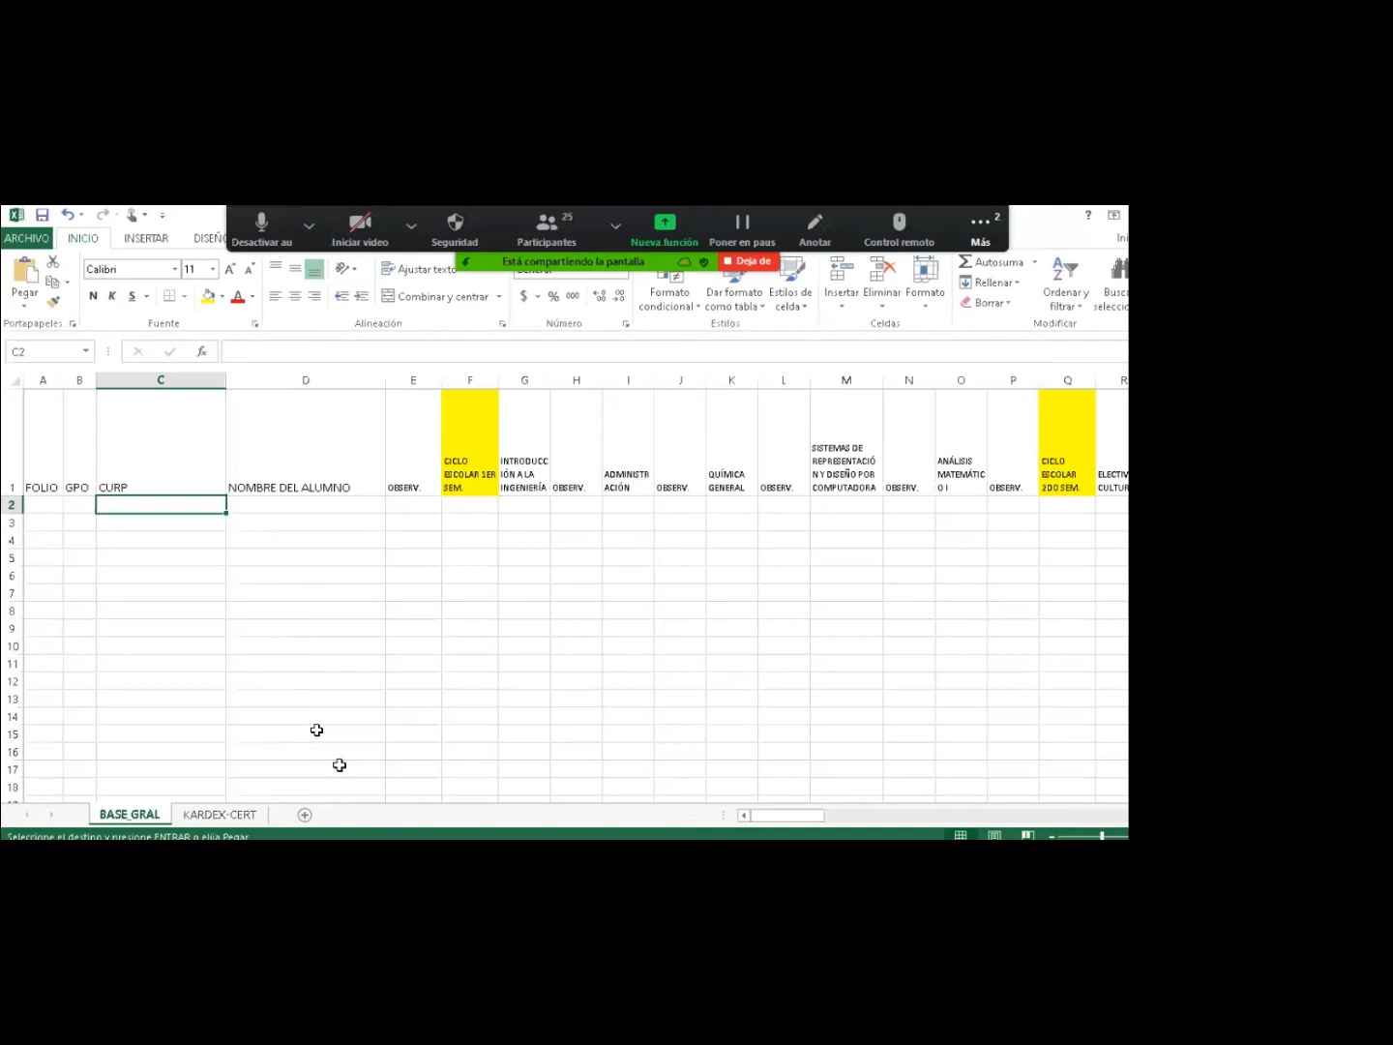
pyautogui.click(270, 509)
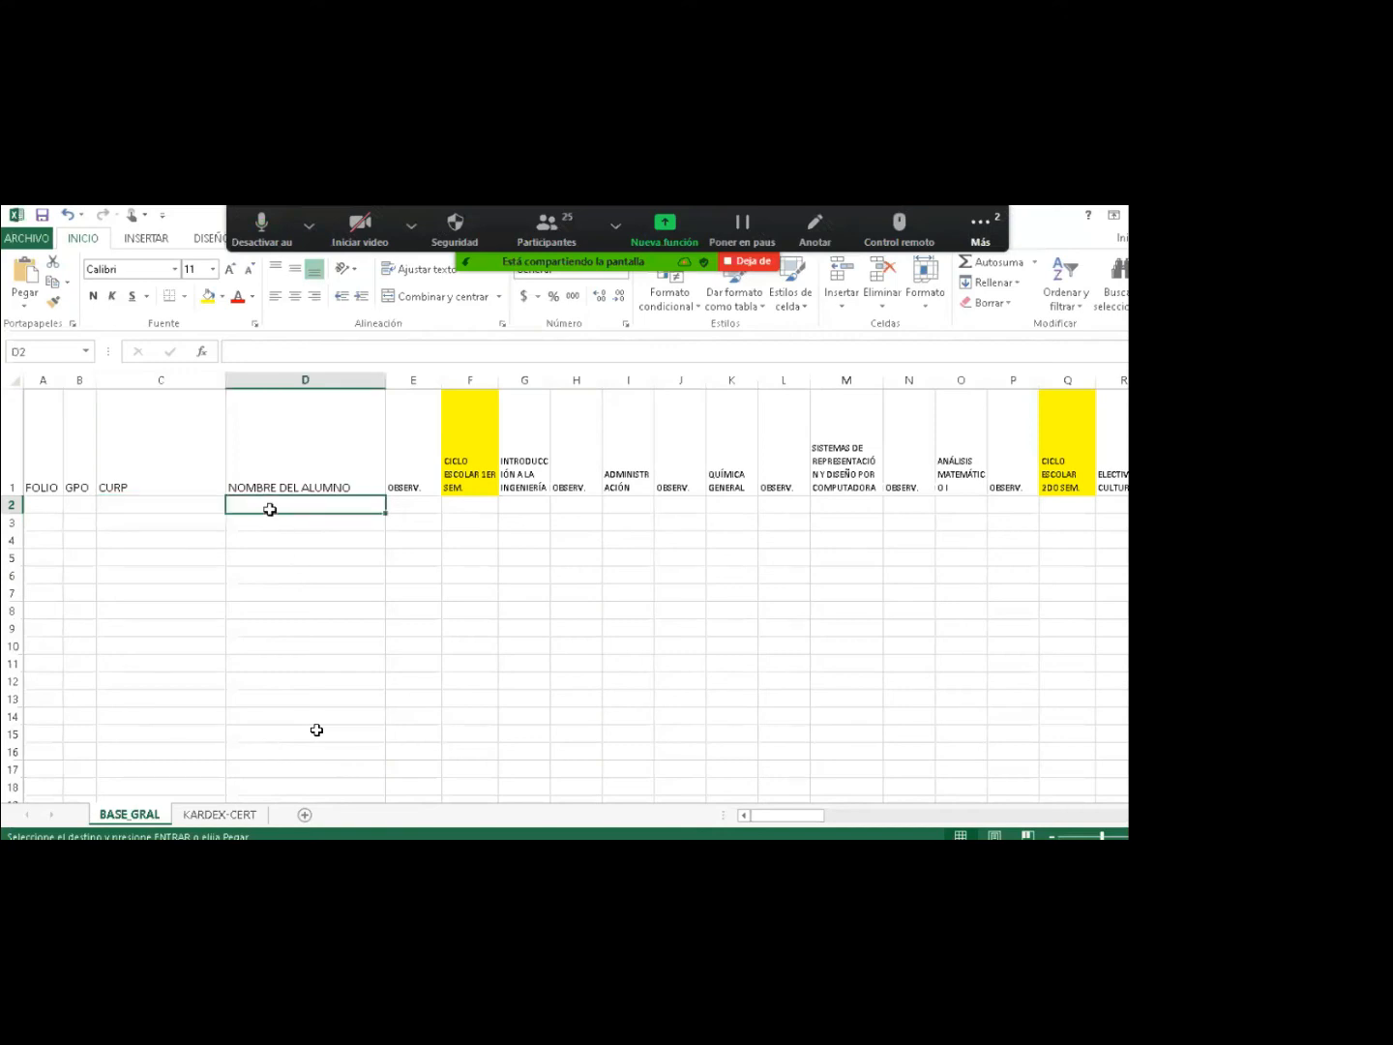
pyautogui.rightClick(270, 508)
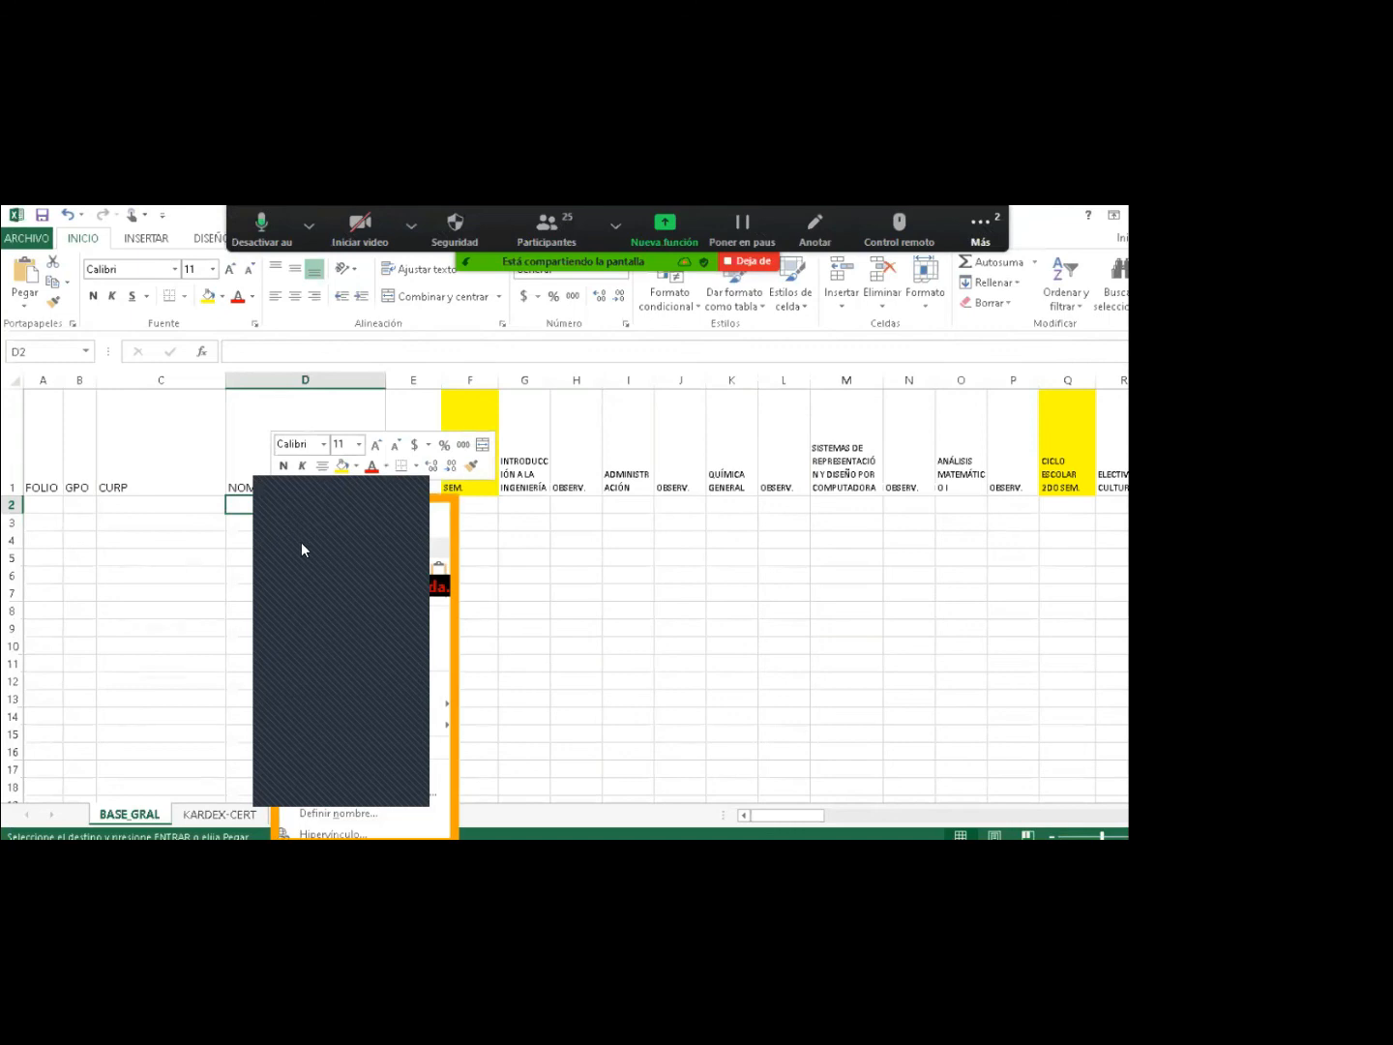
pyautogui.click(246, 503)
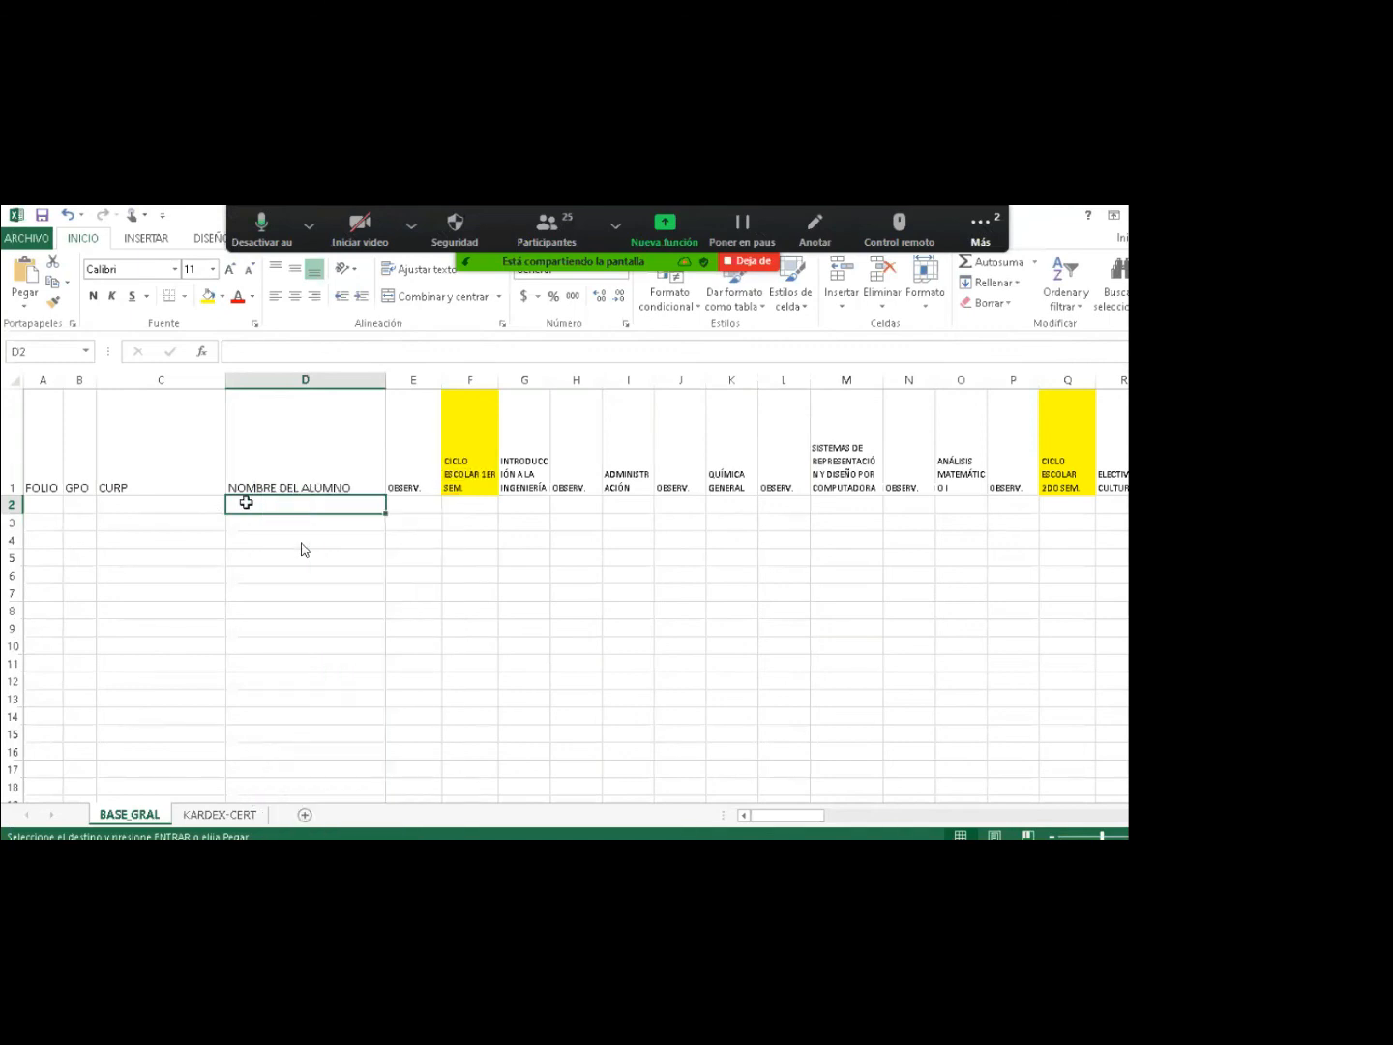
pyautogui.rightClick(242, 501)
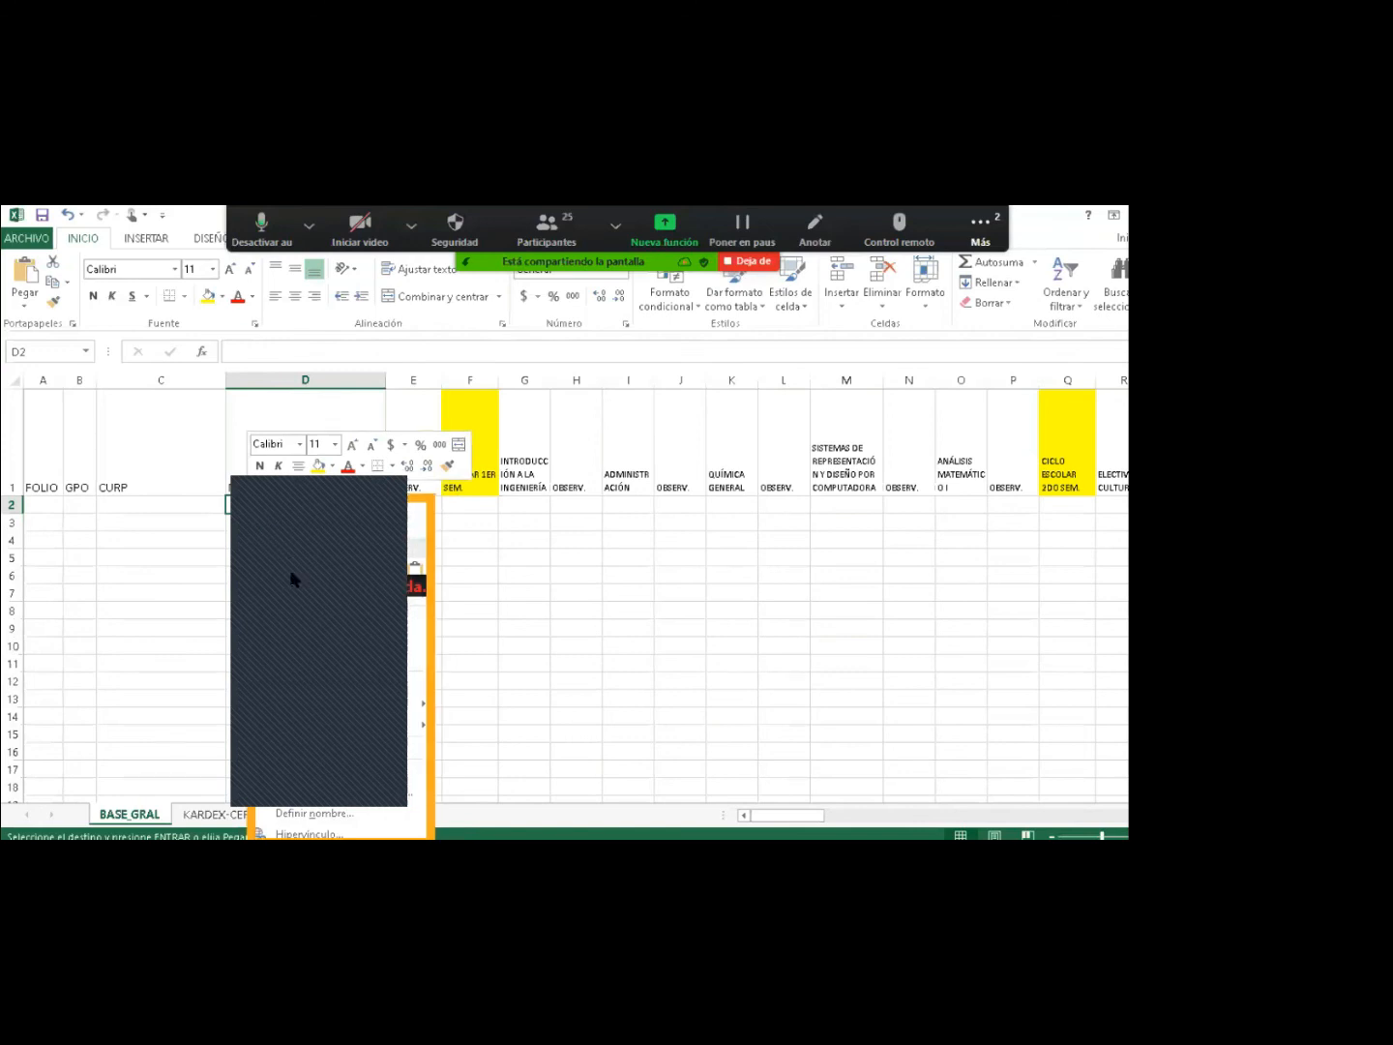
pyautogui.moveTo(292, 579)
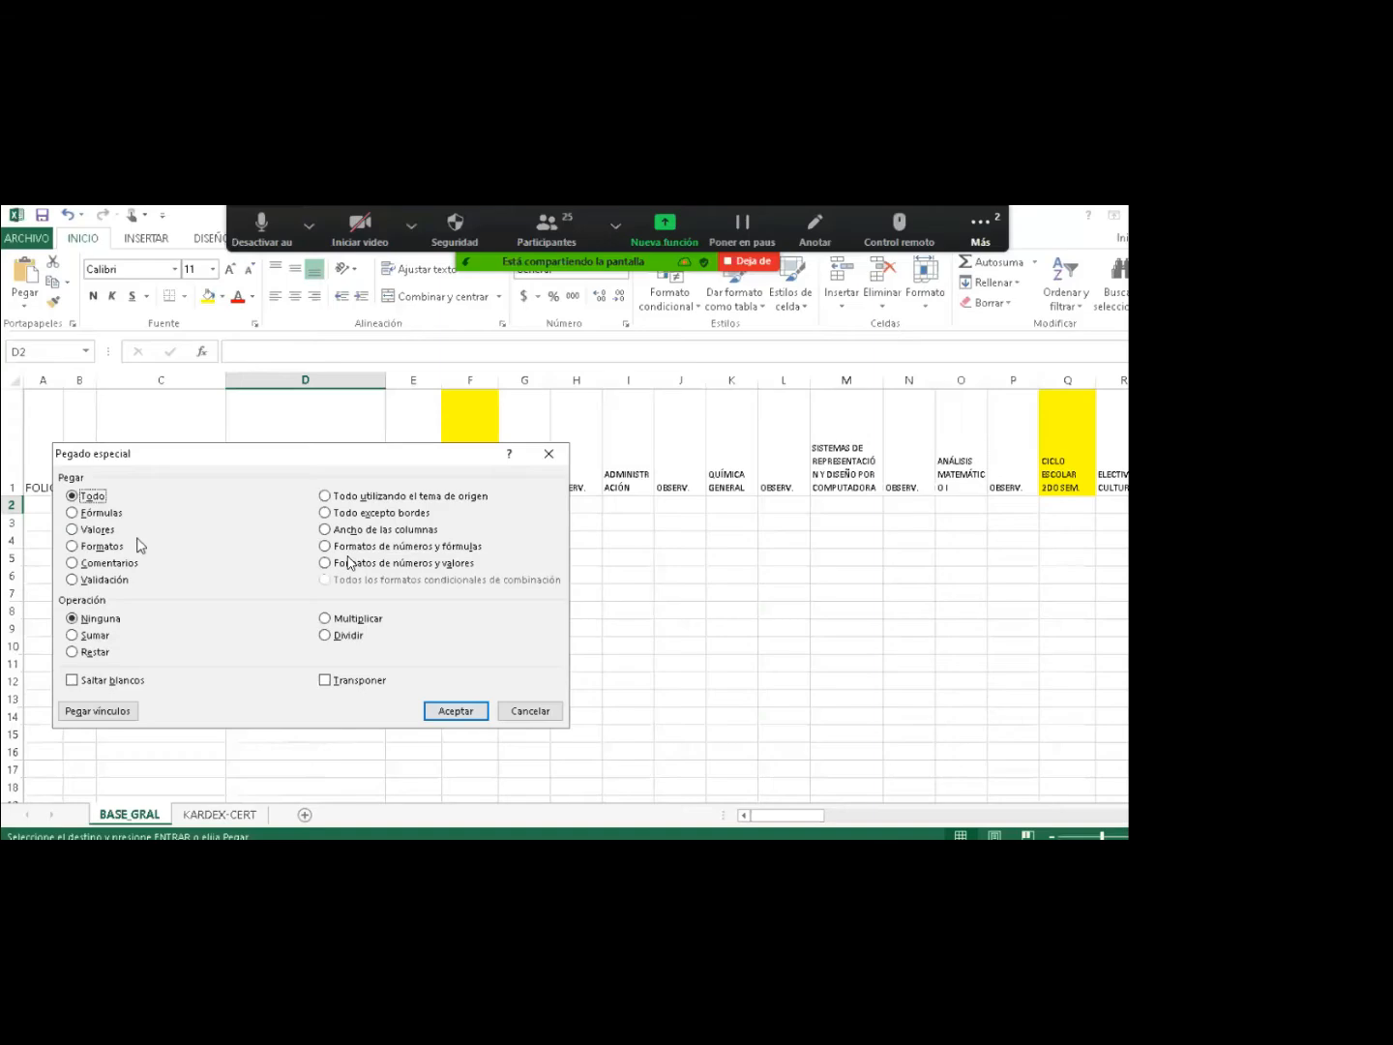
pyautogui.click(98, 529)
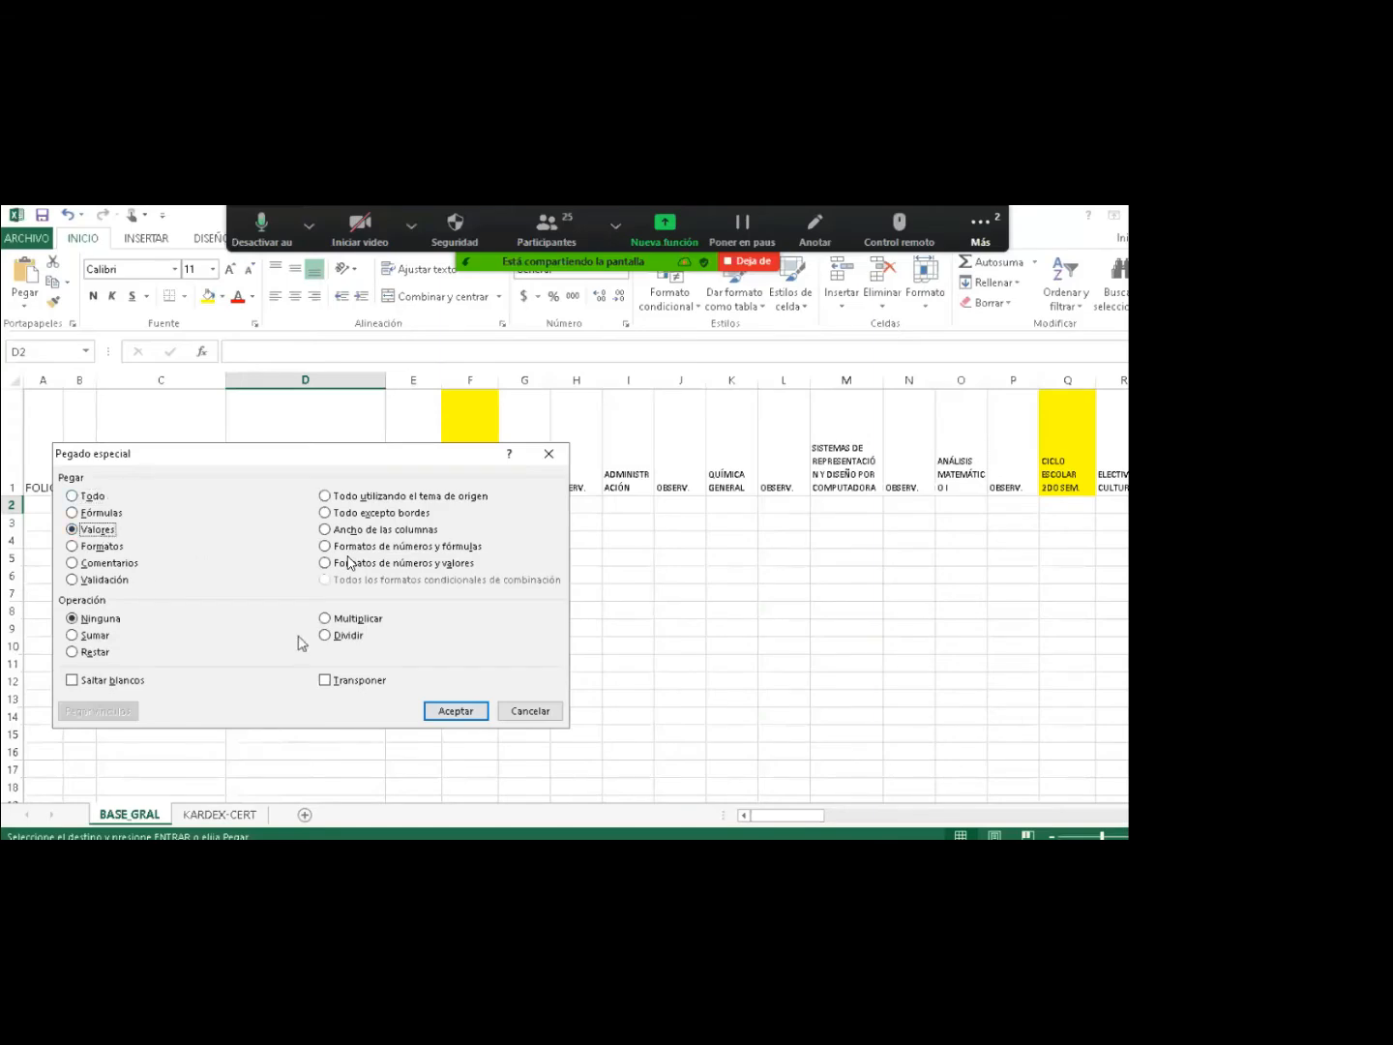
pyautogui.click(447, 711)
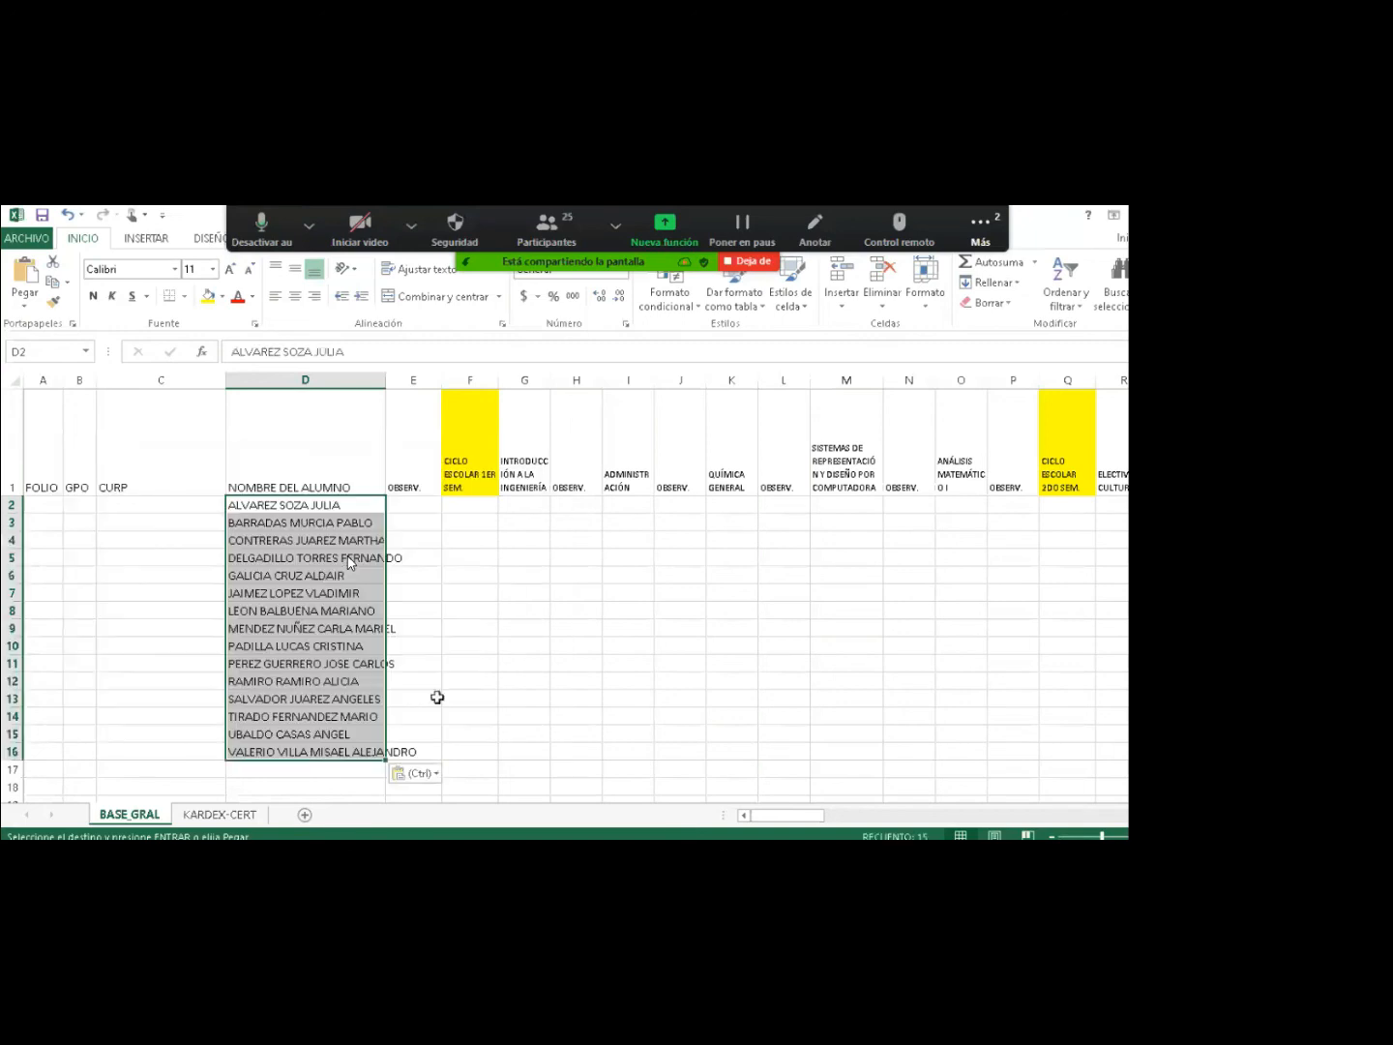
# Number the FOLIO column 1 to 15 in A2:A16 as a fill series.
pyautogui.click(277, 523)
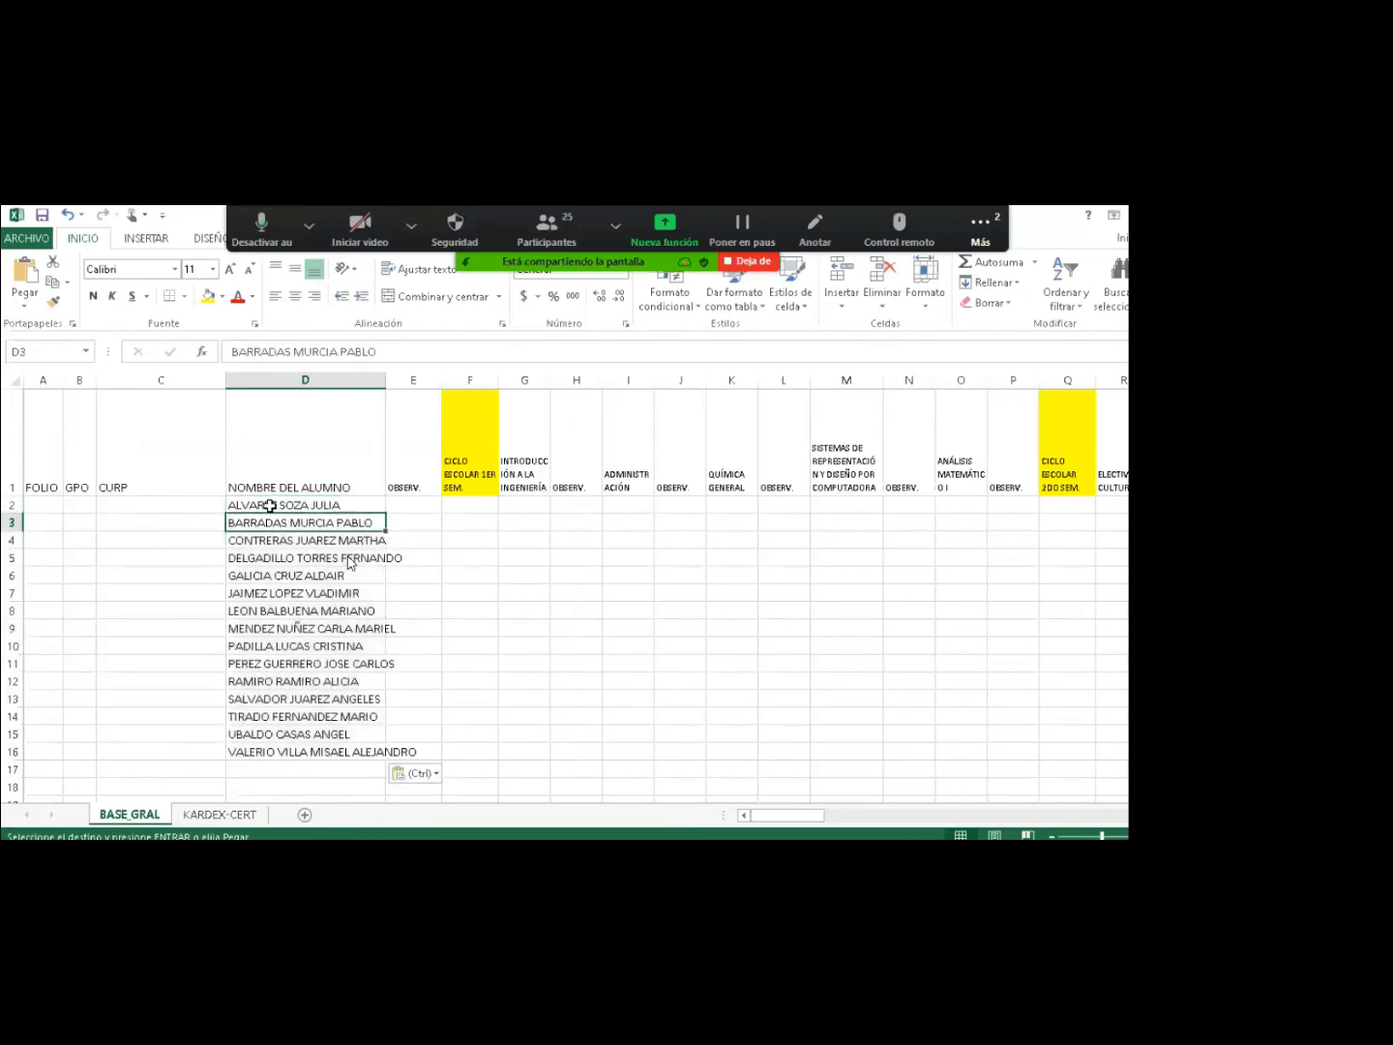
pyautogui.click(269, 506)
pyautogui.moveTo(270, 506); pyautogui.dragTo(304, 754)
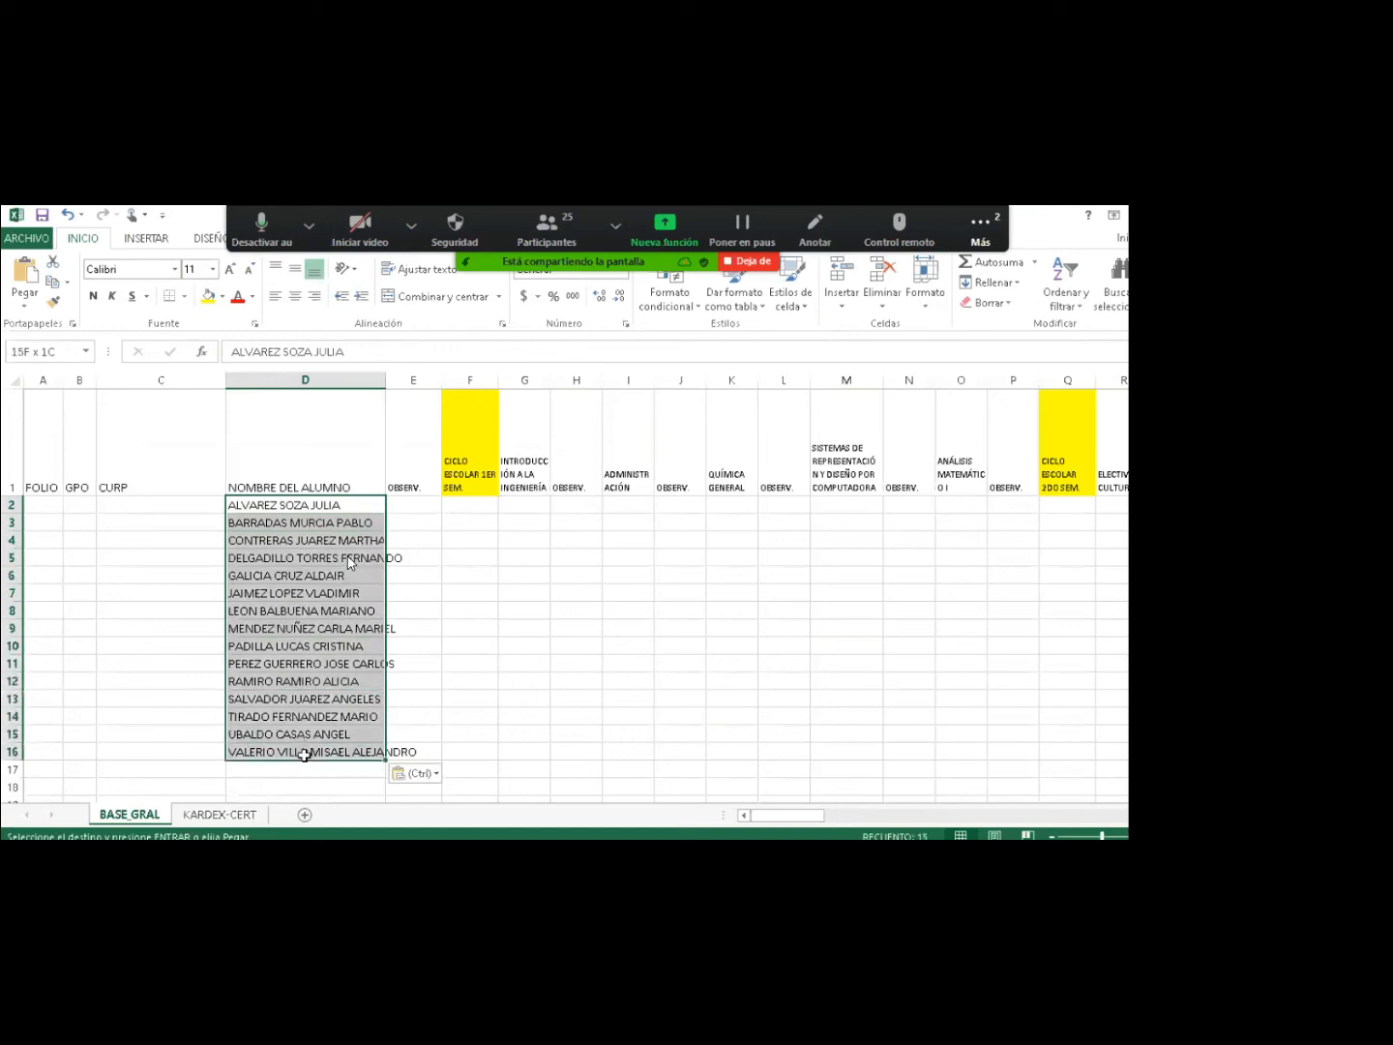
pyautogui.click(31, 505)
pyautogui.write('1')
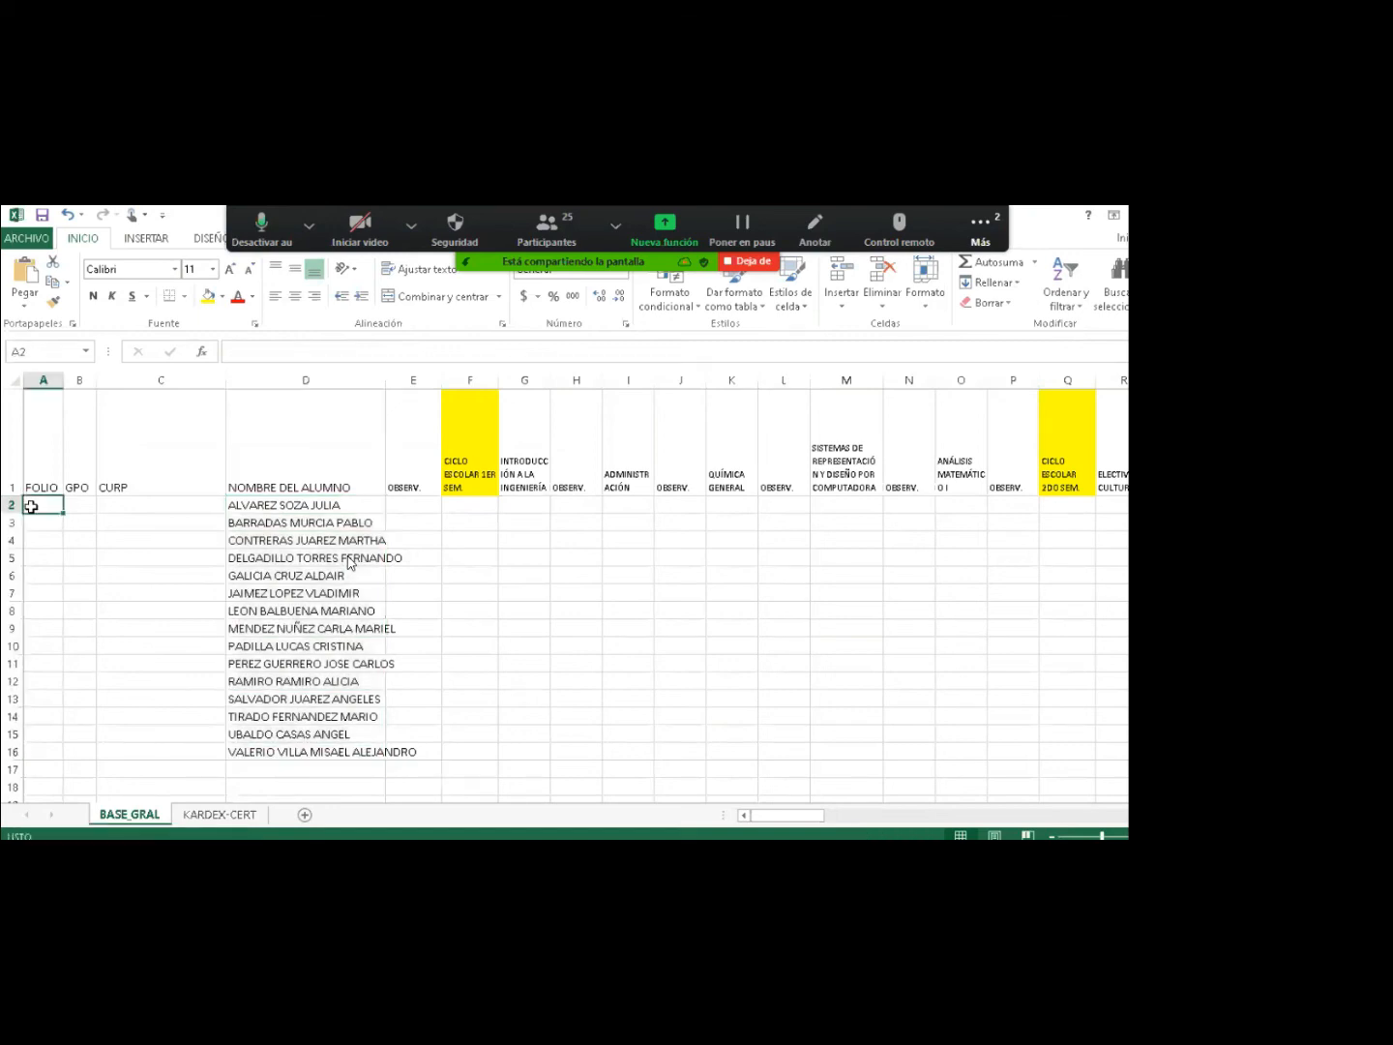
pyautogui.press('Return')
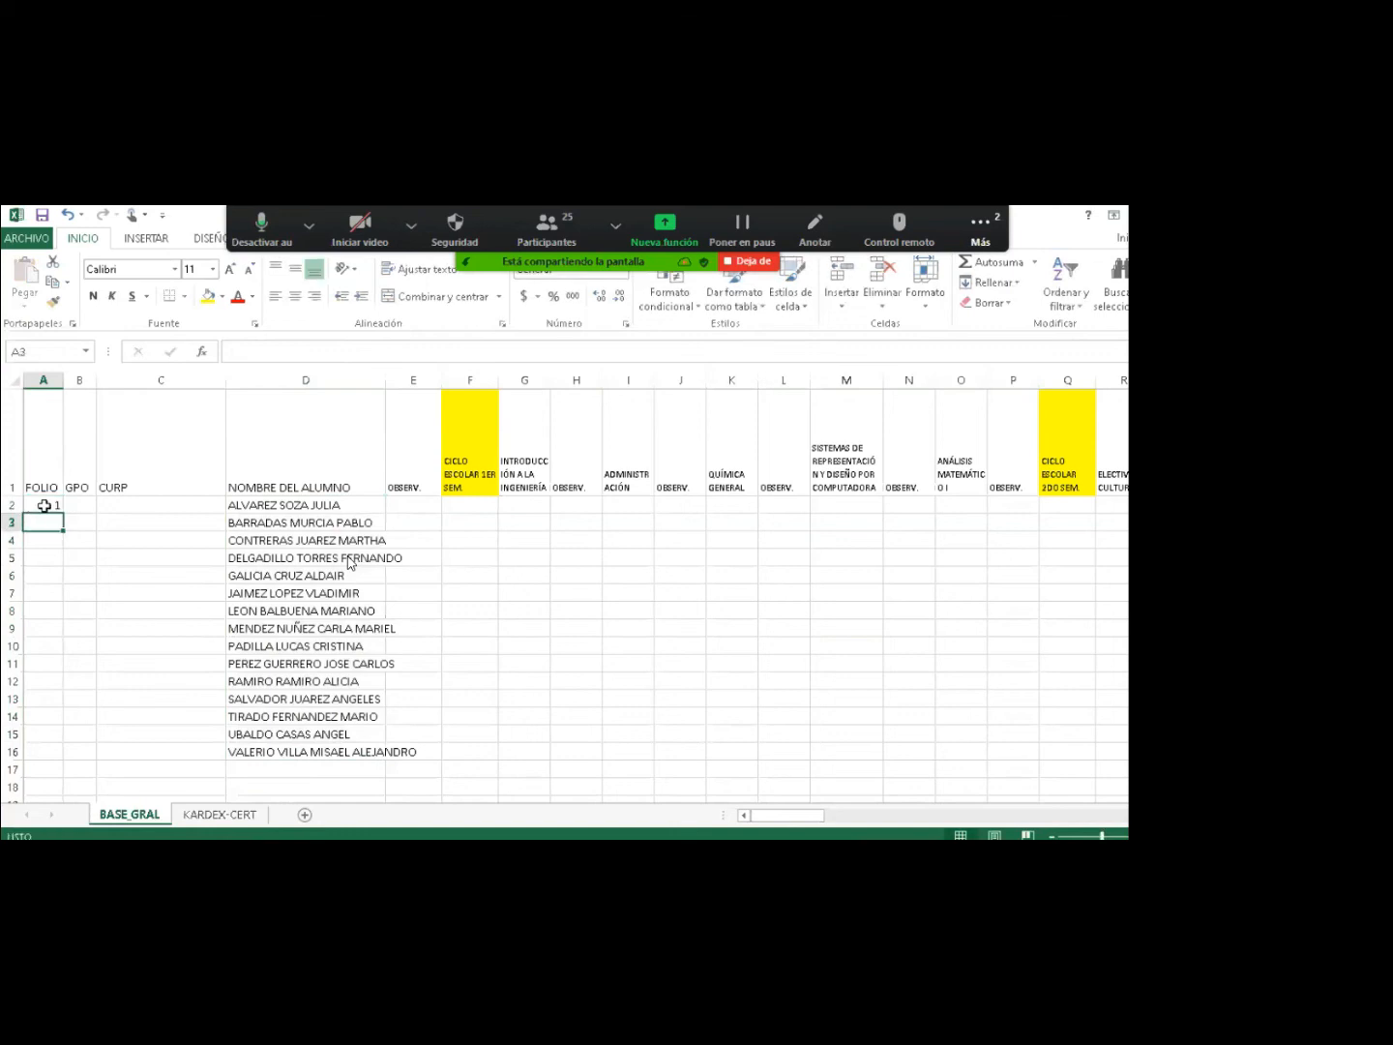
pyautogui.click(31, 506)
pyautogui.moveTo(63, 515); pyautogui.dragTo(63, 759)
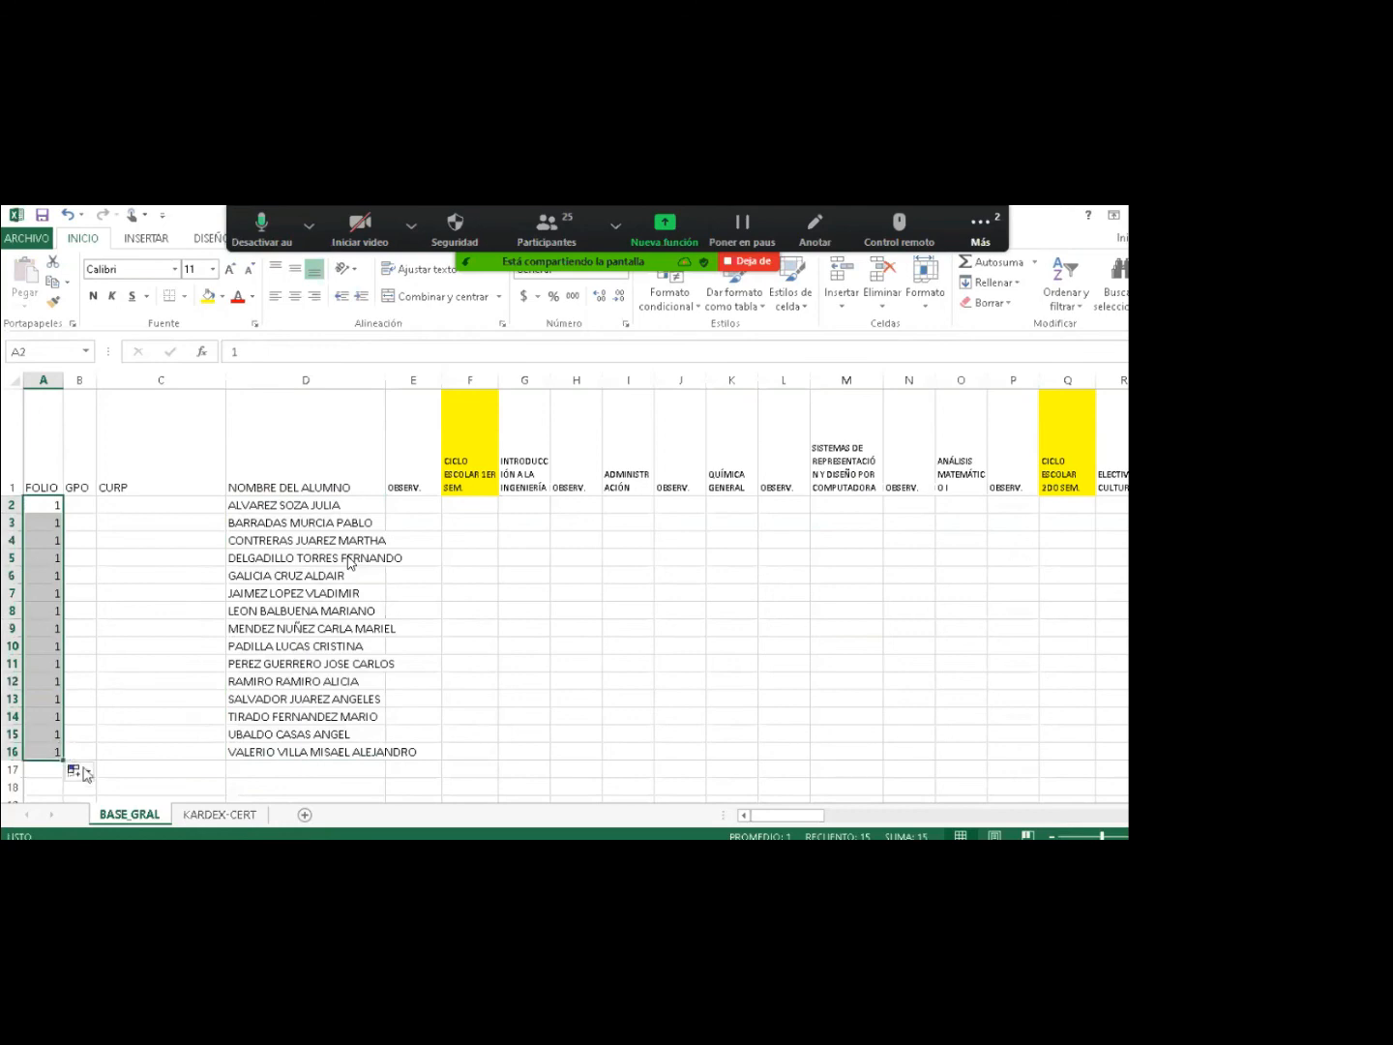
pyautogui.click(85, 774)
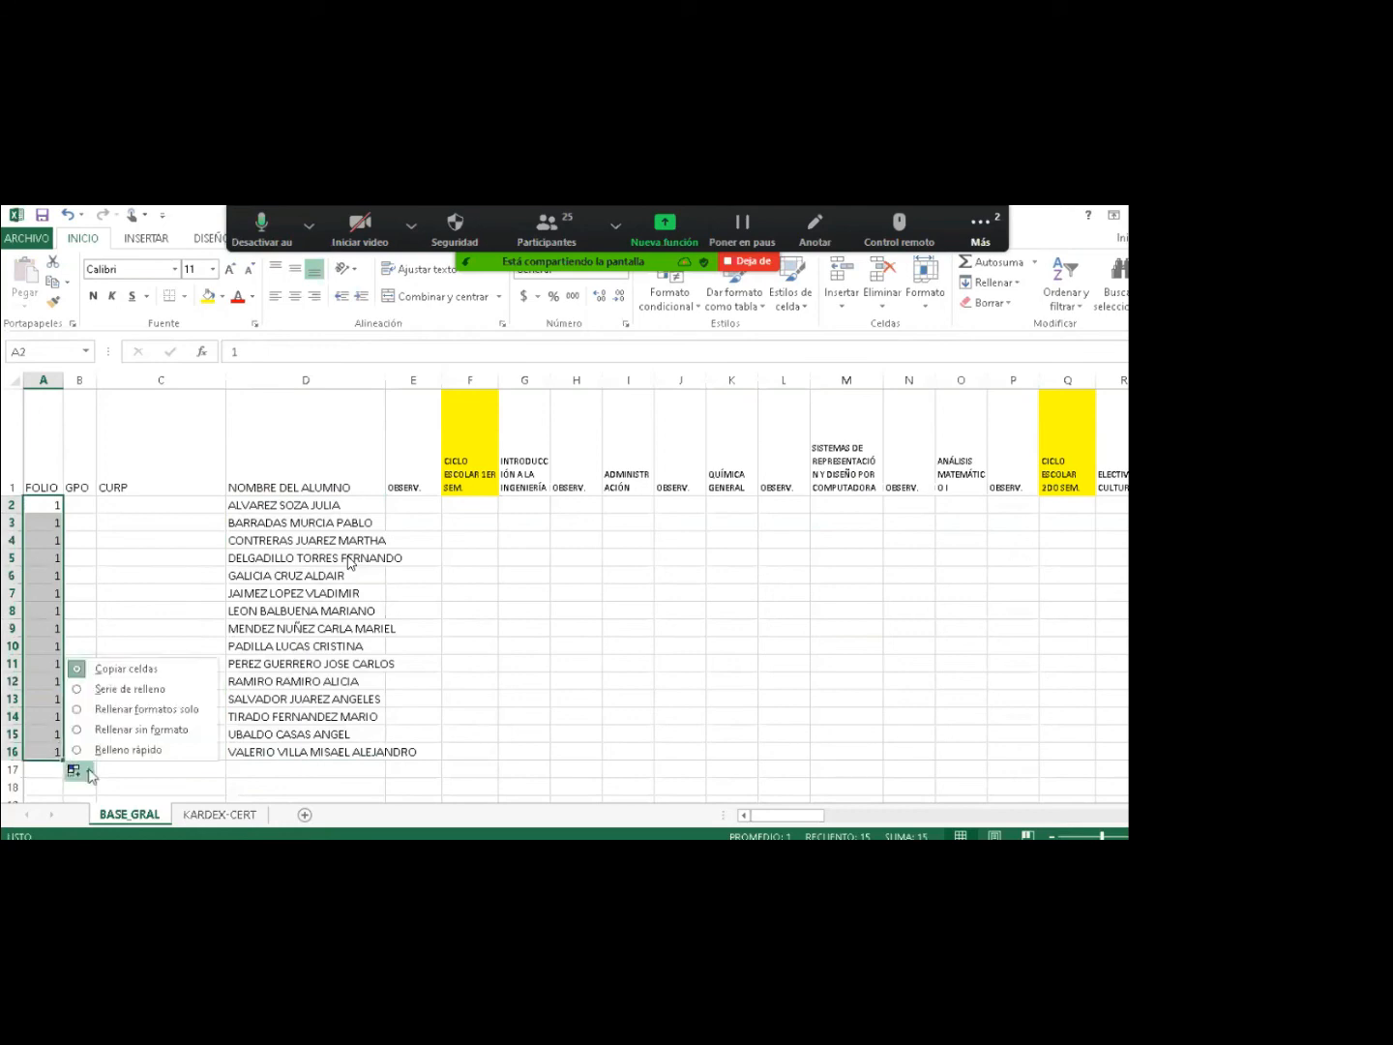
pyautogui.click(130, 689)
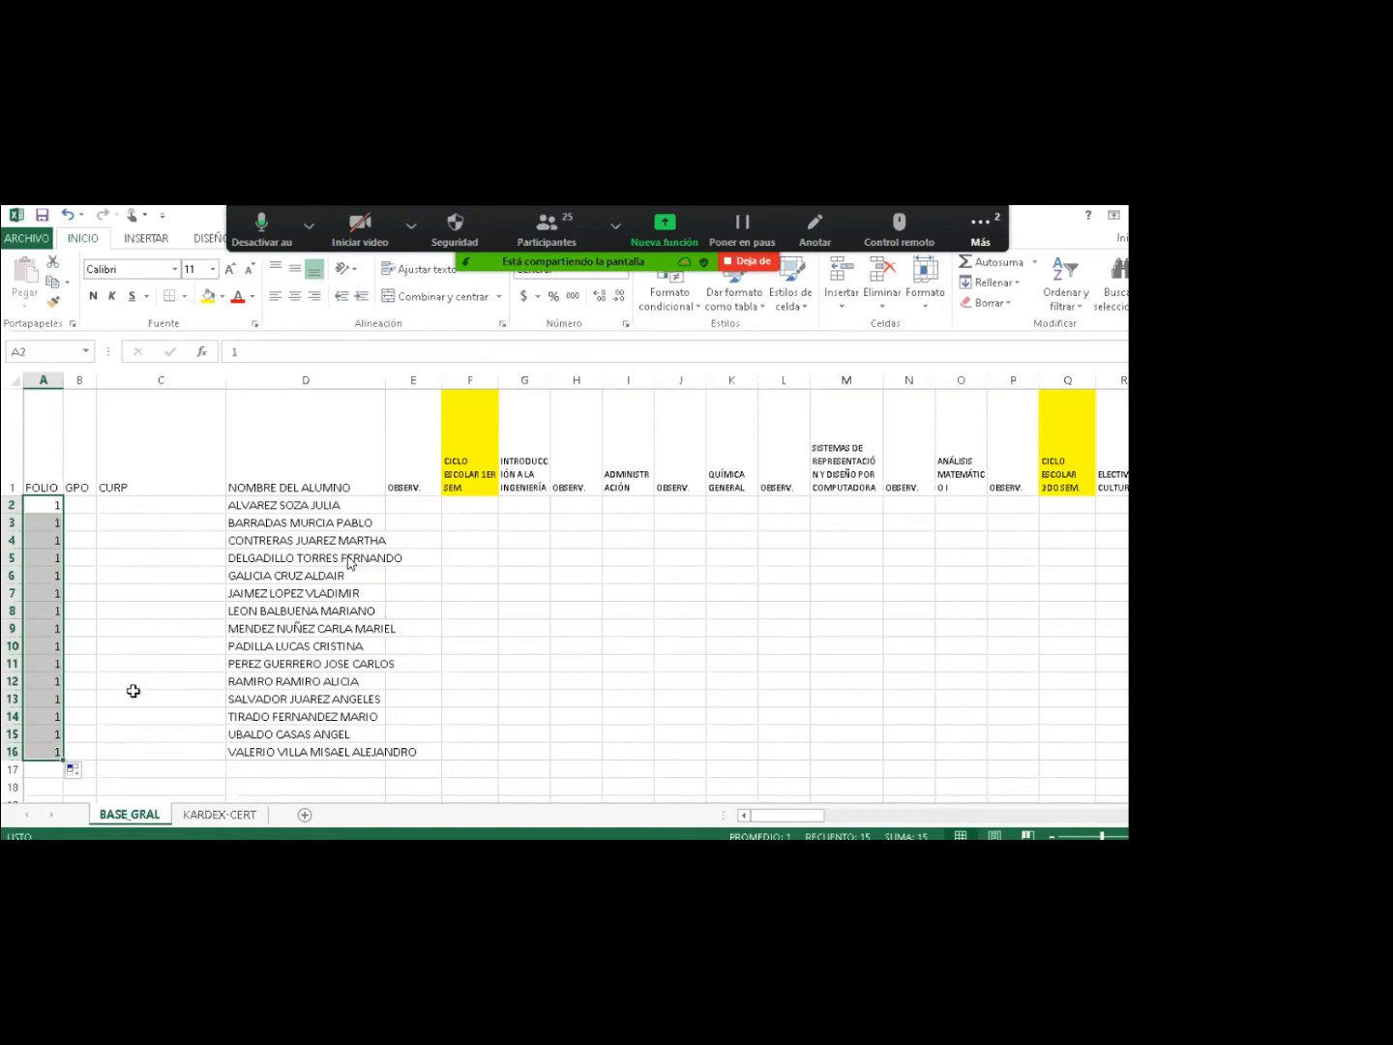
# Enter group A in B2 and fill it down the GPO column to row 16.
pyautogui.click(72, 511)
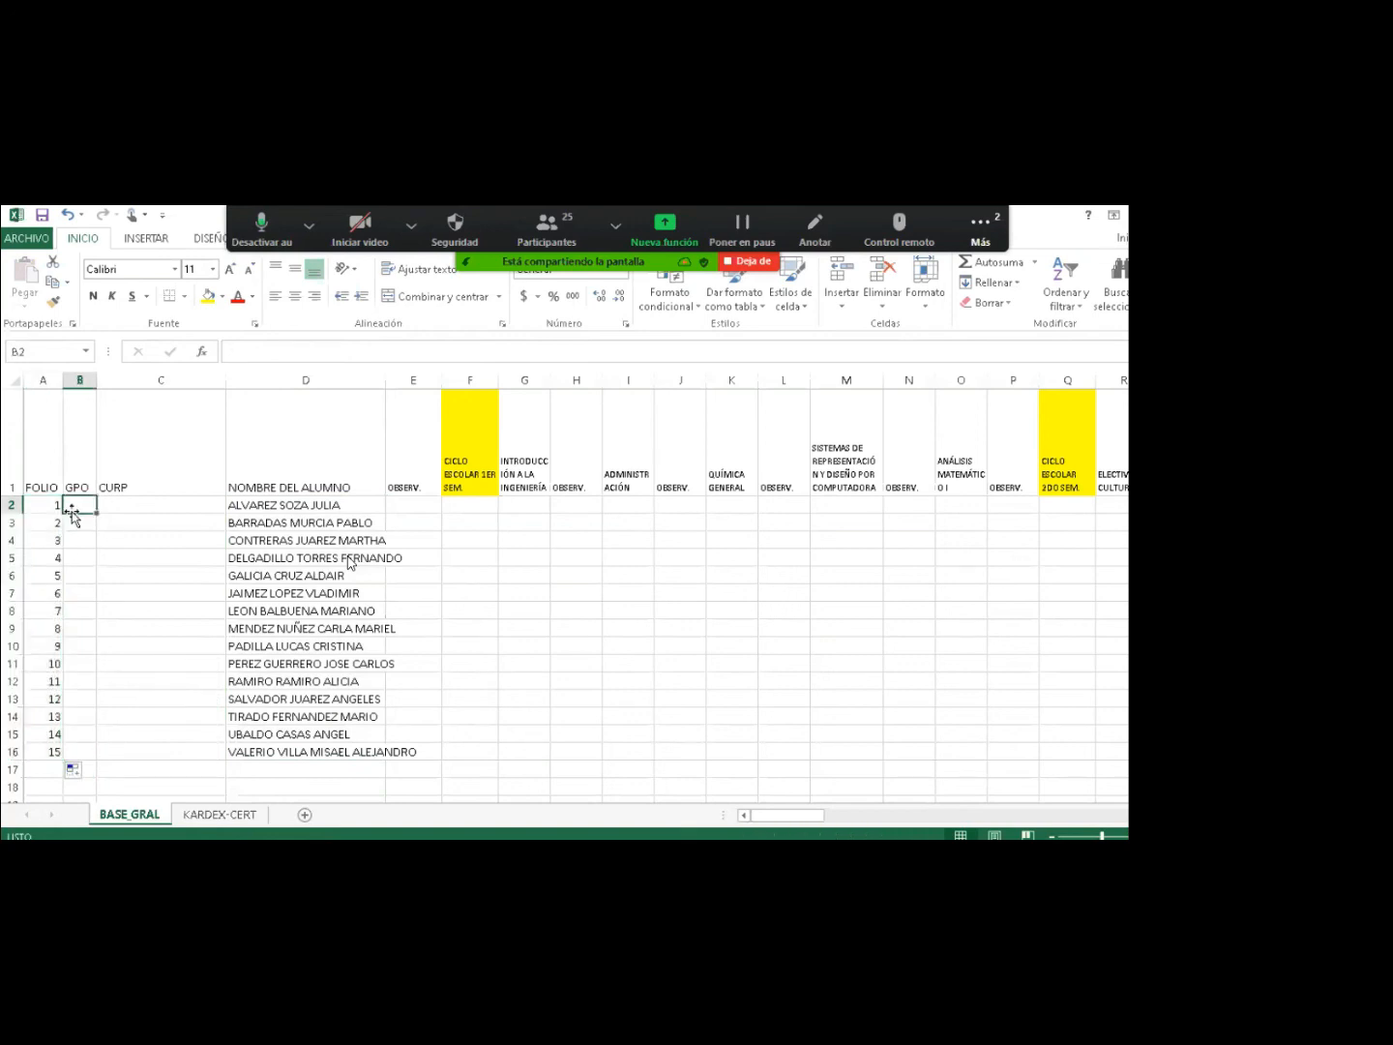
pyautogui.write('A')
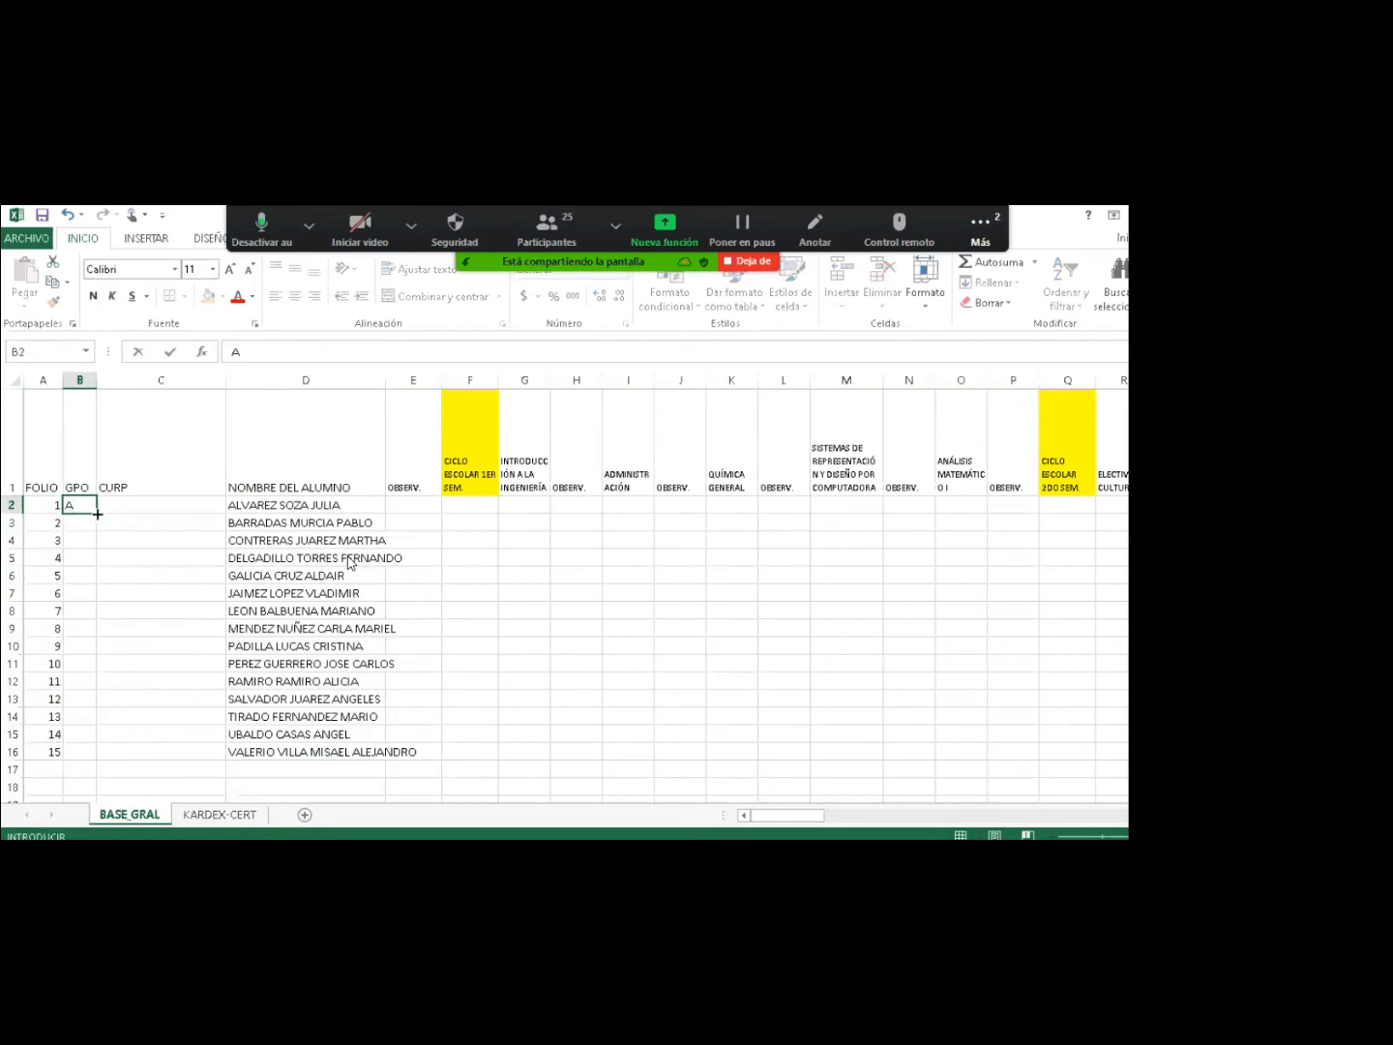
pyautogui.doubleClick(98, 513)
pyautogui.click(156, 624)
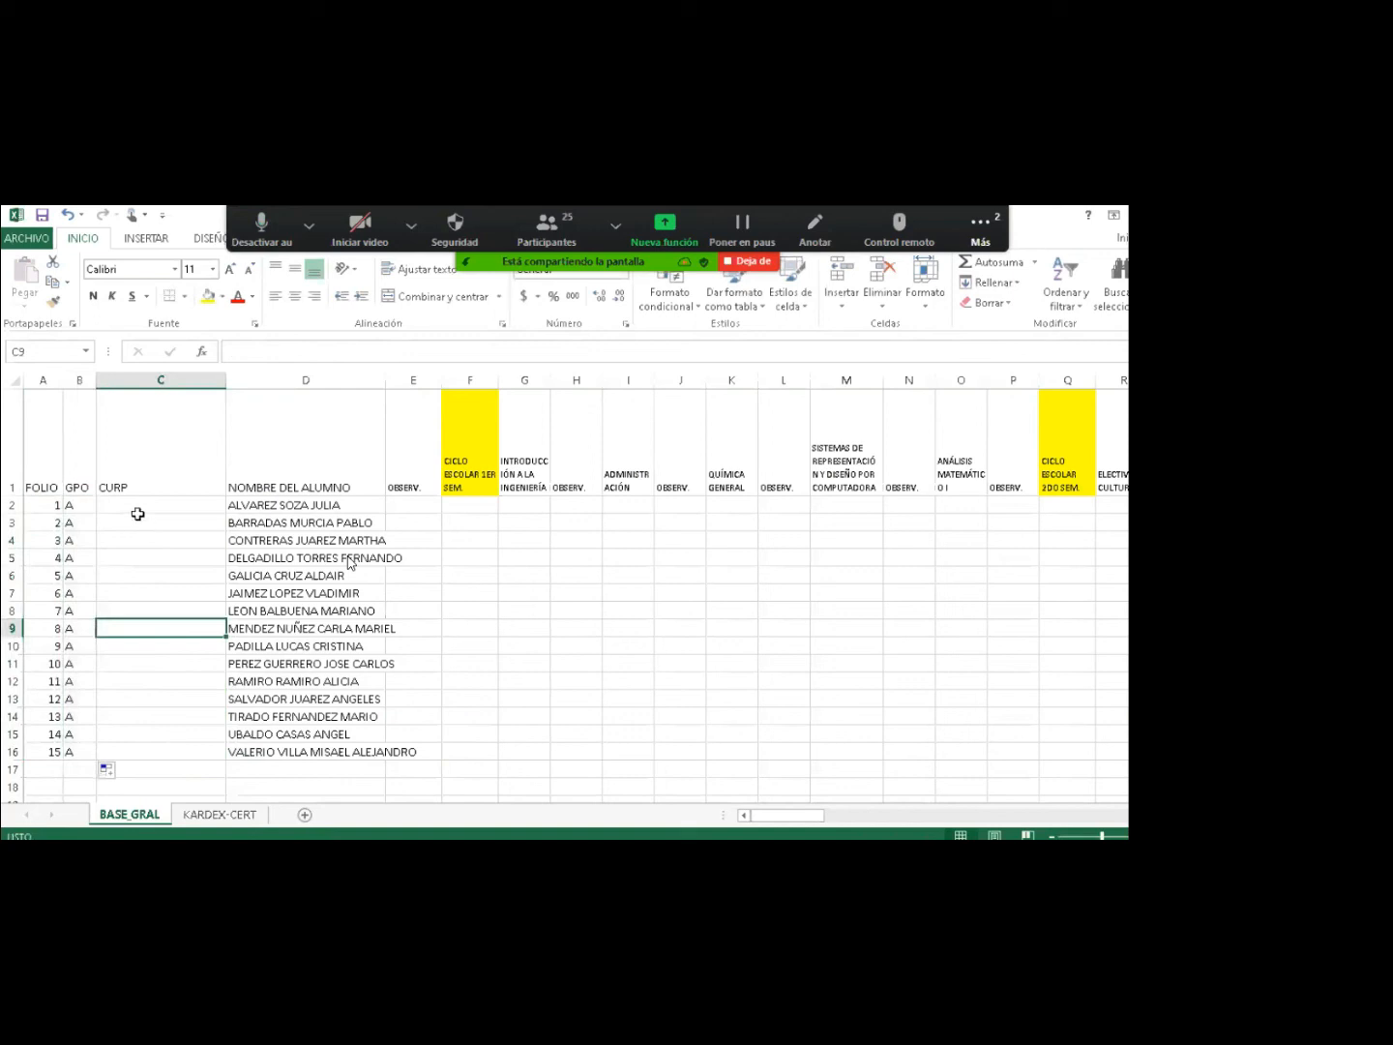
# Give cell C2 a green fill and enter VALIDAR DATOS in it.
pyautogui.click(133, 506)
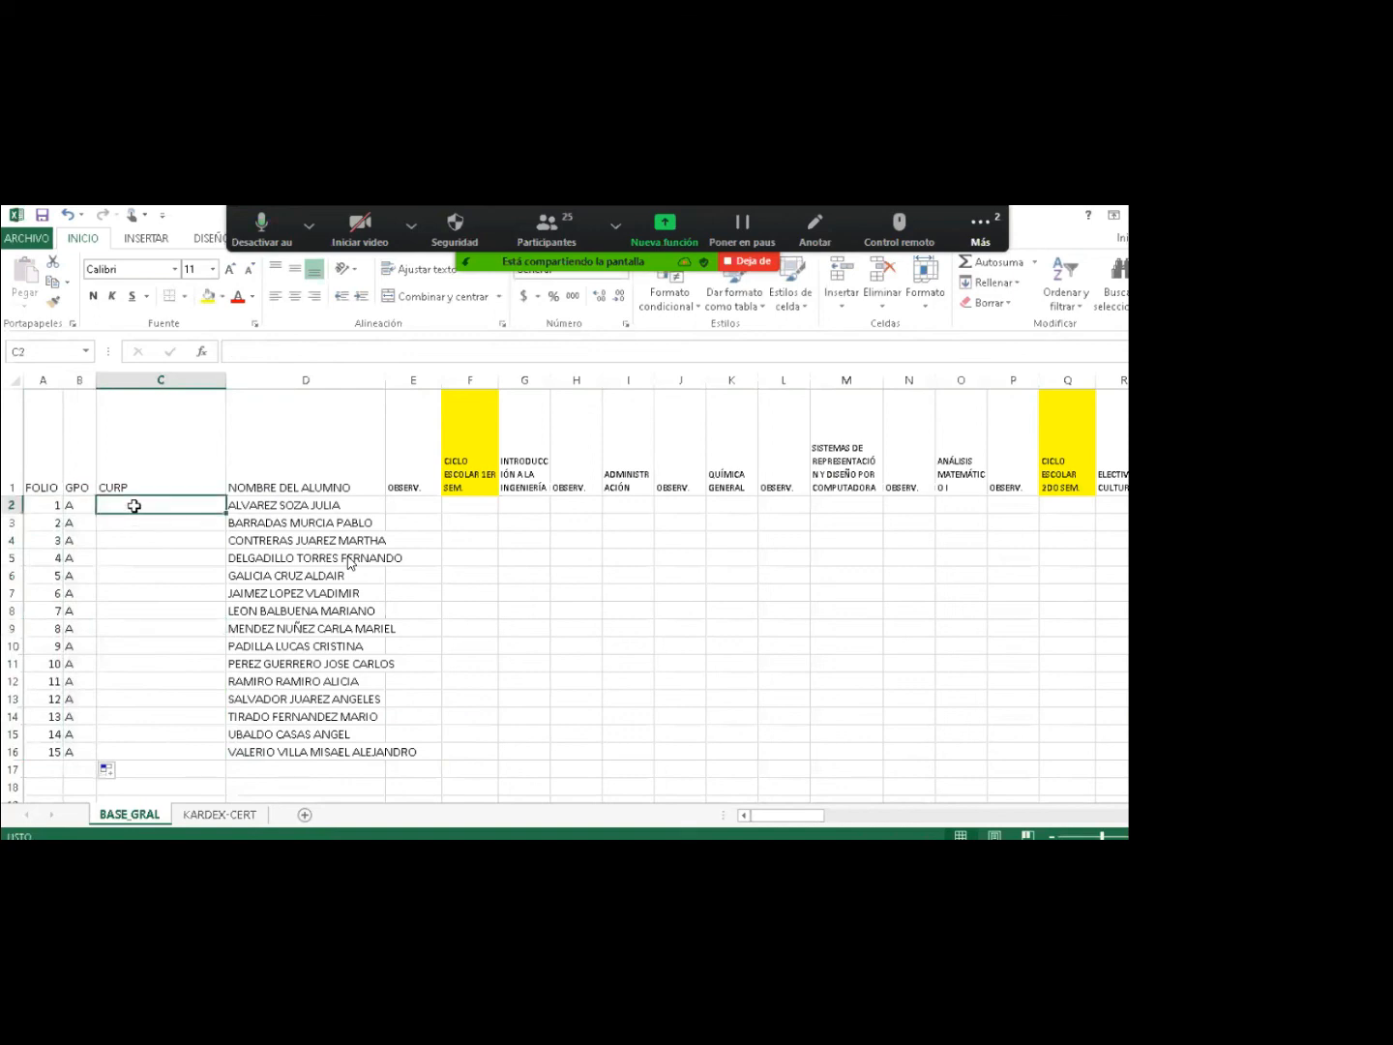
pyautogui.click(221, 297)
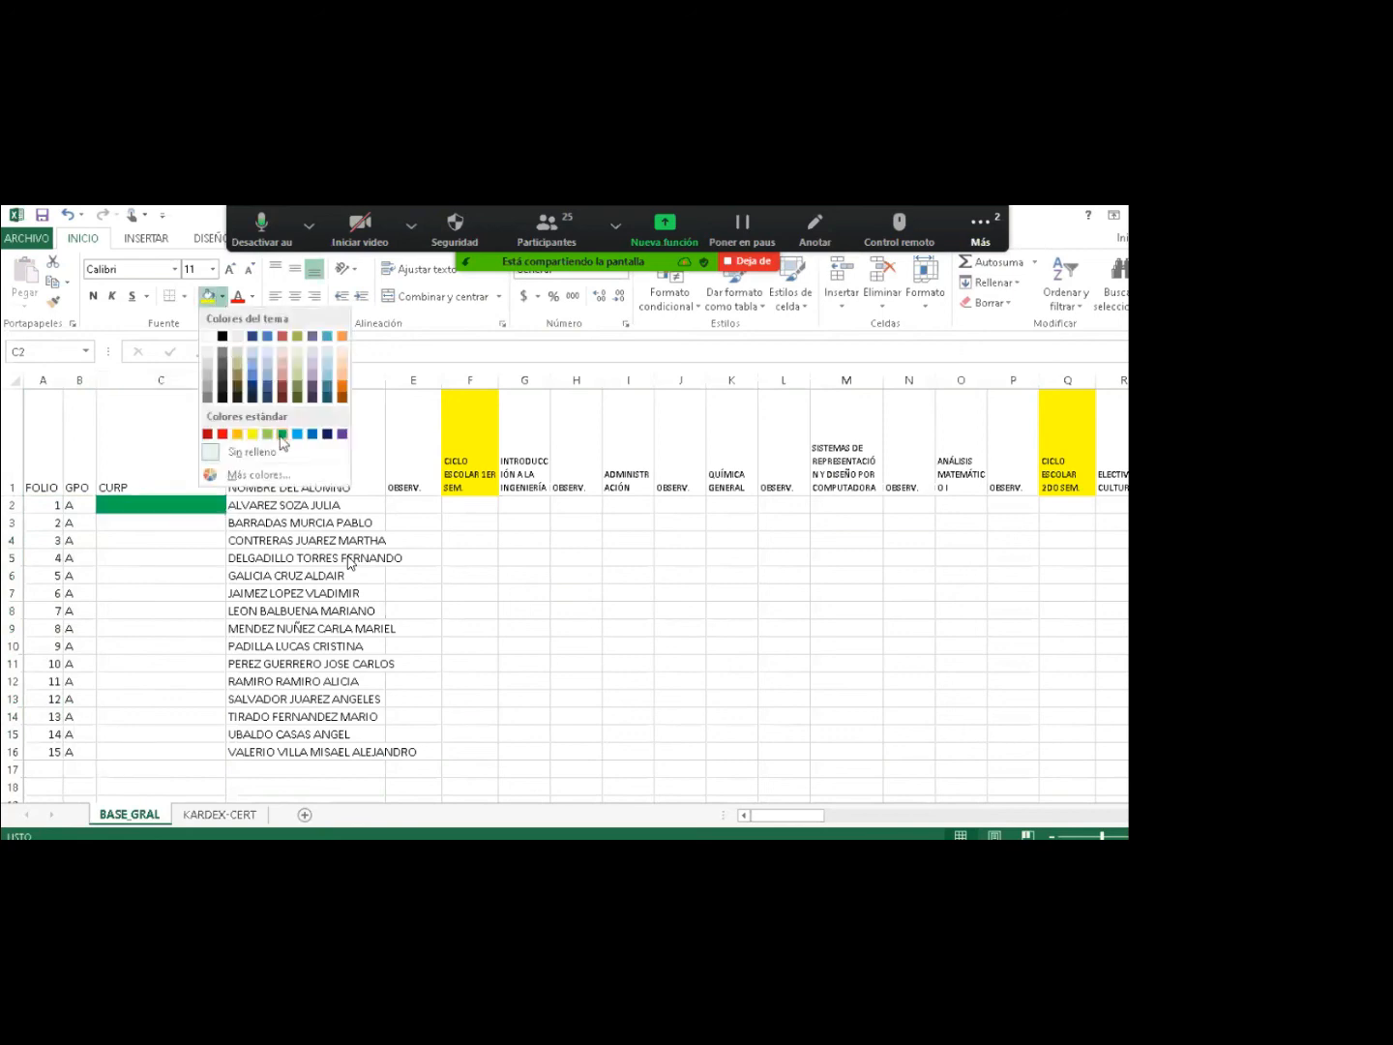
pyautogui.click(281, 436)
pyautogui.write('VALIDAR')
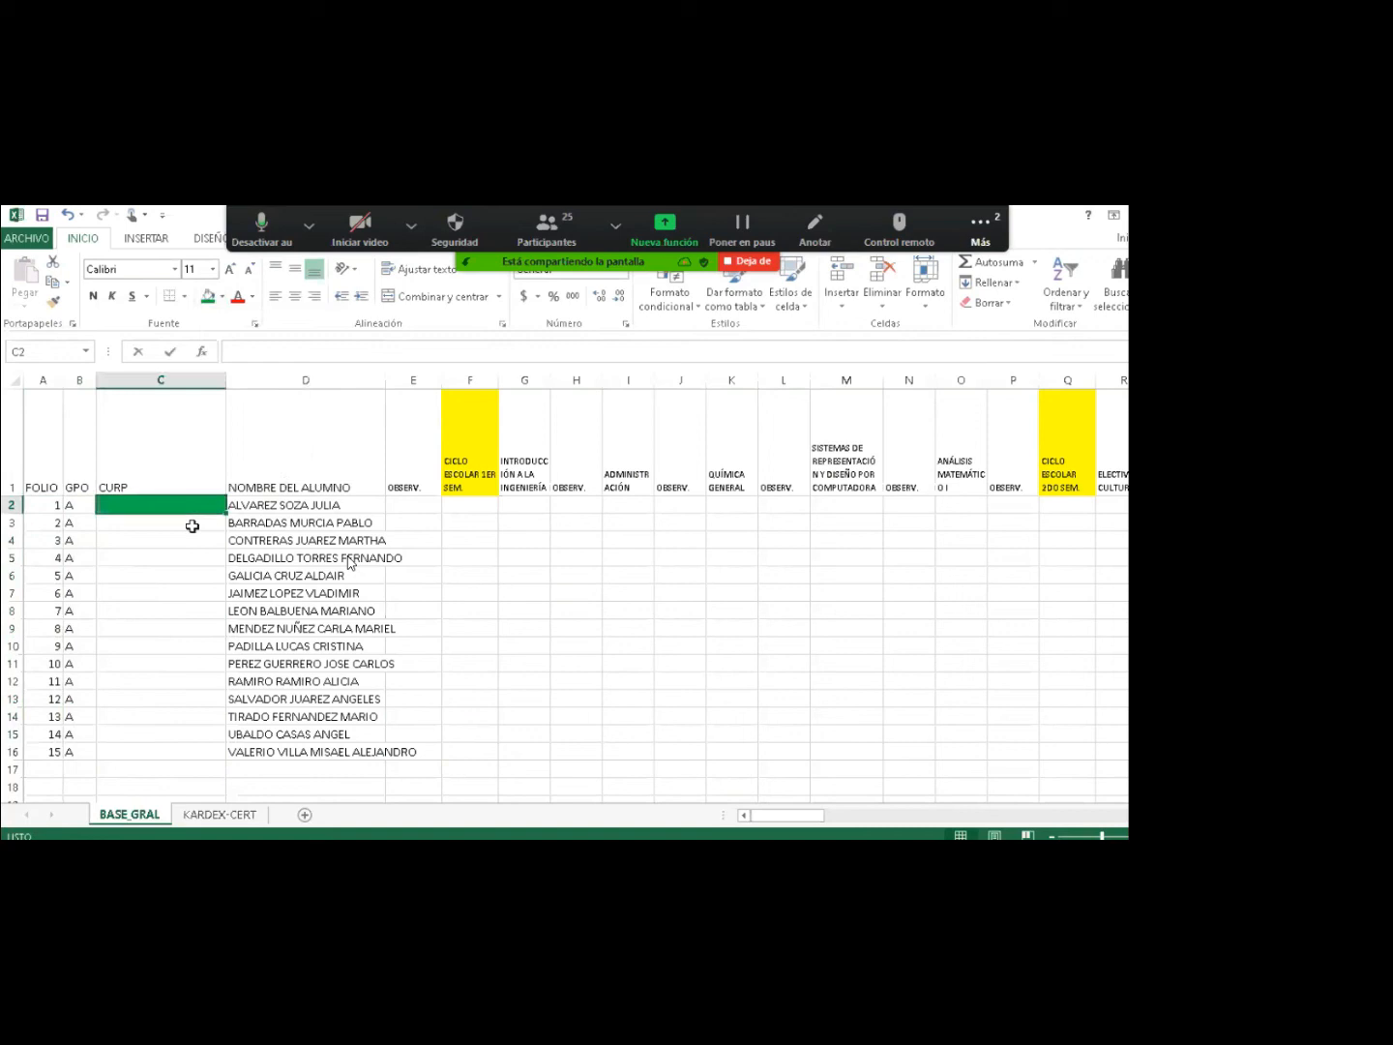
pyautogui.write(' DATOS')
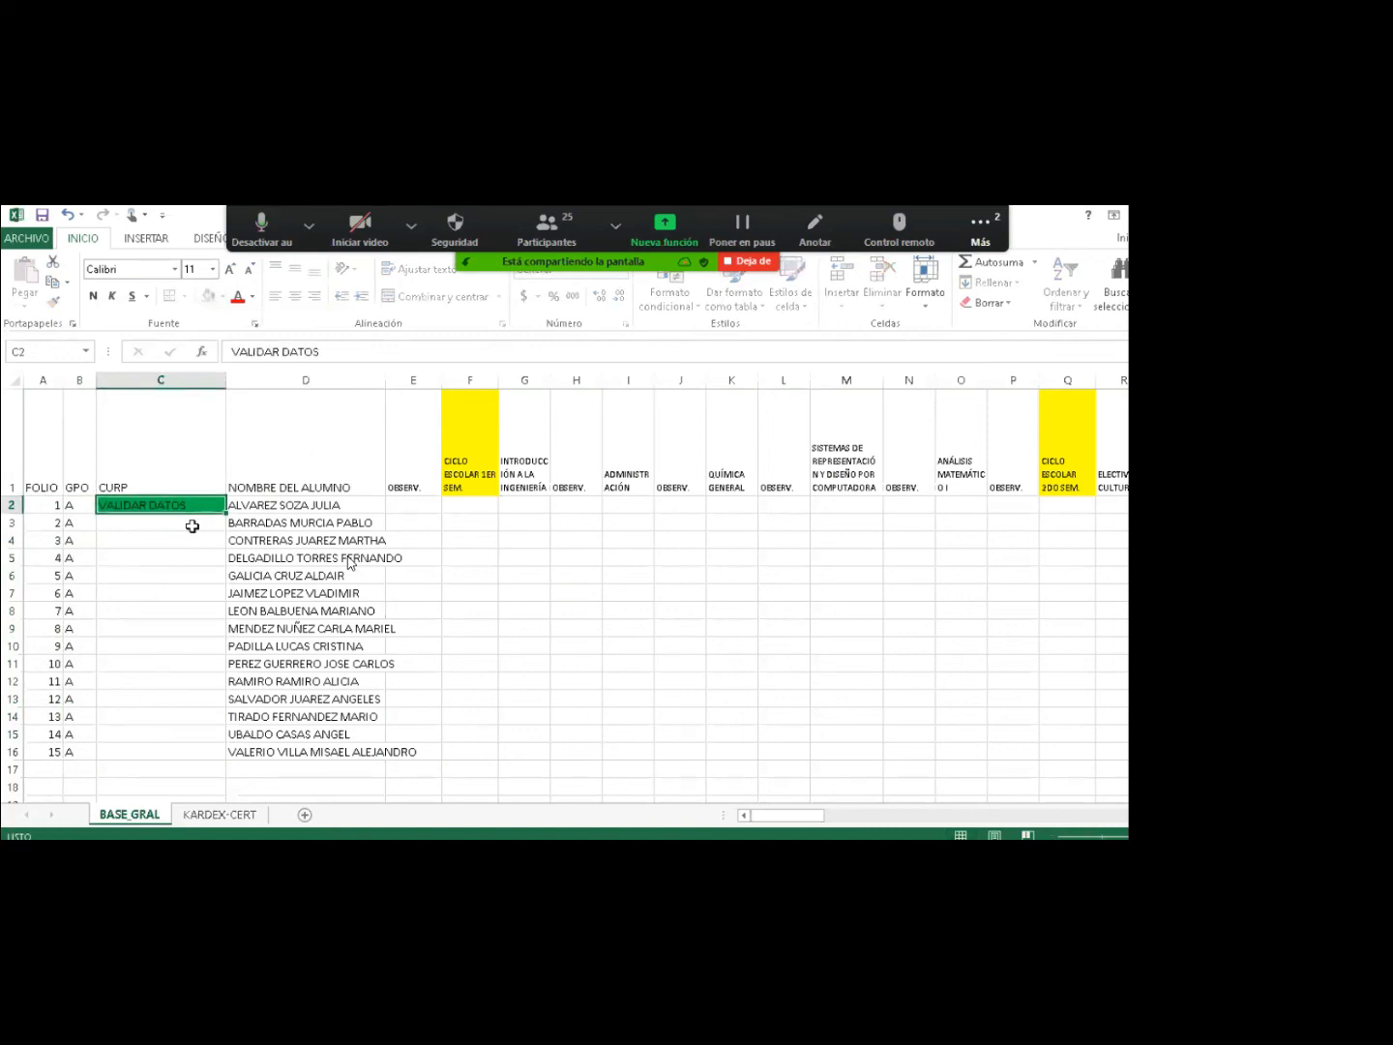
pyautogui.press('Return')
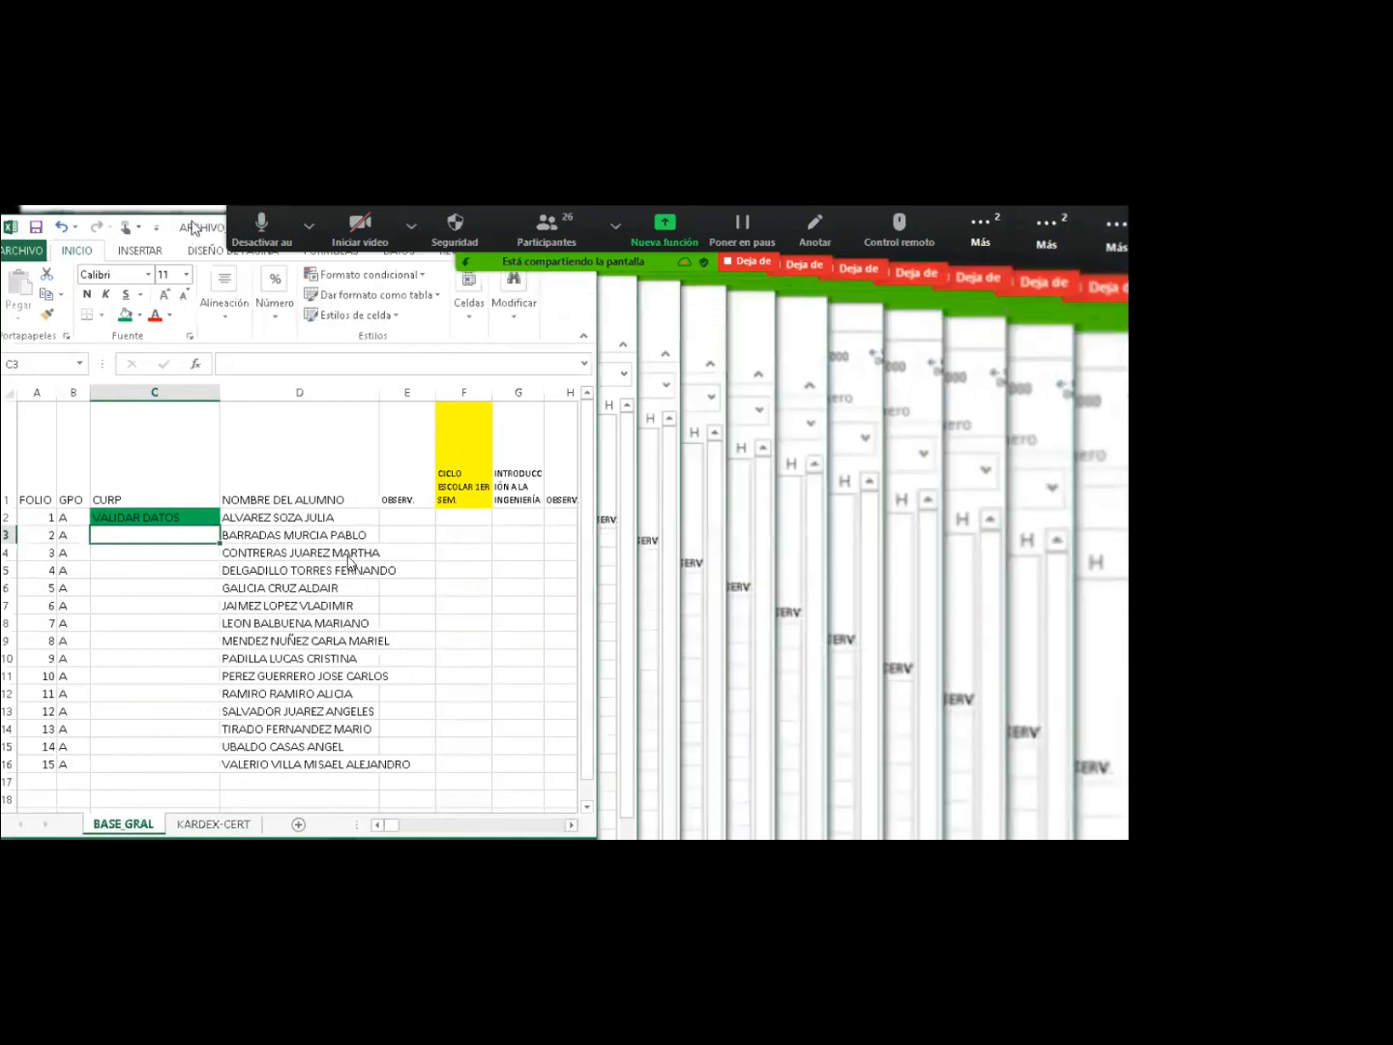
# Restore the workbook window and return the selection to cell C3.
pyautogui.doubleClick(192, 226)
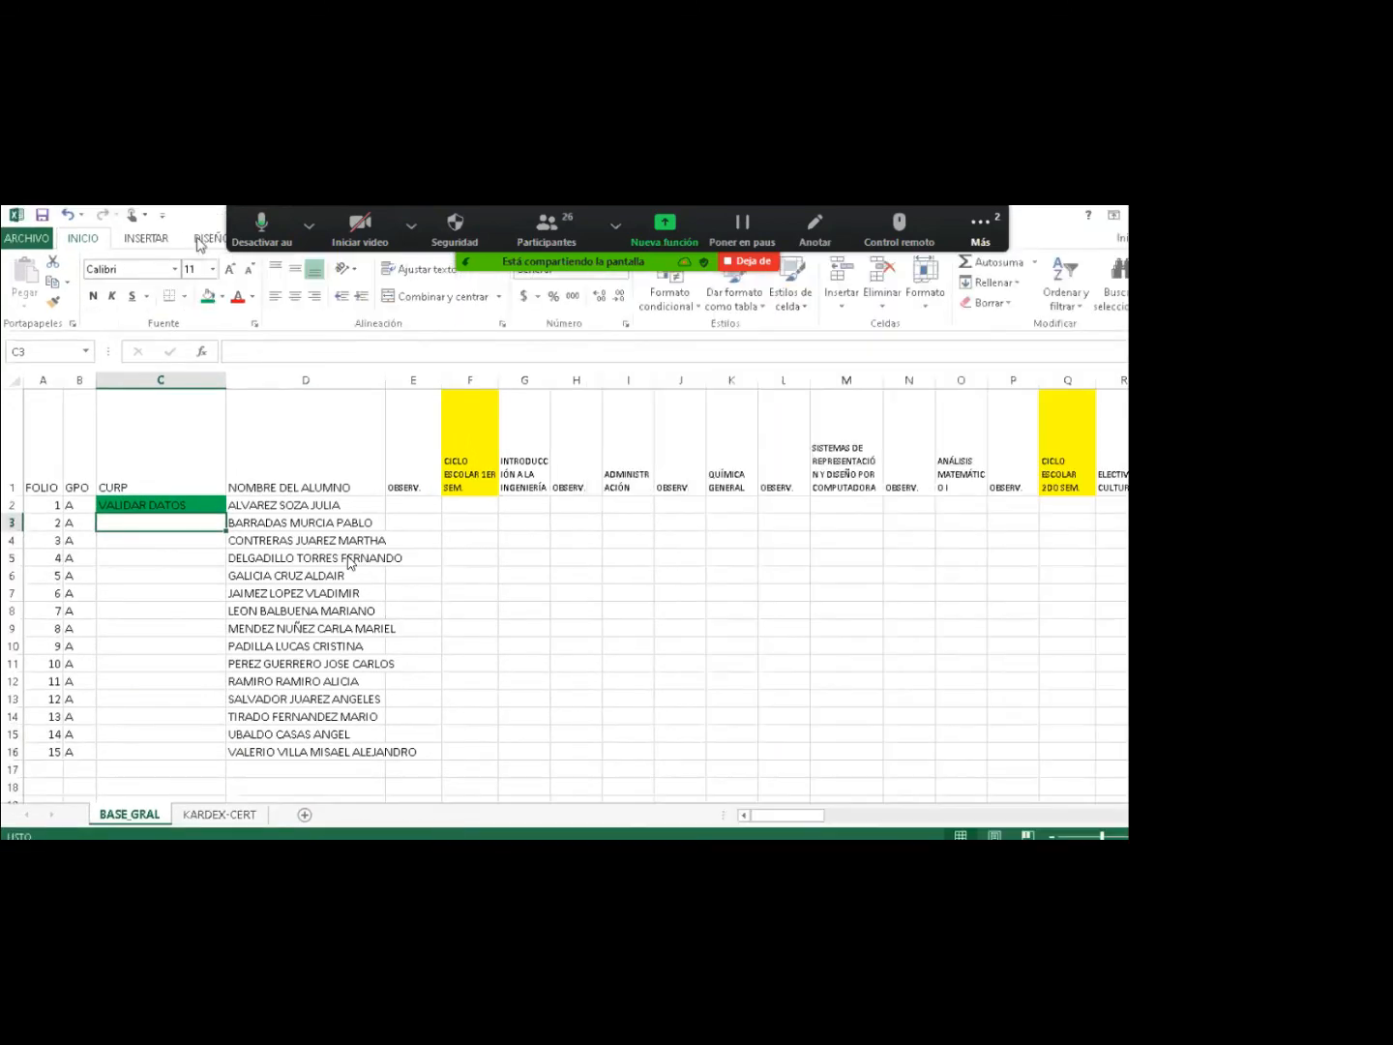
pyautogui.click(196, 238)
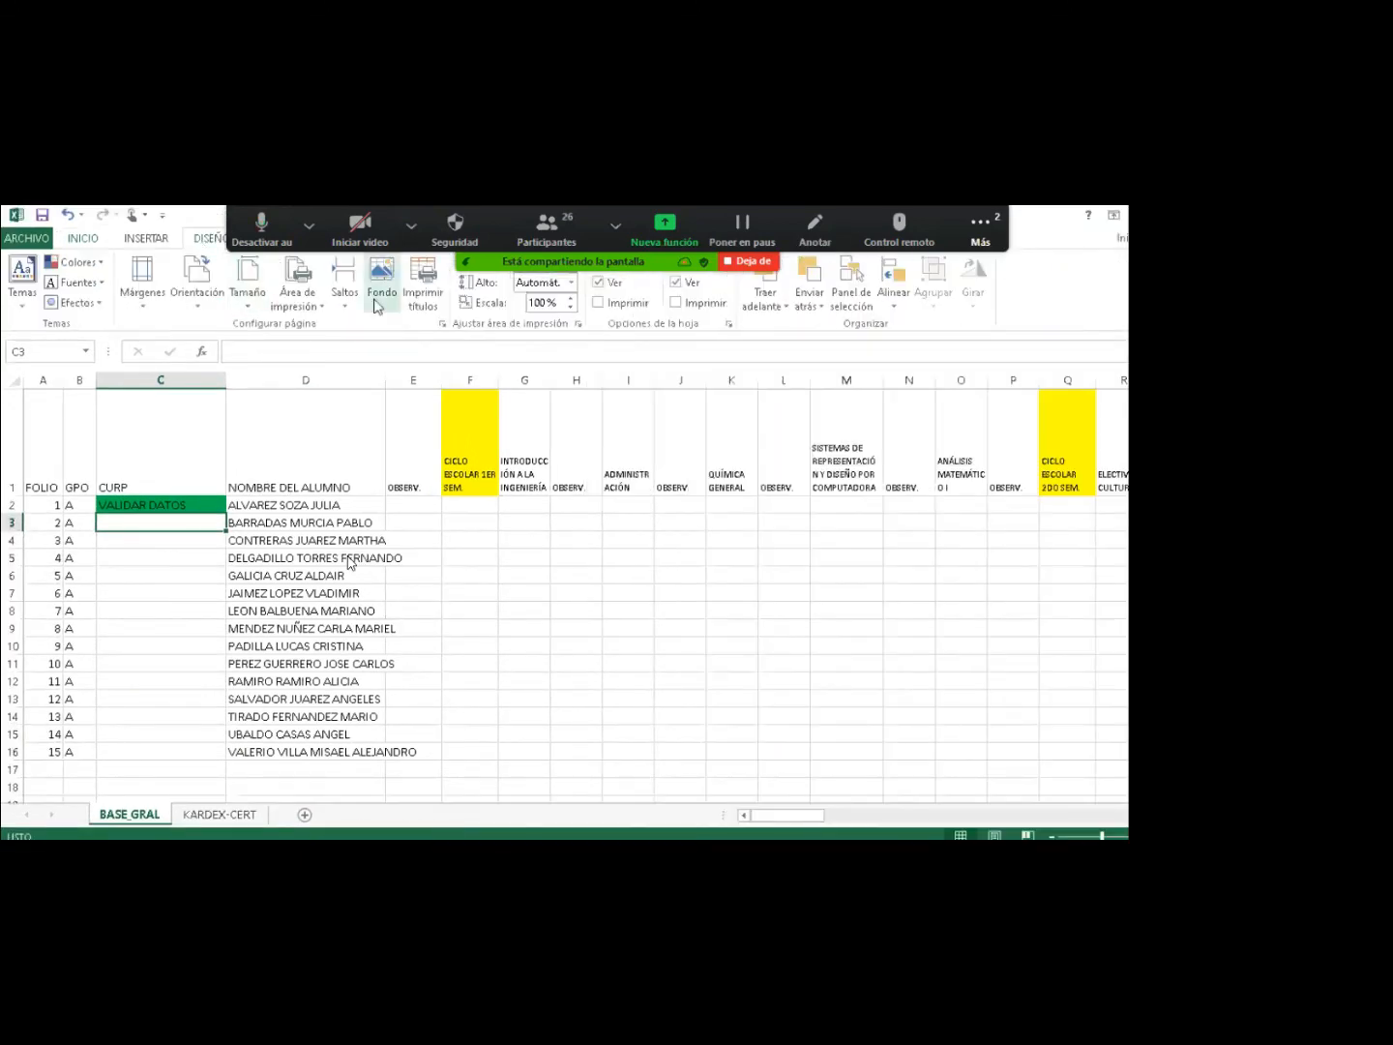
pyautogui.press('Right')
pyautogui.press('Left')
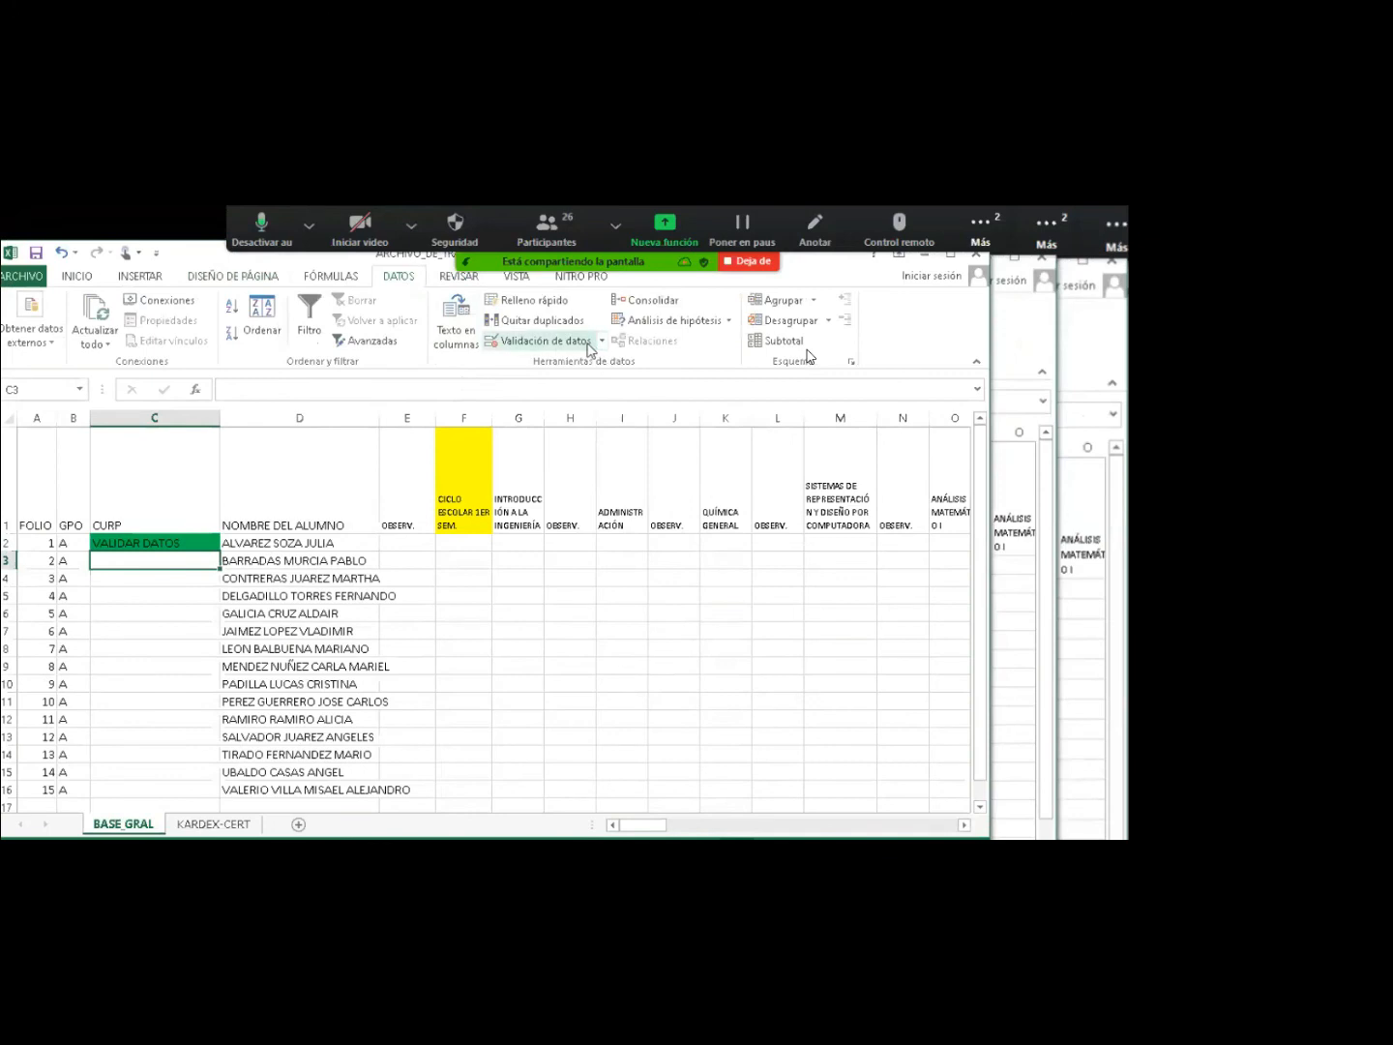
# Add a data validation rule allowing only text with length equal to 18.
pyautogui.click(569, 344)
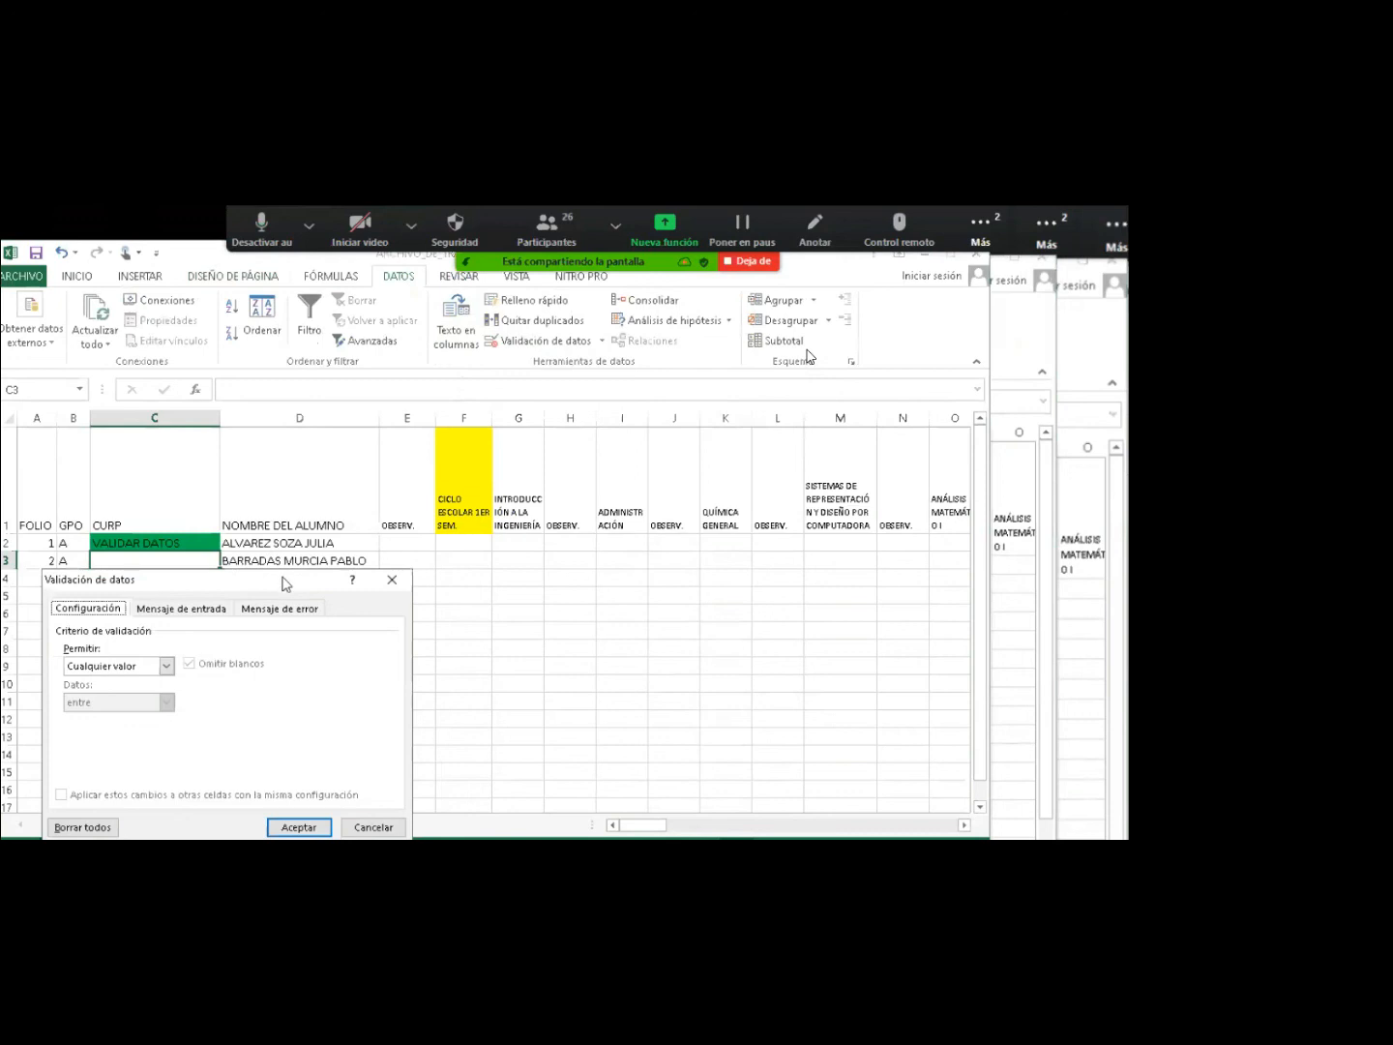
pyautogui.moveTo(282, 578); pyautogui.dragTo(590, 535)
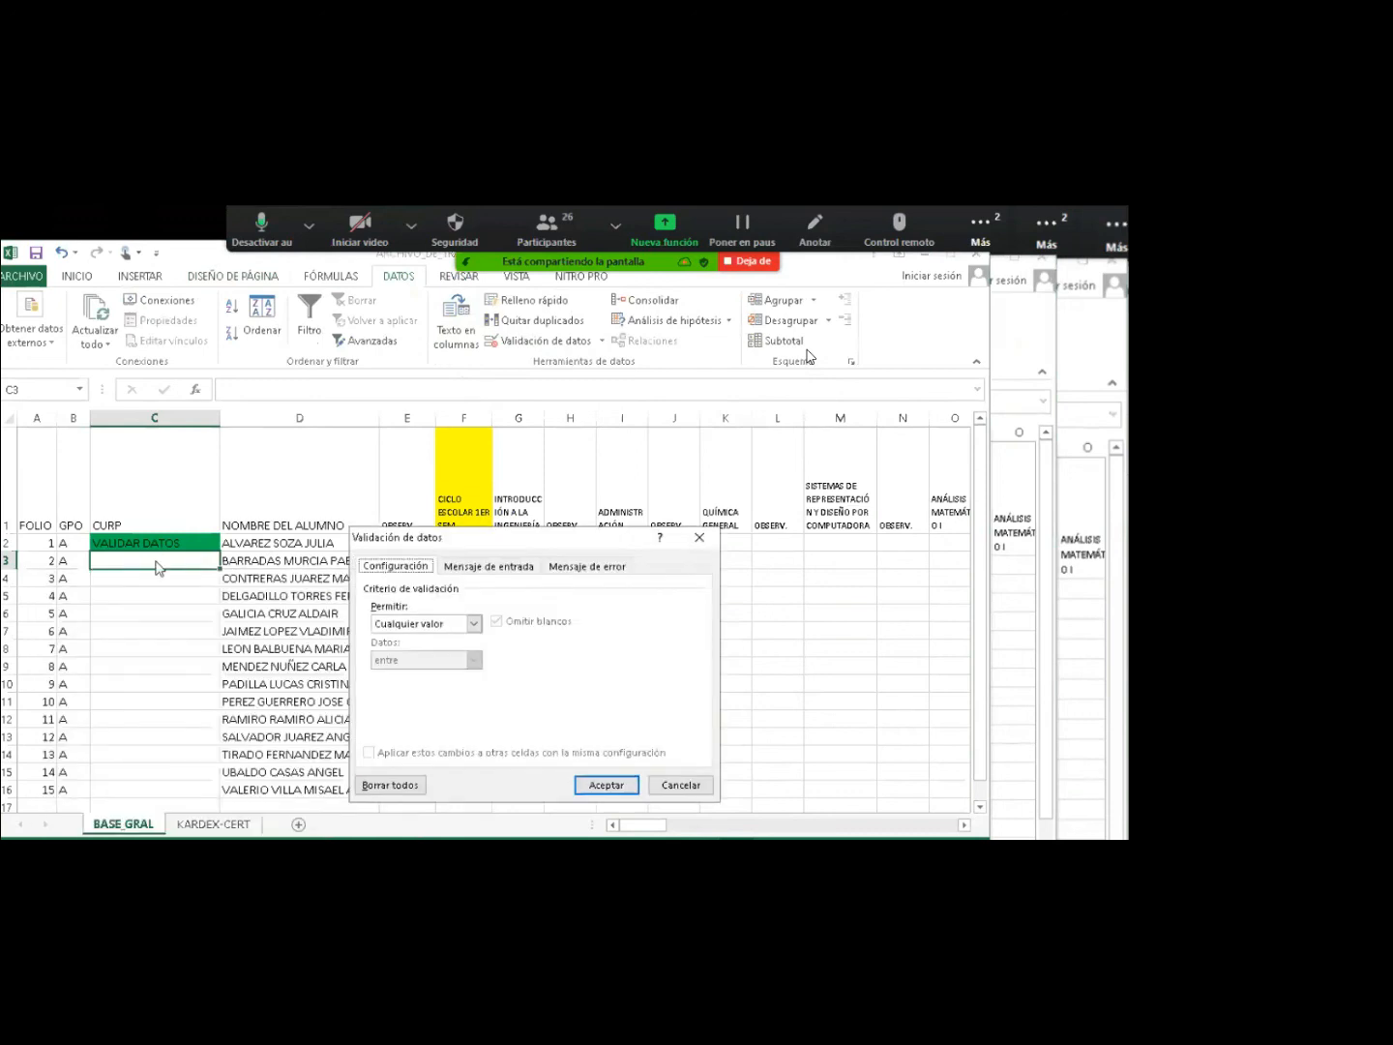
pyautogui.click(473, 624)
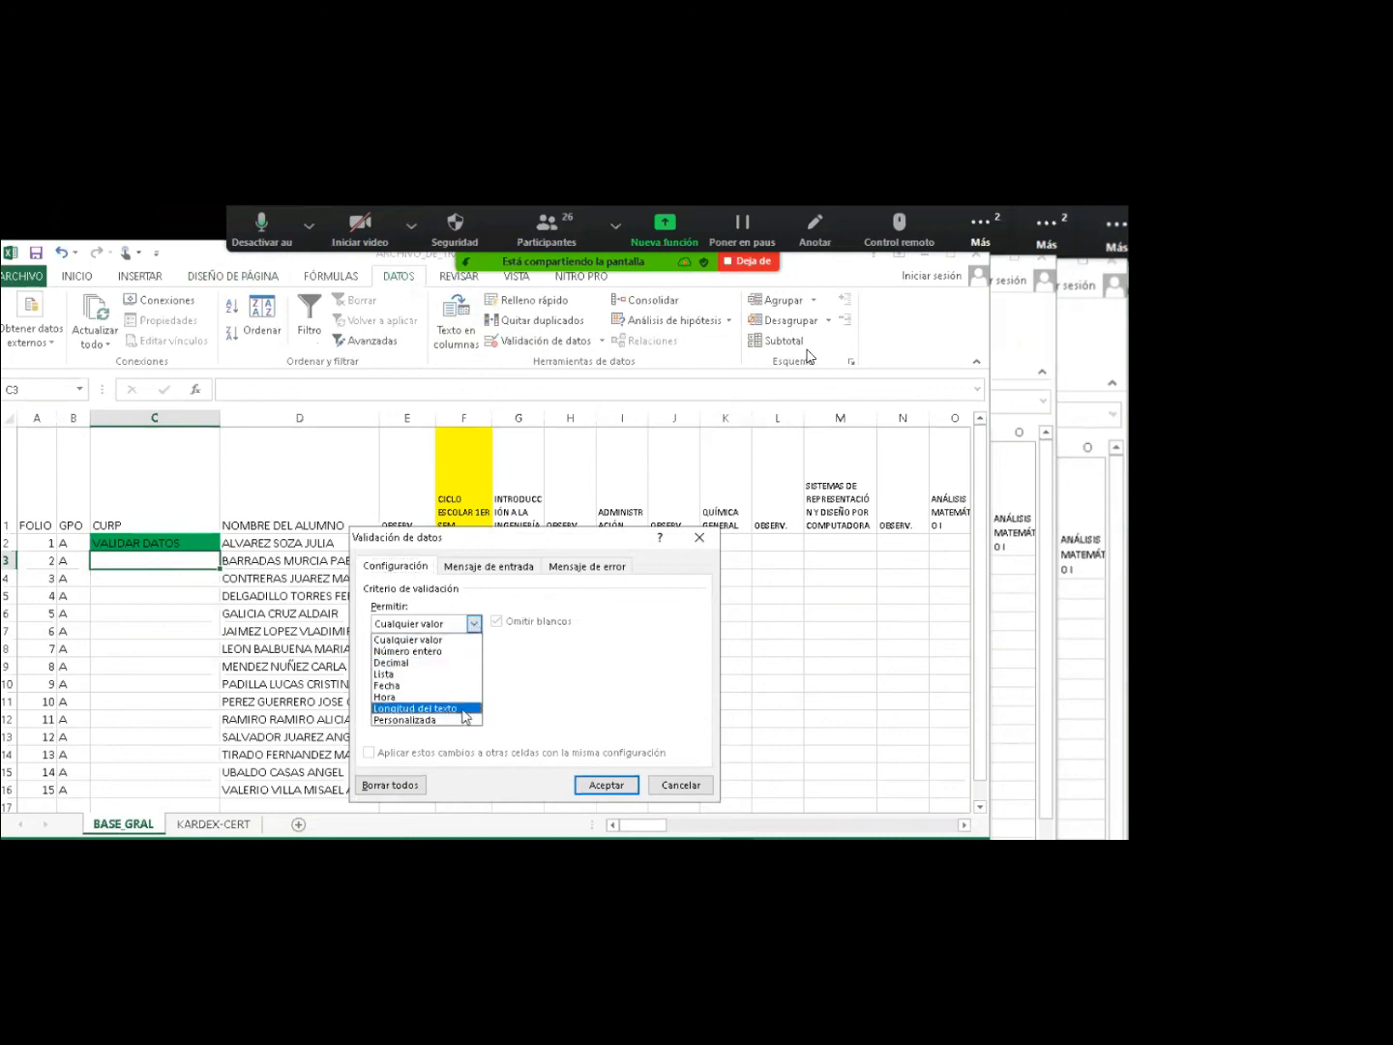
pyautogui.click(462, 710)
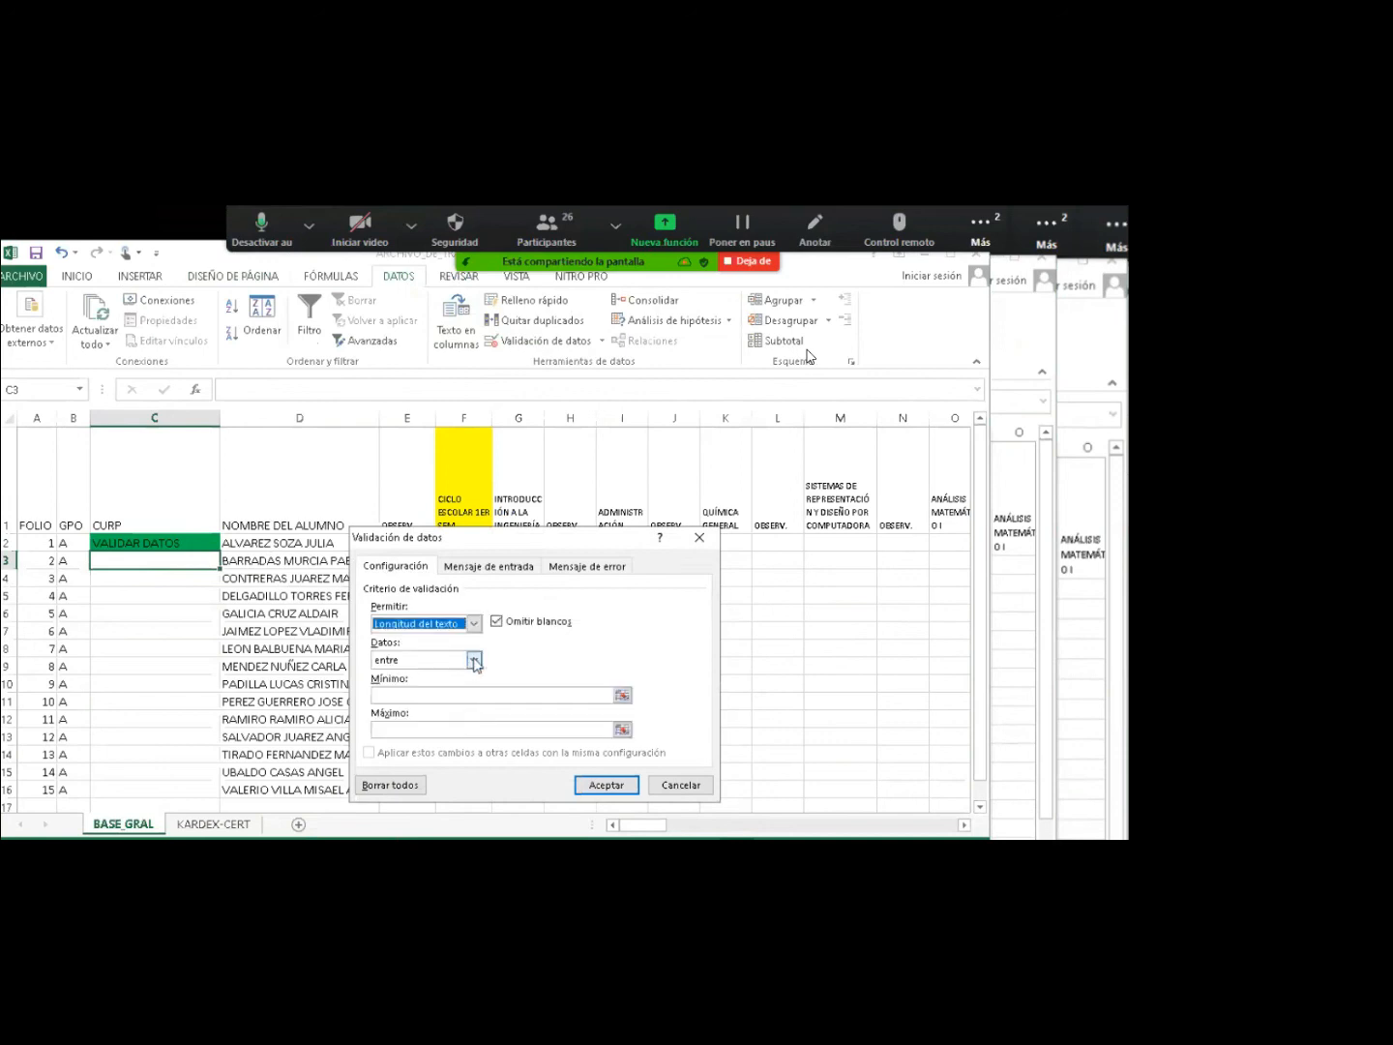
pyautogui.click(474, 660)
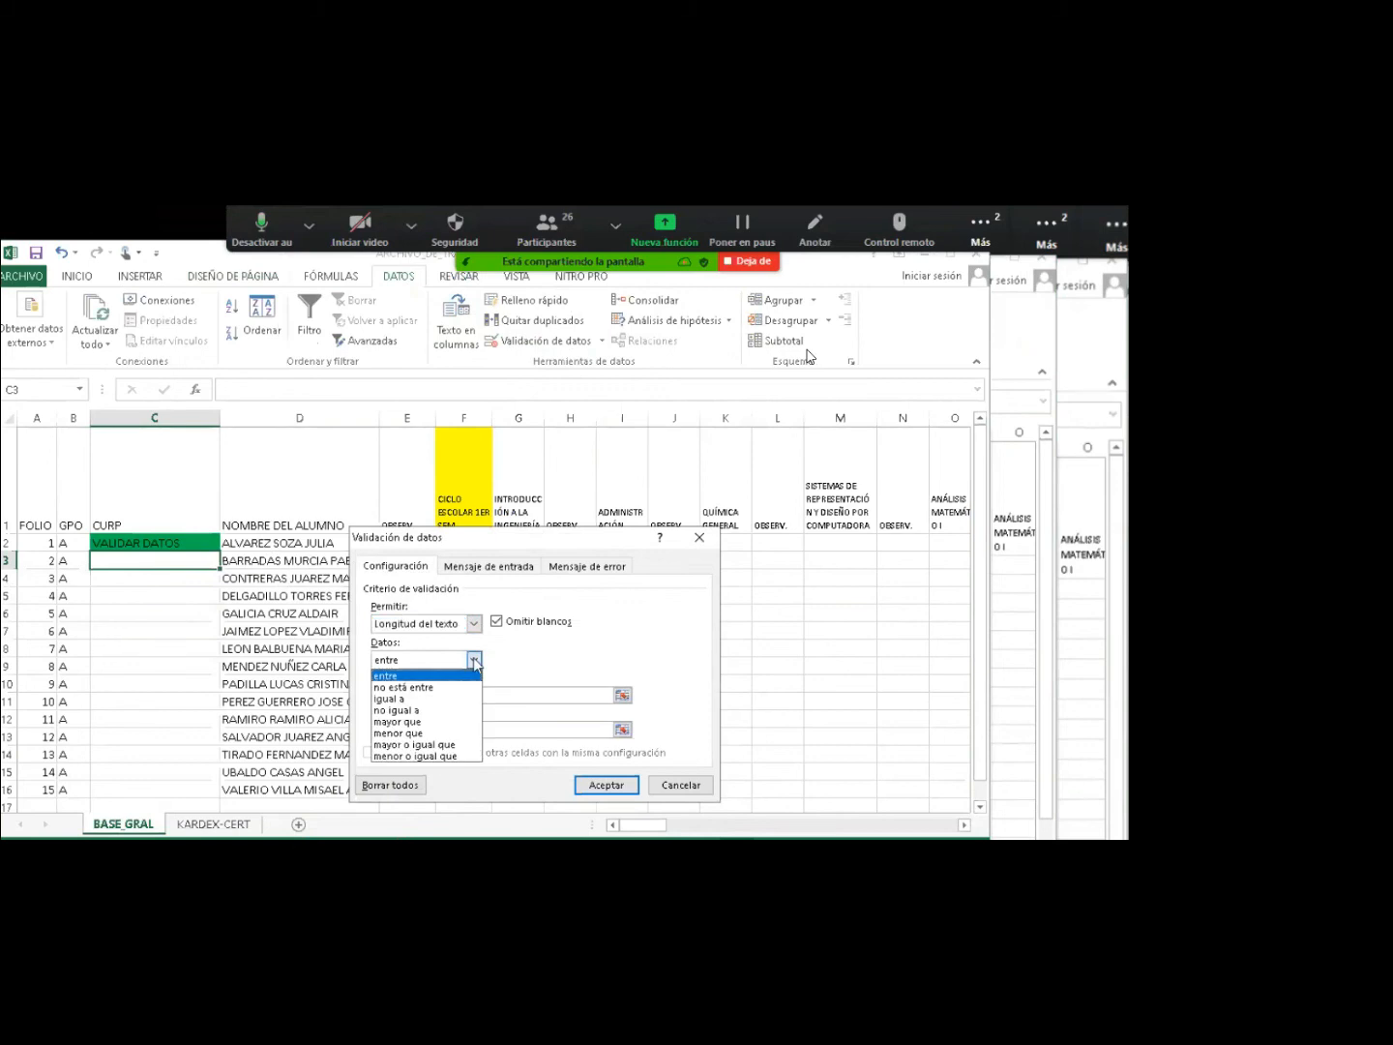
pyautogui.click(440, 698)
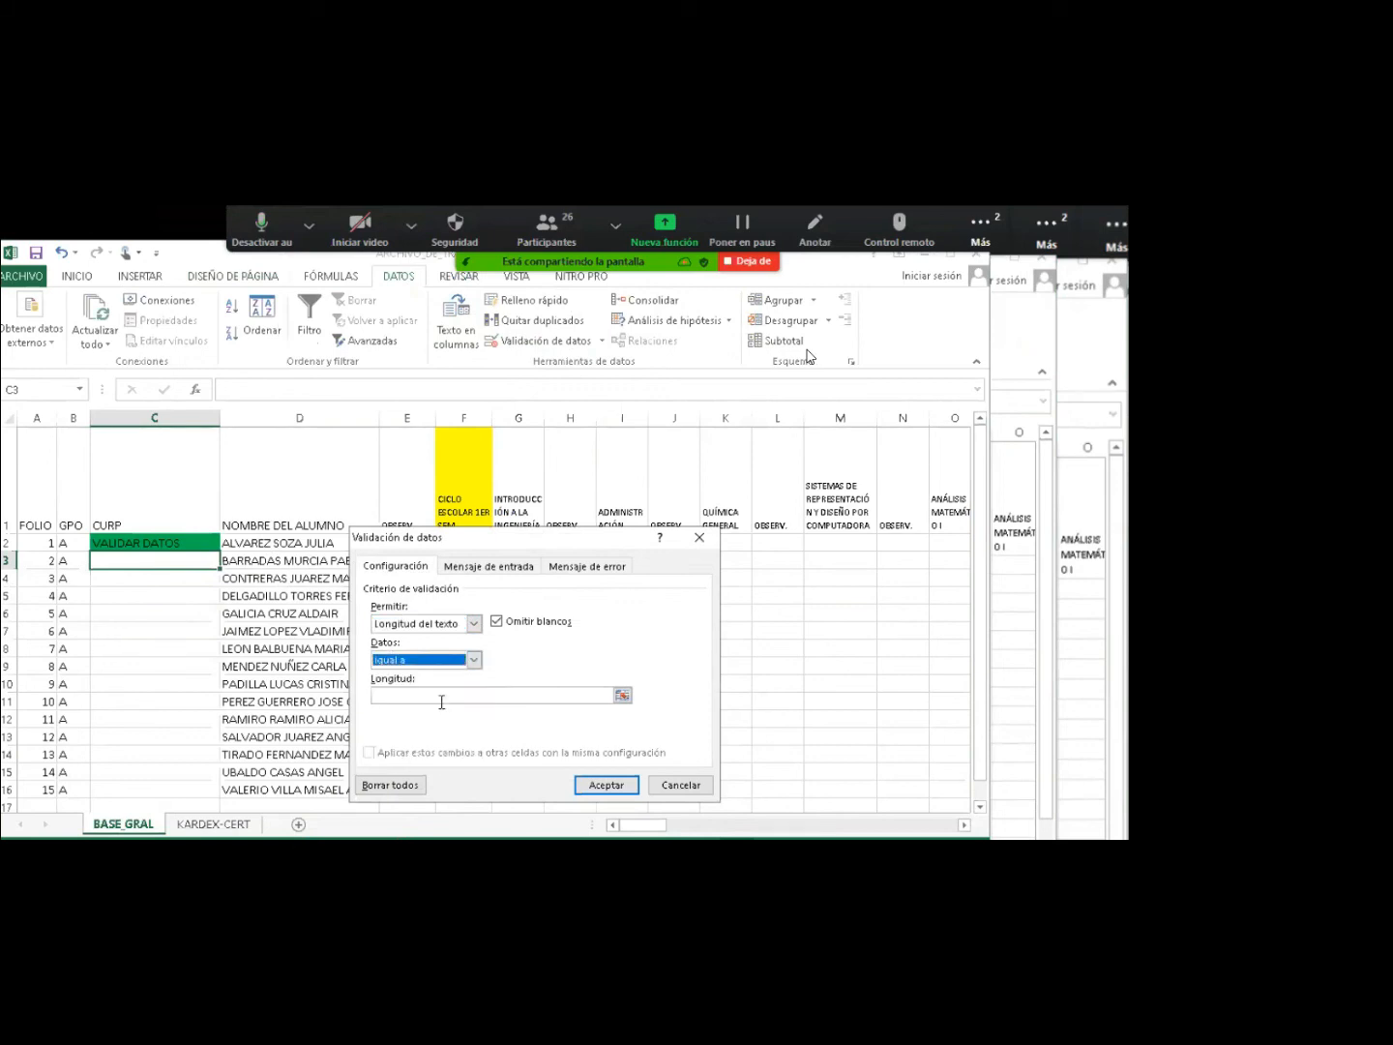
pyautogui.click(423, 696)
pyautogui.write('18')
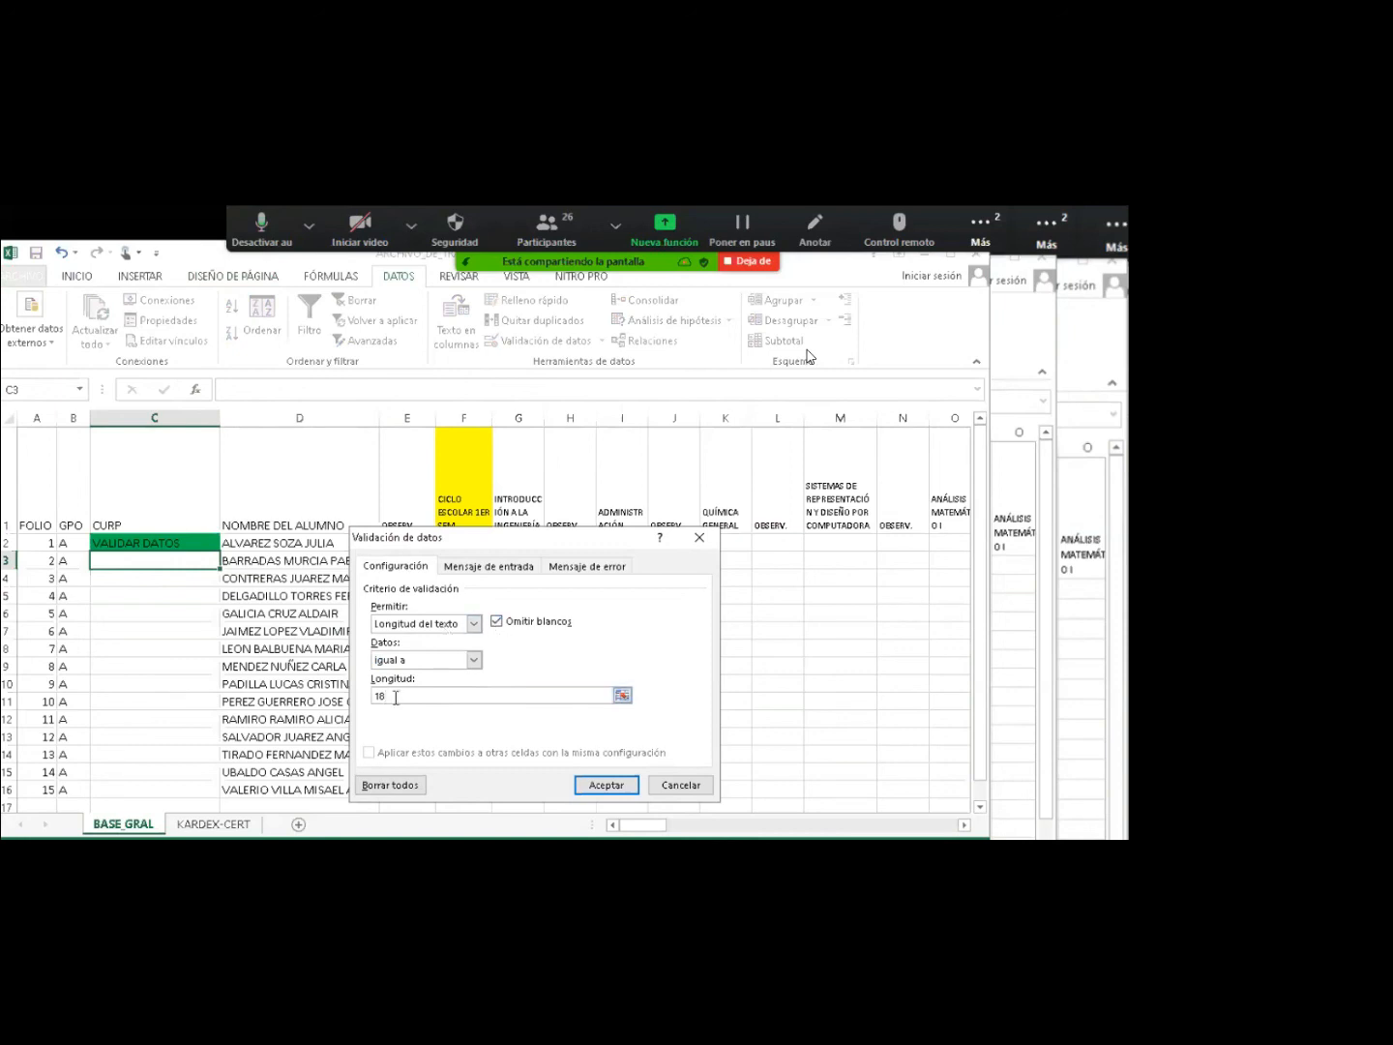
pyautogui.click(605, 784)
pyautogui.click(135, 593)
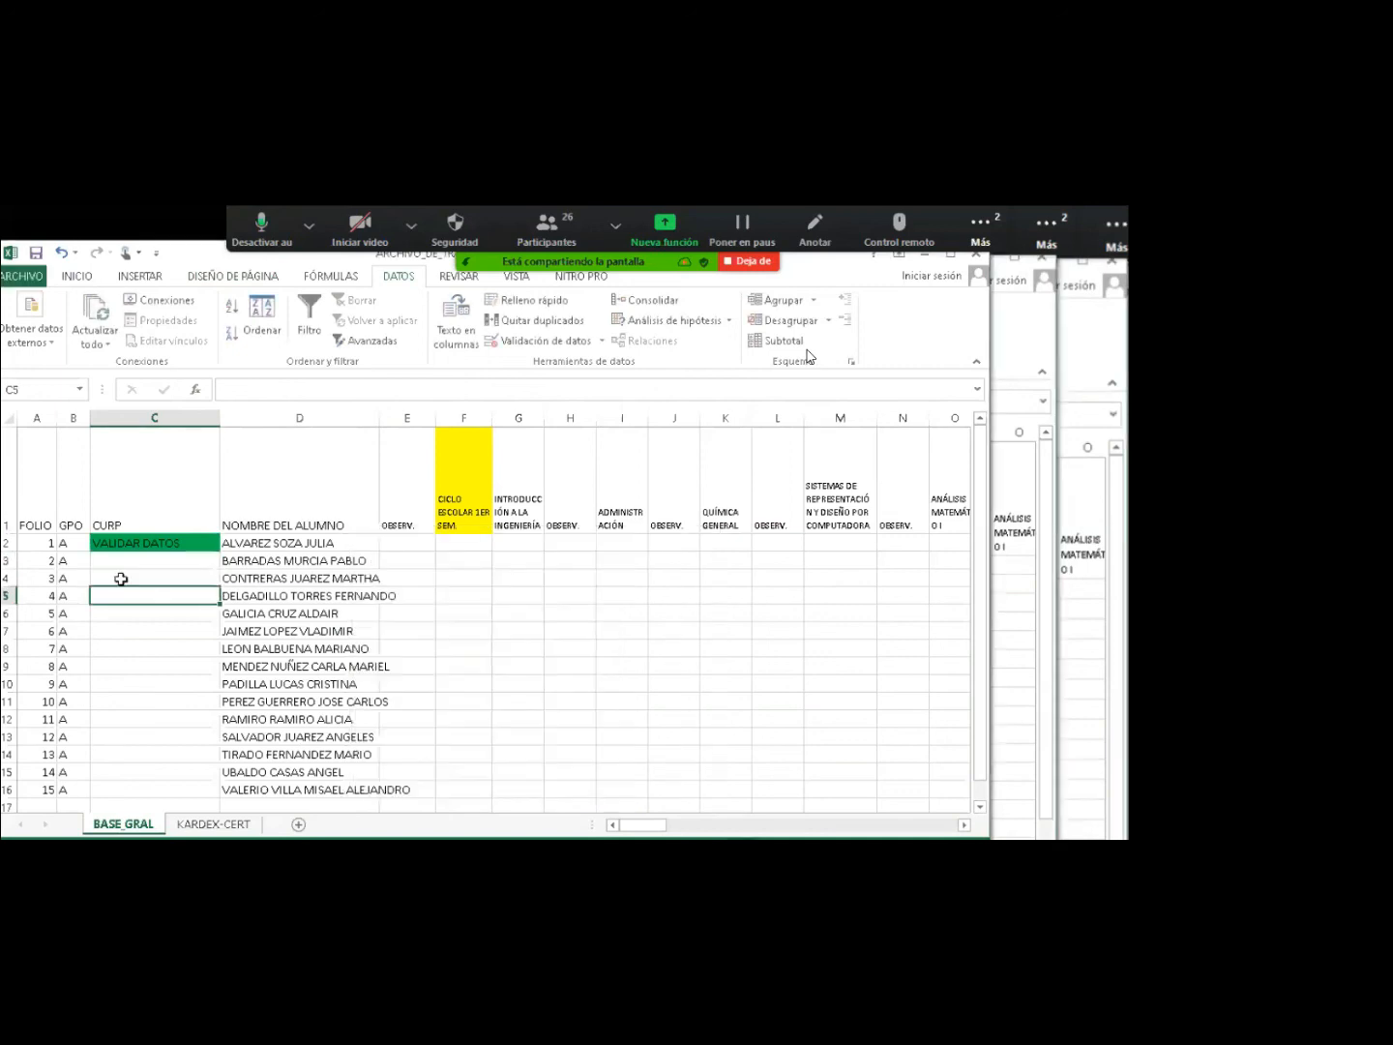
pyautogui.click(120, 562)
pyautogui.press('F2')
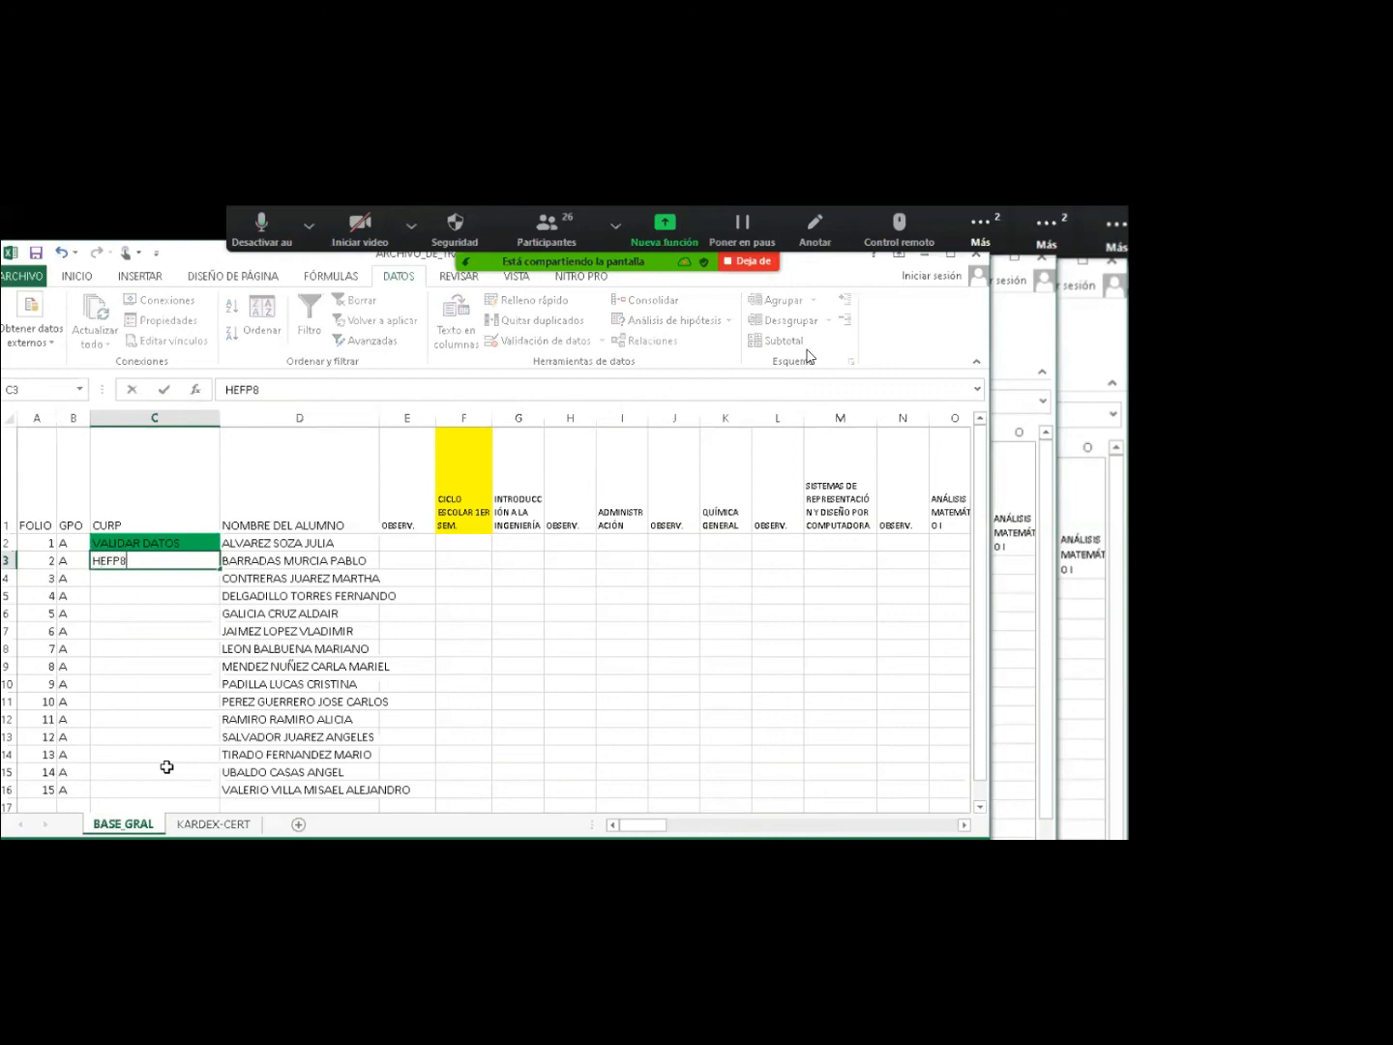
pyautogui.press('Return')
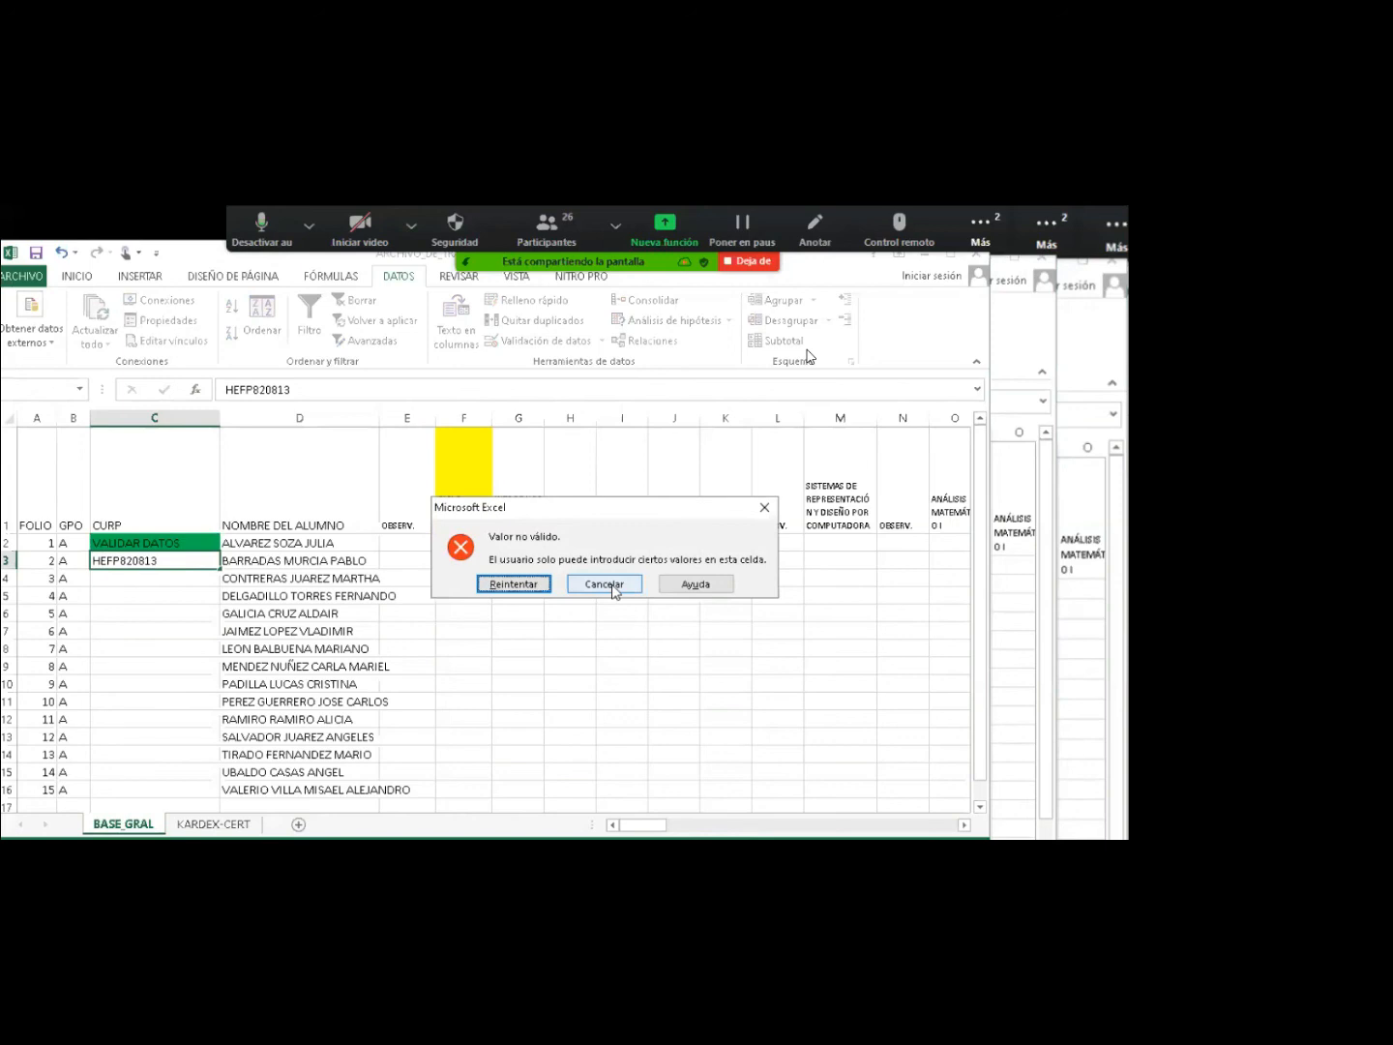
pyautogui.click(611, 586)
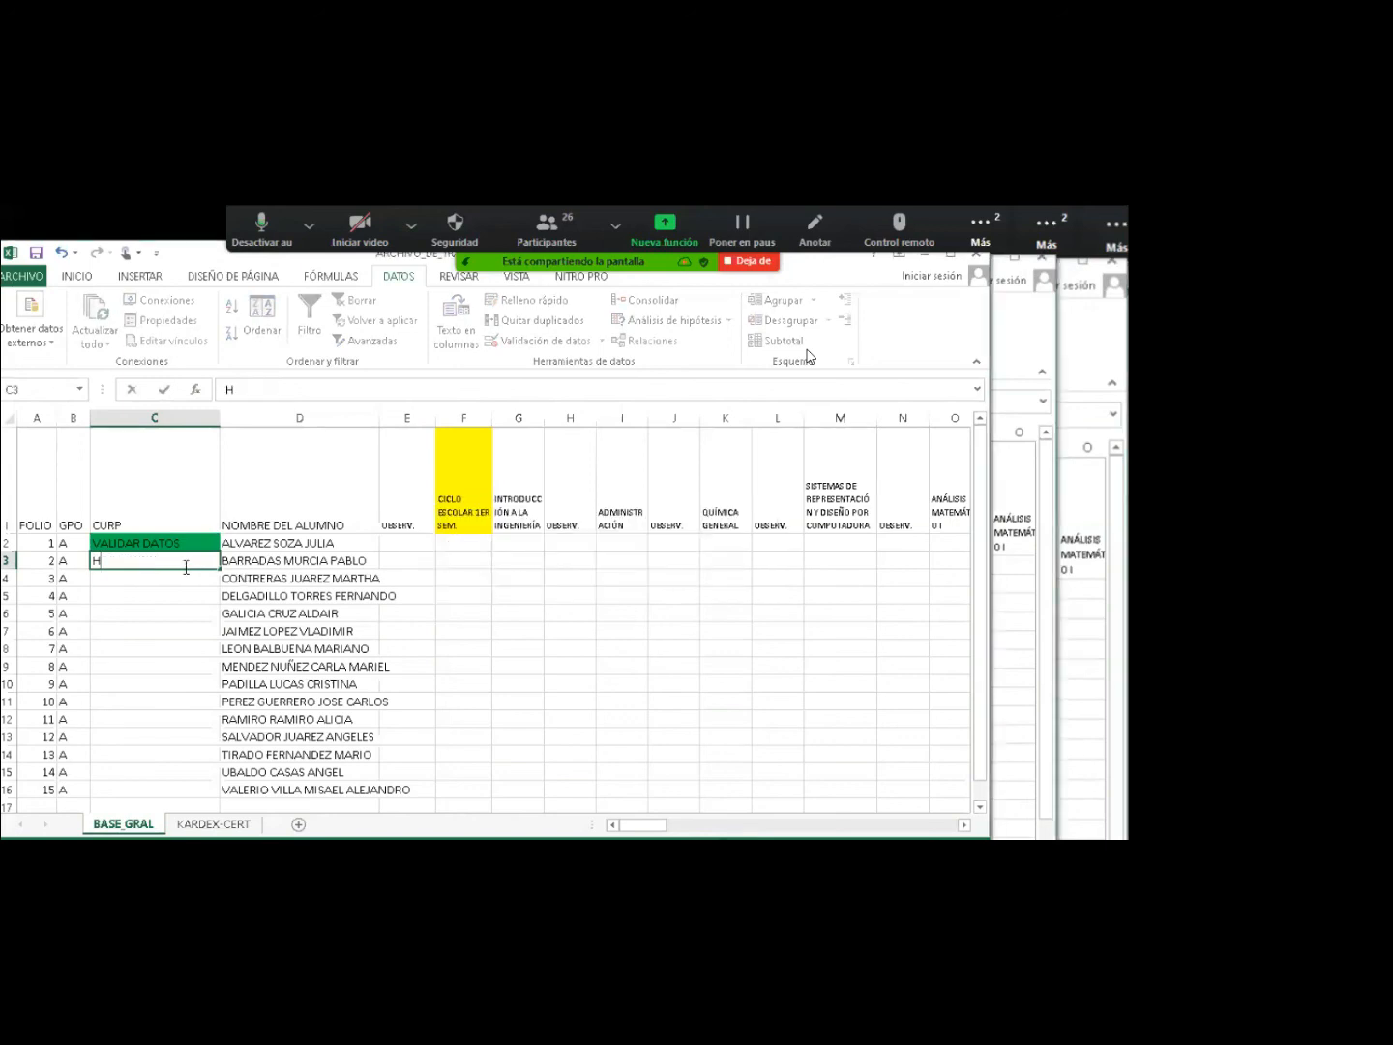
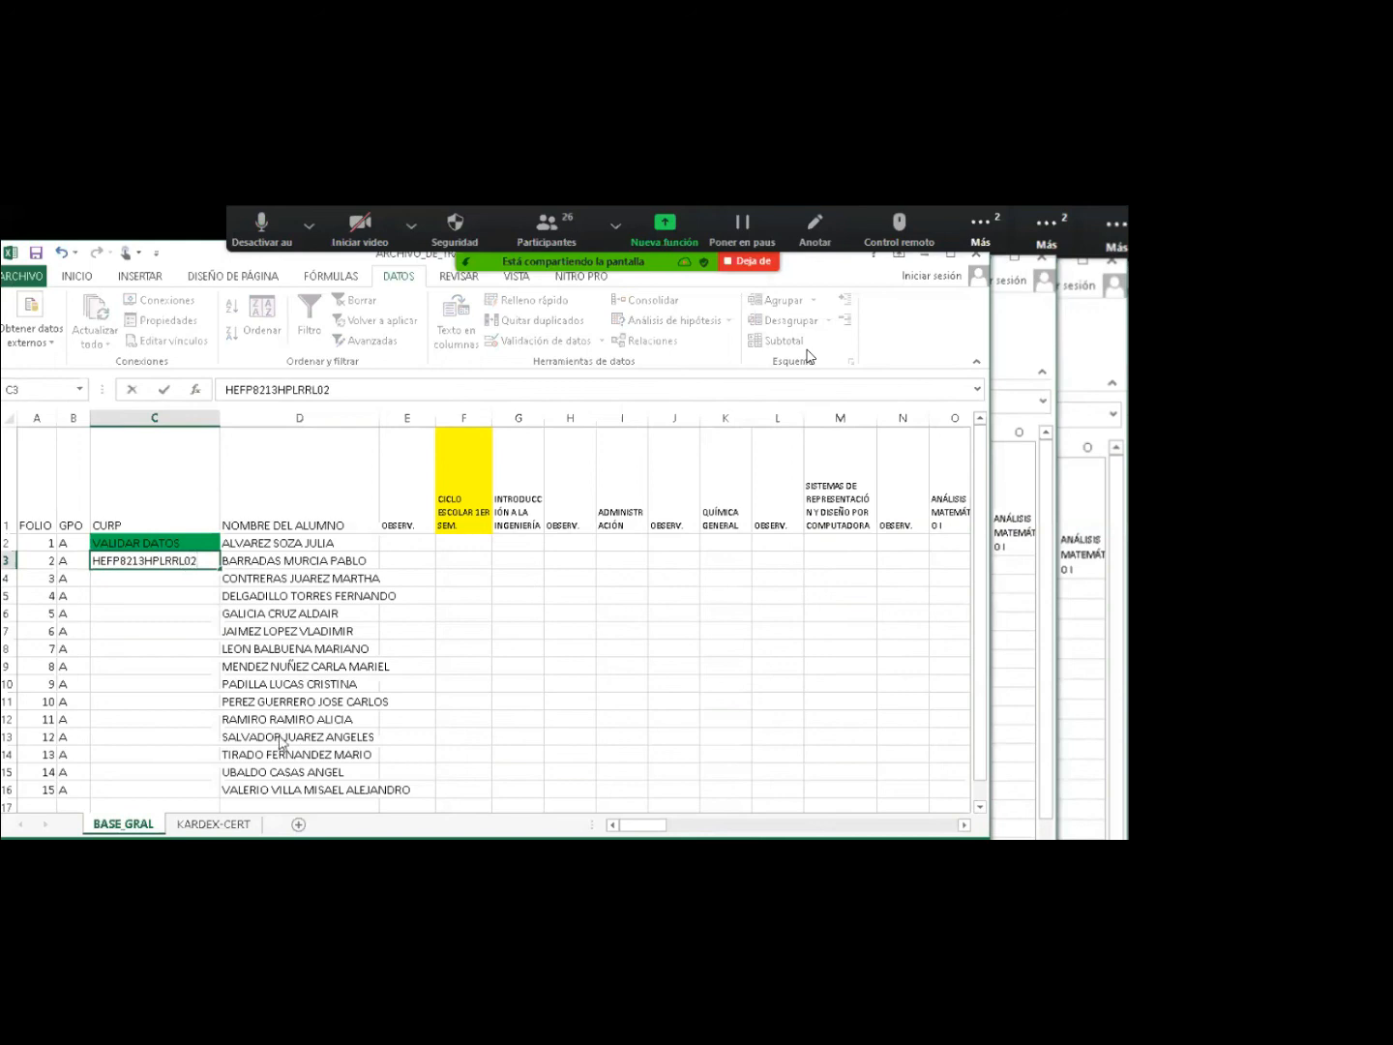
pyautogui.press('Return')
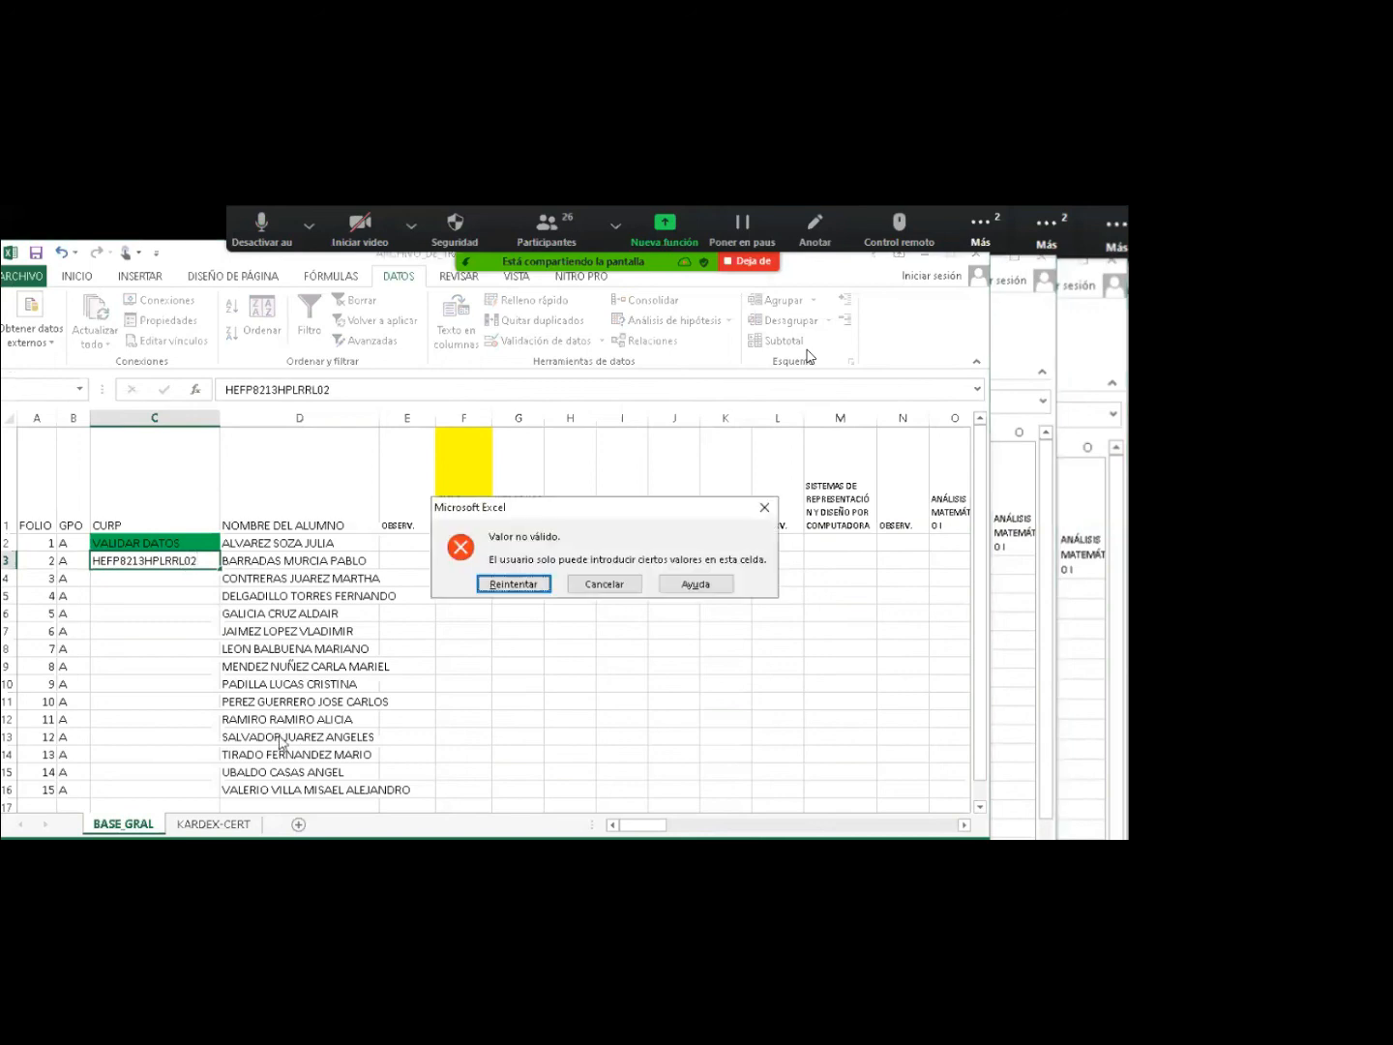
pyautogui.press('Escape')
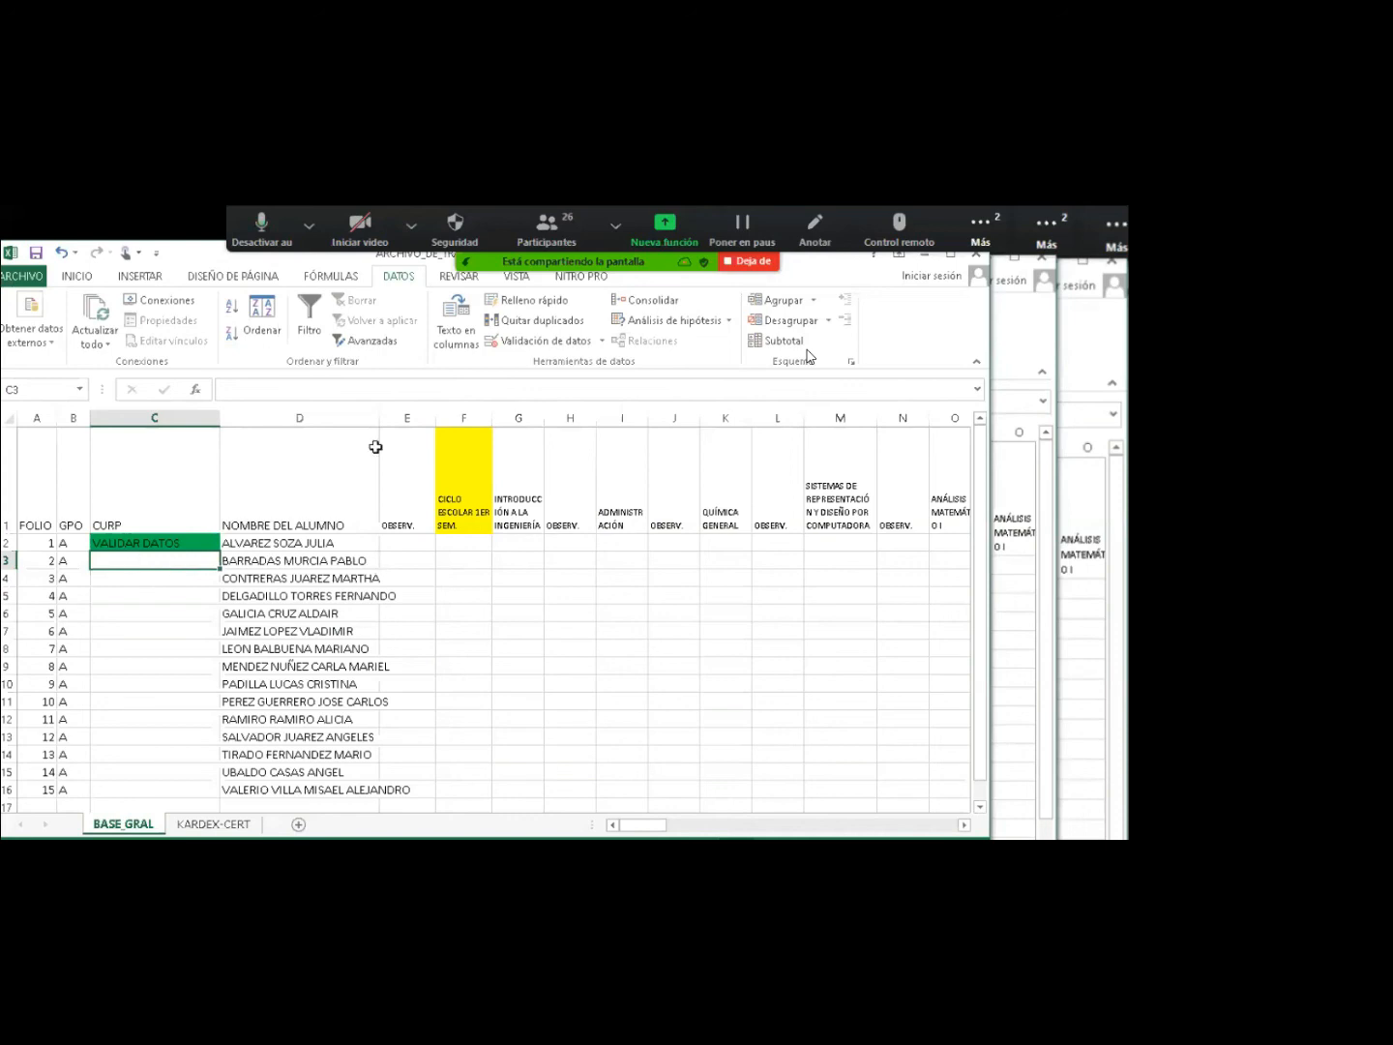
# Widen student name column D, then type and erase BAJA in cell E3.
pyautogui.moveTo(379, 418); pyautogui.dragTo(410, 427)
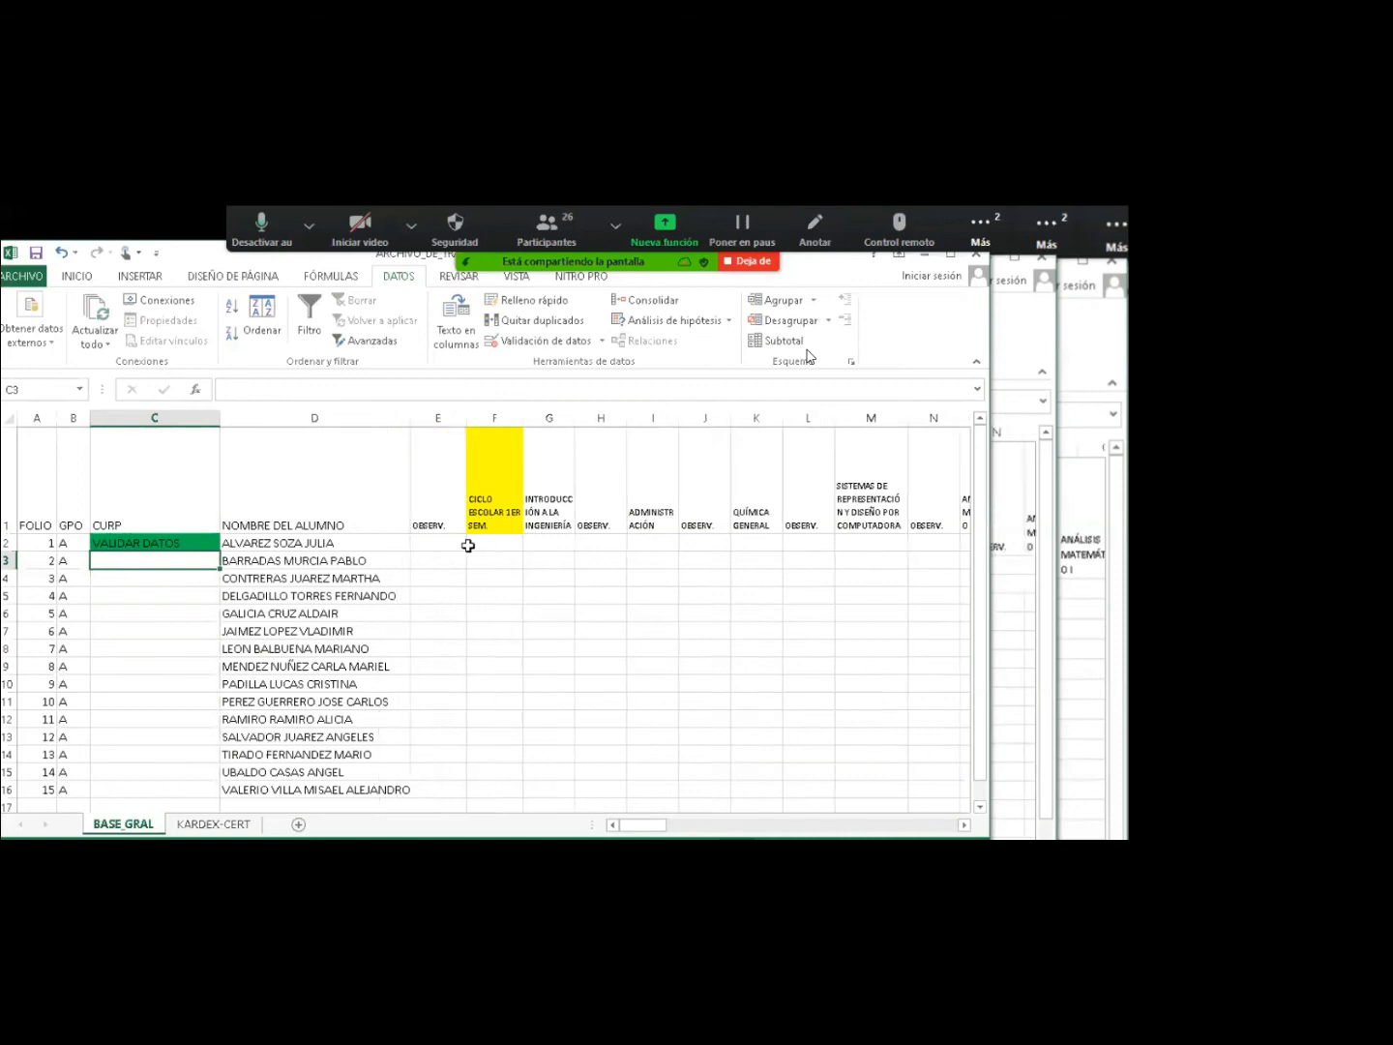
pyautogui.click(479, 546)
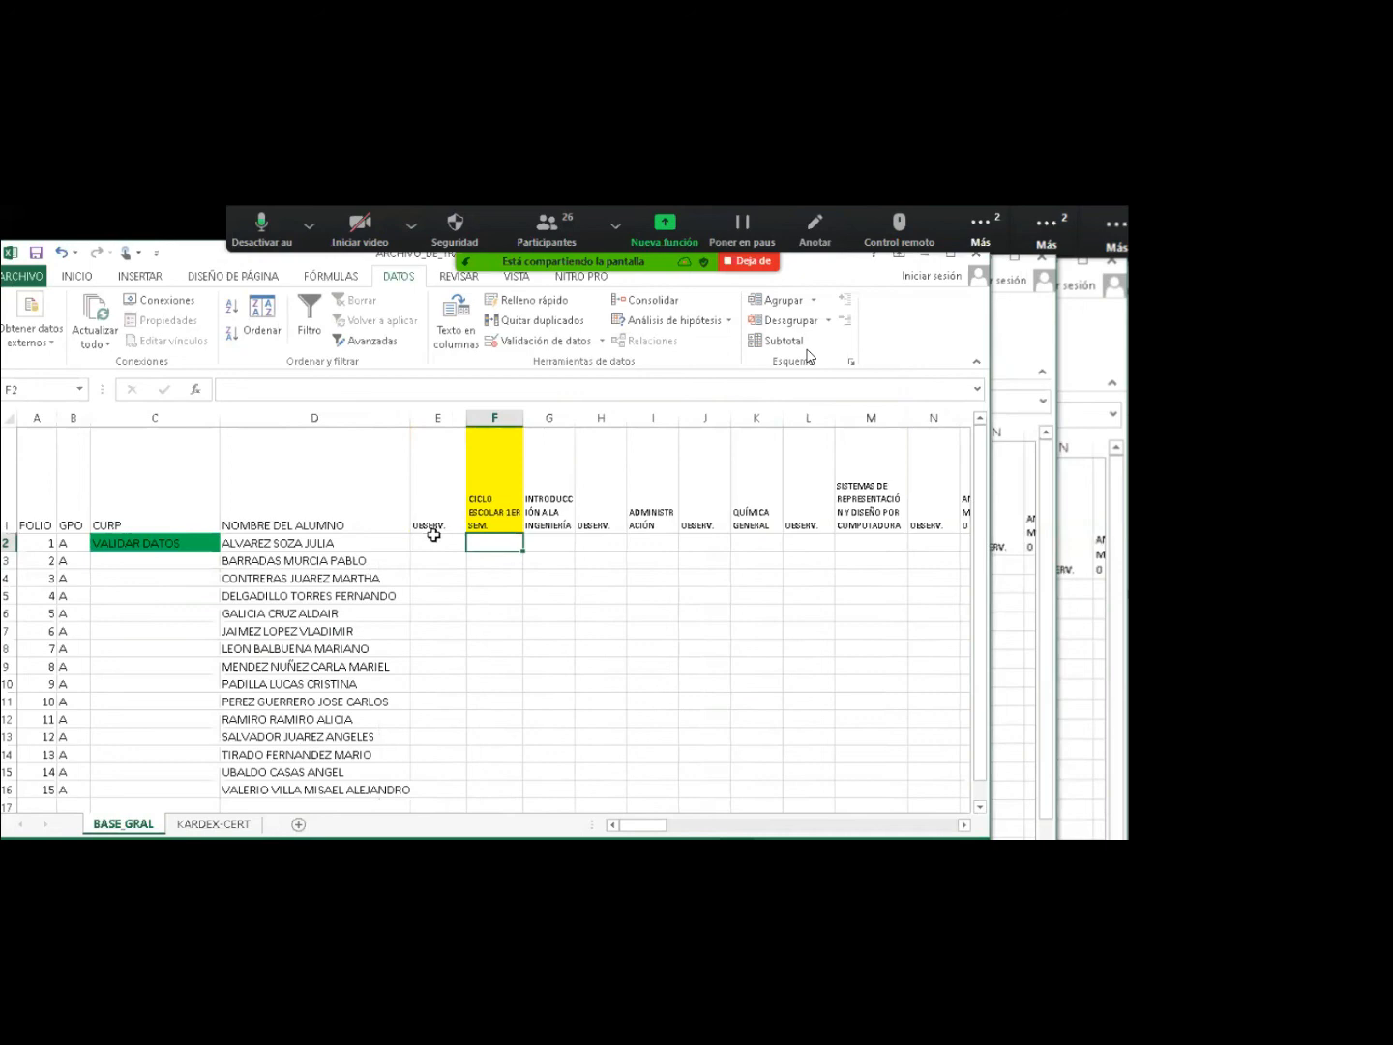
pyautogui.click(433, 537)
pyautogui.click(435, 560)
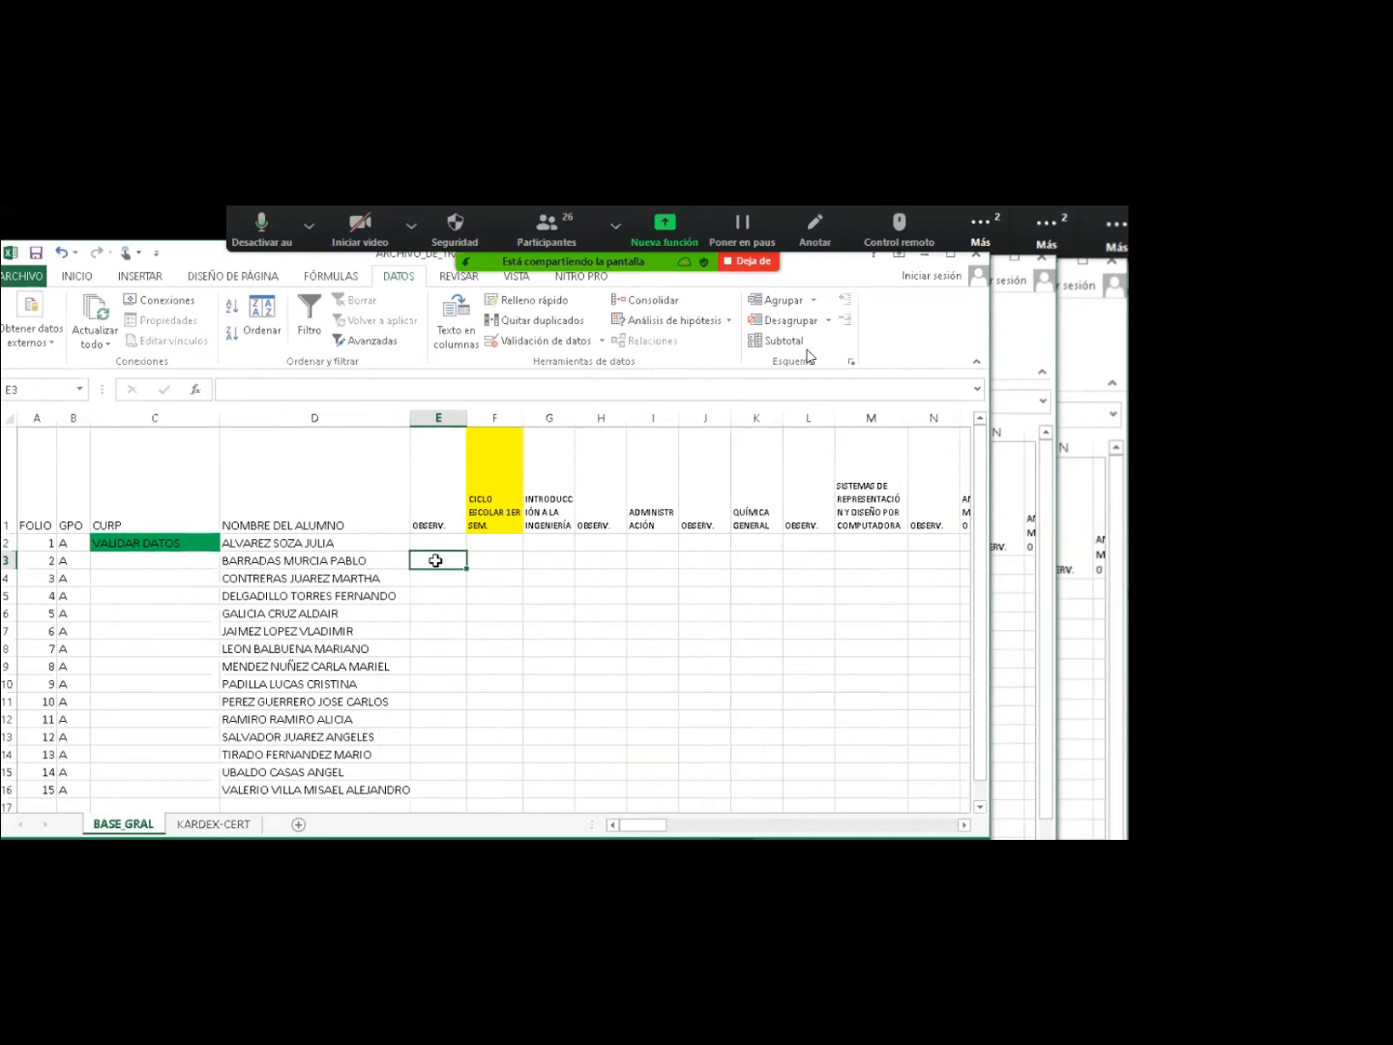
pyautogui.write('BAJA')
pyautogui.press('BackSpace')
pyautogui.press('BackSpace')
pyautogui.press('BackSpace')
pyautogui.press('BackSpace')
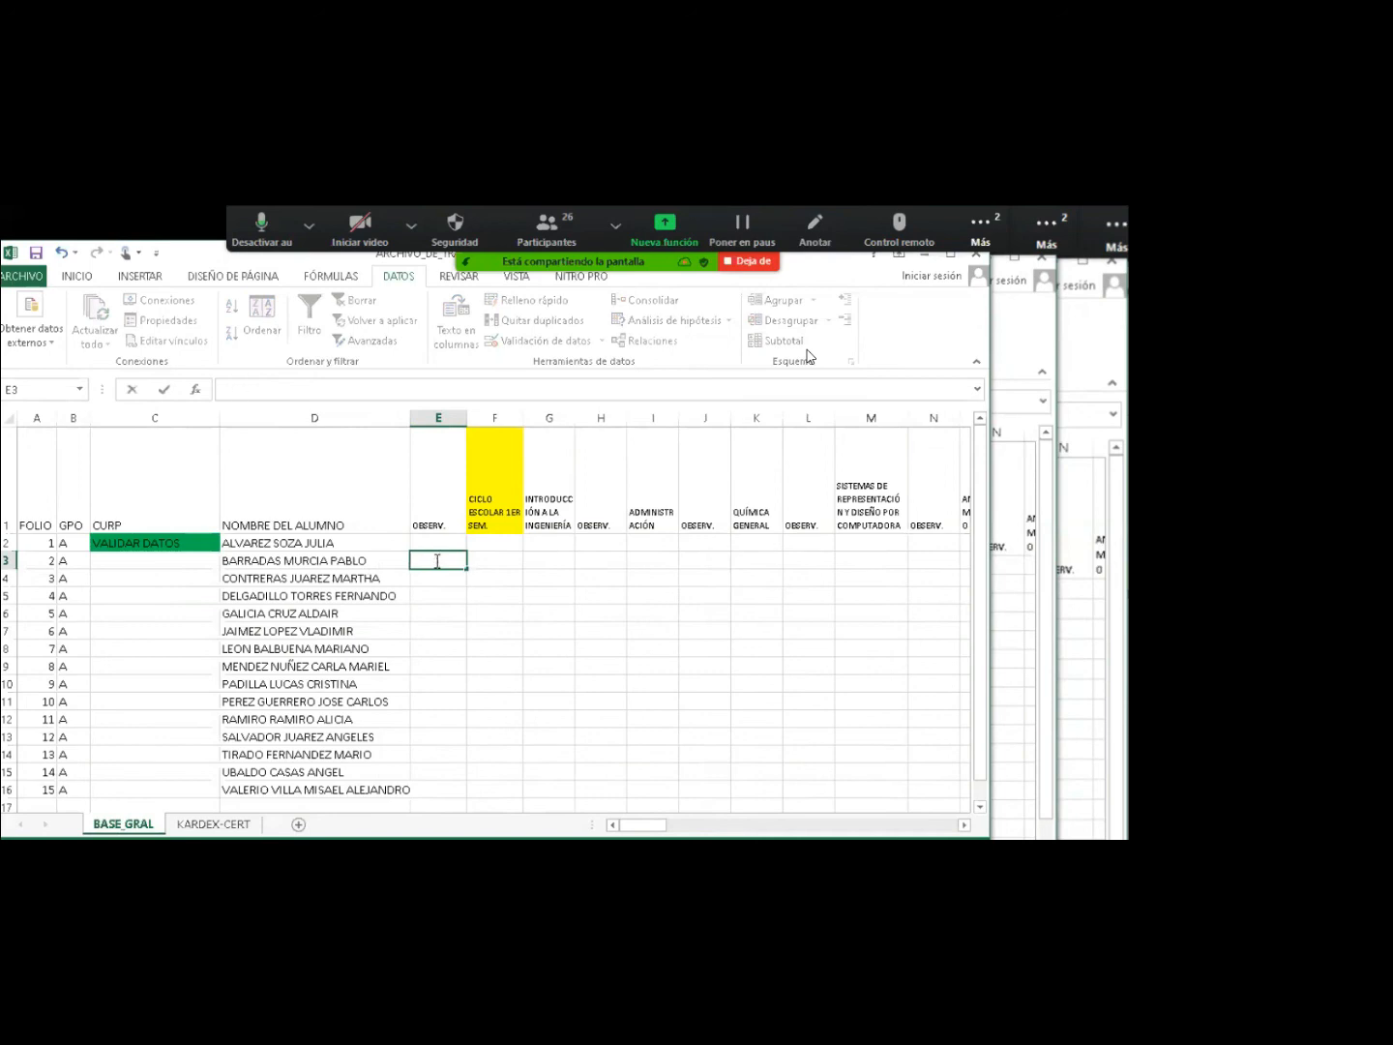
# Enter the school year 2020-2021 in cell F2 for the first student.
pyautogui.click(482, 547)
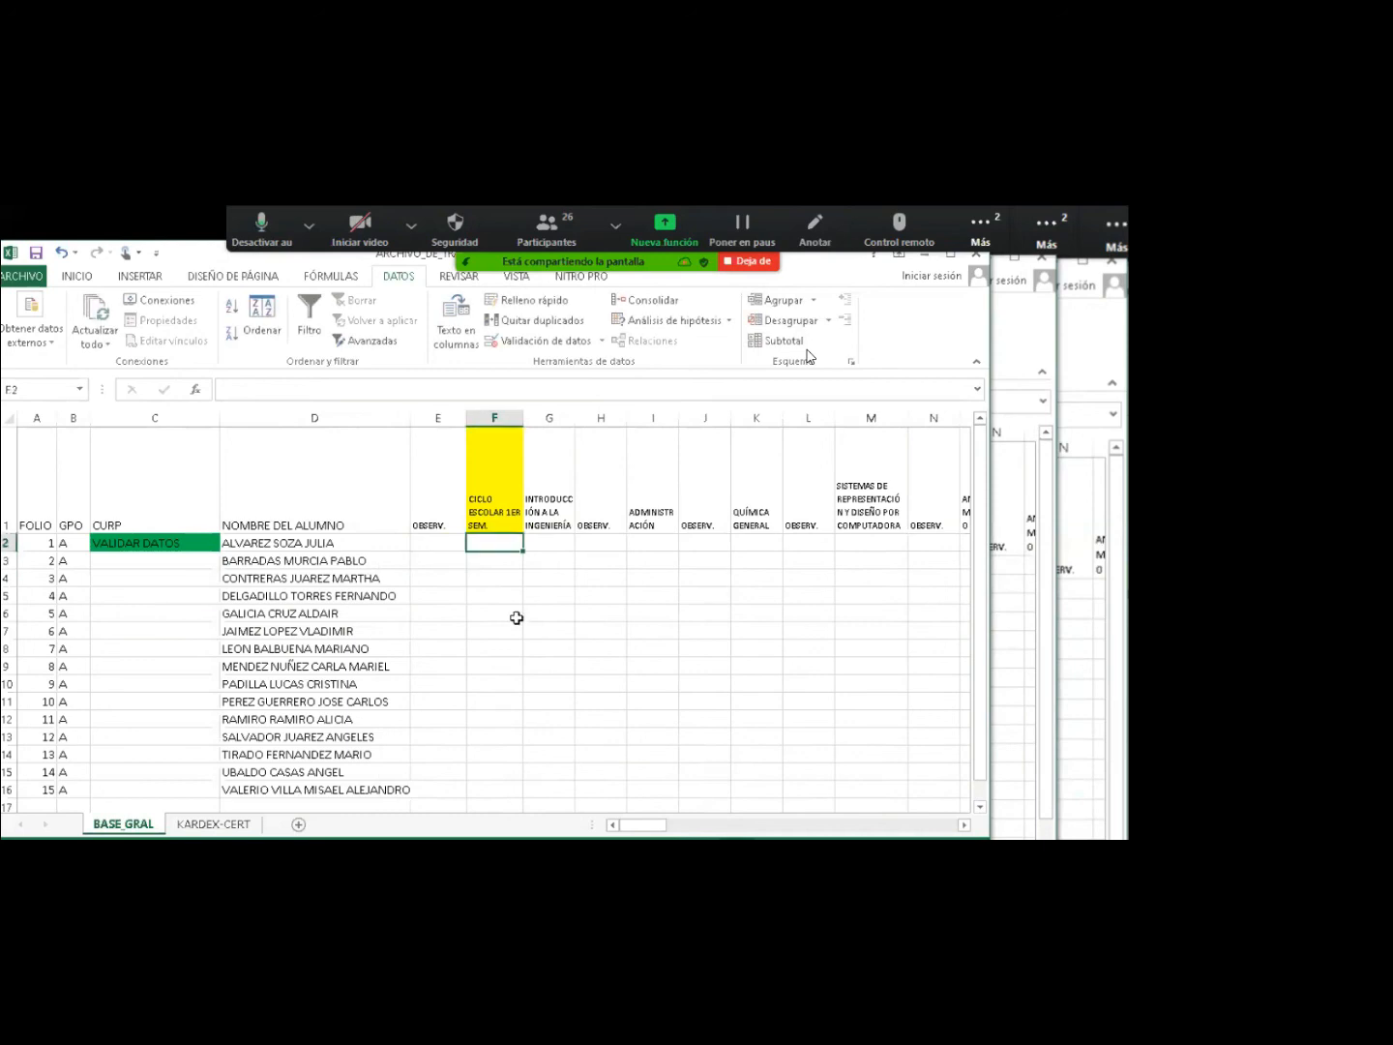
pyautogui.write('2')
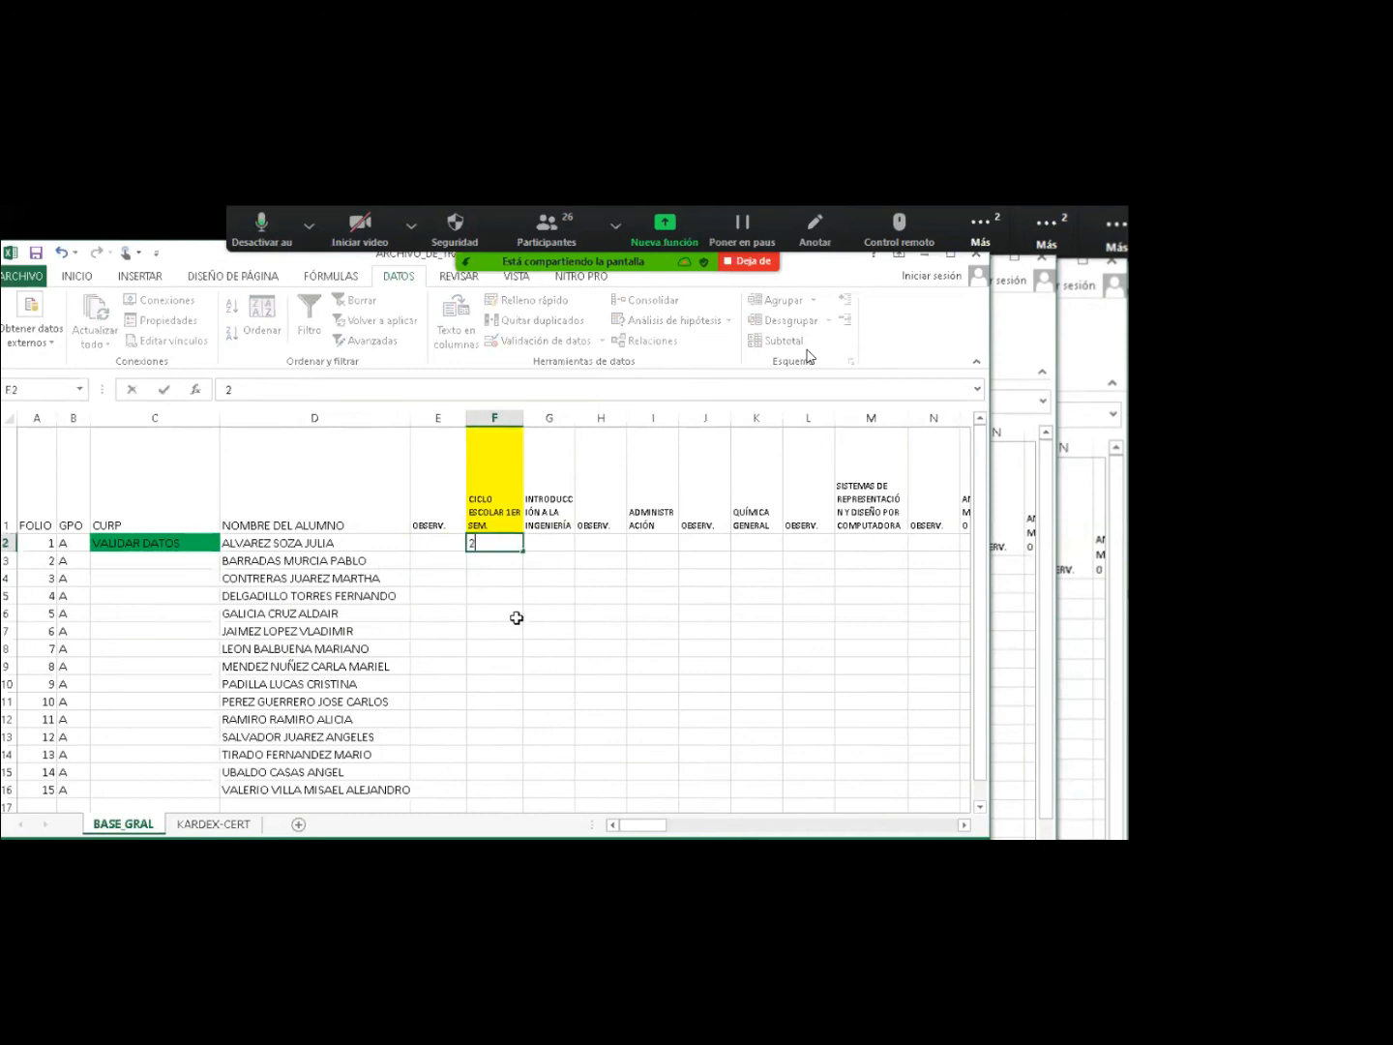
pyautogui.write('020-2021')
pyautogui.press('Tab')
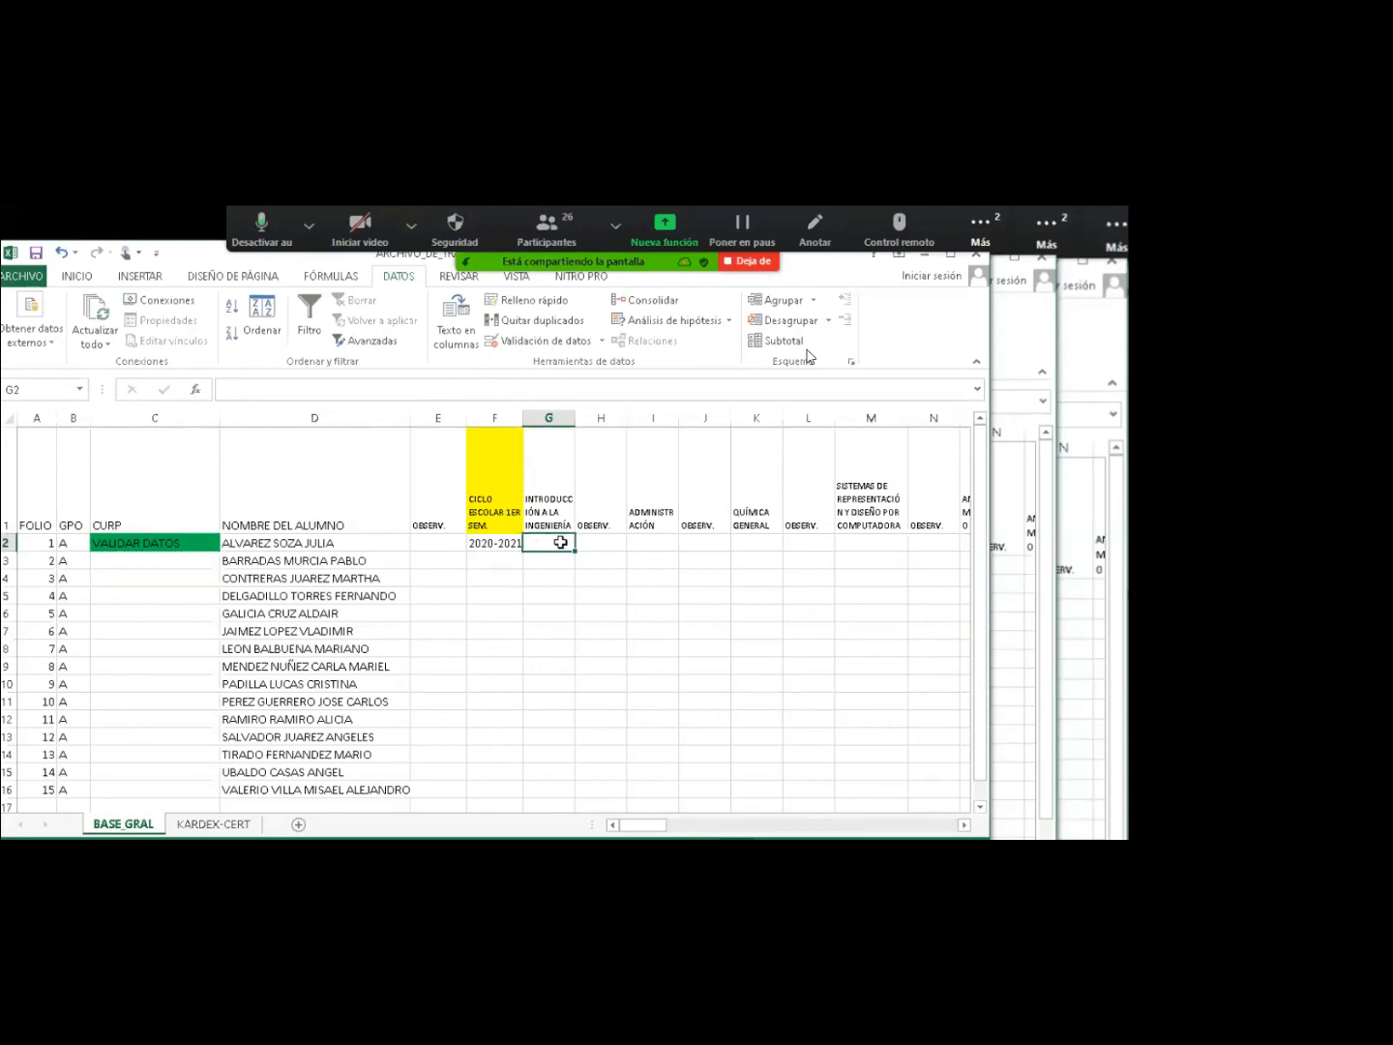
pyautogui.click(546, 513)
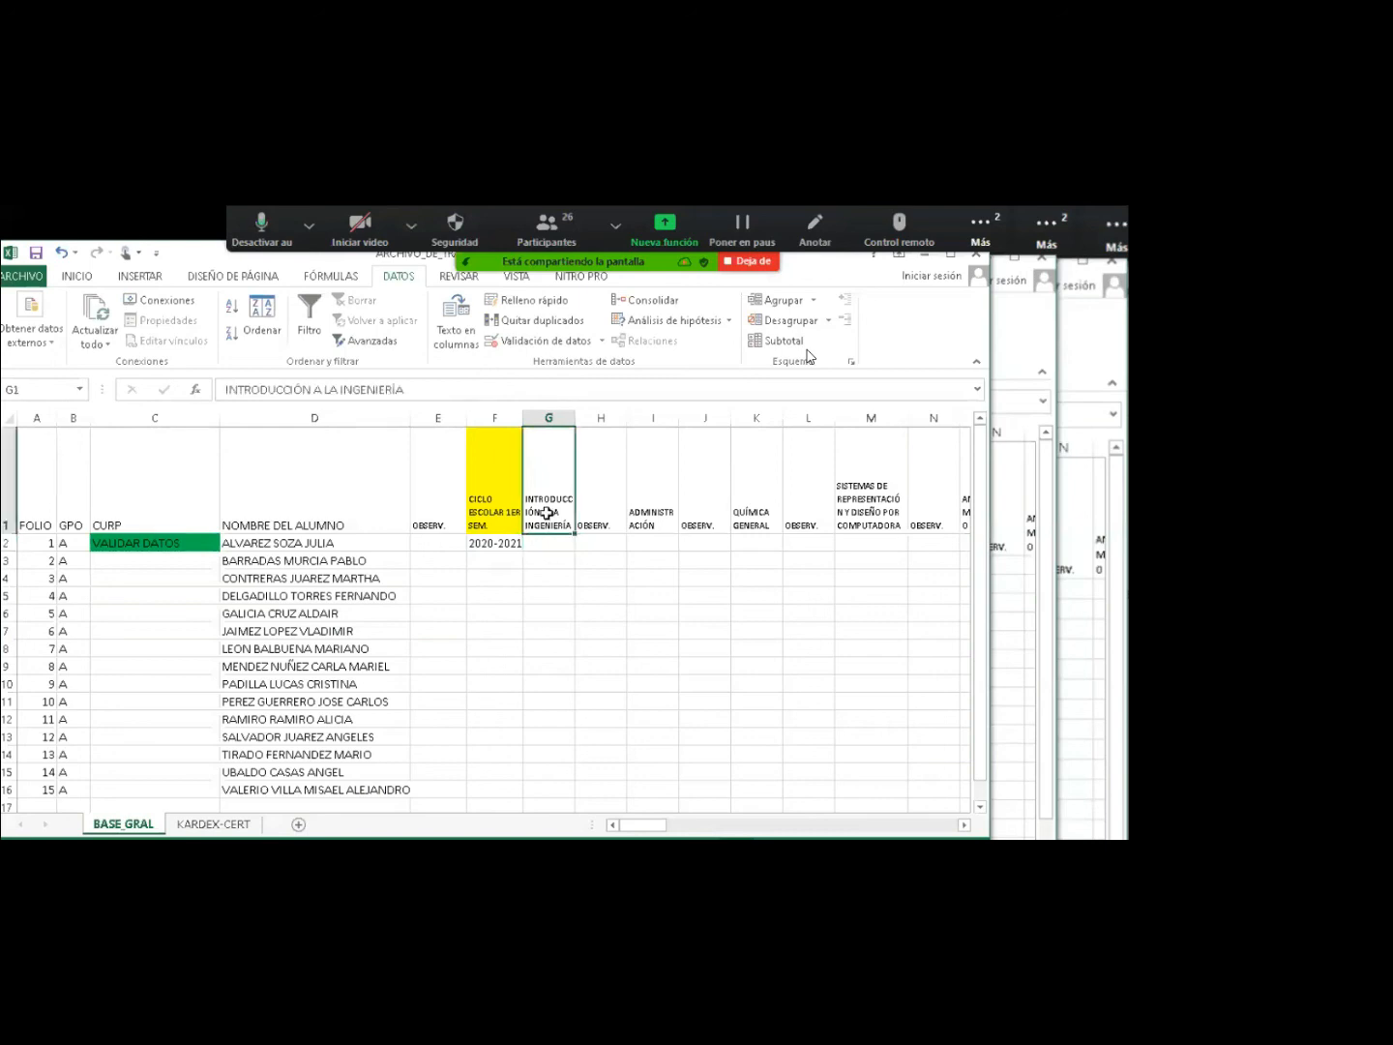
pyautogui.click(547, 544)
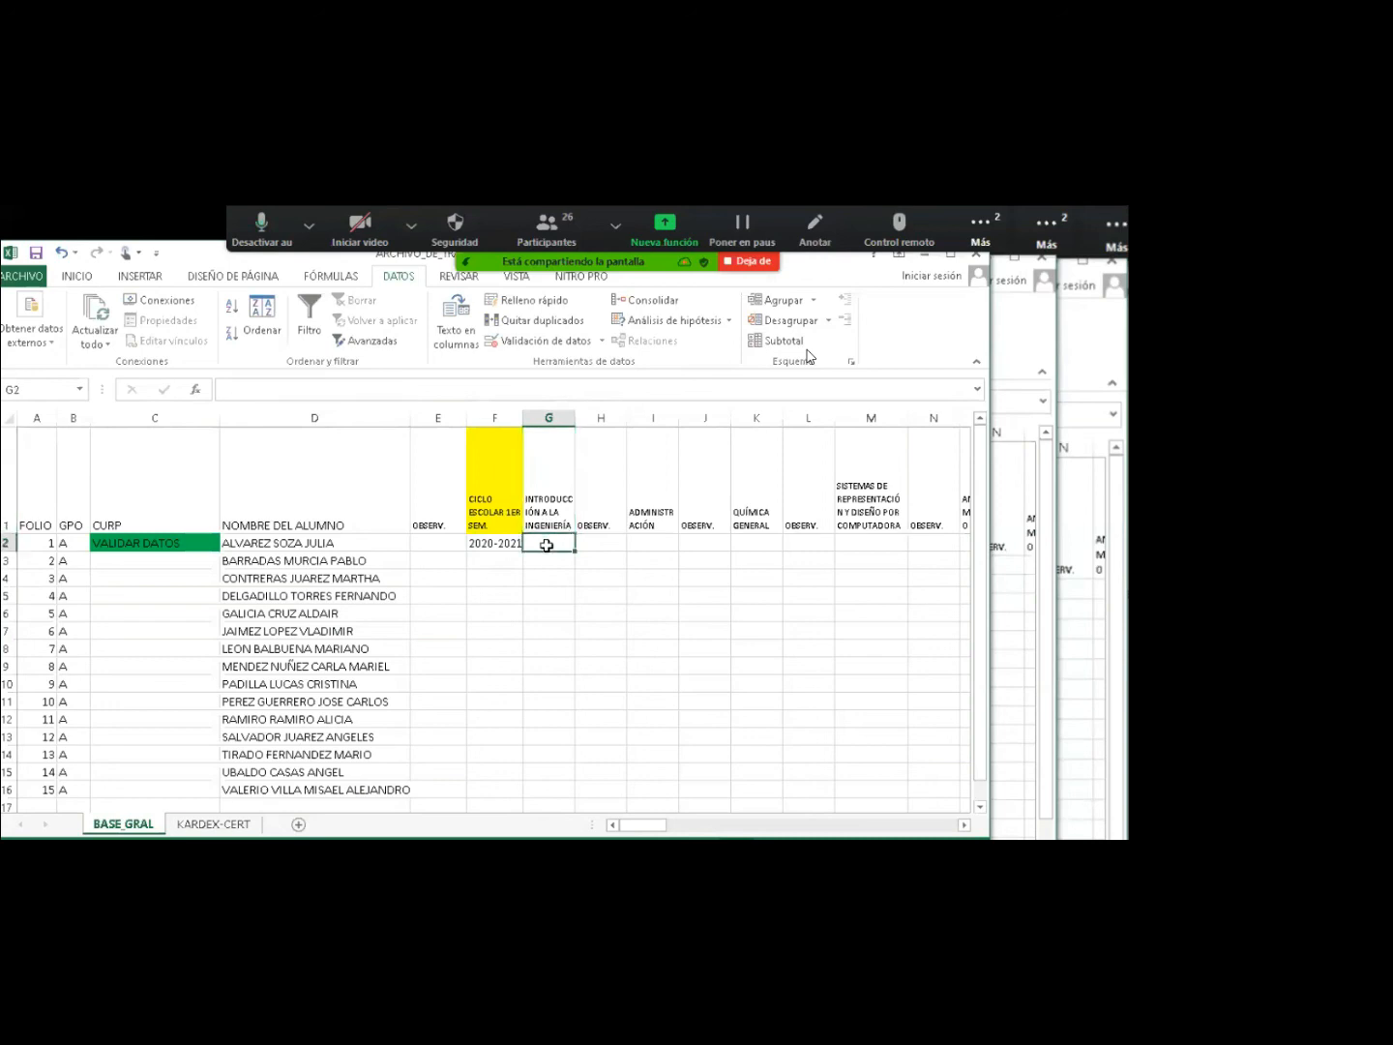
pyautogui.click(651, 550)
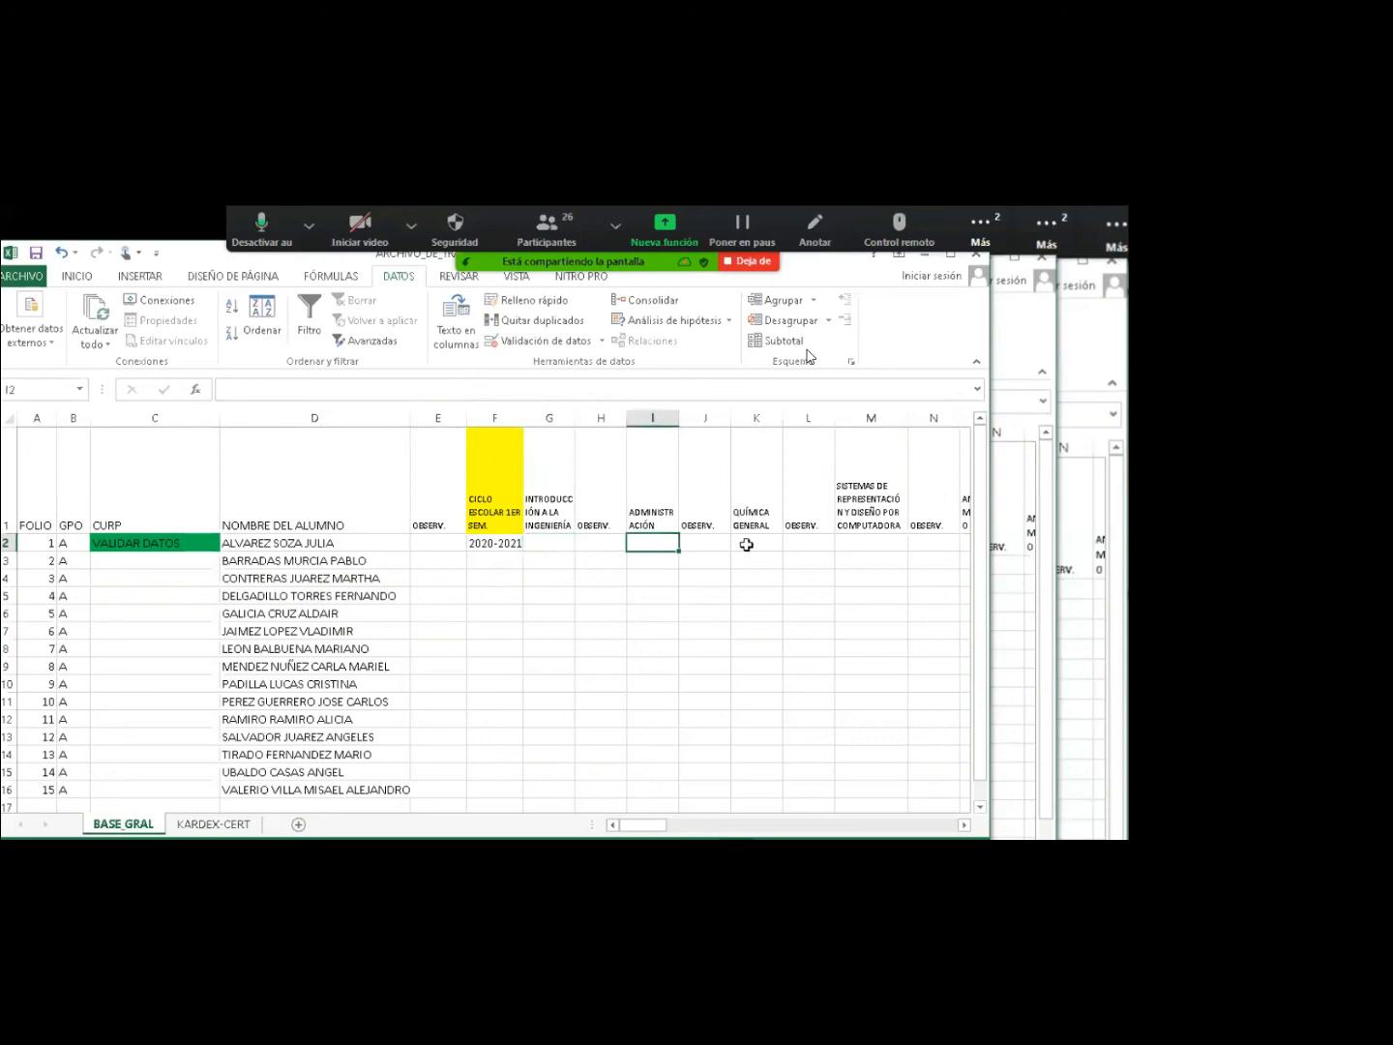
pyautogui.click(755, 543)
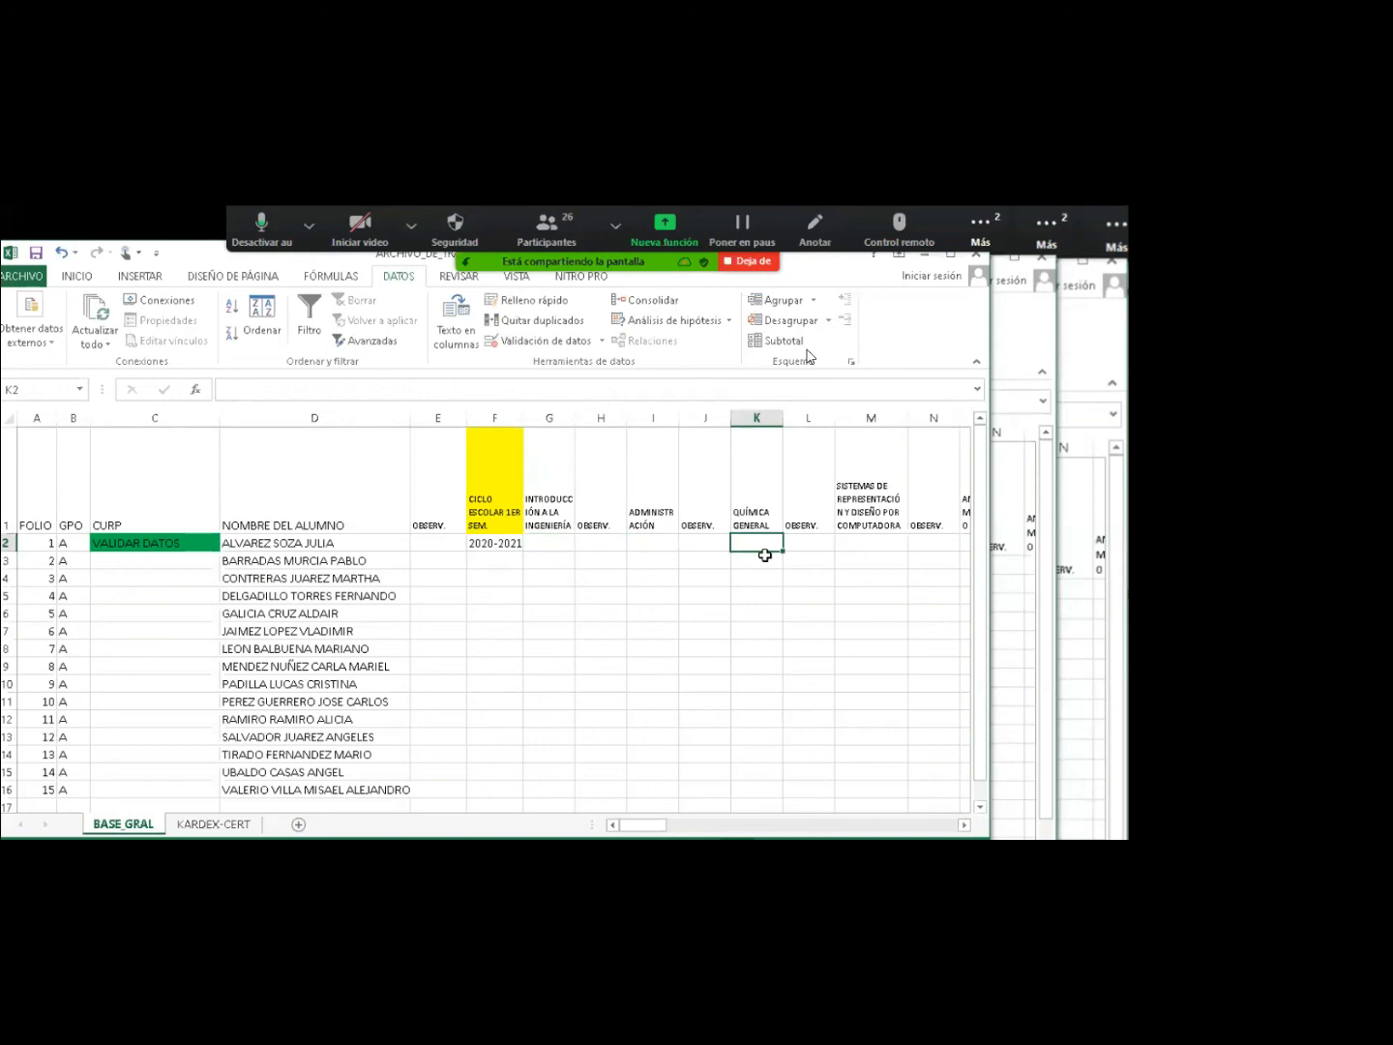
pyautogui.moveTo(494, 543); pyautogui.dragTo(491, 790)
pyautogui.click(493, 546)
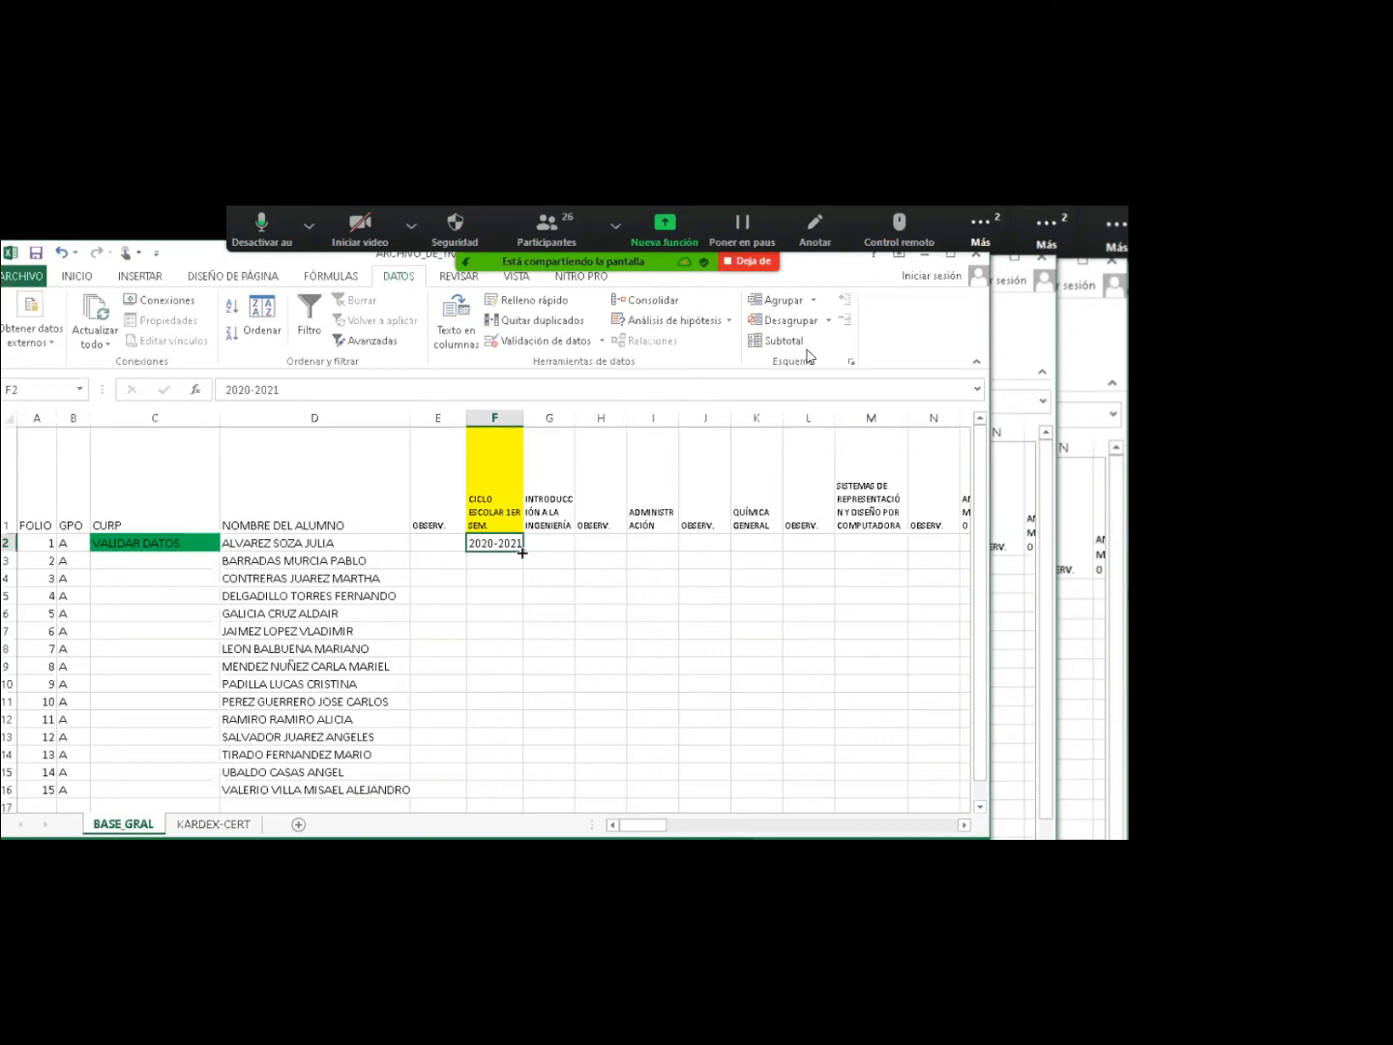
# Copy 2020-2021 unchanged down F2:F16 with Fill Down instead of an incrementing series.
pyautogui.moveTo(522, 552); pyautogui.dragTo(505, 791)
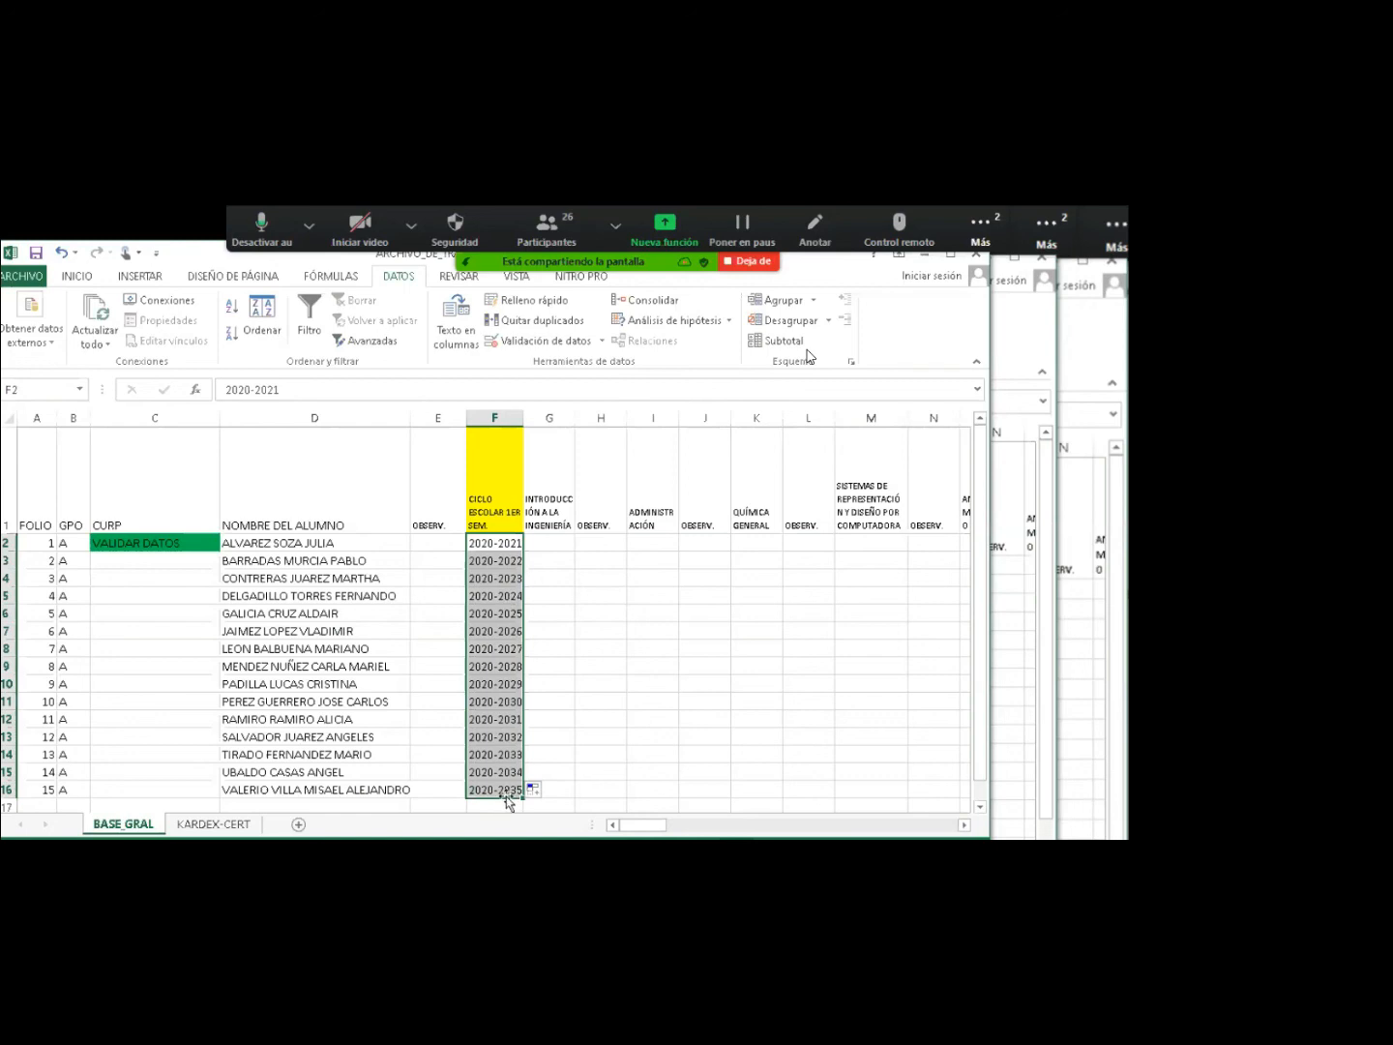
pyautogui.hotkey('ctrl', 'z')
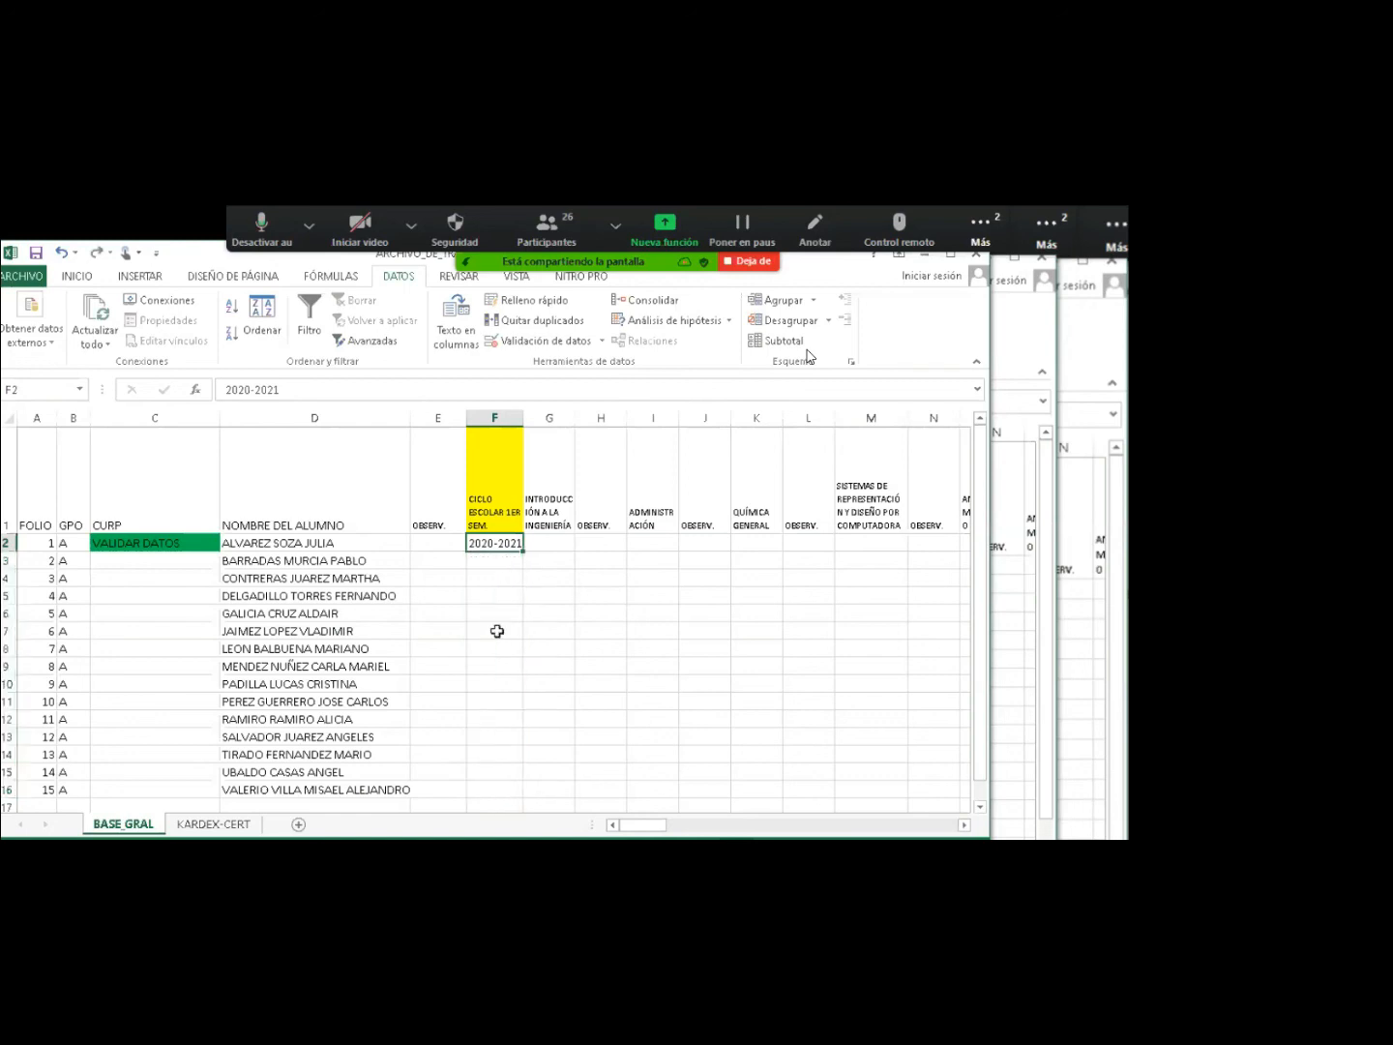
pyautogui.moveTo(483, 544); pyautogui.dragTo(482, 789)
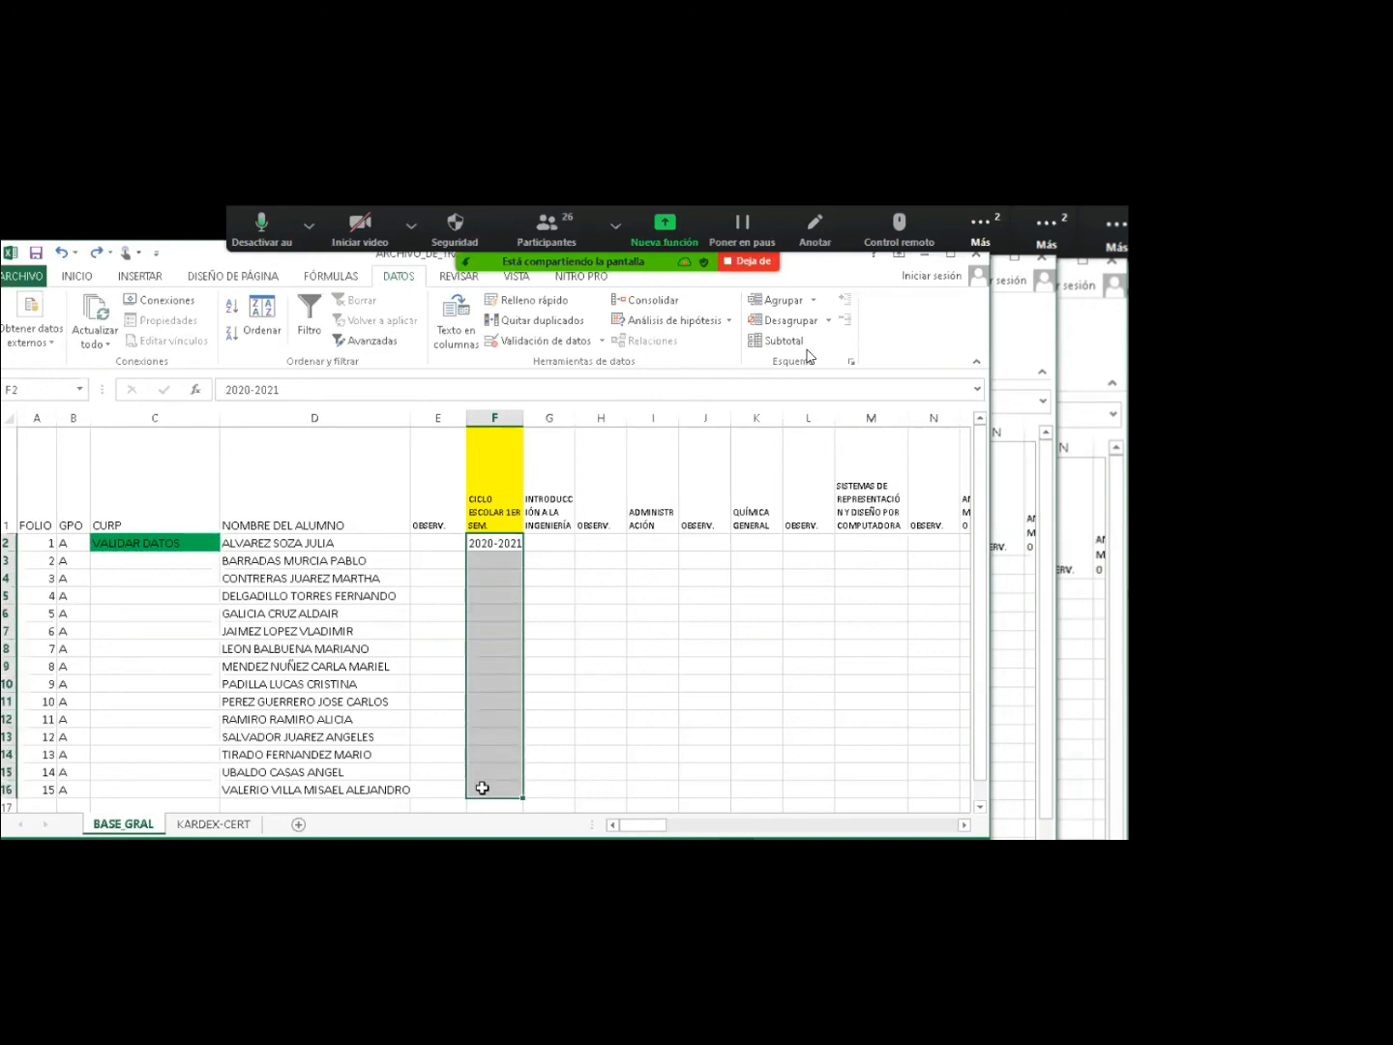
pyautogui.click(87, 276)
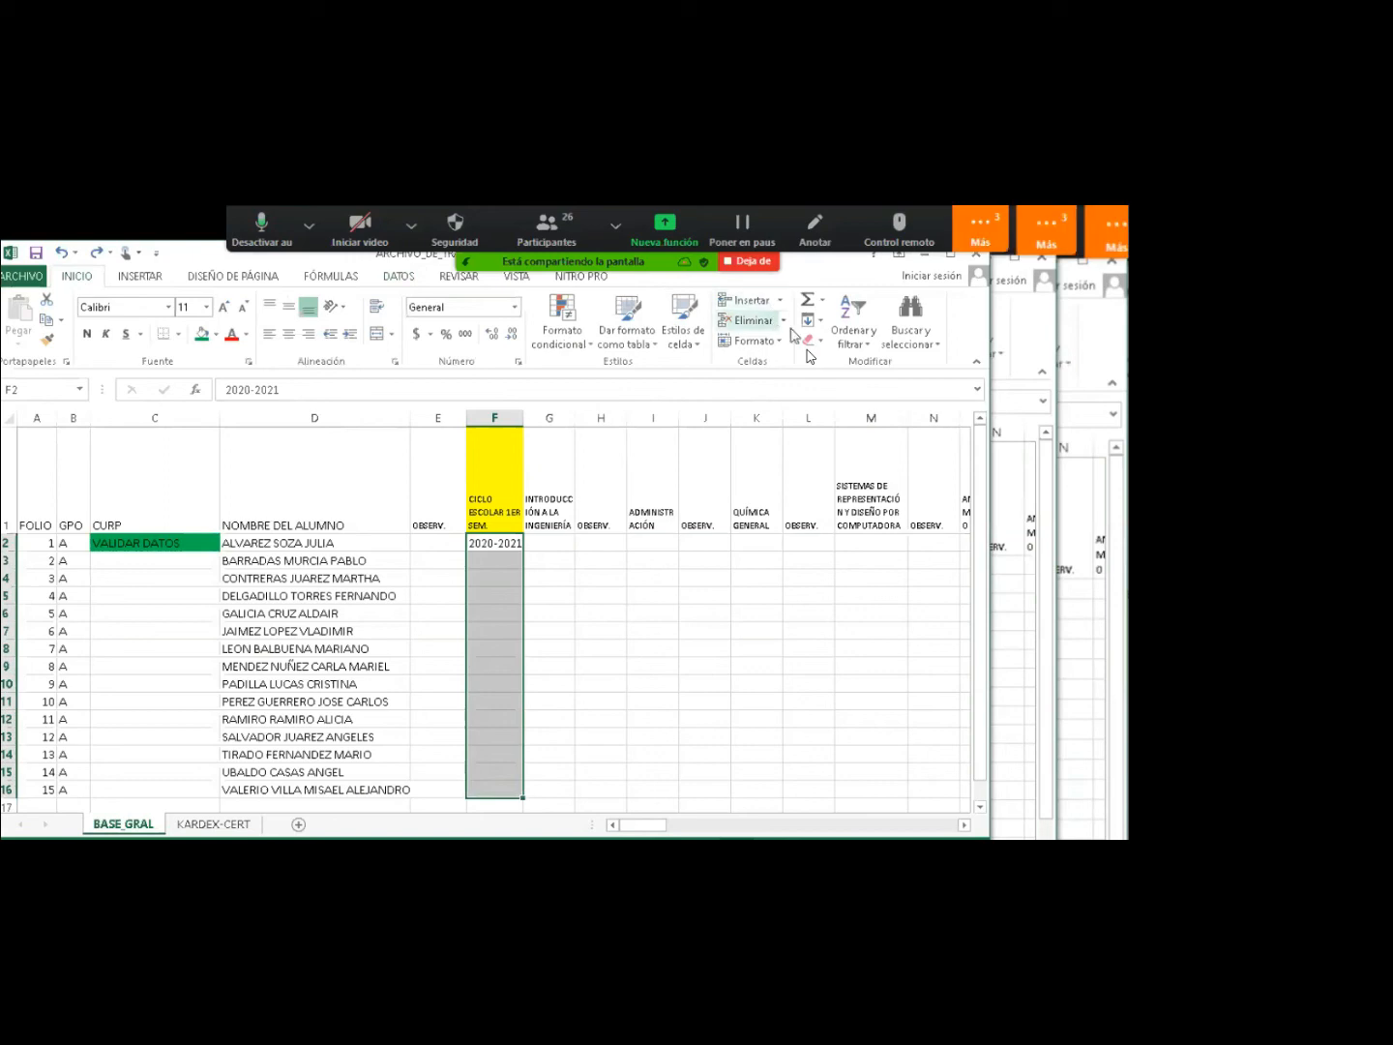
pyautogui.click(820, 323)
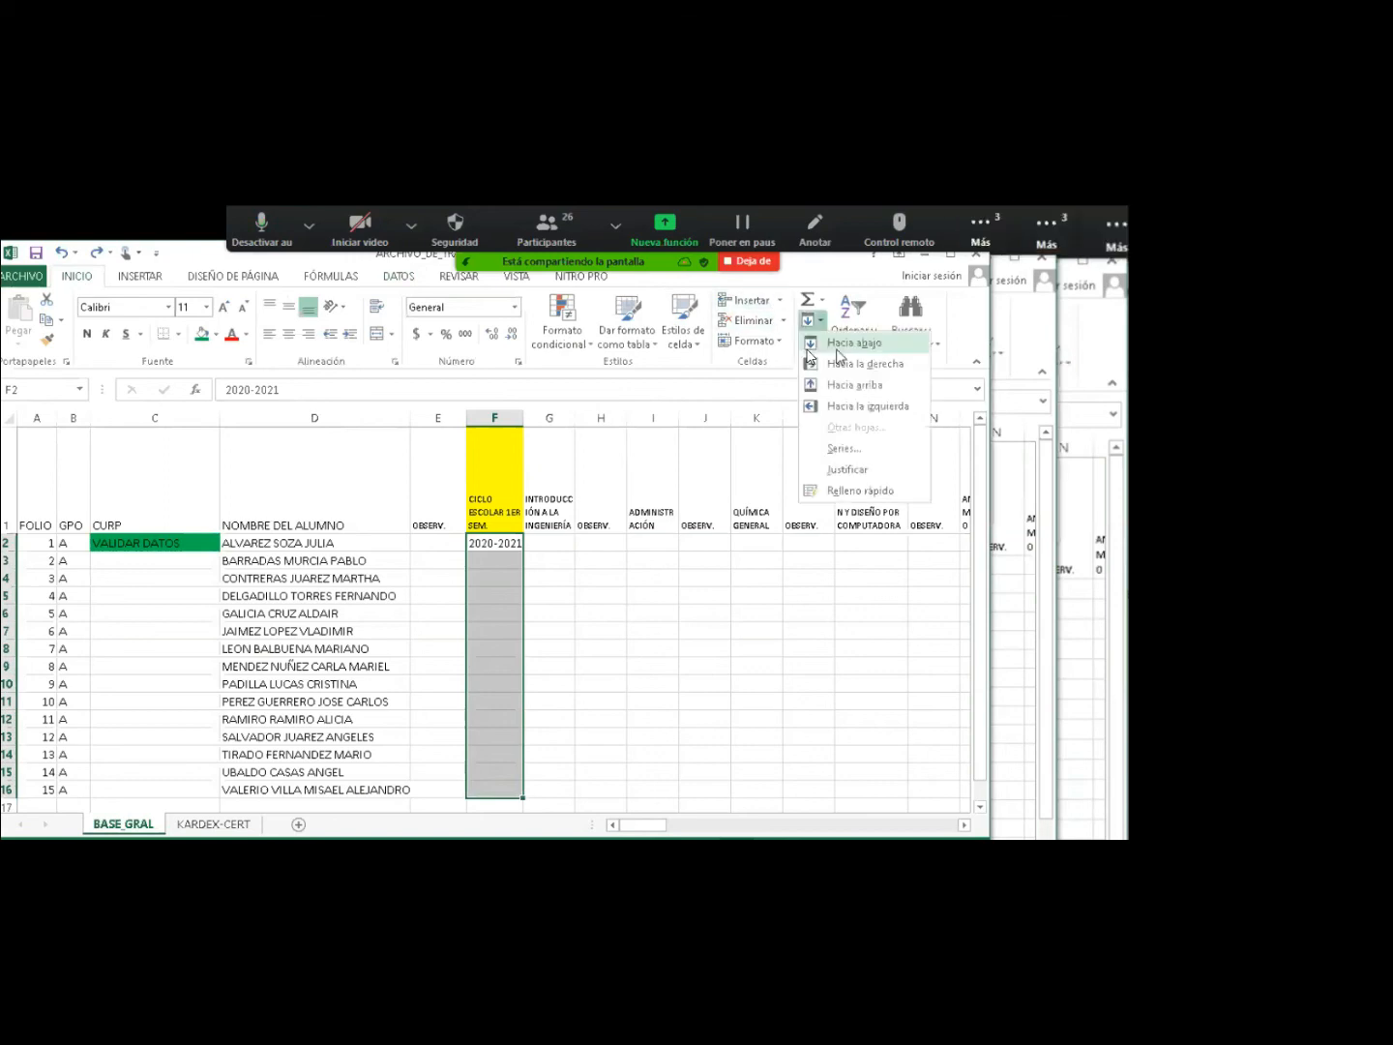
pyautogui.click(837, 346)
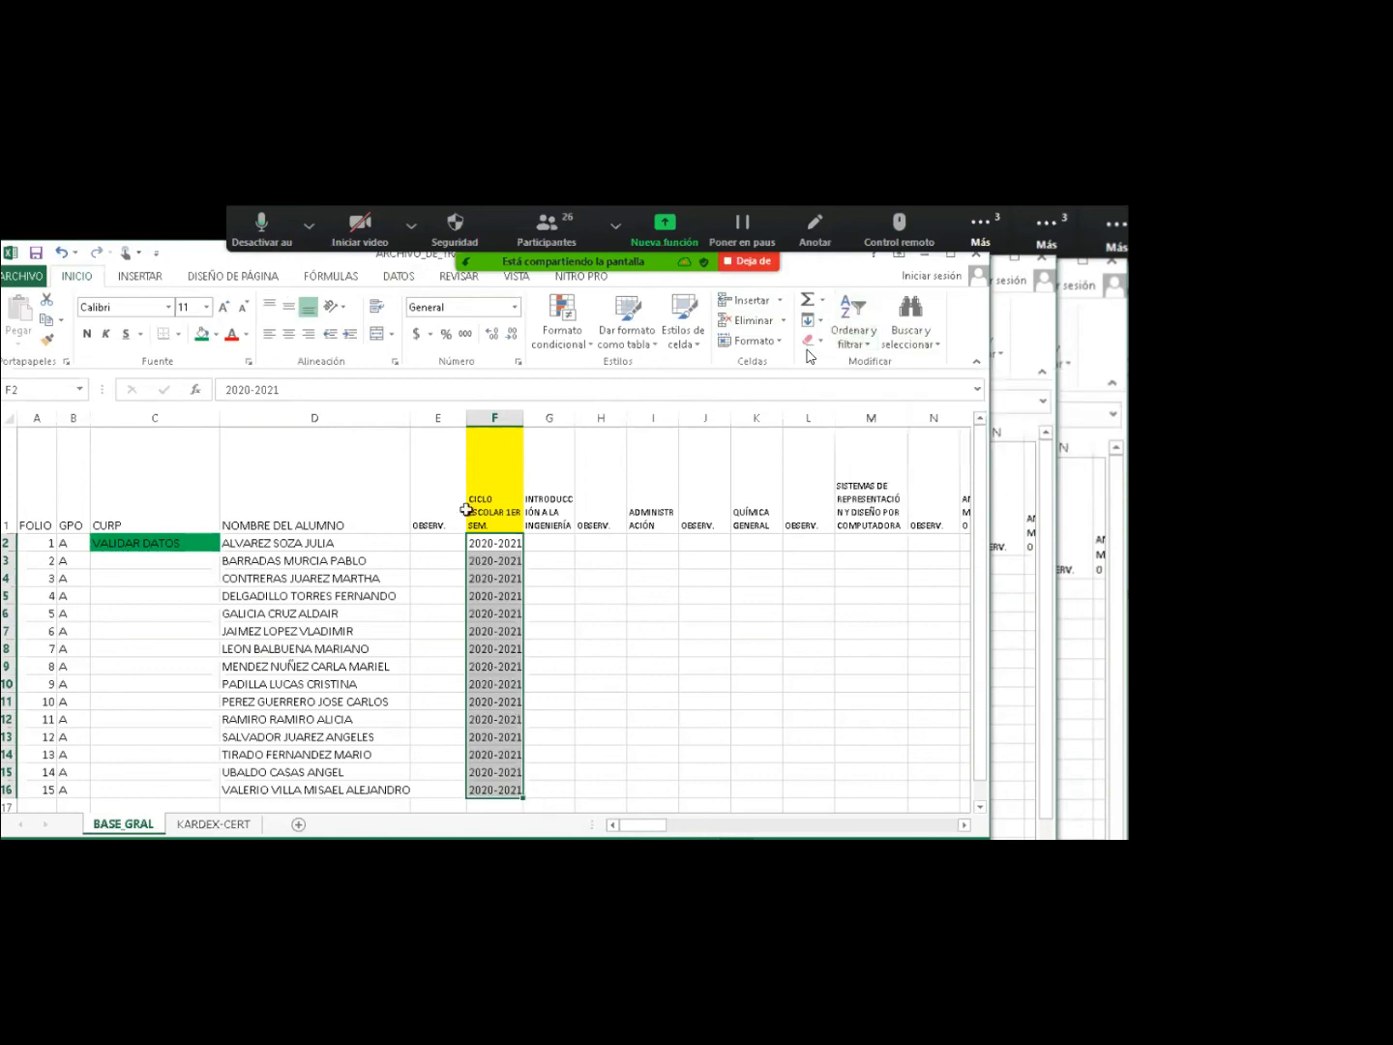
pyautogui.click(494, 556)
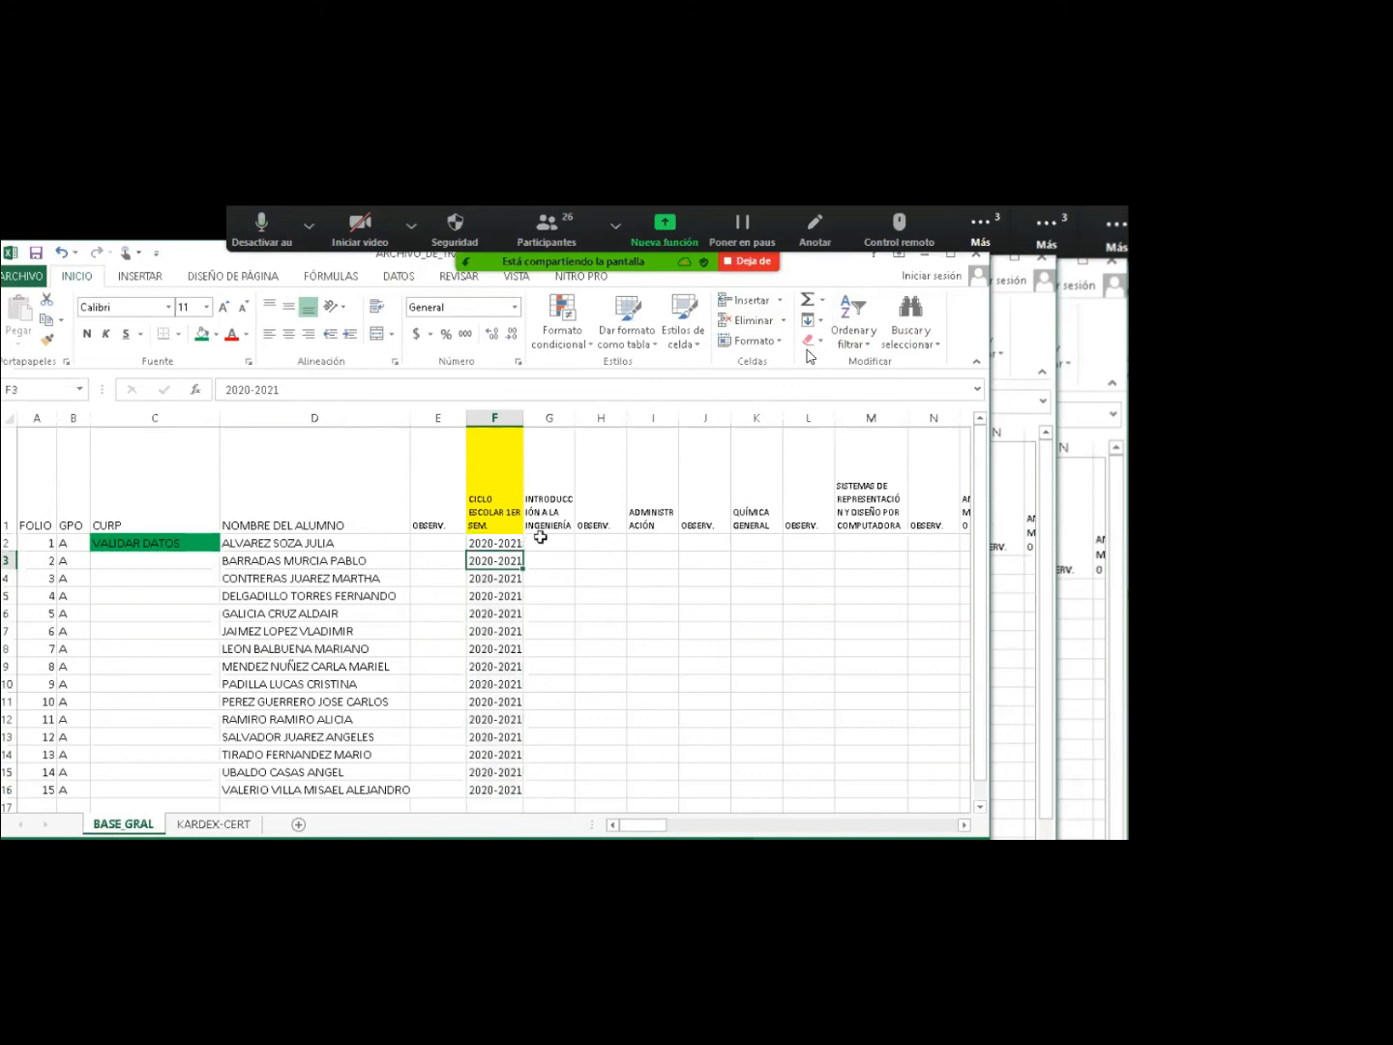
pyautogui.click(540, 540)
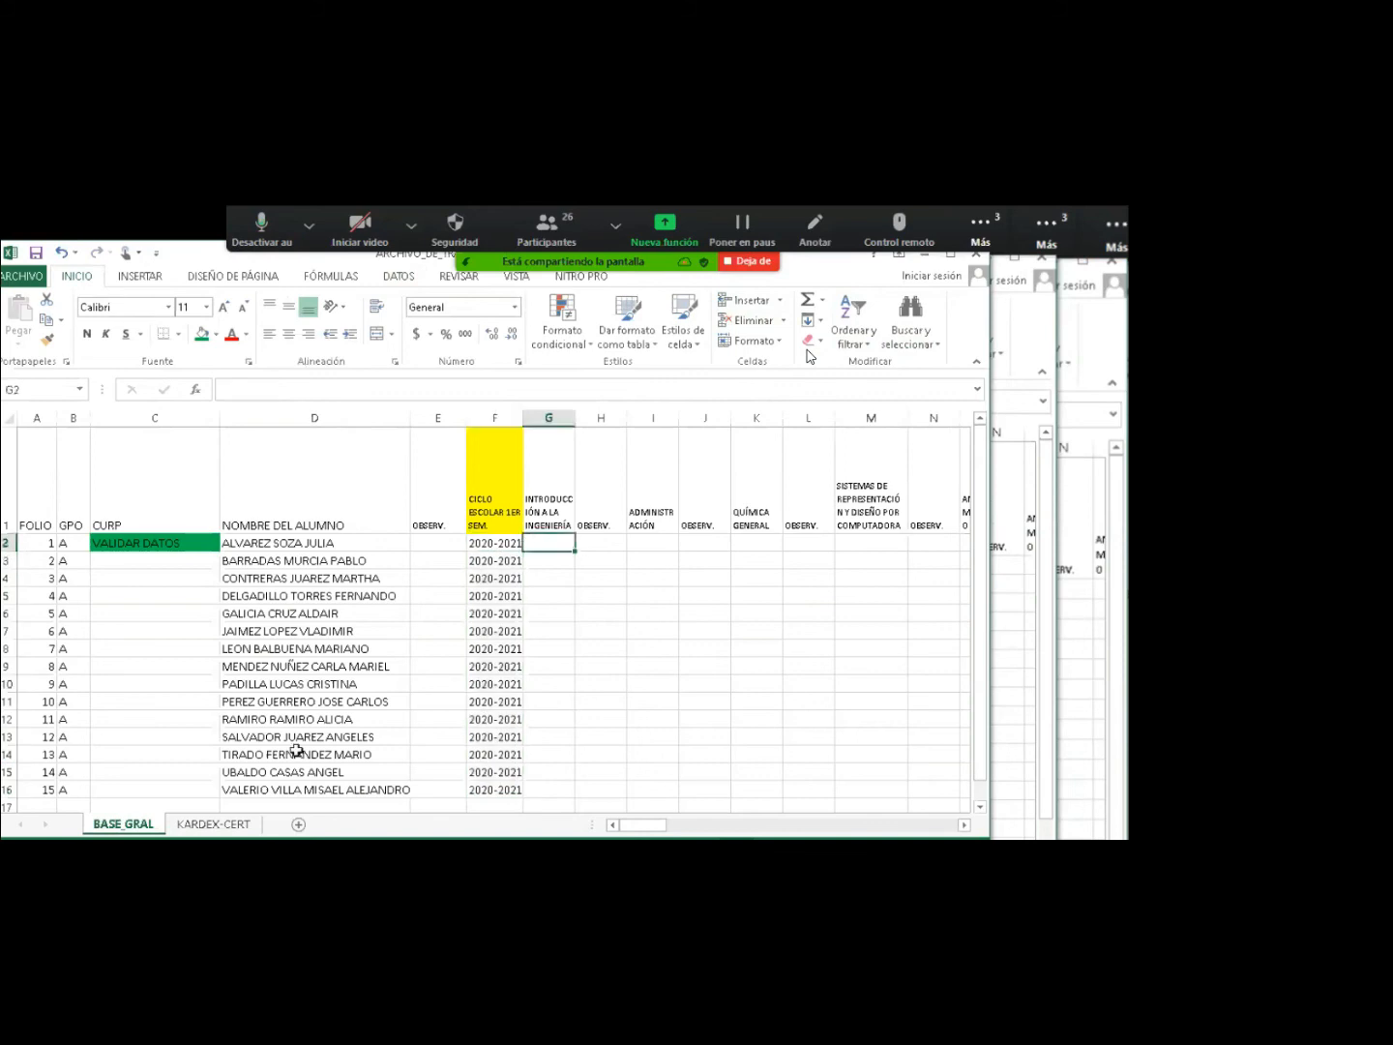
# On ING_INDUSTRIAL, select the PROMEDIO FINAL header row from NP to ANÁLISIS MATEMÁTICO I.
pyautogui.hotkey('alt', 'Tab')
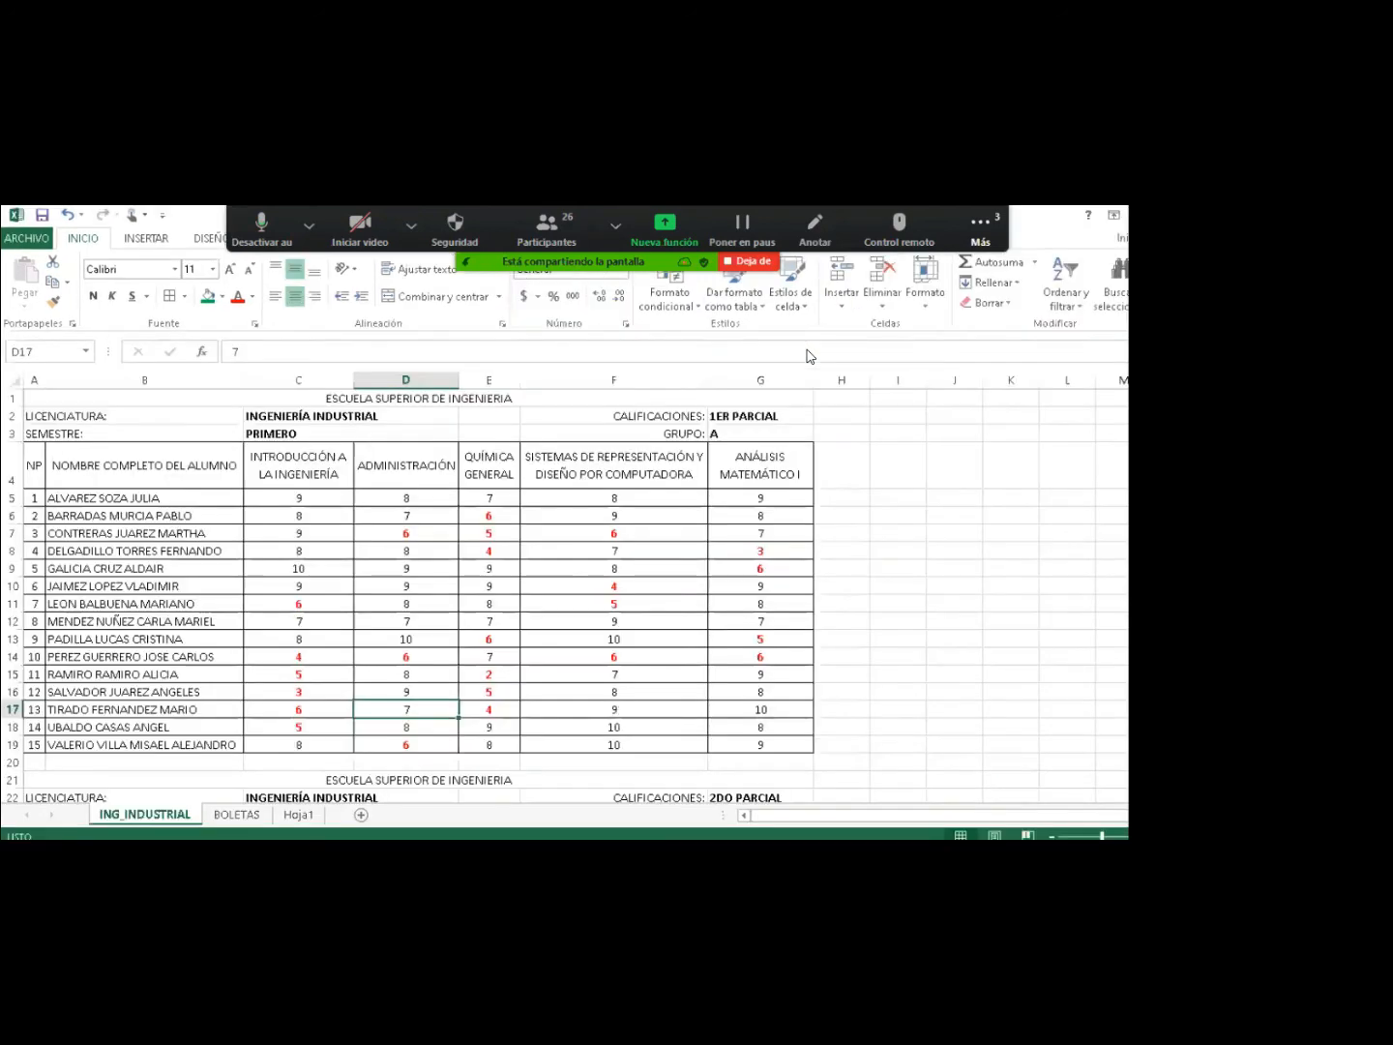
pyautogui.scroll(-6, 810, 356)
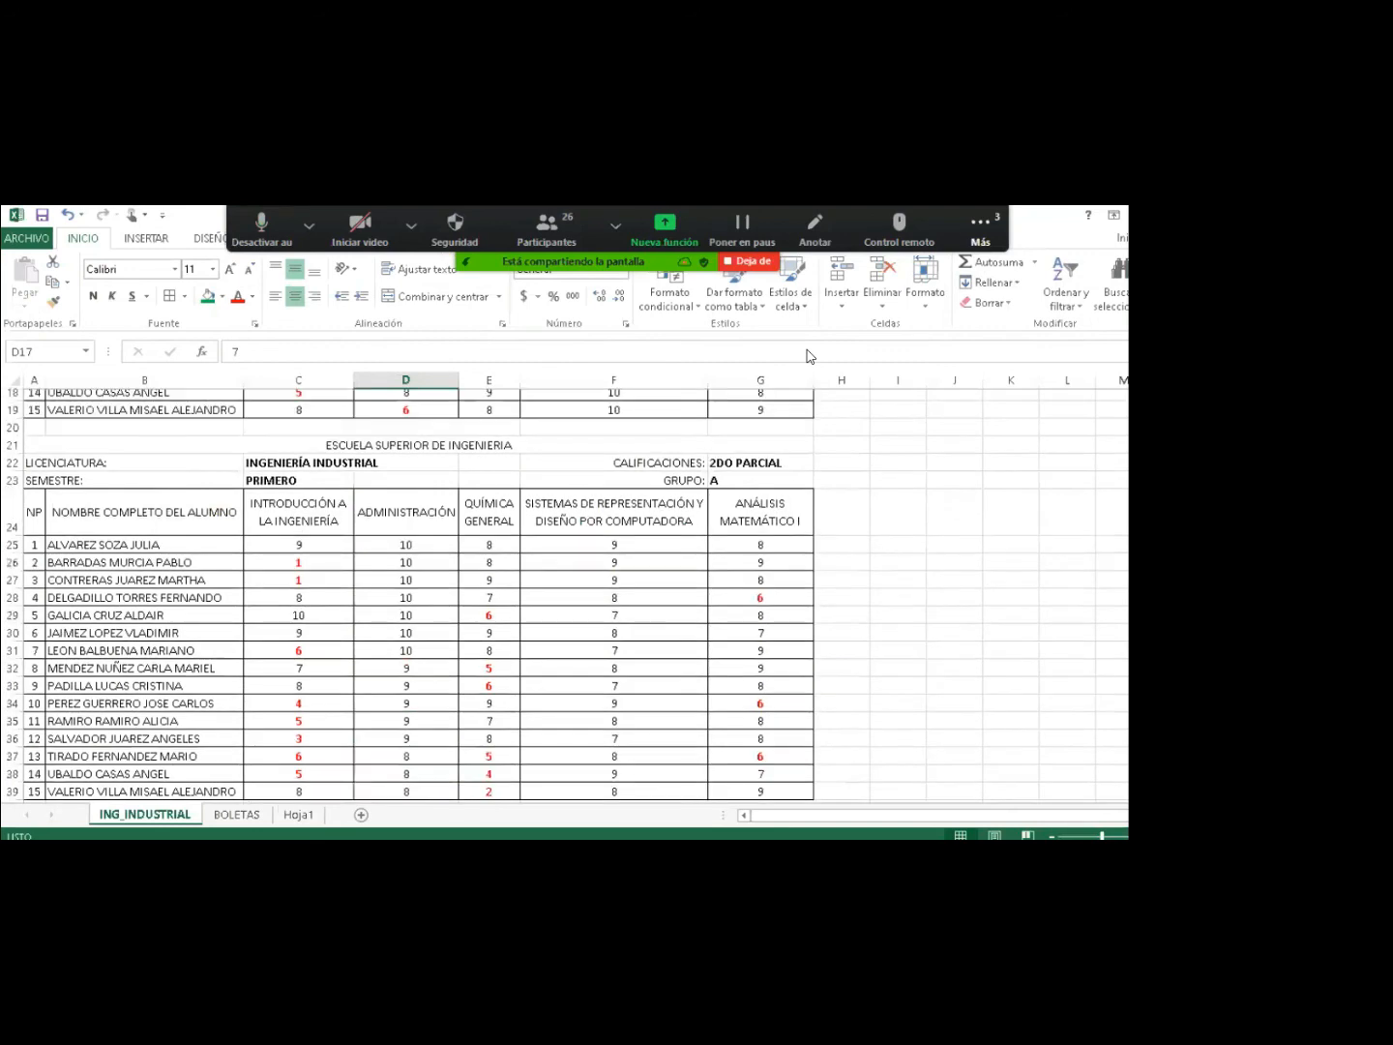
pyautogui.scroll(-4, 811, 356)
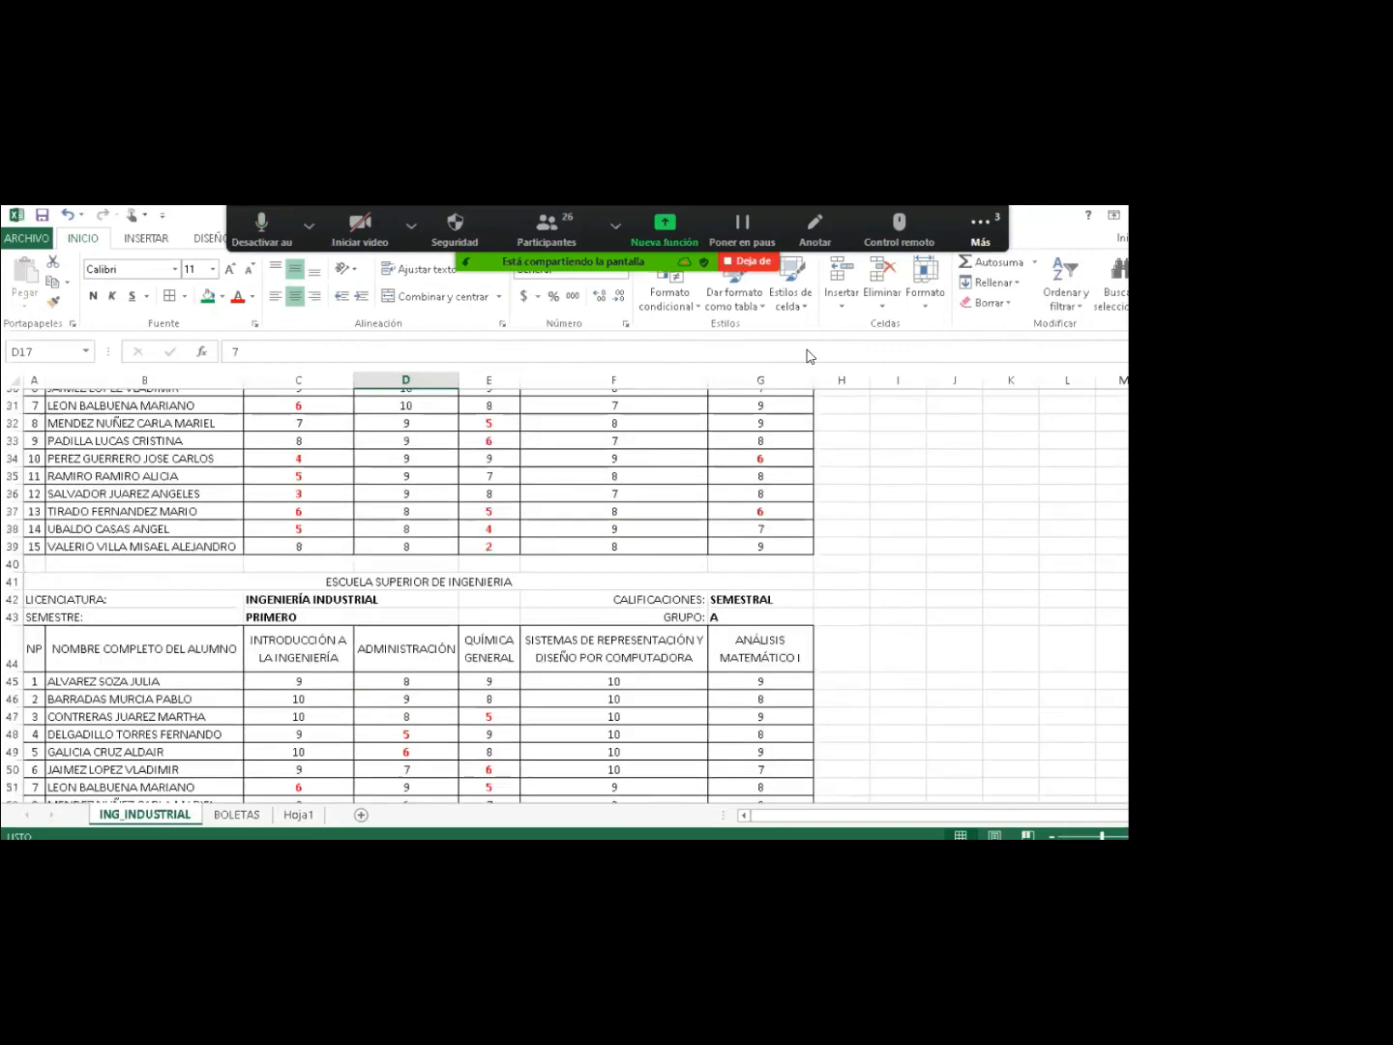
pyautogui.scroll(-9, 811, 356)
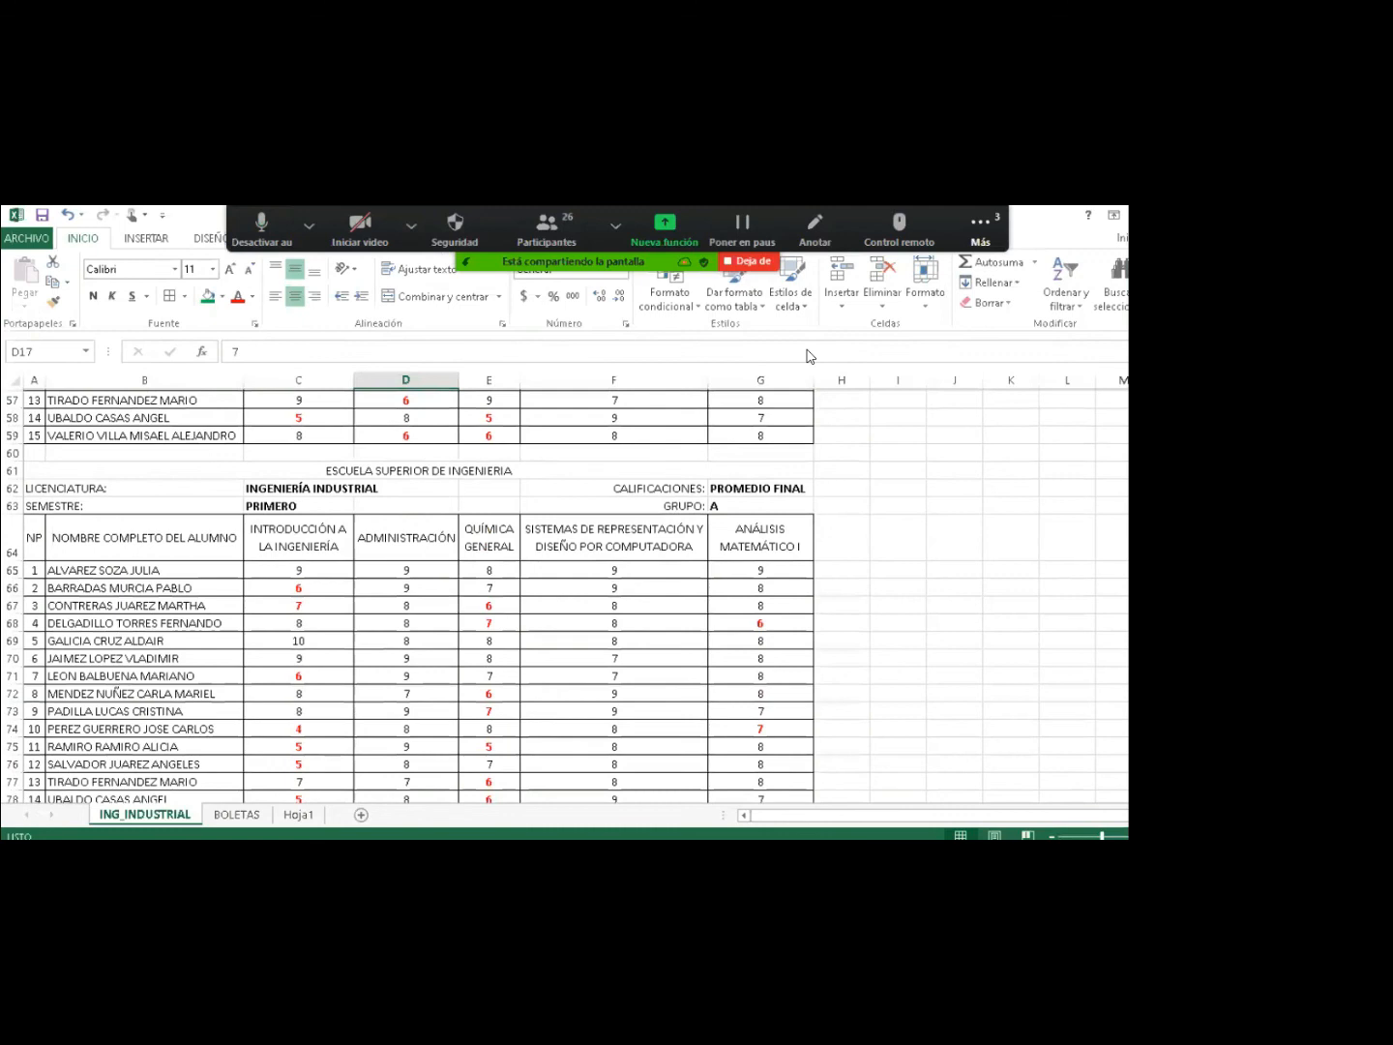
pyautogui.scroll(-1, 811, 356)
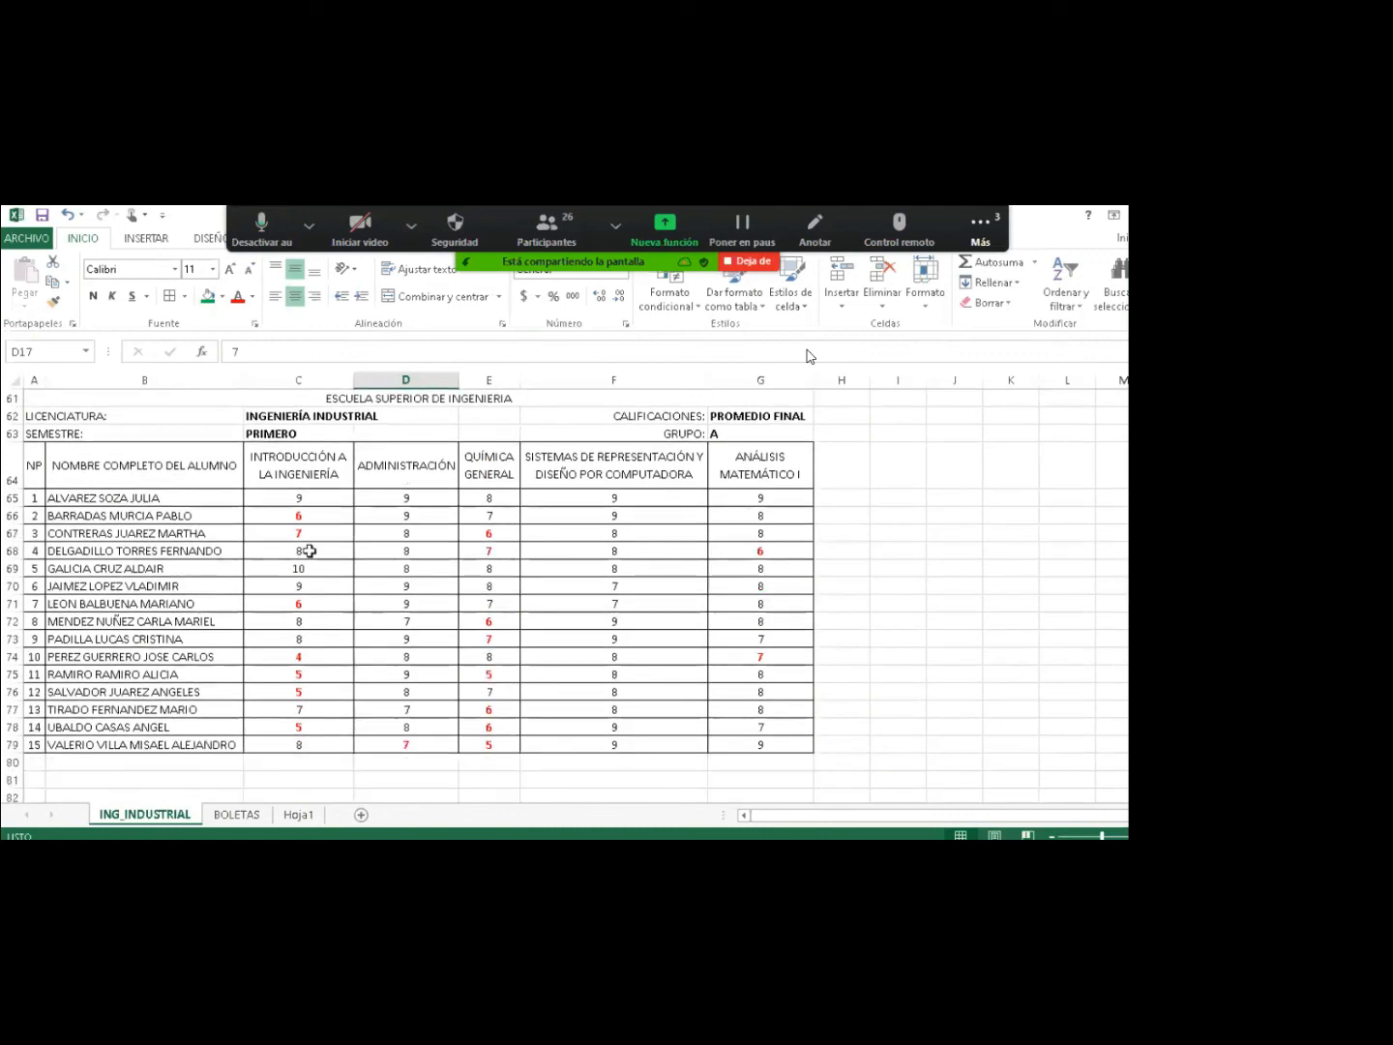
pyautogui.moveTo(34, 465); pyautogui.dragTo(737, 469)
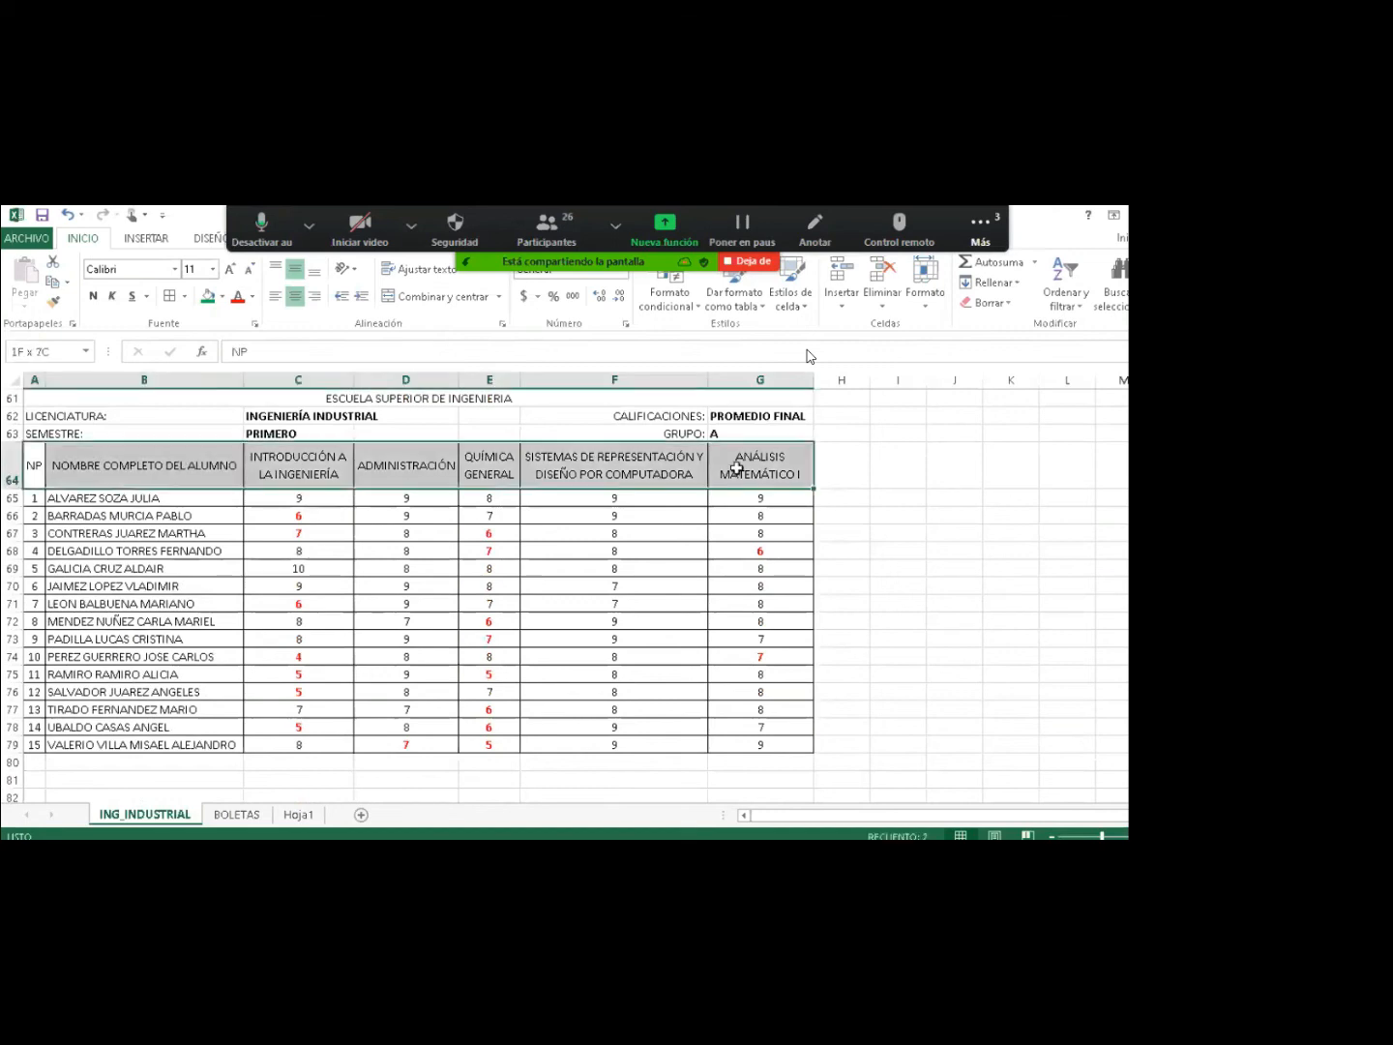
pyautogui.moveTo(737, 469); pyautogui.dragTo(737, 469)
# Fill the PROMEDIO FINAL header row olive green.
pyautogui.click(221, 296)
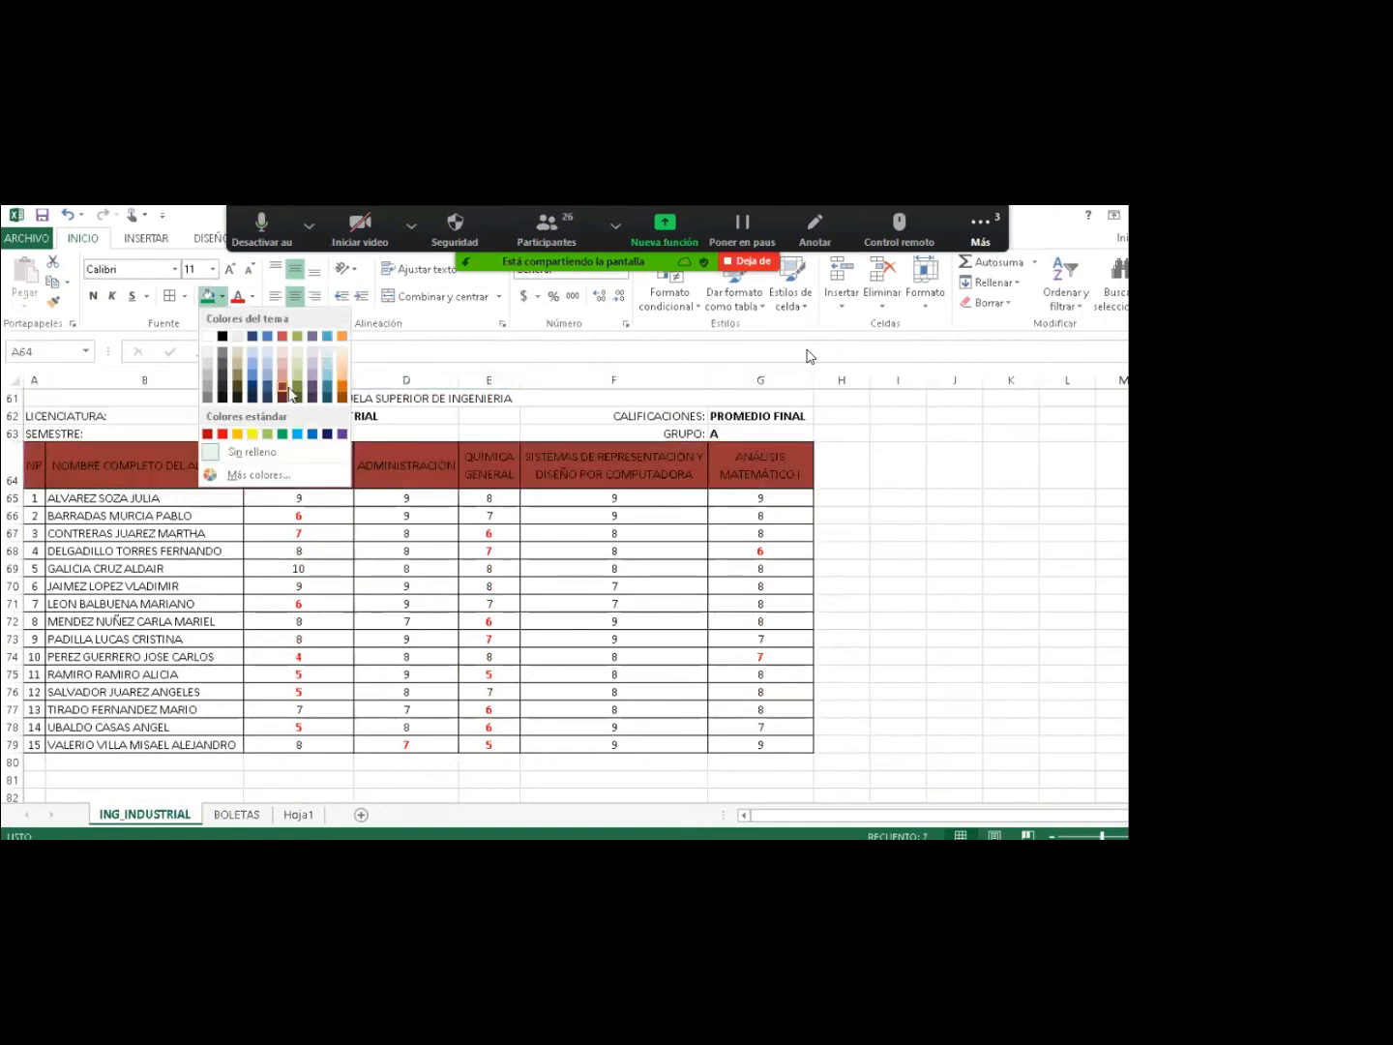
pyautogui.click(297, 386)
pyautogui.click(311, 481)
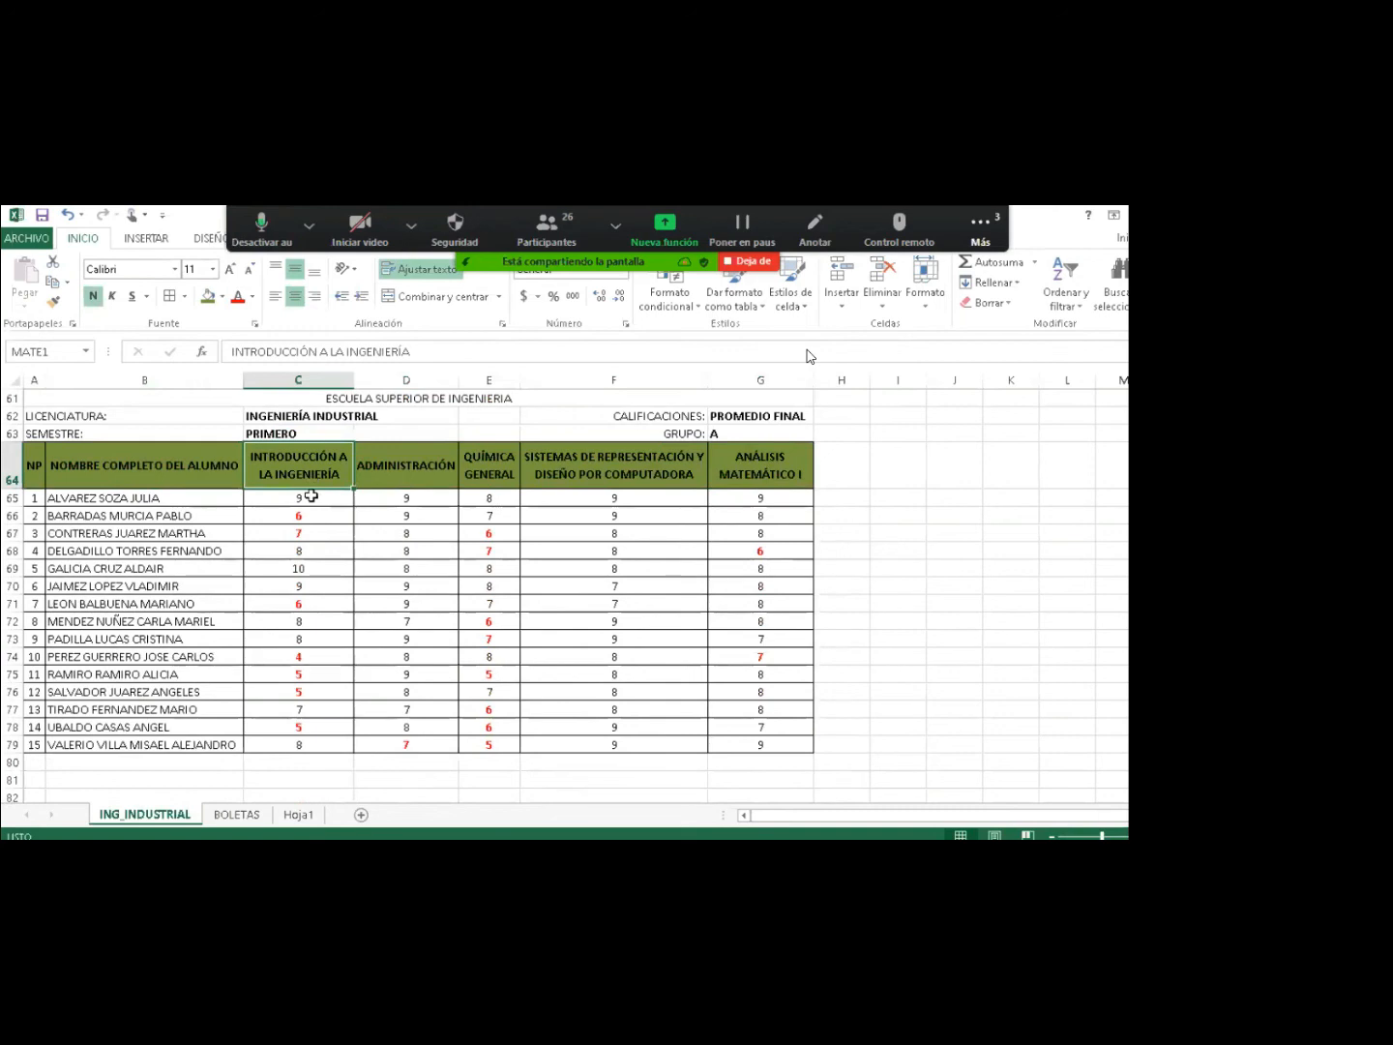
pyautogui.click(311, 496)
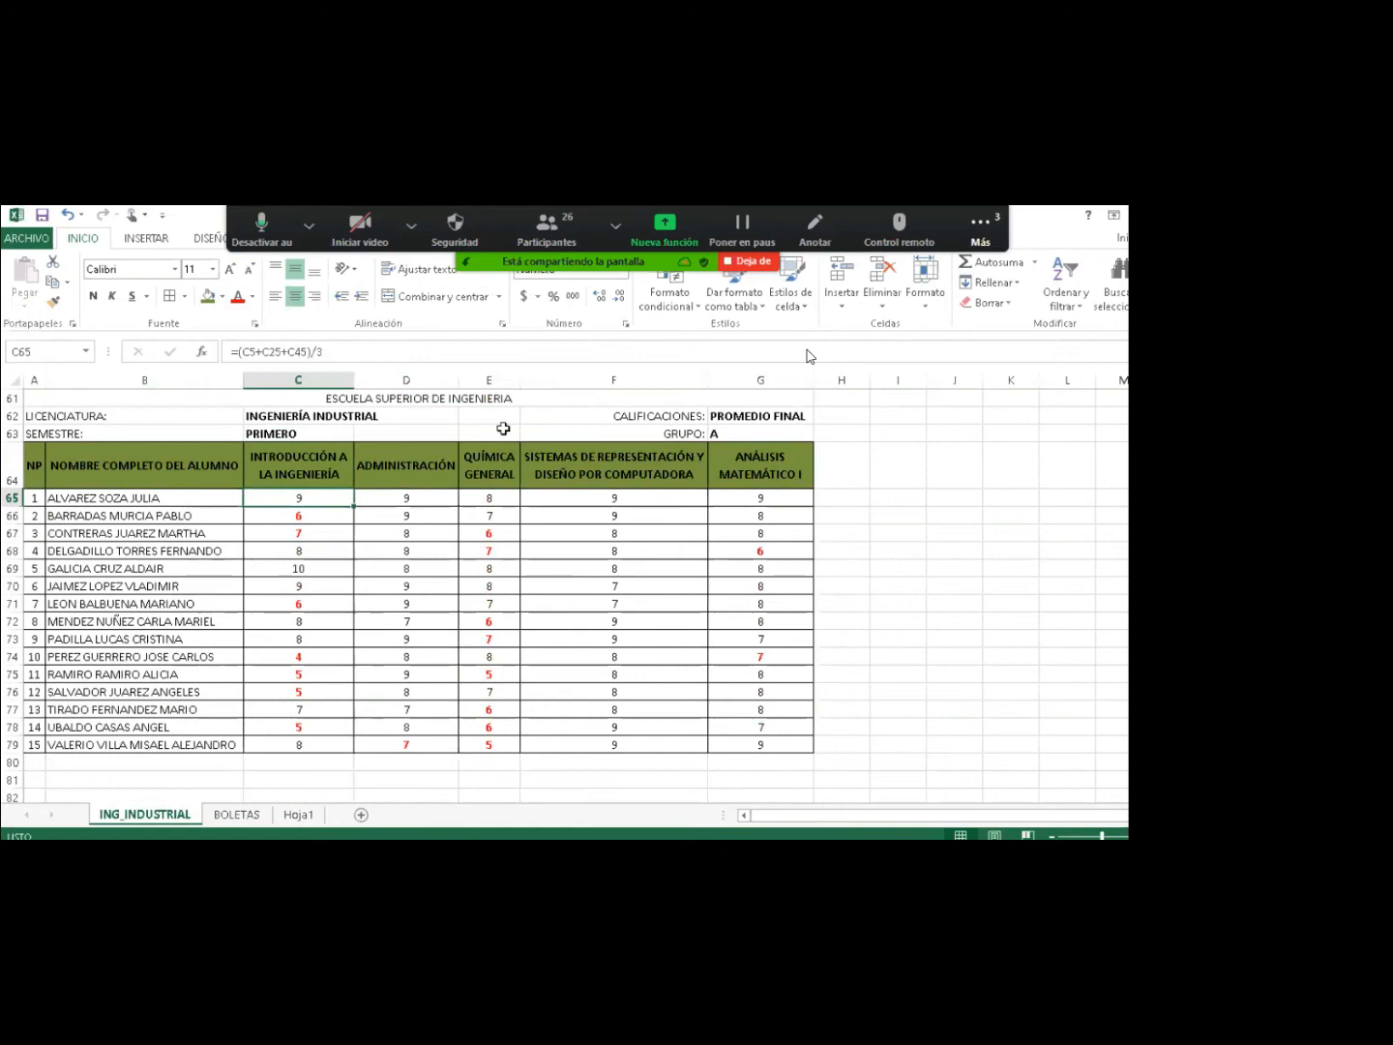
pyautogui.hotkey('alt', 'Tab')
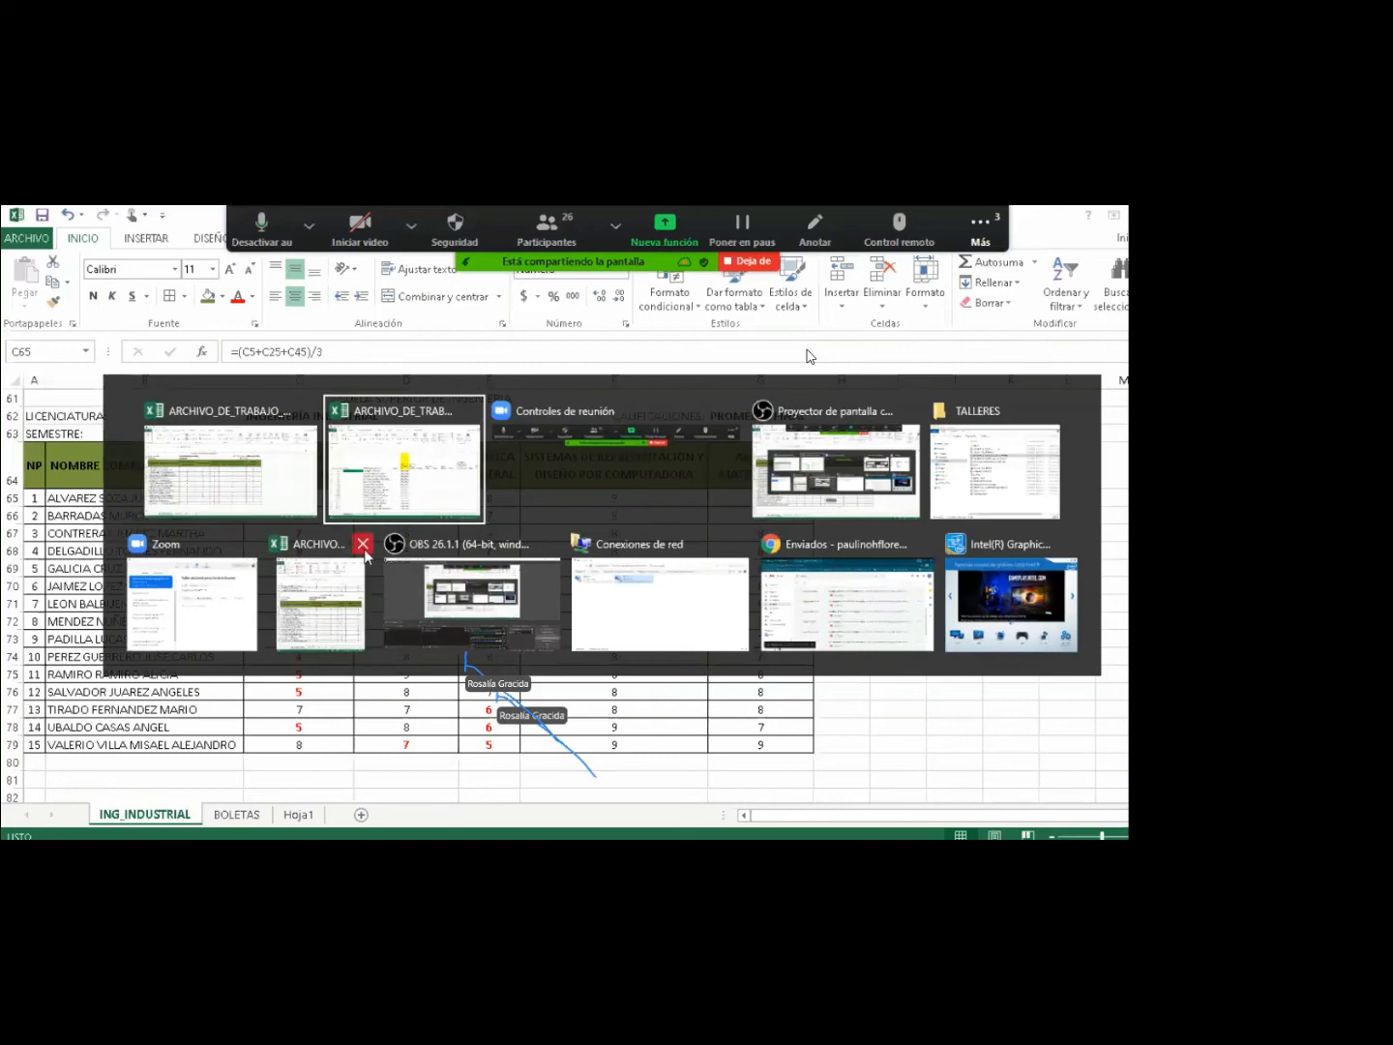
# Arrange both open workbooks vertically side by side.
pyautogui.hotkey('alt', 'Tab')
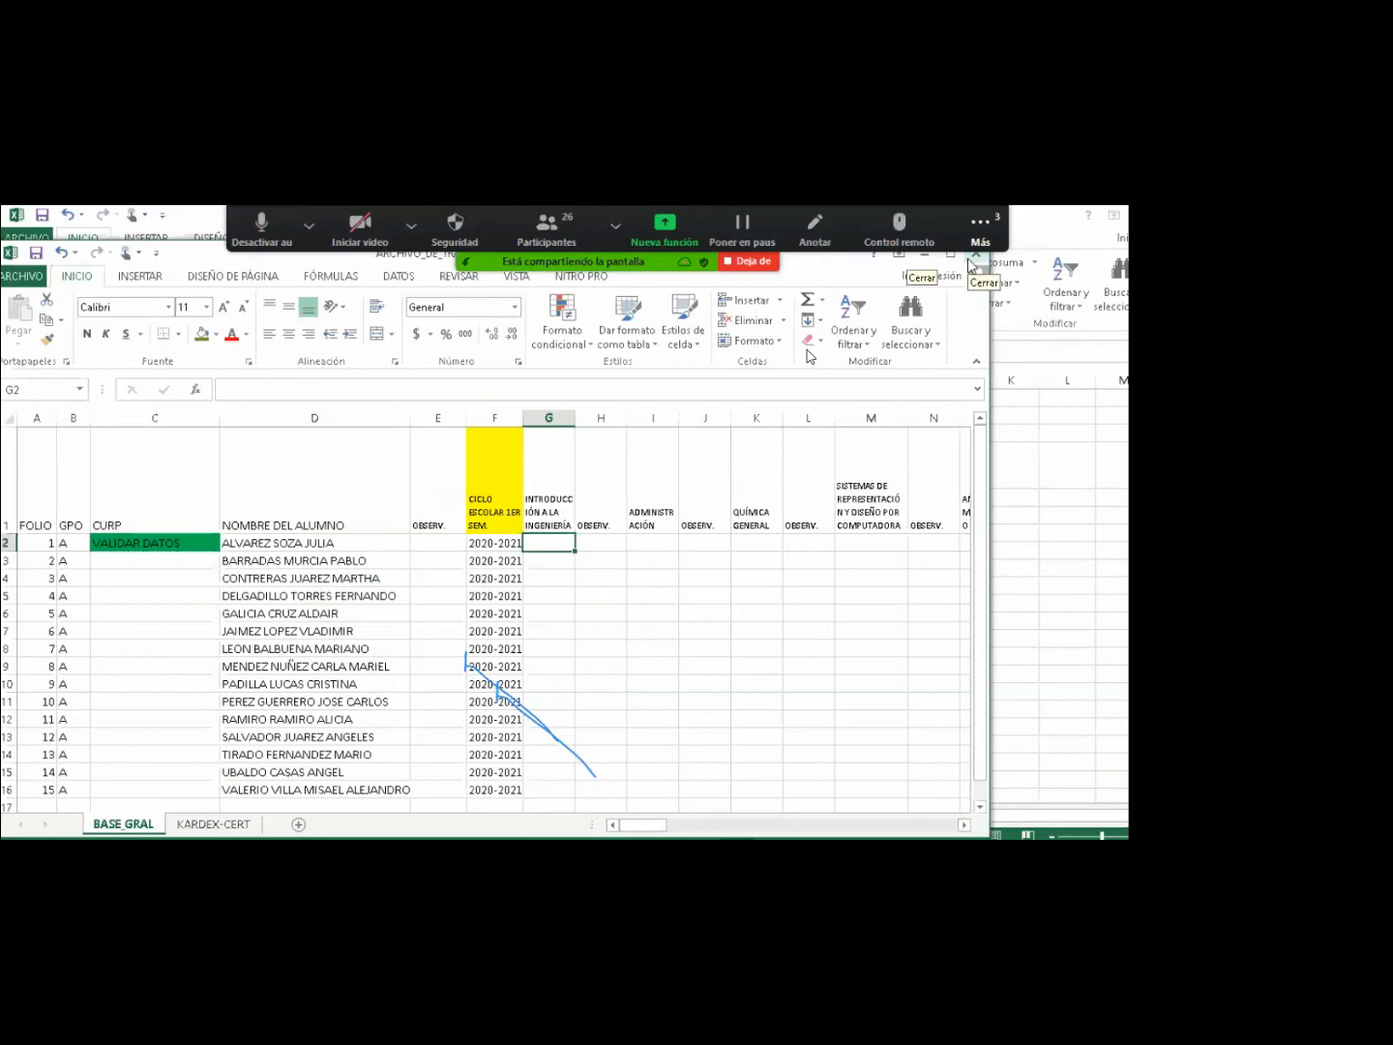
pyautogui.hotkey('alt', 'Tab')
pyautogui.hotkey('alt', 'Tab')
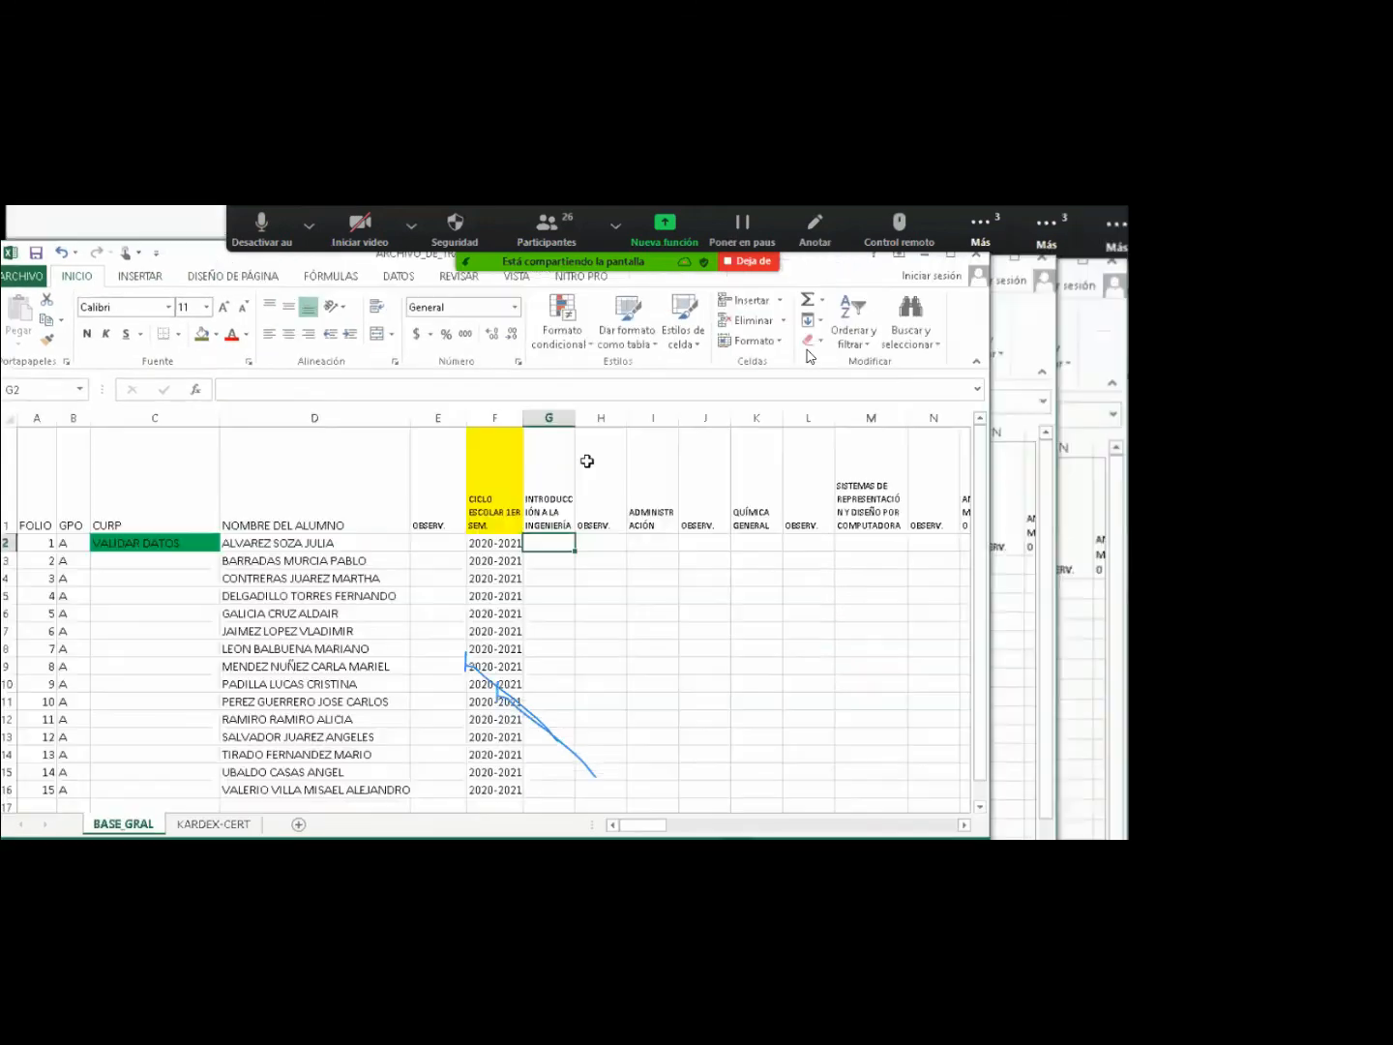
pyautogui.click(521, 280)
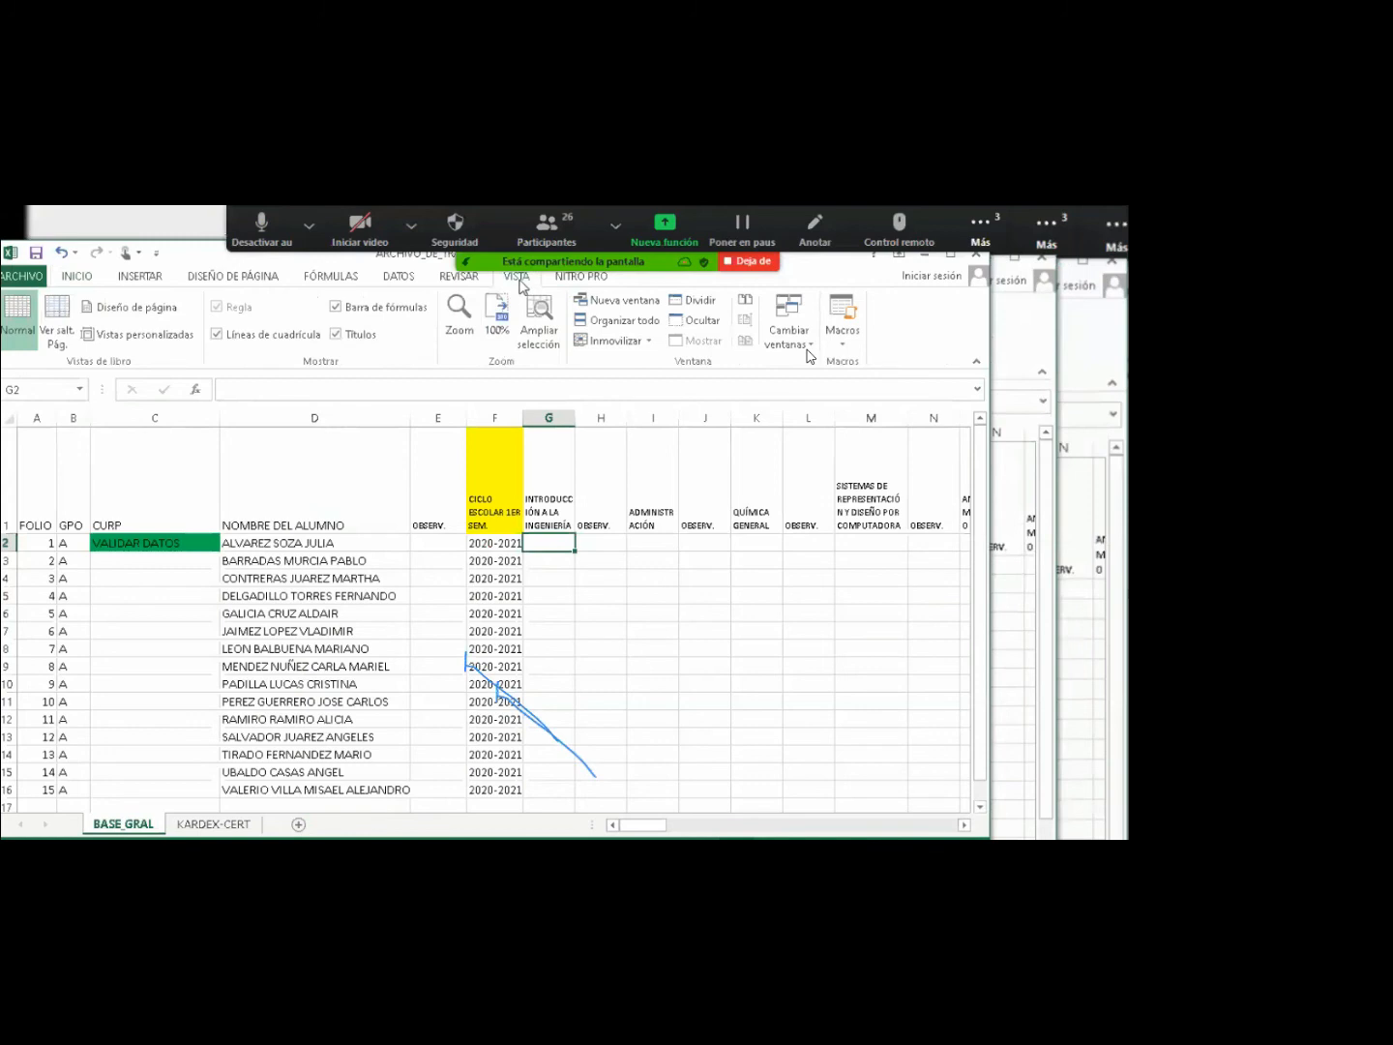
pyautogui.click(625, 320)
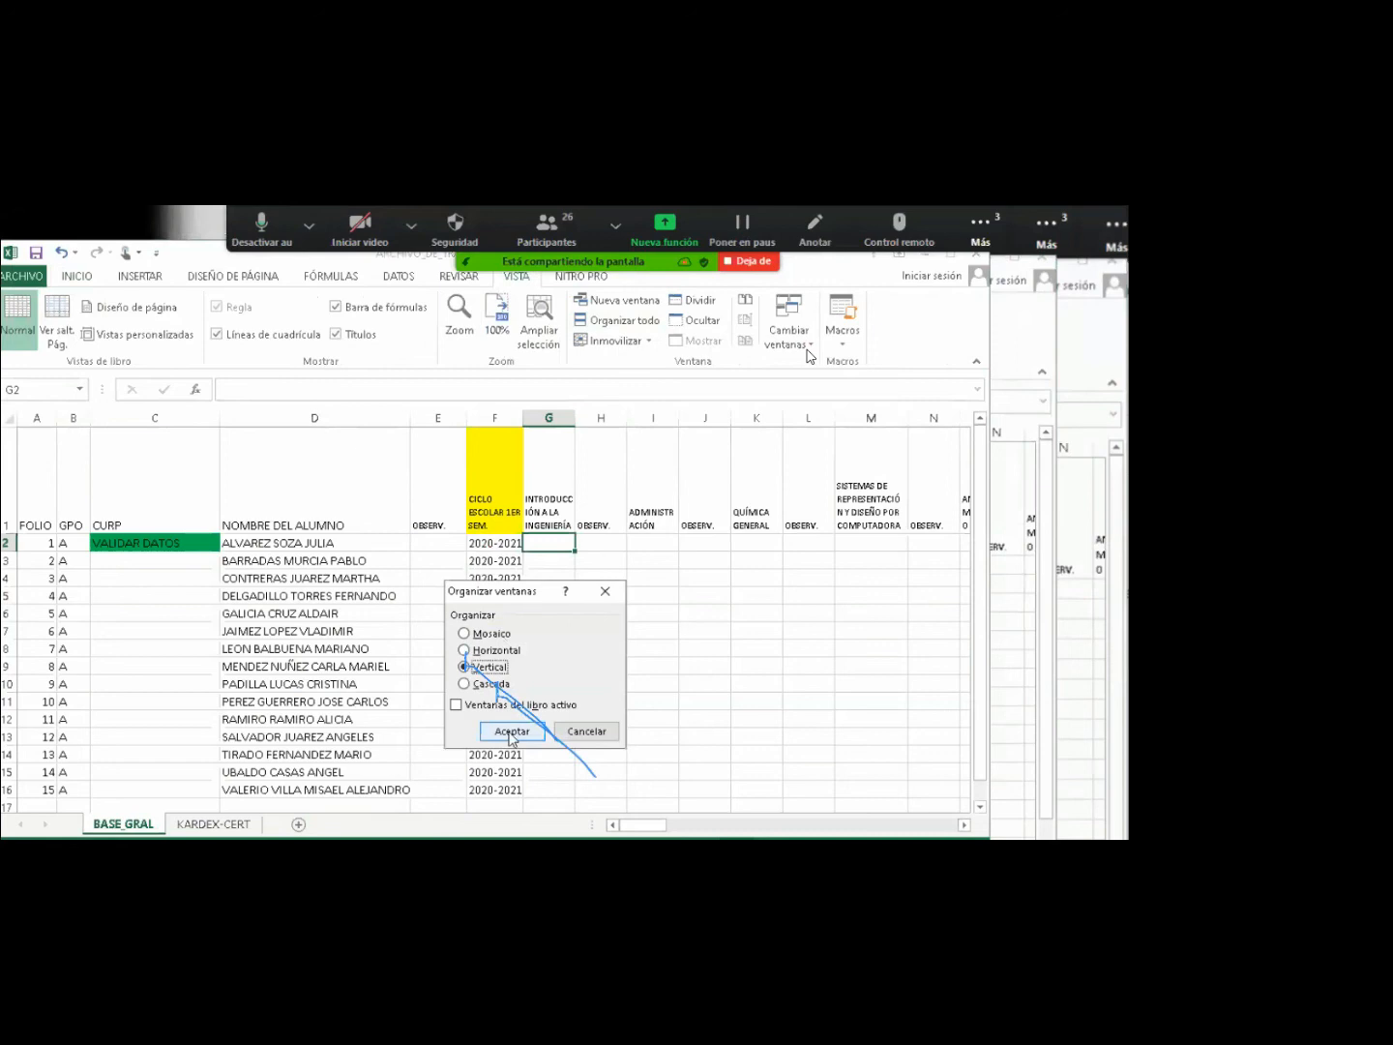
pyautogui.click(512, 731)
pyautogui.click(575, 814)
pyautogui.click(576, 814)
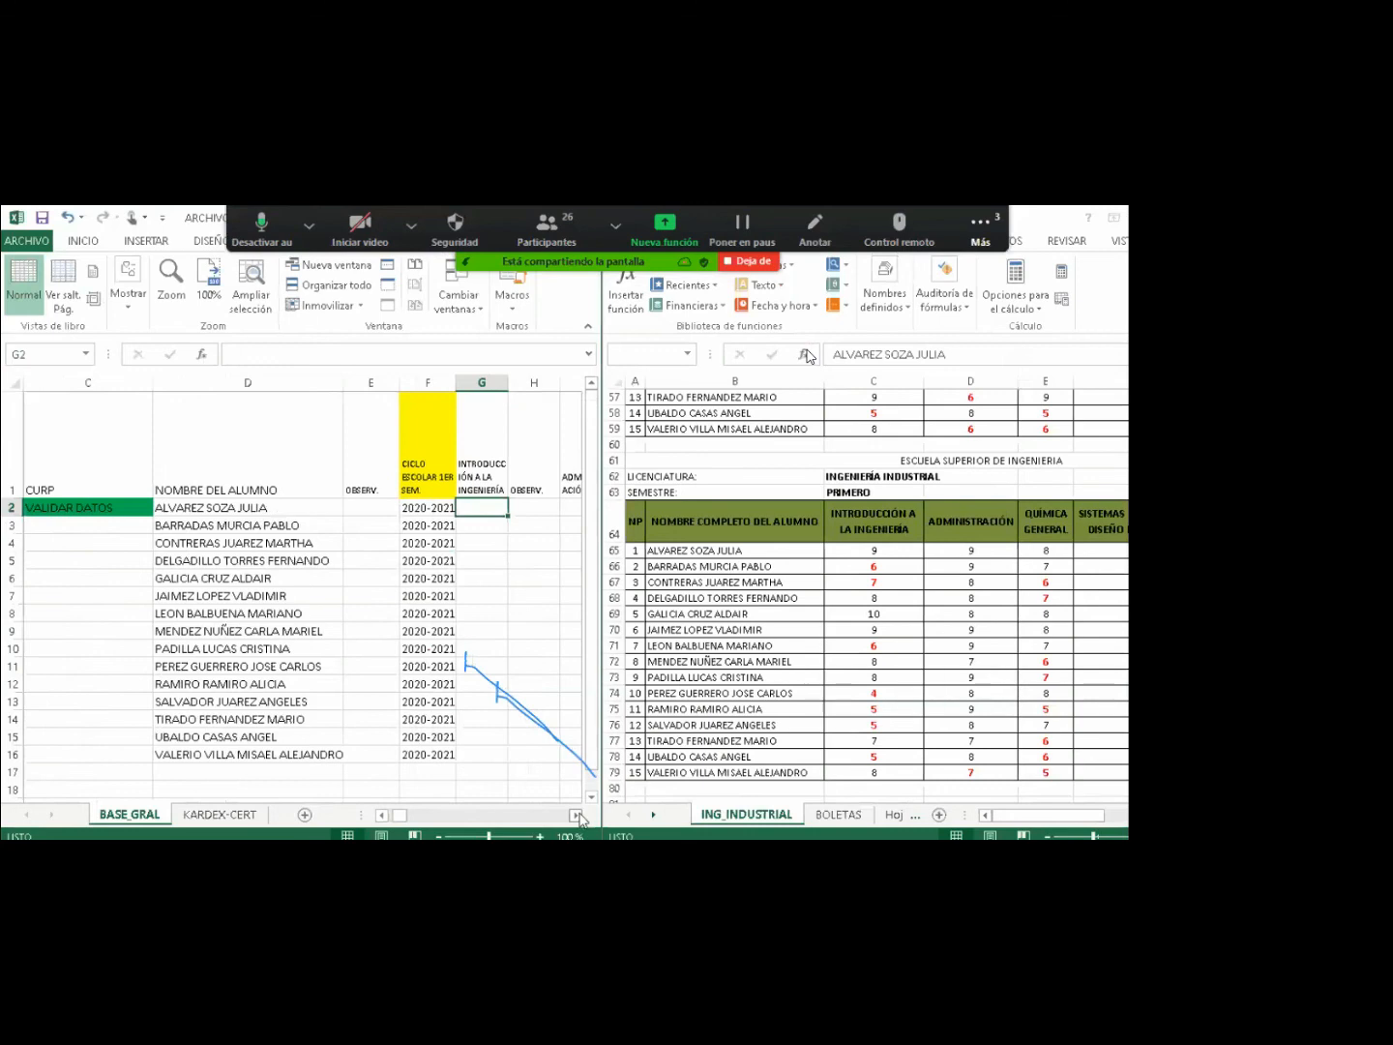
pyautogui.click(576, 815)
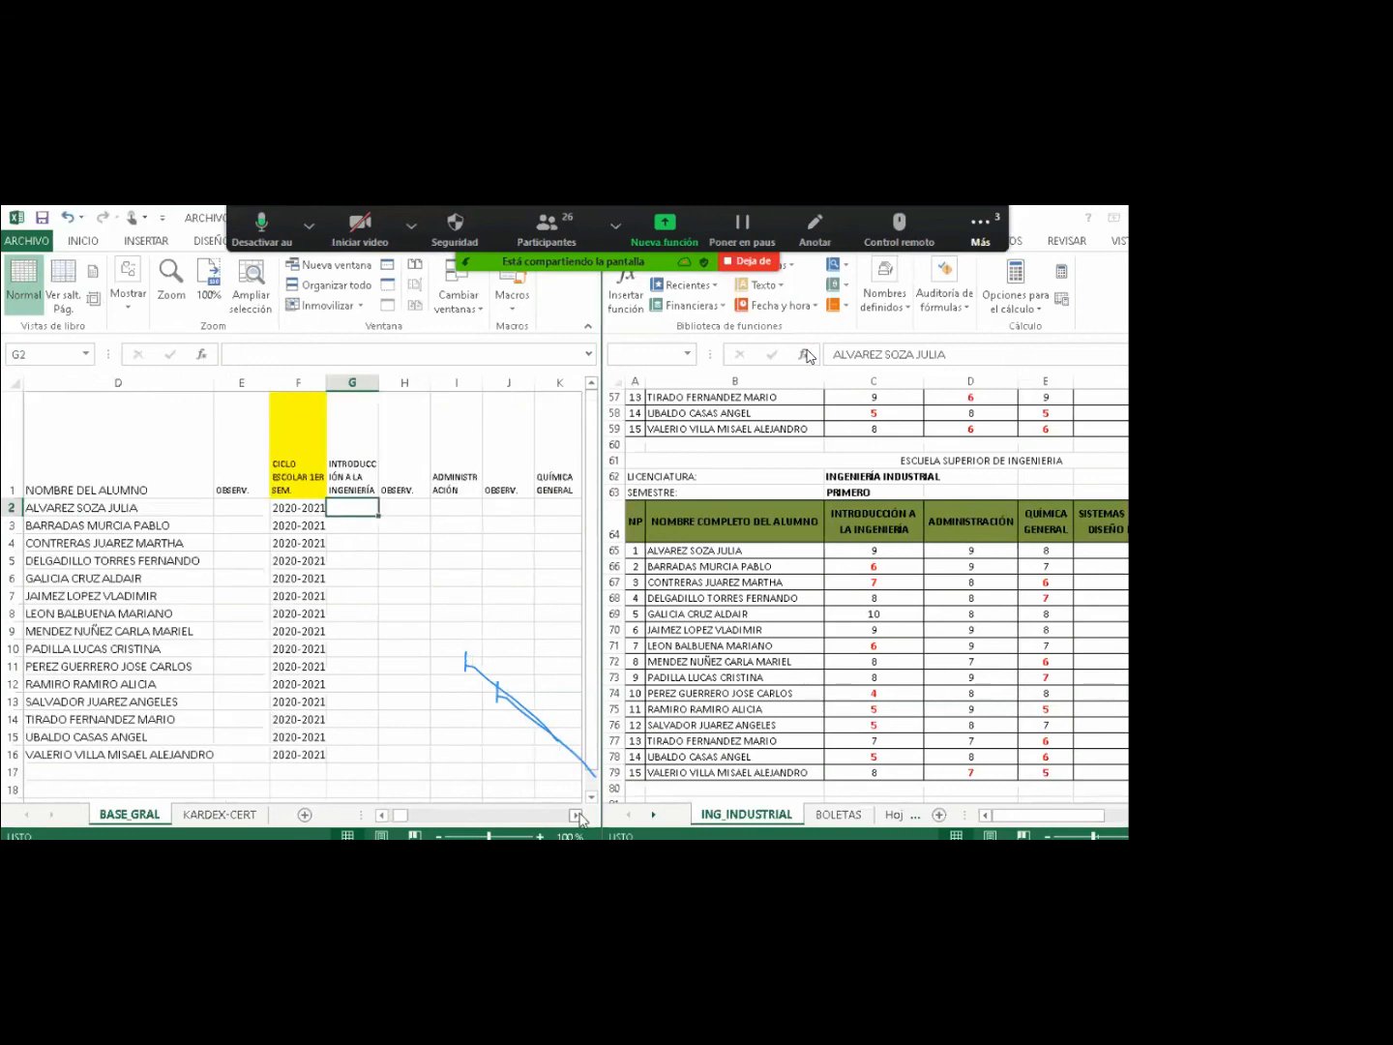
# Copy the Introducción a la Ingeniería grades C65:C79 and paste them into G2 on BASE_GRAL.
pyautogui.click(865, 554)
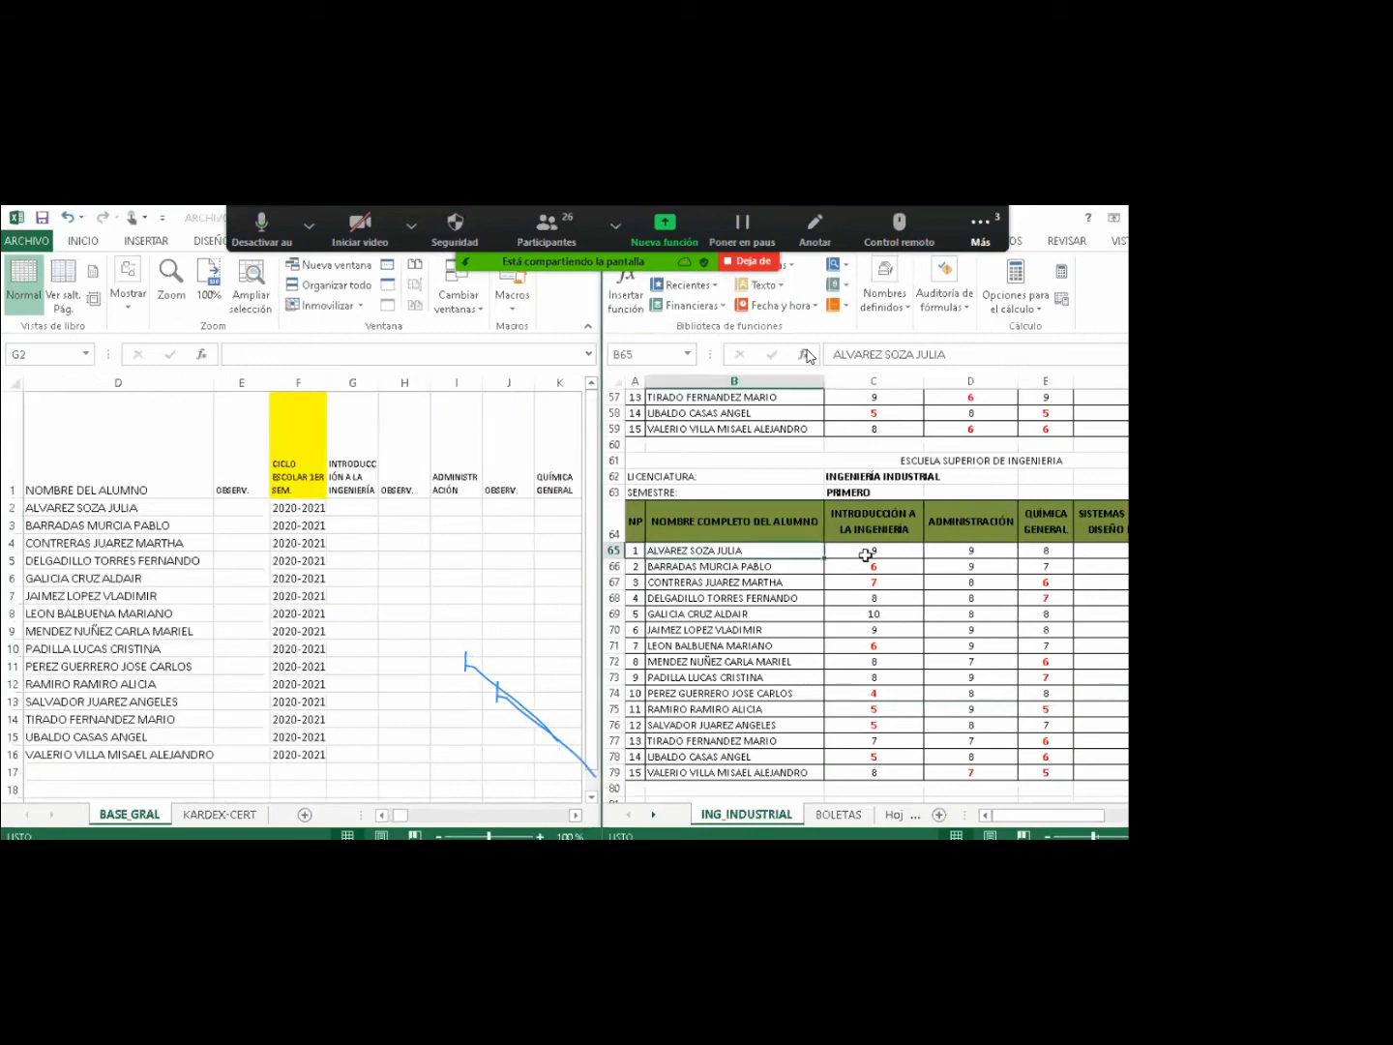
pyautogui.moveTo(866, 554); pyautogui.dragTo(871, 735)
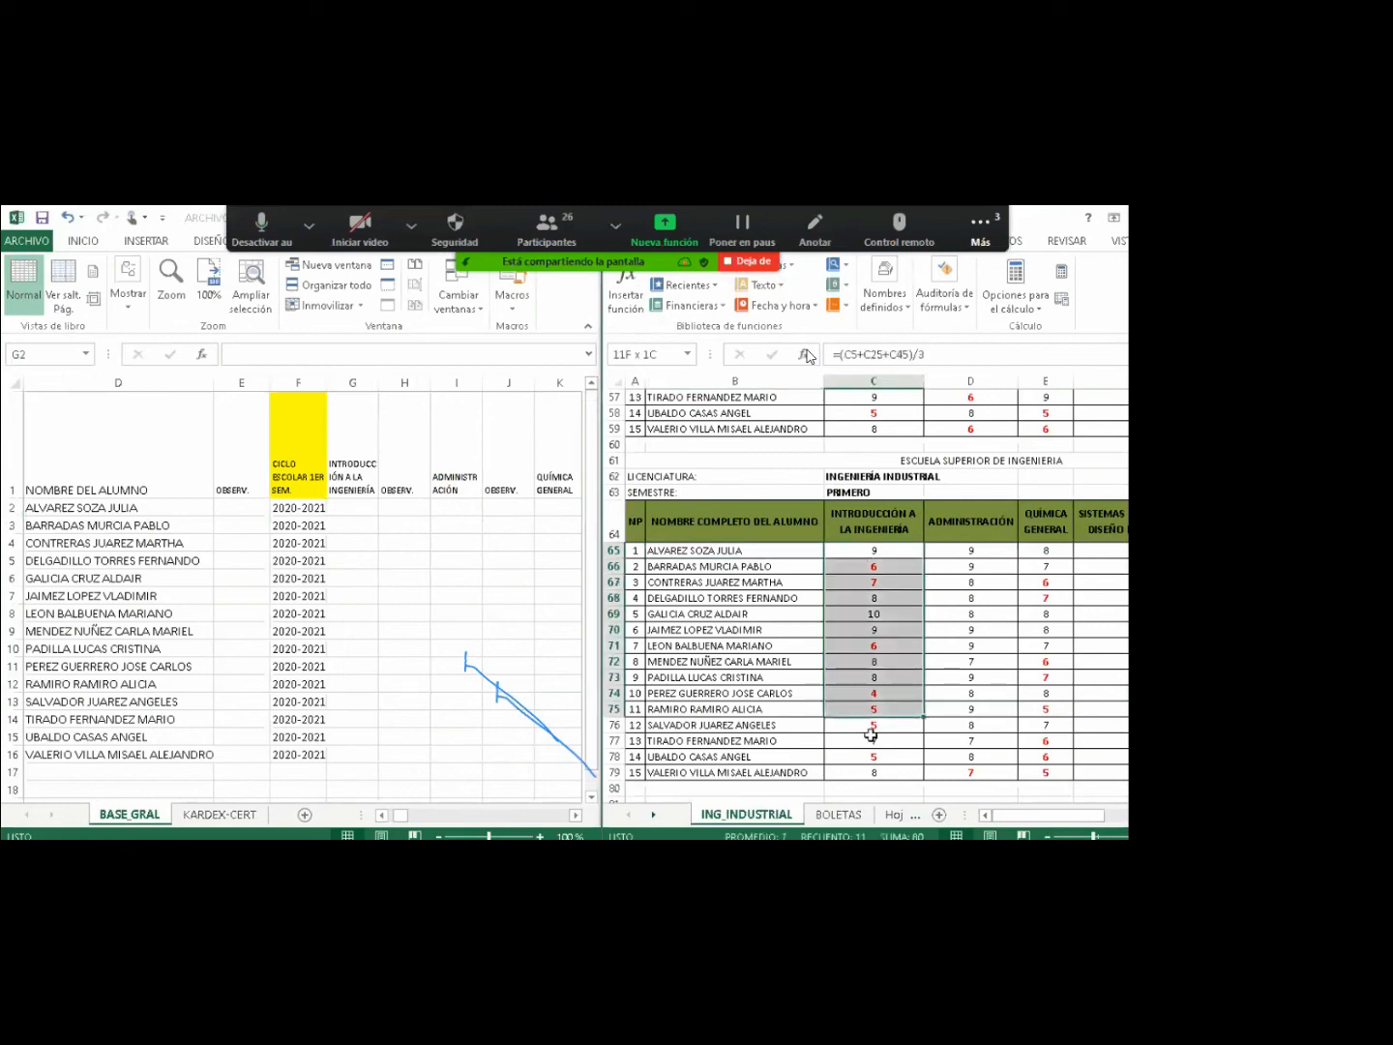
pyautogui.moveTo(870, 735); pyautogui.dragTo(872, 770)
pyautogui.hotkey('ctrl', 'c')
pyautogui.click(341, 505)
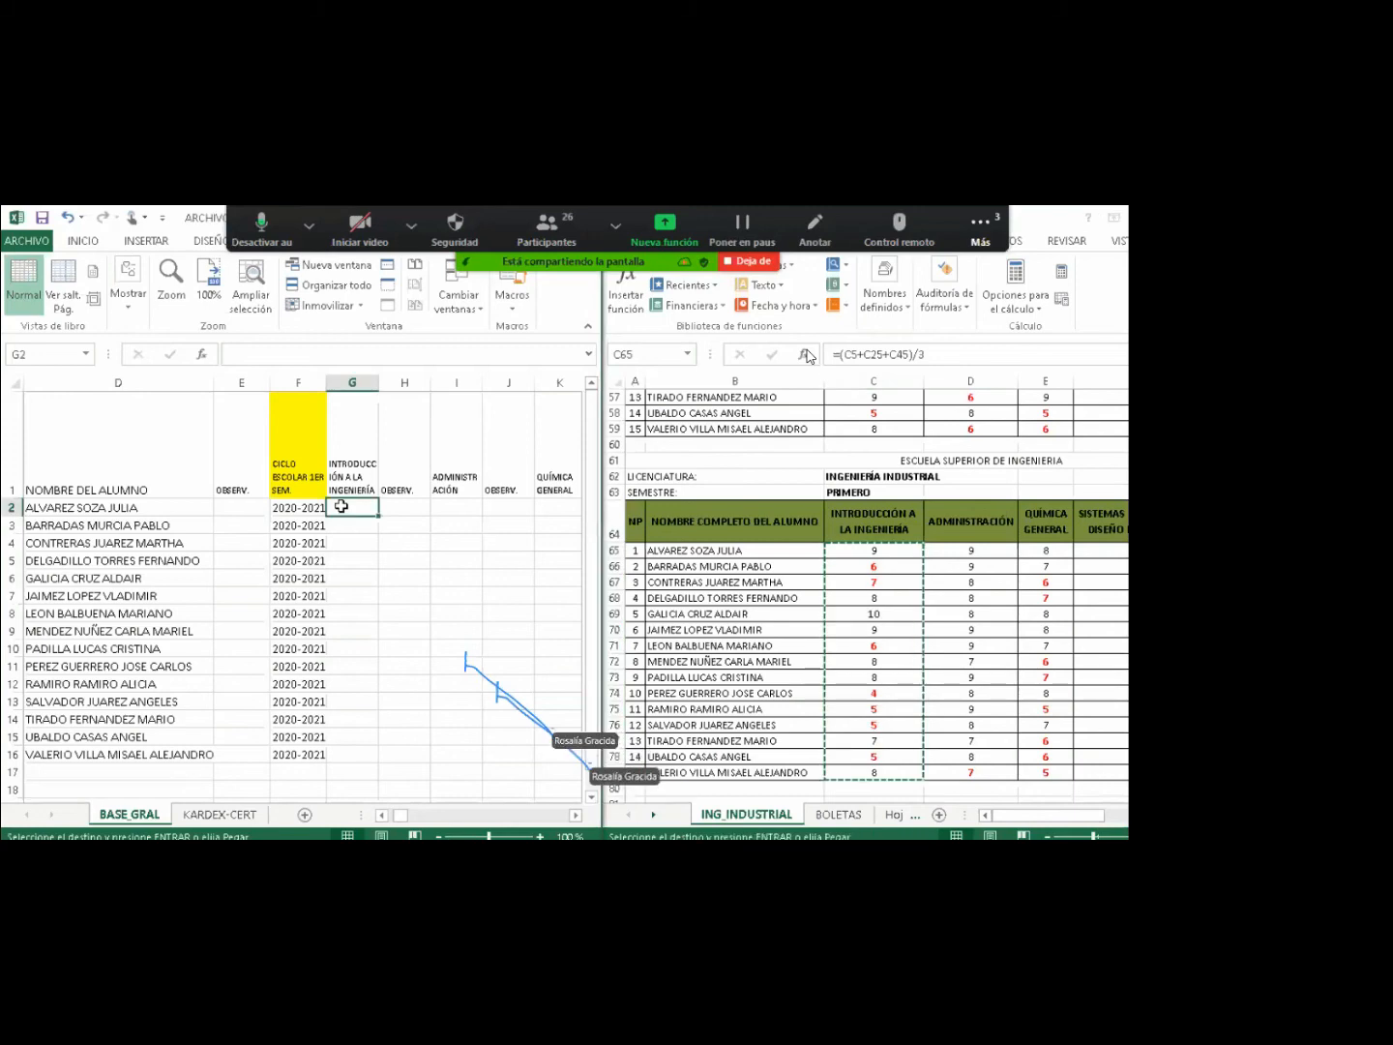
pyautogui.hotkey('ctrl', 'v')
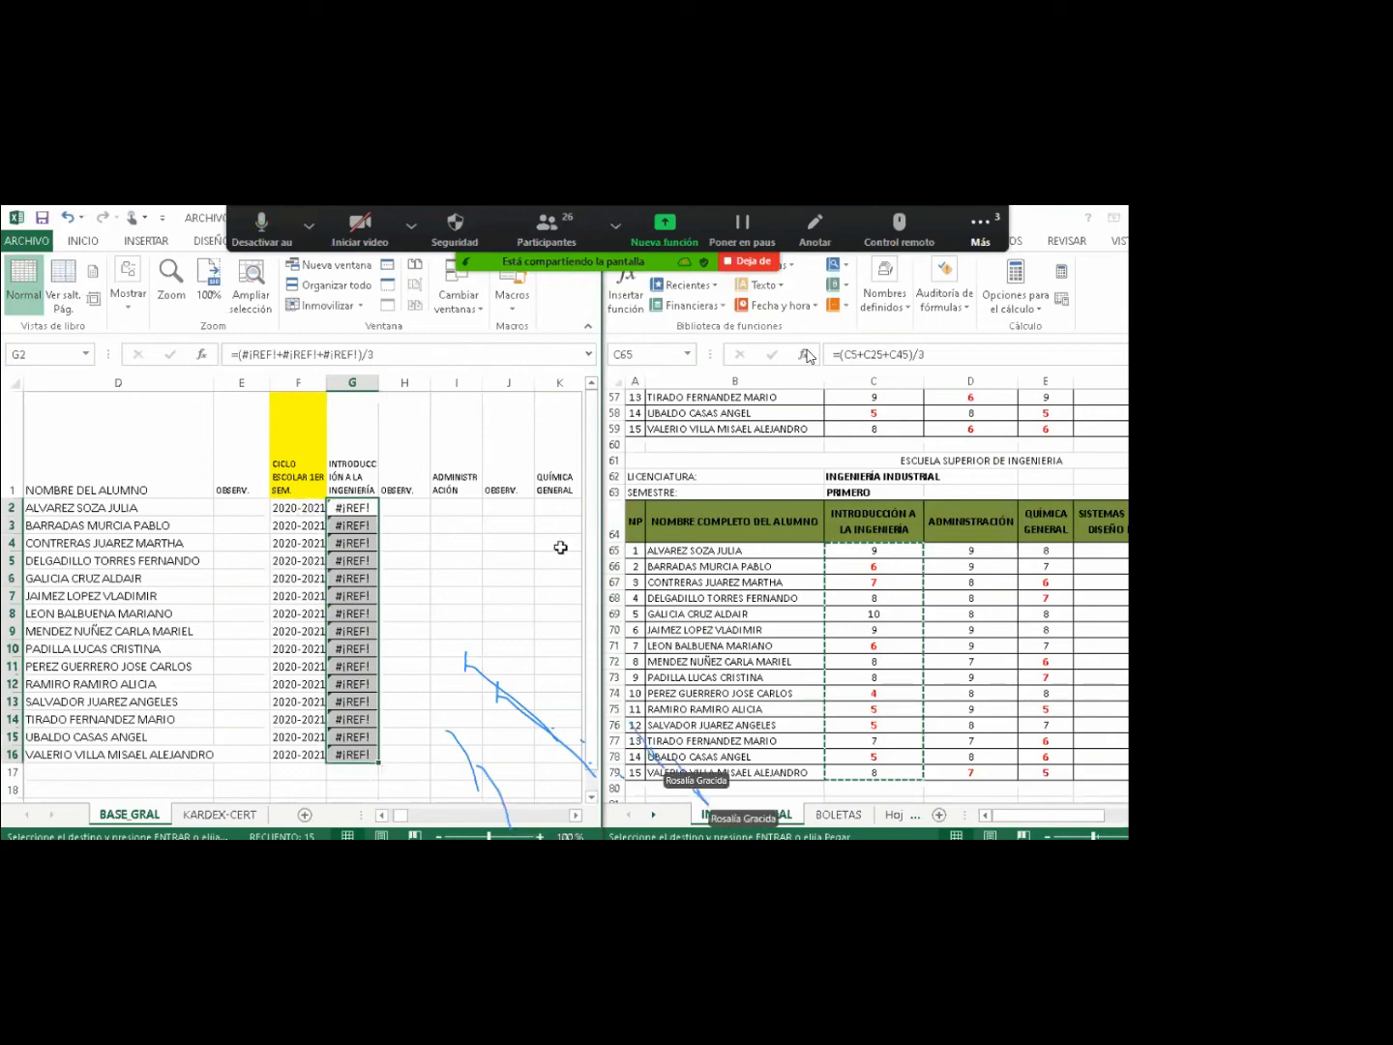
# Replace the #¡REF! errors with the grades pasted as values, shown to one decimal.
pyautogui.press('Delete')
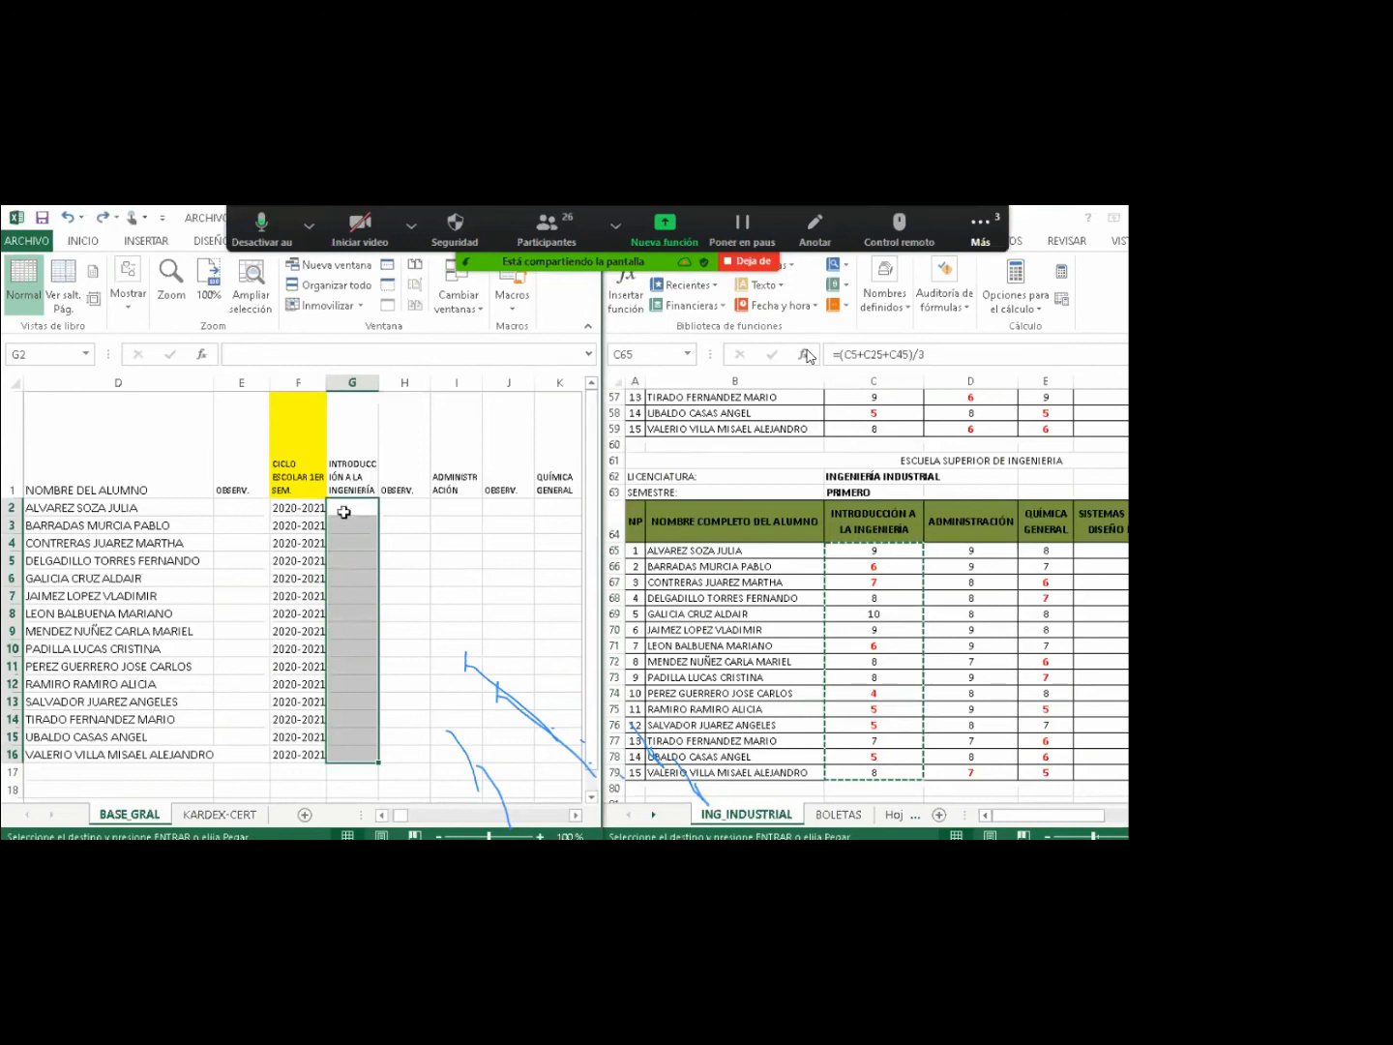
pyautogui.rightClick(343, 511)
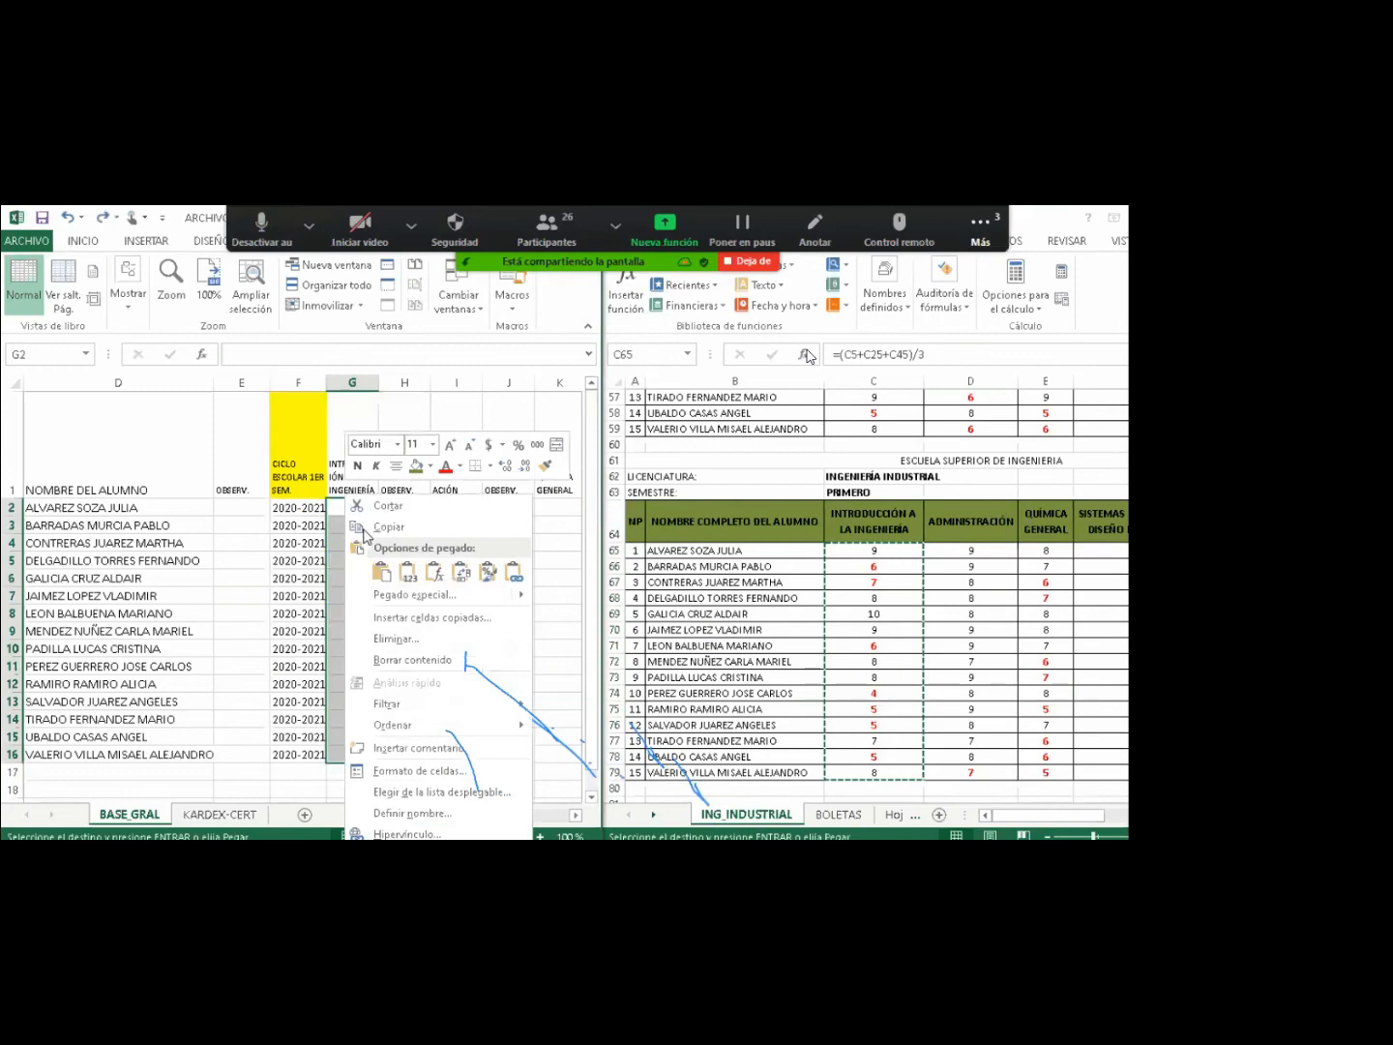
pyautogui.click(407, 572)
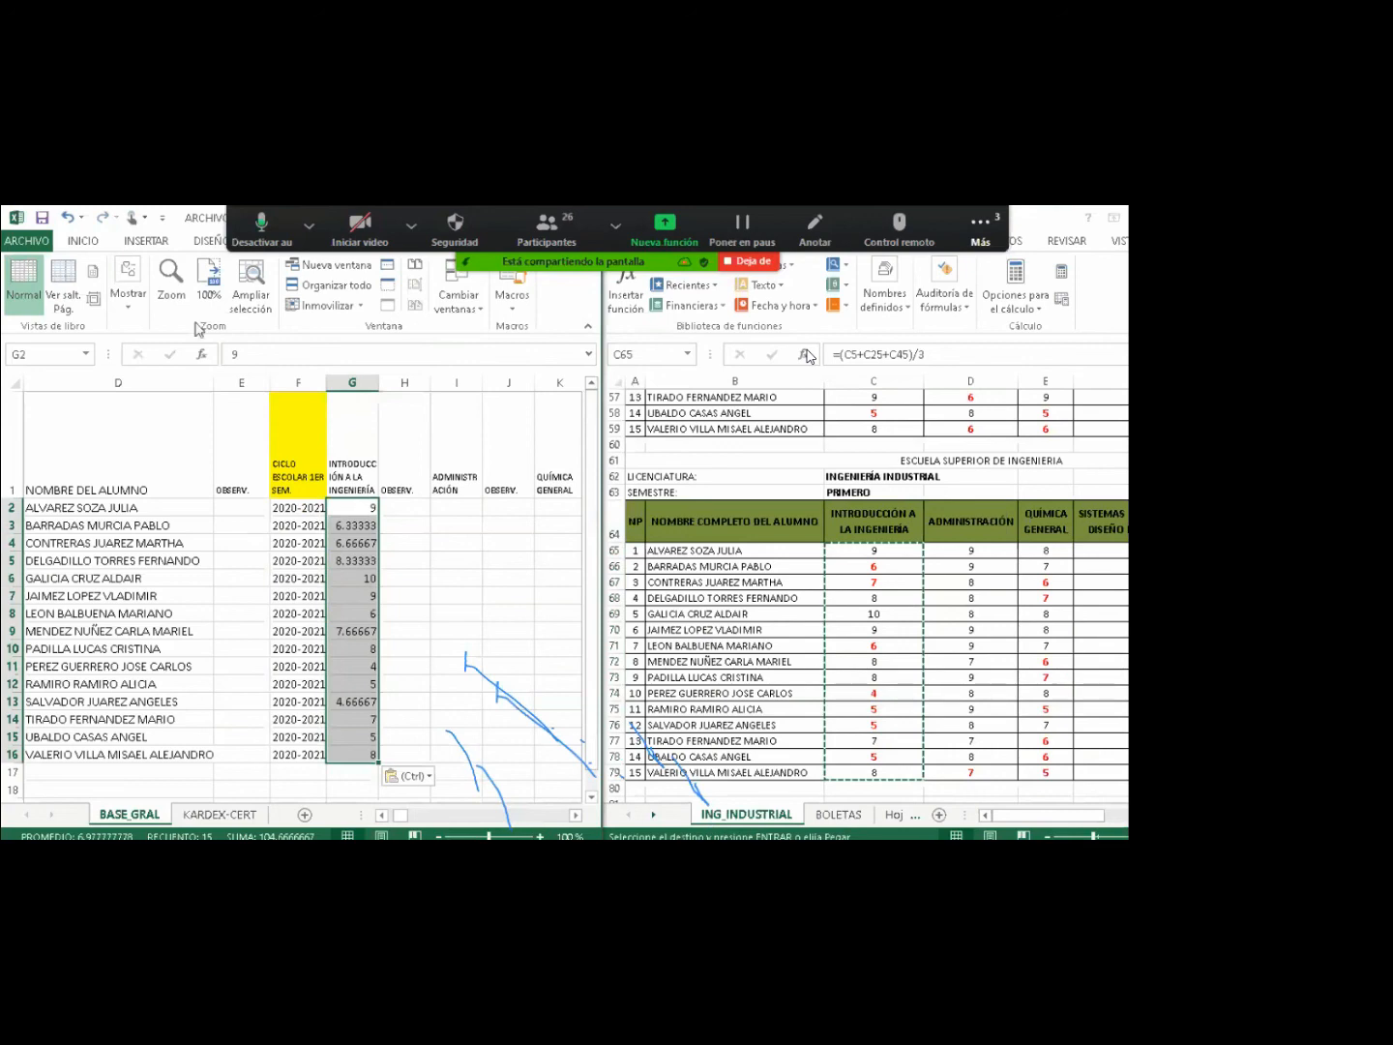
pyautogui.click(81, 242)
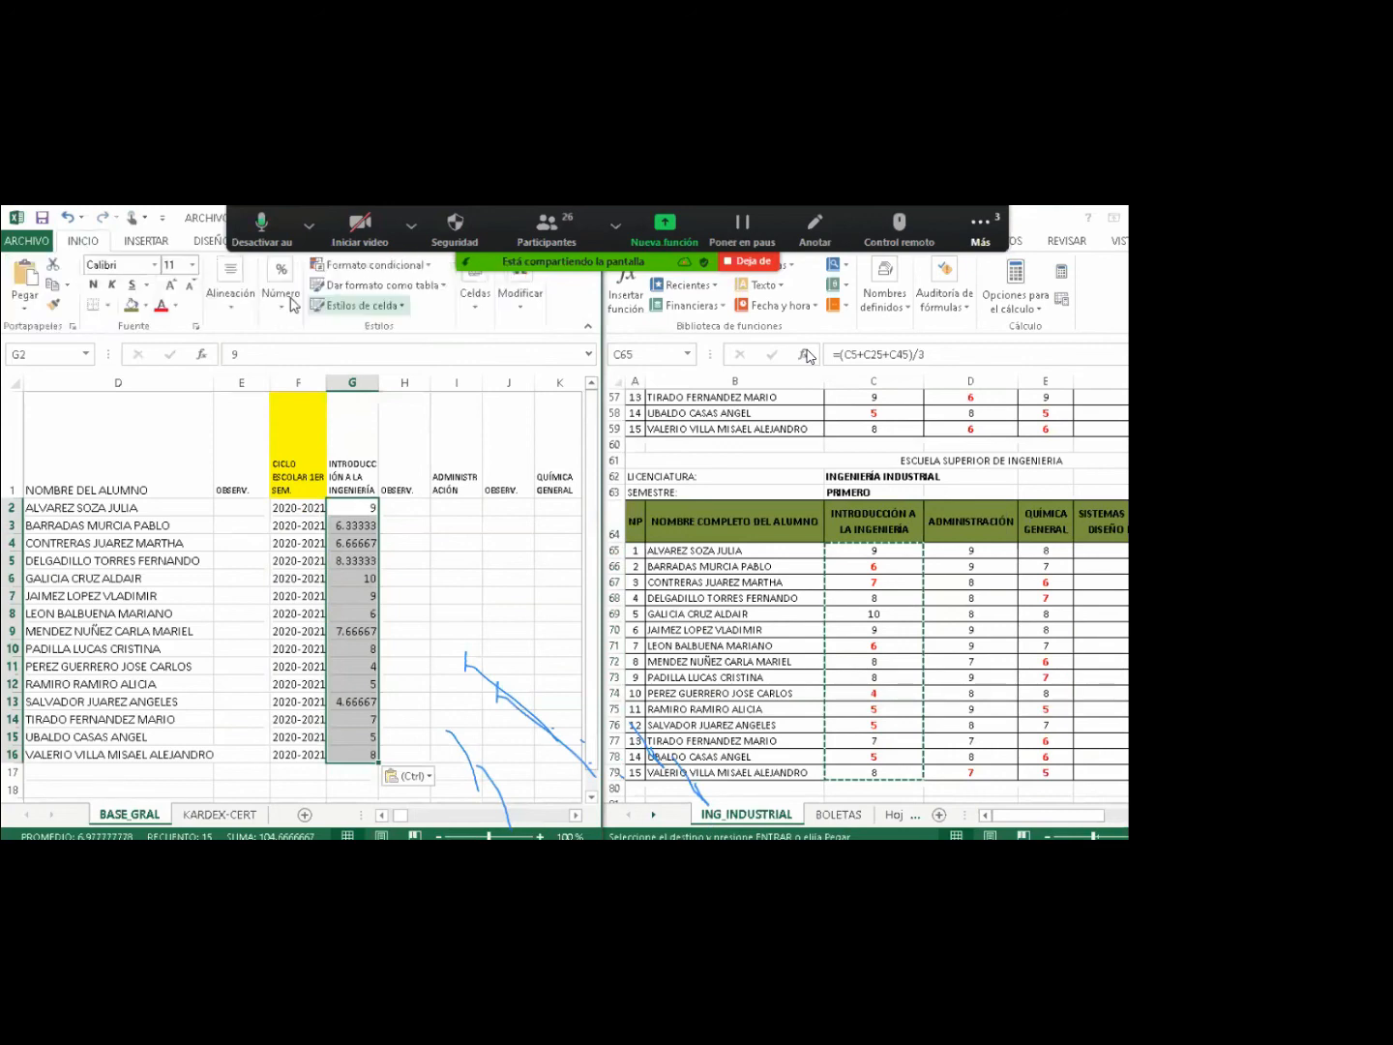
pyautogui.click(281, 291)
pyautogui.click(369, 379)
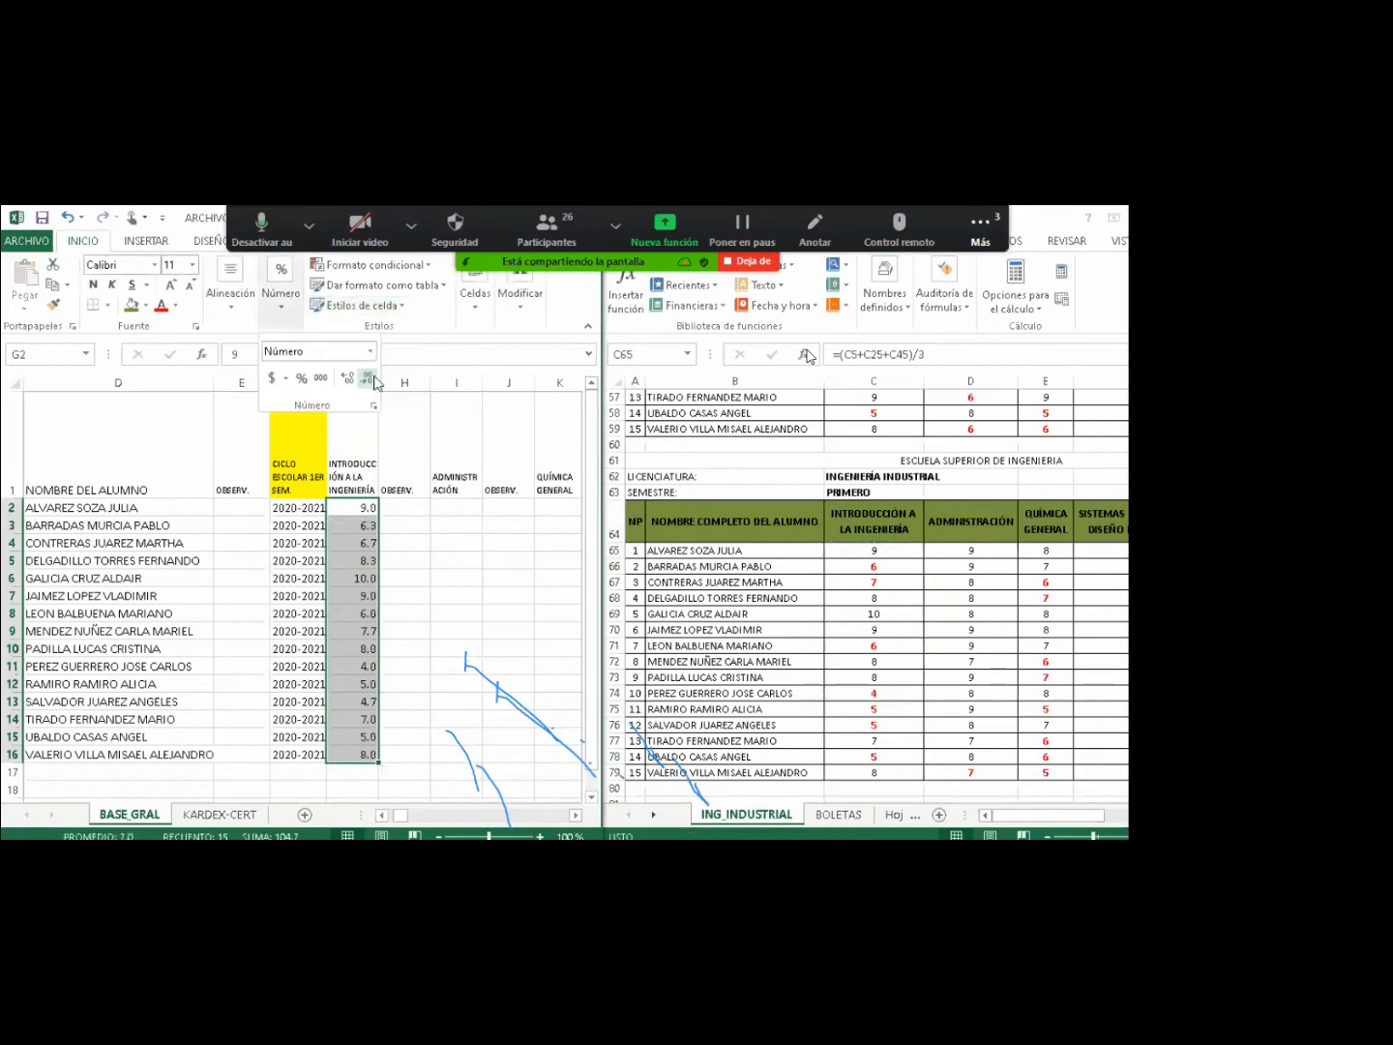
pyautogui.click(372, 381)
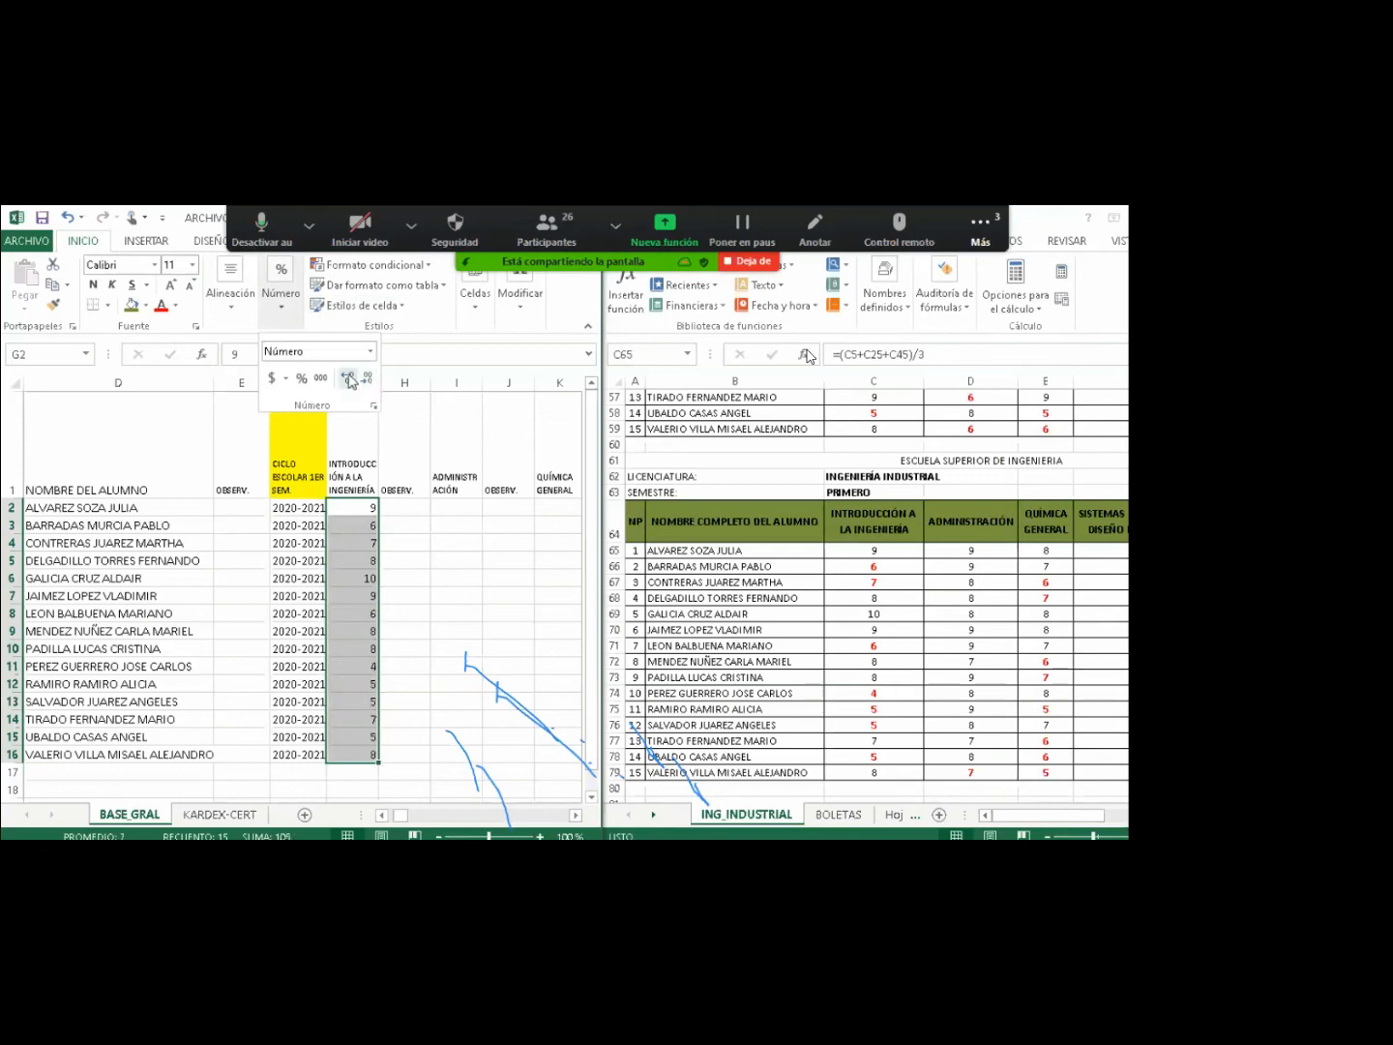
pyautogui.click(349, 378)
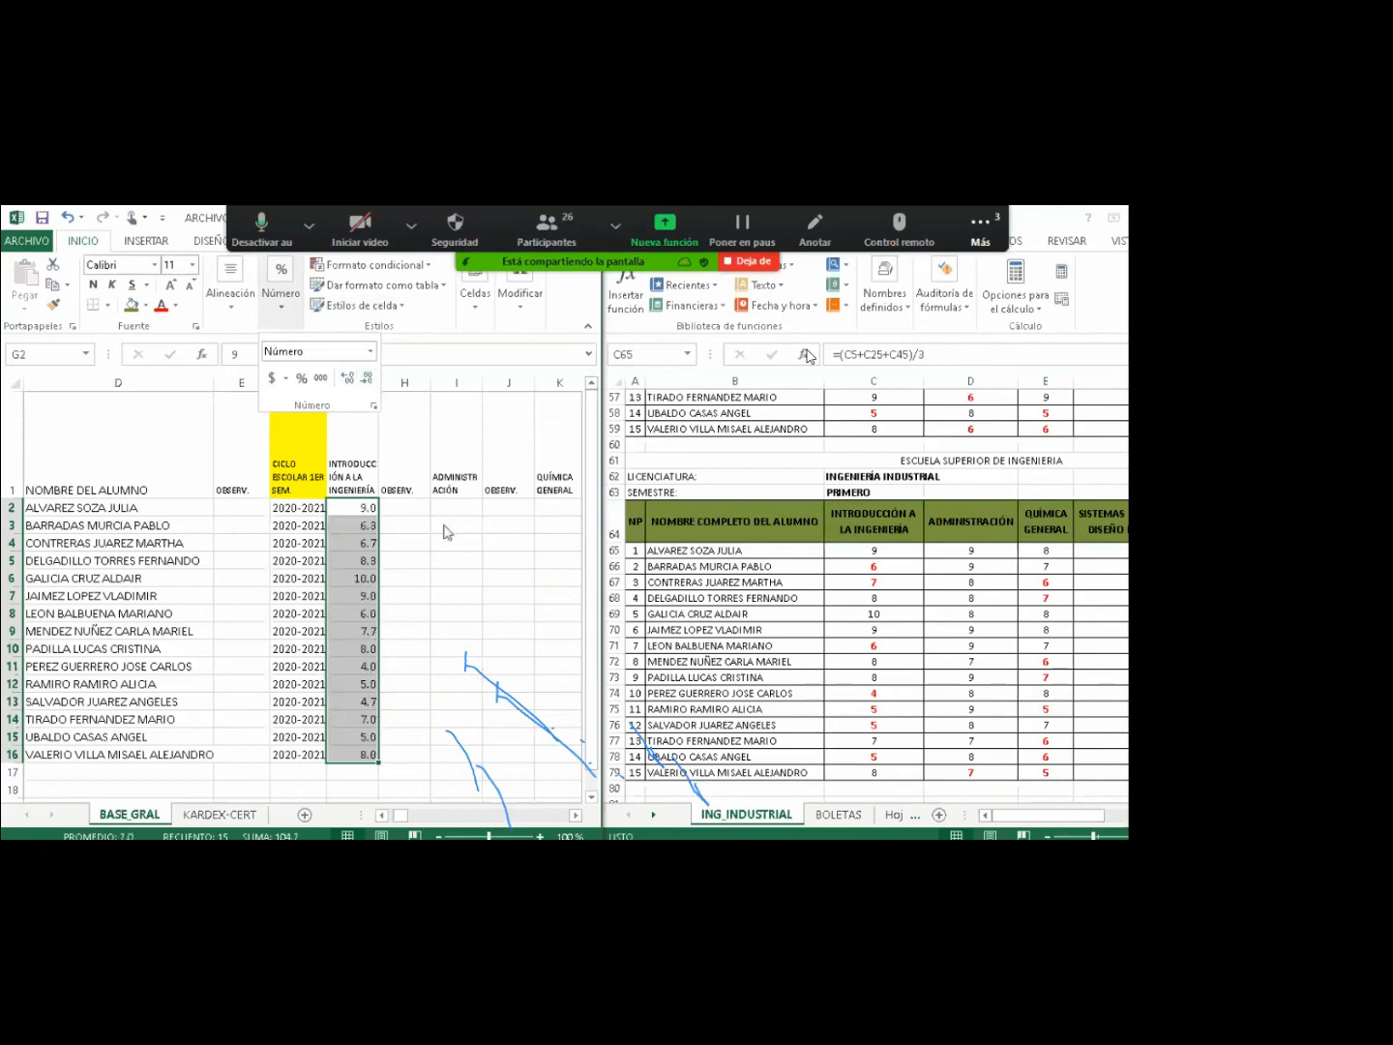
# Copy the Administración final grades in column D of ING_INDUSTRIAL.
pyautogui.click(970, 549)
pyautogui.moveTo(970, 549); pyautogui.dragTo(971, 772)
pyautogui.hotkey('ctrl', 'c')
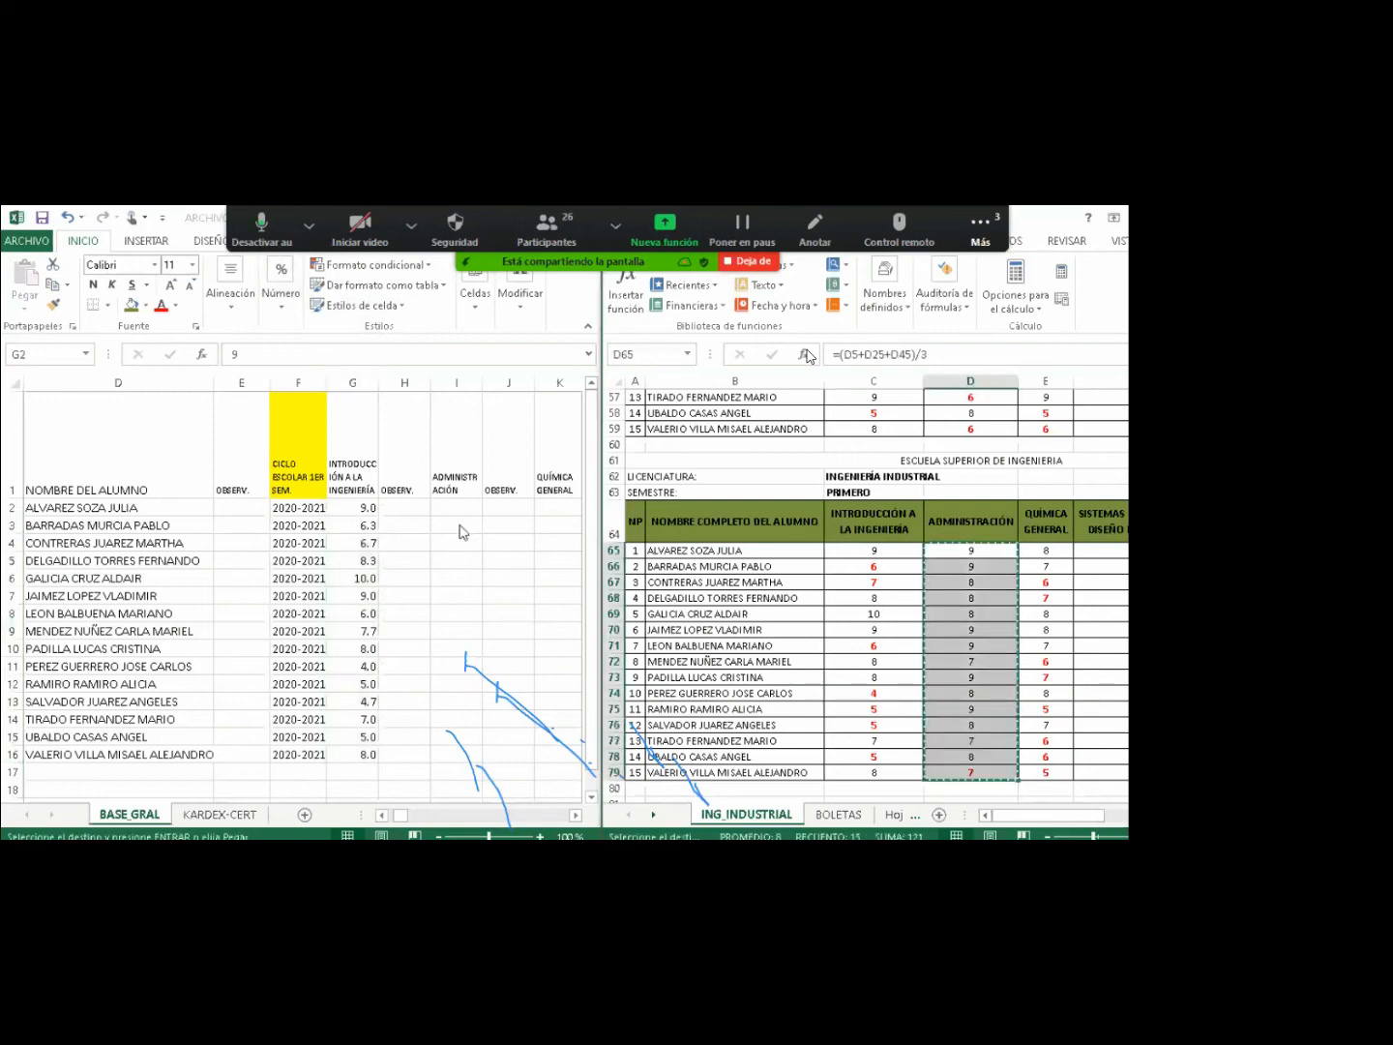
# Paste the Administración averages as values into I2:I16 and apply G2's one-decimal format.
pyautogui.rightClick(453, 505)
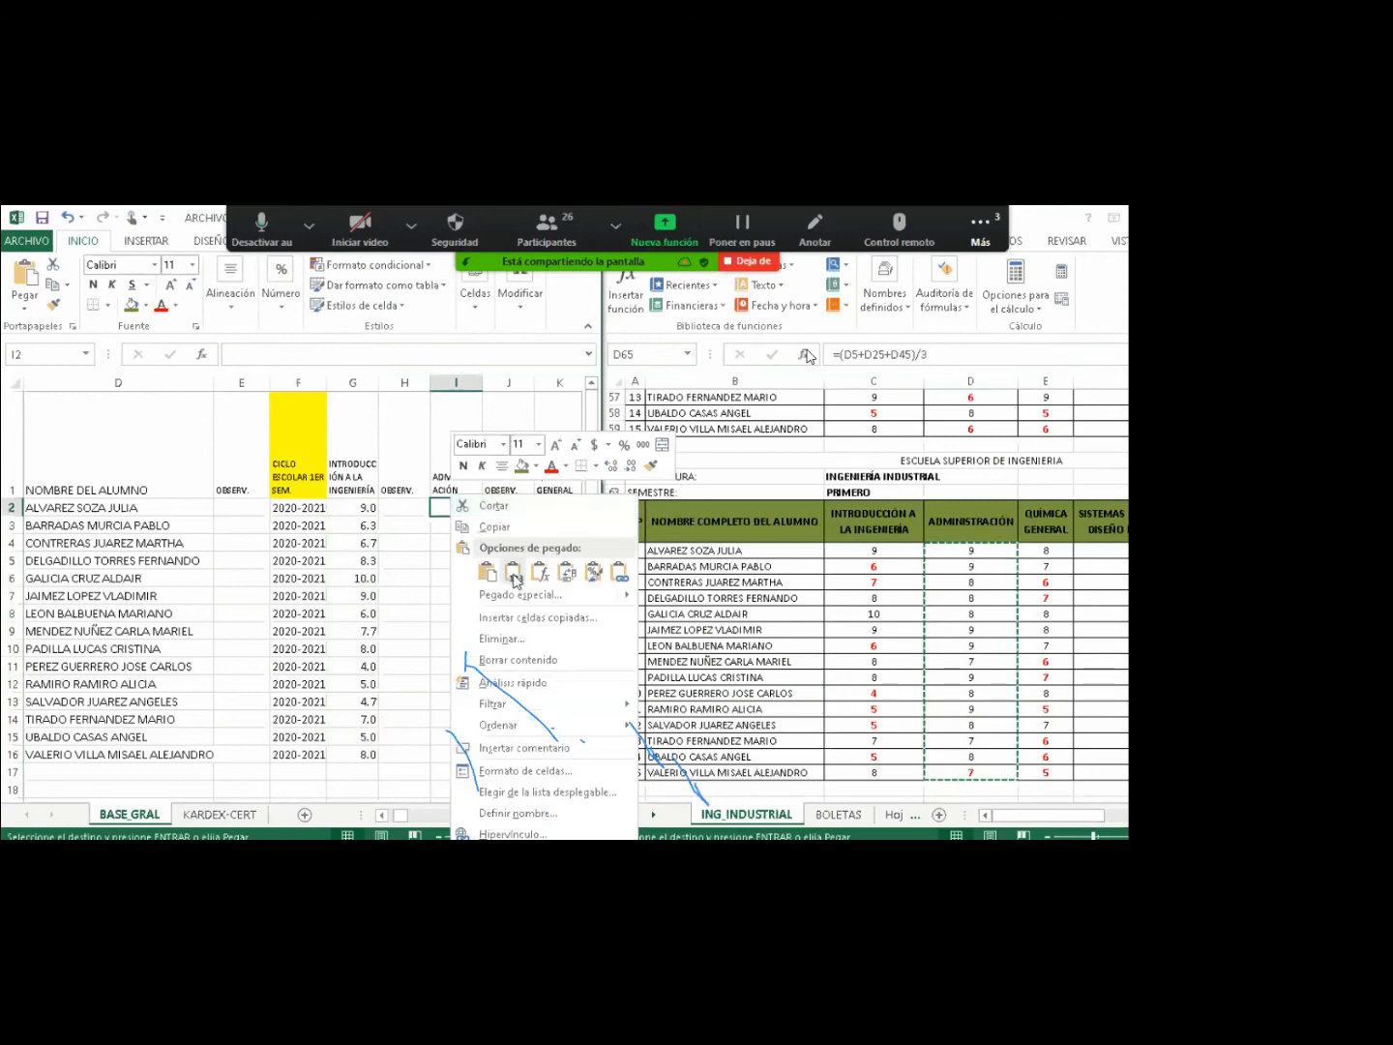
pyautogui.click(514, 574)
pyautogui.click(365, 507)
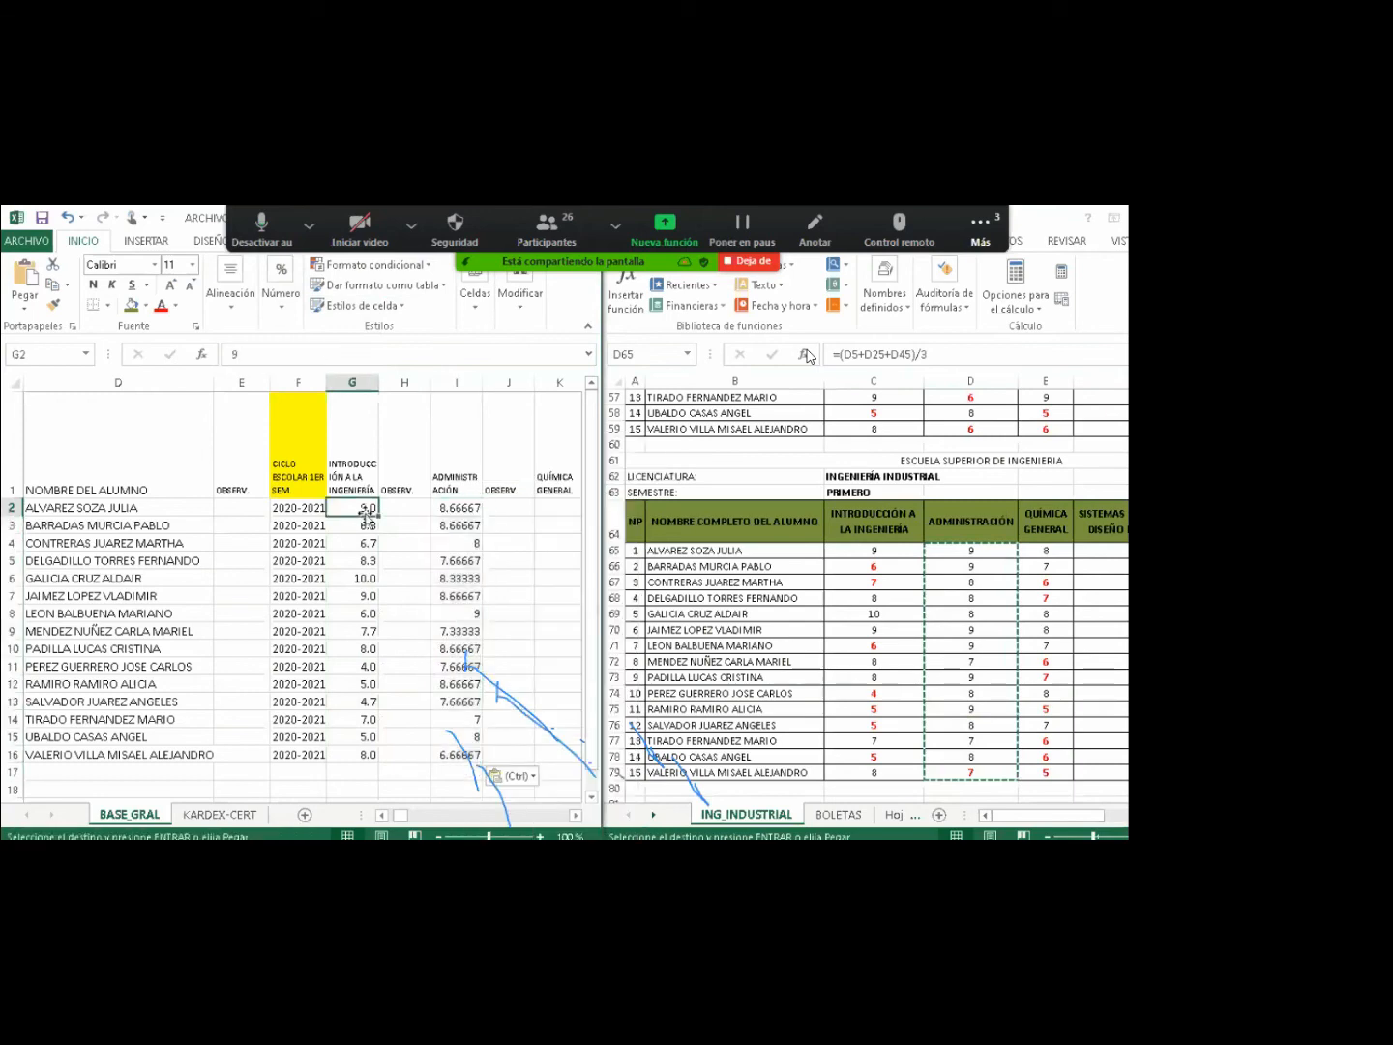
pyautogui.click(55, 304)
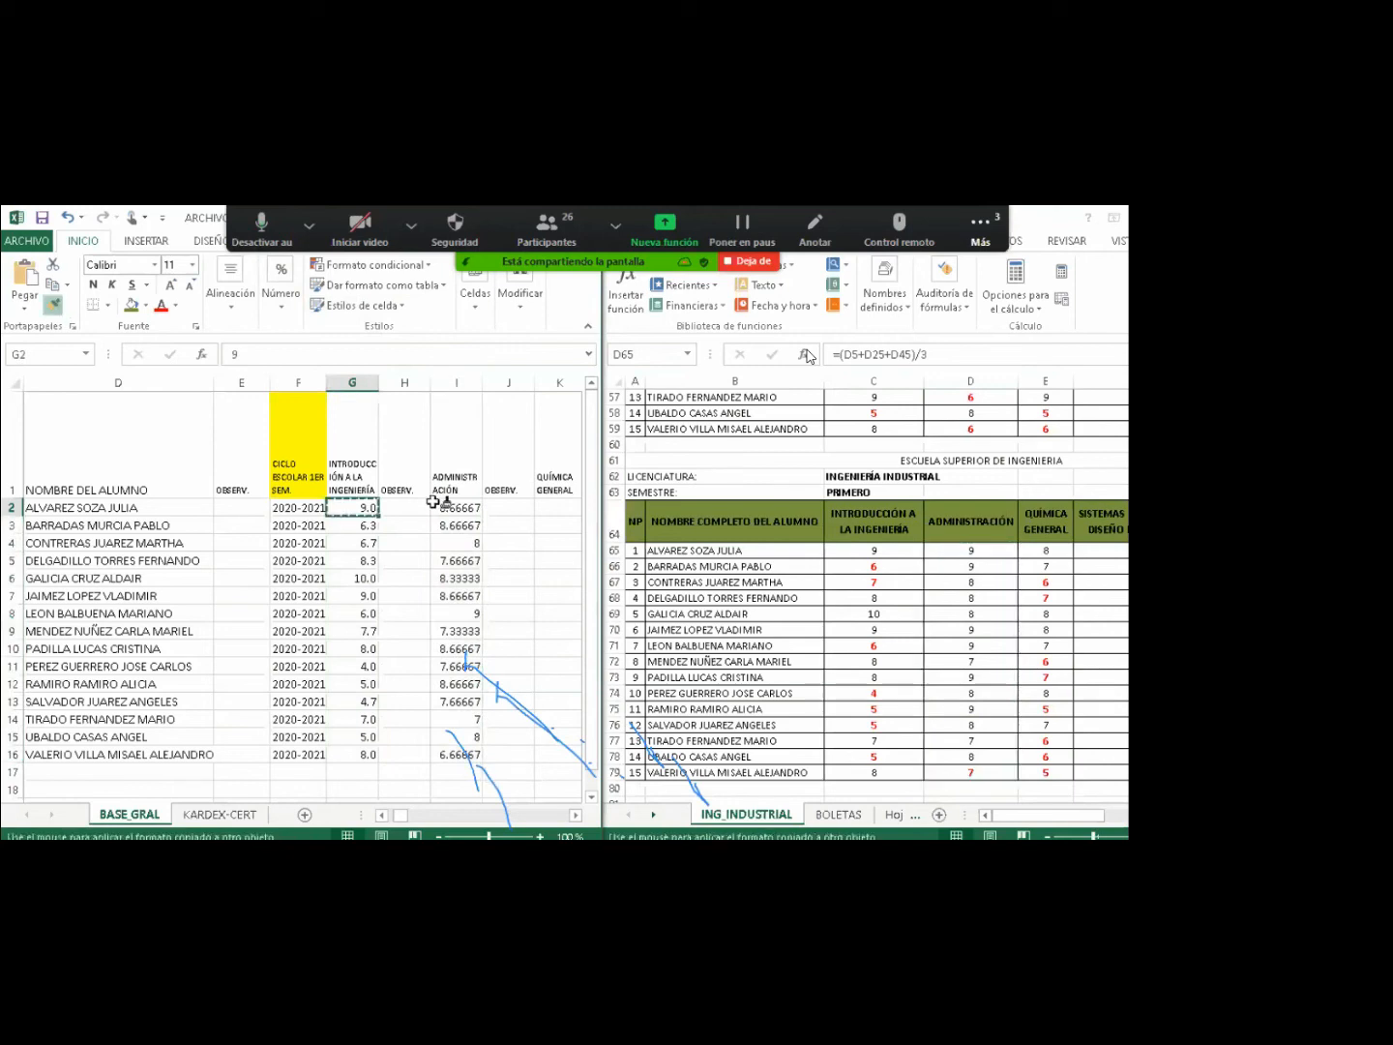
pyautogui.moveTo(433, 501); pyautogui.dragTo(454, 766)
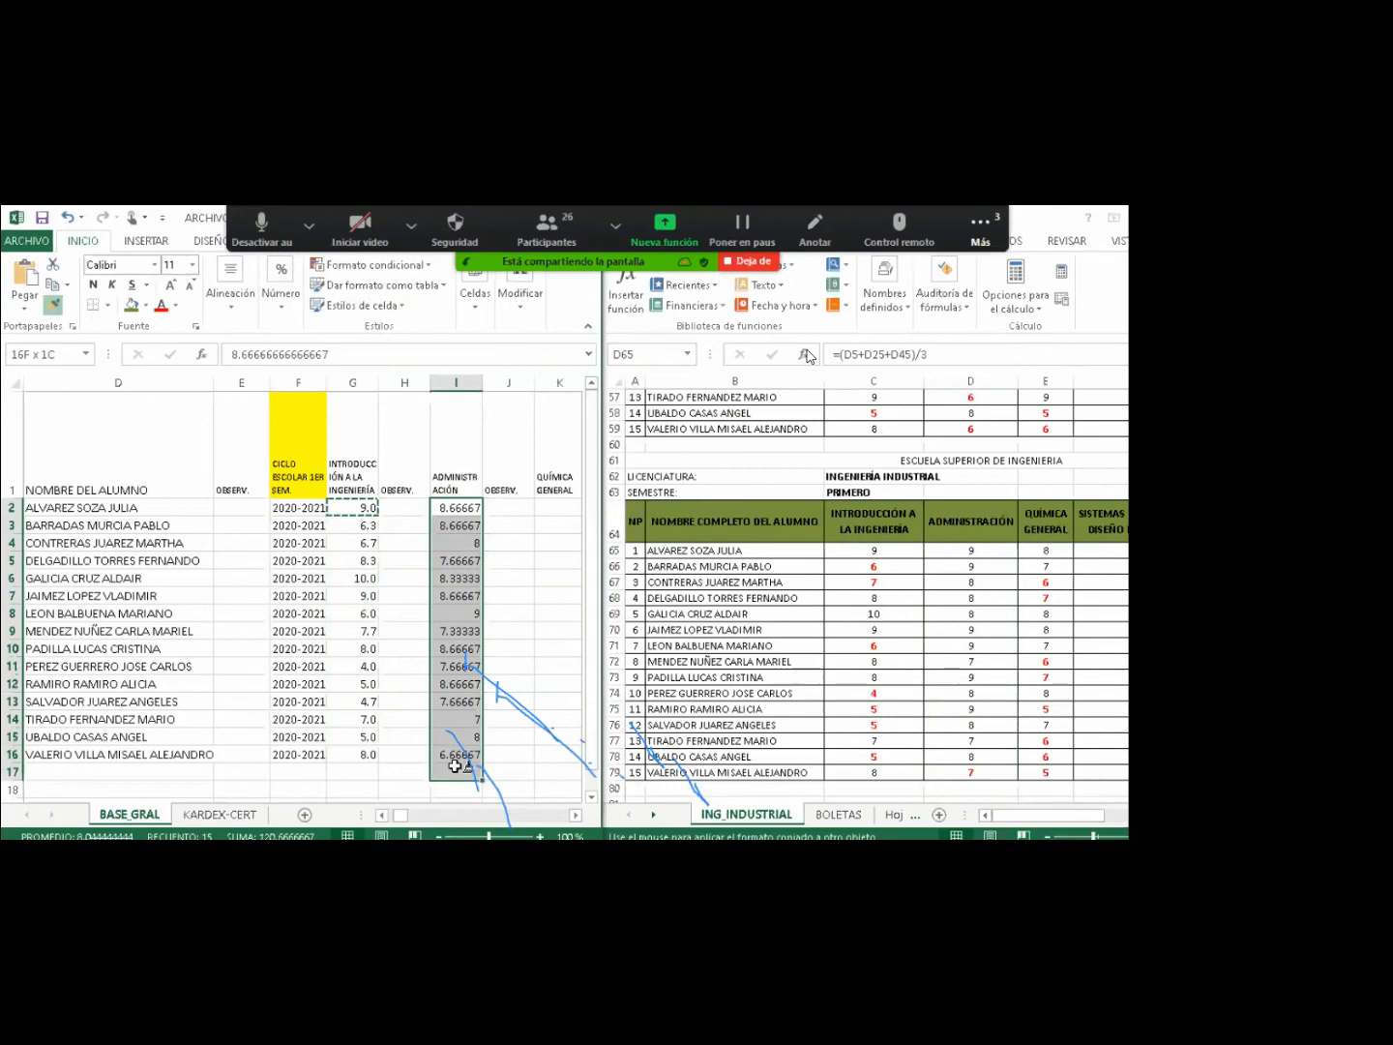
pyautogui.moveTo(455, 766); pyautogui.dragTo(455, 756)
pyautogui.click(576, 815)
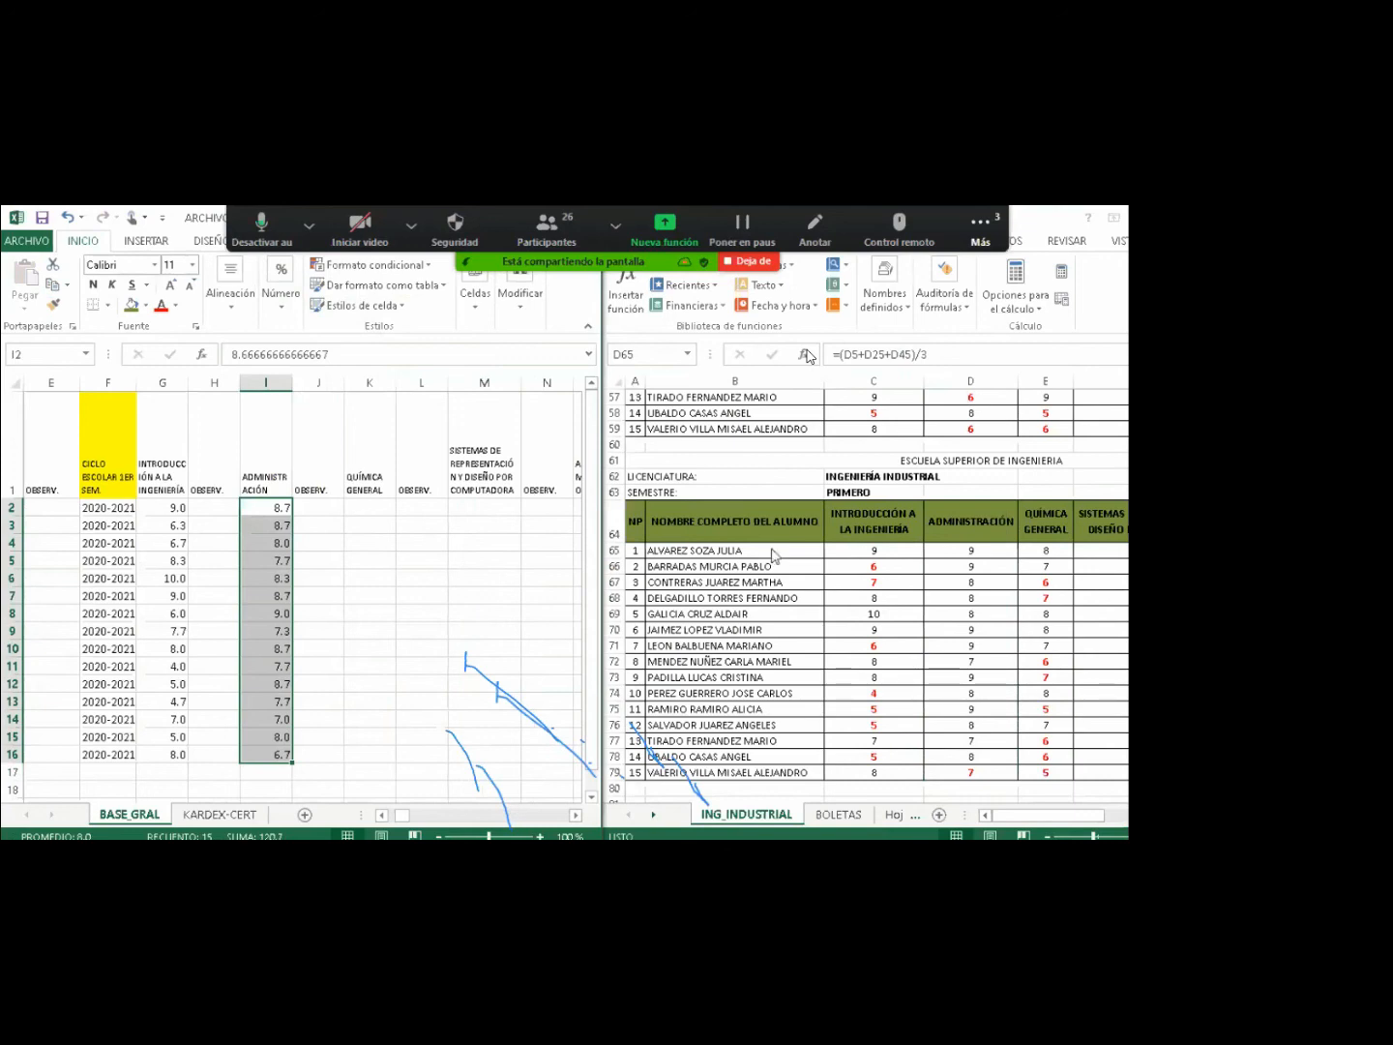
pyautogui.moveTo(1045, 549); pyautogui.dragTo(1051, 771)
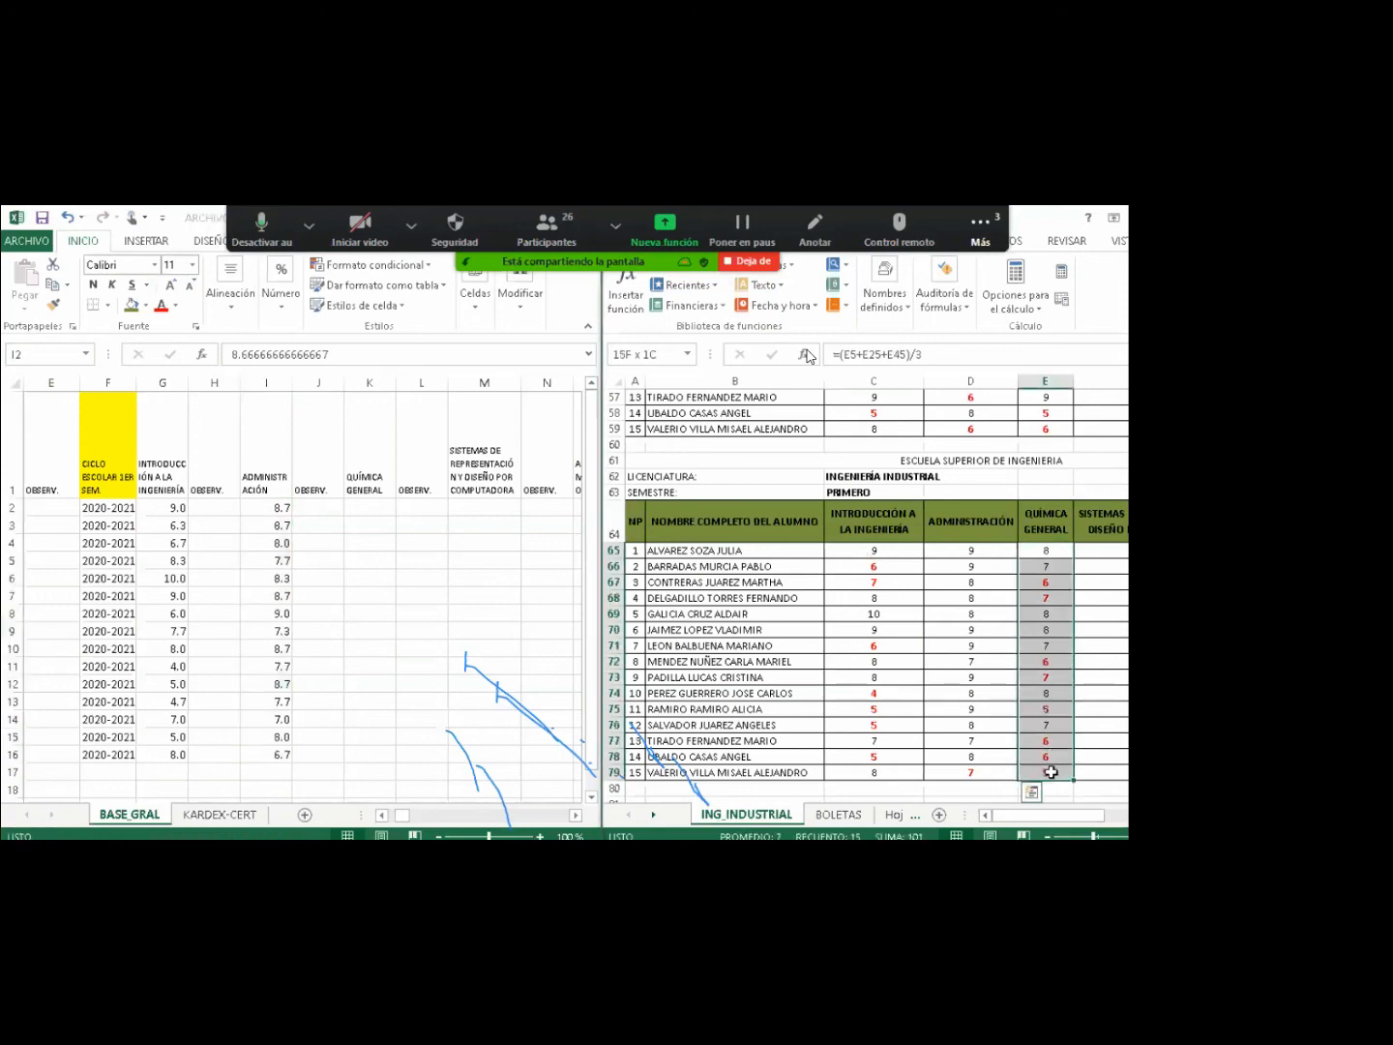
# Paste the Química General averages from E65:E79 as values into K2:K16.
pyautogui.hotkey('ctrl', 'c')
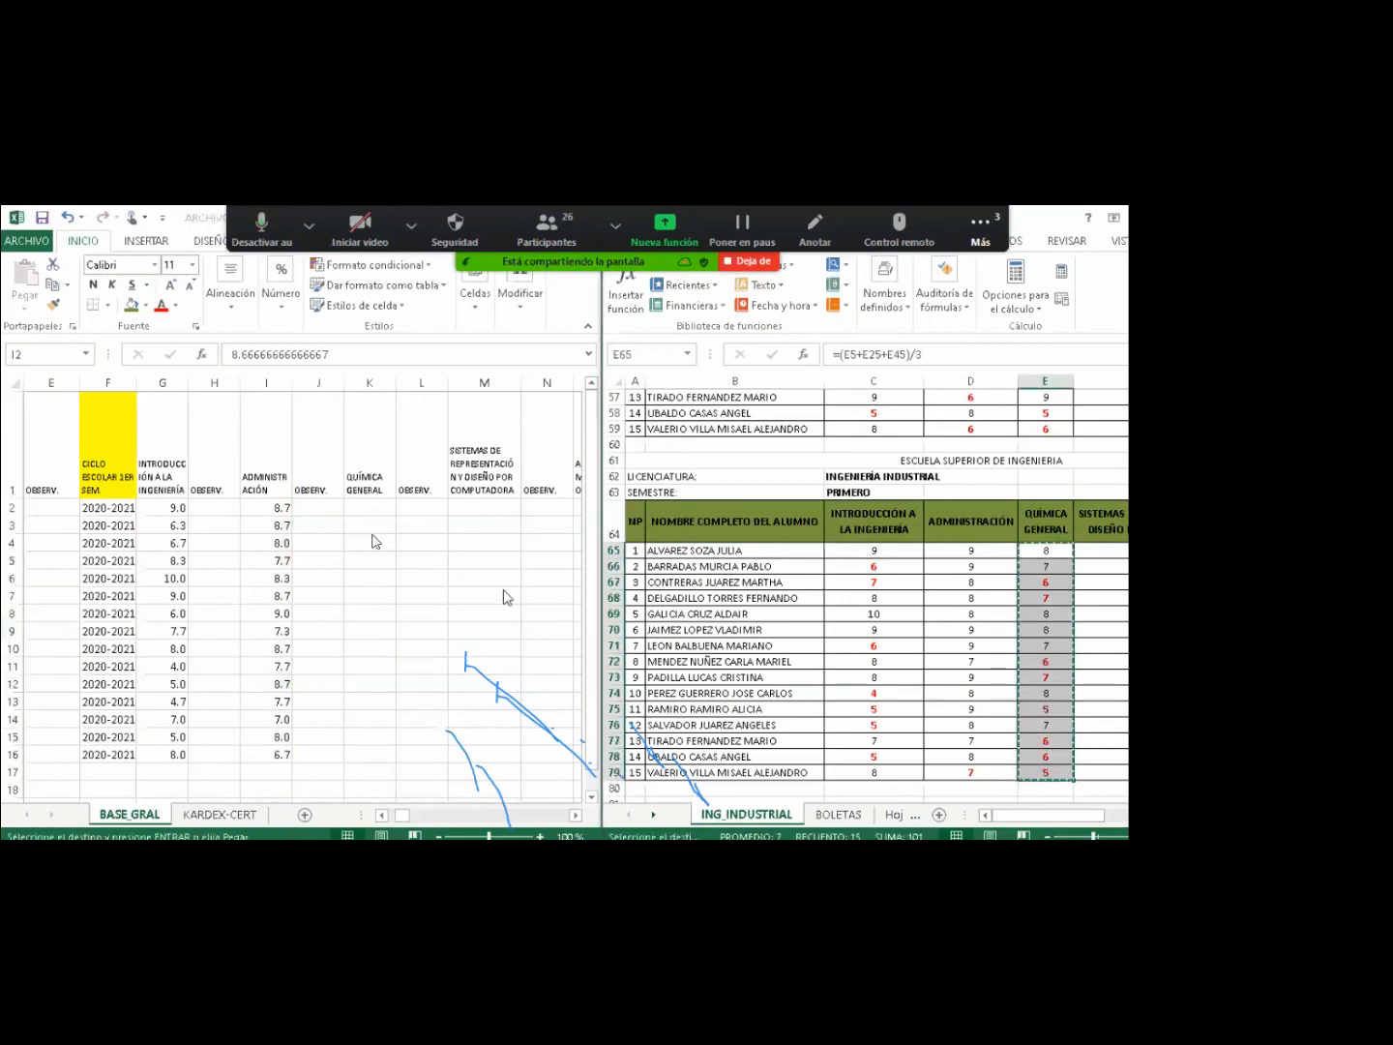
pyautogui.click(352, 505)
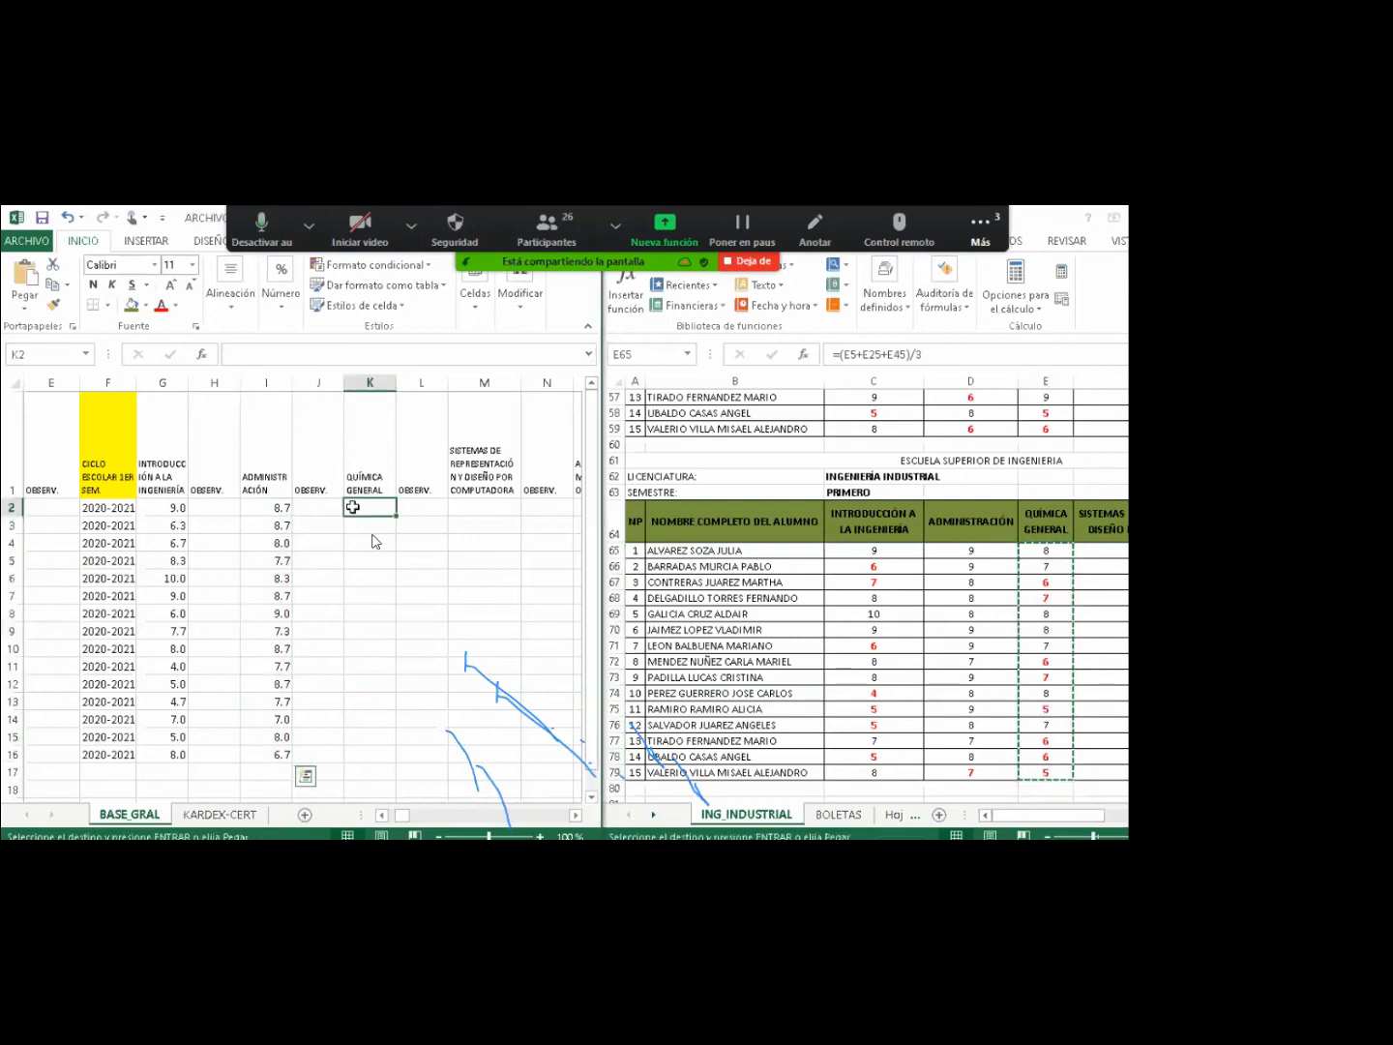
pyautogui.rightClick(352, 506)
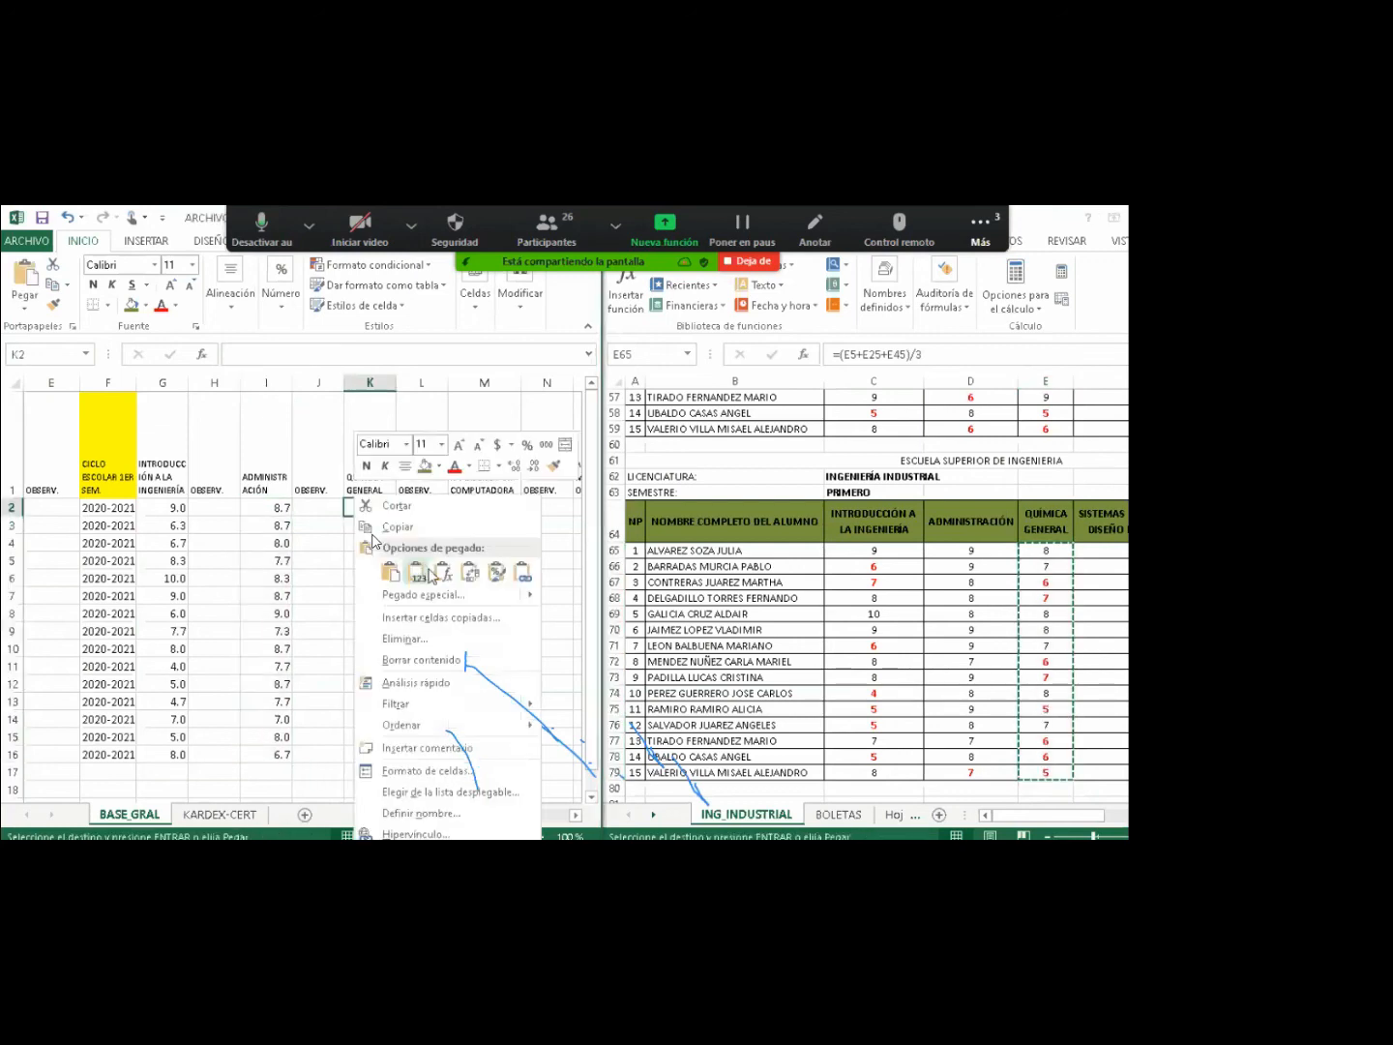
pyautogui.click(429, 573)
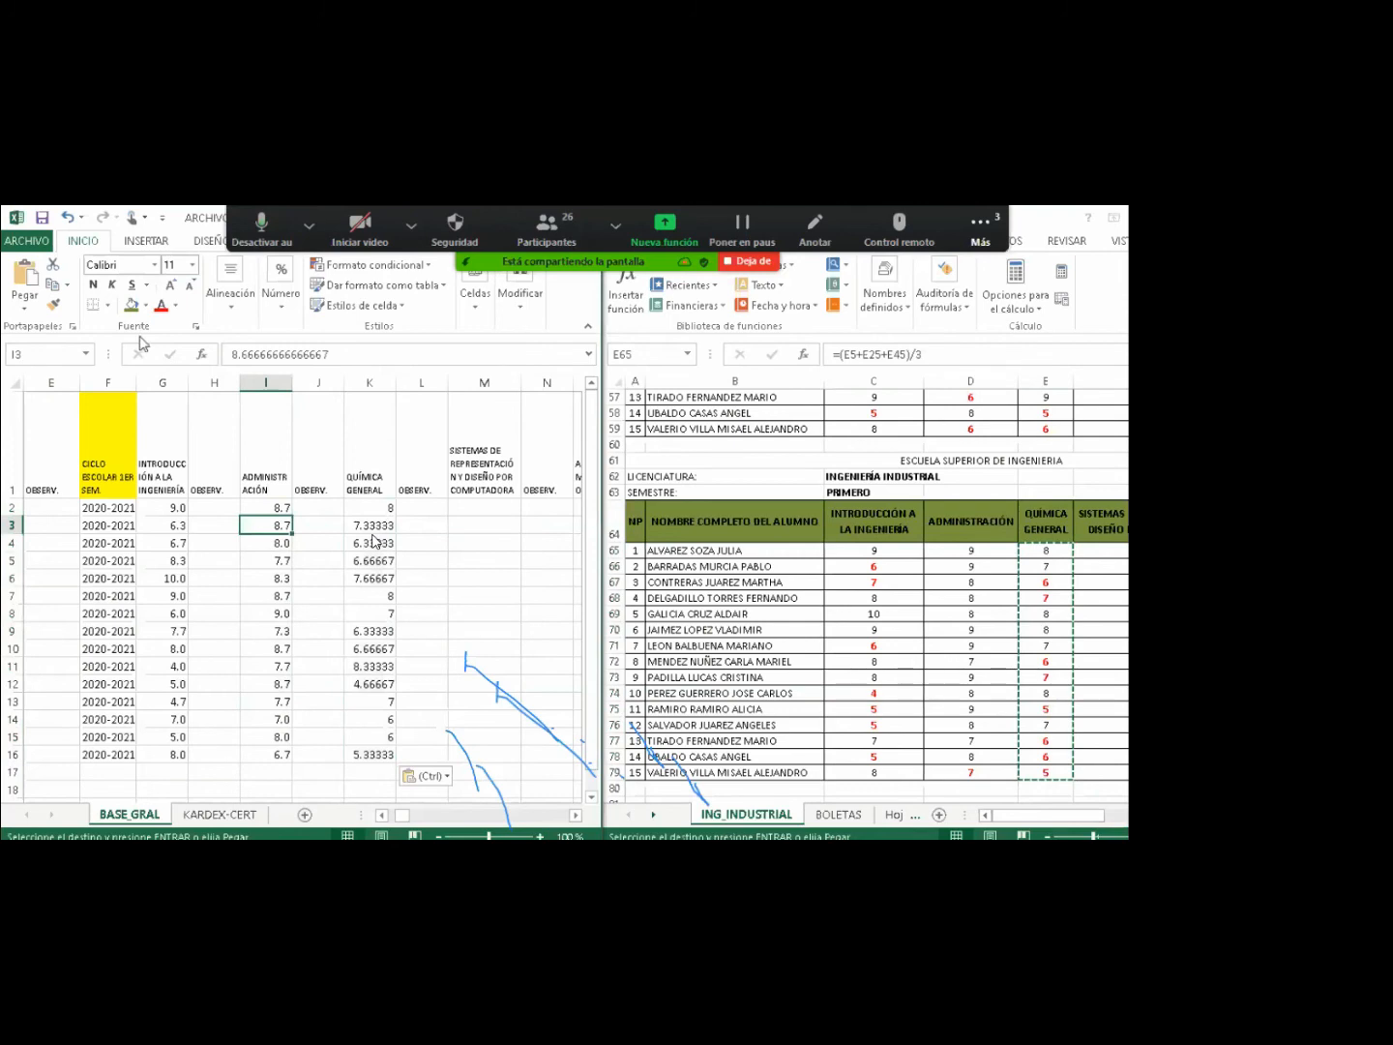
# Apply column I's one-decimal number format to K2:K16 with Format Painter.
pyautogui.click(53, 306)
pyautogui.moveTo(369, 507)
pyautogui.mouseDown()
pyautogui.moveTo(387, 698)
pyautogui.moveTo(375, 752)
pyautogui.mouseUp()
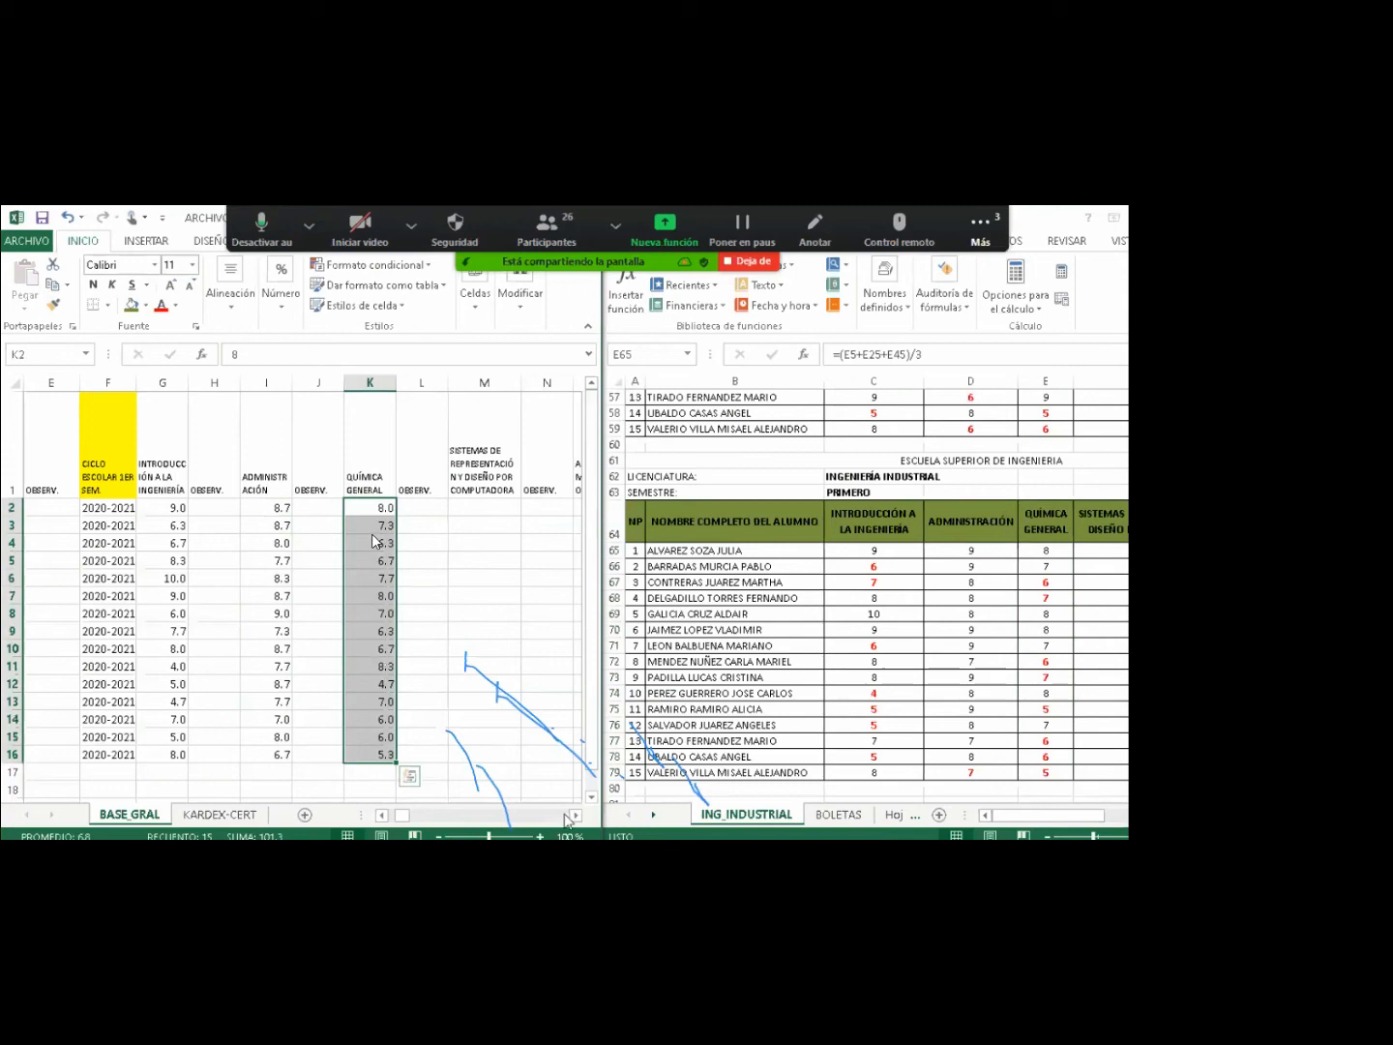
pyautogui.click(575, 815)
pyautogui.click(574, 814)
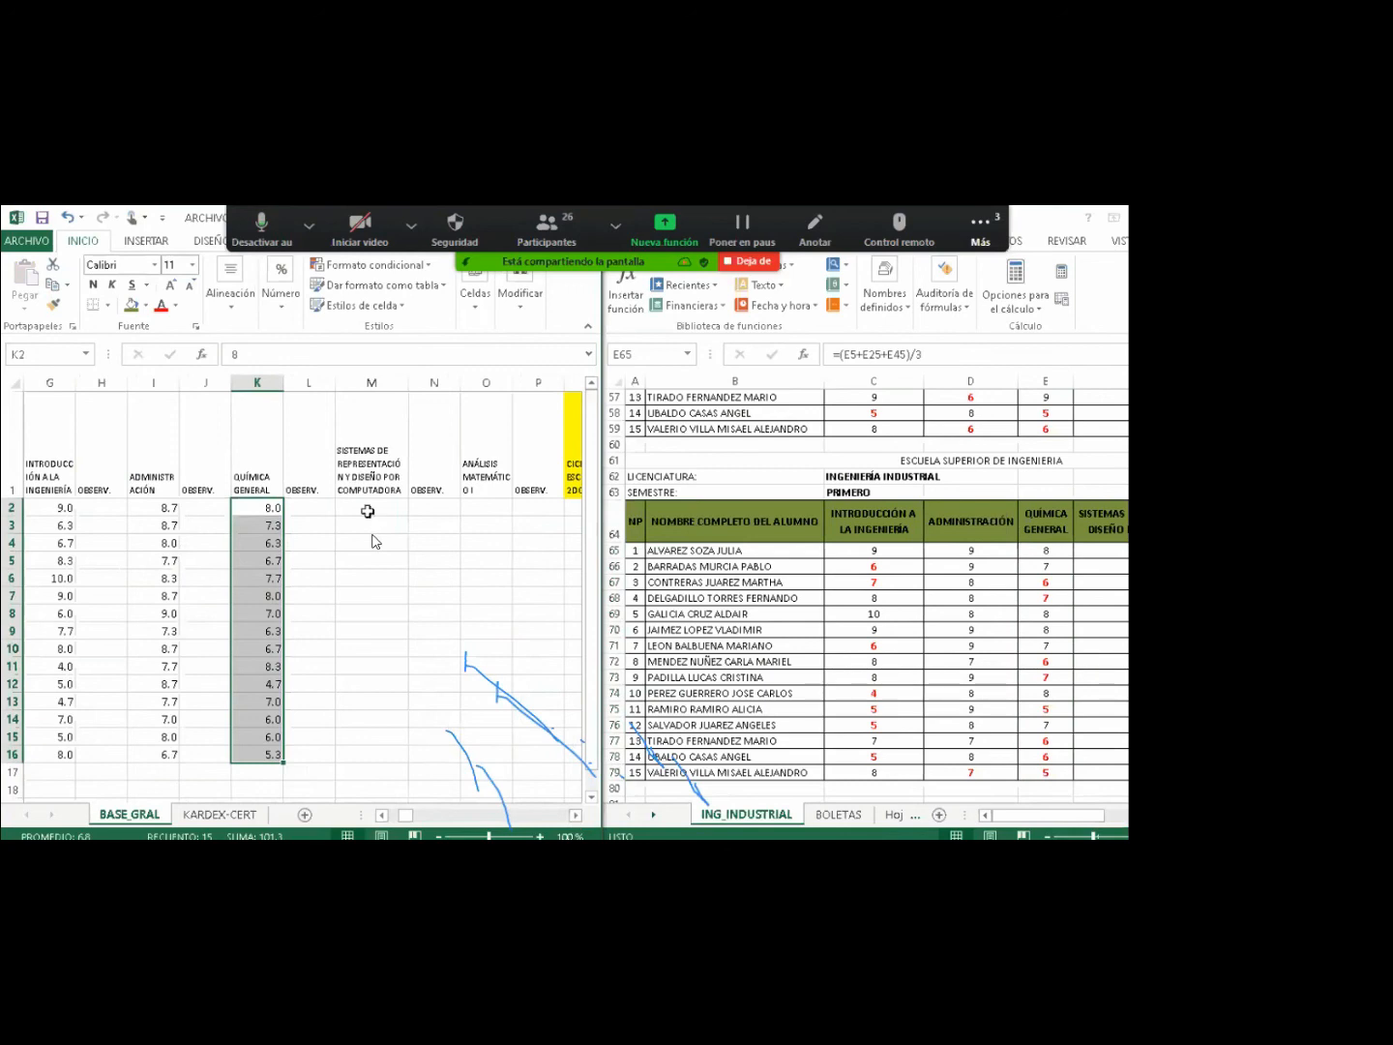
# Paste the Sistemas de Representación averages into M2:M16 and format them to one decimal.
pyautogui.click(368, 511)
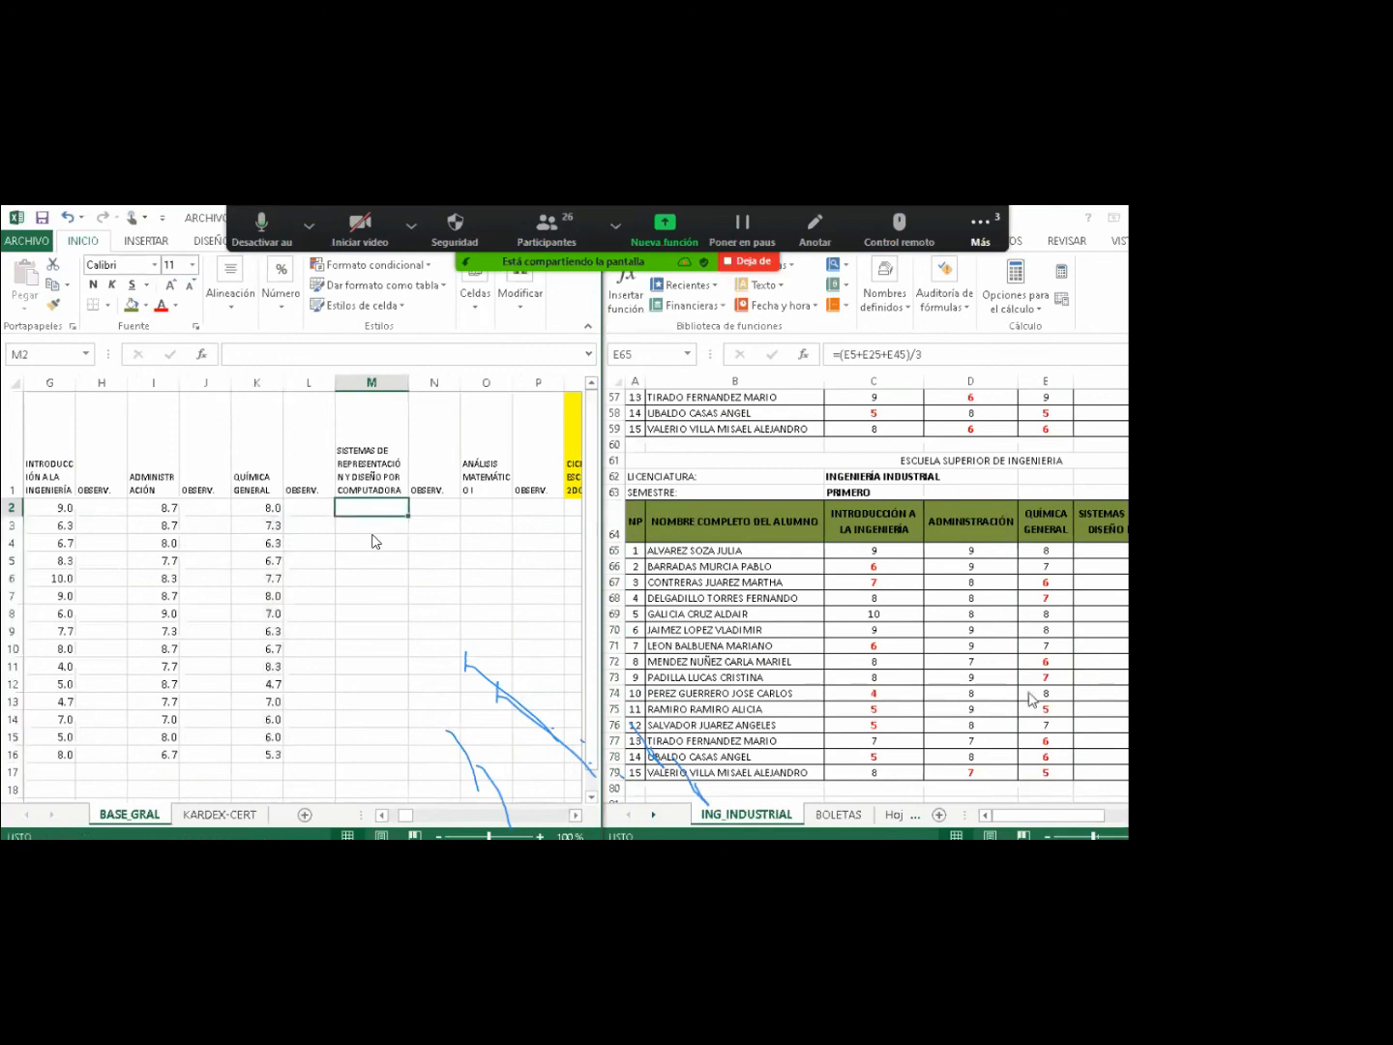
pyautogui.moveTo(1049, 815); pyautogui.dragTo(1107, 814)
pyautogui.moveTo(858, 550); pyautogui.dragTo(856, 771)
pyautogui.hotkey('ctrl', 'c')
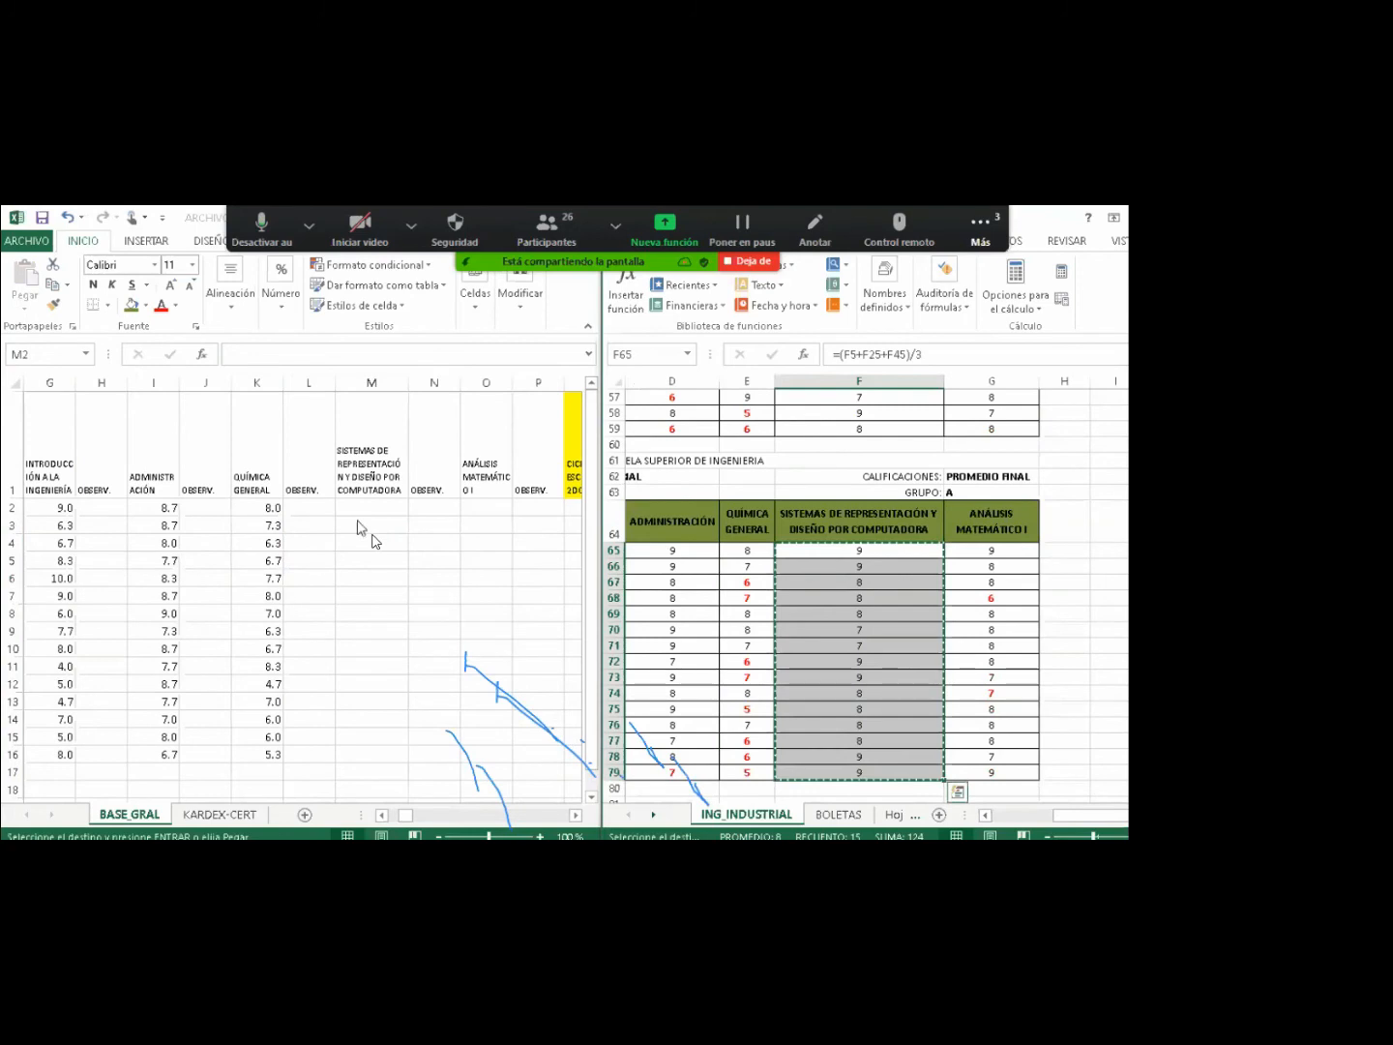
pyautogui.hotkey('ctrl', 'v')
pyautogui.press('Left')
pyautogui.press('Left')
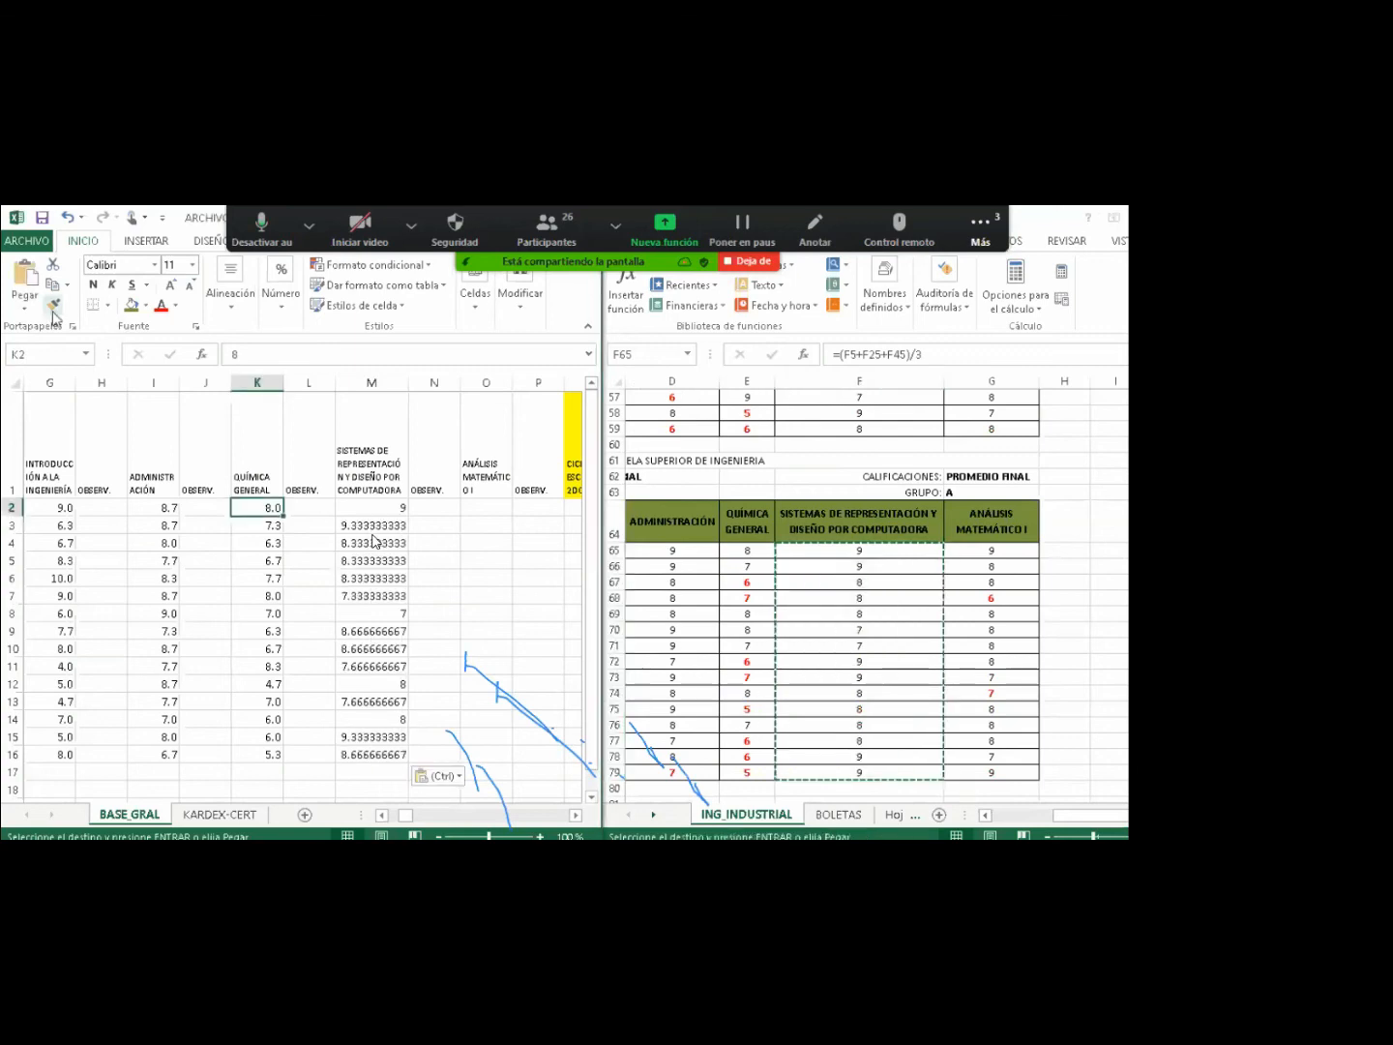
pyautogui.click(54, 305)
pyautogui.moveTo(371, 507); pyautogui.dragTo(371, 747)
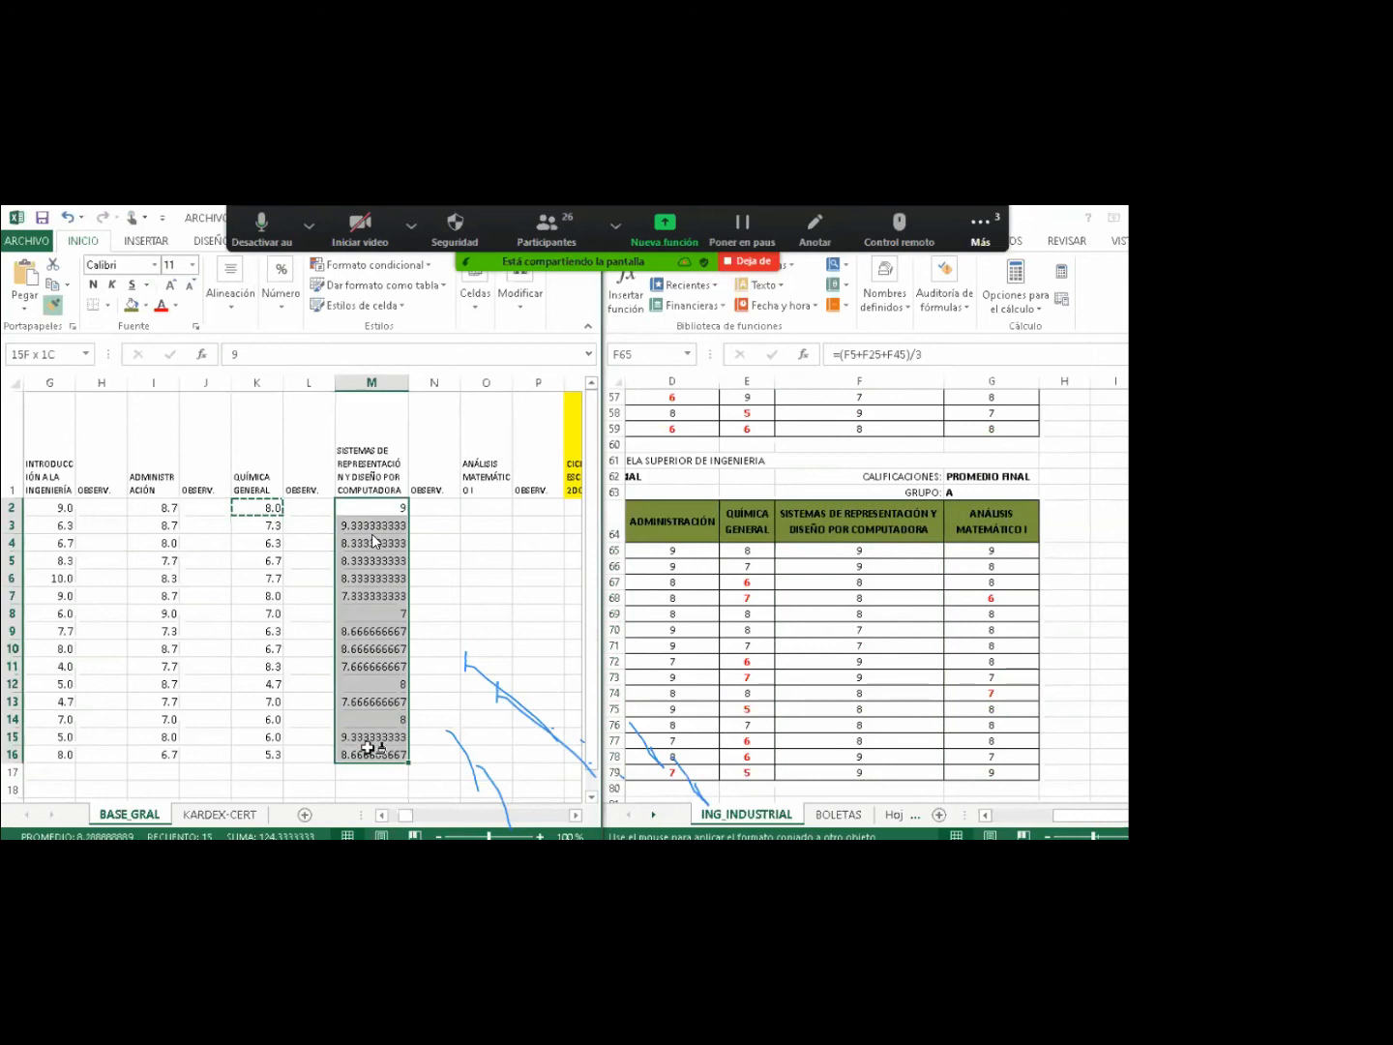
pyautogui.moveTo(368, 747); pyautogui.dragTo(367, 746)
# Paste the Análisis Matemático I averages as values into O2:O16, formatted to one decimal.
pyautogui.moveTo(990, 550)
pyautogui.mouseDown()
pyautogui.moveTo(977, 669)
pyautogui.moveTo(991, 771)
pyautogui.mouseUp()
pyautogui.hotkey('ctrl', 'c')
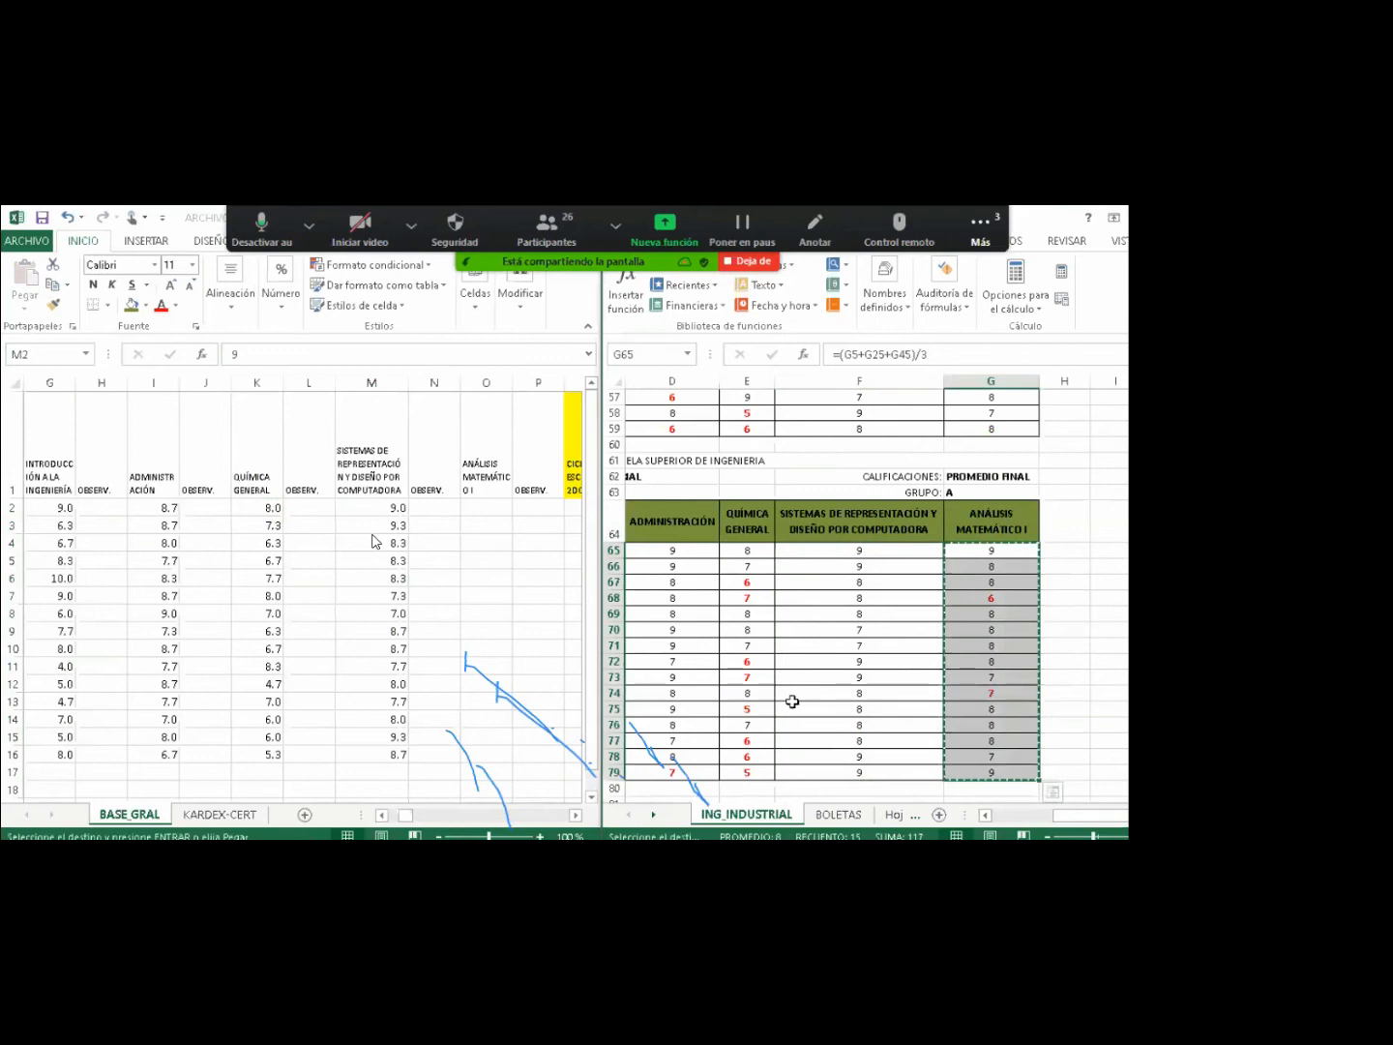
pyautogui.rightClick(479, 505)
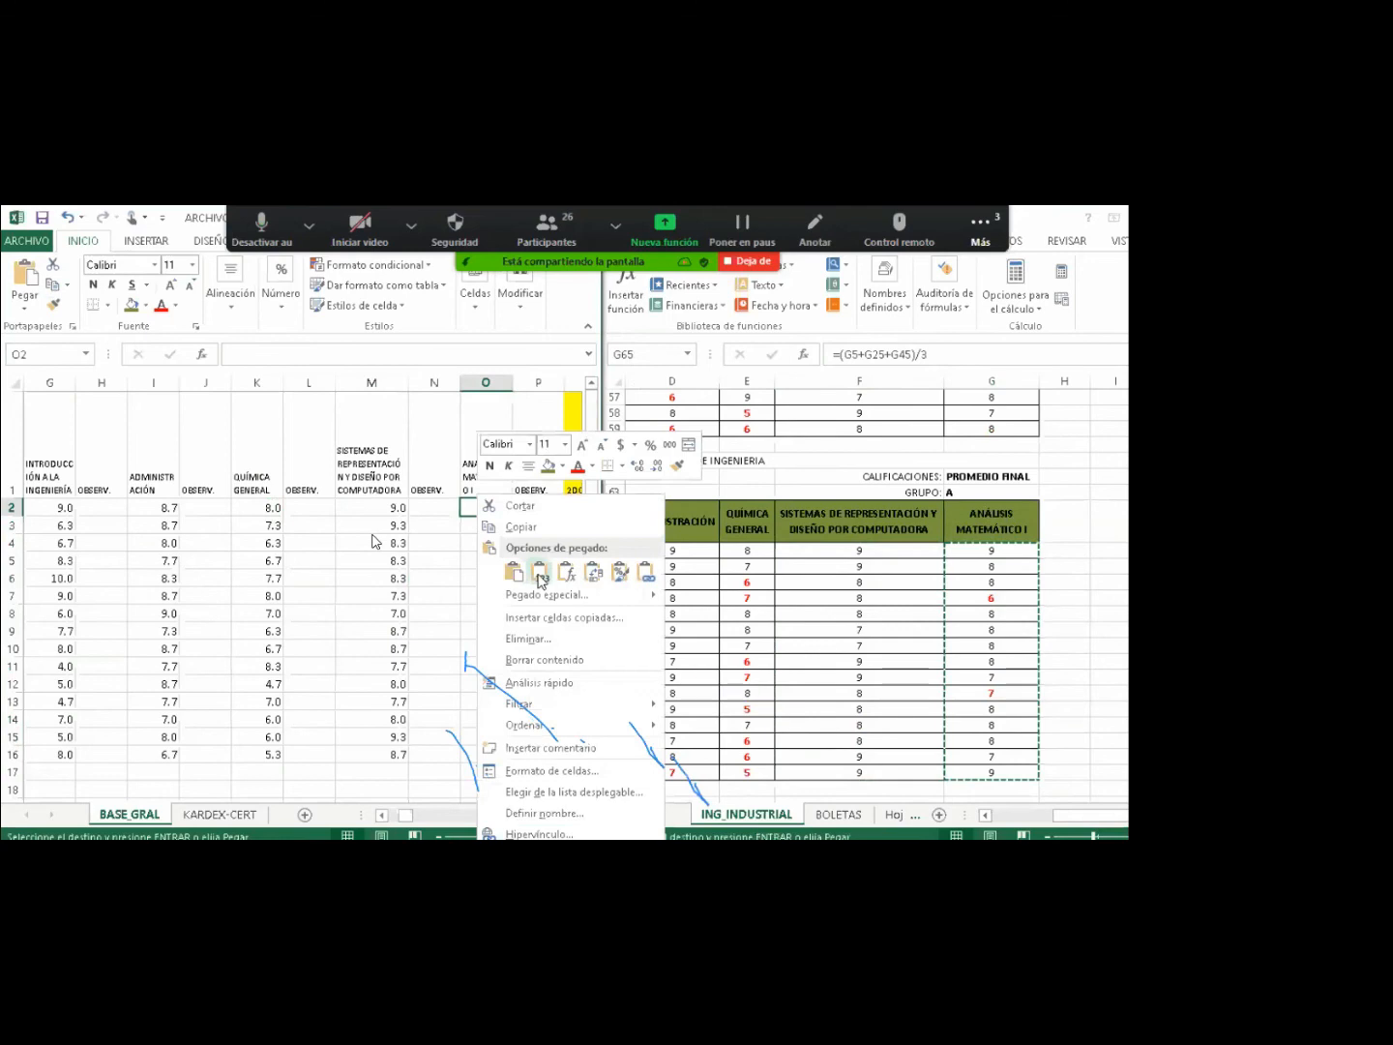
pyautogui.click(541, 580)
pyautogui.click(375, 541)
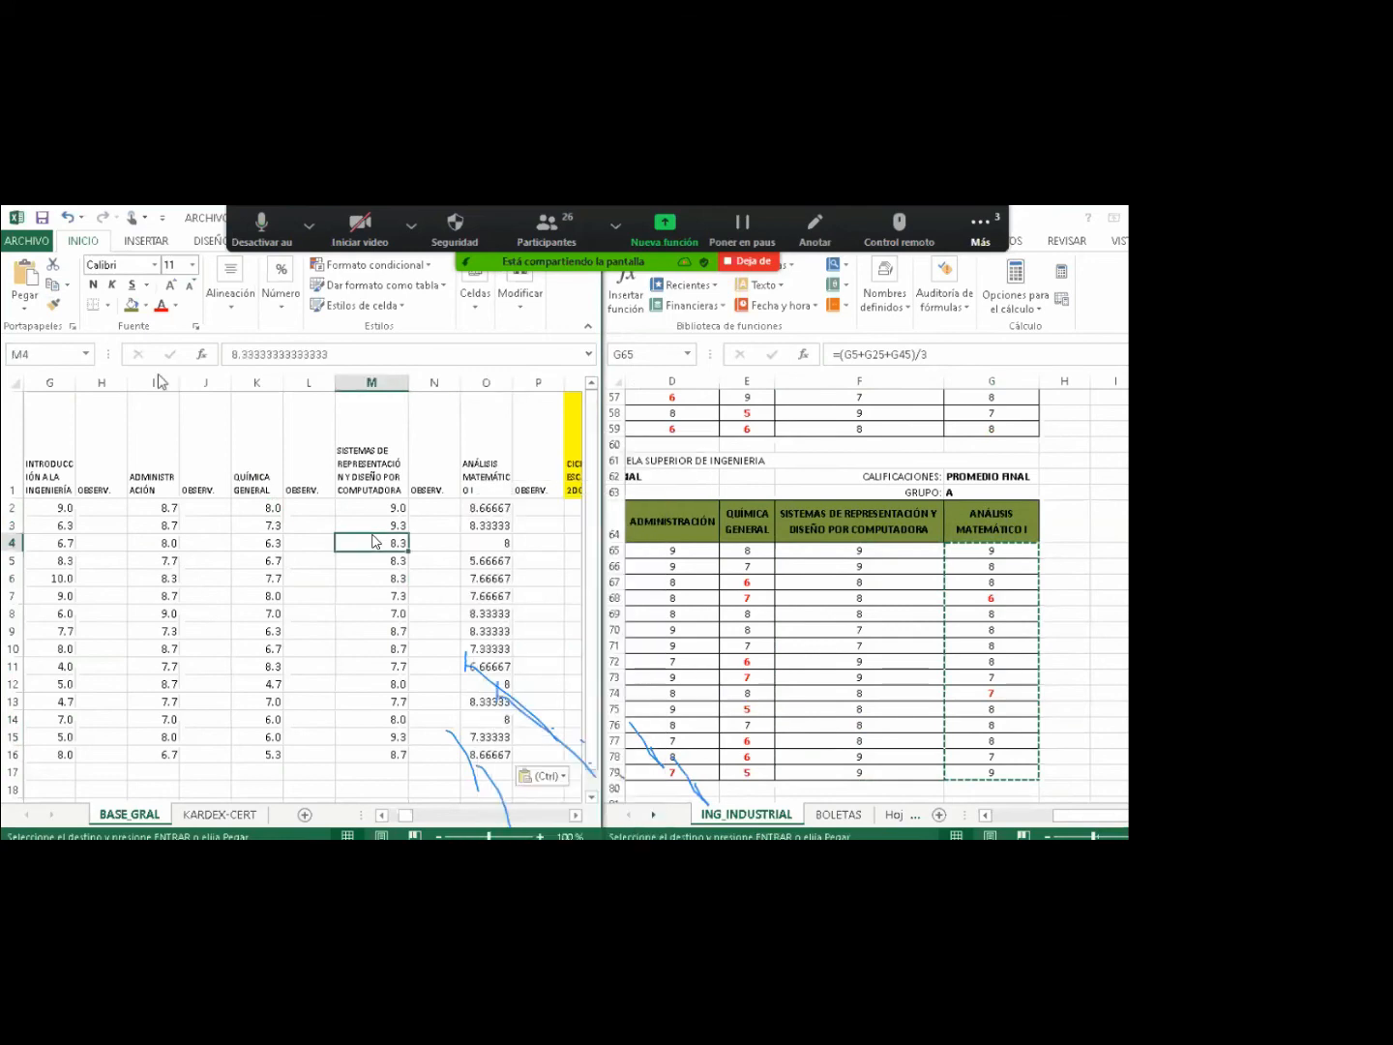
pyautogui.click(52, 305)
pyautogui.moveTo(486, 508); pyautogui.dragTo(486, 525)
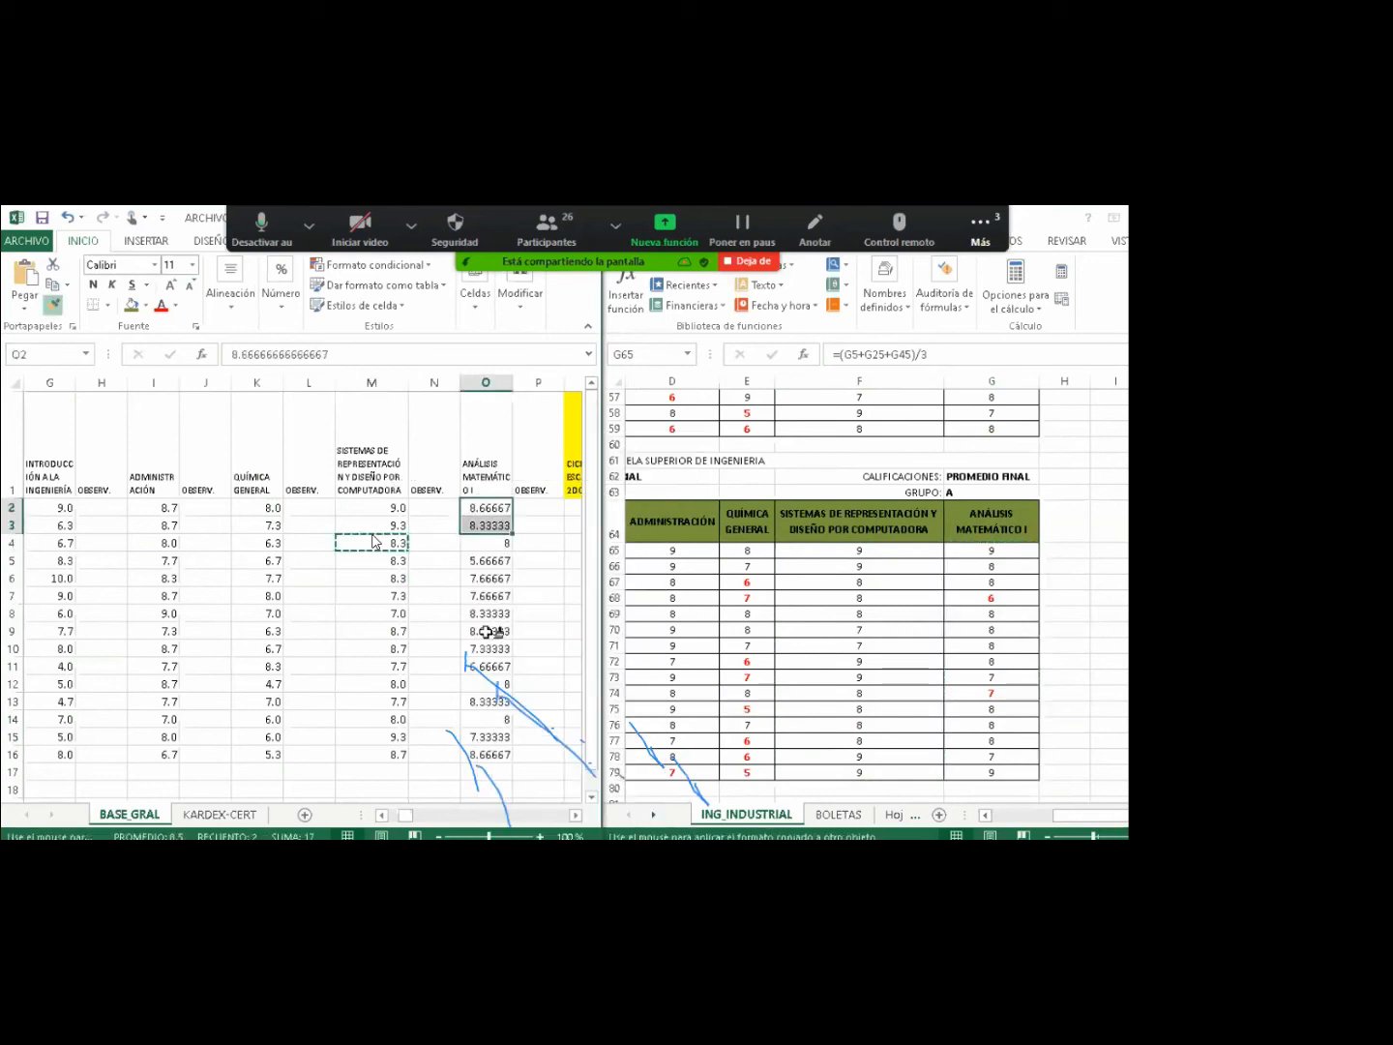
pyautogui.moveTo(486, 631); pyautogui.dragTo(488, 753)
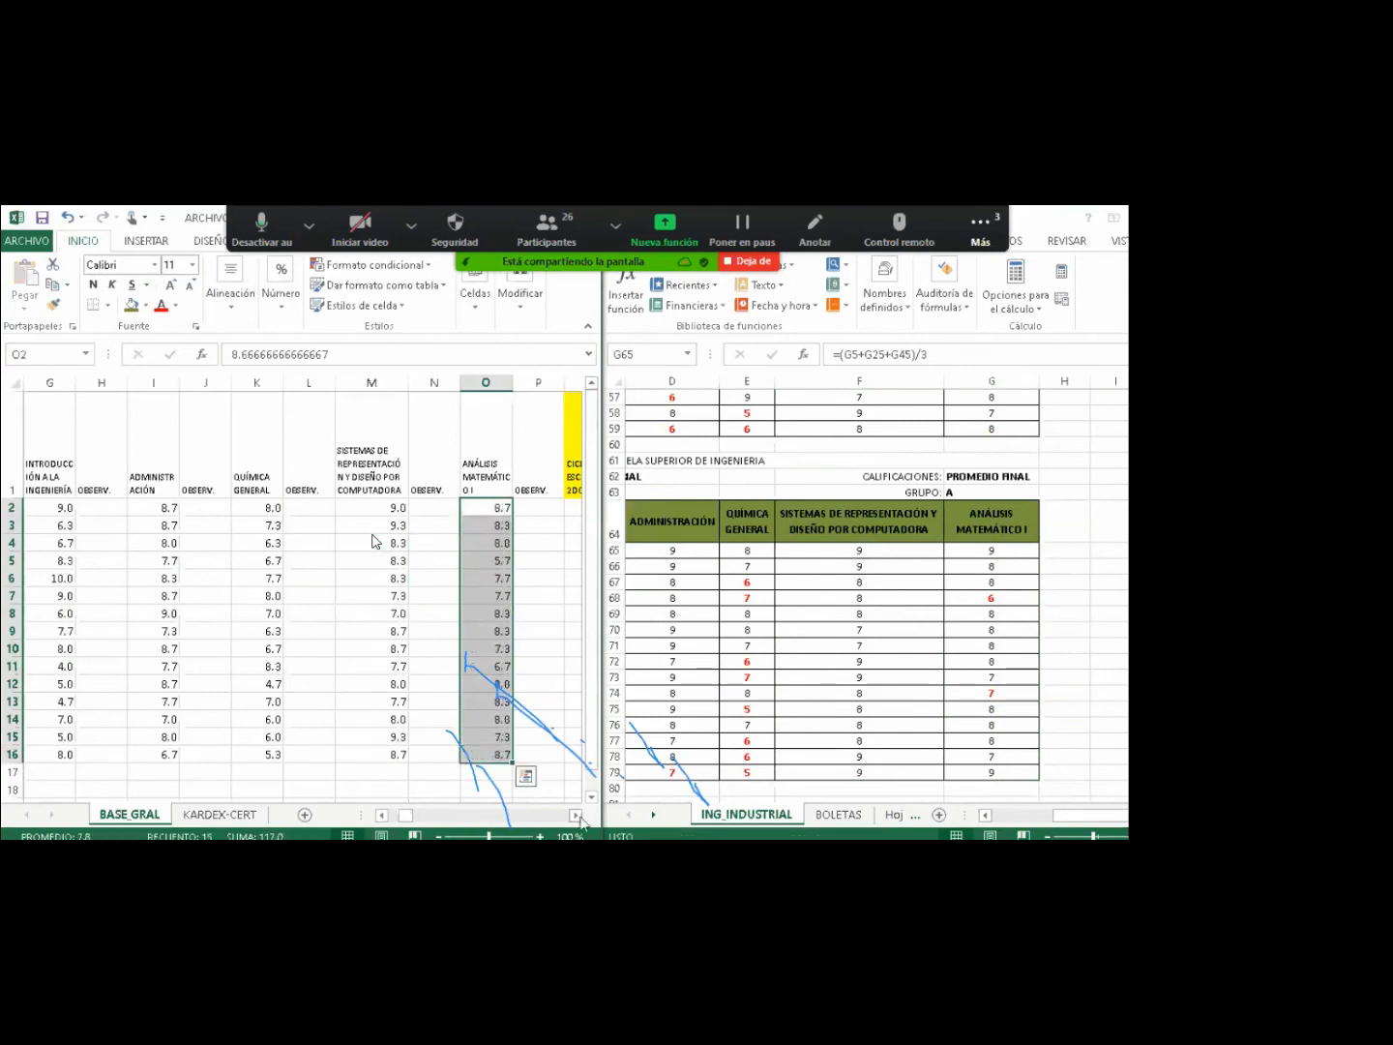
# Enter the school cycle 2020-201 in cell Q2.
pyautogui.click(576, 814)
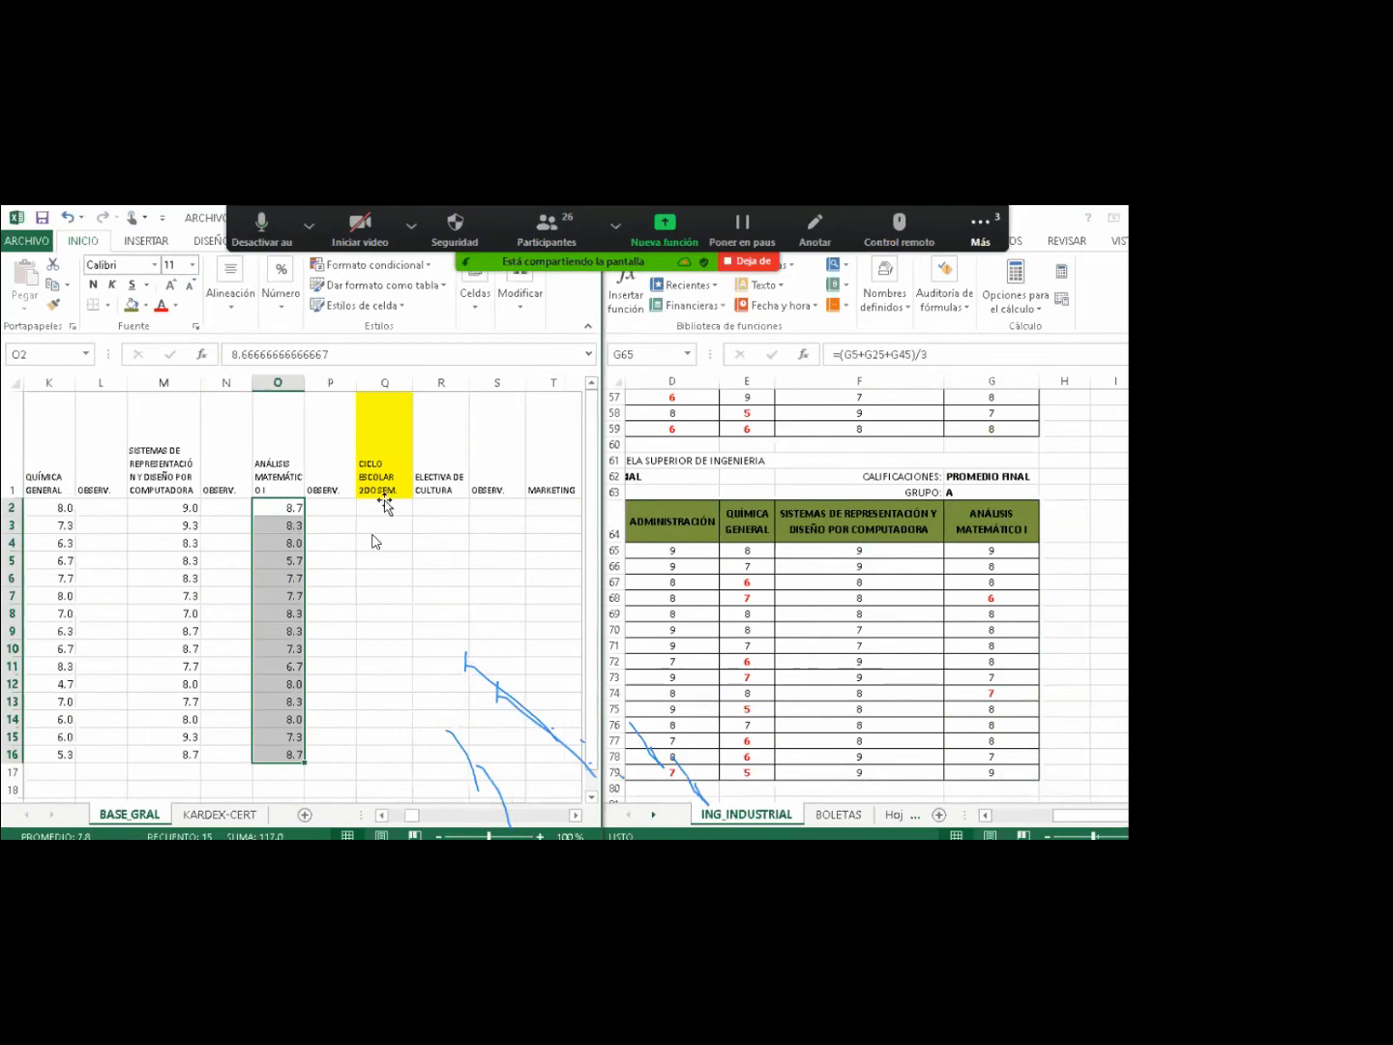
pyautogui.click(384, 506)
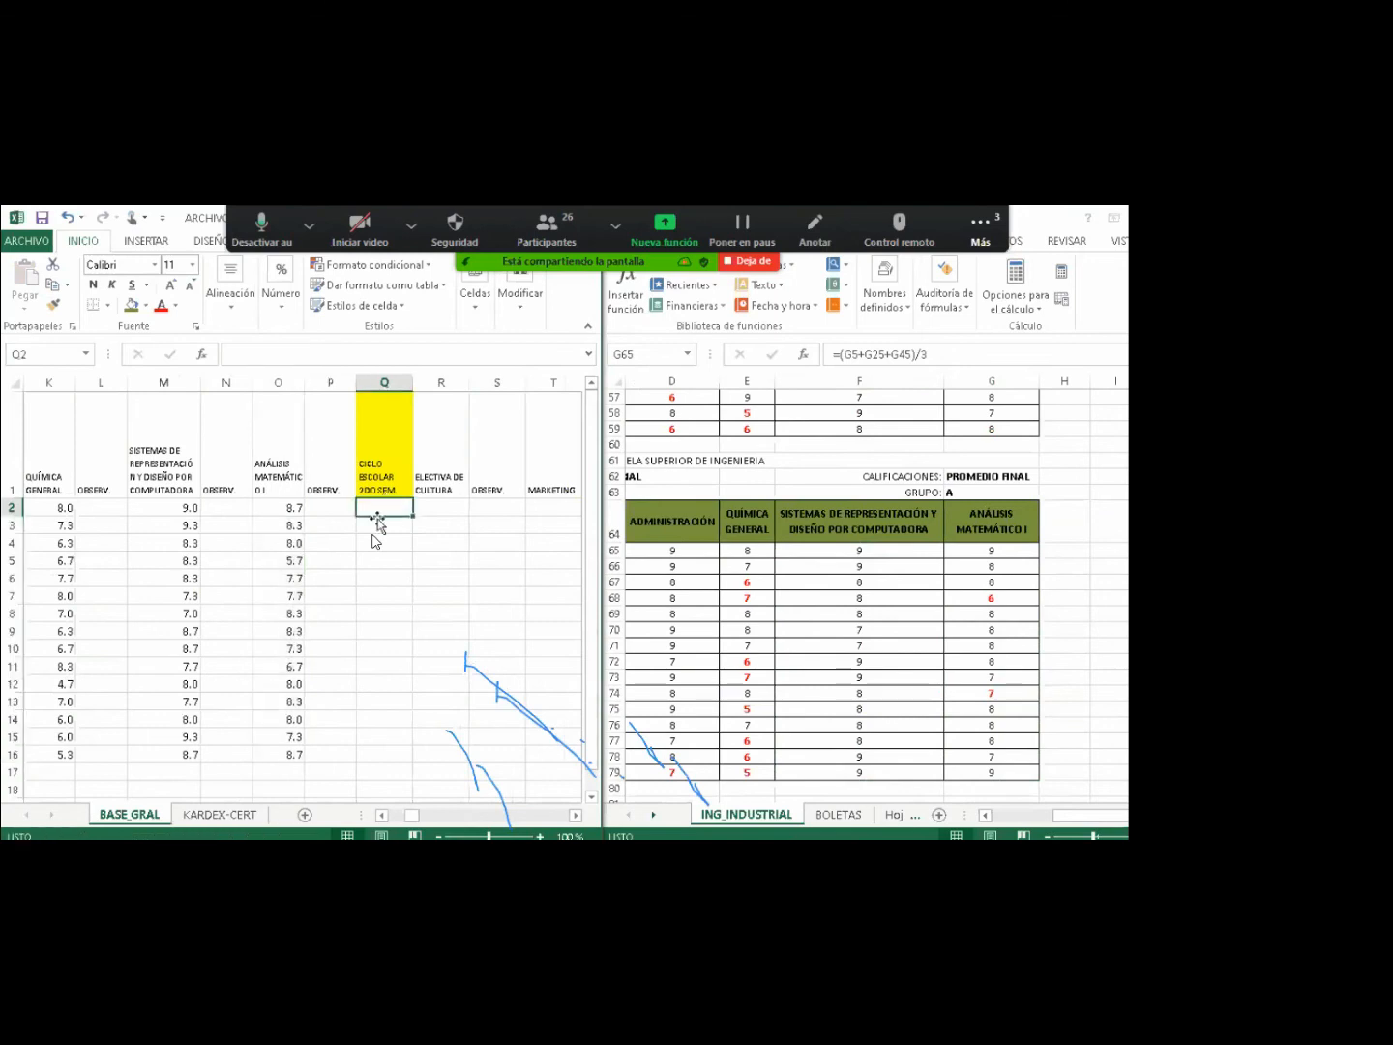
pyautogui.write('2020')
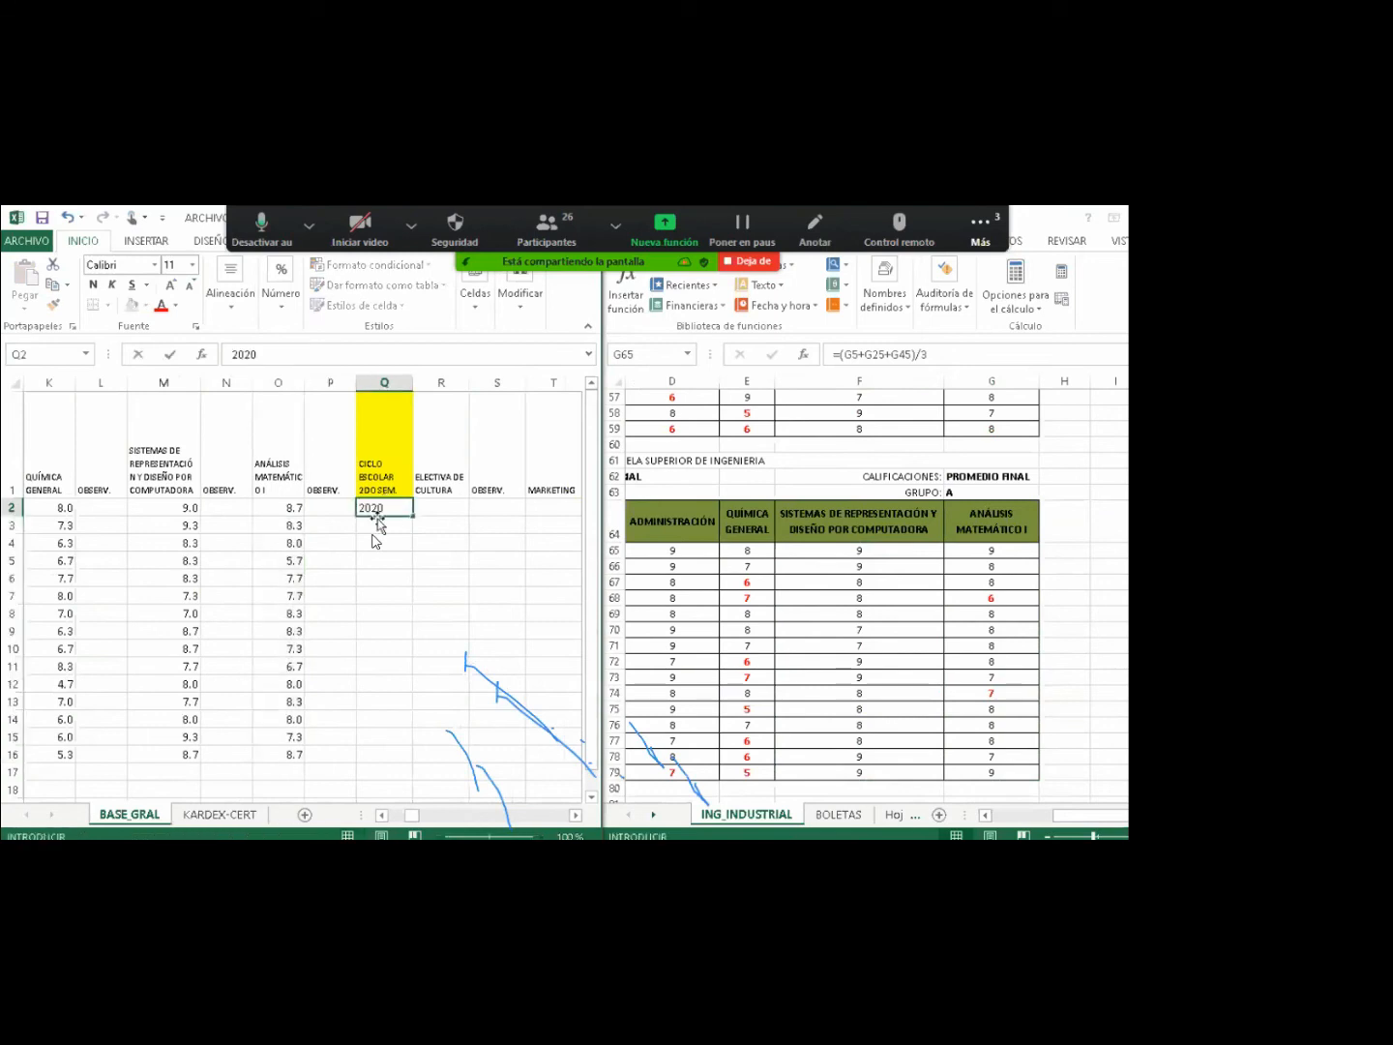
pyautogui.write('-201')
pyautogui.press('Return')
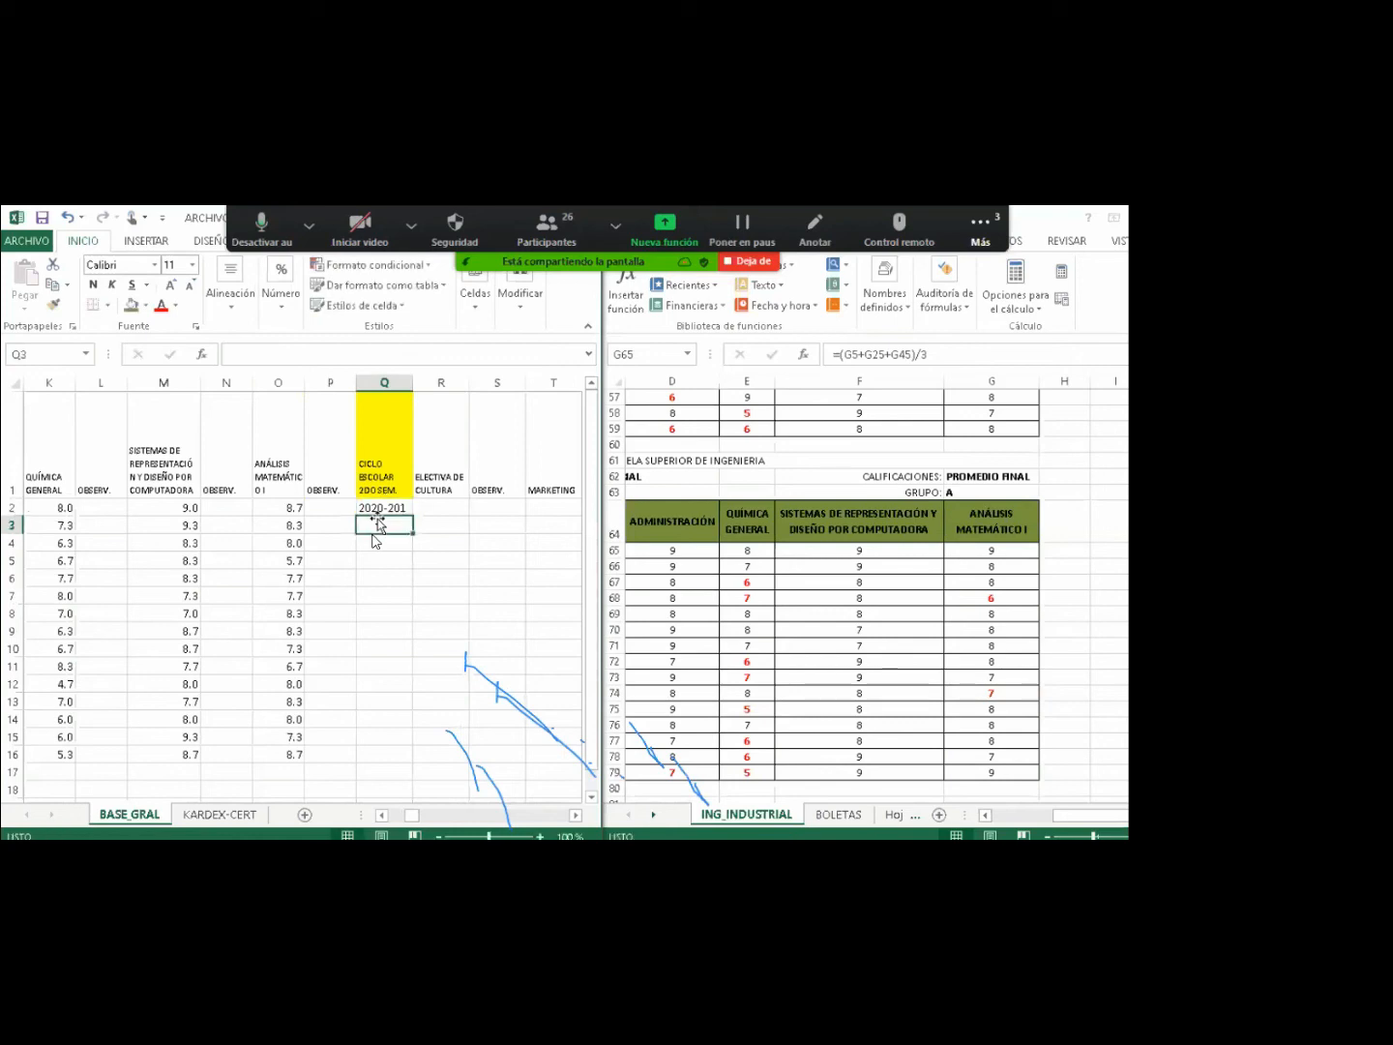
# Fill 2020-201 down through Q16, then start closing the source workbook.
pyautogui.moveTo(379, 508); pyautogui.dragTo(382, 757)
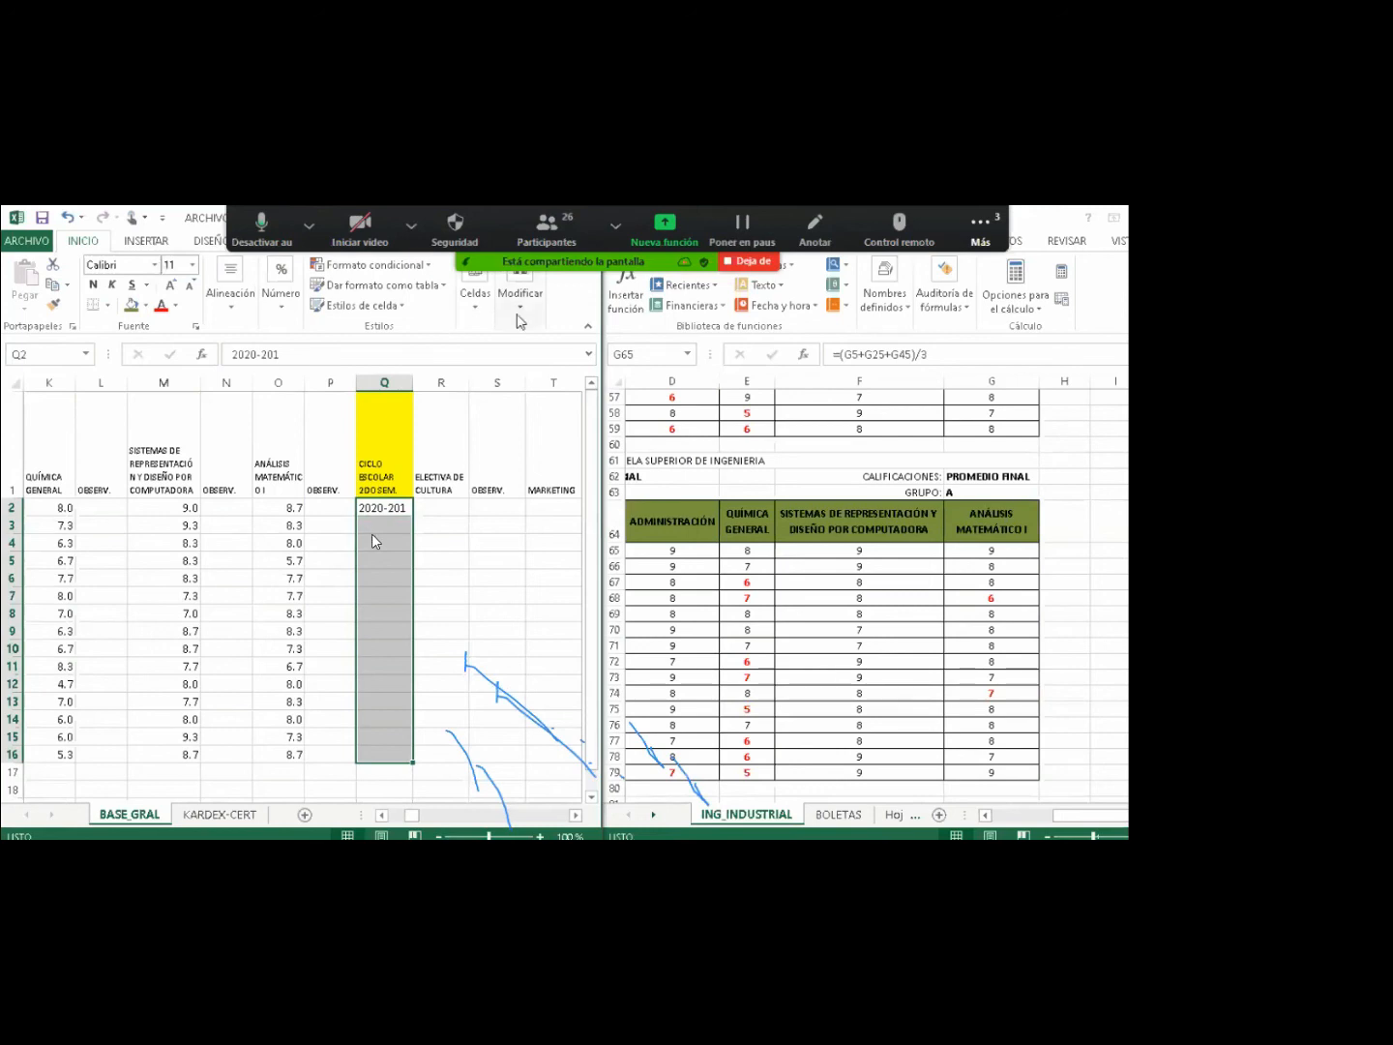
pyautogui.click(521, 305)
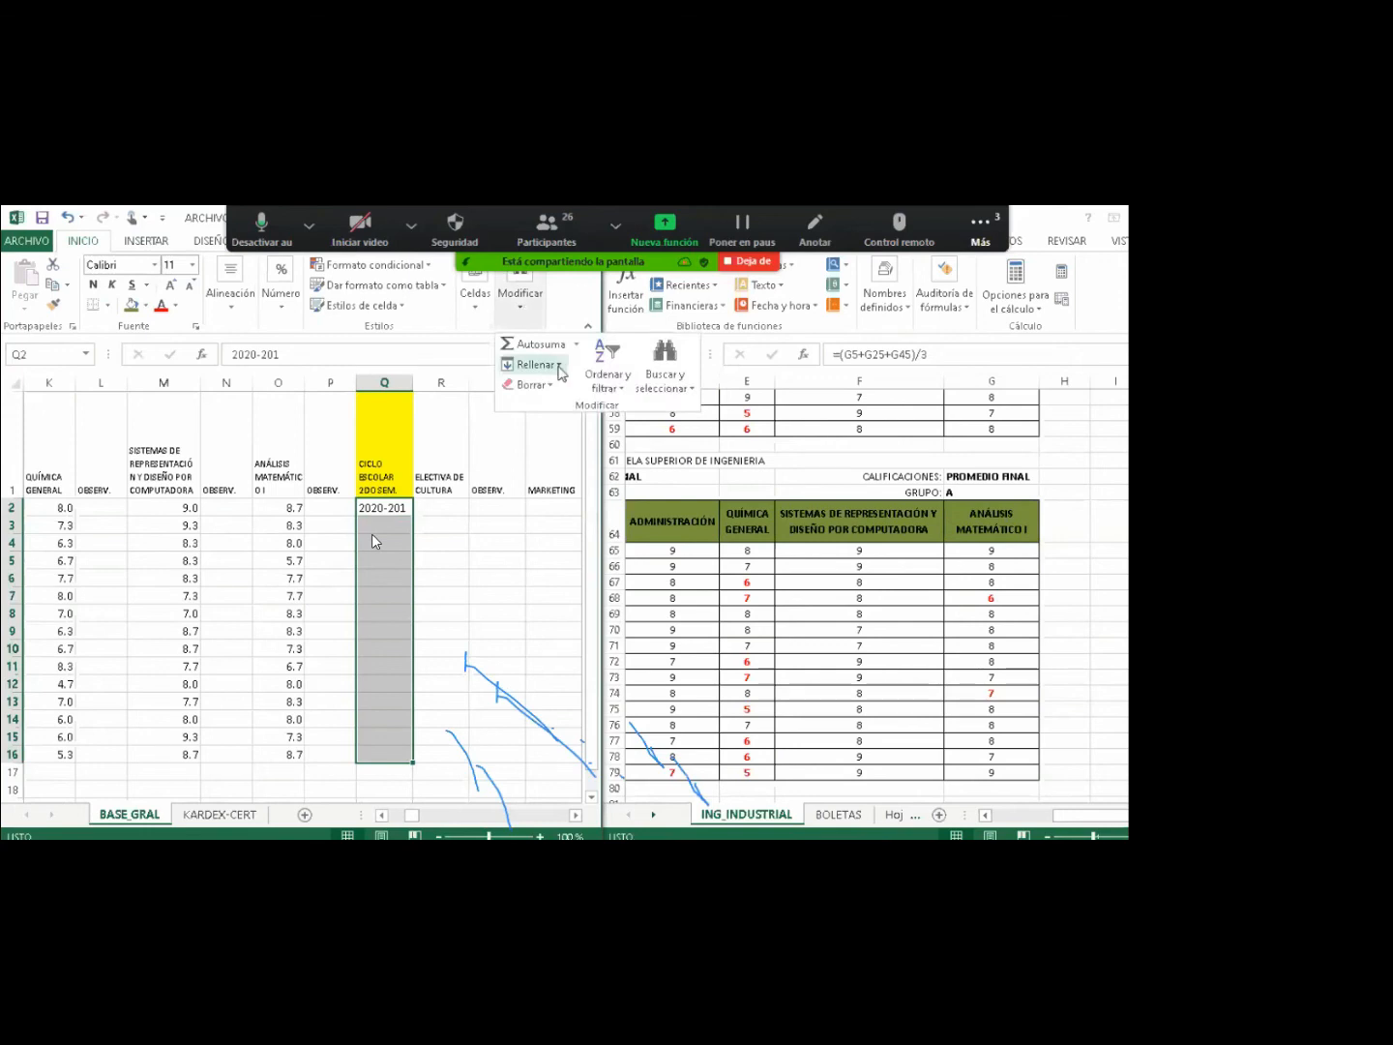
pyautogui.click(558, 367)
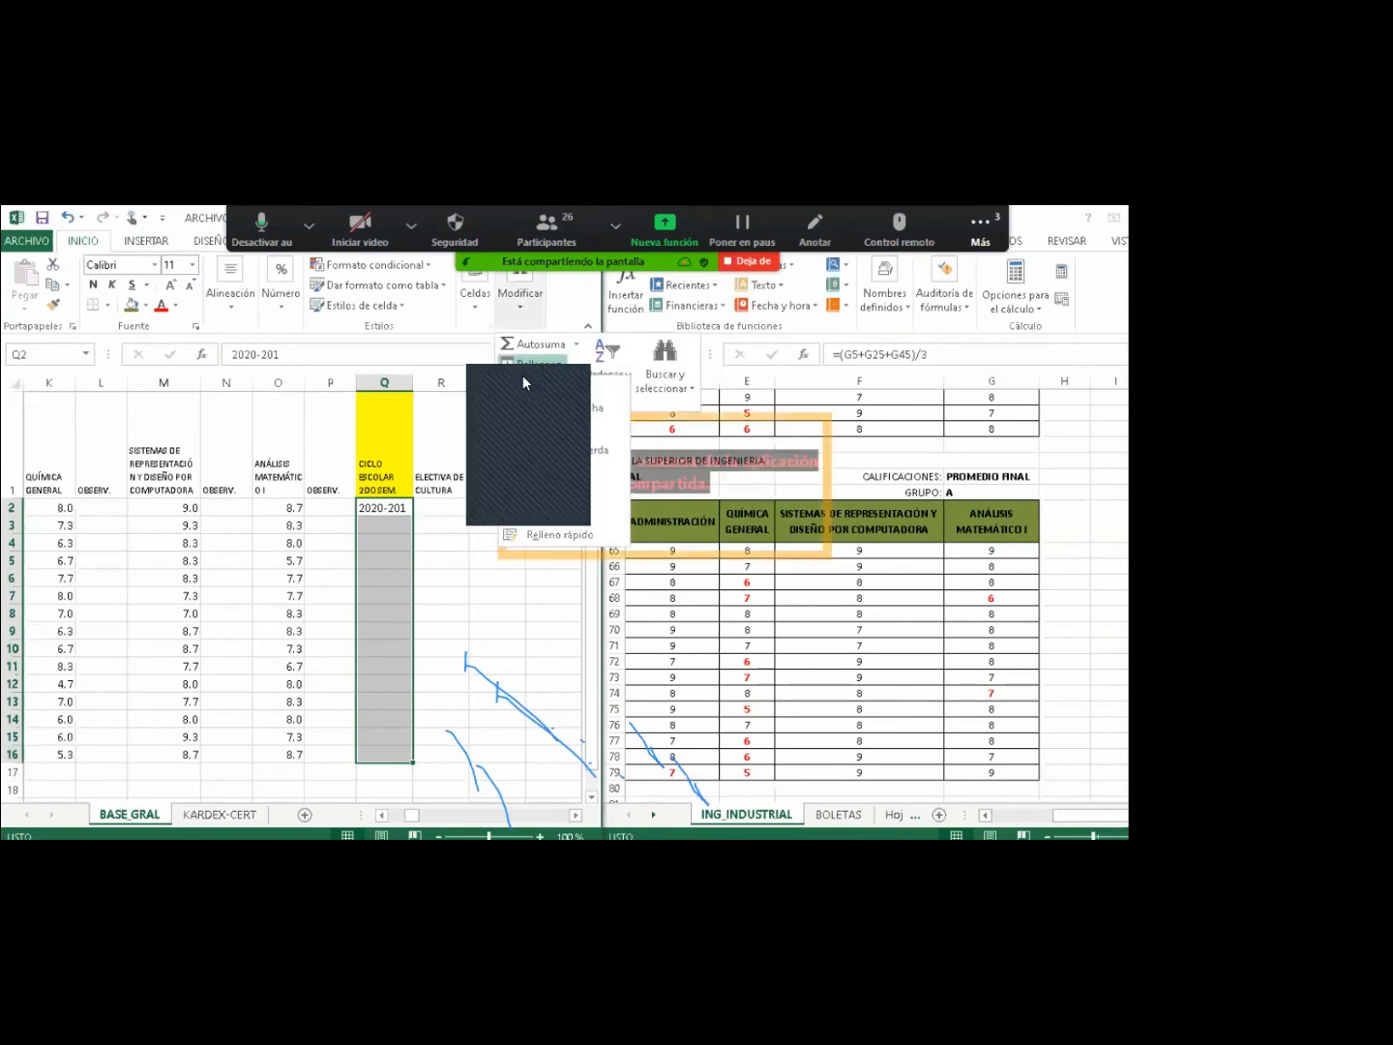
pyautogui.click(522, 385)
pyautogui.click(409, 542)
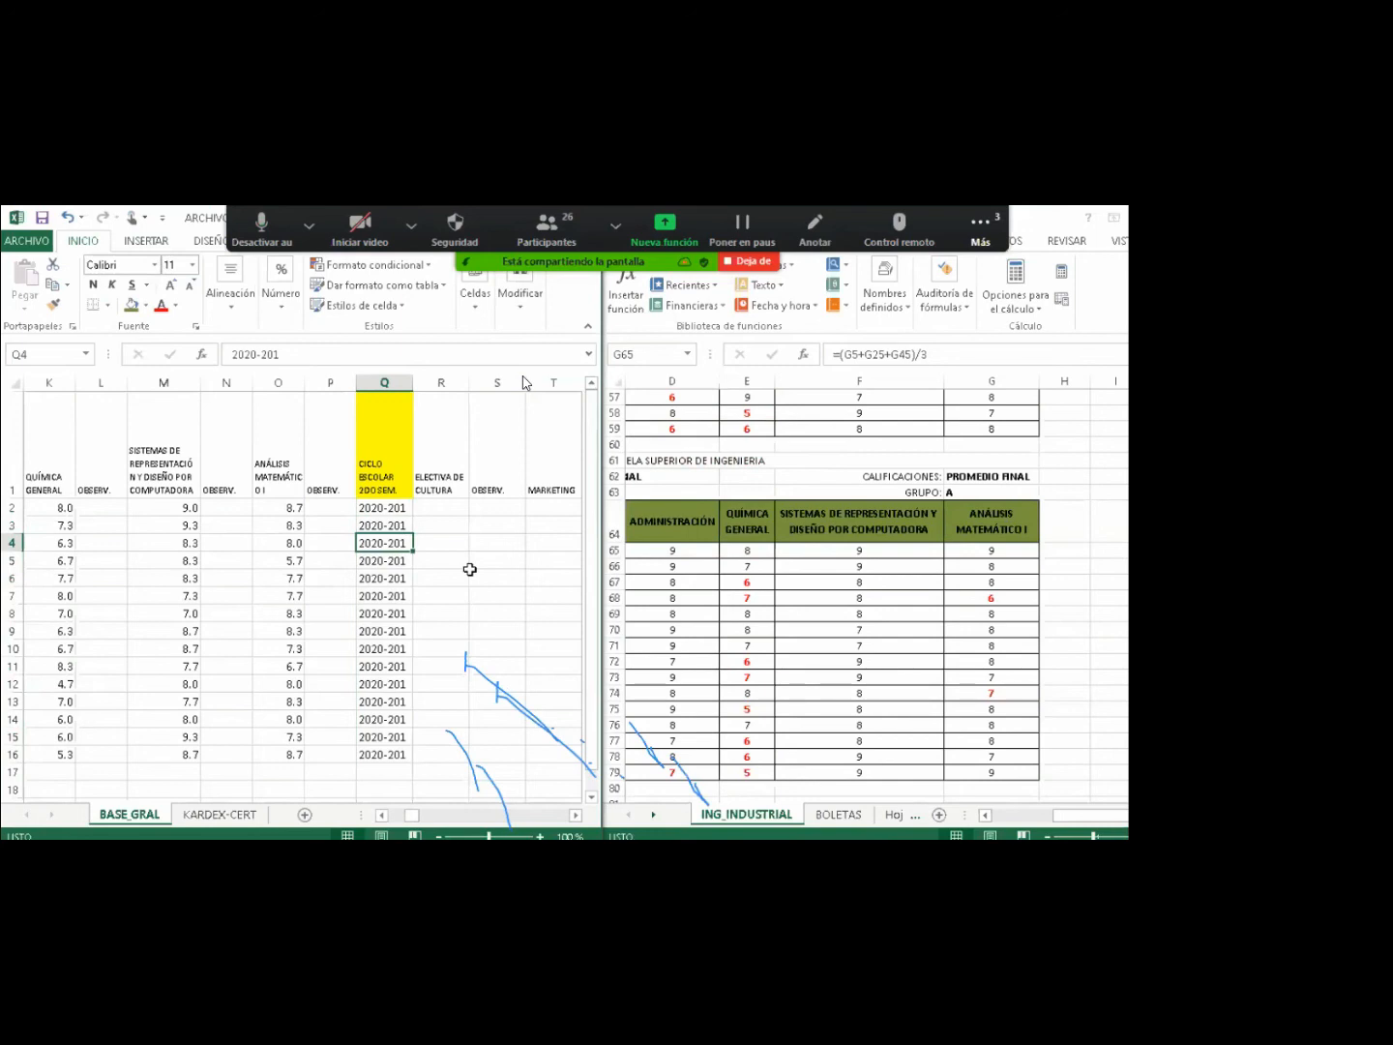
pyautogui.hotkey('alt', 'Tab')
pyautogui.hotkey('alt', 'F4')
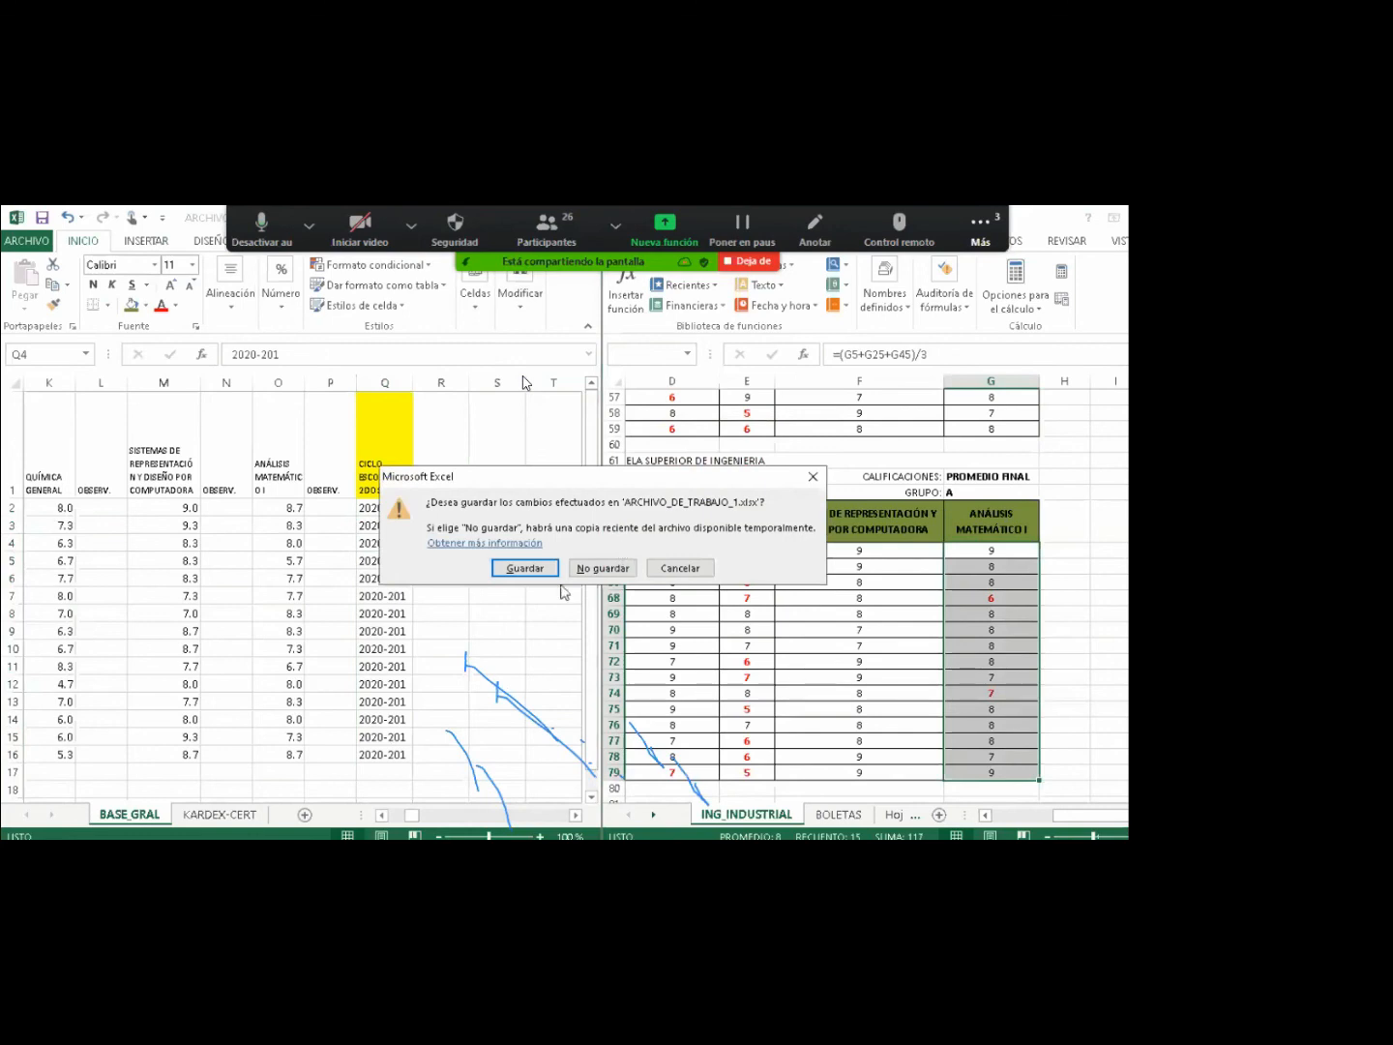
# Save ARCHIVO_DE_TRABAJO_1, maximize the BASE GRAL window and scroll back toward column A.
pyautogui.press('Return')
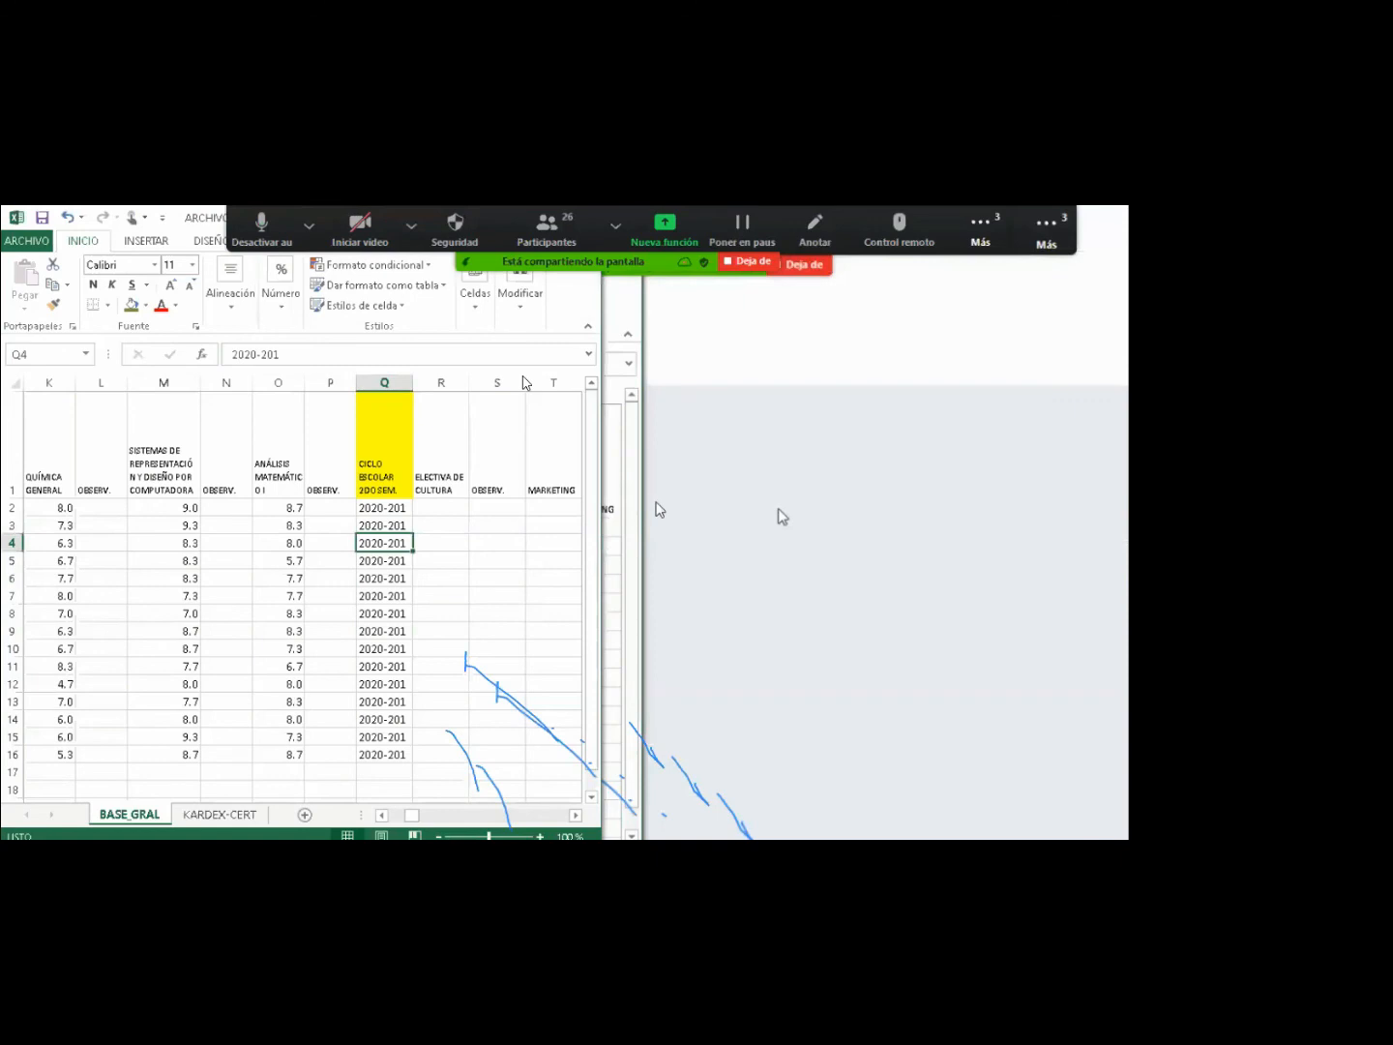
pyautogui.doubleClick(187, 223)
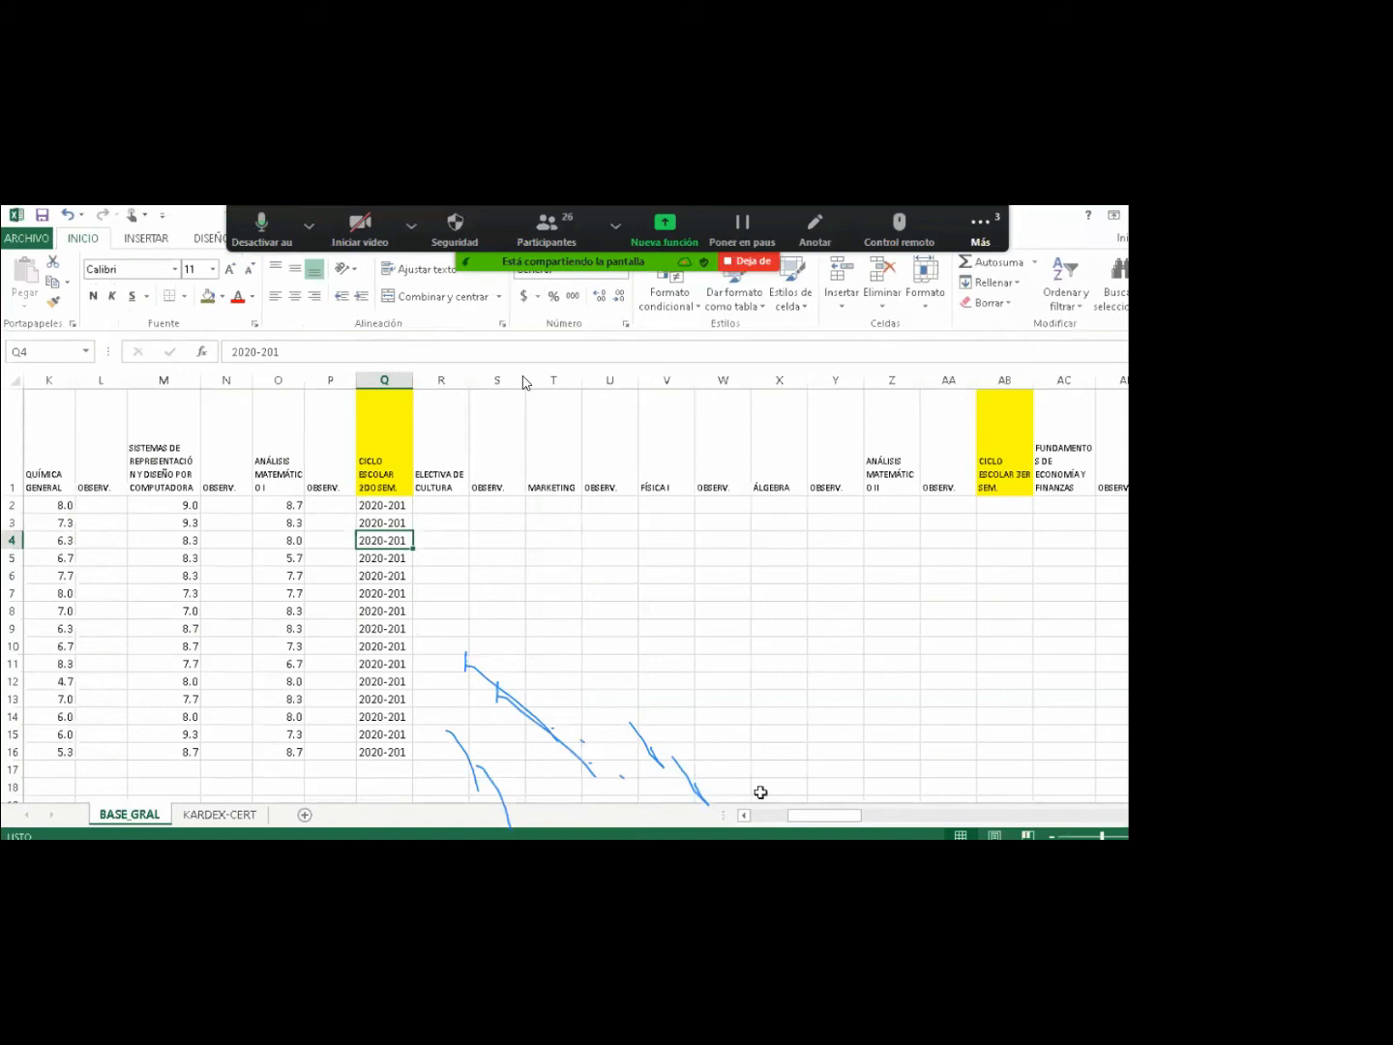
pyautogui.moveTo(791, 814); pyautogui.dragTo(758, 824)
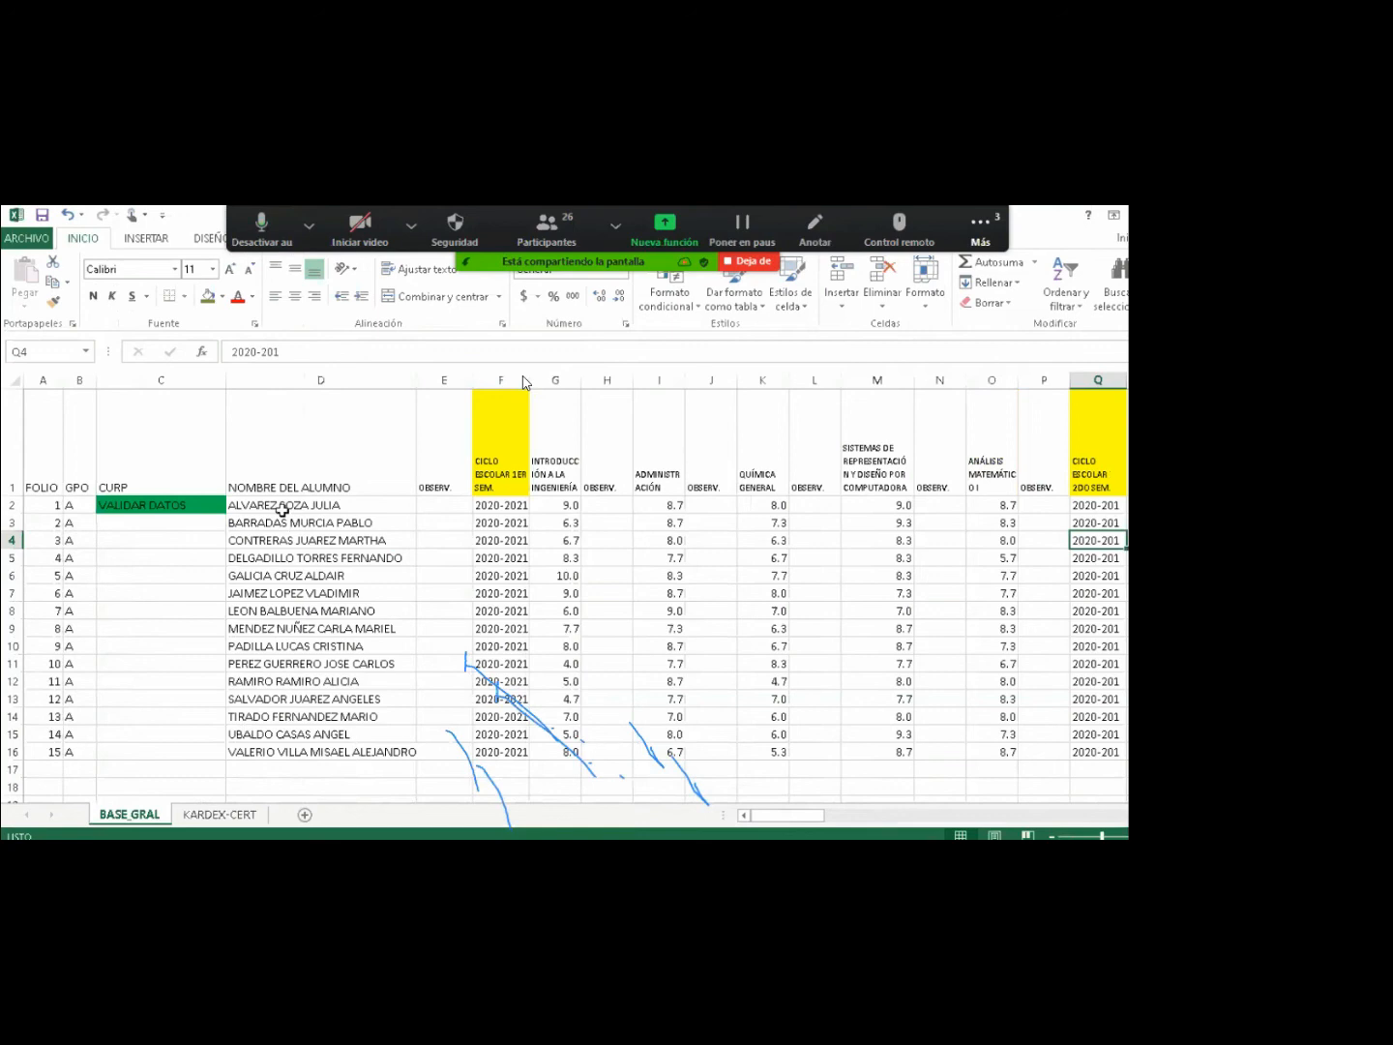
# Re-maximize the Excel window and select the NOMBRE DEL ALUMNO header cell.
pyautogui.click(281, 465)
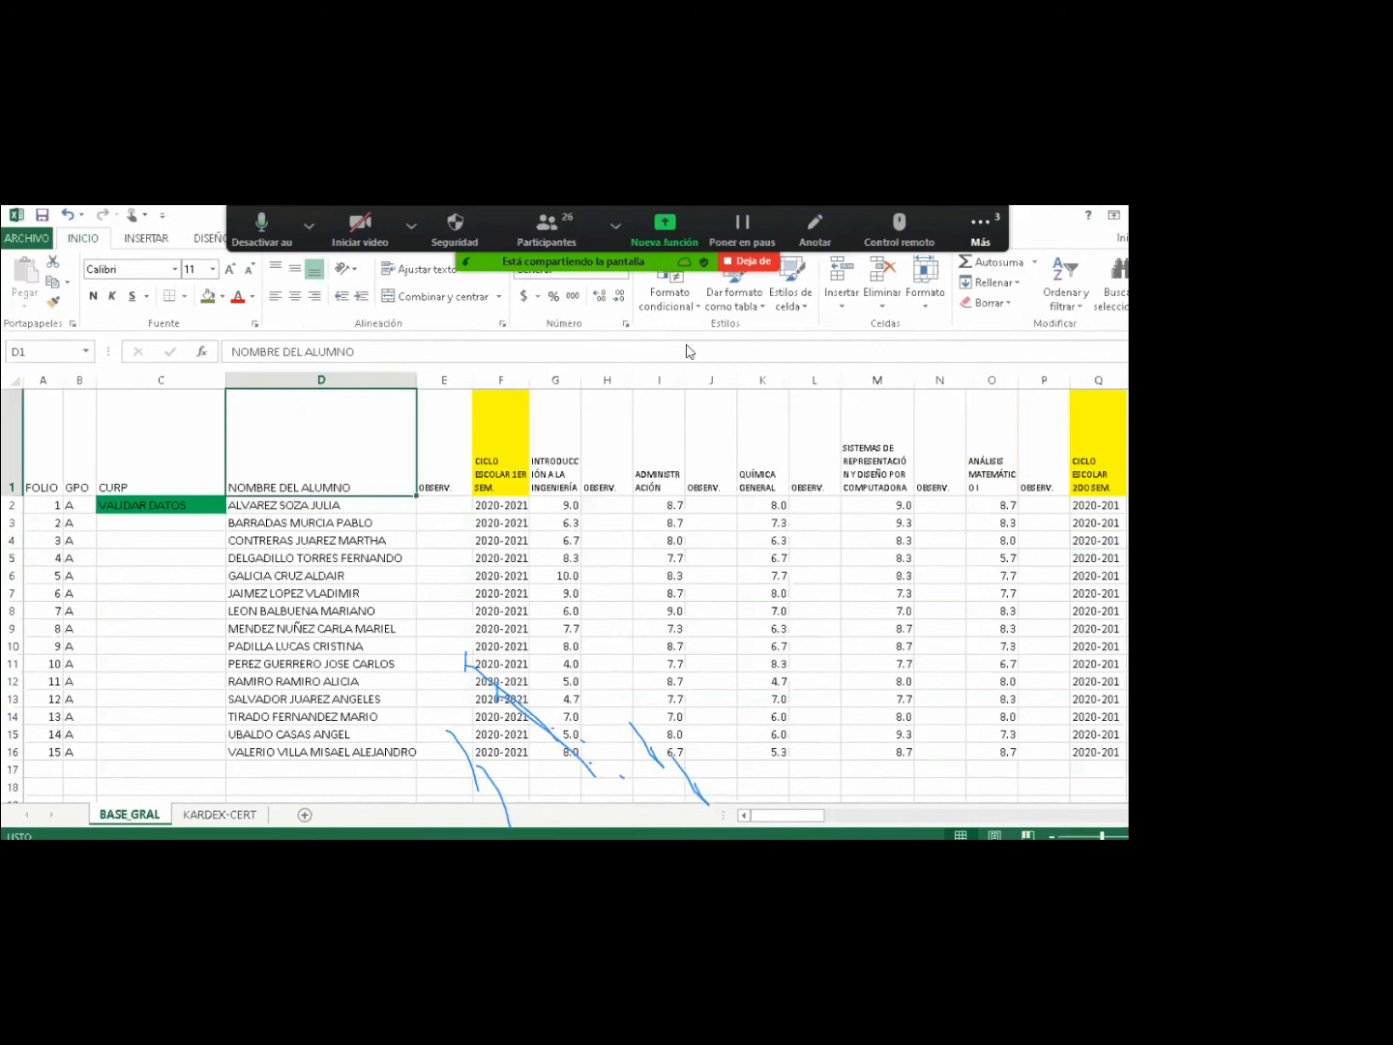
pyautogui.press('super+Left')
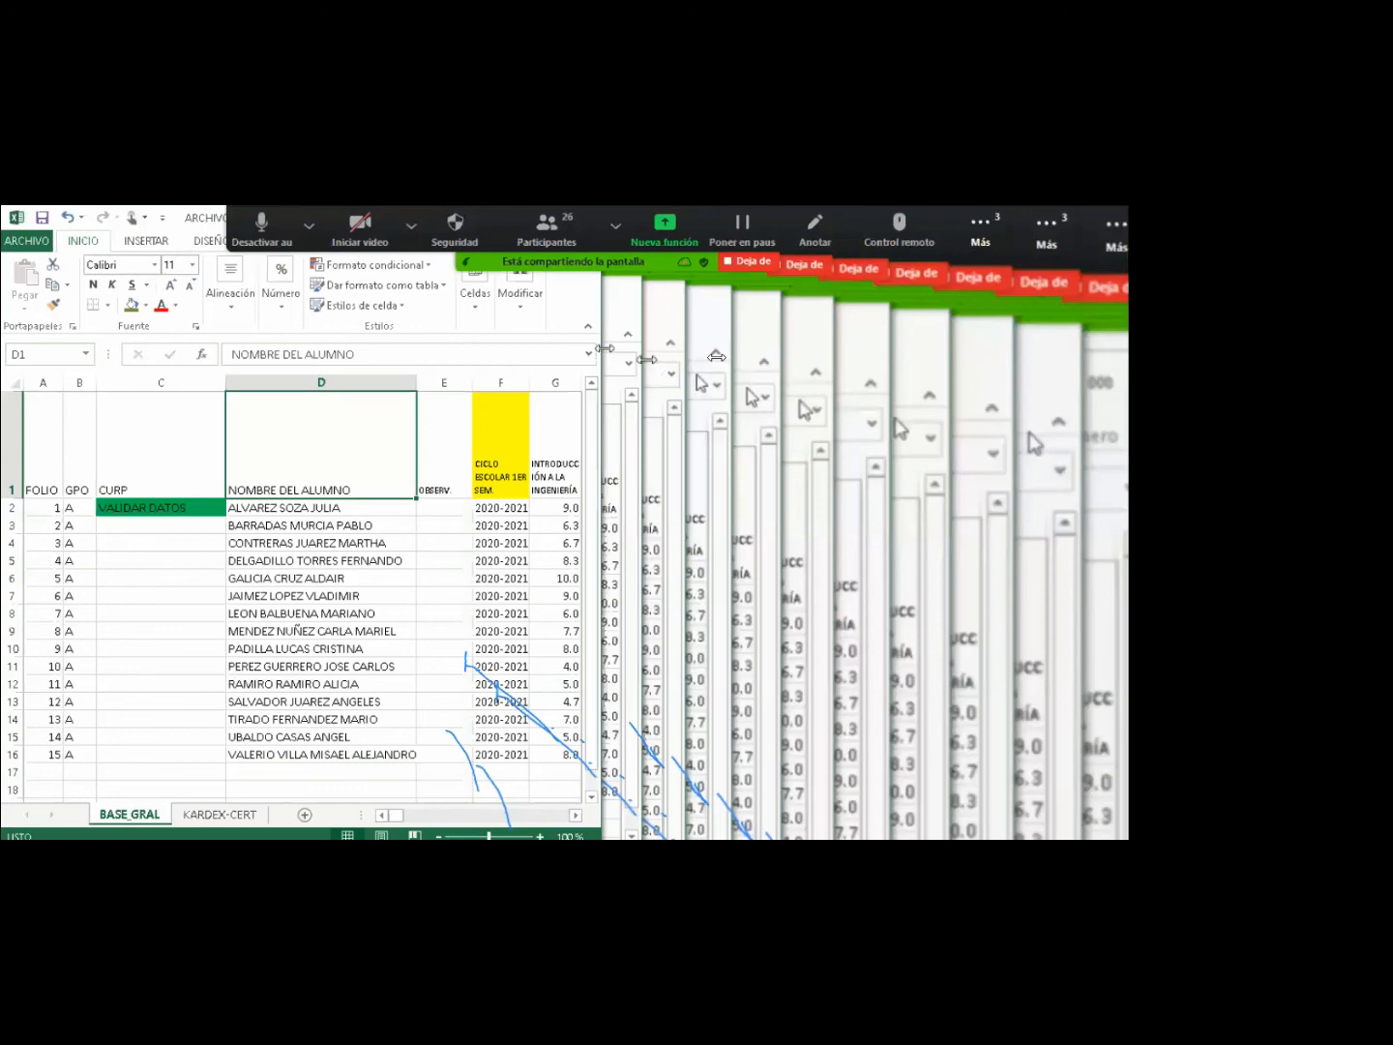
pyautogui.doubleClick(191, 221)
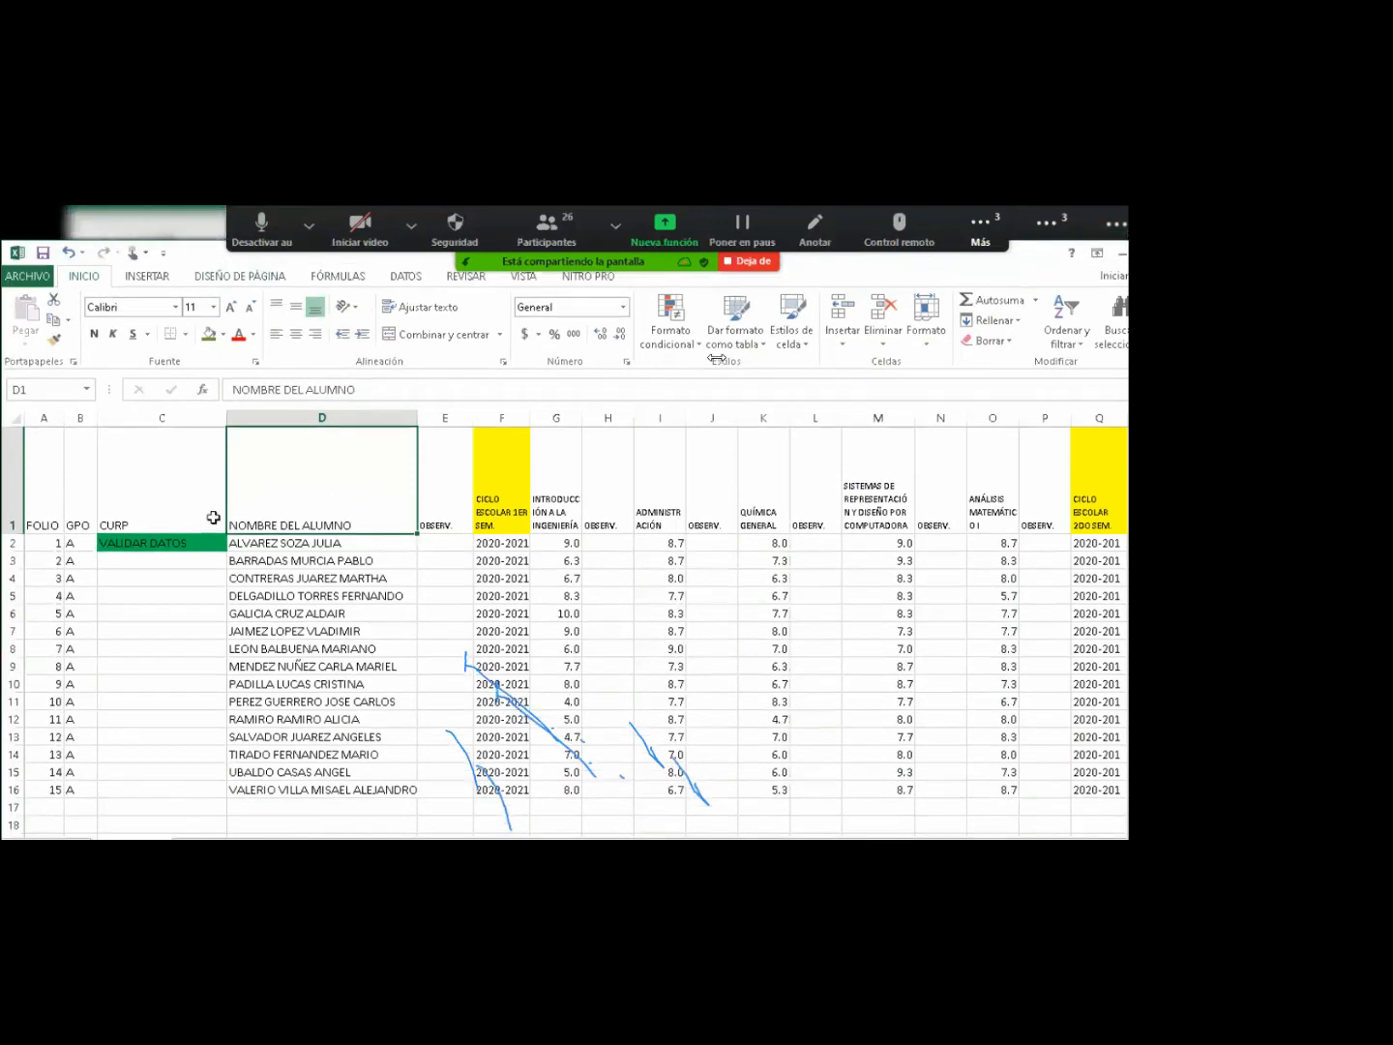
pyautogui.click(52, 488)
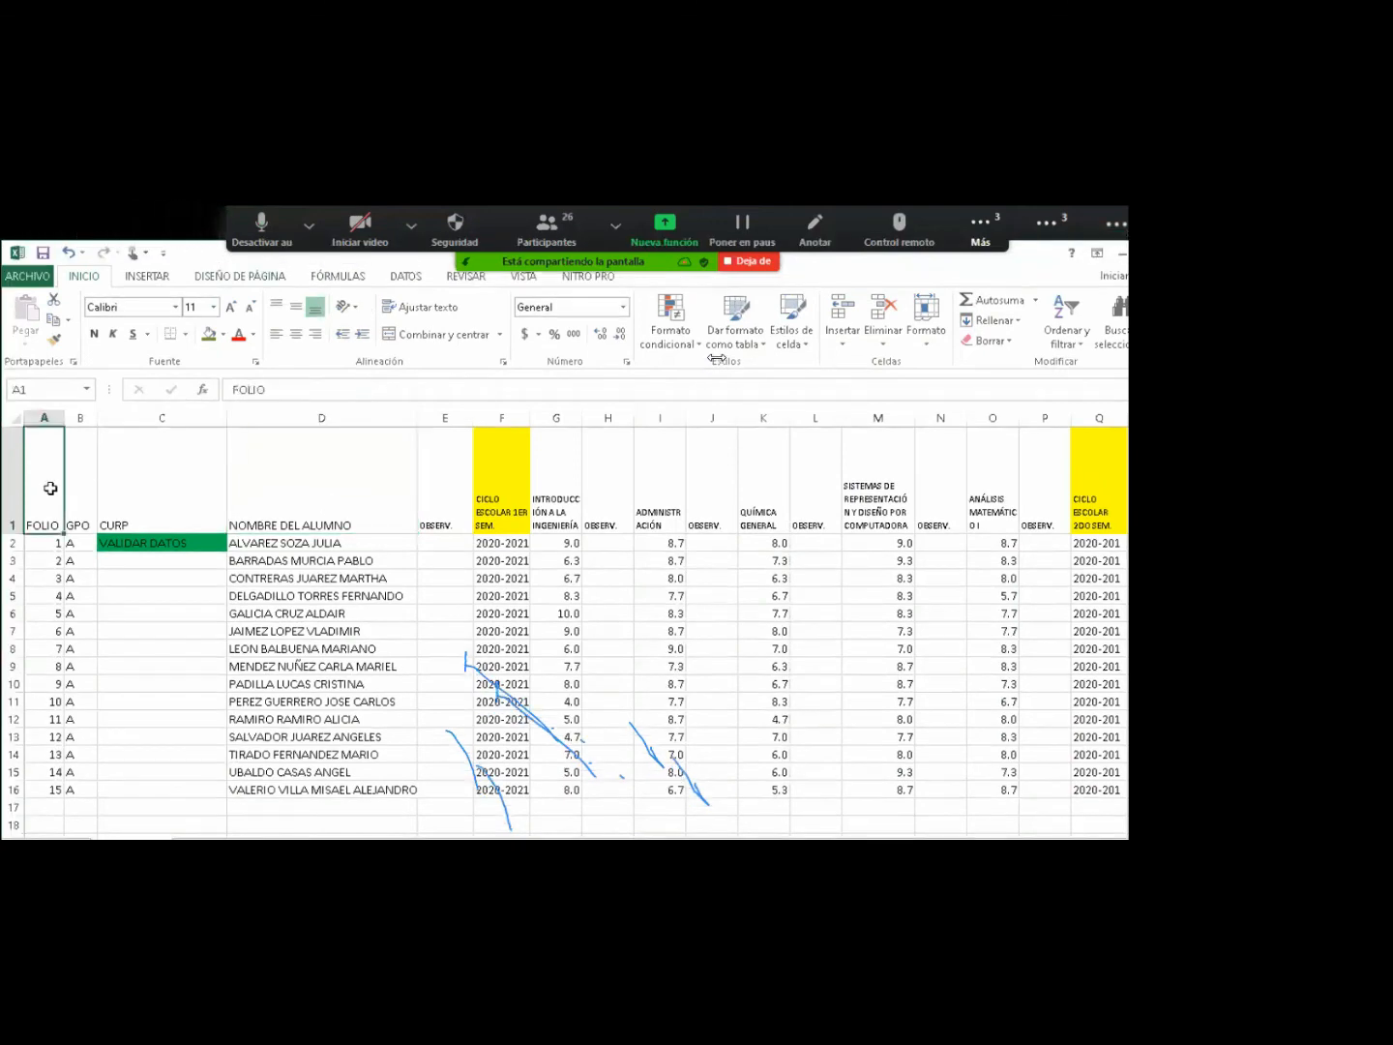
pyautogui.click(310, 465)
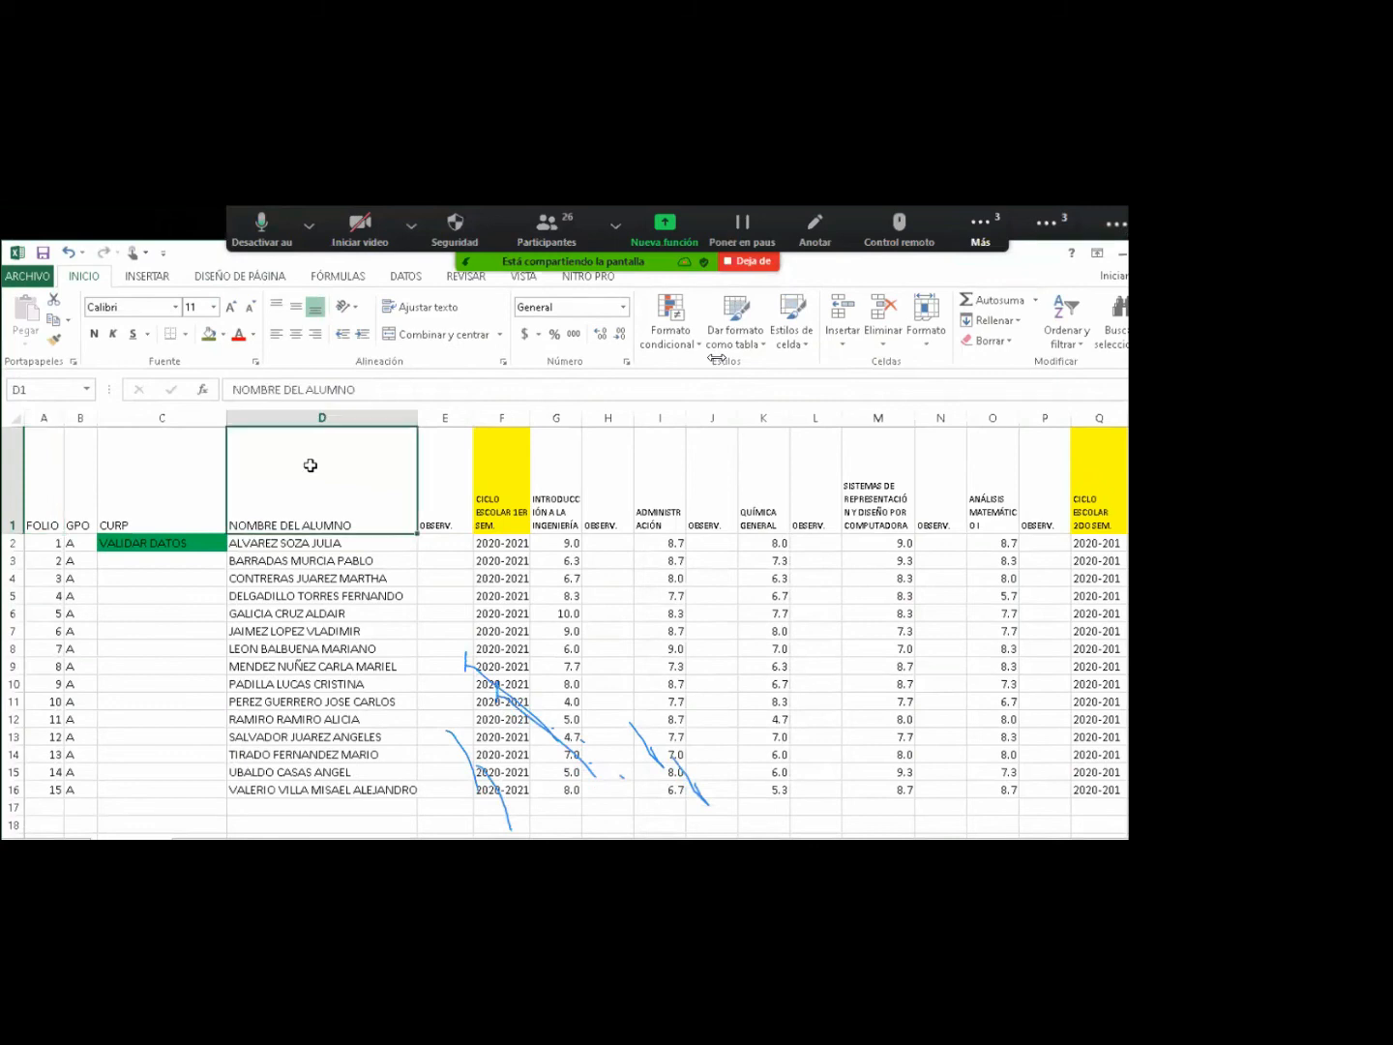
pyautogui.click(405, 277)
# Turn on filters for the BASE GRAL header row and check them across all columns.
pyautogui.click(476, 314)
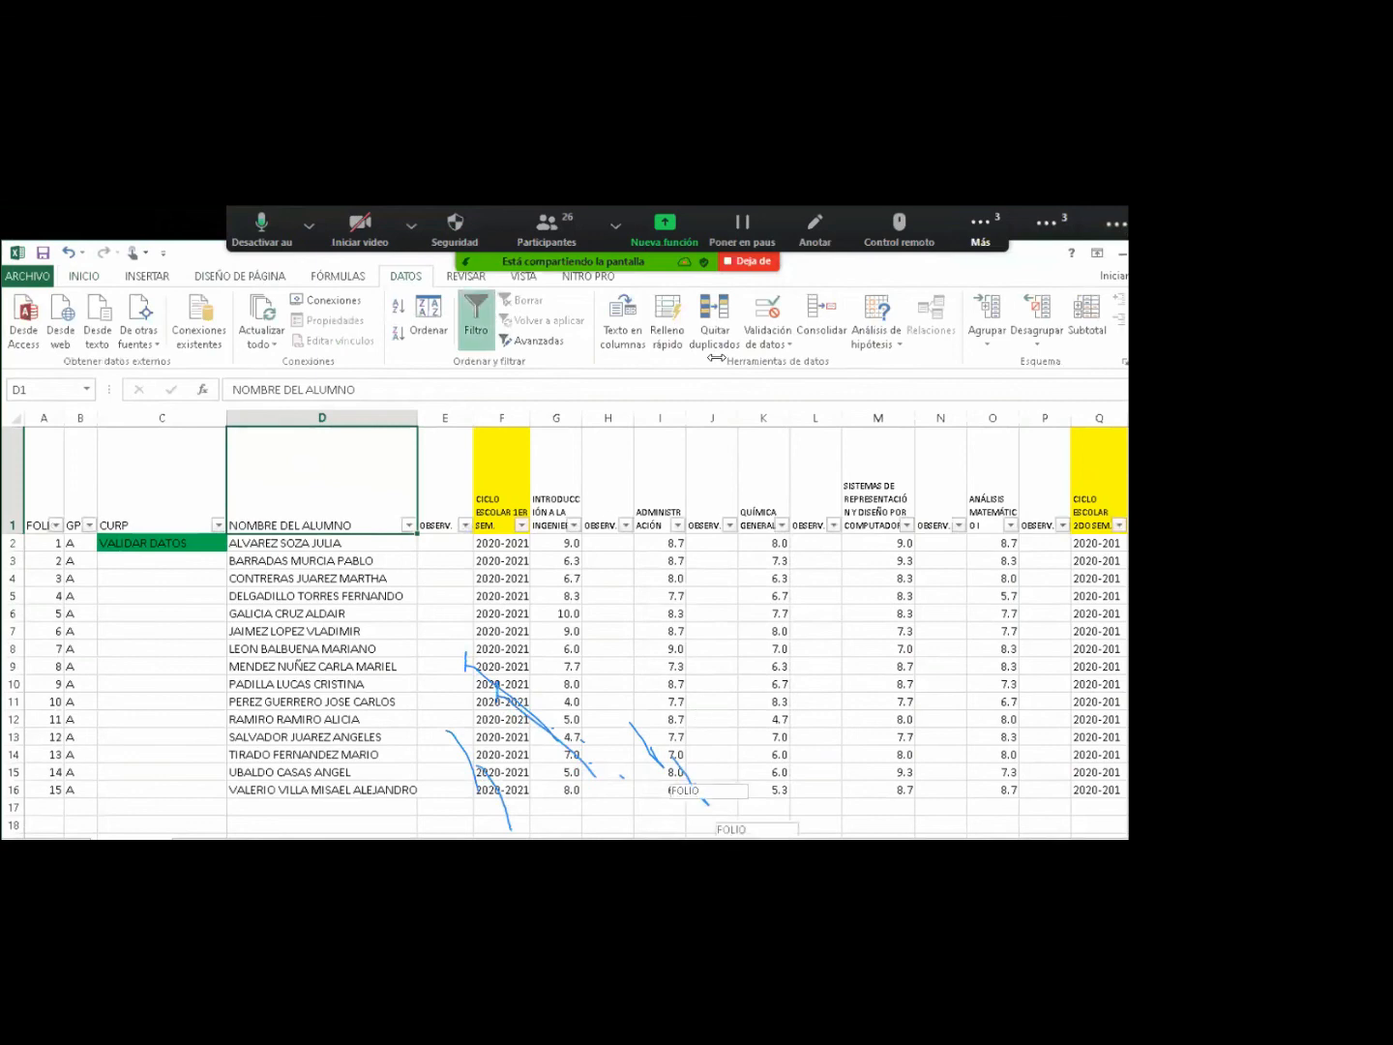
pyautogui.hscroll(8, 742, 779)
pyautogui.hscroll(4, 716, 358)
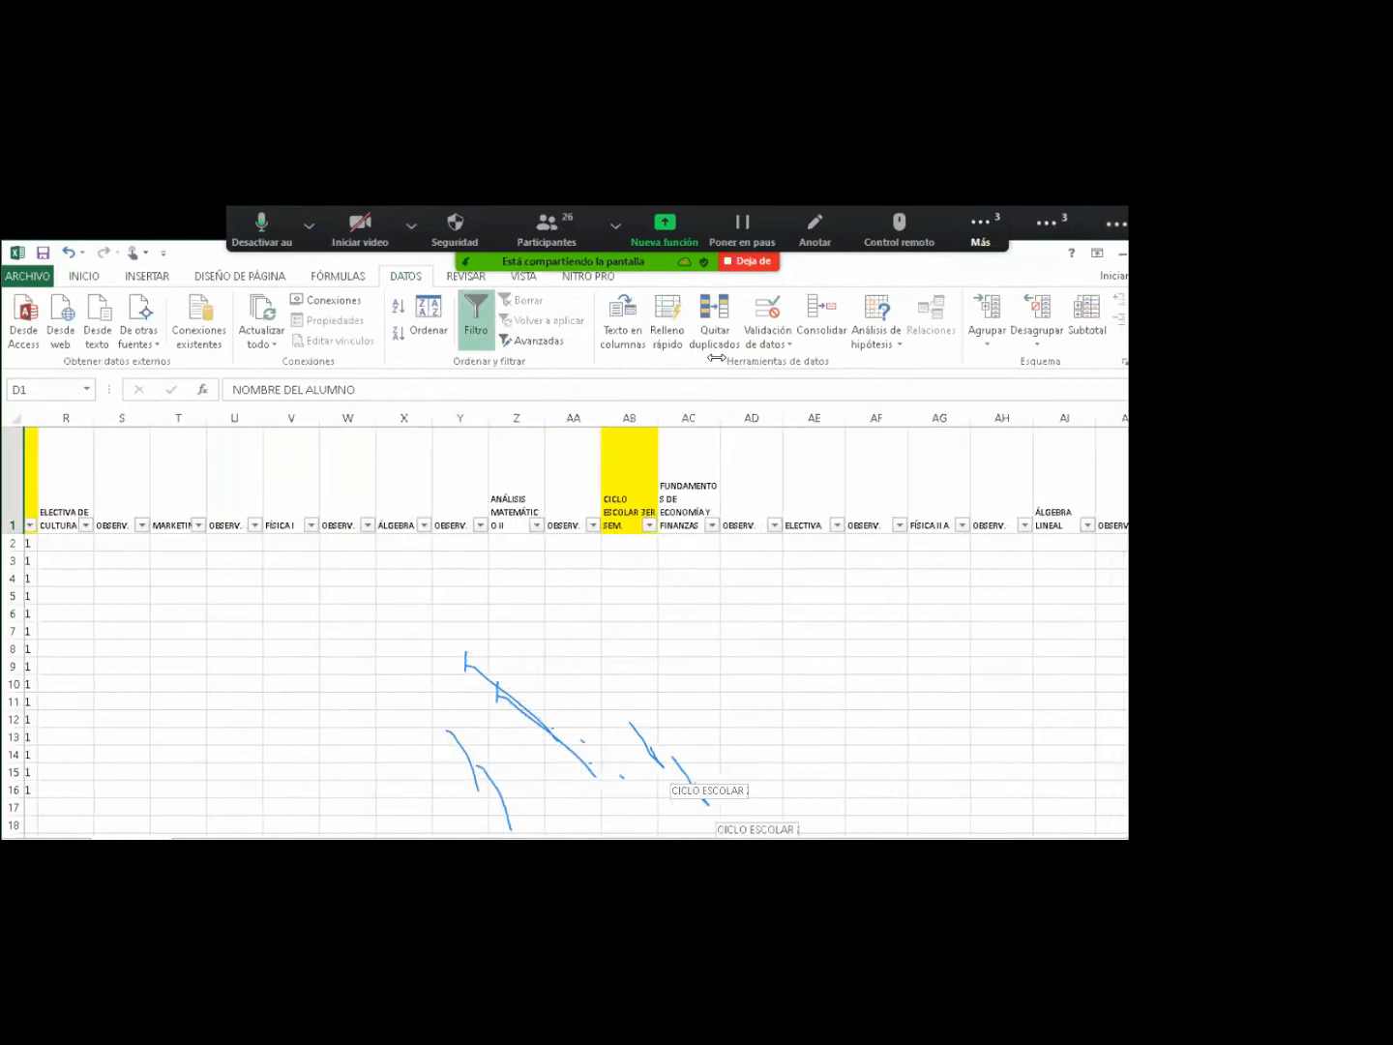
pyautogui.hscroll(1, 716, 358)
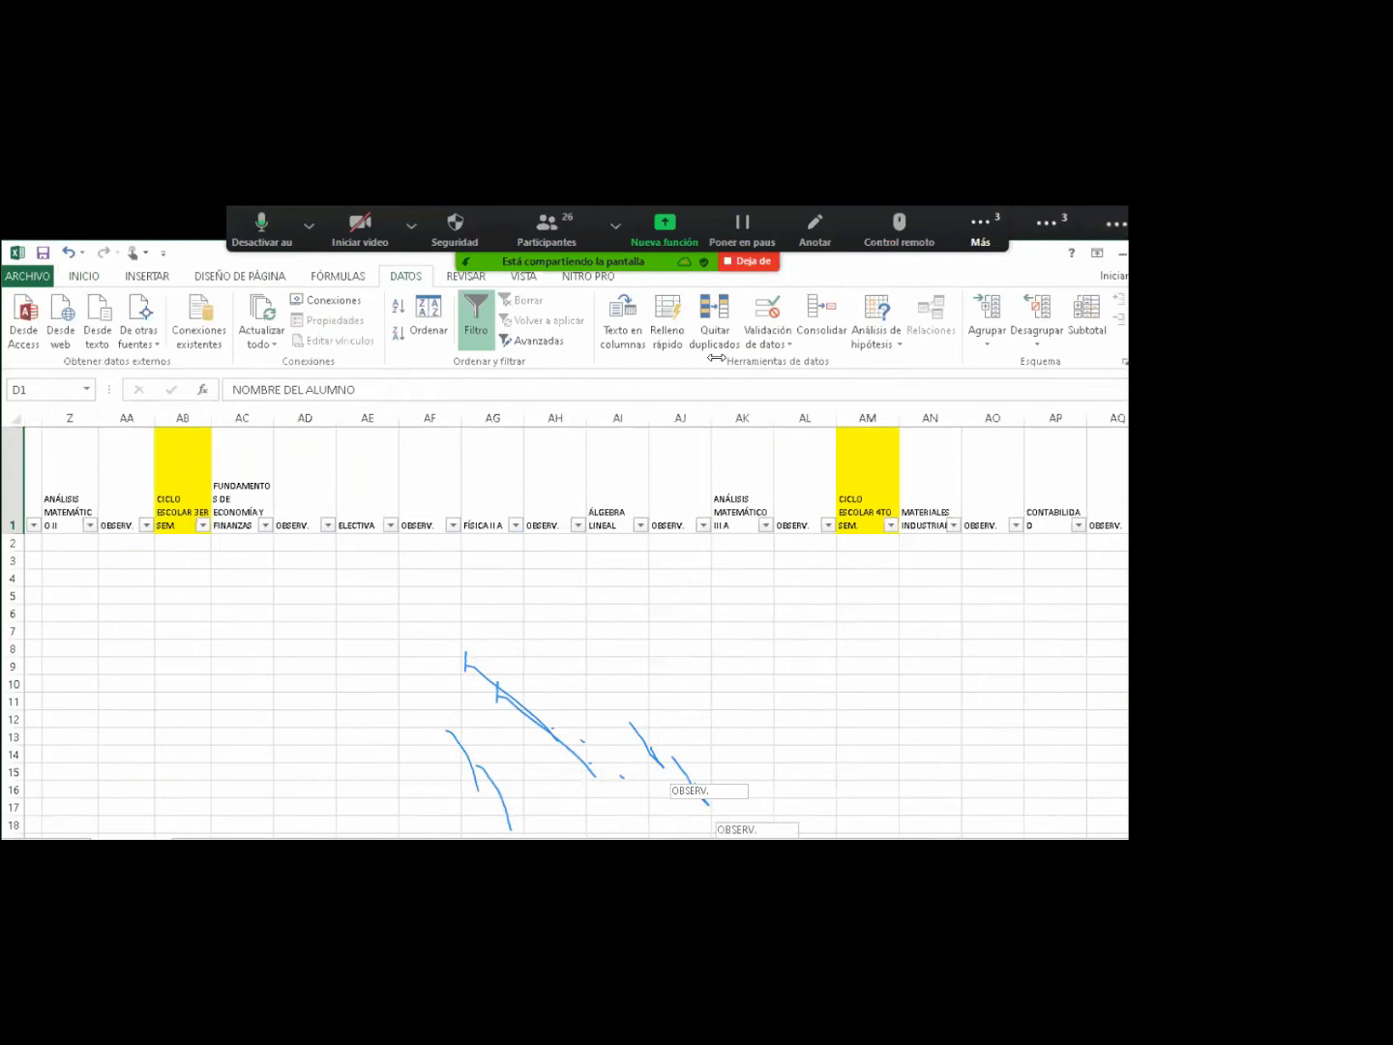
pyautogui.hscroll(6, 715, 358)
pyautogui.hscroll(6, 716, 358)
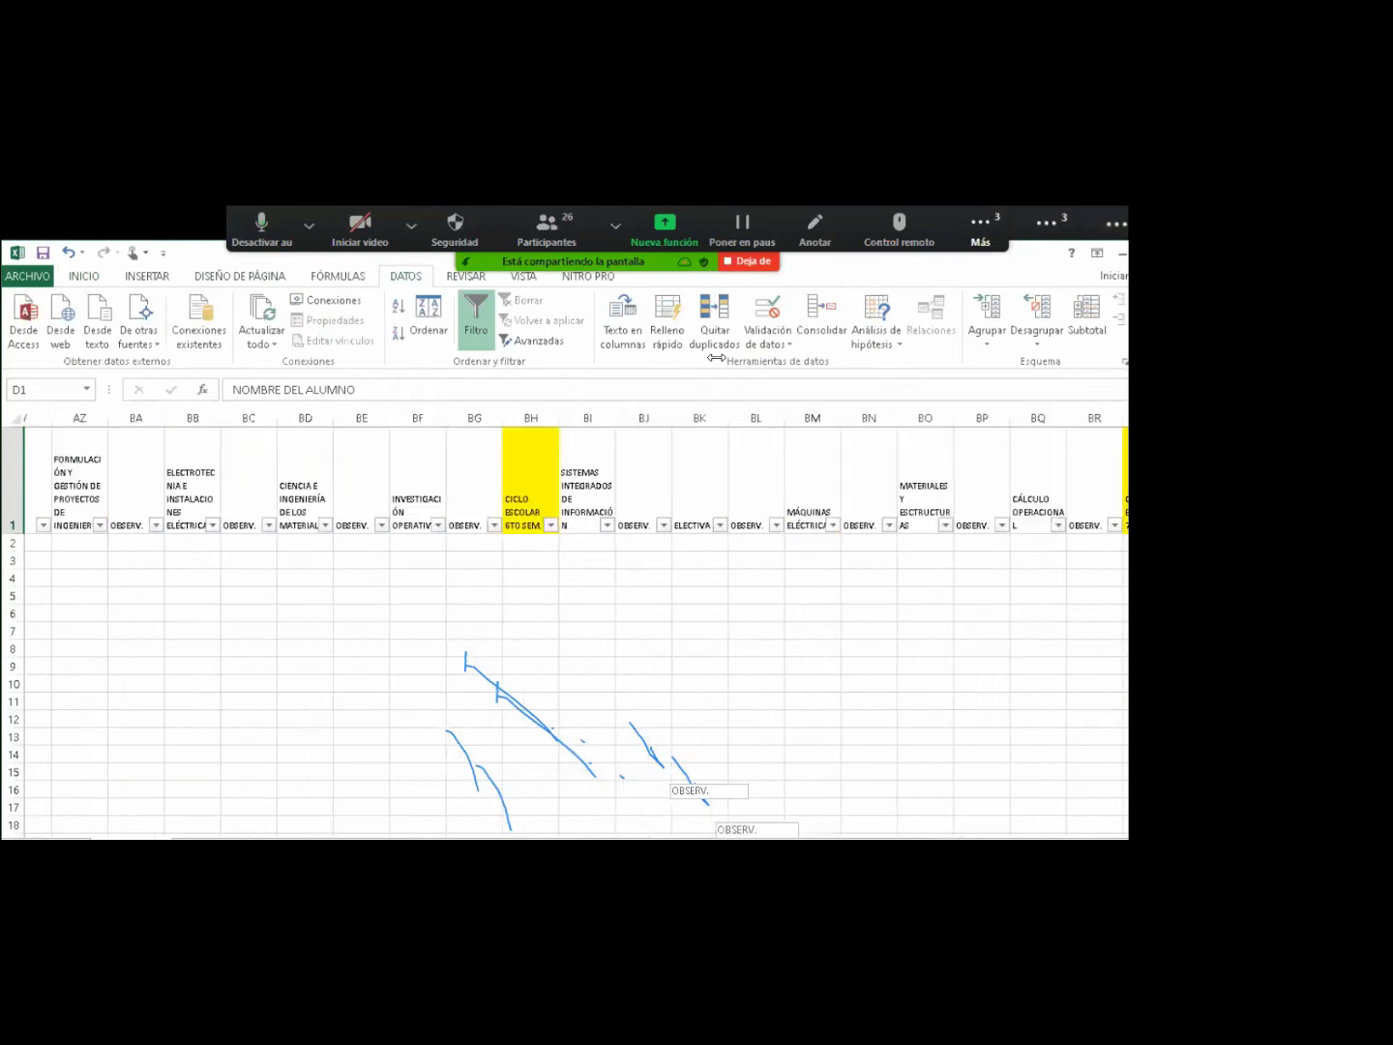
pyautogui.hscroll(5, 716, 357)
pyautogui.hscroll(6, 716, 358)
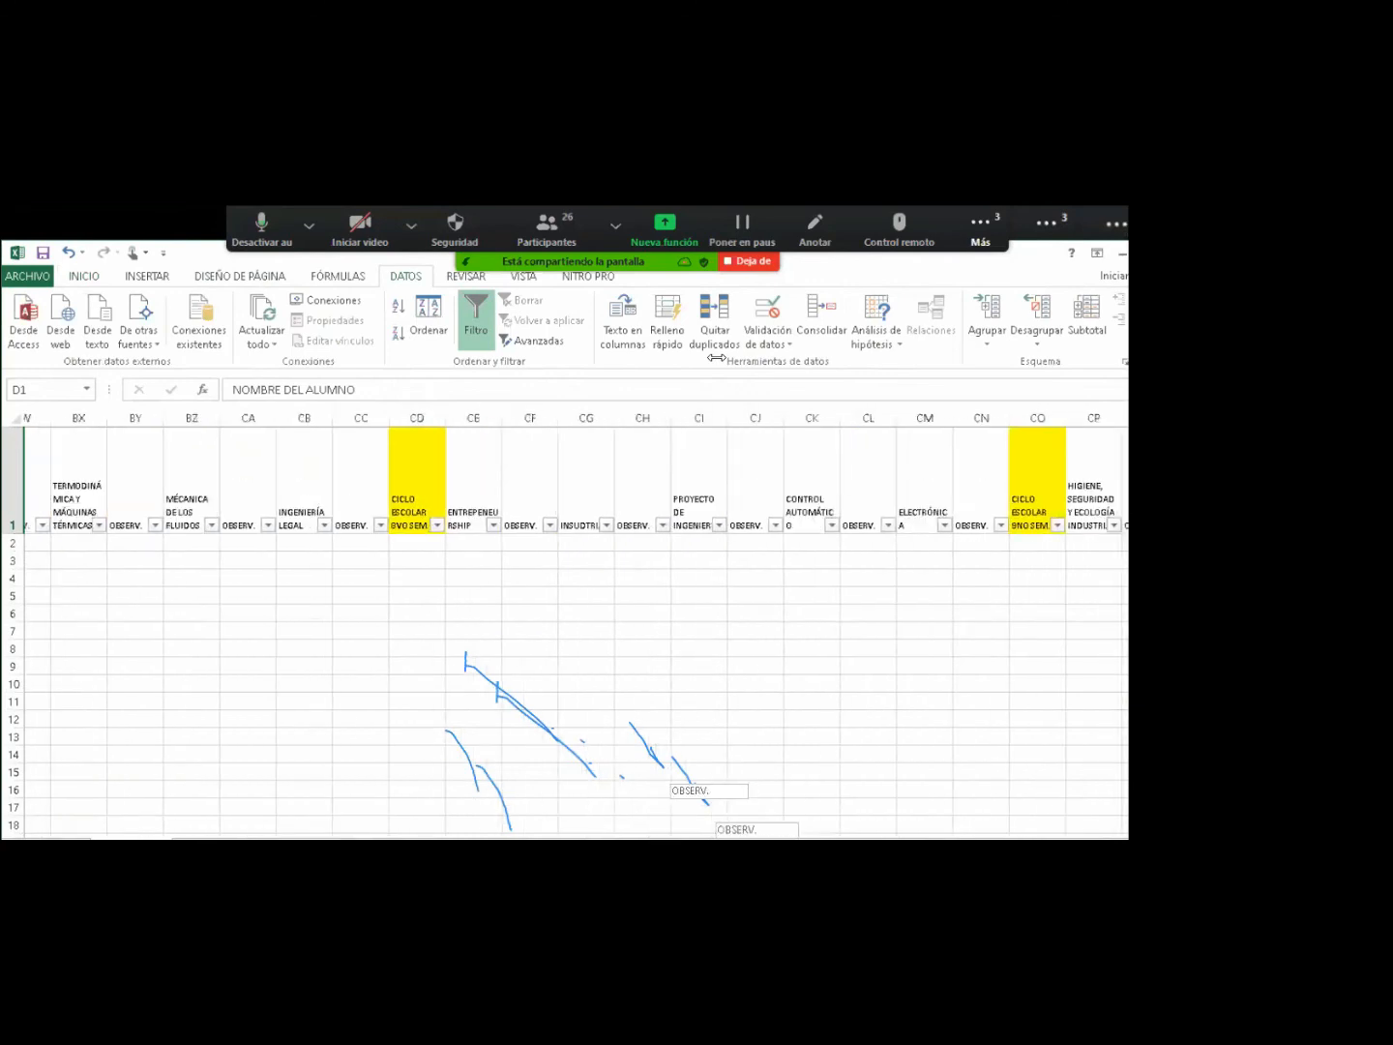
pyautogui.hscroll(6, 715, 358)
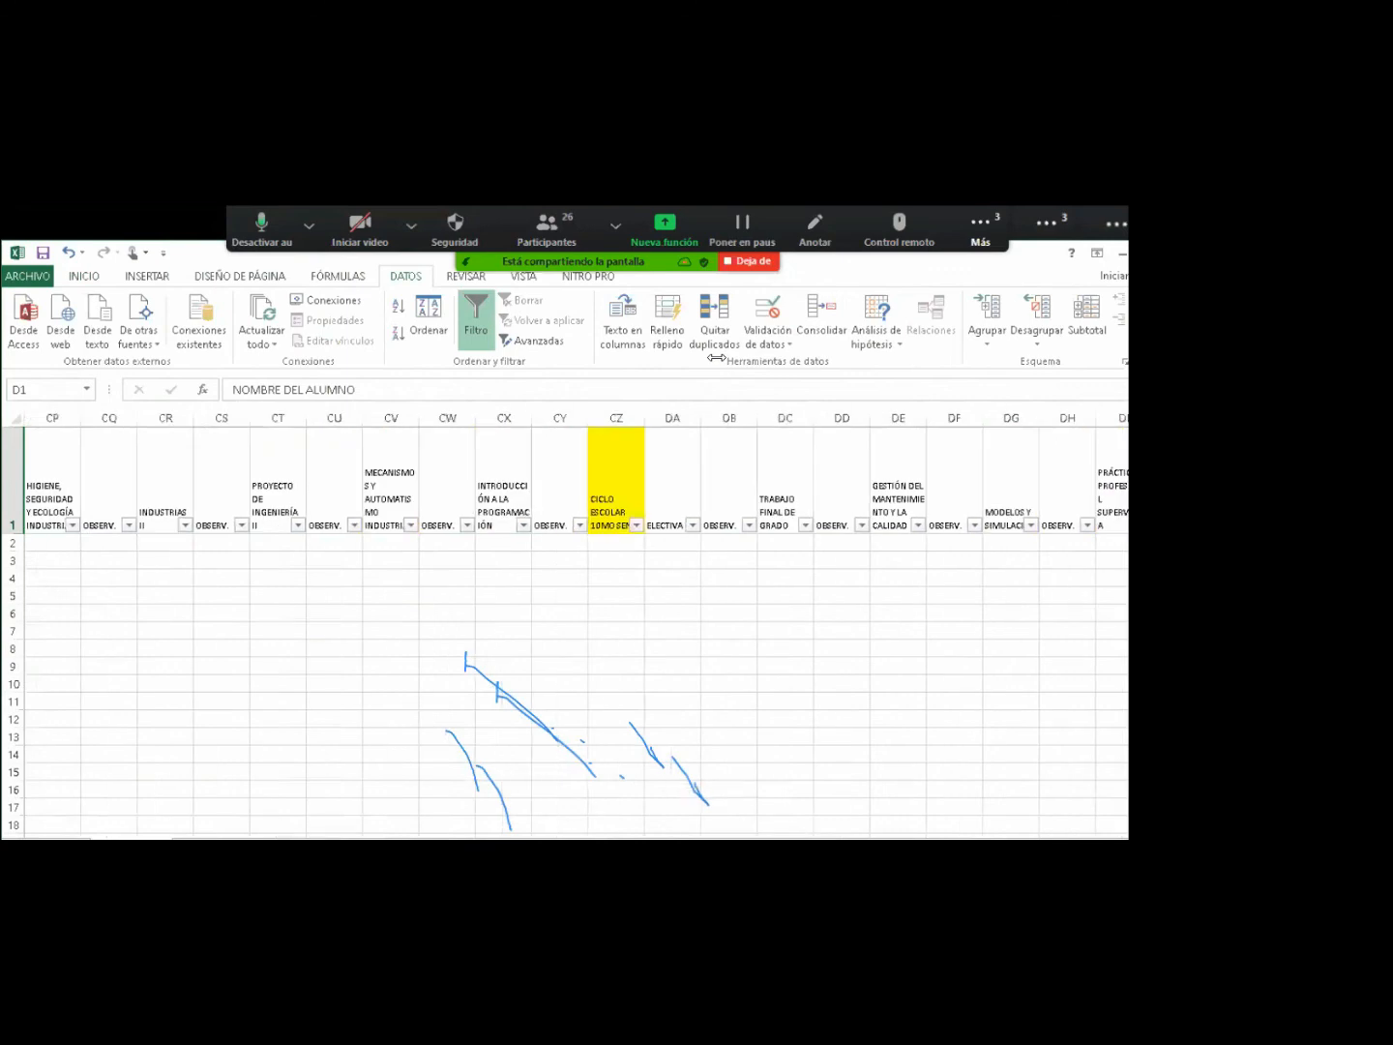
pyautogui.hscroll(-20, 575, 629)
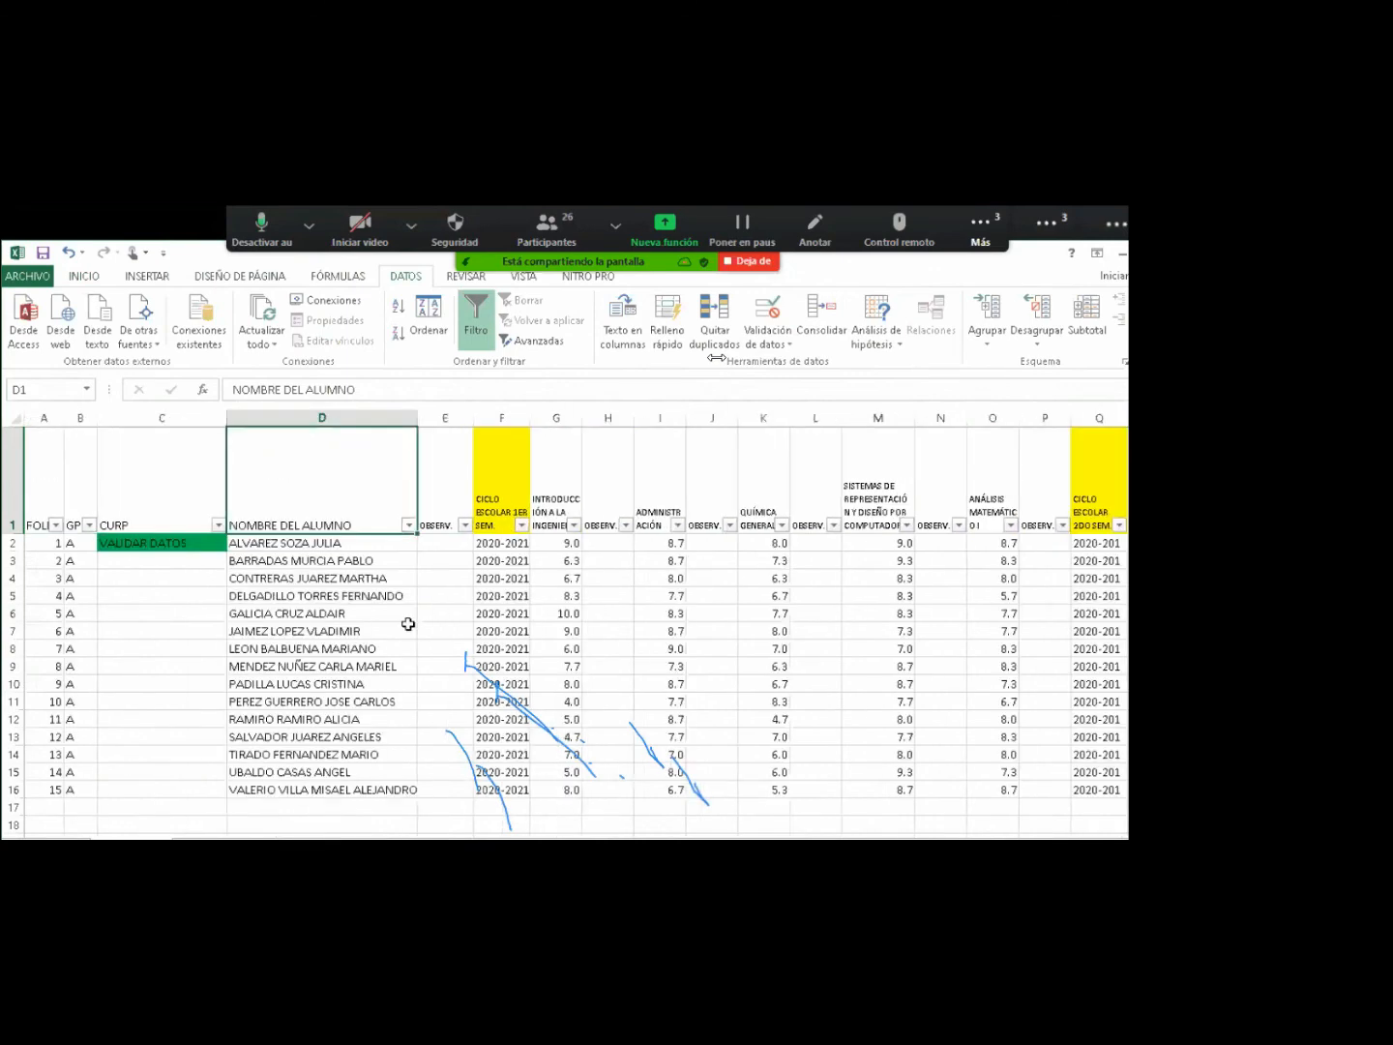
# Filter NOMBRE DEL ALUMNO by 'CO' to show one student and inspect their grades.
pyautogui.click(408, 525)
pyautogui.write('C')
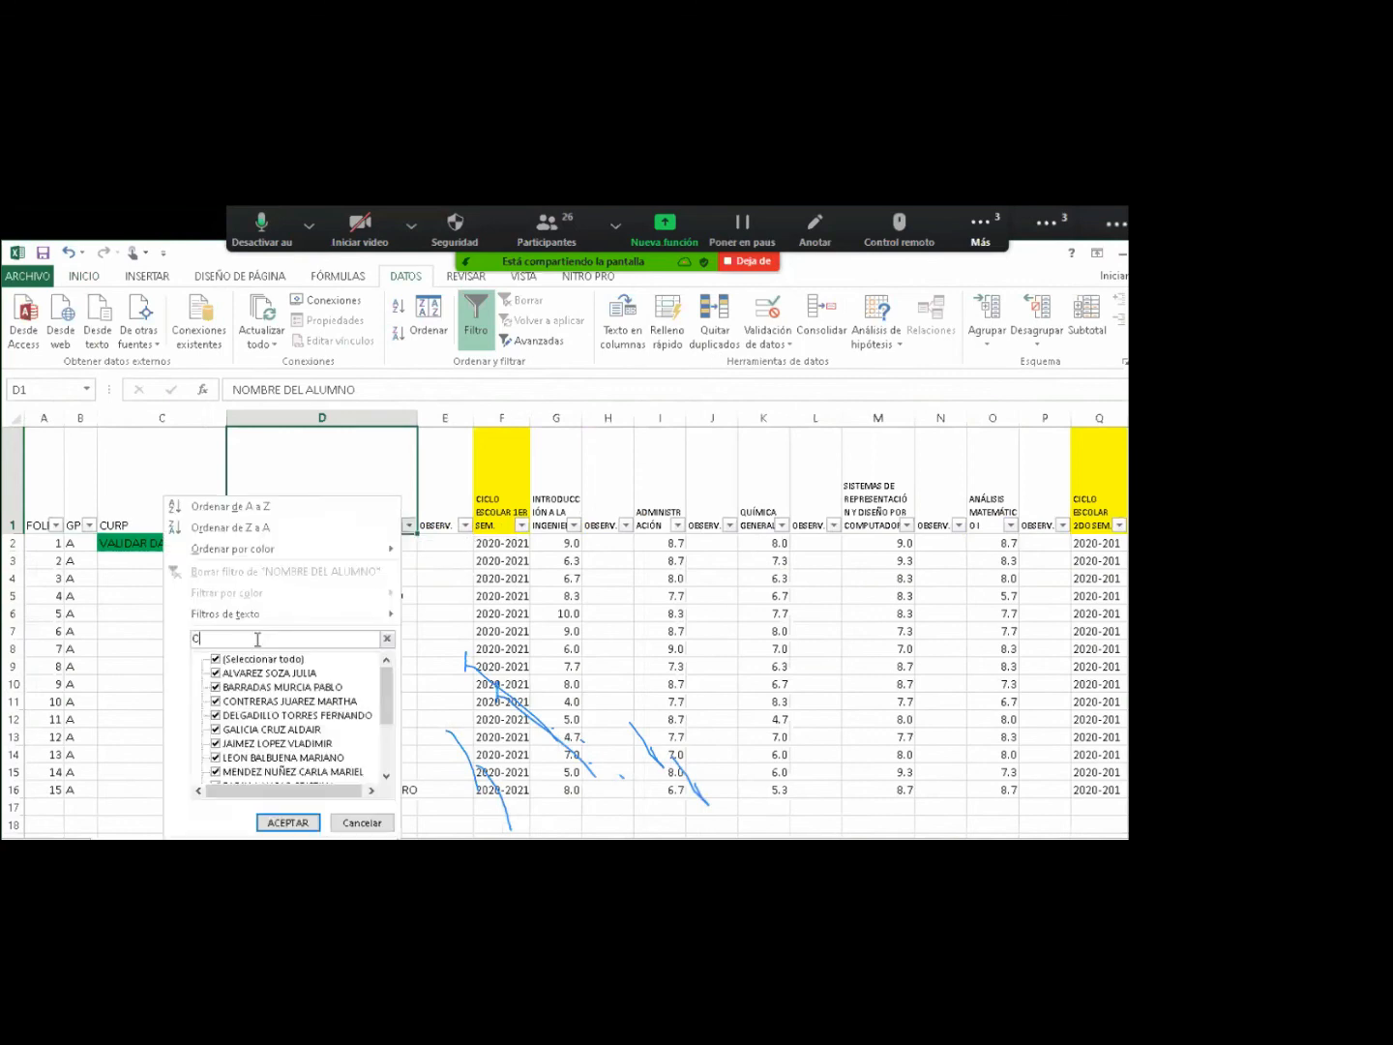
pyautogui.write('O')
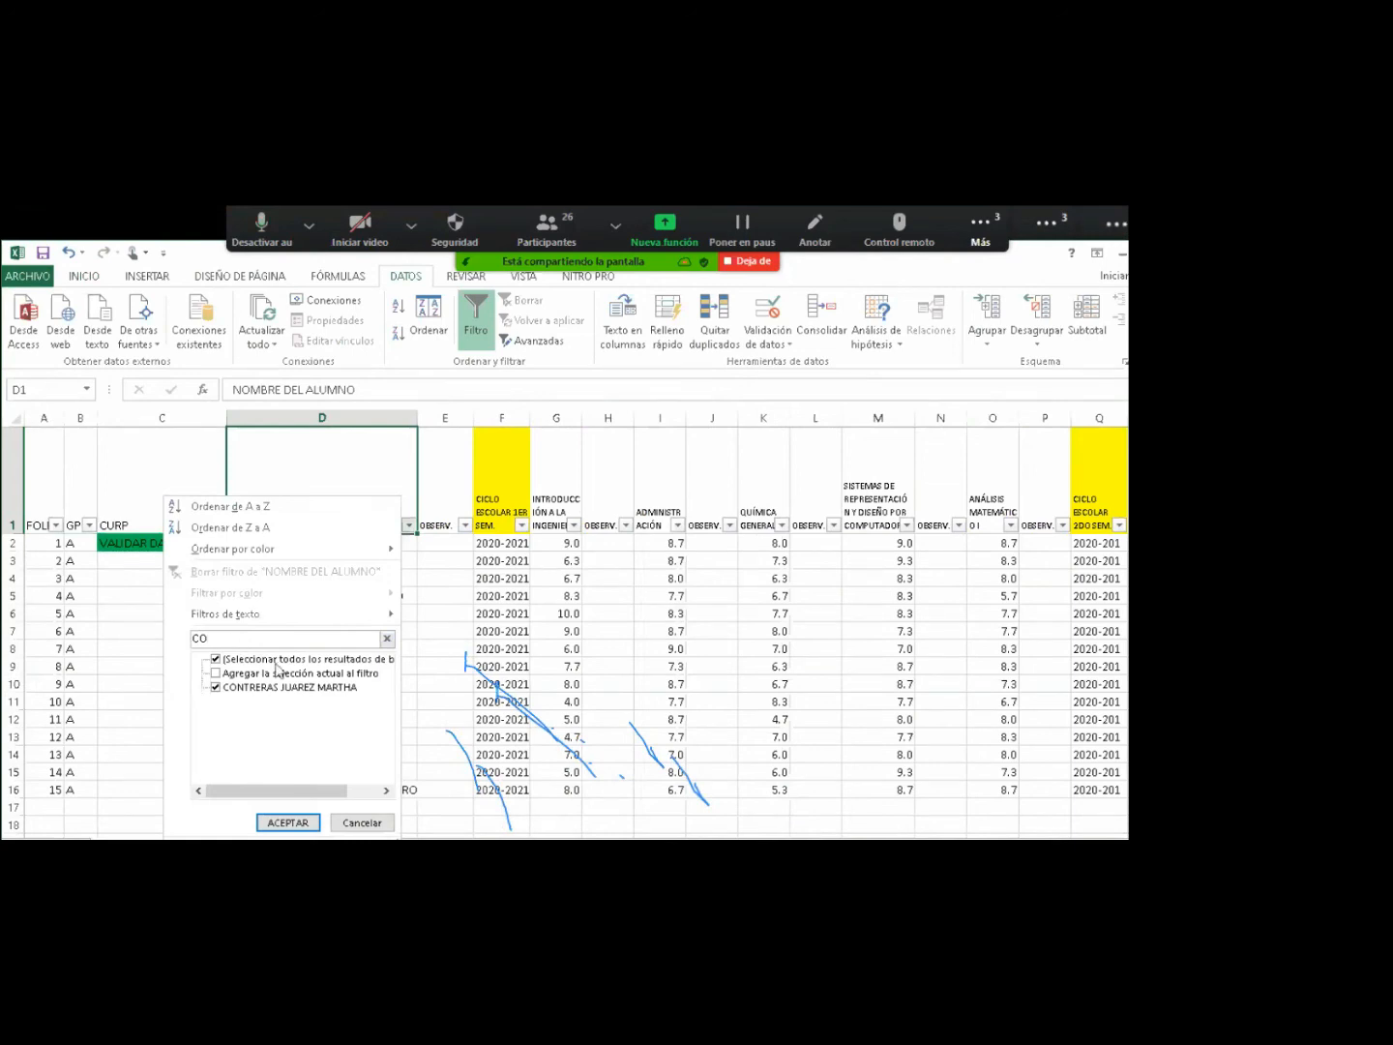
pyautogui.click(284, 823)
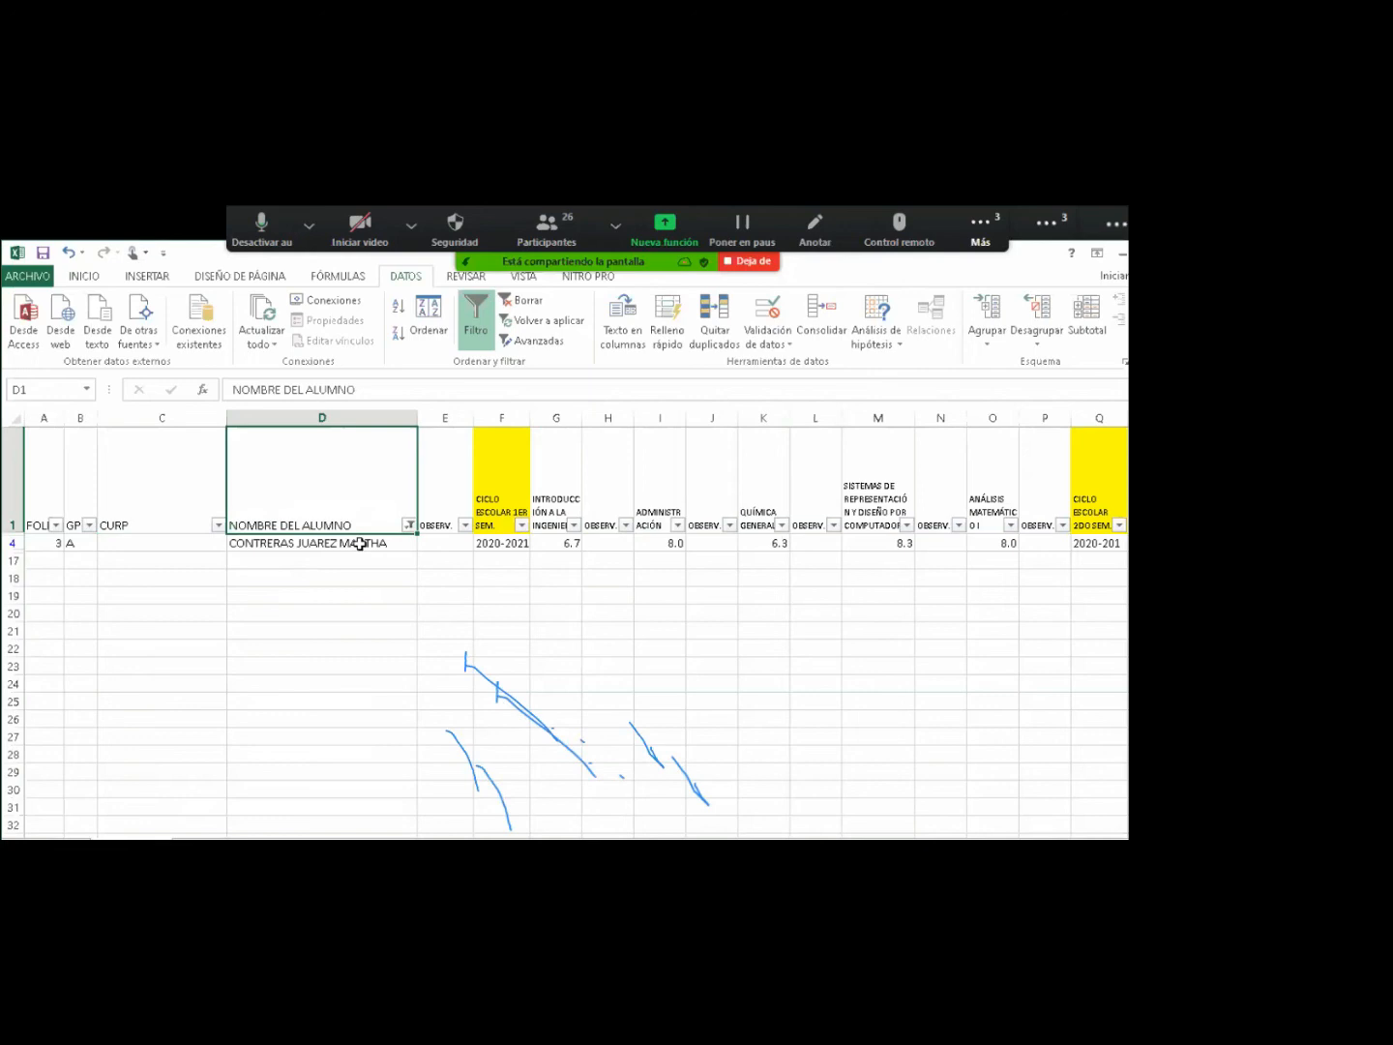
pyautogui.click(12, 543)
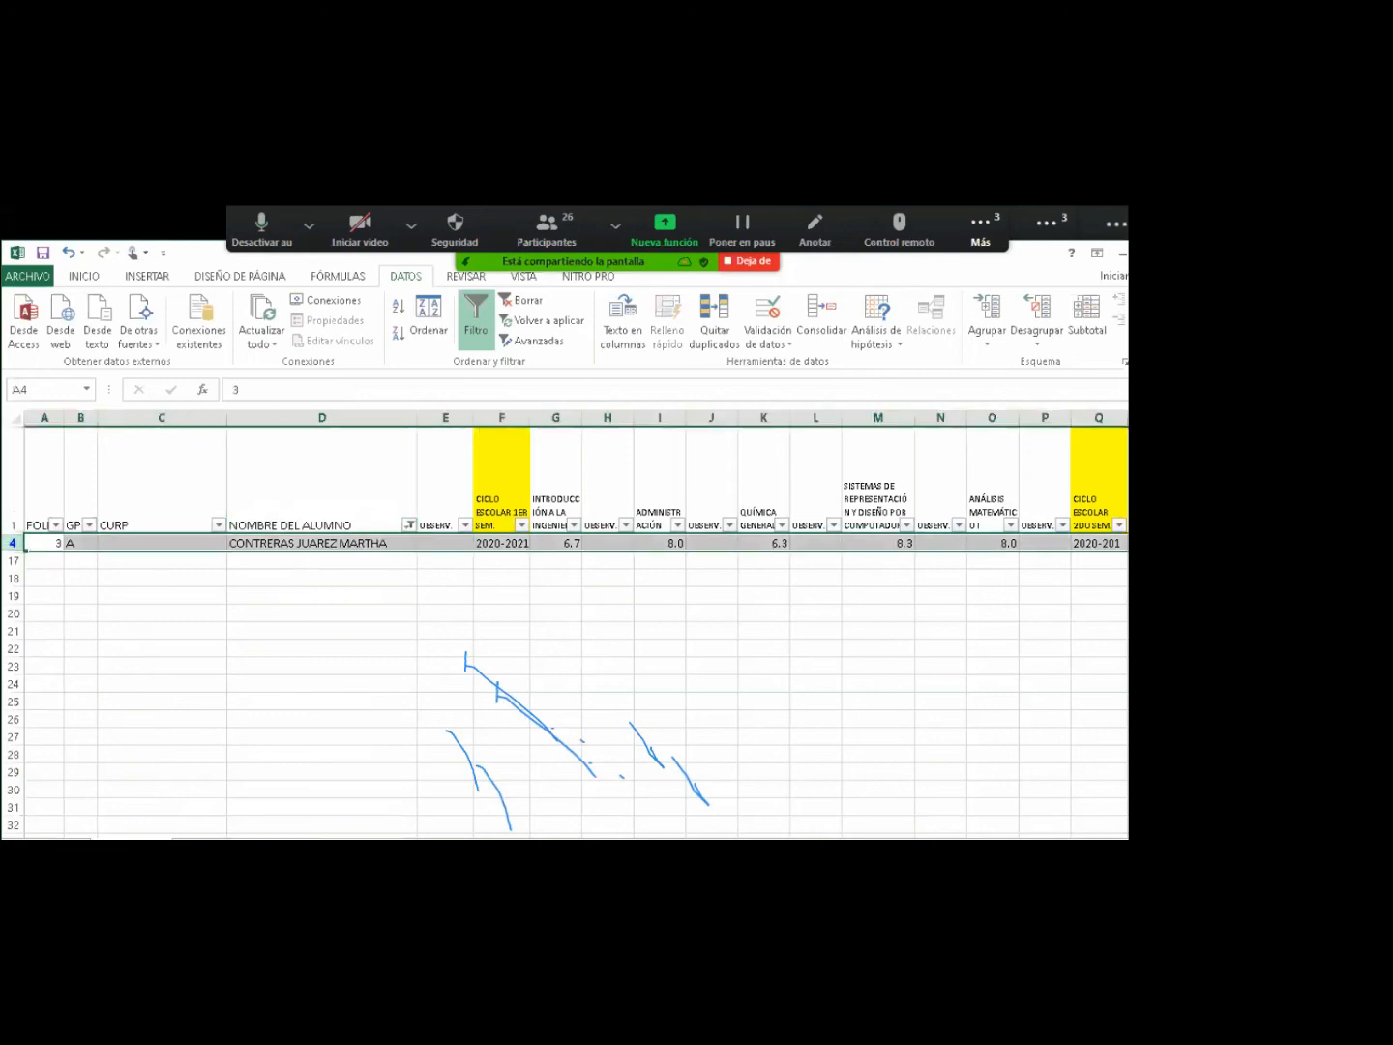
pyautogui.moveTo(757, 838); pyautogui.dragTo(794, 837)
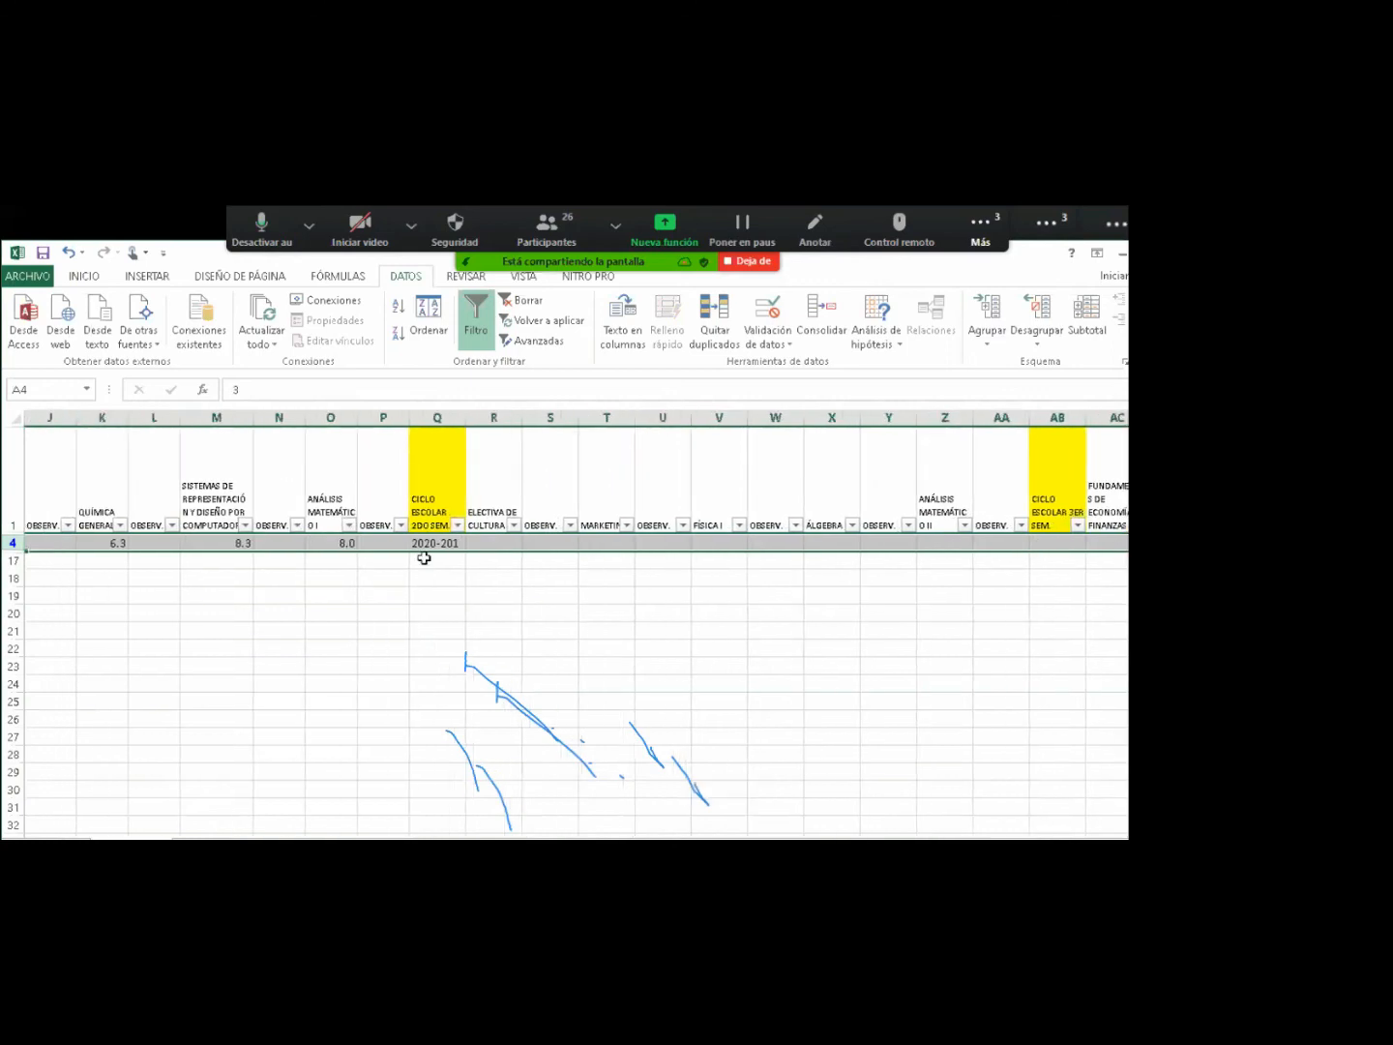
pyautogui.click(319, 544)
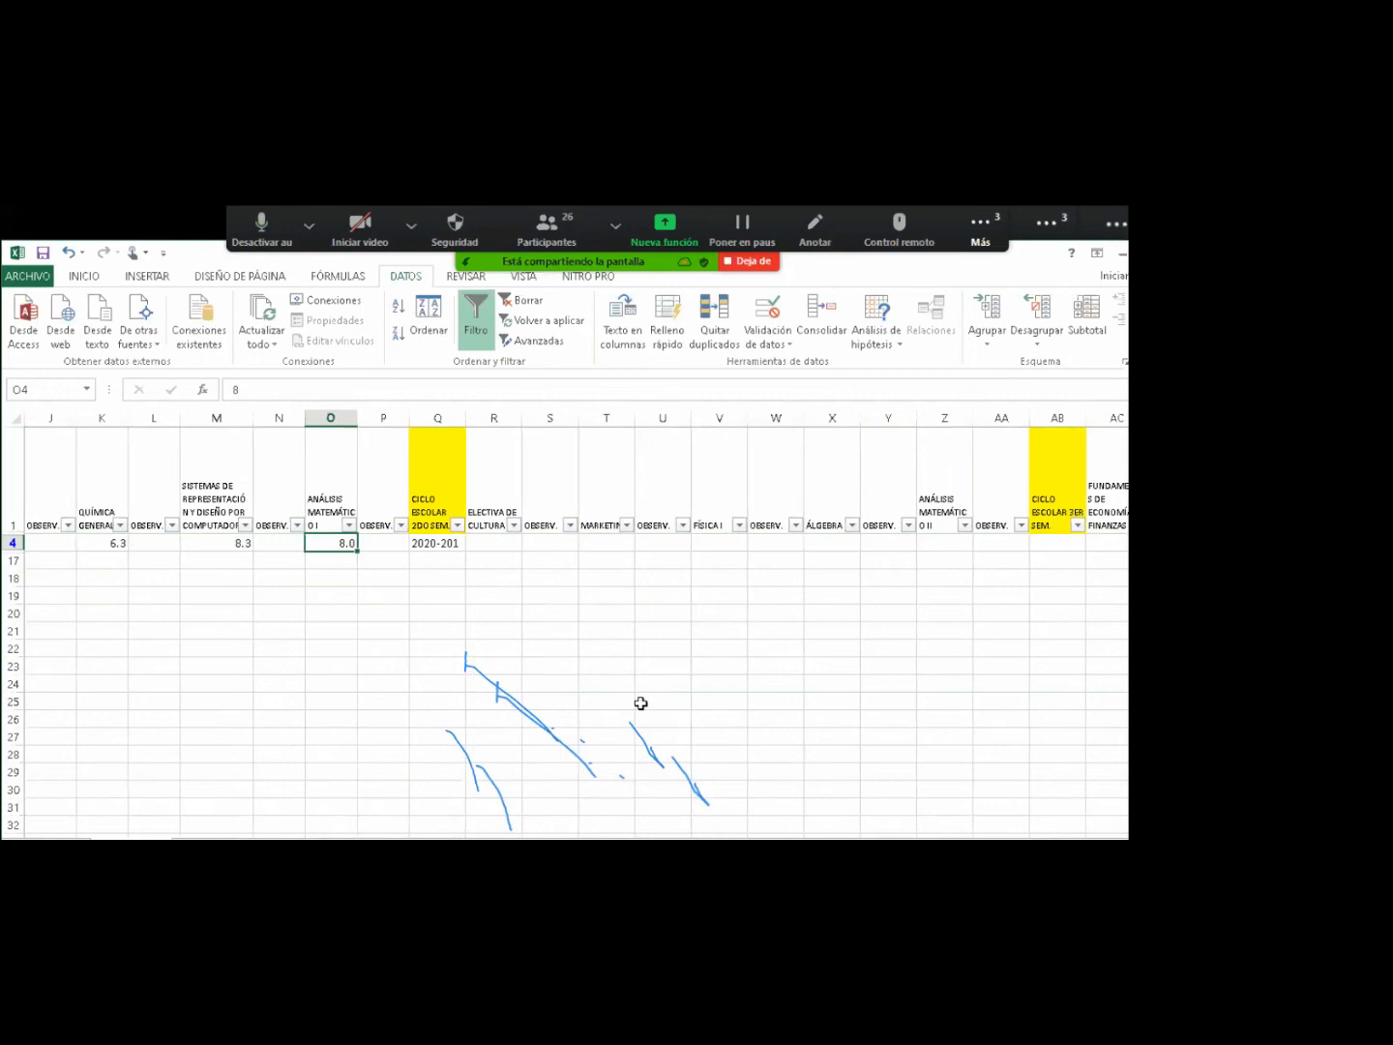
# Clear the student name filter so all students show again.
pyautogui.hscroll(-1, 640, 703)
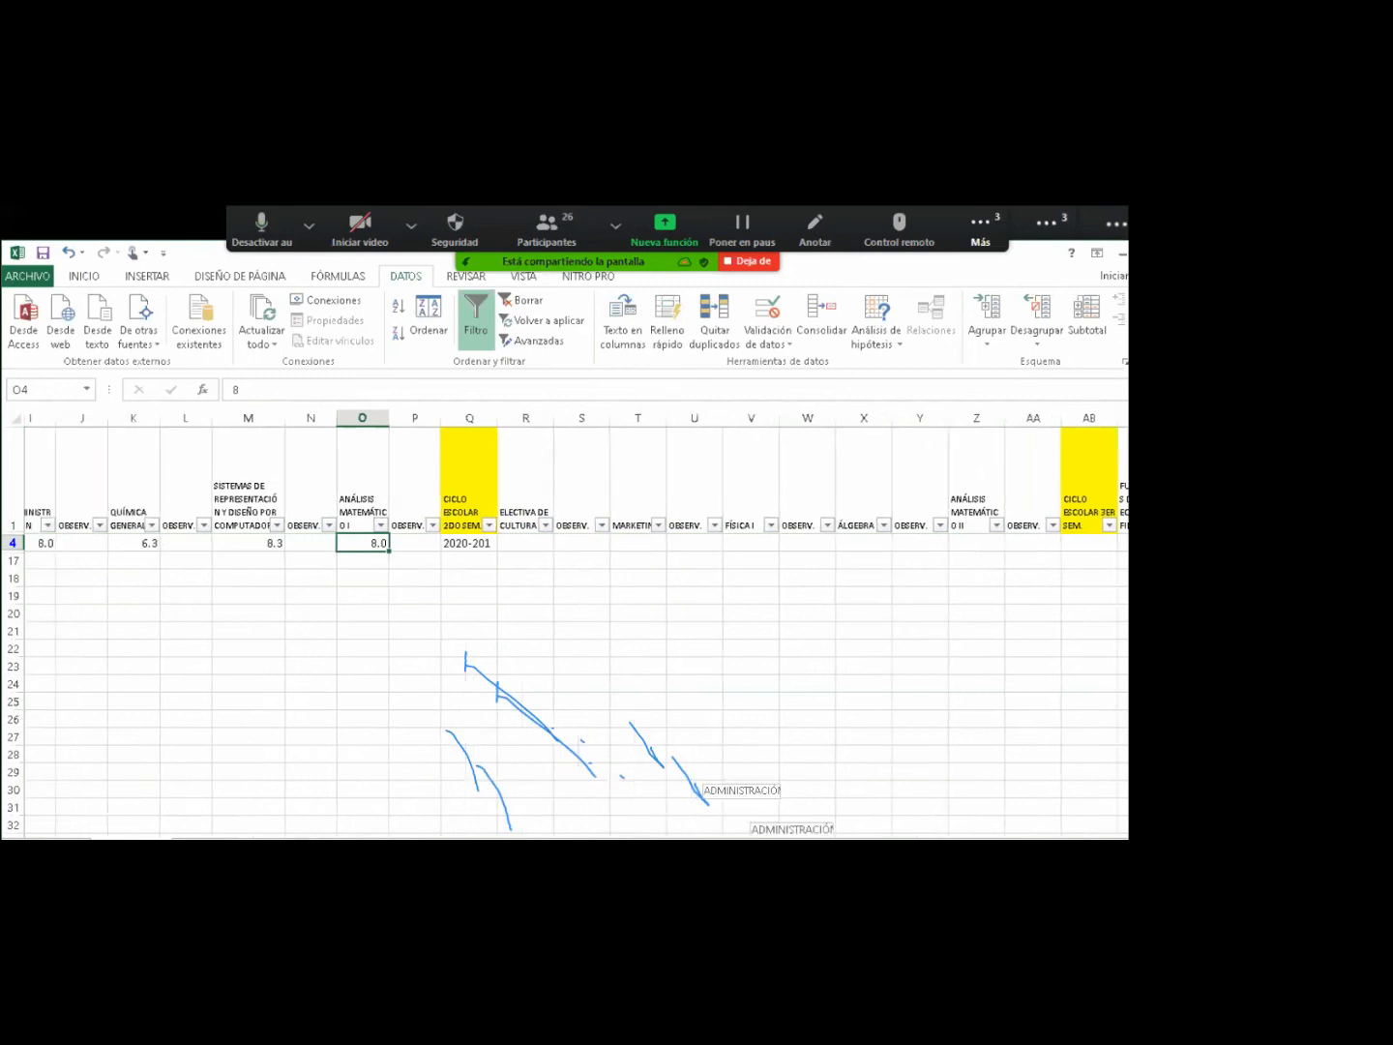
pyautogui.hscroll(-8, 432, 568)
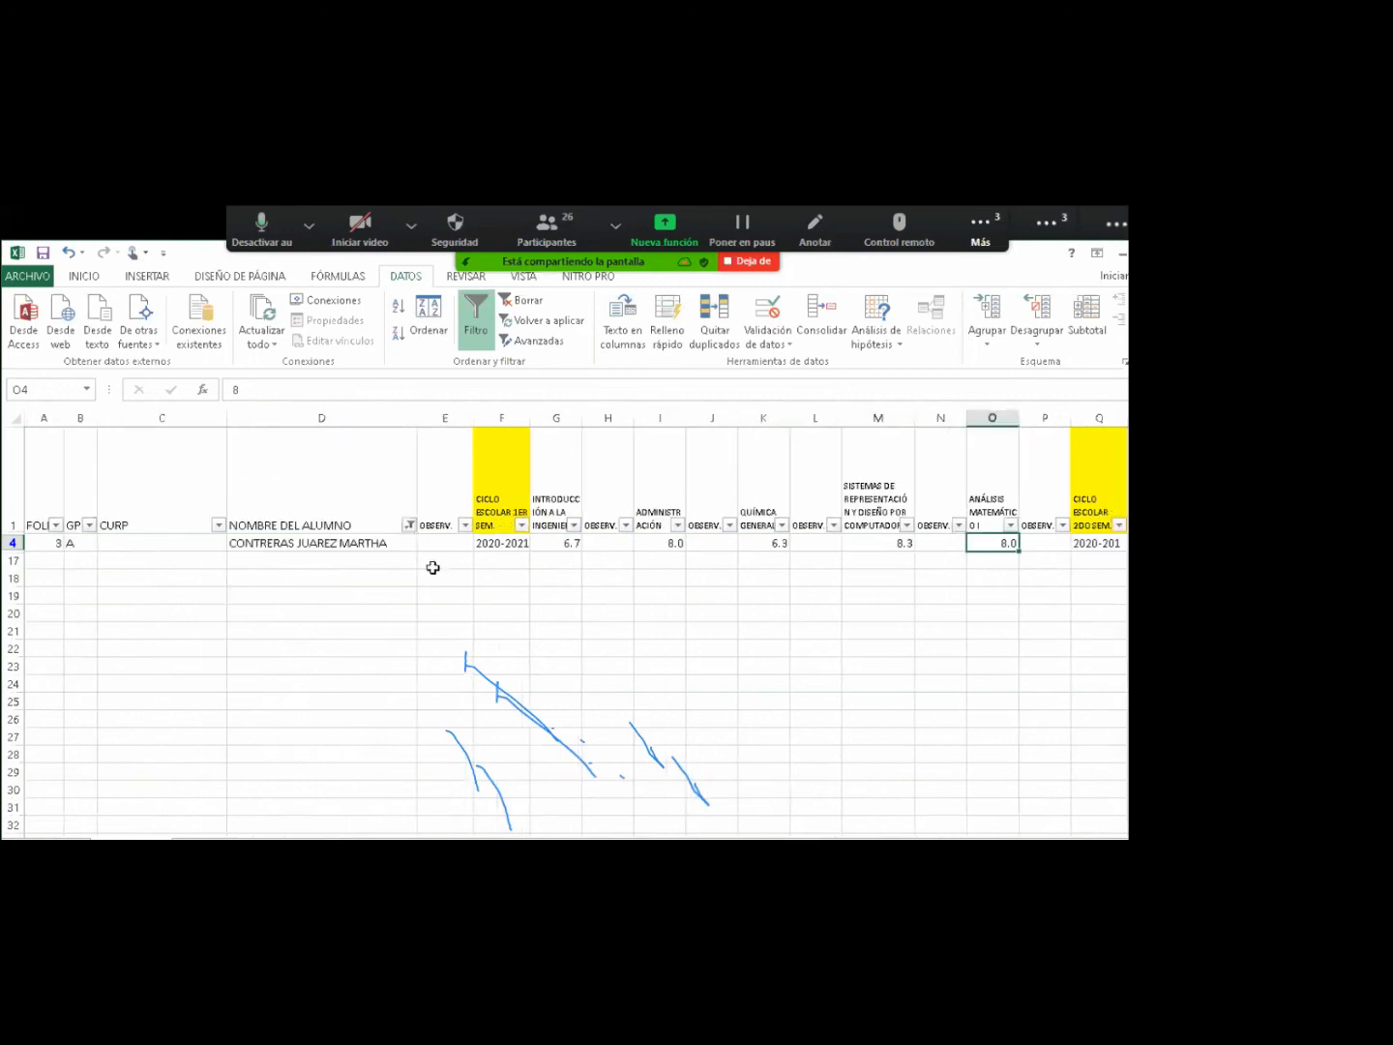
pyautogui.click(409, 525)
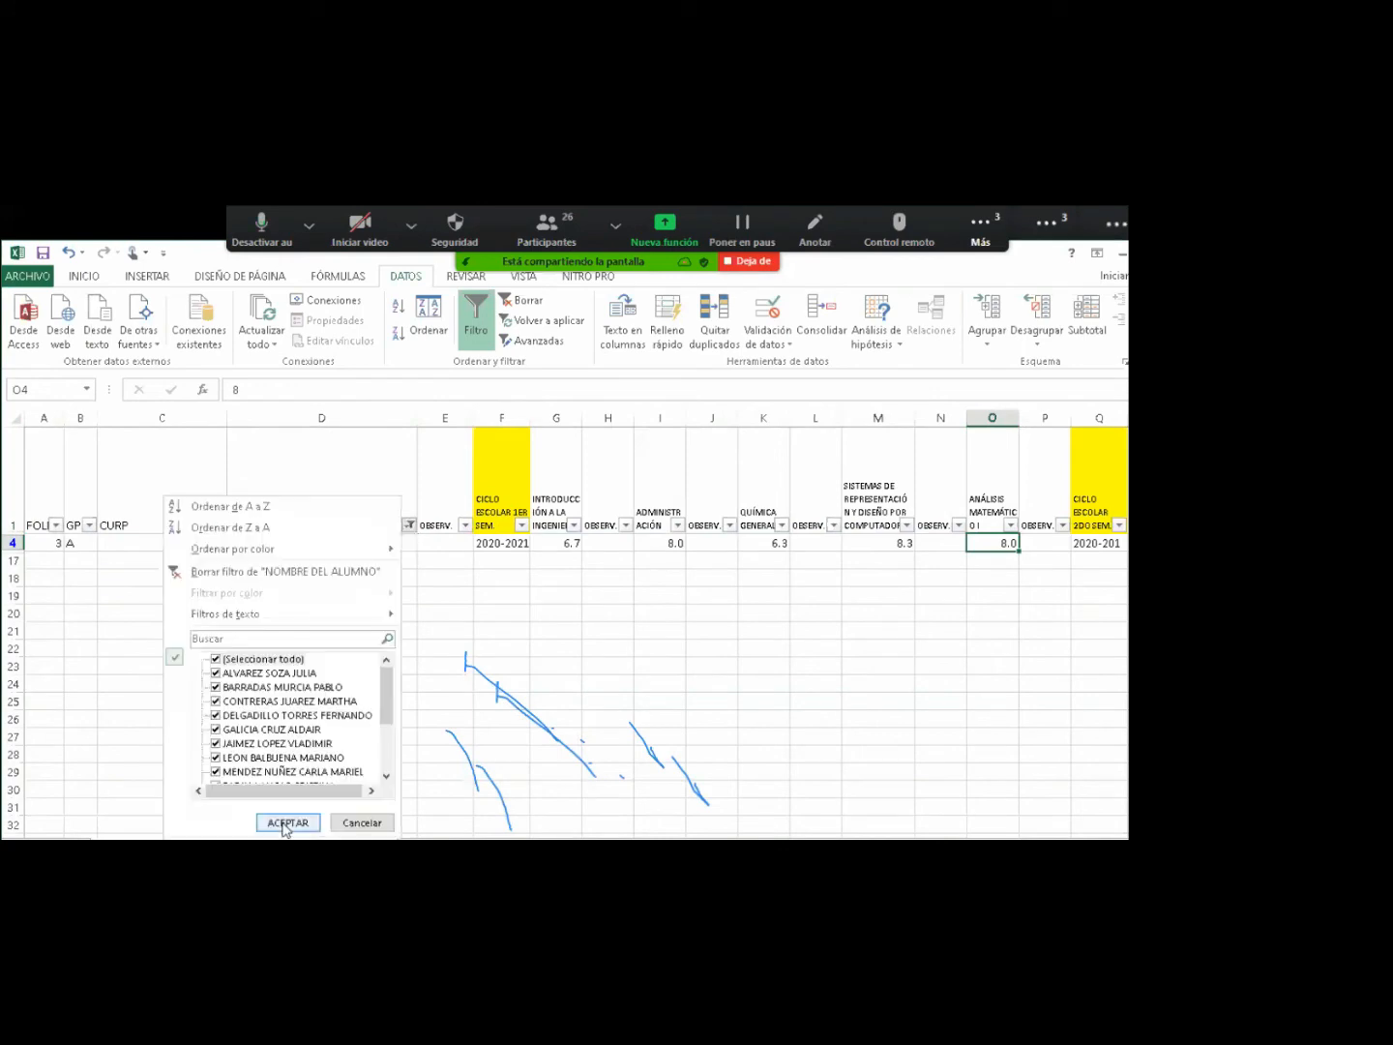
pyautogui.click(287, 823)
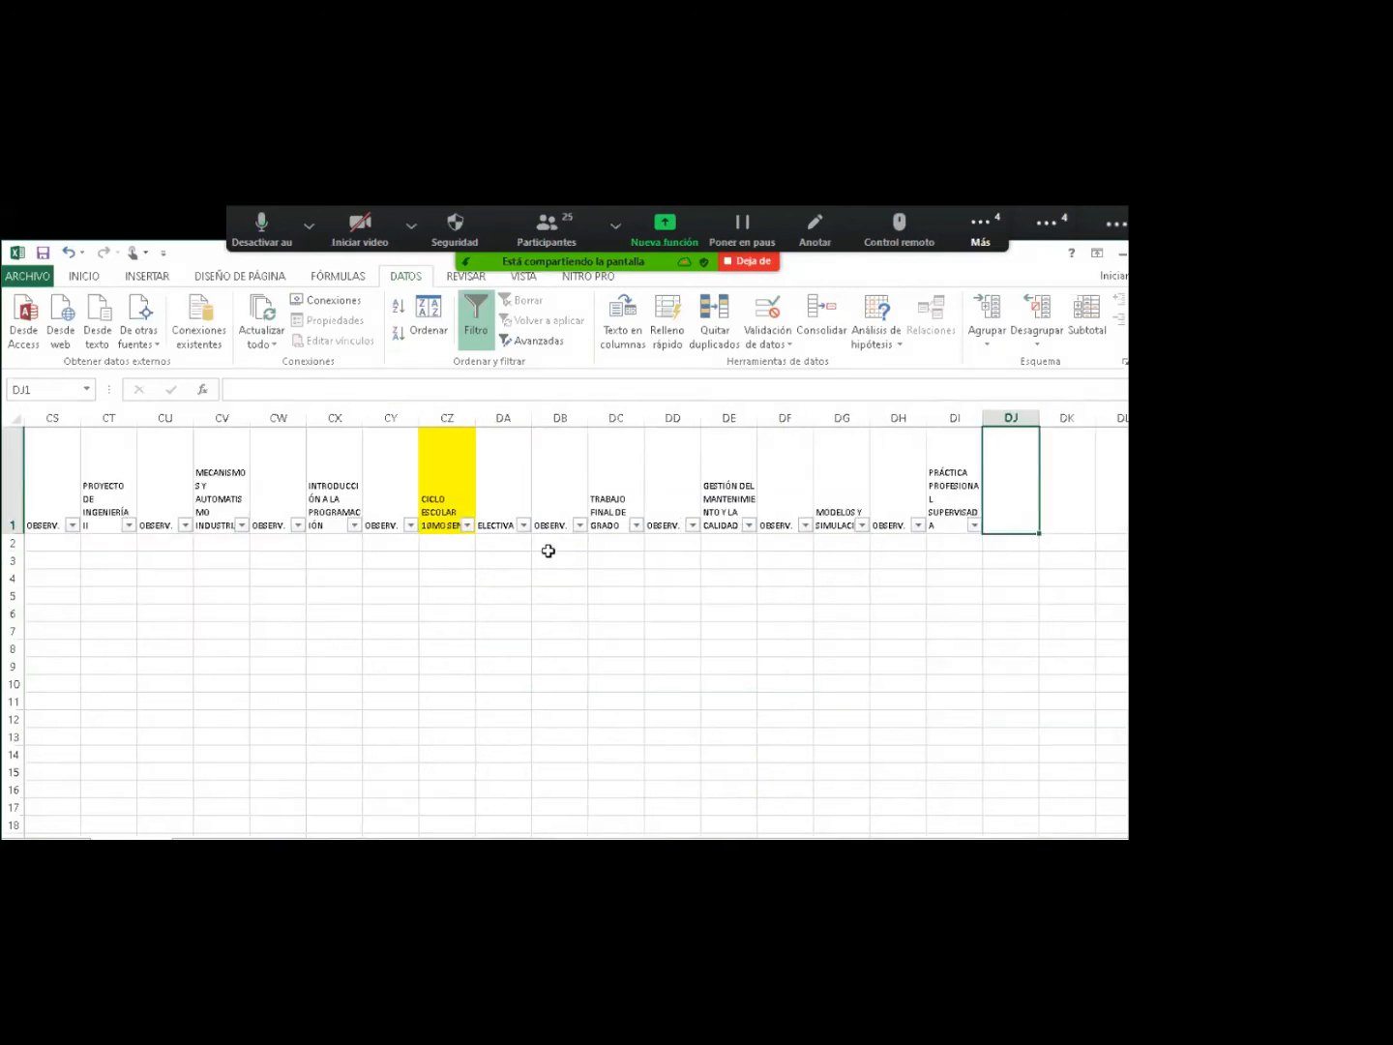
pyautogui.click(554, 515)
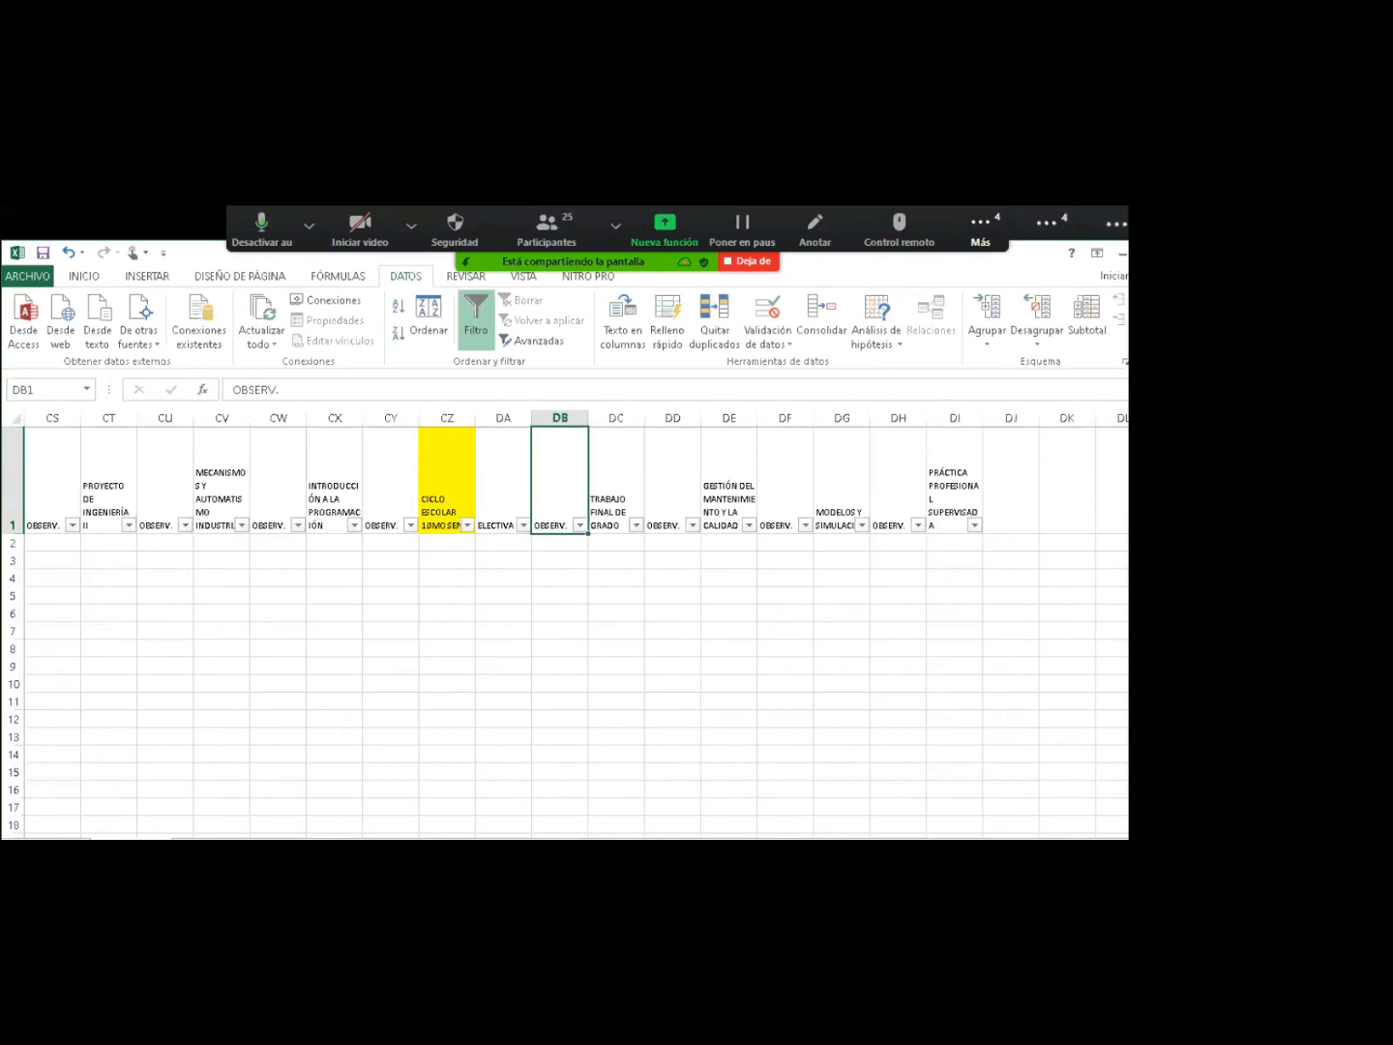
pyautogui.moveTo(822, 843); pyautogui.dragTo(667, 836)
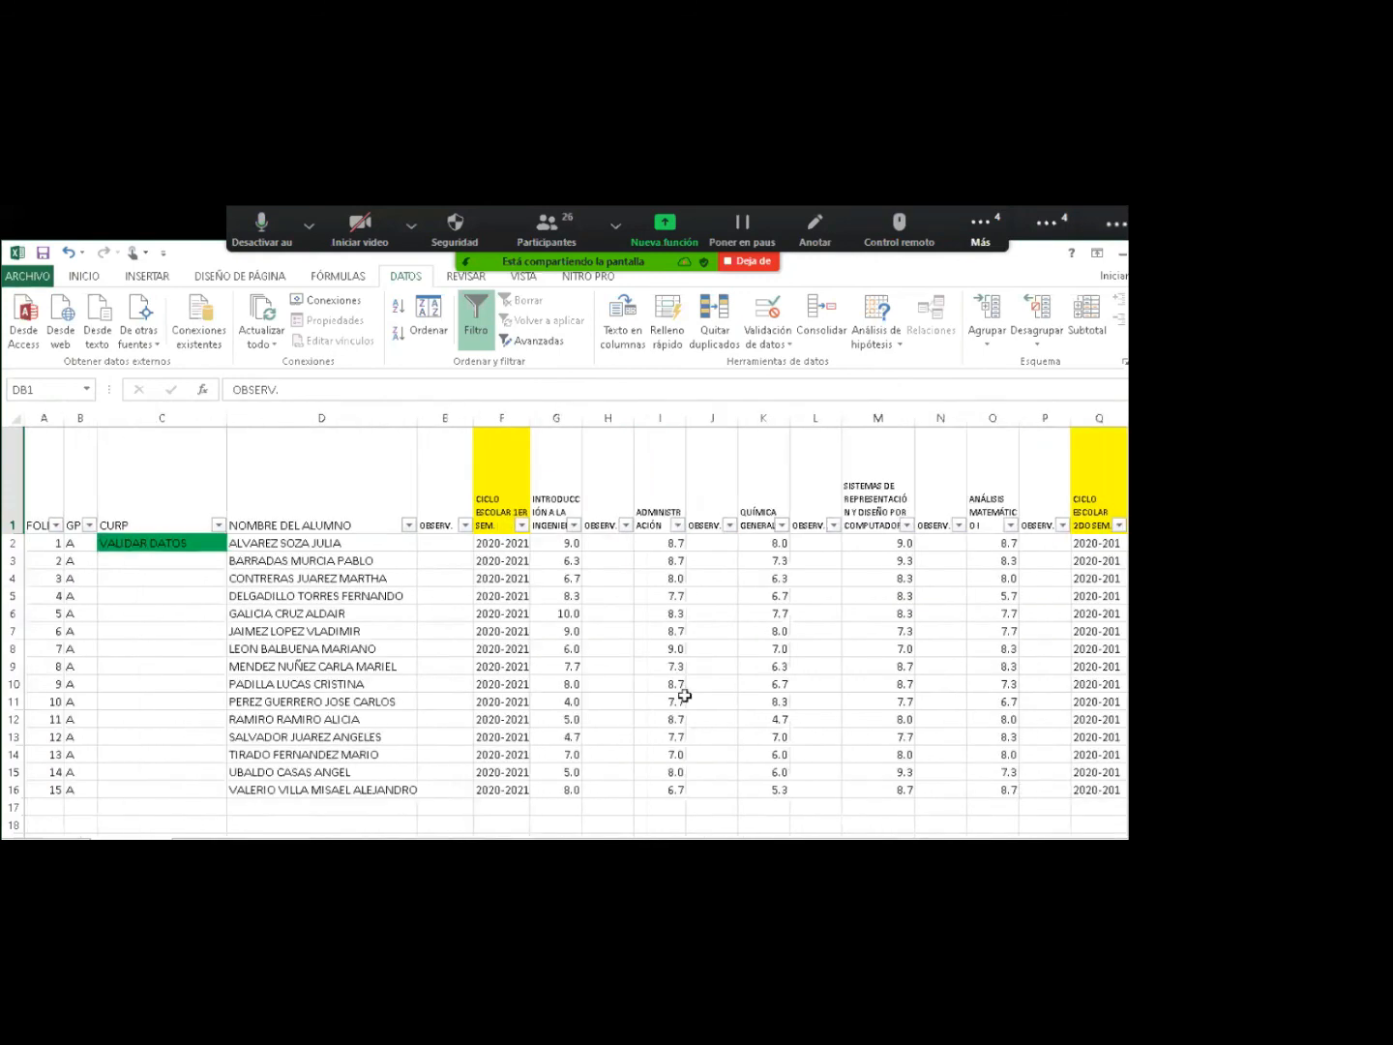
# Change G11's grade from 4.0 to 7 and mark H11 as E.E.
pyautogui.click(592, 701)
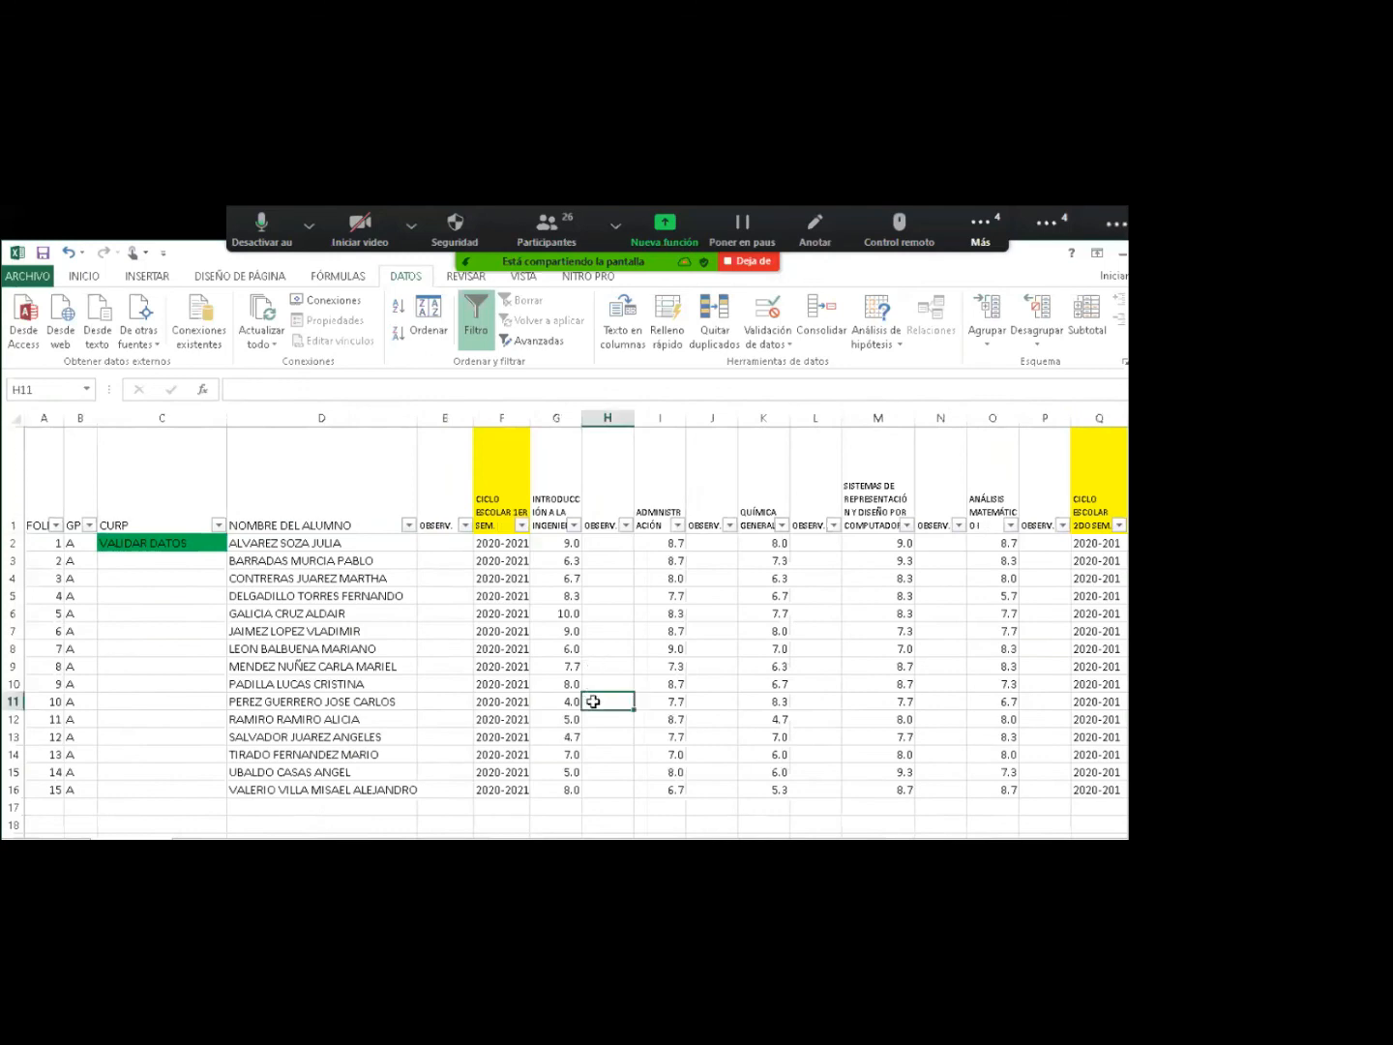
pyautogui.press('Left')
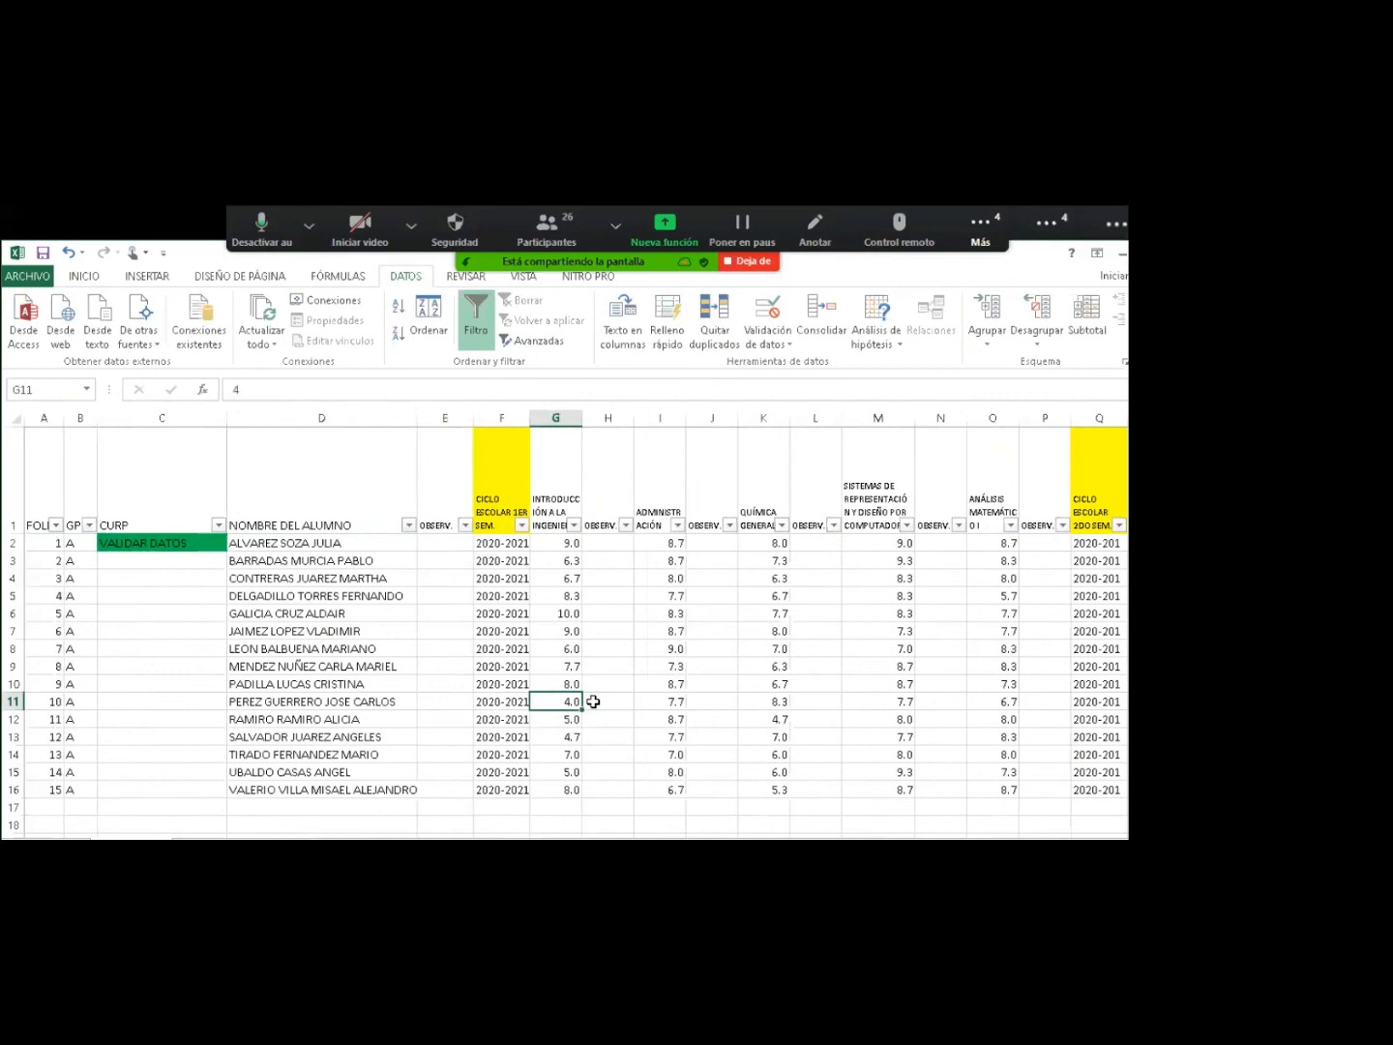
pyautogui.write('7')
pyautogui.press('Right')
pyautogui.write('E')
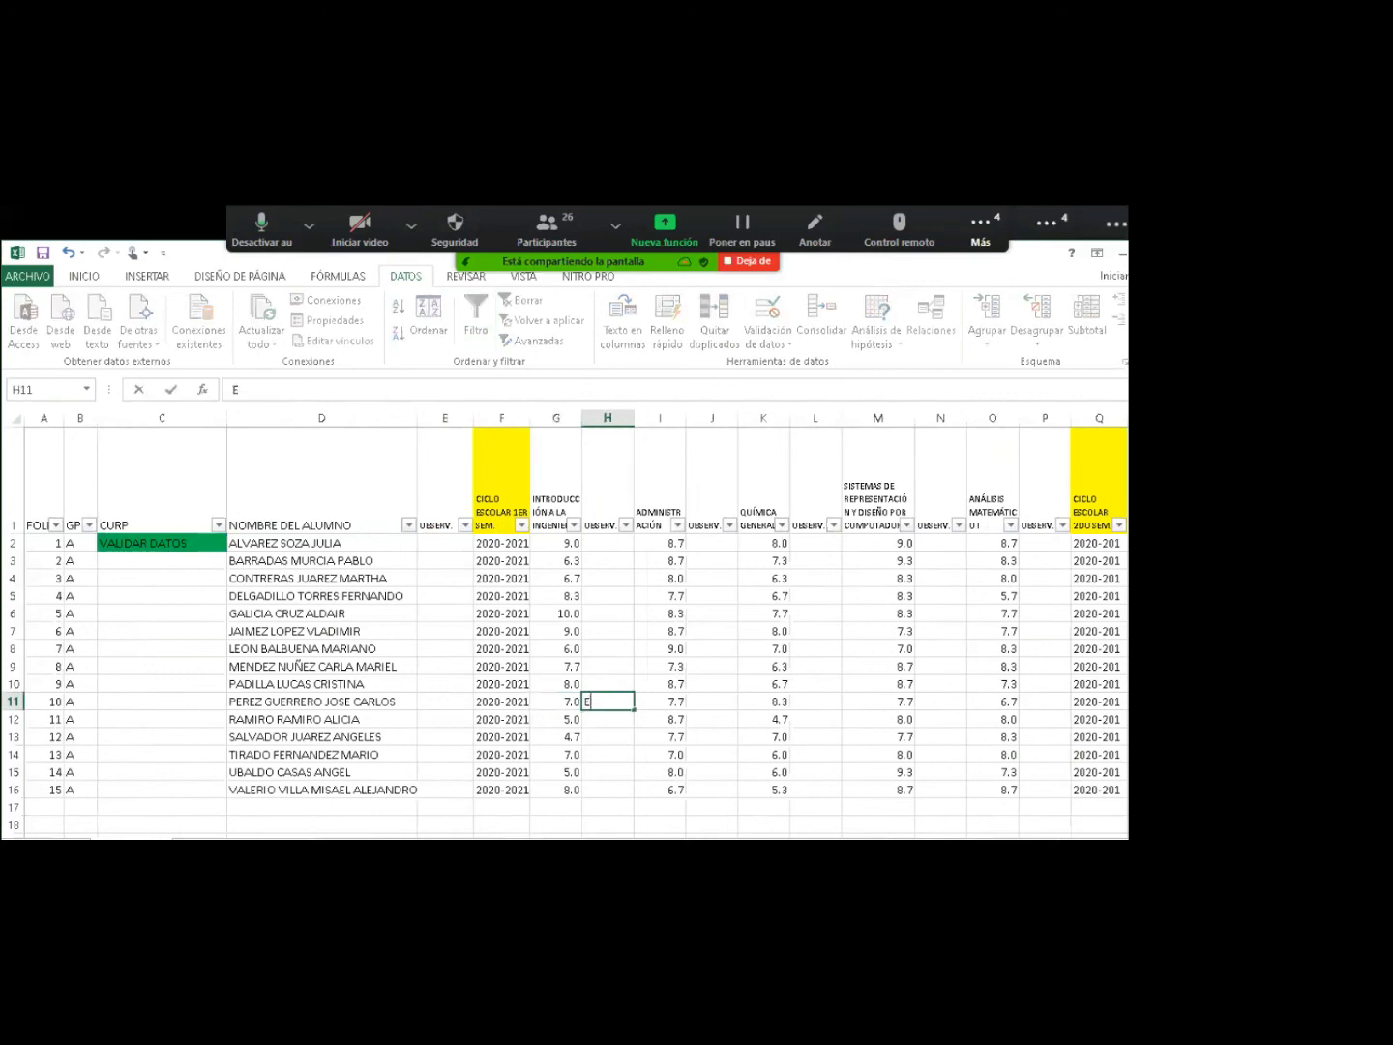
pyautogui.write('.E.')
pyautogui.press('Return')
# Raise G12's grade to 8 and mark H12 as E.T.S.
pyautogui.press('Down')
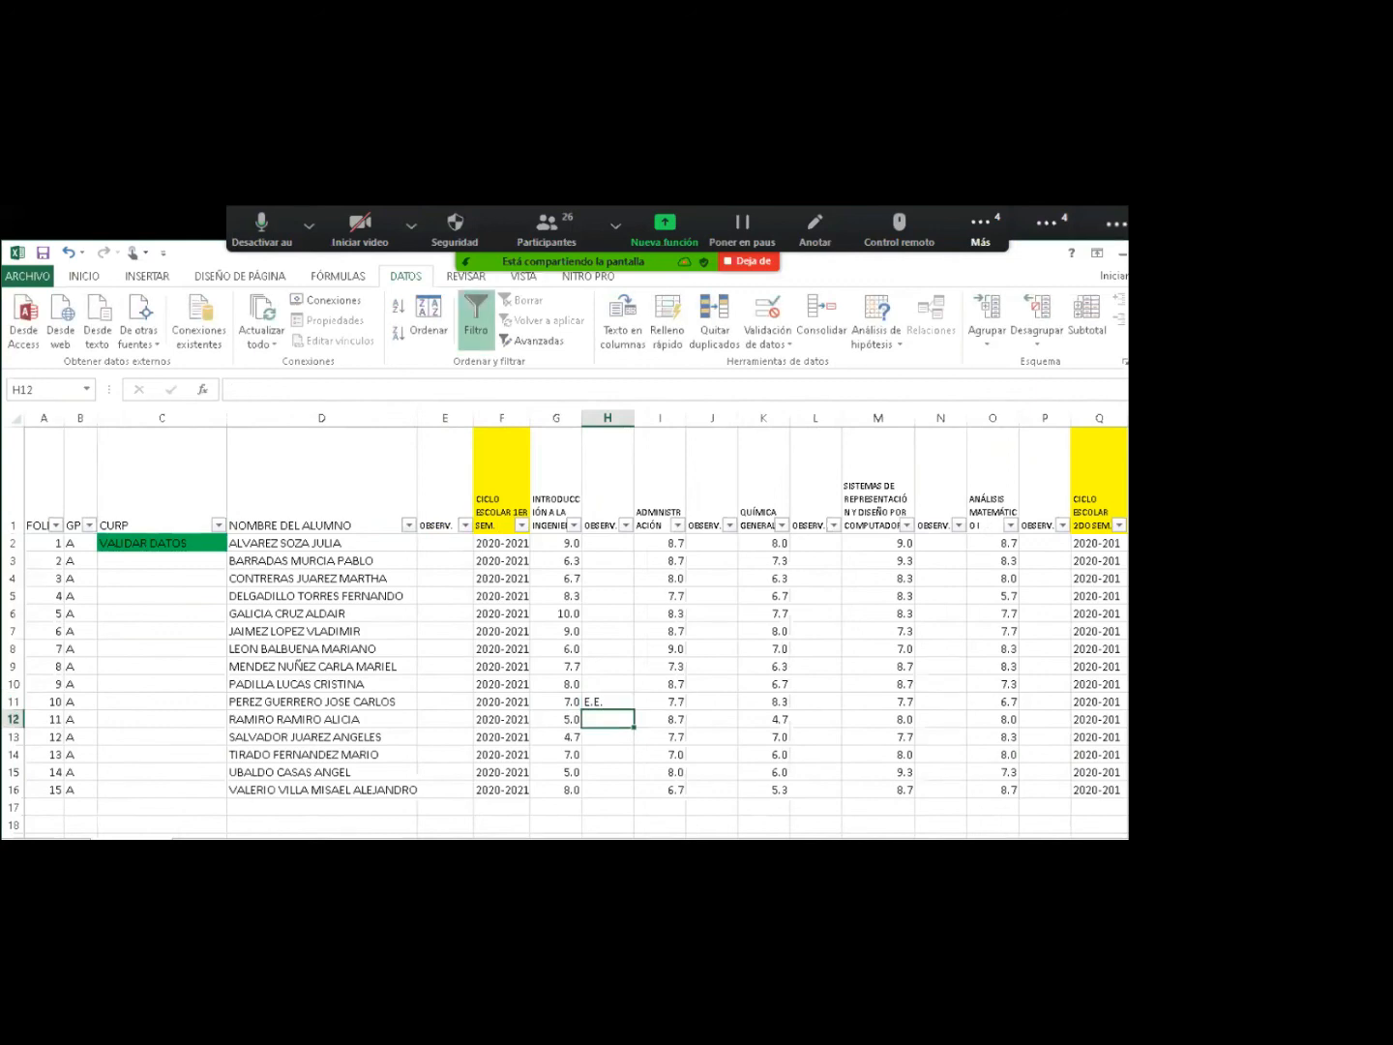
pyautogui.press('Left')
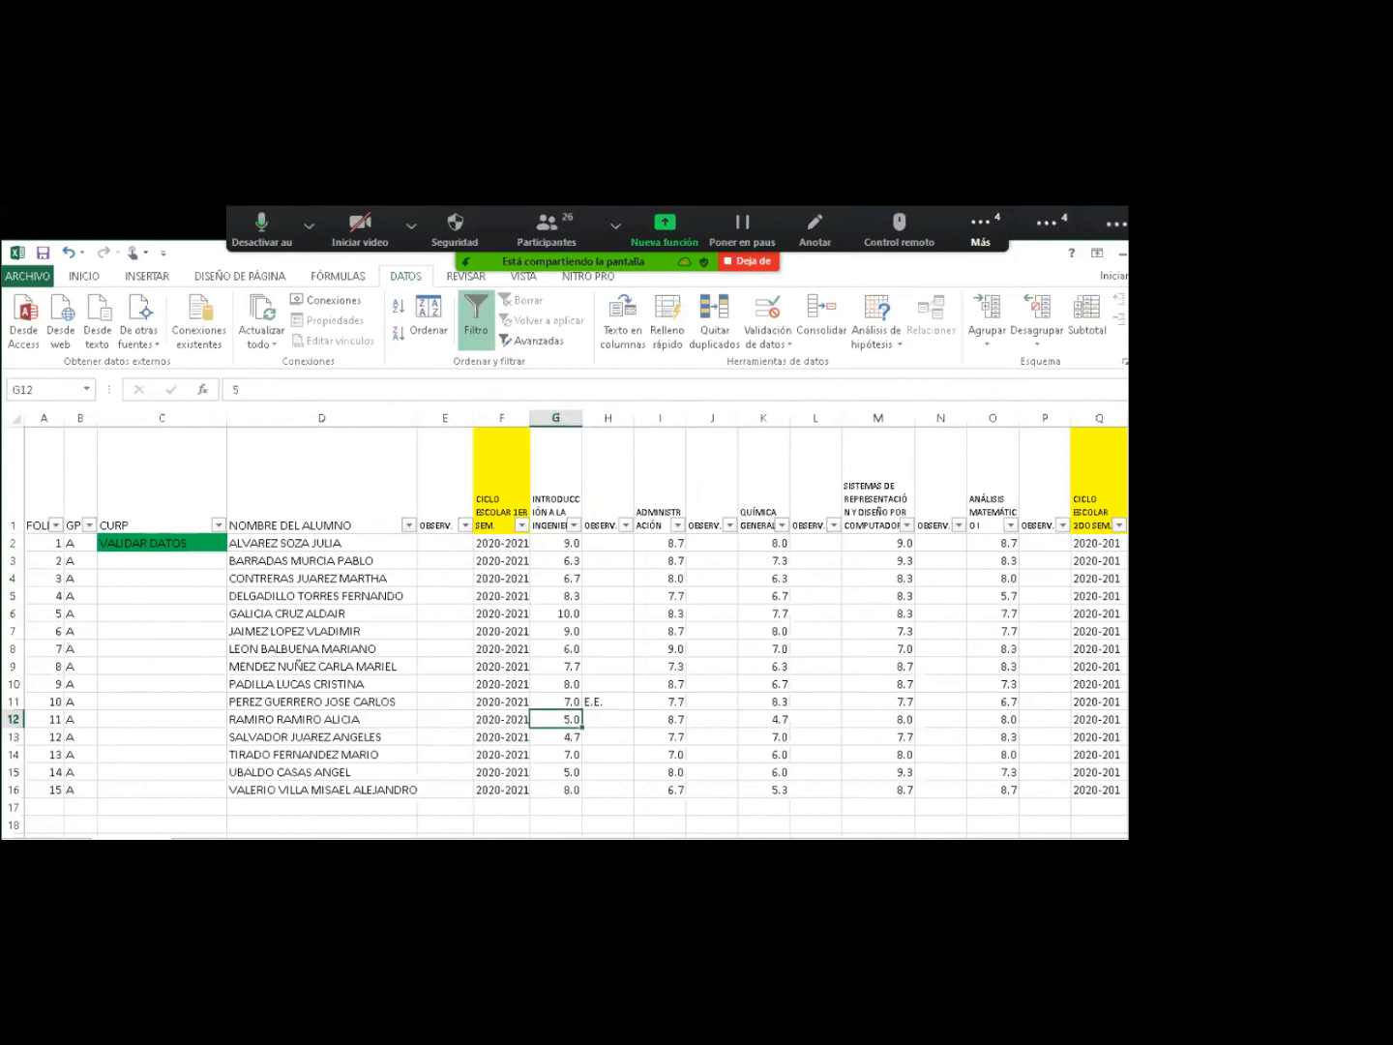
pyautogui.write('8')
pyautogui.press('Tab')
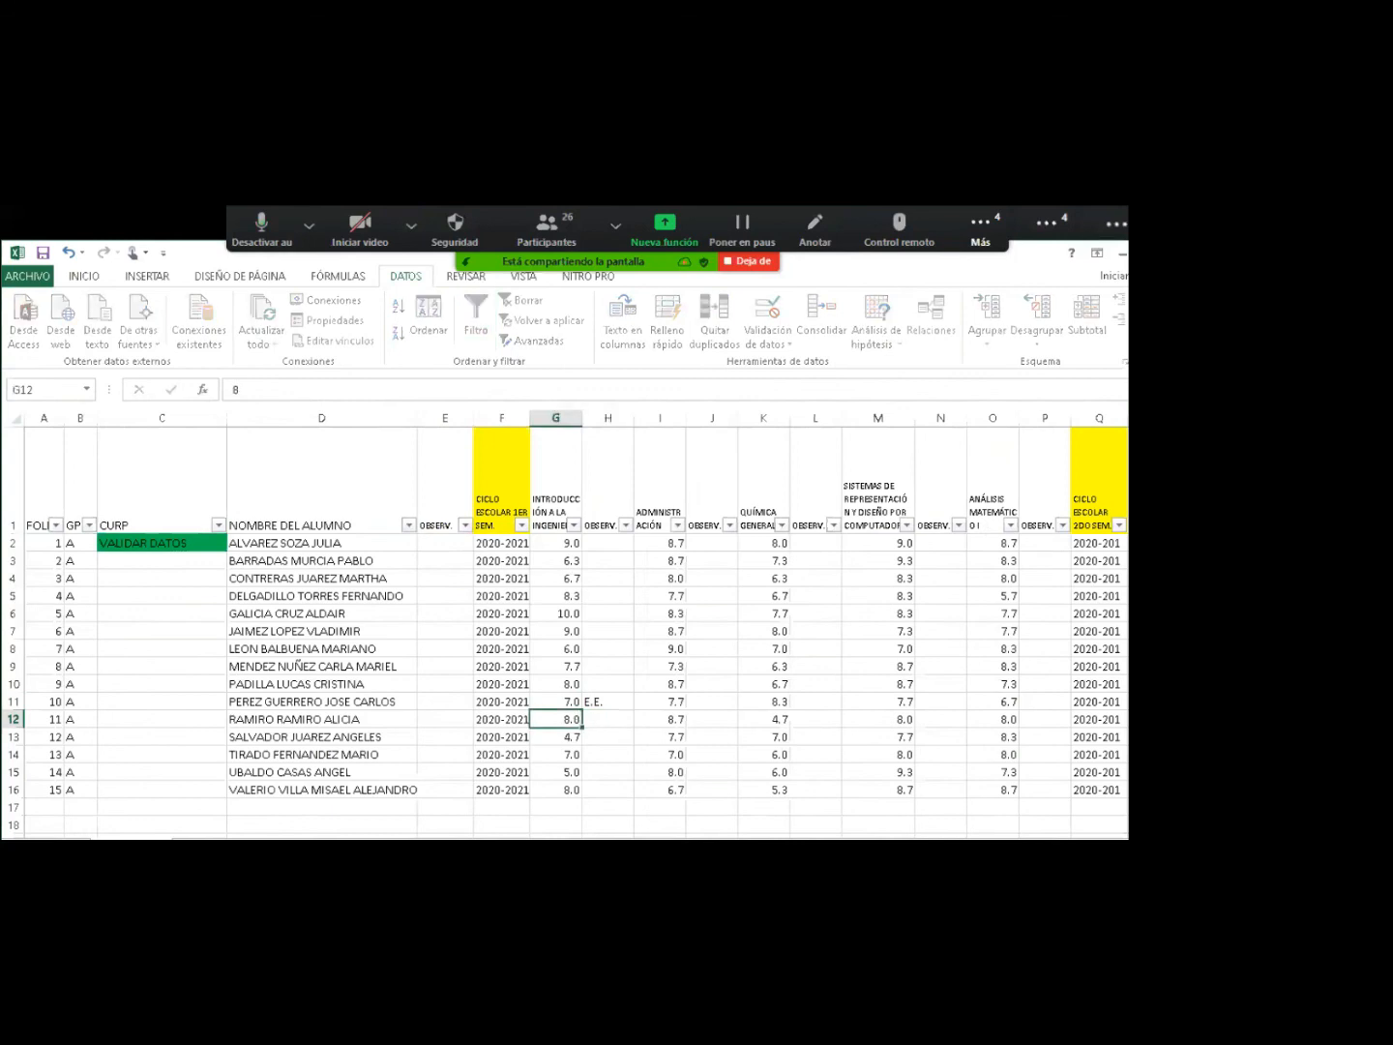
pyautogui.write('T')
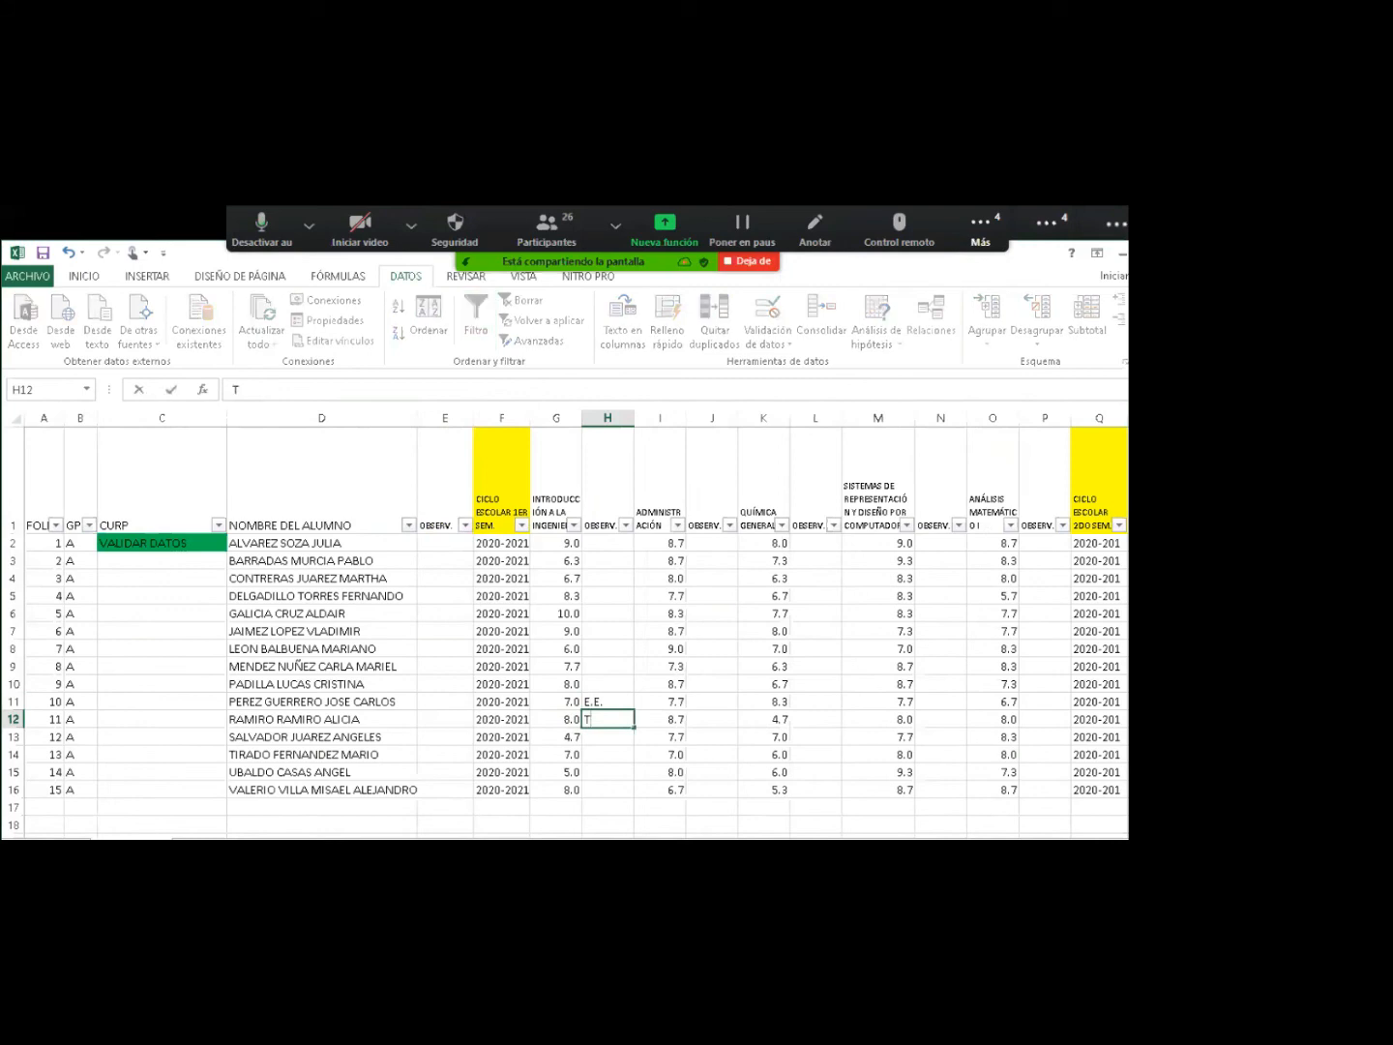
pyautogui.write('.E')
pyautogui.press('BackSpace')
pyautogui.press('BackSpace')
pyautogui.press('BackSpace')
pyautogui.write('E.T.S.')
pyautogui.press('Return')
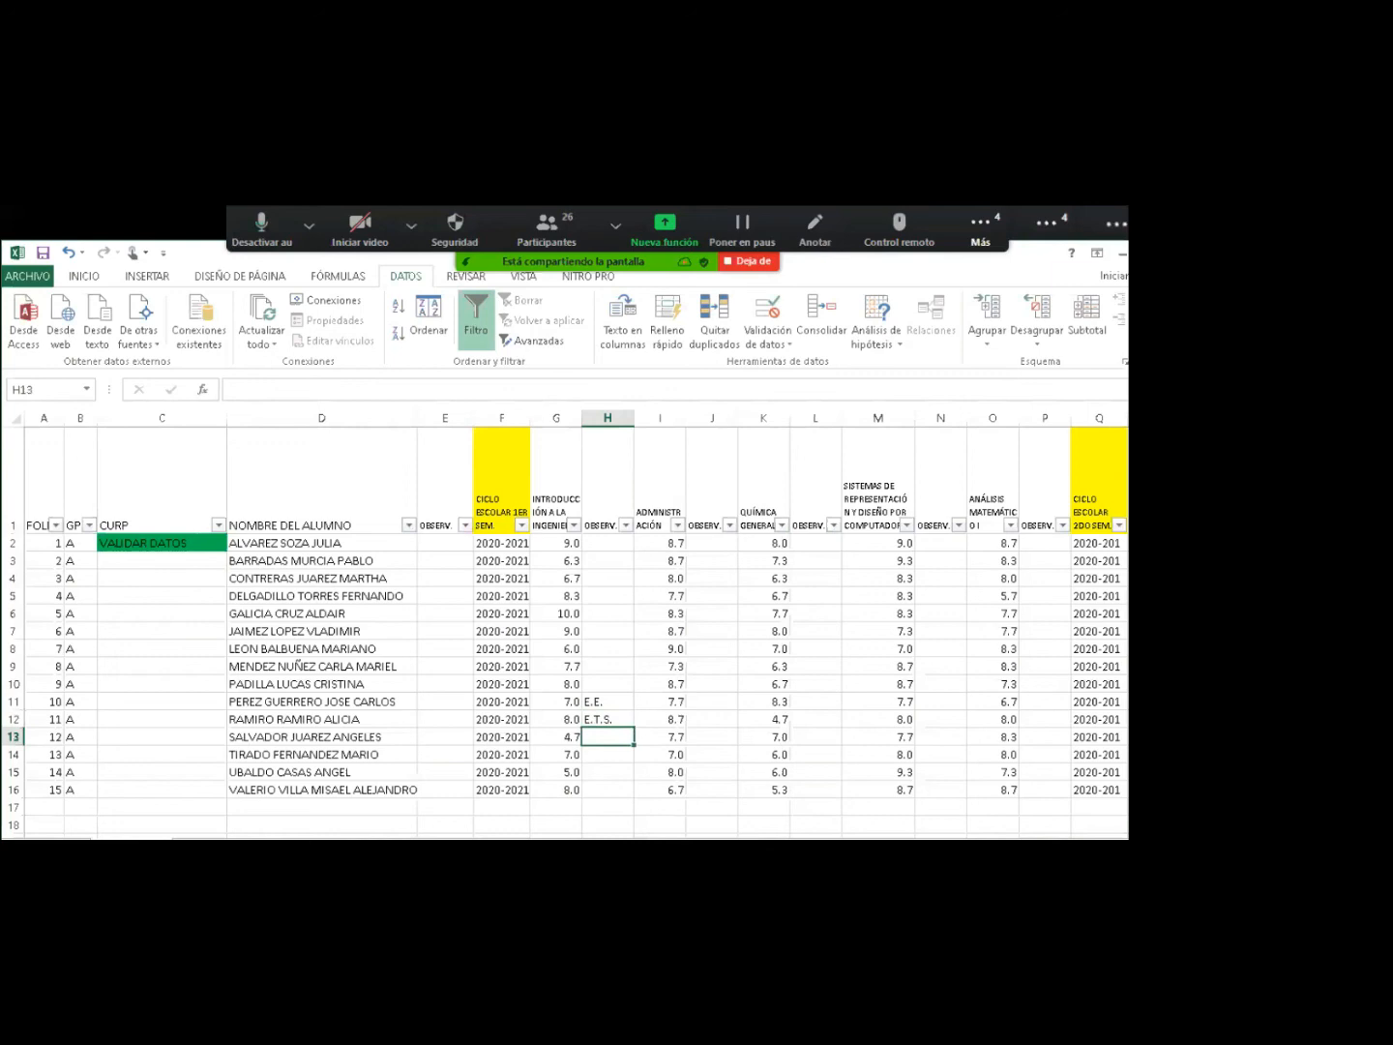
# Scroll right to columns CS–DI and the PRÁCTICA PROFESIONAL SUPERVISADA header.
pyautogui.moveTo(745, 844); pyautogui.dragTo(764, 844)
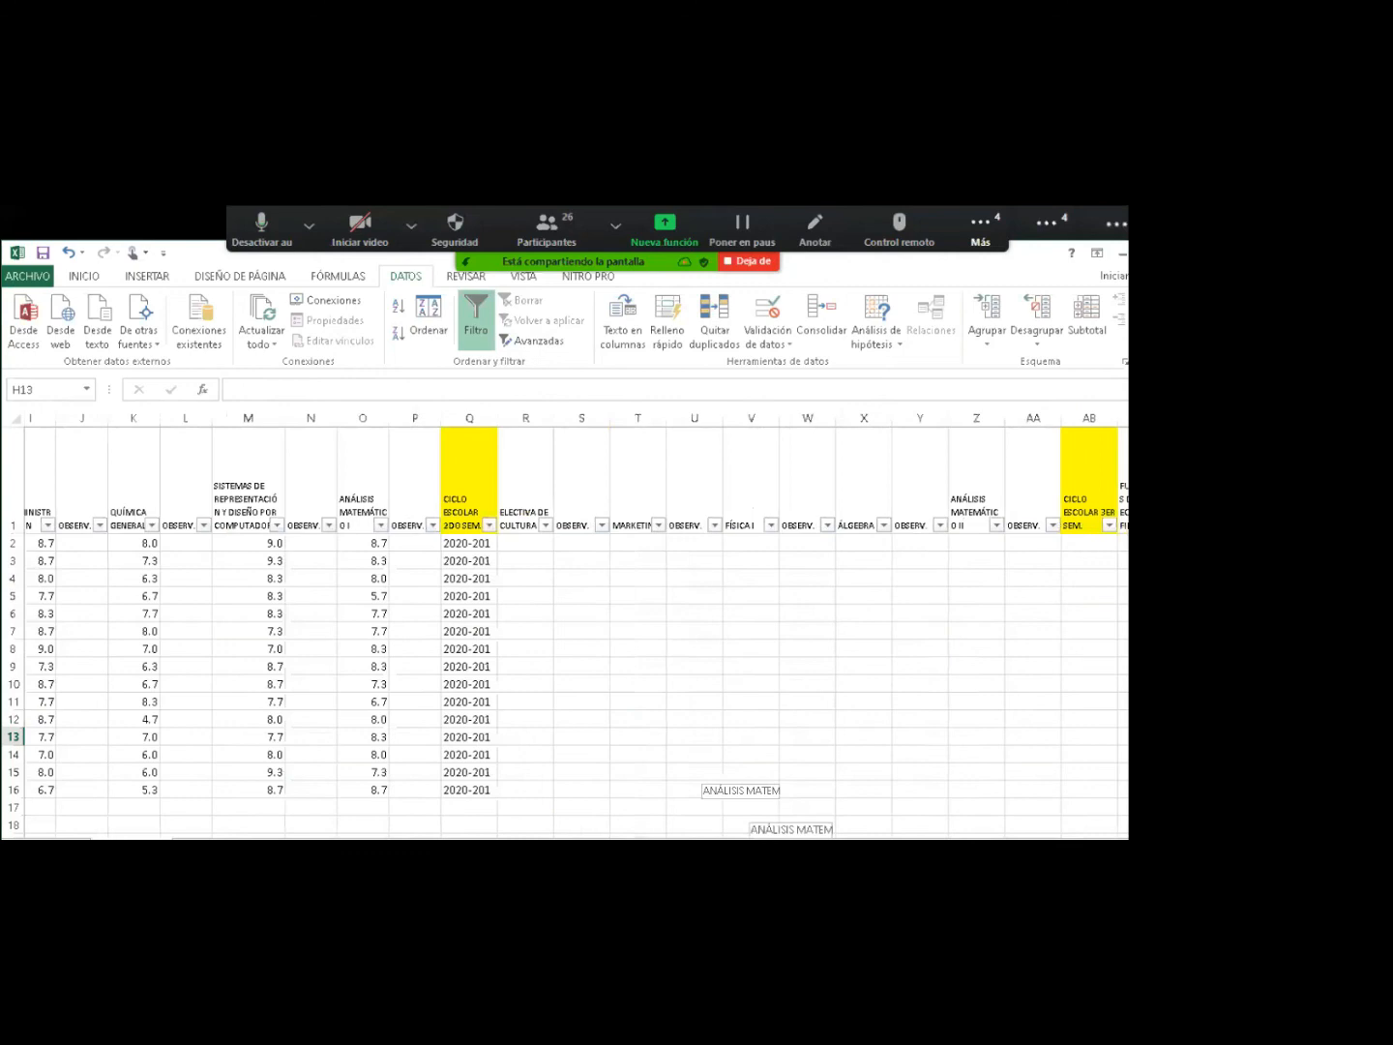
pyautogui.moveTo(764, 844); pyautogui.dragTo(1051, 844)
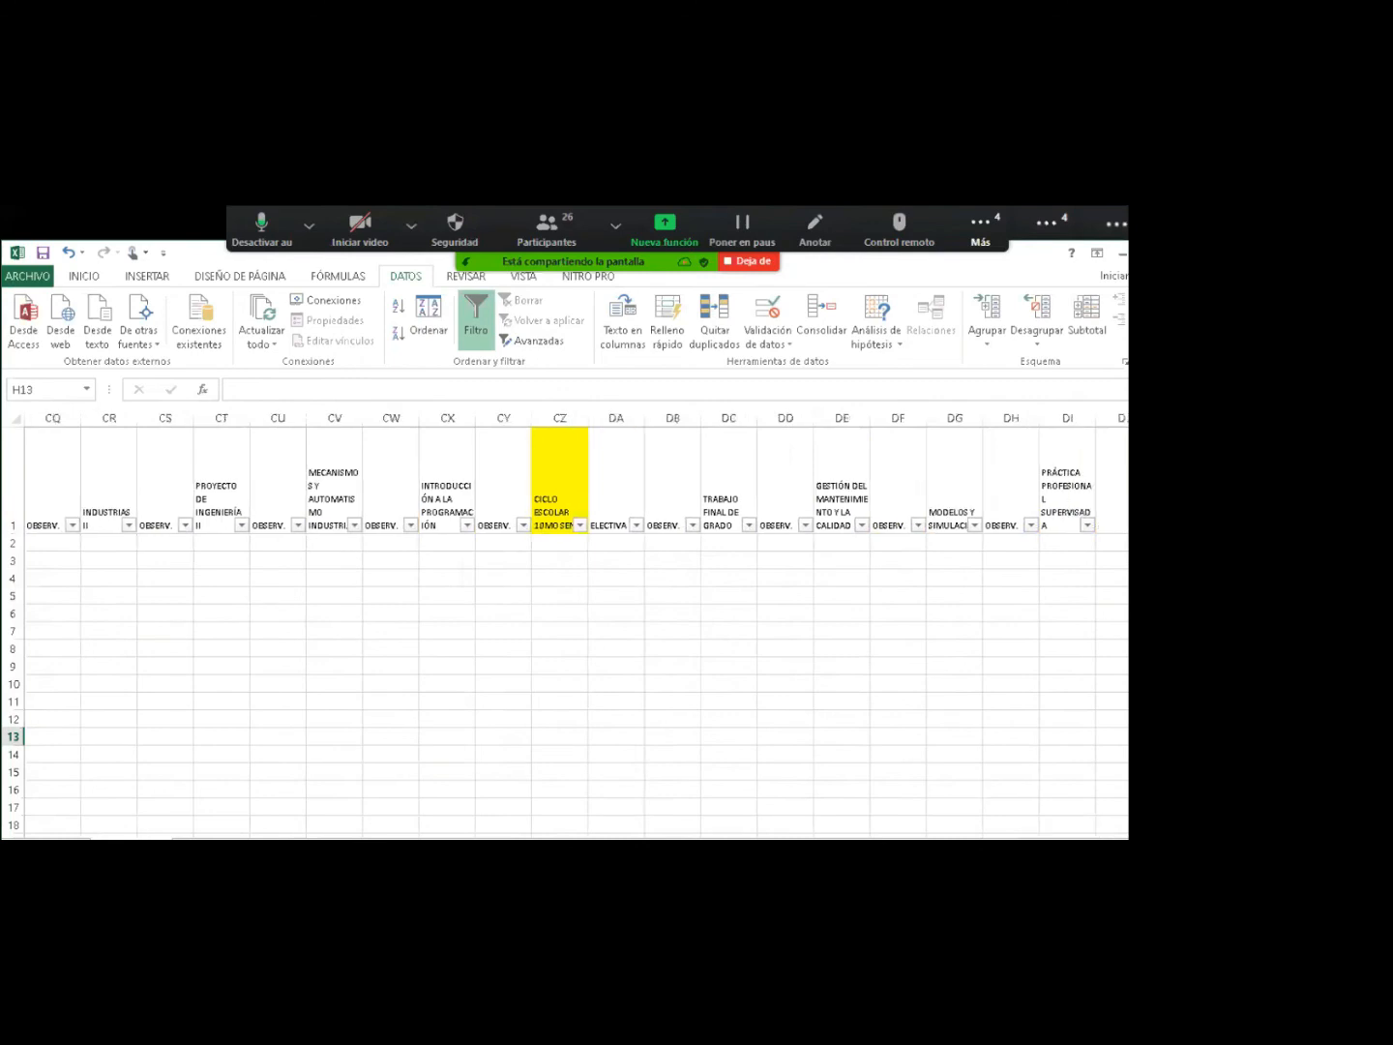
pyautogui.hscroll(2, 577, 628)
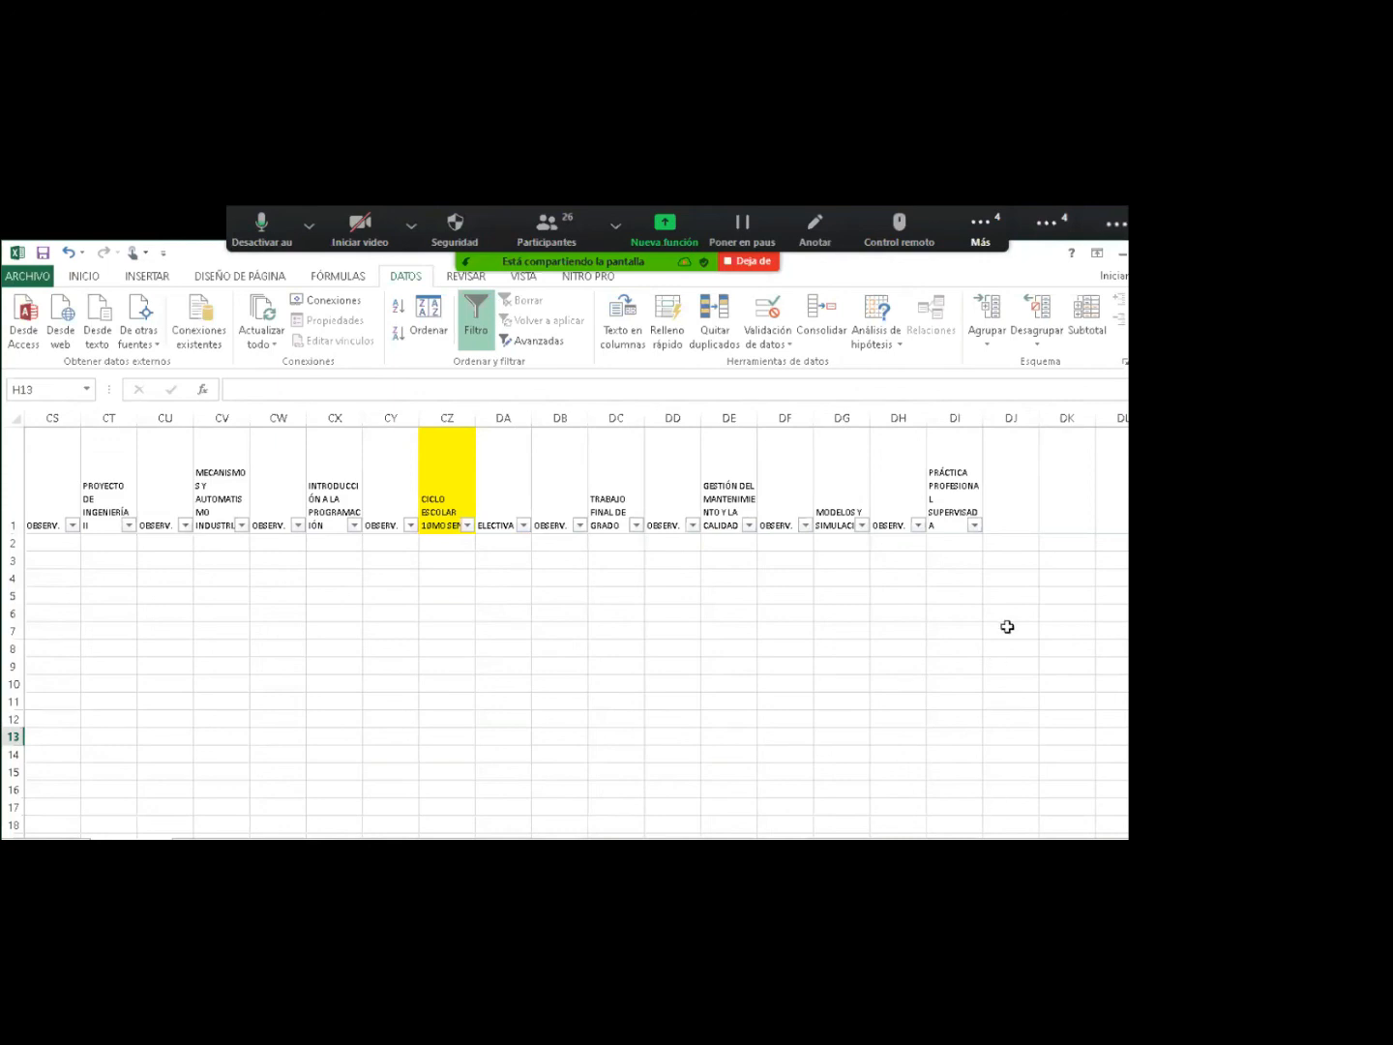
# Remove the header filters and copy the OBSERV. header from DH1 into DJ1.
pyautogui.click(885, 488)
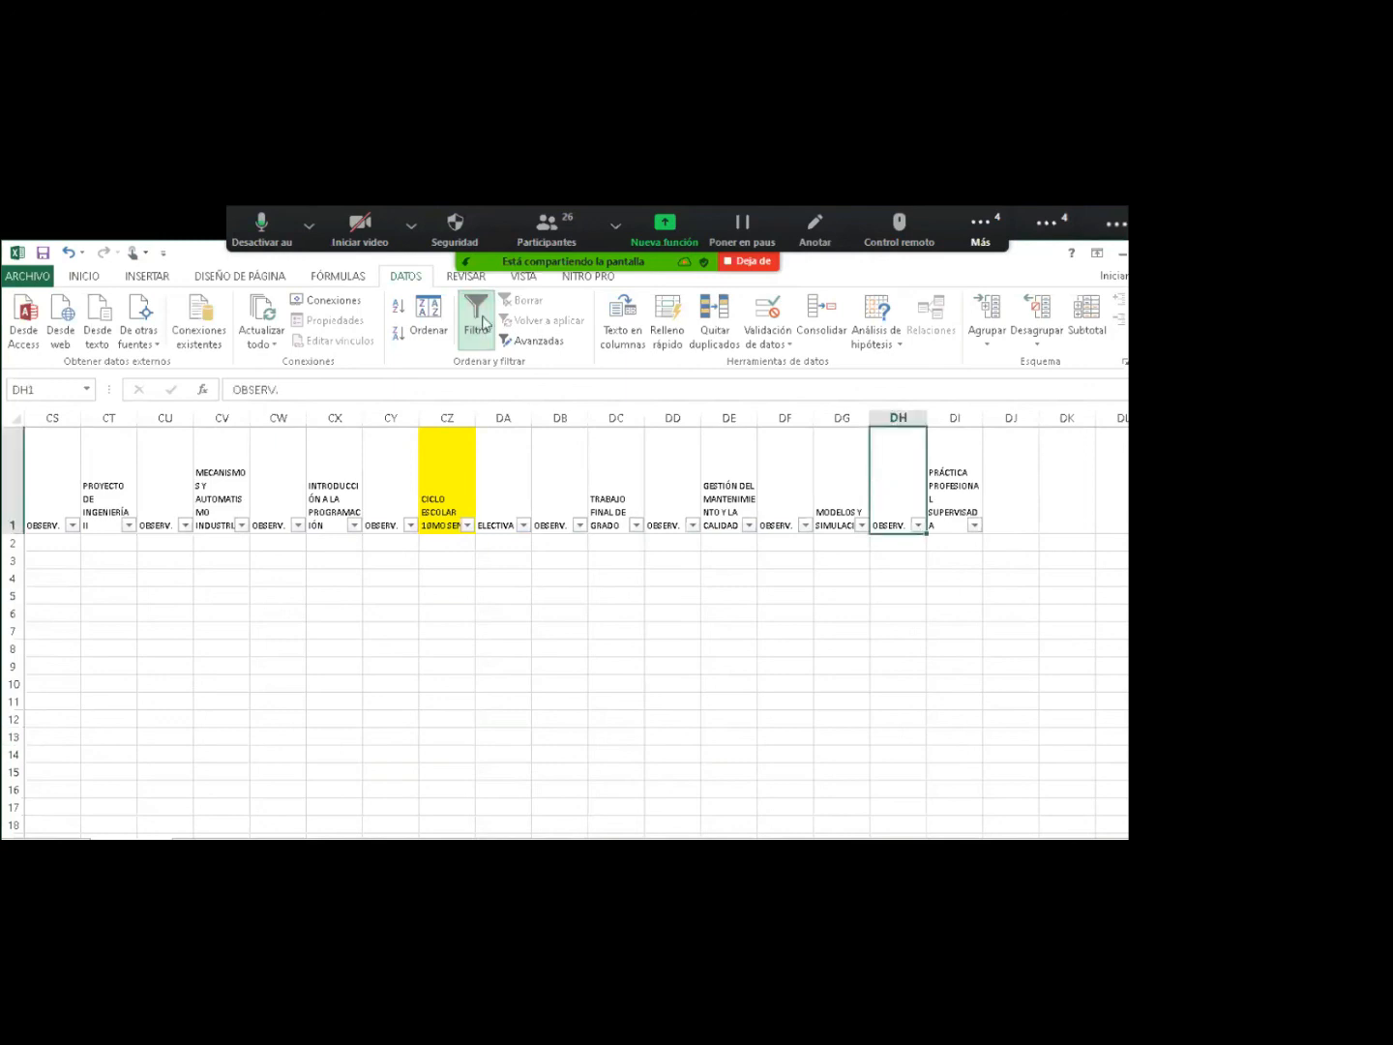
pyautogui.click(477, 319)
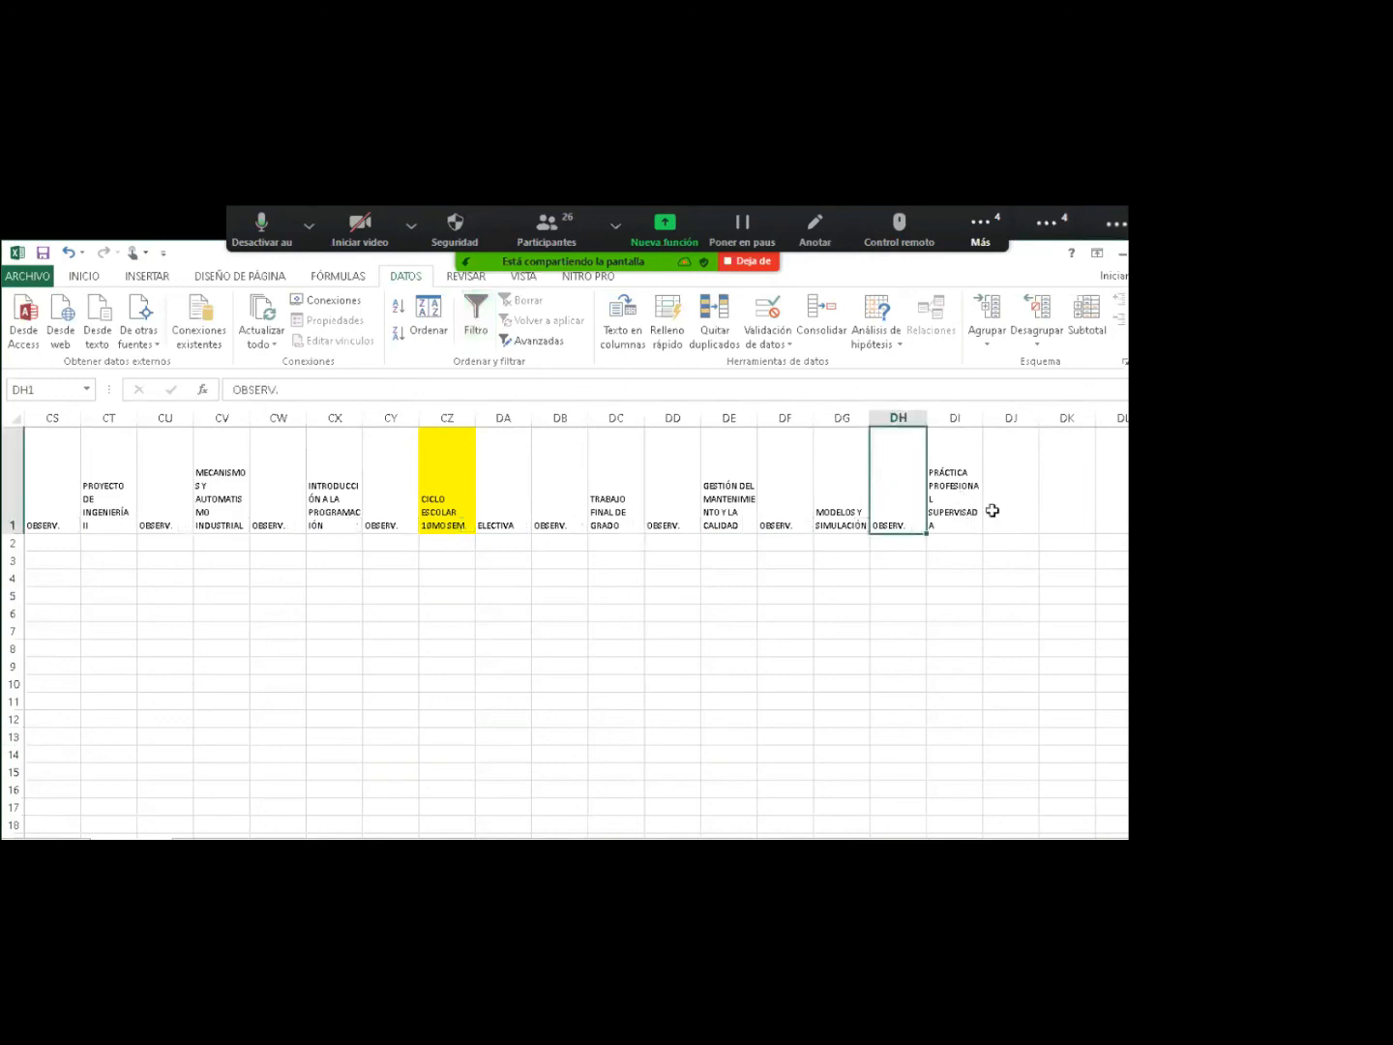
pyautogui.hotkey('ctrl', 'c')
pyautogui.click(1016, 510)
pyautogui.hotkey('ctrl', 'v')
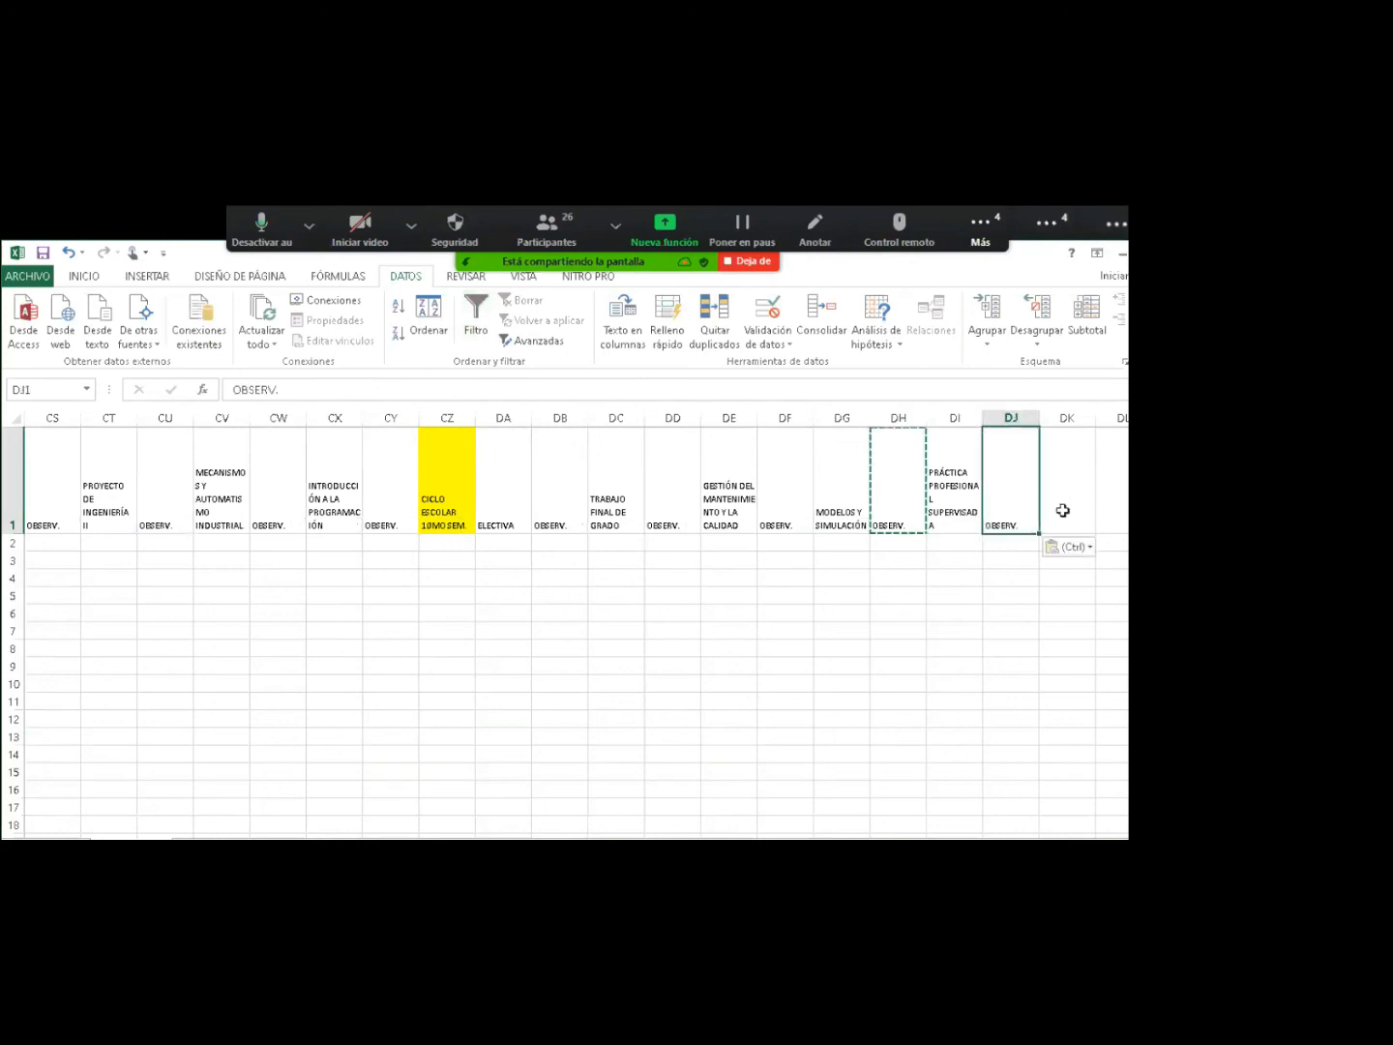
# Add the headers SUMA, PROM. FINAL and FOLIO CERT. in DK1, DL1 and DM1.
pyautogui.click(1062, 510)
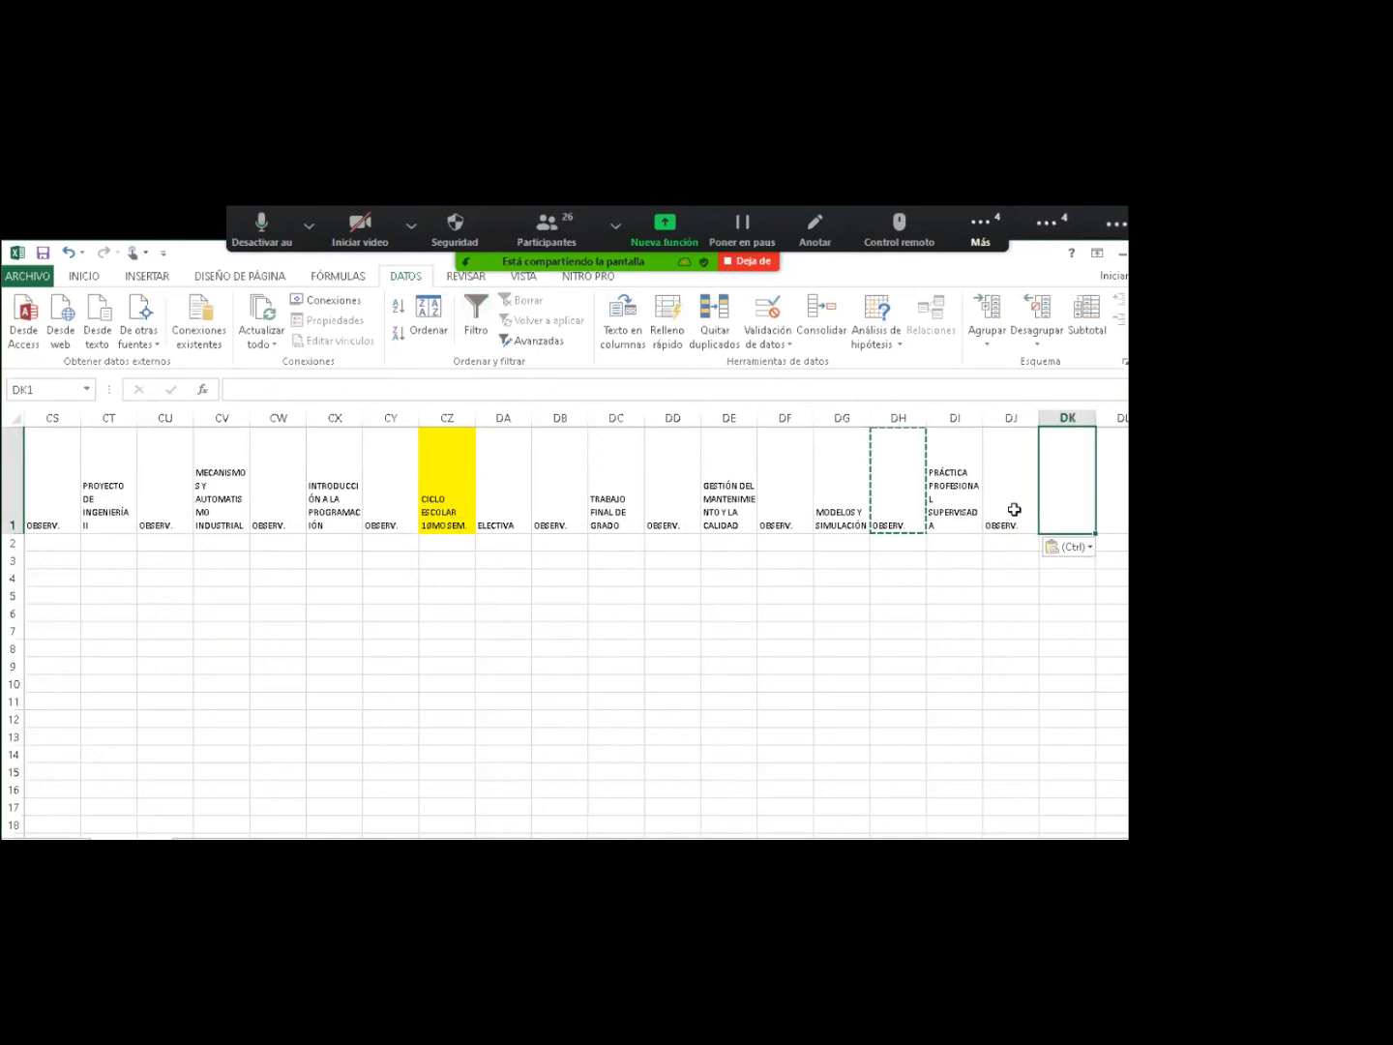
pyautogui.write('SUM')
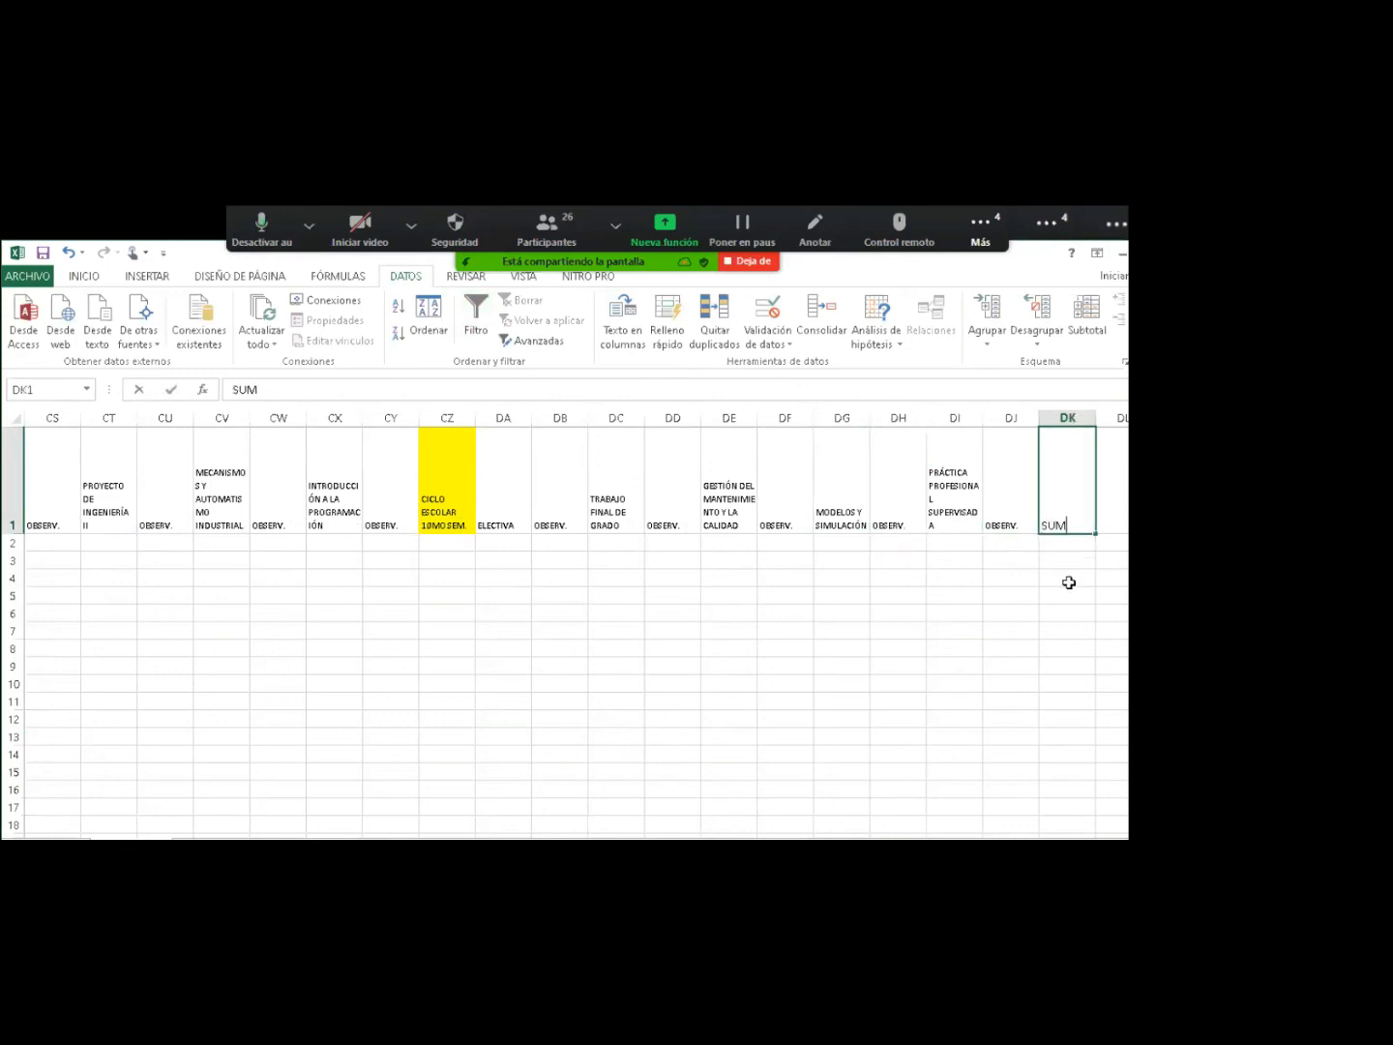
pyautogui.write('A')
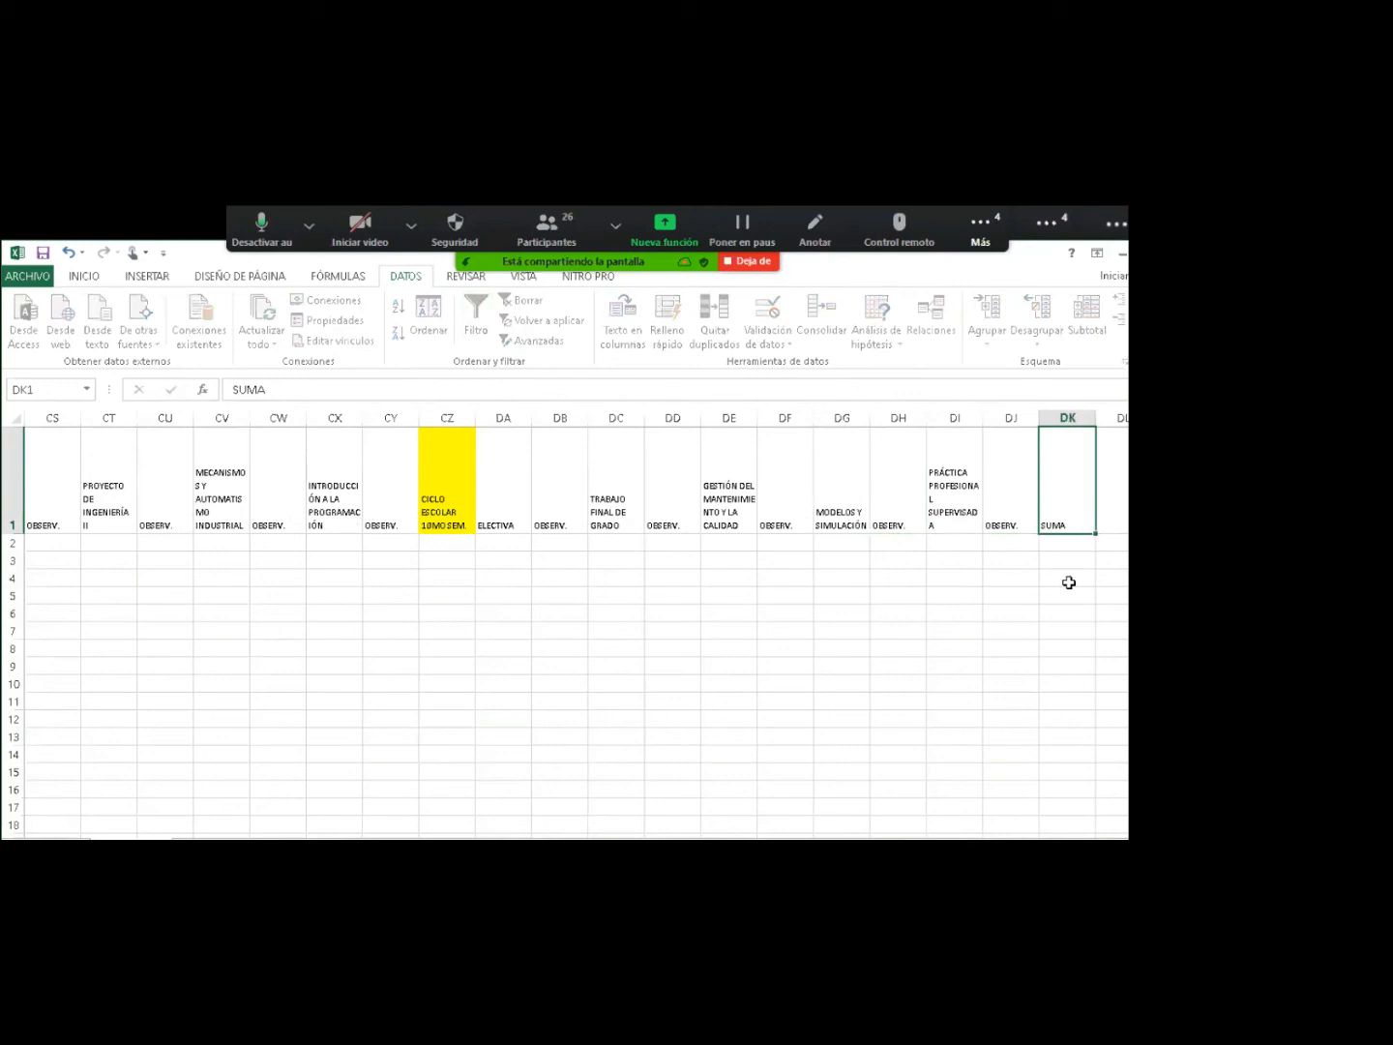
pyautogui.press('Tab')
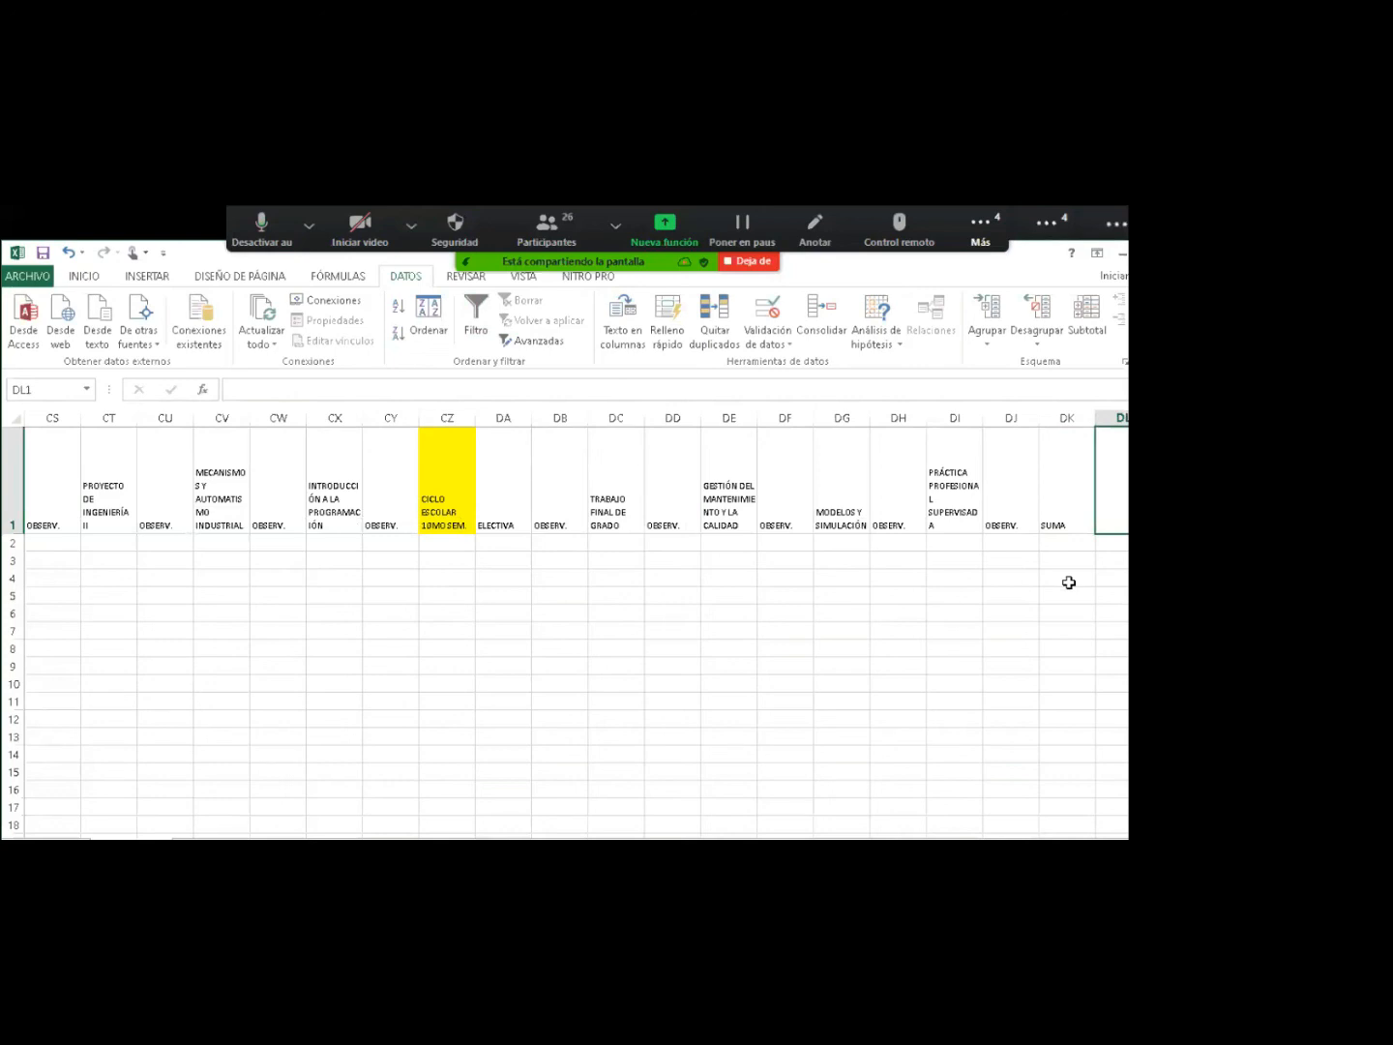
pyautogui.write('PRO')
pyautogui.write('.')
pyautogui.press('BackSpace')
pyautogui.write('M. FINAL')
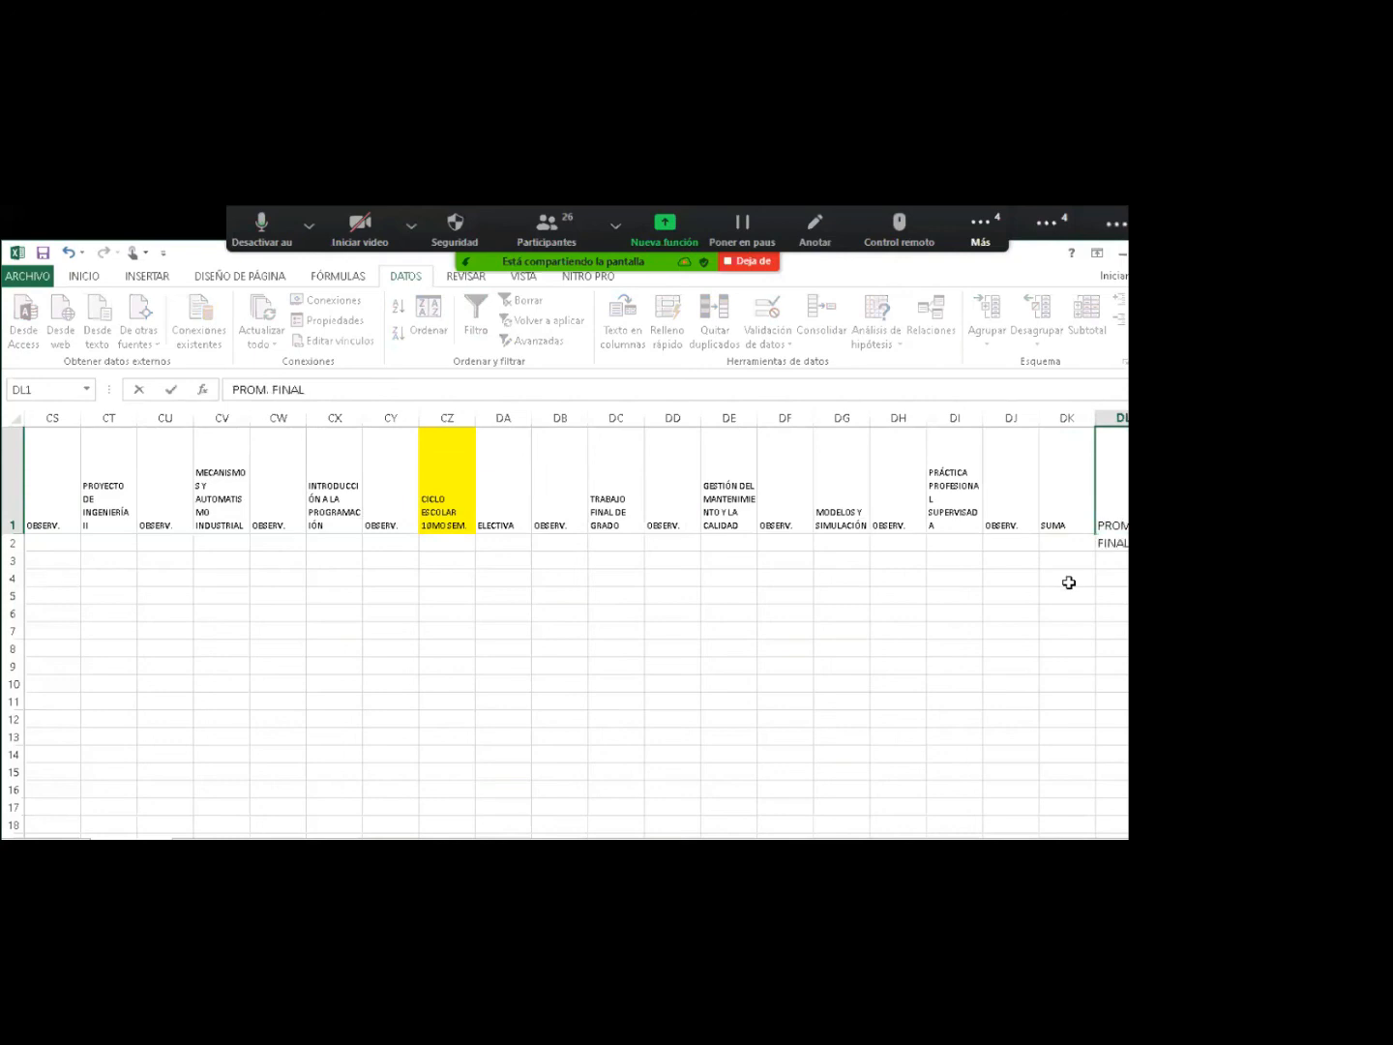
pyautogui.press('Return')
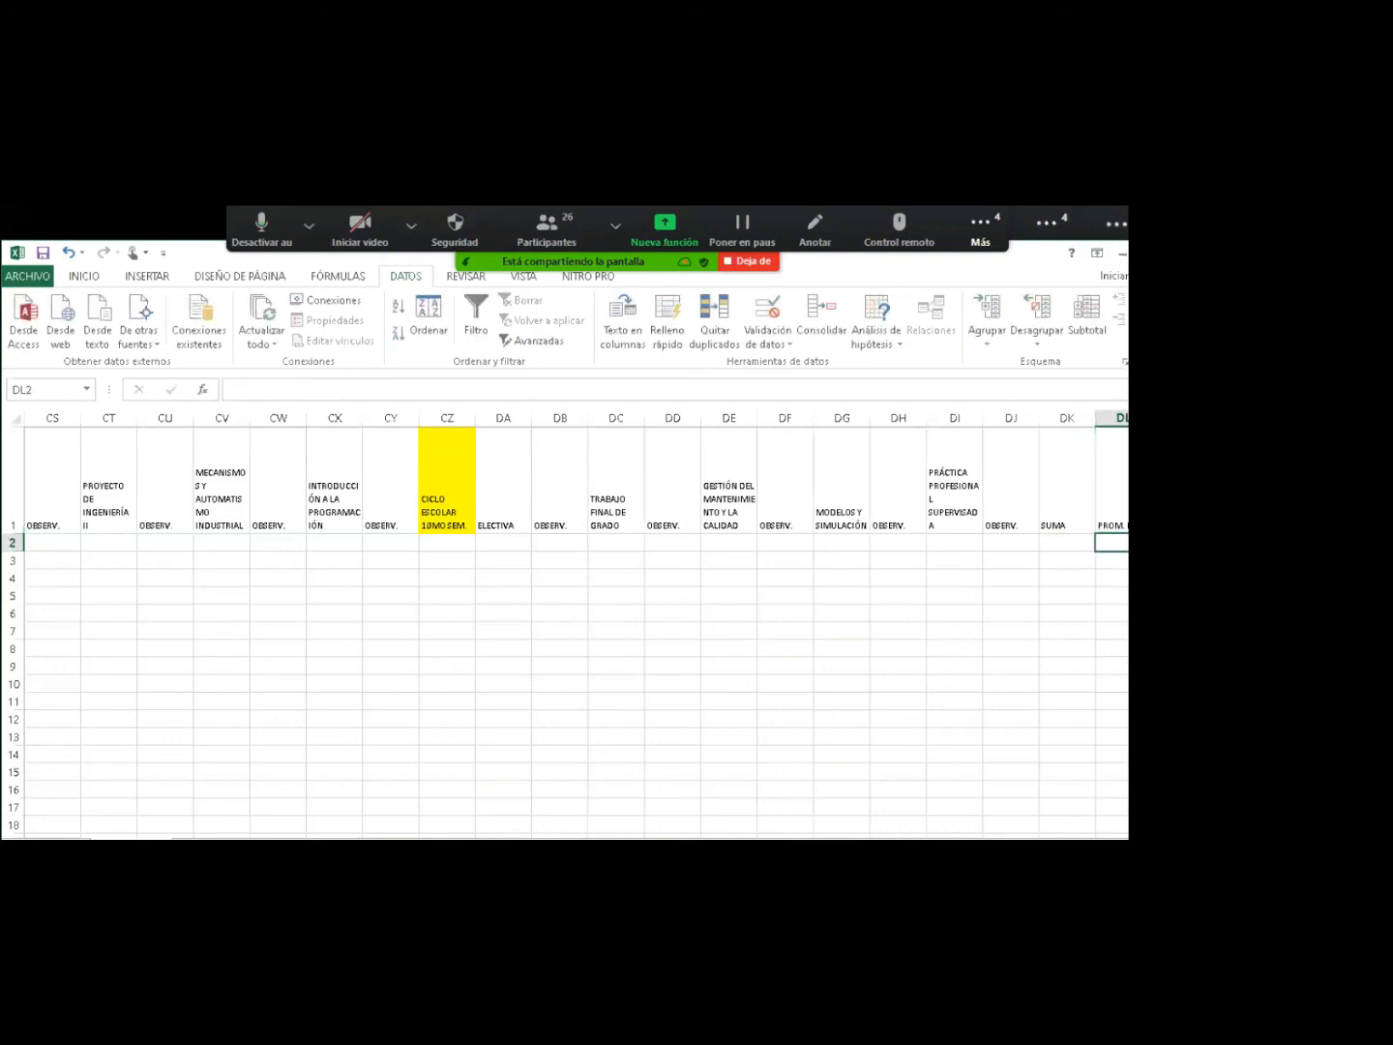
pyautogui.press('Up')
pyautogui.press('Right')
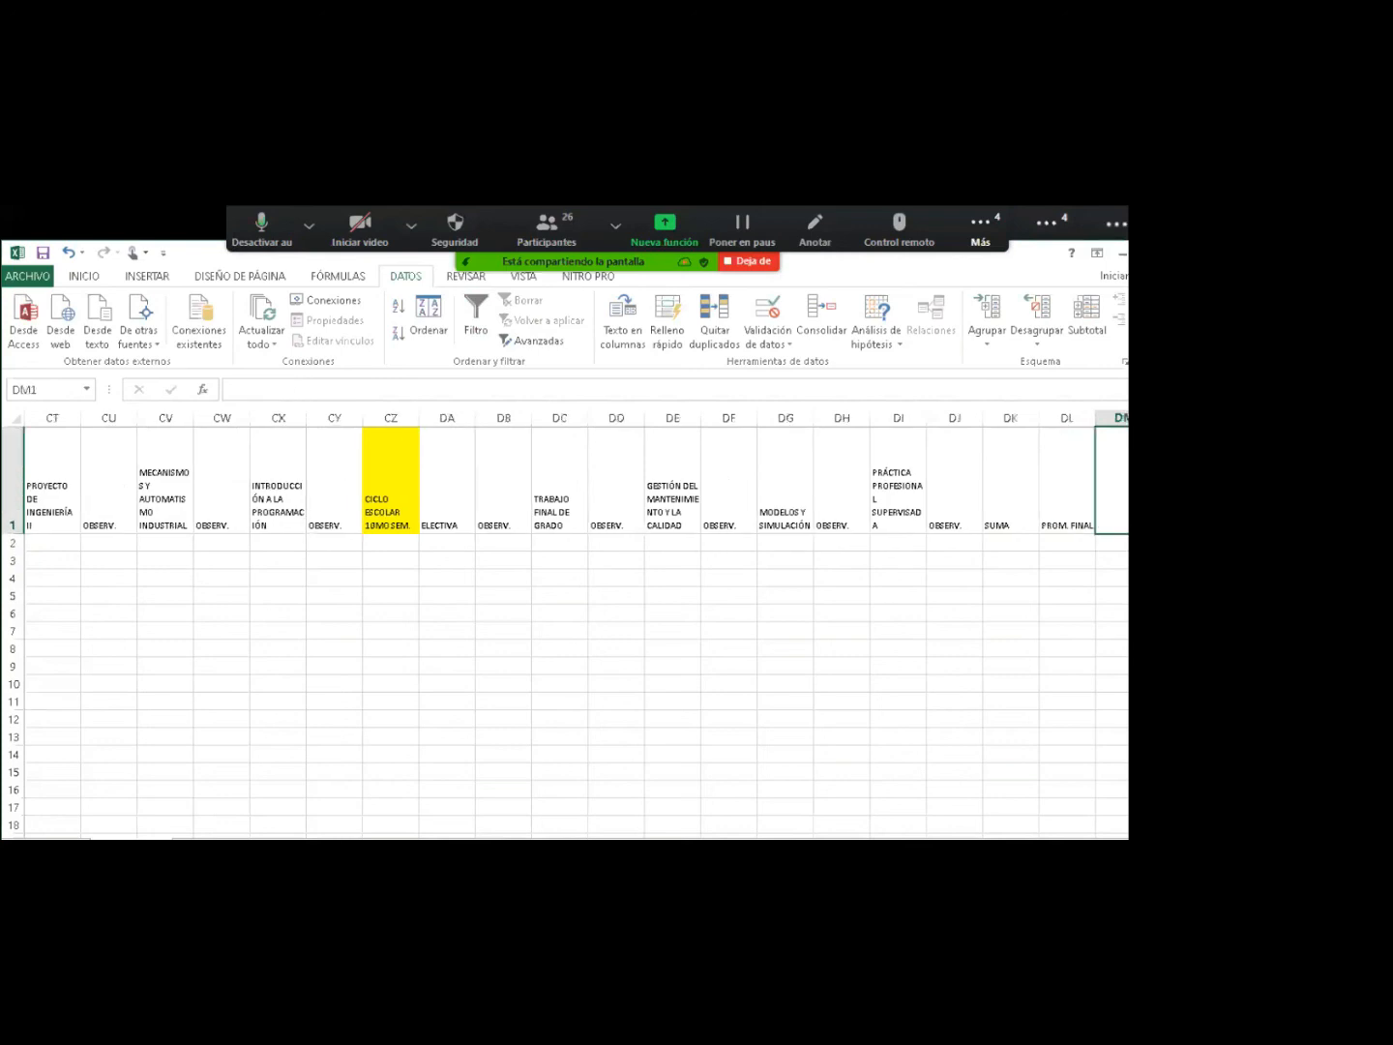
pyautogui.write('F')
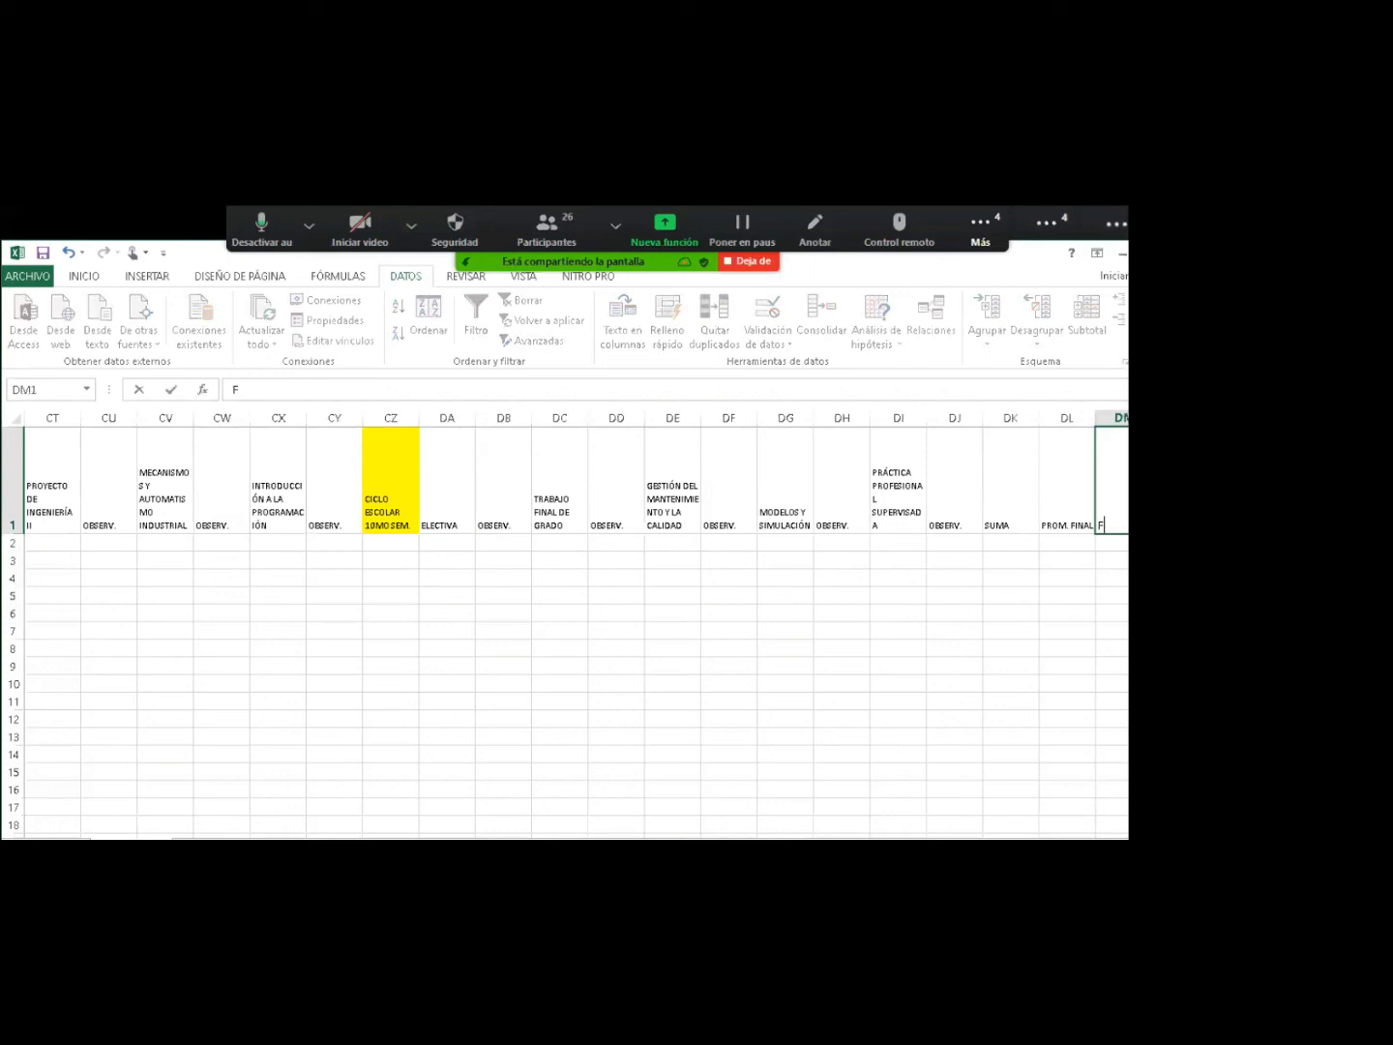
pyautogui.write('OLIO CERT.')
pyautogui.press('Return')
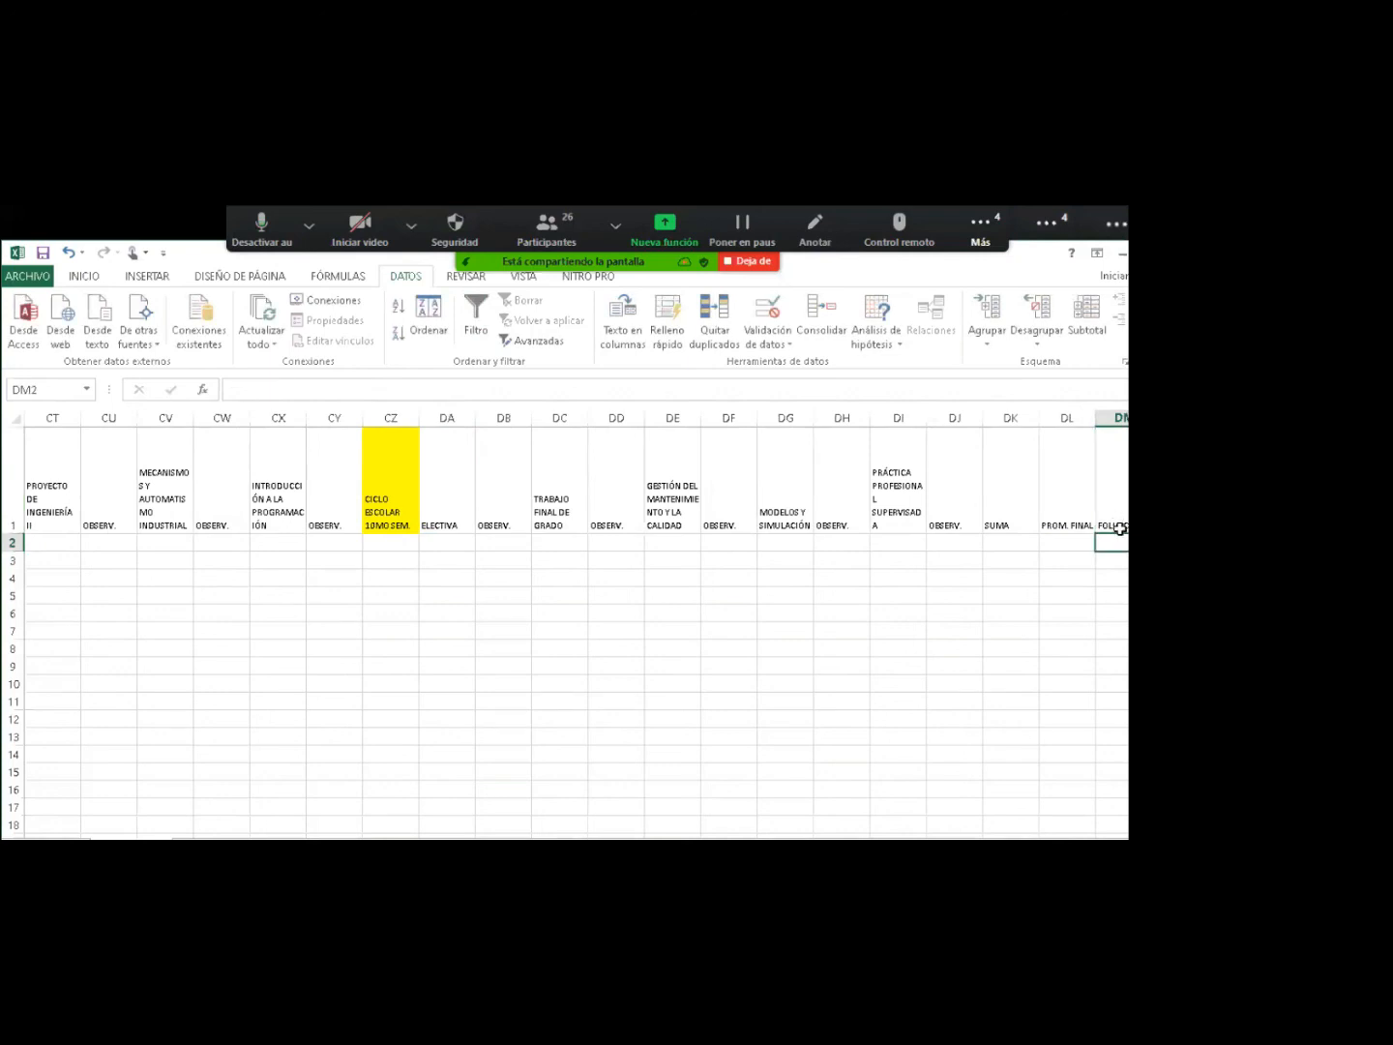
pyautogui.click(1119, 522)
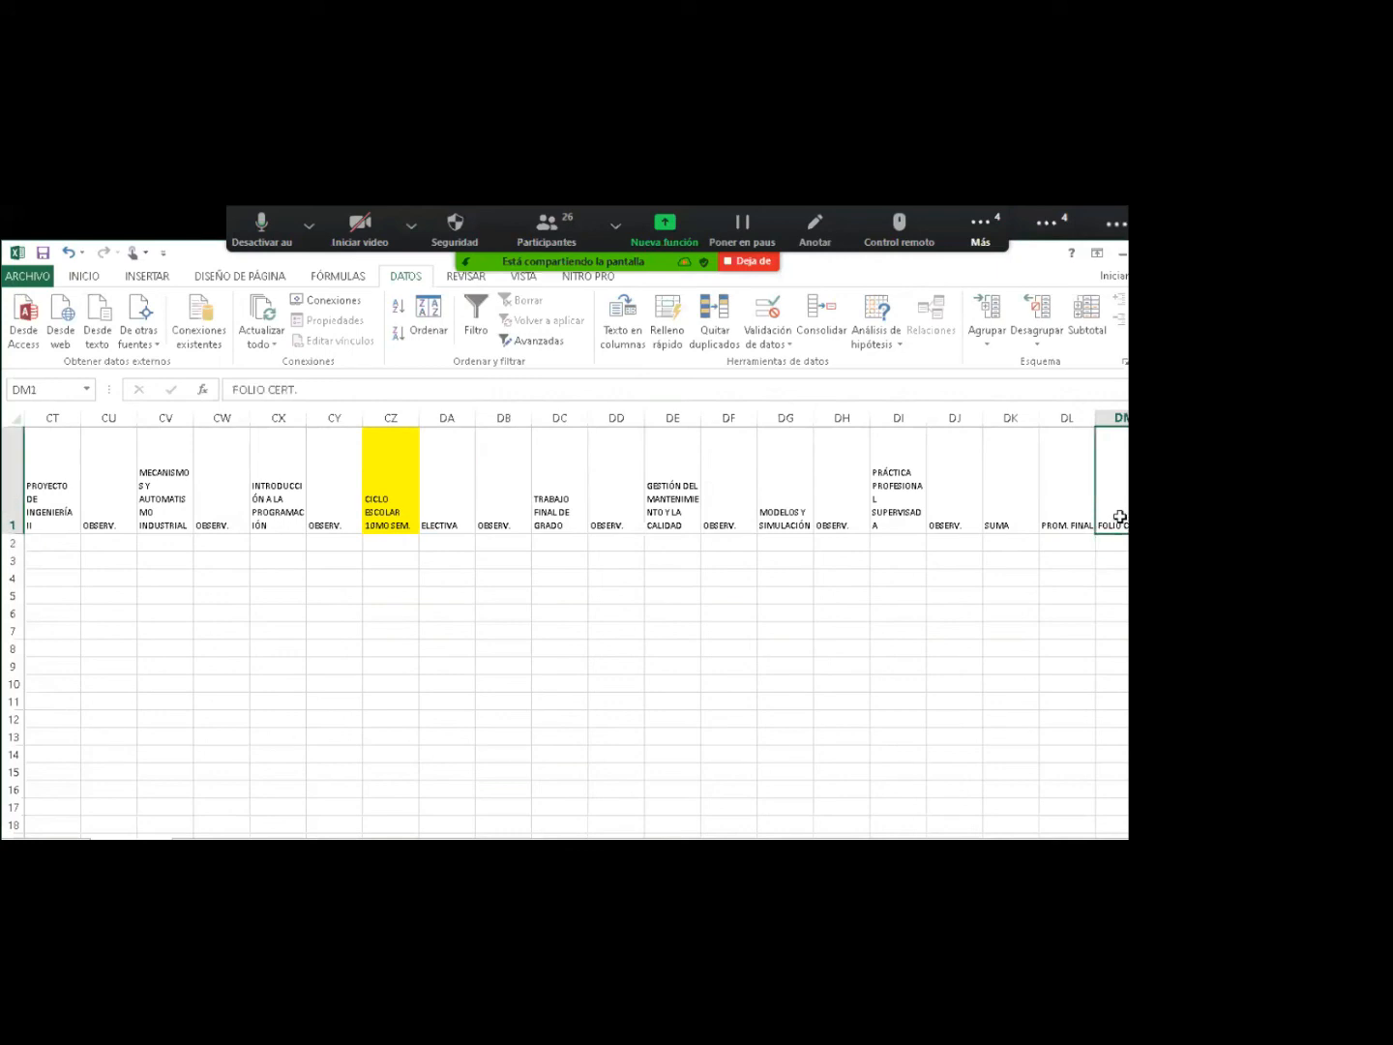
pyautogui.click(1010, 541)
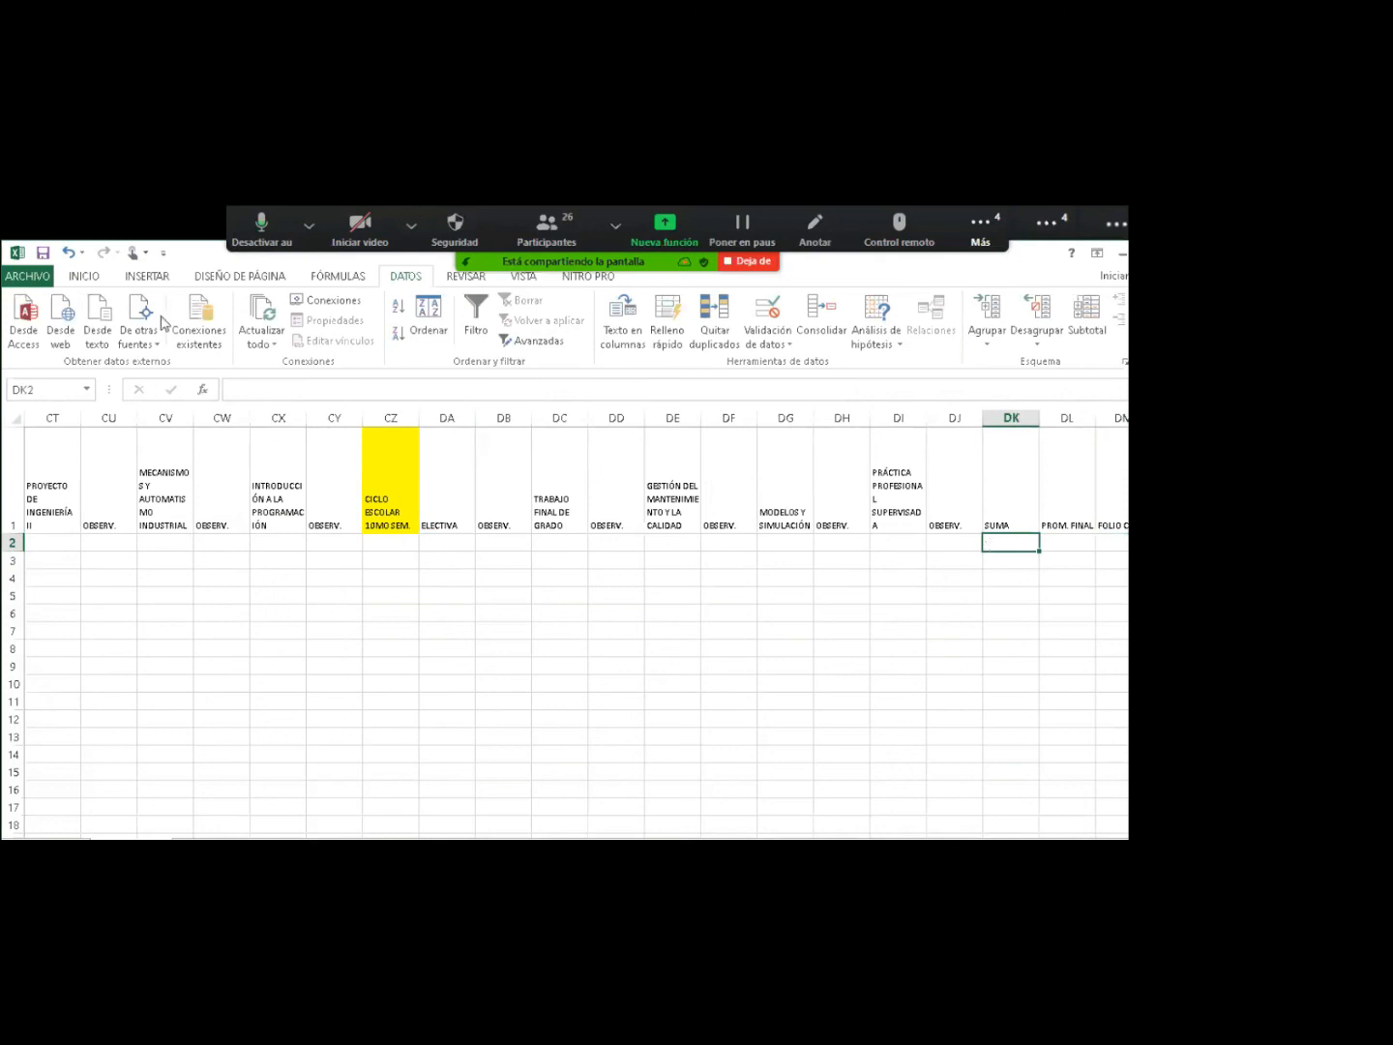
# Highlight DK2 olive green and enter 'SUMAR TODAS LAS CALIFICACIONES DE LAS MATERIAS'.
pyautogui.click(101, 280)
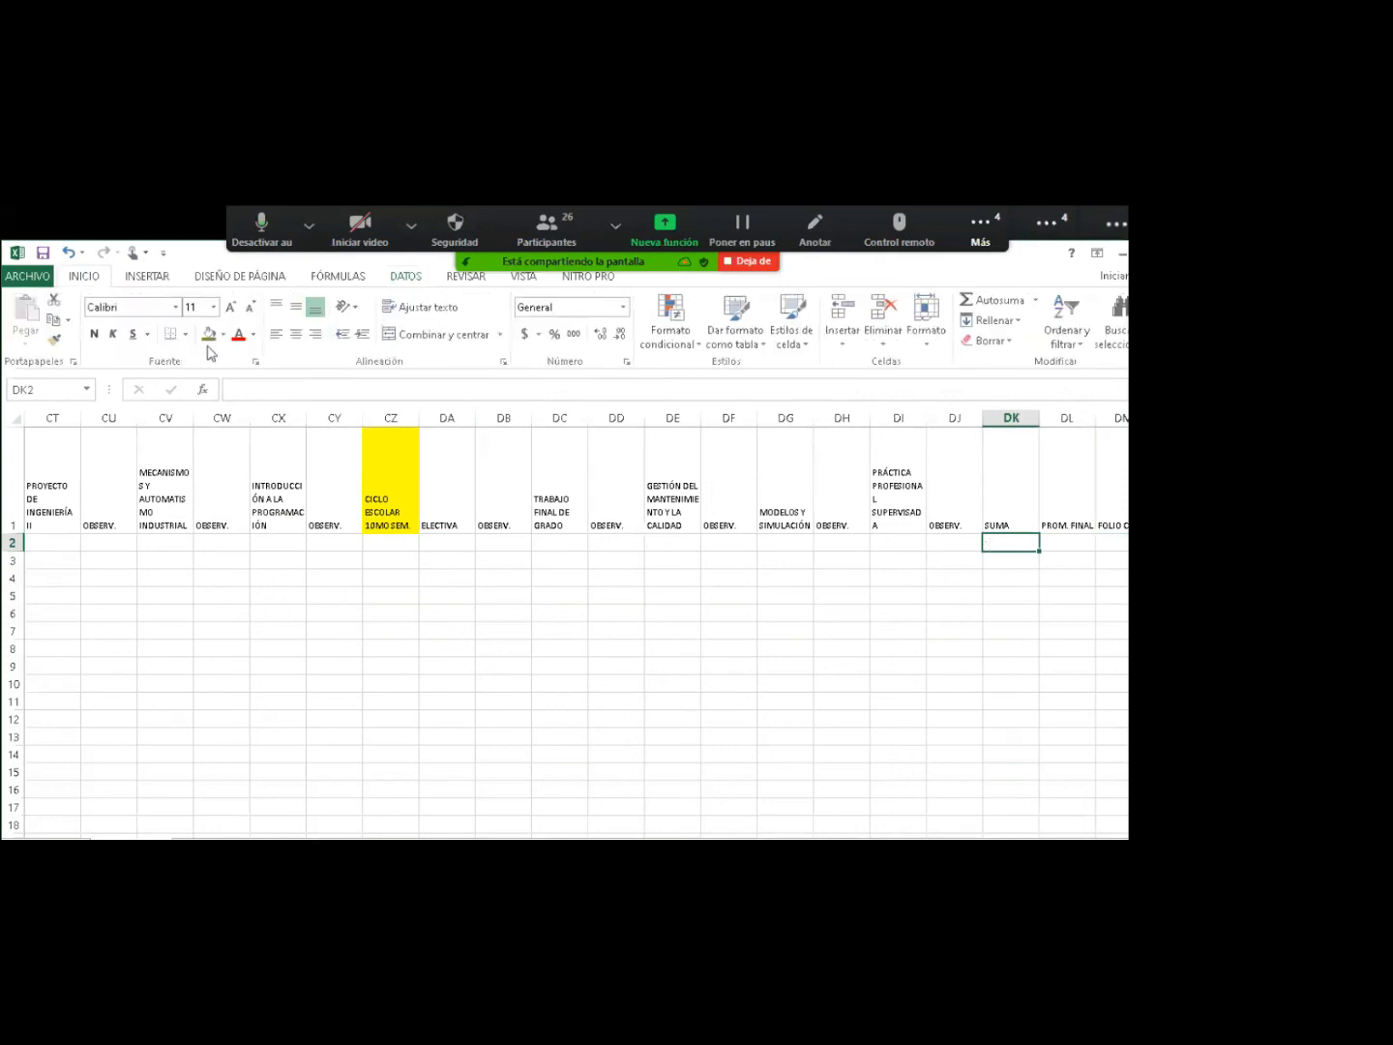
pyautogui.click(209, 335)
pyautogui.write('SUMAR')
pyautogui.write(' TODAS')
pyautogui.write(' LAS CALI')
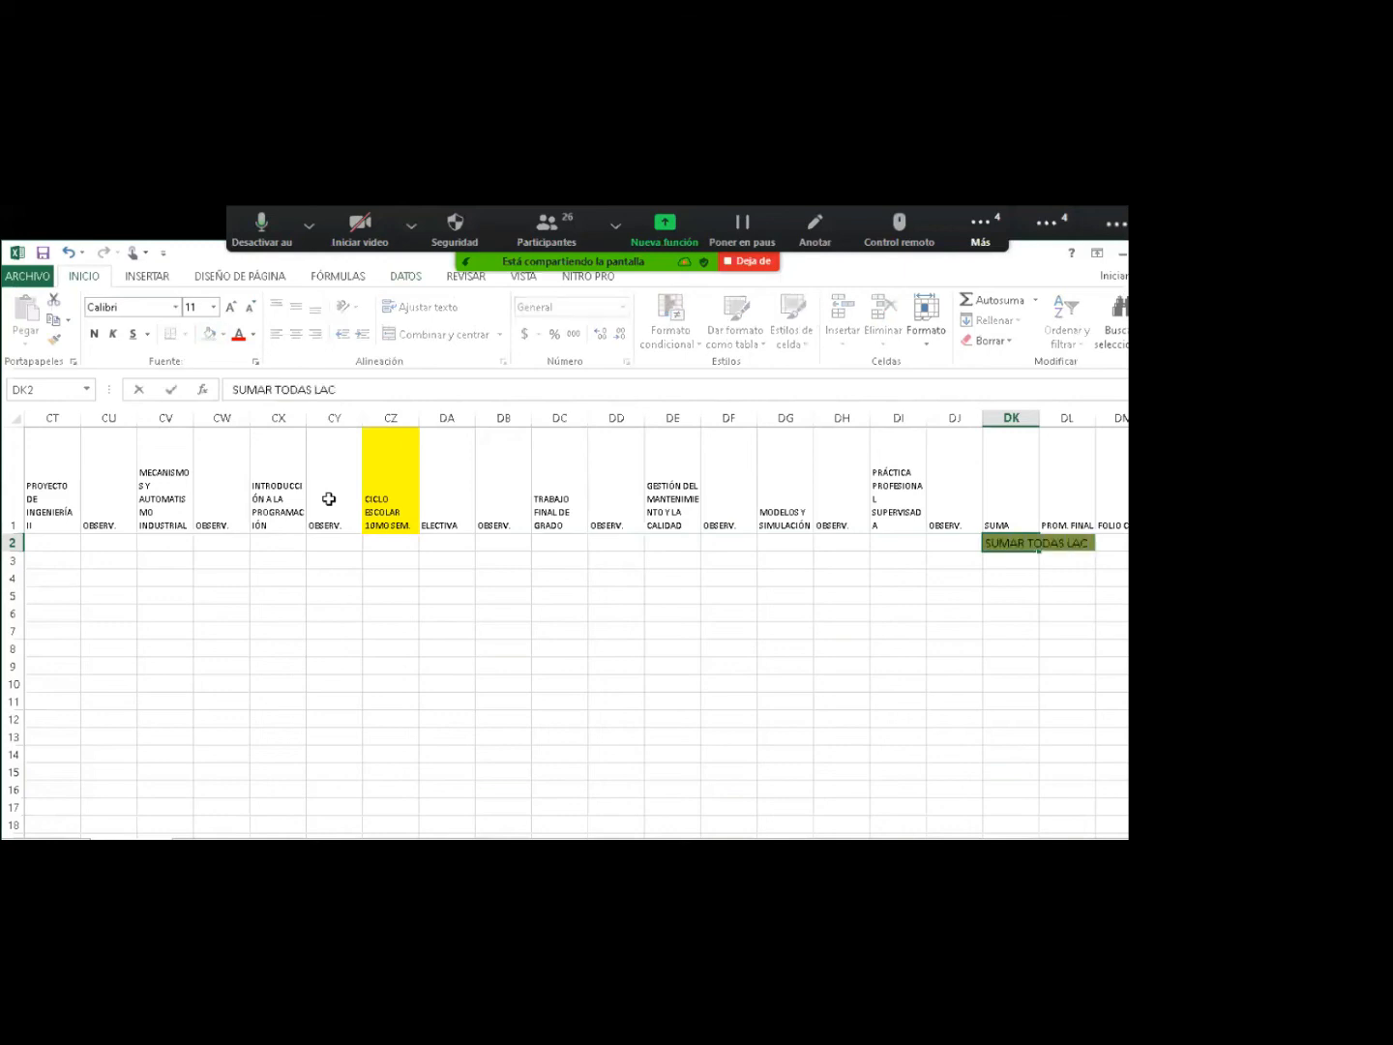
pyautogui.write('FICACIONES DE LAS MATERIAS')
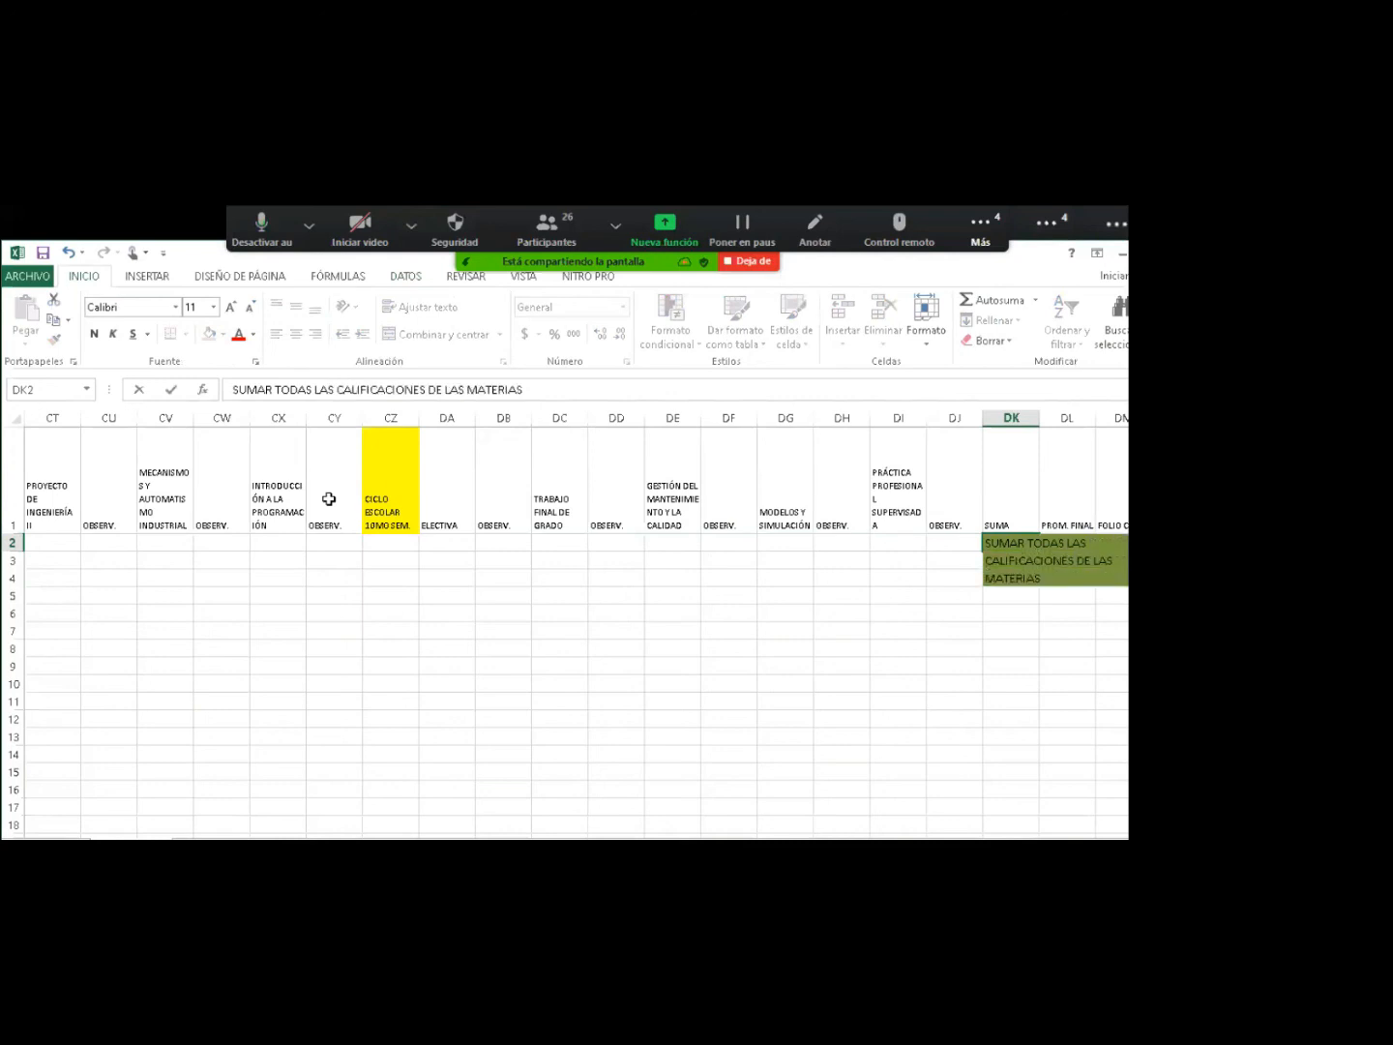
pyautogui.press('Return')
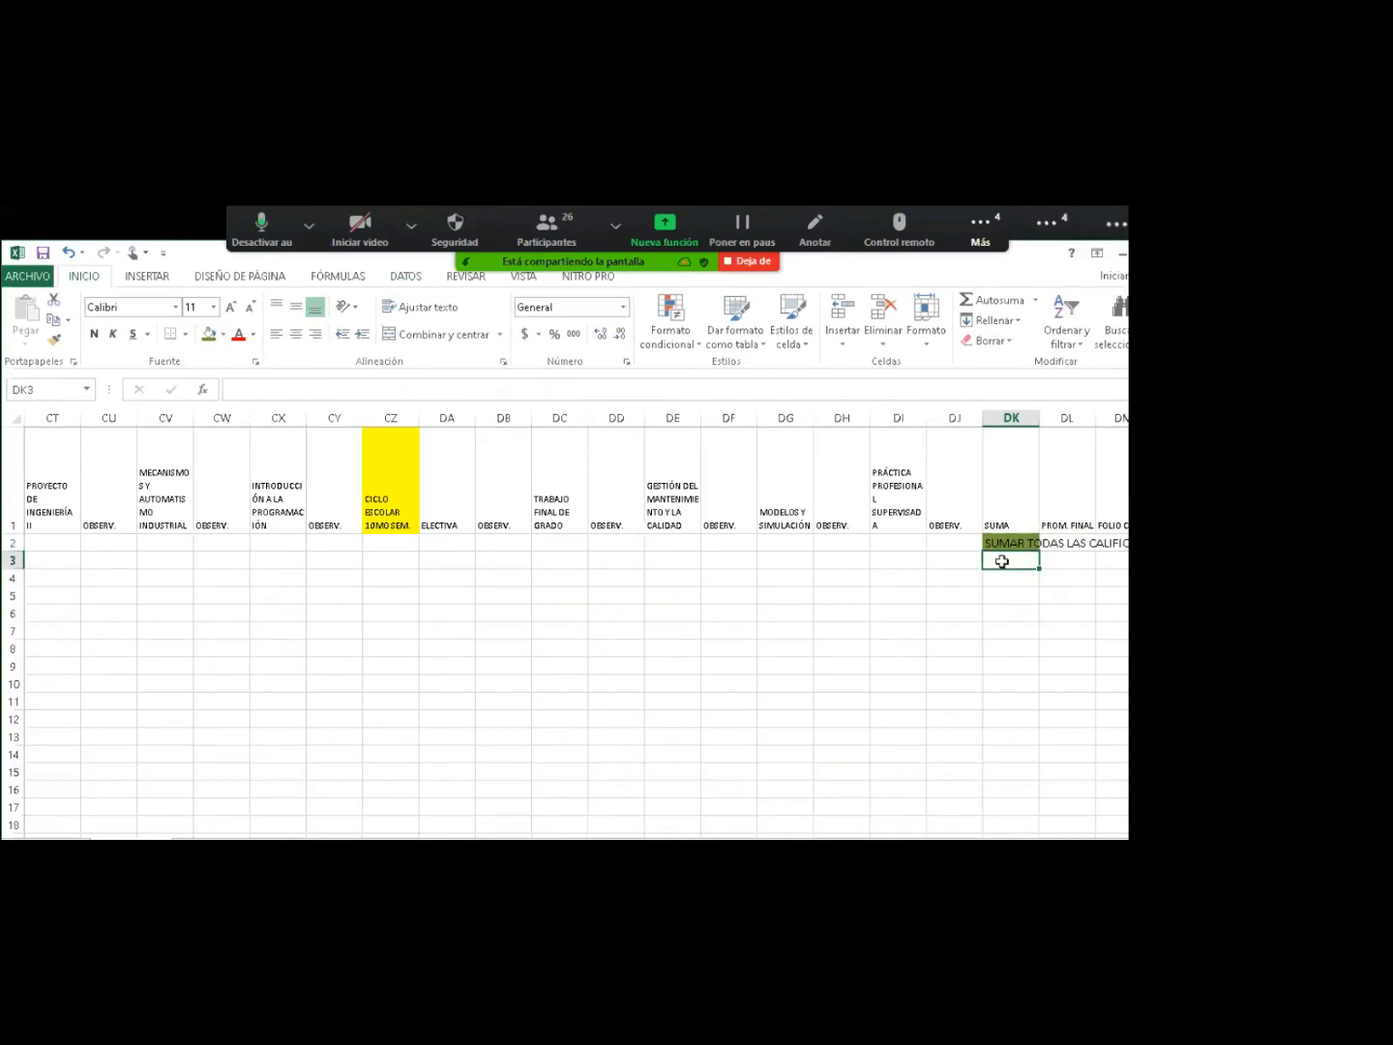
# In DK3, start the sum formula =(G2+I2+K2+M2+O2.
pyautogui.write('=')
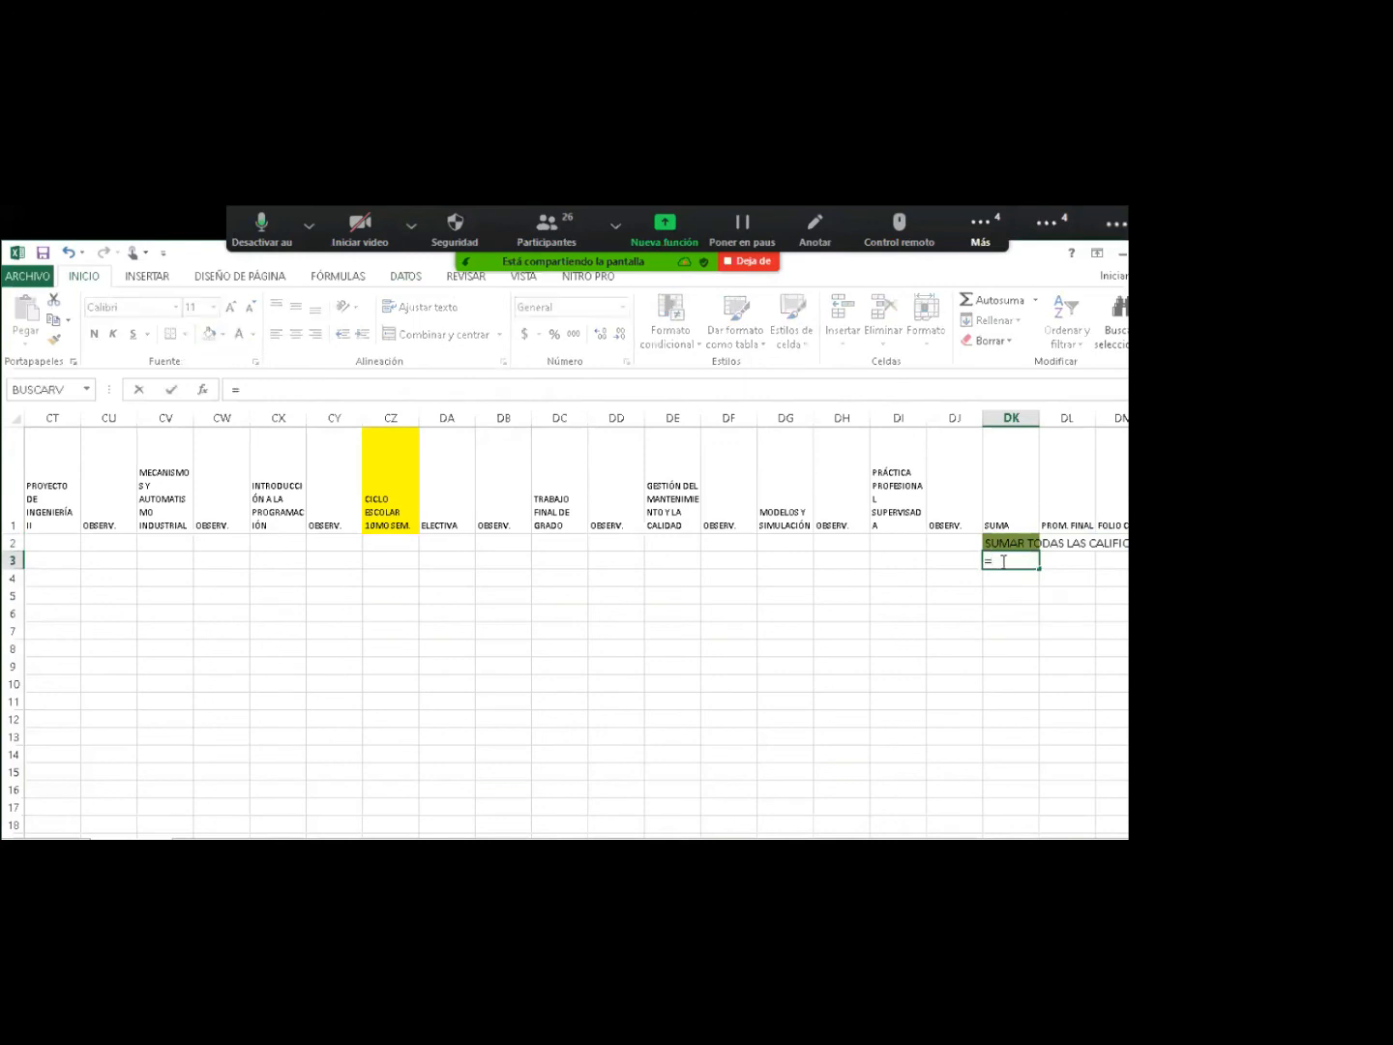
pyautogui.moveTo(1113, 847); pyautogui.dragTo(869, 848)
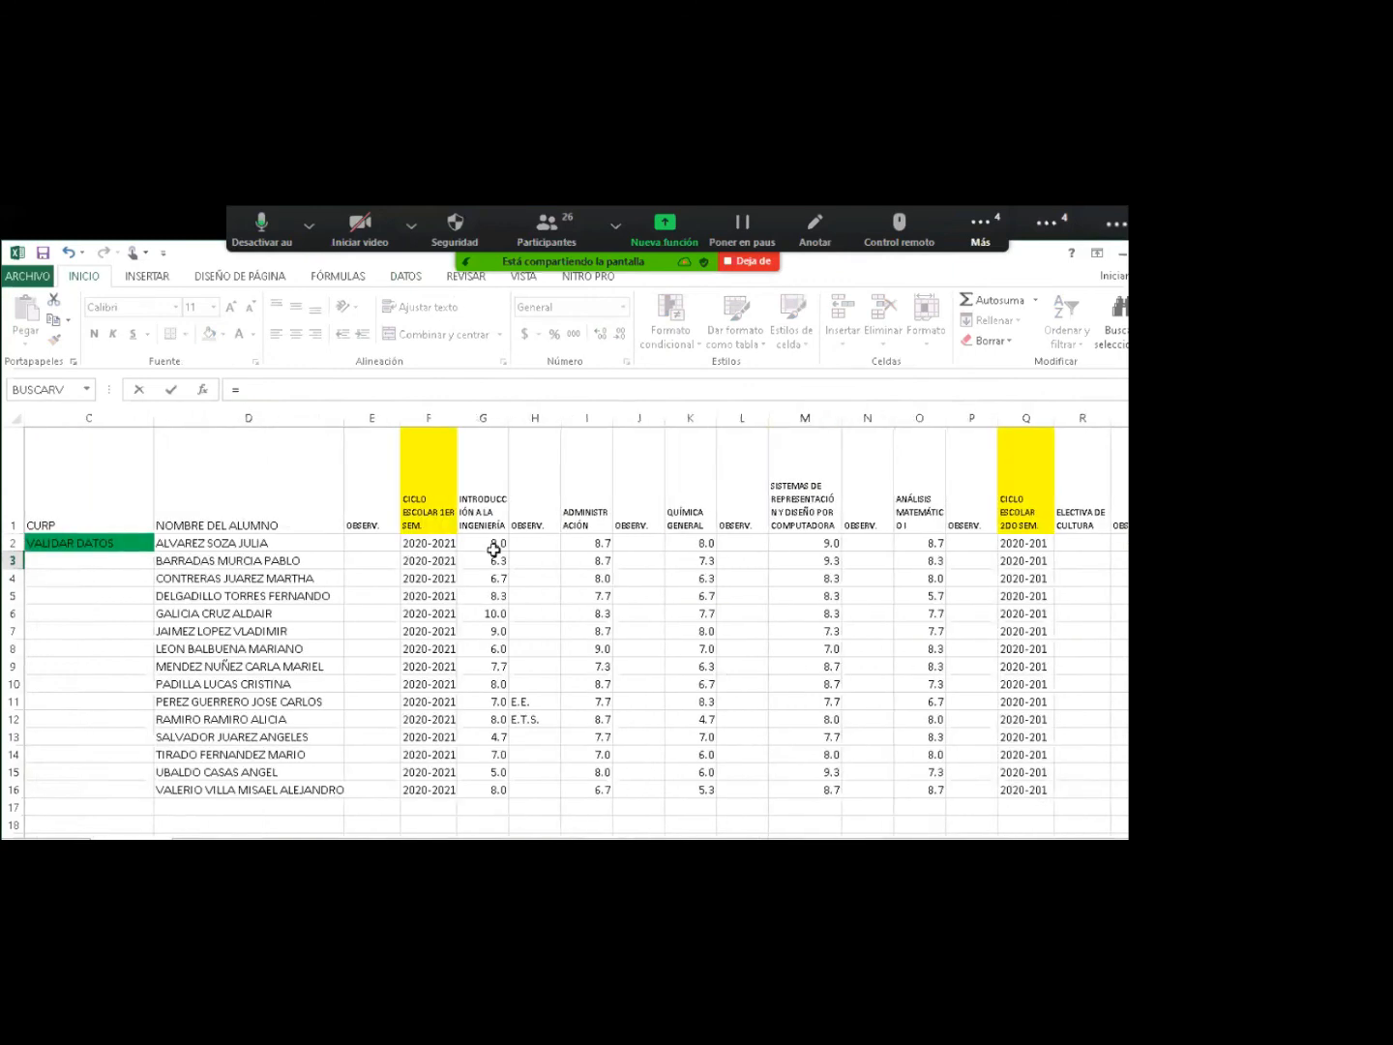
pyautogui.click(490, 544)
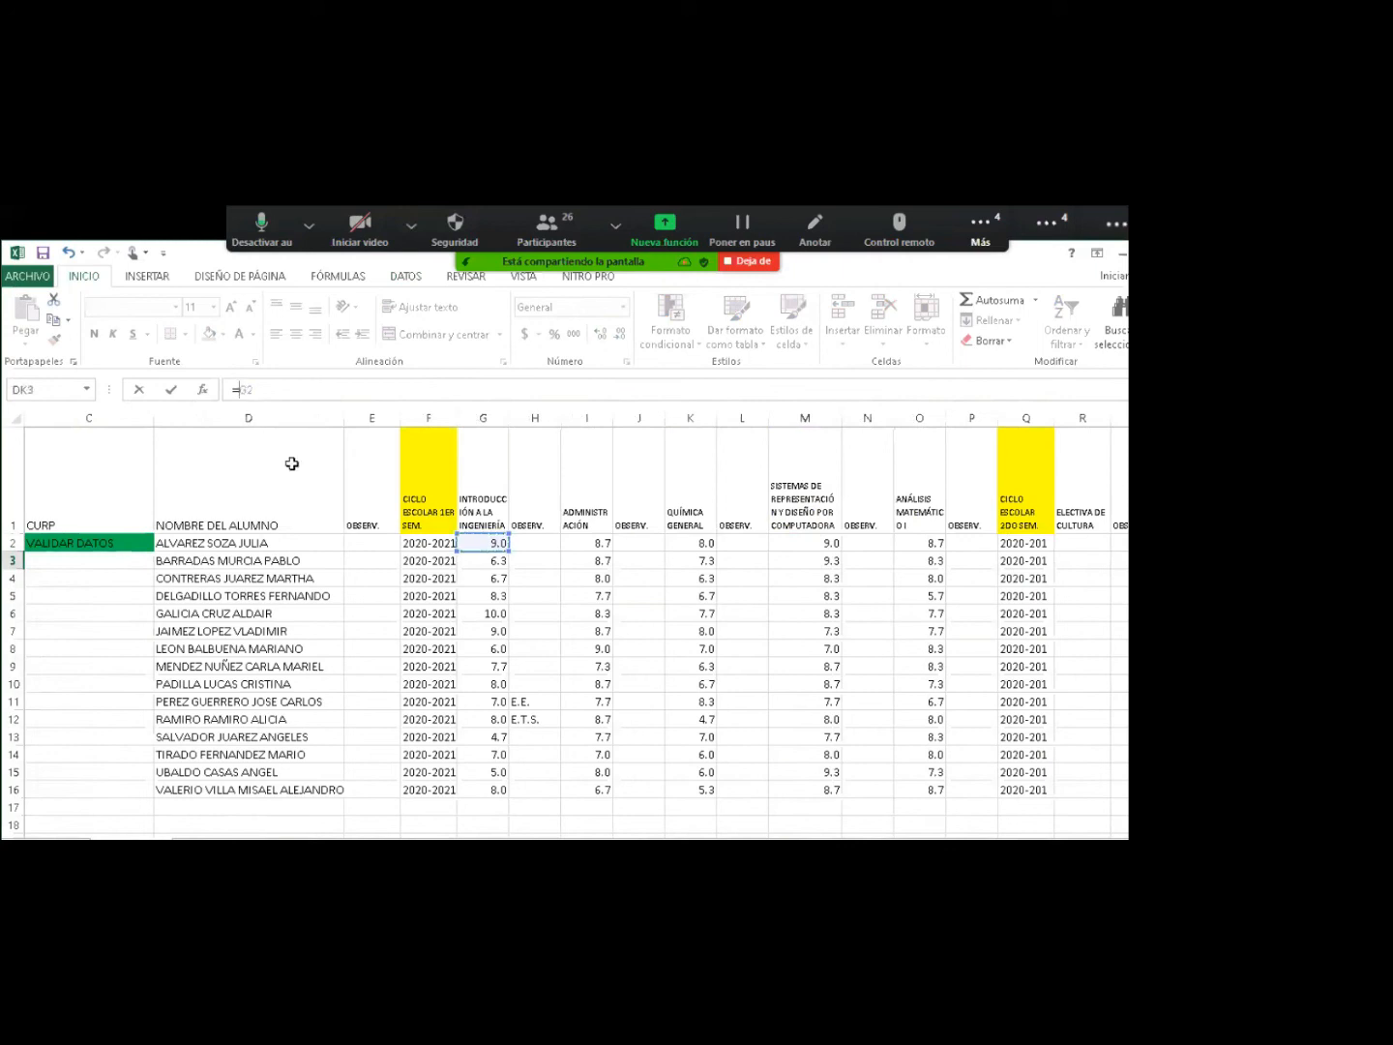
pyautogui.write('(')
pyautogui.click(278, 400)
pyautogui.write('+')
pyautogui.click(570, 545)
pyautogui.write('+')
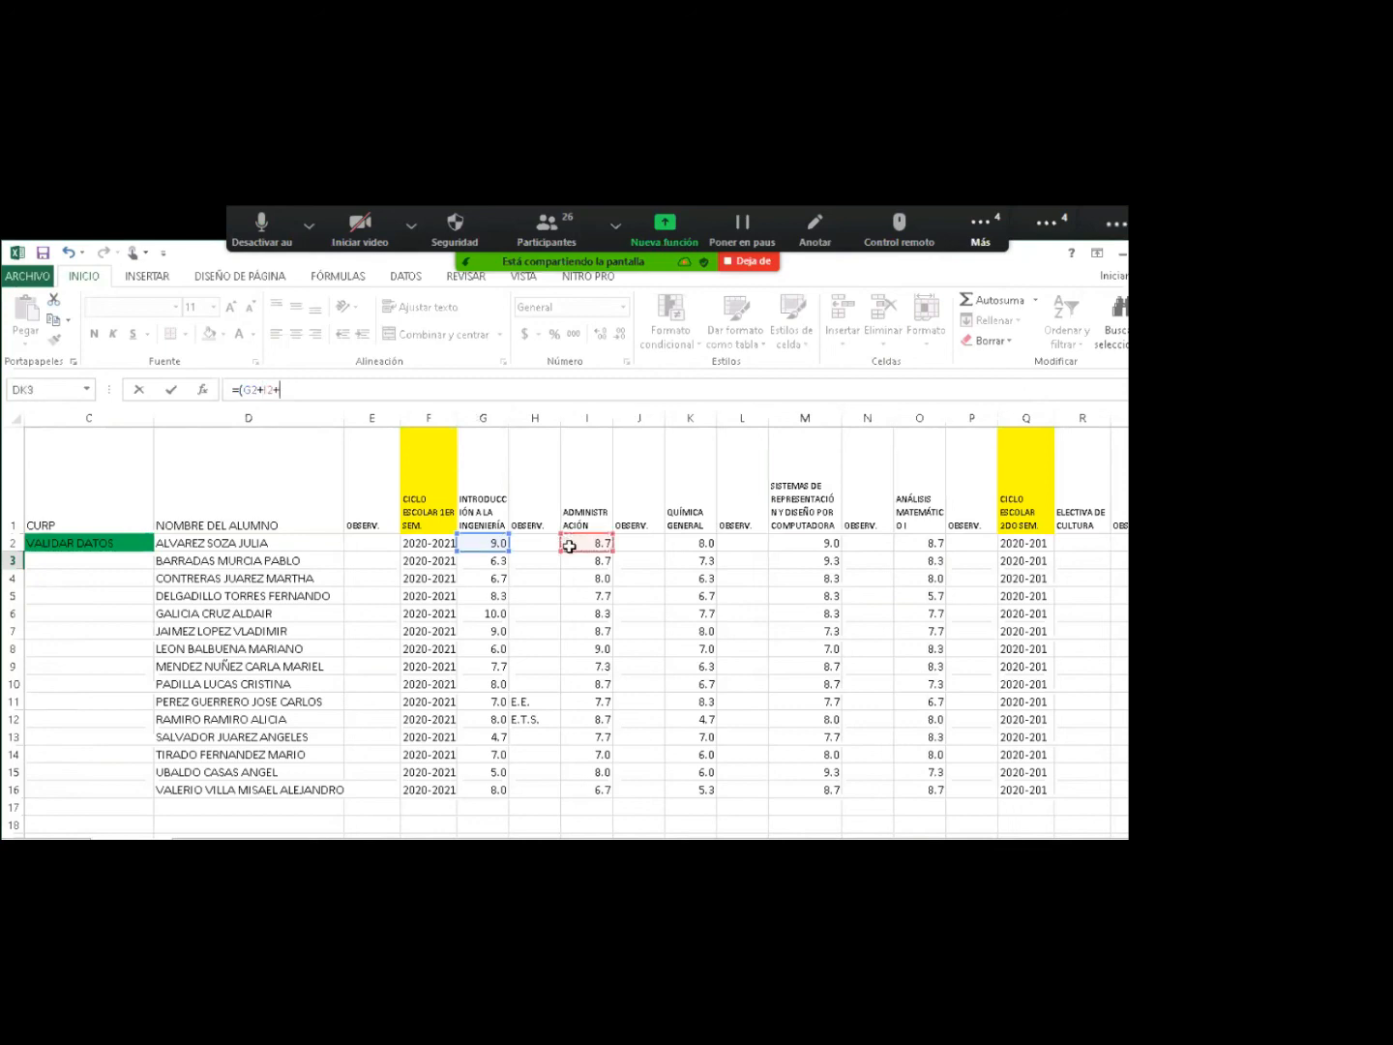
pyautogui.click(701, 545)
pyautogui.write('+')
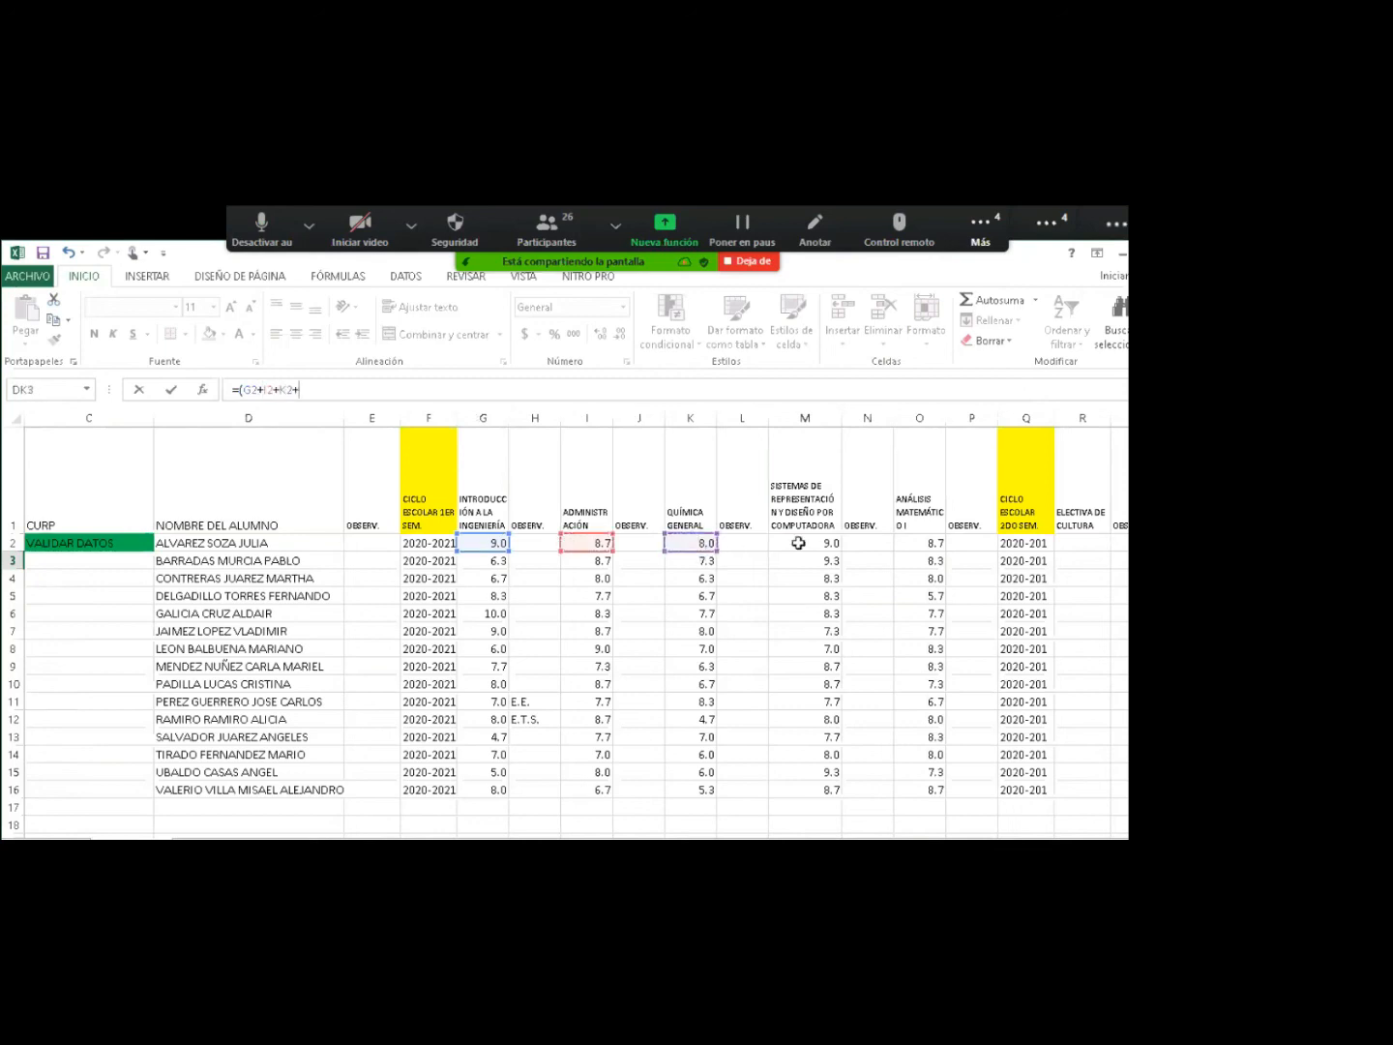
pyautogui.click(827, 542)
pyautogui.write('+')
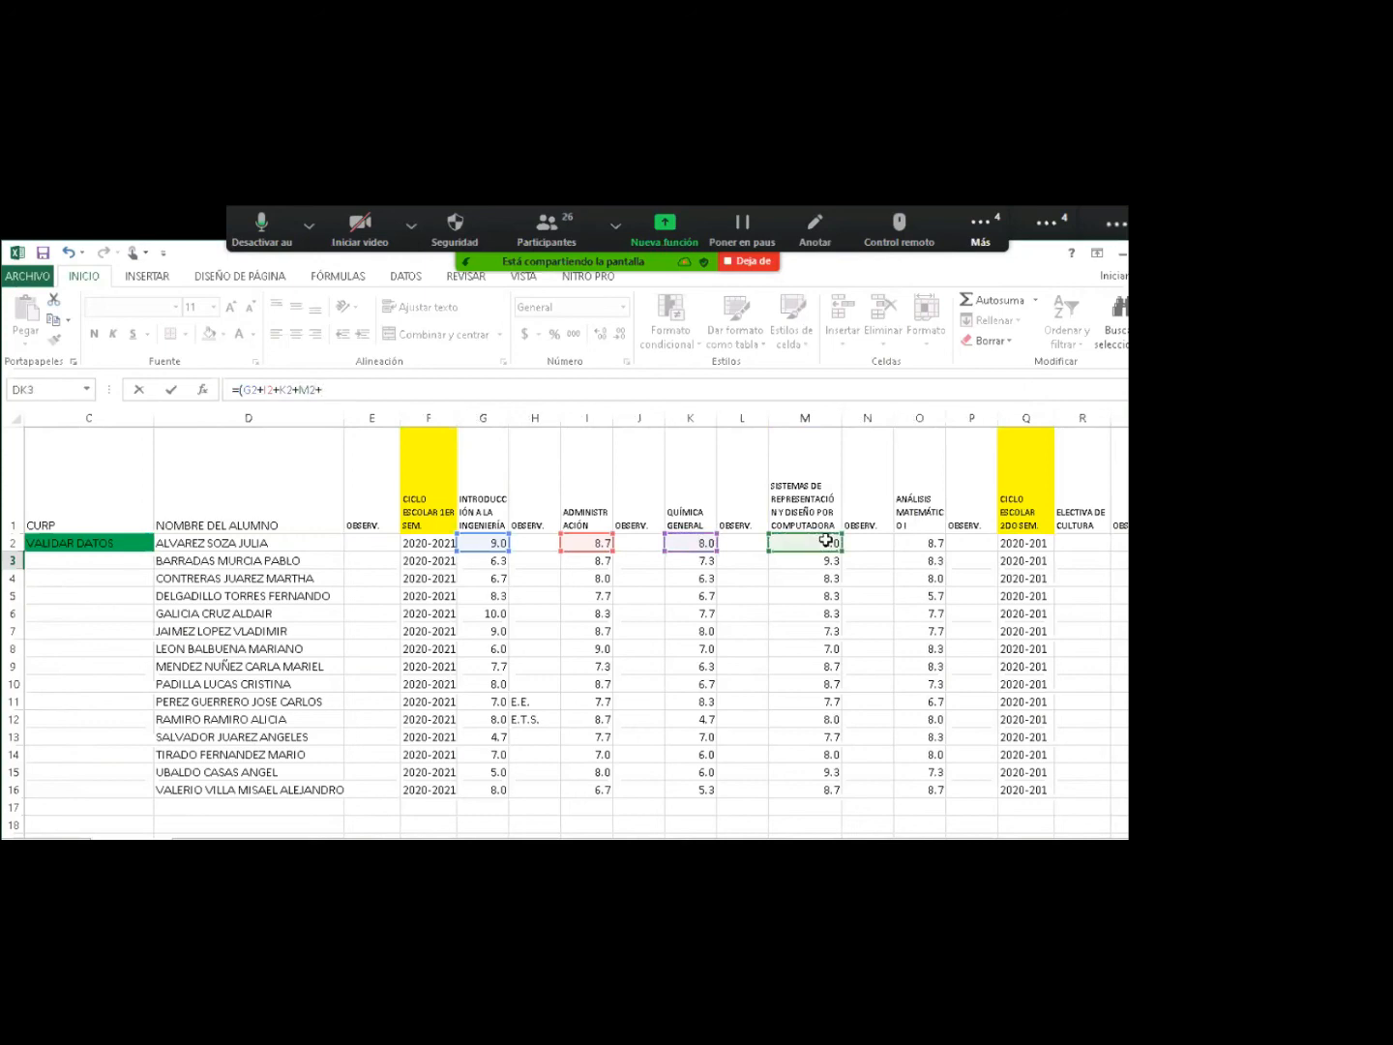
pyautogui.click(909, 547)
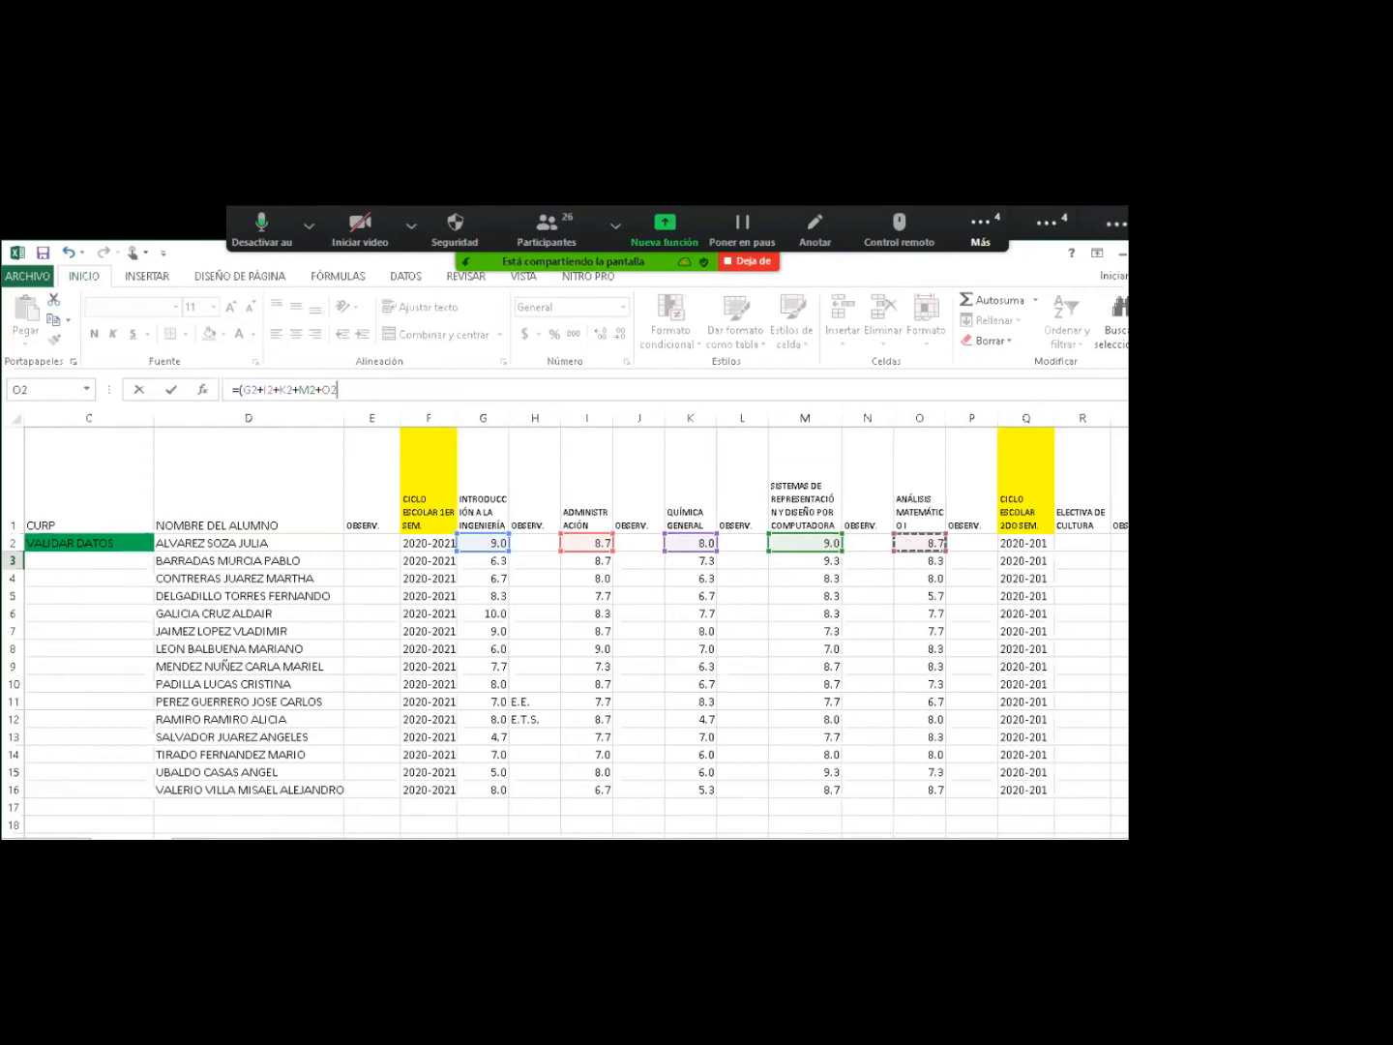
# Restore the accidentally replaced O2 term and add R2 to the formula.
pyautogui.hscroll(6, 335, 405)
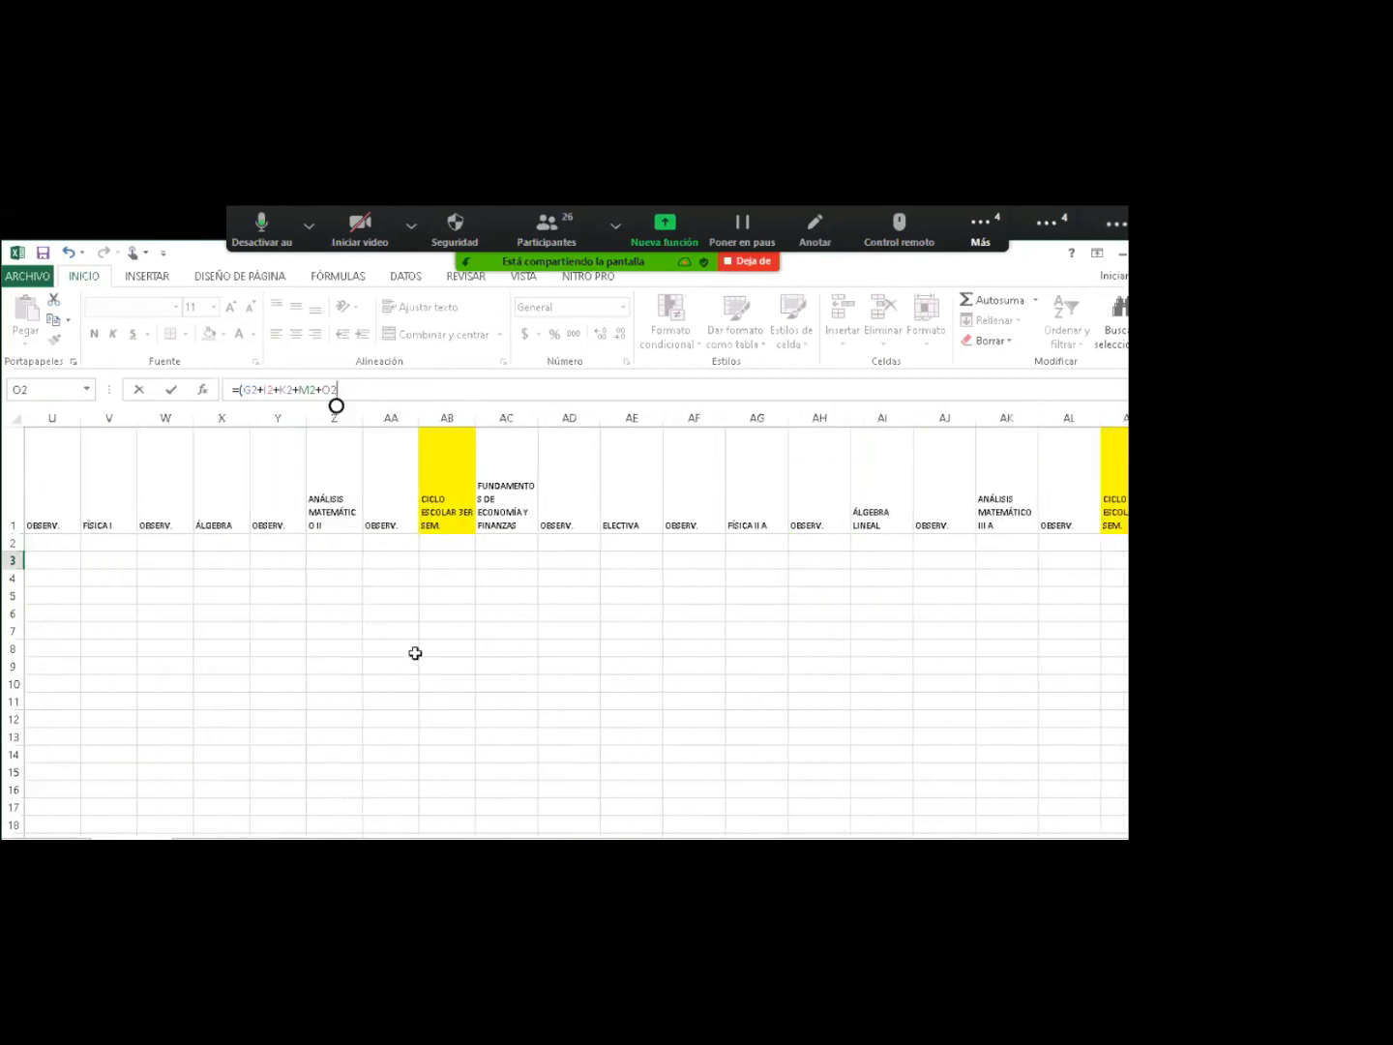
pyautogui.hscroll(-6, 579, 700)
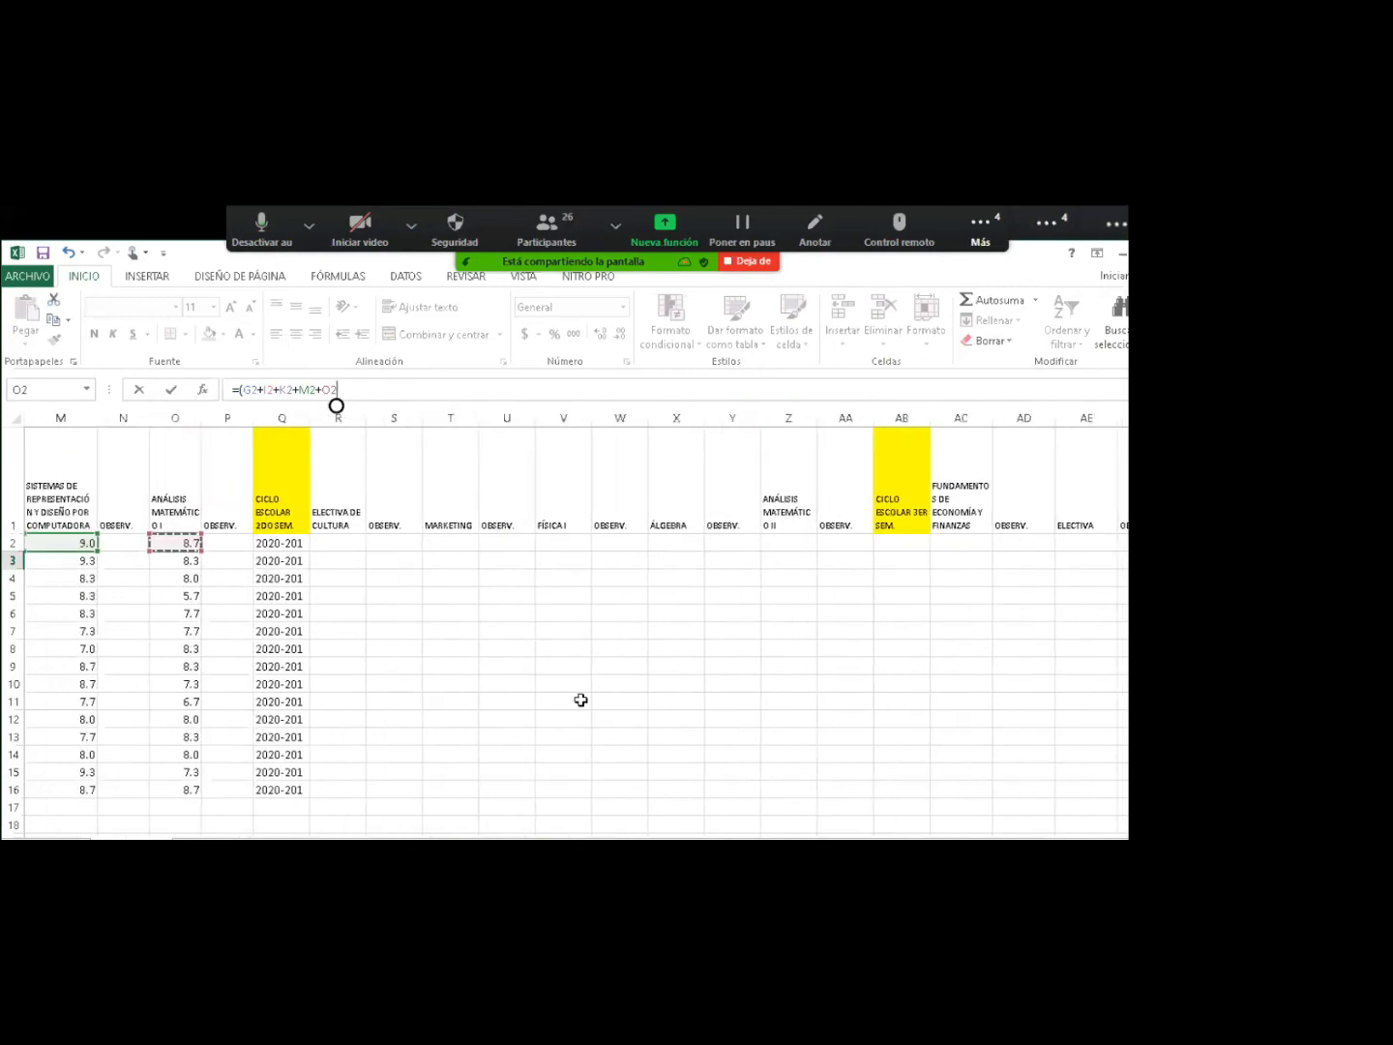
pyautogui.click(332, 543)
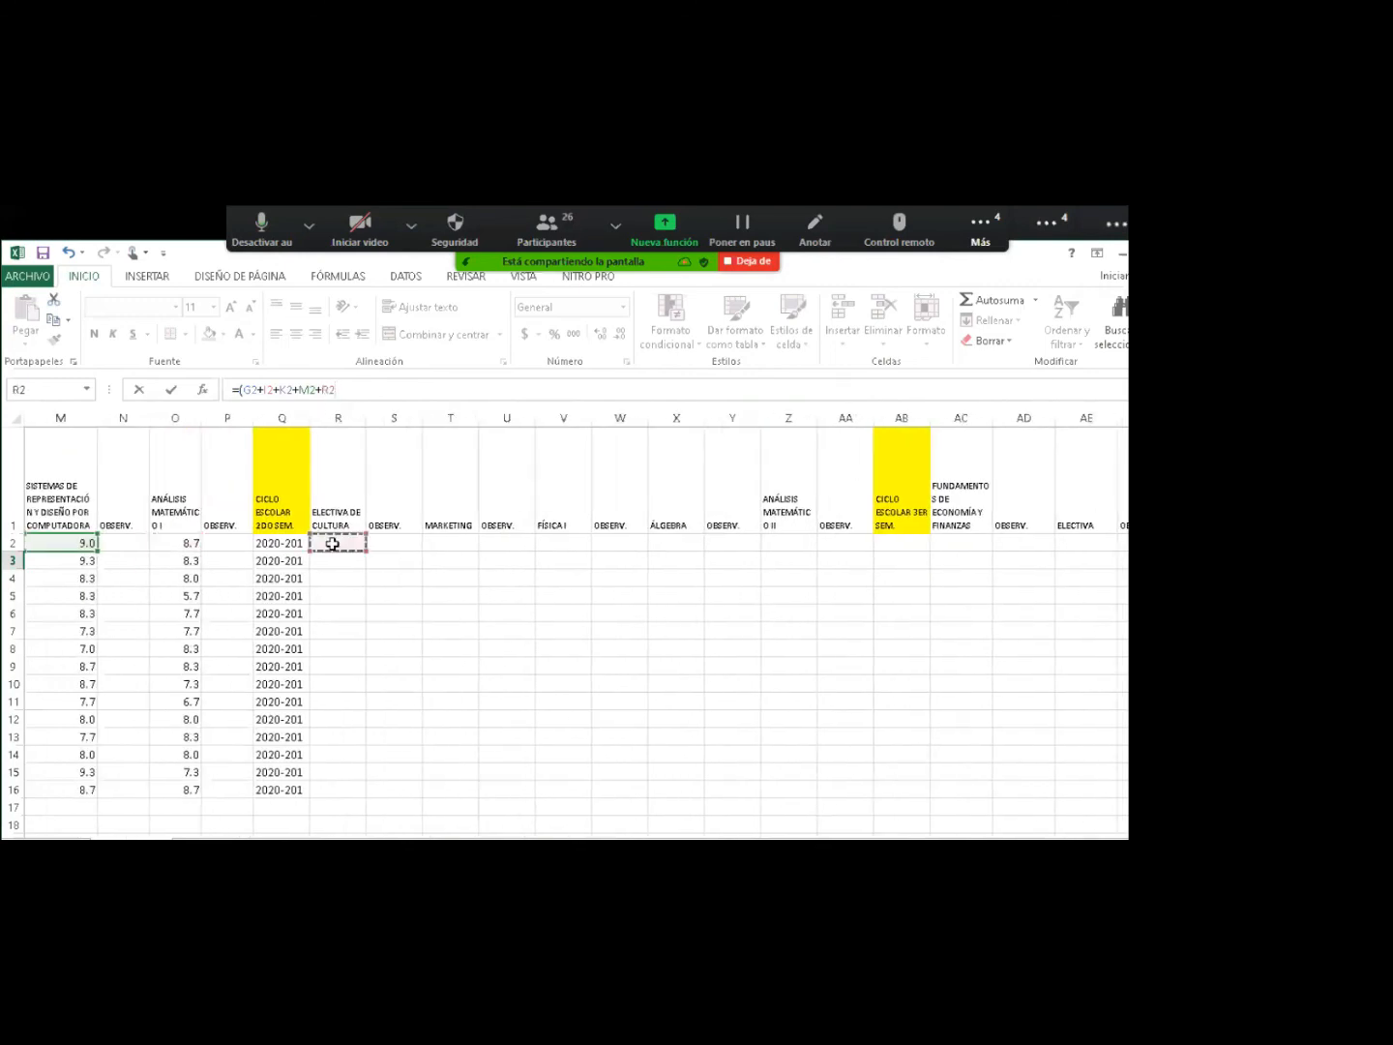
pyautogui.write('+')
pyautogui.click(184, 544)
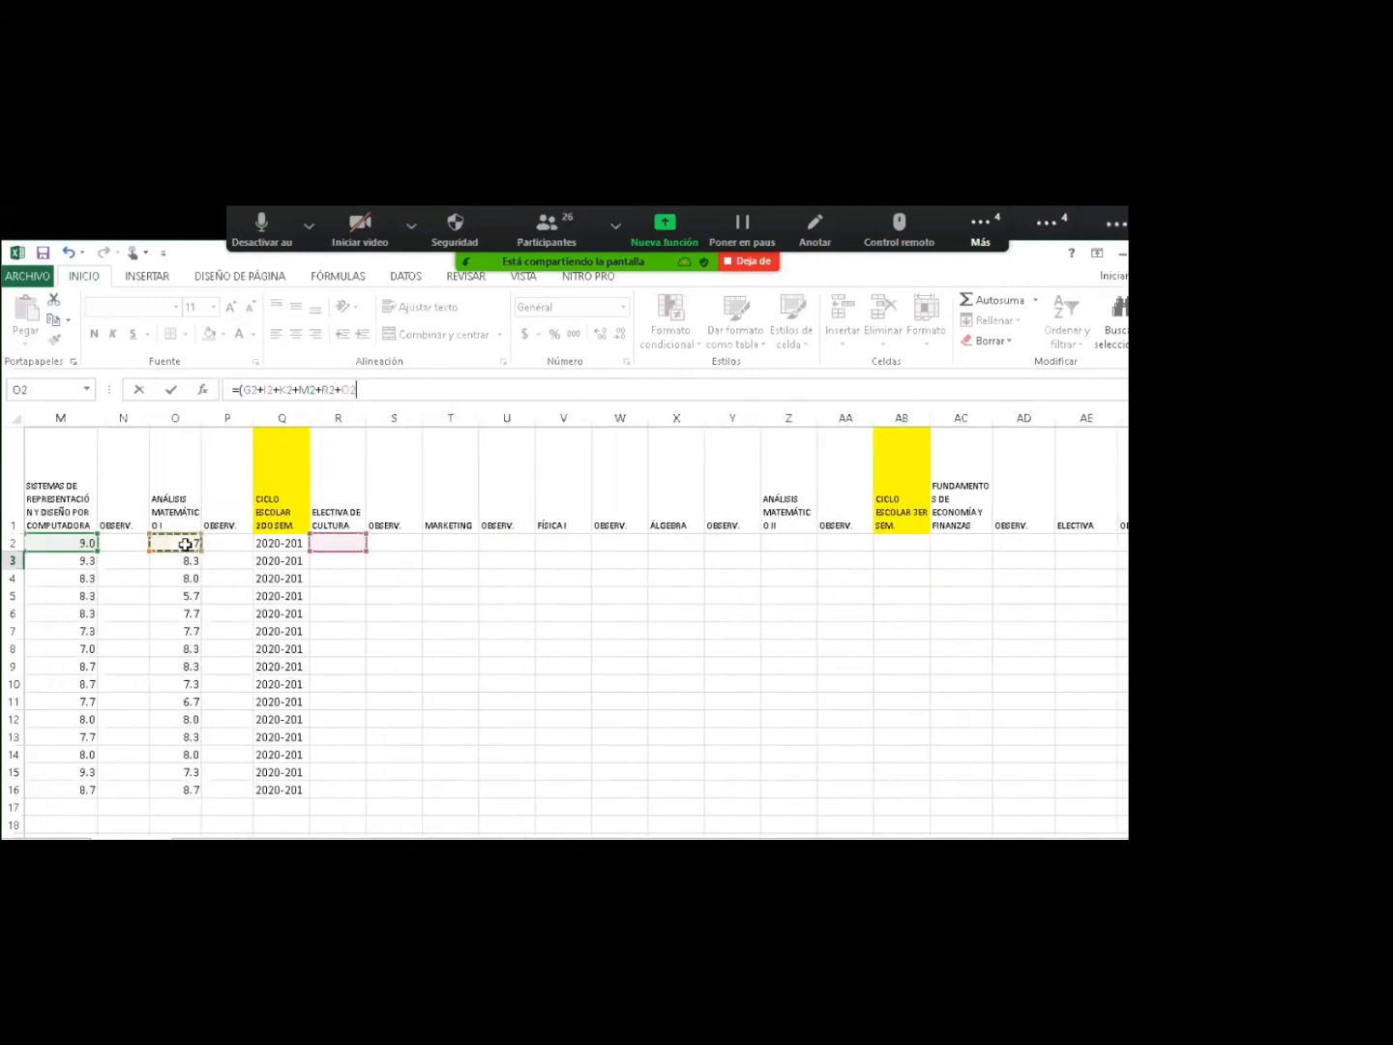
pyautogui.press('BackSpace')
pyautogui.press('BackSpace')
pyautogui.press('BackSpace')
pyautogui.press('BackSpace')
pyautogui.press('BackSpace')
pyautogui.click(184, 545)
pyautogui.write('+')
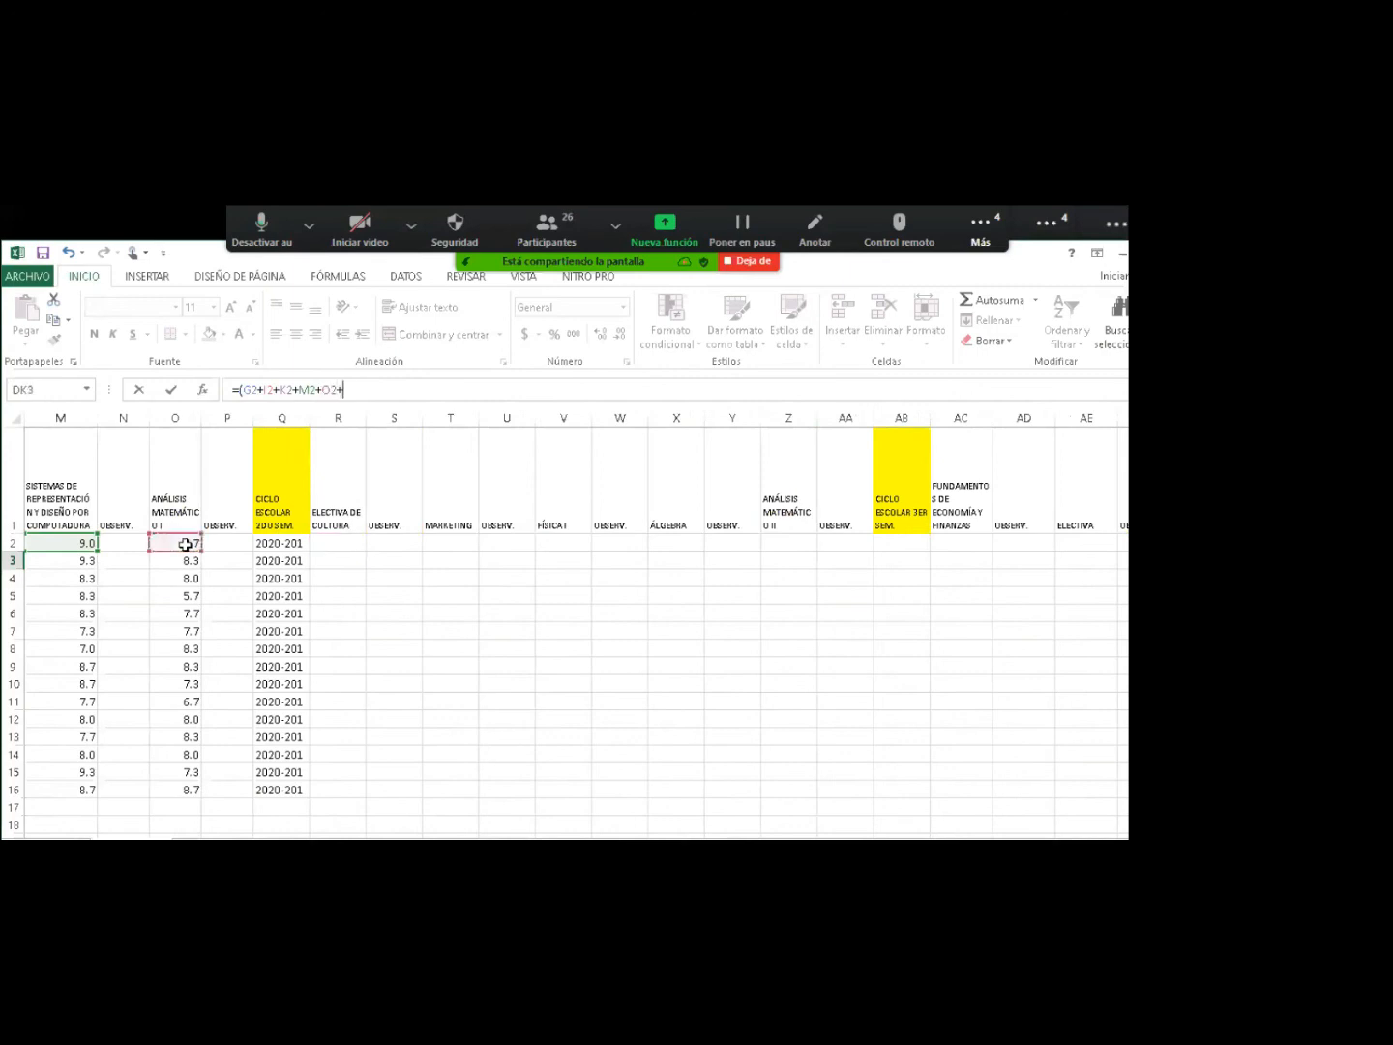
pyautogui.click(326, 544)
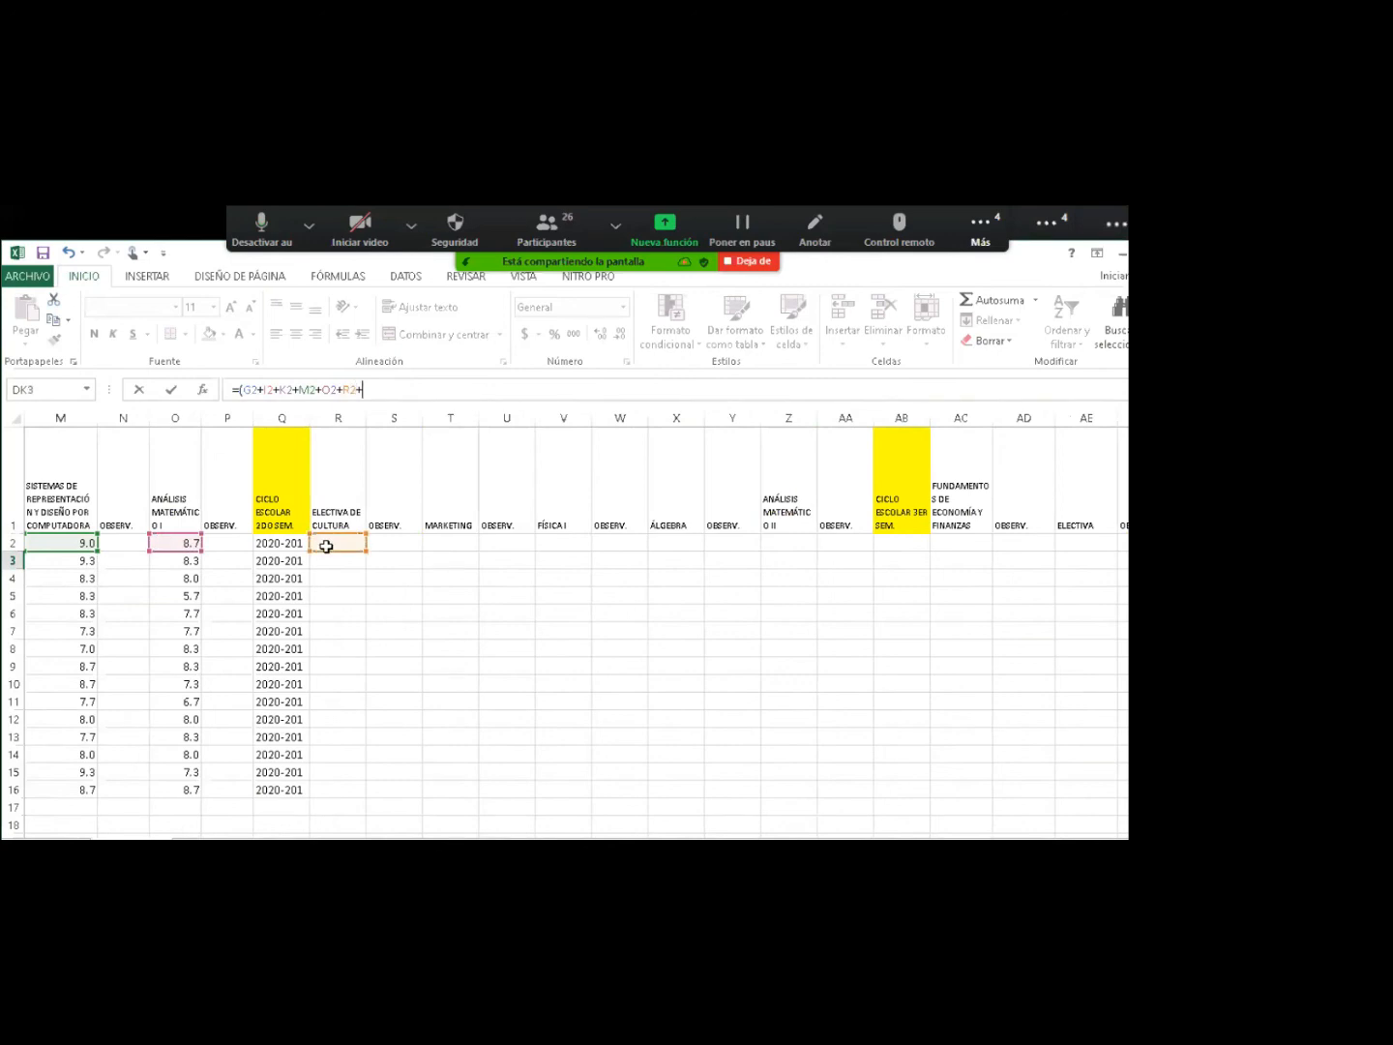
# Add T2, V2, X2 and Z2, close the parenthesis and commit, giving 43.3.
pyautogui.click(444, 546)
pyautogui.write('+')
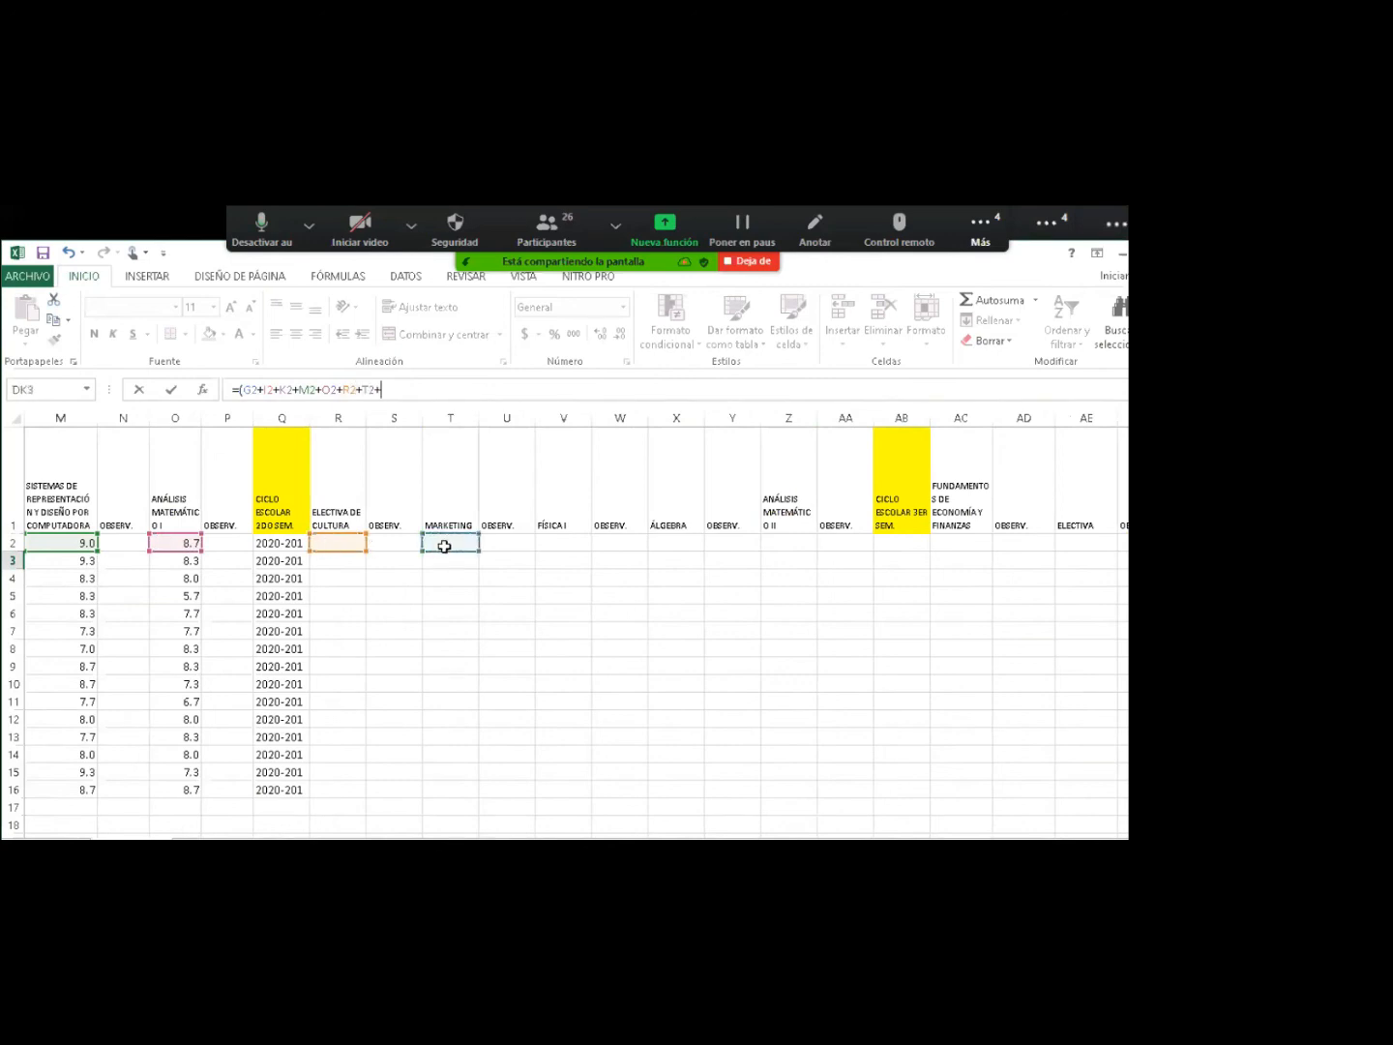
pyautogui.click(555, 548)
pyautogui.write('+')
pyautogui.click(656, 542)
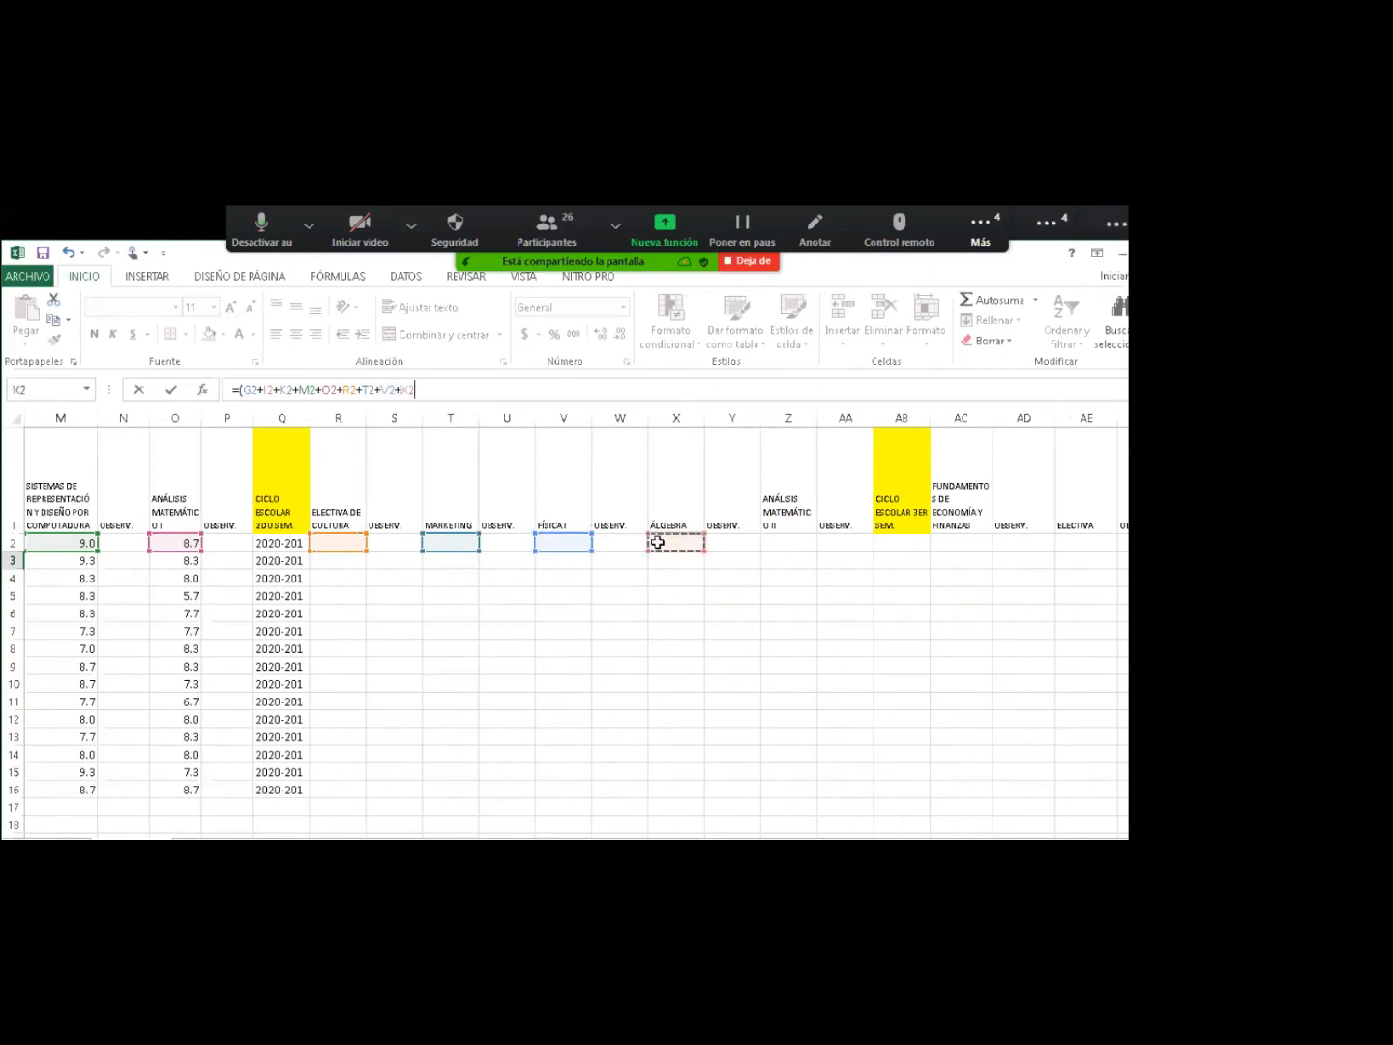
pyautogui.write('+')
pyautogui.click(790, 547)
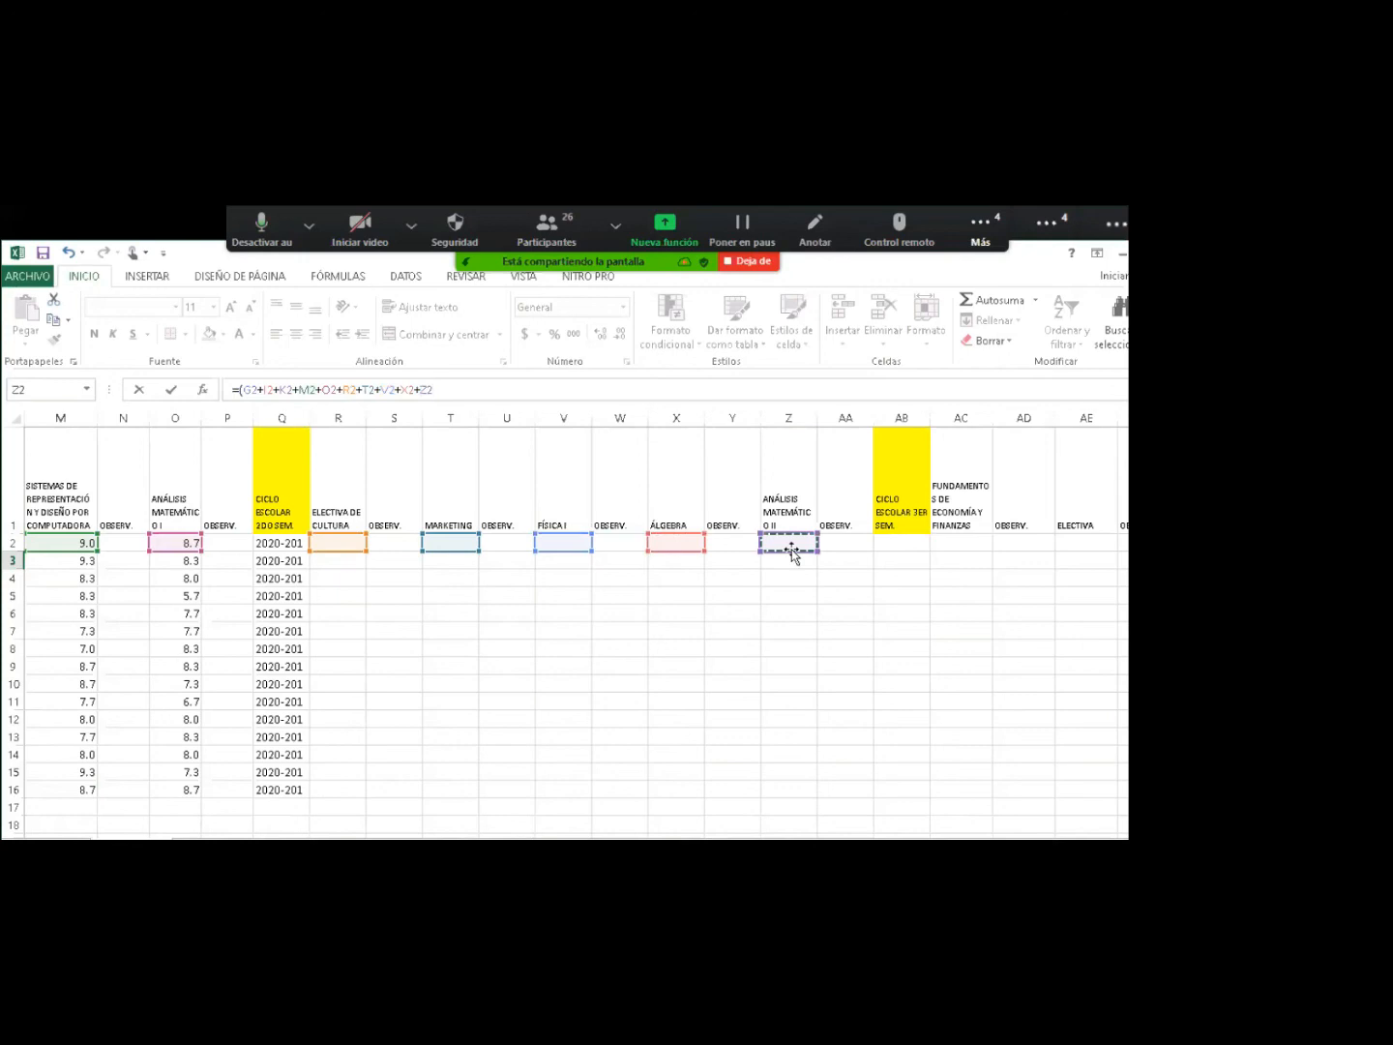
pyautogui.write(')')
pyautogui.press('Return')
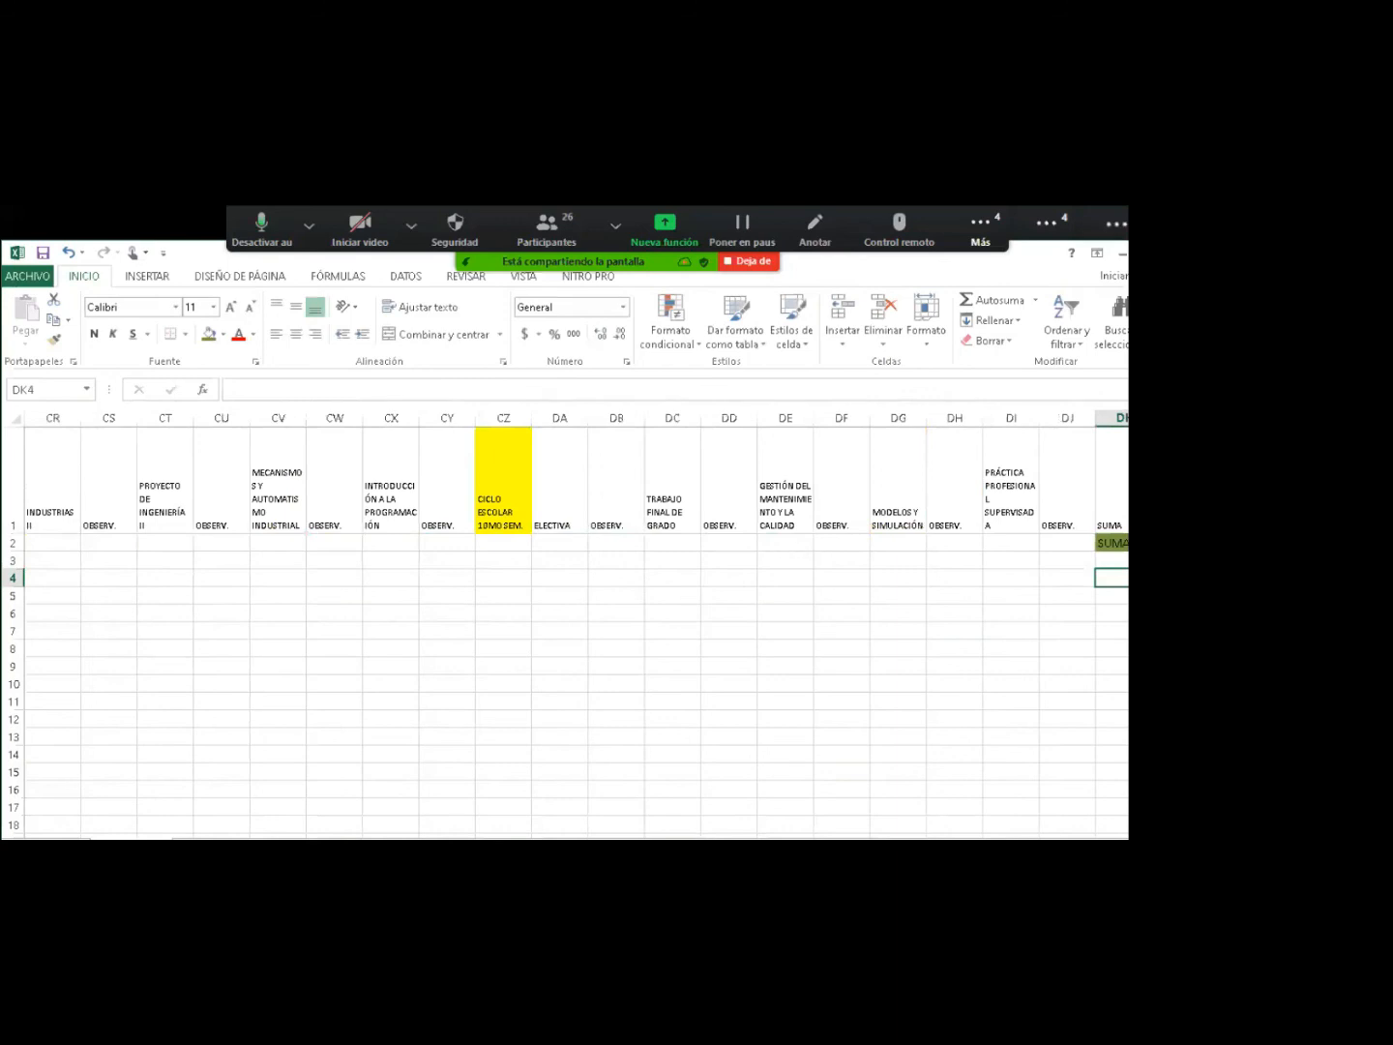
pyautogui.hscroll(4, 576, 629)
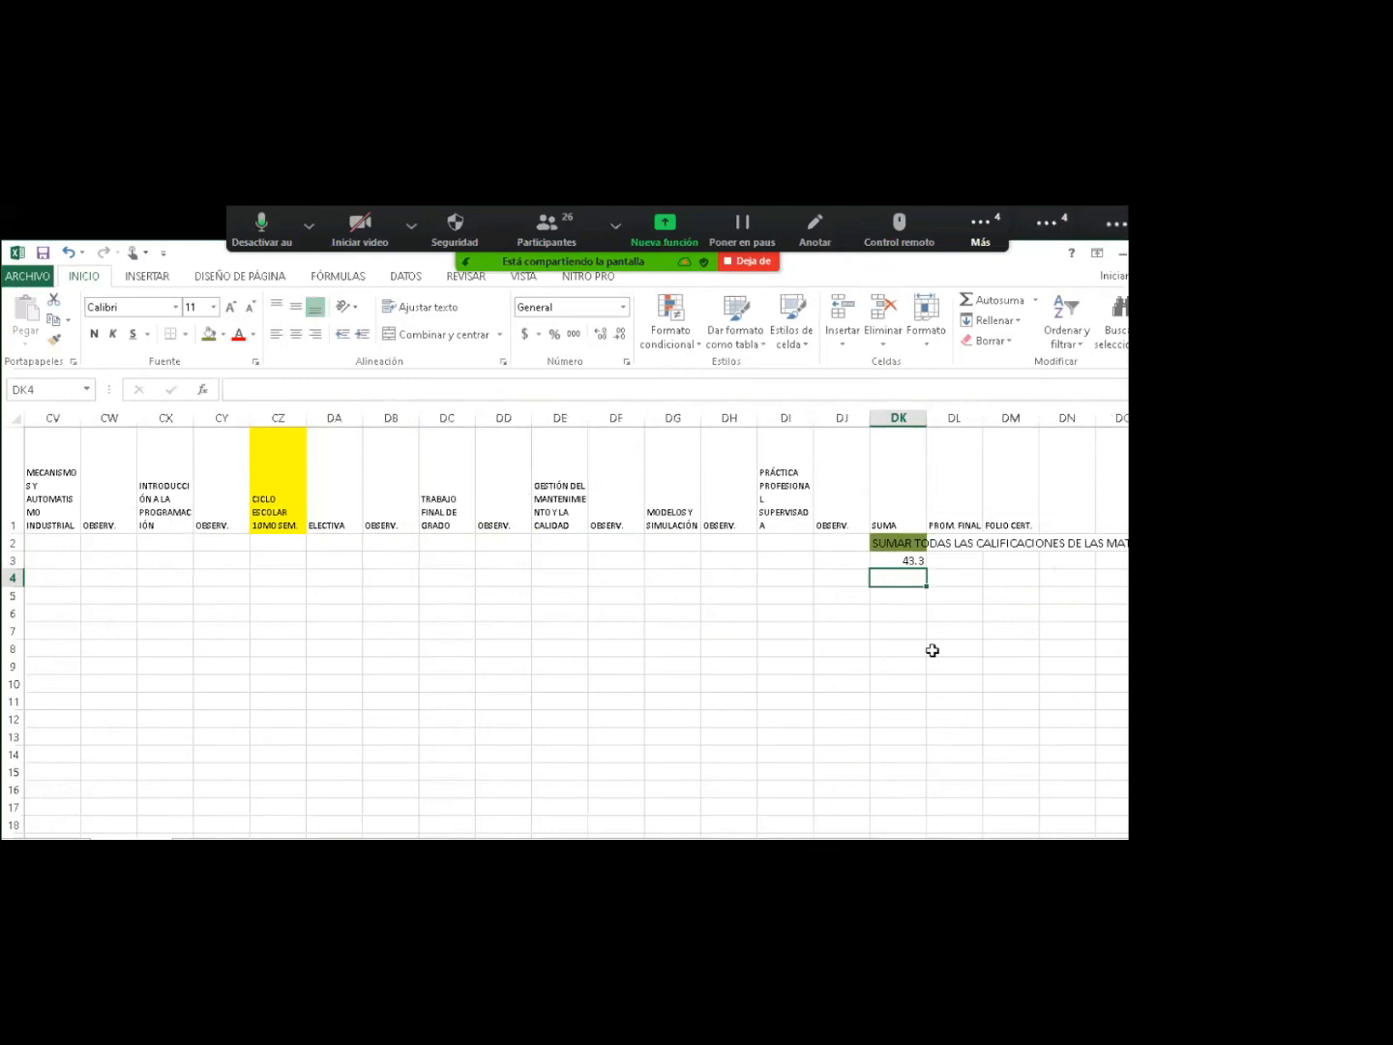
pyautogui.click(897, 560)
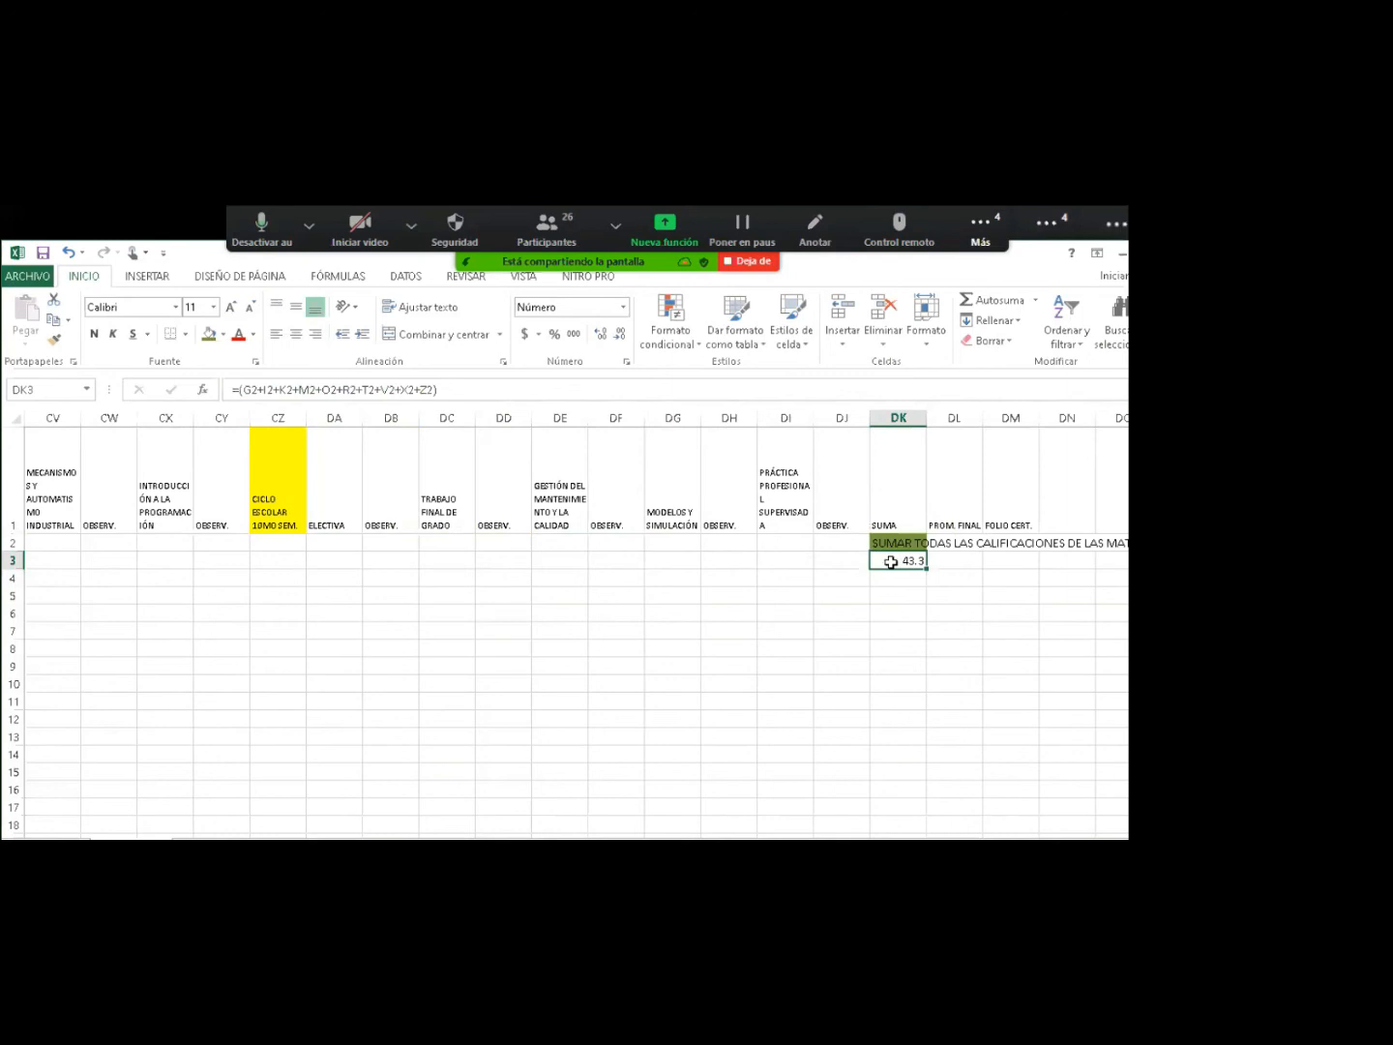
# Enter the formula =DK3/52 in DL3 under PROM. FINAL.
pyautogui.press('Right')
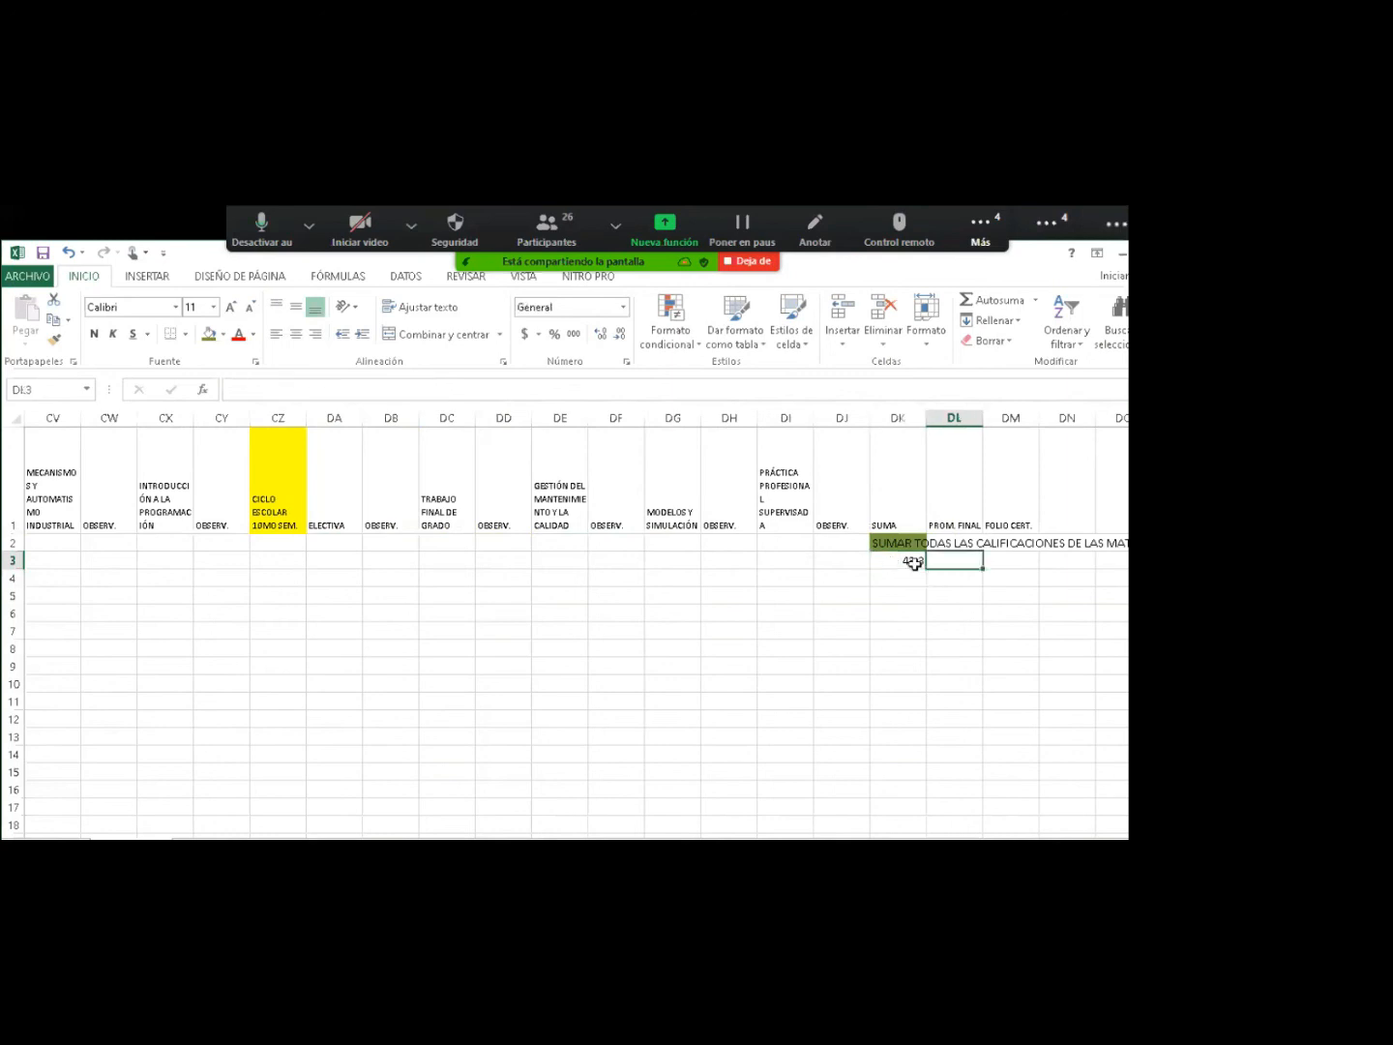
pyautogui.click(911, 563)
pyautogui.click(955, 569)
pyautogui.write('=')
pyautogui.click(900, 563)
pyautogui.write('/')
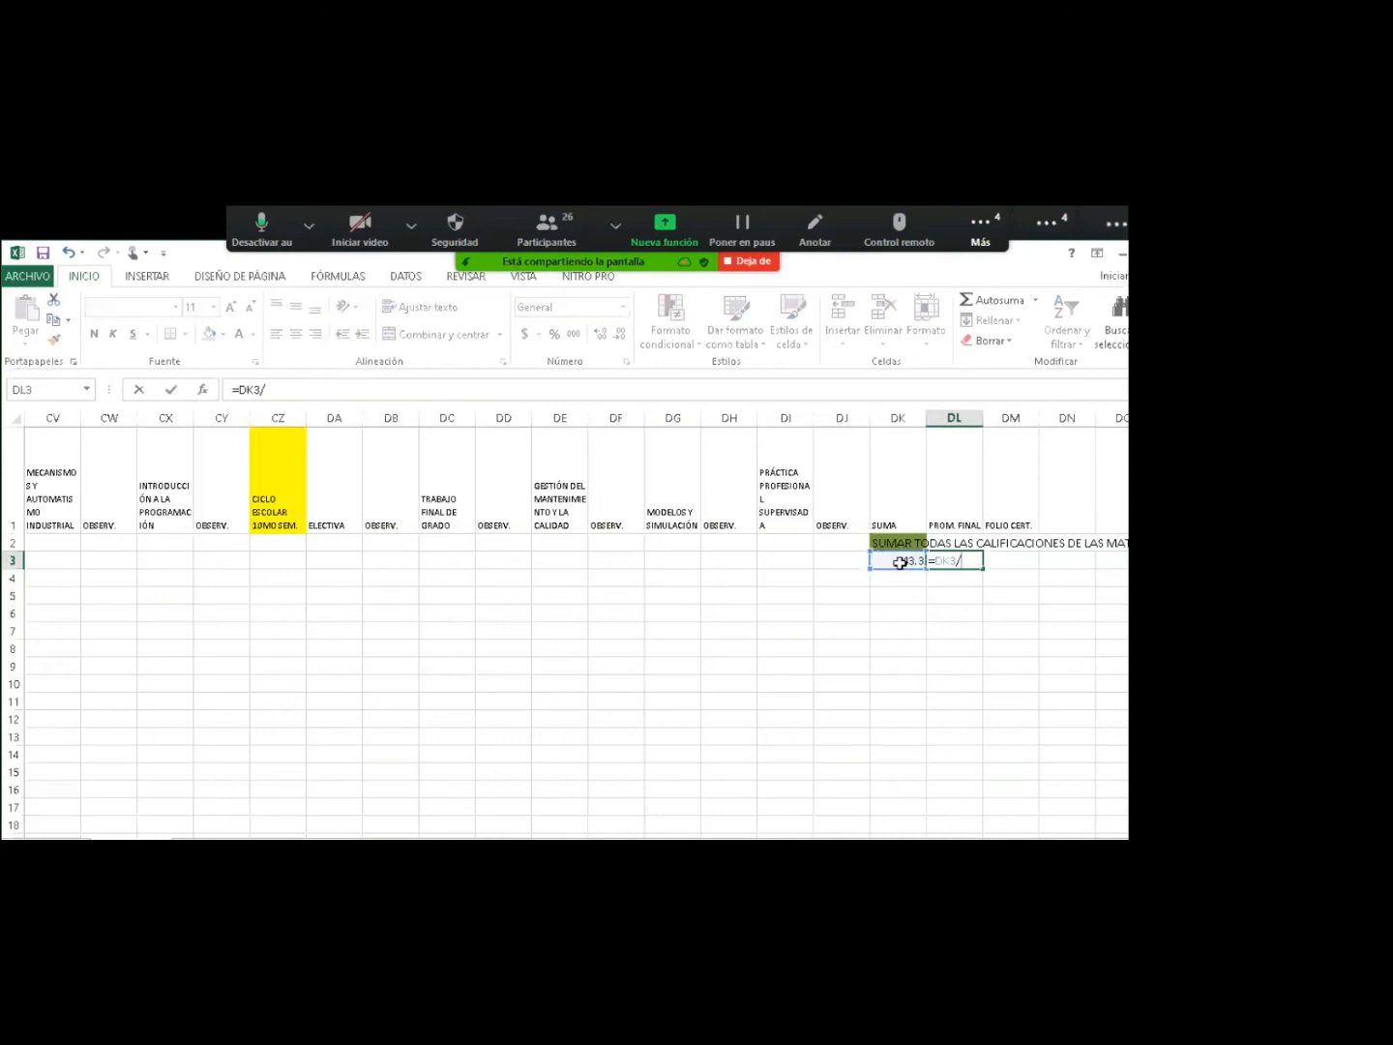
pyautogui.write('52')
pyautogui.hotkey('ctrl', 'Return')
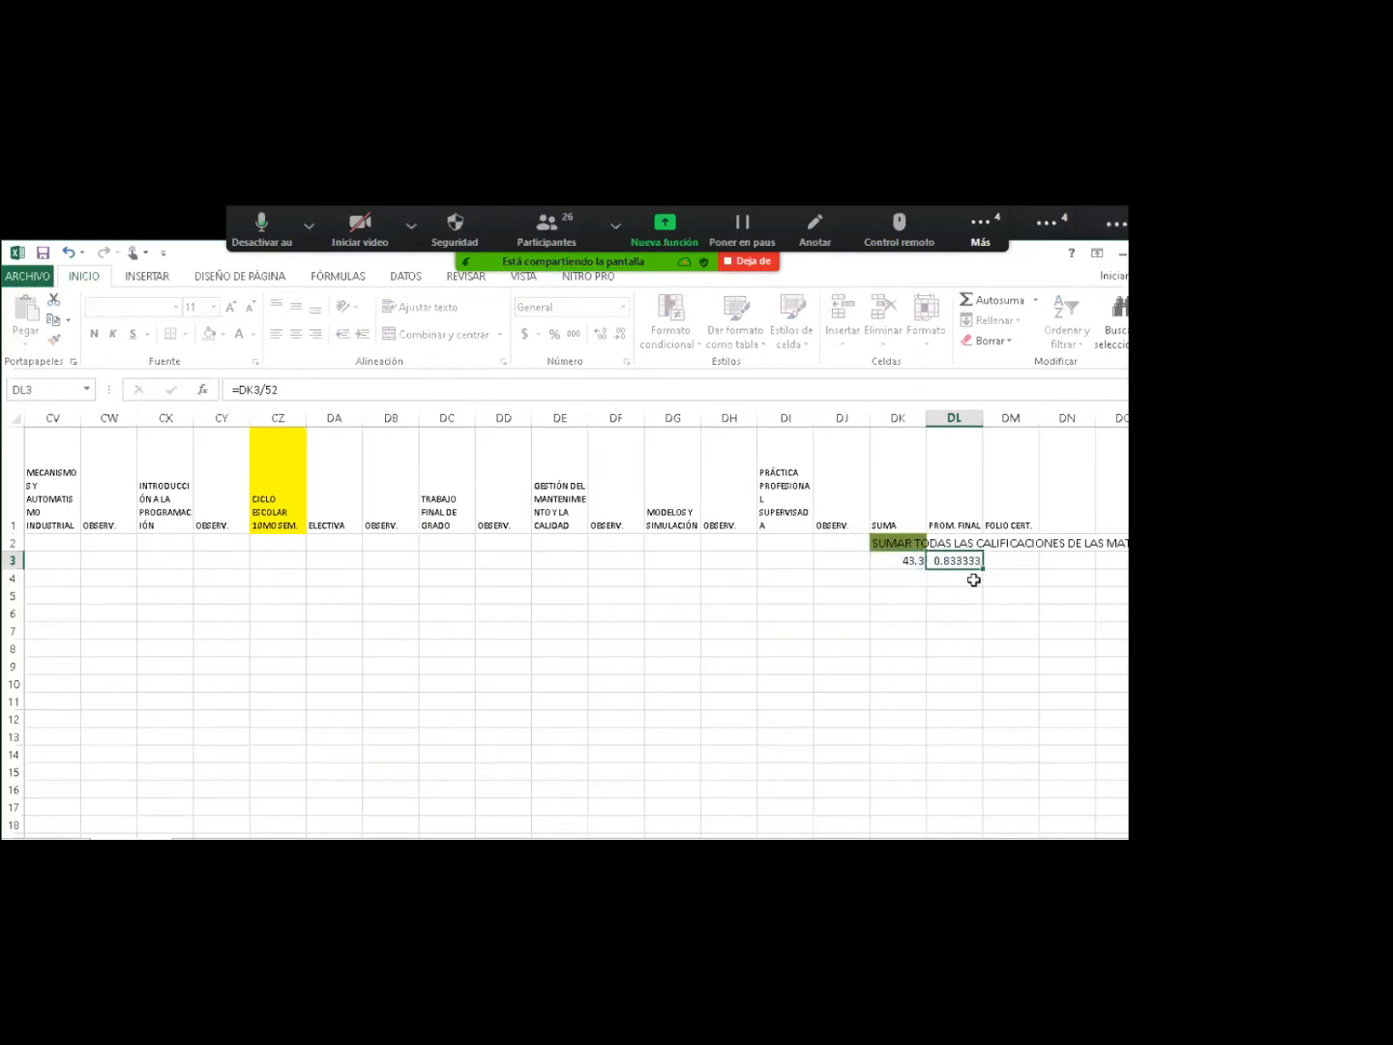
# Reduce the PROM. FINAL average to two decimals so it shows 0.83.
pyautogui.click(973, 579)
pyautogui.click(959, 559)
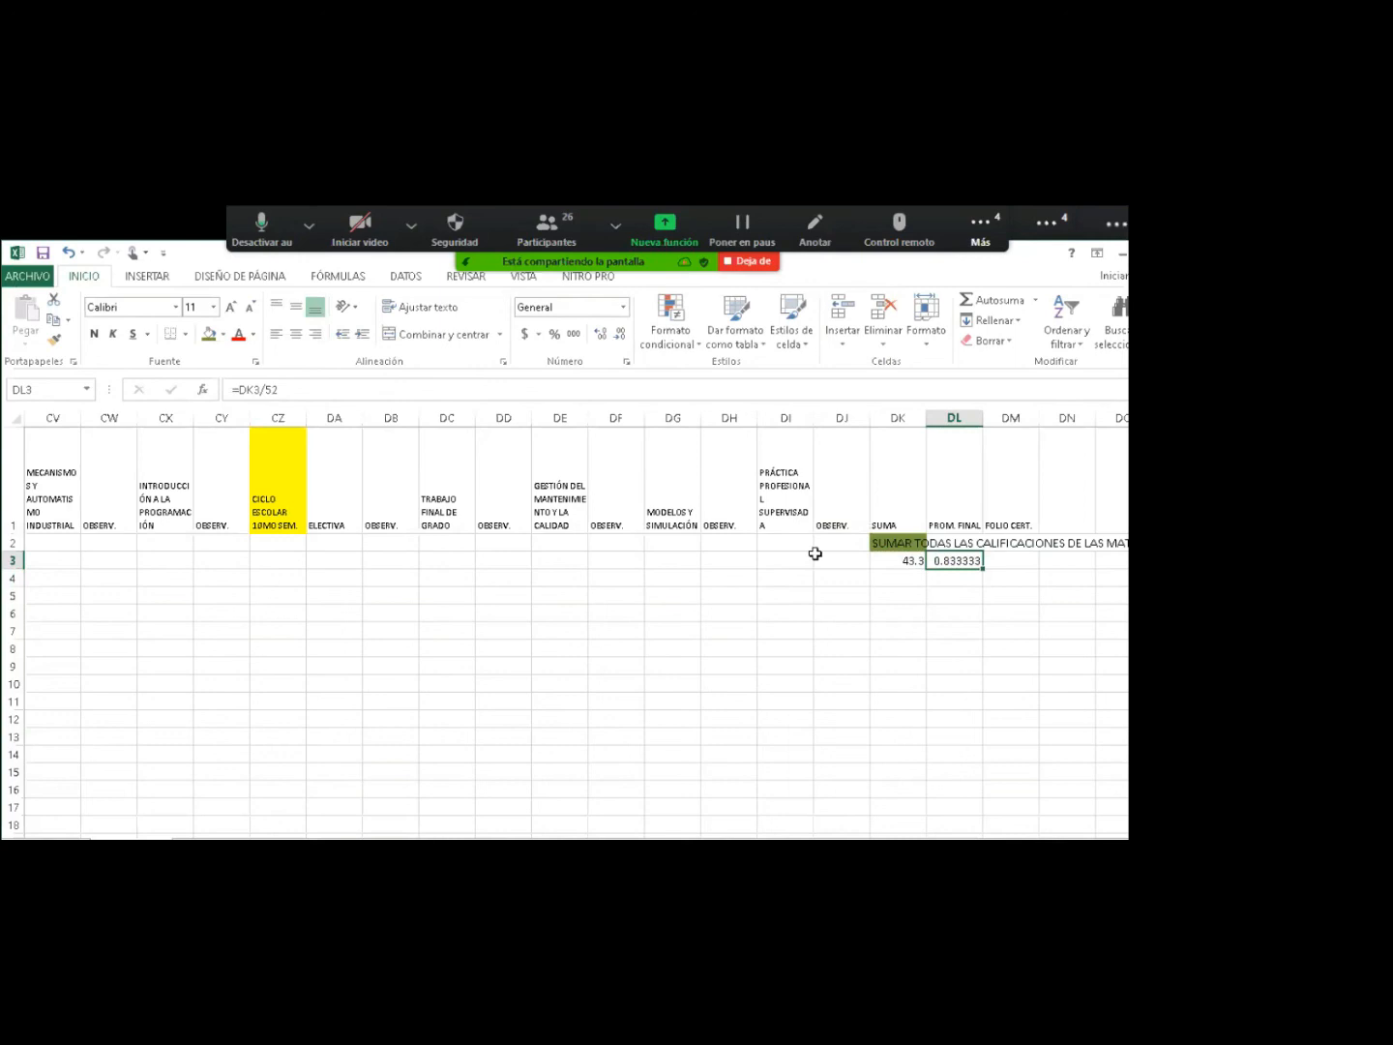
pyautogui.click(620, 333)
pyautogui.doubleClick(620, 338)
pyautogui.click(622, 345)
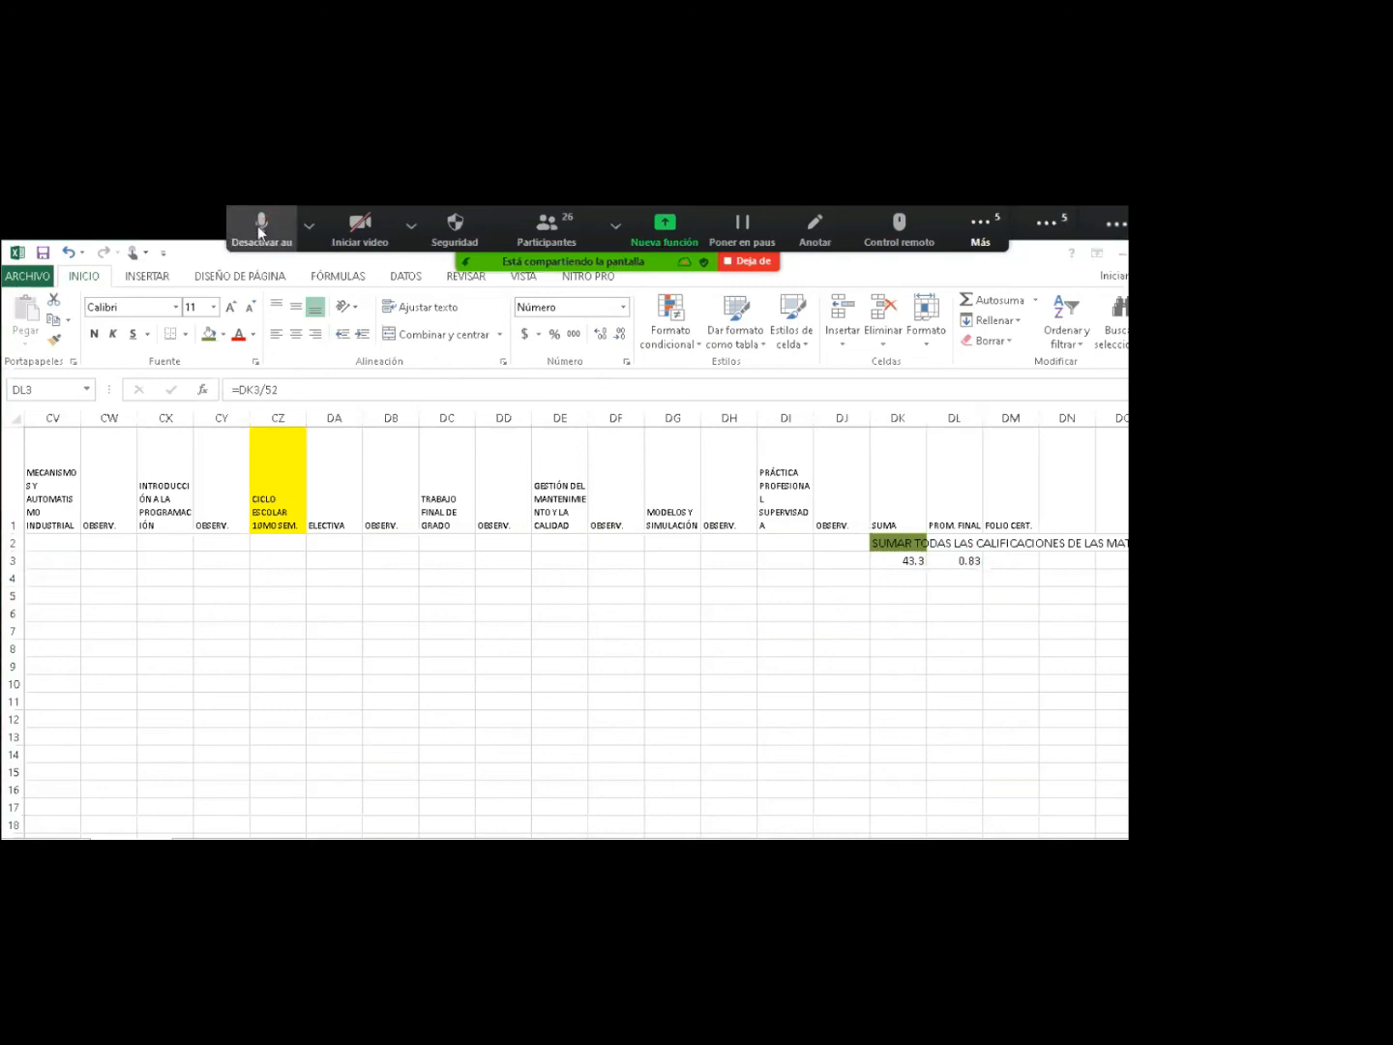
# Review the SUMA formula in DK3 and jump back to column A.
pyautogui.click(932, 565)
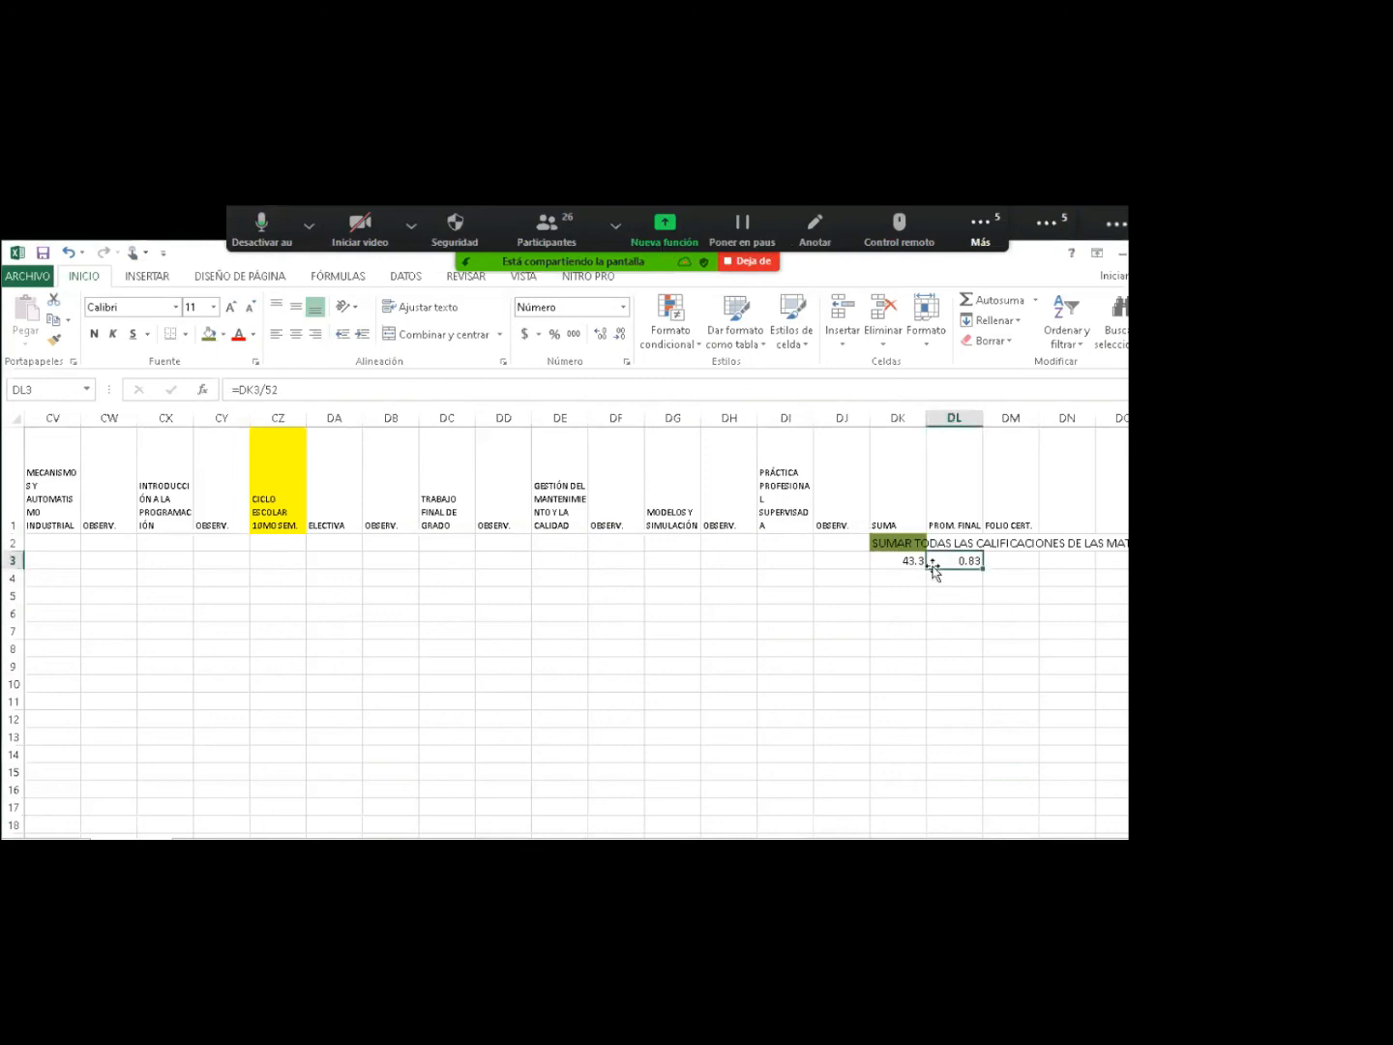
pyautogui.click(899, 560)
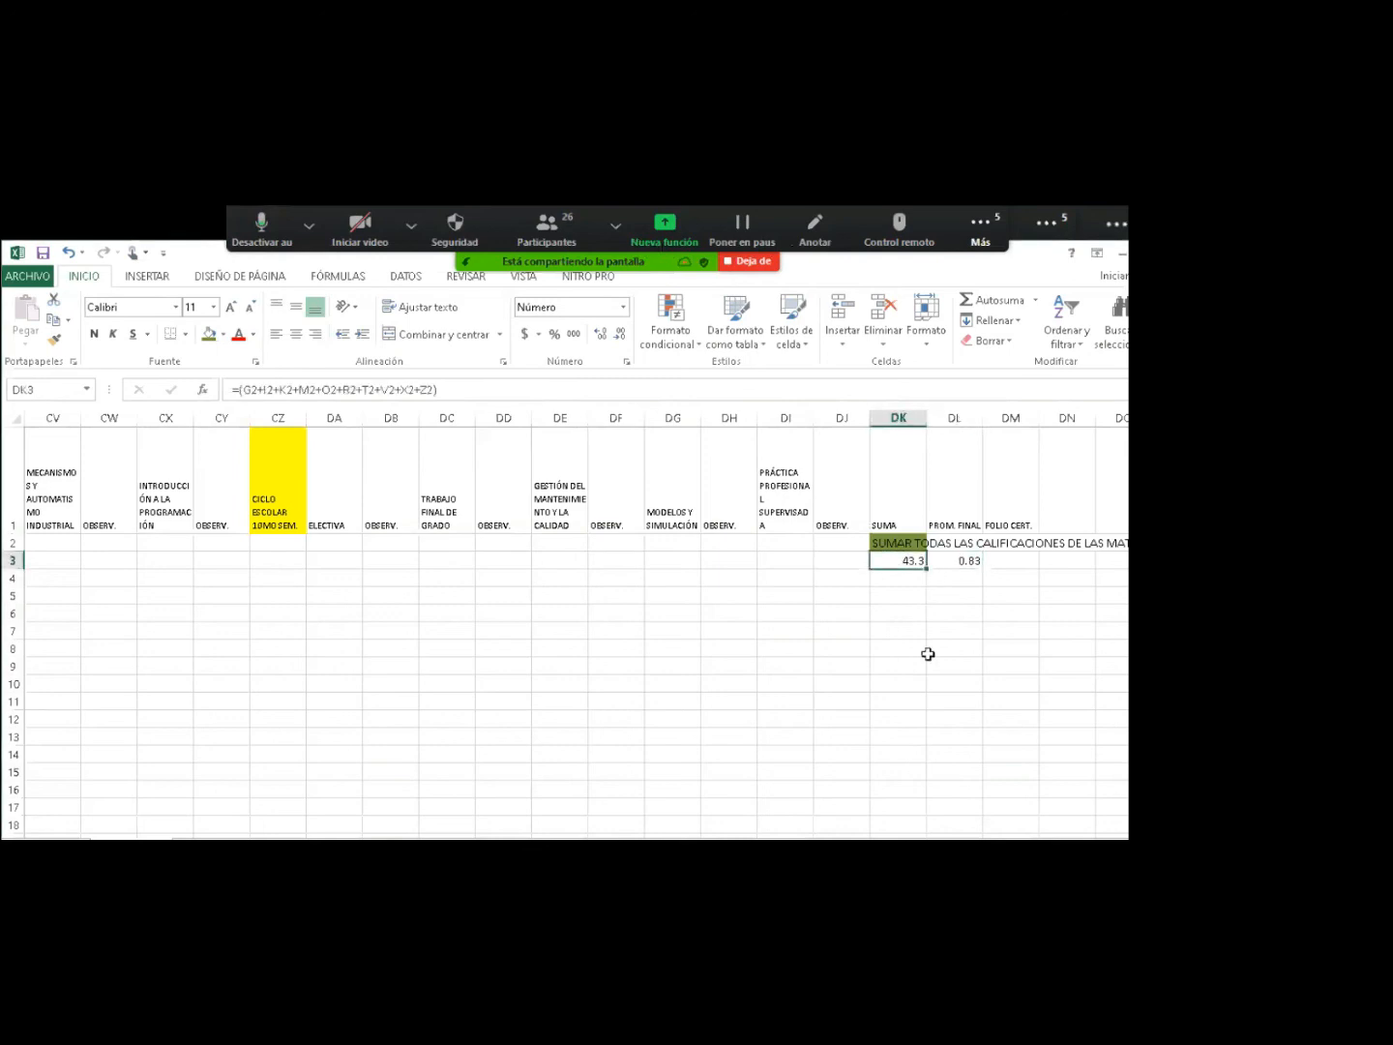
pyautogui.press('Home')
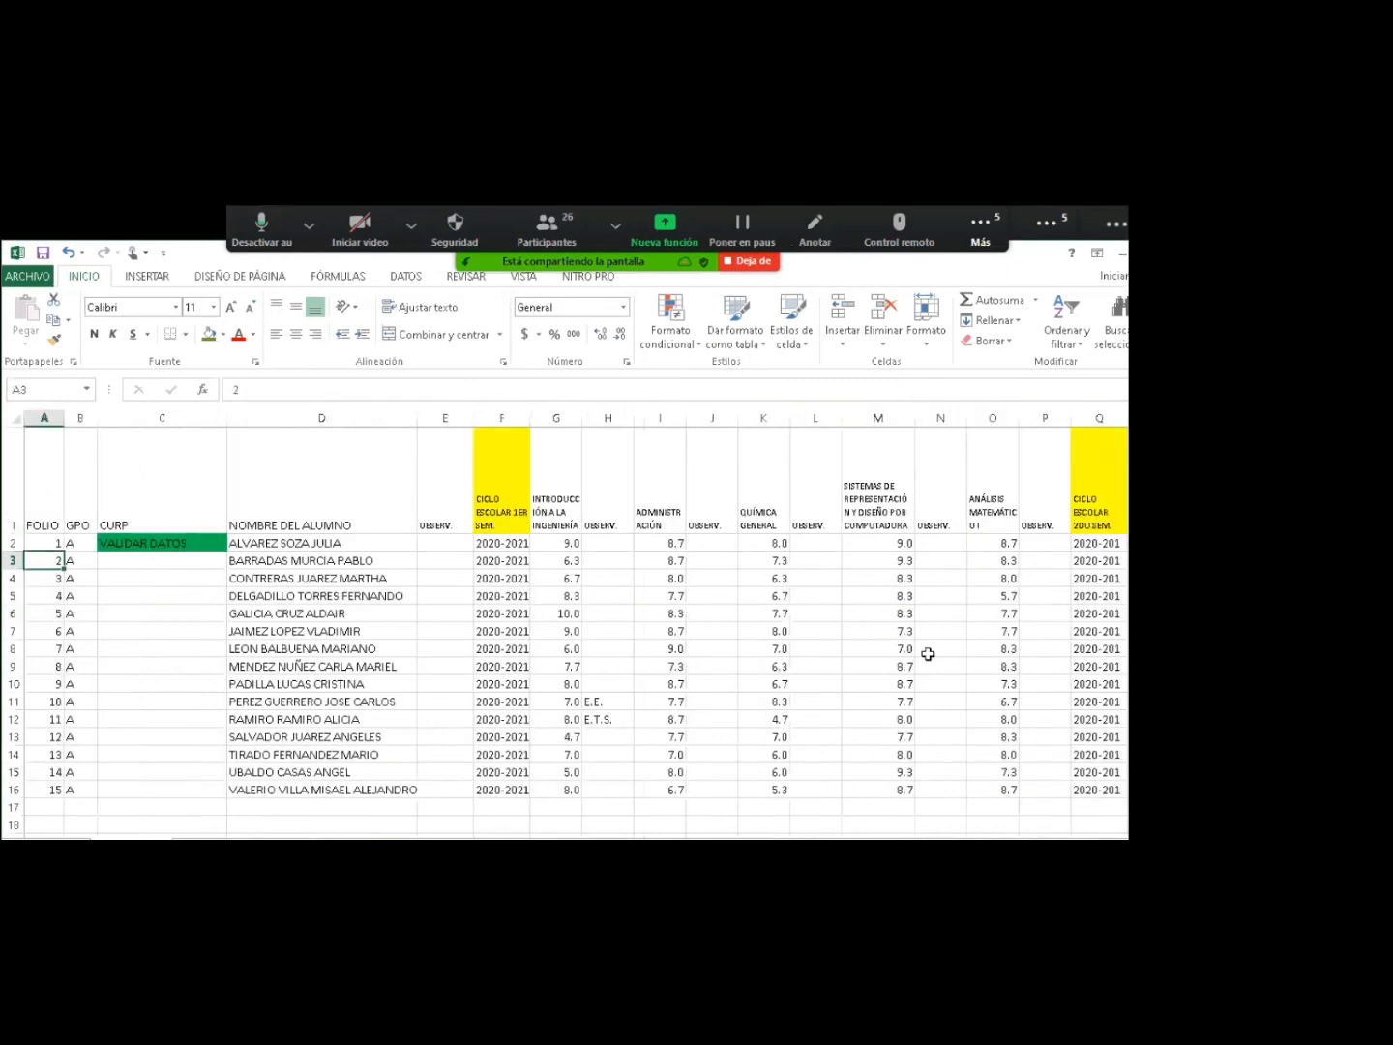